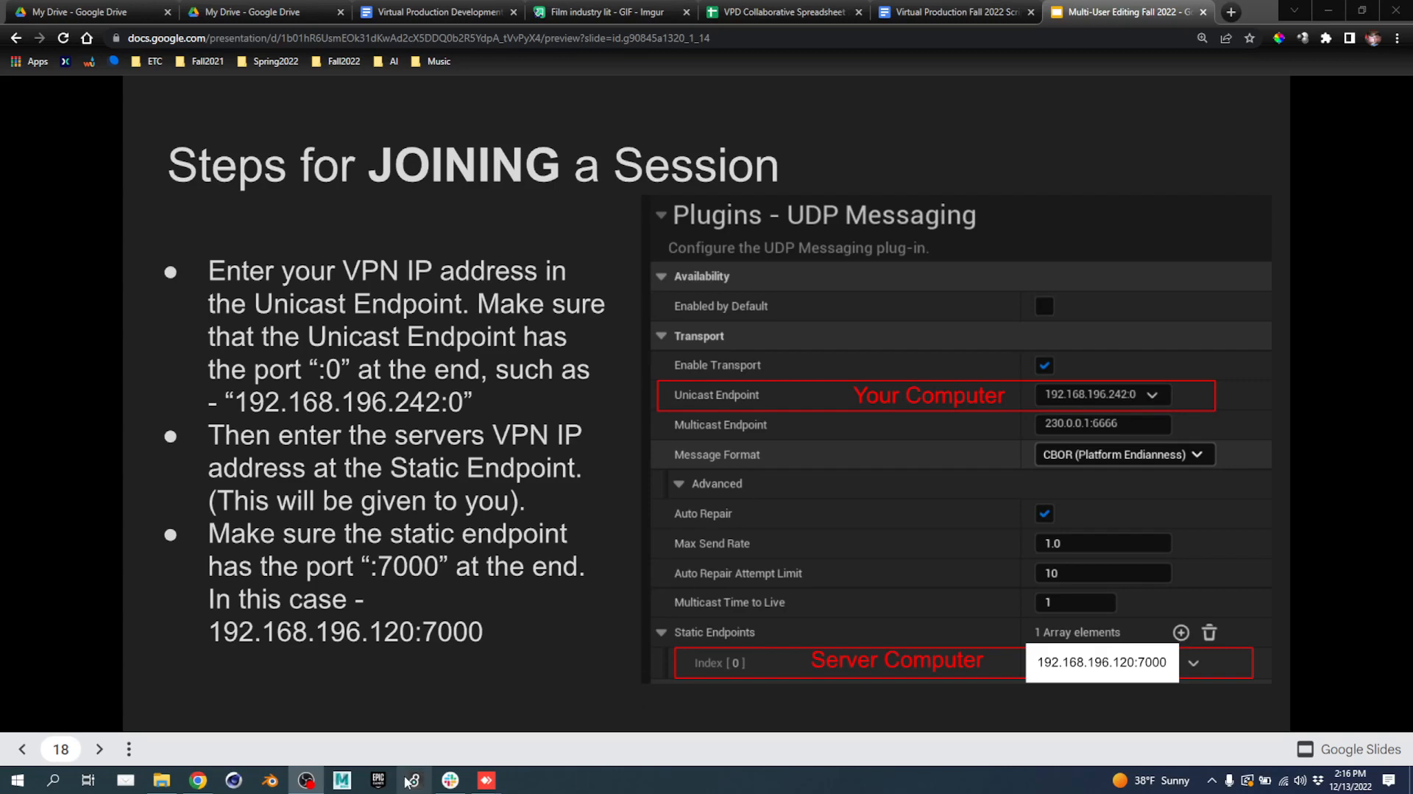
Bring up the remote machine's Unreal Editor showing the VPD_Final project through AnyDesk.
left_click(500, 783)
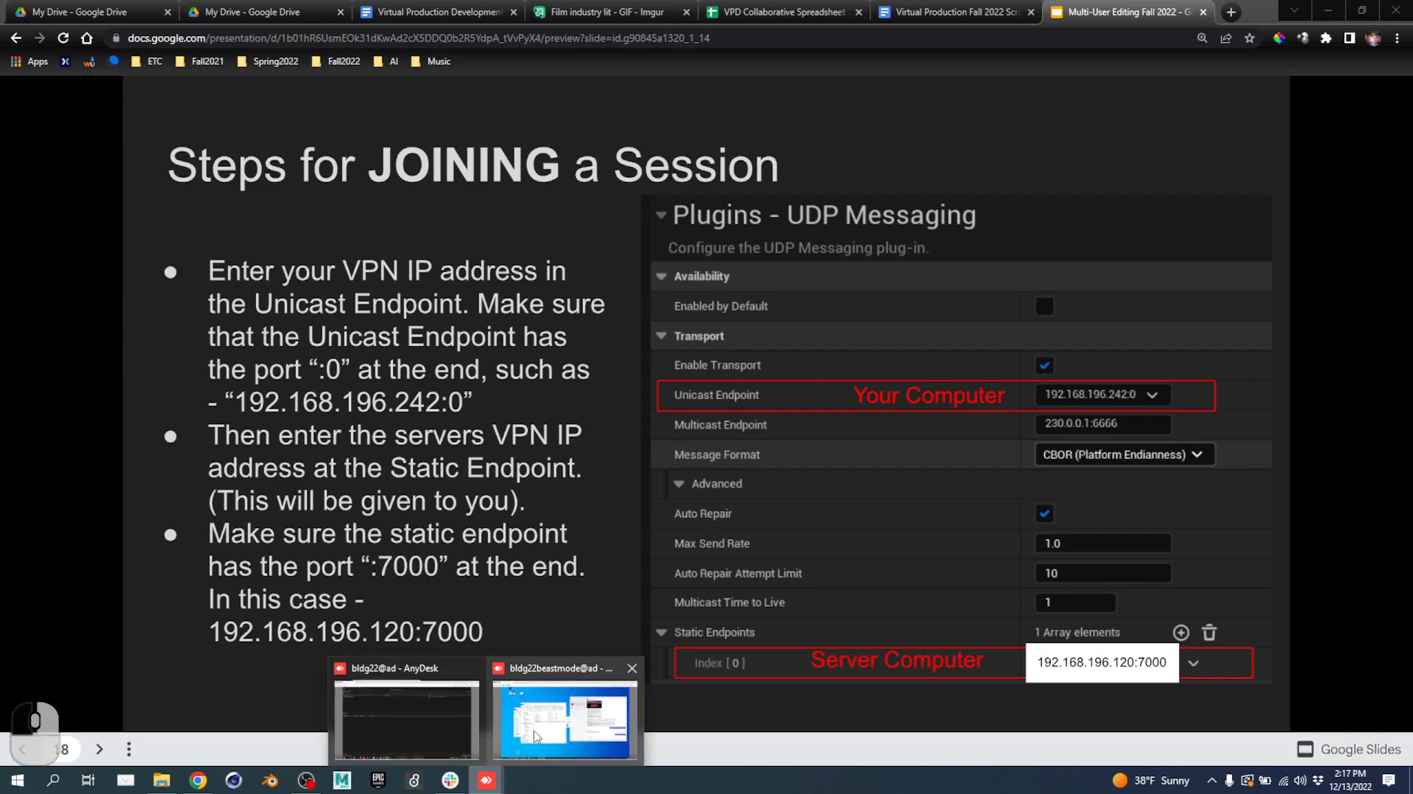
left_click(557, 727)
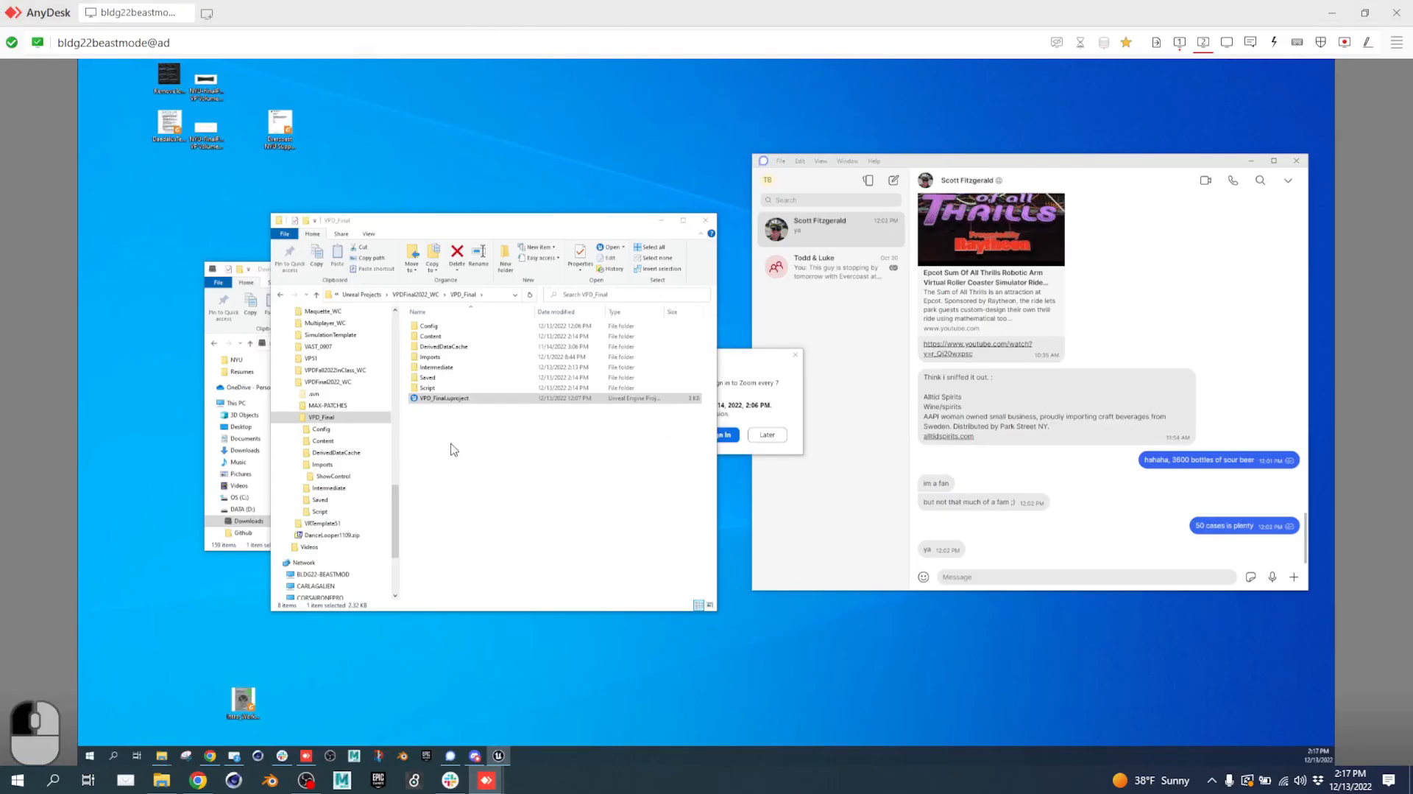
left_click(1180, 42)
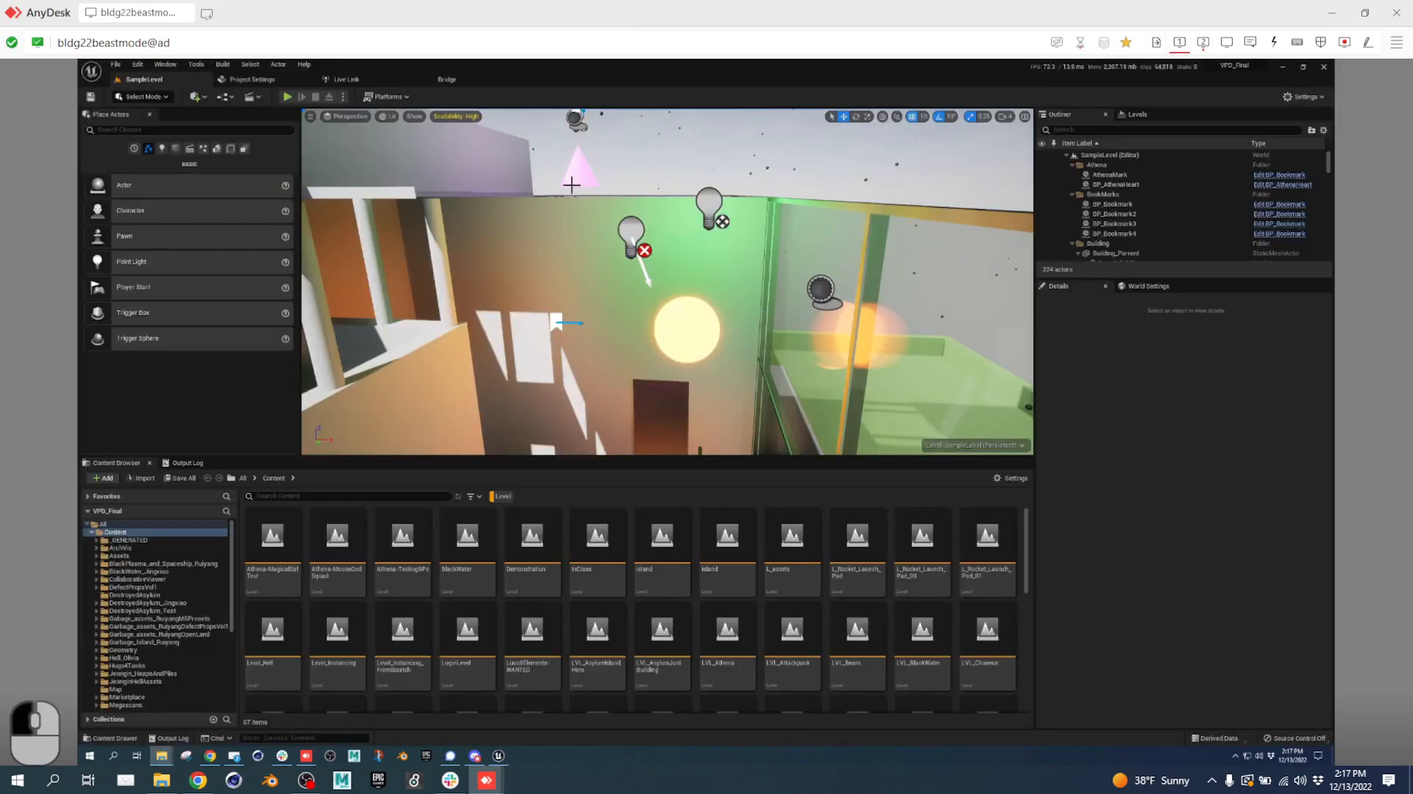
In Project Settings > Multi-User Editing, set the Display Name to Beast.
left_click(253, 80)
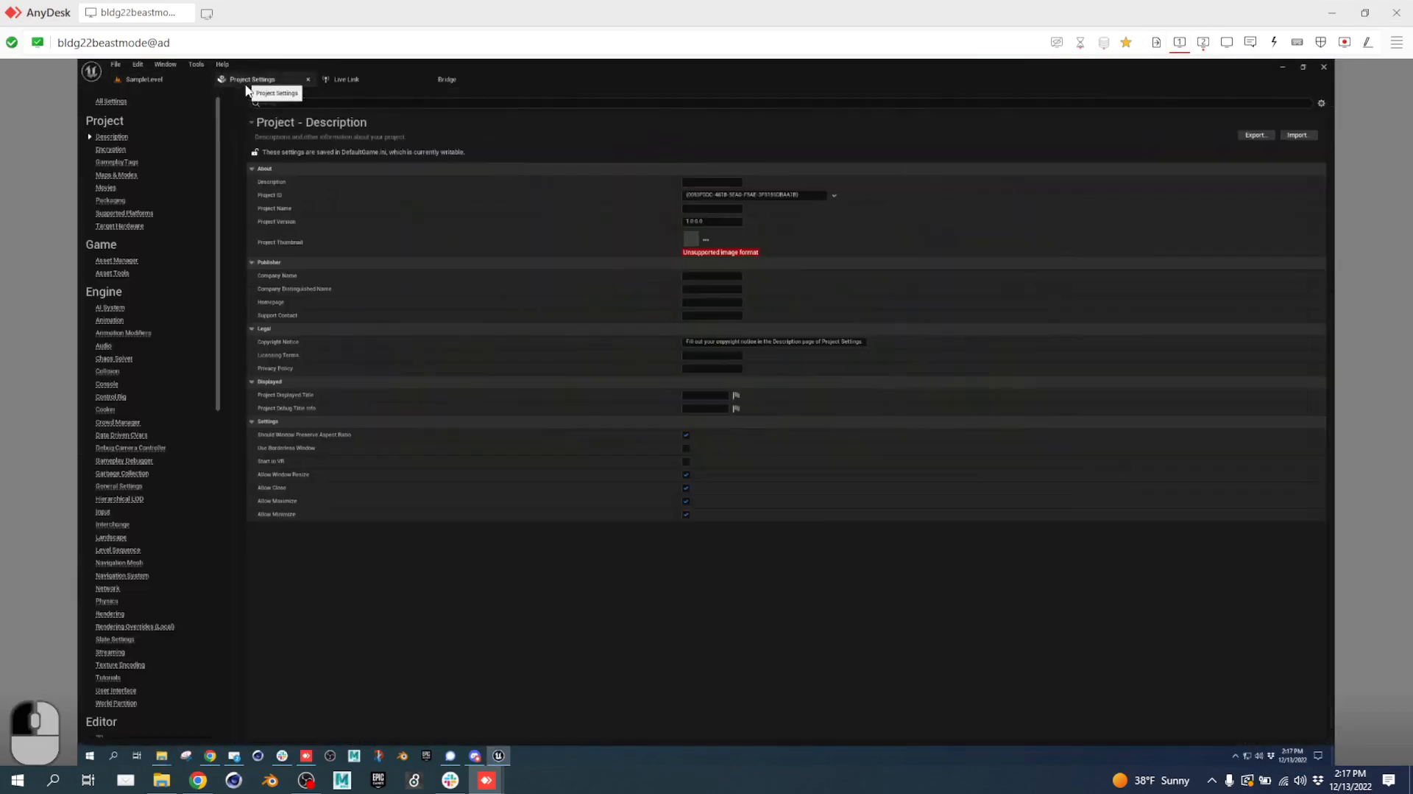
scroll(110, 508, "down", 5)
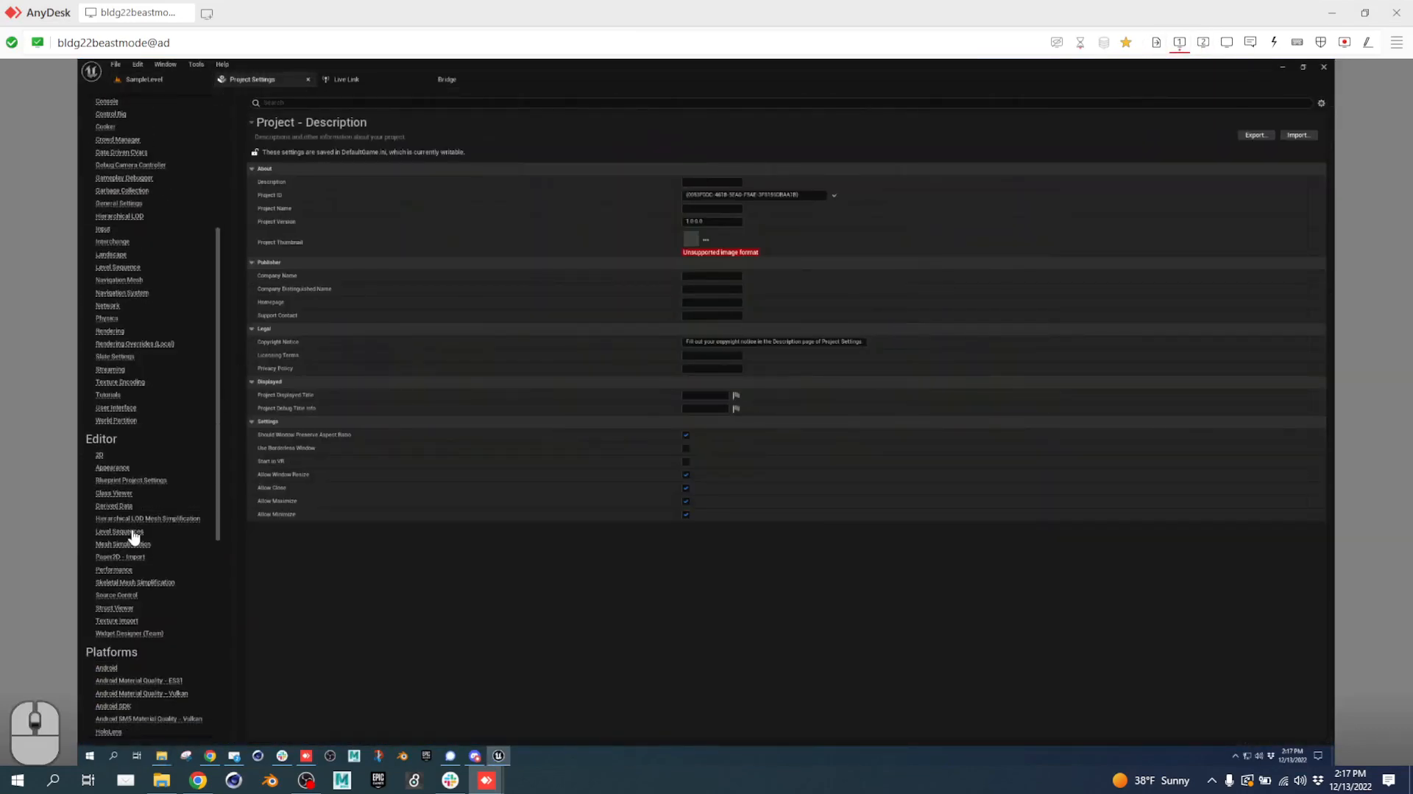
scroll(129, 578, "down", 3)
scroll(131, 585, "down", 5)
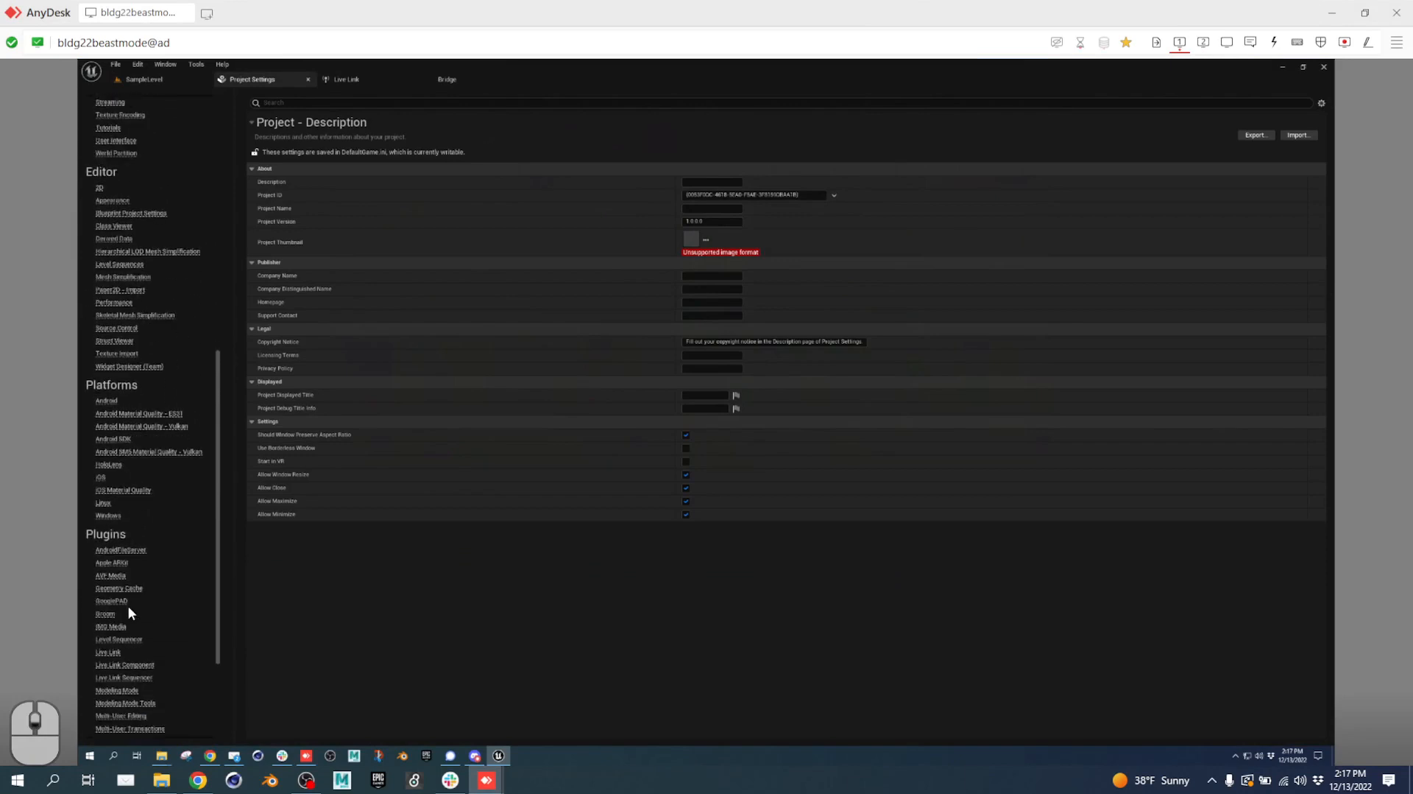
scroll(136, 600, "down", 2)
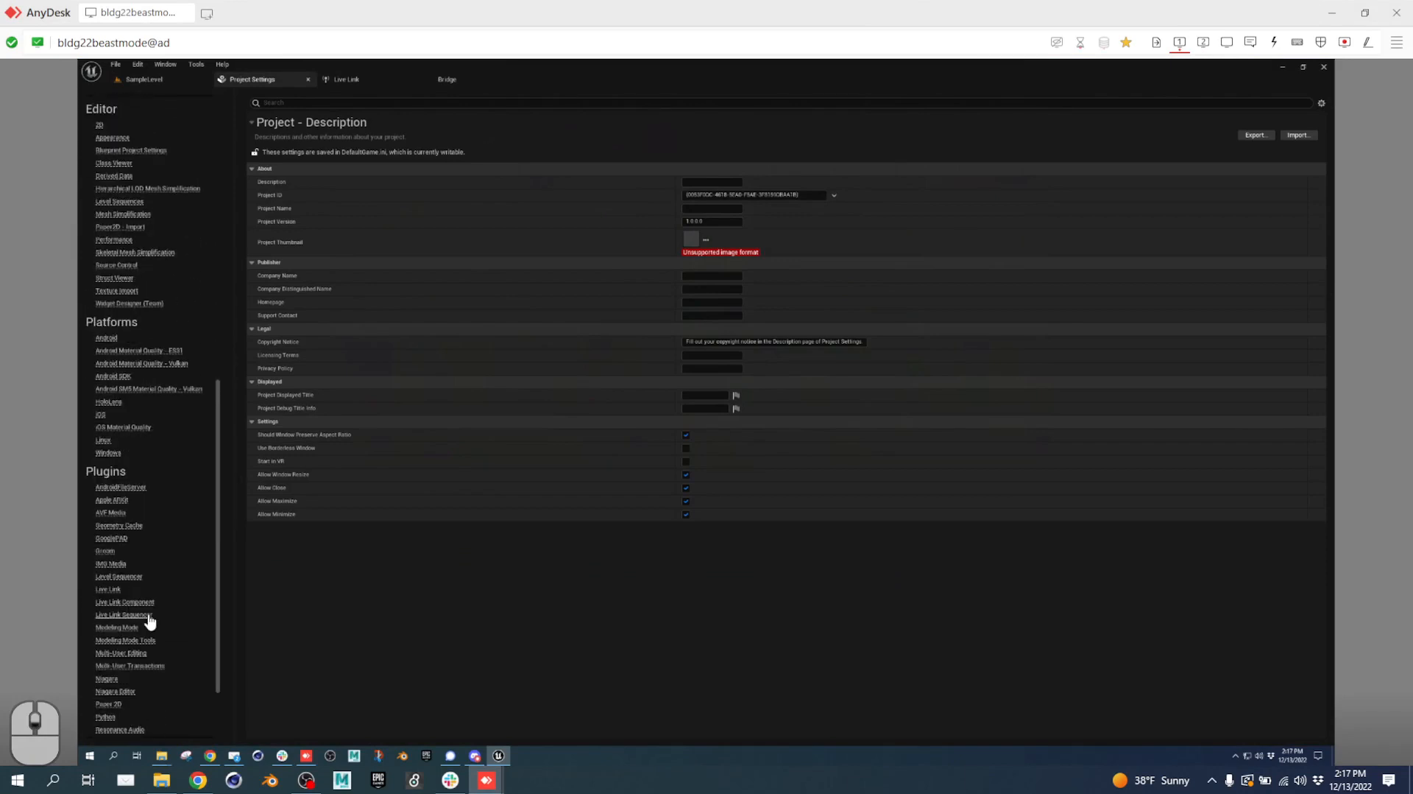
left_click(129, 654)
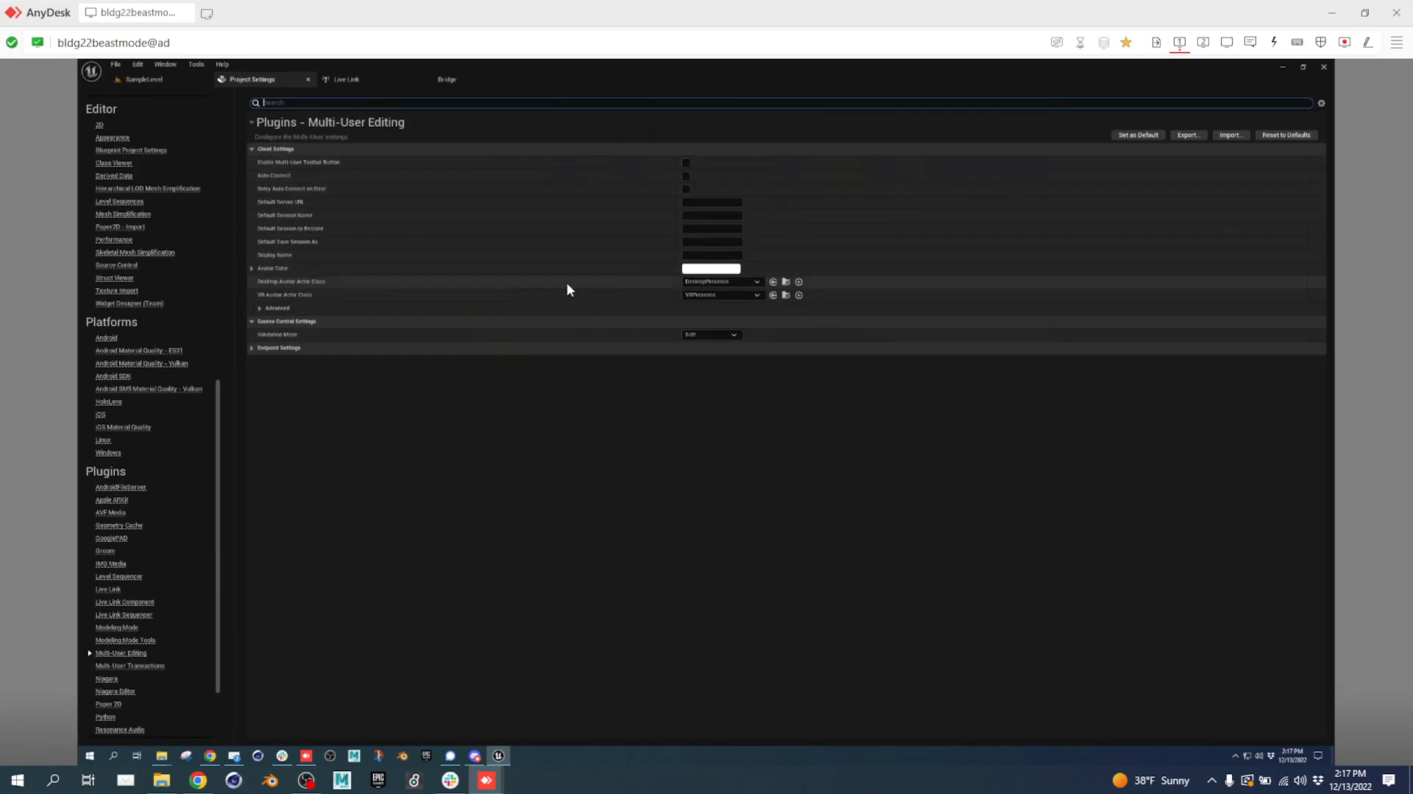
left_click(708, 256)
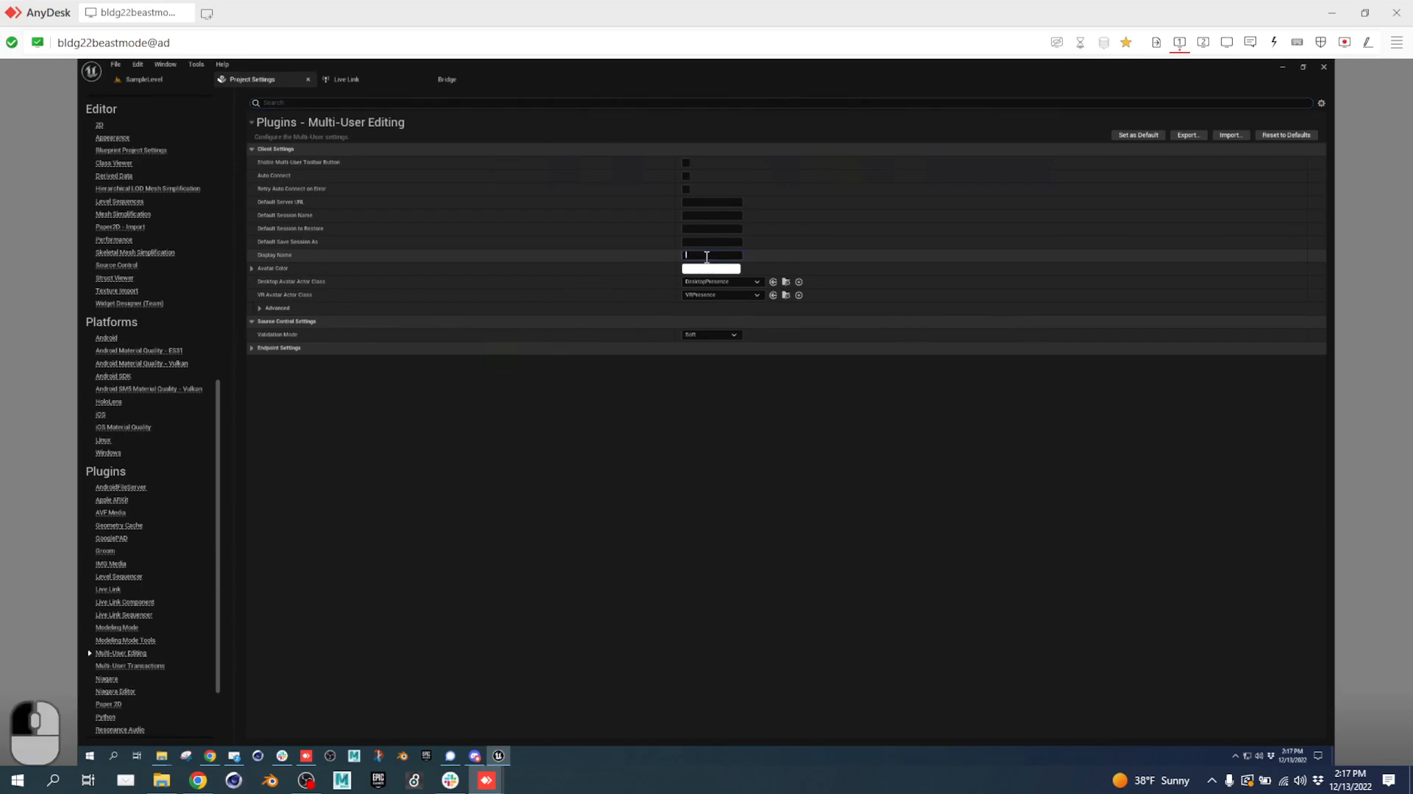
type("Beast")
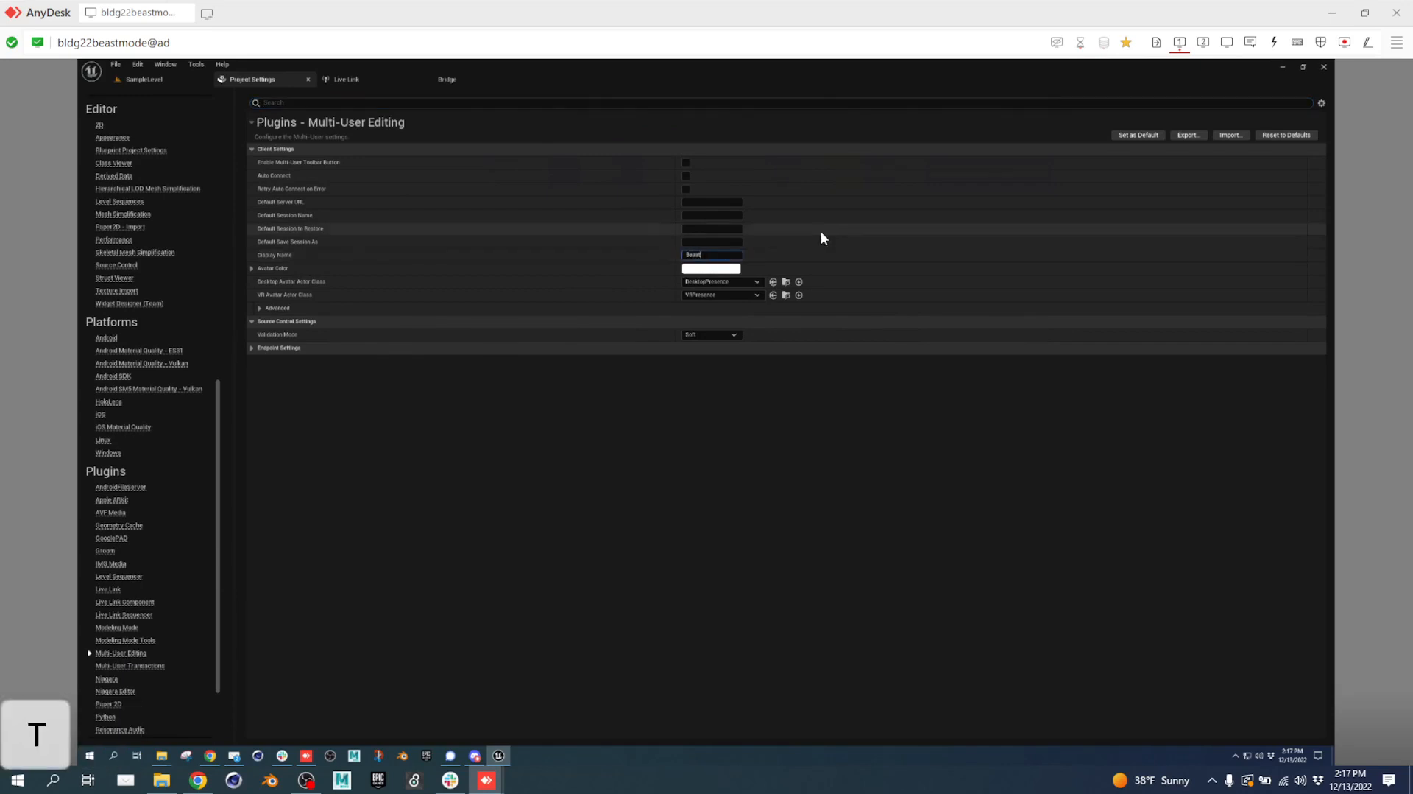
Expand the avatar colour and Advanced settings and enter the Server Port value.
left_click(252, 268)
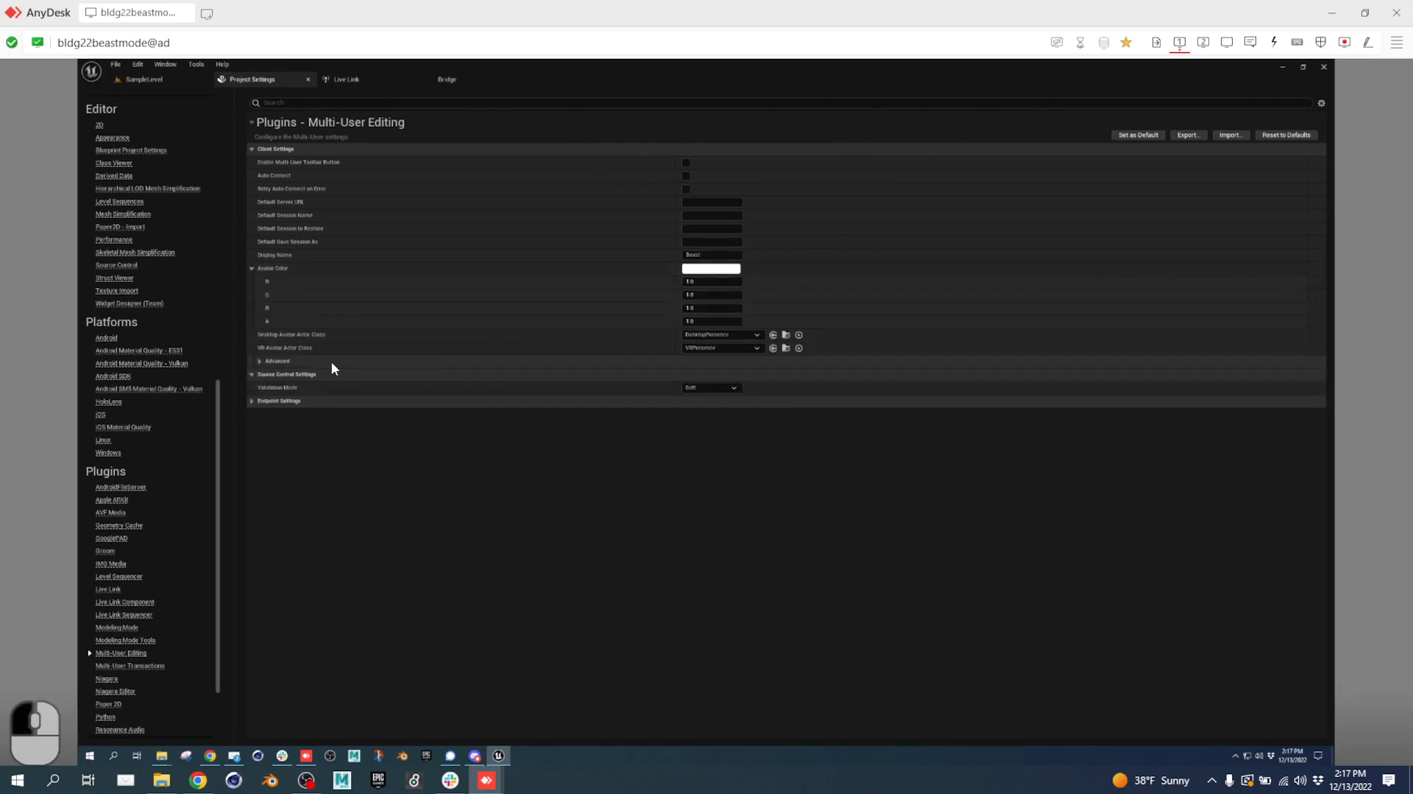
left_click(255, 361)
left_click(692, 374)
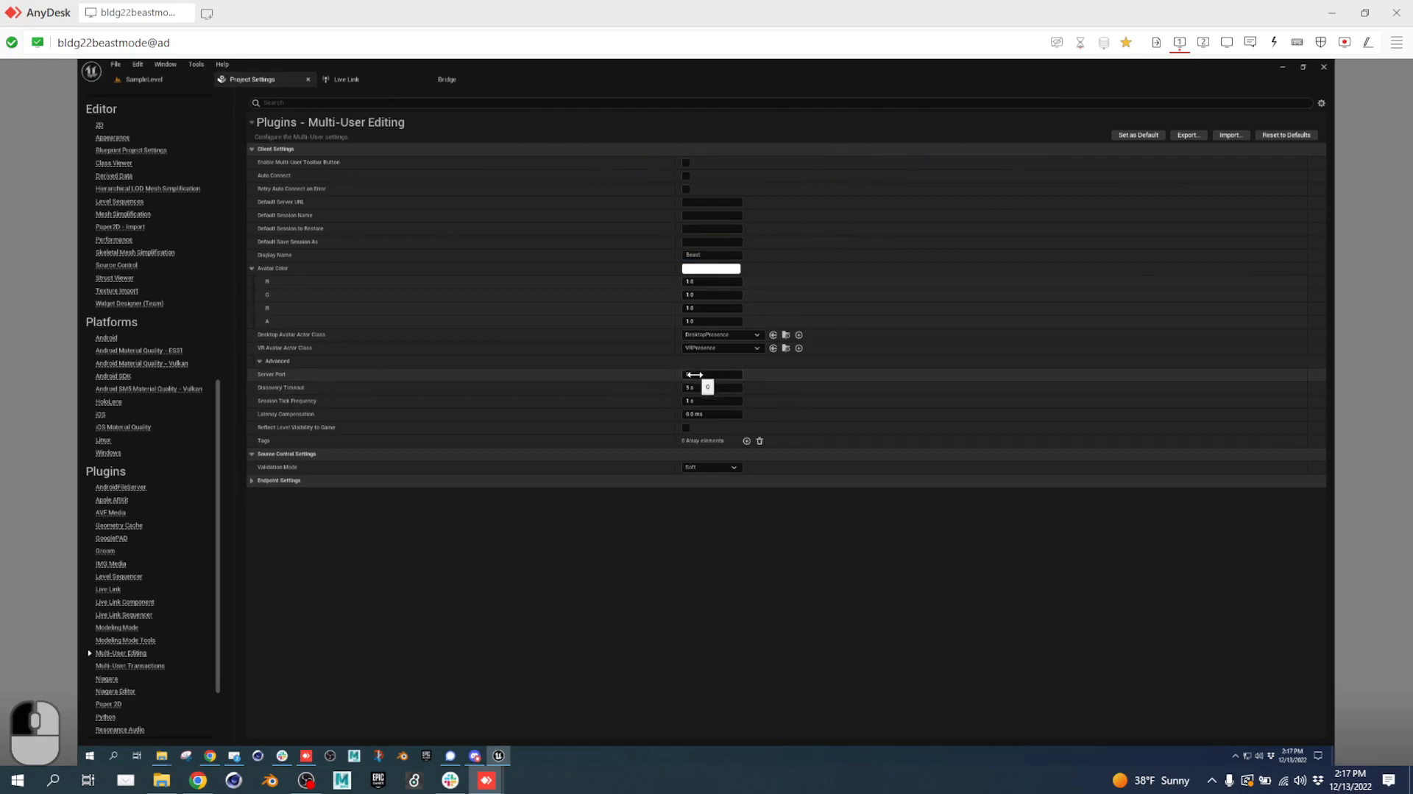
type("7000")
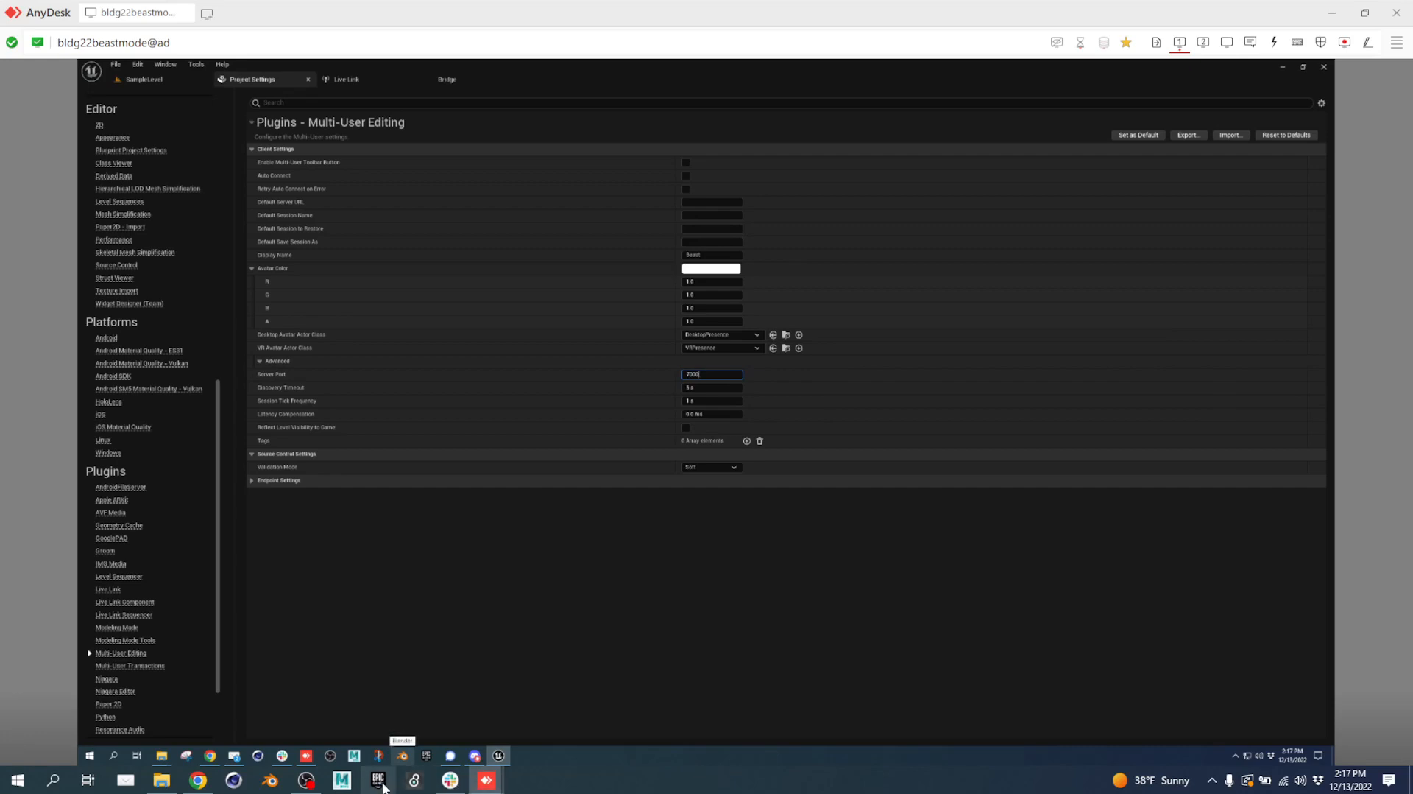
Page through the hosting and joining slides, ending on slide 18 about UDP Messaging endpoints.
left_click(198, 780)
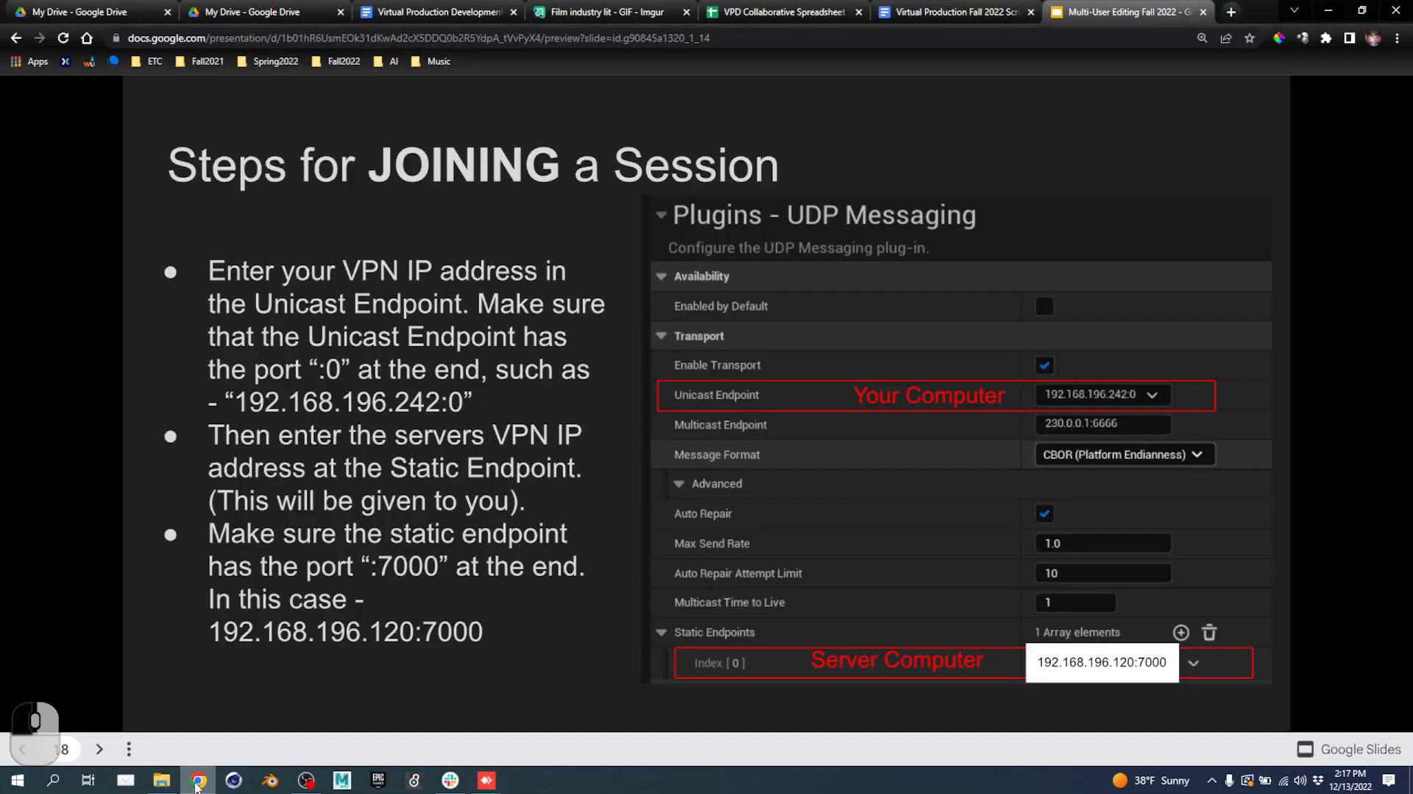
key("Left")
key("Left")
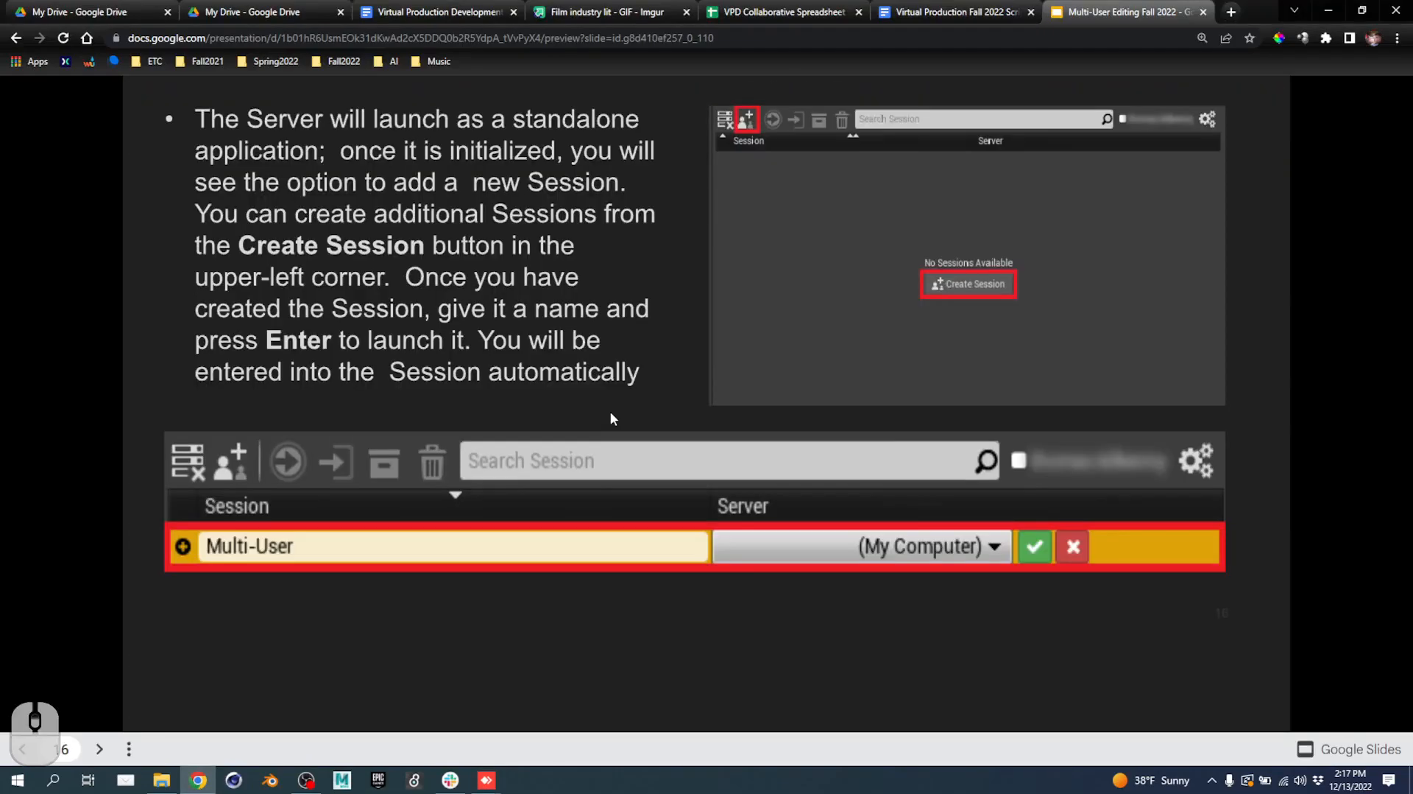
key("Right")
scroll(617, 417, "down", 1)
scroll(836, 316, "down", 2)
scroll(815, 324, "up", 2)
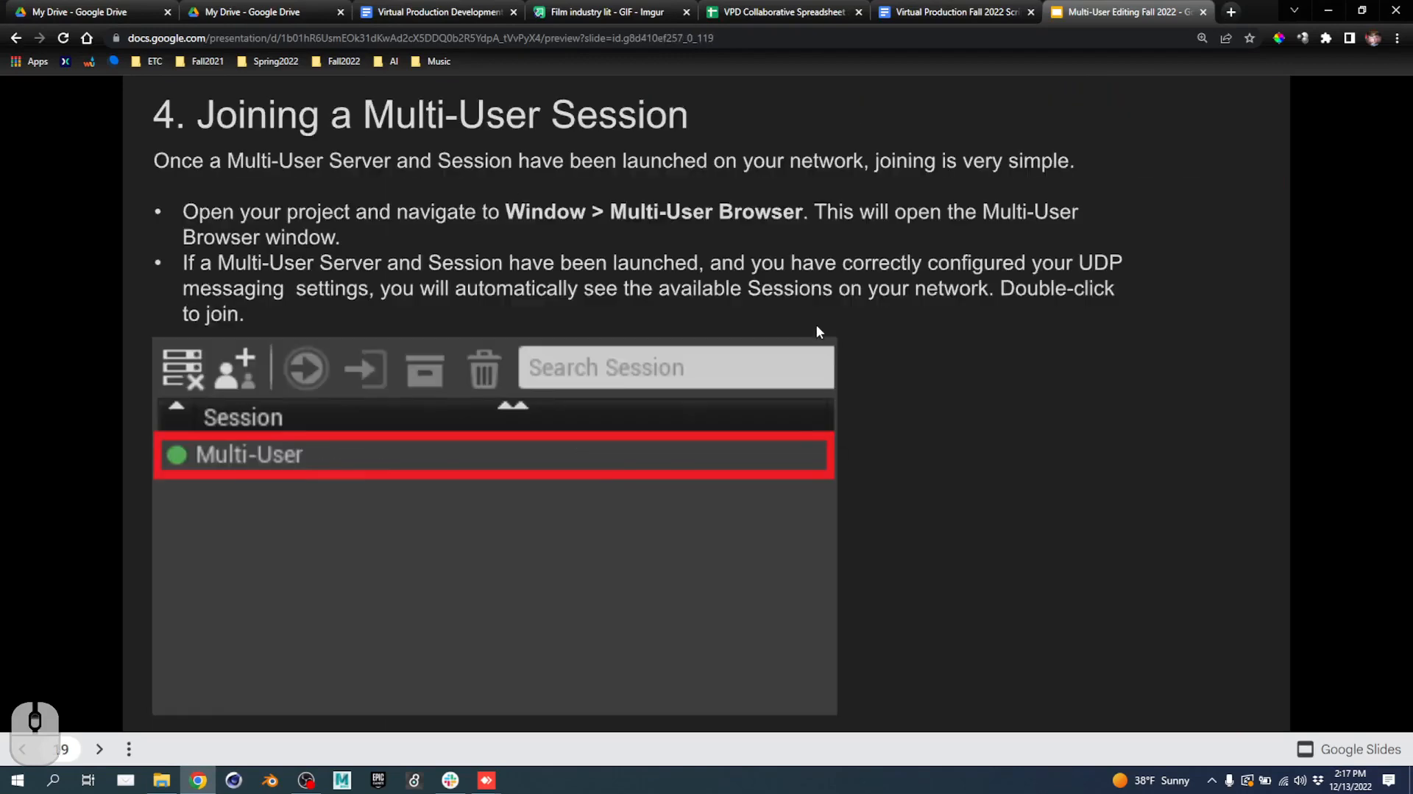
scroll(777, 345, "up", 5)
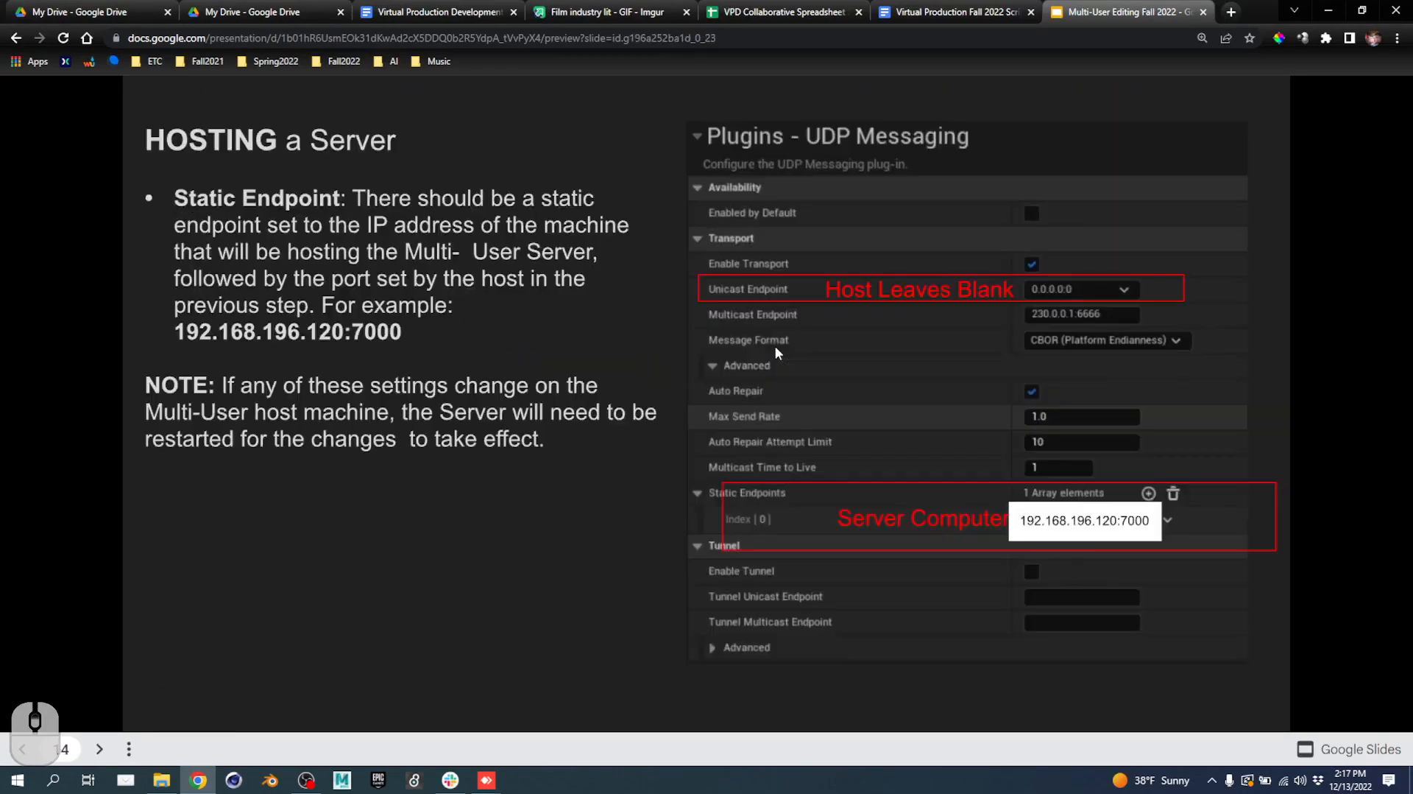
scroll(776, 346, "up", 1)
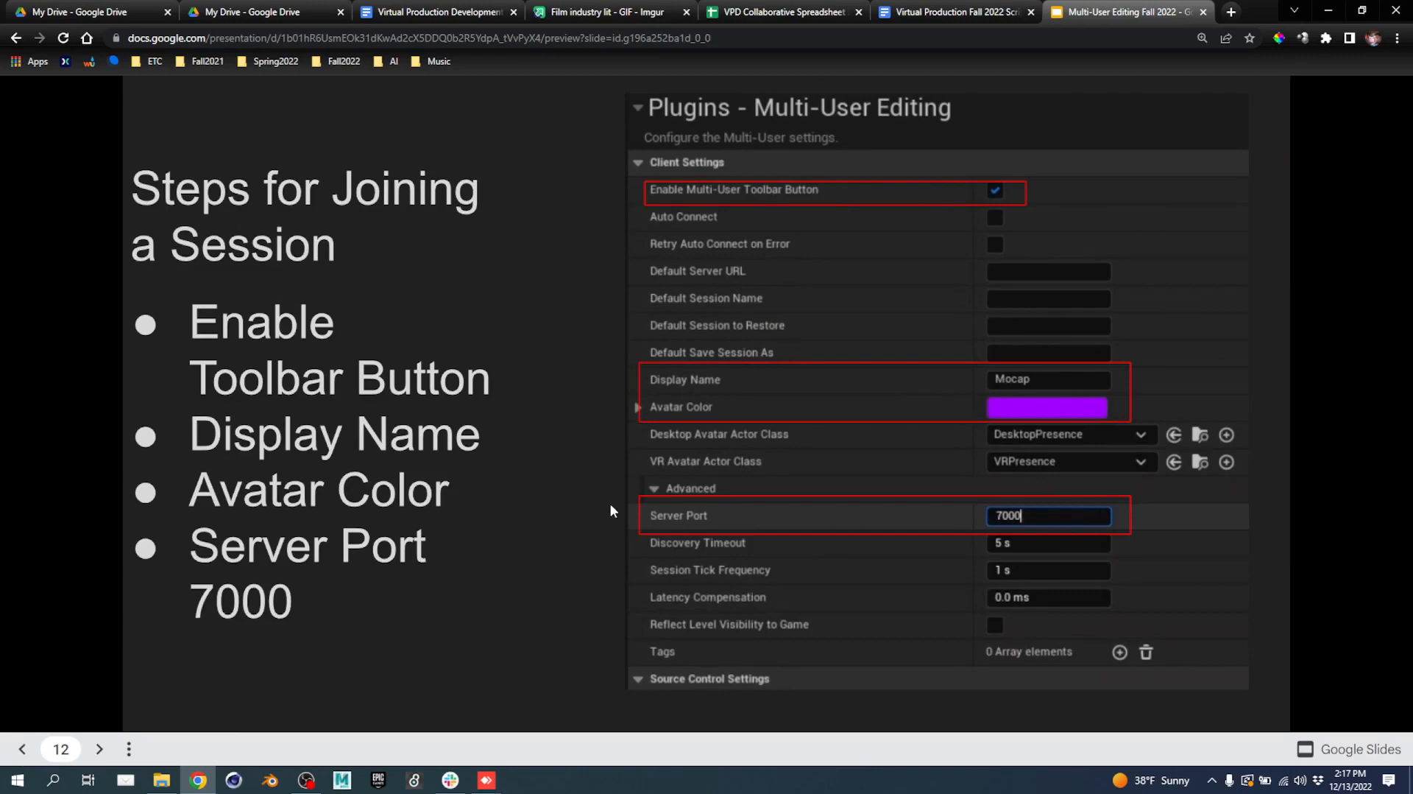
scroll(608, 509, "down", 4)
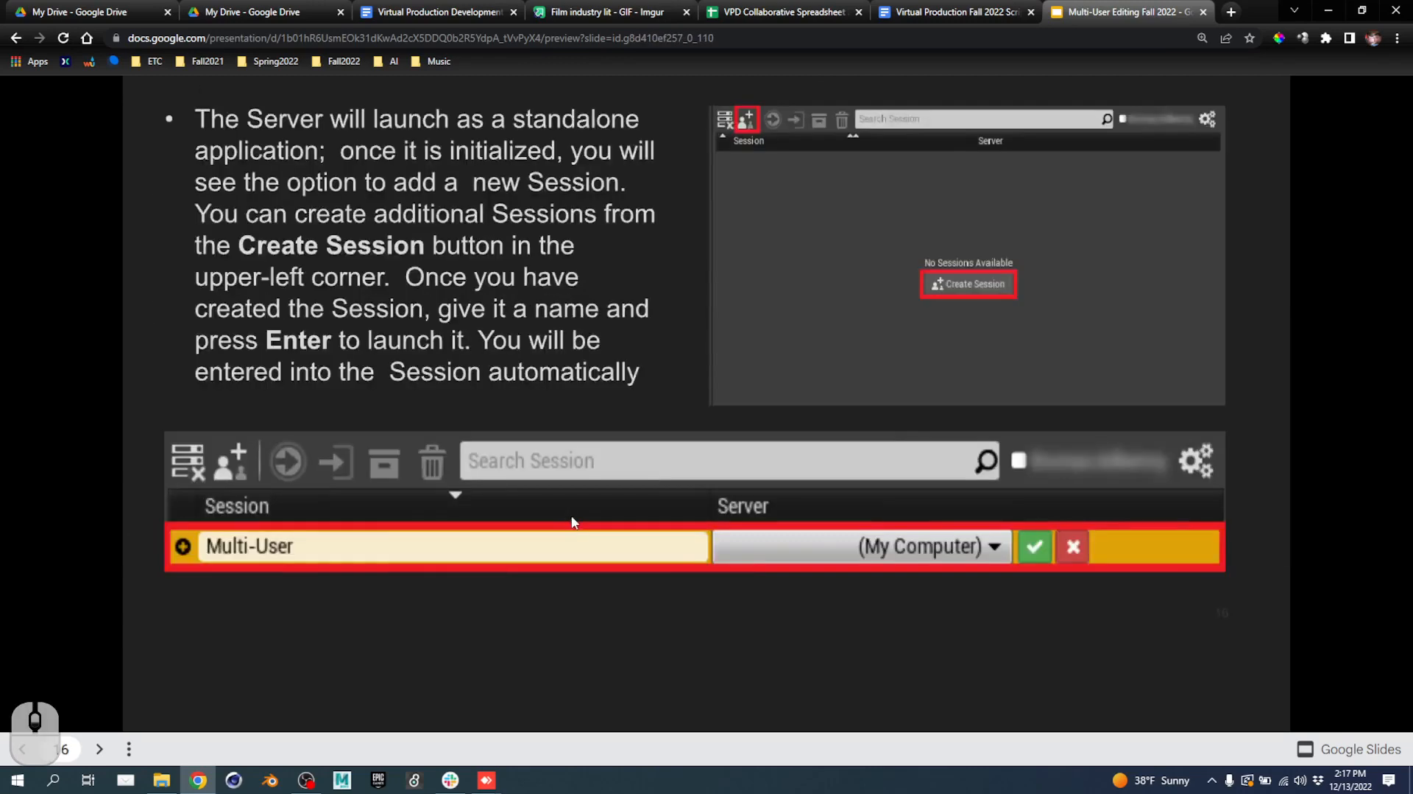
scroll(575, 521, "down", 2)
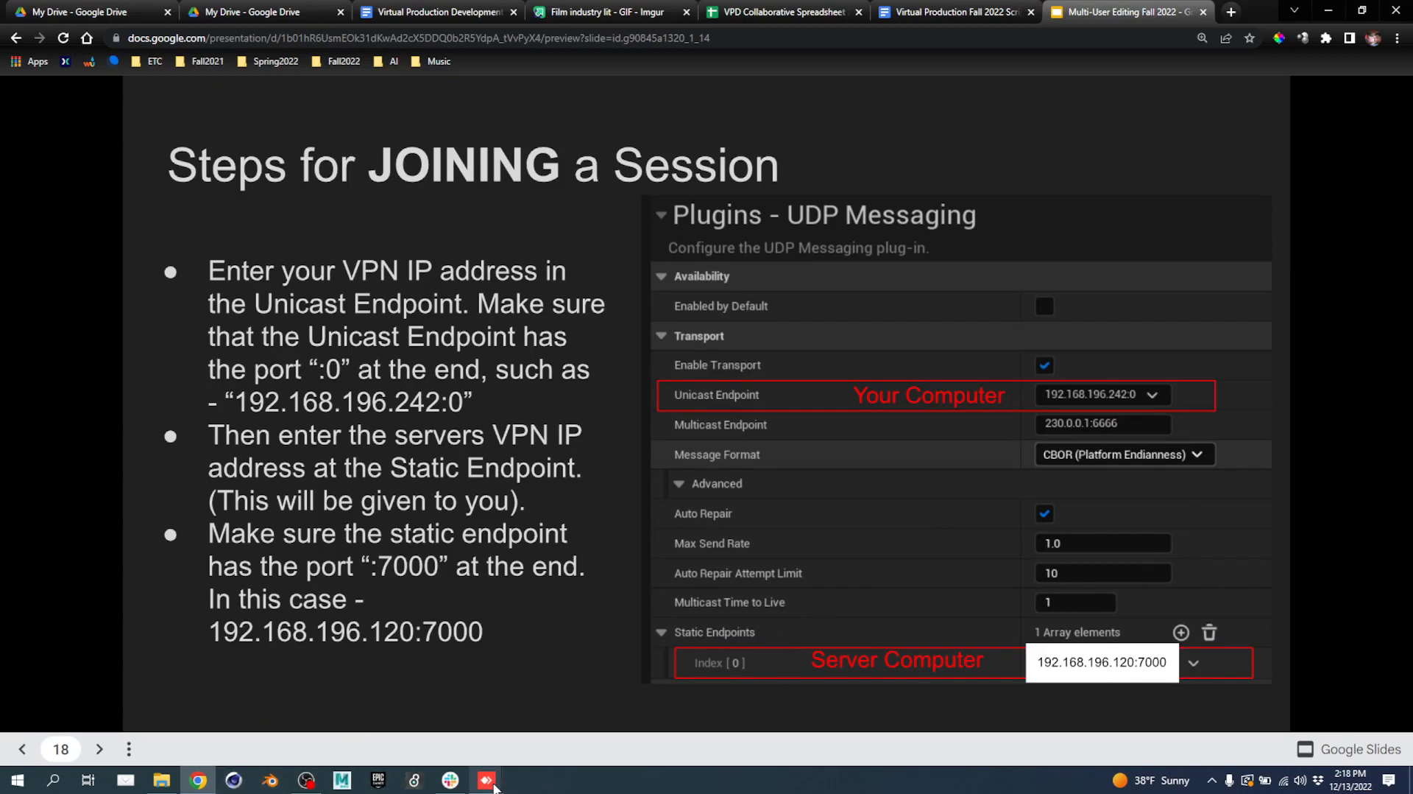
In UDP Messaging settings, set the unicast endpoint to 192.168.196.123:0.
mouse_move(491, 782)
left_click(558, 724)
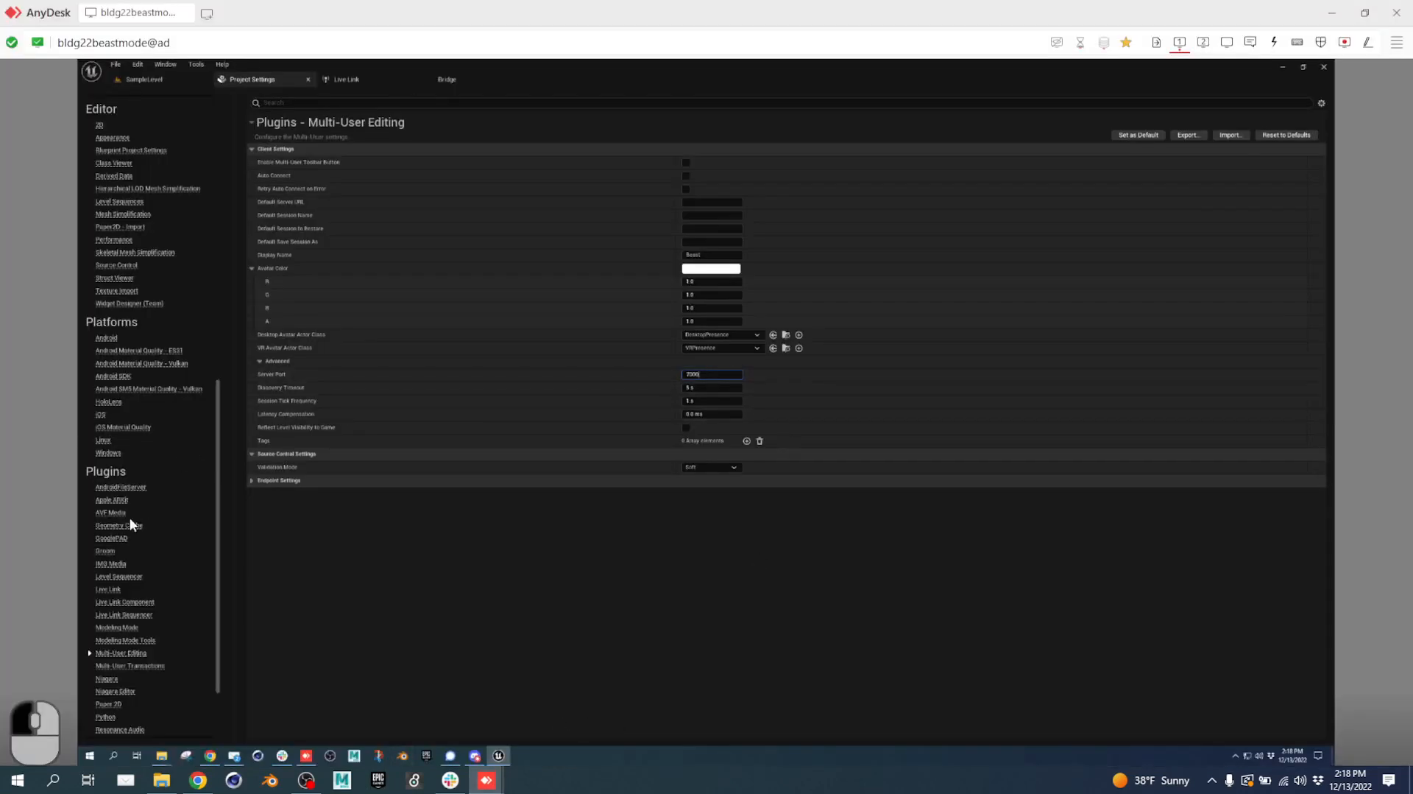
scroll(131, 566, "down", 3)
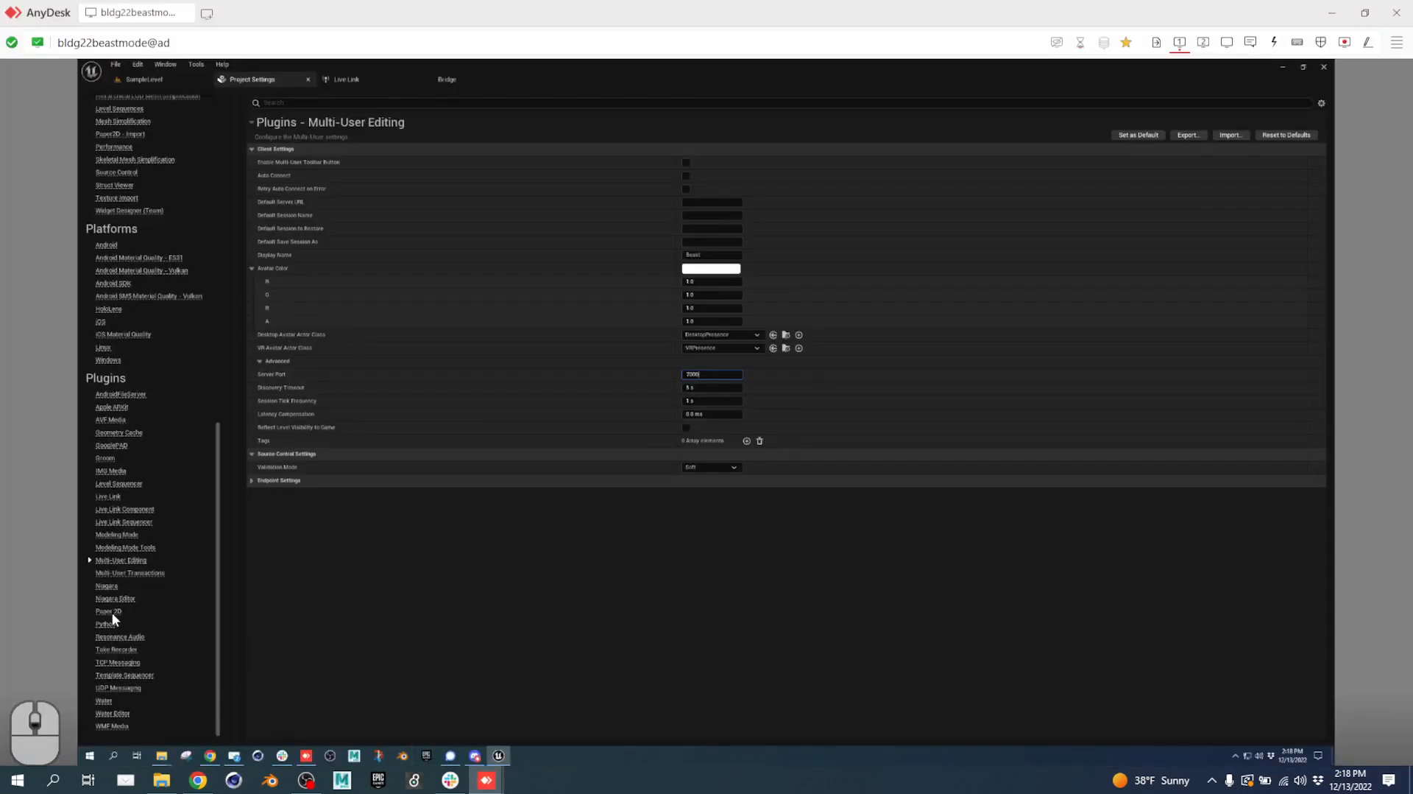
left_click(118, 687)
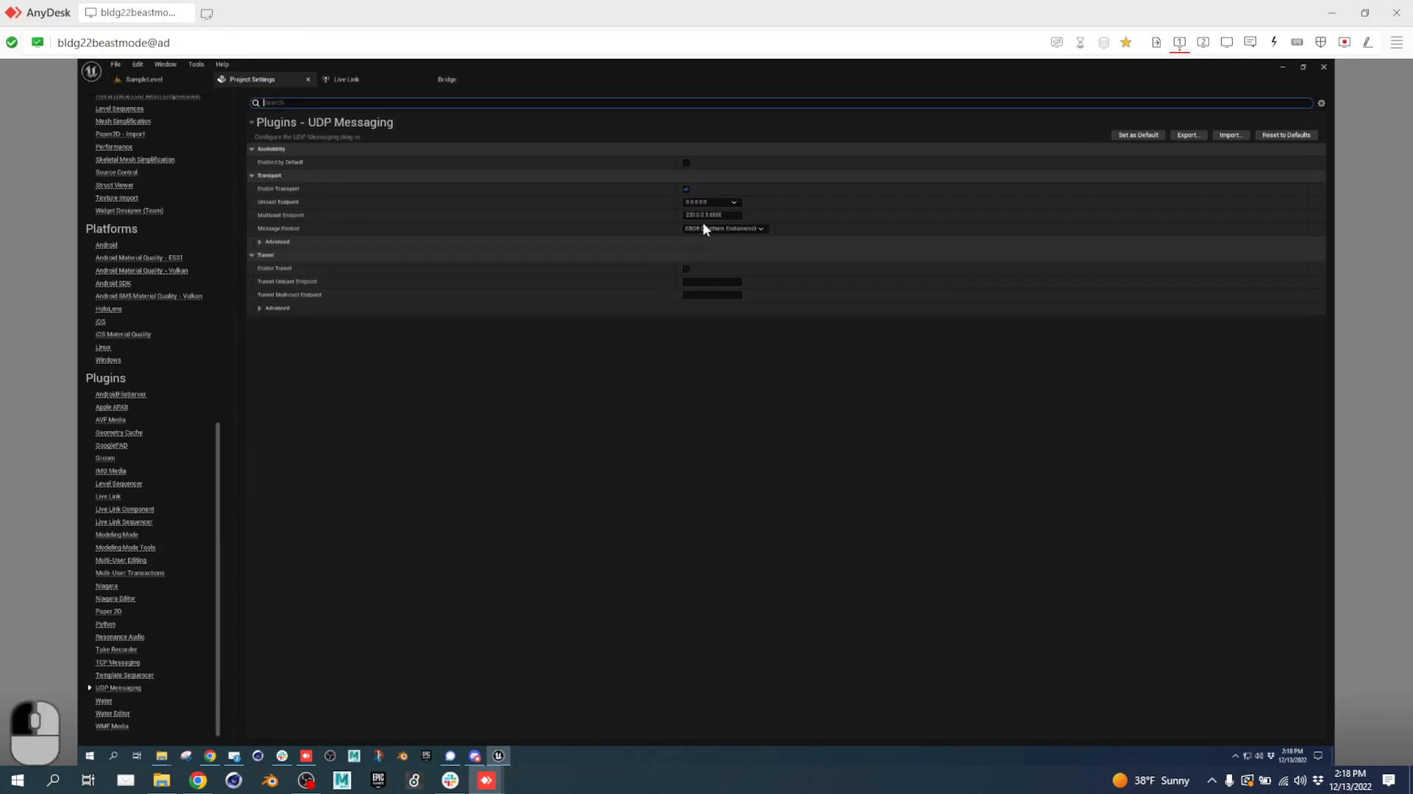
left_click(733, 200)
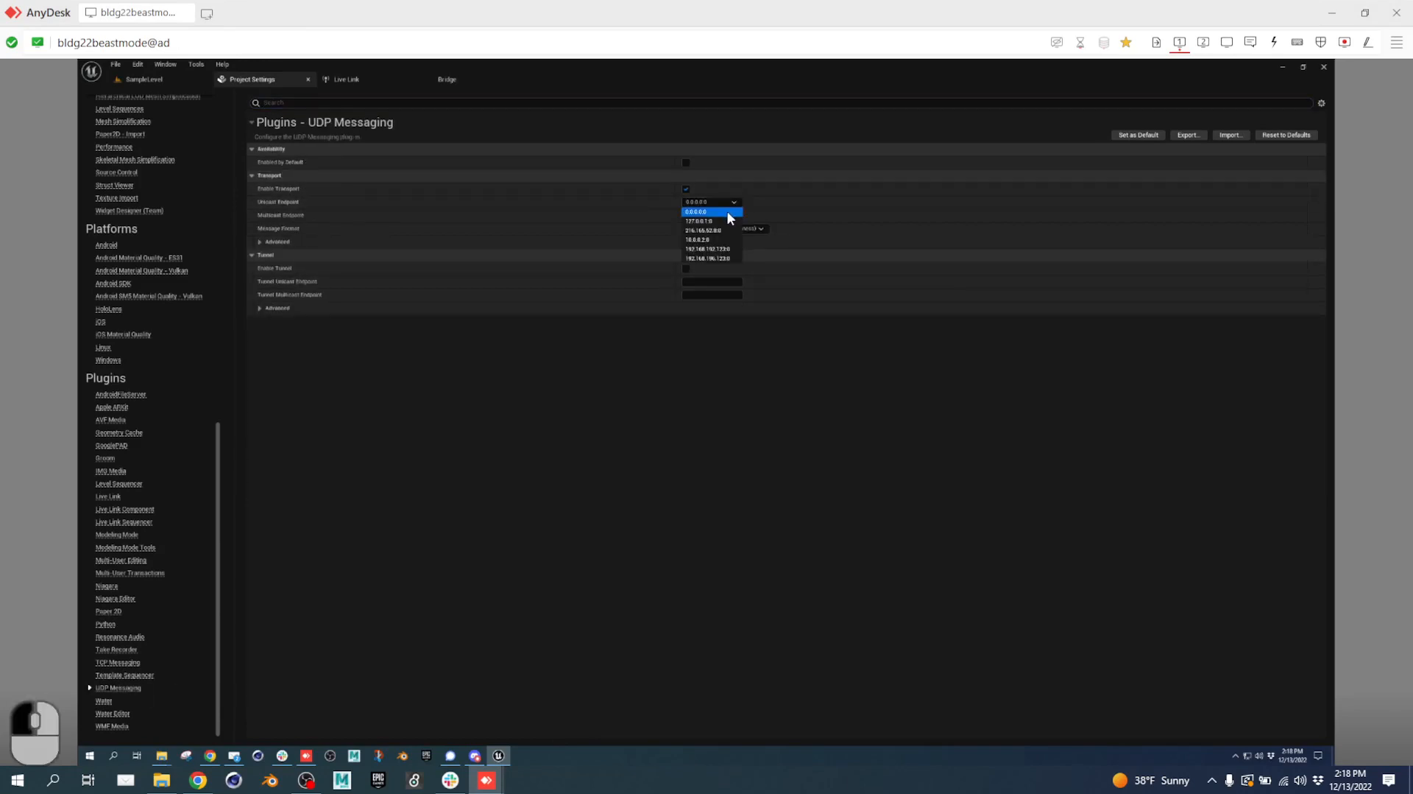
left_click(728, 264)
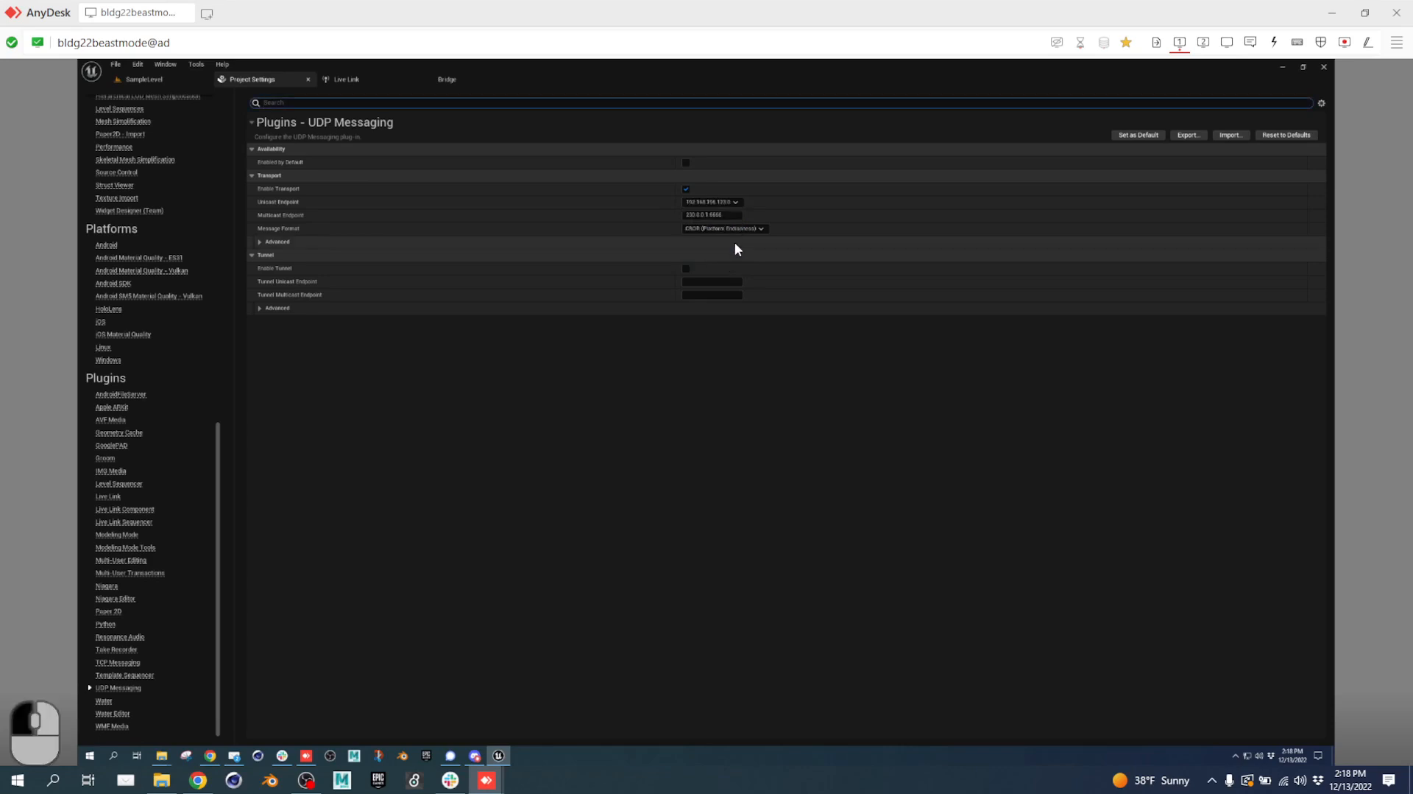
Add static endpoint 192.168.196.120:7000 under Advanced and select it for copying.
left_click(259, 241)
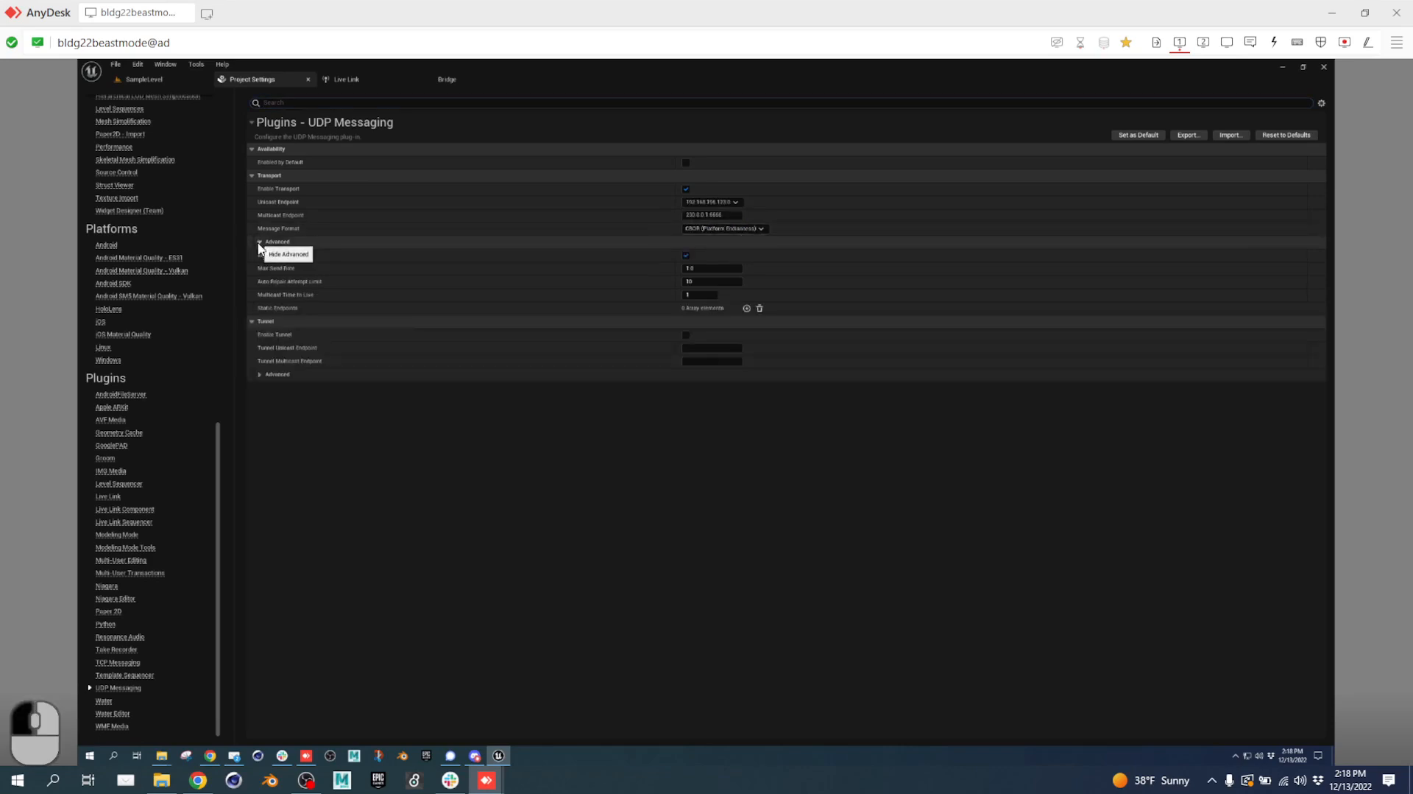
left_click(747, 309)
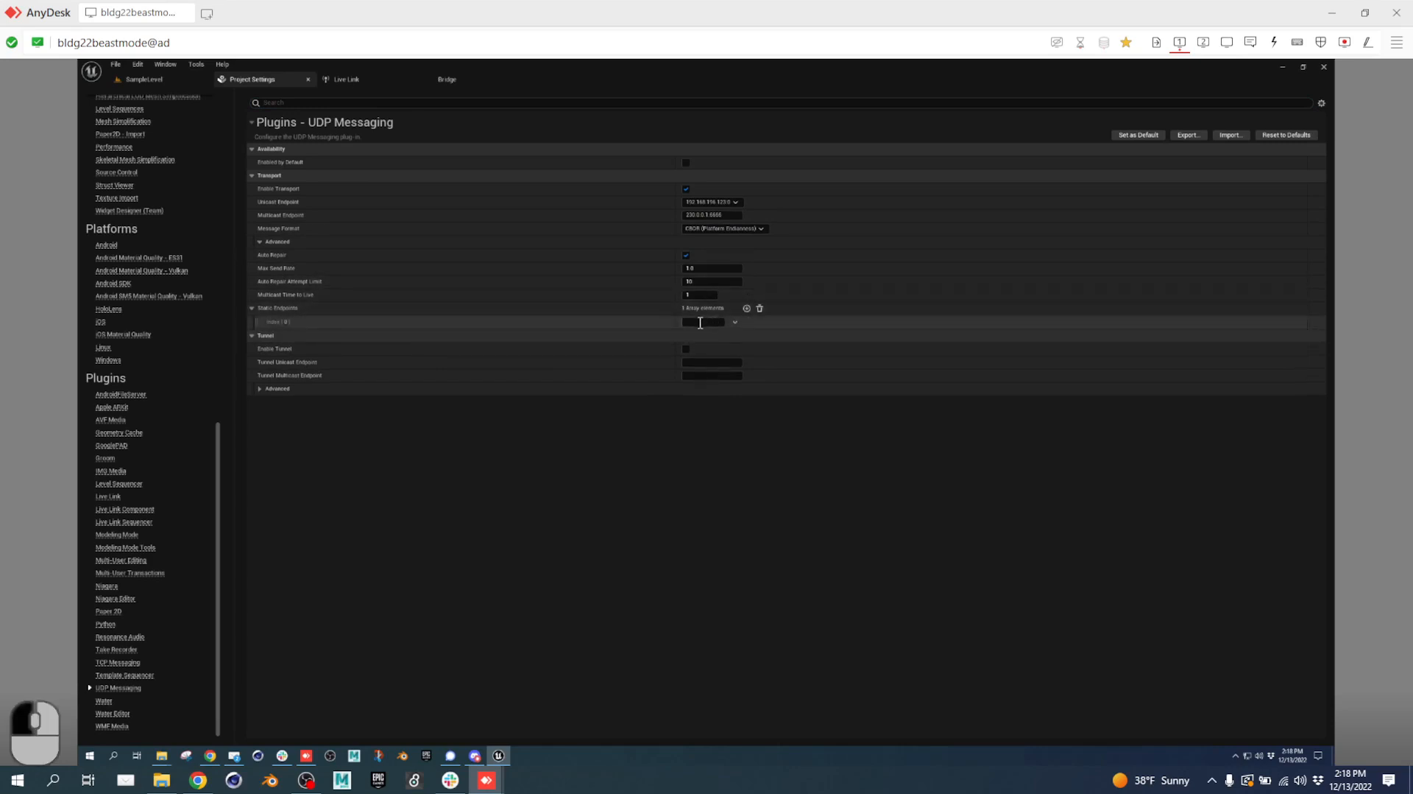
type("192.16")
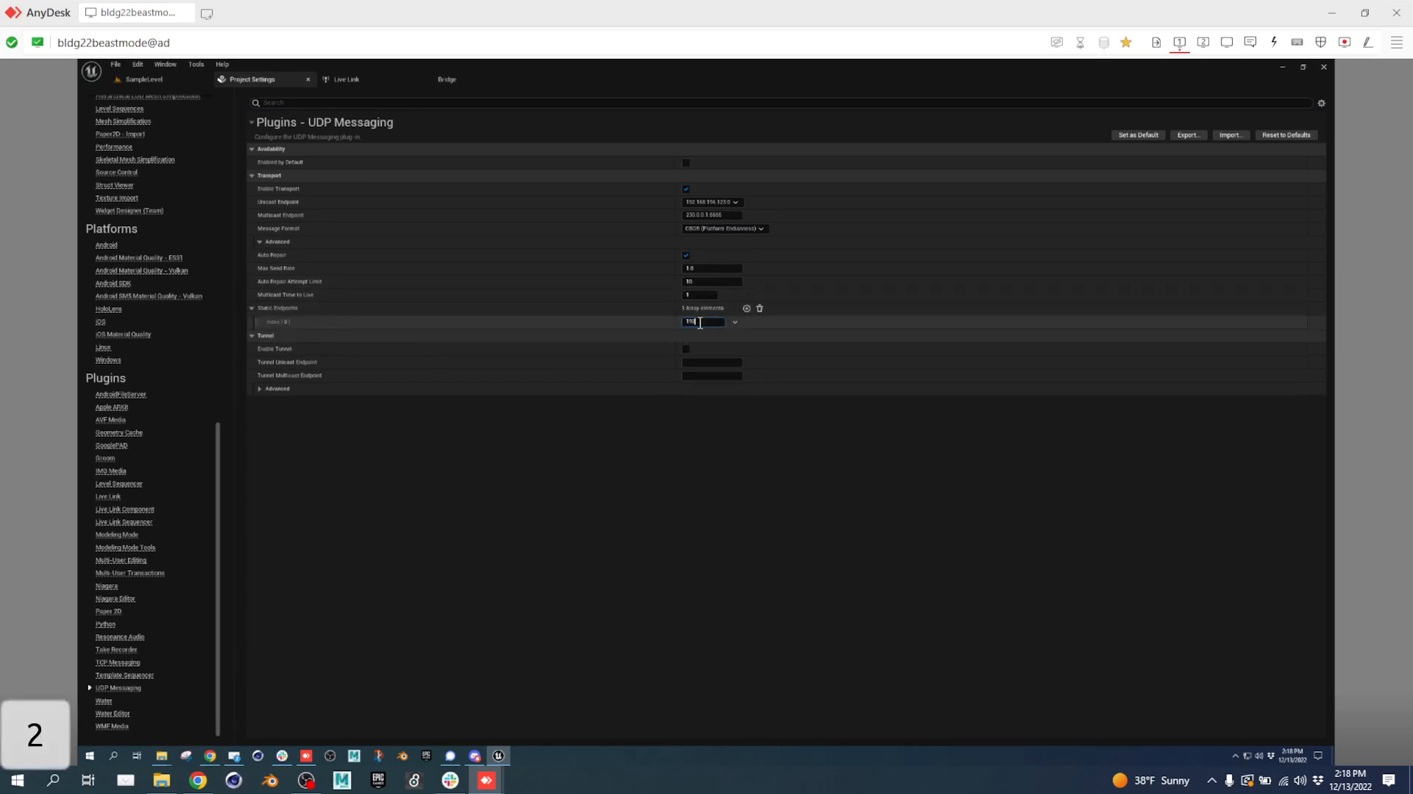
type("8.196.120:7")
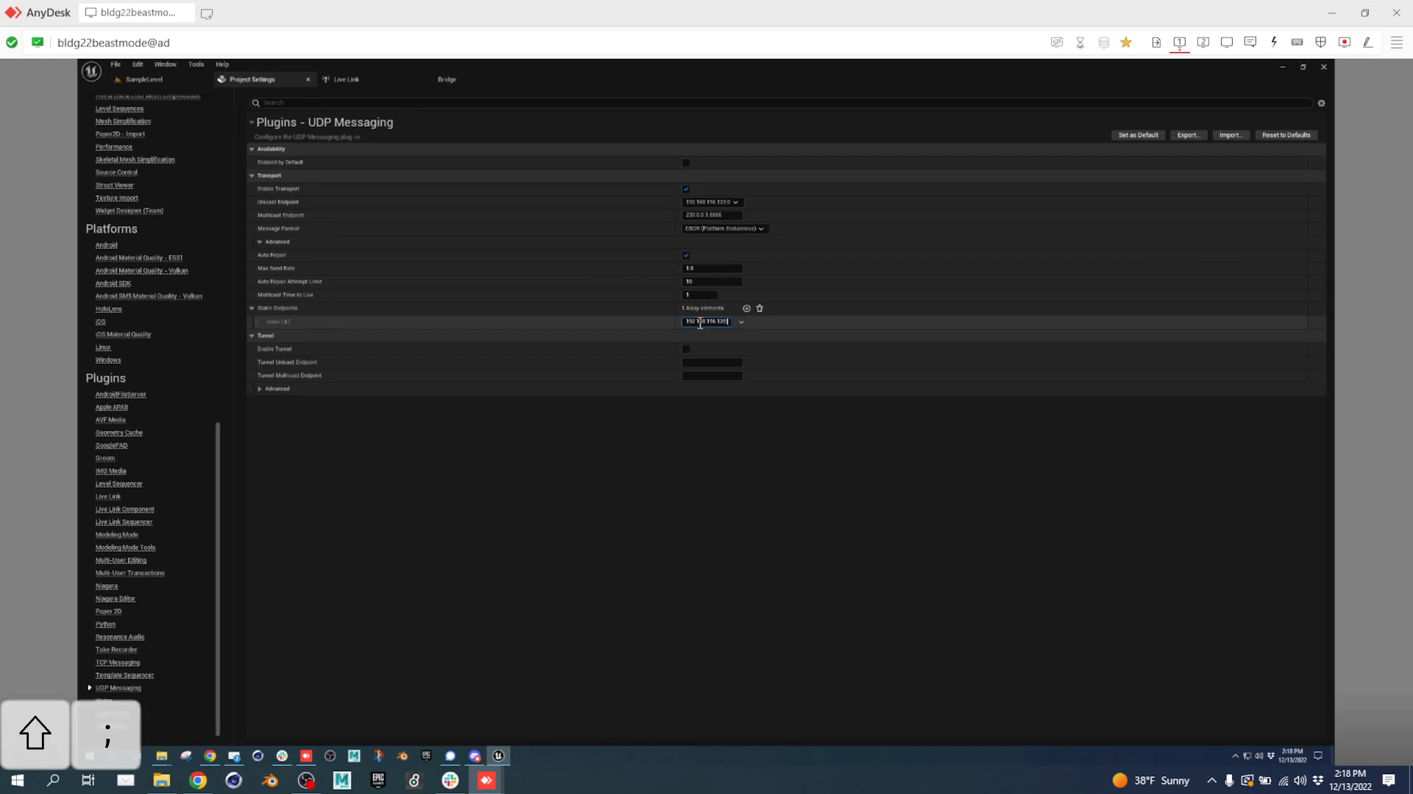
type("000")
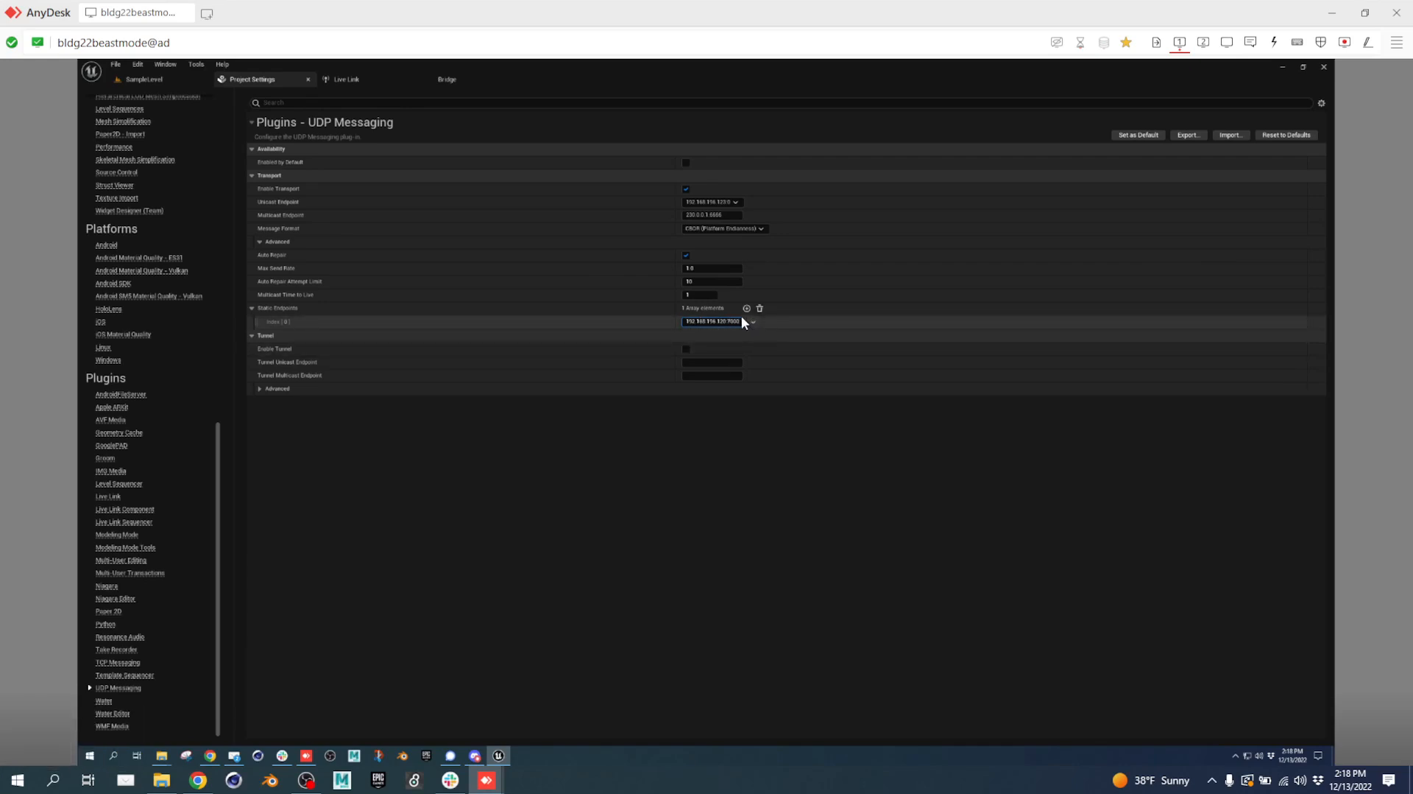
key("ctrl+a")
key("ctrl+c")
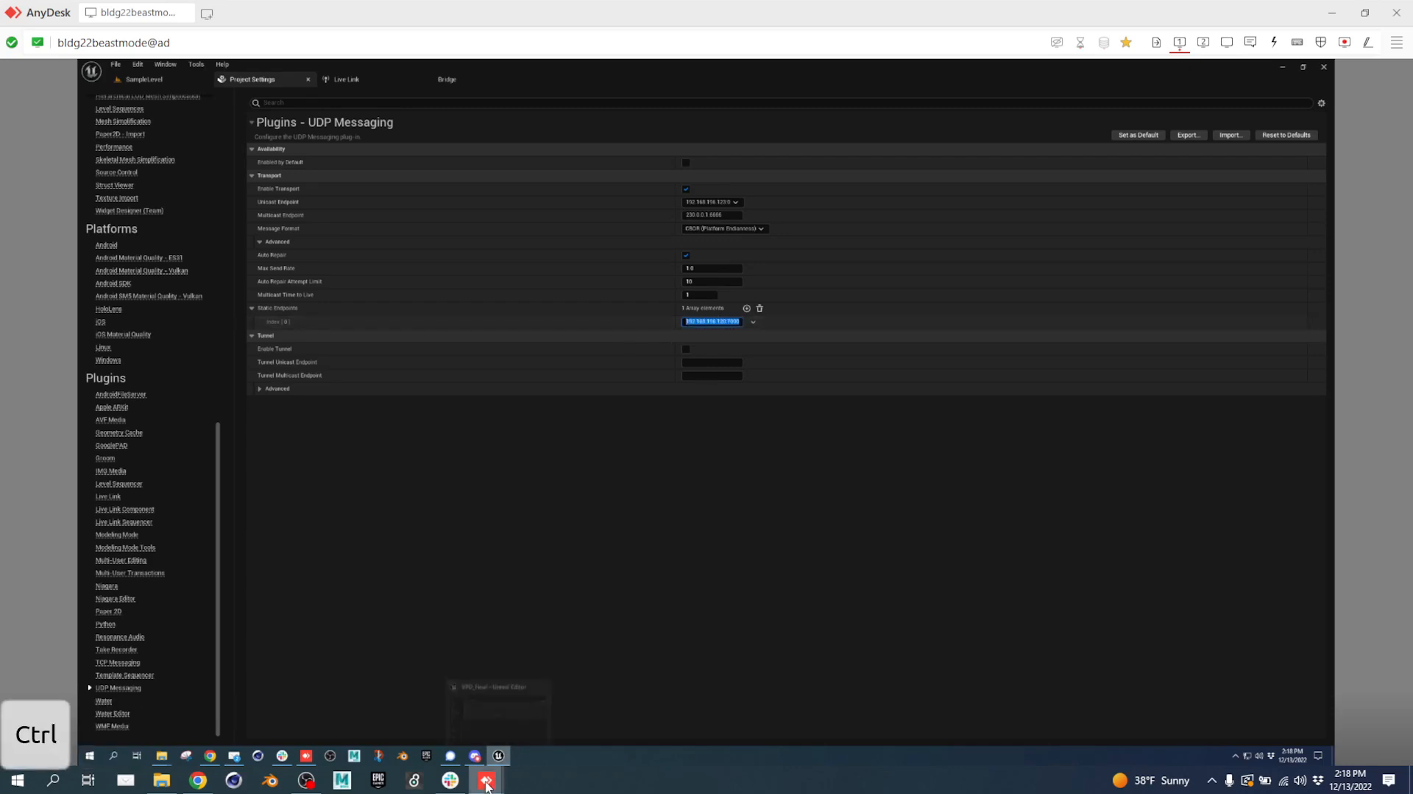
Paste and send 192.168.196.120:7000 in Slack's #week13-finals, then switch back to Chrome.
left_click(456, 784)
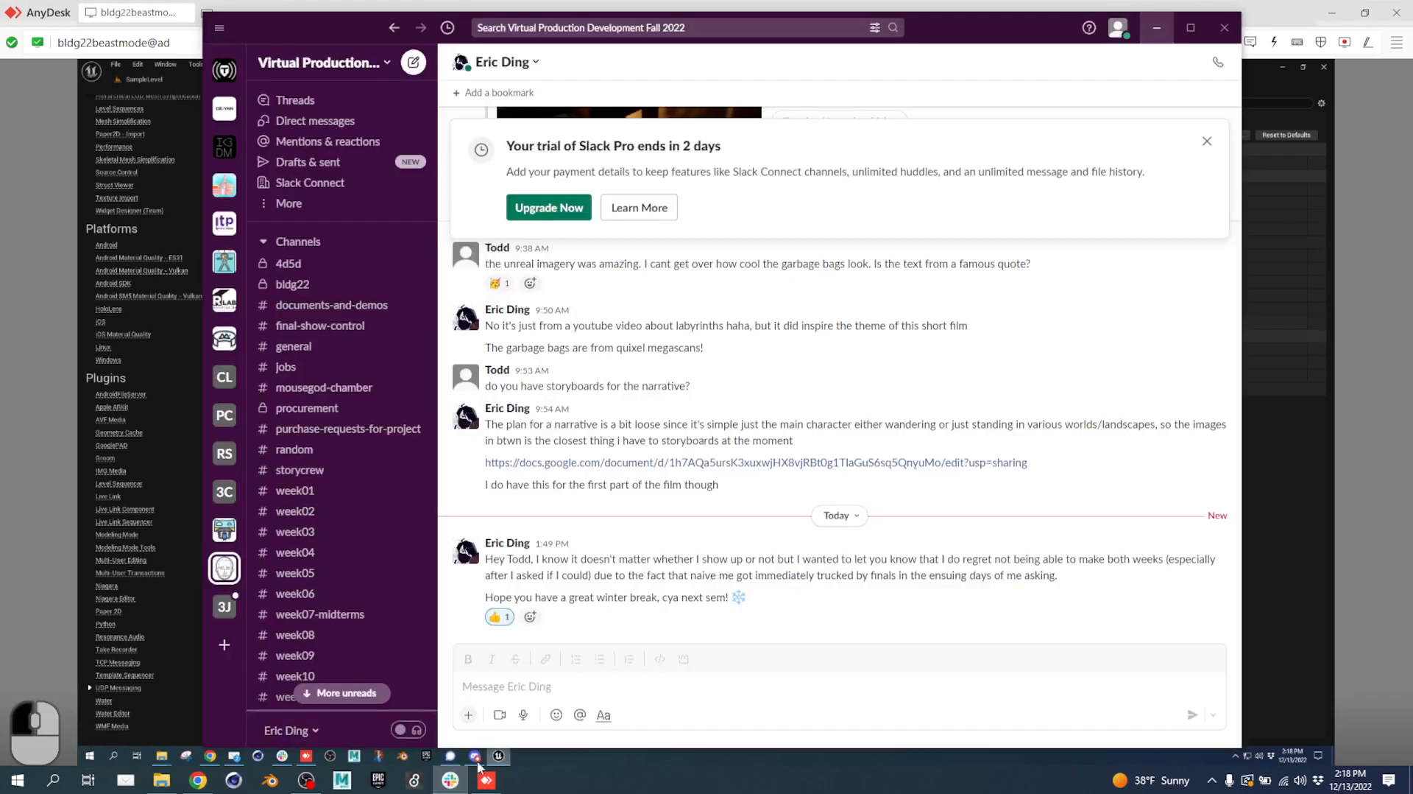
scroll(372, 515, "down", 5)
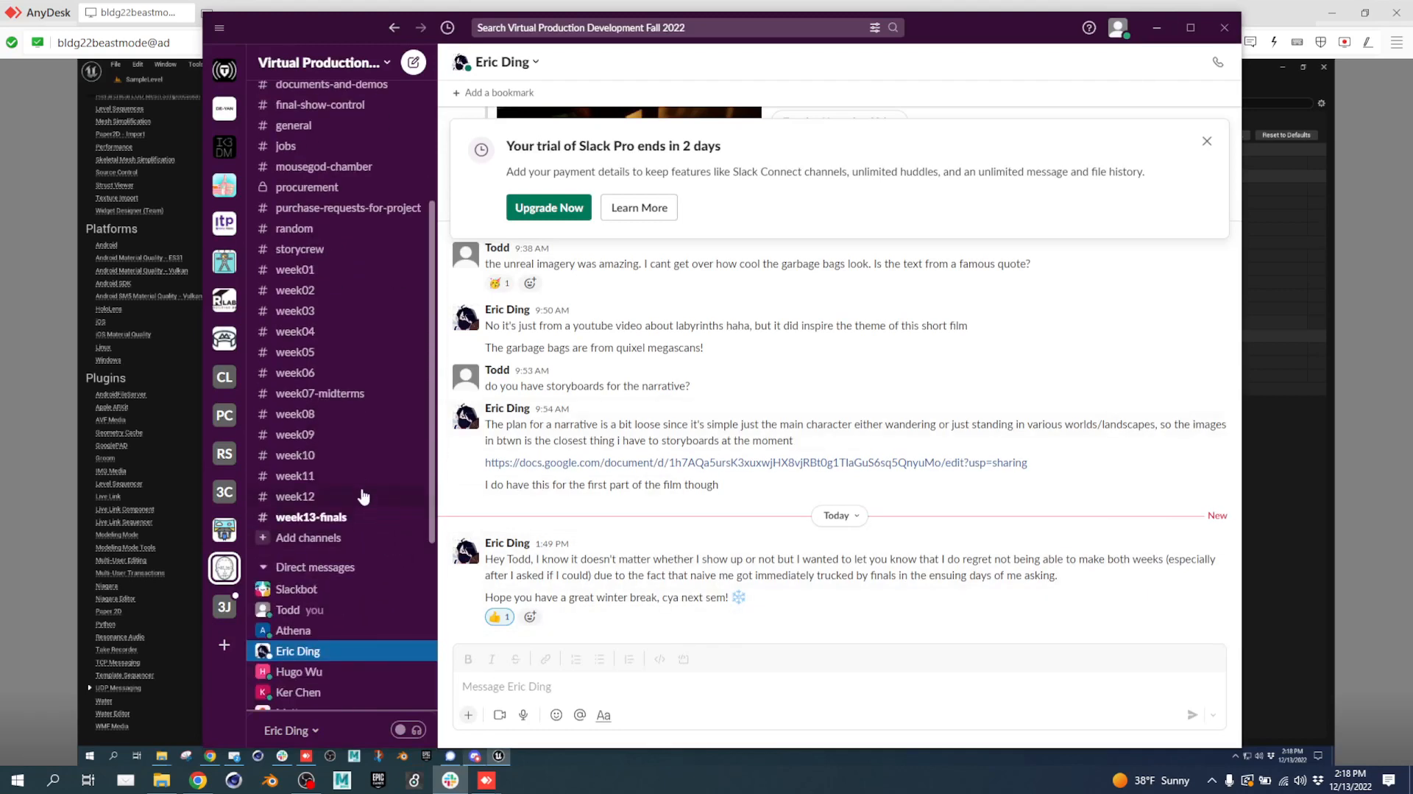
left_click(336, 515)
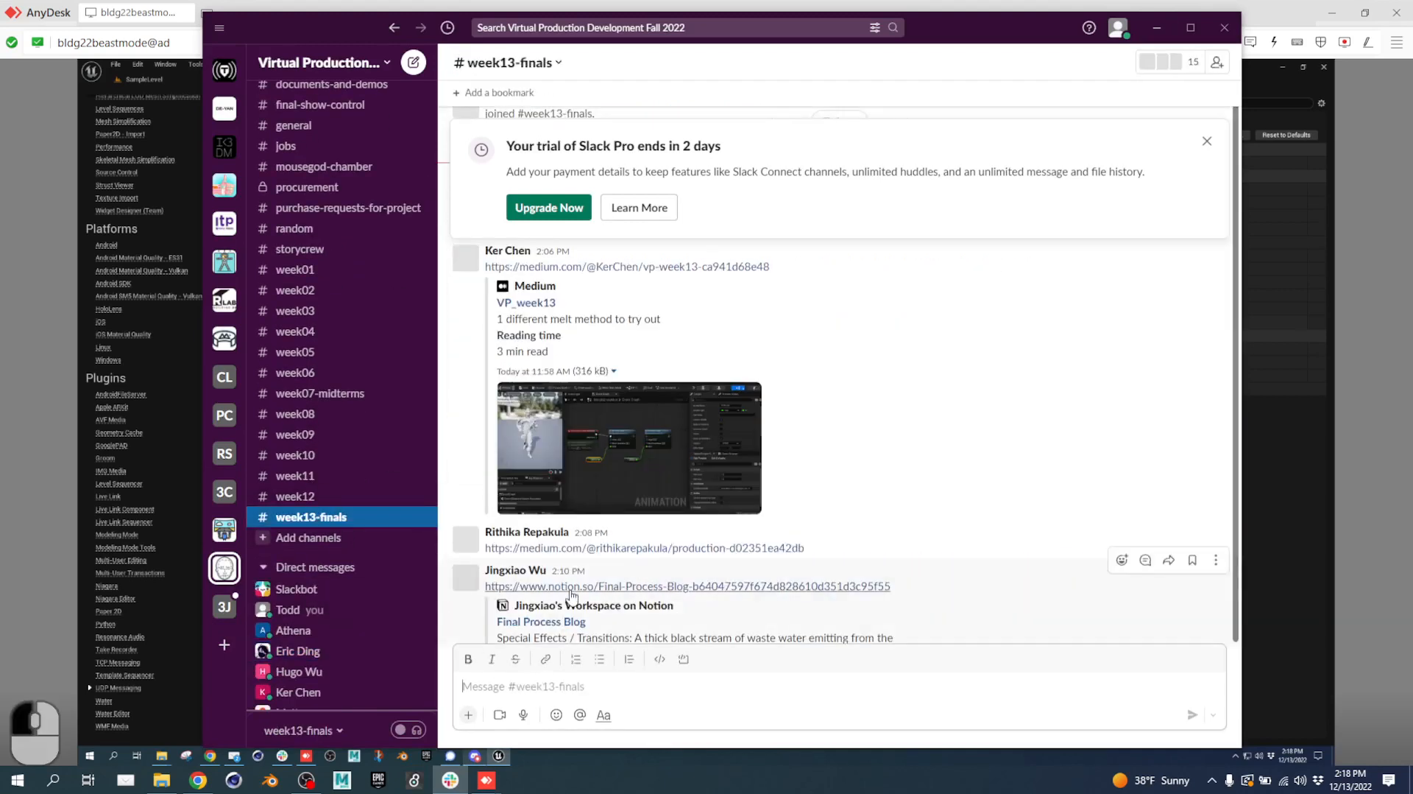
key("ctrl+v")
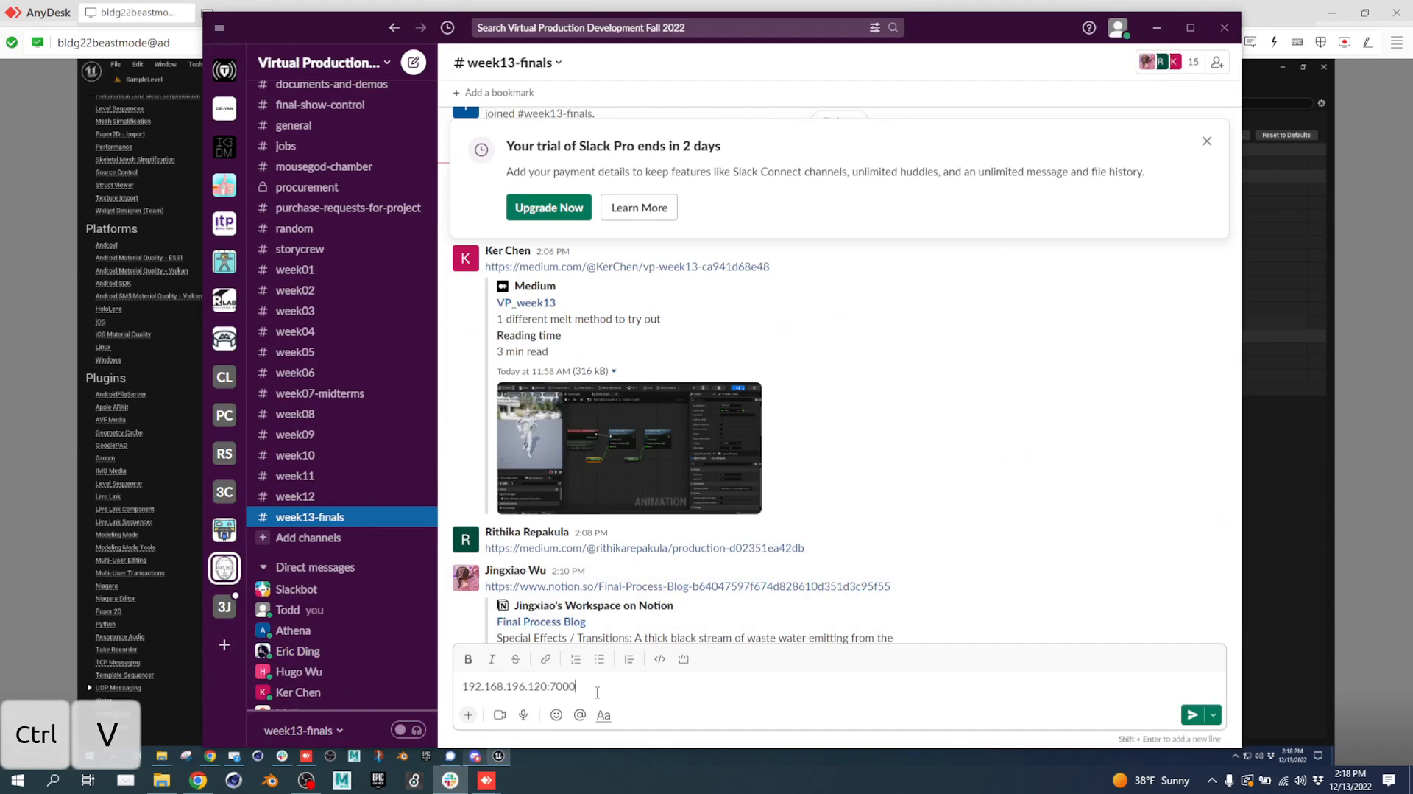
key("Return")
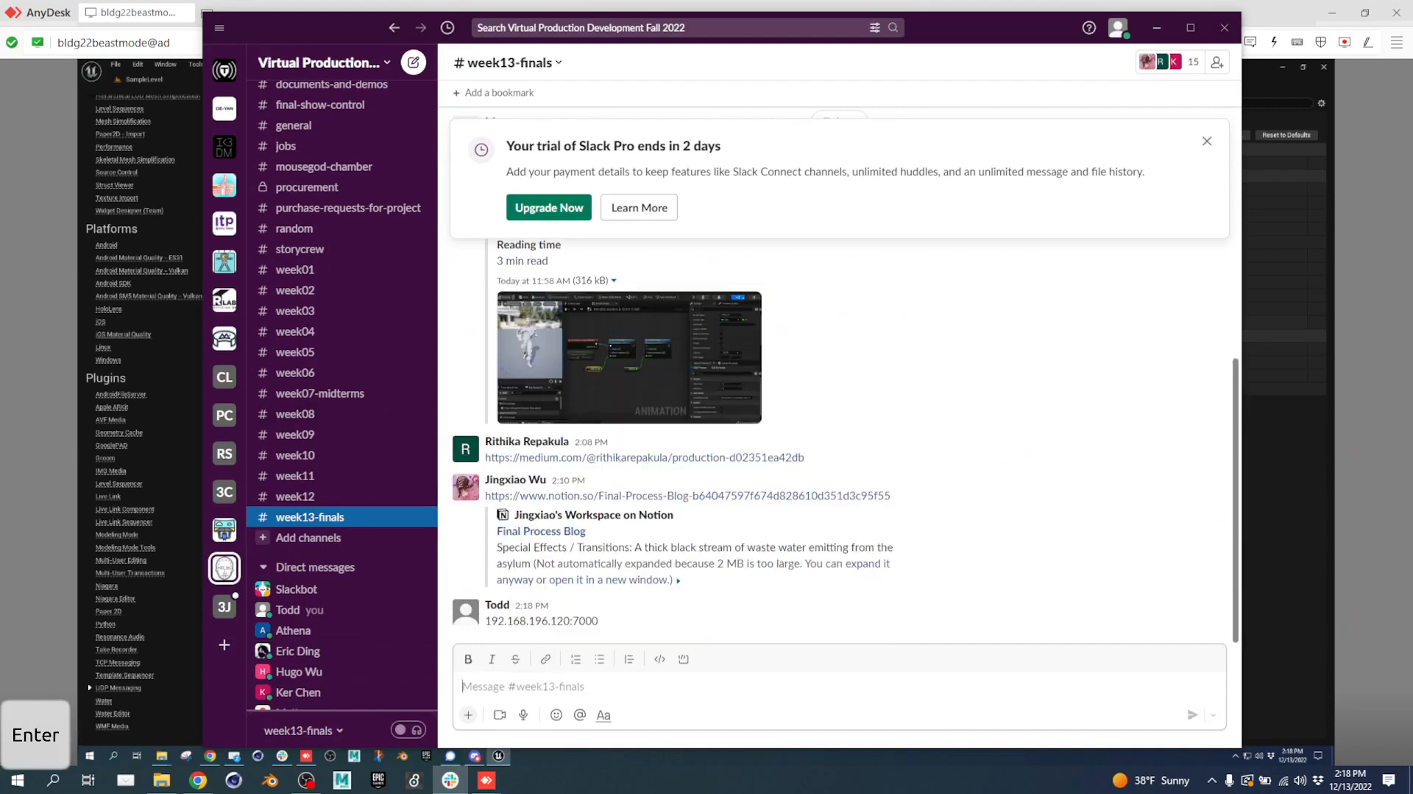
left_click(198, 779)
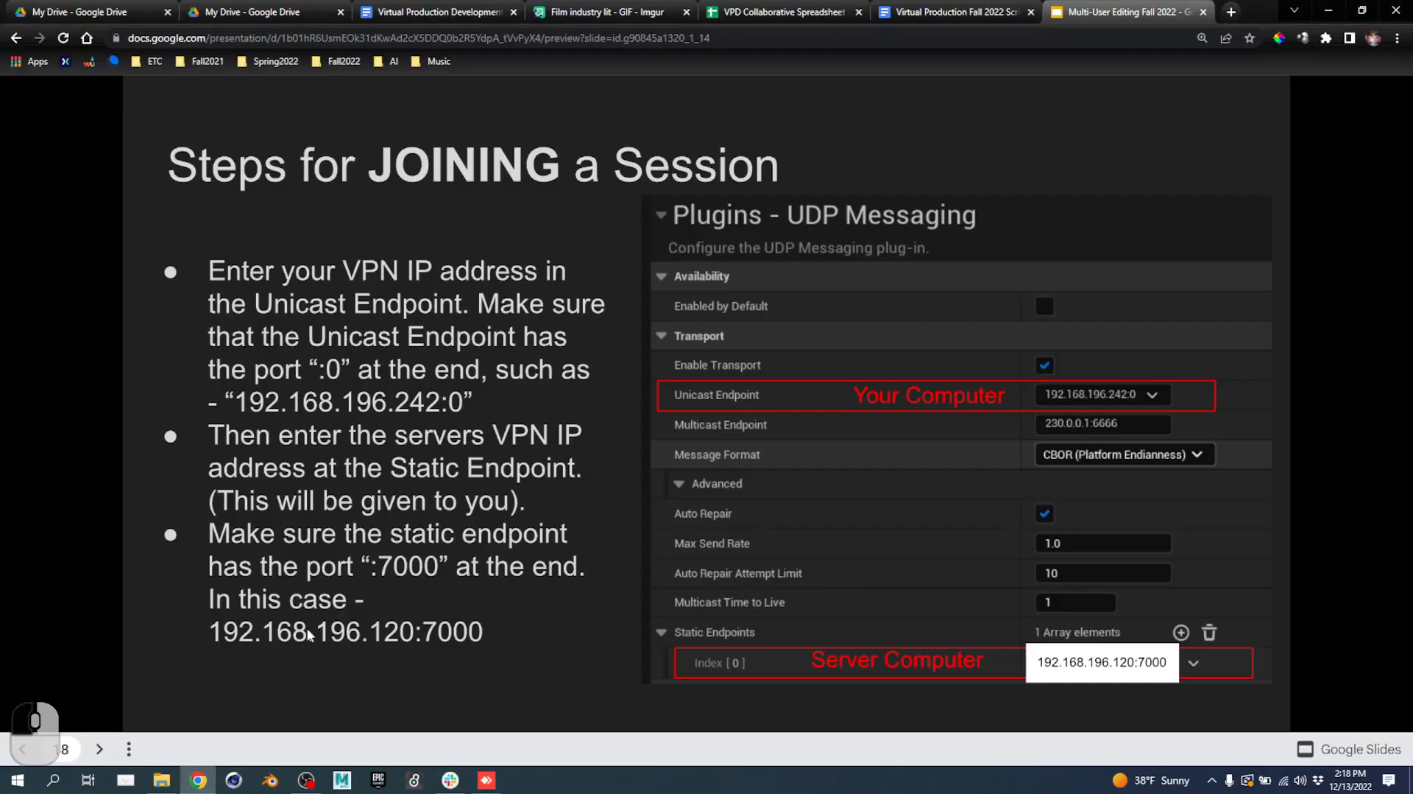
In Sheet1, paste the address into A32 and label A31 'Mocap Computer'.
left_click(780, 12)
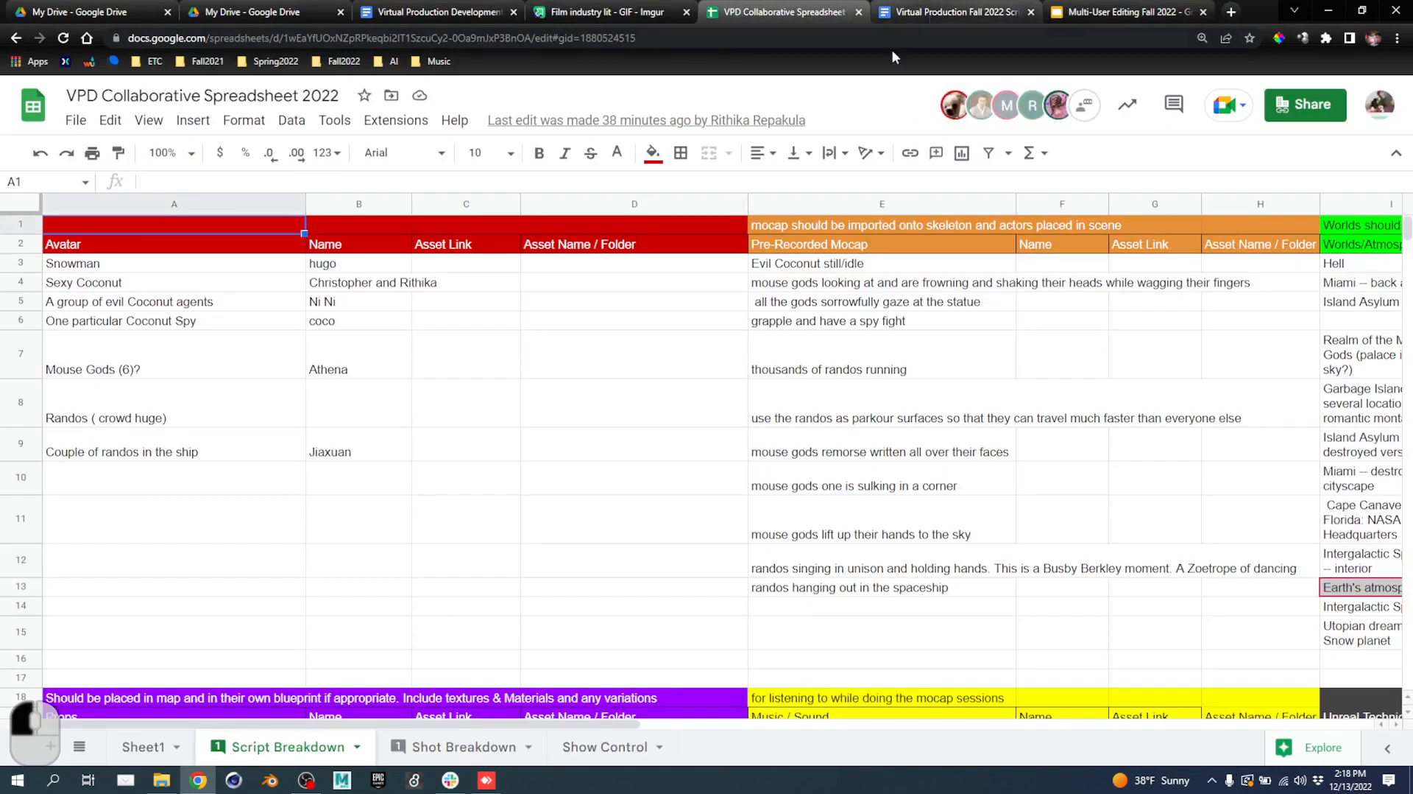
left_click(143, 747)
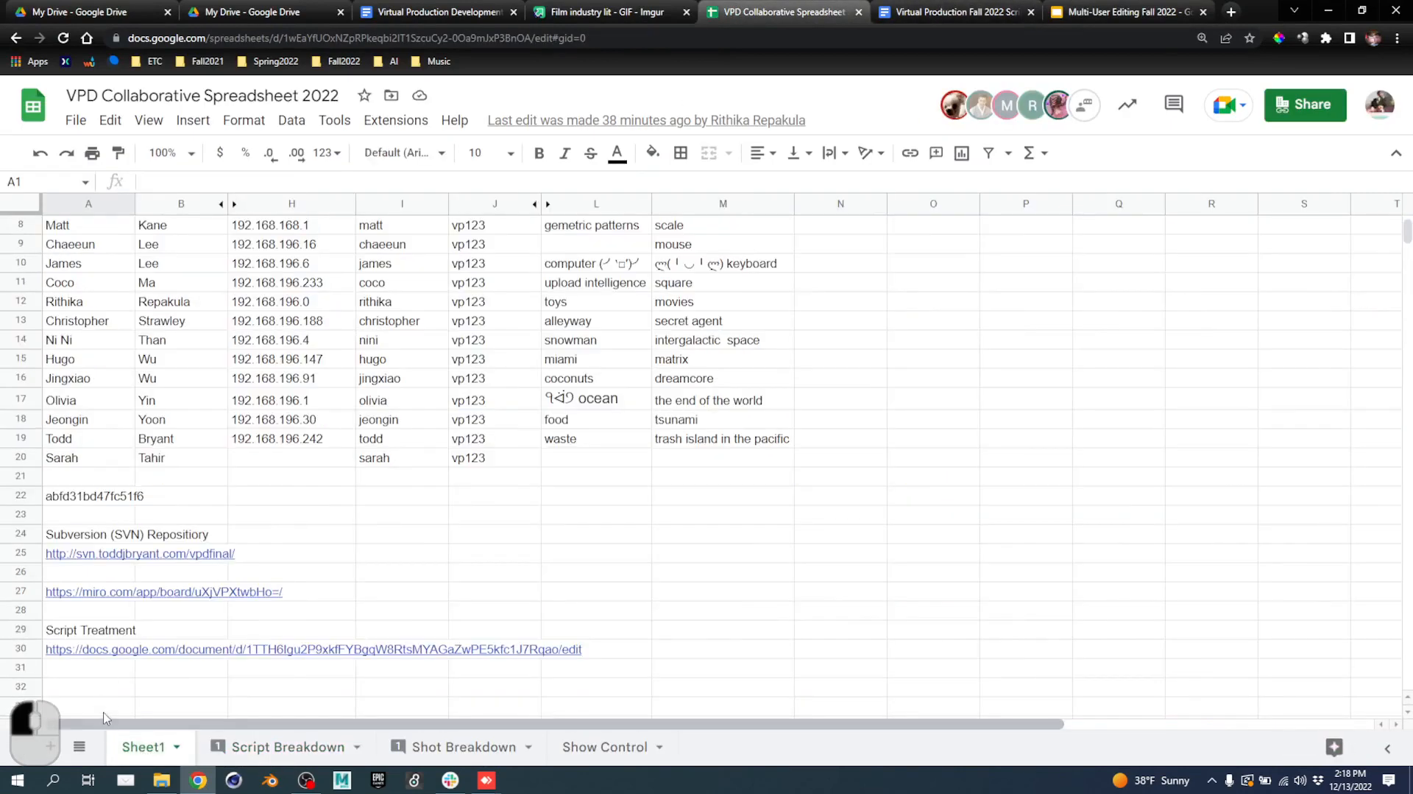
scroll(86, 662, "down", 1)
left_click(86, 630)
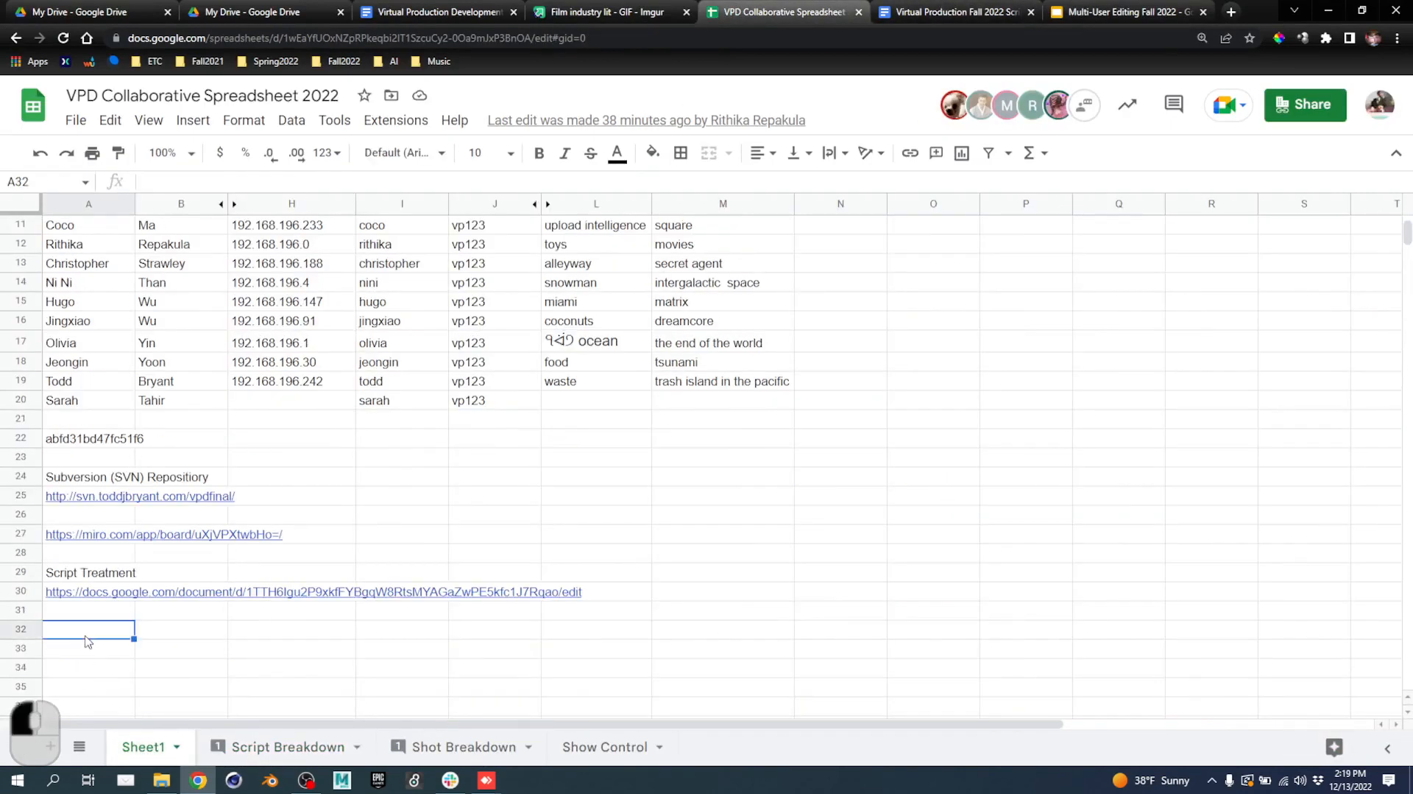
key("ctrl+v")
left_click(71, 617)
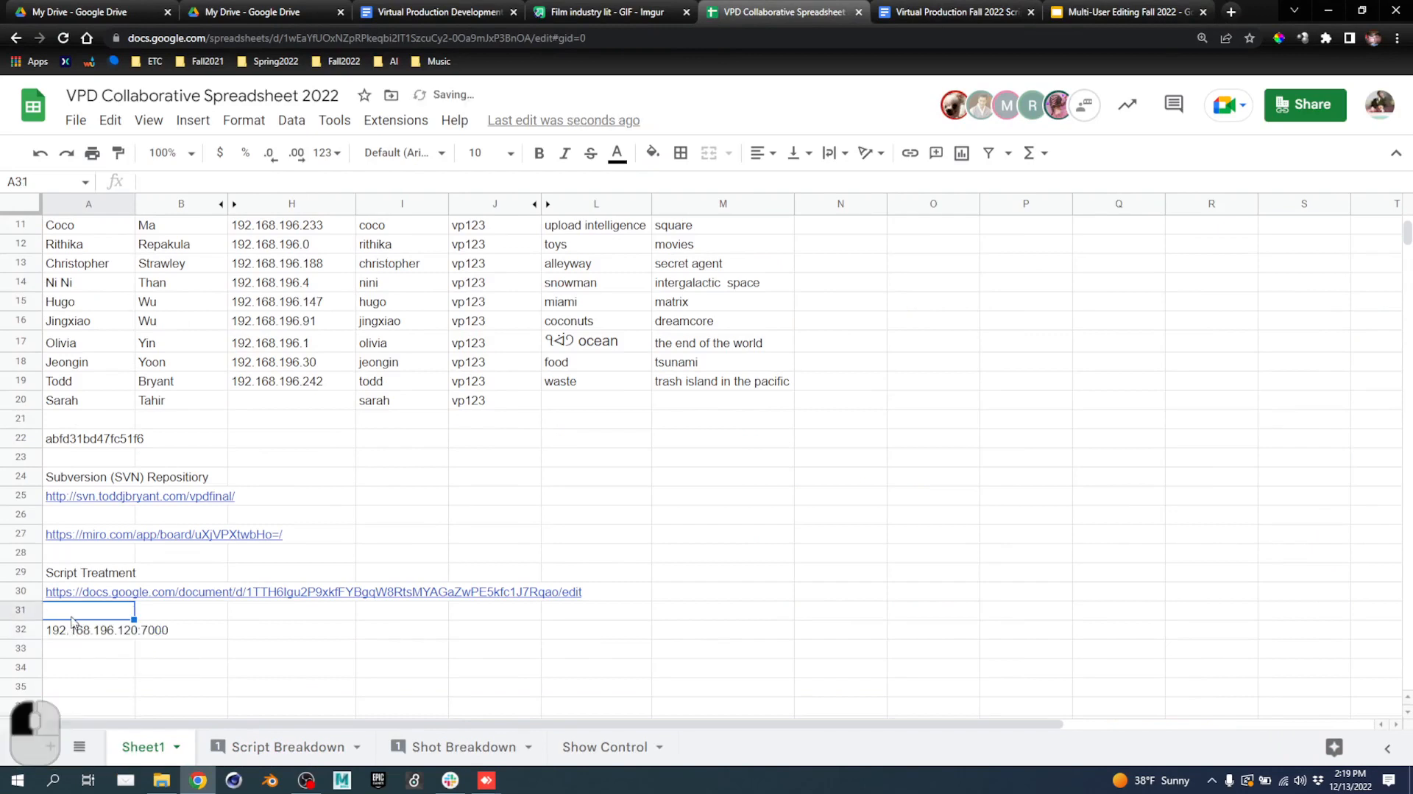
type("Mocap Comp")
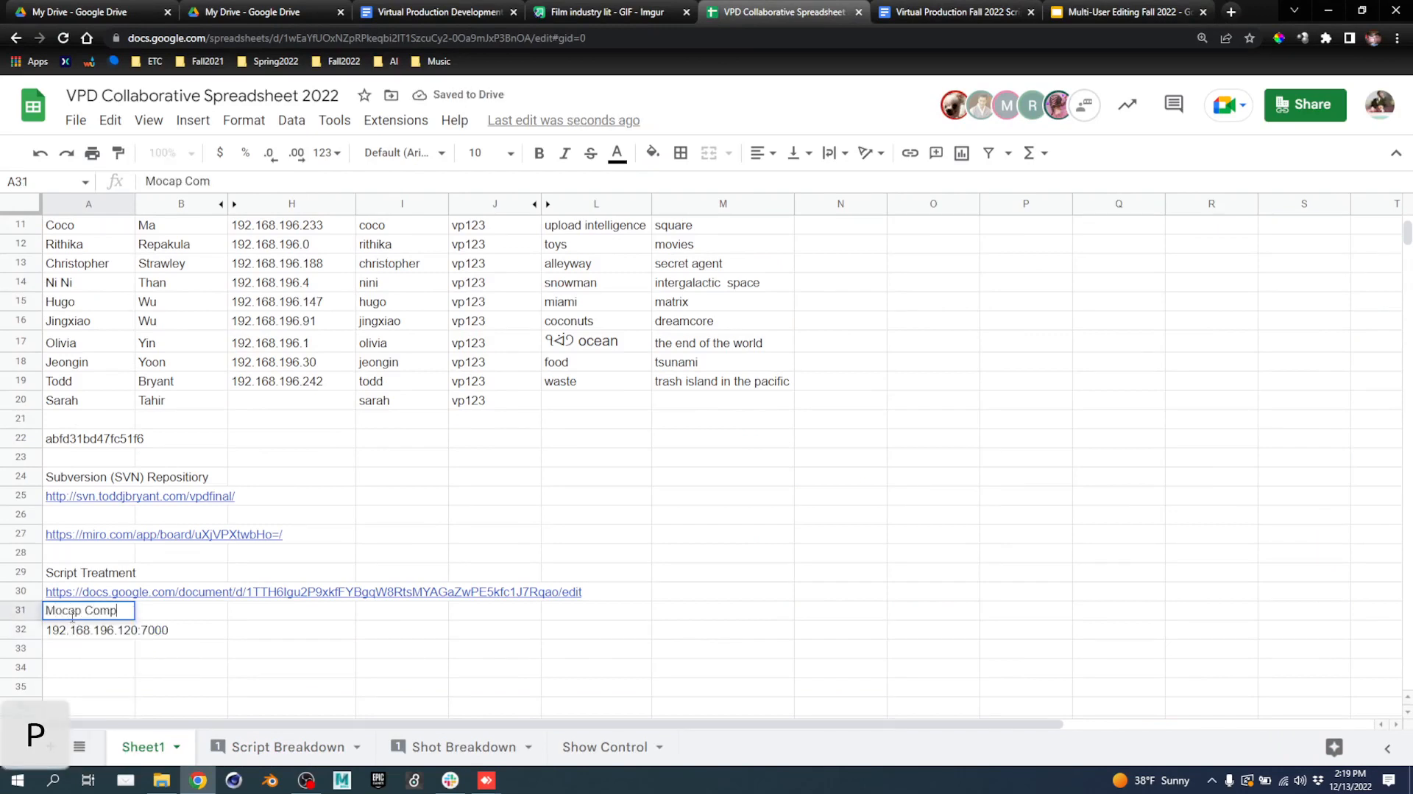
type("uter")
left_click(127, 667)
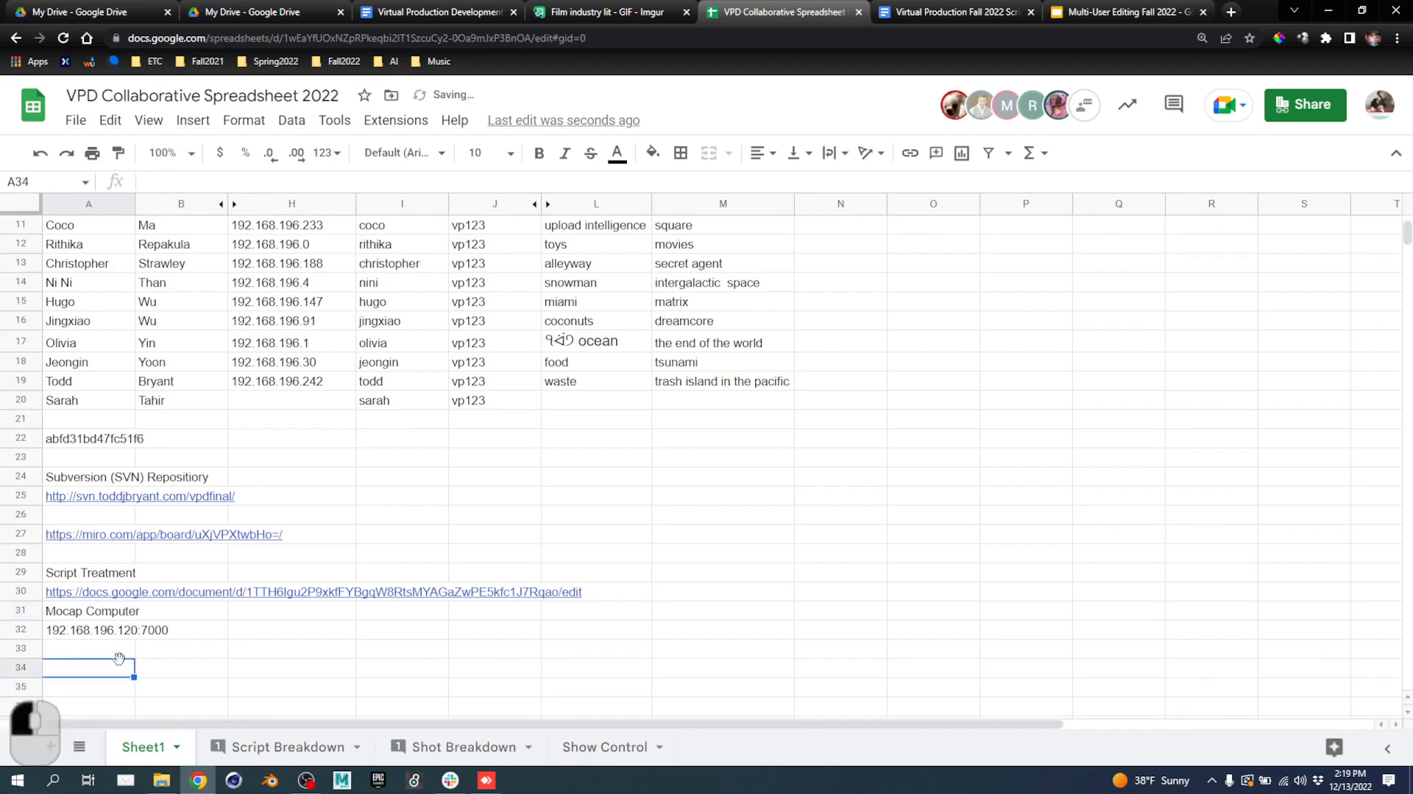
Move the Mocap Computer label and address down one row to A32:A33.
left_click(75, 615)
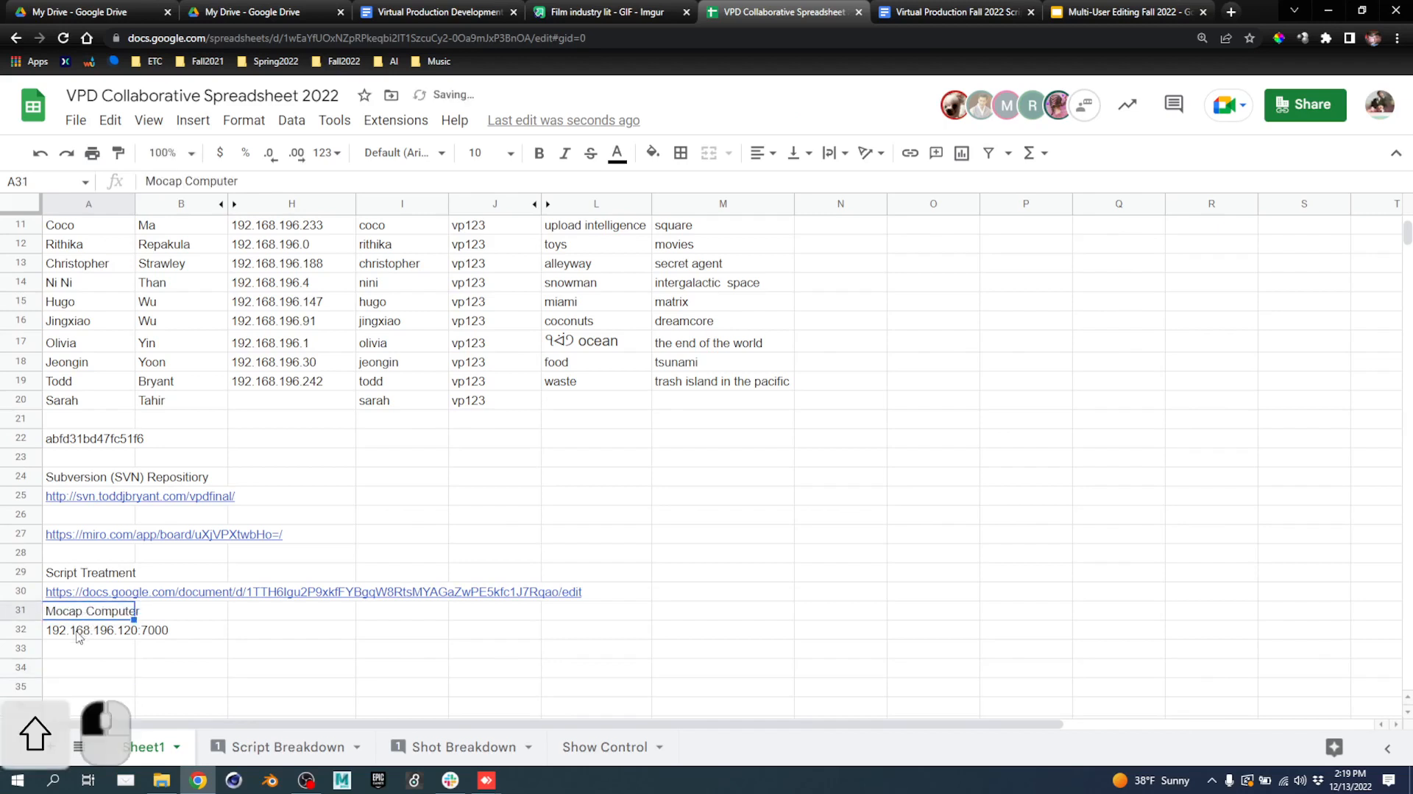
left_click(79, 633, "shift")
left_click_drag(83, 609, 82, 630)
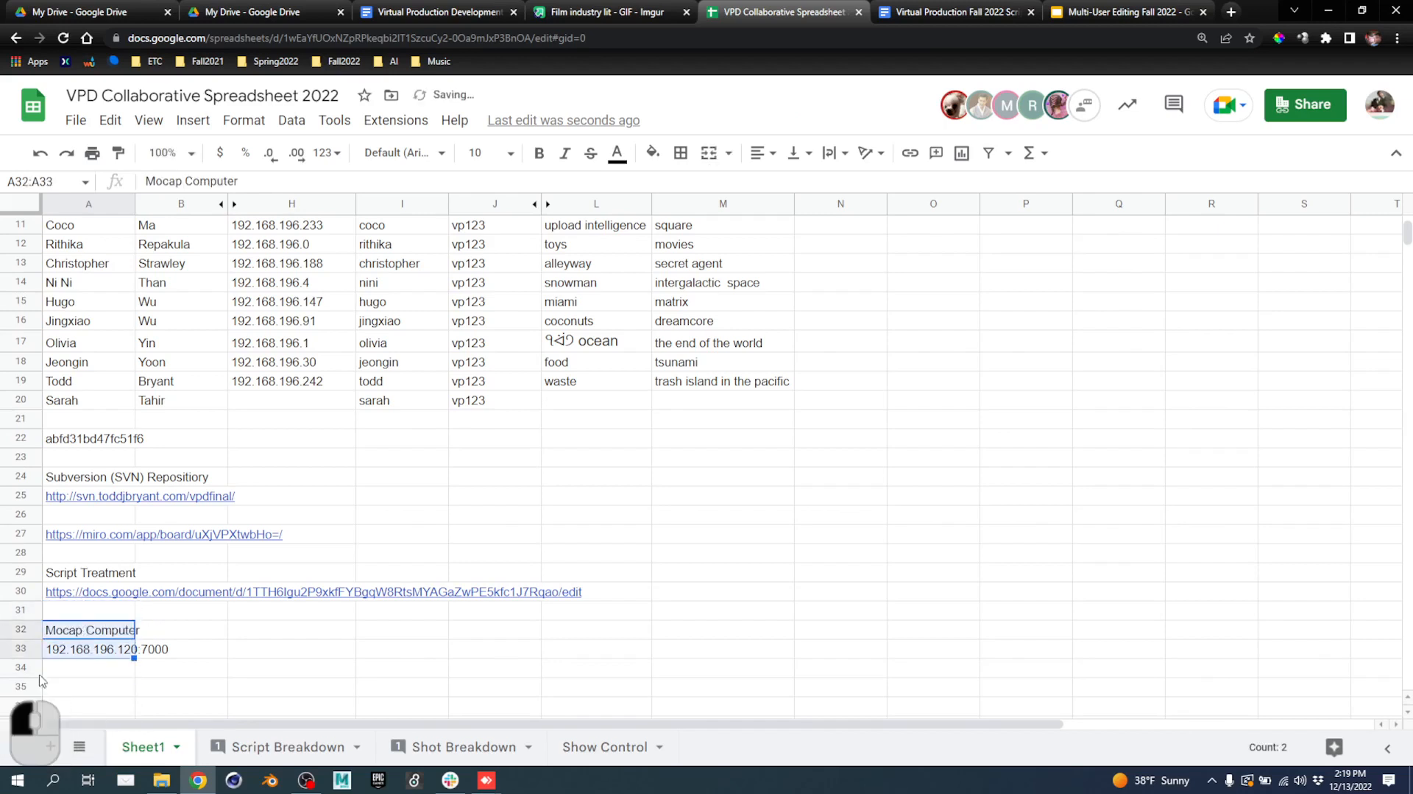
left_click(190, 648)
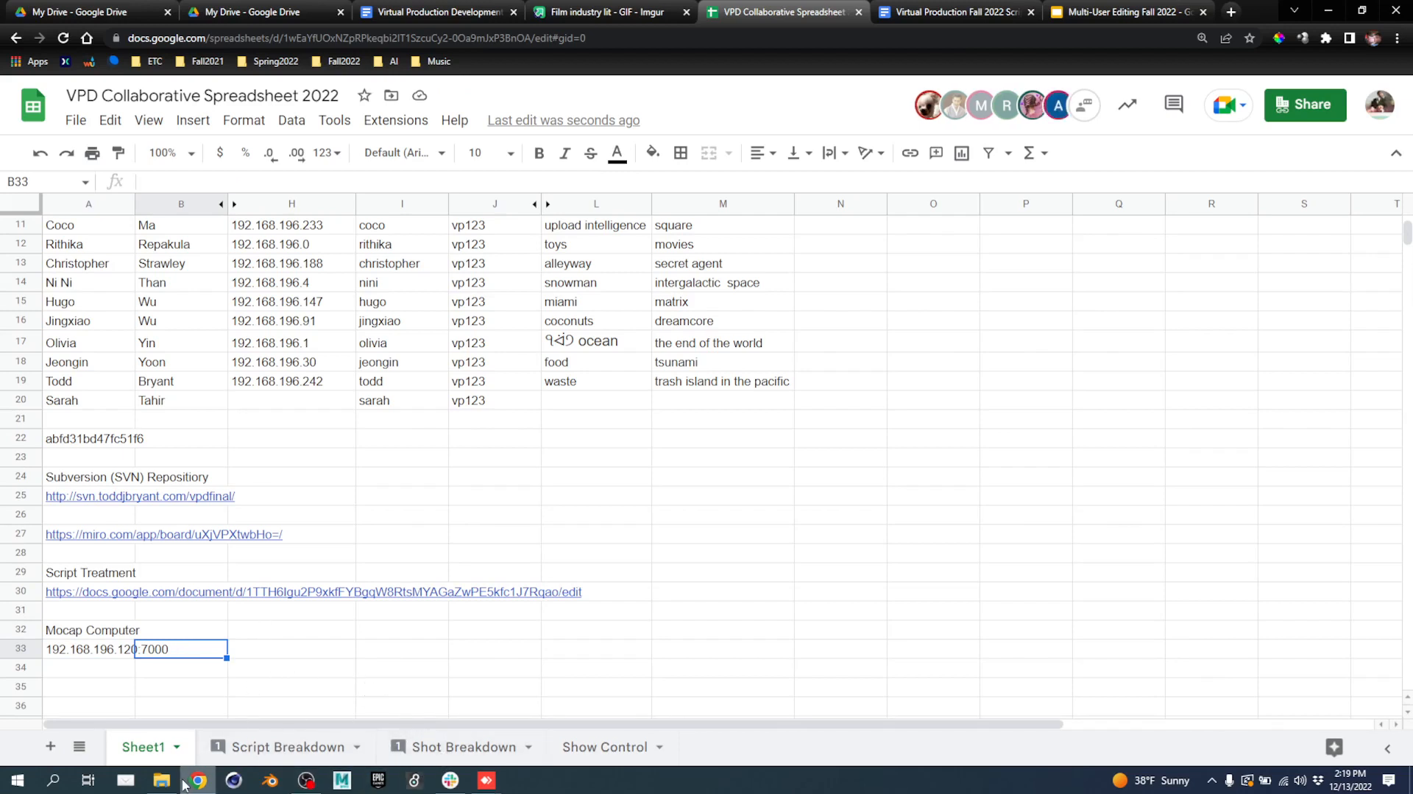
Return to the SampleLevel editor and dock the Multi-User Browser as its own tab.
mouse_move(486, 779)
left_click(528, 726)
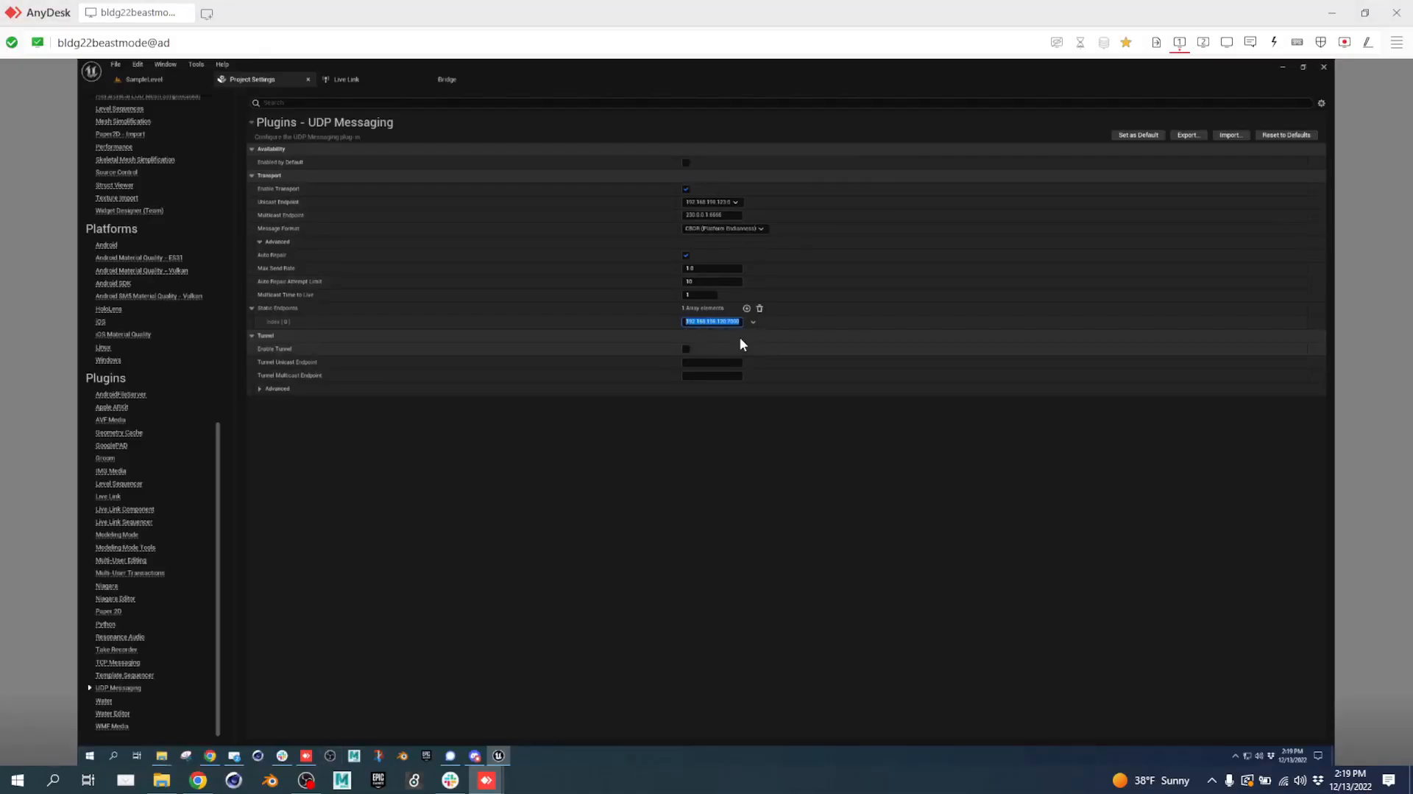
left_click(141, 78)
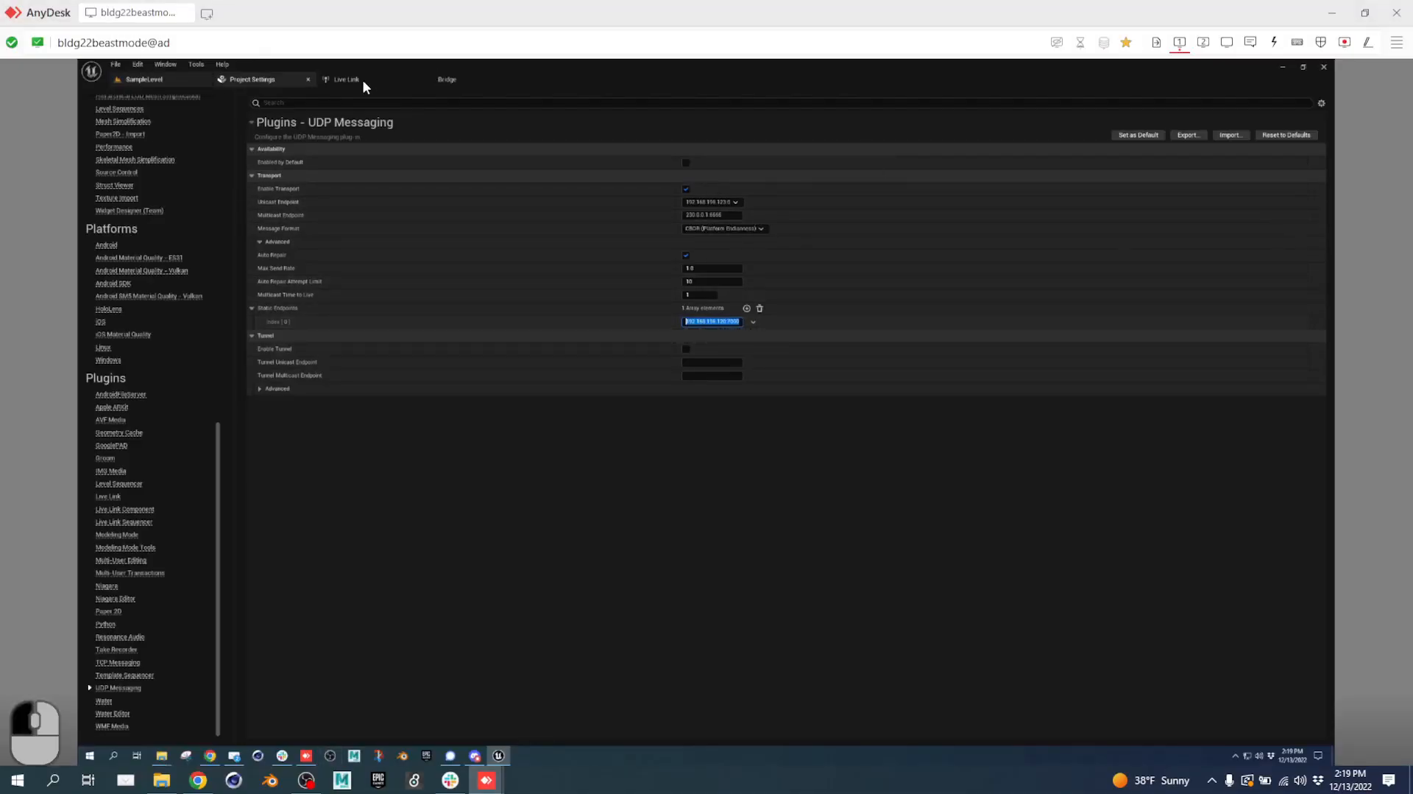
left_click(166, 81)
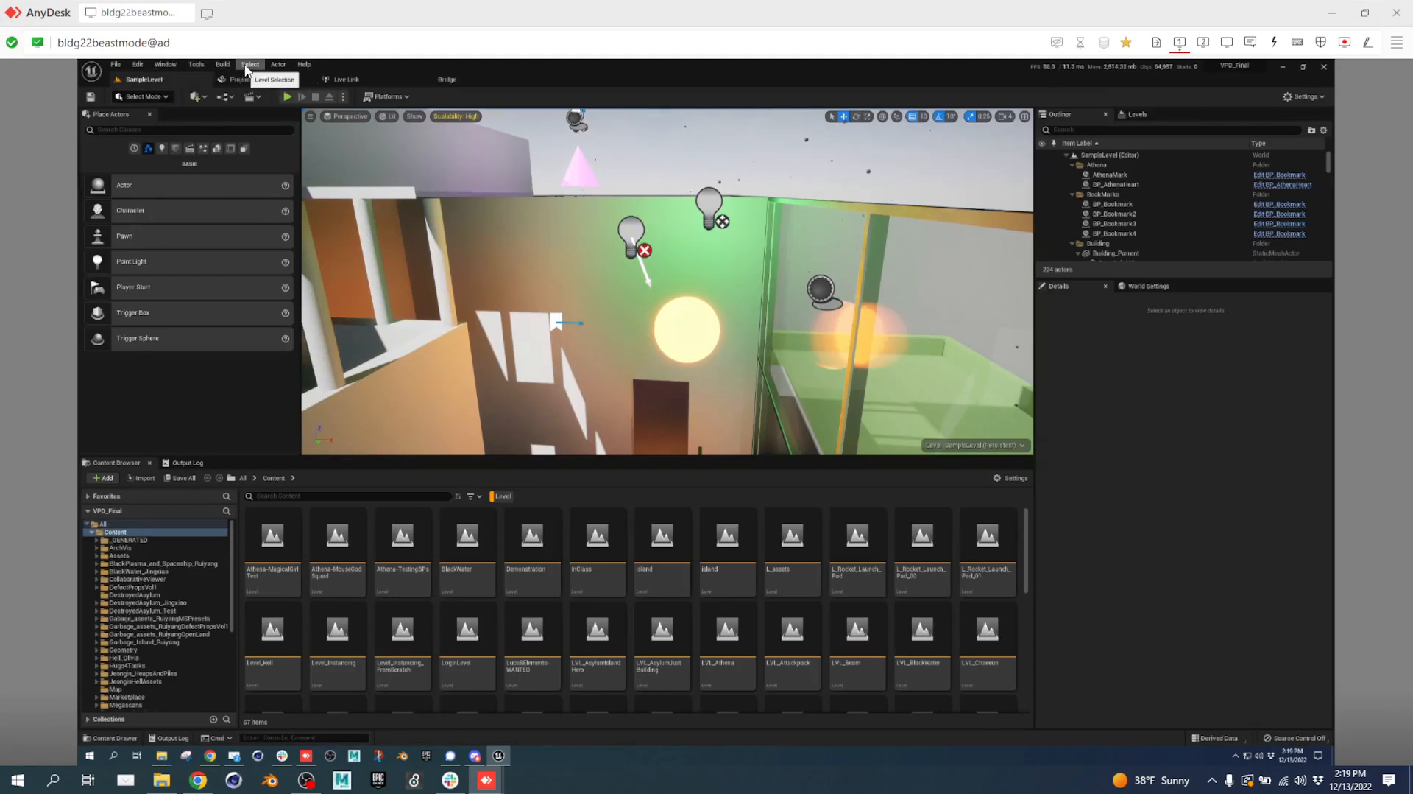
left_click(165, 65)
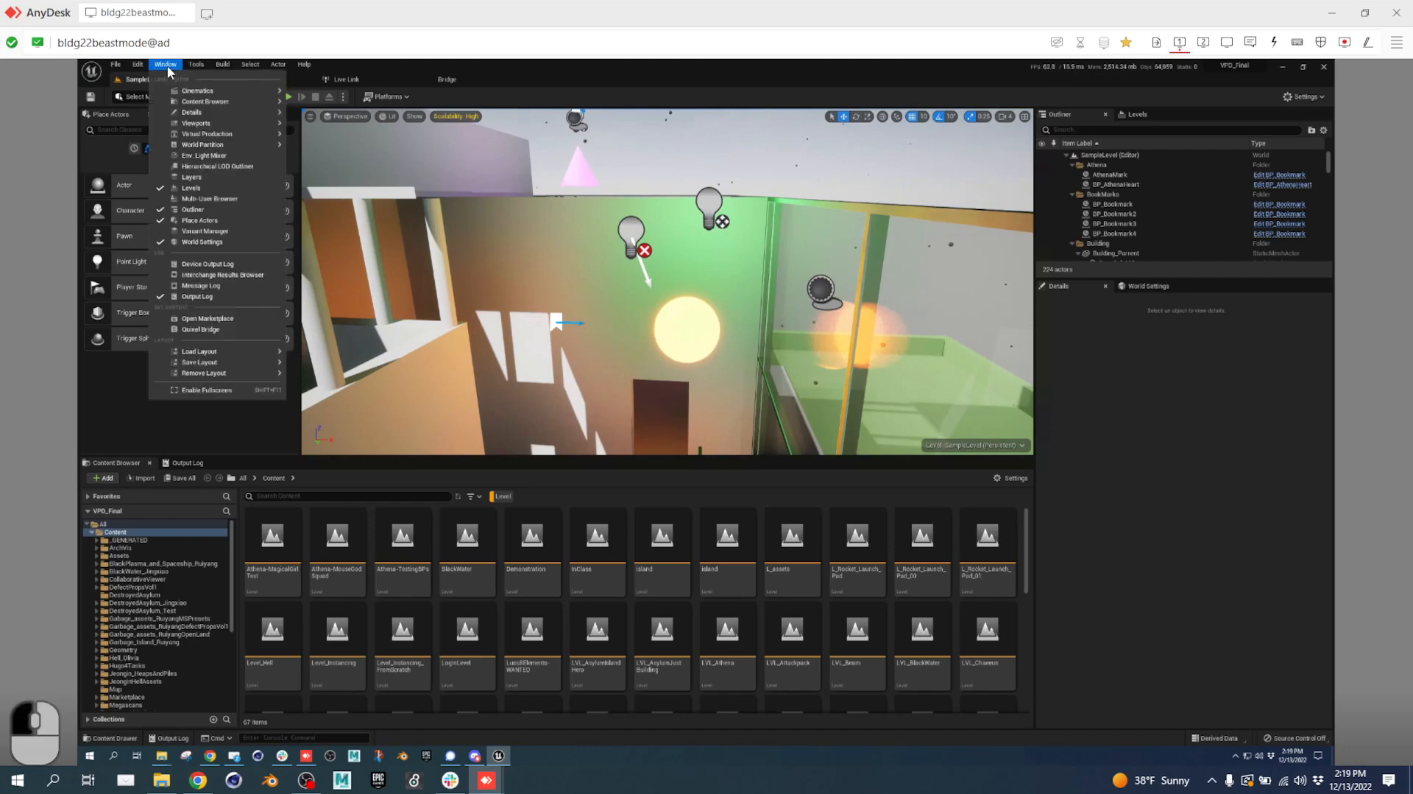
left_click(239, 198)
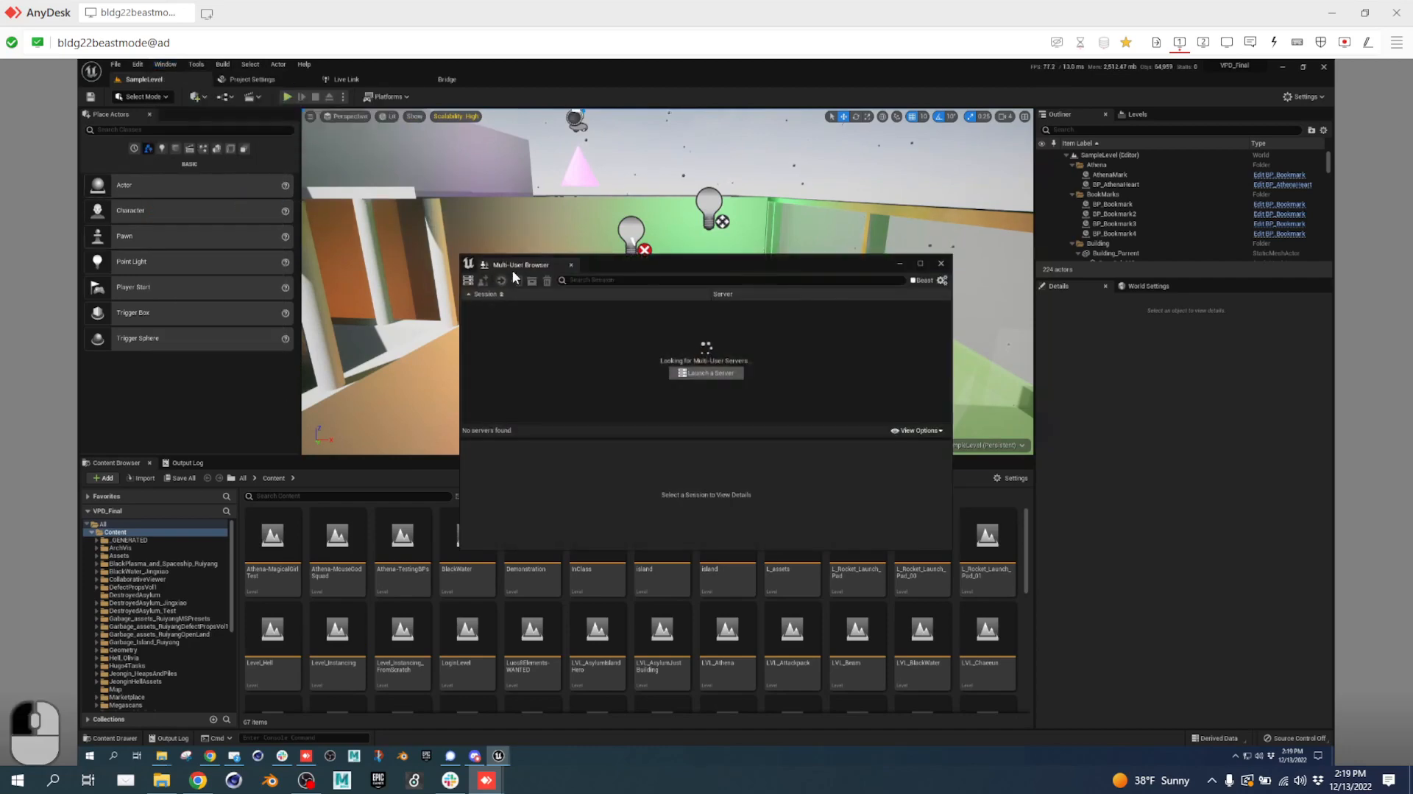
left_click_drag(519, 266, 418, 78)
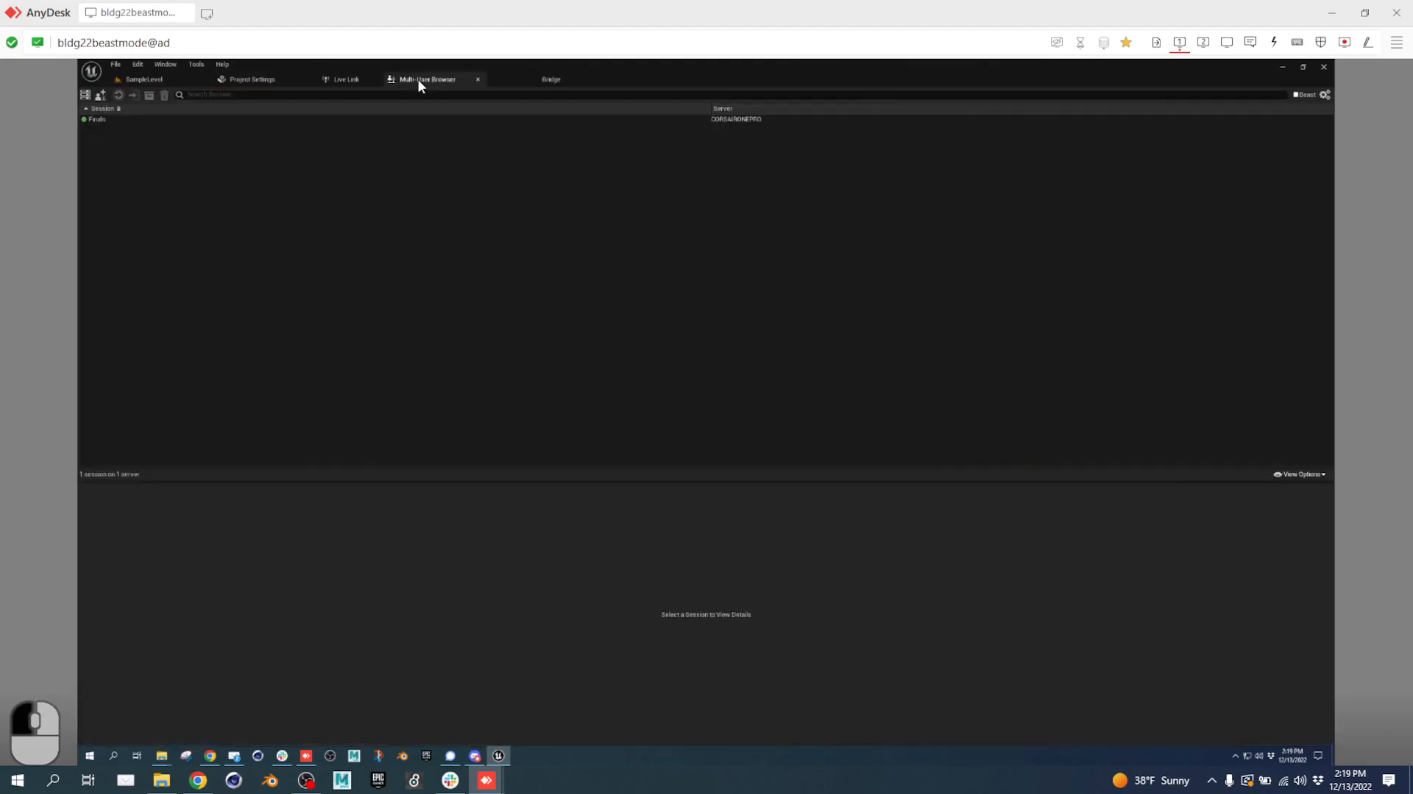
Join the Finals session and select your own client entry in it.
left_click(103, 120)
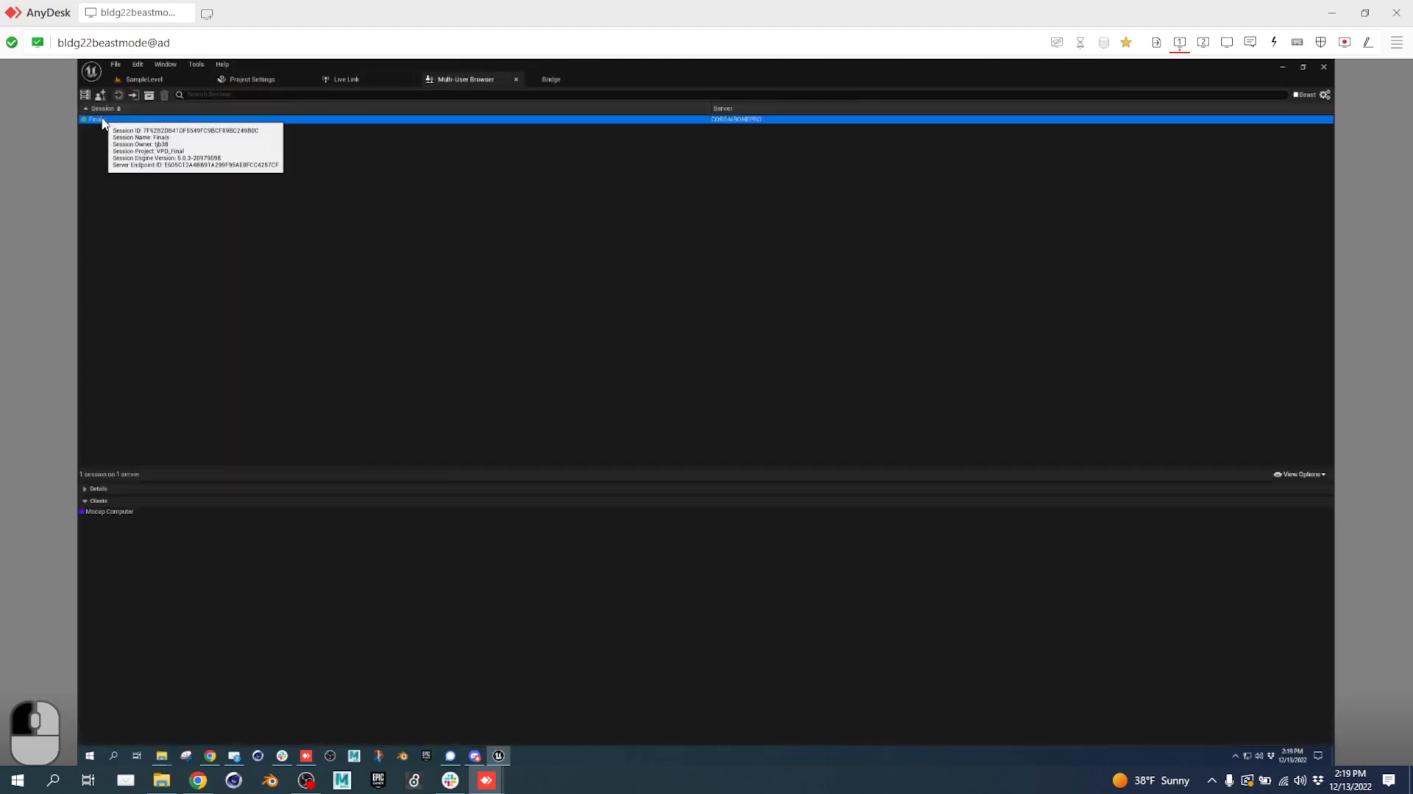
double_click(102, 120)
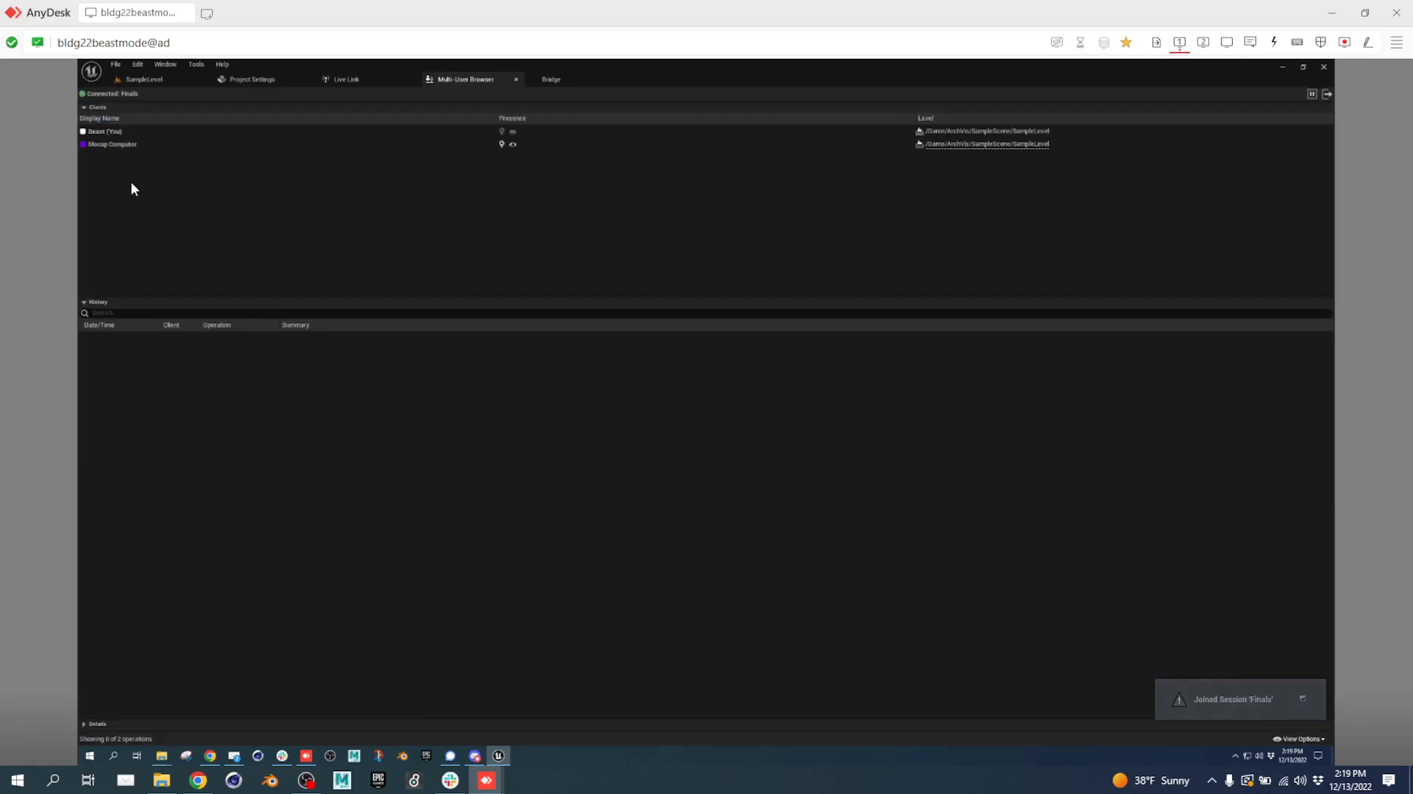
left_click(103, 131)
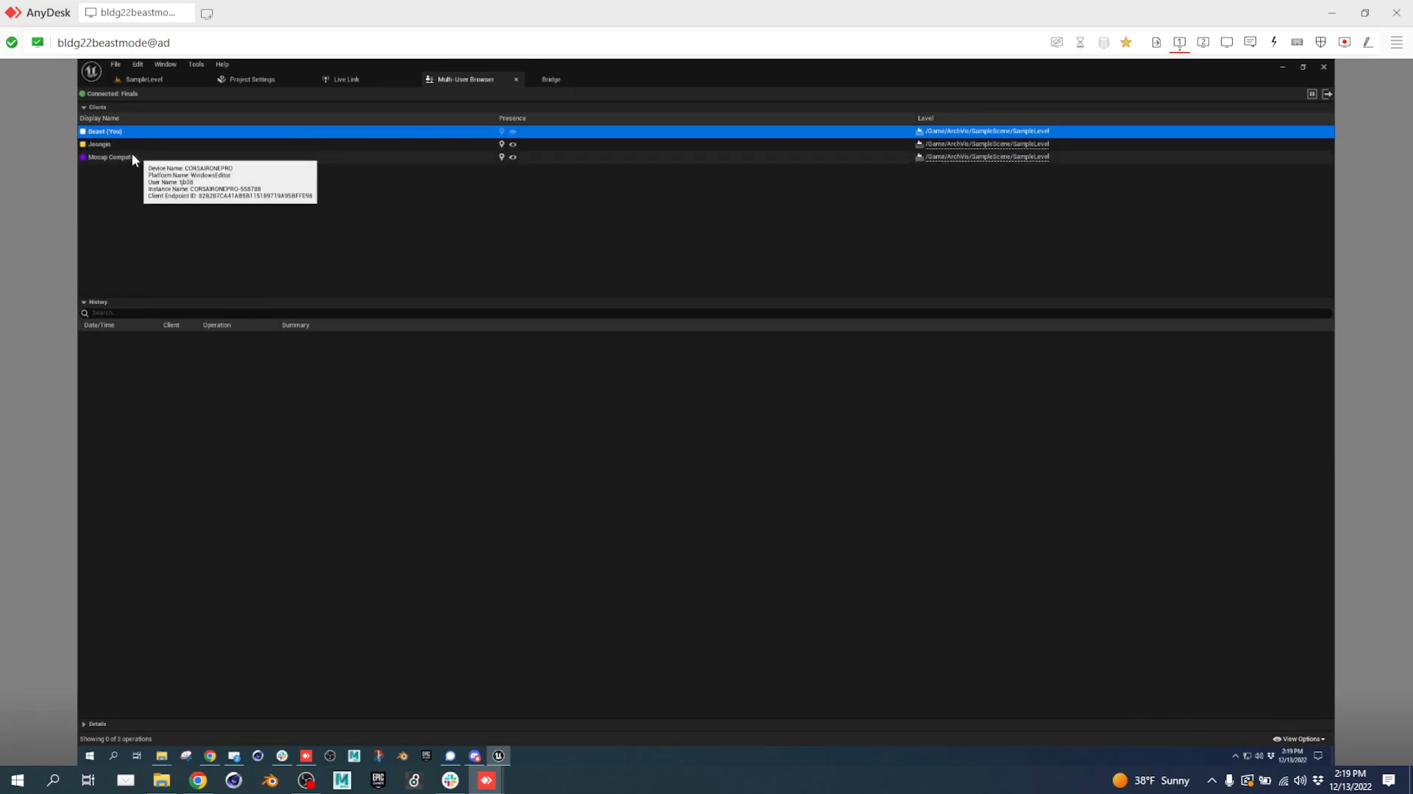
mouse_move(117, 148)
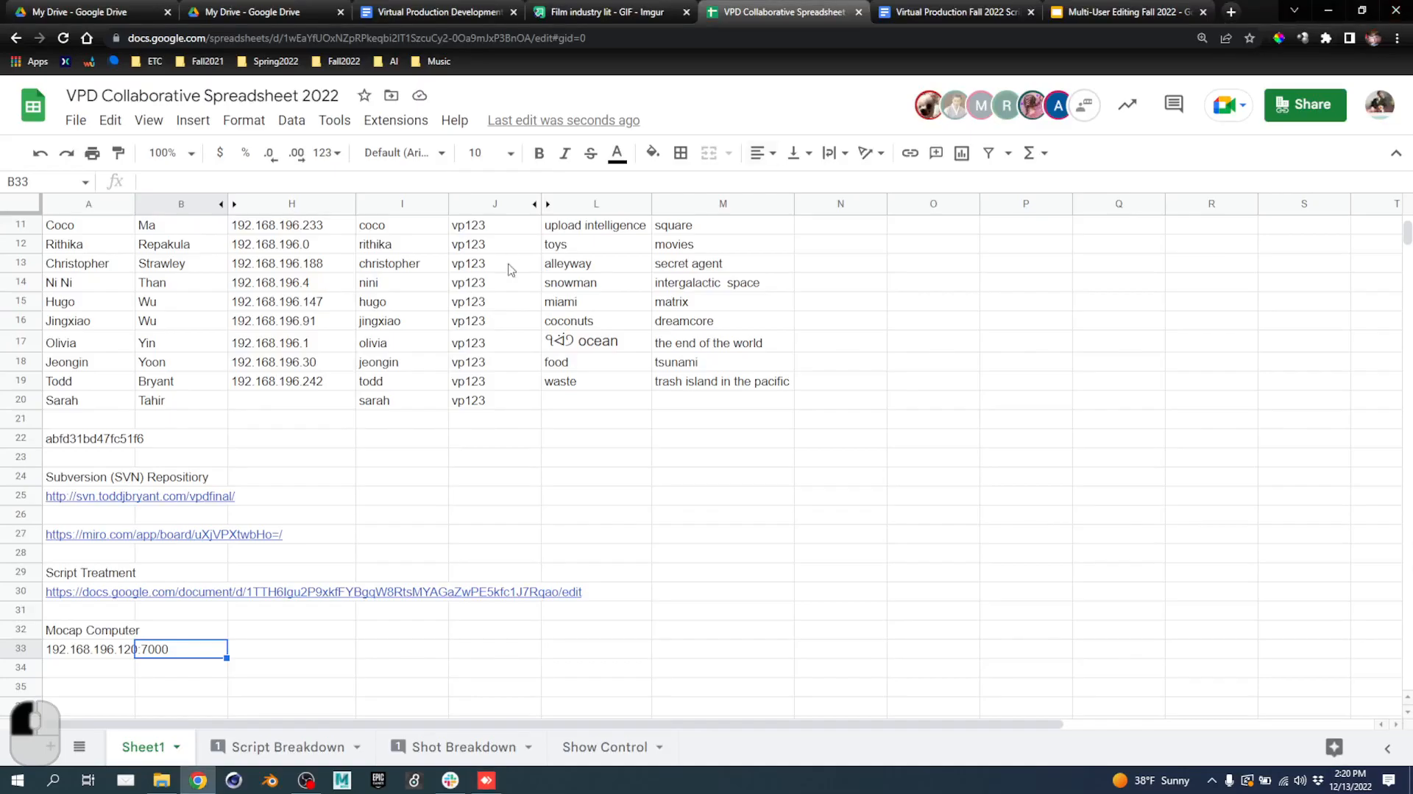
Connect to the remote build machine via its AnyDesk favorite tile to view its Multi-User Browser.
left_click(486, 781)
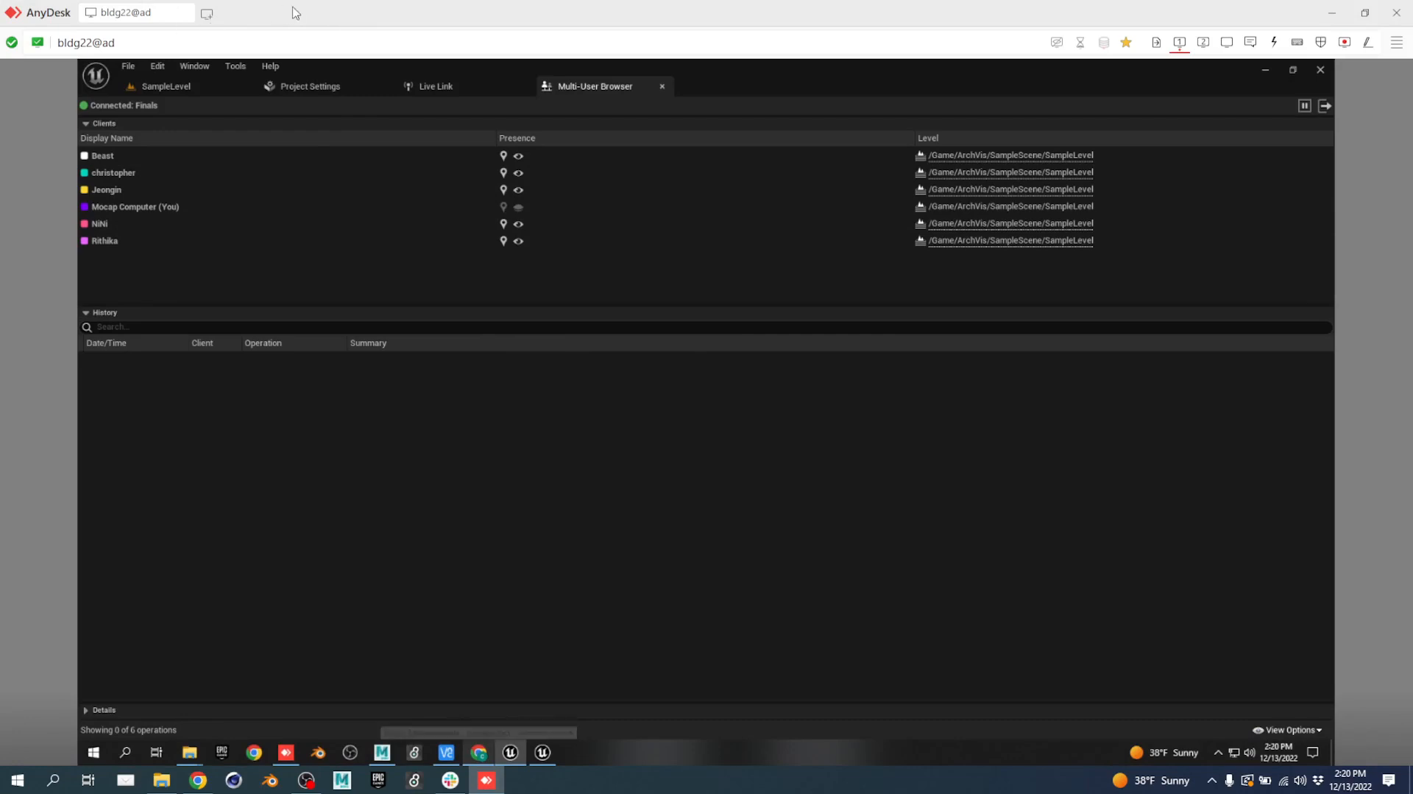
left_click(201, 14)
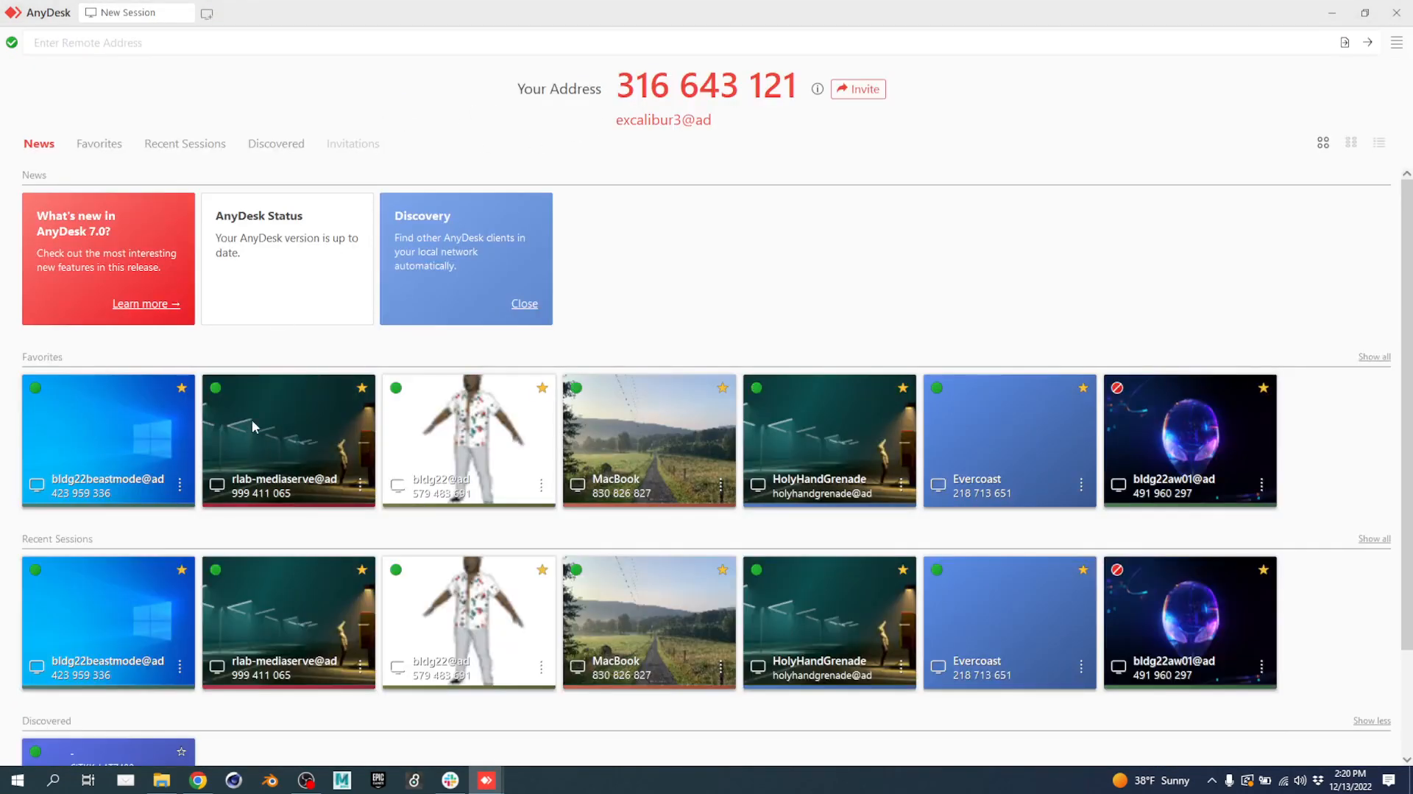
left_click(102, 434)
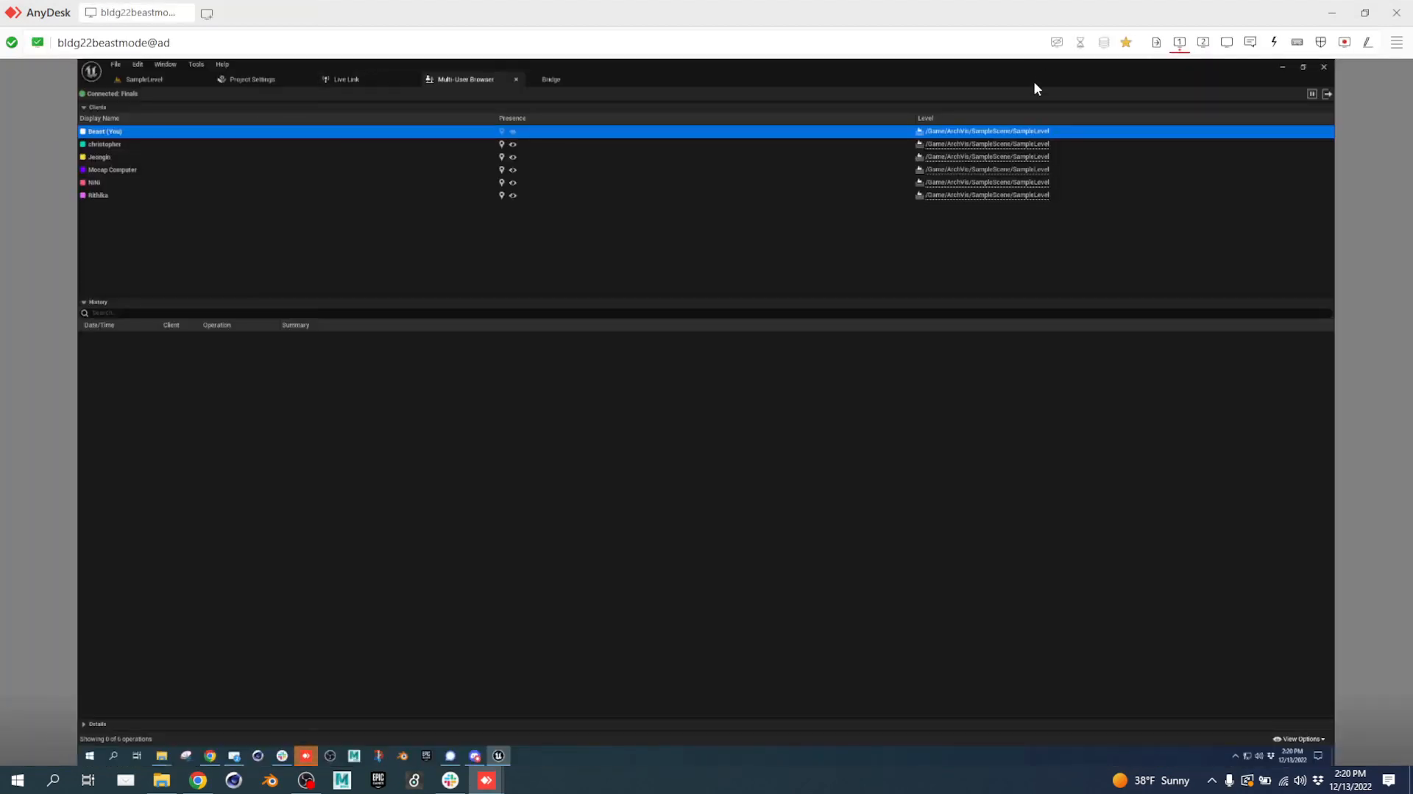
Minimize Unreal and set display 1 to 1920 × 1080 in Display settings, keeping the change.
left_click(1282, 66)
right_click(934, 205)
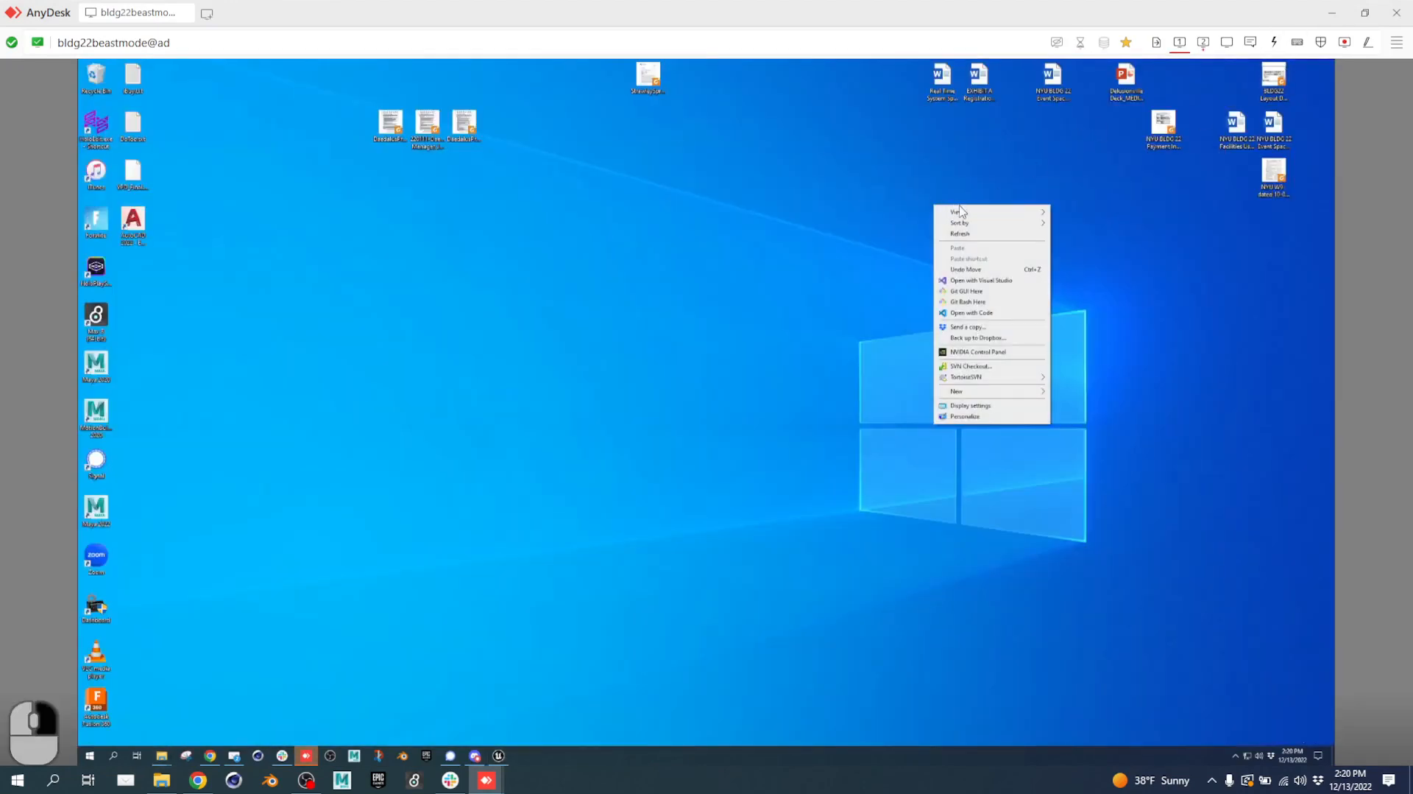
left_click(975, 406)
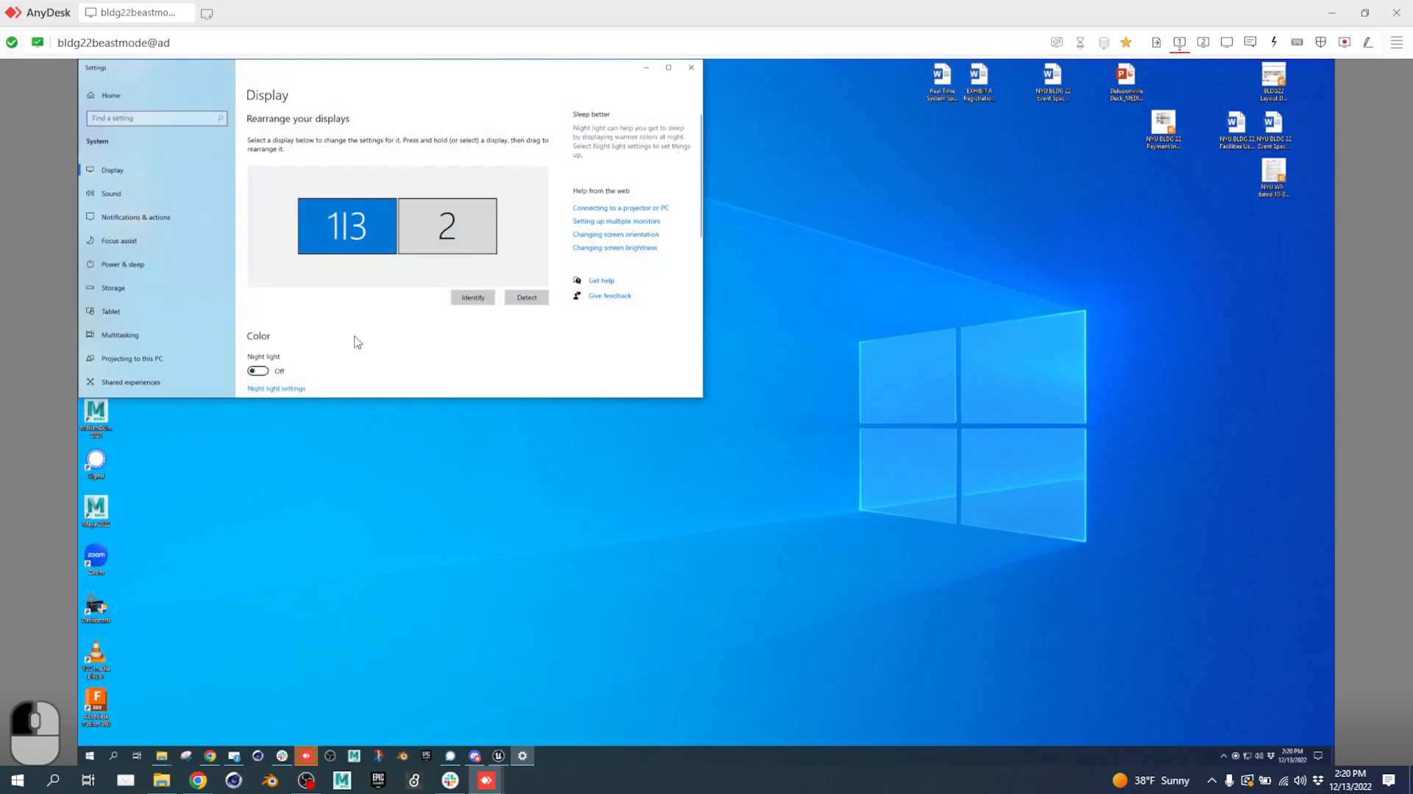
scroll(356, 340, "down", 5)
left_click(340, 237)
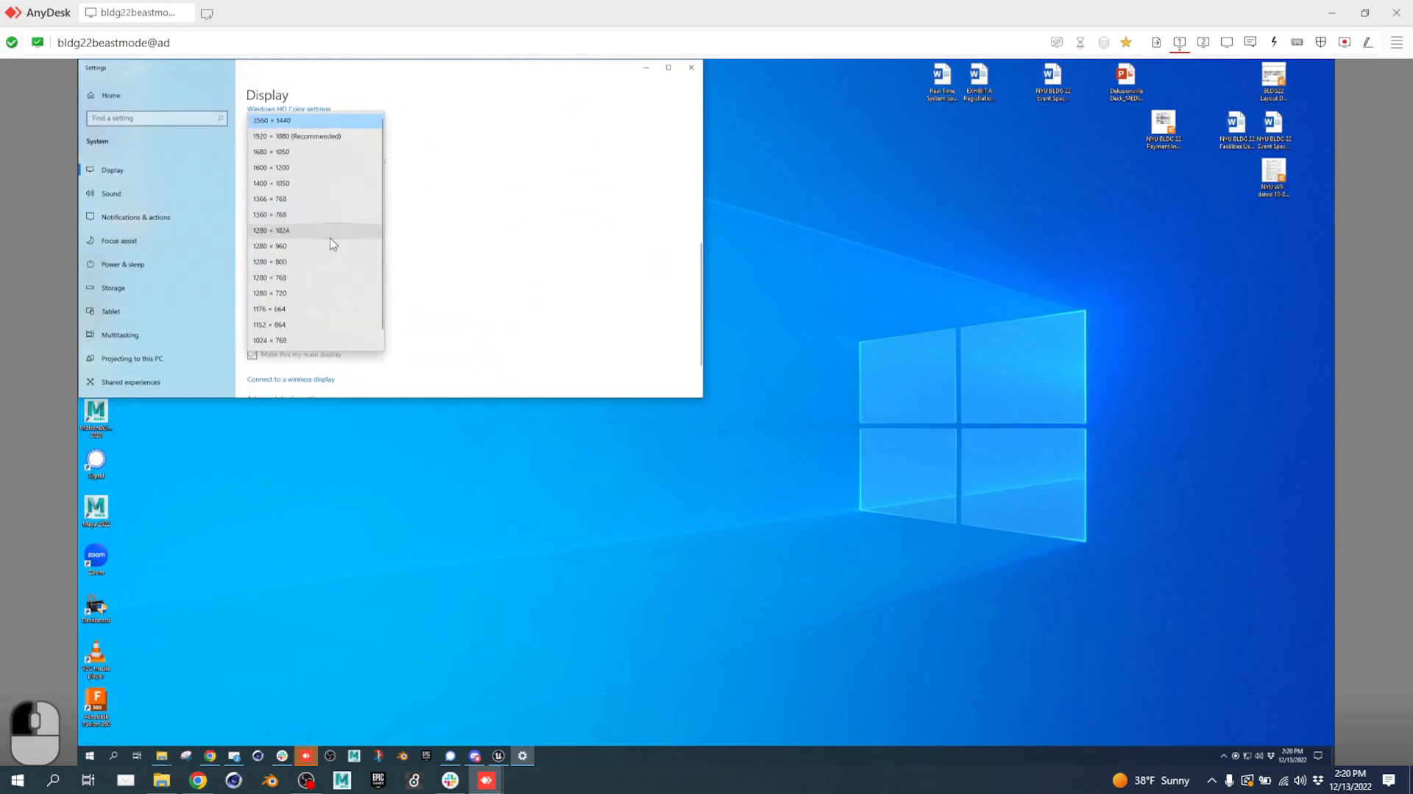
left_click(296, 137)
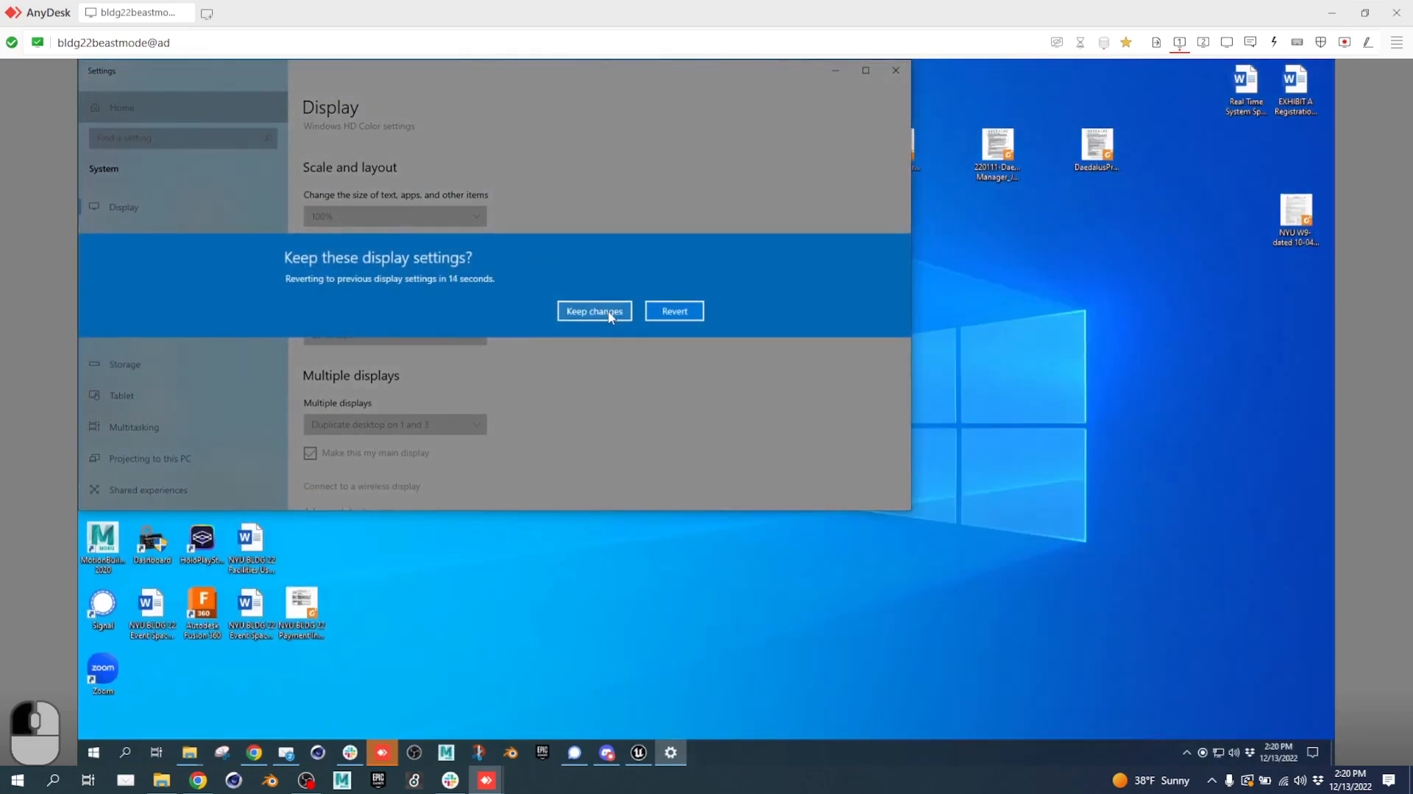
left_click(610, 313)
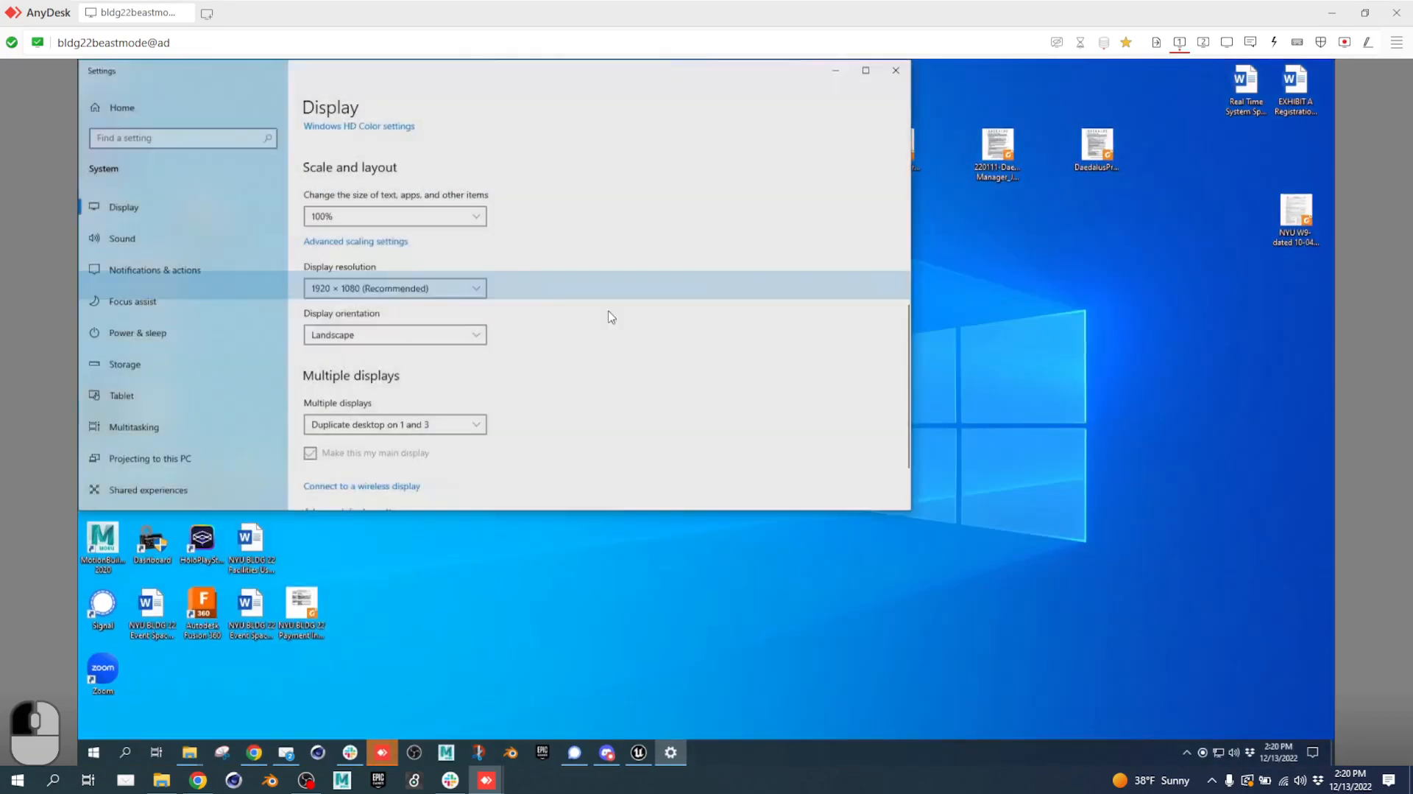
Set display 2 to 1920 × 1080, keep it, and return to the Unreal editor.
scroll(550, 223, "up", 5)
left_click(561, 289)
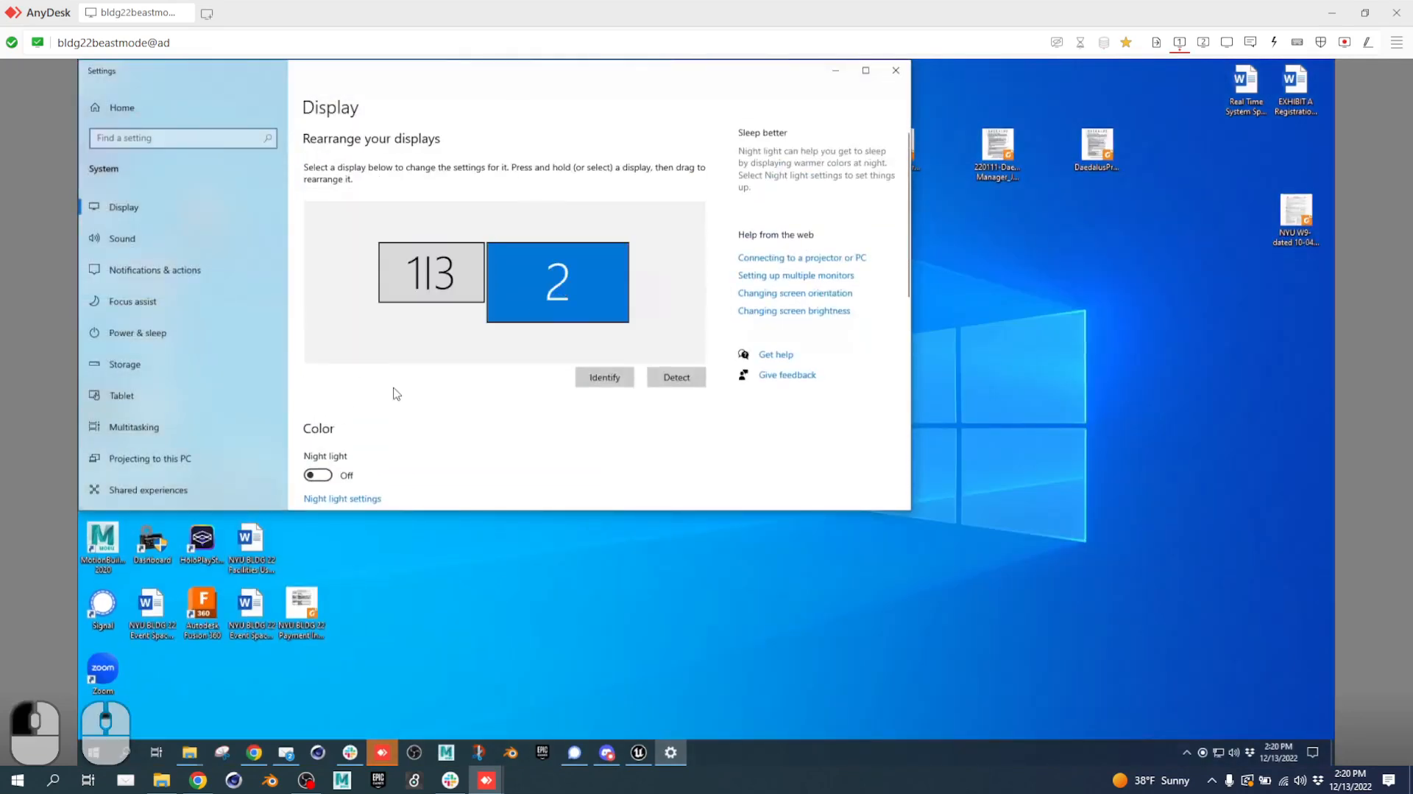
scroll(401, 398, "down", 5)
left_click(415, 200)
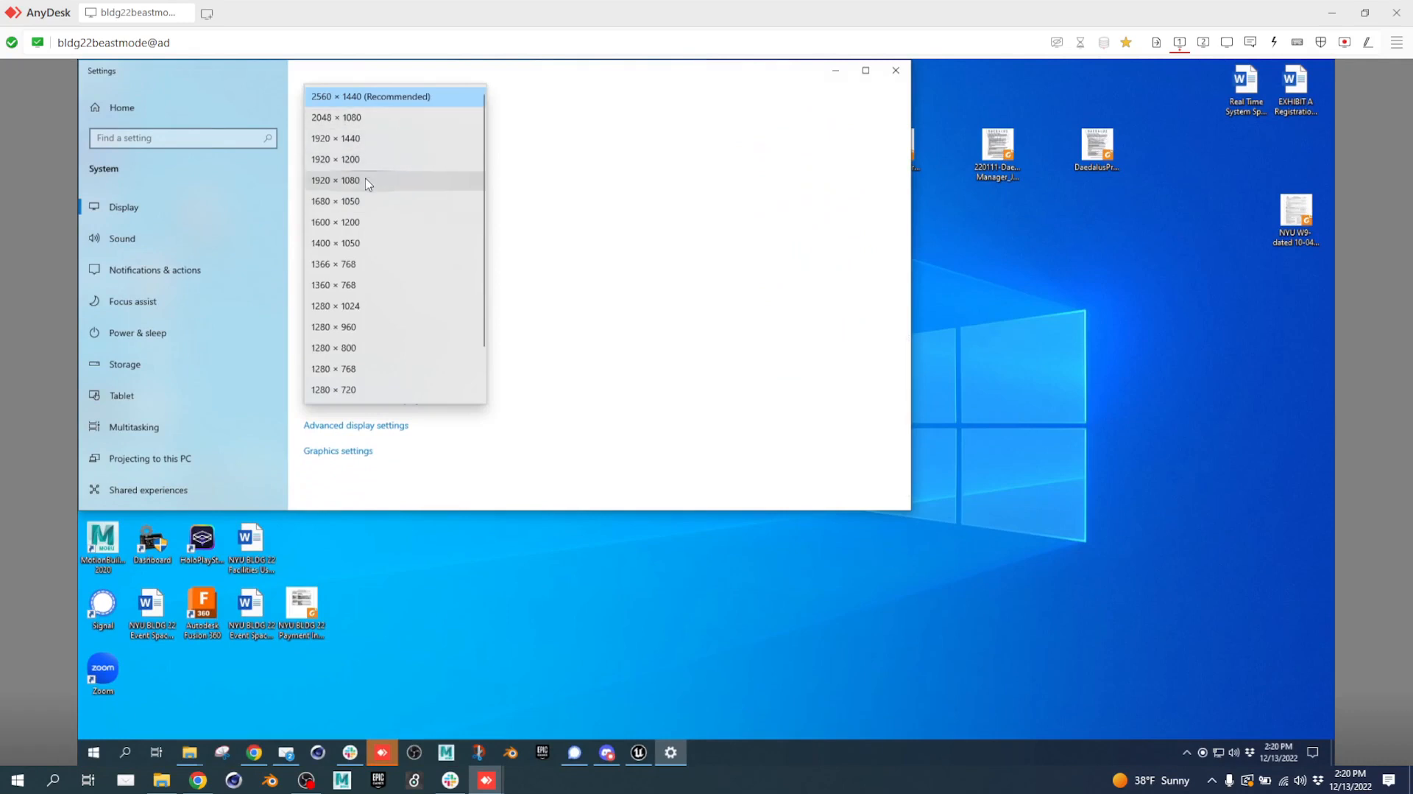
left_click(368, 180)
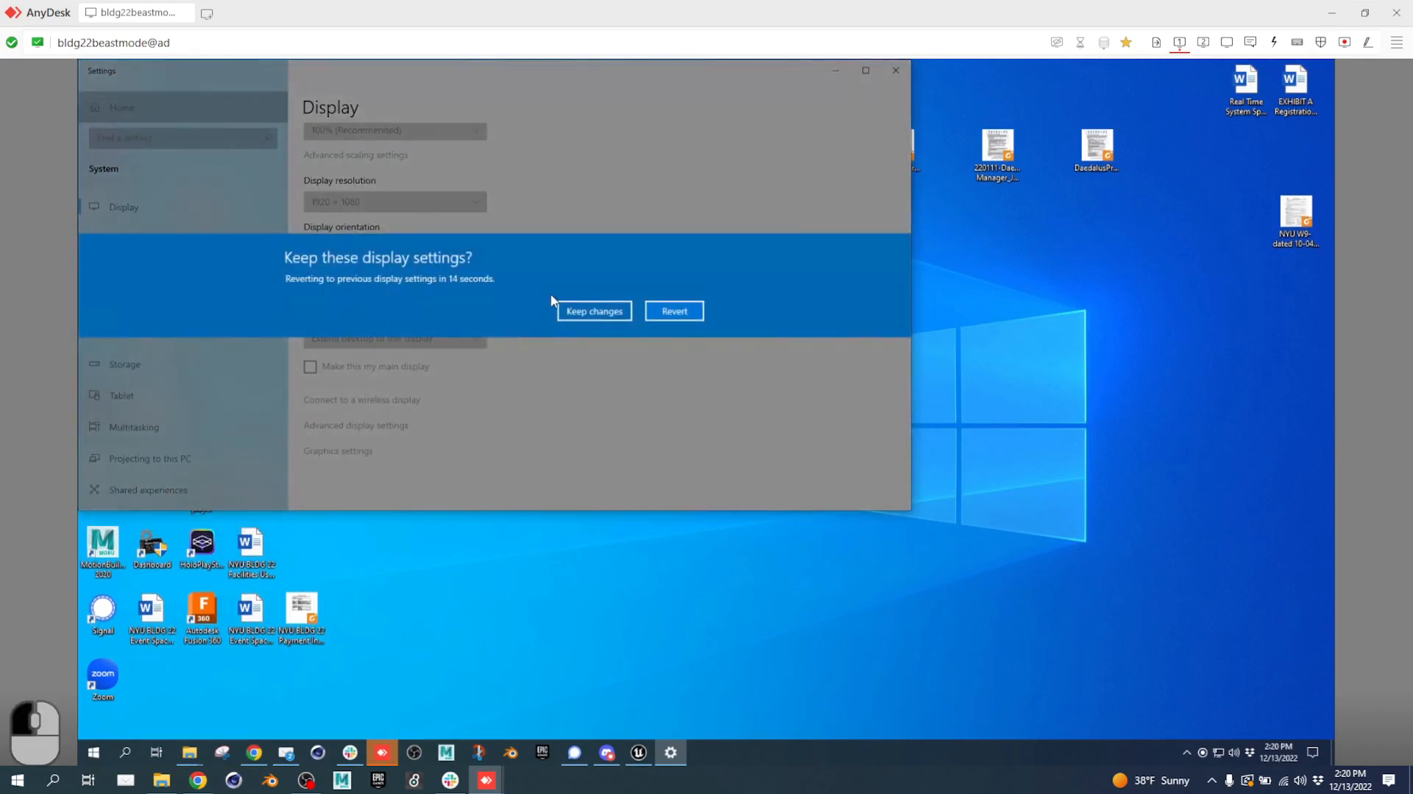
left_click(598, 312)
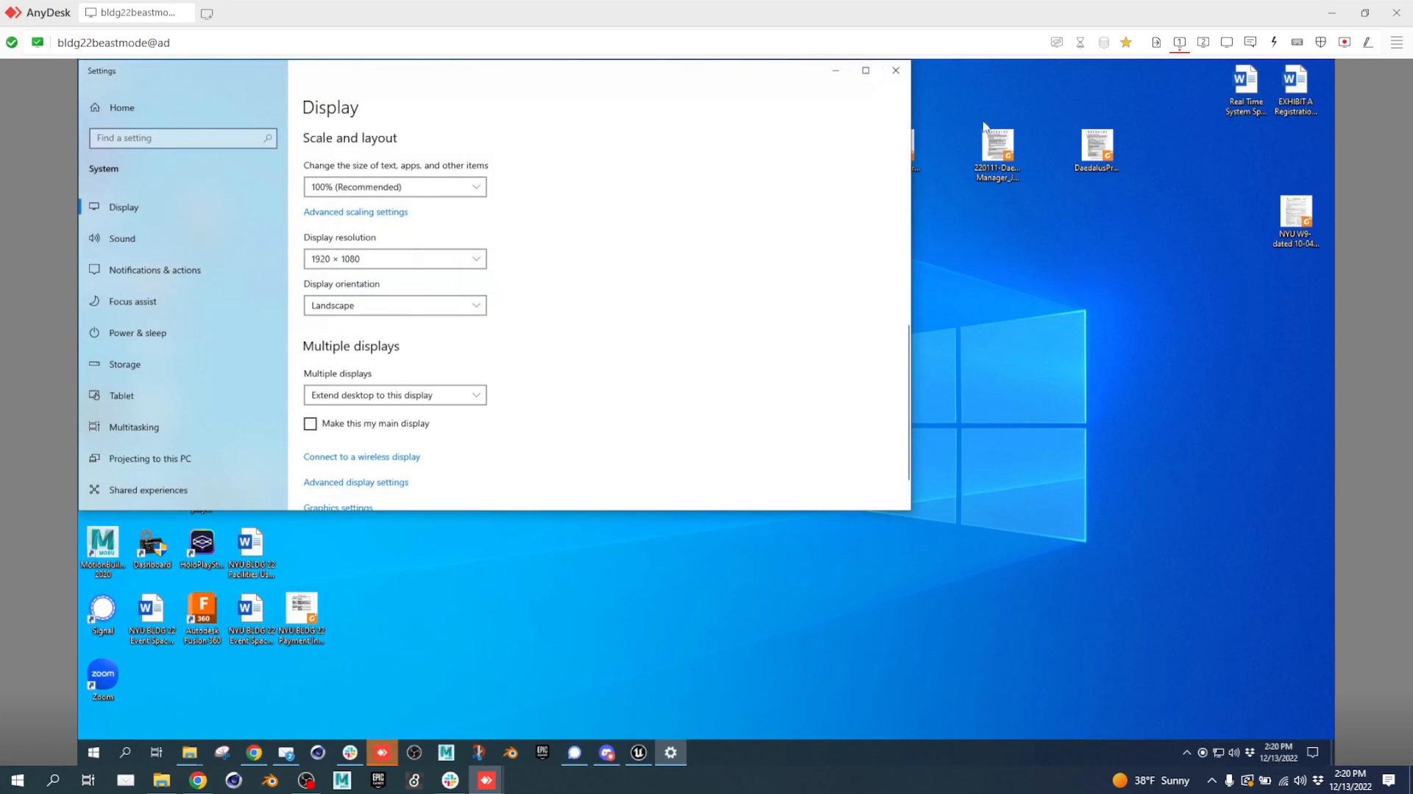
left_click(639, 752)
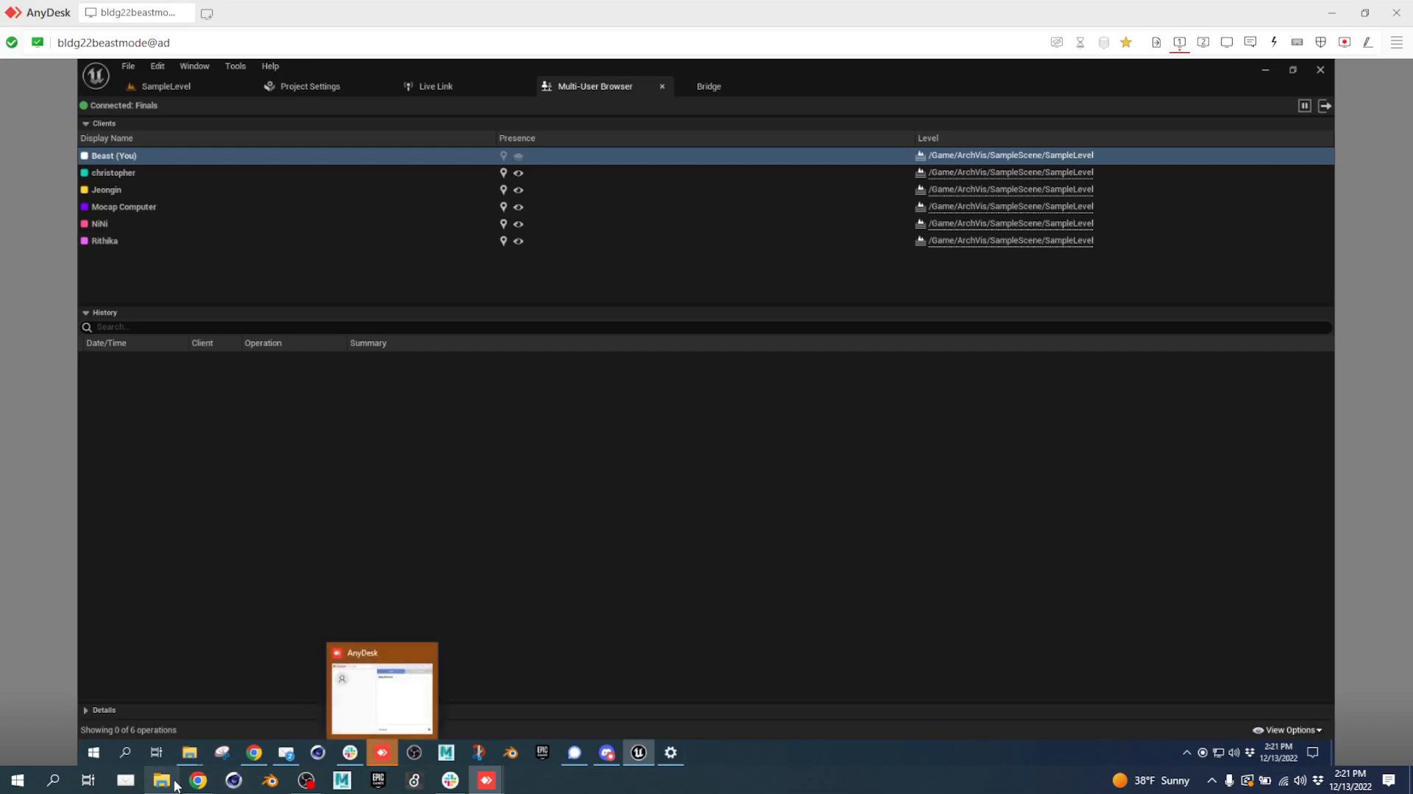
Copy the Multi-User Editing slide deck's web address from Chrome.
left_click(198, 780)
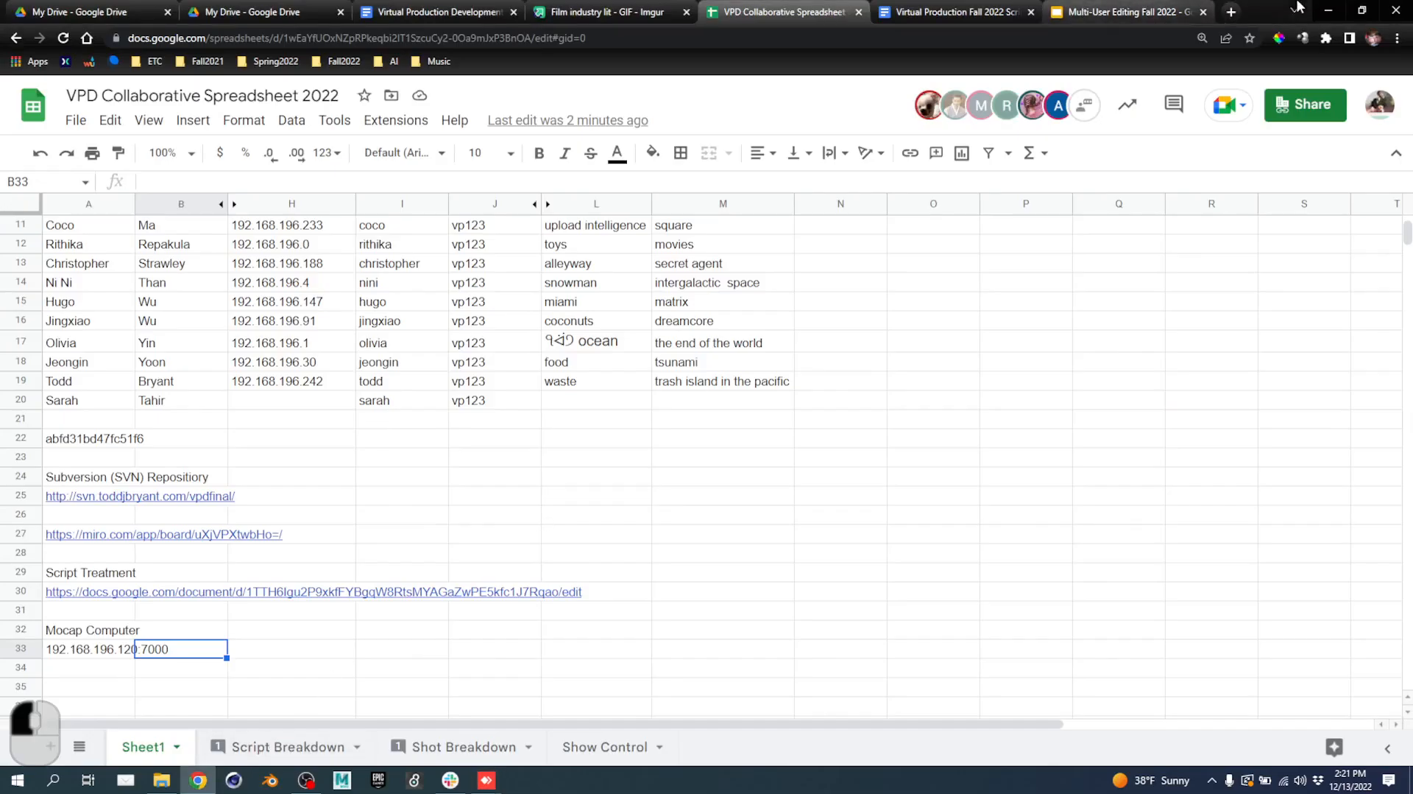
left_click(1123, 12)
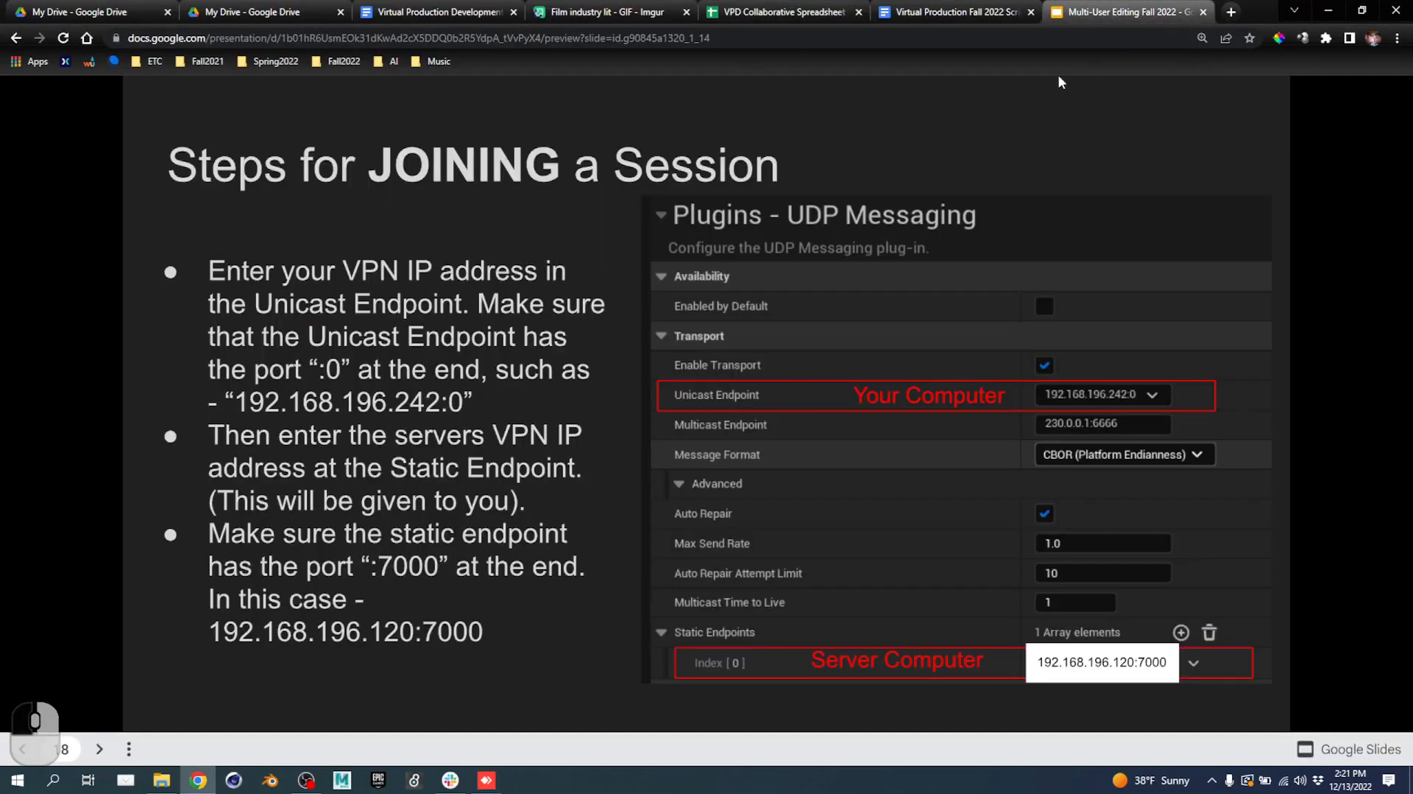
left_click(735, 35)
key("ctrl+c")
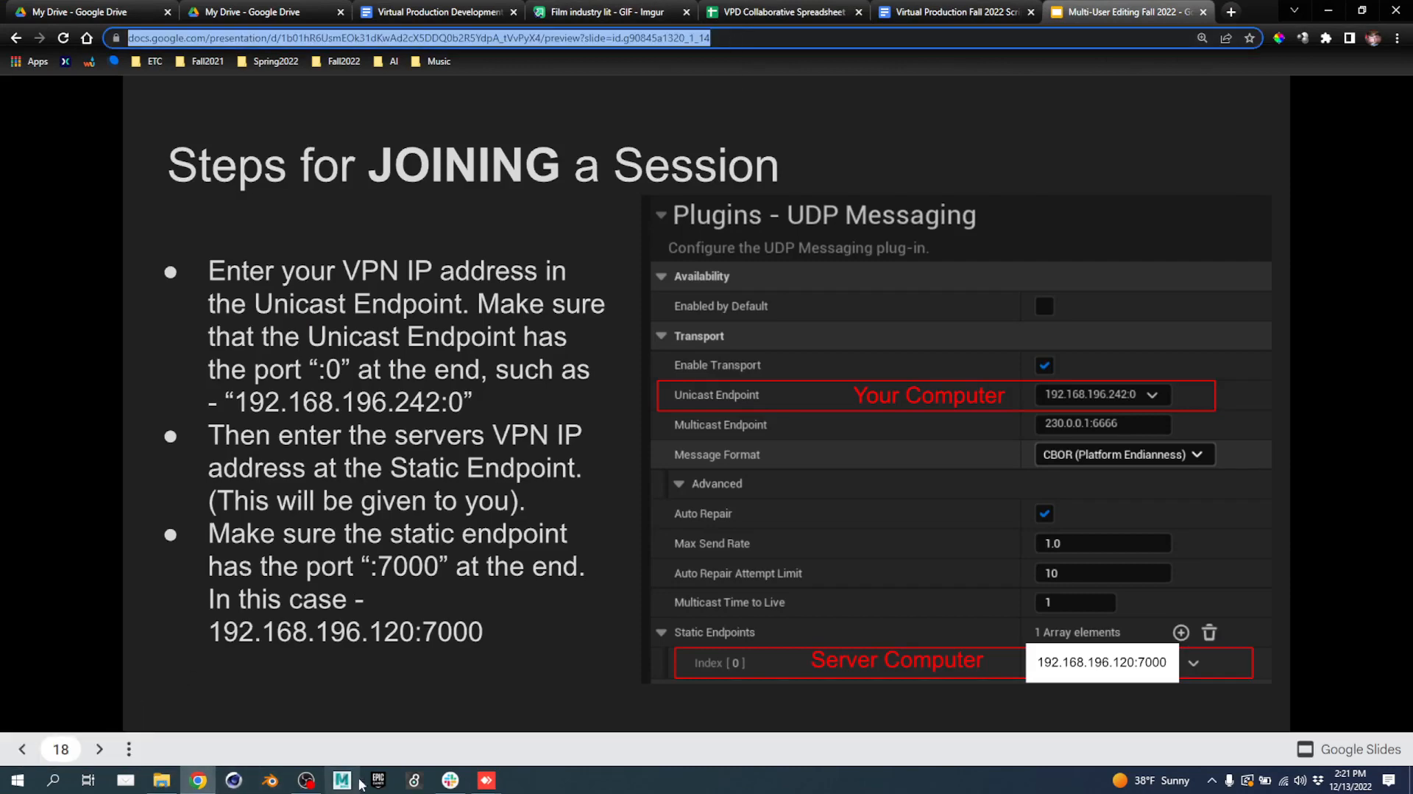
Post the slide deck link in #week13-finals and open it.
left_click(451, 779)
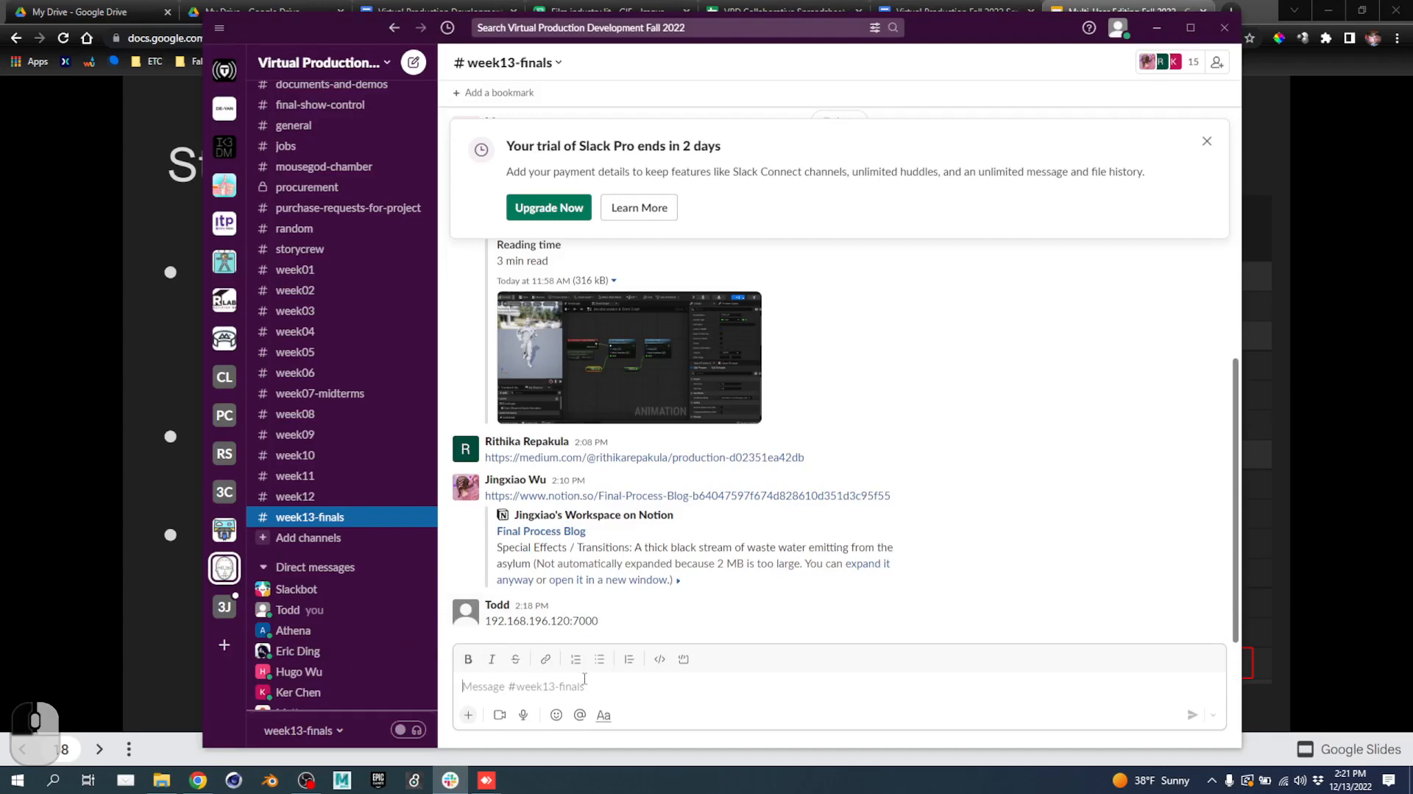
key("ctrl+v")
key("Return")
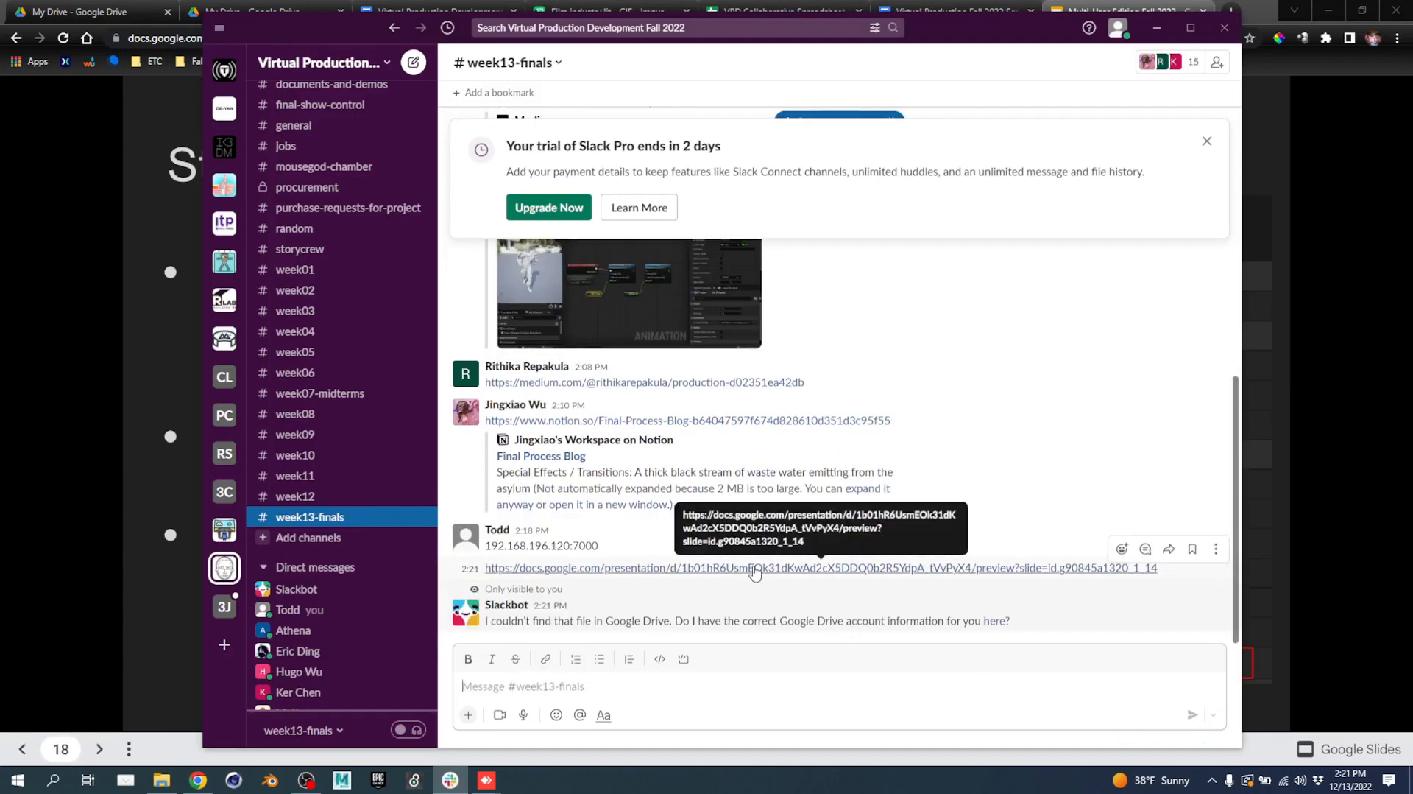
left_click(754, 571)
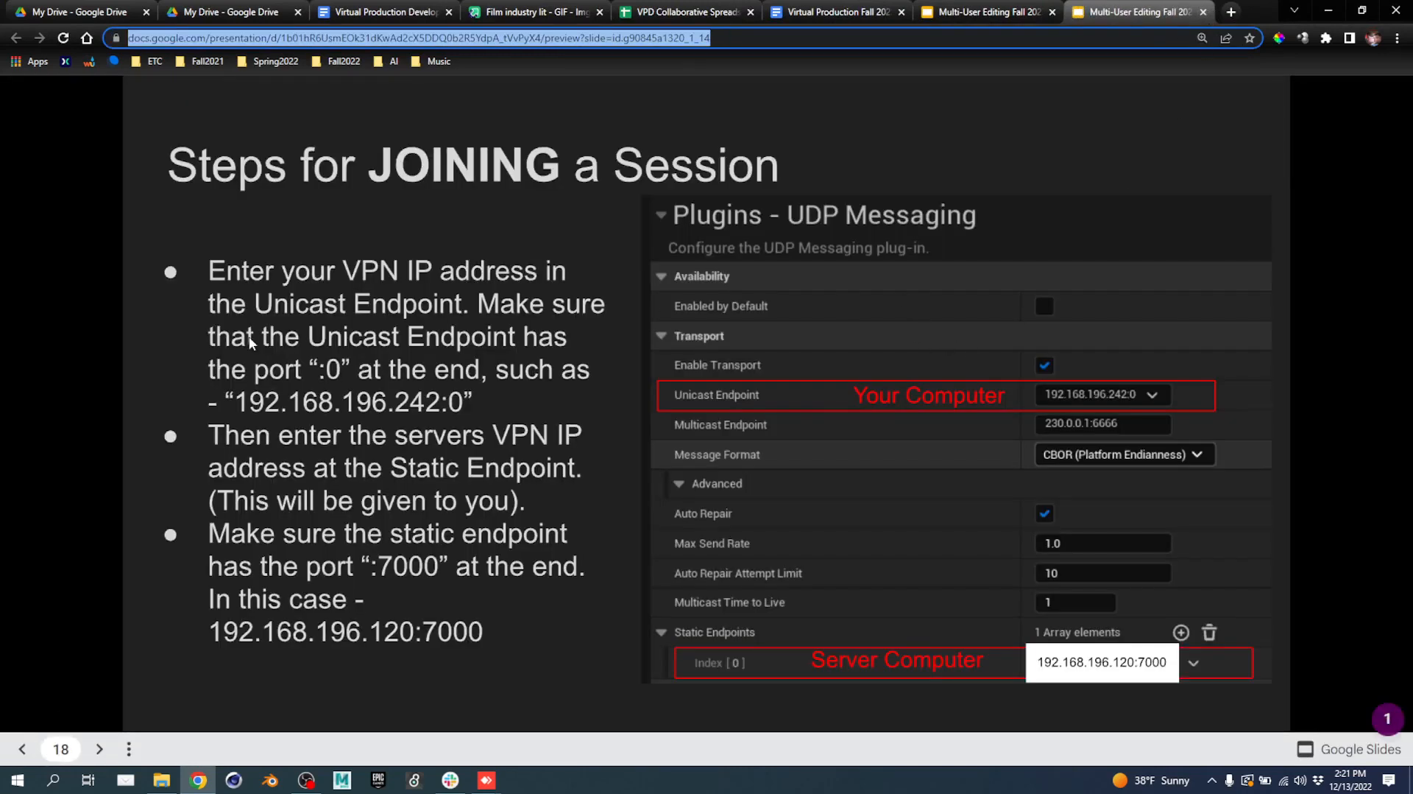
Page back and forth through the Multi-User Editing slides, past Hosting a Multi-User Server, to slide 22.
scroll(177, 360, "up", 7)
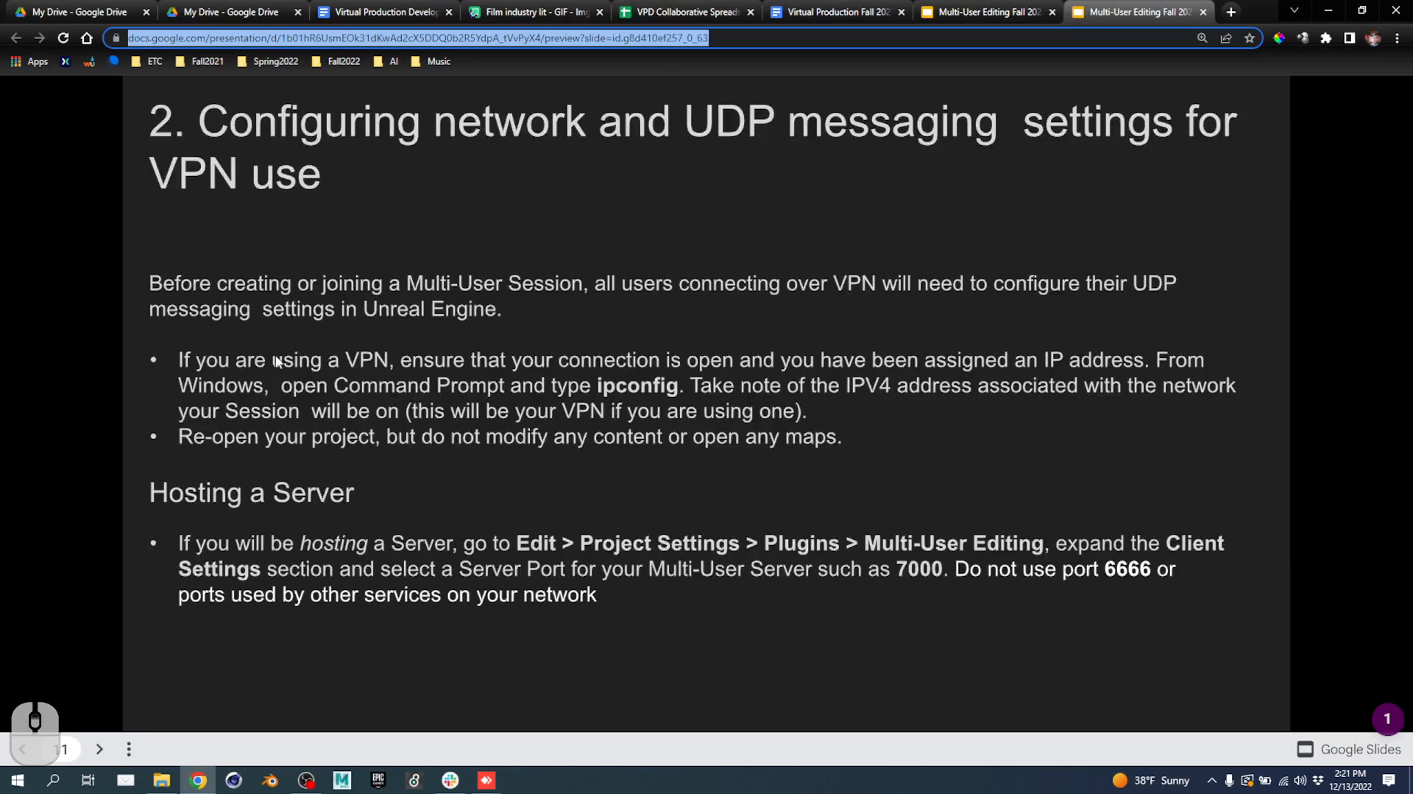
scroll(276, 354, "up", 3)
scroll(290, 359, "down", 3)
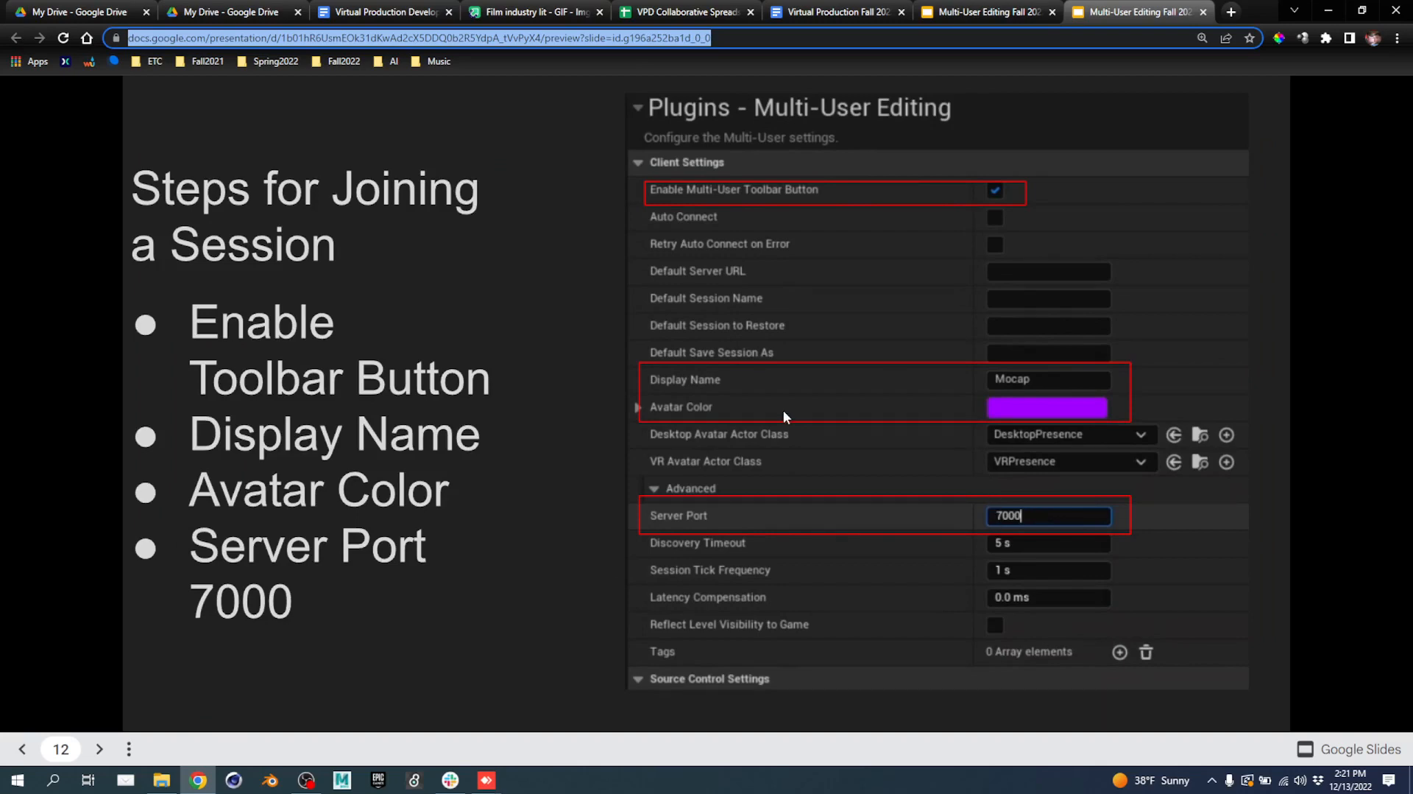
key("Right")
key("Right")
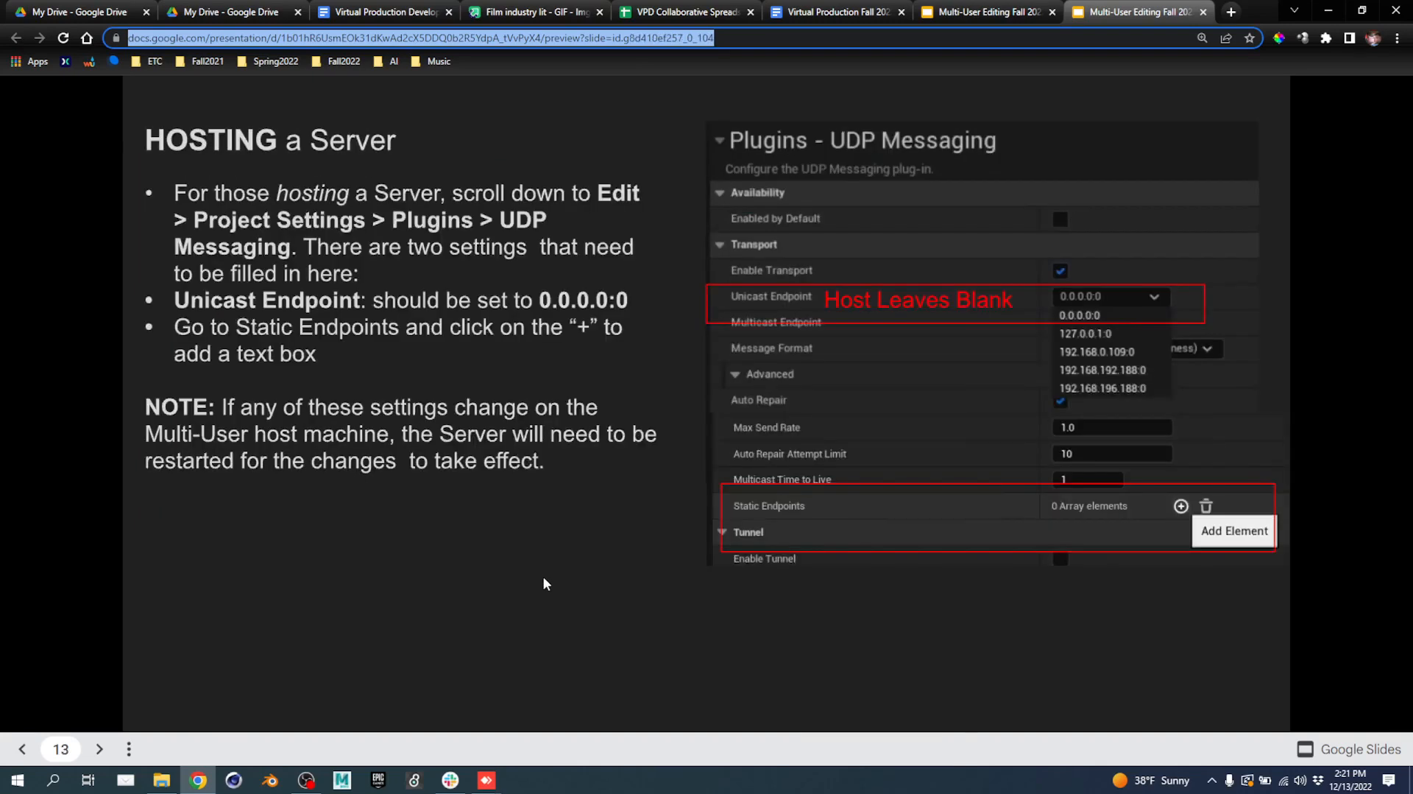
left_click(551, 572)
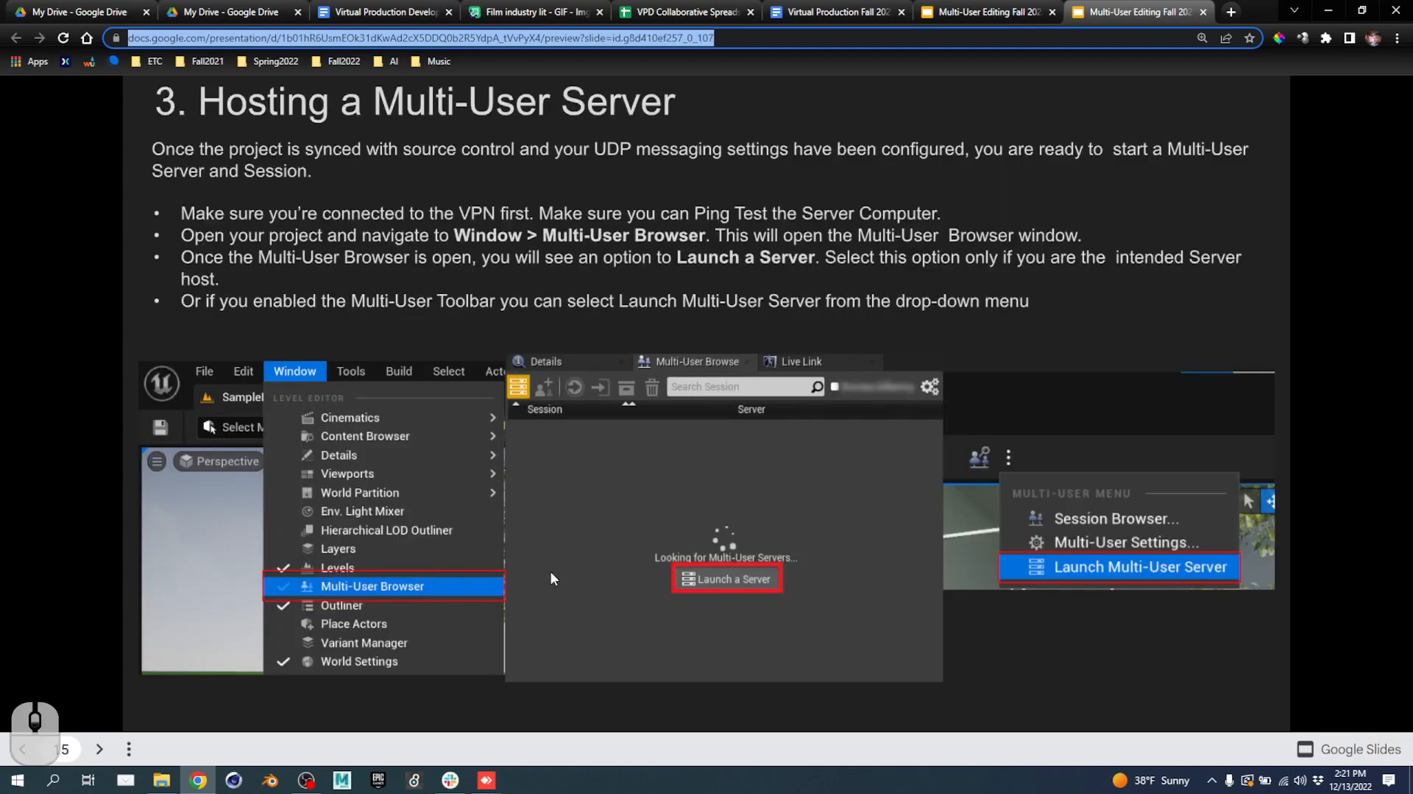
scroll(551, 570, "down", 5)
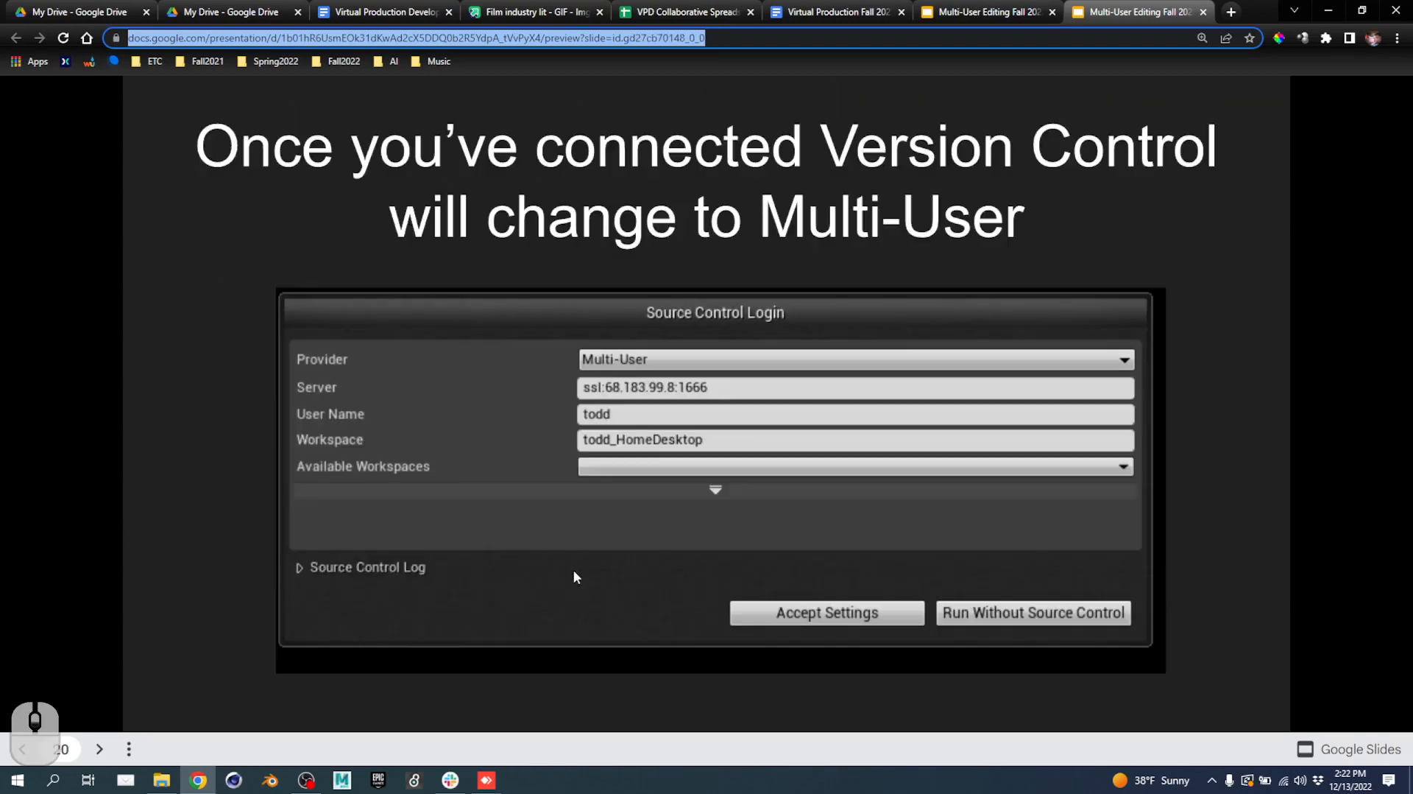
scroll(577, 569, "down", 3)
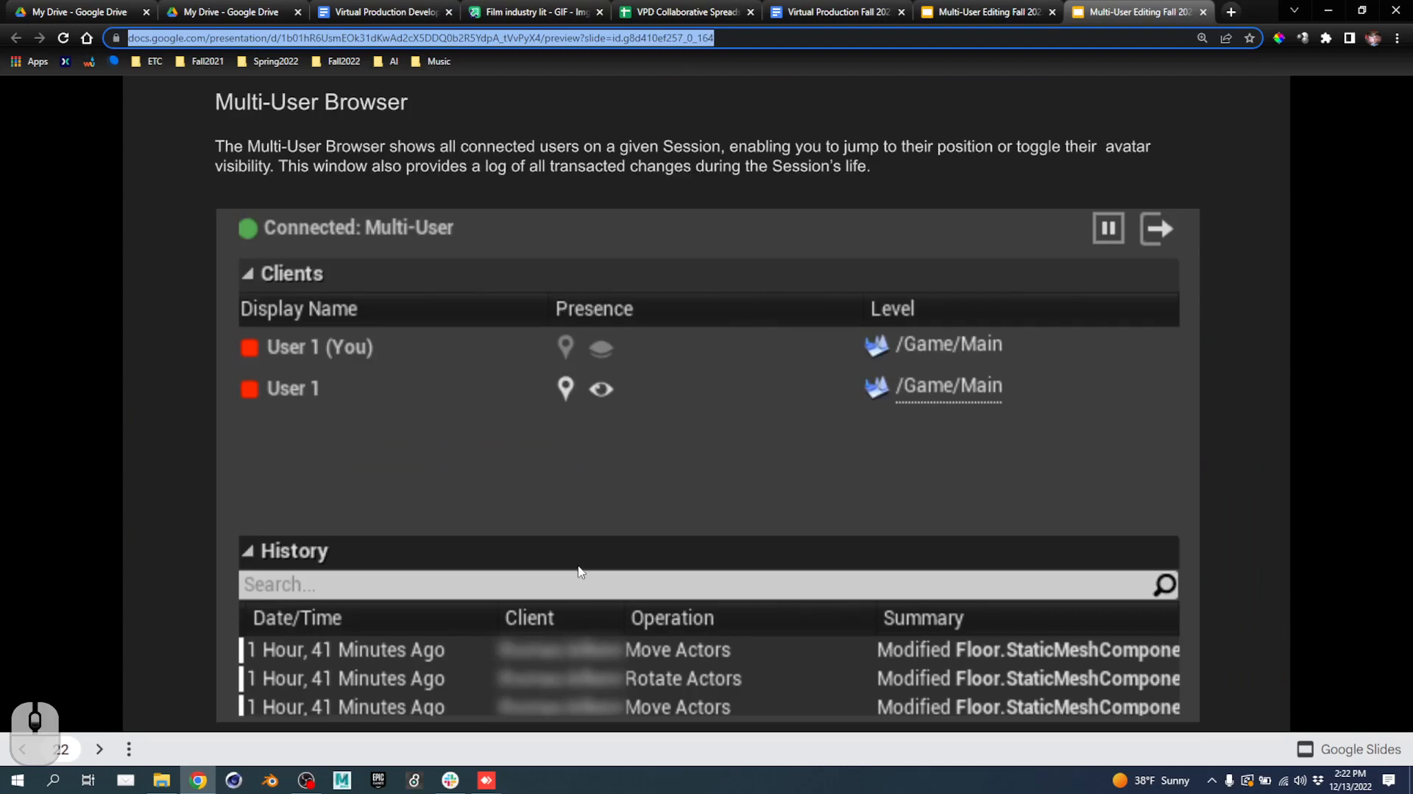
scroll(579, 563, "down", 4)
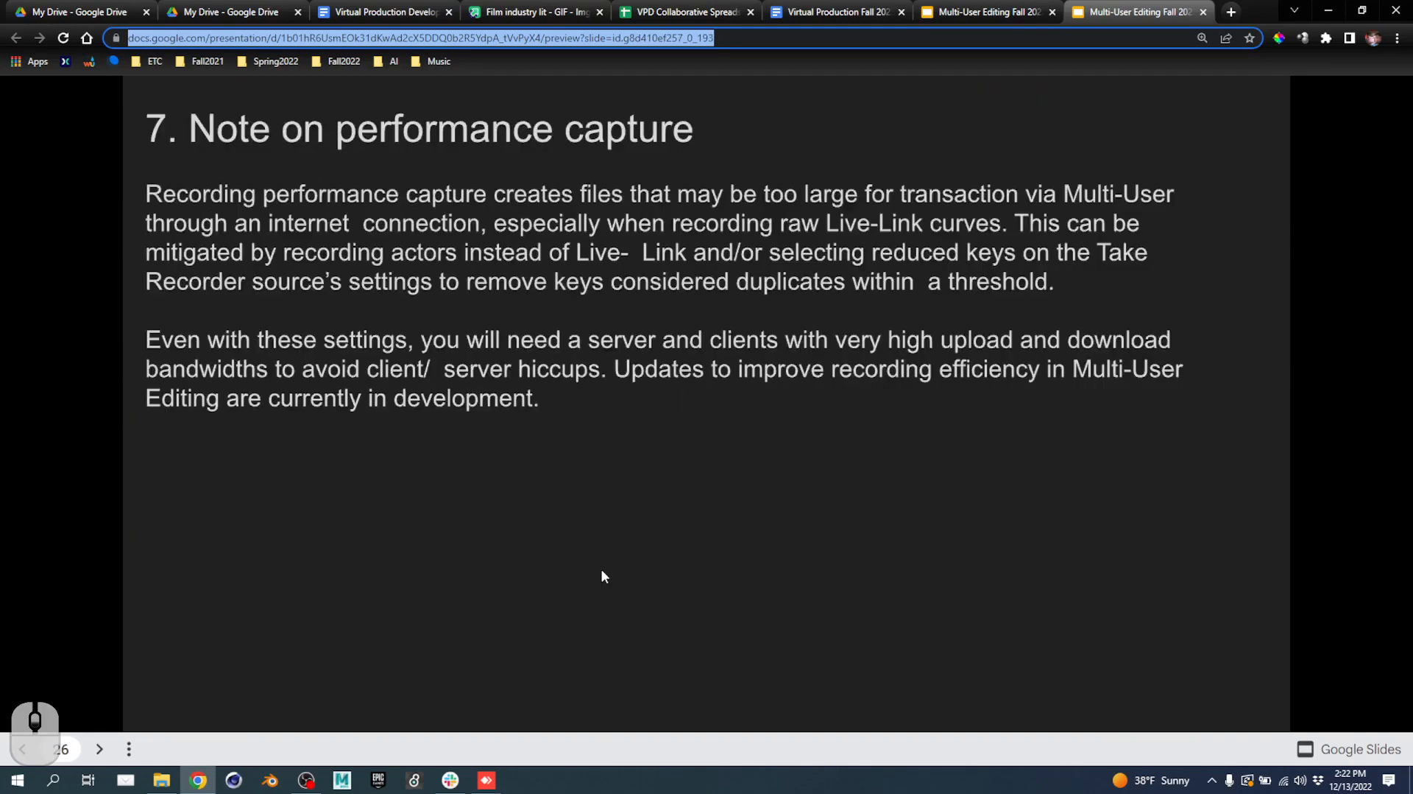
scroll(608, 574, "up", 5)
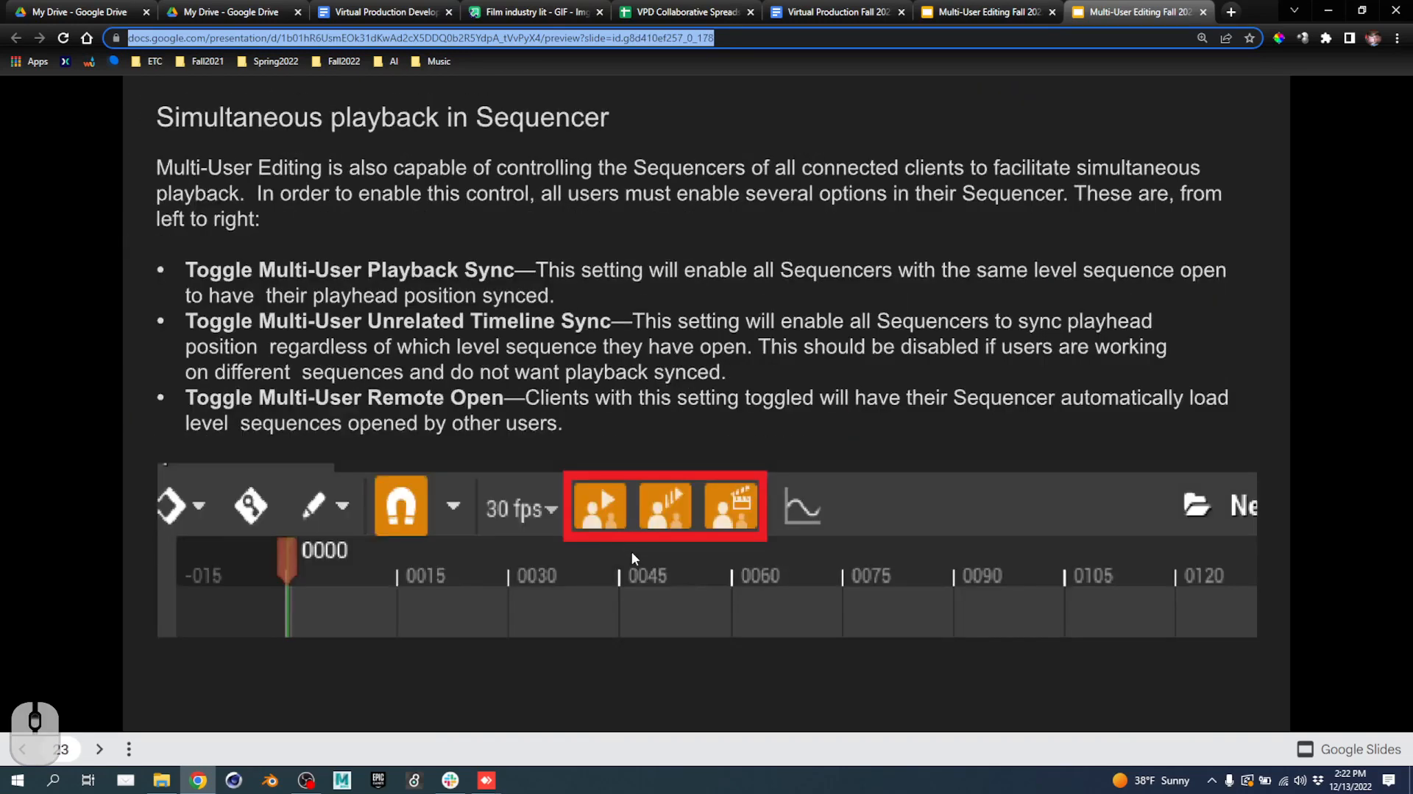
scroll(647, 558, "up", 1)
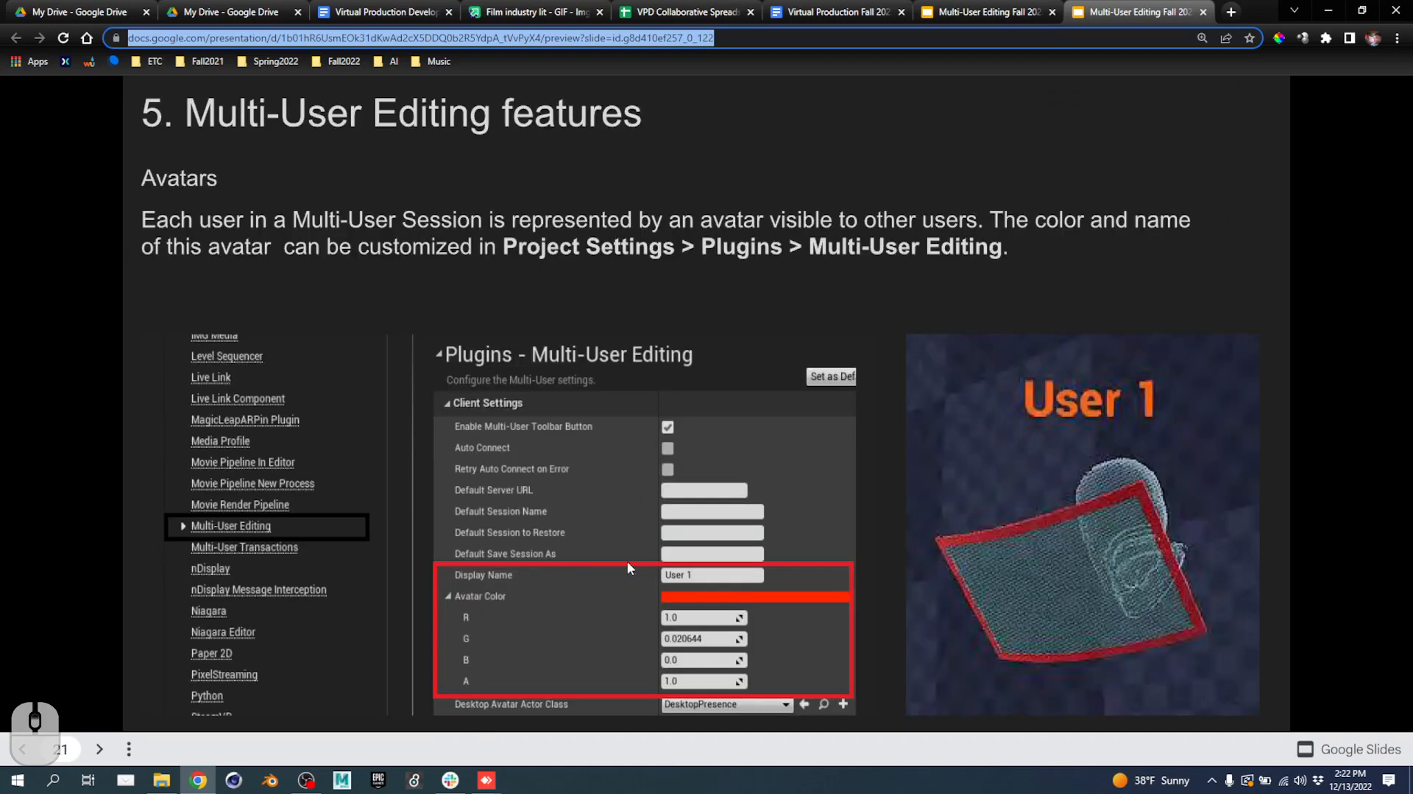
scroll(663, 552, "down", 1)
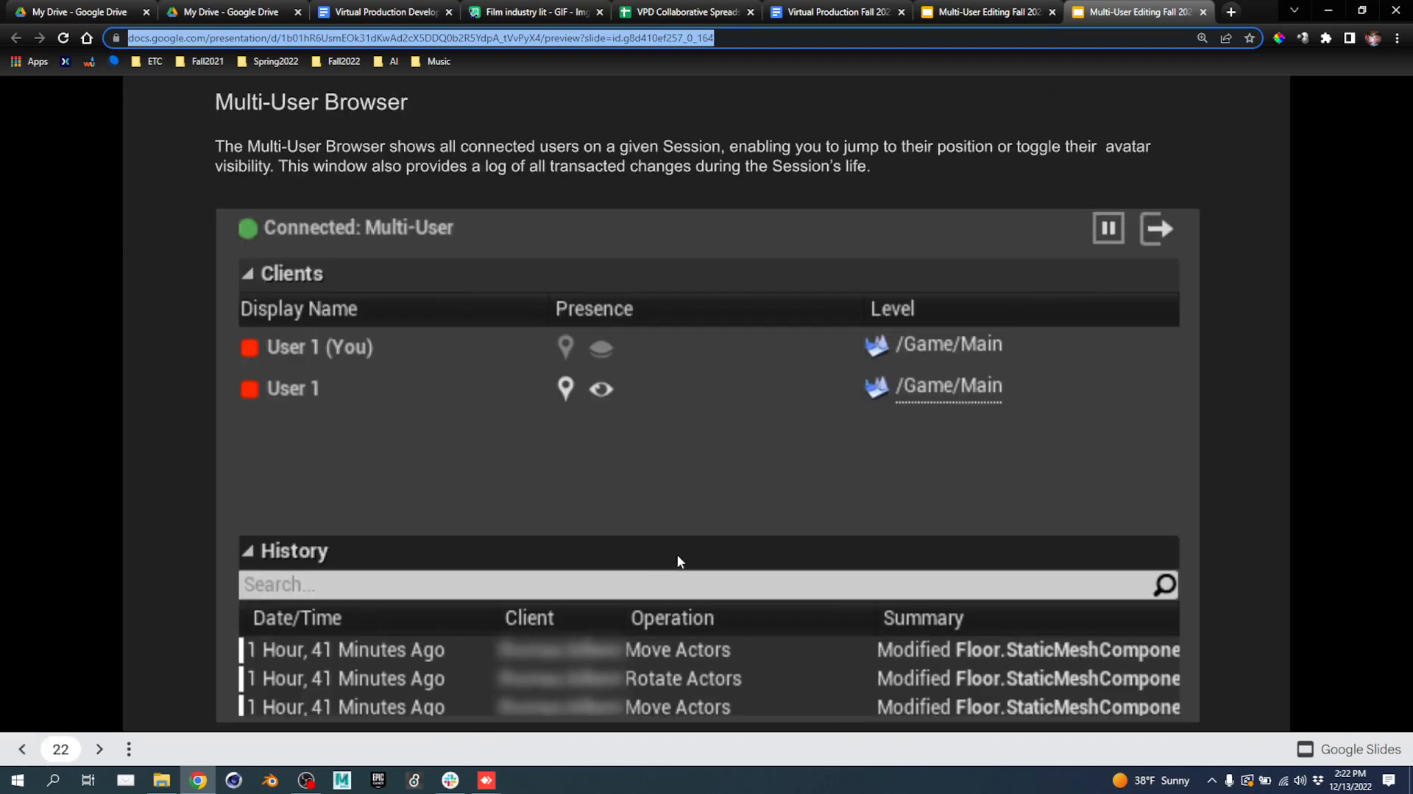
scroll(686, 554, "up", 2)
scroll(686, 554, "up", 2)
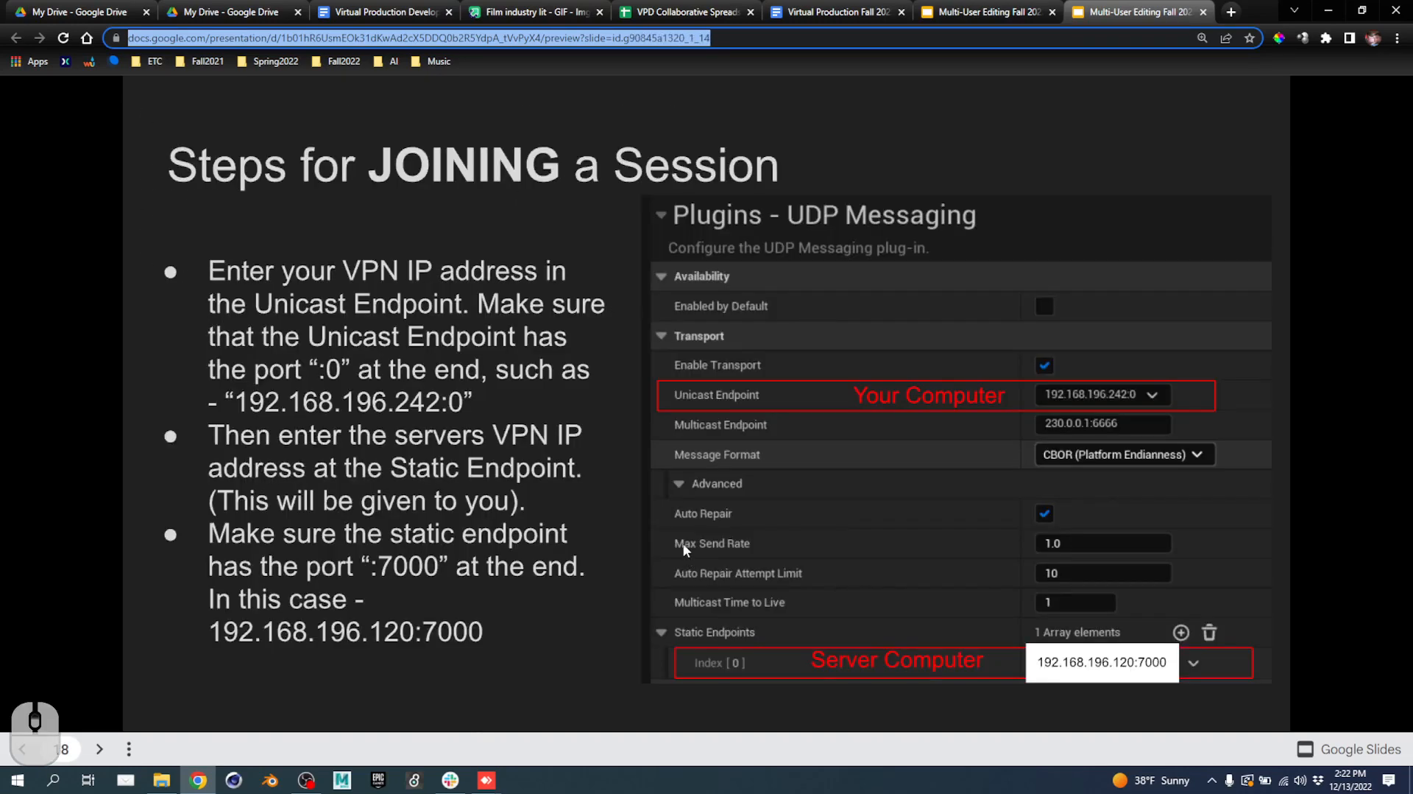
Snip the UDP Messaging joining-steps slide and post it in #week13-finals.
key("super+shift+s")
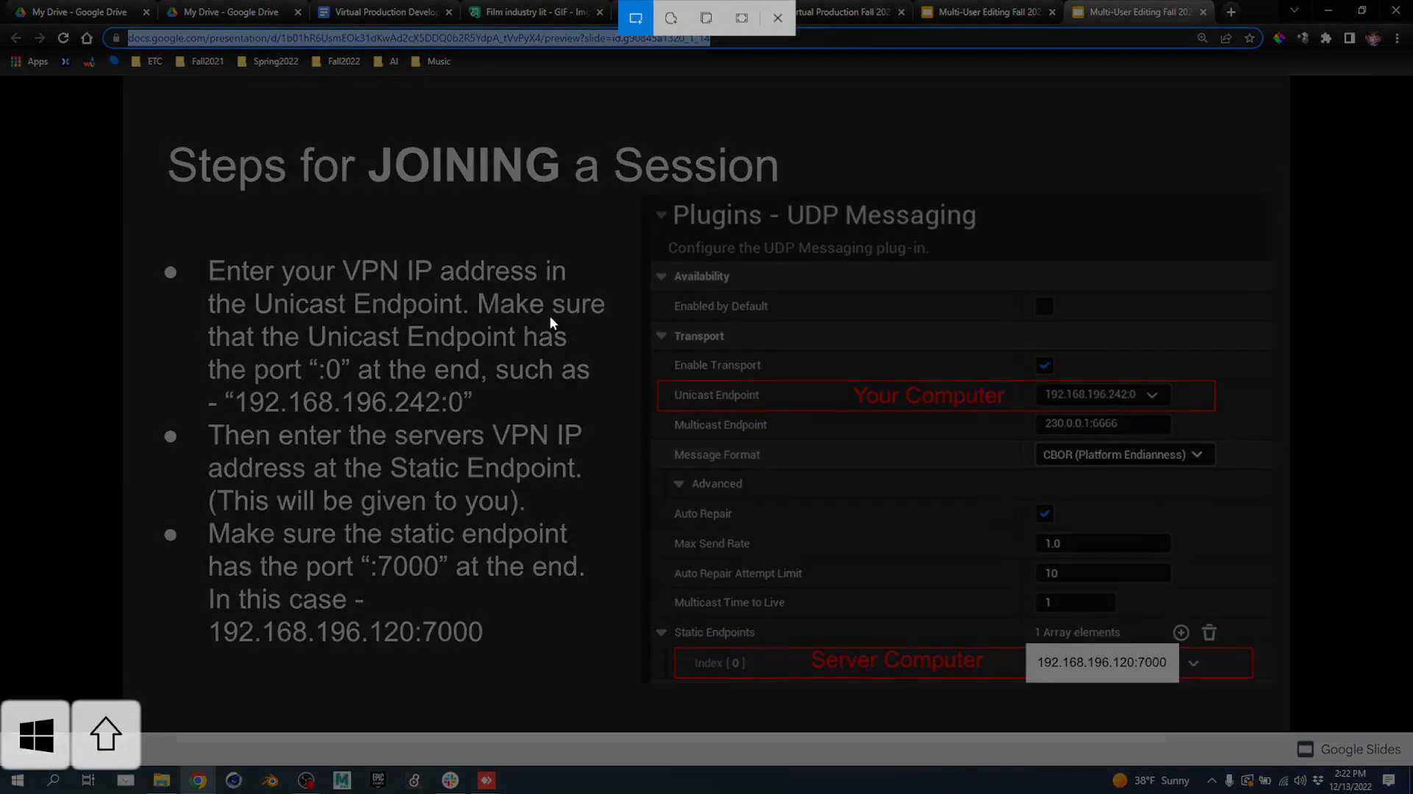
left_click_drag(161, 114, 1323, 698)
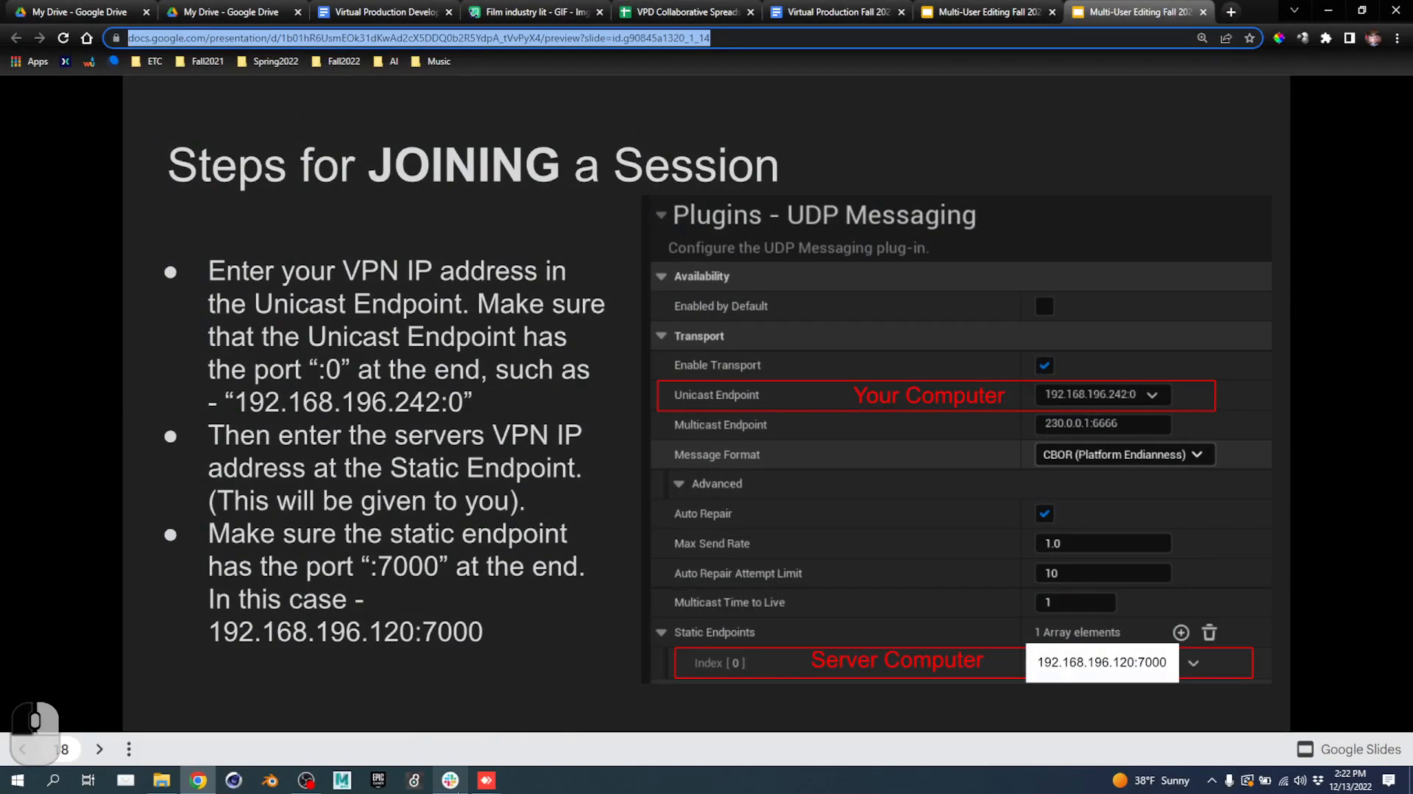
left_click(451, 782)
left_click(574, 683)
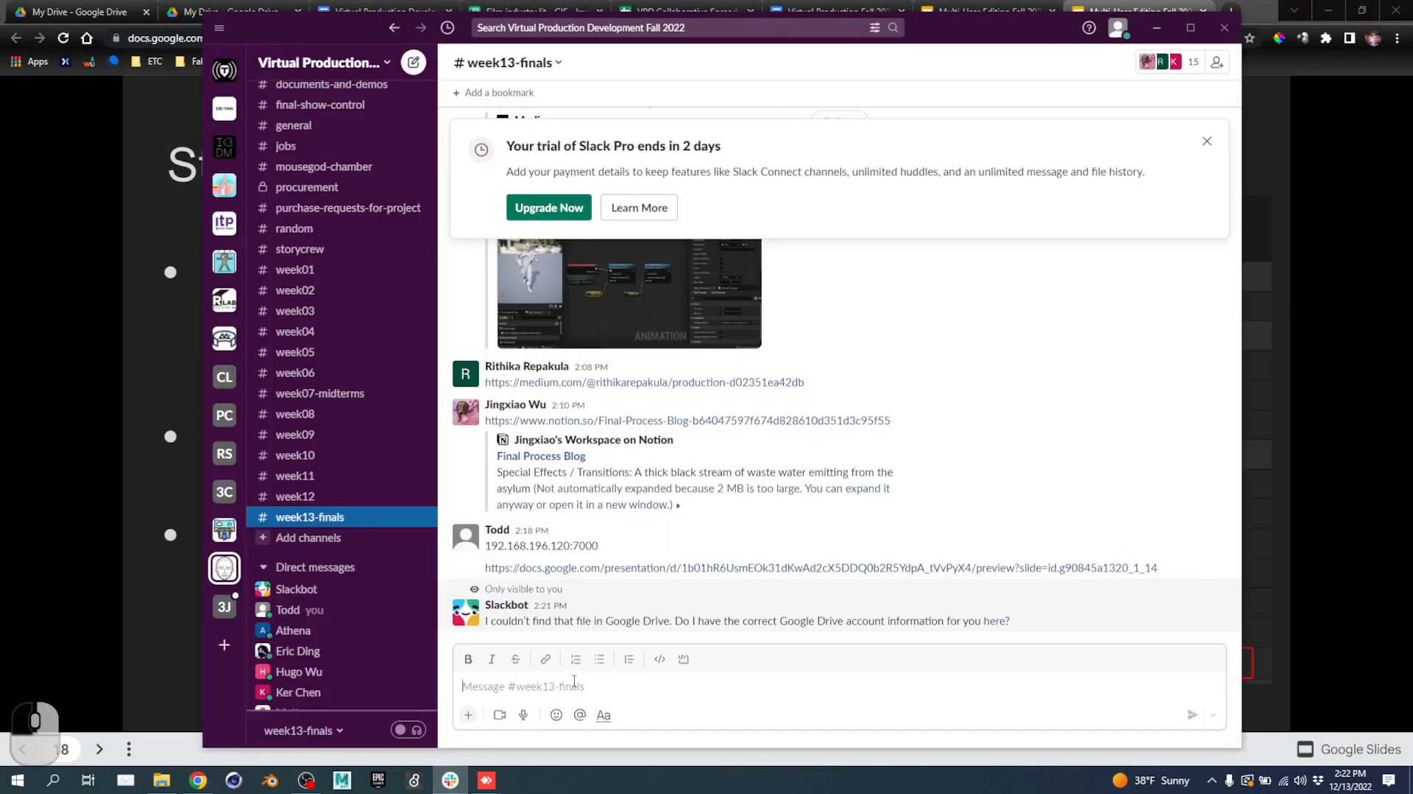
key("ctrl+v")
key("Return")
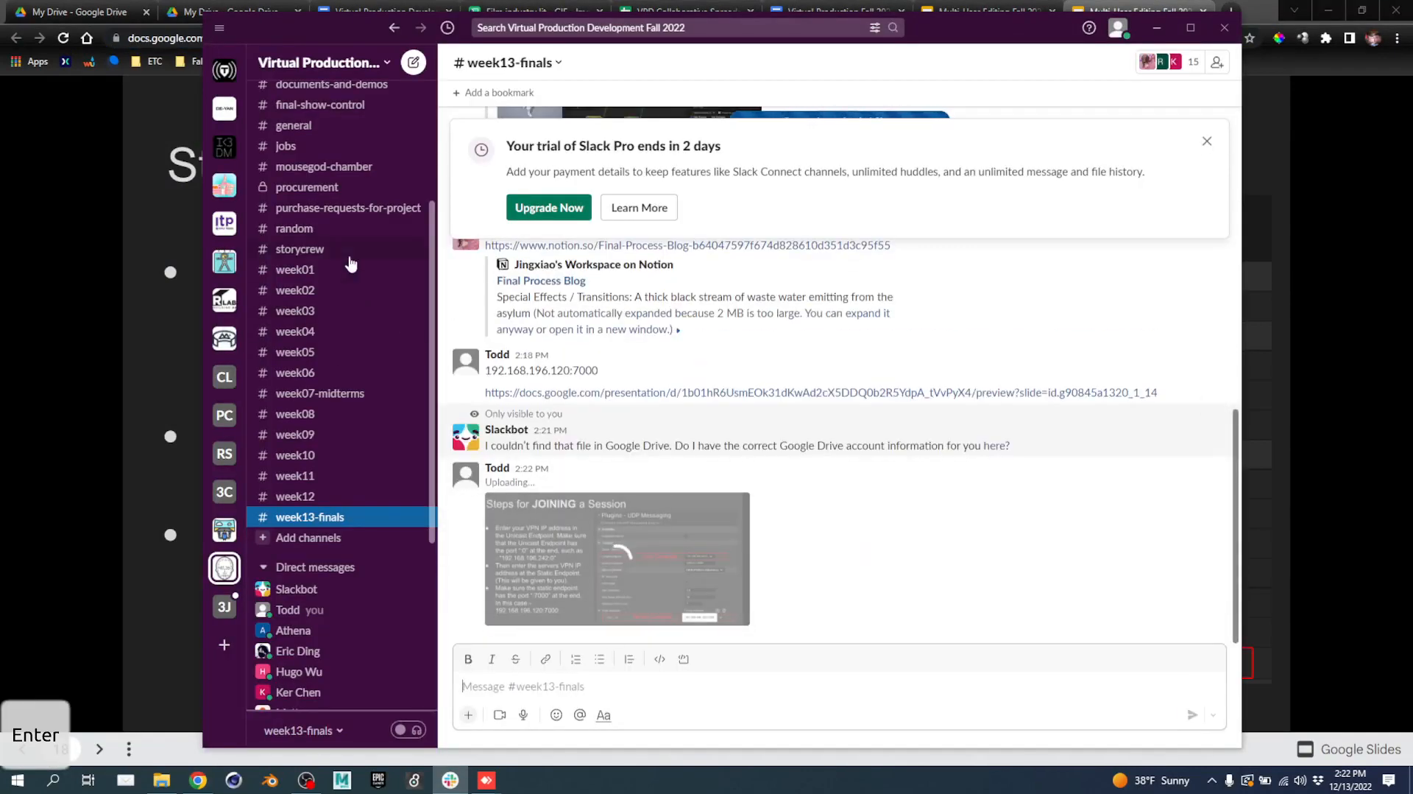
Snip the Steps for Joining a Session slide with Multi-User Editing settings and post it too.
left_click(1347, 205)
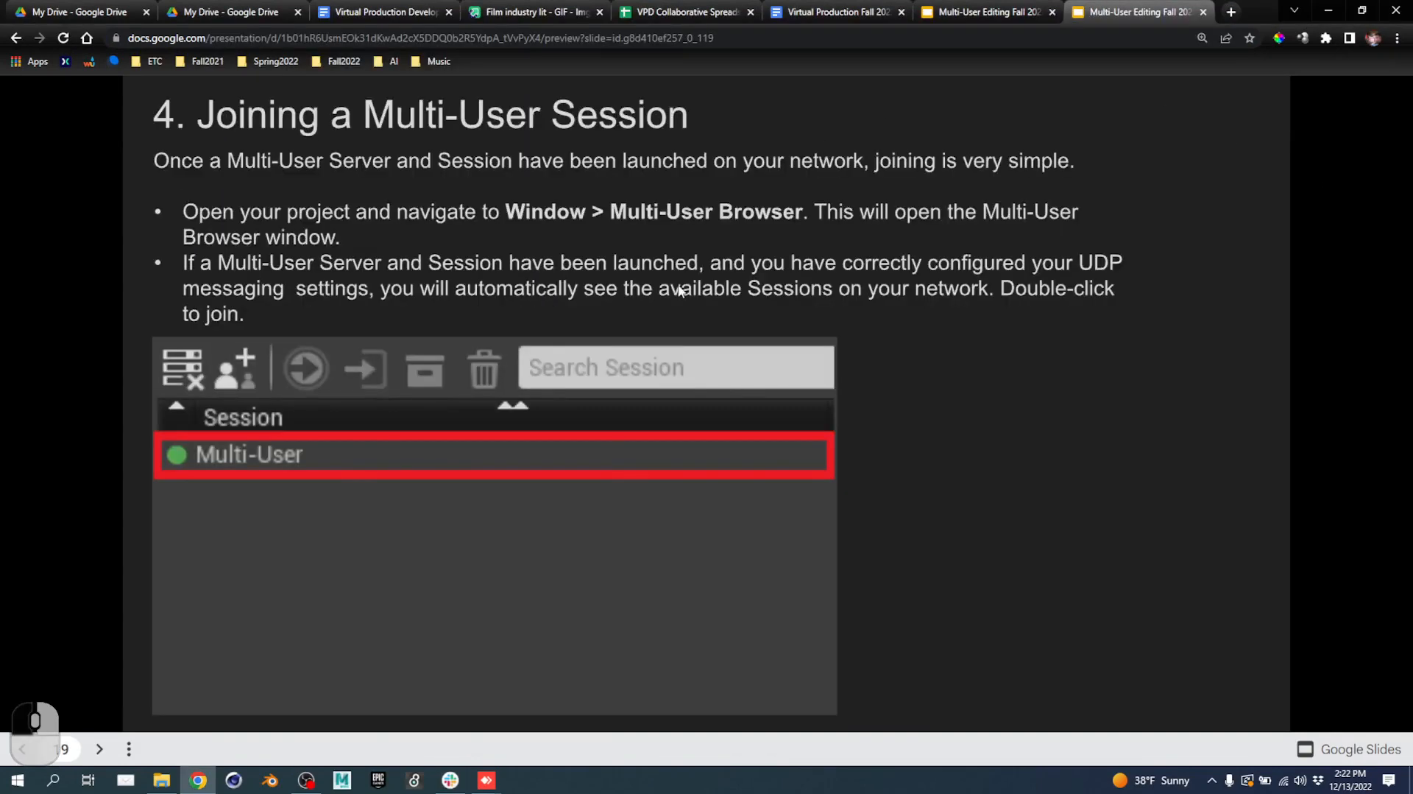
scroll(678, 290, "up", 5)
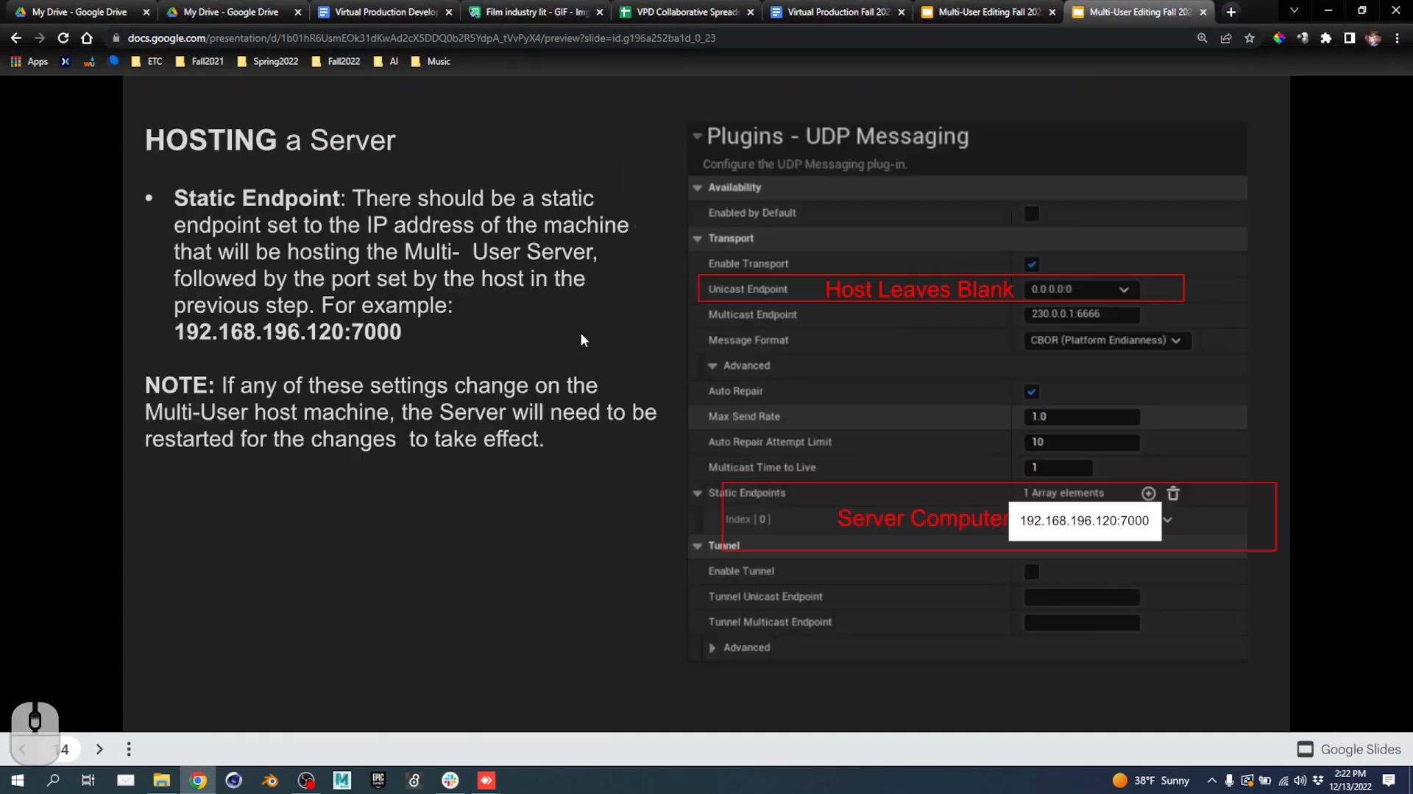
scroll(870, 214, "up", 2)
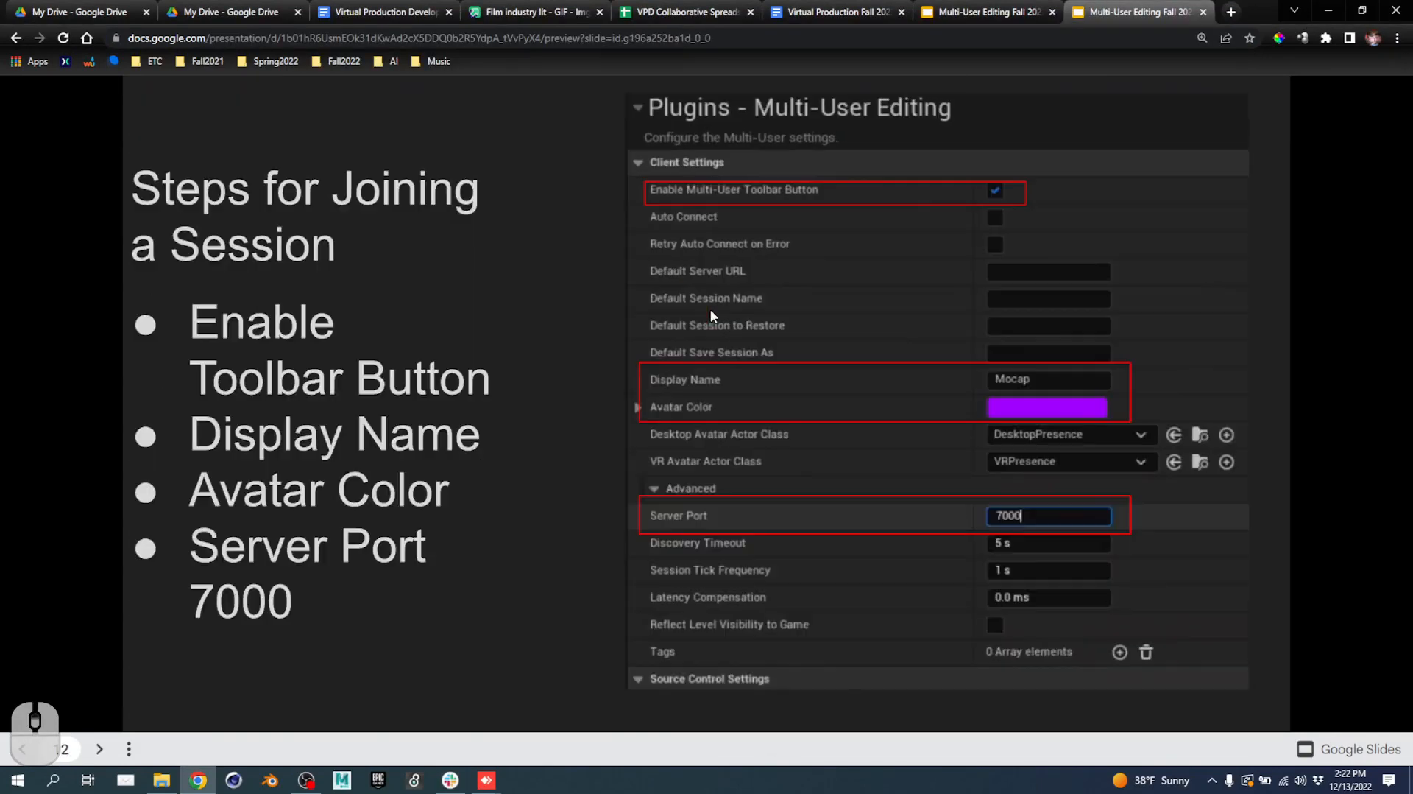
key("super+shift+s")
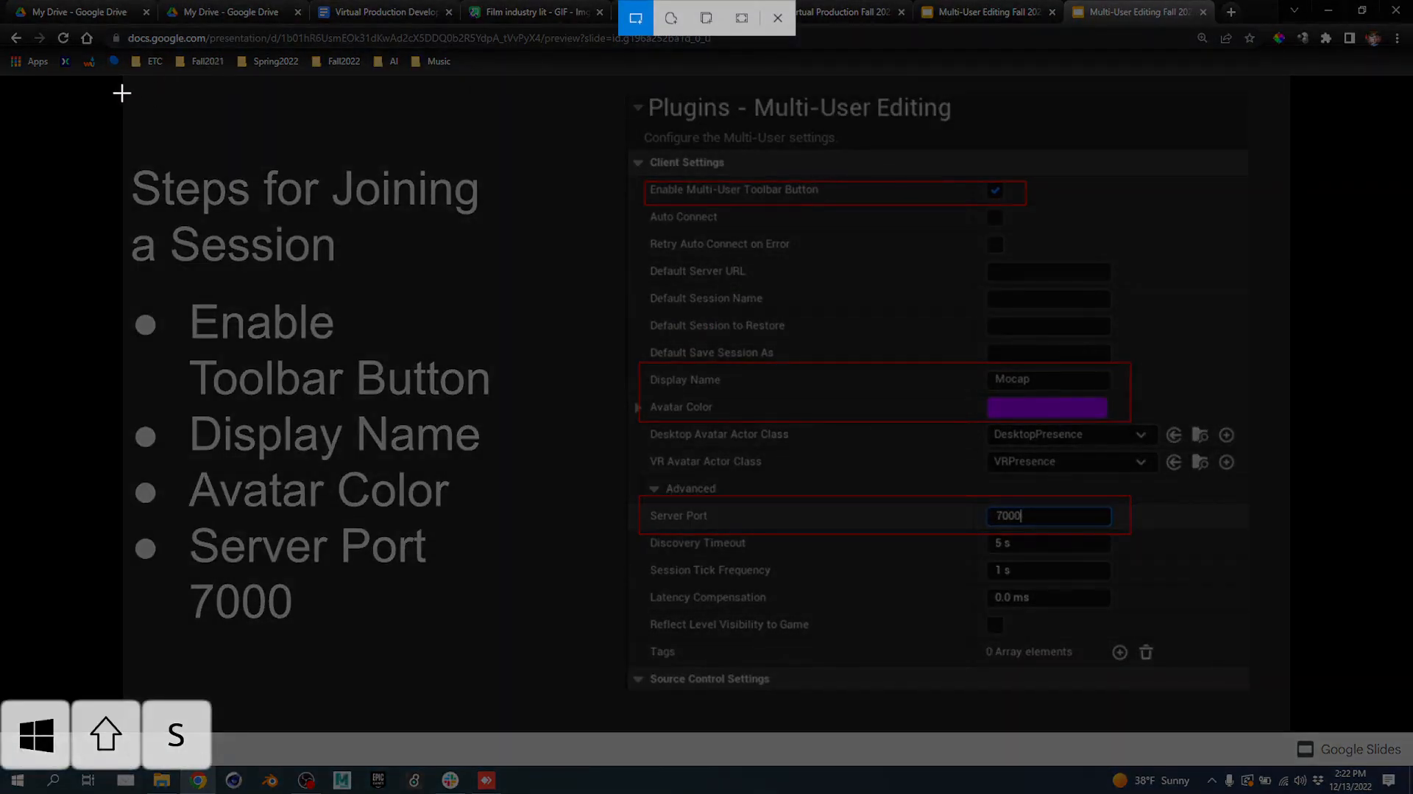
left_click_drag(122, 93, 1354, 704)
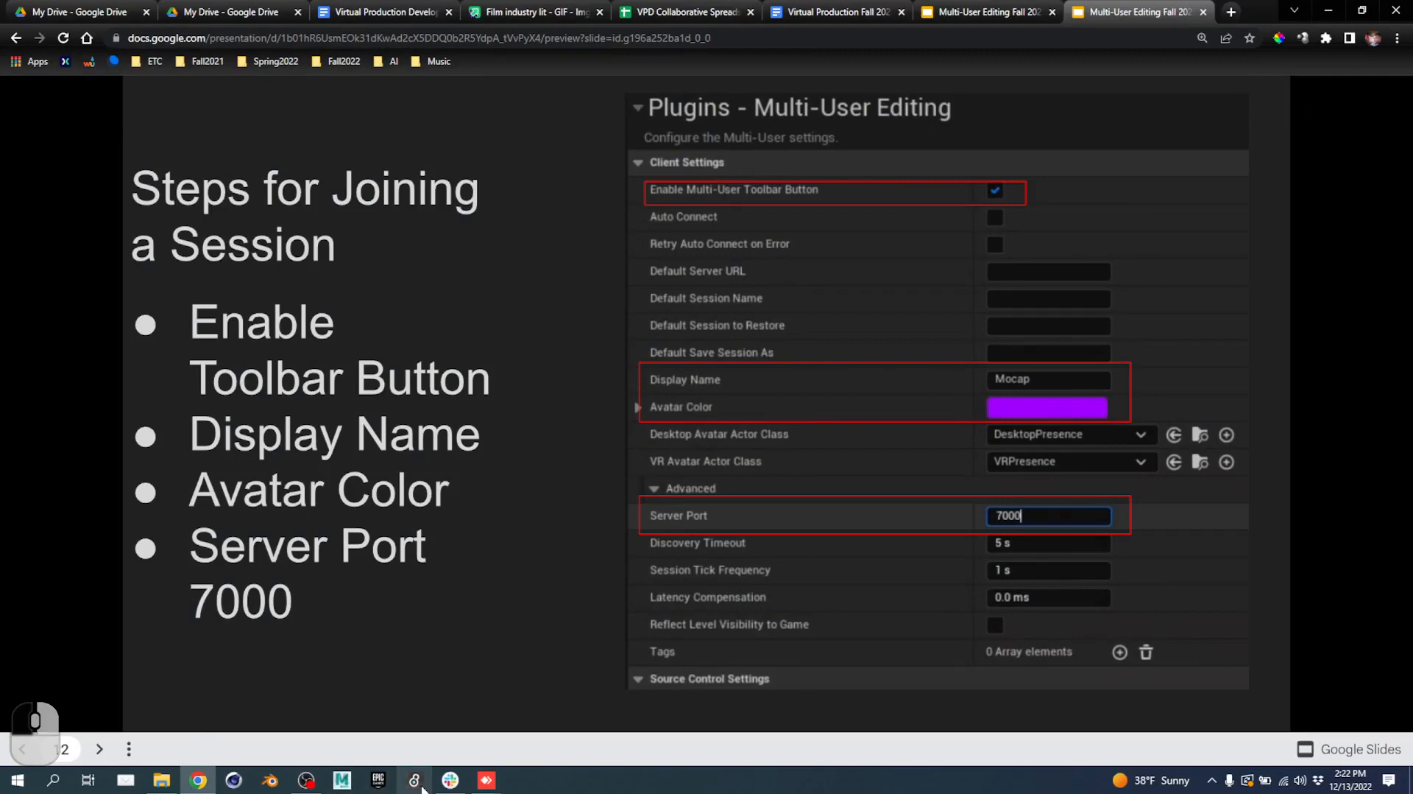
left_click(451, 779)
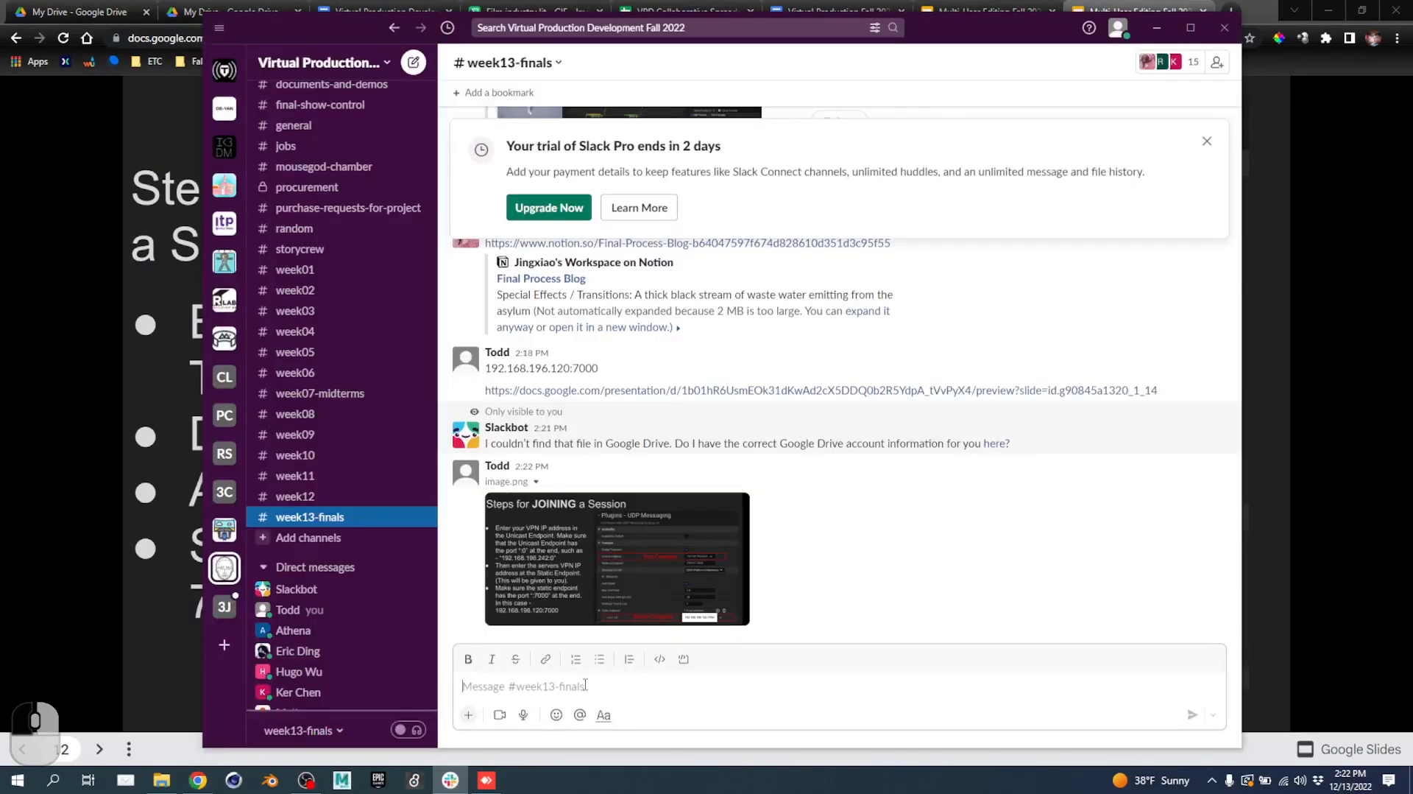
key("ctrl+v")
key("Return")
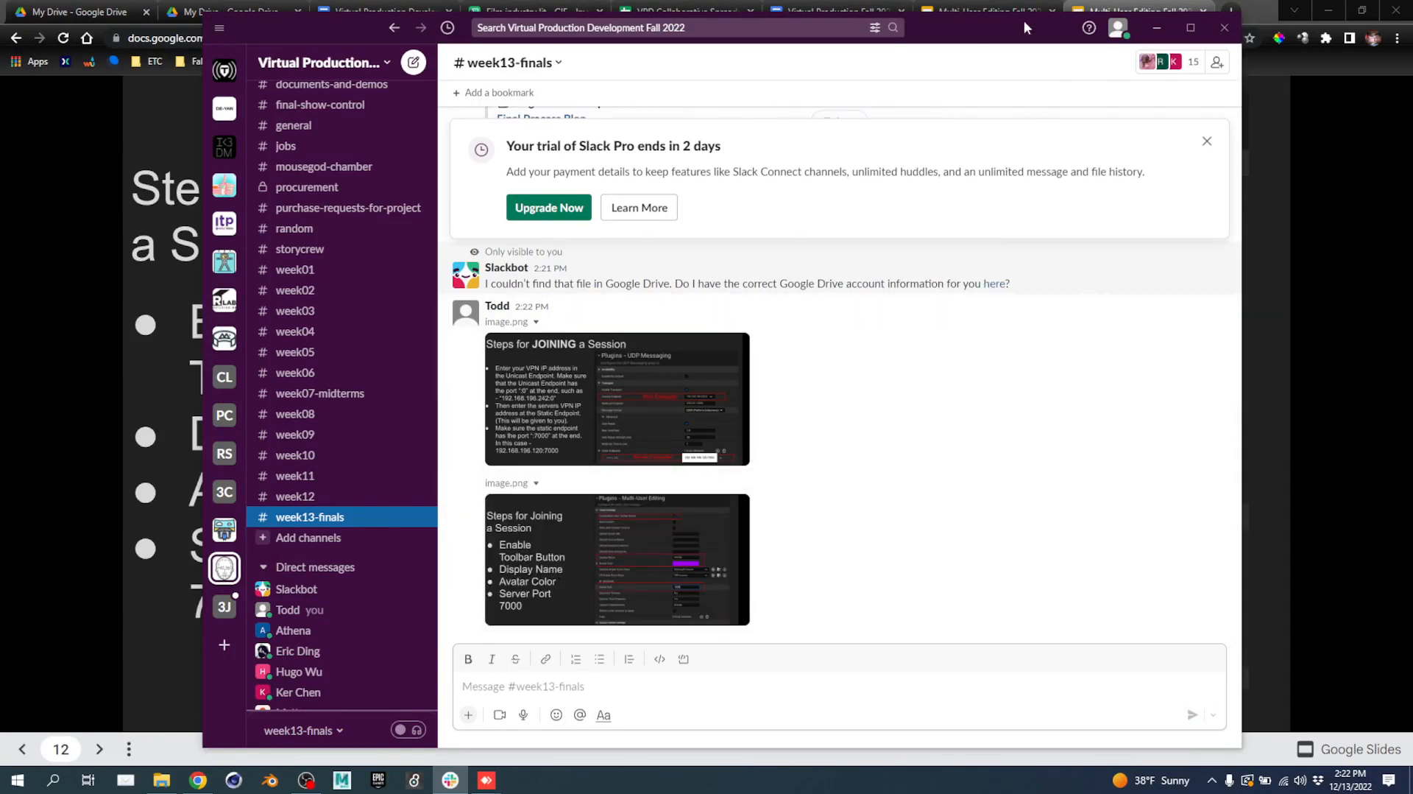
left_click(487, 782)
Snip the connected Clients list in the remote Unreal Multi-User Browser.
left_click(531, 715)
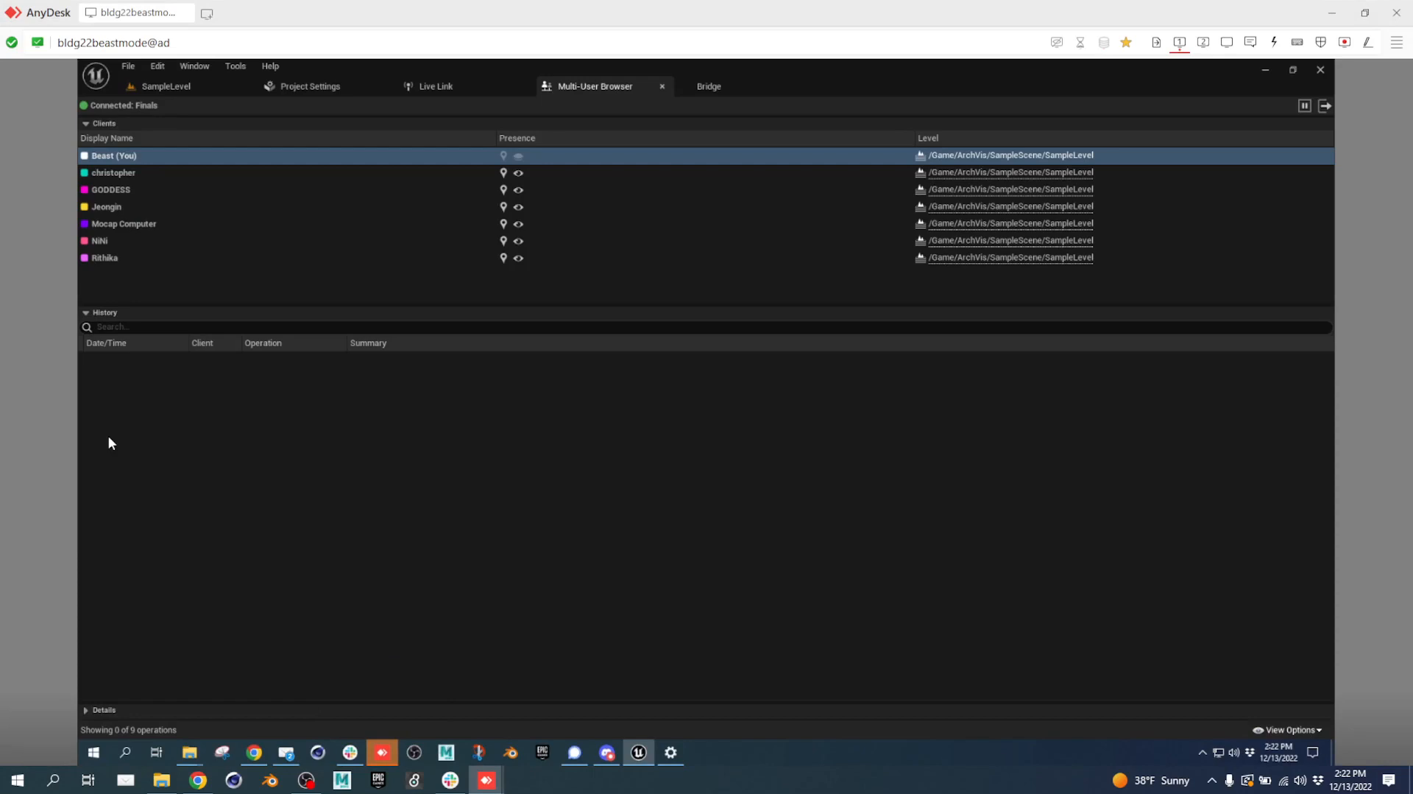
key("super+shift+s")
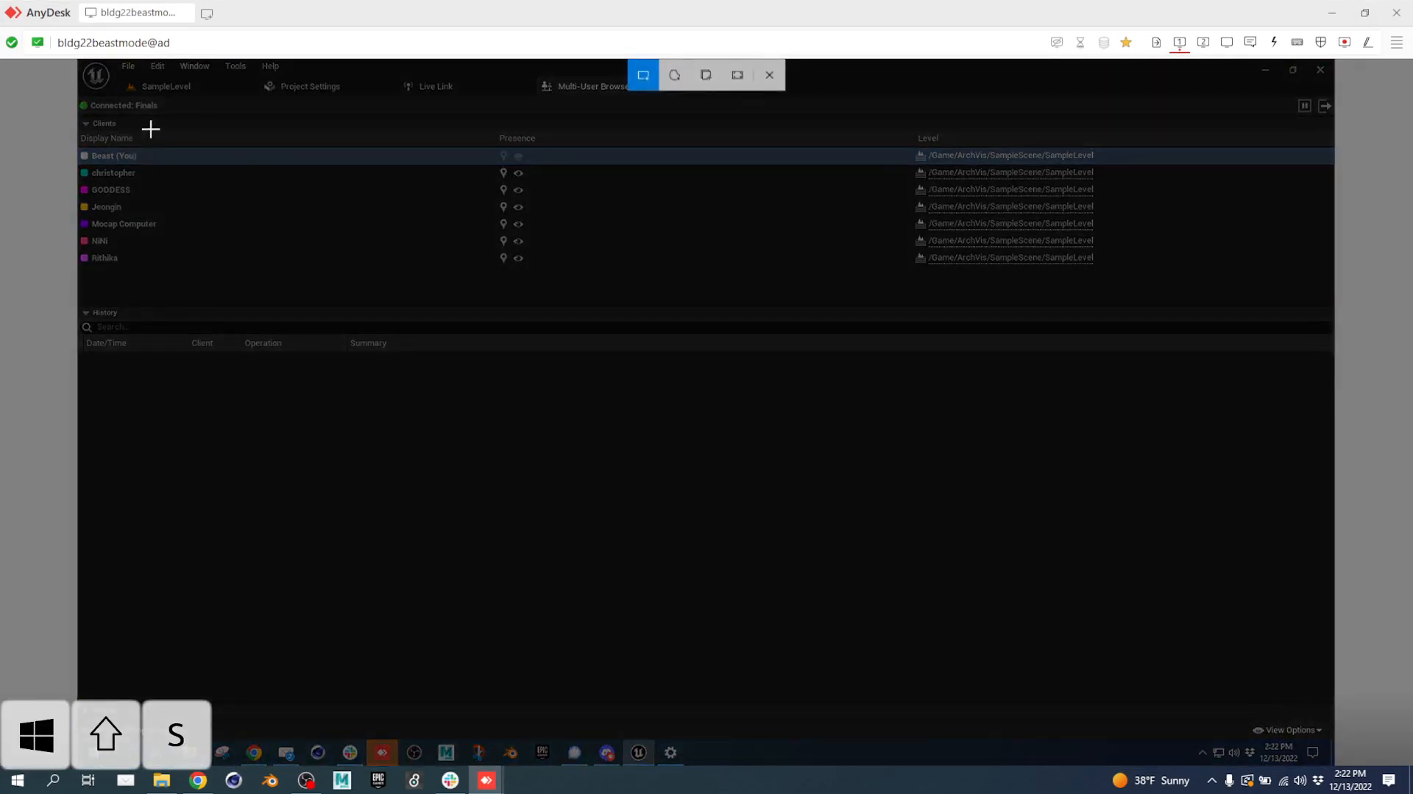
left_click_drag(193, 133, 20, 293)
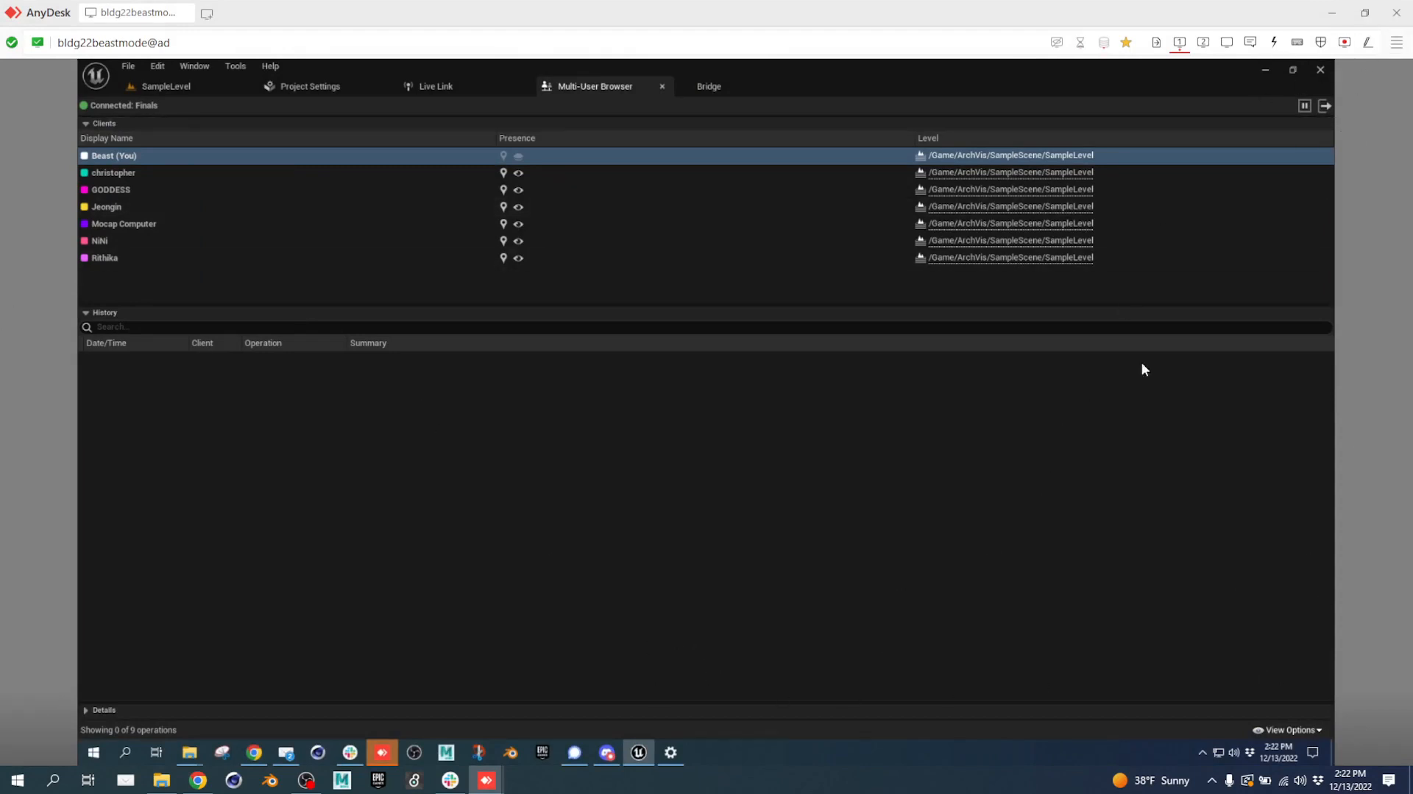
Toggle the AnyDesk display settings, then go back to the slides in Chrome.
left_click(1226, 42)
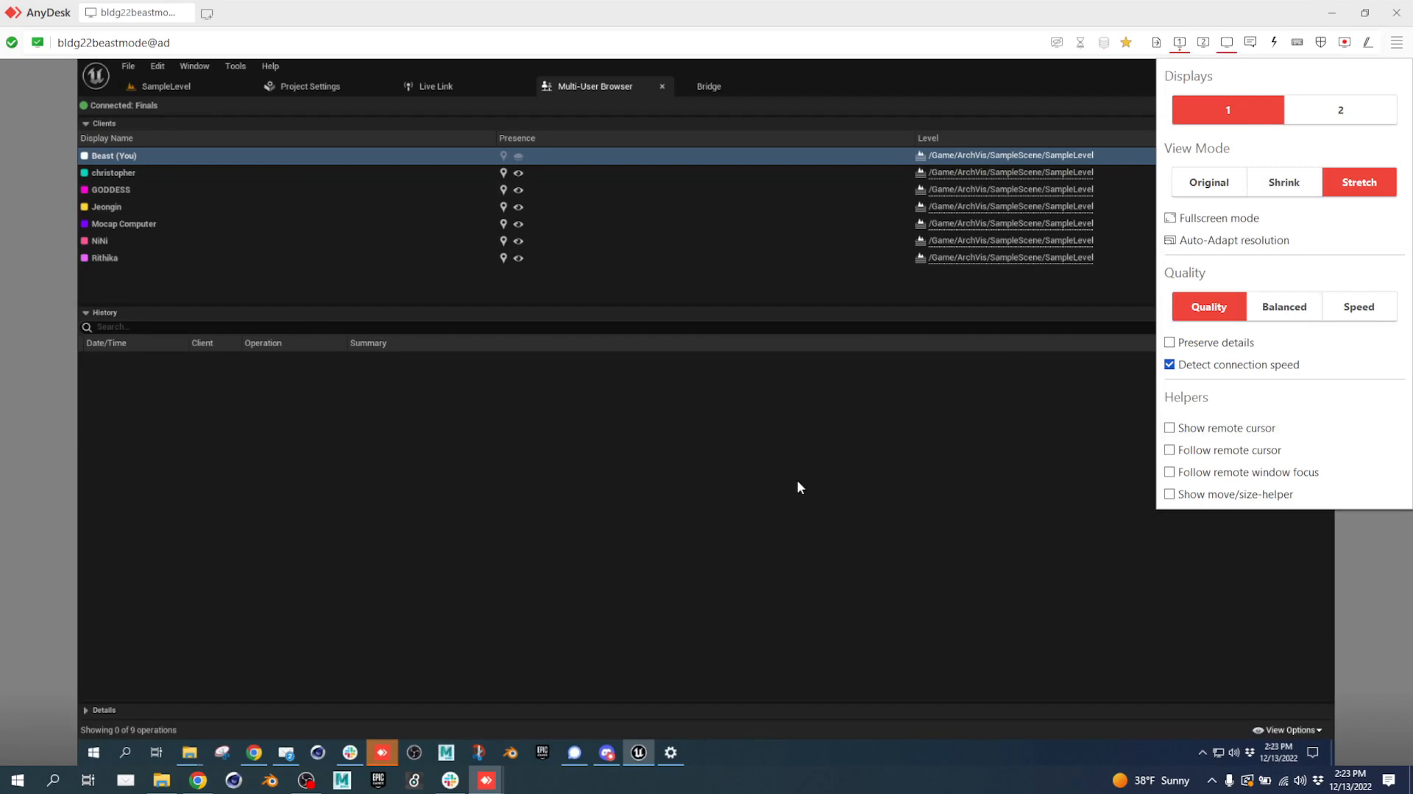
left_click(827, 10)
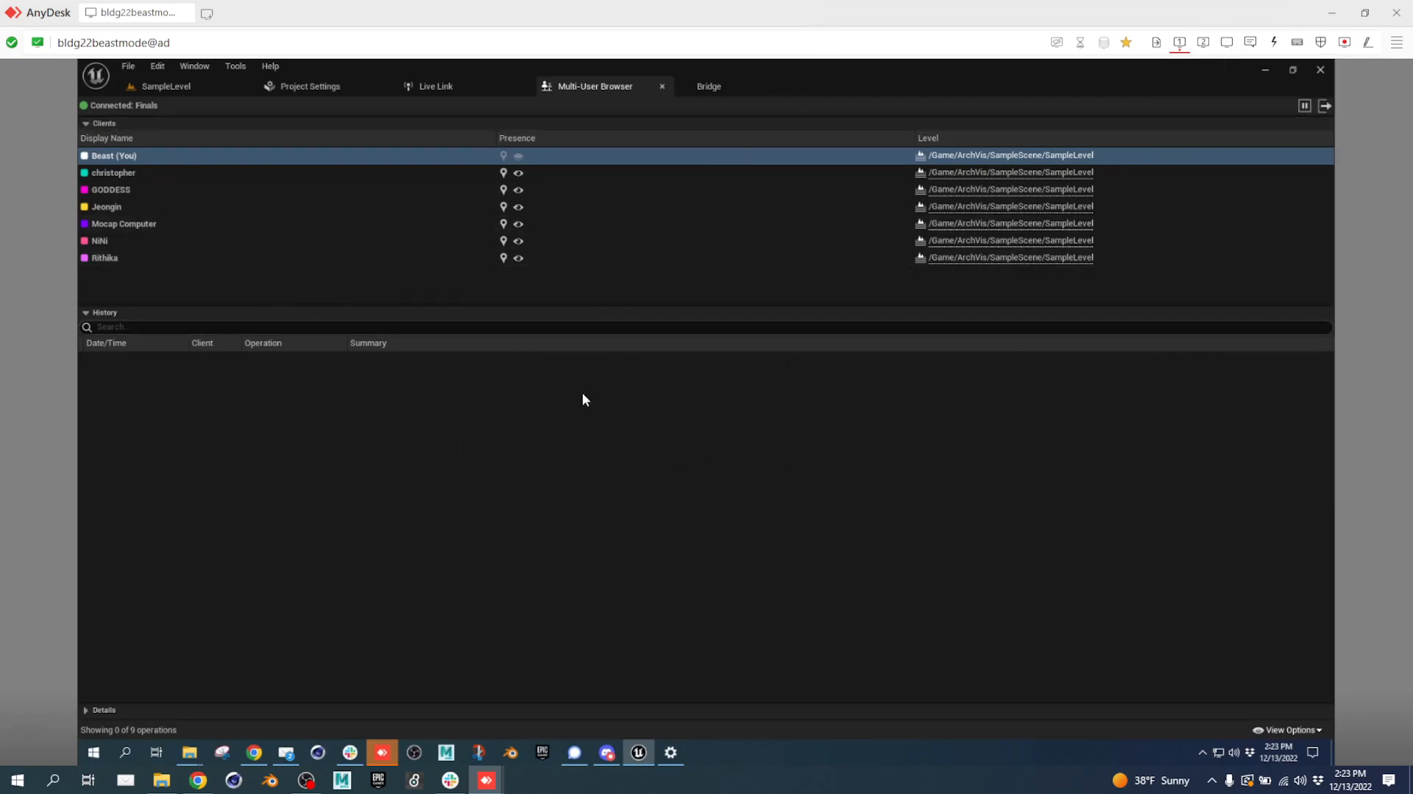
left_click(198, 779)
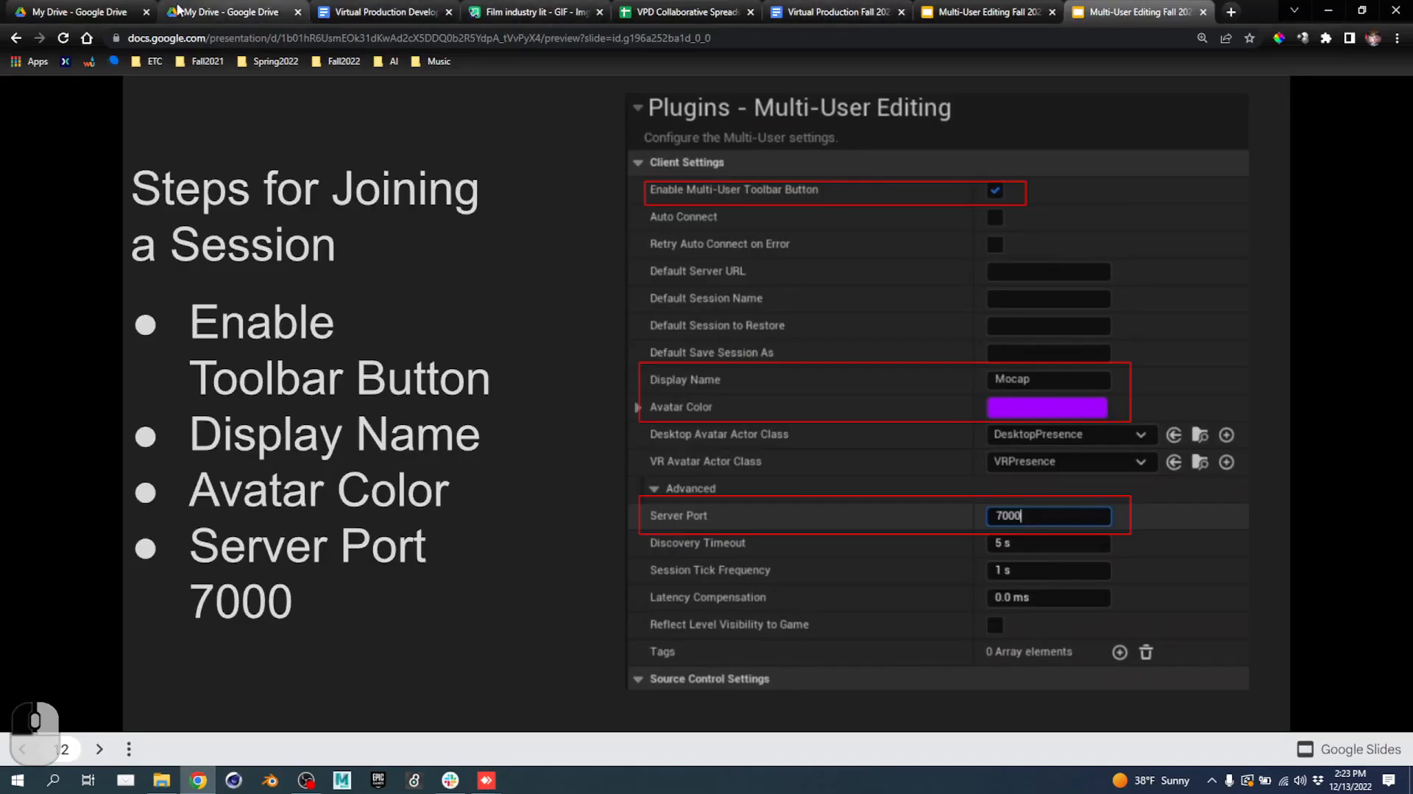
View the course schedule and the Virtual Production Fall 2022 Script Treatment, then return to remote Unreal.
left_click(396, 10)
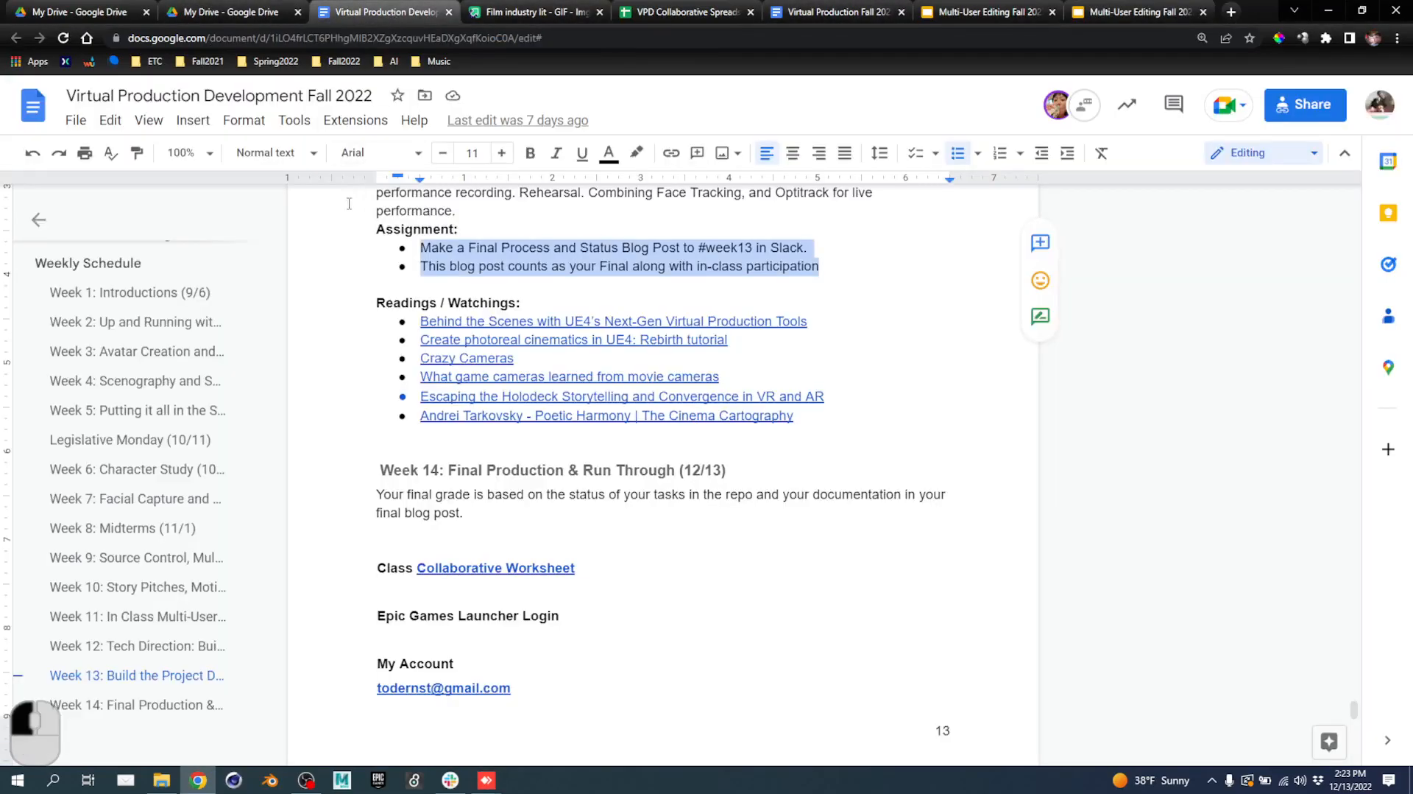
left_click(830, 11)
scroll(474, 456, "up", 1)
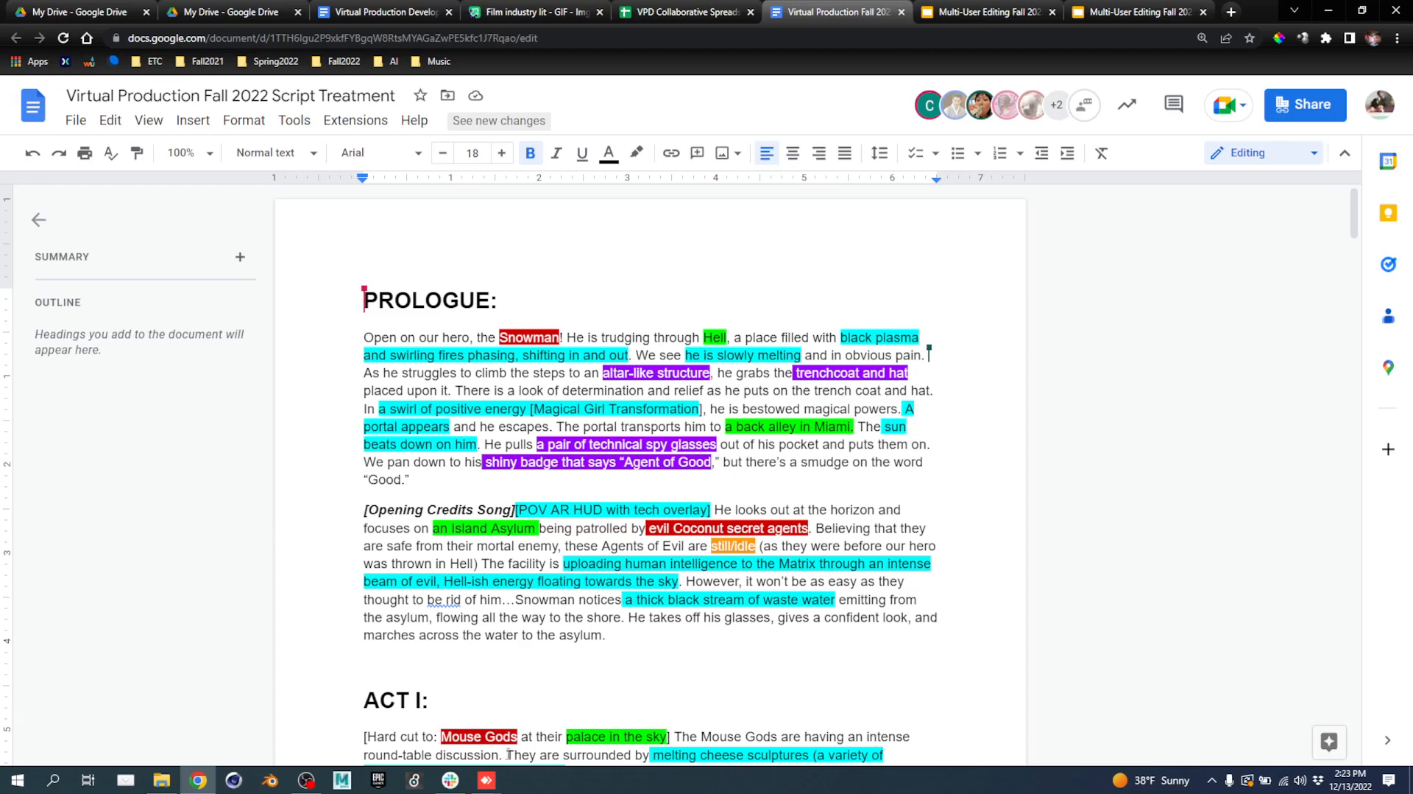
mouse_move(487, 779)
left_click(558, 731)
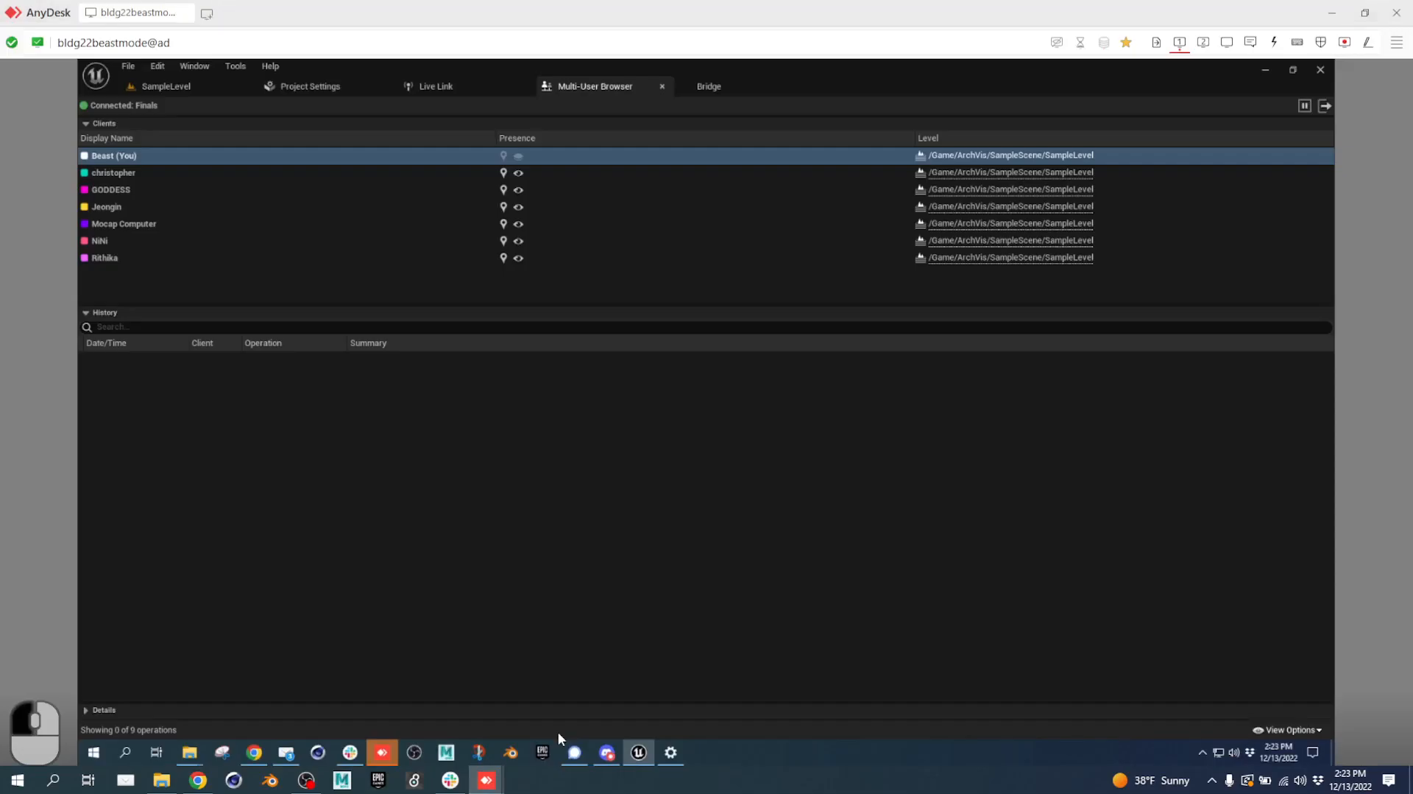
Enlarge the SampleLevel Content Browser and double-click Level_Hell to load it, then return to the script.
left_click(168, 86)
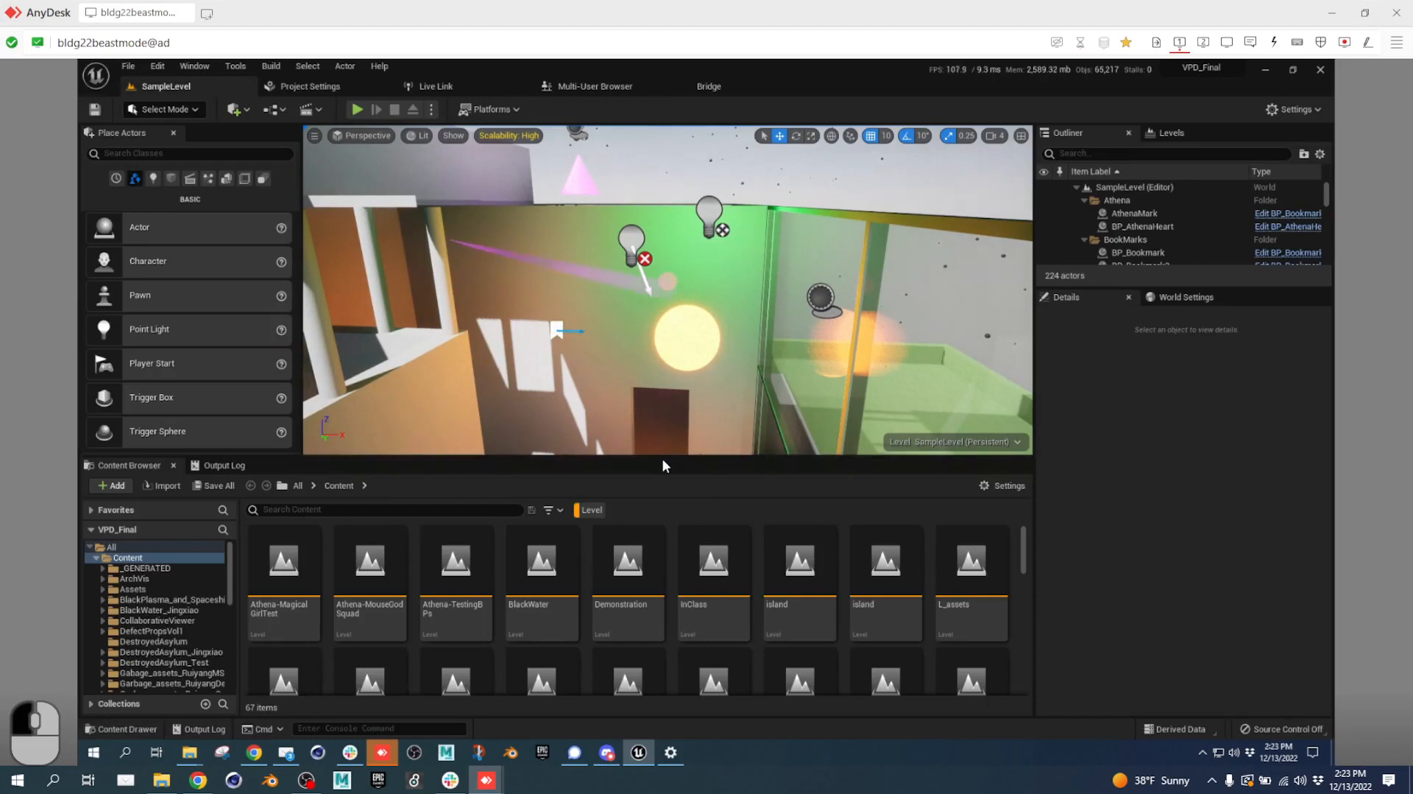
left_click_drag(663, 465, 664, 346)
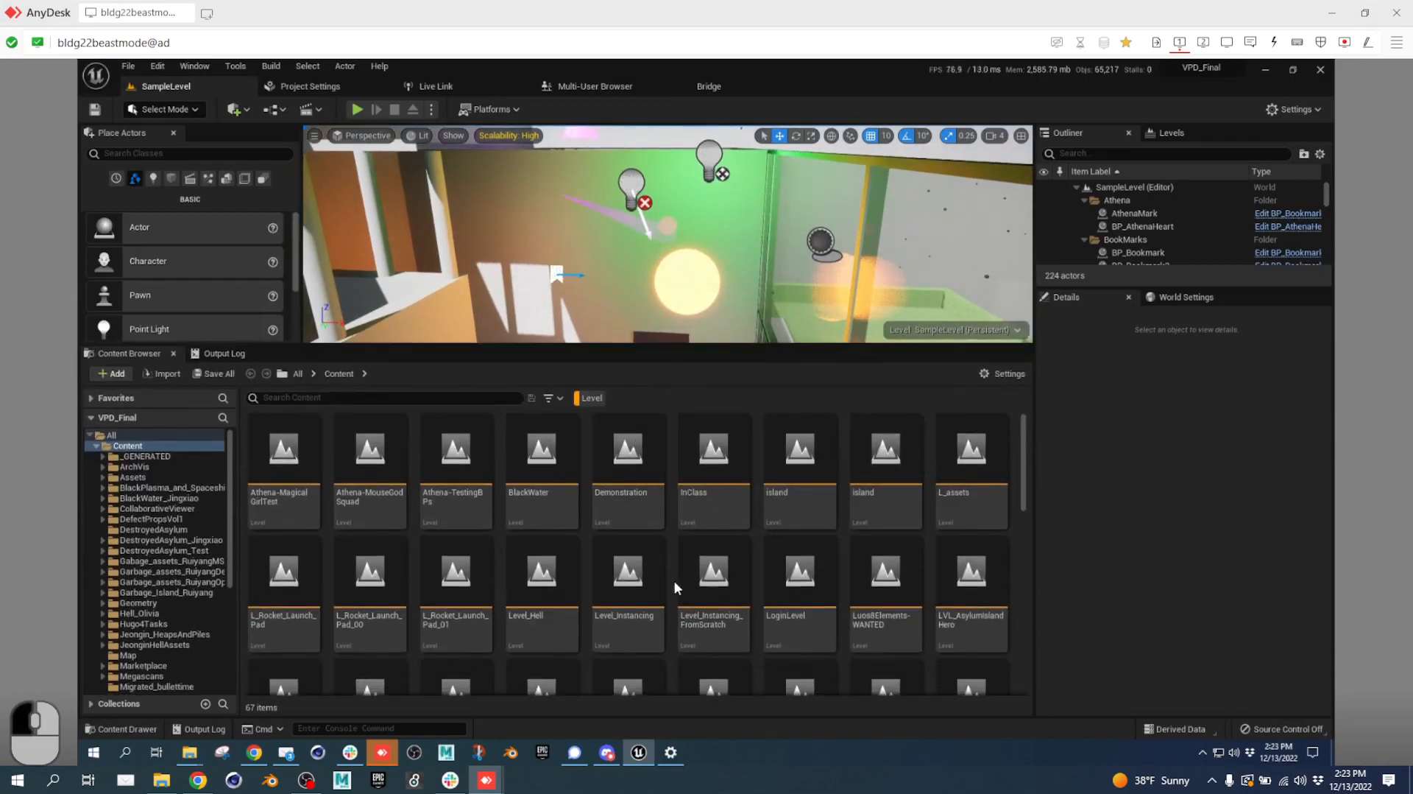
scroll(674, 580, "down", 1)
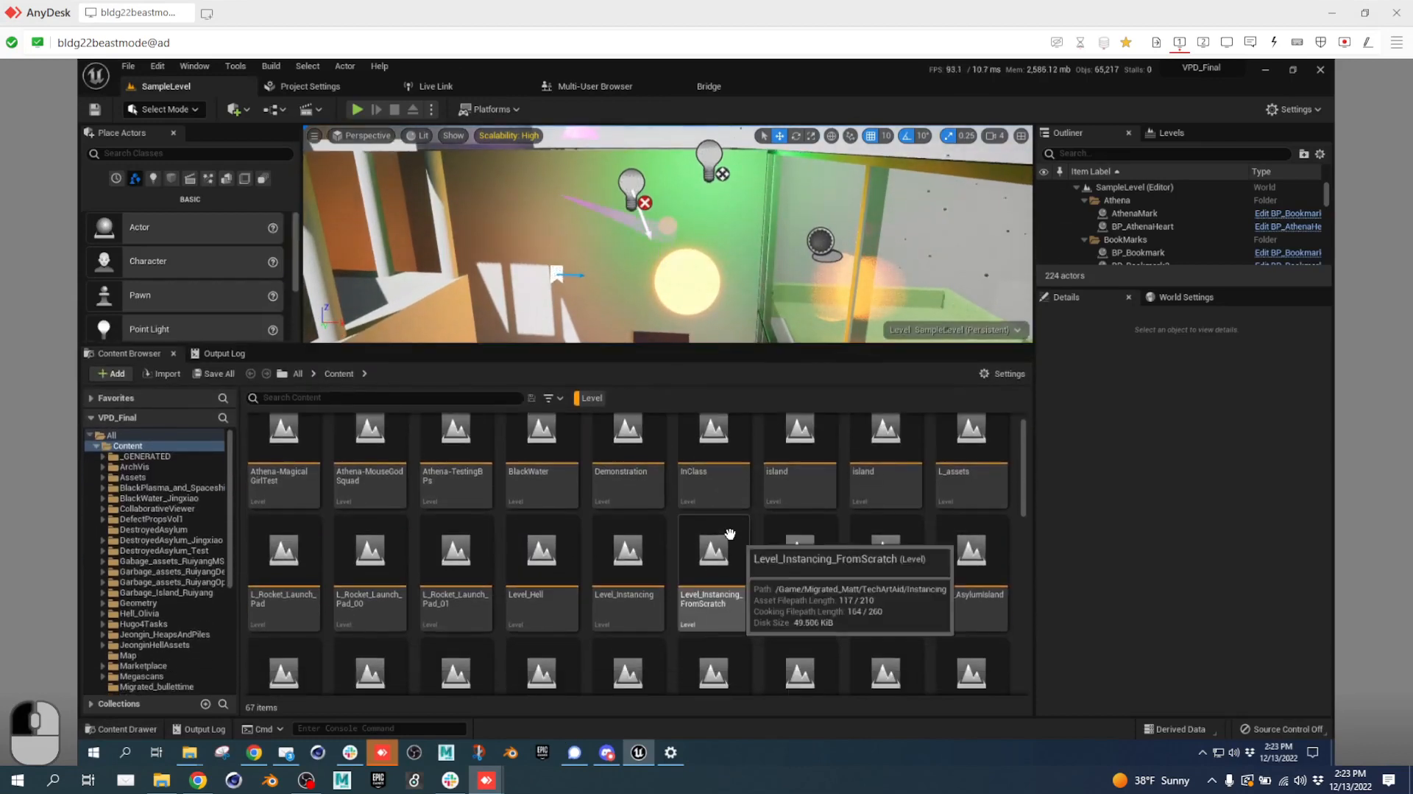
double_click(536, 557)
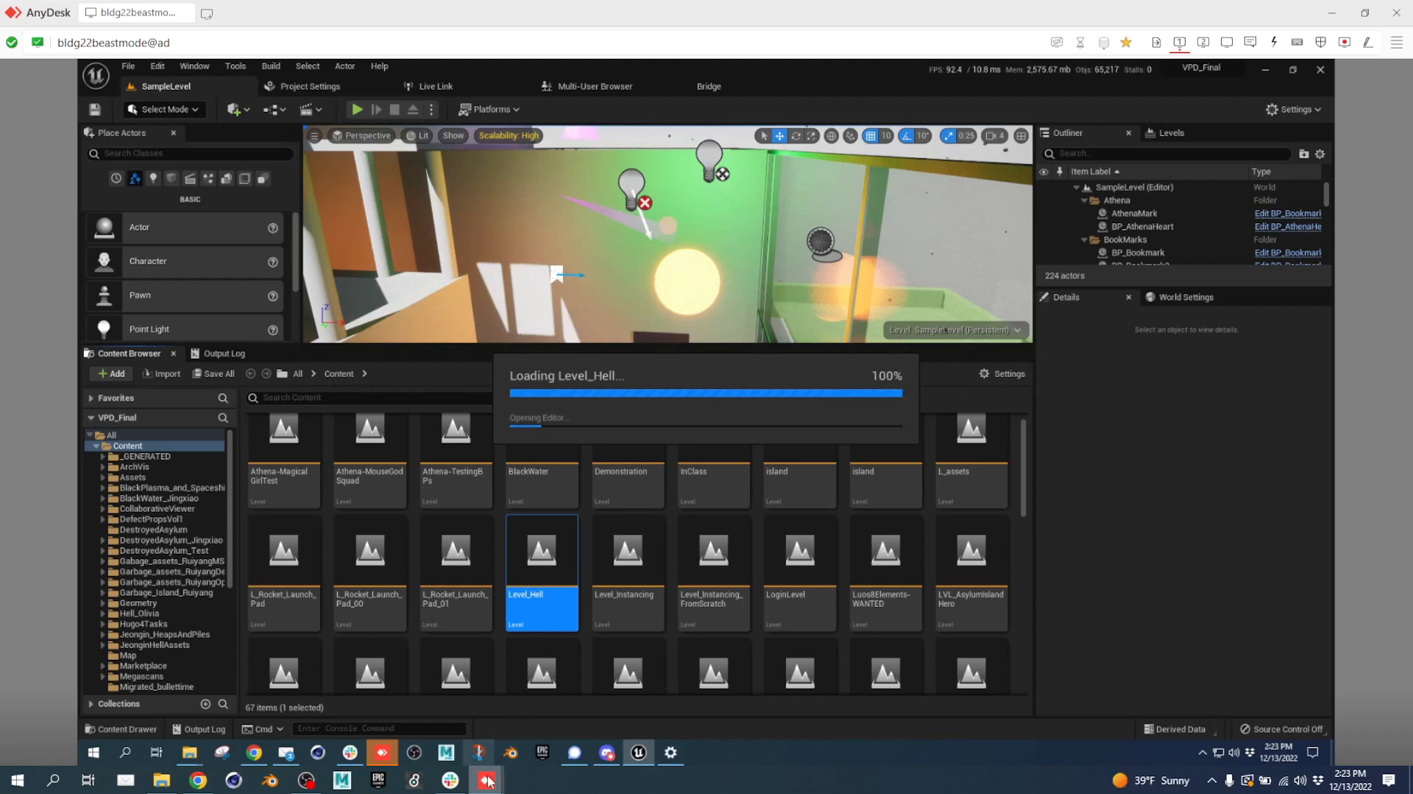
mouse_move(488, 781)
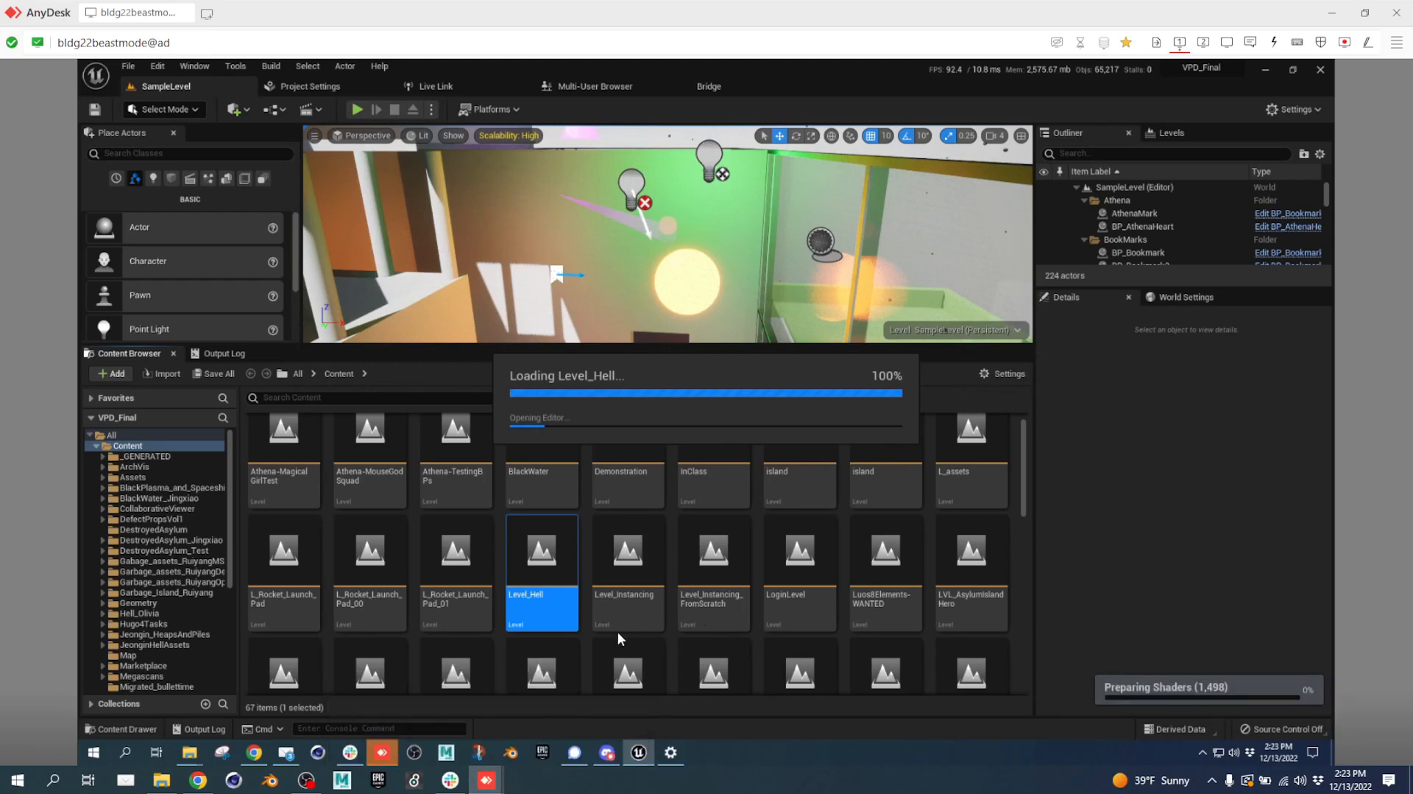
left_click(204, 782)
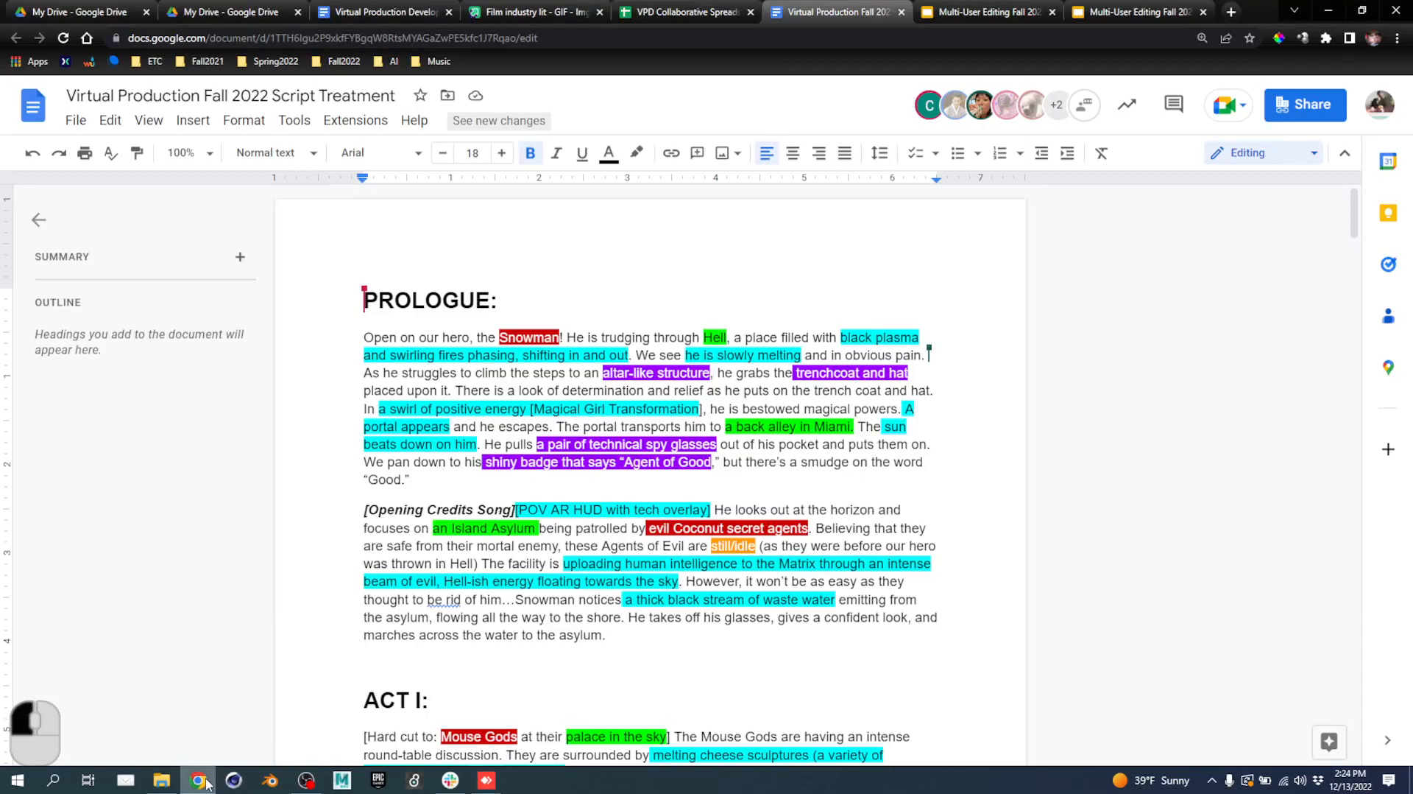
Open VPD Collaborative Spreadsheet 2022 and move the Show Control sheet before Shot Breakdown.
left_click(696, 12)
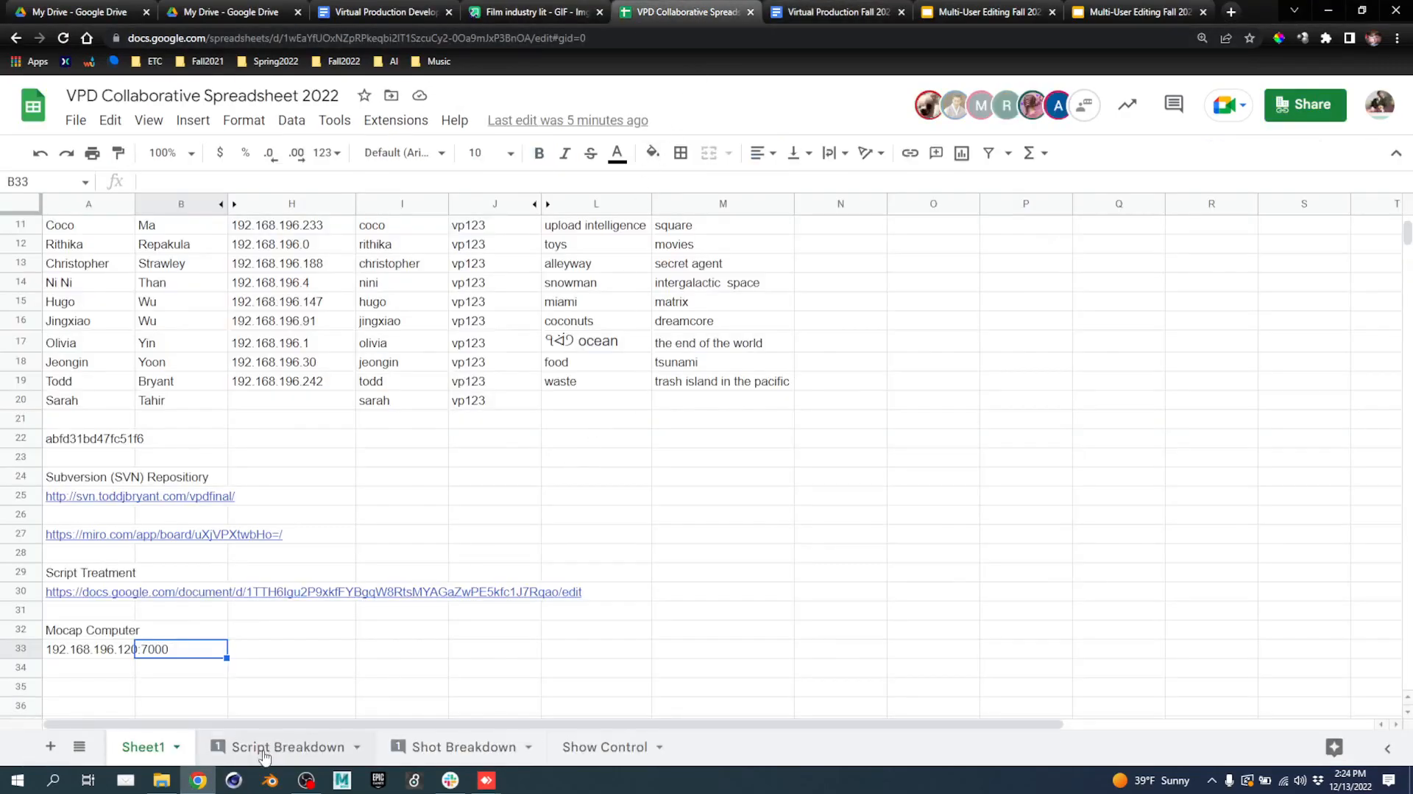
left_click(302, 743)
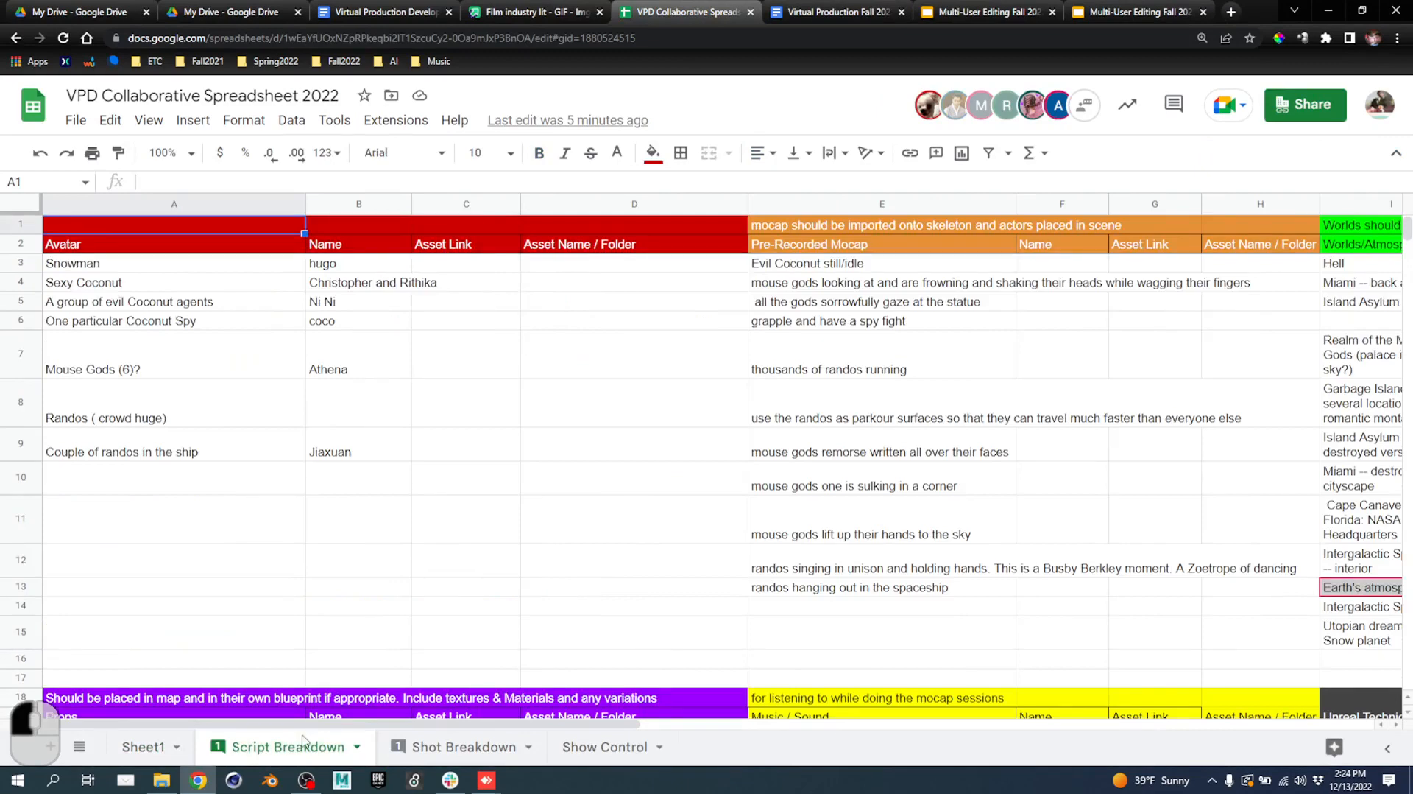
left_click(608, 736)
mouse_move(608, 736)
left_mouse_down()
mouse_move(379, 729)
mouse_move(616, 728)
left_mouse_up()
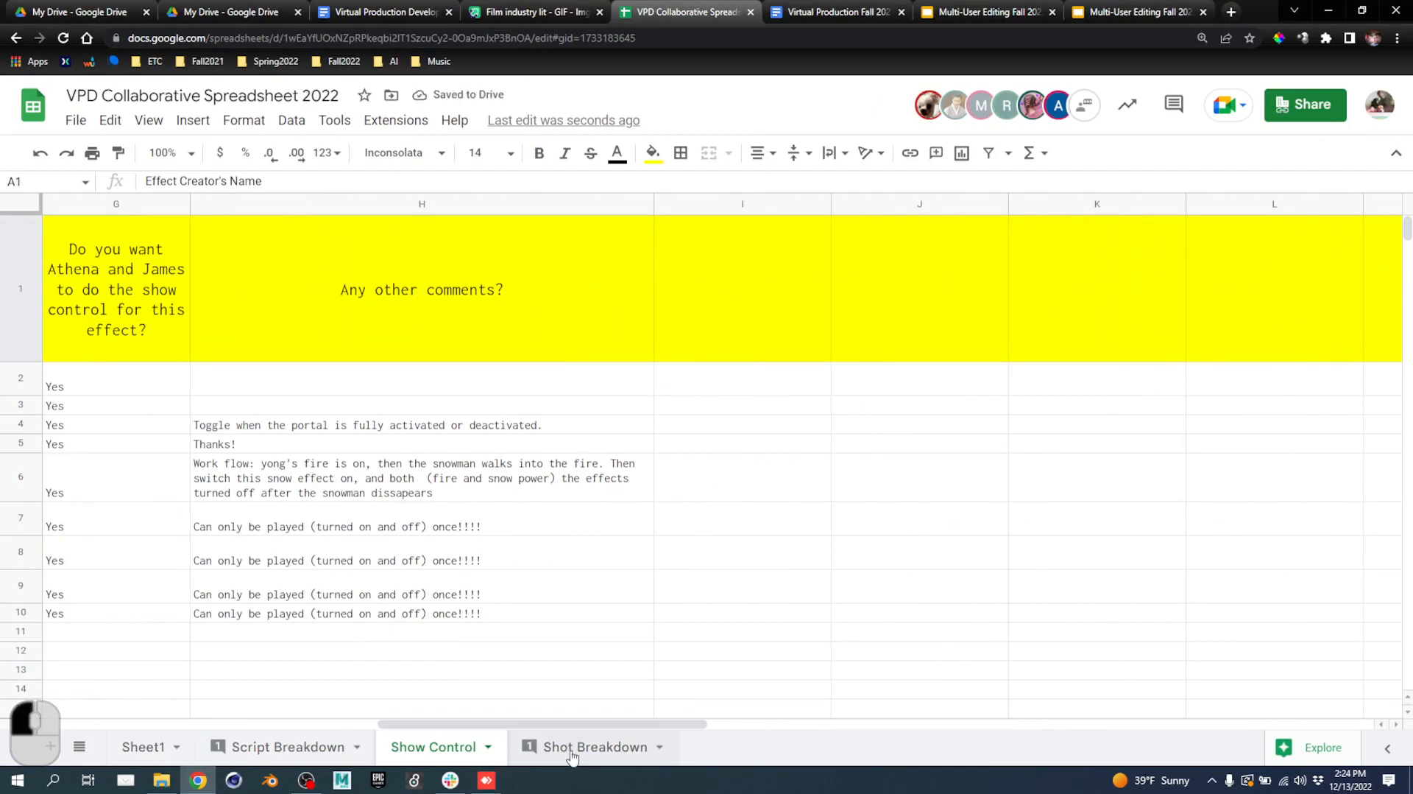
left_click(572, 751)
On Script Breakdown, select the empty Asset Name / Folder cells L3:L15, then switch to Unreal.
left_click(287, 748)
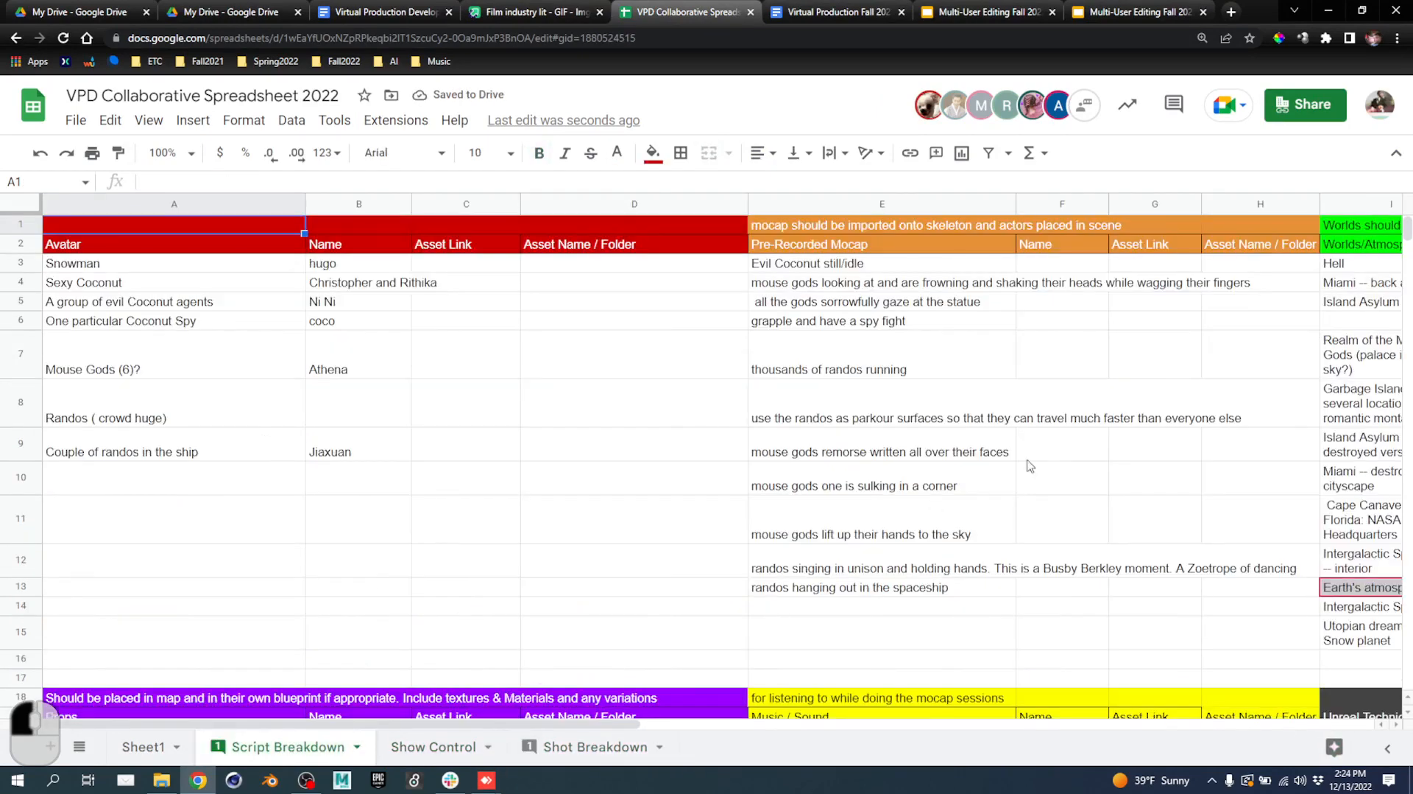
left_click_drag(630, 727, 968, 748)
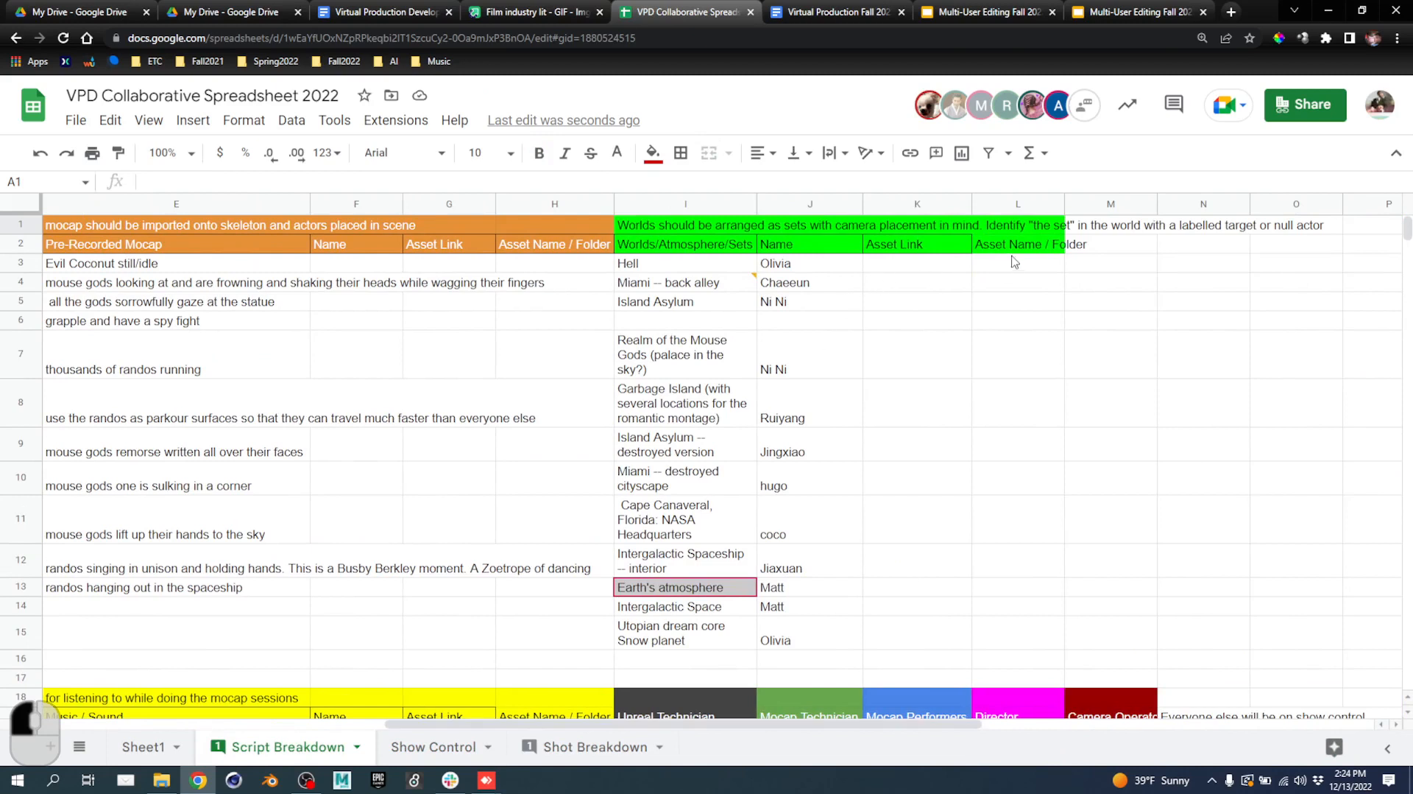
left_click_drag(1014, 262, 1005, 415)
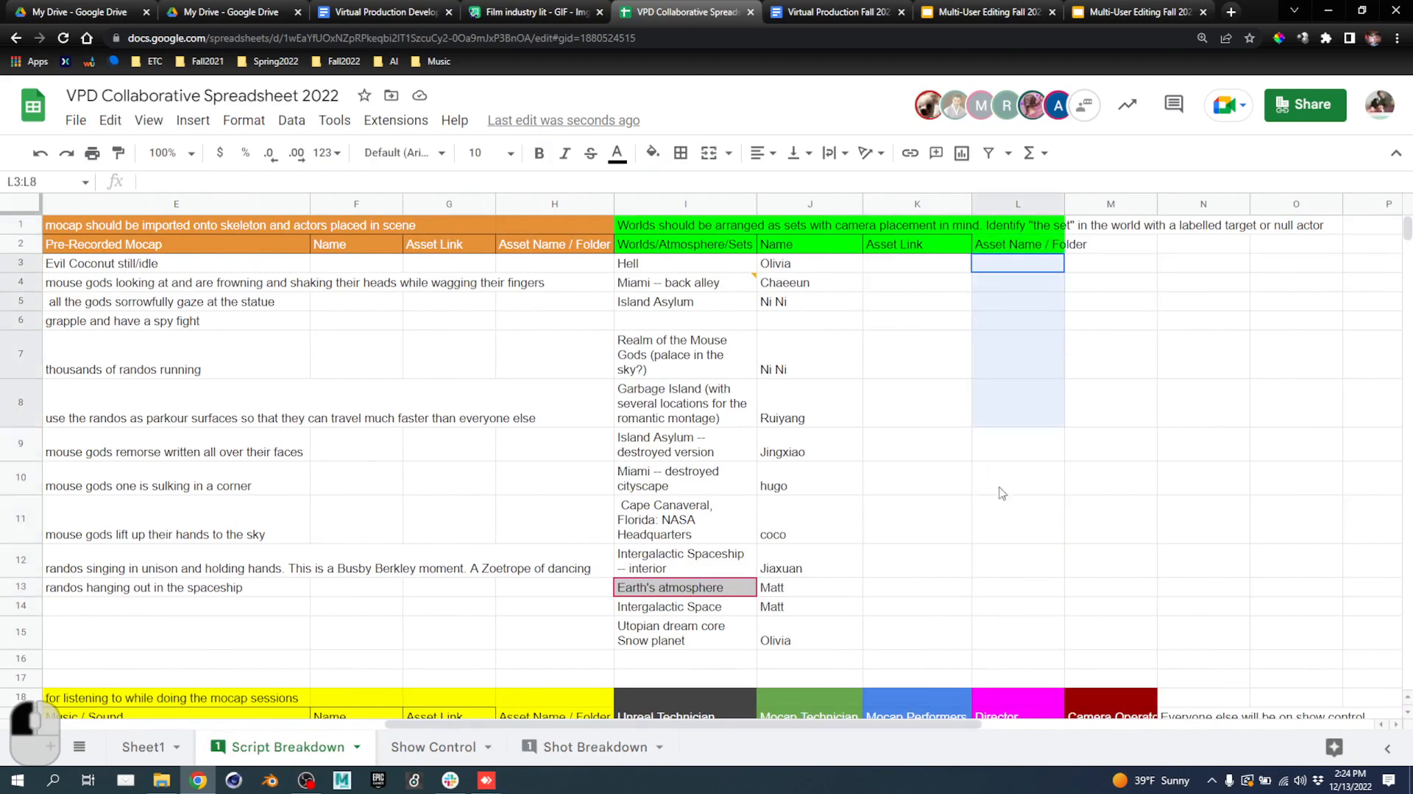
left_click_drag(1001, 493, 1007, 638)
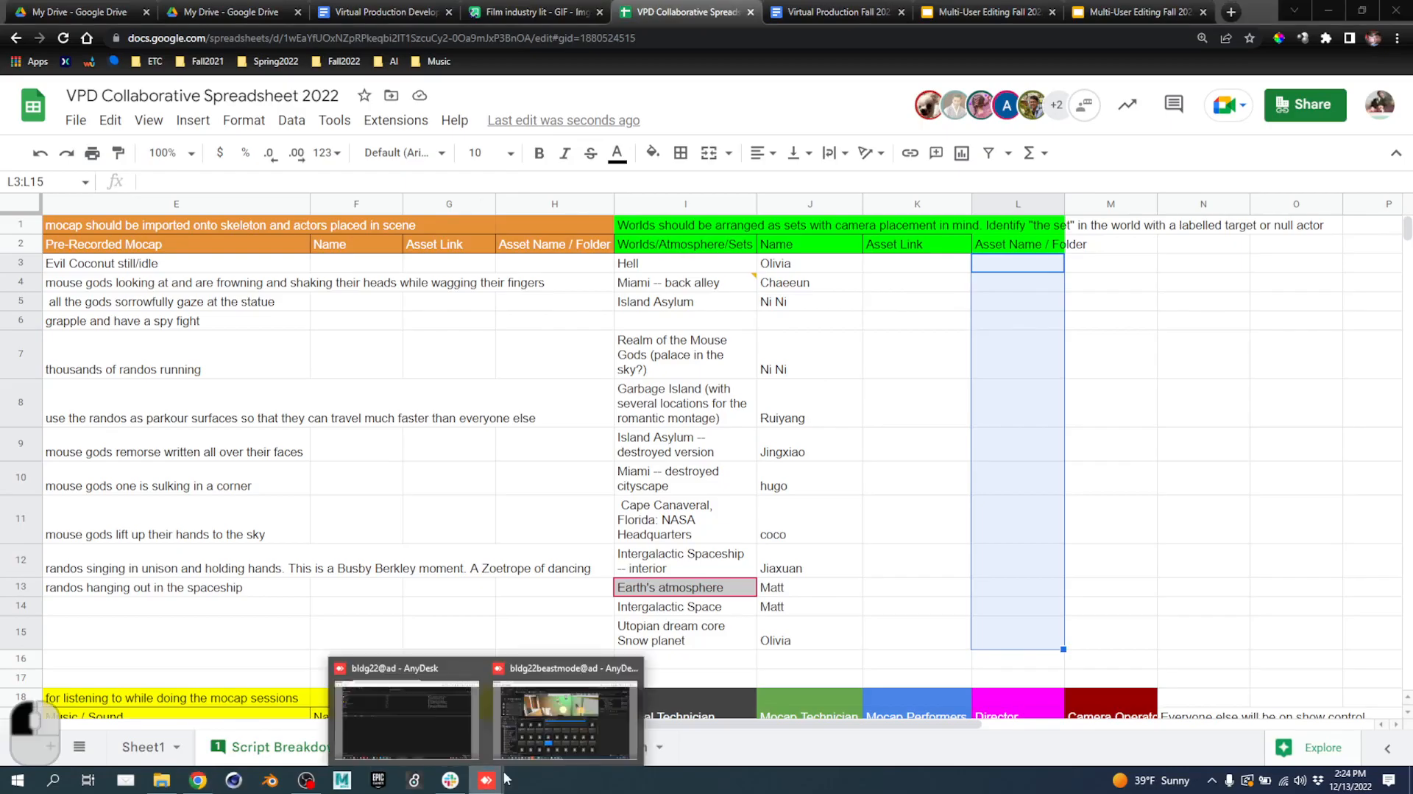
left_click(580, 716)
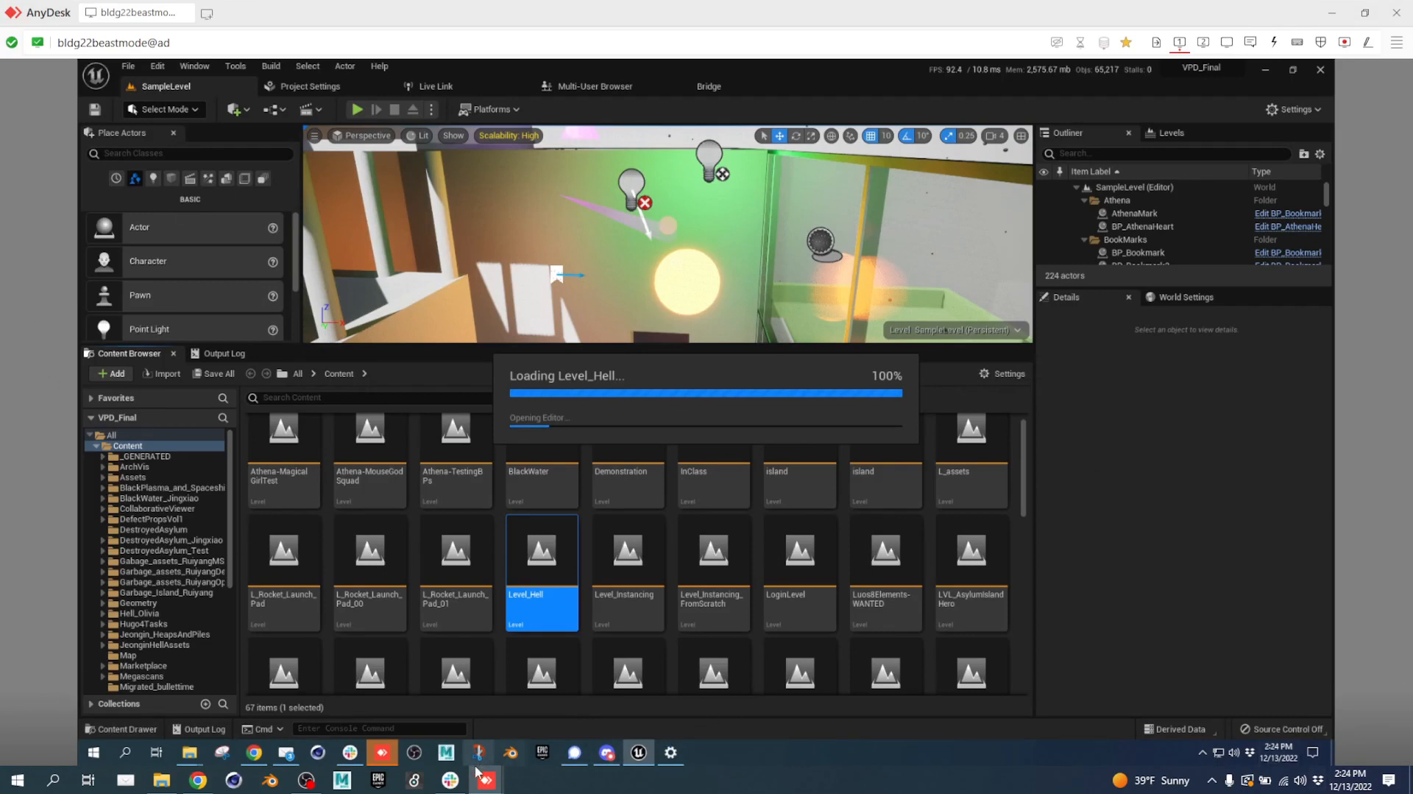
On the other remote machine, filter Content to levels, search 'hell' and open Level_Hell.
mouse_move(484, 783)
left_click(414, 689)
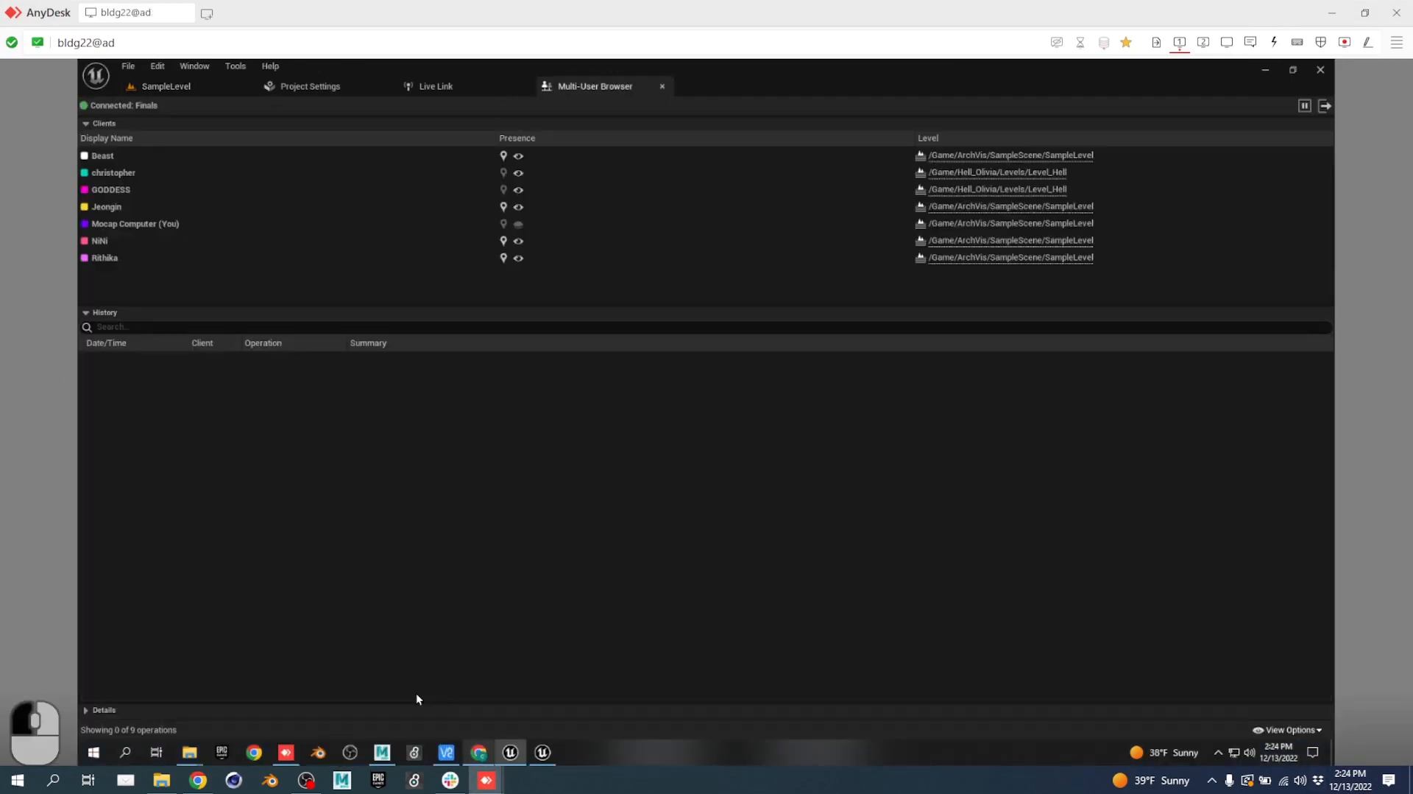
left_click(154, 85)
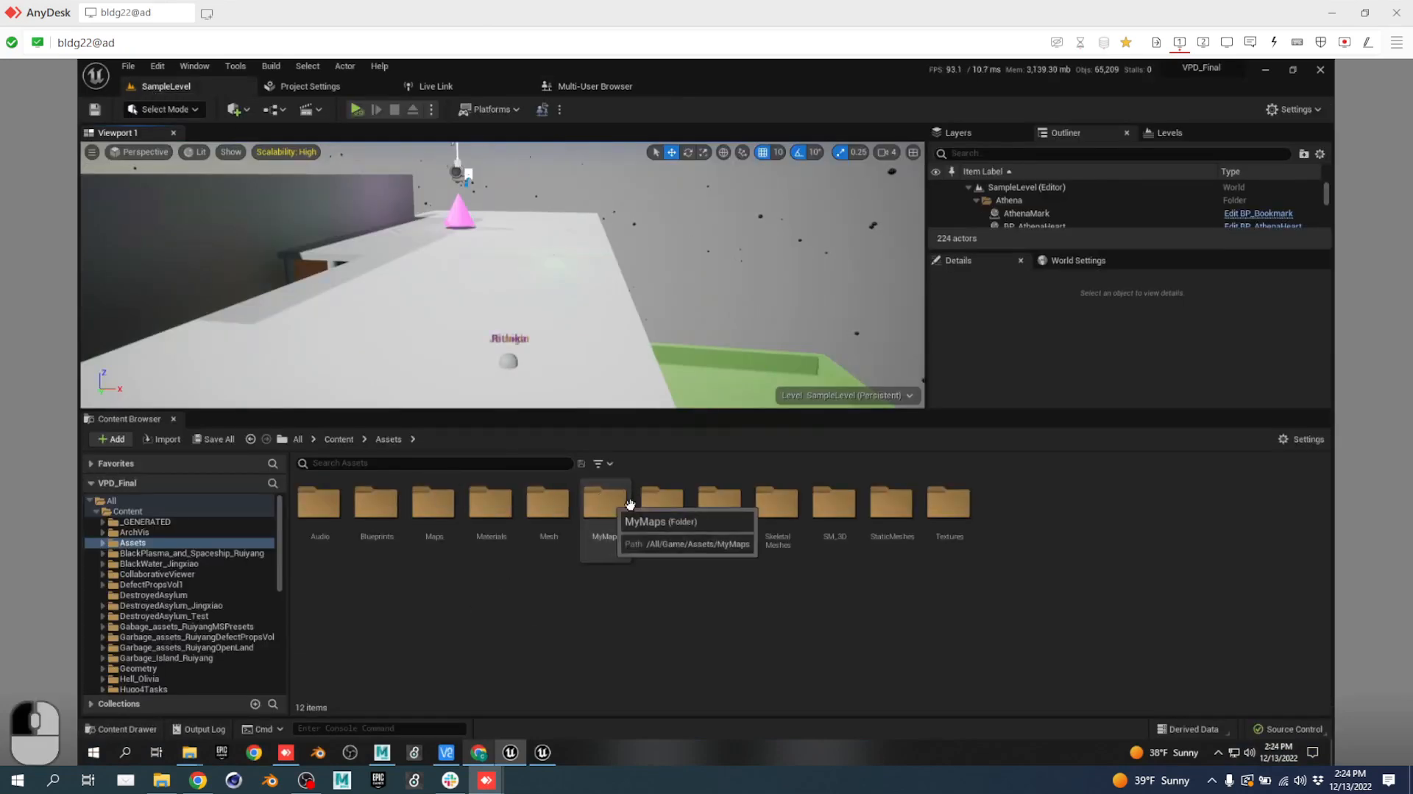
left_click(139, 501)
left_click(169, 511)
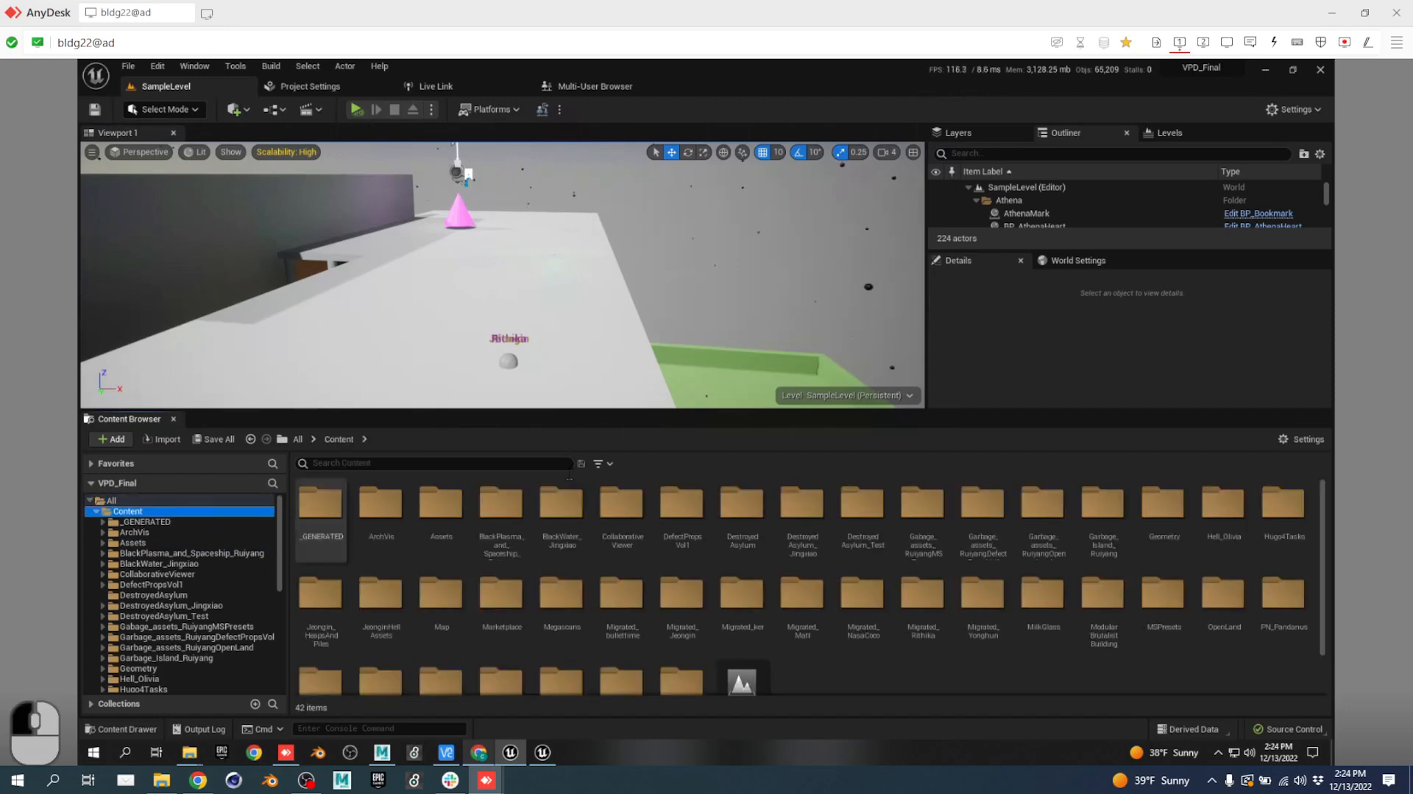
left_click(608, 463)
left_click(680, 351)
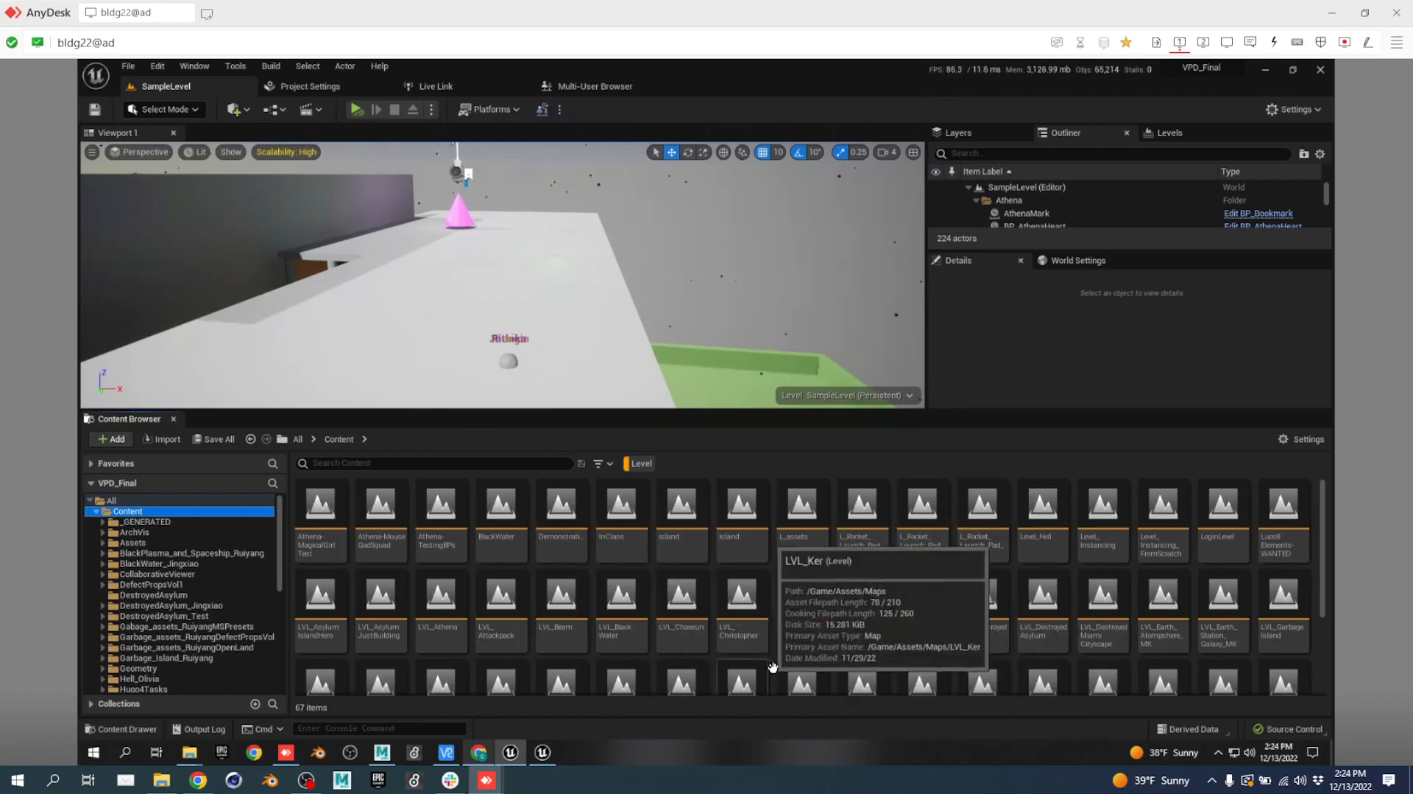
left_click(474, 464)
type("hell")
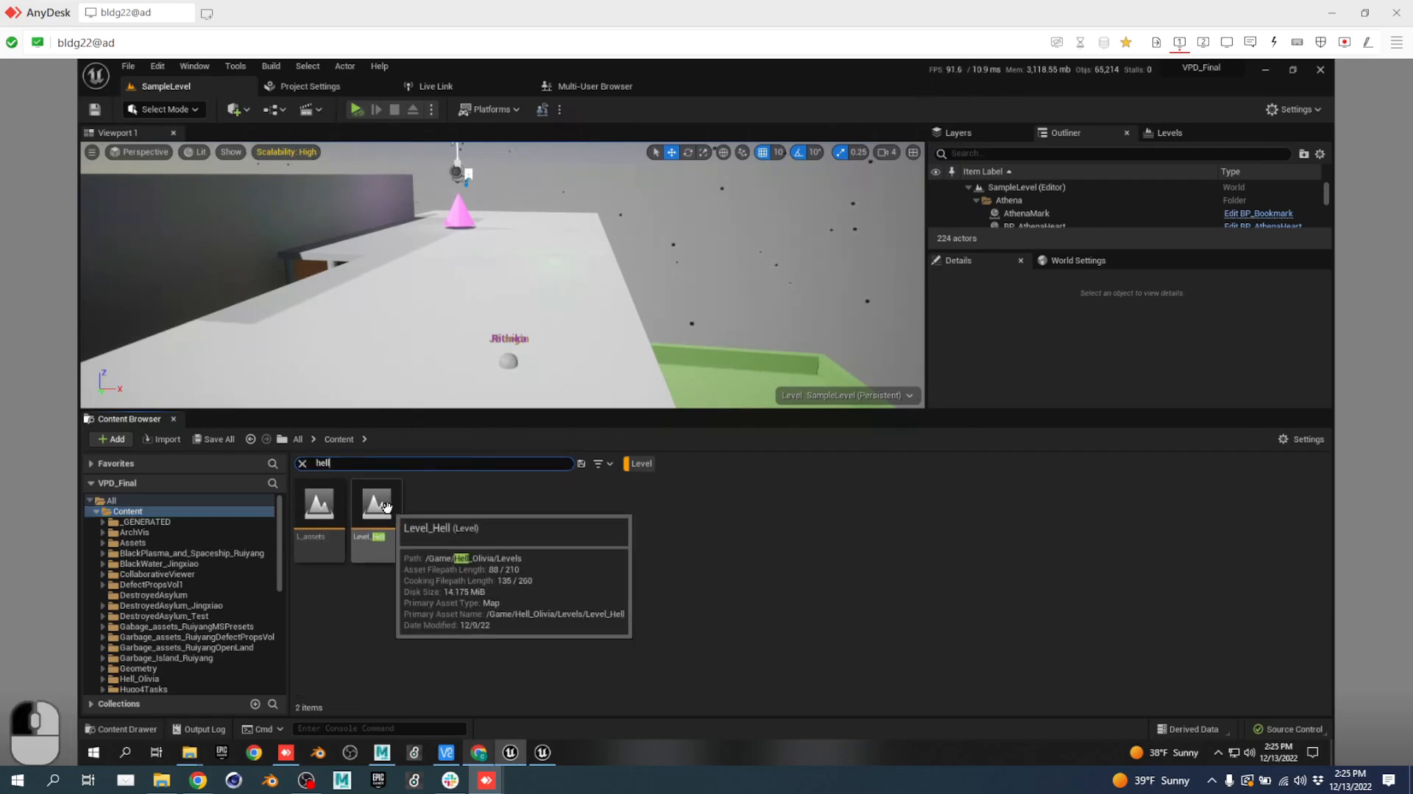
double_click(388, 513)
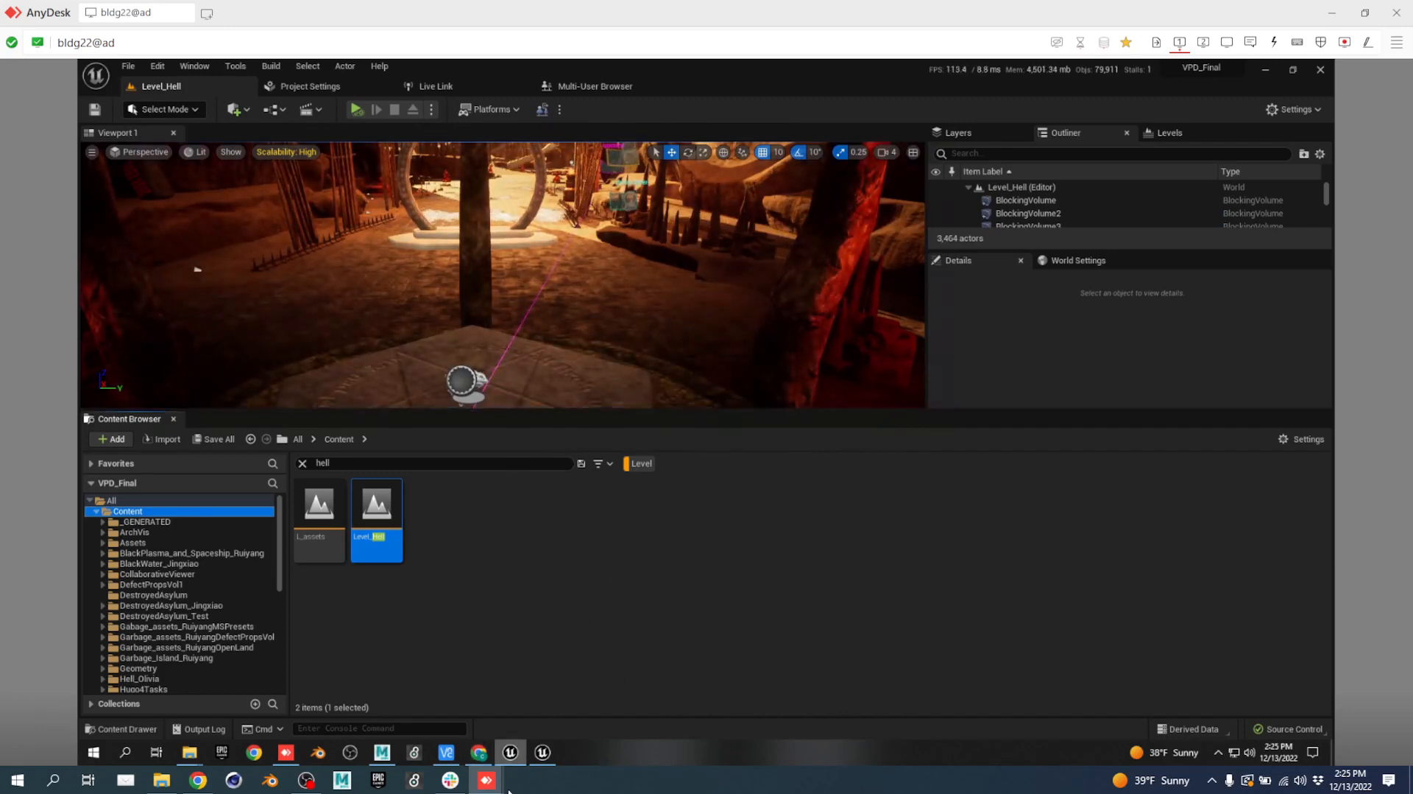
Back in the Level_Hell session, fly the camera toward the stone ring portal and enlarge the viewport.
mouse_move(485, 780)
left_click(533, 710)
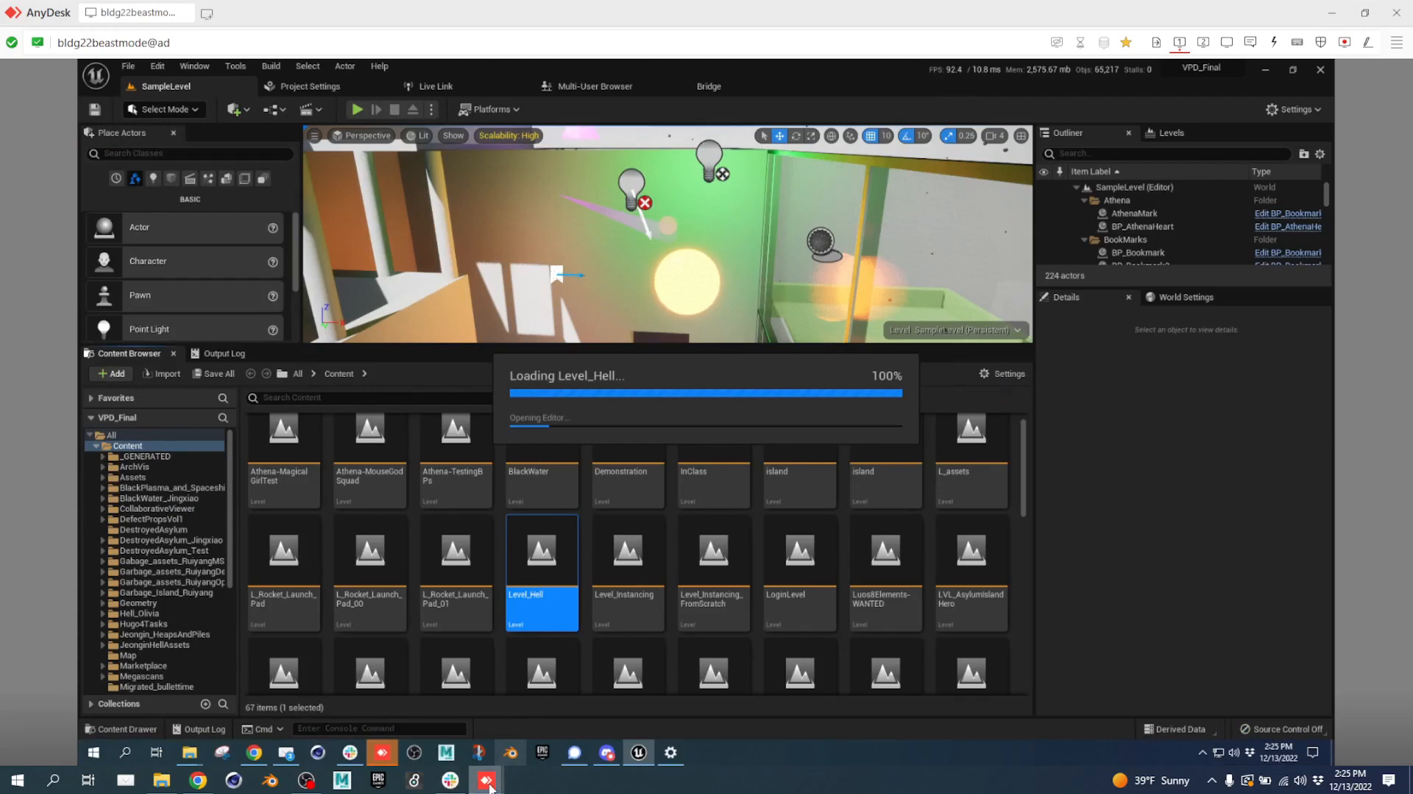
mouse_move(489, 786)
left_click(431, 718)
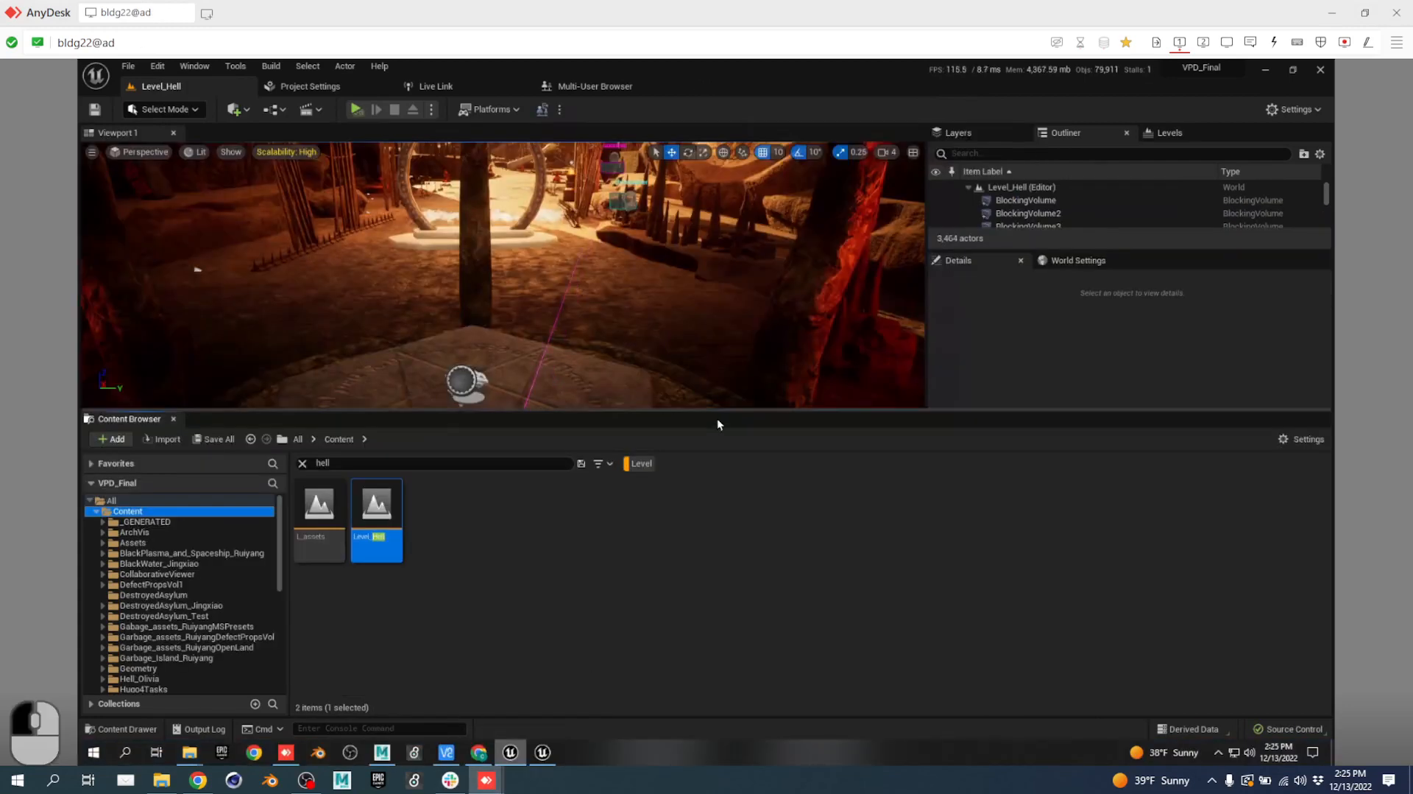
left_click_drag(727, 405, 732, 476)
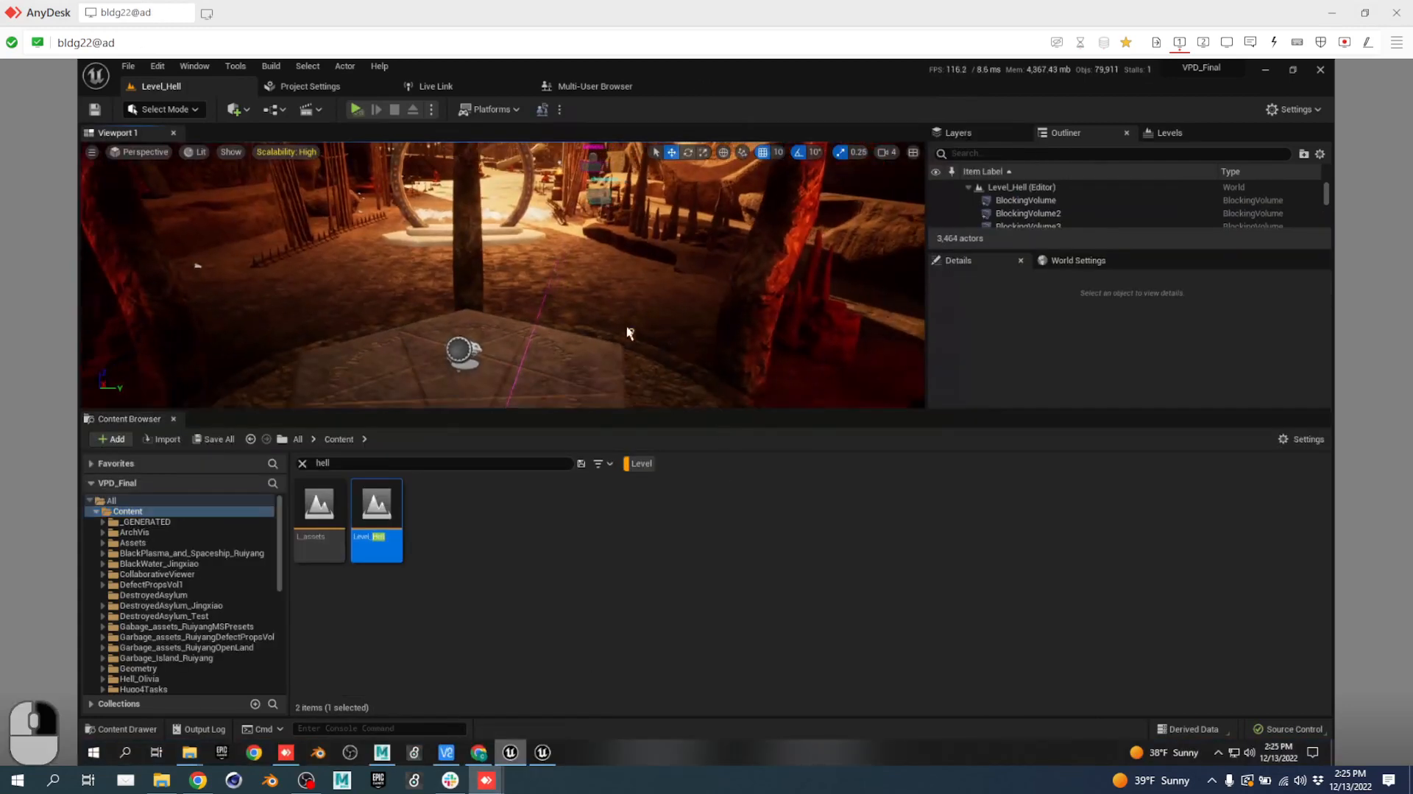
left_click_drag(629, 333, 626, 324)
right_click_drag(741, 427, 669, 413)
key("w")
key("d")
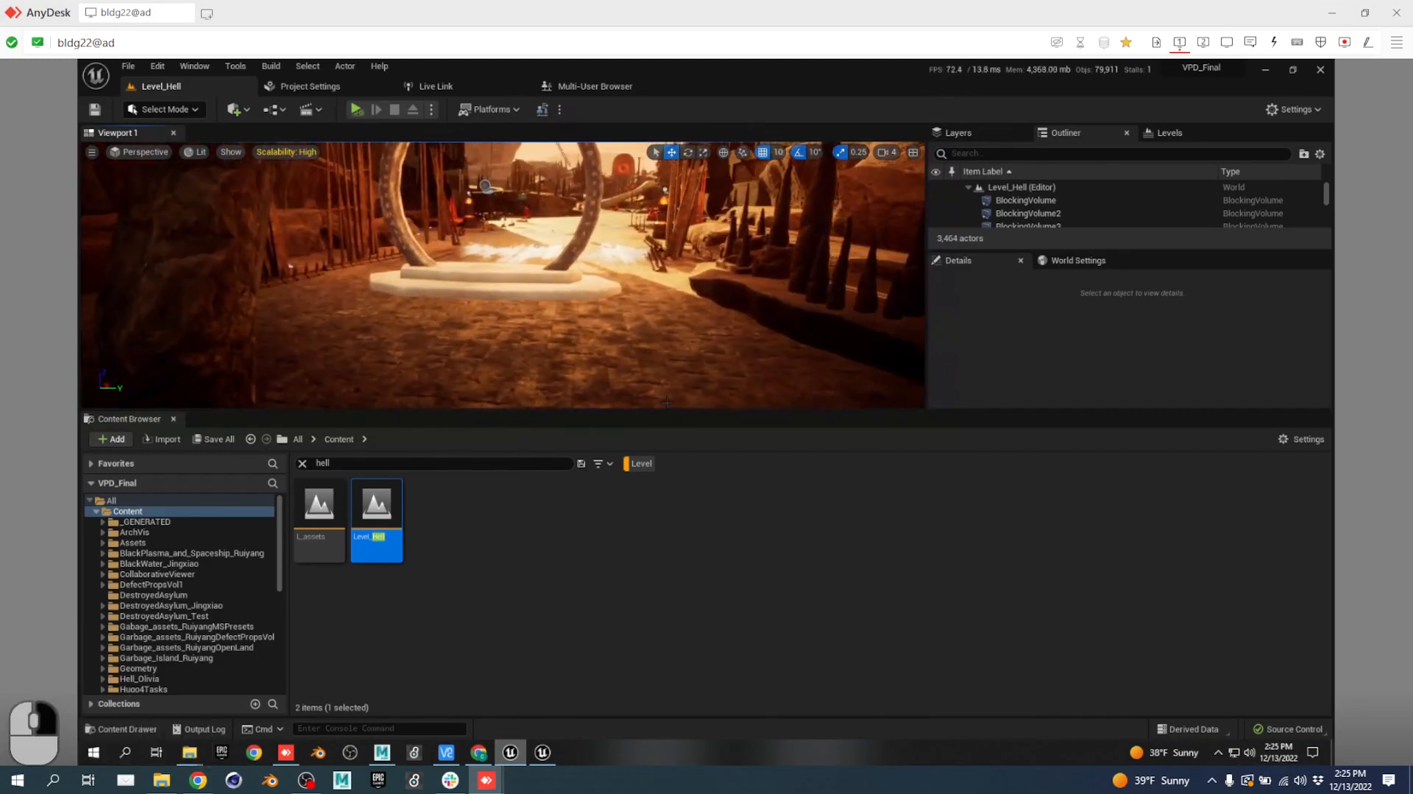
left_click_drag(667, 411, 679, 514)
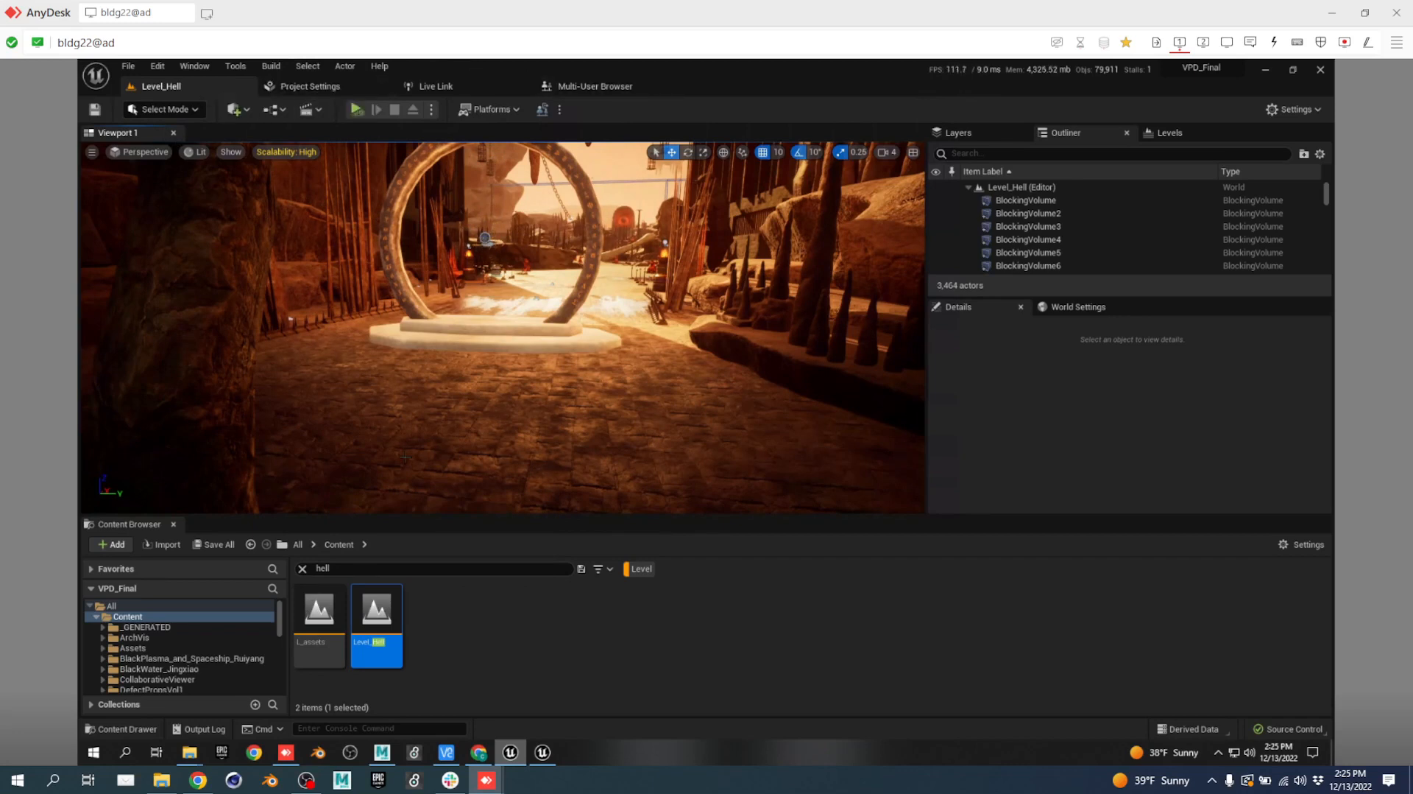
Show the Multi-User Browser's Clients list with each client's current level.
left_click(606, 87)
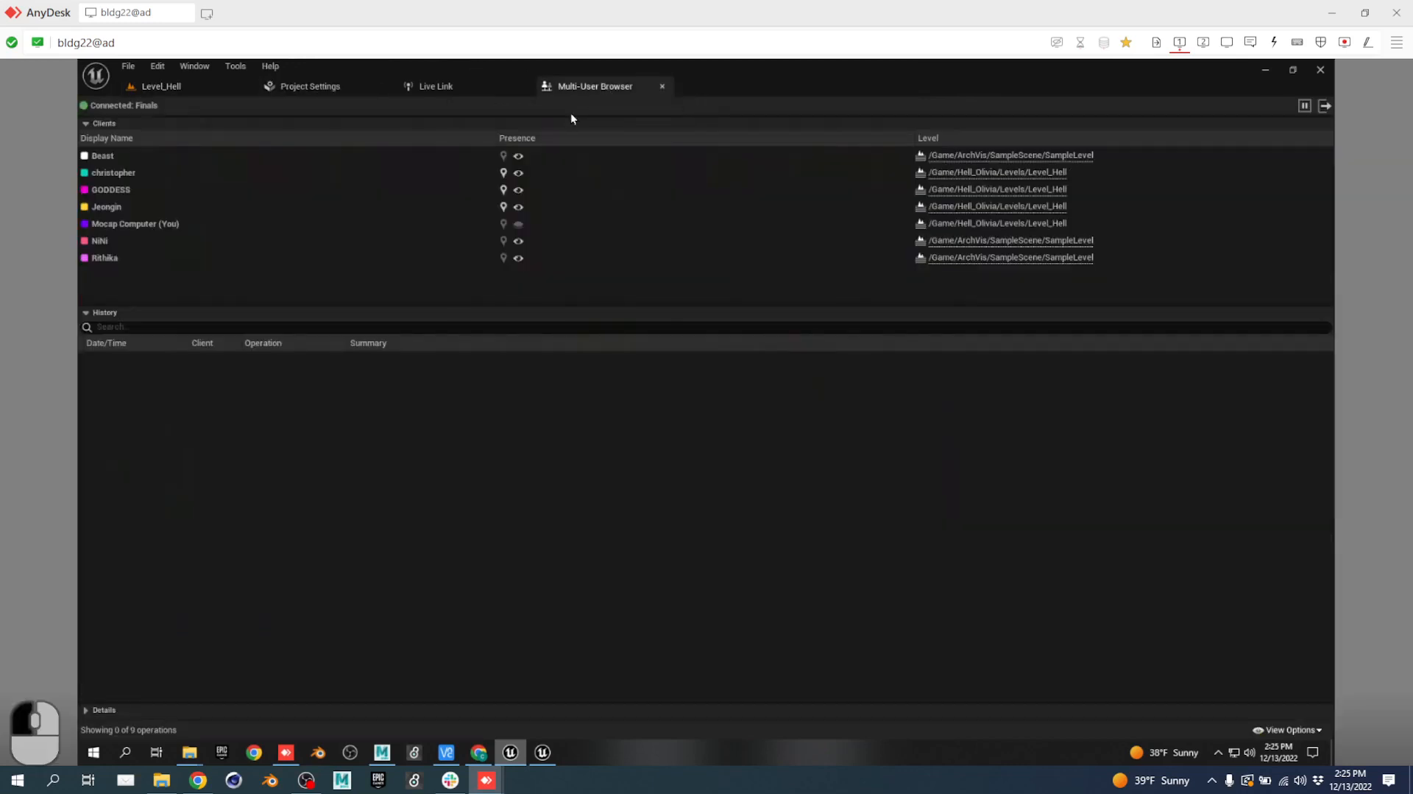
mouse_move(154, 263)
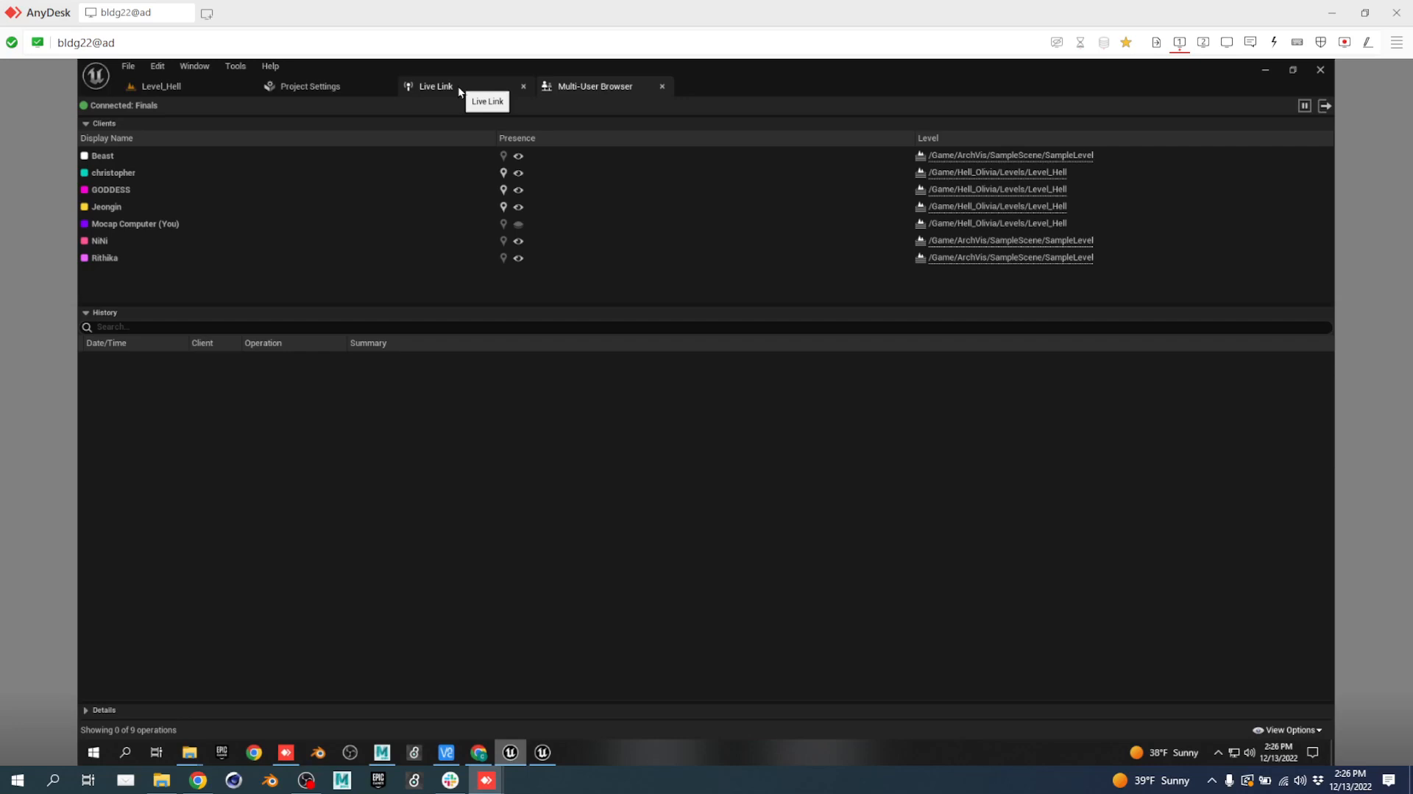
In Level_Hell, search the Content Browser for 'snowman' with the Level filter turned off.
left_click(198, 90)
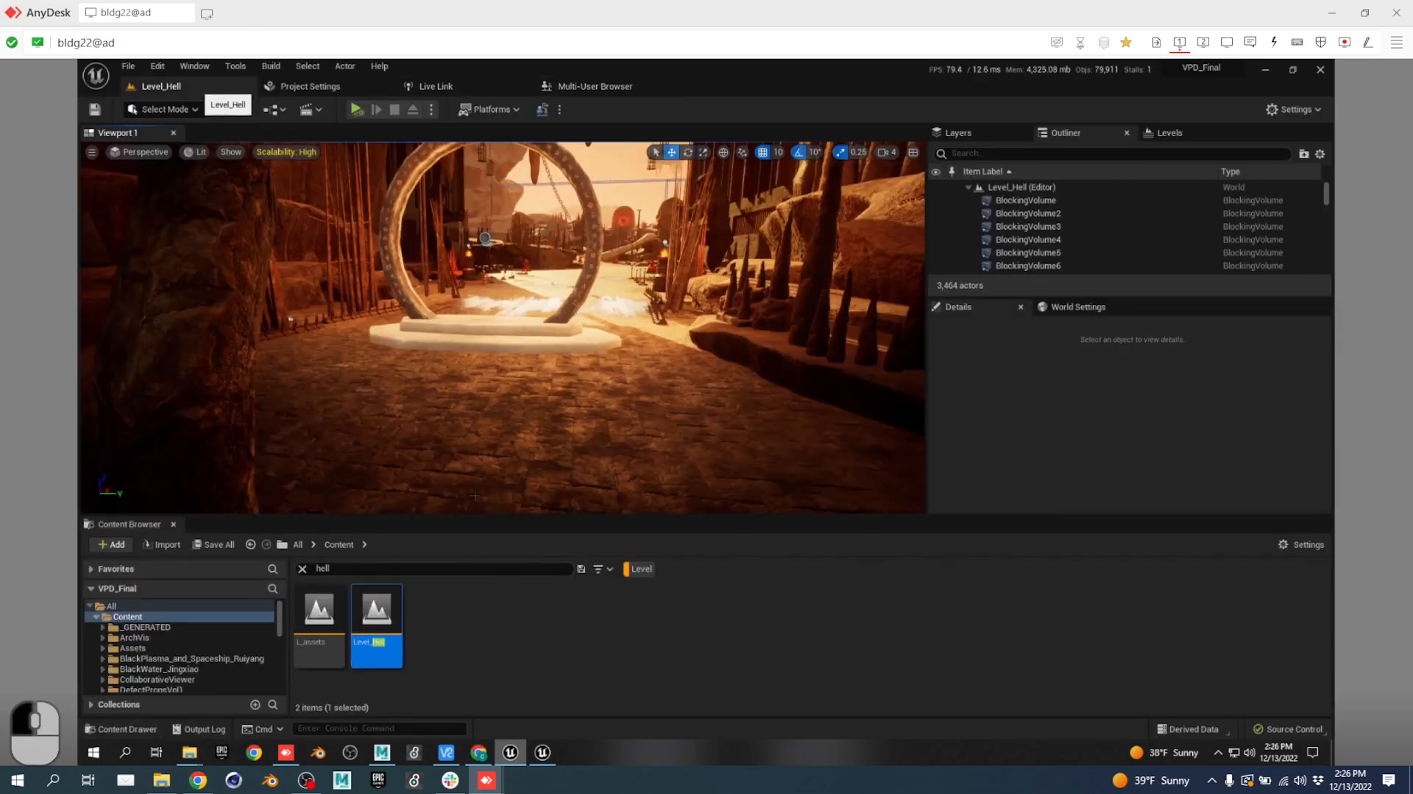
left_click_drag(383, 569, 209, 549)
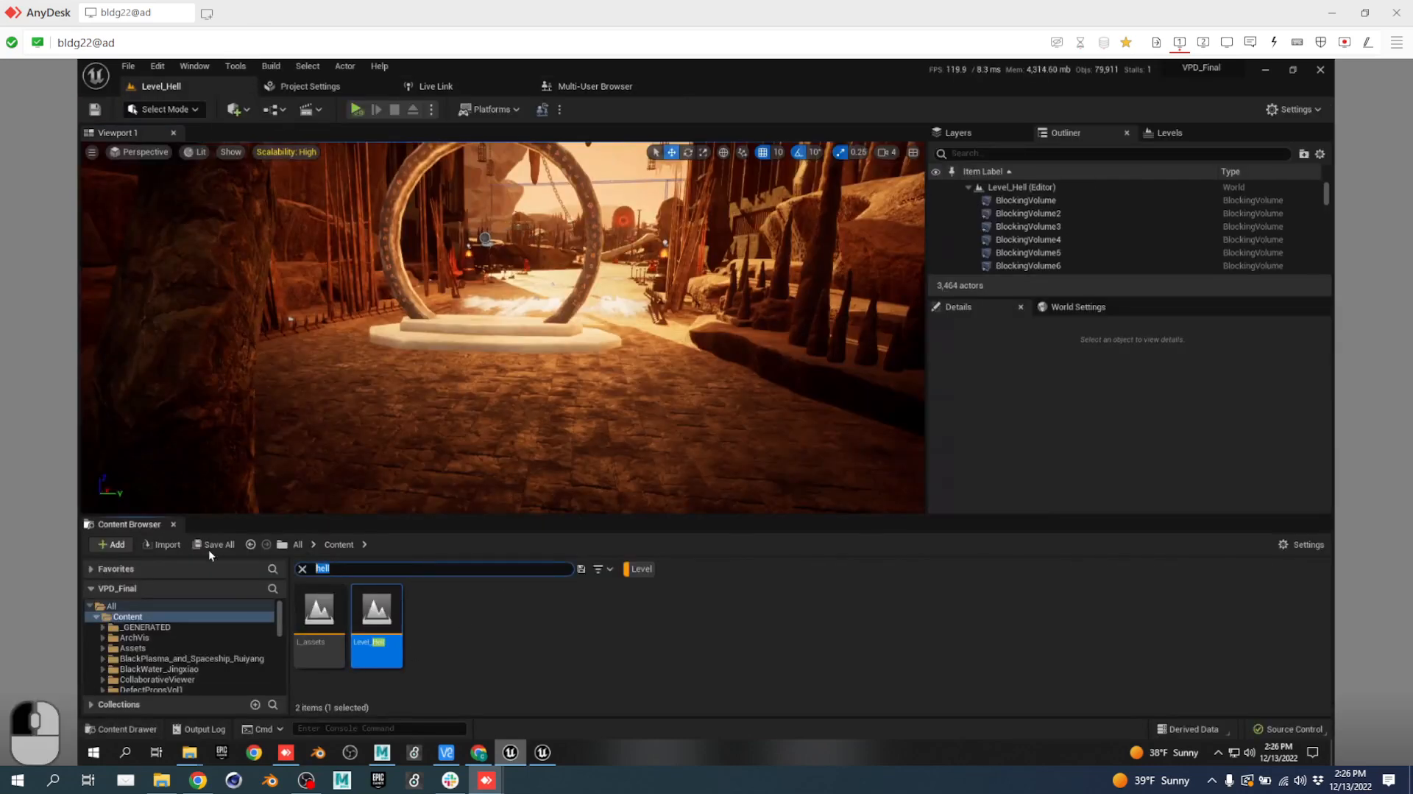
type("snowman")
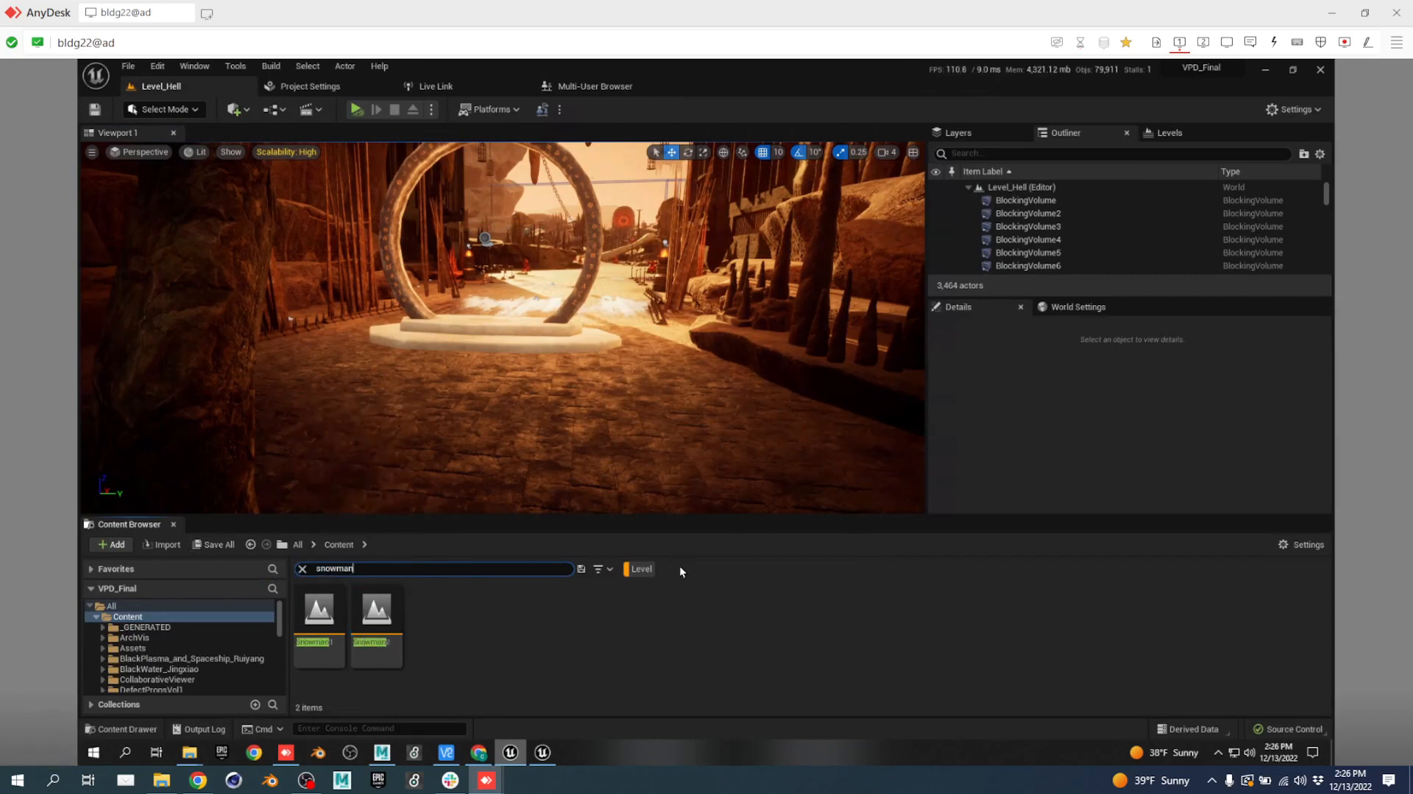
left_click(639, 568)
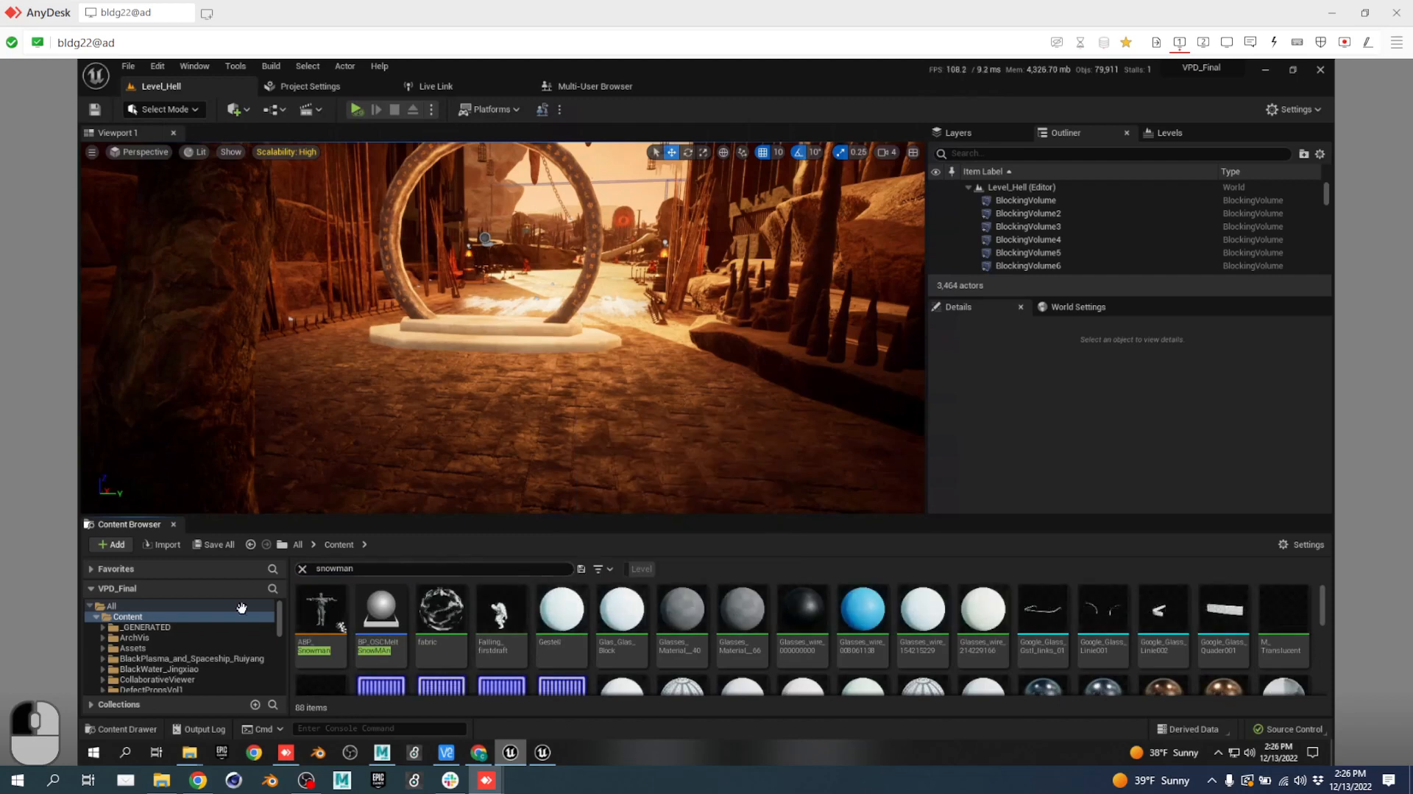
Enlarge the browser and narrow the snowman results to the Assets folder, selecting SK_Snowman_Base.
left_click_drag(289, 478, 295, 329)
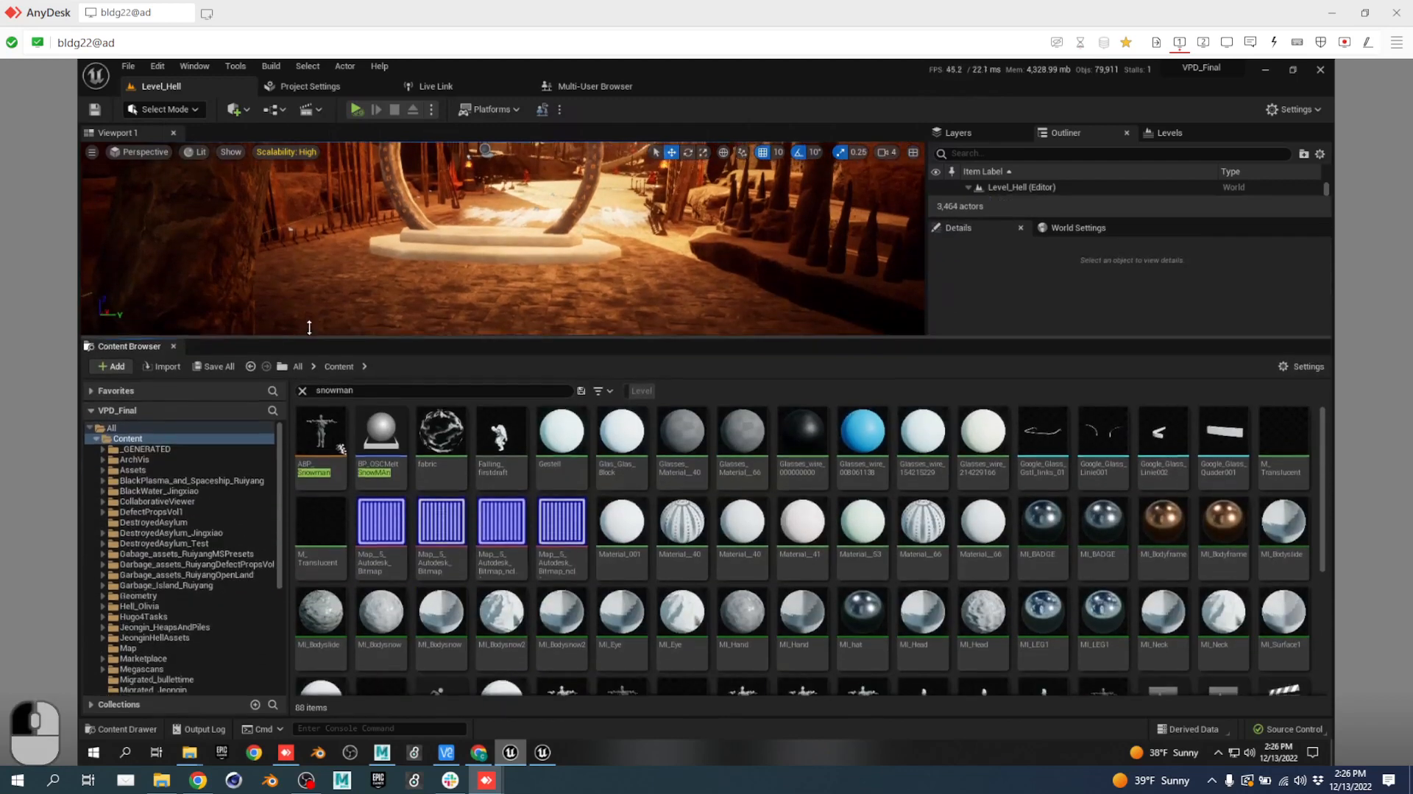
scroll(193, 545, "down", 5)
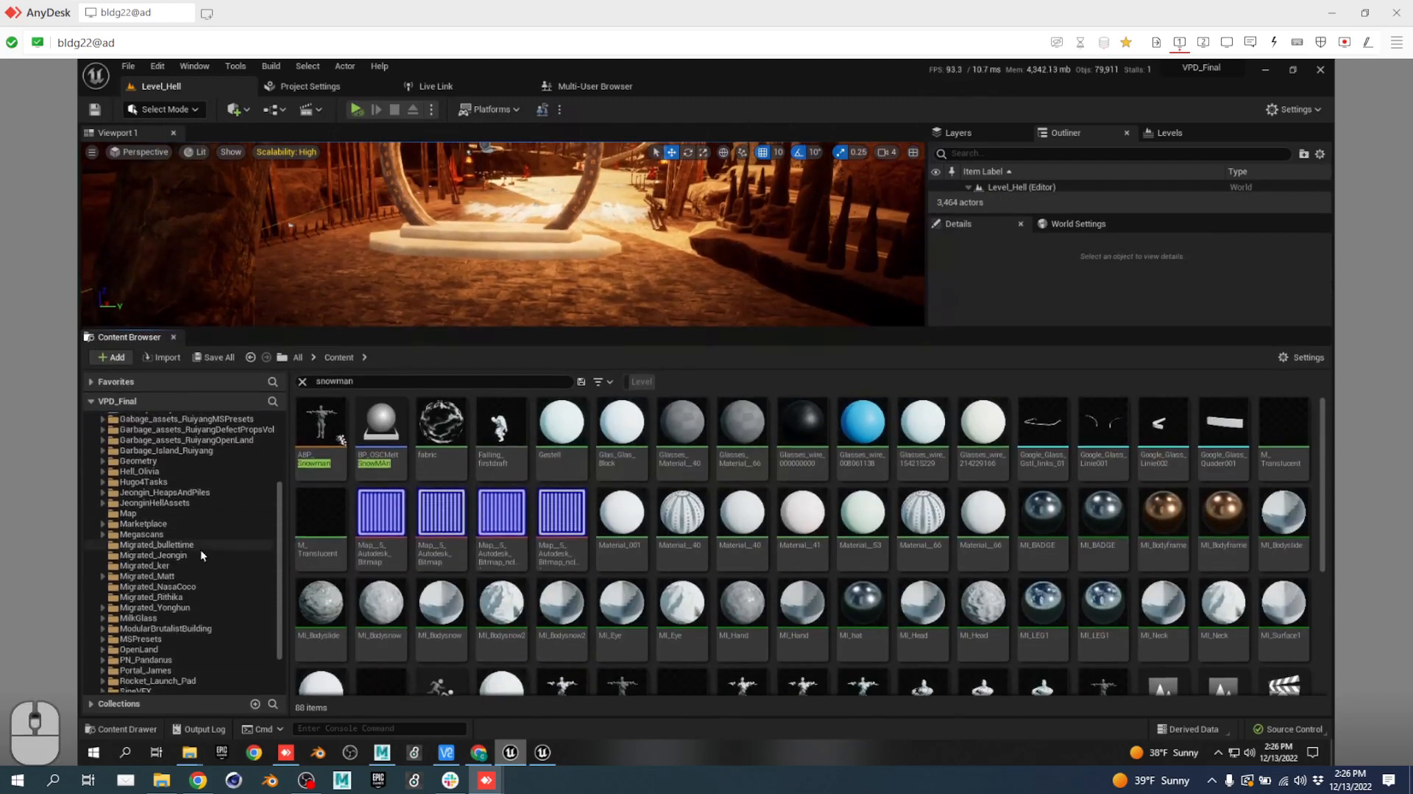
scroll(200, 550, "up", 5)
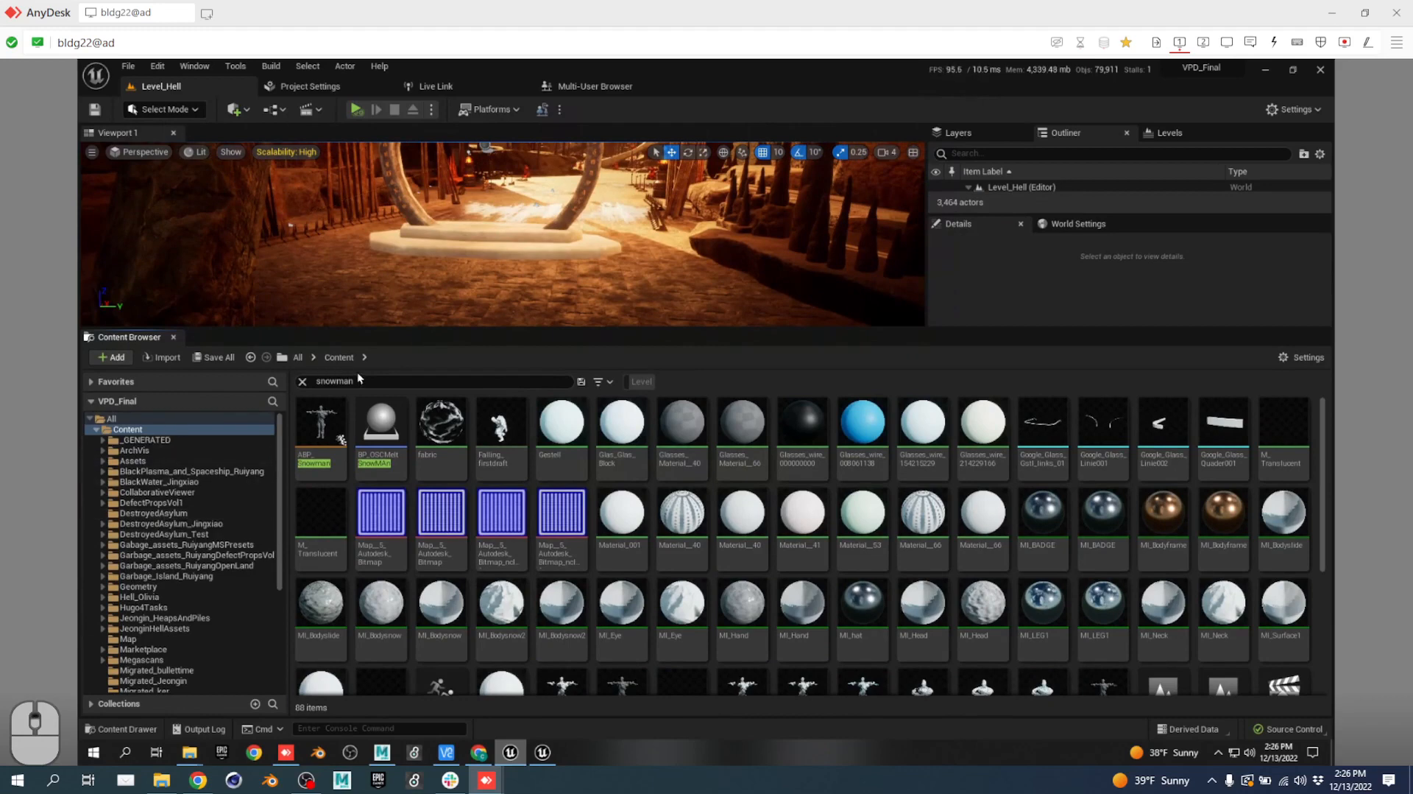
left_click(324, 421)
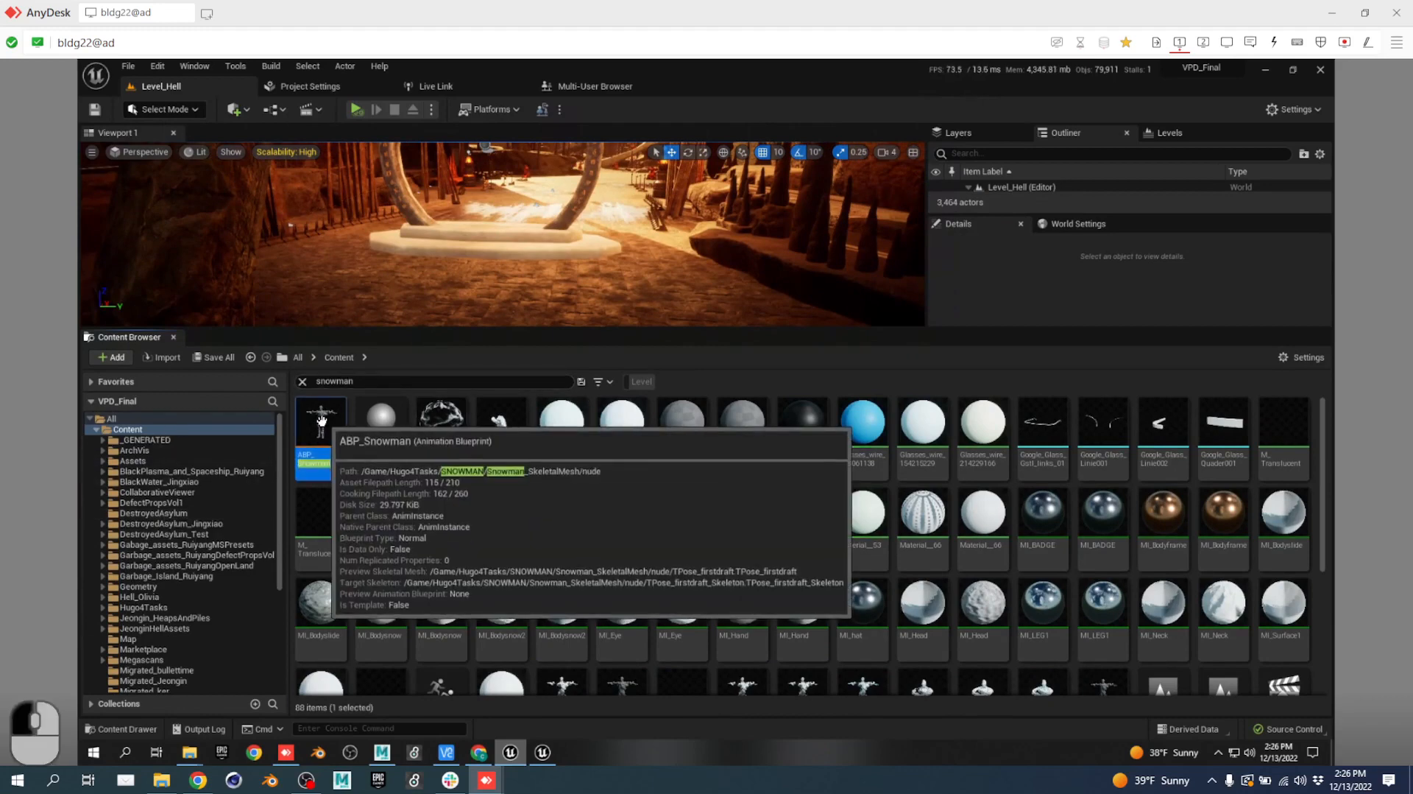
left_click(137, 462)
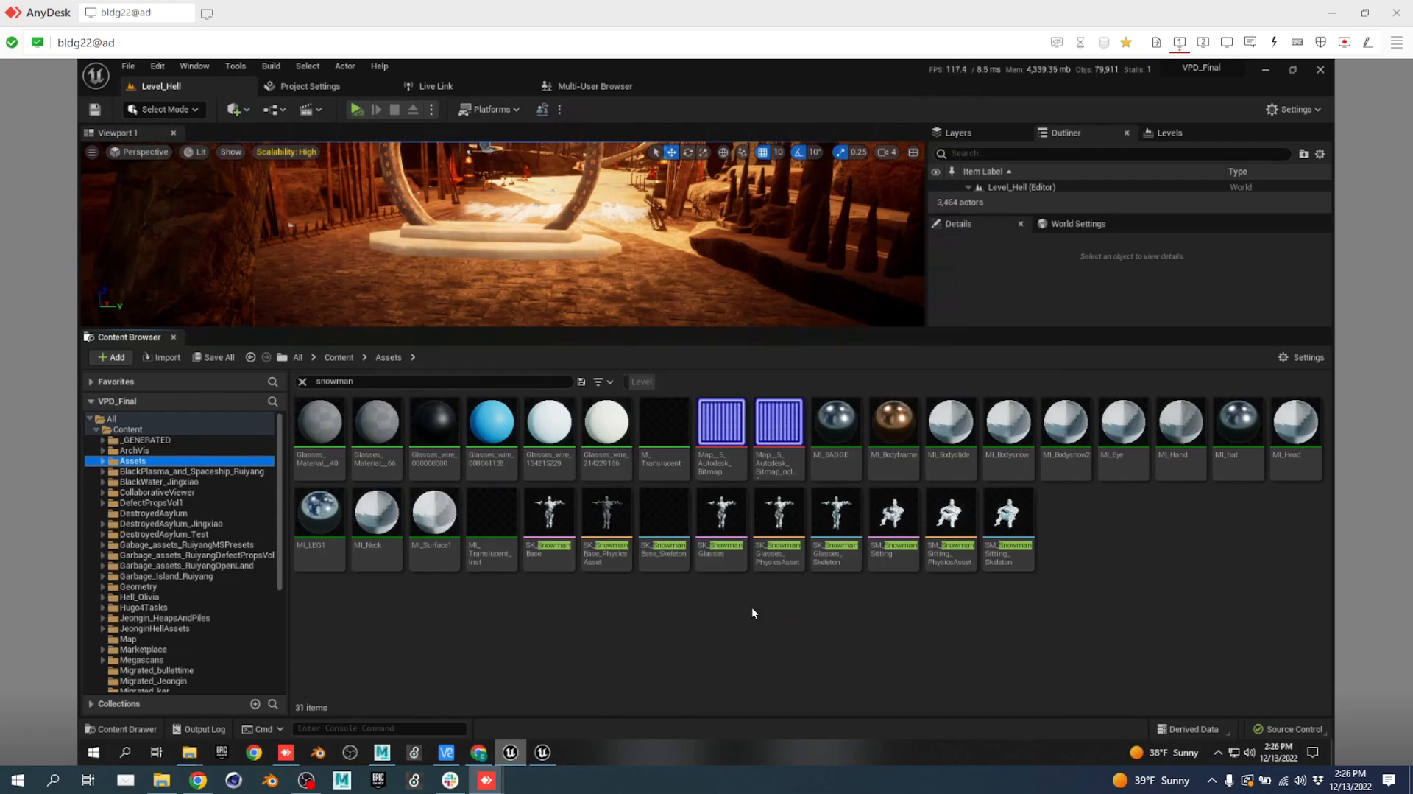
left_click(548, 526)
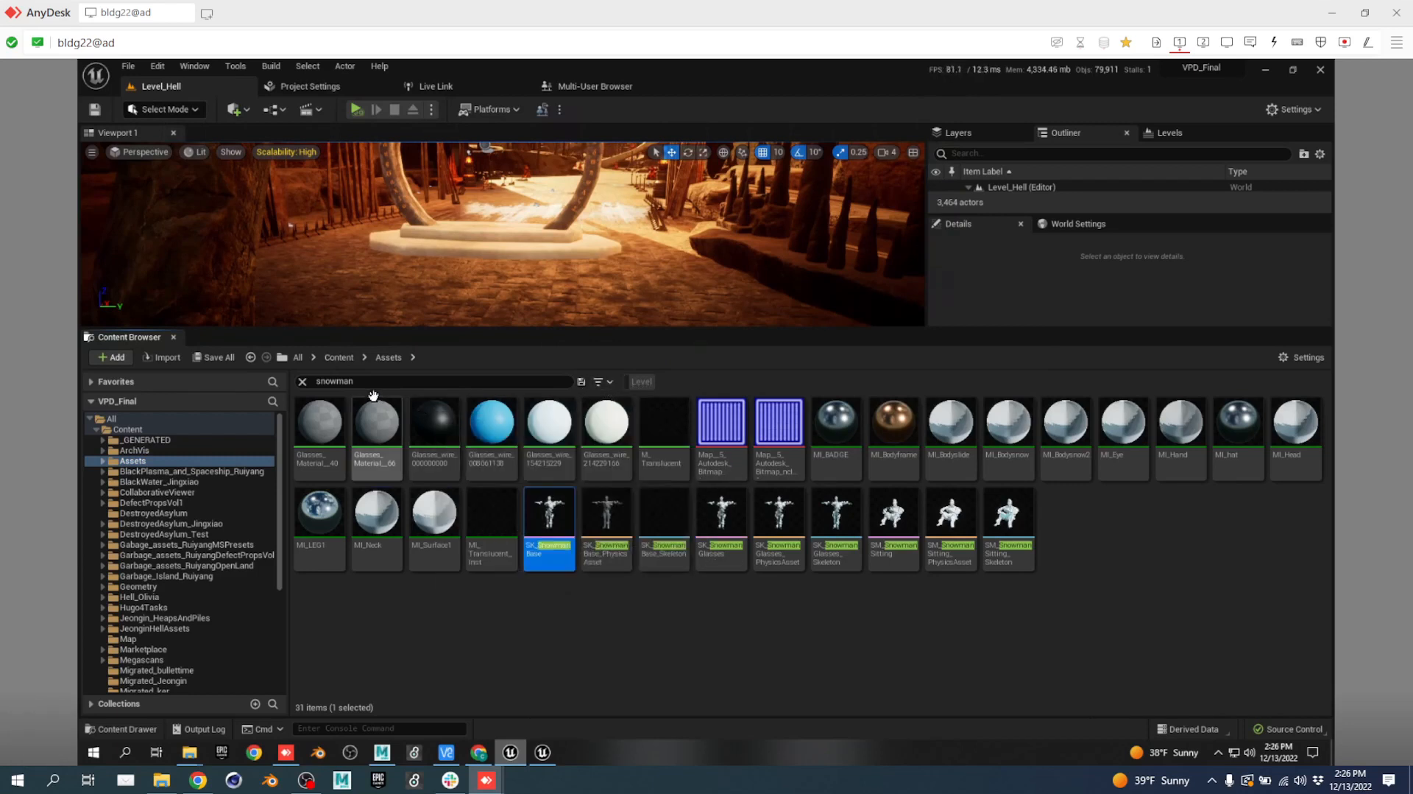
Clear the search and browse to SkeletalMeshes > Characters > Snowman > Snowman_Base.
left_click(303, 381)
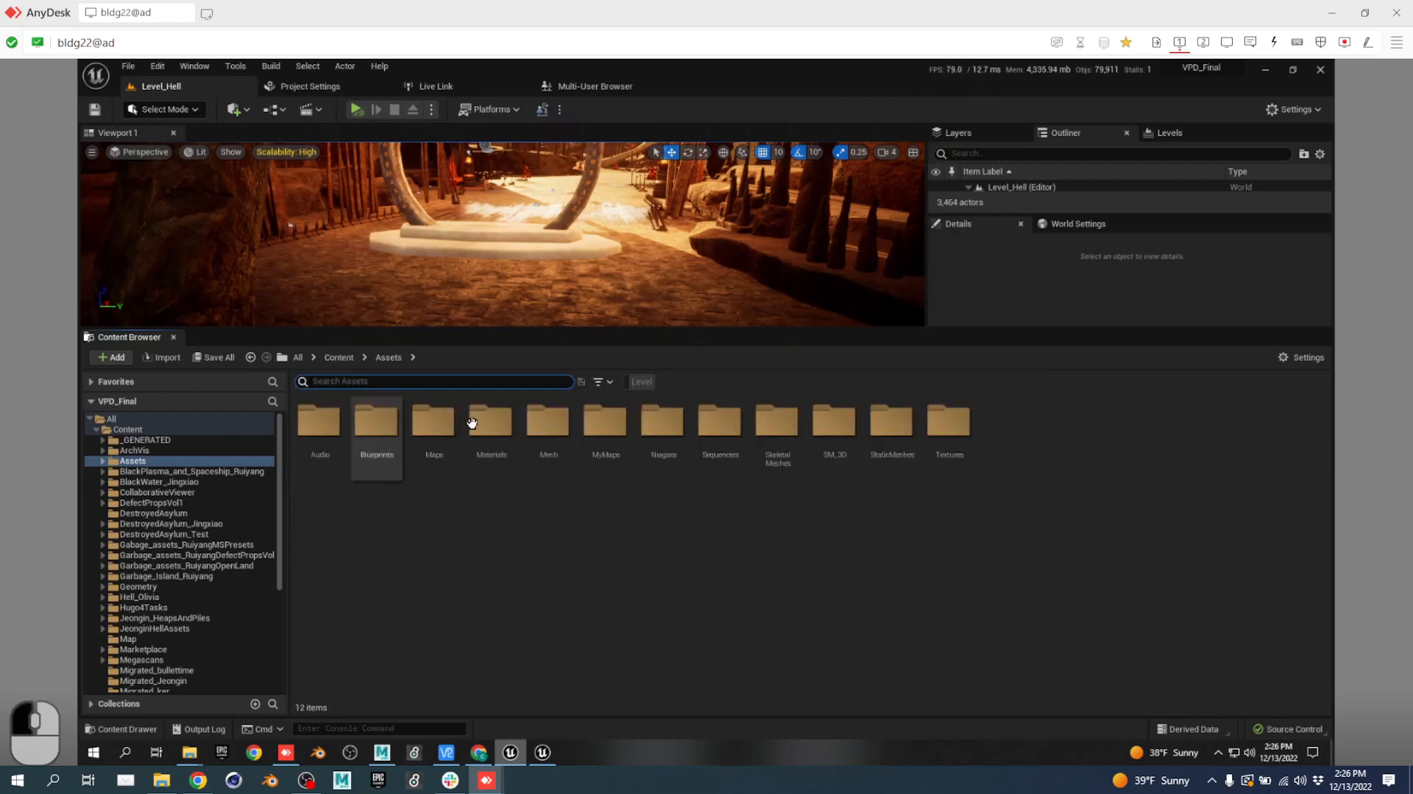
double_click(777, 421)
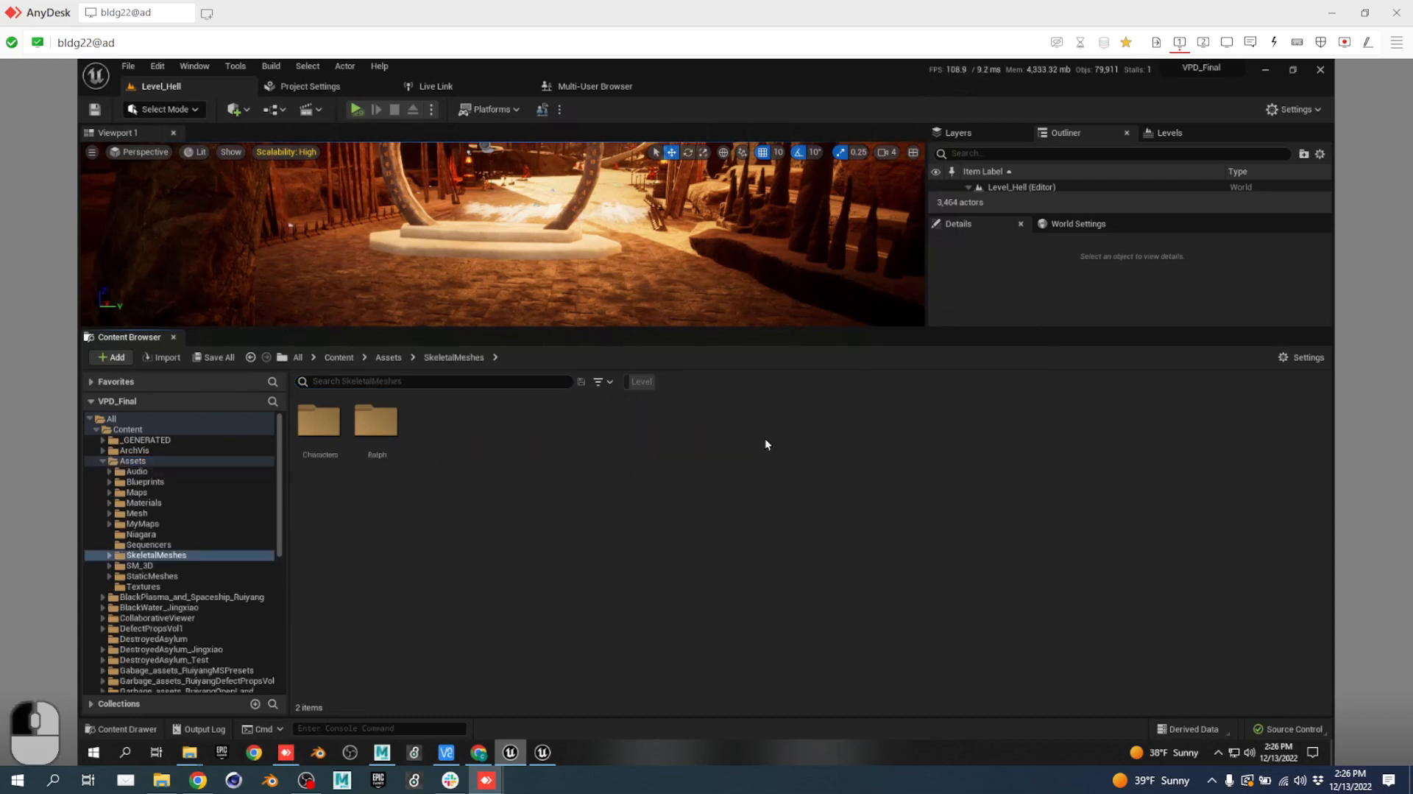
double_click(335, 420)
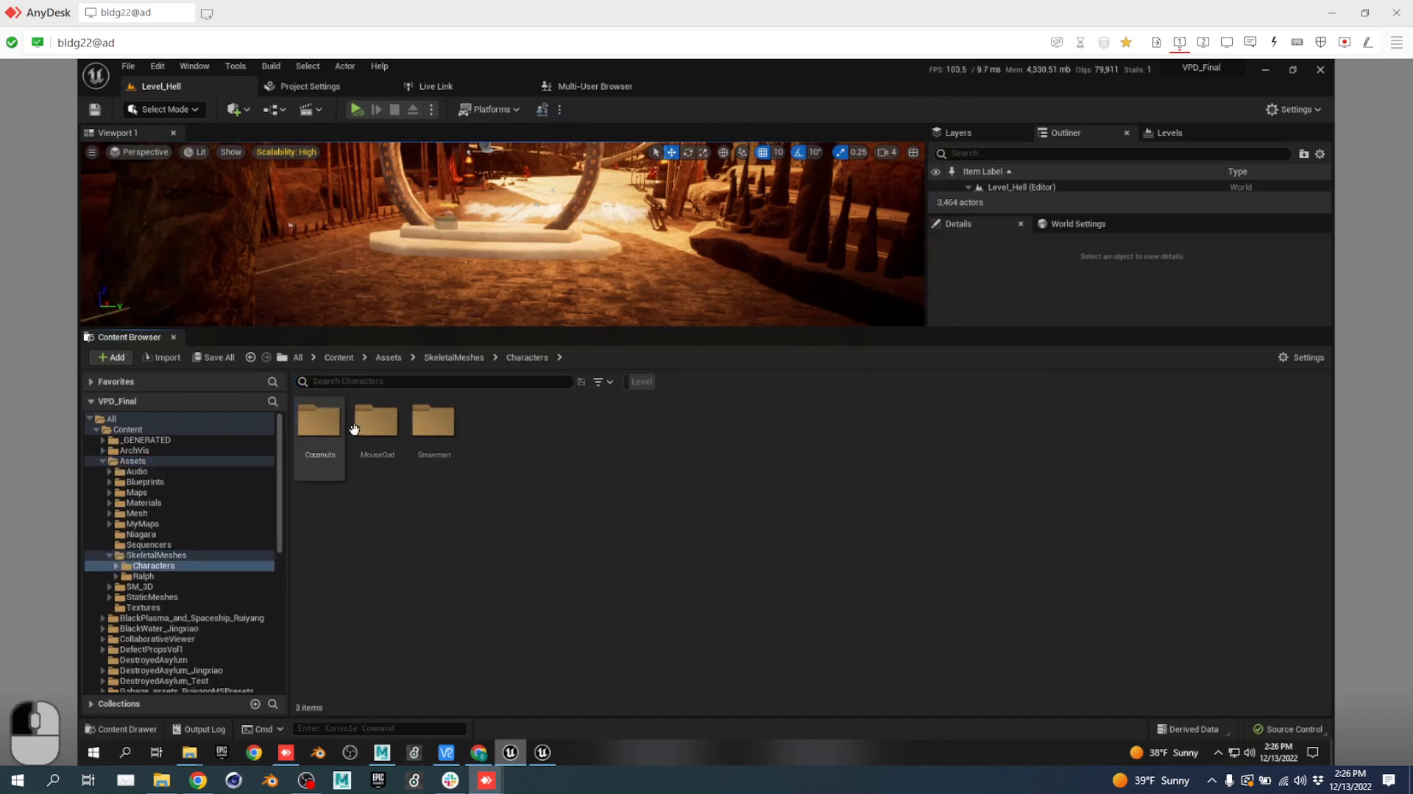
double_click(442, 423)
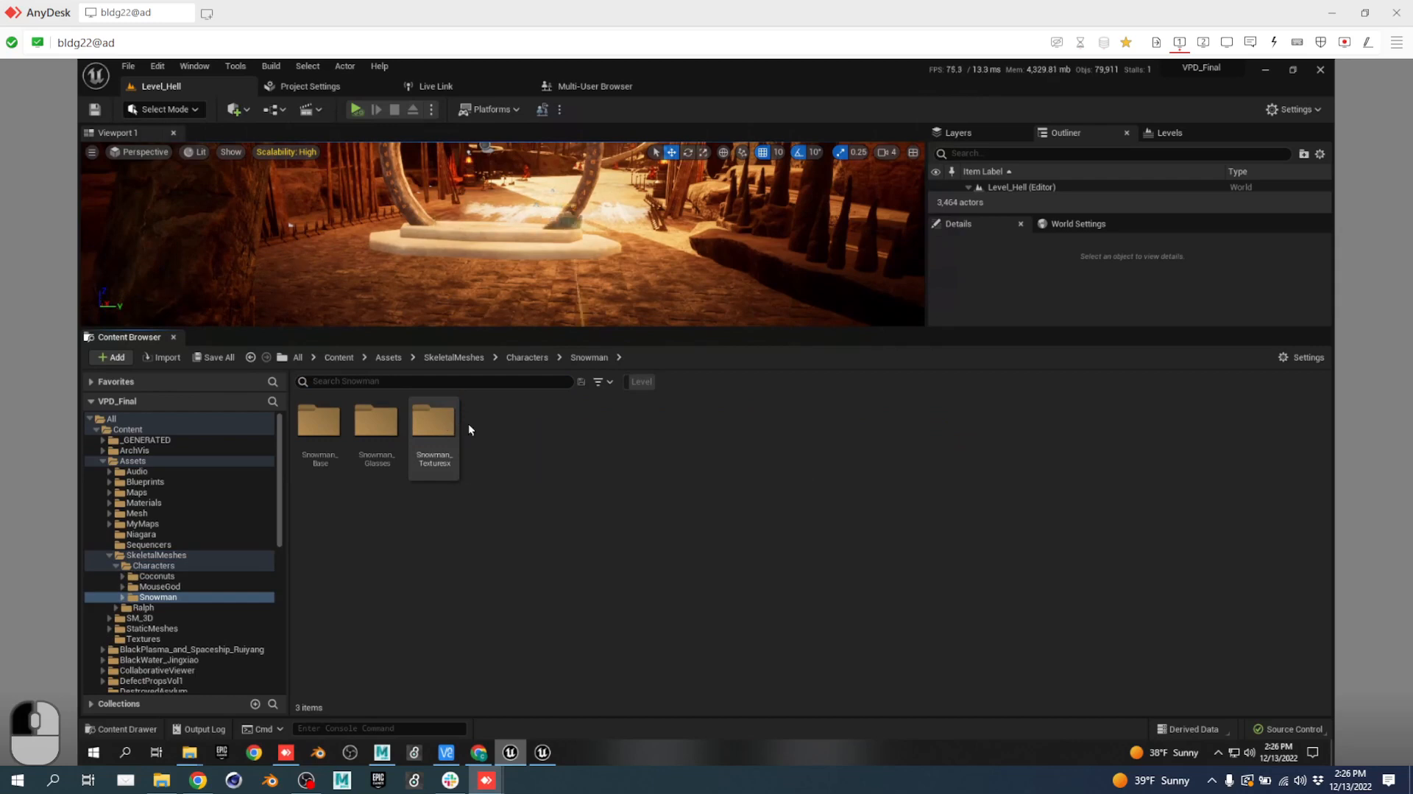
double_click(332, 424)
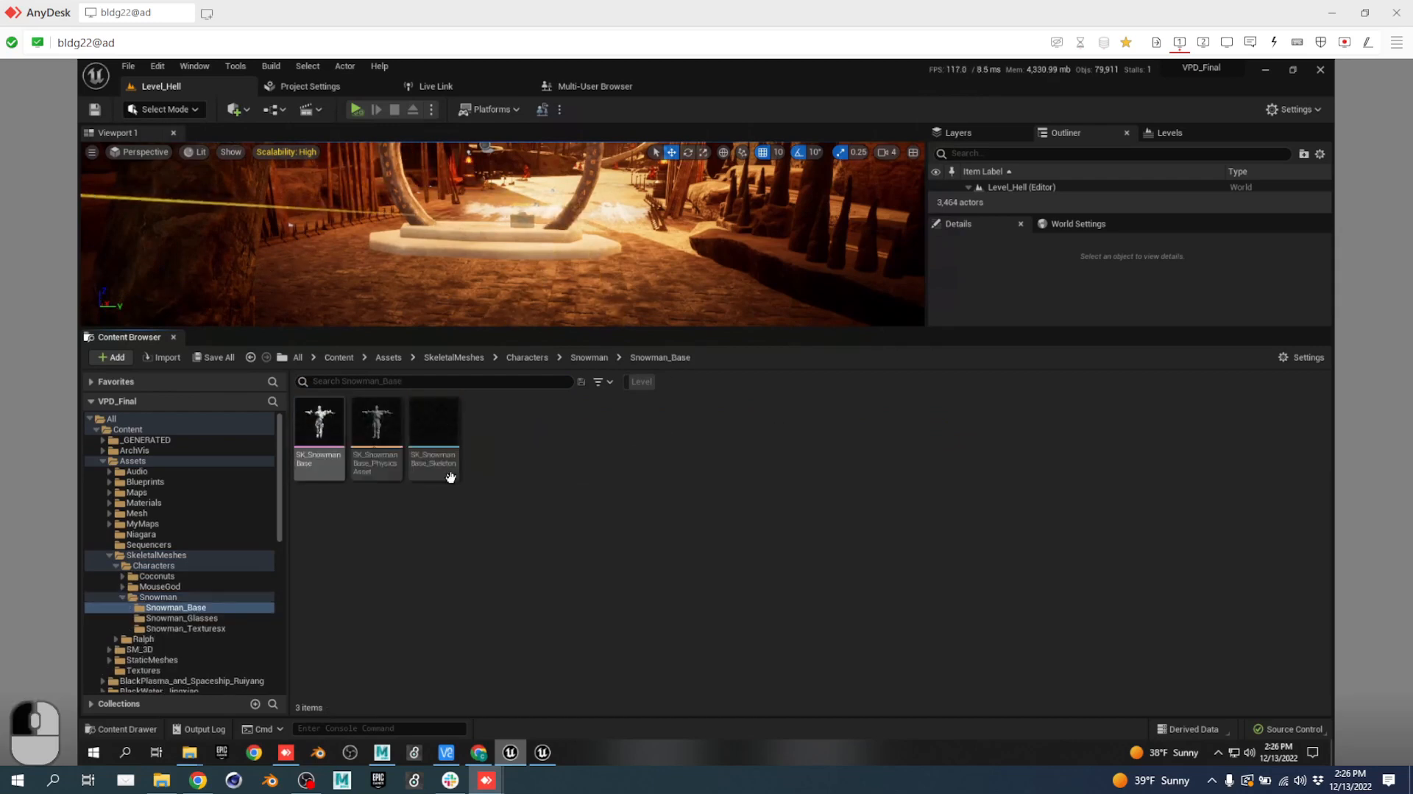
Create an Actor Blueprint Class named BP_Snowman there and open it in the Blueprint editor.
right_click(481, 536)
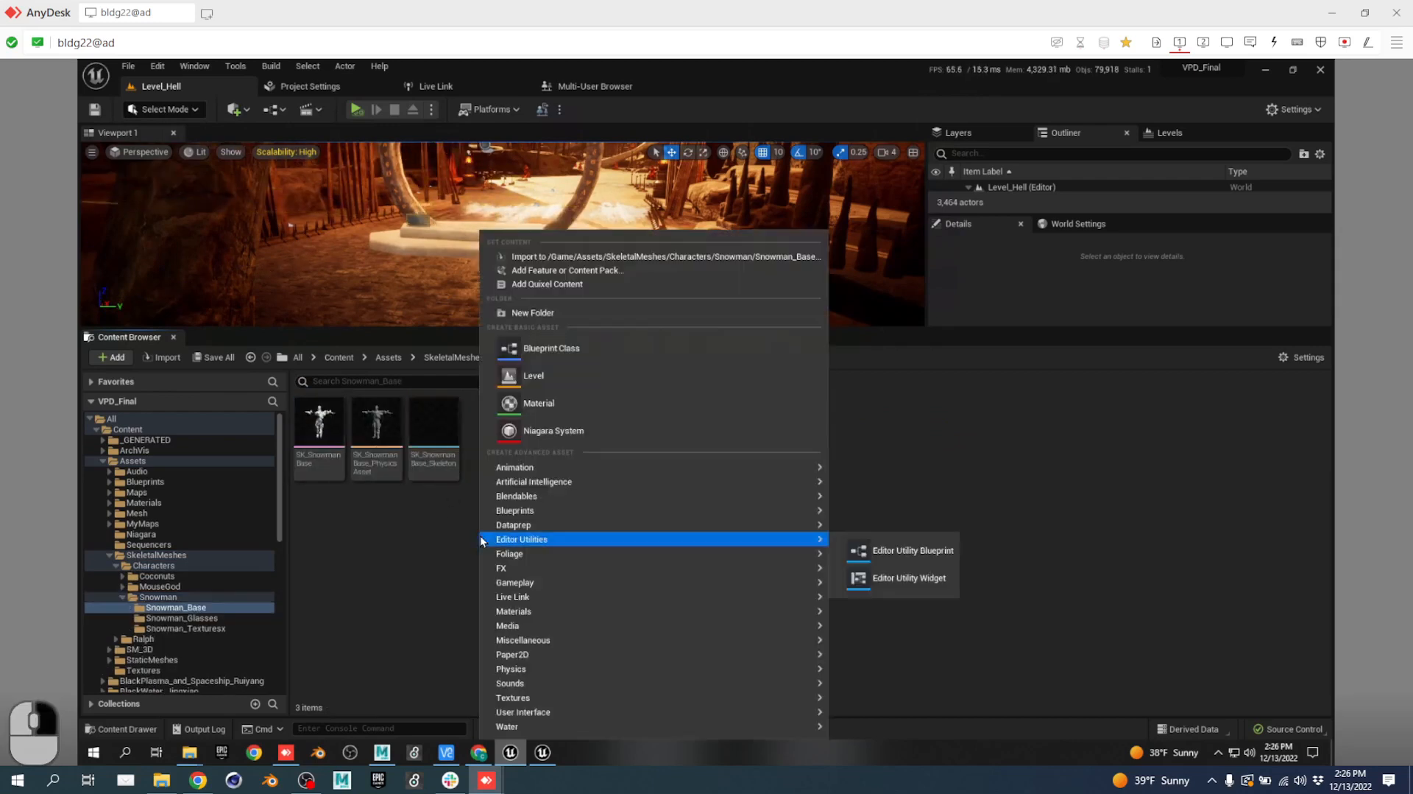
left_click(561, 348)
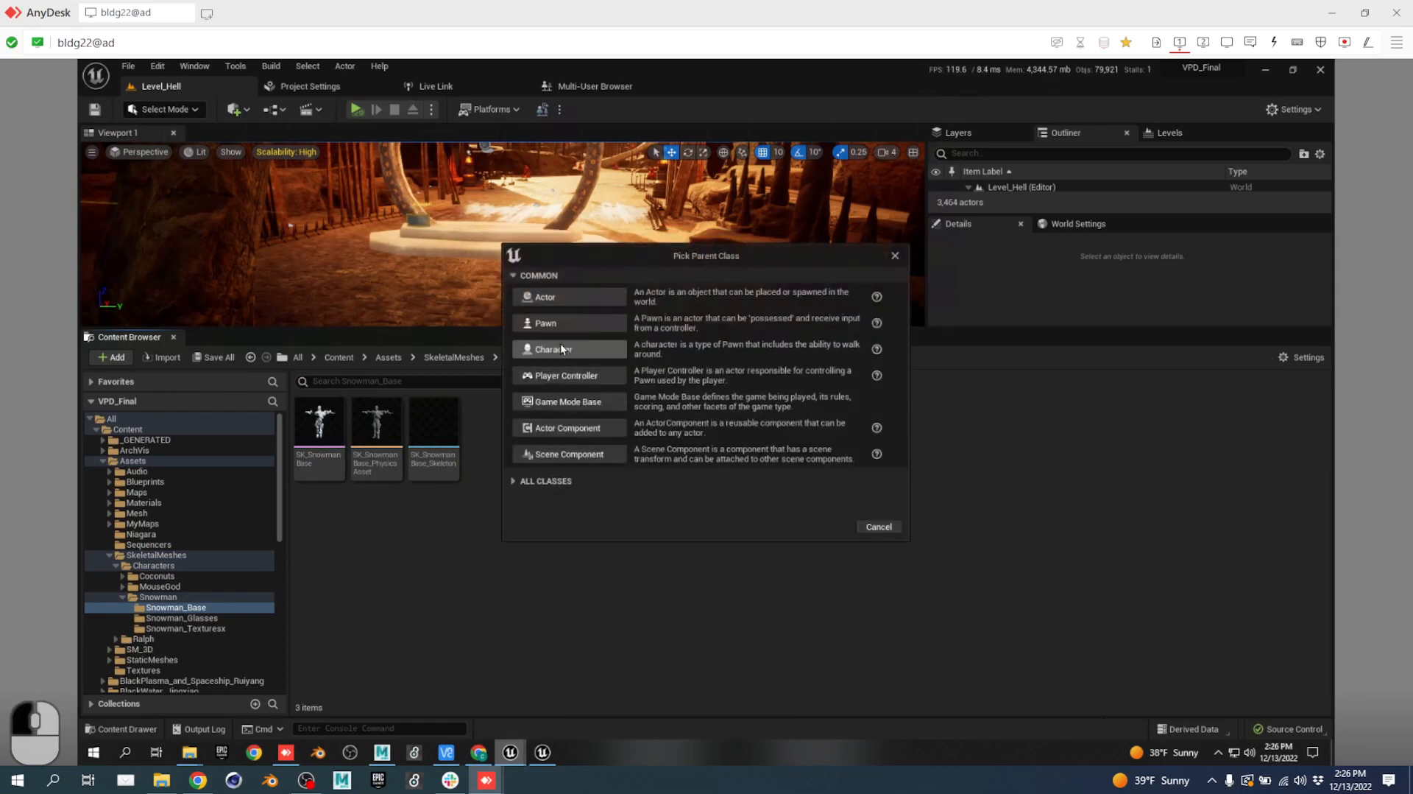
left_click(574, 299)
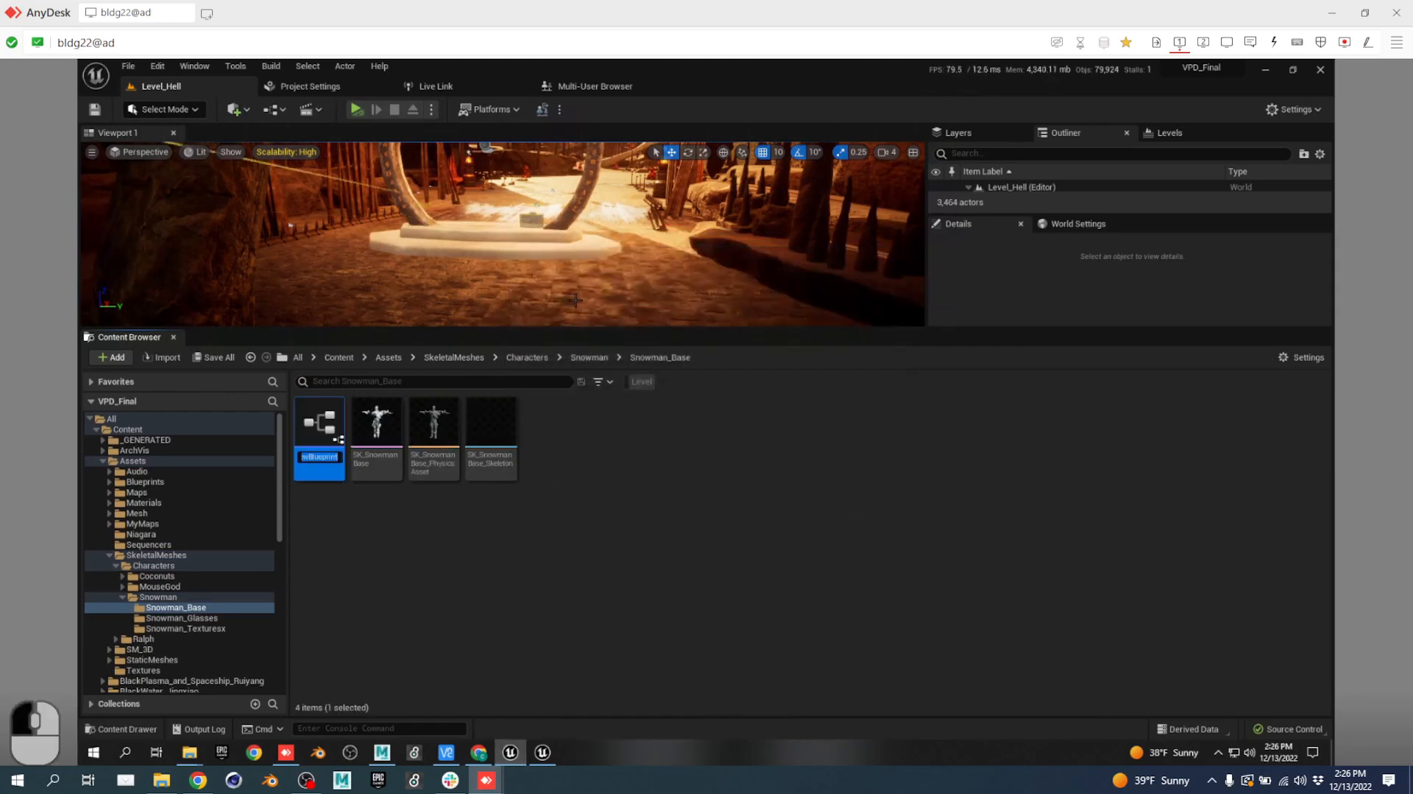
type("BP_Snowman")
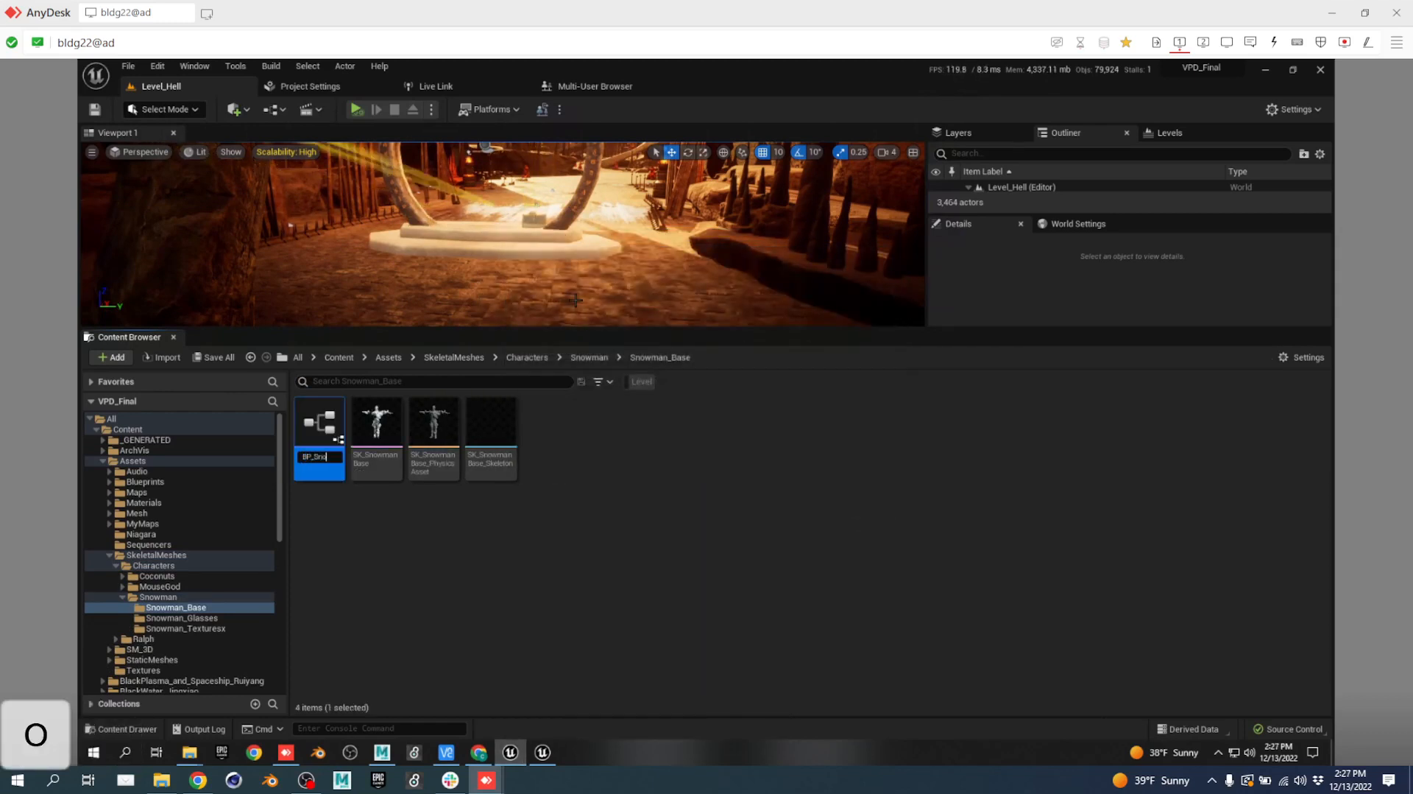
key("Return")
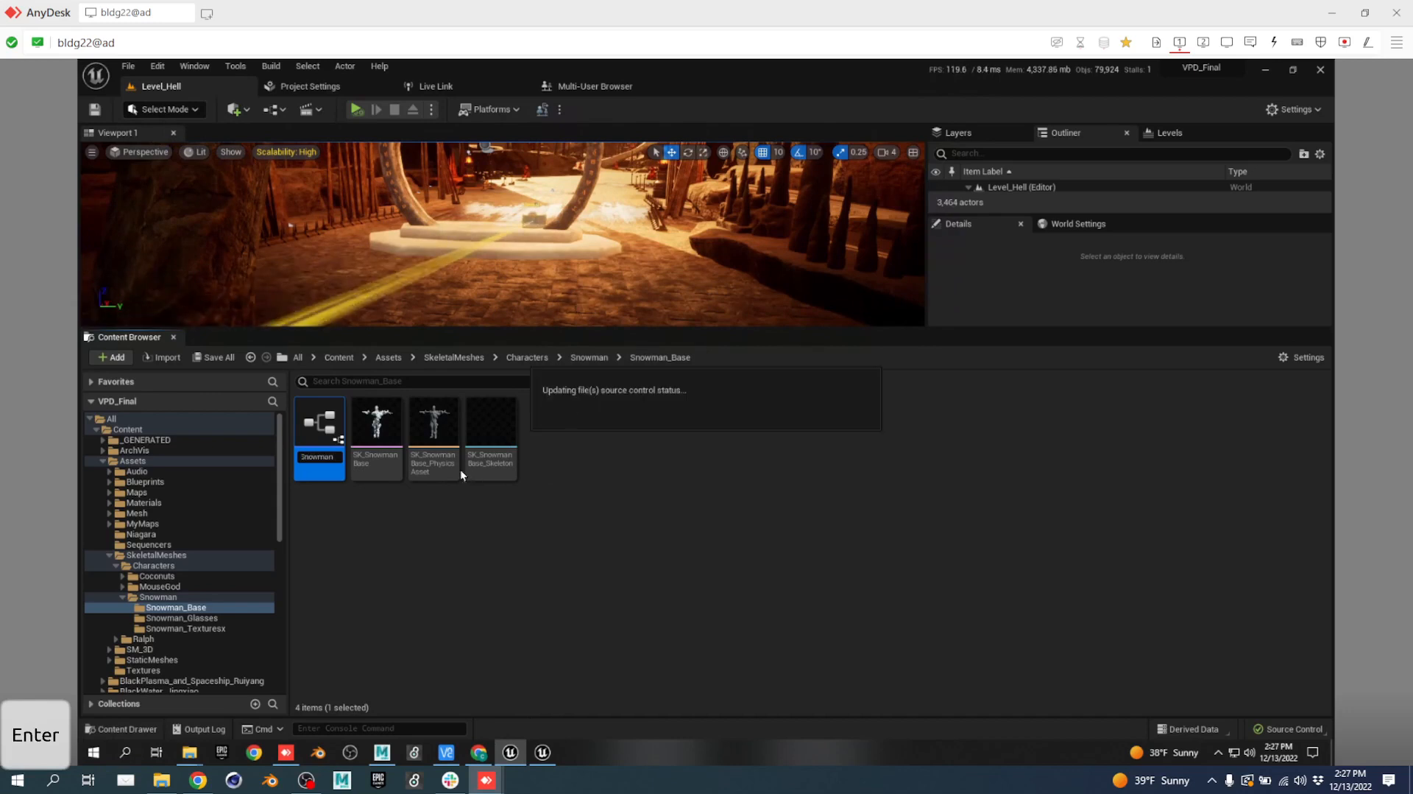
double_click(321, 420)
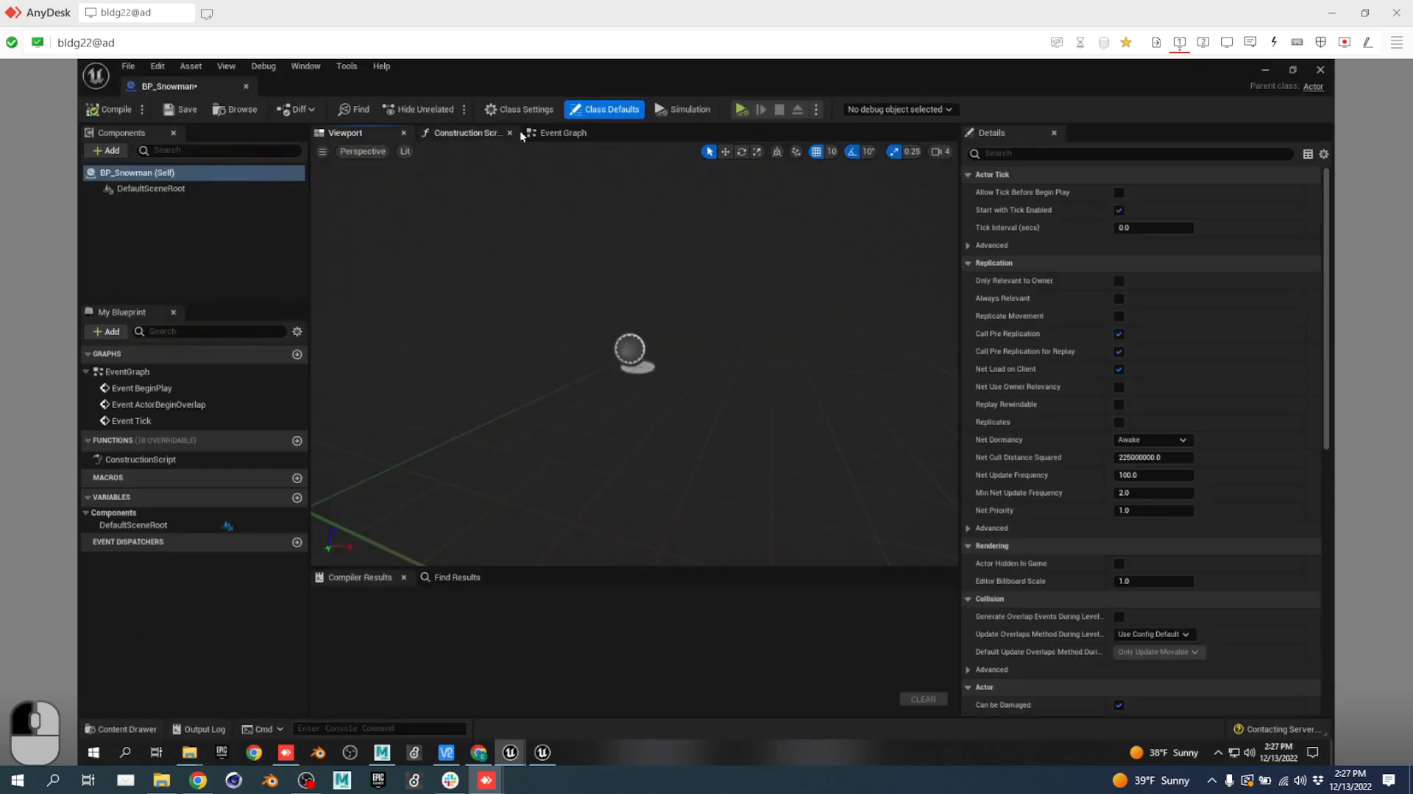
Add the SK_SnowmanBase mesh as a component in BP_Snowman's Components panel.
left_click_drag(176, 93, 618, 150)
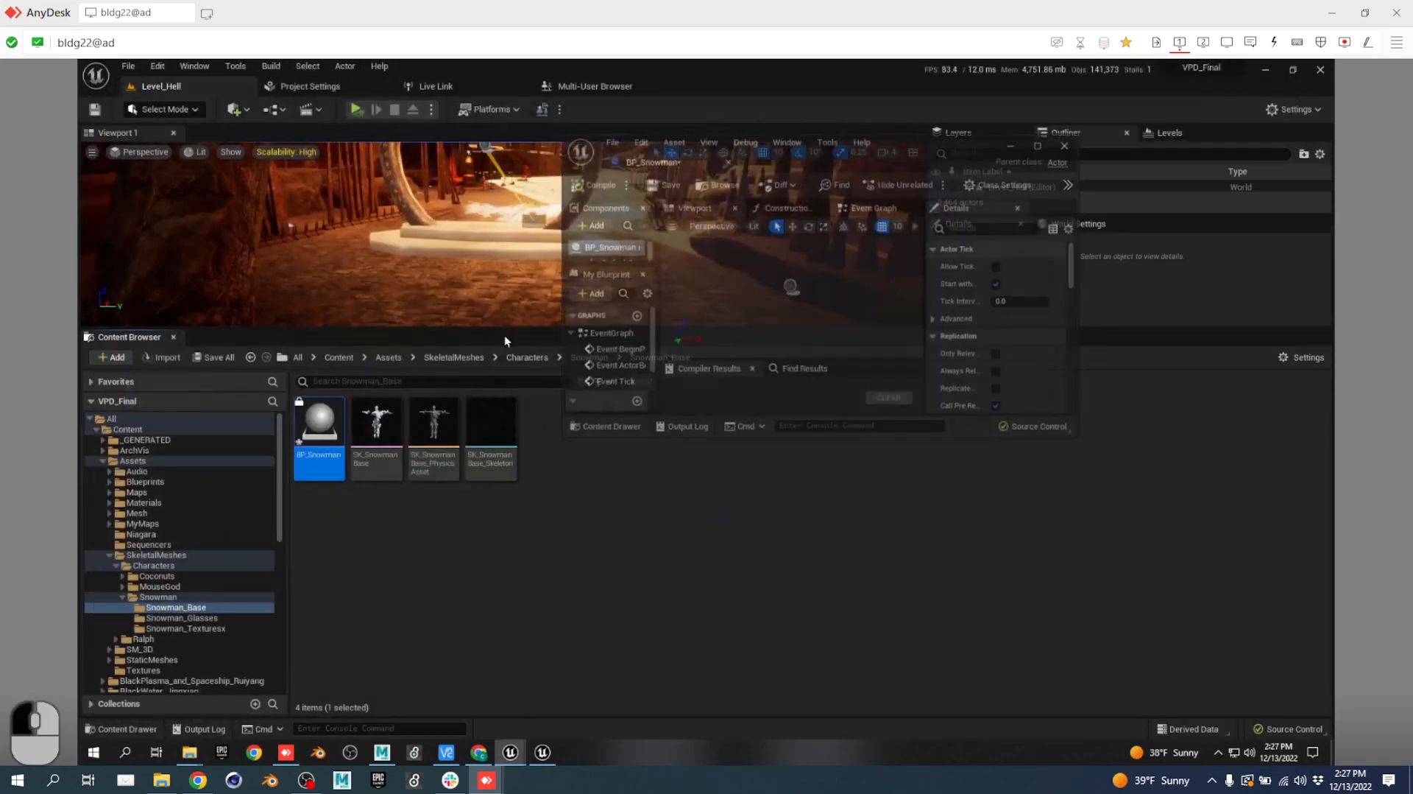
left_click_drag(383, 427, 574, 350)
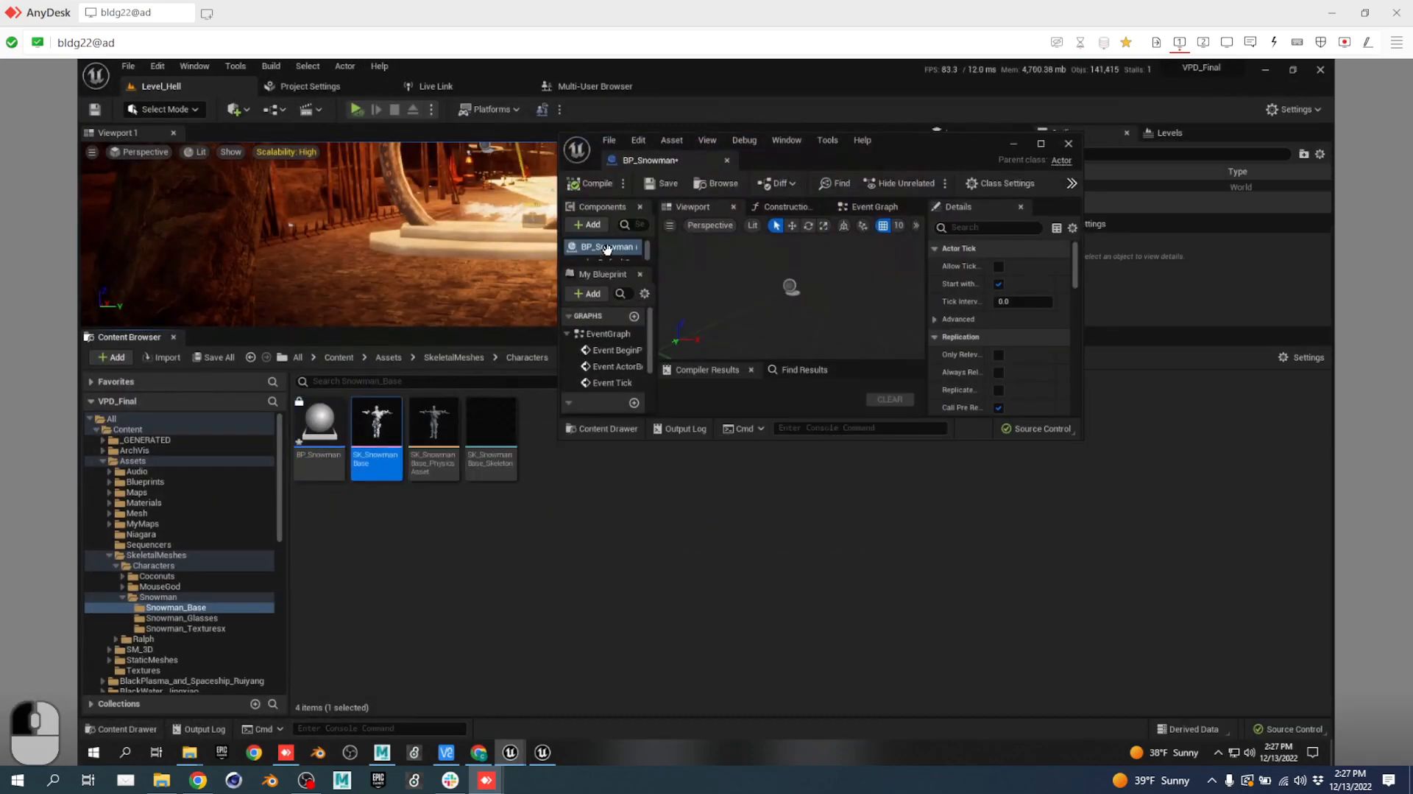
left_click_drag(685, 166, 642, 218)
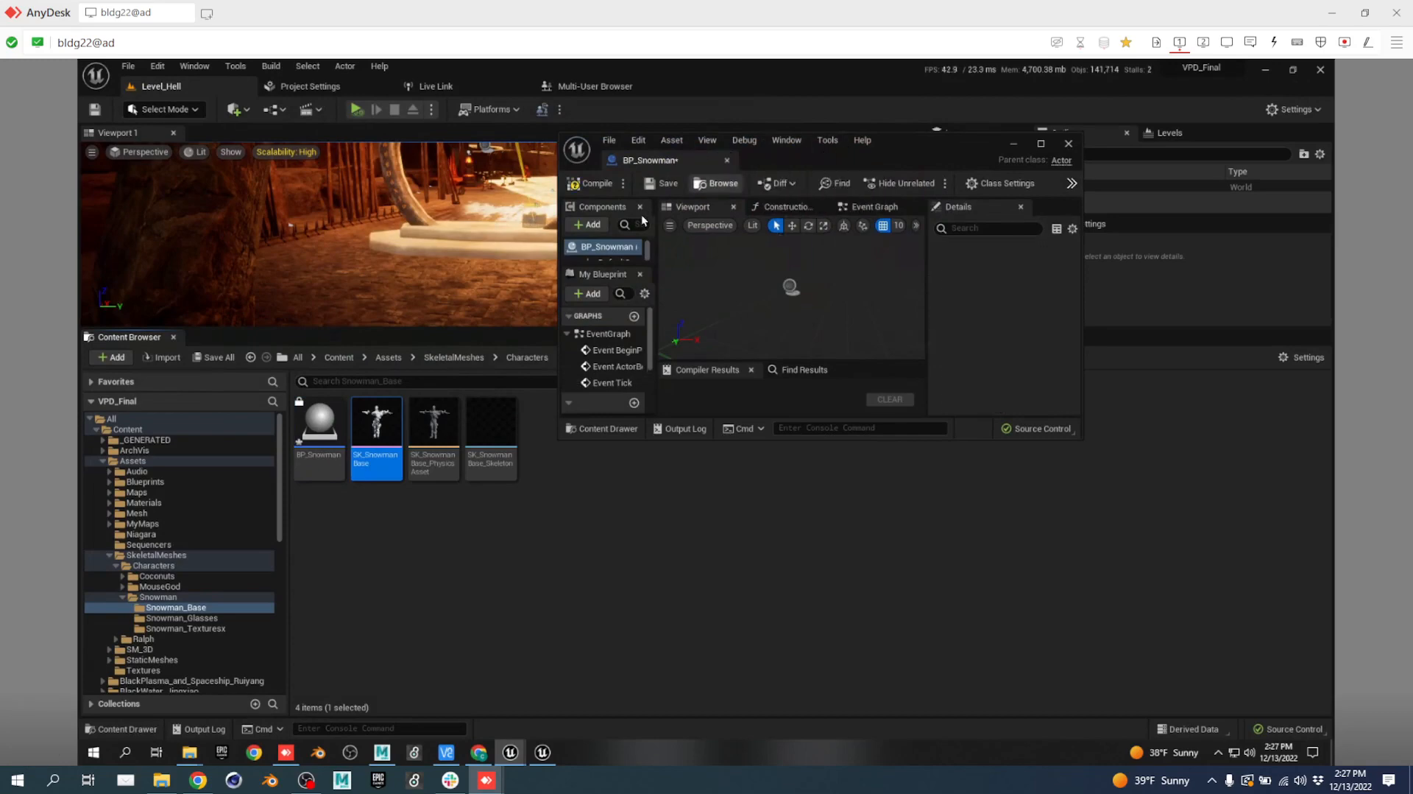
left_click_drag(653, 160, 668, 94)
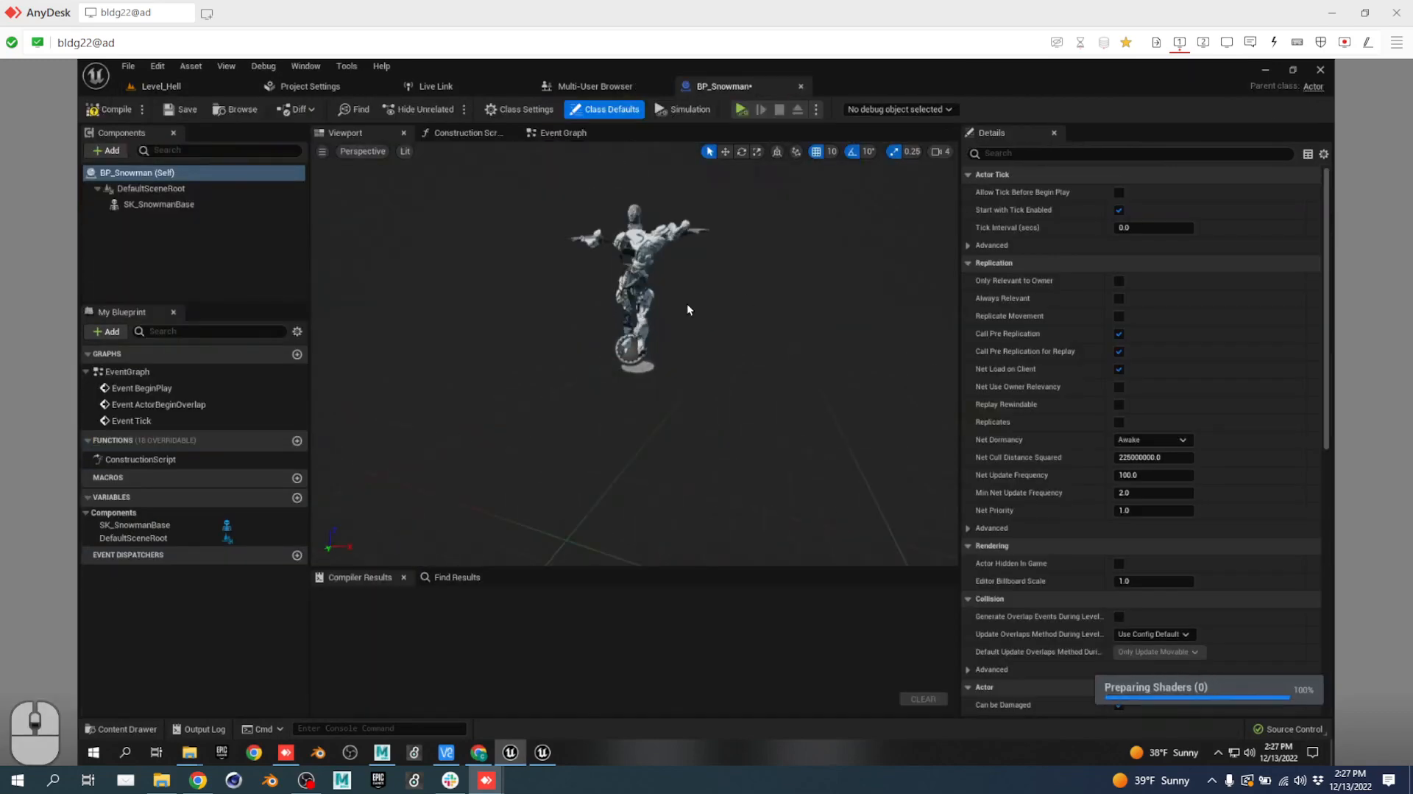
Inspect the snowman mesh in the blueprint viewport and compile BP_Snowman.
scroll(687, 304, "up", 5)
right_click_drag(615, 396, 620, 361)
key("w")
key("s")
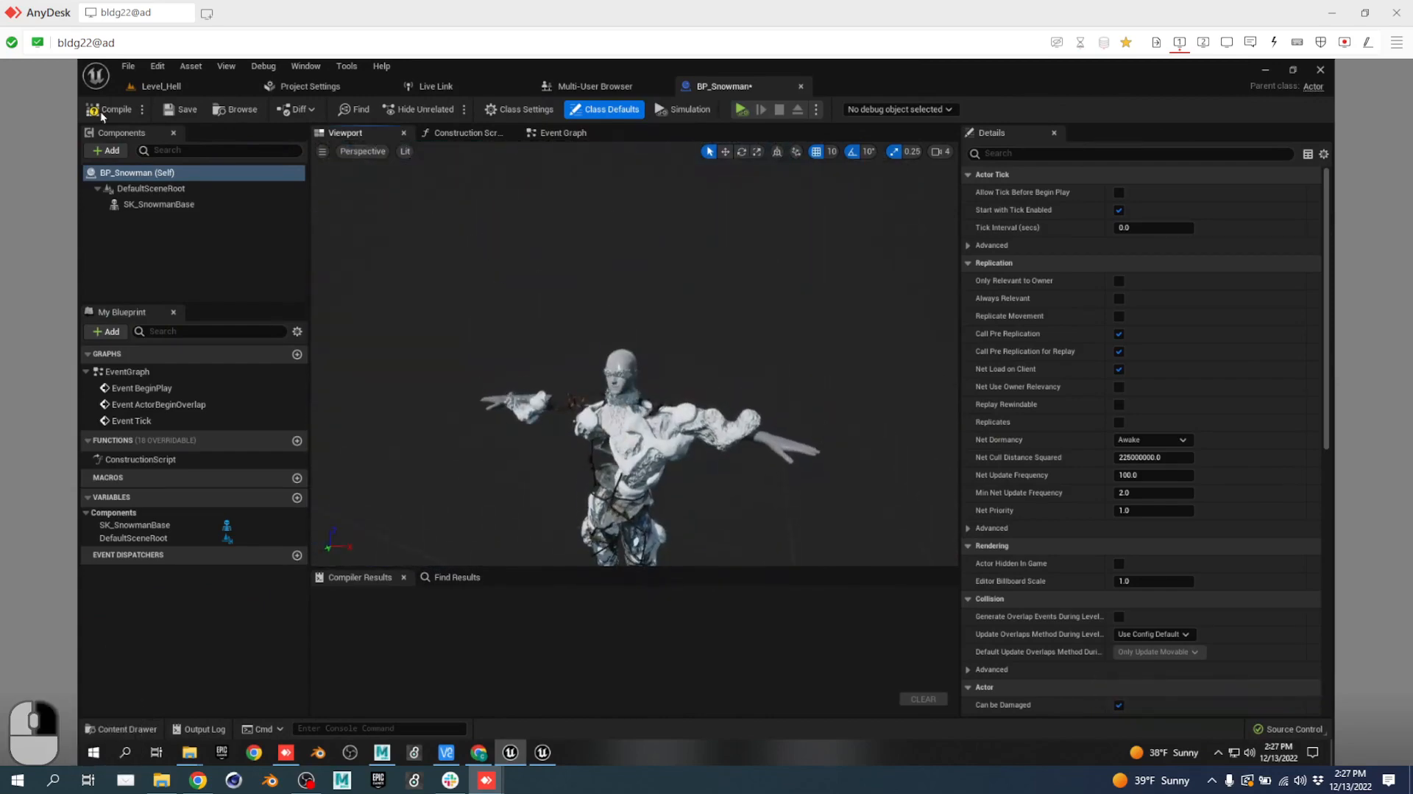
left_click(104, 110)
Return to Level_Hell and fly the level view forward.
left_click(163, 88)
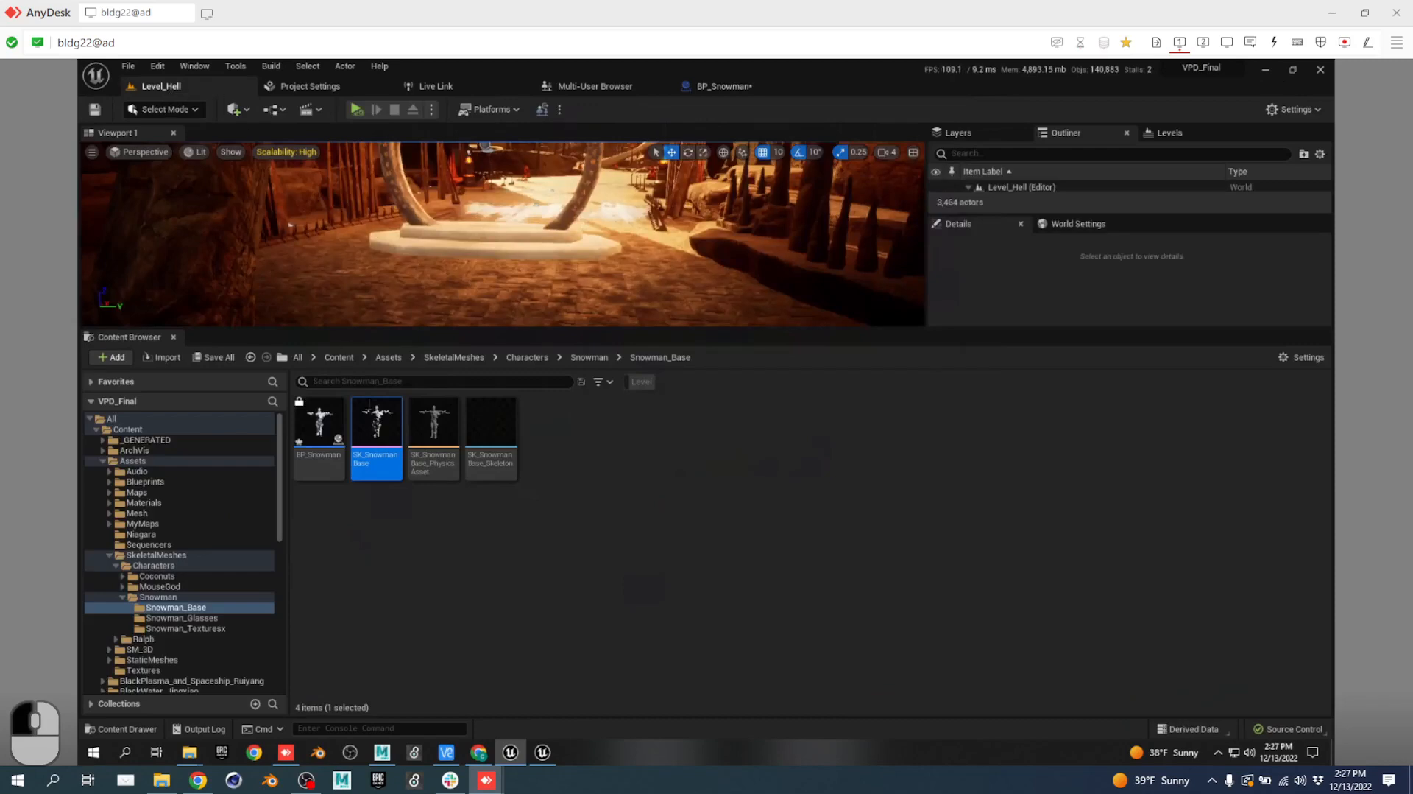
right_click_drag(592, 262, 845, 191)
key("w")
key("d")
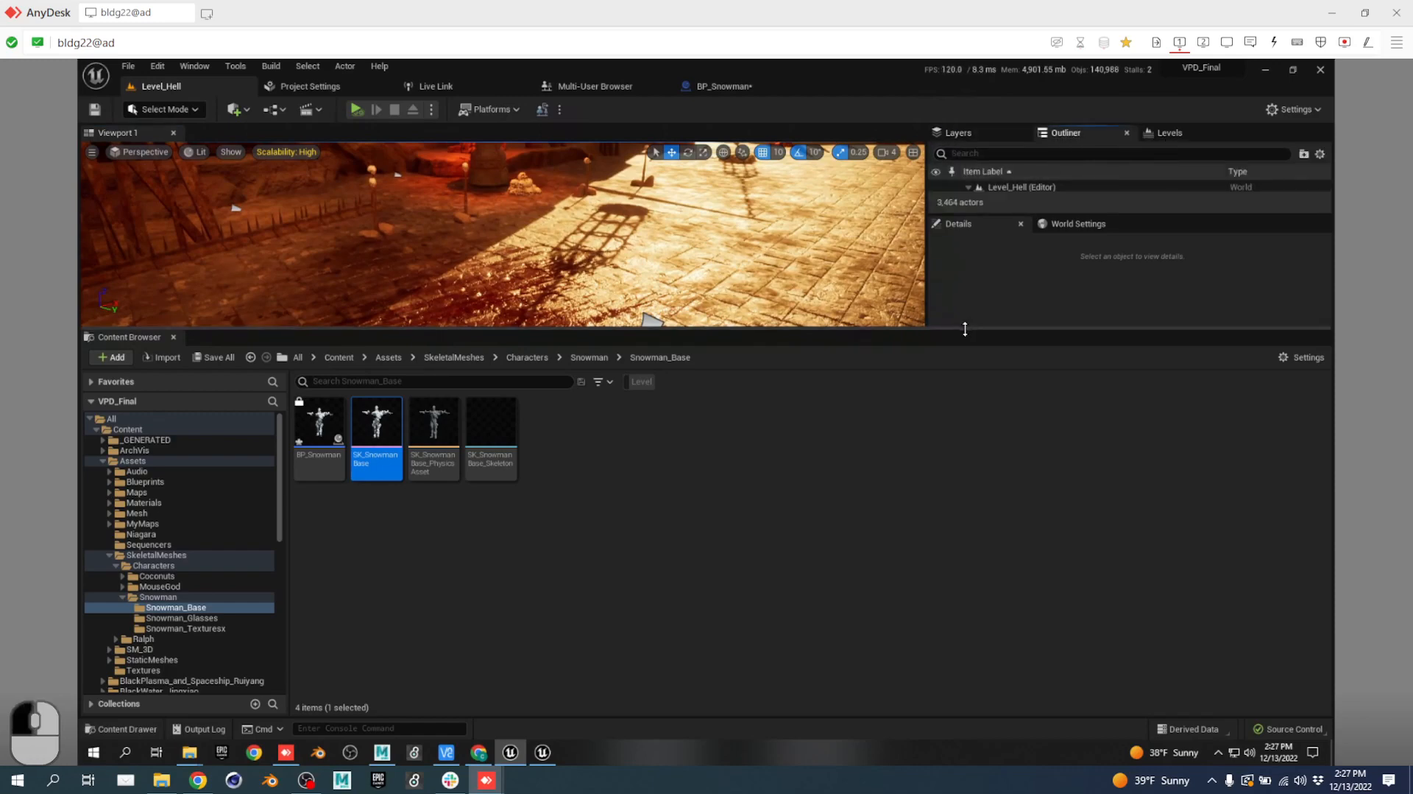
Enlarge the level viewport and expand the Level_Hell (Editor) actor list in the Outliner.
left_click_drag(970, 331, 979, 609)
right_click_drag(788, 442, 840, 441)
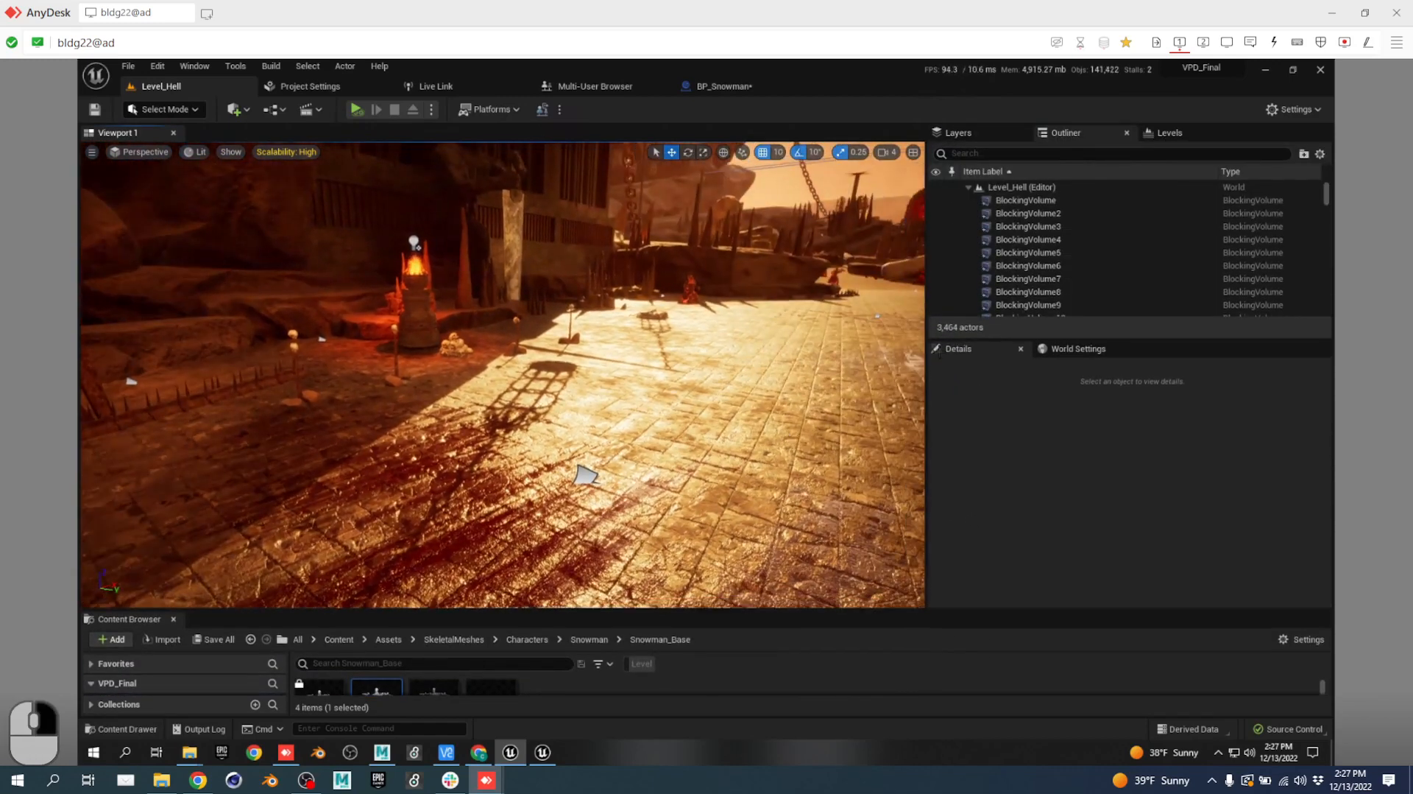
left_click(969, 188)
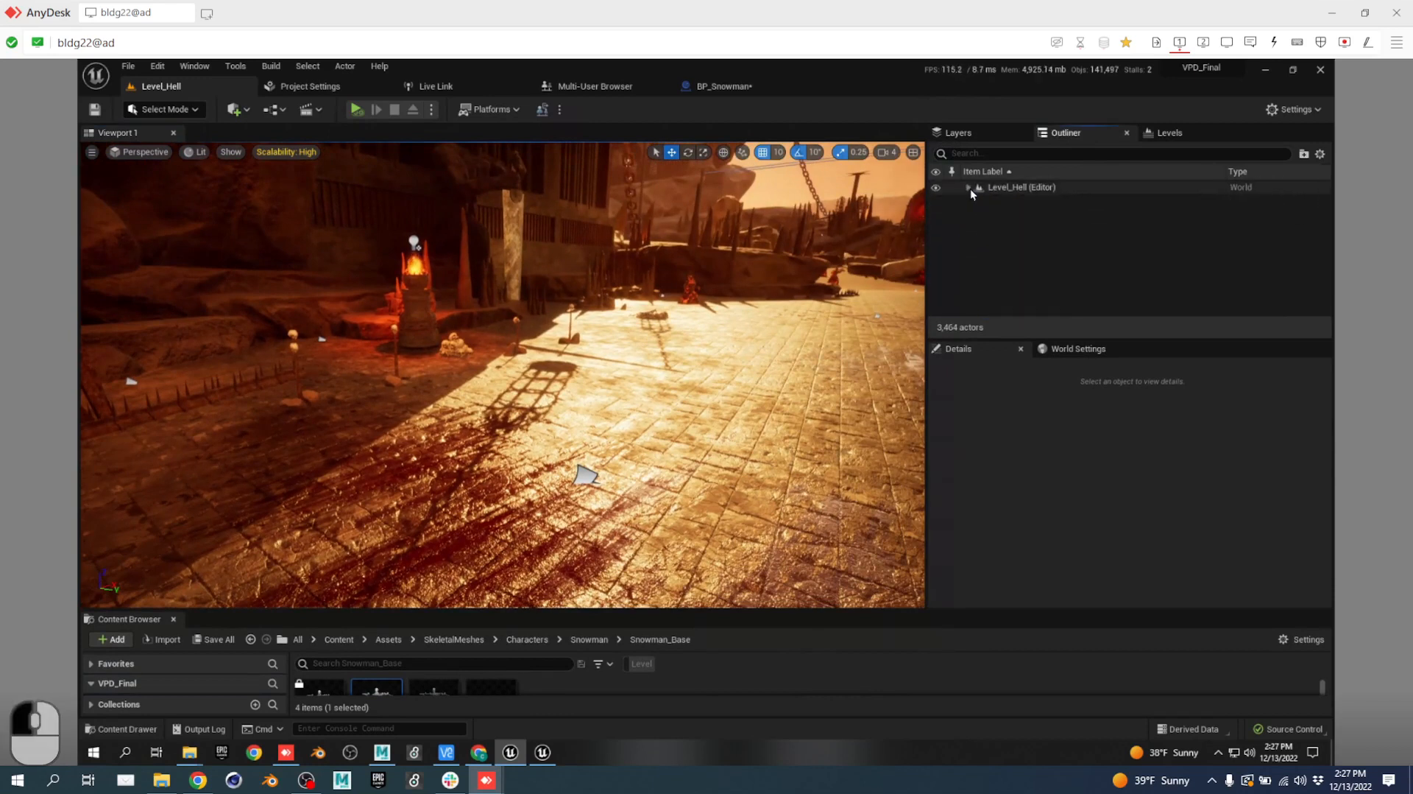
left_click(969, 188)
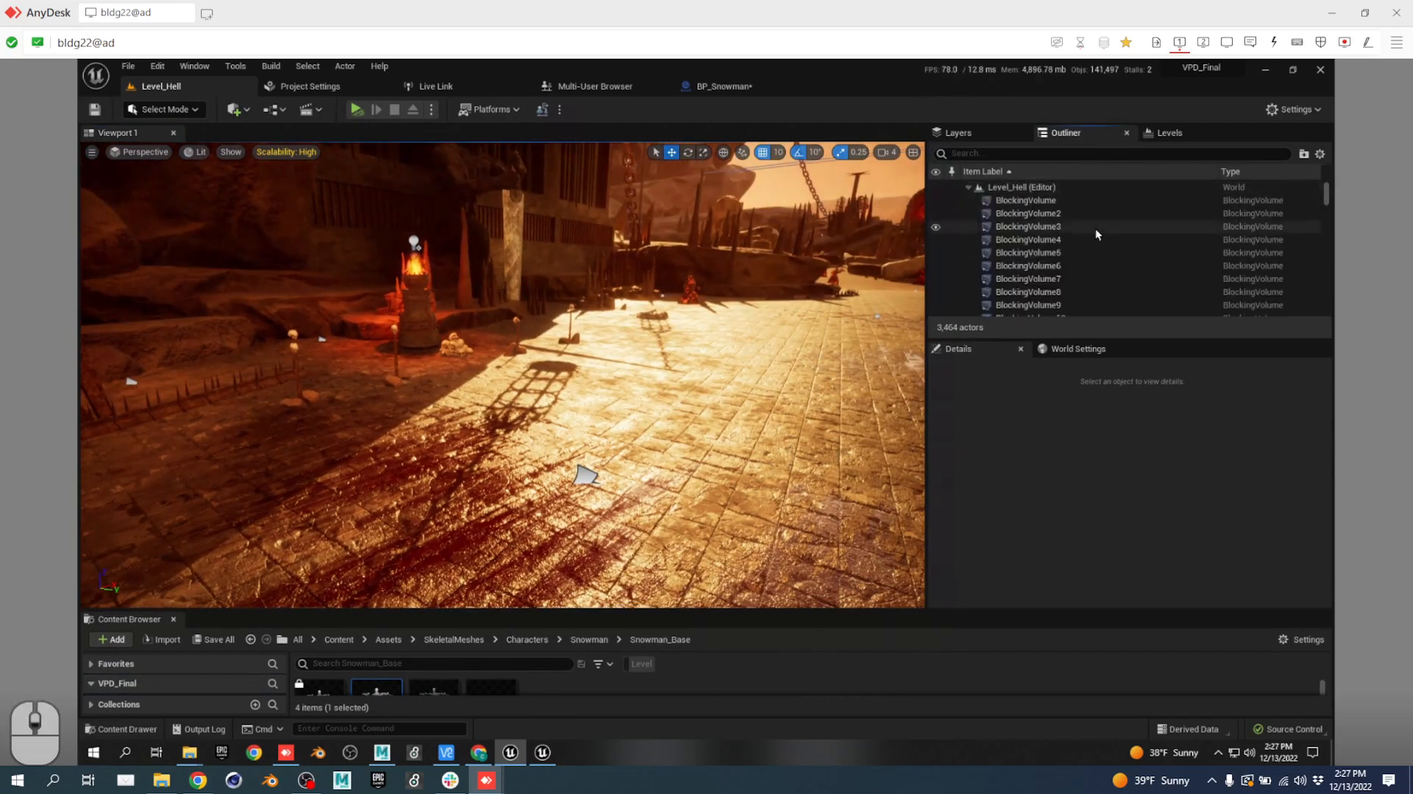
scroll(1107, 221, "down", 10)
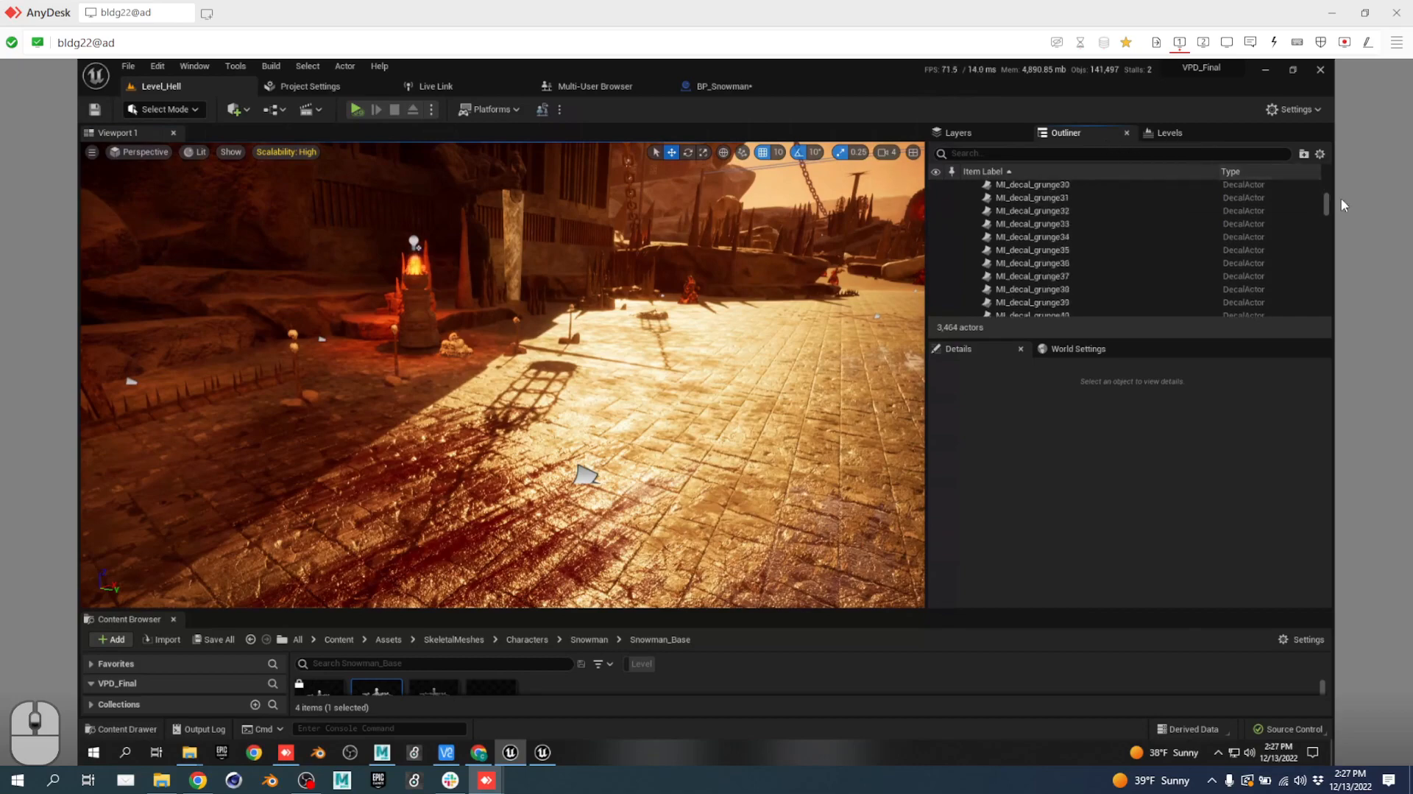
Turn the viewport to face the ring gateway and move toward it.
left_click_drag(1329, 198, 1325, 302)
right_click_drag(668, 361, 184, 353)
key("w")
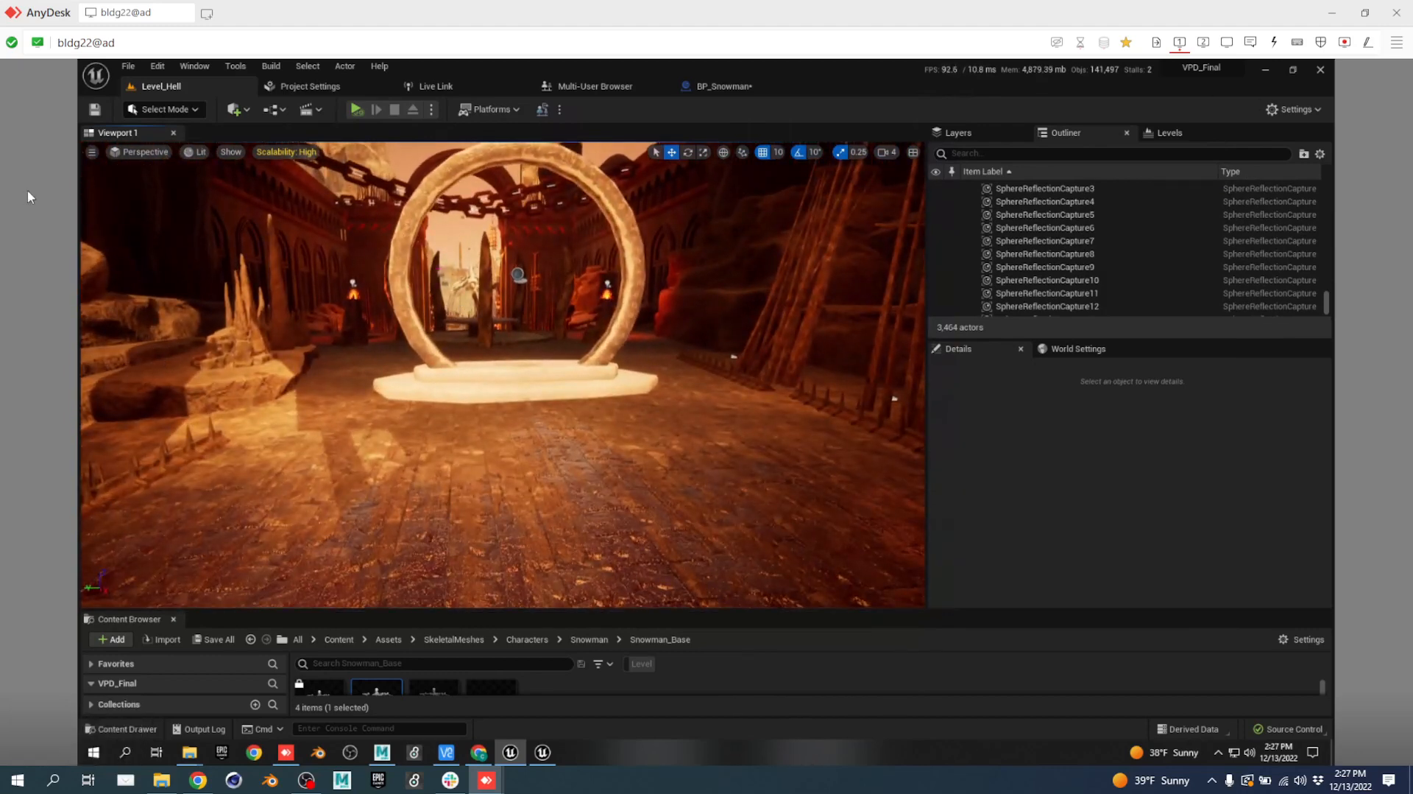
Place a plain Actor in Level_Hell and rename it VP_Root.
left_click(236, 111)
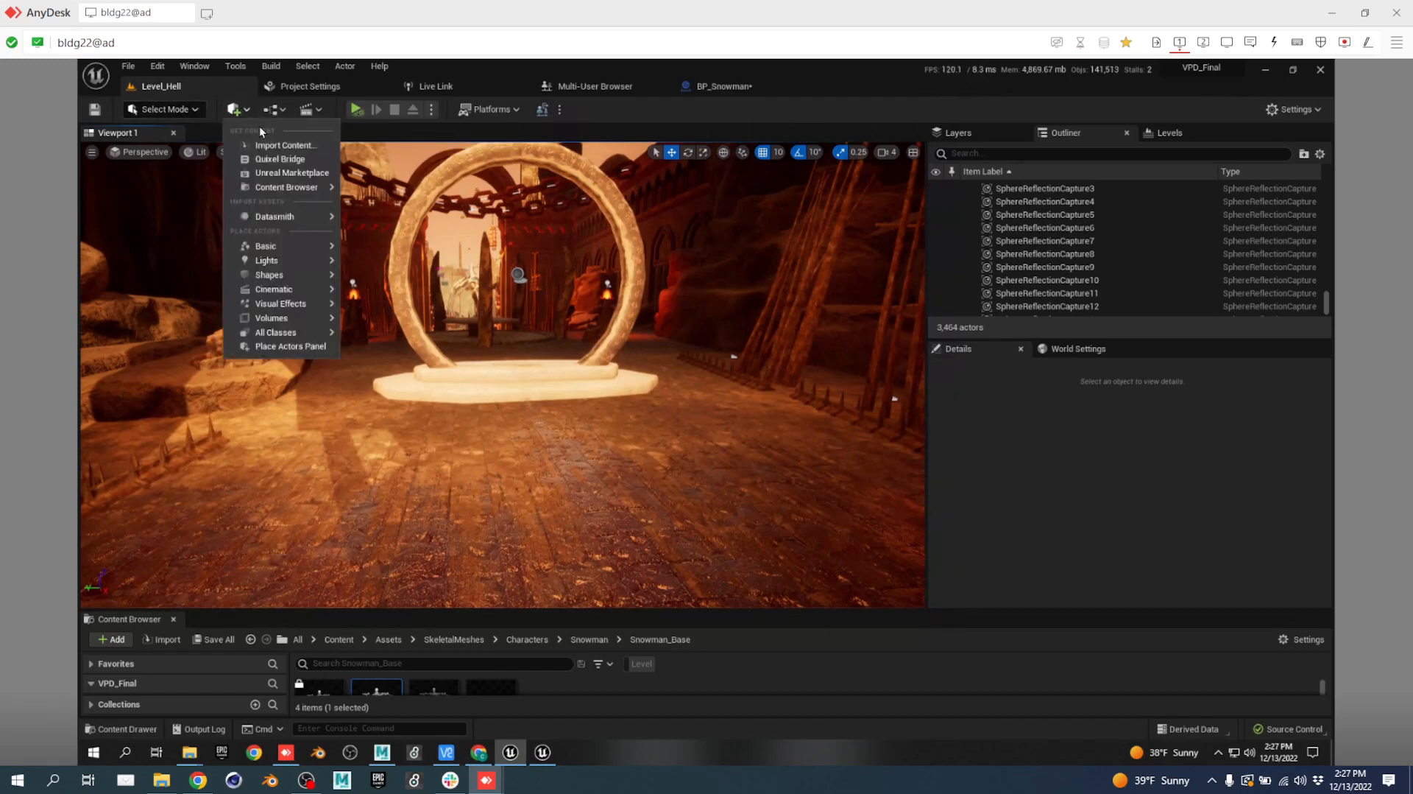
type("act")
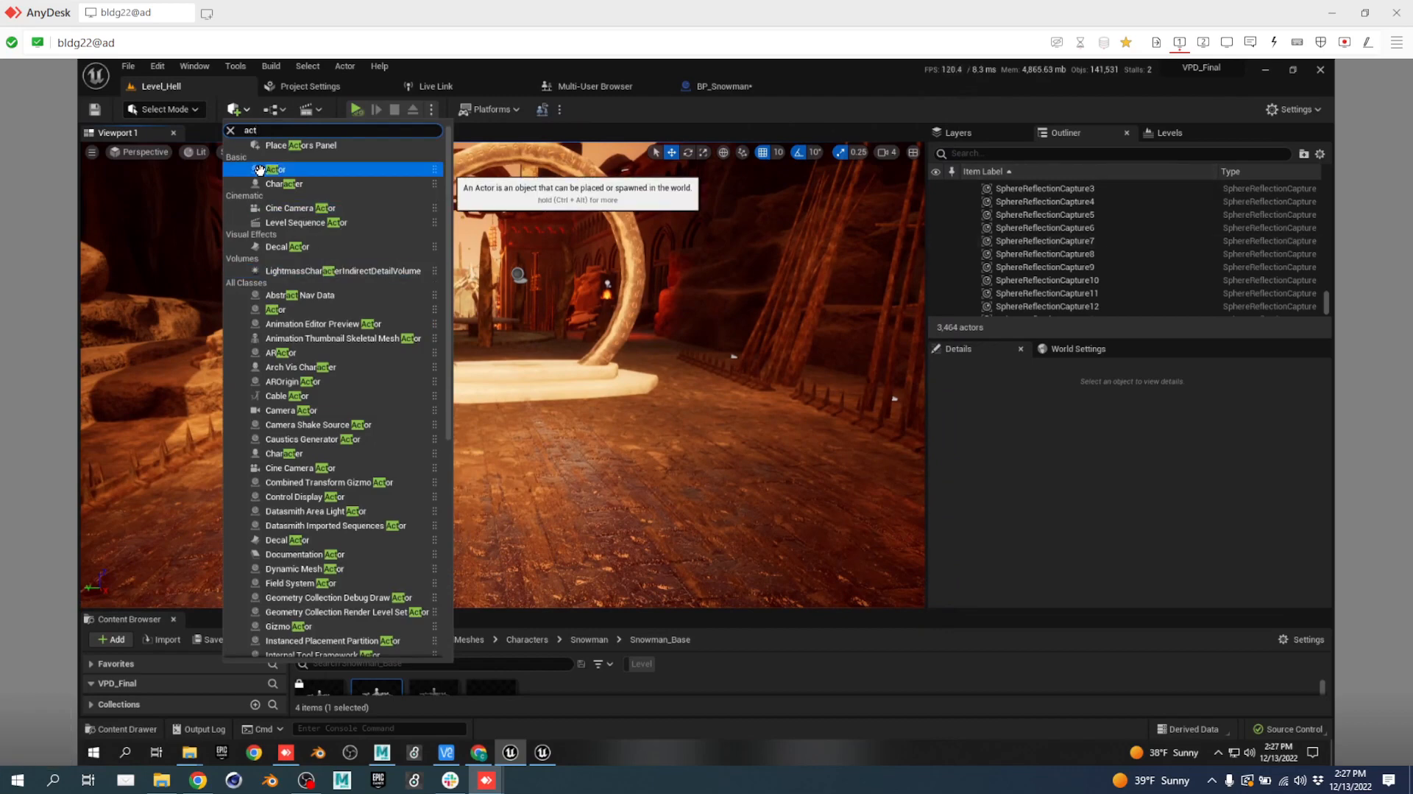
left_click_drag(276, 169, 519, 452)
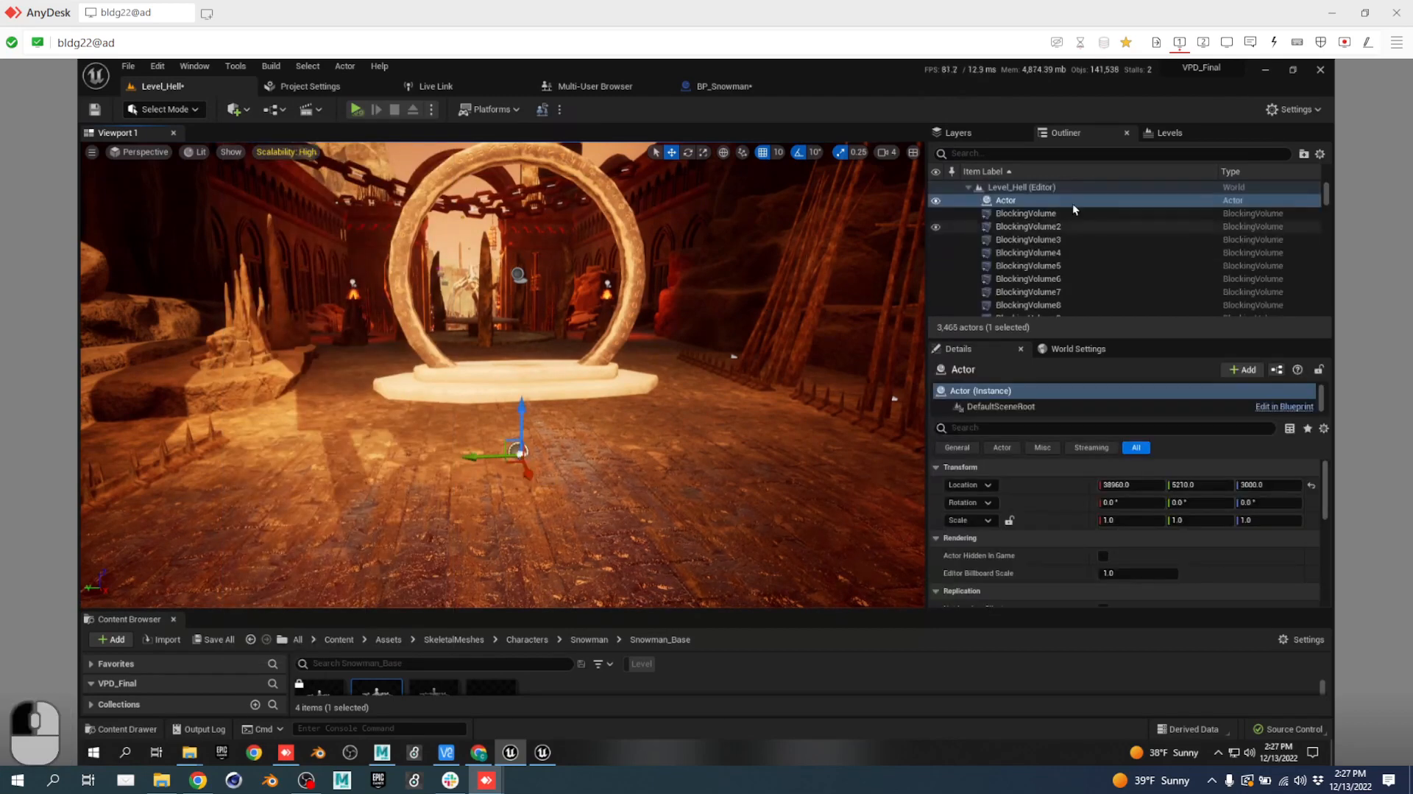
double_click(1011, 206)
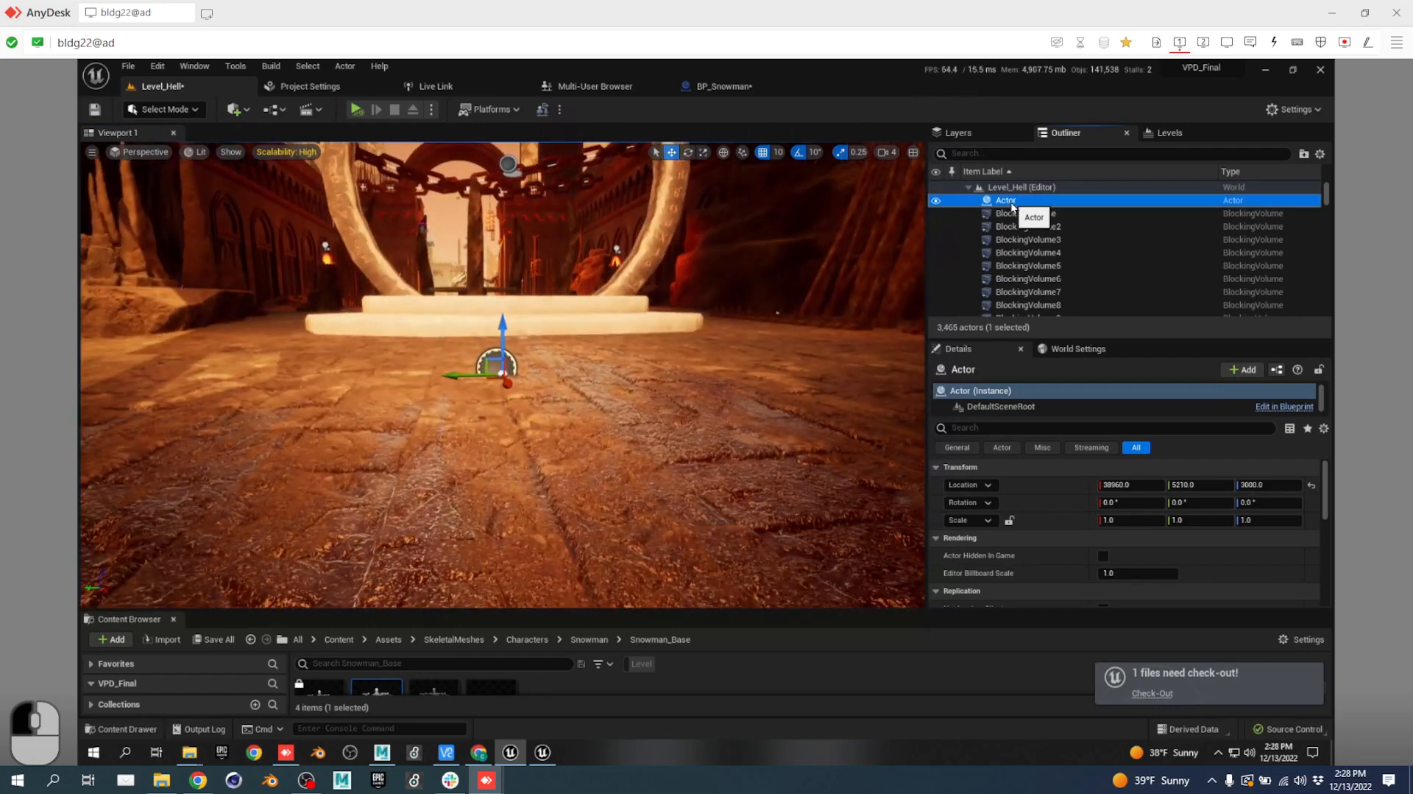
left_click(1011, 201)
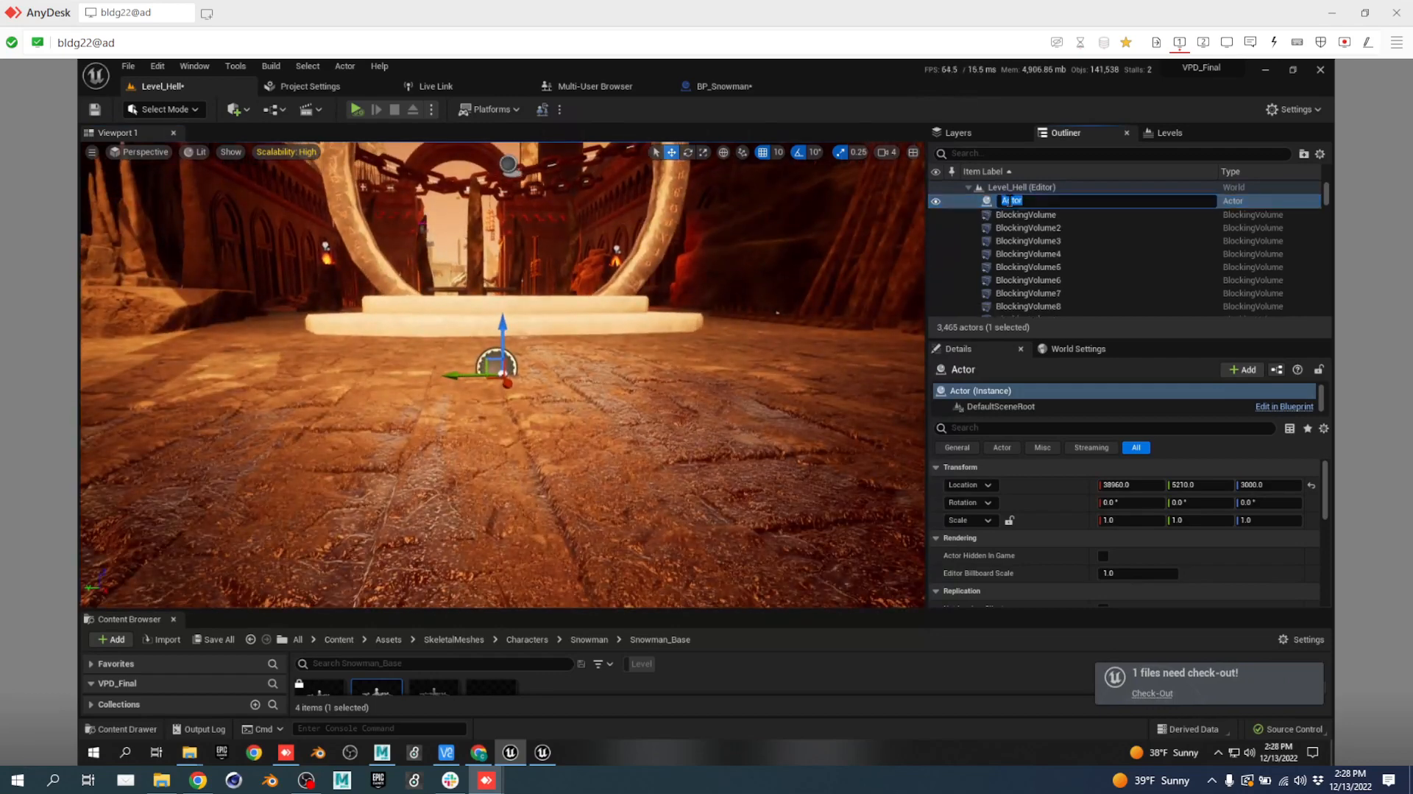
type("VP_")
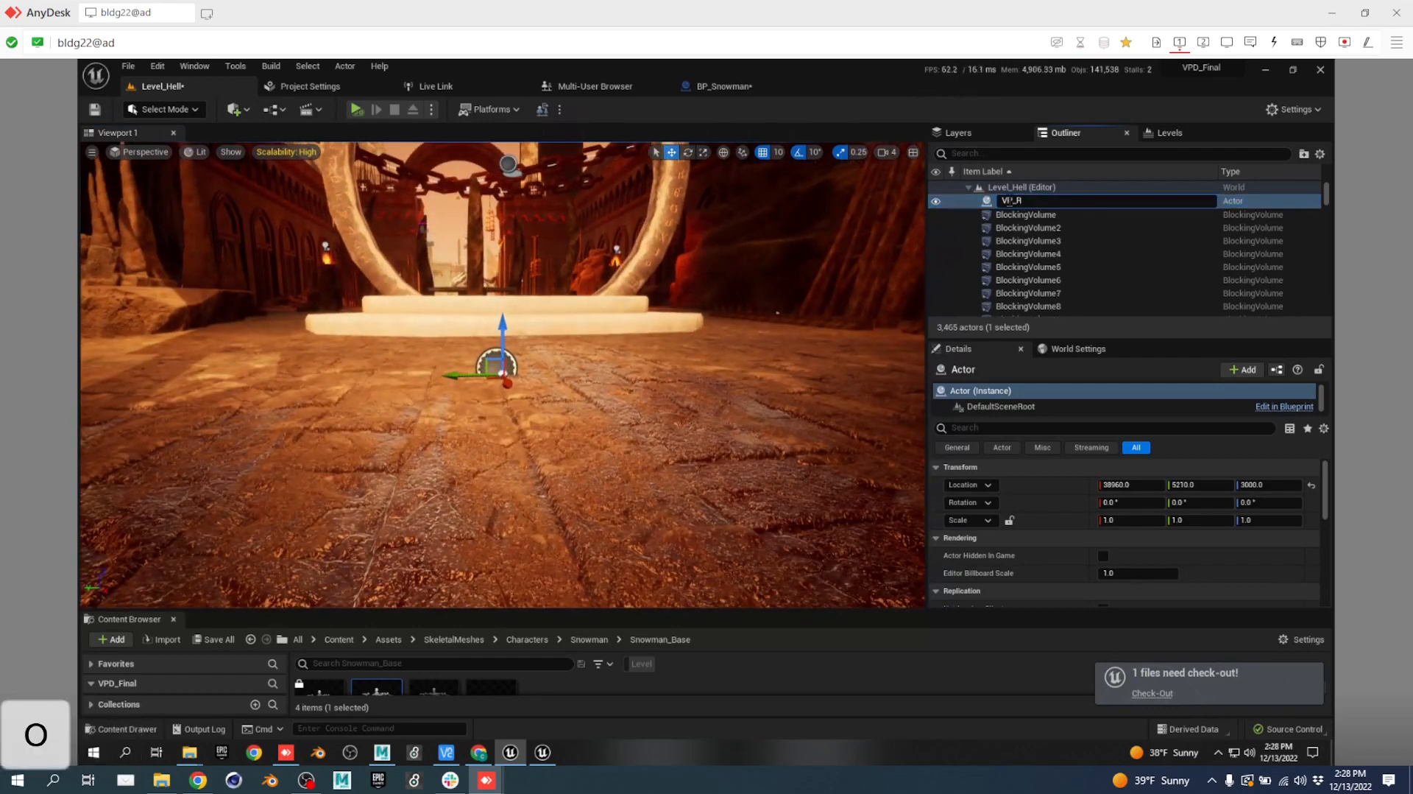
type("Root")
key("Return")
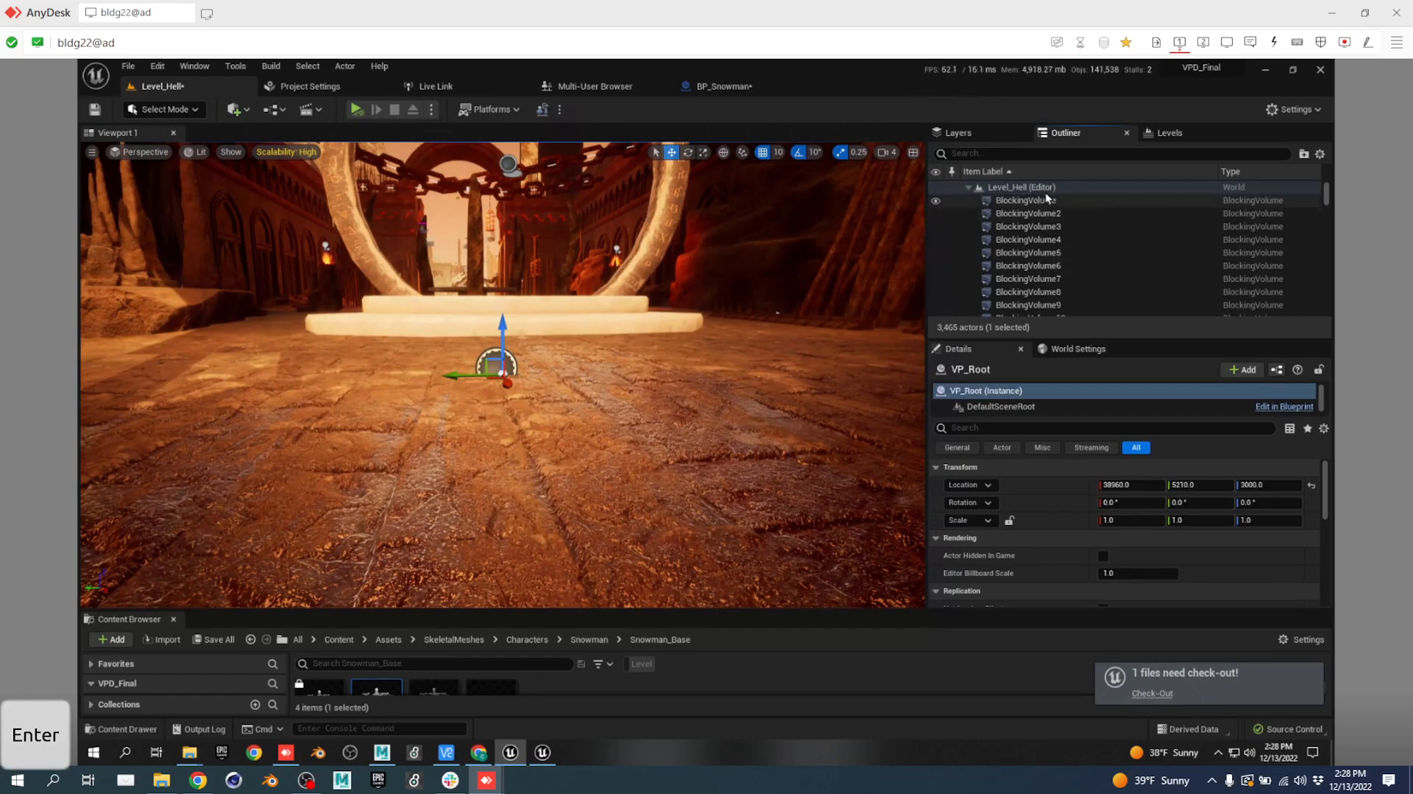
Move VP_Root into a new Outliner folder named 00_Production.
left_click_drag(1324, 192, 1325, 306)
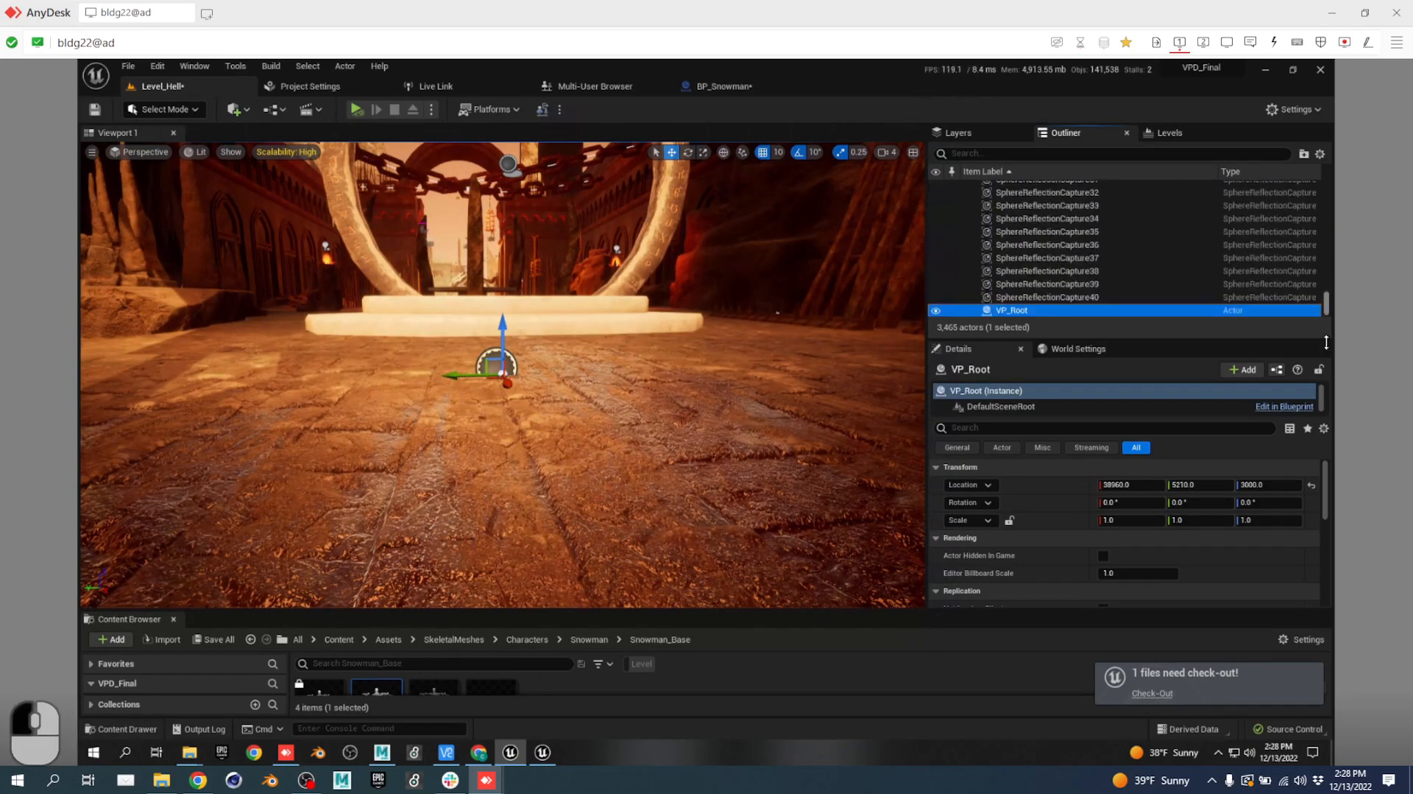
right_click(1036, 308)
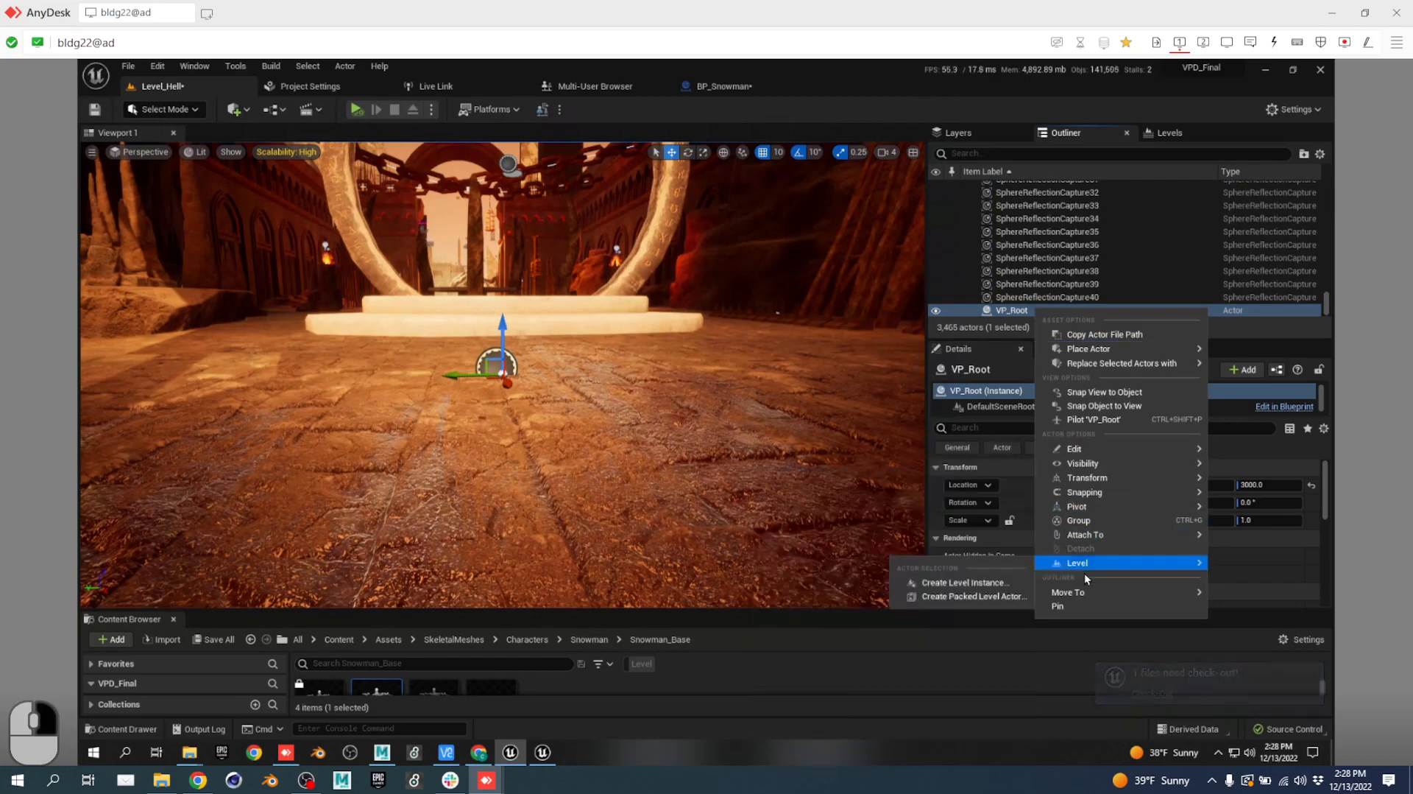
mouse_move(1097, 590)
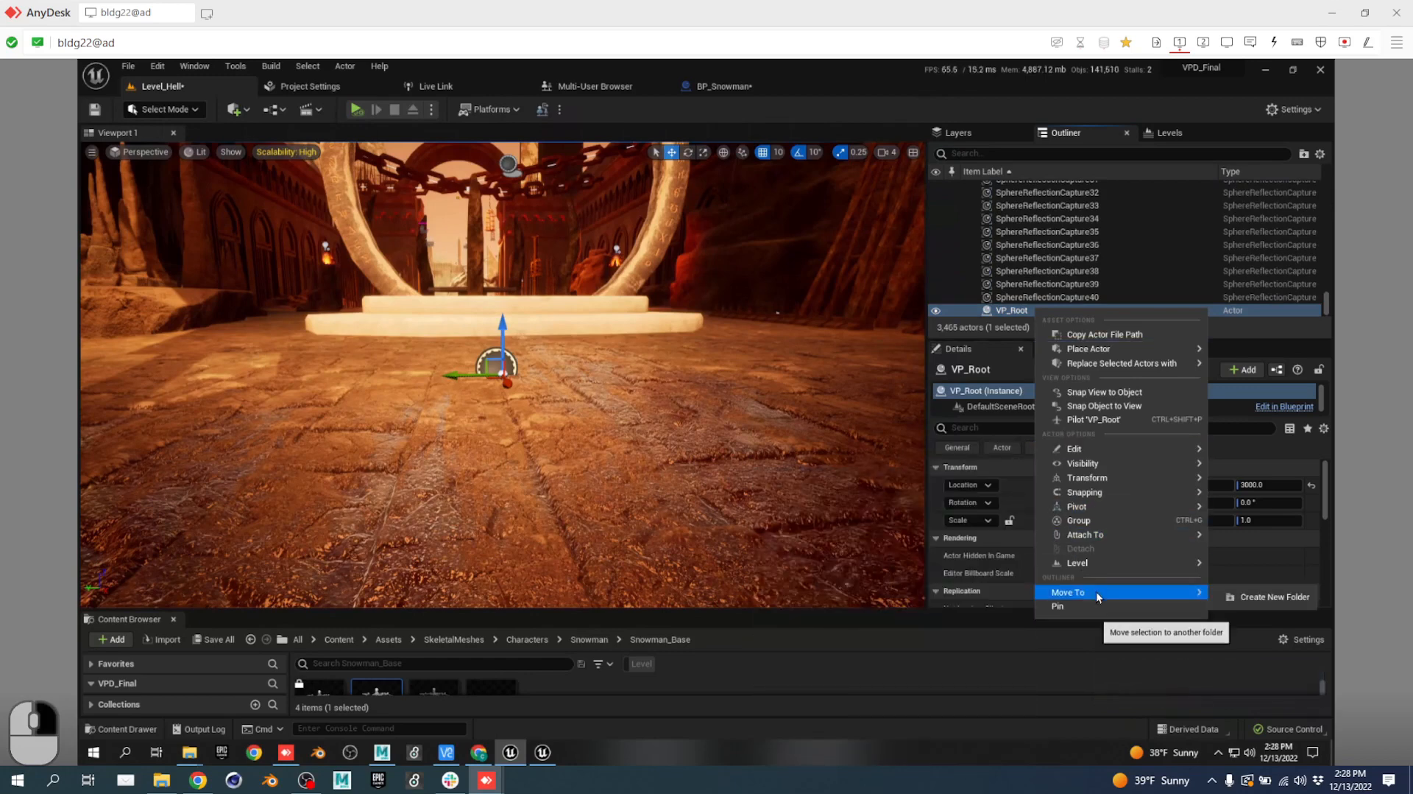
left_click(1249, 597)
key("shift")
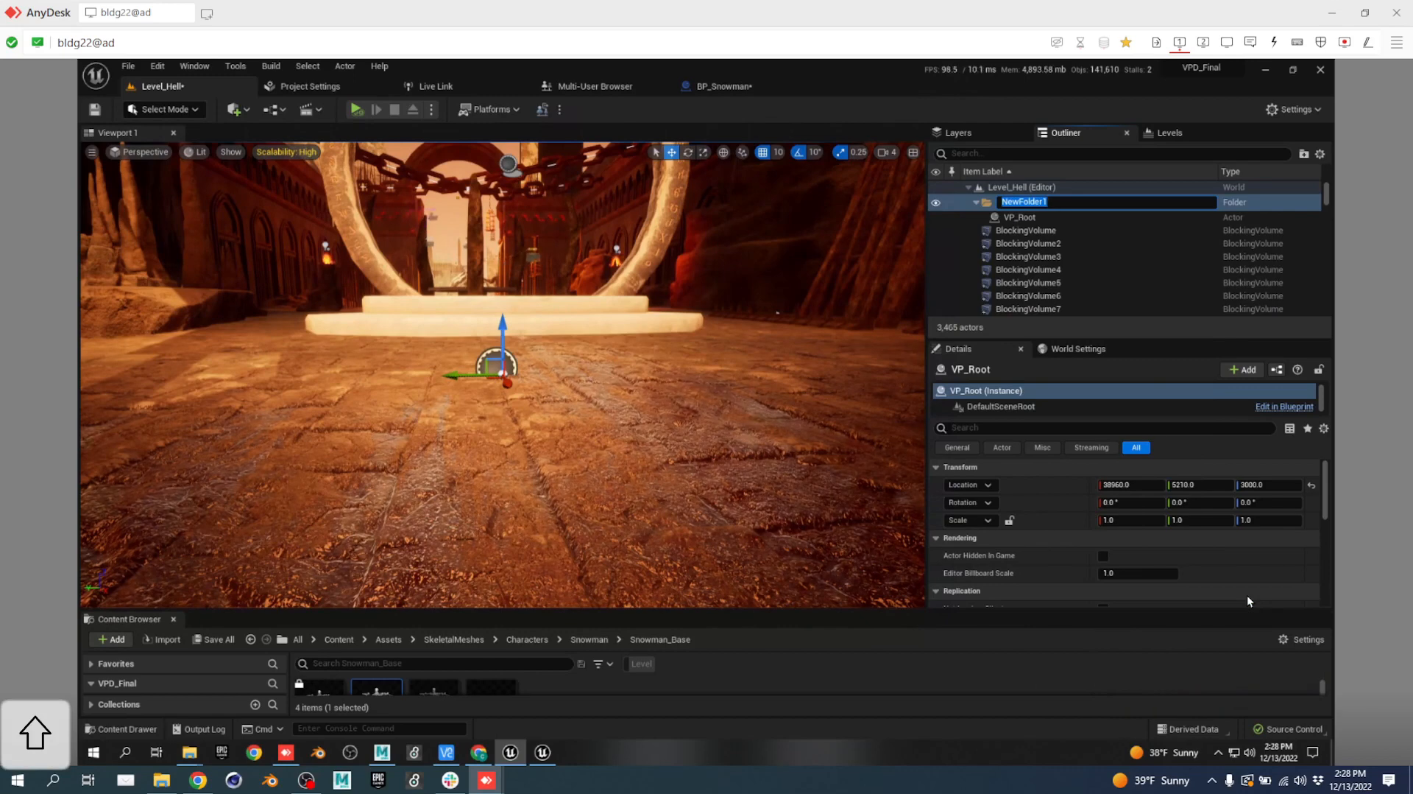
type("00_Production")
key("Return")
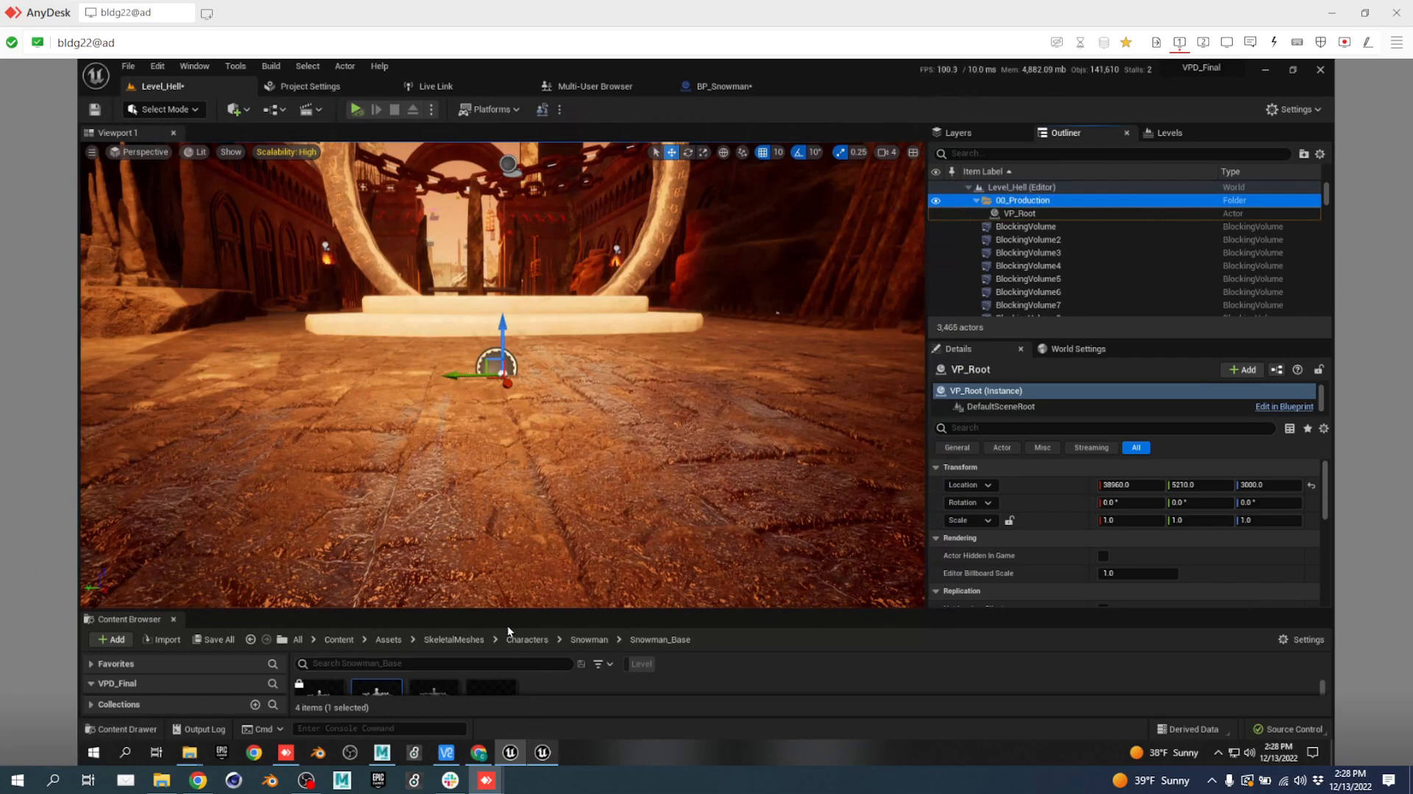
left_click_drag(508, 613, 508, 548)
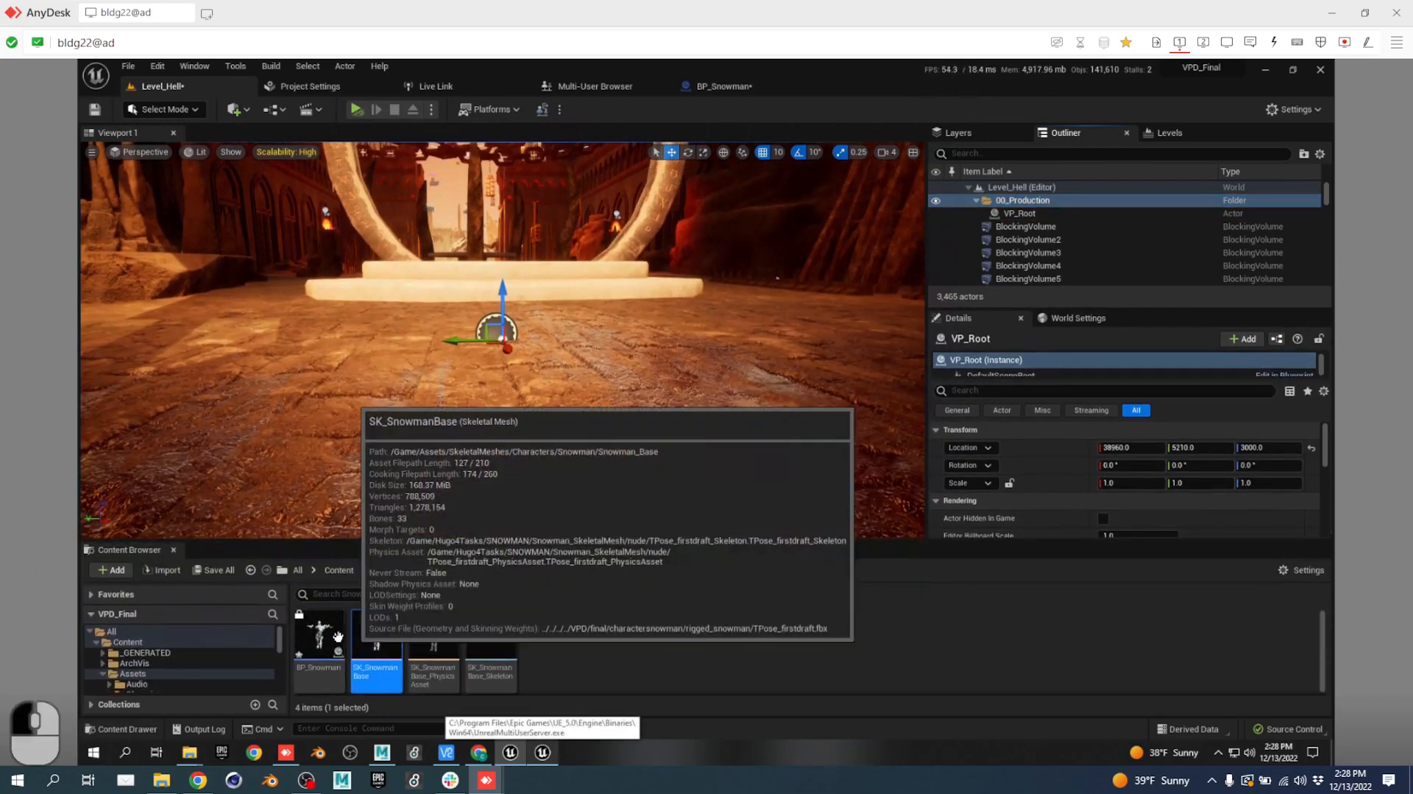
Drop BP_Snowman into the level and move it into the 00_Production folder.
left_click_drag(339, 653, 504, 343)
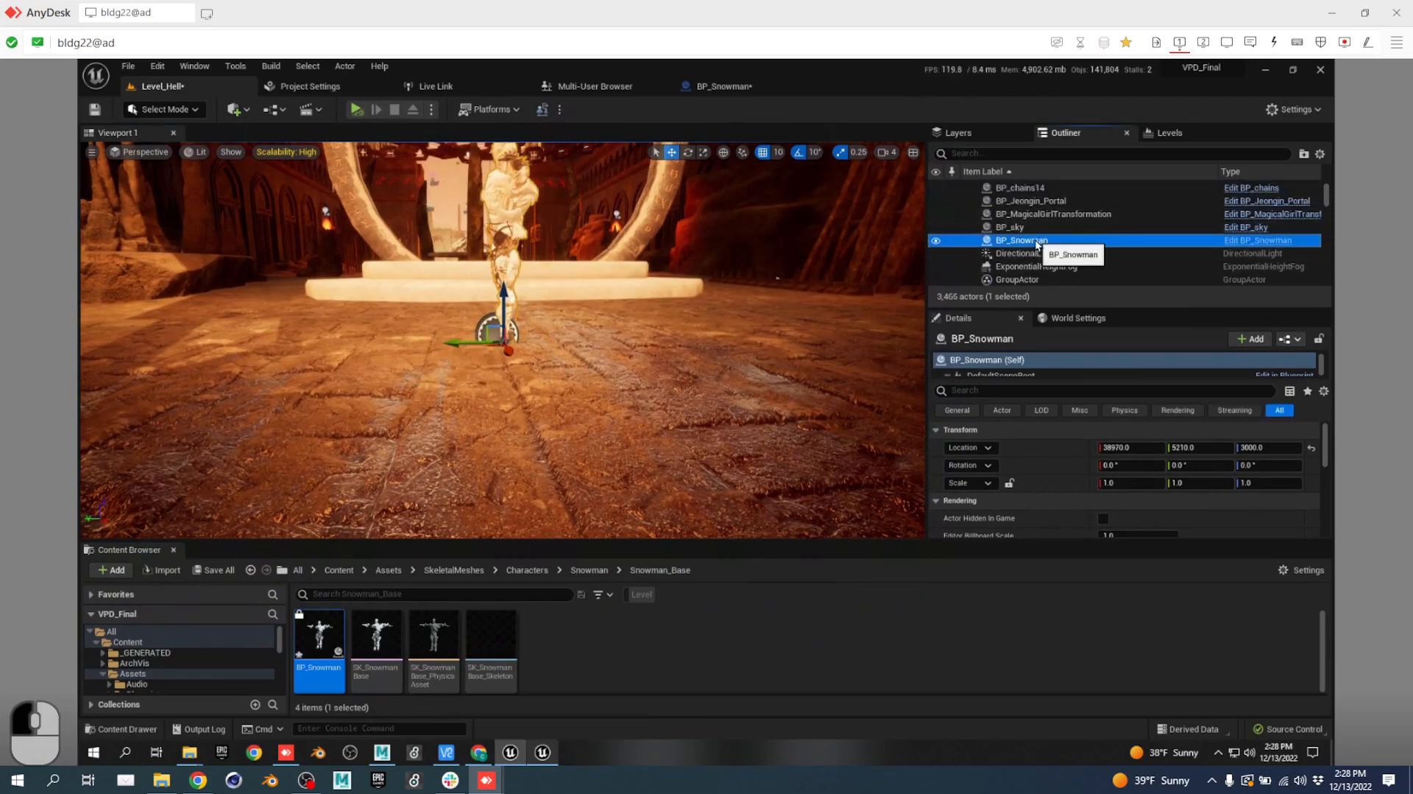
right_click(1038, 243)
mouse_move(1125, 548)
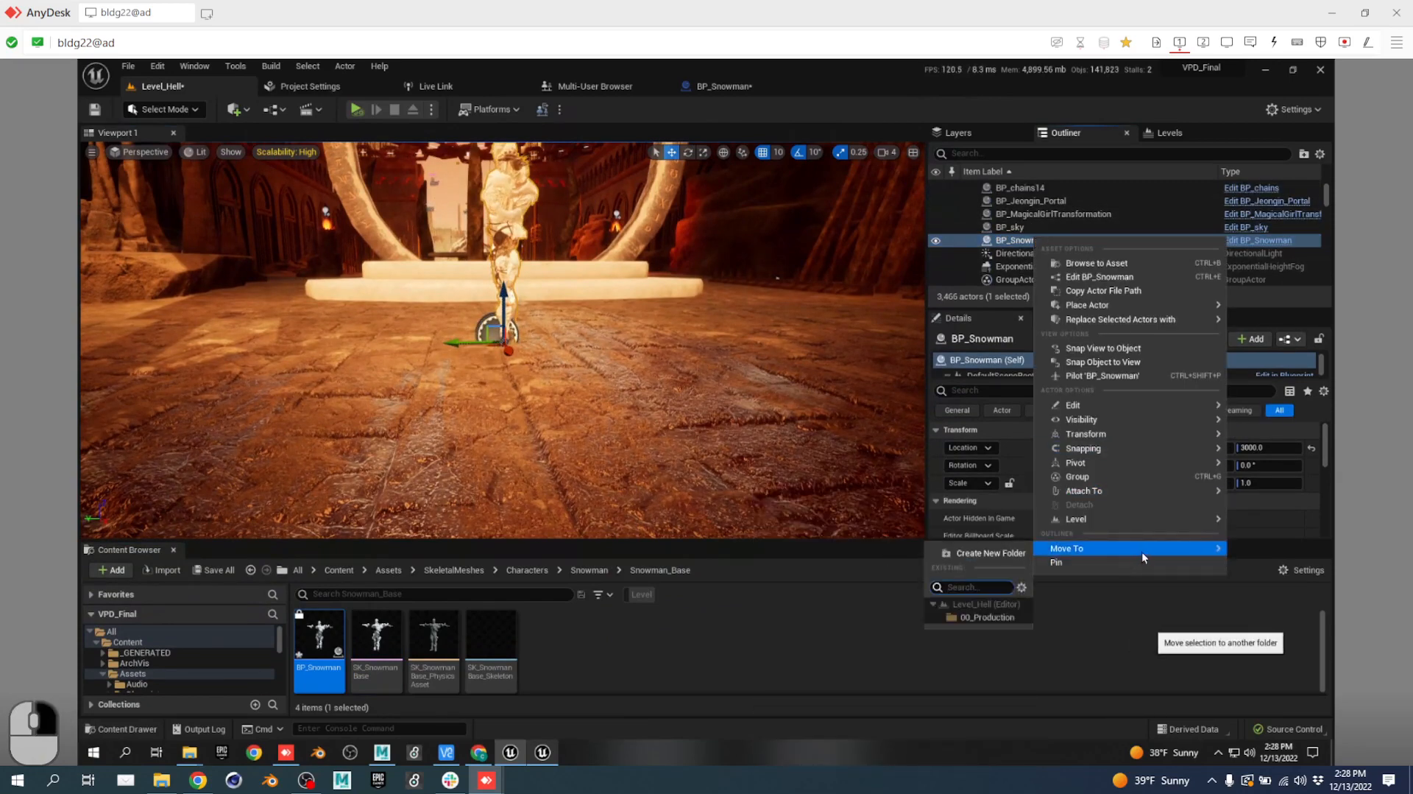
left_click(988, 616)
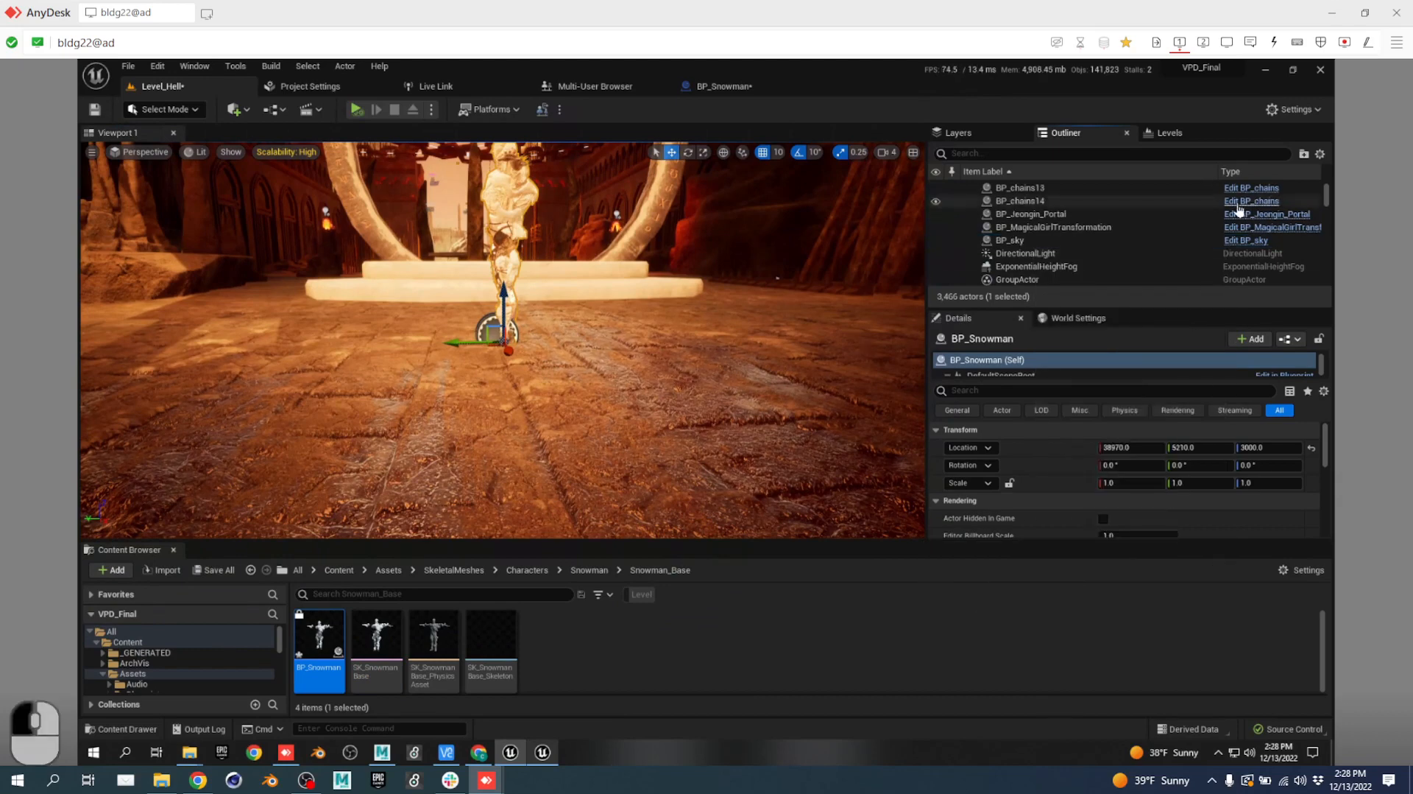
Parent BP_Snowman under VP_Root and reset its location to 0, 0, 0.
scroll(1233, 179, "up", 5)
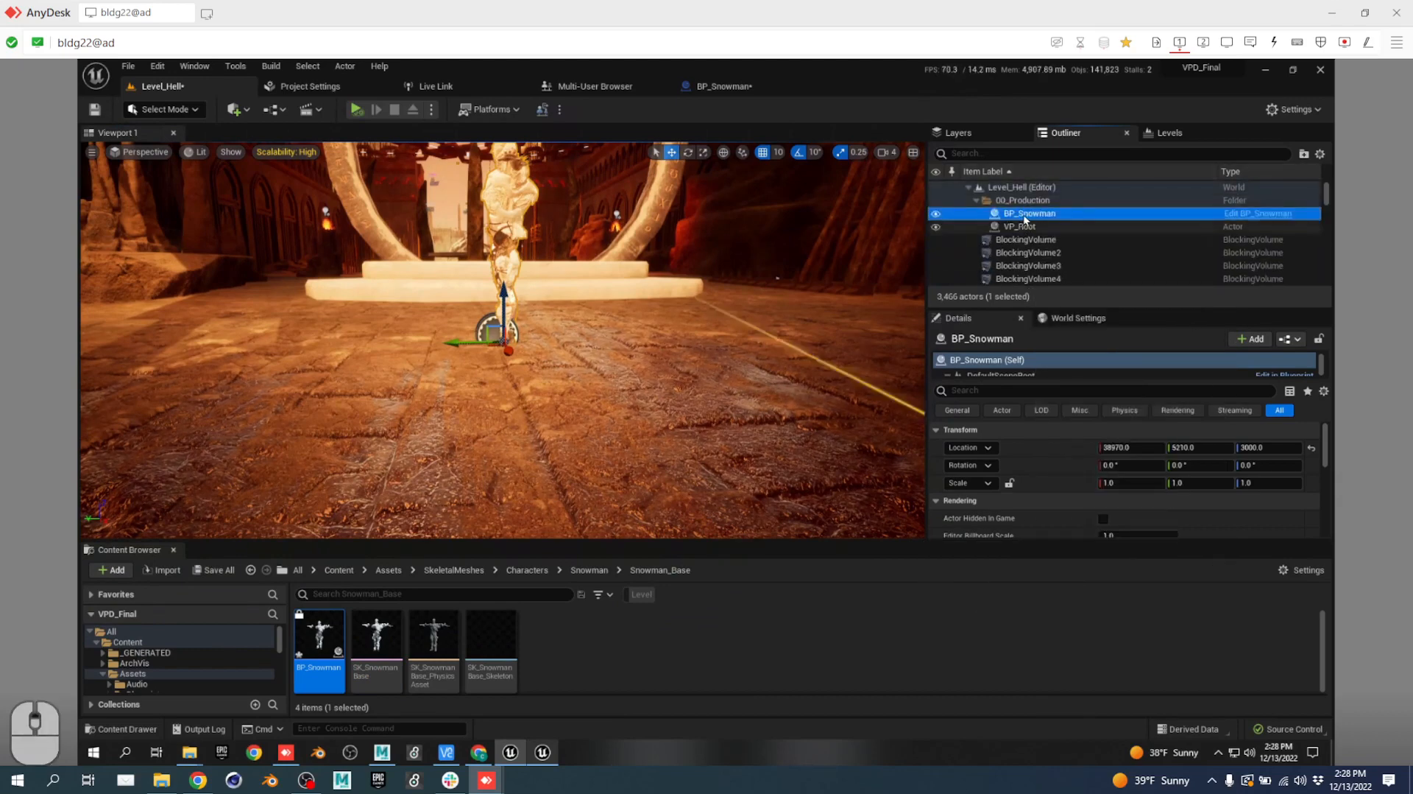
left_click_drag(1023, 215, 1031, 218)
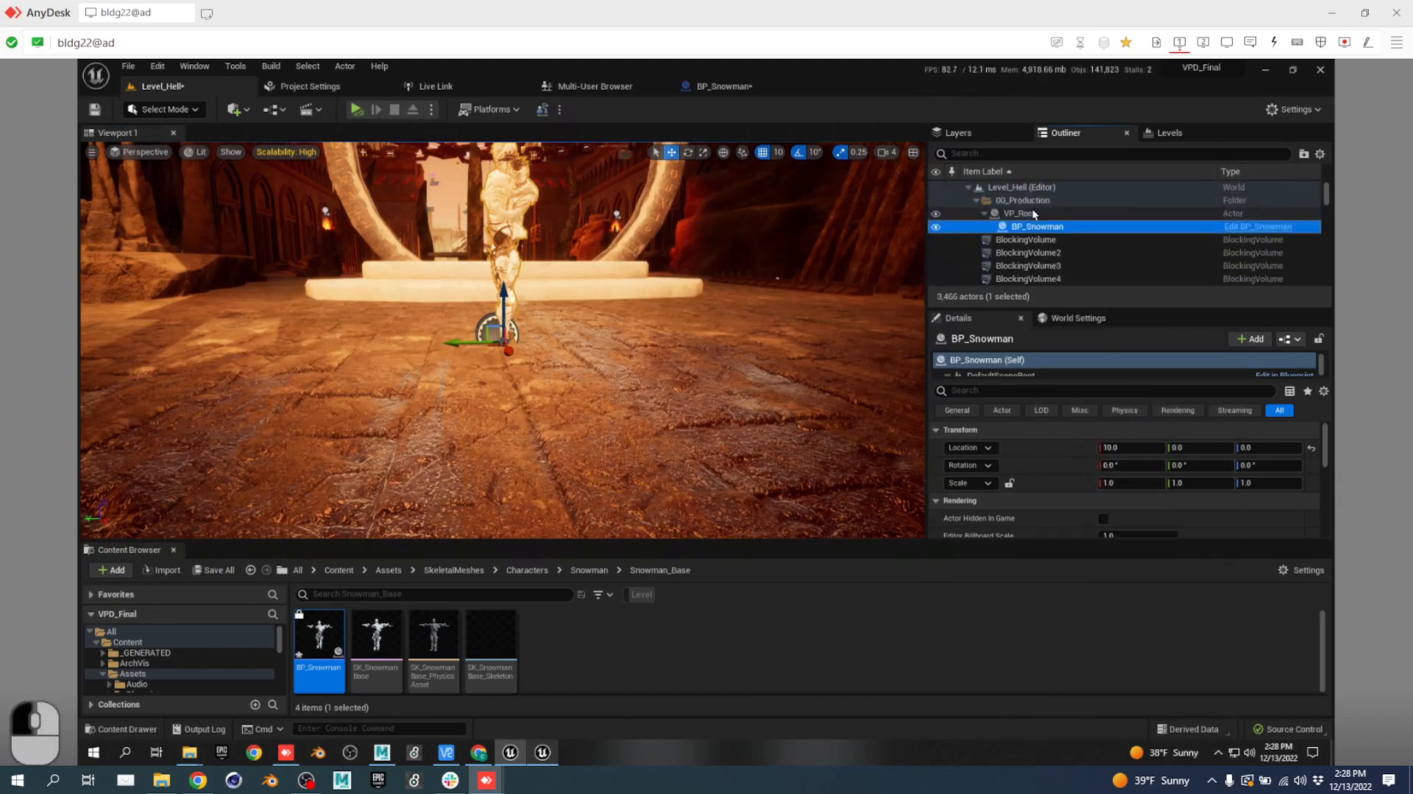
left_click(1021, 212)
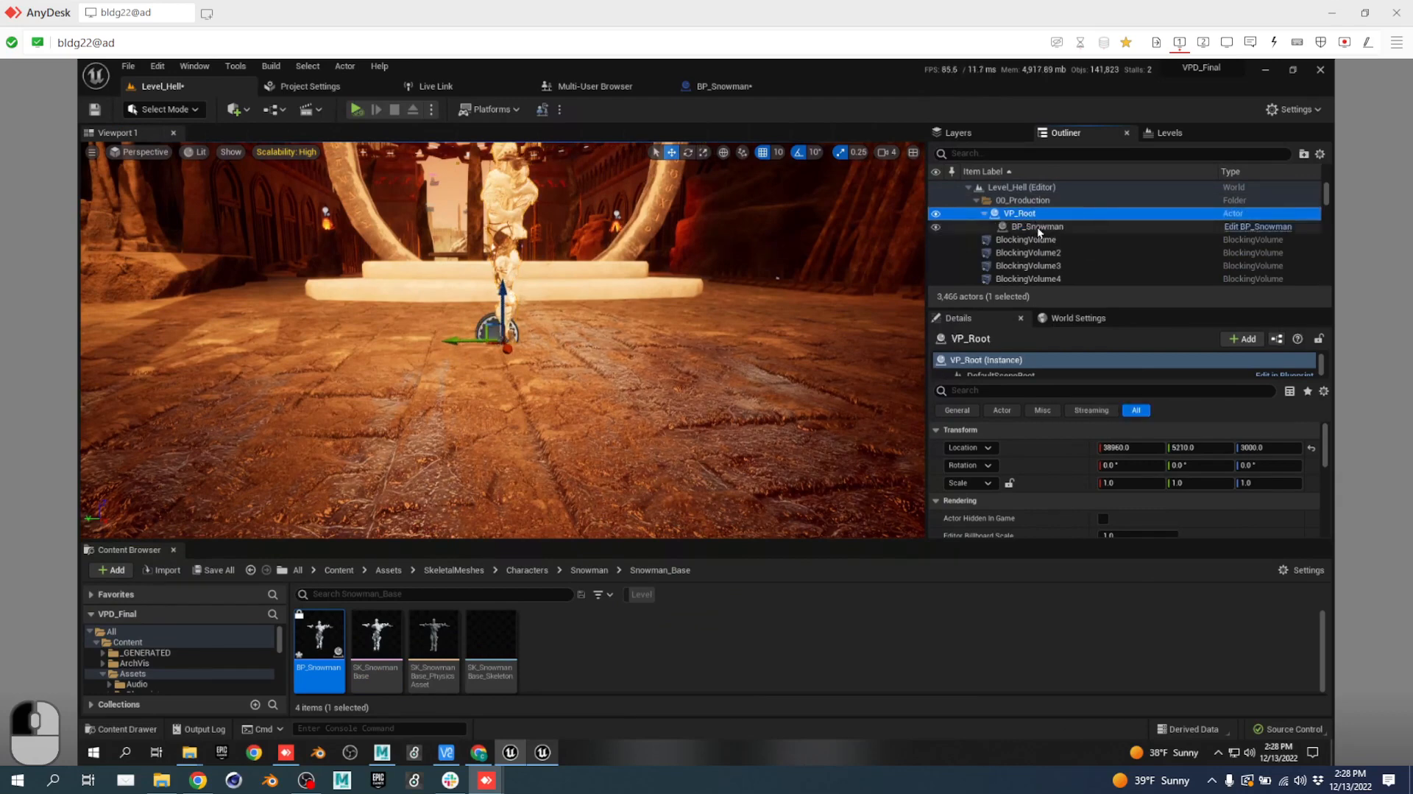
left_click(1037, 227)
left_click(1311, 449)
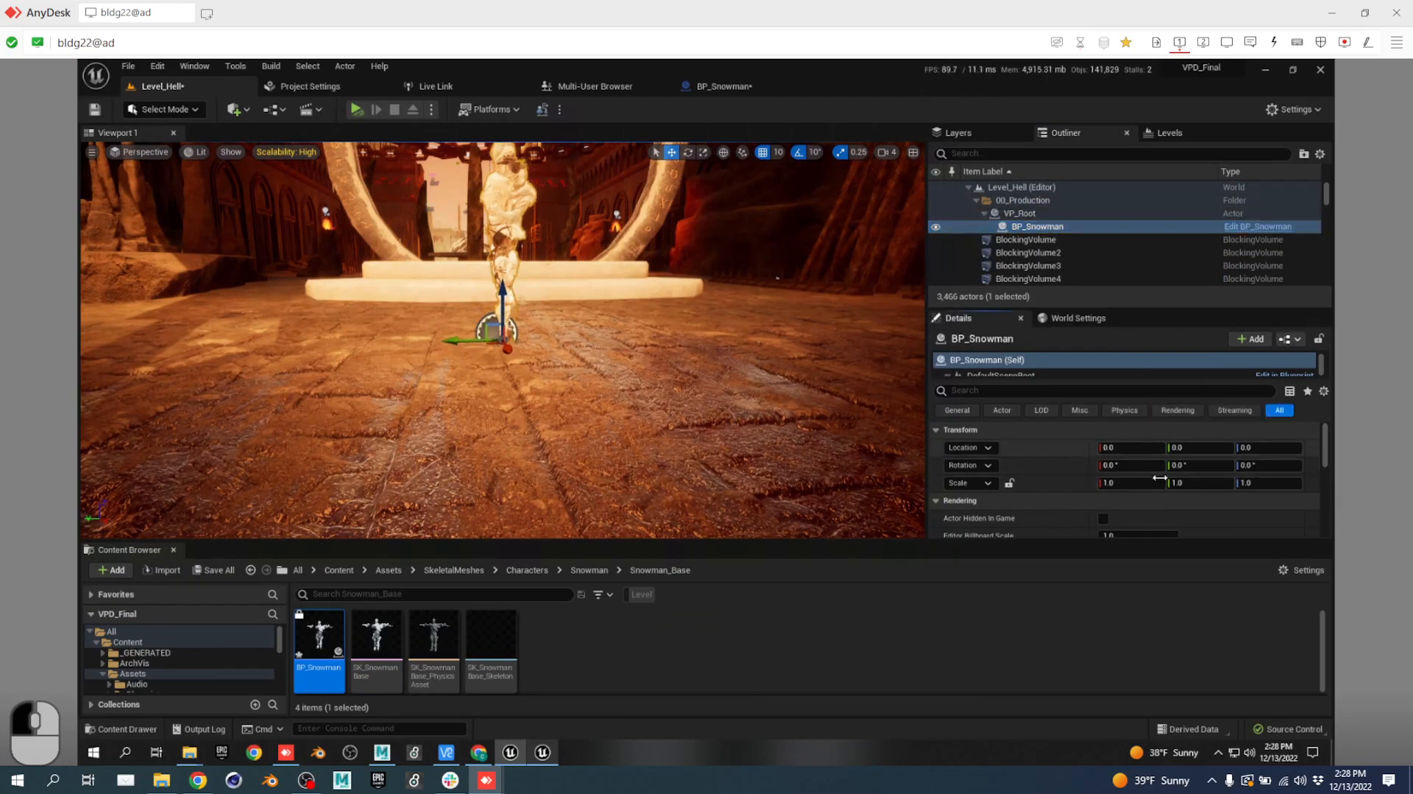
key("w")
right_click_drag(770, 427, 782, 388)
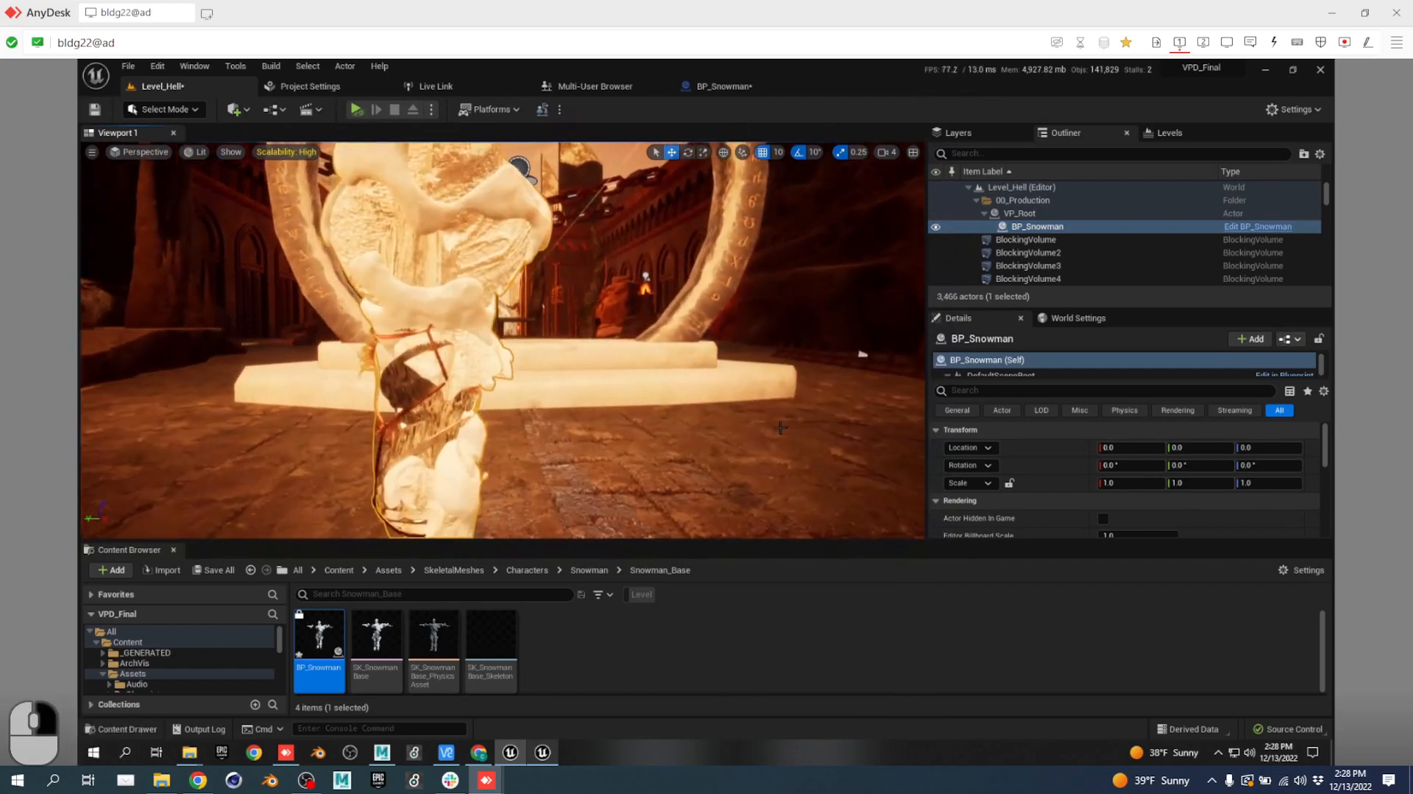
Set SK_SnowmanBase's Anim Class to ABP_Snowman_C in BP_Snowman, then browse to ABP_Snowman.
left_click(1251, 227)
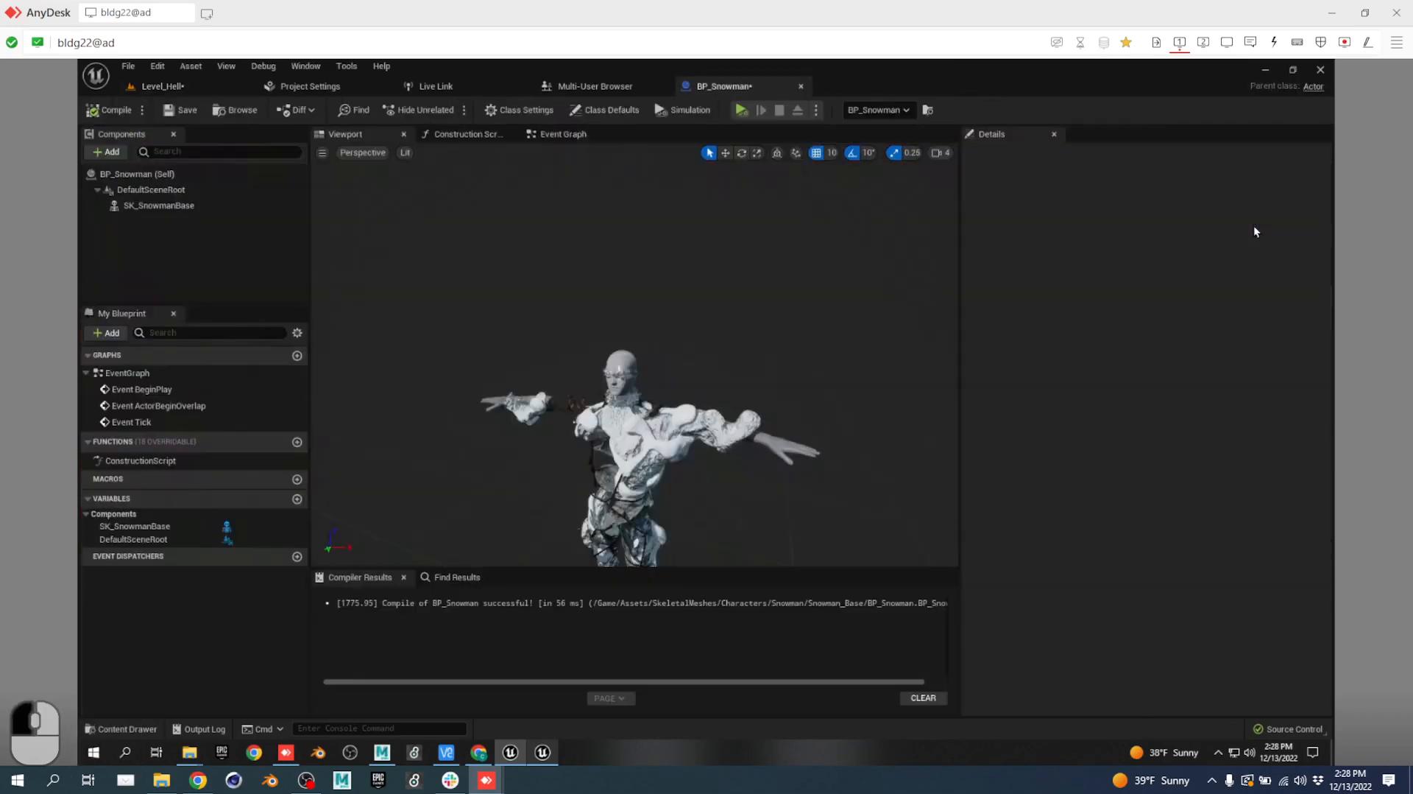
left_click(196, 207)
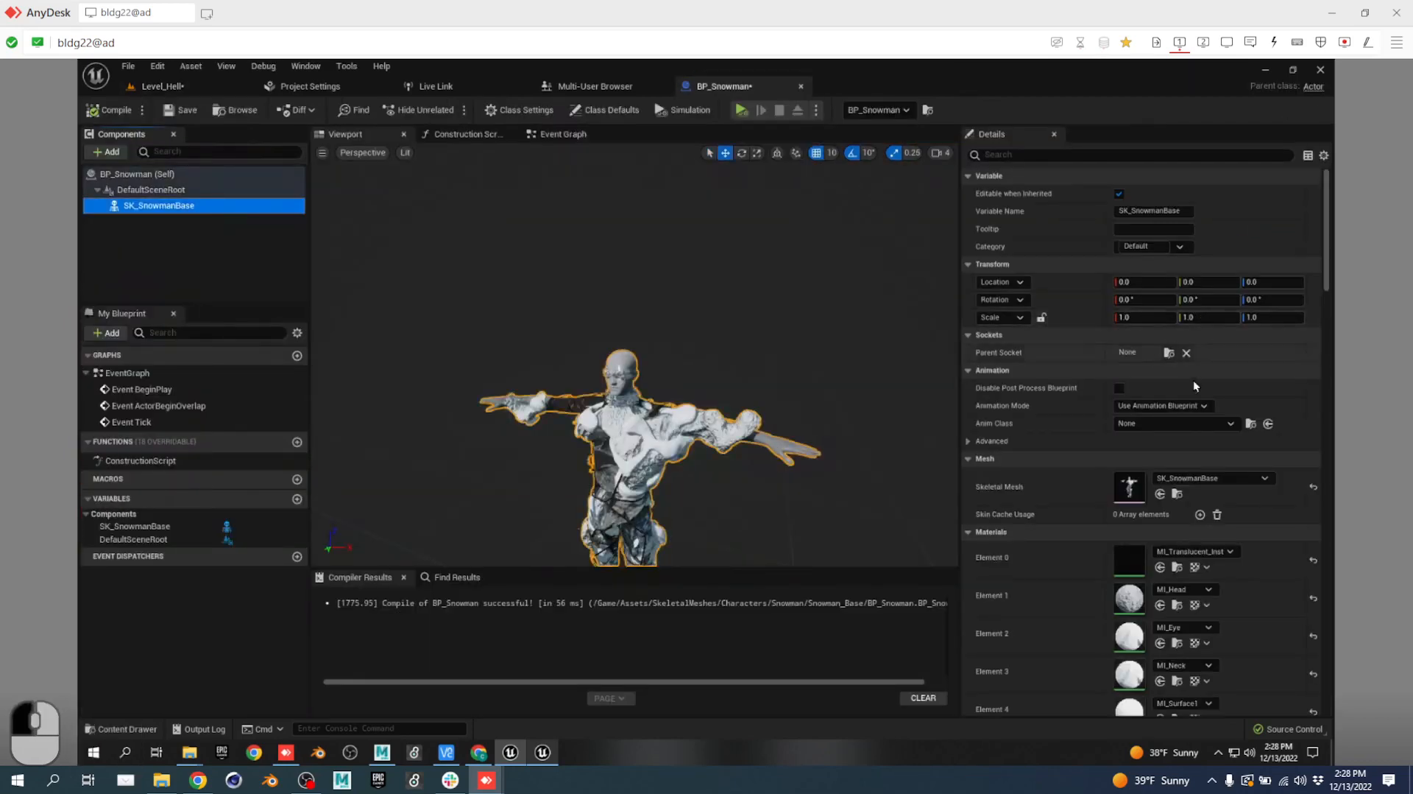
left_click(1188, 425)
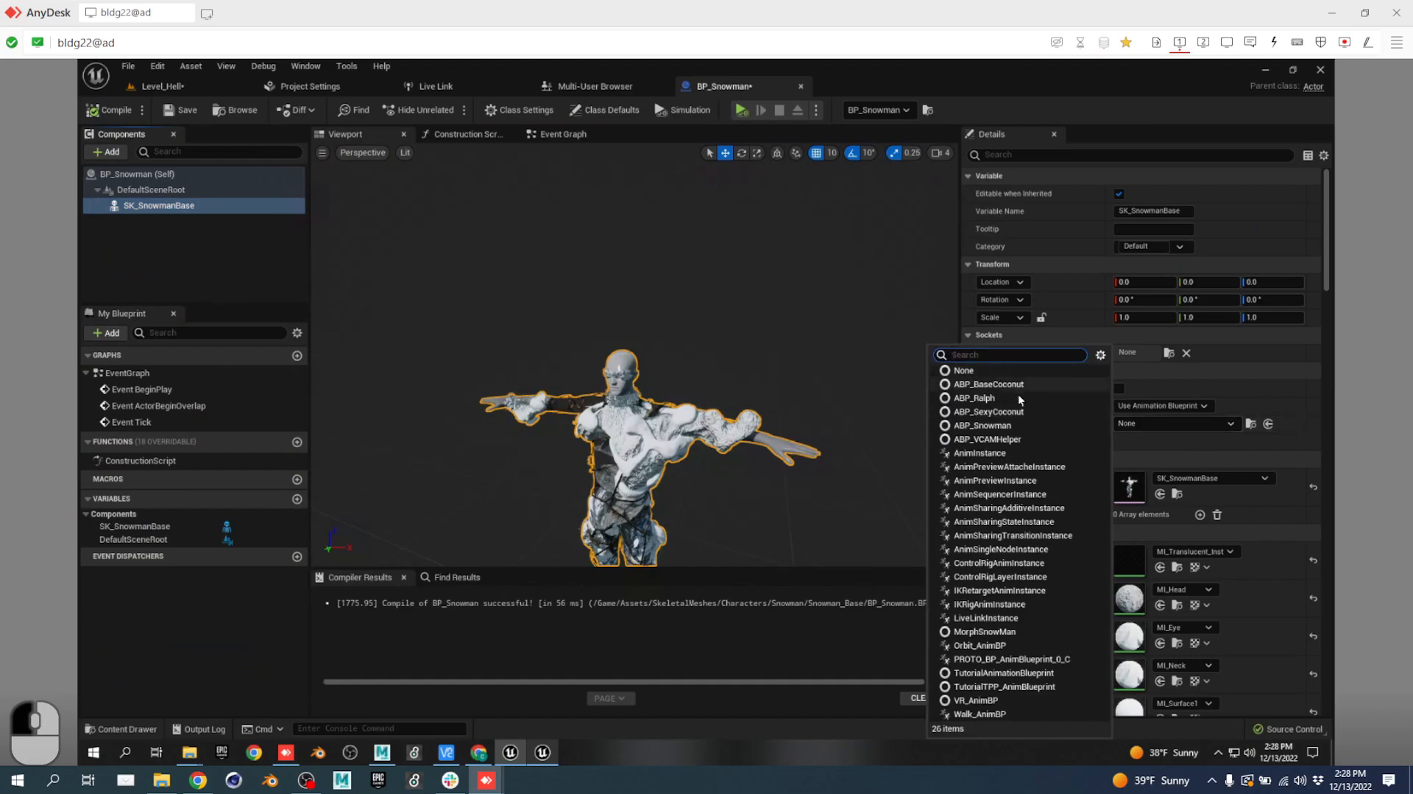
left_click(1009, 426)
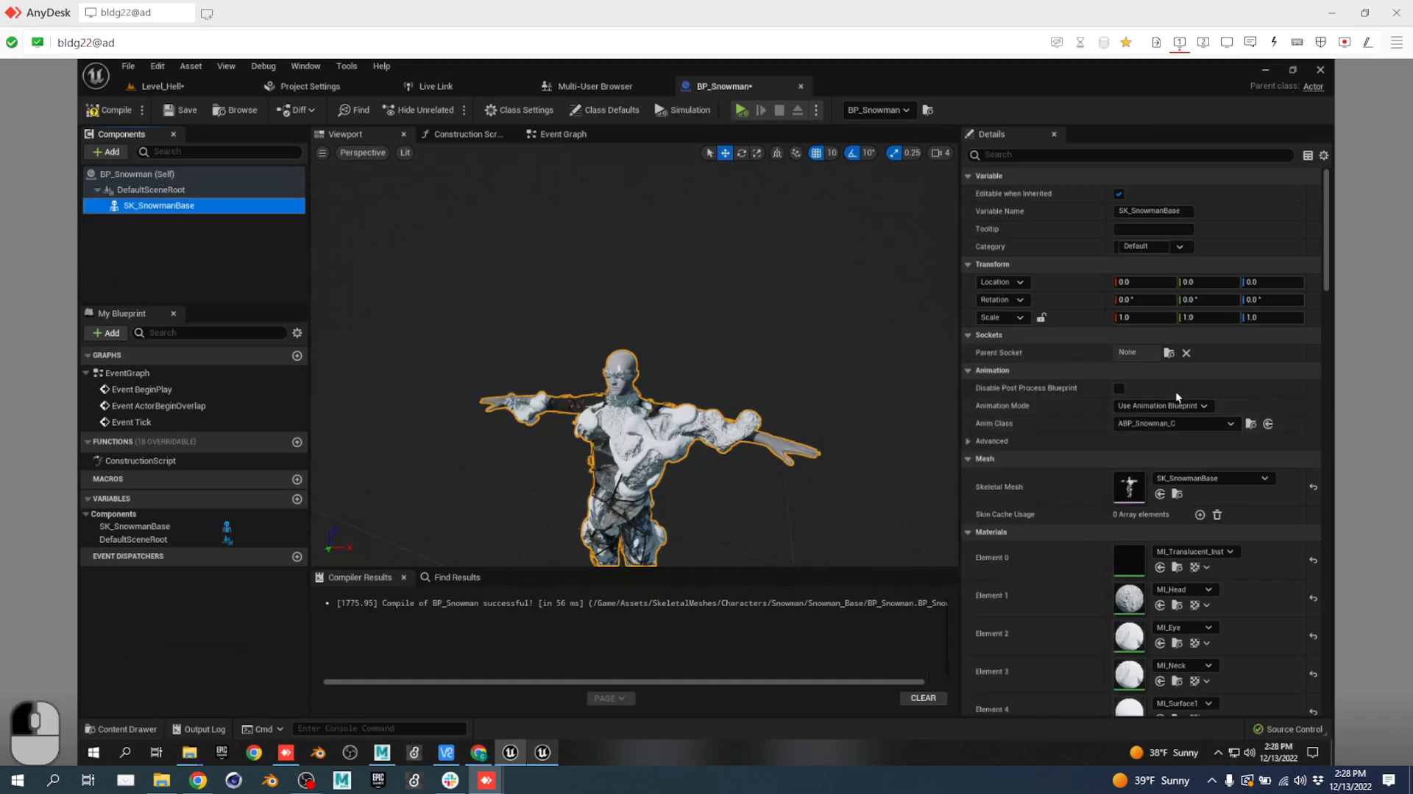
left_click(1263, 425)
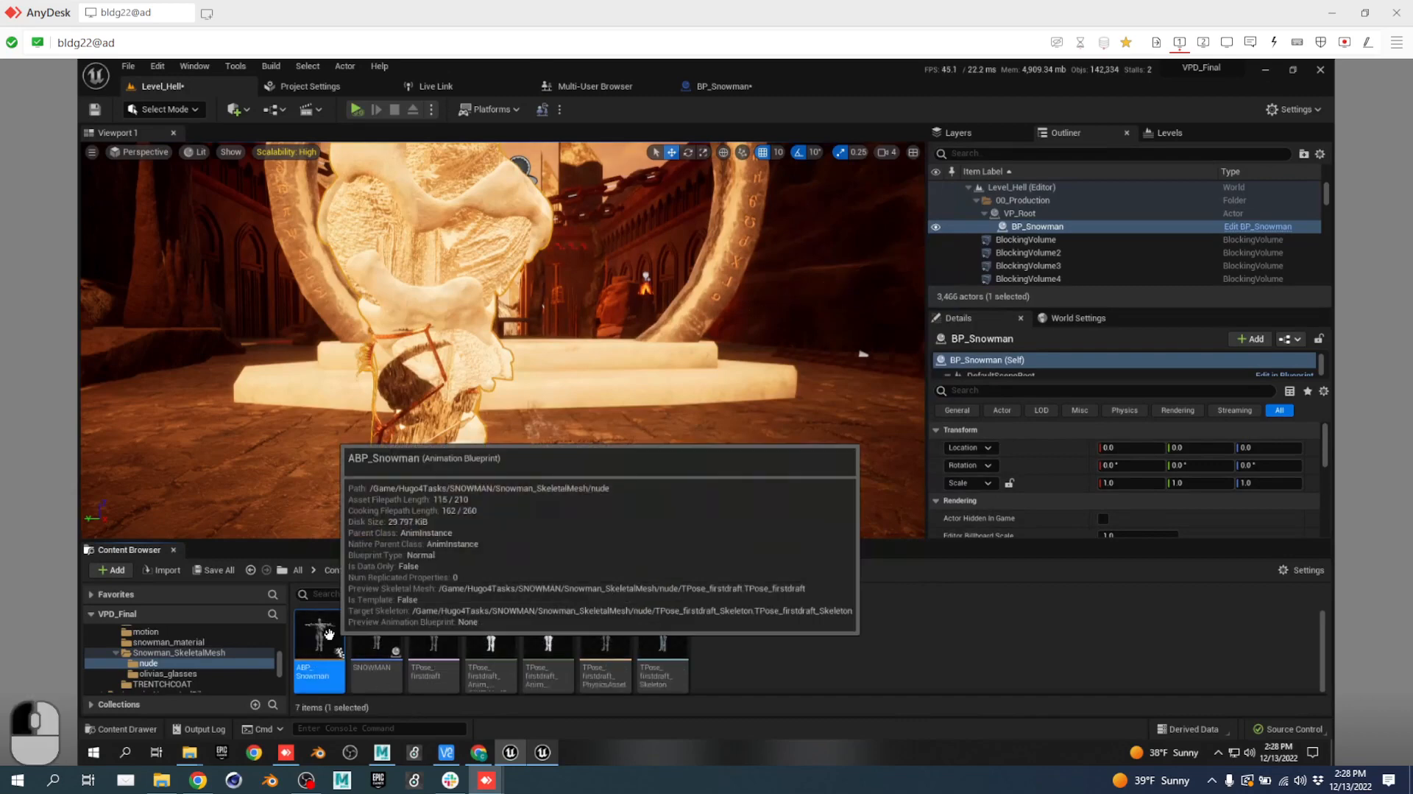
In ABP_Snowman's AnimGraph, wire a new Live Link Pose node into Output Pose.
double_click(329, 633)
right_click_drag(650, 315, 852, 274)
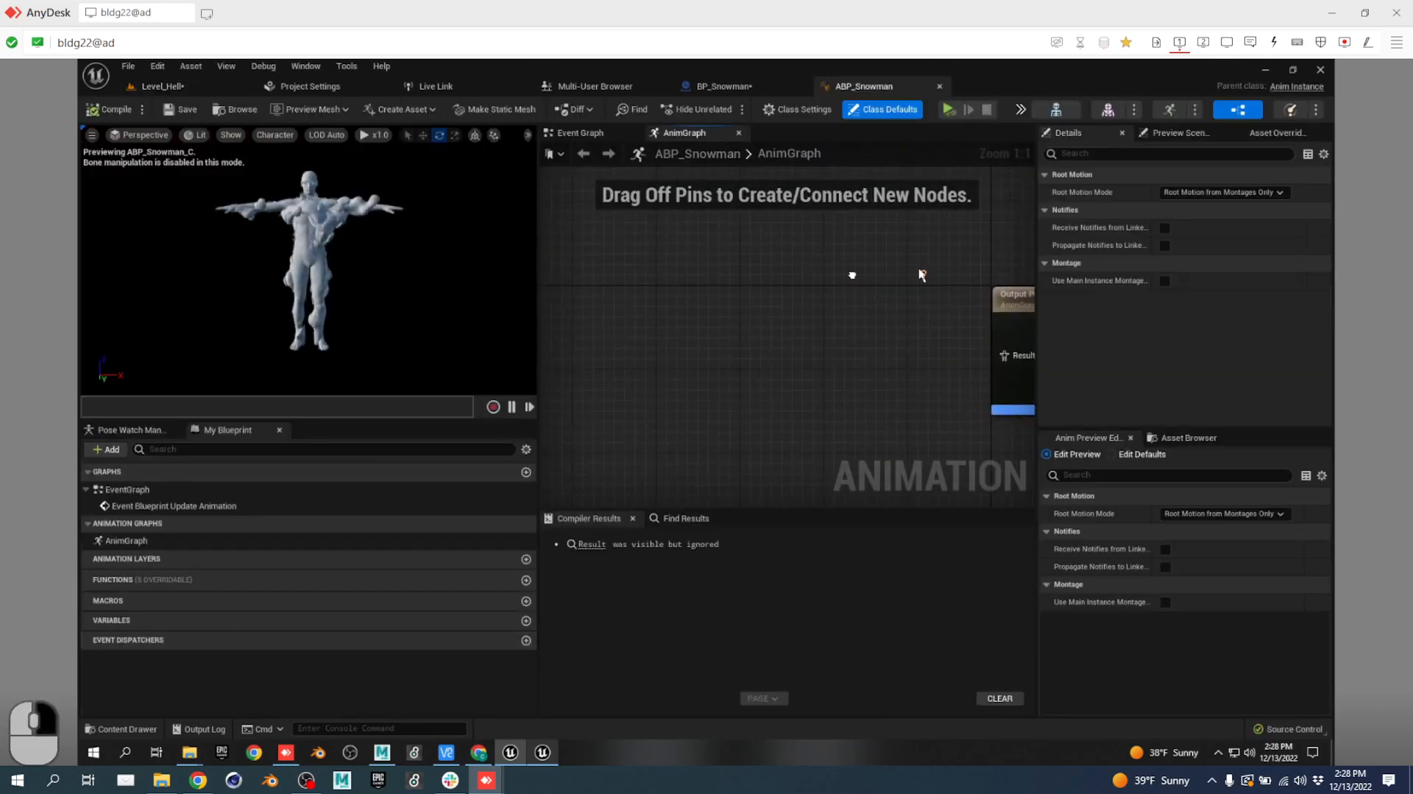
right_click(631, 347)
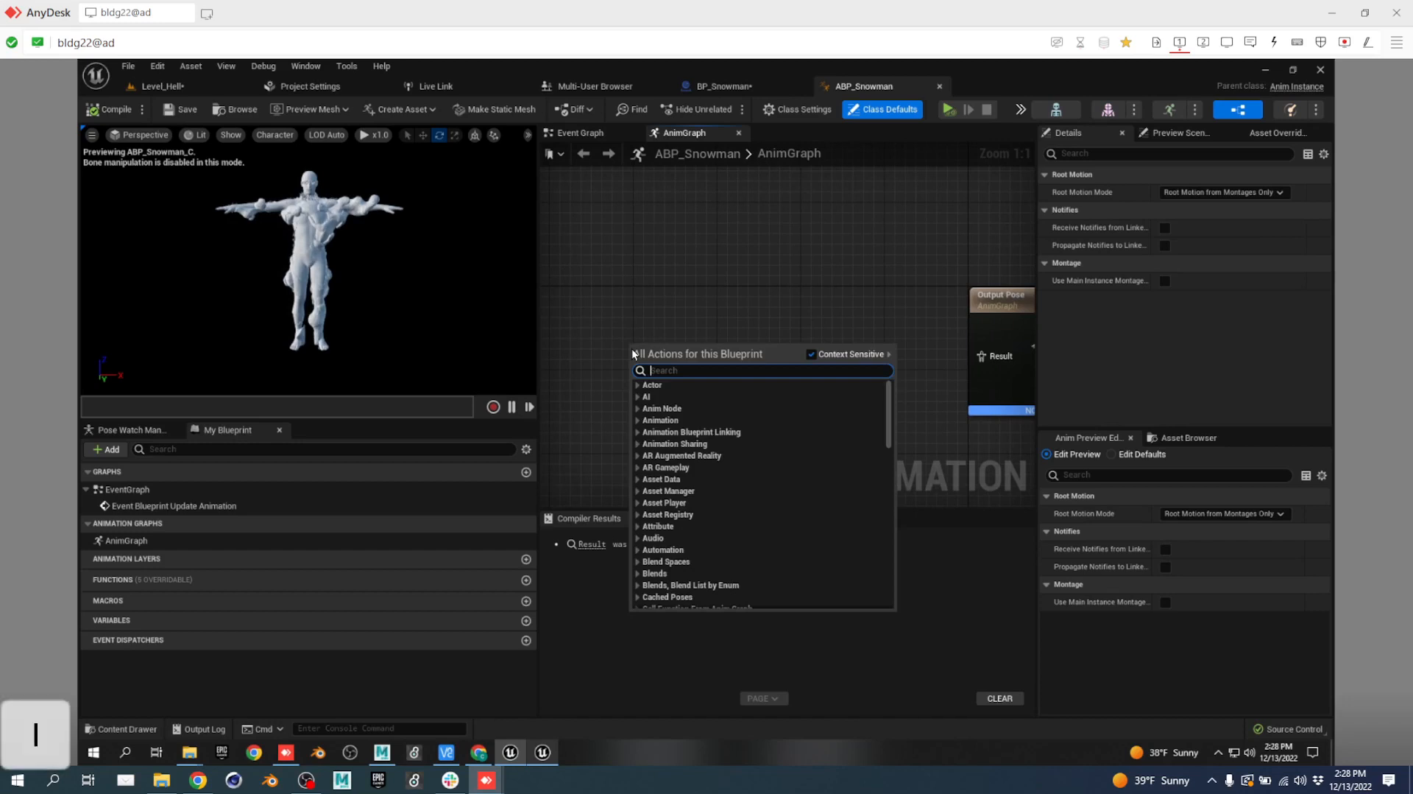
type("livel")
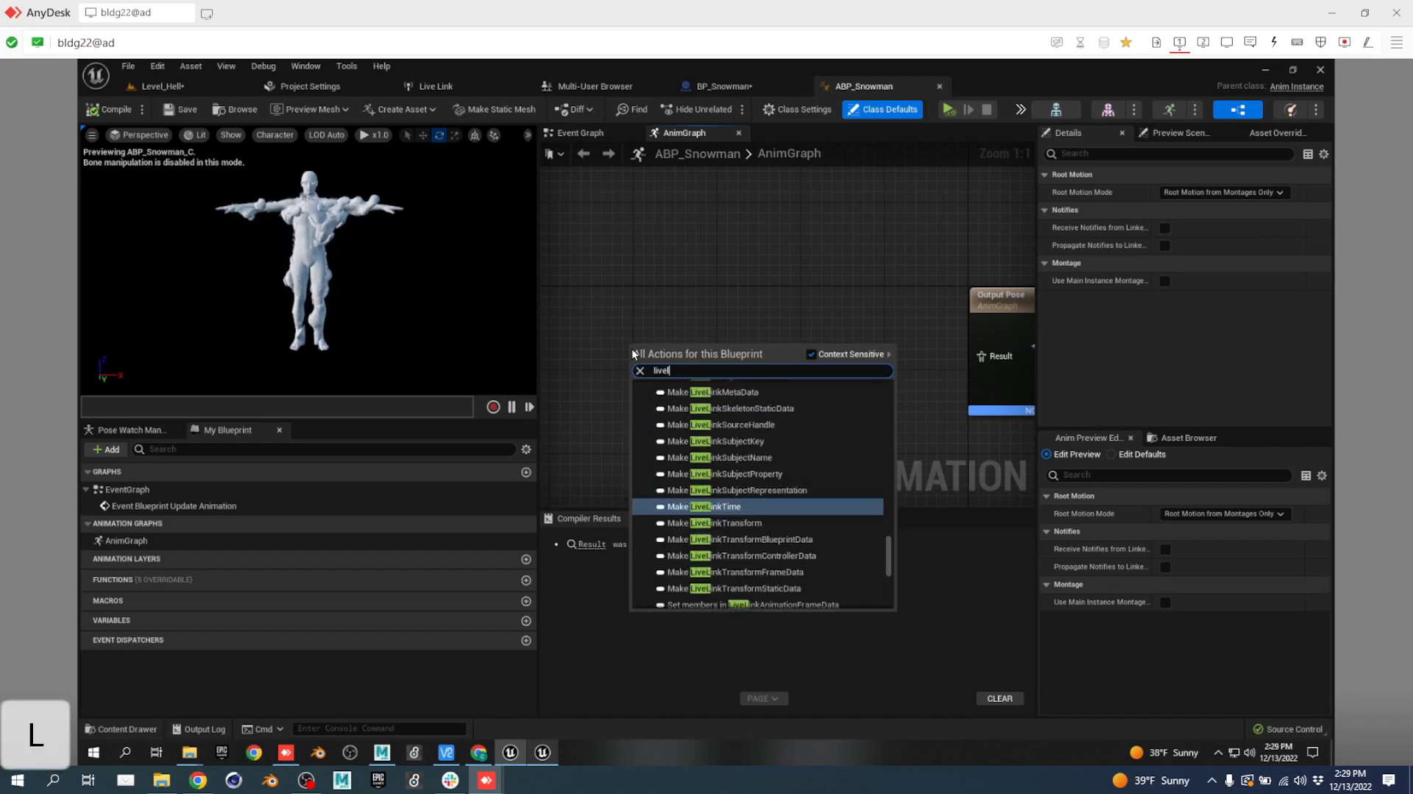
key("BackSpace")
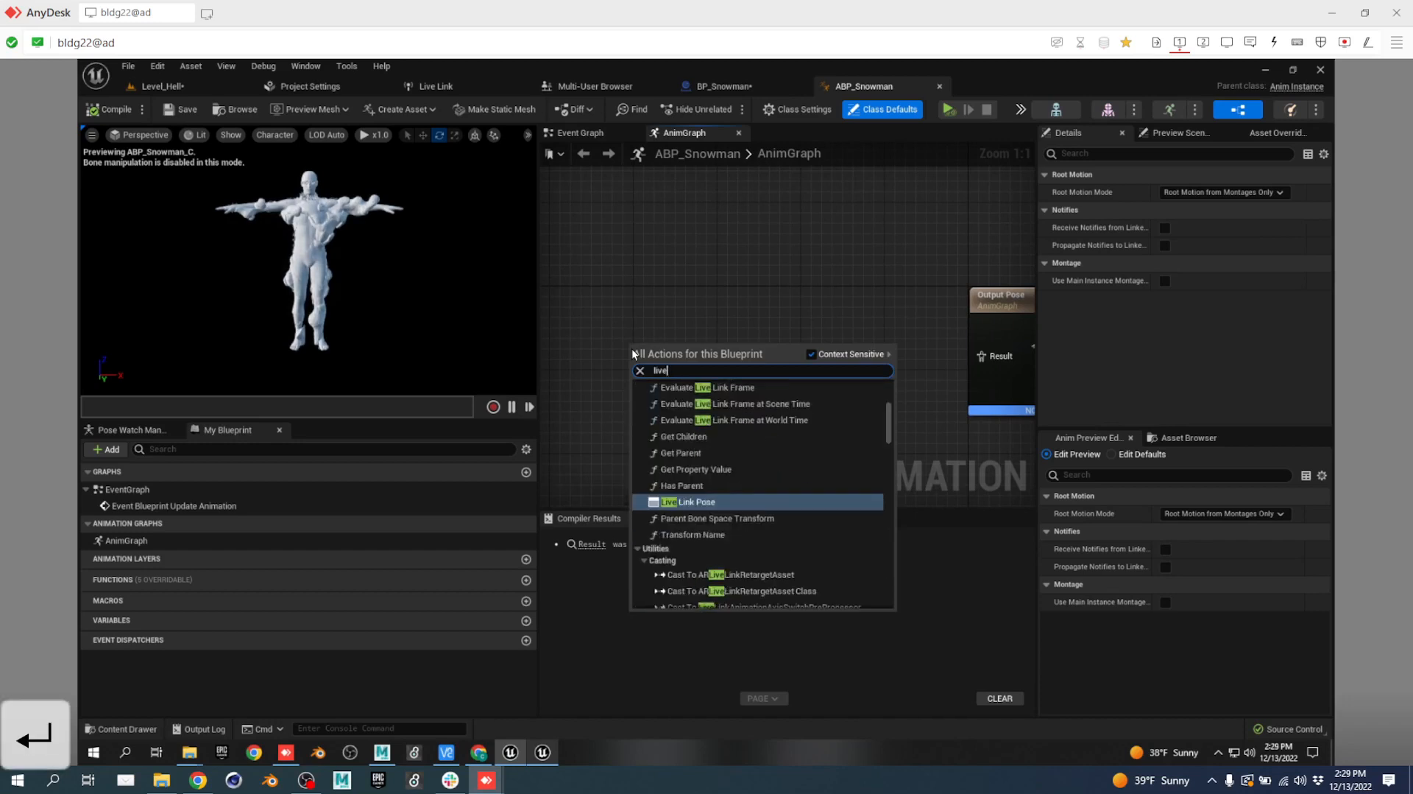
left_click(719, 503)
left_click_drag(761, 365, 981, 355)
Compile ABP_Snowman, reposition the Live Link Pose node, and open TPose_firstdraft.
left_click(190, 116)
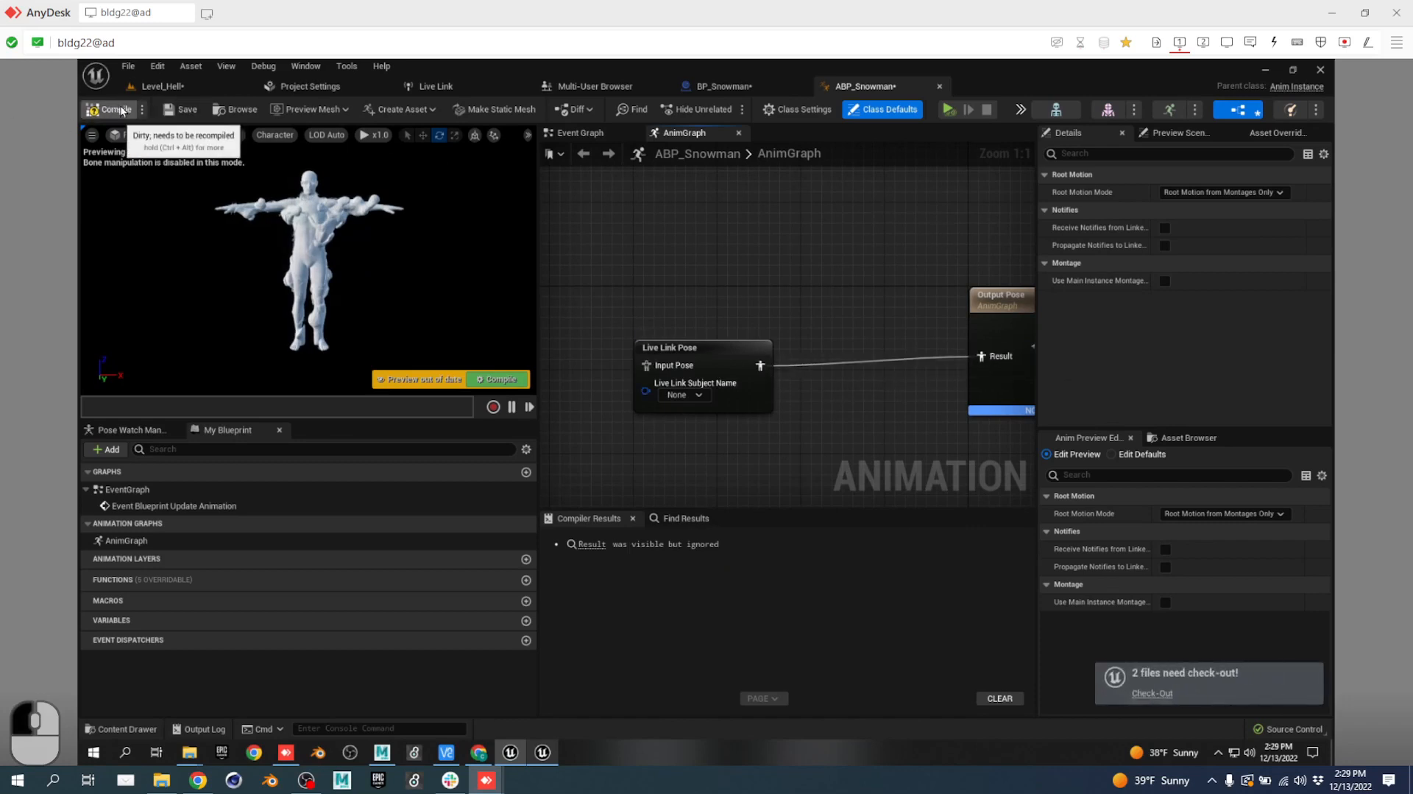
right_click_drag(800, 283, 1008, 227)
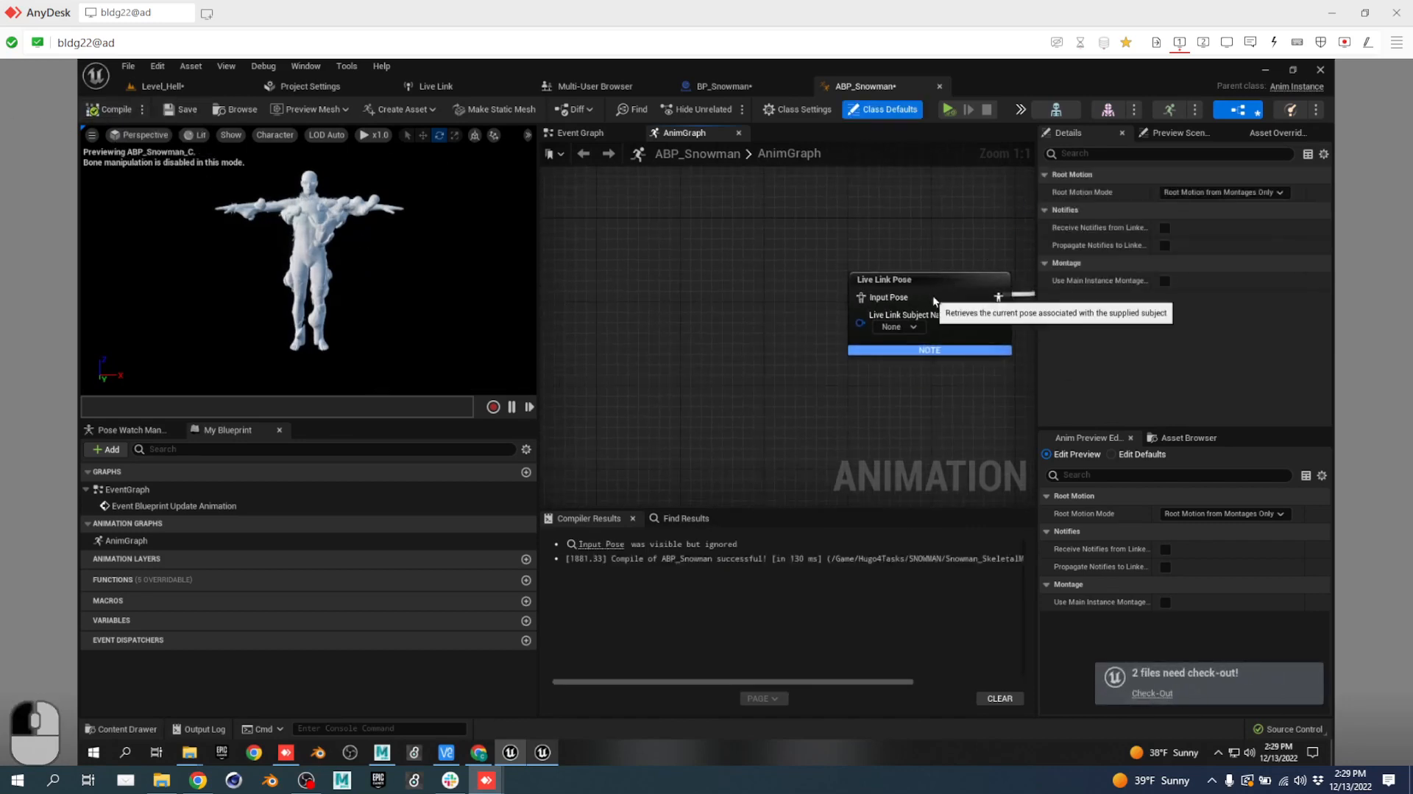
left_click_drag(933, 295, 909, 282)
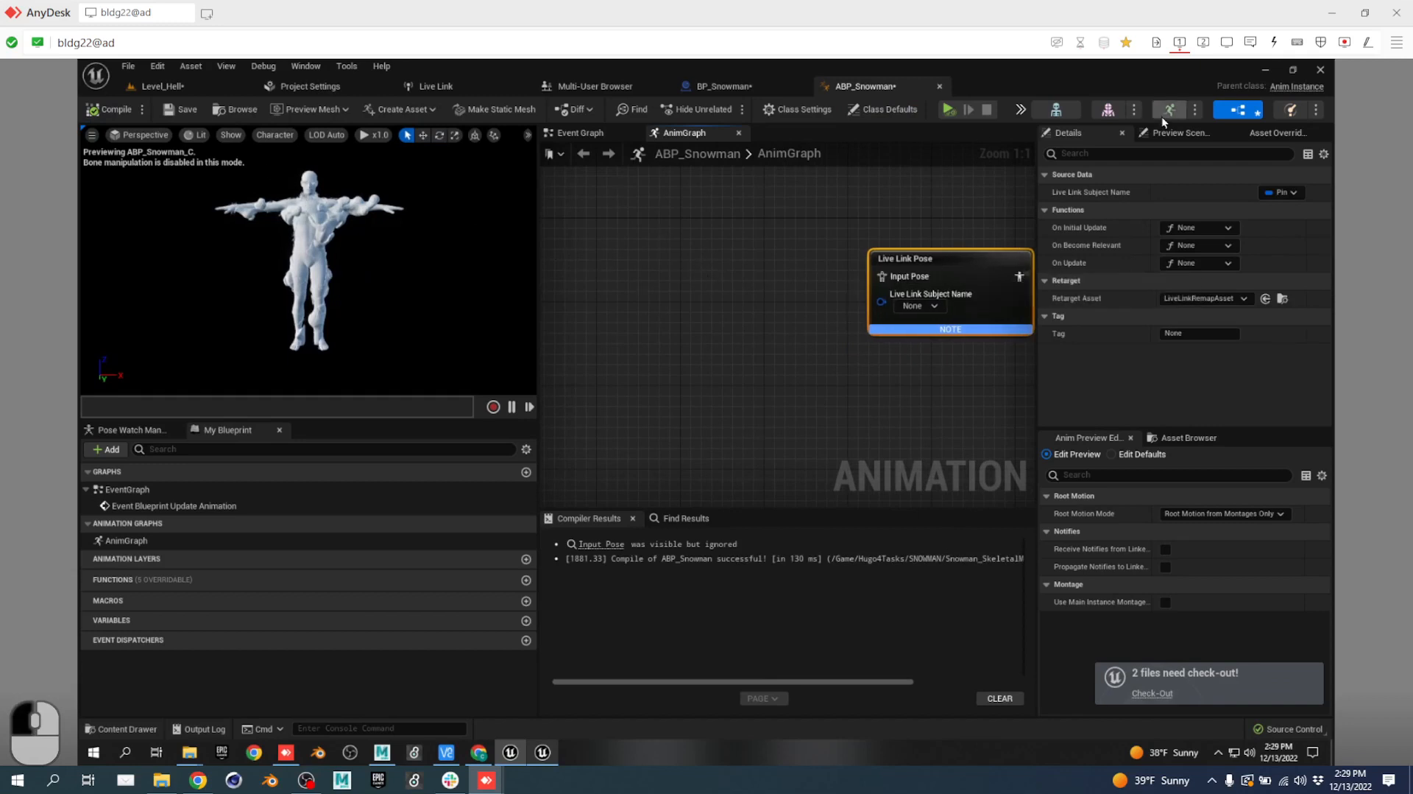
left_click(1107, 110)
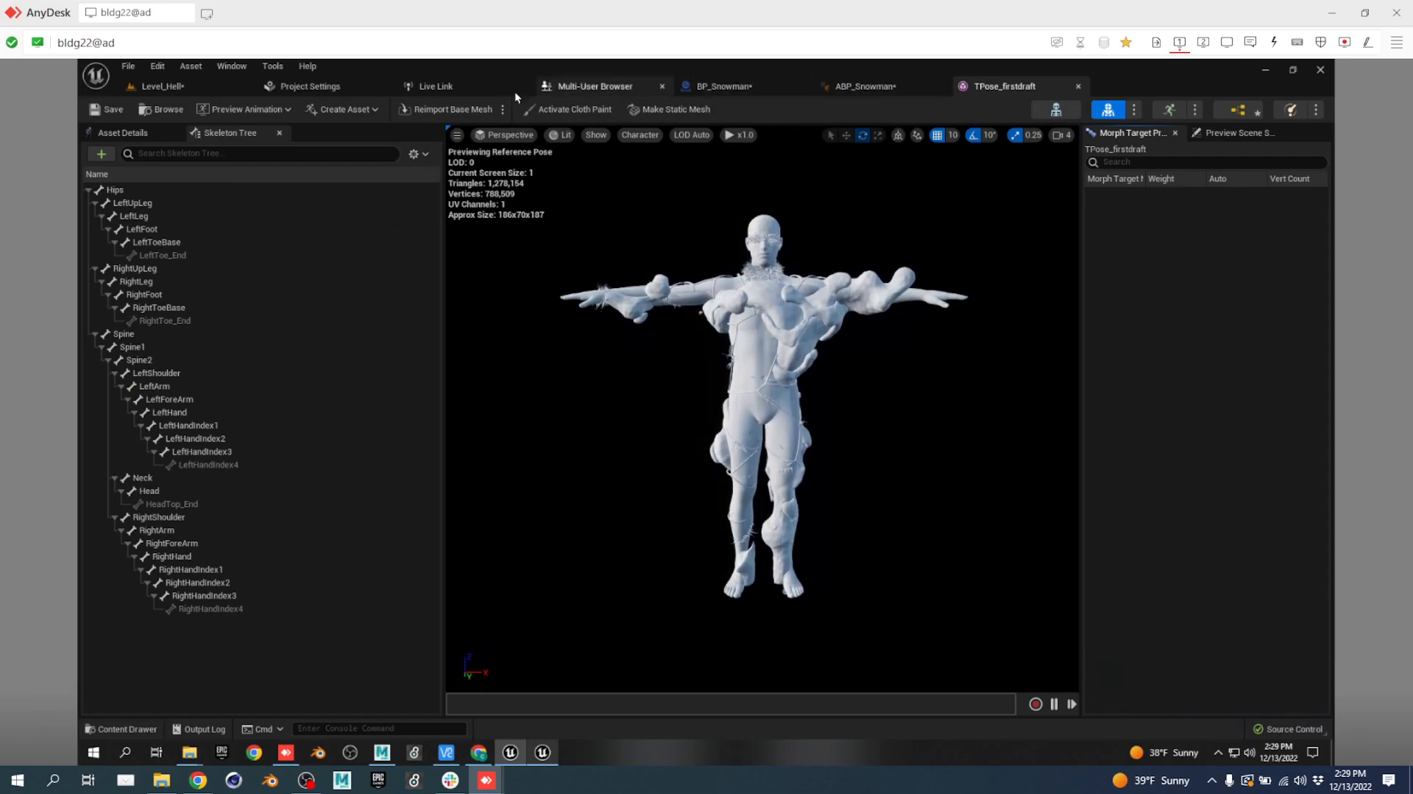
Back in Level_Hell, save and check out ABP_Snowman and Level_Hell, then switch to Chrome.
left_click(169, 91)
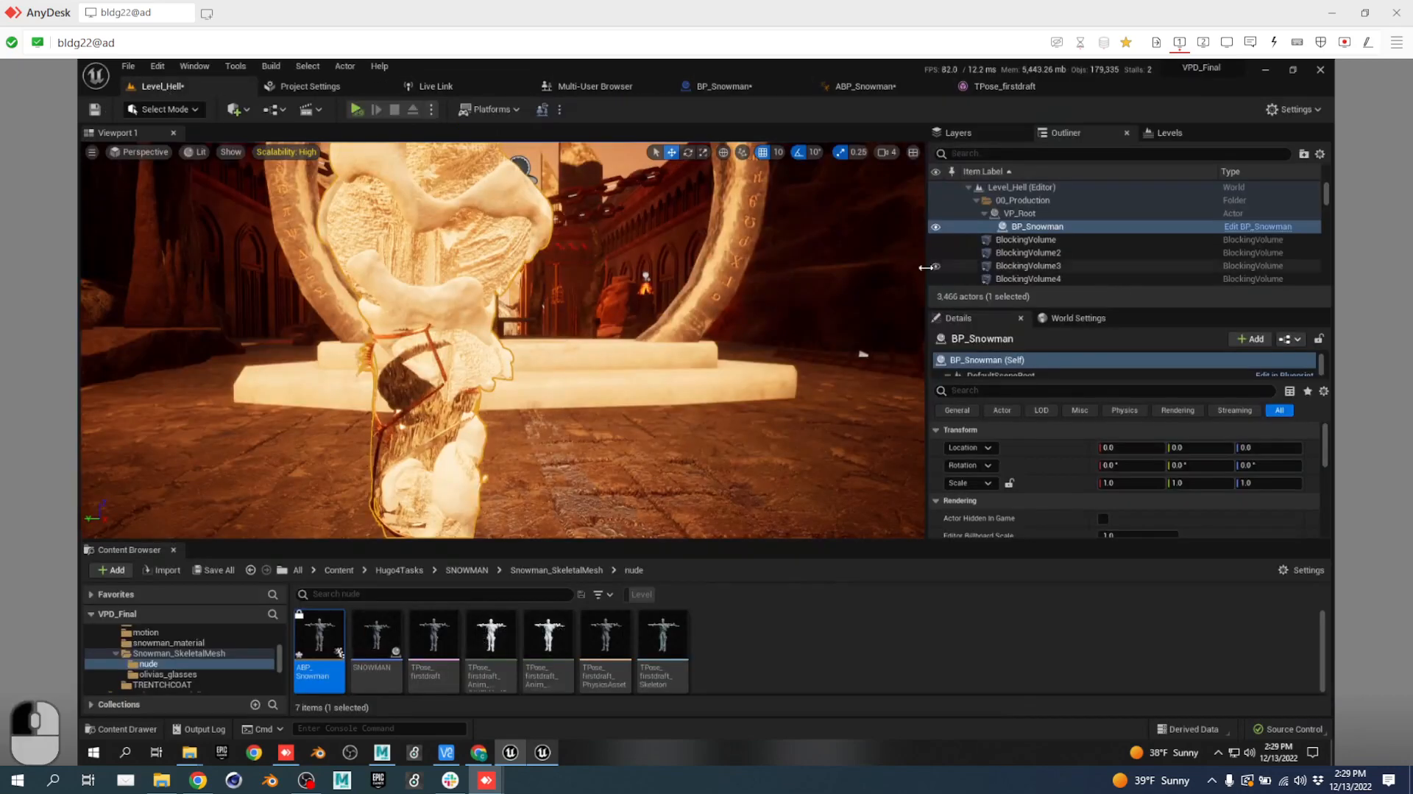
right_click_drag(653, 394, 623, 412)
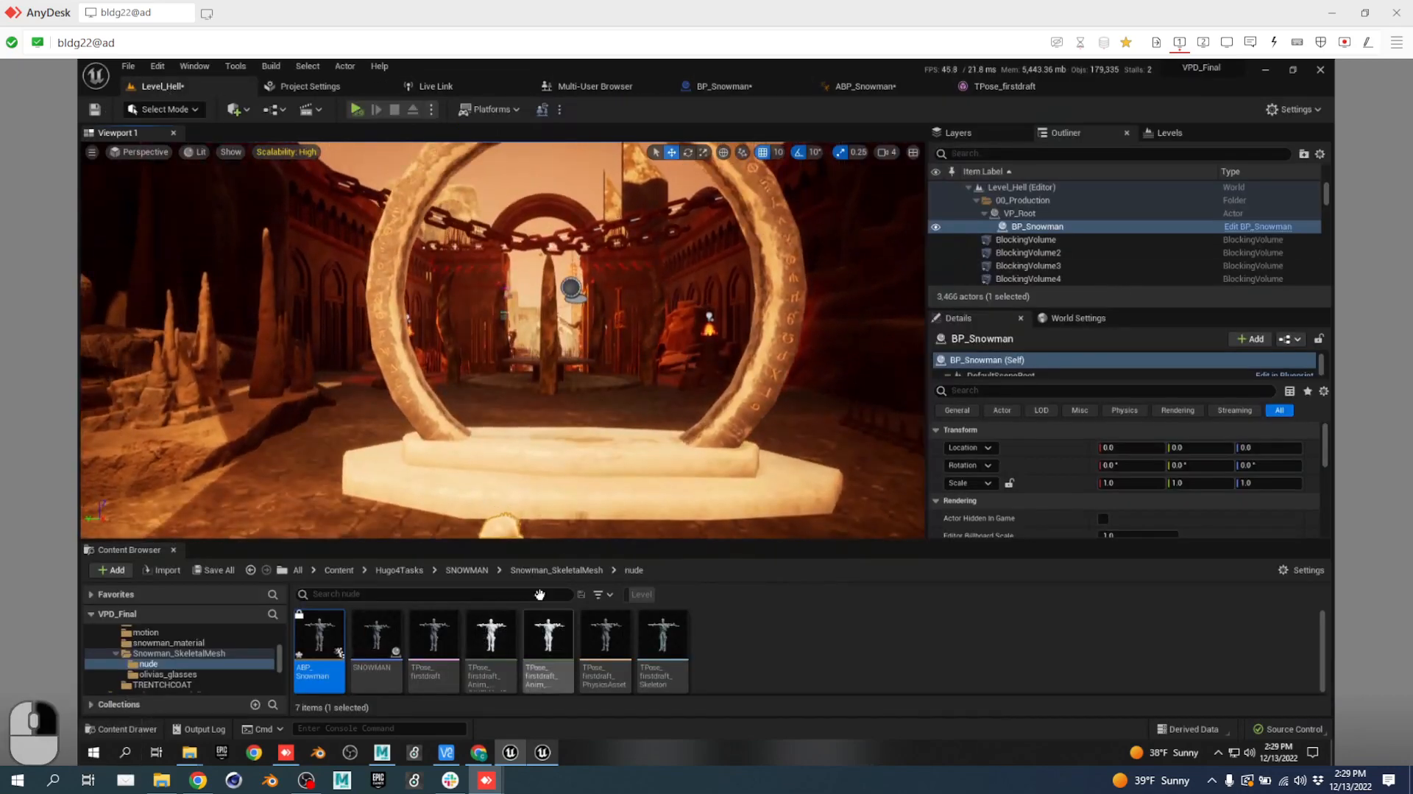
left_click(213, 570)
left_click(827, 554)
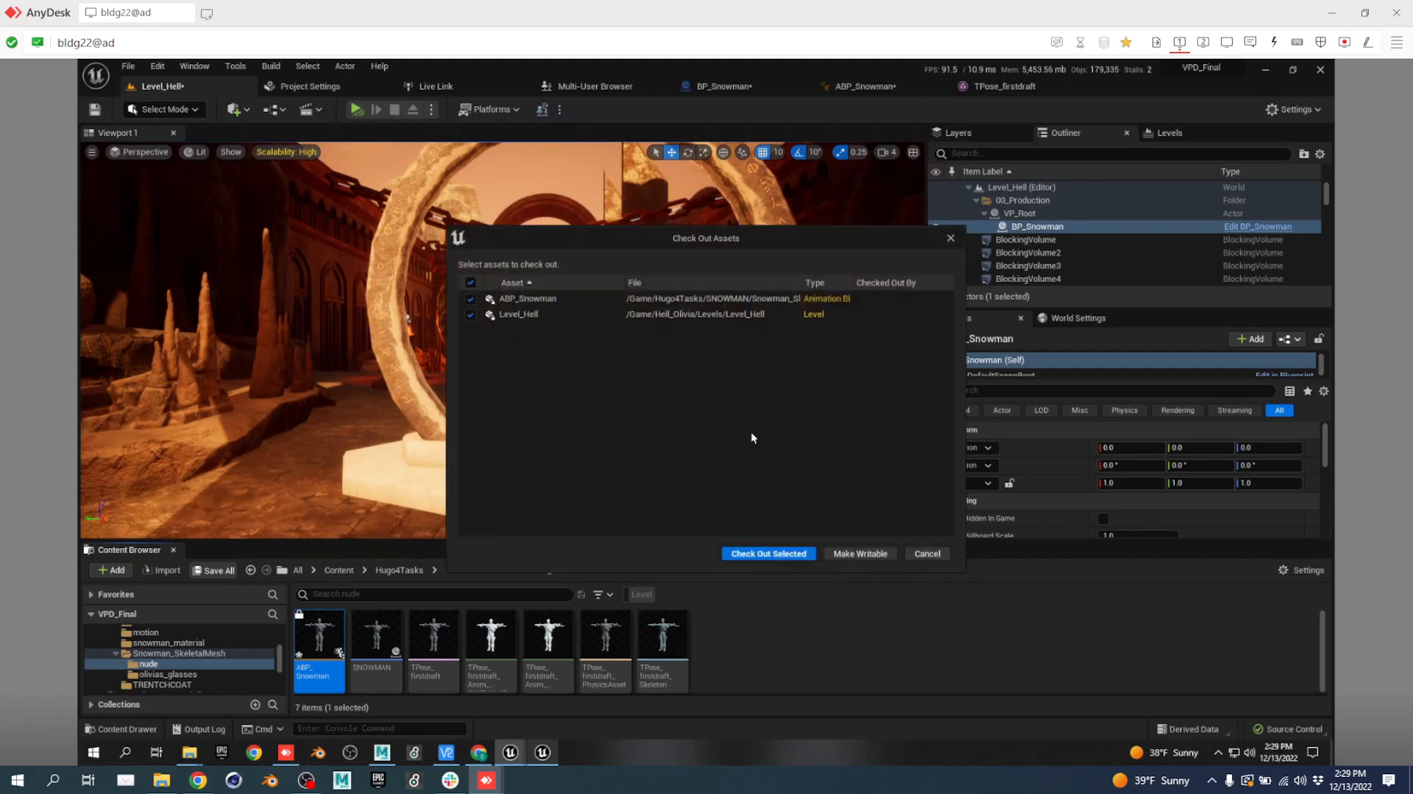
left_click(785, 553)
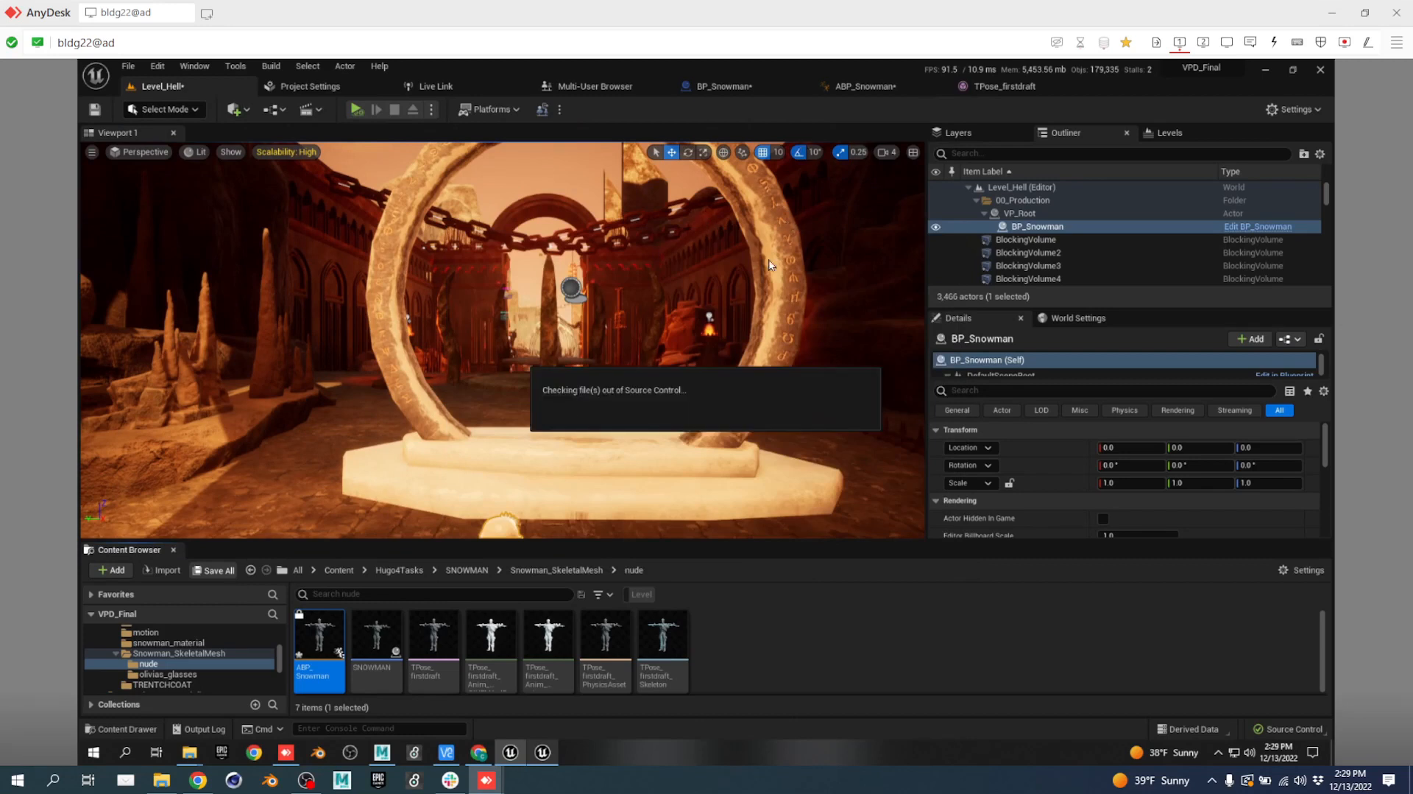
left_click(199, 778)
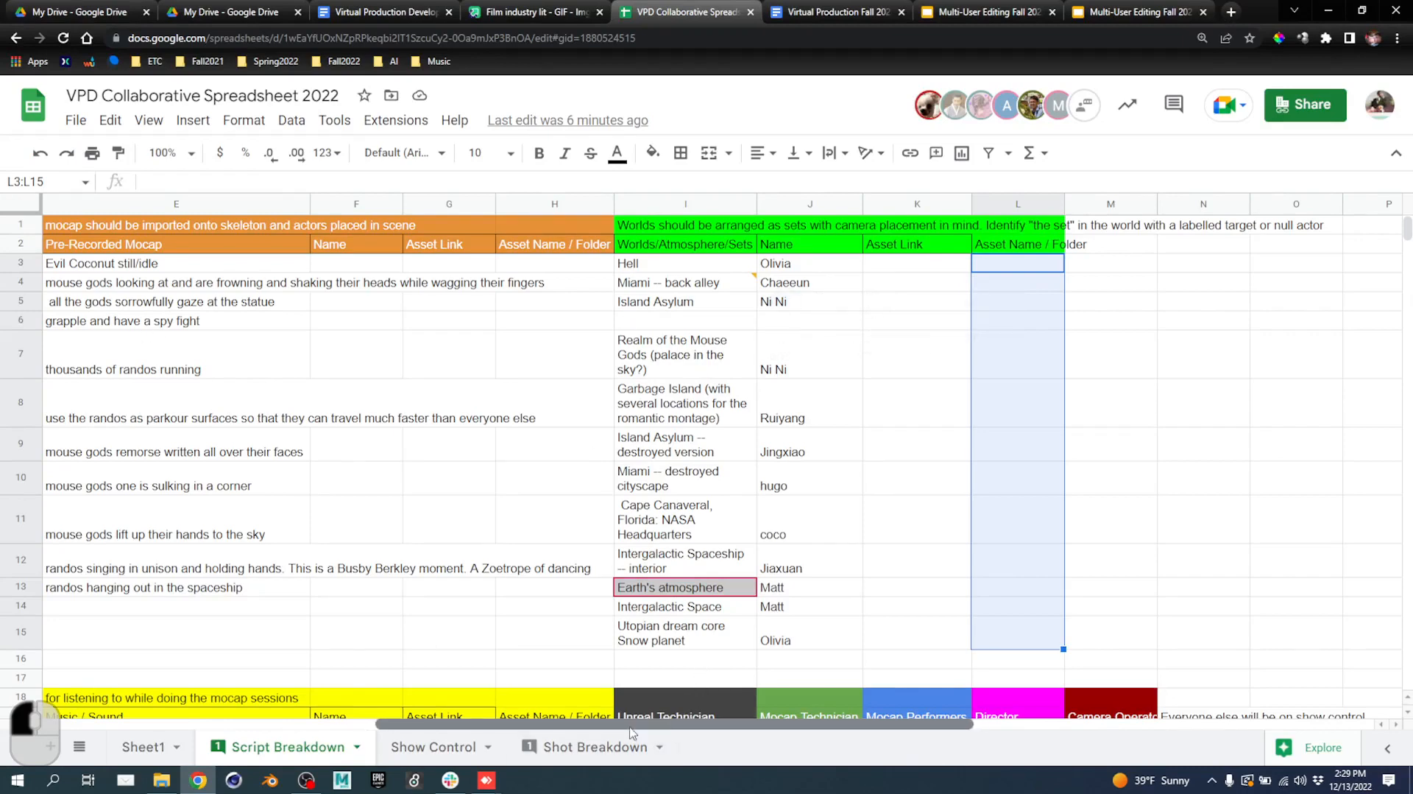
Scroll the sheet down and select the black plasma effect task in A35.
left_click_drag(674, 725, 332, 725)
scroll(335, 501, "down", 6)
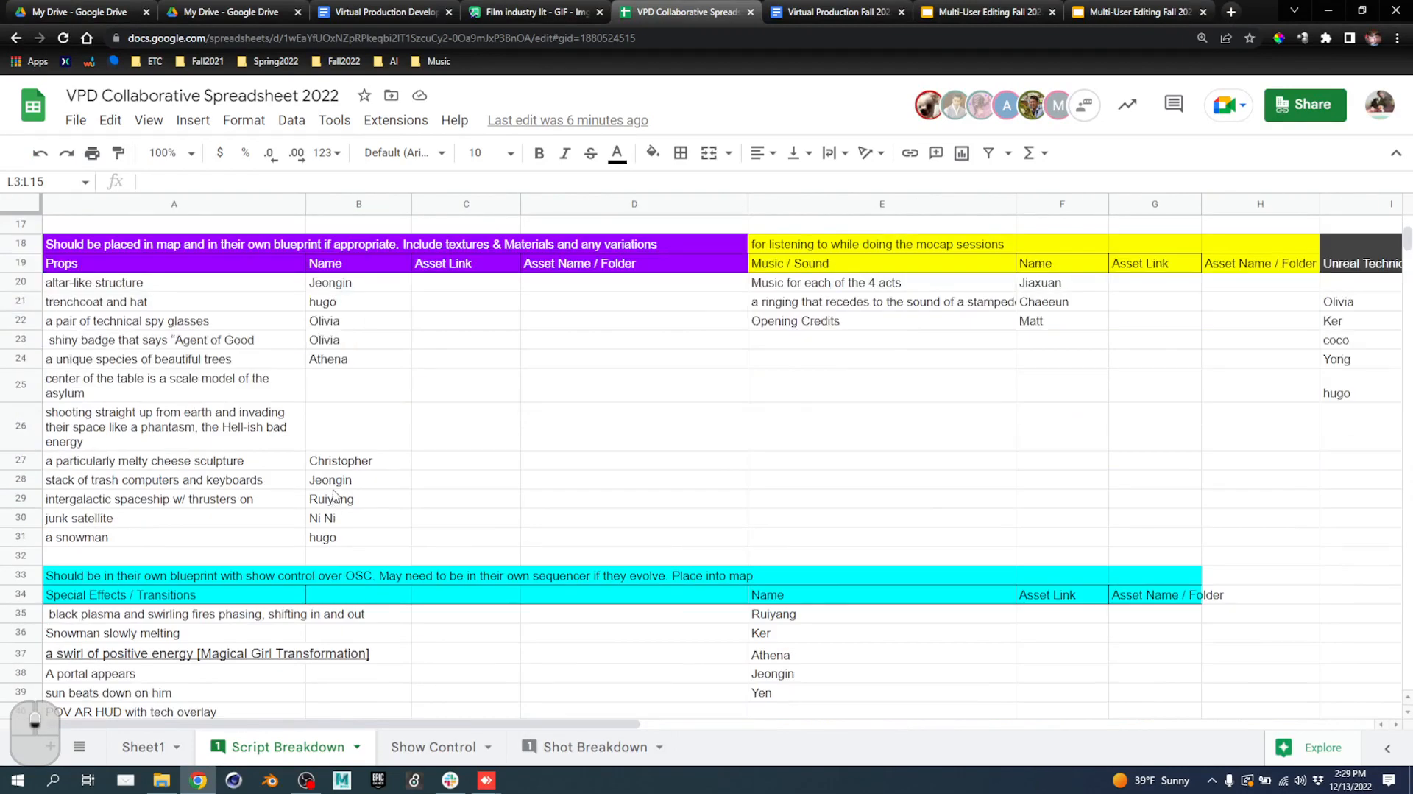
scroll(336, 498, "down", 3)
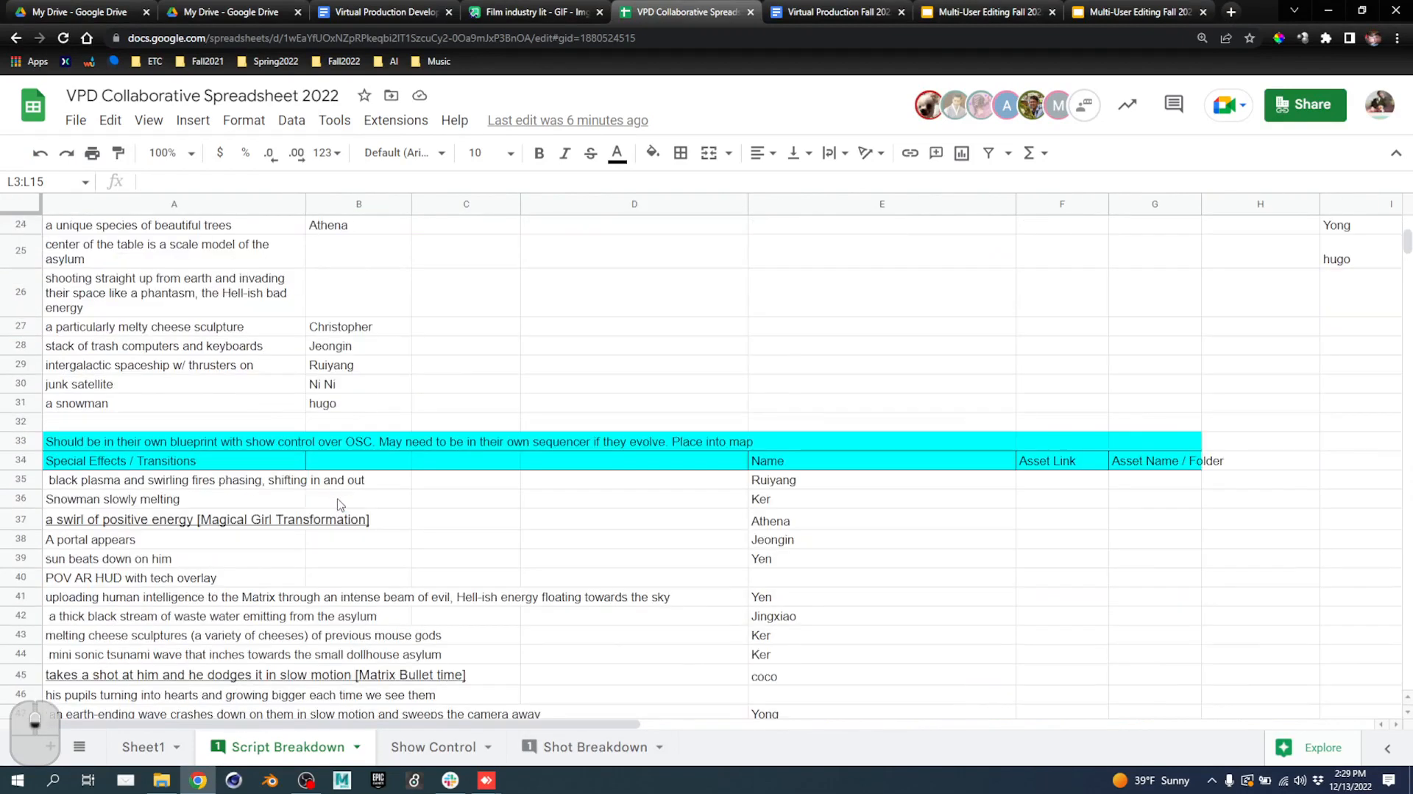
left_click(178, 480)
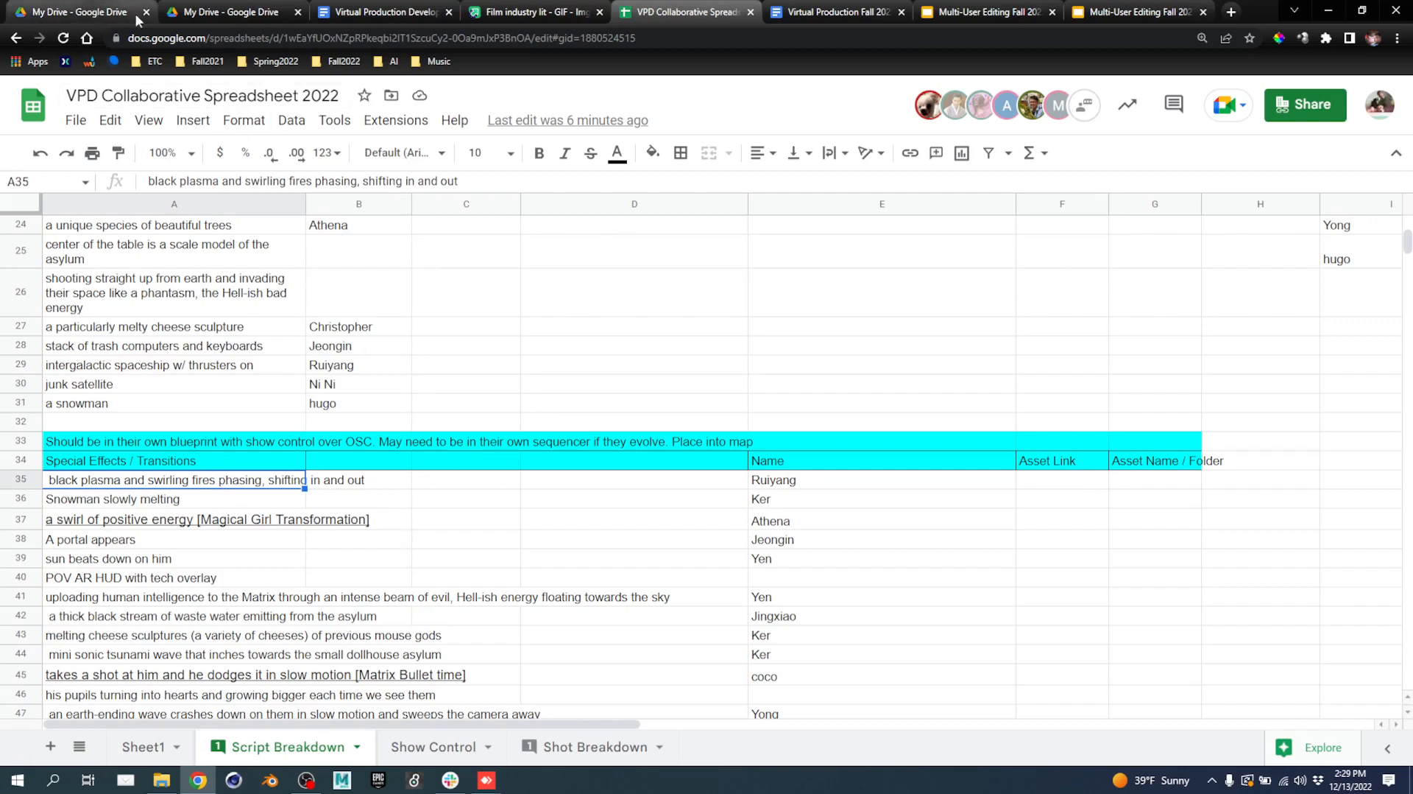
Bring the remote Unreal editor forward and pull the view back from the snowman.
left_click(476, 786)
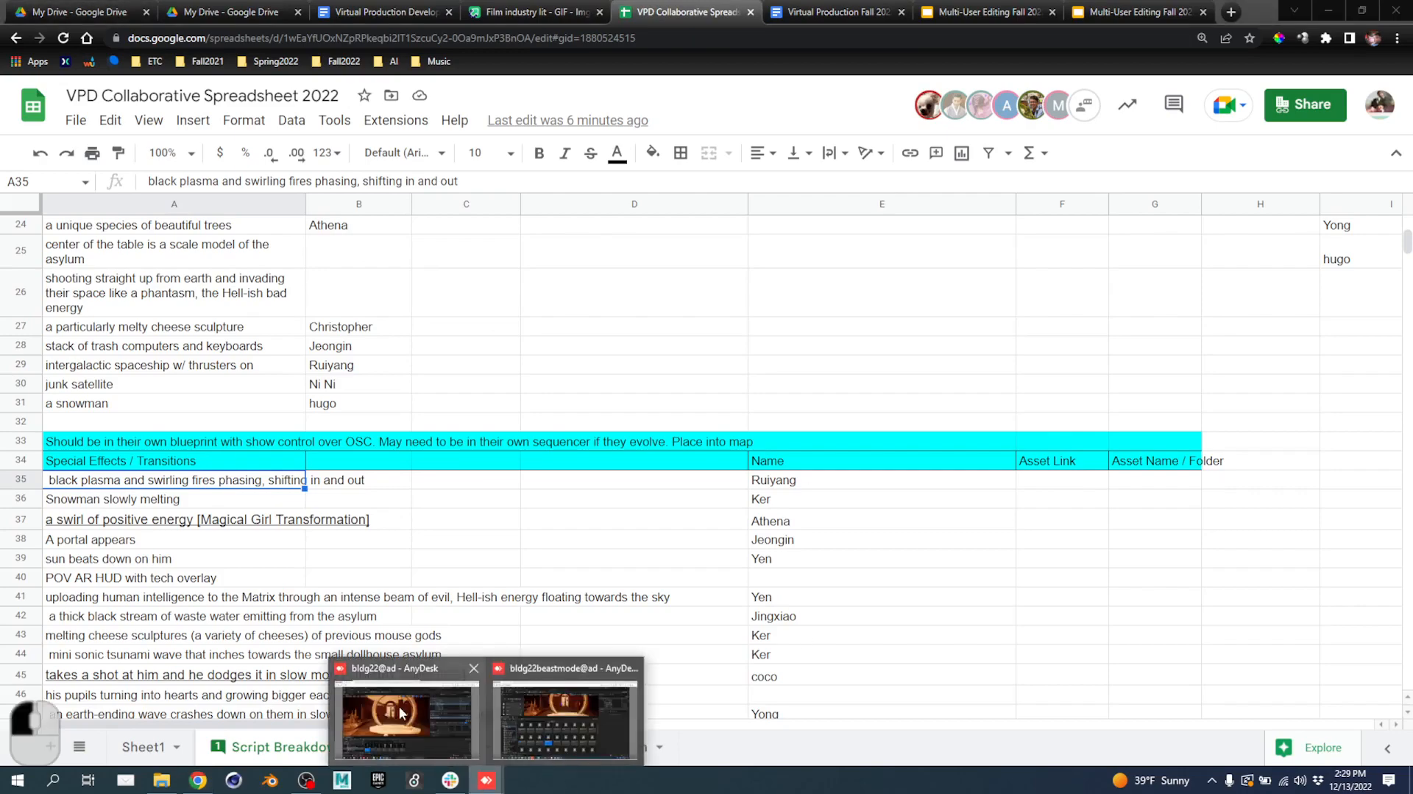
left_click(437, 689)
key("s")
key("s")
right_click_drag(676, 499, 687, 465)
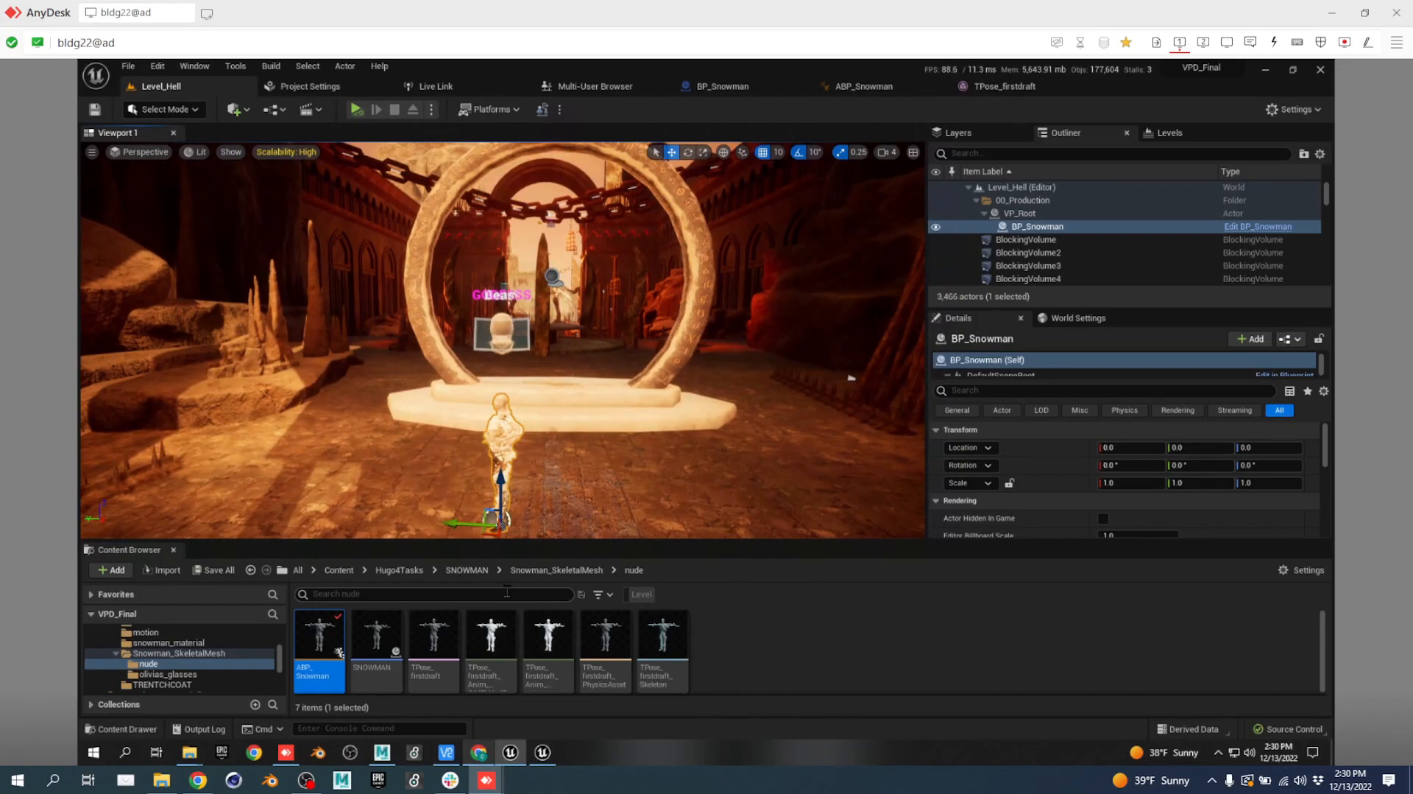
Review the Special Effects instructions in A33 and D33, then minimize Chrome.
left_click(198, 779)
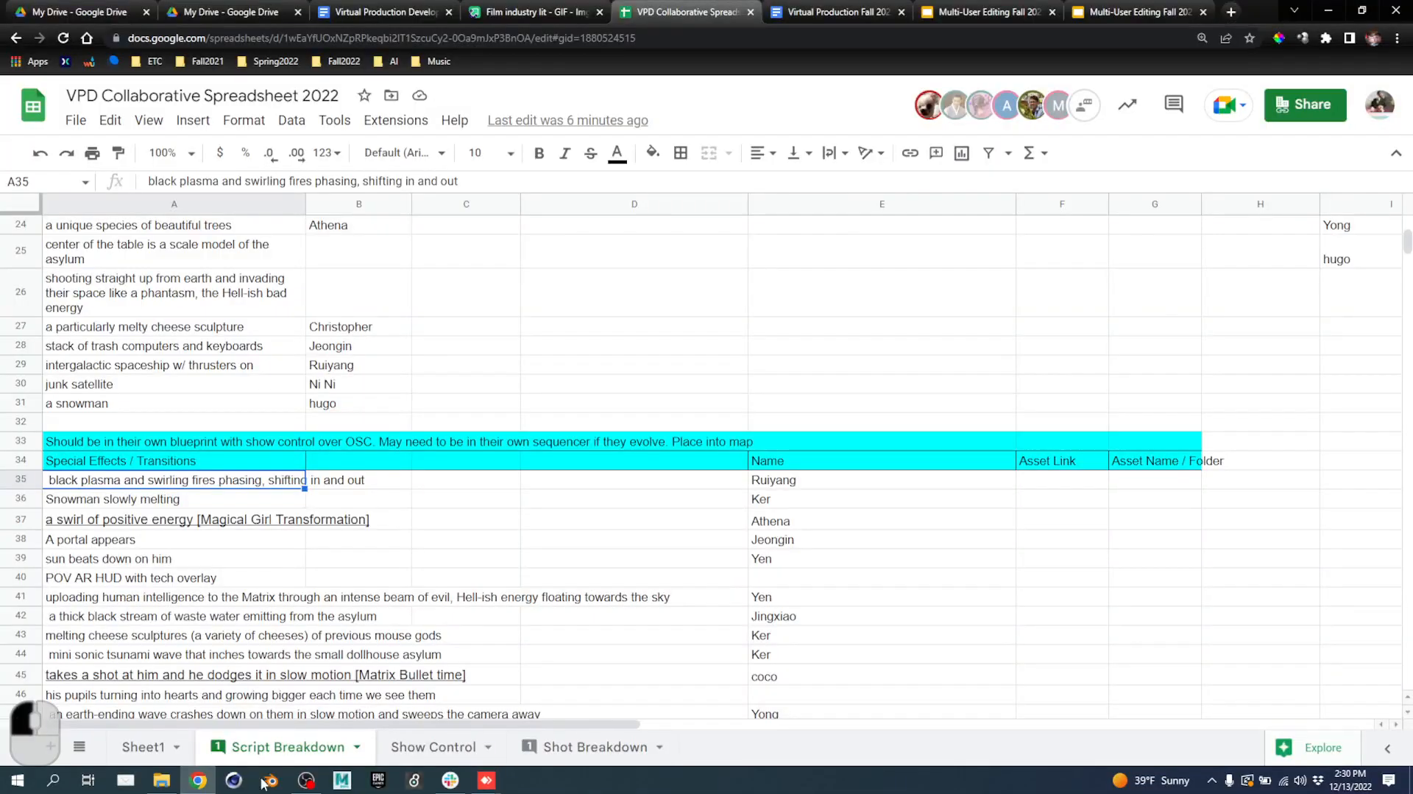
left_click(96, 445)
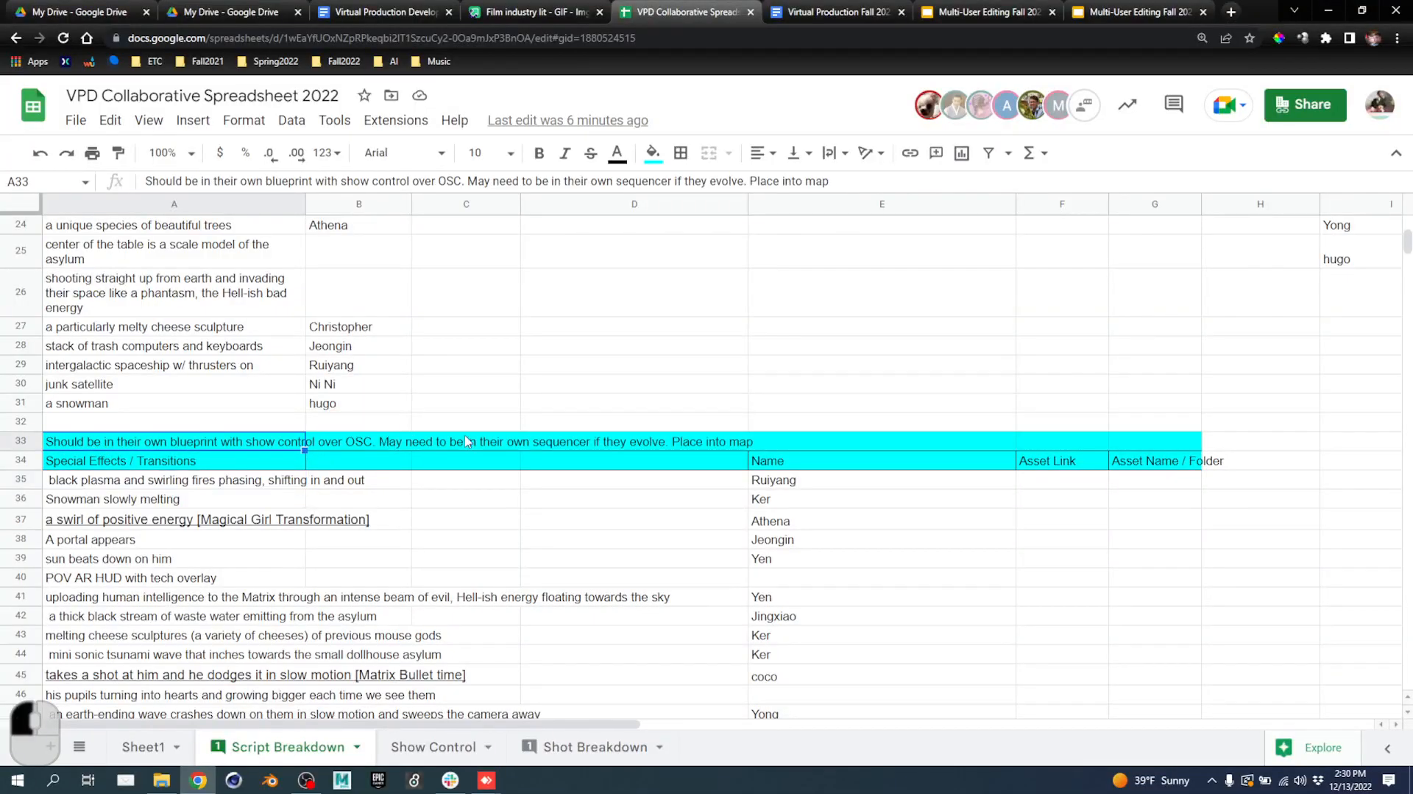
left_click(683, 445)
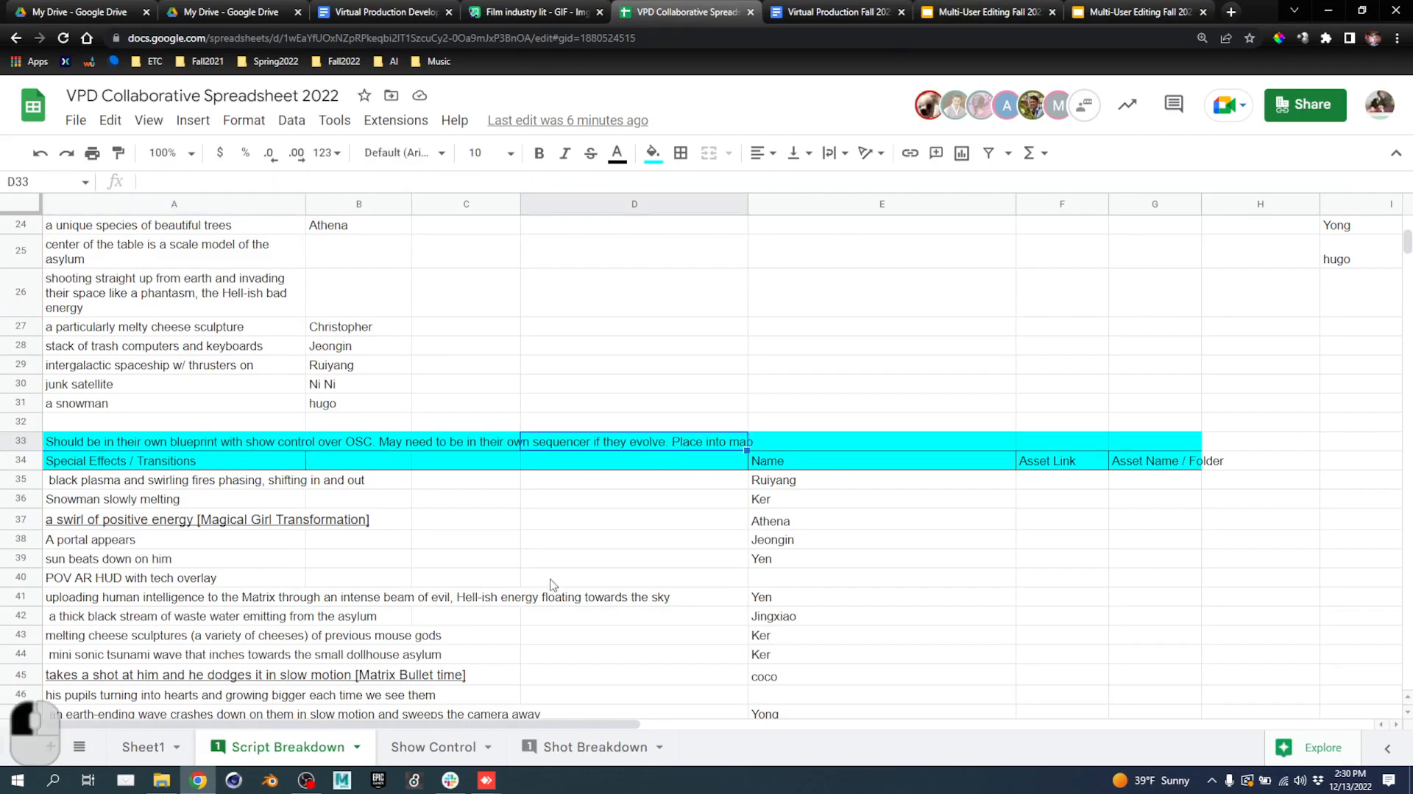
left_click(1329, 12)
Make the Content Browser taller and scroll the VPD_Final folder tree to browse the SNOWMAN assets.
right_click_drag(698, 333, 549, 397)
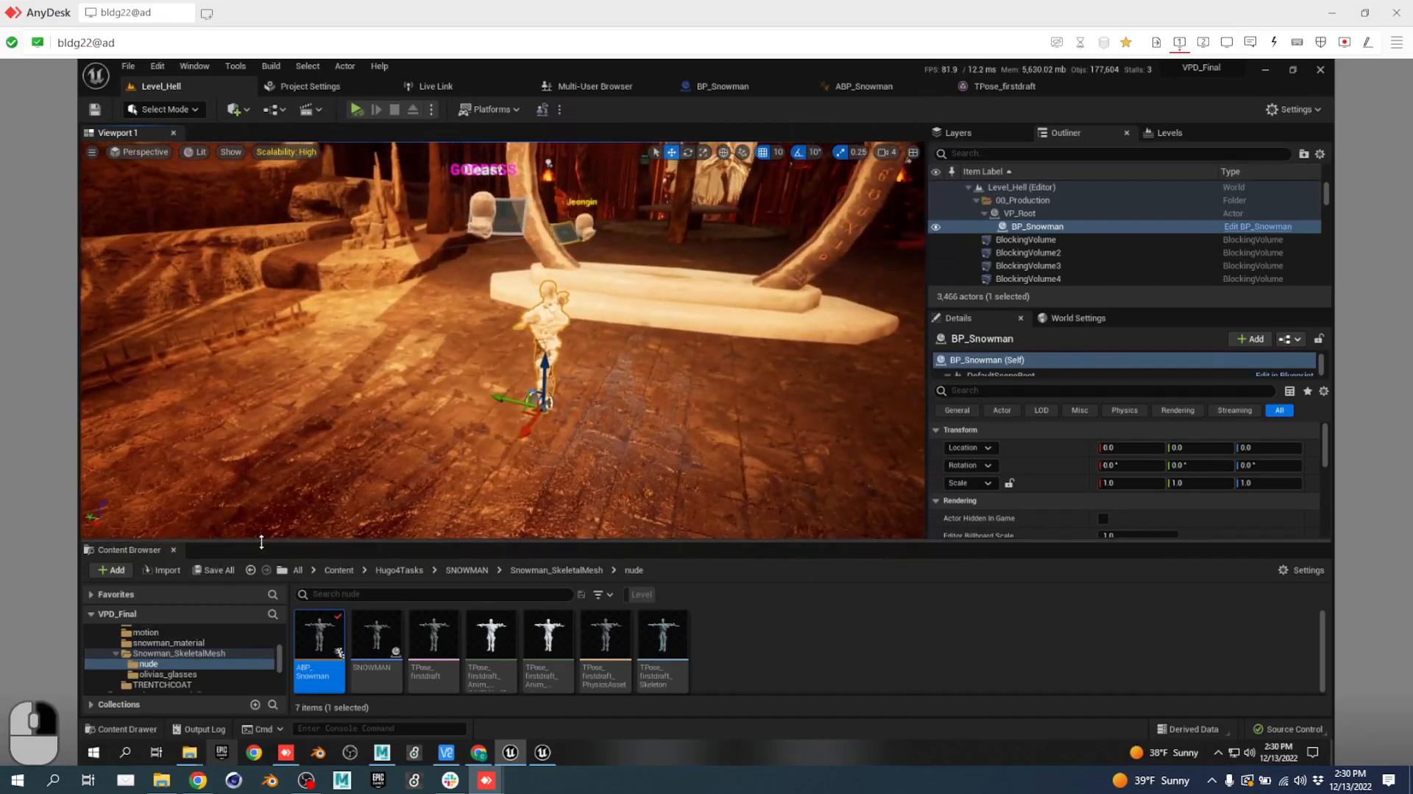
left_click_drag(260, 539, 285, 419)
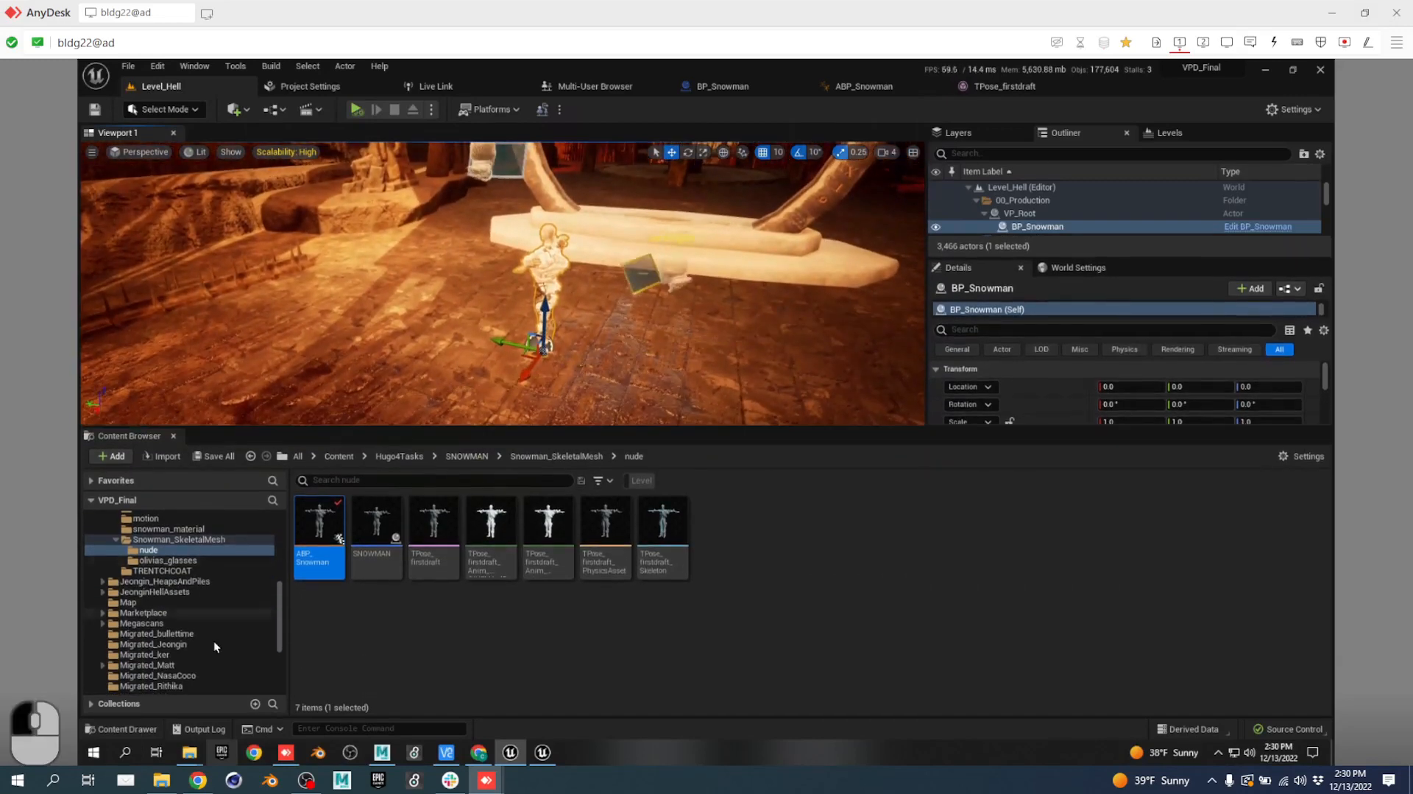
scroll(217, 627, "down", 3)
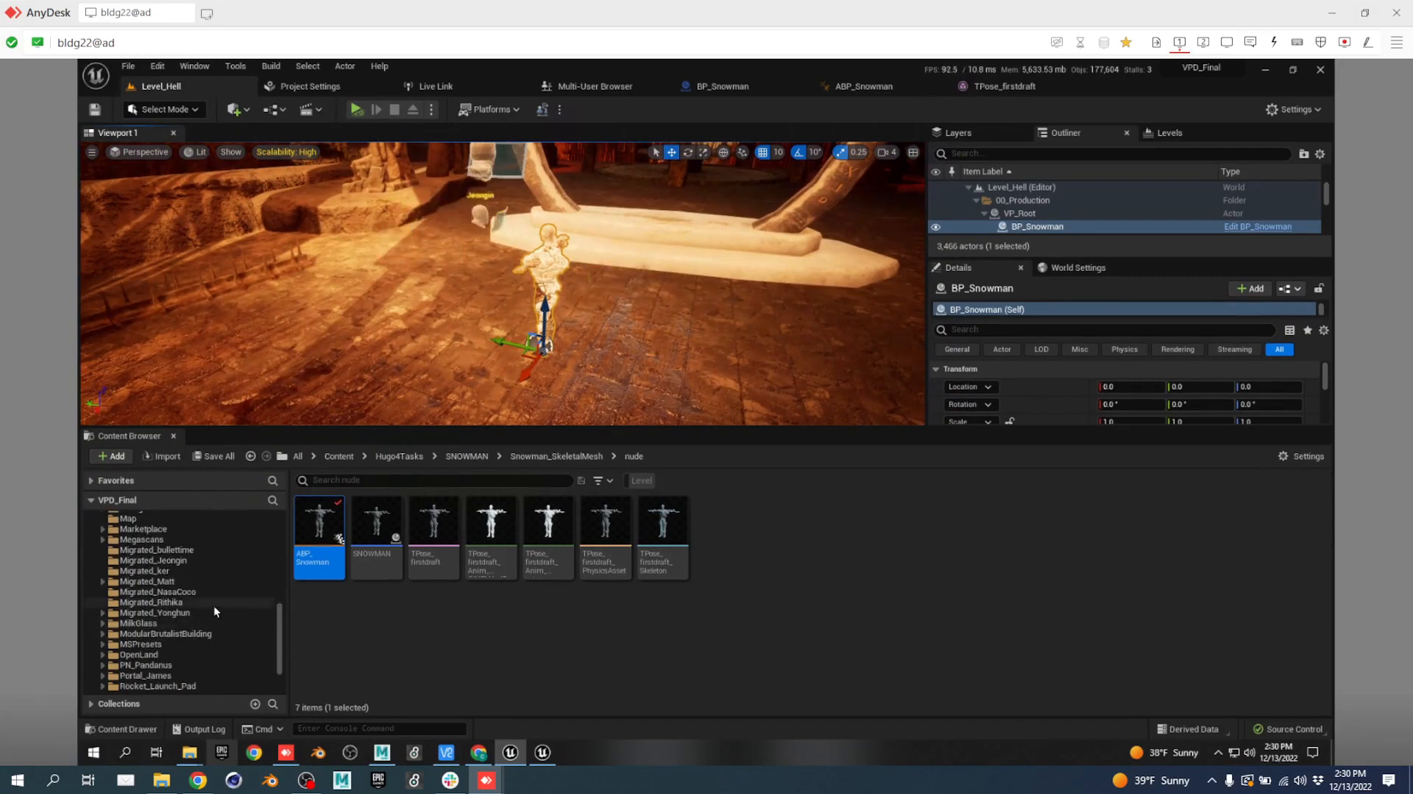
scroll(190, 585, "down", 1)
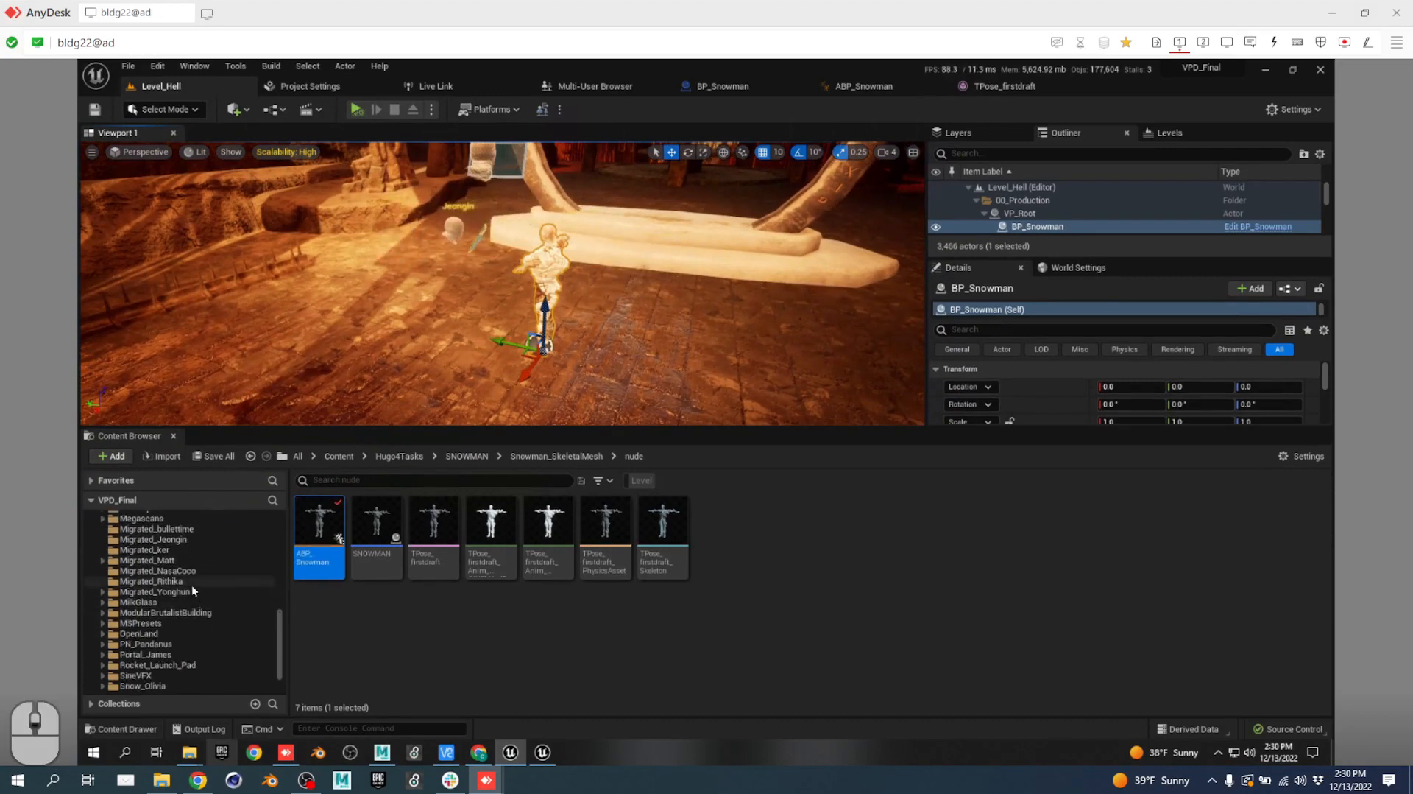
scroll(193, 604, "down", 2)
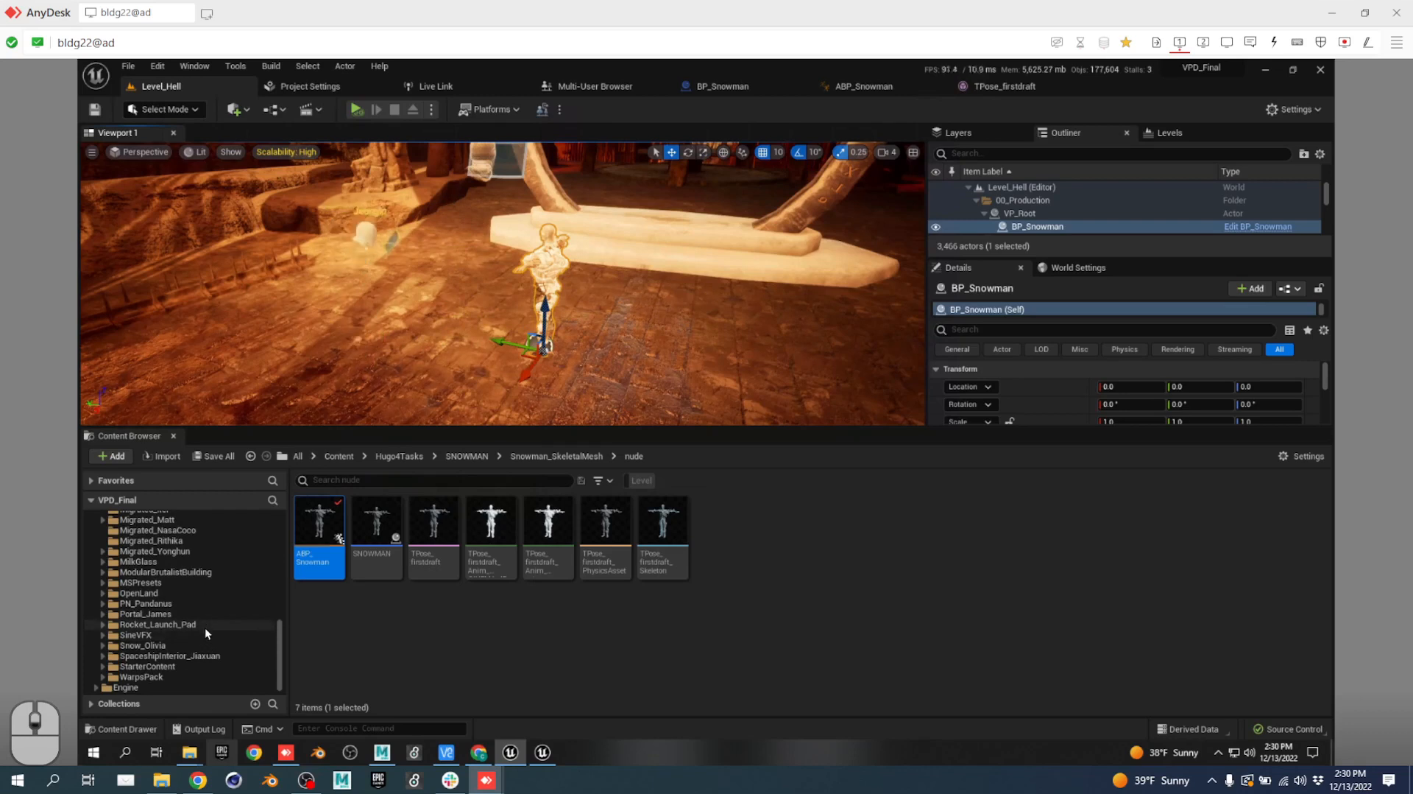
scroll(206, 647, "up", 3)
scroll(205, 644, "up", 6)
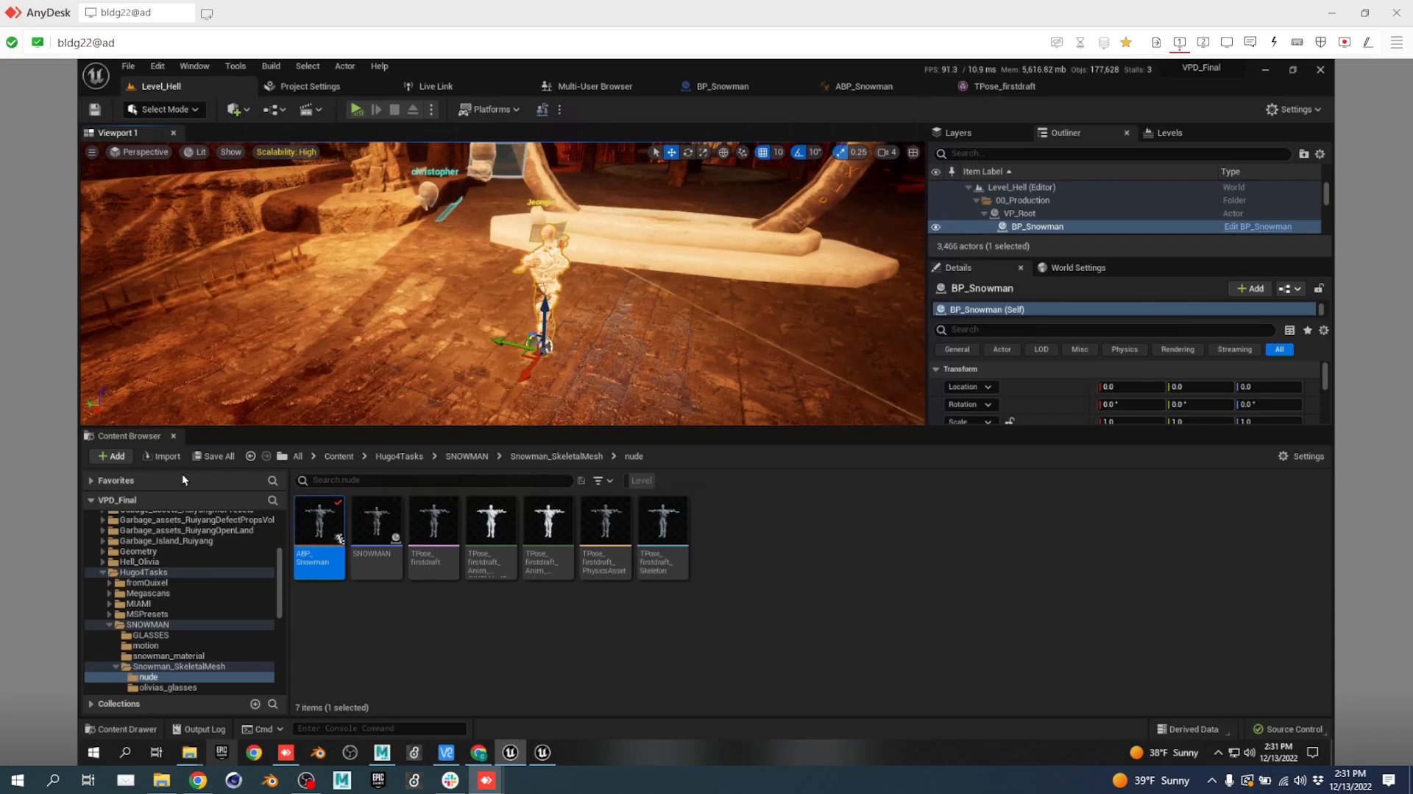
Search the whole Content folder, settling on the search term 'black'.
left_click(335, 478)
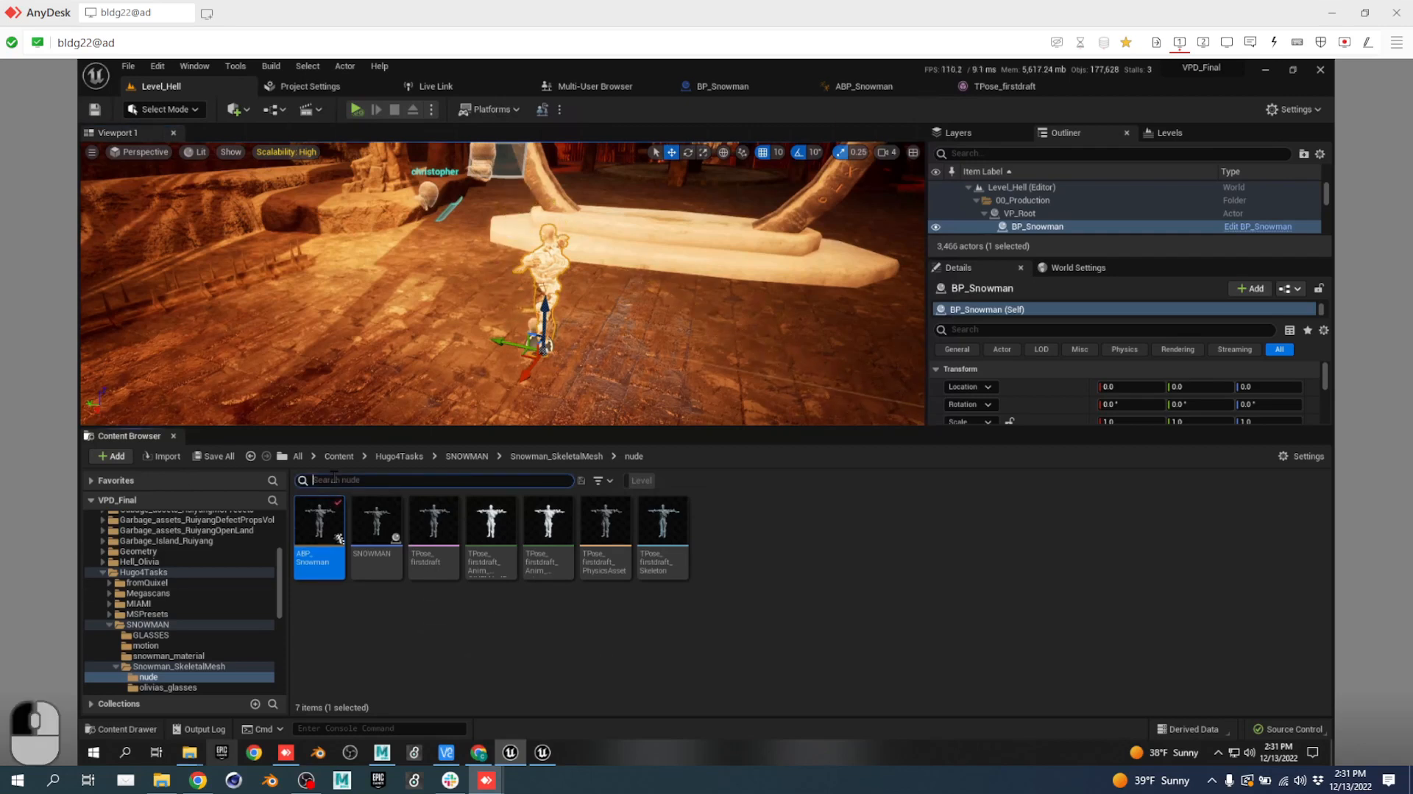
type("plasma")
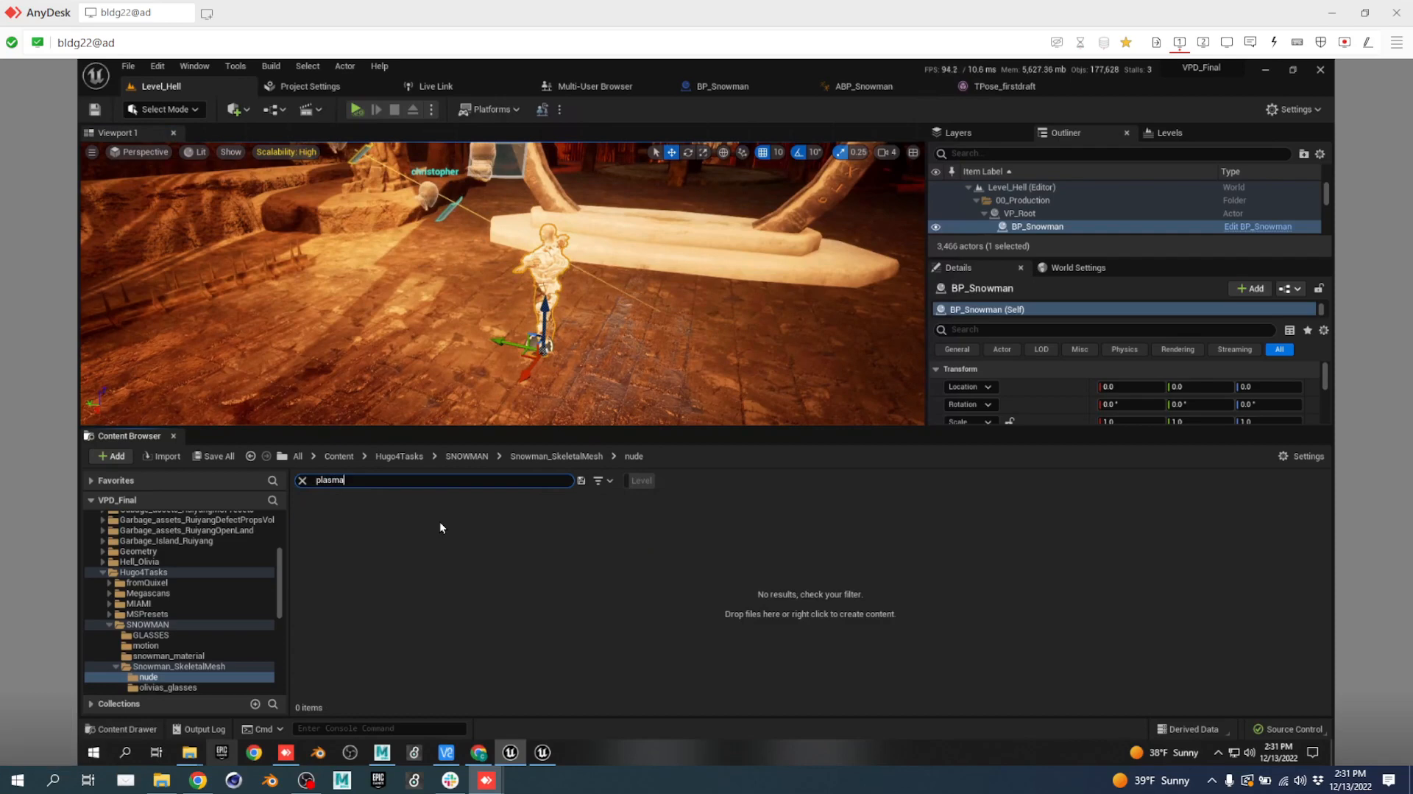
left_click(346, 458)
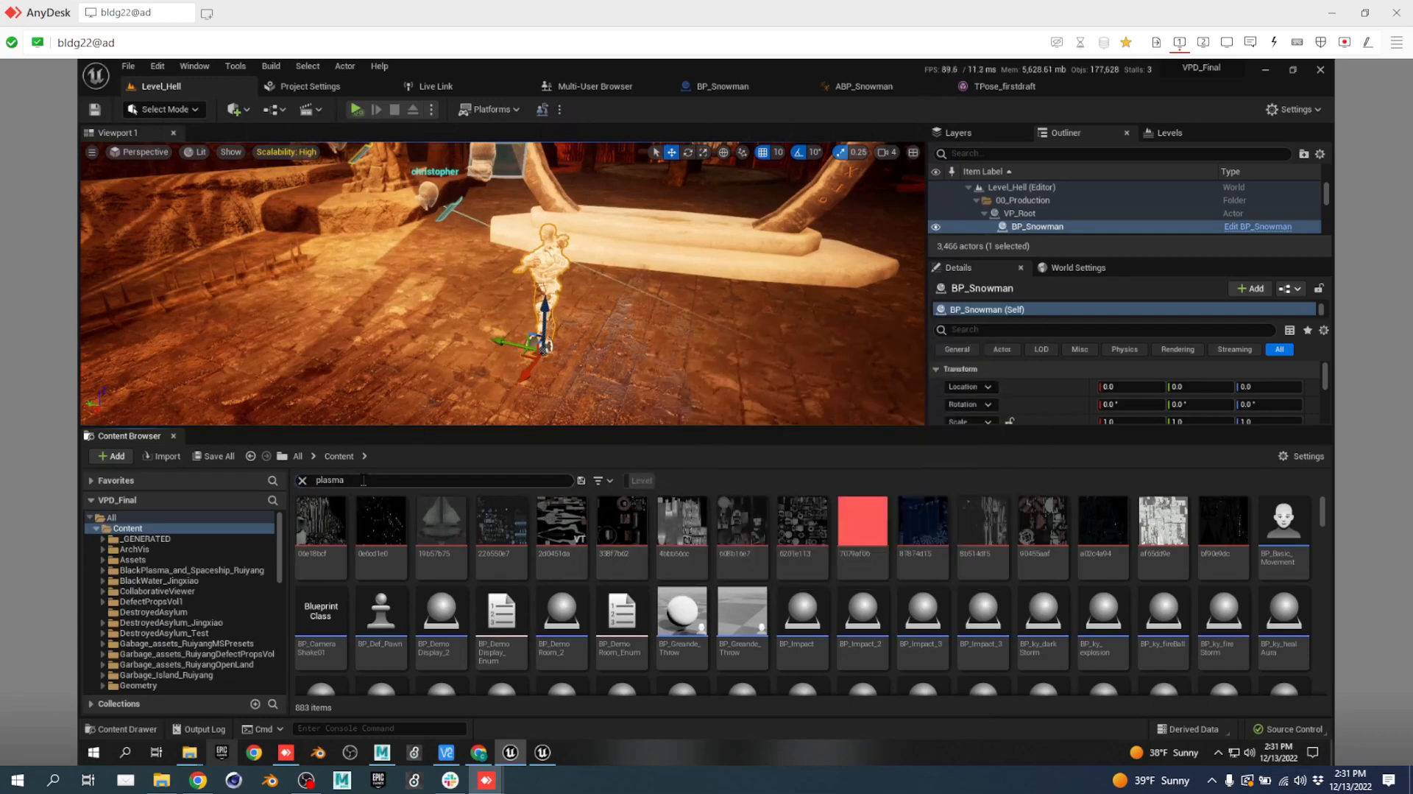
double_click(362, 480)
type("black")
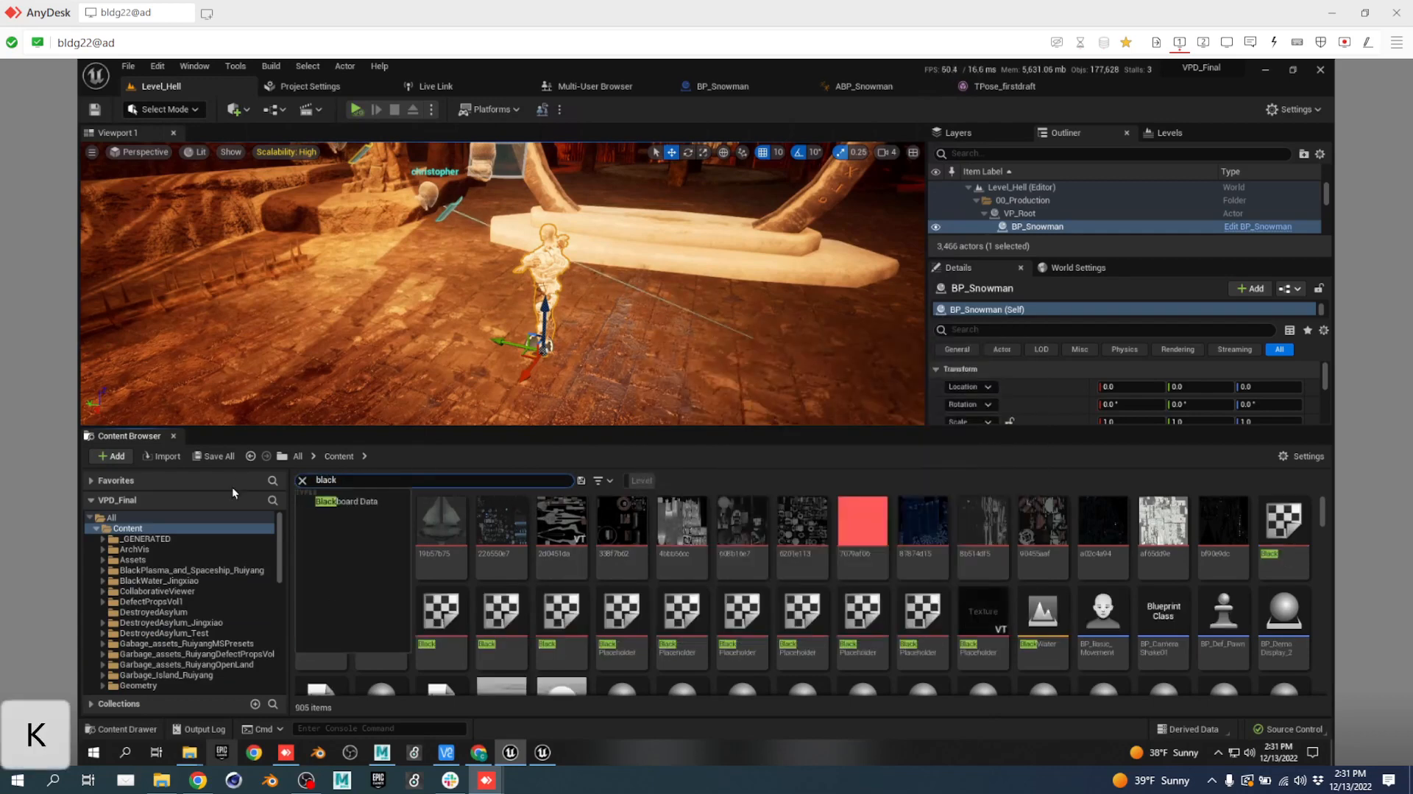
type("pl")
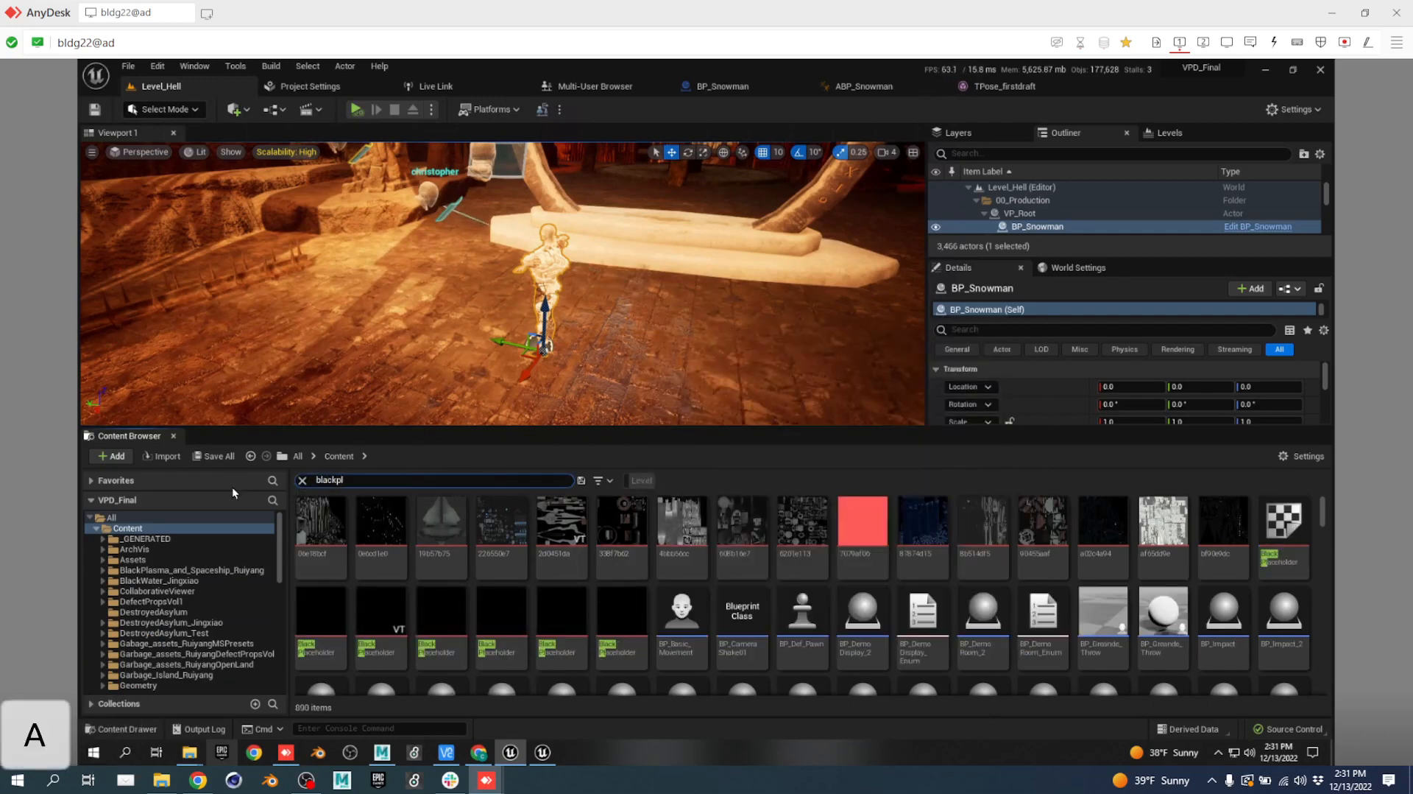
type("ama")
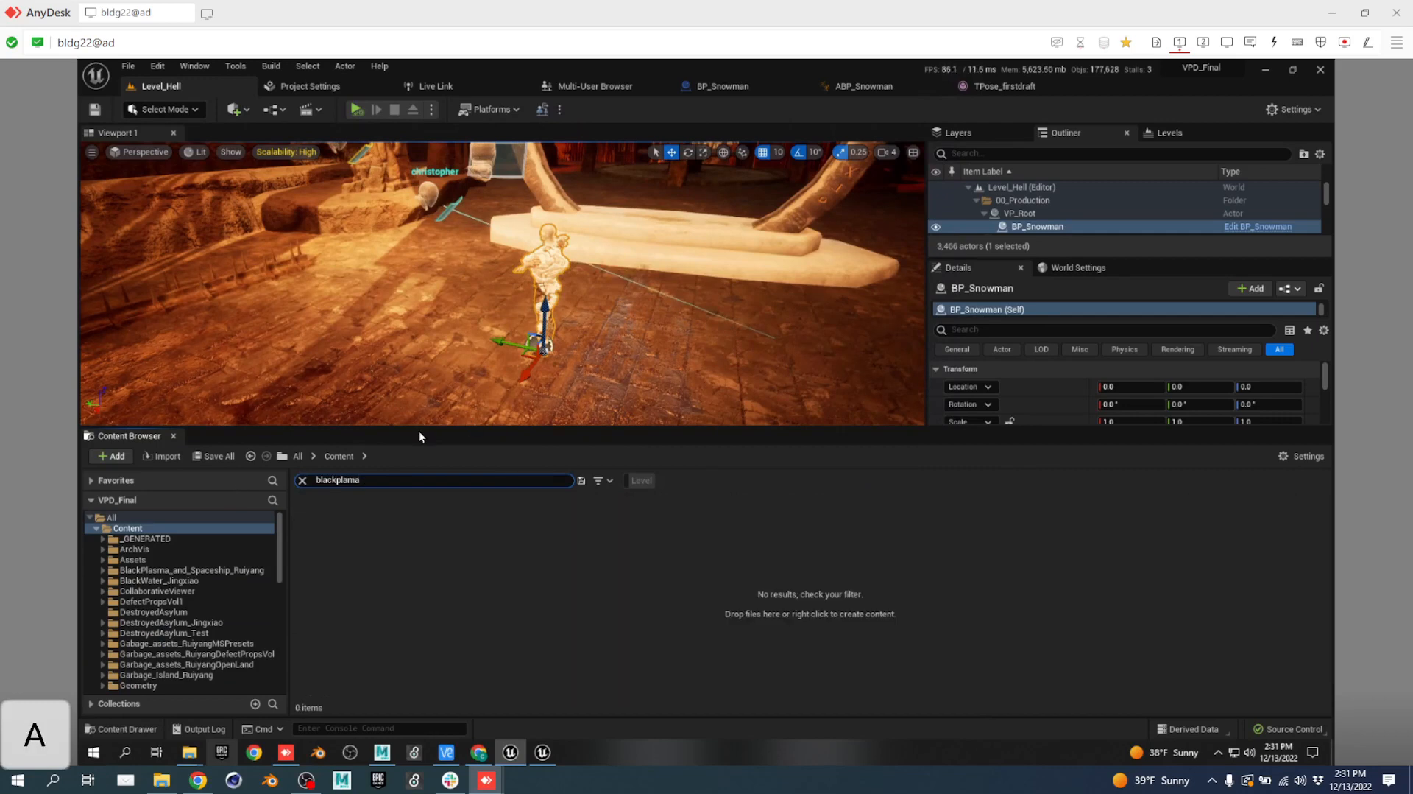
key("BackSpace")
key("BackSpace")
key("BackSpace")
key("BackSpace")
key("BackSpace")
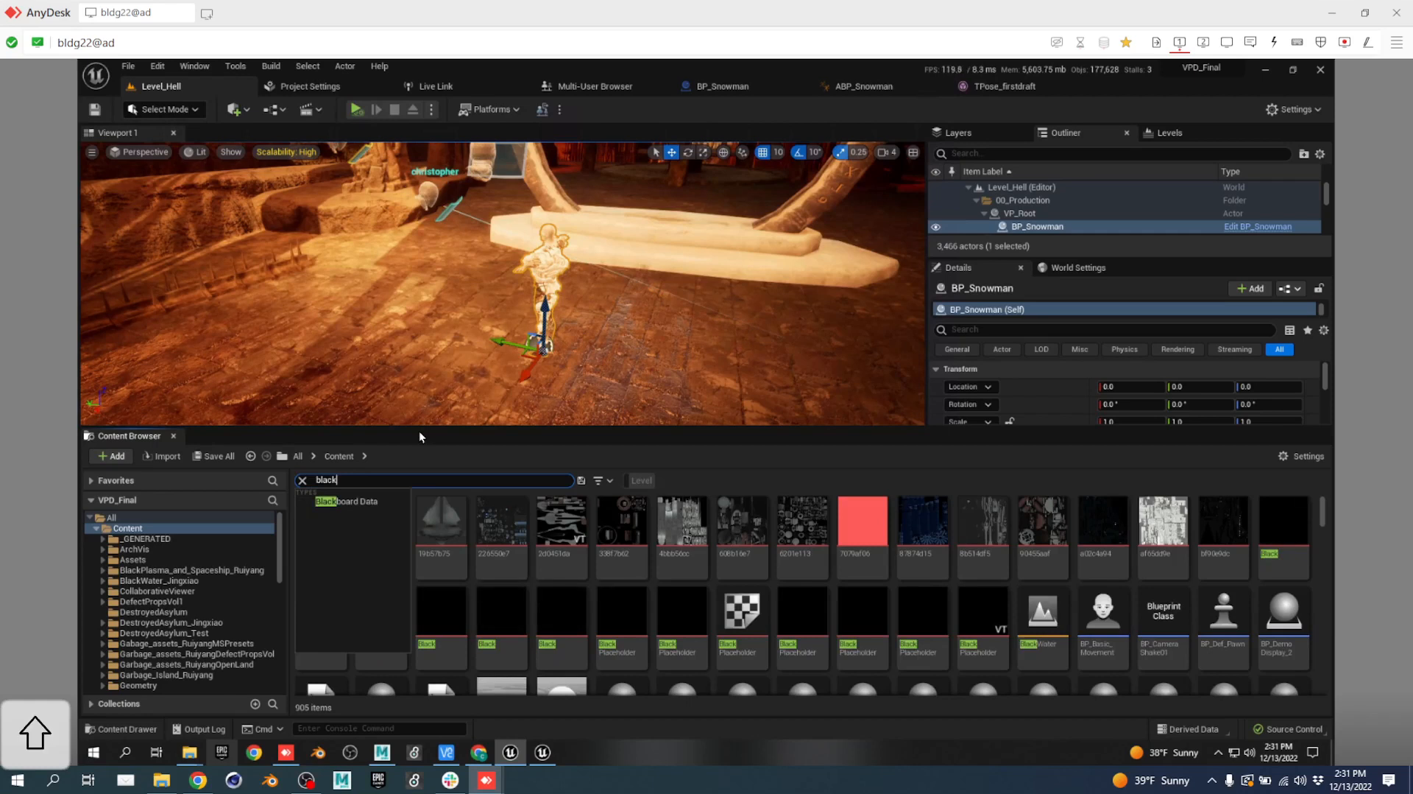
type("_pl")
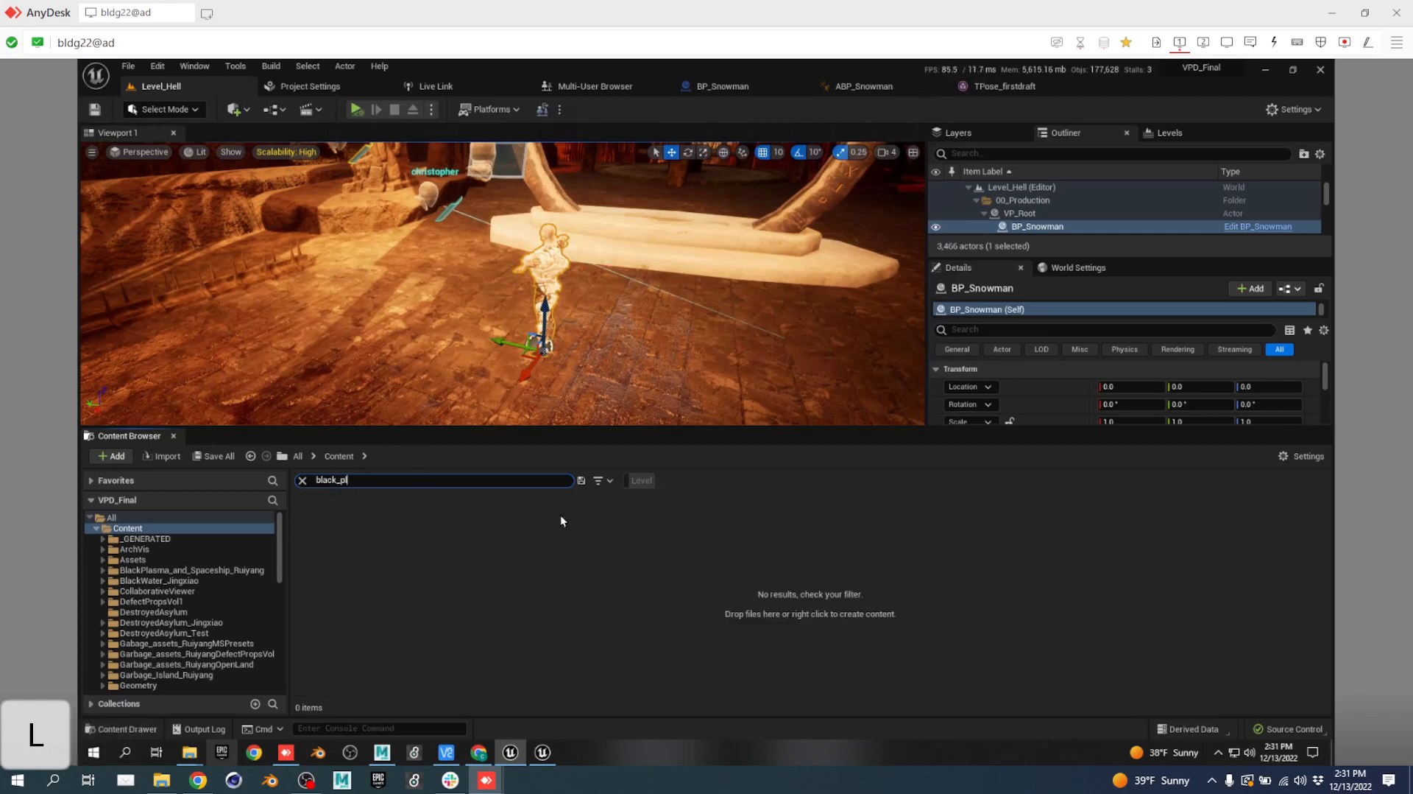
left_click(487, 480)
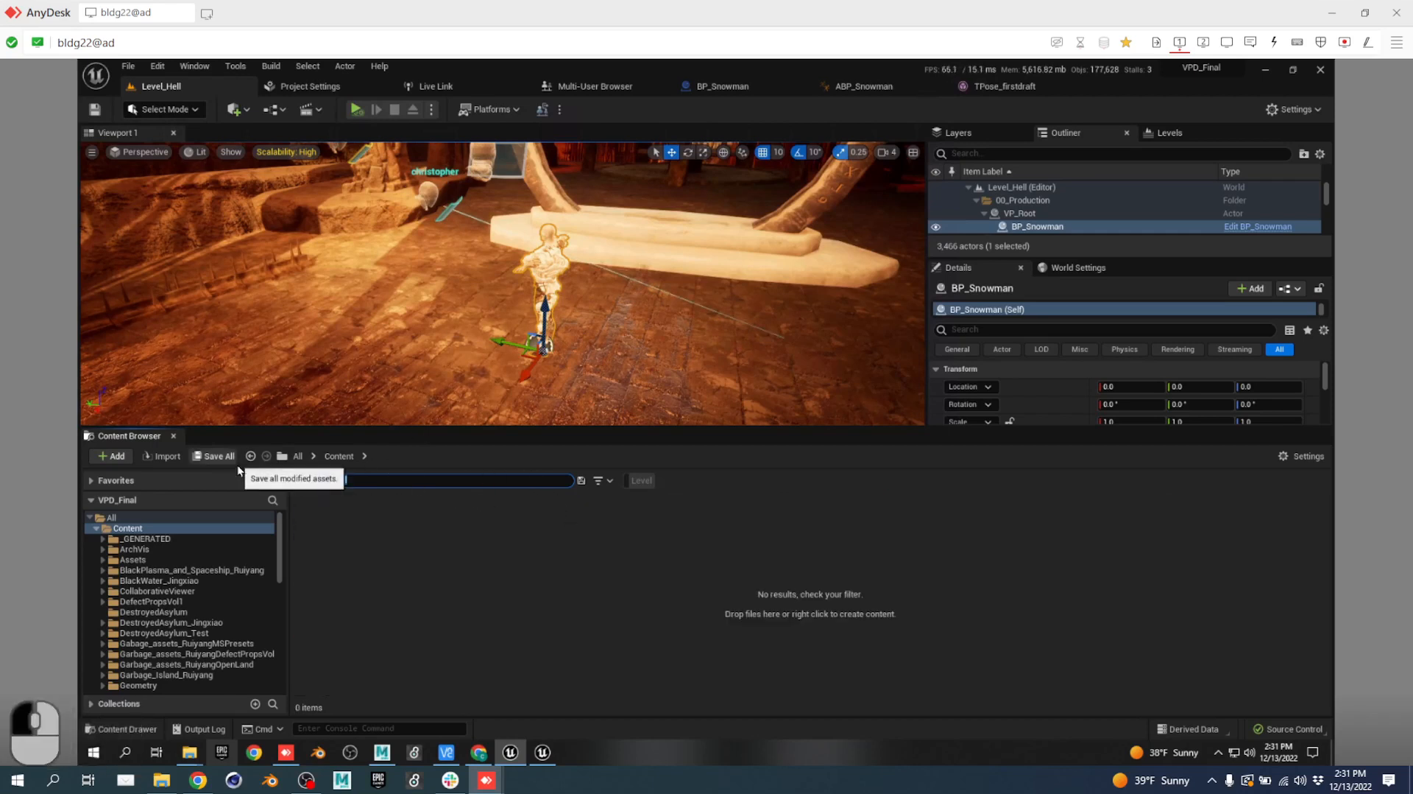
type("black")
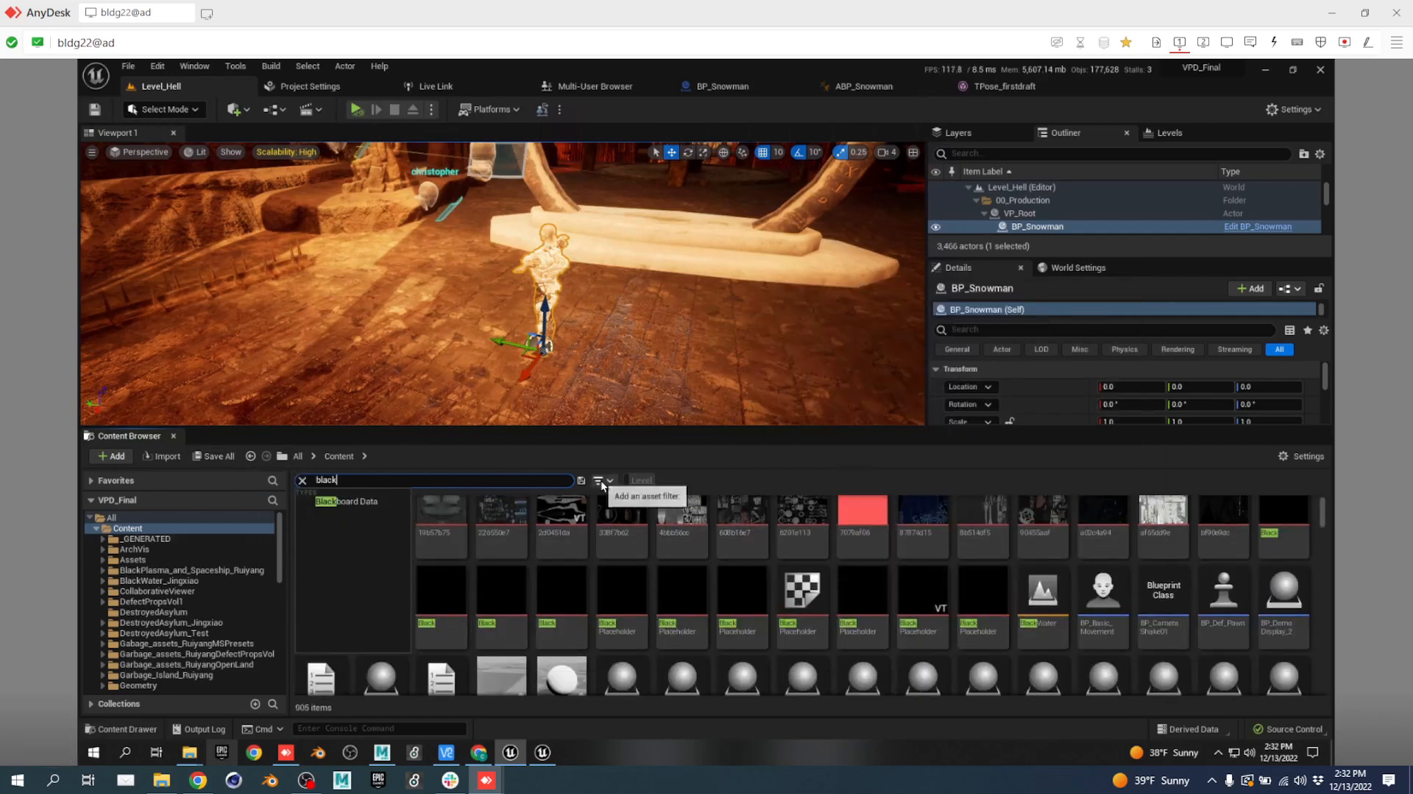
Filter the results to Niagara System assets to reveal NS_BlackPlasma.
left_click(600, 482)
left_click(674, 381)
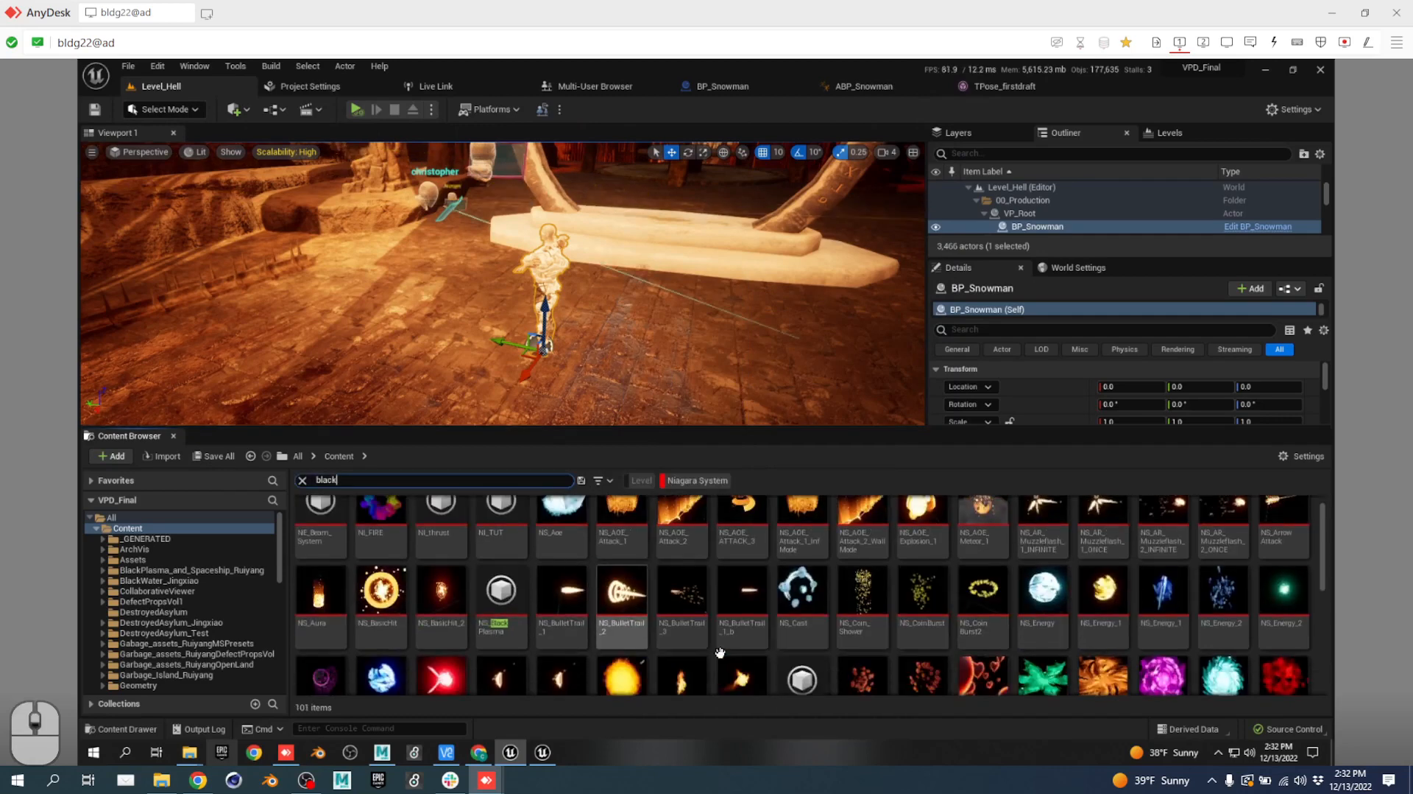
scroll(817, 587, "up", 1)
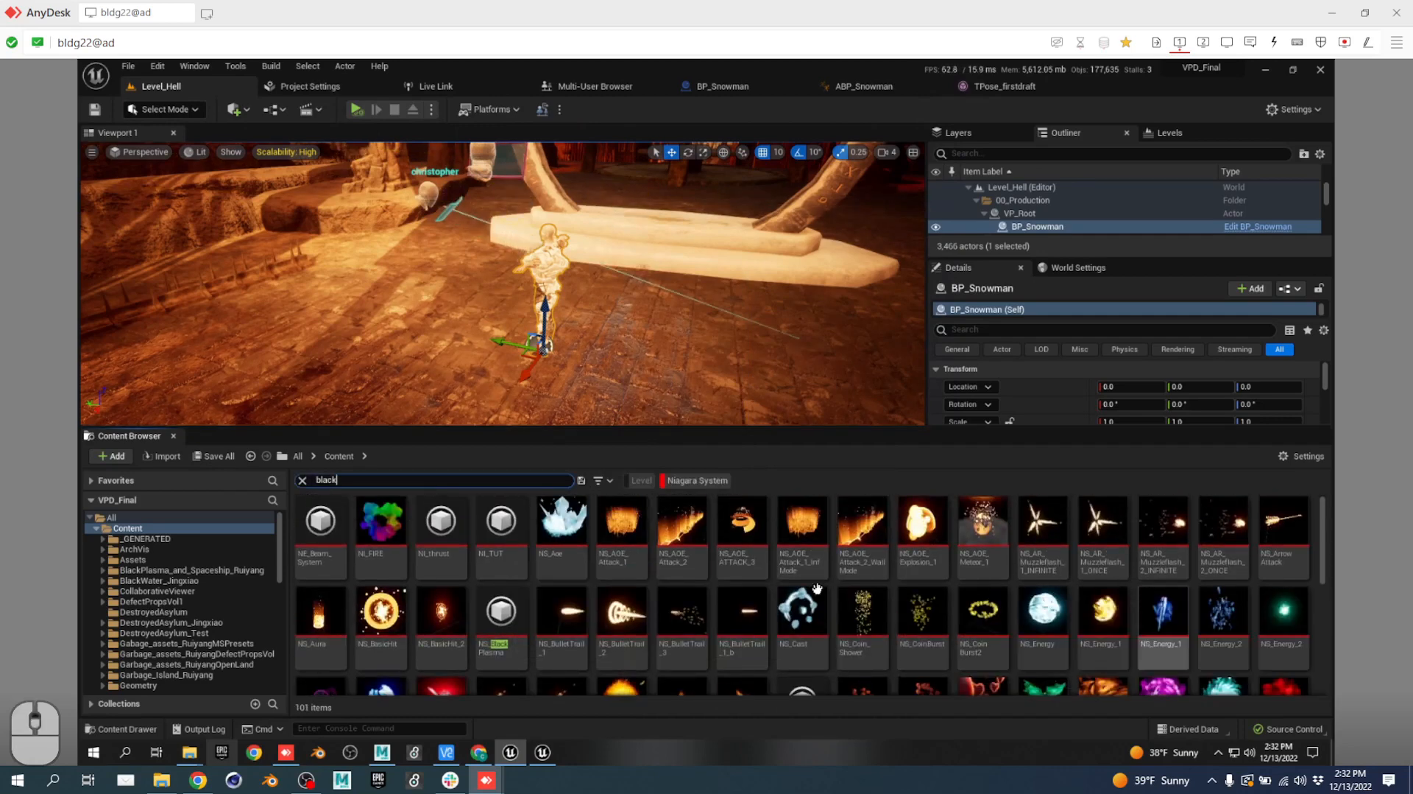
Place an NS_BlackPlasma effect in Level_Hell and add a second copy nearby.
mouse_move(507, 615)
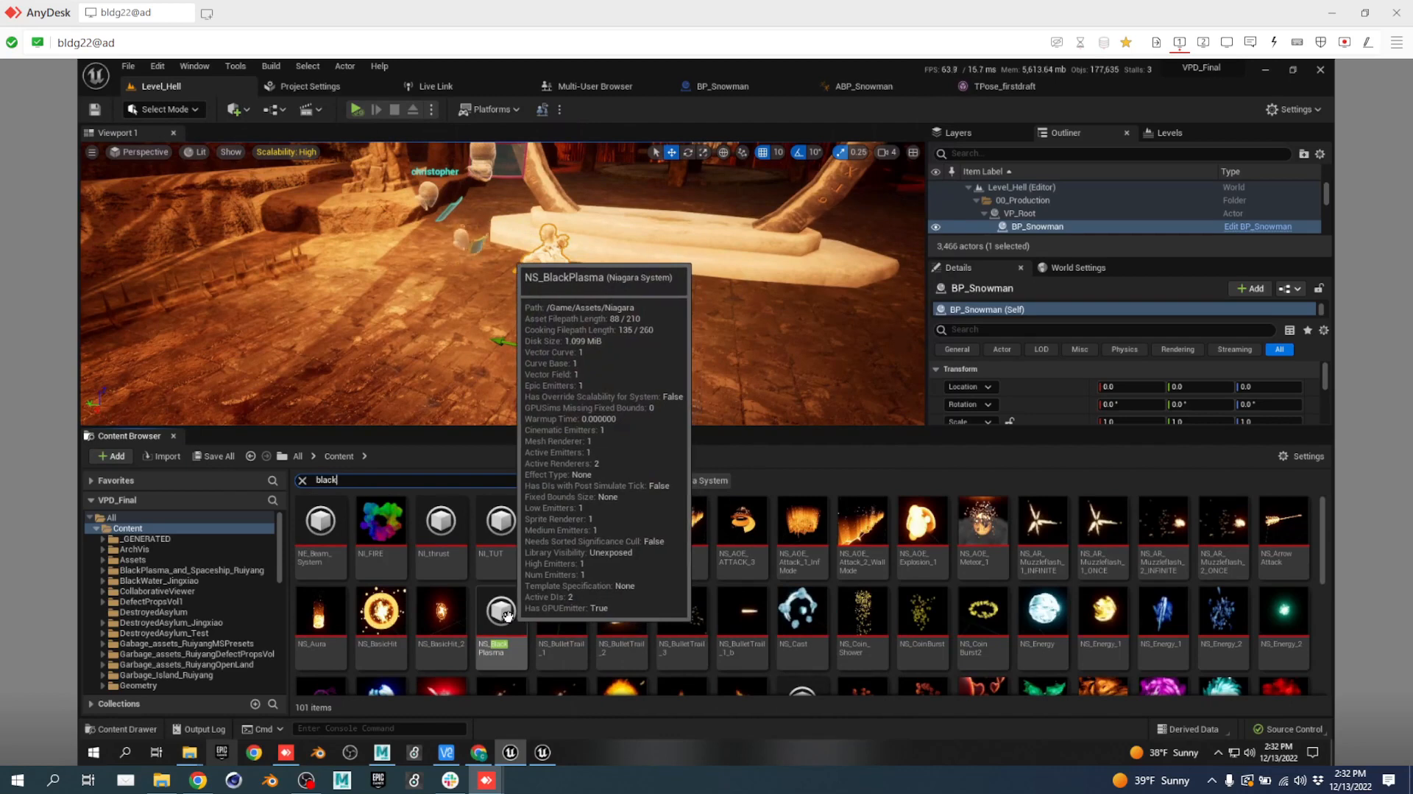
left_click_drag(507, 615, 328, 319)
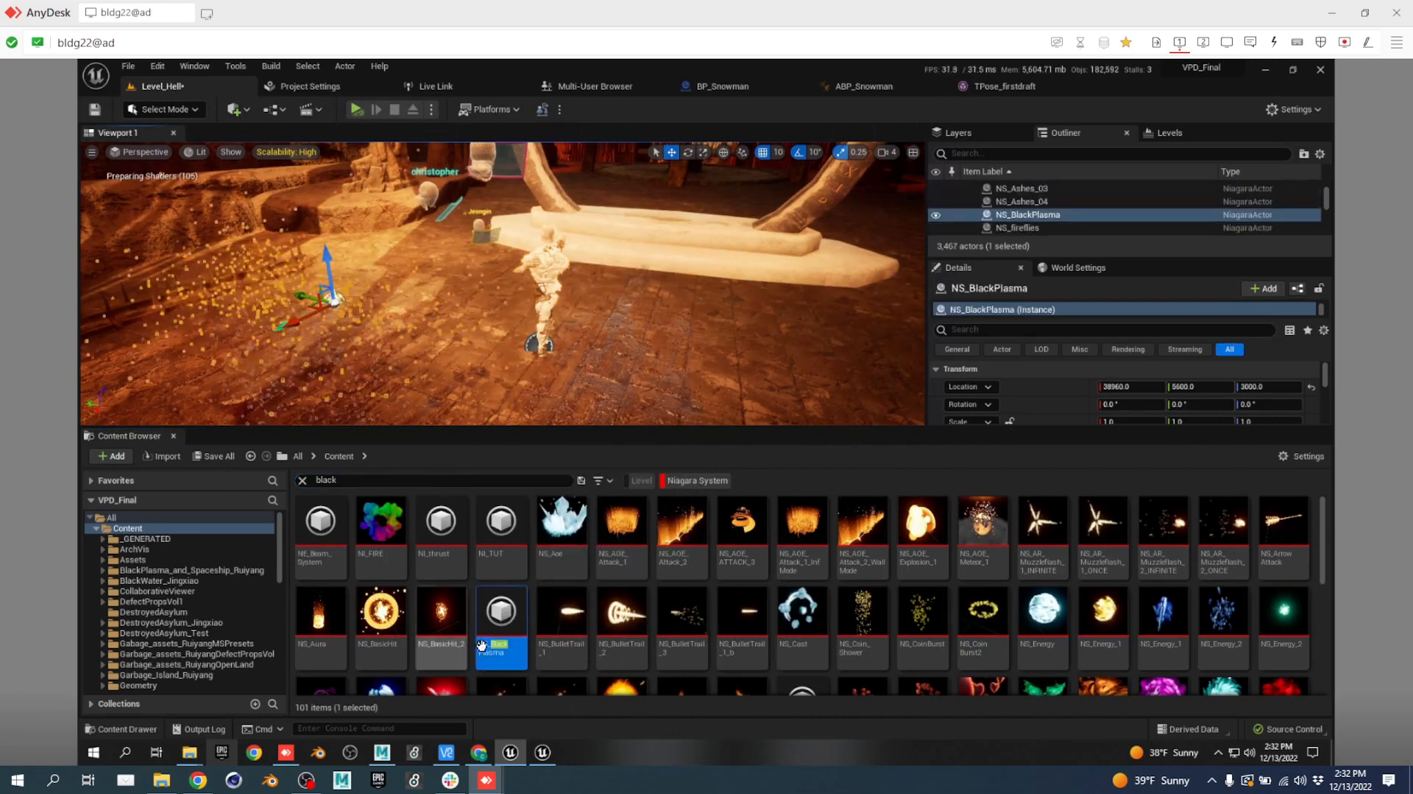
key("s")
key("a")
right_click_drag(506, 318, 480, 310)
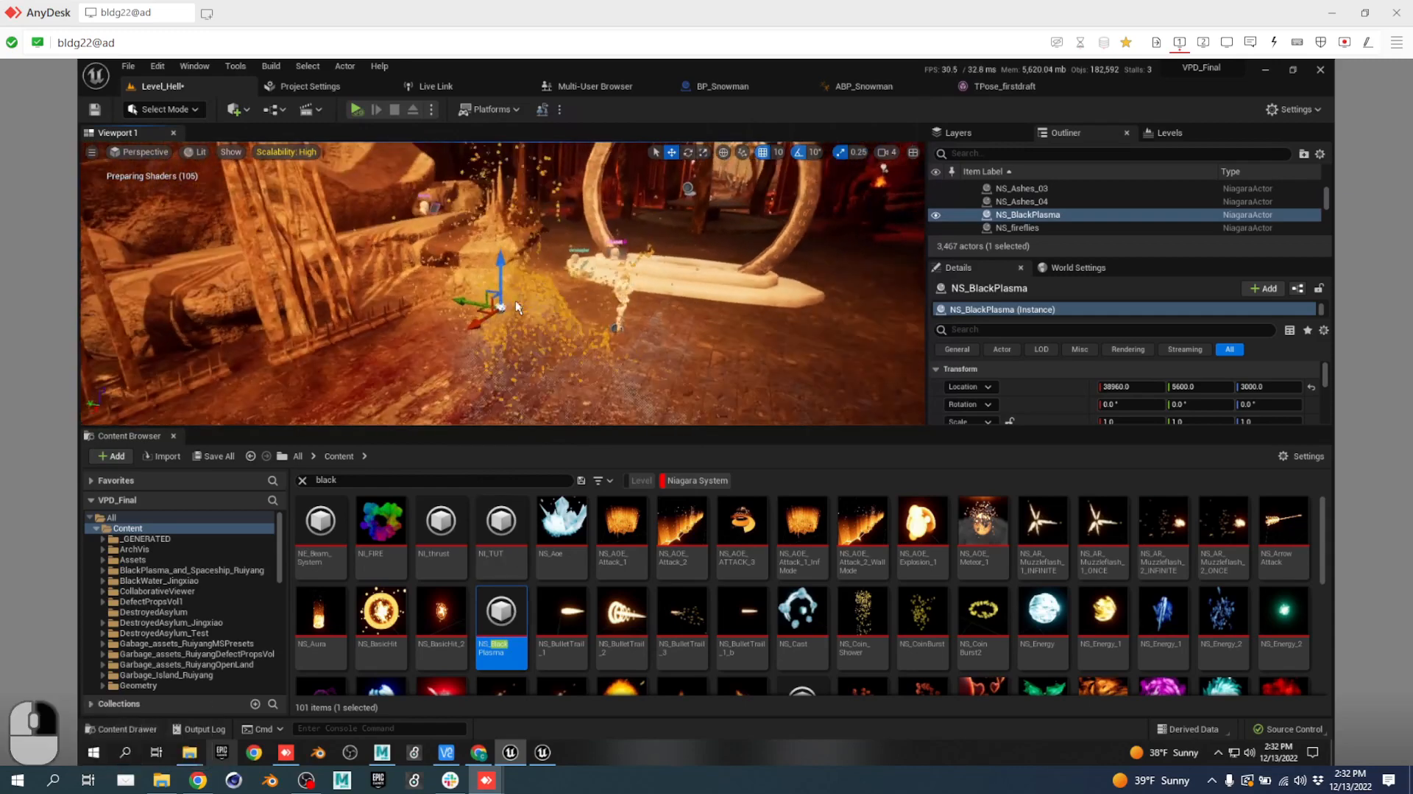
left_click_drag(480, 310, 883, 433)
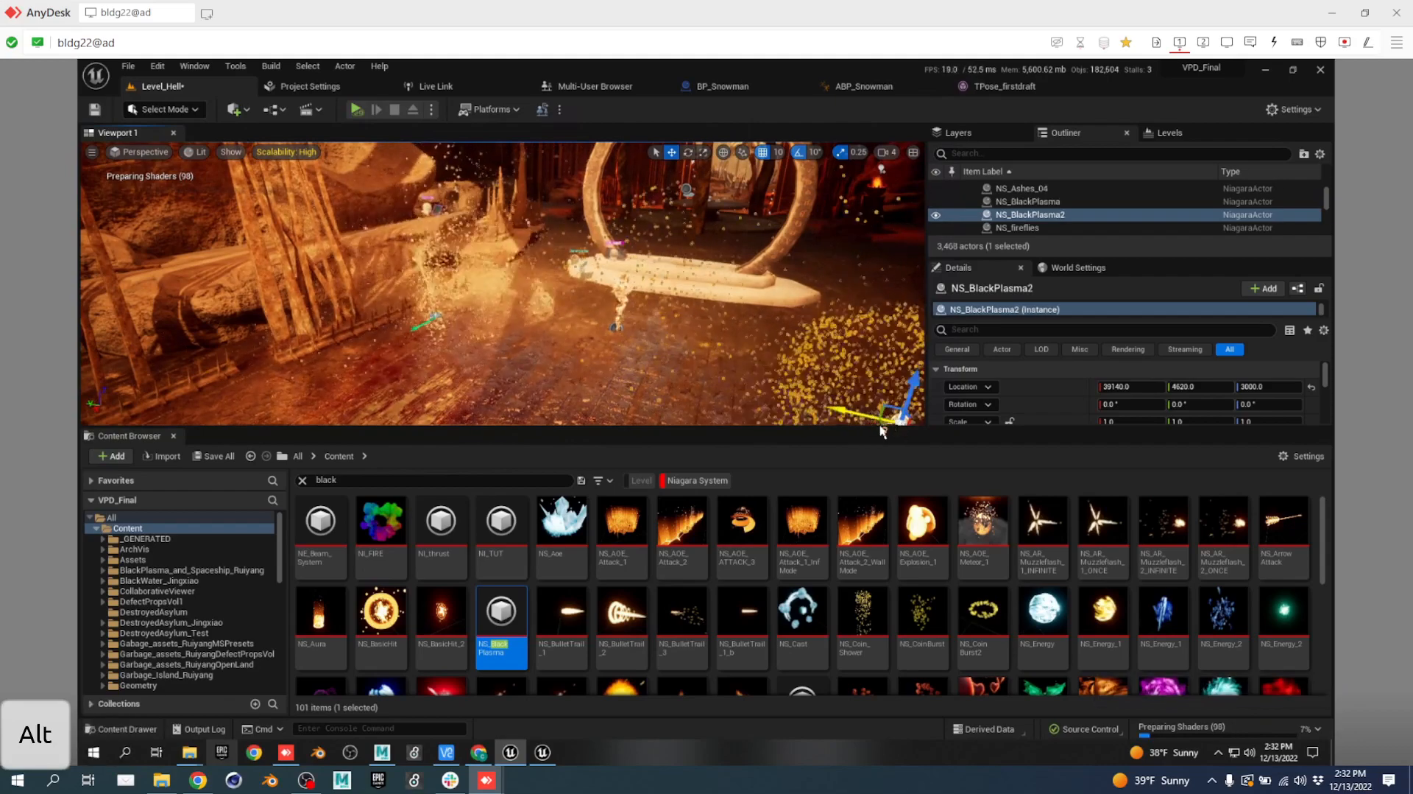
right_click_drag(718, 369, 537, 374)
key("s")
key("d")
key("d")
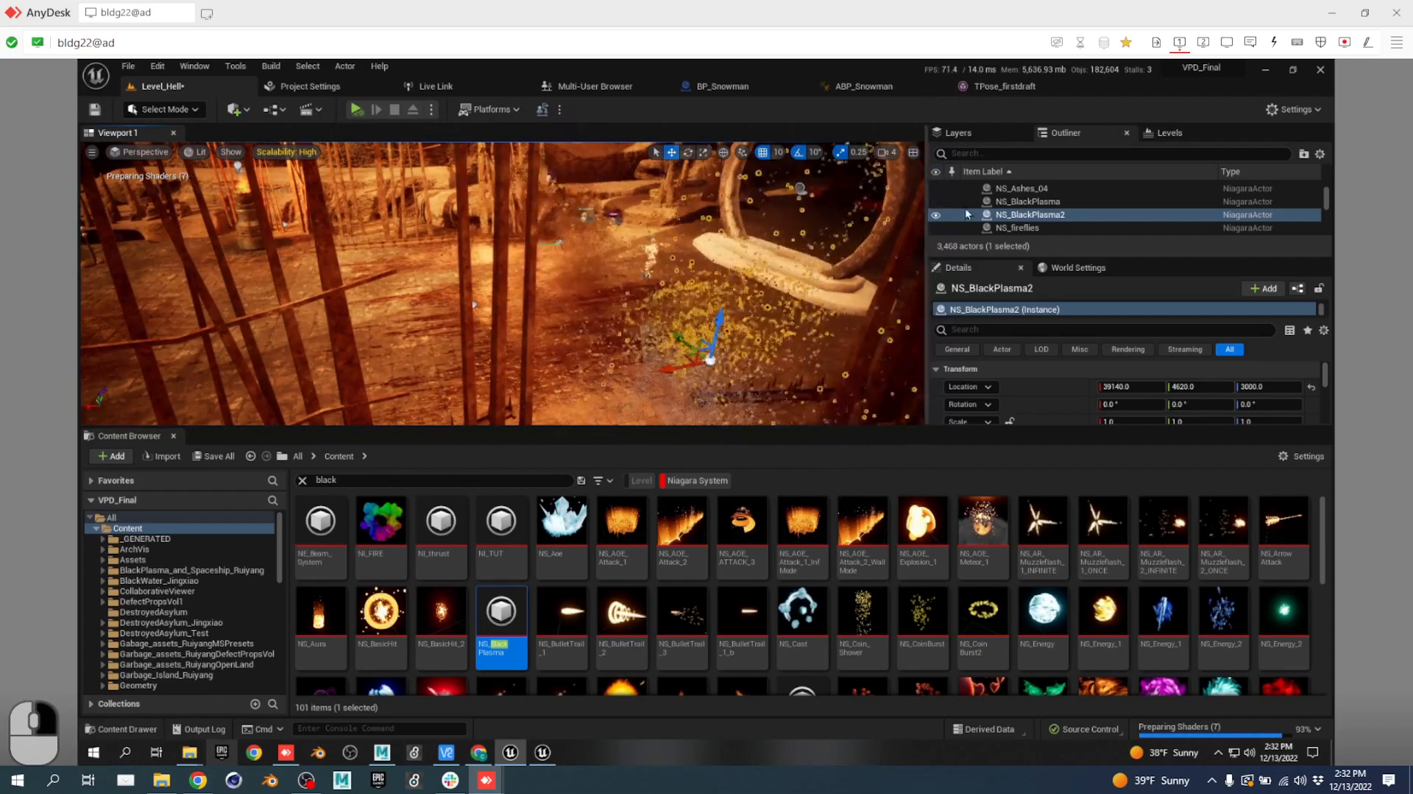
Duplicate the plasma pair twice along X, making six effects, and show the Multi-User Browser.
left_click(1029, 201, "ctrl")
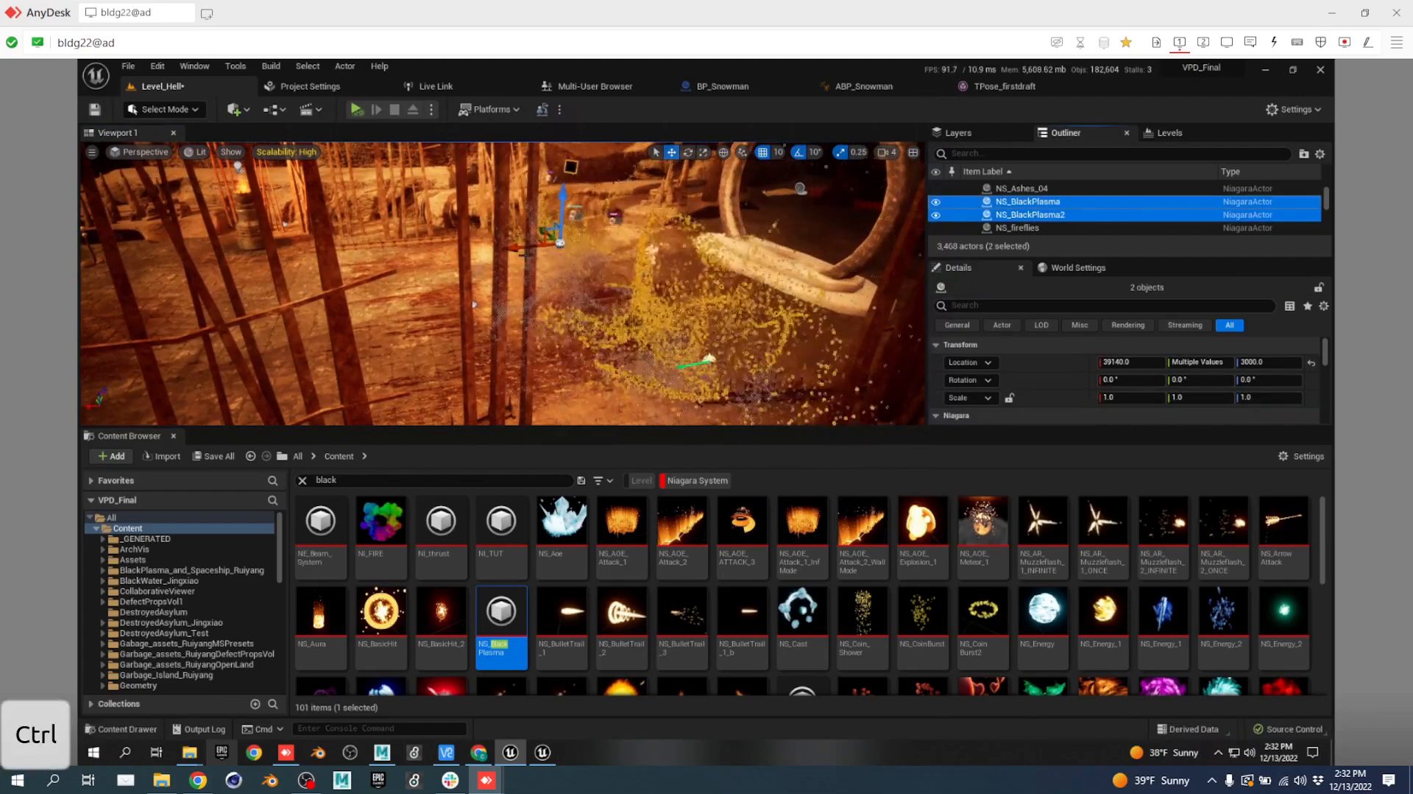
left_click_drag(518, 249, 191, 296, "alt")
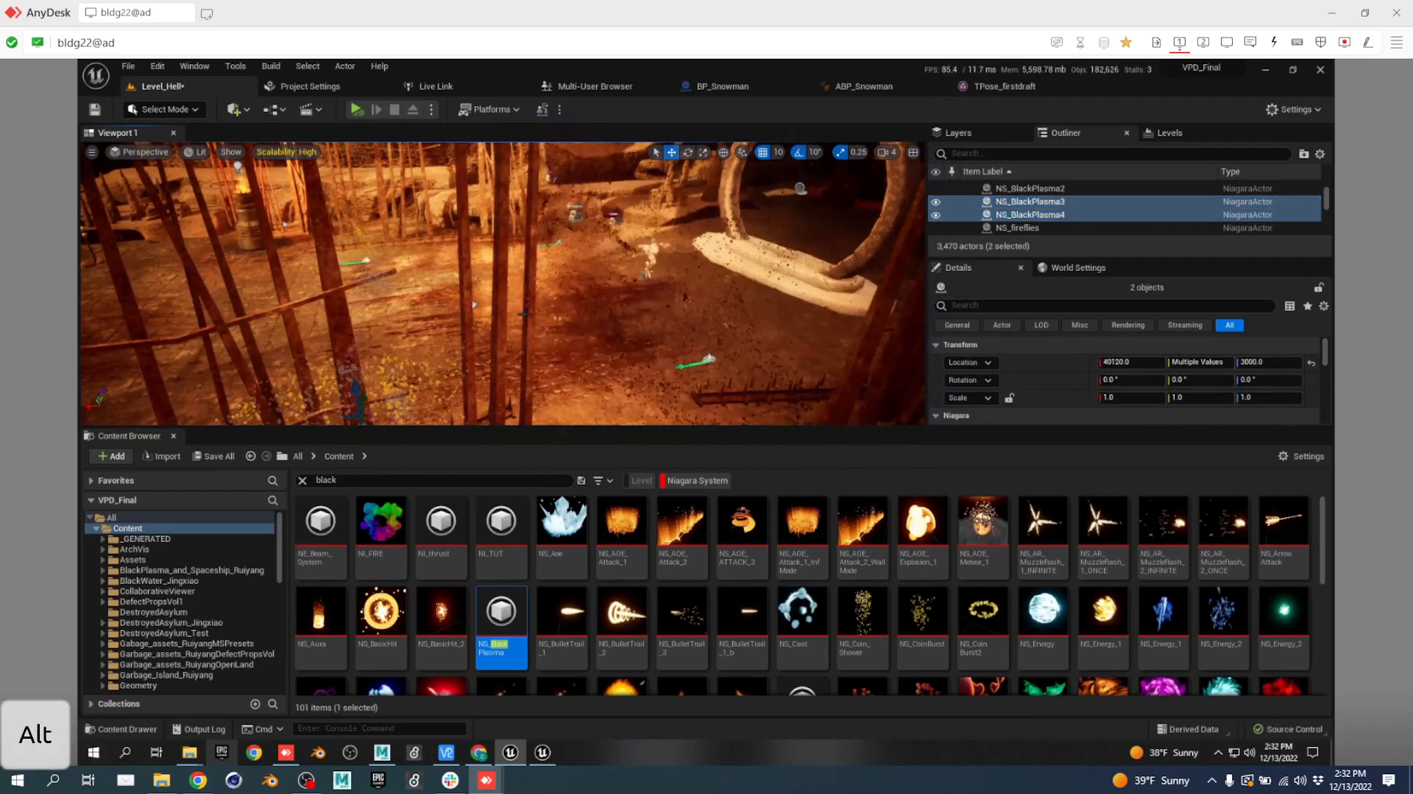
right_click_drag(524, 326, 520, 327)
key("s")
key("s")
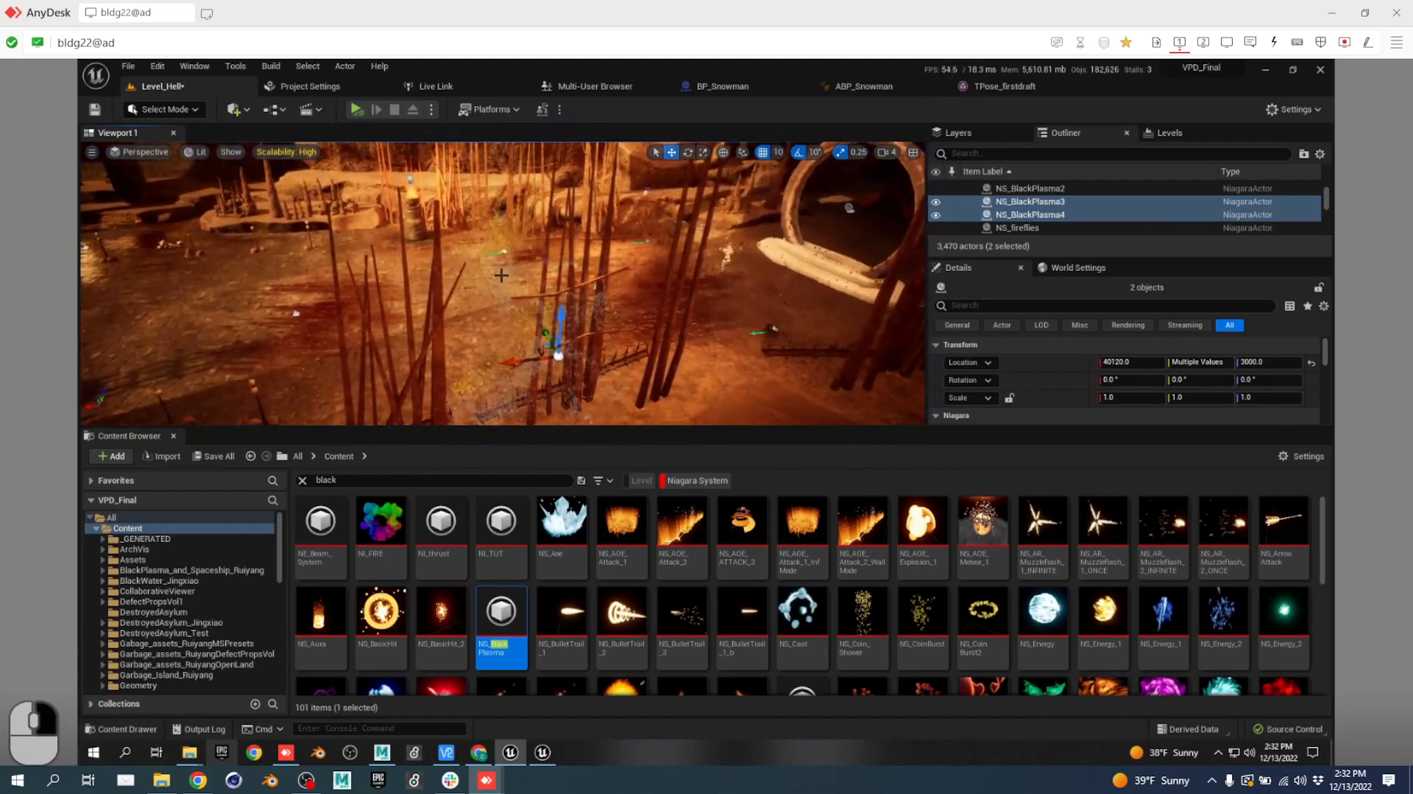
left_click_drag(505, 364, 215, 390, "alt")
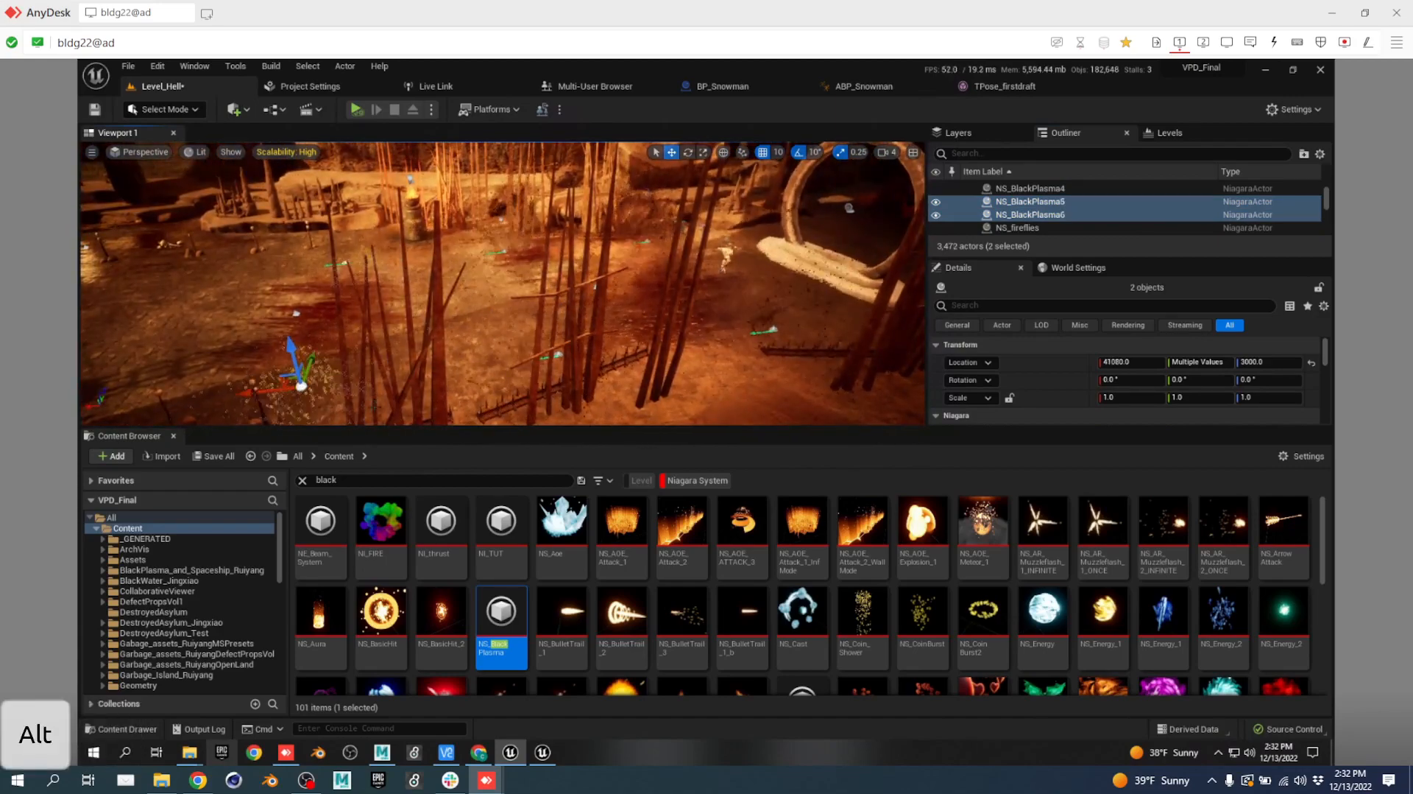
key("a")
key("w")
right_click_drag(465, 332, 729, 271)
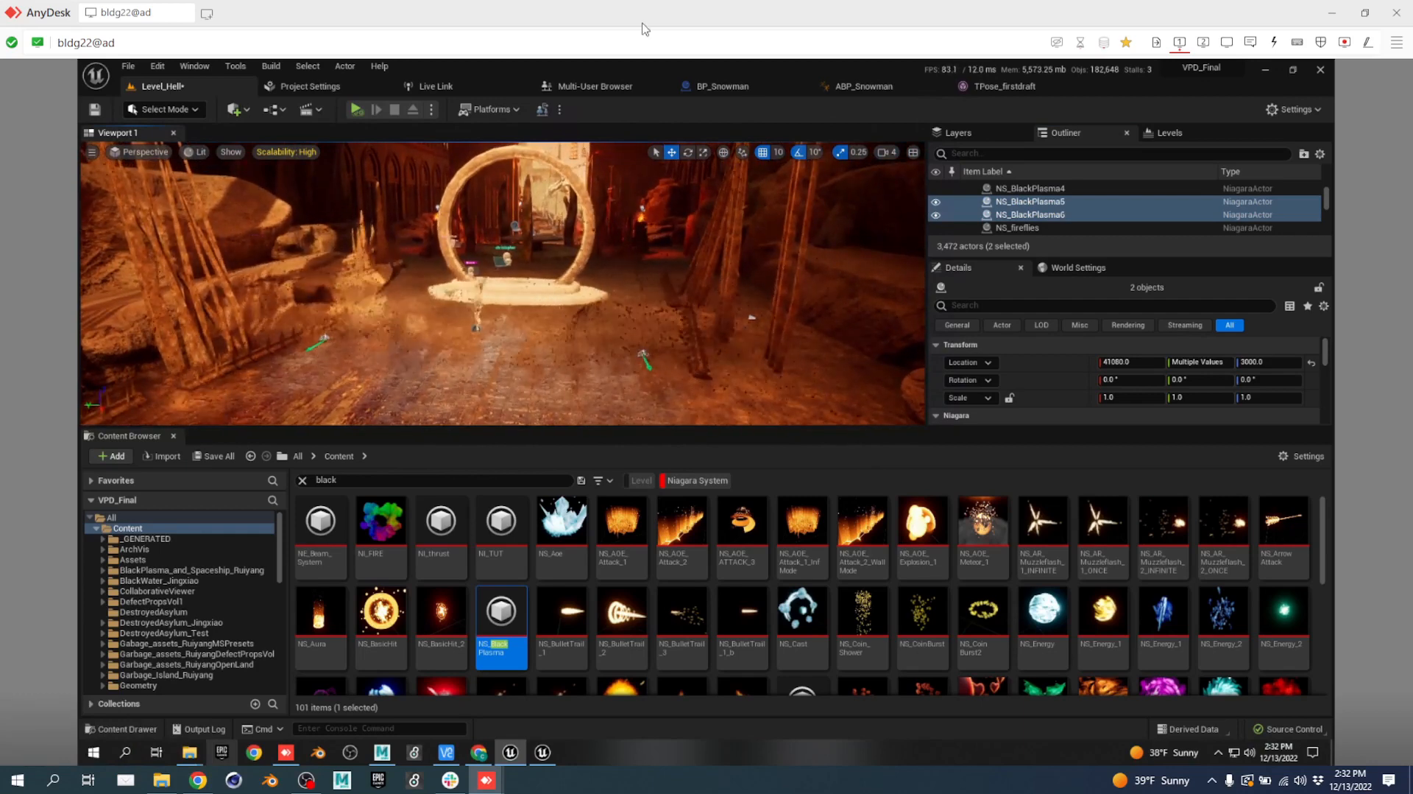
left_click(593, 85)
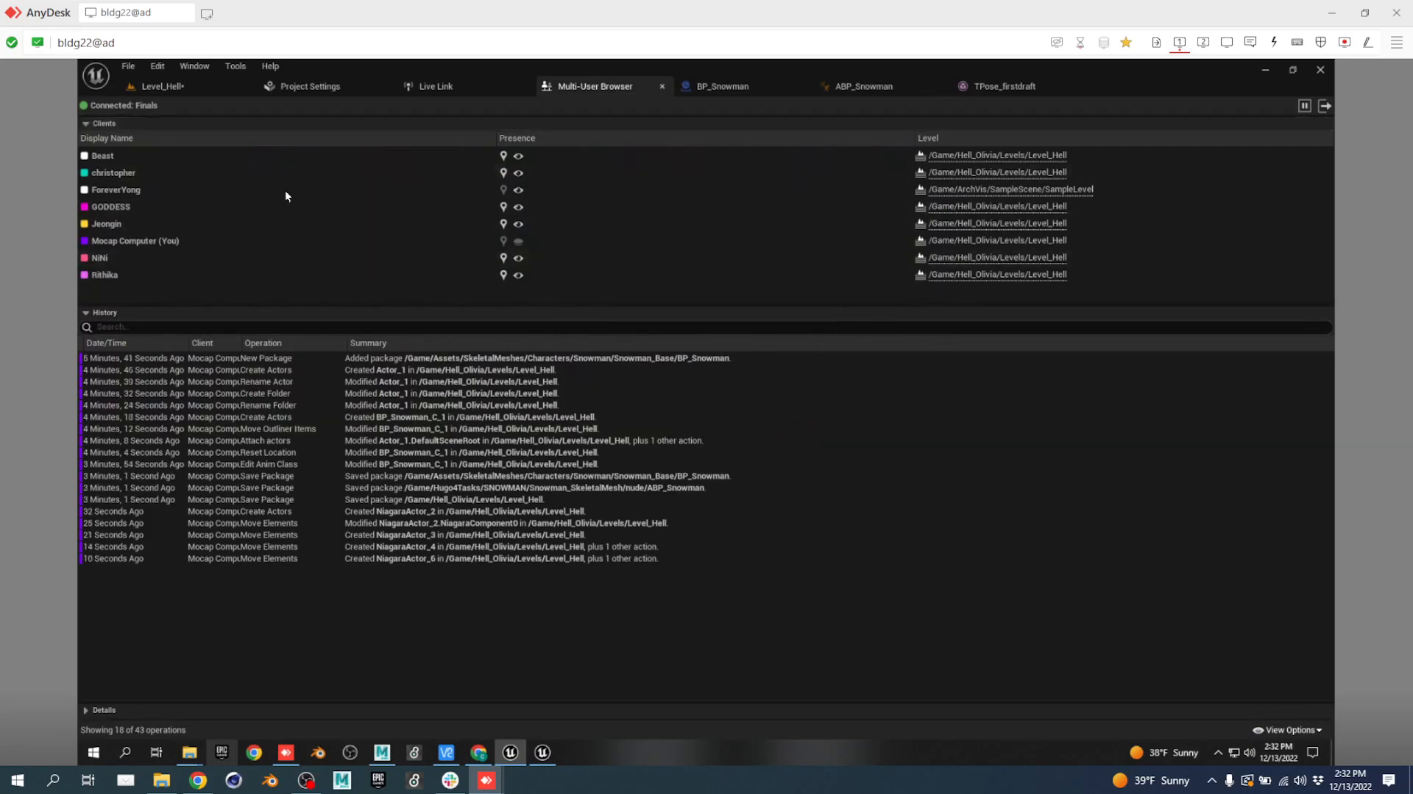
Return to the Level_Hell tab, fly the camera forward, then switch to the spreadsheet in Chrome.
left_click(196, 86)
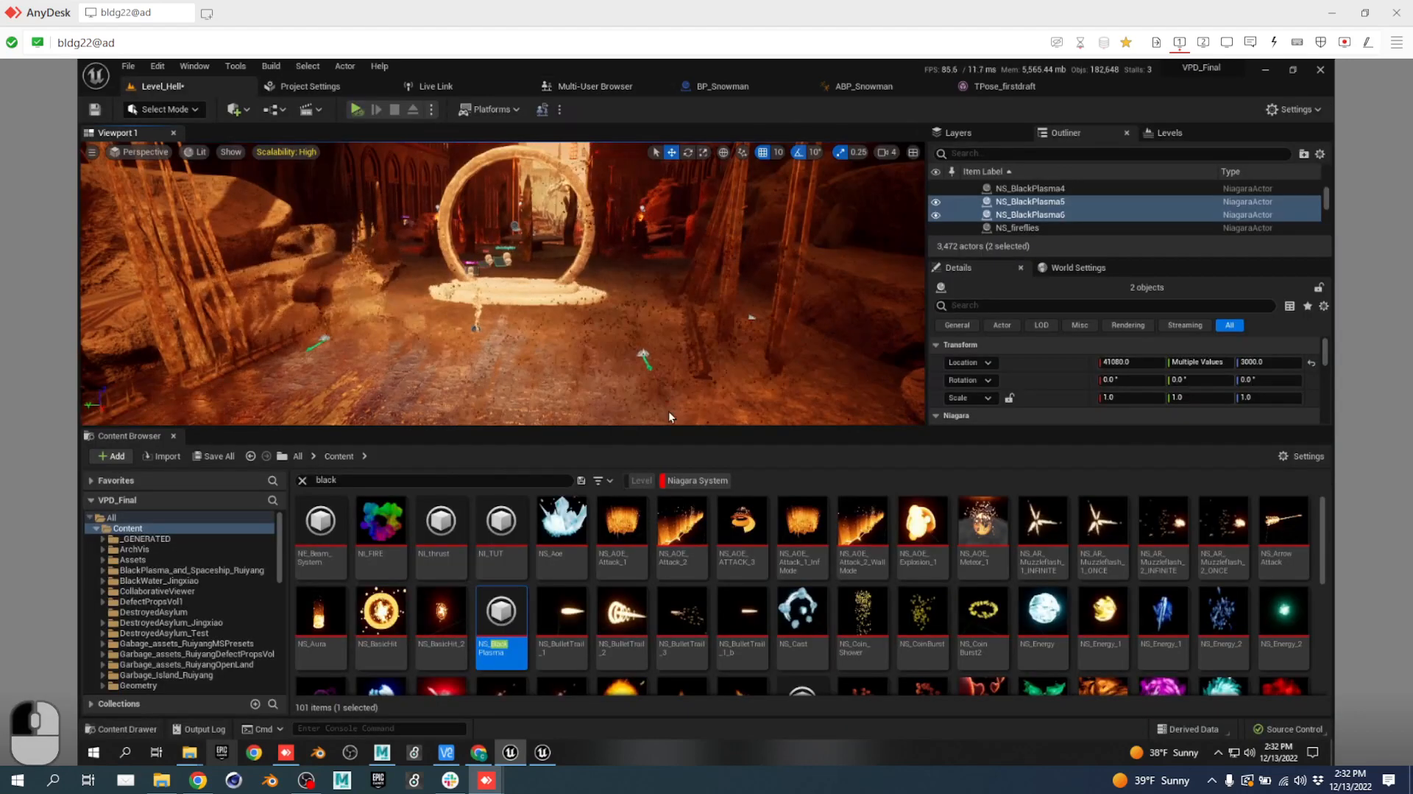
key("w")
right_click_drag(613, 368, 596, 367)
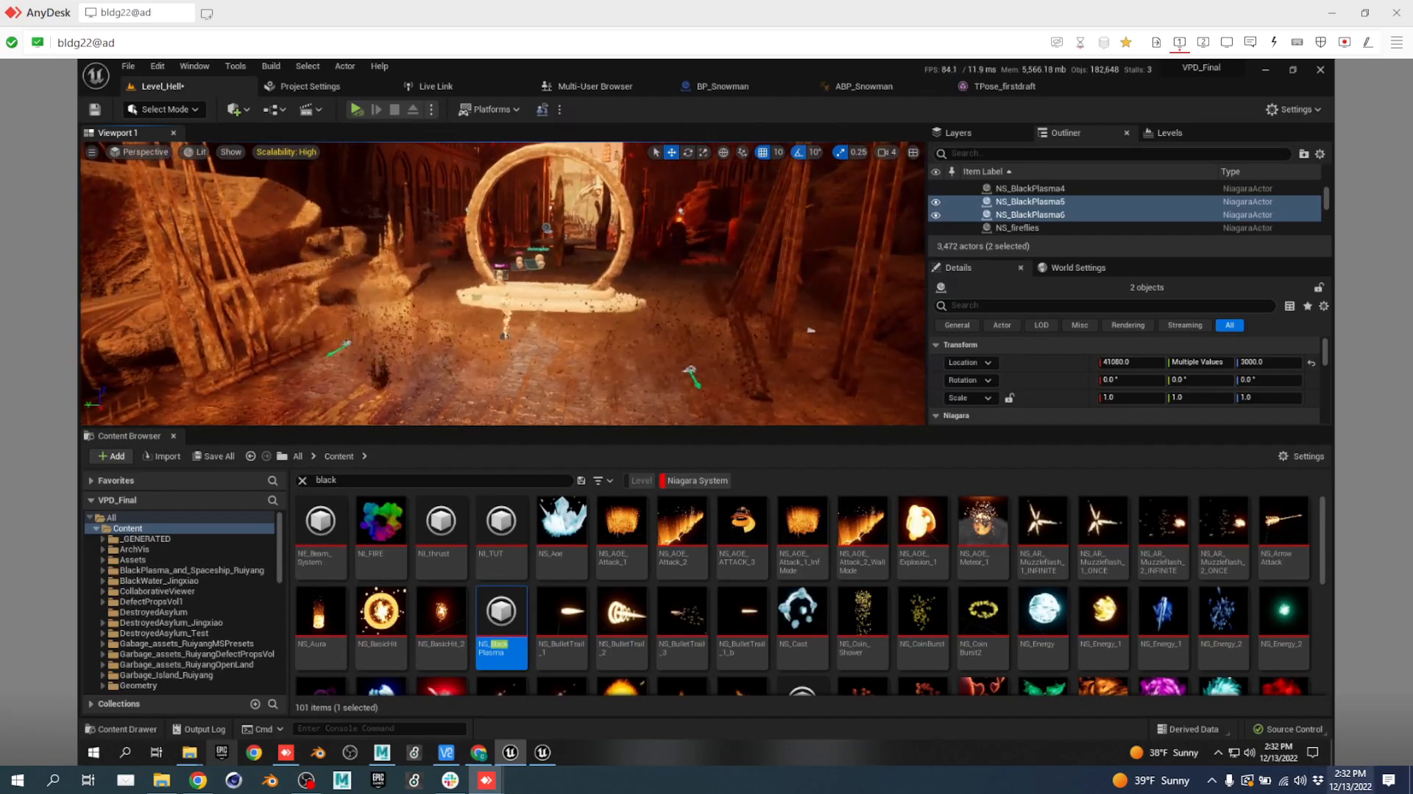
left_click(199, 782)
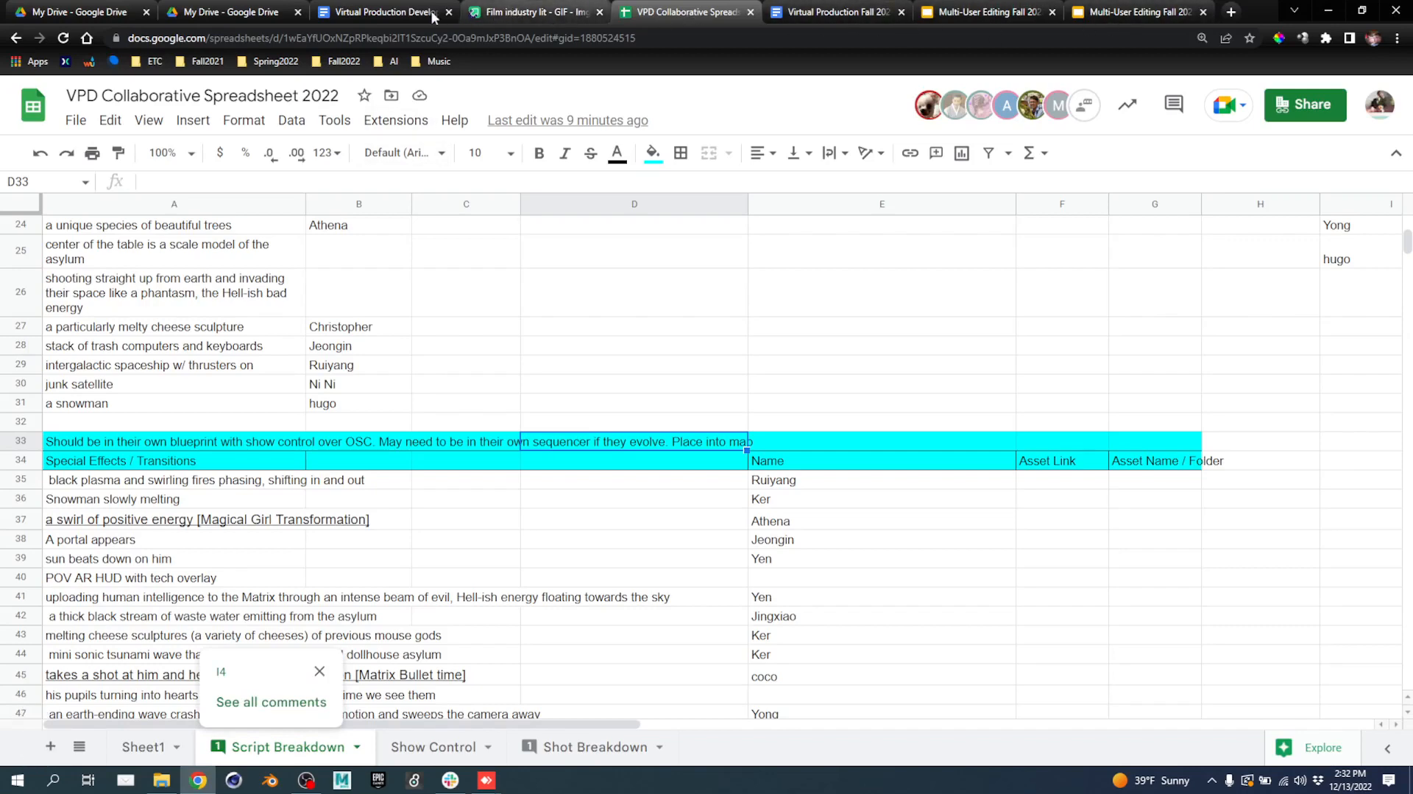
Read the Virtual Production Fall 2022 Script Treatment's Prologue, then minimise Chrome.
left_click(847, 15)
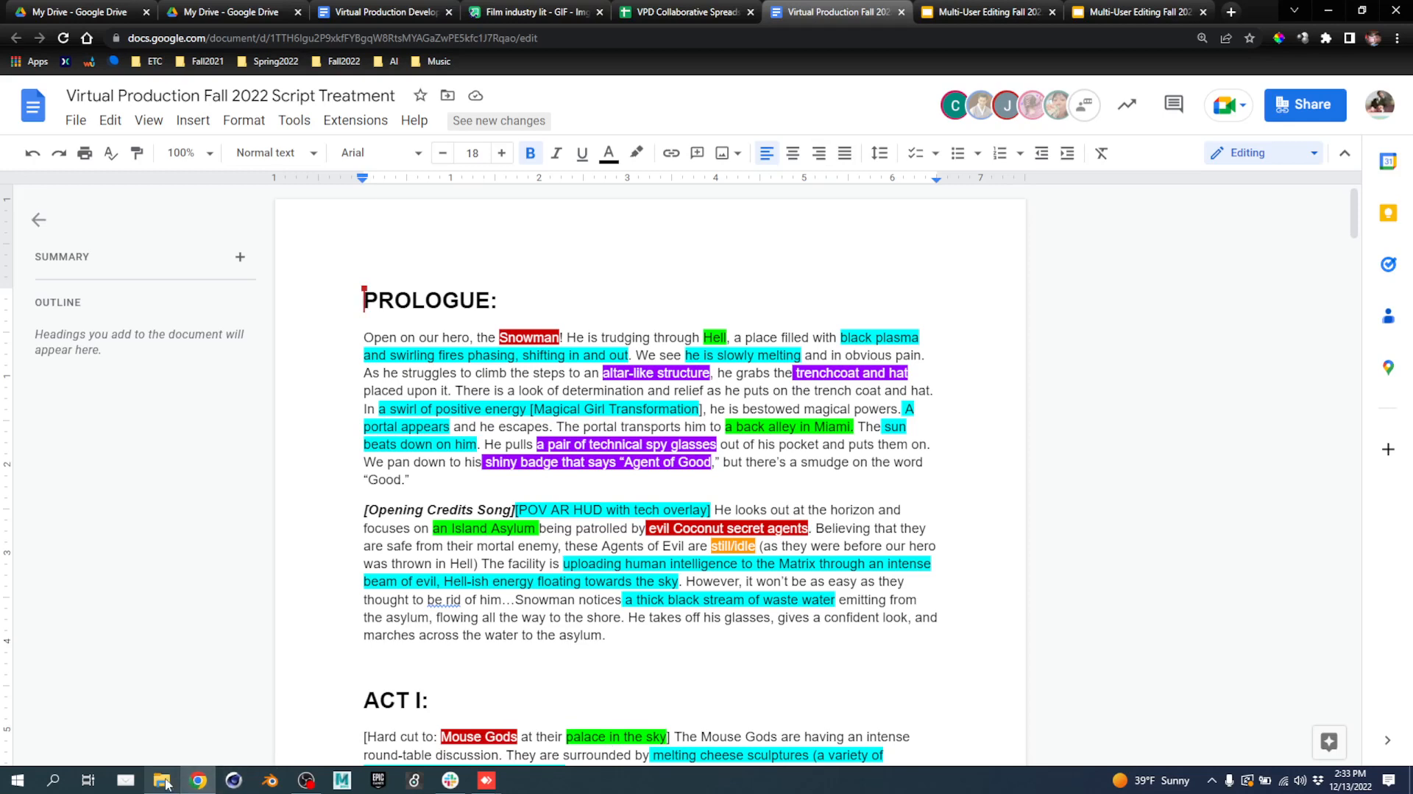
mouse_move(197, 782)
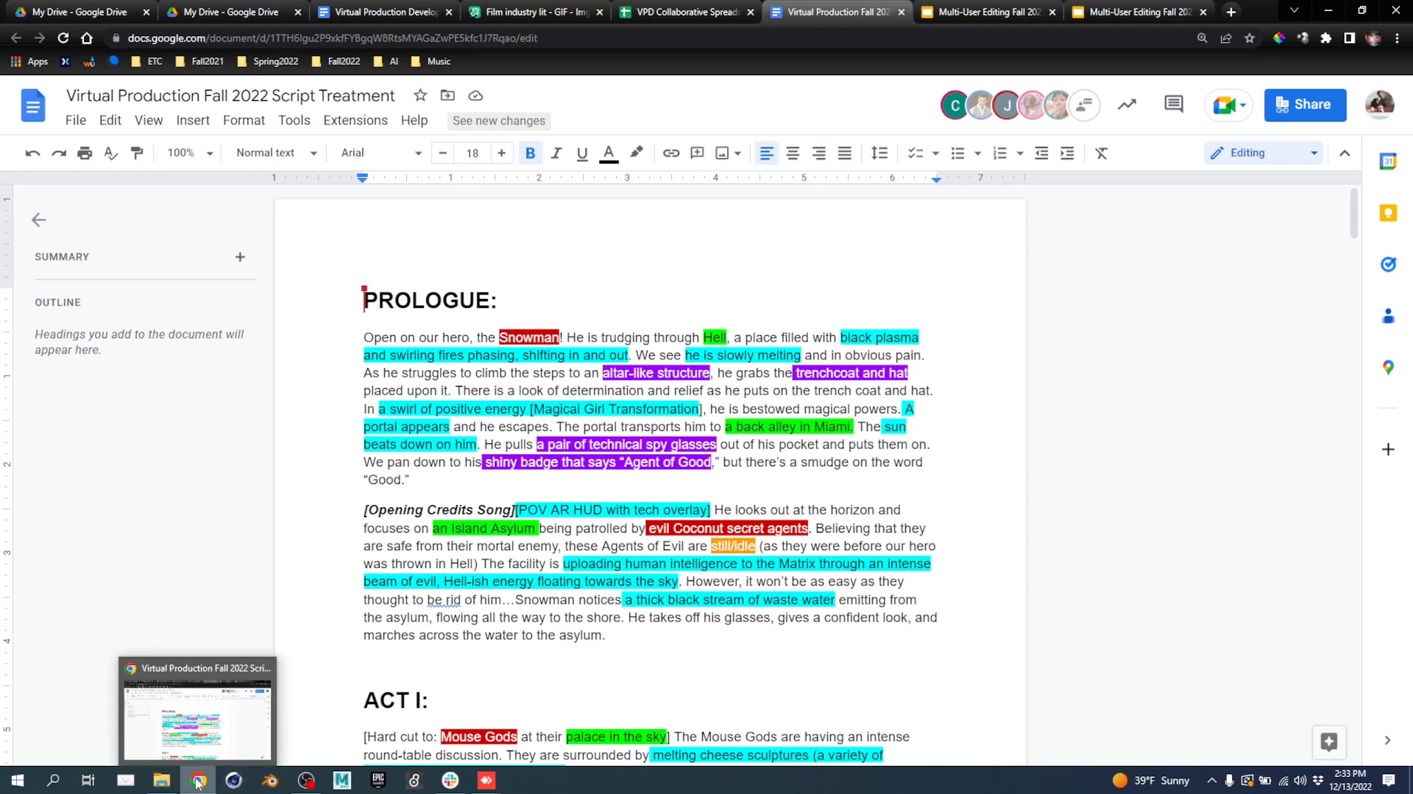
left_click(1329, 12)
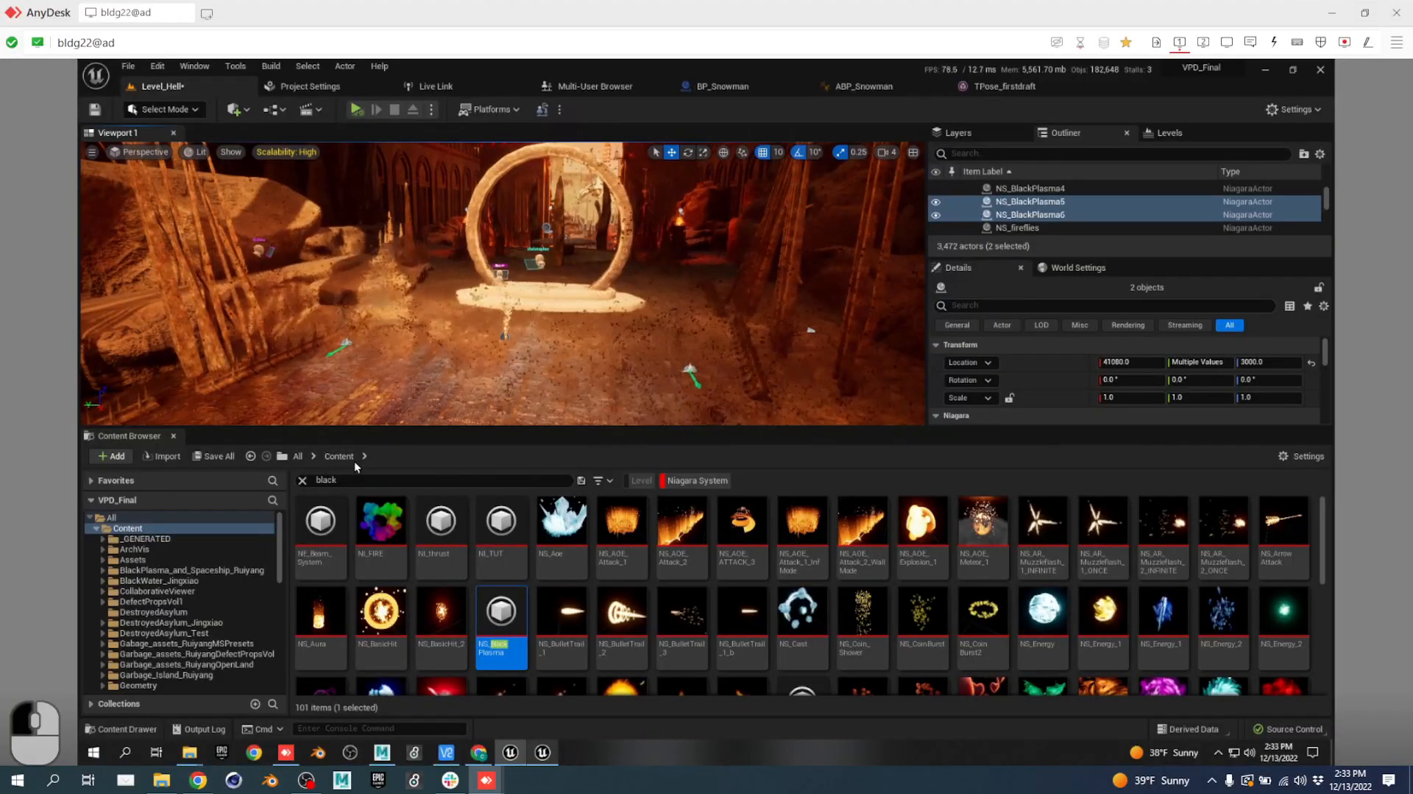
Add Blueprint Class to the Content Browser filter and search for 'snowm'.
left_click(610, 481)
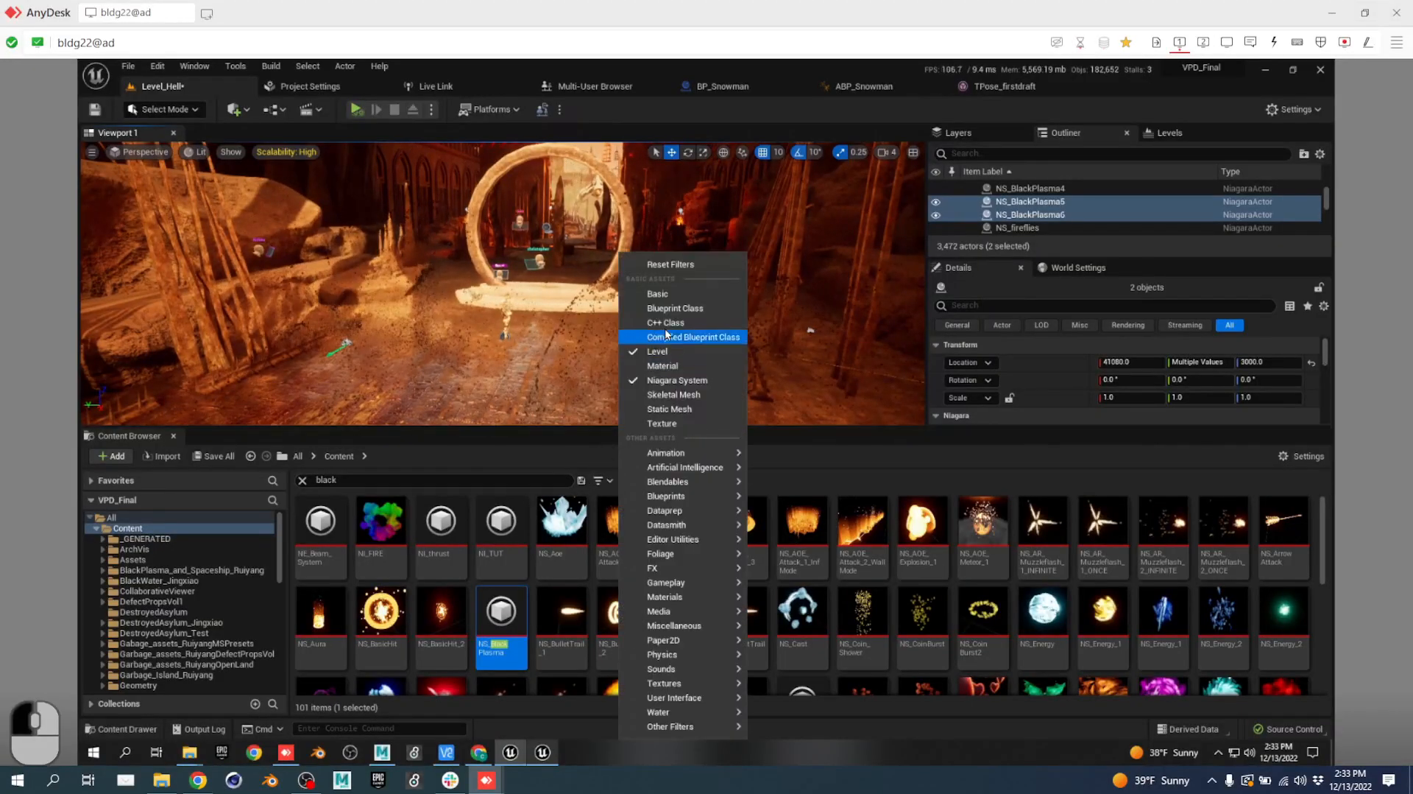
left_click(676, 308)
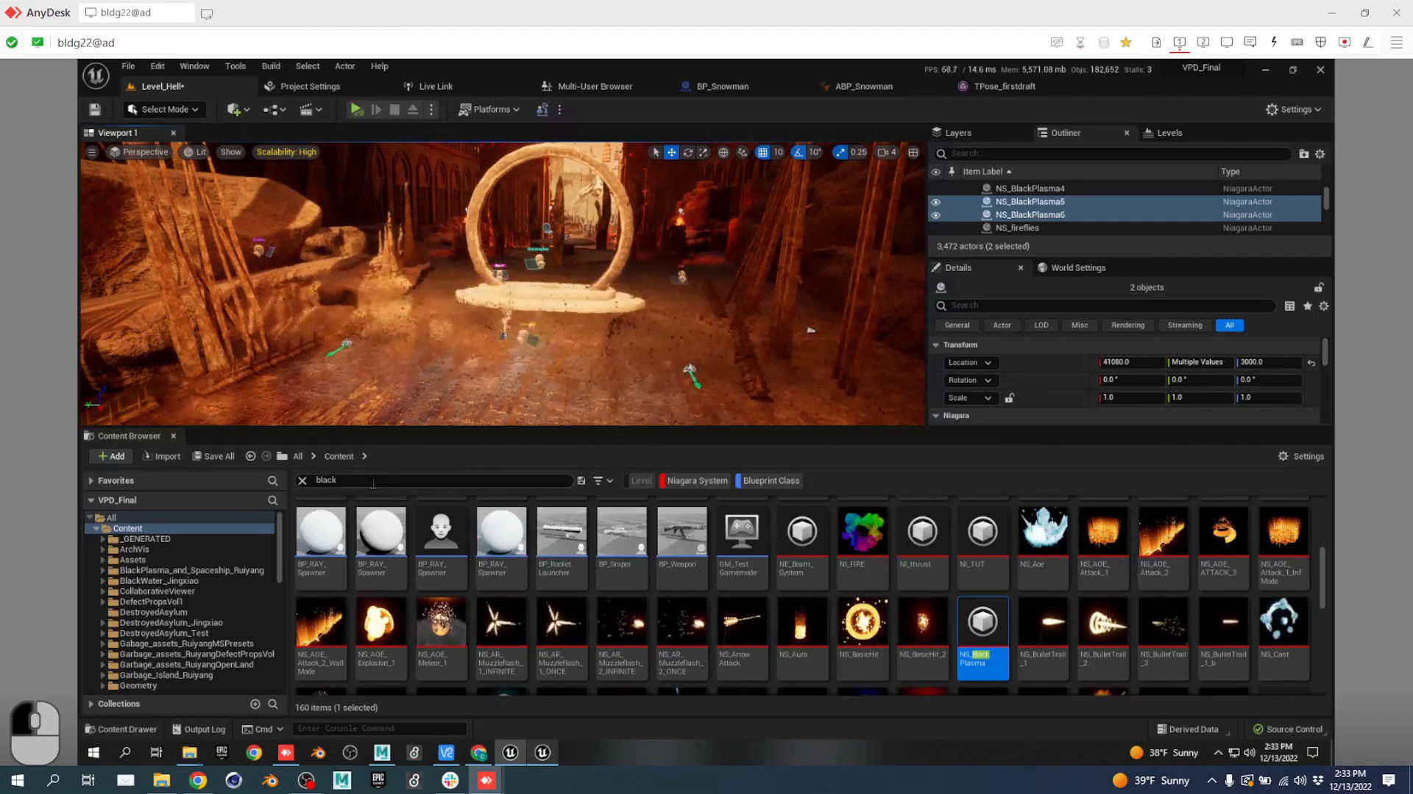
left_click_drag(366, 482, 206, 472)
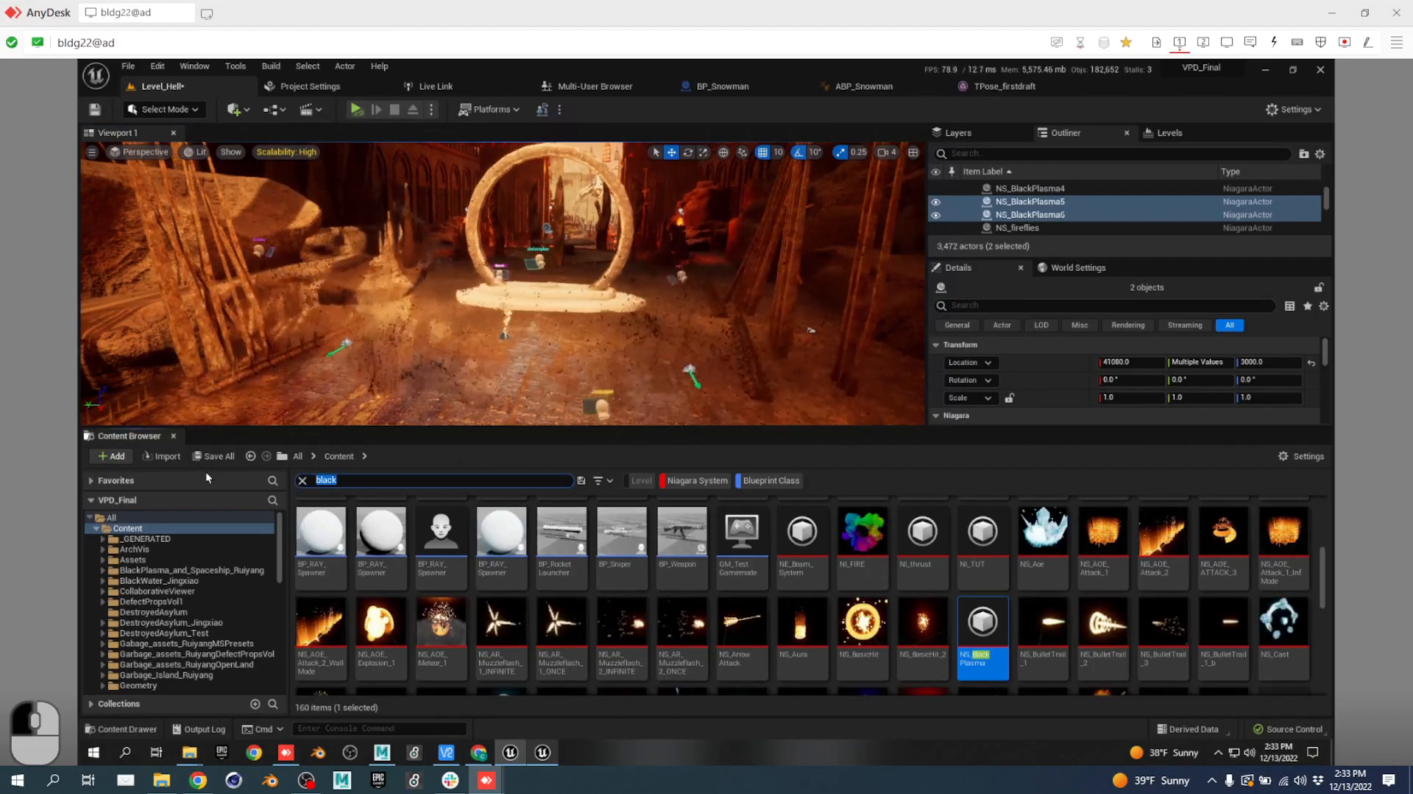
type("snowm")
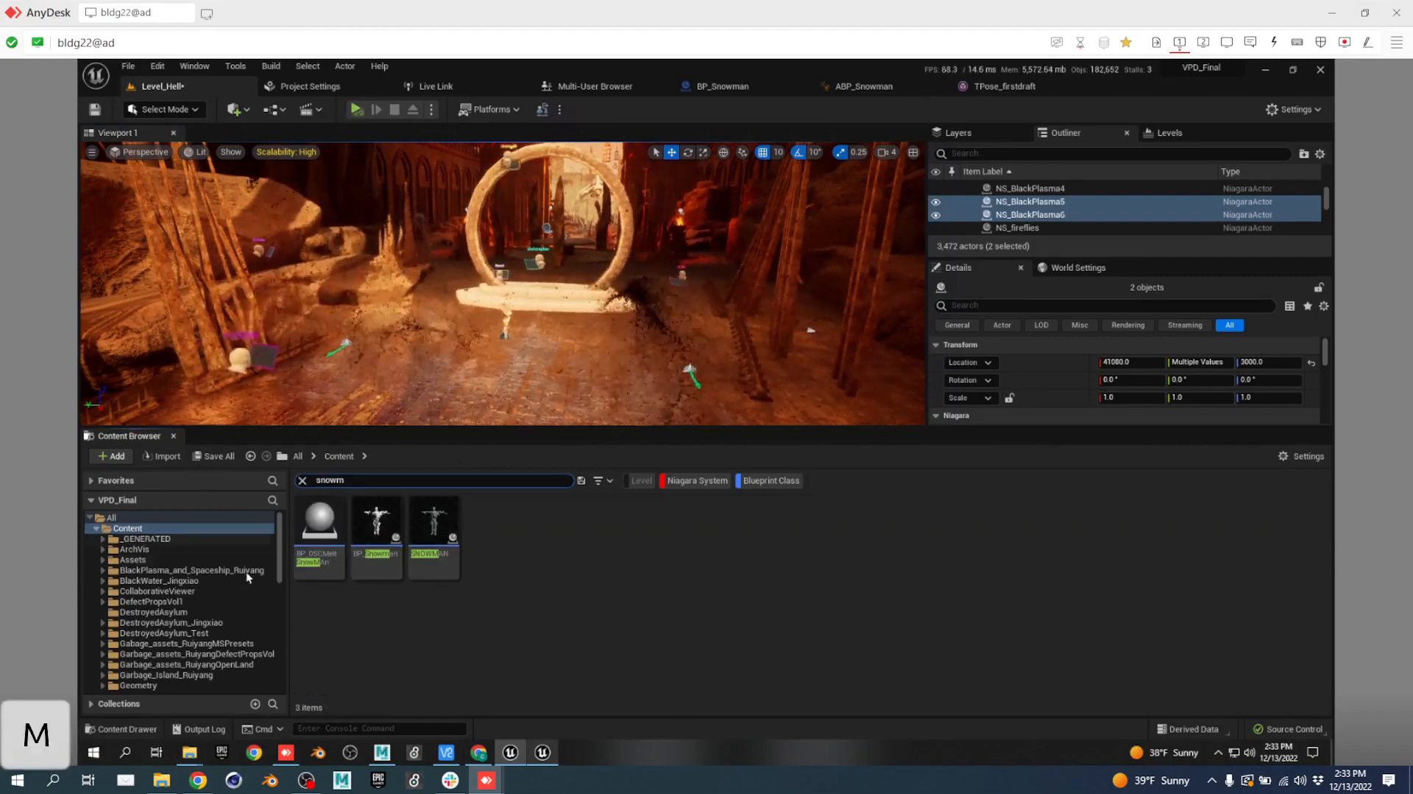
Open the BP_OSCMeltSnowMAn blueprint, confirming Yes on its invalid-parent-class warning.
mouse_move(325, 516)
left_click_drag(325, 515, 508, 341)
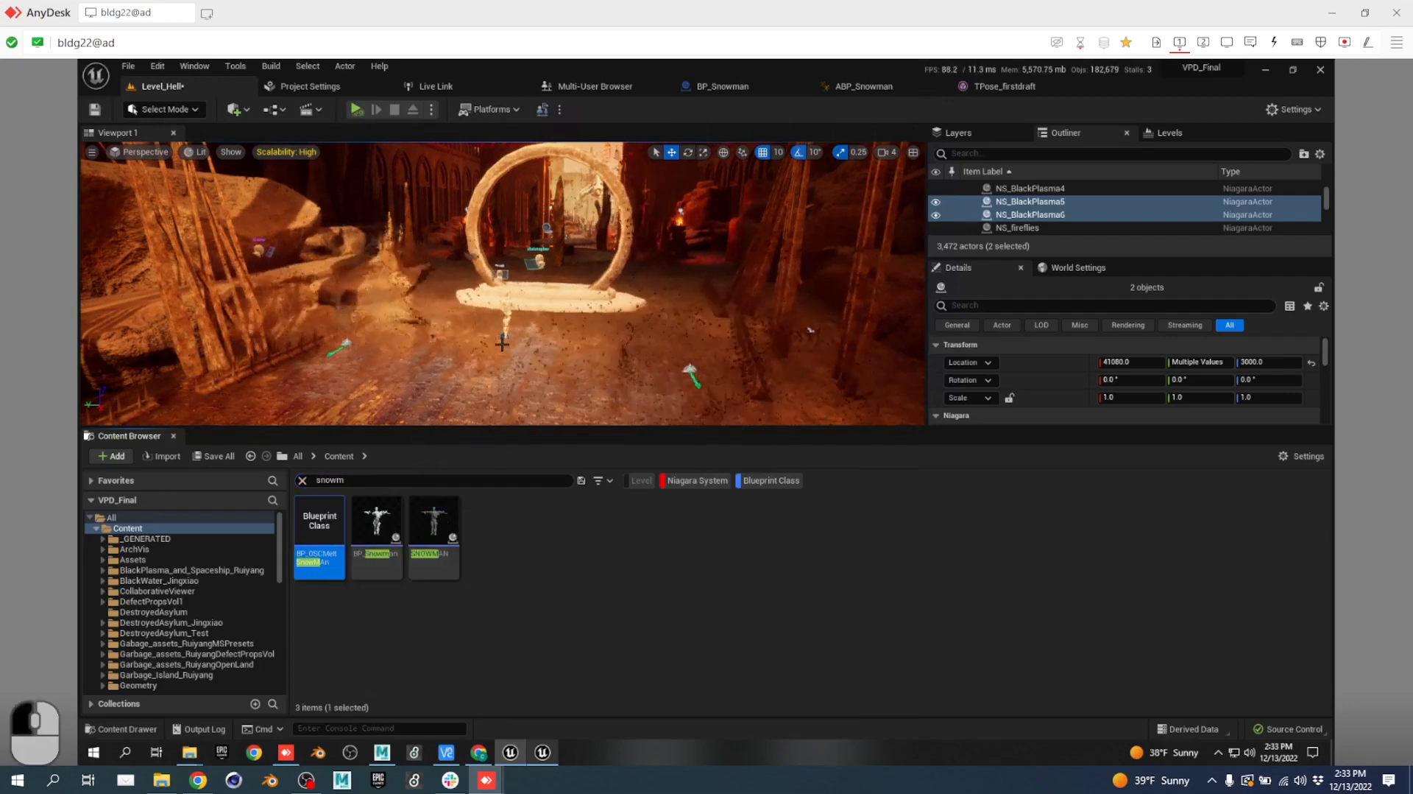
left_click_drag(326, 515, 511, 315)
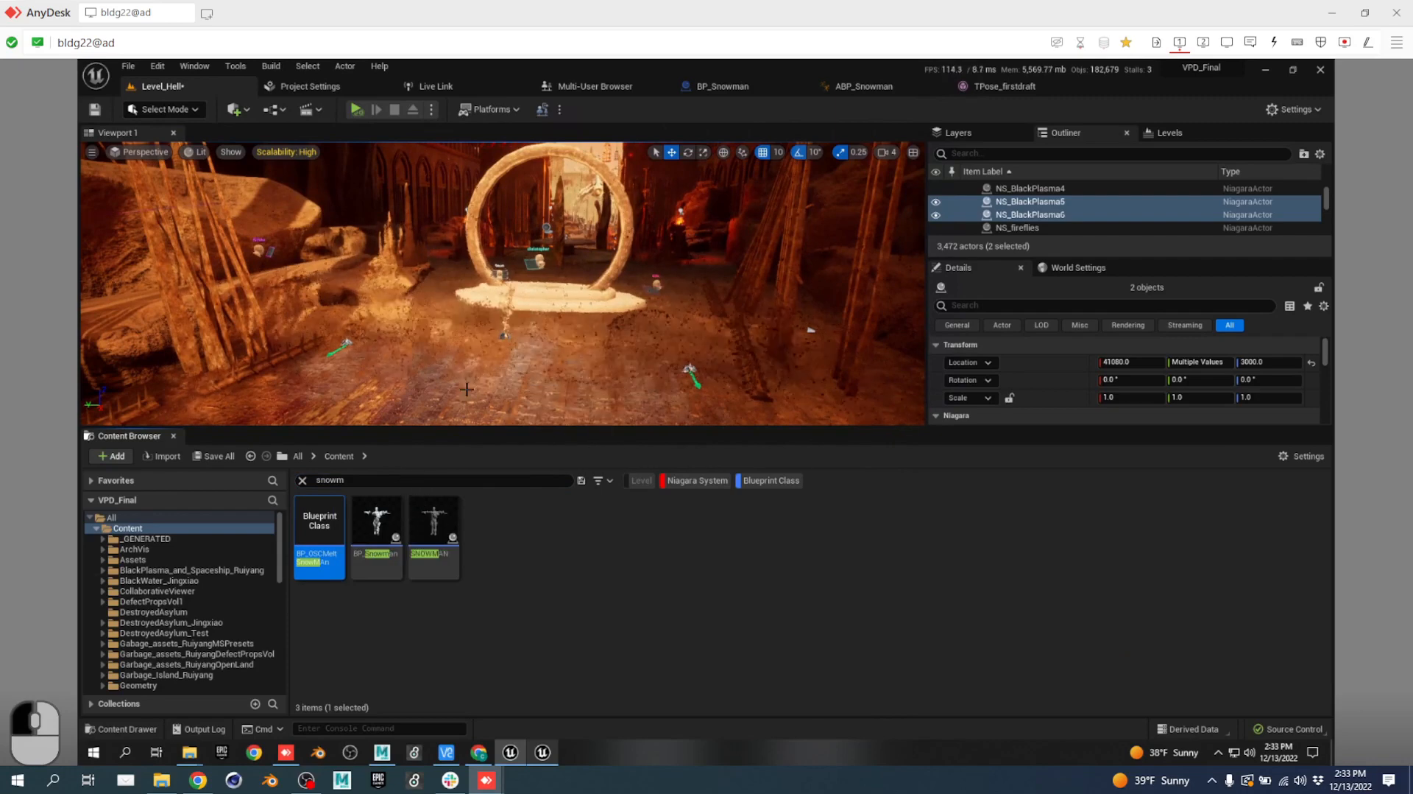
double_click(327, 511)
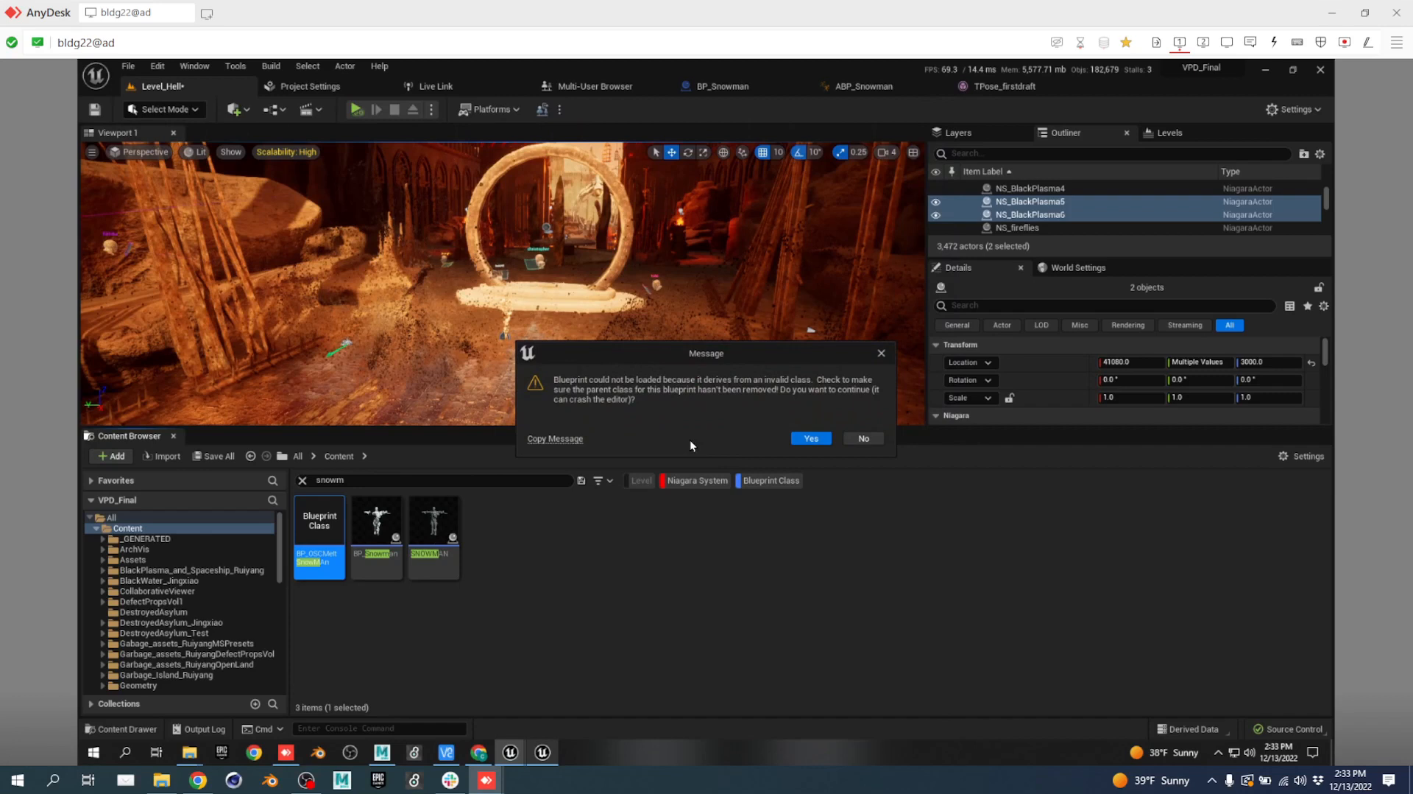
left_click(811, 439)
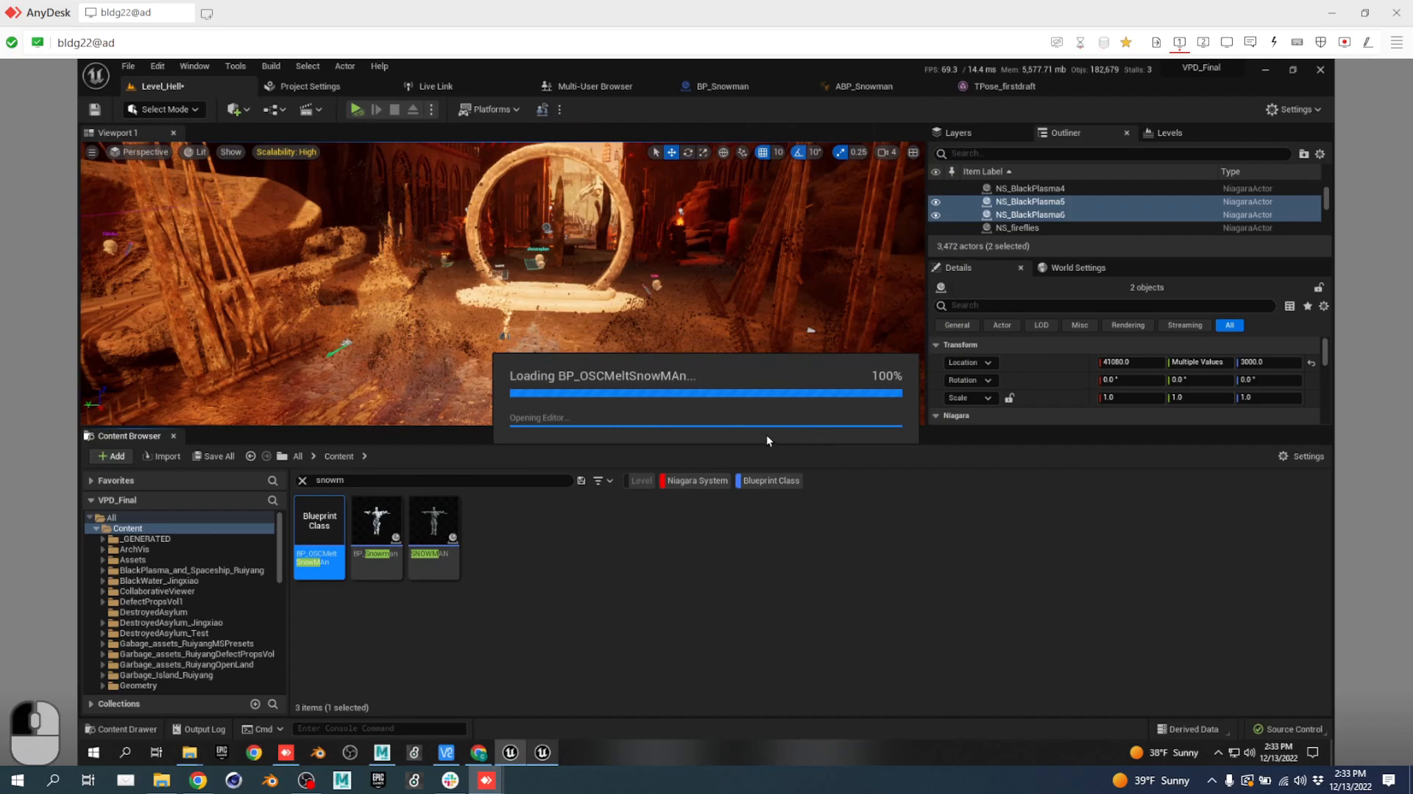
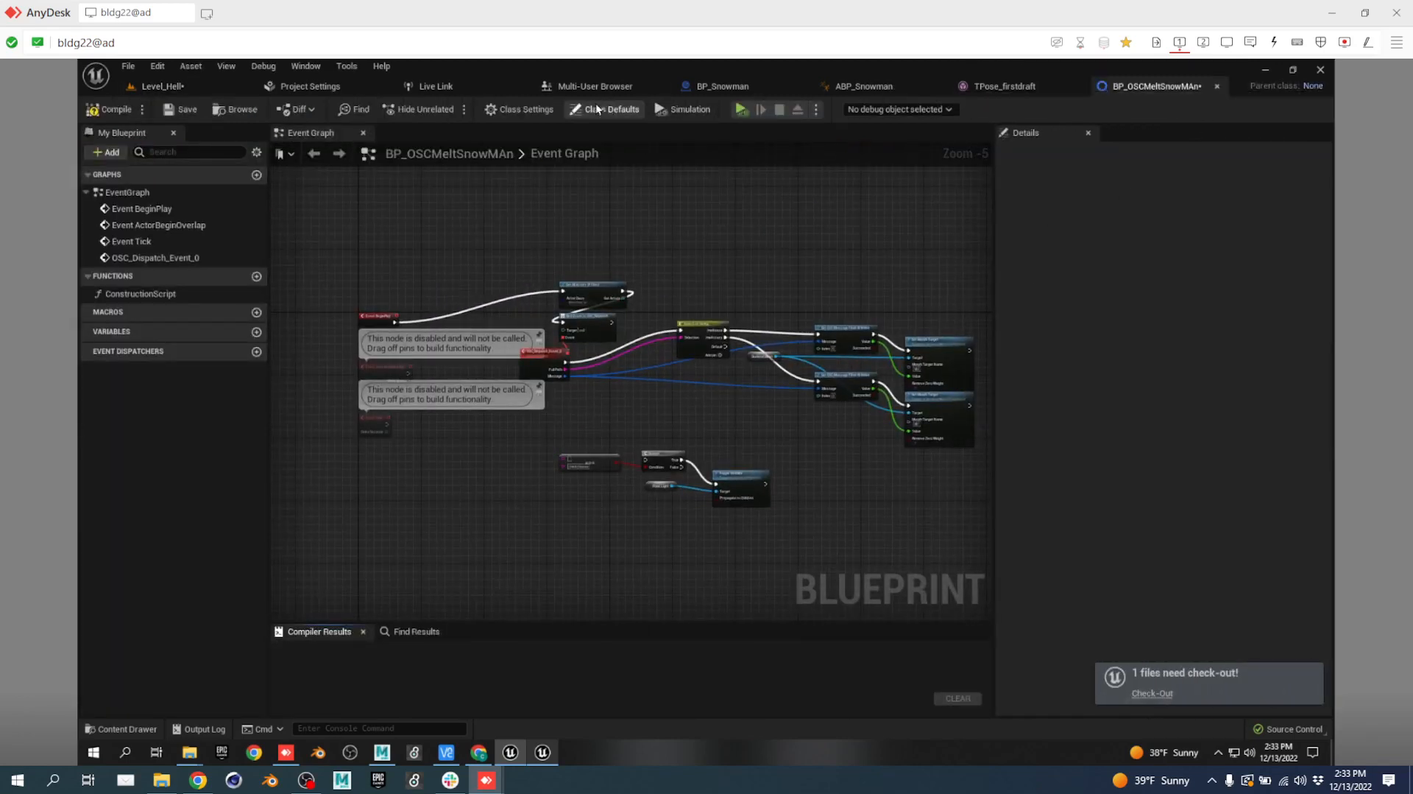
Search BP_OSCMeltSnowMAn's Class Settings parent class list for bp_, then osc, which returns 0 items.
left_click(527, 110)
left_click(1186, 192)
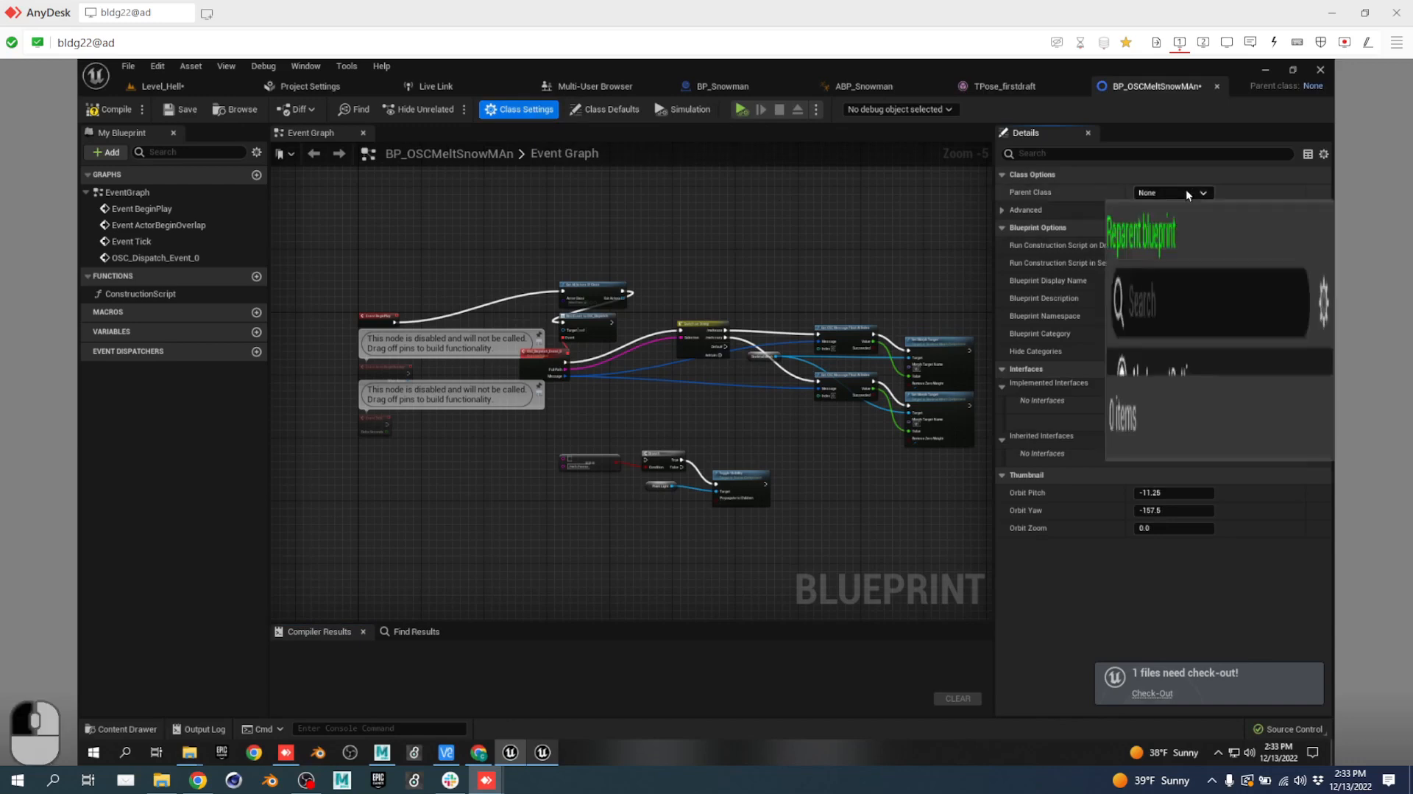
scroll(1206, 308, "down", 1)
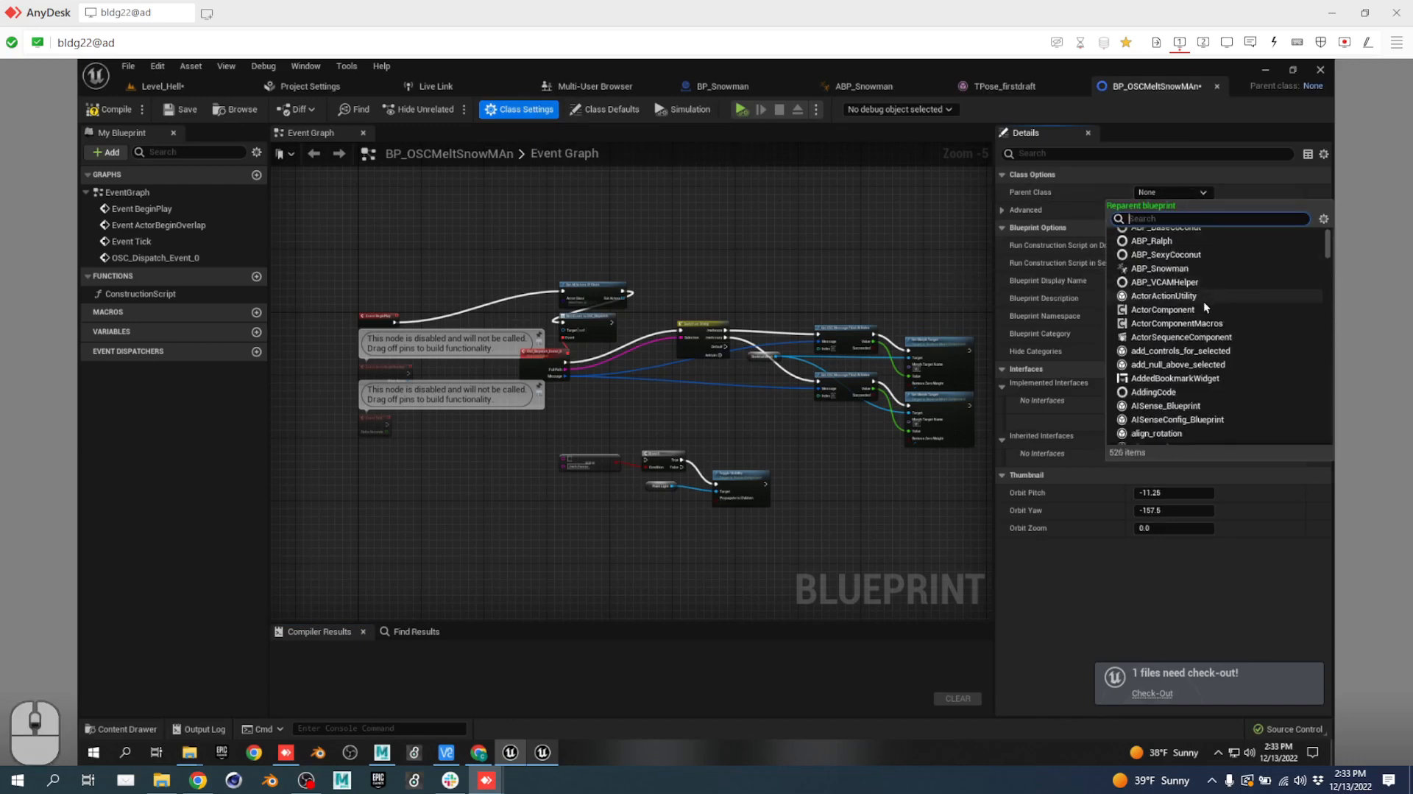
scroll(1200, 320, "down", 8)
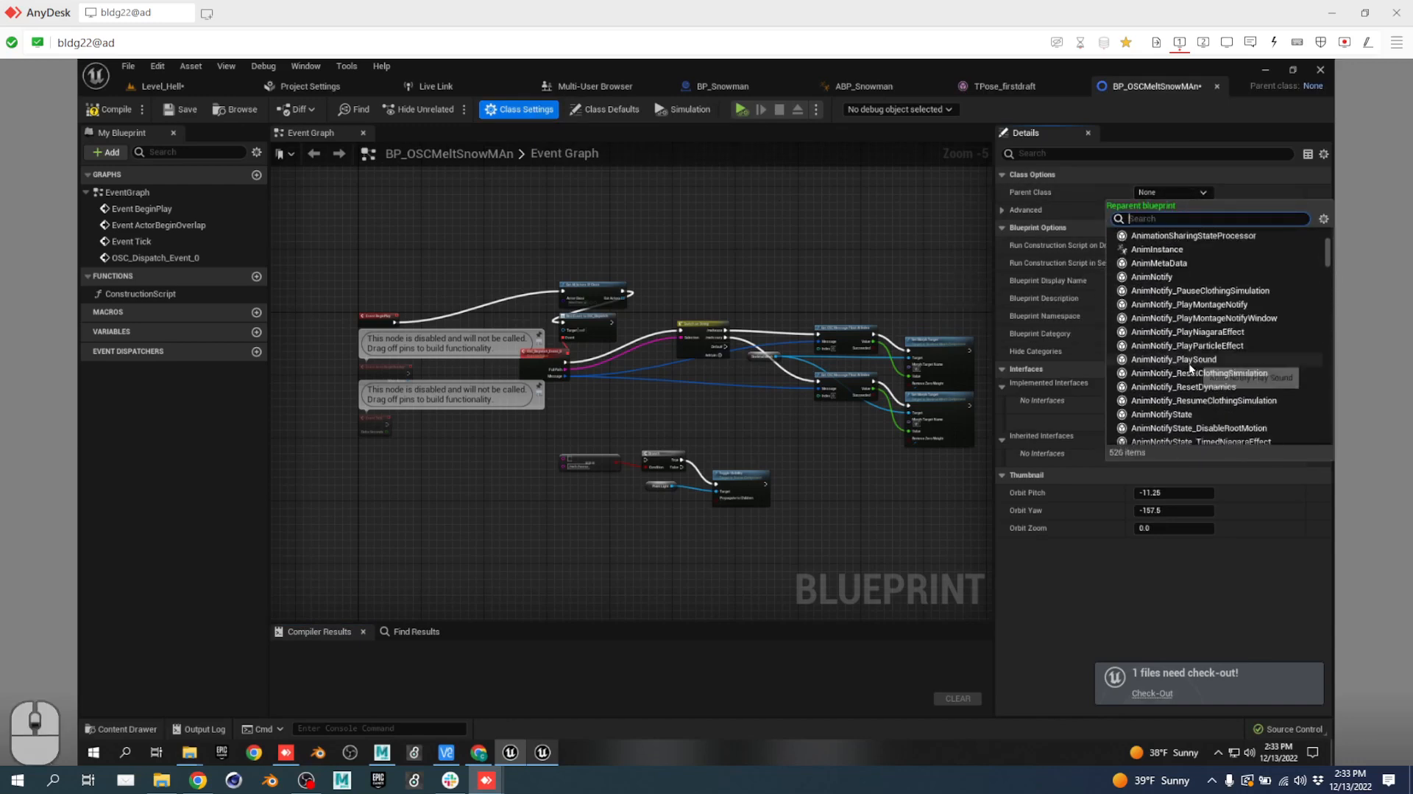
scroll(1190, 368, "down", 5)
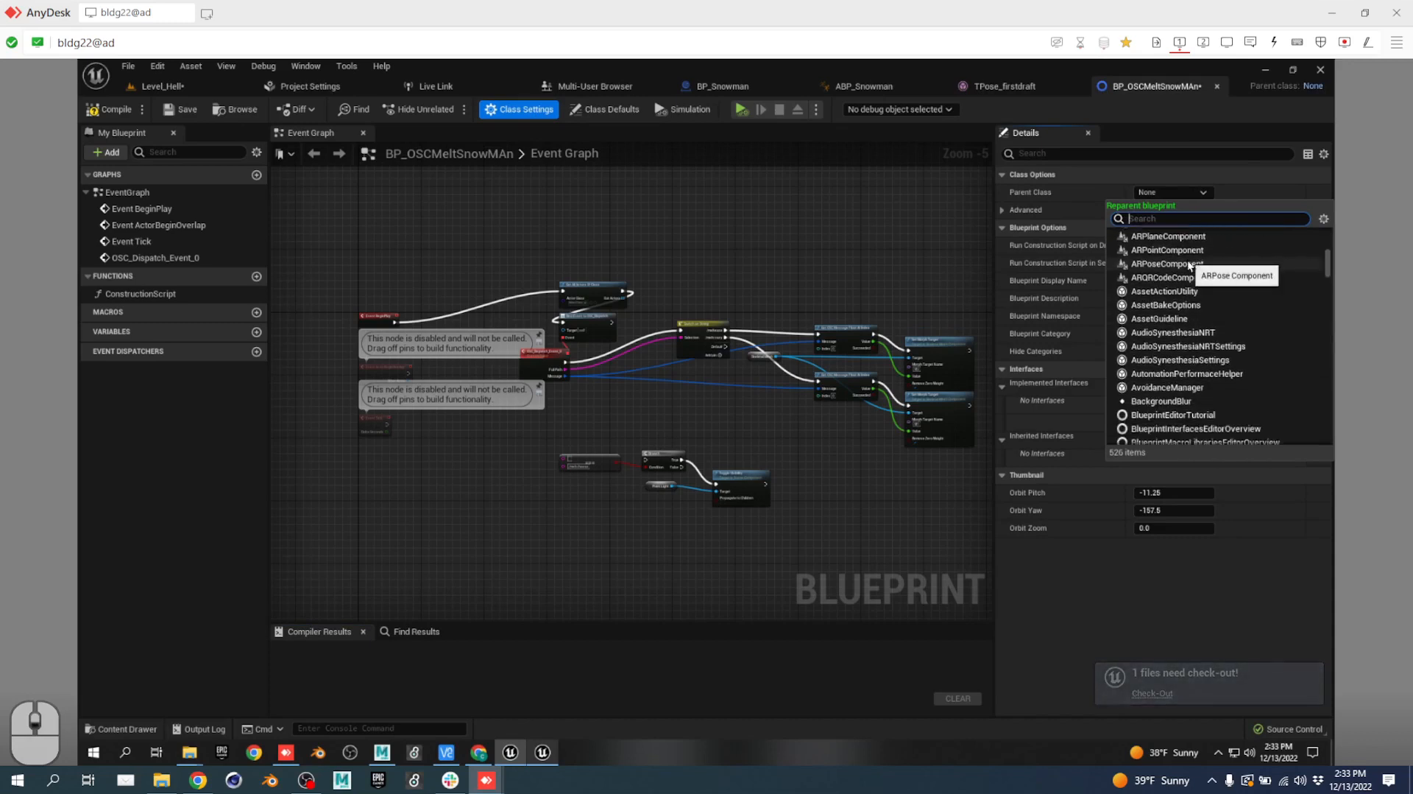
type("bp_")
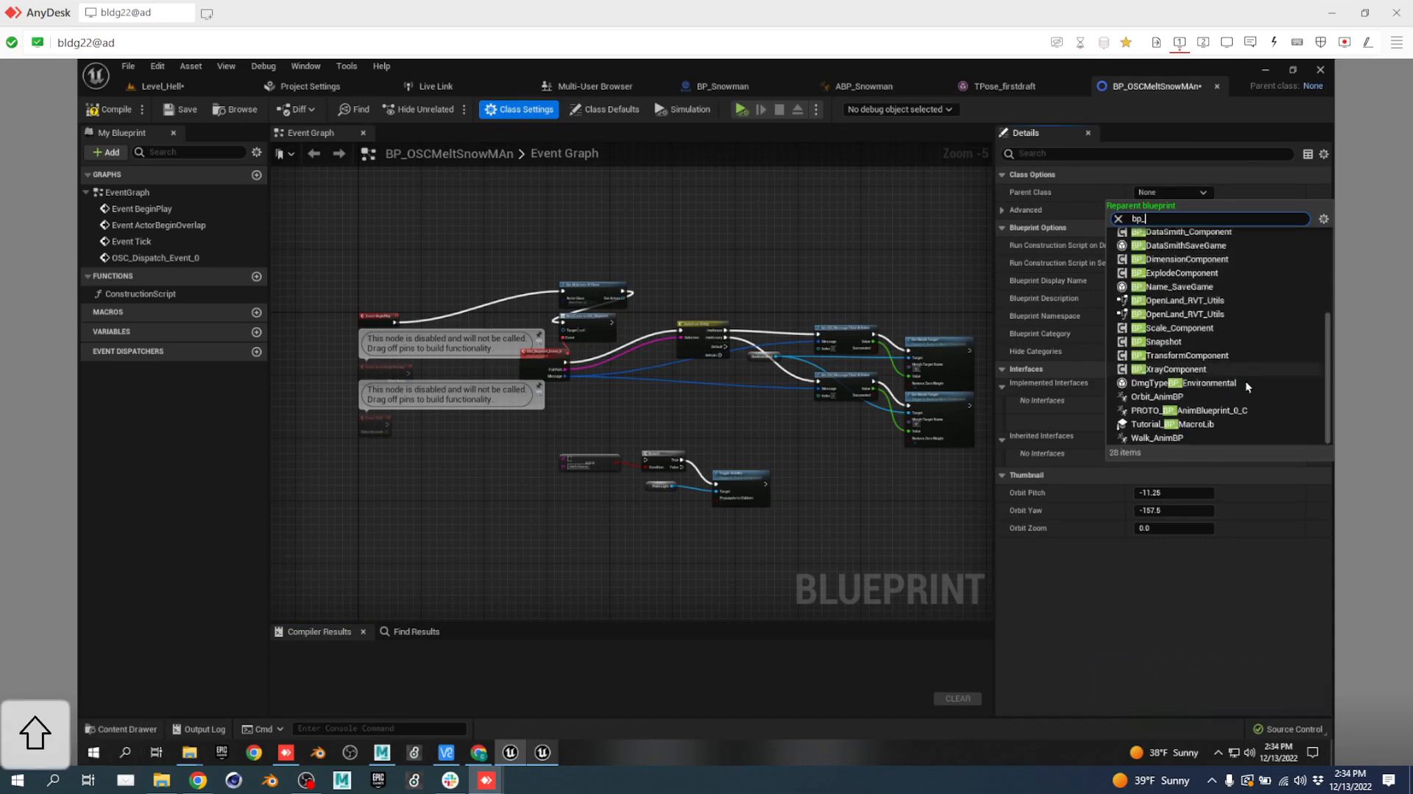
scroll(1231, 344, "up", 3)
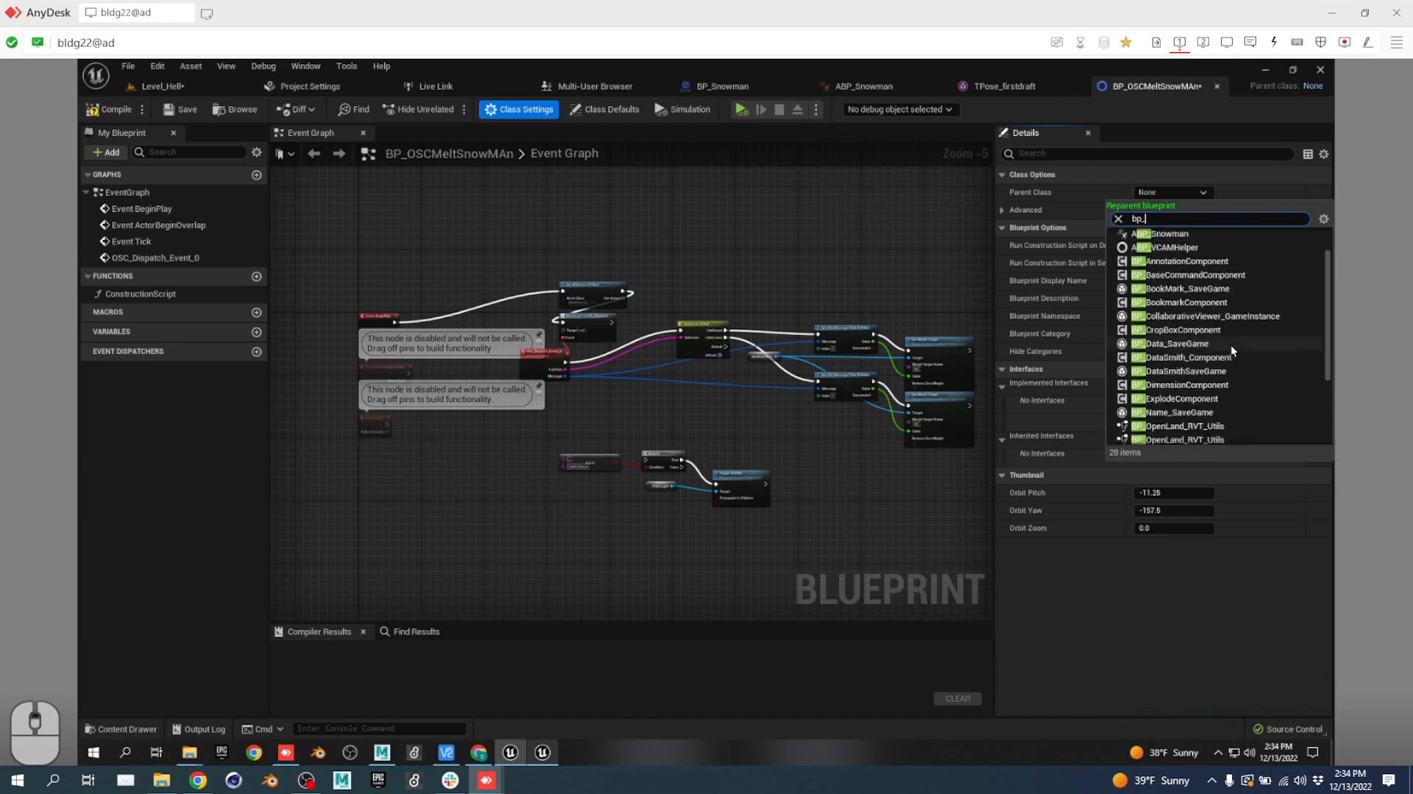
scroll(1231, 344, "up", 2)
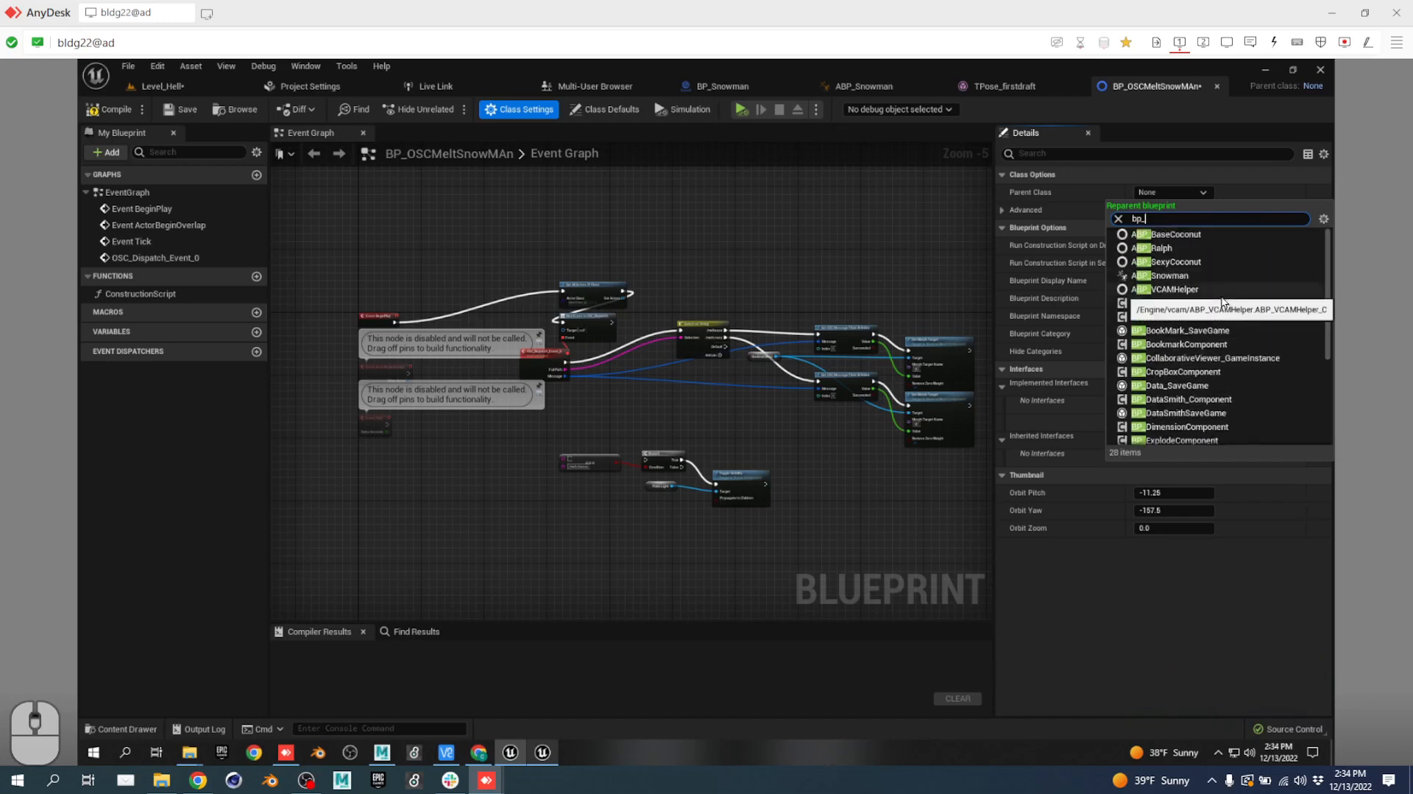
key("BackSpace")
key("BackSpace")
key("BackSpace")
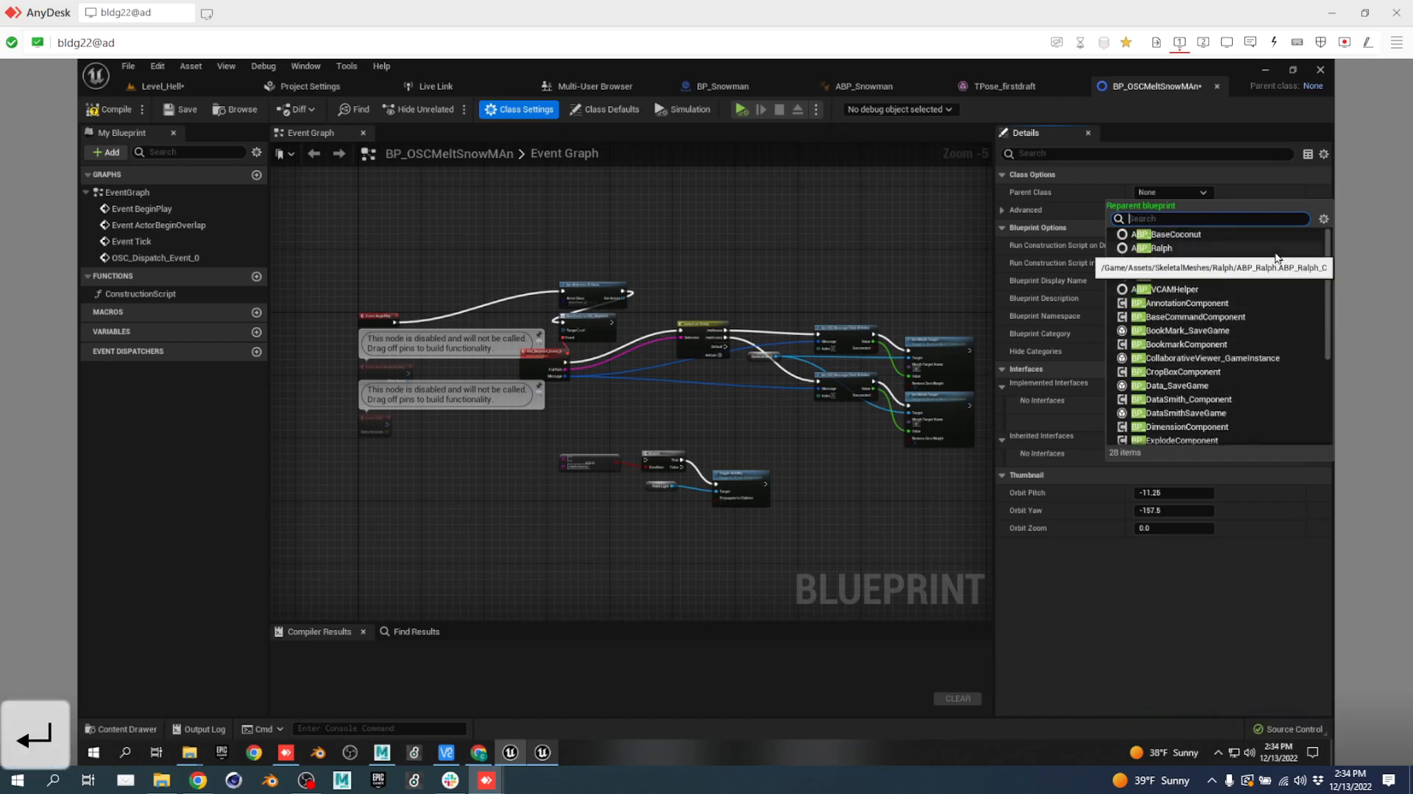
type("osc")
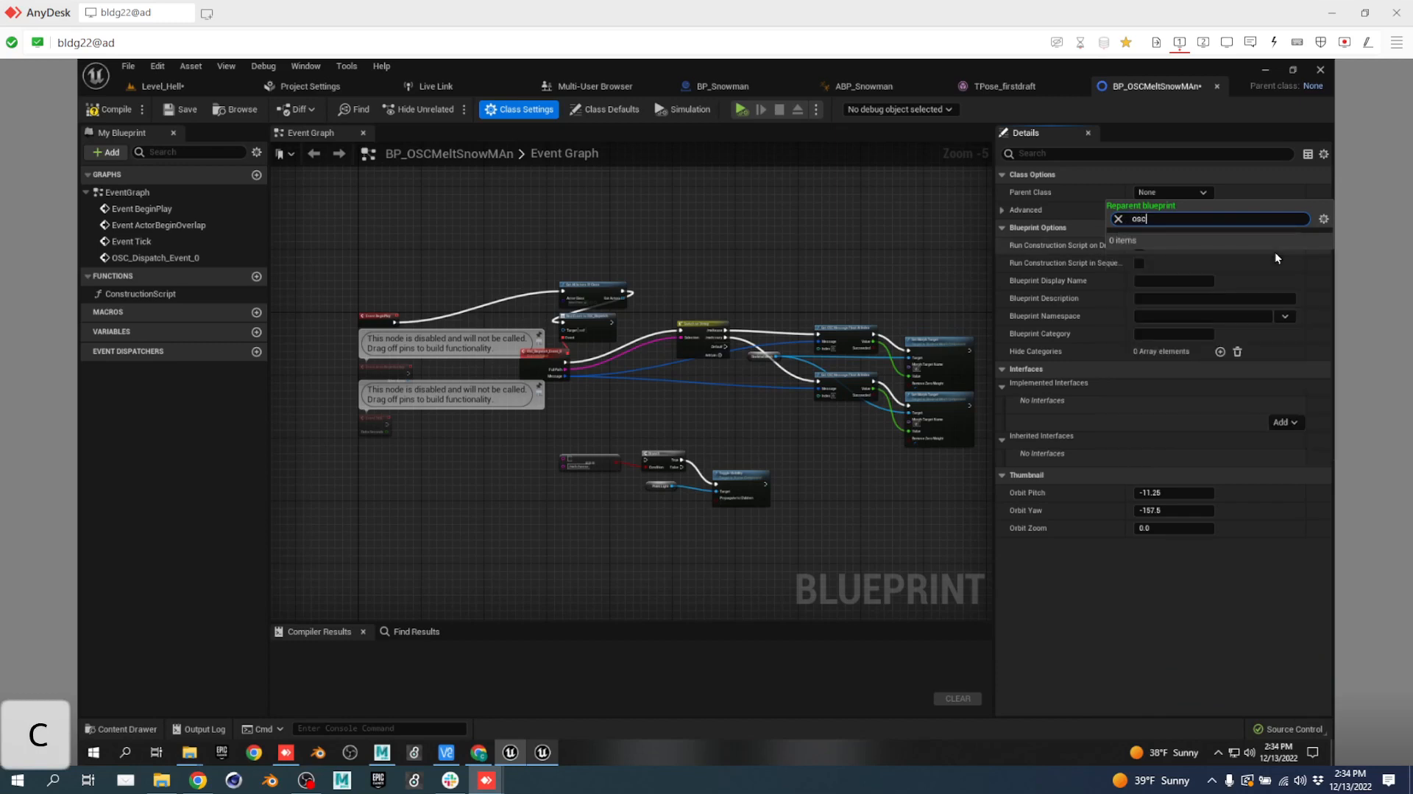
Close the parent class list without choosing and re-dock the Project Settings editor tab.
left_click(774, 212)
left_click_drag(292, 85, 259, 95)
left_click_drag(360, 94, 402, 91)
Search Level_Hell's Content Browser for osc (11 assets), then return to BP_OSCMeltSnowMAn.
left_click(162, 88)
left_click(187, 111)
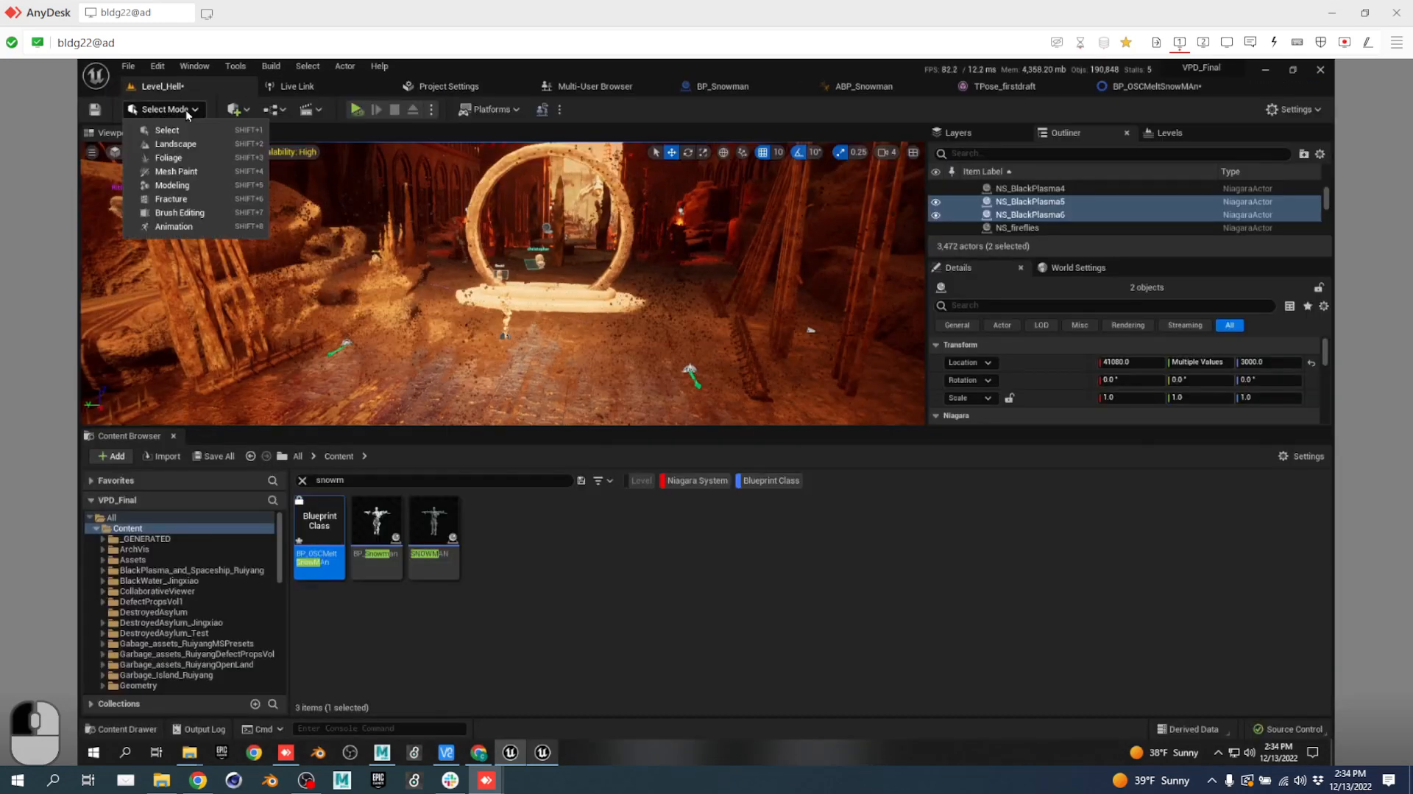
left_click(188, 109)
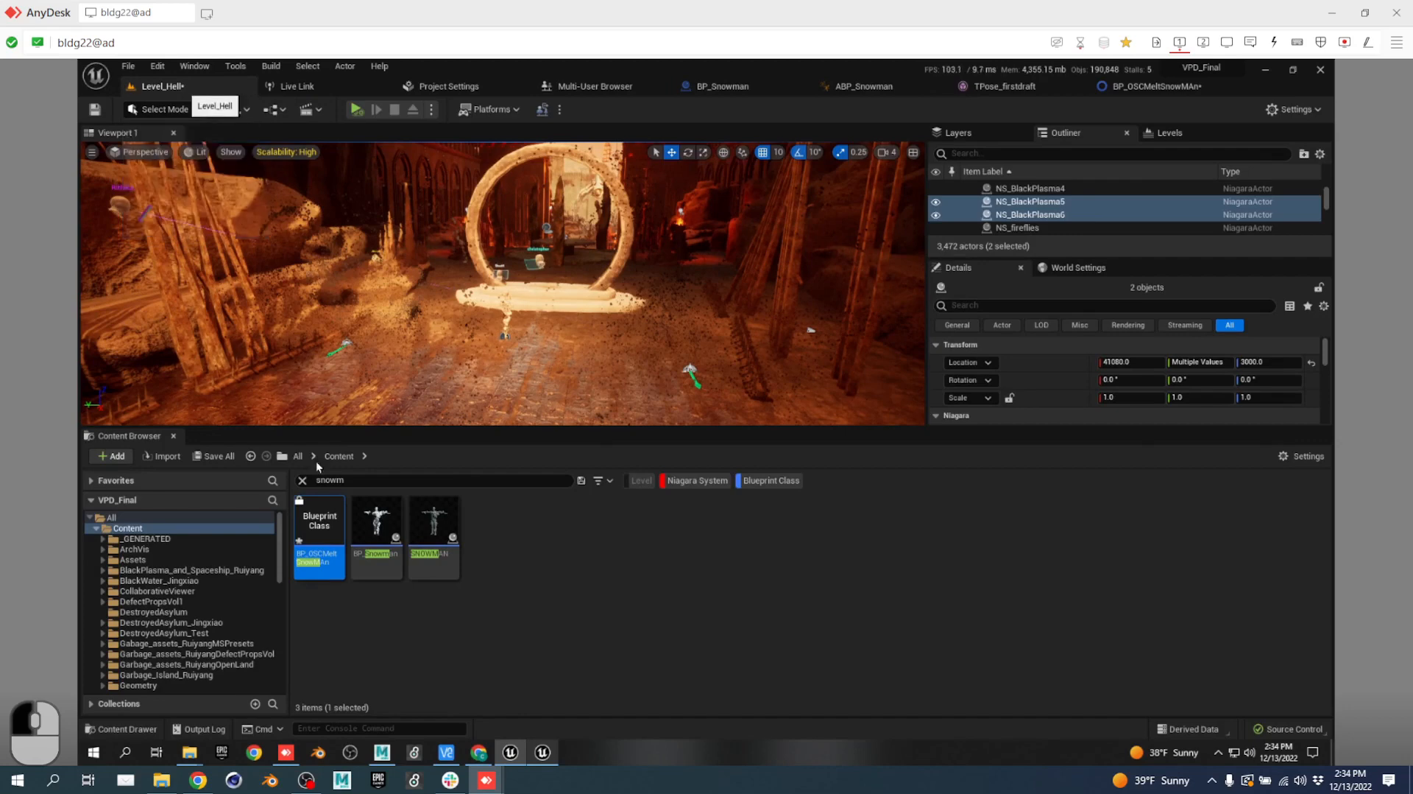
double_click(350, 479)
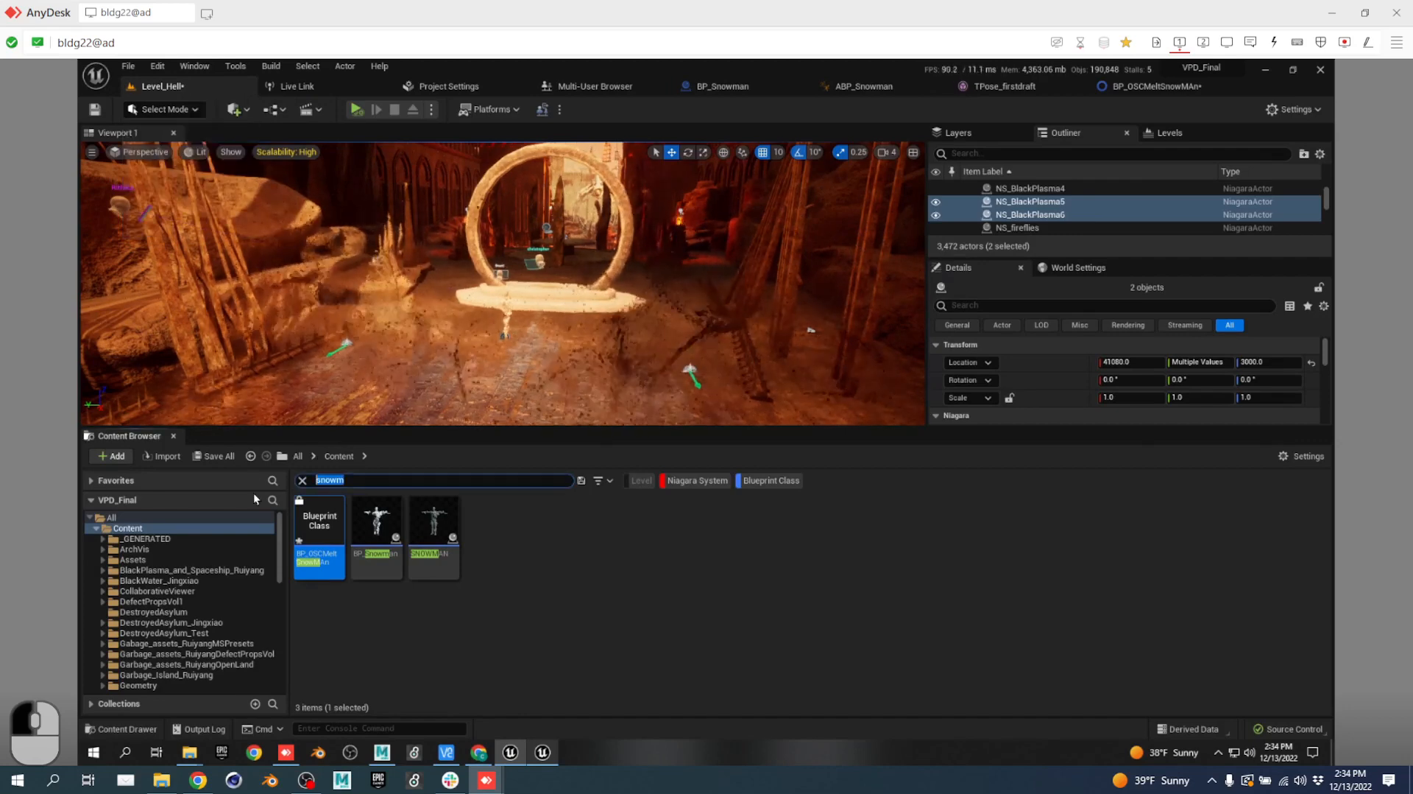
type("osc")
key("Return")
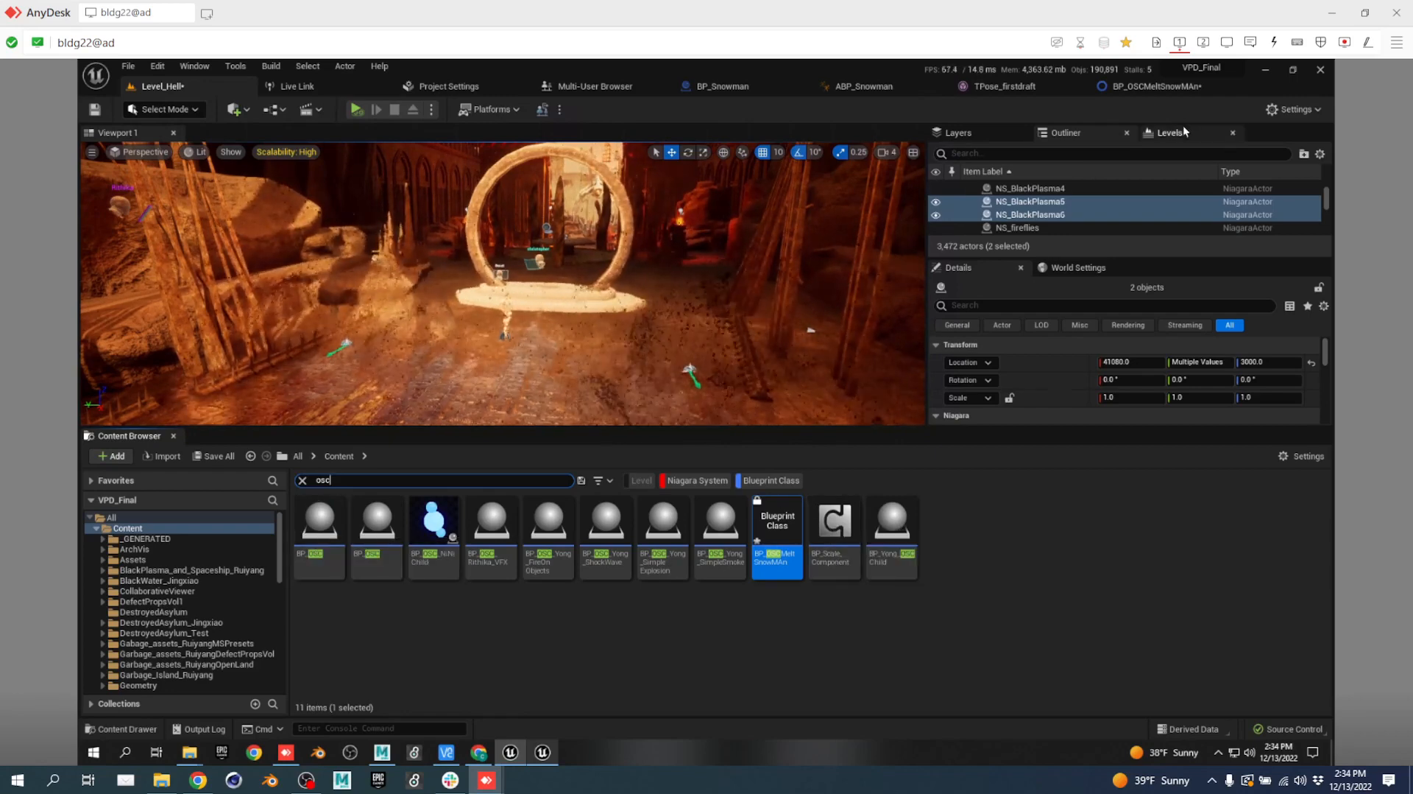
left_click(1178, 88)
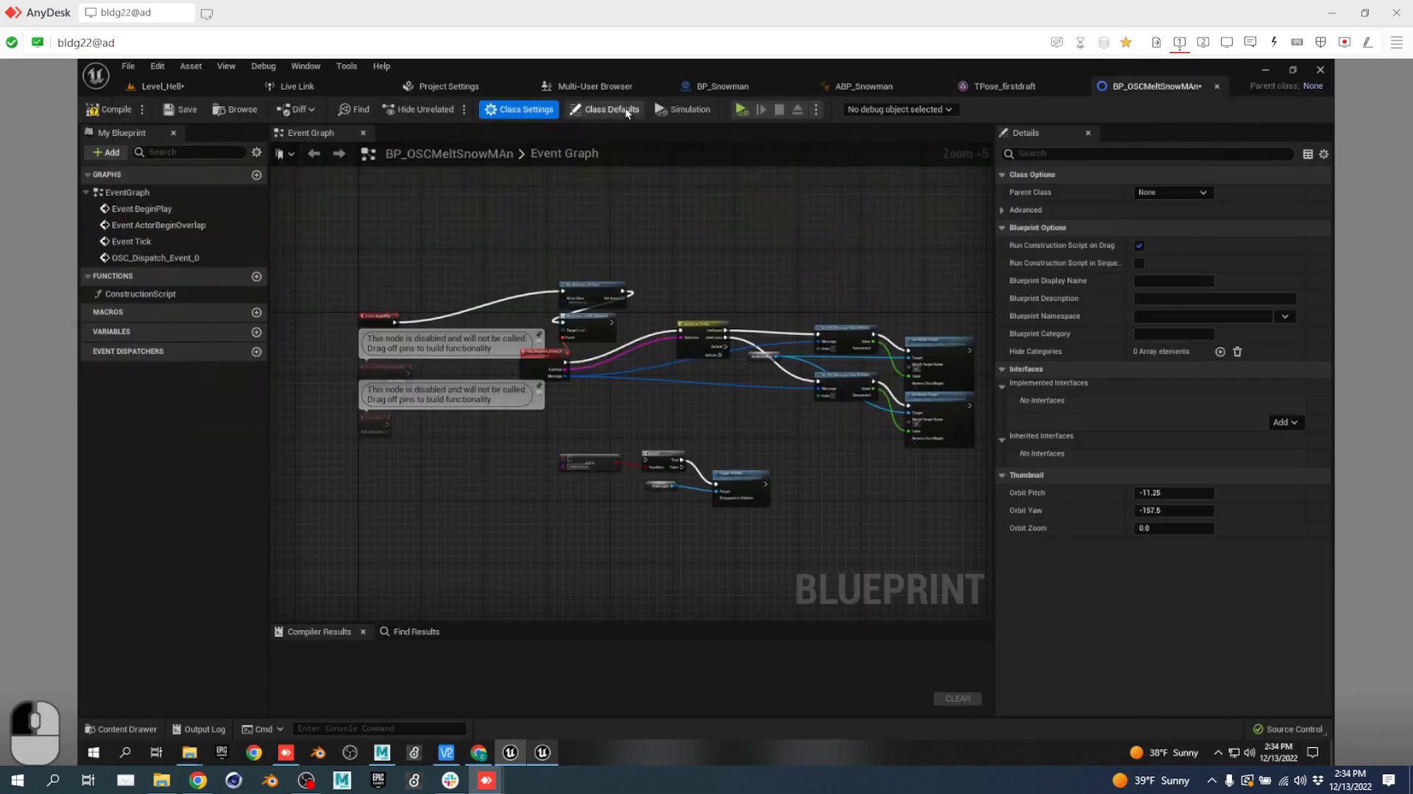
Filter the reparent list by osc, then BP_ (28 classes), and close it without choosing.
left_click(1181, 192)
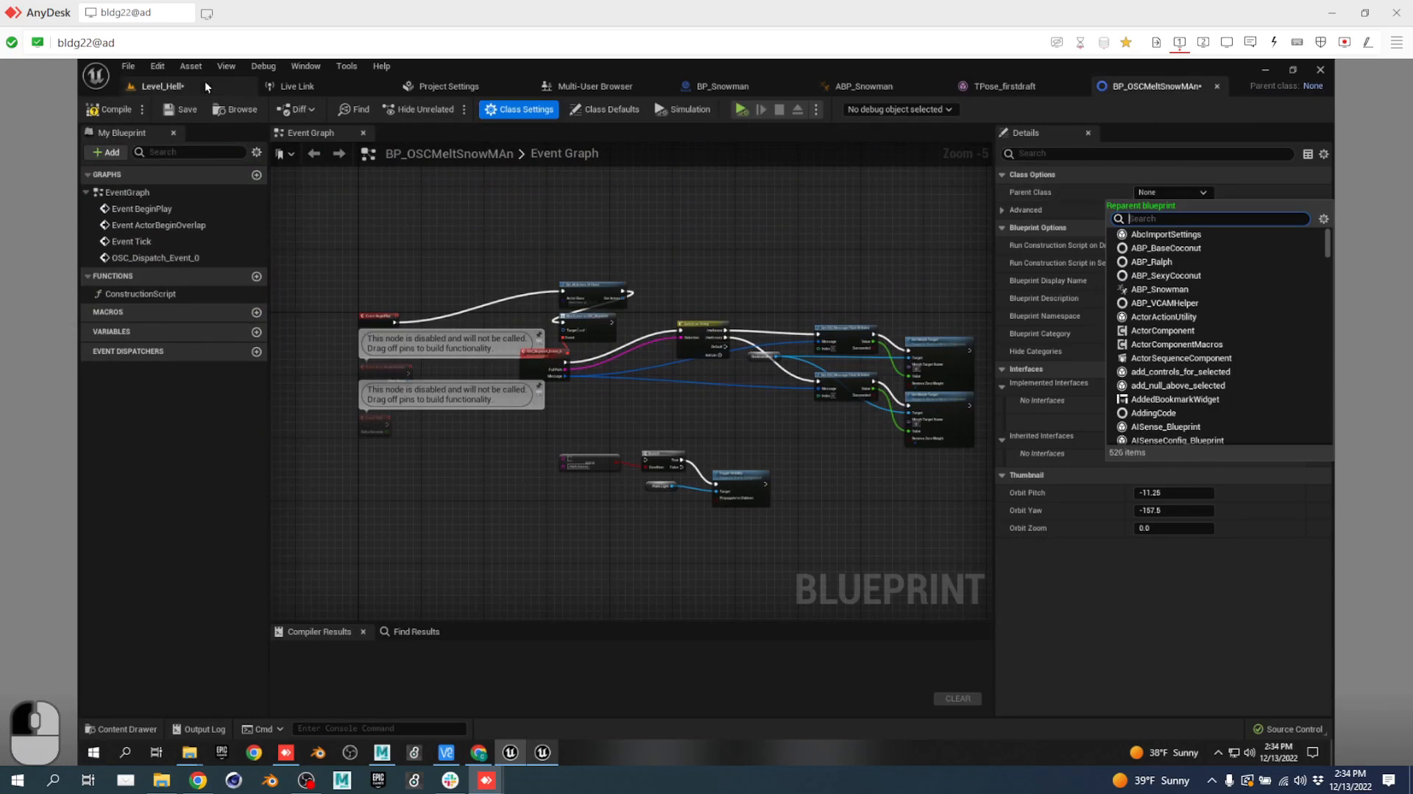
left_click(118, 113)
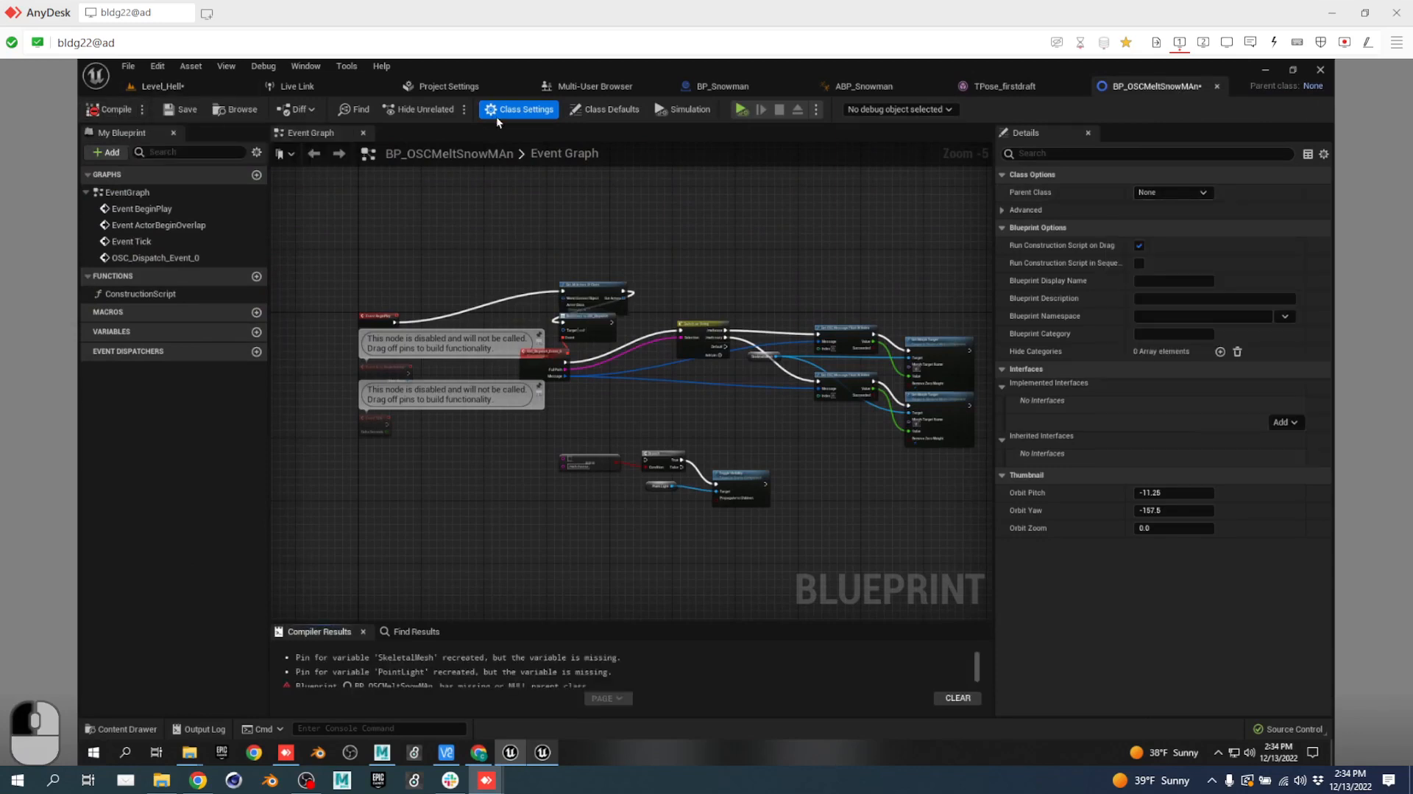
left_click(1182, 195)
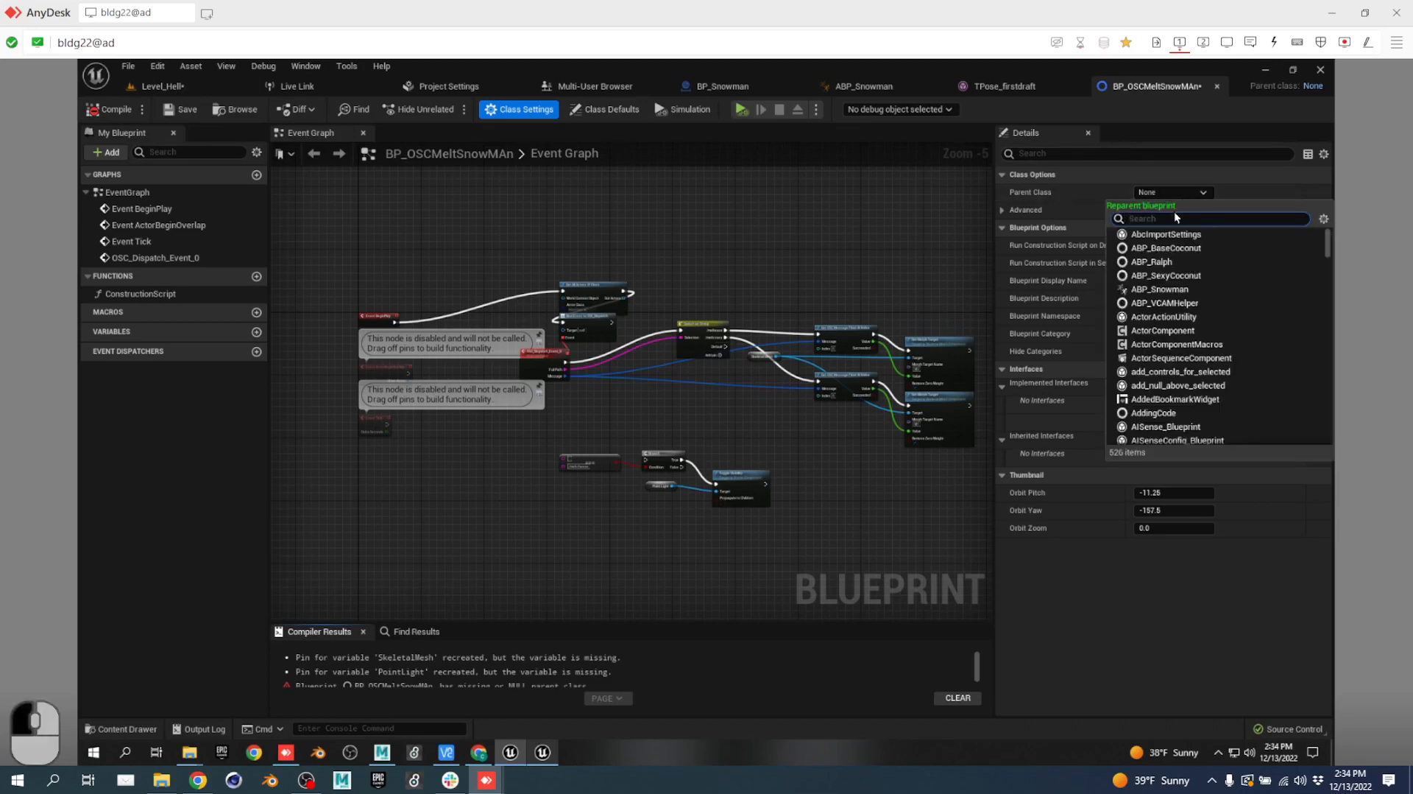
type("osc")
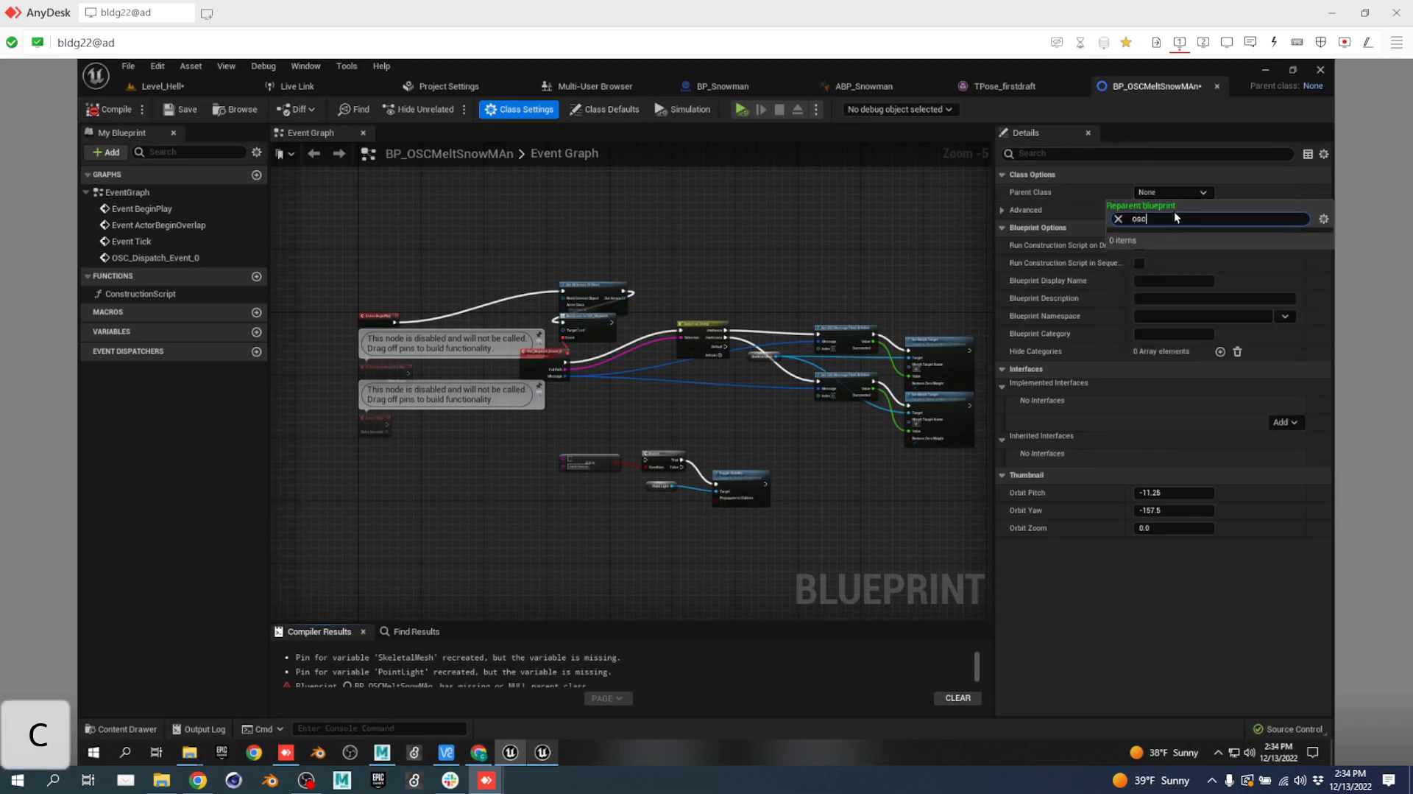
key("BackSpace")
key("BackSpace")
key("BackSpace")
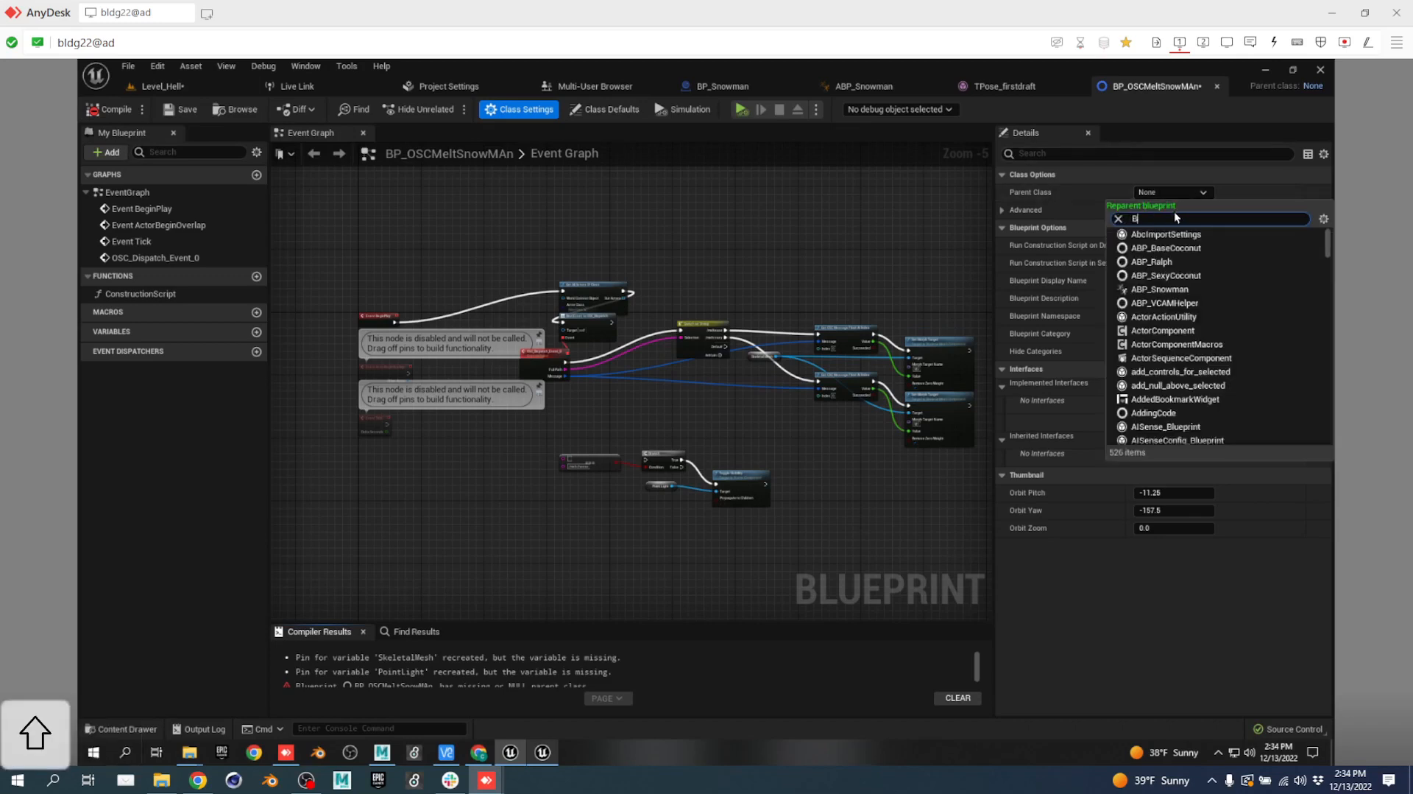
type("BP_")
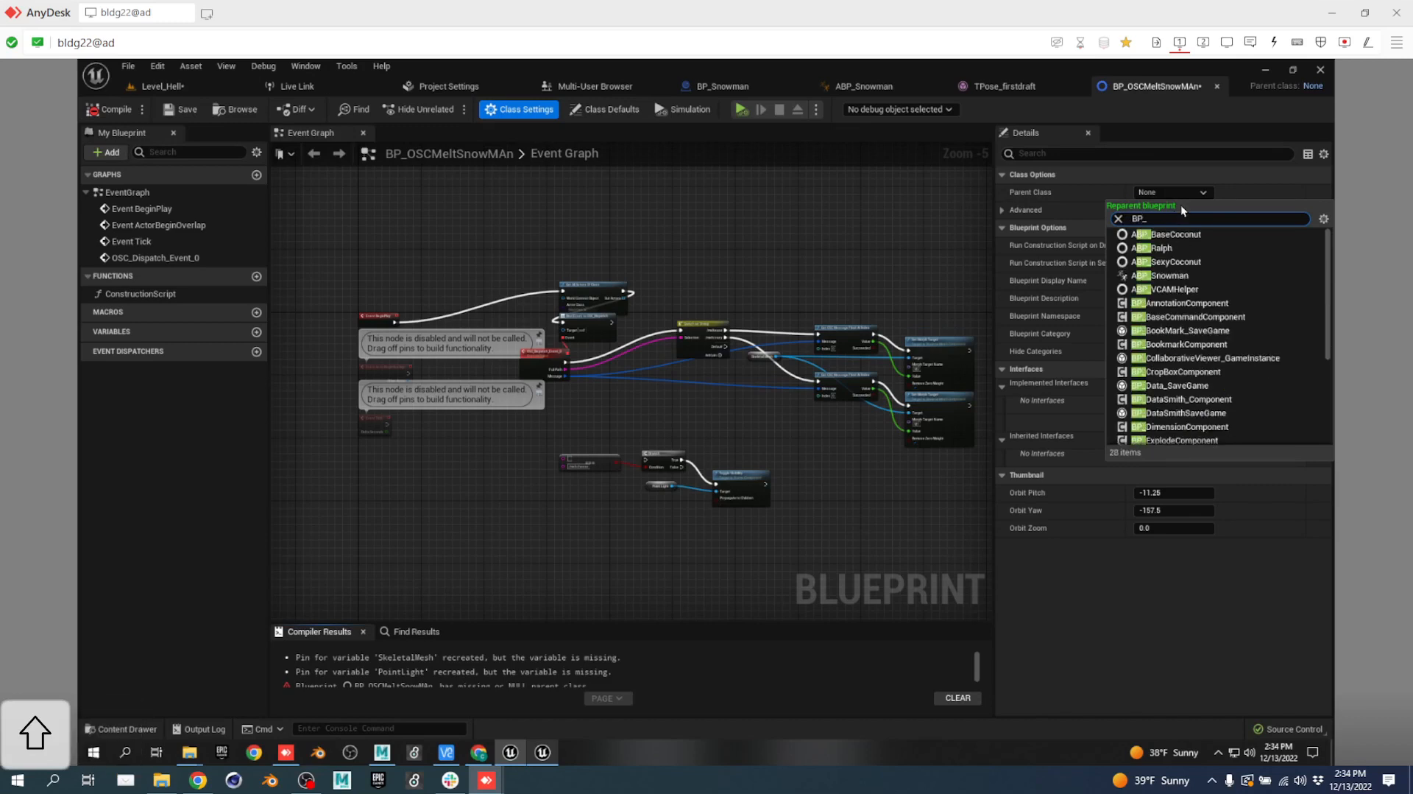
scroll(1216, 271, "down", 4)
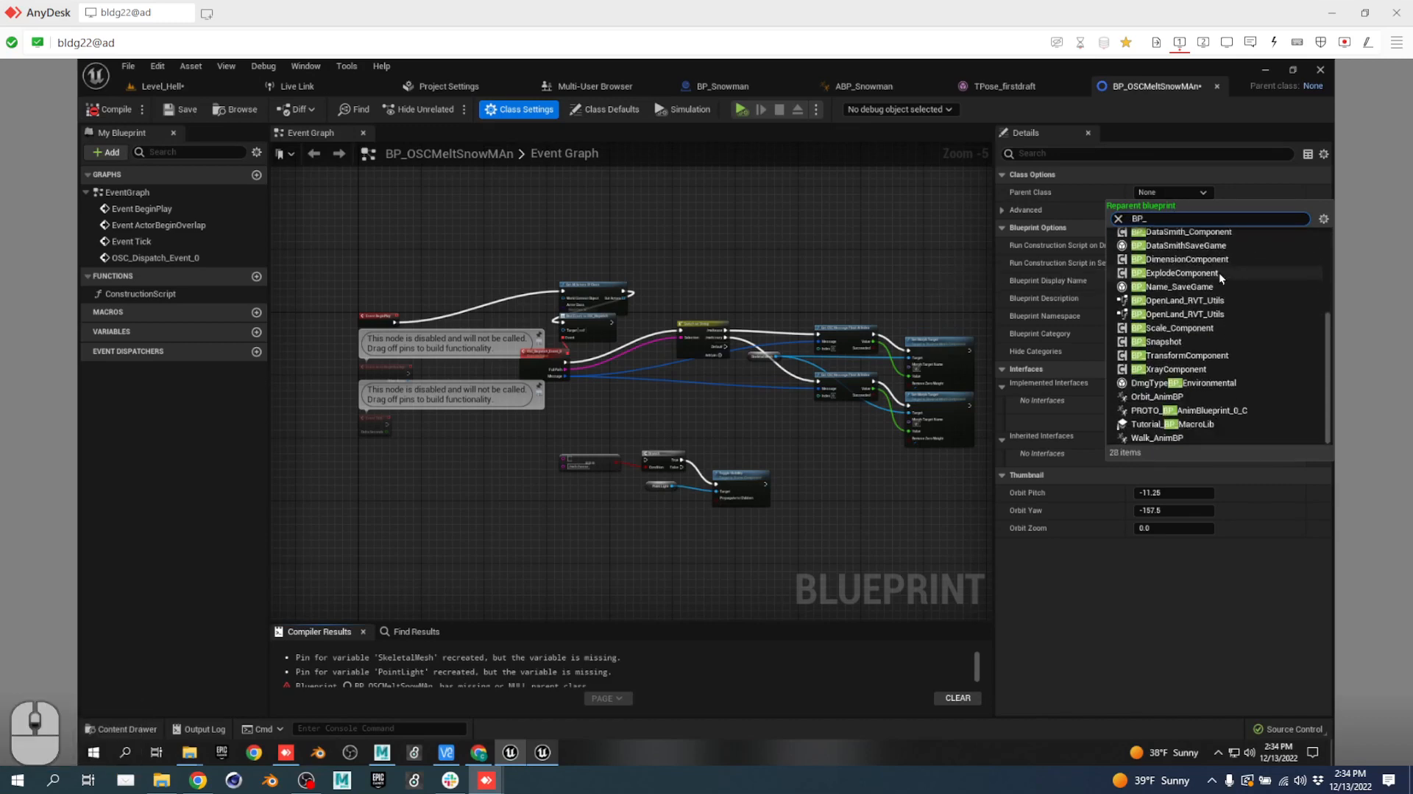
scroll(1220, 278, "up", 4)
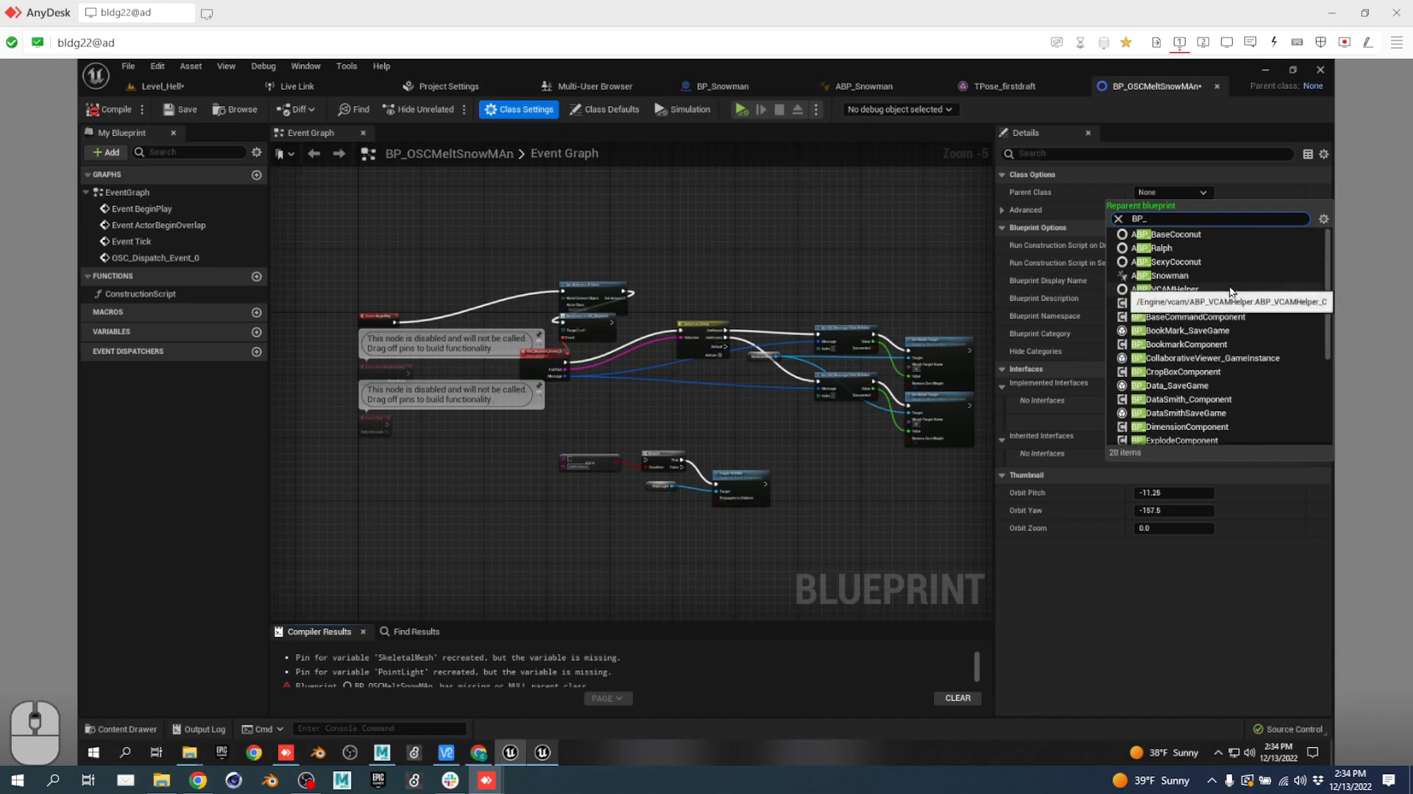
left_click(890, 224)
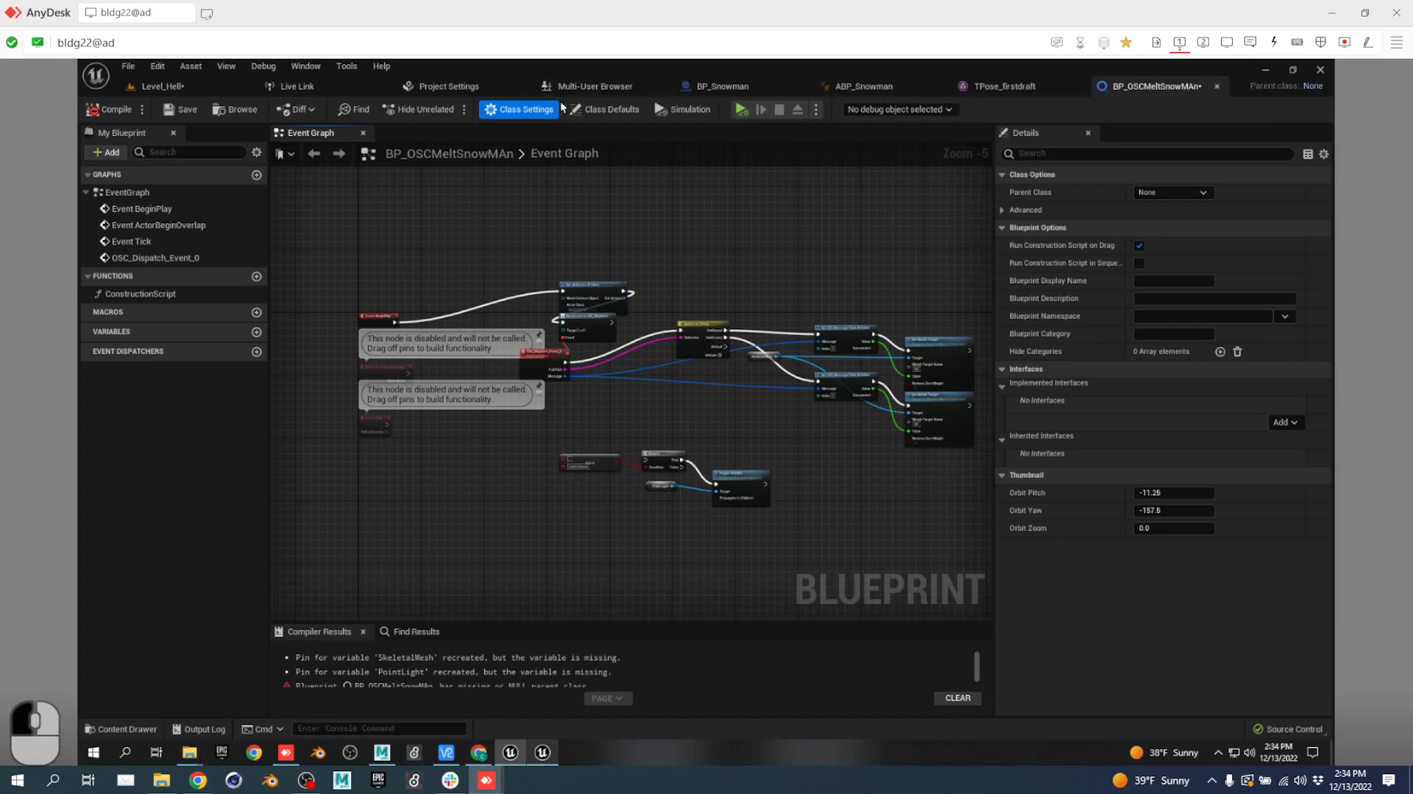
Move Event BeginPlay beside Get All Actors Of Class; inspect OSC_Dispatch_Event_0 and Event ActorBeginOverlap.
scroll(439, 334, "up", 4)
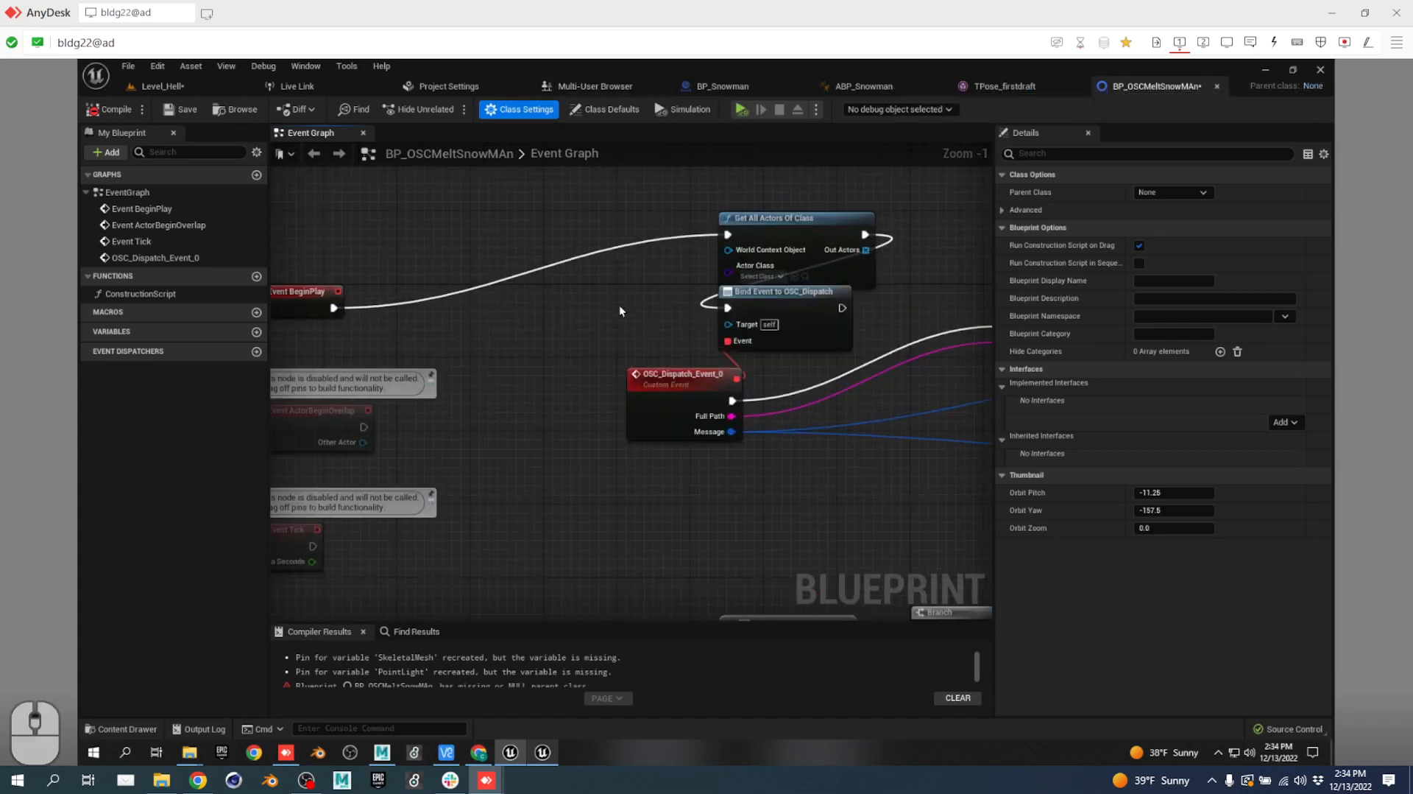
right_click_drag(620, 306, 700, 299)
left_click_drag(350, 285, 595, 225)
right_click_drag(750, 312, 212, 272)
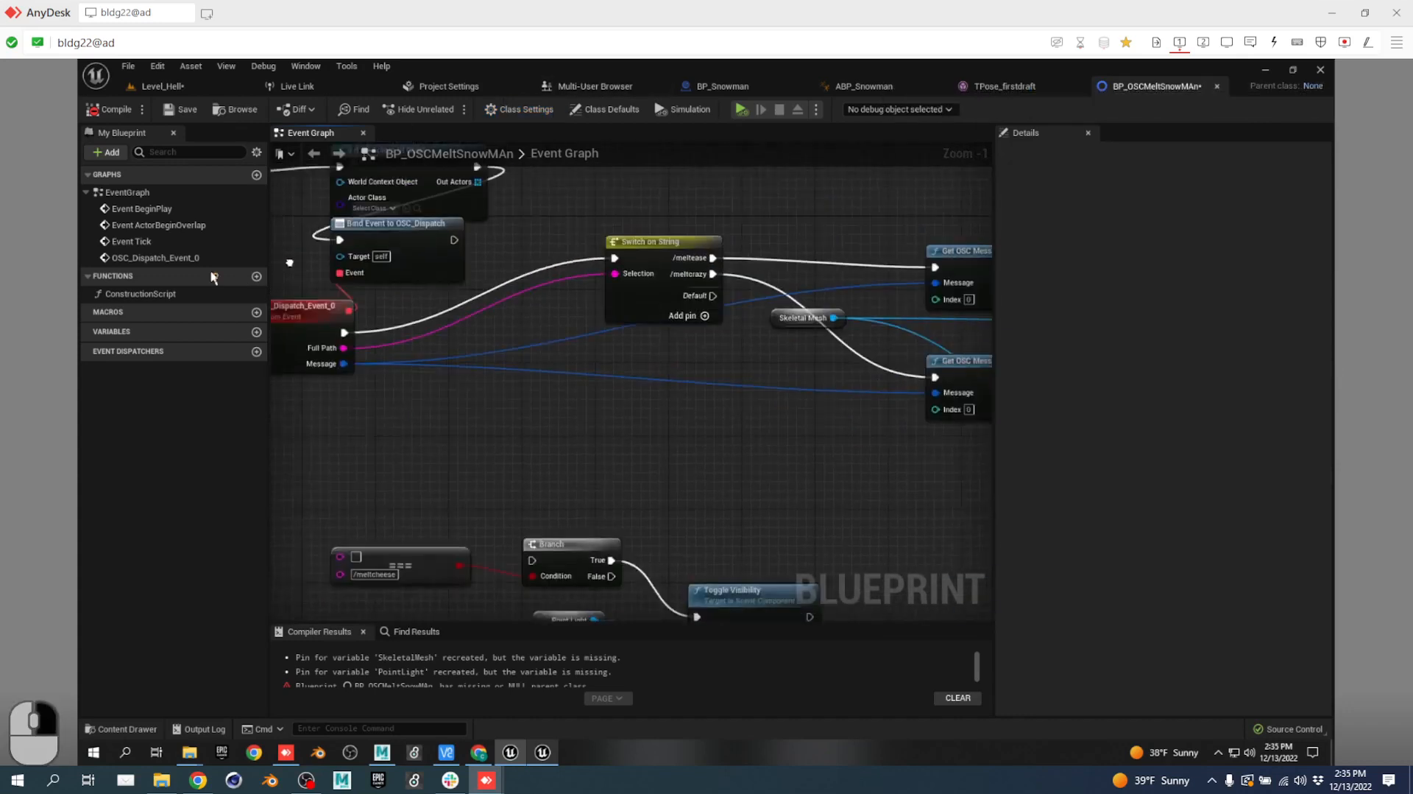
scroll(623, 389, "down", 5)
scroll(559, 447, "up", 2)
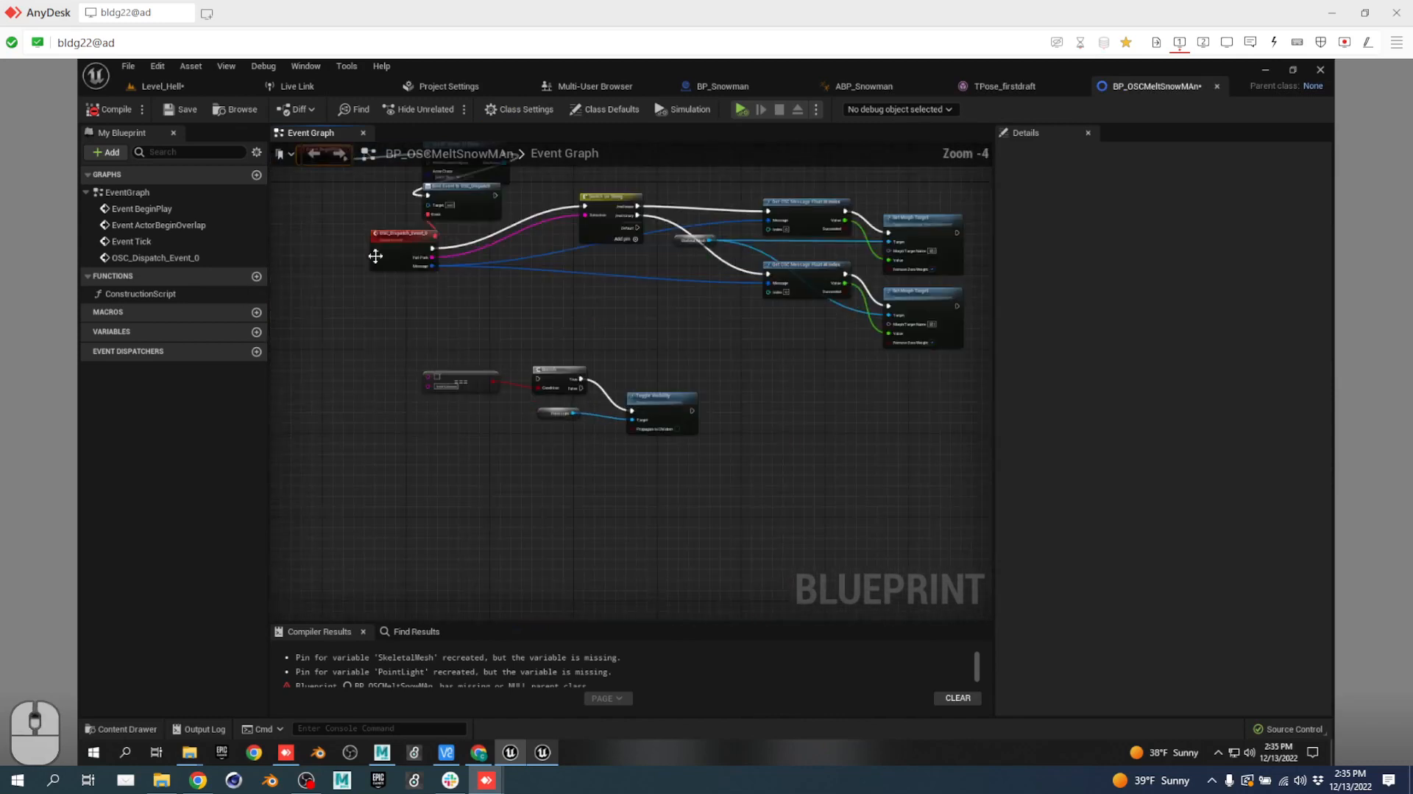
left_click(177, 256)
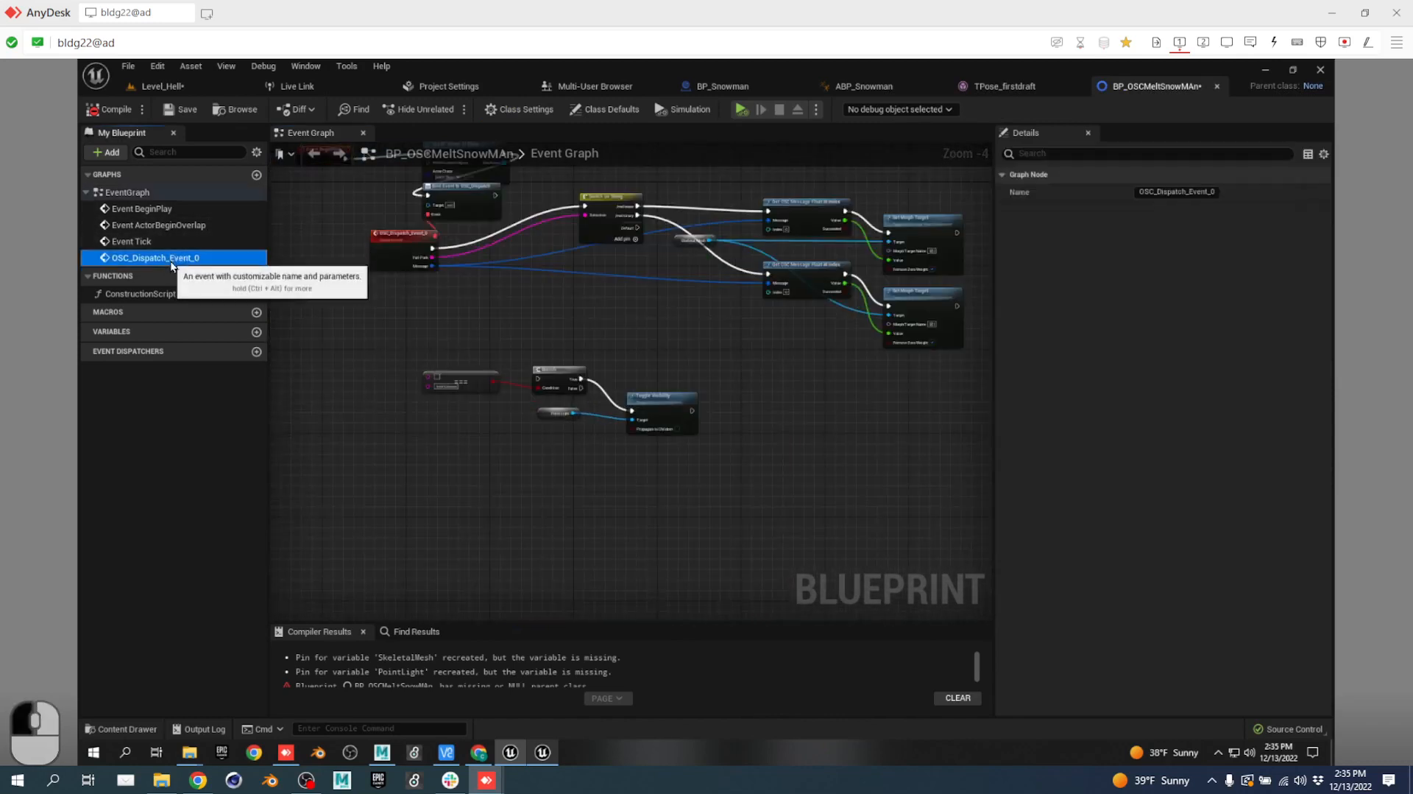
left_click(197, 225)
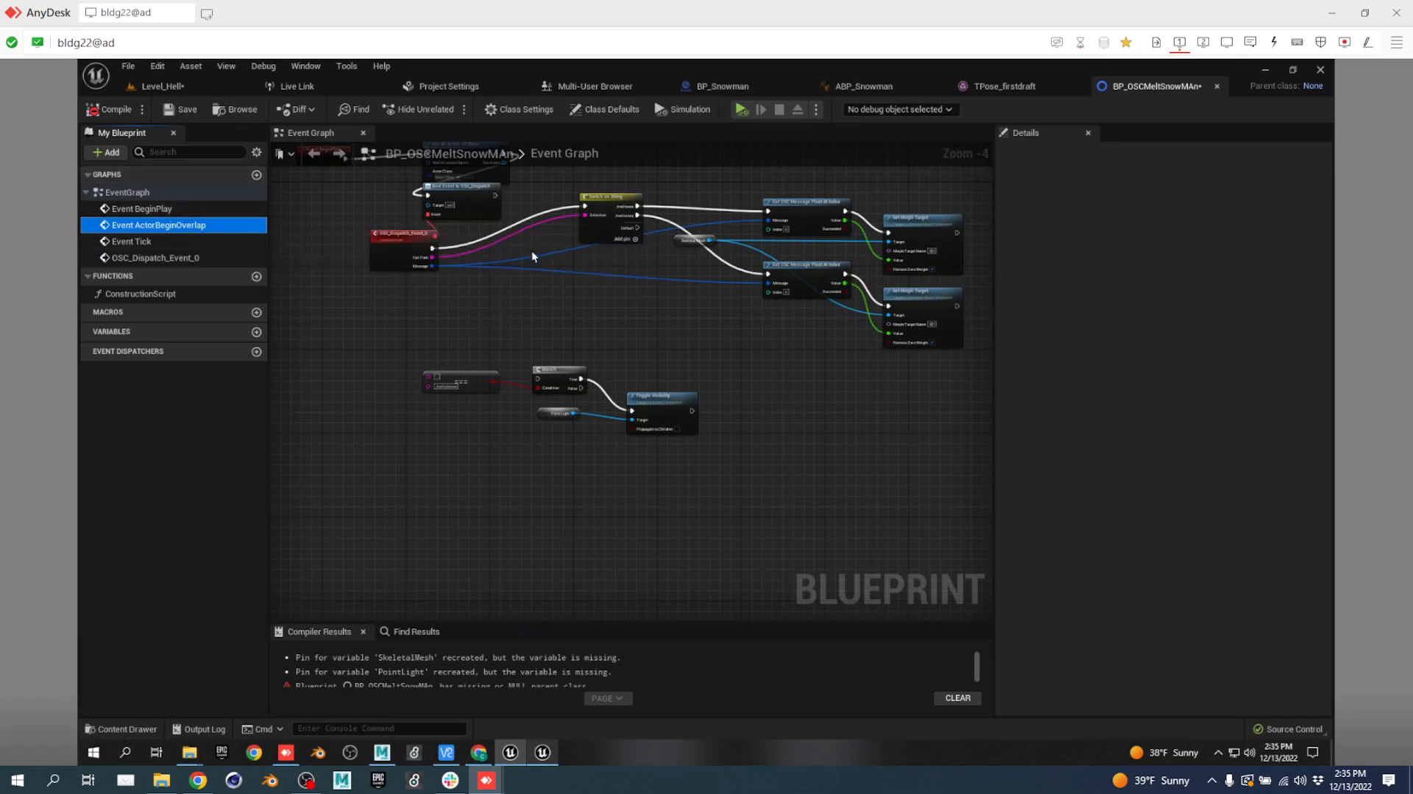
Review the Class Settings parent class list again, keep it None, and return to Level_Hell.
left_click(519, 108)
left_click(1175, 192)
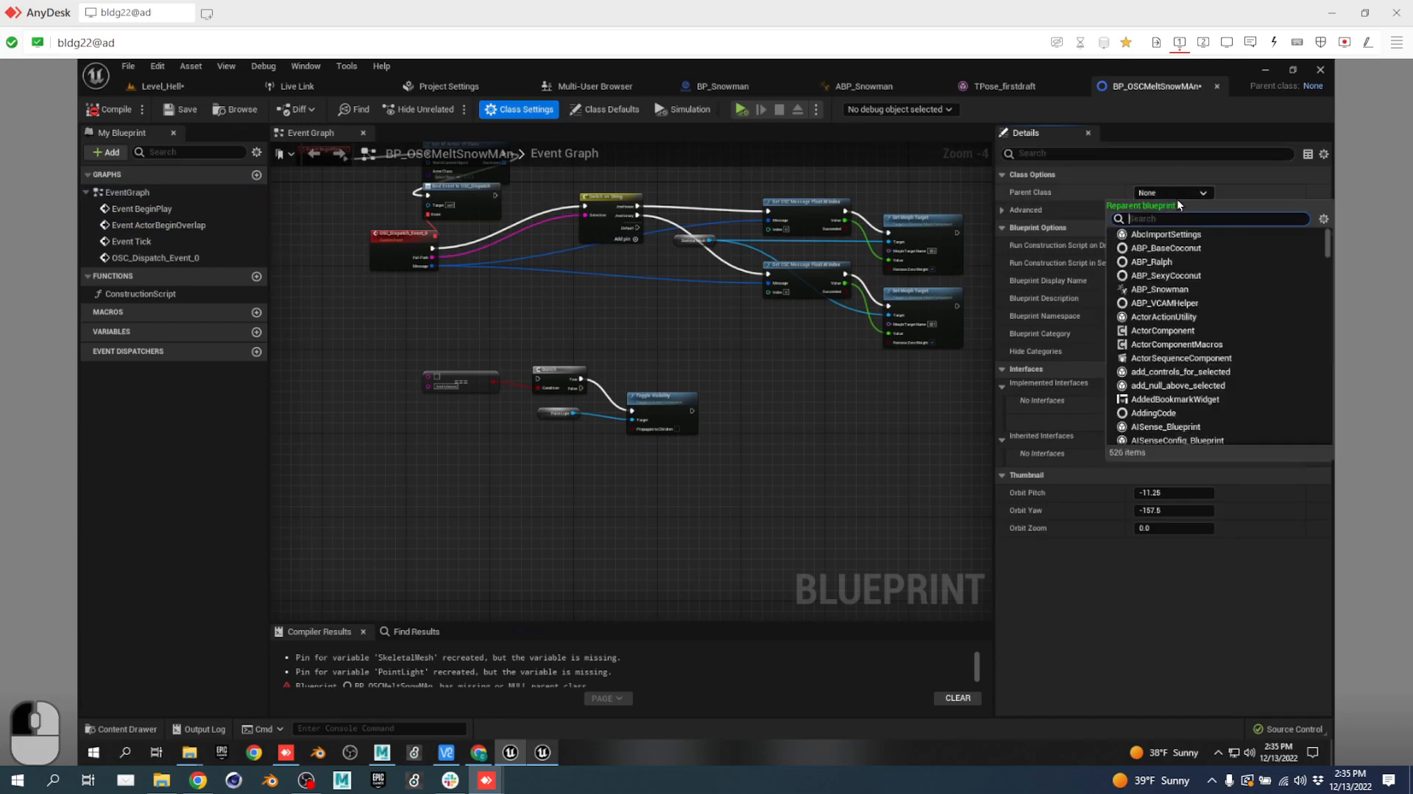
scroll(1182, 280, "down", 5)
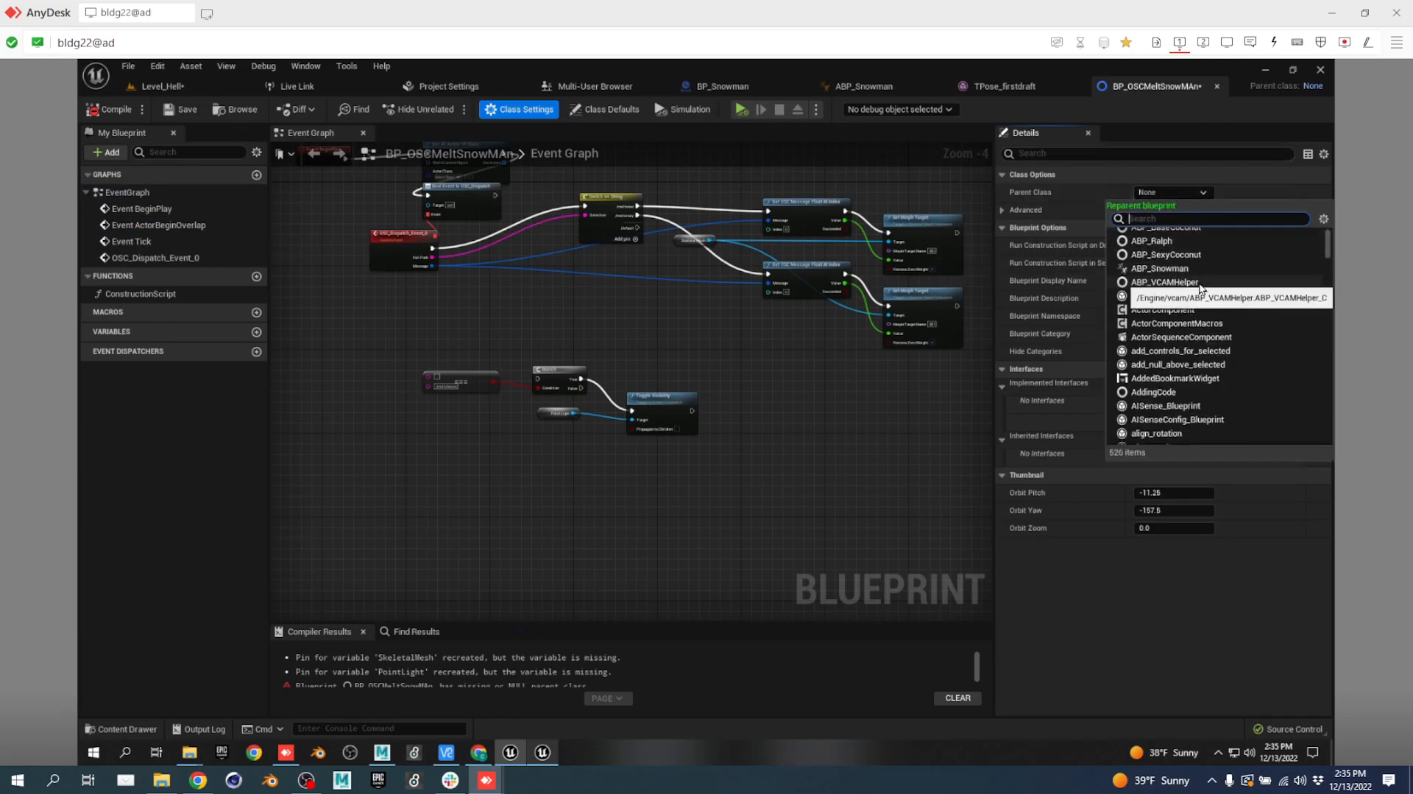
scroll(1197, 296, "down", 3)
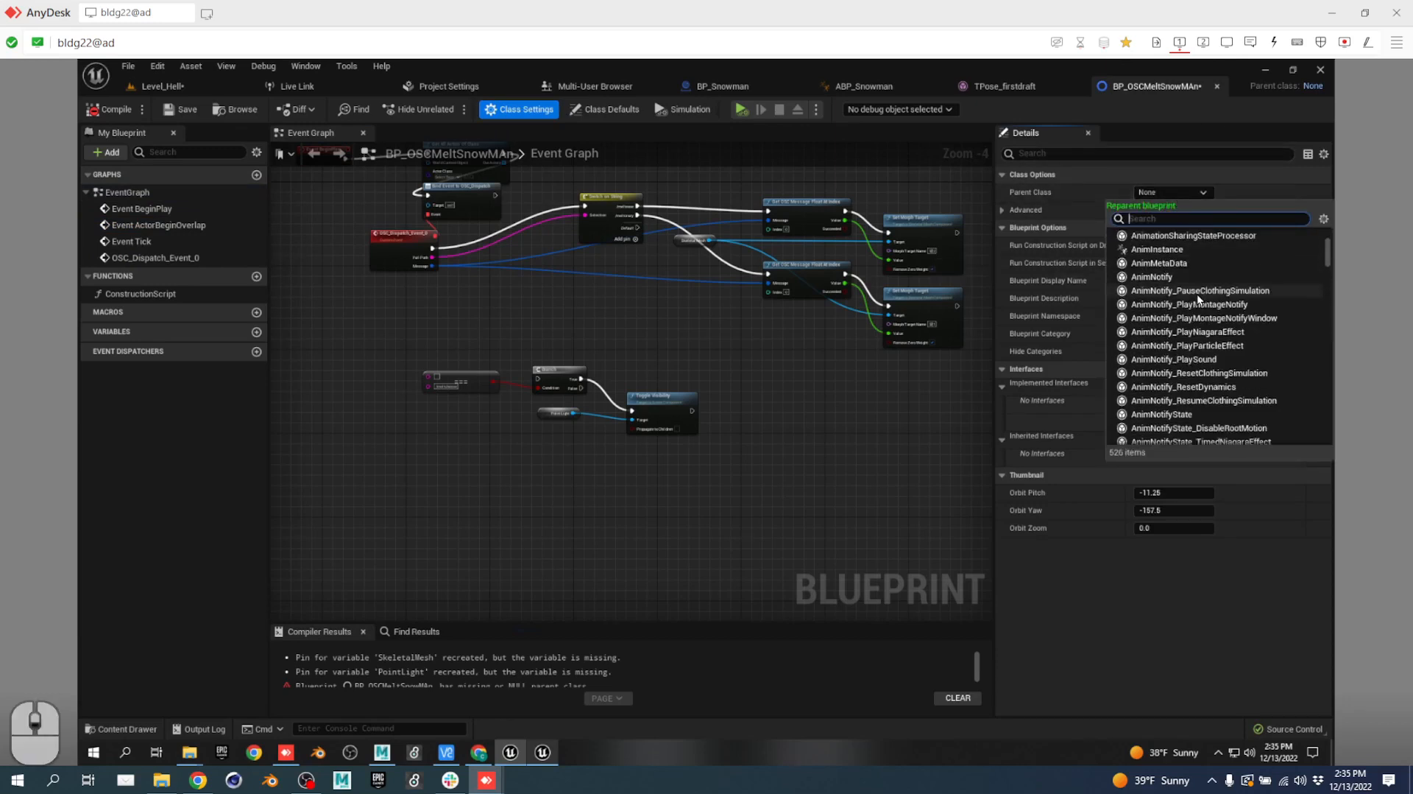
left_click(553, 331)
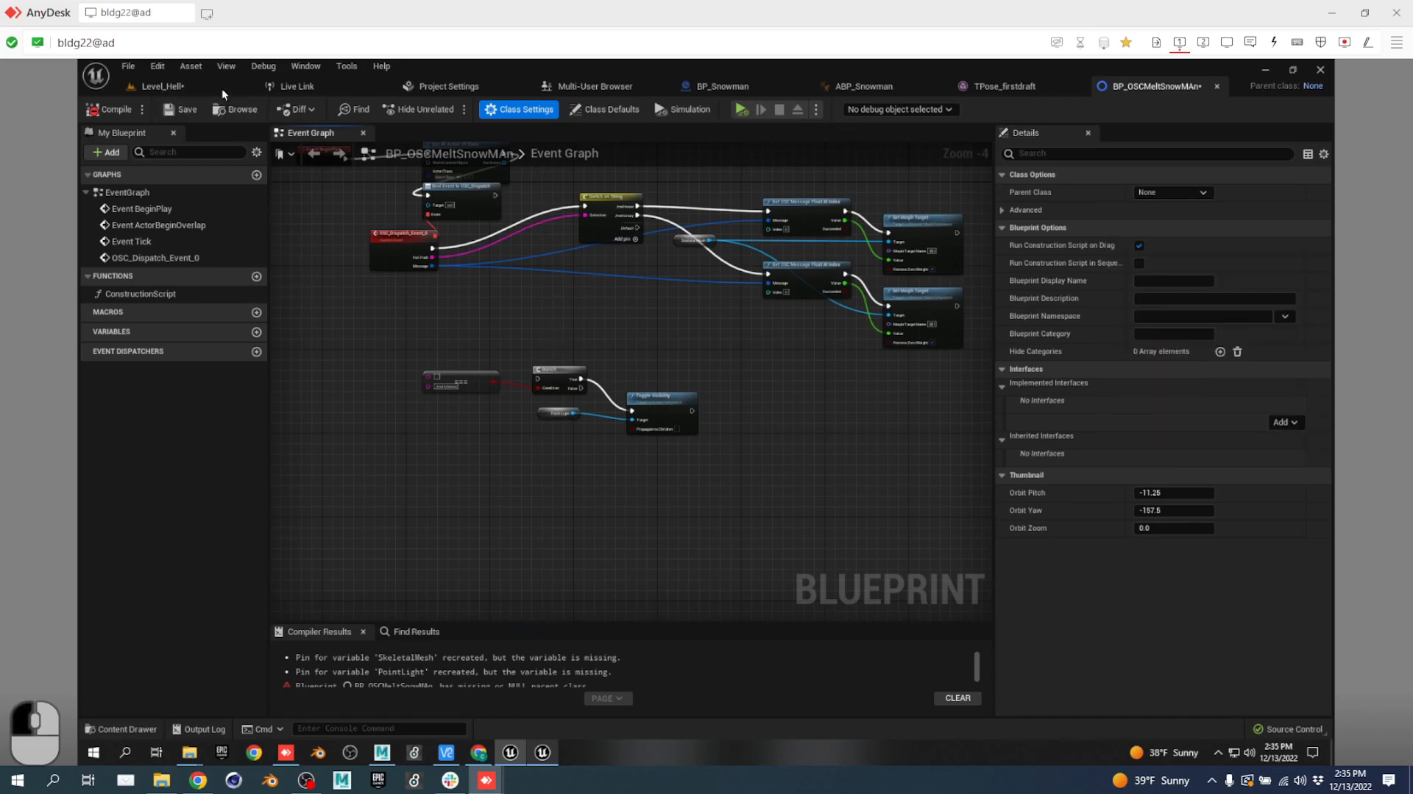
left_click(185, 90)
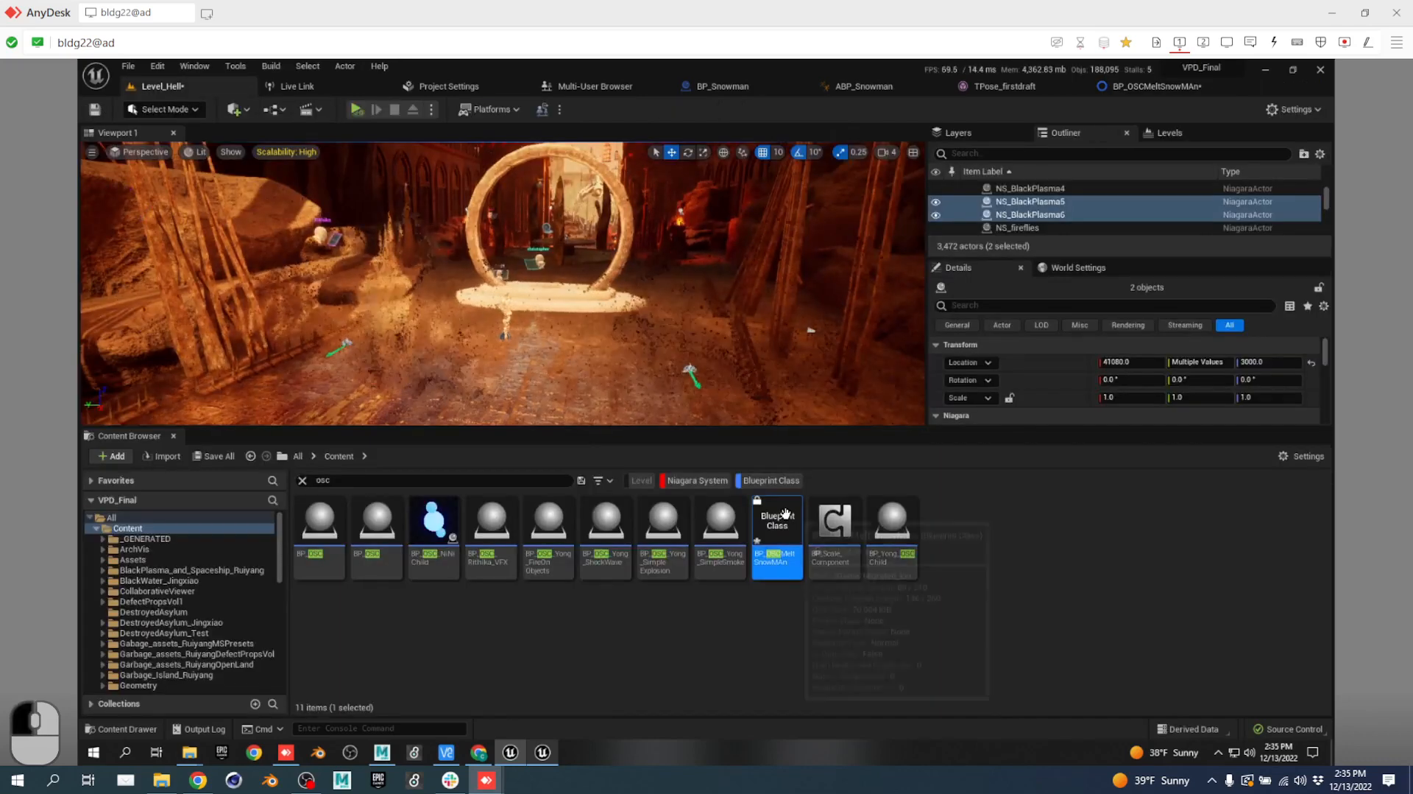
Refresh BP_OSCMeltSnowMAn's source control status and review its event graph before returning to Level_Hell.
right_click(785, 513)
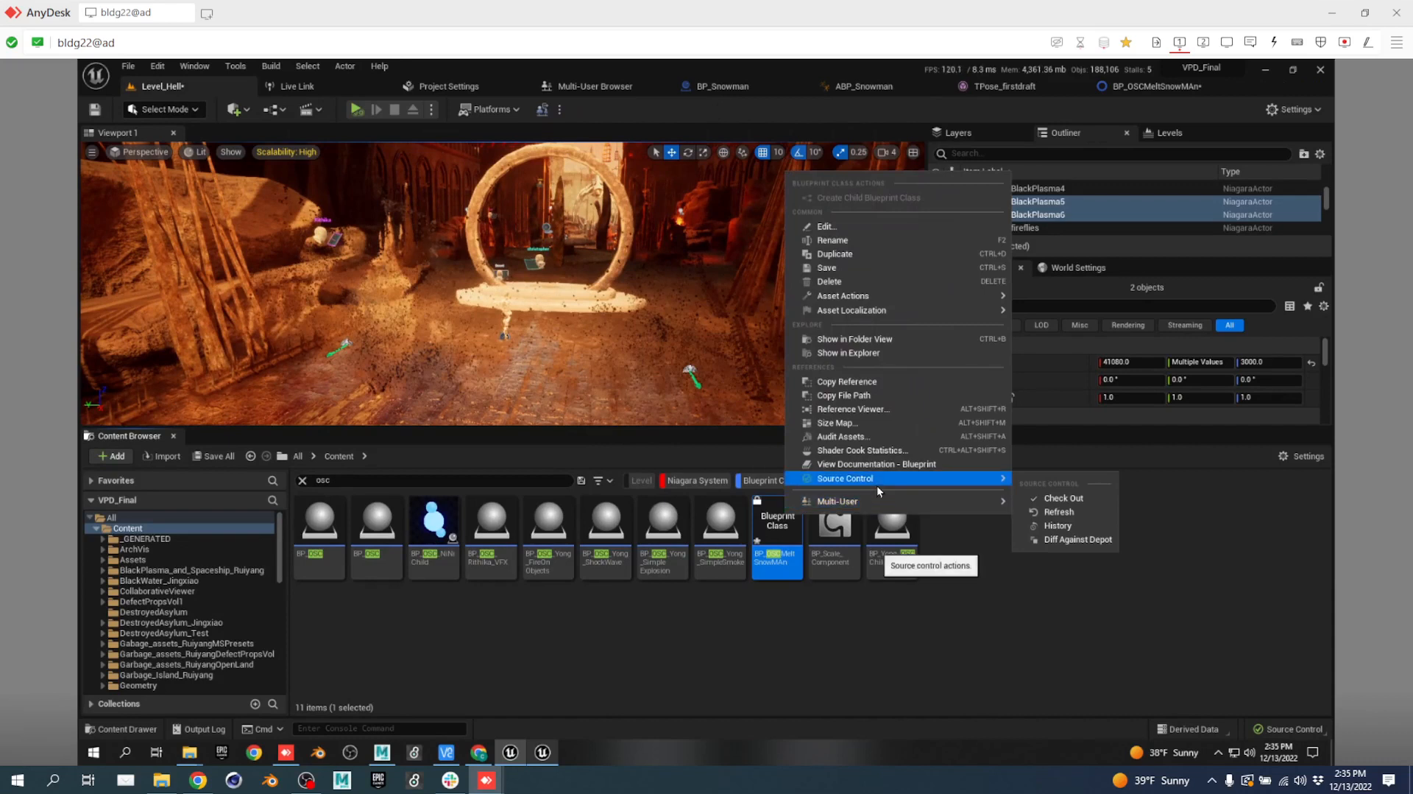
left_click(1082, 511)
double_click(777, 515)
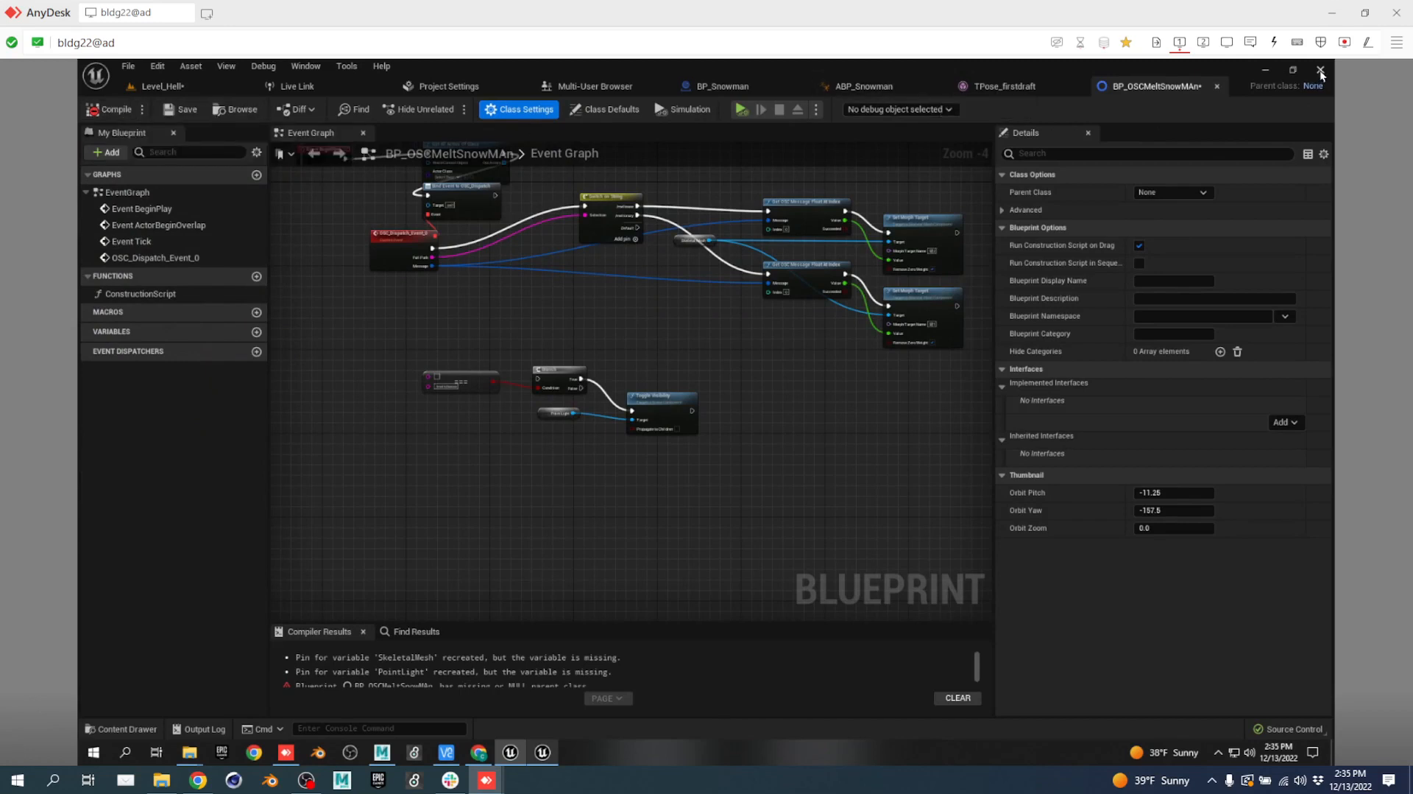
right_click_drag(644, 344, 684, 390)
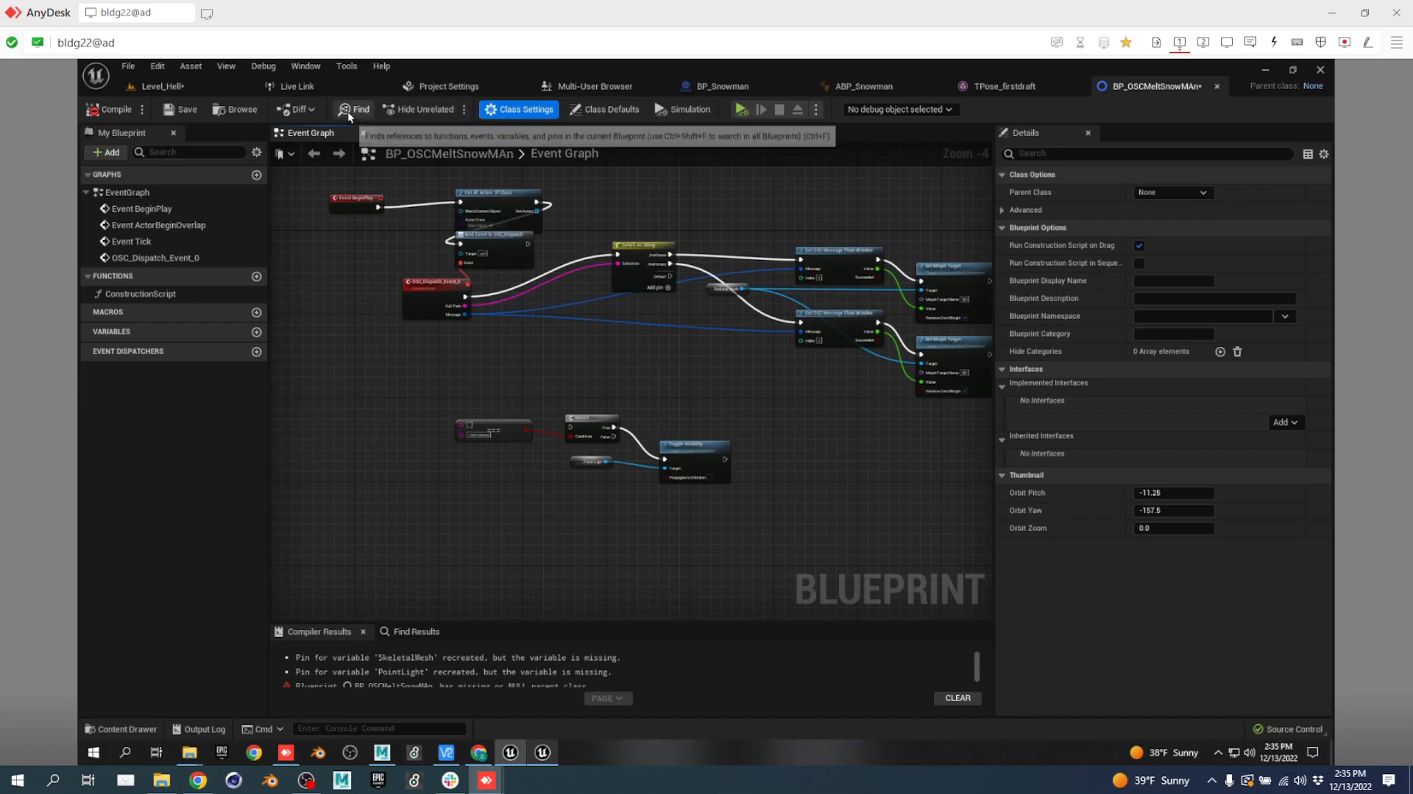
left_click(188, 85)
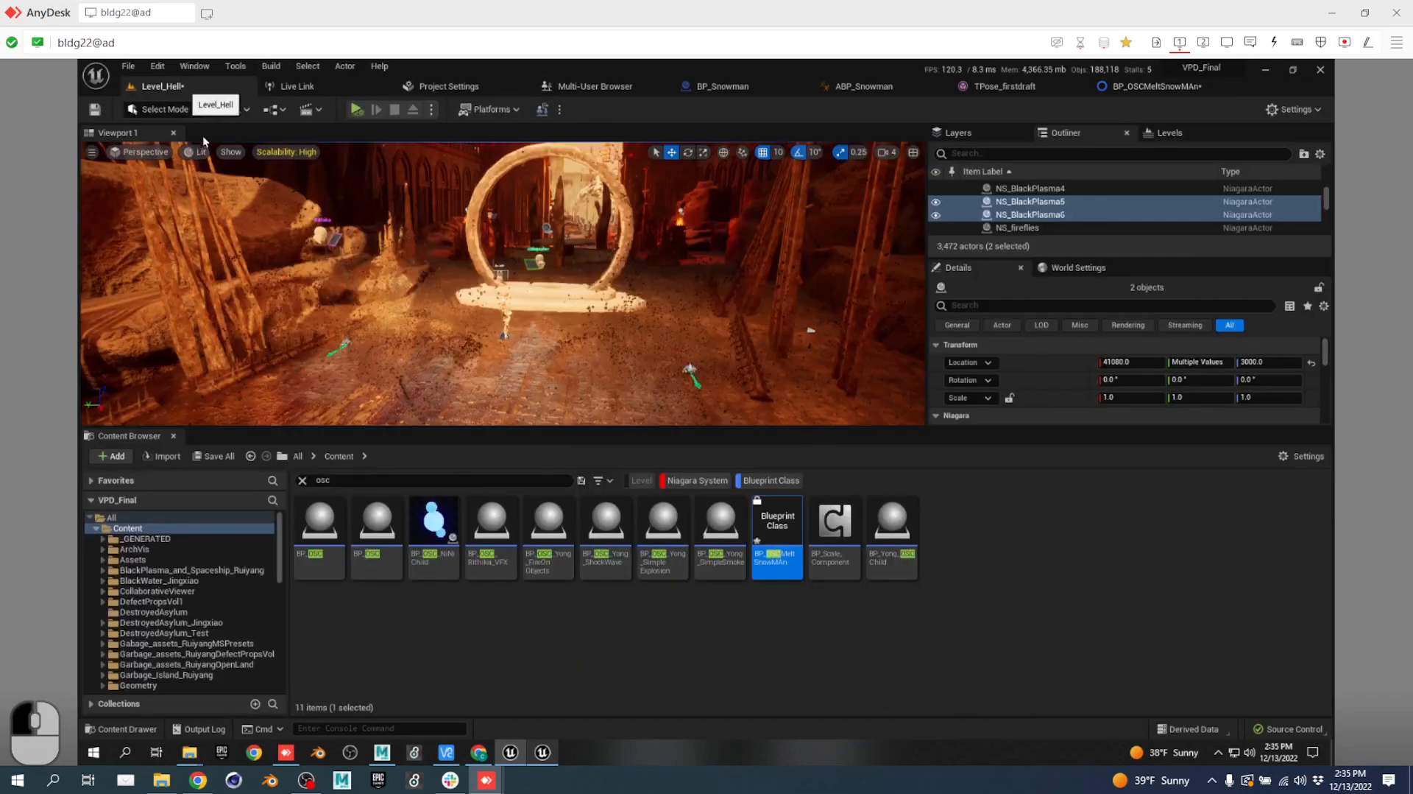
double_click(781, 530)
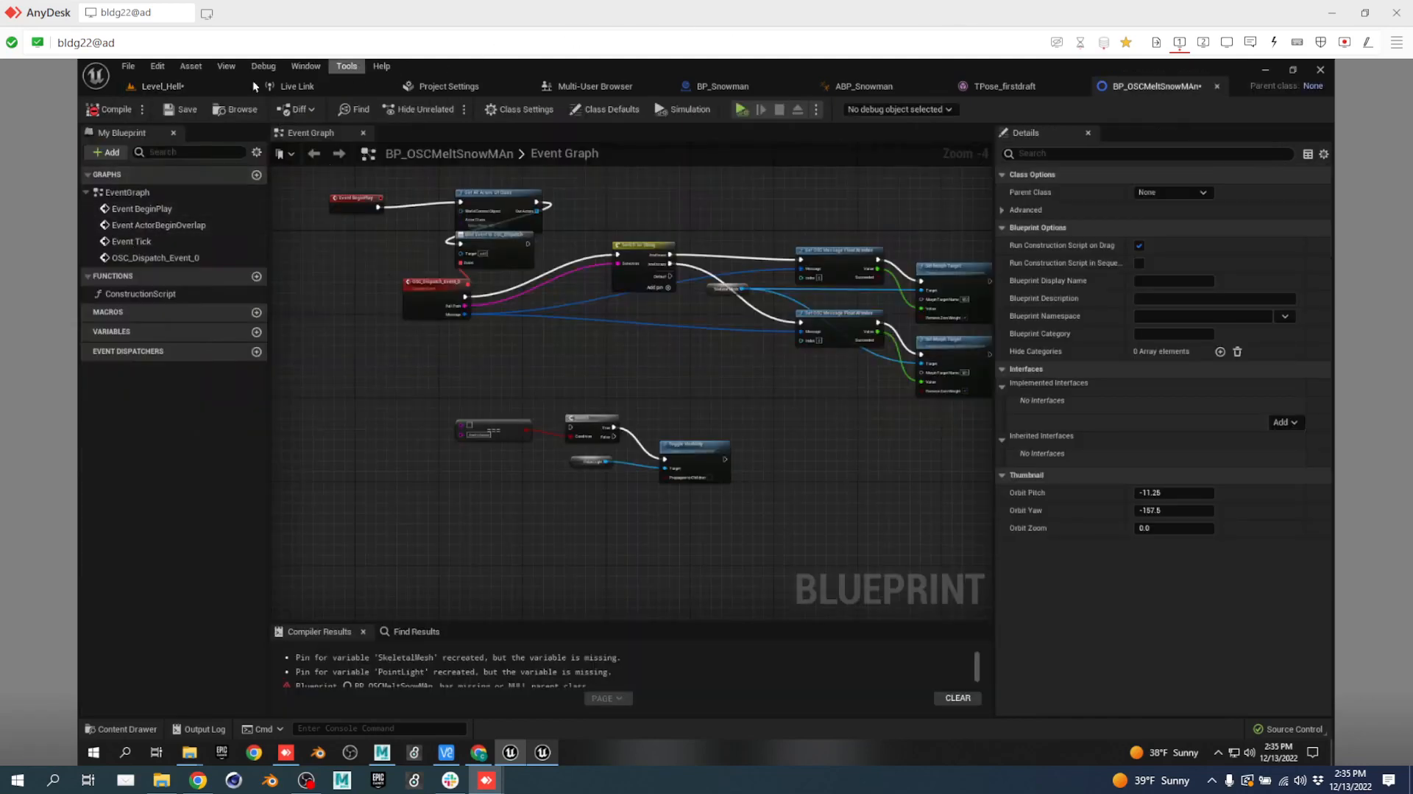
left_click(167, 89)
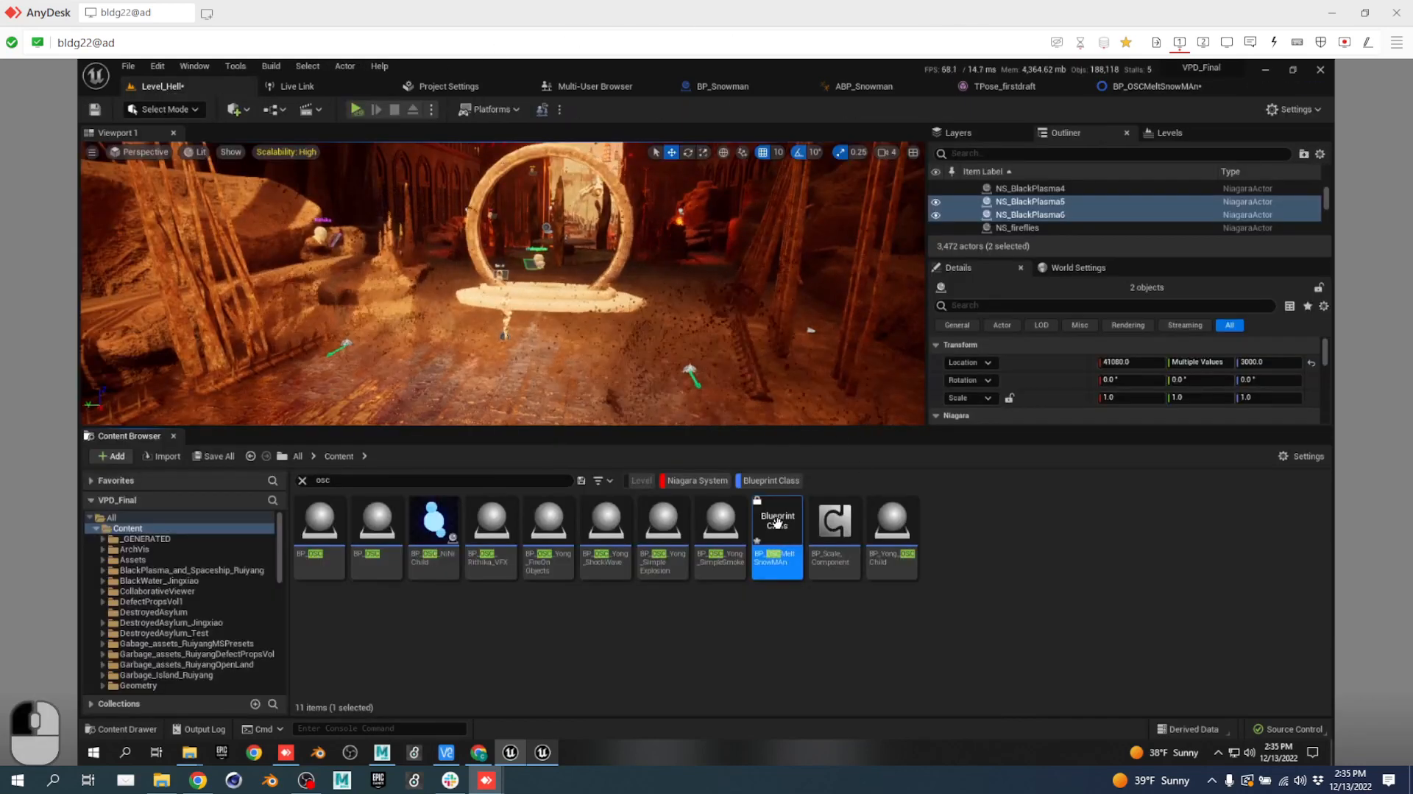
Remove the Niagara System and Blueprint Class filters to list 15 osc results, then fly toward the portal arch.
mouse_move(777, 522)
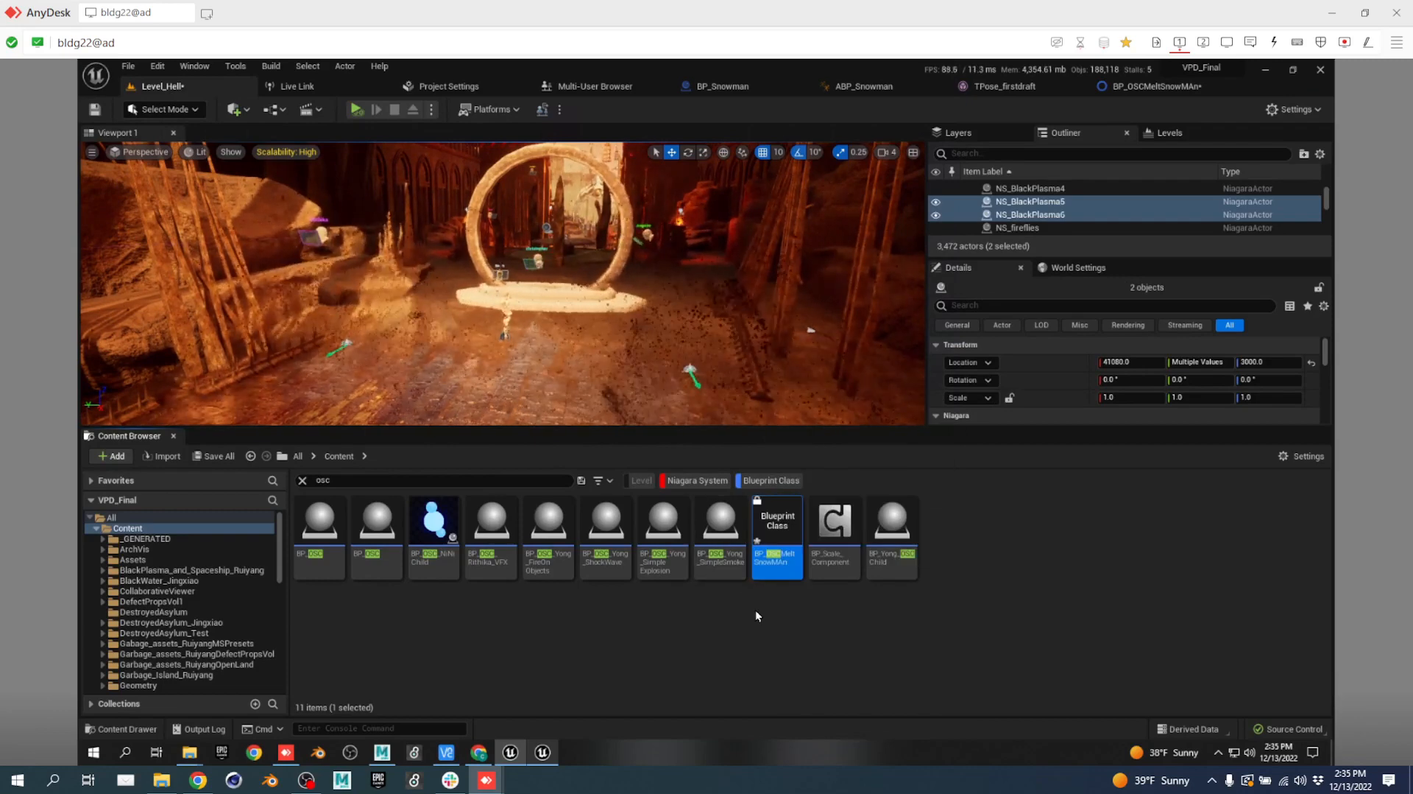
scroll(206, 616, "down", 3)
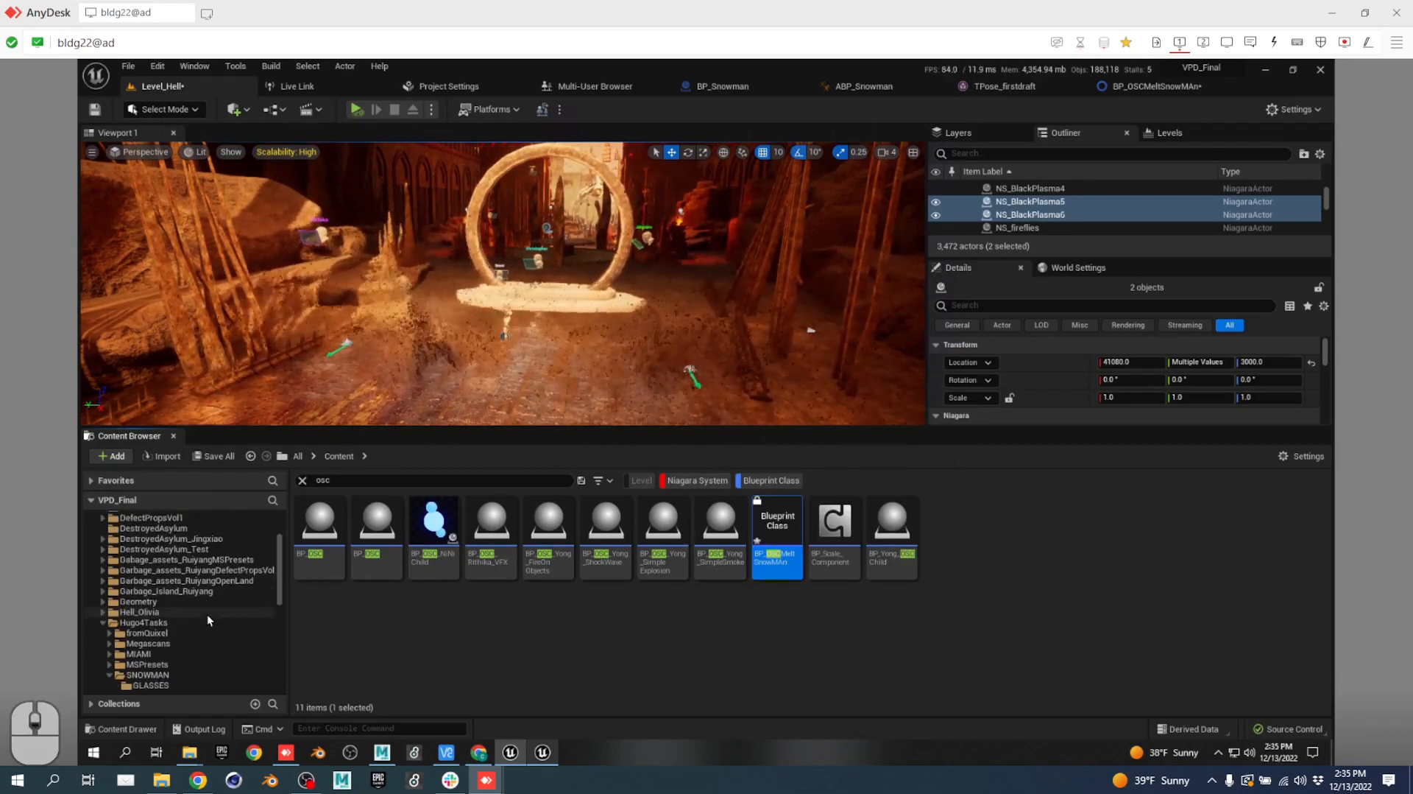
scroll(207, 614, "up", 3)
left_click(699, 480)
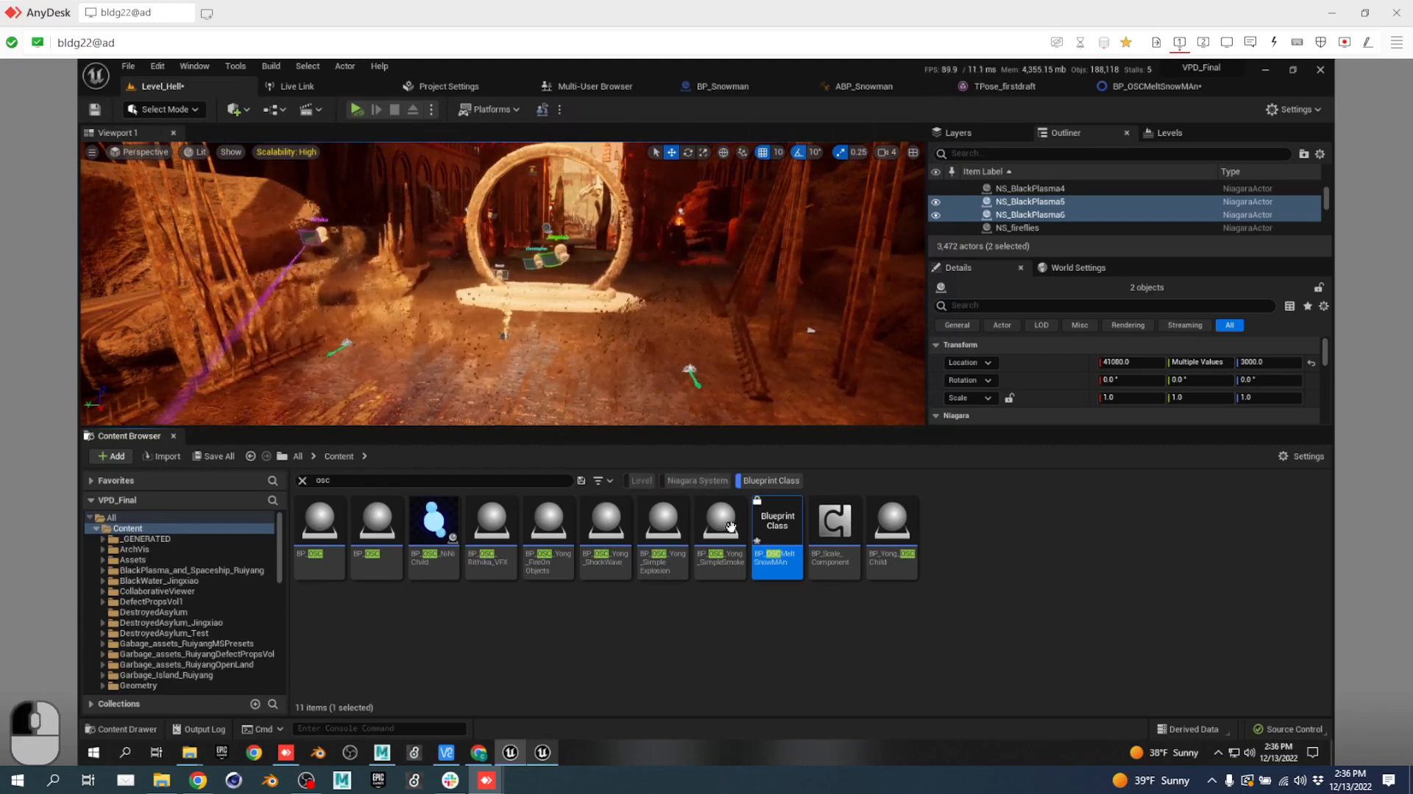
left_click(765, 480)
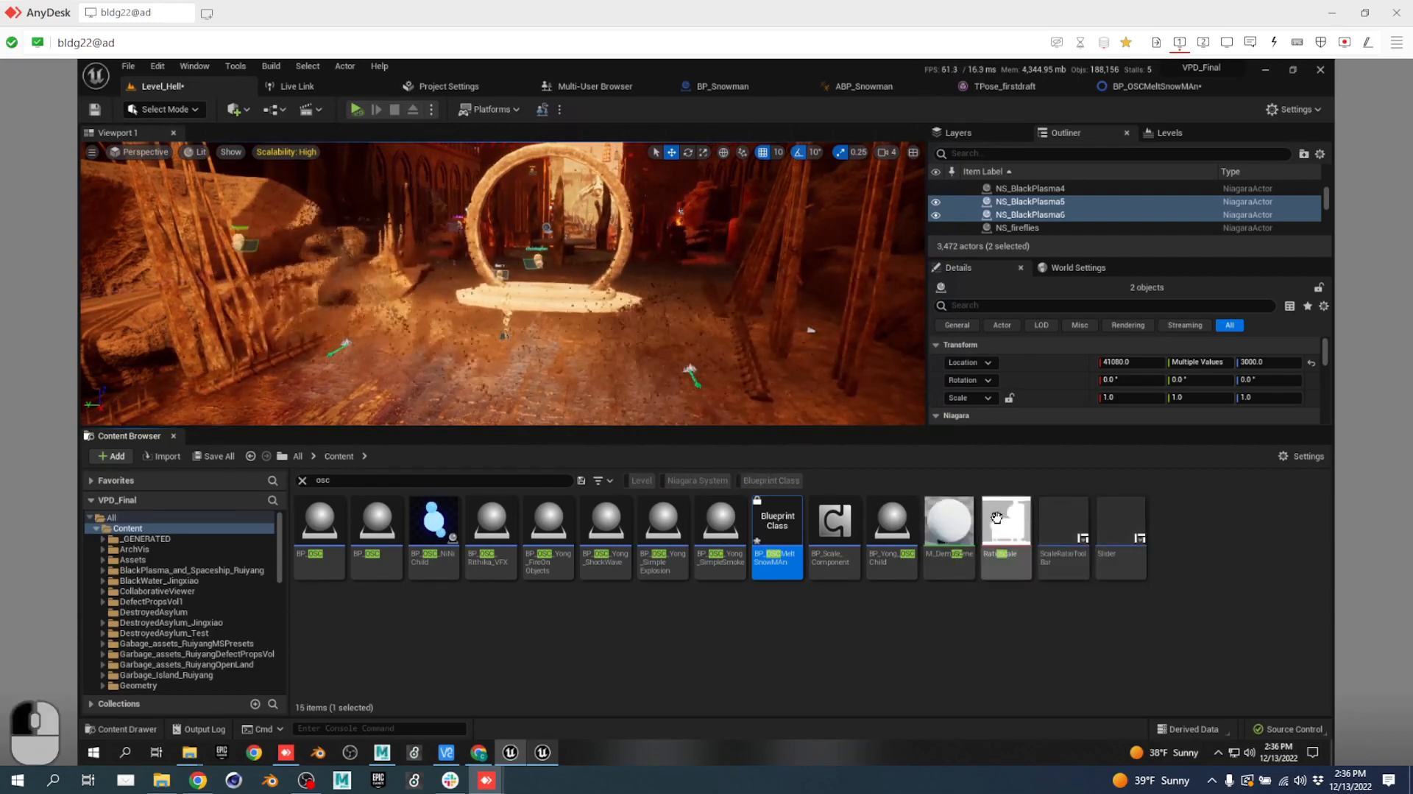
double_click(775, 523)
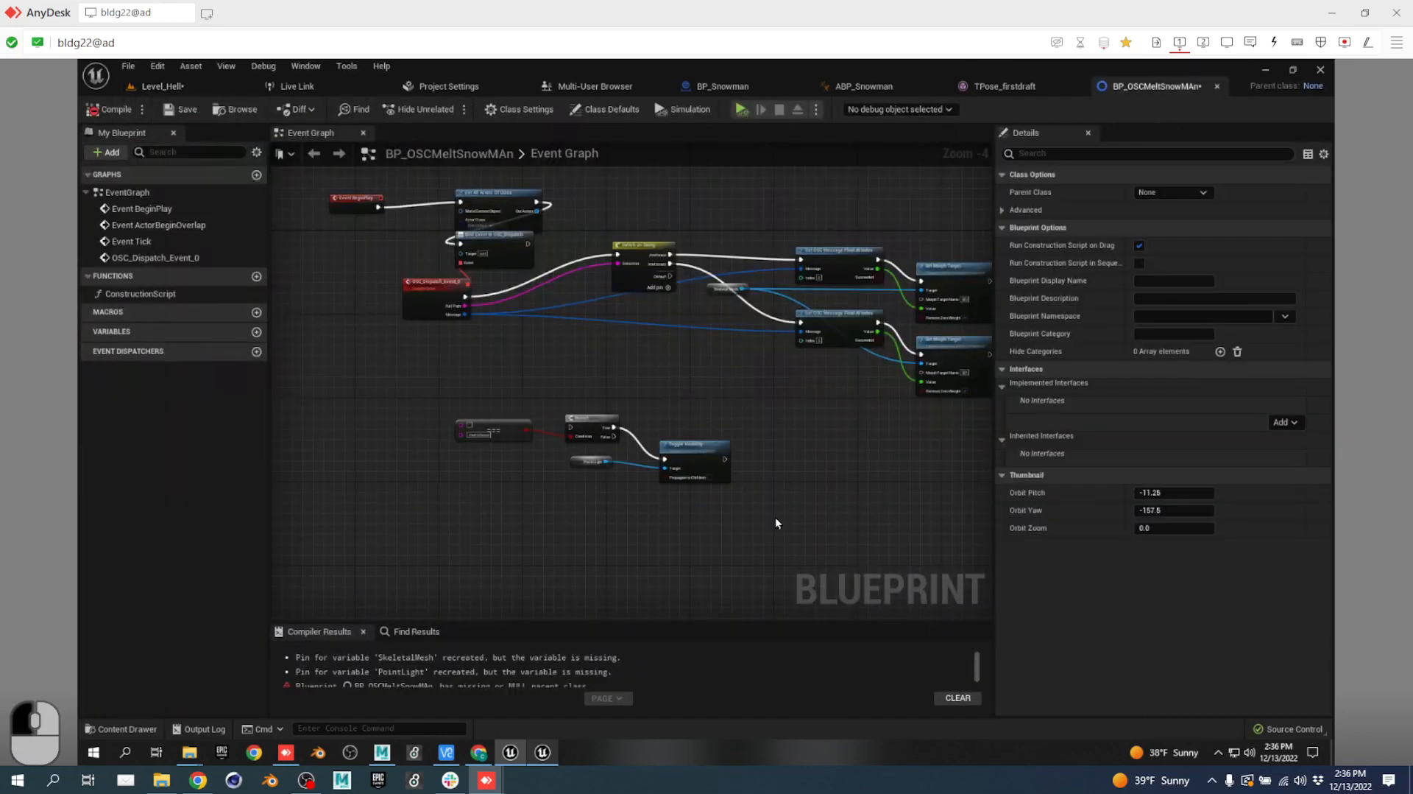
left_click(164, 90)
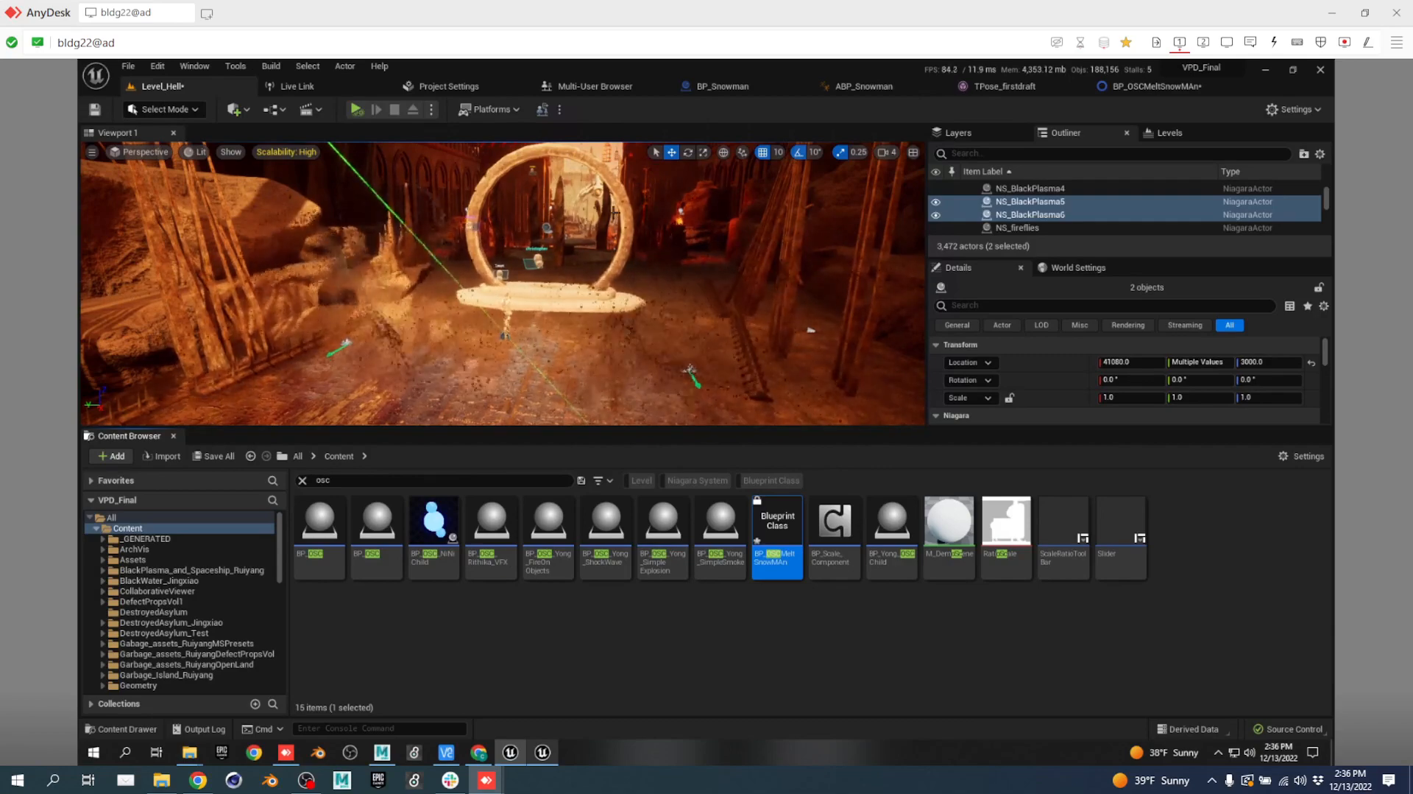
right_click_drag(729, 273, 642, 265)
key("w")
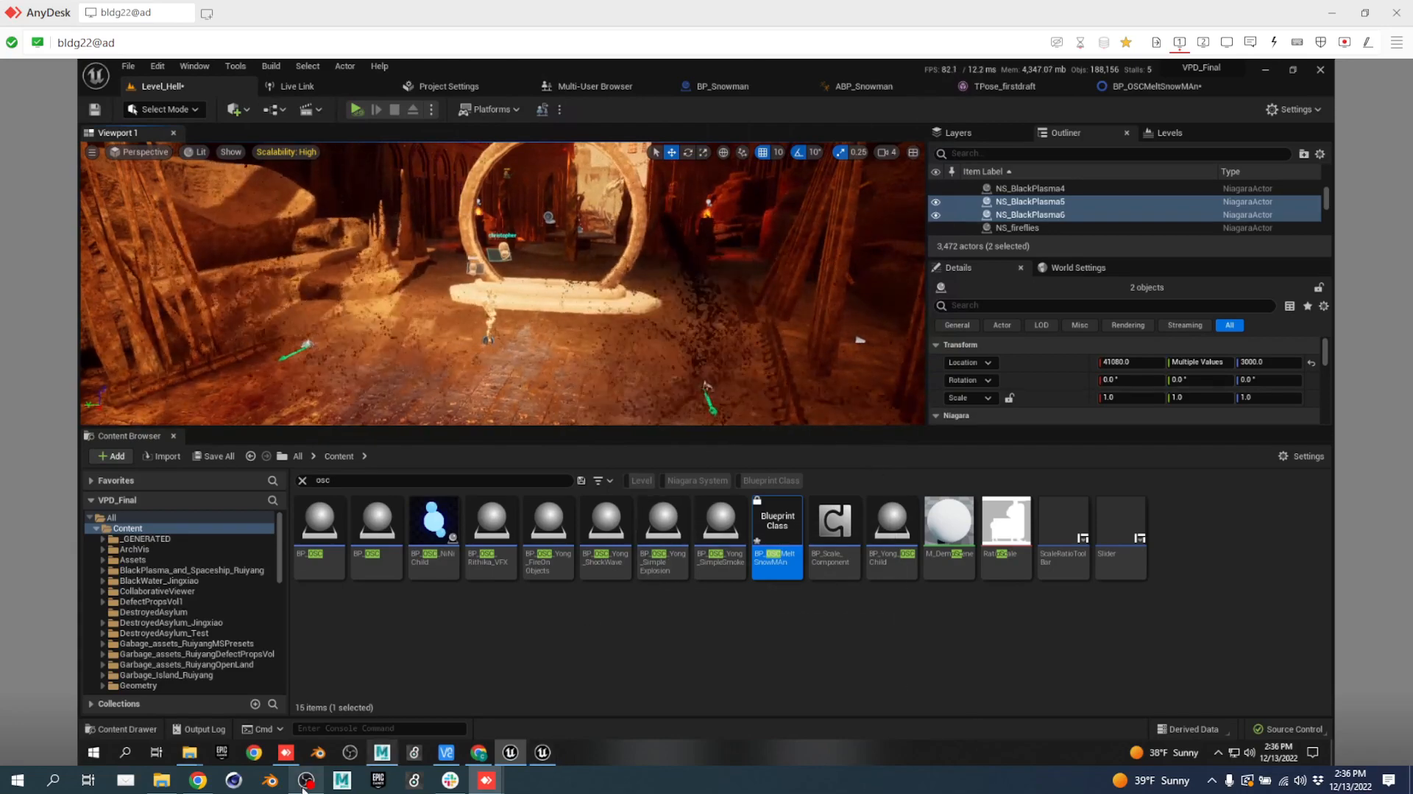
Bring up the Virtual Production Fall 2022 Script Treatment in Chrome.
left_click(198, 780)
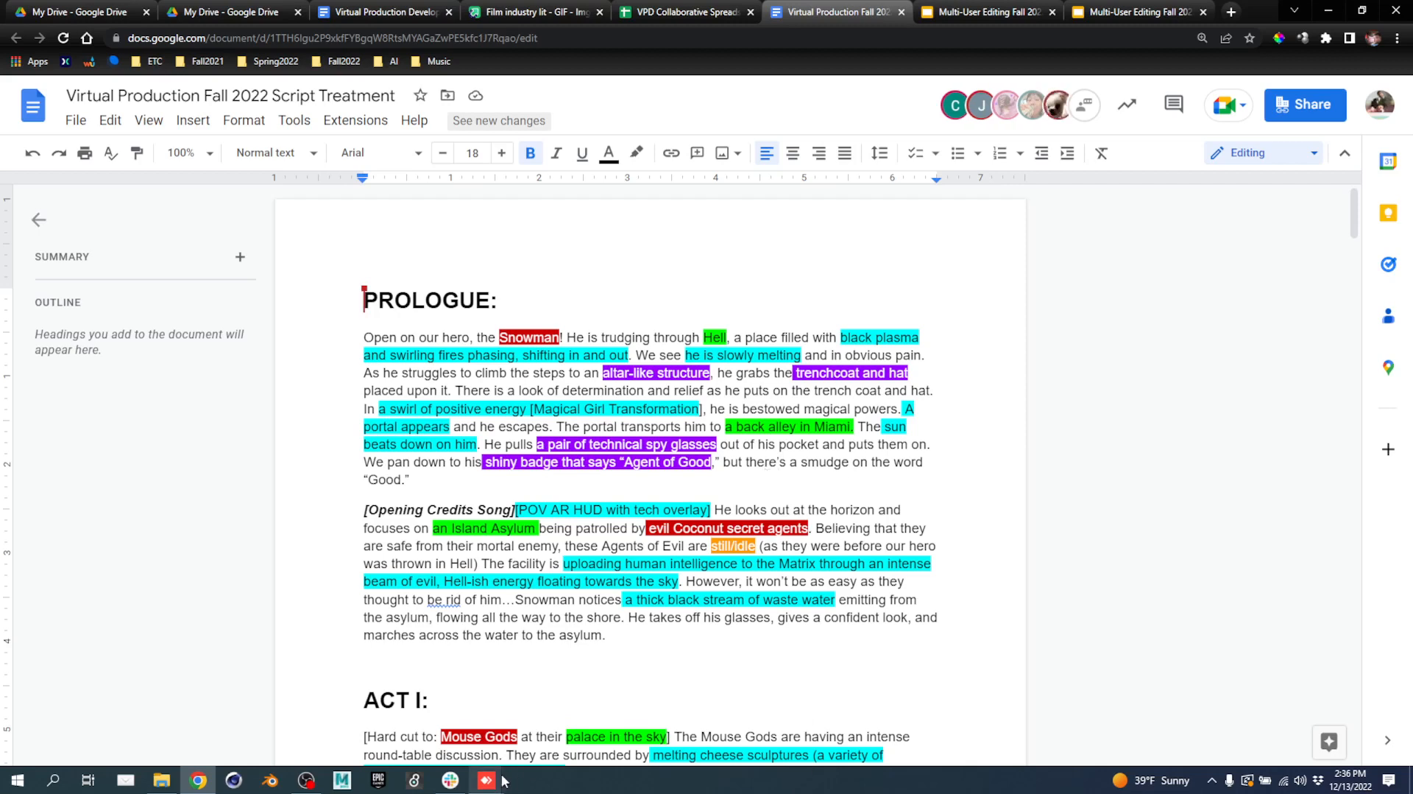
mouse_move(503, 781)
In the second AnyDesk session, enlarge the viewport and fly through the stone arch toward the stone table.
mouse_move(494, 785)
left_click(573, 717)
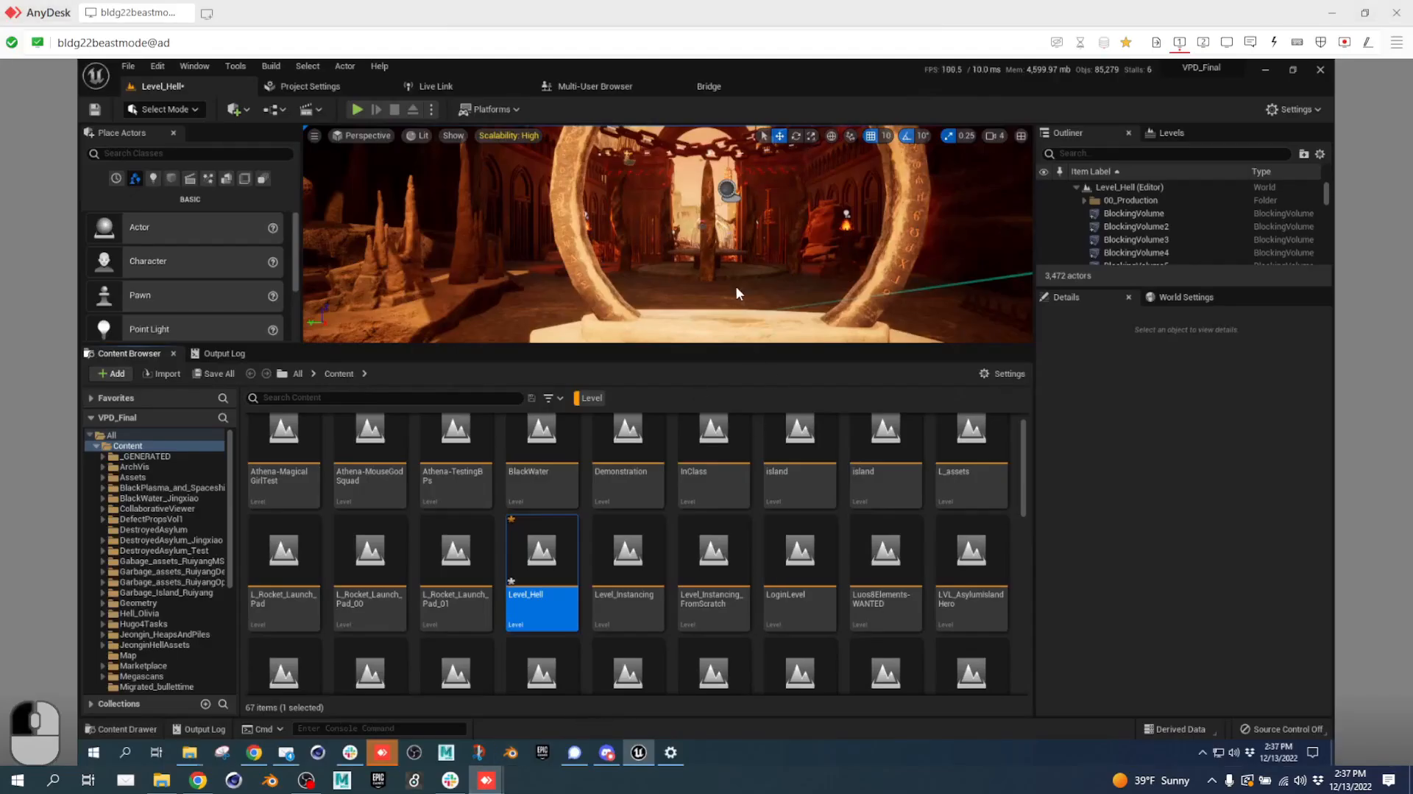
right_click_drag(736, 293, 740, 343)
key("w")
key("e")
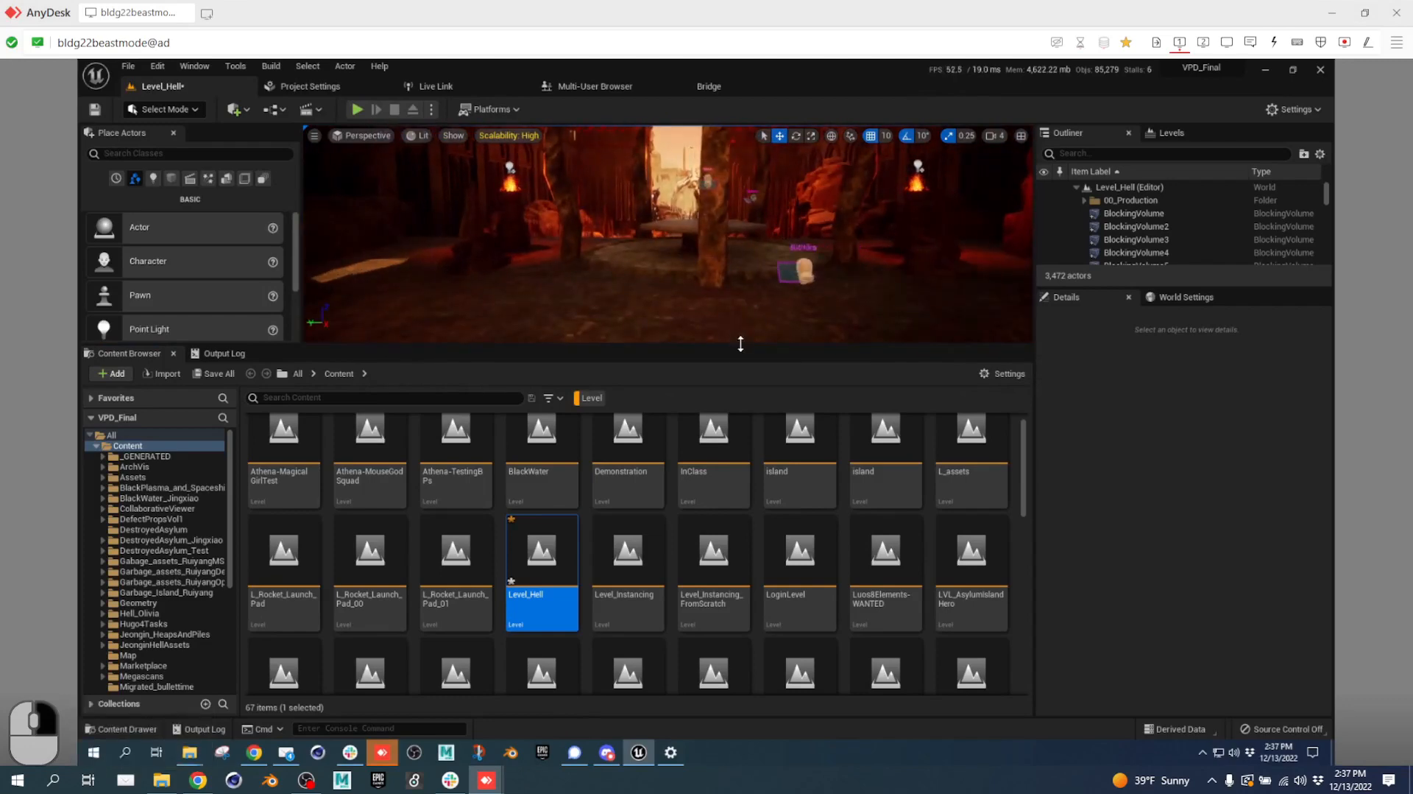
left_click_drag(742, 346, 740, 435)
key("w")
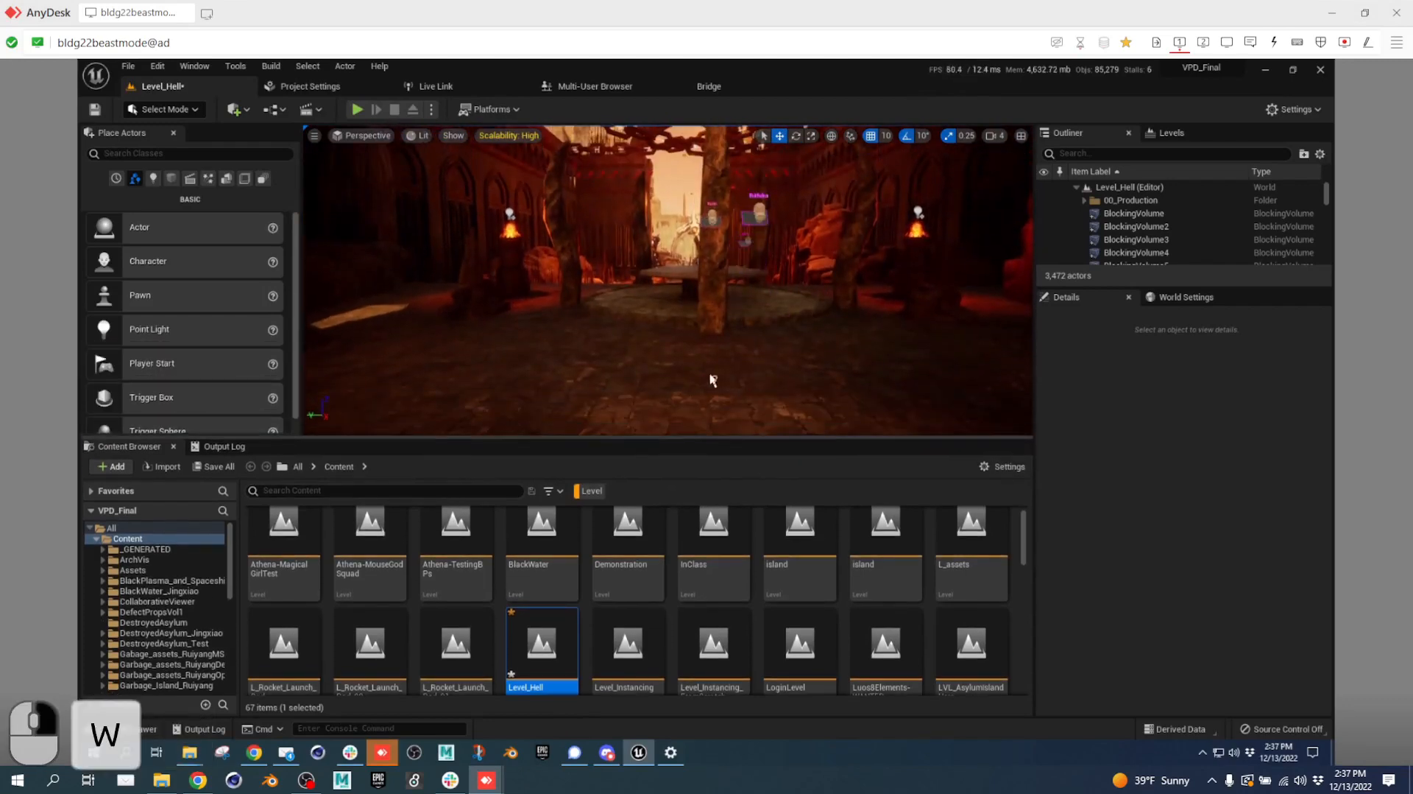
right_click_drag(713, 379, 682, 396)
key("a")
Fly on toward the bright passage, then switch back to the original Unreal session.
key("alt+Tab")
key("alt+Tab")
key("w")
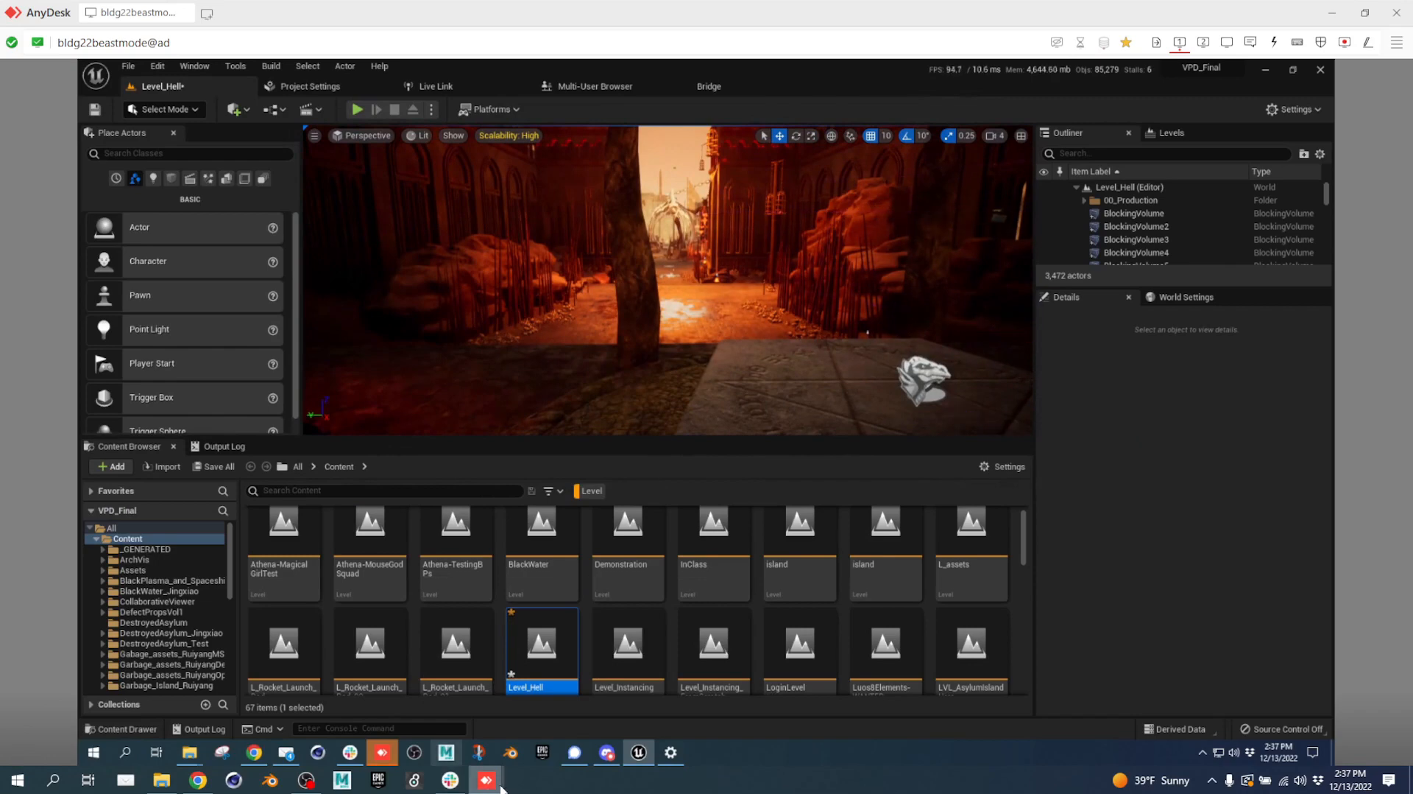
mouse_move(492, 783)
left_click(435, 717)
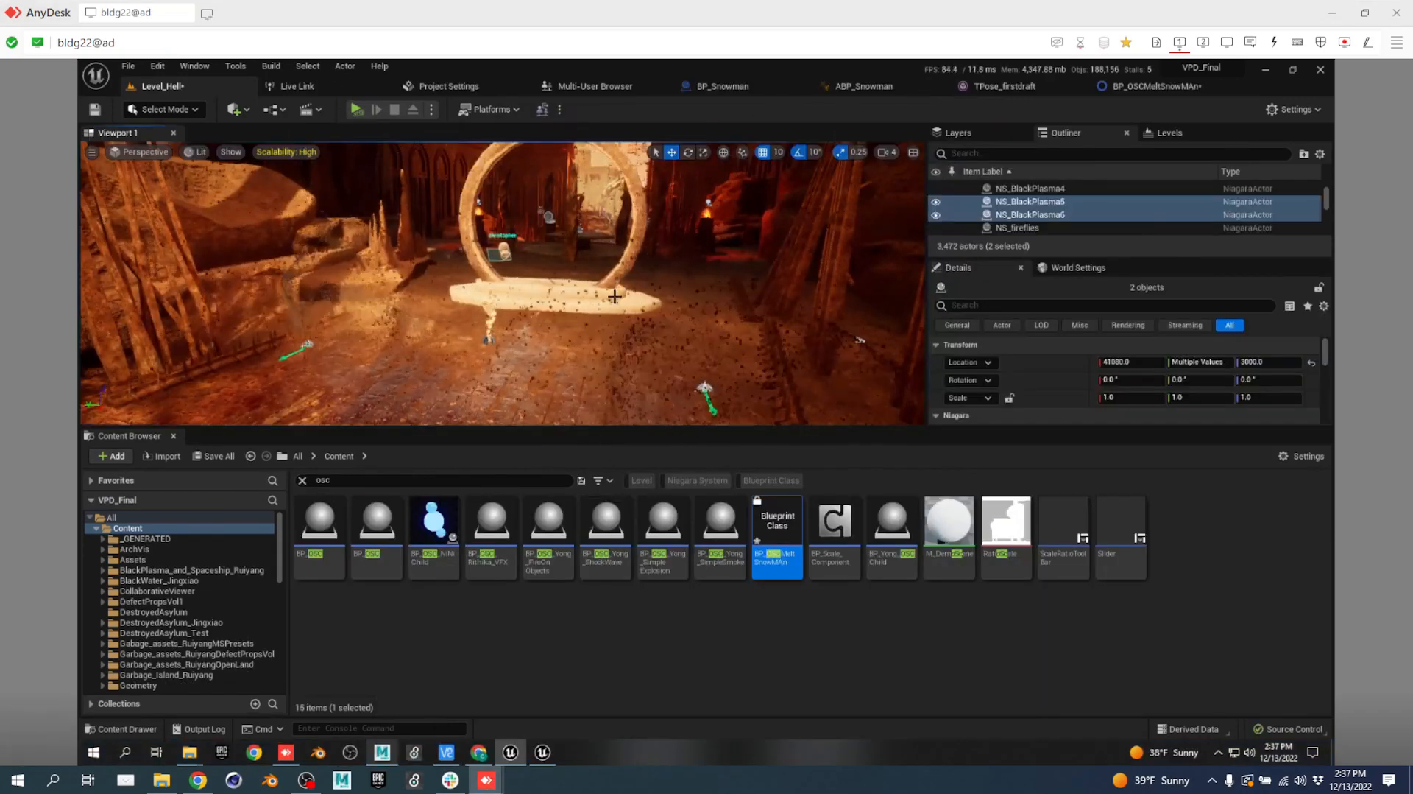
left_click(201, 783)
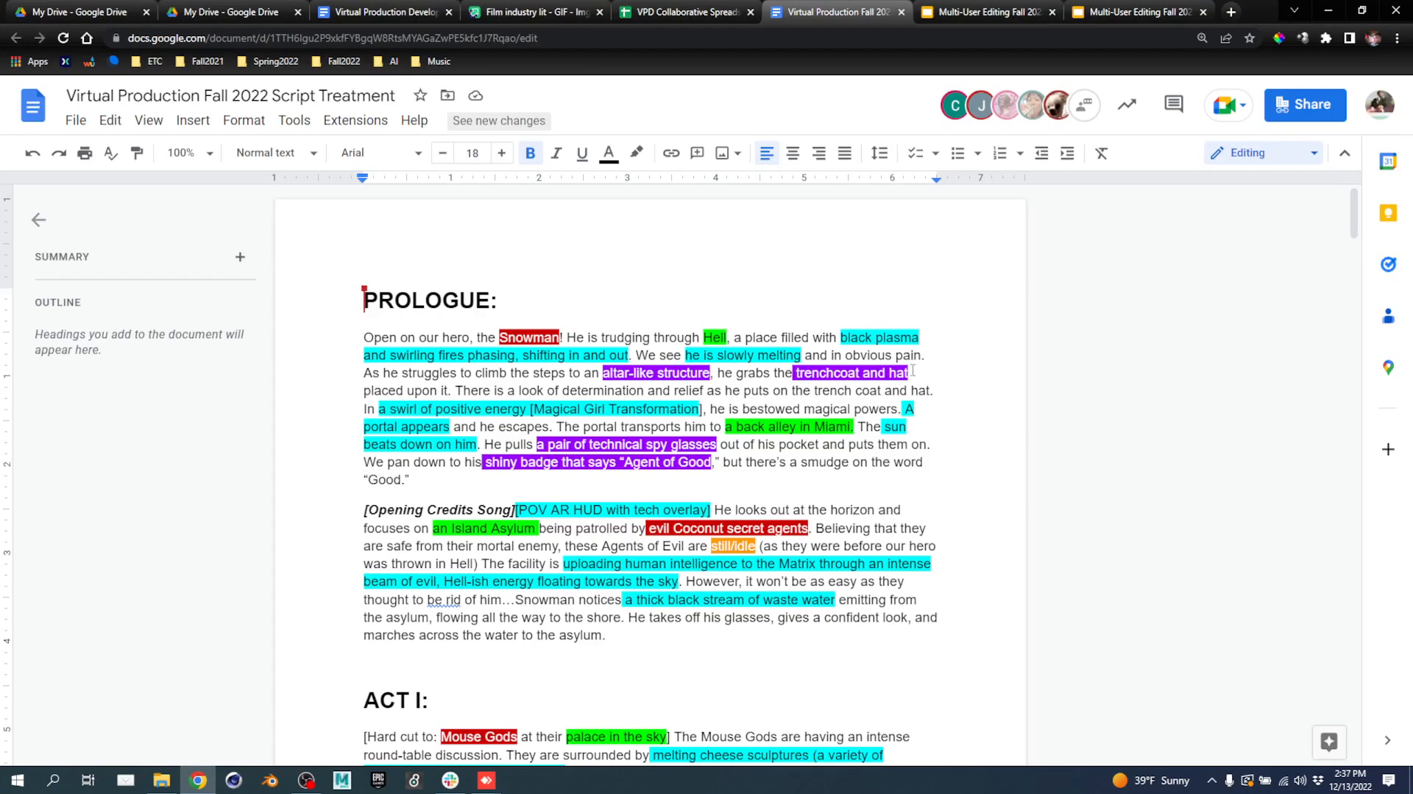
left_click(97, 14)
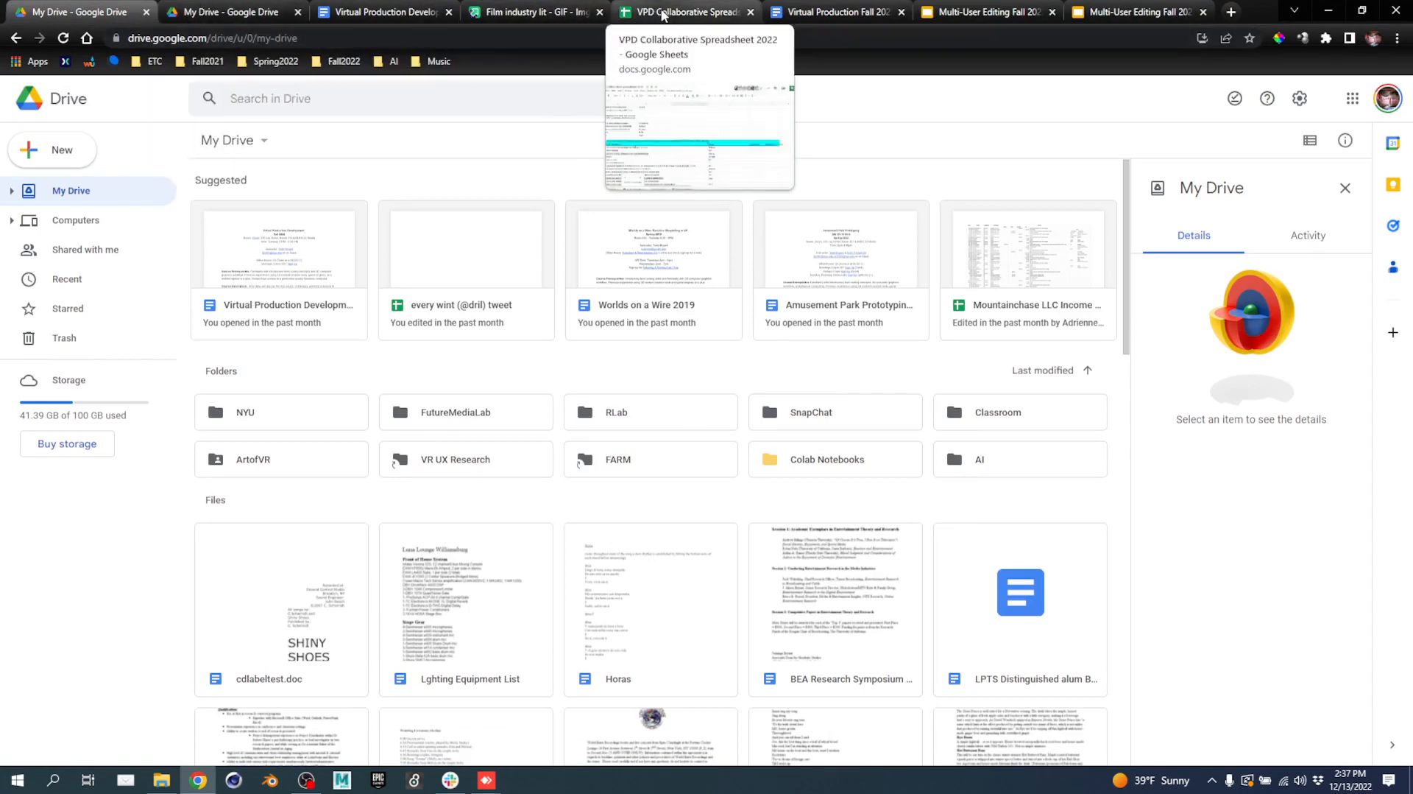
left_click(688, 15)
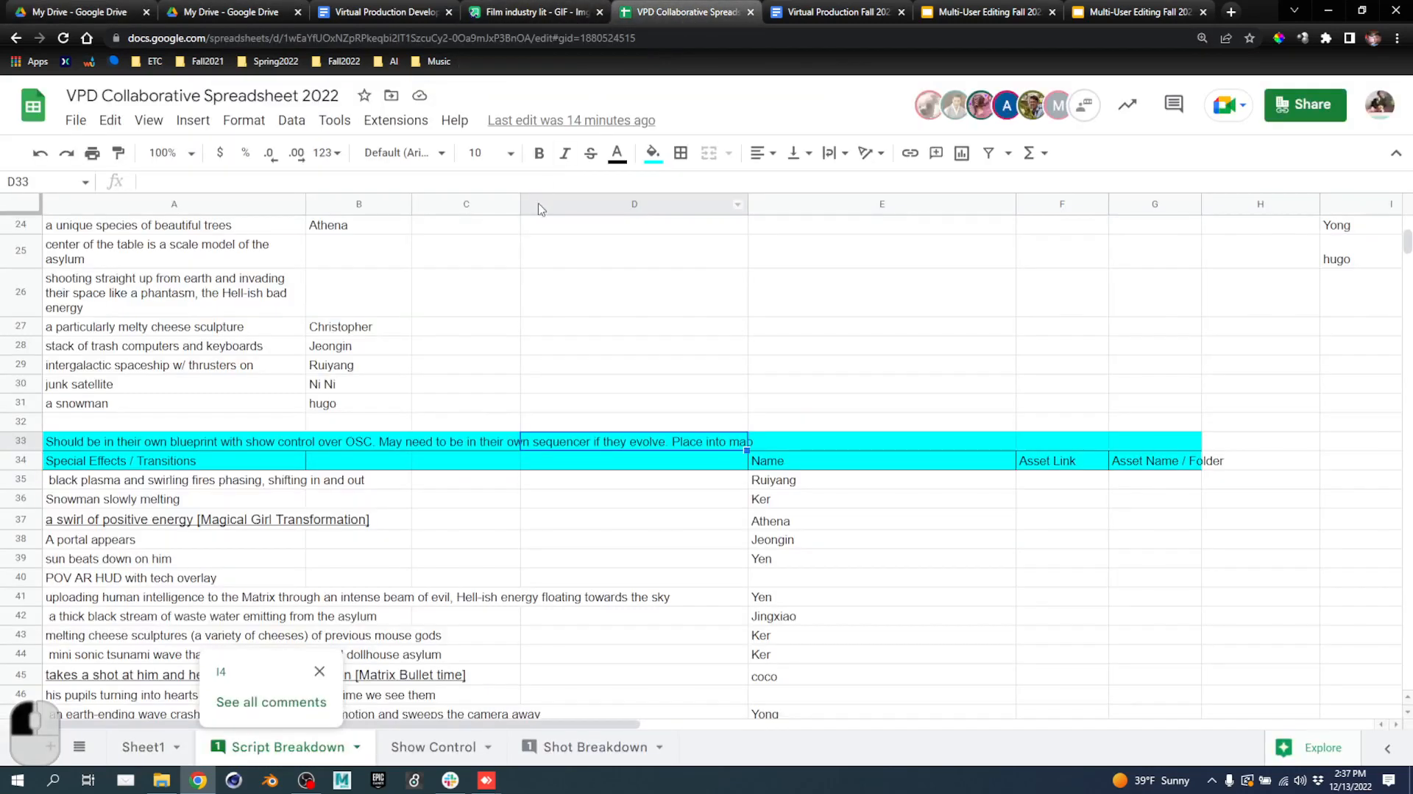
left_click(110, 12)
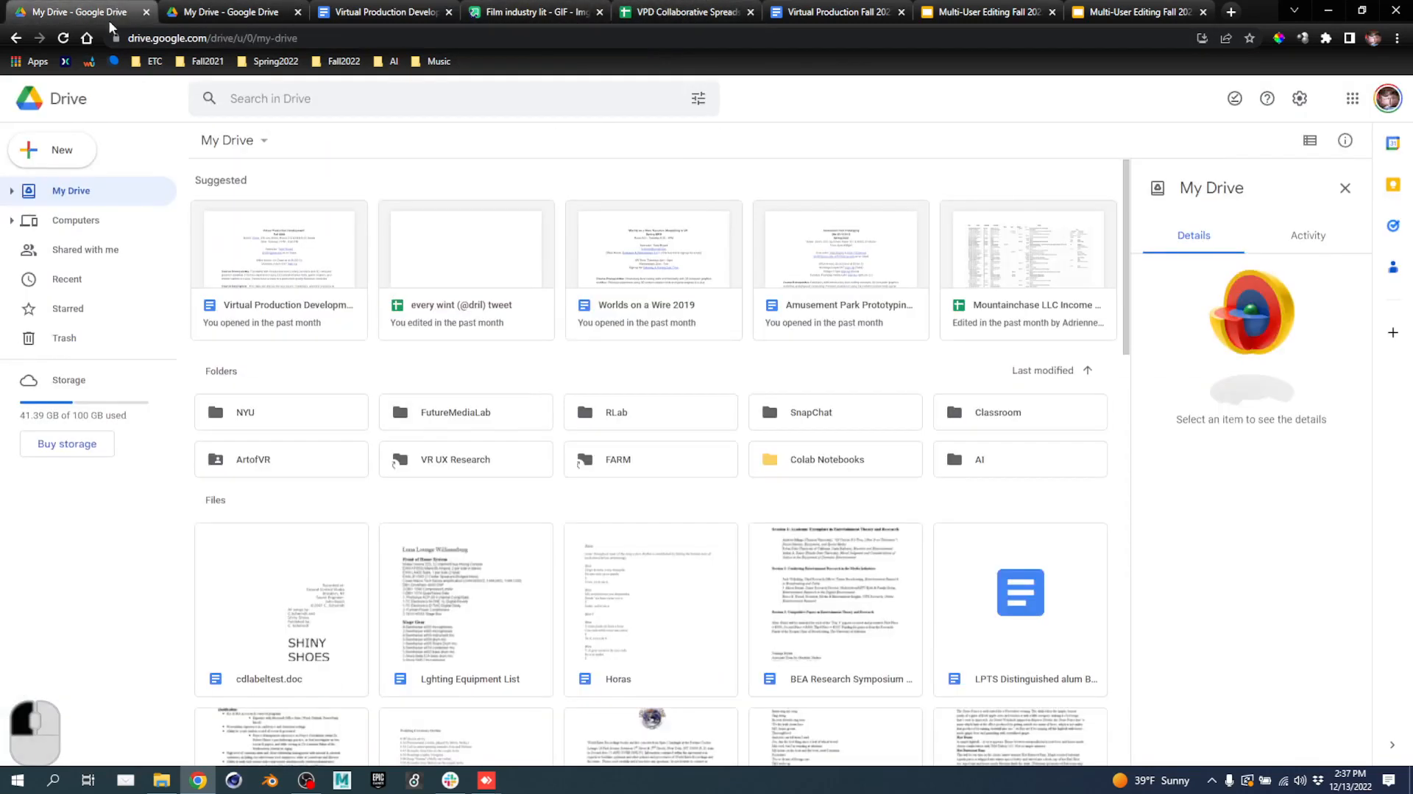
mouse_move(489, 786)
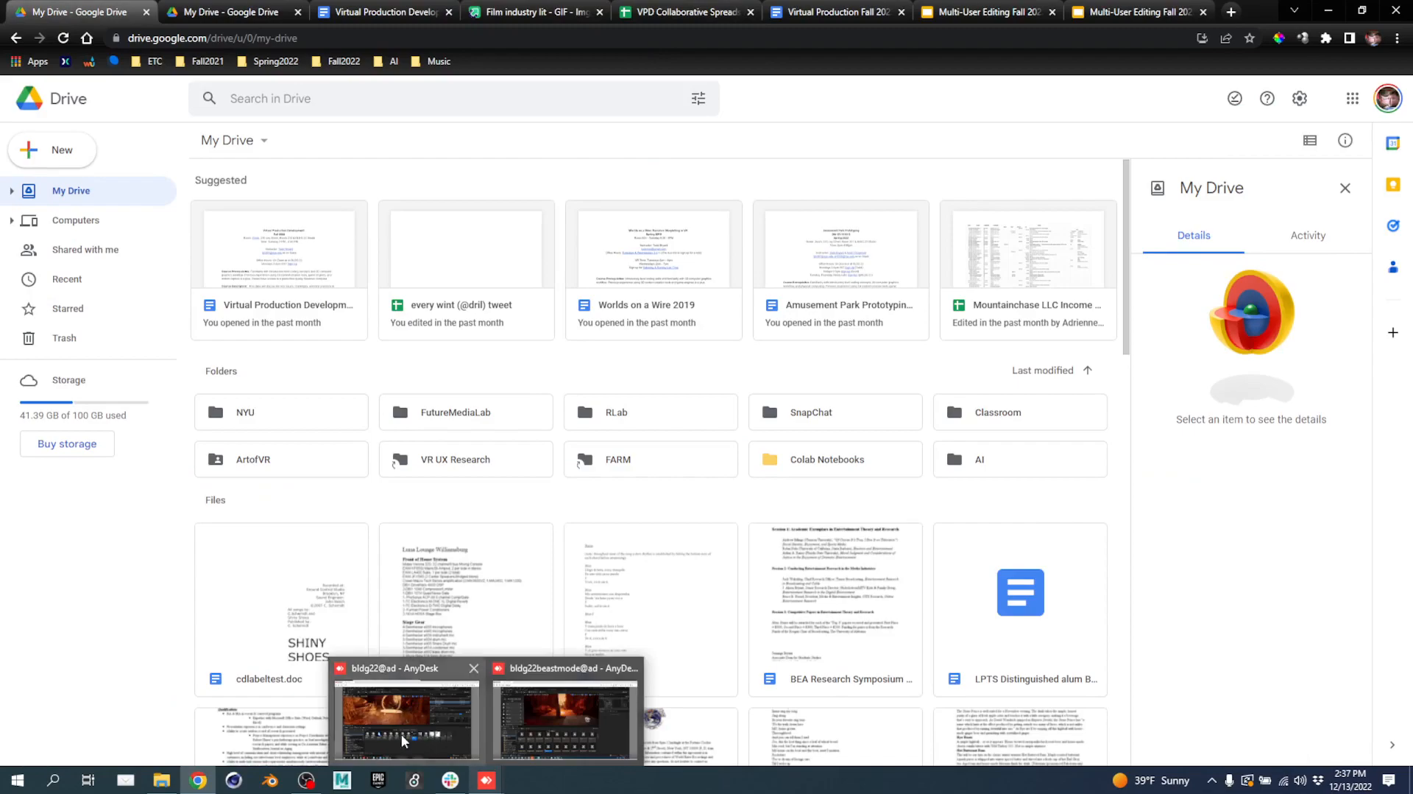
left_click(401, 711)
scroll(219, 574, "down", 4)
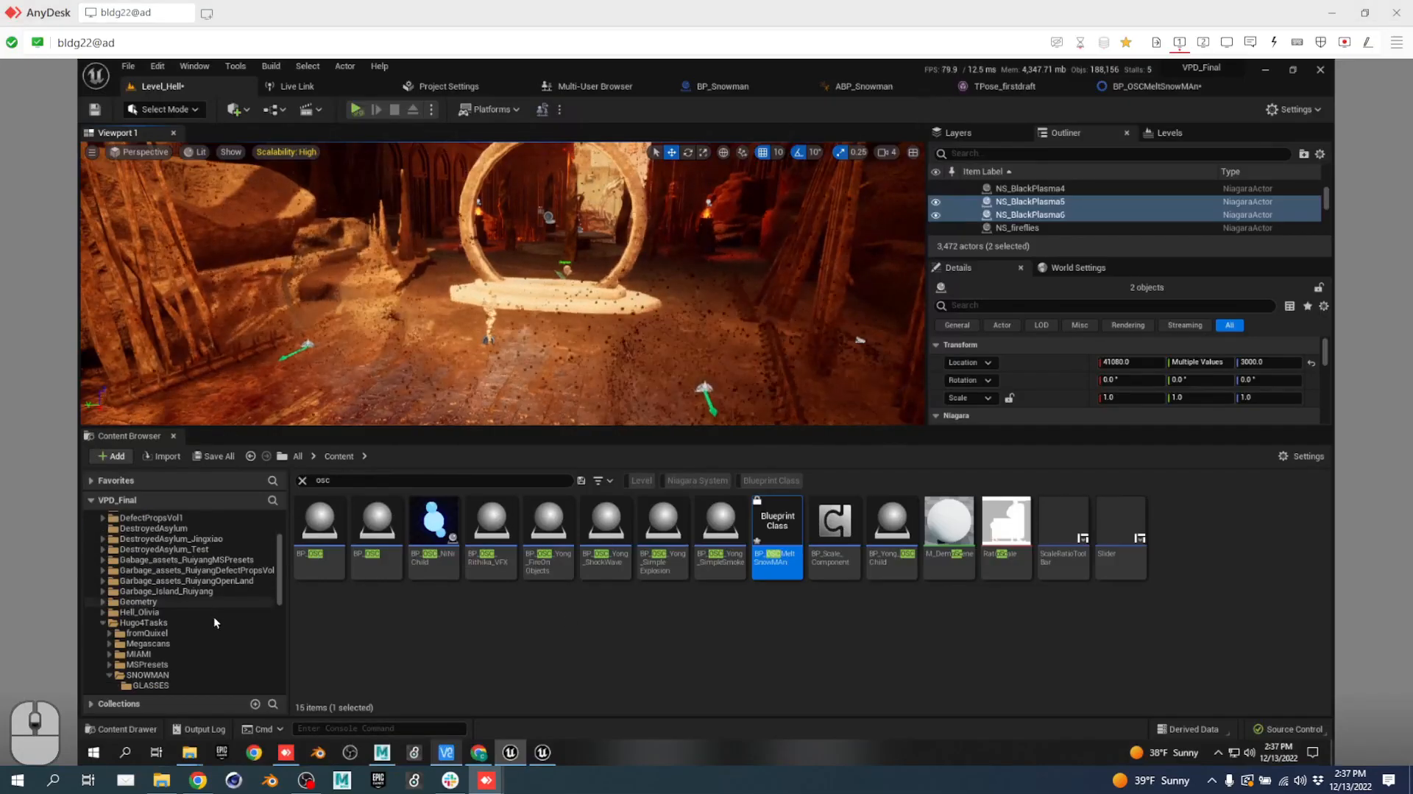
Replace the osc search with trench, then clear the Content Browser search filter.
scroll(215, 620, "down", 5)
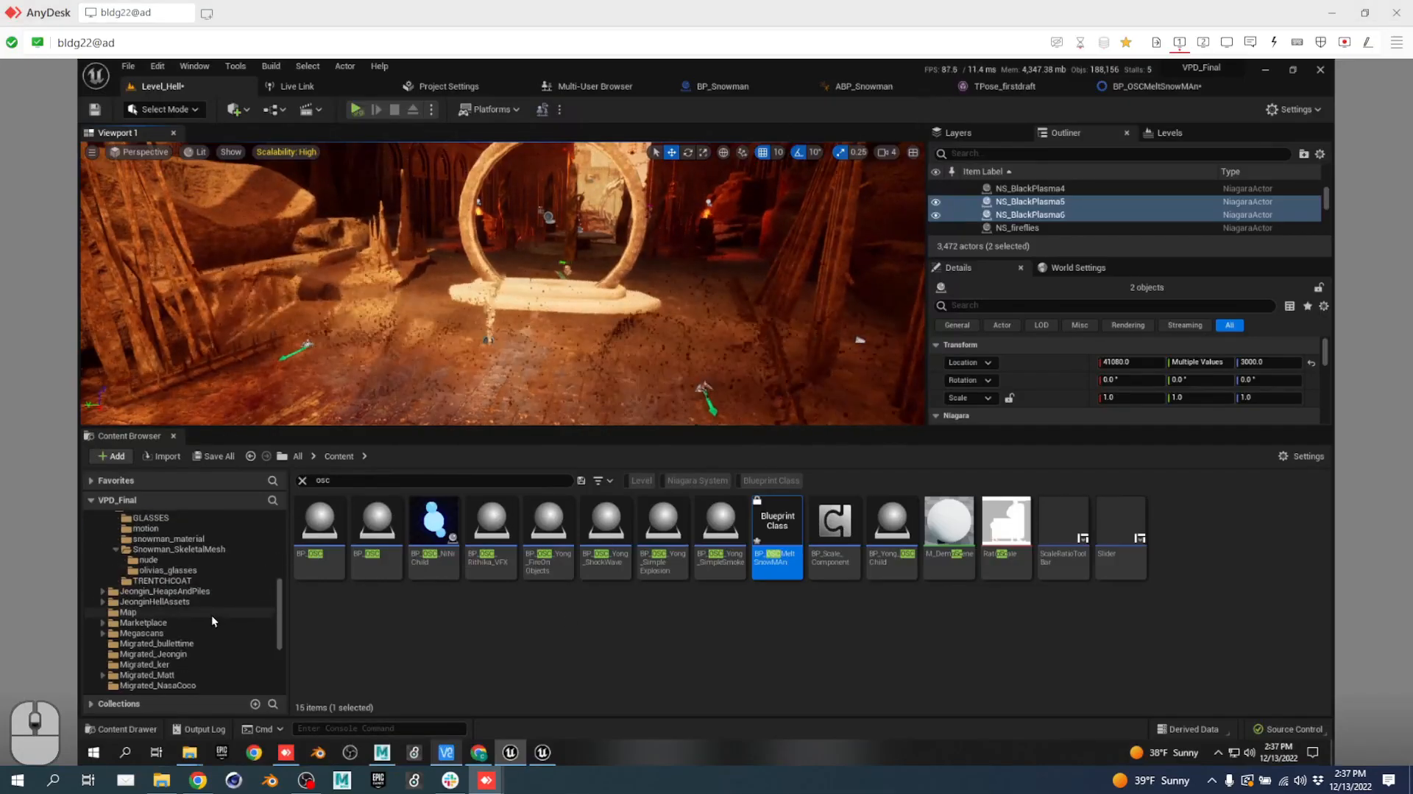
left_click_drag(335, 480, 276, 484)
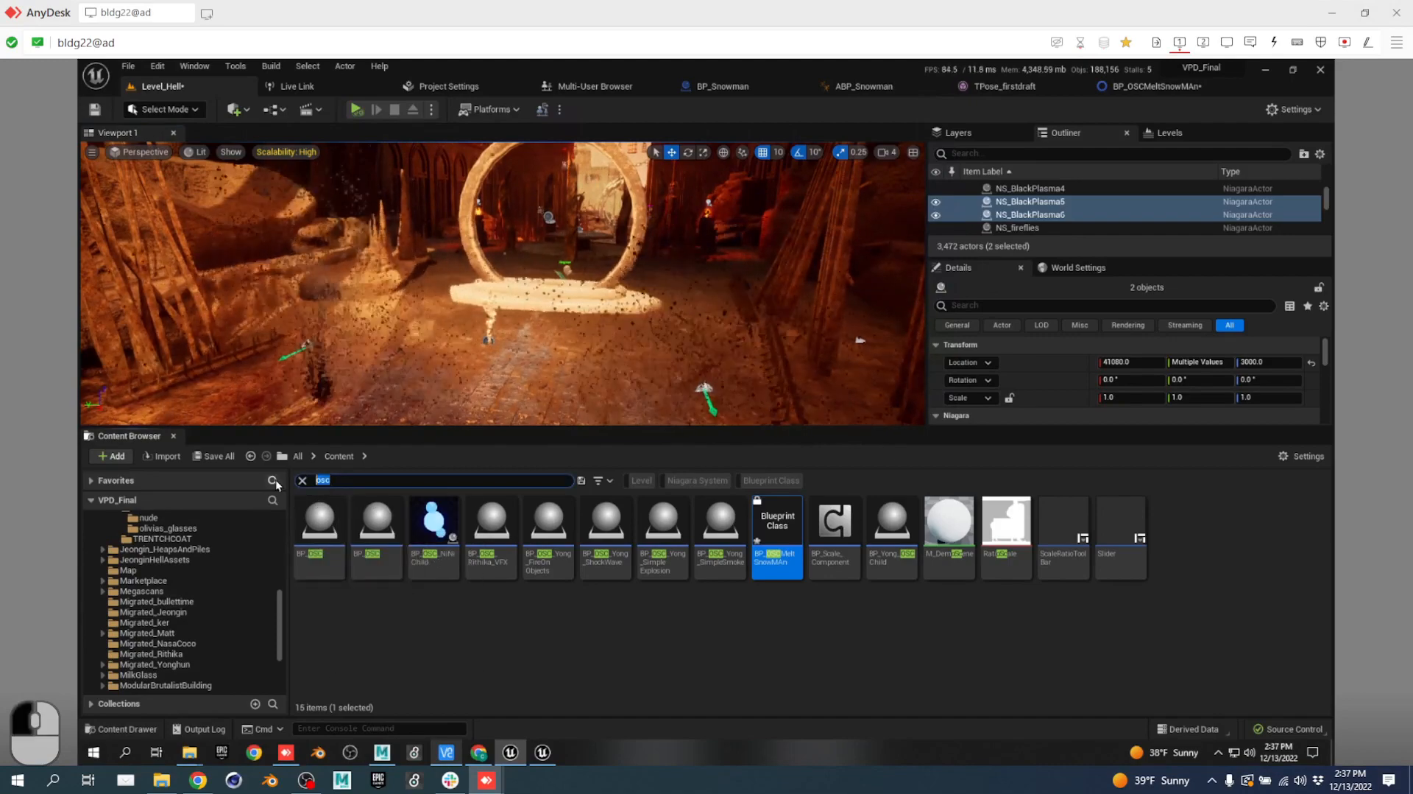
type("trench")
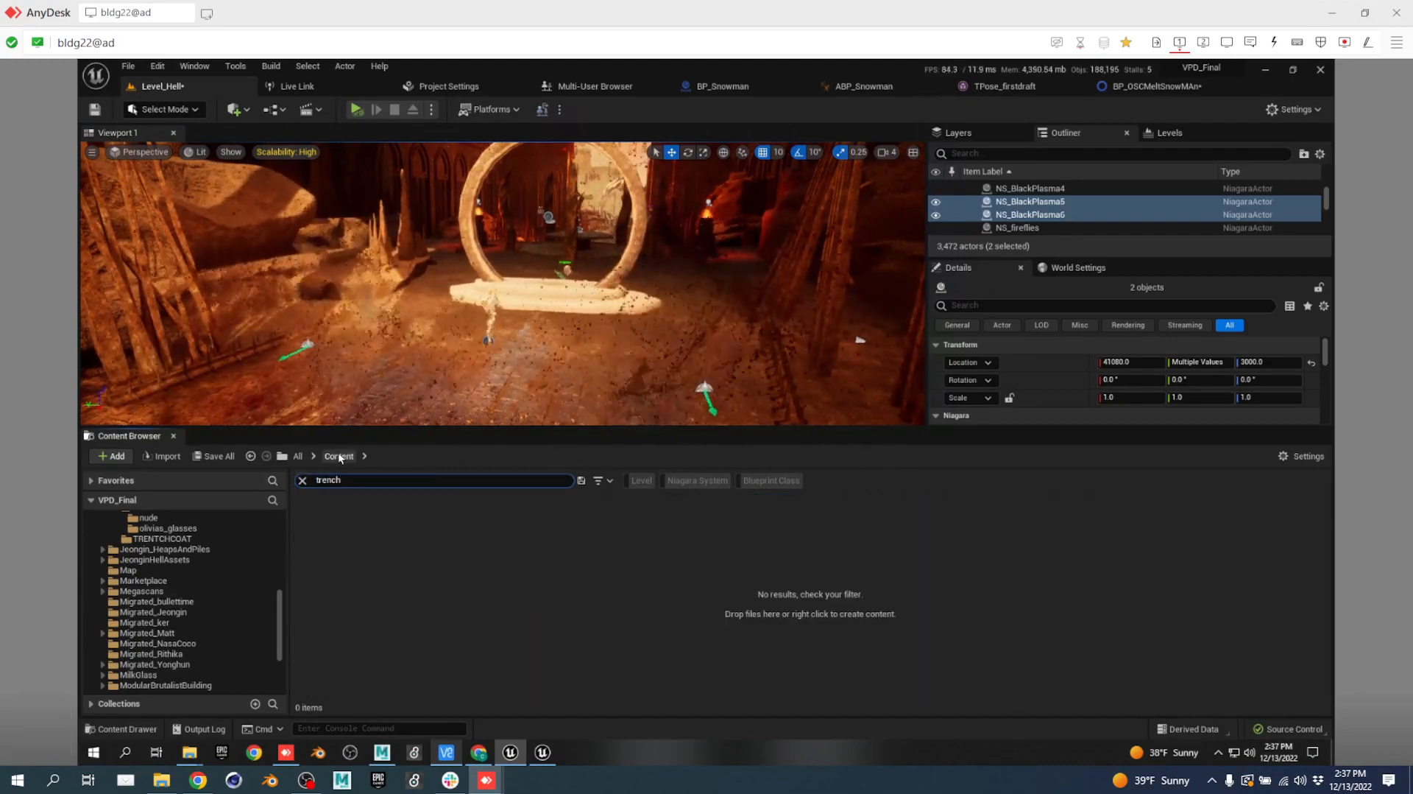
left_click(359, 478)
left_click_drag(361, 479, 235, 483)
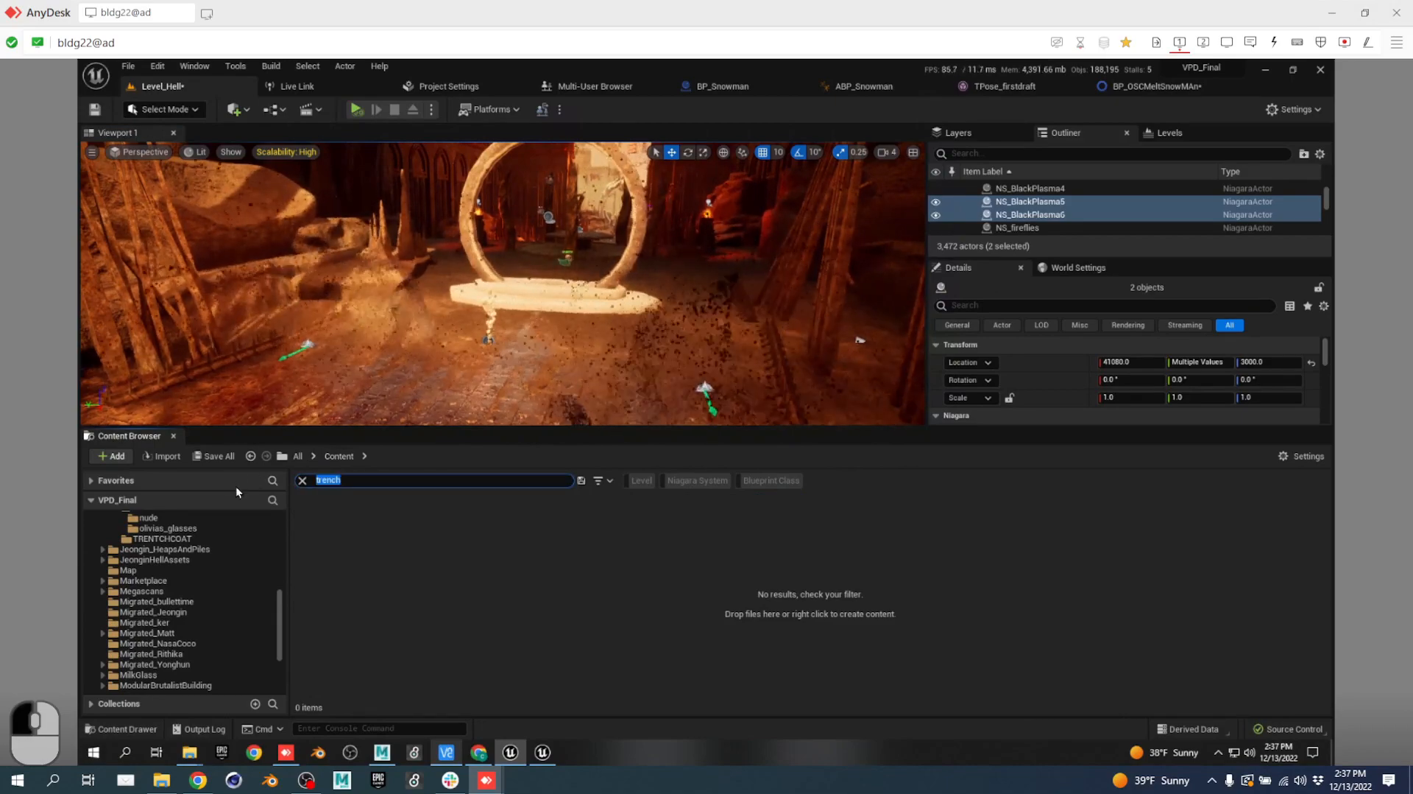
key("BackSpace")
key("Return")
scroll(137, 559, "up", 10)
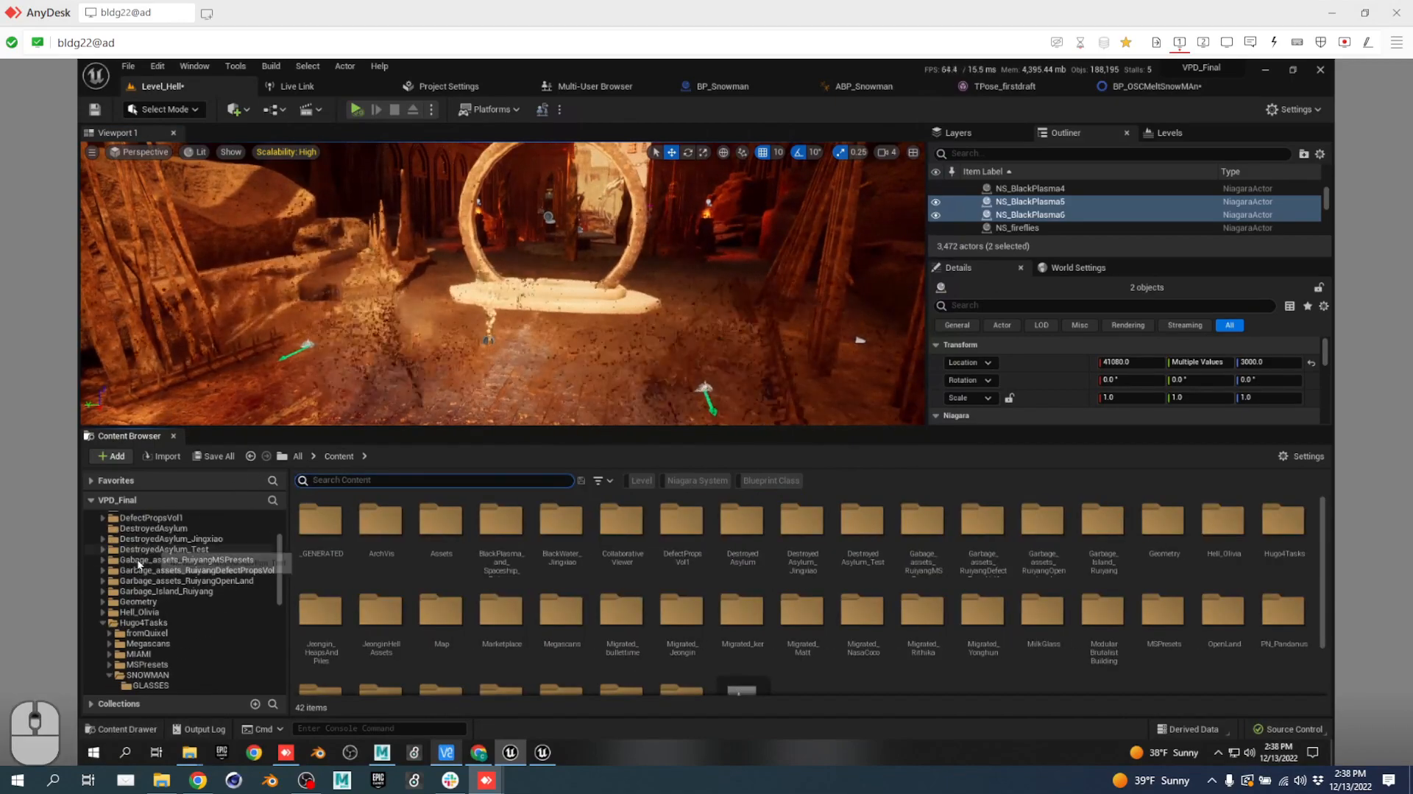
Browse into Assets > SkeletalMeshes > Characters > Snowman > Snowman_Glasses.
left_click(166, 559)
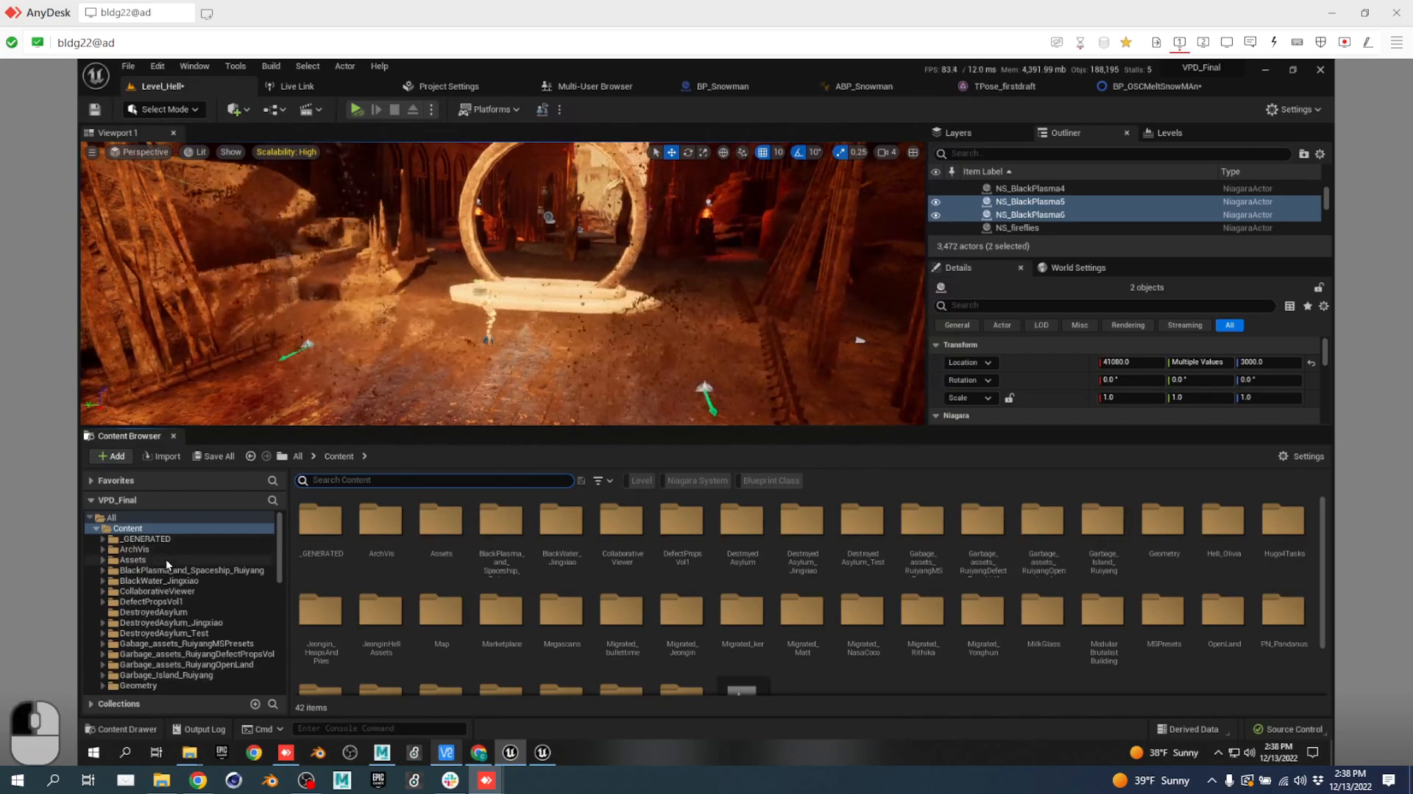
double_click(776, 525)
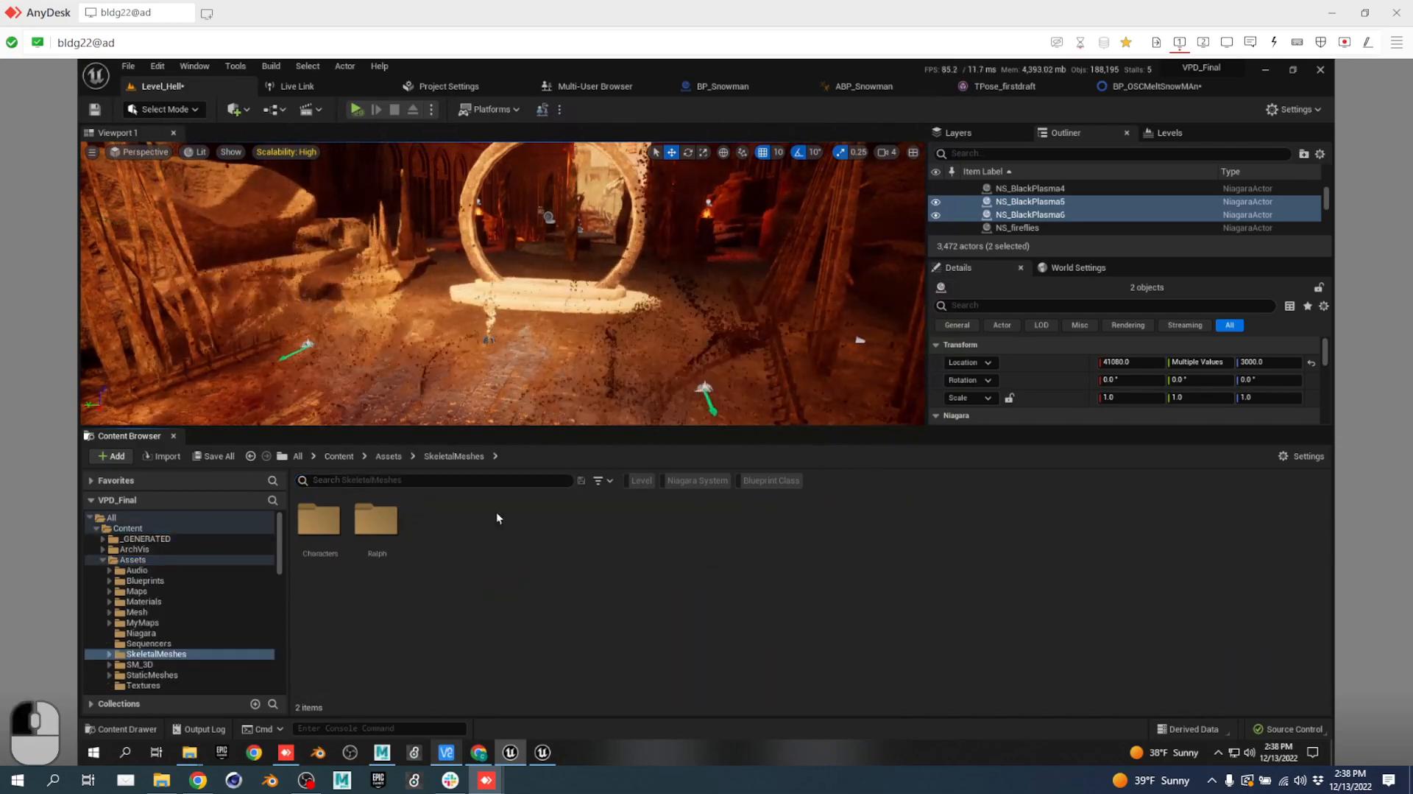
left_click(319, 519)
double_click(321, 512)
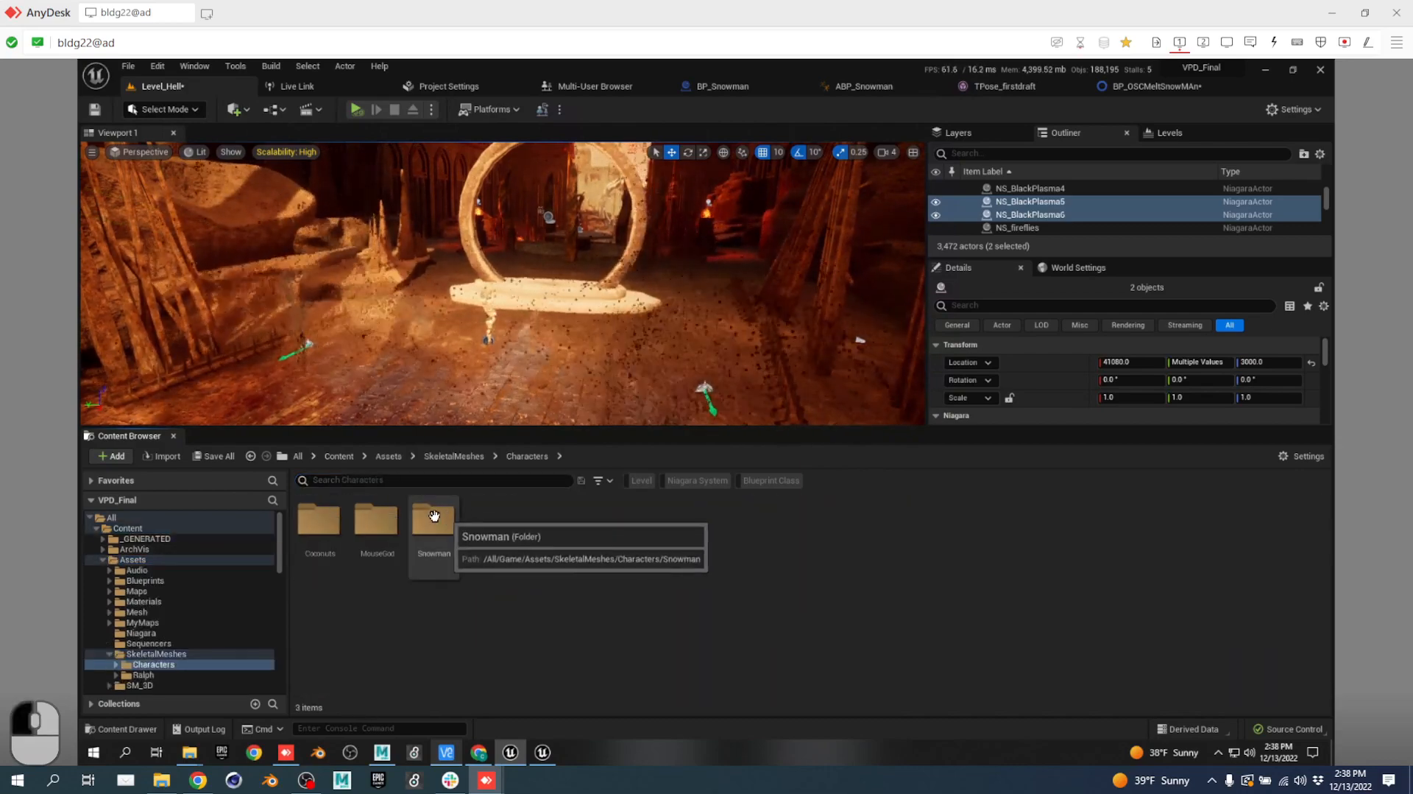
double_click(433, 519)
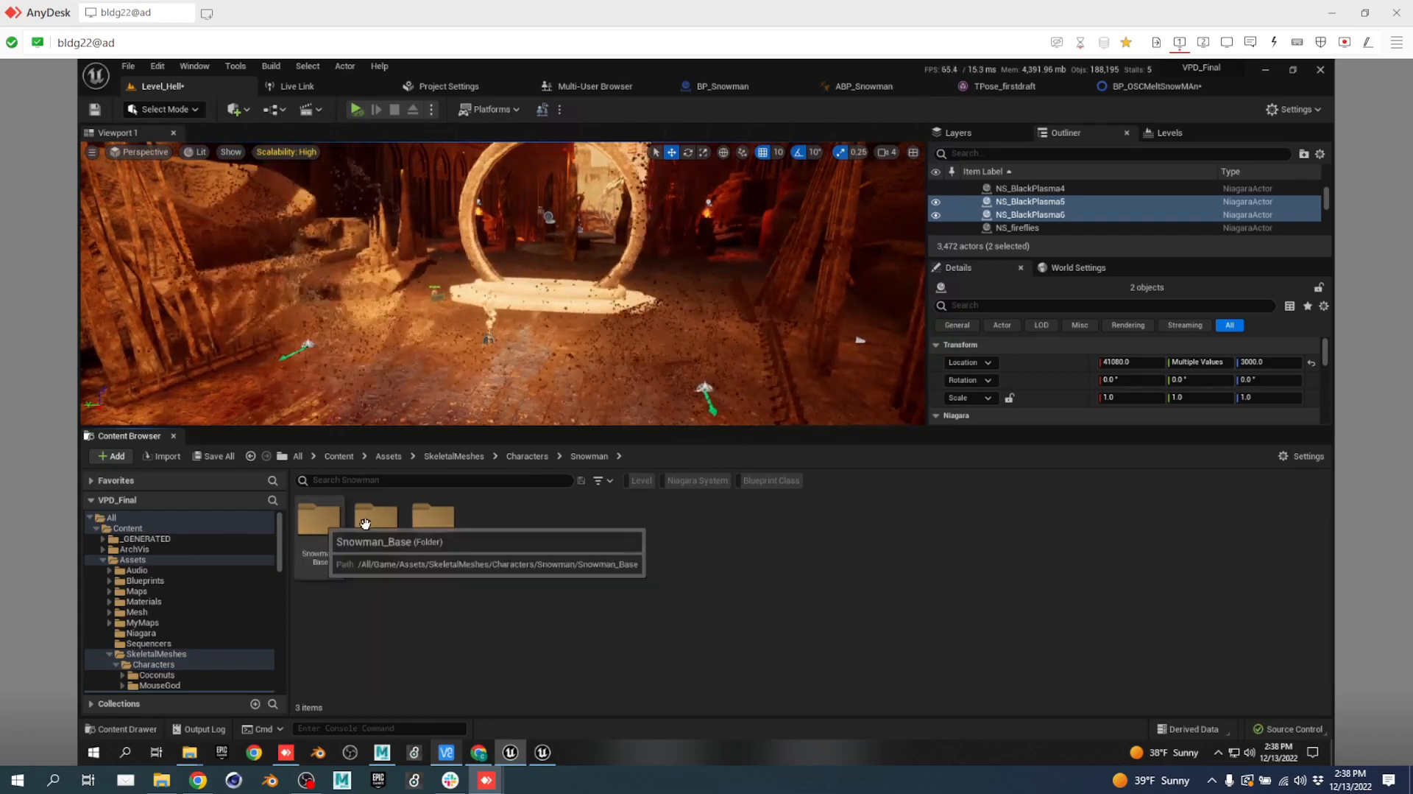
double_click(388, 519)
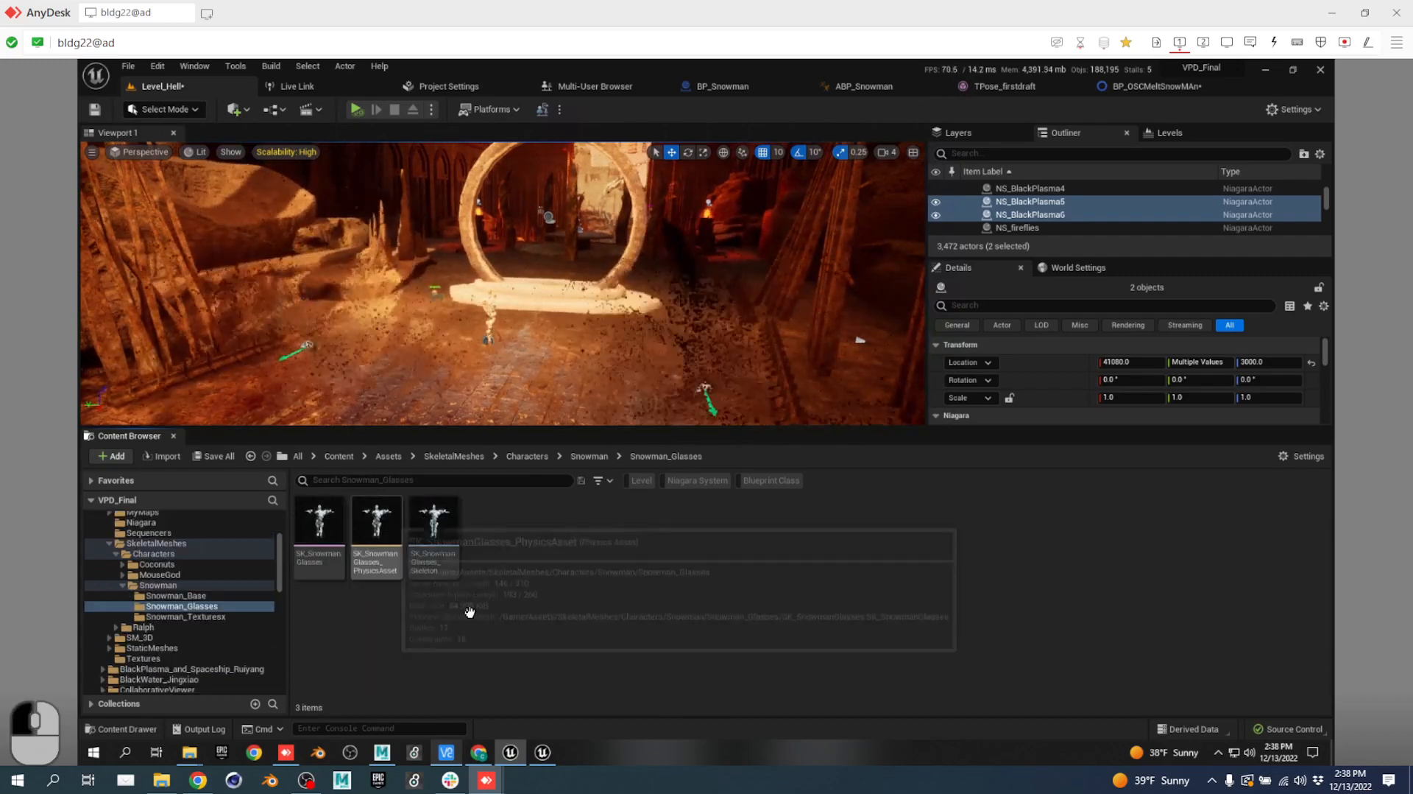
mouse_move(312, 514)
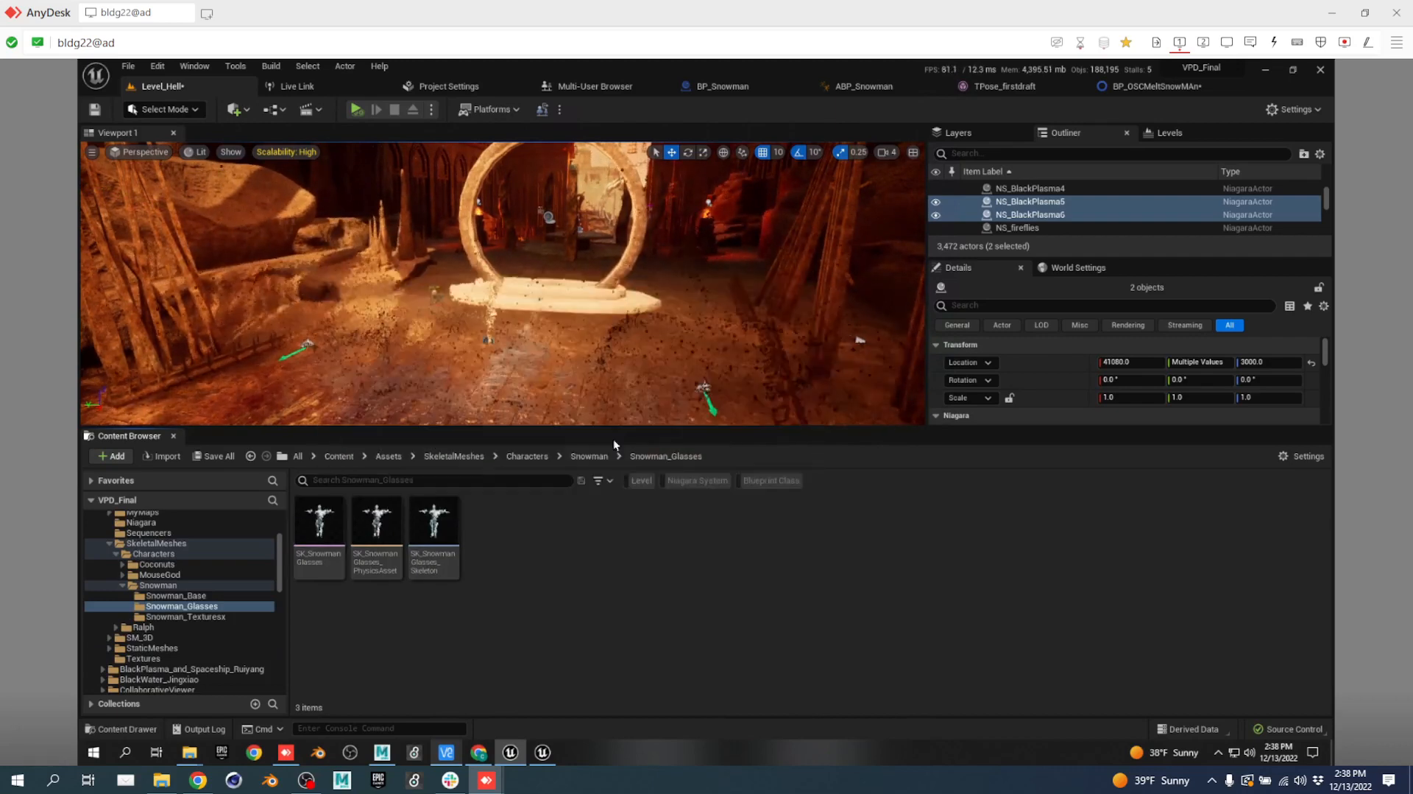
Dismiss the Unreal crash report and relaunch VPD_Final.uproject from Explorer on monitor 2.
left_click(378, 458)
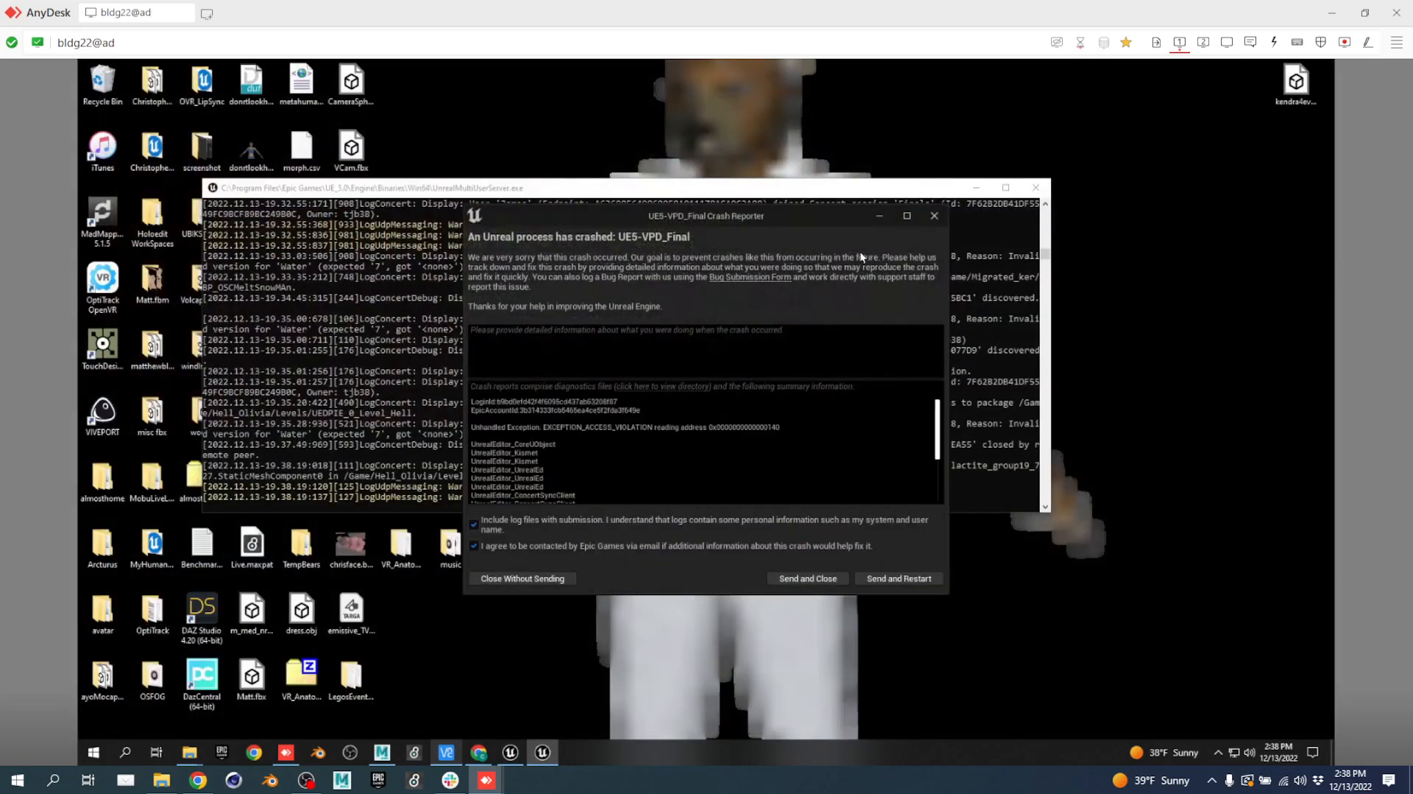
left_click(934, 216)
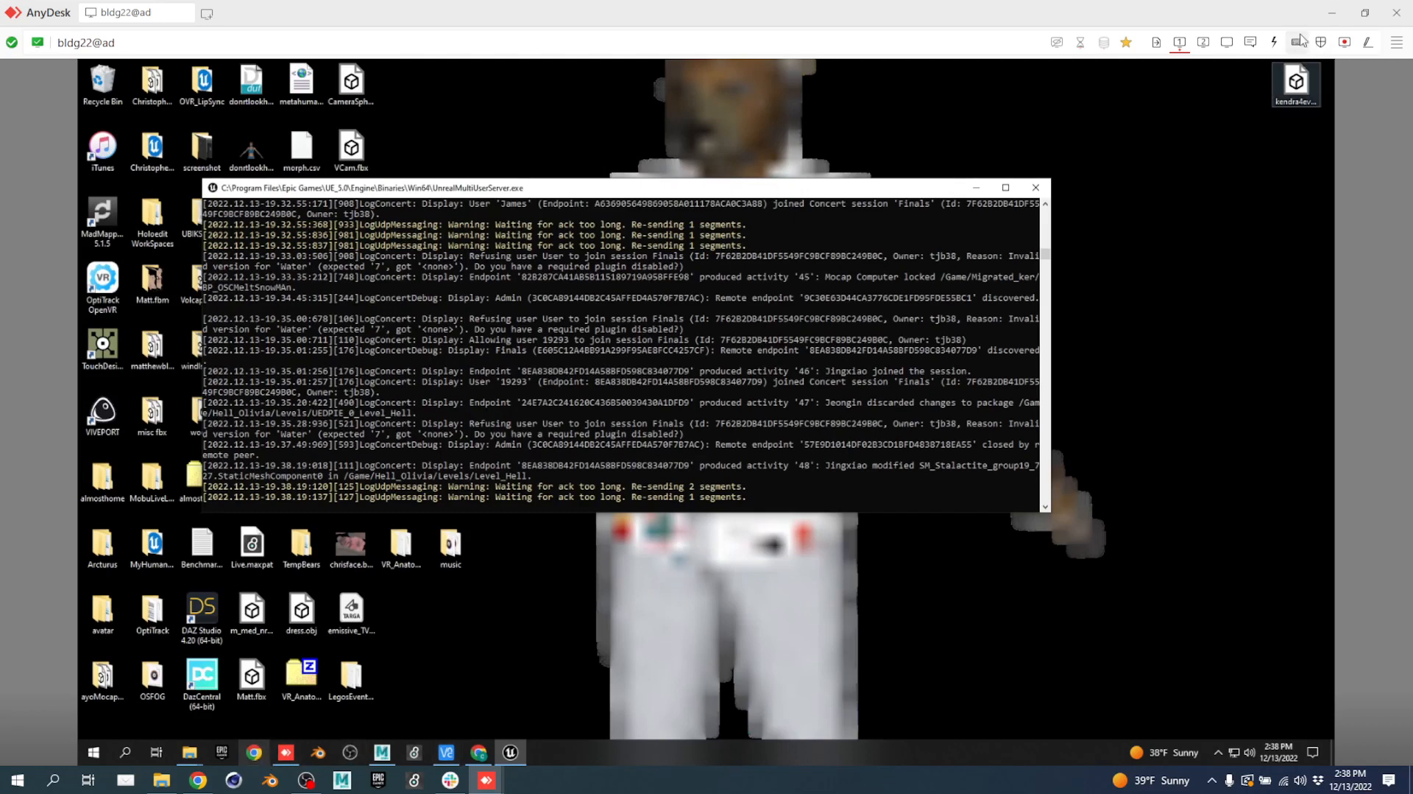
left_click(1198, 44)
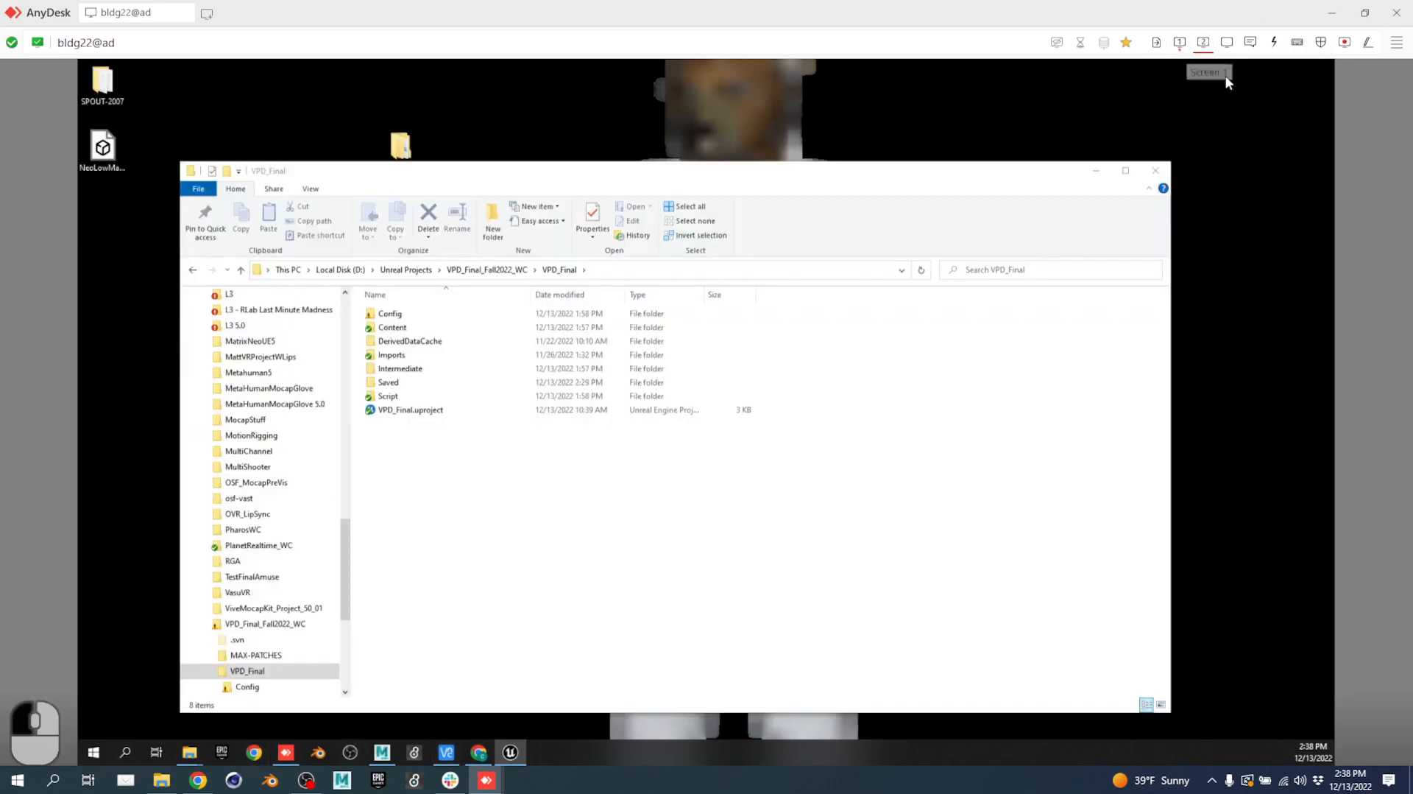
double_click(439, 411)
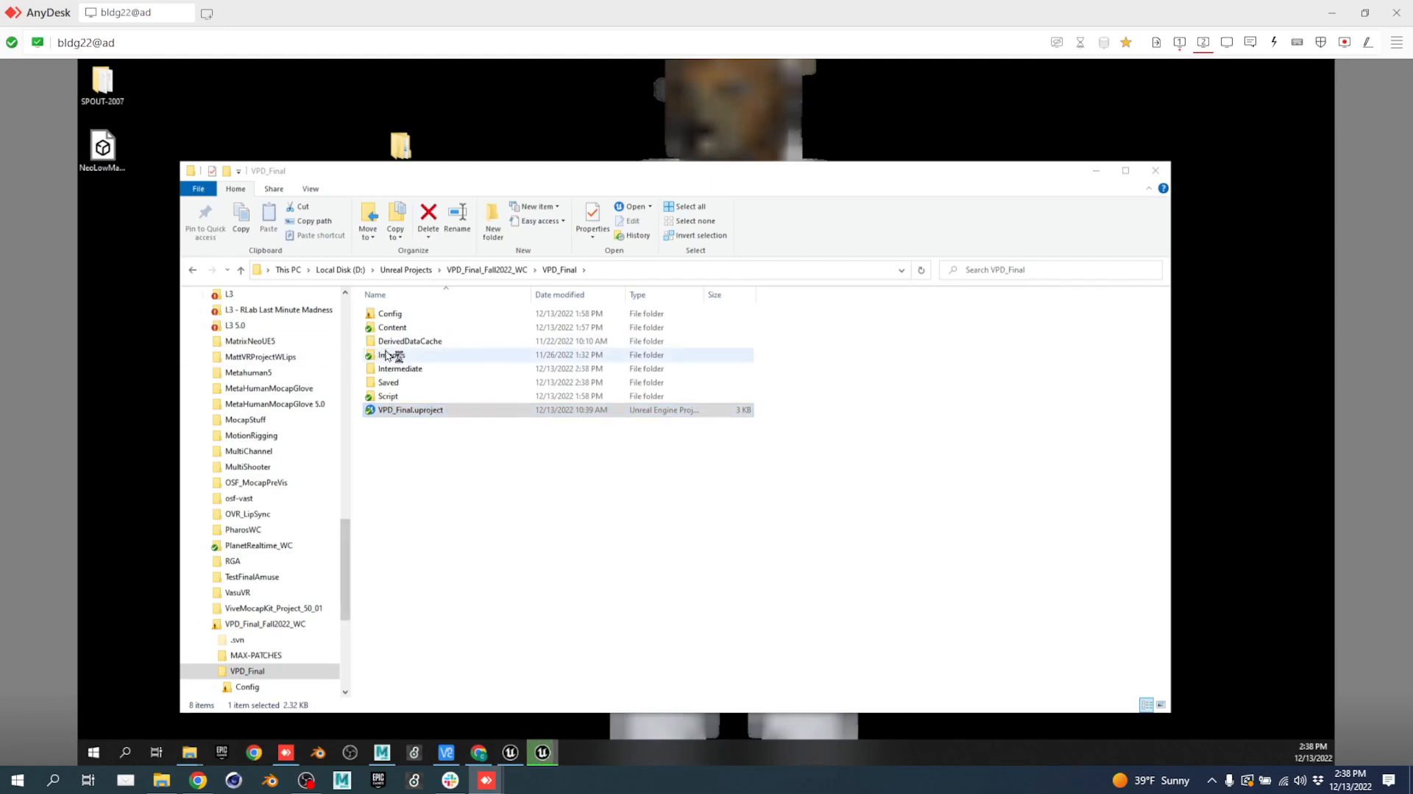
left_click(1178, 45)
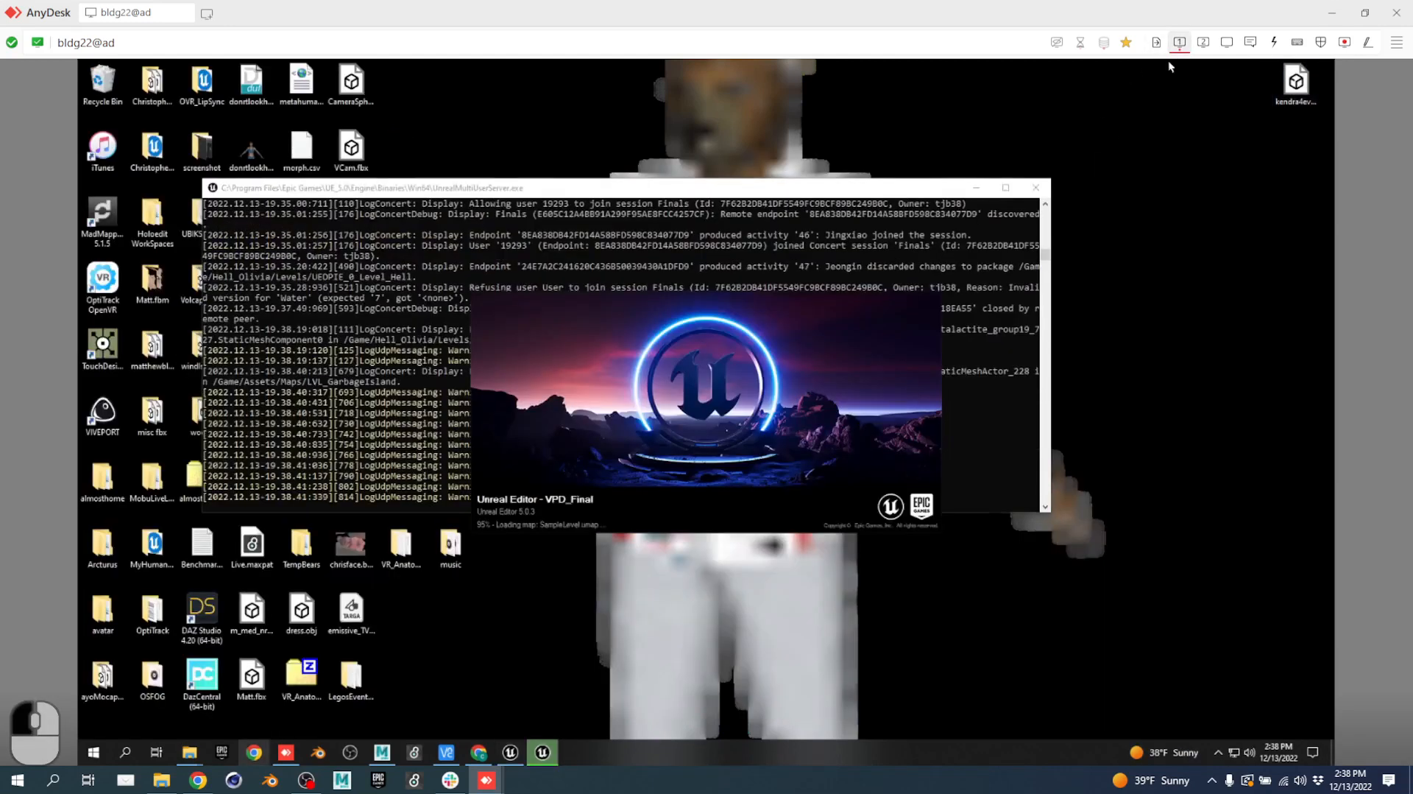
Rejoin the Finals session via the Multi-User Session Browser and open Level_Hell from a teammate's link.
left_click(535, 754)
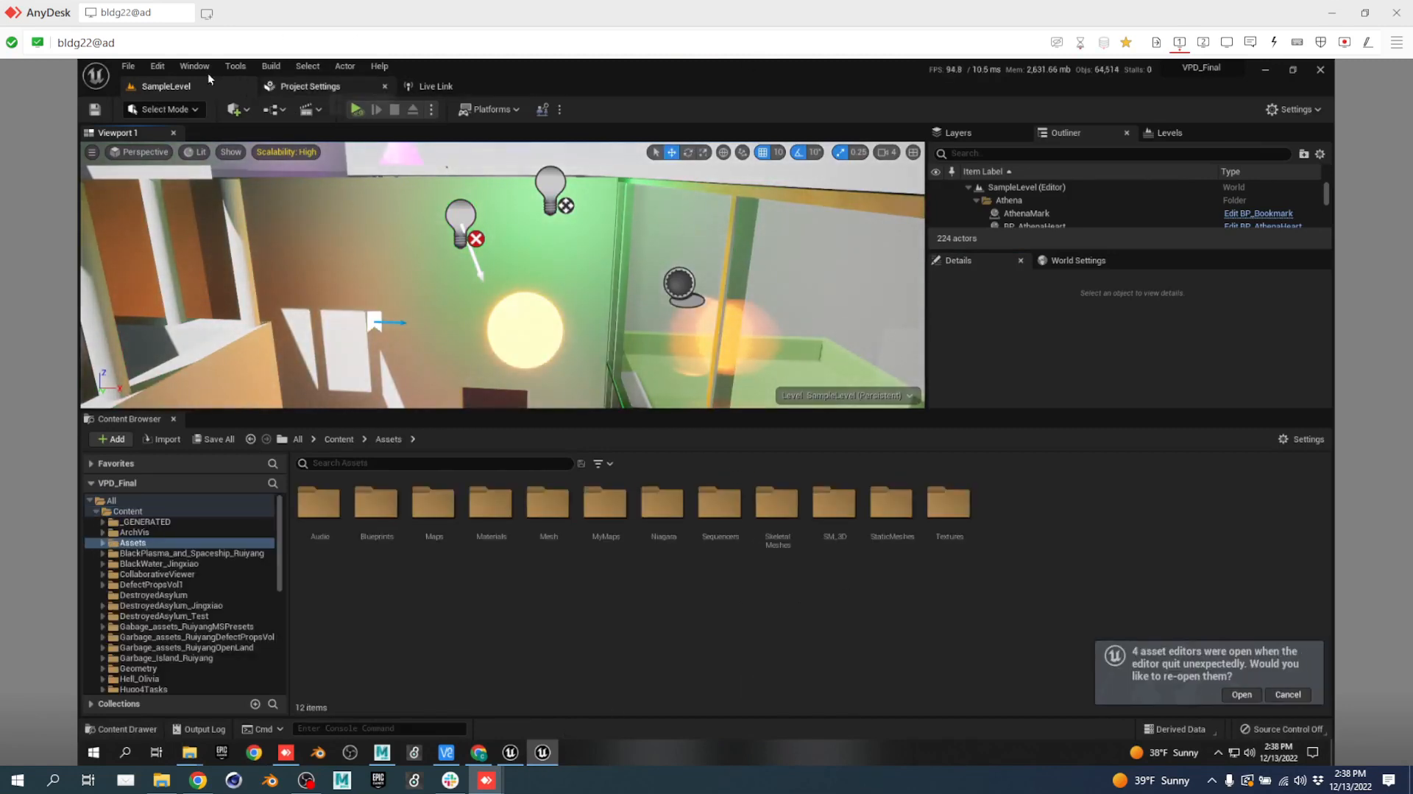
left_click(561, 109)
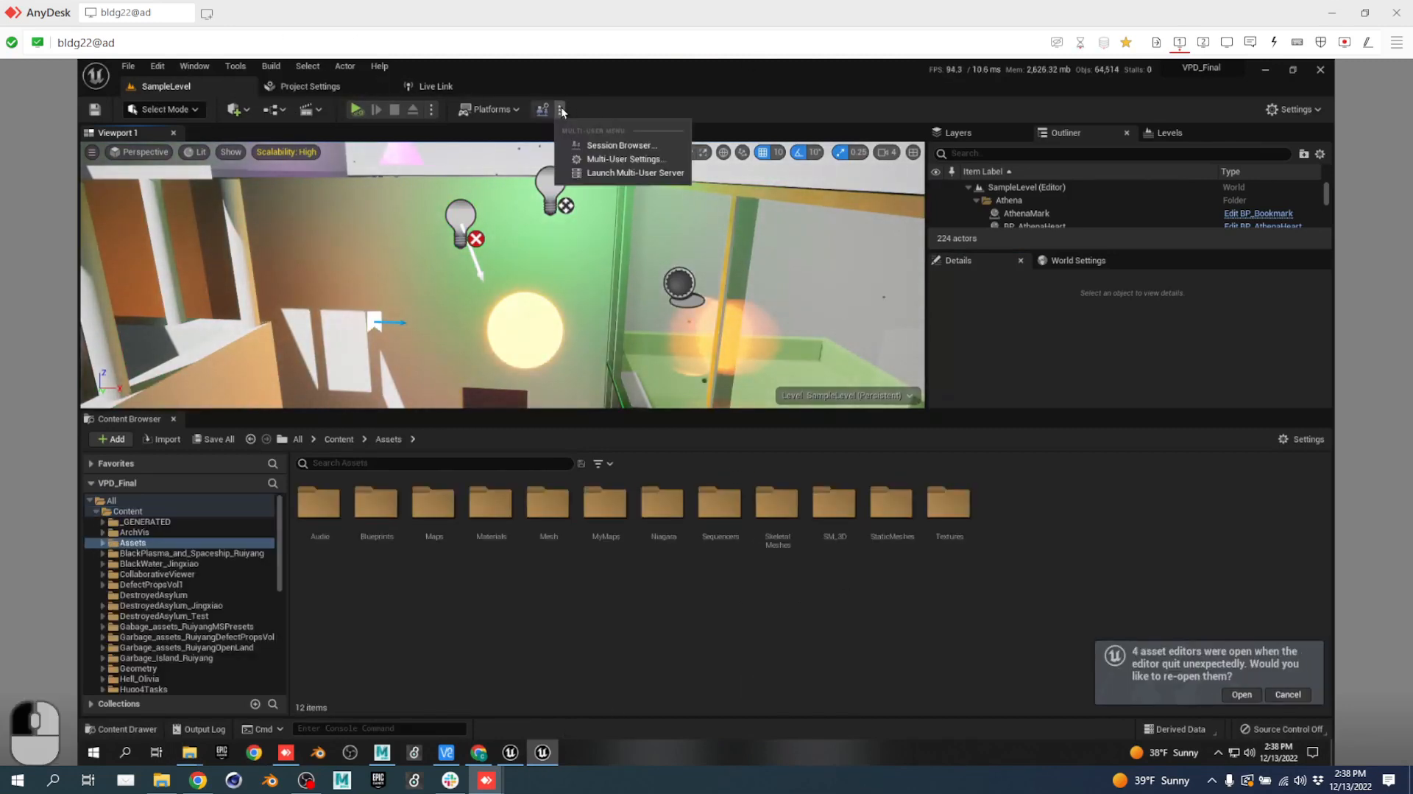
left_click(621, 145)
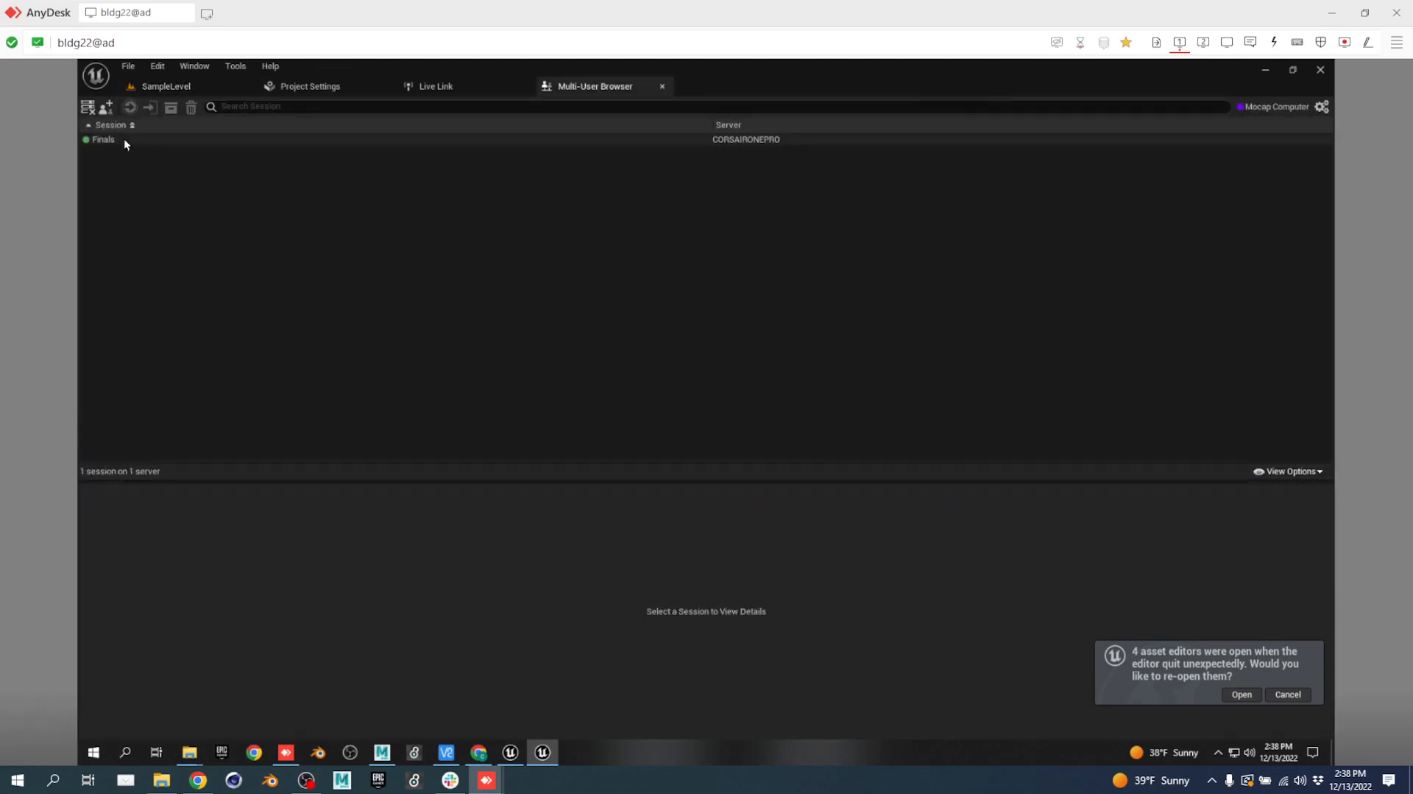
double_click(124, 138)
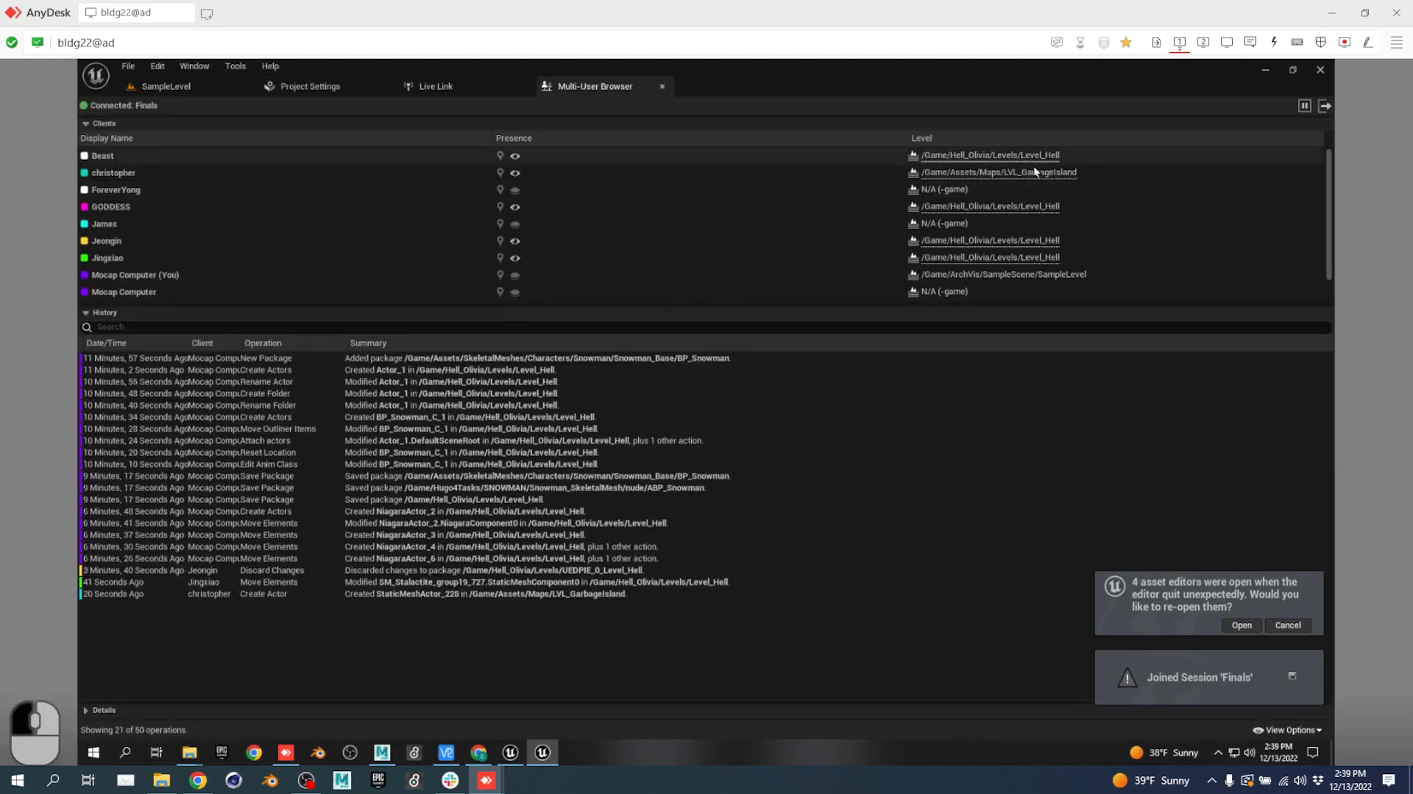
left_click(1014, 209)
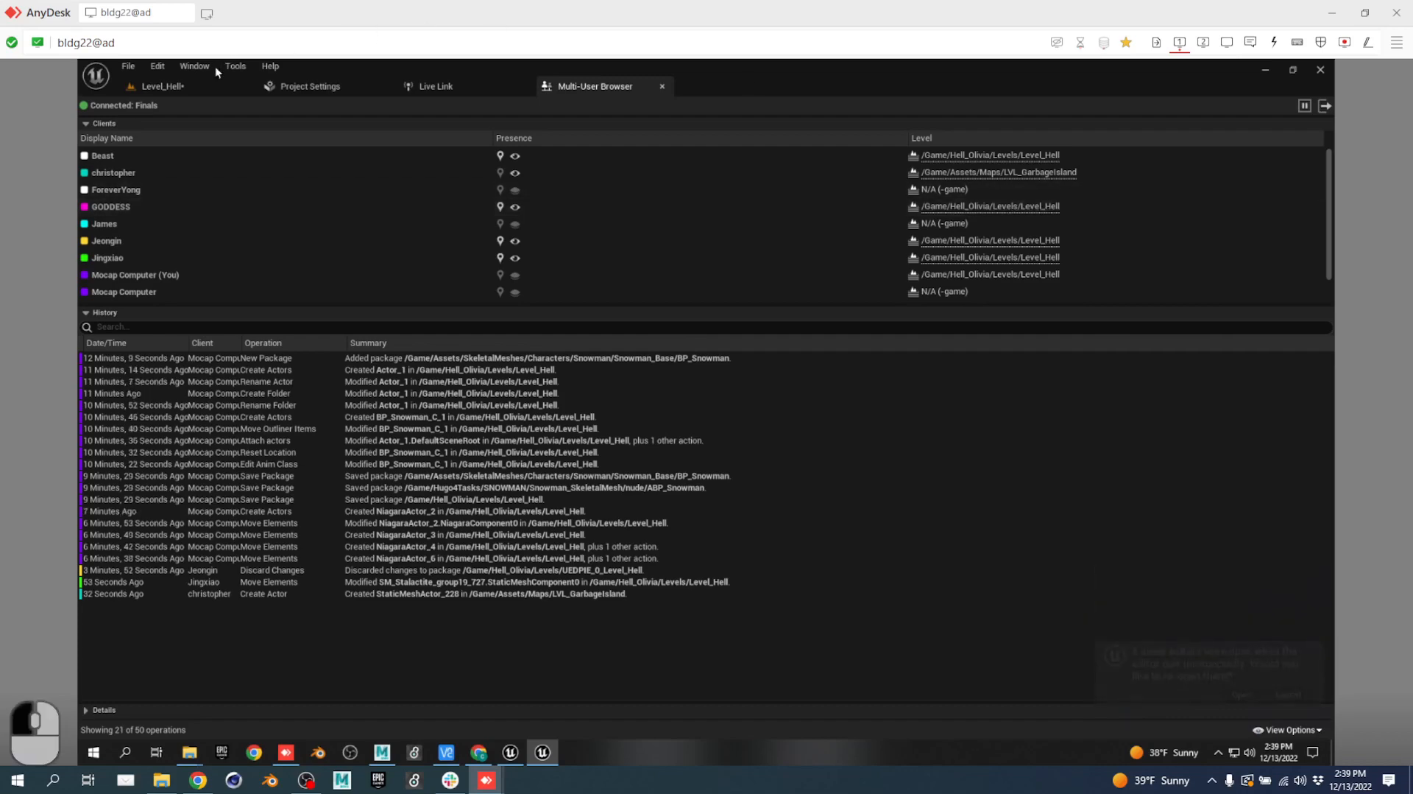
left_click(193, 80)
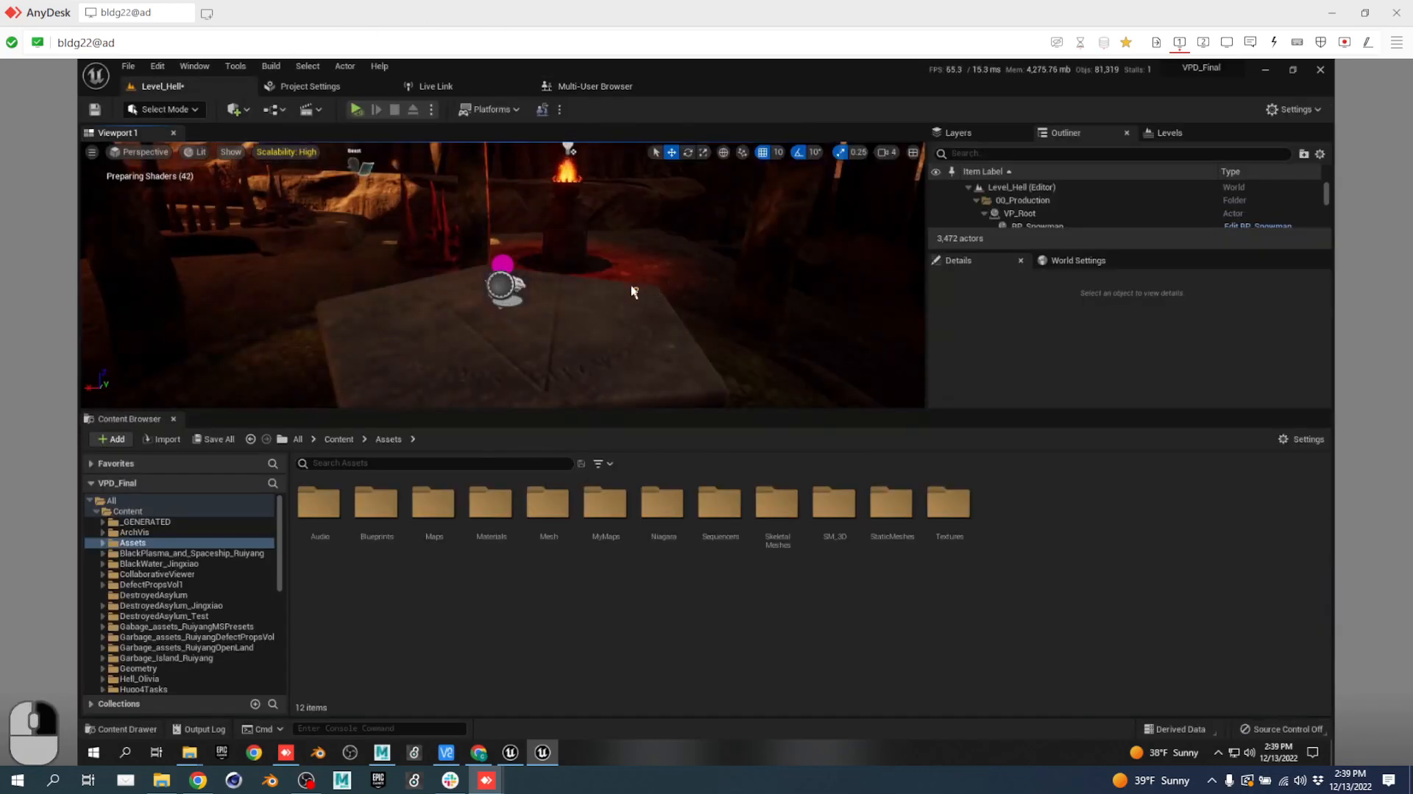
Fly to SM_DemonicAltar and slide it along X from 36623.62 to 37303.62.
mouse_move(634, 291)
right_mouse_down()
mouse_move(453, 273)
mouse_move(579, 344)
mouse_move(672, 341)
mouse_move(701, 302)
mouse_move(700, 314)
mouse_move(734, 310)
mouse_move(674, 309)
mouse_move(656, 332)
mouse_move(612, 299)
right_mouse_up()
key("q")
key("e")
key("w")
key("q")
key("d")
left_click(681, 307)
left_click_drag(603, 294, 411, 300)
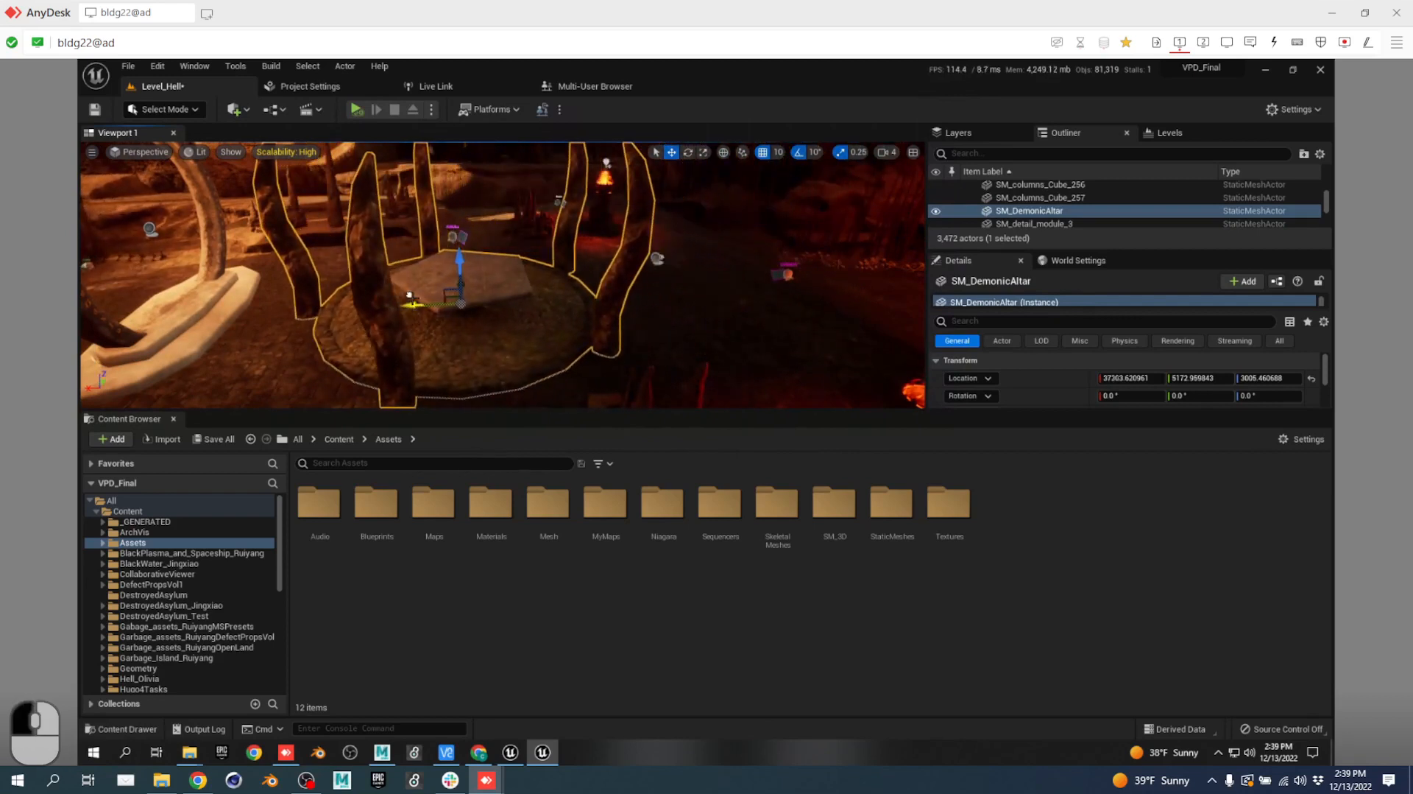
key("a")
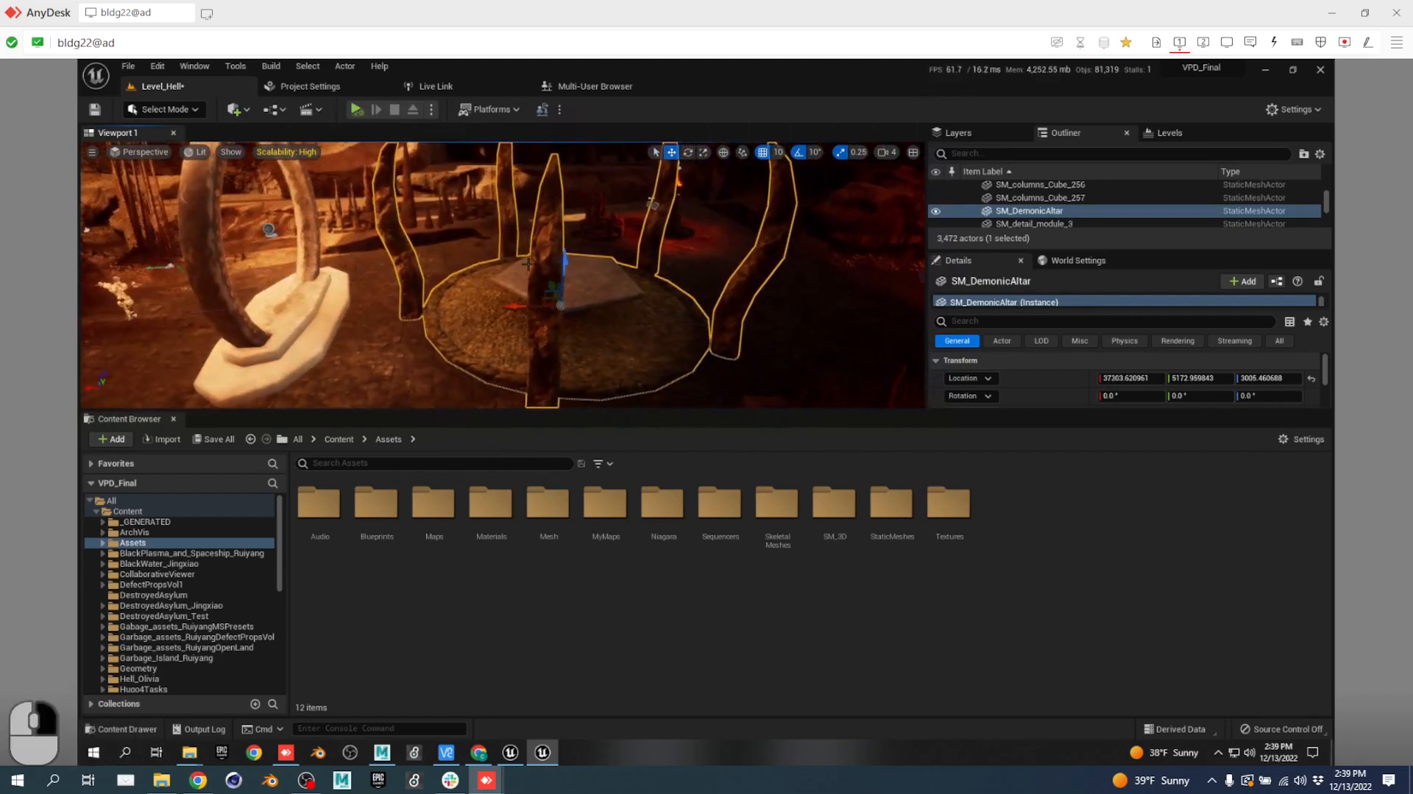
left_click(198, 780)
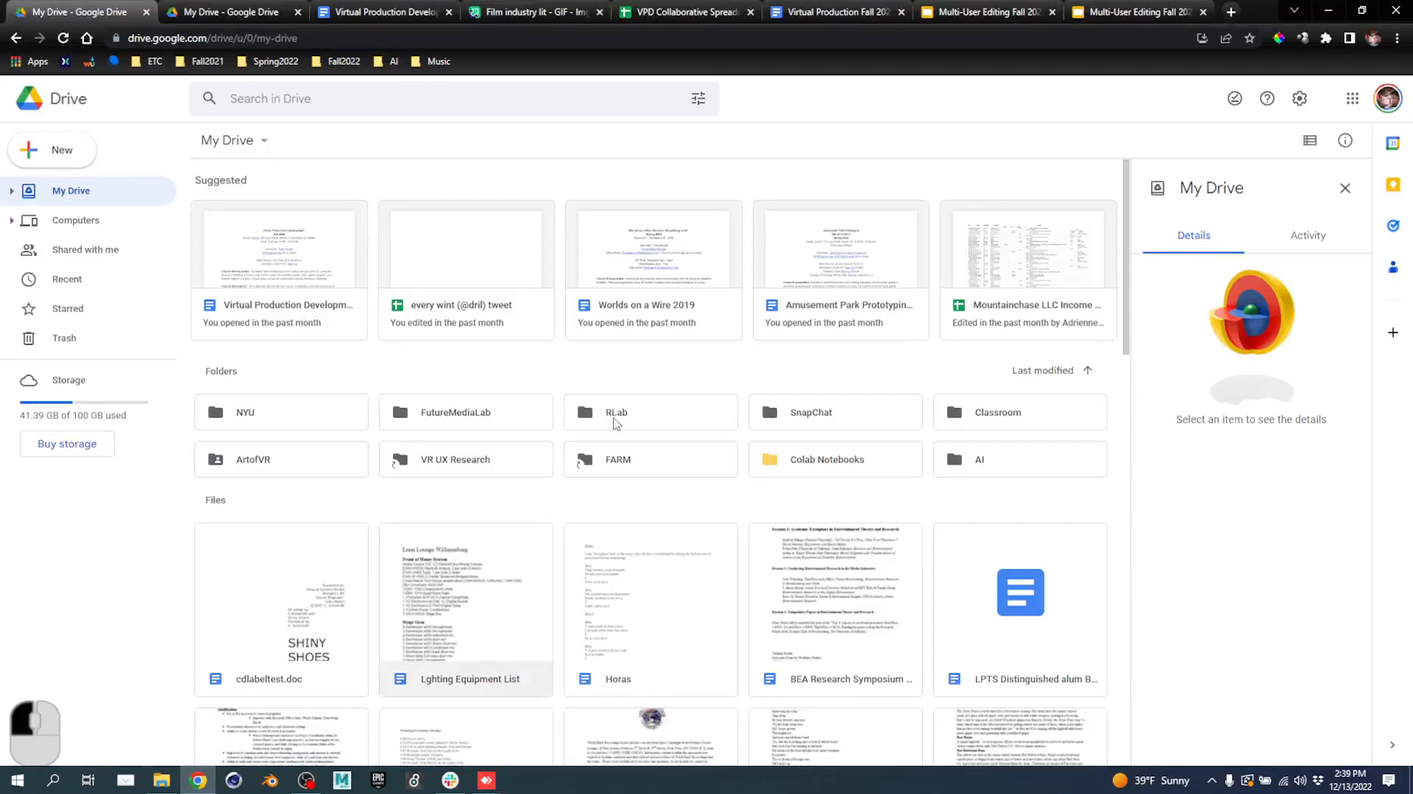
left_click(838, 12)
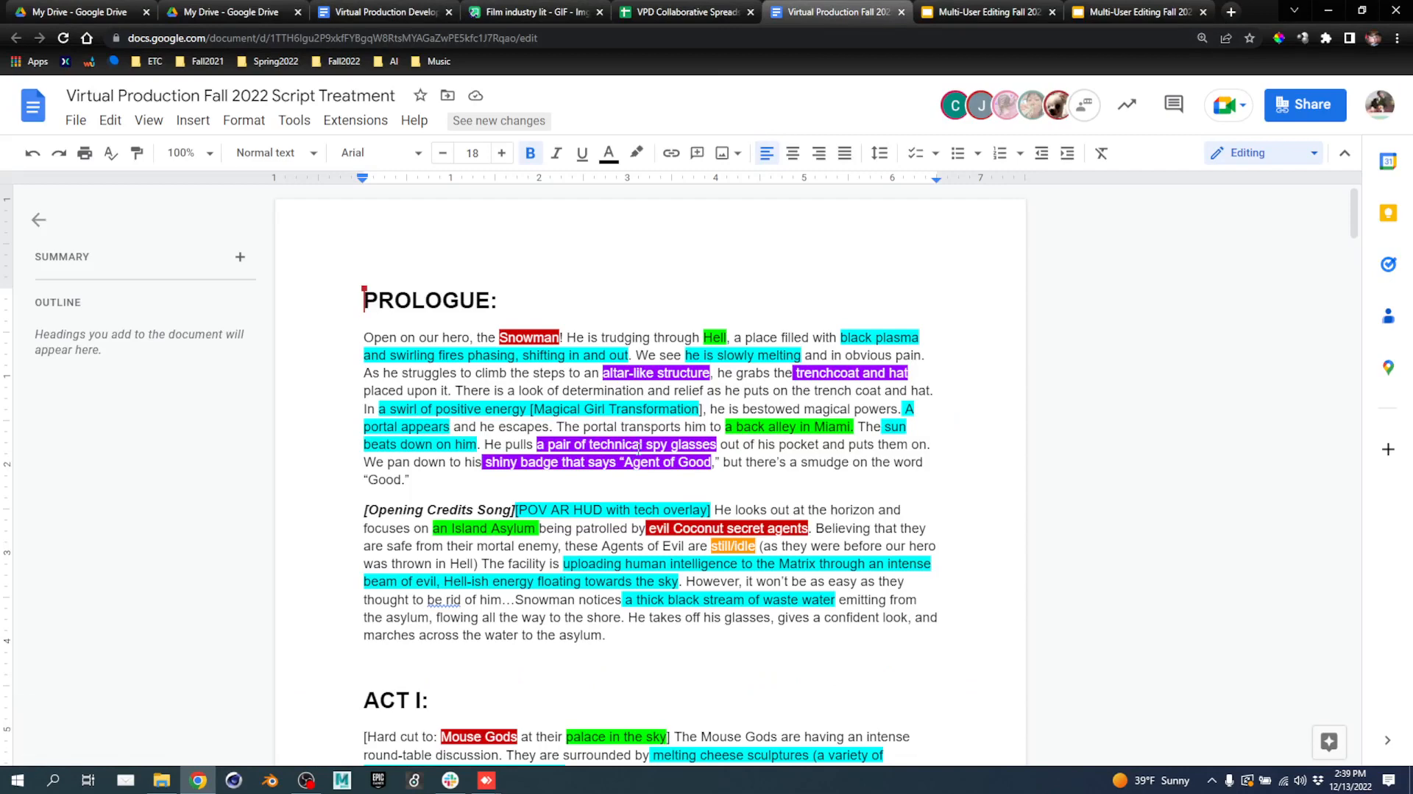
key("alt+Tab")
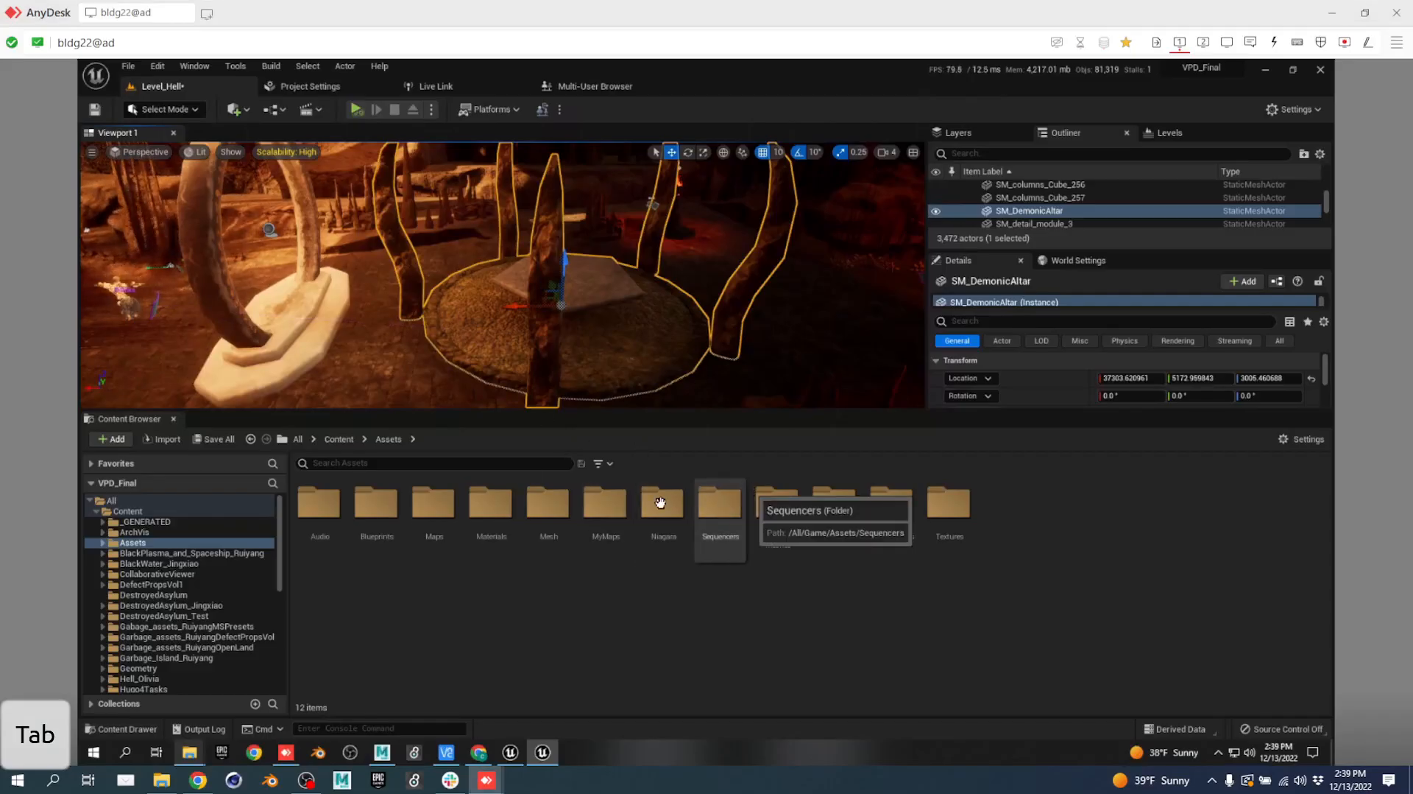
Find the SM_Trench_oversize mesh by searching 'COAT' and place it on the altar.
double_click(556, 505)
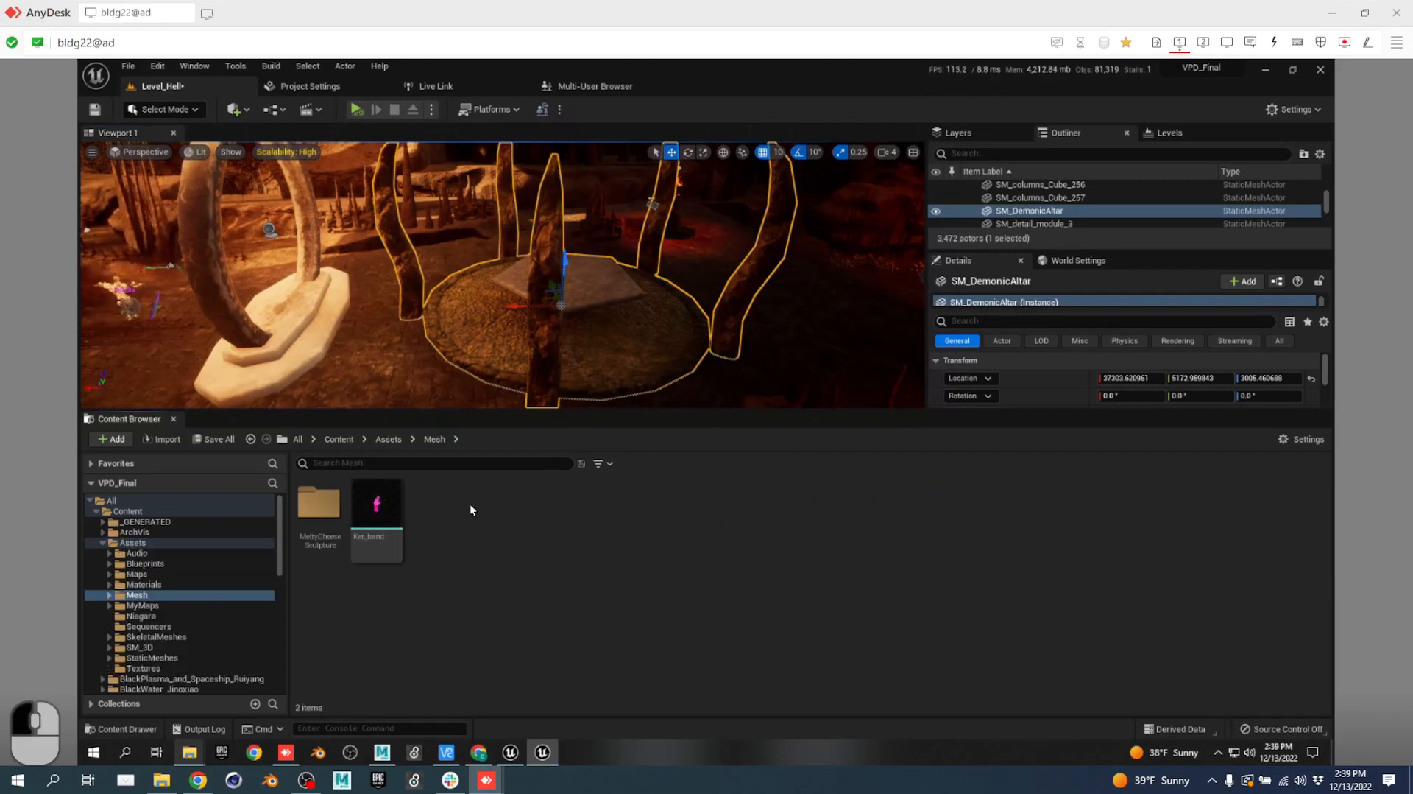
left_click(387, 438)
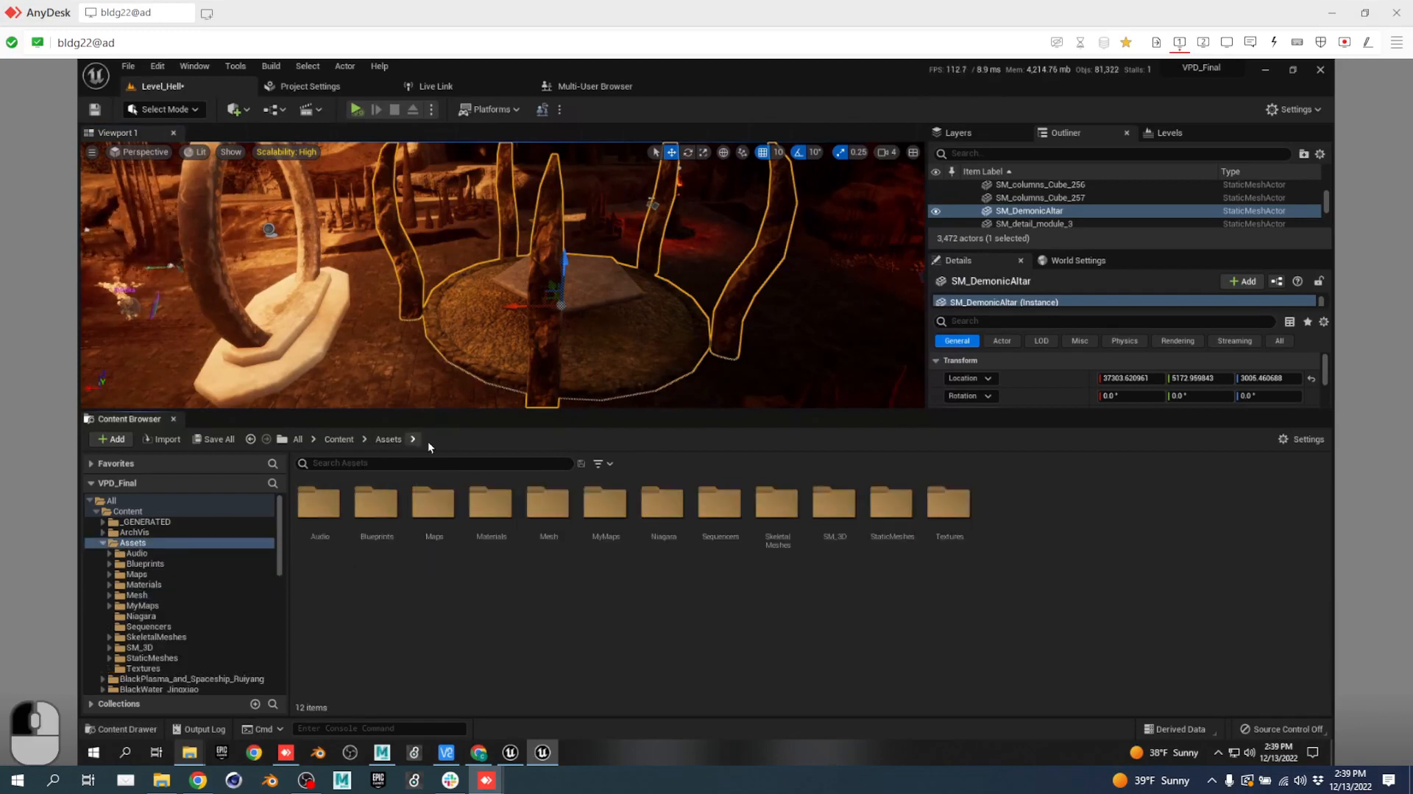
type("COAT")
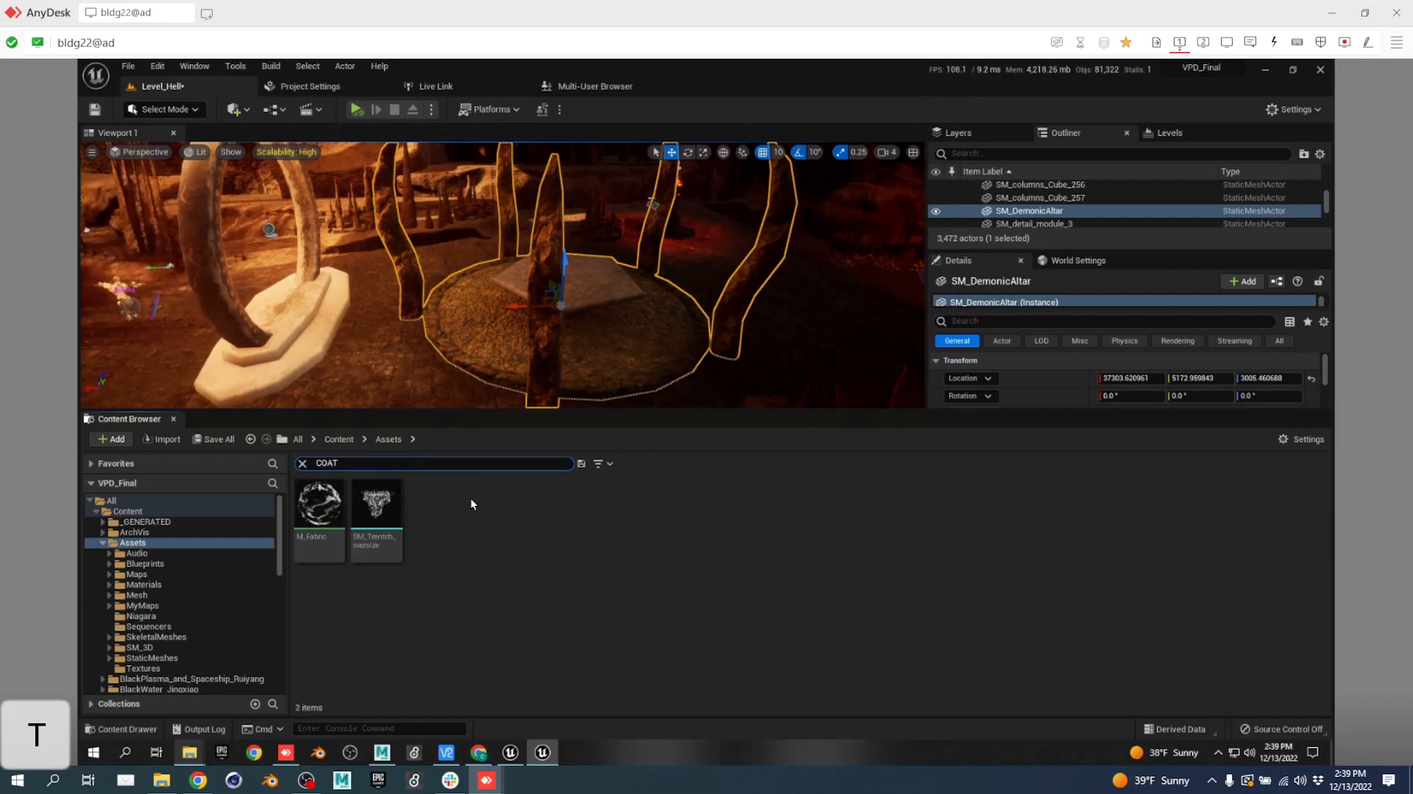
mouse_move(375, 516)
left_click_drag(376, 516, 418, 453)
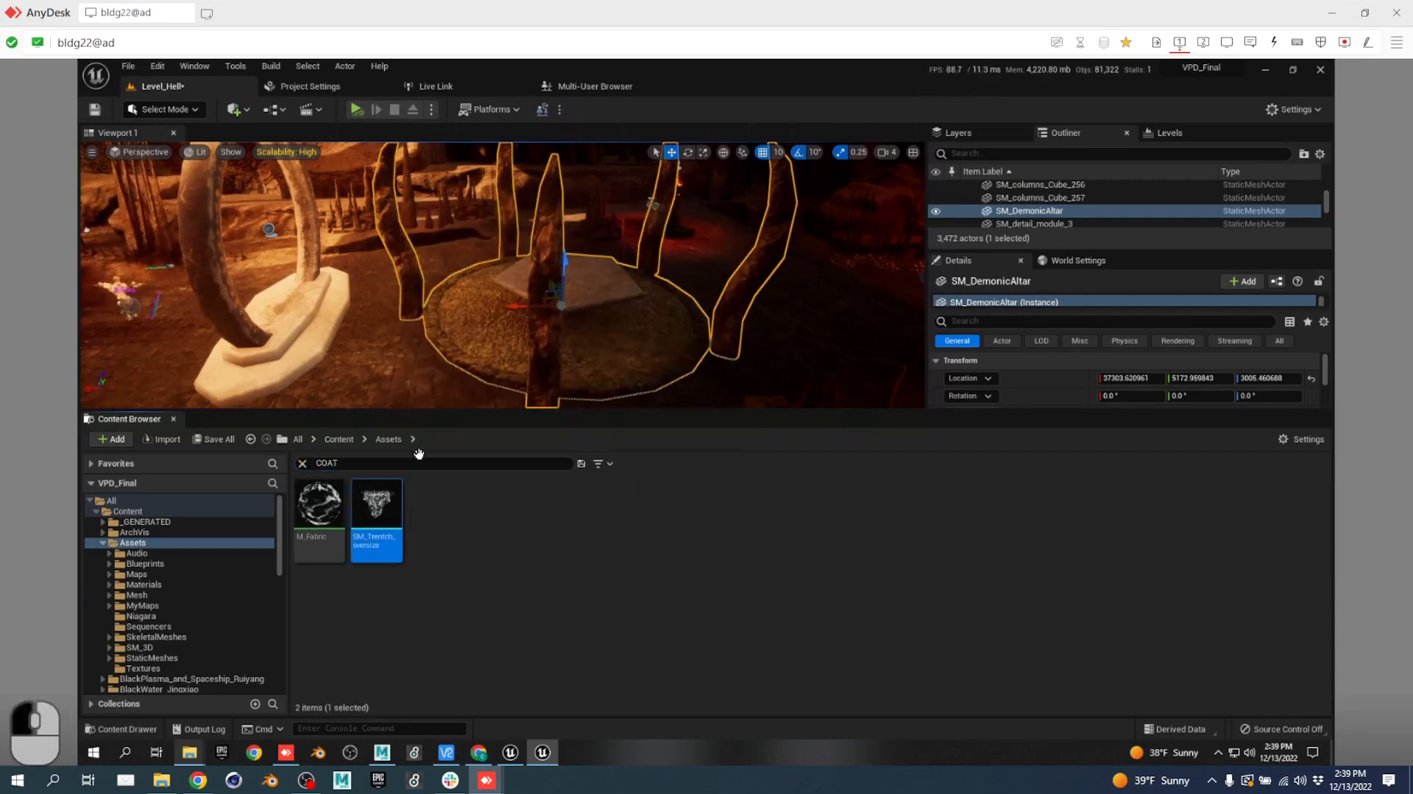
left_click_drag(480, 314, 577, 253)
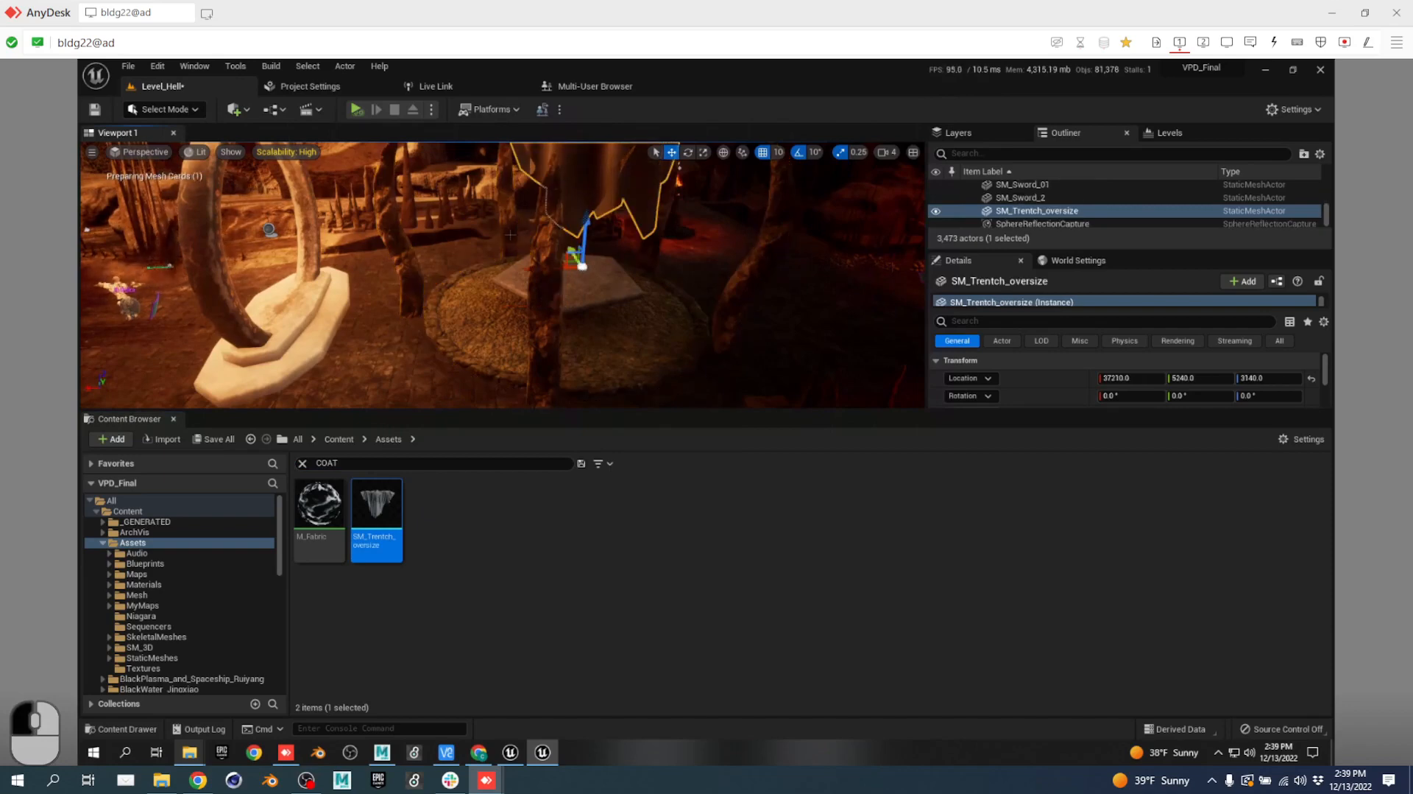
right_click_drag(577, 252, 526, 149)
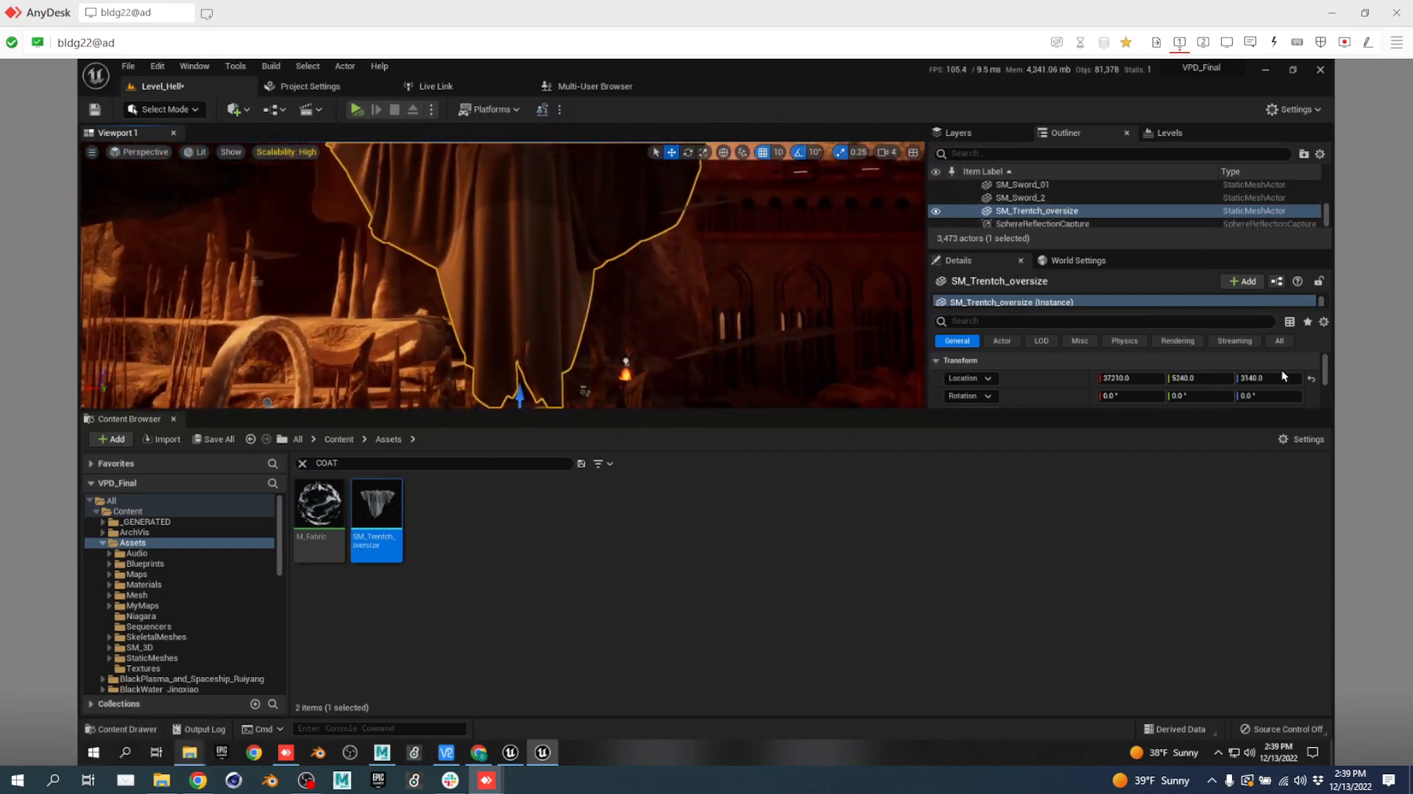
Move the trench coat actor into the 00_Production folder.
right_click(1191, 212)
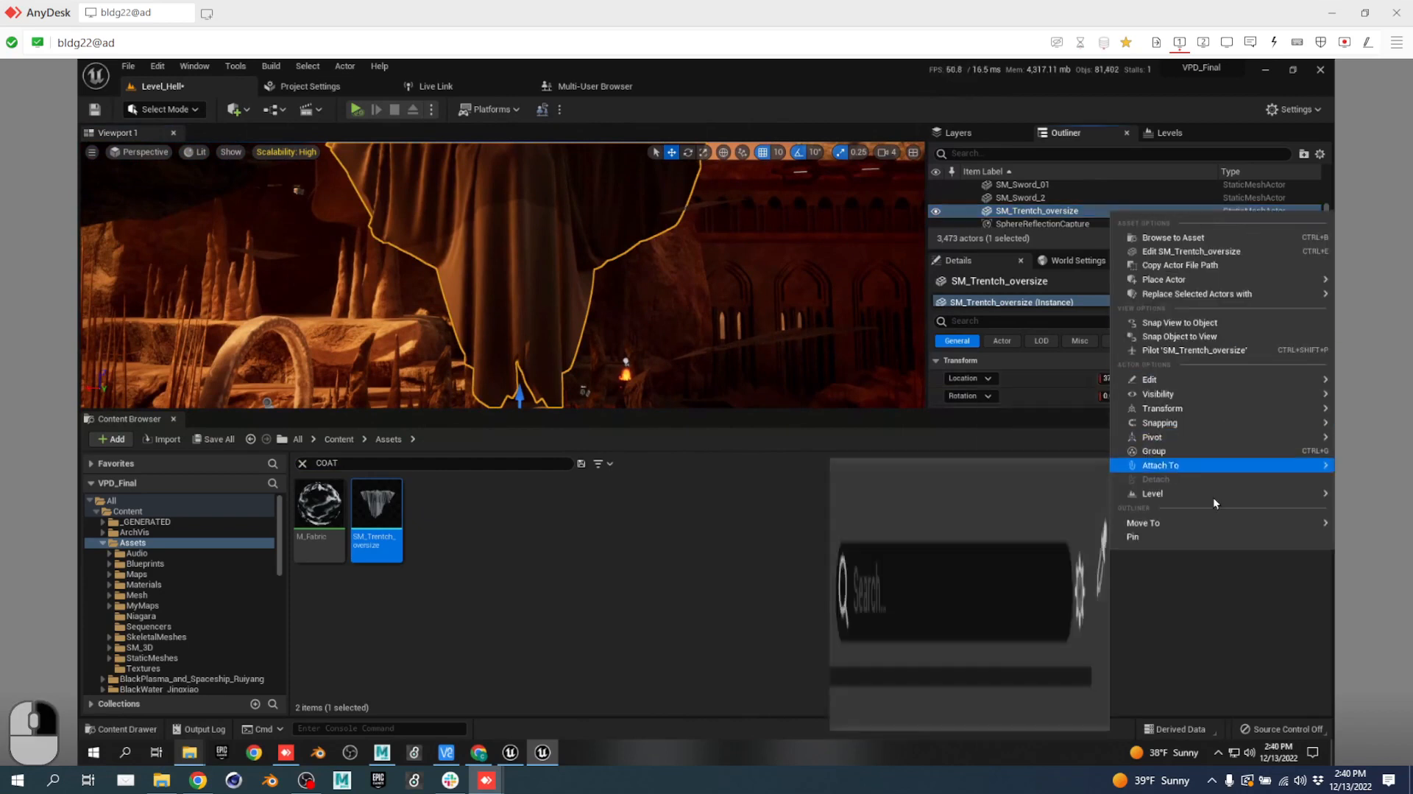
mouse_move(1215, 527)
left_click(1072, 591)
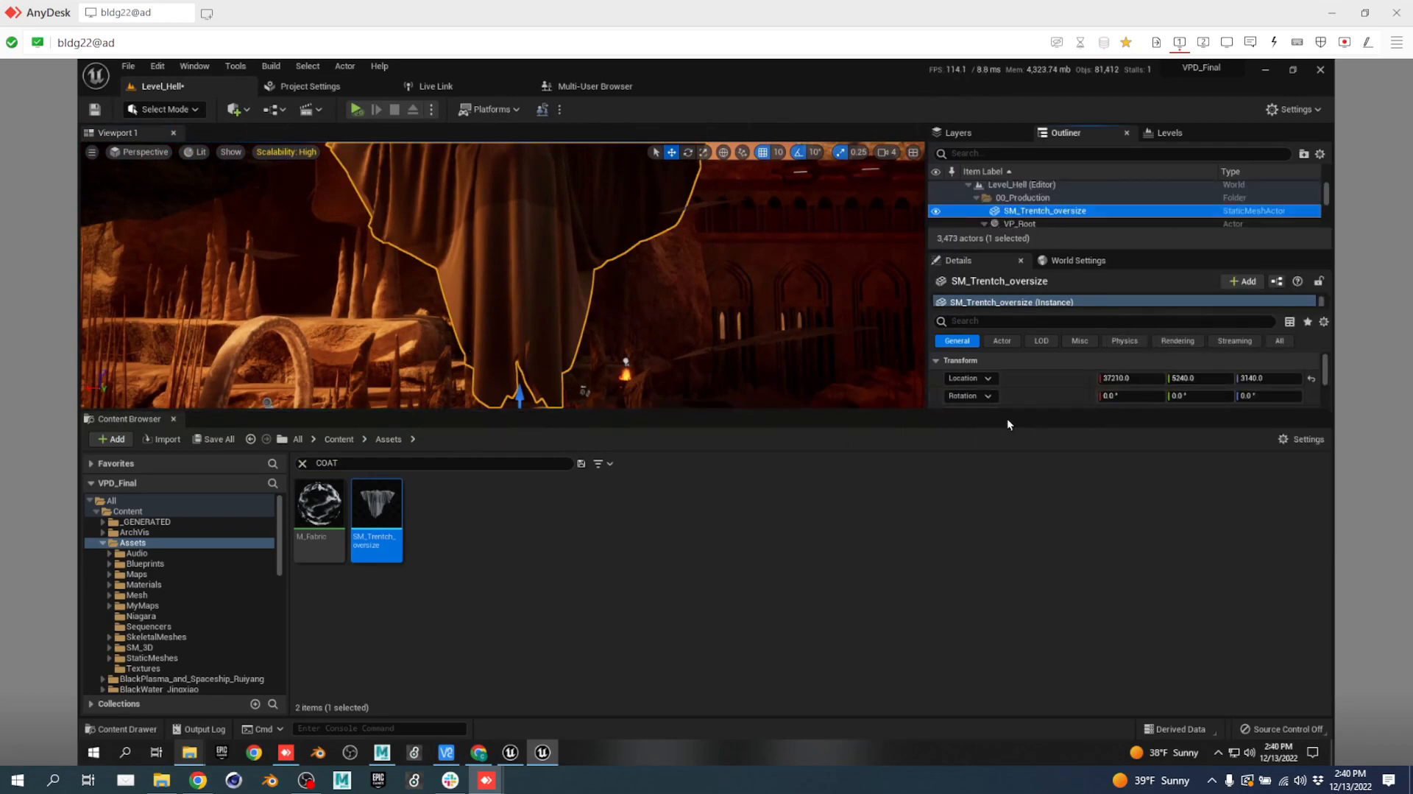
Enlarge the viewport and Details panels and set the coat's scale to 0.2 on X, Y and Z.
left_click_drag(1004, 409, 1009, 440)
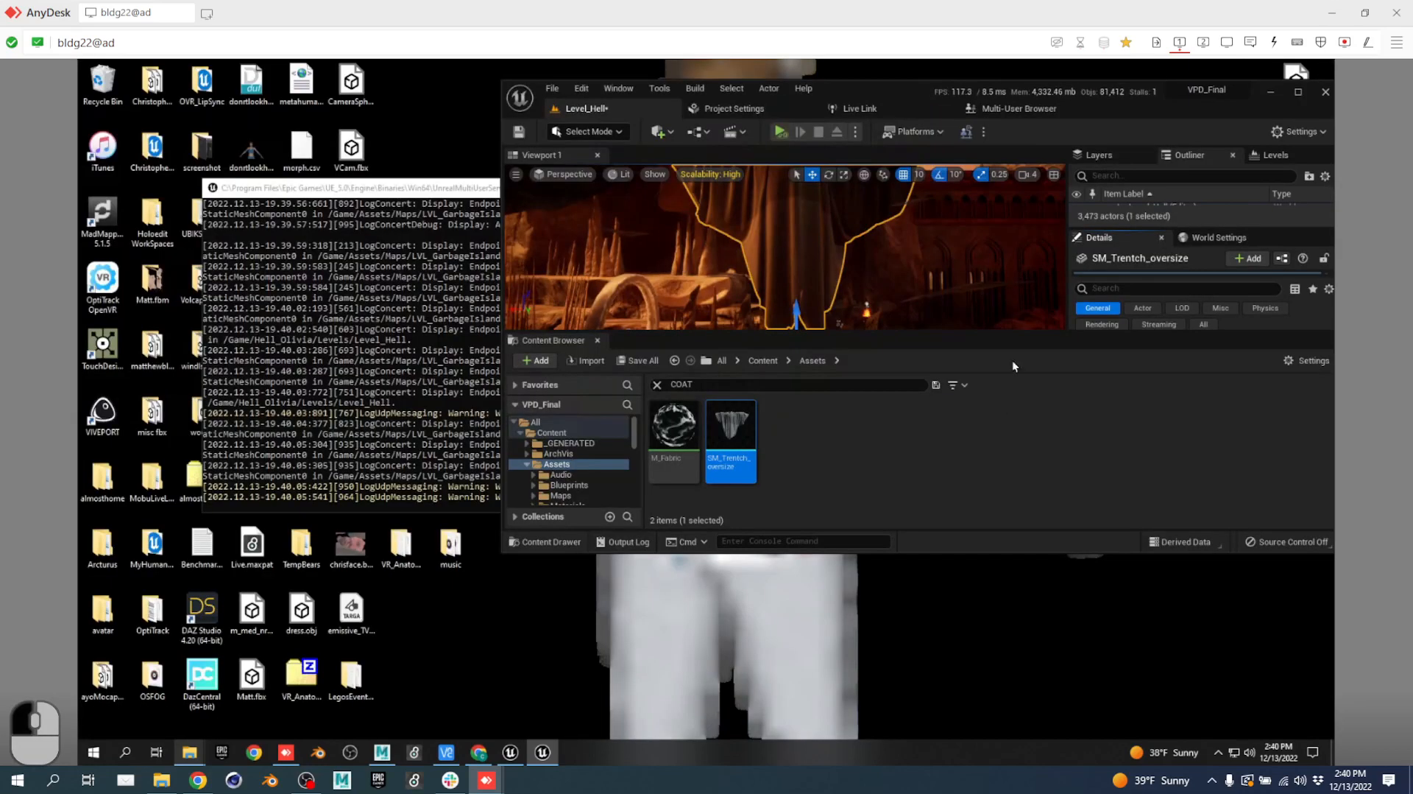
left_click(1298, 93)
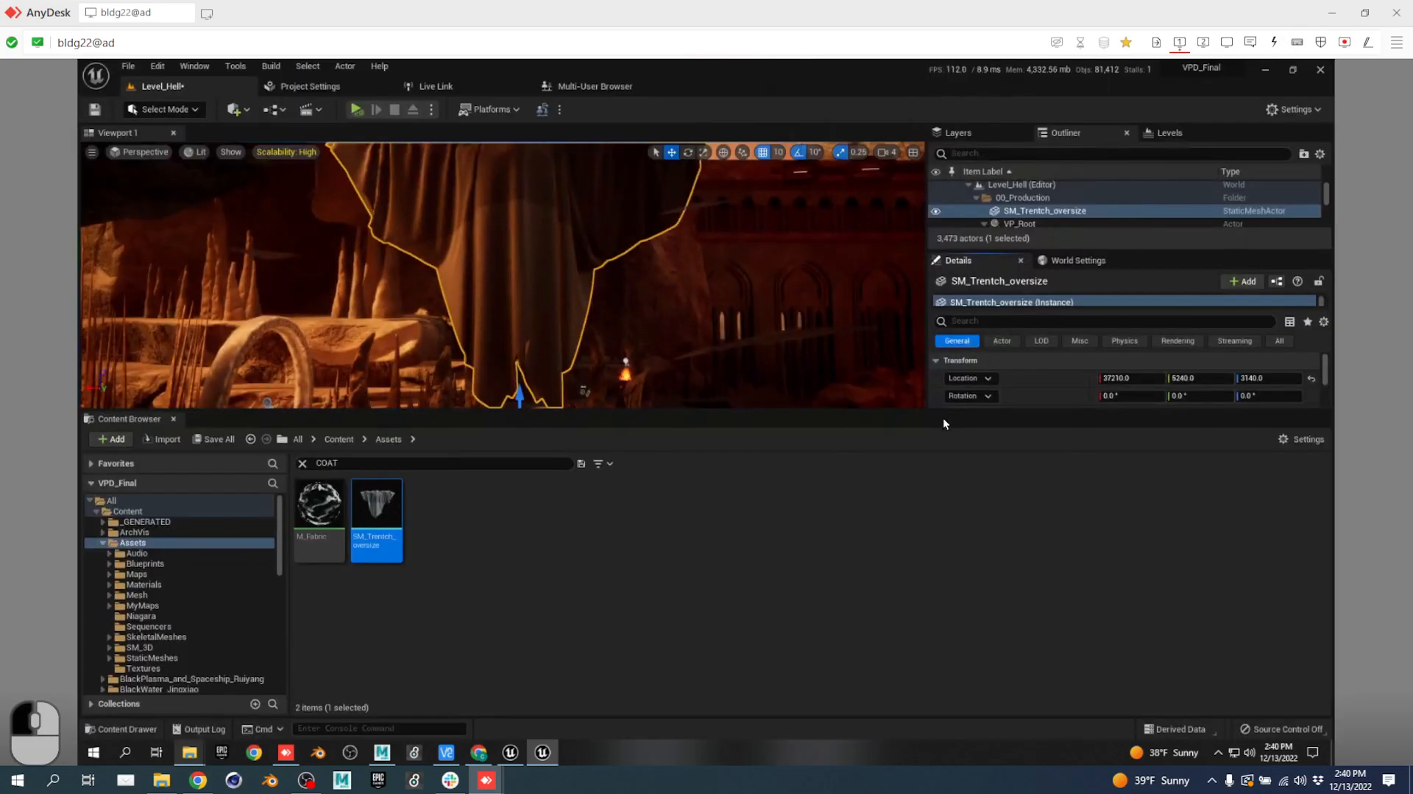
left_click_drag(941, 409, 940, 565)
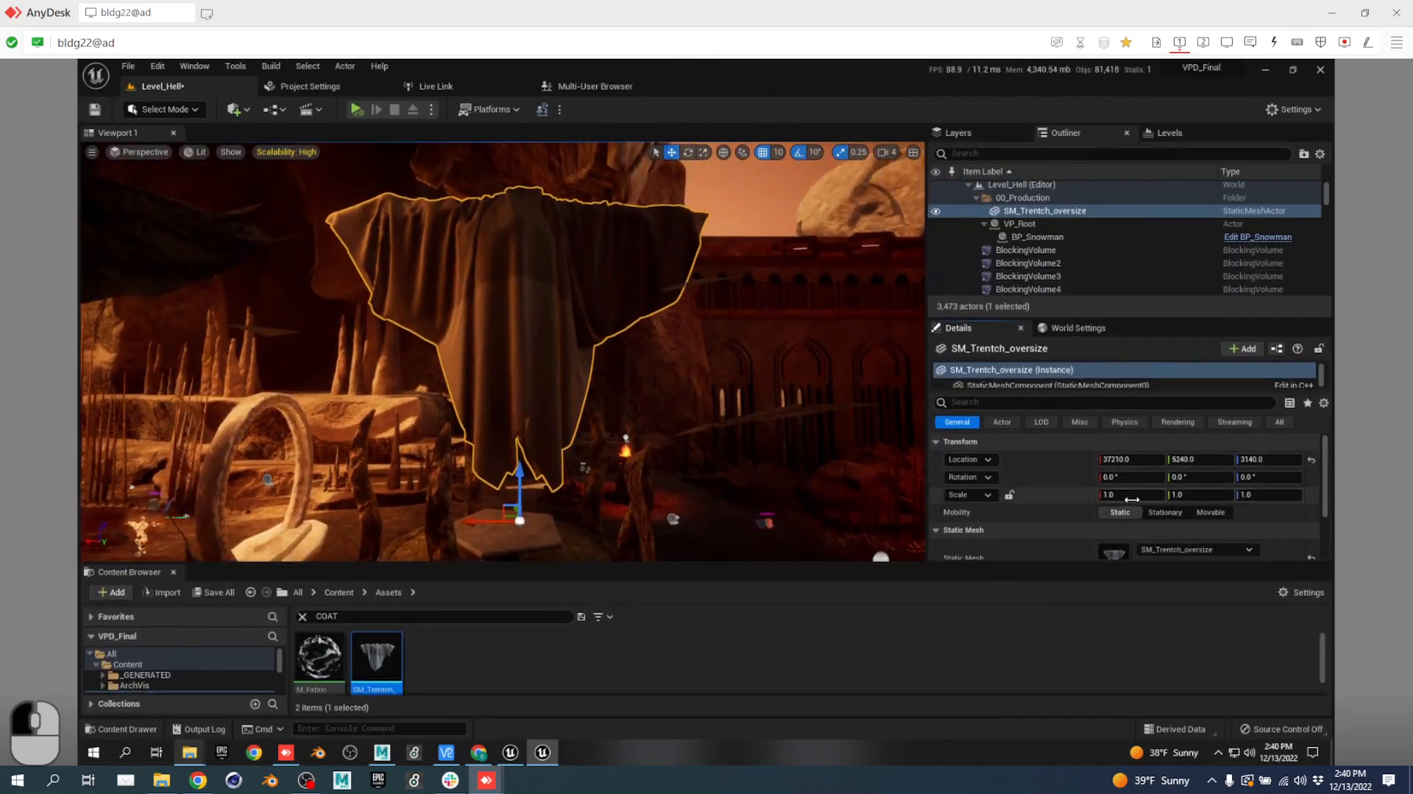
type("0.2")
key("Tab")
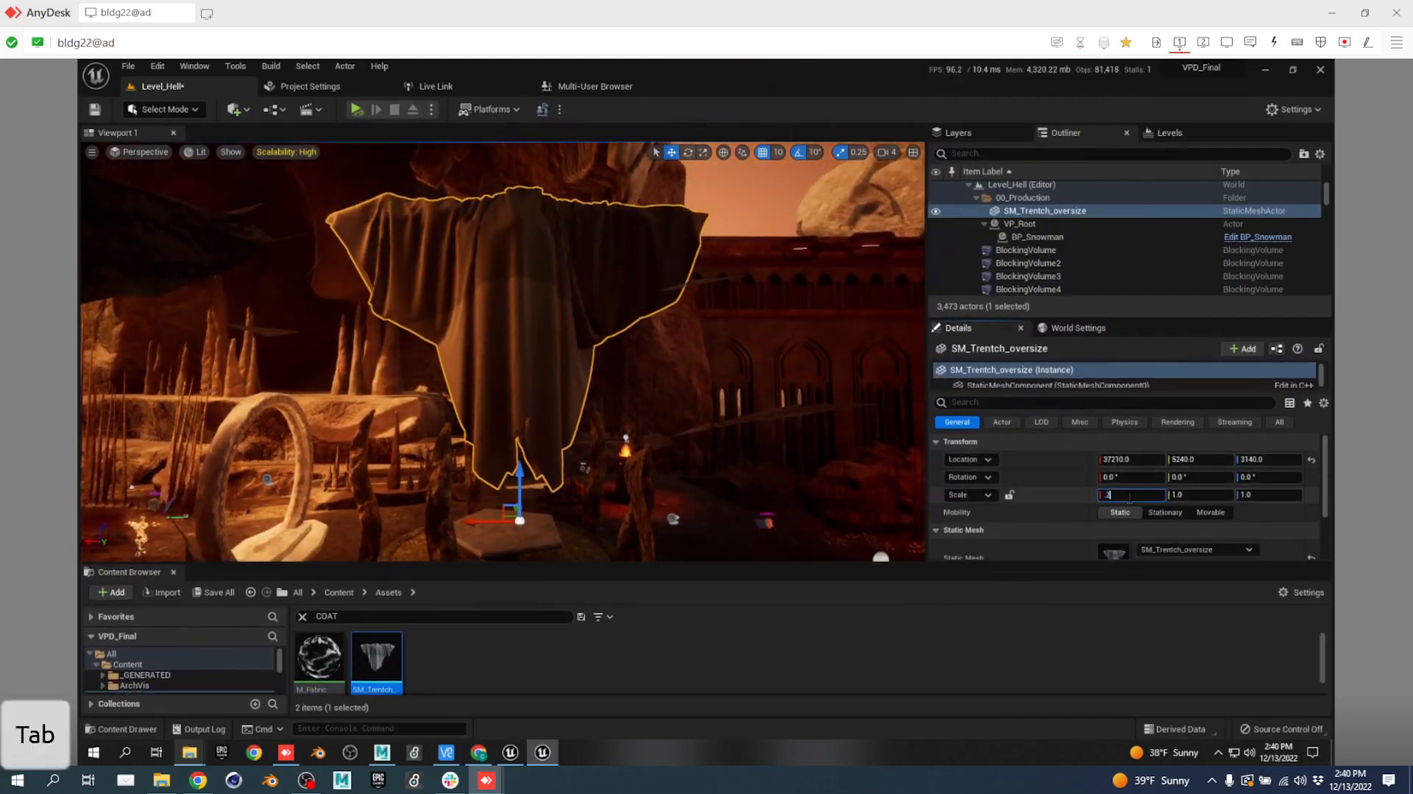
type("0.2")
key("Tab")
type("0.2")
key("Tab")
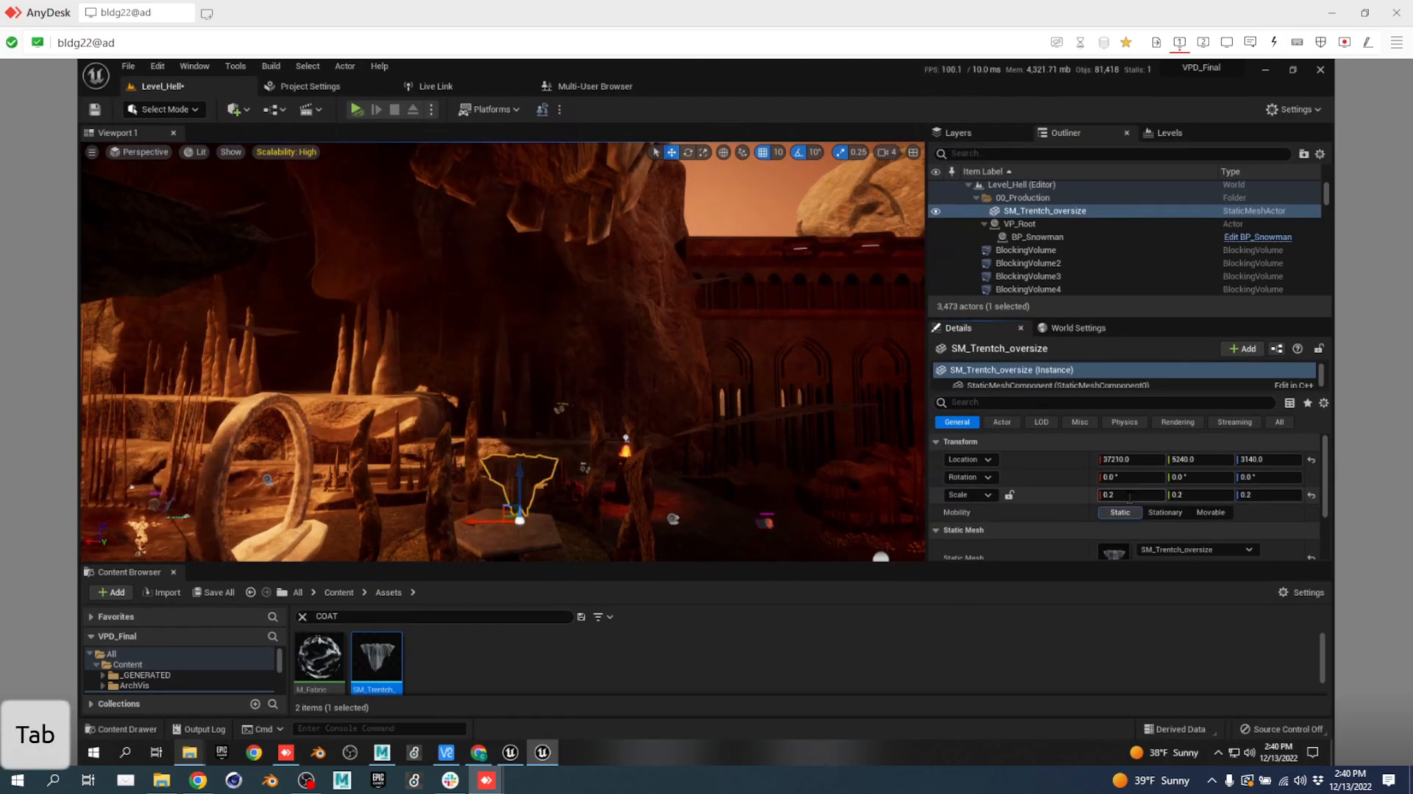
Drag the coat along X to 37380 and circle the view around it.
right_click_drag(581, 490, 622, 425)
key("w")
left_click_drag(622, 422, 557, 421)
key("a")
right_click_drag(557, 421, 979, 450)
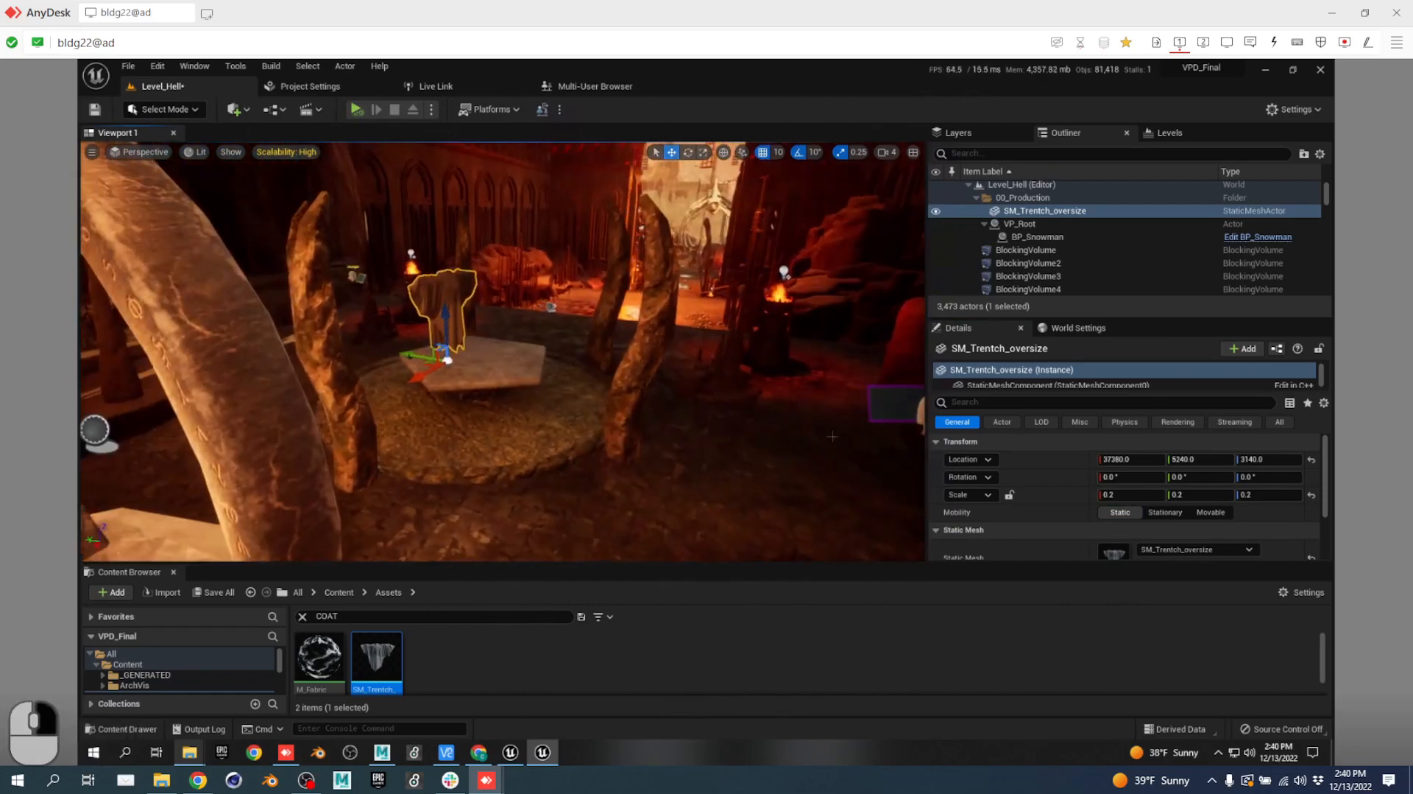
left_click_drag(415, 355, 461, 367)
scroll(1175, 477, "down", 2)
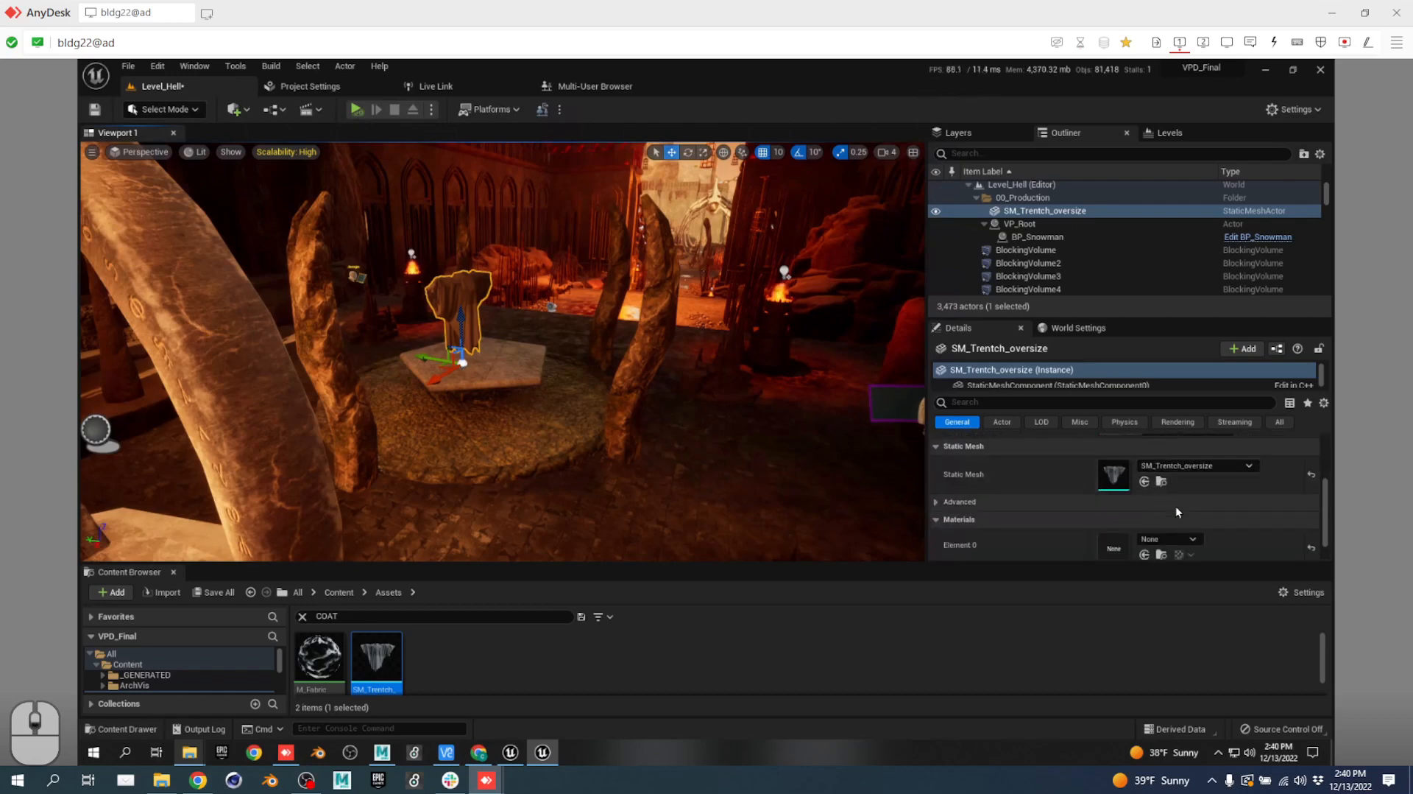
Open SM_Trench_oversize in the Static Mesh editor, check its Collision menu, and dock the tab.
double_click(1119, 481)
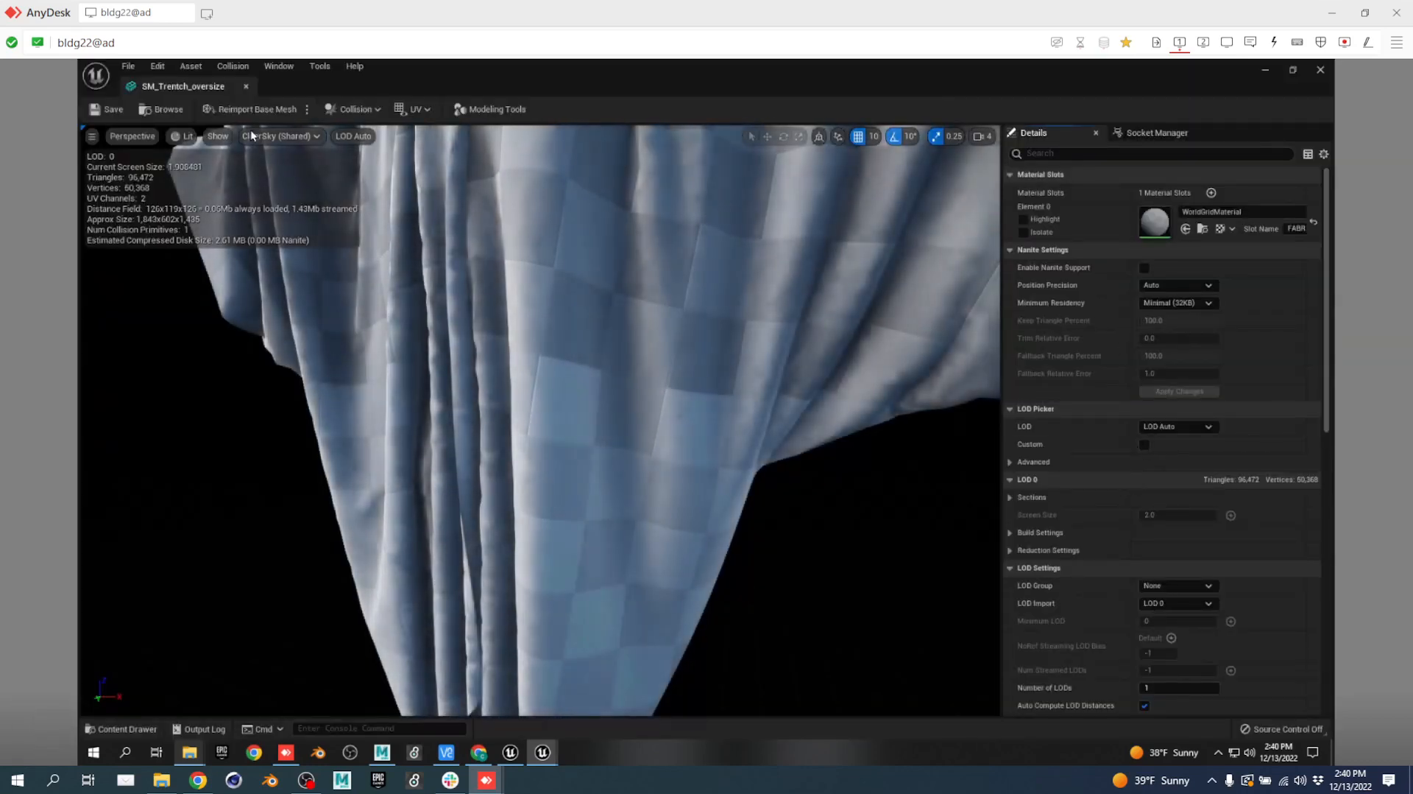
left_click(369, 109)
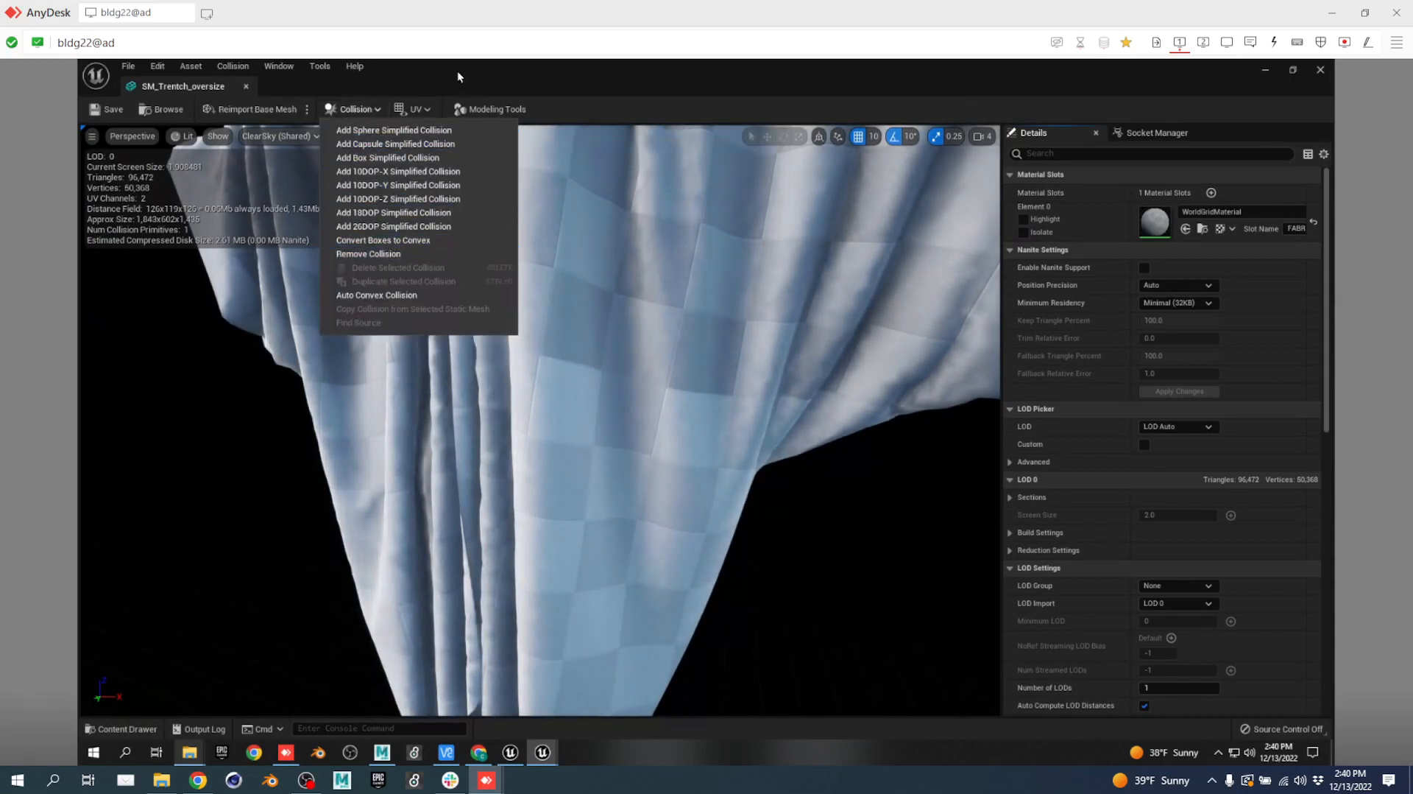
left_click(385, 110)
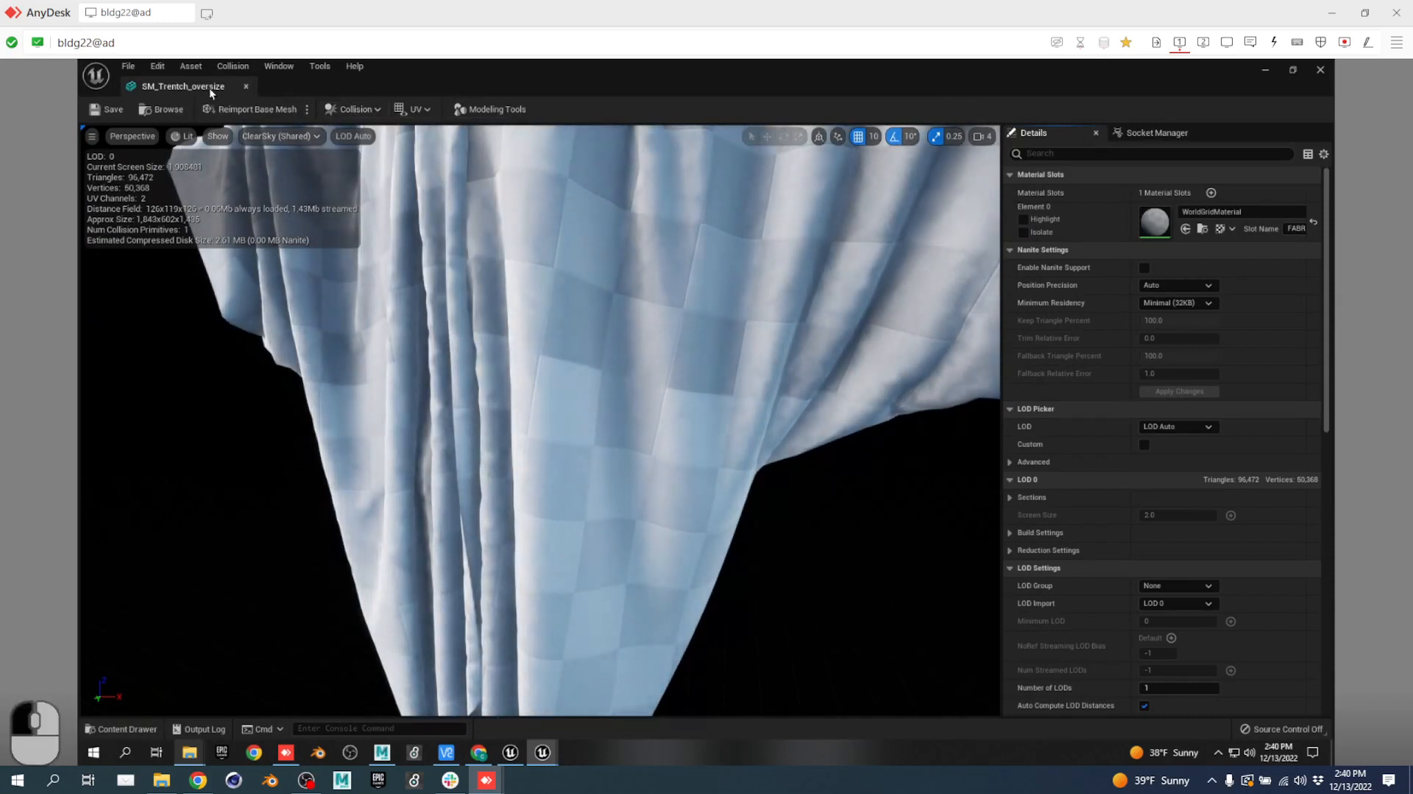
left_click_drag(209, 87, 717, 92)
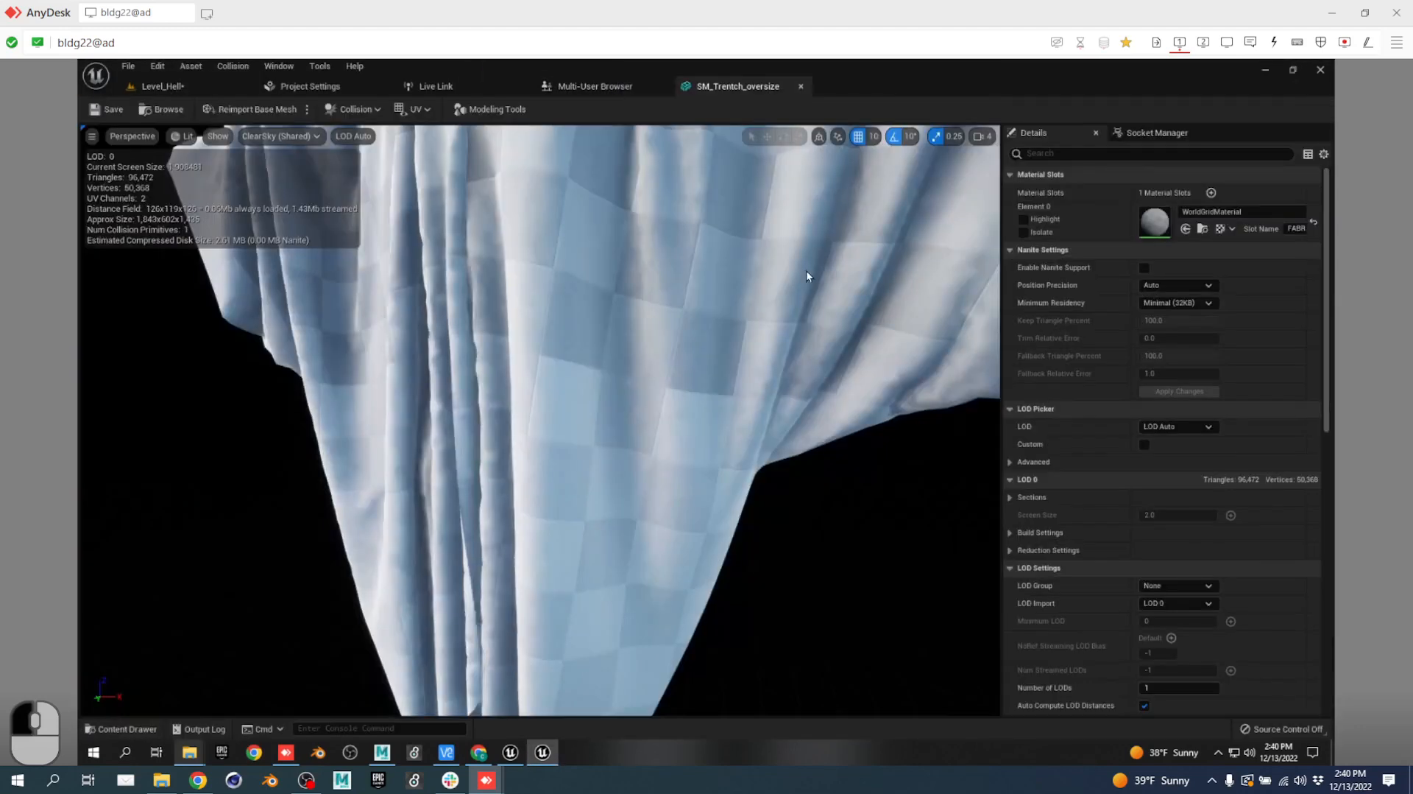
Browse the mesh viewport's Show, view and LOD options, then return to Level_Hell.
scroll(759, 308, "down", 6)
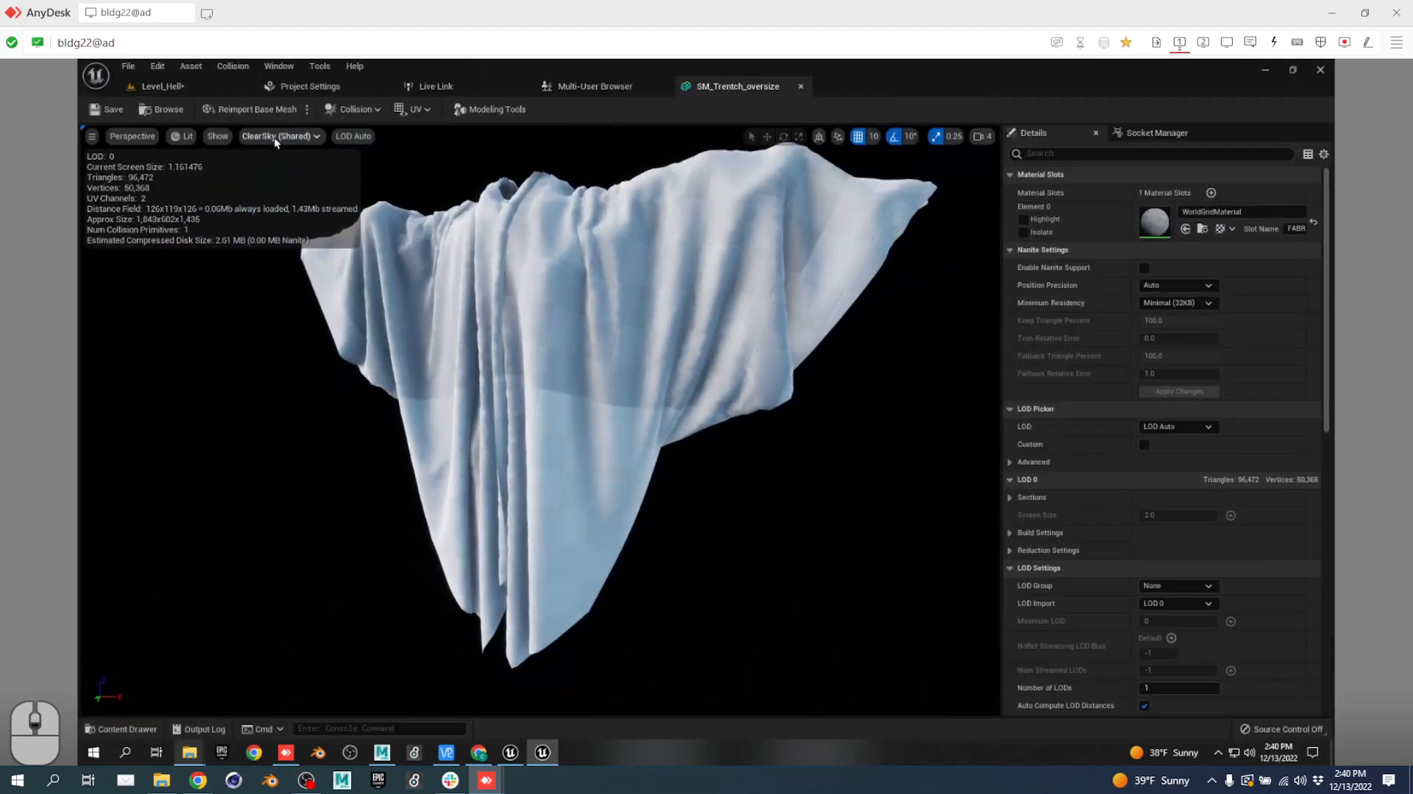
left_click(219, 137)
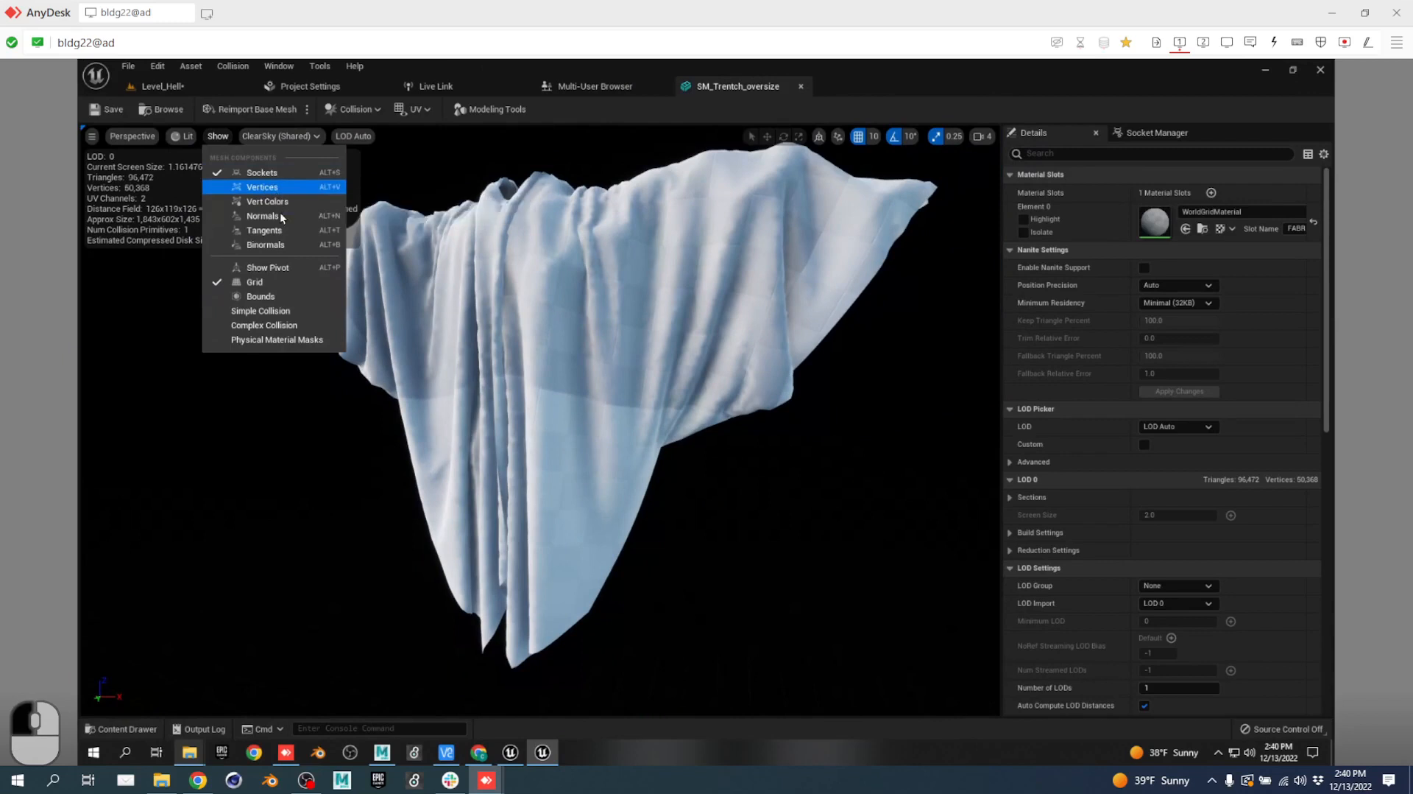
left_click(152, 140)
left_click(153, 140)
left_click(355, 136)
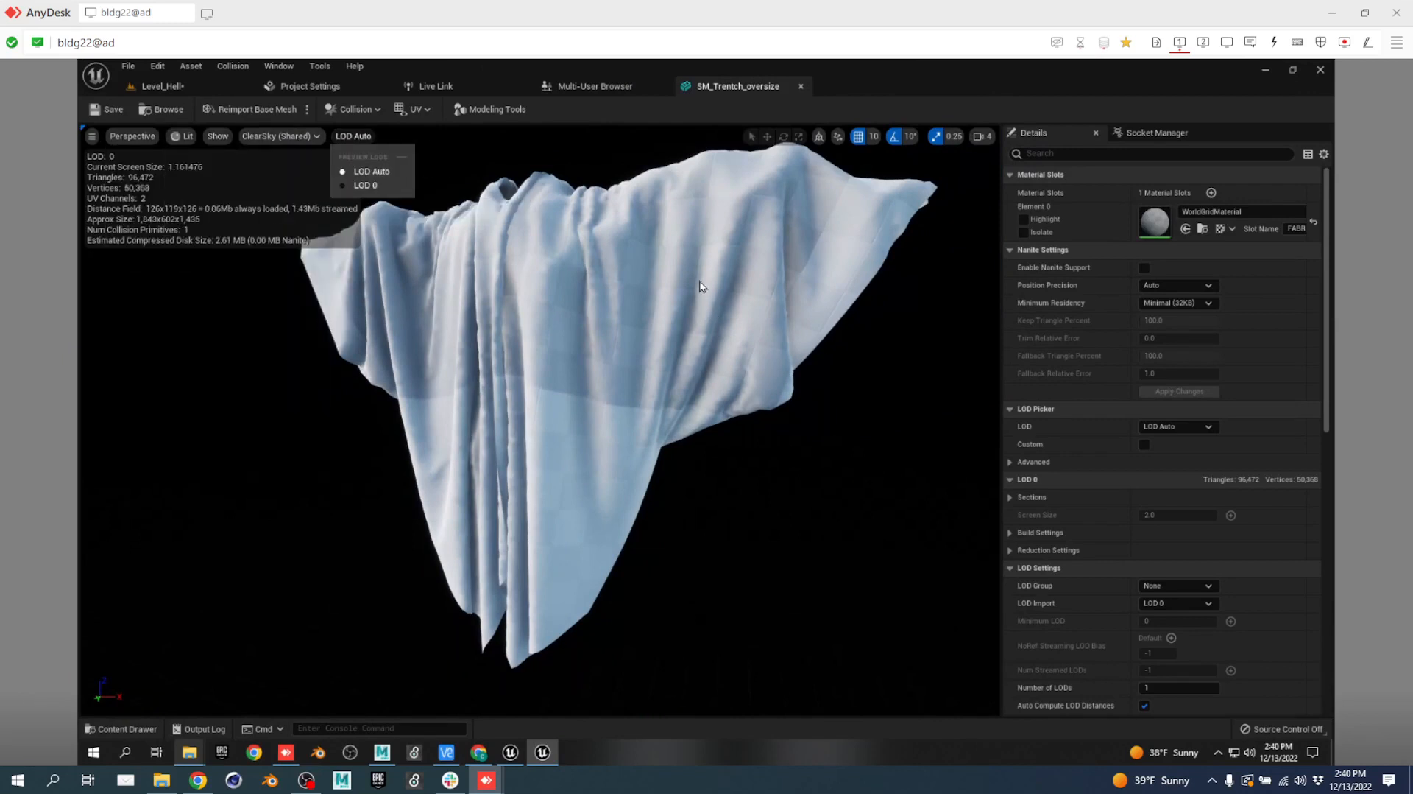
left_click(165, 88)
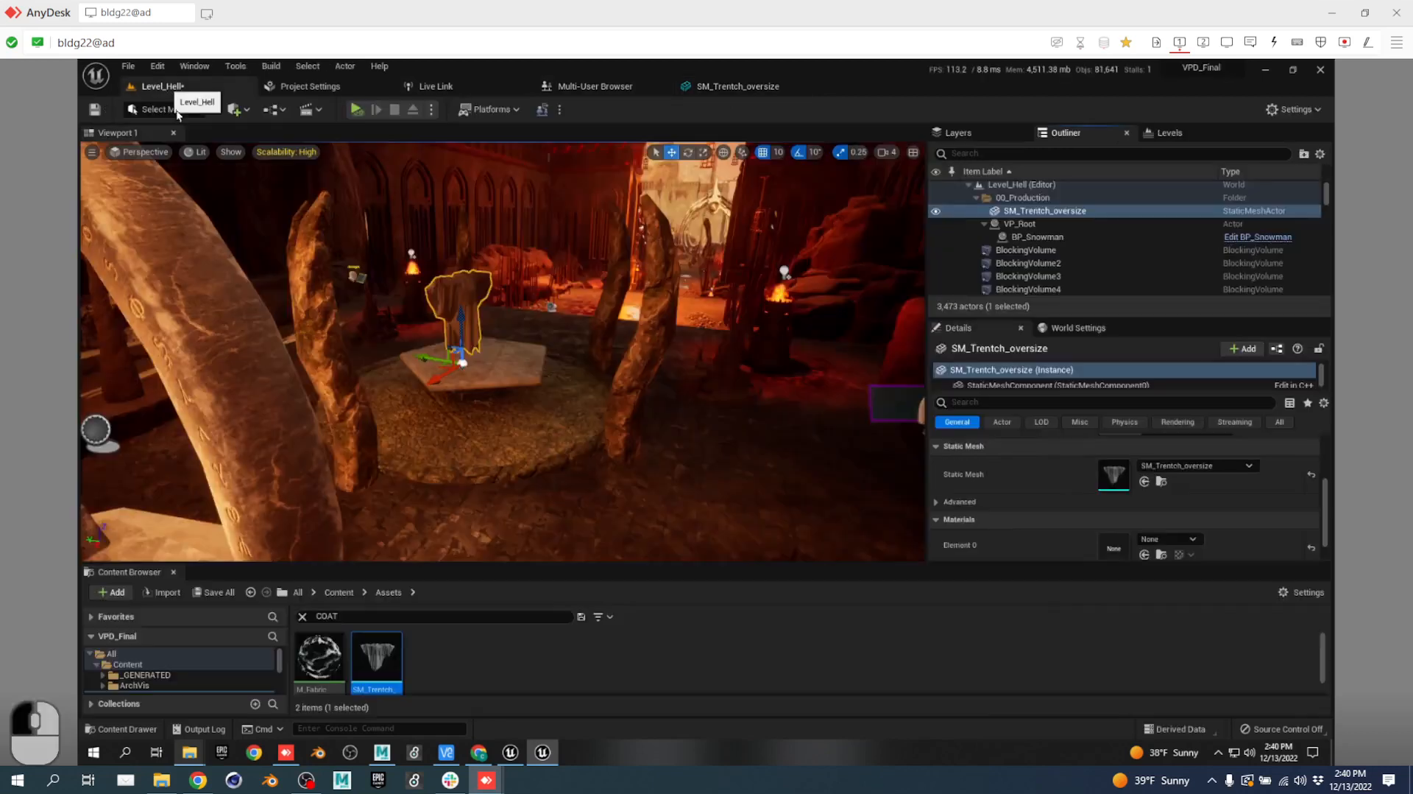
Set the level's GameMode Override to GameModeBase in World Settings.
right_click_drag(549, 461, 532, 458)
key("w")
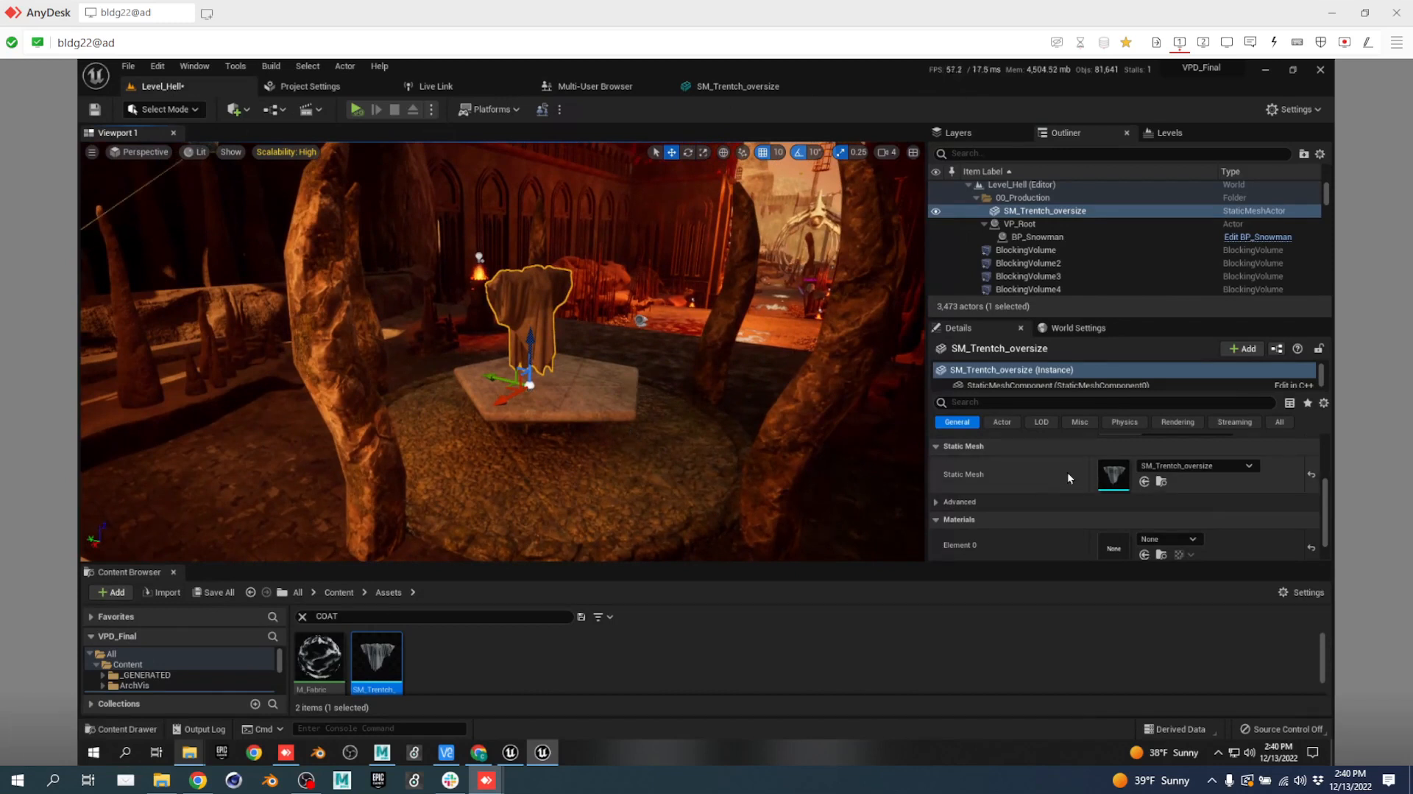
scroll(1060, 501, "down", 1)
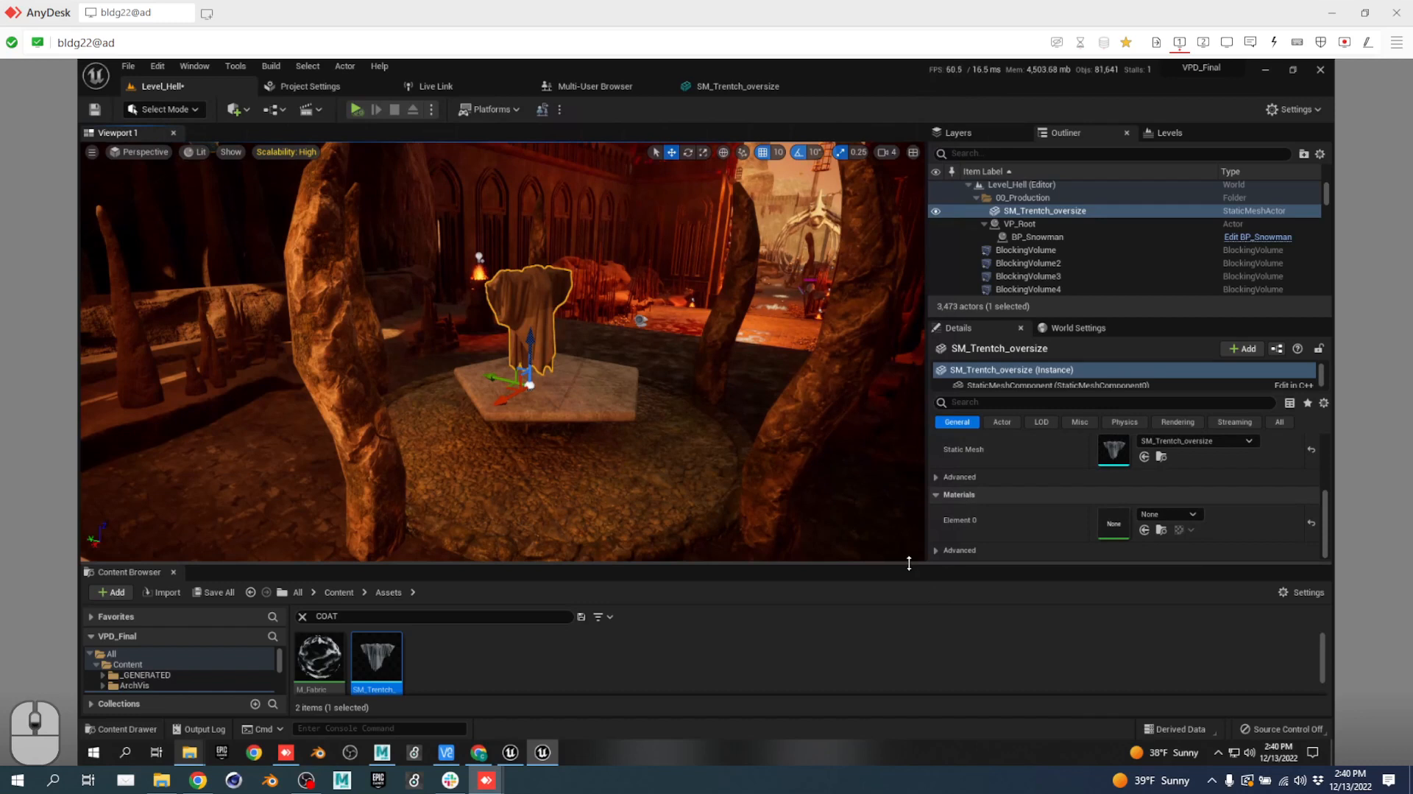
left_click_drag(909, 563, 909, 641)
left_click(1089, 364)
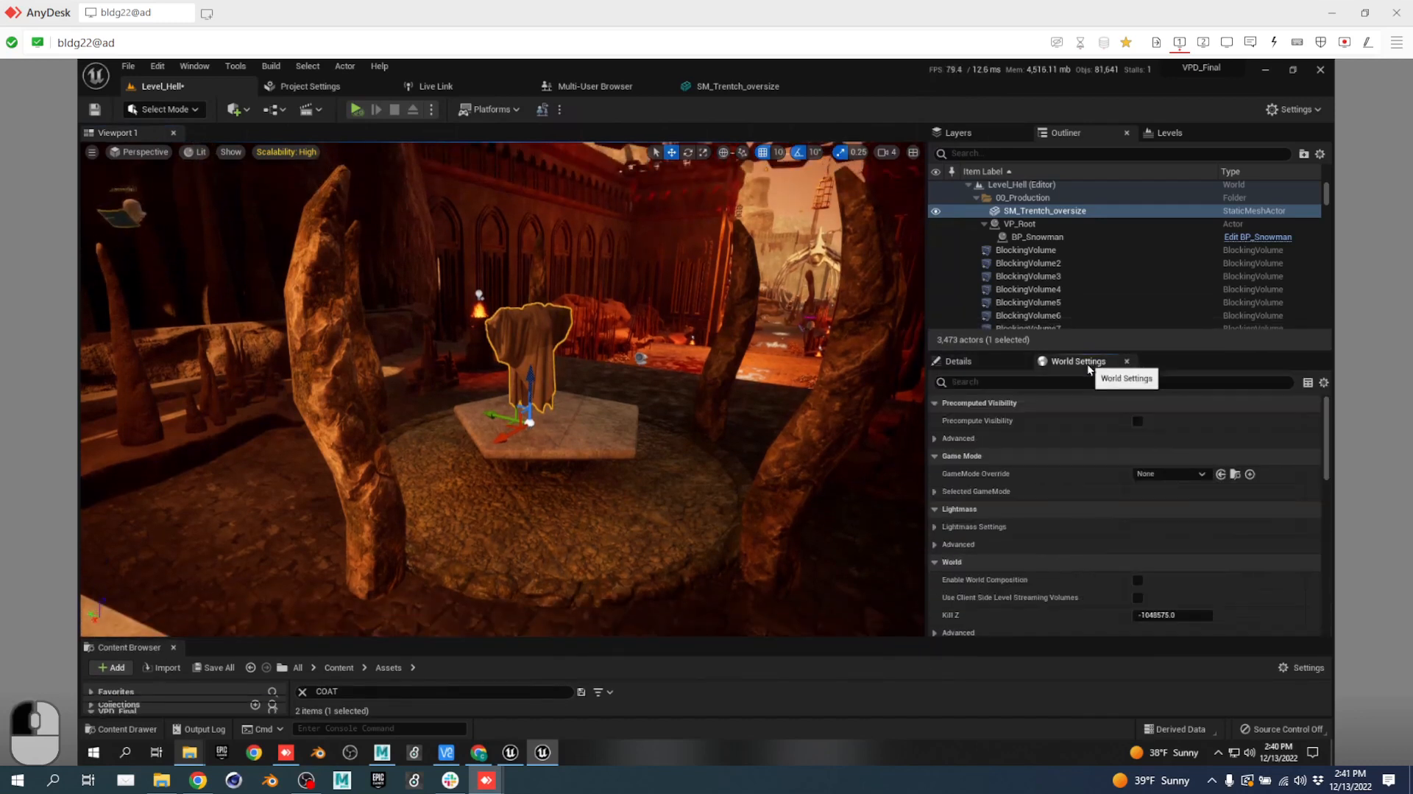
left_click(1160, 473)
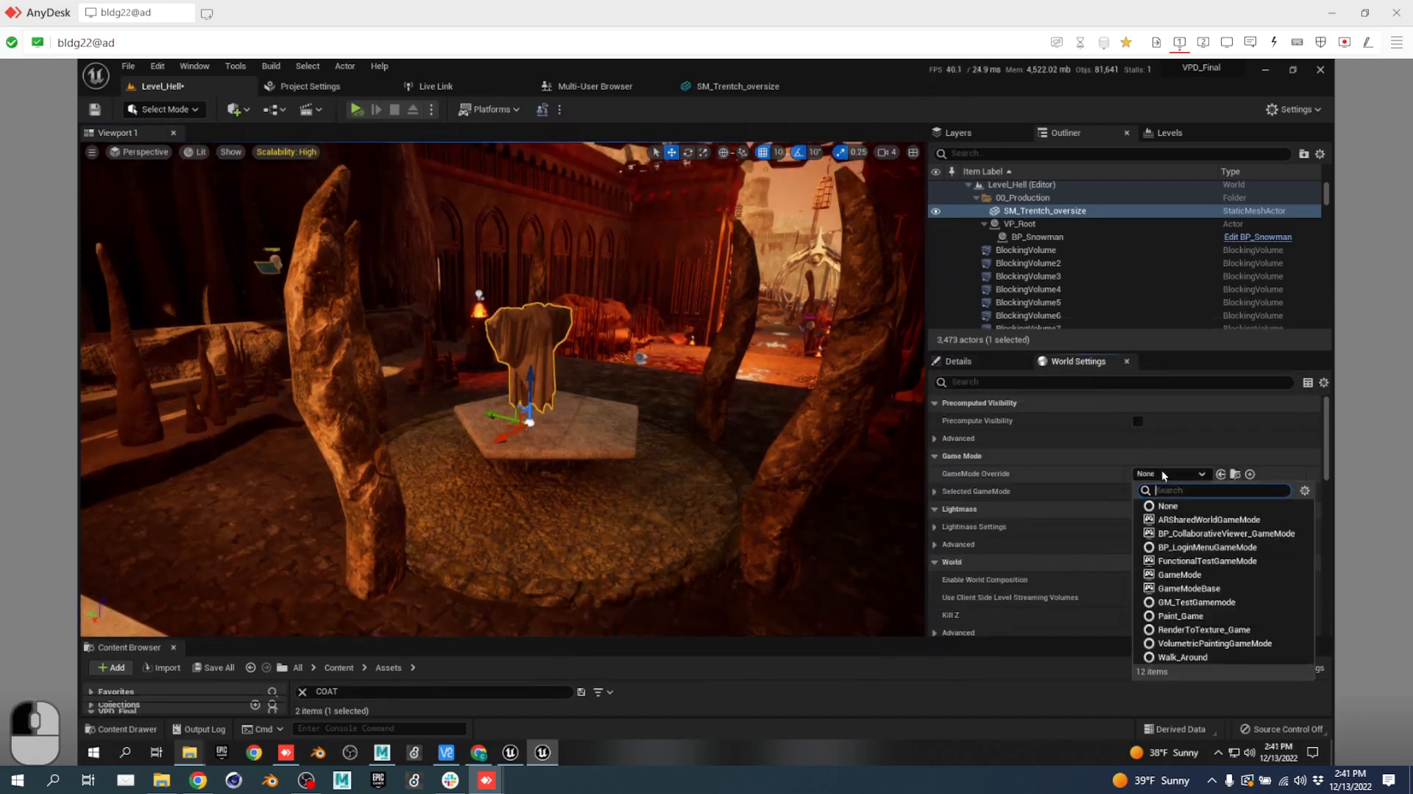
left_click(1187, 588)
Search the coat's Details for 'SIM' and enable Simulate Physics.
left_click(978, 360)
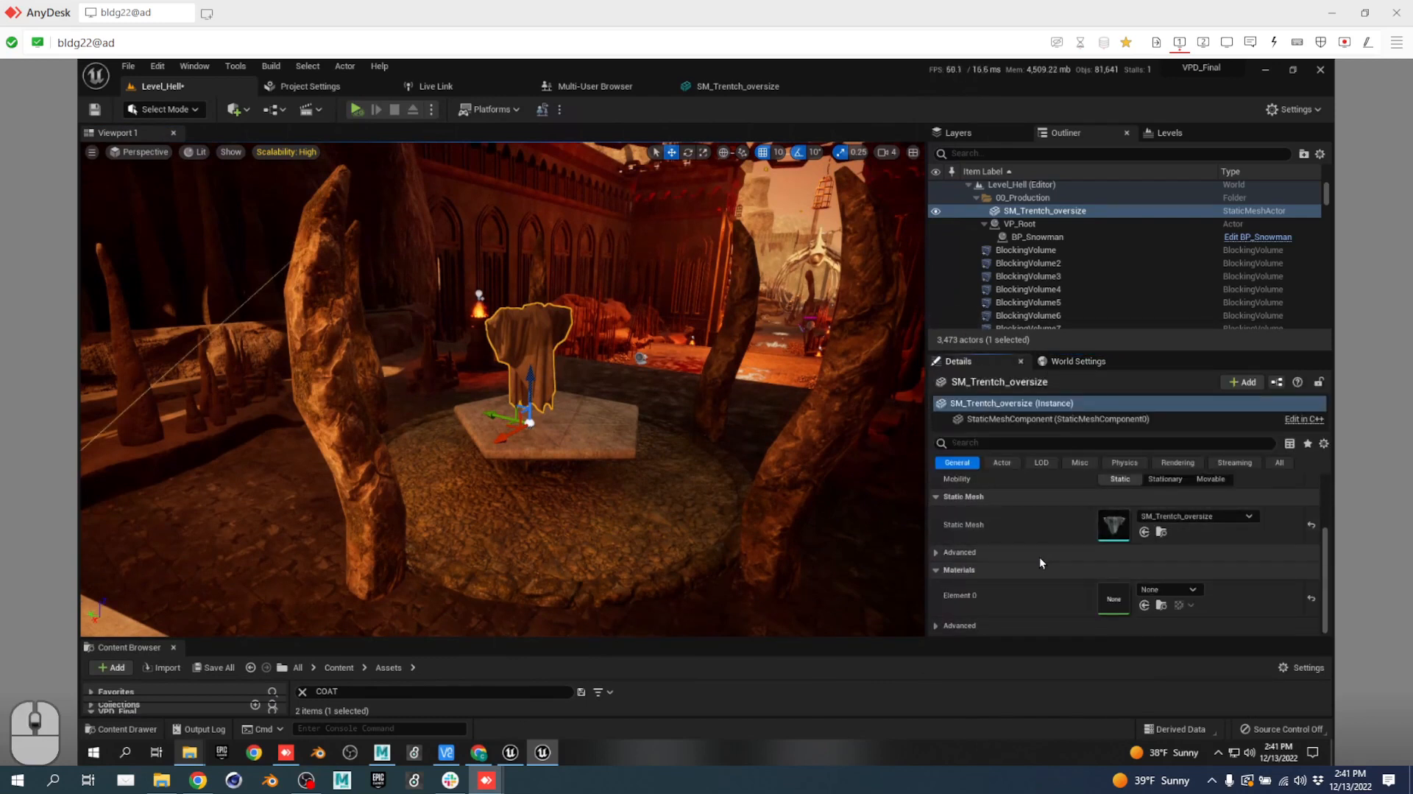
left_click(1016, 444)
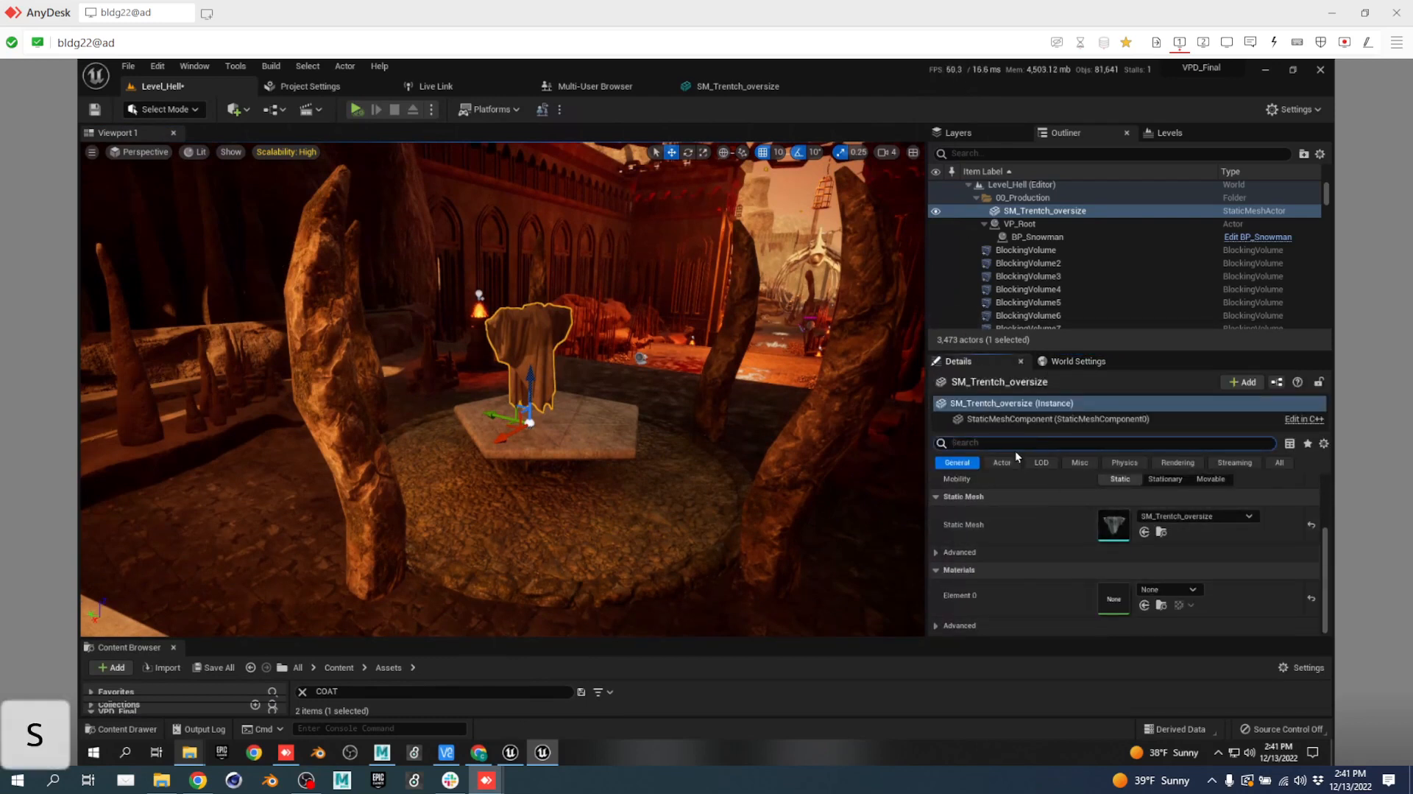
type("SIM")
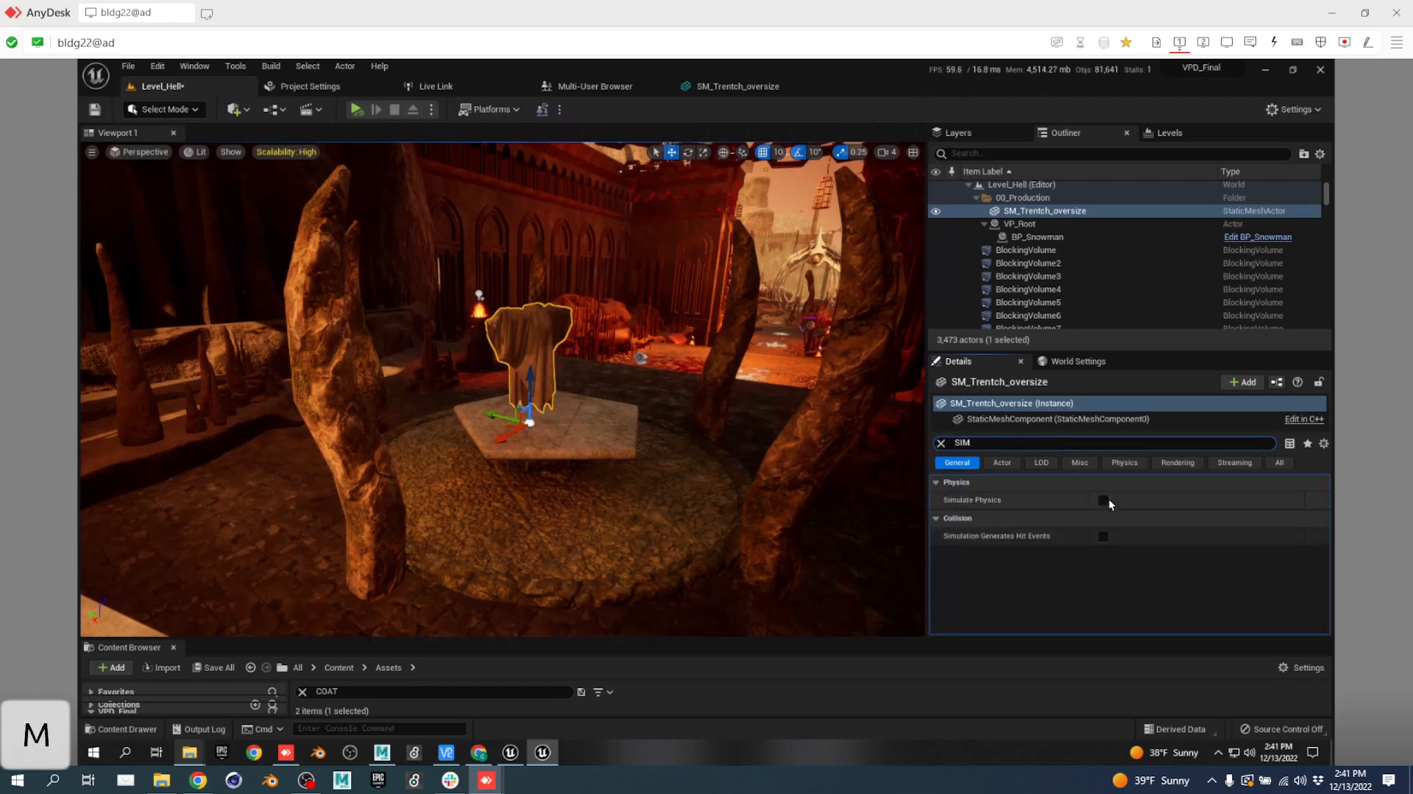
left_click(1106, 500)
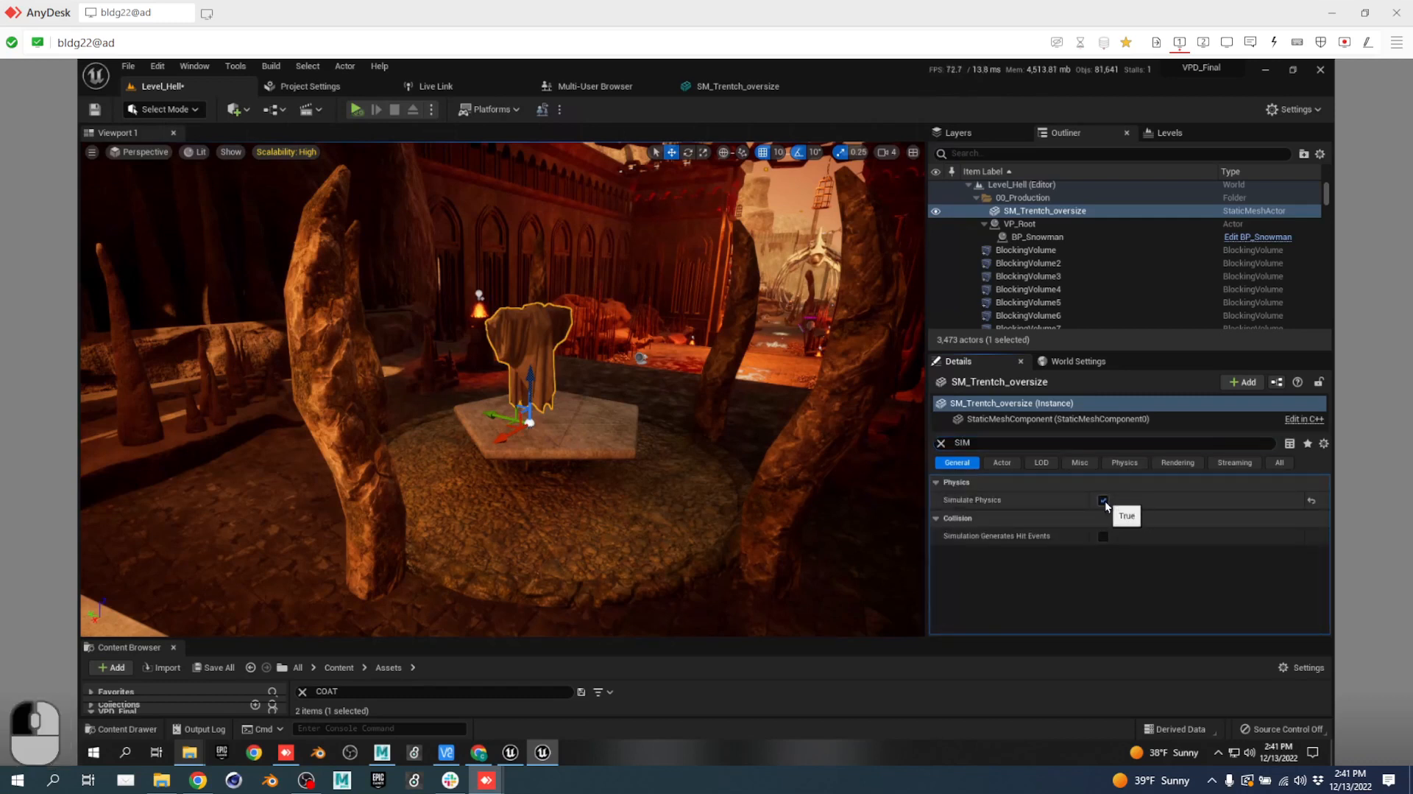
Play the level to test the physics coat, stop, and return to Level_Hell.
left_click(356, 113)
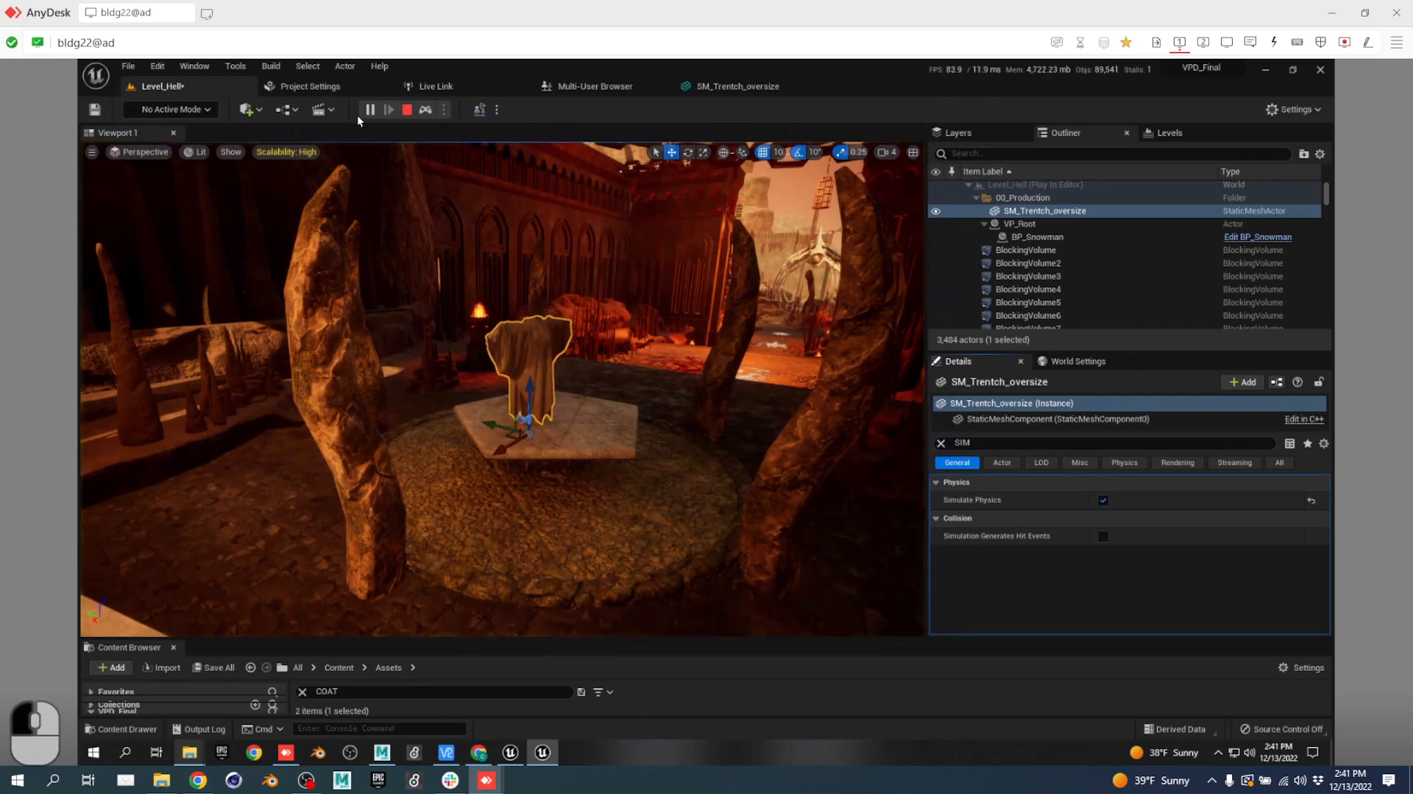
left_click(407, 110)
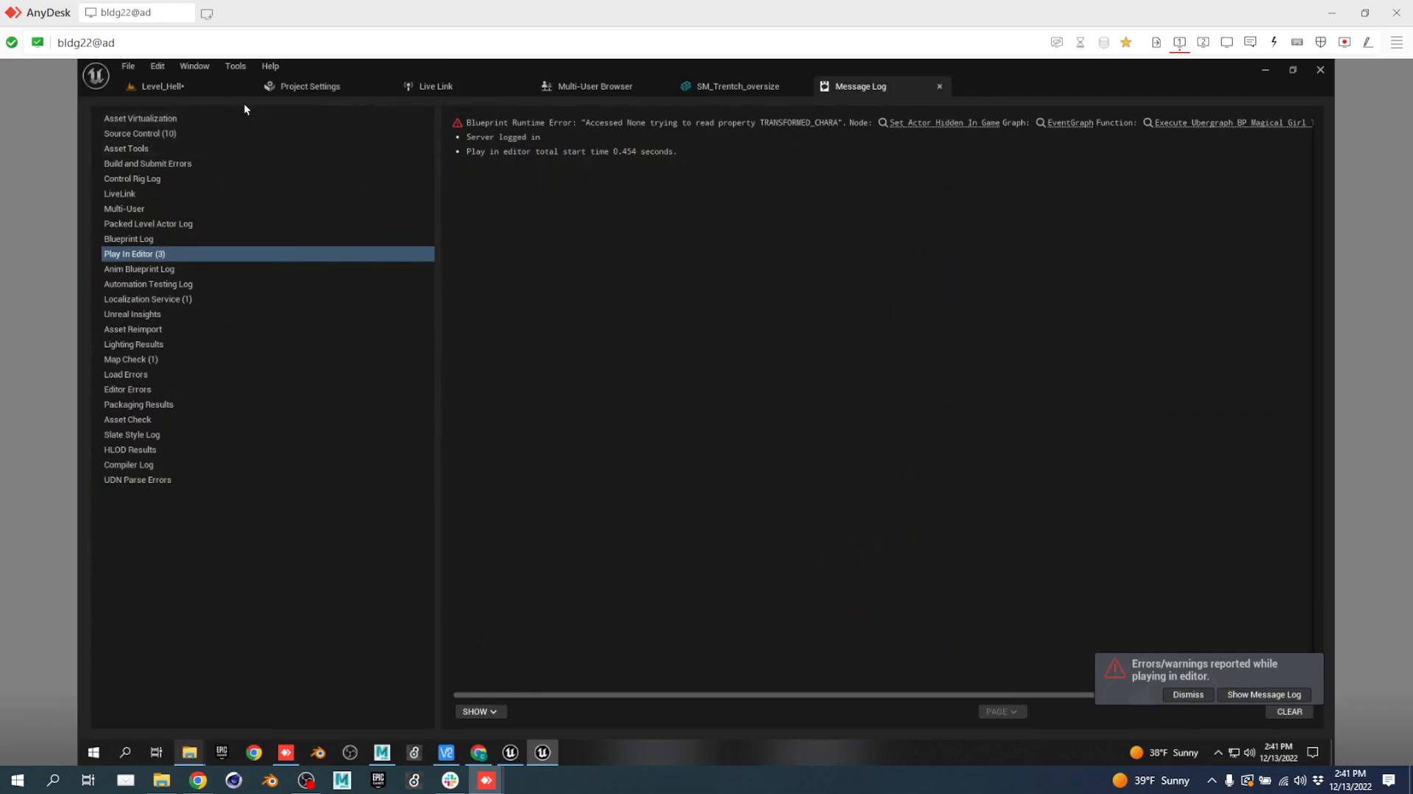
left_click(165, 87)
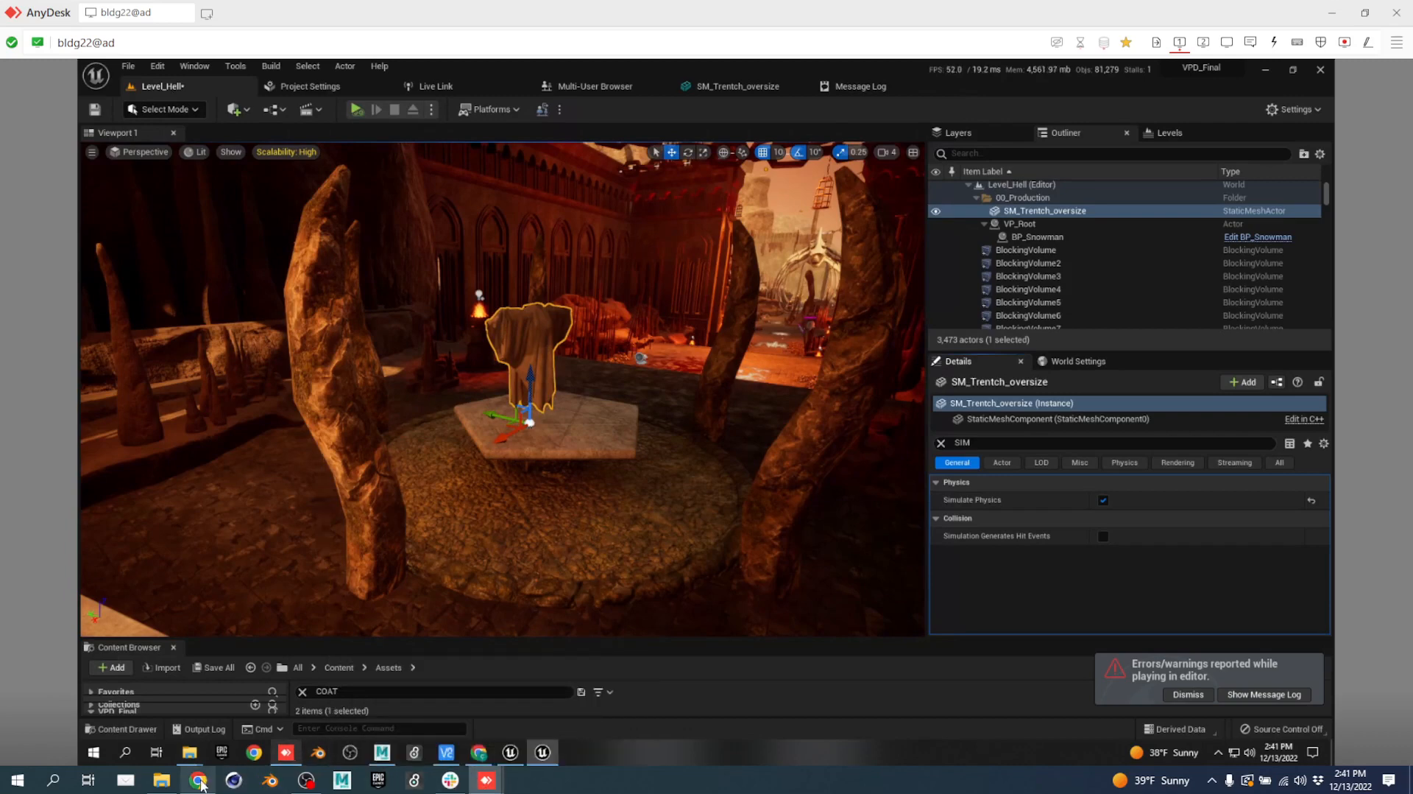
Switch to the script document in Chrome, then to the other AnyDesk Unreal session.
mouse_move(198, 779)
left_click(192, 716)
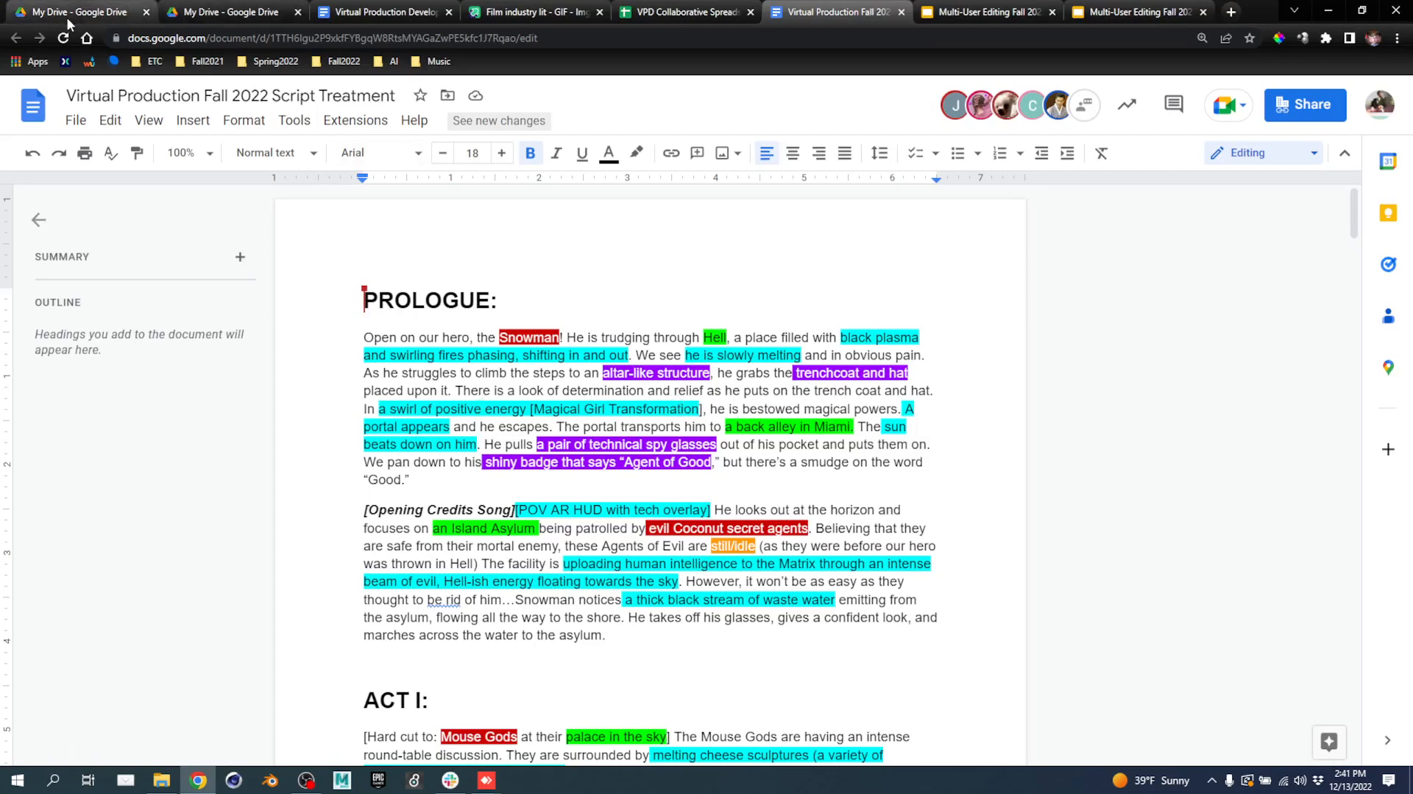
mouse_move(486, 780)
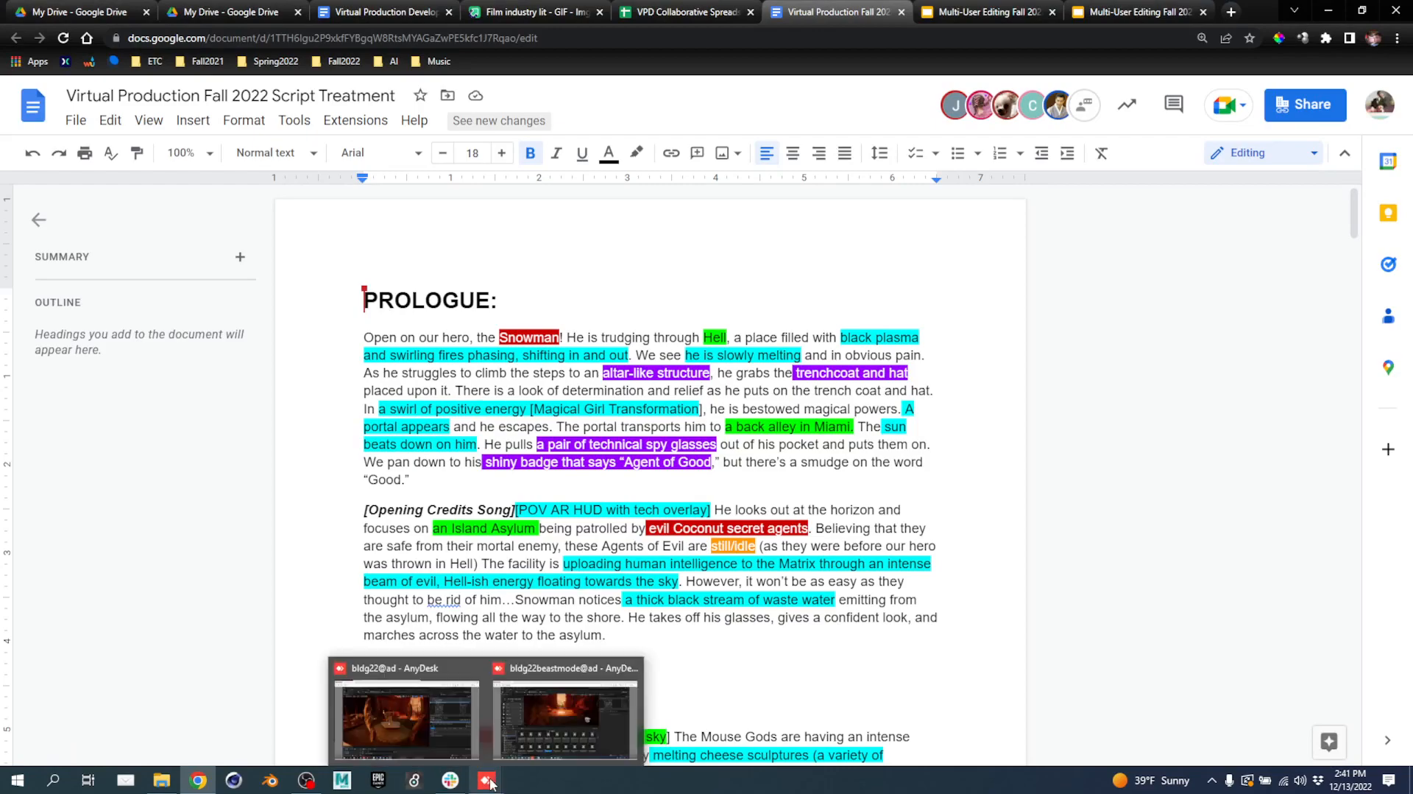
left_click(550, 742)
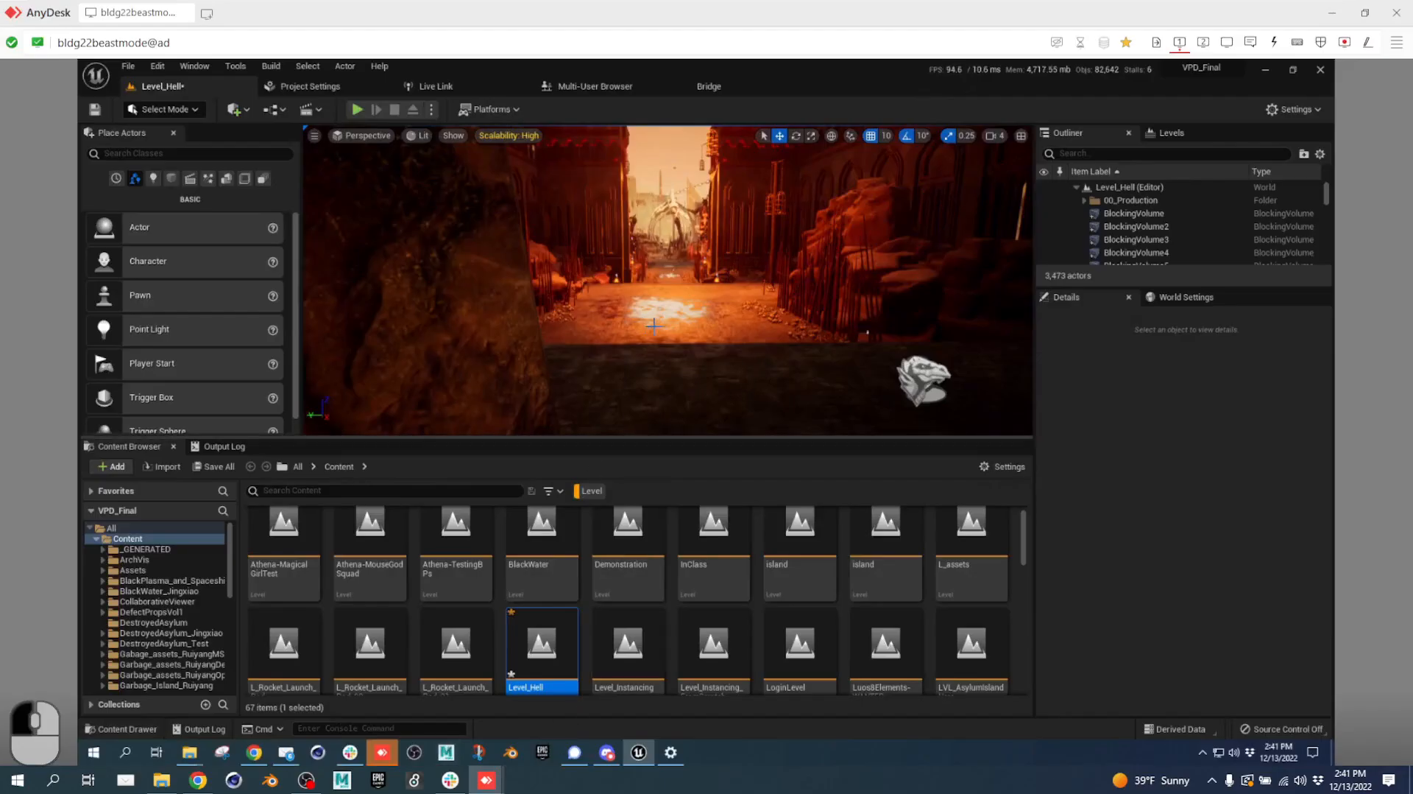
right_click_drag(656, 321, 928, 346)
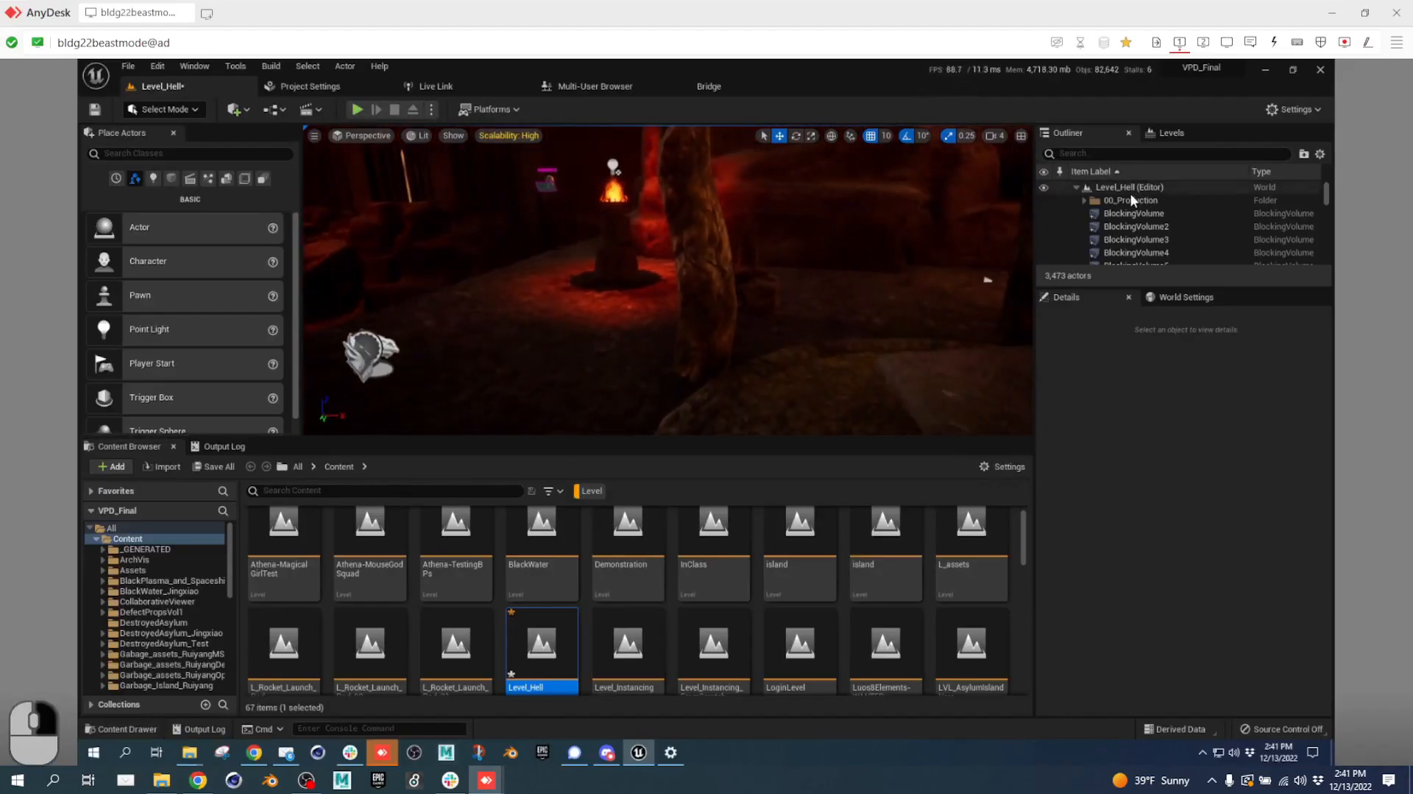
Select BP_MagicalGirlTransformation and drag it about 640 units along X to 37147.84.
right_click_drag(683, 321, 456, 324)
left_click(683, 321)
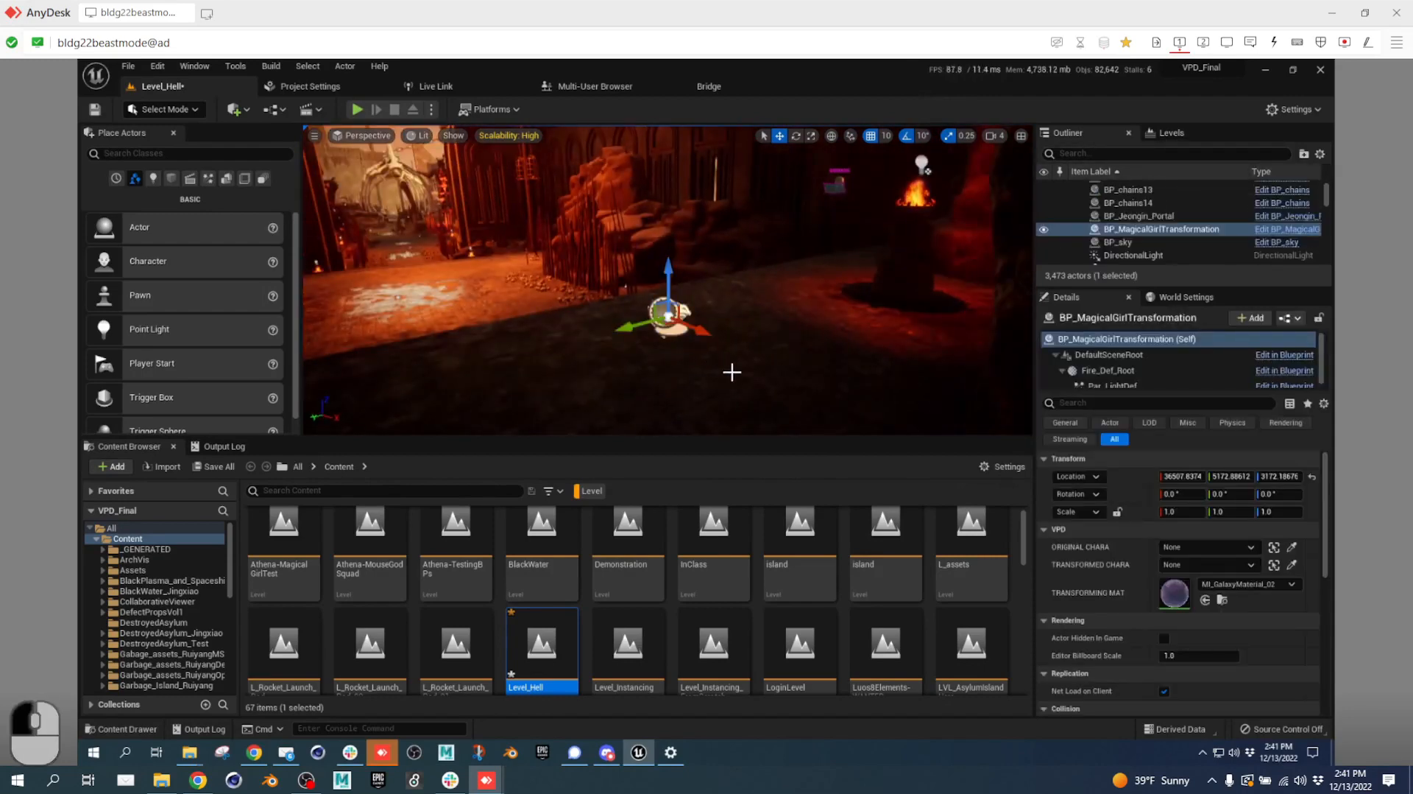
key("s")
key("a")
right_click_drag(733, 370, 955, 369)
key("d")
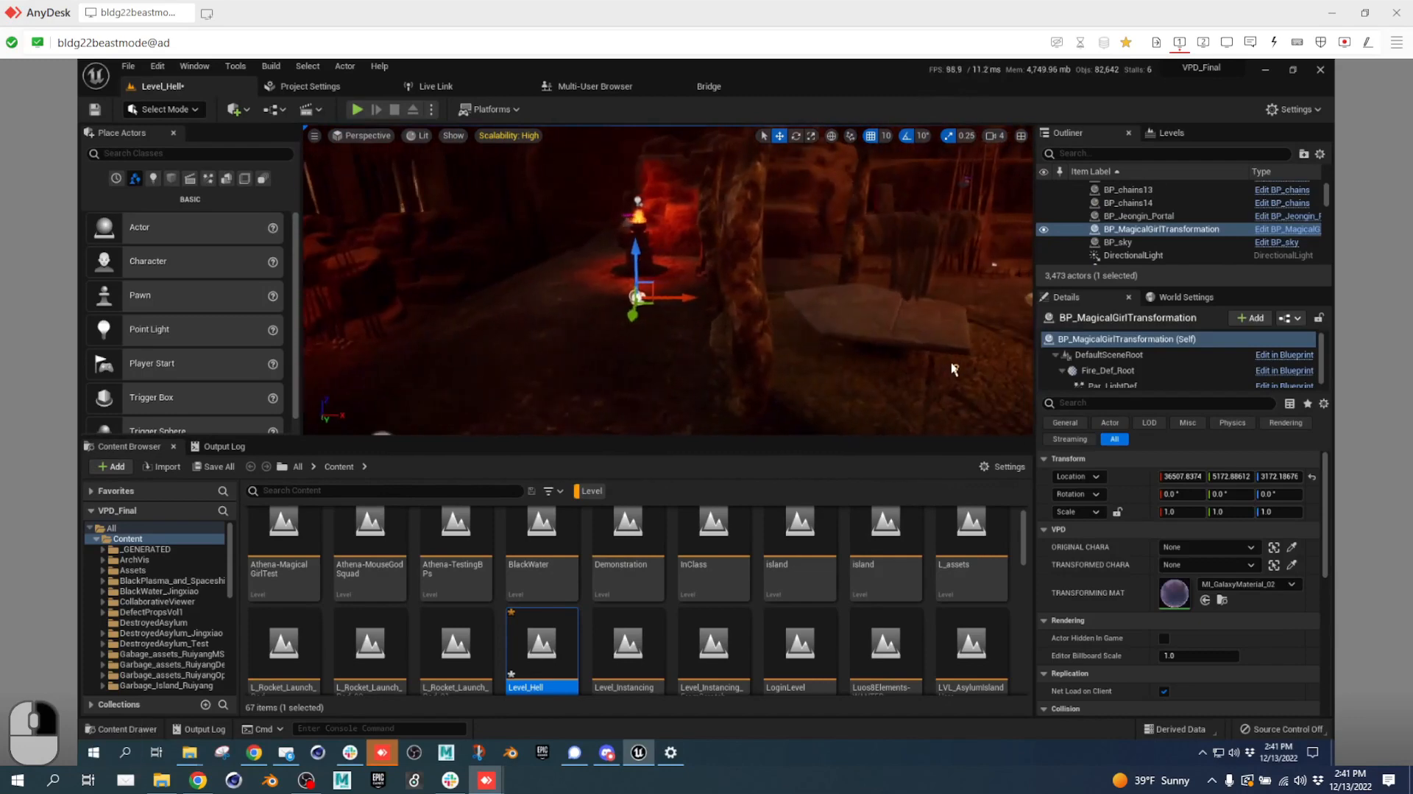
left_click_drag(666, 309, 869, 312)
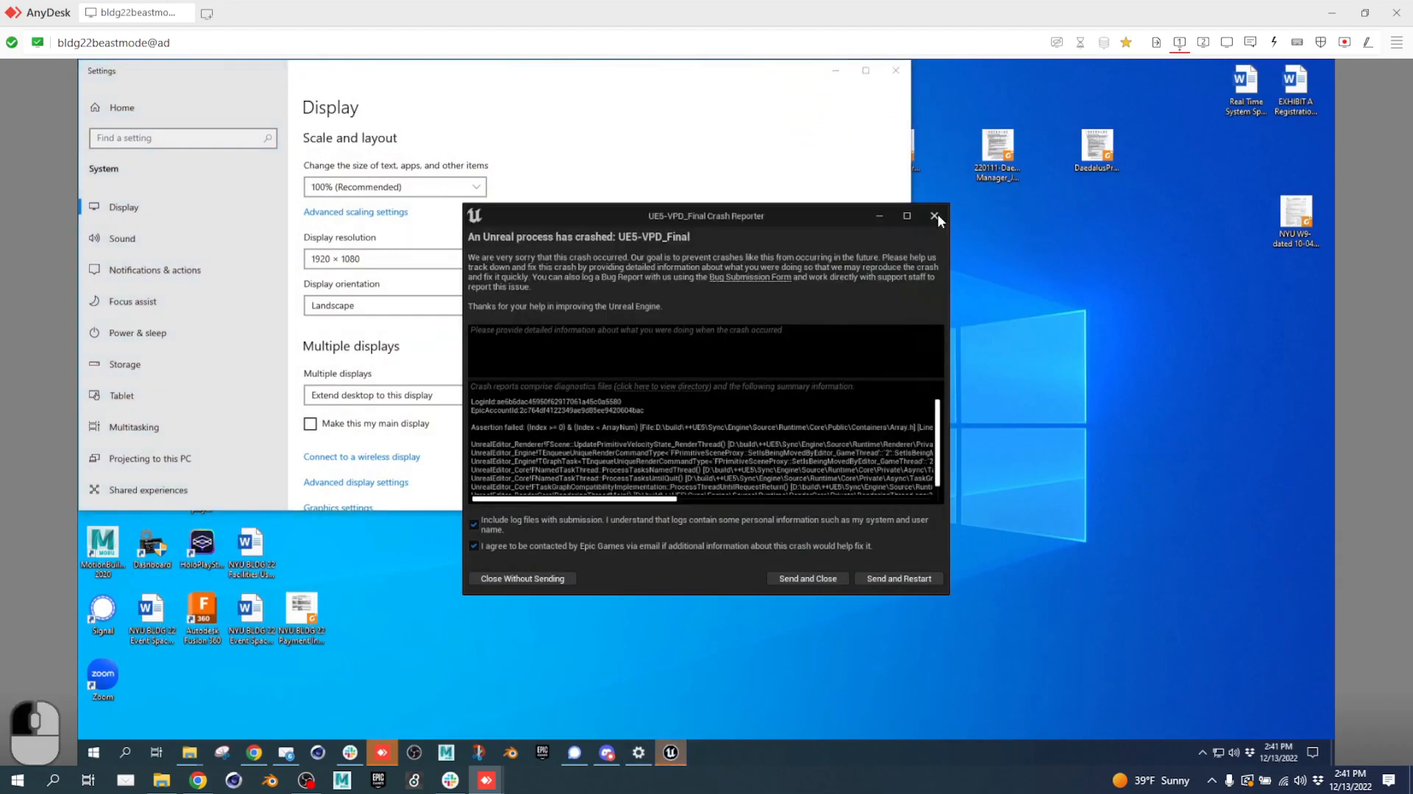
Close the crash report and relaunch VPD_Final.uproject from Explorer on the second display.
left_click(937, 216)
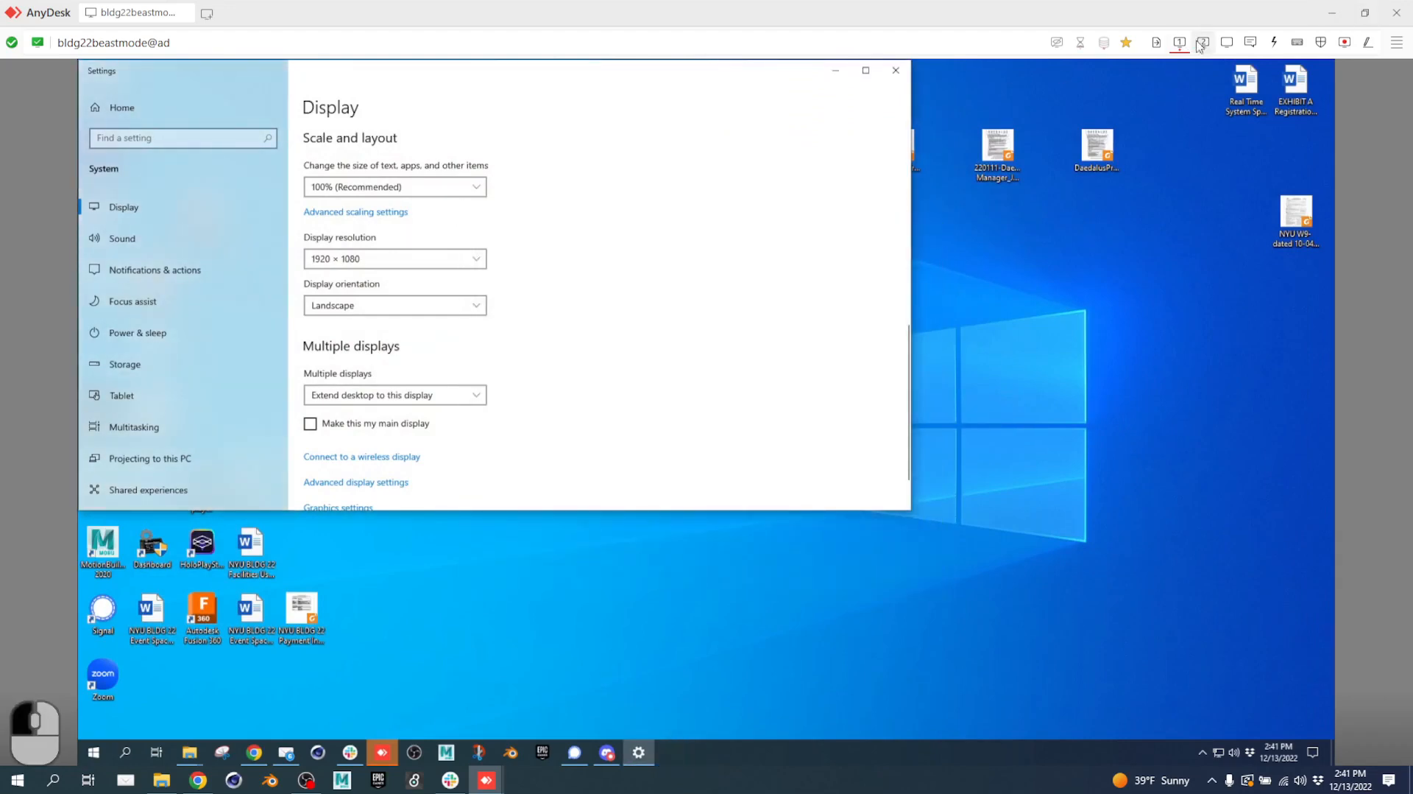
left_click(1202, 43)
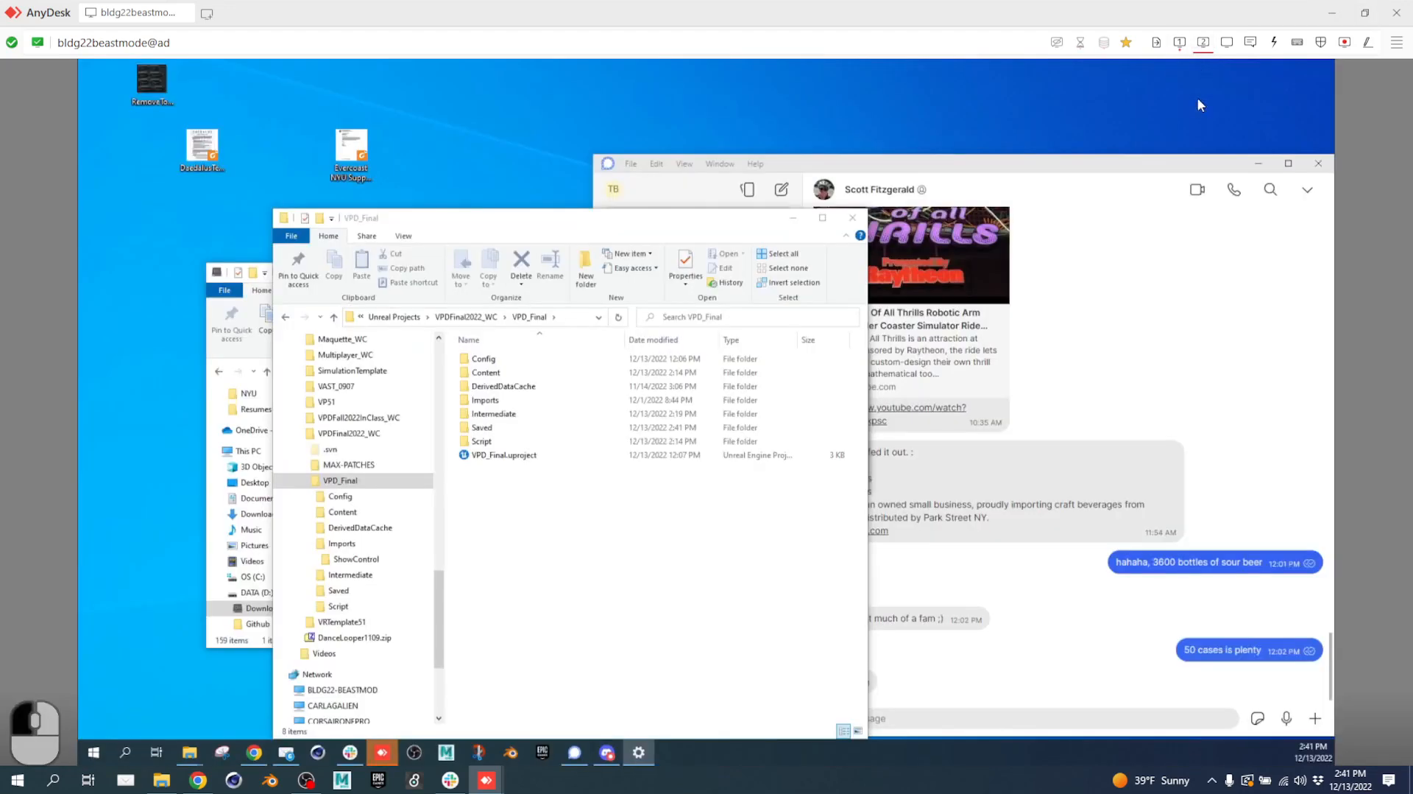
double_click(578, 458)
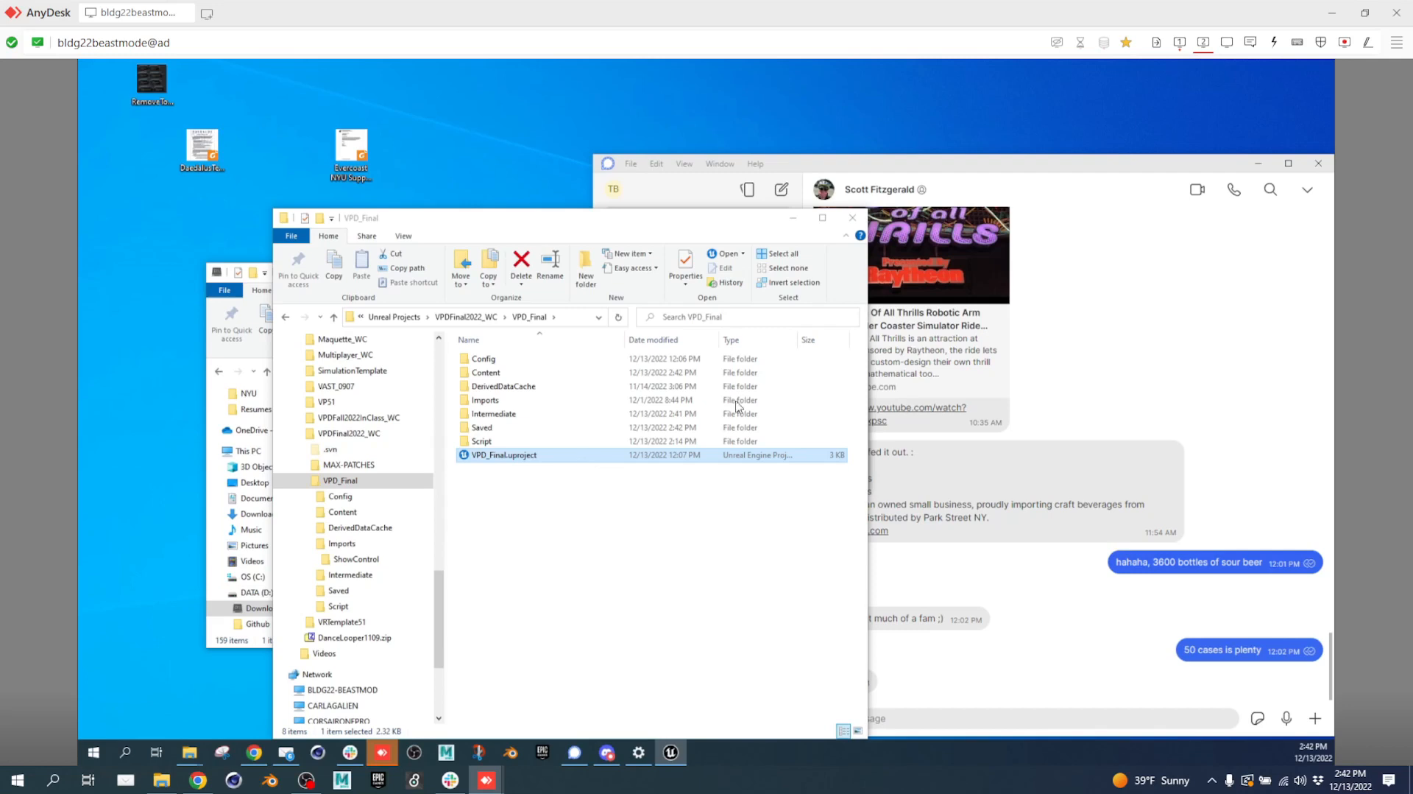
left_click(1181, 44)
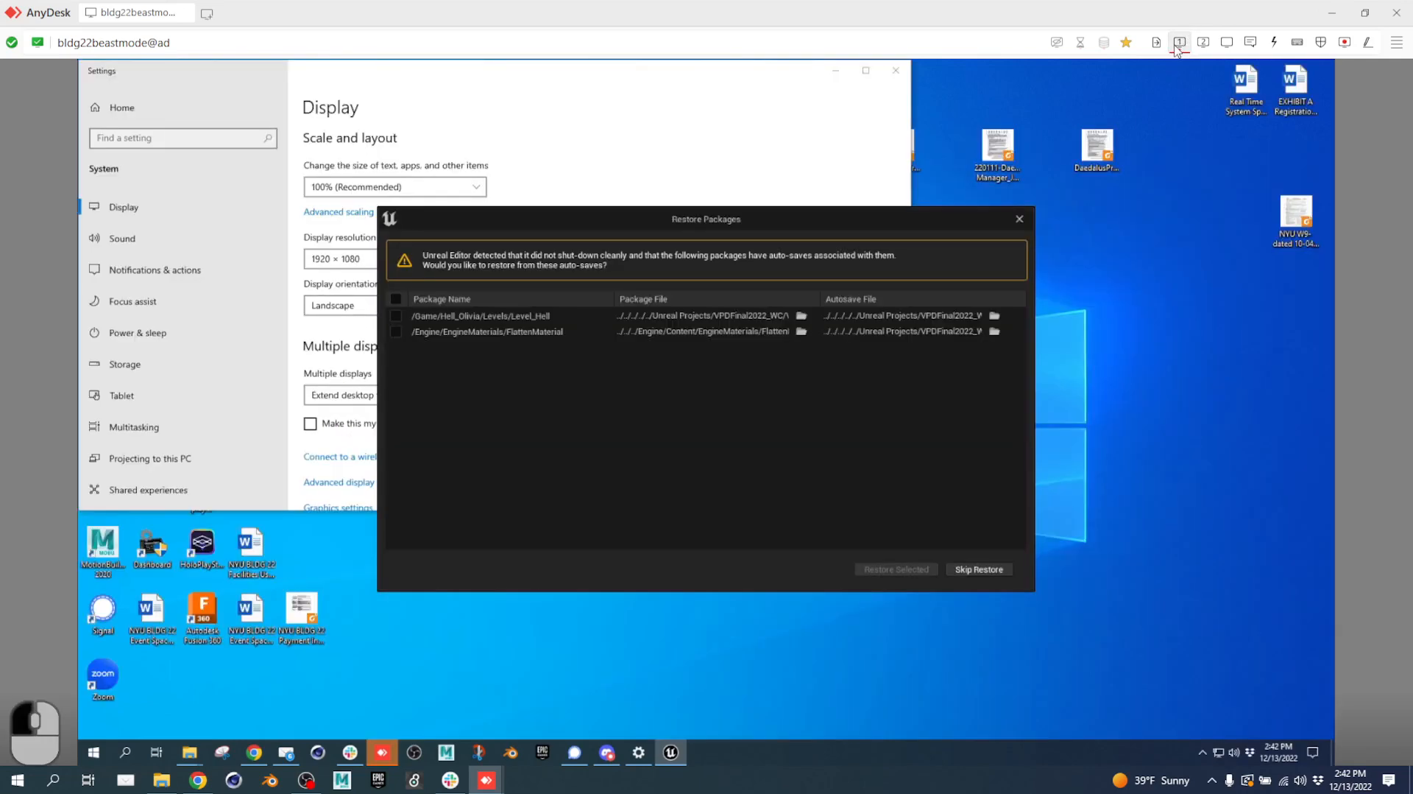
Restore all auto-saved packages and dismiss the source-control check-out warning.
left_click(393, 300)
left_click(877, 569)
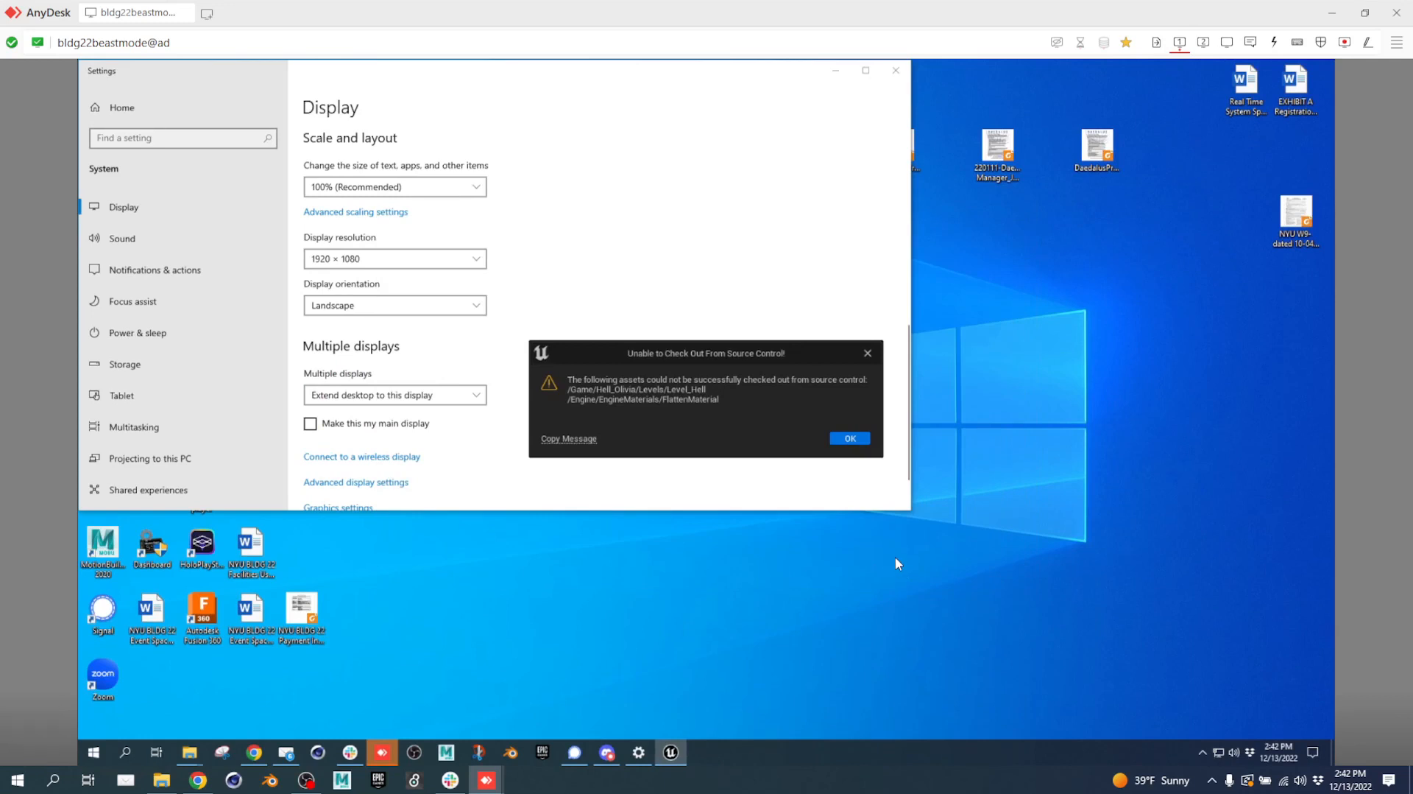
left_click(851, 438)
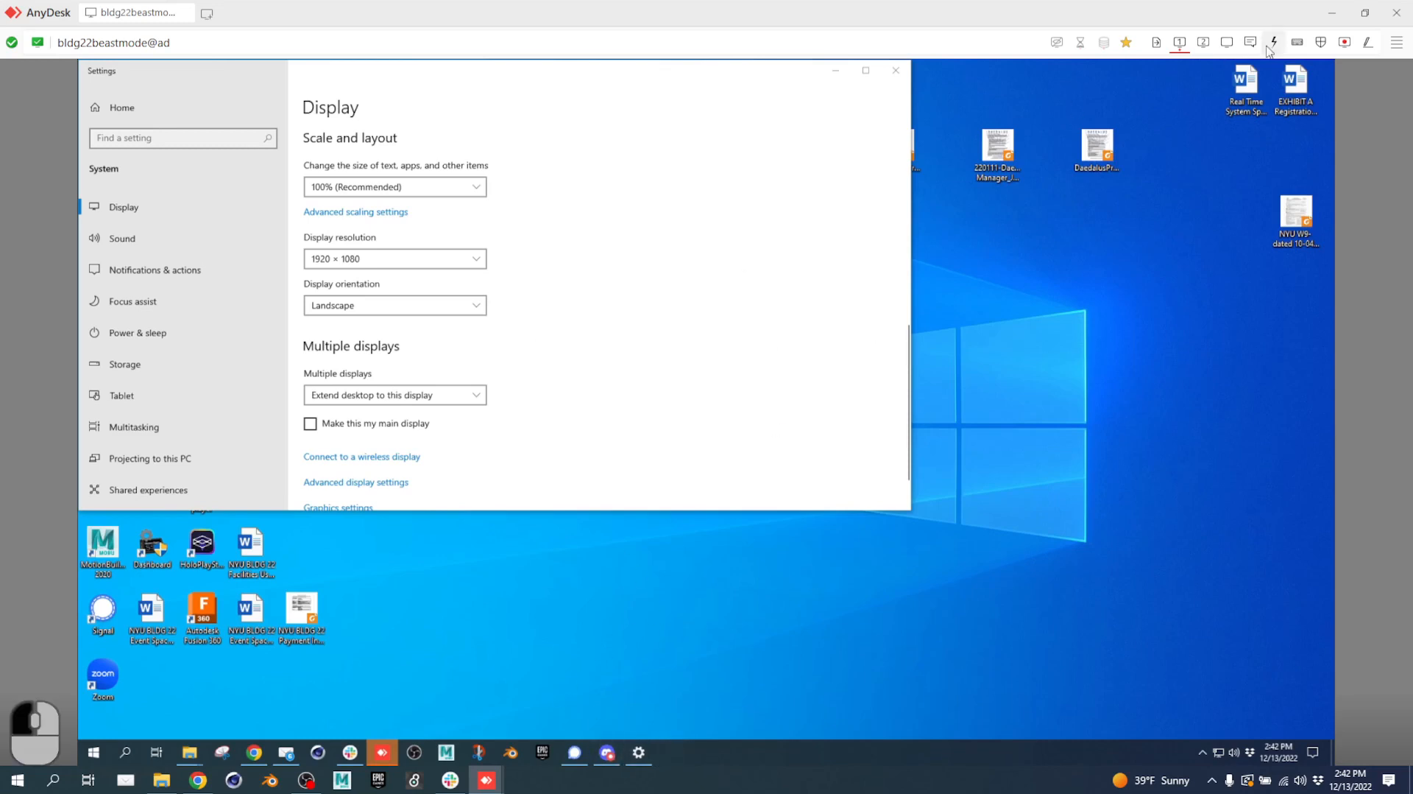
Relaunch VPD_Final.uproject from Explorer on the second display.
left_click(1204, 42)
double_click(552, 457)
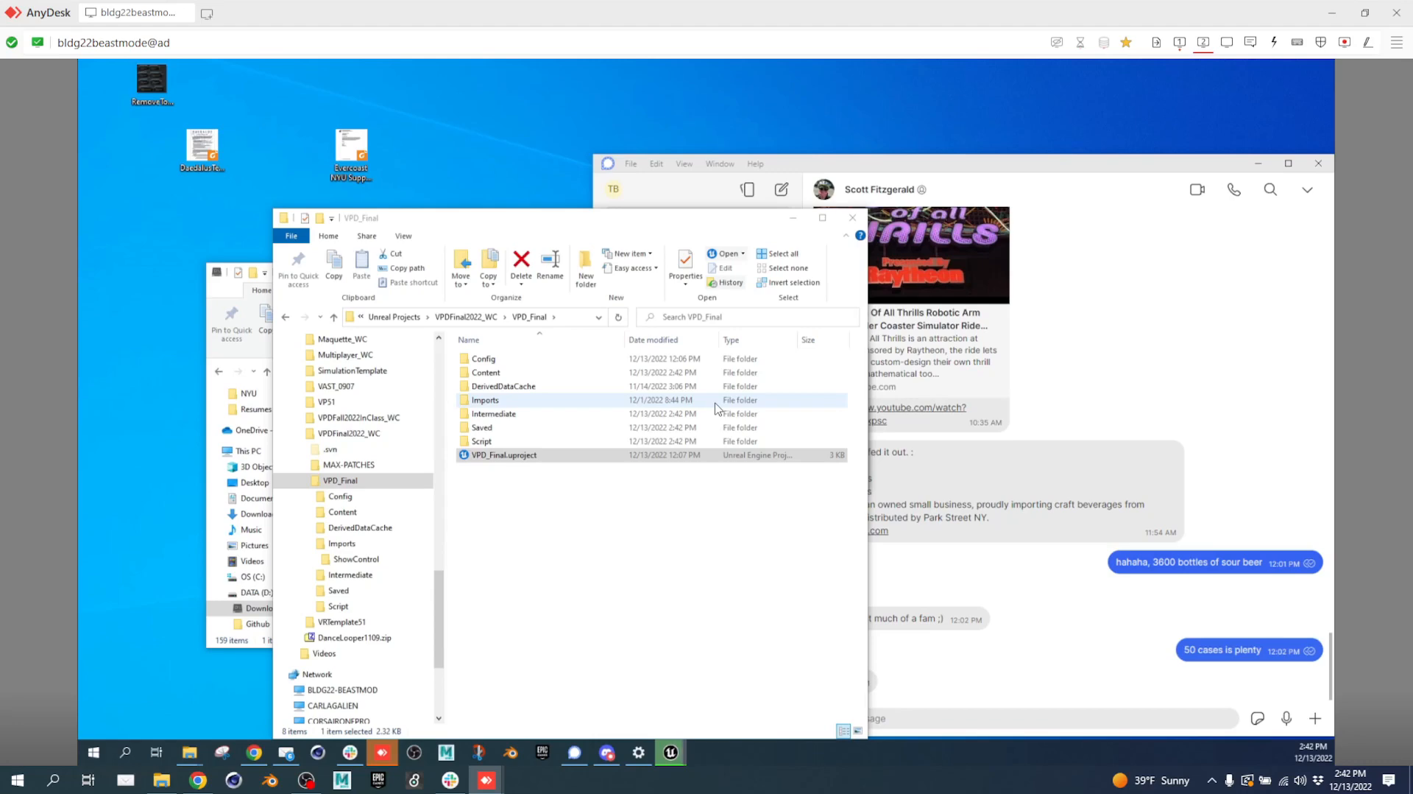
left_click(1180, 42)
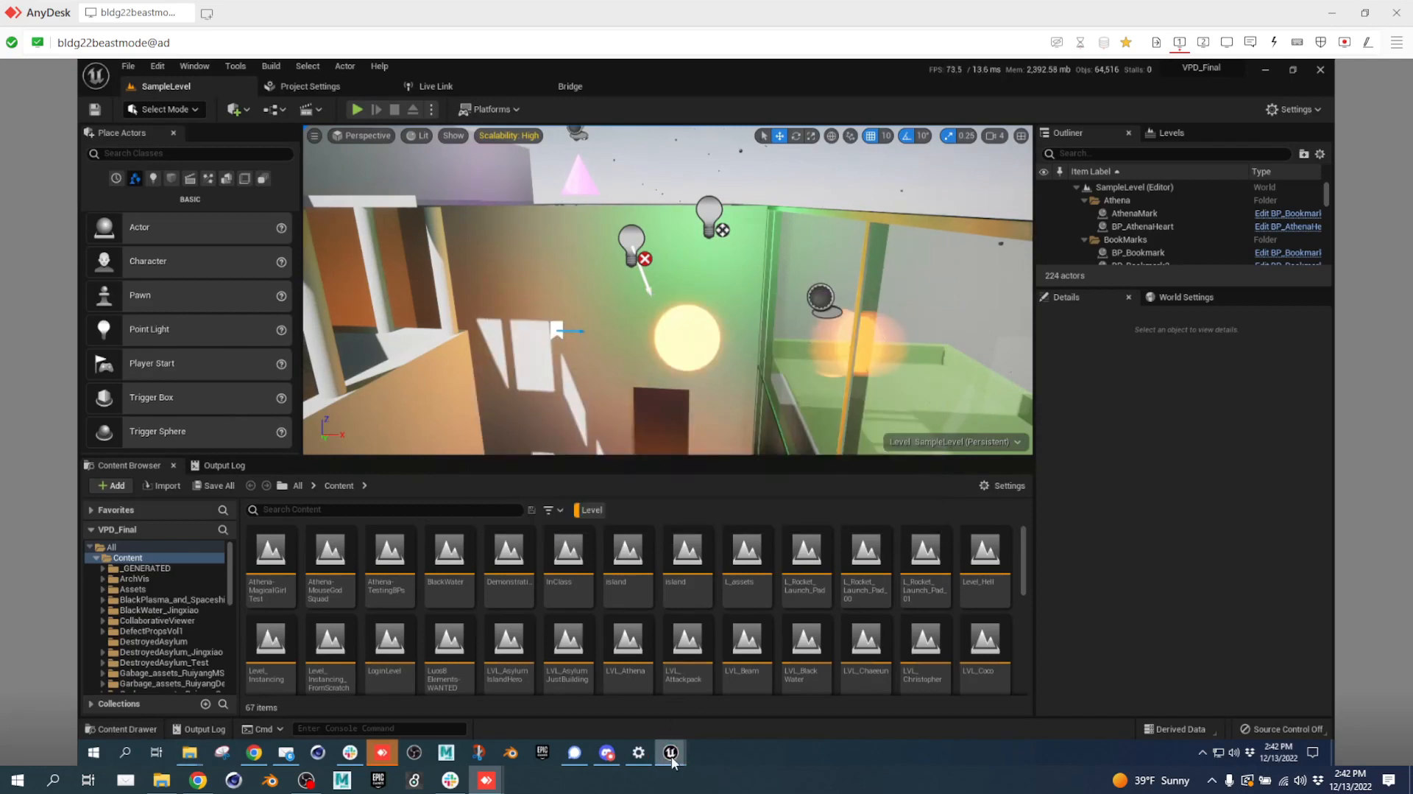
Bring the VPD_Final editor forward, close the extra editor instance, and re-maximize the window.
mouse_move(672, 758)
left_click(766, 681)
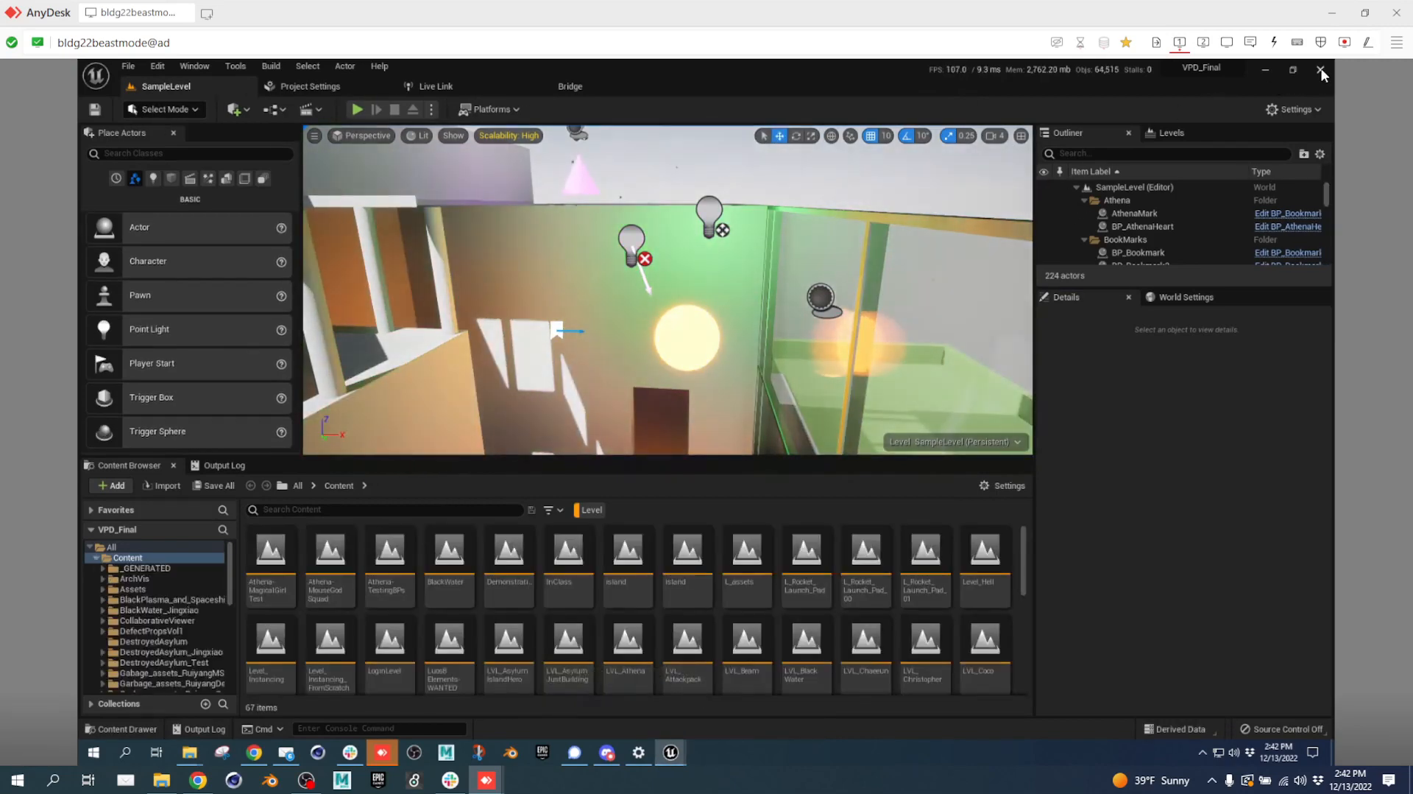
left_click(1322, 68)
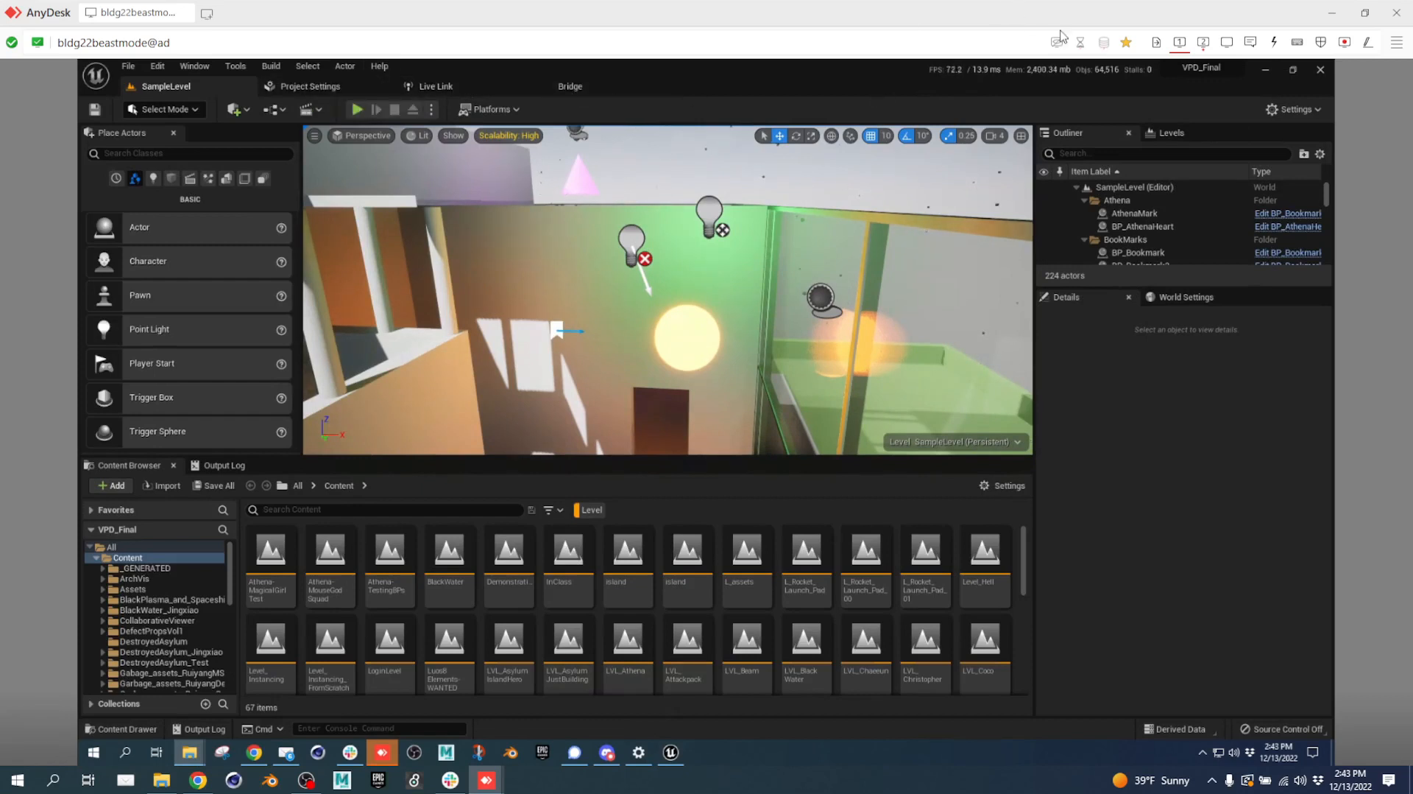
left_click_drag(908, 69, 758, 37)
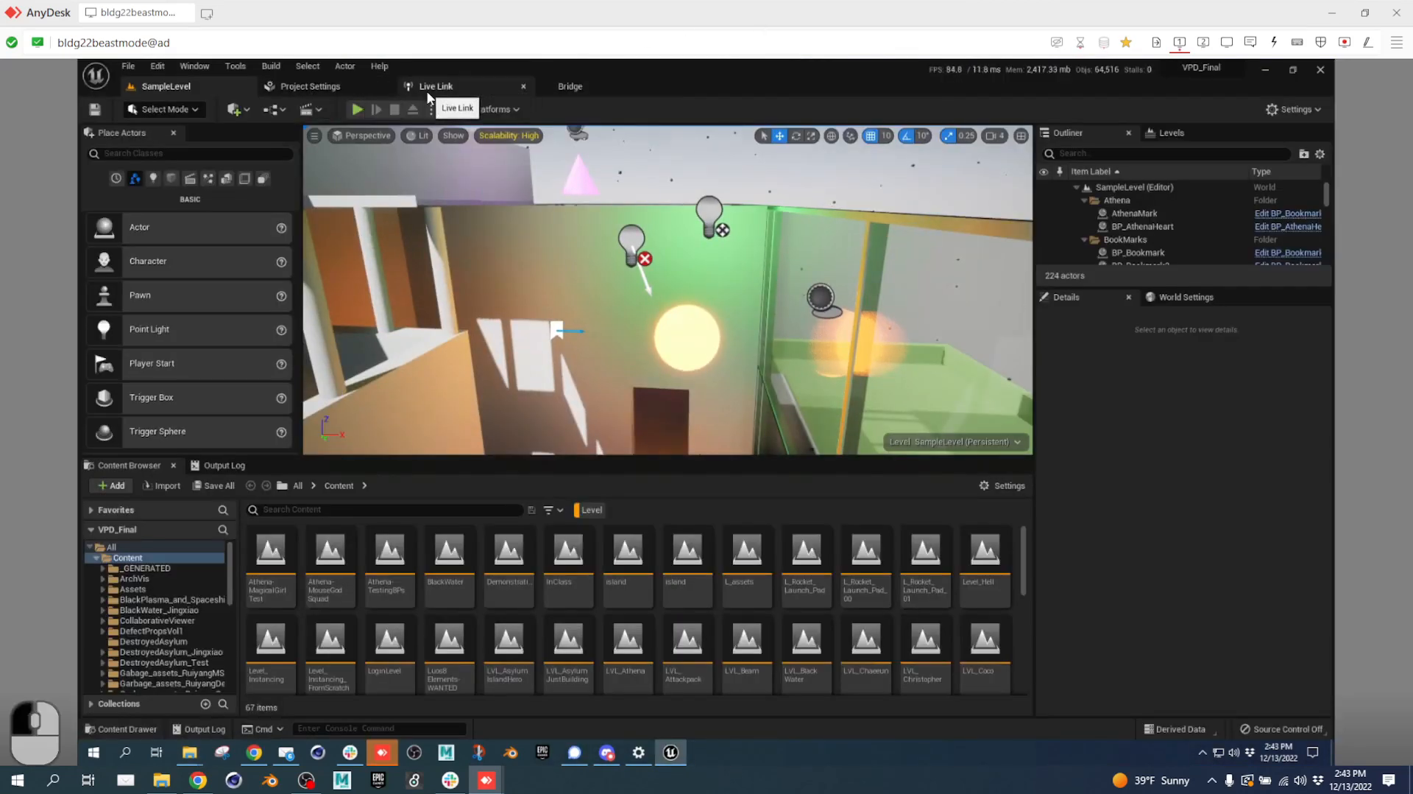
Check the Live Link panel, return to SampleLevel, and open the Window menu.
left_click(480, 84)
left_click(181, 84)
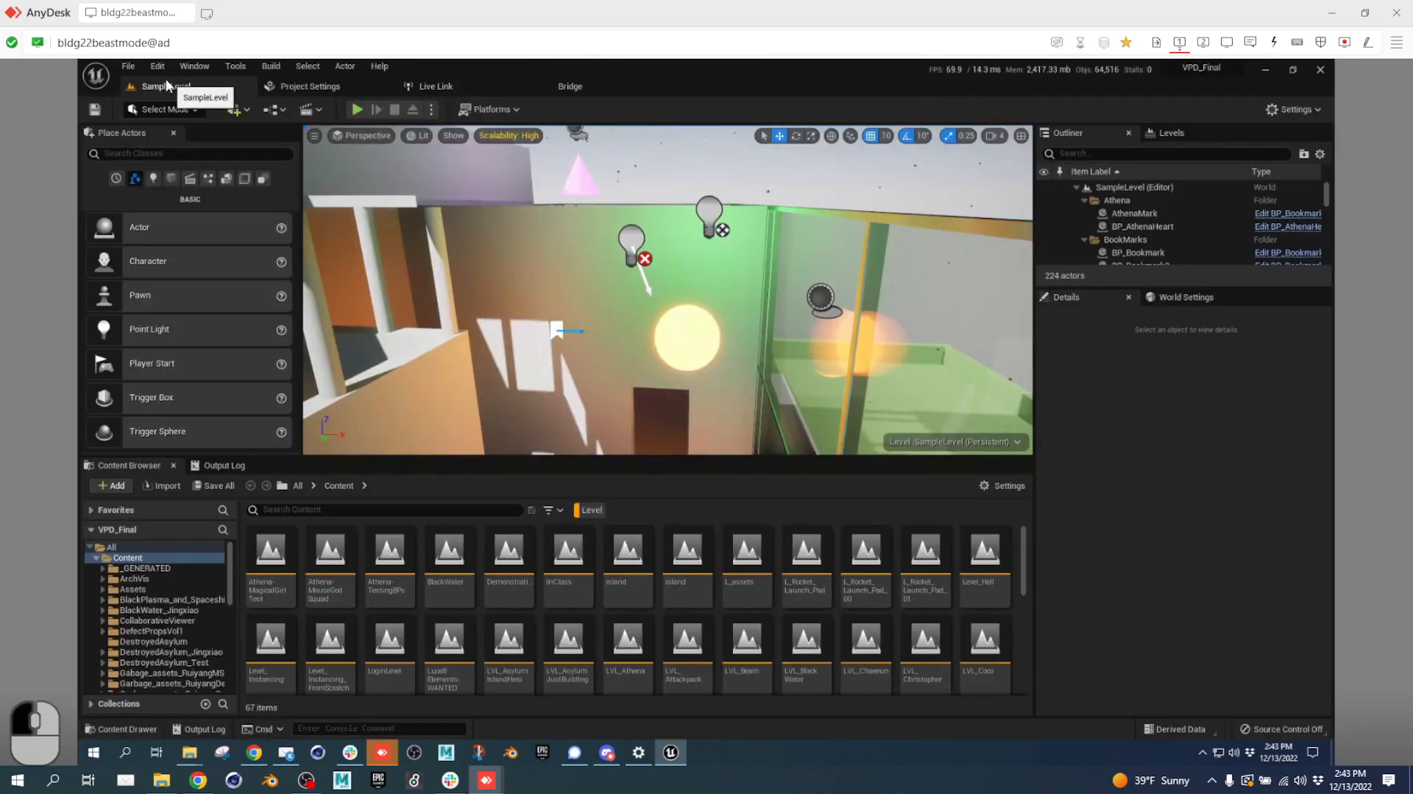
left_click(127, 66)
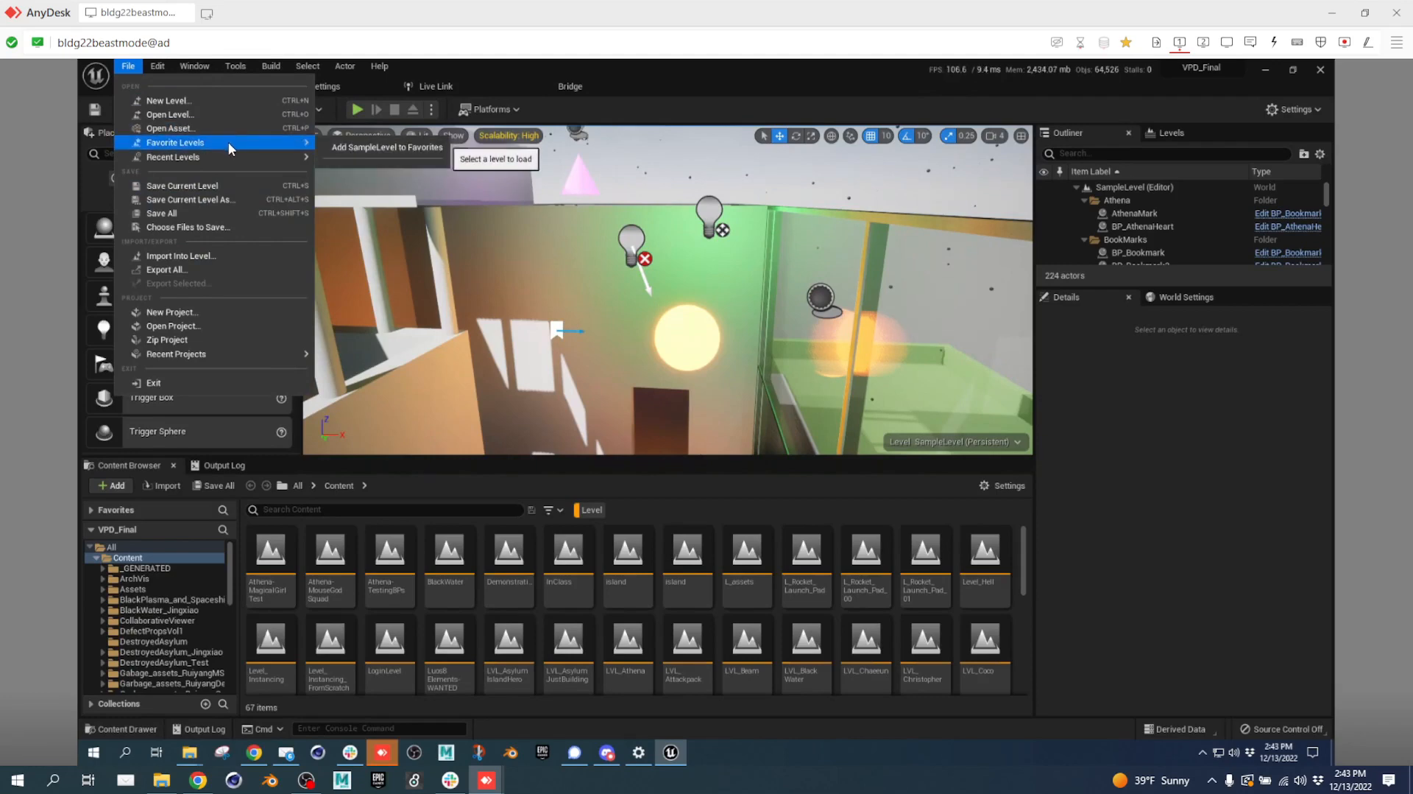
Open the Multi-User Browser as a docked tab, join the Finals session, then switch to Chrome.
mouse_move(206, 68)
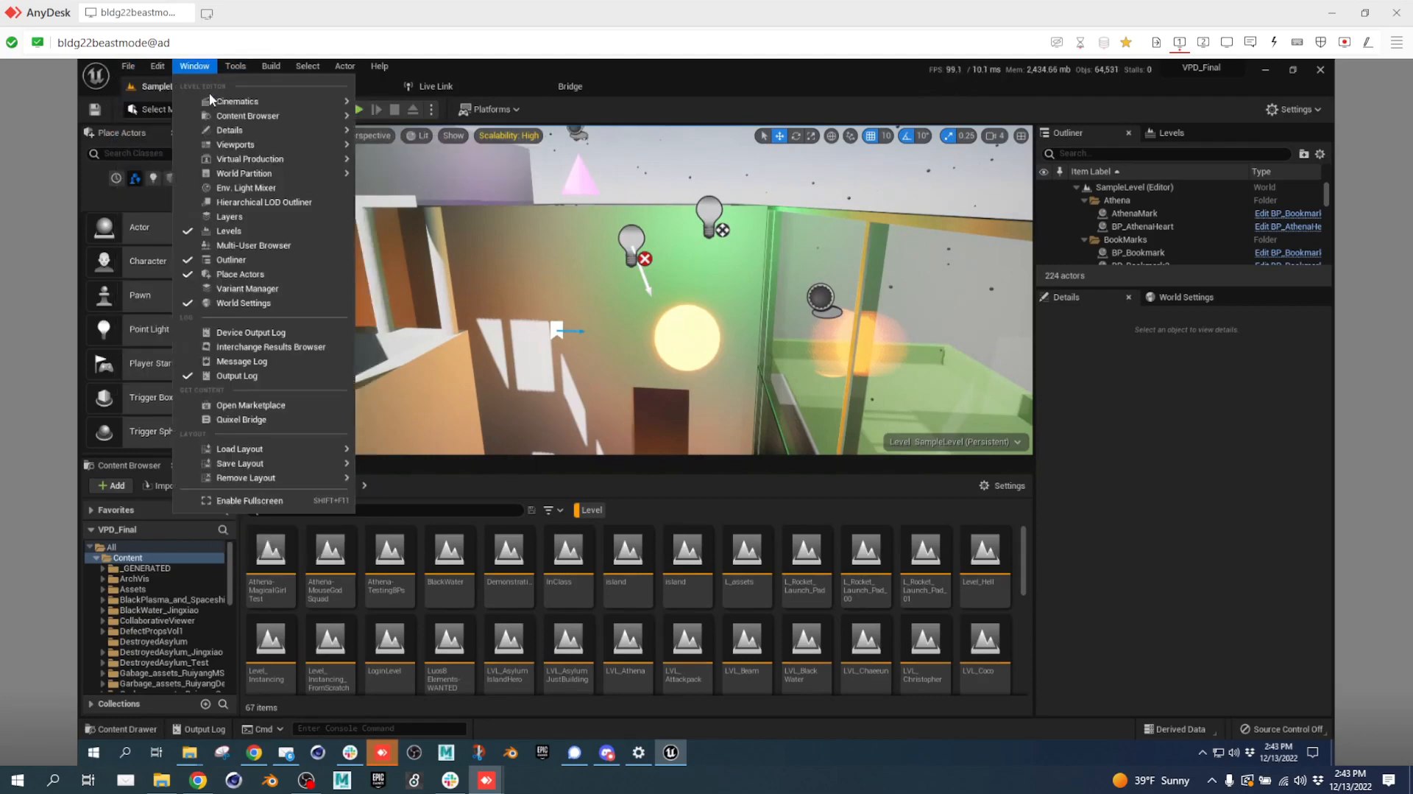
left_click(249, 247)
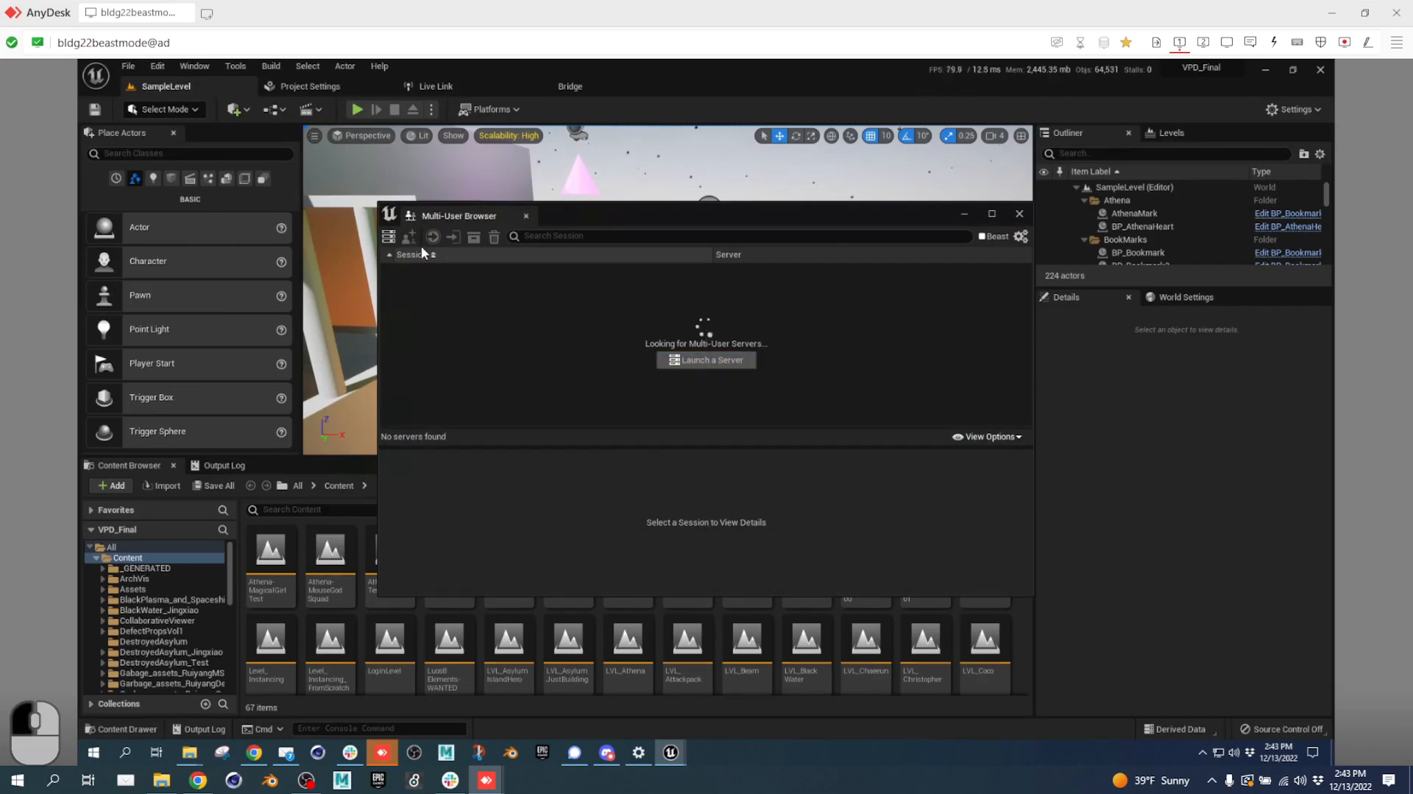
left_click(423, 268)
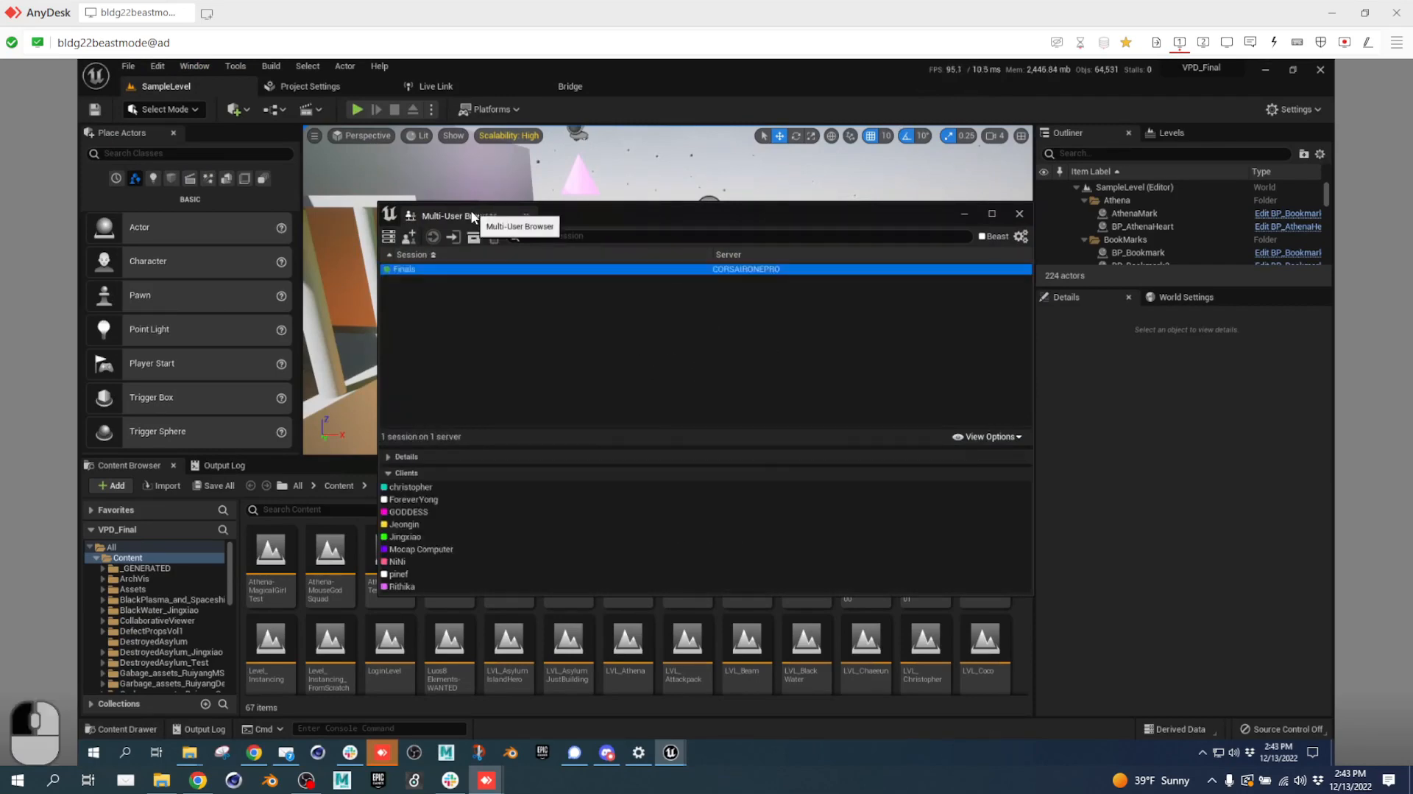
left_click(453, 235)
left_click_drag(479, 121, 617, 90)
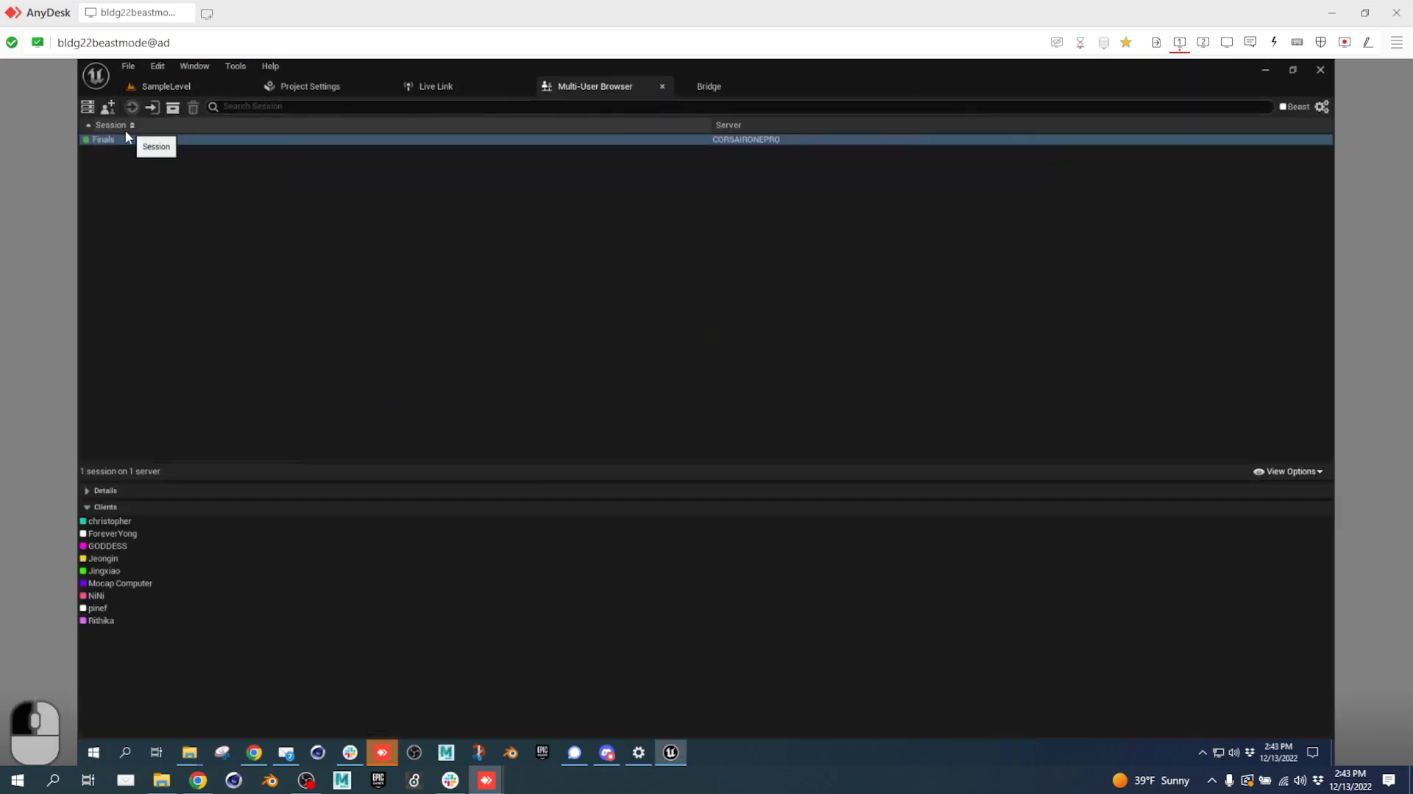
double_click(103, 140)
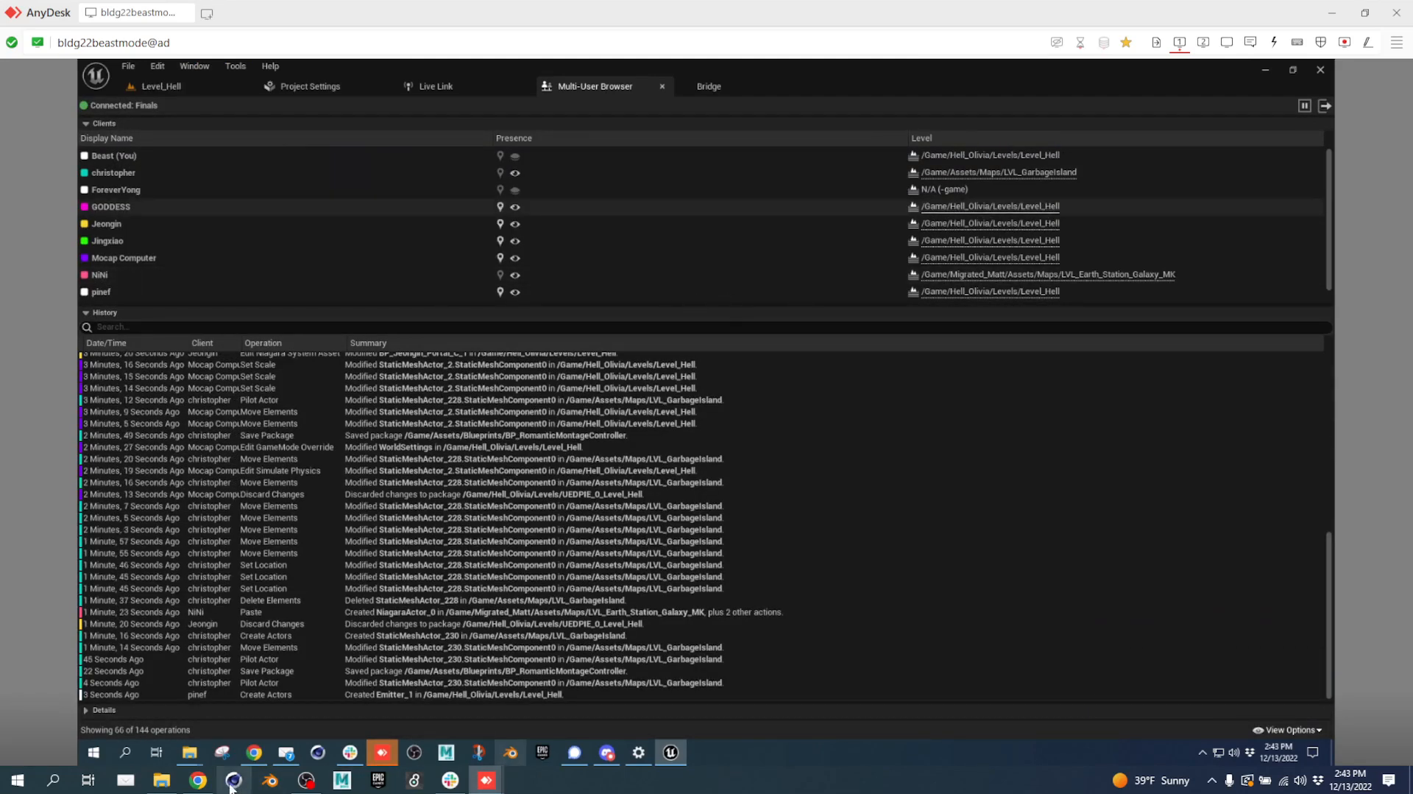
left_click(200, 782)
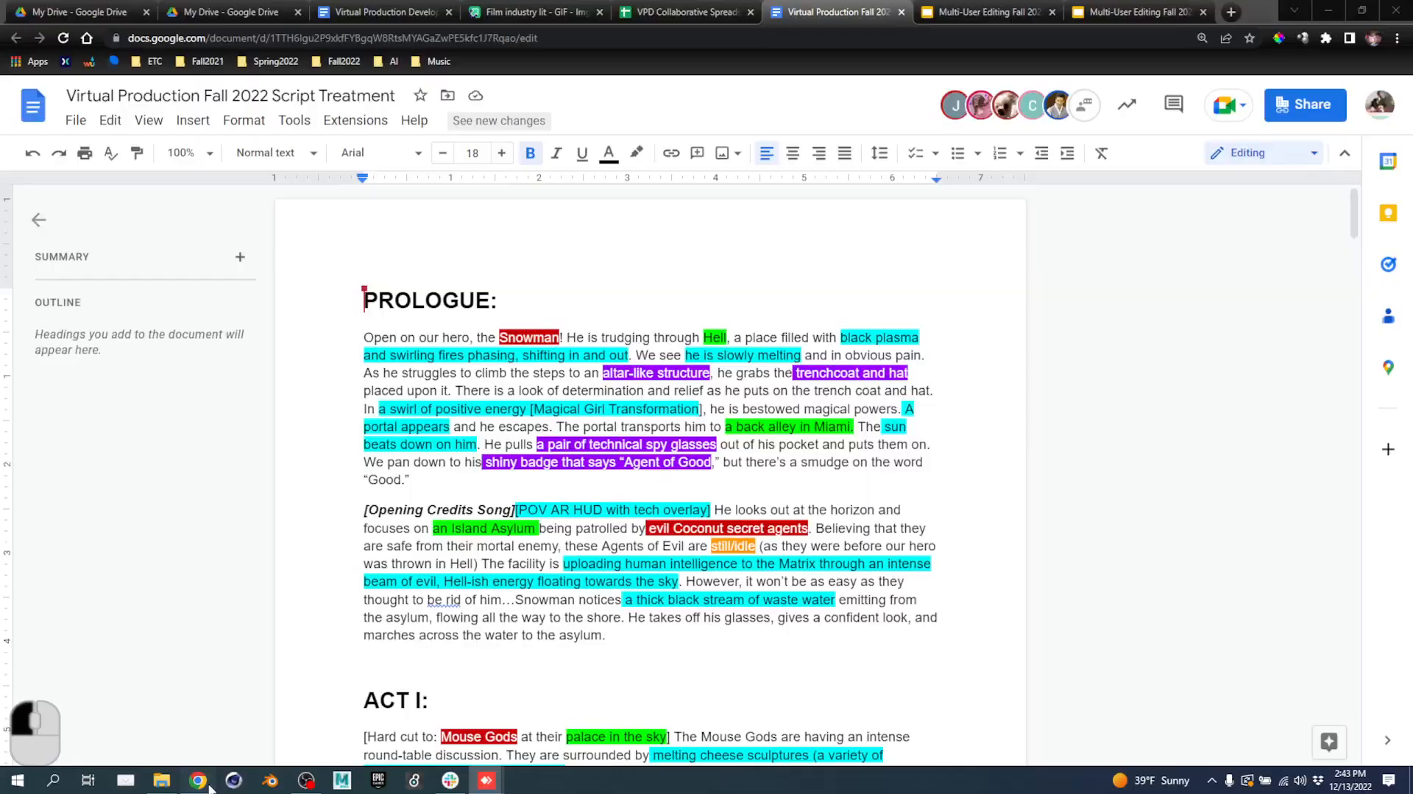
Read the Script Treatment's prologue, then minimize Chrome to get back to the Unreal session.
left_click(674, 449)
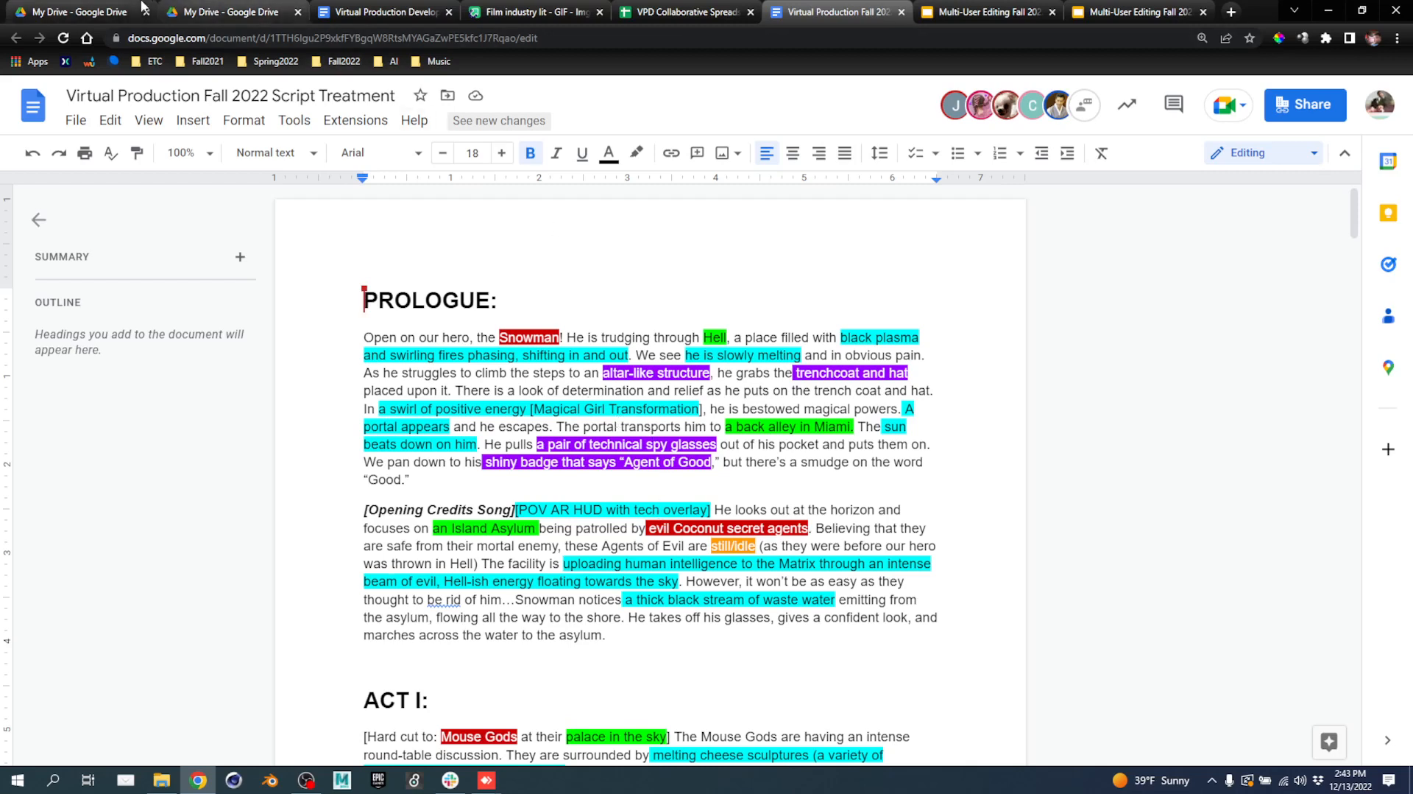
left_click(1329, 12)
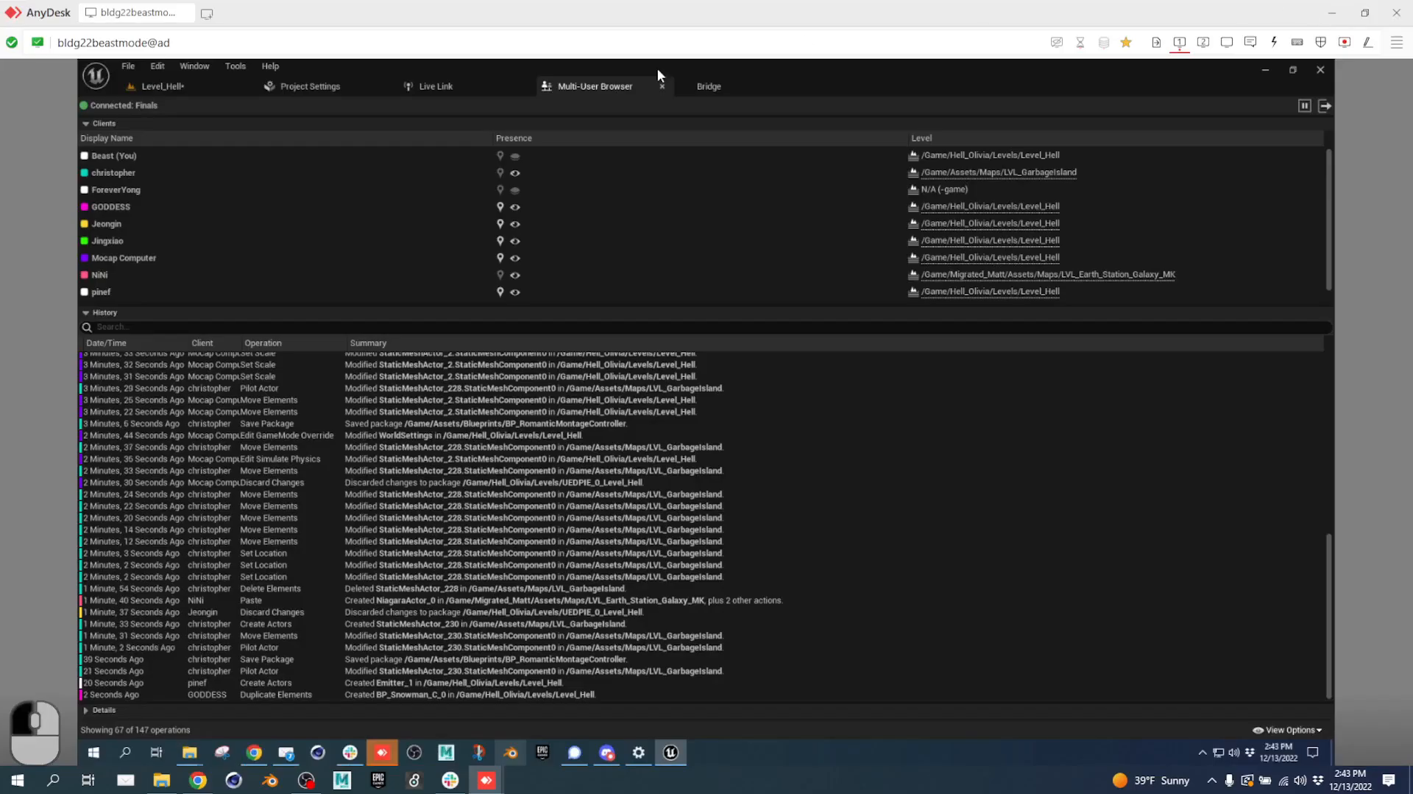
In Level_Hell, fly the camera through the HellGate ring portal and select it.
left_click(156, 87)
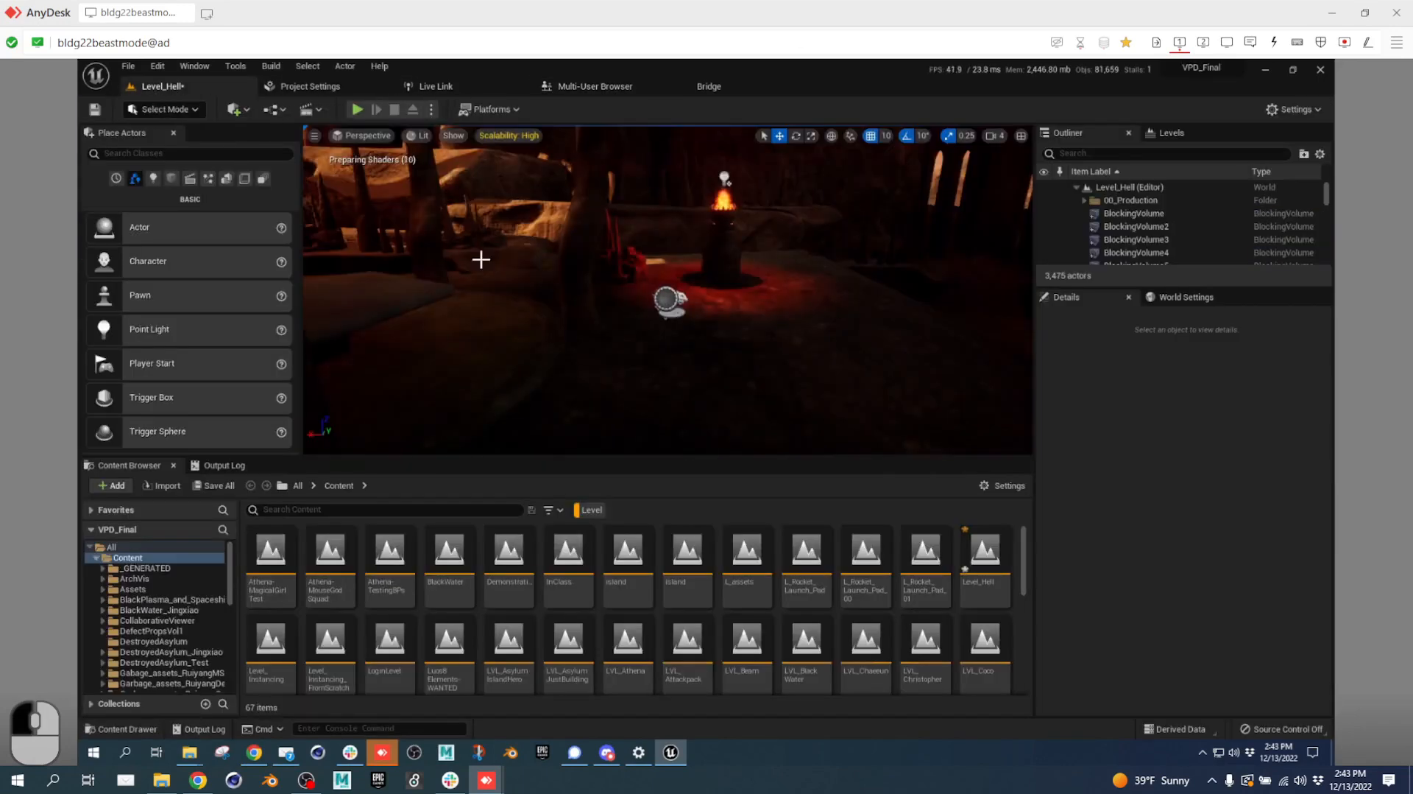
right_click_drag(647, 279, 370, 265)
key("w")
key("e")
key("a")
key("w")
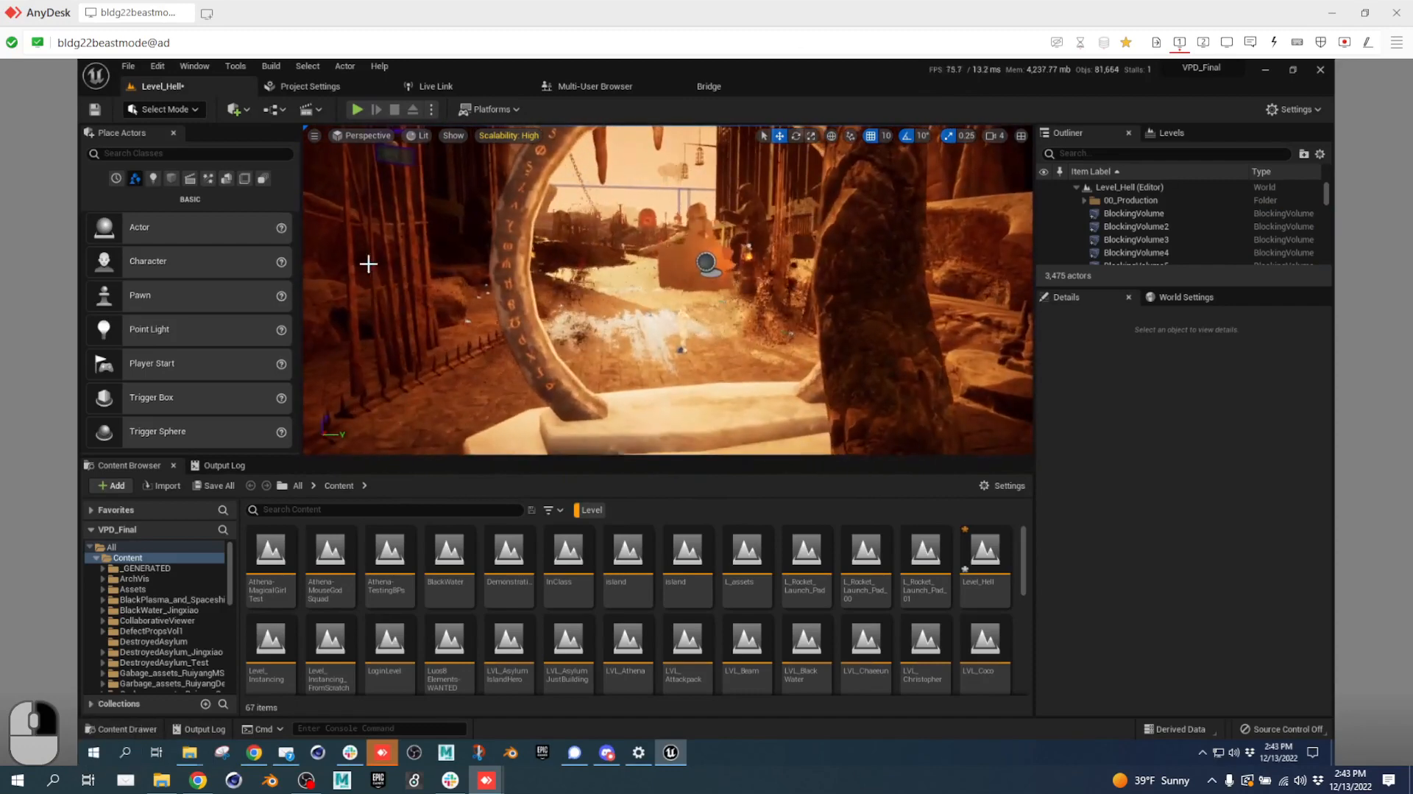
left_click(515, 292)
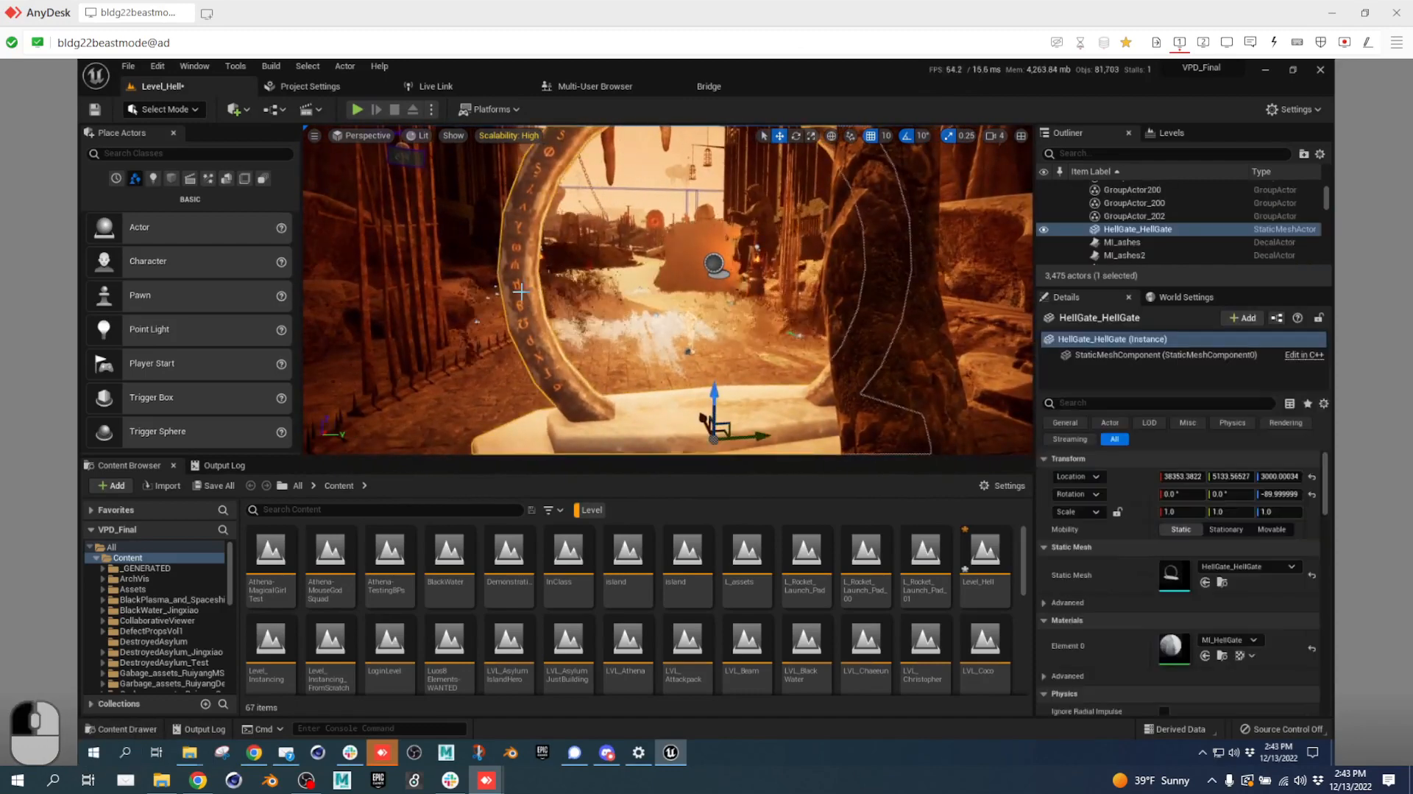
Select BP_Jeongin_Portal, dock its Blueprint editor, and pan the Event Graph to reveal Toggle Active.
left_click(713, 263)
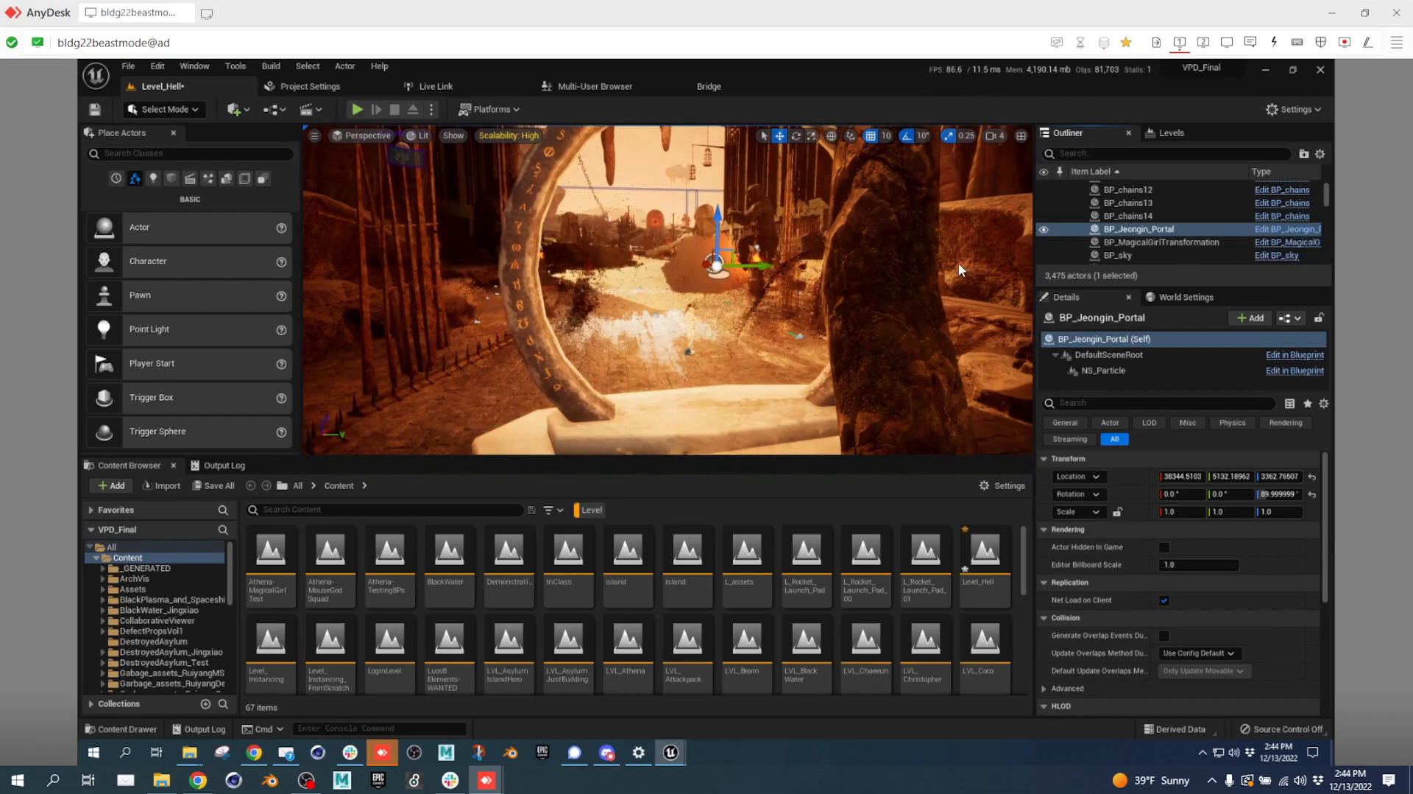
left_click_drag(365, 248, 795, 85)
right_click_drag(752, 332, 829, 389)
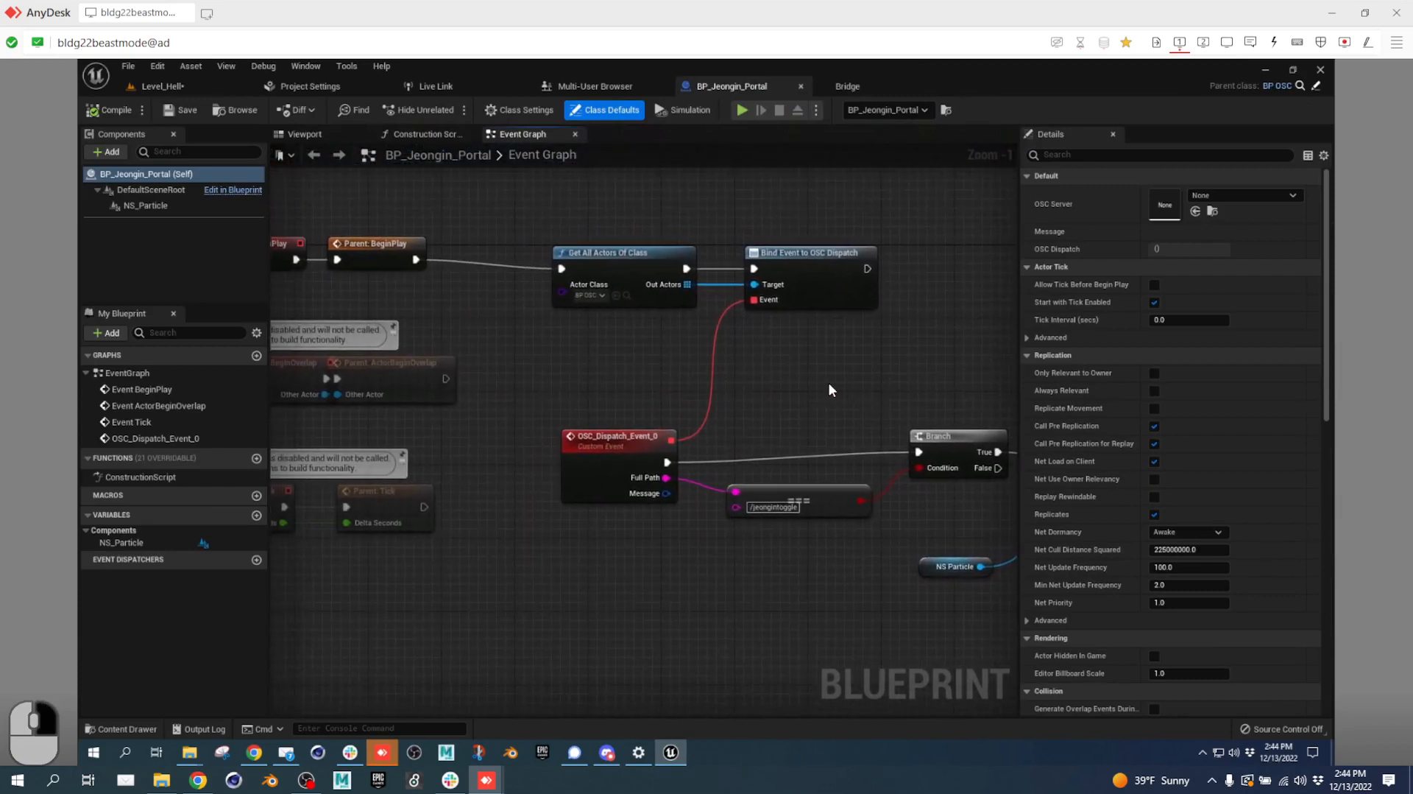
left_click(187, 89)
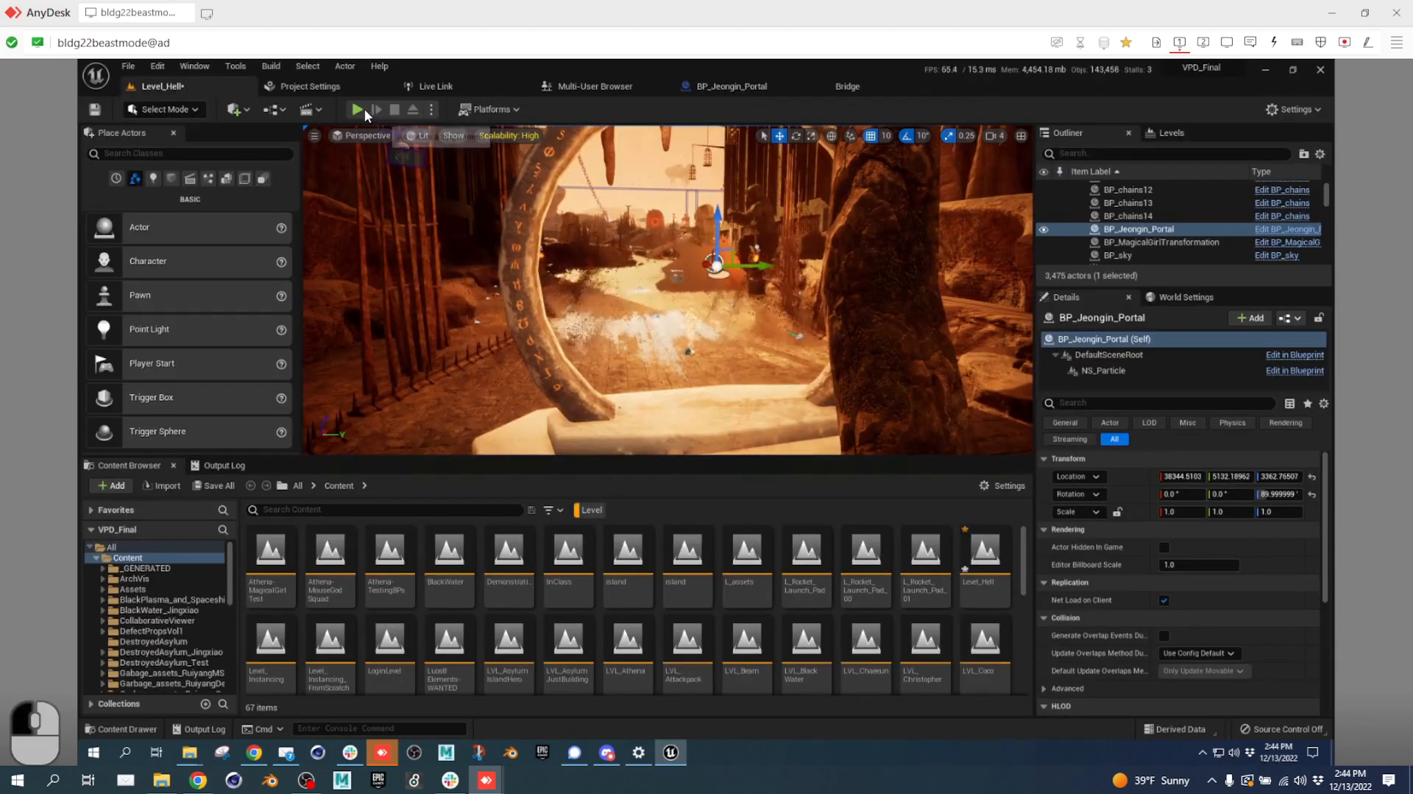
Run Level_Hell in Simulate mode, then stop the simulation.
left_click(432, 108)
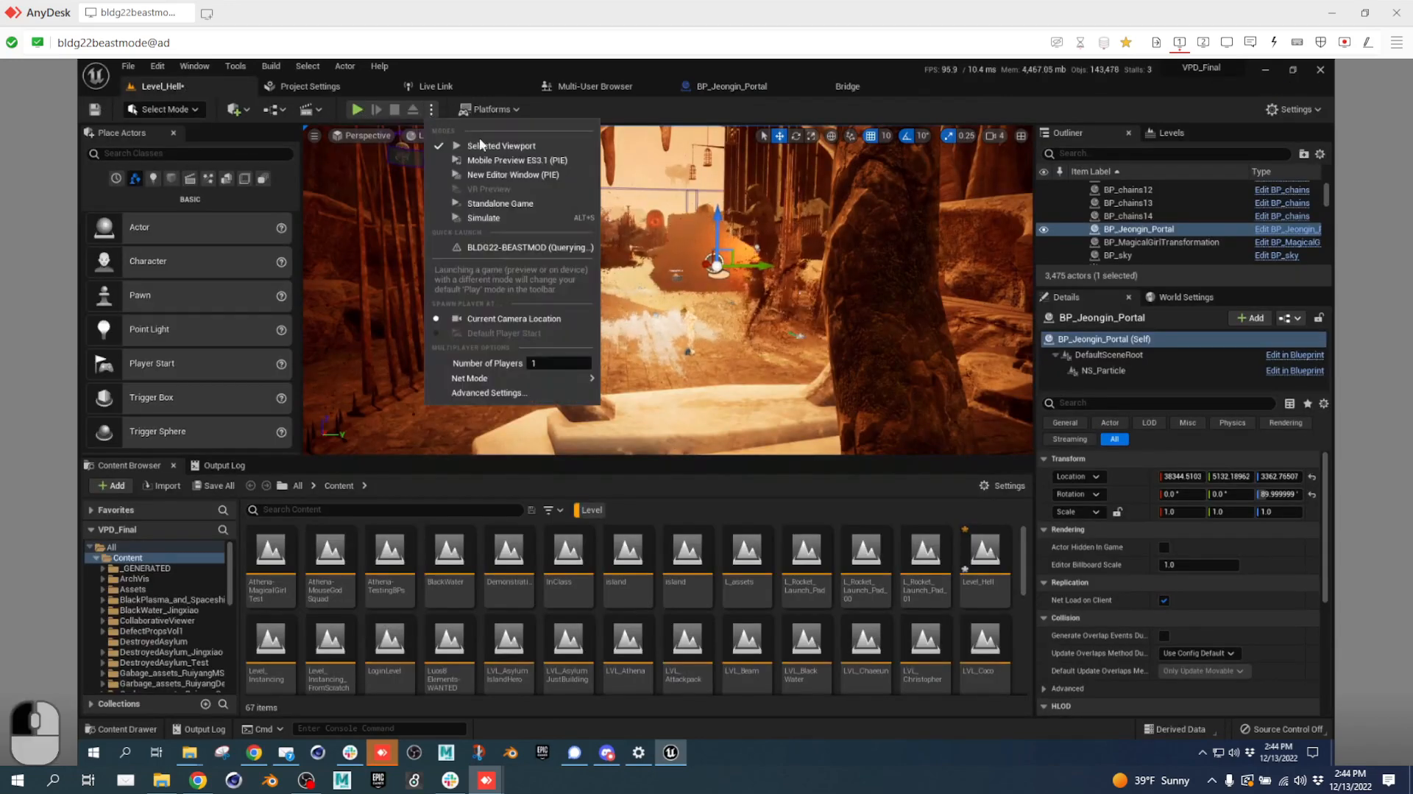
left_click(493, 217)
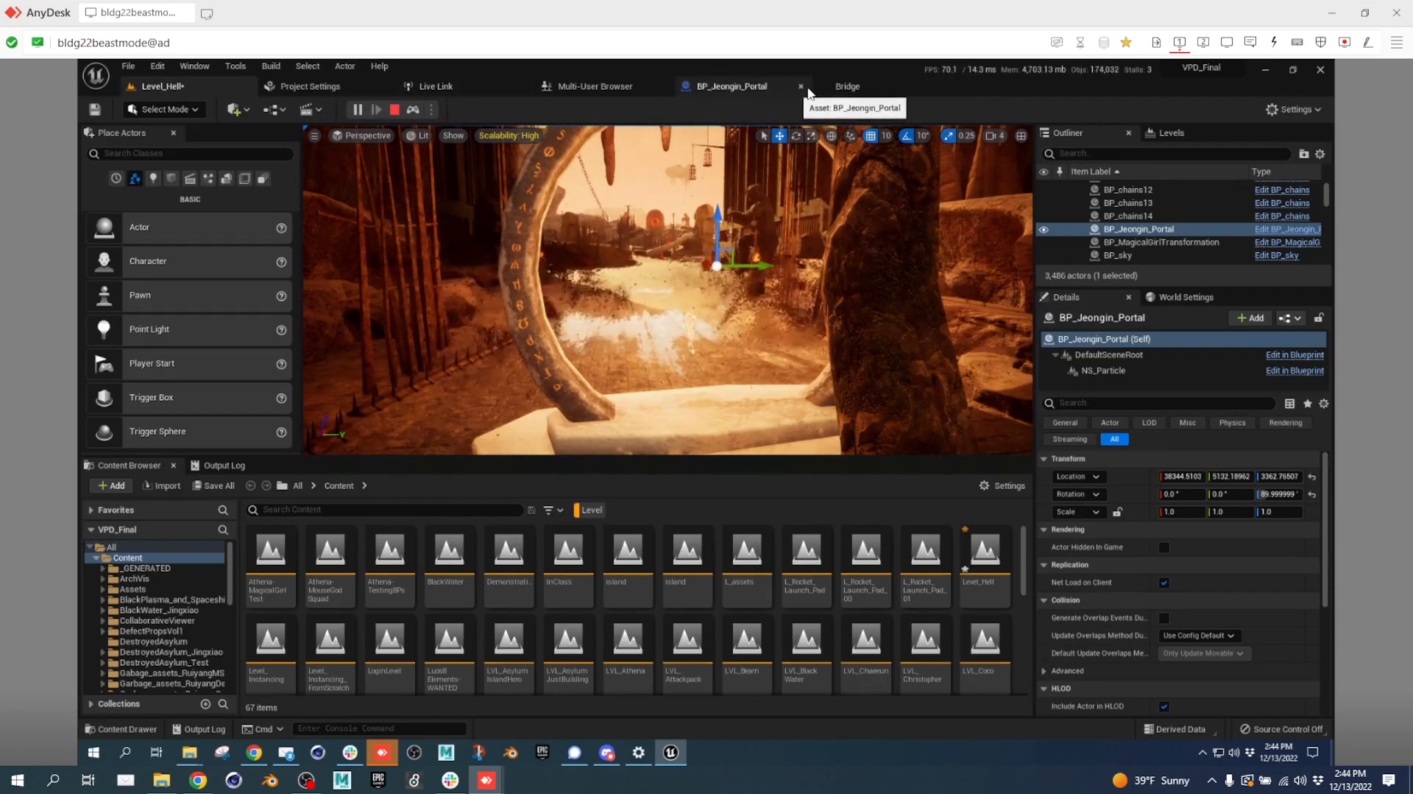
left_click(396, 109)
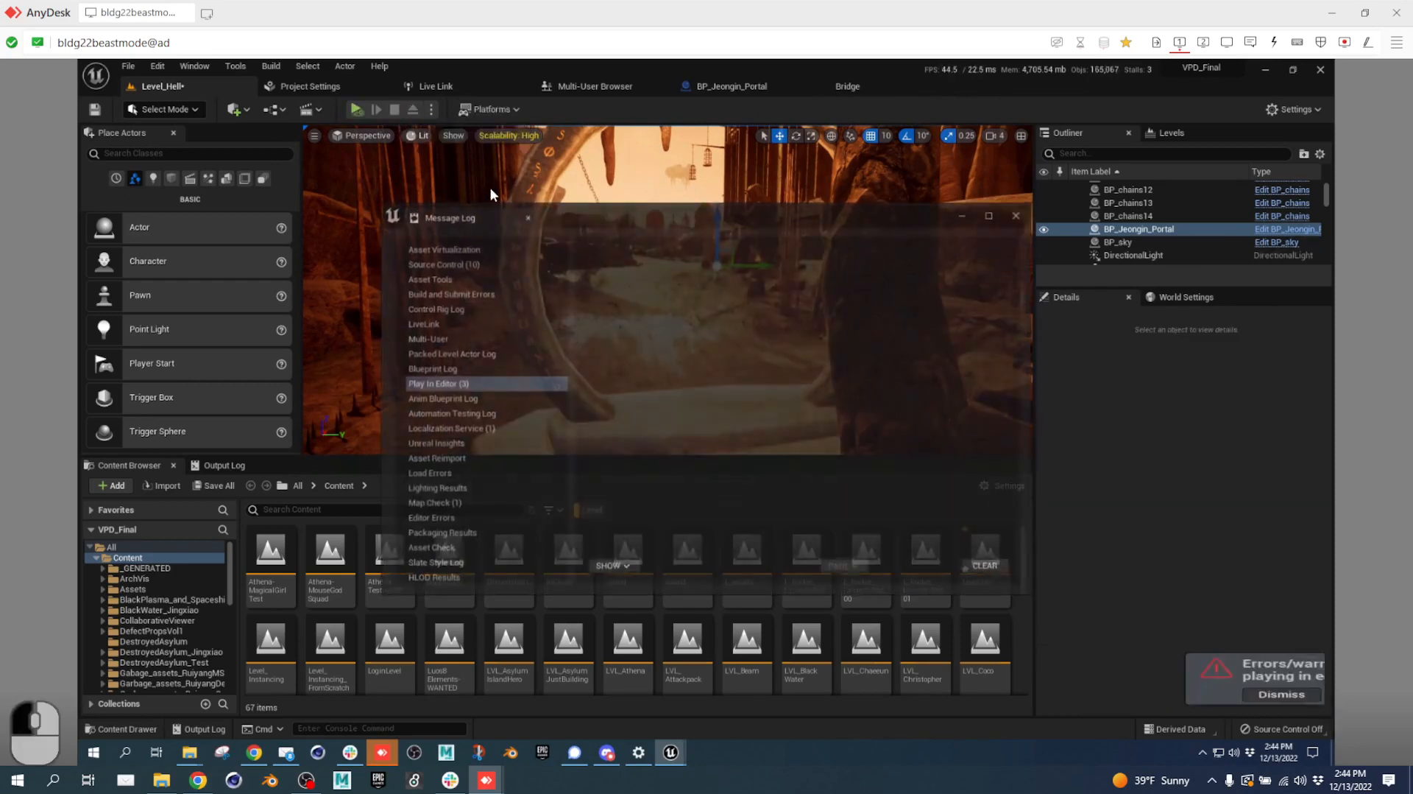
Close the play error log, select NS_Particle, and go to the BP_Jeongin_Portal blueprint.
left_click(1018, 214)
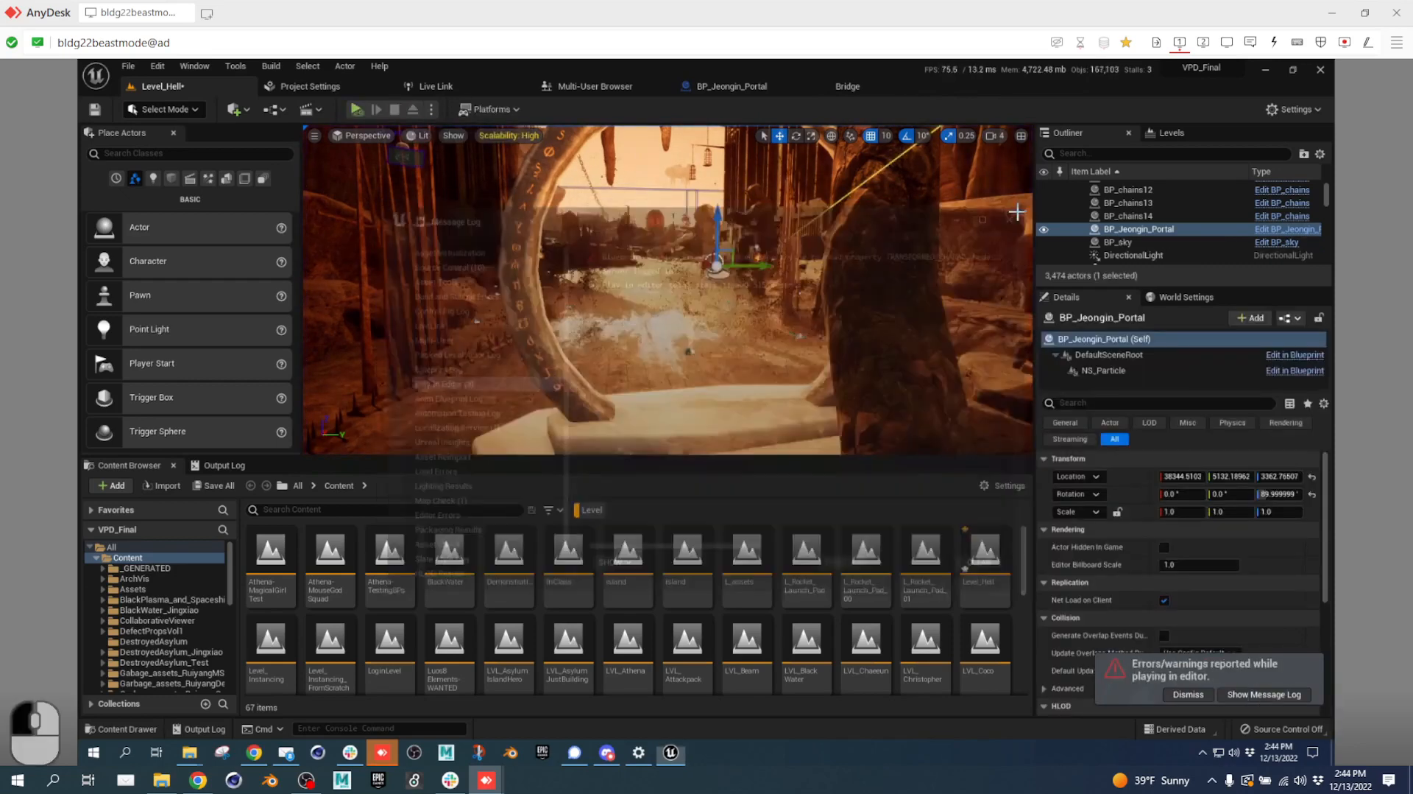
left_click(1137, 369)
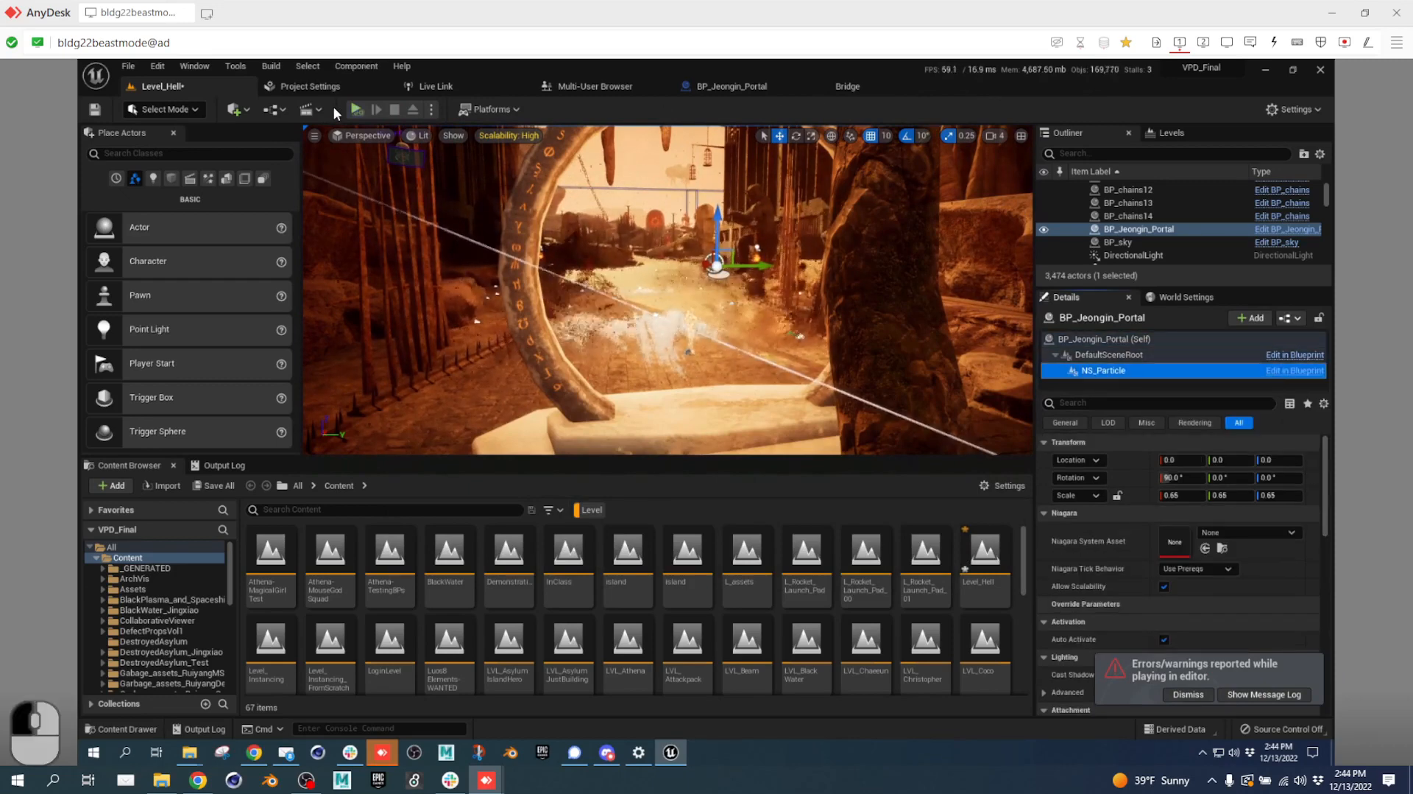
left_click(725, 86)
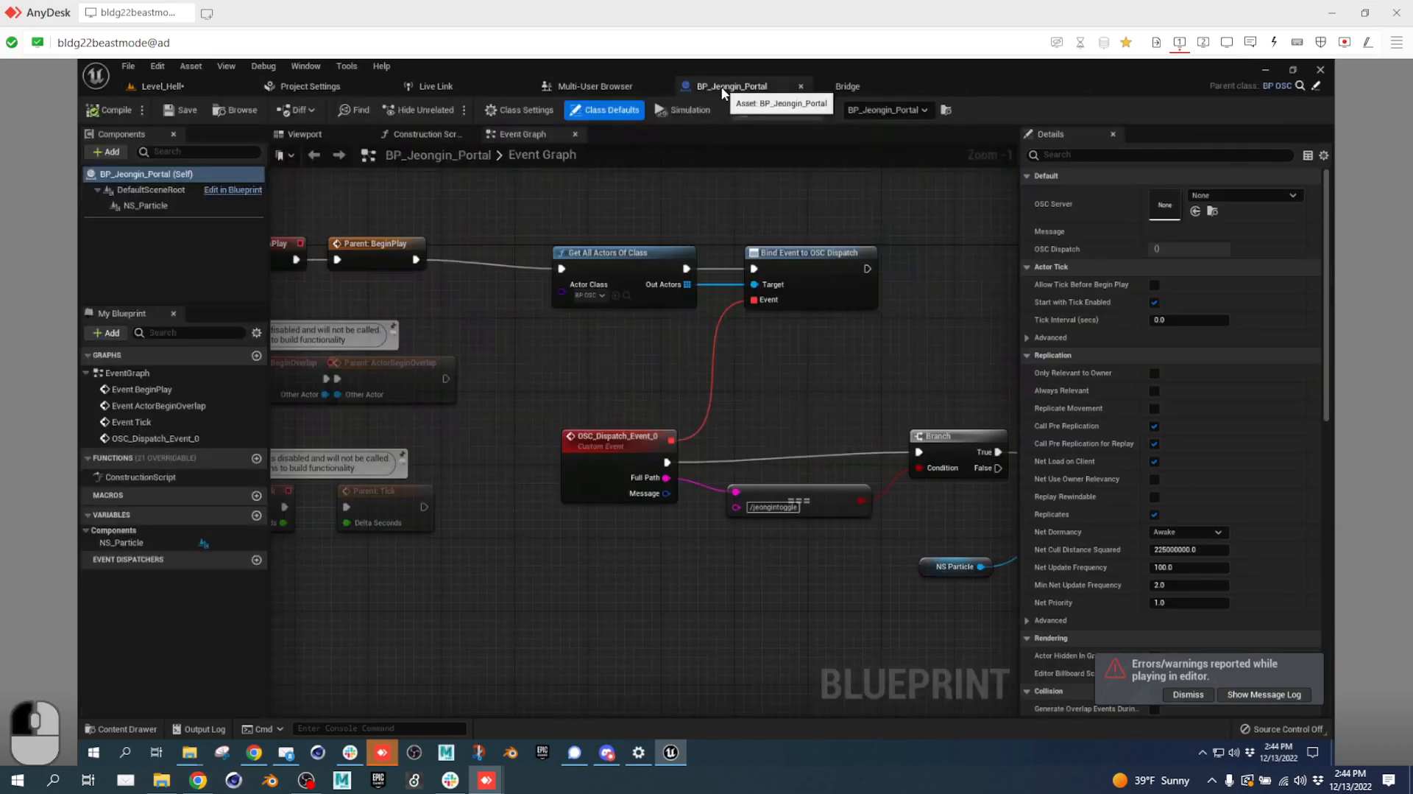
Set NS_Particle's Niagara System Asset to NS_Portal, found by searching PORTAL.
left_click(168, 207)
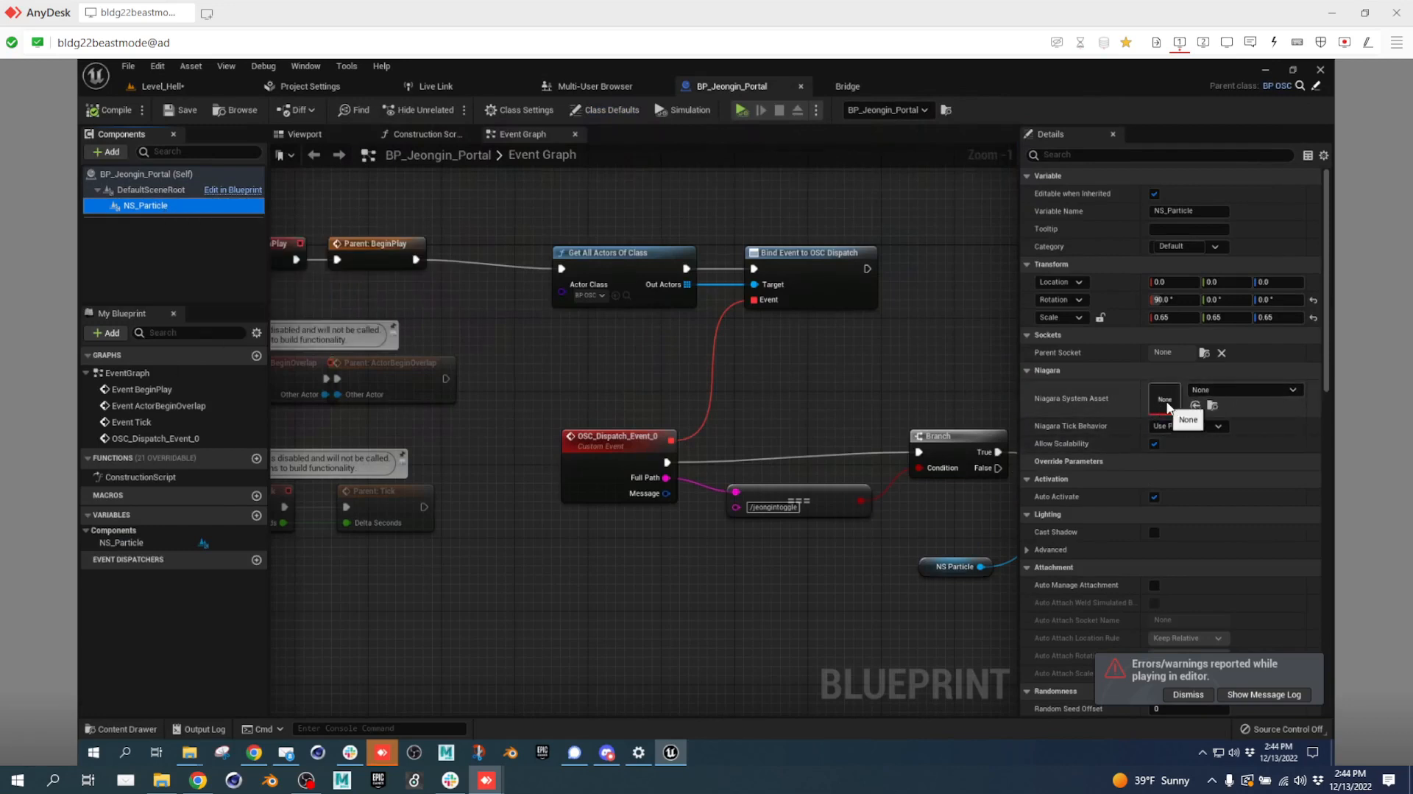
left_click(1224, 392)
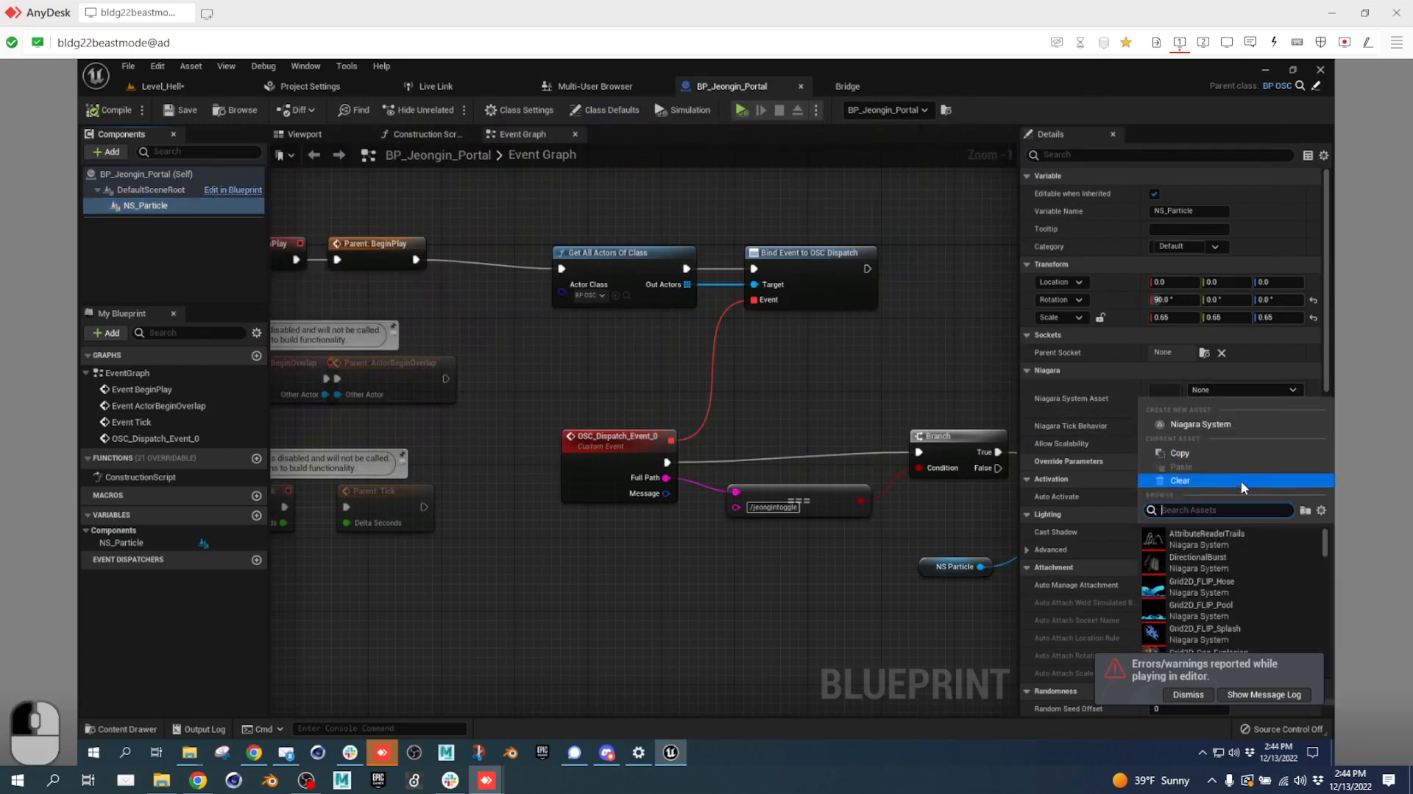
type("NS_")
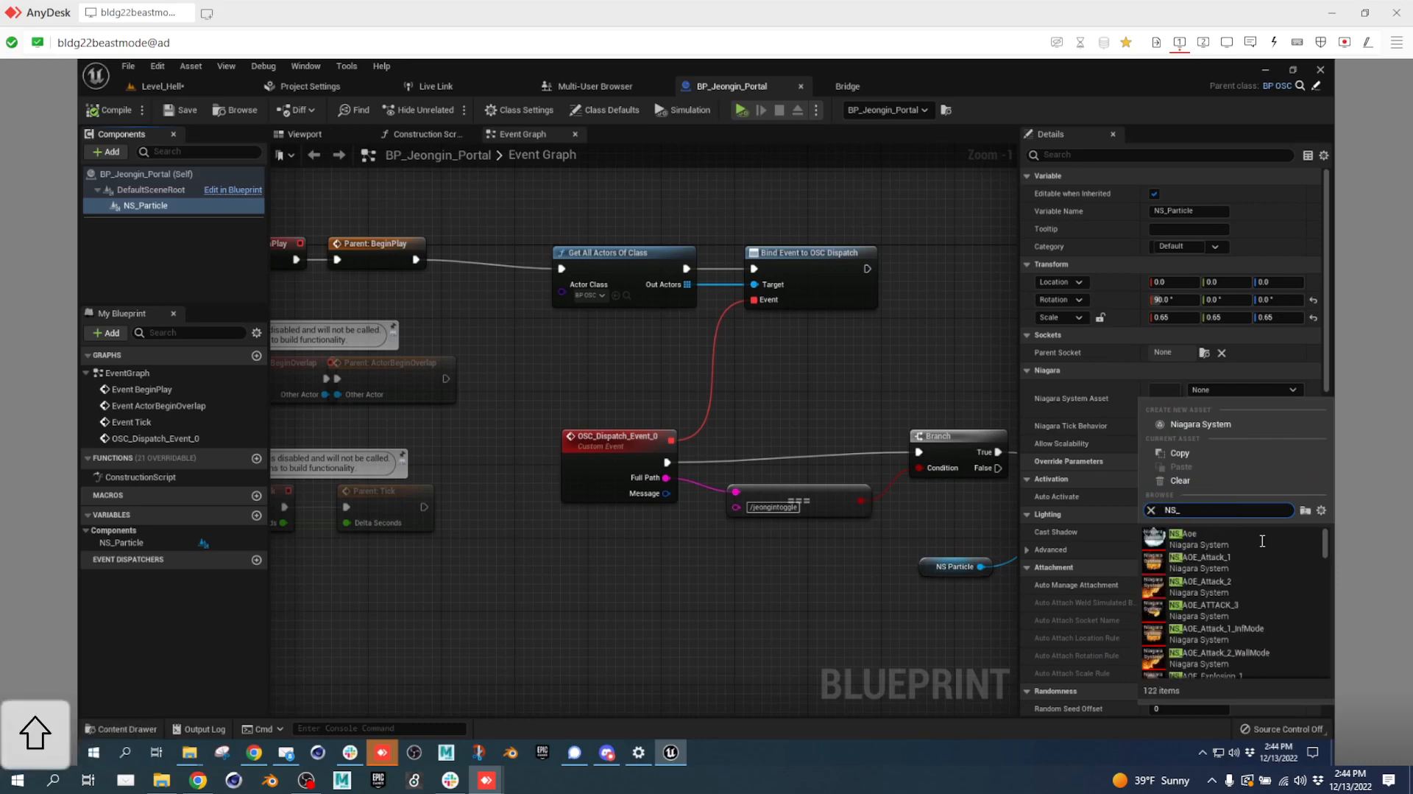
scroll(1294, 584, "down", 5)
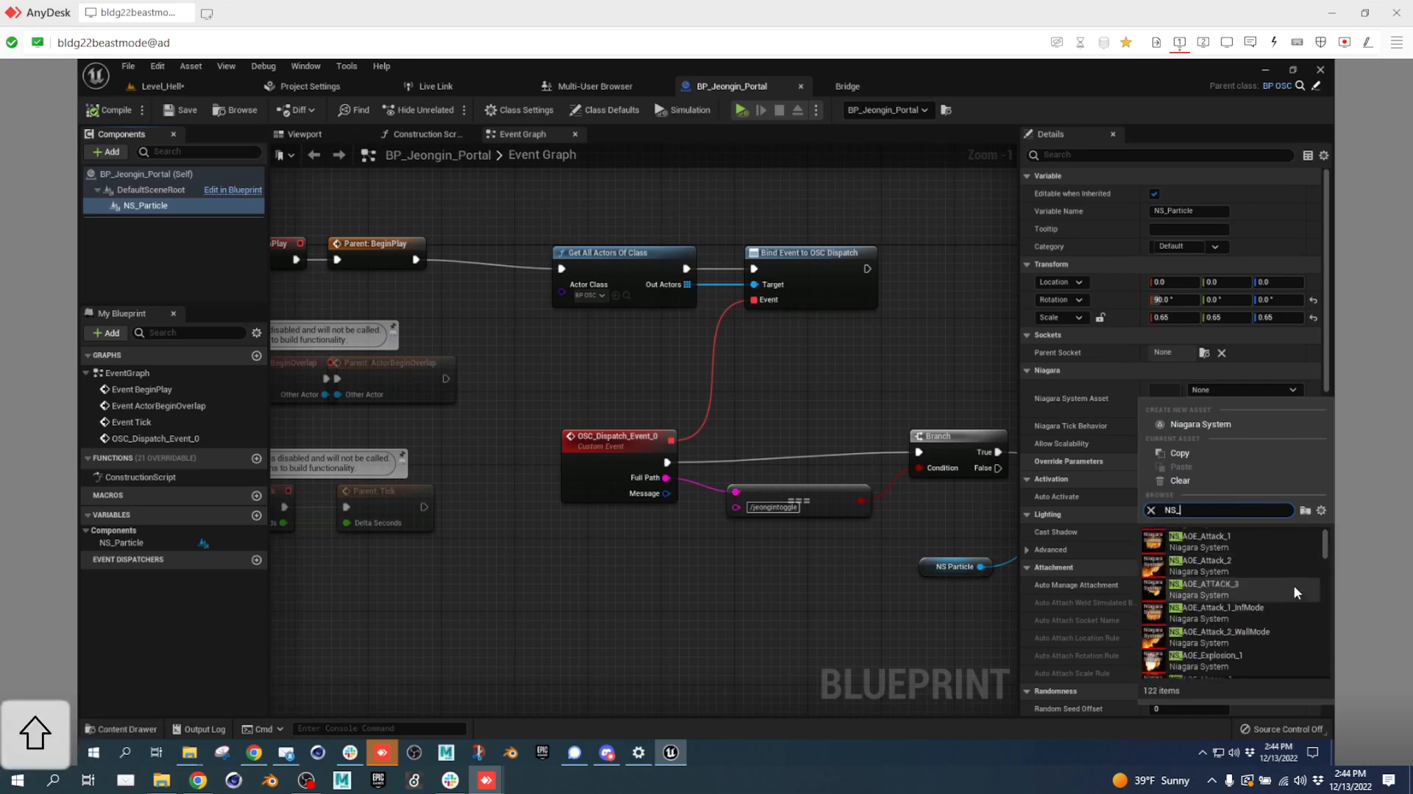
key("BackSpace")
key("BackSpace")
key("BackSpace")
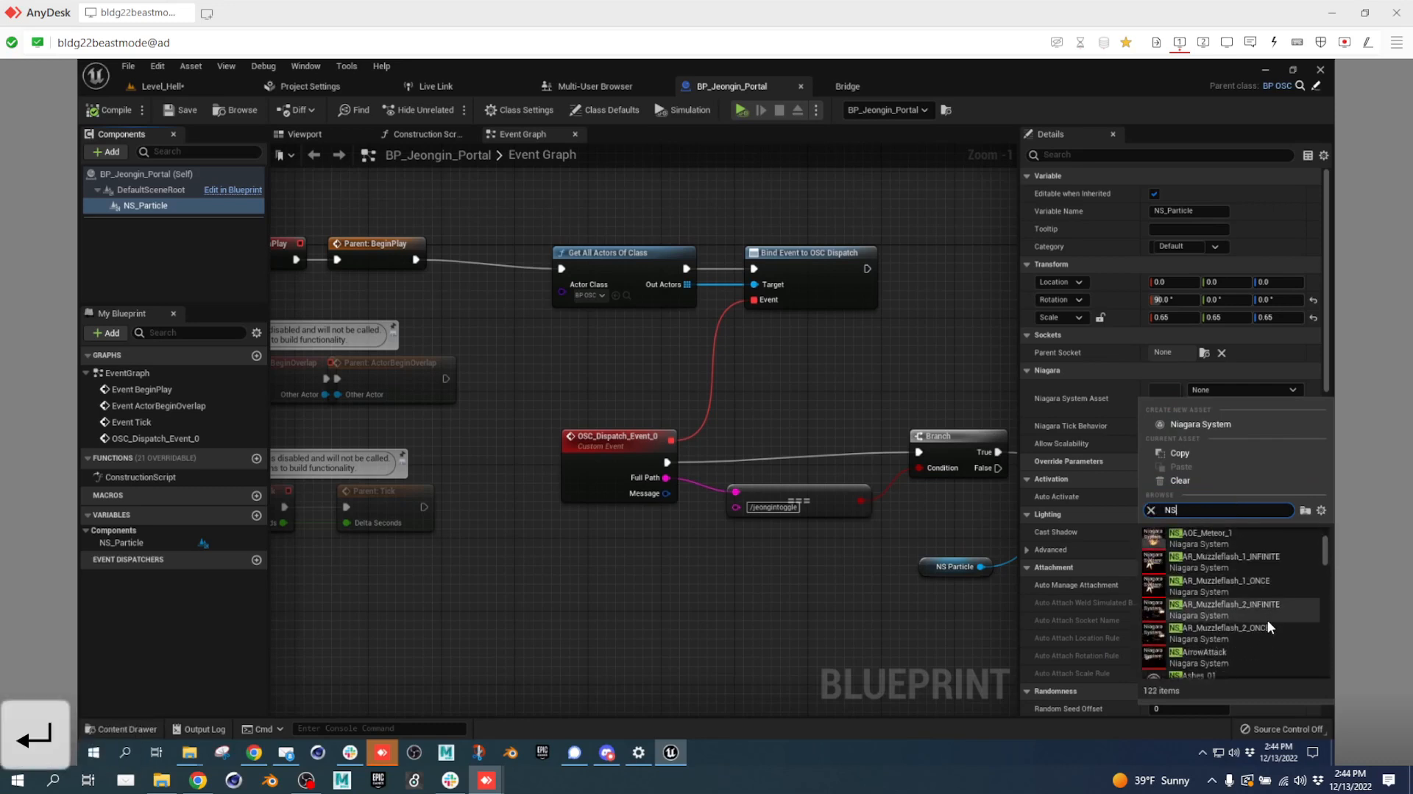
type("PORTAL")
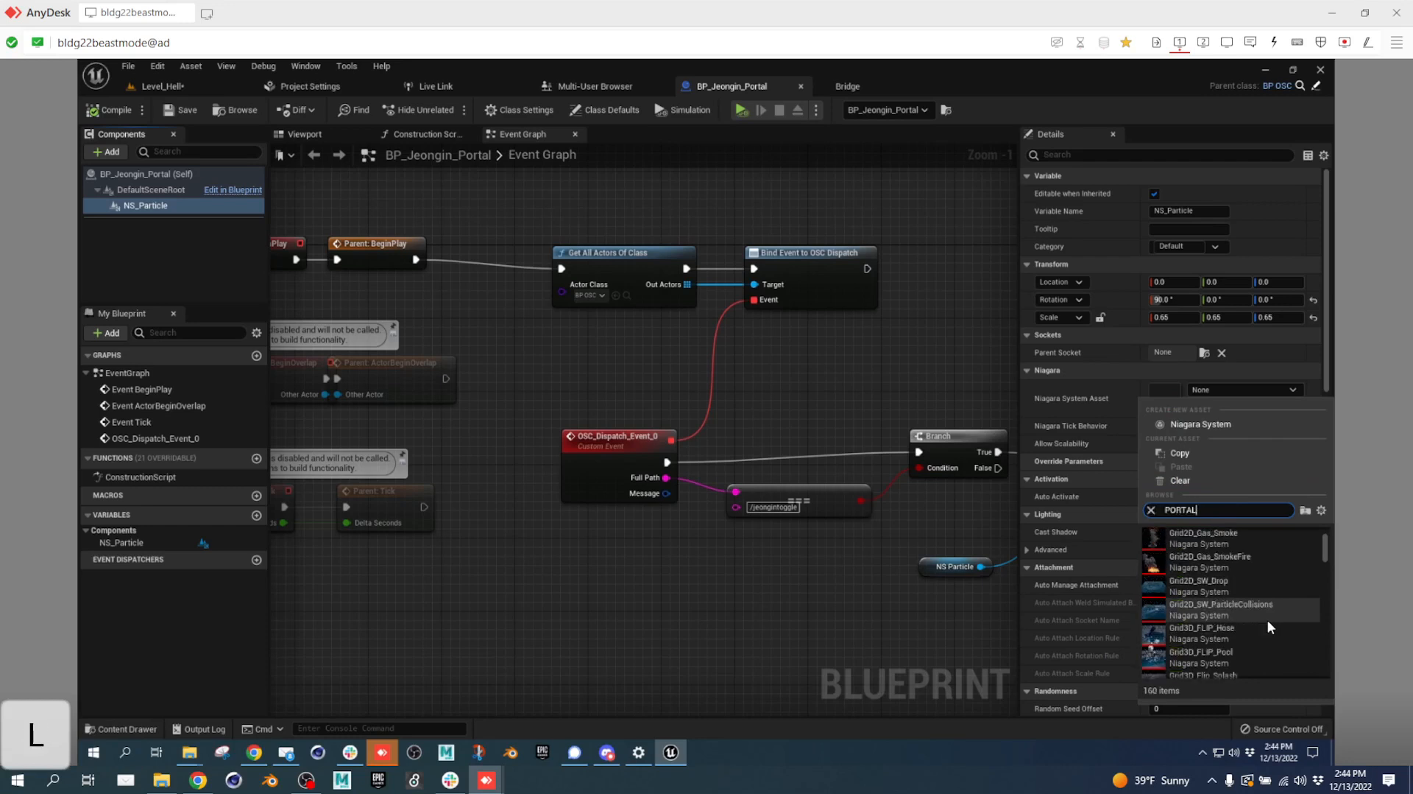
left_click(1207, 535)
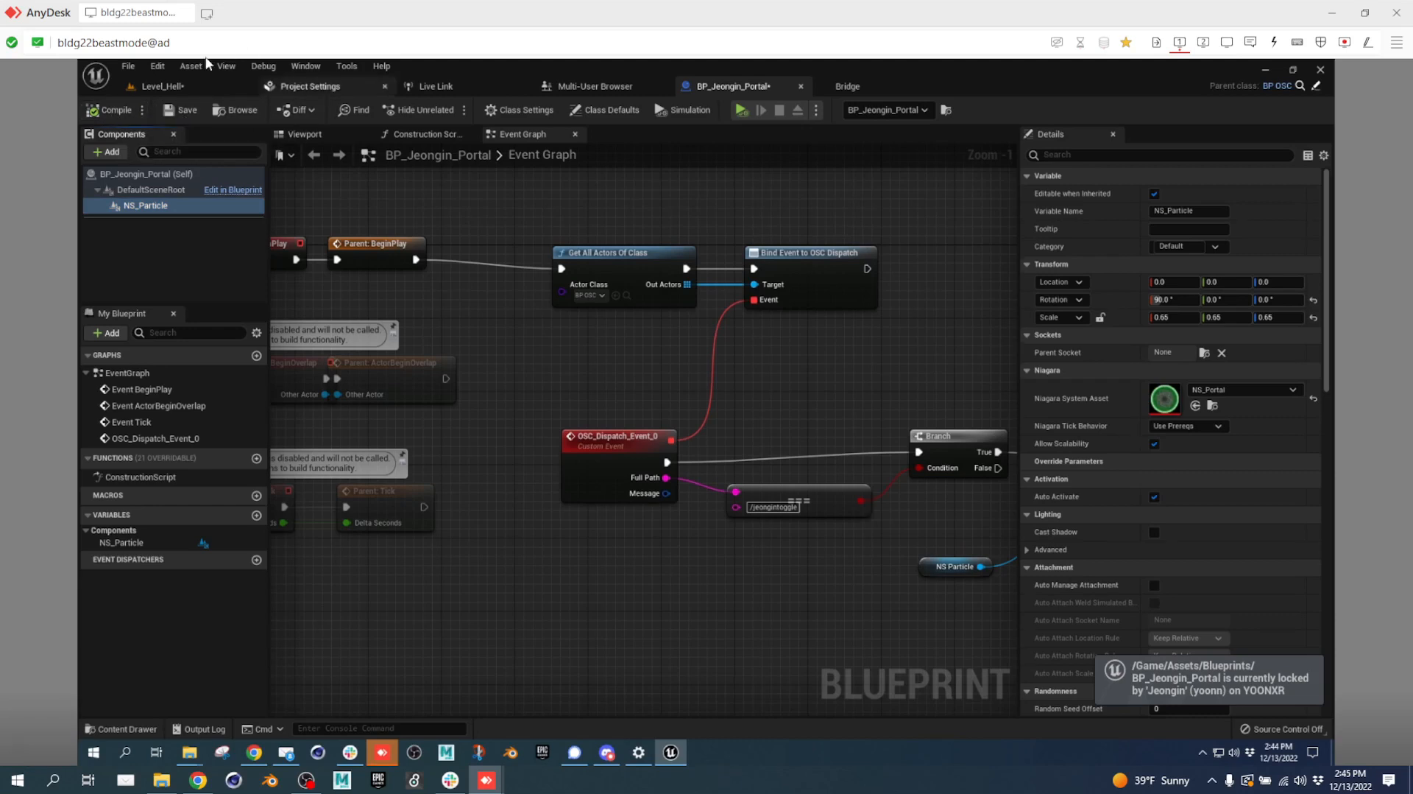
Go back to the Level_Hell tab, then bring up the Google Docs script in Chrome.
left_click(165, 86)
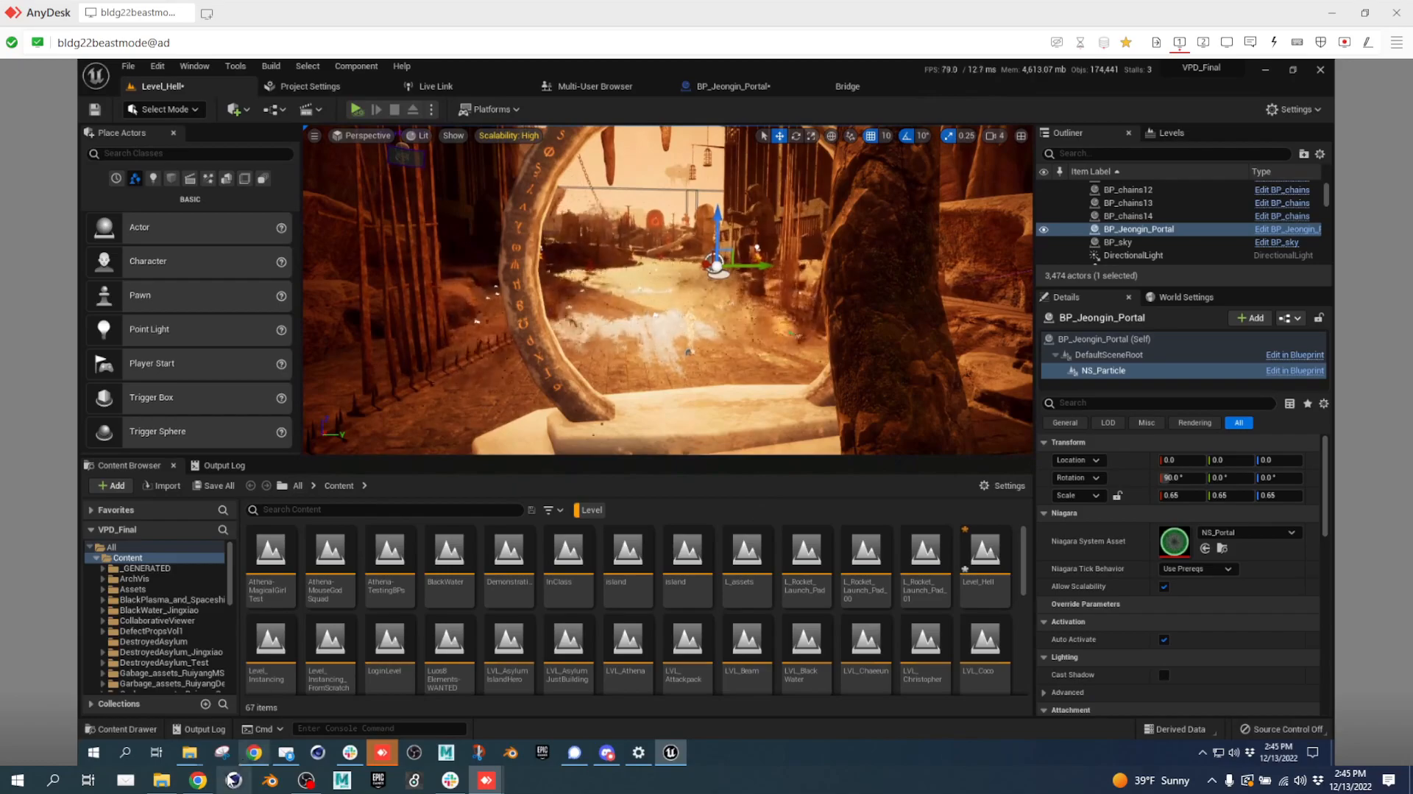
left_click(198, 781)
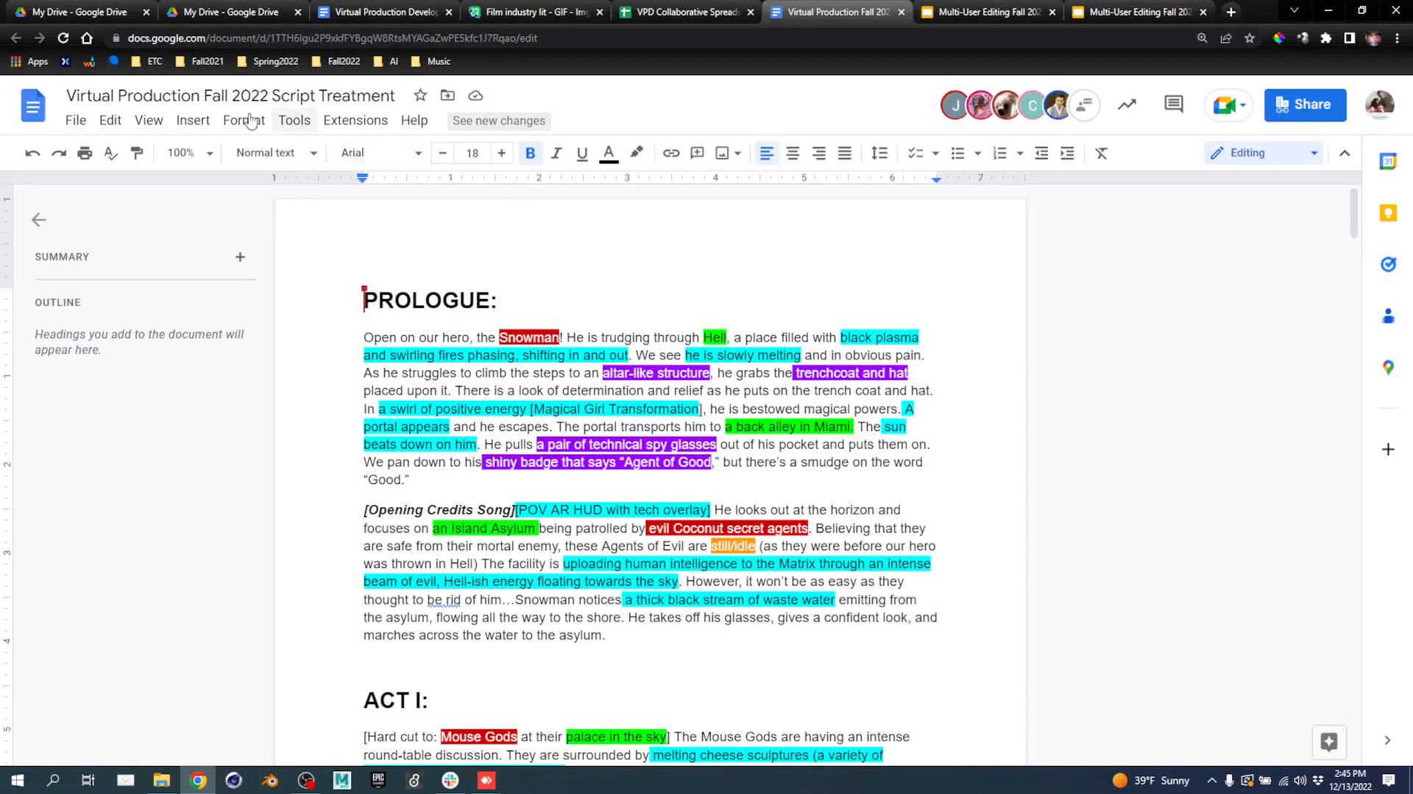
Review worlds and assignees on the Script Breakdown sheet, then return to the AnyDesk Unreal session.
left_click(685, 12)
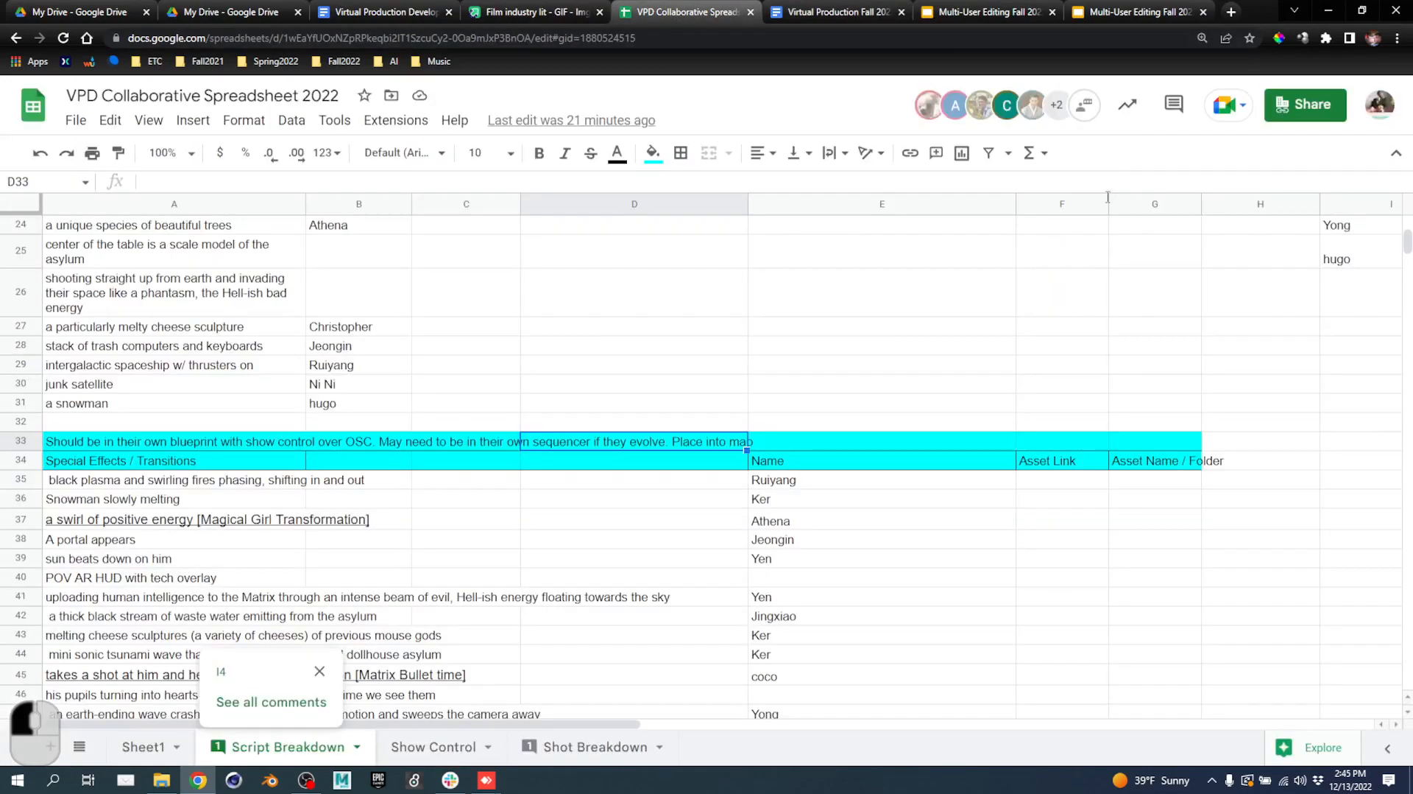
scroll(1007, 407, "up", 10)
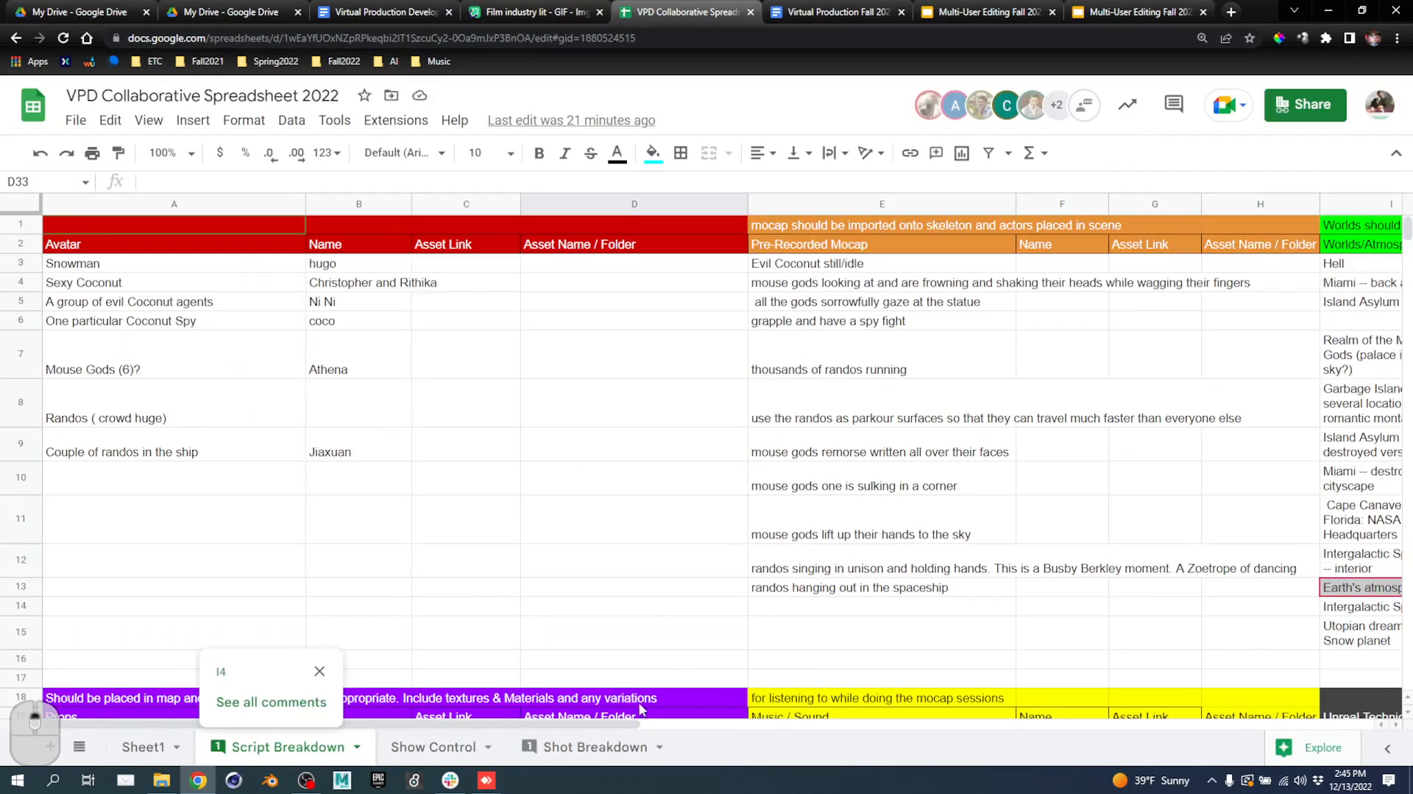
left_click_drag(604, 725, 935, 725)
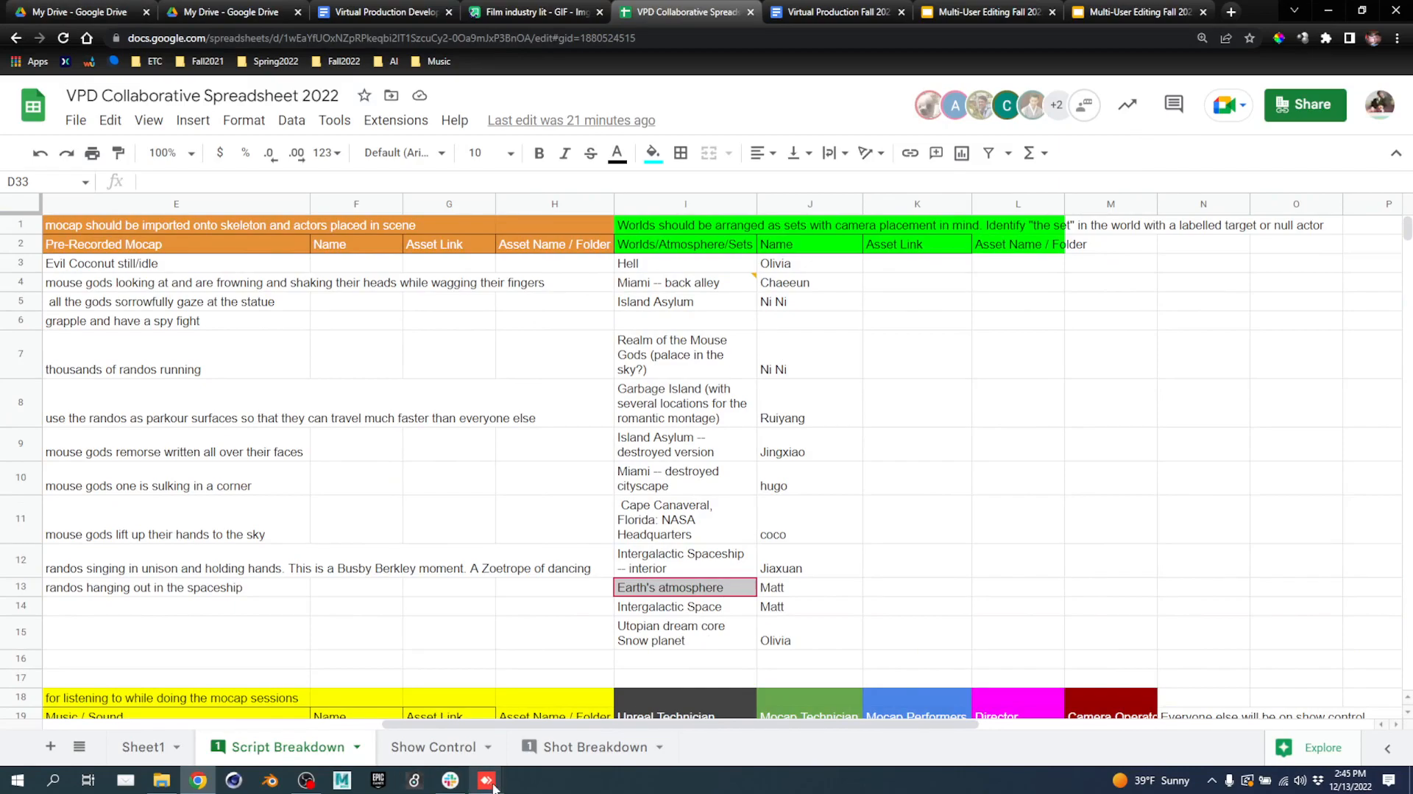
mouse_move(493, 786)
left_click(574, 725)
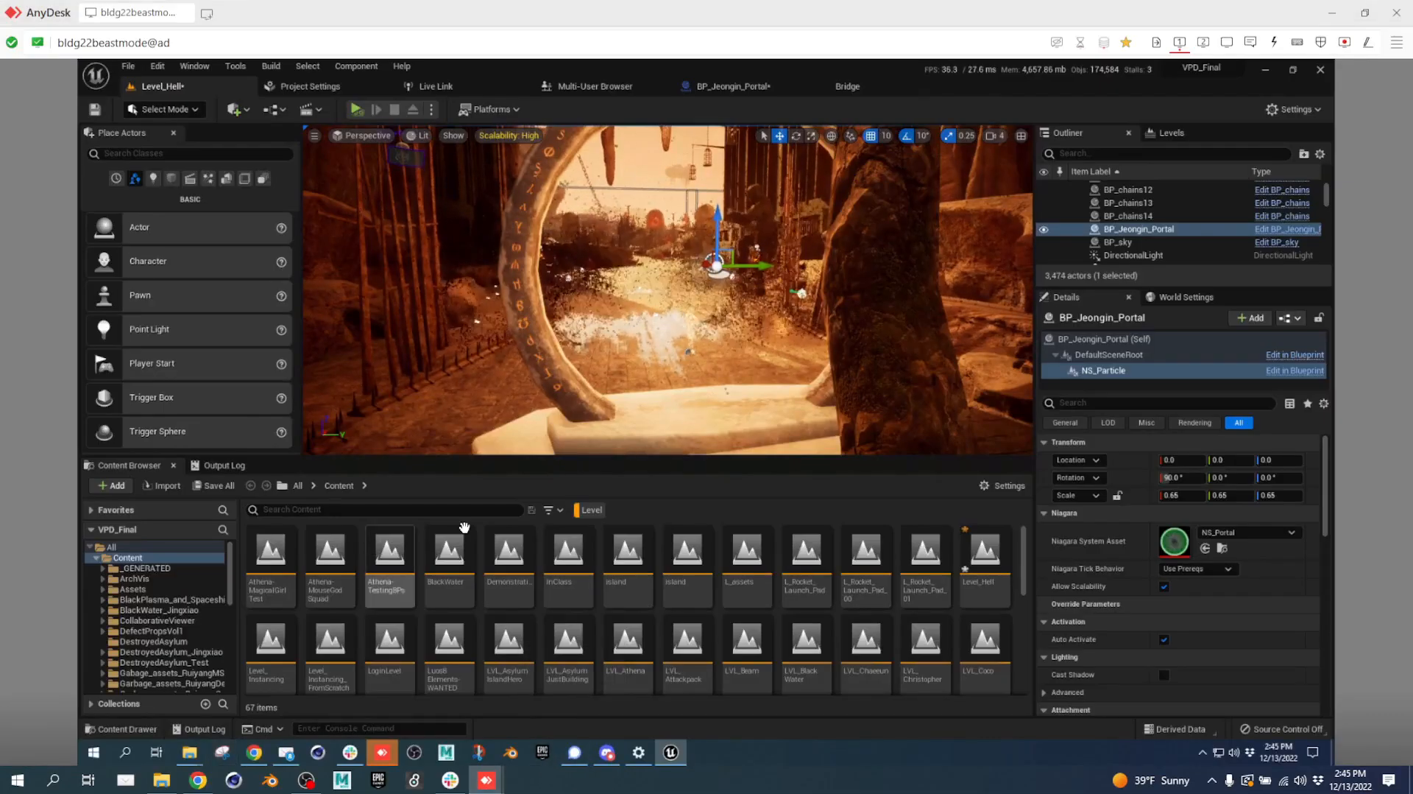
Search MIAMI in the Content Browser with the Level filter and open MIAMICITY.
left_click(591, 509)
left_click(454, 513)
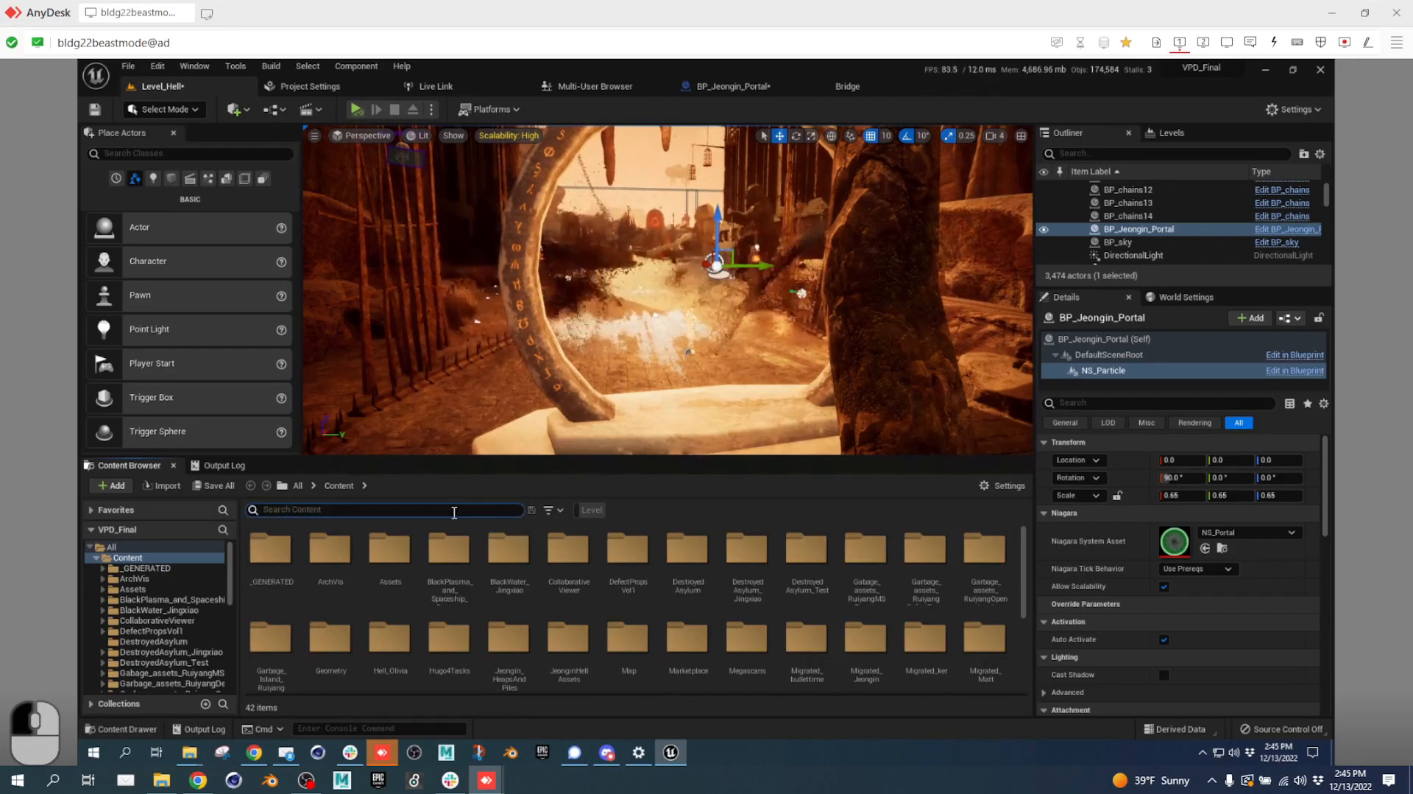
type("MIAMI")
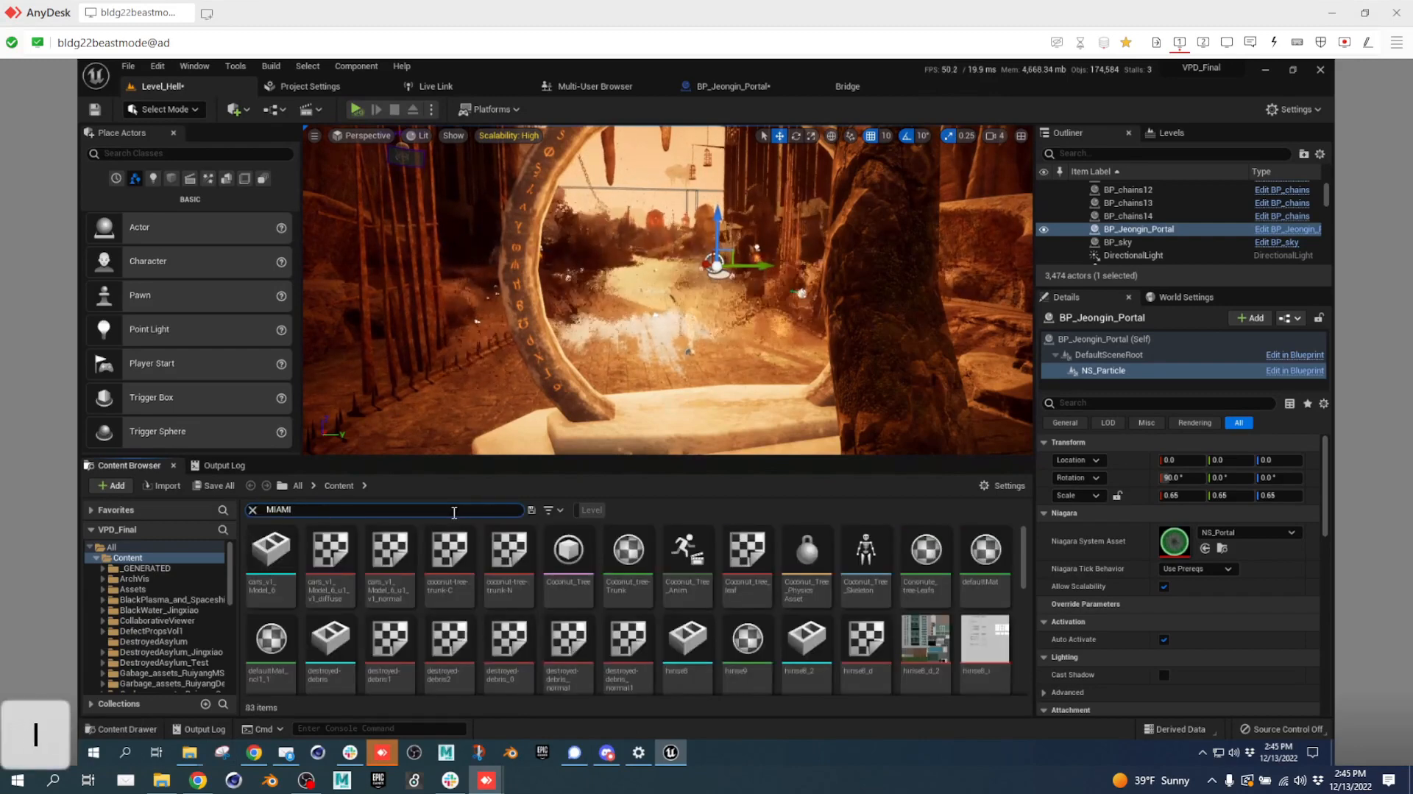
left_click(600, 511)
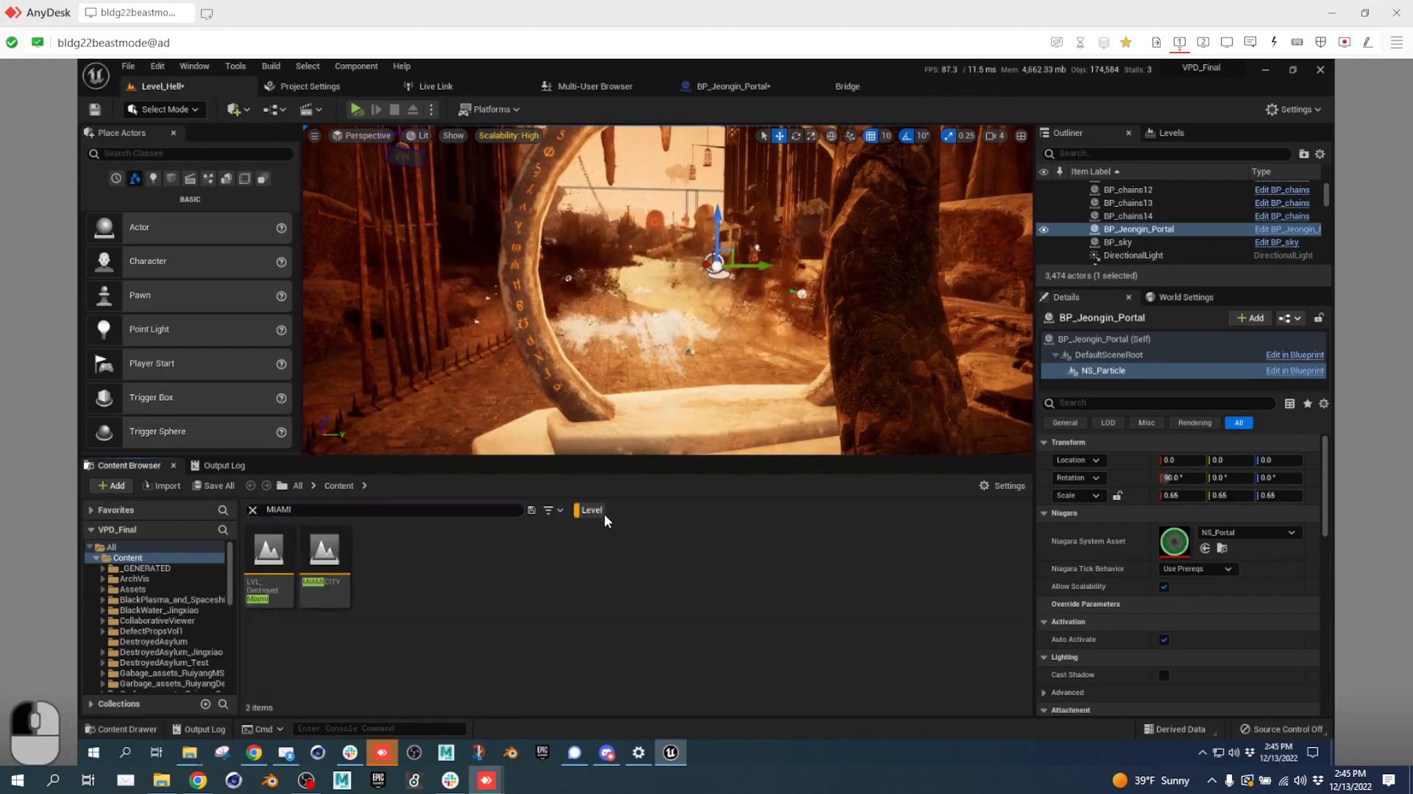
left_click(331, 548)
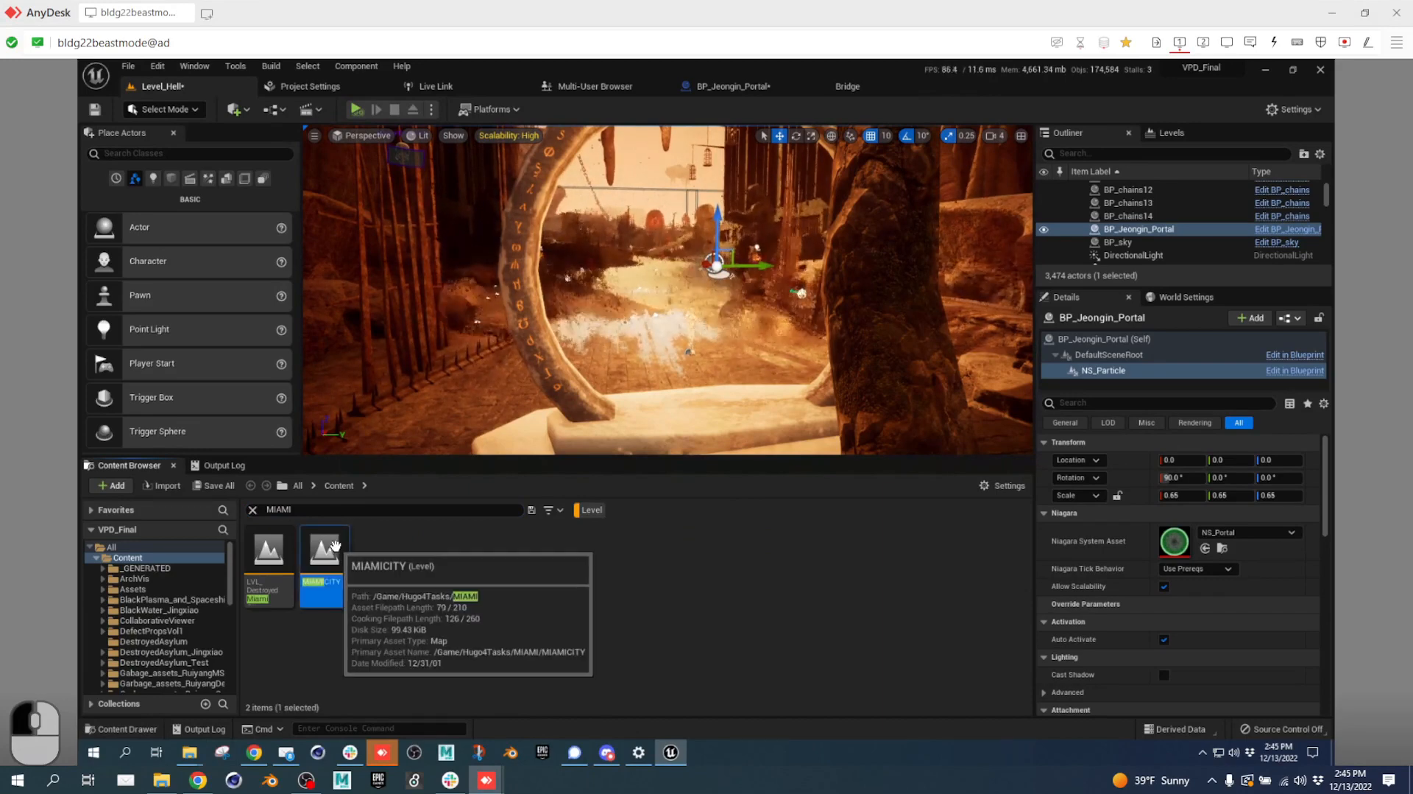
double_click(338, 550)
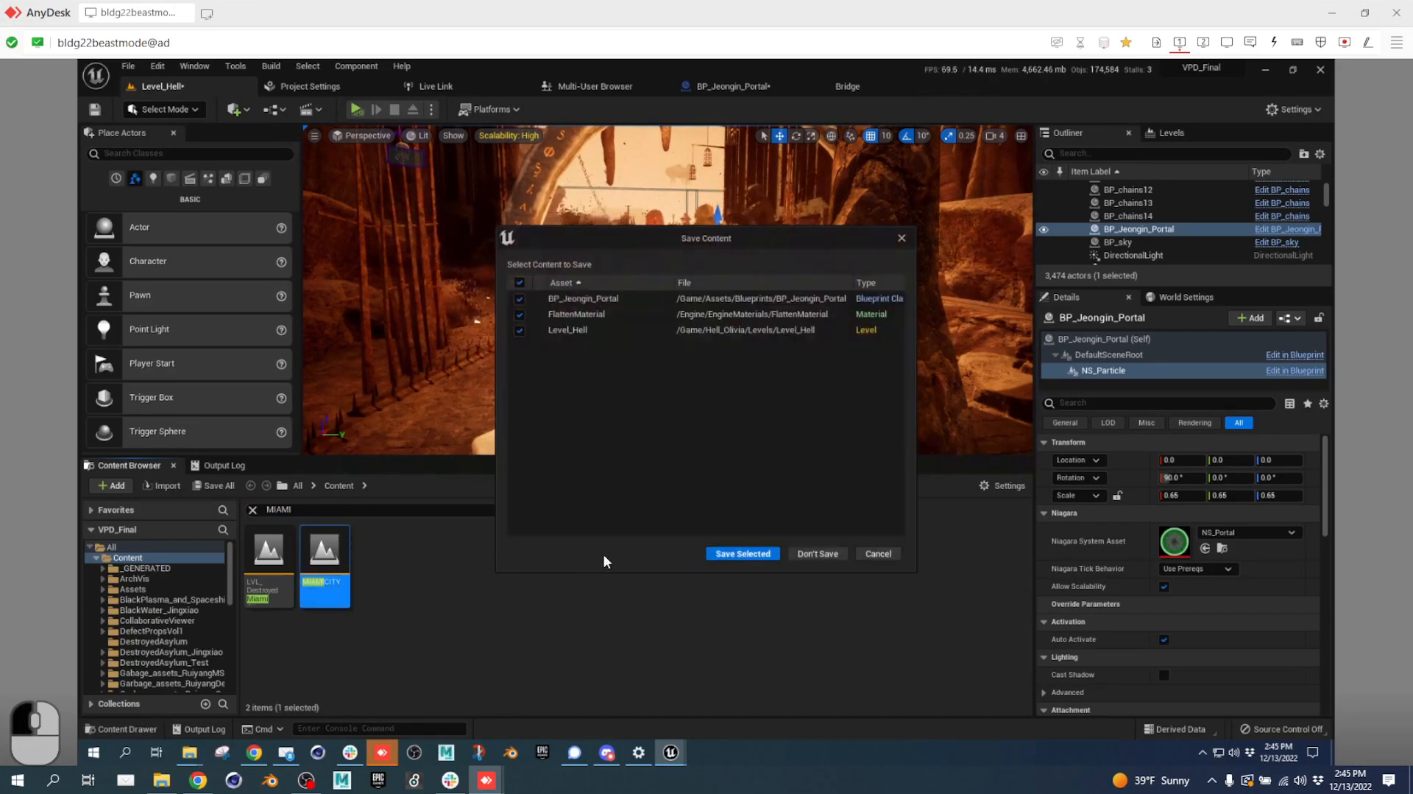
Save the selected assets, then continue past the blueprint save failure and acknowledge it.
left_click(721, 557)
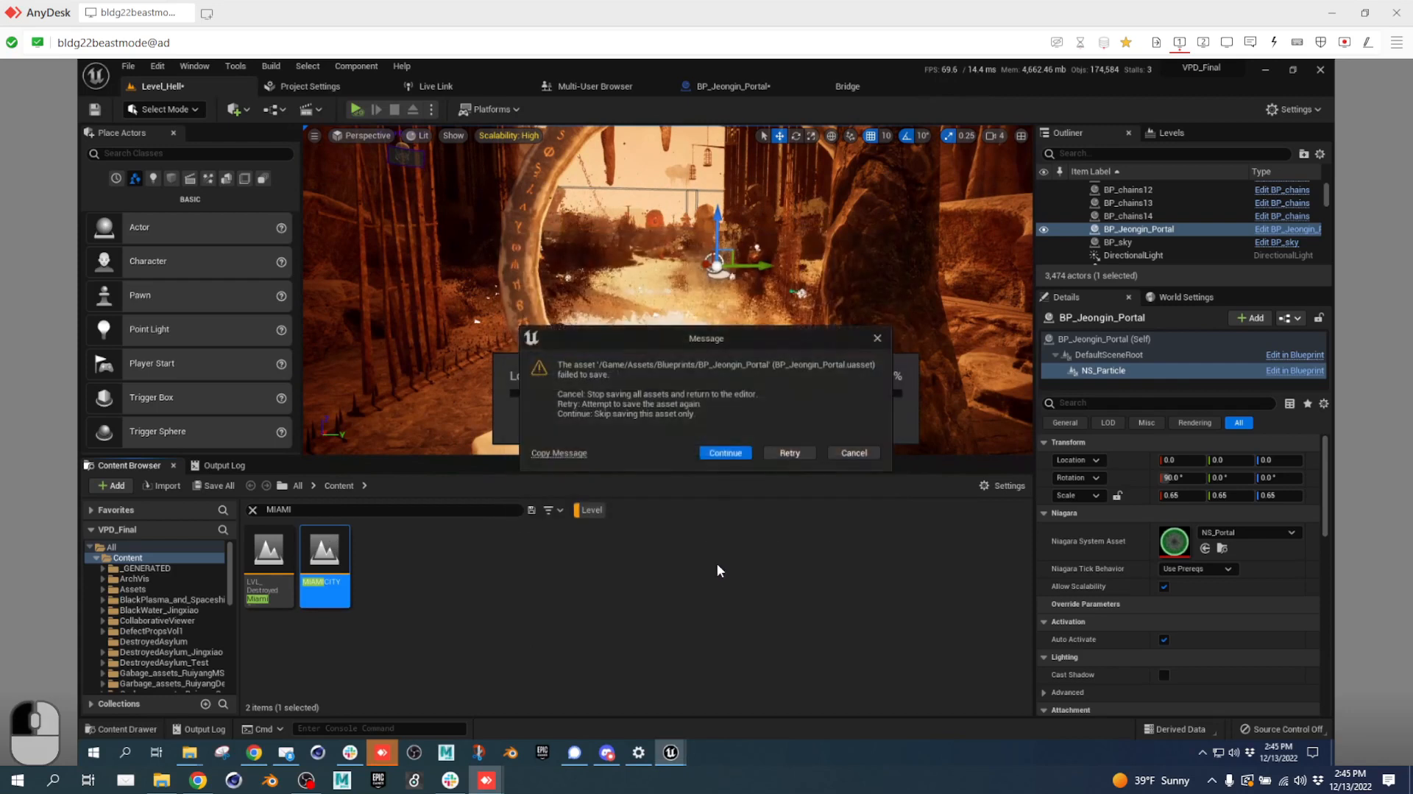
left_click(740, 451)
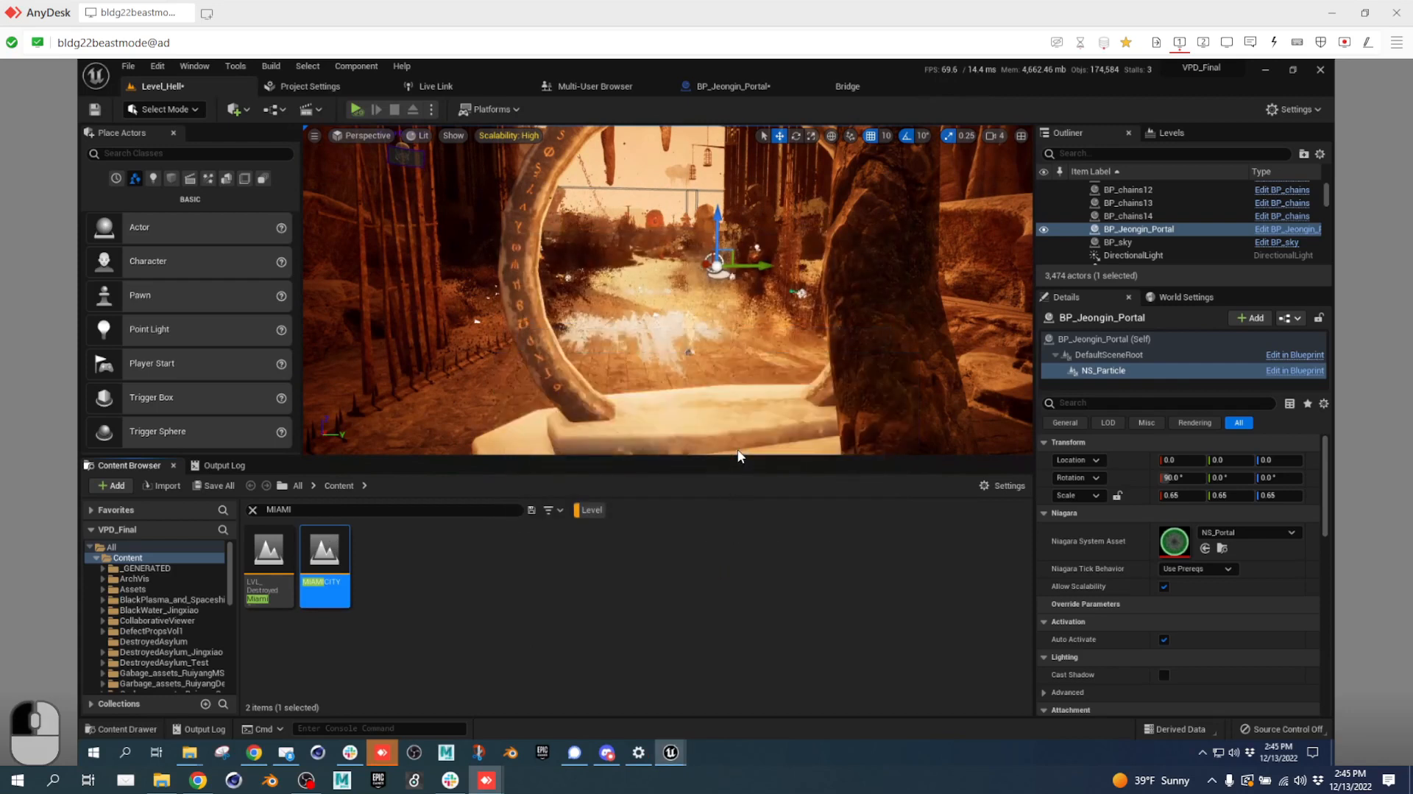
left_click(785, 432)
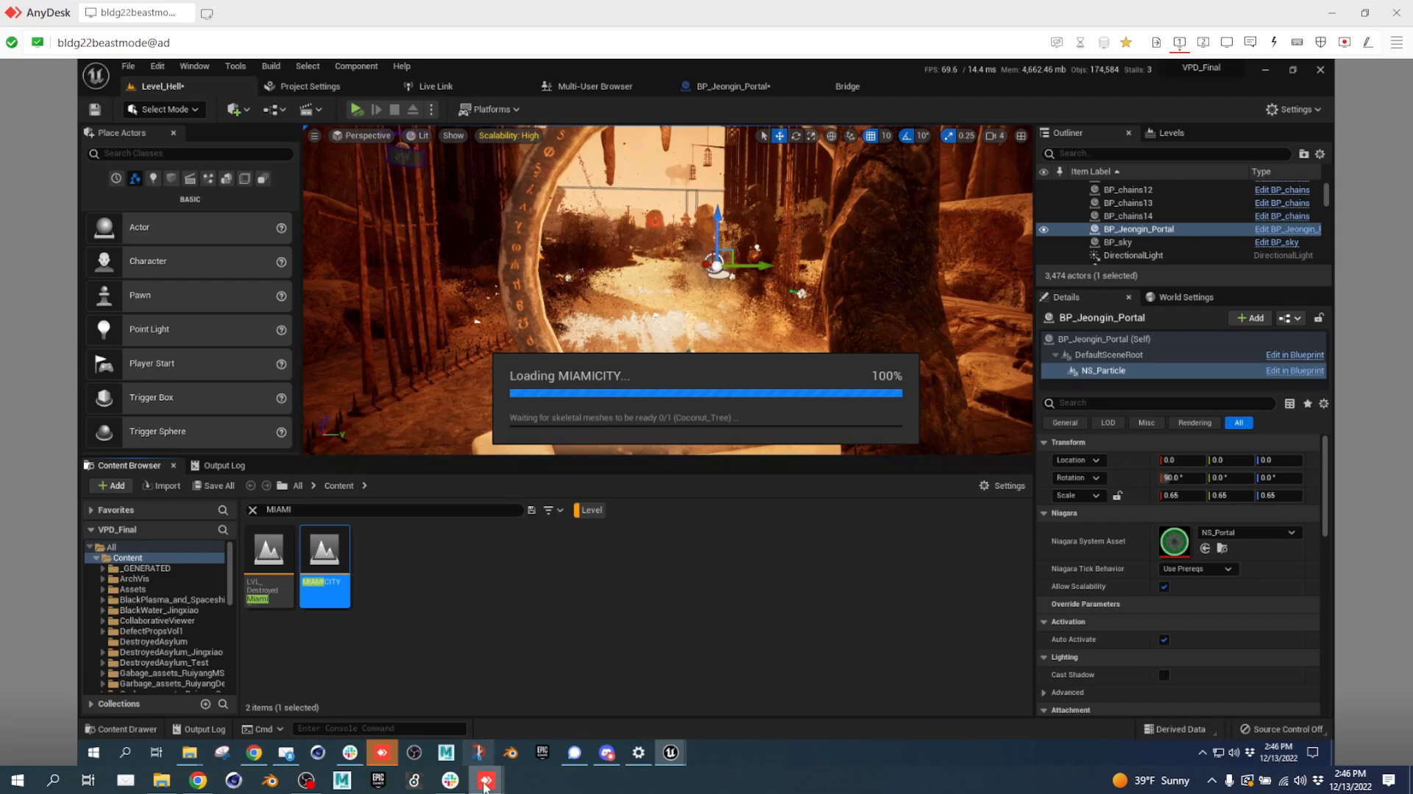
In the other remote session, enlarge the Content Browser, clear the COAT filter, and show Content.
mouse_move(488, 781)
left_click(440, 719)
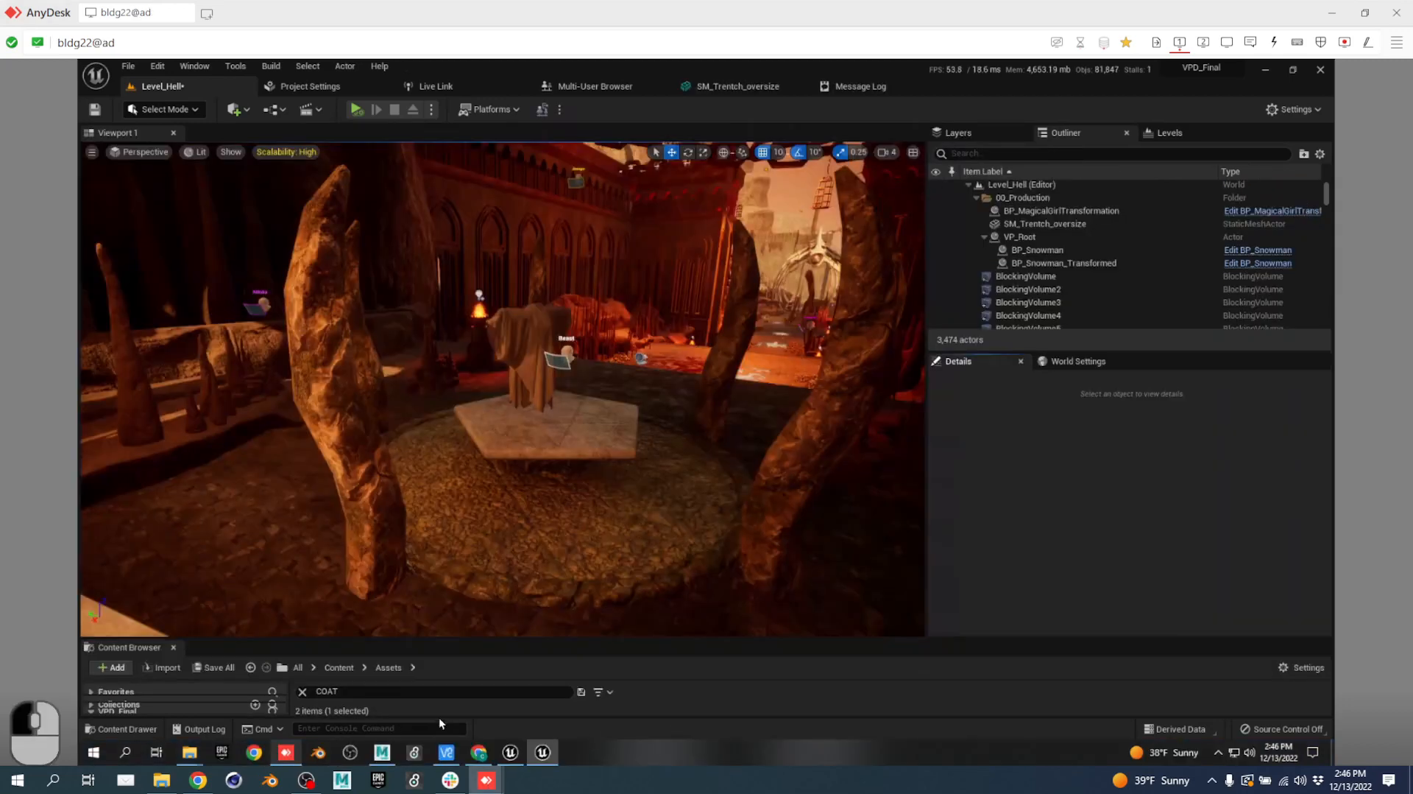
left_click_drag(409, 612, 409, 416)
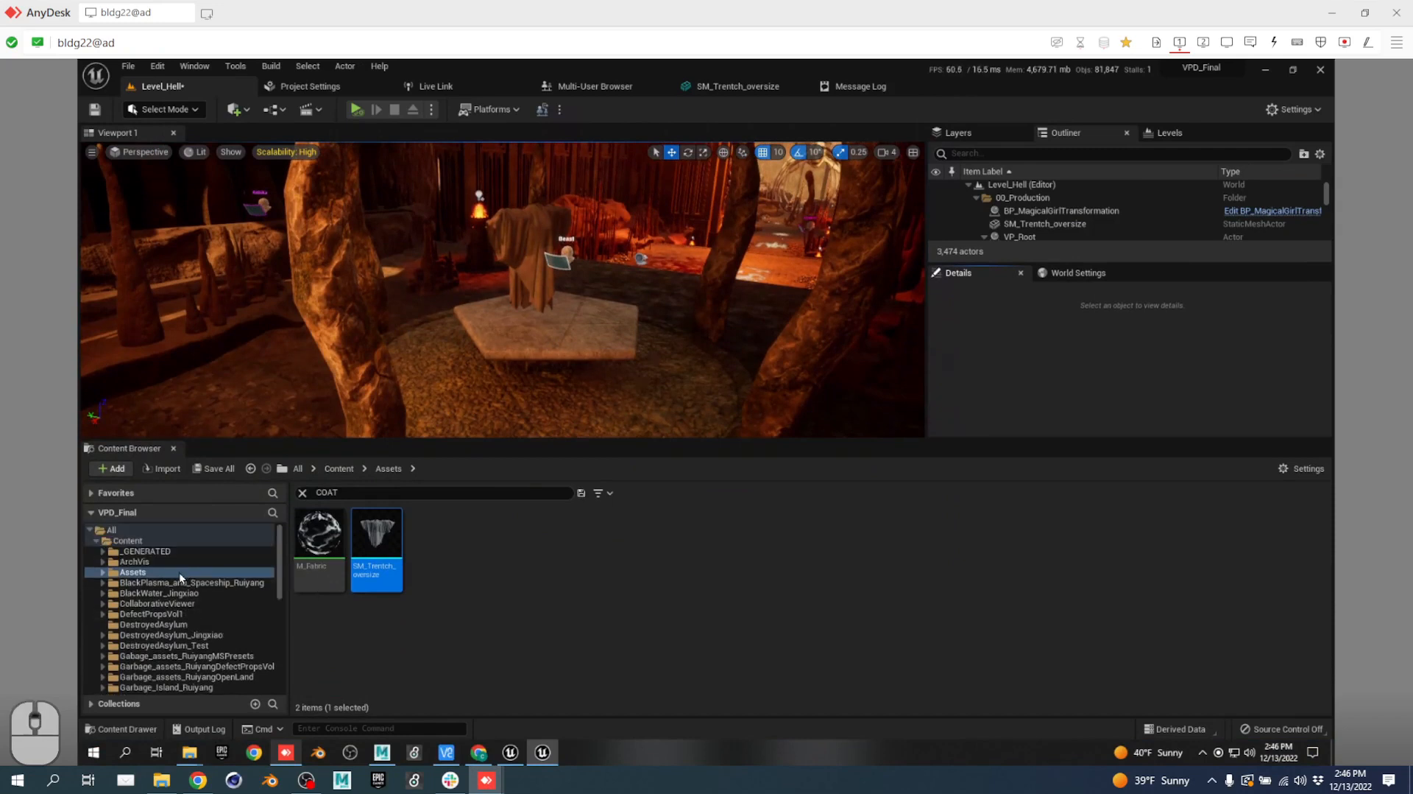
double_click(179, 572)
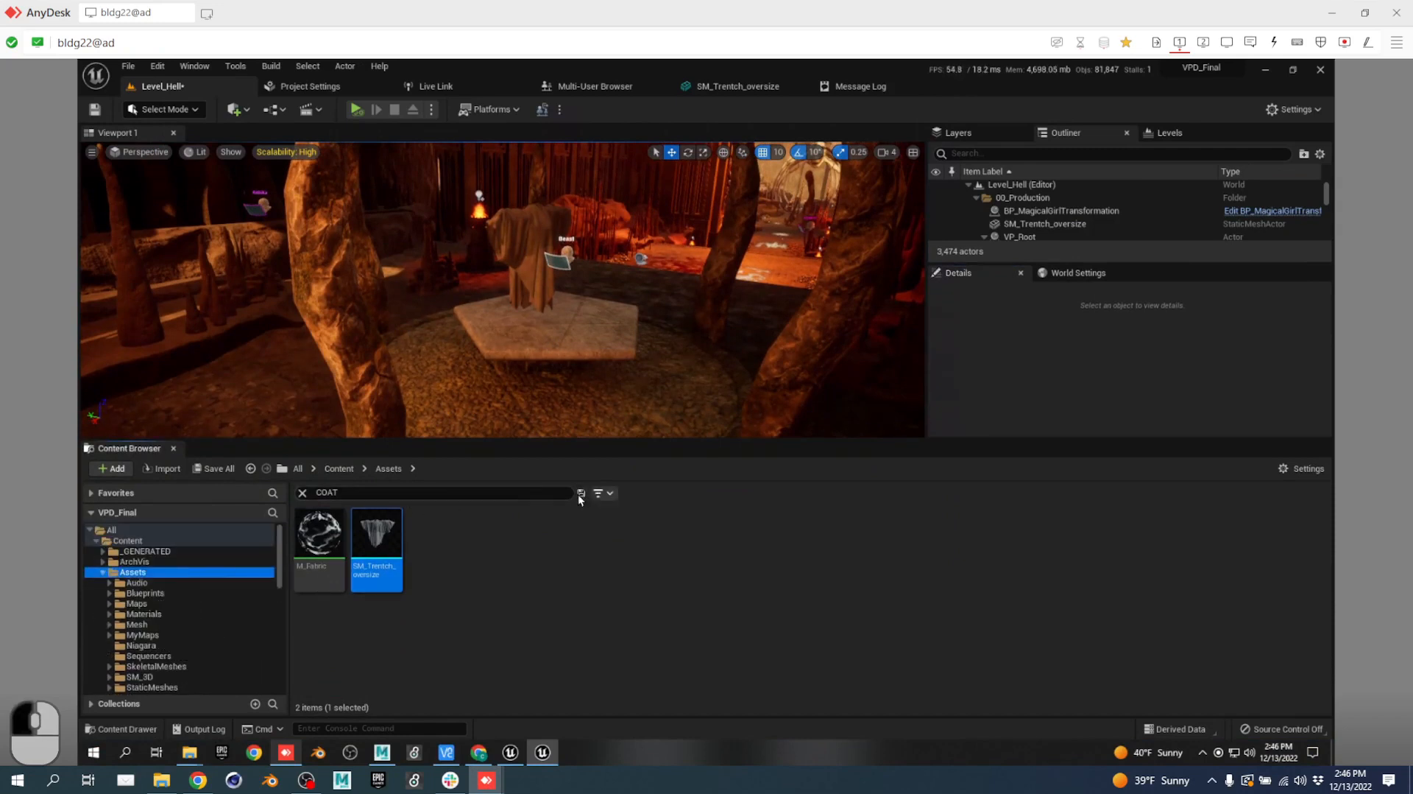
left_click(303, 492)
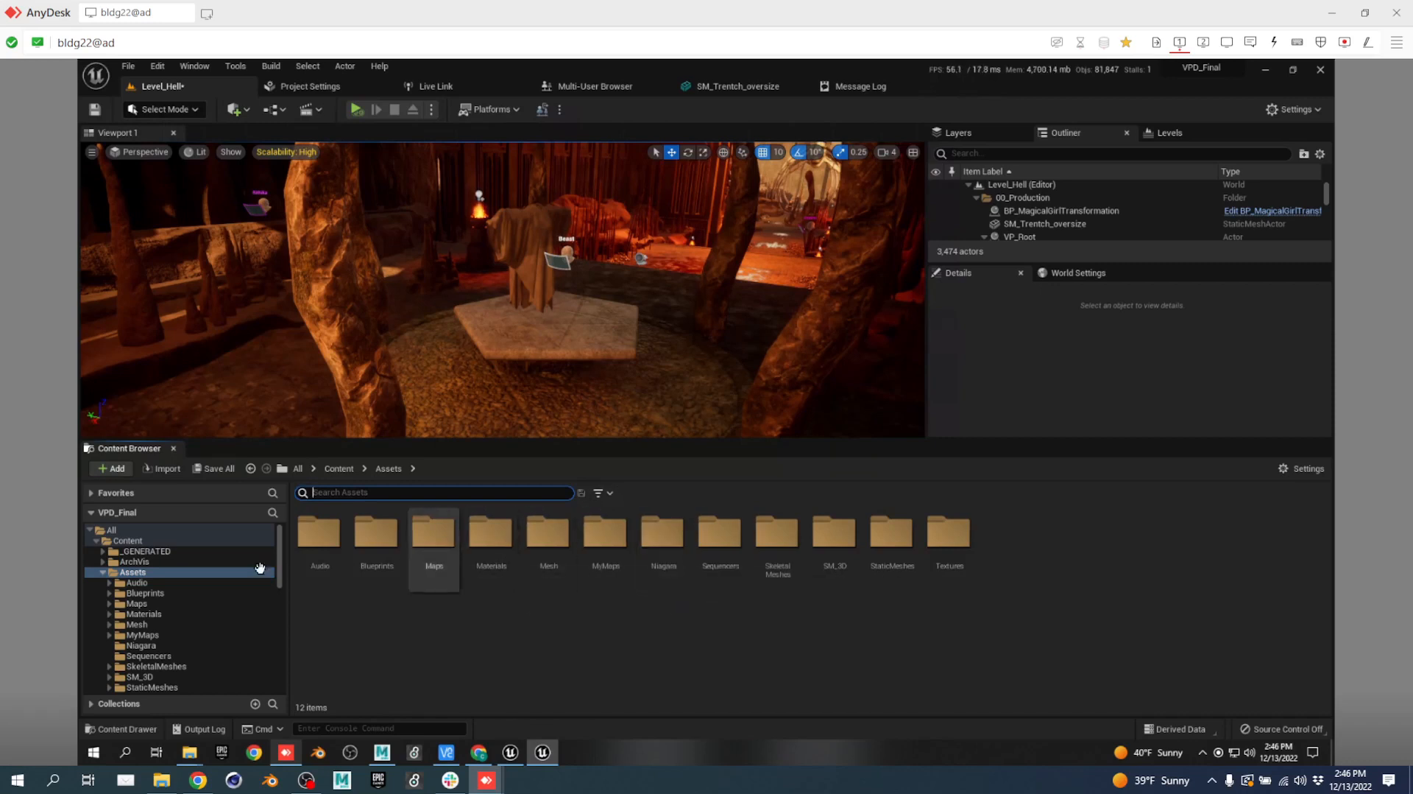
left_click(125, 541)
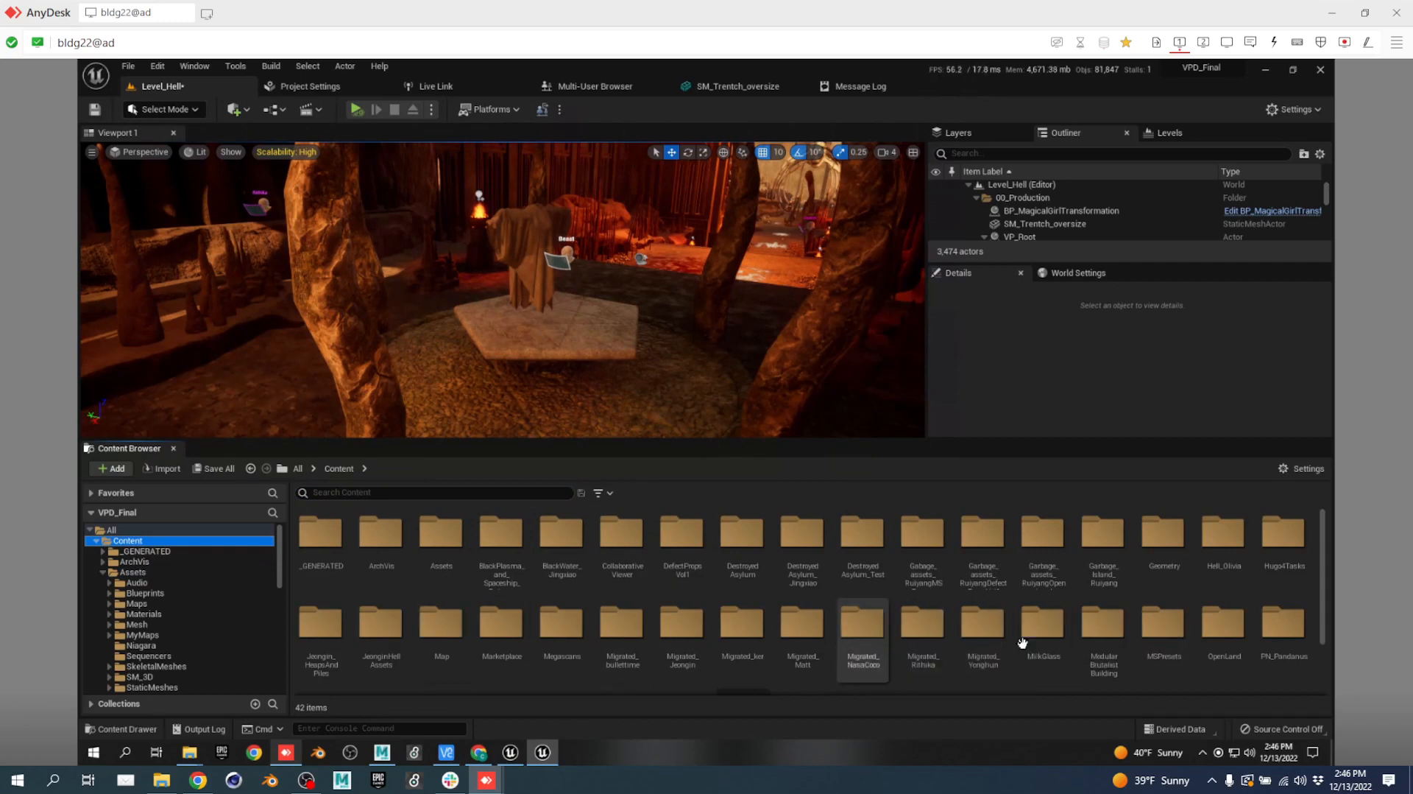
Scroll through the Content folder assets, then switch to the other workstation's AnyDesk session.
scroll(1285, 583, "down", 1)
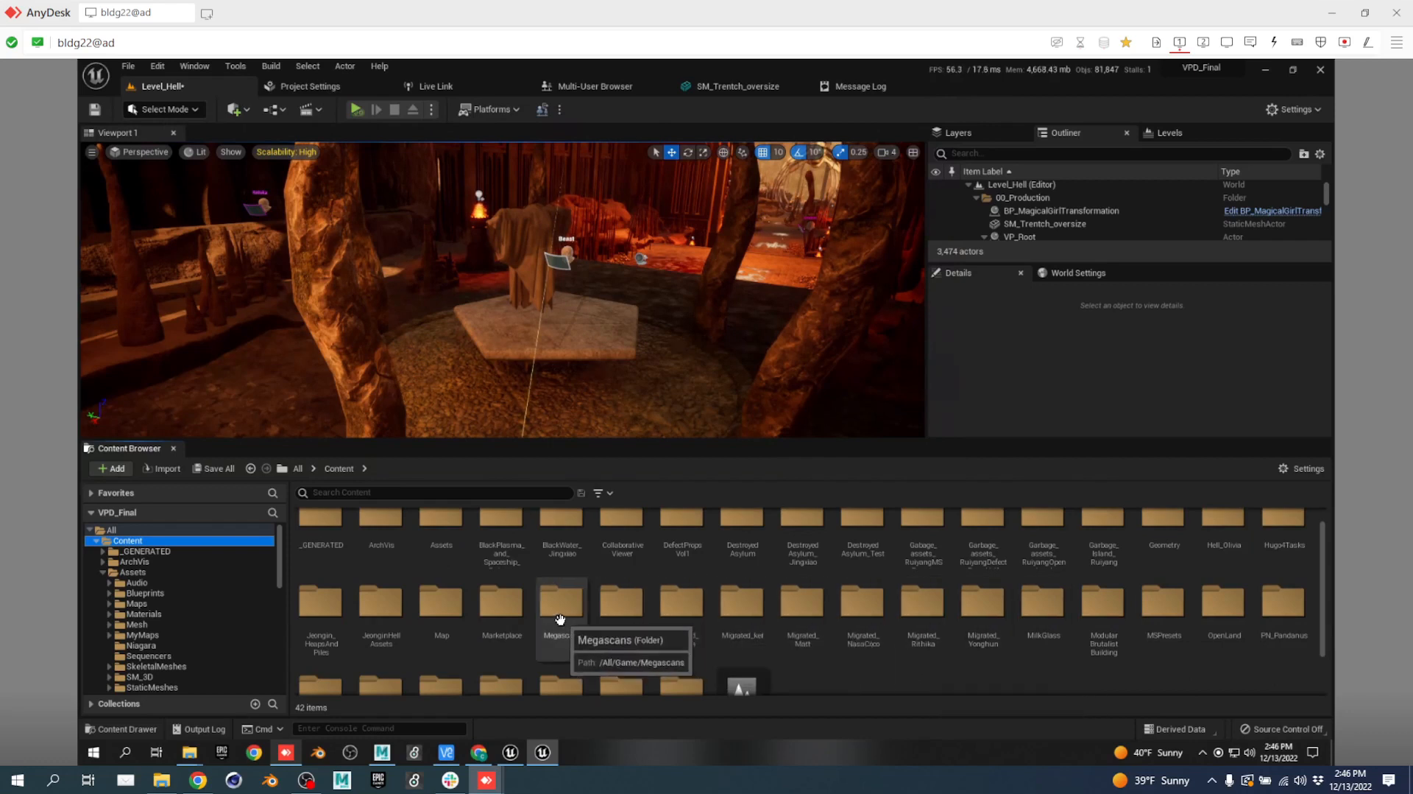
scroll(1138, 601, "down", 3)
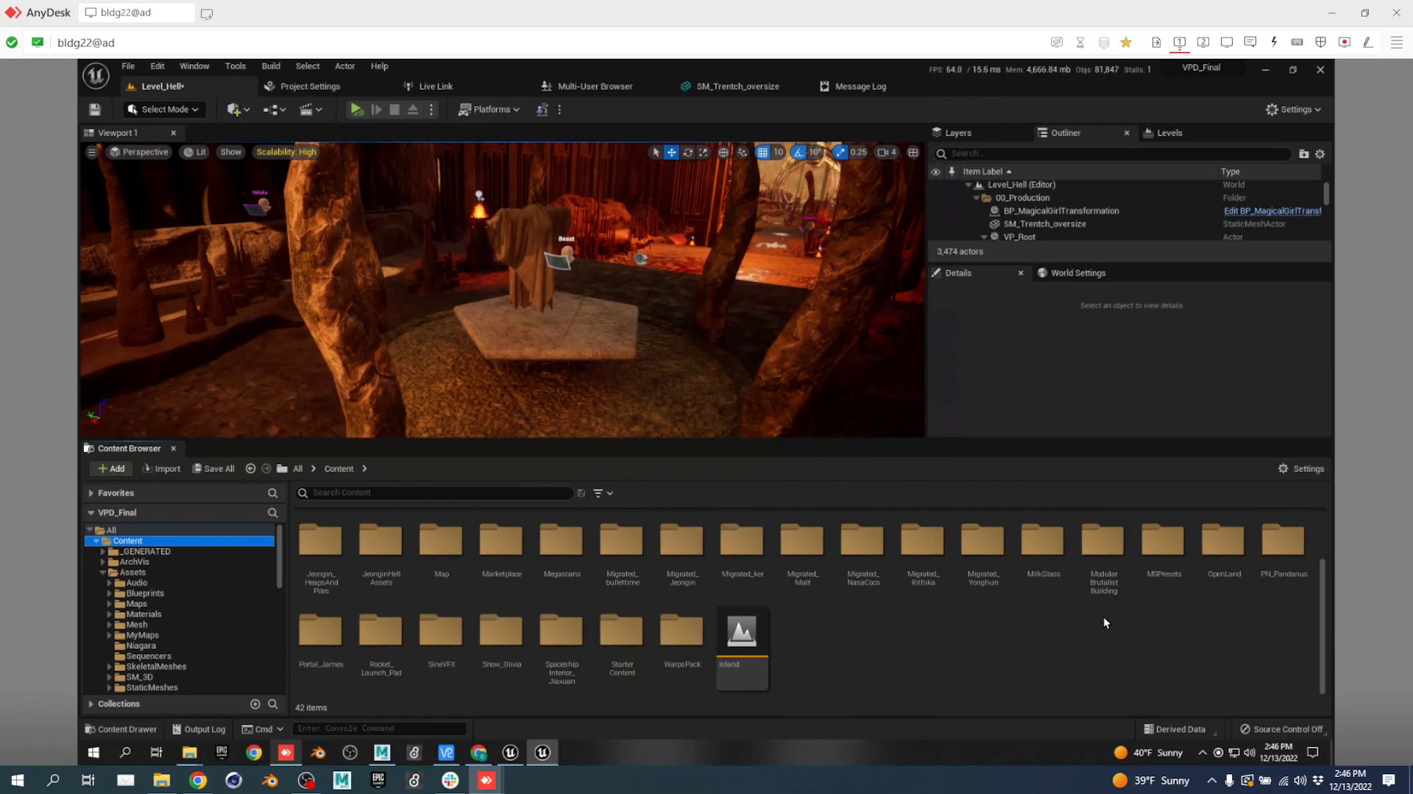
scroll(1102, 623, "up", 4)
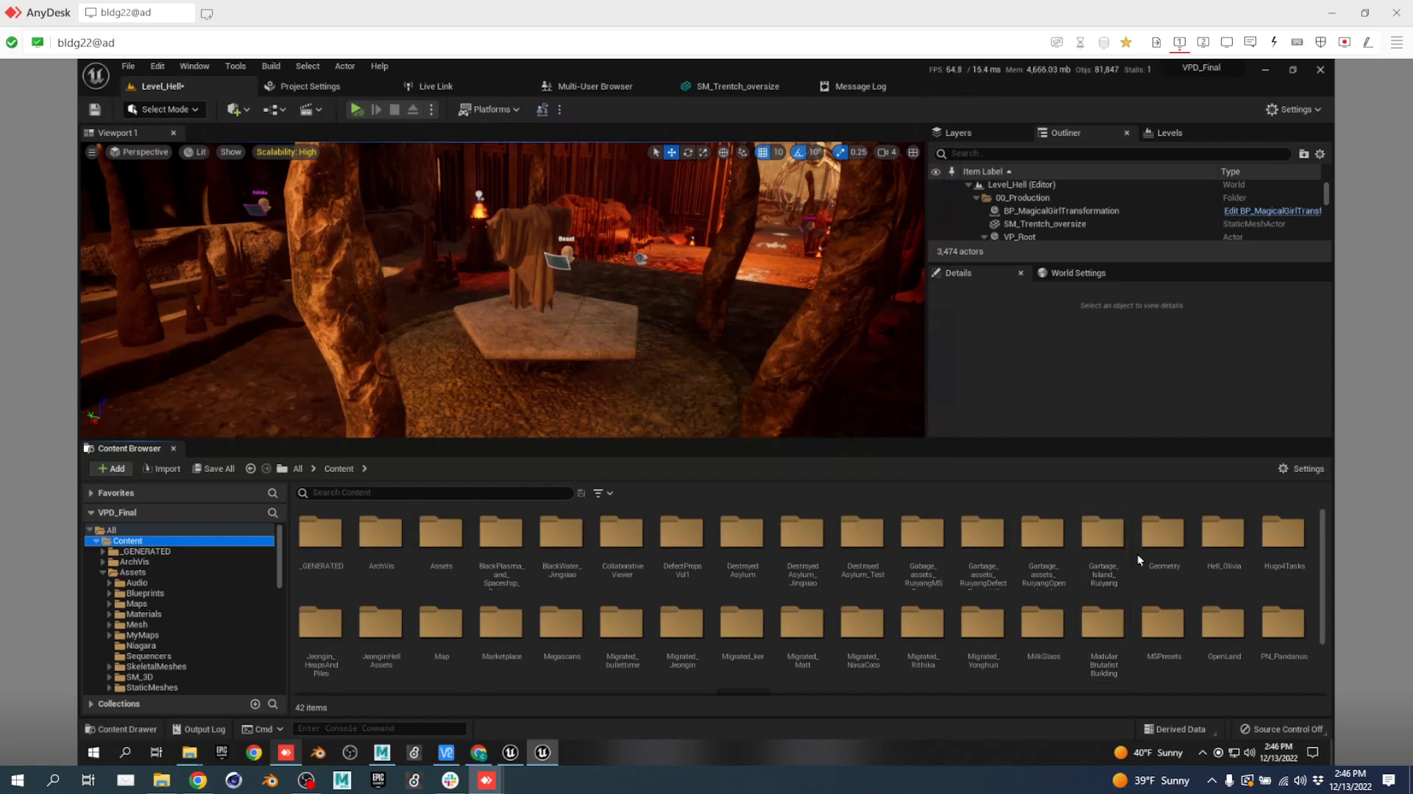
scroll(1138, 554, "down", 1)
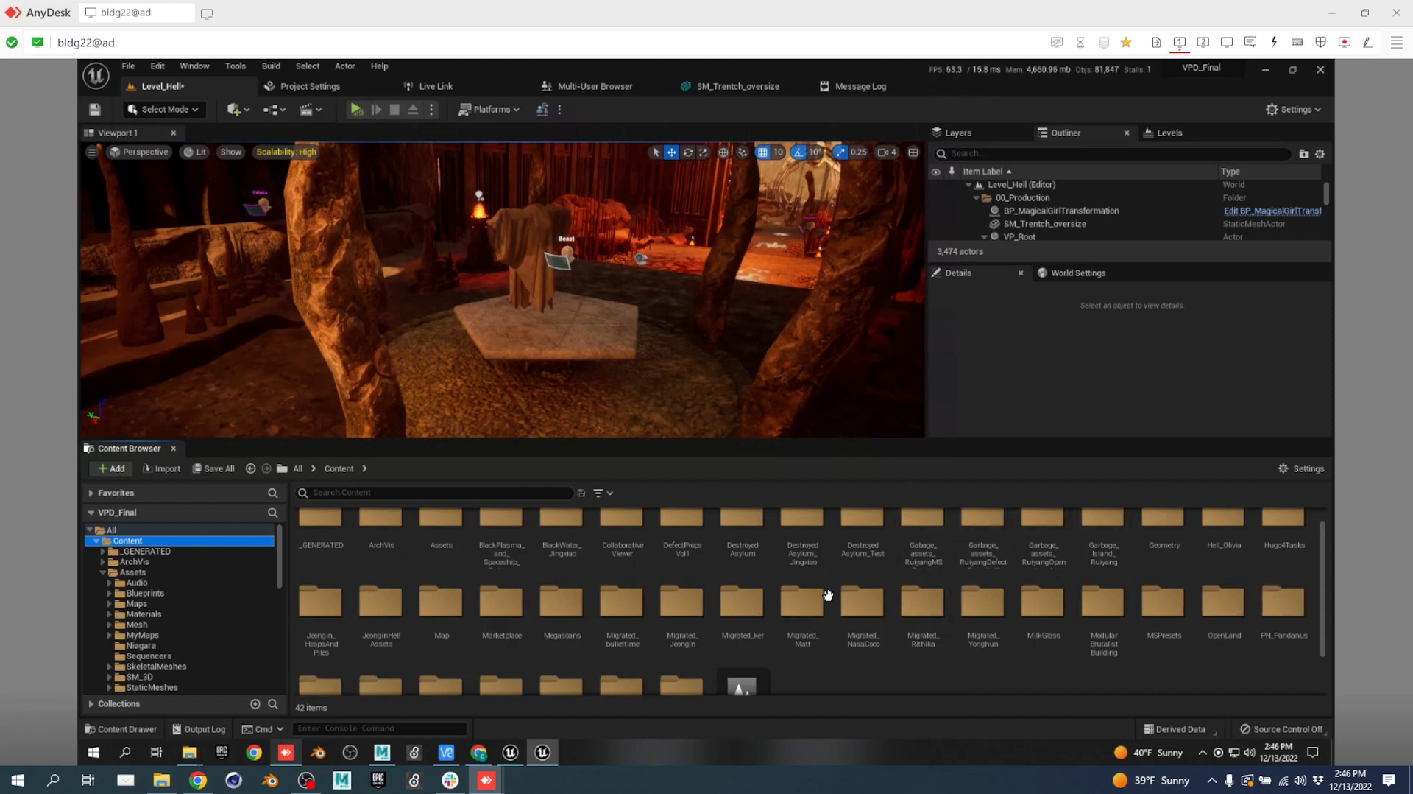
scroll(749, 623, "up", 3, "ctrl")
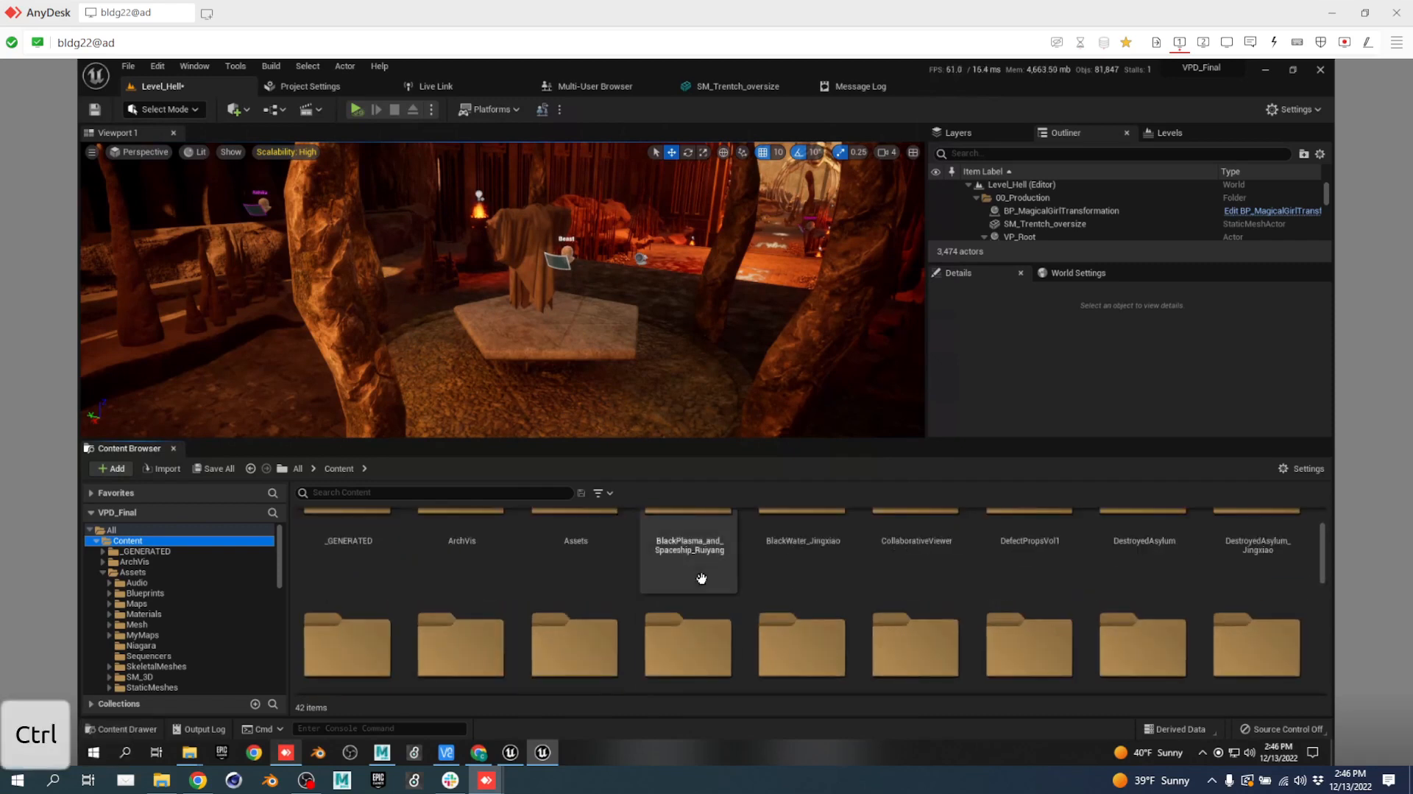
scroll(703, 582, "down", 2)
scroll(746, 589, "down", 2, "ctrl")
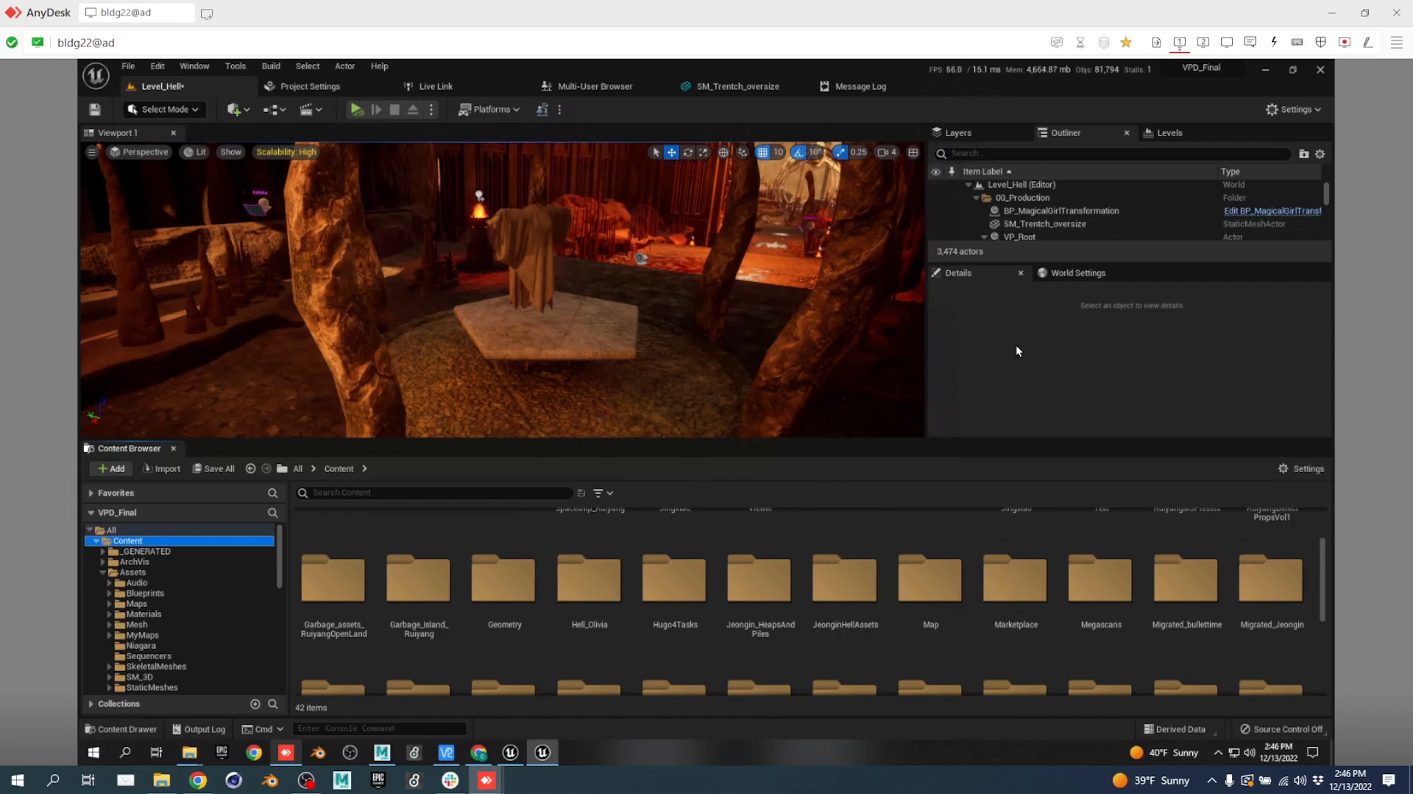
left_click(485, 779)
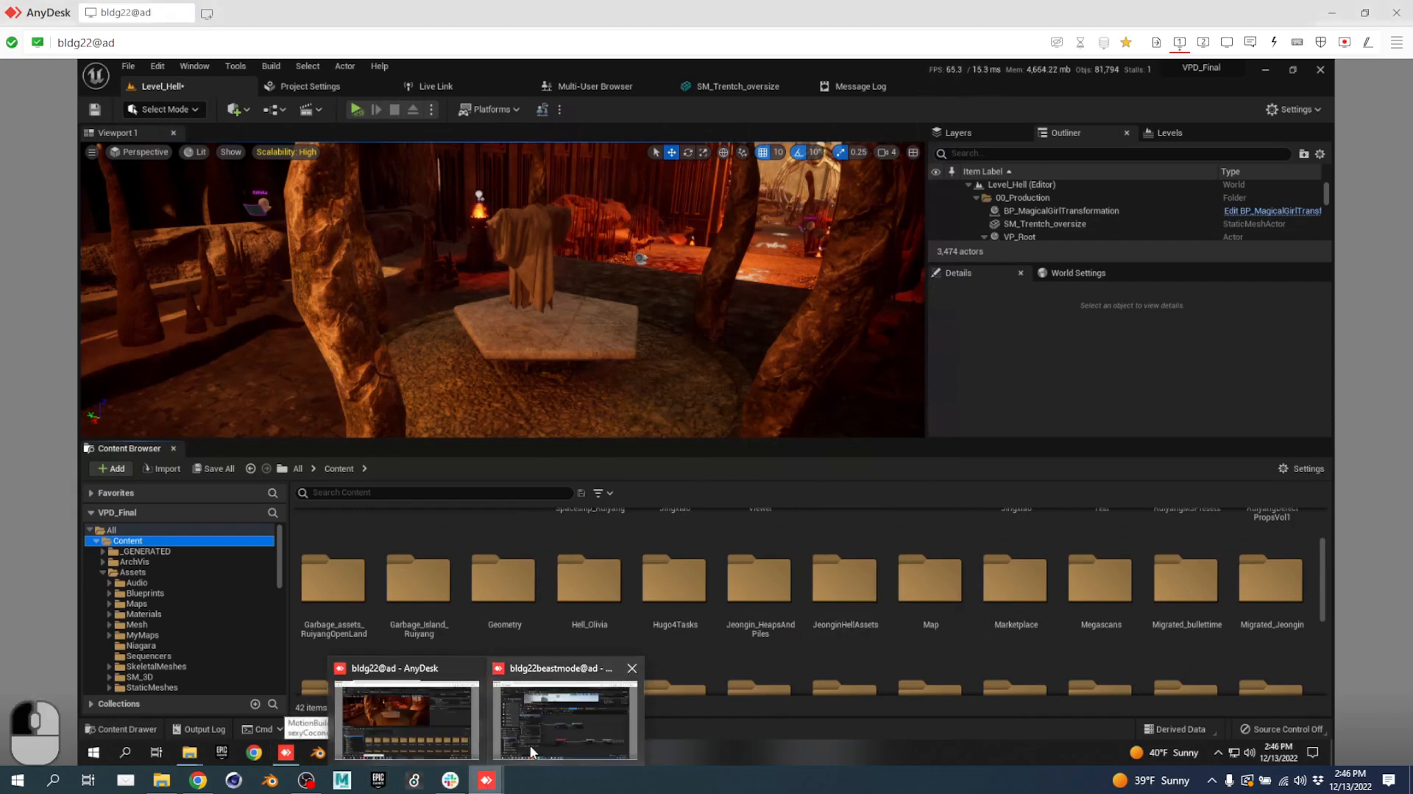
left_click(524, 726)
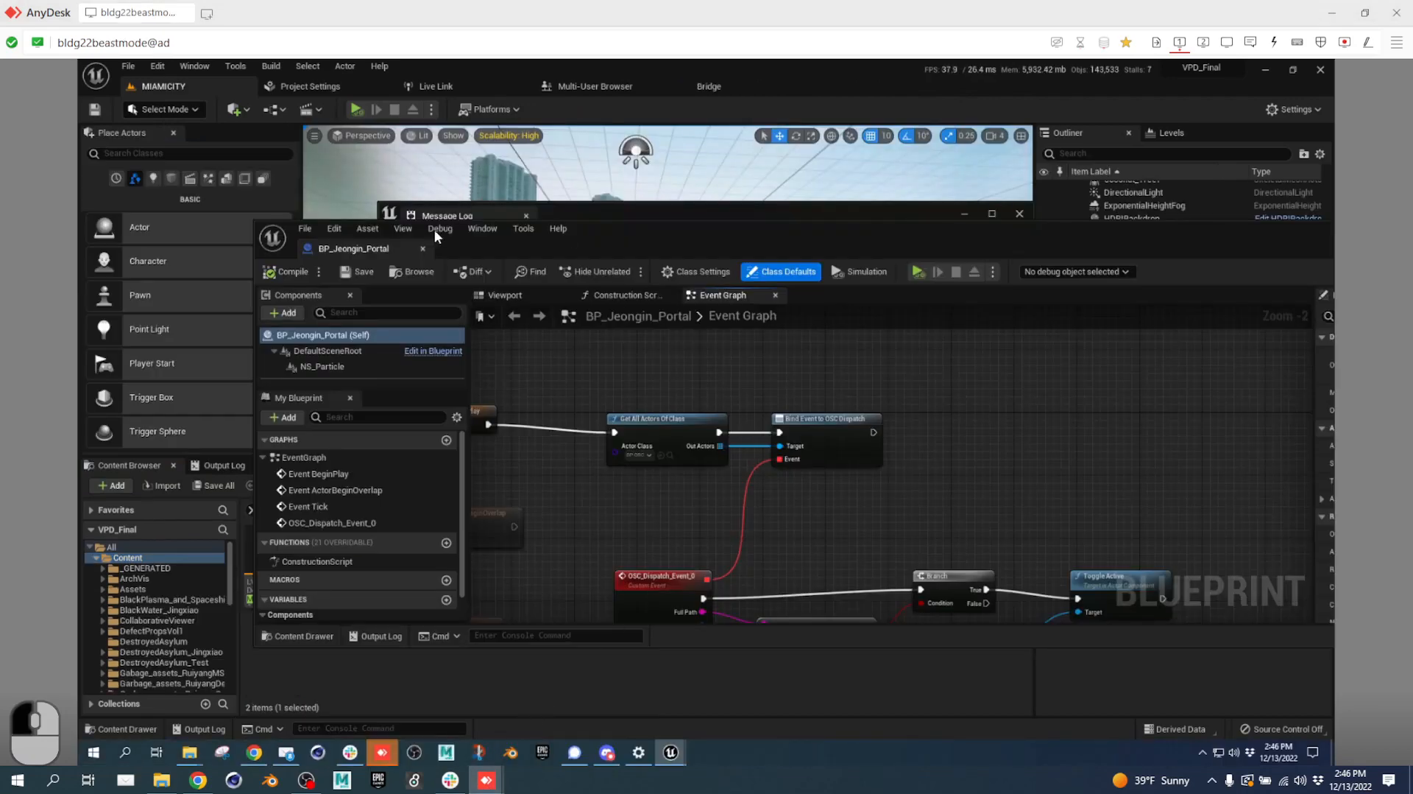
Close the BP_Jeongin_Portal editor and Message Log, then fly into MIAMICITY toward the wrecked cars.
left_click(424, 250)
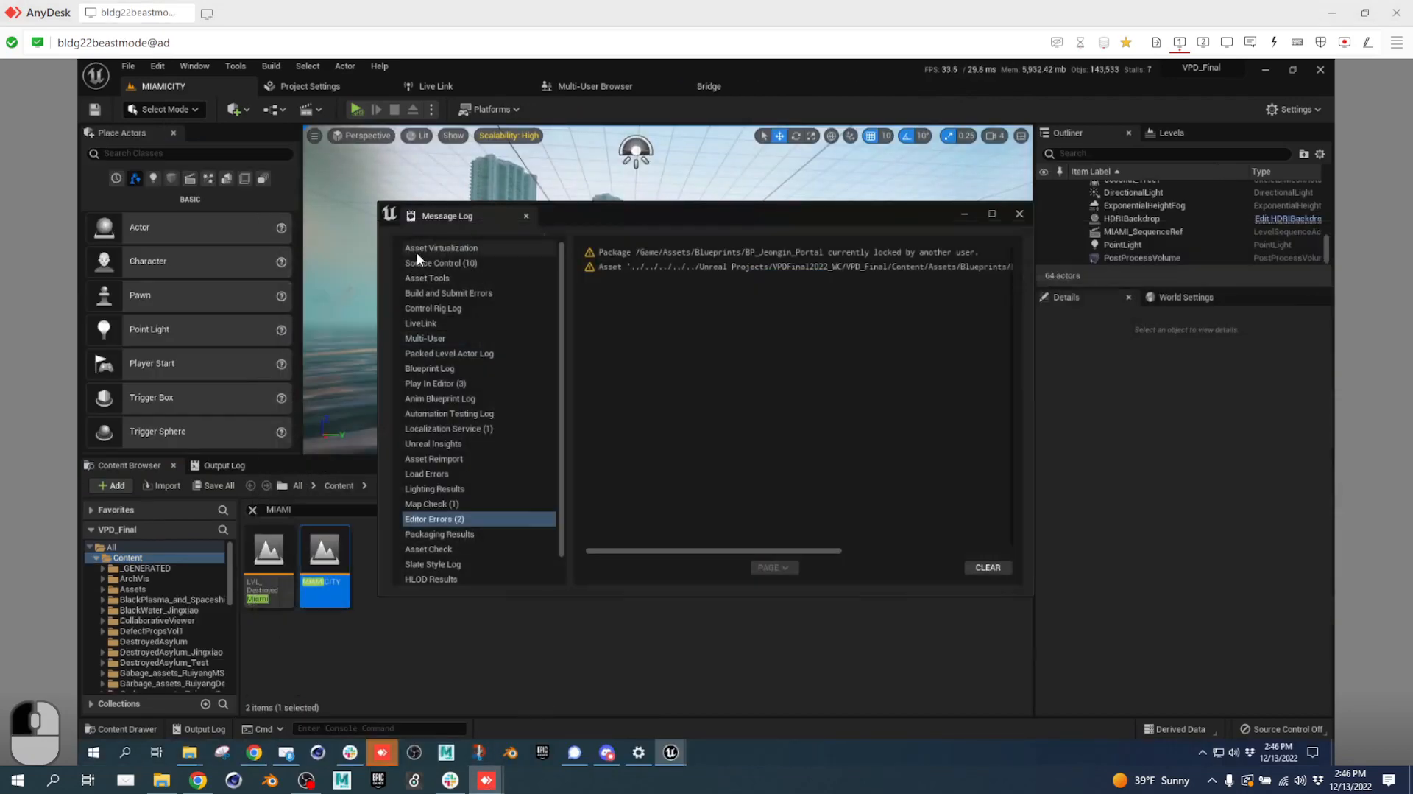
left_click(527, 216)
right_click_drag(720, 383, 715, 380)
key("w")
key("w")
key("w")
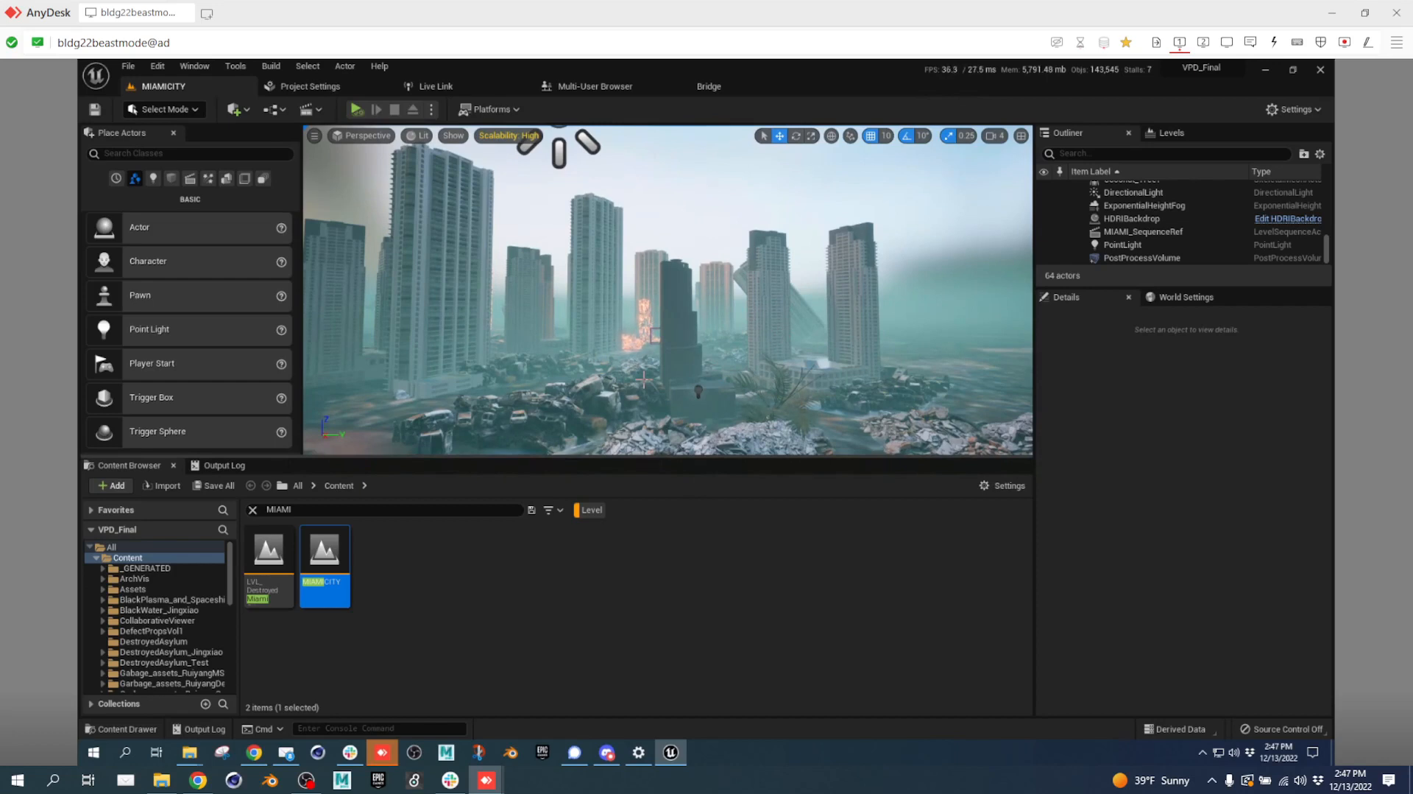
key("w")
right_click_drag(787, 313, 766, 380)
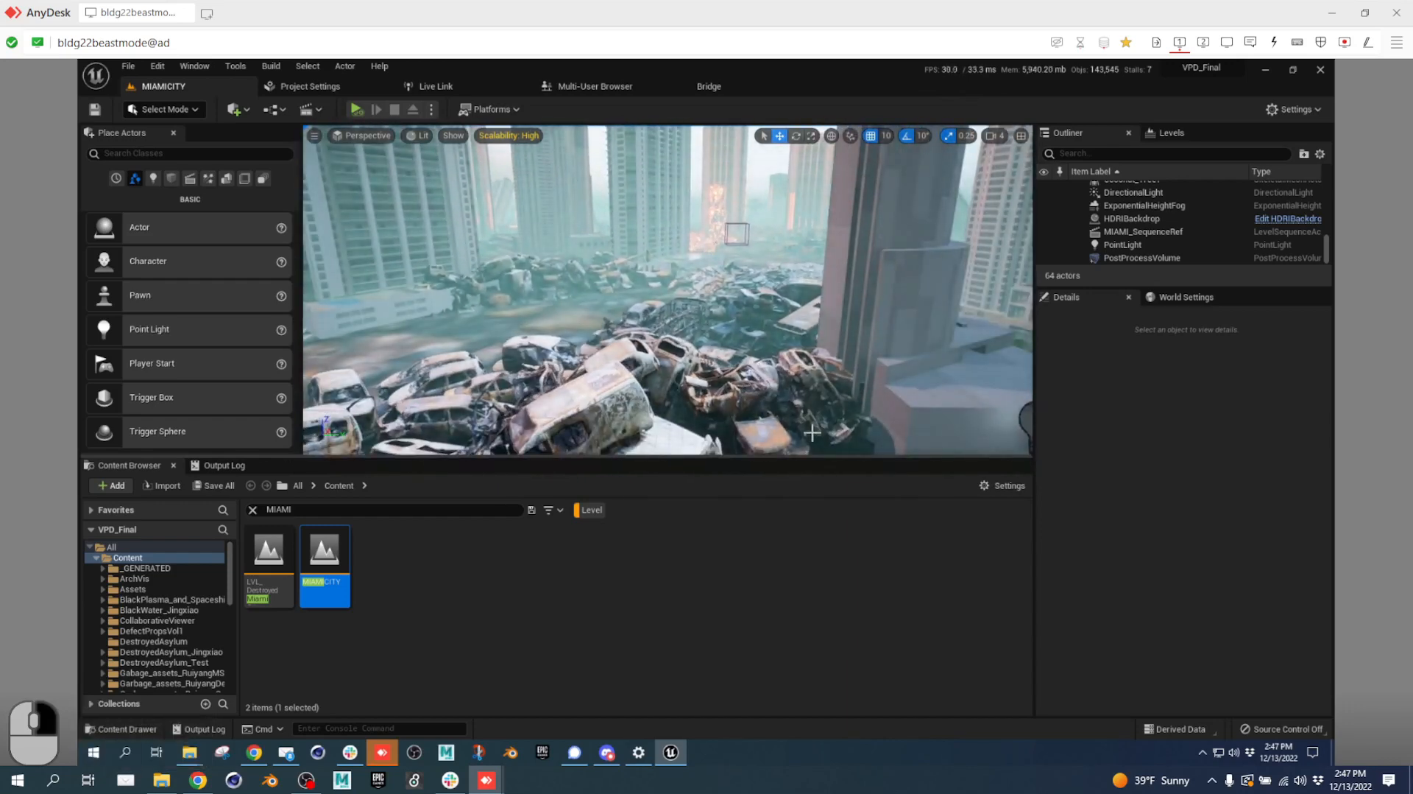
right_click_drag(817, 428, 817, 428)
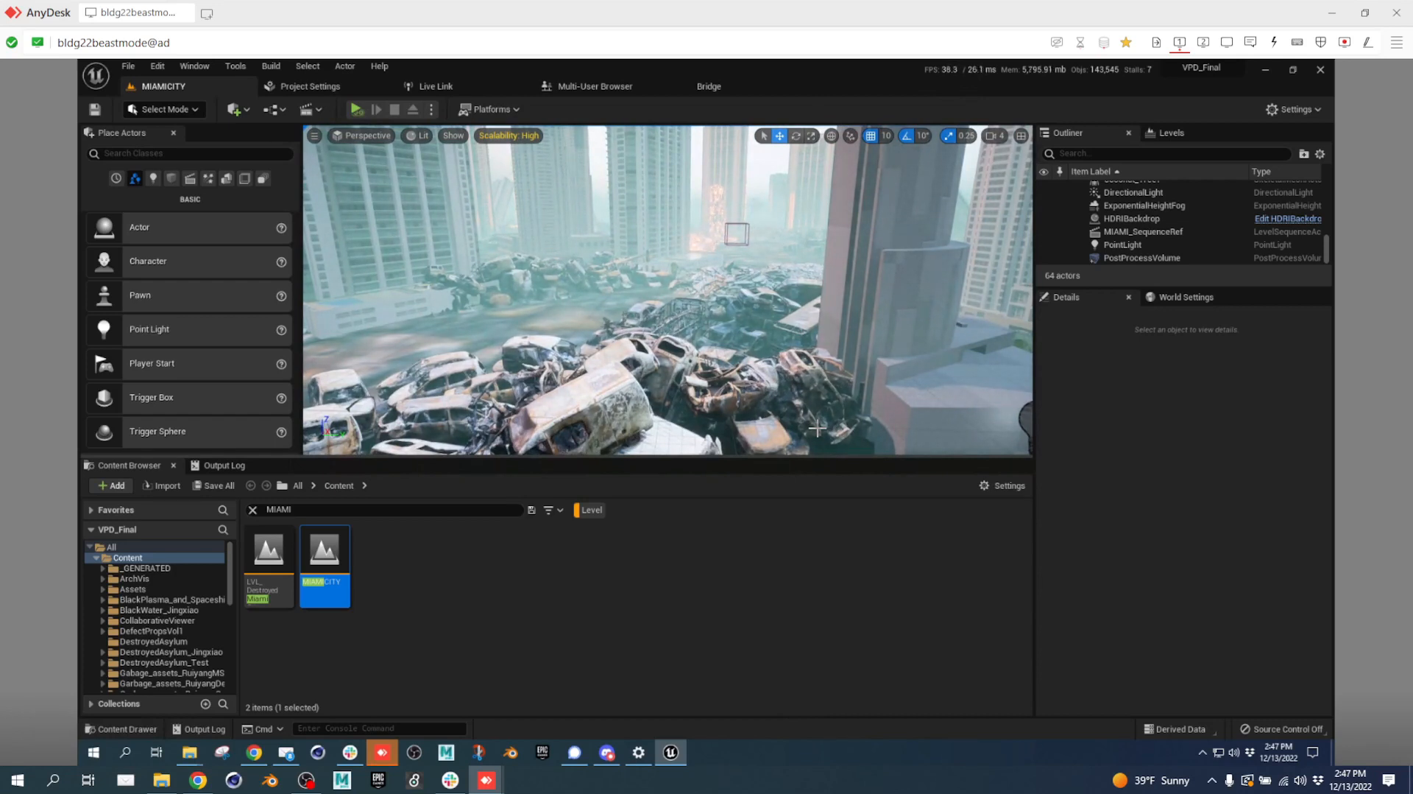
Minimize Unreal Editor, focus Display settings, and switch AnyDesk to the remote's second monitor.
left_click(1266, 70)
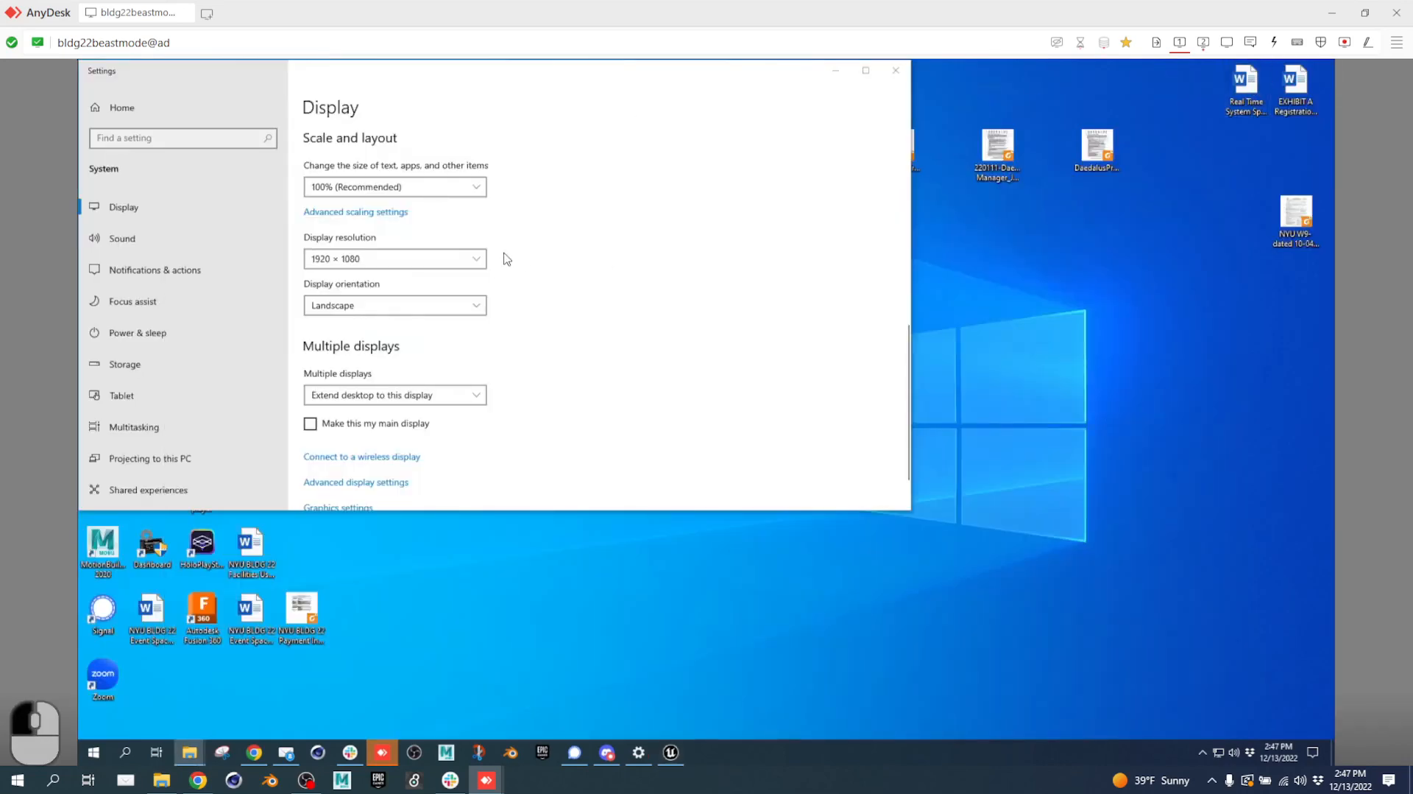
left_click(839, 73)
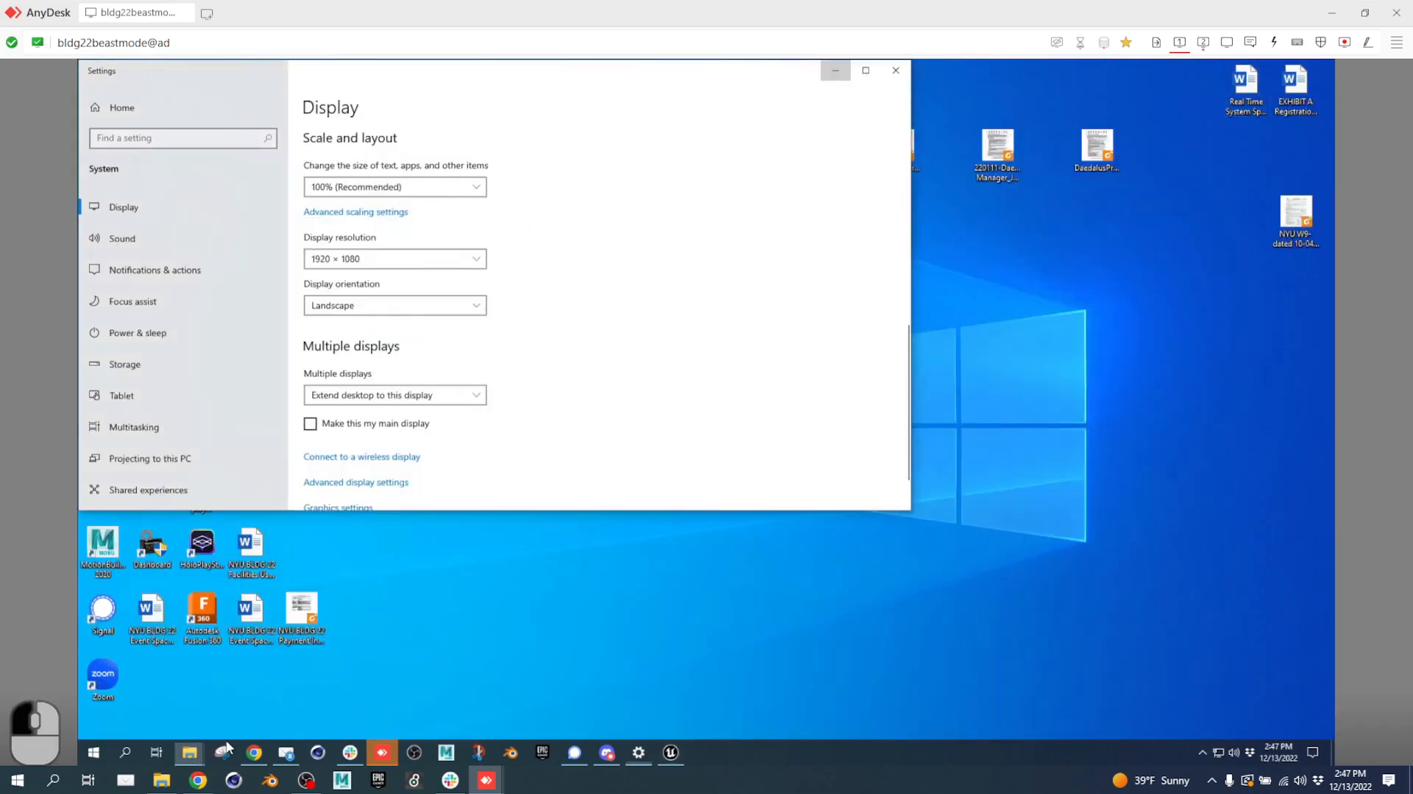
left_click(1204, 42)
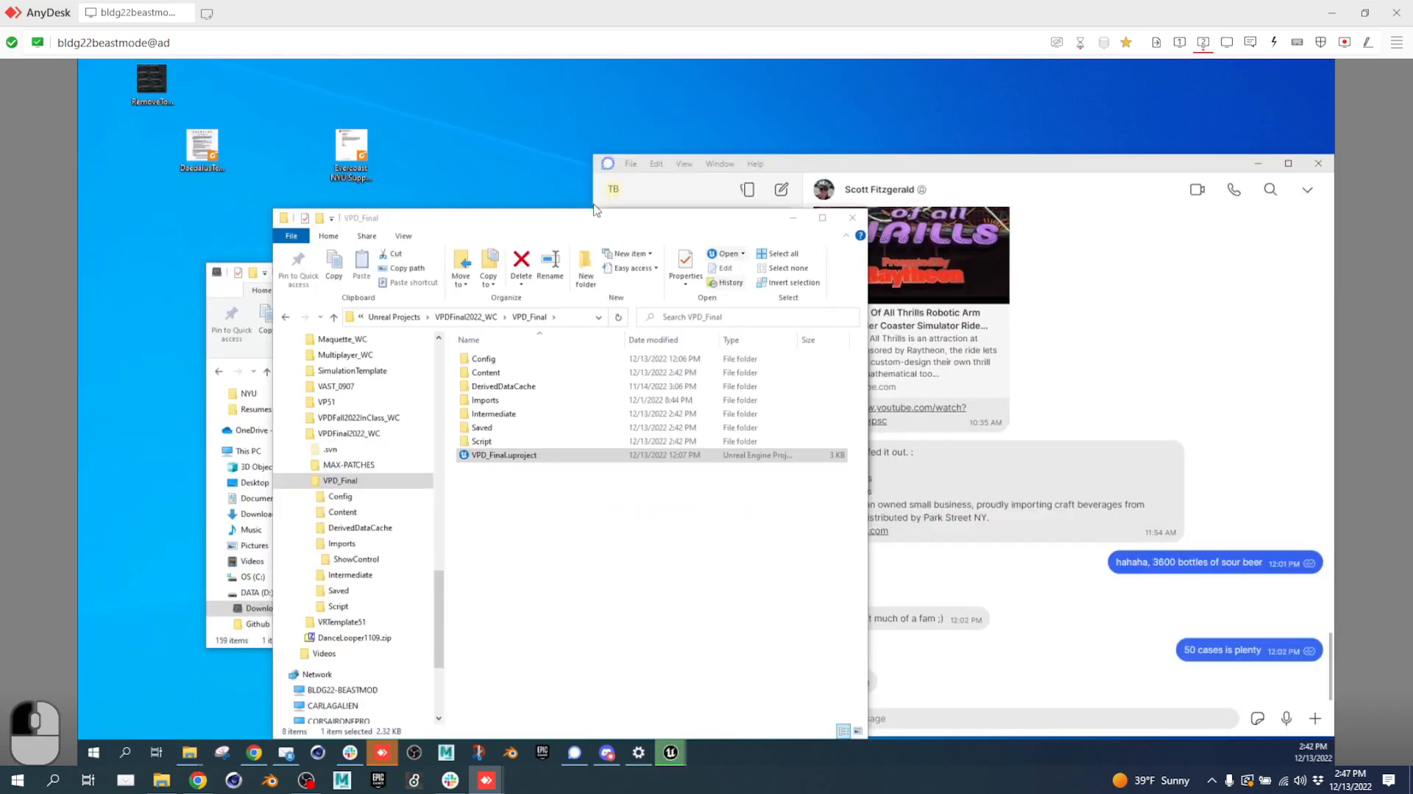
Open the TortoiseSVN revision log for the VPD_Final folder.
right_click(598, 521)
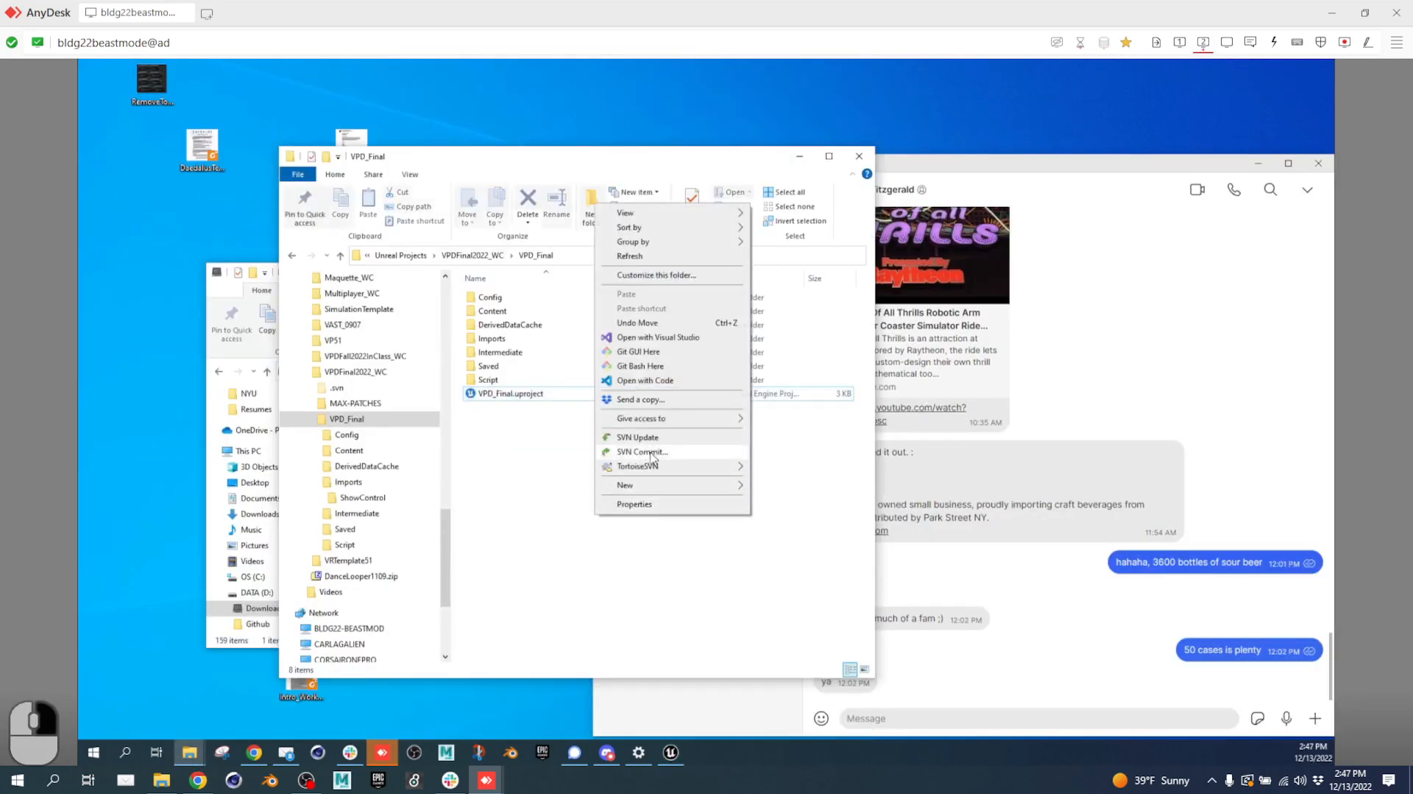
mouse_move(709, 466)
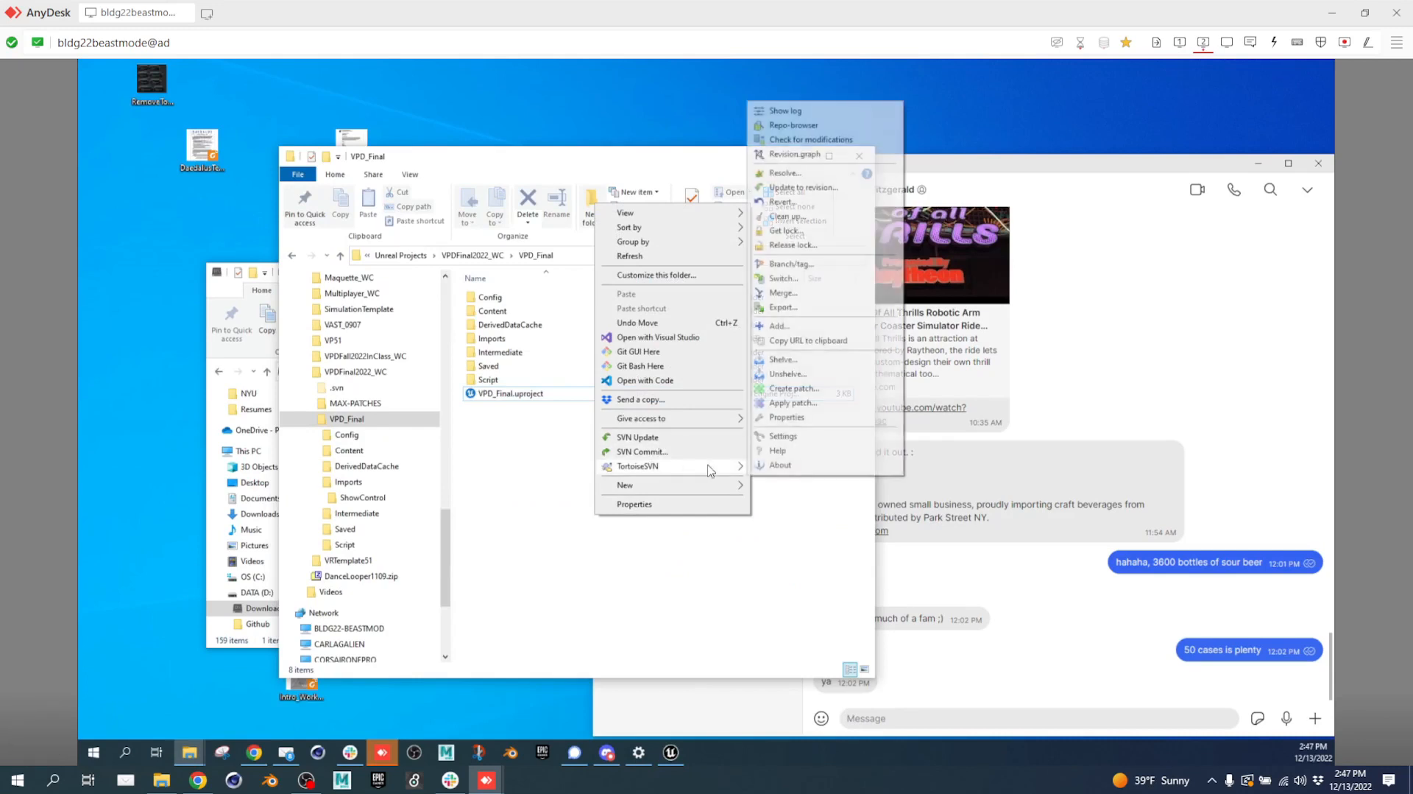
left_click(789, 110)
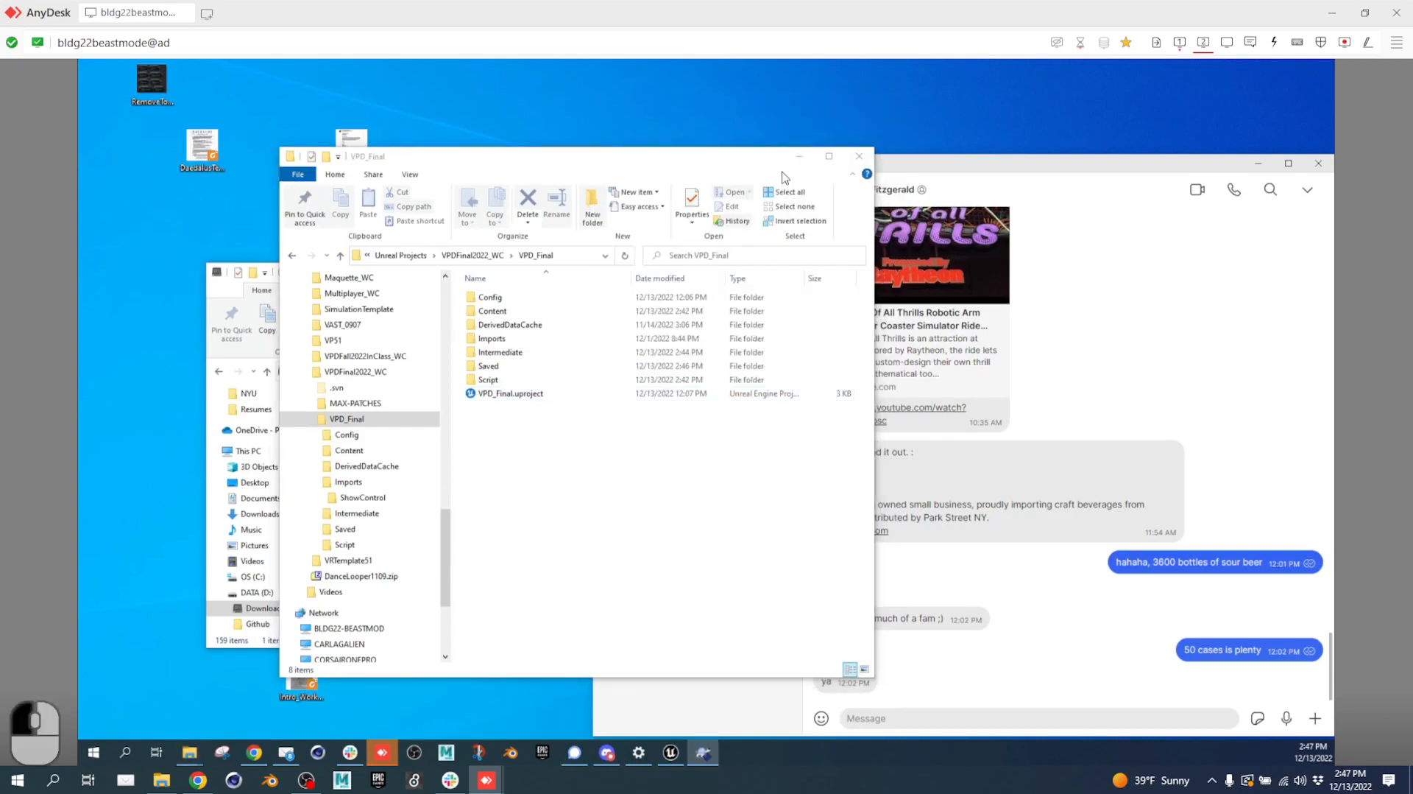
Widen the Log Messages window and scroll through revisions 218 to 324.
left_click(1180, 42)
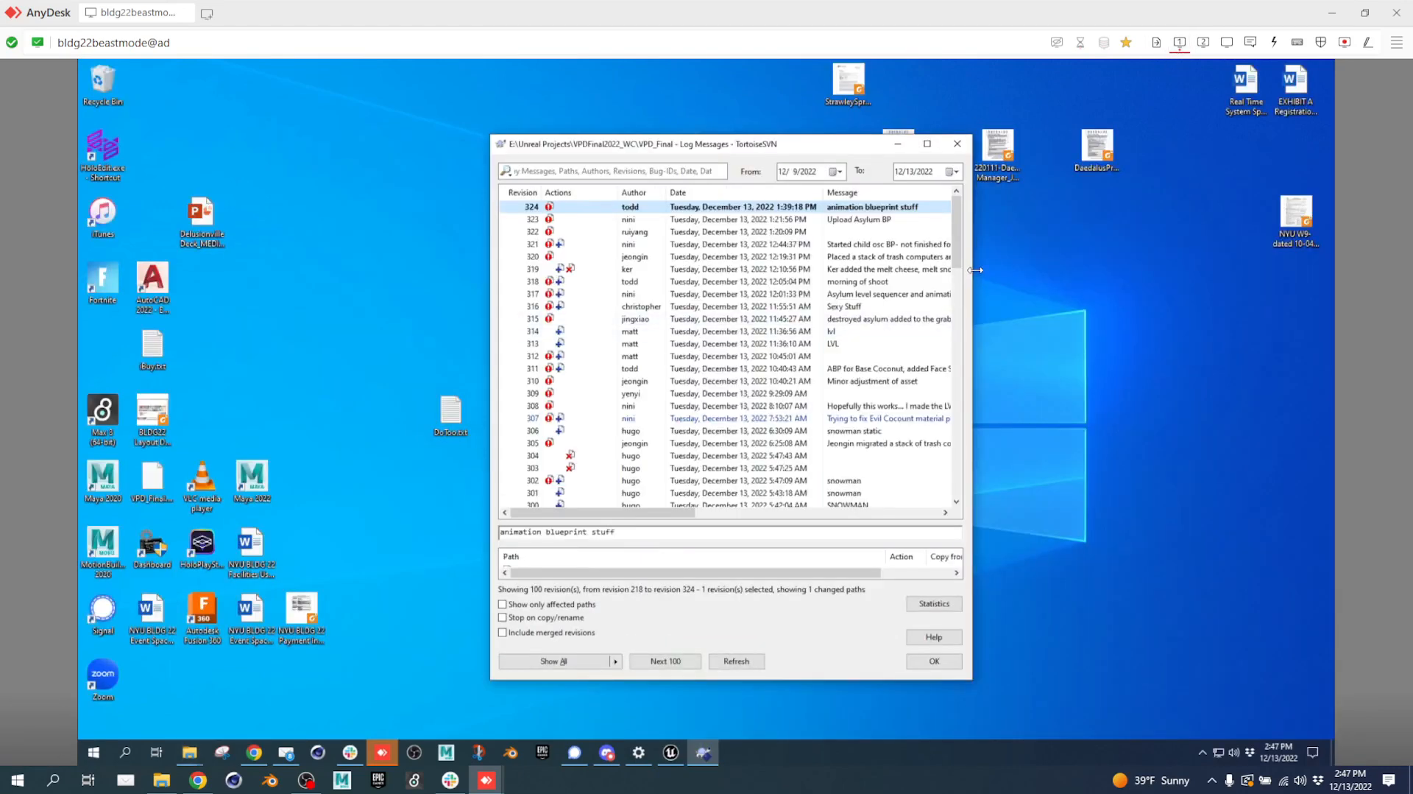
left_click_drag(975, 271, 1210, 270)
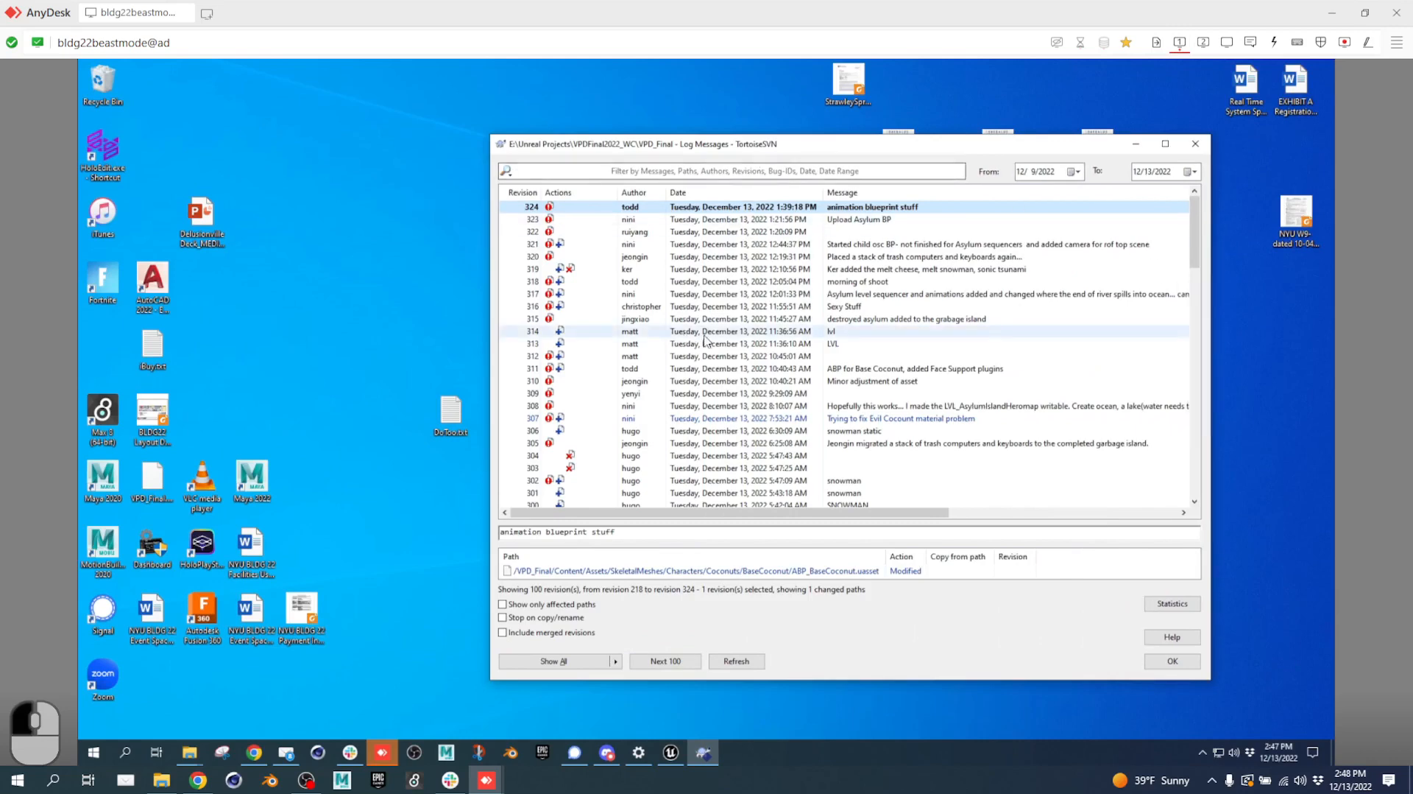
scroll(707, 342, "down", 8)
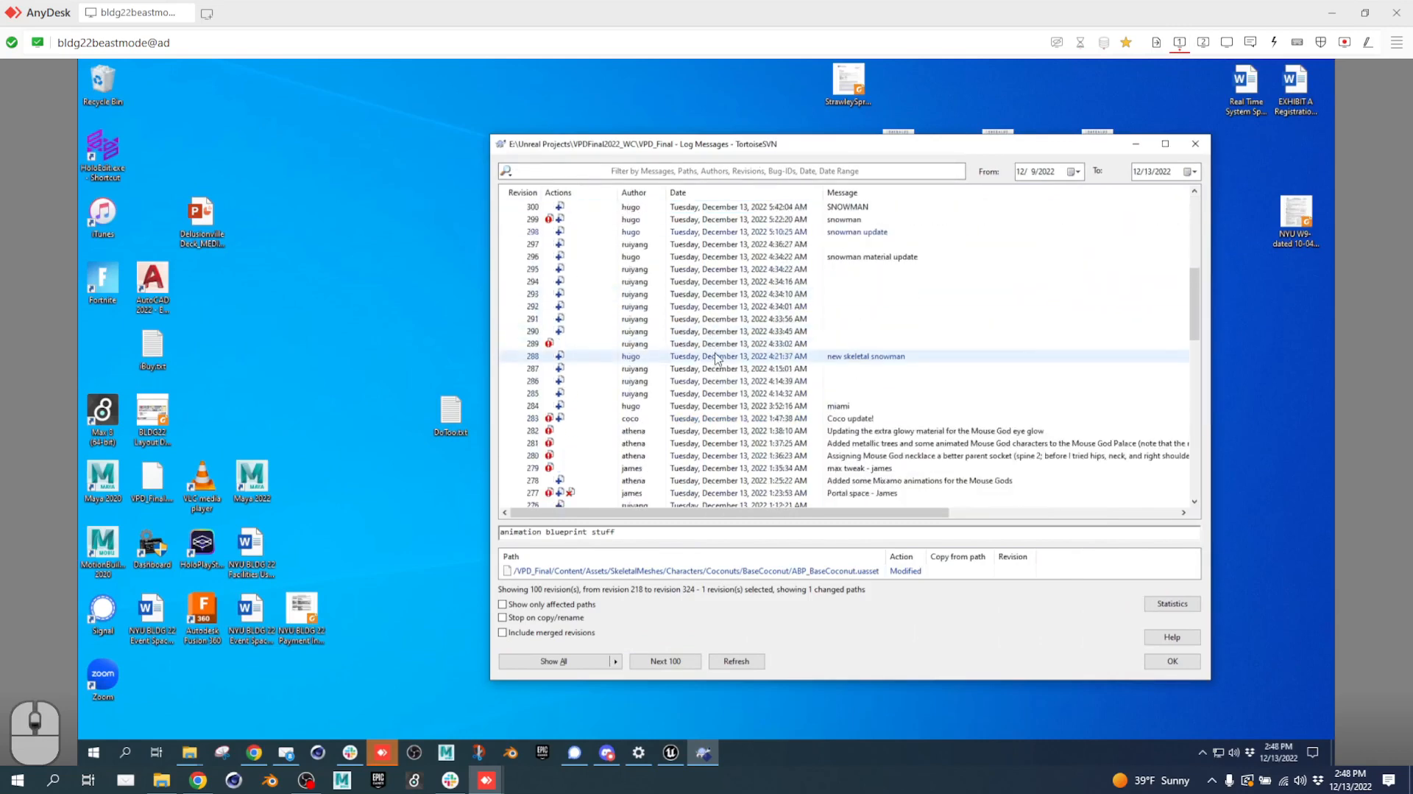
scroll(718, 358, "down", 11)
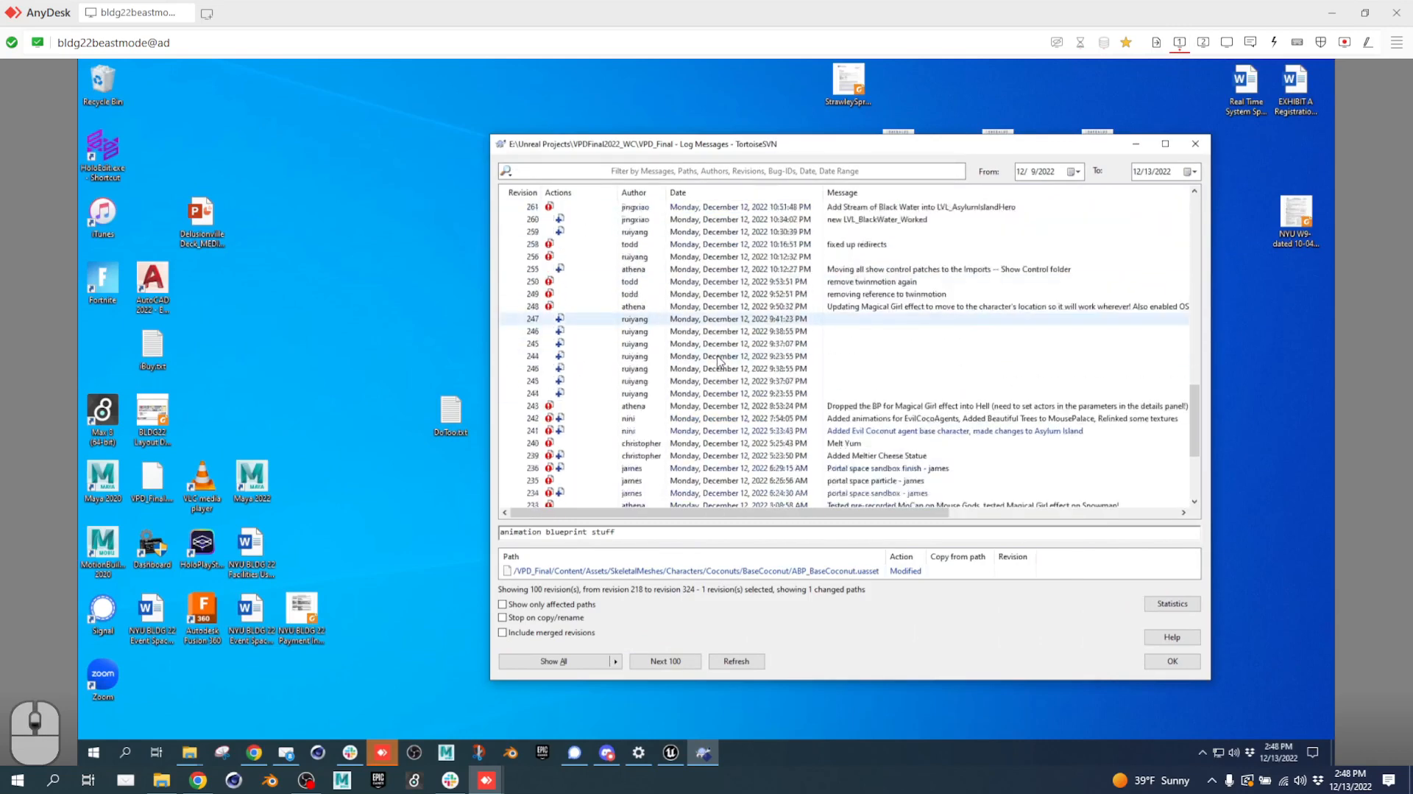
scroll(721, 362, "down", 5)
scroll(726, 364, "up", 4)
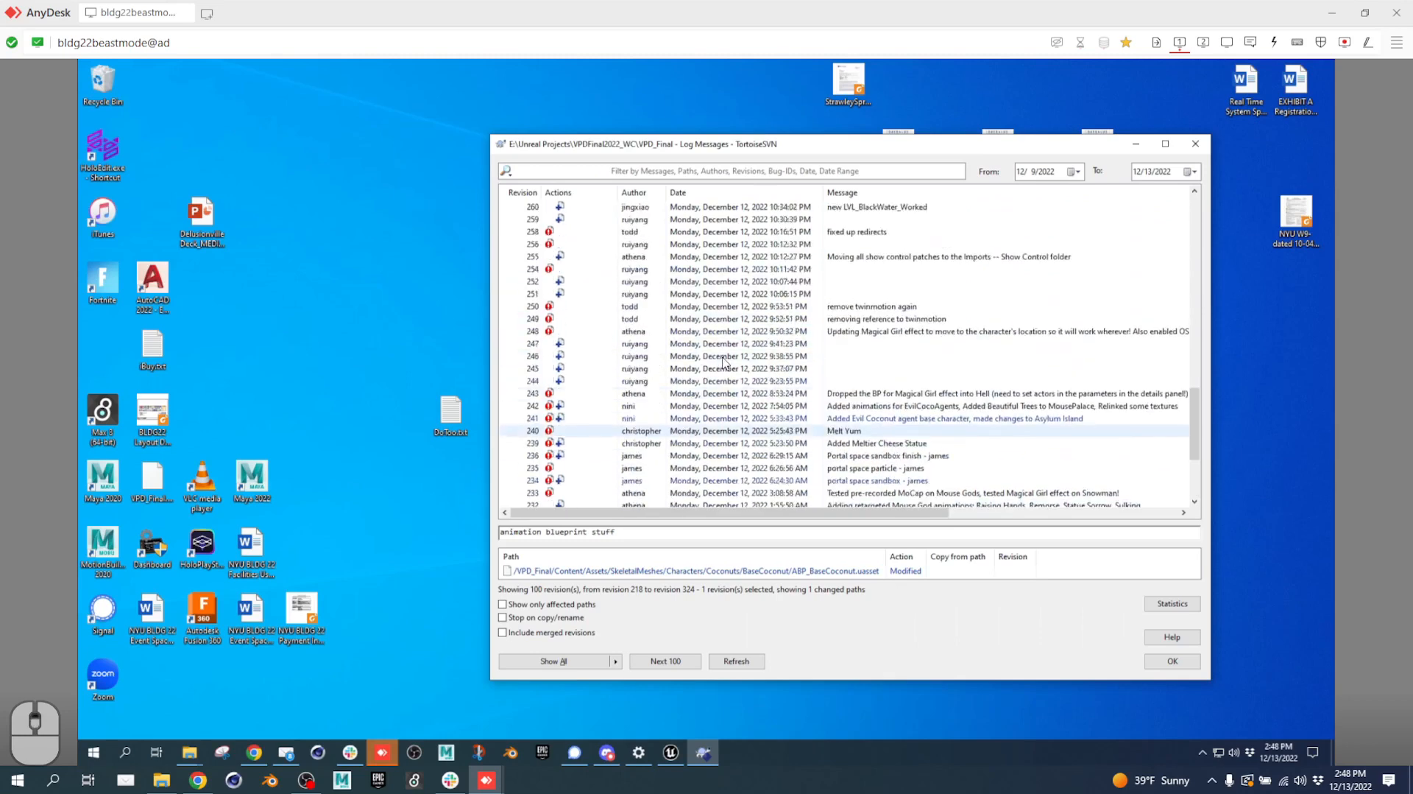
scroll(725, 361, "up", 12)
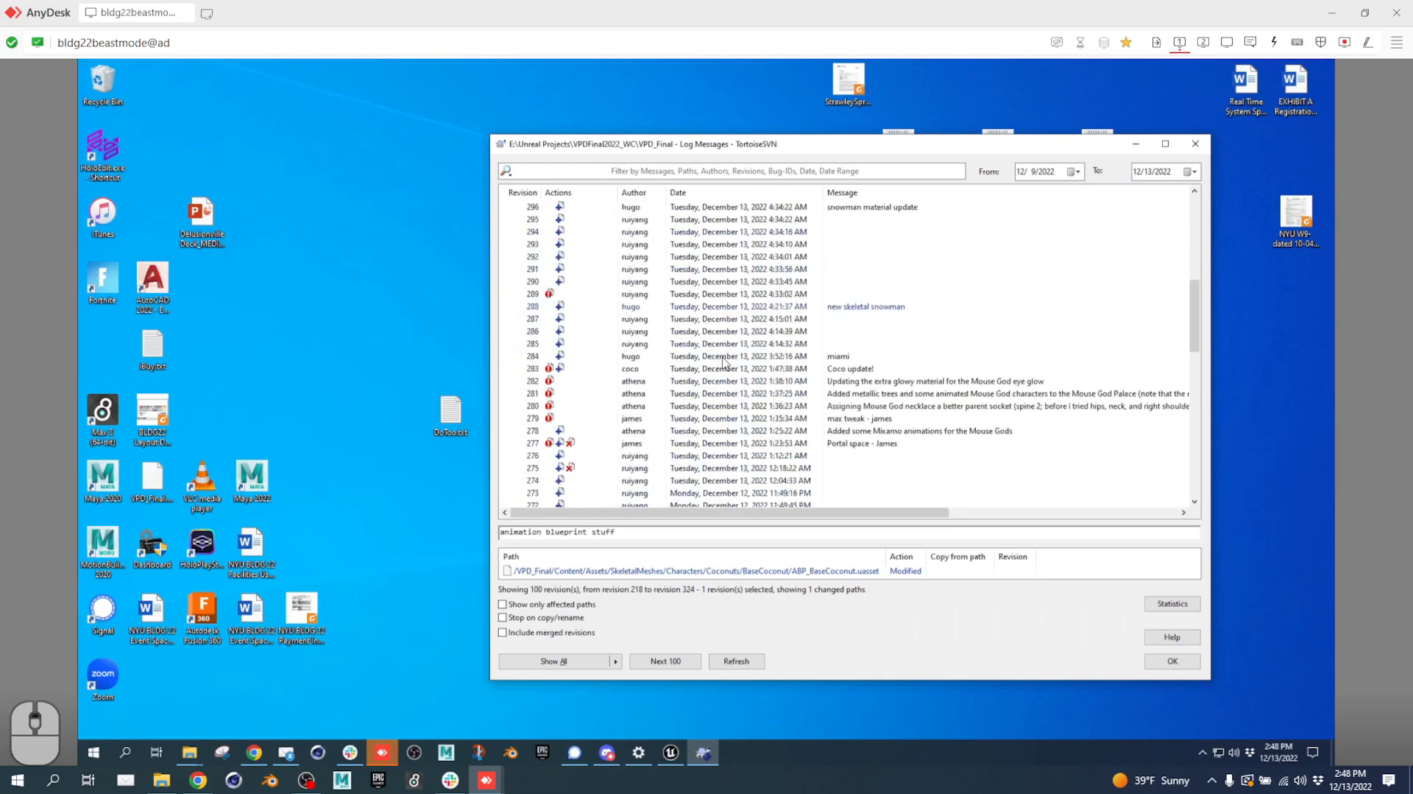
scroll(724, 361, "up", 9)
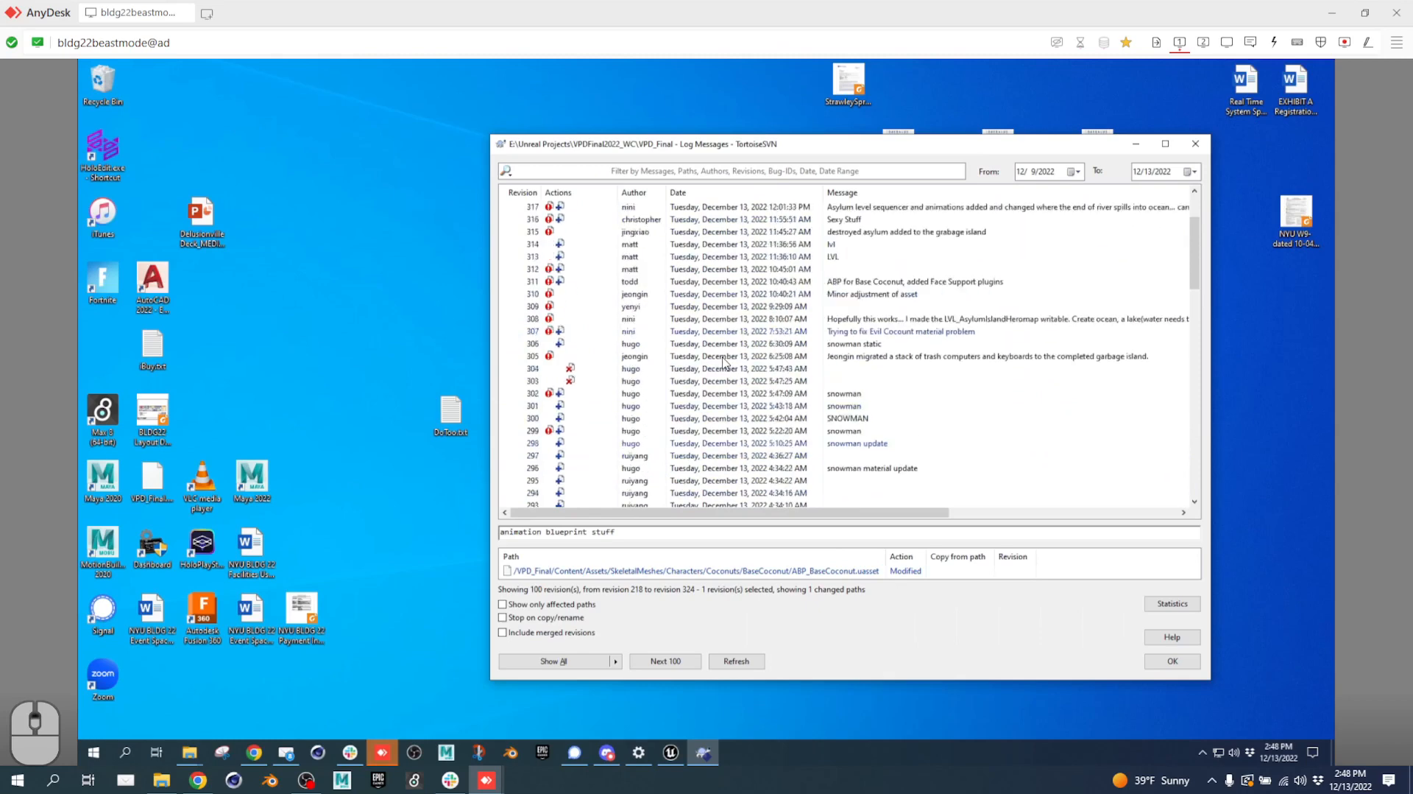
scroll(724, 362, "down", 8)
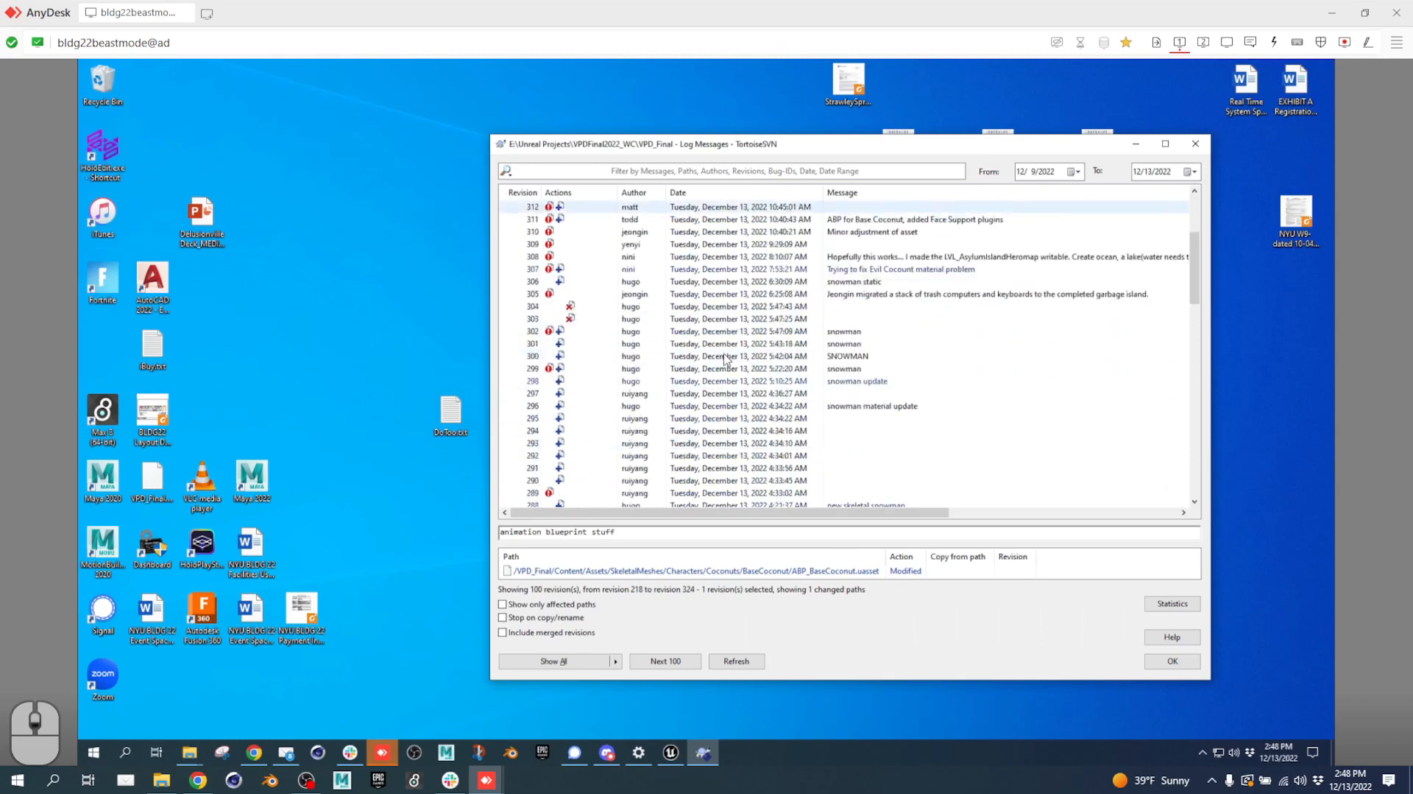
scroll(724, 358, "down", 16)
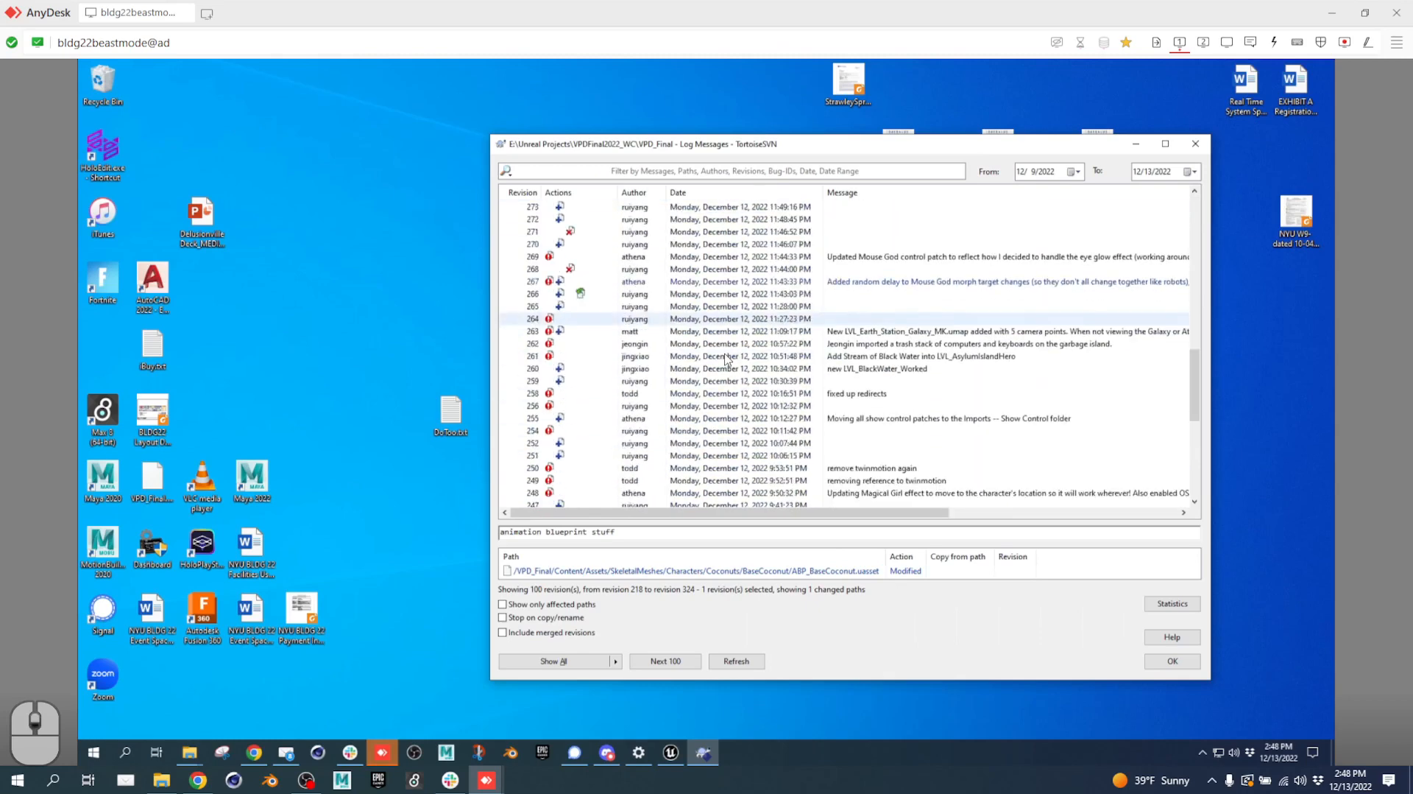
scroll(724, 358, "down", 2)
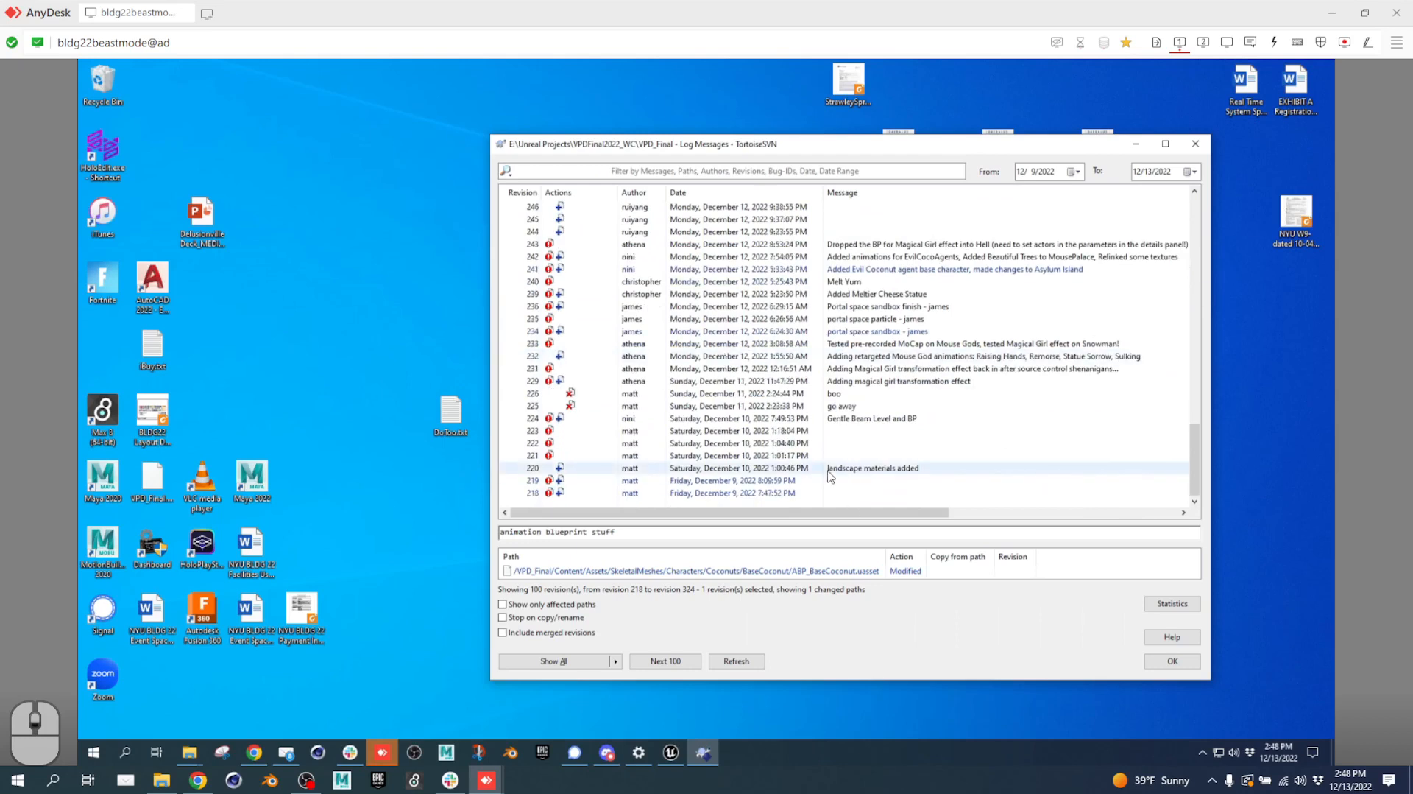
Load the next 100 older revisions into the log and scroll through them.
left_click(658, 660)
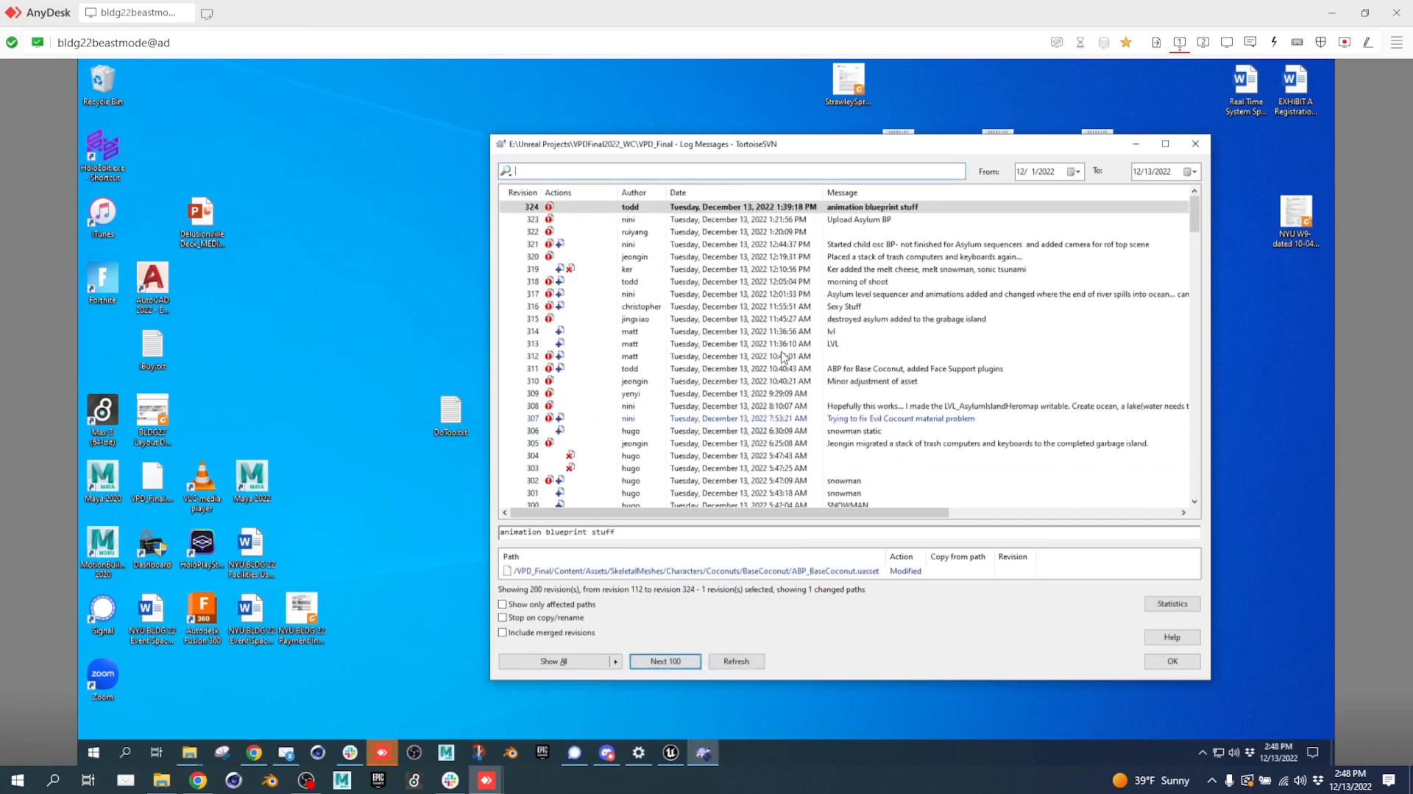
scroll(784, 357, "down", 14)
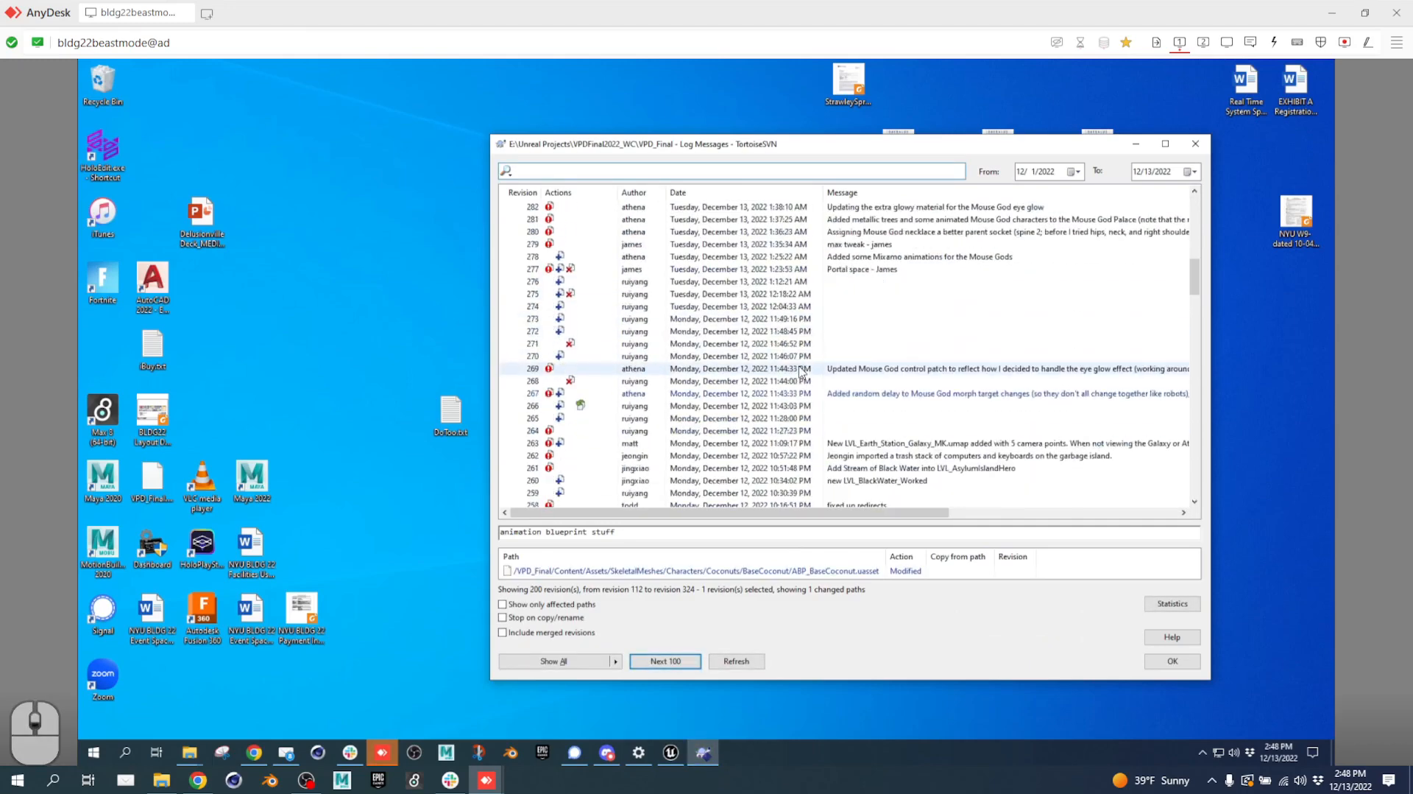
scroll(801, 372, "down", 20)
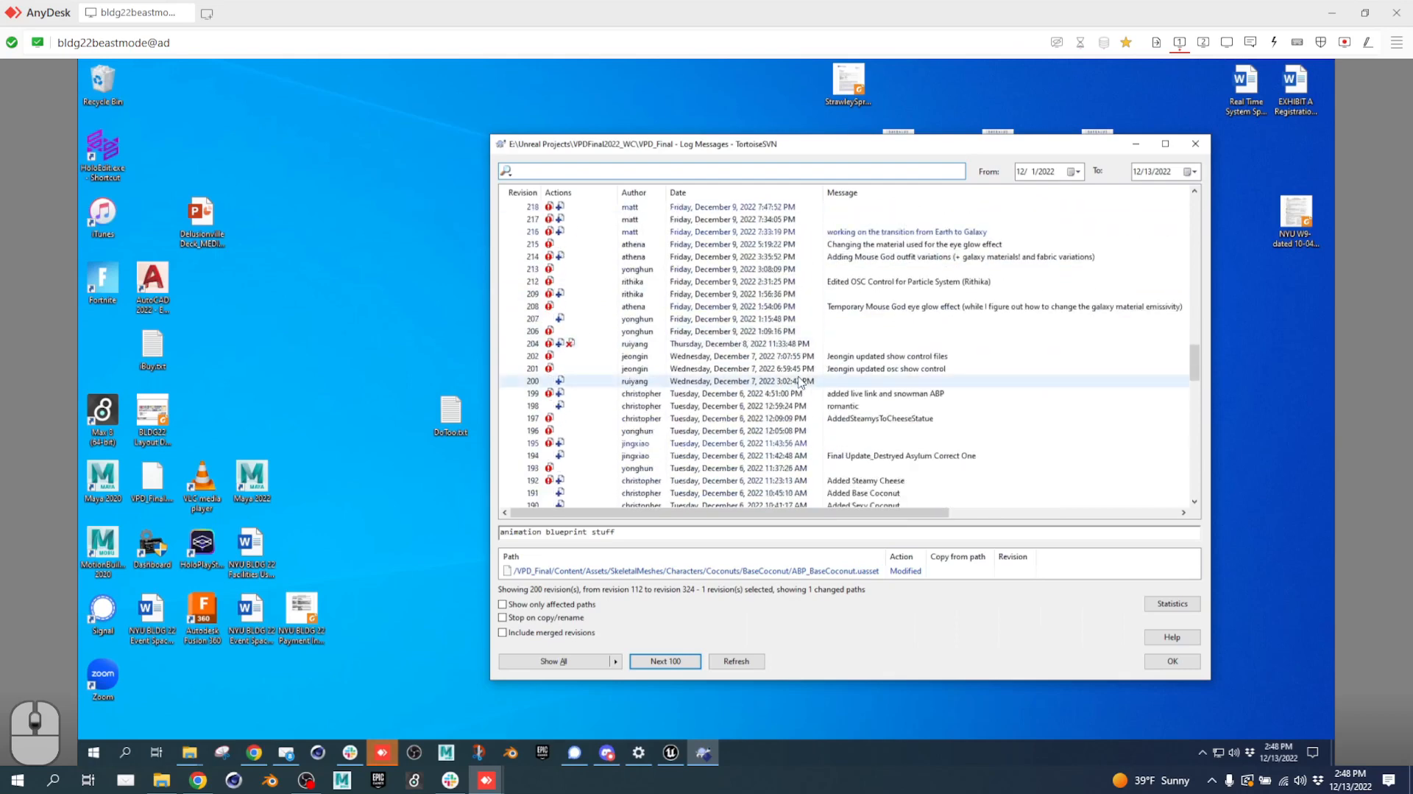
scroll(762, 345, "up", 1)
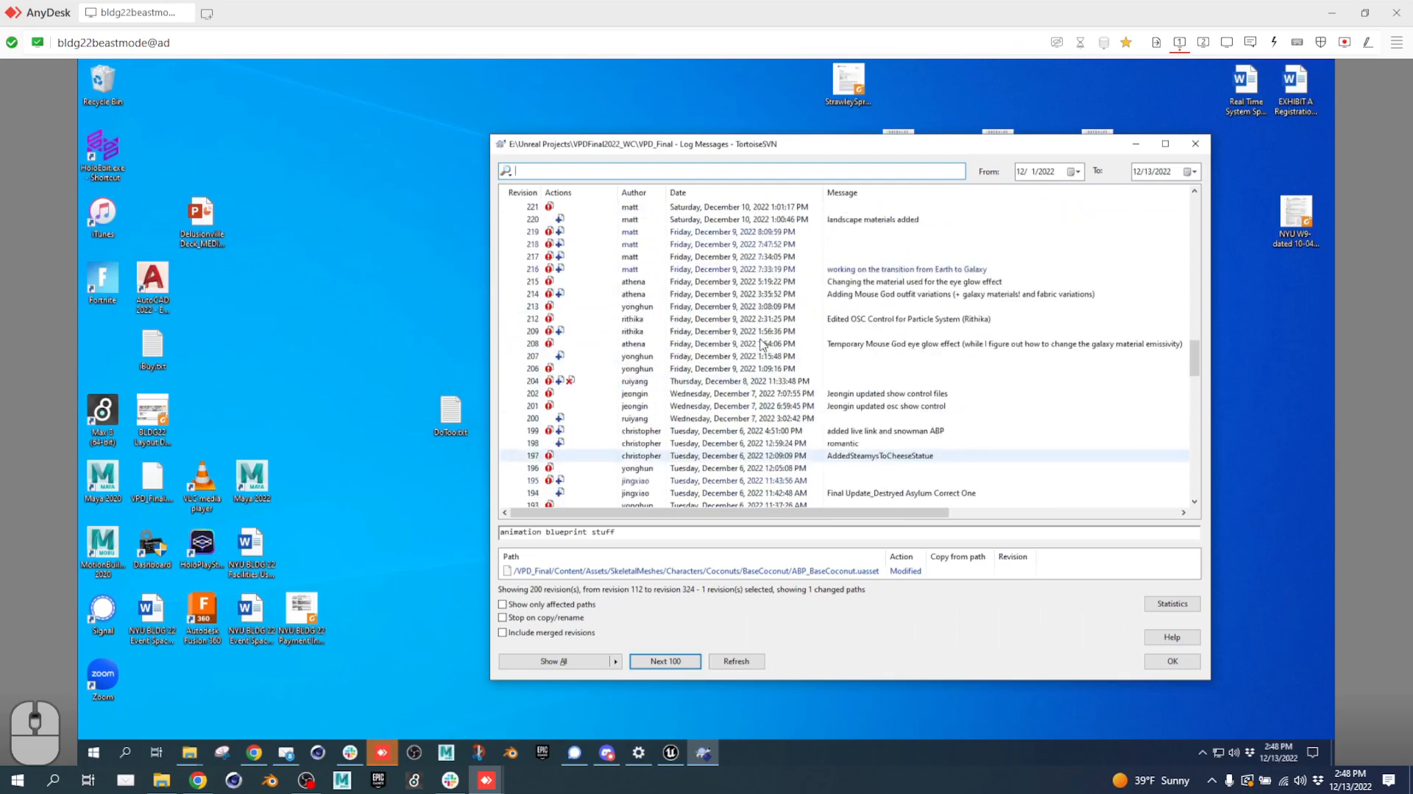
scroll(762, 345, "up", 3)
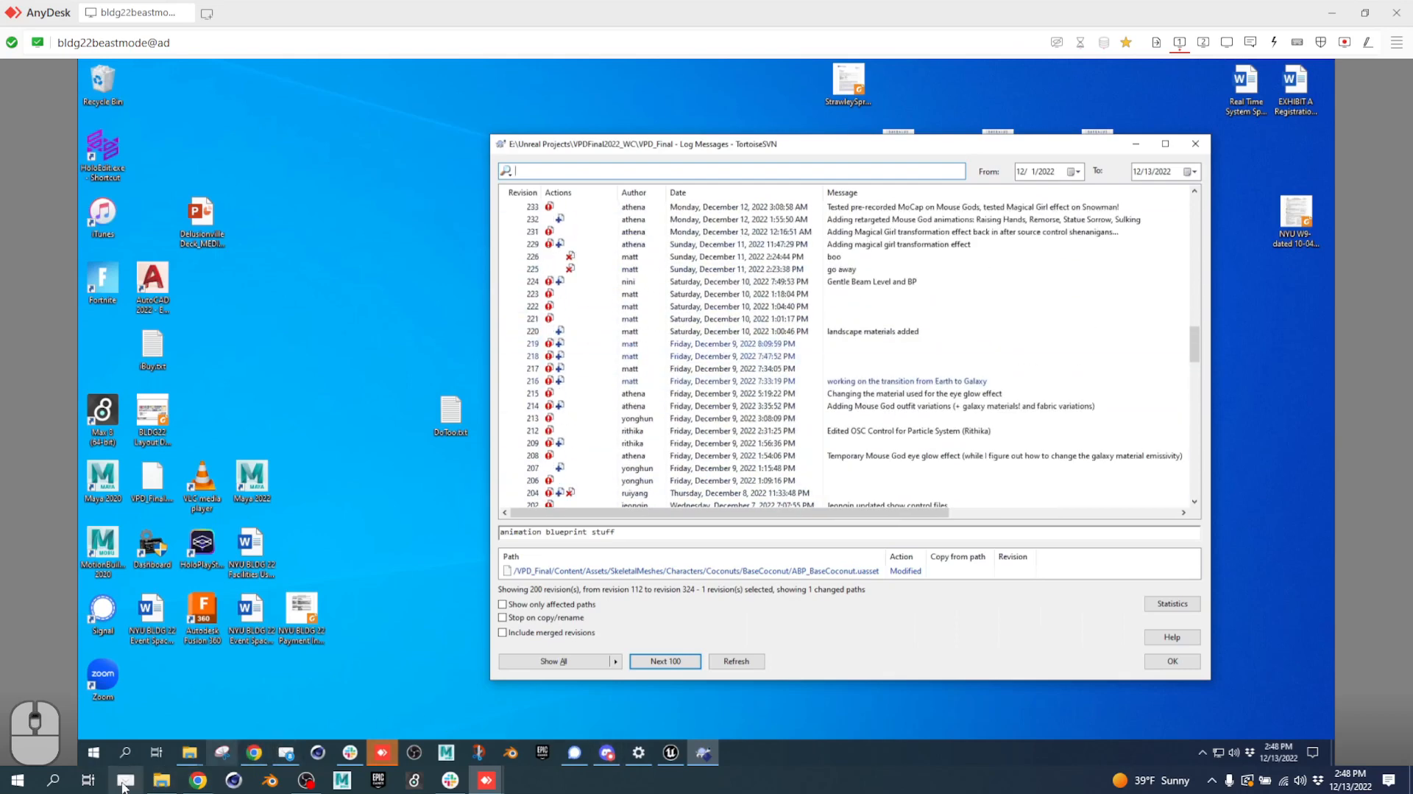
Quit the background mail app from the hidden tray icons.
left_click(1212, 781)
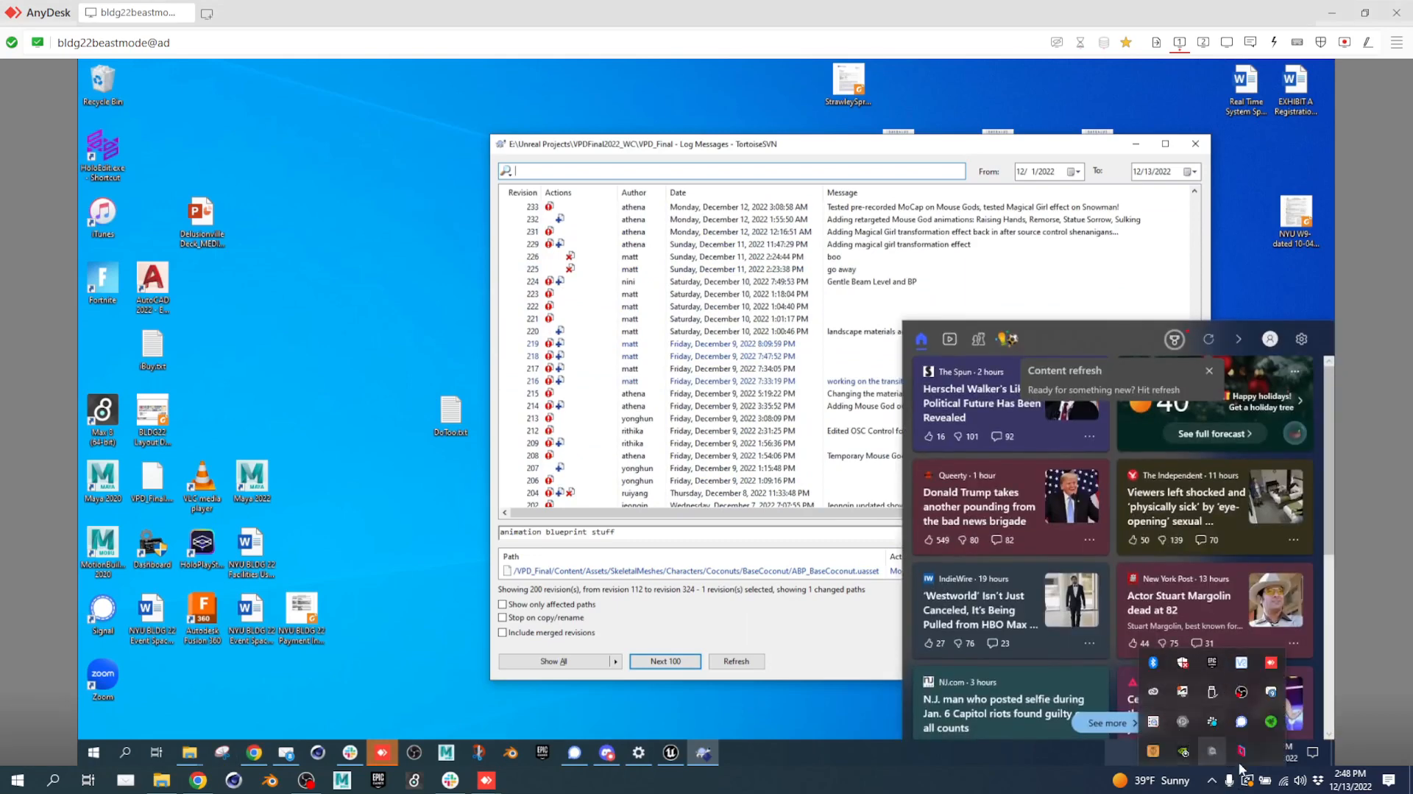
left_click(1213, 782)
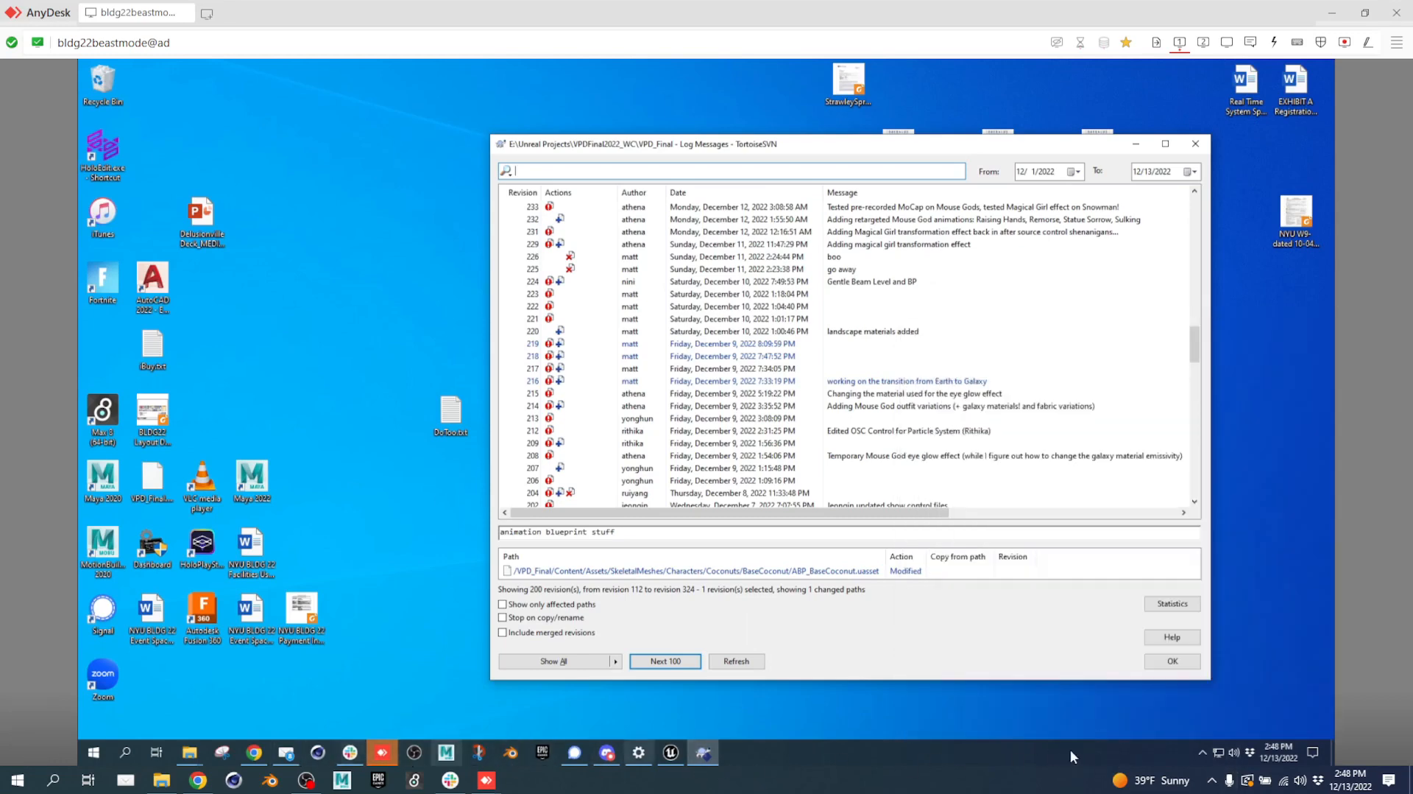
left_click(1202, 752)
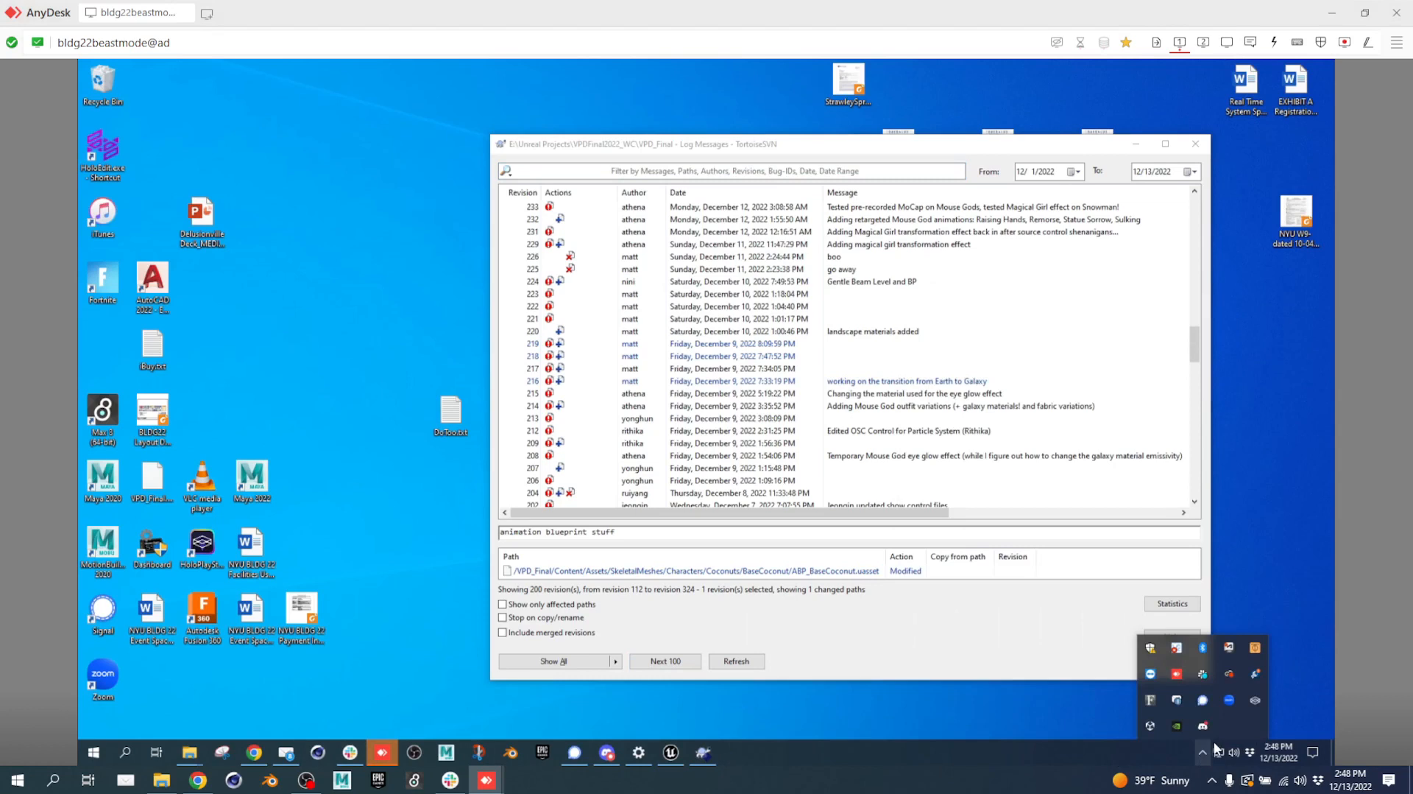
right_click(1183, 697)
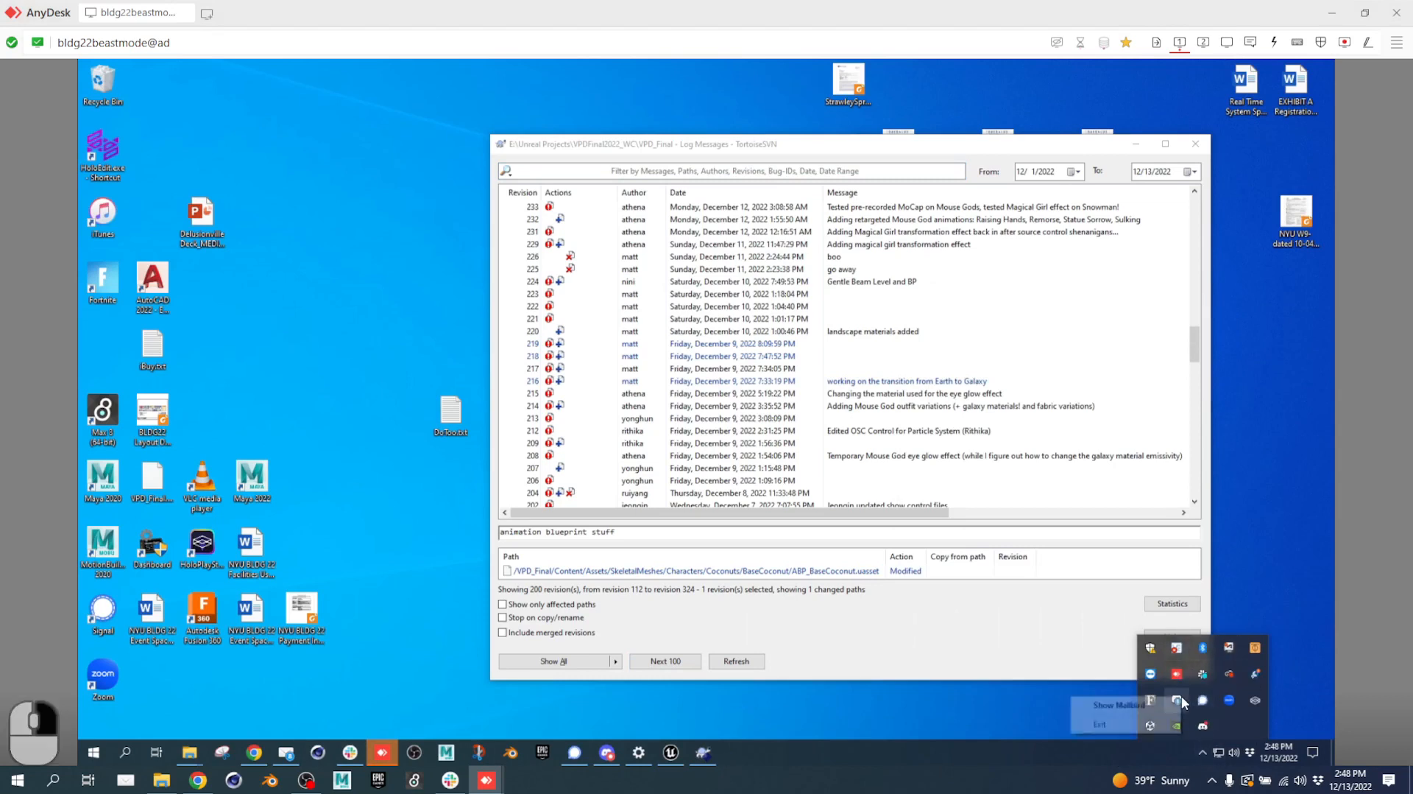
left_click(1131, 726)
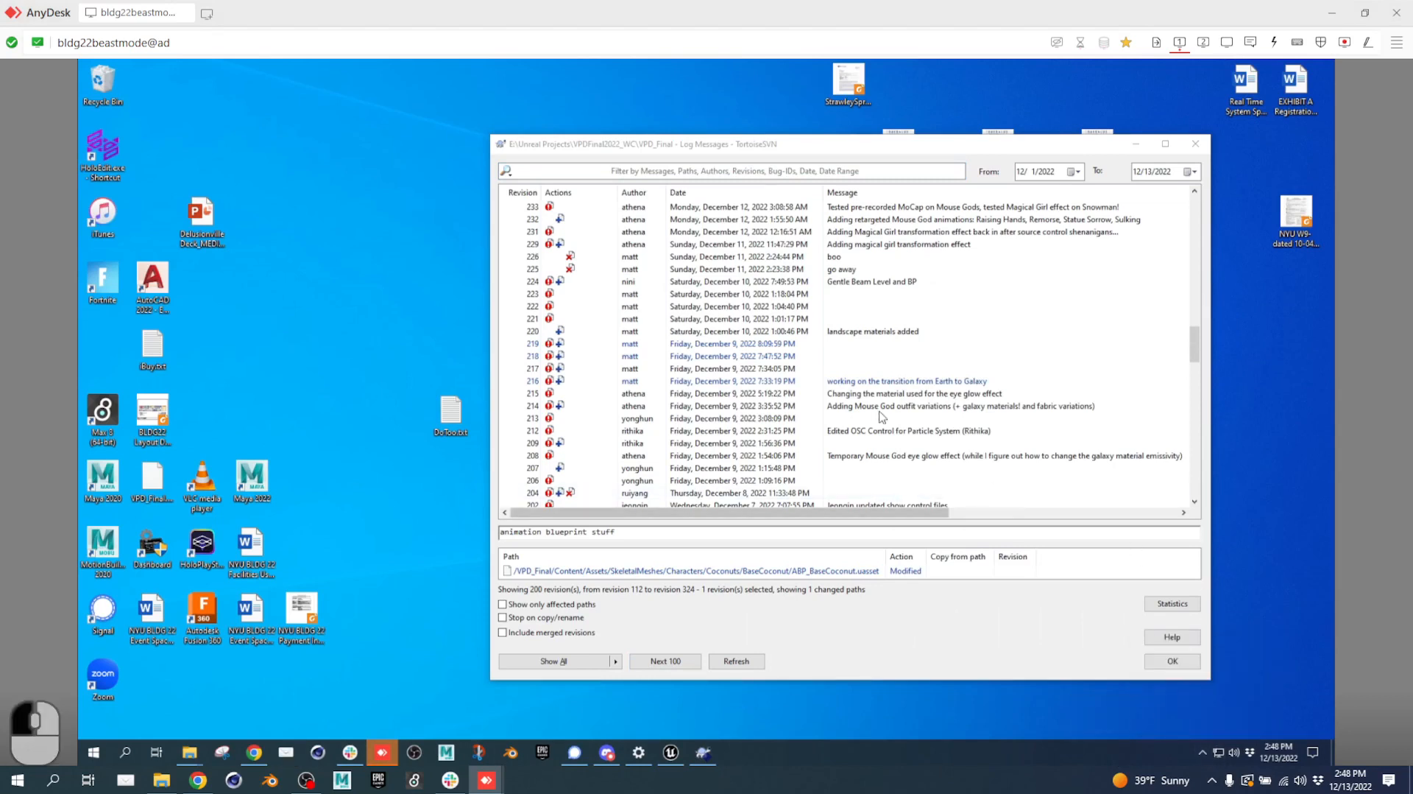
Start typing the teammate's name in the log filter, check the shared spreadsheet, then return via AnyDesk.
scroll(782, 432, "down", 4)
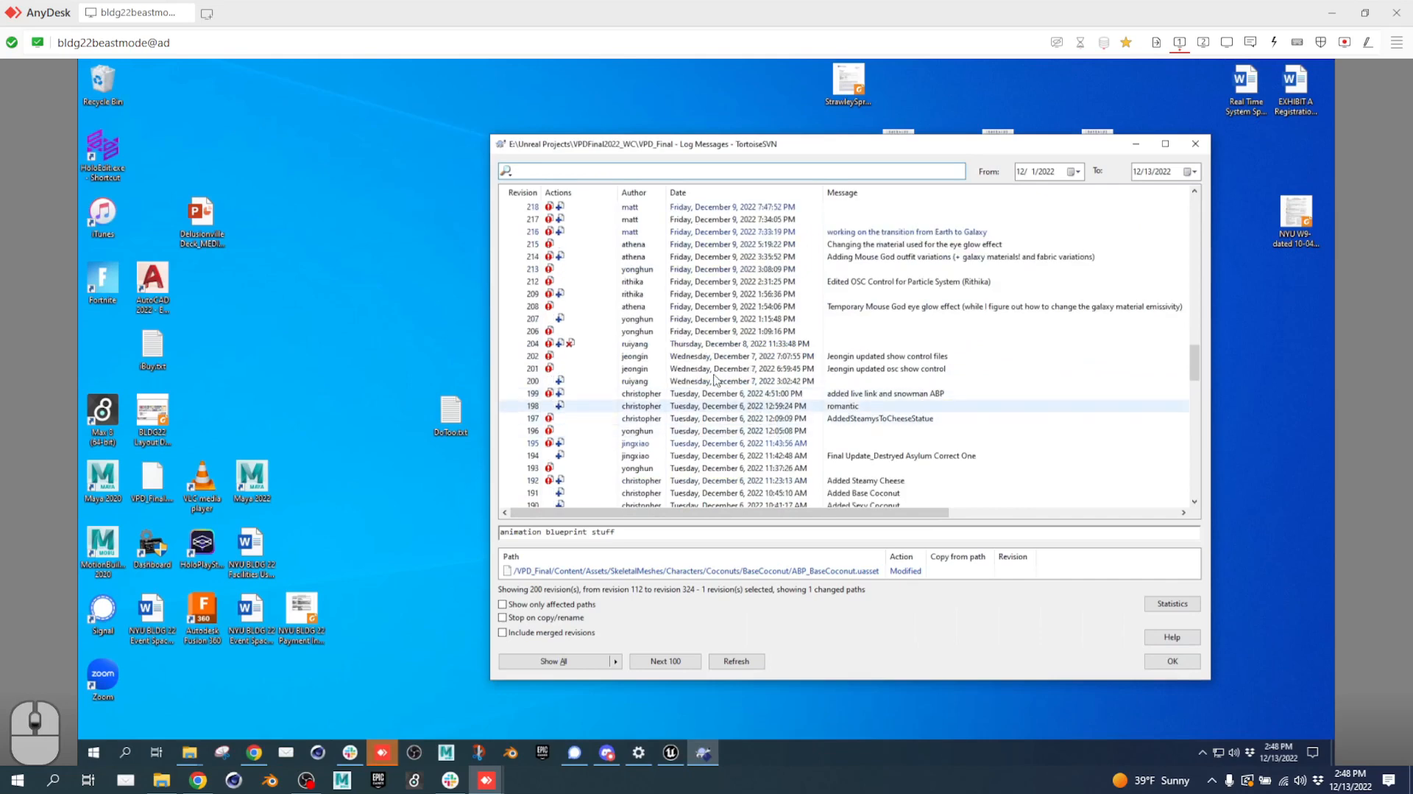
left_click(723, 168)
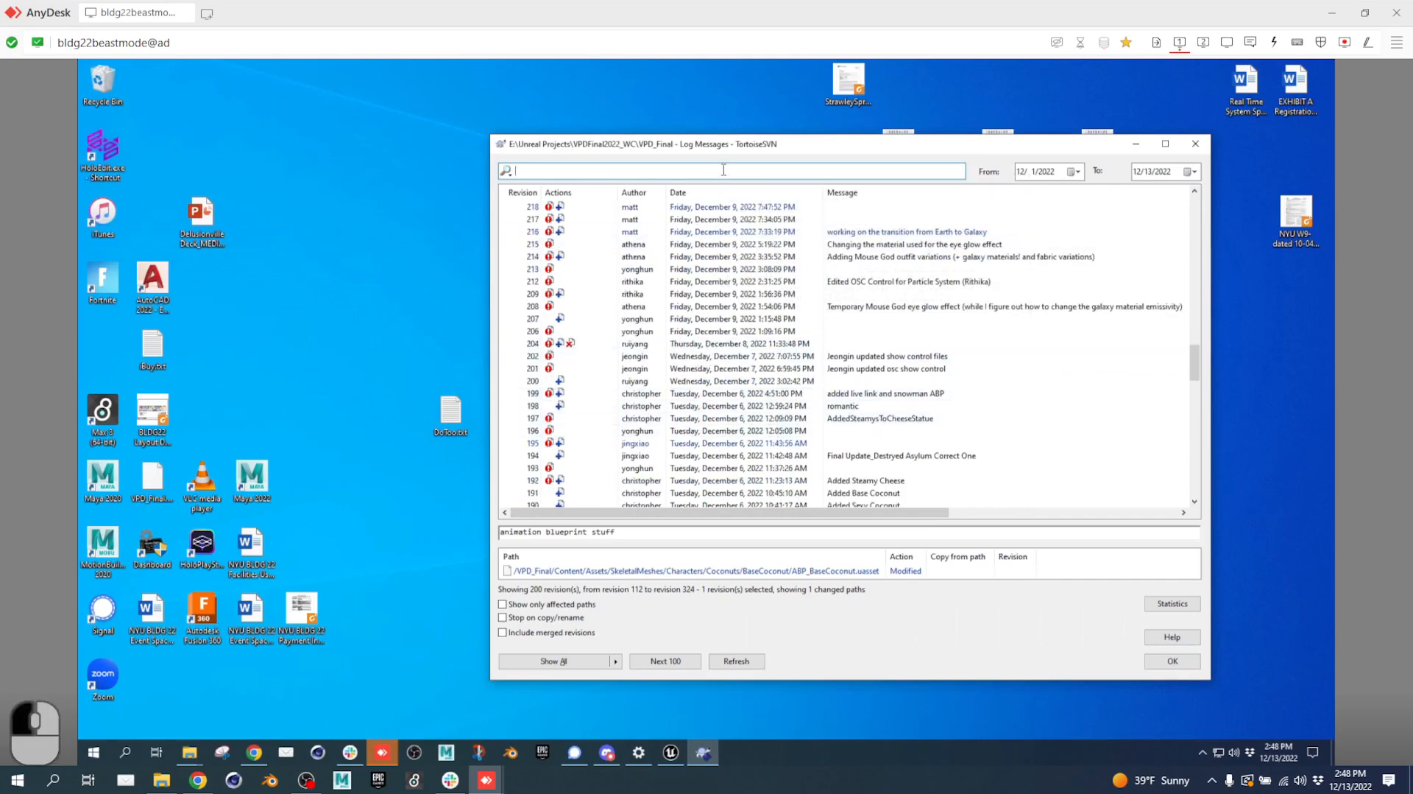
type("CHA")
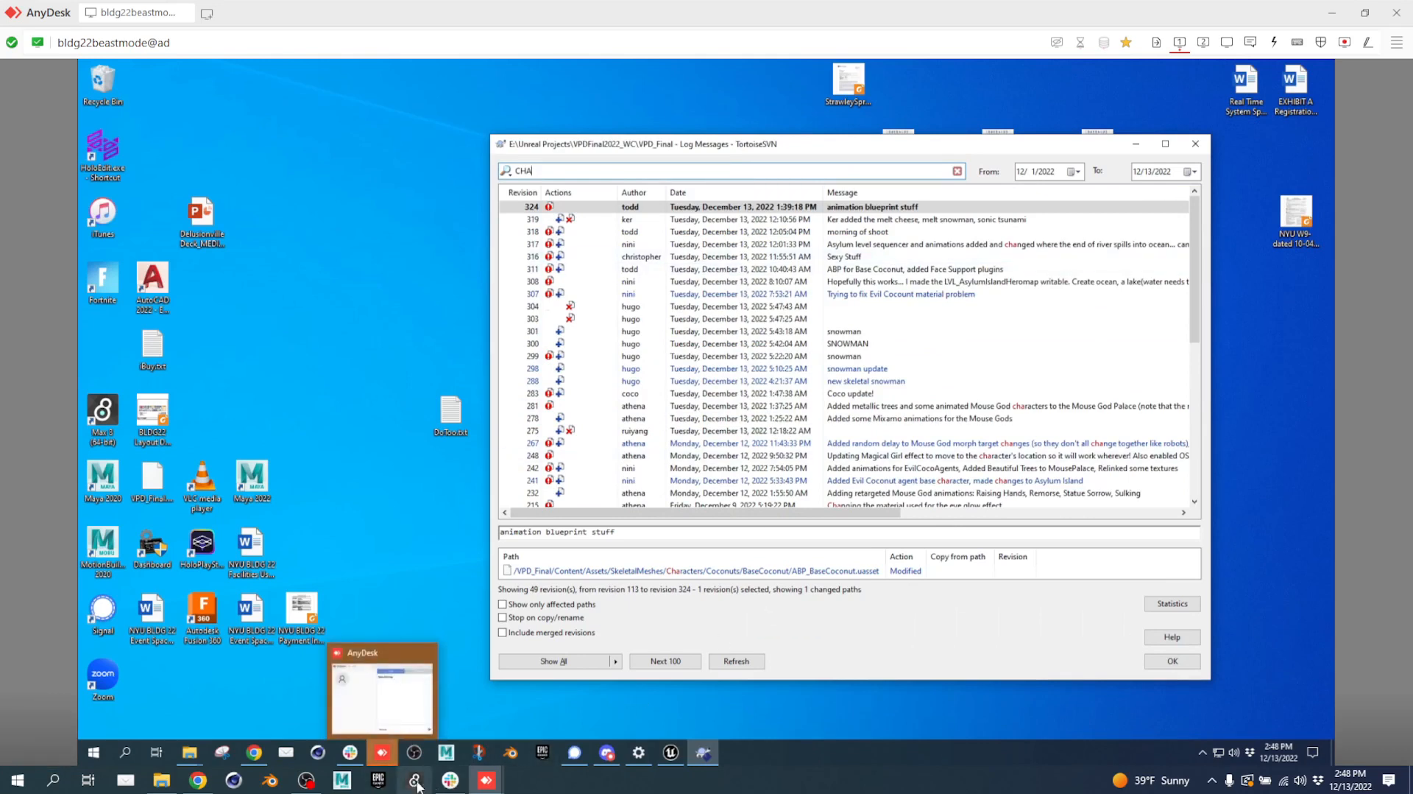
left_click(205, 782)
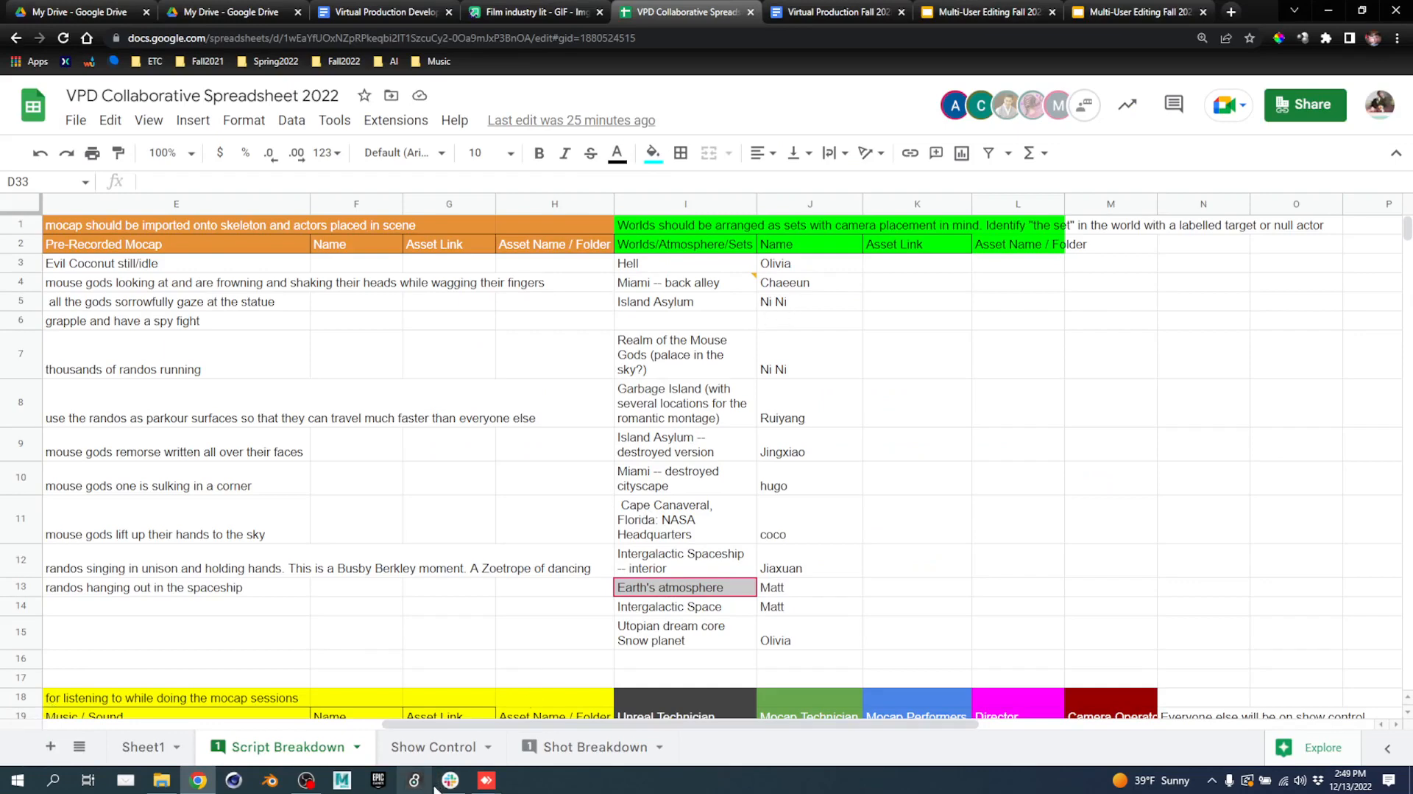
left_click(486, 780)
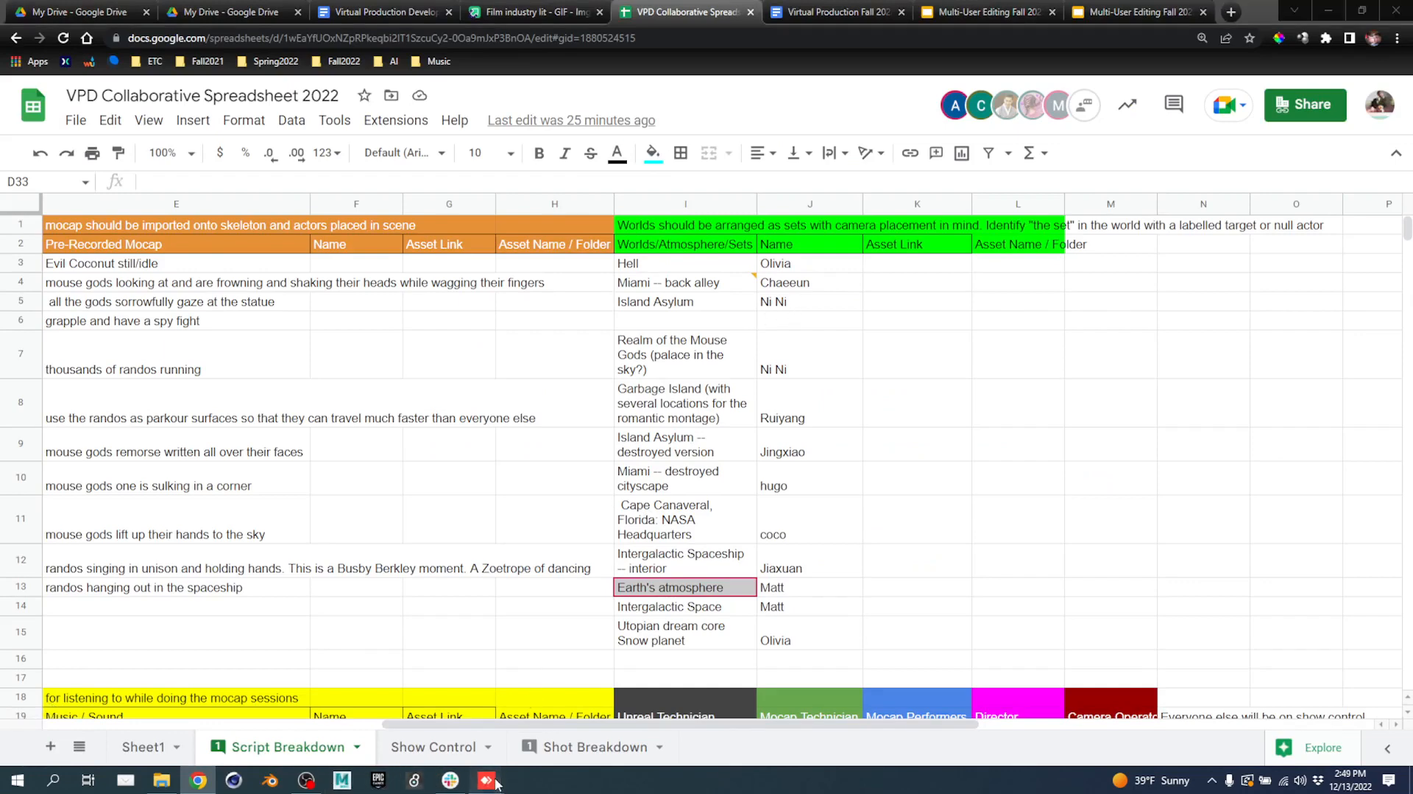
left_click(562, 730)
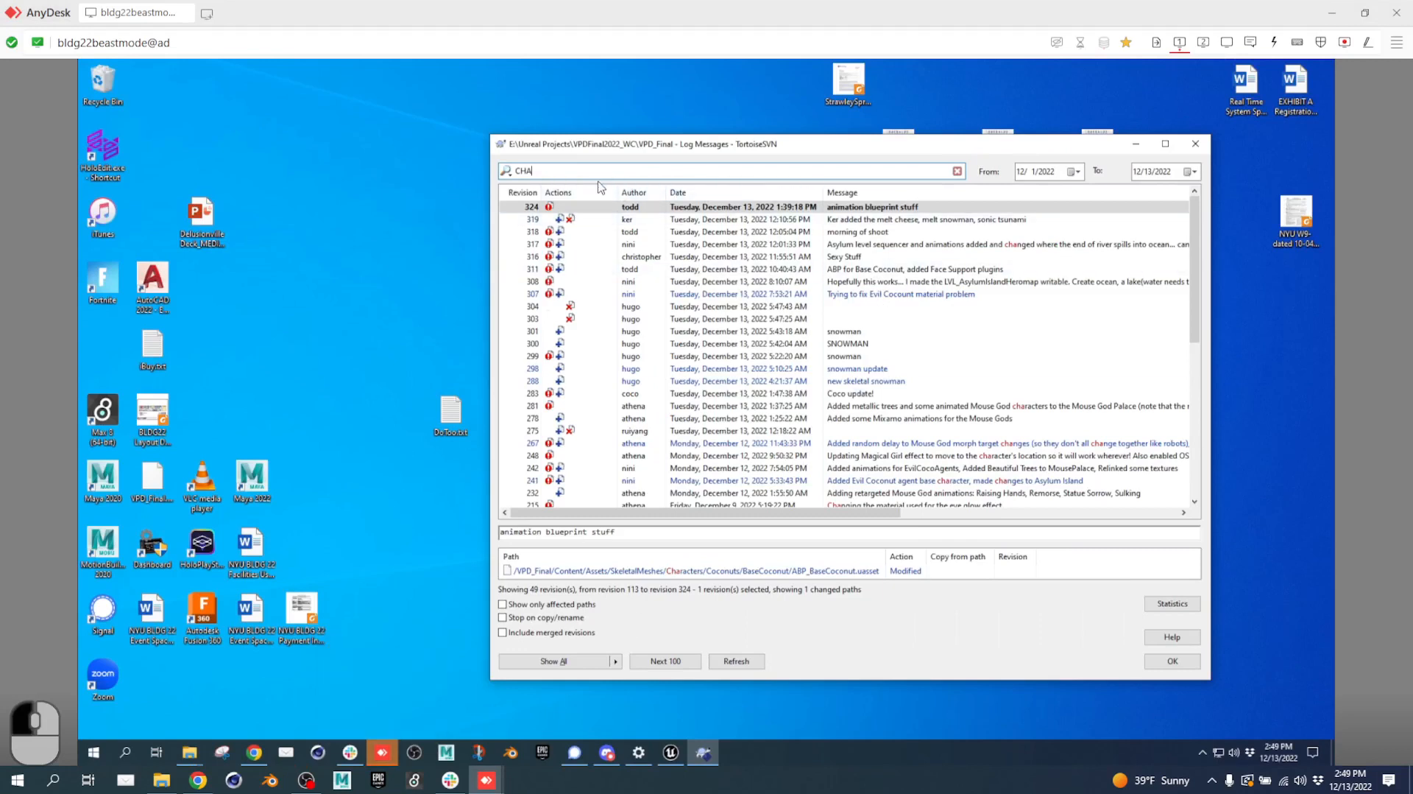
Filter to the teammate's commits, view revision 143's eight changed paths, and load older revisions.
type("EE")
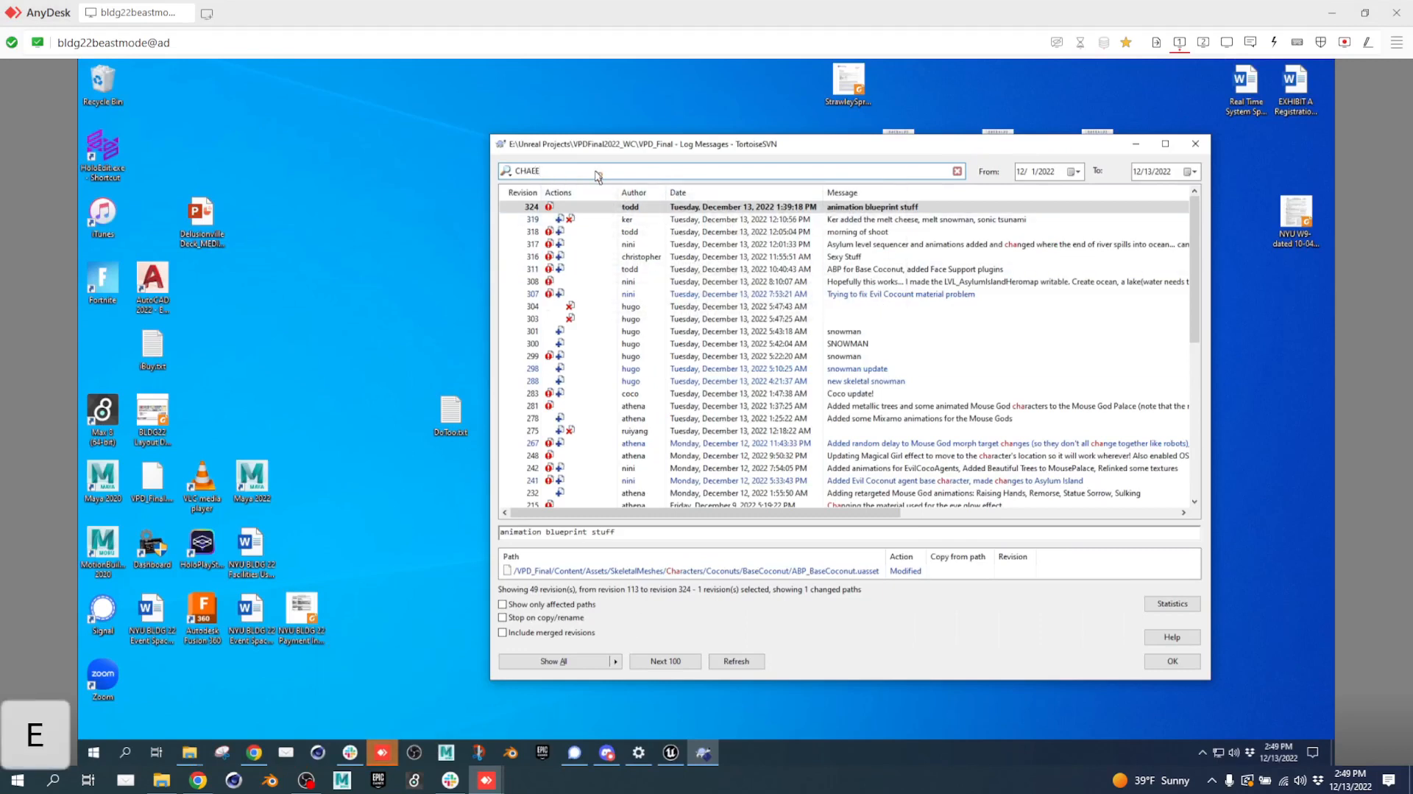
key("Return")
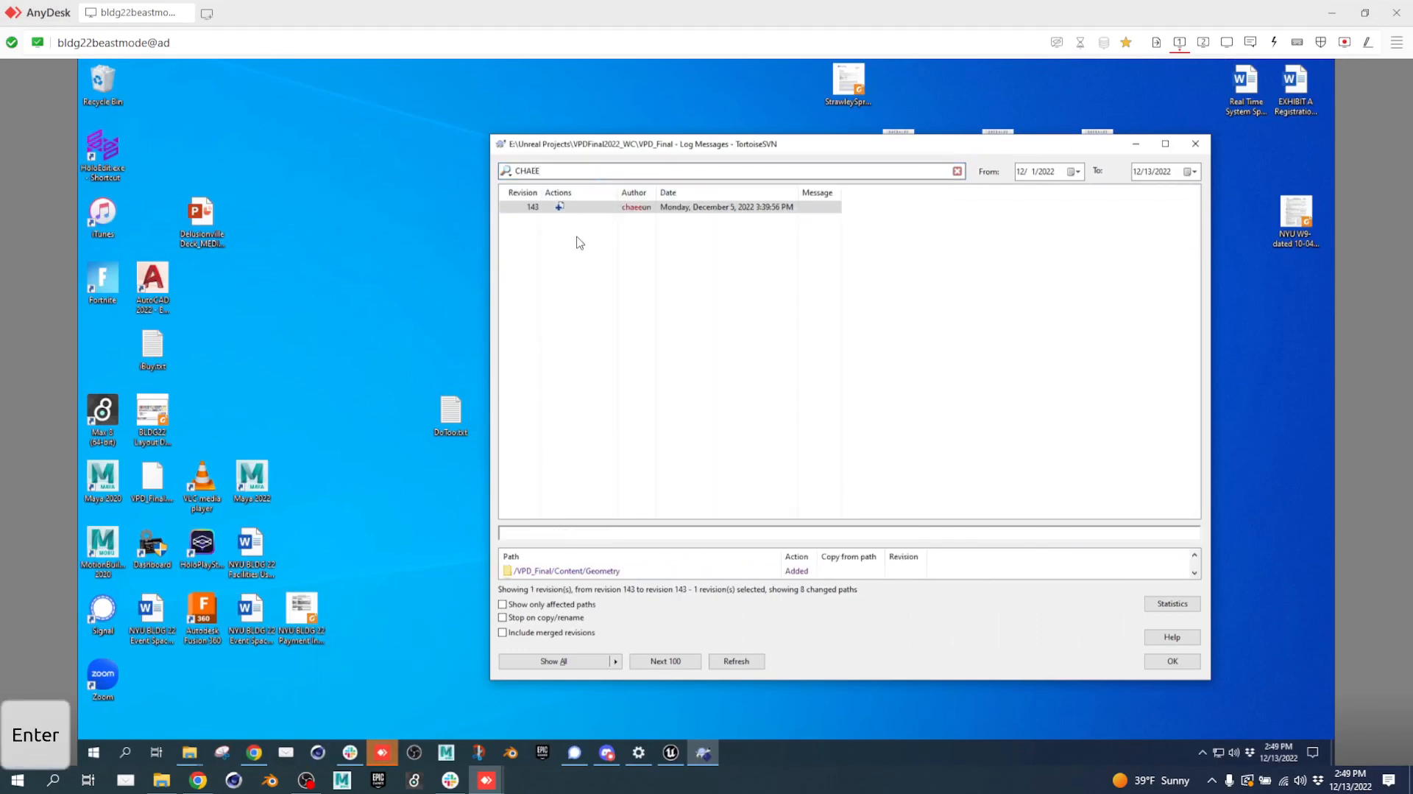
left_click(585, 209)
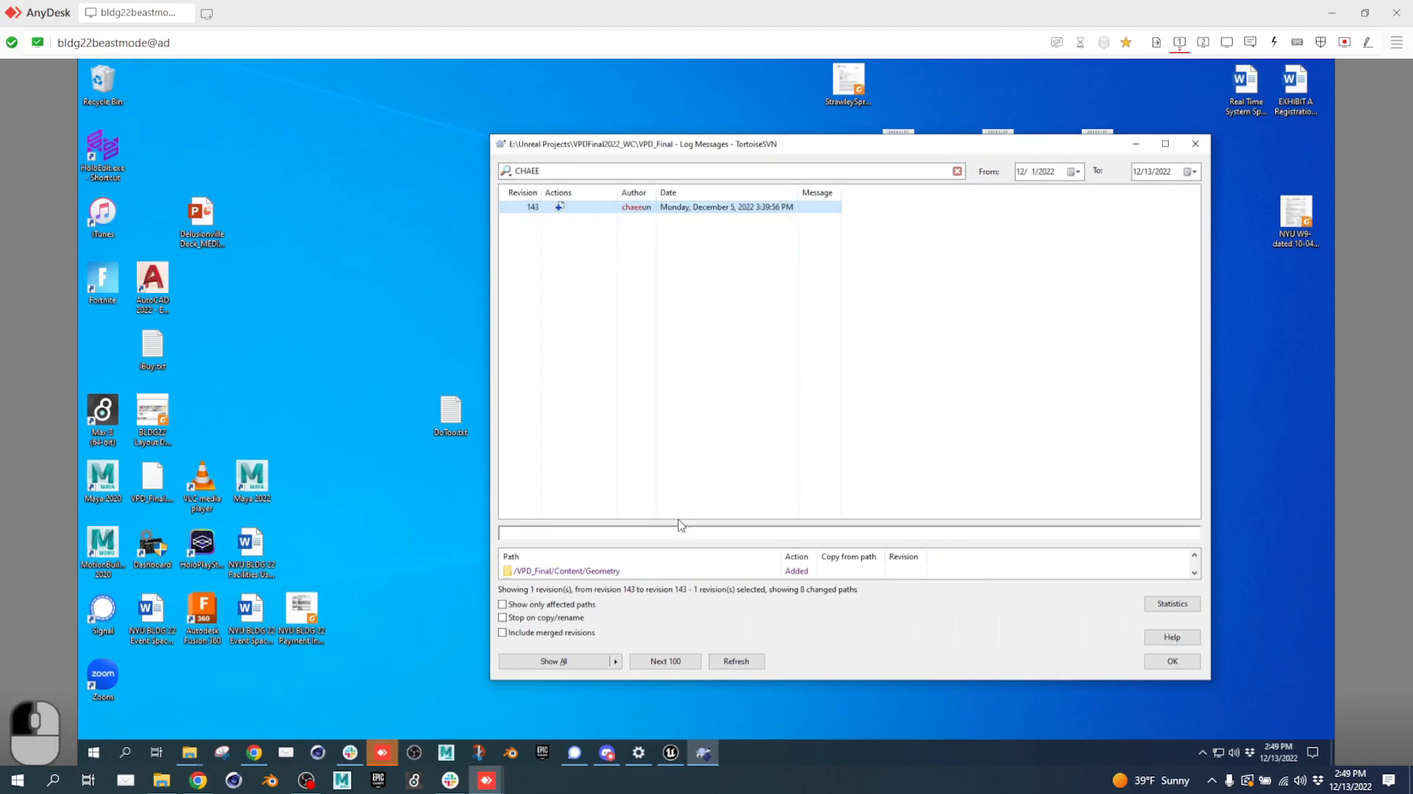
left_click_drag(680, 524, 695, 360)
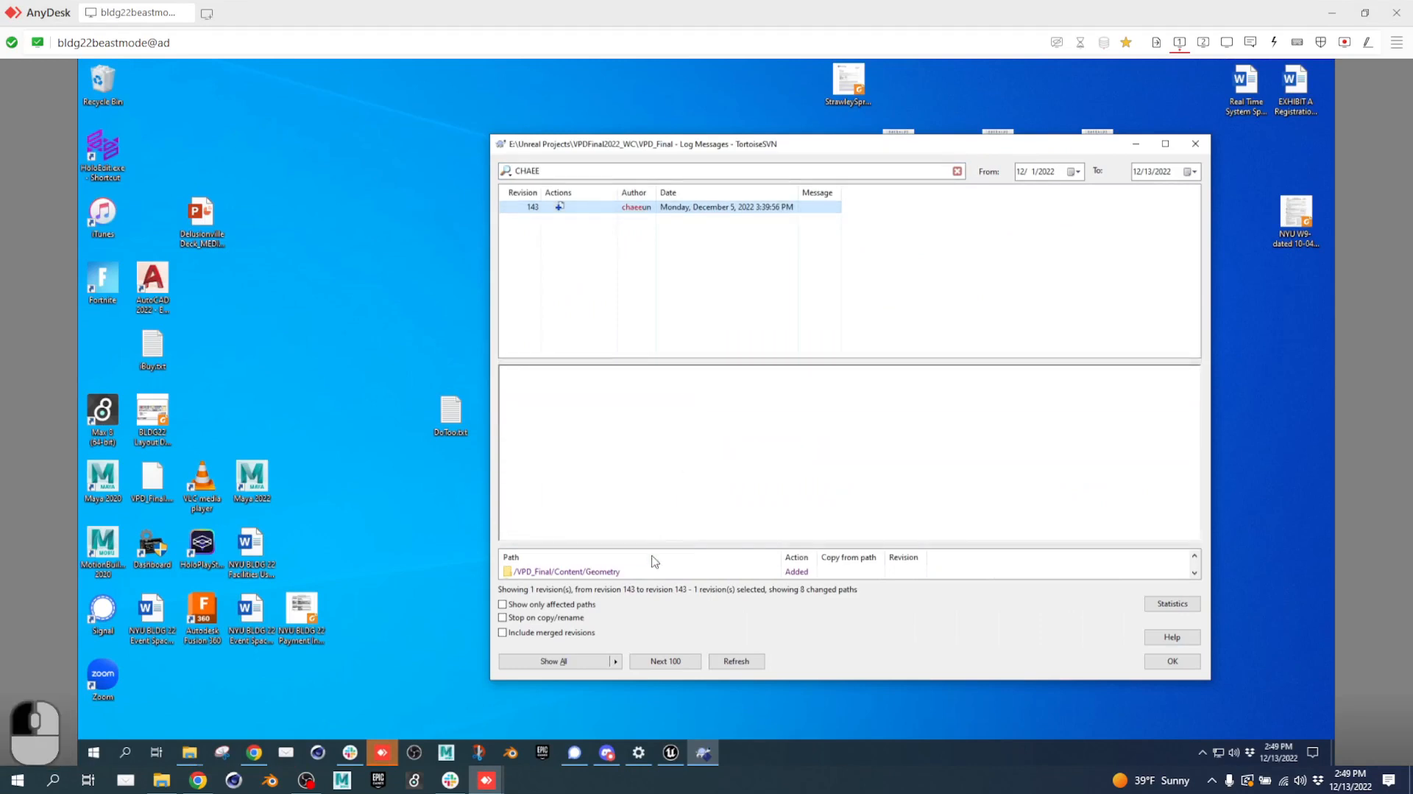
left_click_drag(653, 543, 666, 421)
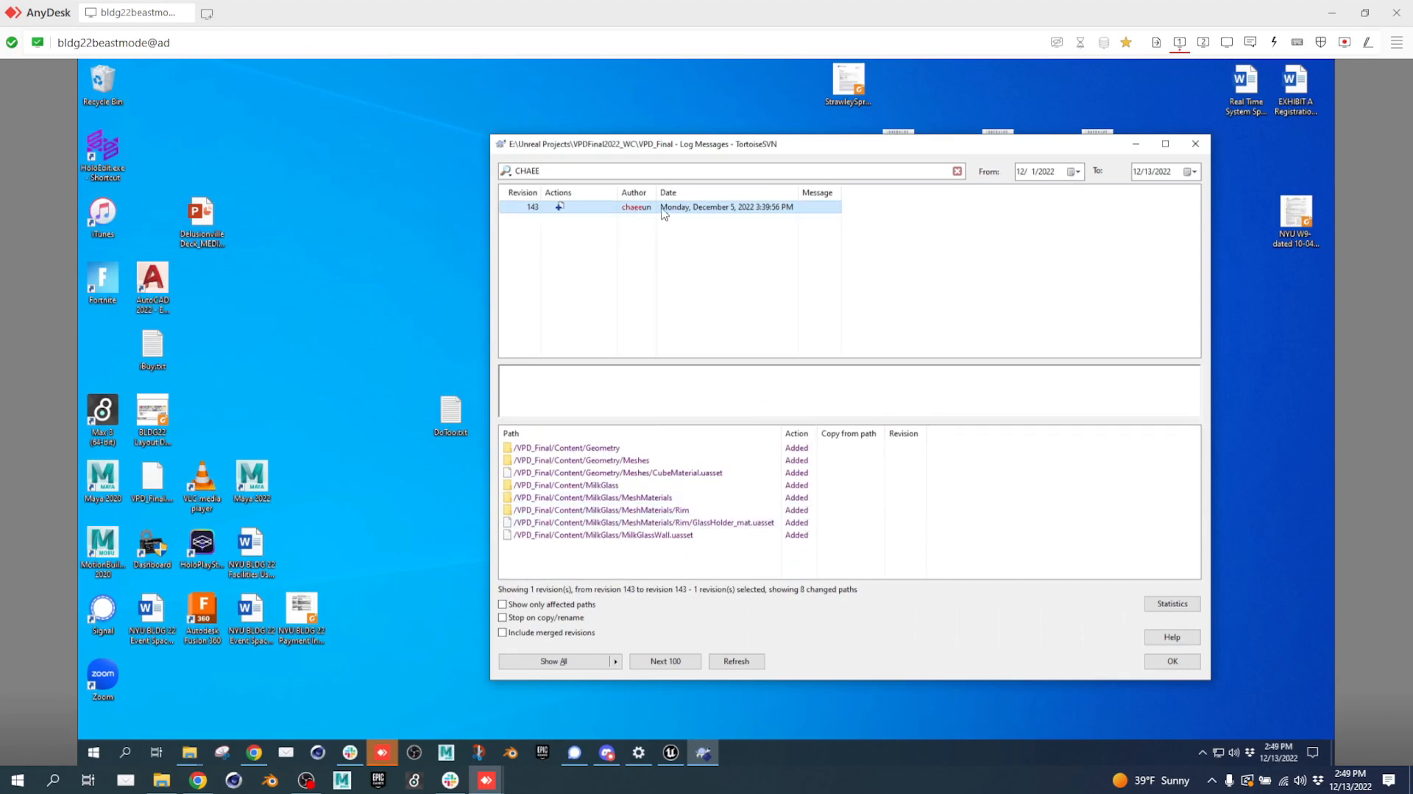
left_click(667, 661)
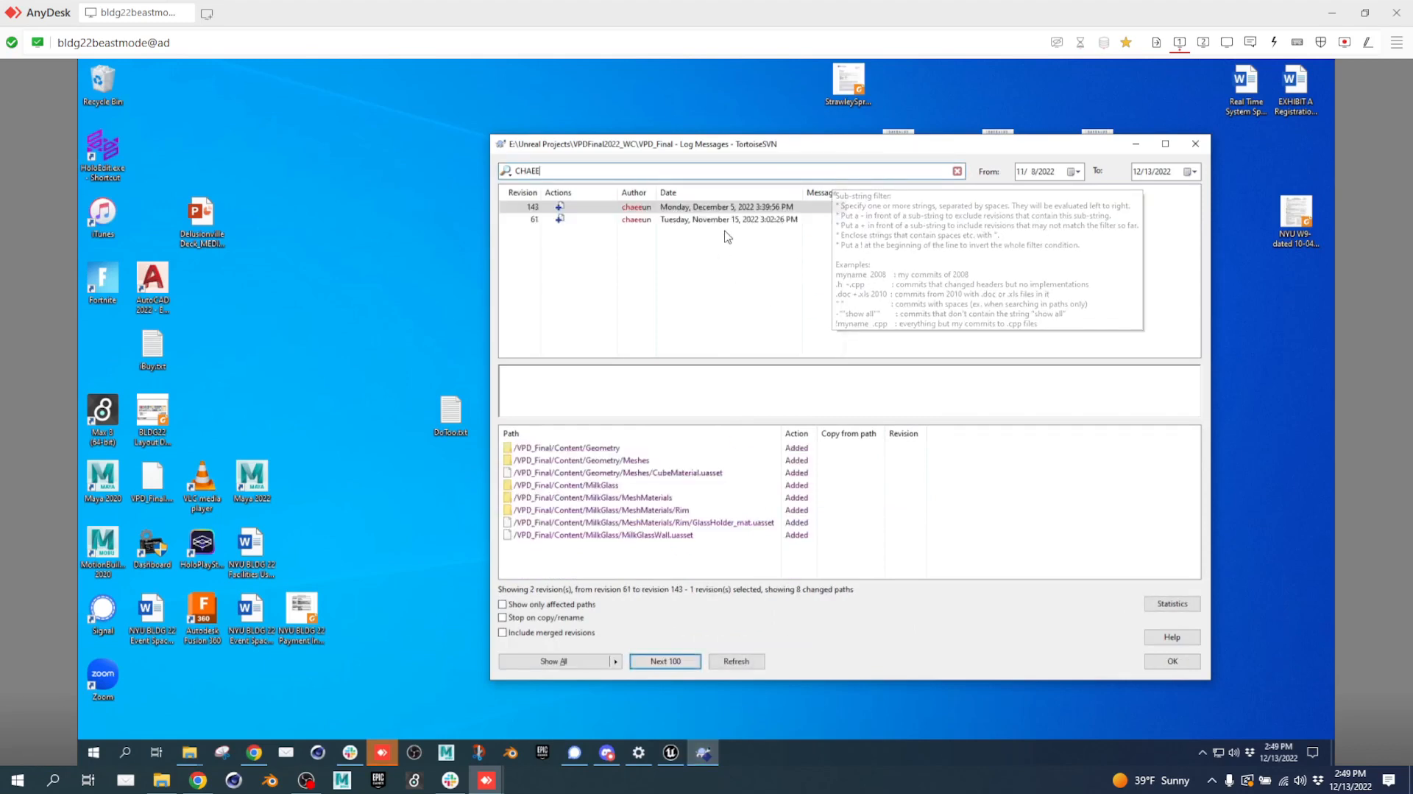
left_click(751, 220)
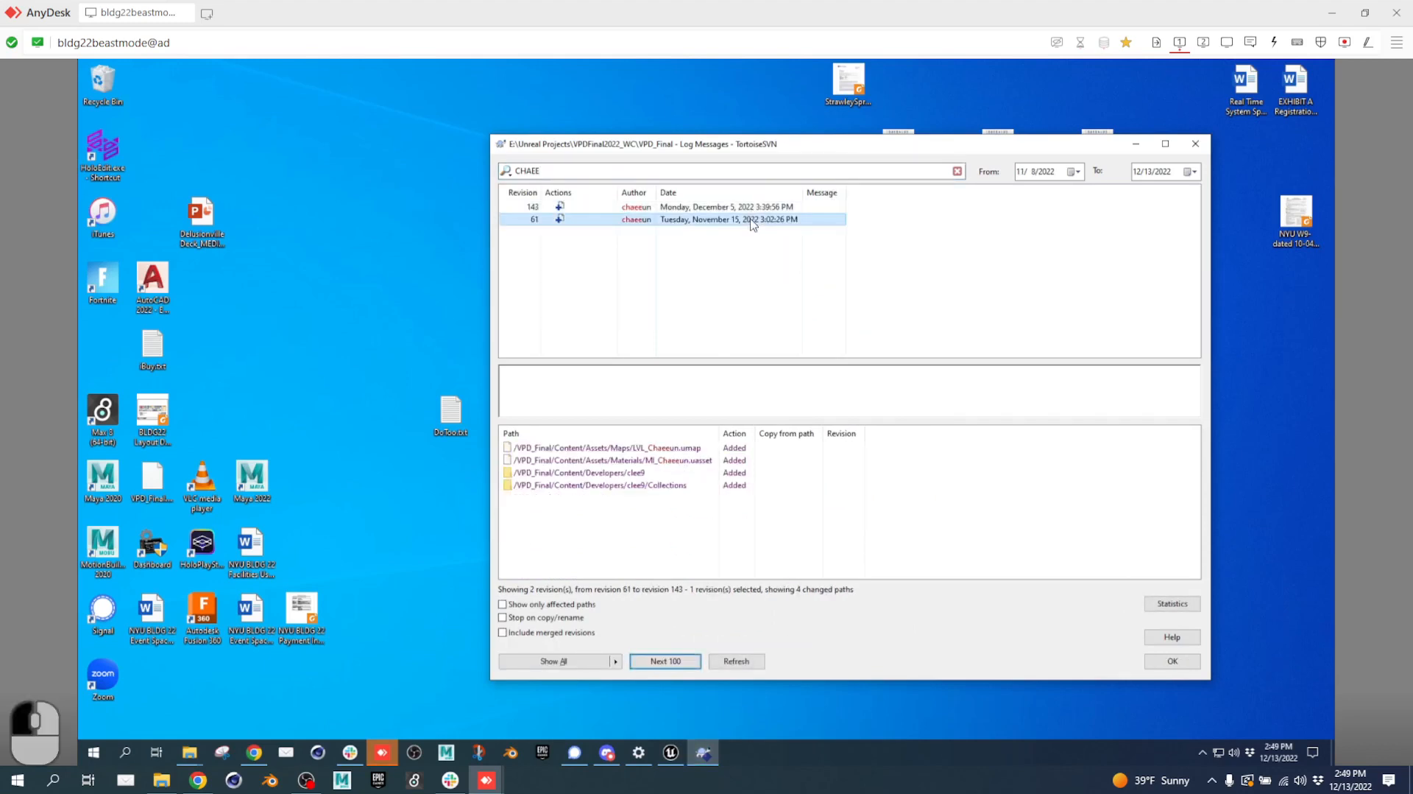
left_click(741, 211)
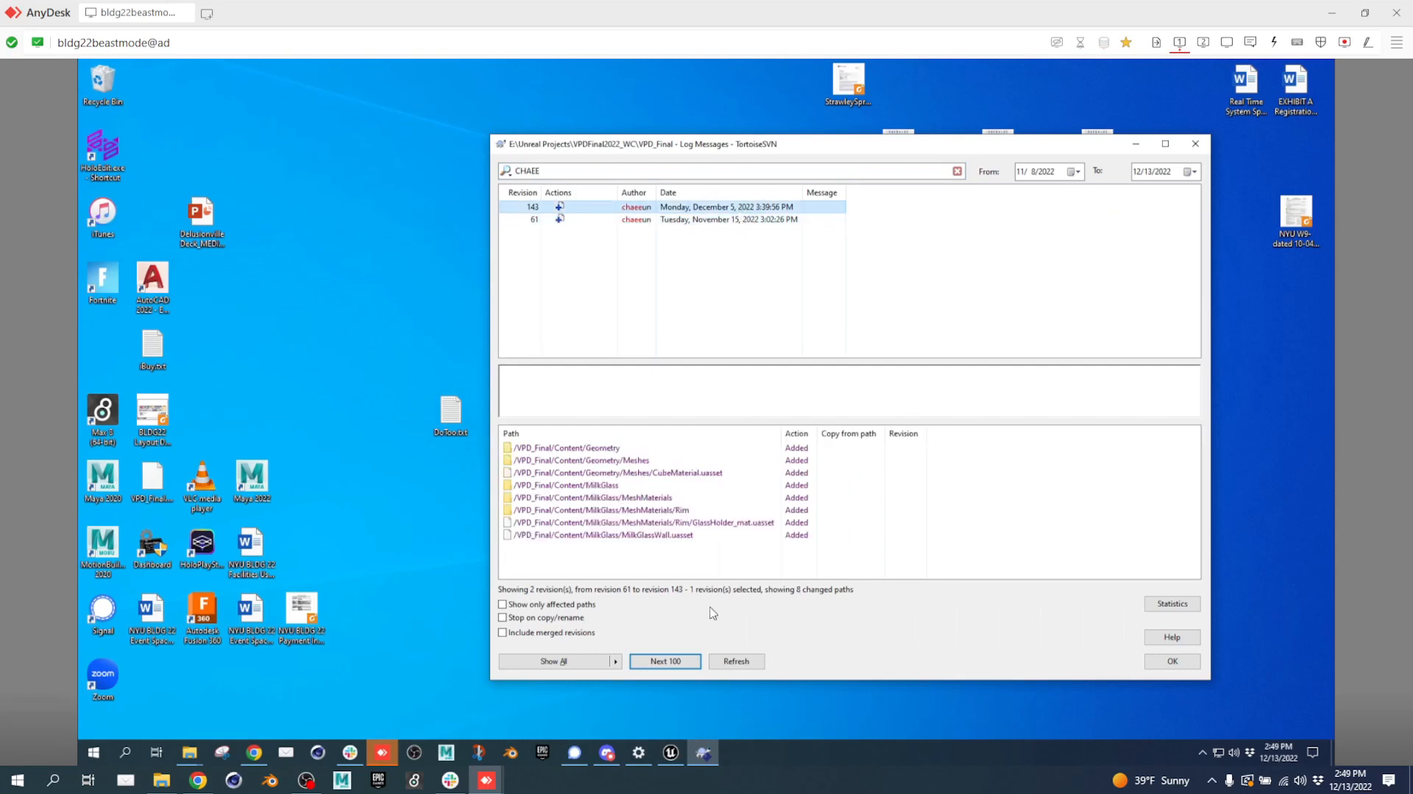
left_click(593, 662)
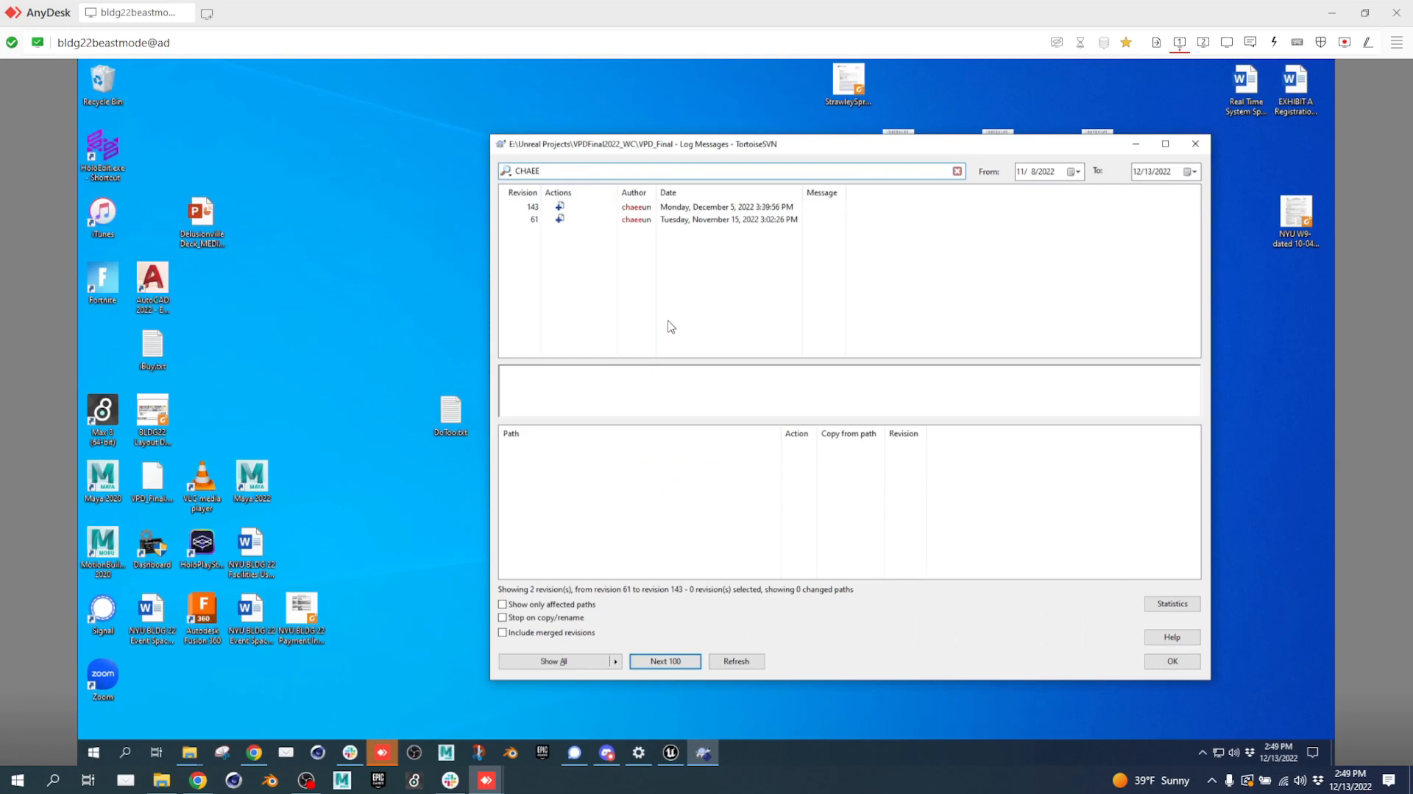
left_click(704, 173)
left_click(704, 172)
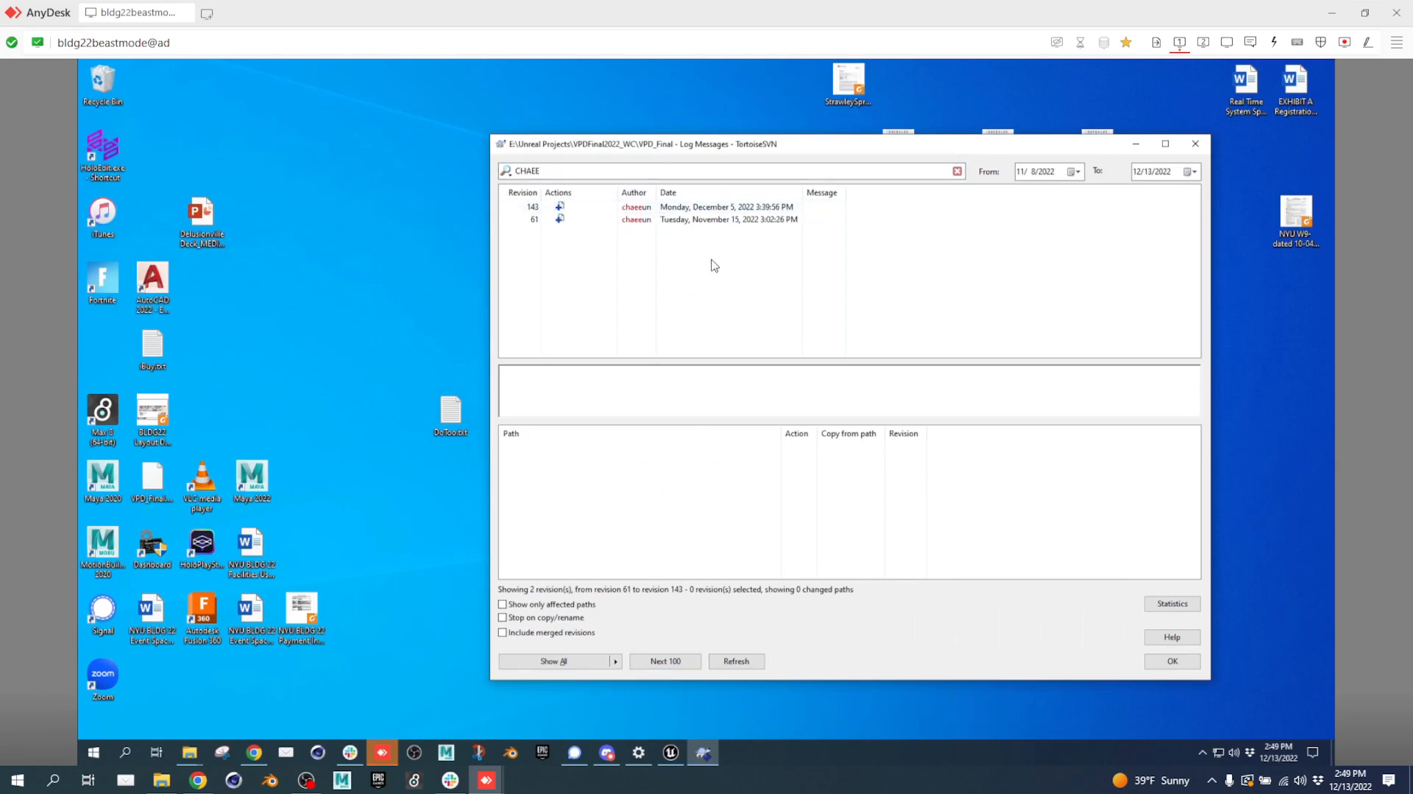
left_click(719, 208)
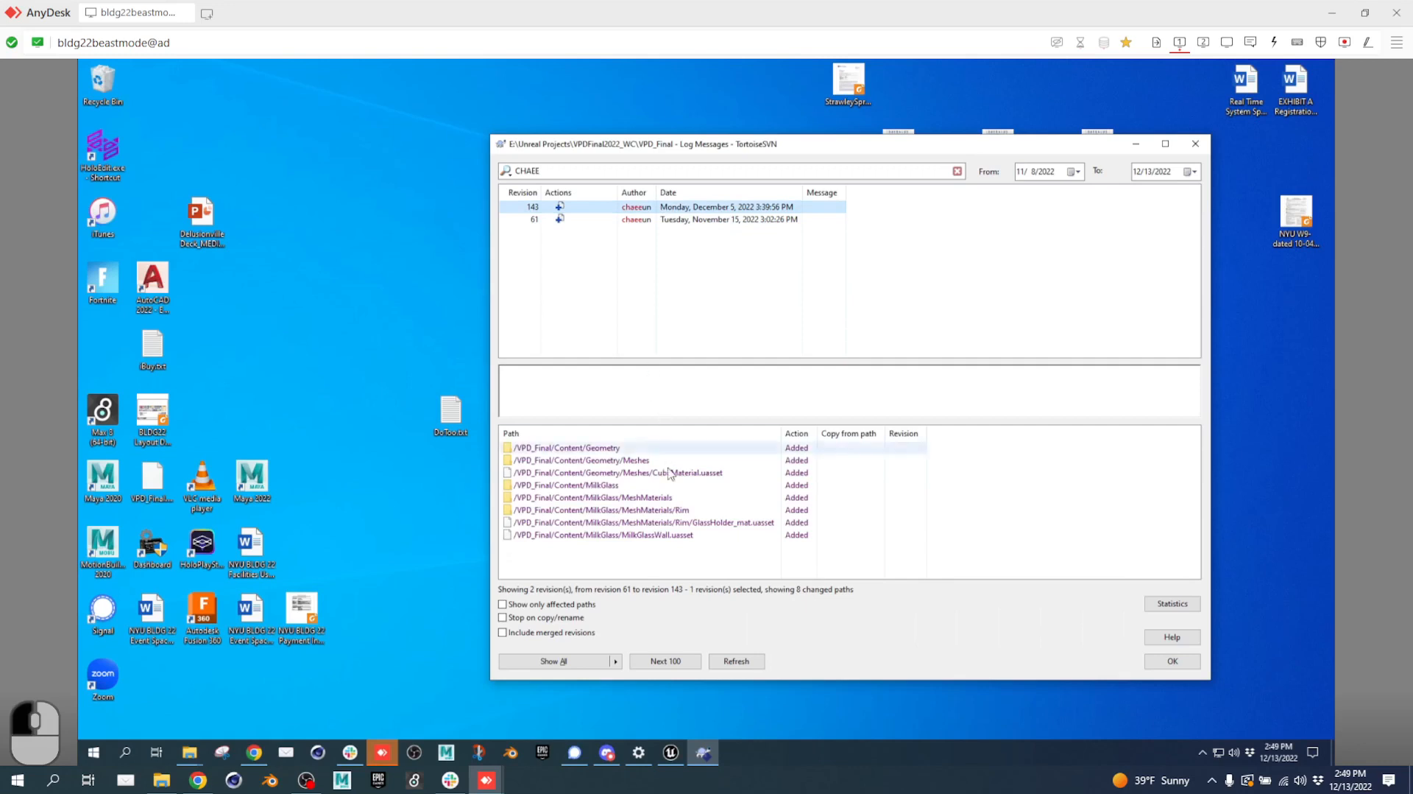
left_click(711, 539)
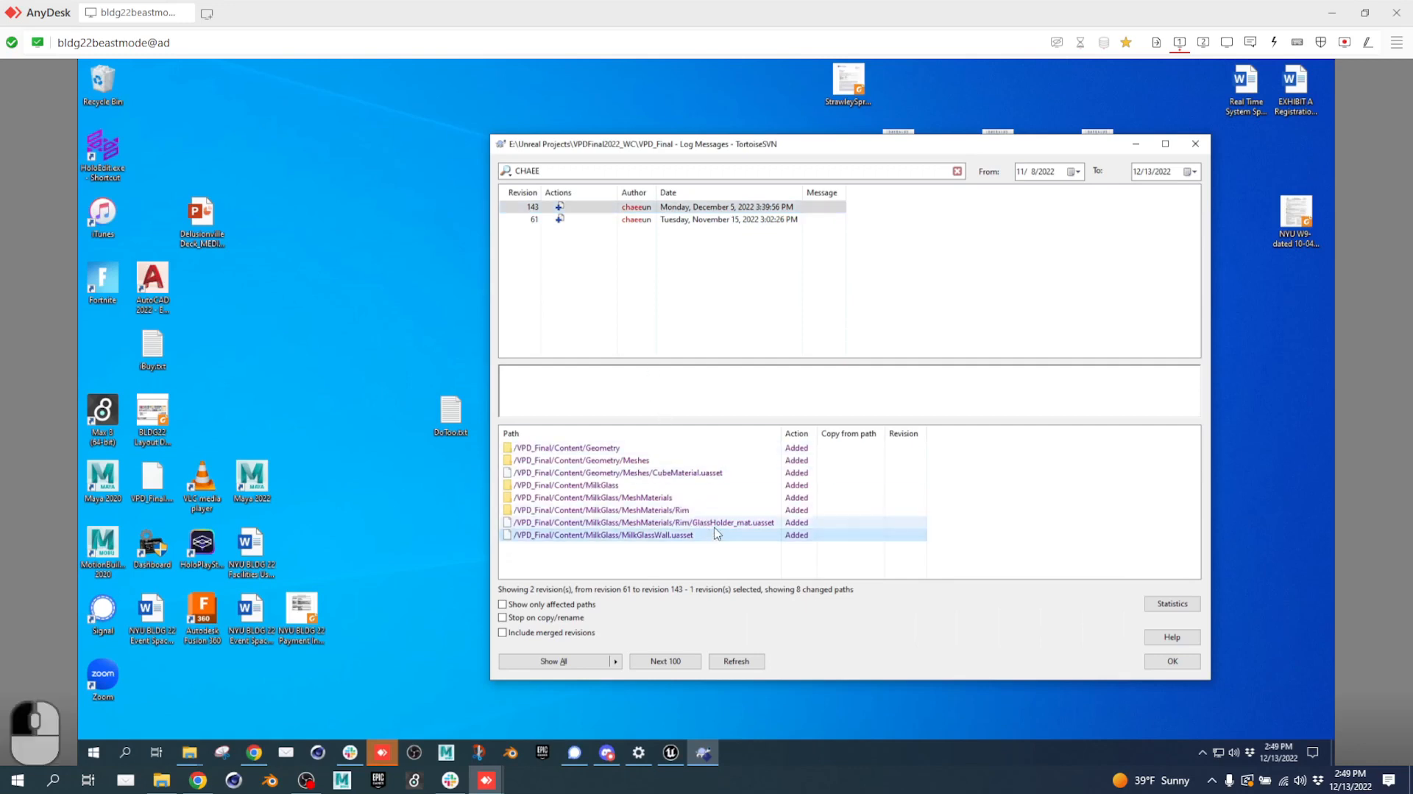
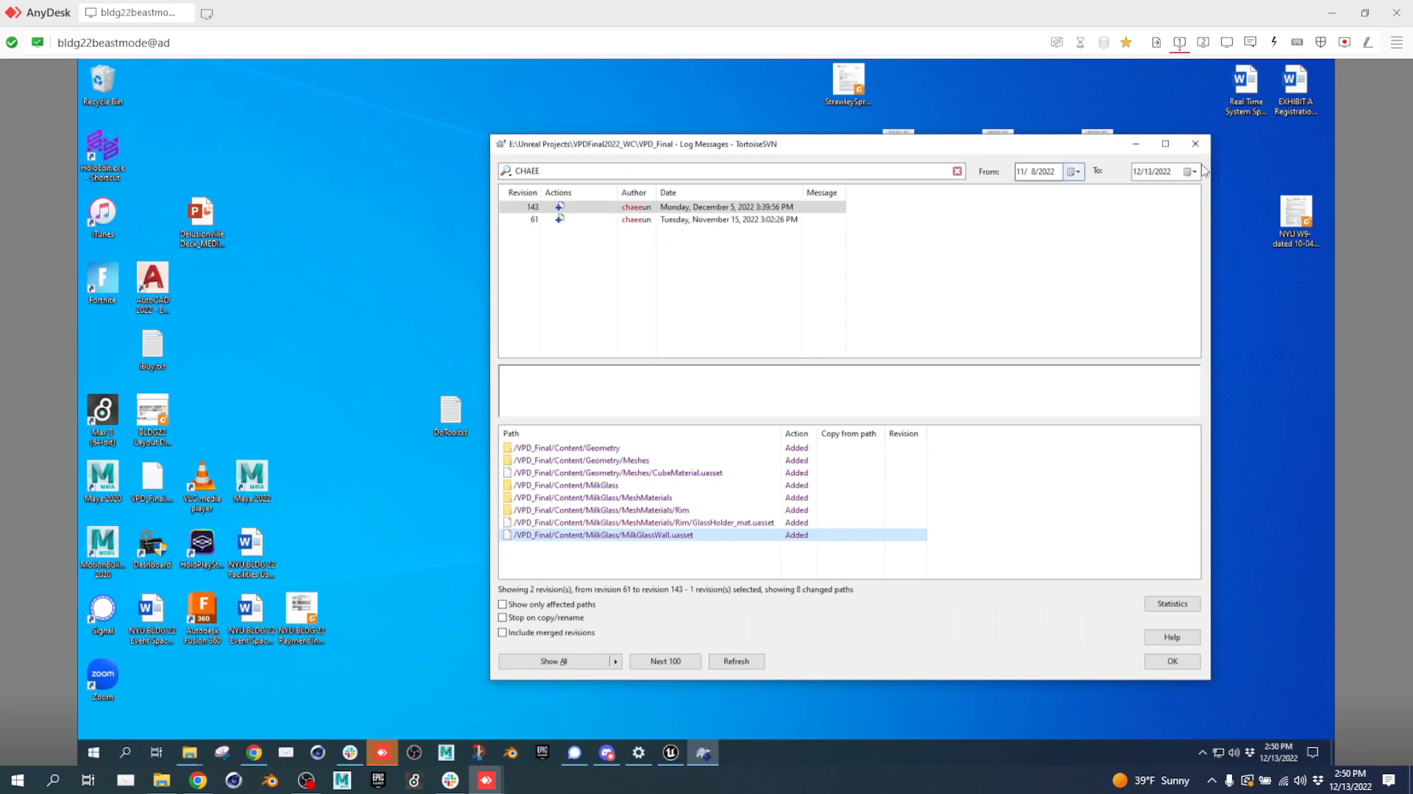
Close the TortoiseSVN log window filtered to revisions 143 and 61.
left_click(1202, 145)
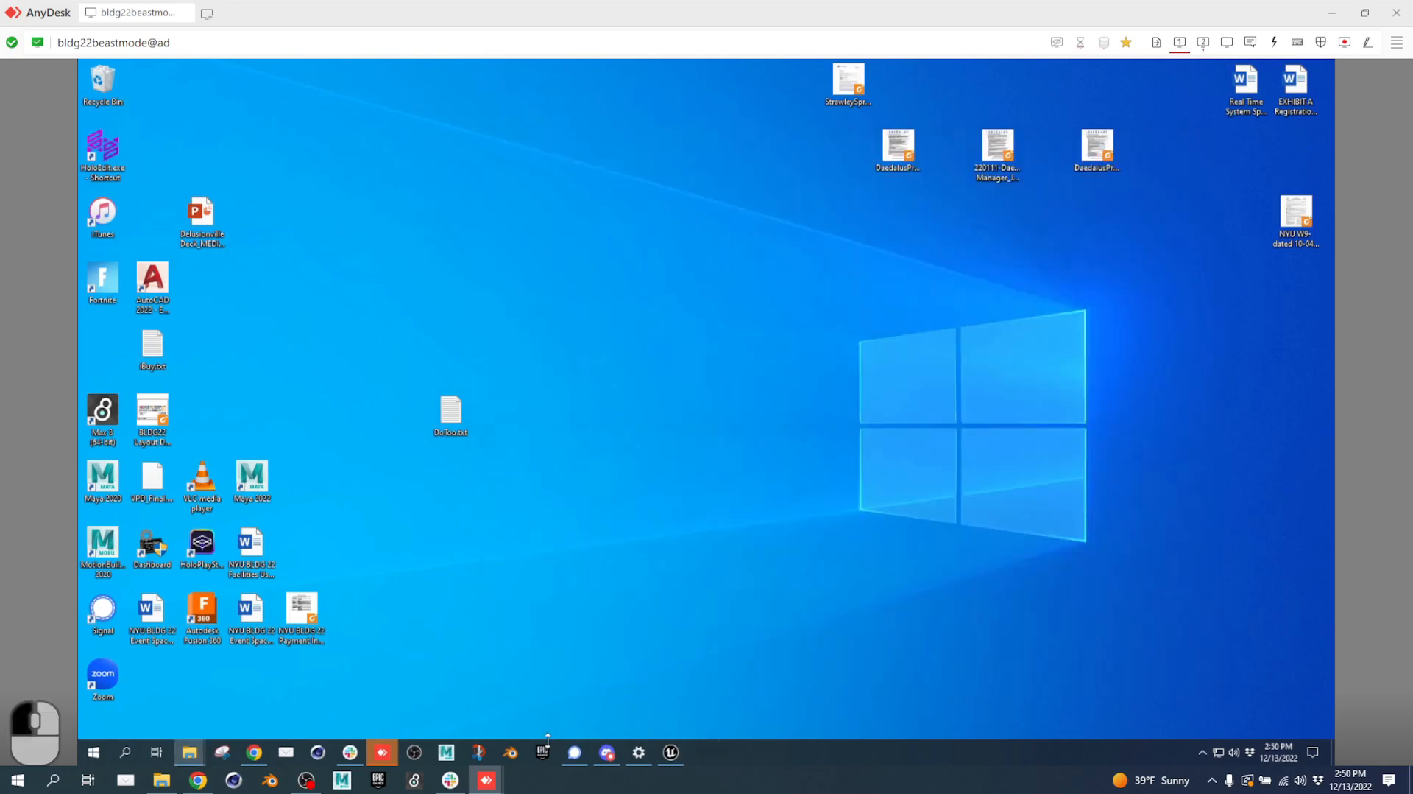
mouse_move(496, 758)
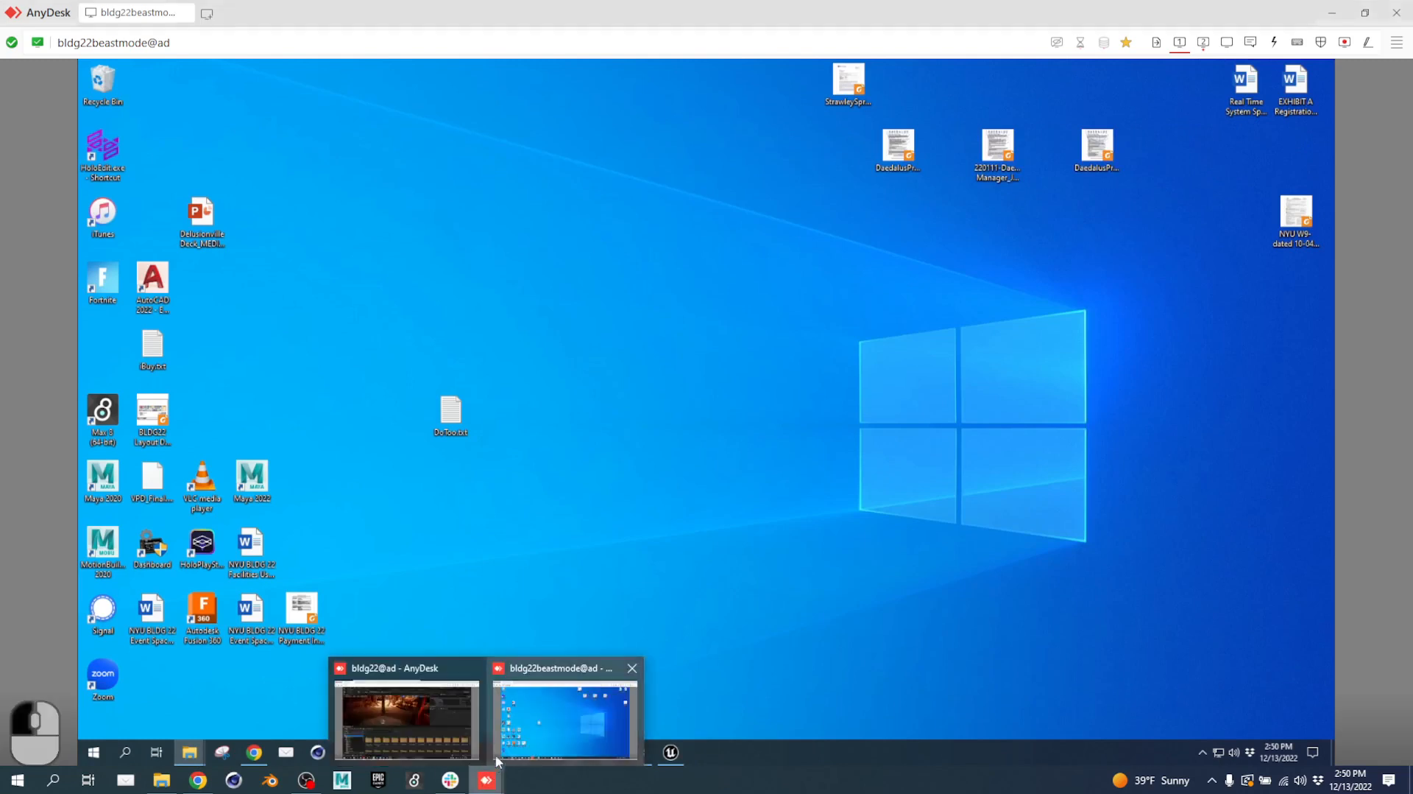
left_click(447, 716)
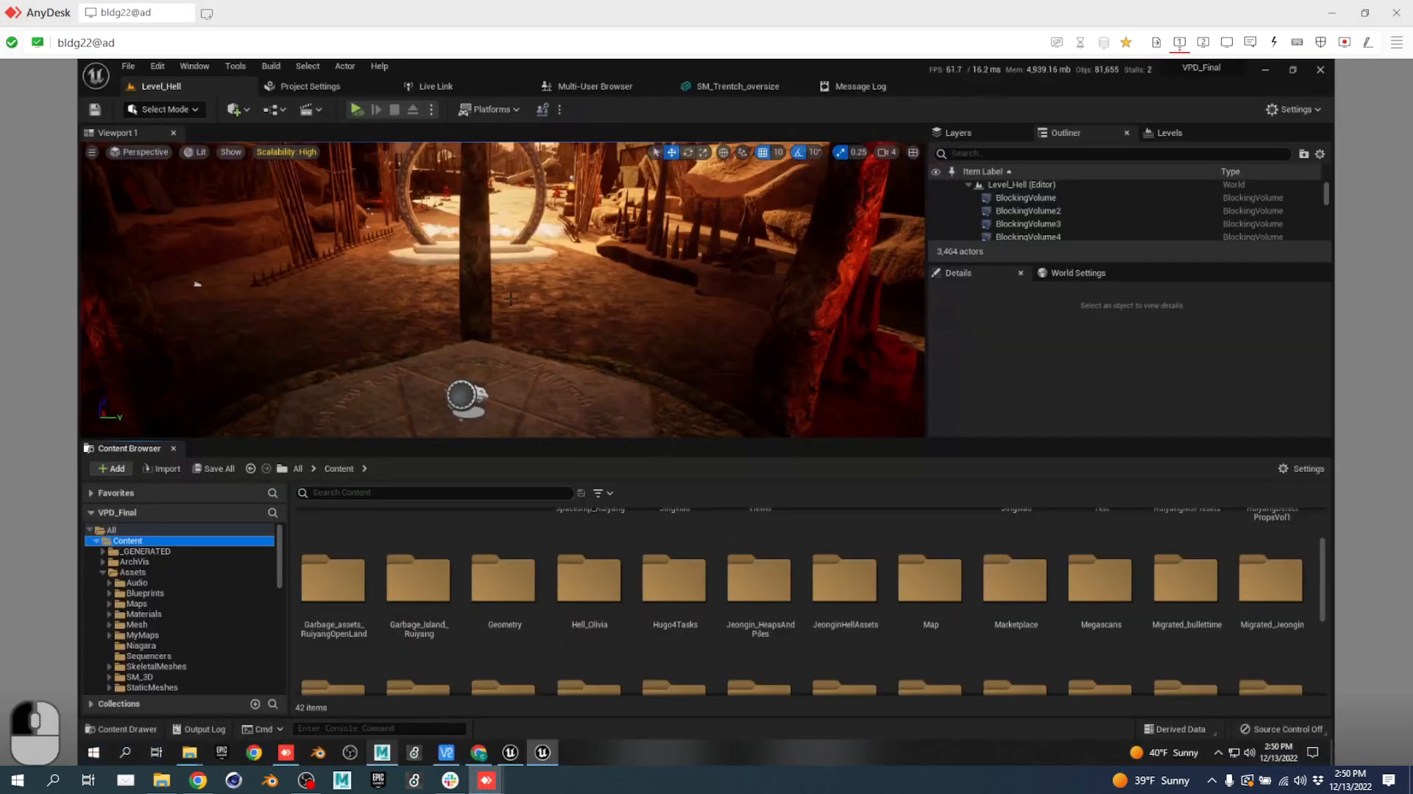
left_click(357, 488)
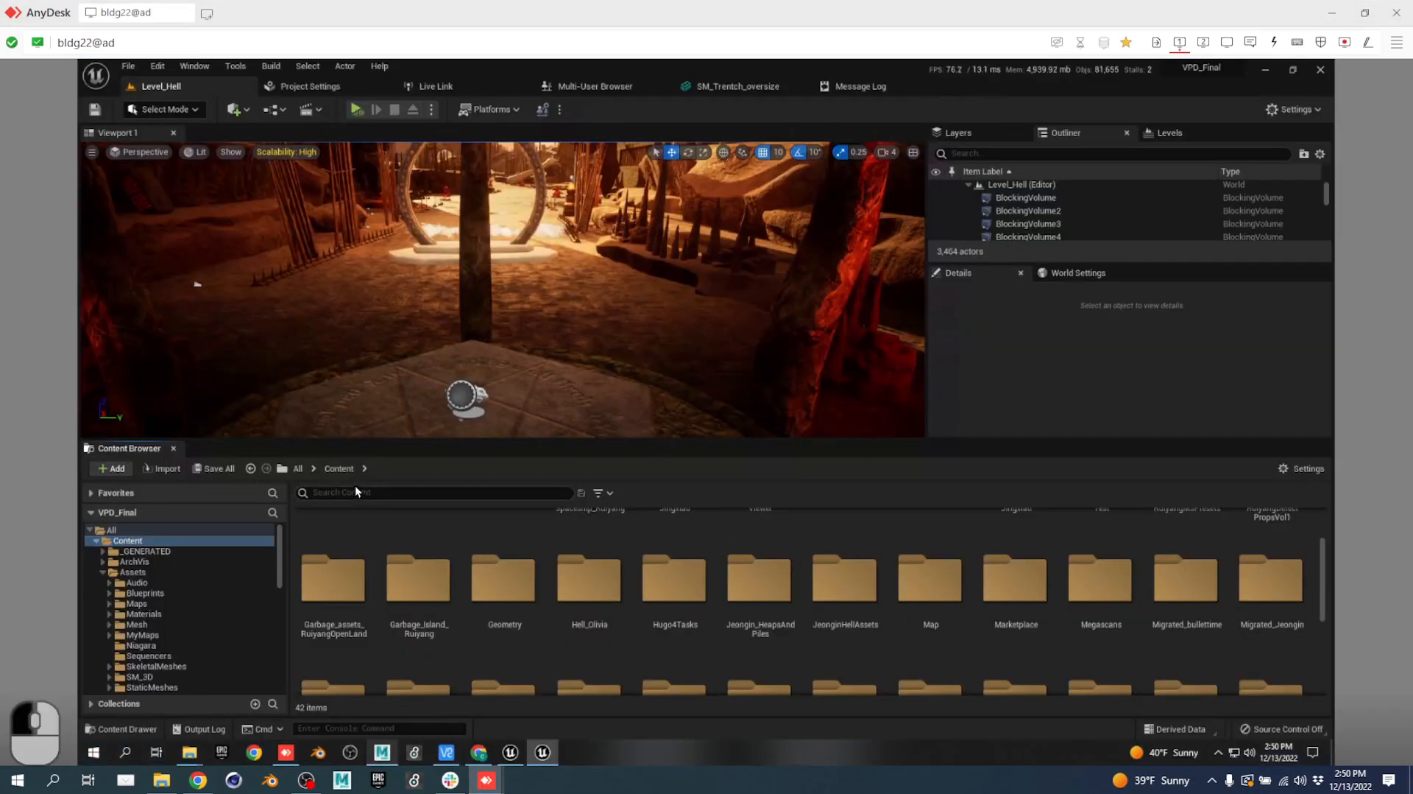
type("MIA")
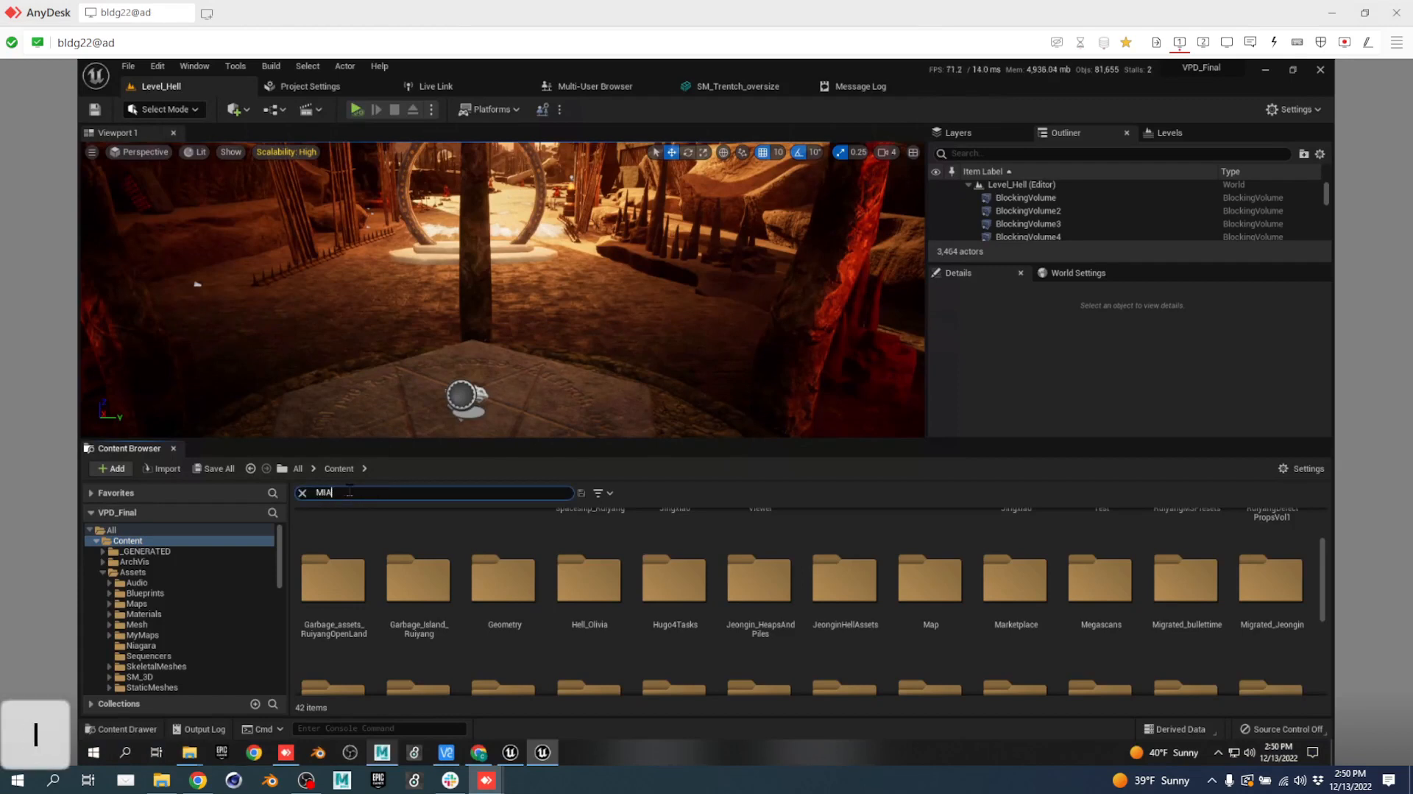
type("MI")
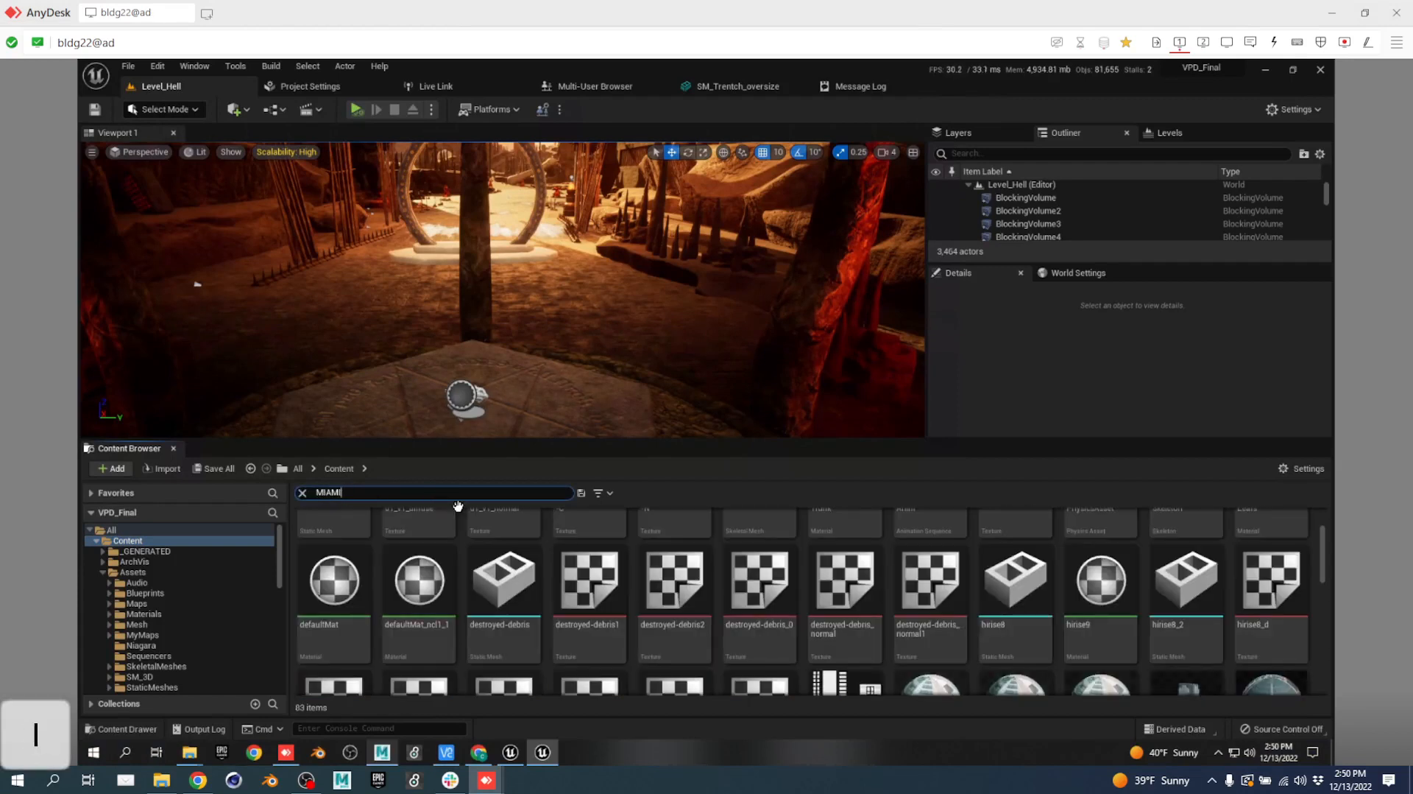
left_click(598, 493)
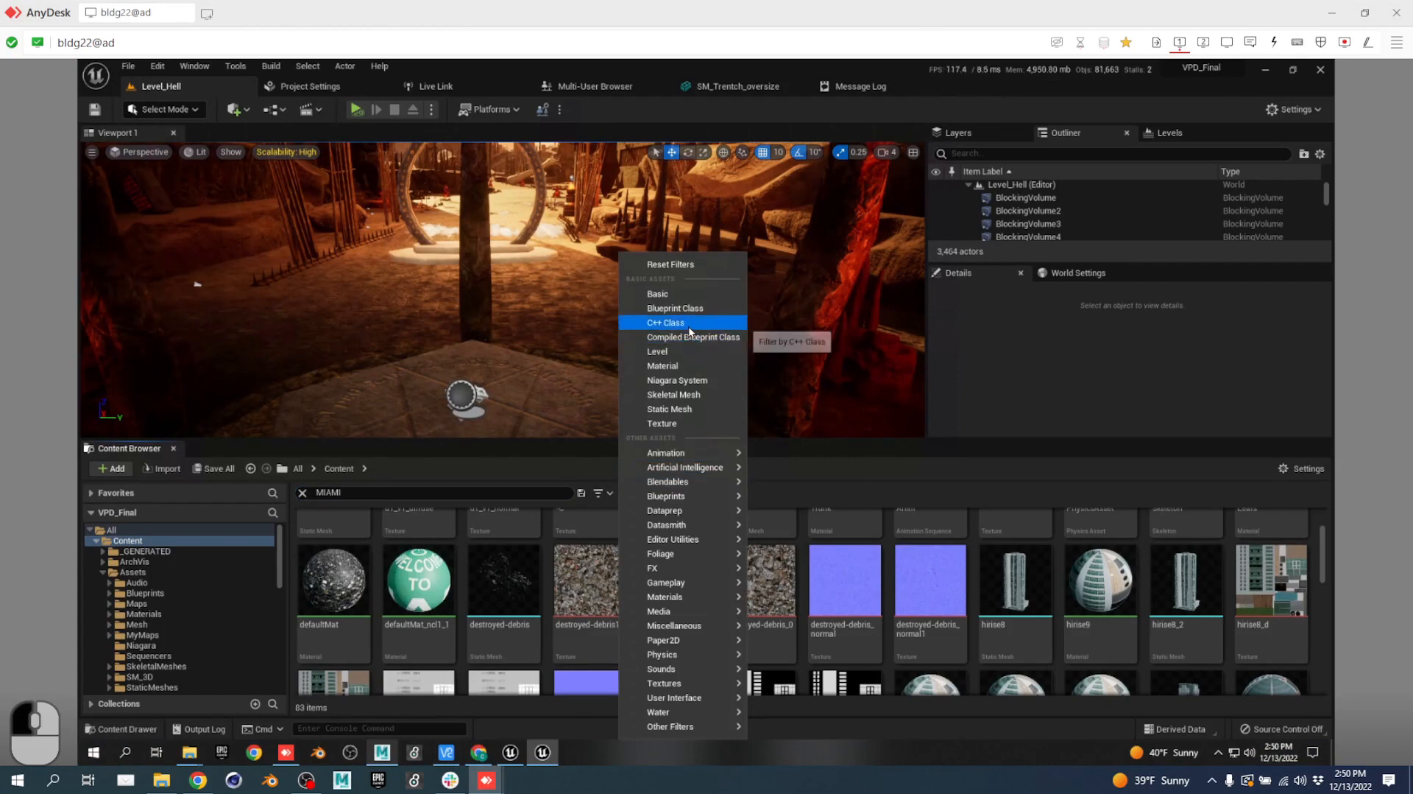
left_click(531, 491)
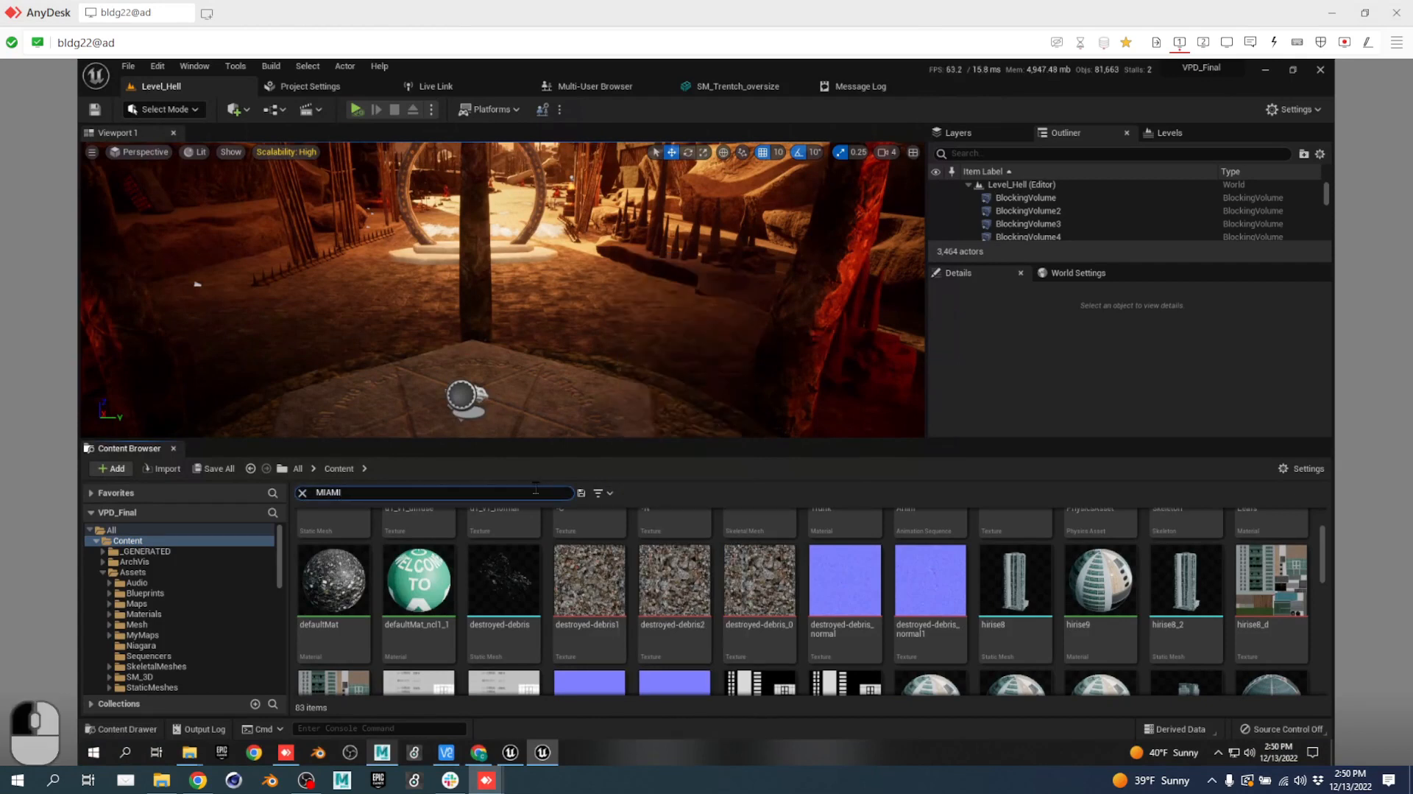
key("BackSpace")
key("BackSpace")
key("BackSpace")
key("BackSpace")
key("BackSpace")
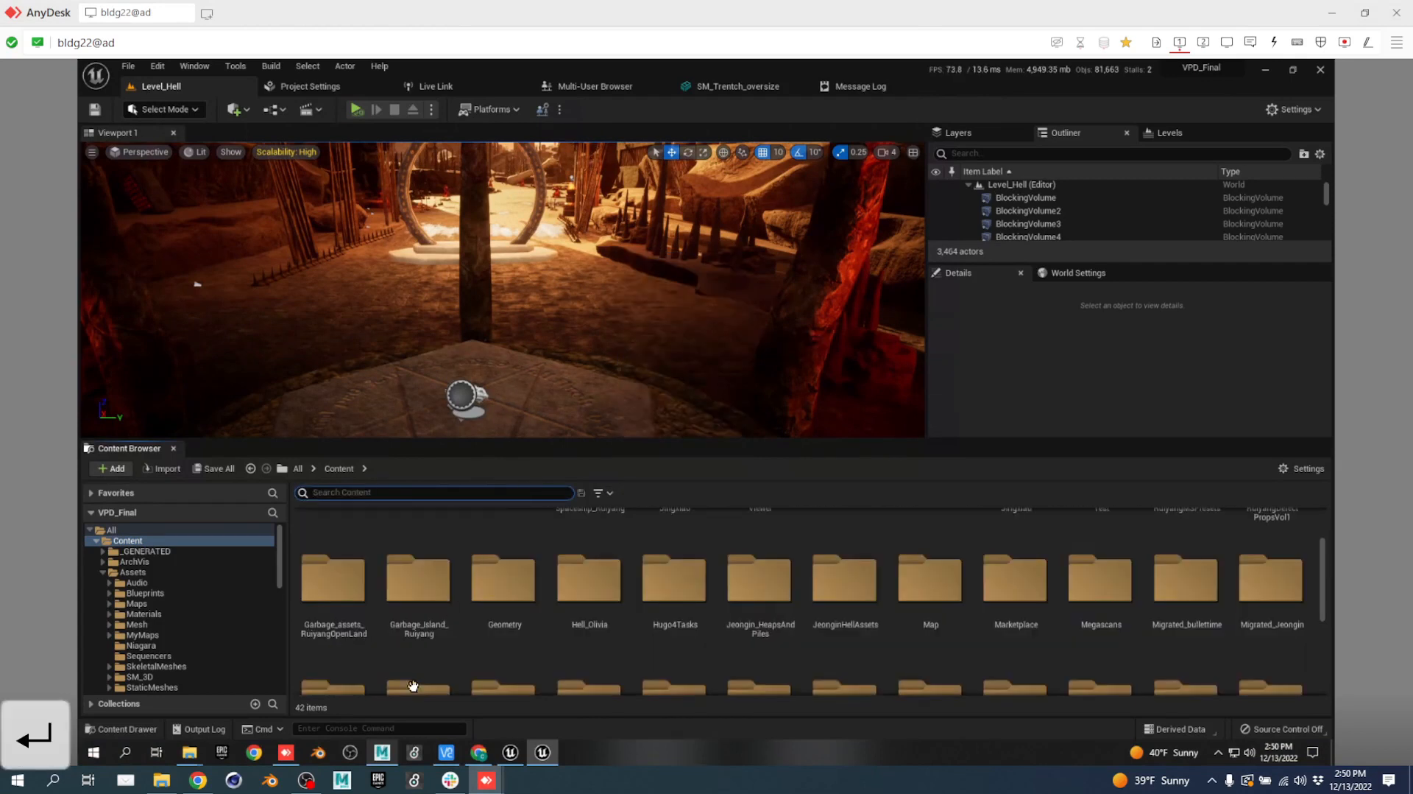
mouse_move(486, 779)
left_click(541, 731)
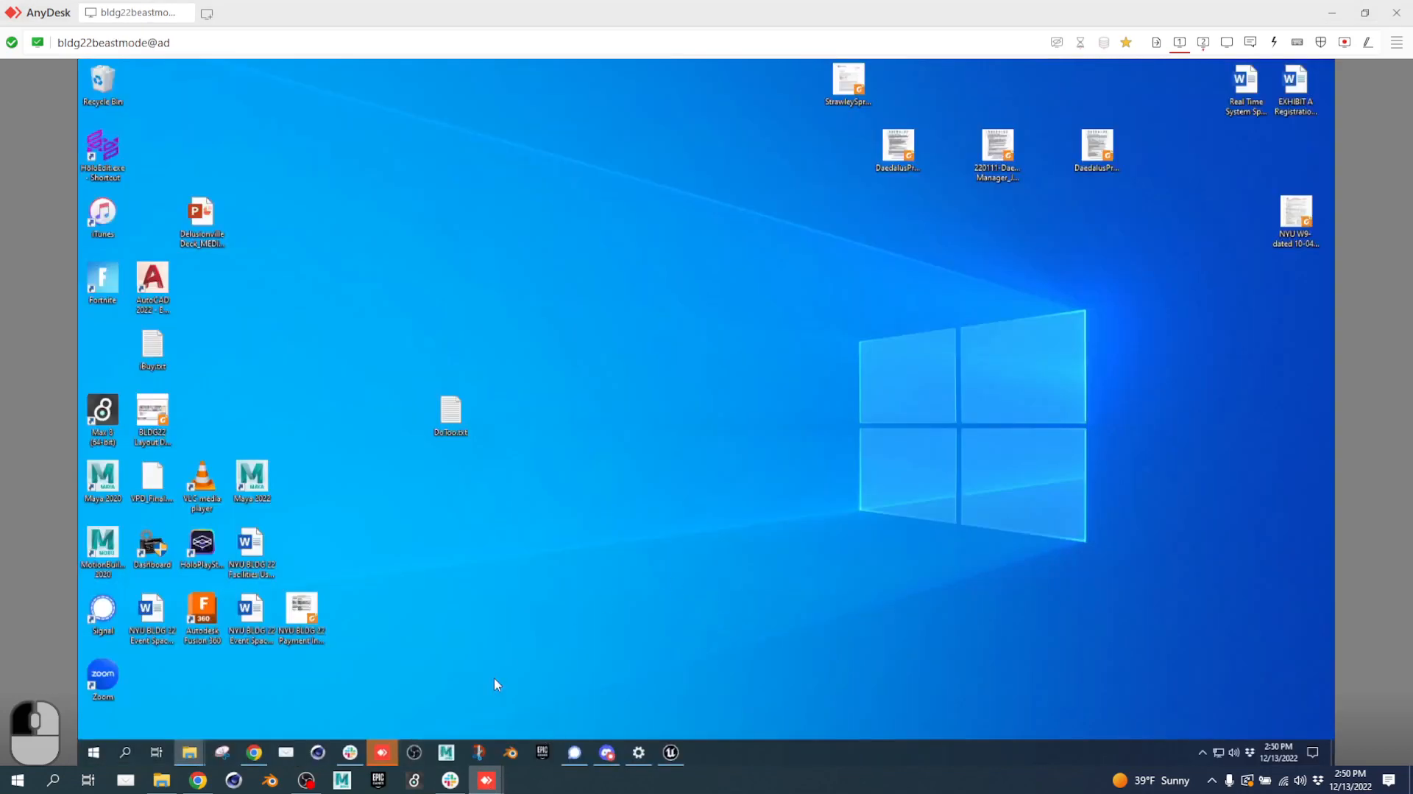
Bring up Unreal Editor and fly the camera through the MIAMICITY city.
left_click(671, 753)
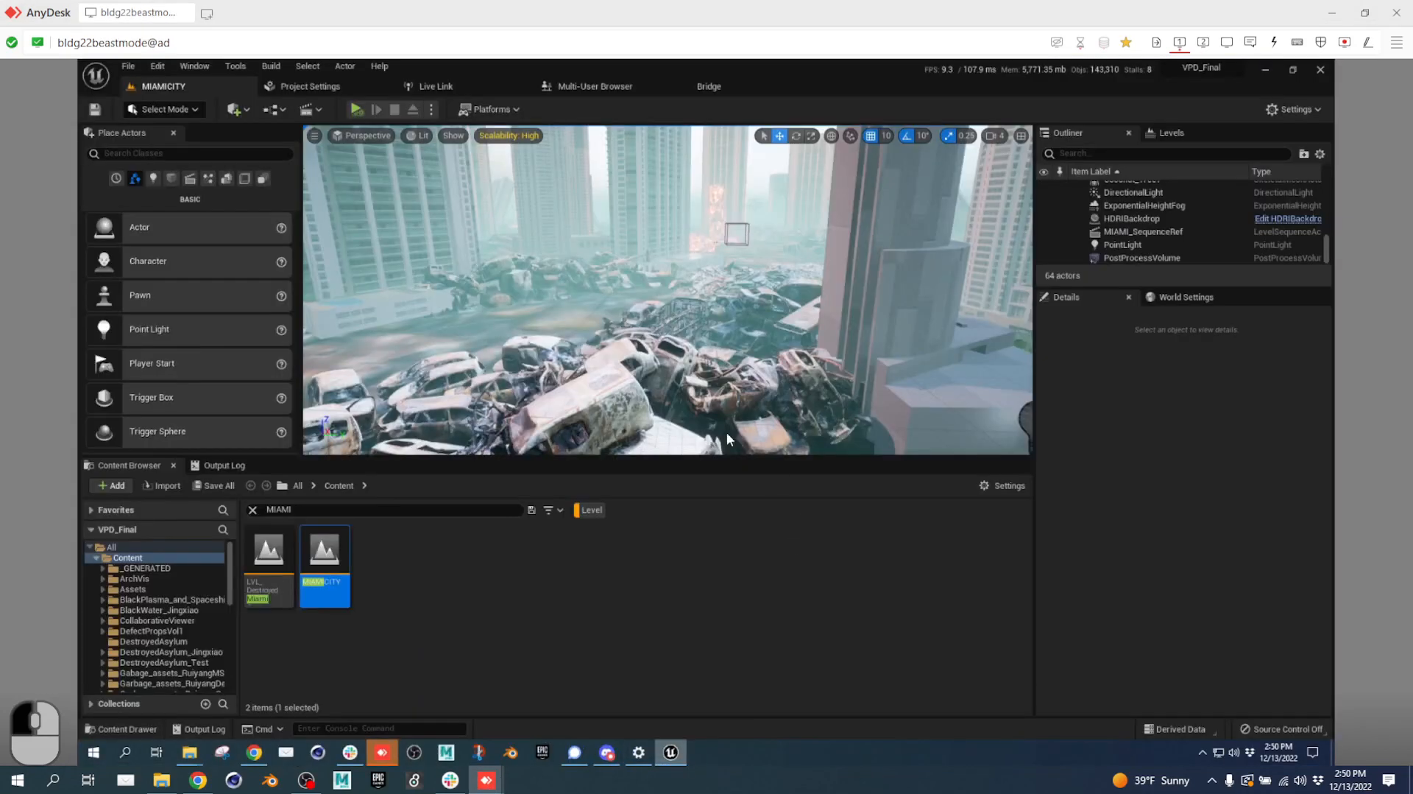
right_click_drag(686, 345, 929, 285)
key("w")
key("a")
key("a")
key("w")
key("a")
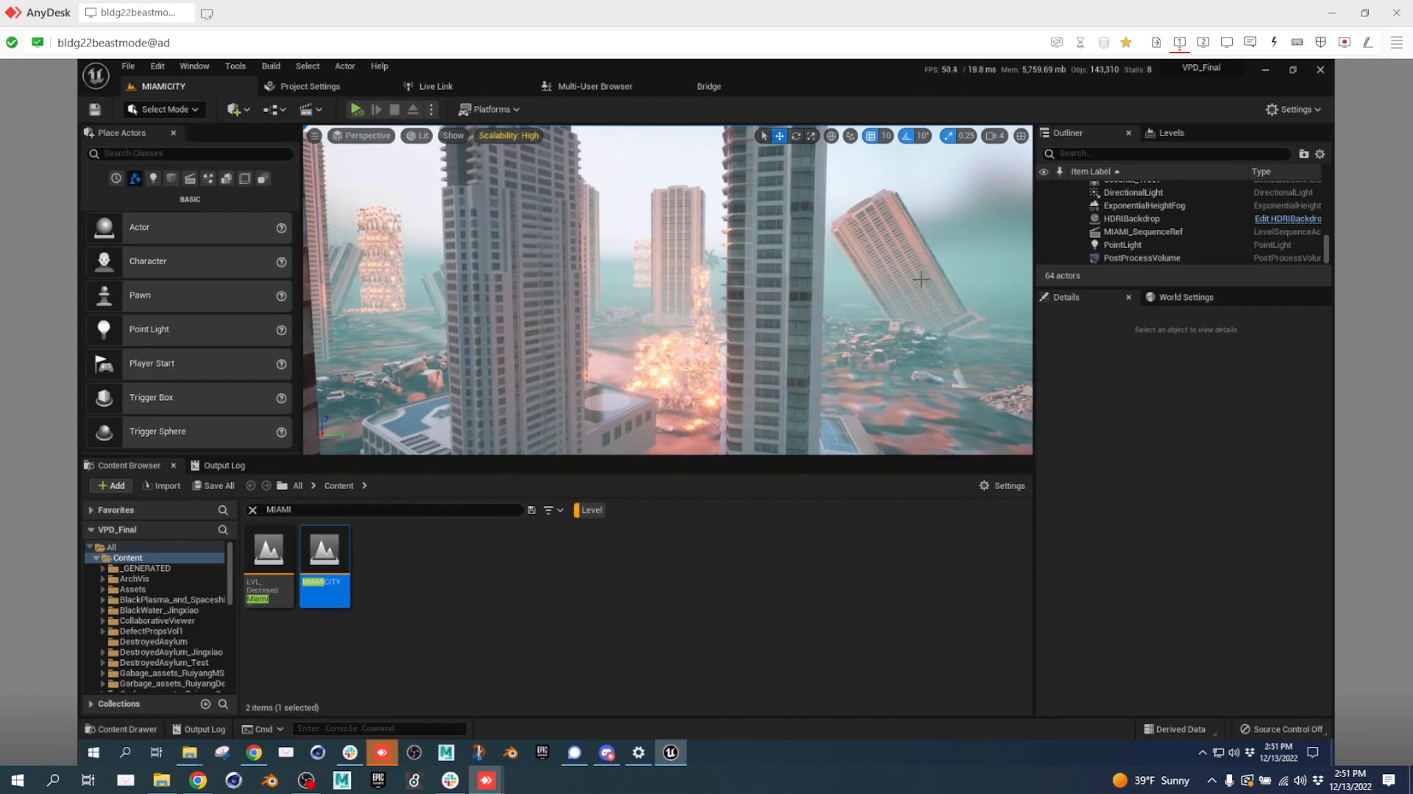
Open the LVL_Destroyed_Miami level, then reopen the MIAMICITY level.
left_click(277, 561)
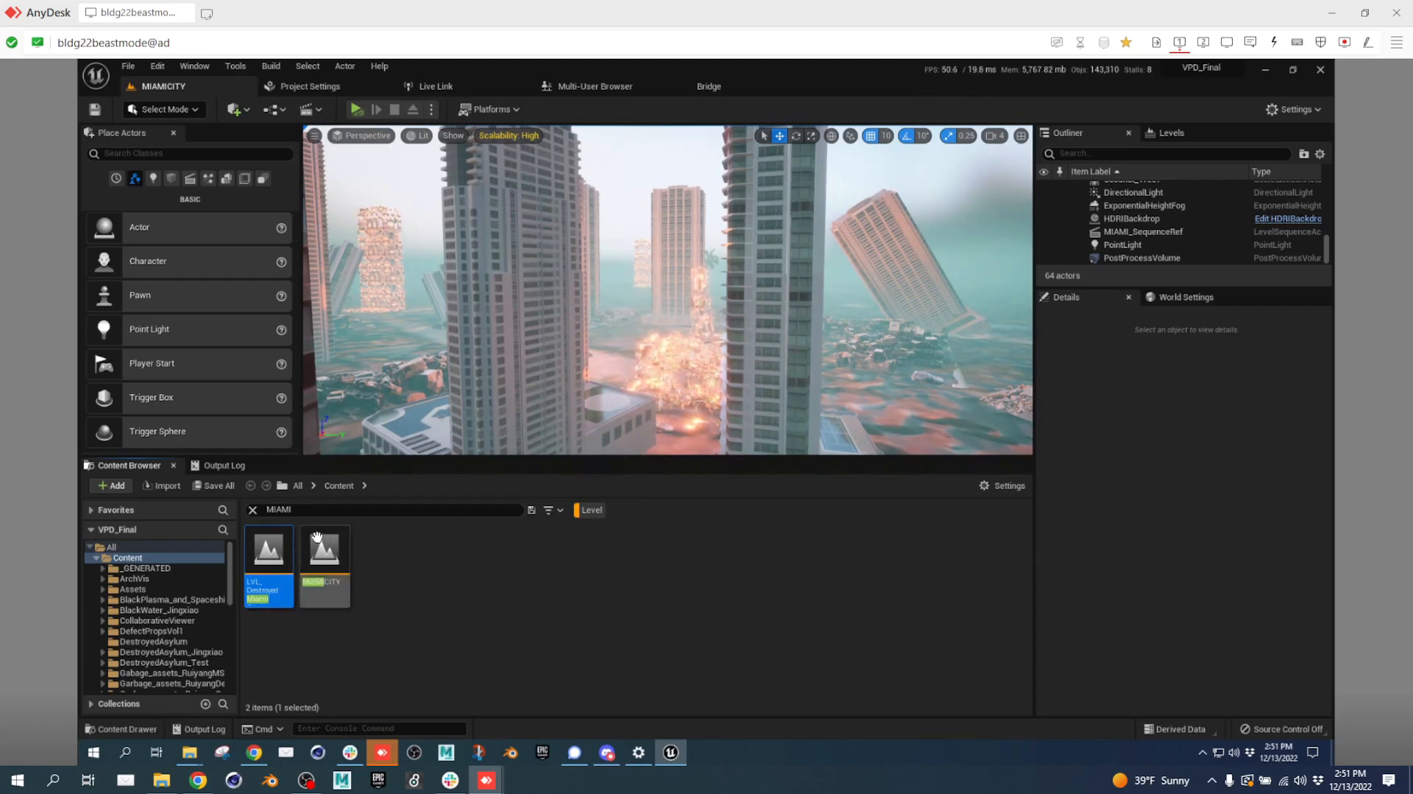
double_click(269, 556)
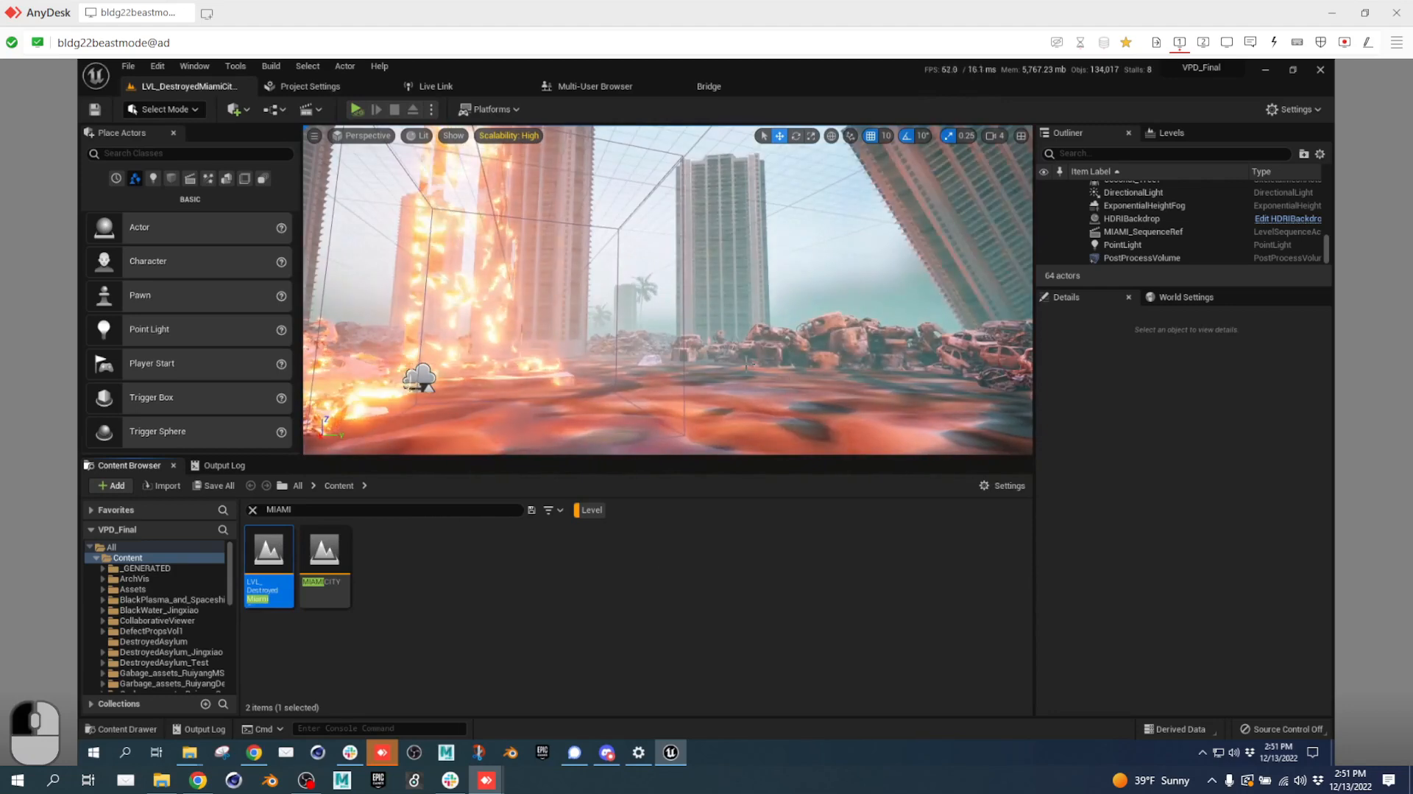
left_click_drag(747, 363, 748, 384)
mouse_move(747, 384)
right_mouse_down()
mouse_move(672, 400)
mouse_move(653, 419)
right_mouse_up()
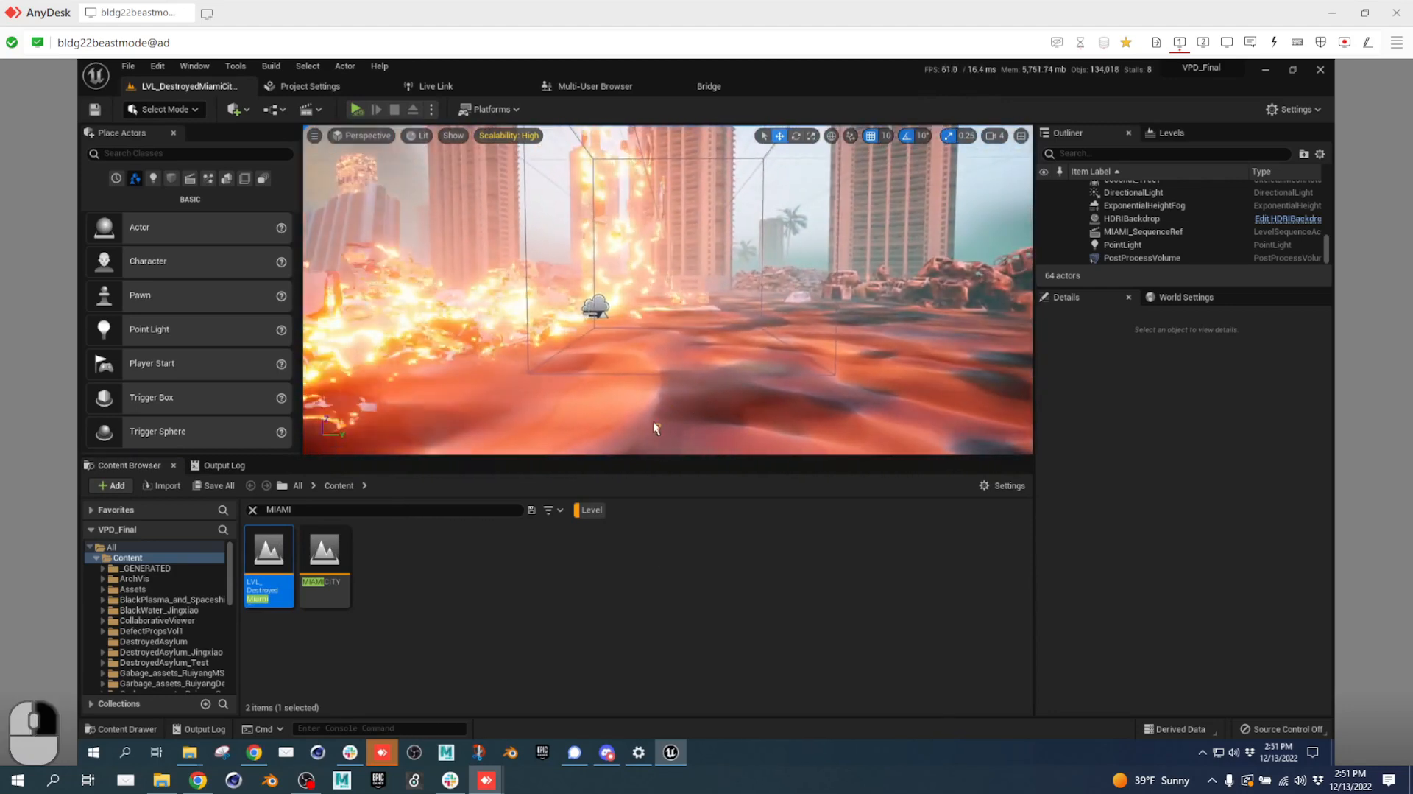
double_click(330, 561)
Fly the camera toward the car pile and enlarge the Outliner actor list.
key("w")
right_click_drag(745, 382, 507, 411)
key("a")
key("e")
key("w")
key("d")
key("a")
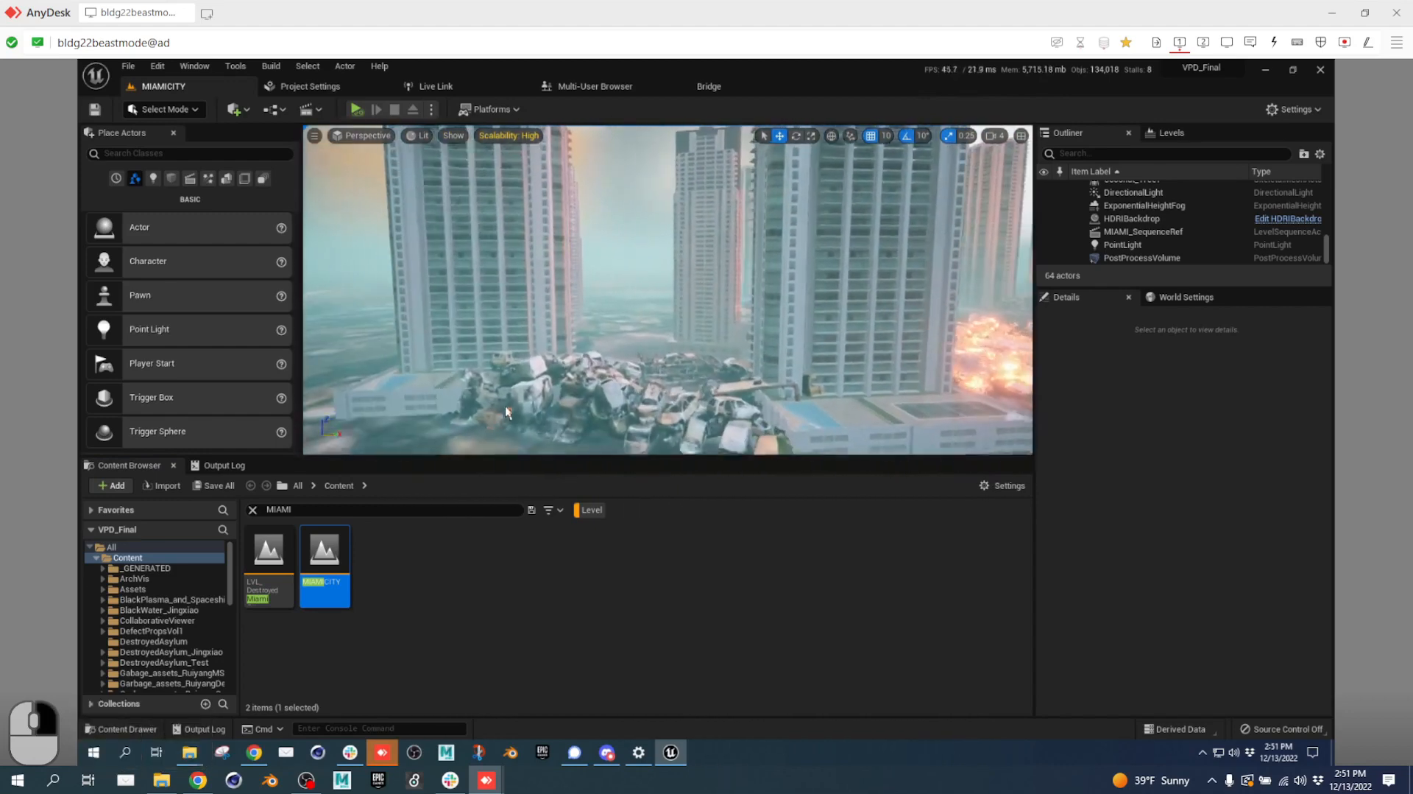
left_click_drag(1101, 287, 1119, 470)
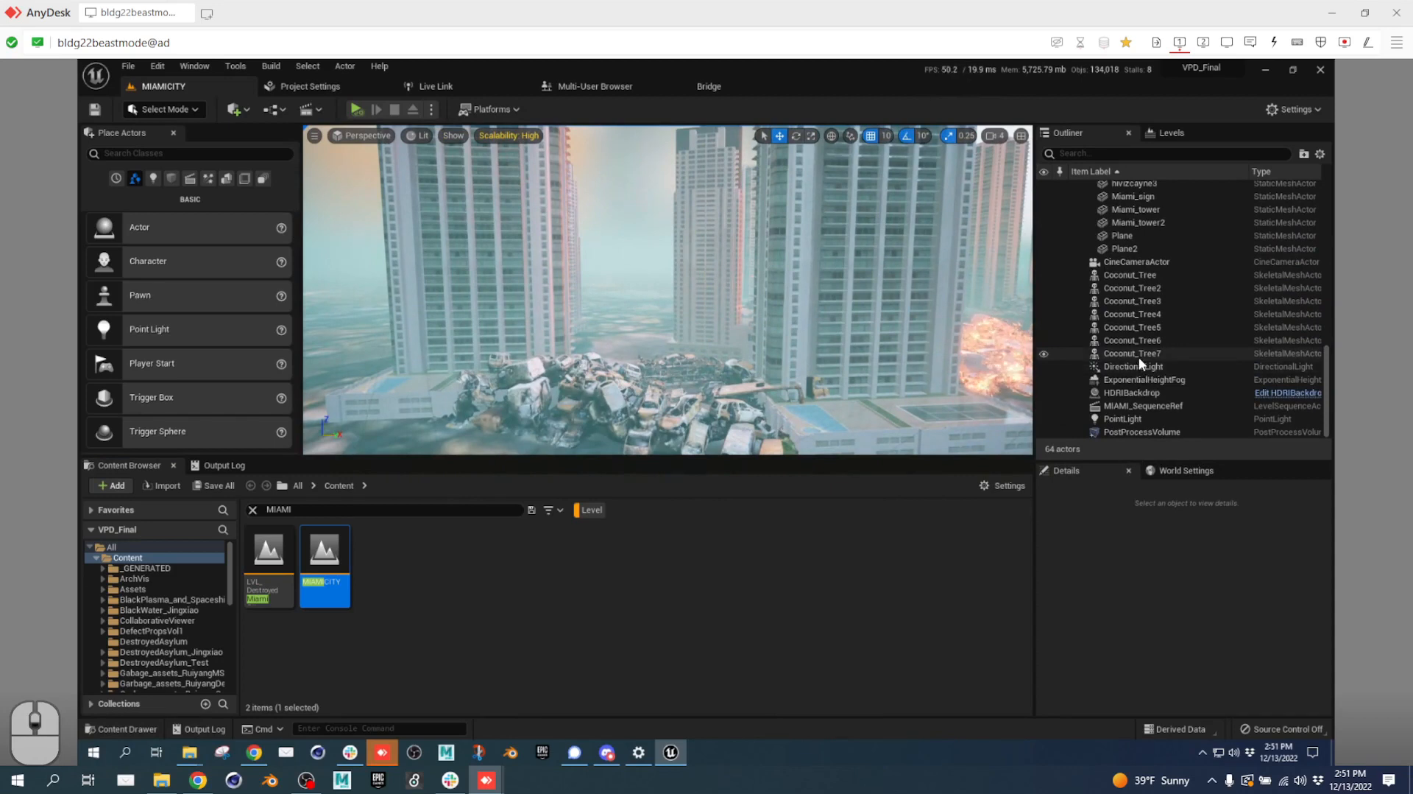
scroll(1138, 356, "up", 10)
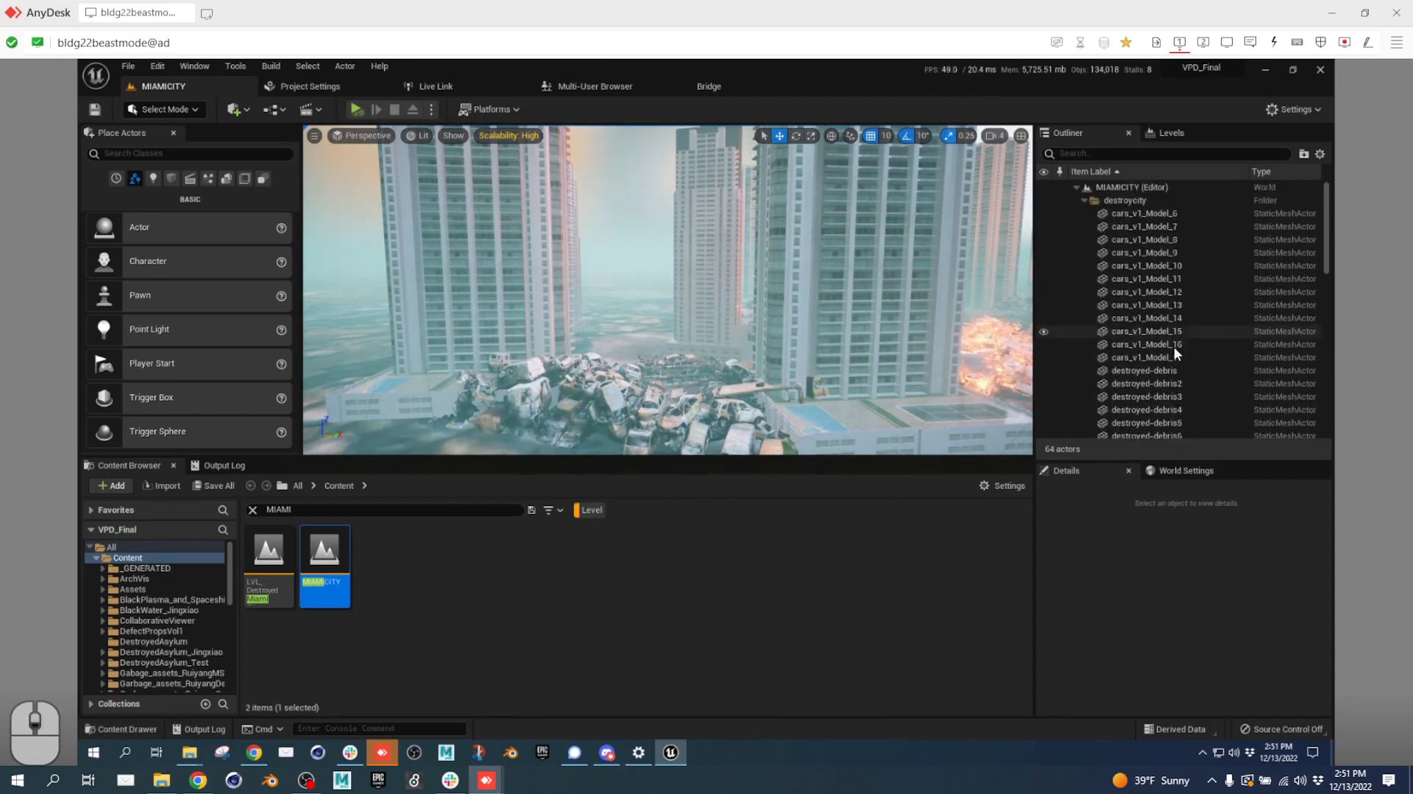
scroll(1175, 352, "down", 10)
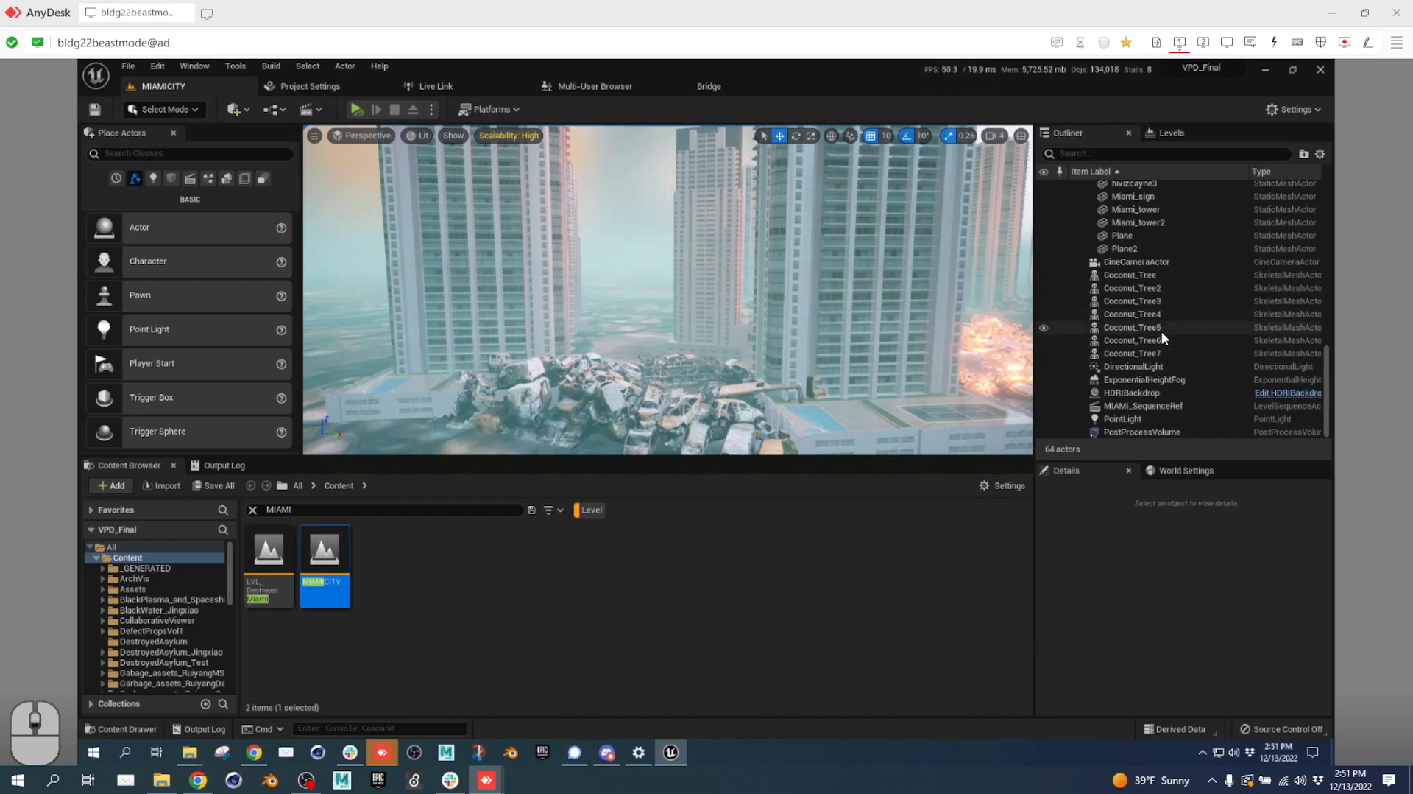
Lower the camera to the street and place an empty Actor at 4020, 360, -190.
key("a")
mouse_move(854, 411)
right_mouse_down()
mouse_move(873, 414)
mouse_move(719, 431)
mouse_move(671, 400)
right_mouse_up()
key("w")
key("d")
key("q")
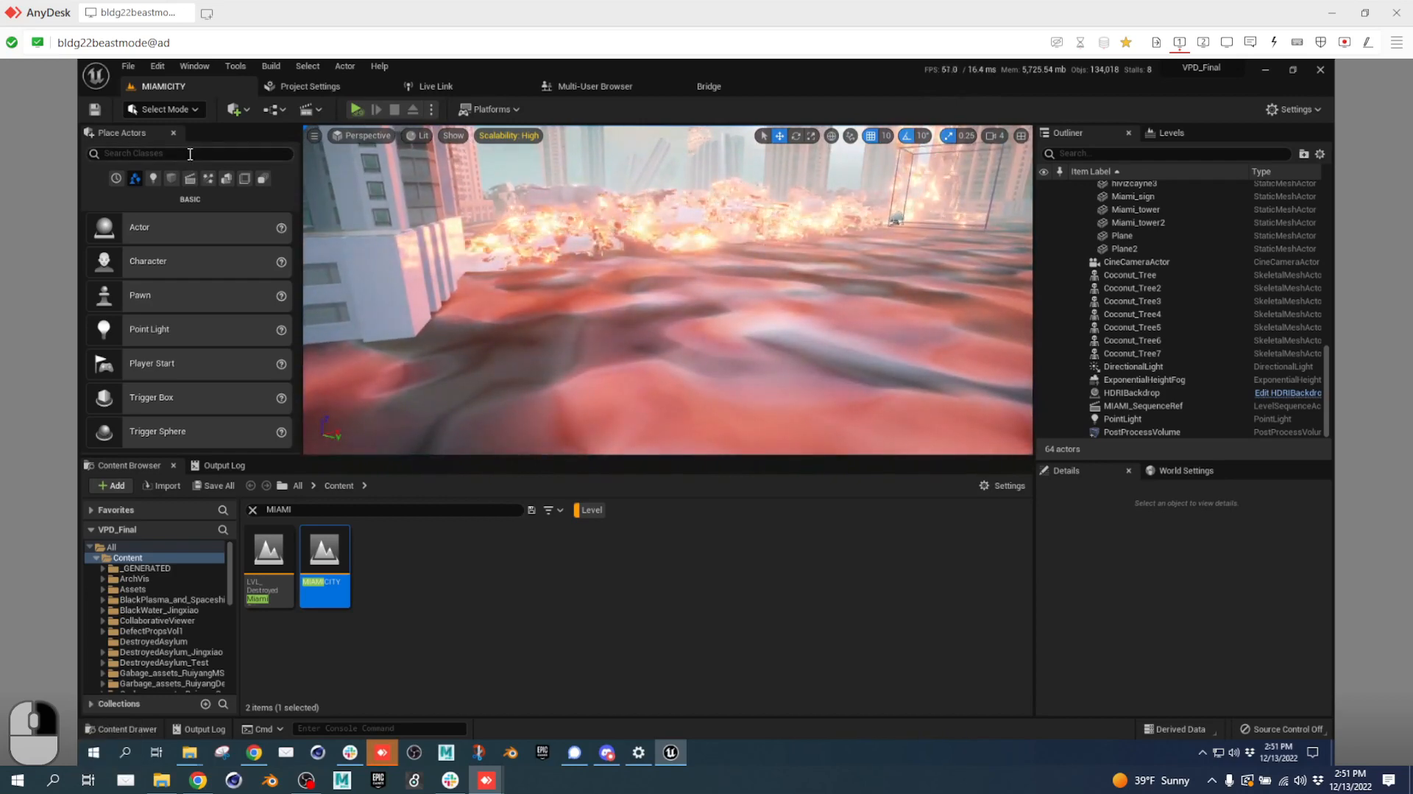
left_click_drag(163, 226, 692, 329)
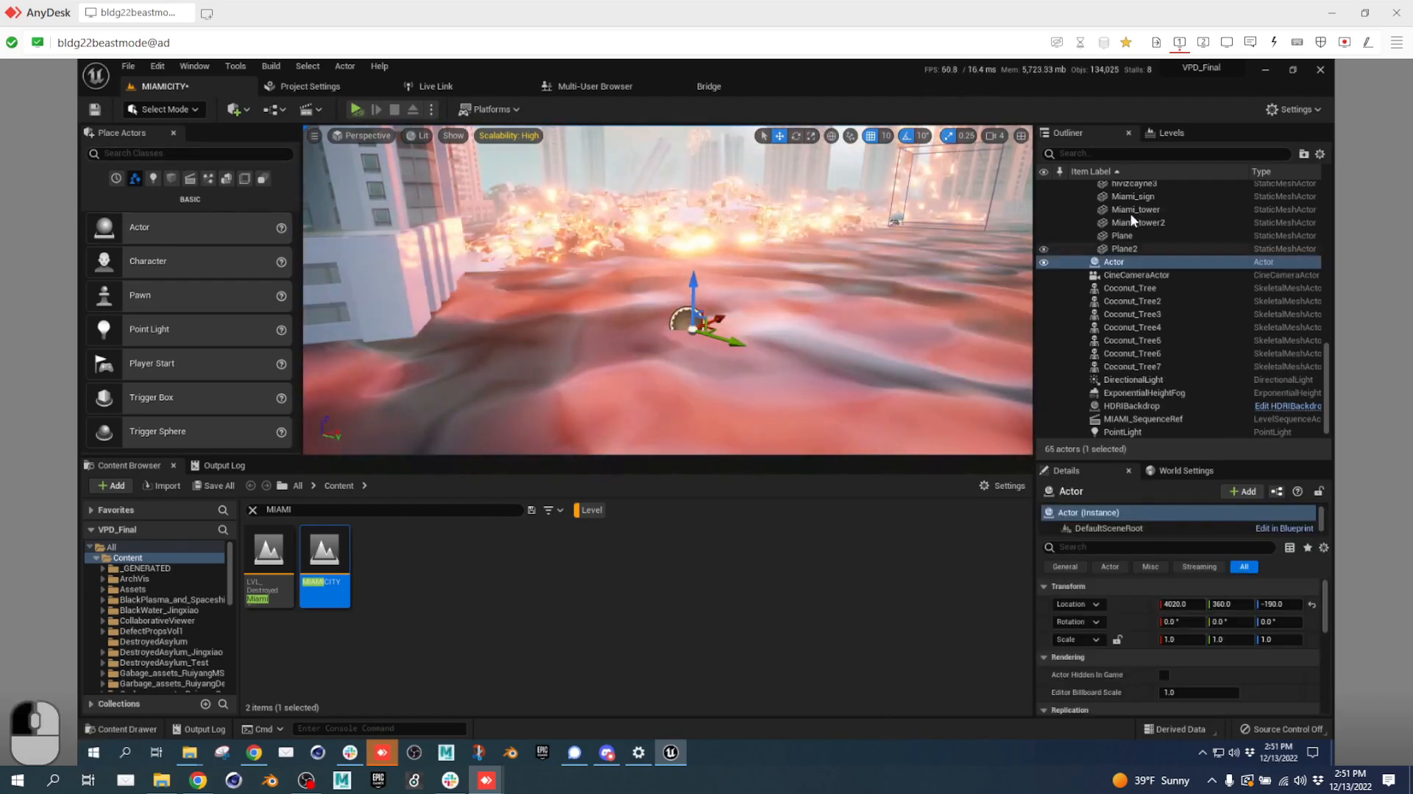
Move the new Actor into a new Outliner folder named 00_PRODUCTION.
right_click(1110, 266)
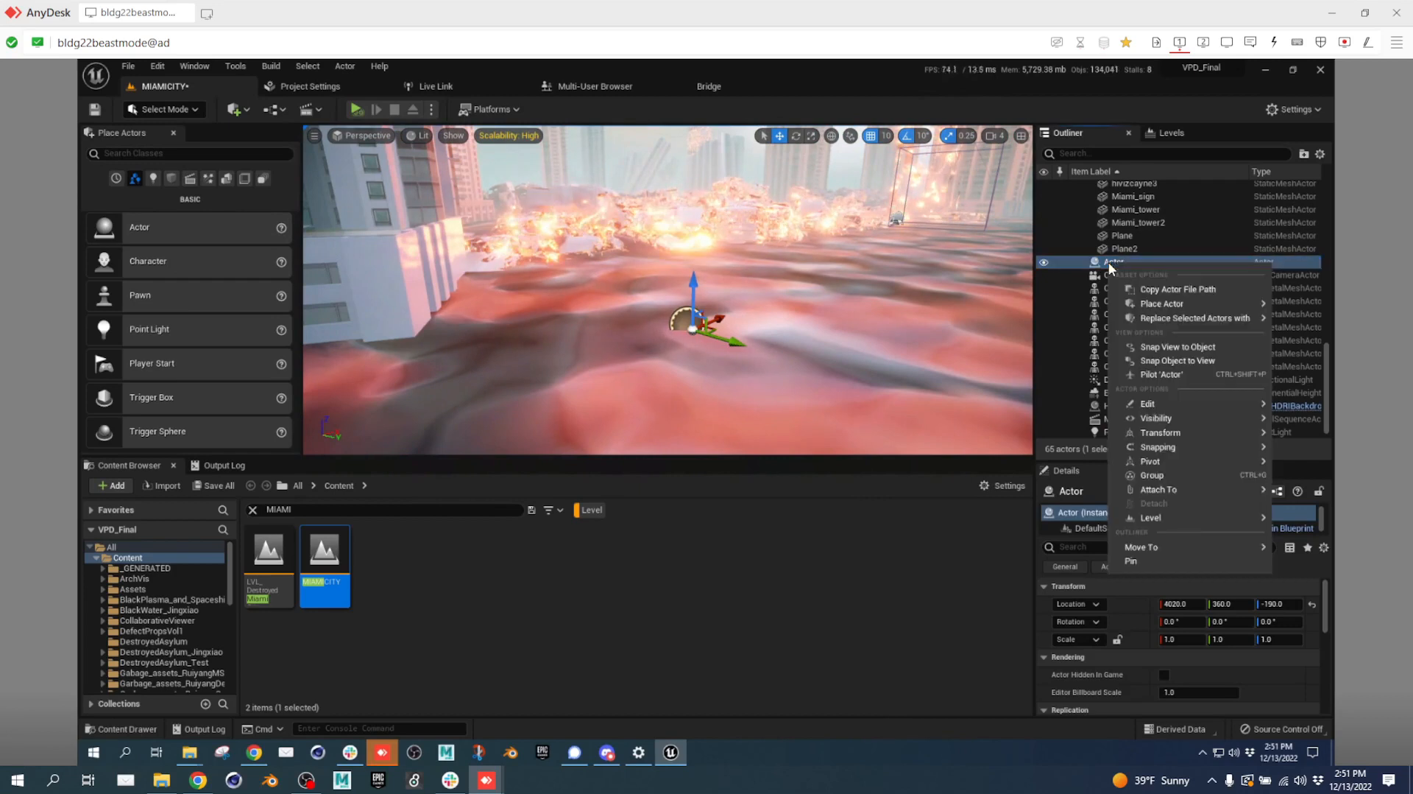
mouse_move(1200, 548)
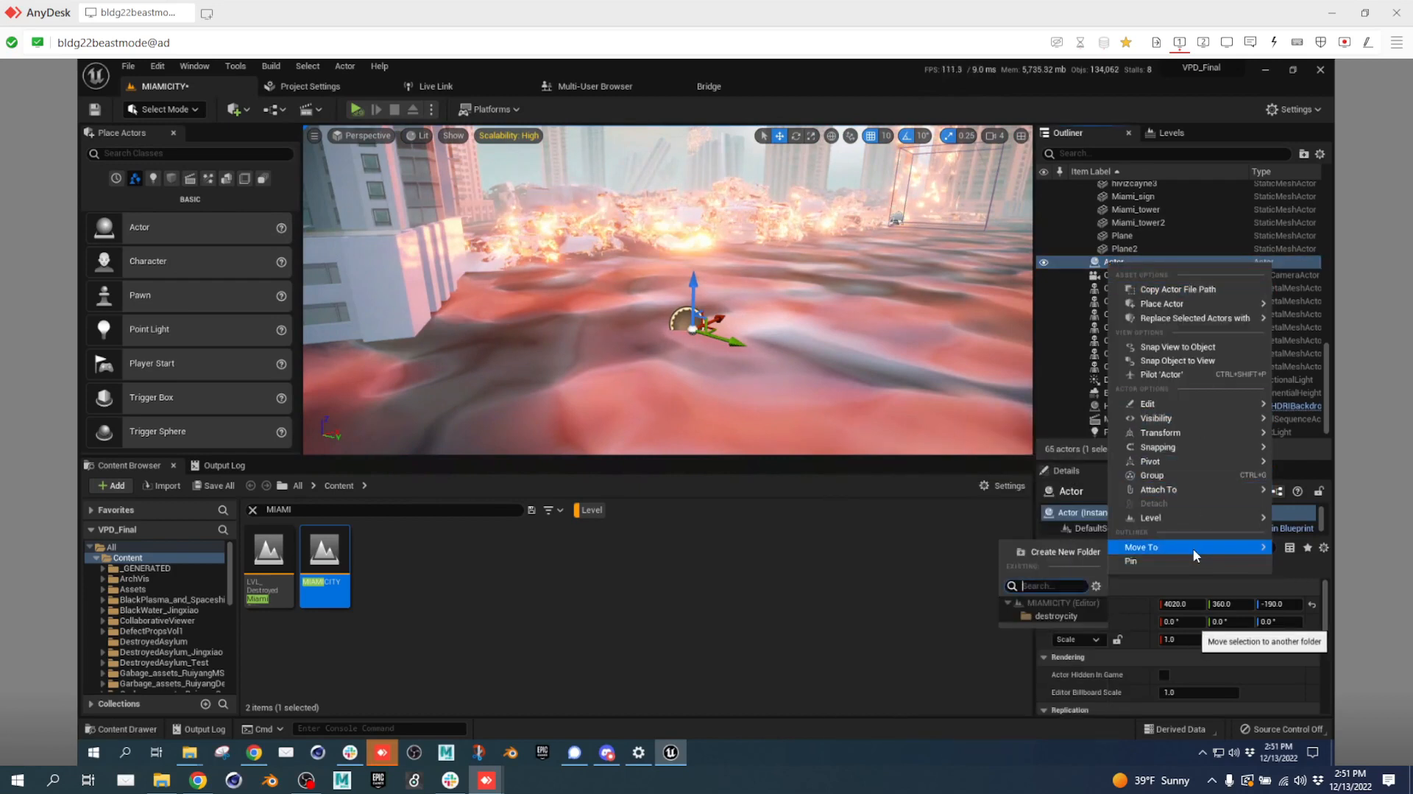
left_click(1085, 550)
type("0")
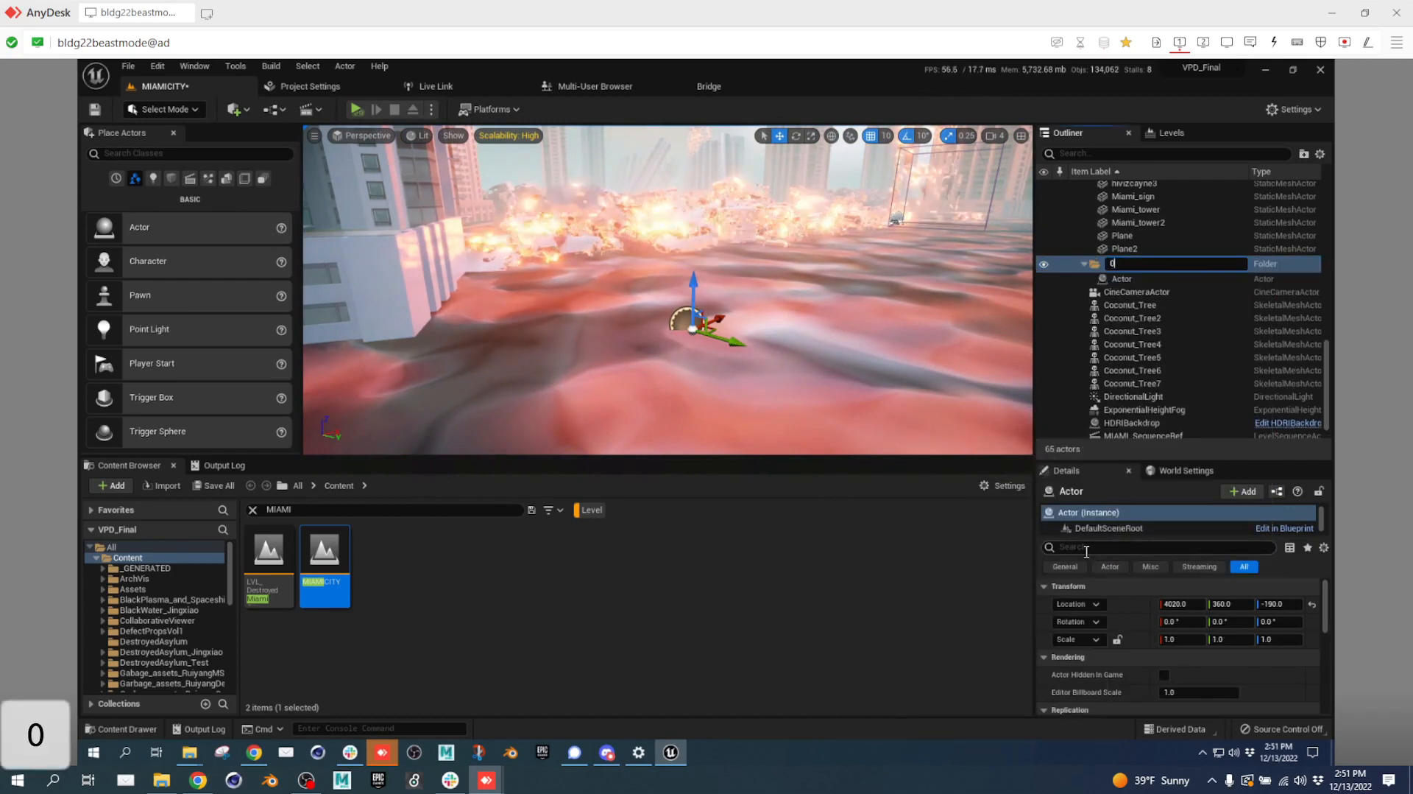
type("0_PR")
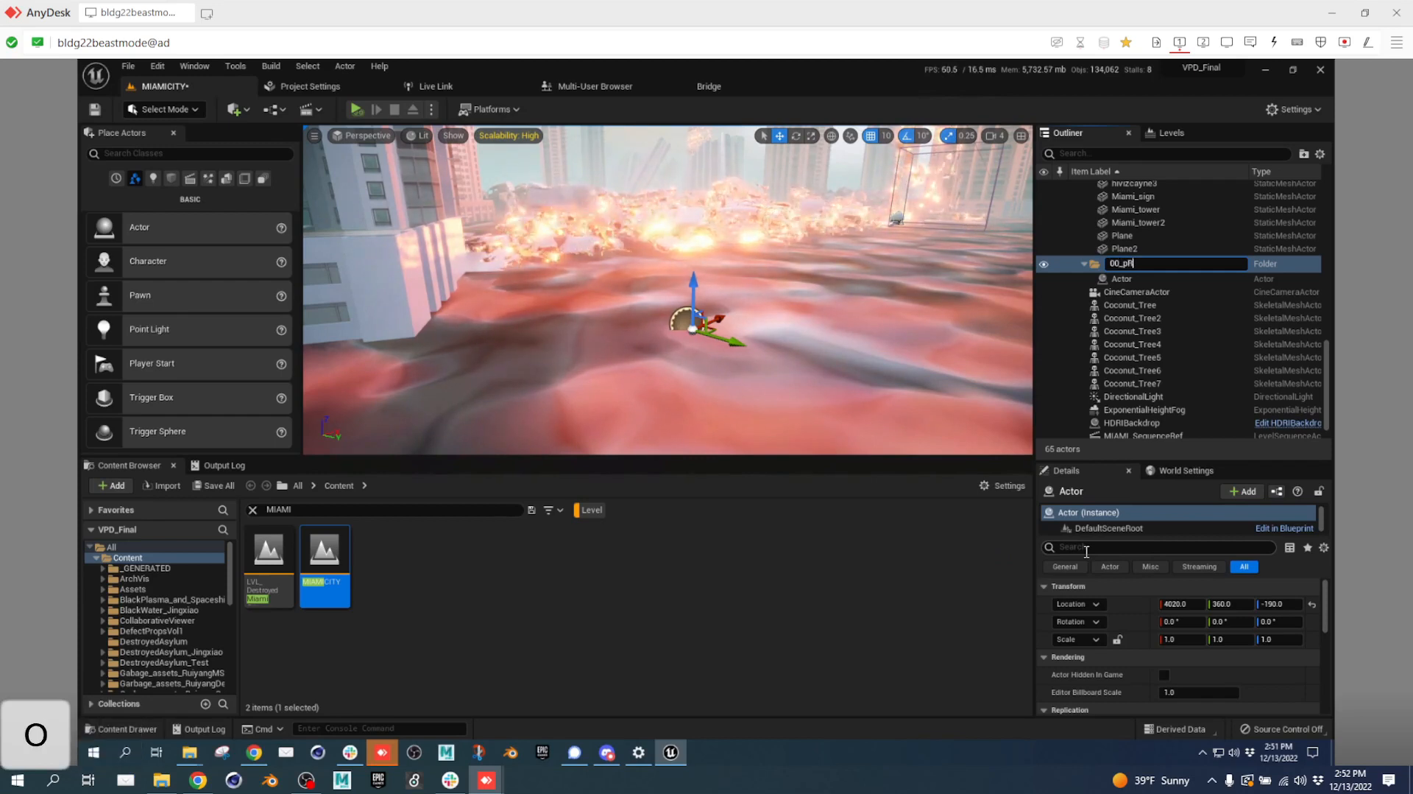
type("ODUCTION")
key("Return")
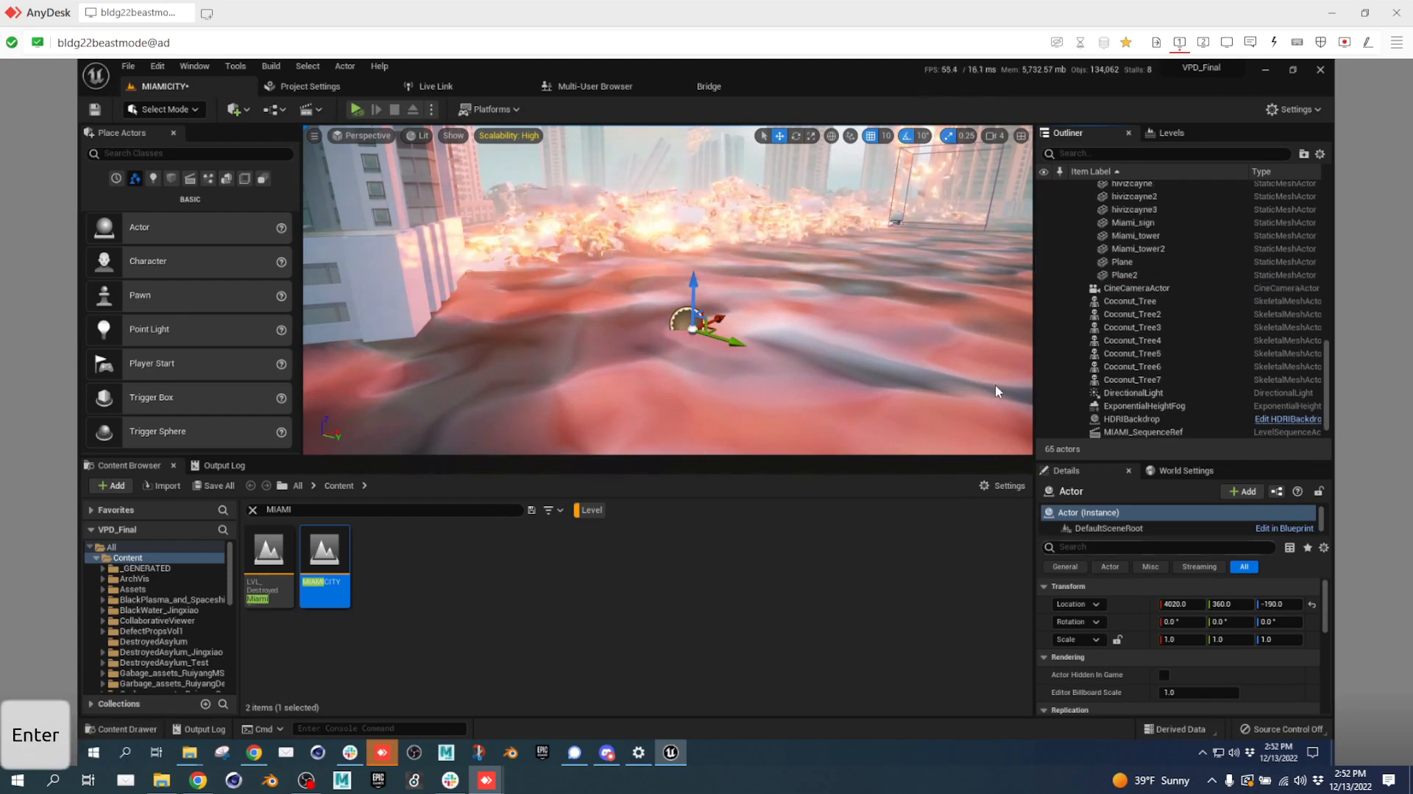
scroll(1244, 300, "up", 10)
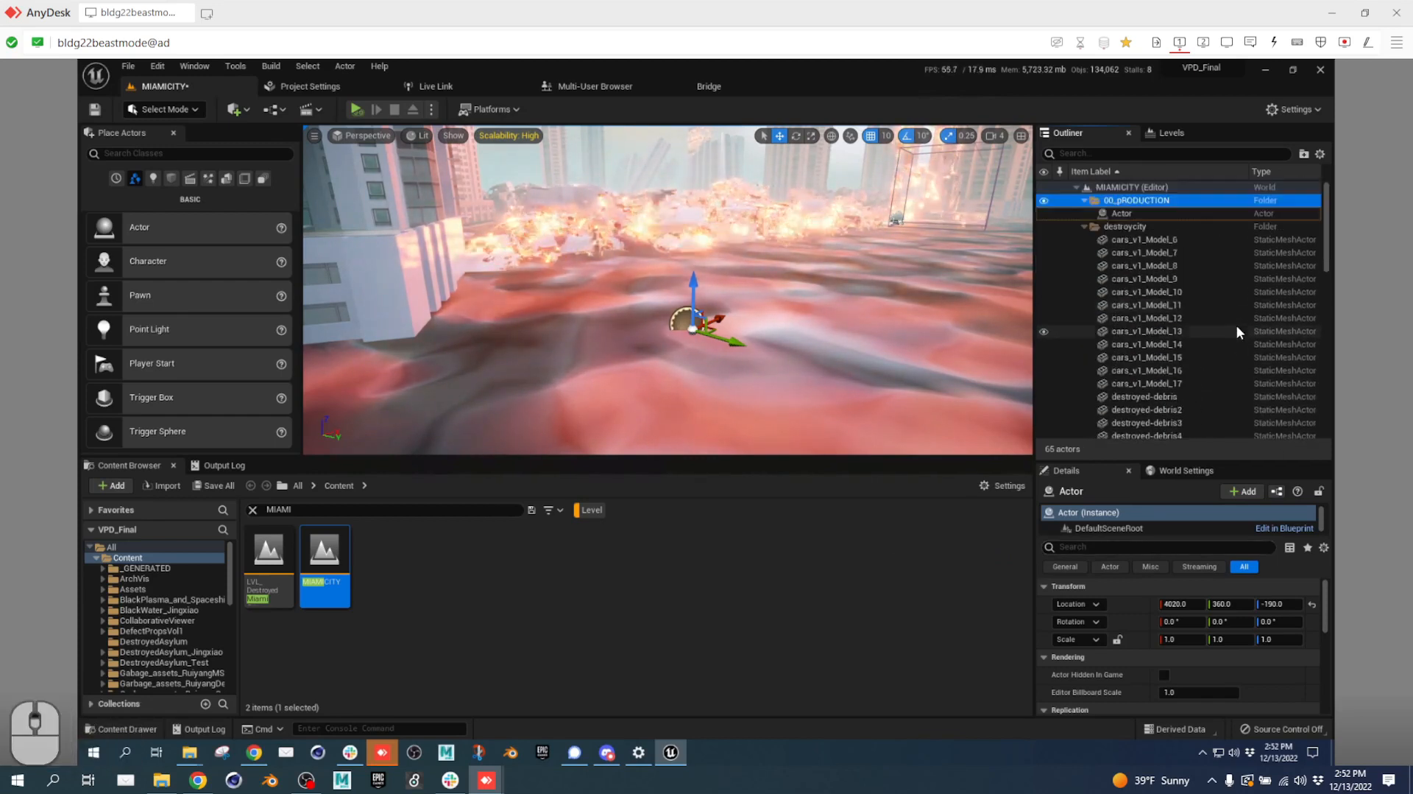
left_click(1136, 213)
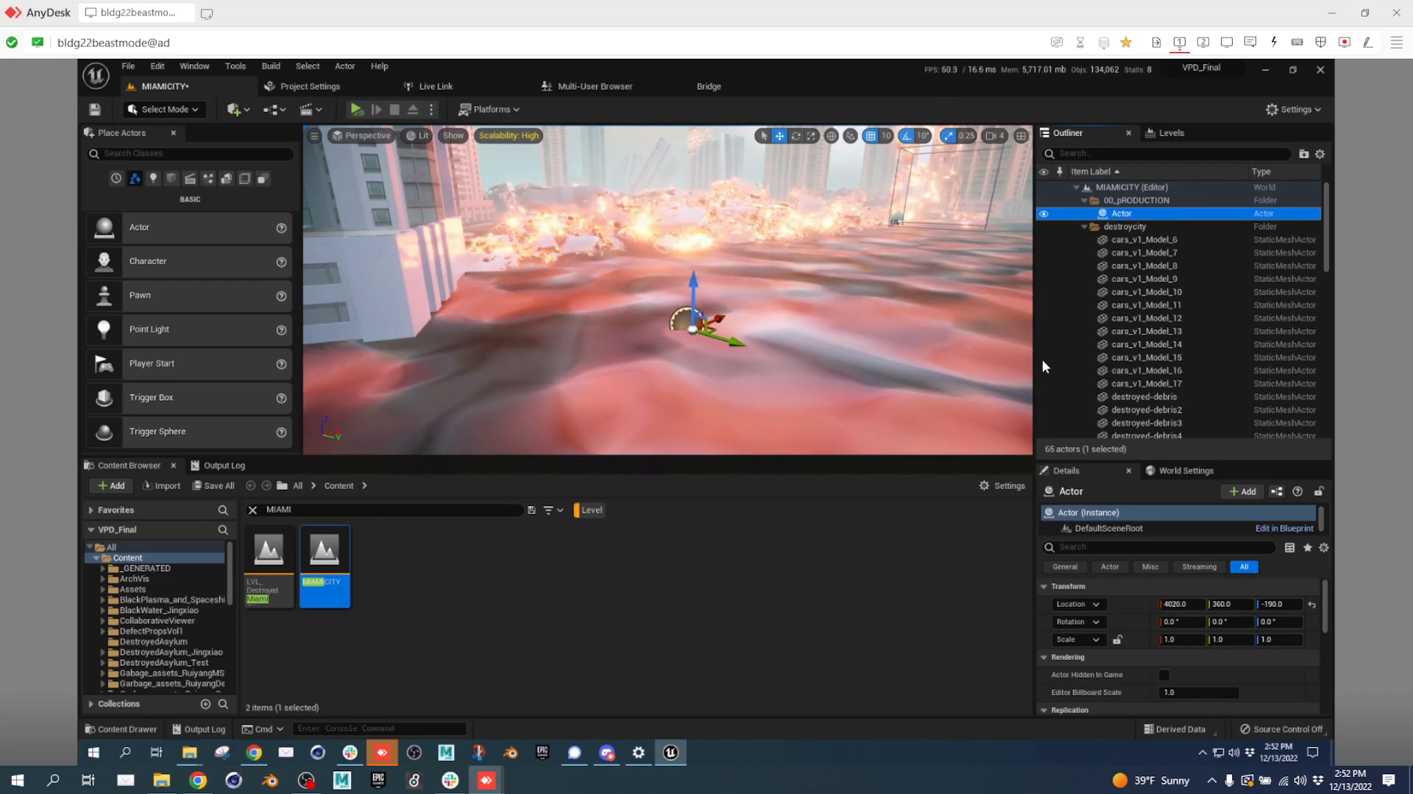
scroll(1172, 289, "down", 6)
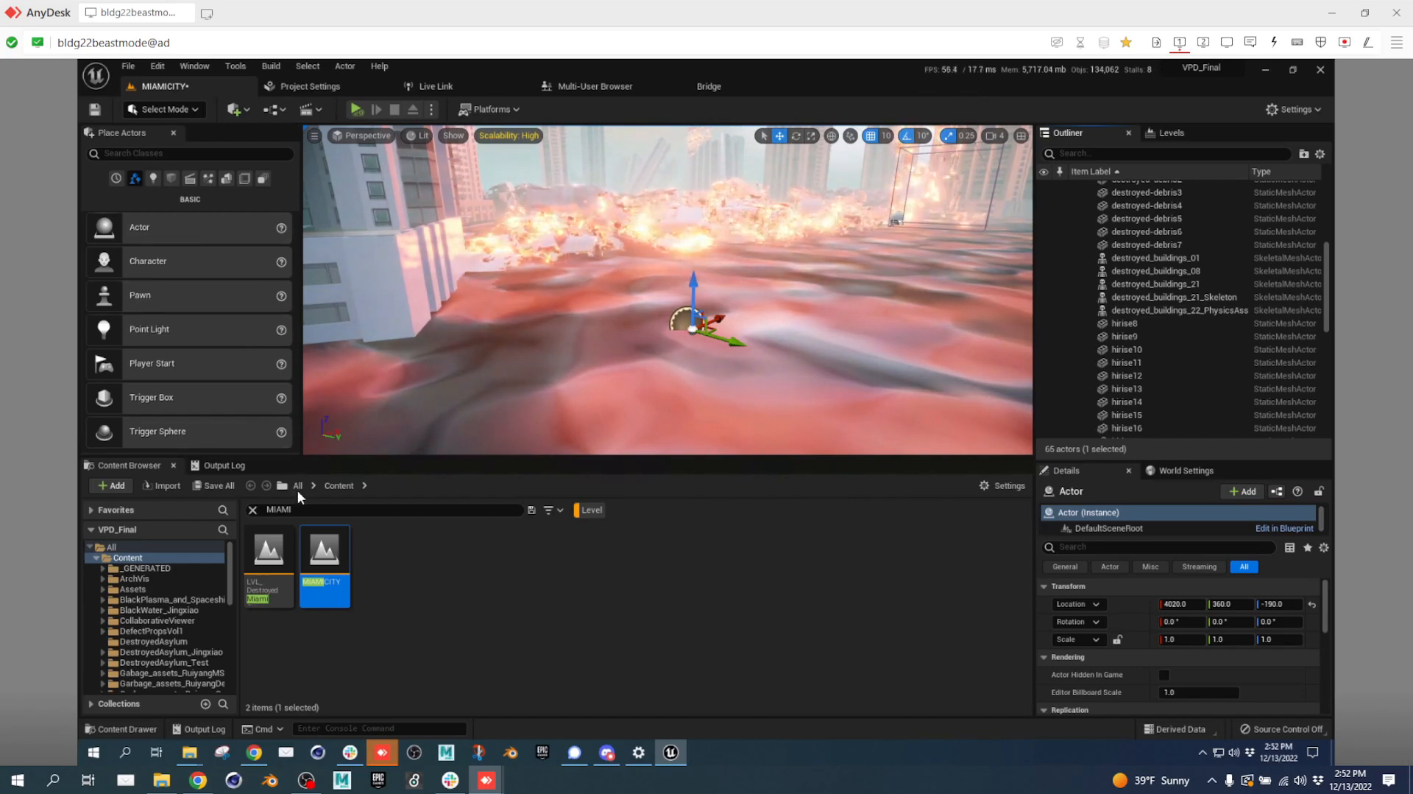
Search the Content Browser for BP_SNOW, then clear the search.
key("ctrl+a")
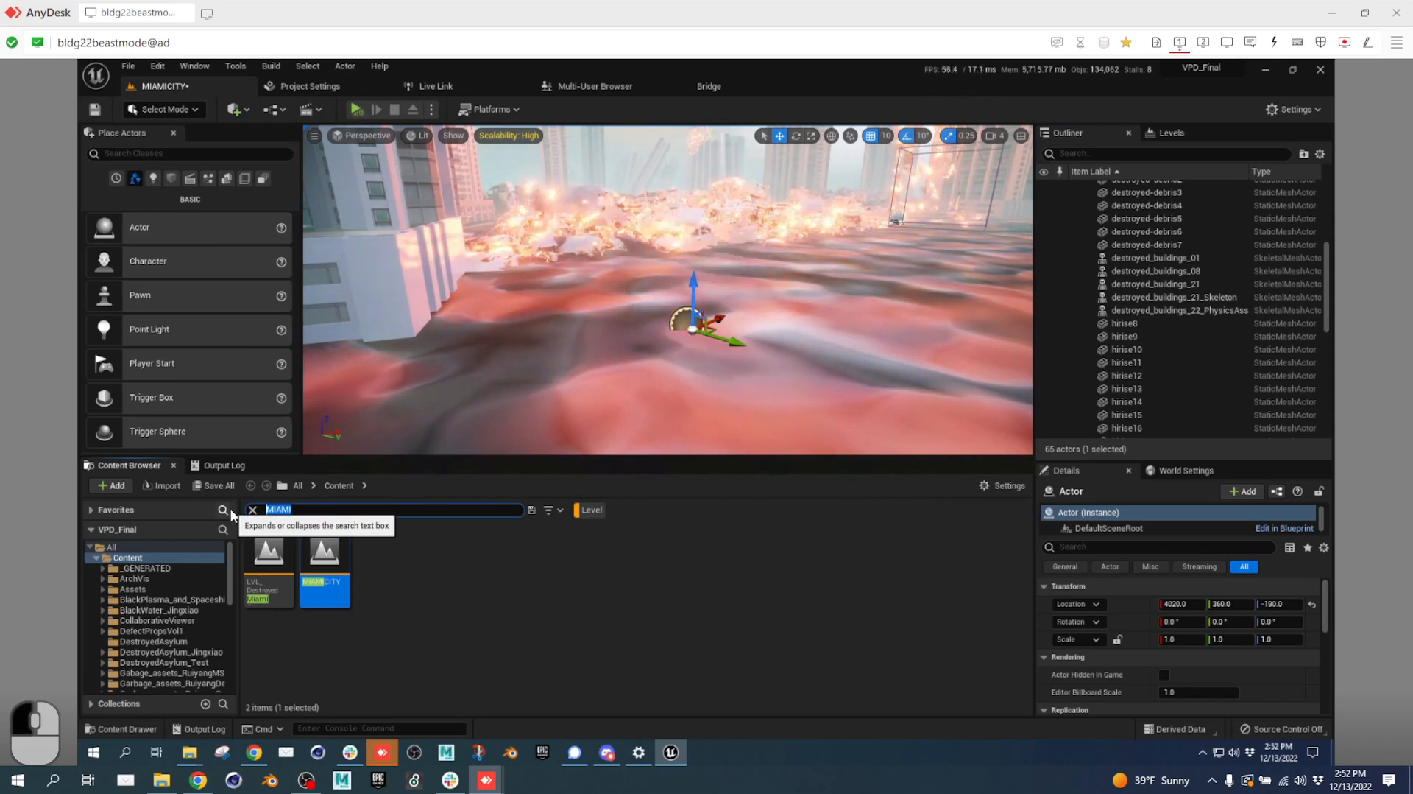
type("P_")
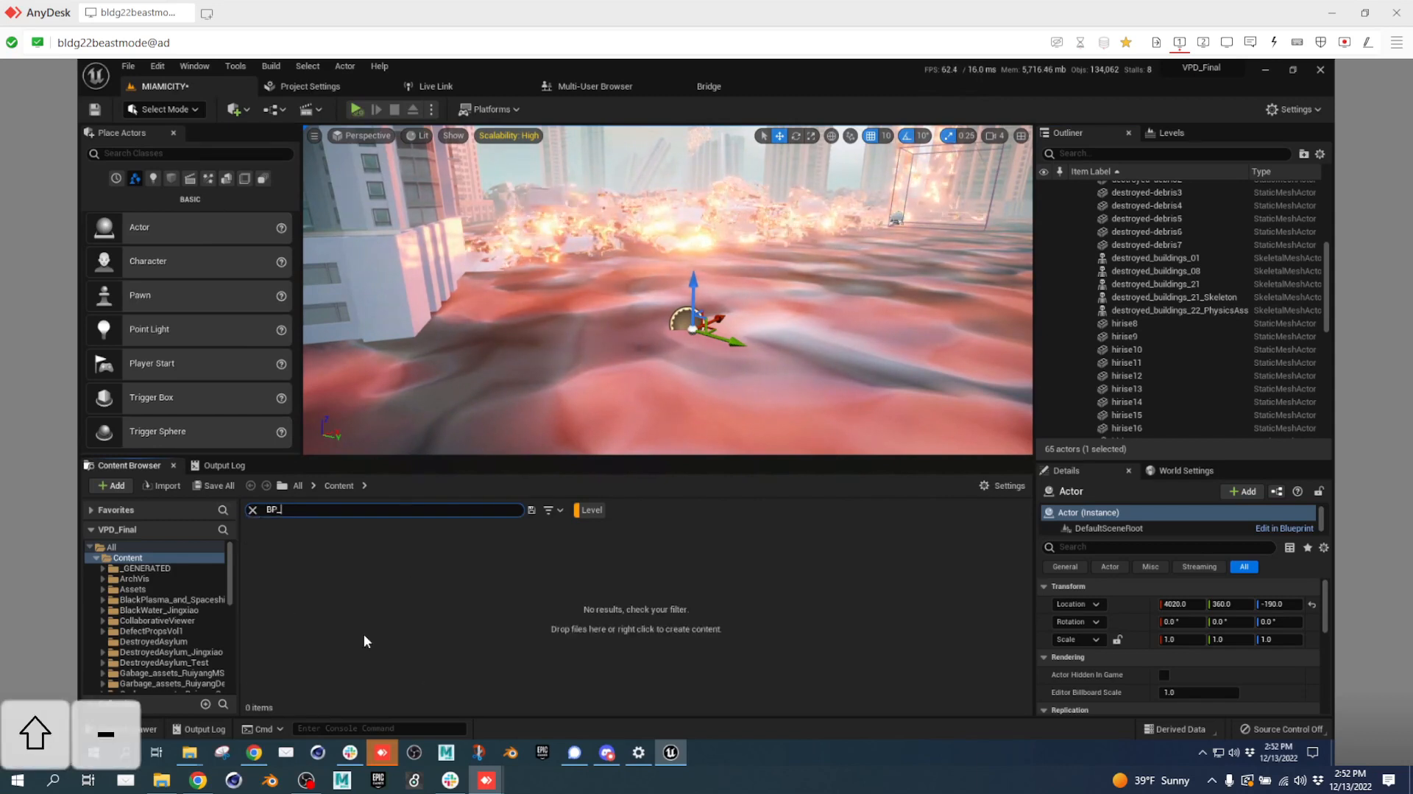
left_click(591, 509)
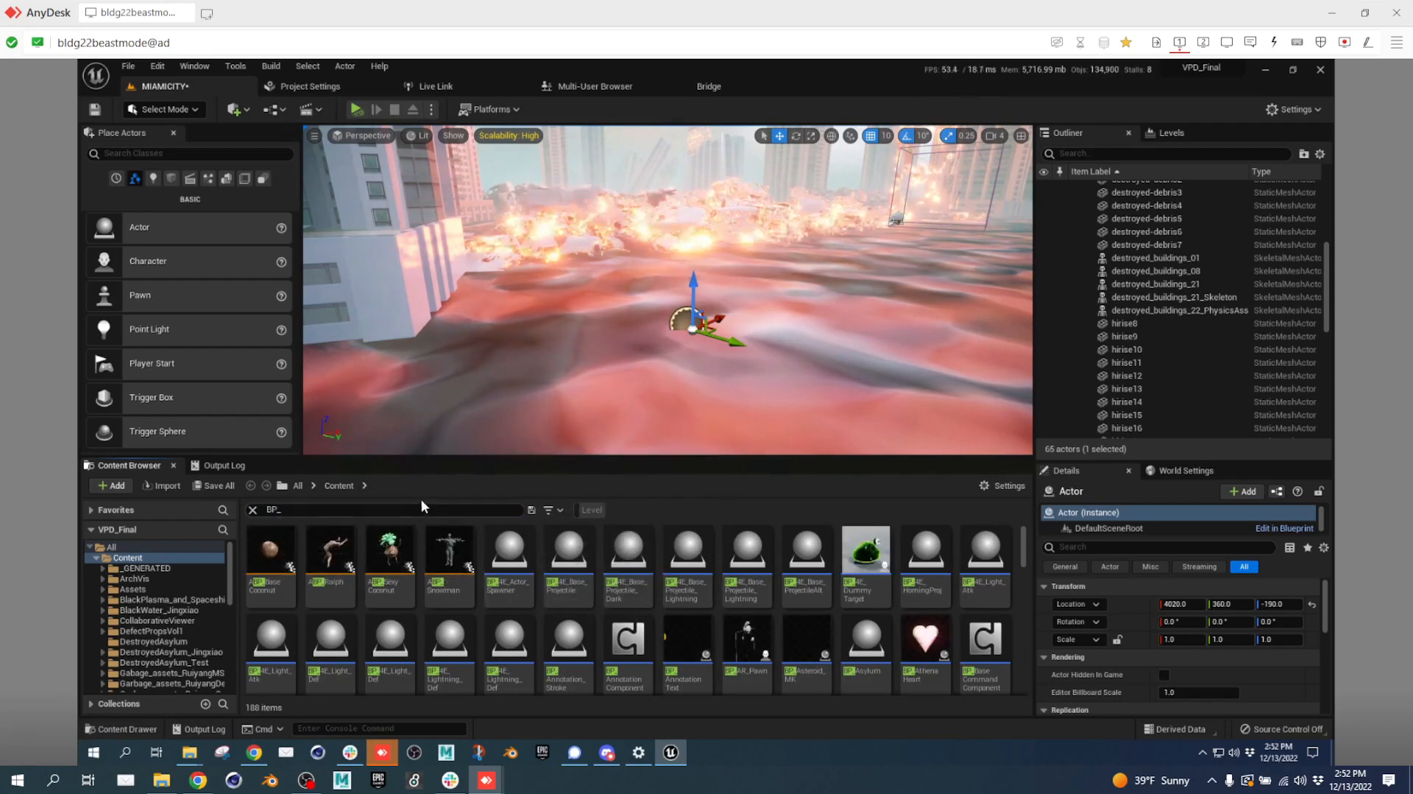
type("SNOW")
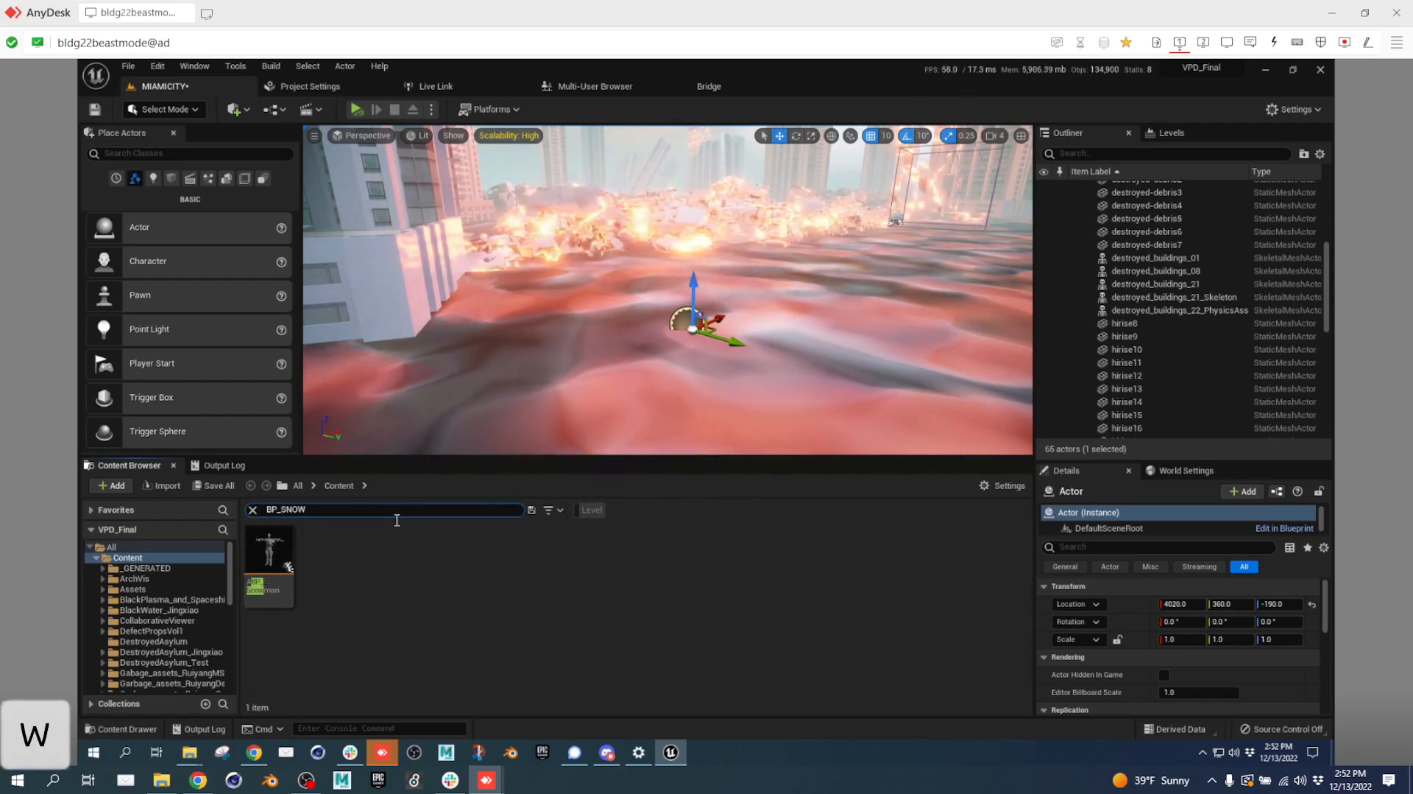
left_click(333, 509)
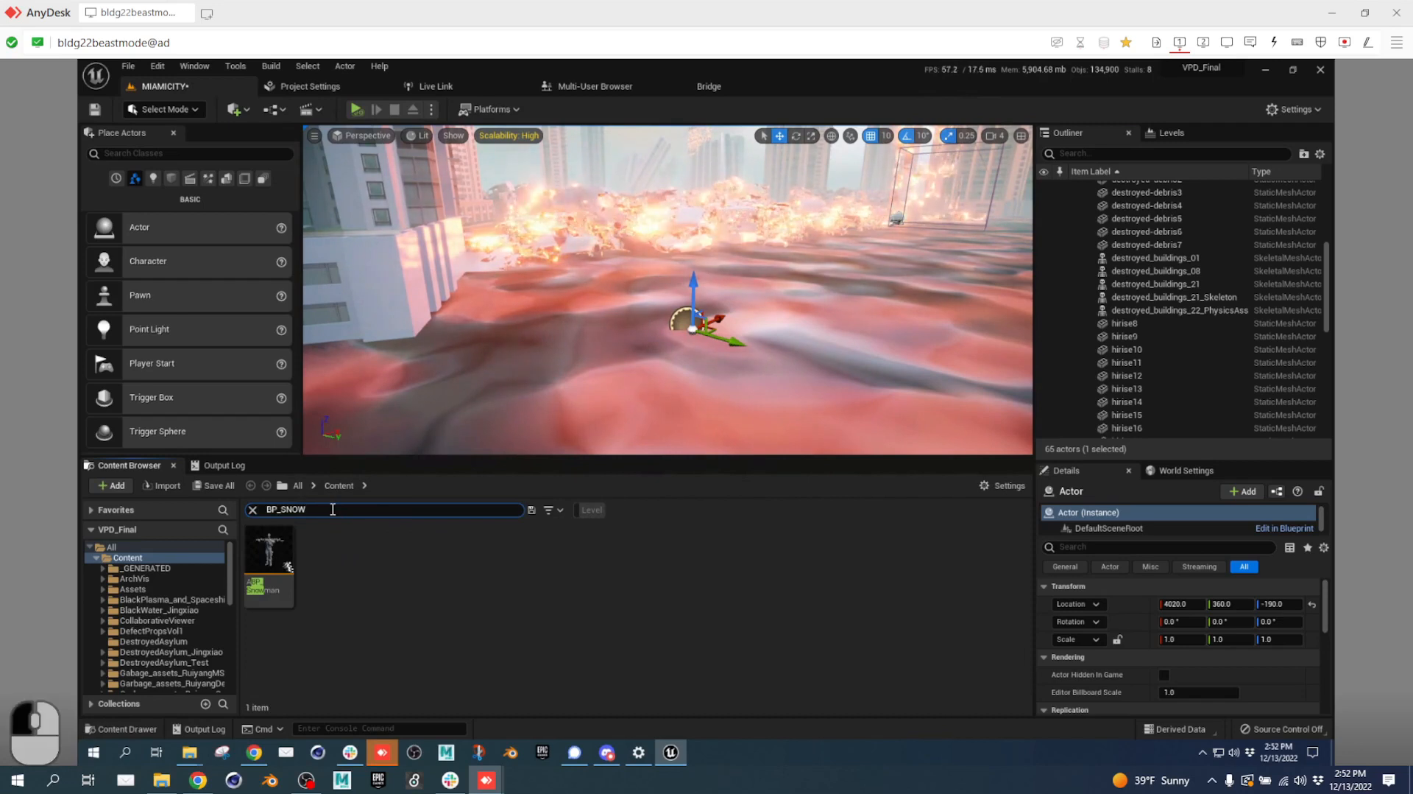
left_click(253, 509)
Navigate to Assets > SkeletalMeshes > Characters > Snowman > Snowman_Base.
left_click(139, 589)
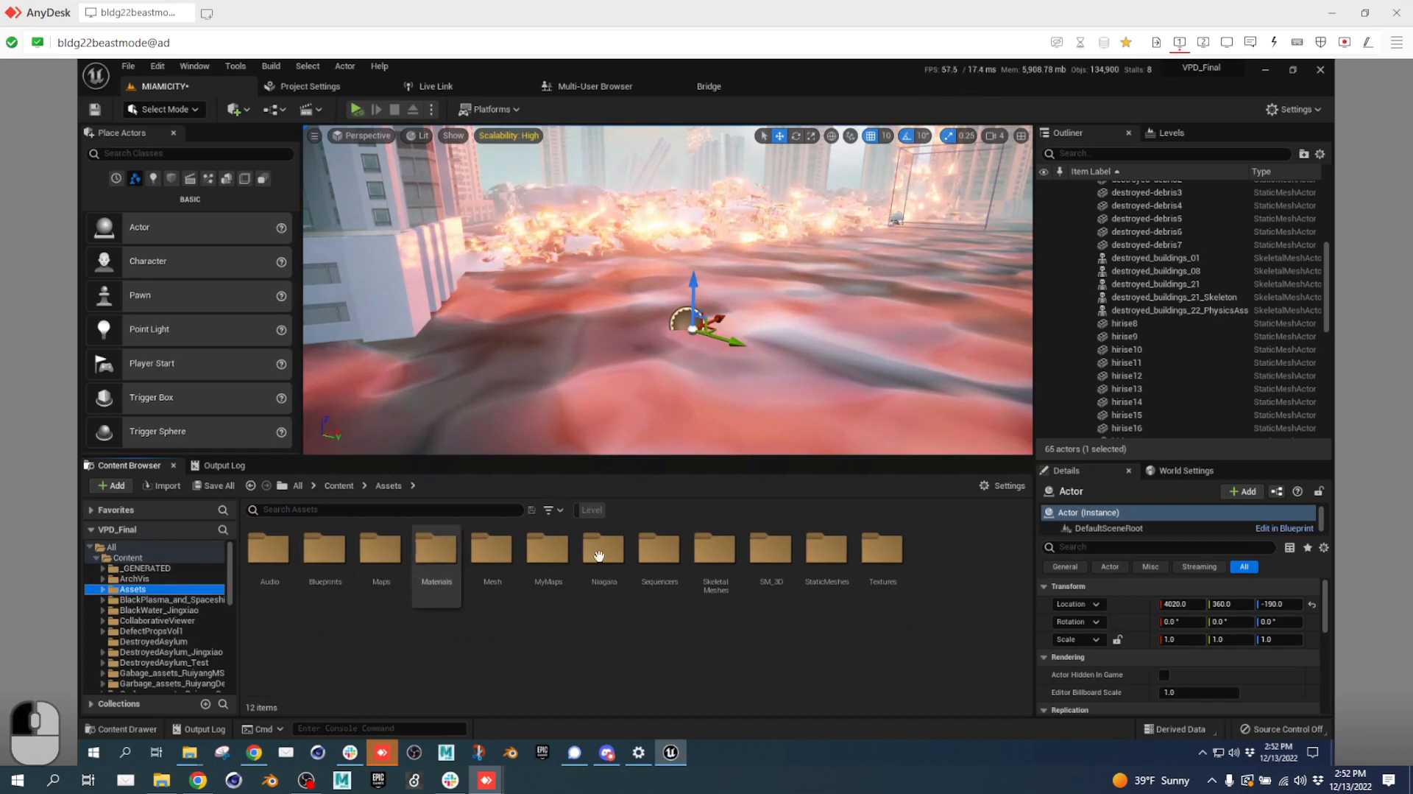
double_click(715, 551)
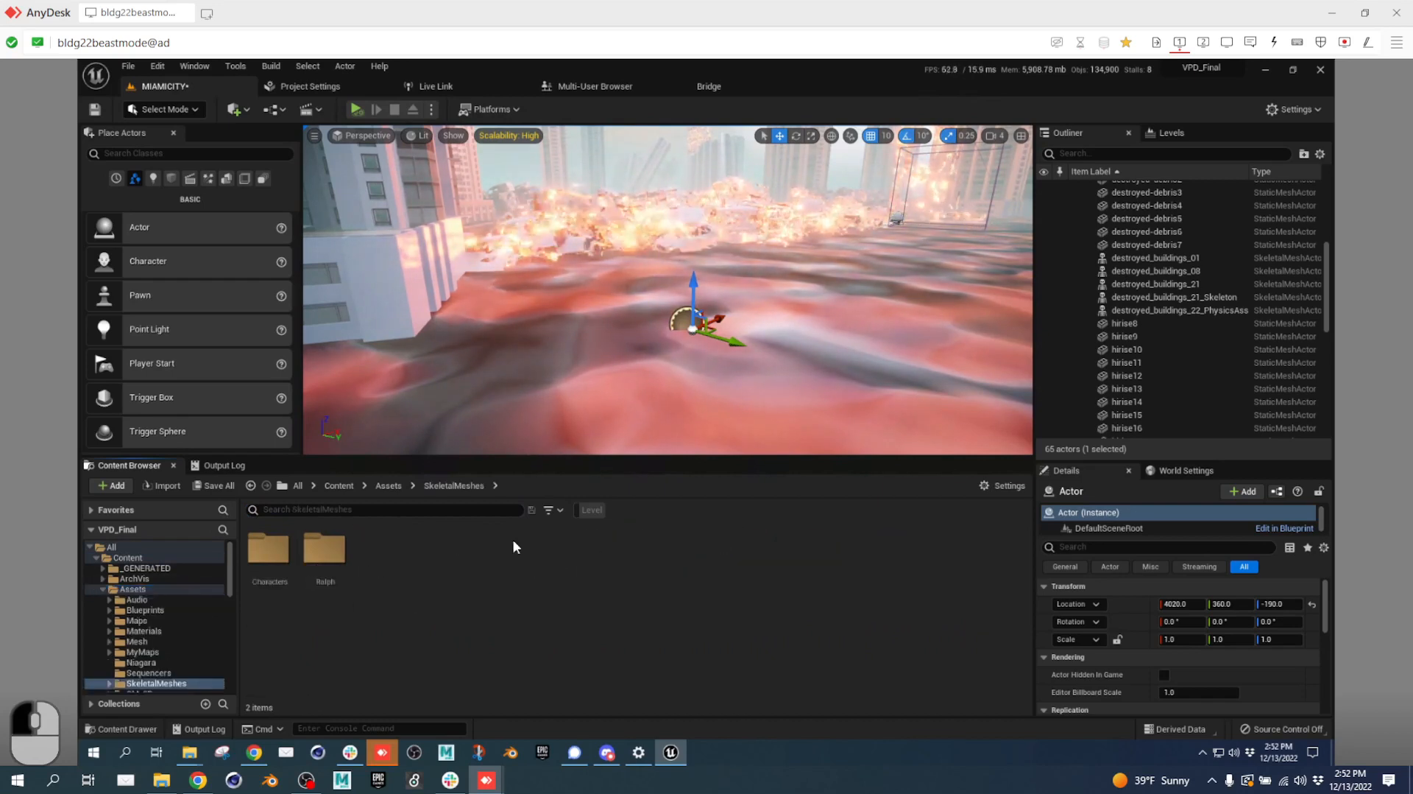
double_click(269, 545)
left_click(376, 545)
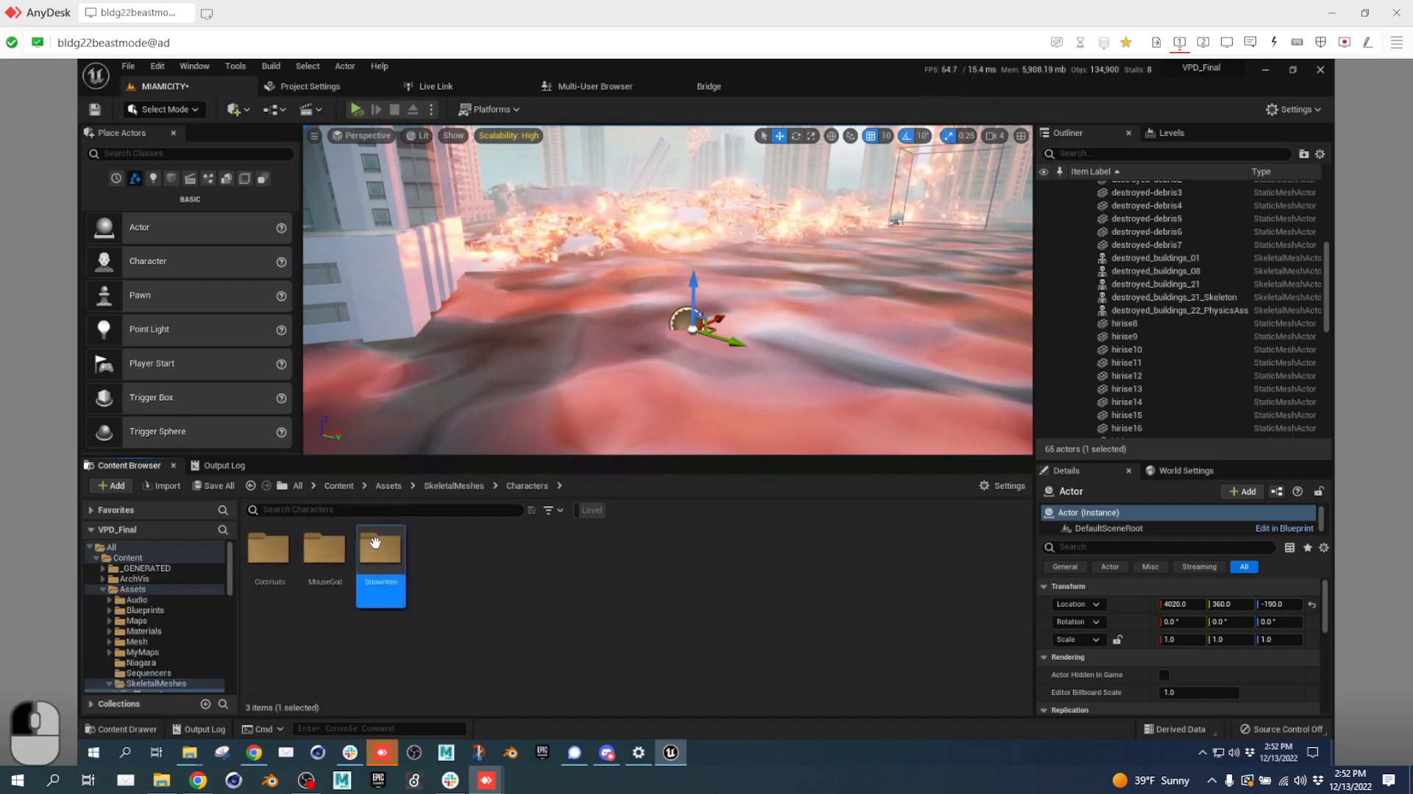
double_click(375, 545)
double_click(269, 546)
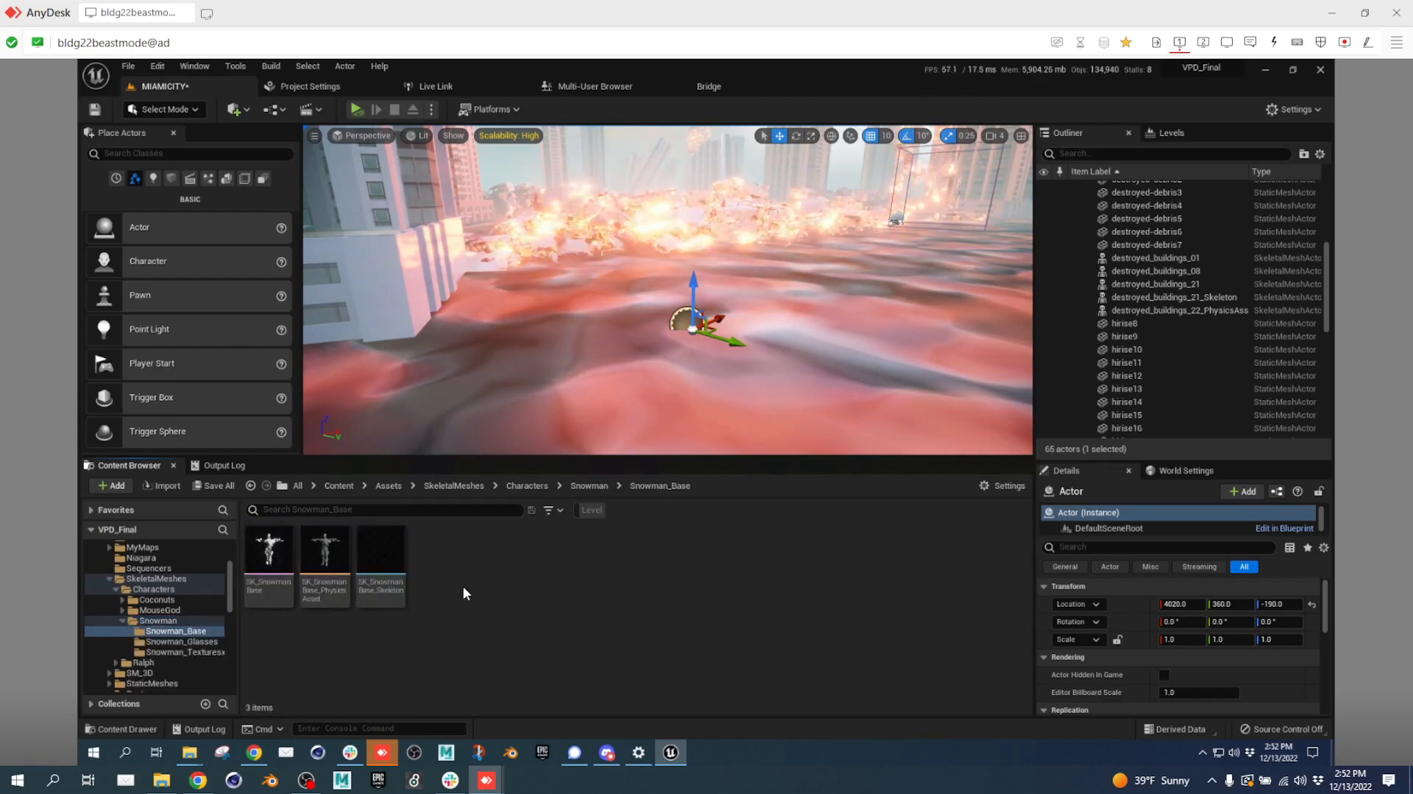
Create a Character-based Blueprint Class named bp_sNOWMAN in Snowman_Base.
right_click(483, 546)
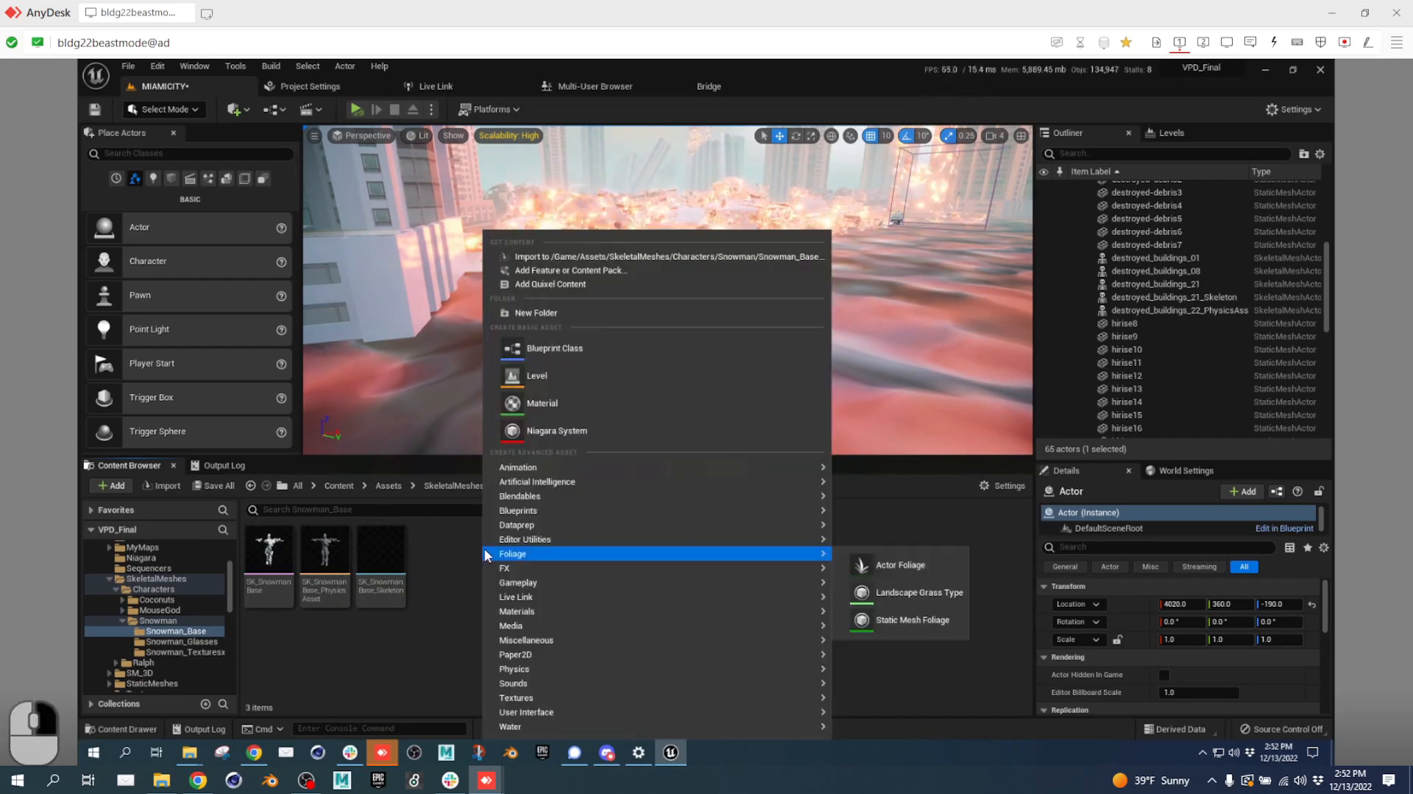
left_click(558, 342)
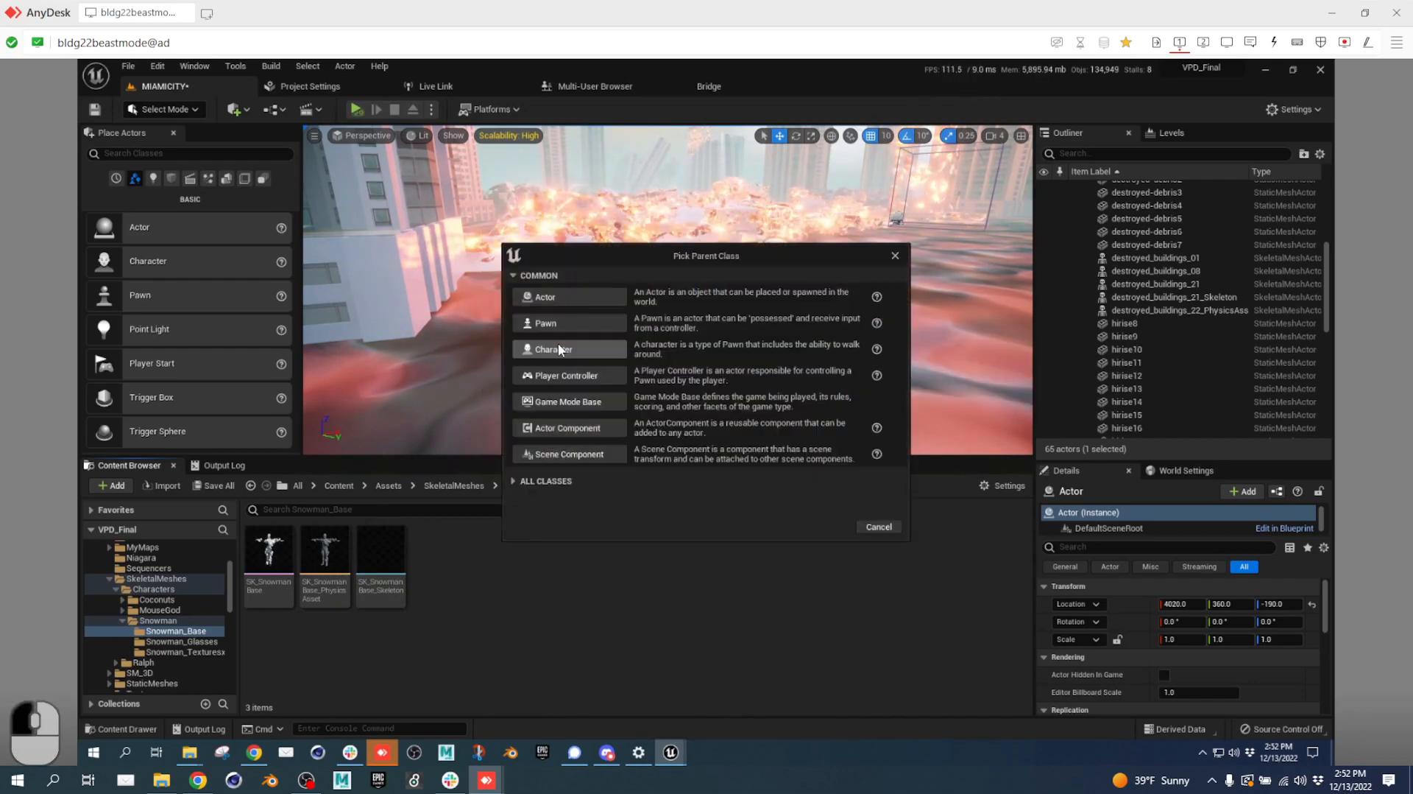
left_click(559, 348)
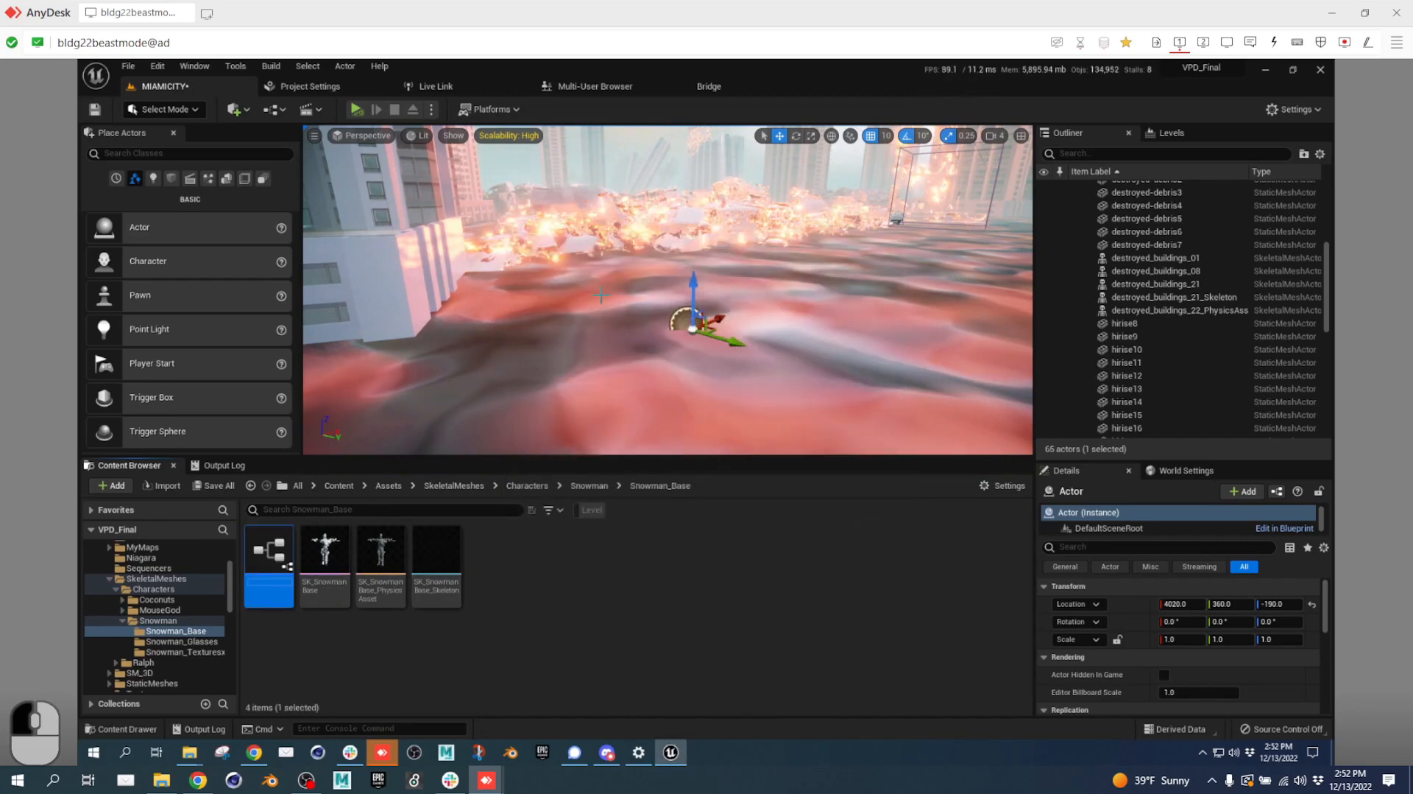
type("bp_s")
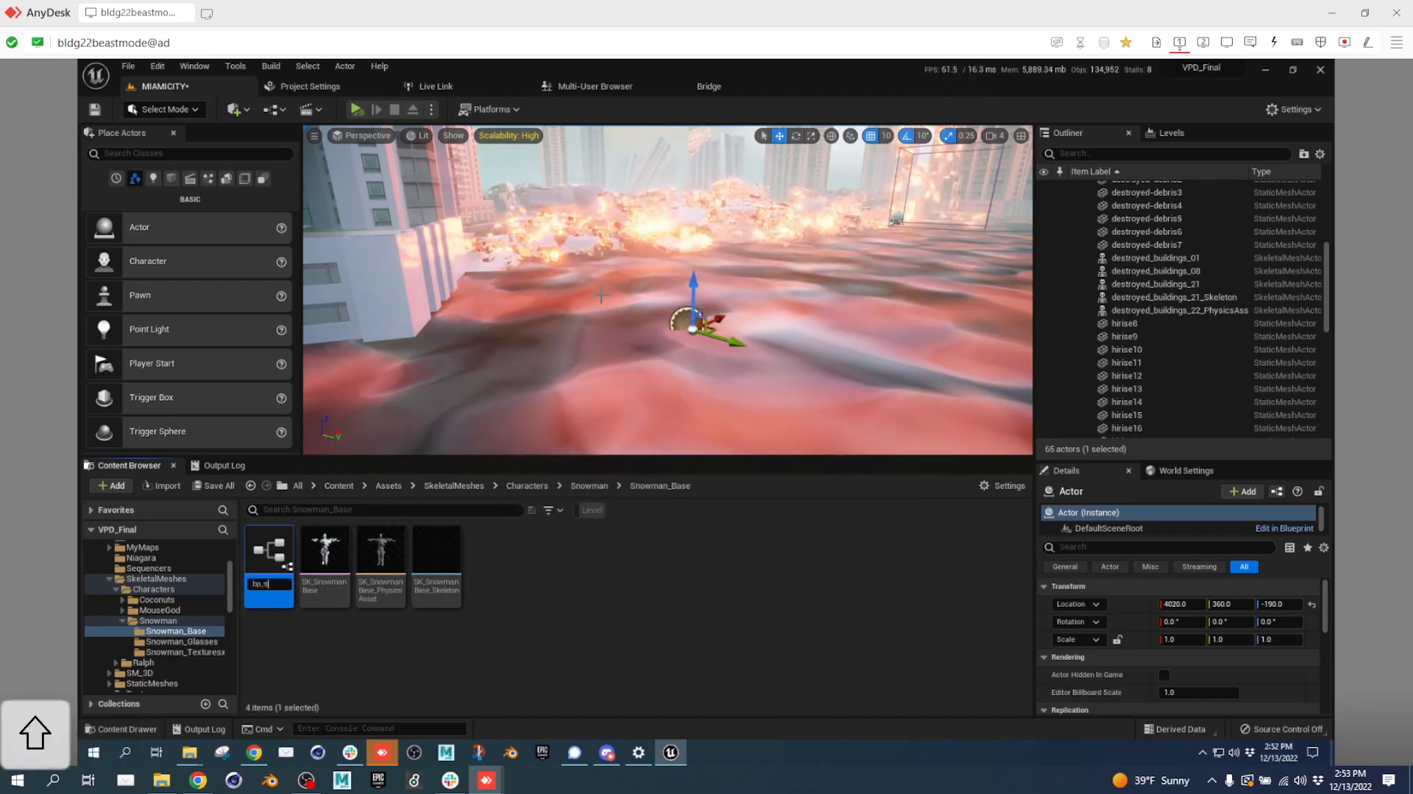
type("NOWMAN")
key("Return")
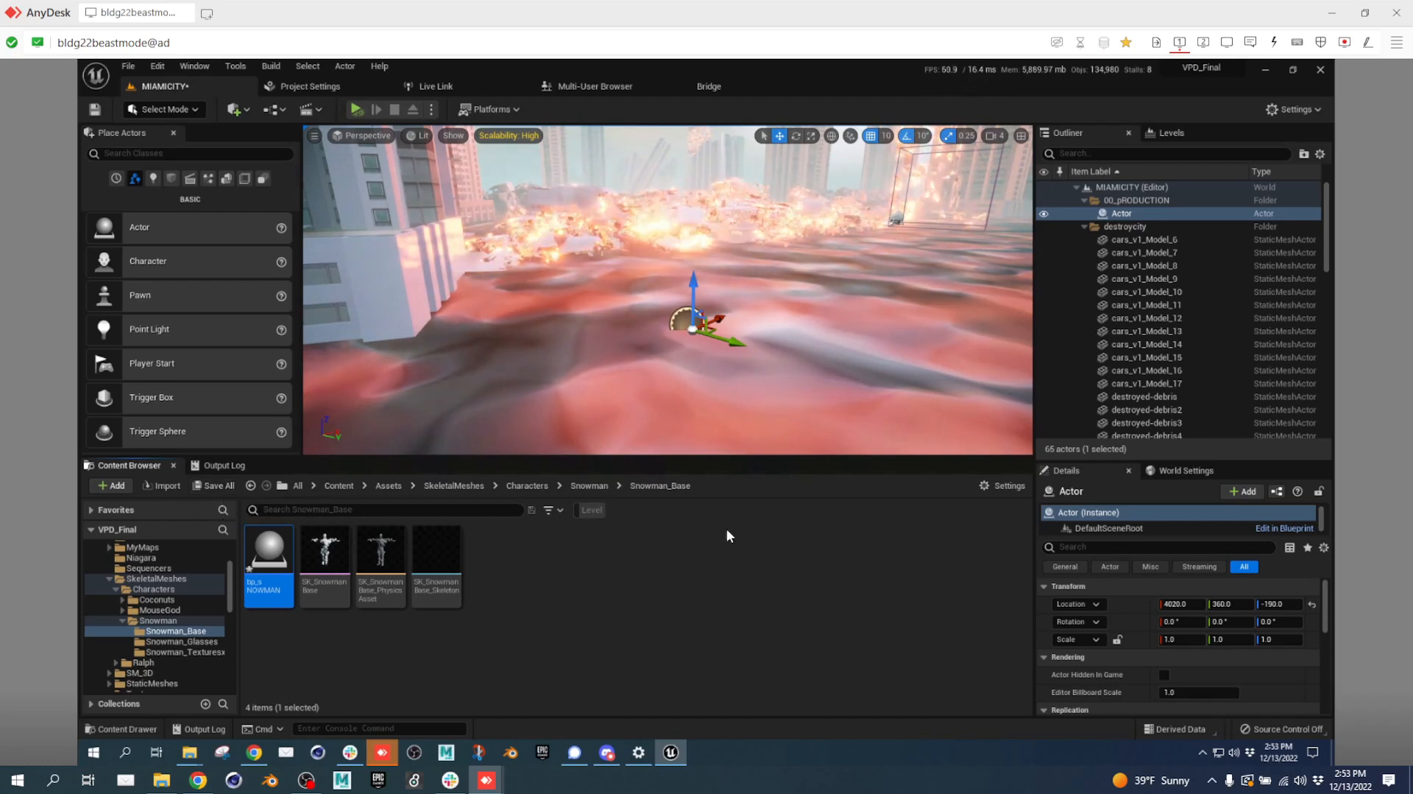
Start connecting source control with Subversion as provider, then switch to the team spreadsheet.
left_click(1297, 726)
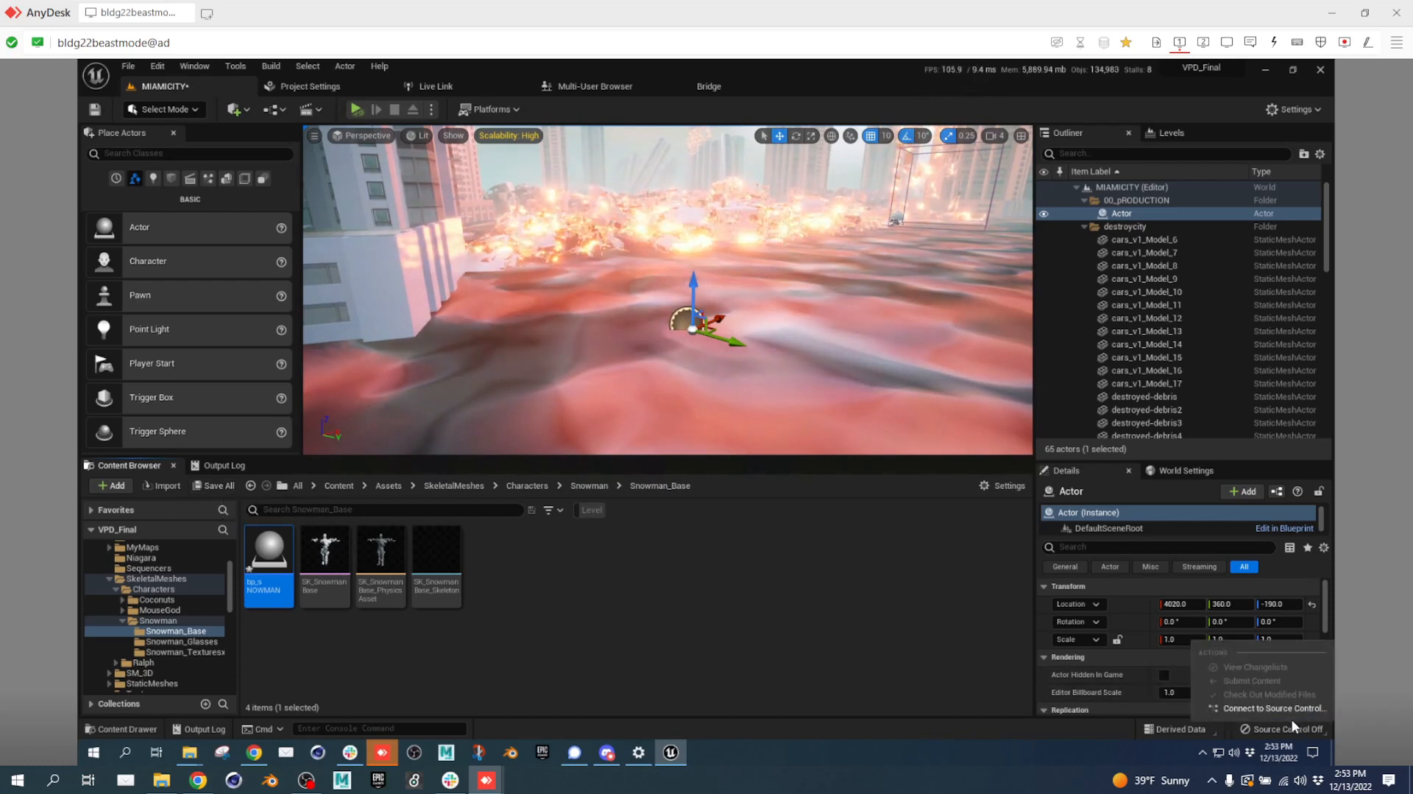
left_click(1283, 708)
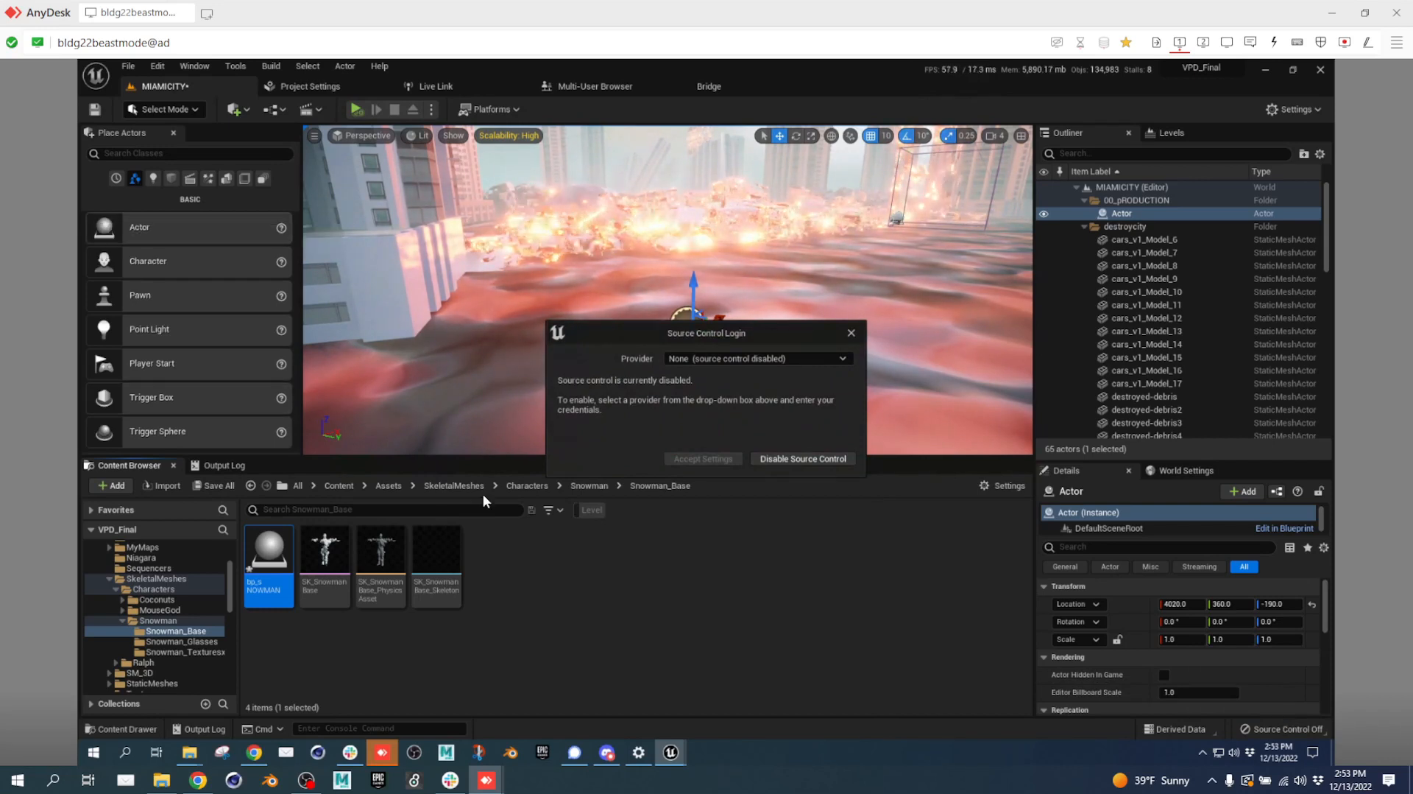
left_click(739, 359)
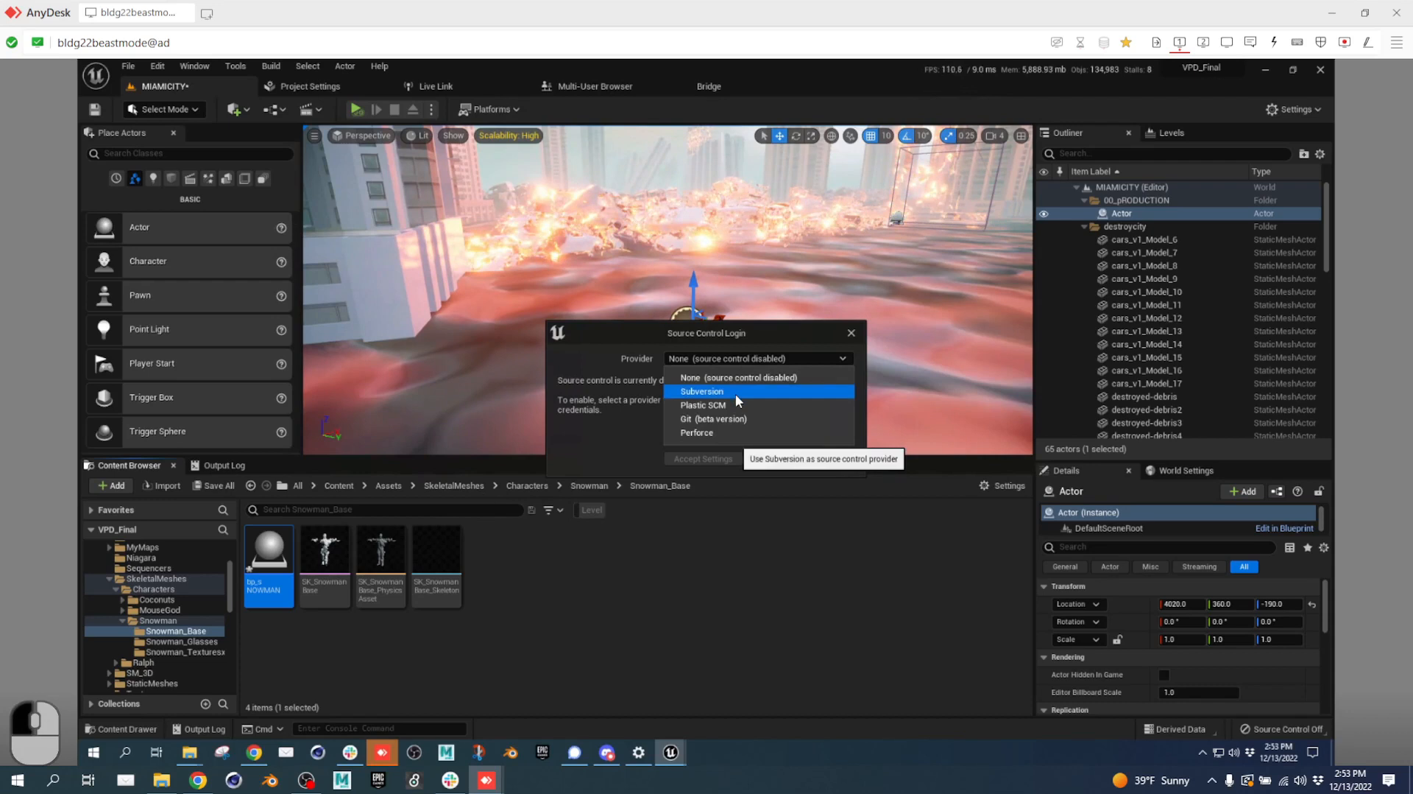
left_click(735, 394)
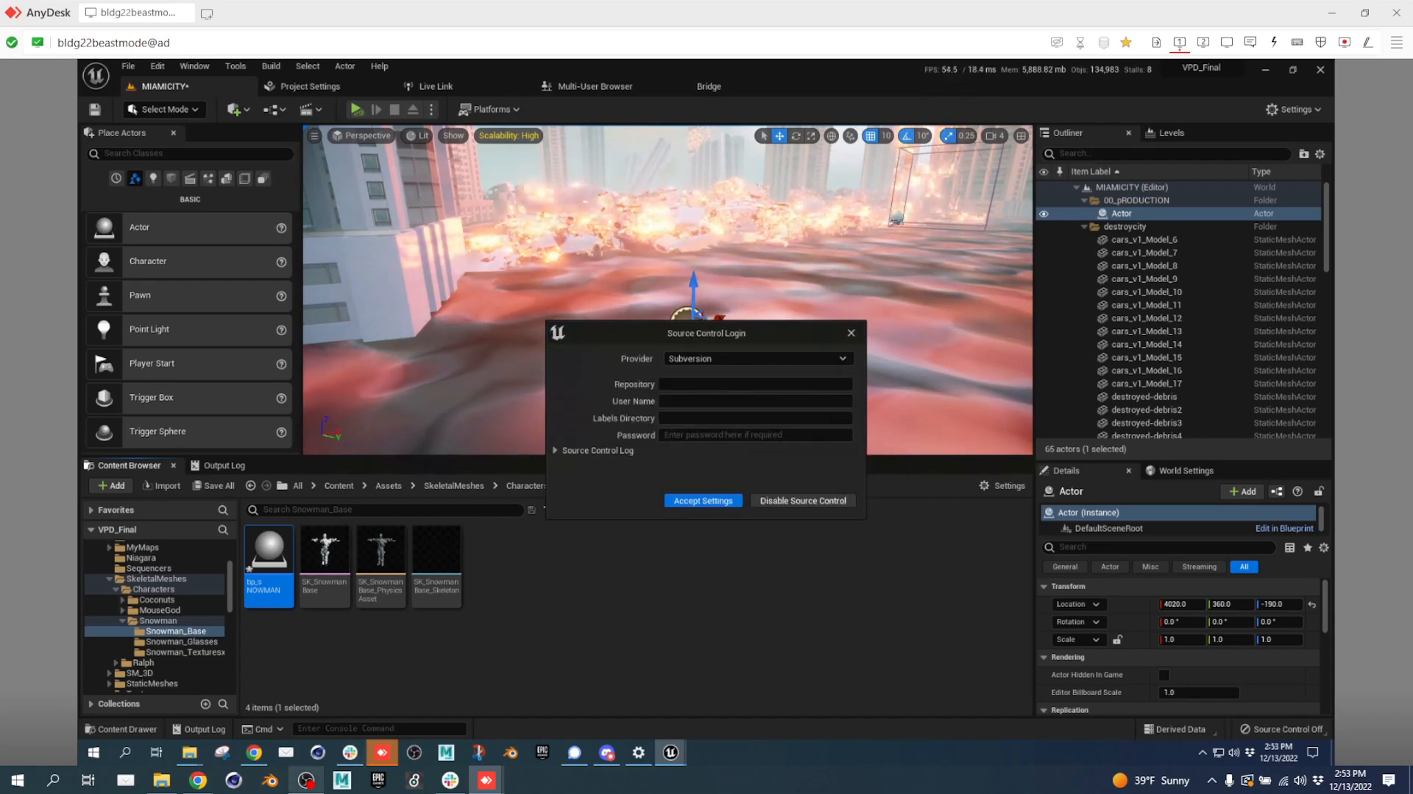
left_click(209, 780)
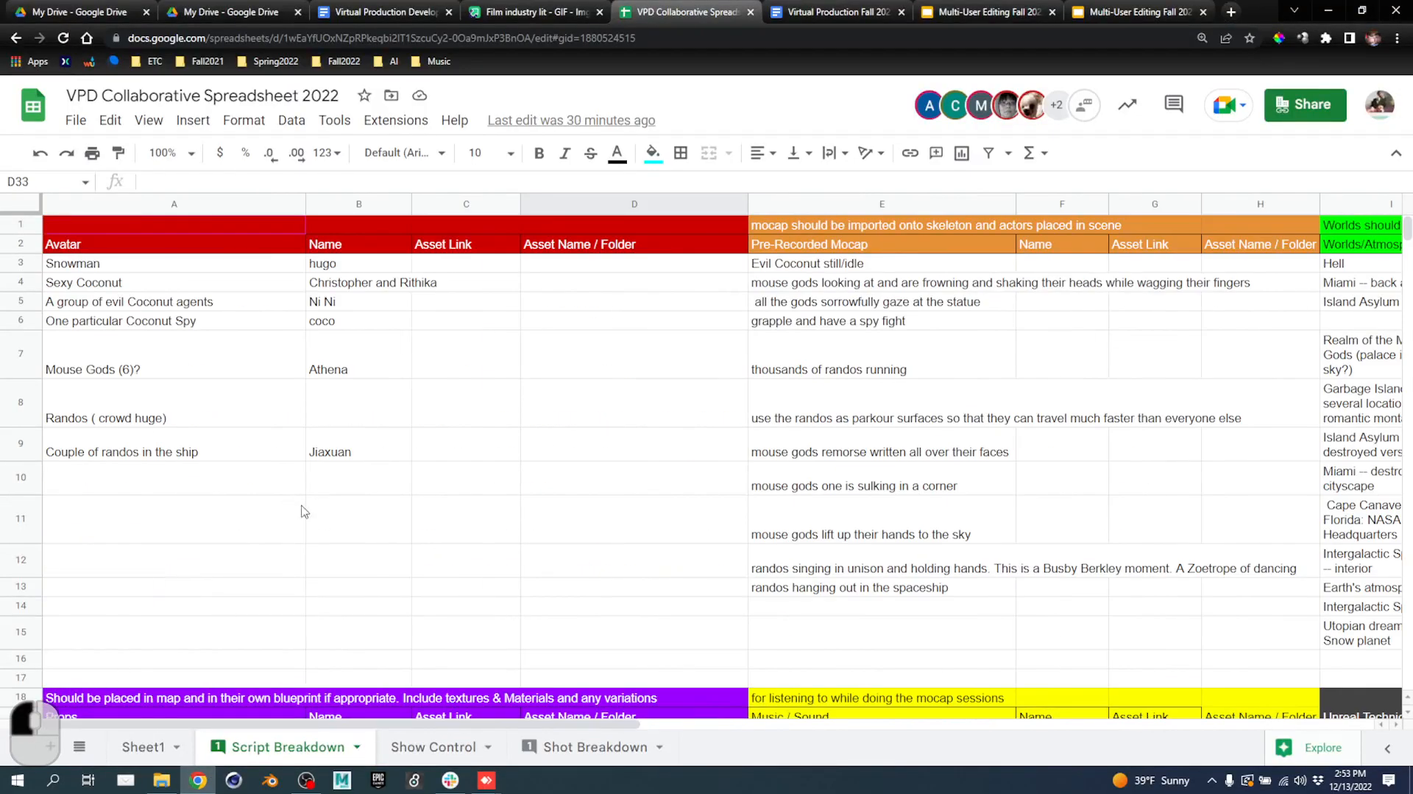
Copy the SVN repository URL from cell A25 on Sheet1.
scroll(279, 518, "down", 7)
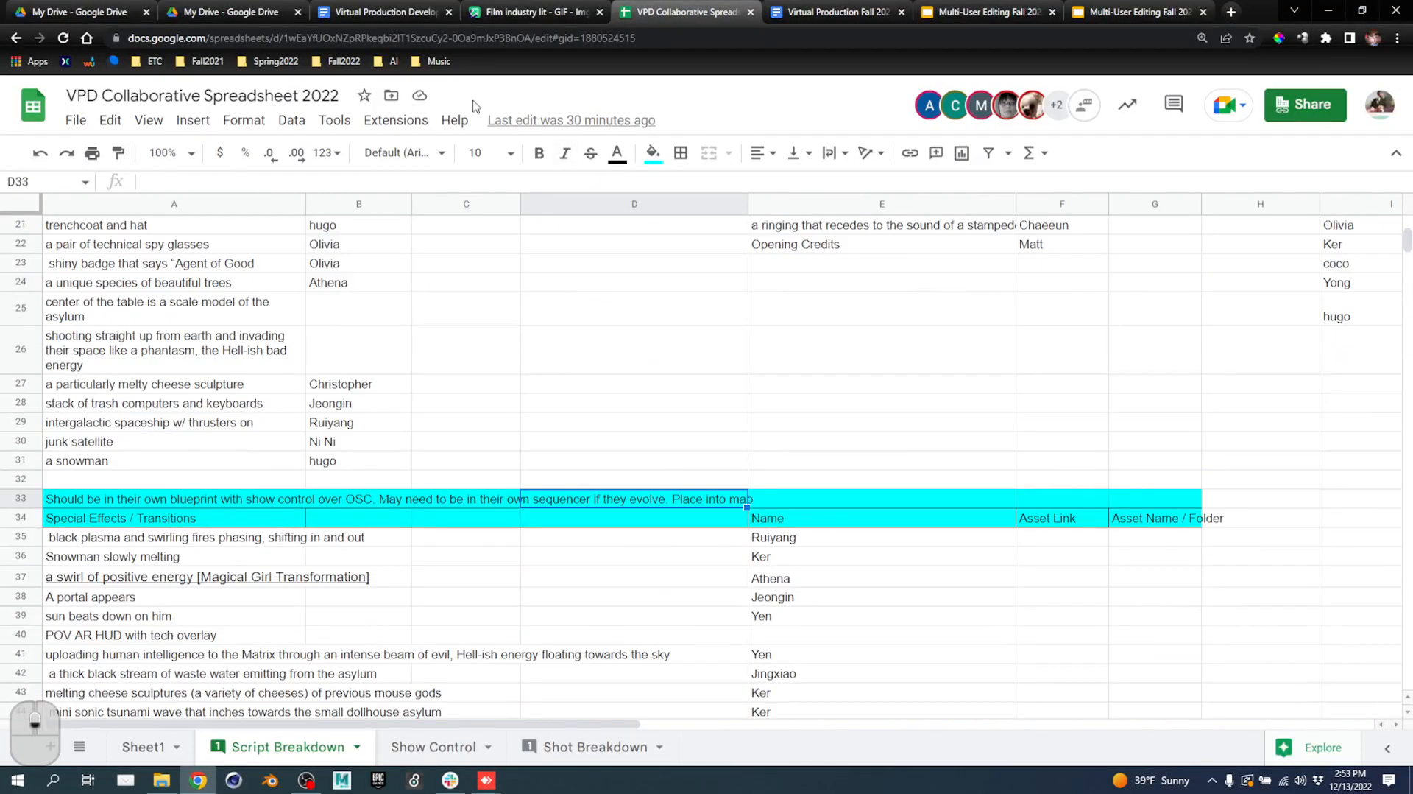
left_click(147, 746)
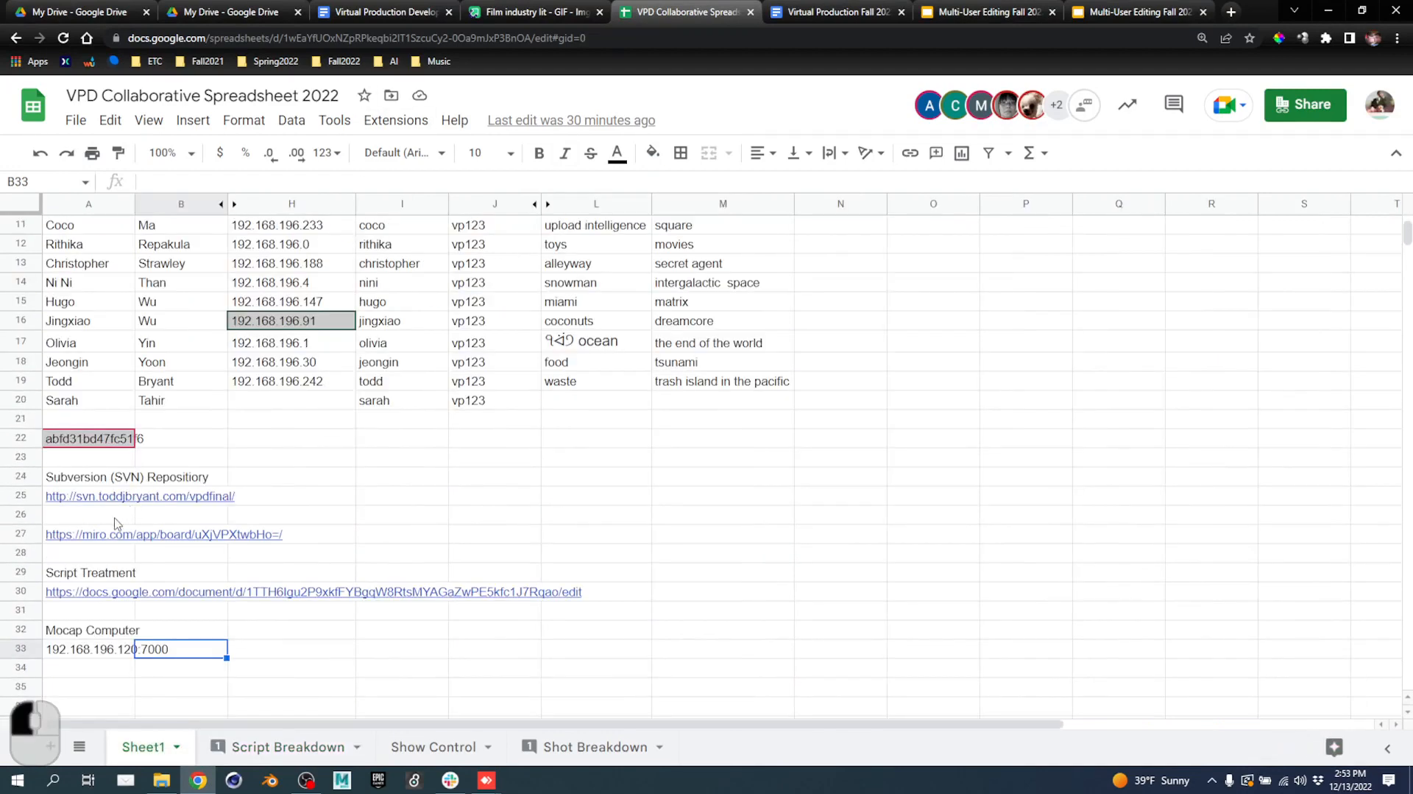
left_click(266, 505)
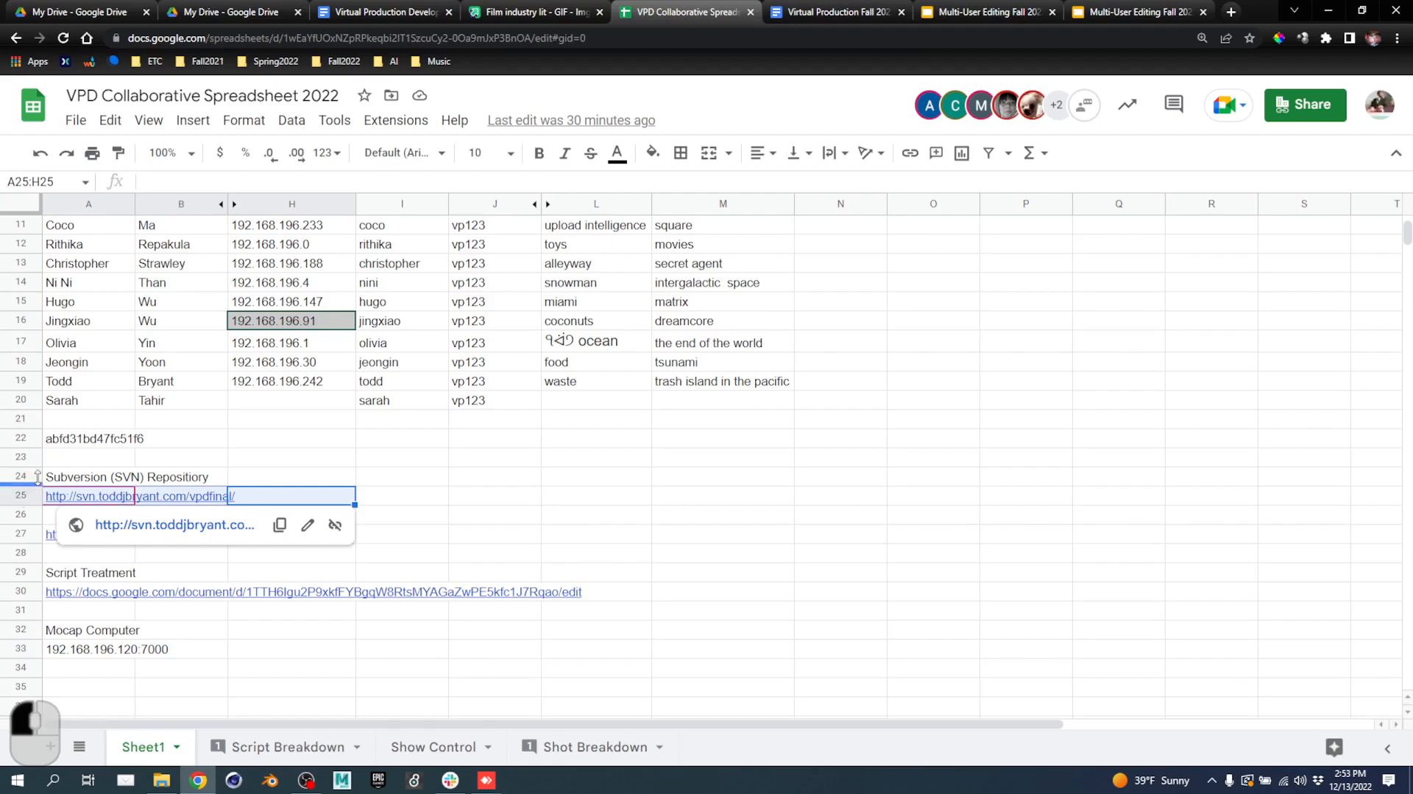
left_click(53, 491)
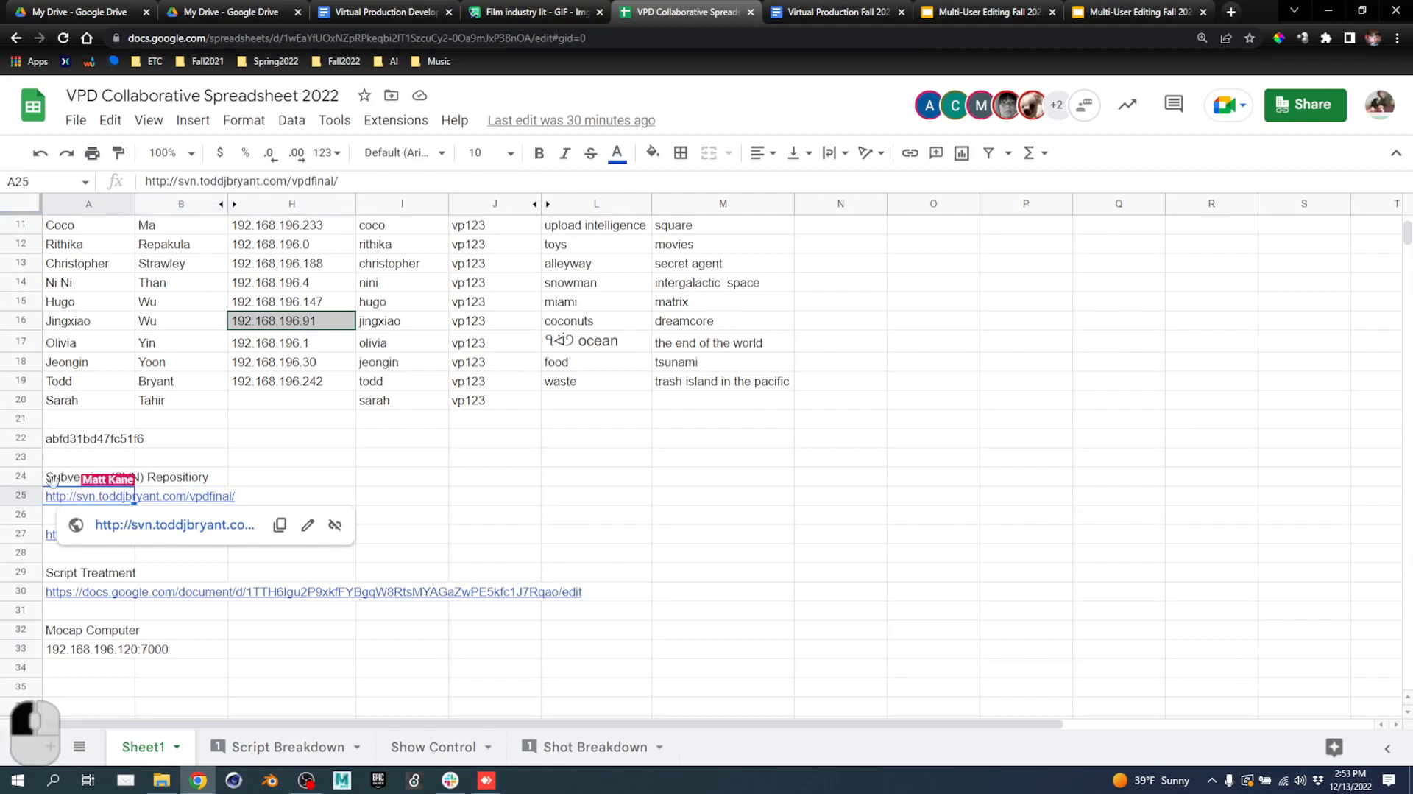
left_click_drag(370, 184, 81, 182)
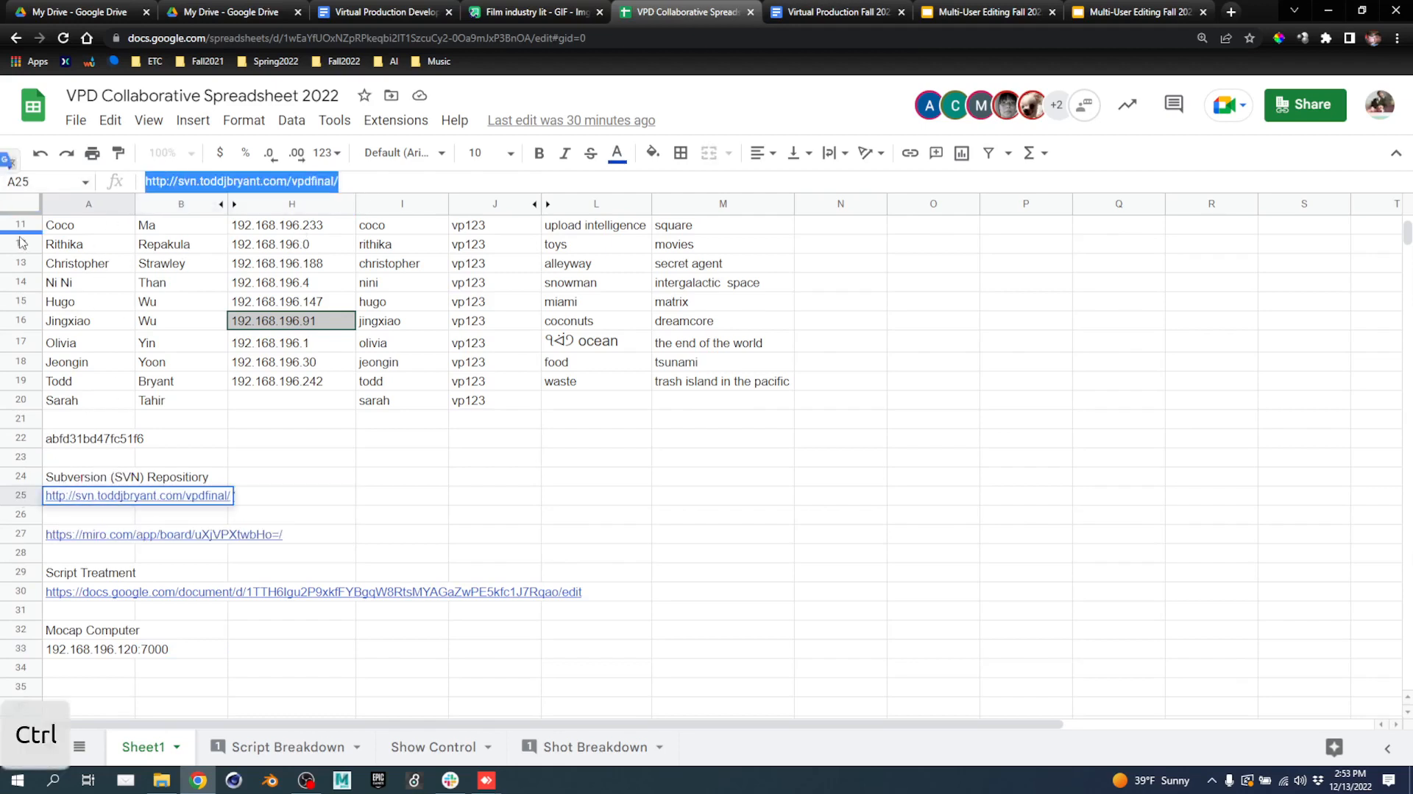
key("ctrl+c")
Back in Unreal, paste the repository address into the Subversion login's Repository field.
mouse_move(485, 779)
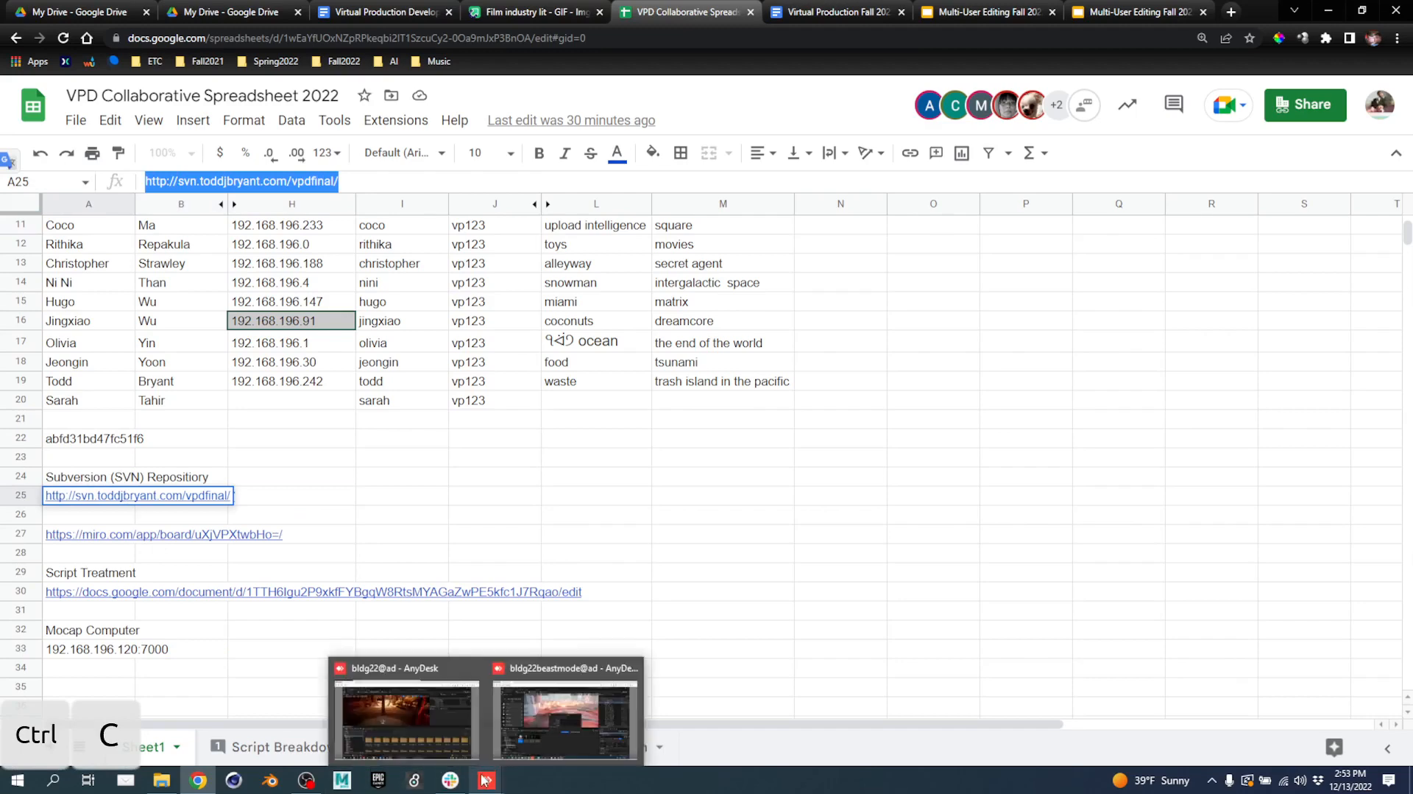
left_click(558, 684)
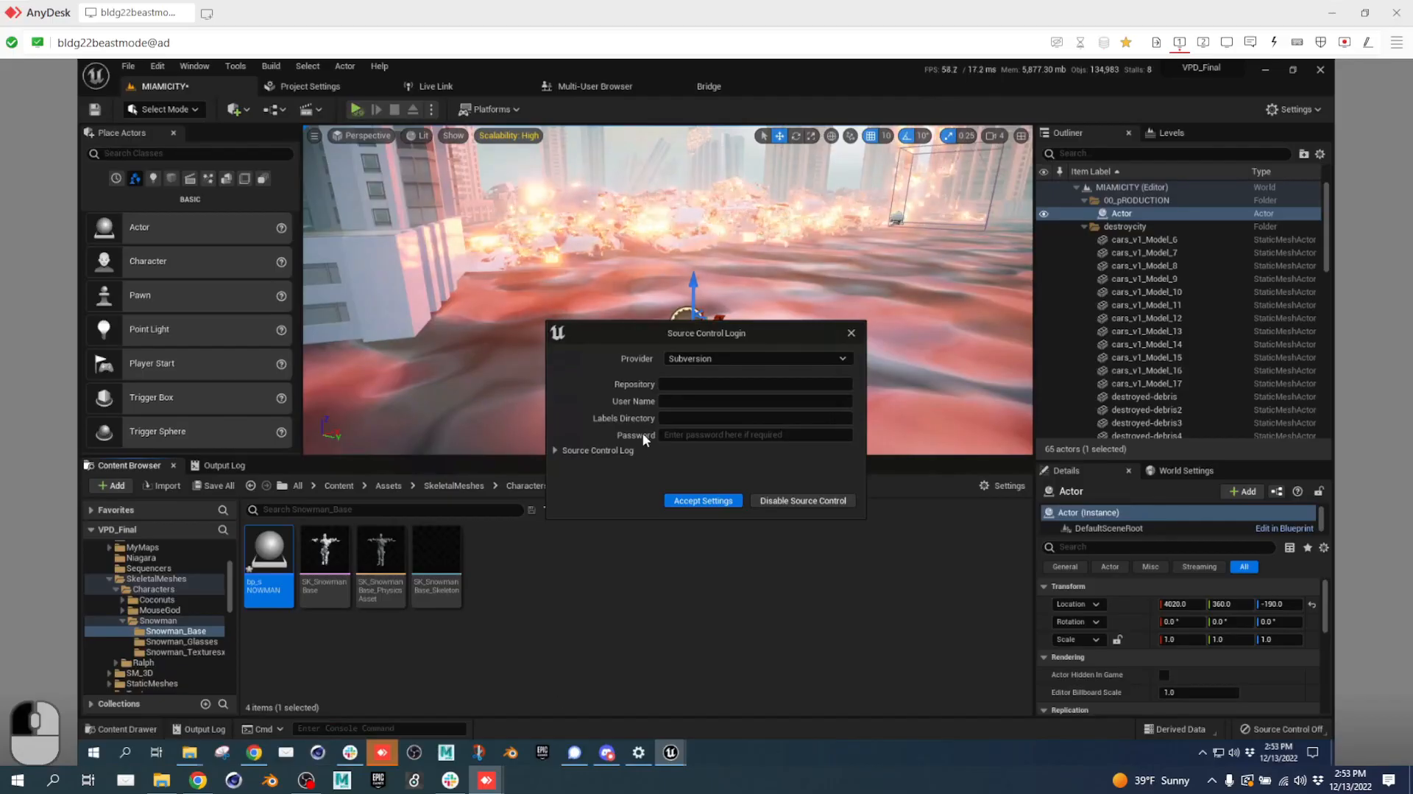
left_click(684, 385)
key("ctrl+v")
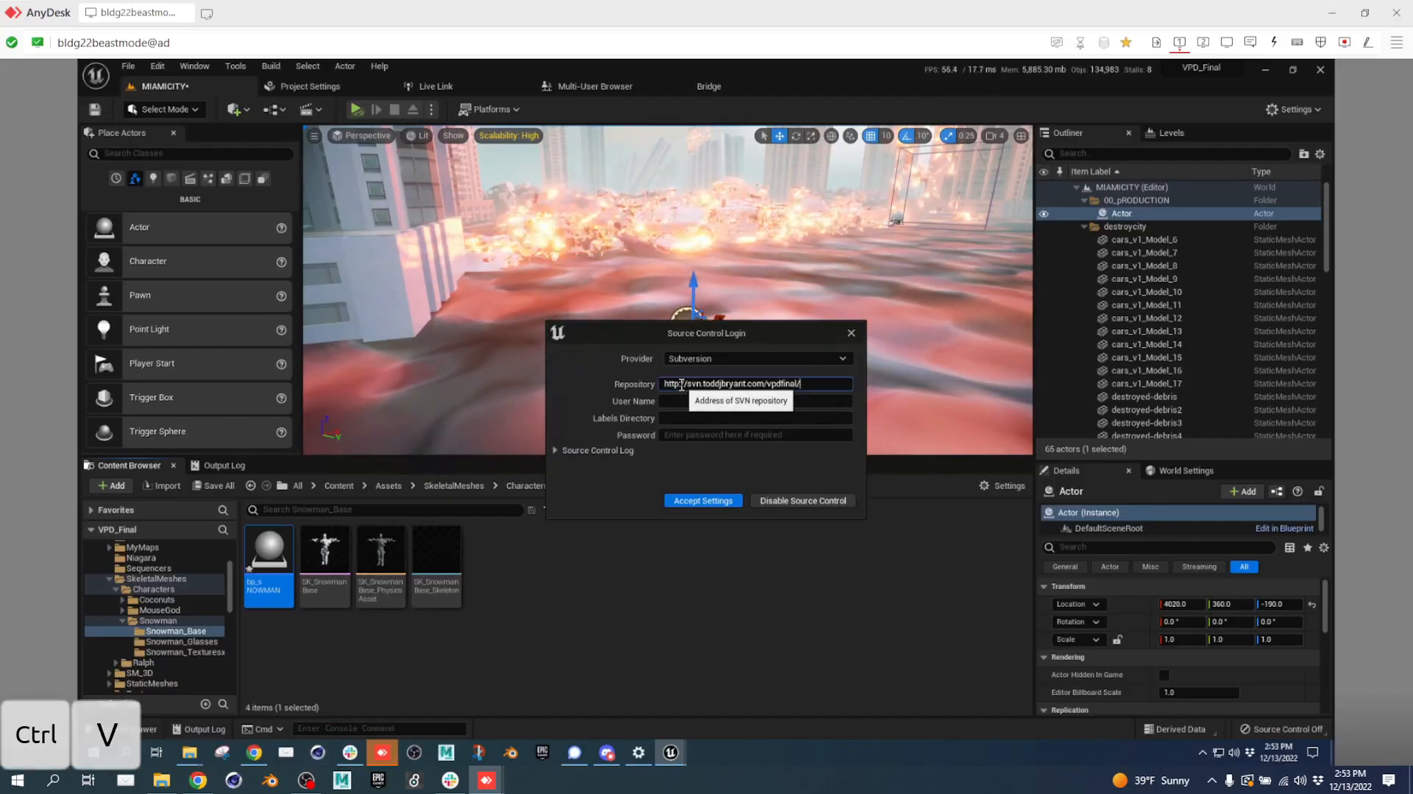
Enter the account user name and password and accept the login settings.
left_click(704, 404)
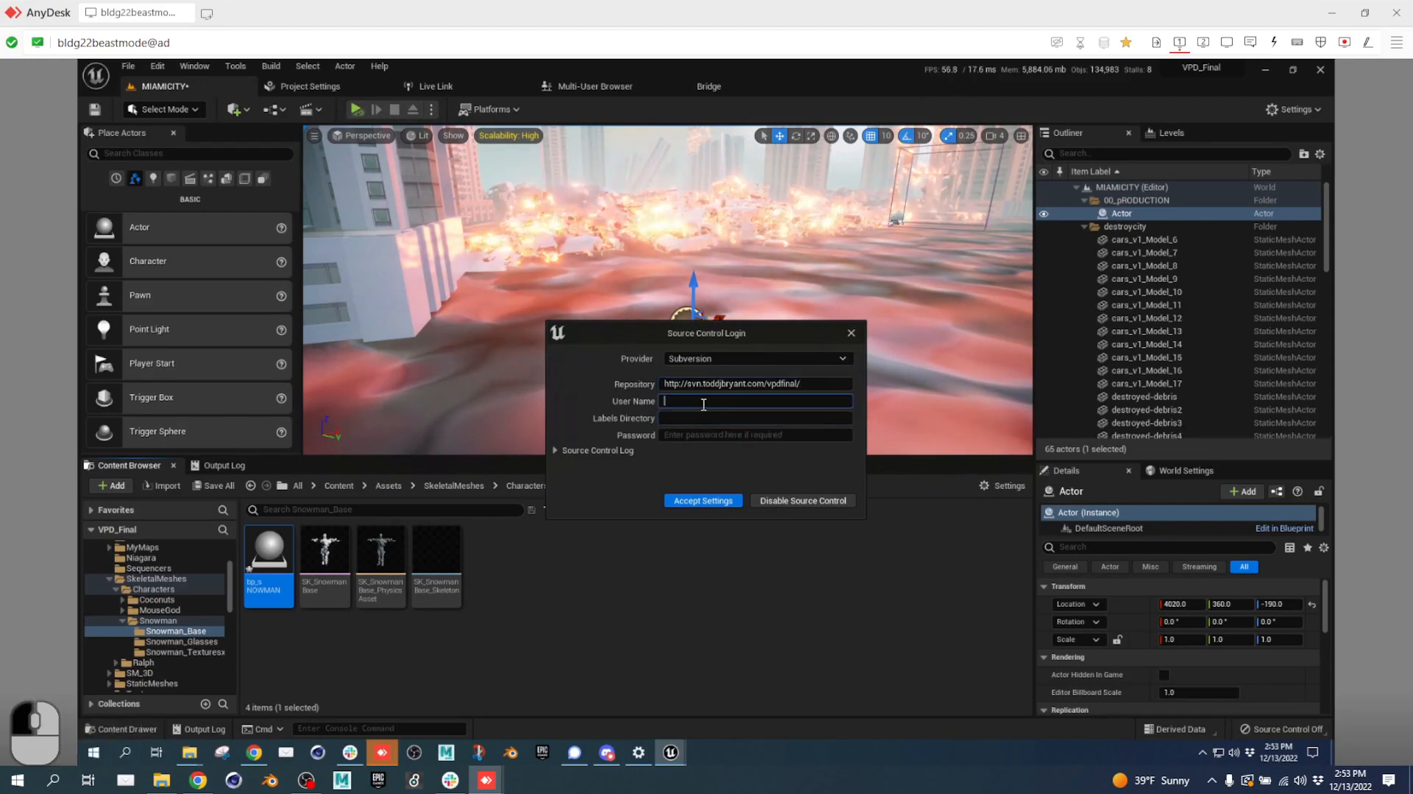
type("TODD")
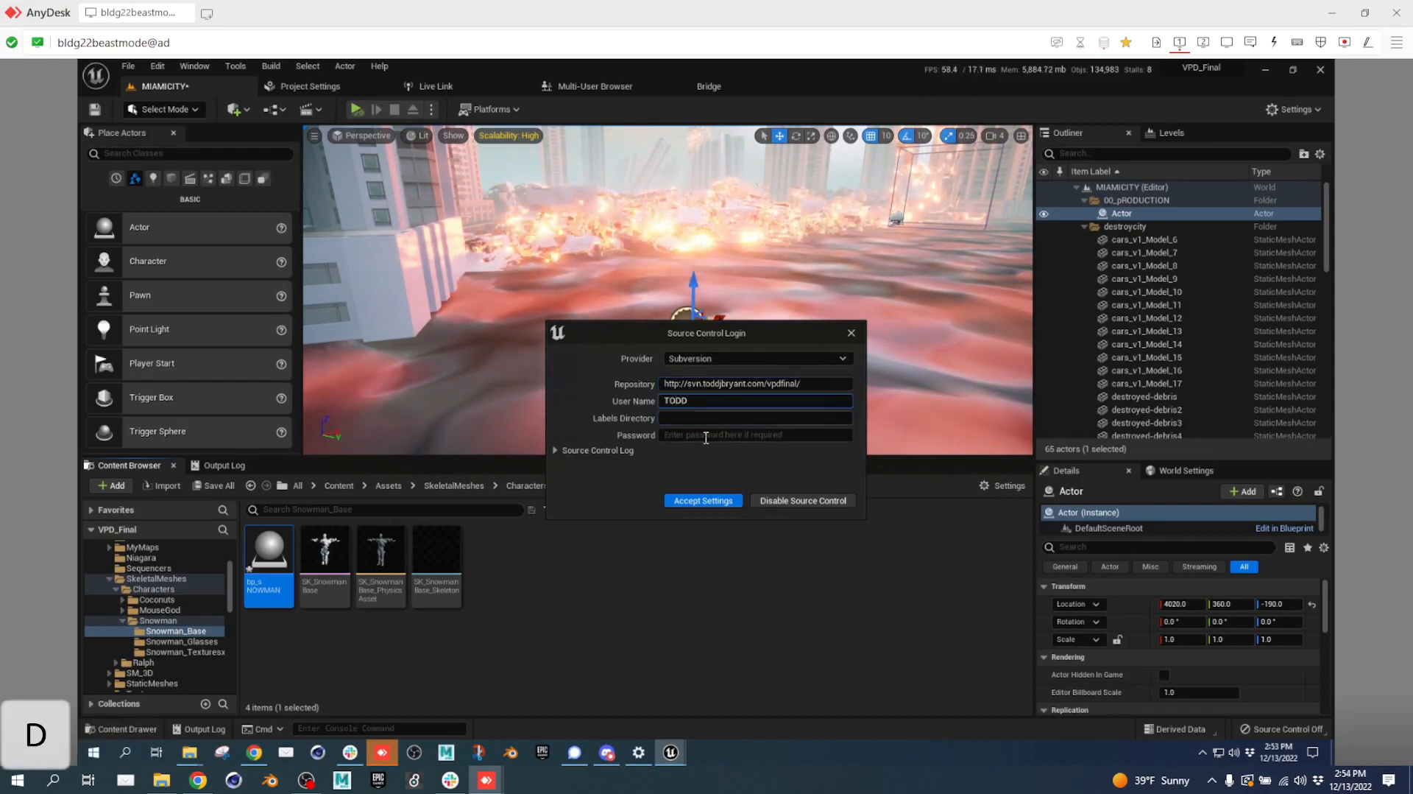
key("BackSpace")
key("BackSpace")
key("BackSpace")
key("BackSpace")
type("todd")
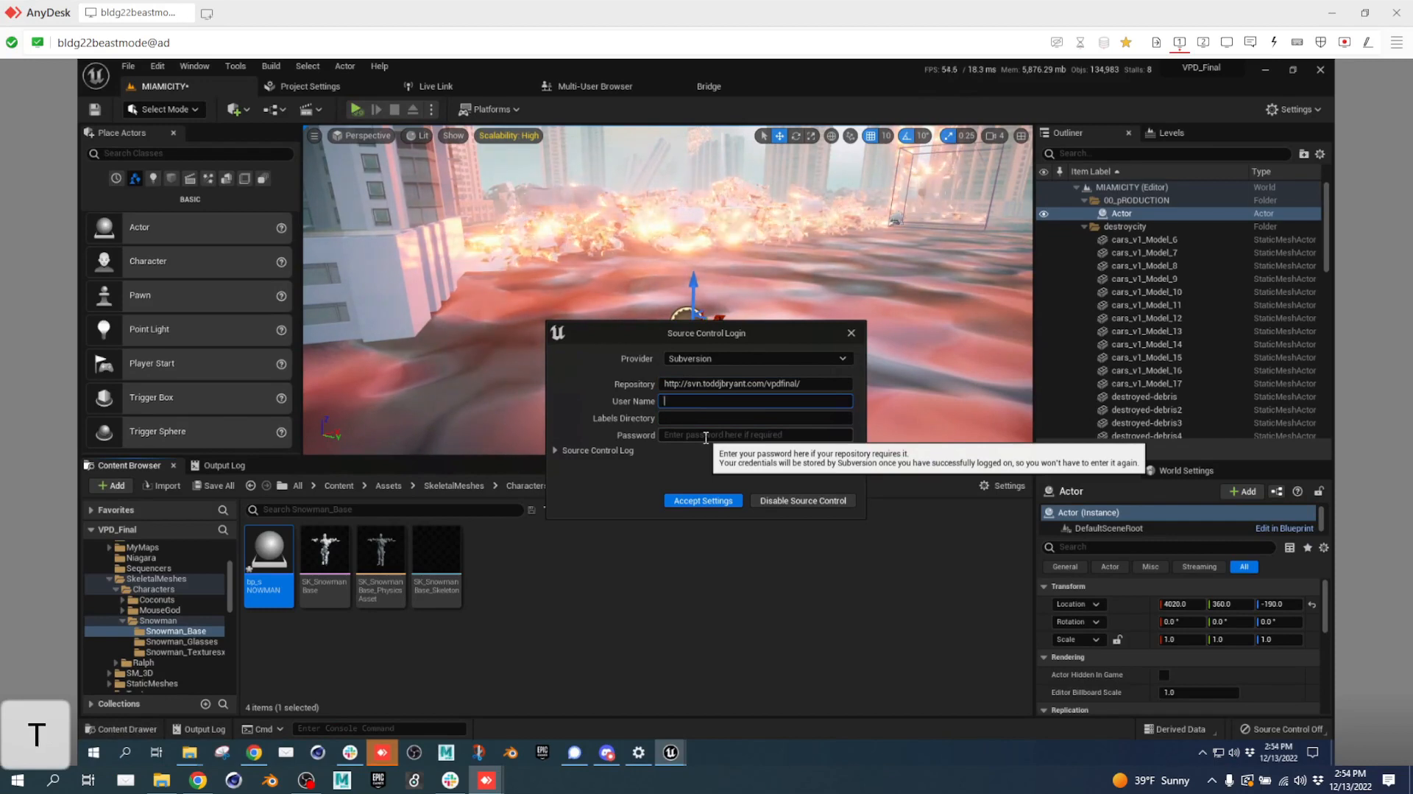
left_click(705, 435)
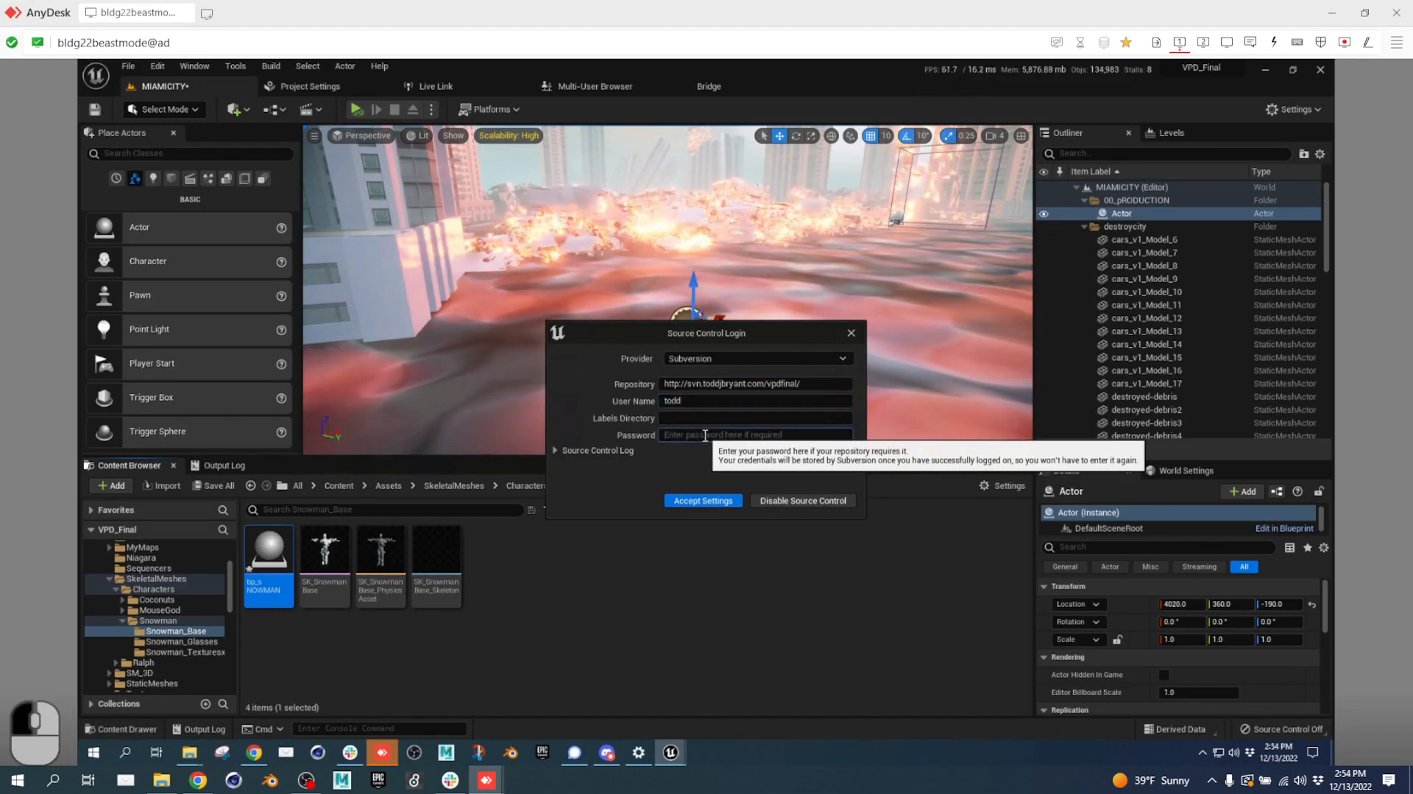
type("••••3")
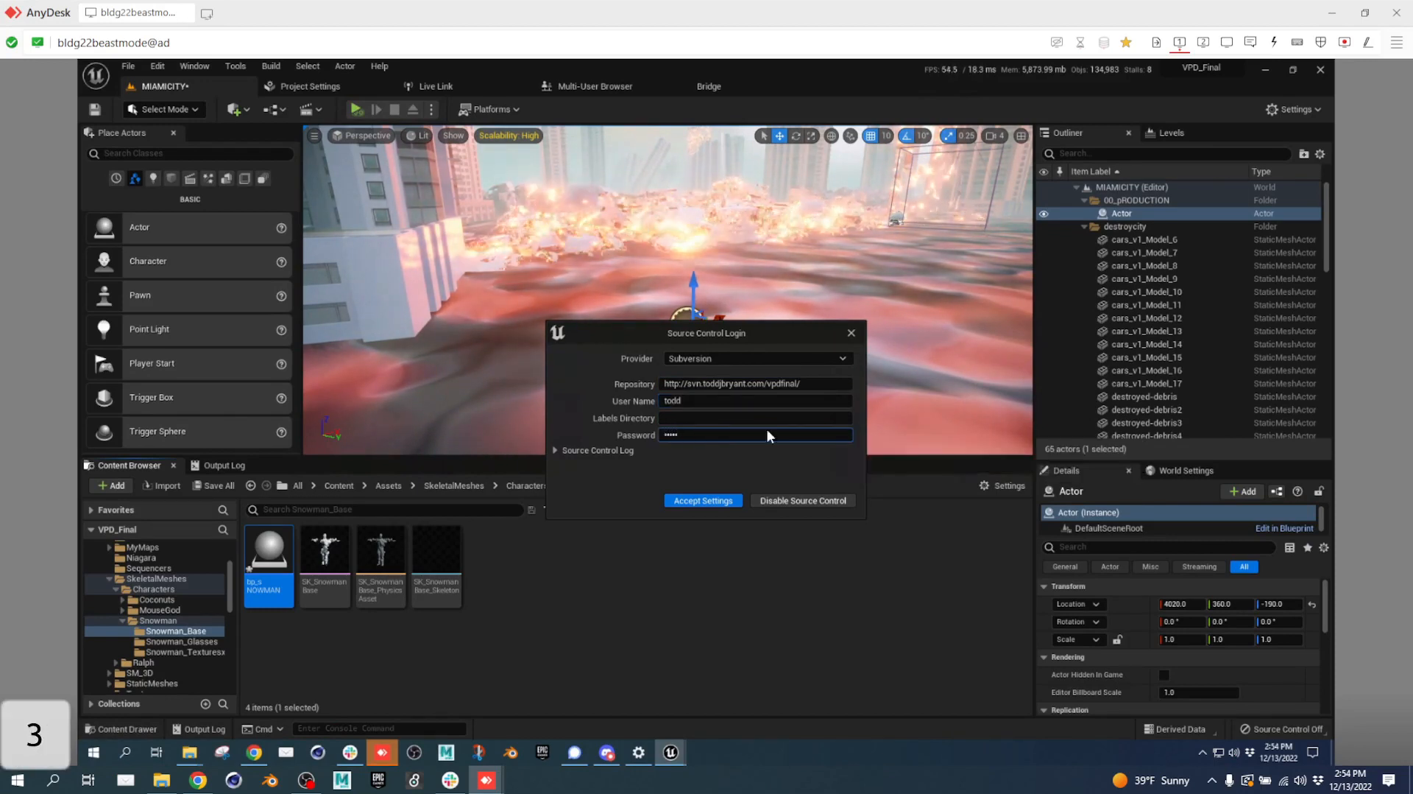
left_click(699, 500)
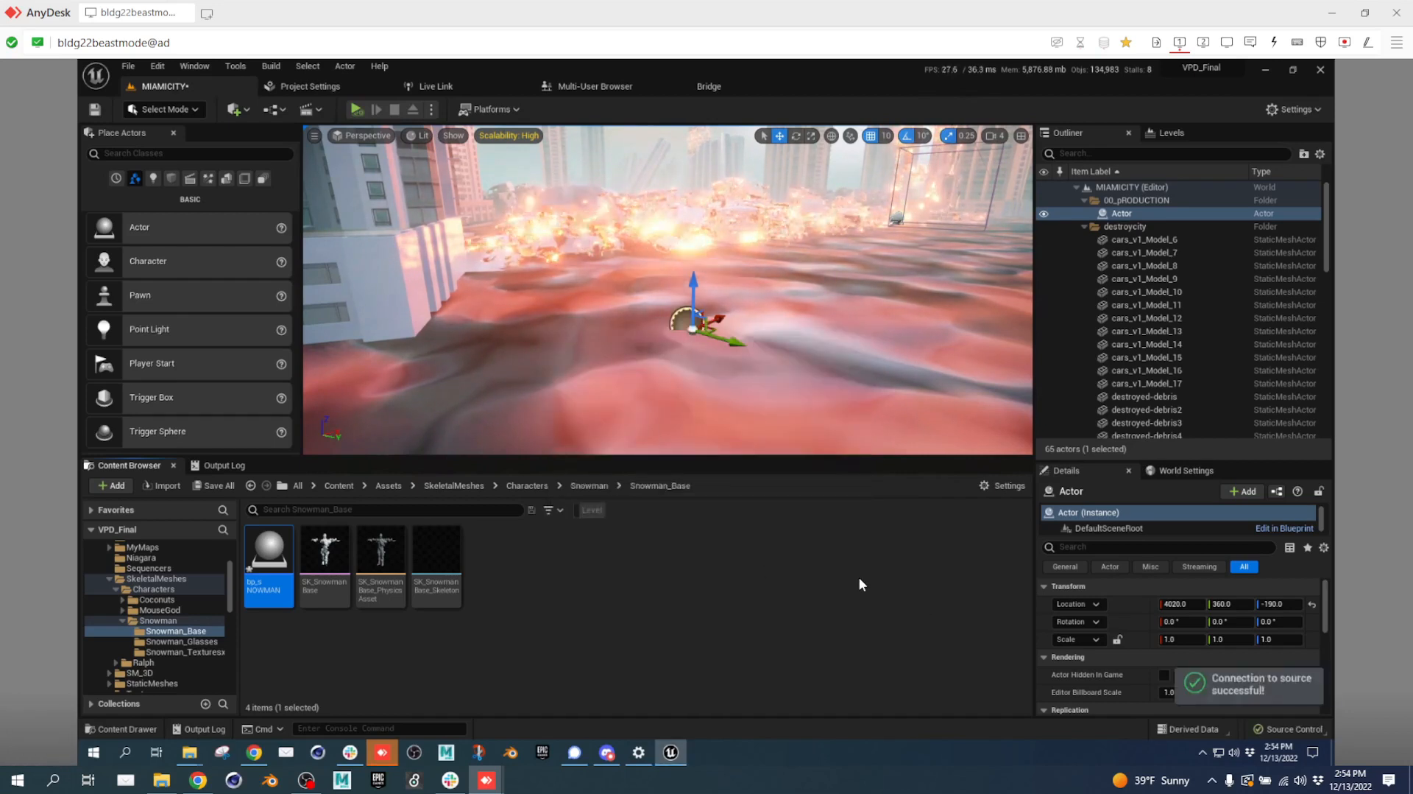
Submit the ABP_Snowman, DefaultEngine and Level_Hell changes with the description 'check in'.
left_click(1297, 727)
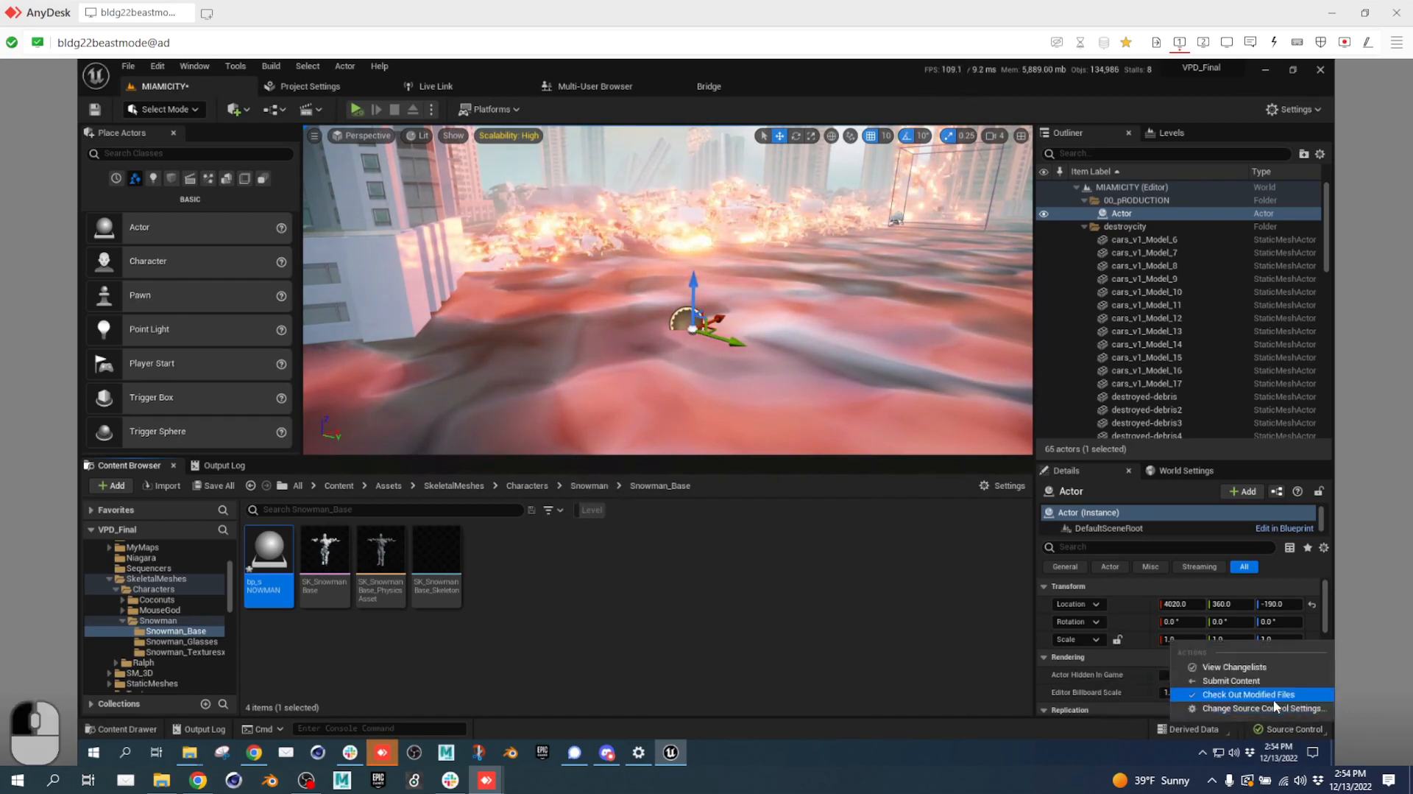
left_click(1255, 681)
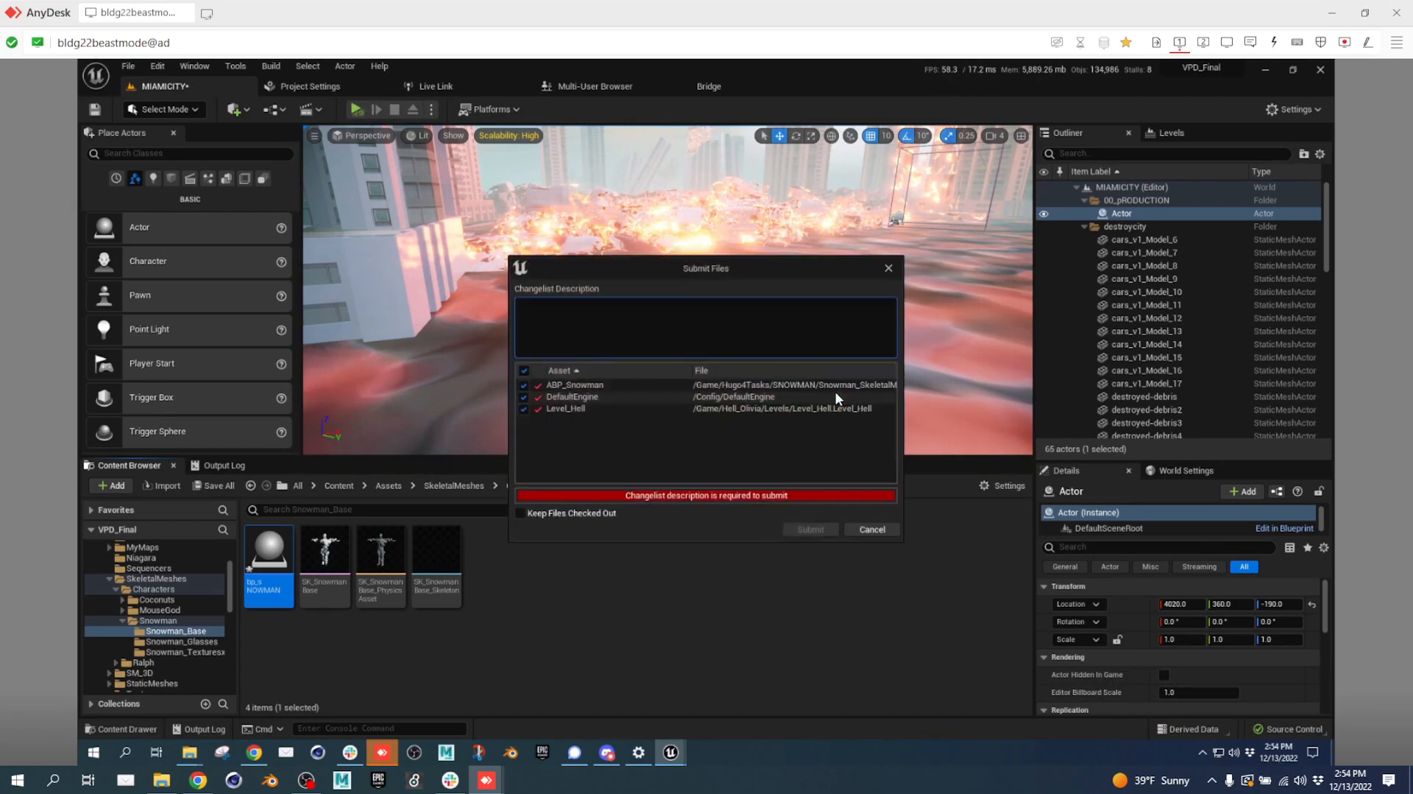
left_click(706, 337)
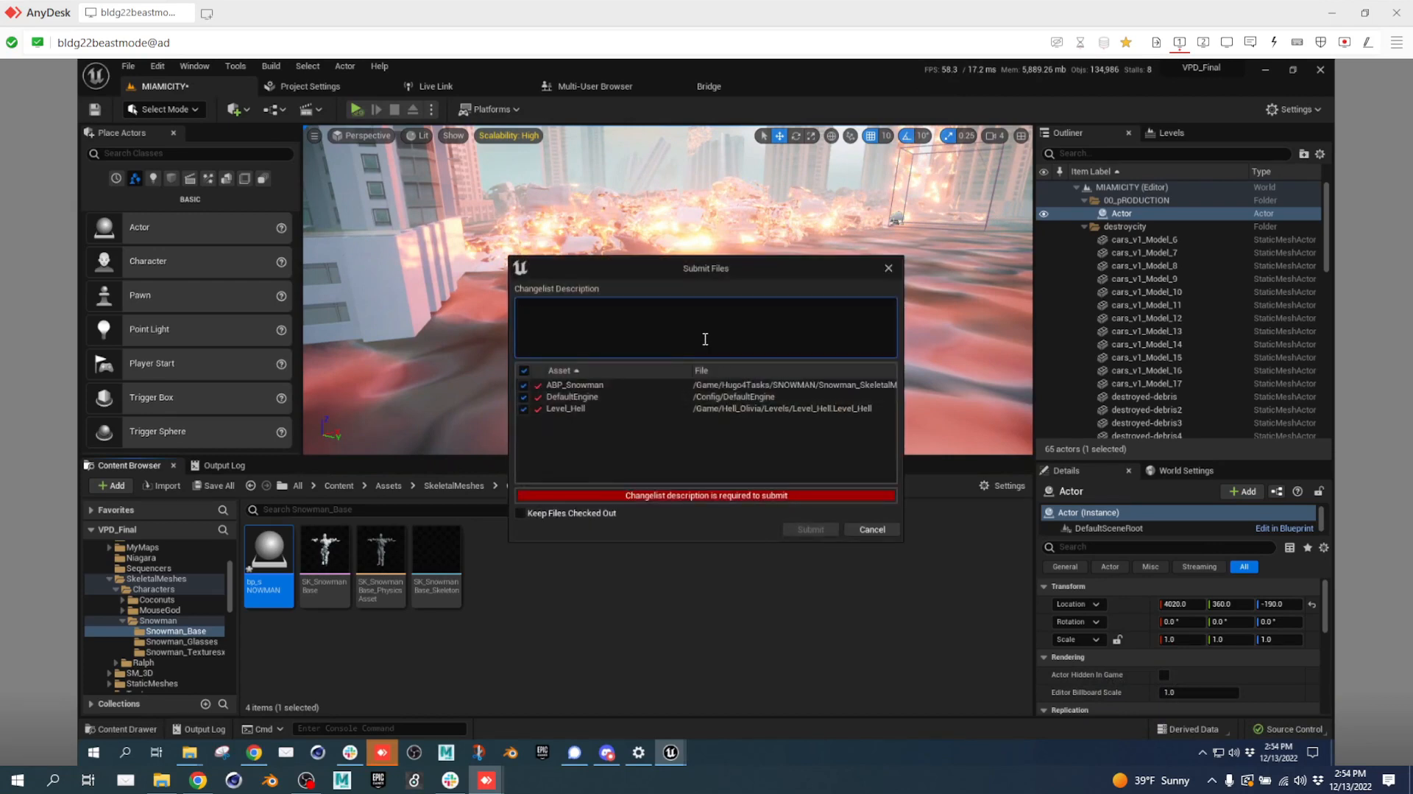
type("check in")
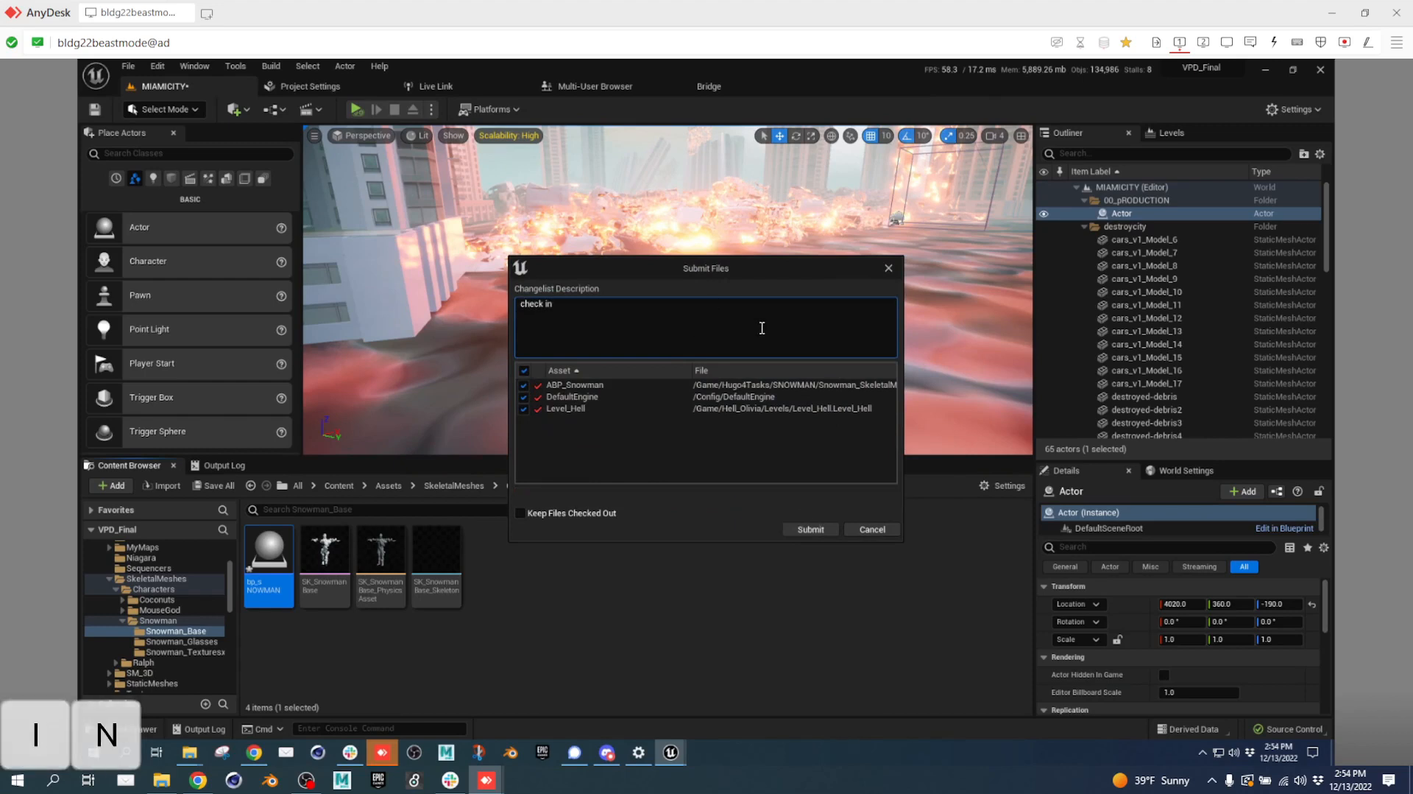
left_click(801, 527)
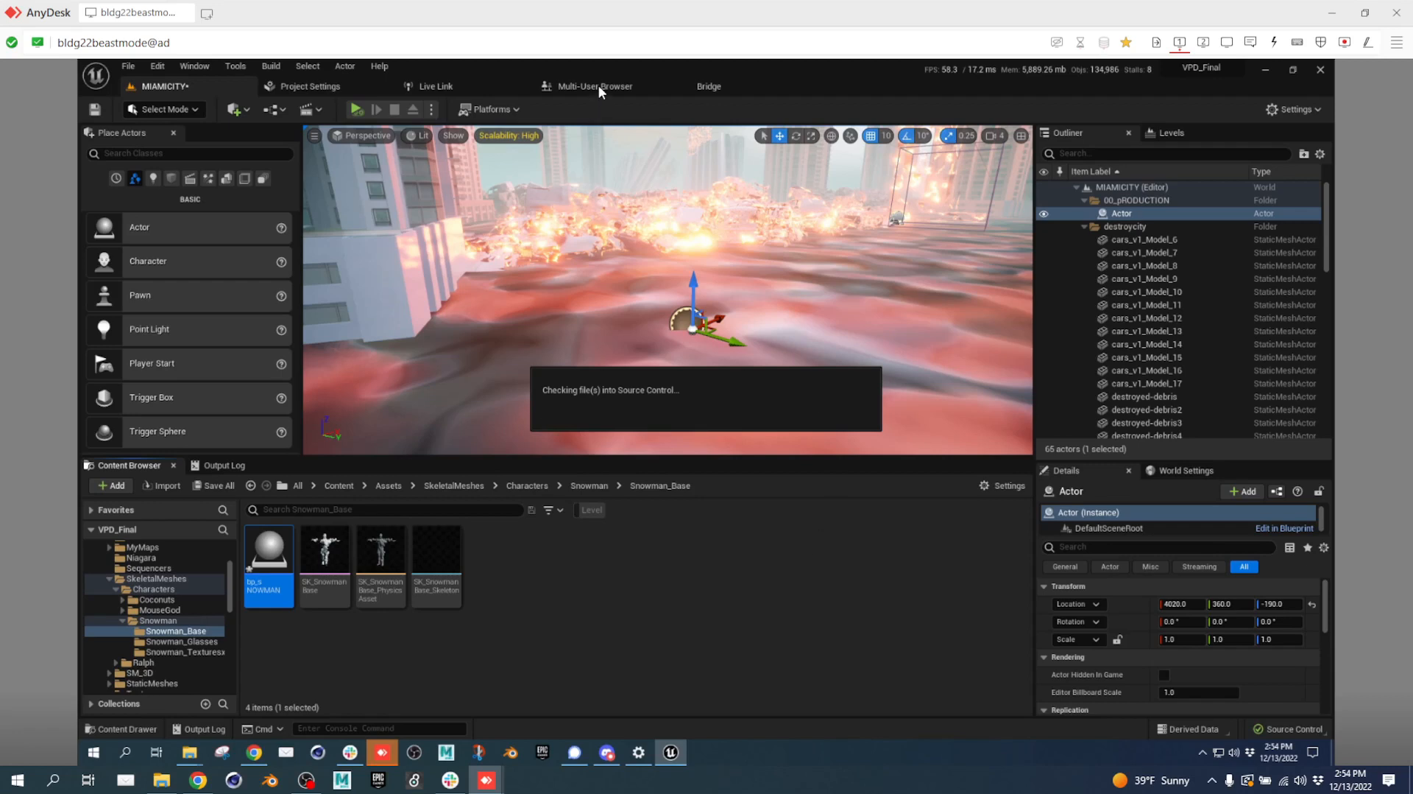
Check the Multi-User Browser tab, then return to the MIAMICITY level tab.
mouse_move(636, 751)
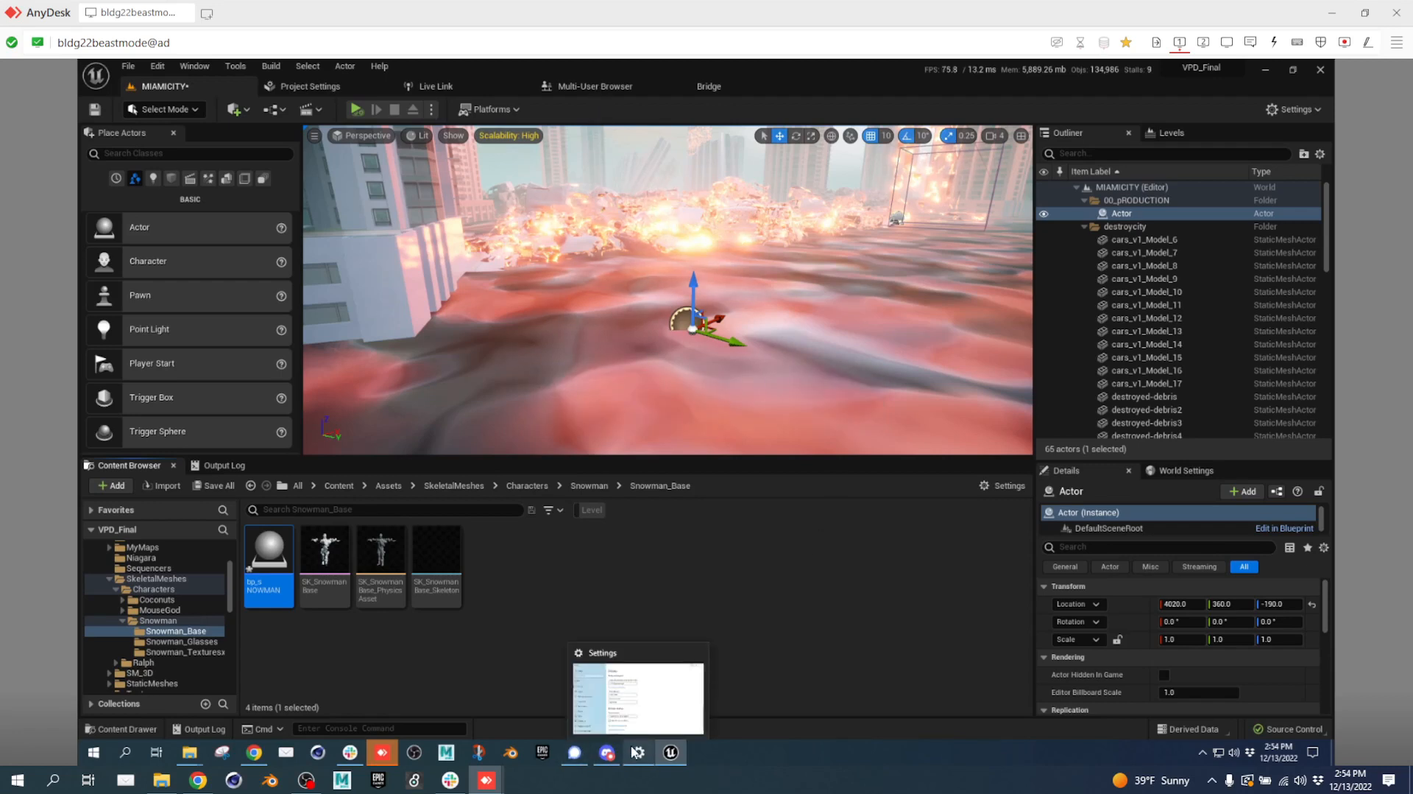
left_click(599, 84)
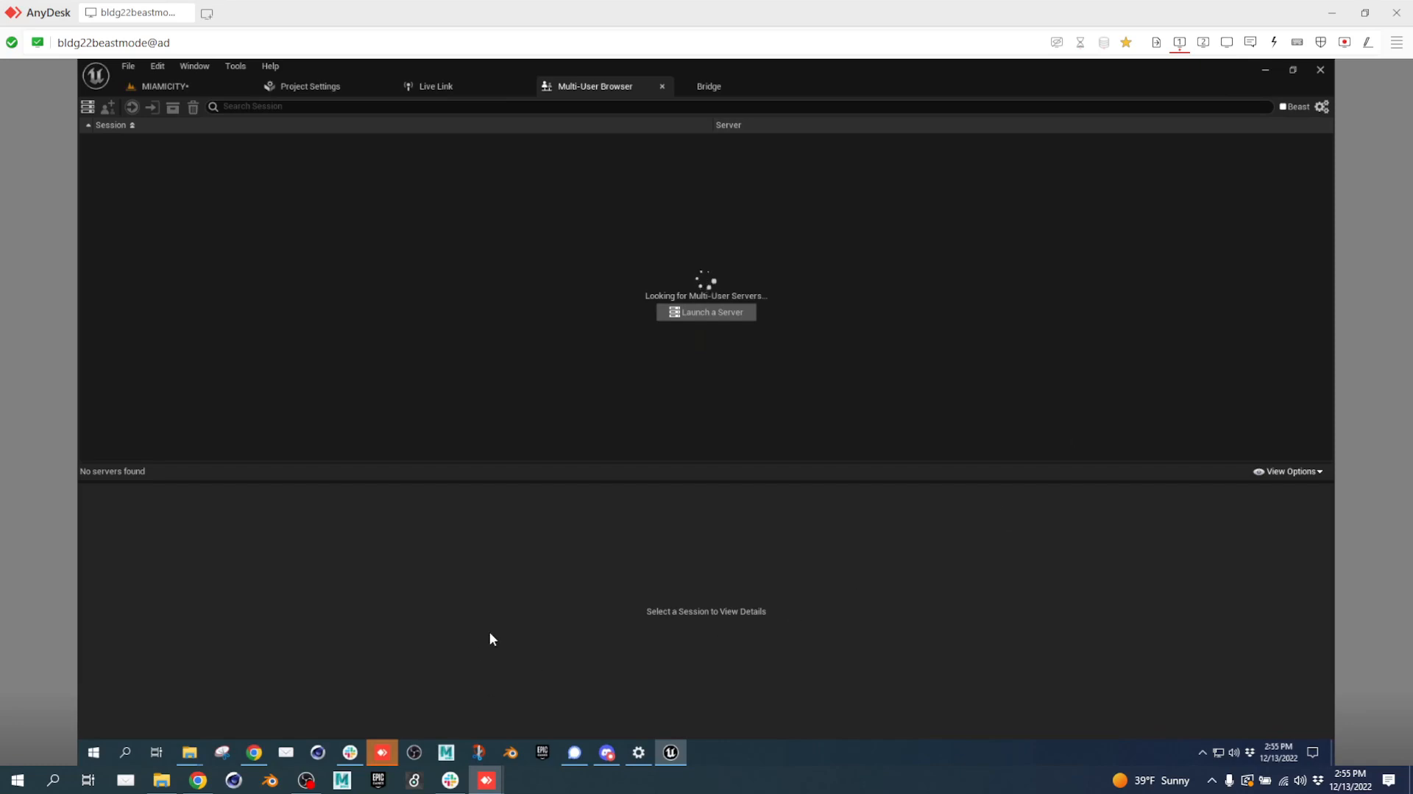
left_click(200, 87)
Close the editor, saving bp_sNOWMAN and MIAMICITY and checking out the level.
left_click(1320, 70)
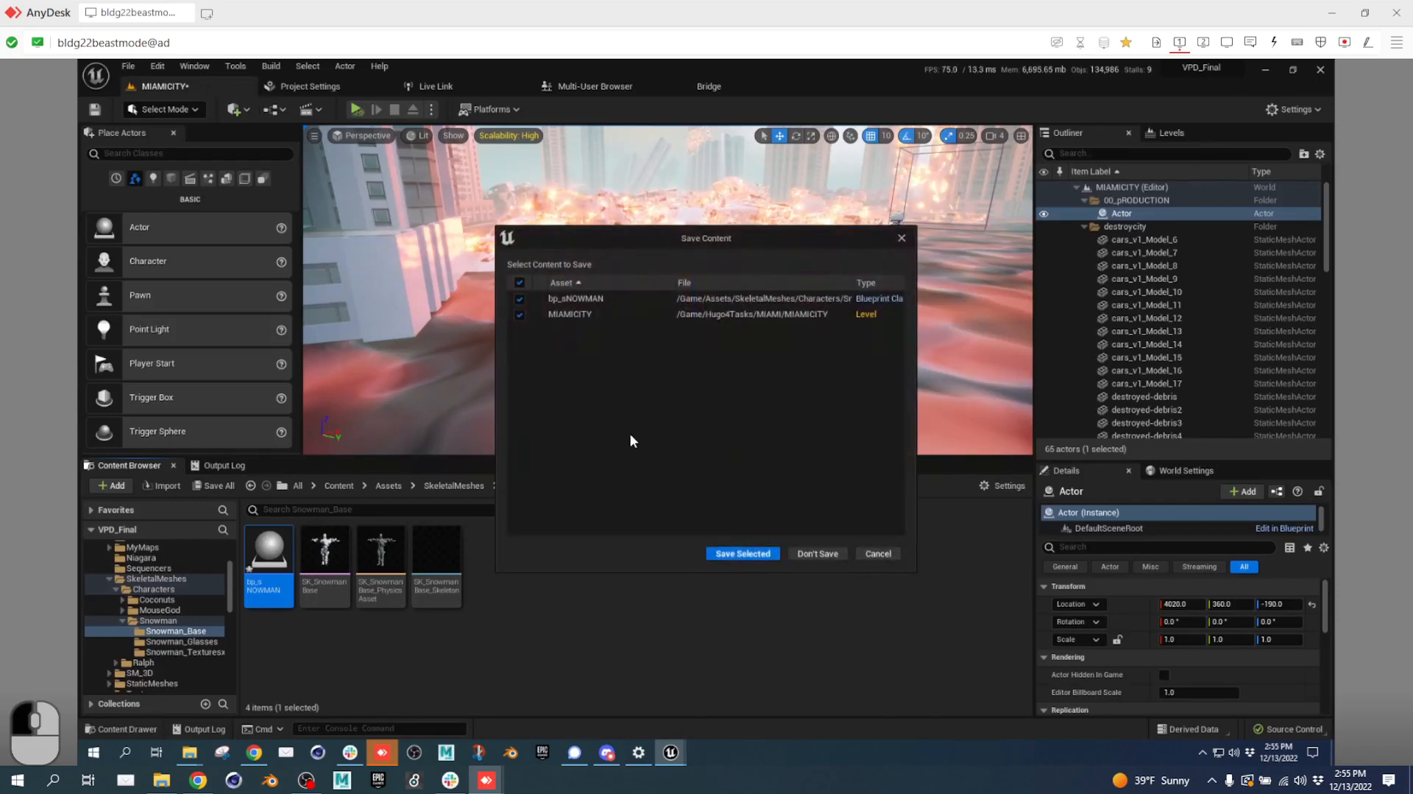
left_click(766, 555)
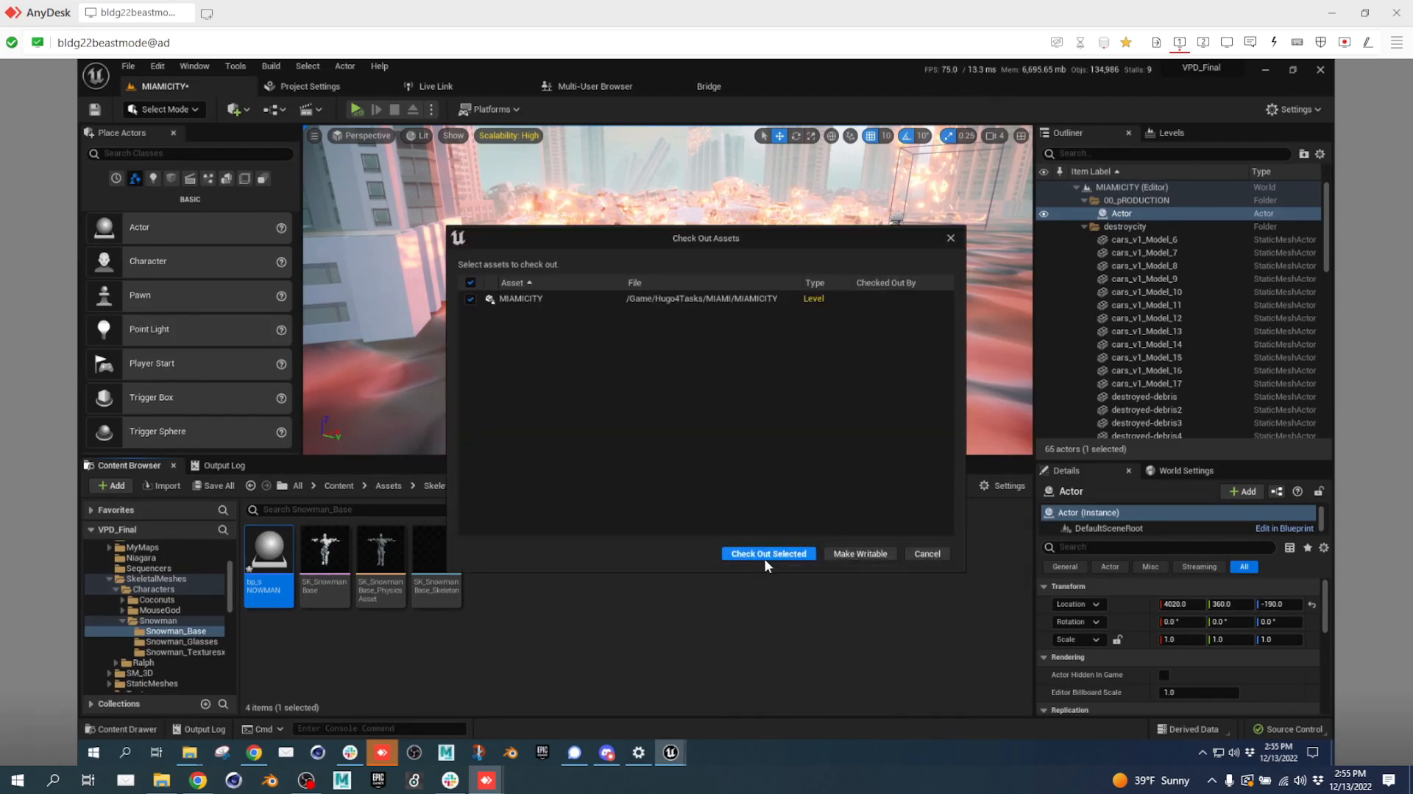
left_click(770, 553)
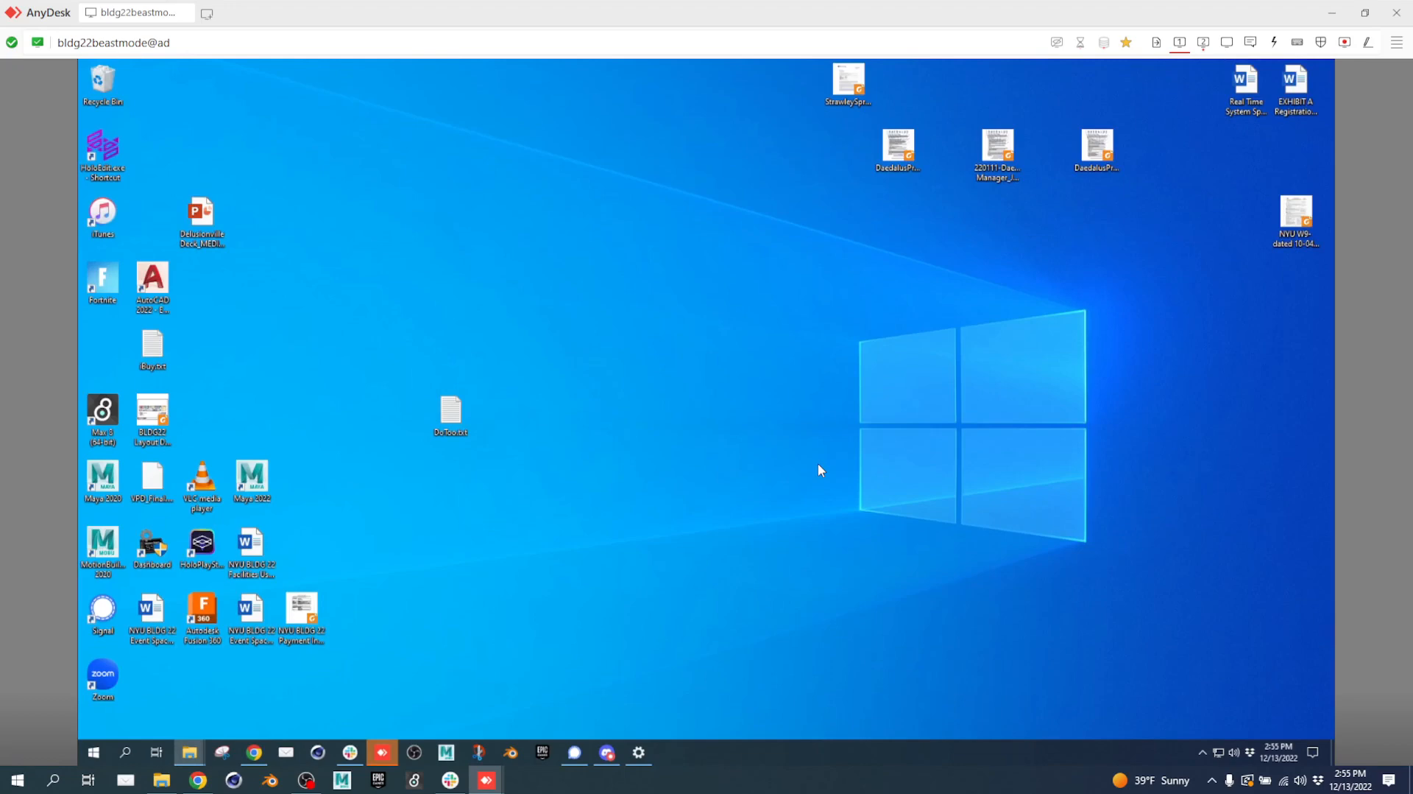
Switch to the other machine's editor and review its Multi-User Browser, Live Link, Project Settings and Level_Hell tabs.
mouse_move(479, 751)
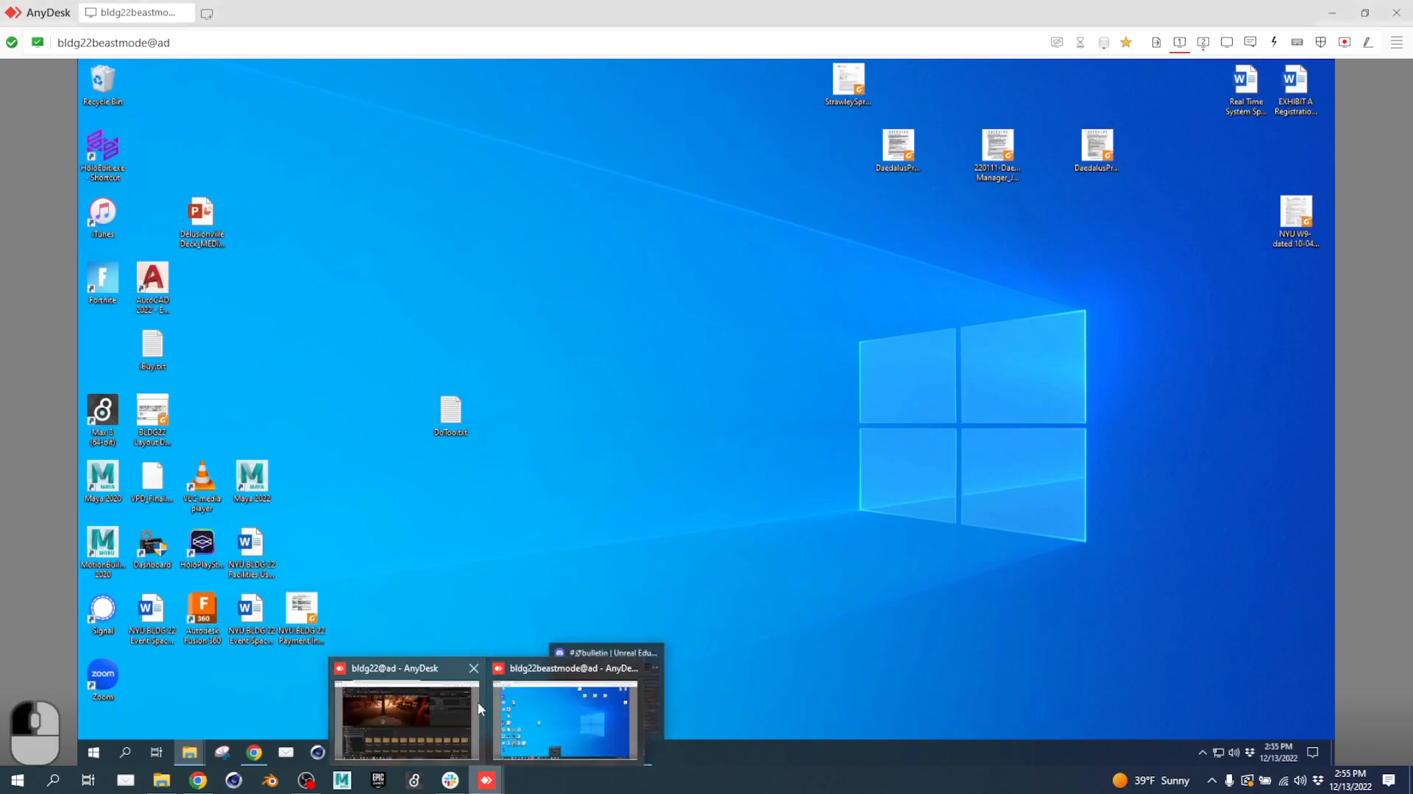
left_click(443, 700)
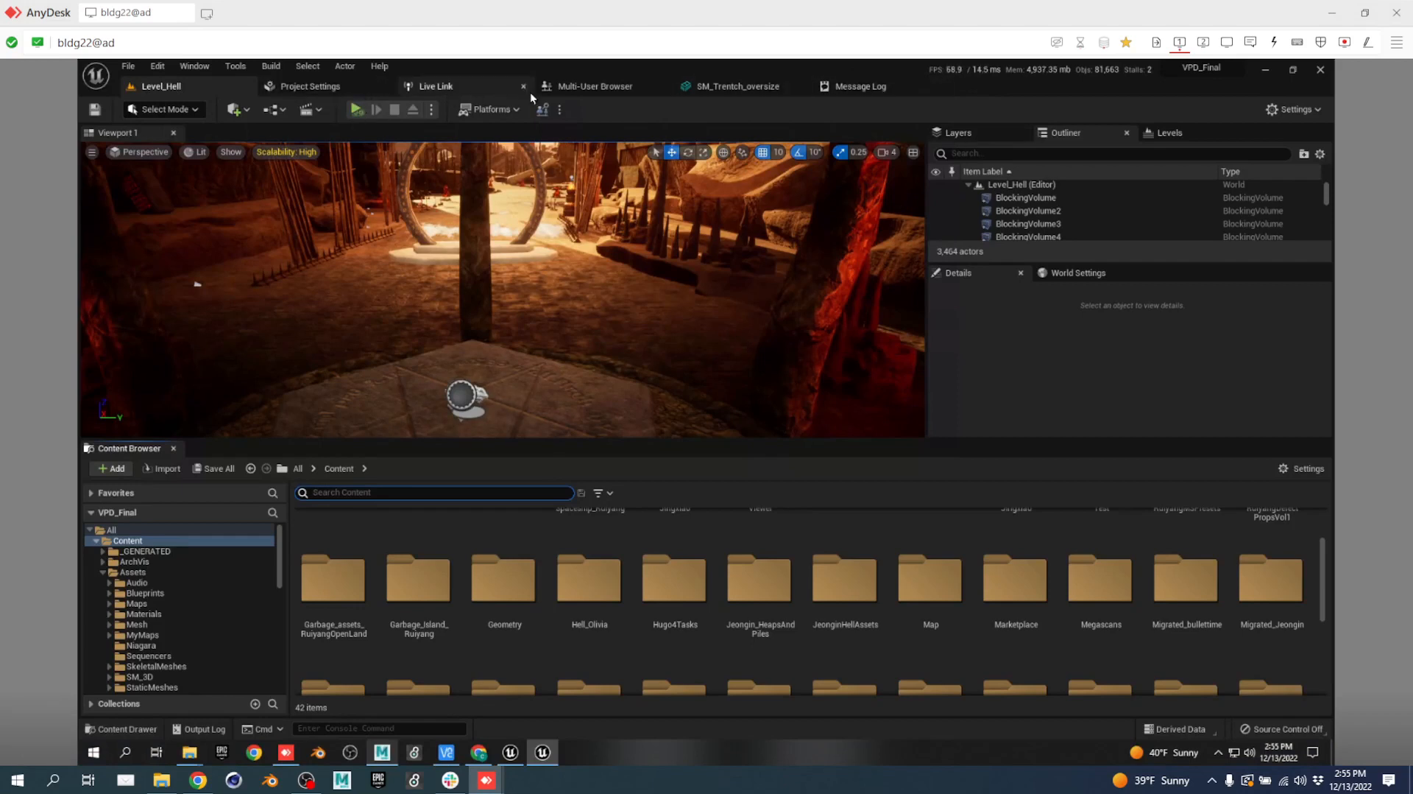
left_click(577, 88)
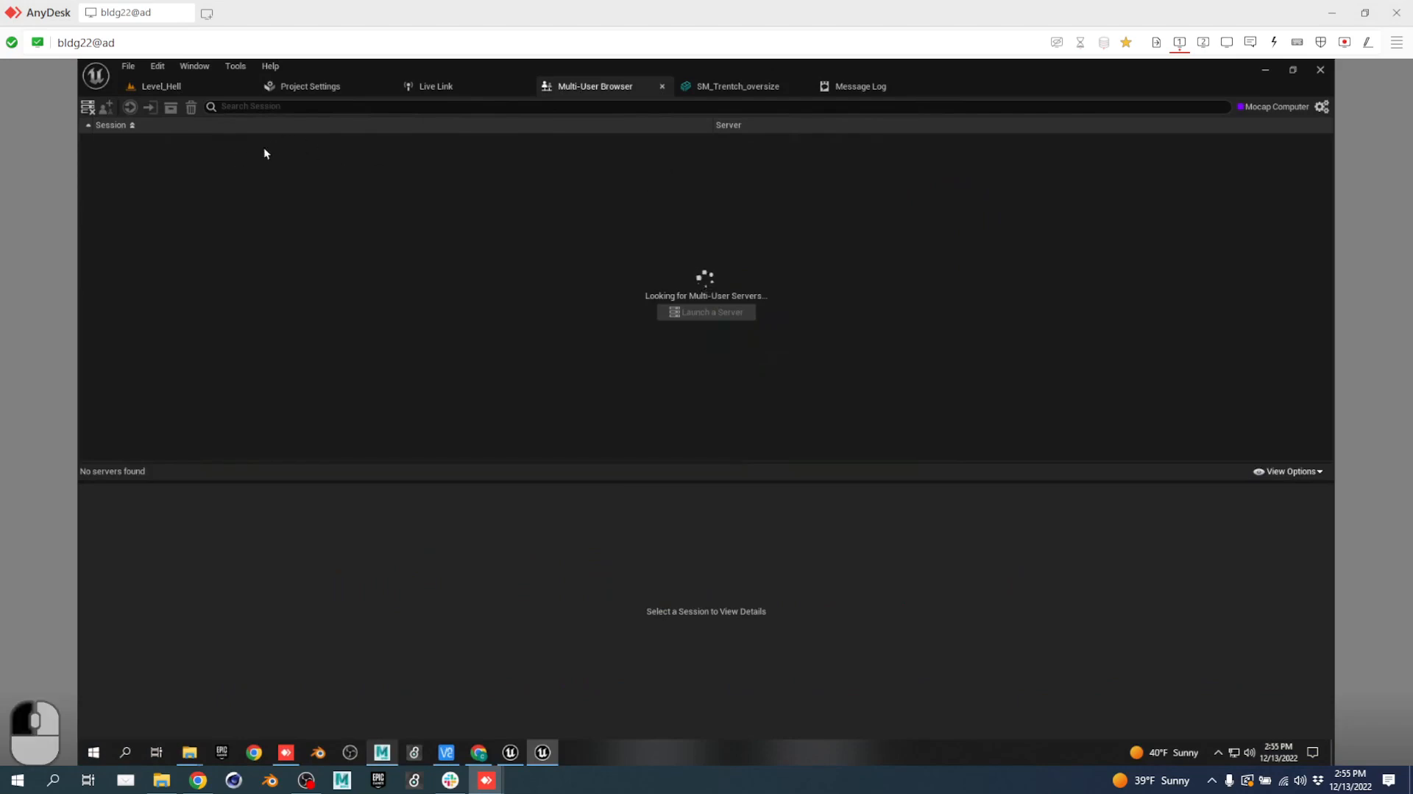
left_click(438, 89)
left_click(347, 89)
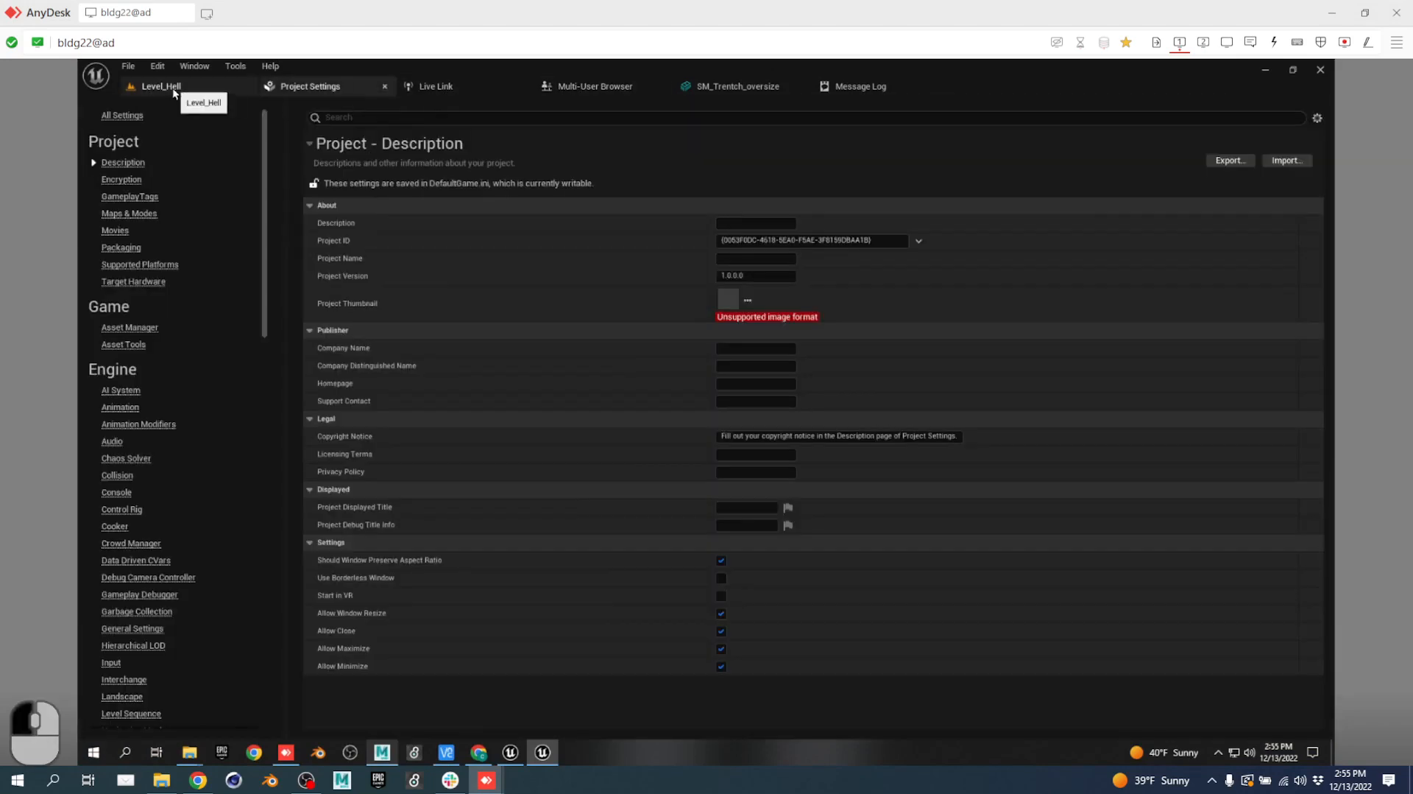
left_click(173, 87)
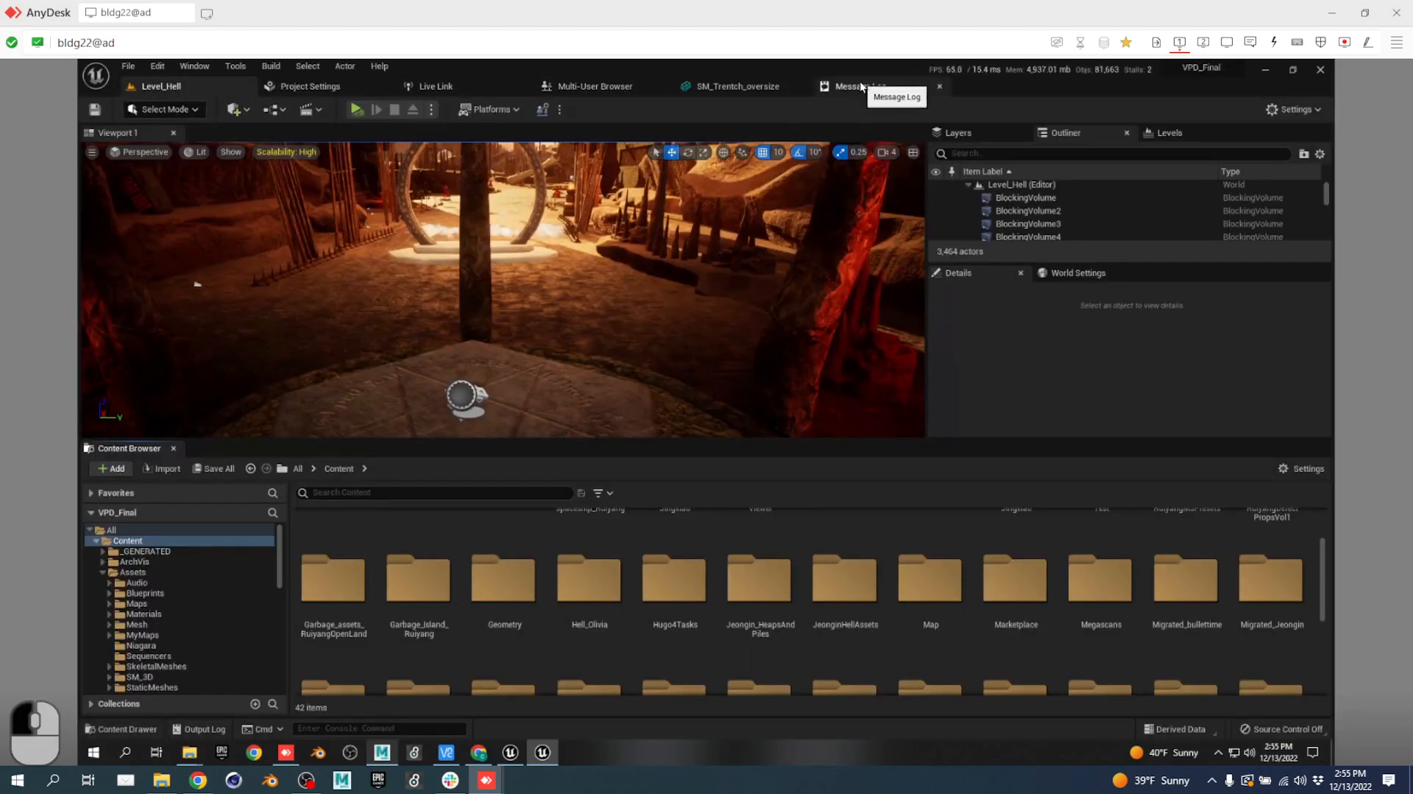
Connect the editor to Subversion source control, entering the account password and accepting the settings.
left_click(1282, 729)
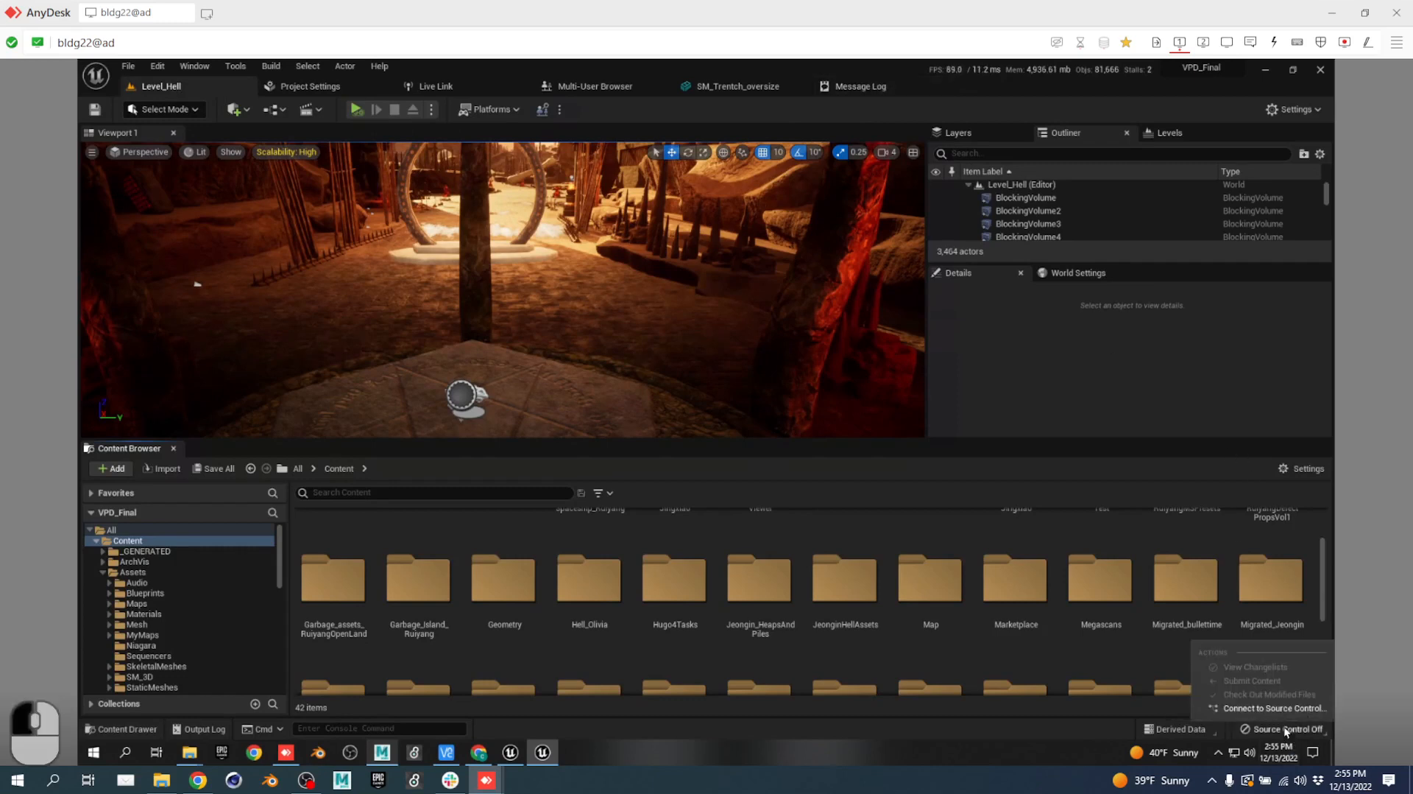
left_click(1251, 709)
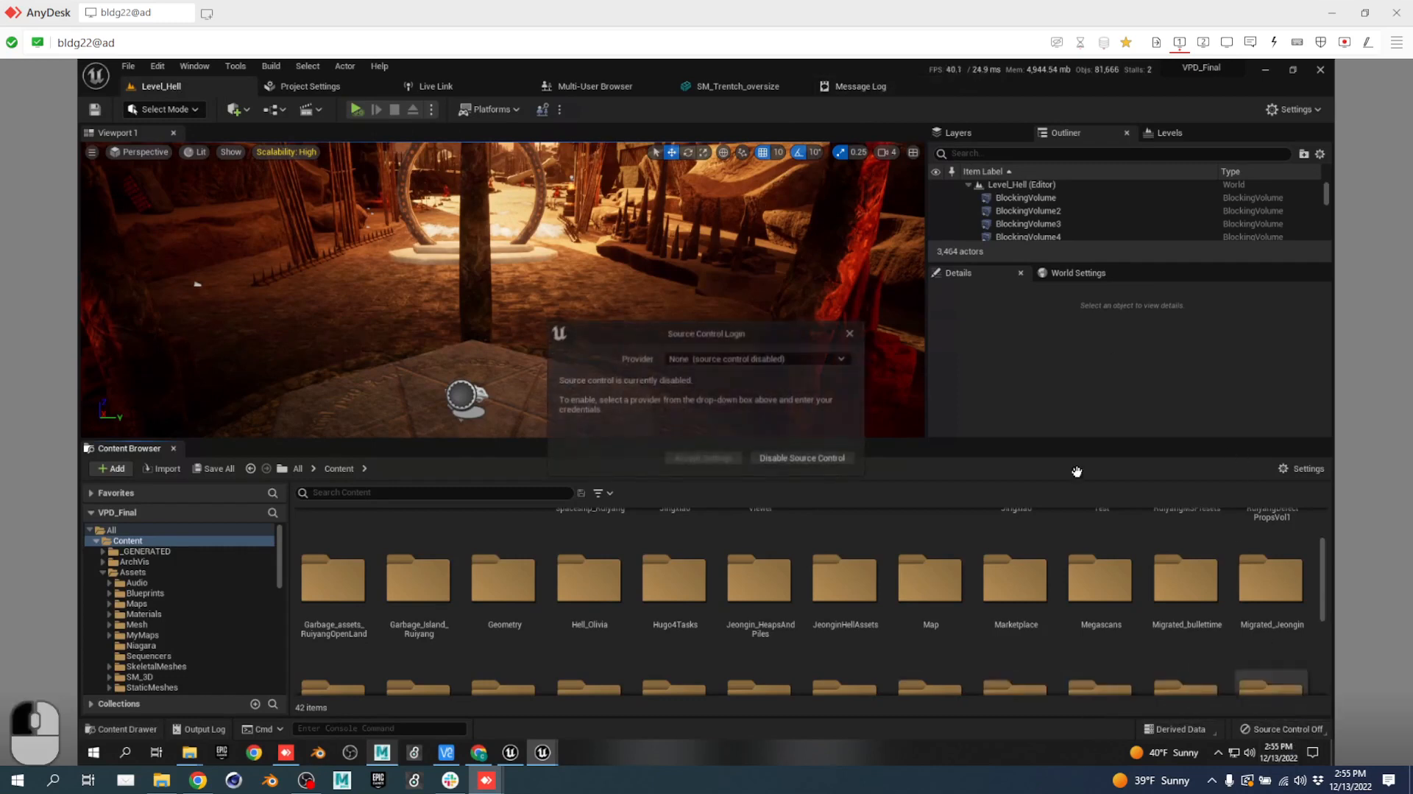
left_click(706, 359)
left_click(724, 406)
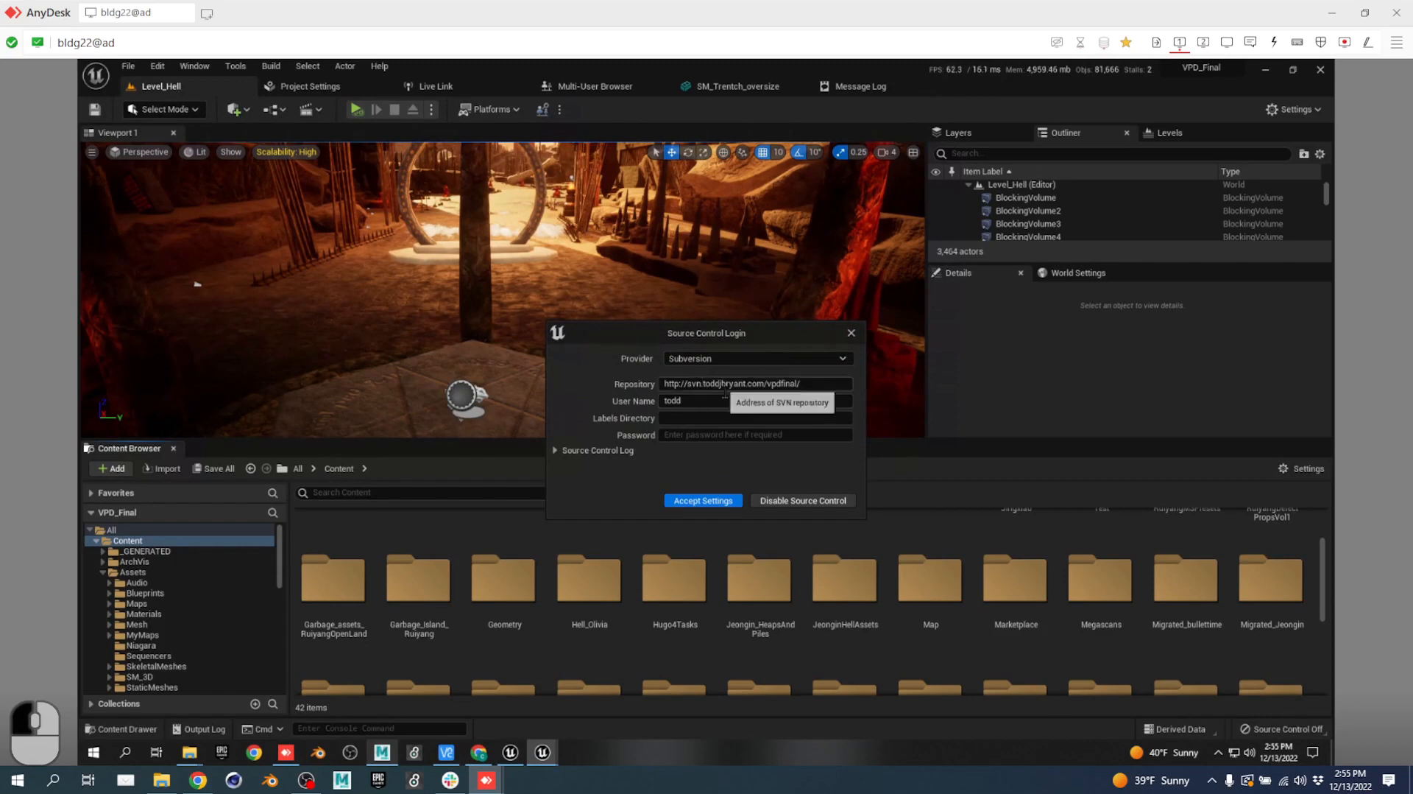
left_click(699, 434)
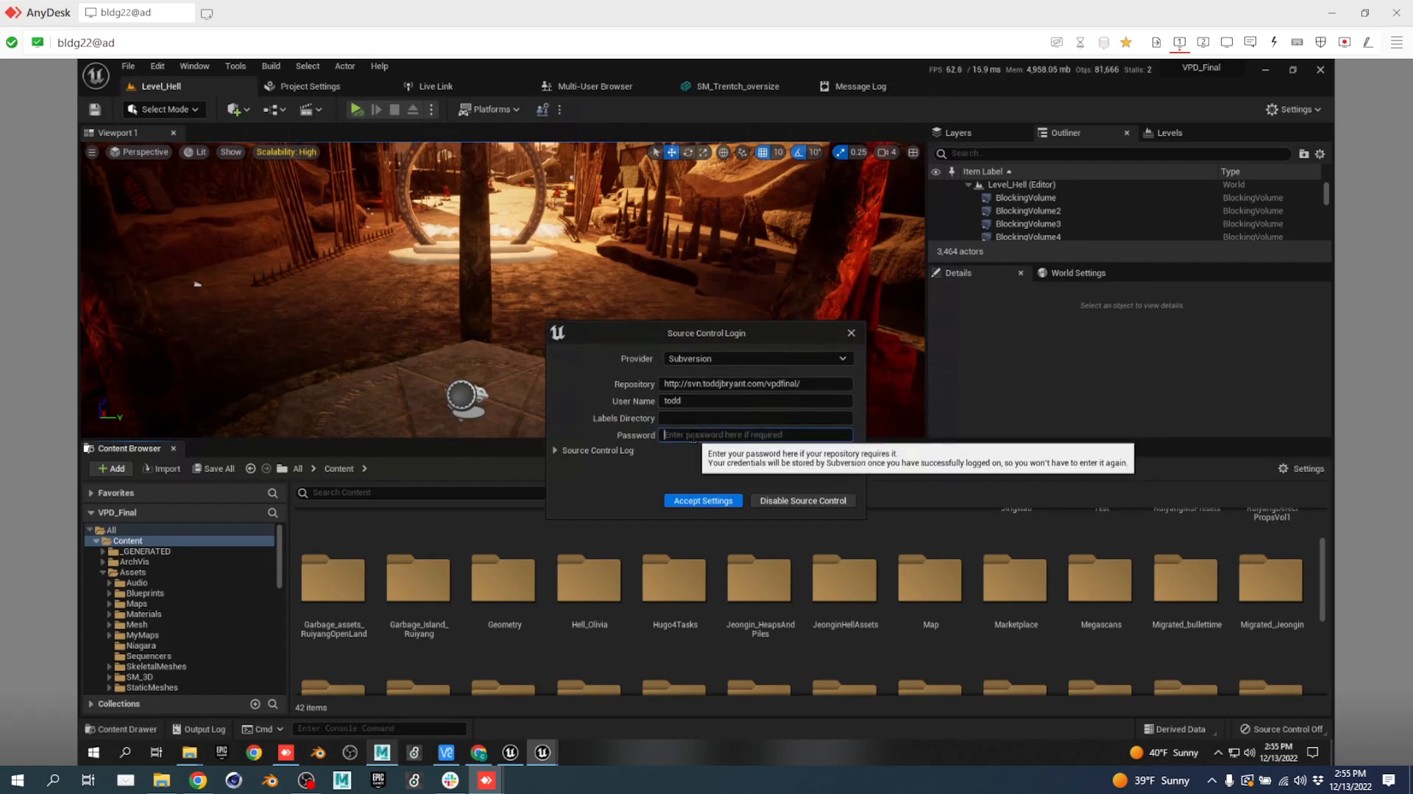
type("•••••")
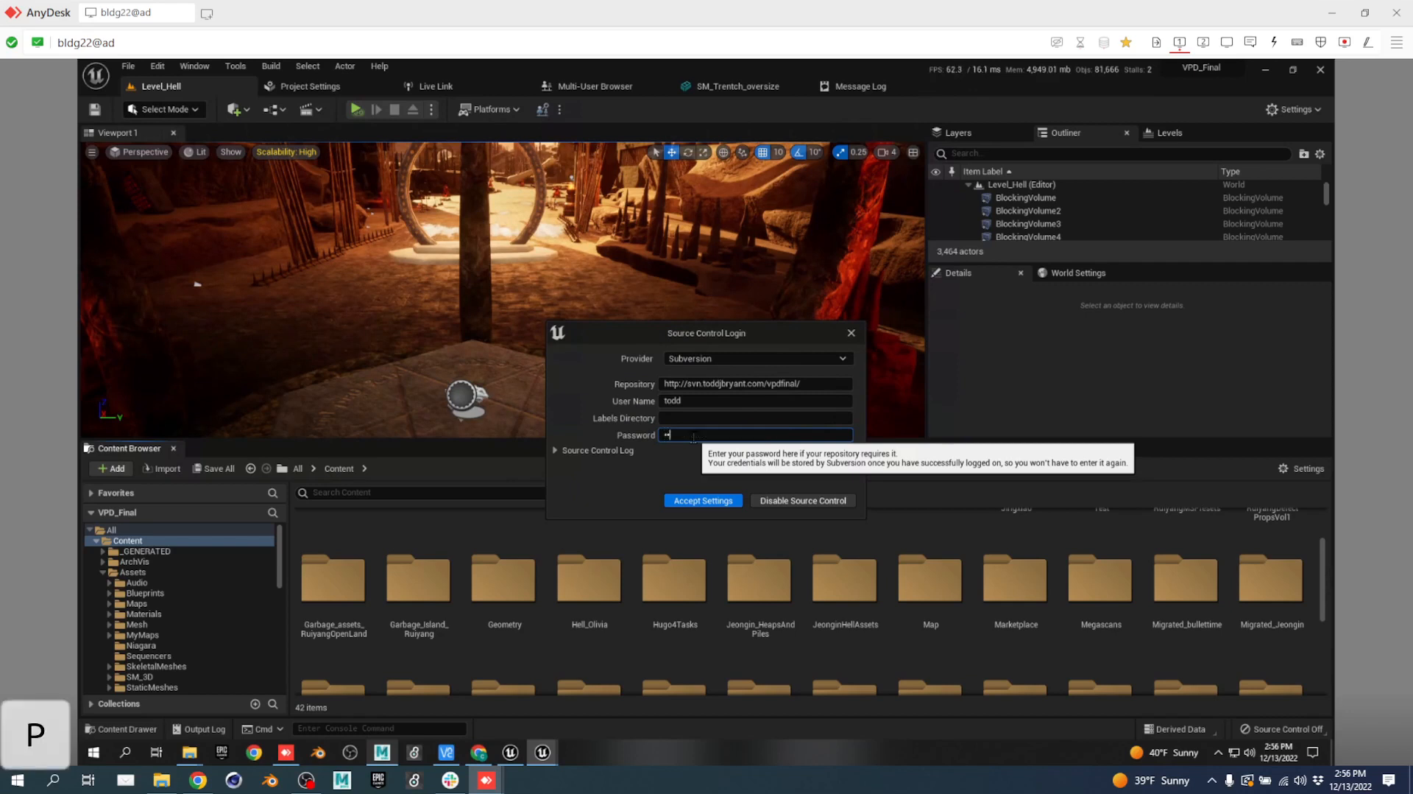
left_click(719, 506)
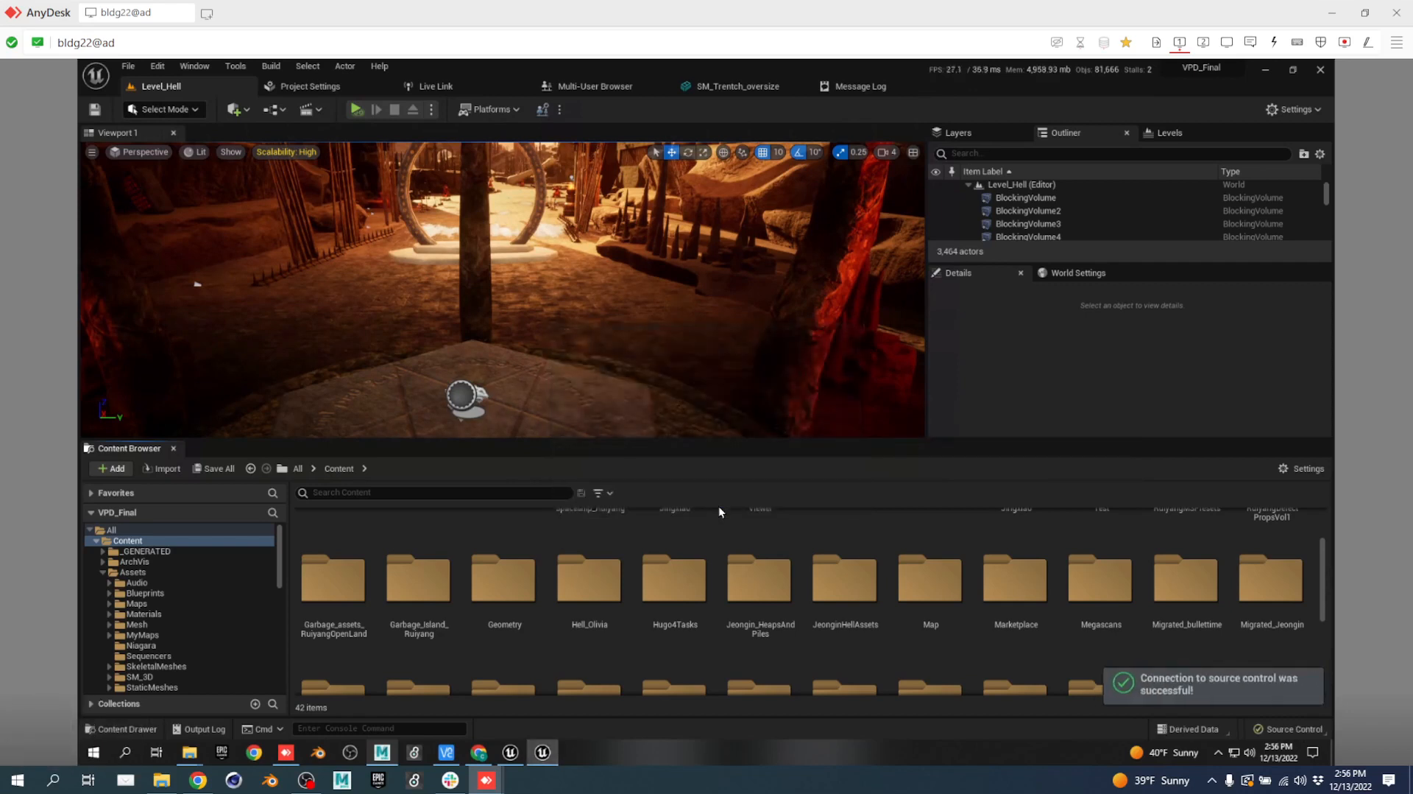
Submit the four changed files to Subversion with the description 'check in' as revision 325.
left_click(1287, 731)
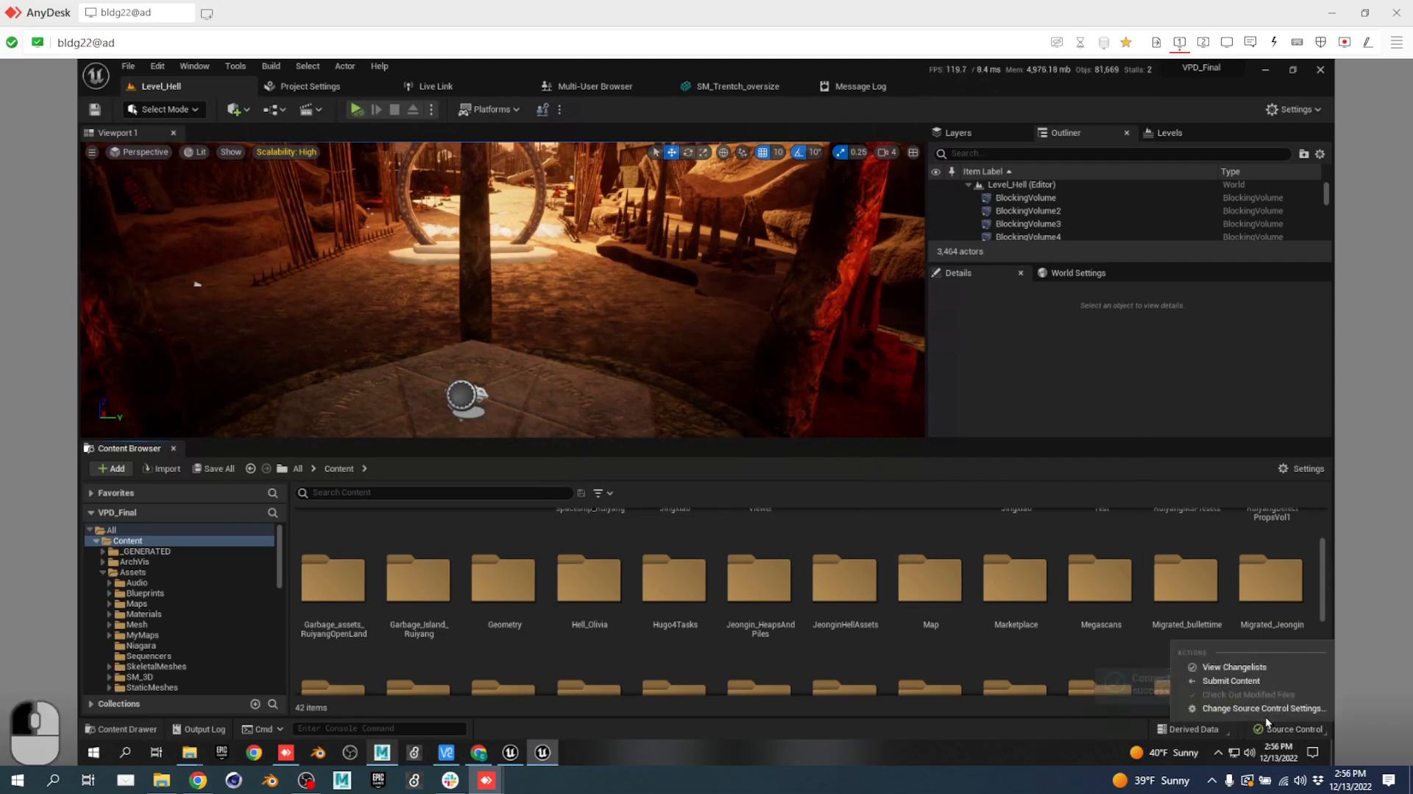
left_click(1231, 680)
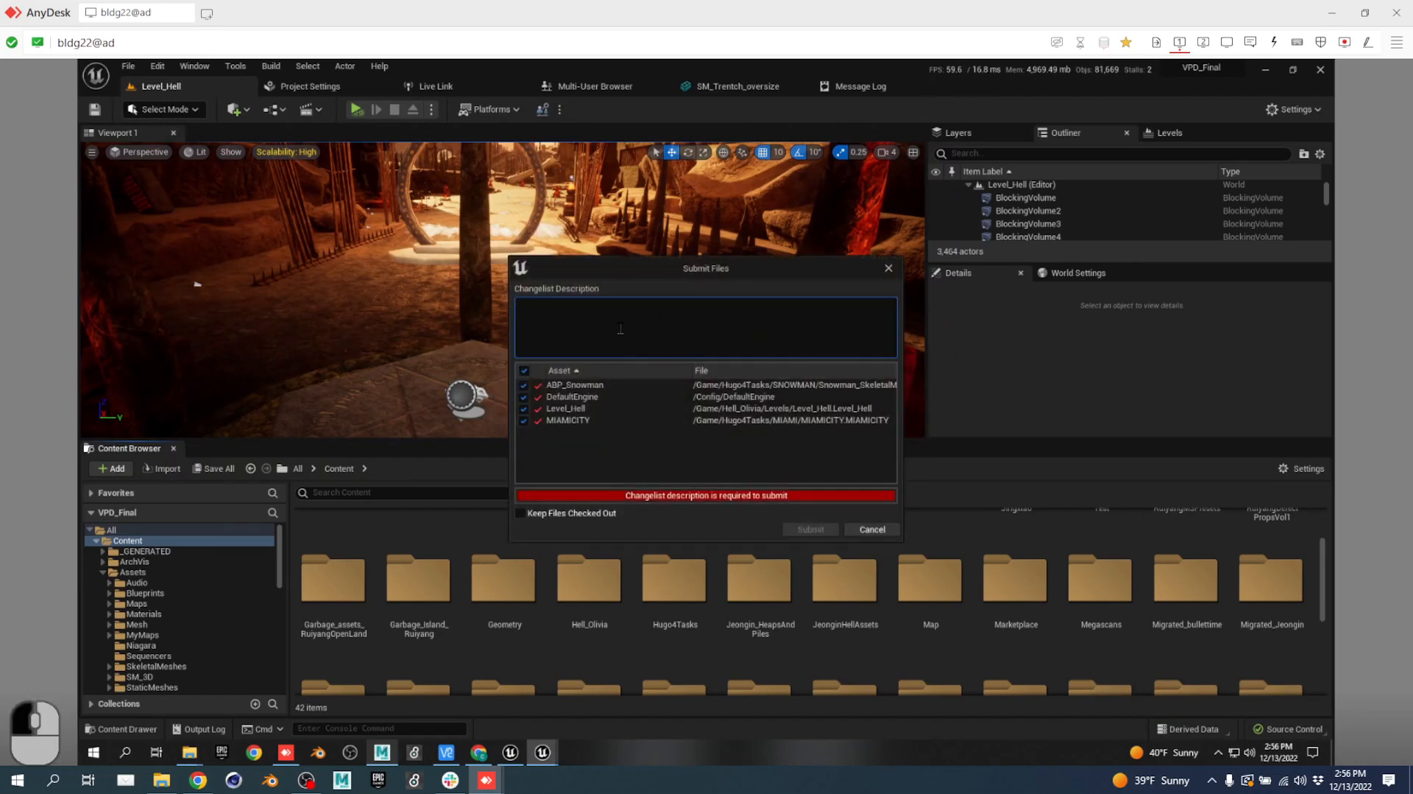
type("check in")
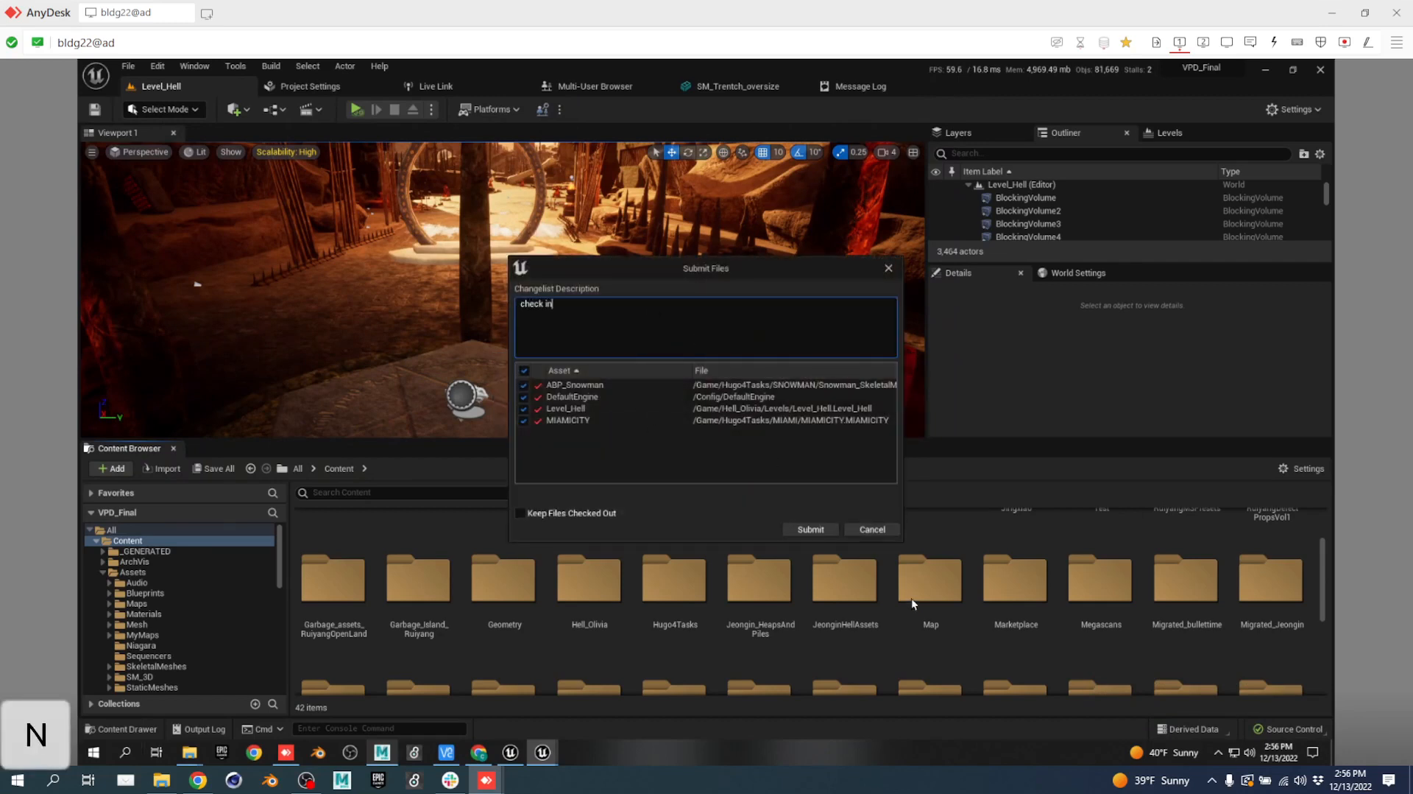
left_click(809, 529)
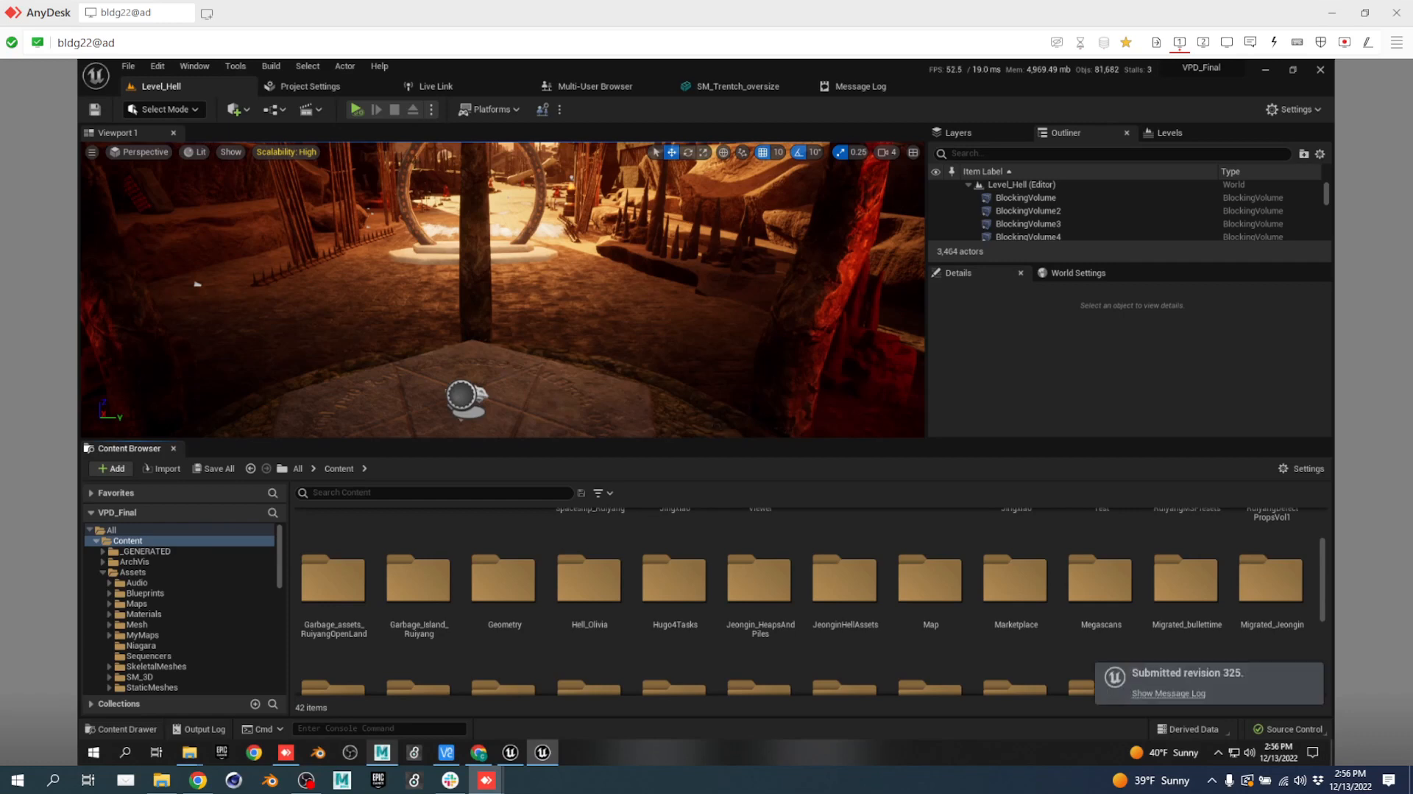
Shut down the local multi-user server from the Multi-User Browser and close the Unreal Editor.
left_click(582, 86)
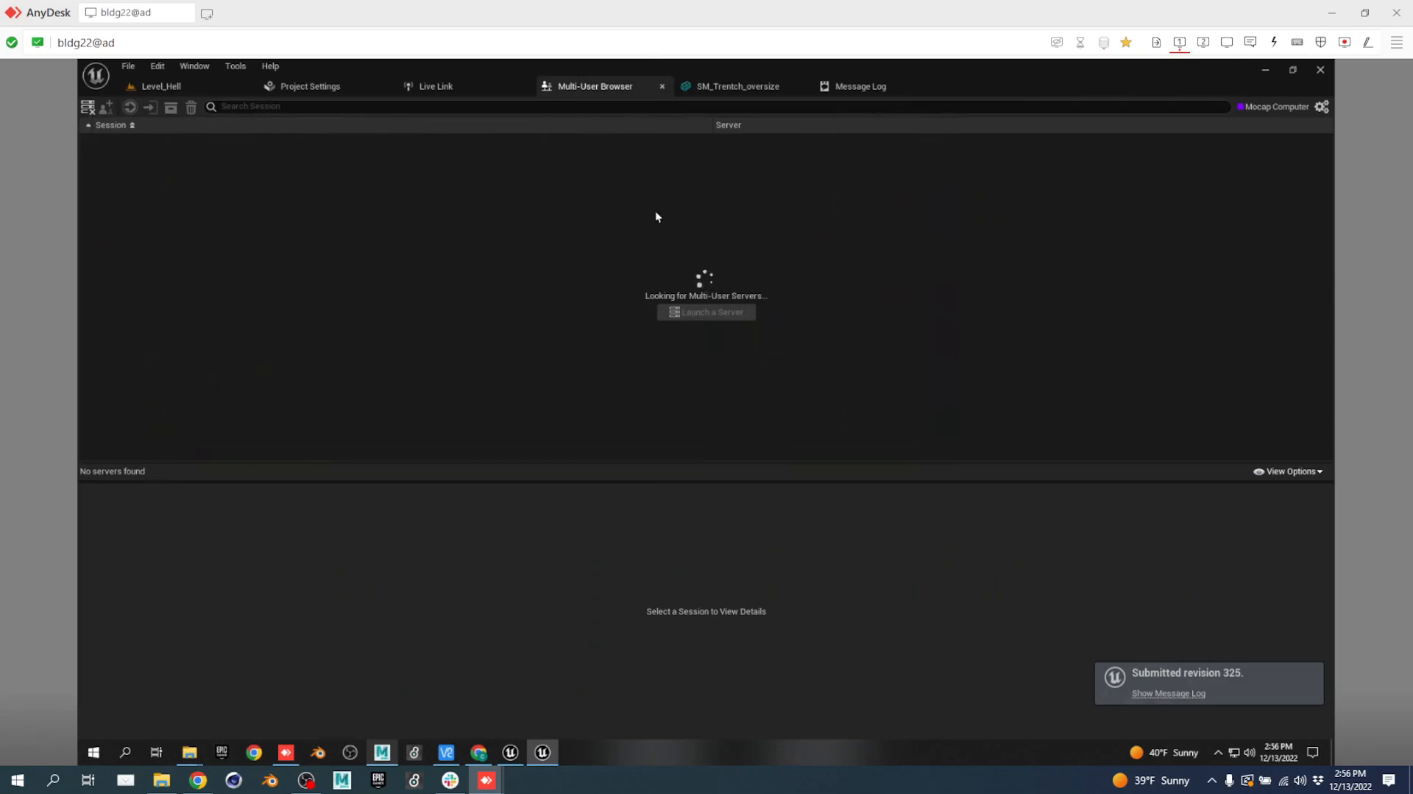
left_click(88, 112)
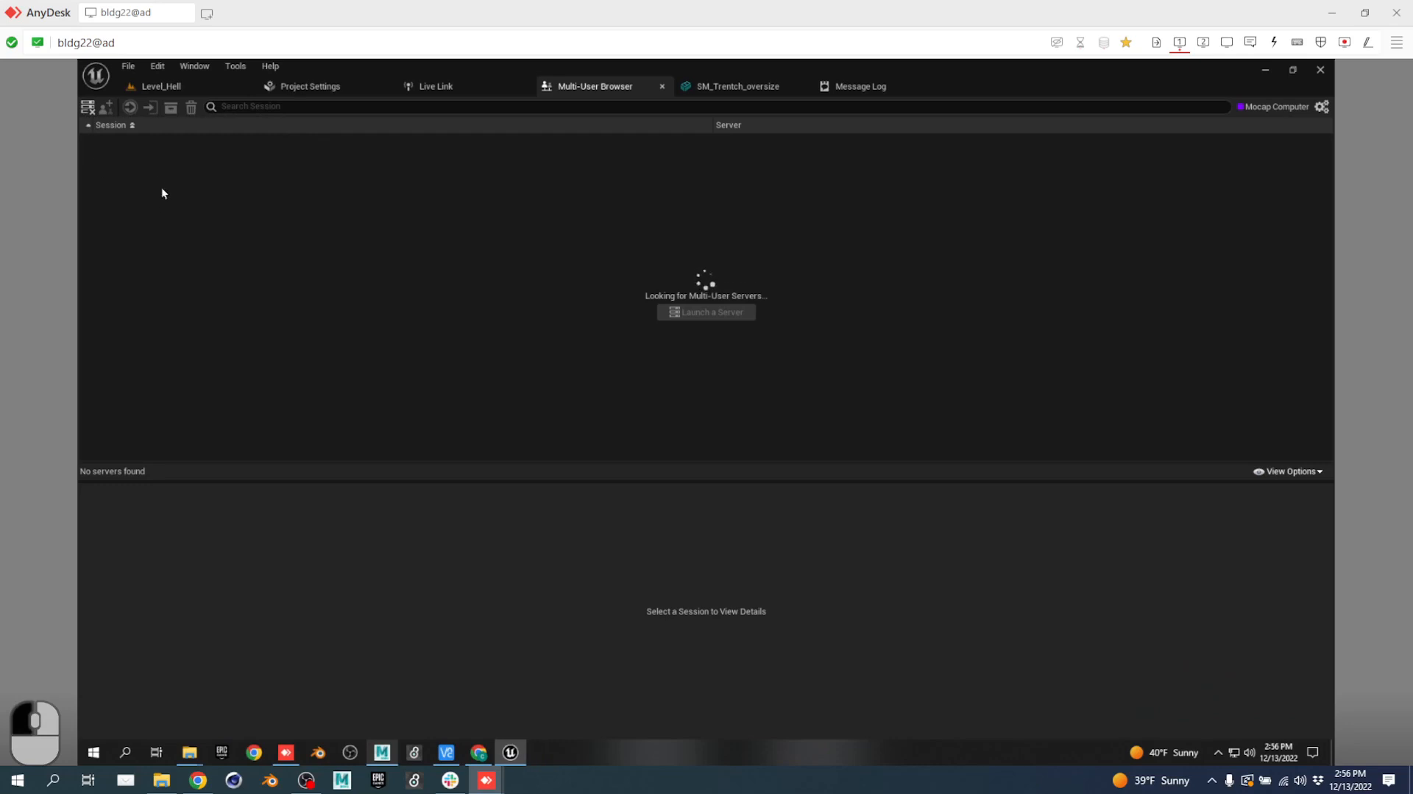
left_click(1324, 69)
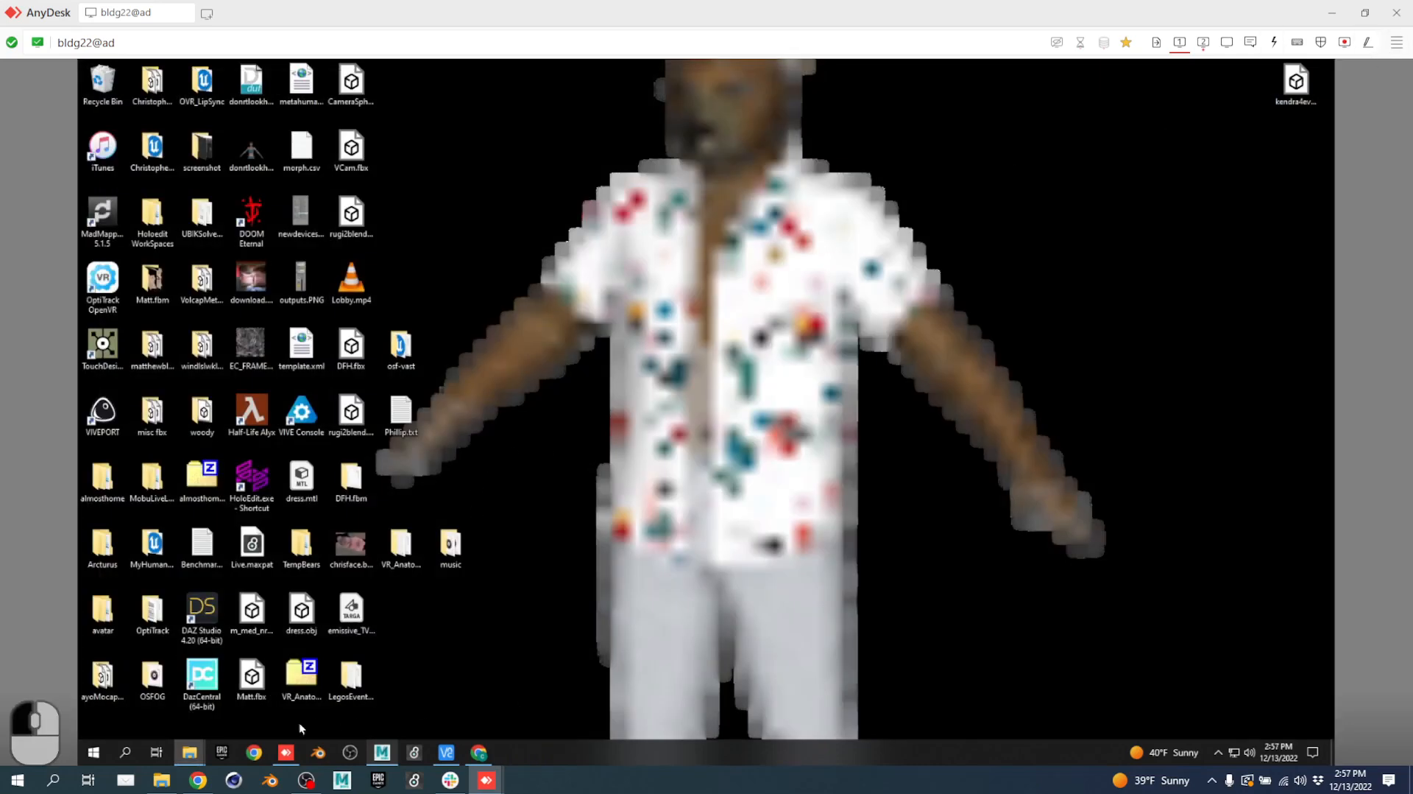
Open an SVN commit for the VPD_Final folder, then close it without committing.
left_click(192, 758)
left_click(420, 695)
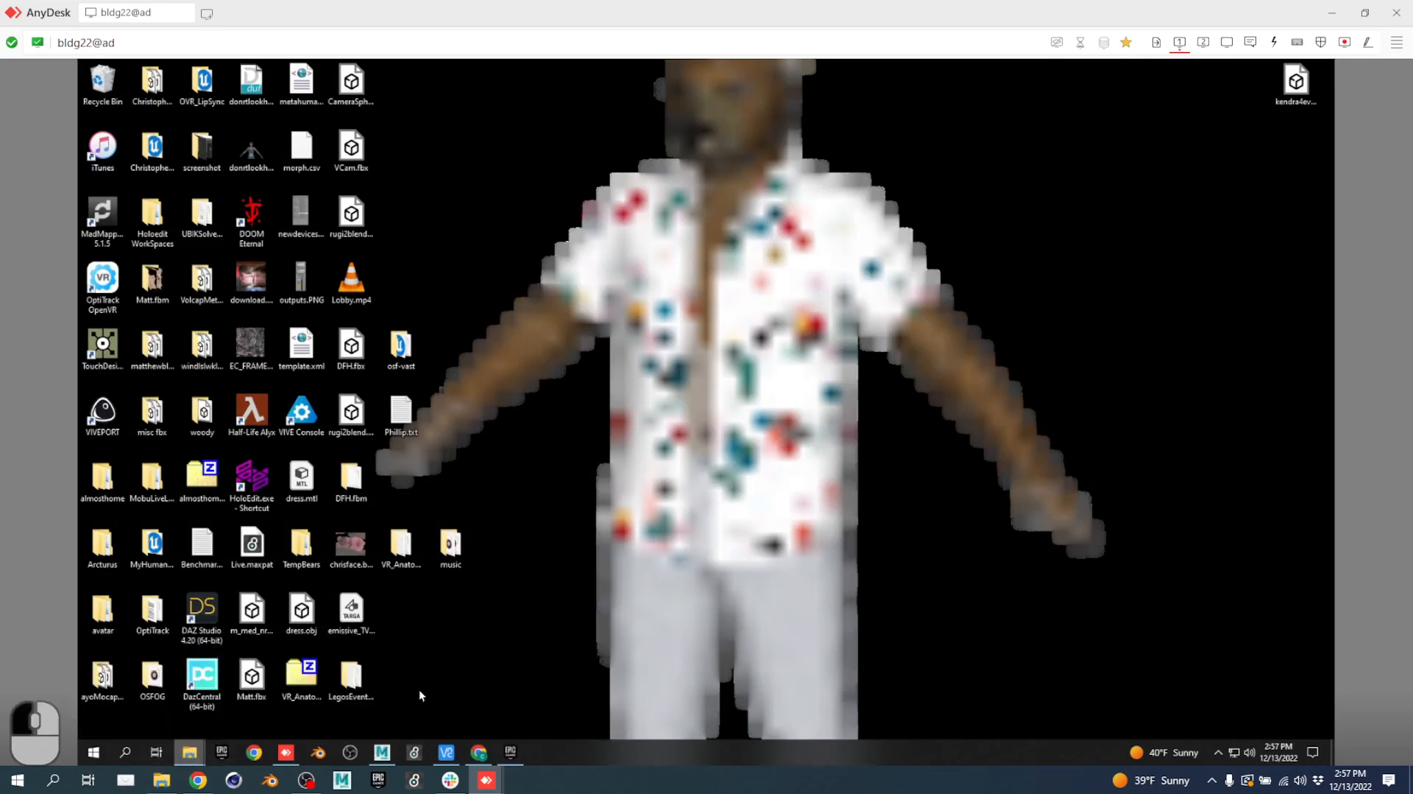
left_click(1205, 45)
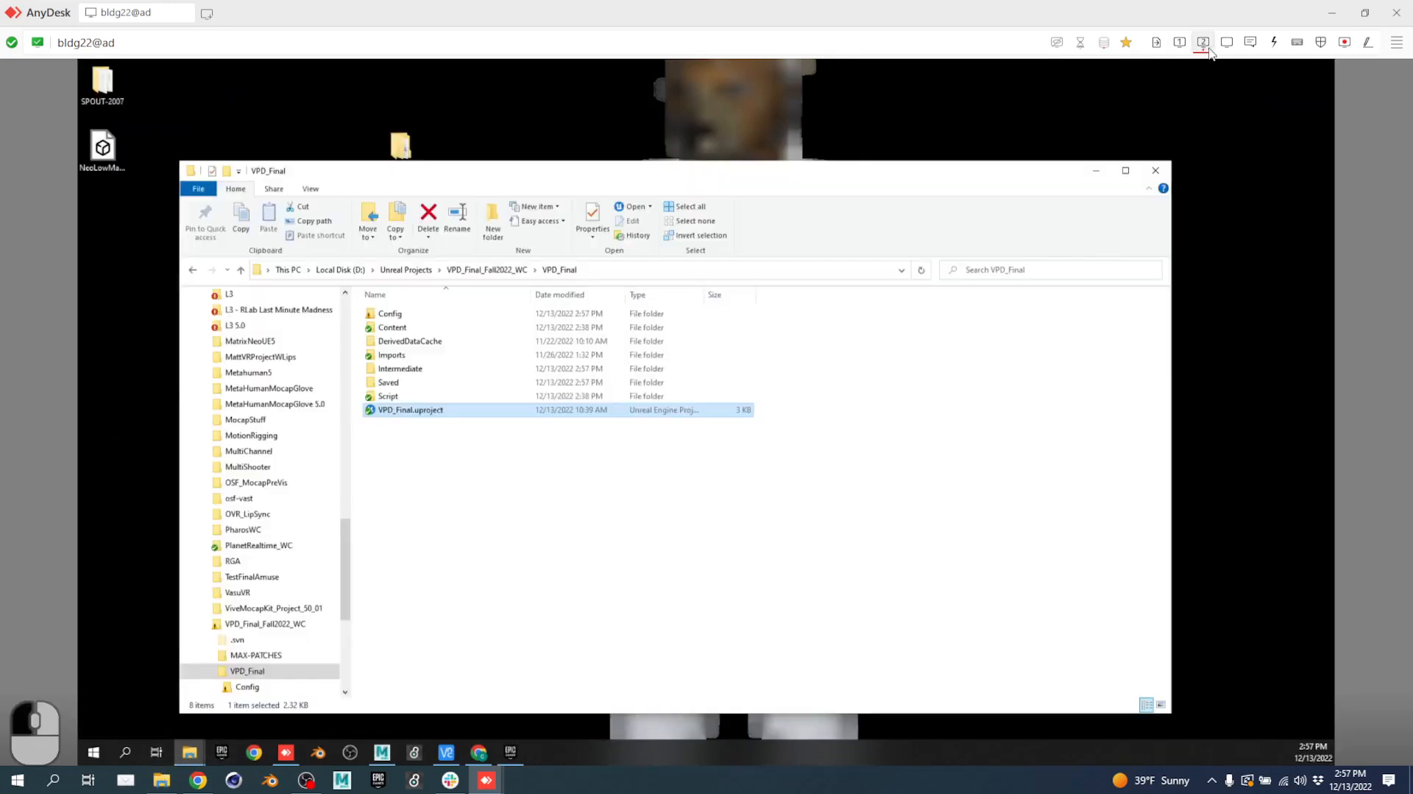
right_click(500, 456)
left_click(568, 391)
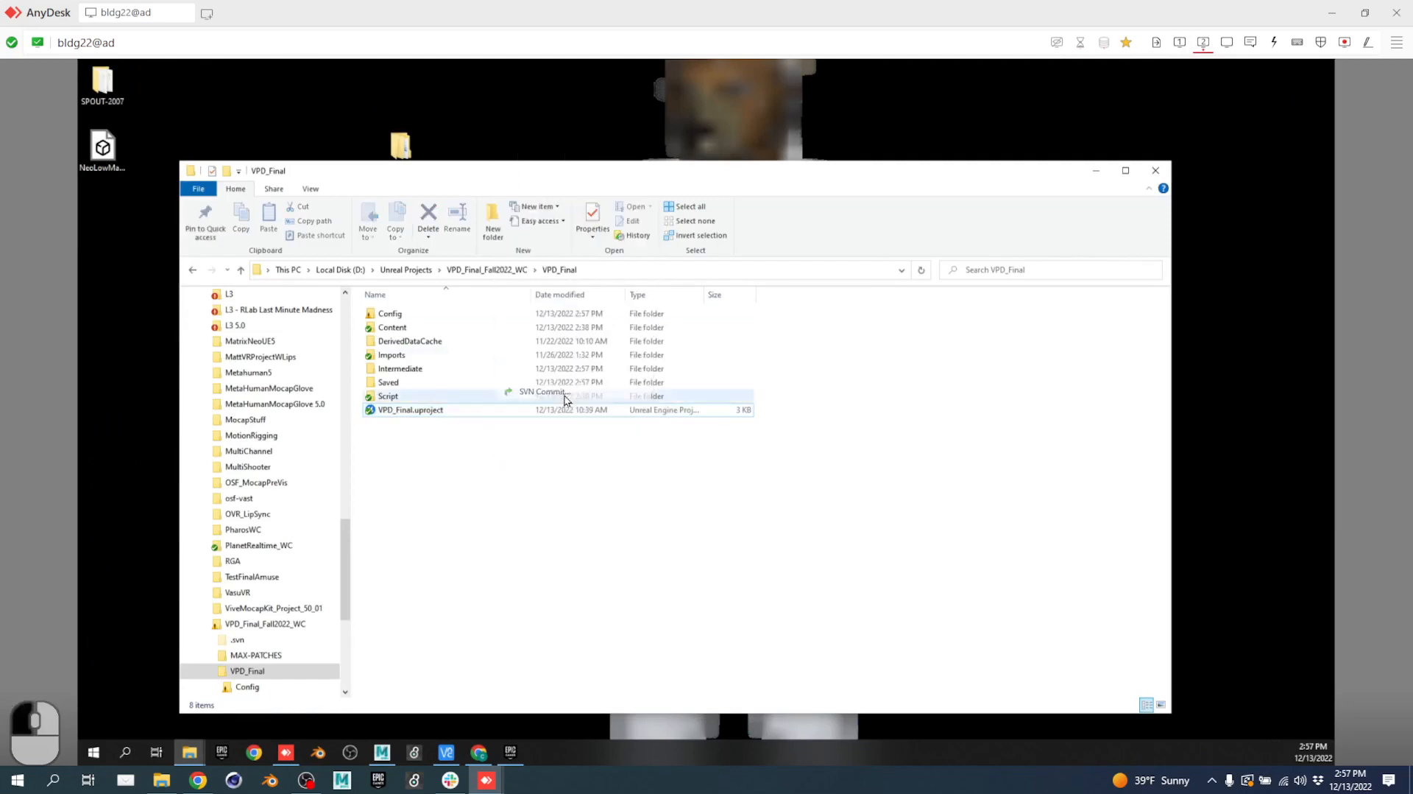
left_click(1180, 42)
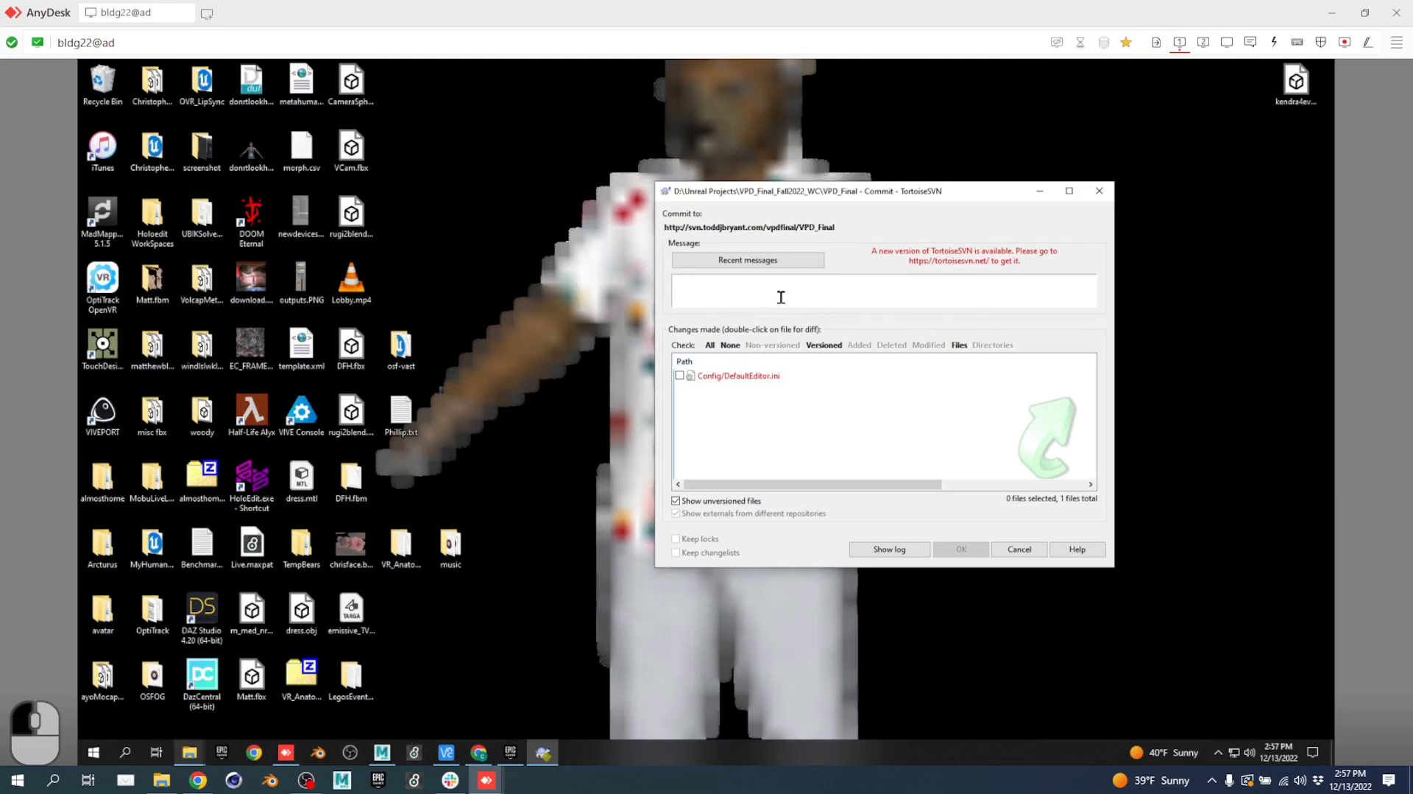
left_click(1099, 191)
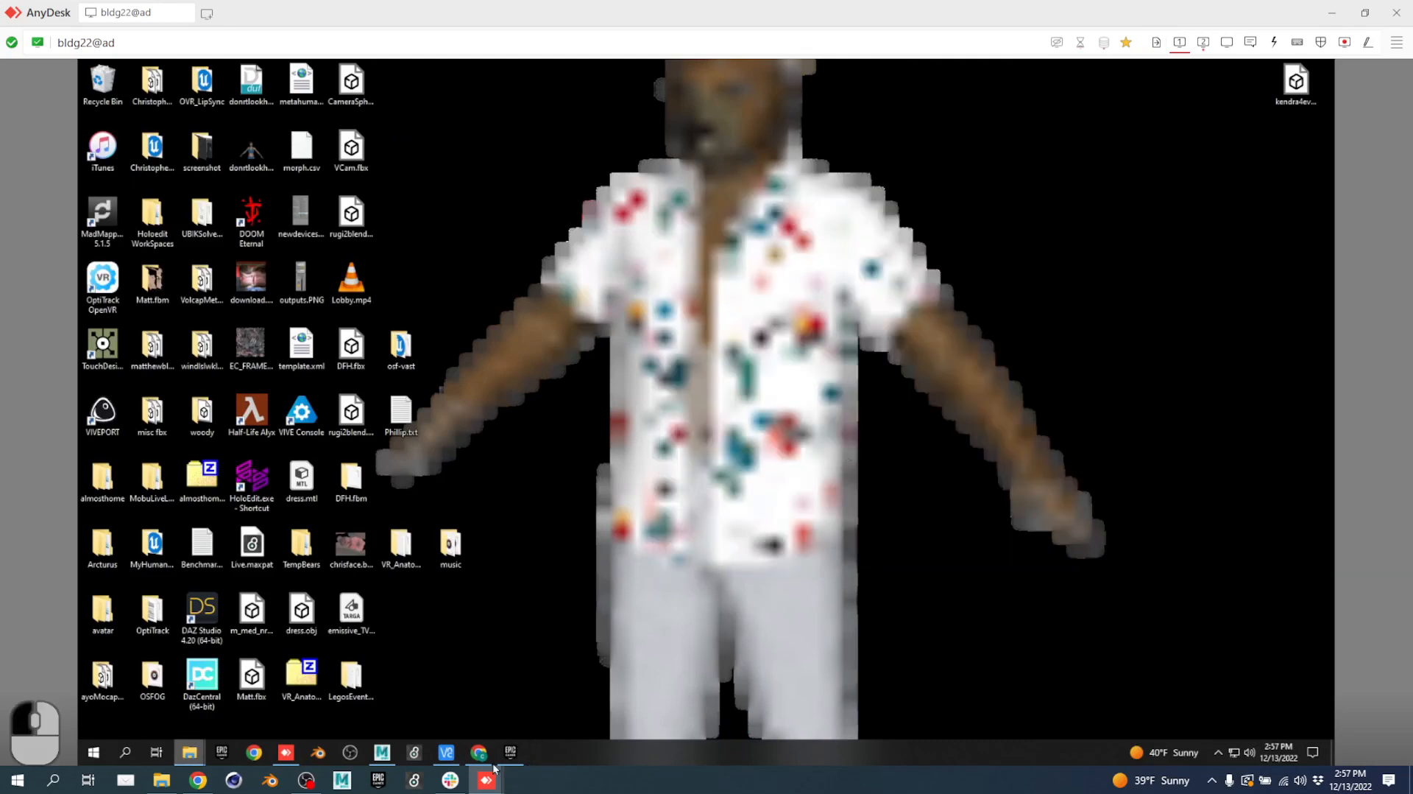
On the other machine, commit VPD_Final's four changed files with message 'ch'; it fails as Level_Hell.umap is out of date.
mouse_move(490, 775)
left_click(553, 738)
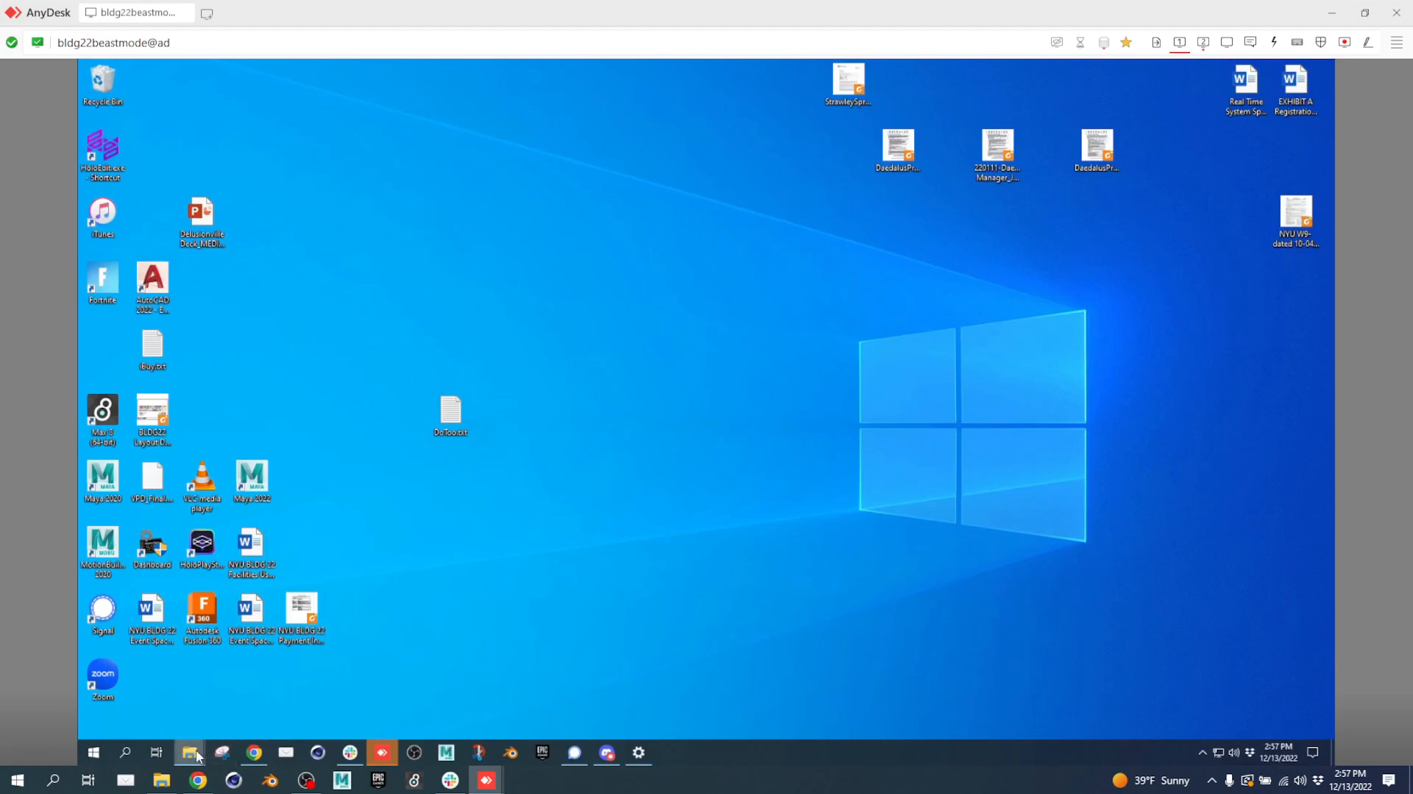
mouse_move(189, 751)
left_click(152, 699)
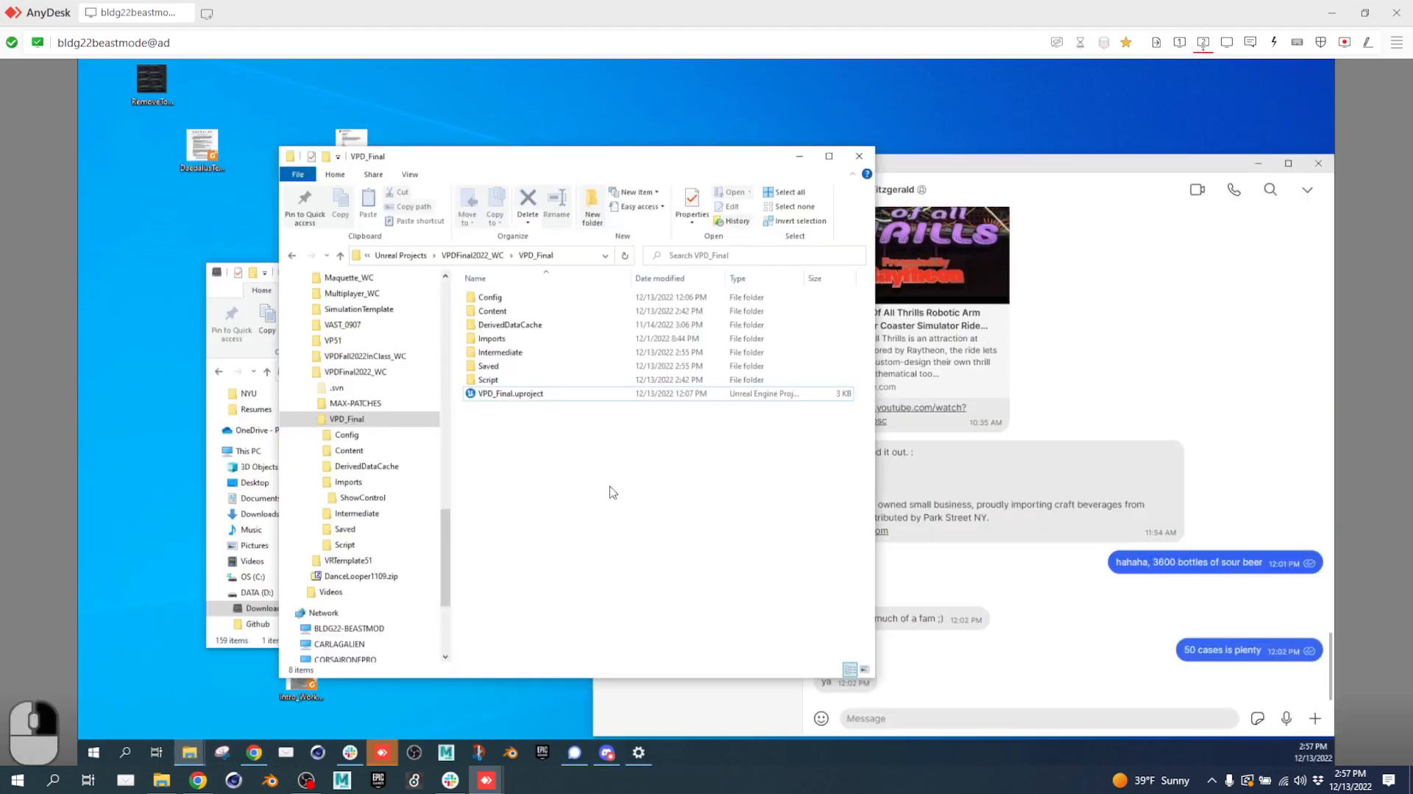
right_click(609, 492)
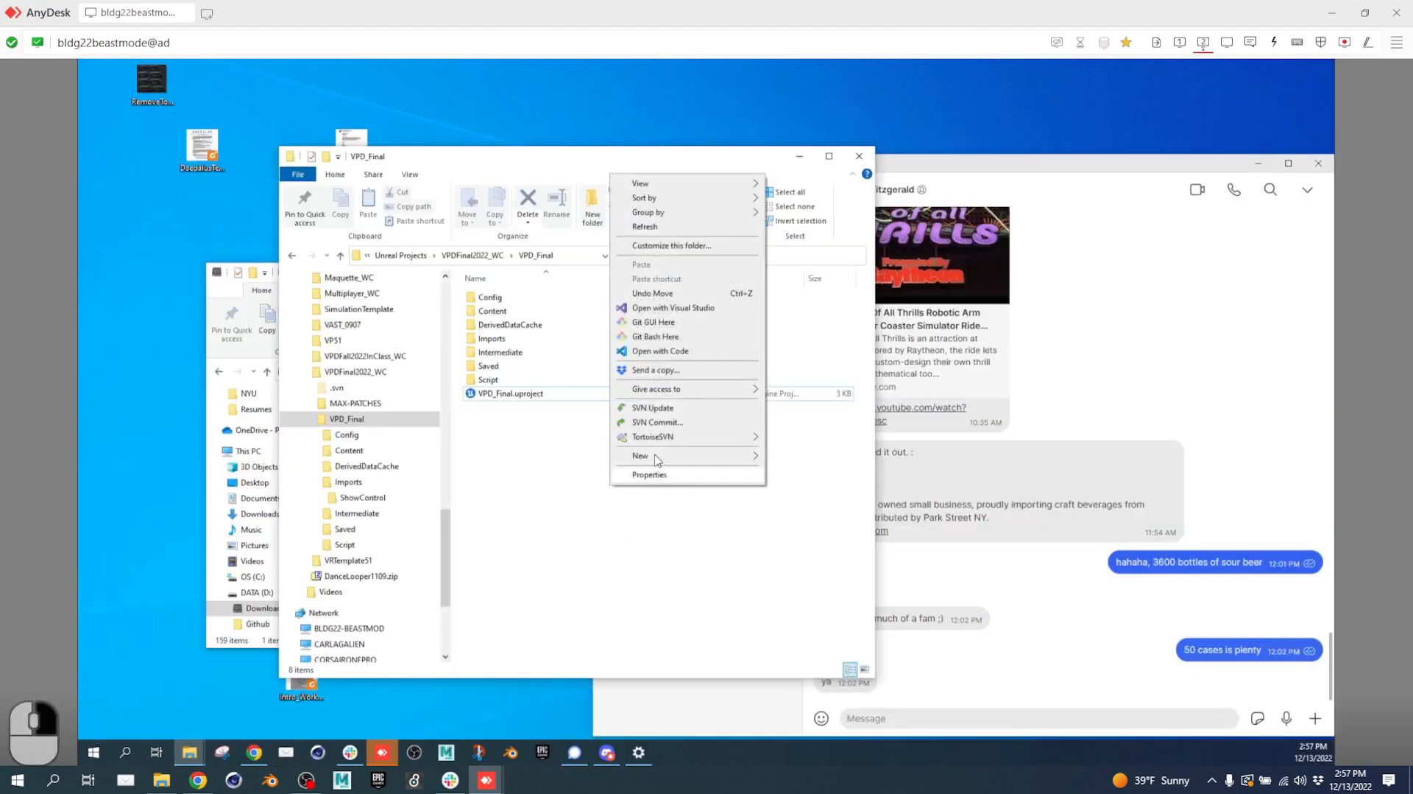
left_click(647, 423)
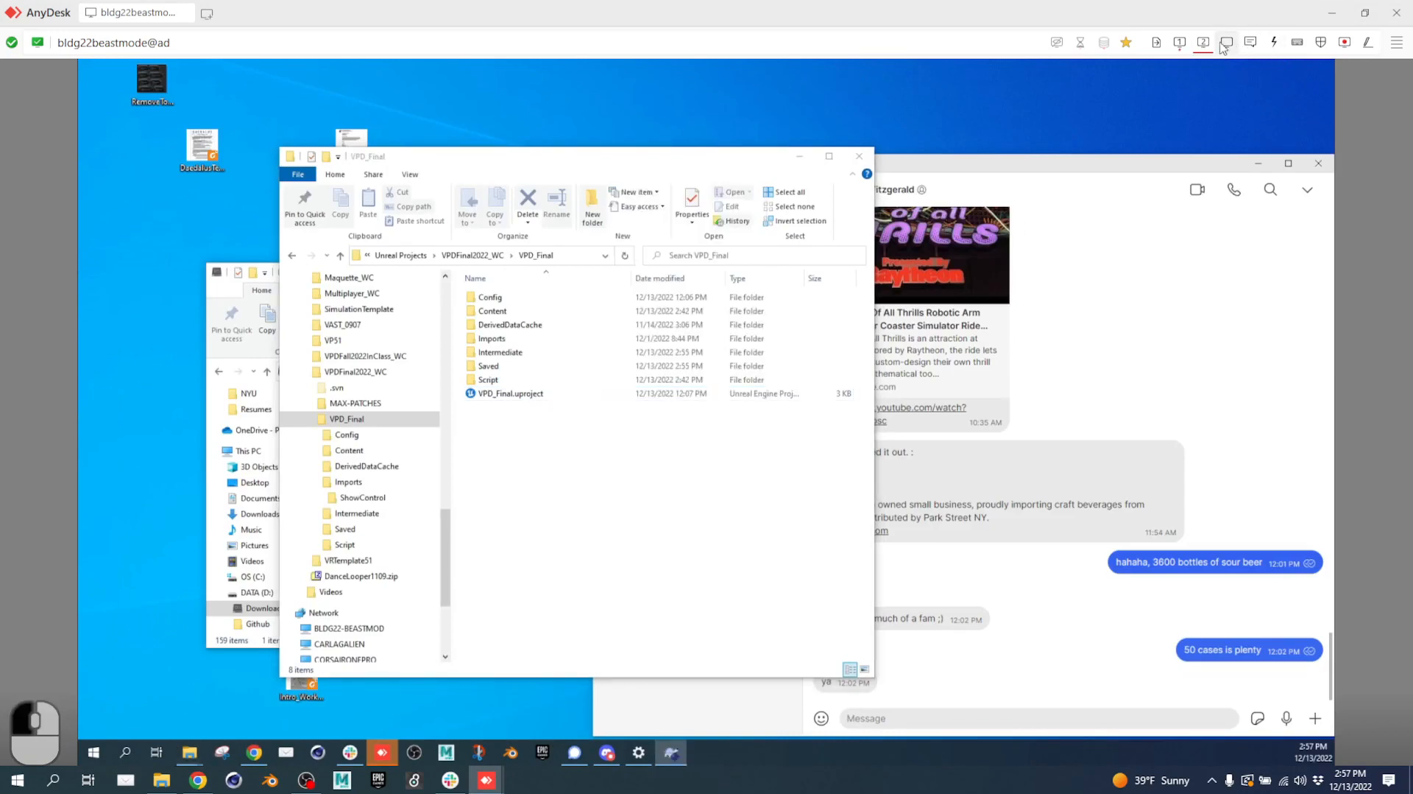
left_click(1180, 42)
left_click(849, 325)
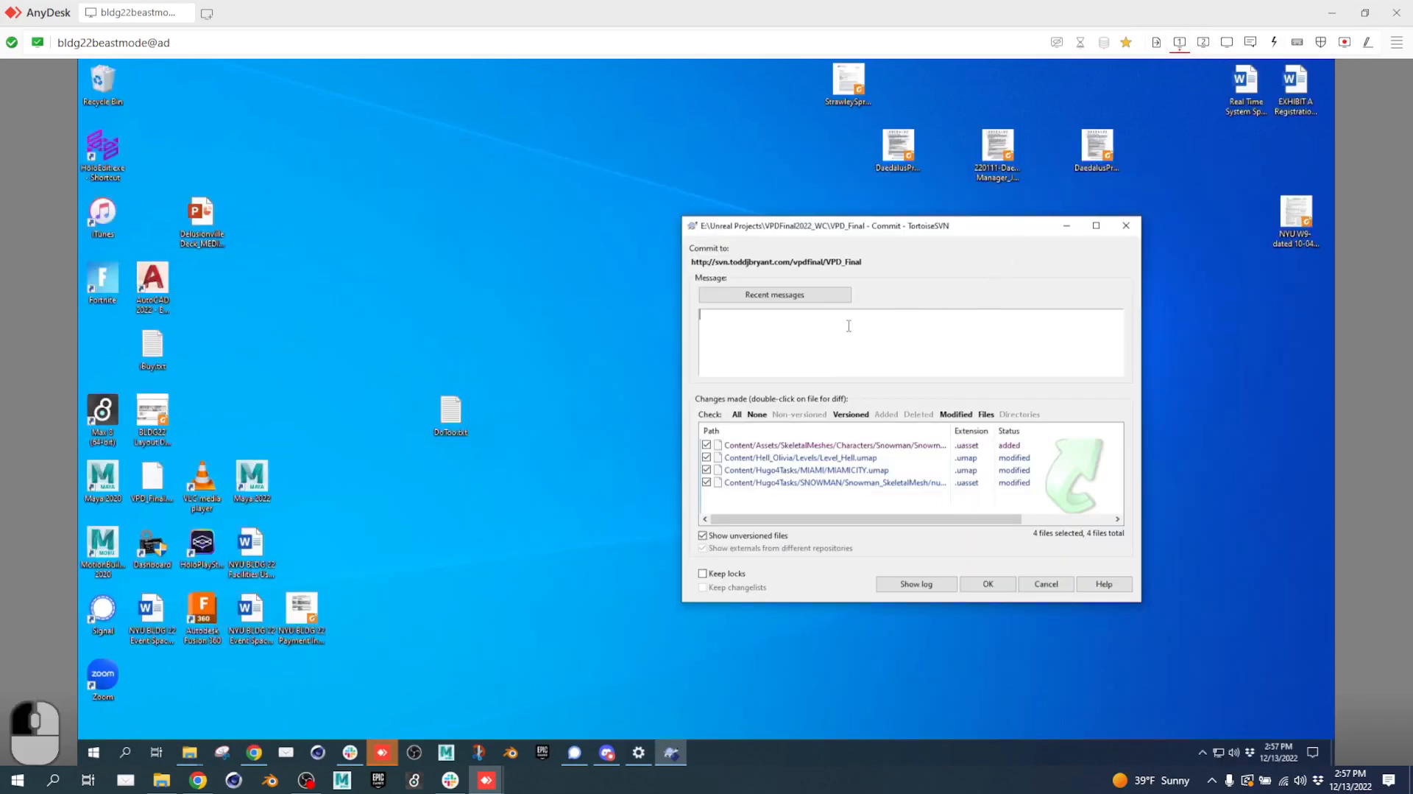
type("changes")
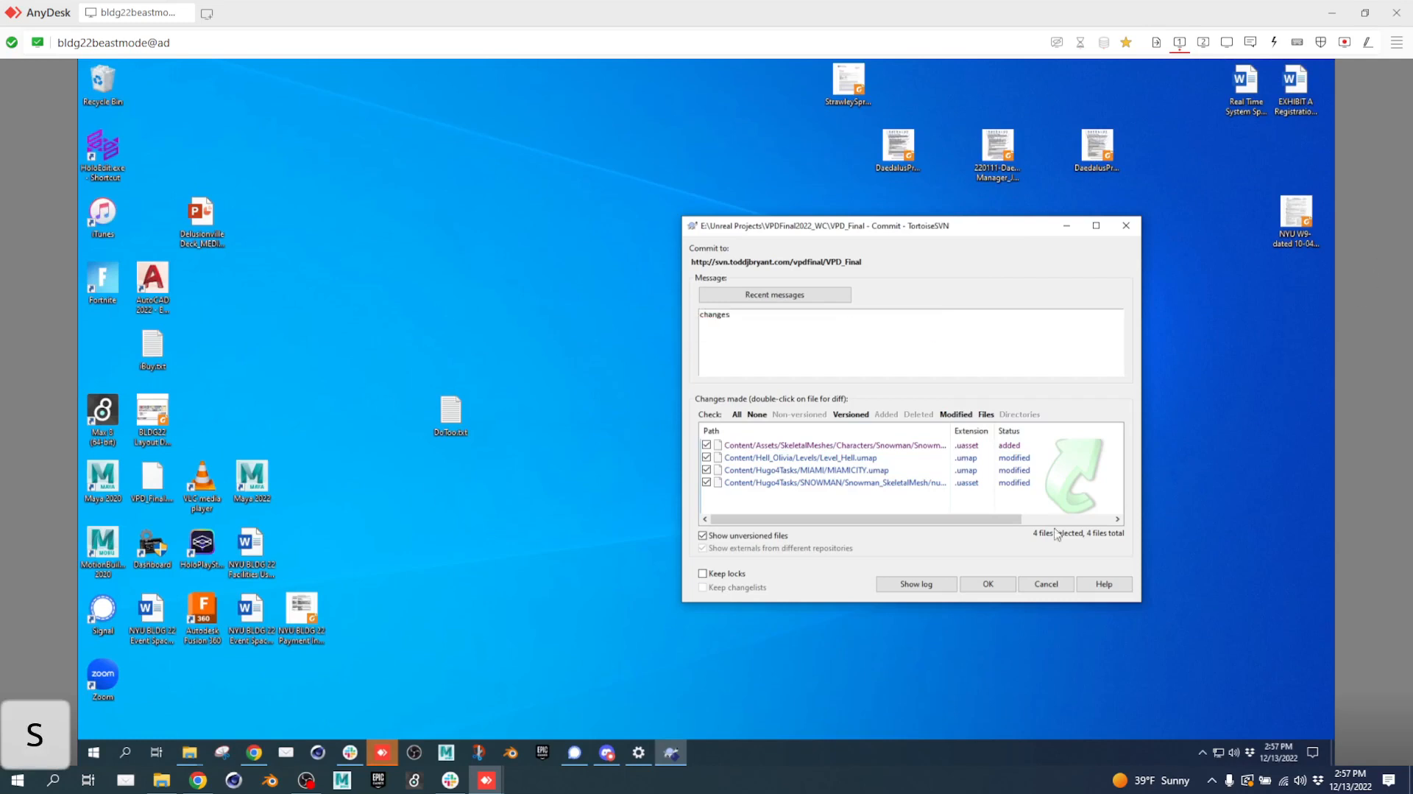
left_click(1002, 583)
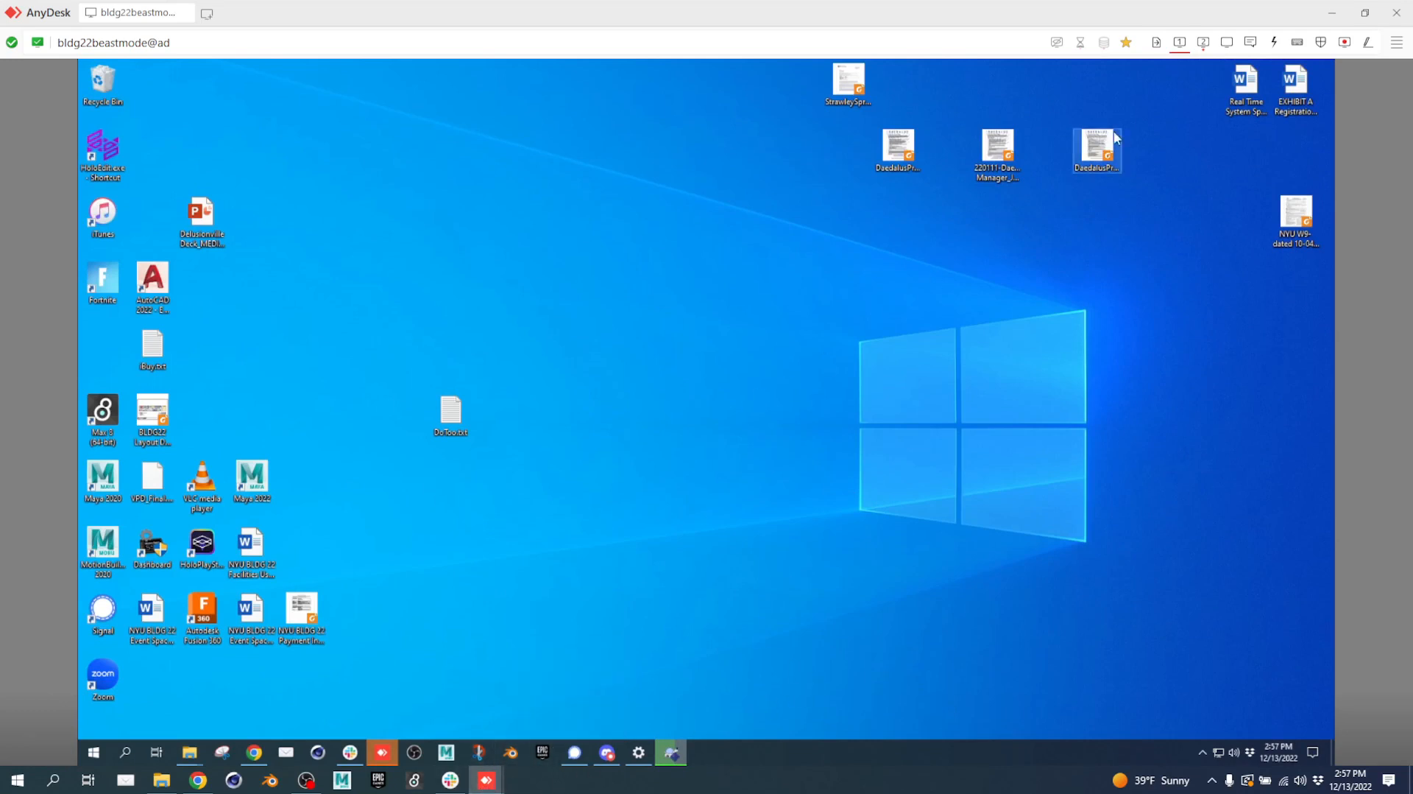
left_click(1204, 42)
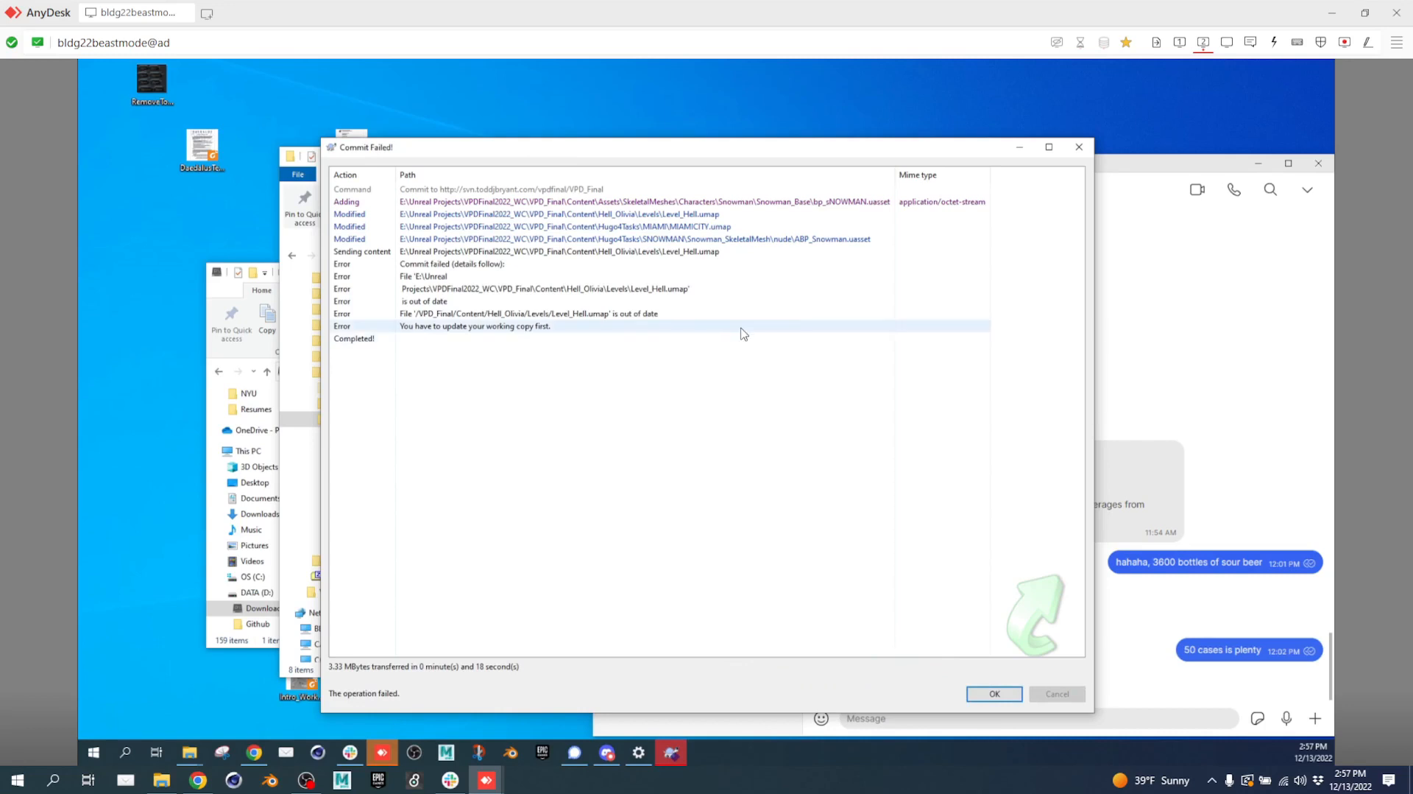
Run SVN Update on the VPD_Final folder to bring it to revision 326.
left_click_drag(839, 156, 590, 345)
left_click_drag(648, 162, 999, 134)
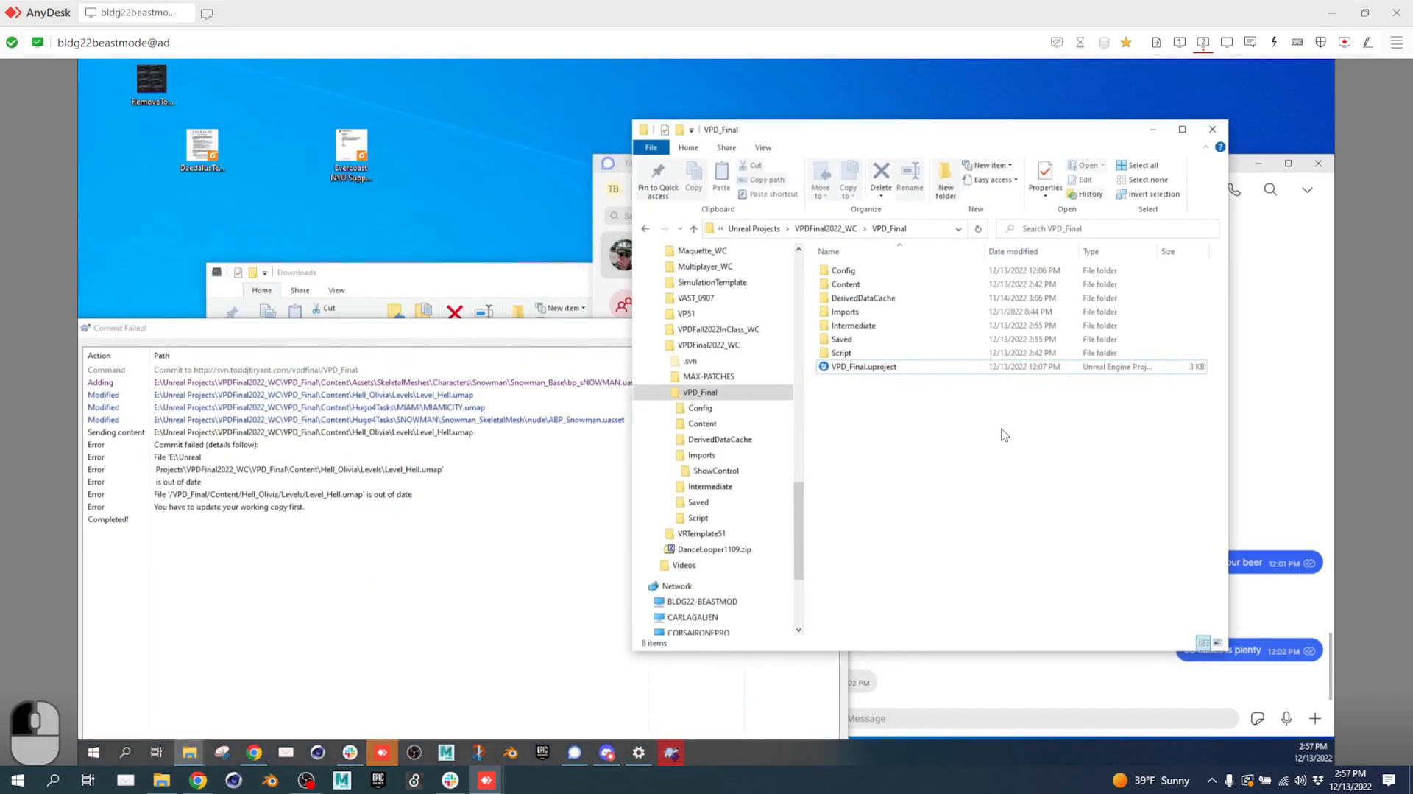
right_click(1003, 429)
left_click(1043, 660)
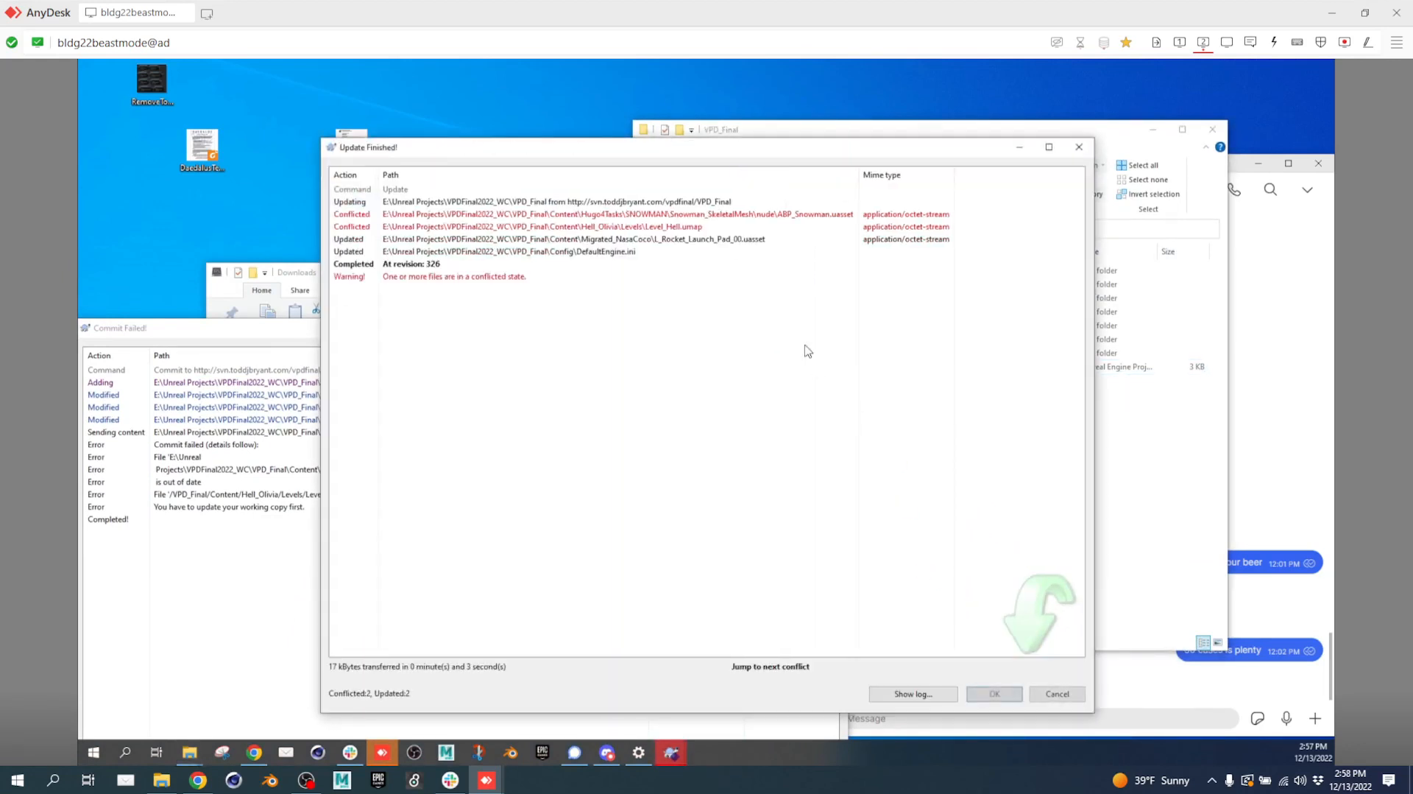
Resolve Level_Hell.umap using the server's version and resolve the ABP_Snowman.uasset conflict.
right_click(720, 229)
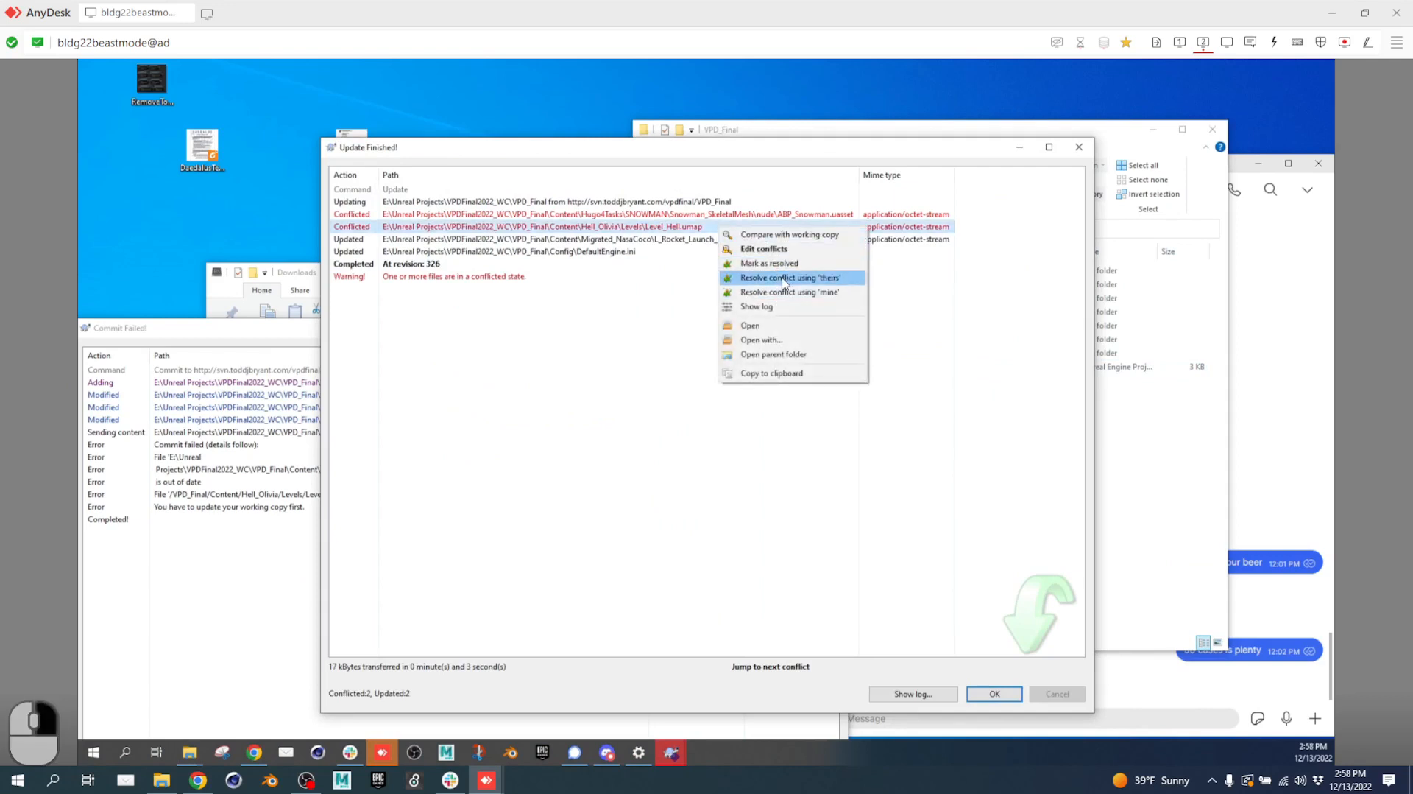
left_click(784, 279)
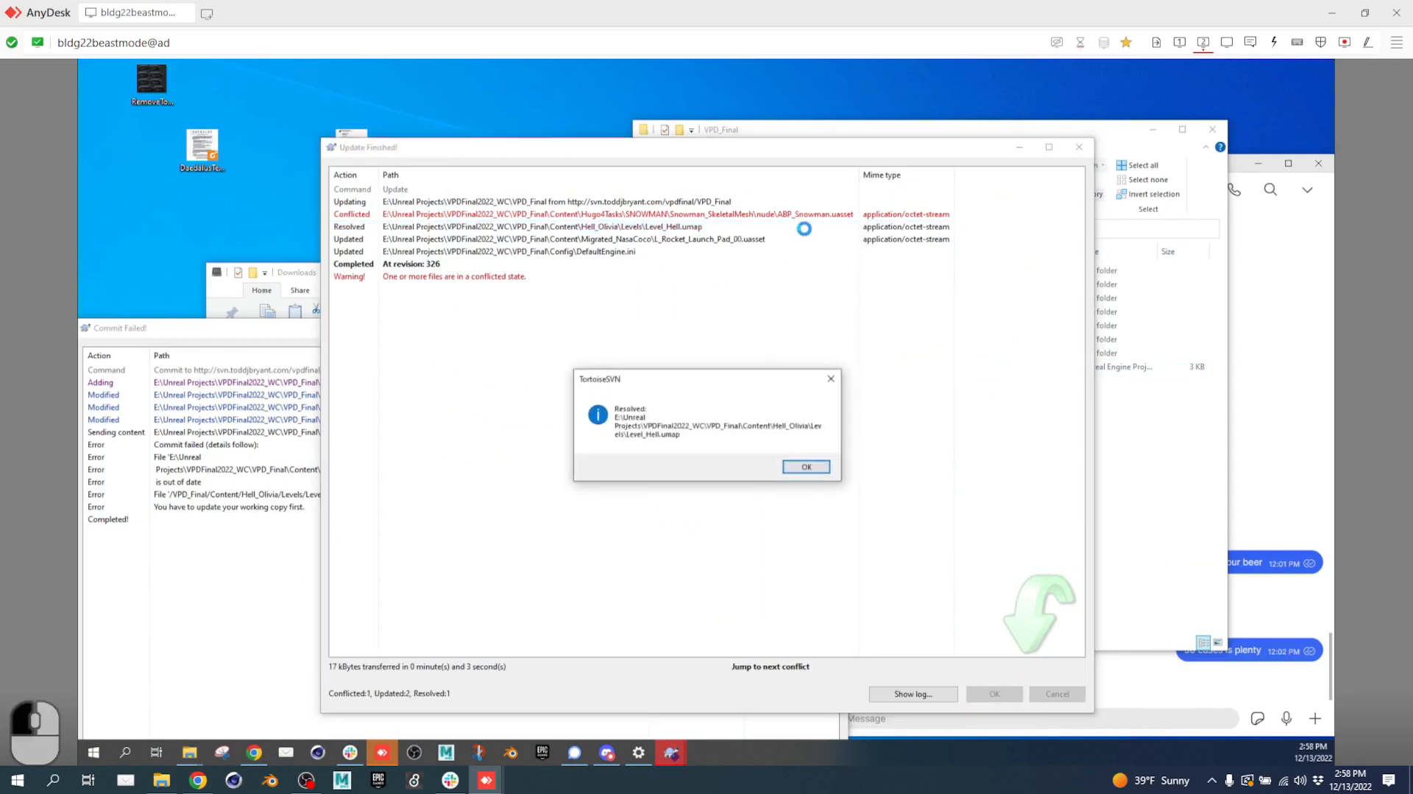
left_click(806, 467)
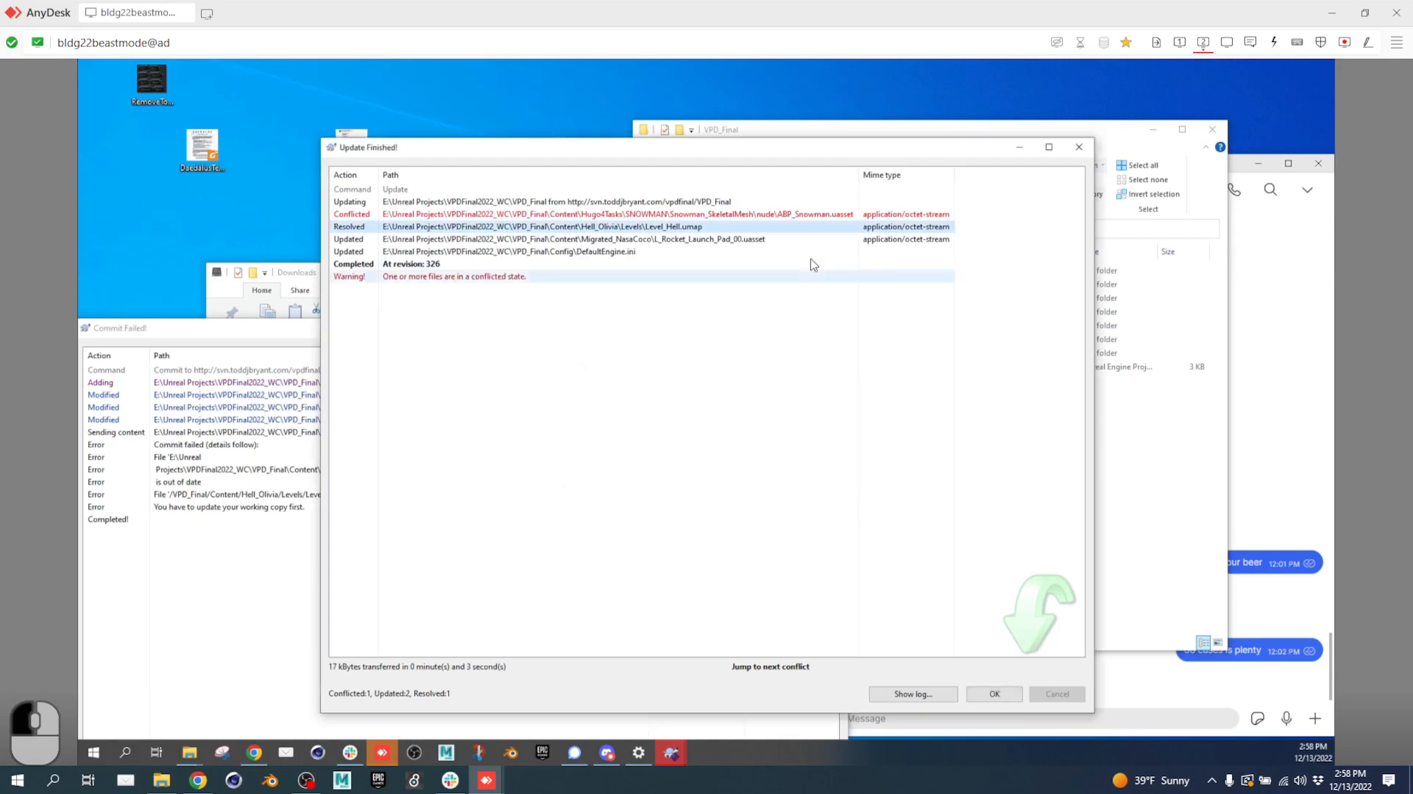
left_click(806, 215)
right_click(806, 215)
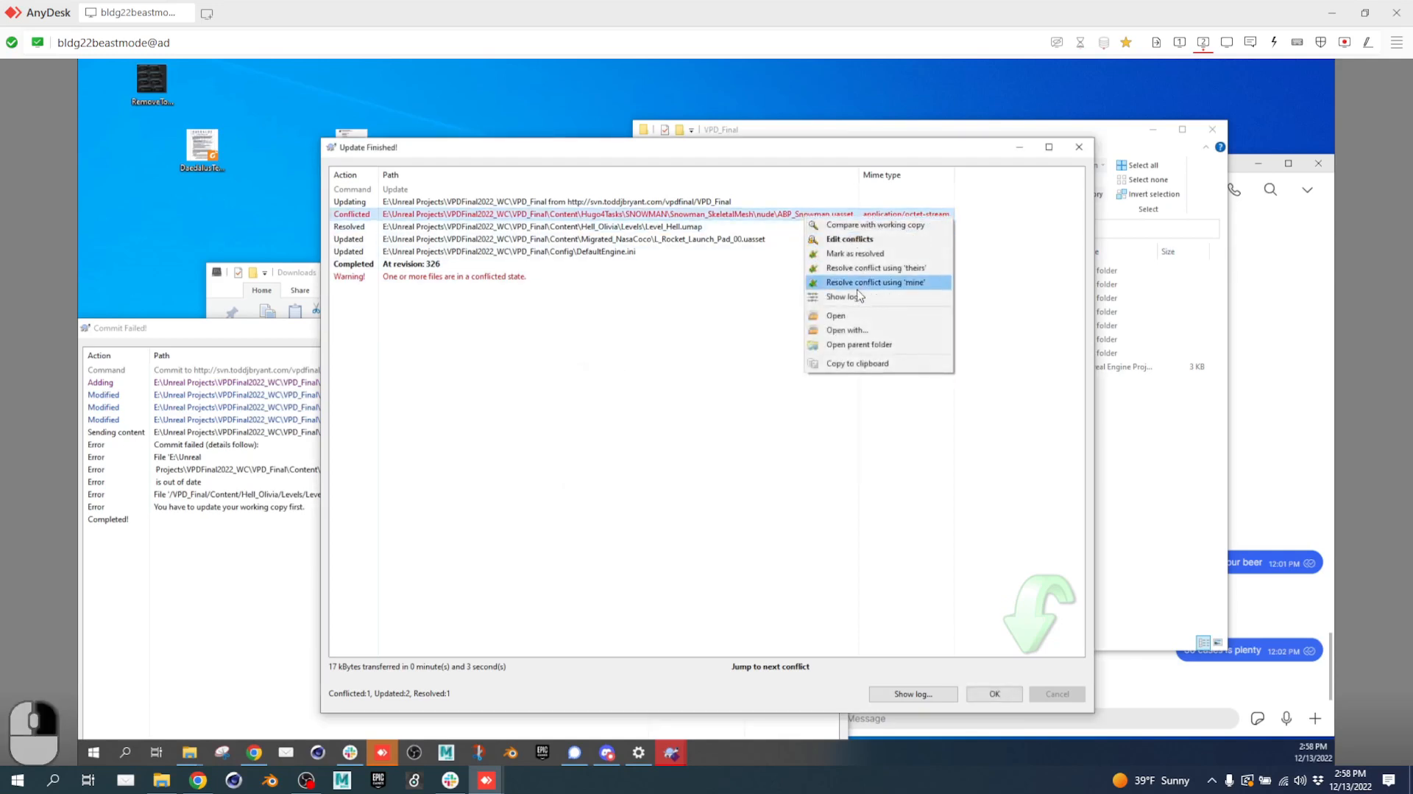
left_click(862, 269)
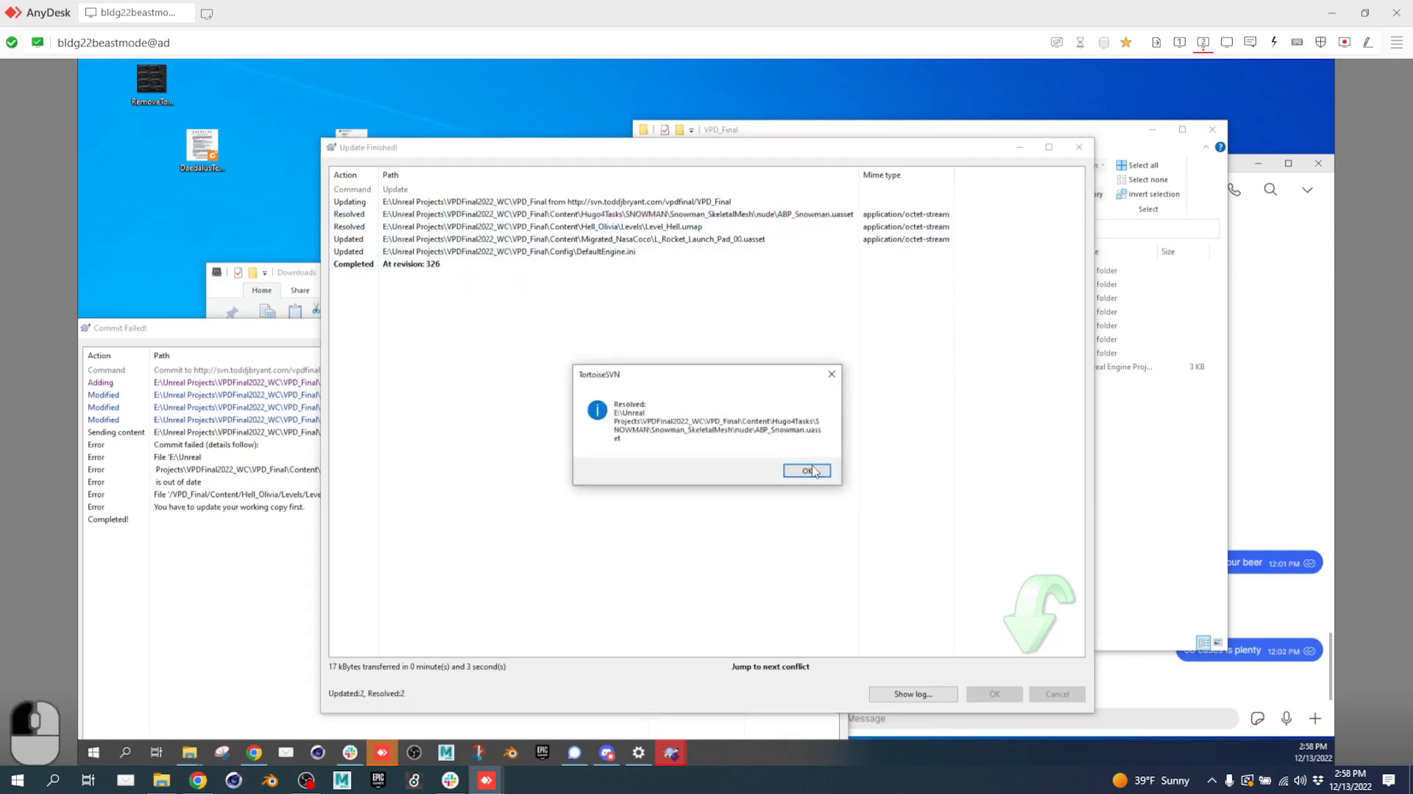
left_click(808, 470)
left_click(1079, 148)
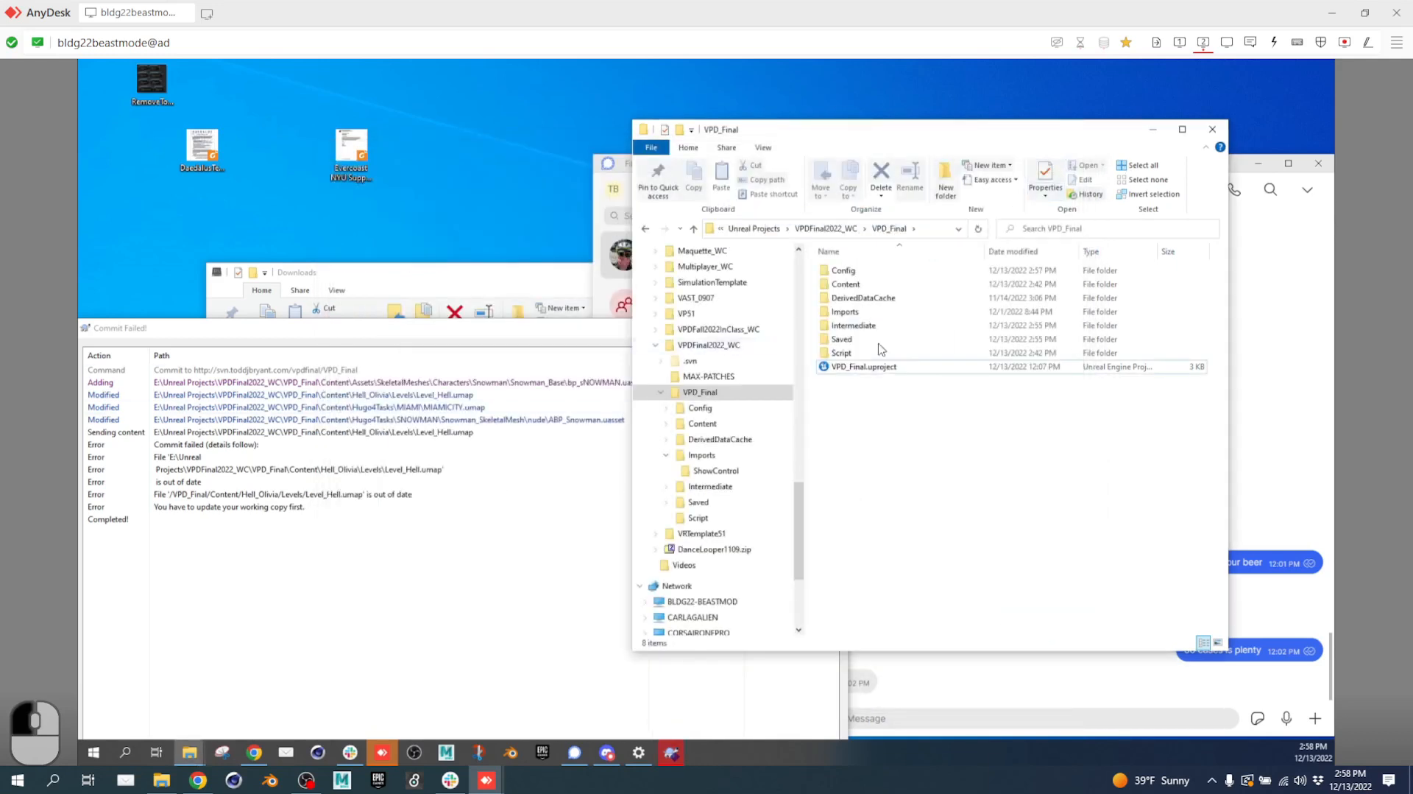
left_click(492, 324)
Commit the new bp_sNOWMAN.uasset and modified MIAMICITY.umap with message 'adding my chang' as revision 327.
left_click(833, 328)
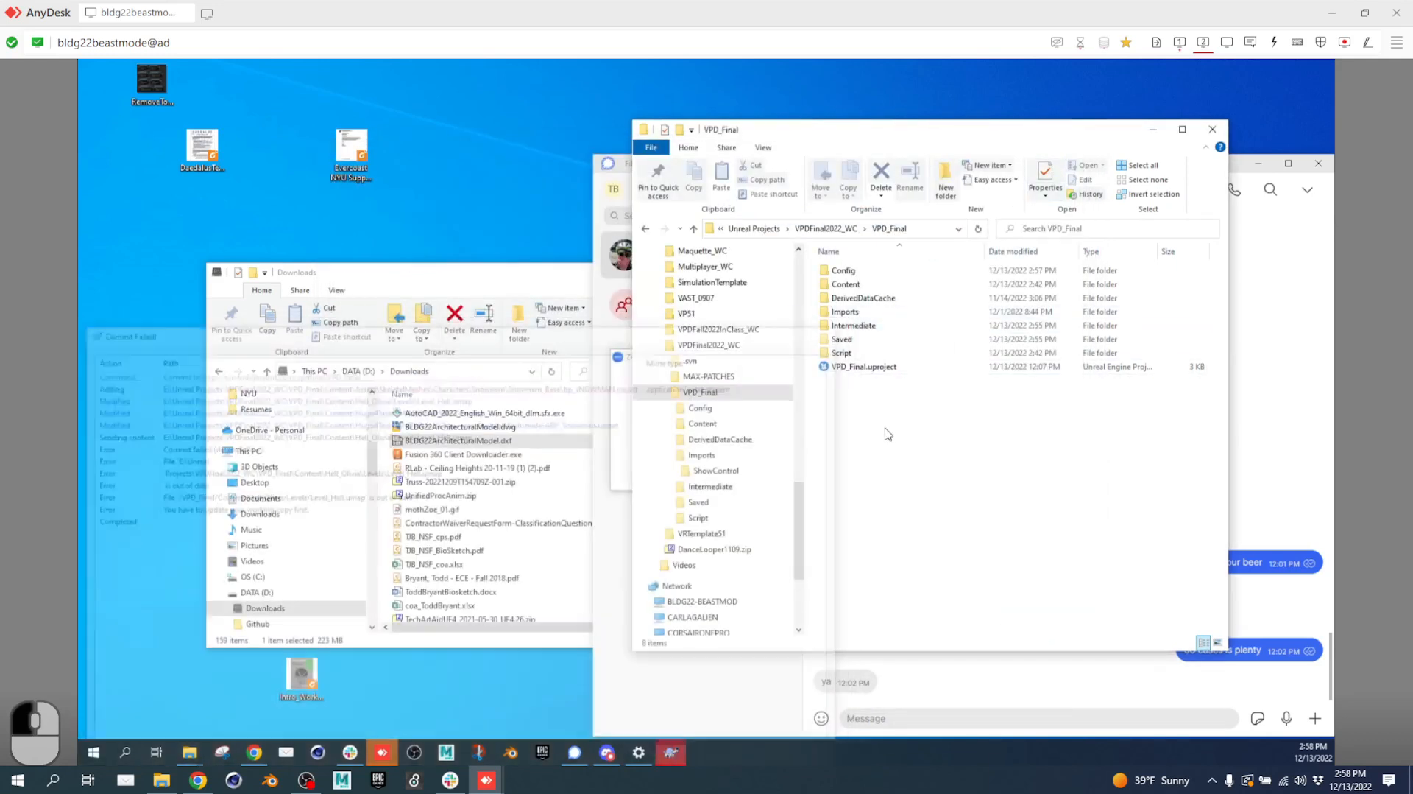
right_click(886, 429)
left_click(933, 365)
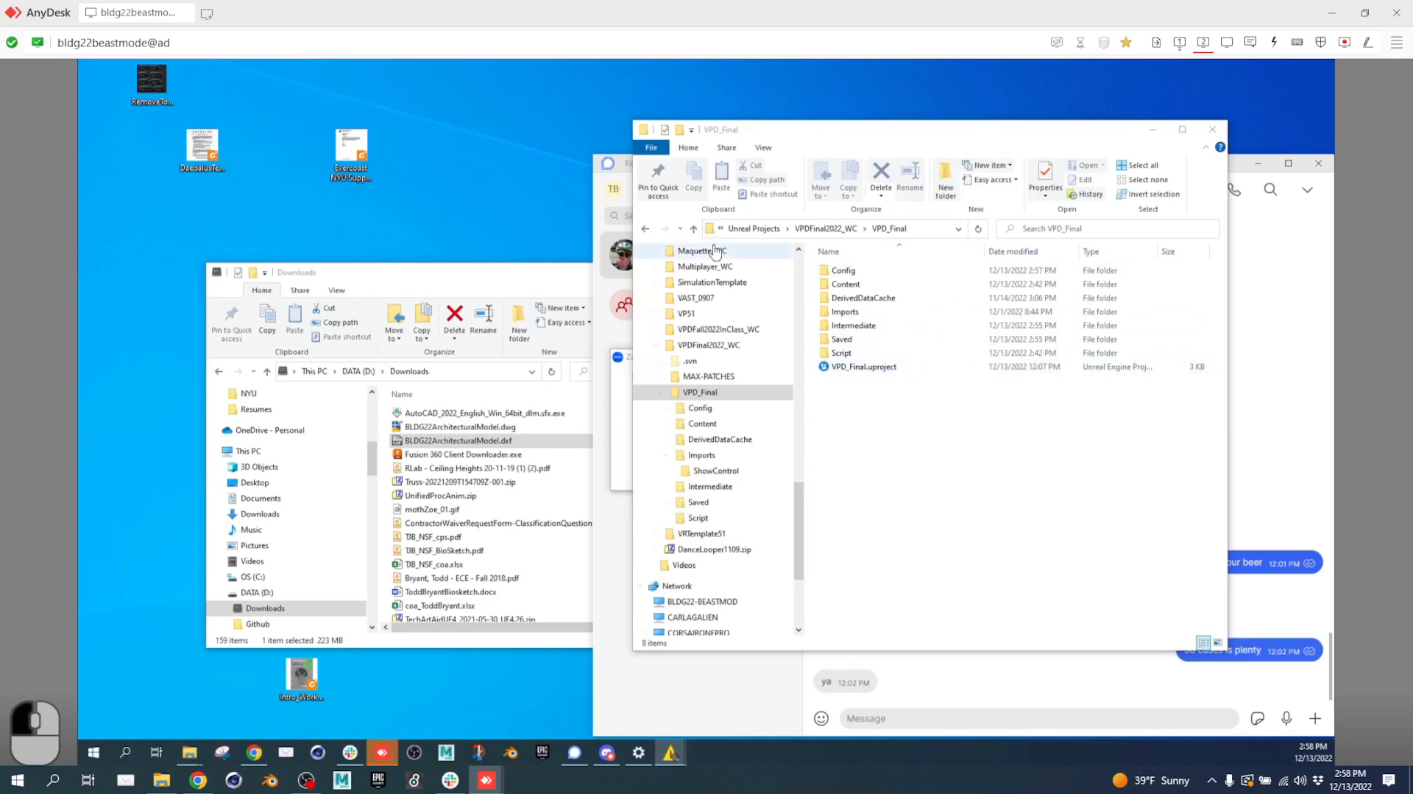
left_click(1180, 42)
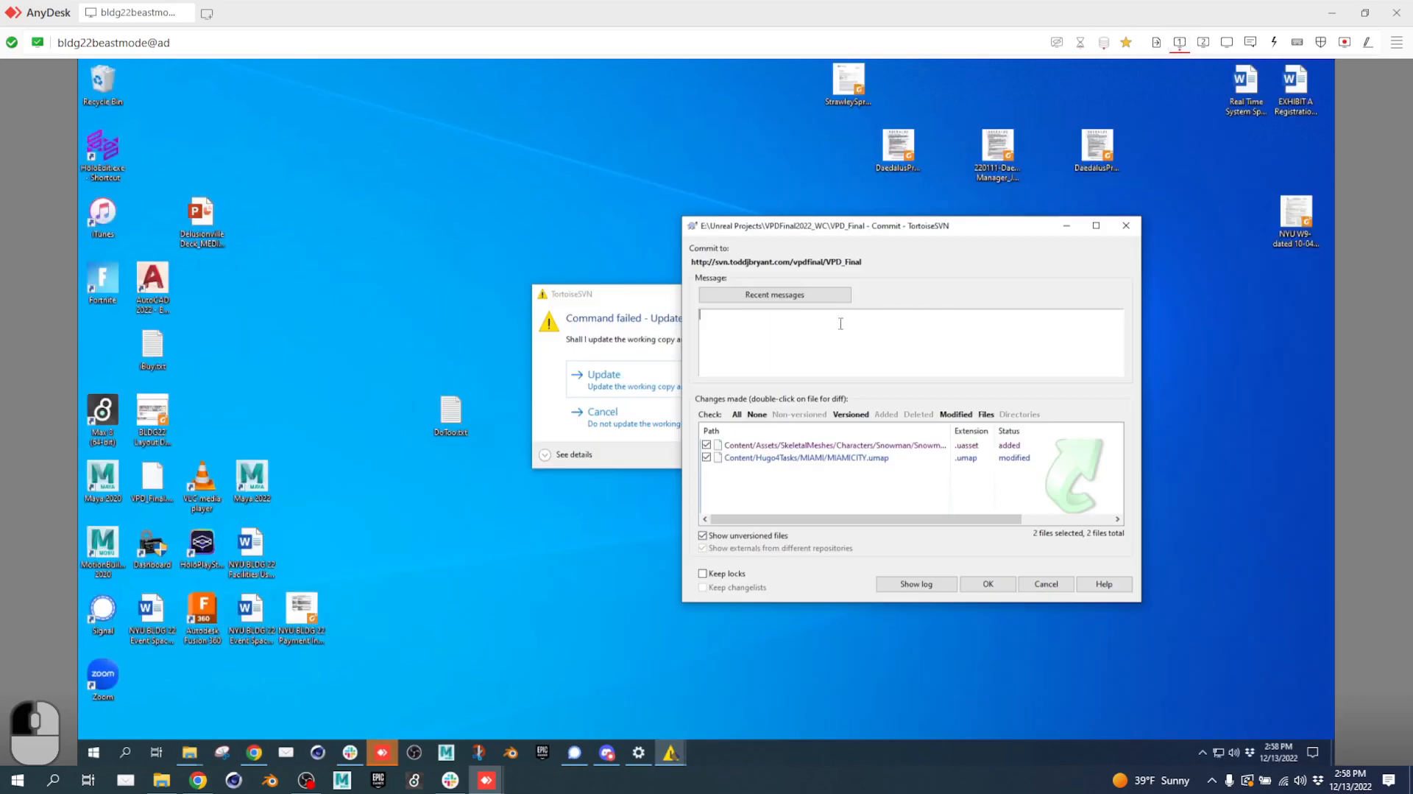
type("ad")
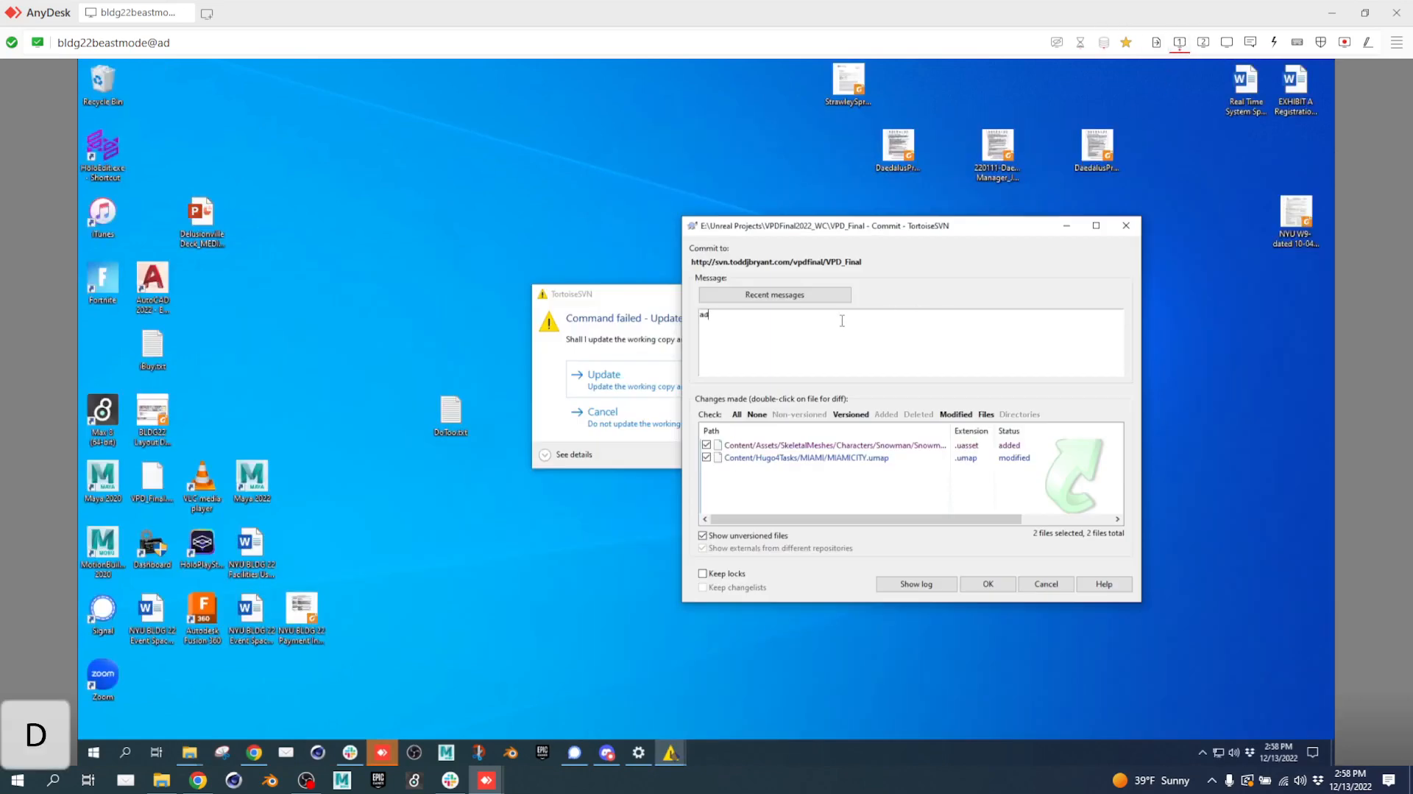
type("ding my changes")
left_click(988, 583)
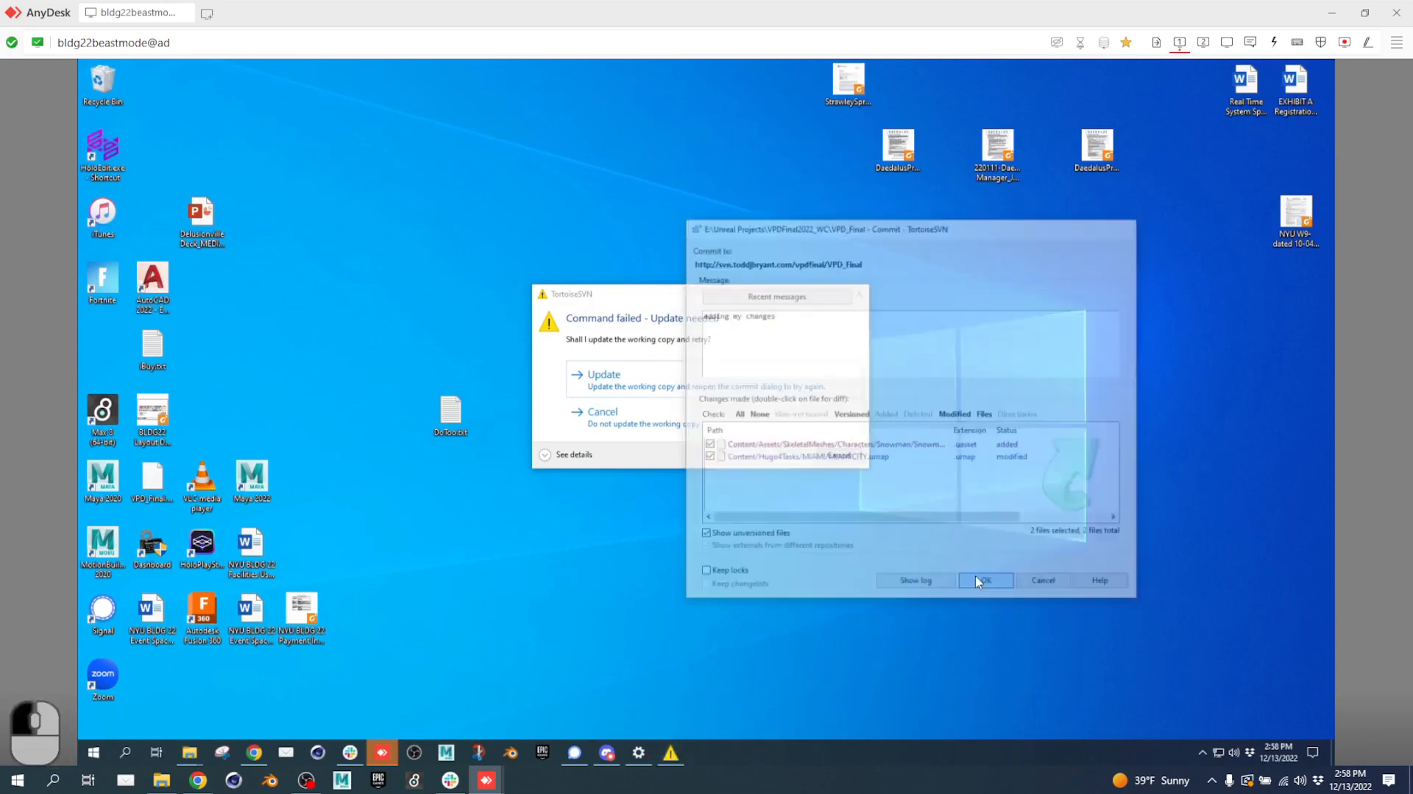
left_click(860, 295)
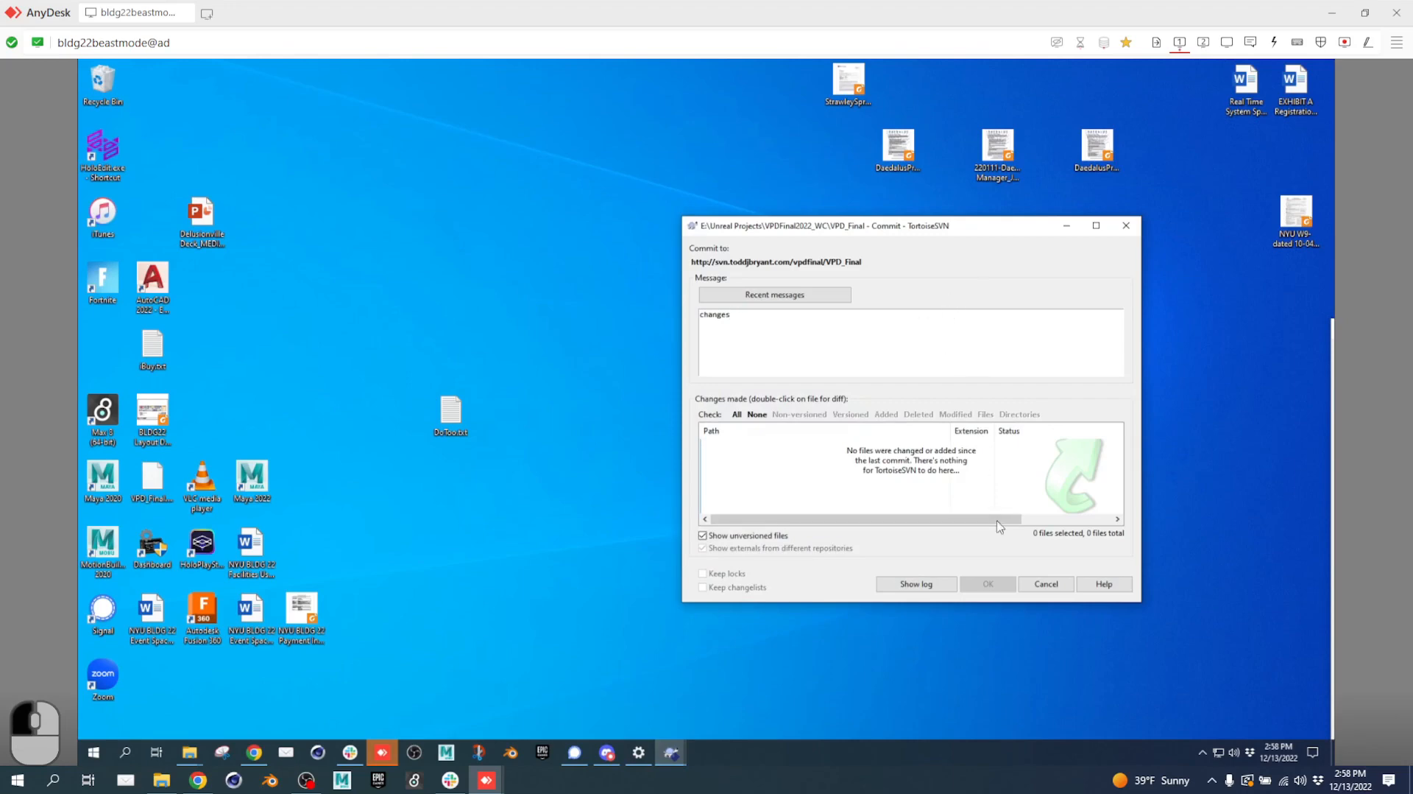
left_click(985, 584)
left_click(1071, 587)
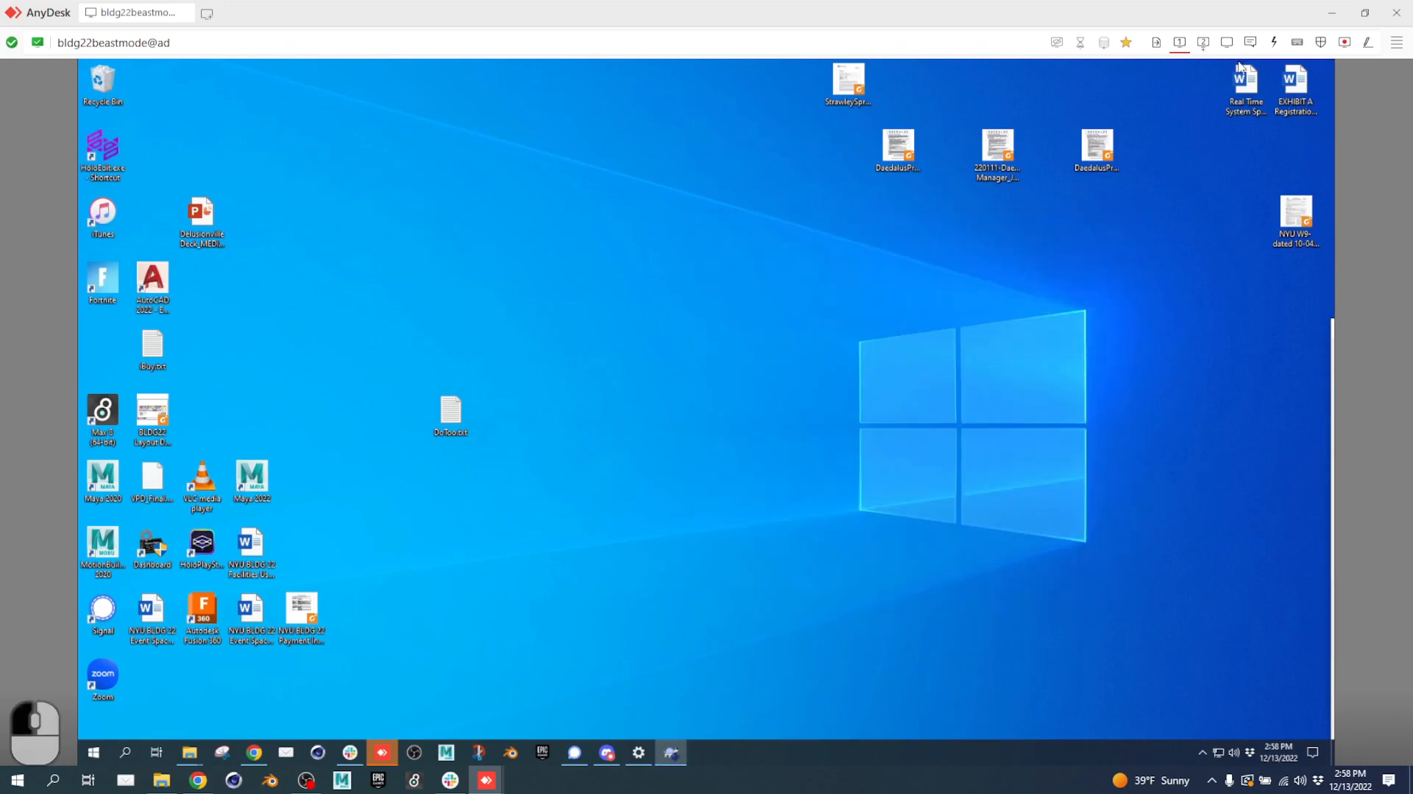
left_click(1203, 43)
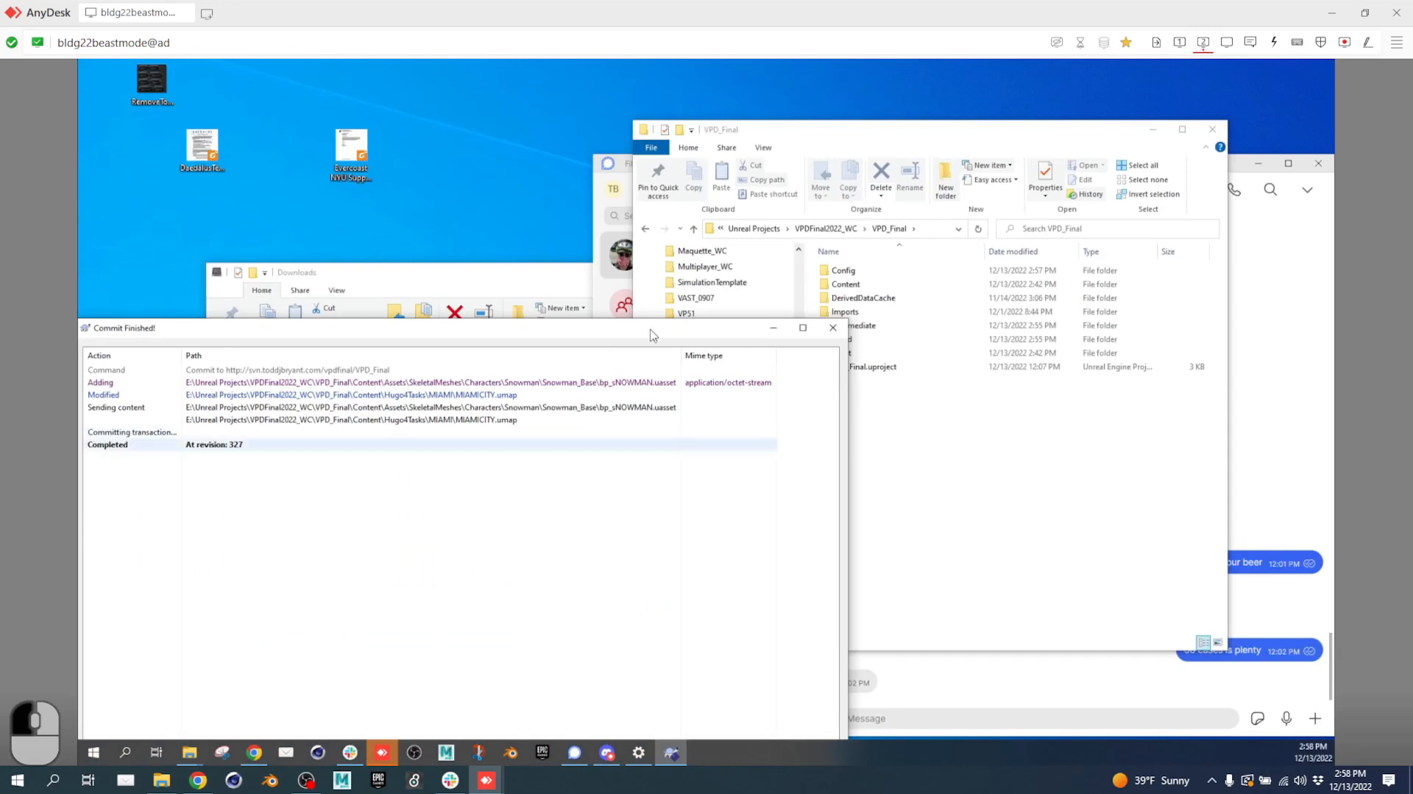
left_click(831, 327)
Update the VPD_Final working copy to the latest repository revision.
right_click(873, 414)
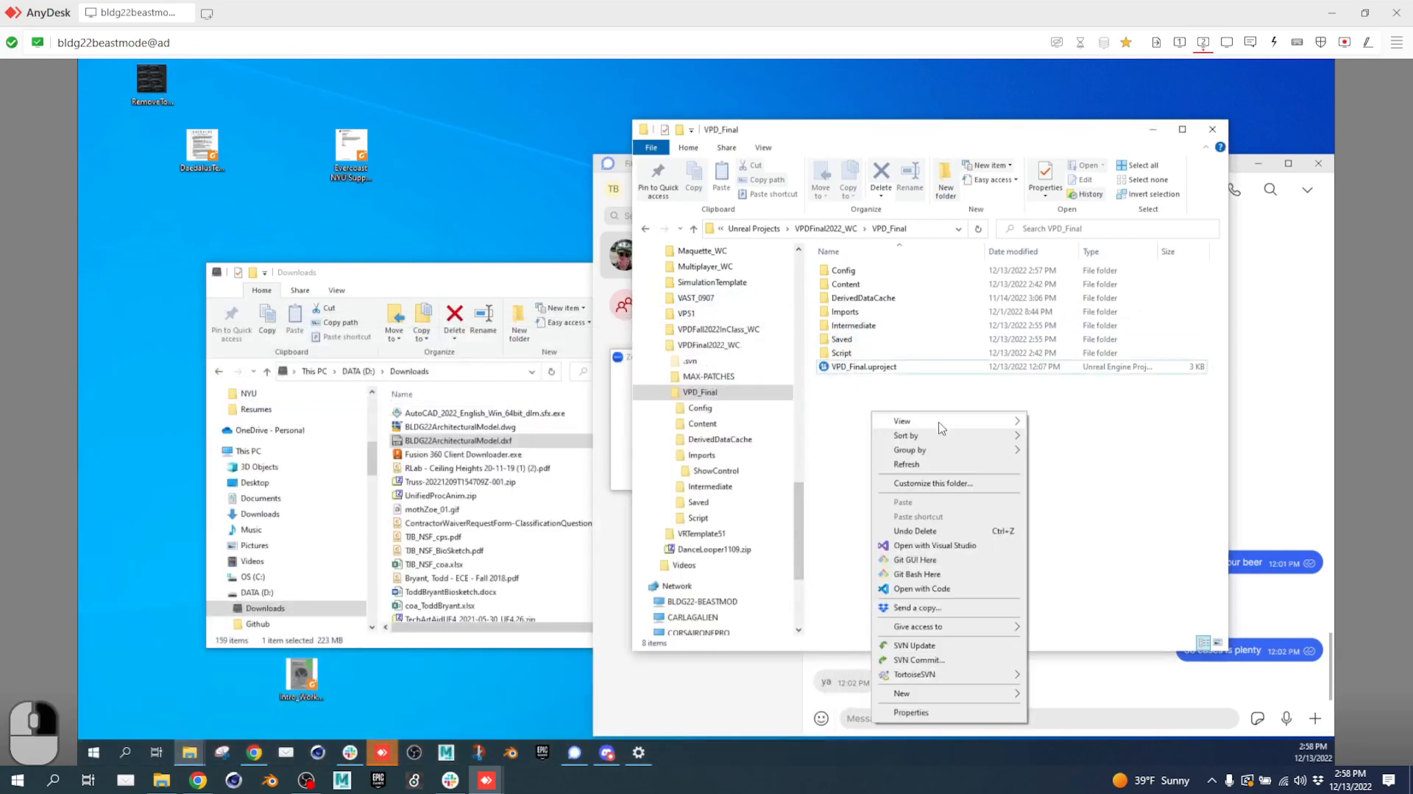
left_click(917, 645)
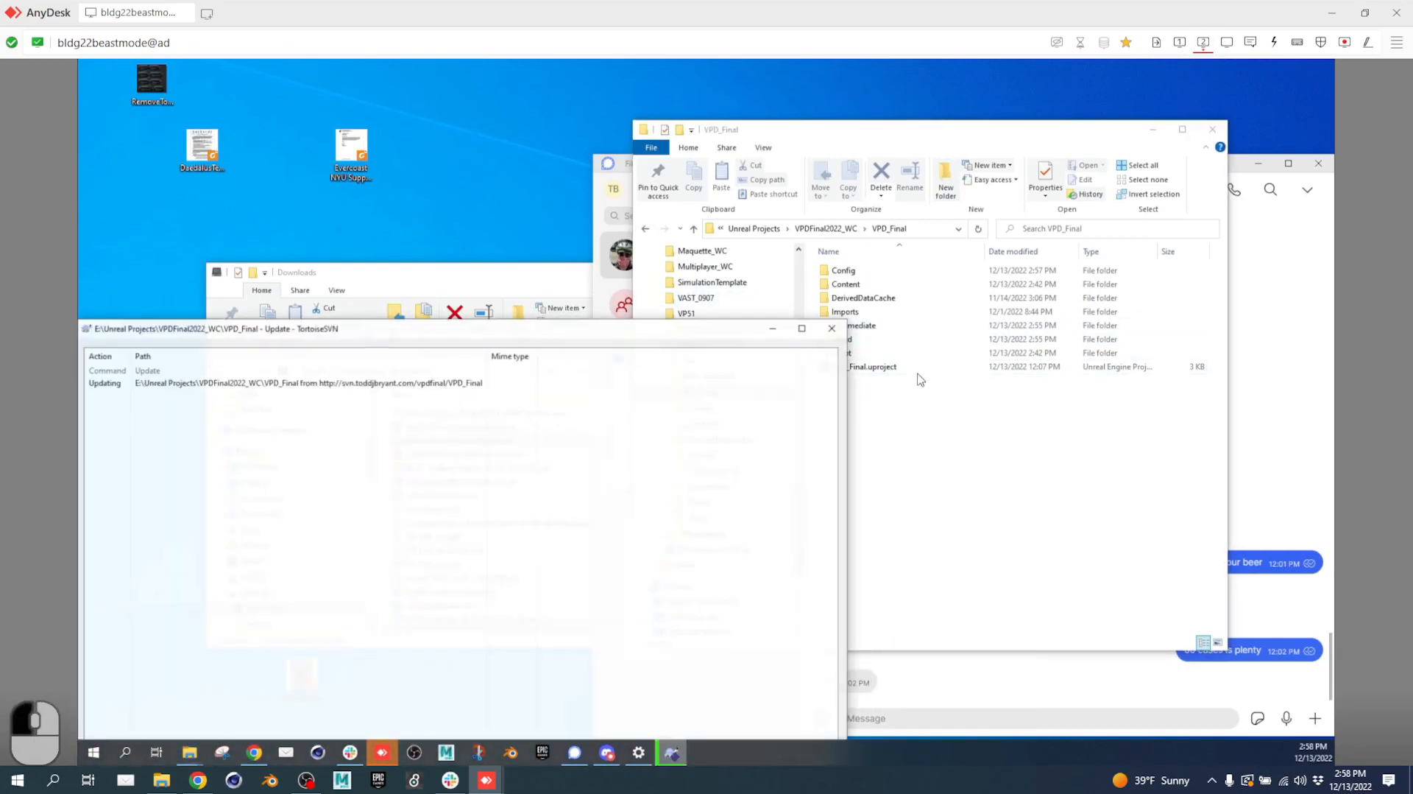
left_click(833, 326)
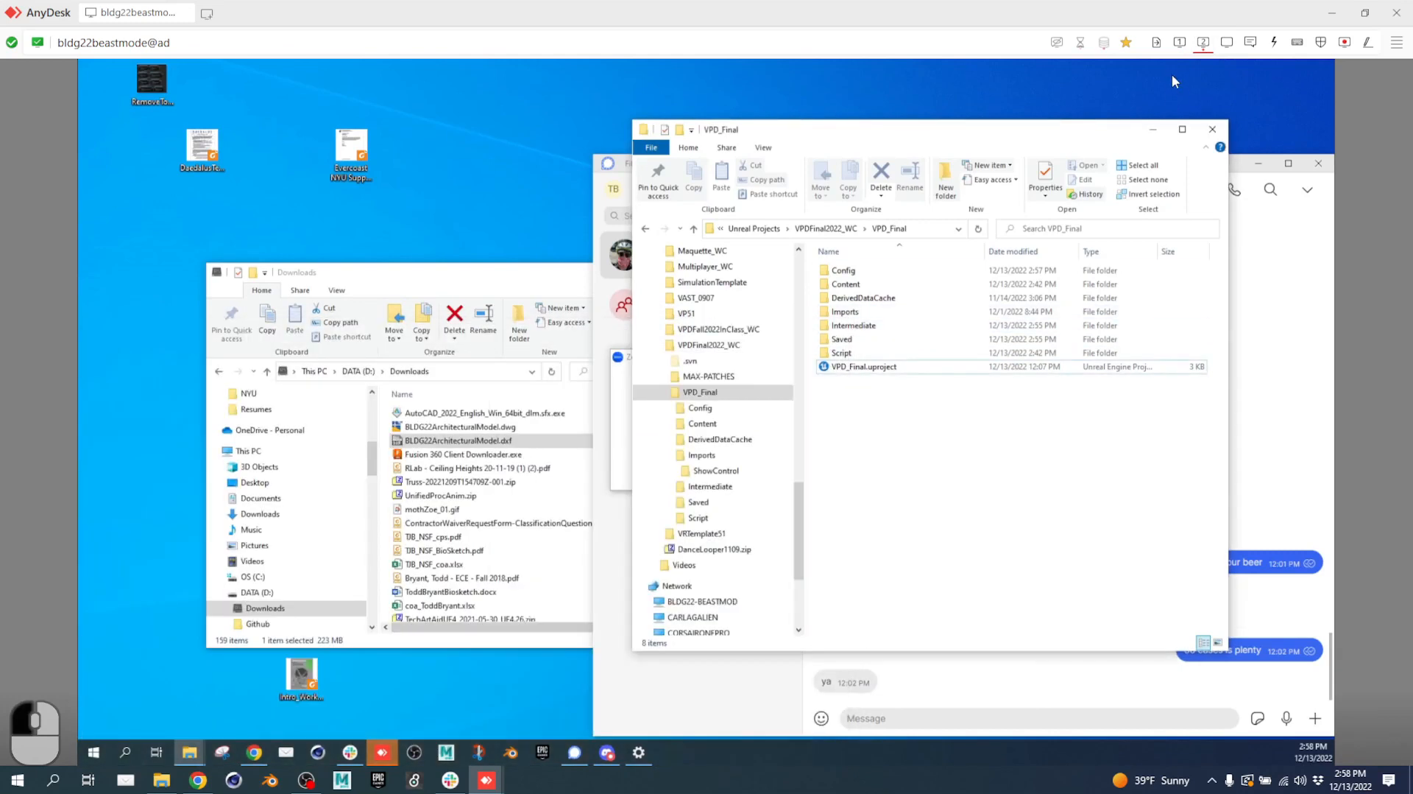
left_click(1181, 42)
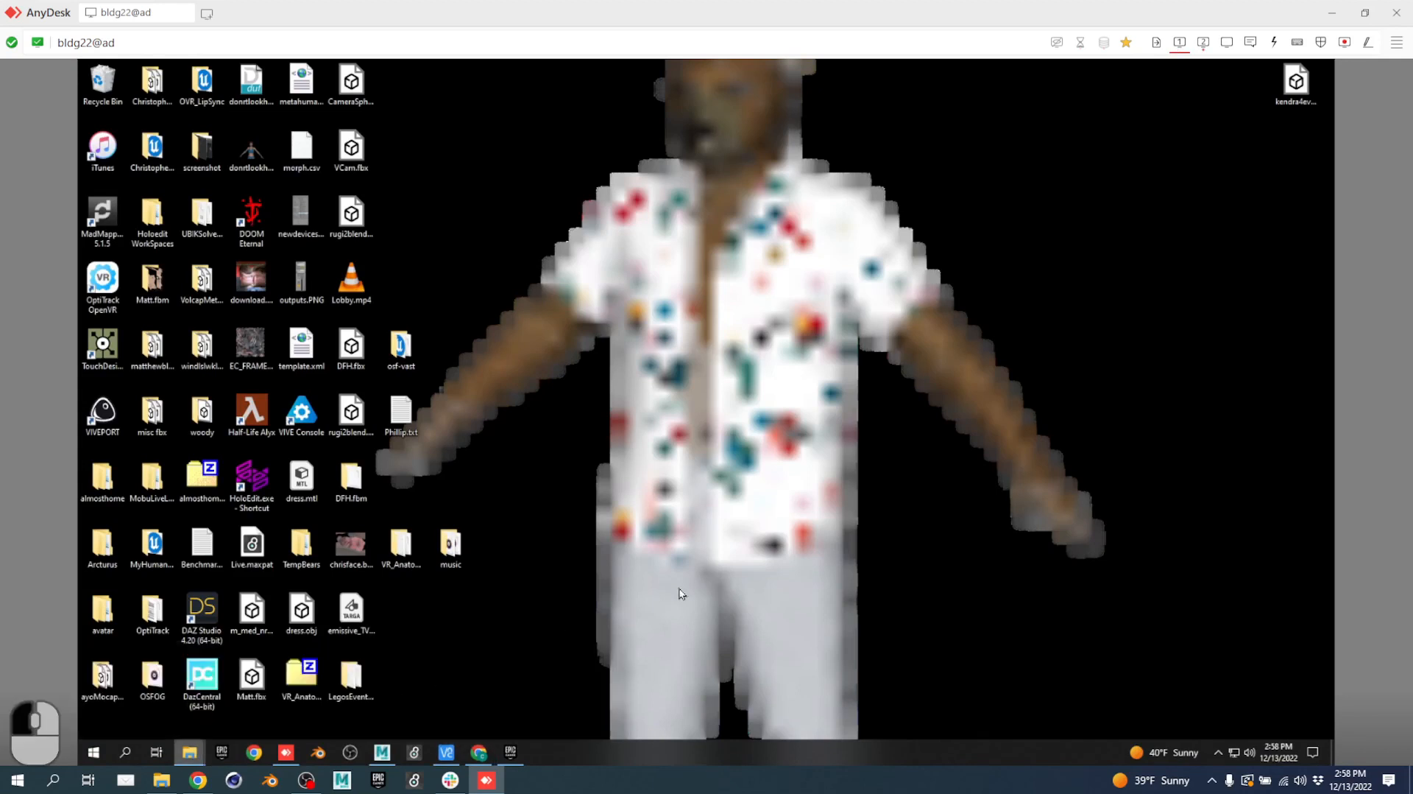
Update the other machine's VPD_Final copy to revision 327, adding bp_sNOWMAN.uasset and updating MIAMICITY.umap.
left_click(1203, 42)
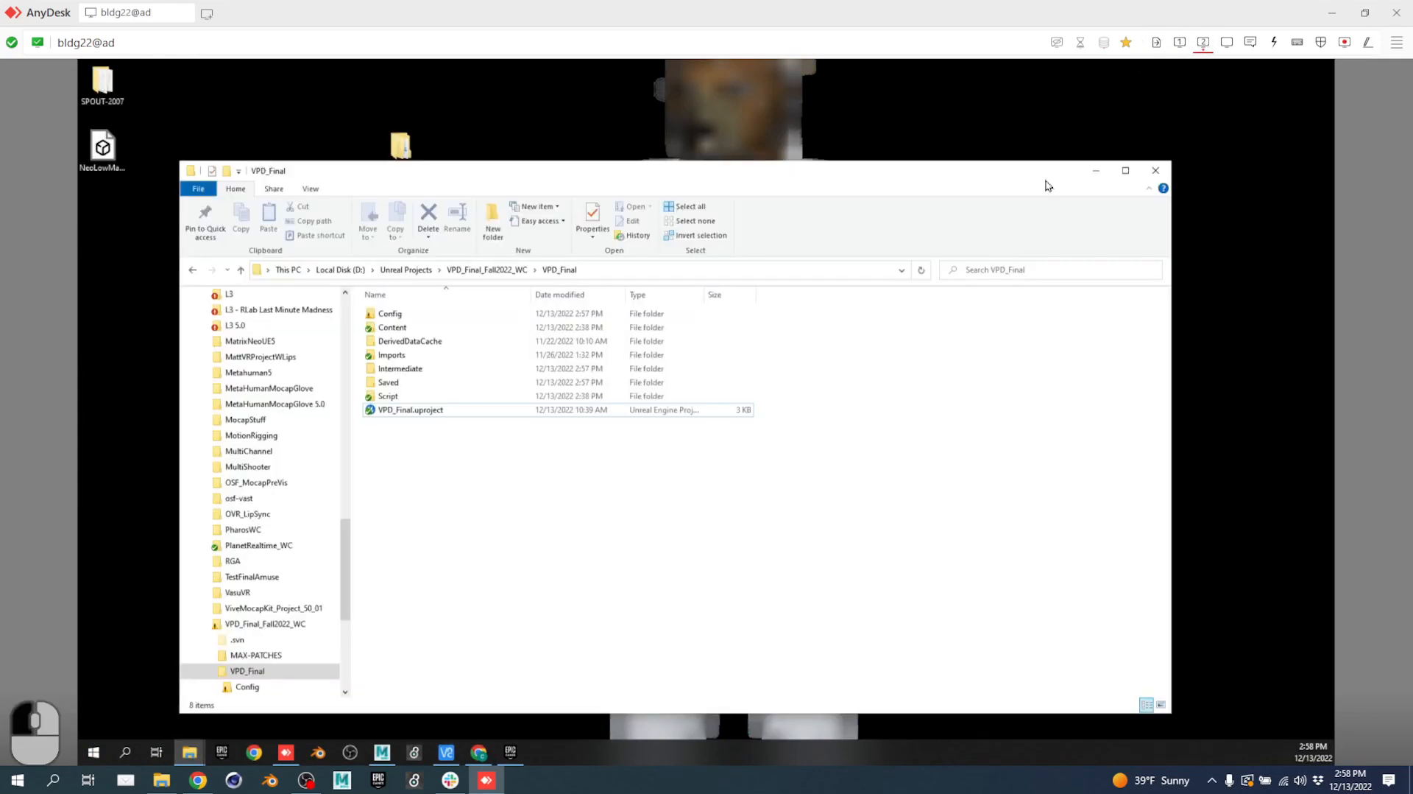
right_click(504, 449)
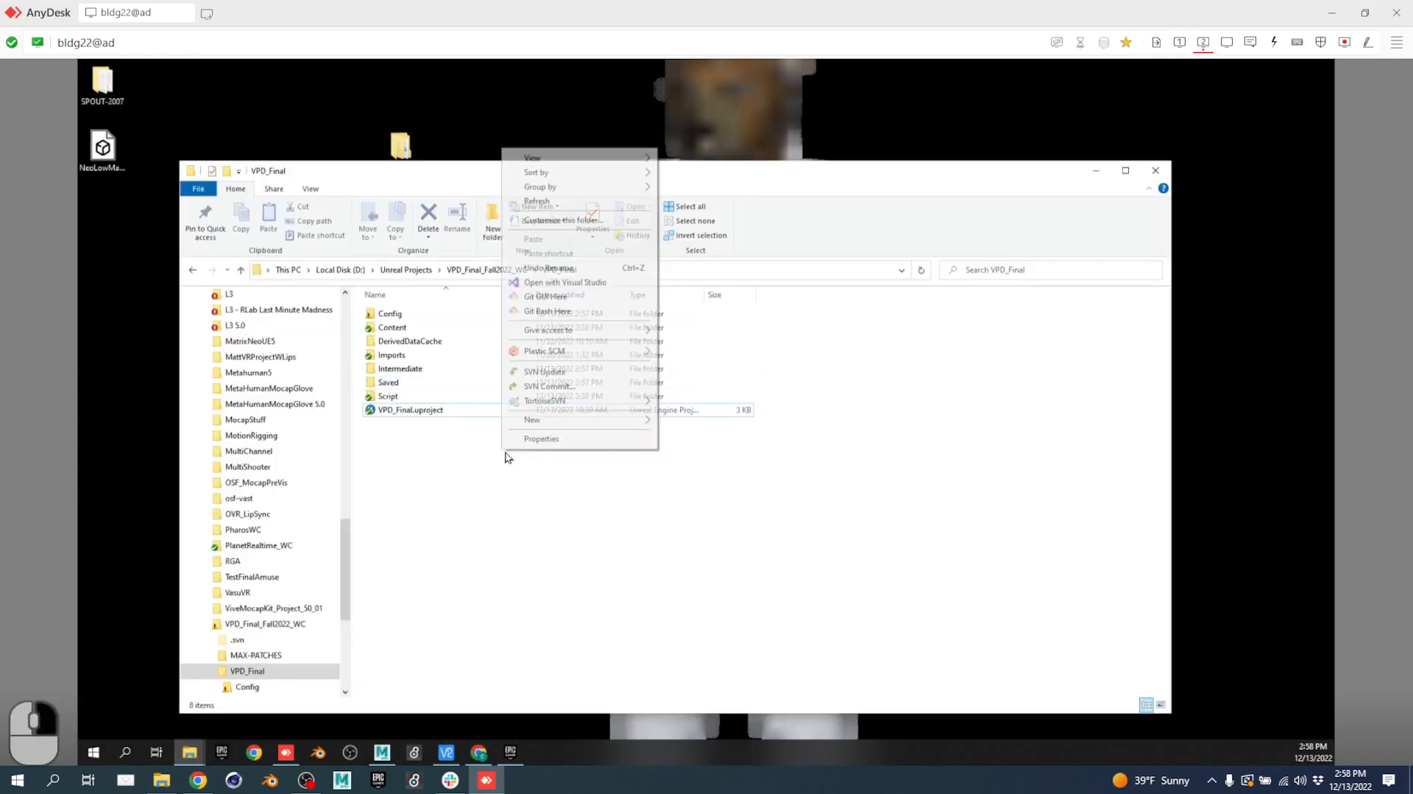
left_click(549, 372)
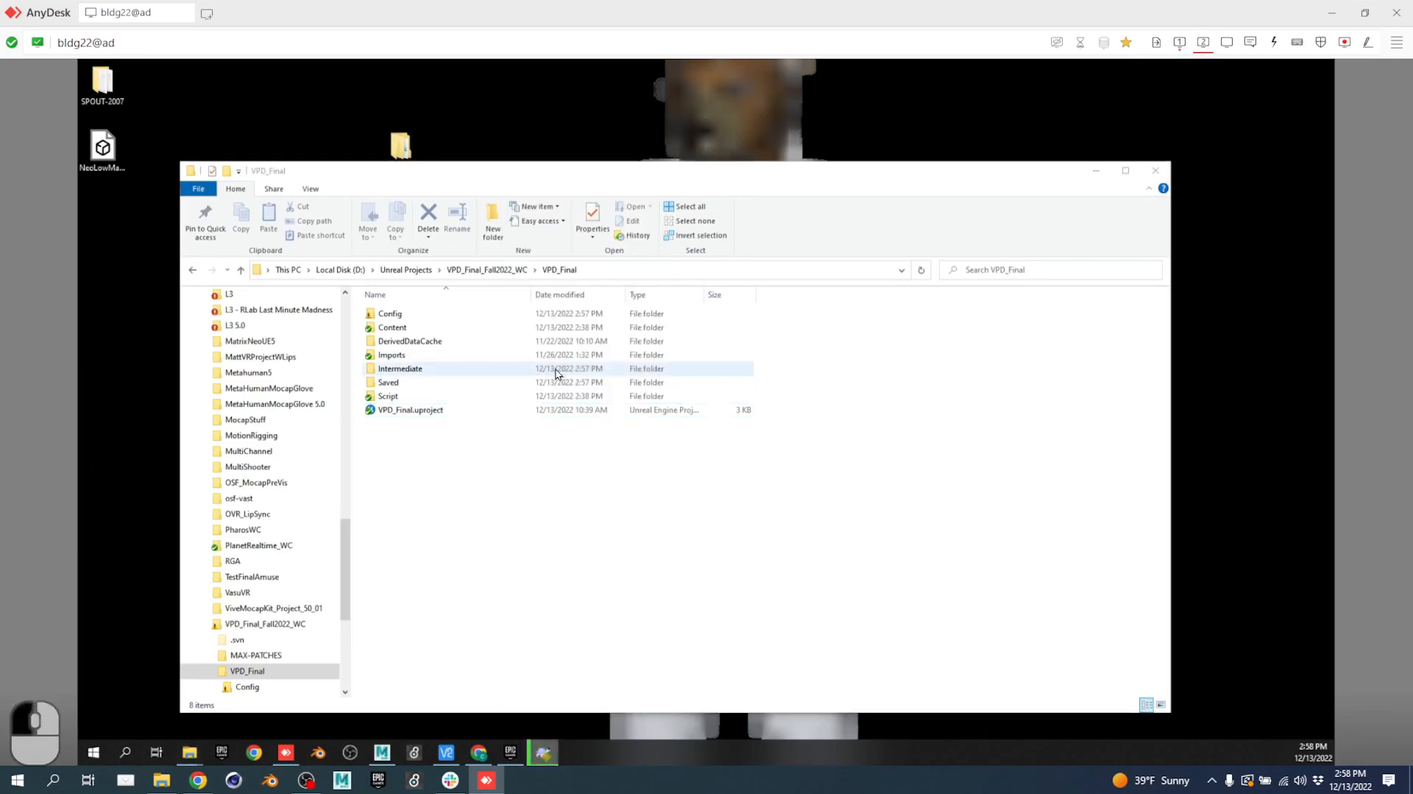
left_click(1178, 47)
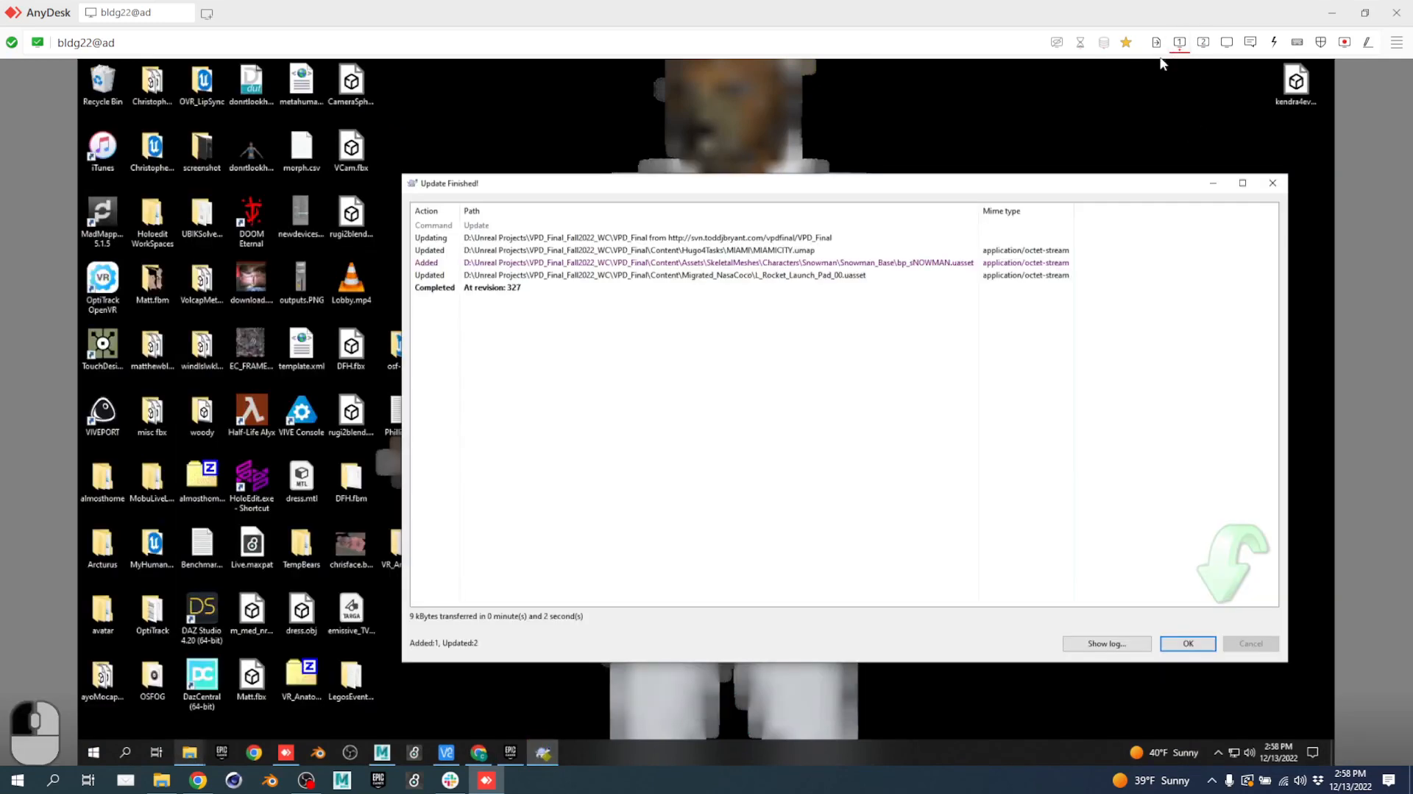
left_click(1273, 183)
Launch VPD_Final.uproject in Unreal Engine from the VPD_Final folder.
left_click(1203, 42)
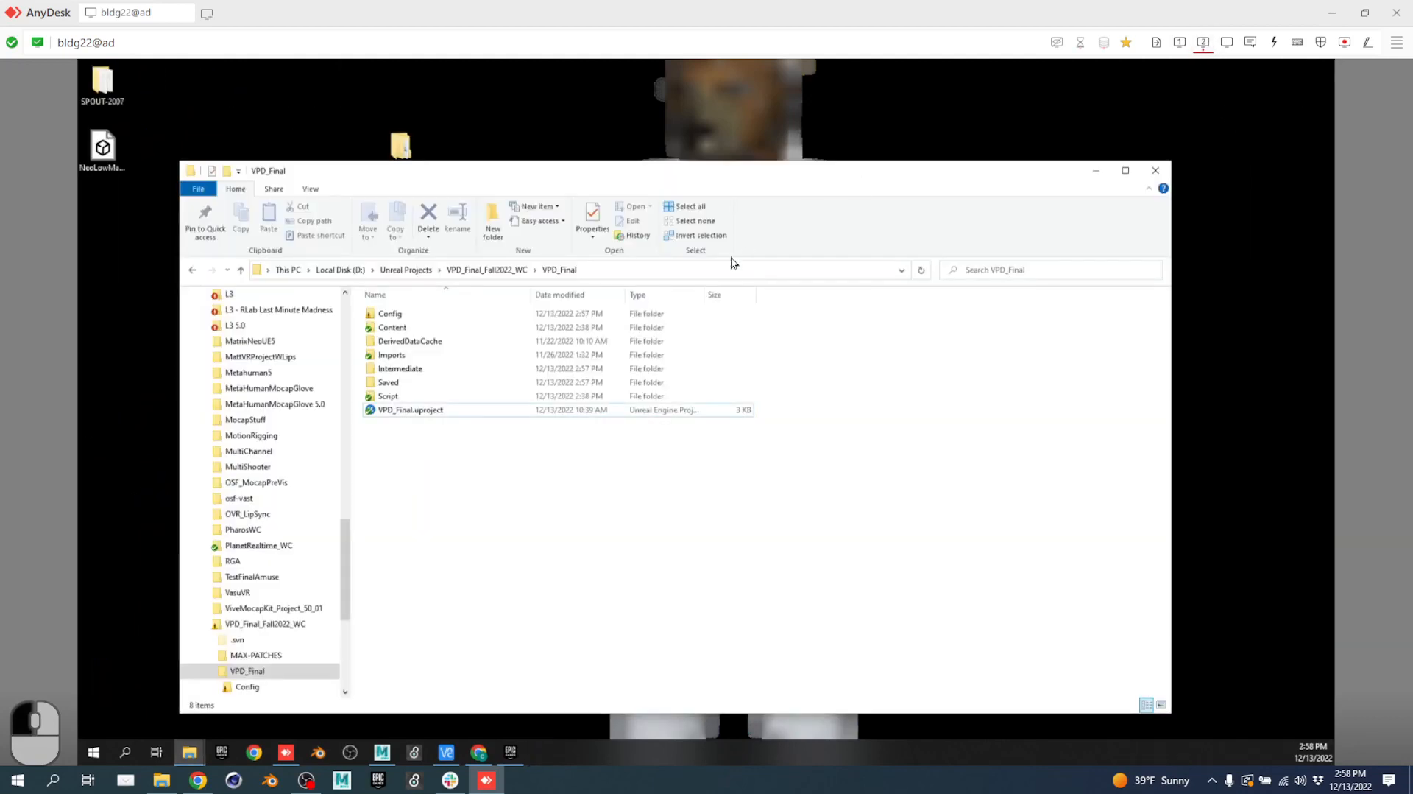
double_click(434, 409)
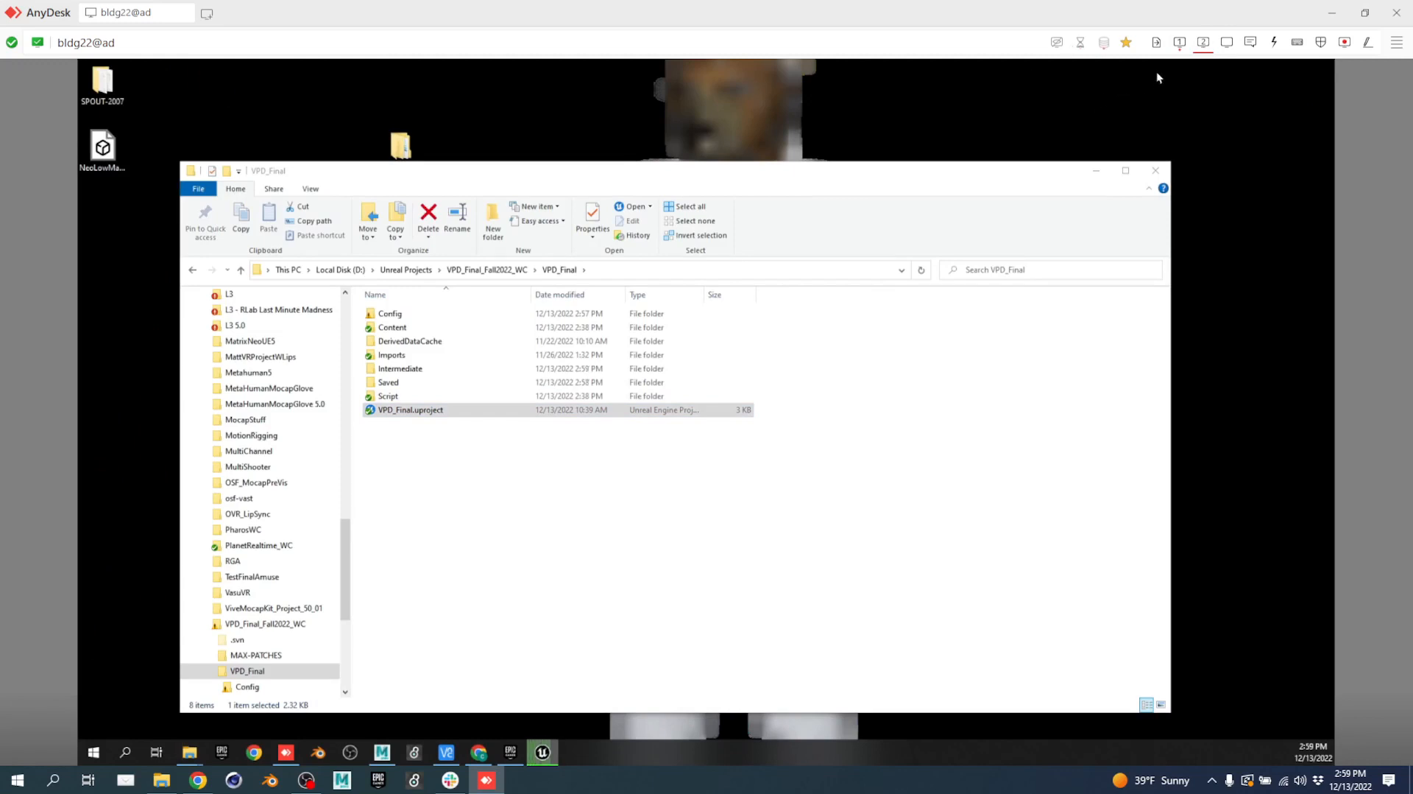
left_click(1181, 42)
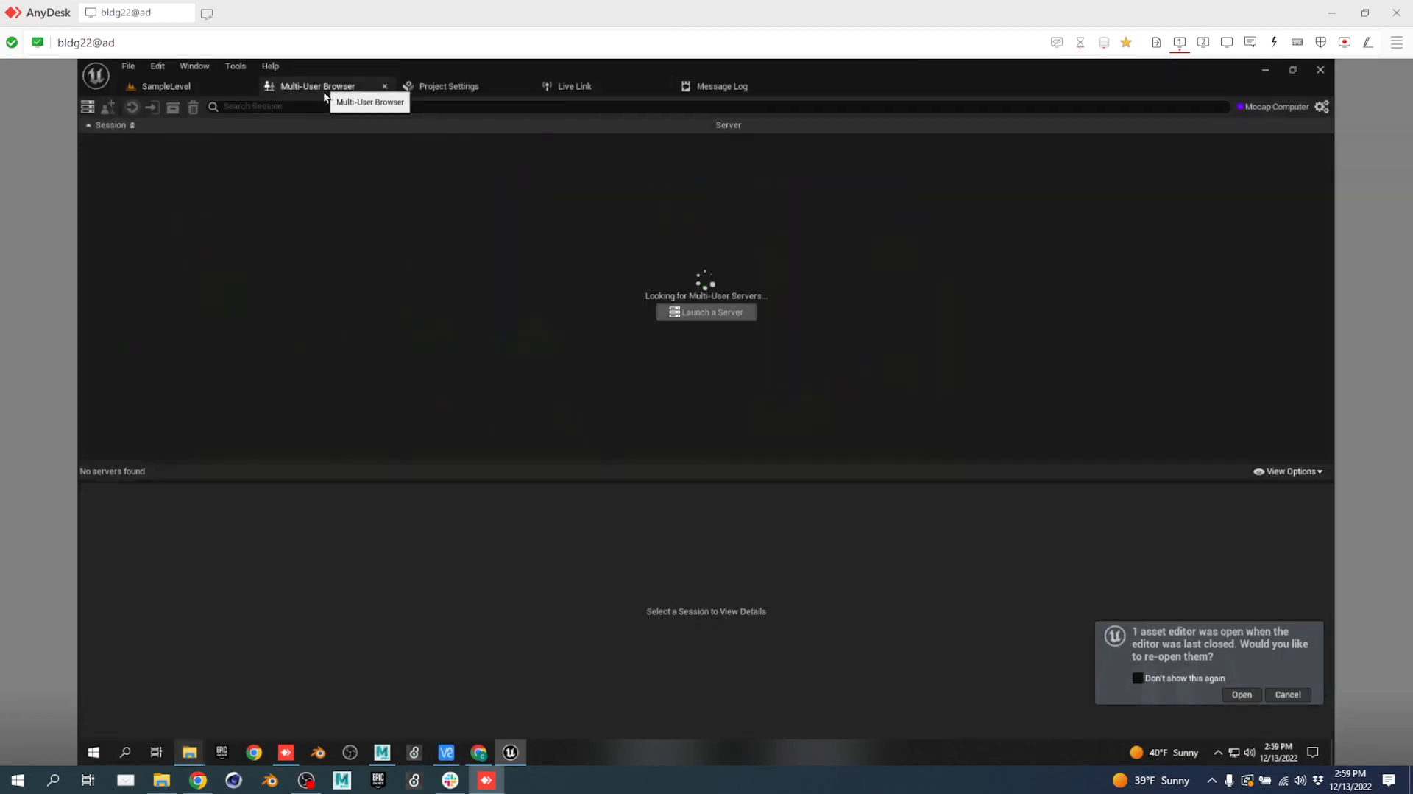
Launch a local multi-user server from the Multi-User Browser.
left_click(324, 87)
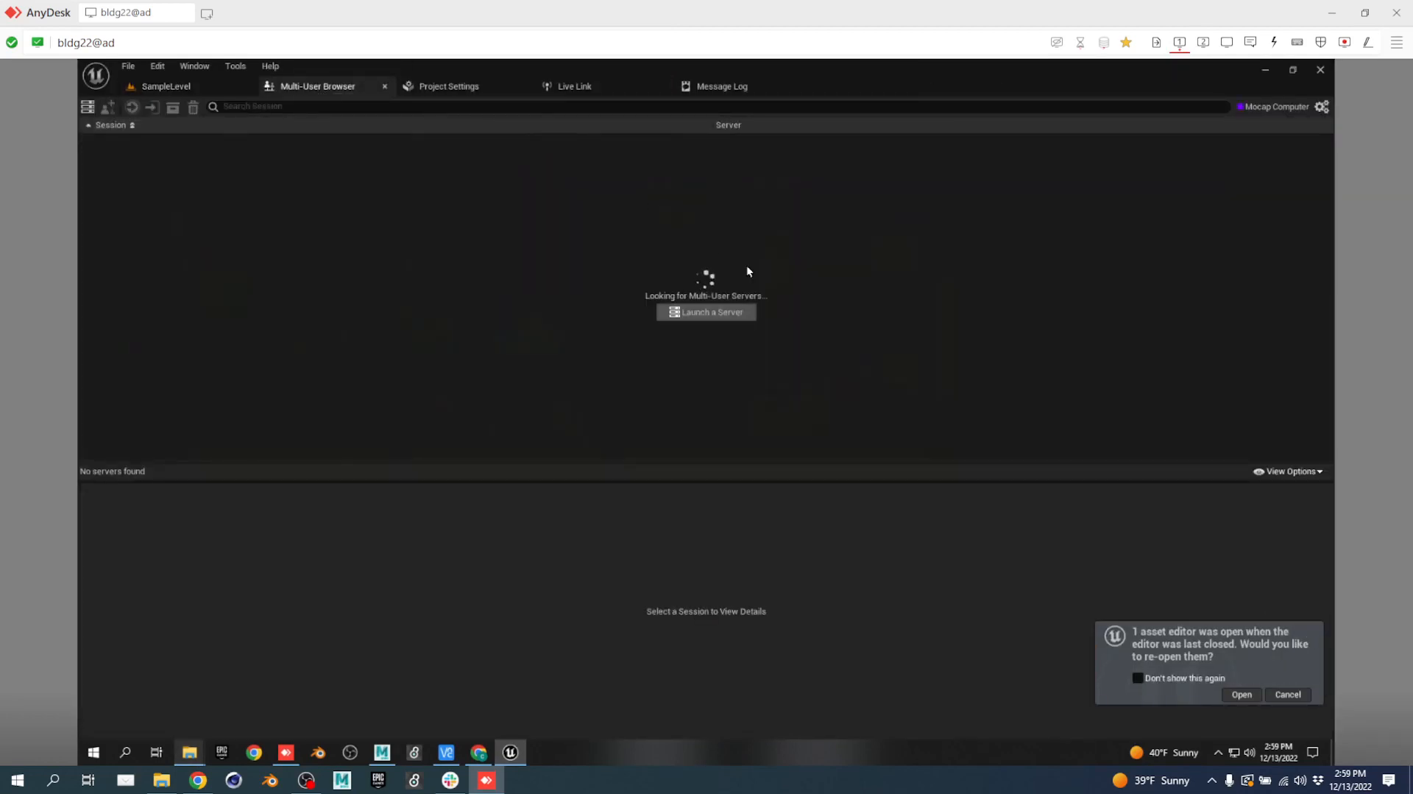
left_click(701, 313)
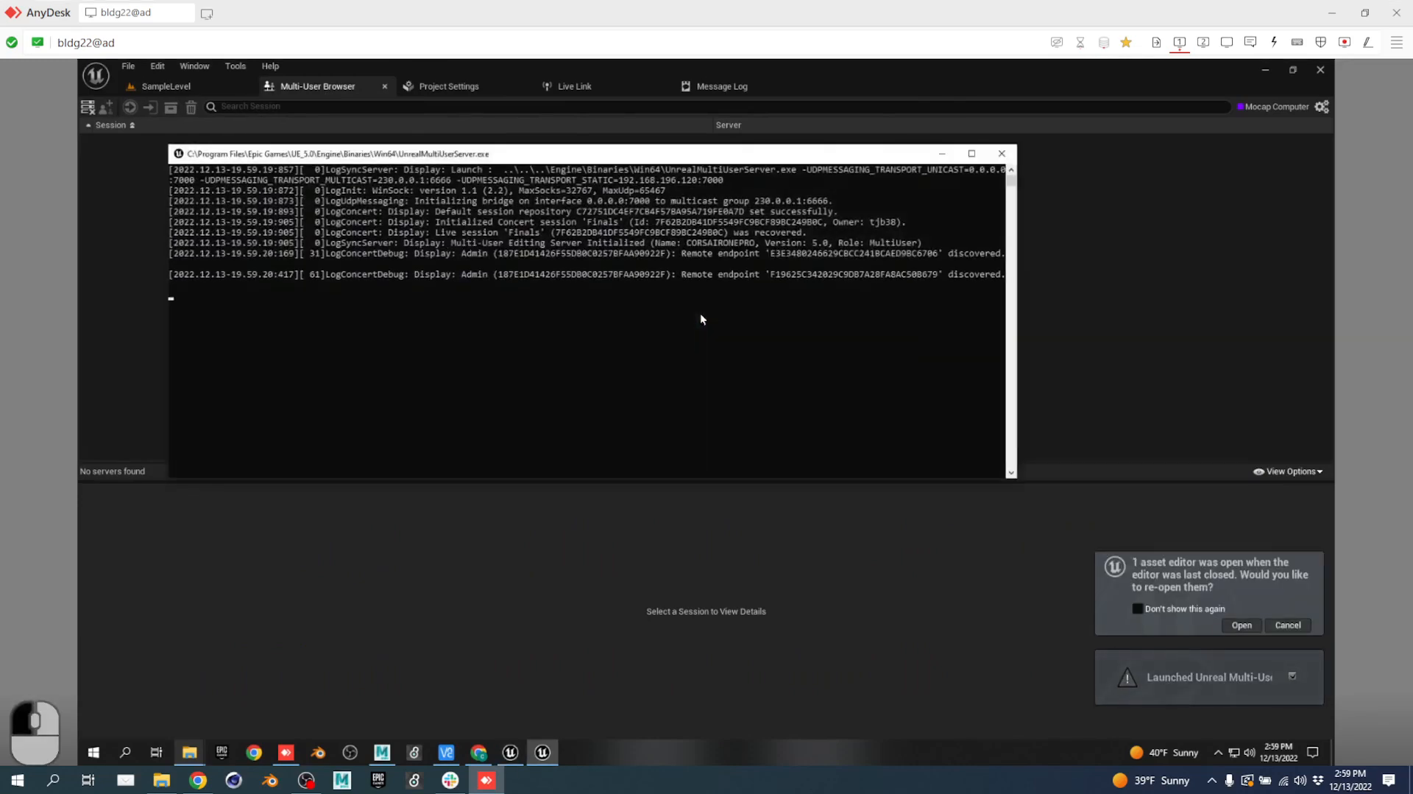
left_click(1297, 630)
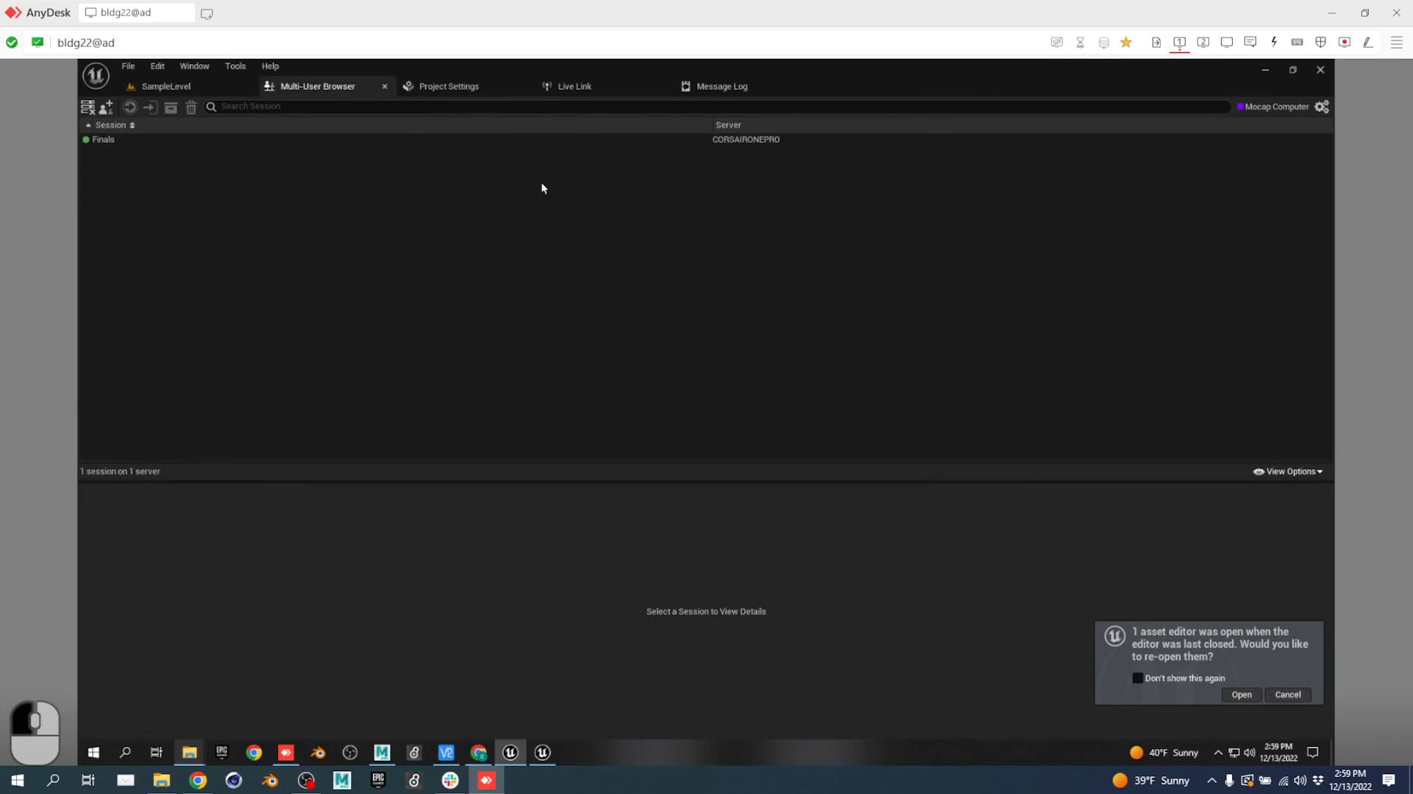
Join the Finals session, skip reopening asset editors, and return to the SampleLevel editor.
double_click(121, 142)
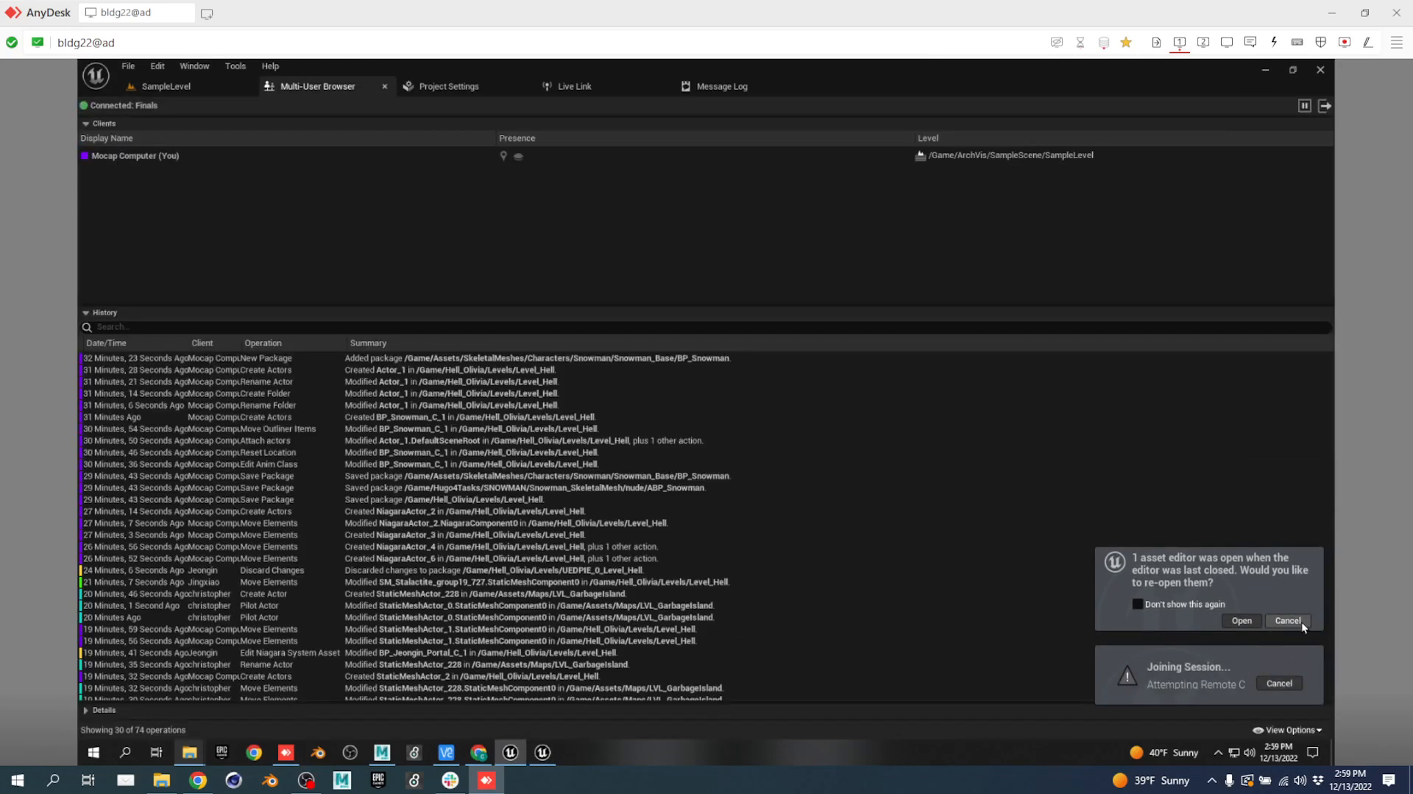
left_click(1297, 625)
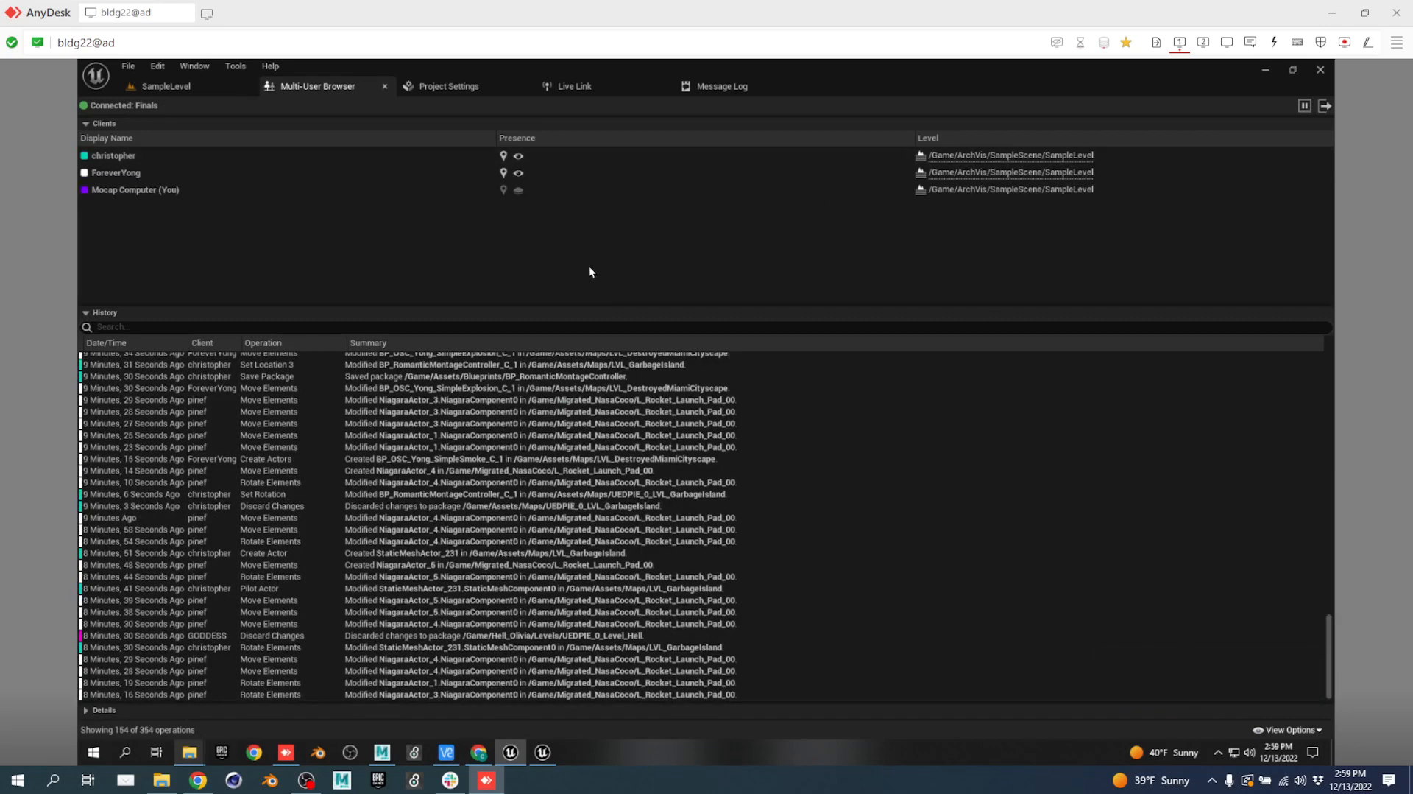
left_click(183, 87)
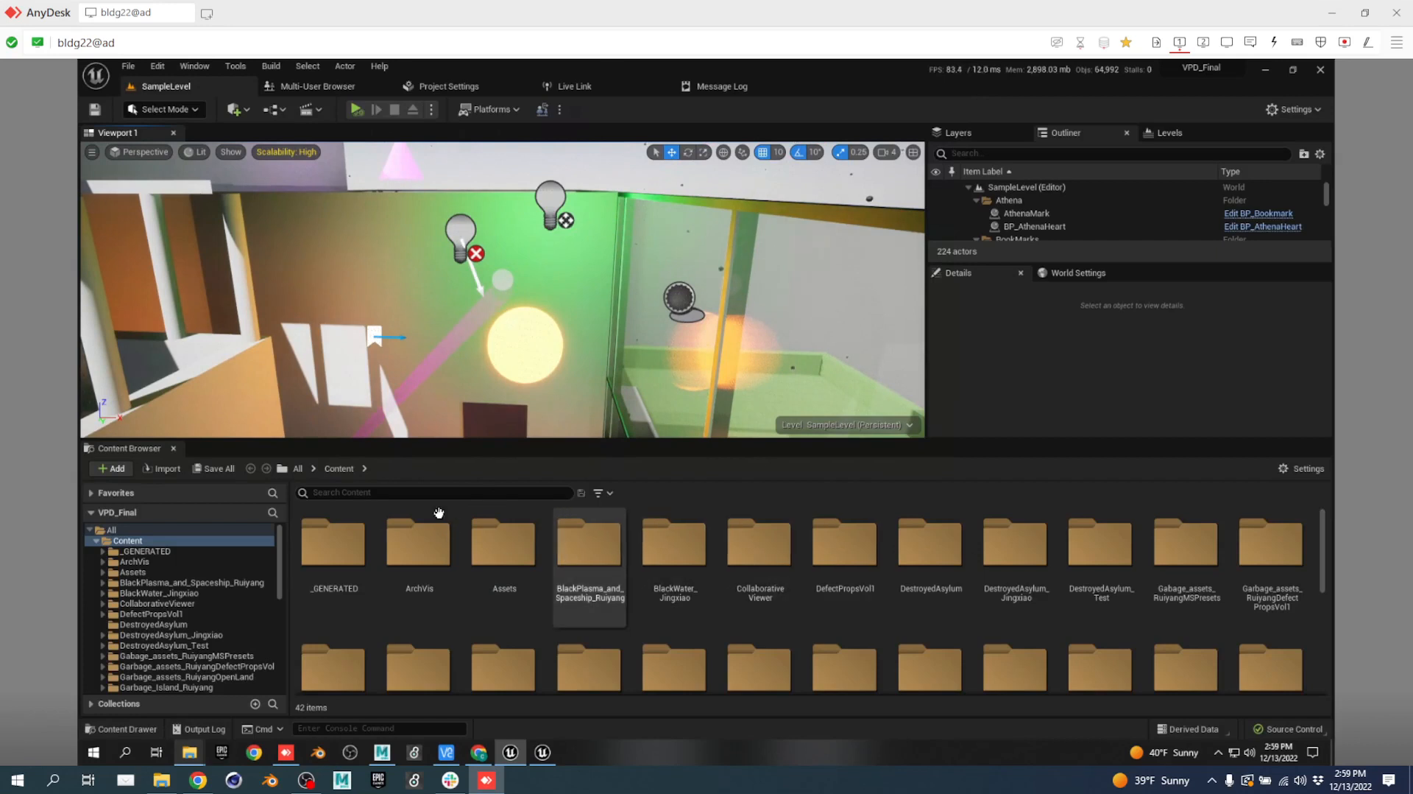
Search the content for 'hell', filter to Level assets, and open Level_Hell.
left_click(379, 492)
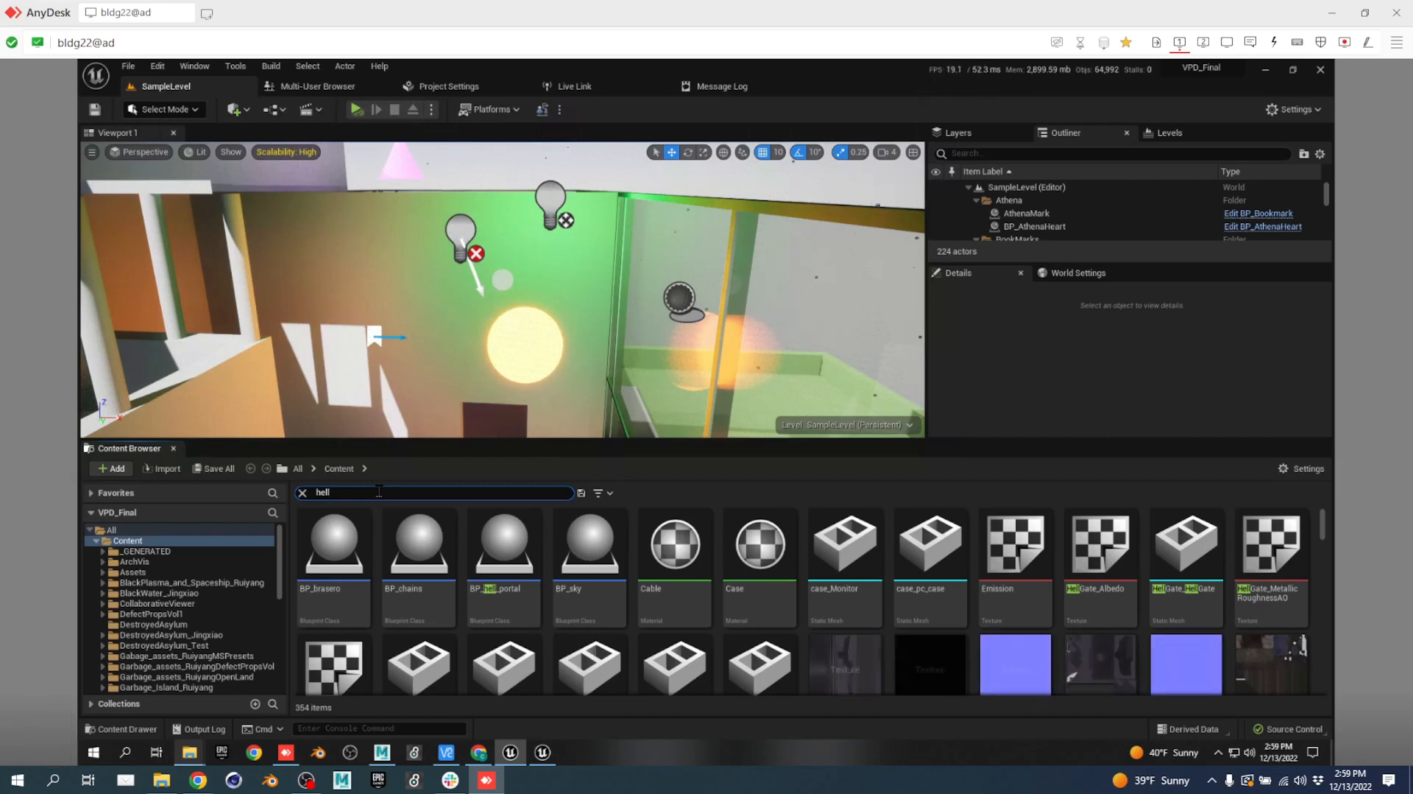
left_click(605, 493)
left_click(671, 352)
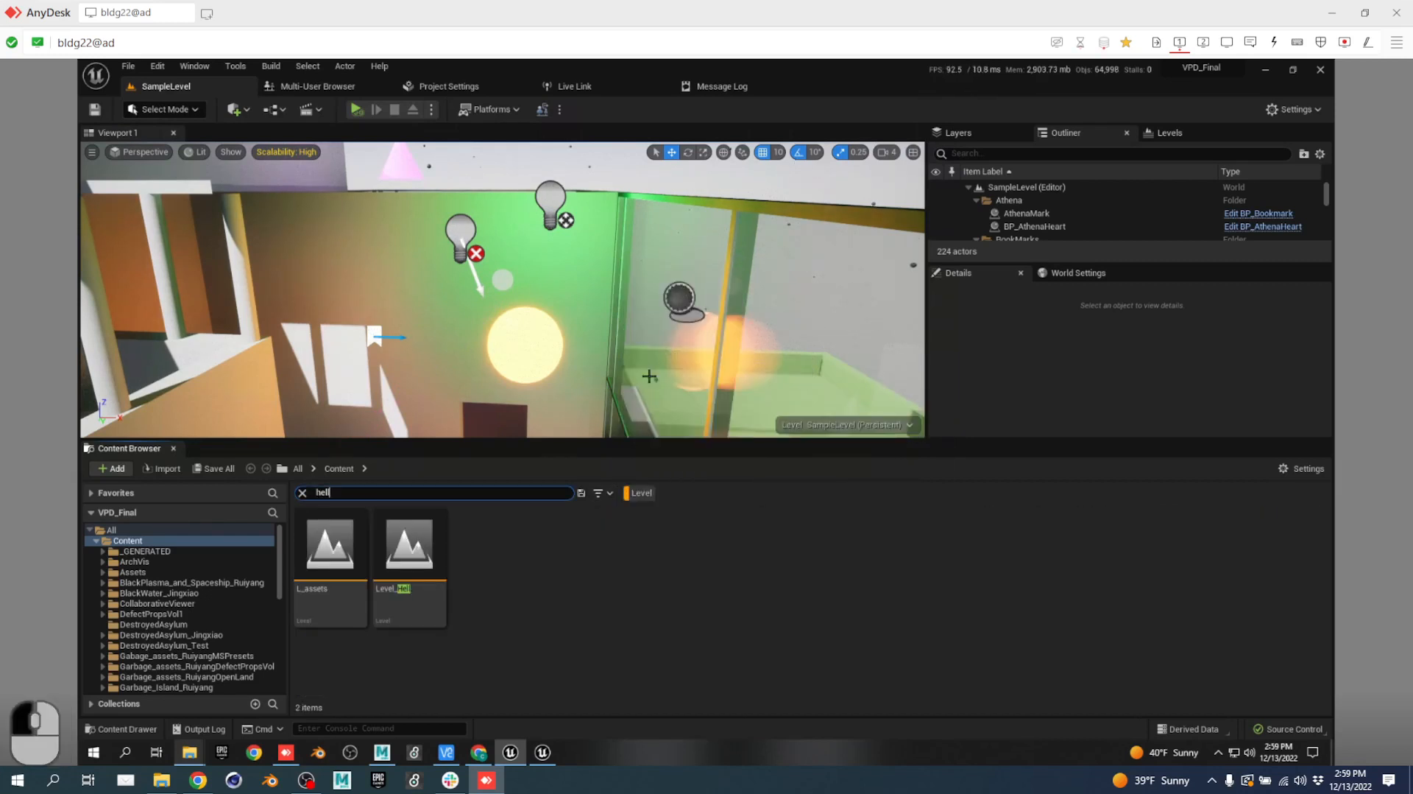
double_click(417, 571)
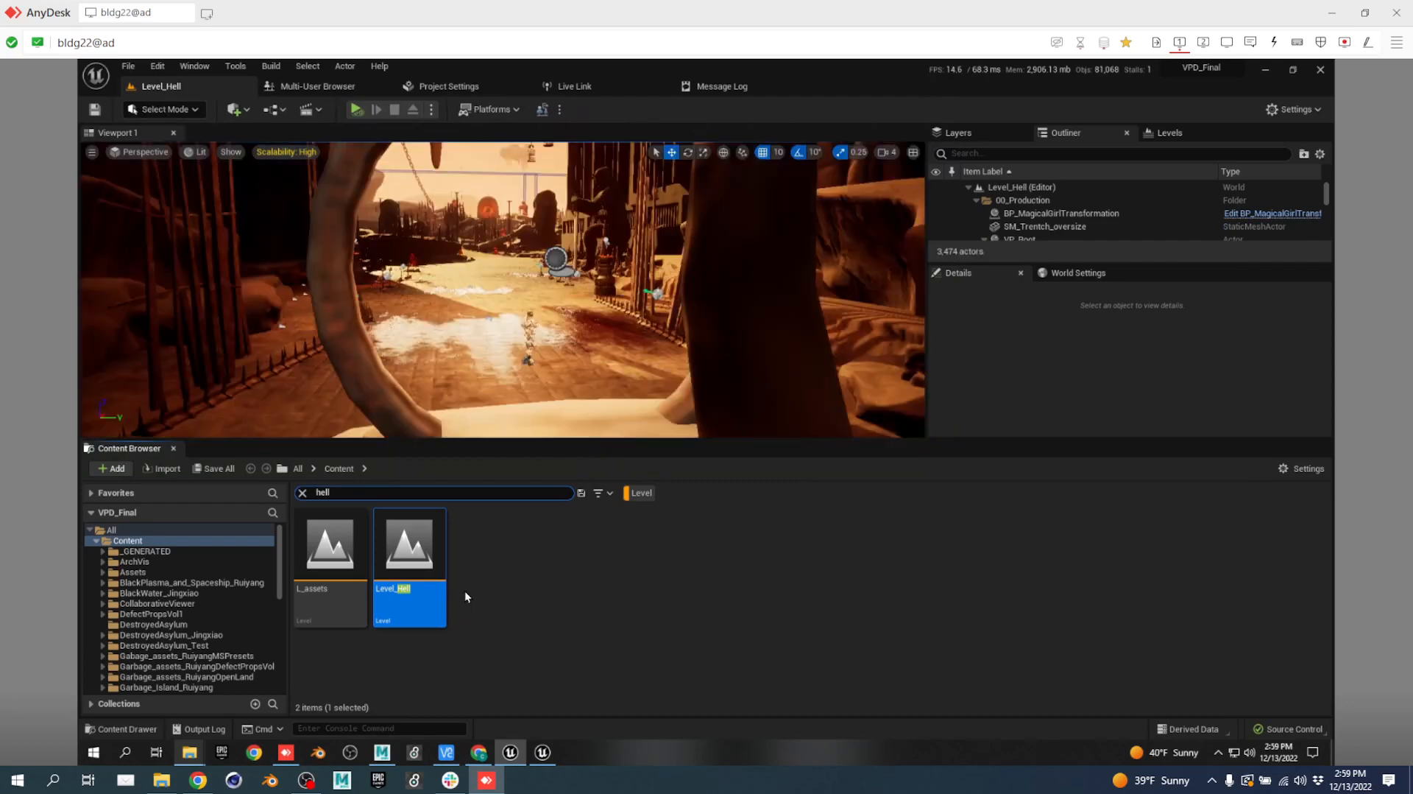
Fly through the cave scene, selecting BP_Snowman and then the BP_Jeongin_Portal actor.
key("w")
right_click_drag(569, 366, 569, 366)
key("a")
key("s")
left_click(553, 357)
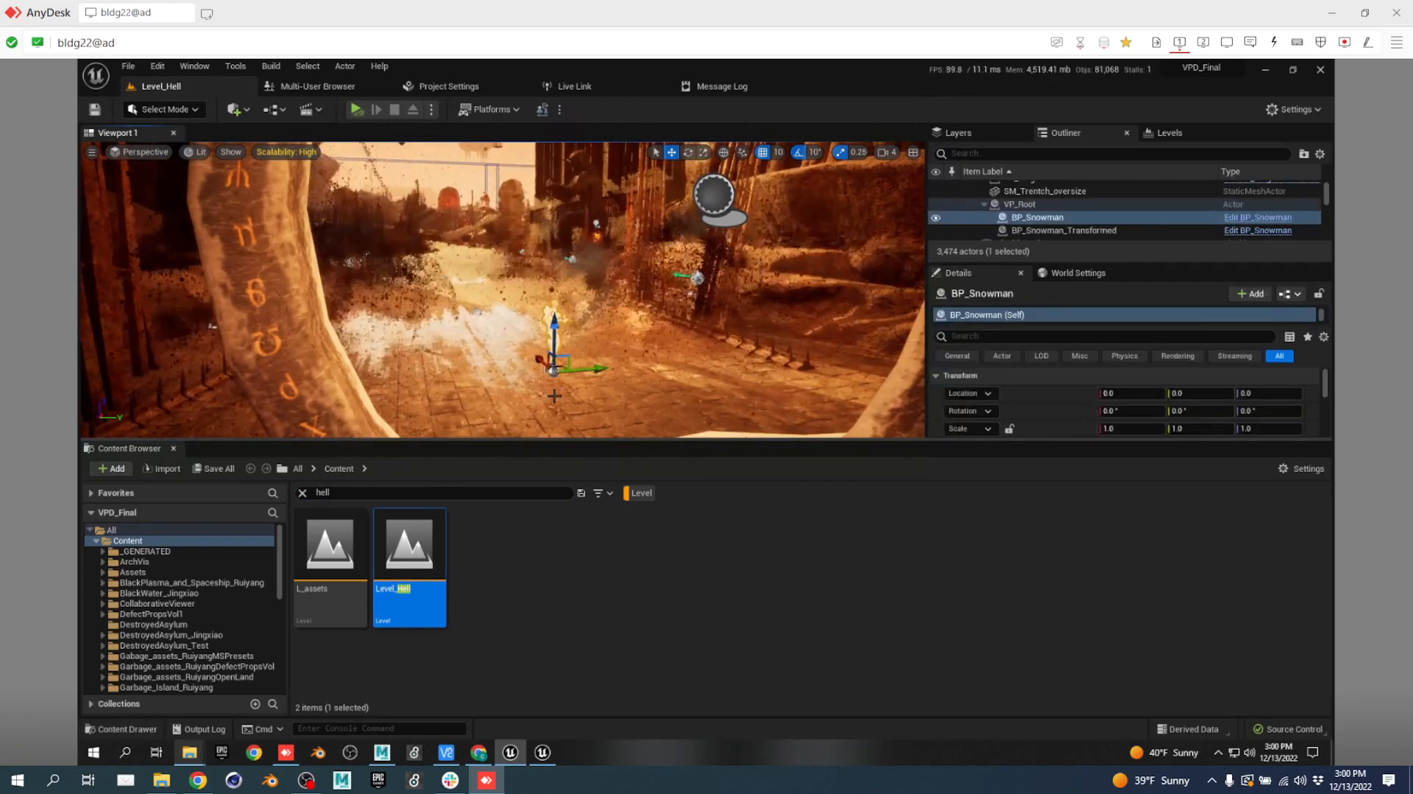
right_click_drag(554, 395, 637, 375)
key("s")
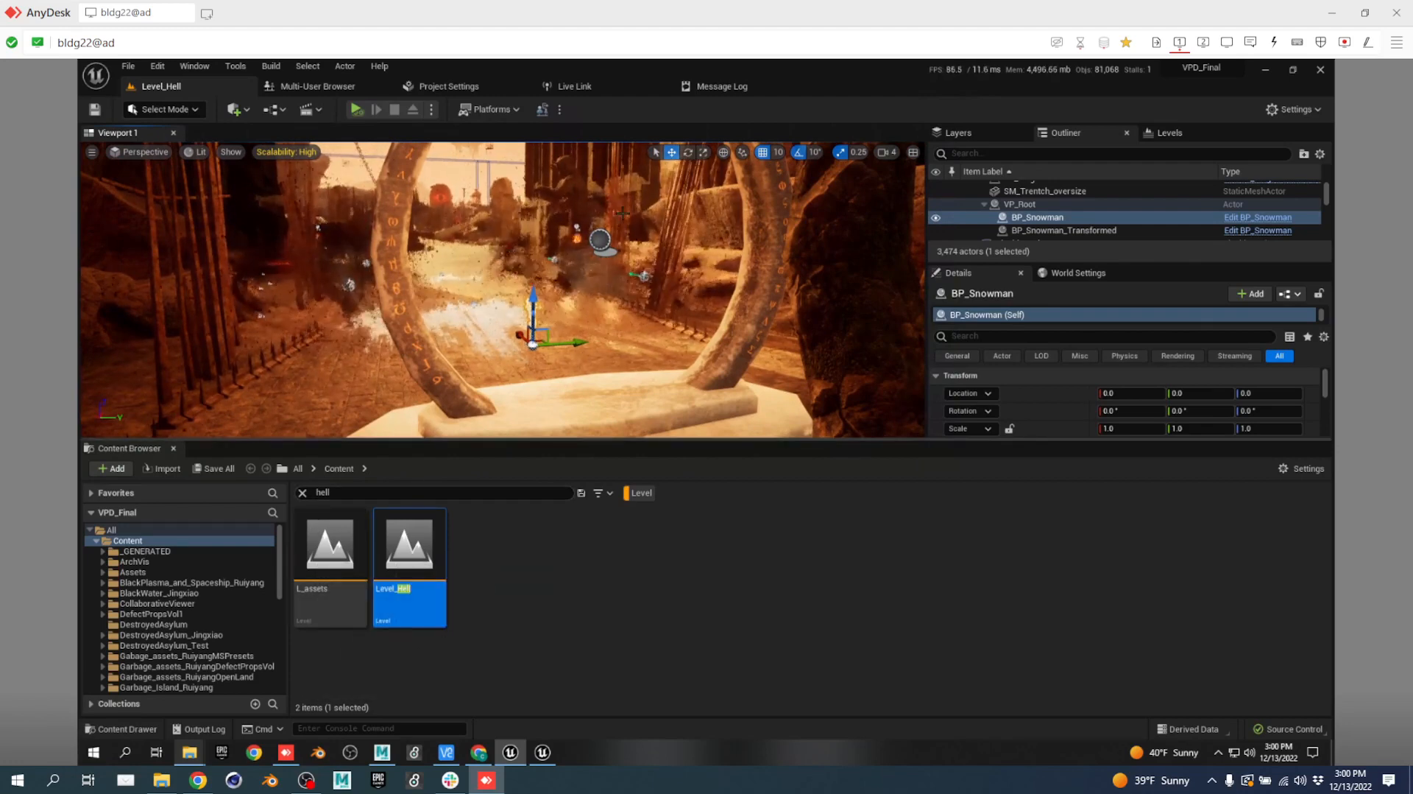
left_click(602, 238)
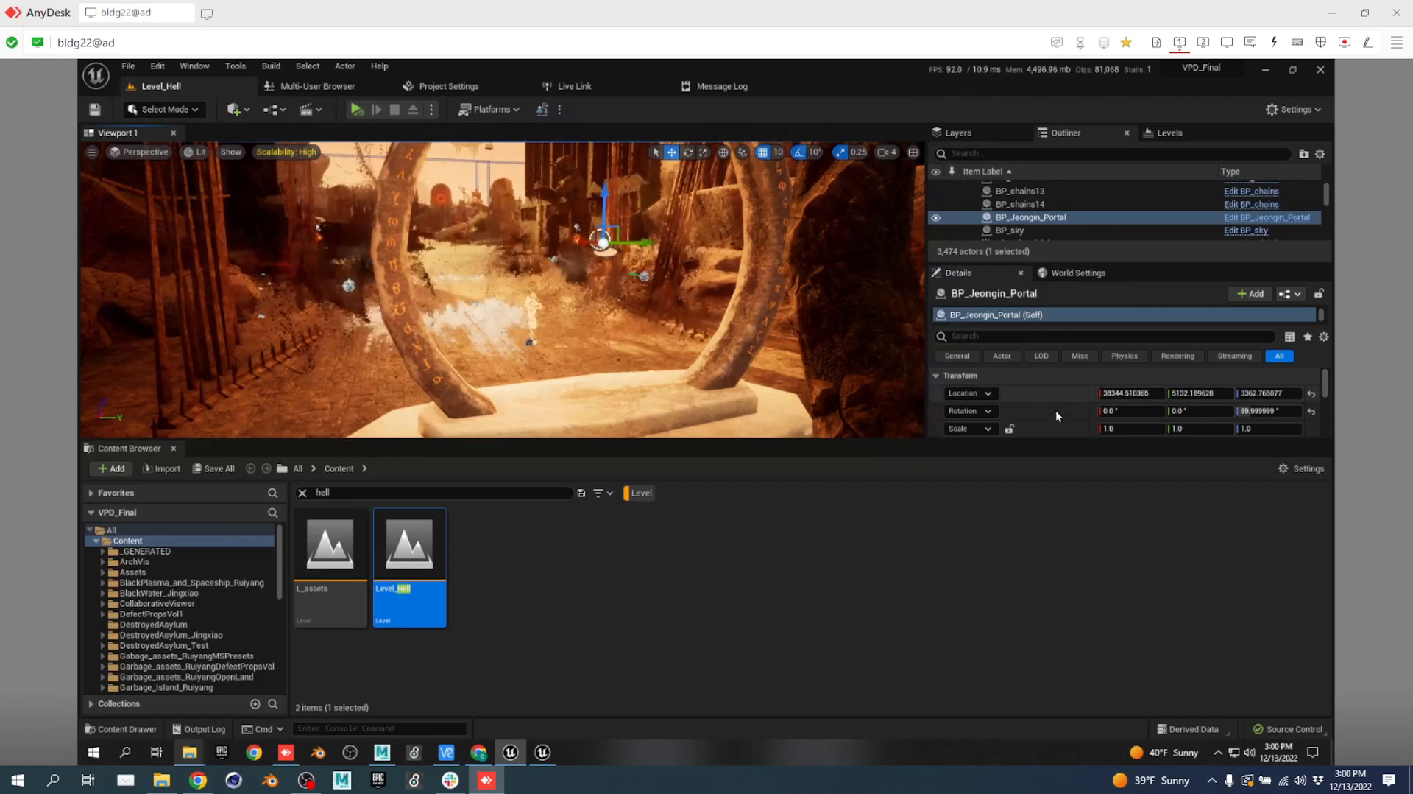
Inspect the portal's NS_Particle component, which uses the NS_Portal effect.
left_click_drag(1040, 438, 1040, 551)
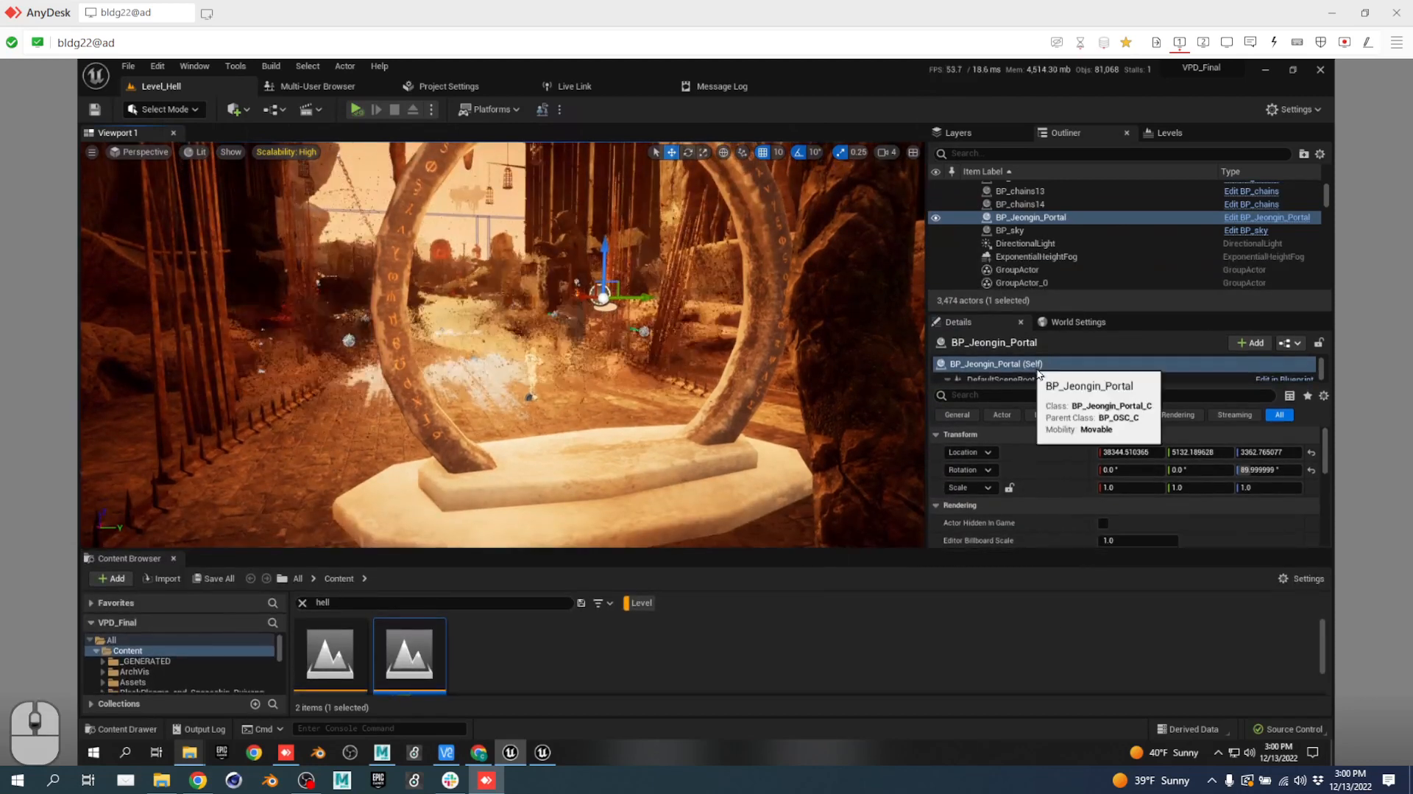
scroll(1032, 368, "down", 1)
left_click(1026, 373)
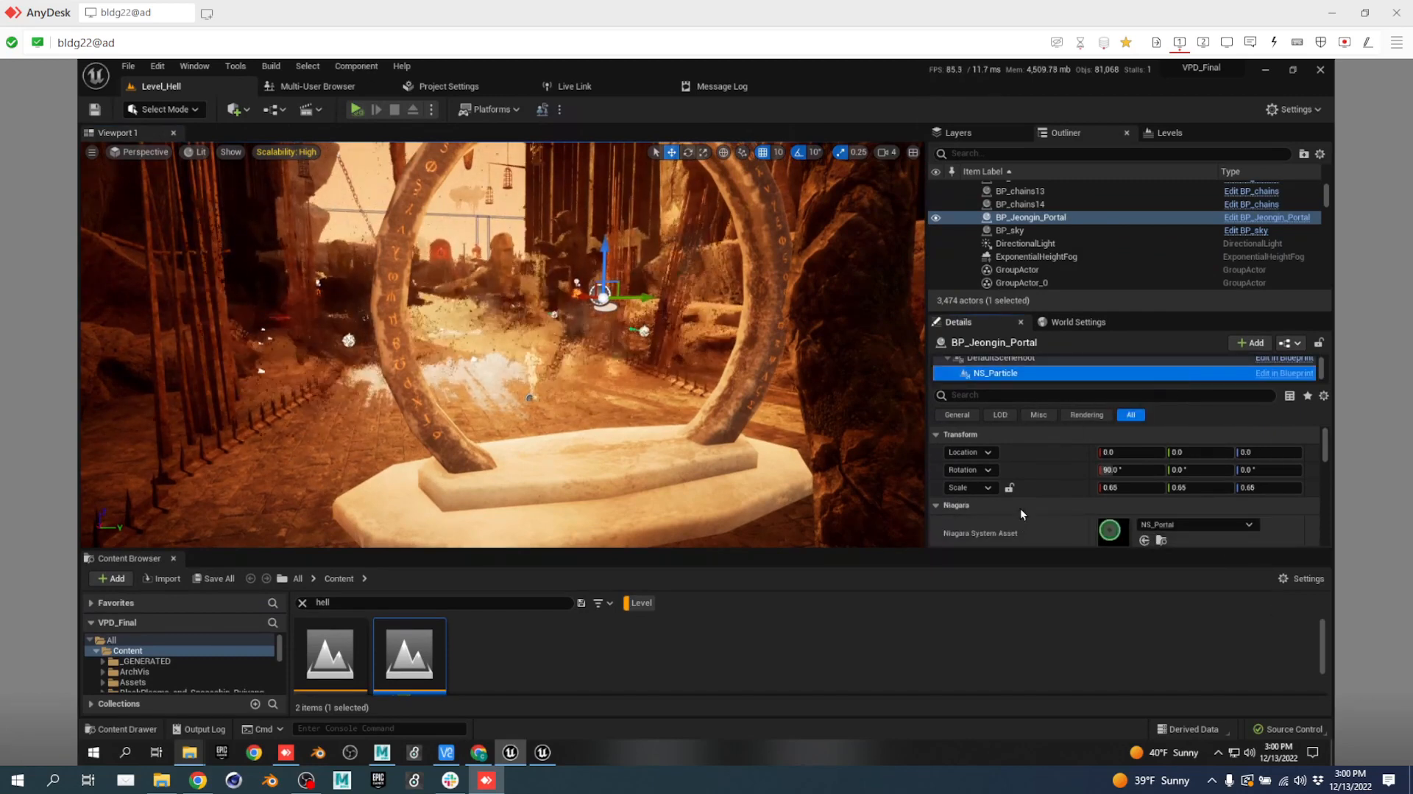
key("a")
key("w")
right_click_drag(632, 475, 917, 481)
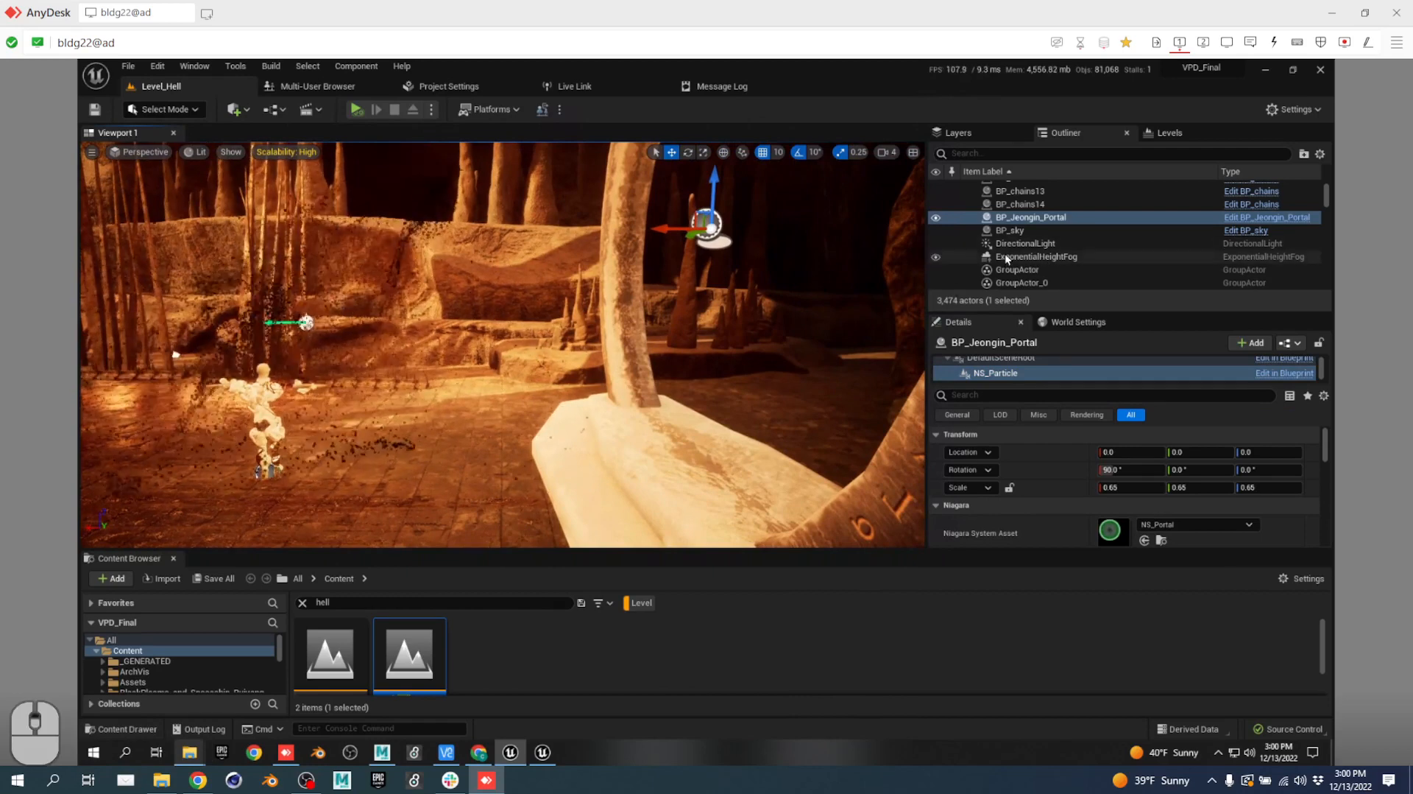
scroll(1027, 234, "up", 4)
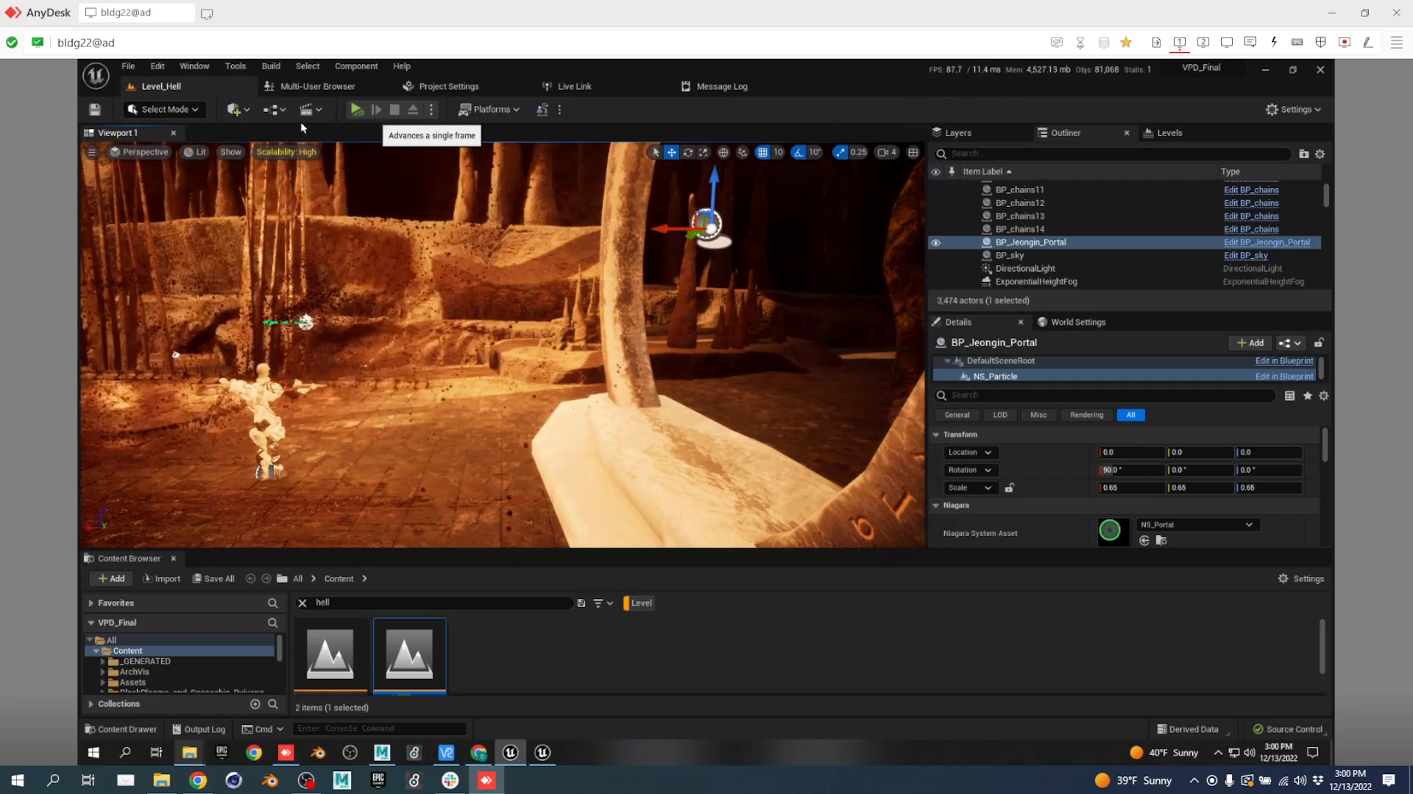
left_click(331, 83)
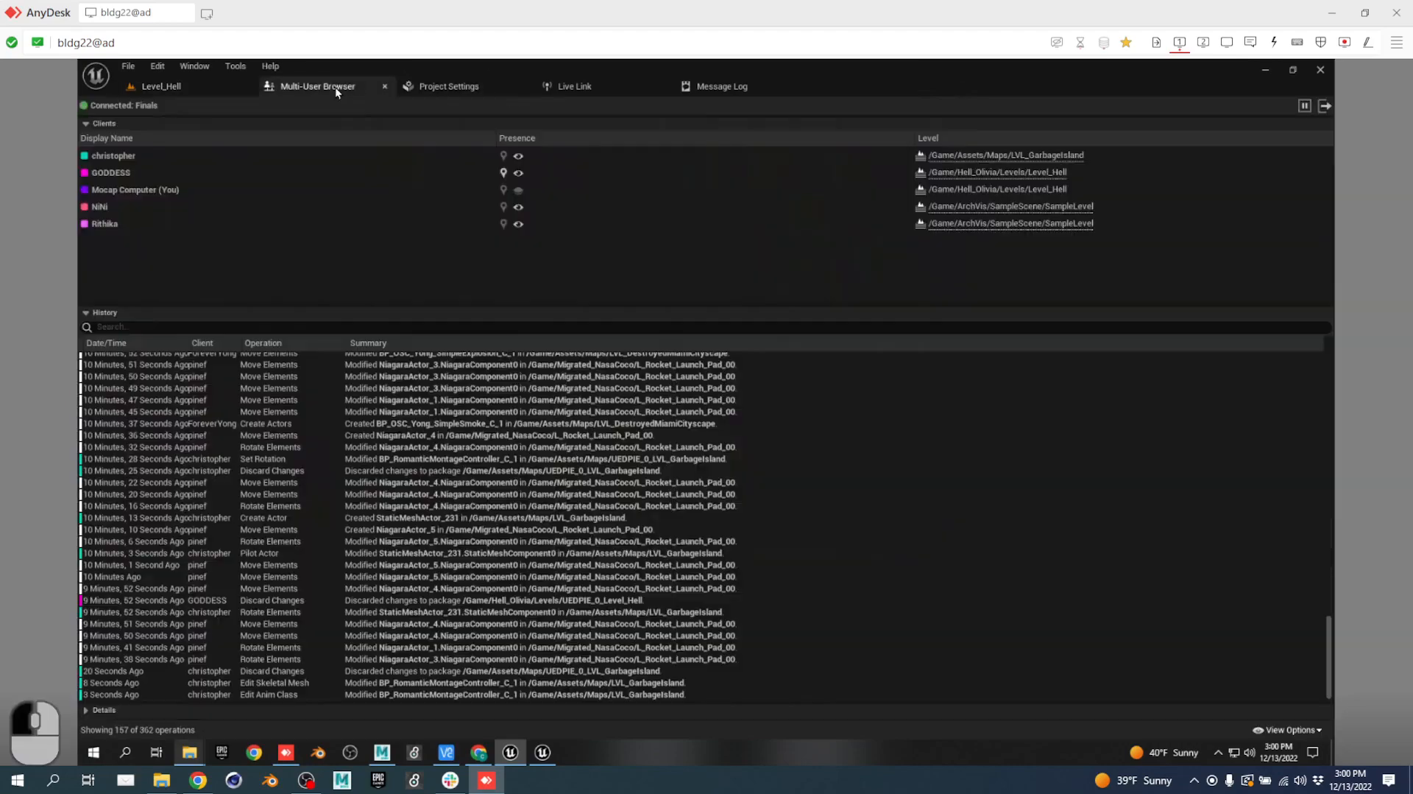
scroll(404, 514, "up", 15)
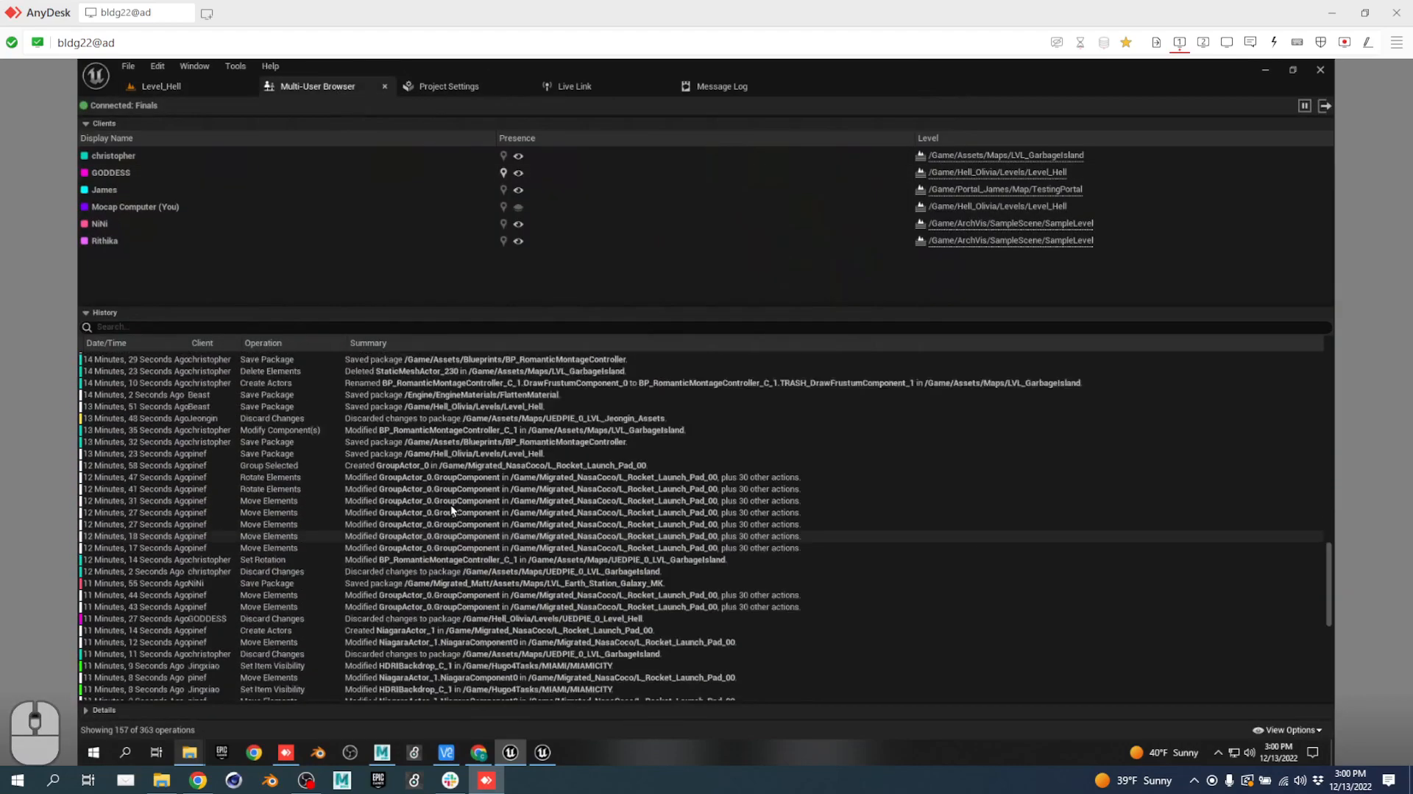
scroll(506, 465, "down", 20)
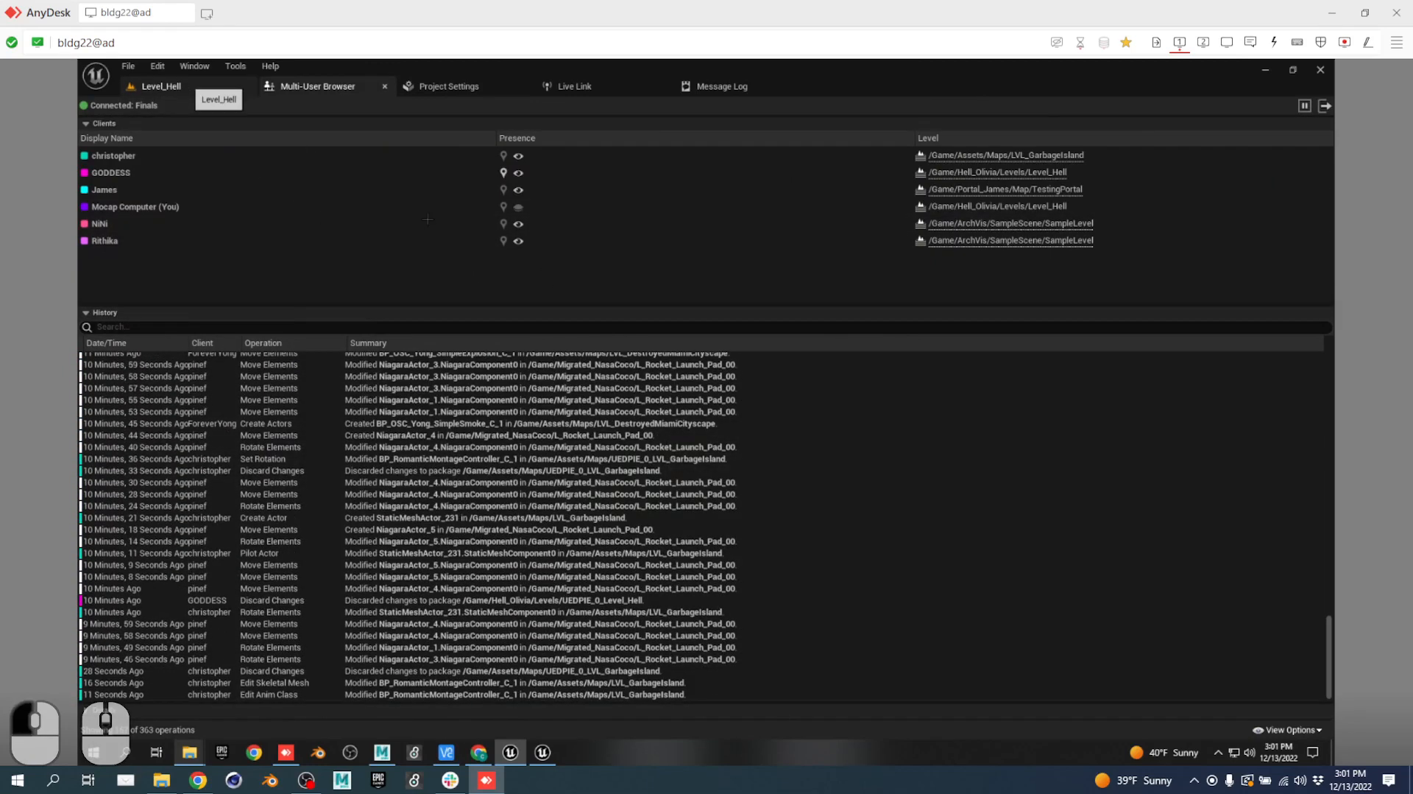
left_click(160, 86)
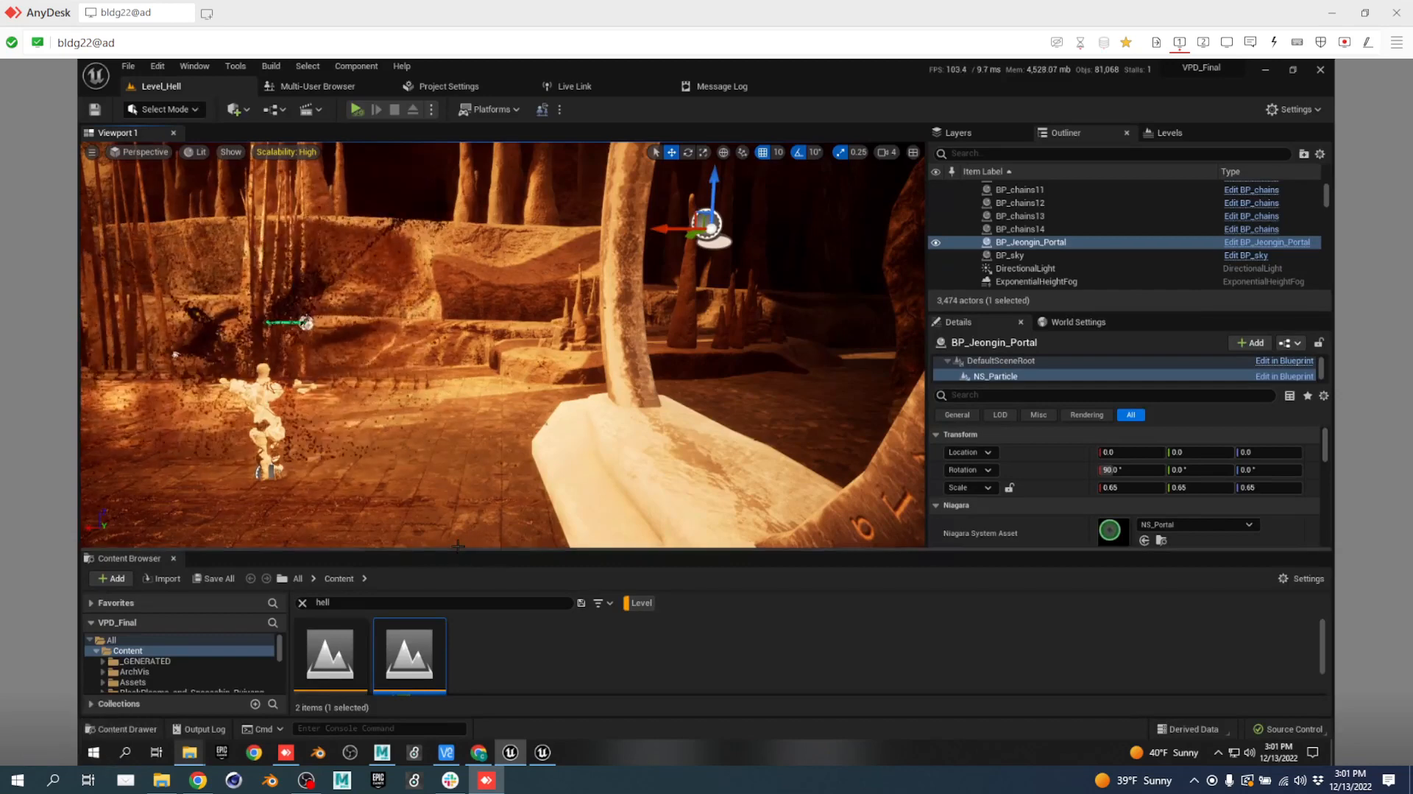
Enlarge the Content Browser, search for 'miami', and open the MIAMICITY level.
left_click_drag(458, 547, 475, 391)
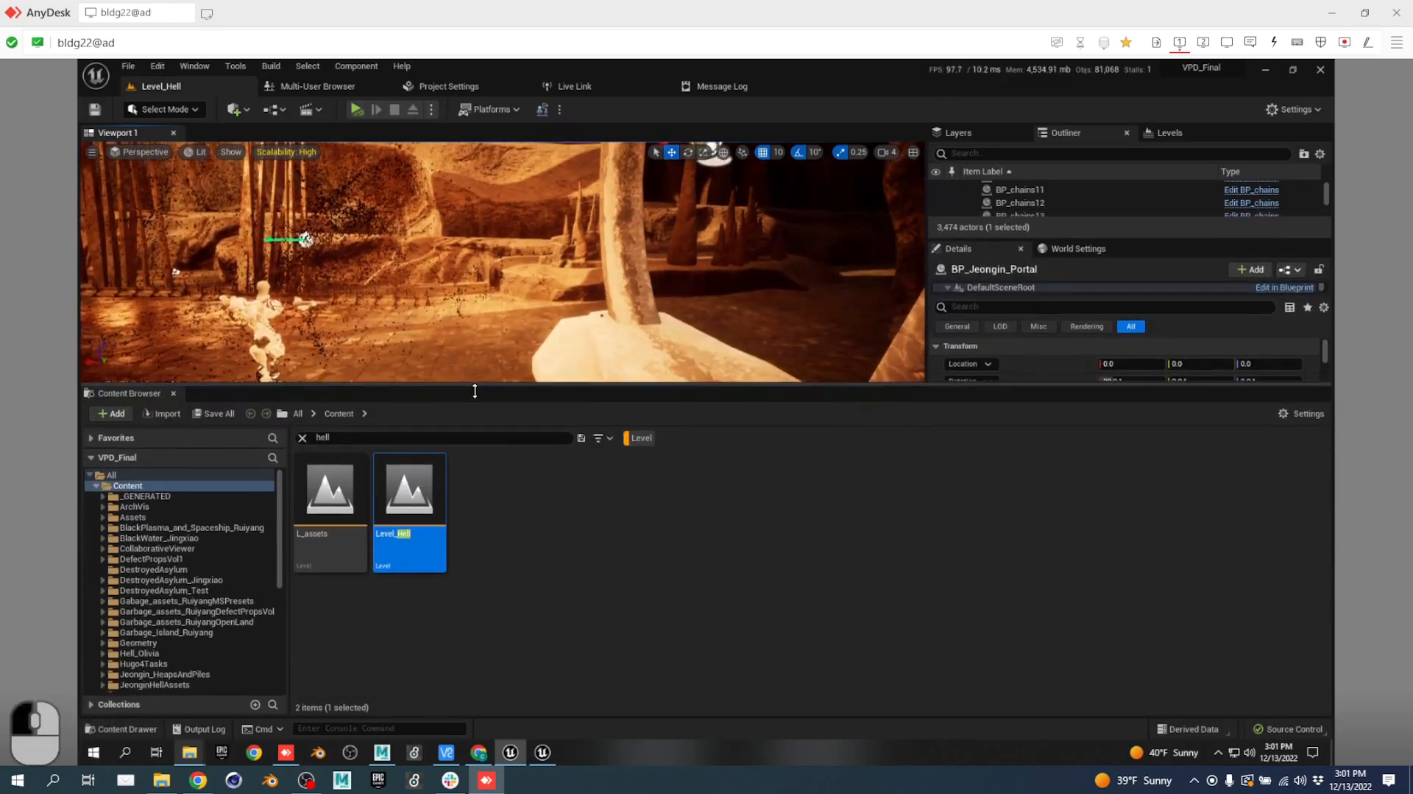
left_click(324, 437)
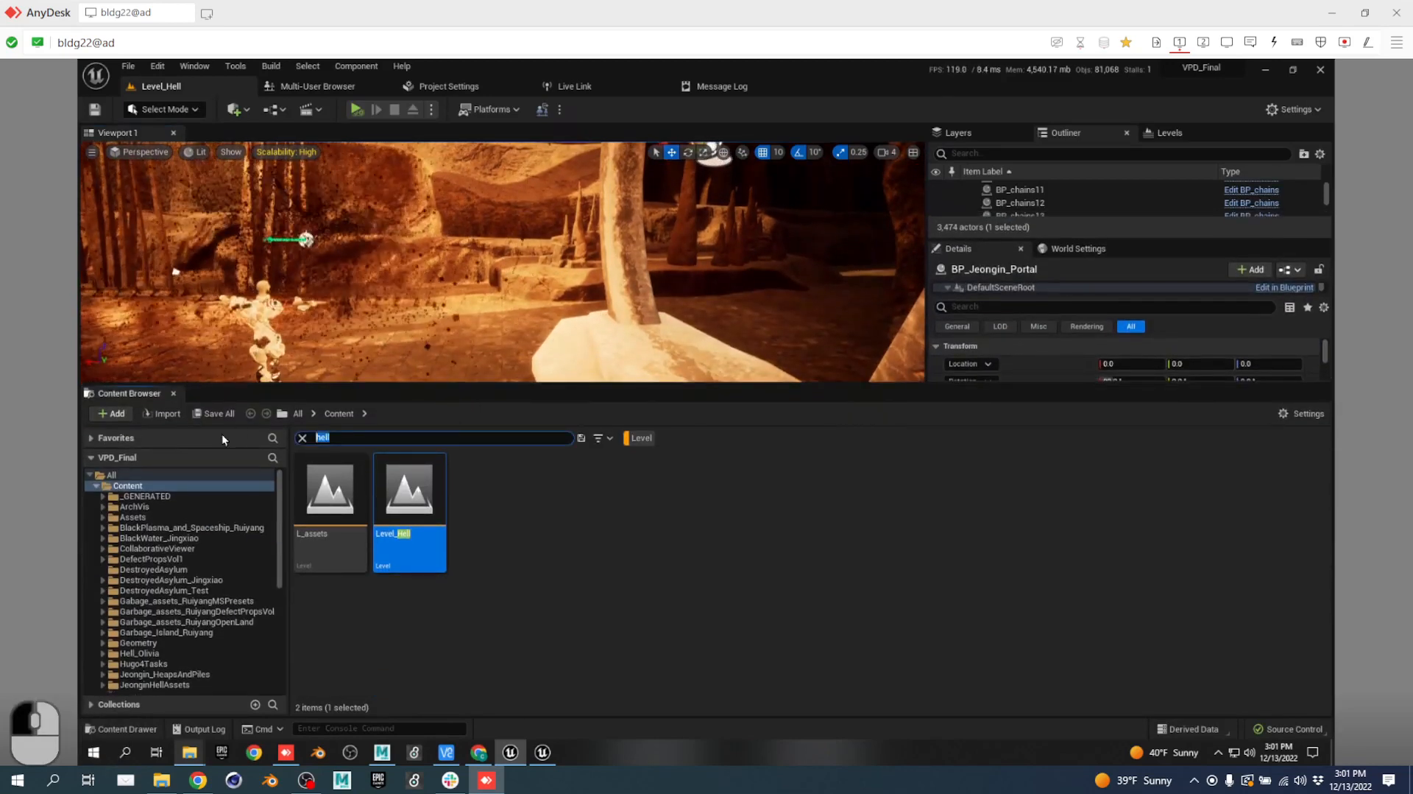
type("miami")
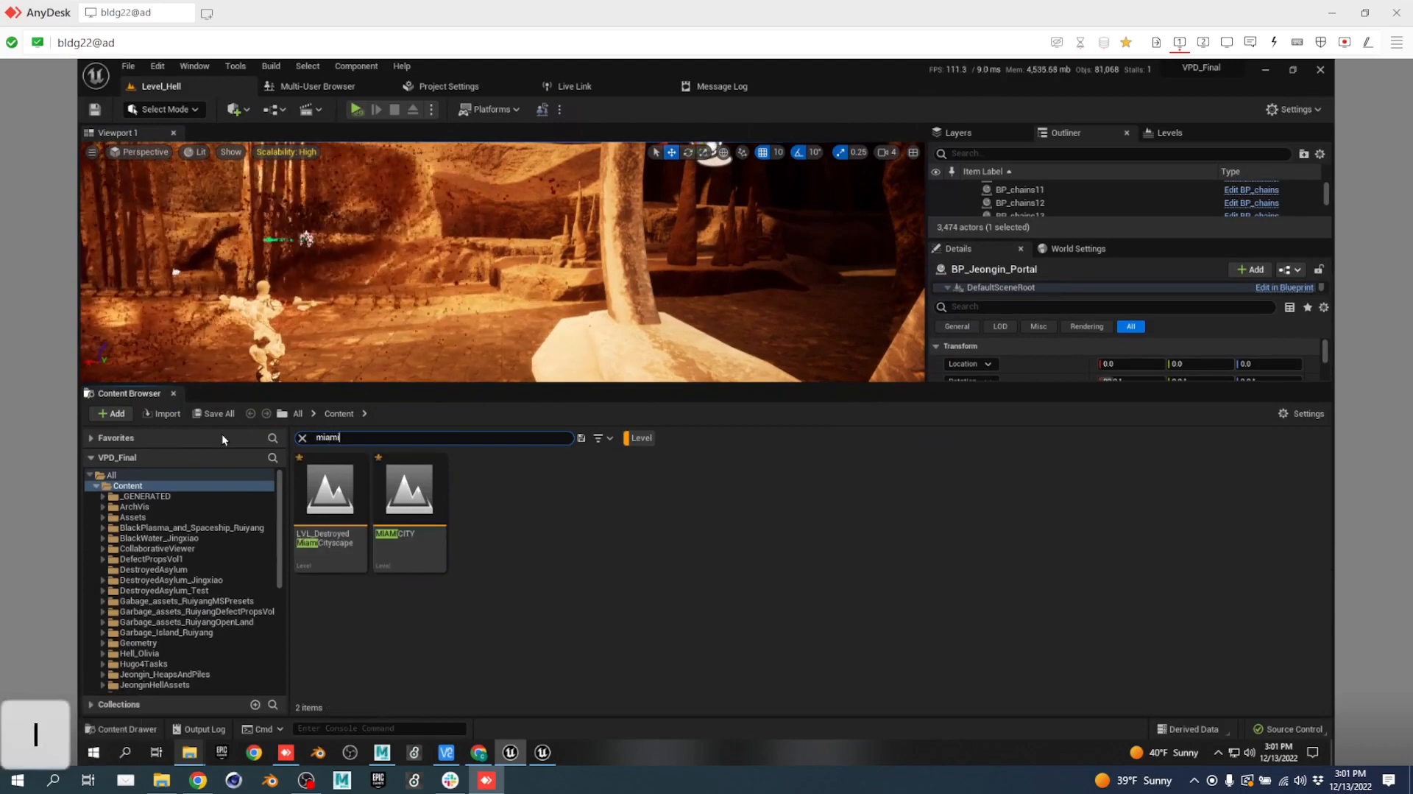
key("Return")
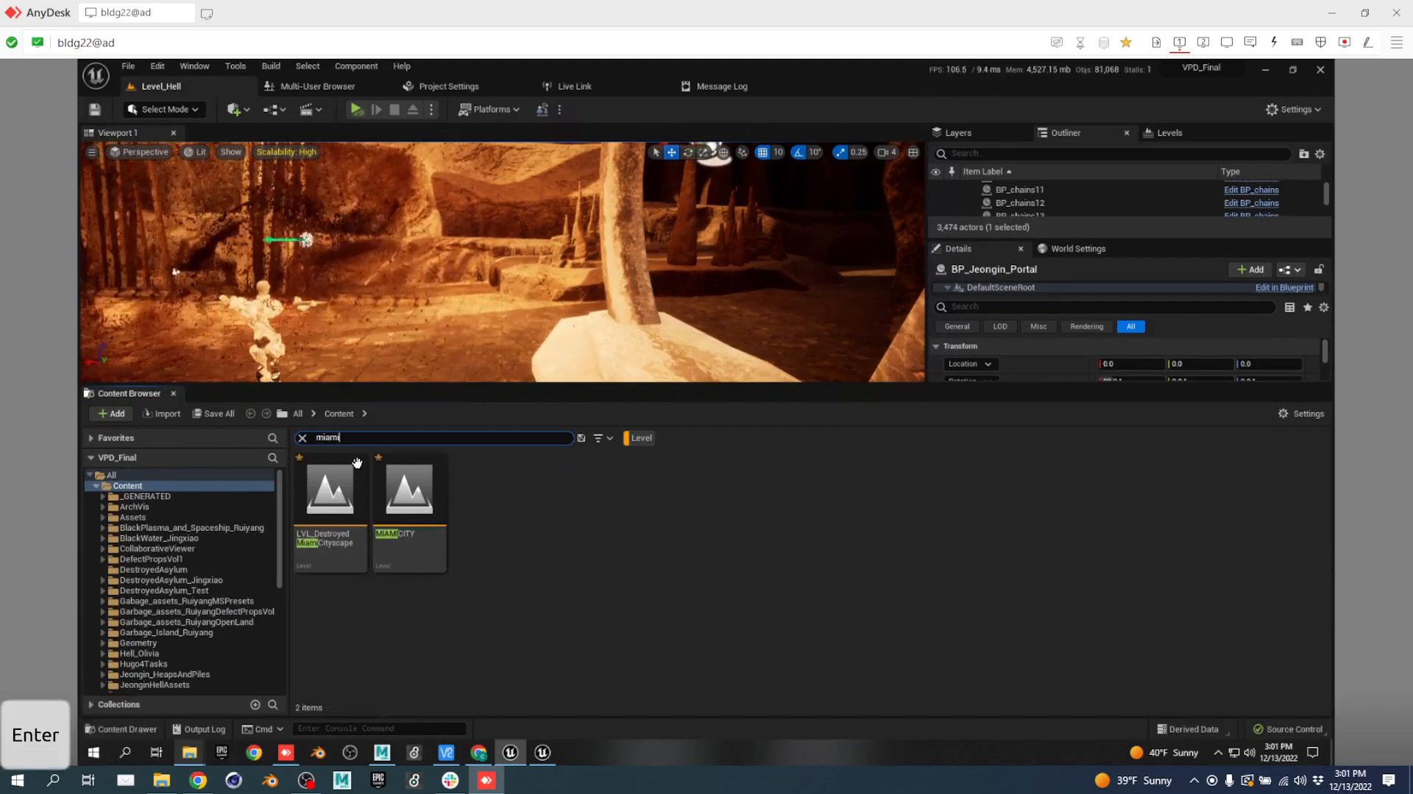
left_click(410, 508)
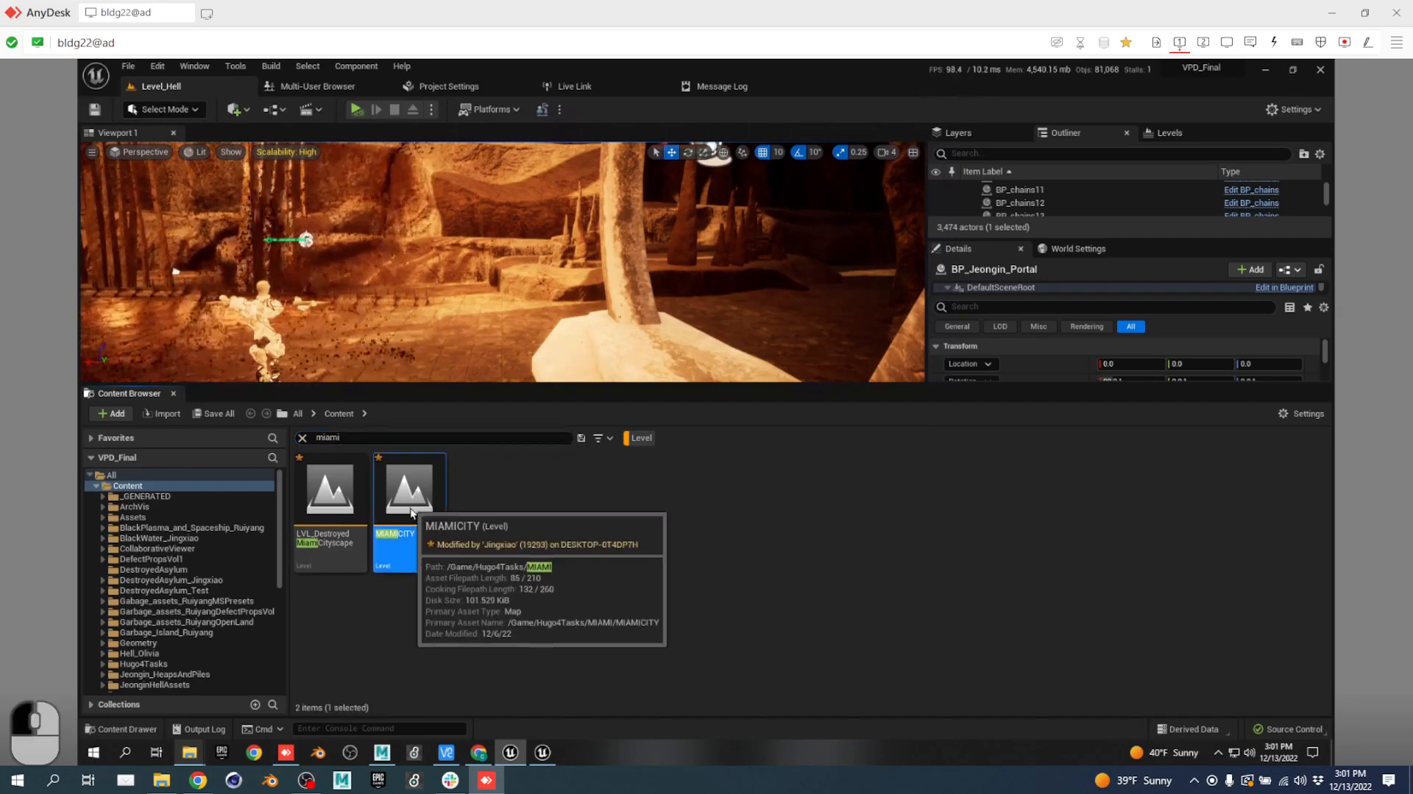
double_click(411, 513)
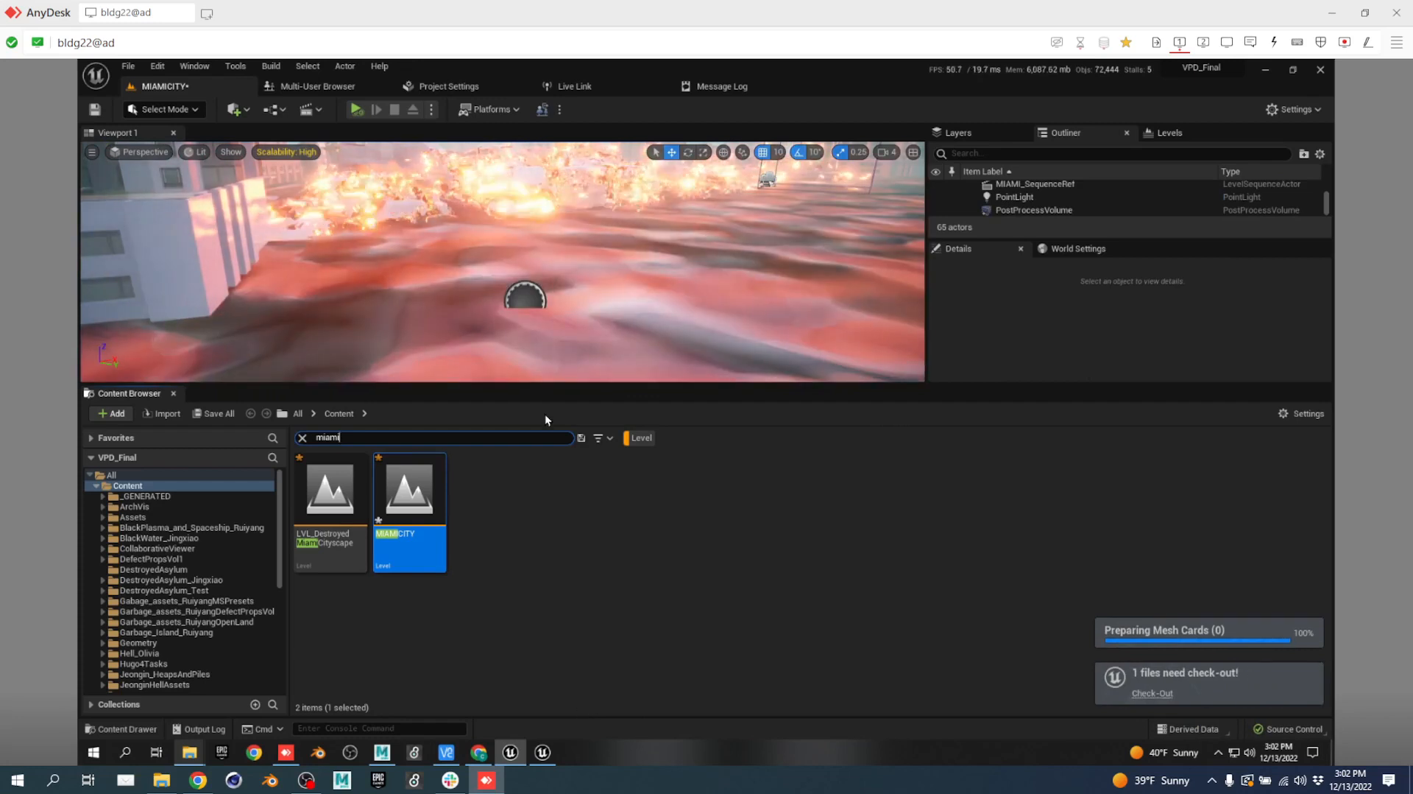
Enlarge the viewport and rotate the camera across the burning MIAMICITY scene.
left_click_drag(626, 383, 604, 490)
right_click_drag(672, 397, 605, 392)
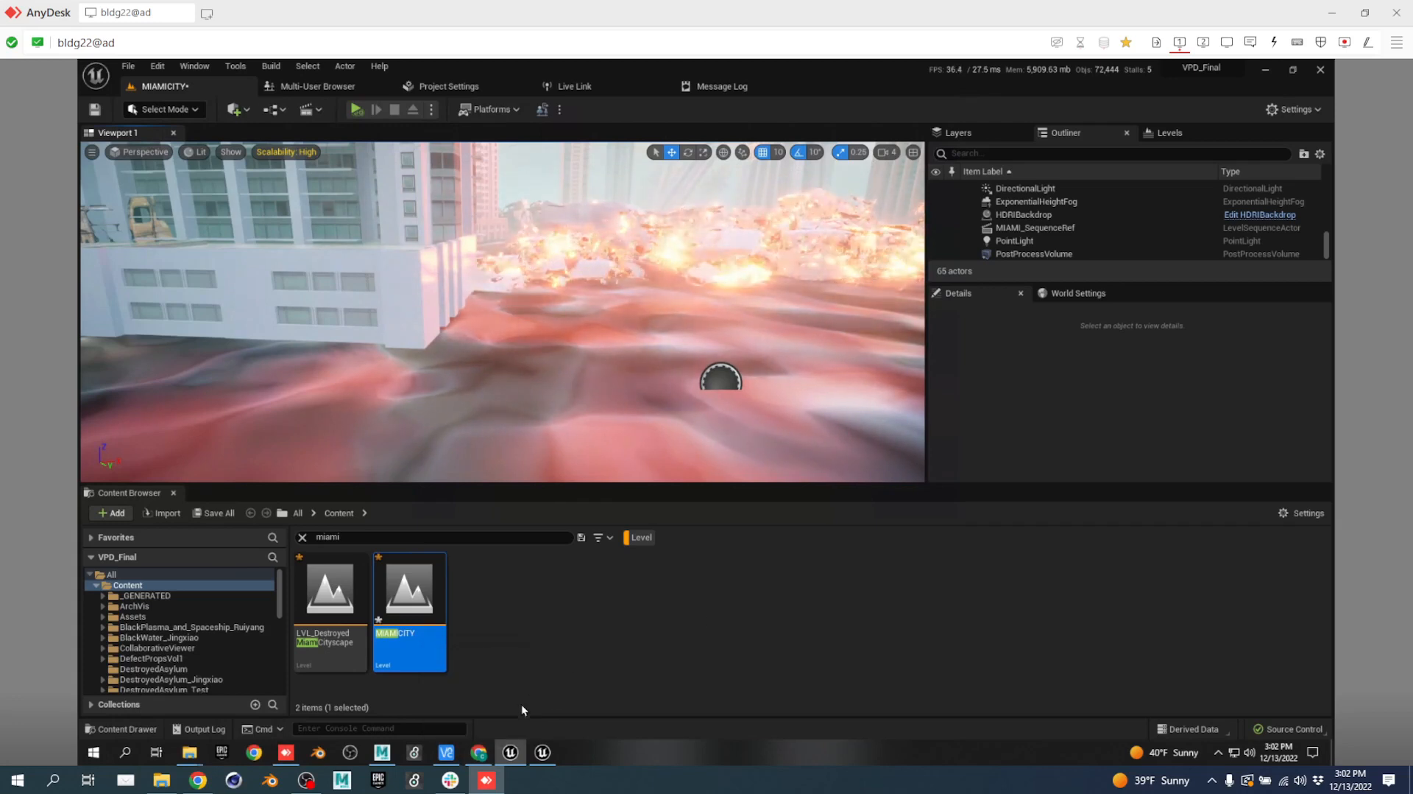
mouse_move(522, 756)
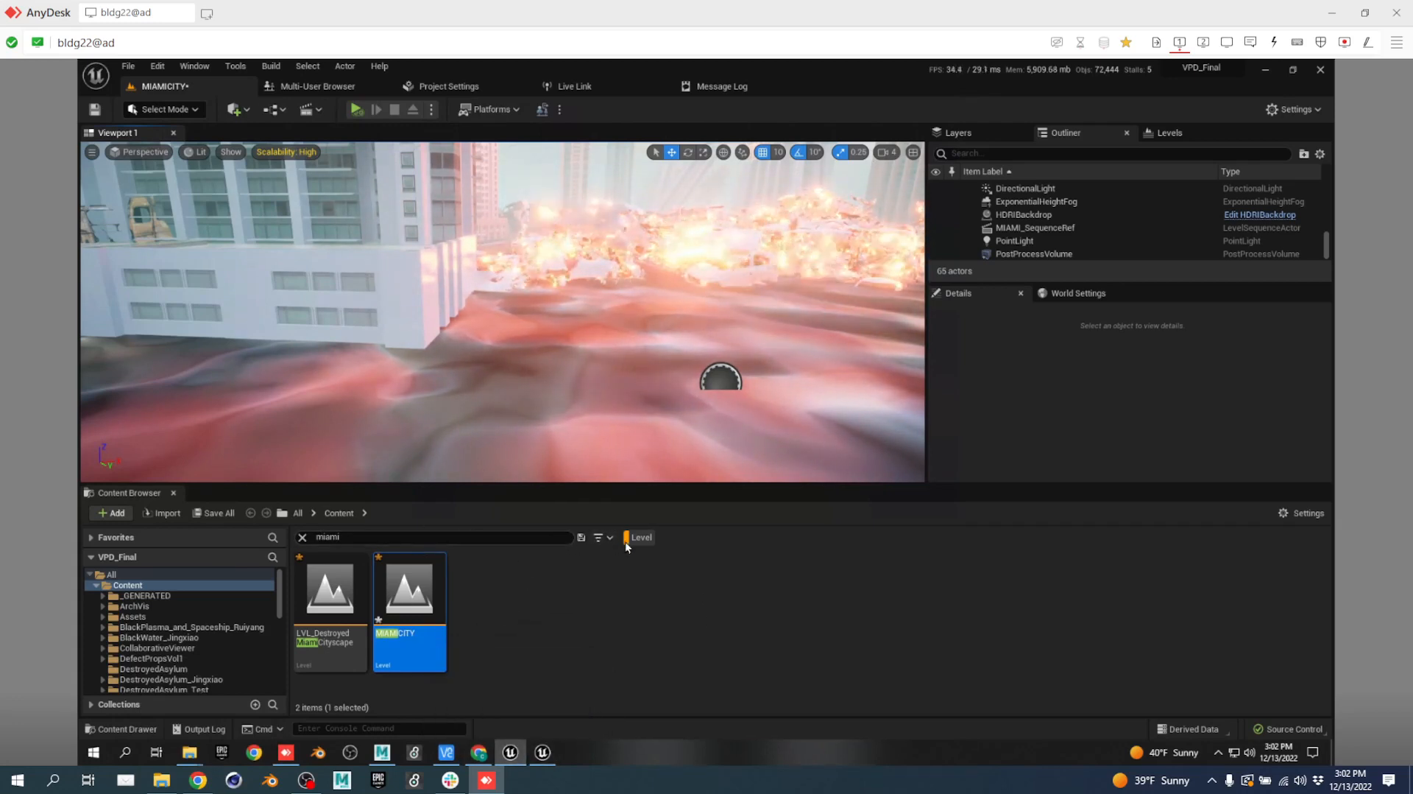
View the Script Treatment Docs tab in Chrome, then open Slack's #week13-finals channel.
left_click(198, 780)
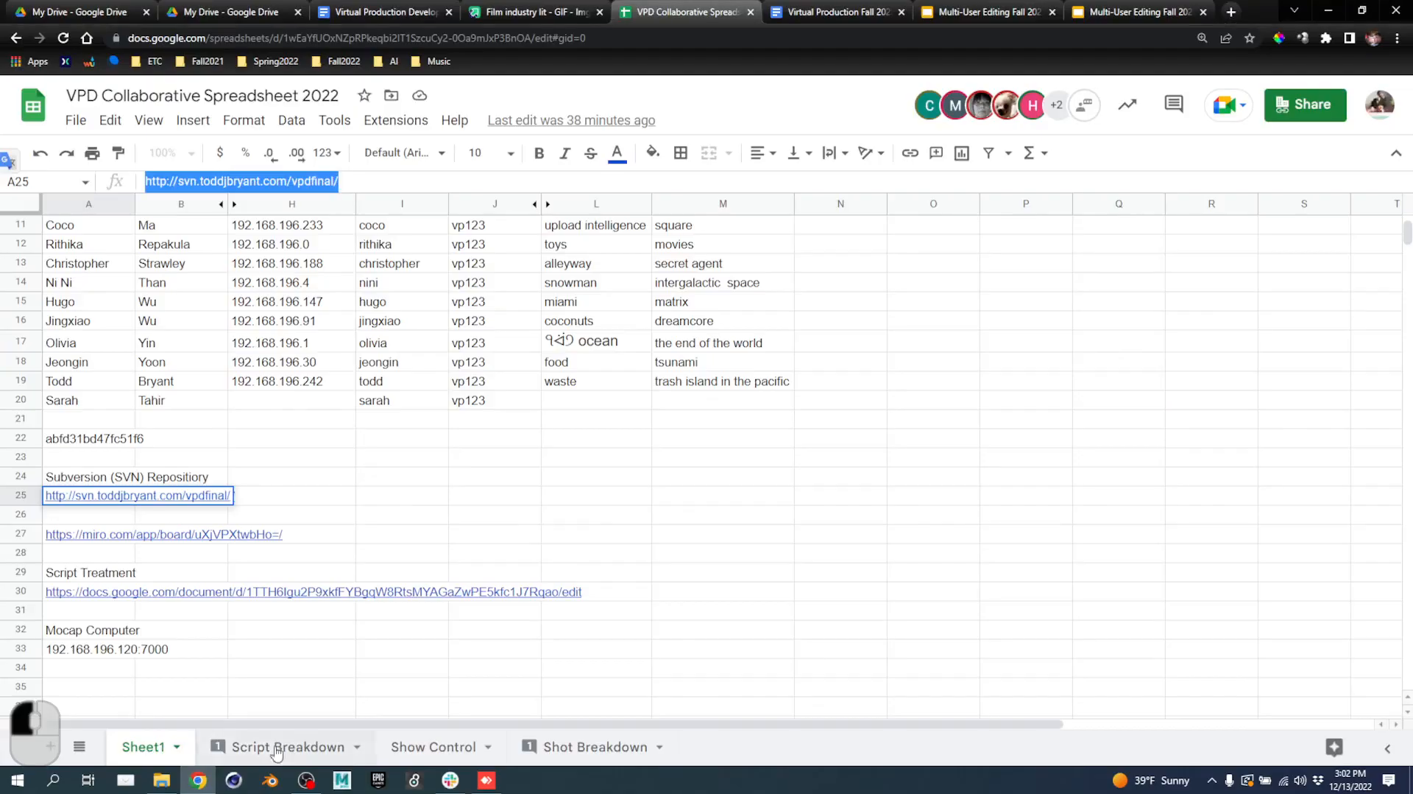
left_click(857, 12)
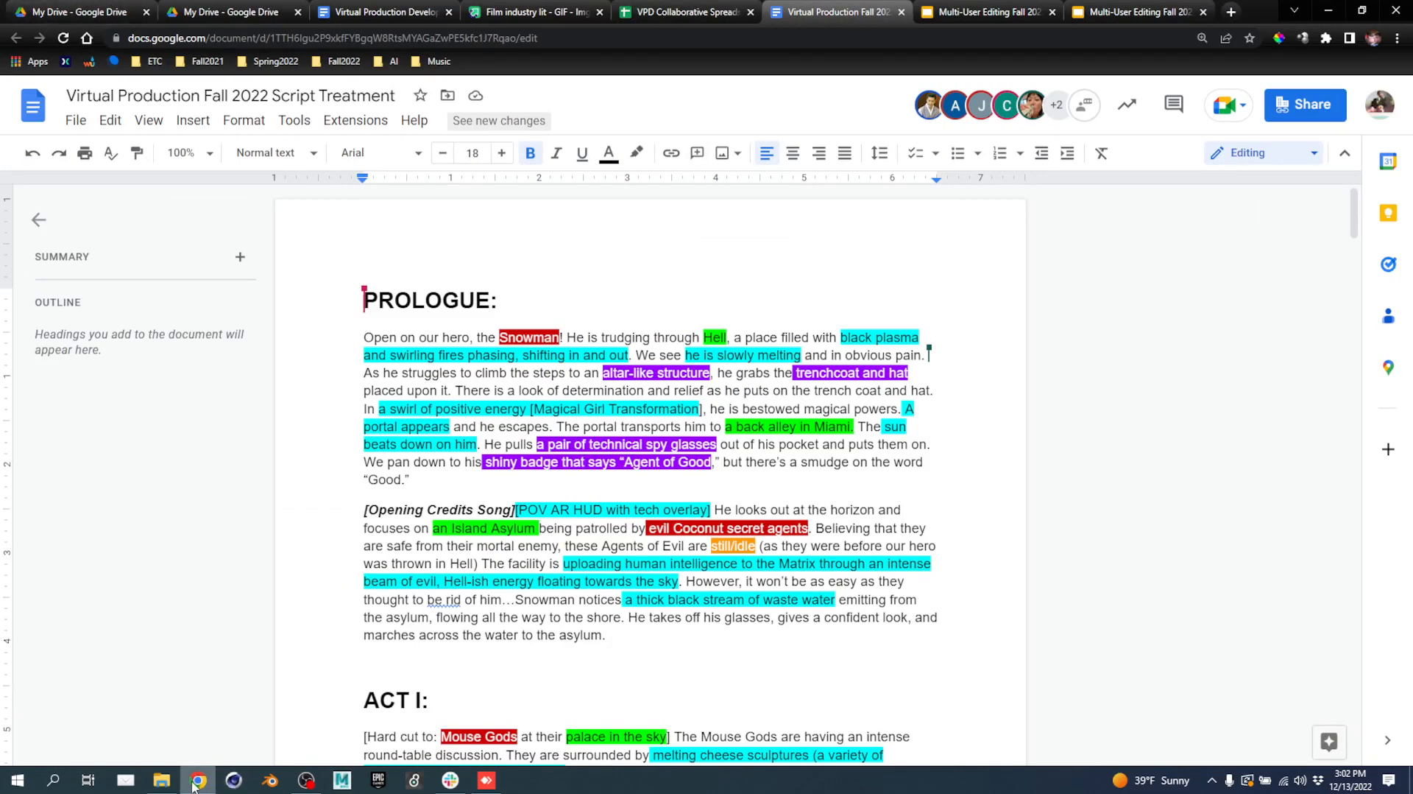
mouse_move(193, 786)
left_click(451, 780)
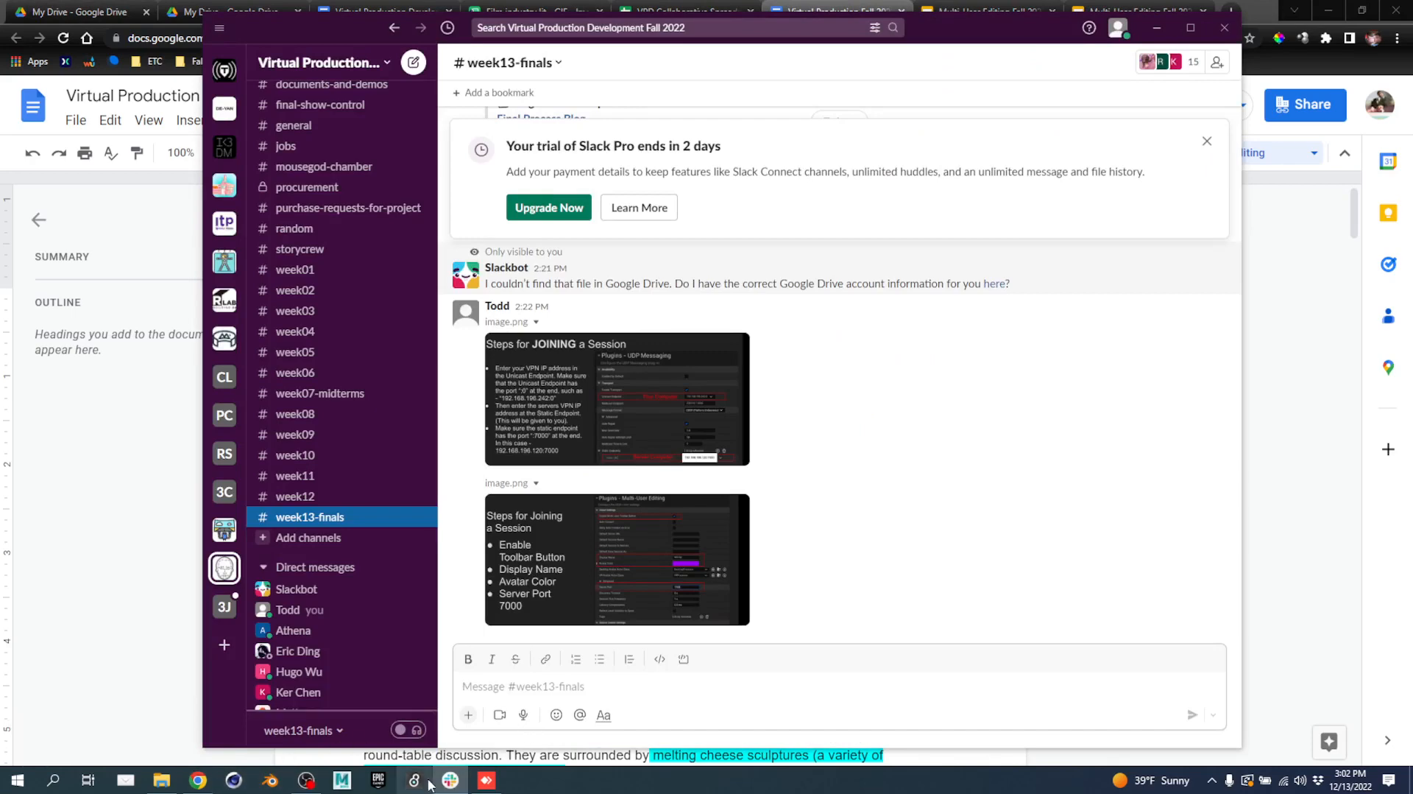
Back in Unreal, search the Content Browser for 'asy' and open LVL_AsylumIslandHero.
left_click(486, 780)
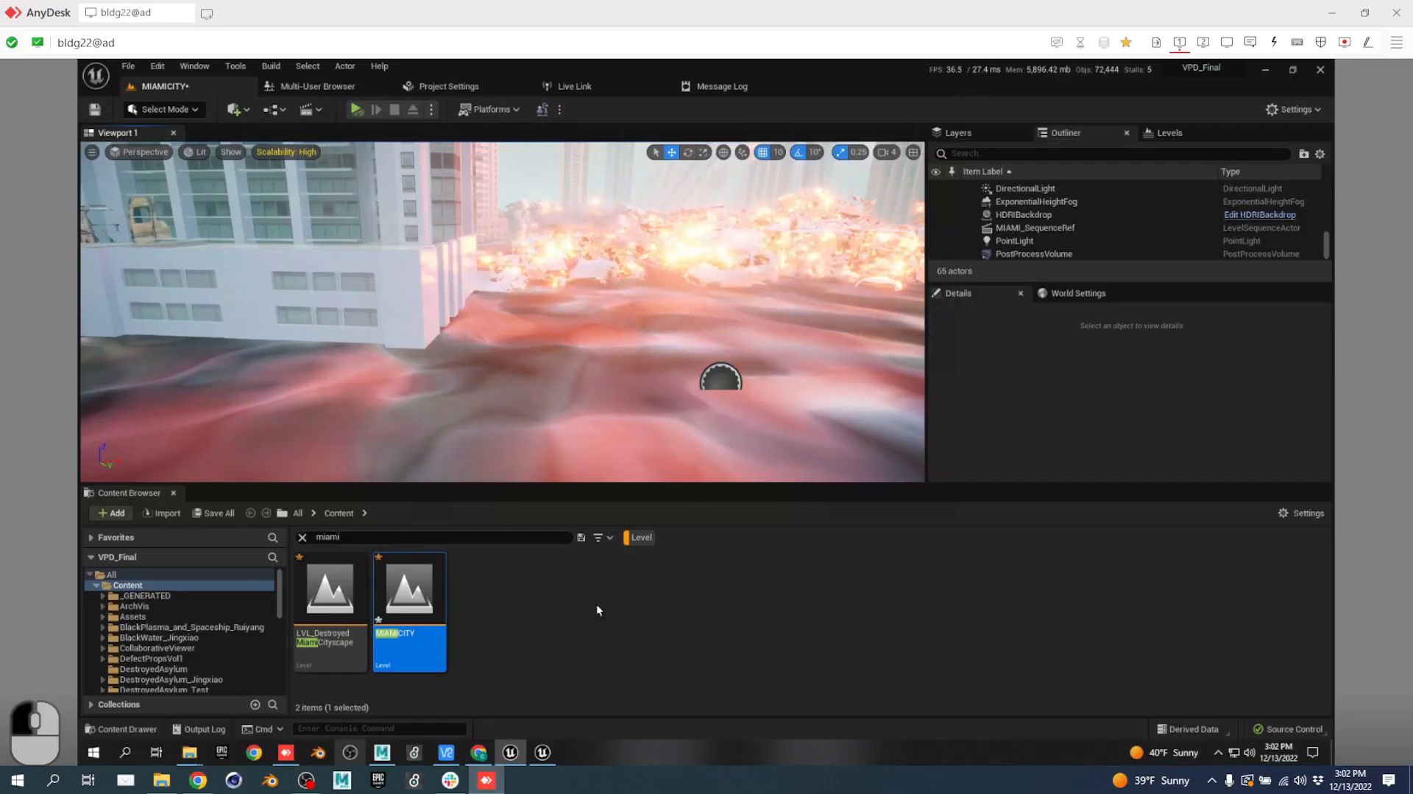
left_click(402, 536)
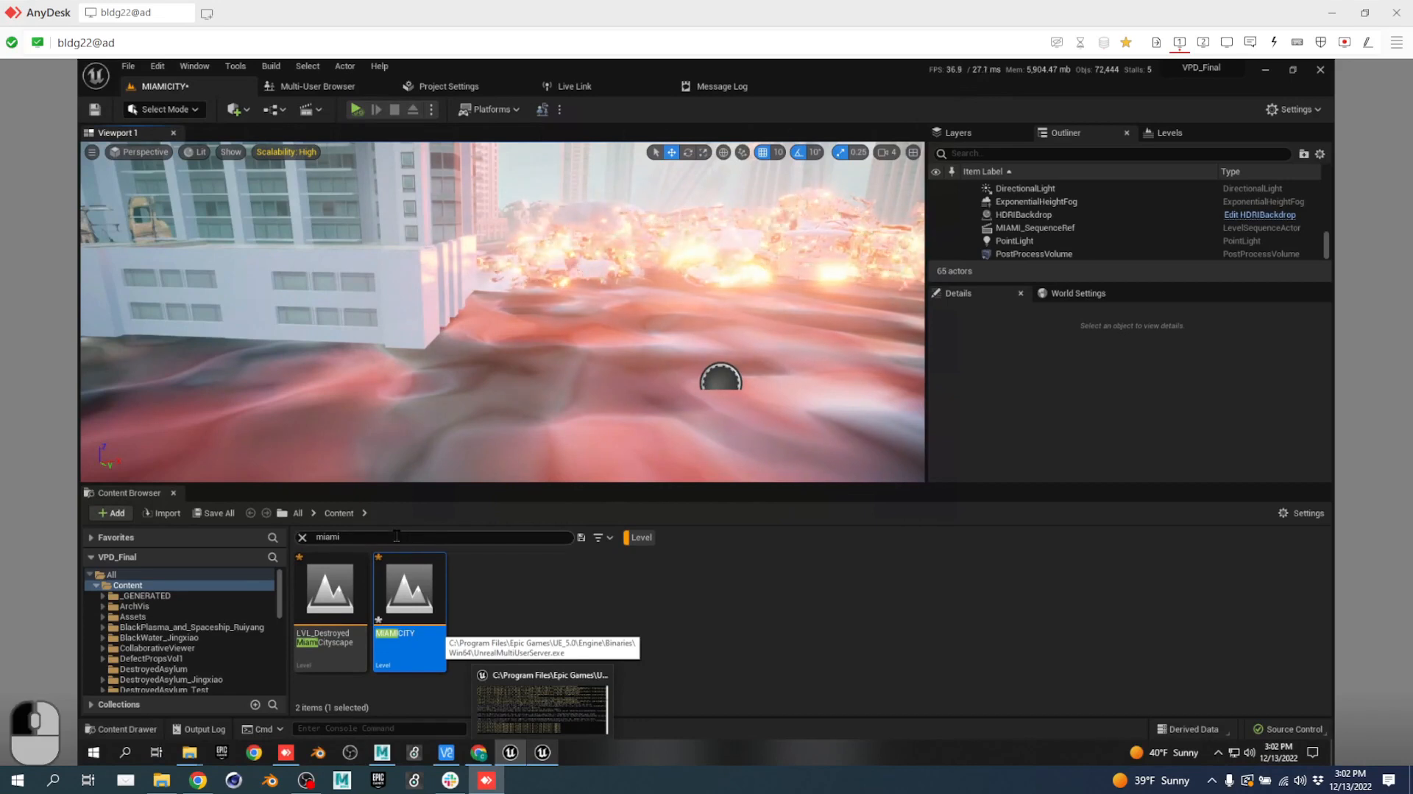
type("asy")
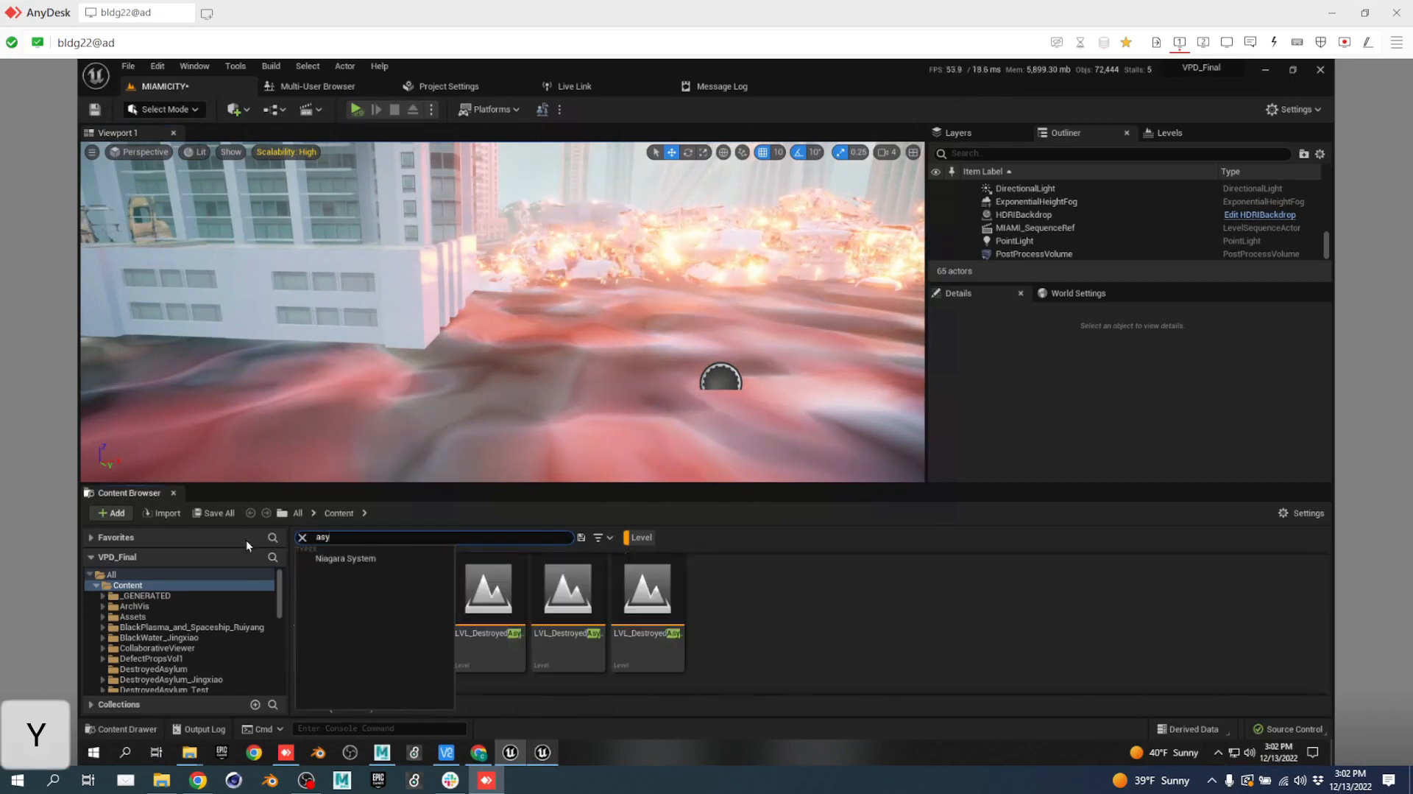
left_click(934, 604)
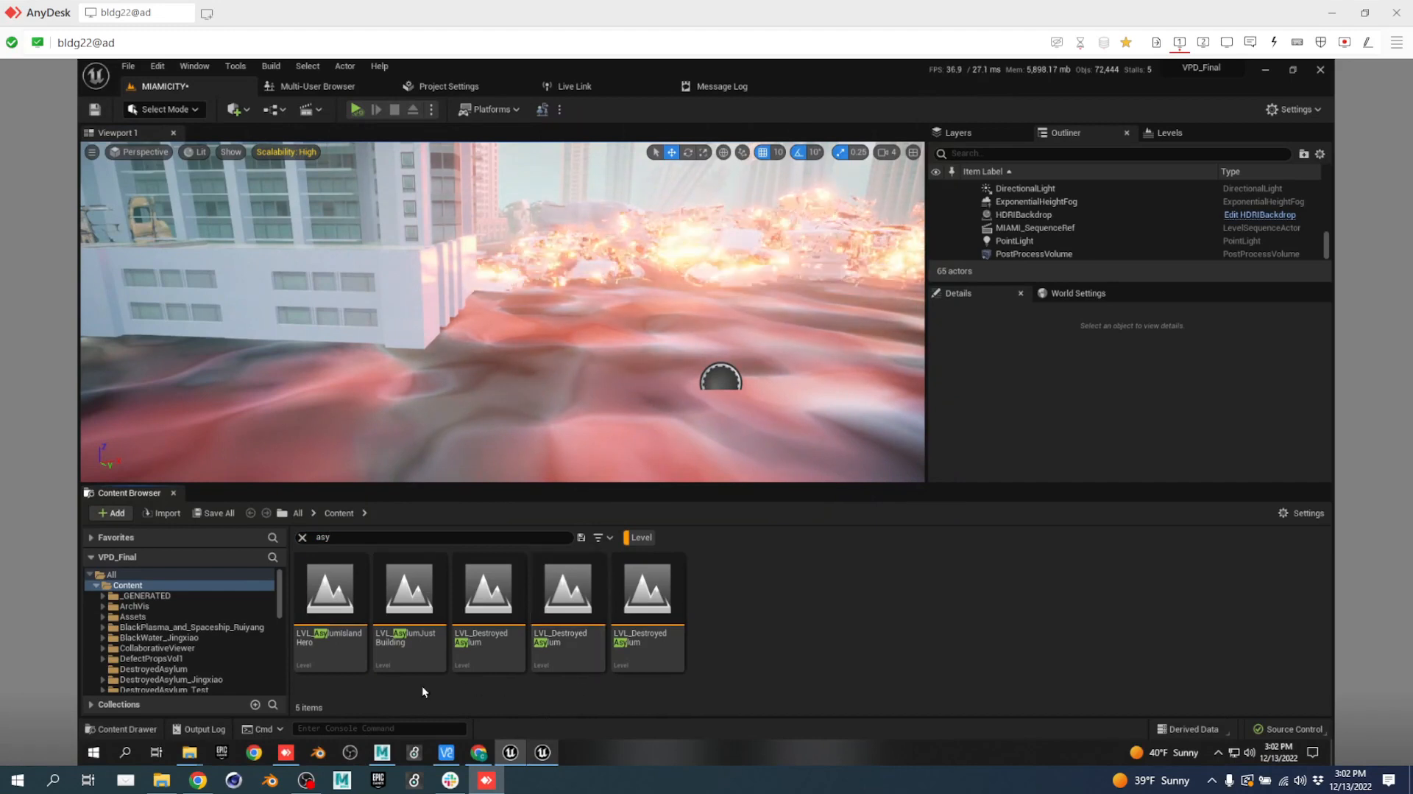
double_click(320, 609)
Choose Don't Save to discard Miami level changes and load the Asylum rooftop level.
left_click(829, 553)
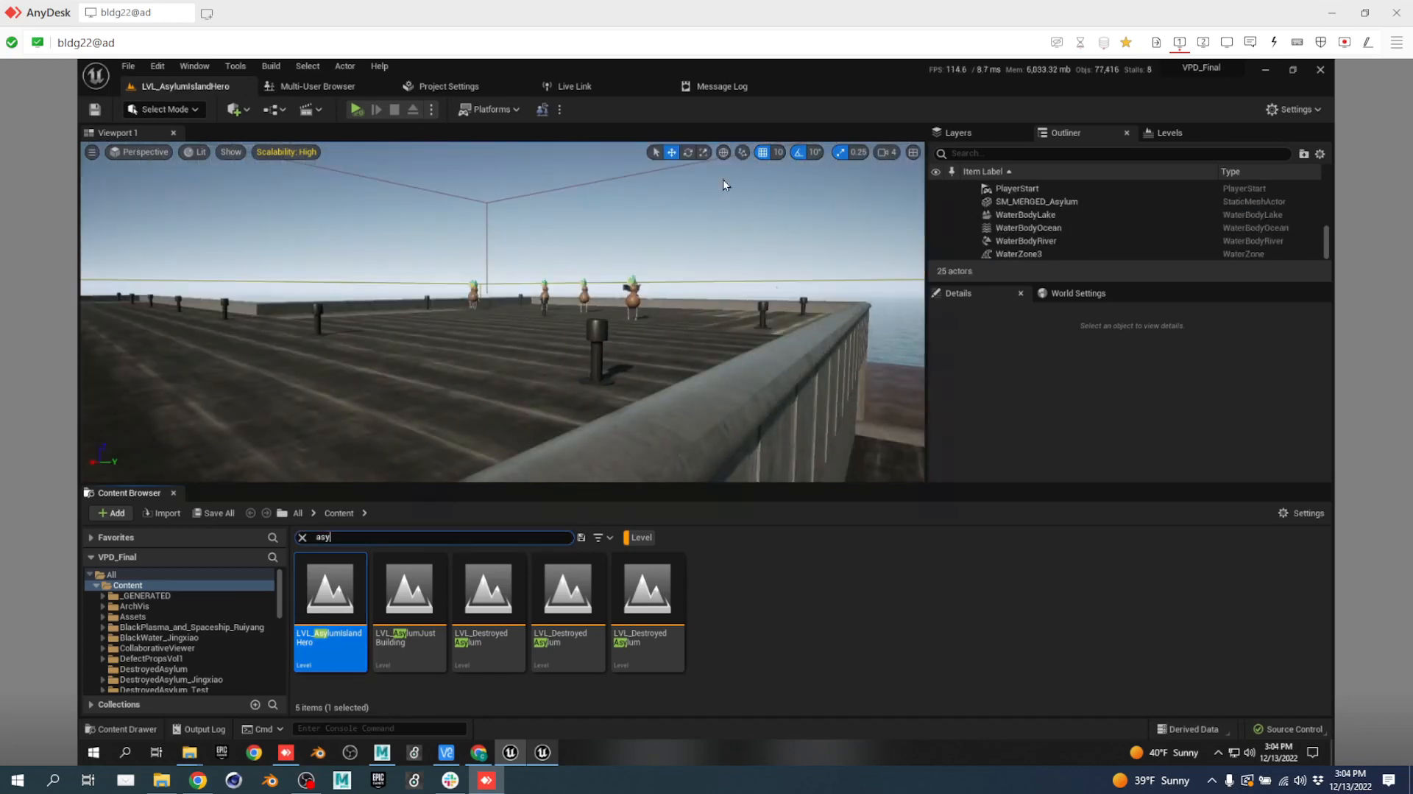
Fly to the rooftop agents and select Agent4's SkeletalMeshComponent.
right_click_drag(581, 263, 486, 339)
key("w")
key("d")
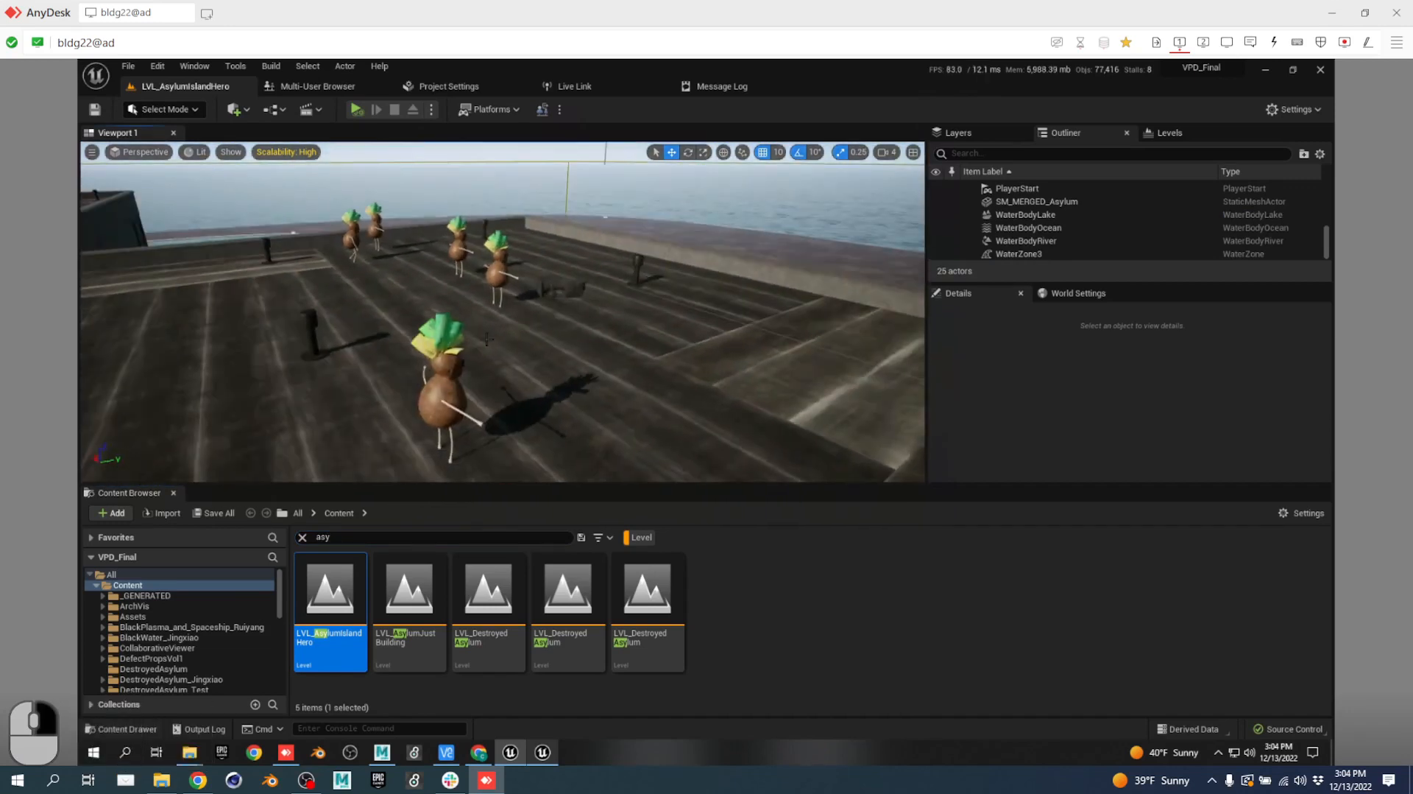
left_click(444, 366)
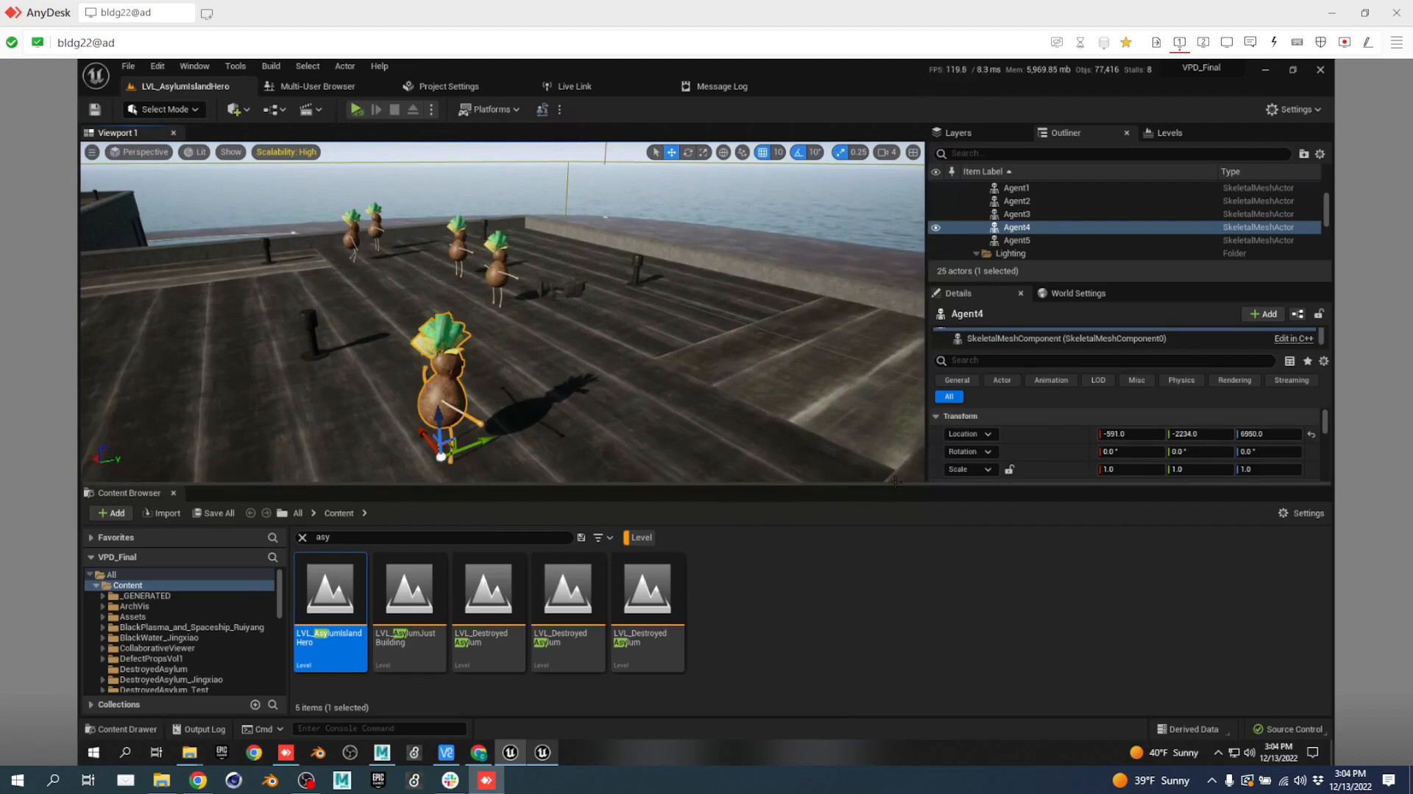
left_click_drag(900, 489, 907, 551)
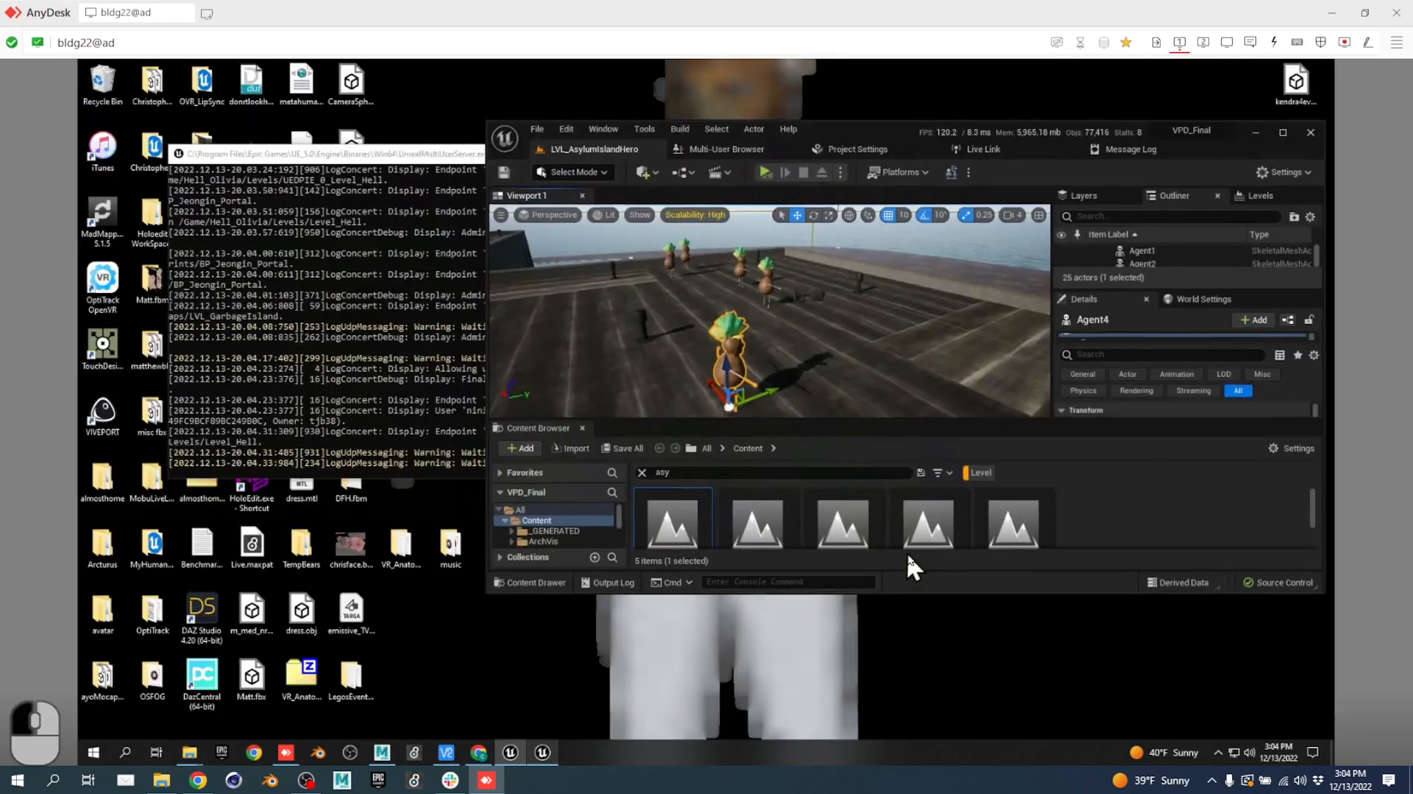
left_click(1283, 135)
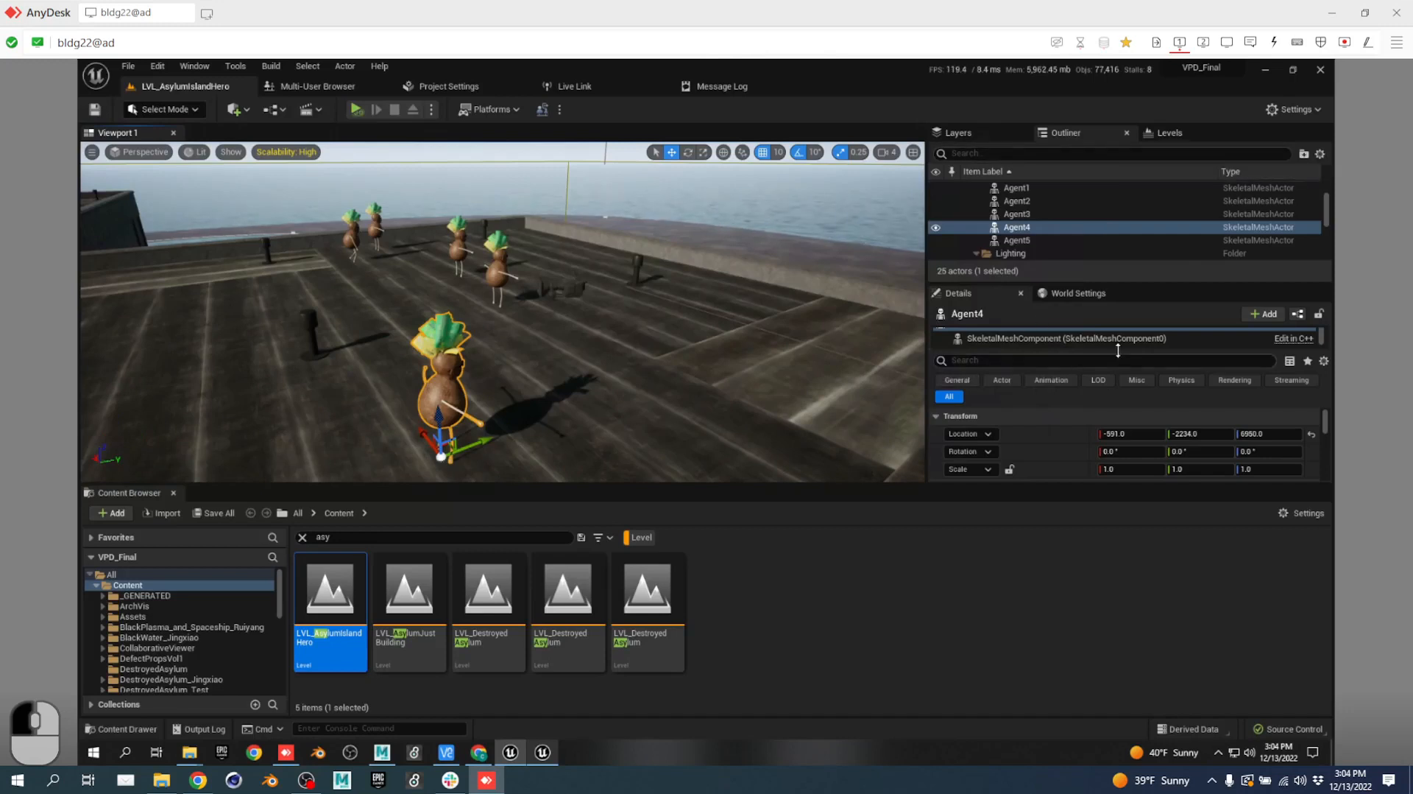
left_click(1018, 340)
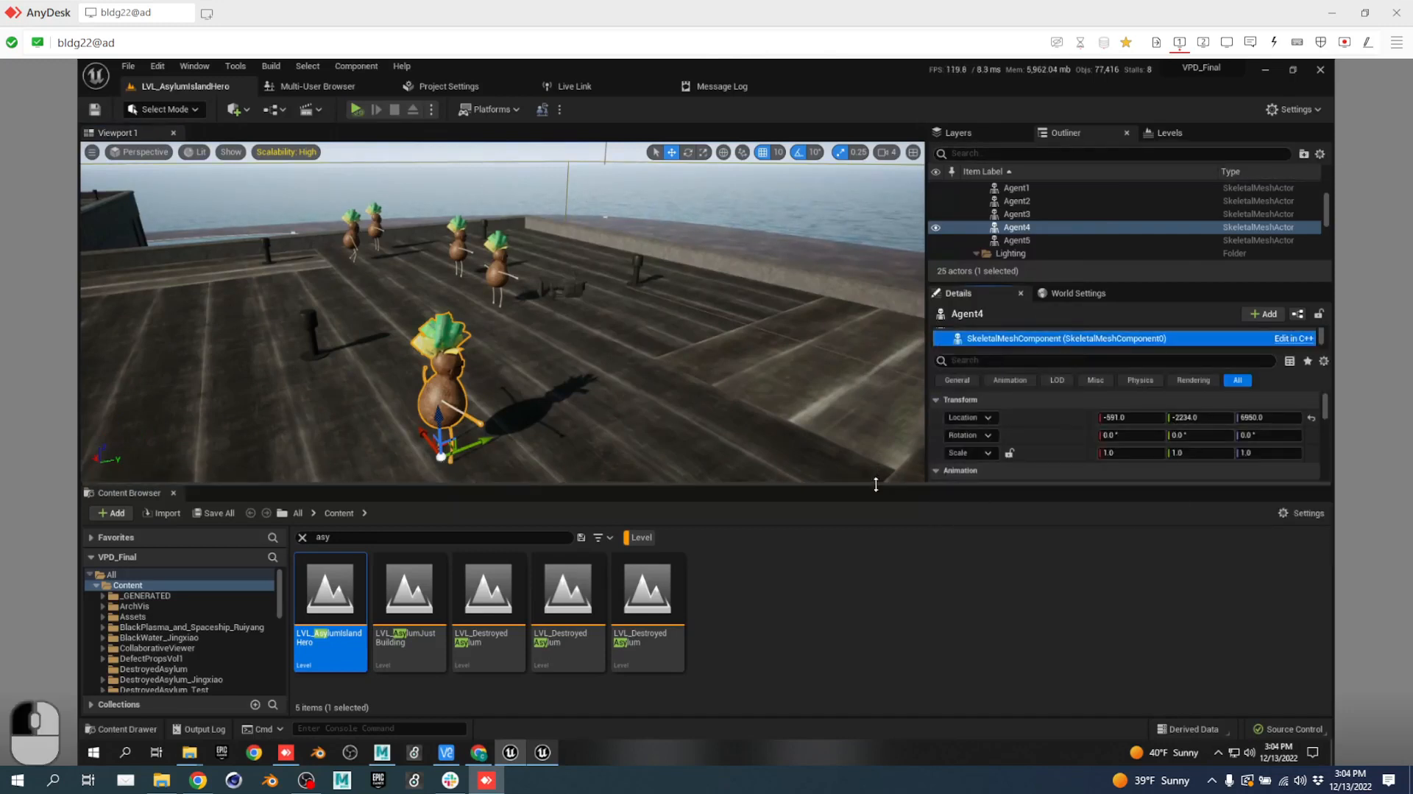
left_click(884, 582)
Close the Content Browser to enlarge the viewport and fly past the roof edge.
key("ctrl+space")
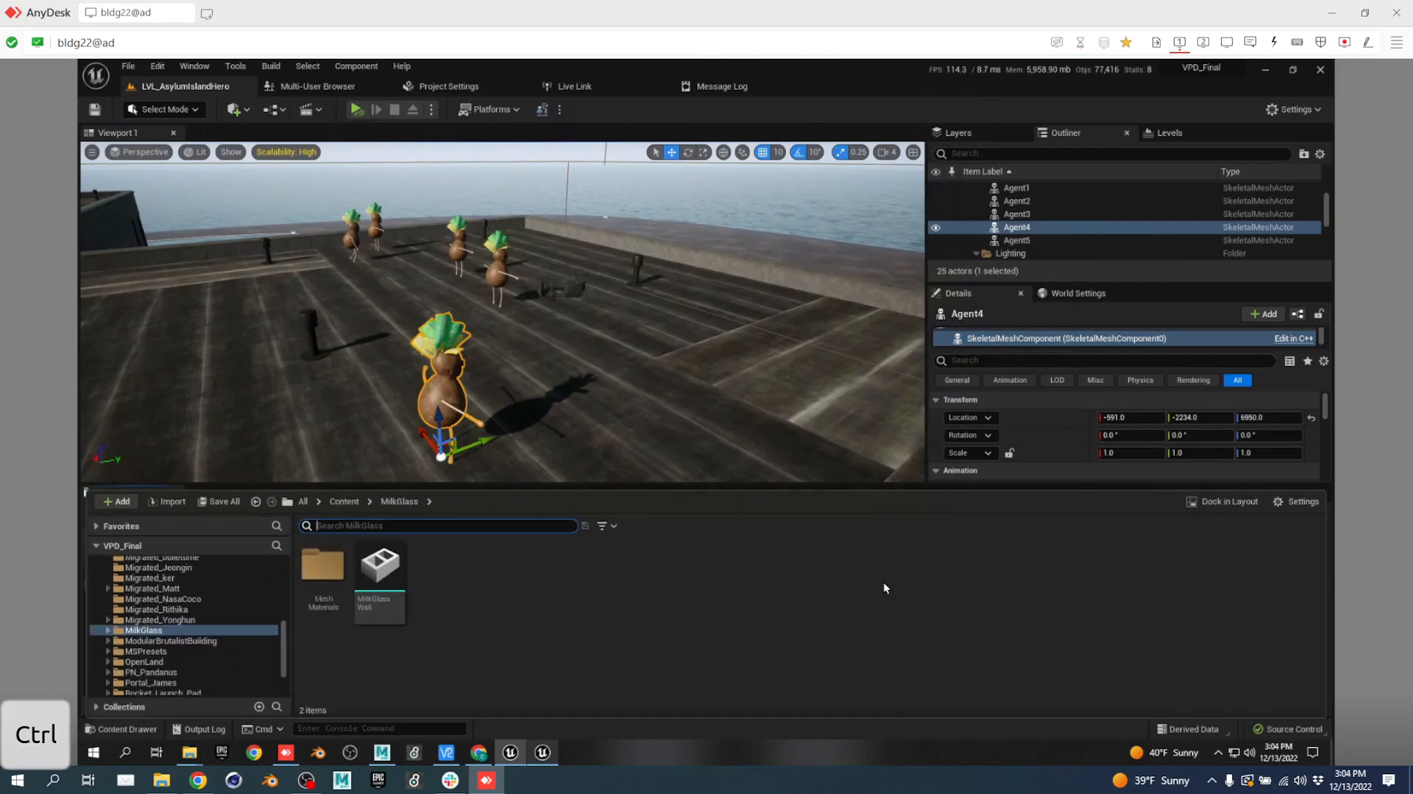
key("ctrl+space")
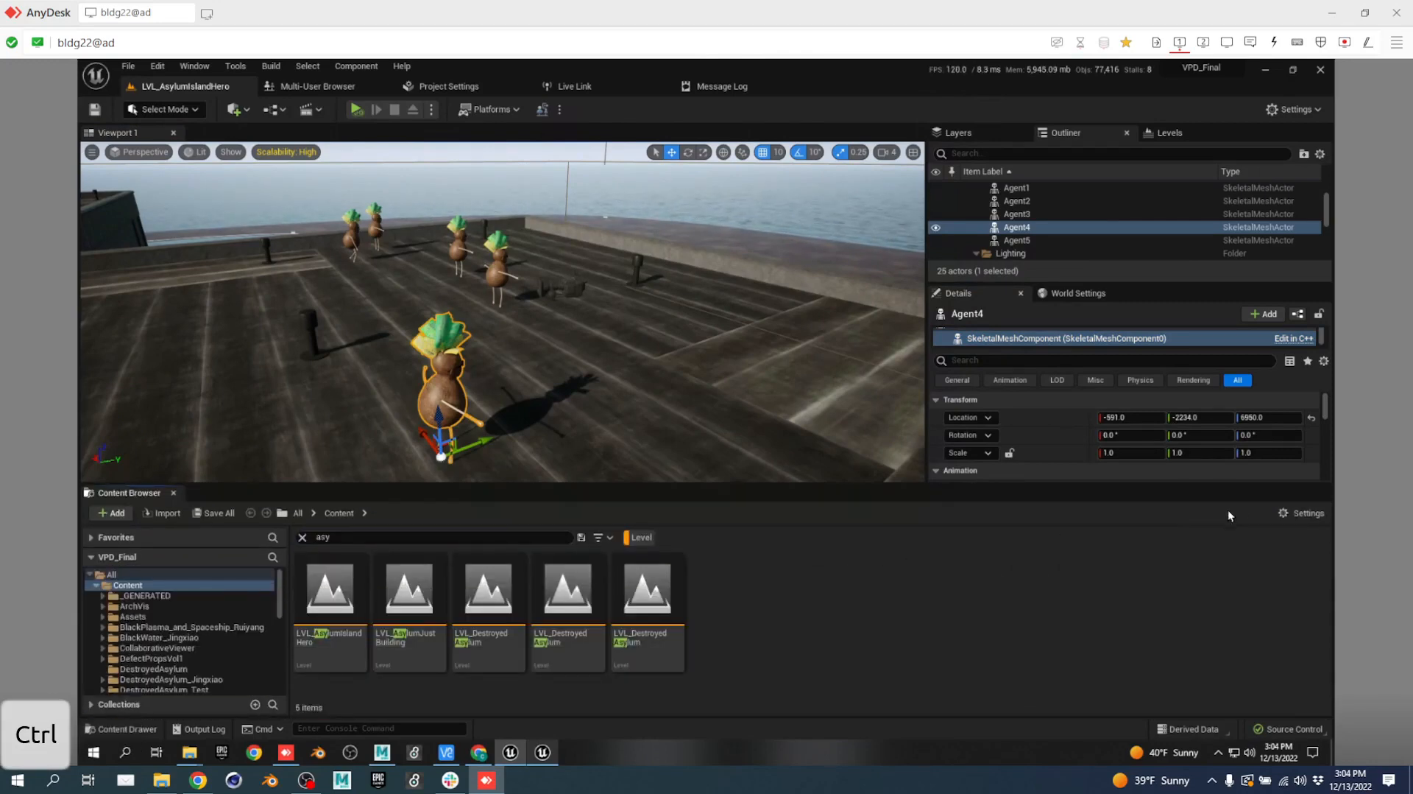
left_click(174, 493)
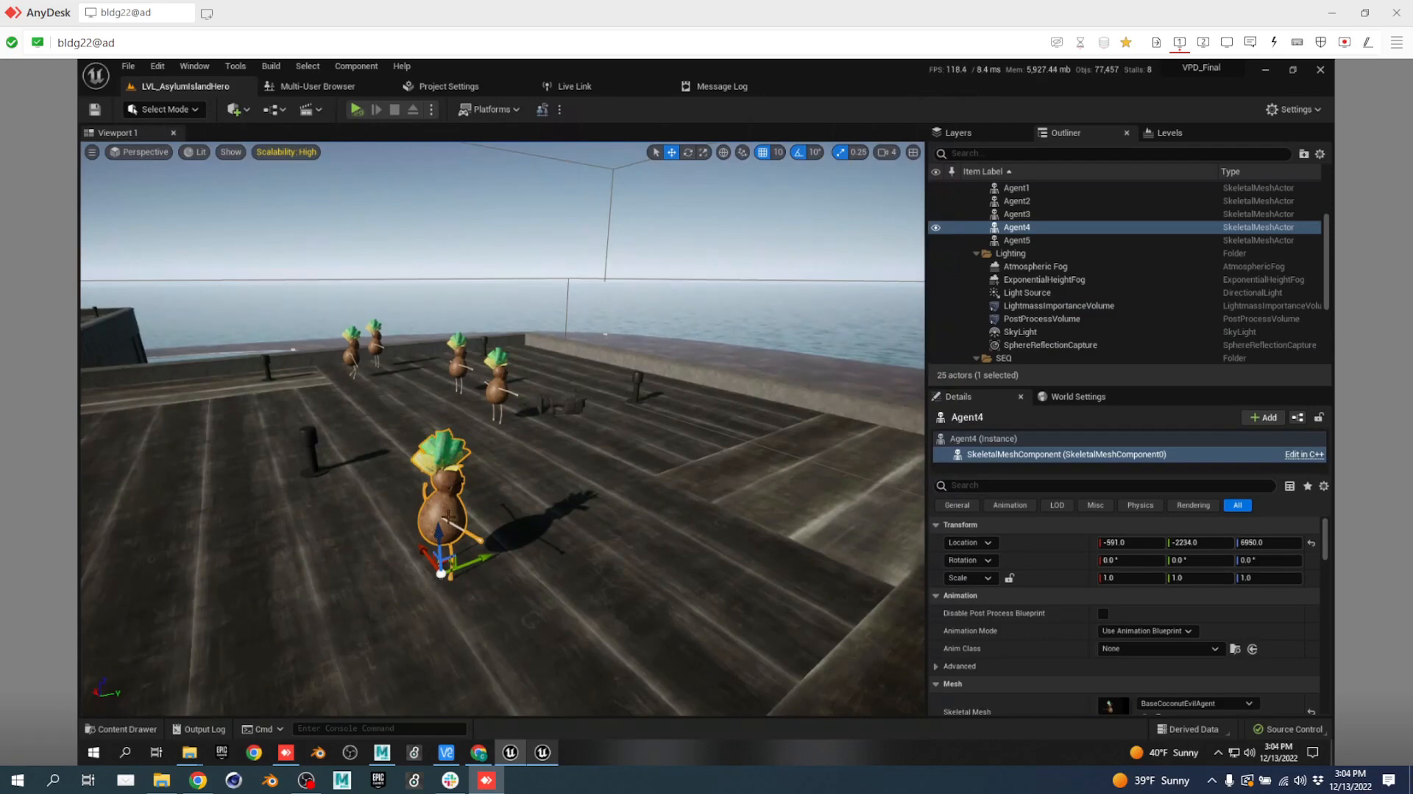
right_click_drag(448, 516, 498, 557)
key("d")
key("a")
key("w")
key("e")
Fly along the coastline road, up over the building roof, and back from the pond.
key("a")
key("a")
key("w")
key("s")
key("a")
key("w")
key("e")
key("d")
key("e")
key("d")
key("e")
key("e")
key("e")
key("a")
key("s")
key("a")
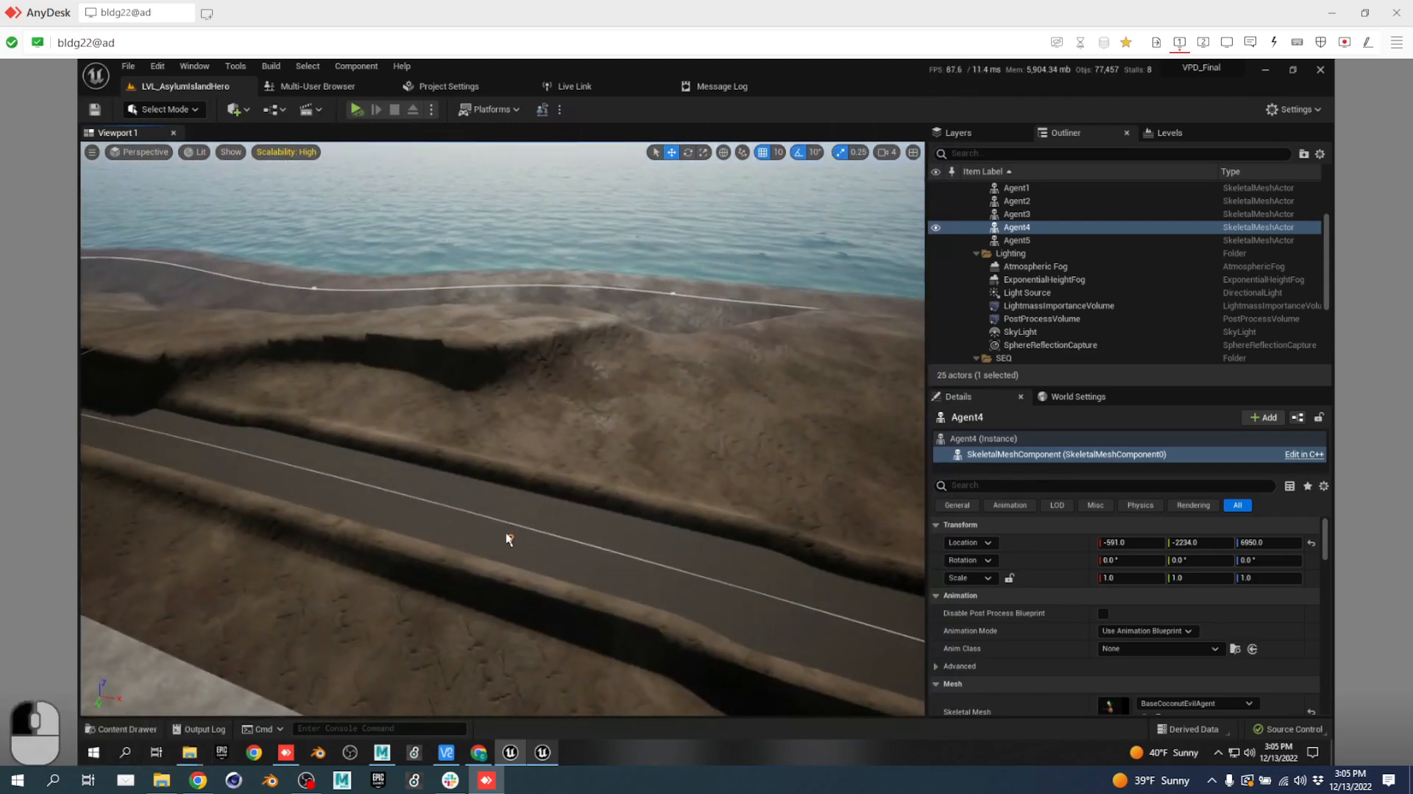
Select the WaterBodyRiver and filter its Details for 'material'.
left_click(517, 539)
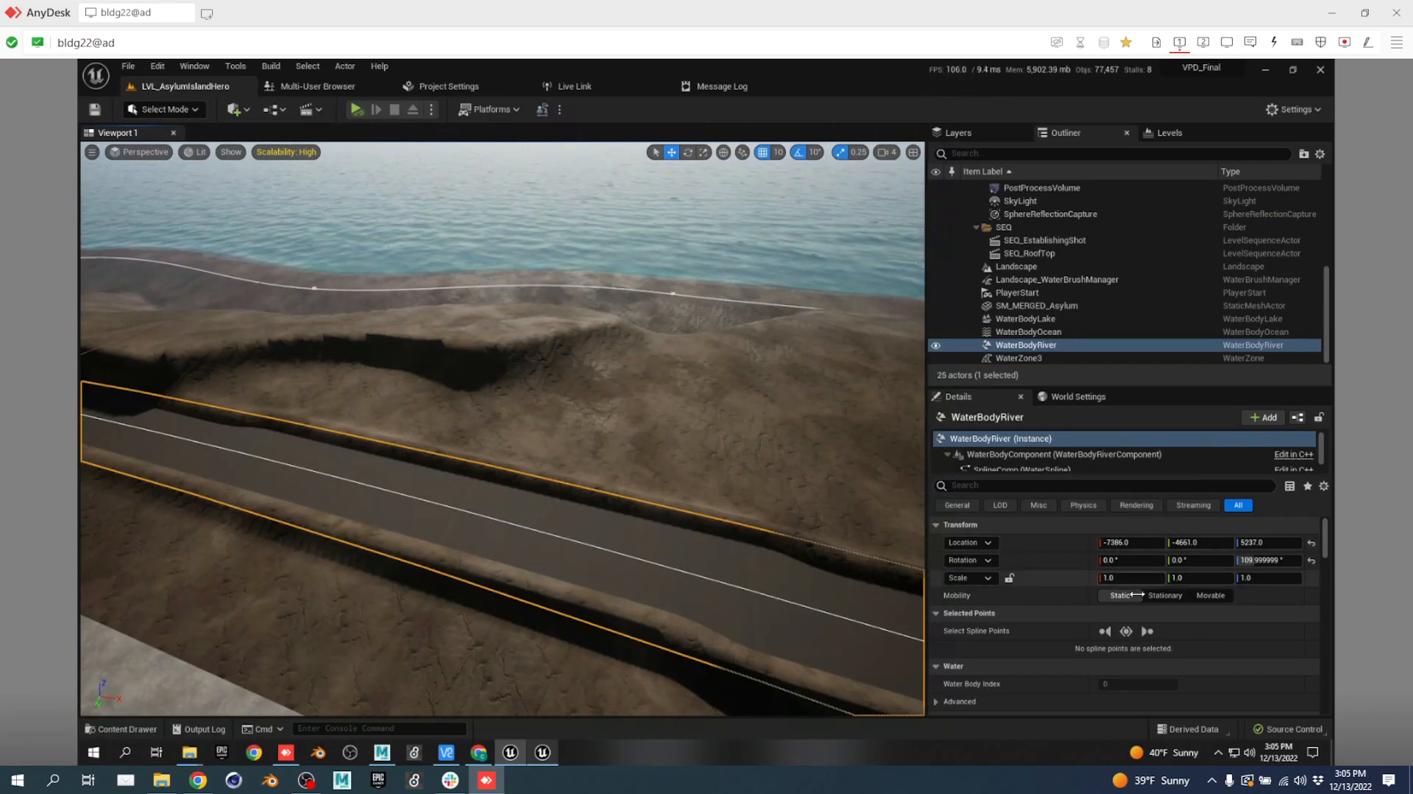
scroll(1146, 605, "down", 10)
scroll(1146, 611, "up", 10)
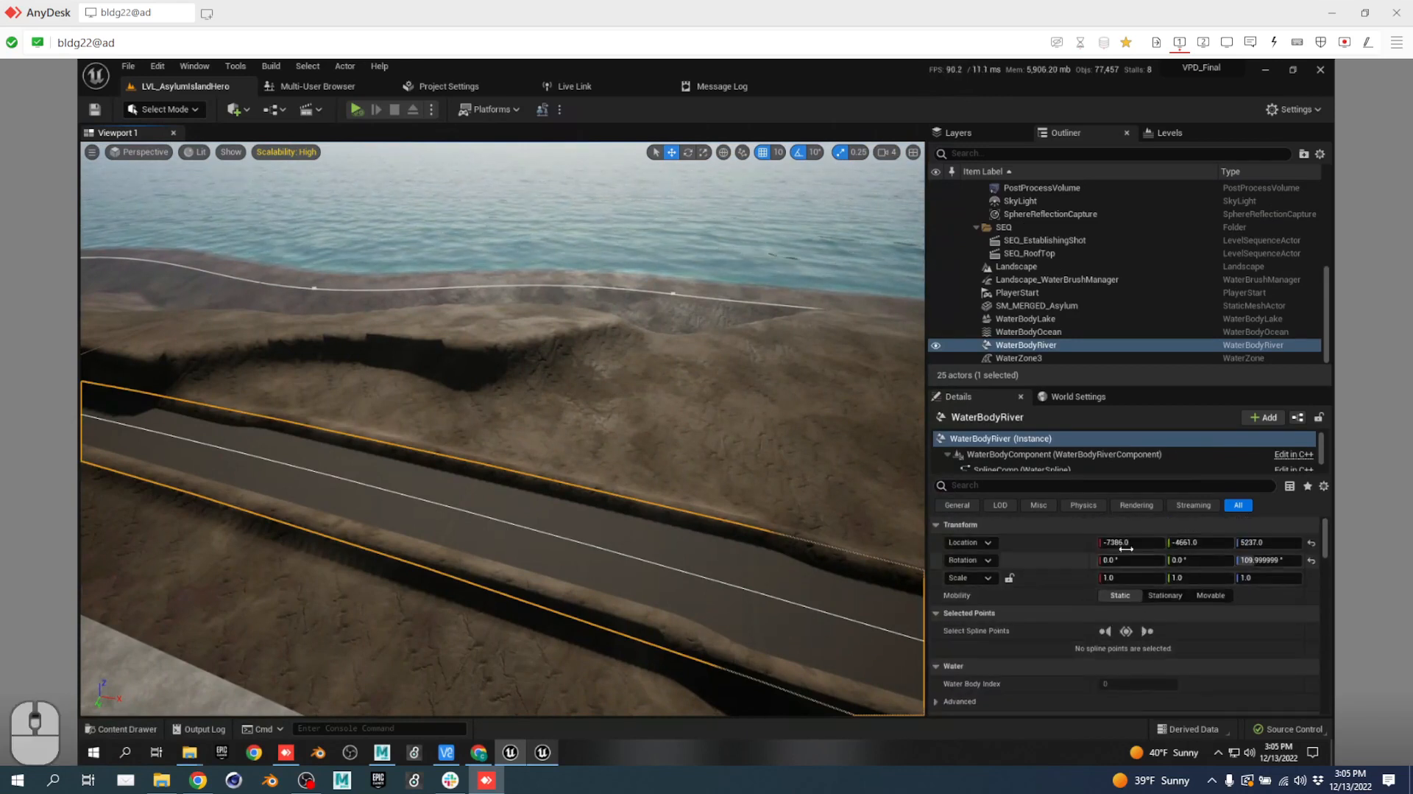
scroll(1107, 611, "down", 1)
left_click(1040, 485)
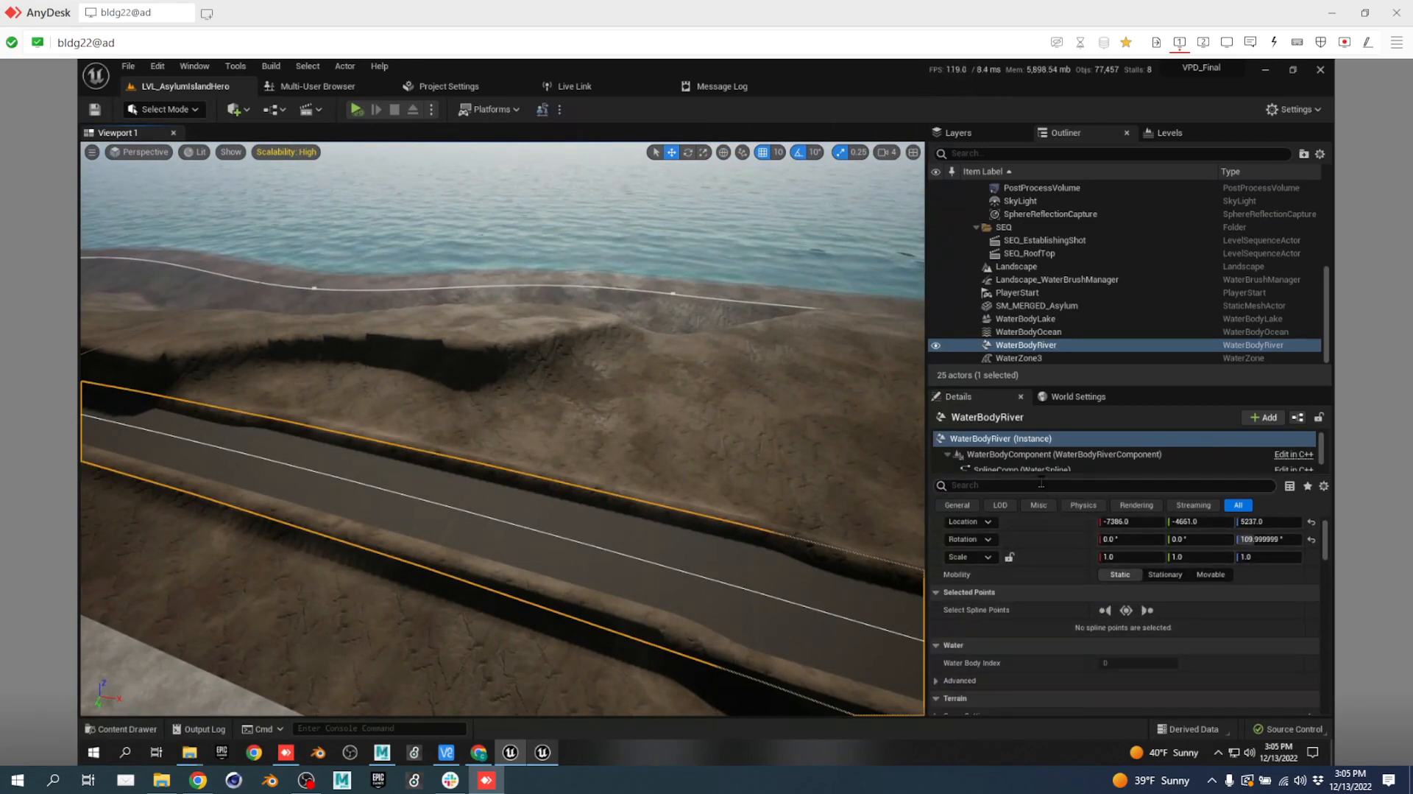
type("material")
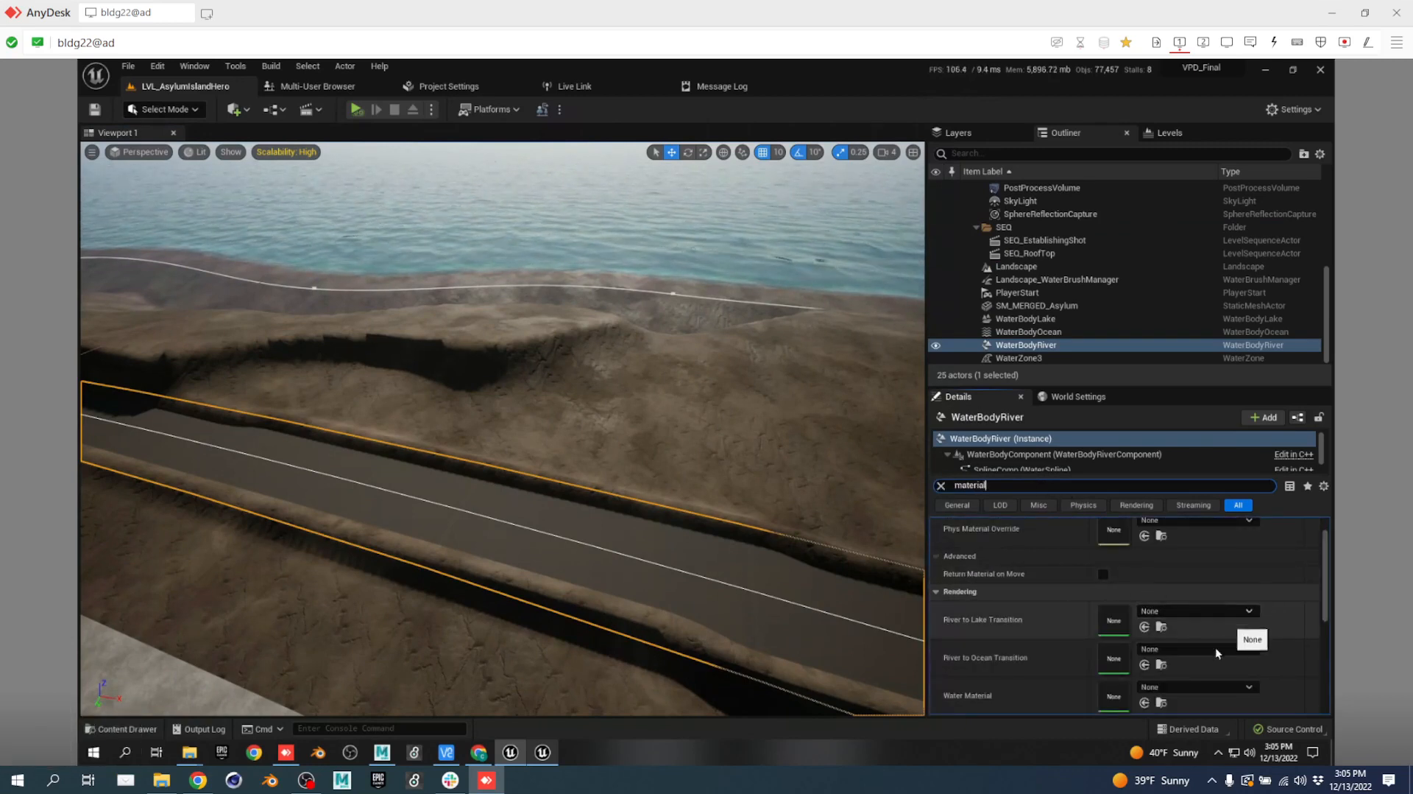
scroll(1207, 633, "down", 1)
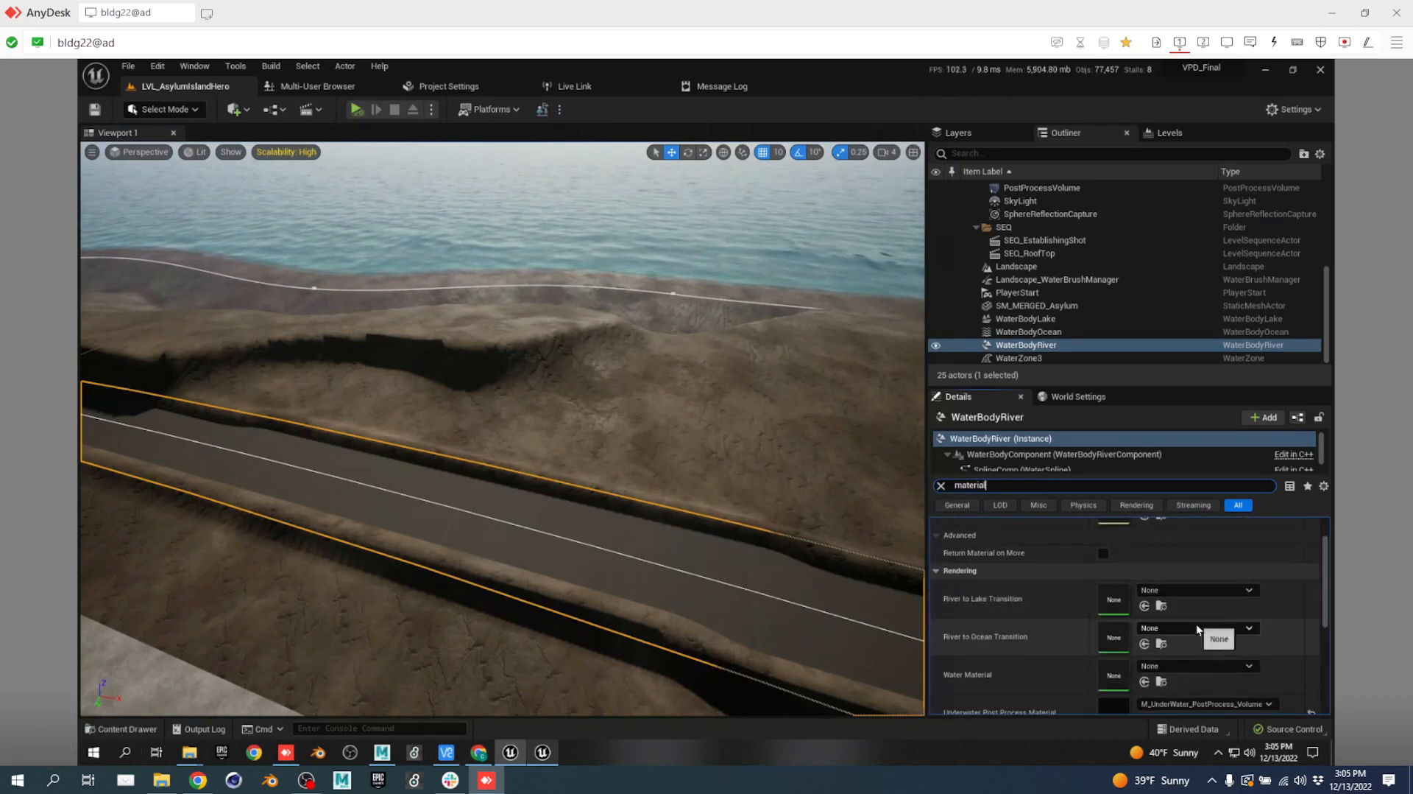
Search the River to Lake Transition material picker for 'black', closing it without choosing.
left_click(1208, 589)
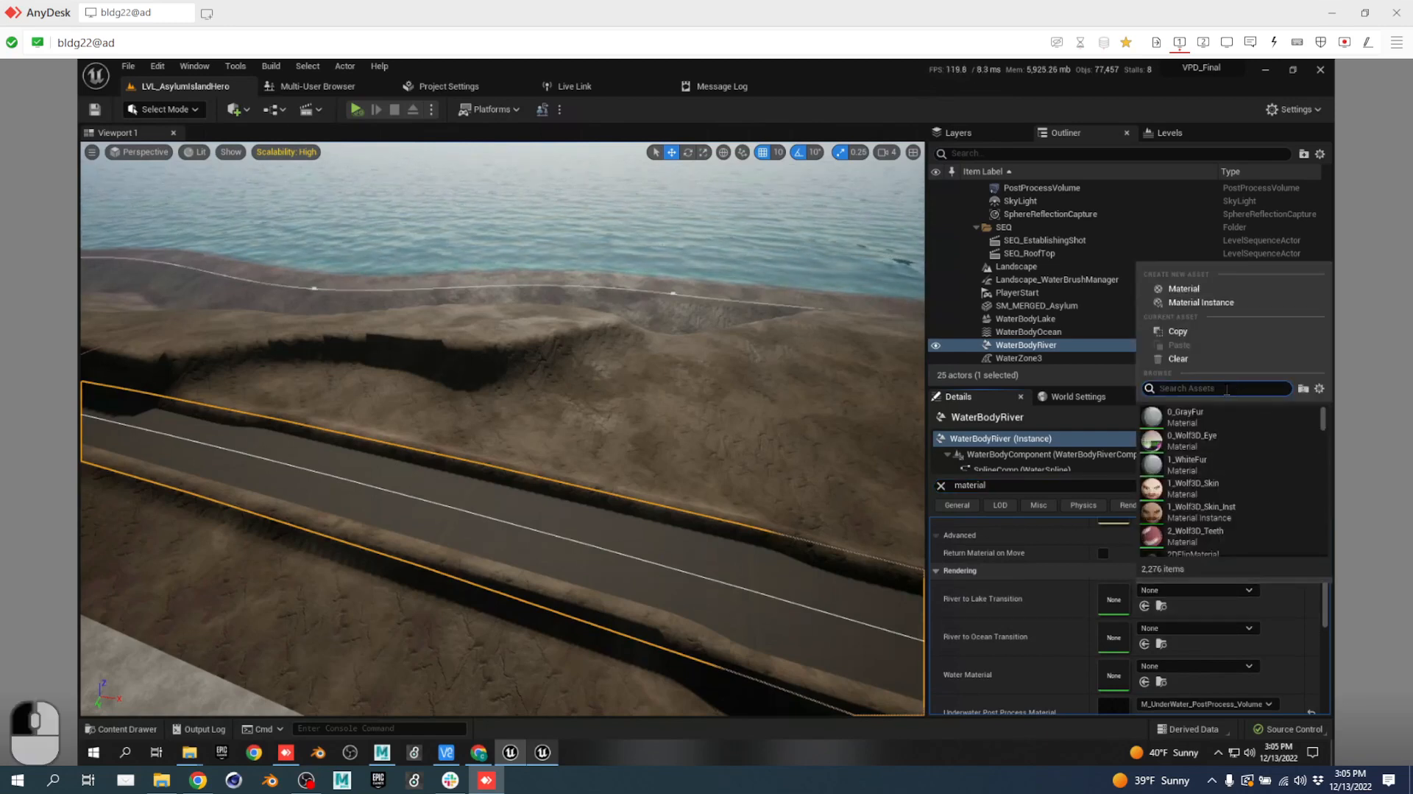
type("black")
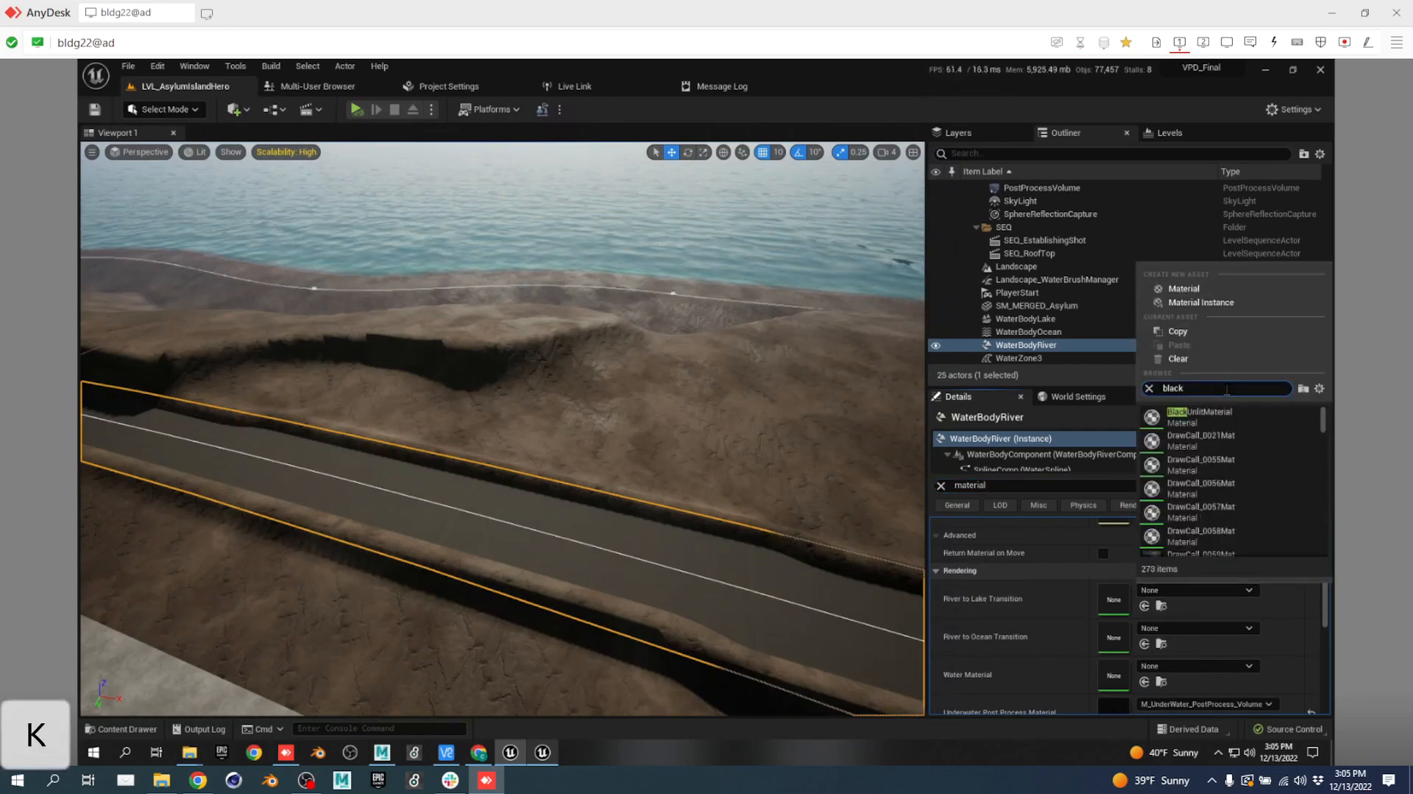
scroll(1261, 440, "down", 3)
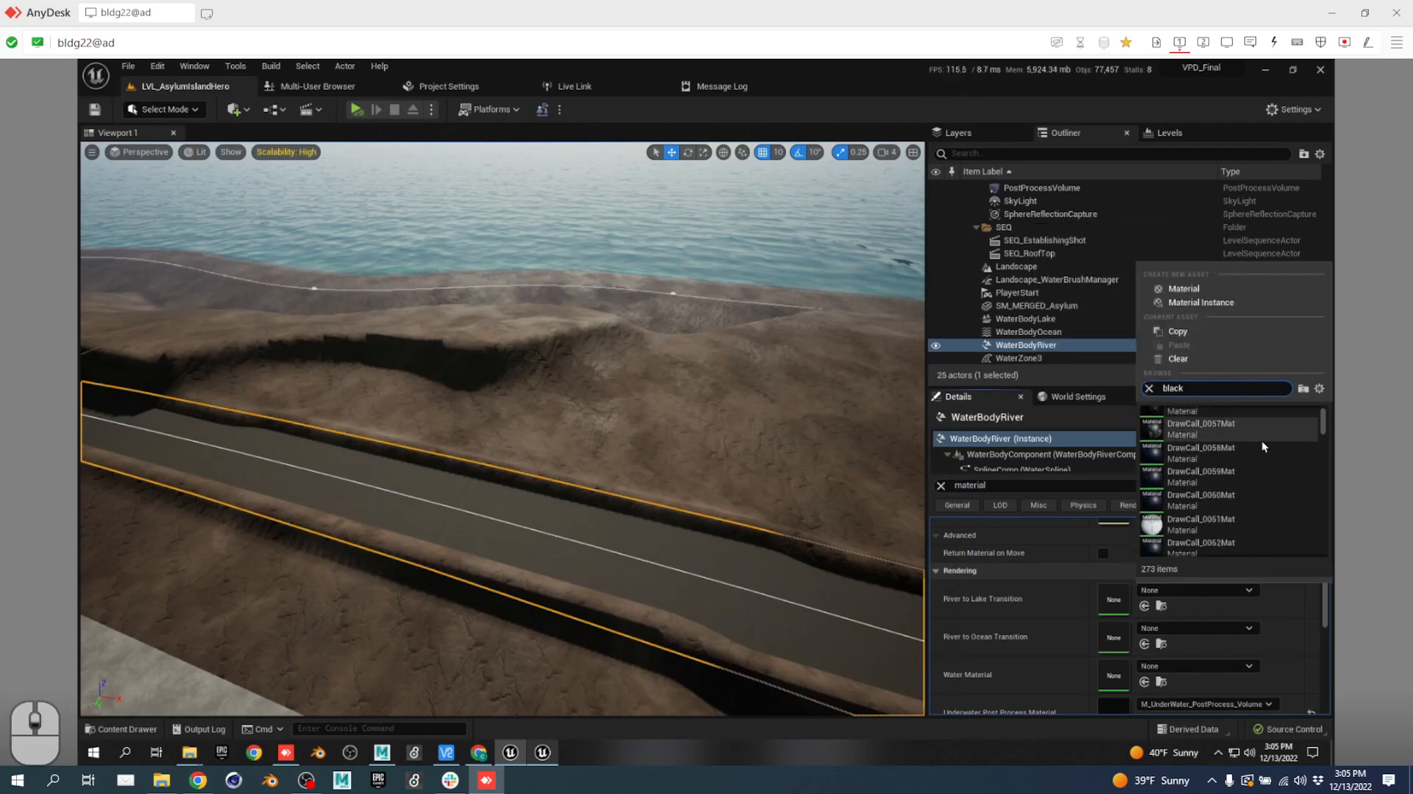
scroll(1266, 441, "down", 5)
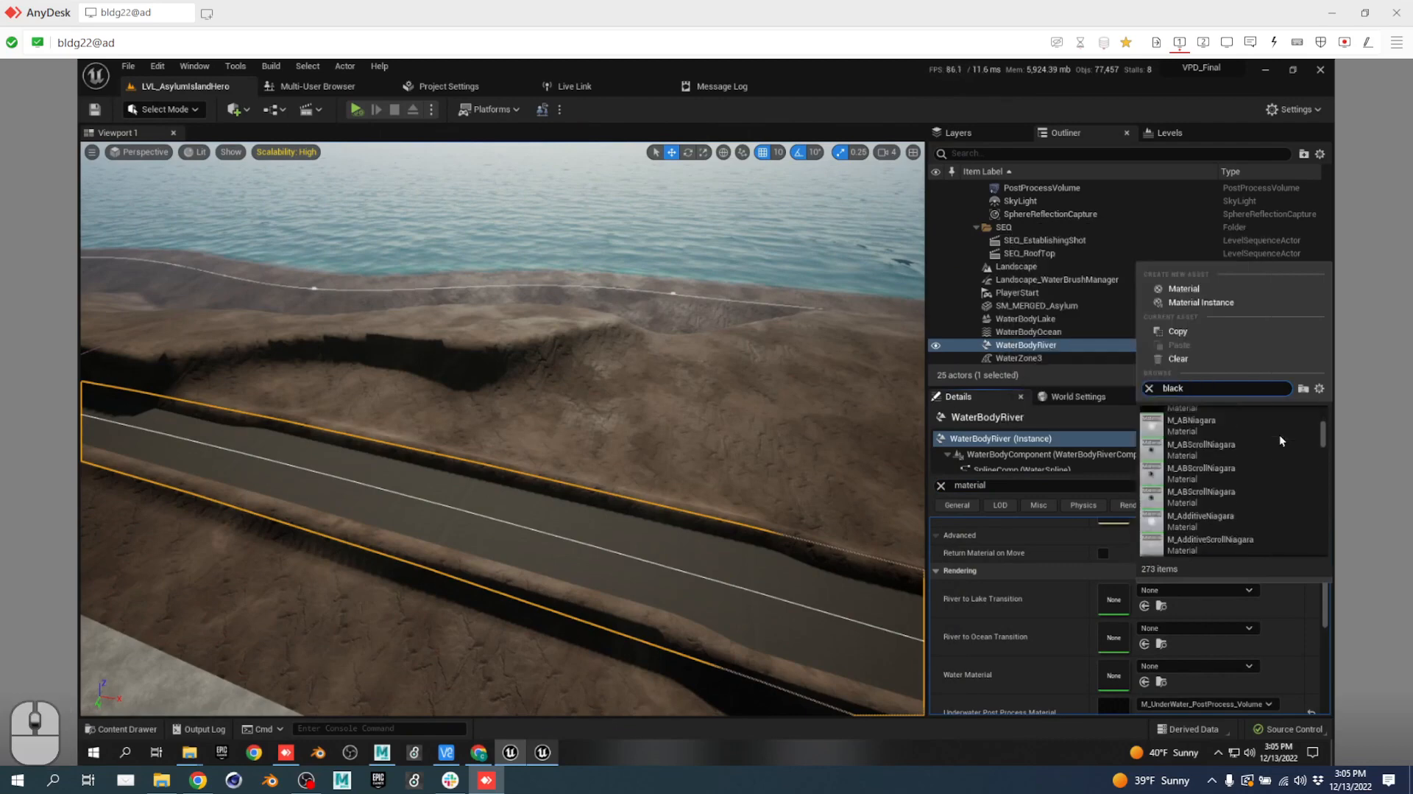
scroll(1278, 430, "down", 5)
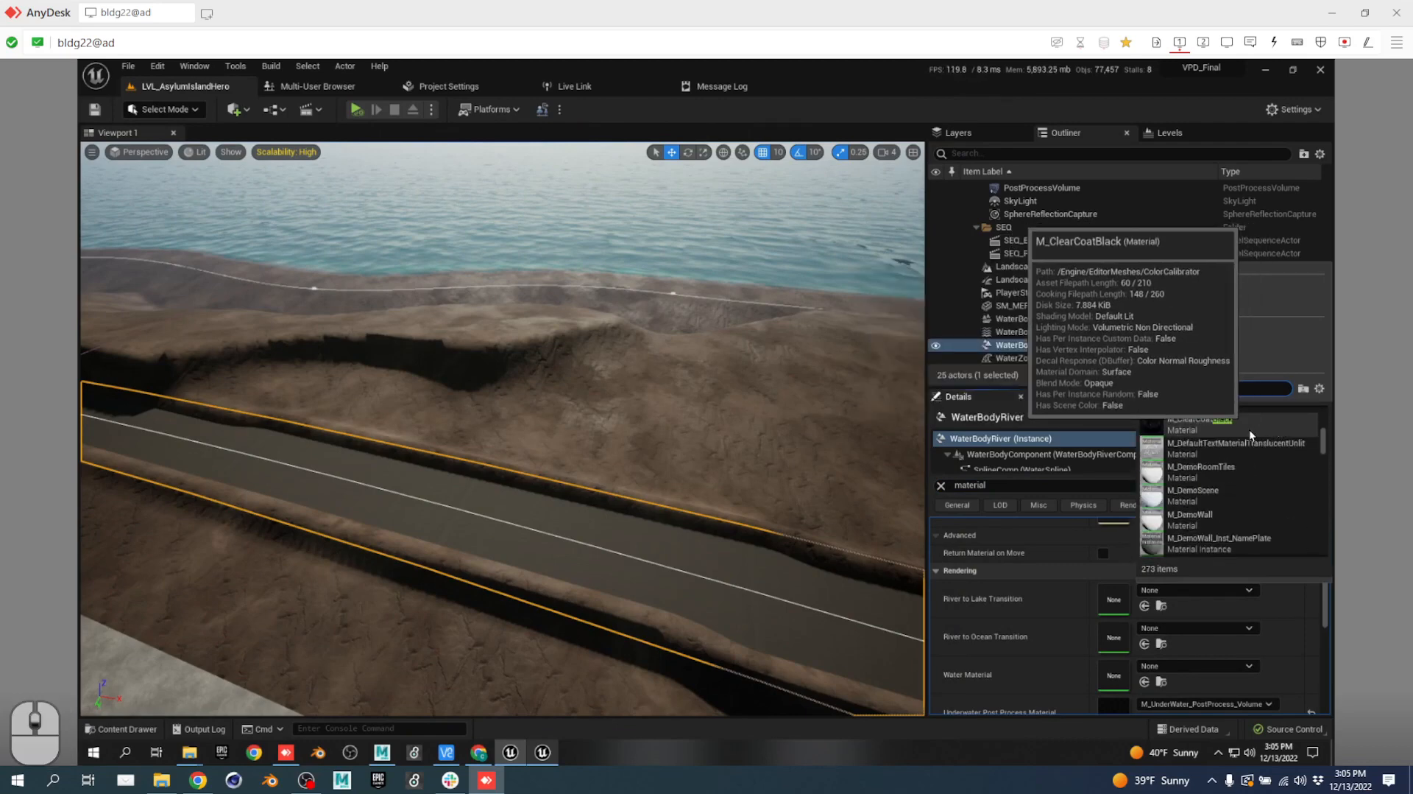
scroll(1280, 455, "down", 2)
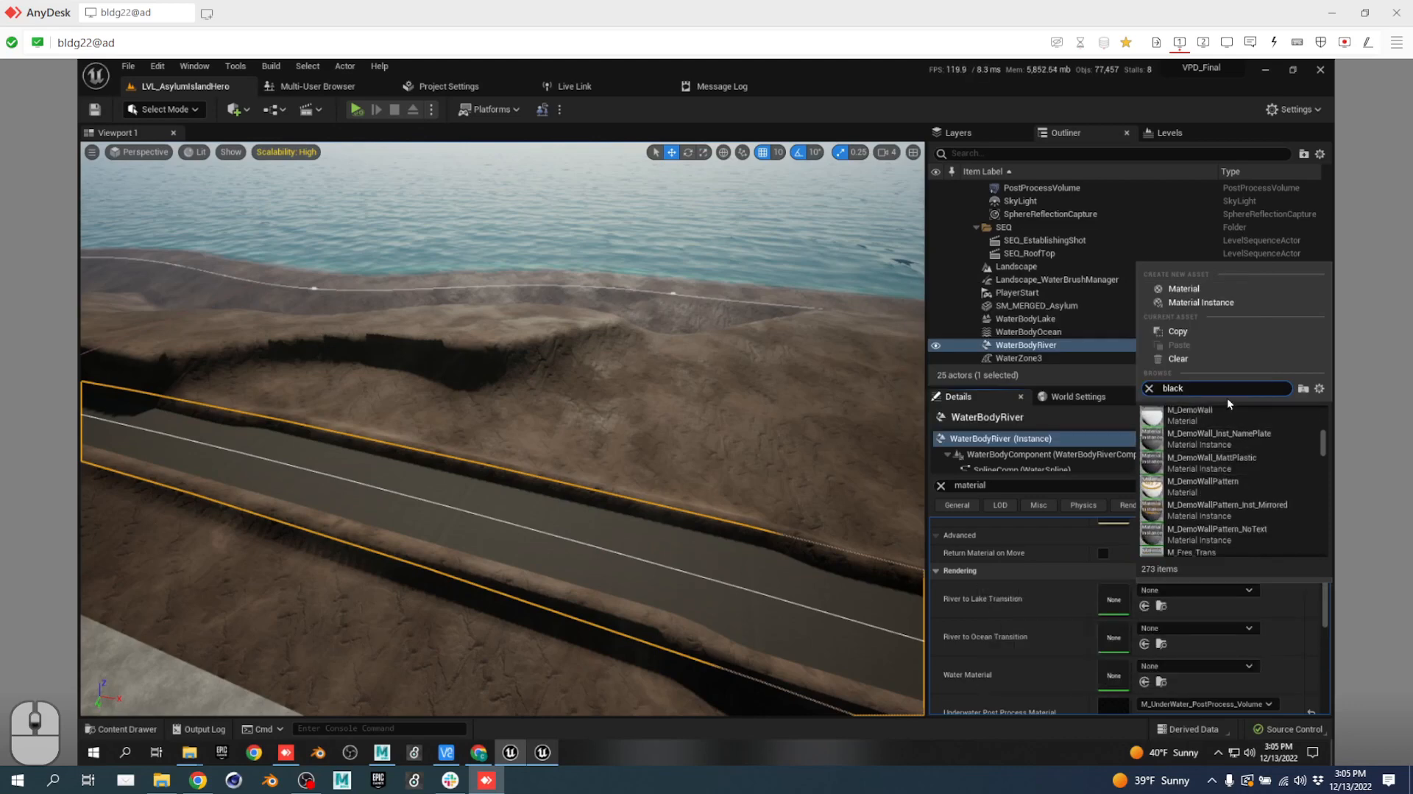
scroll(1256, 426, "down", 5)
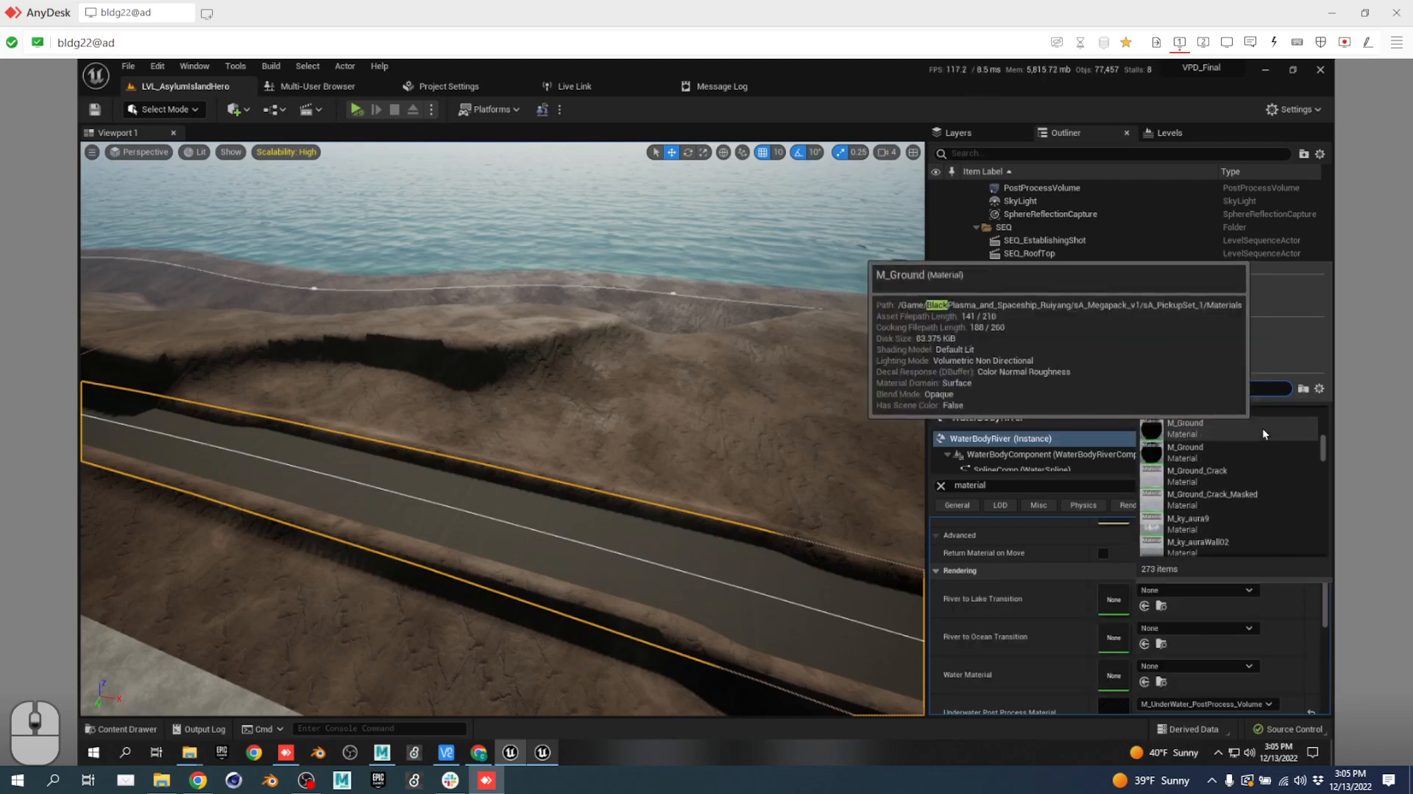
scroll(1260, 431, "down", 15)
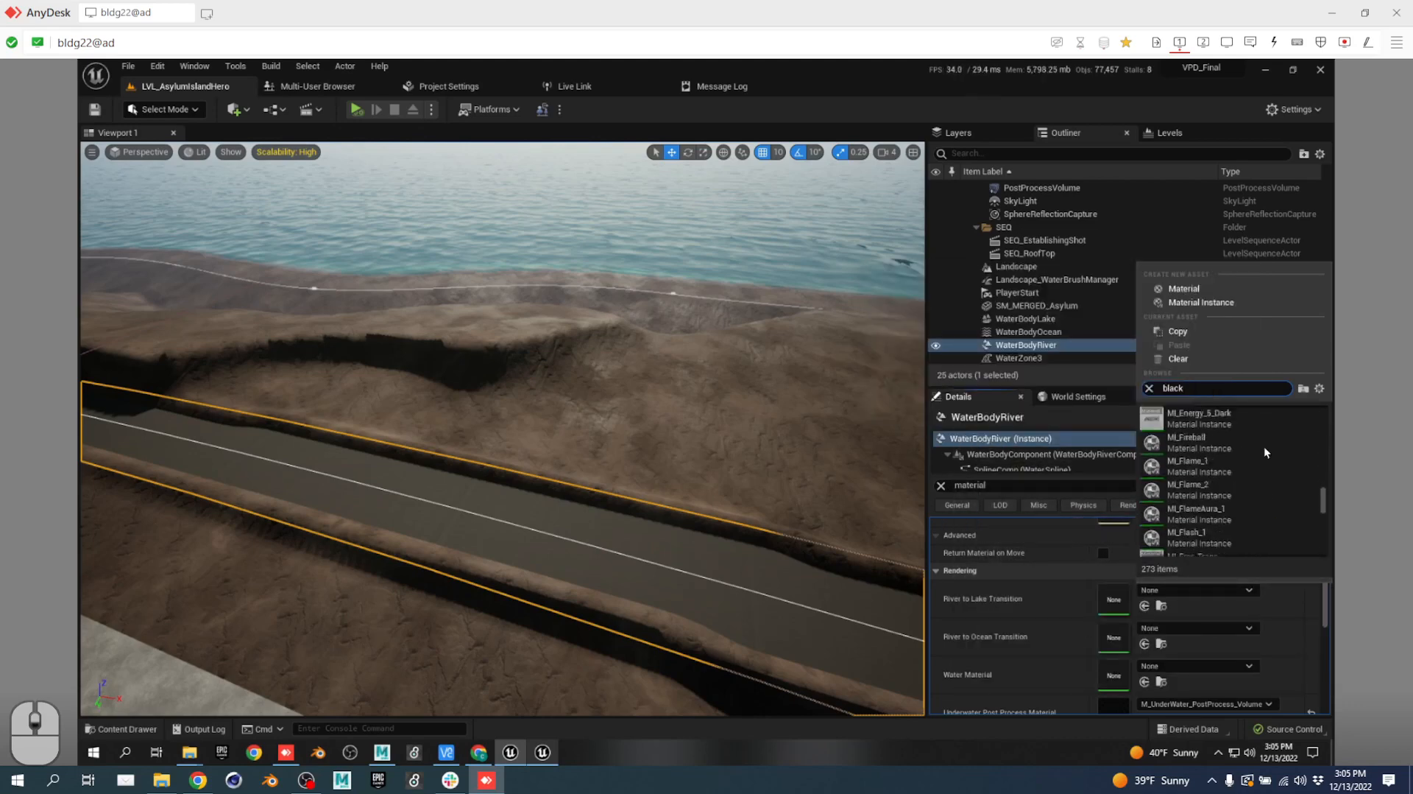
scroll(1265, 446, "down", 10)
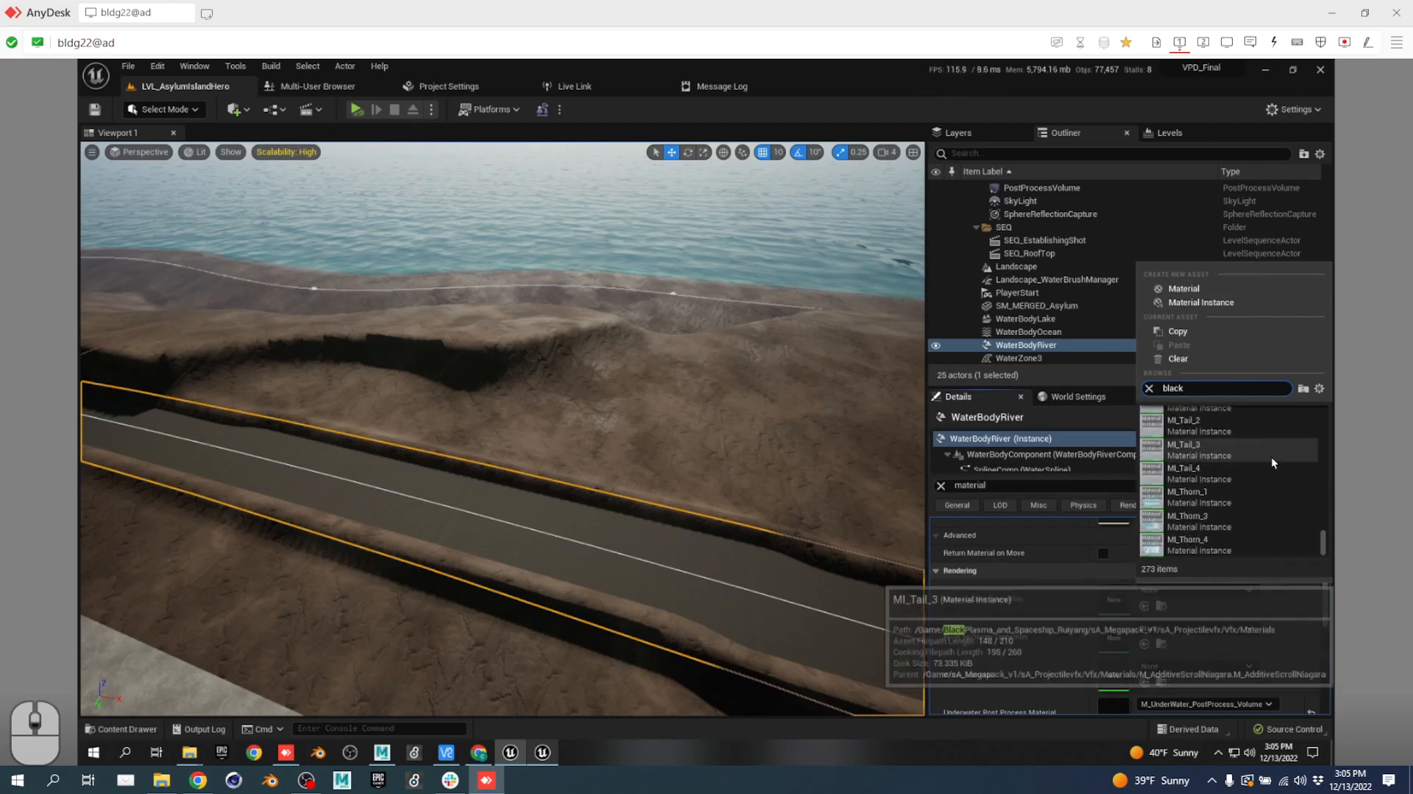
scroll(1269, 453, "up", 10)
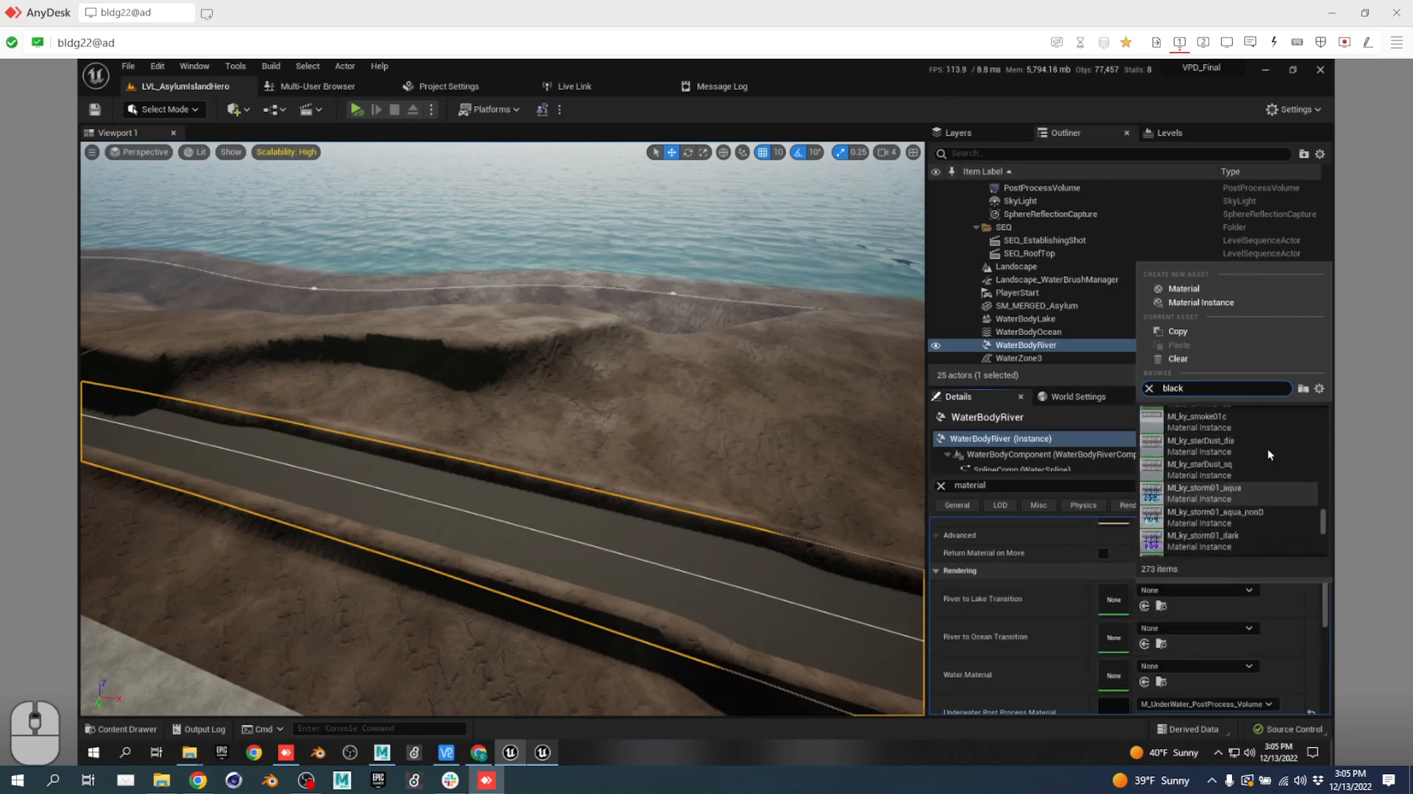
scroll(1272, 453, "up", 10)
left_click(738, 451)
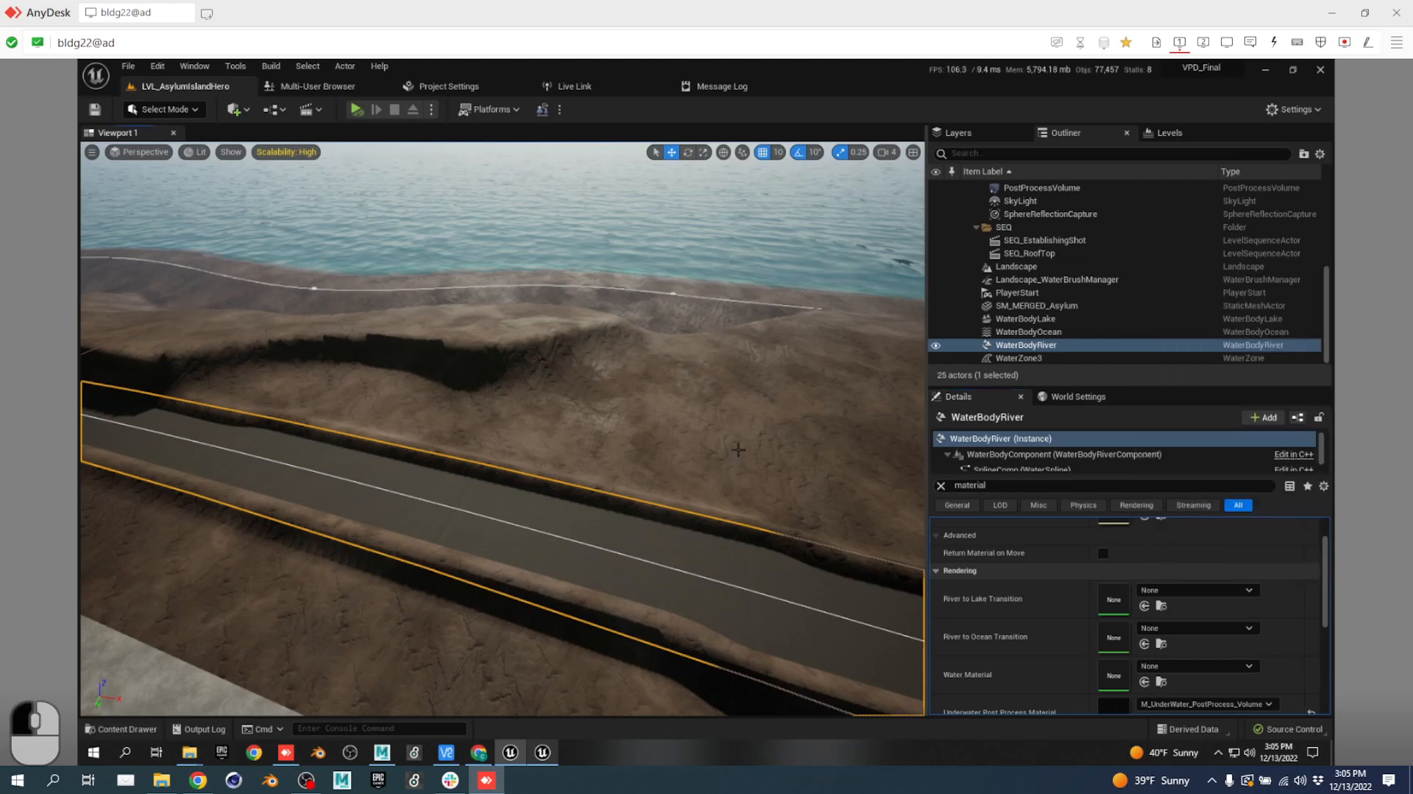
Select the Landscape and fly the view up toward the building roof.
right_click_drag(522, 422, 275, 386)
left_click(516, 421)
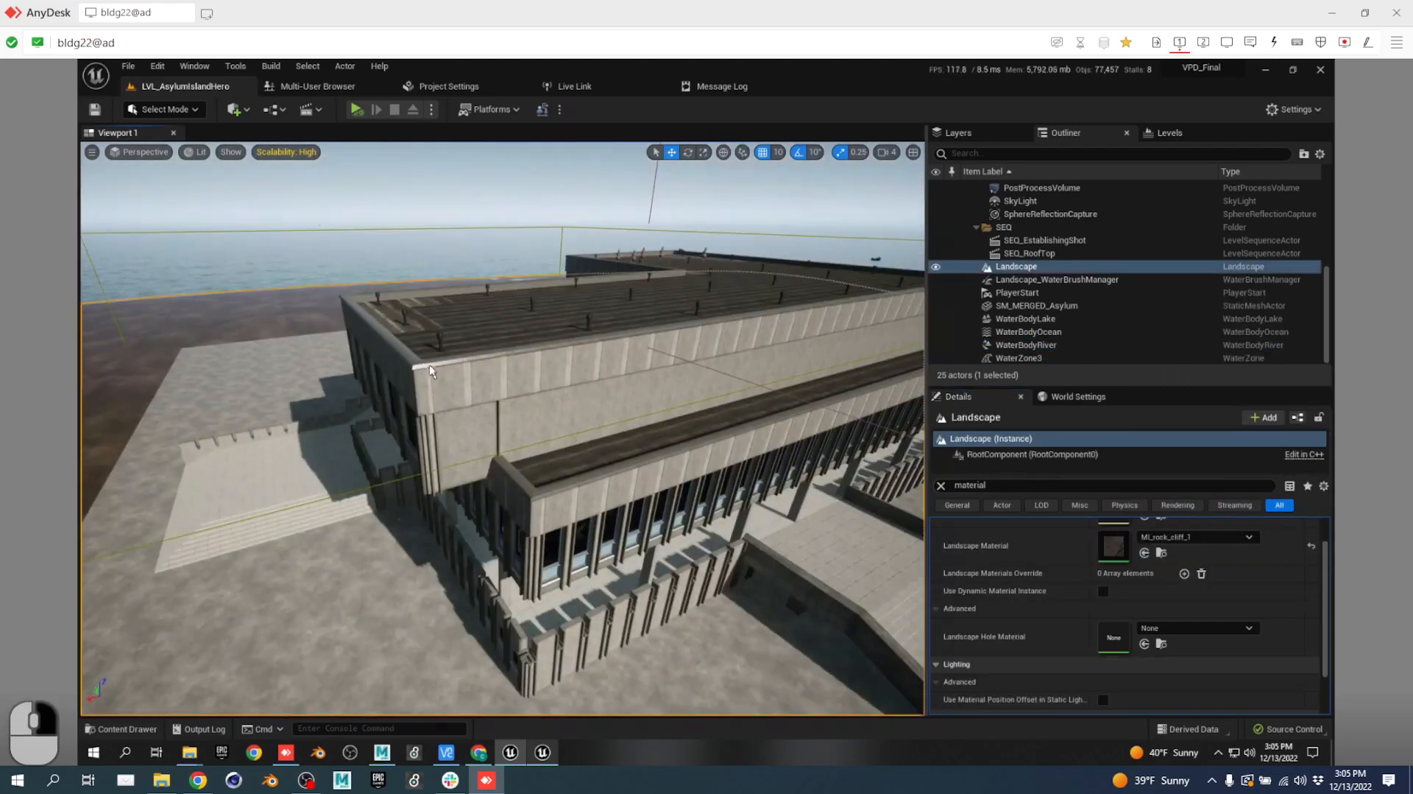
key("w")
key("e")
right_click_drag(430, 370, 438, 402)
Fly onto the rooftop, select Agent1, and browse its Details.
key("e")
key("a")
left_click(438, 402)
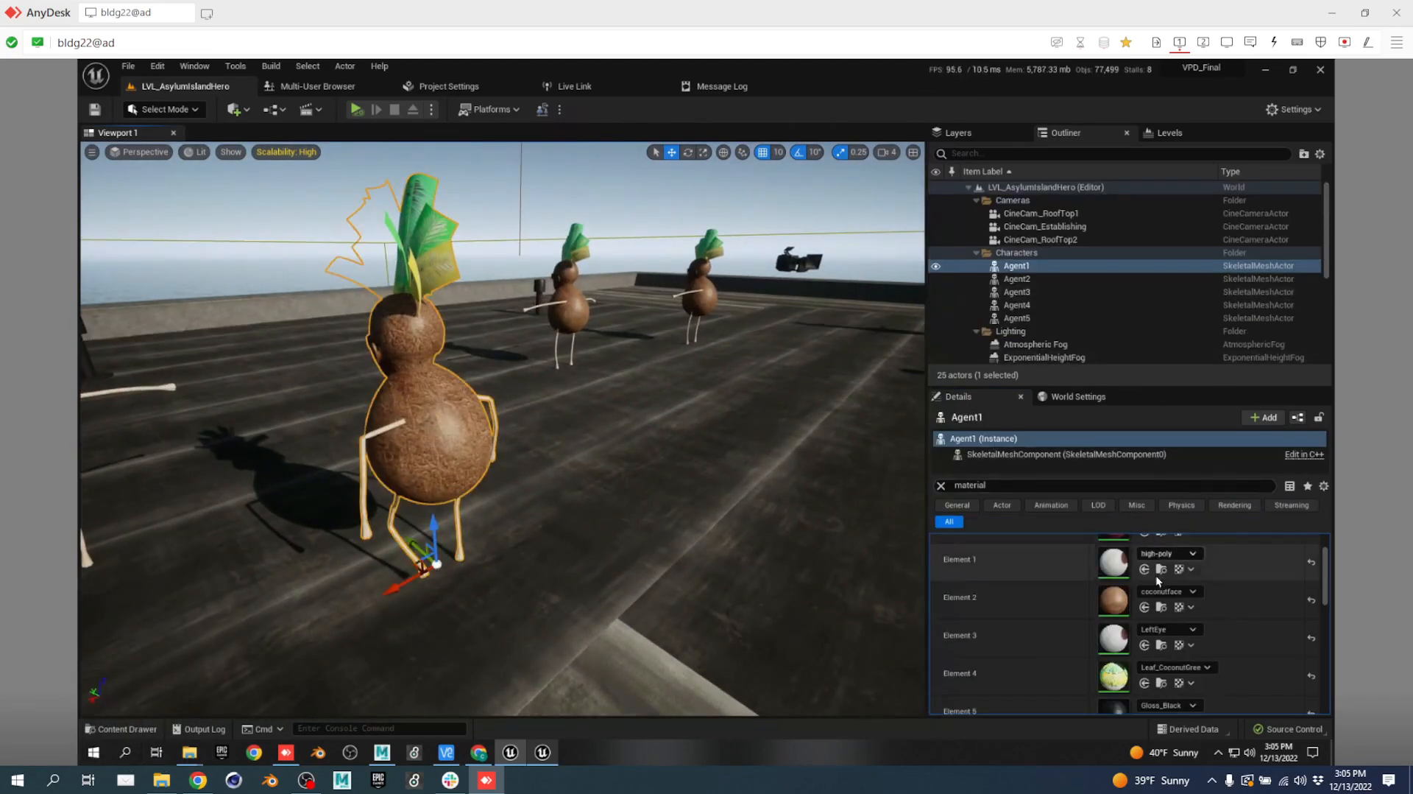
scroll(1124, 595, "down", 5)
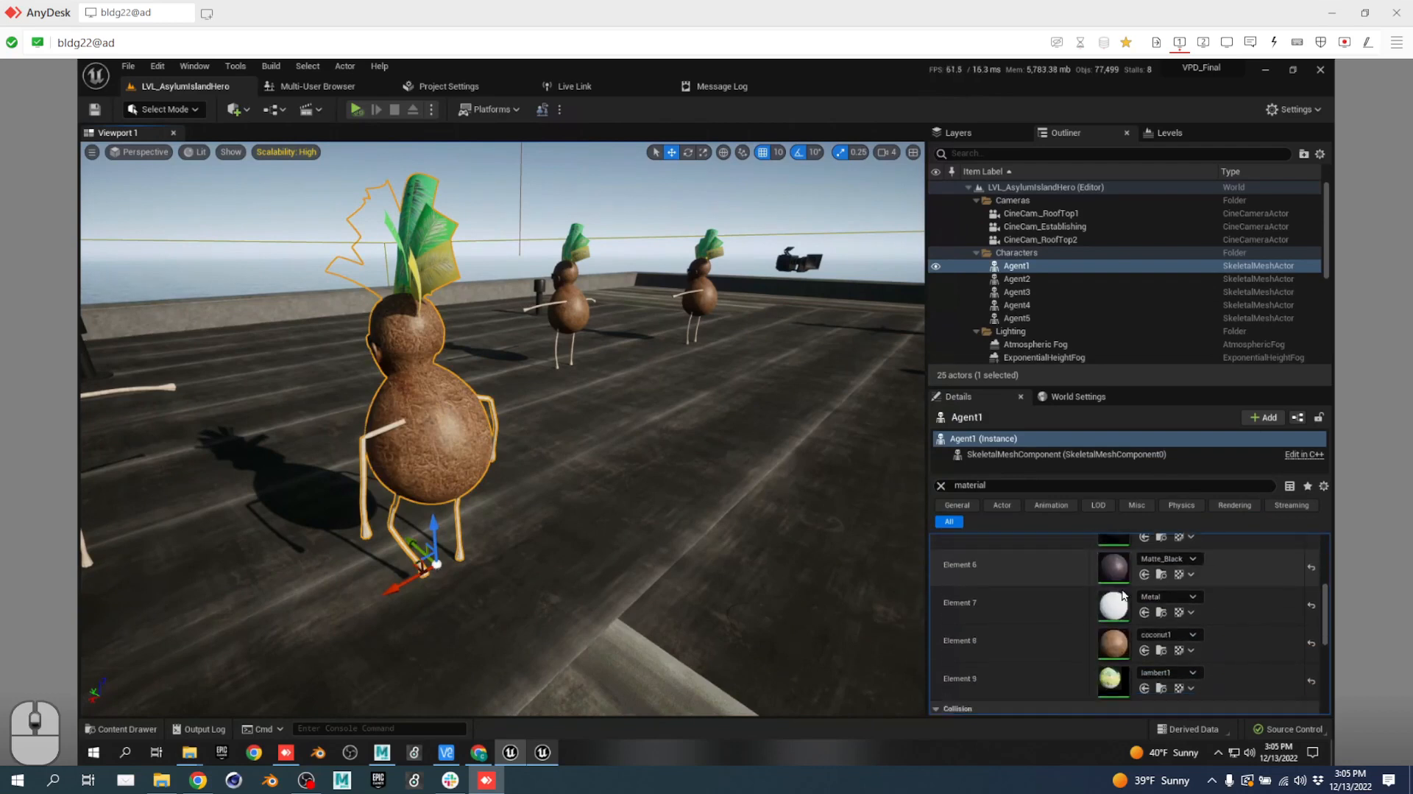
scroll(1124, 595, "down", 5)
scroll(1160, 590, "up", 2)
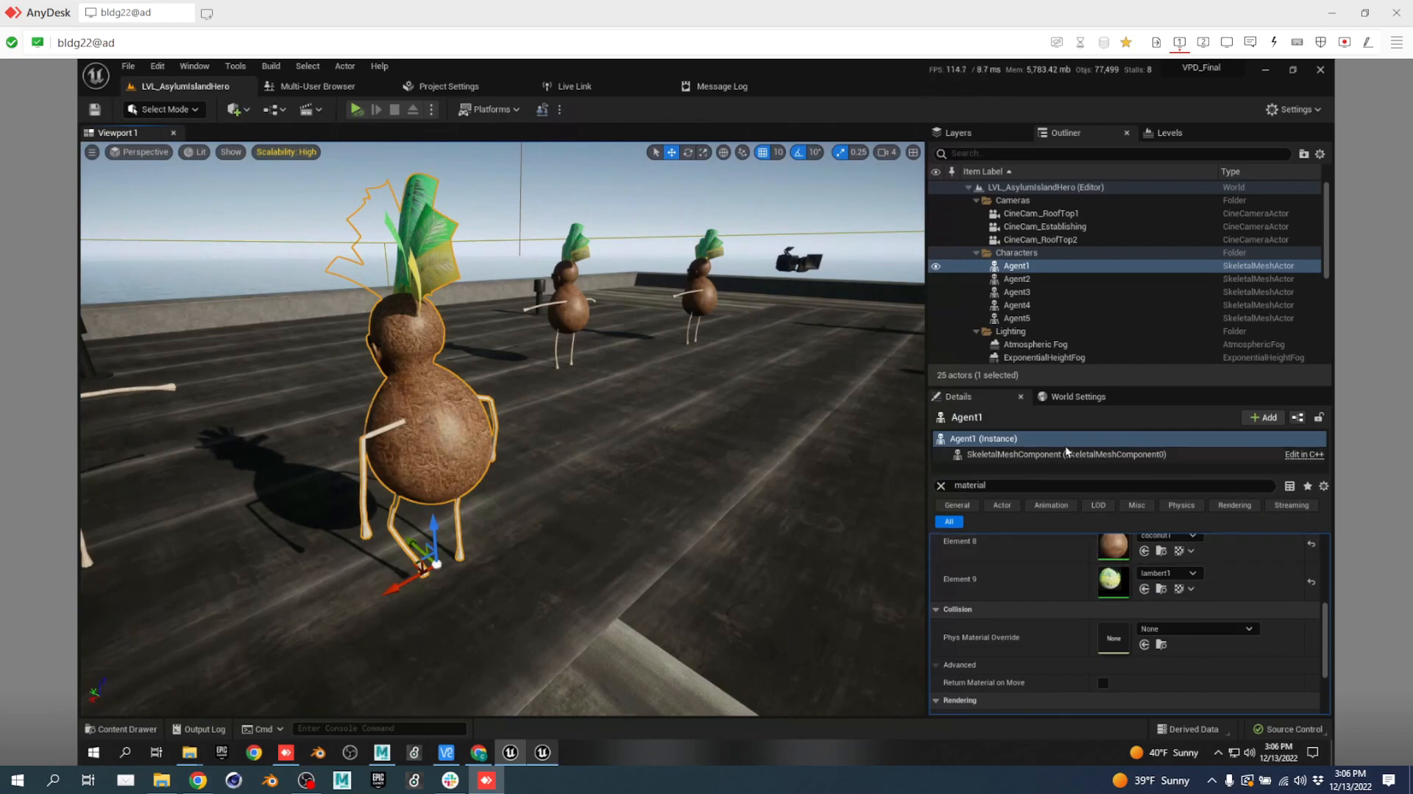
scroll(1158, 592, "down", 2)
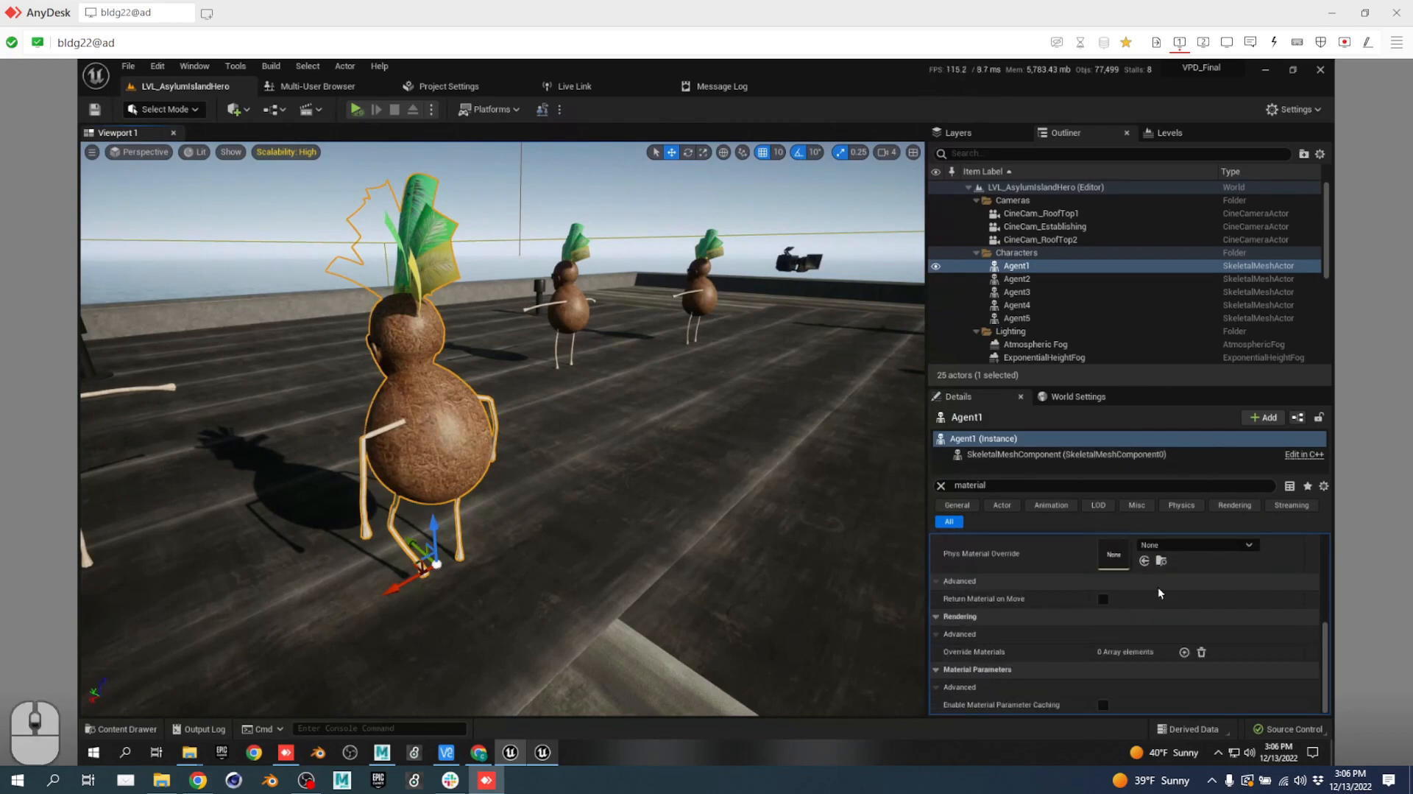
scroll(1163, 589, "up", 6)
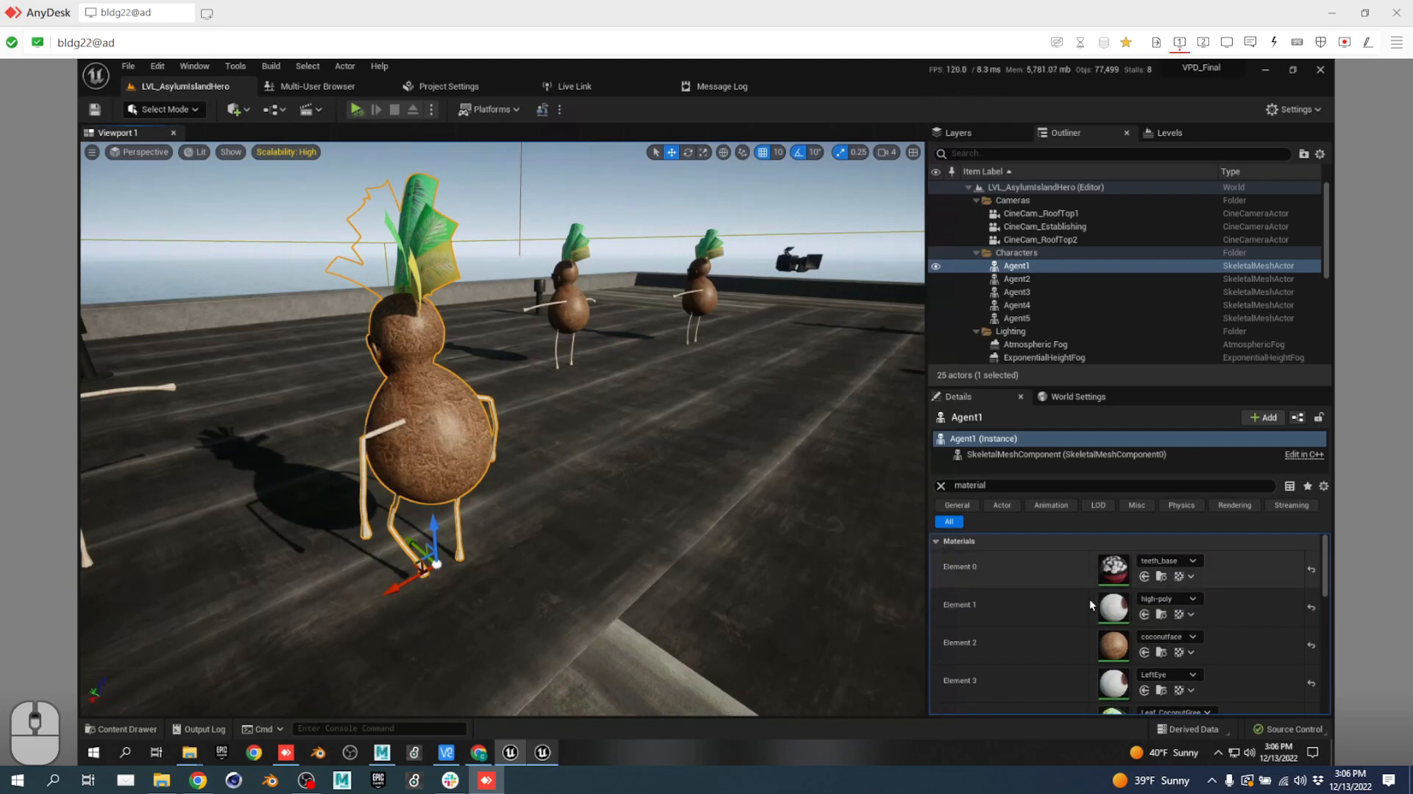
scroll(1111, 604, "down", 3)
scroll(1120, 603, "up", 3)
Collapse Materials and Collision, clear the 'material' search, and select Agent1's SkeletalMeshComponent.
left_click(935, 541)
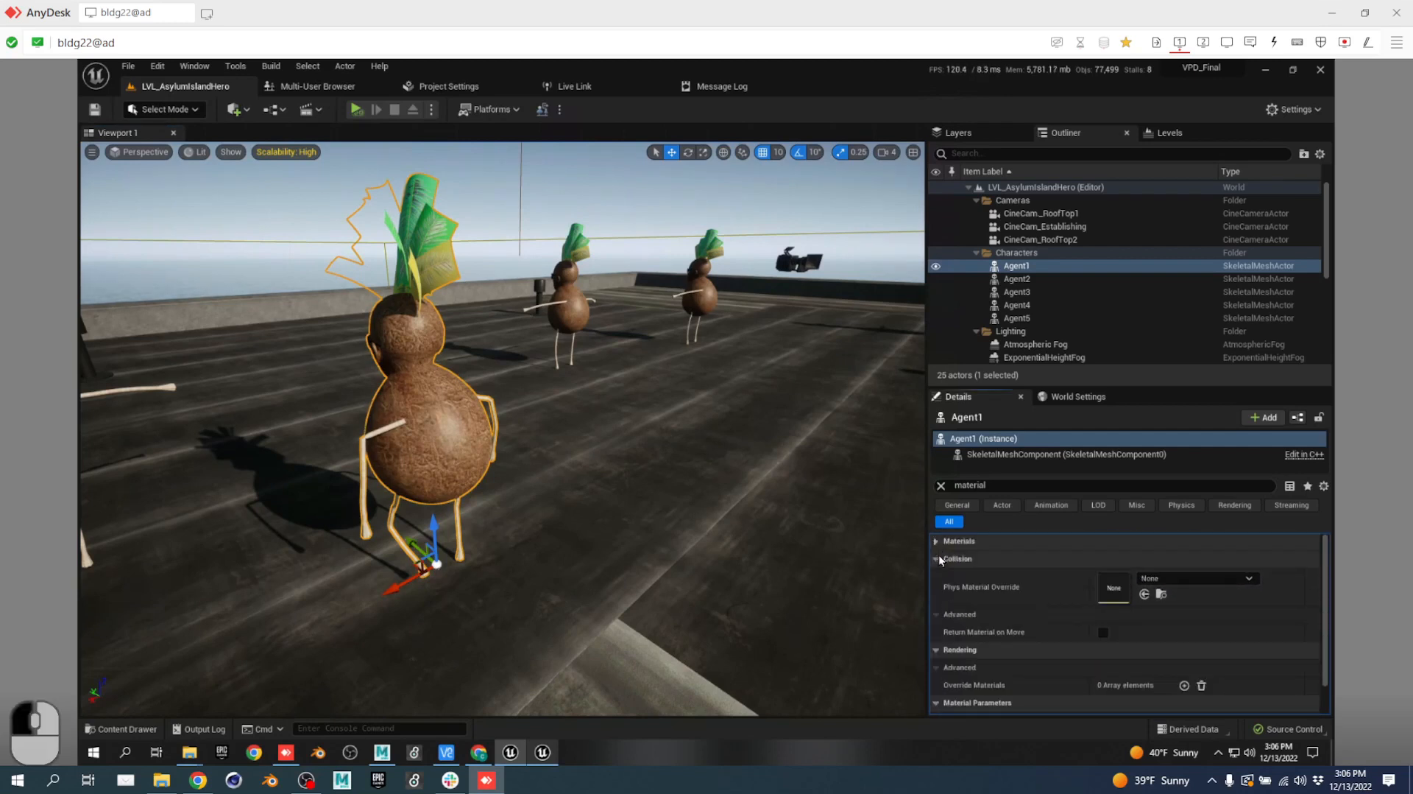
left_click(937, 559)
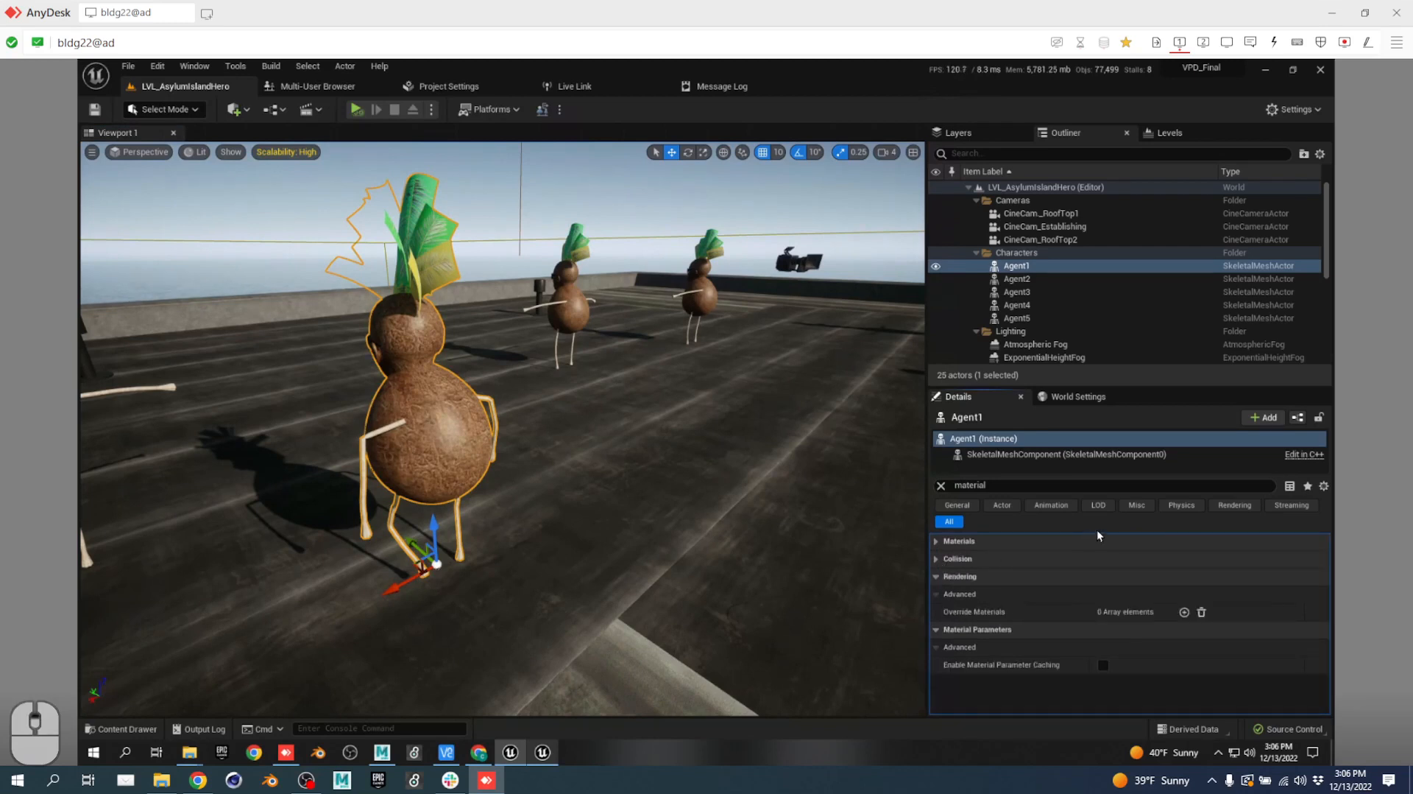
left_click(957, 505)
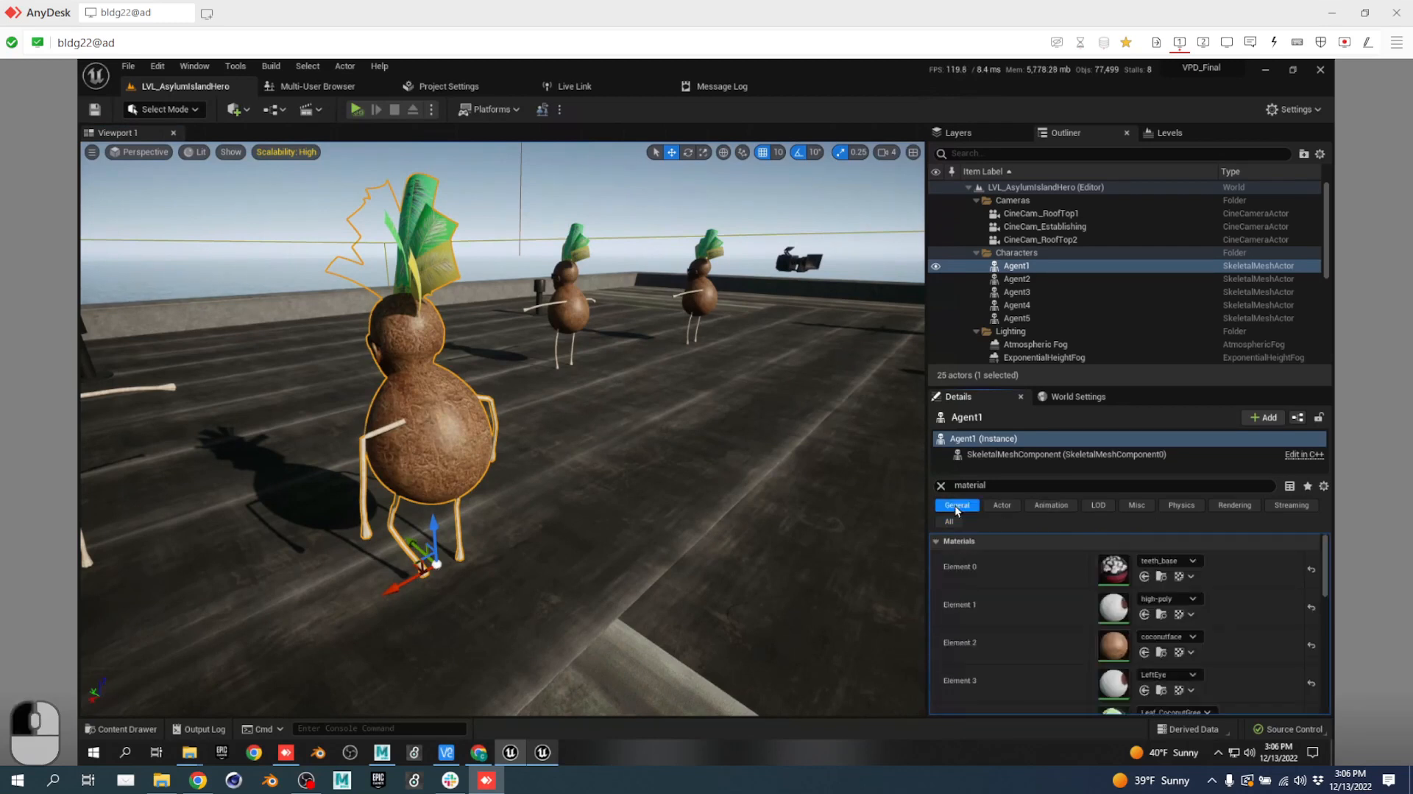
left_click(1004, 505)
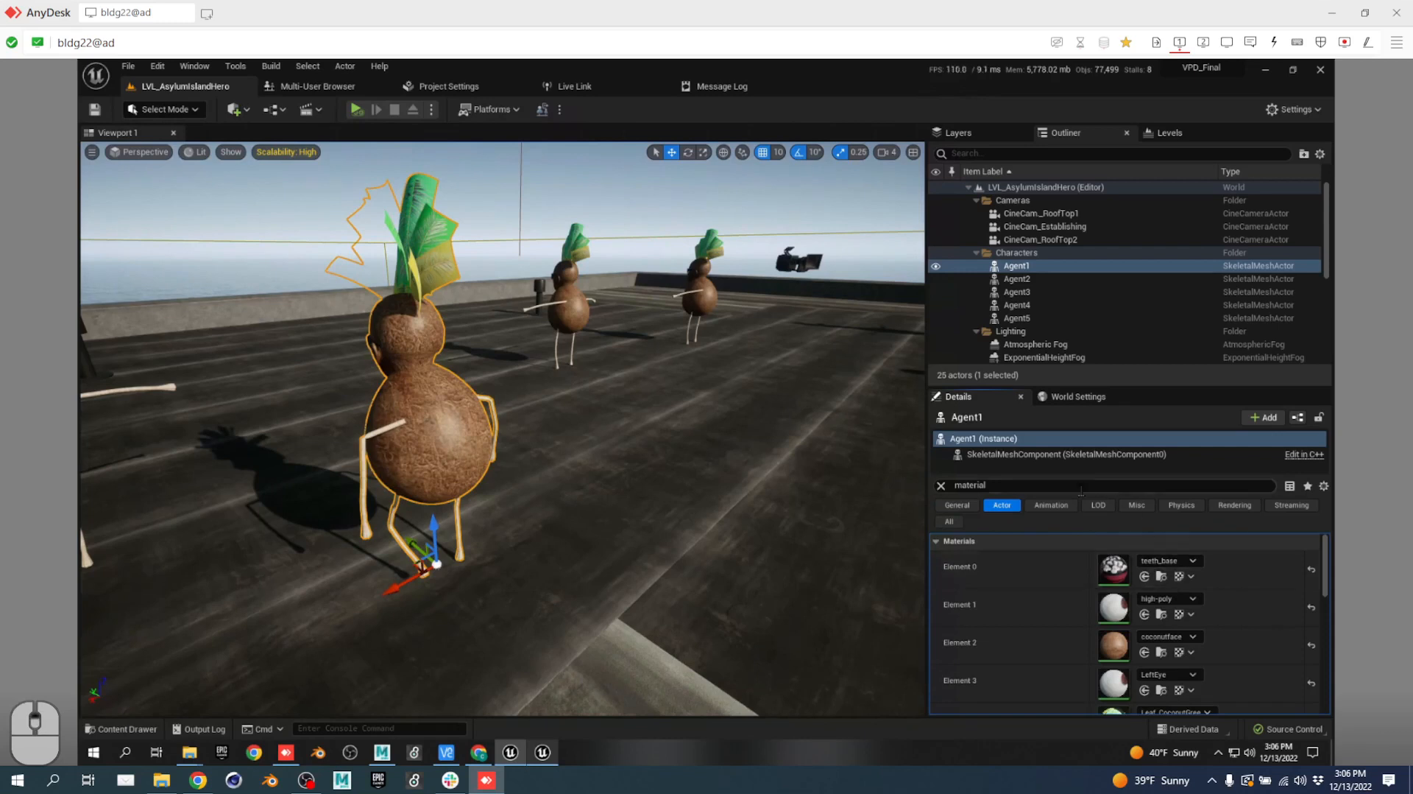
left_click(941, 485)
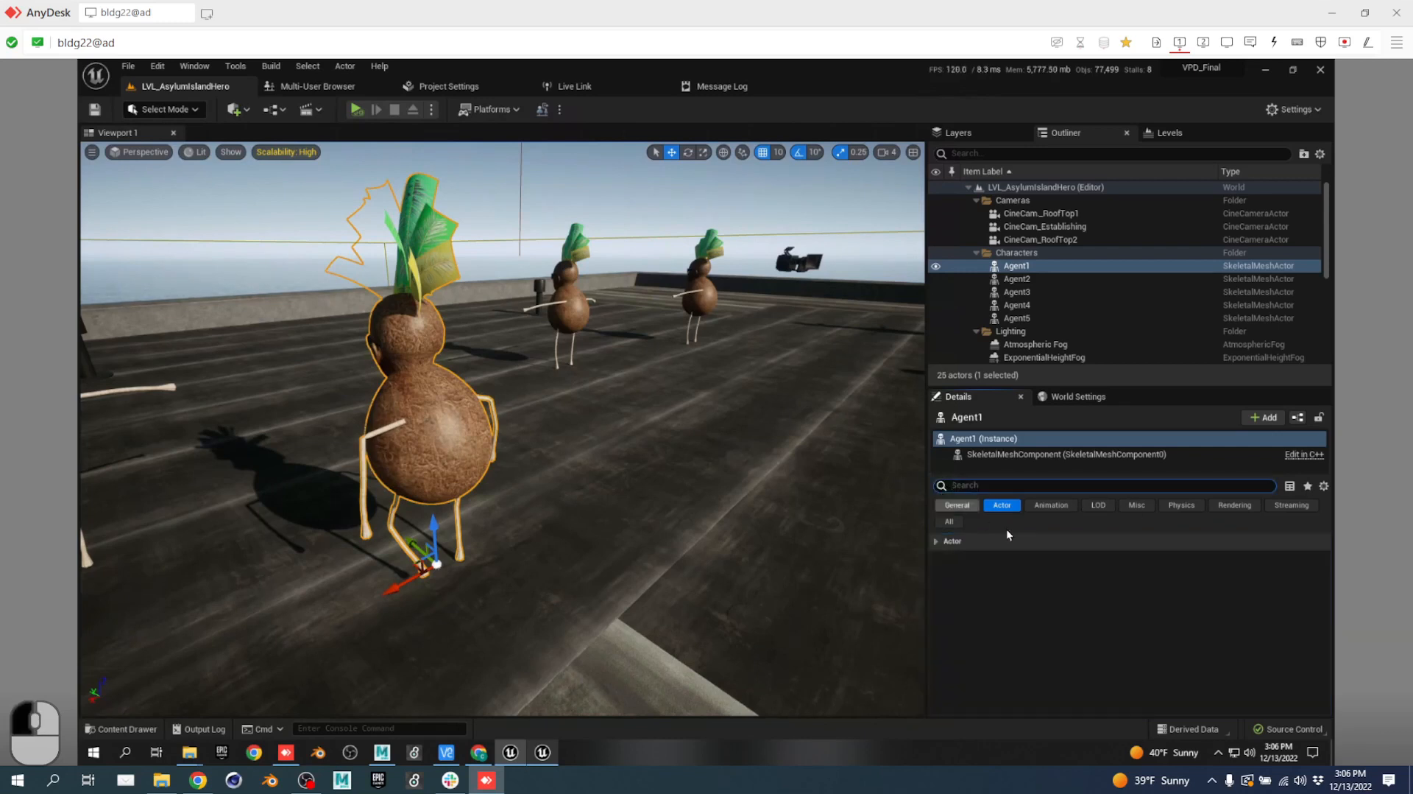
left_click(969, 503)
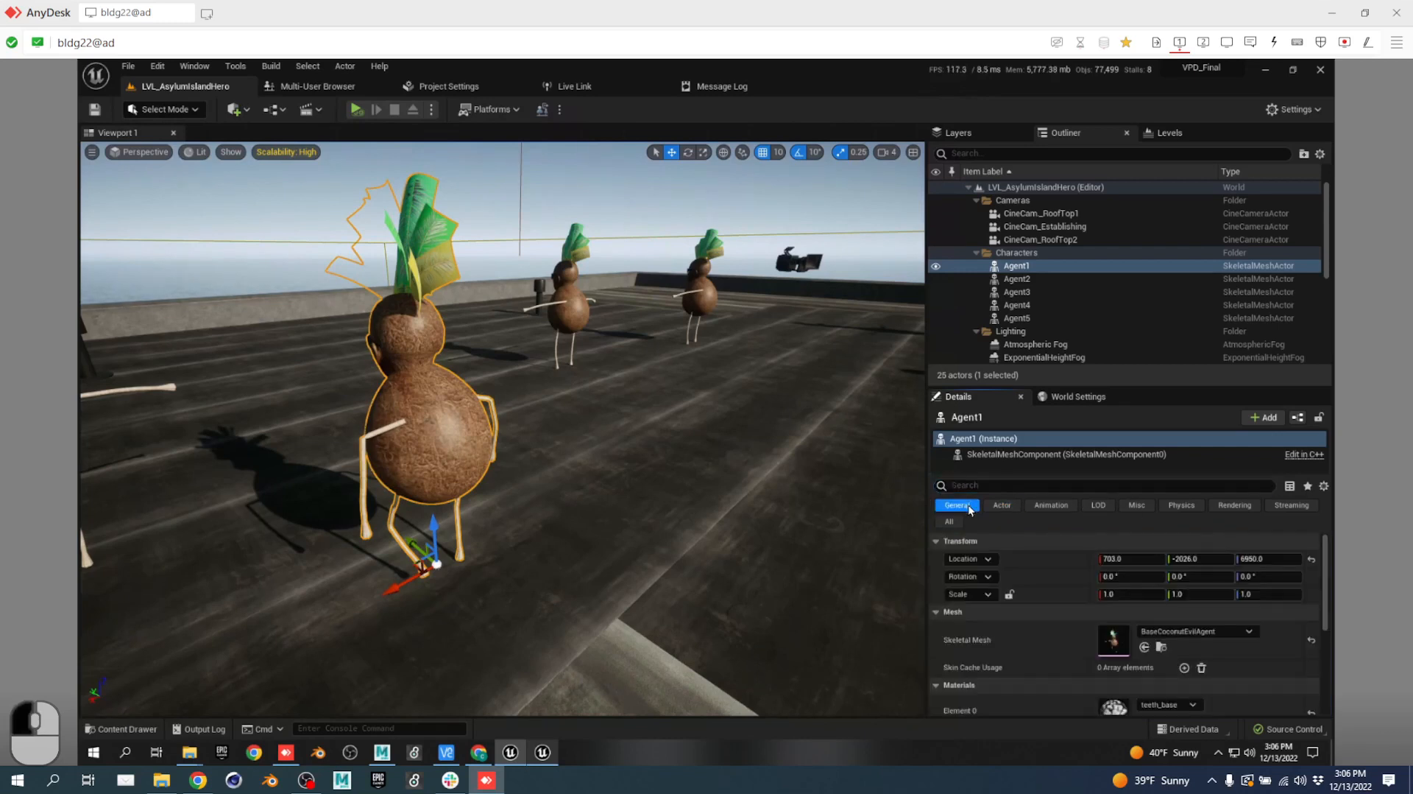
scroll(1173, 634, "down", 3)
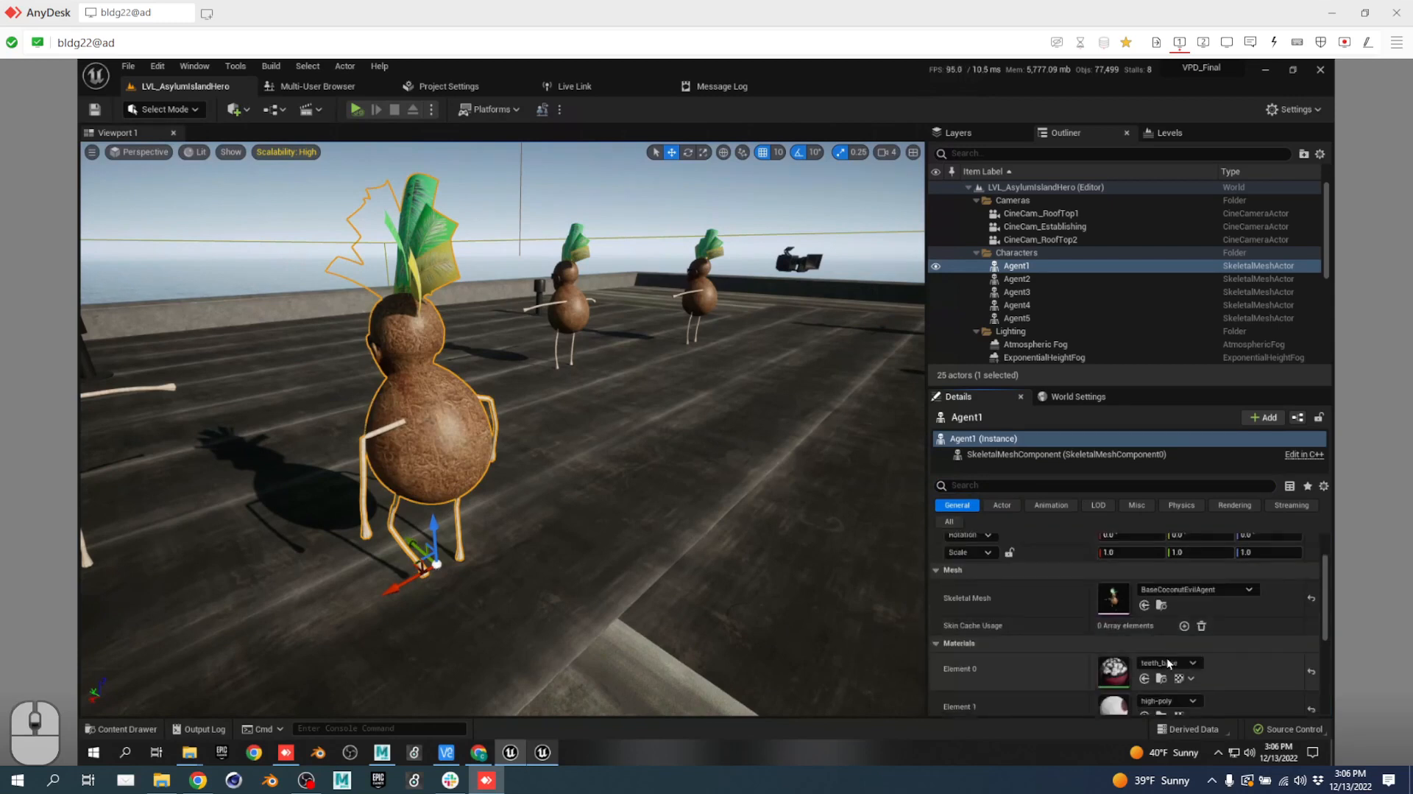
scroll(1275, 624, "up", 3)
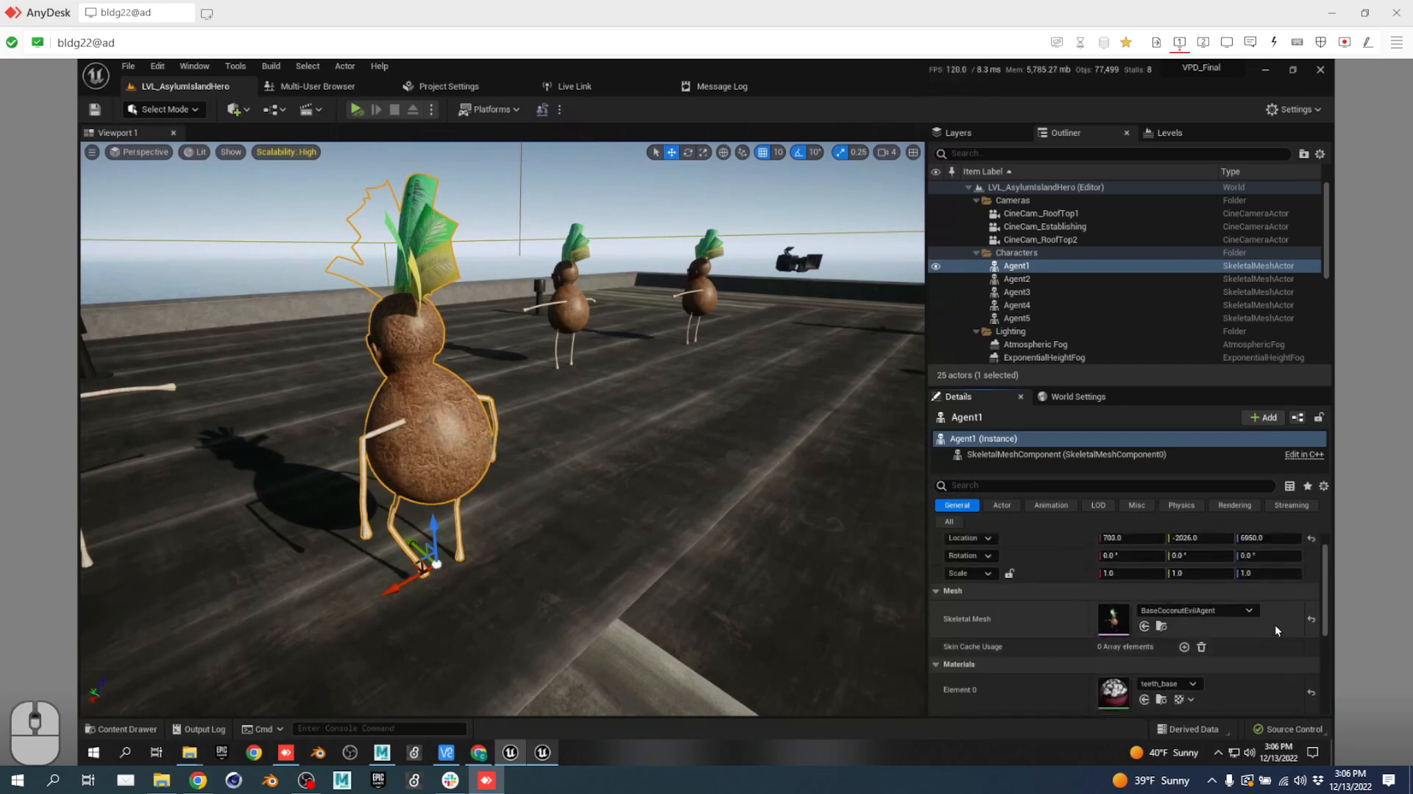
left_click(1077, 457)
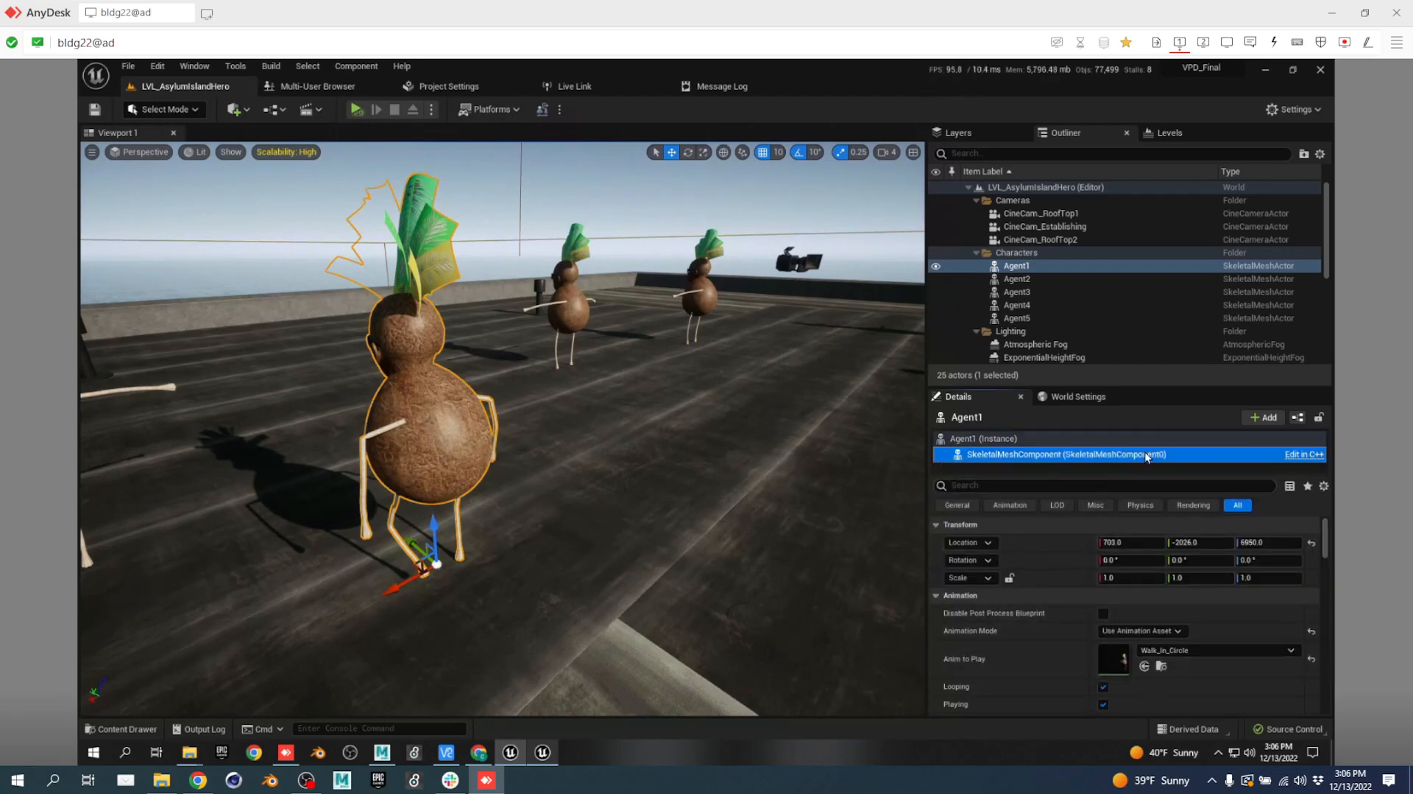
Add a Live Link Skeletal Animation component named 'a' to Agent1.
right_click(1044, 457)
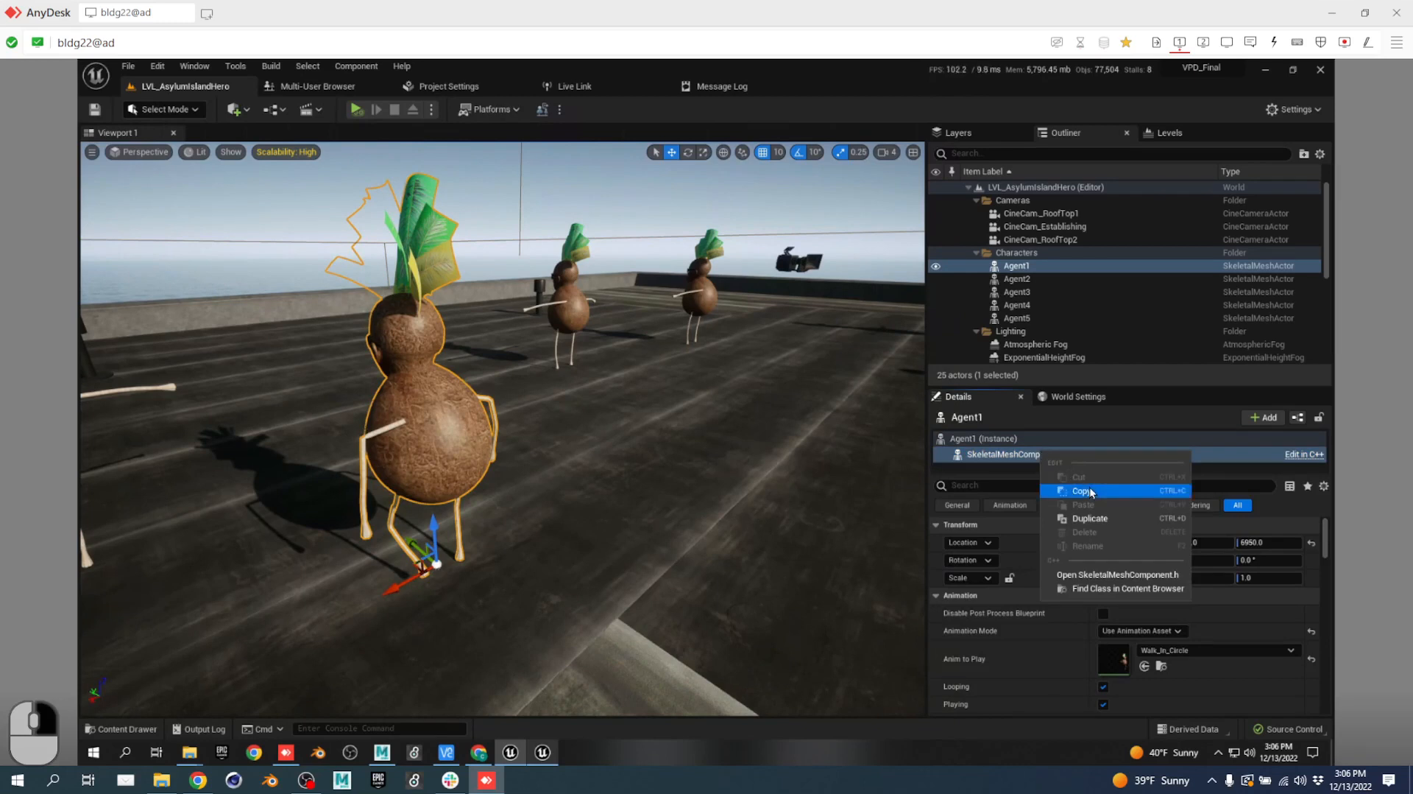
left_click(1042, 426)
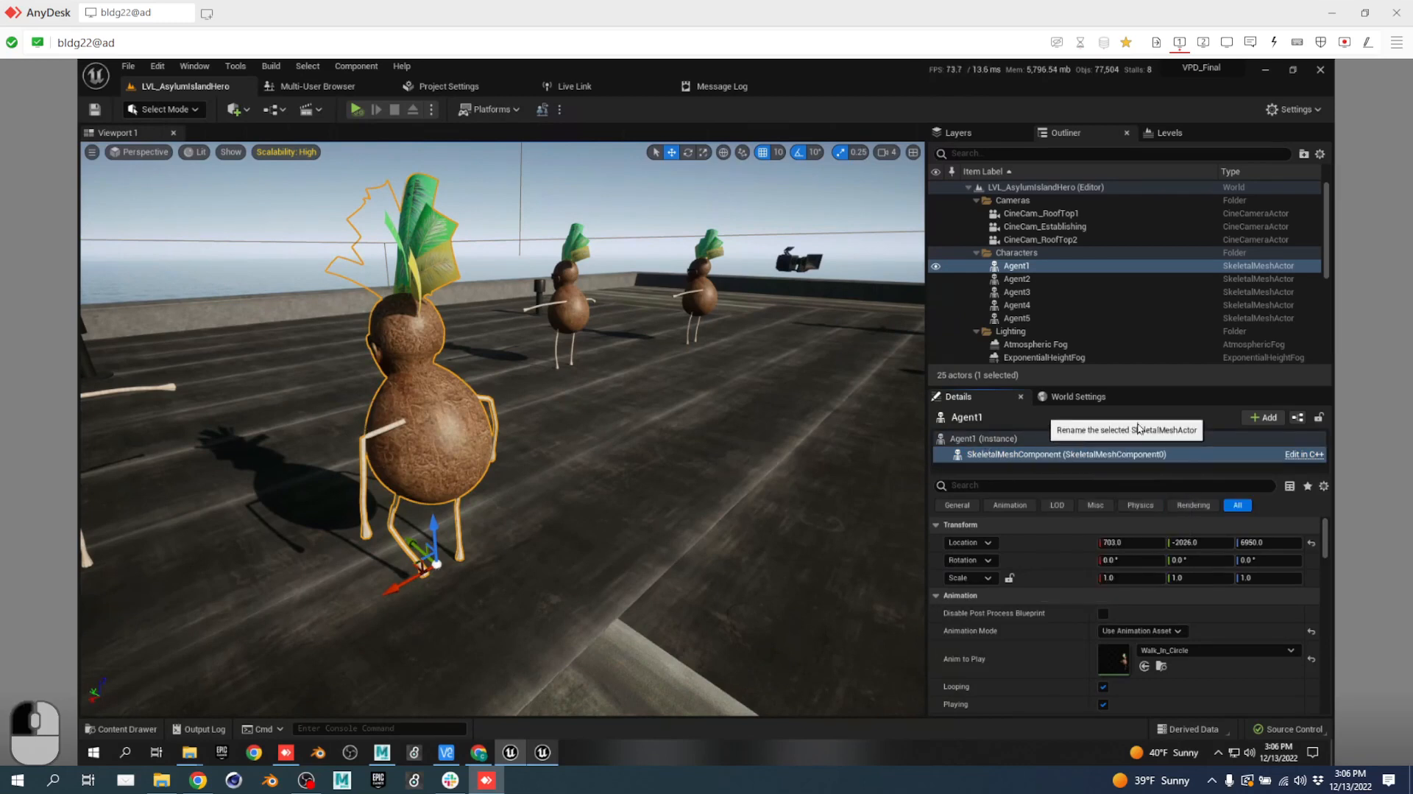
left_click(1267, 421)
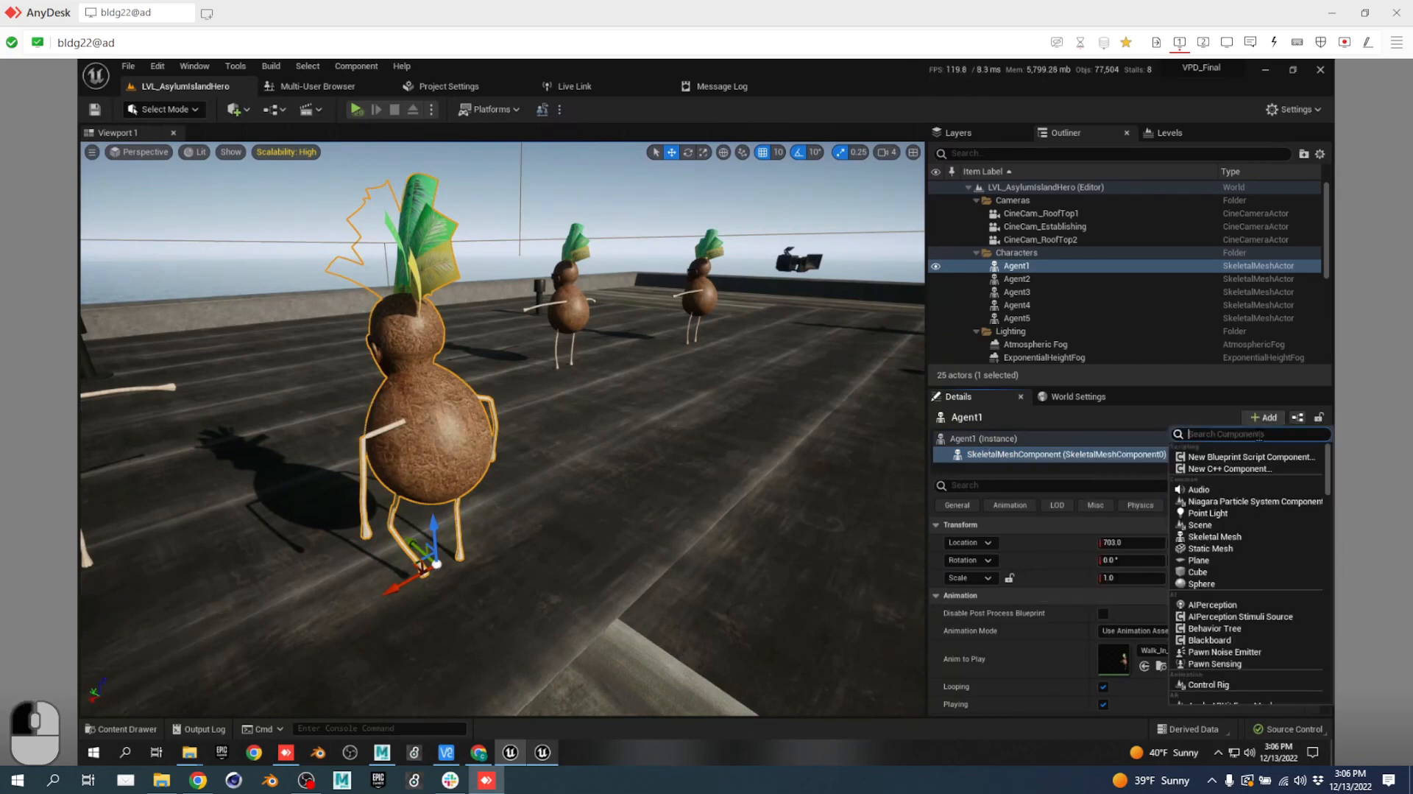
type("live")
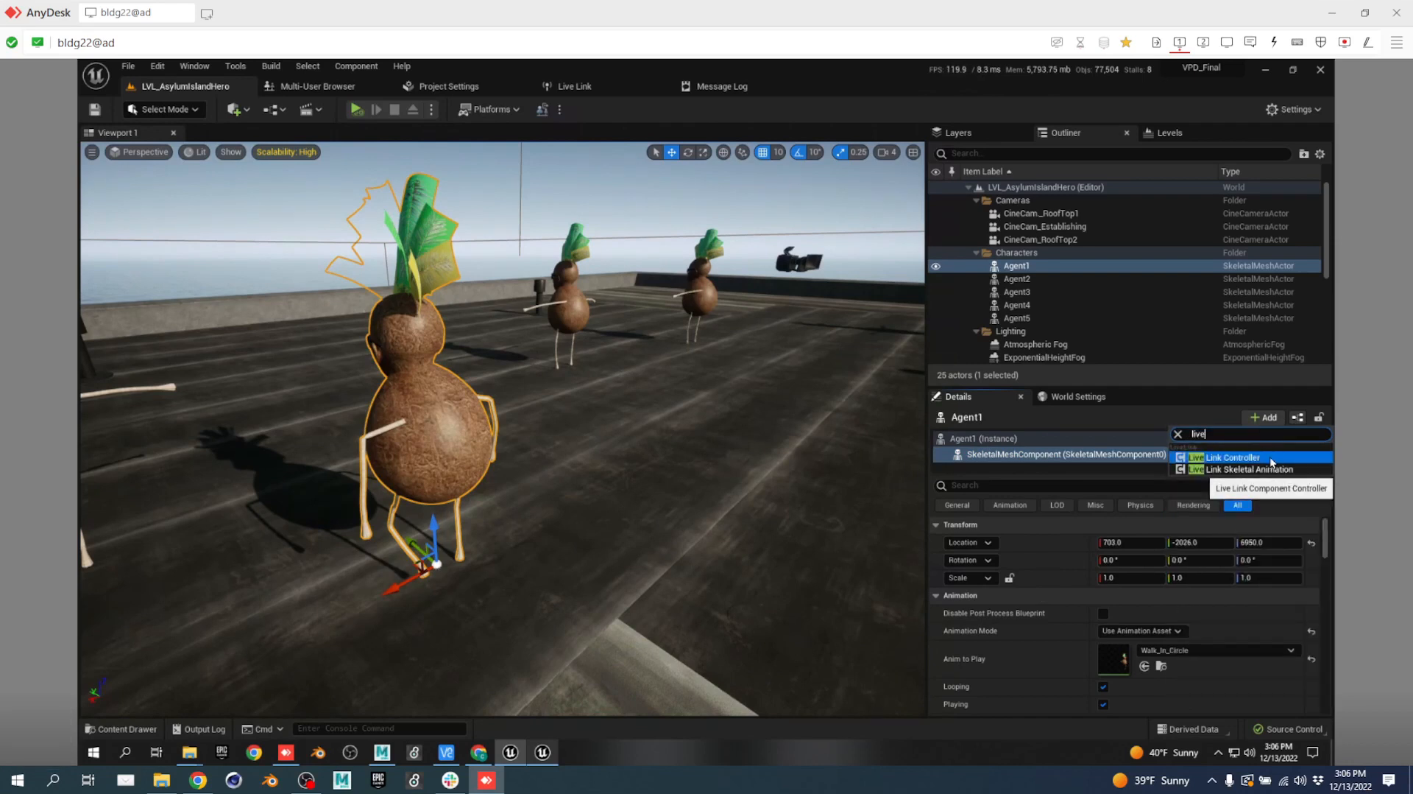
left_click(1267, 470)
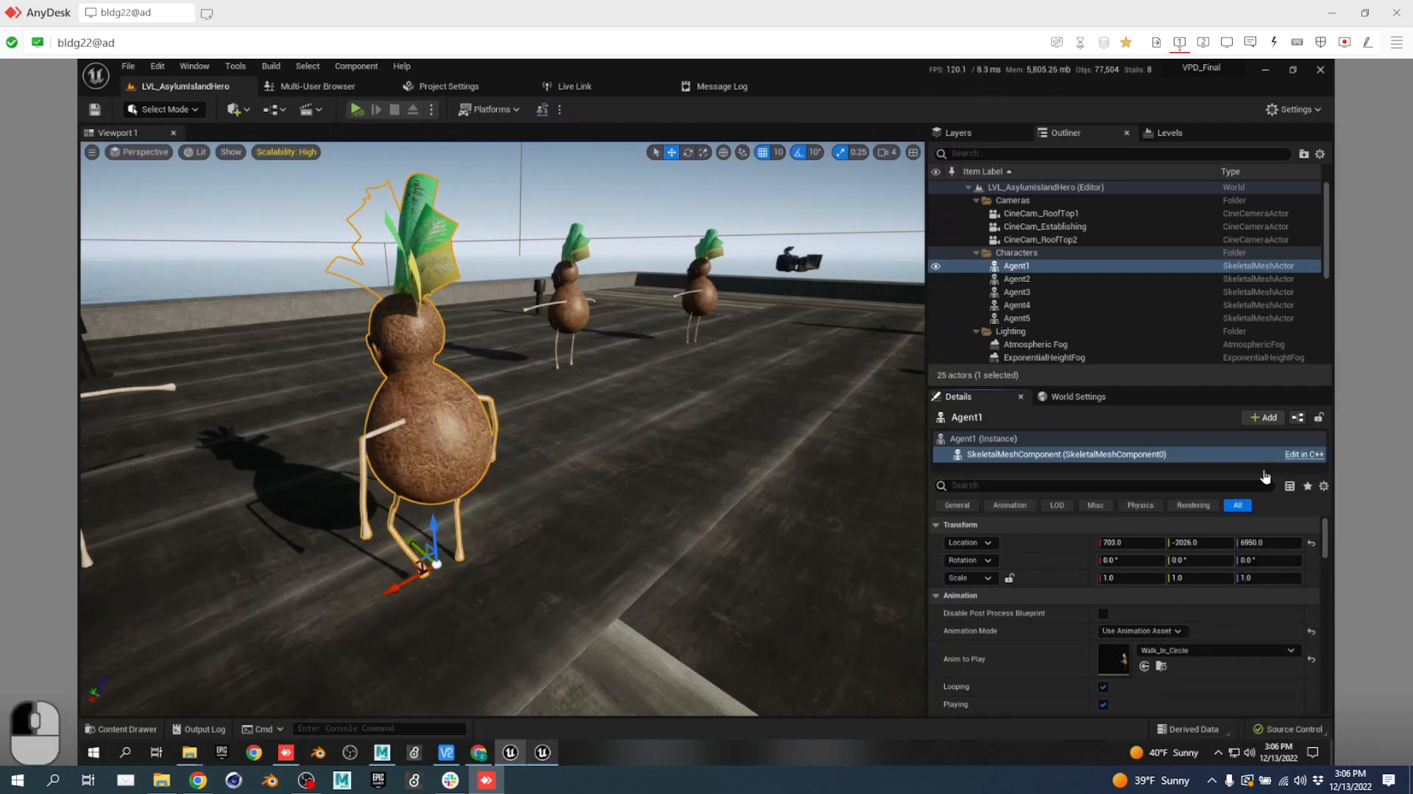
type("a")
Fly across the rooftop and select the Agent5 coconut character.
right_click_drag(656, 484, 884, 520)
key("w")
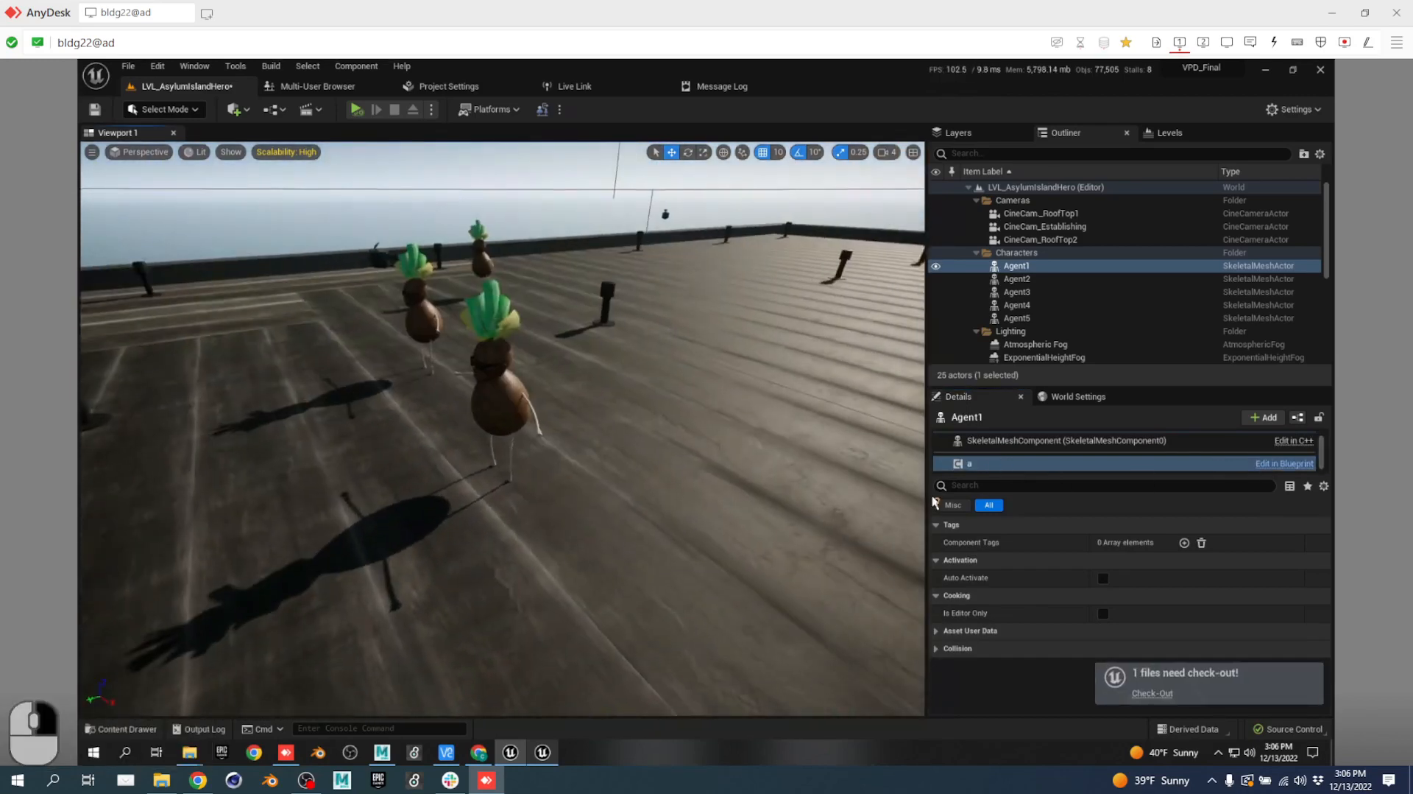
left_click(504, 396)
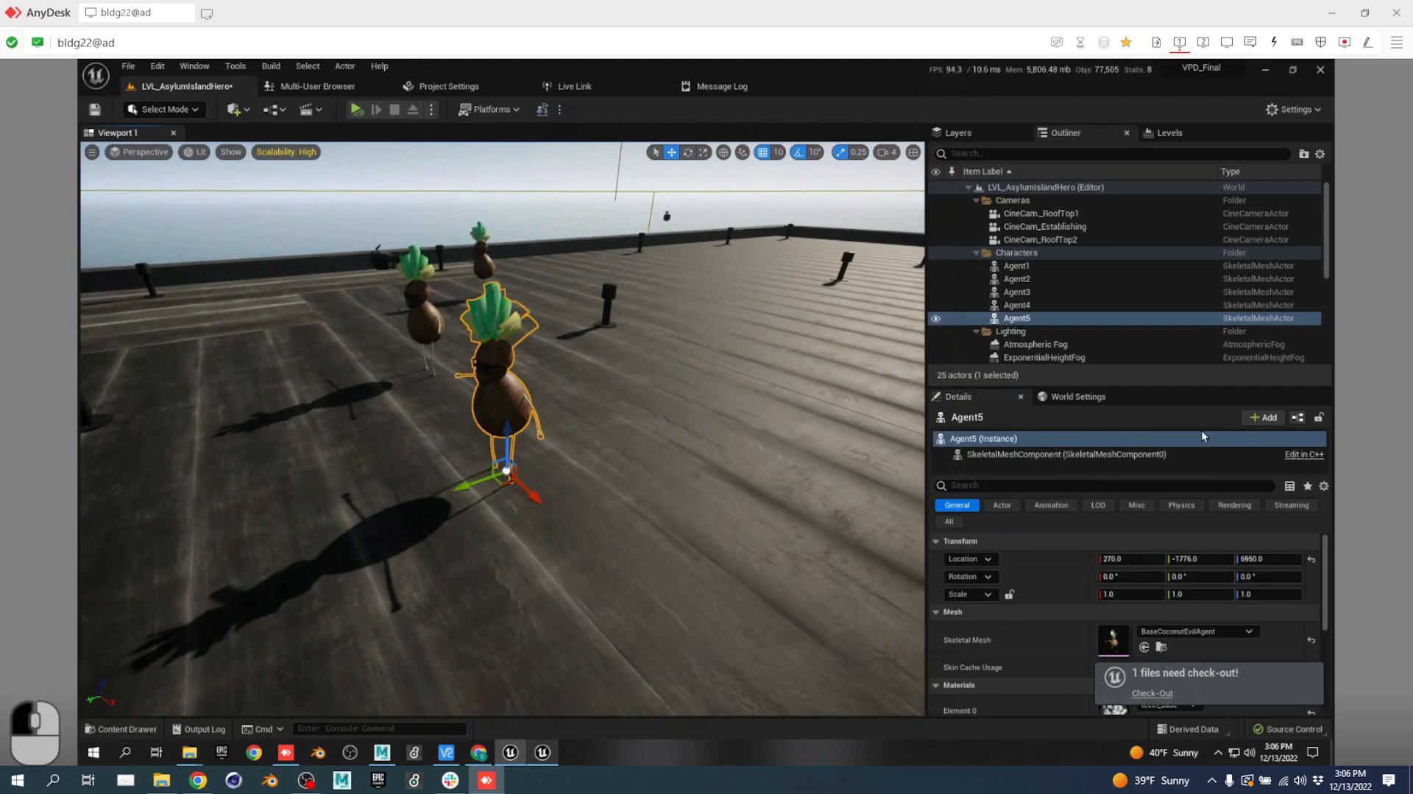
Set Agent5's skeletal mesh to Use Animation Asset playing Dodging.
scroll(1038, 642, "down", 1)
scroll(1041, 642, "down", 2)
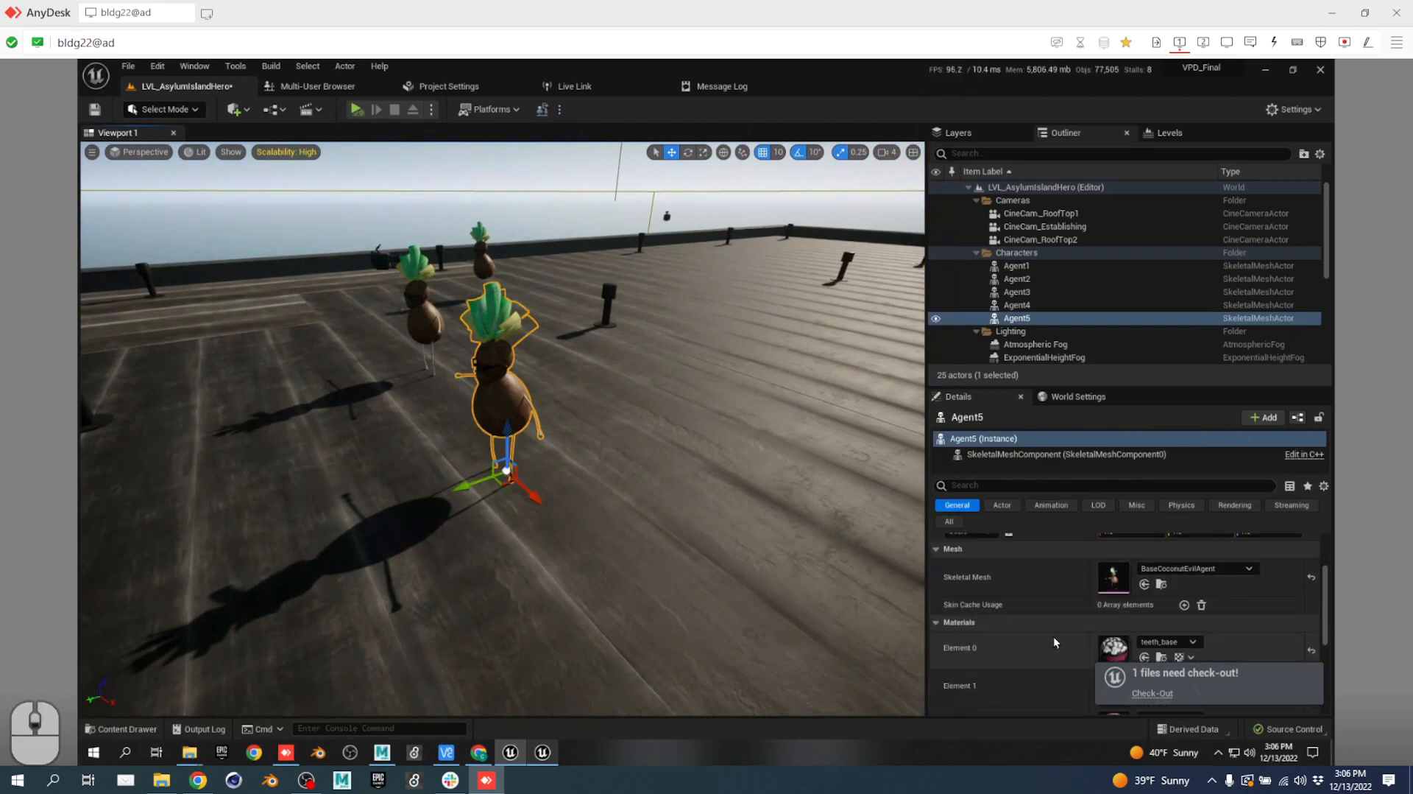
scroll(1049, 639, "up", 2)
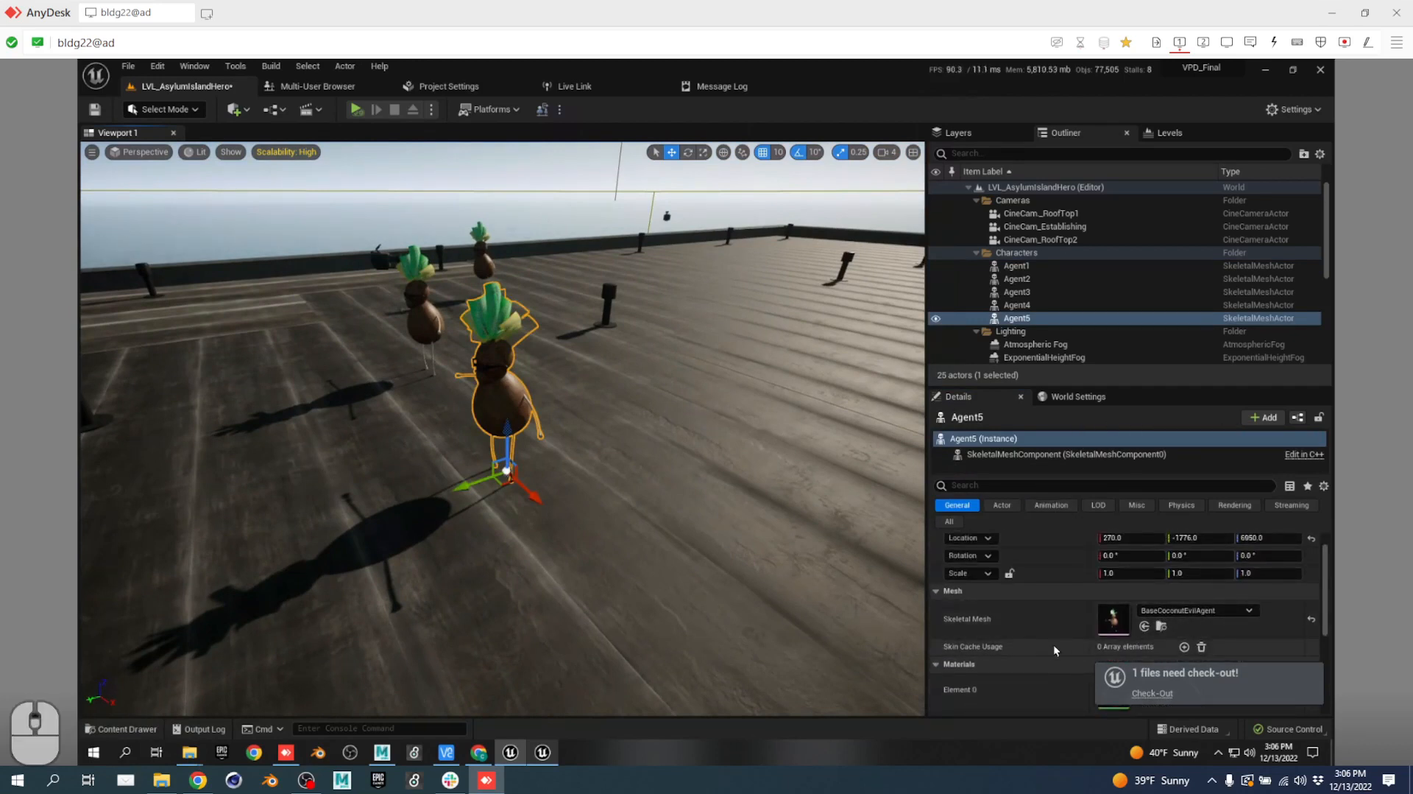
scroll(1075, 638, "down", 1)
left_click(1060, 462)
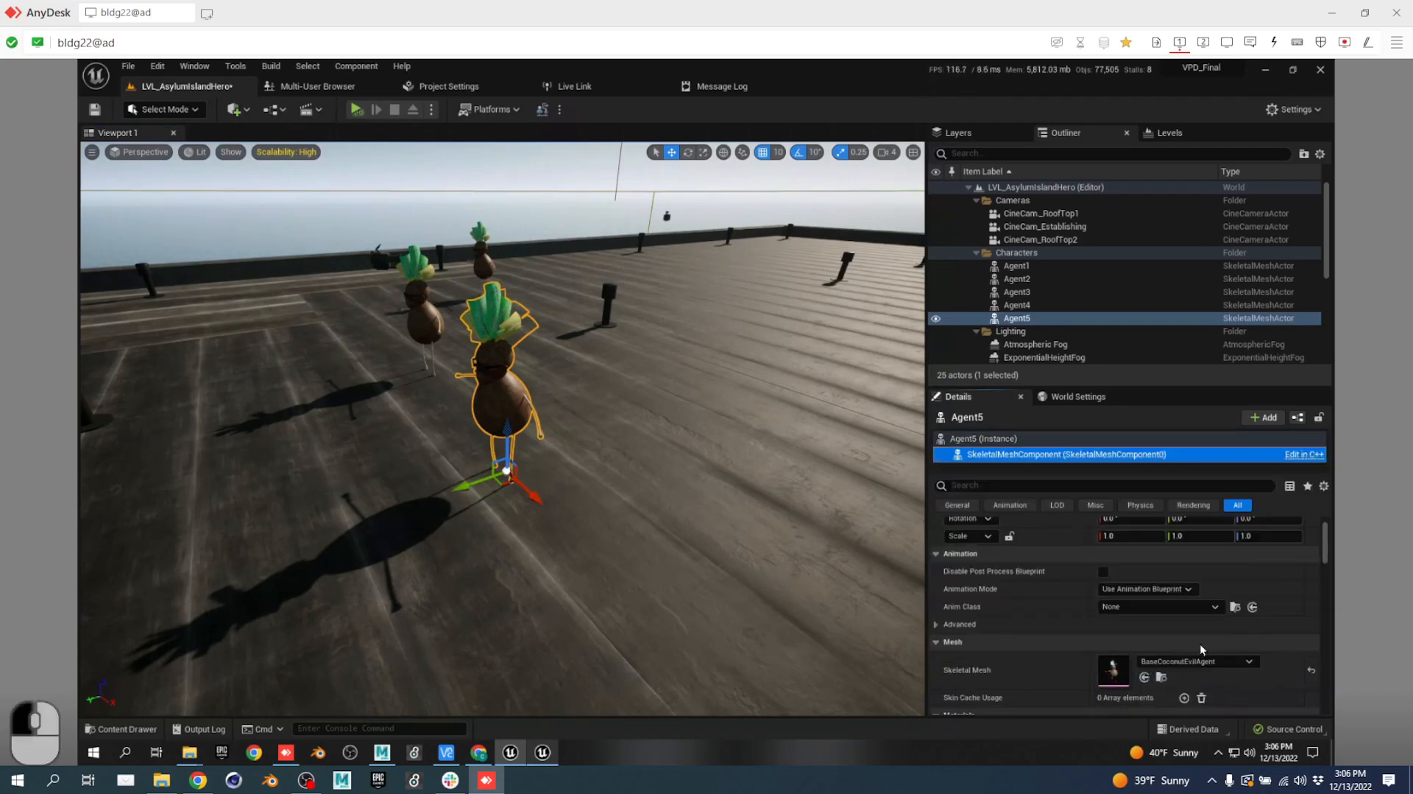
scroll(1078, 646, "down", 3)
left_click(1147, 527)
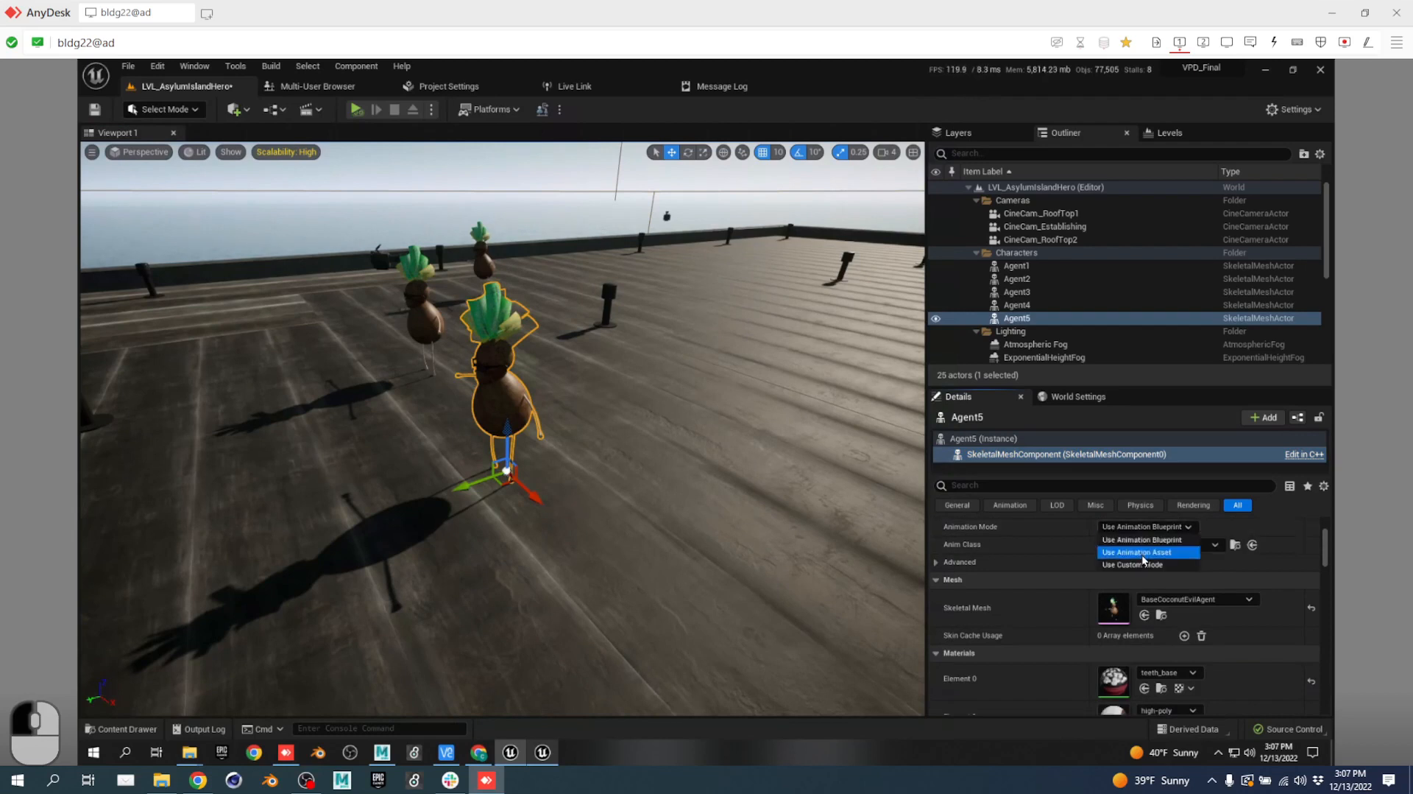
left_click(1144, 552)
left_click(1166, 545)
left_click(1177, 549)
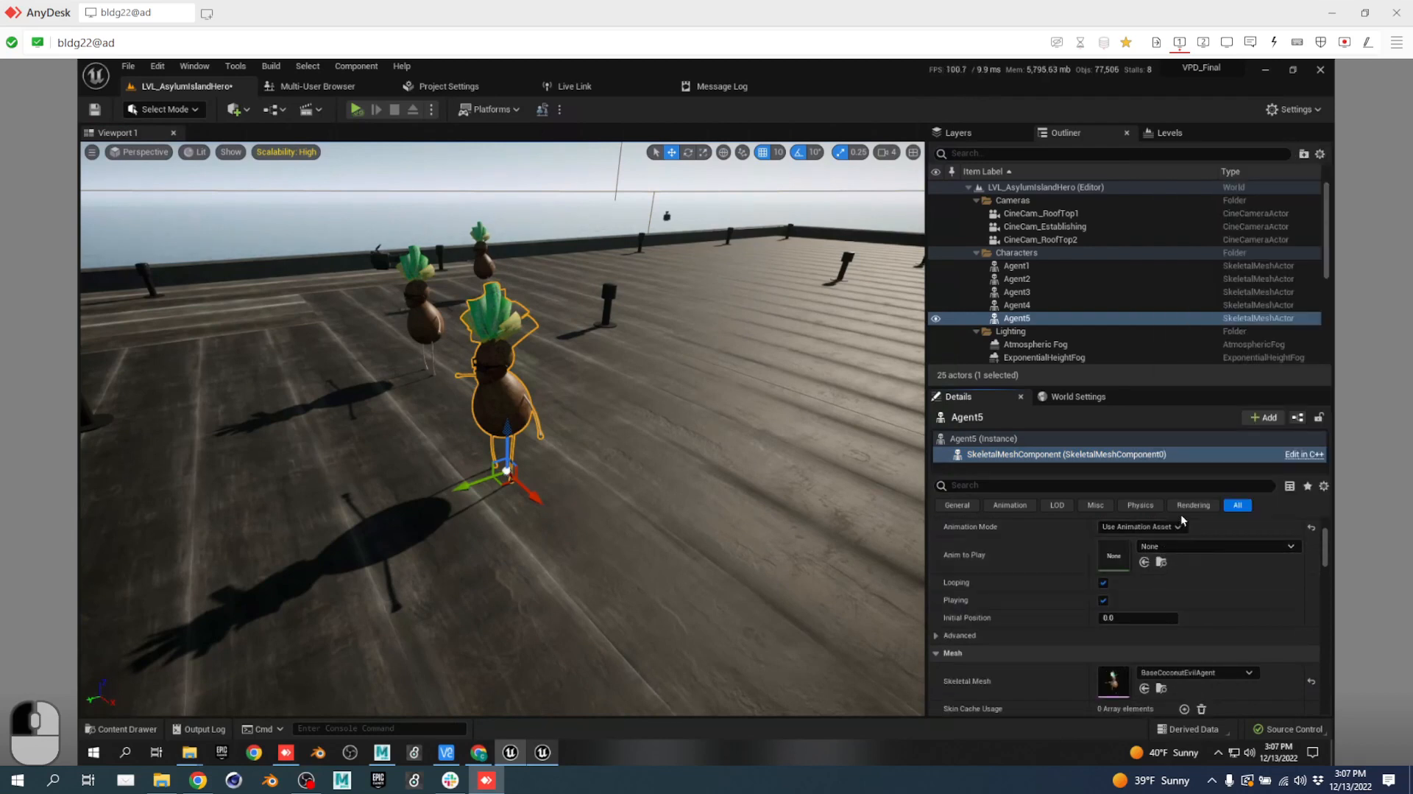
left_click(1185, 551)
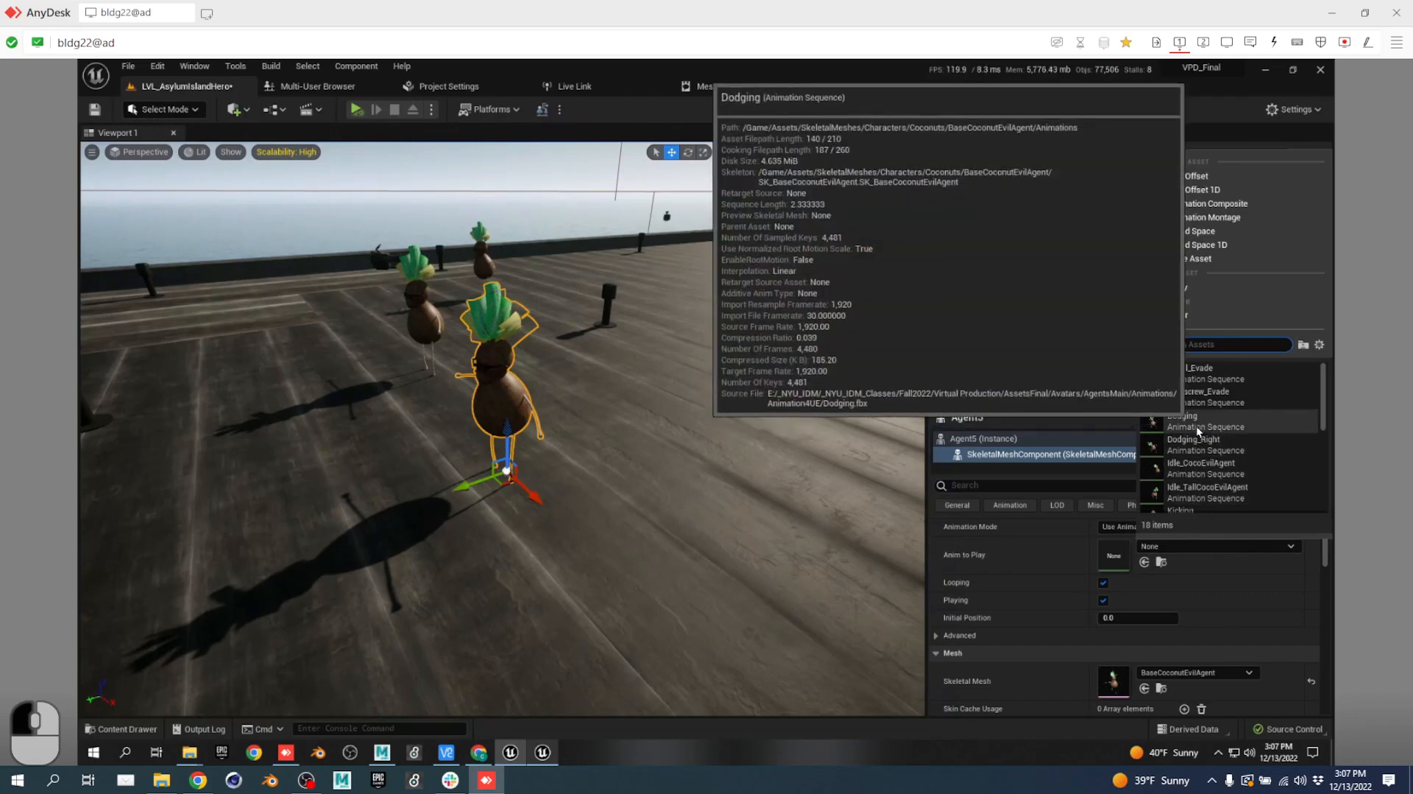
left_click(1195, 425)
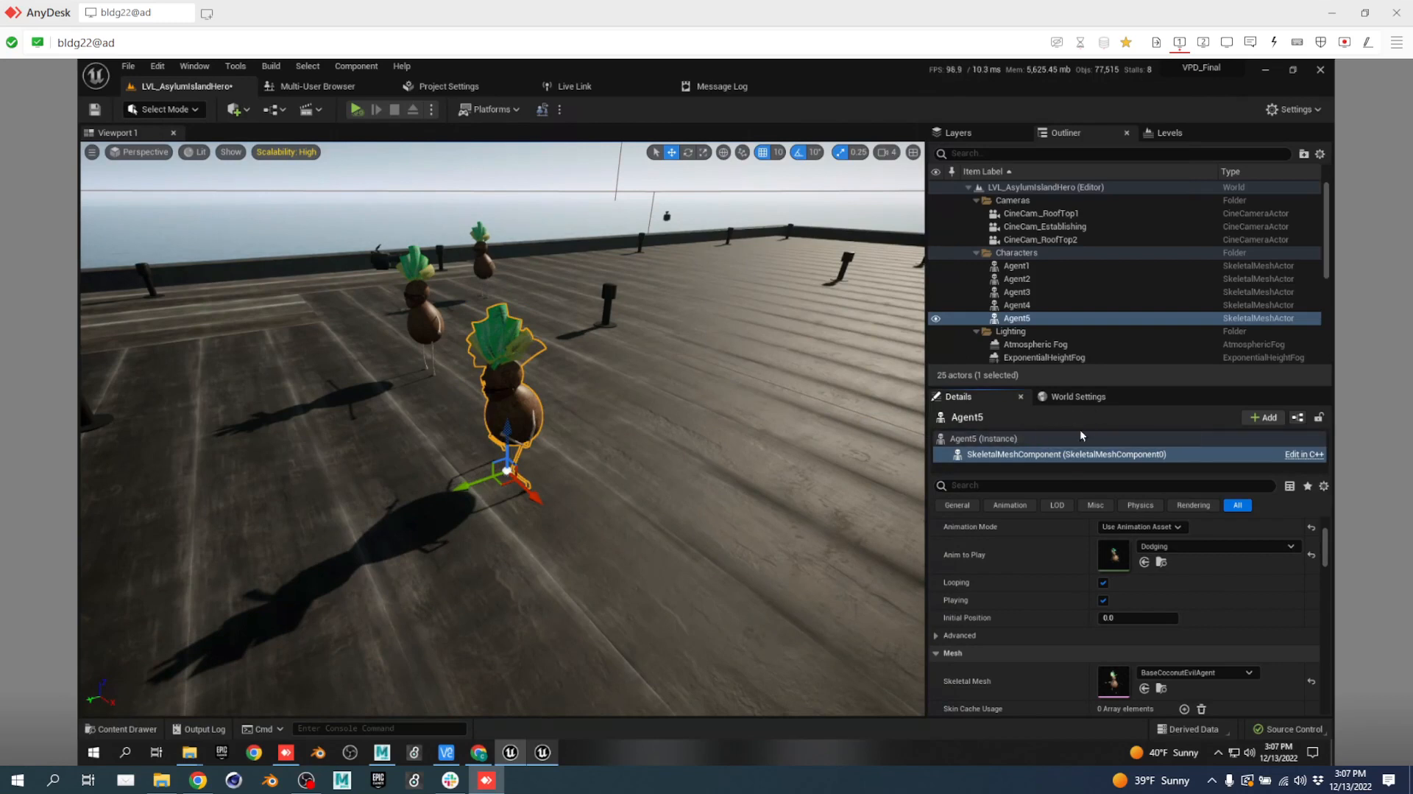
Add a Live Link Skeletal Animation component named LiveLink to Agent5.
left_click(1267, 417)
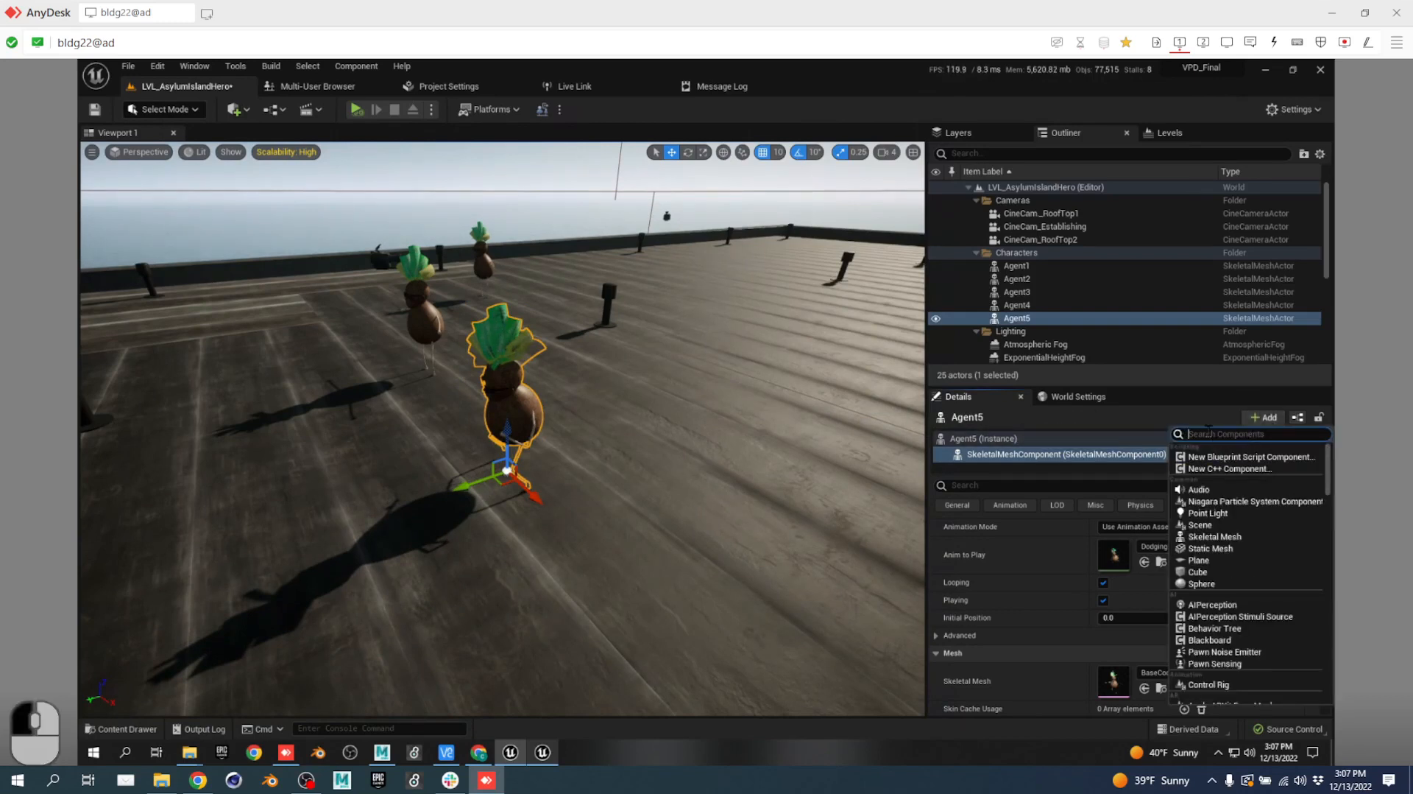
type("skele")
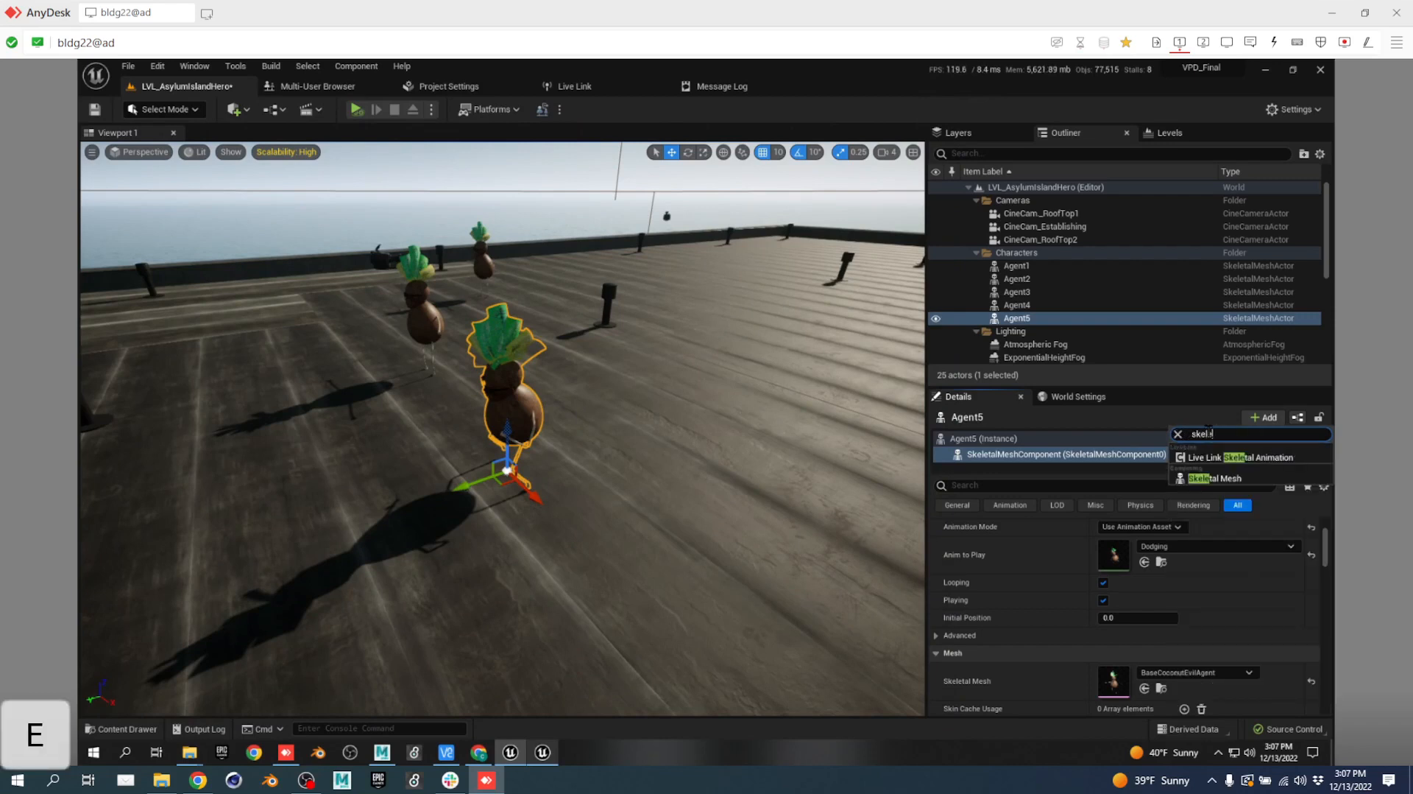
left_click(1237, 460)
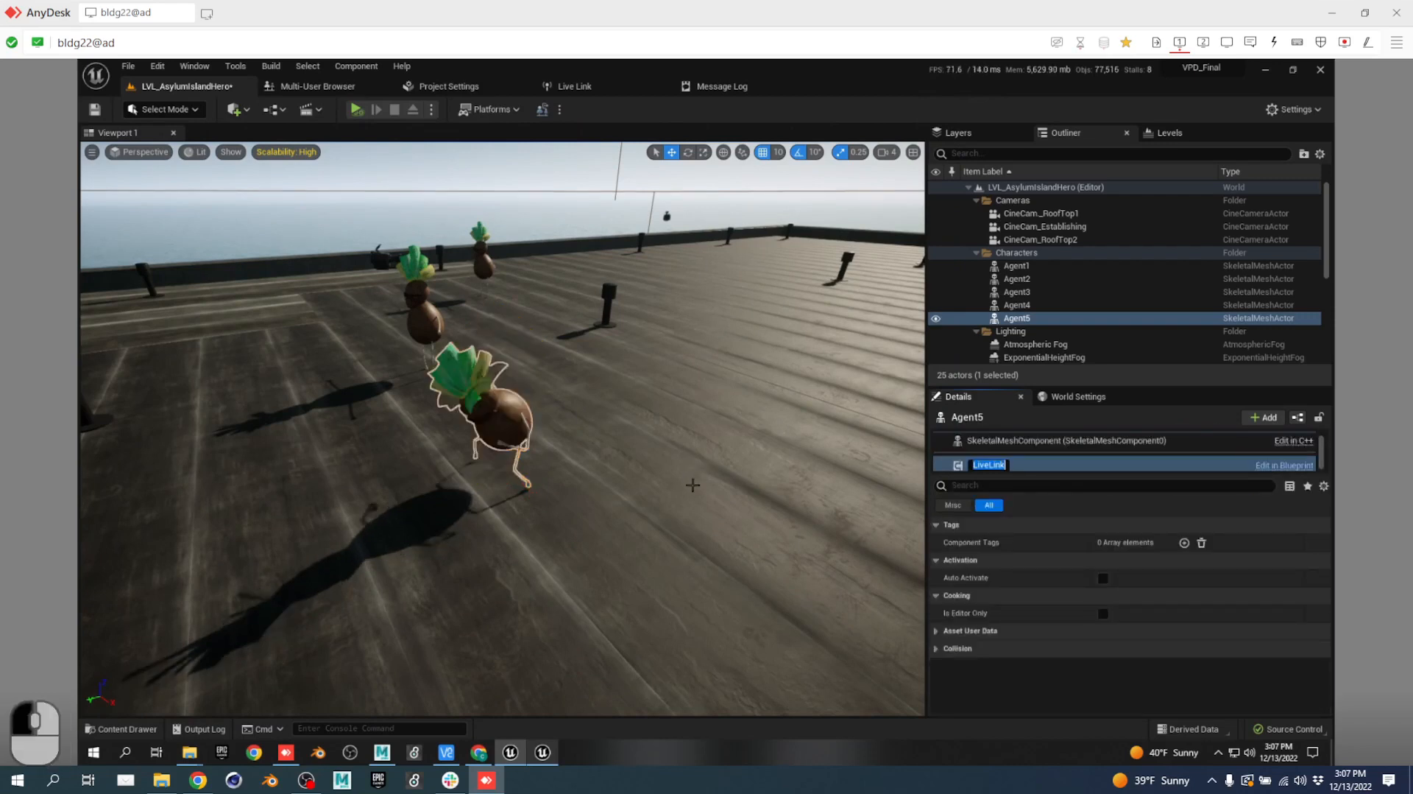
key("Return")
key("a")
right_click_drag(504, 475, 647, 488)
Set Agent4's skeletal mesh to Use Animation Asset, playing ShadowBoxing_CocoEvilAgent.
key("w")
left_click(648, 488)
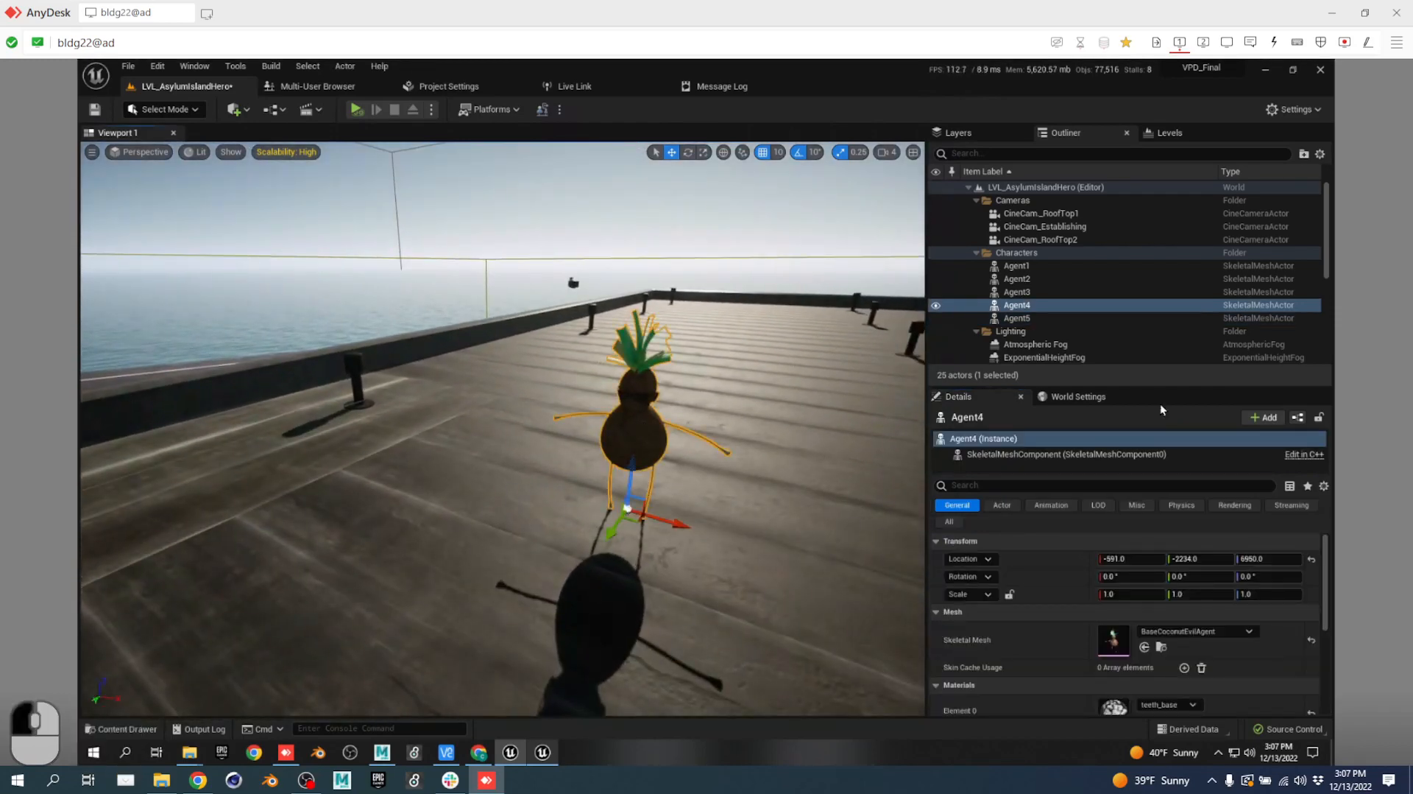
left_click(1067, 454)
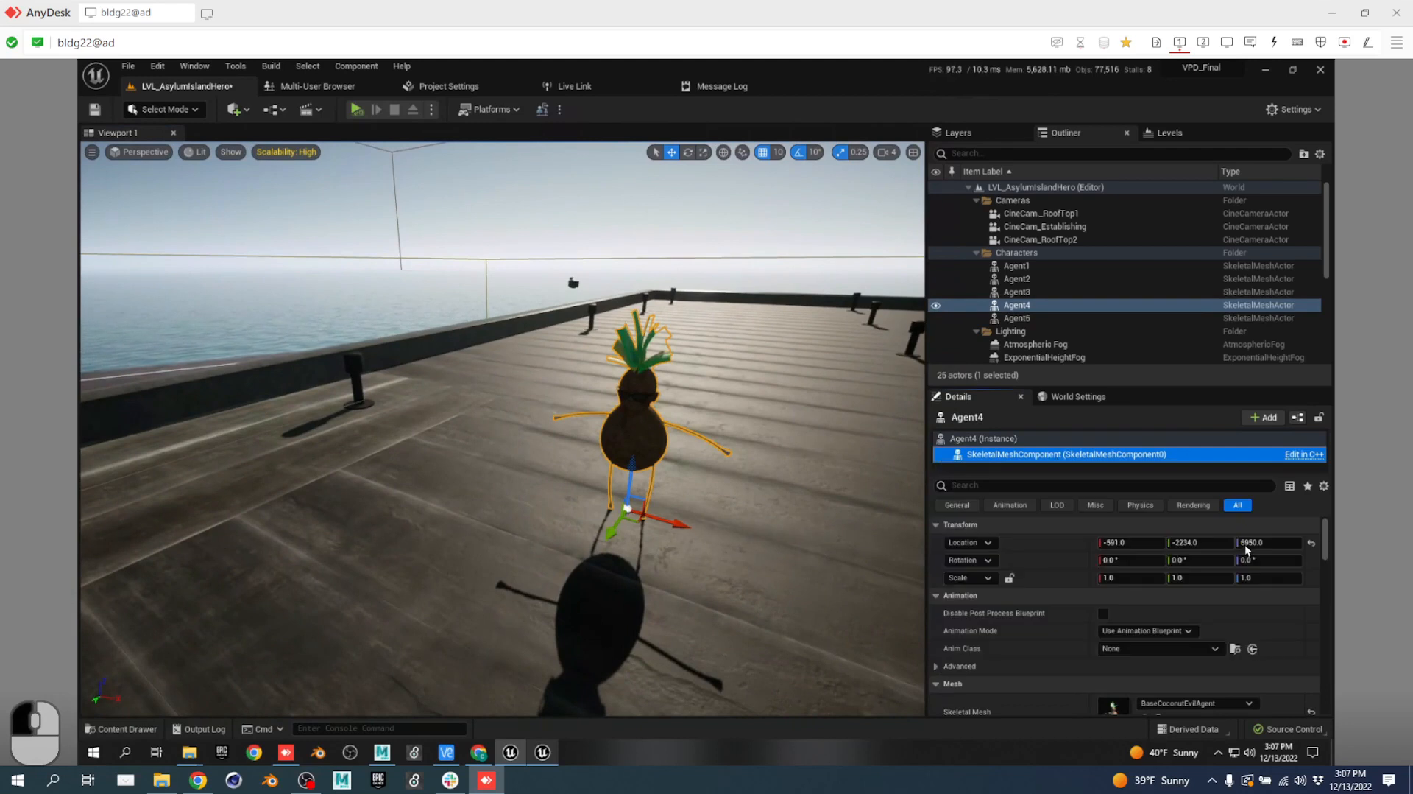
left_click(1173, 649)
left_click(1082, 639)
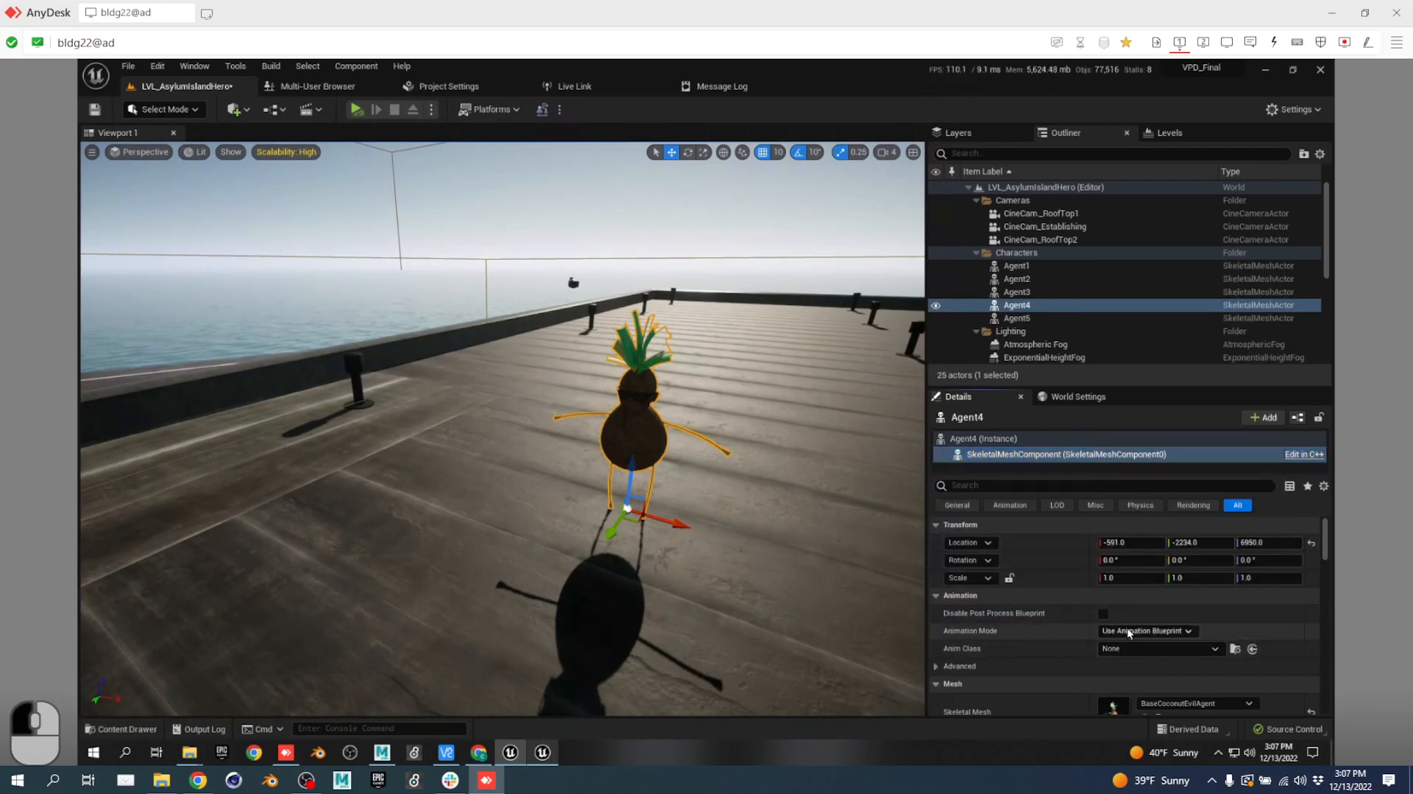
left_click(1132, 632)
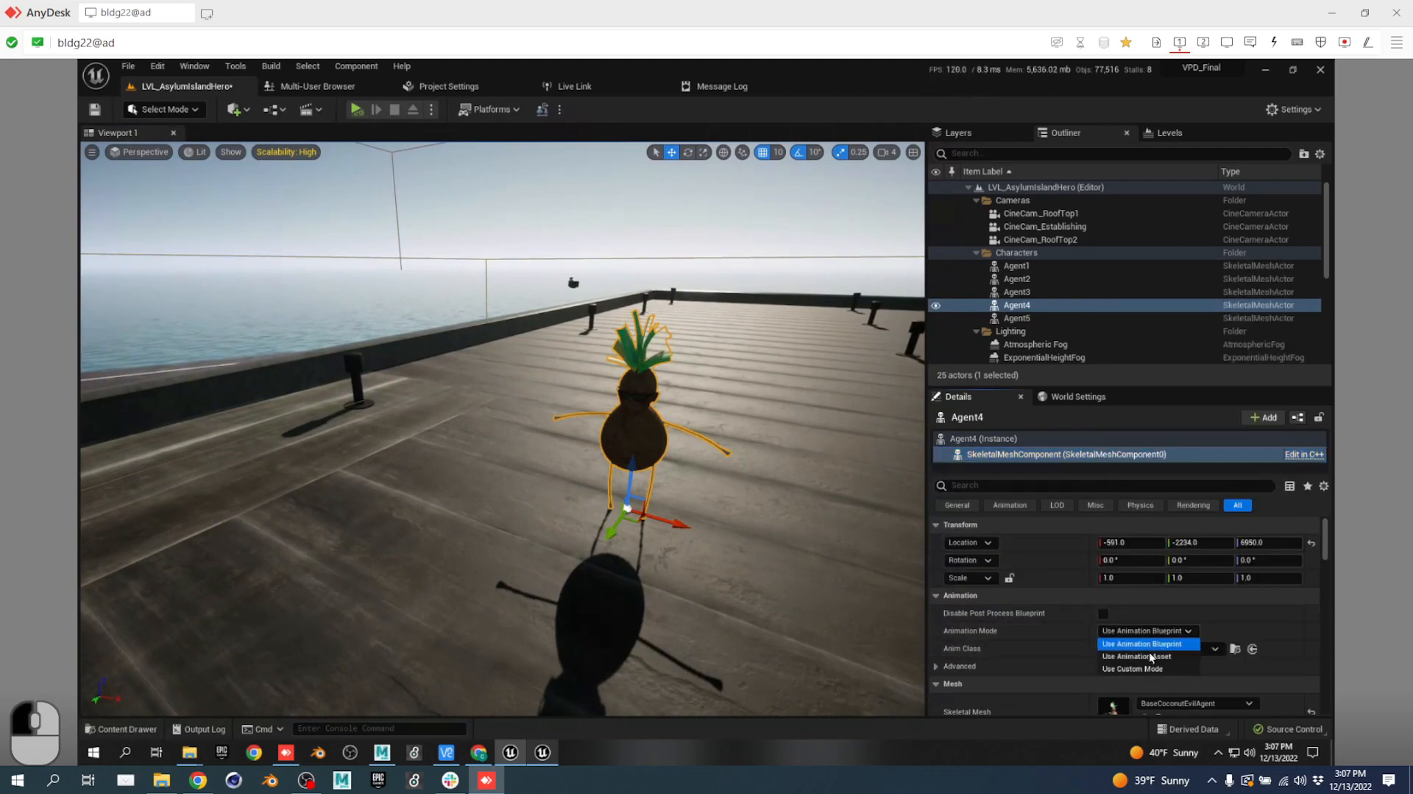
left_click(1153, 658)
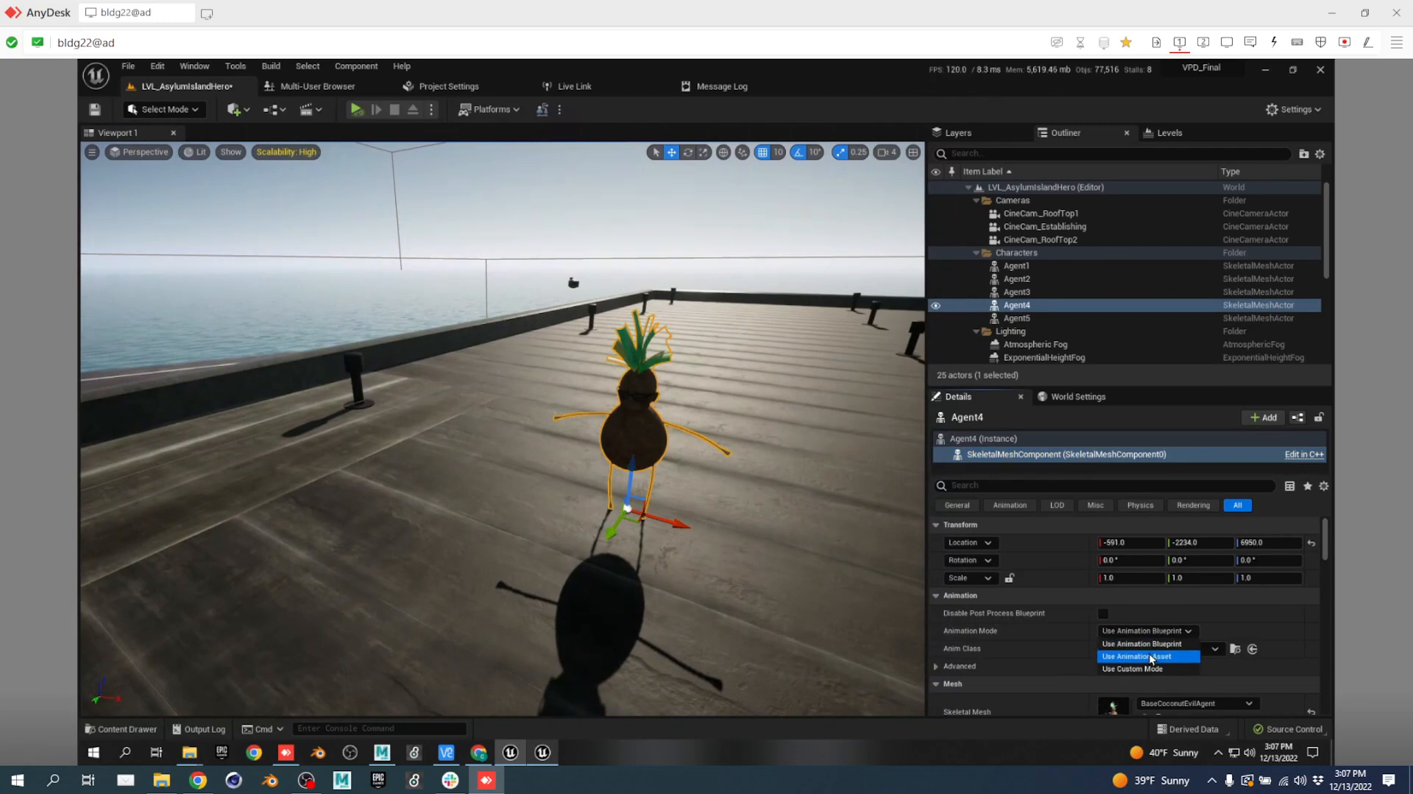
left_click(1178, 650)
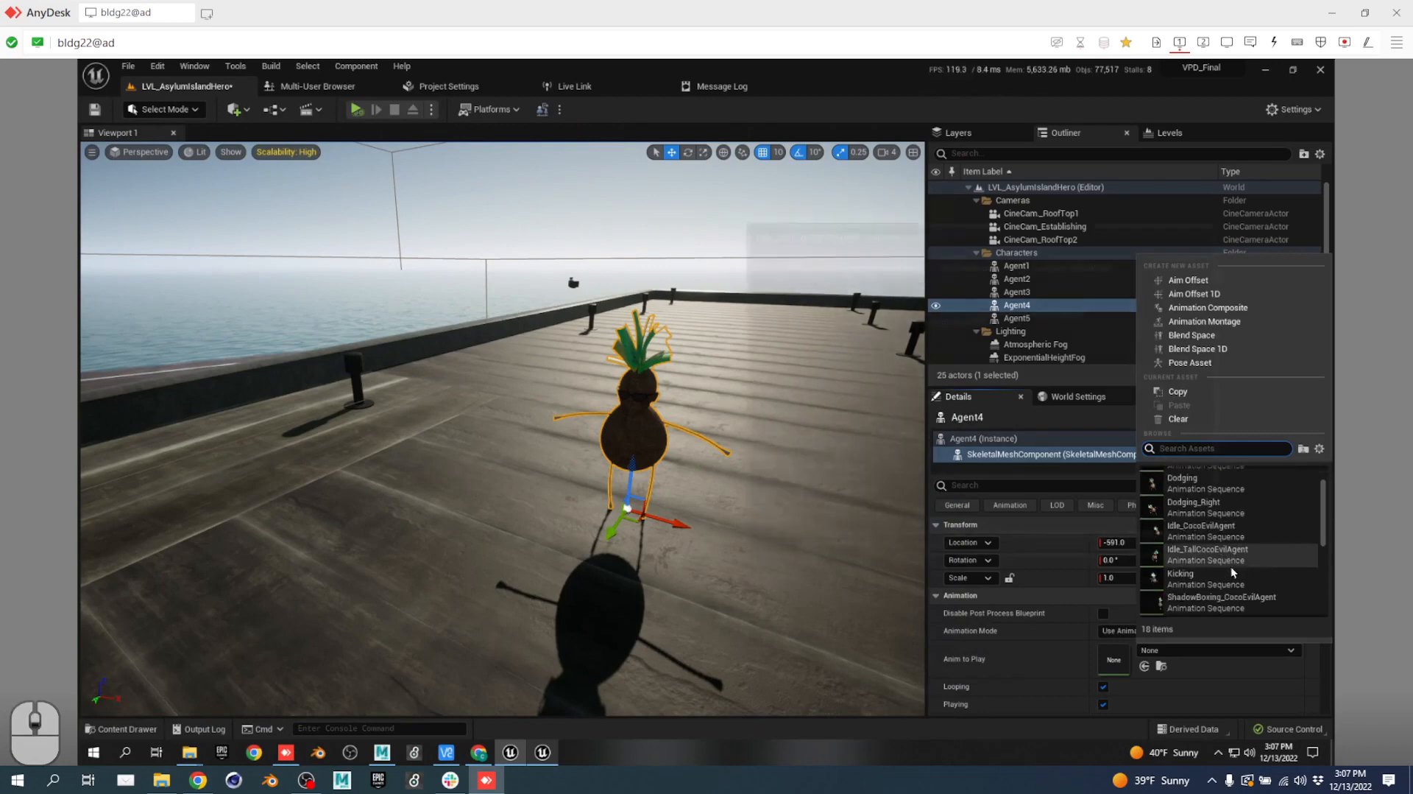
left_click(1216, 651)
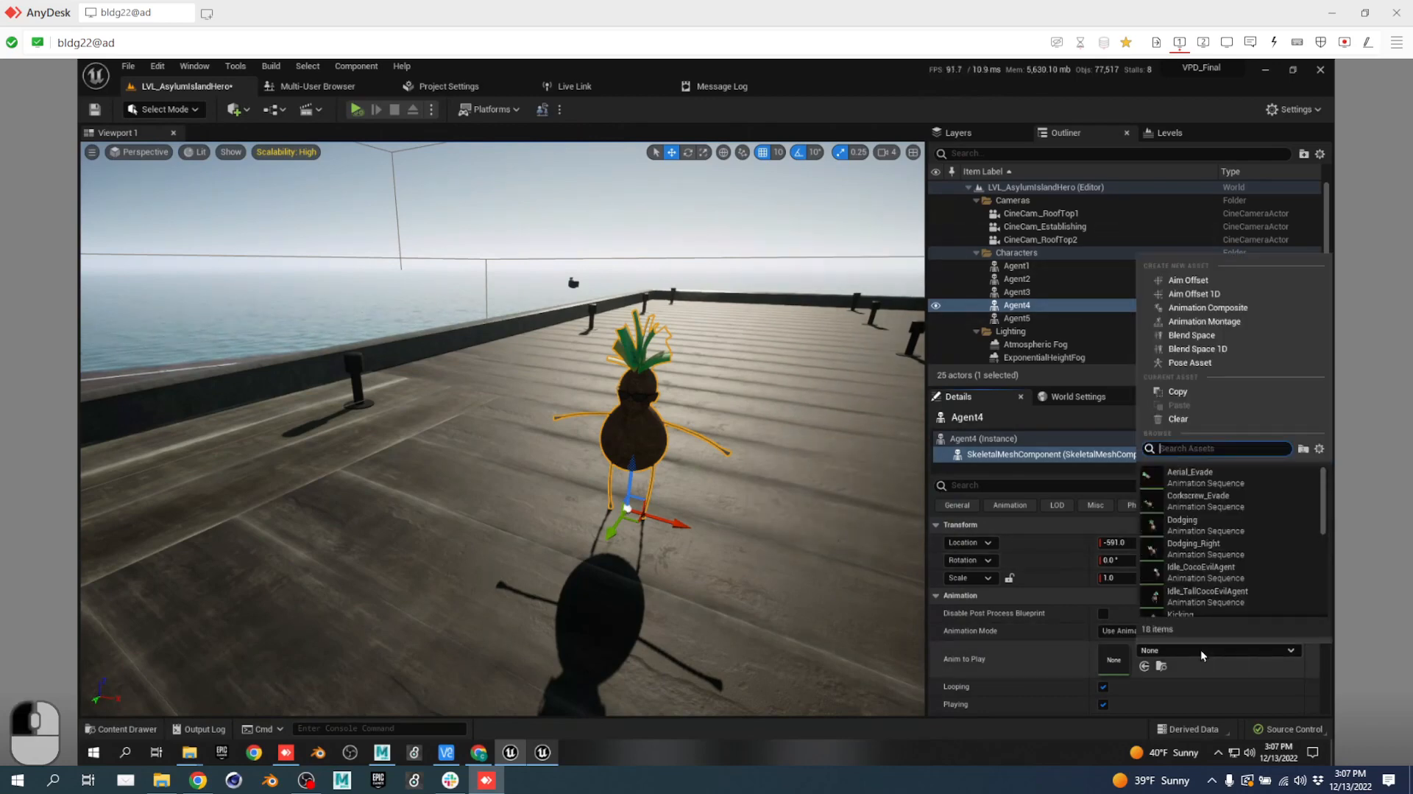
scroll(1203, 607, "down", 5)
left_click(1211, 601)
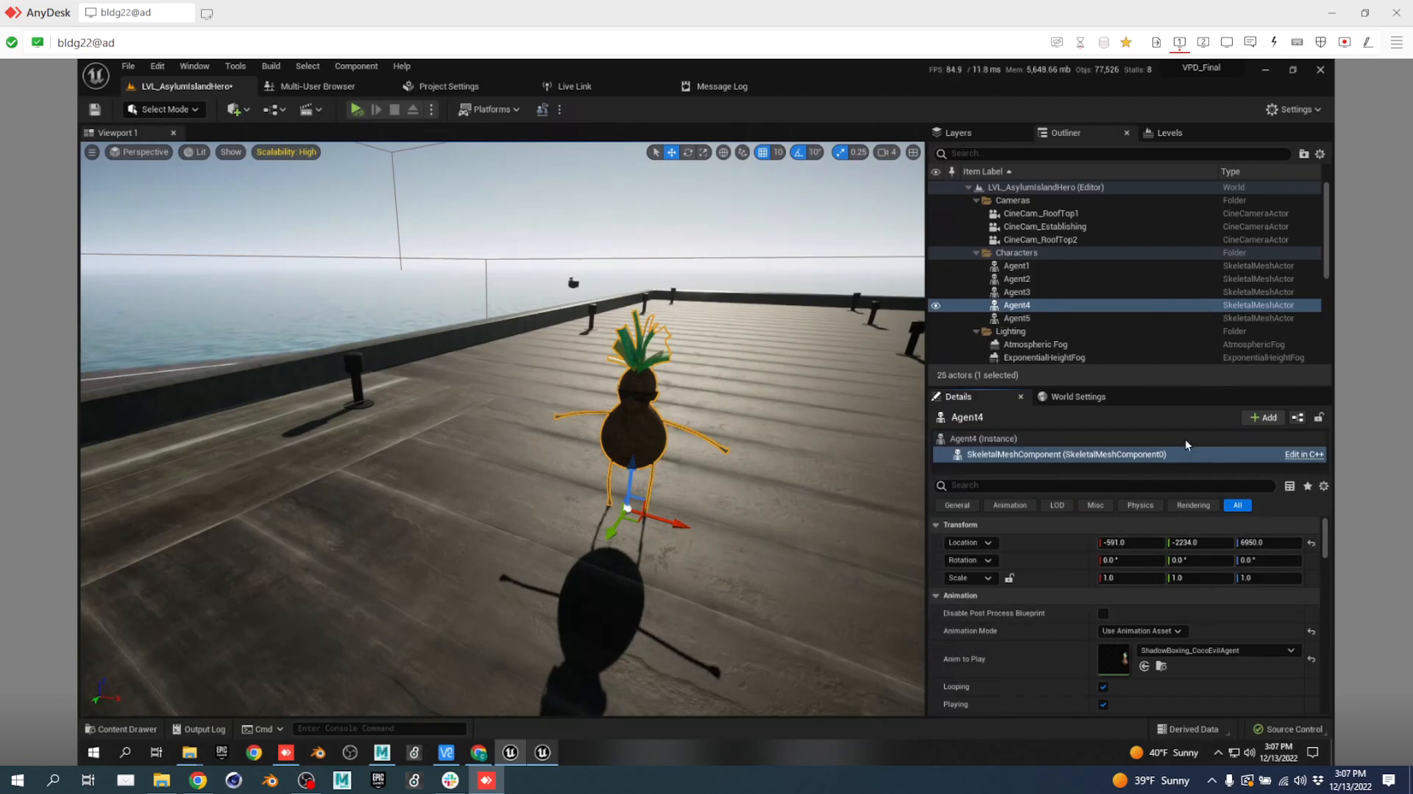
Add a Live Link Skeletal Animation component to Agent4.
left_click(1263, 417)
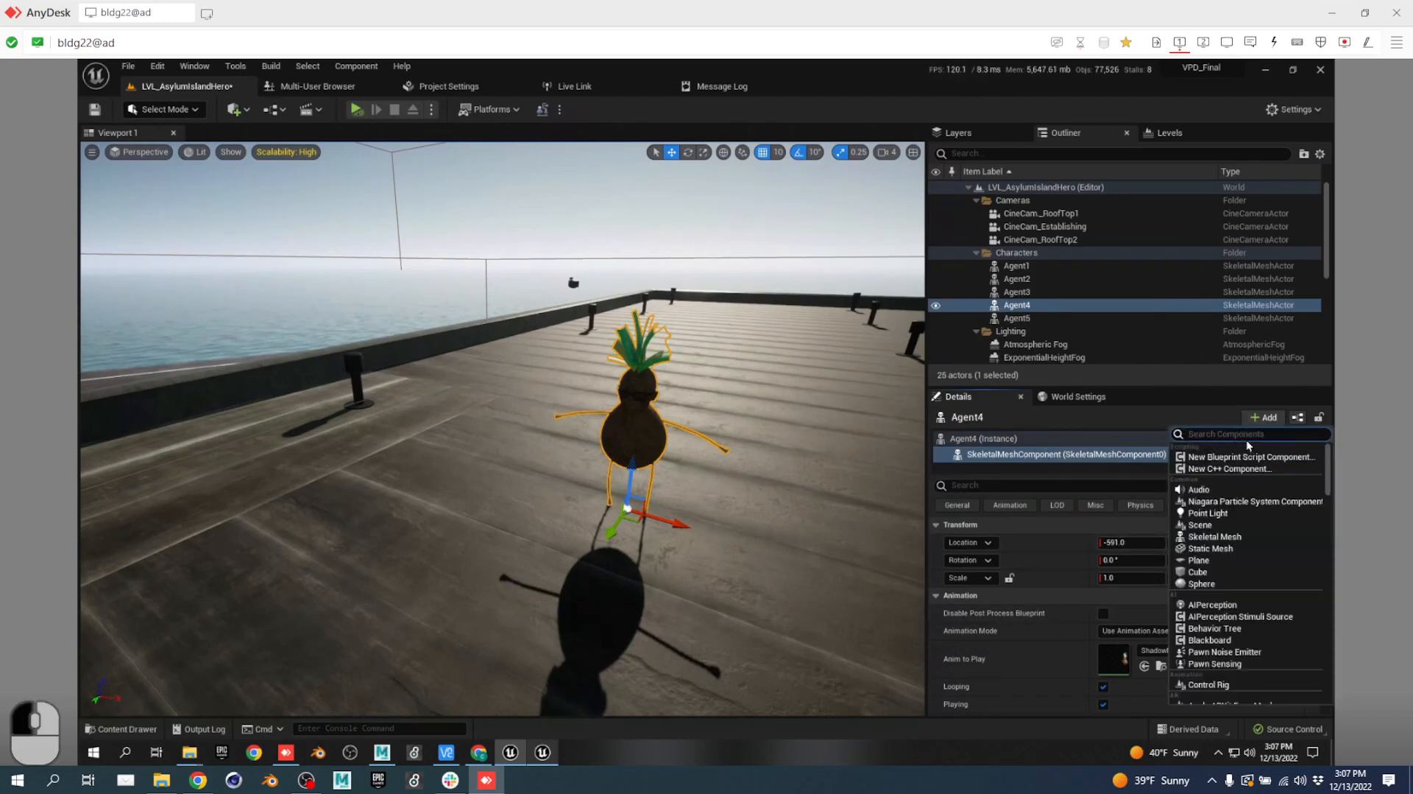
type("live link")
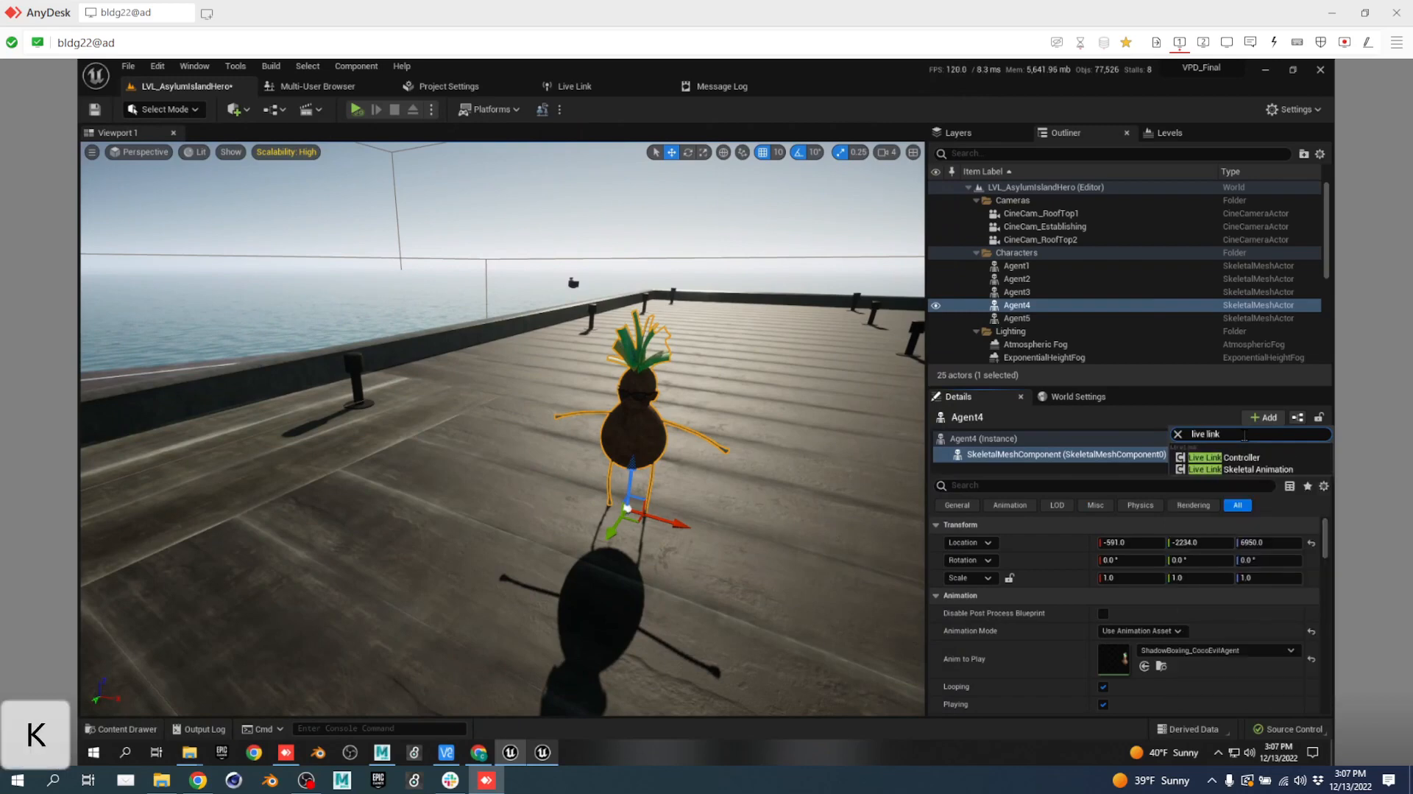
left_click(1250, 469)
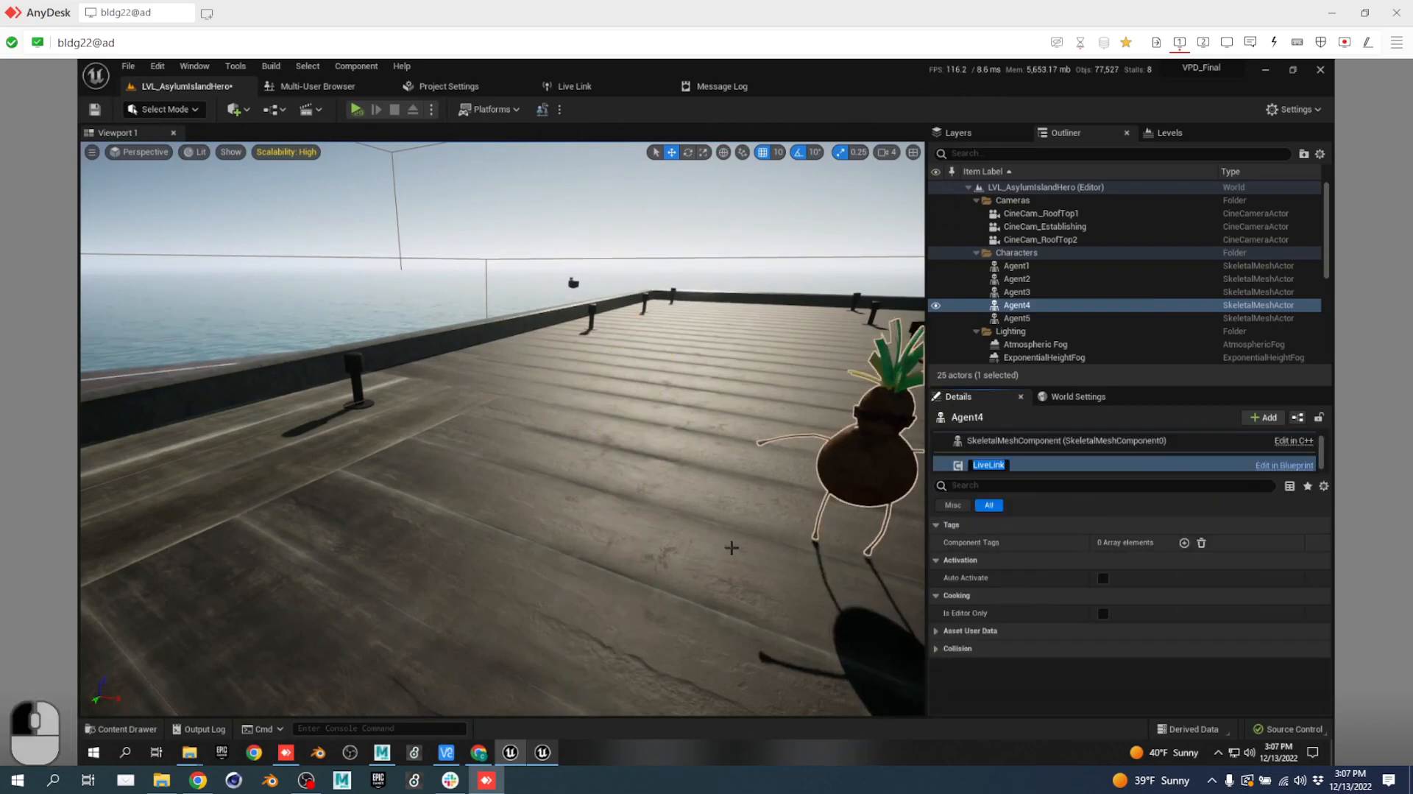
Fly across the roof and select Agent3's skeletal mesh component.
right_click_drag(835, 563, 885, 533)
key("s")
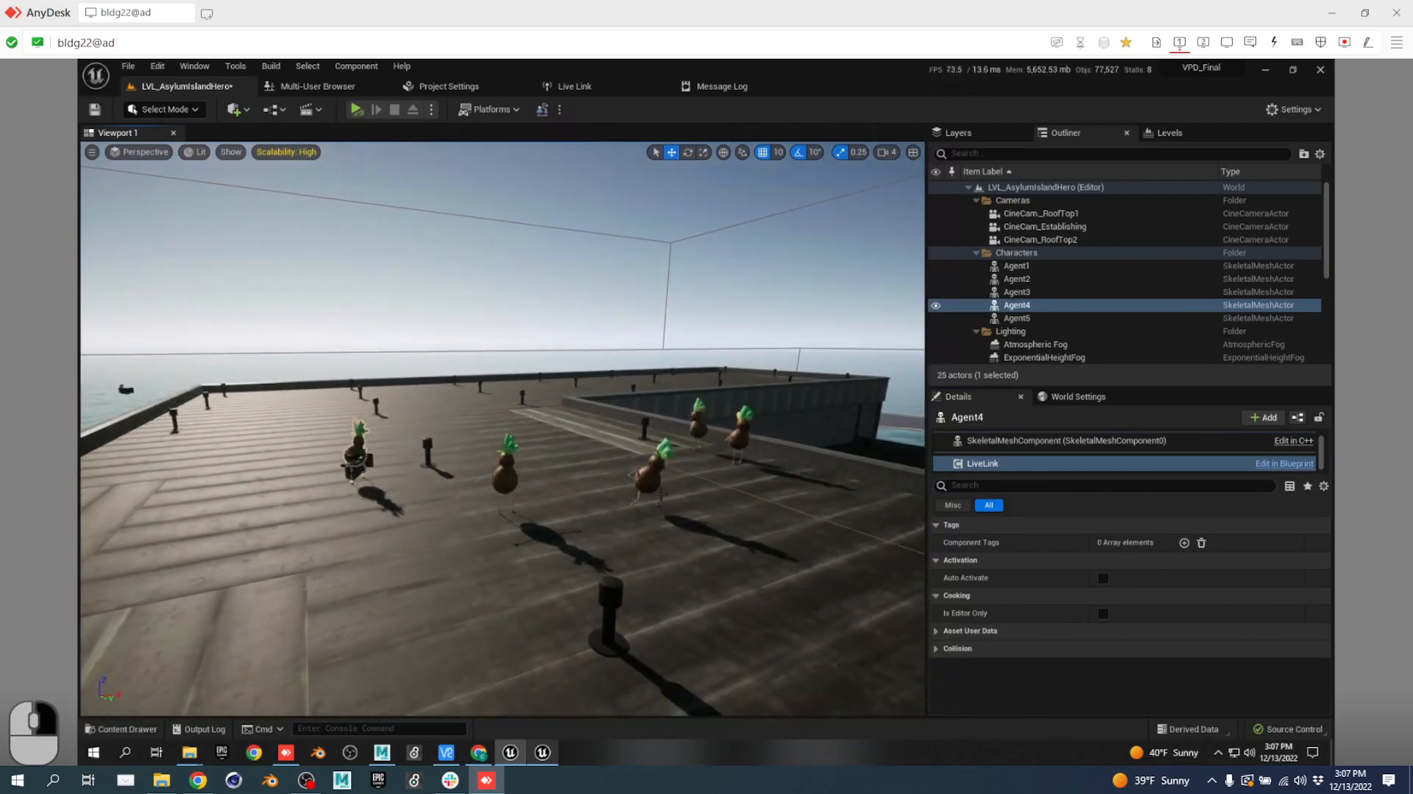
left_click(509, 477)
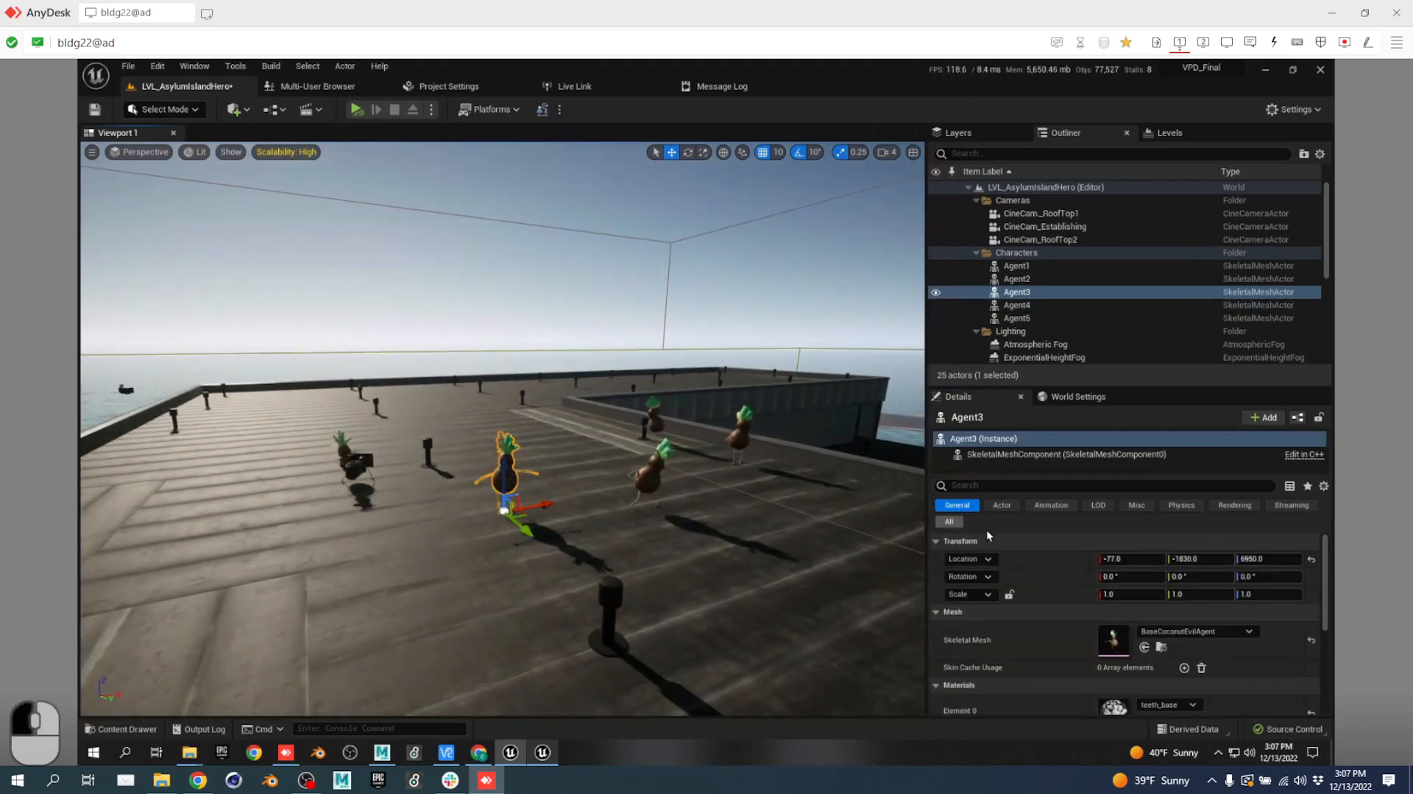
left_click(1010, 454)
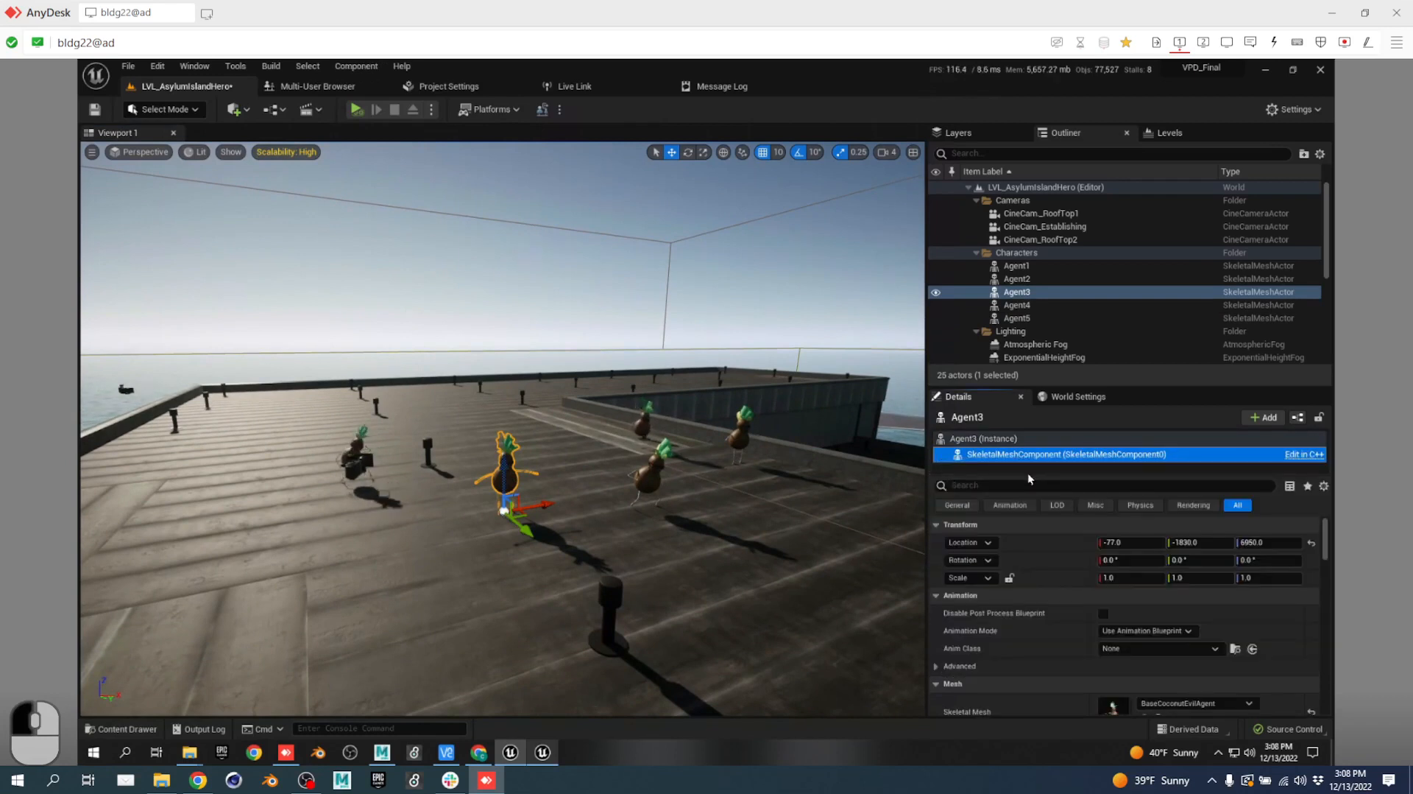
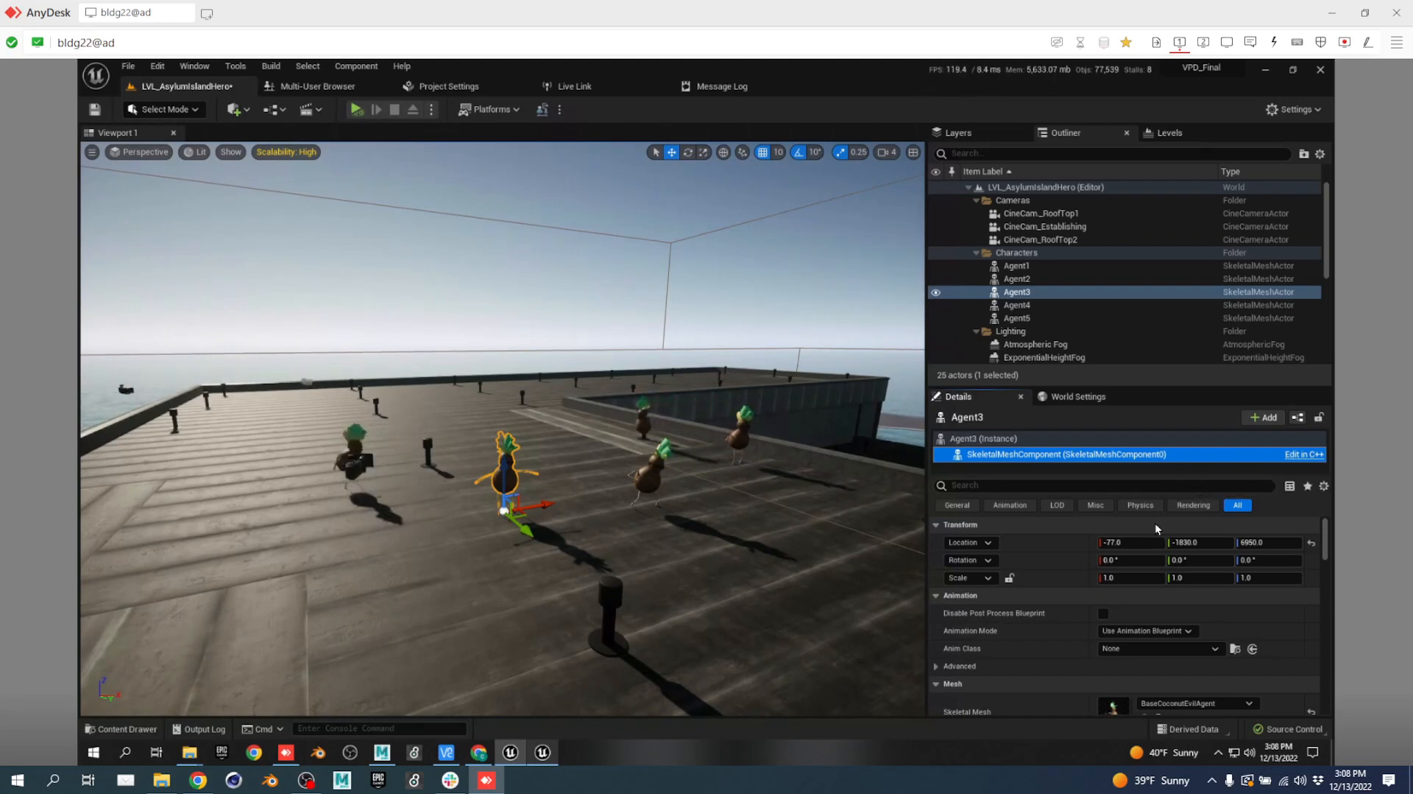
Make Agent3 play Aerial_Evade as an animation asset and add a Live Link Skeletal Animation component.
left_click(1174, 631)
left_click(1171, 655)
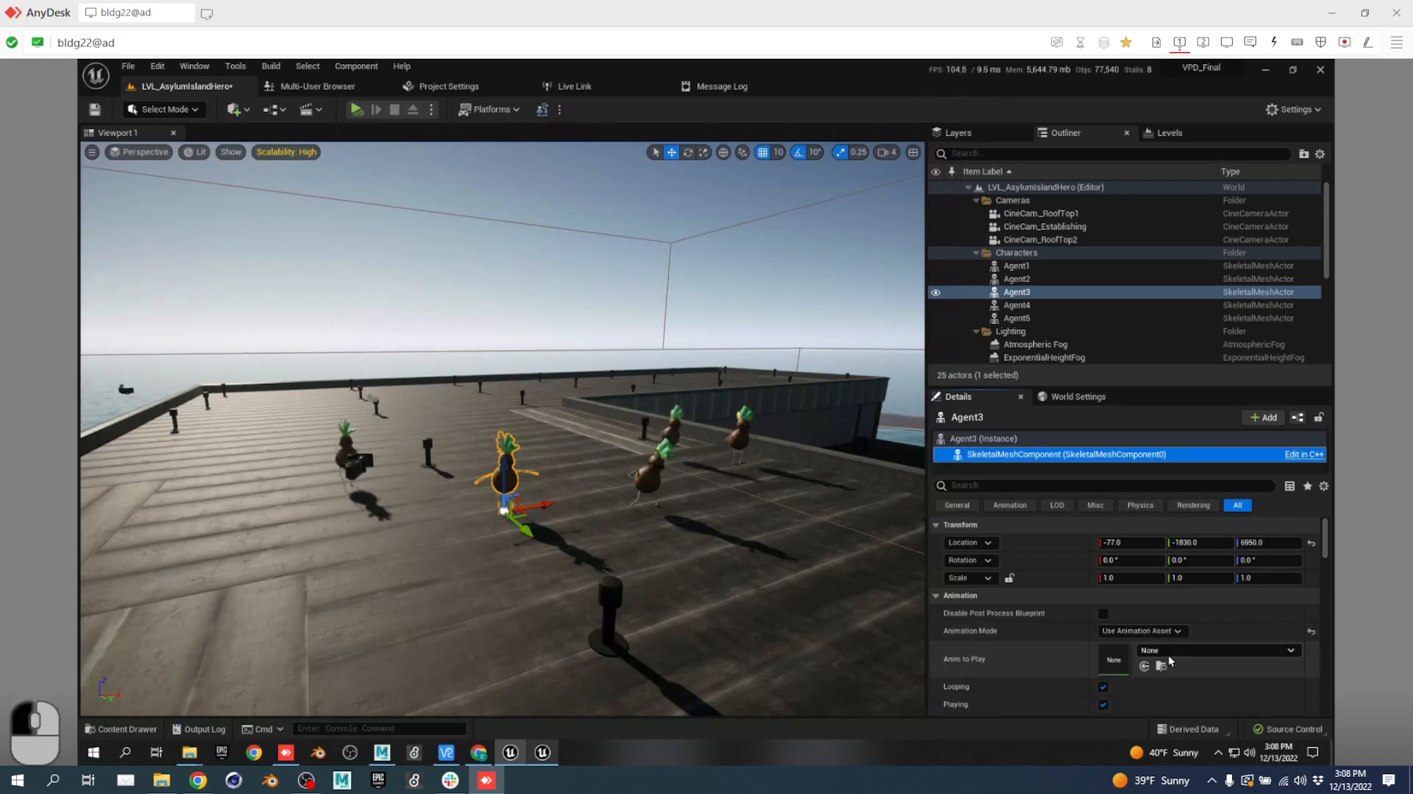
left_click(1178, 650)
left_click(1208, 474)
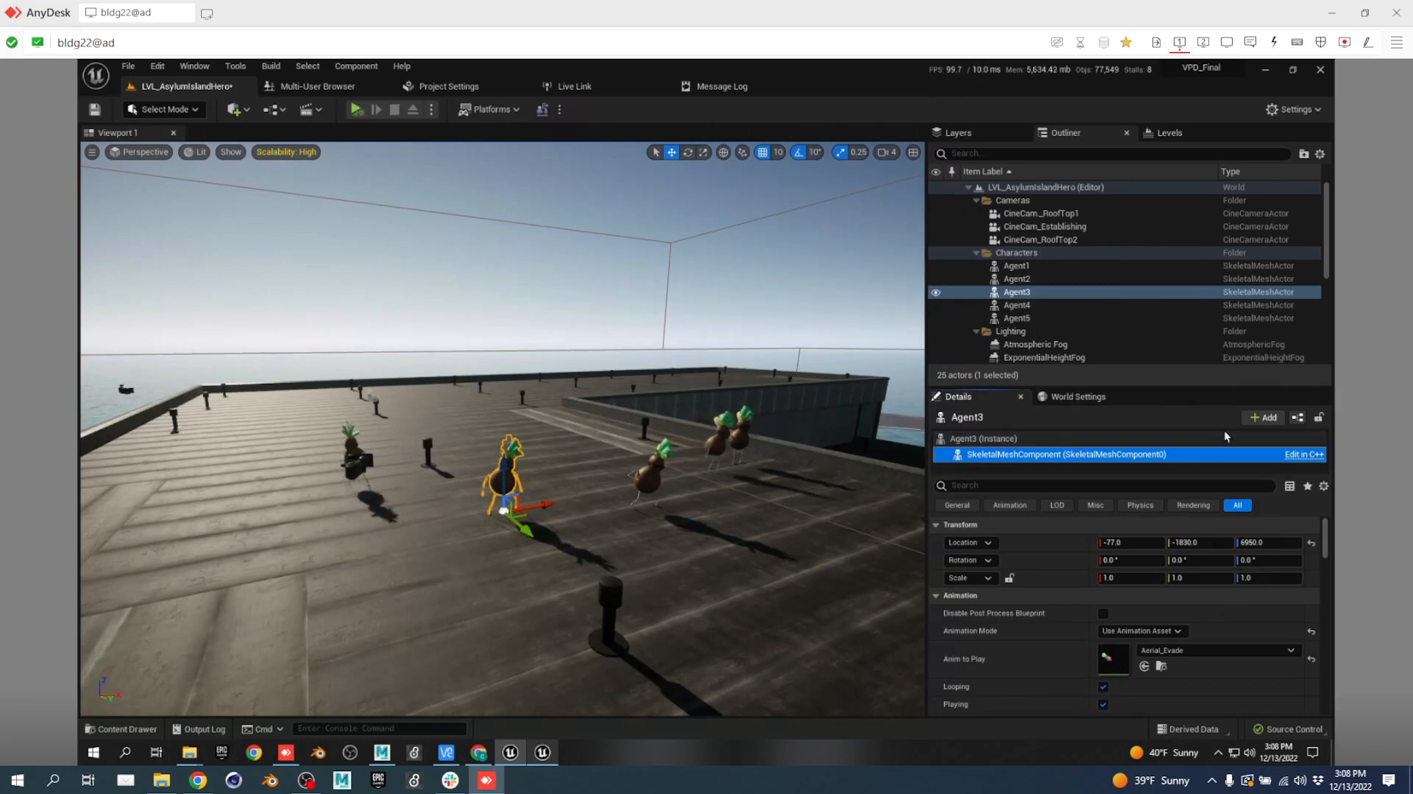
left_click(1265, 417)
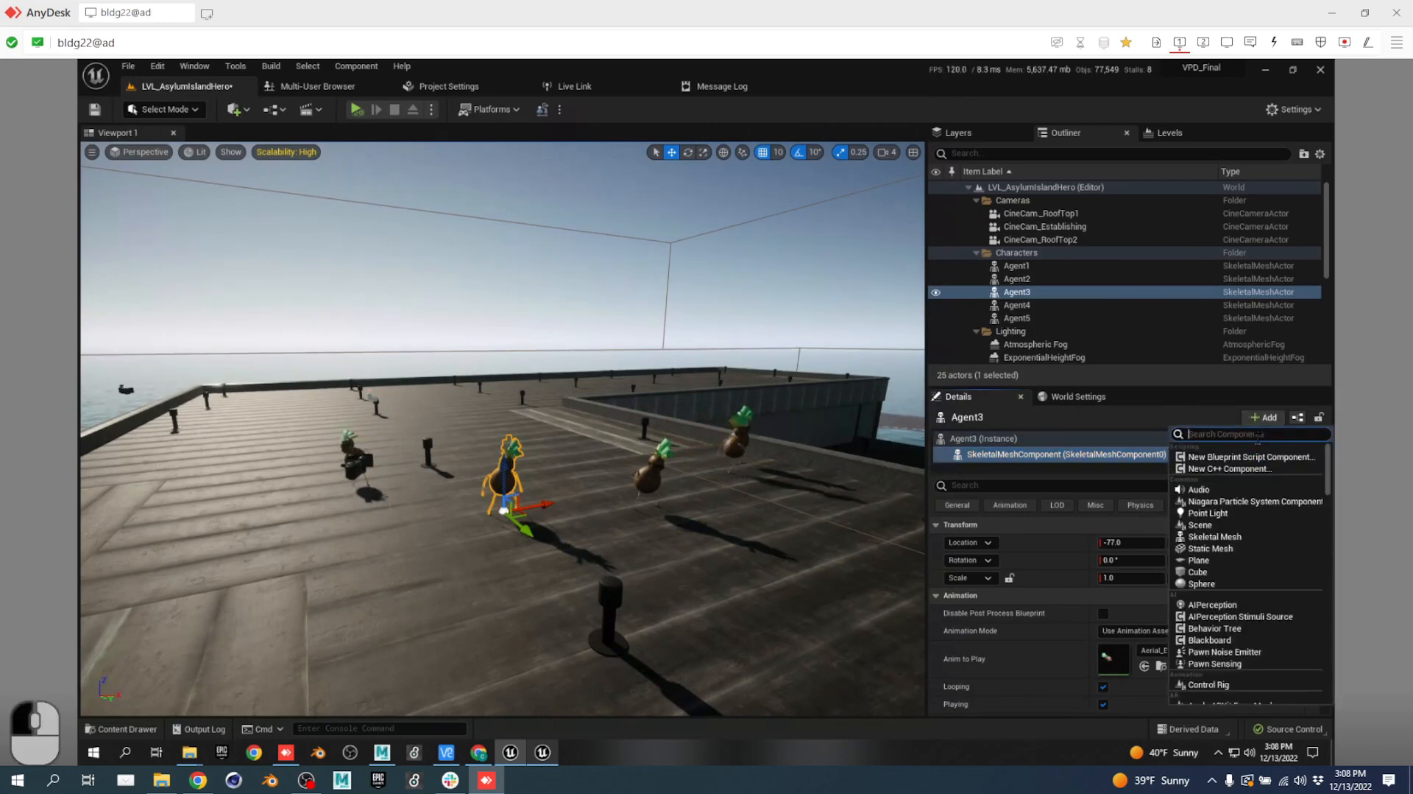
type("skelet")
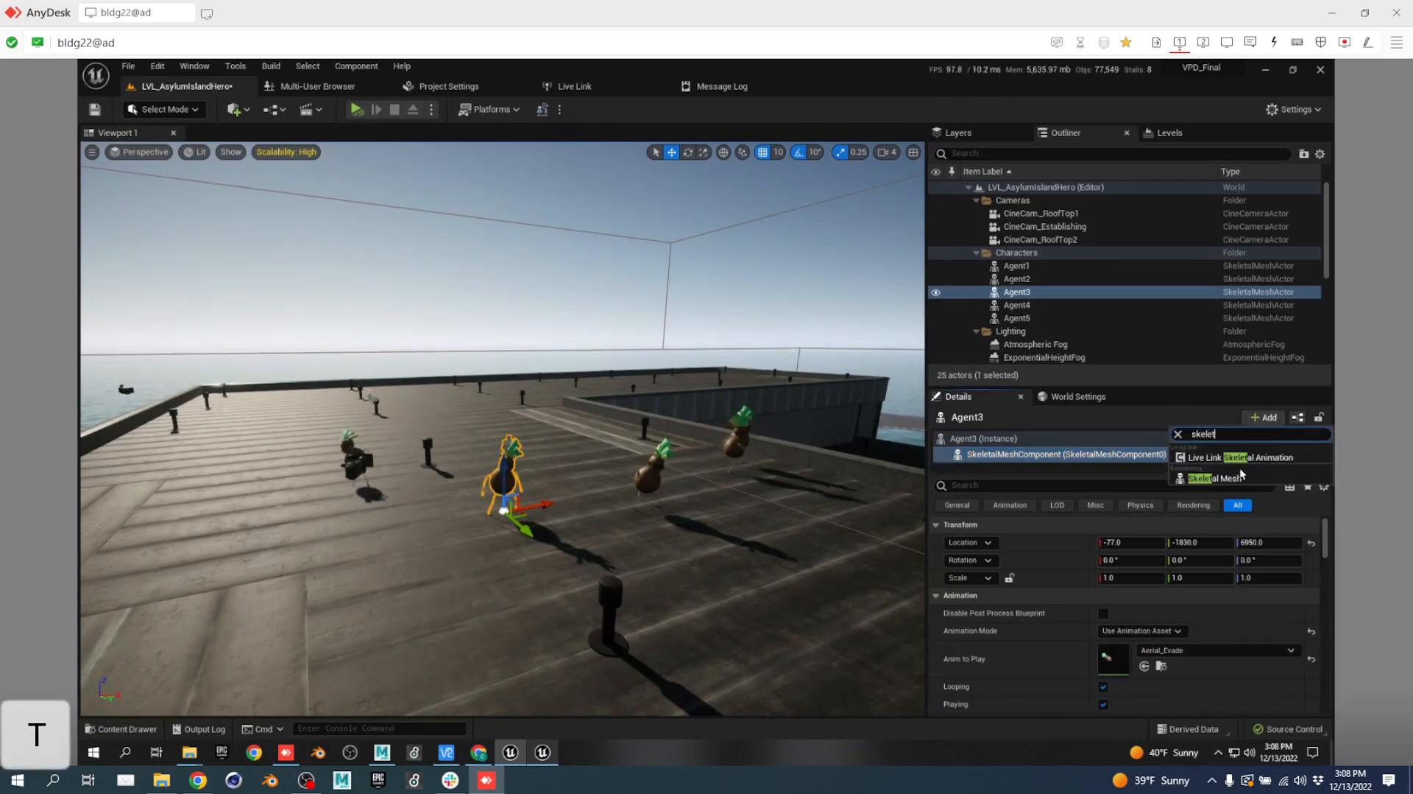
left_click(1244, 458)
Fly over to Agent2 and select its skeletal mesh component.
right_click(787, 547)
key("w")
key("d")
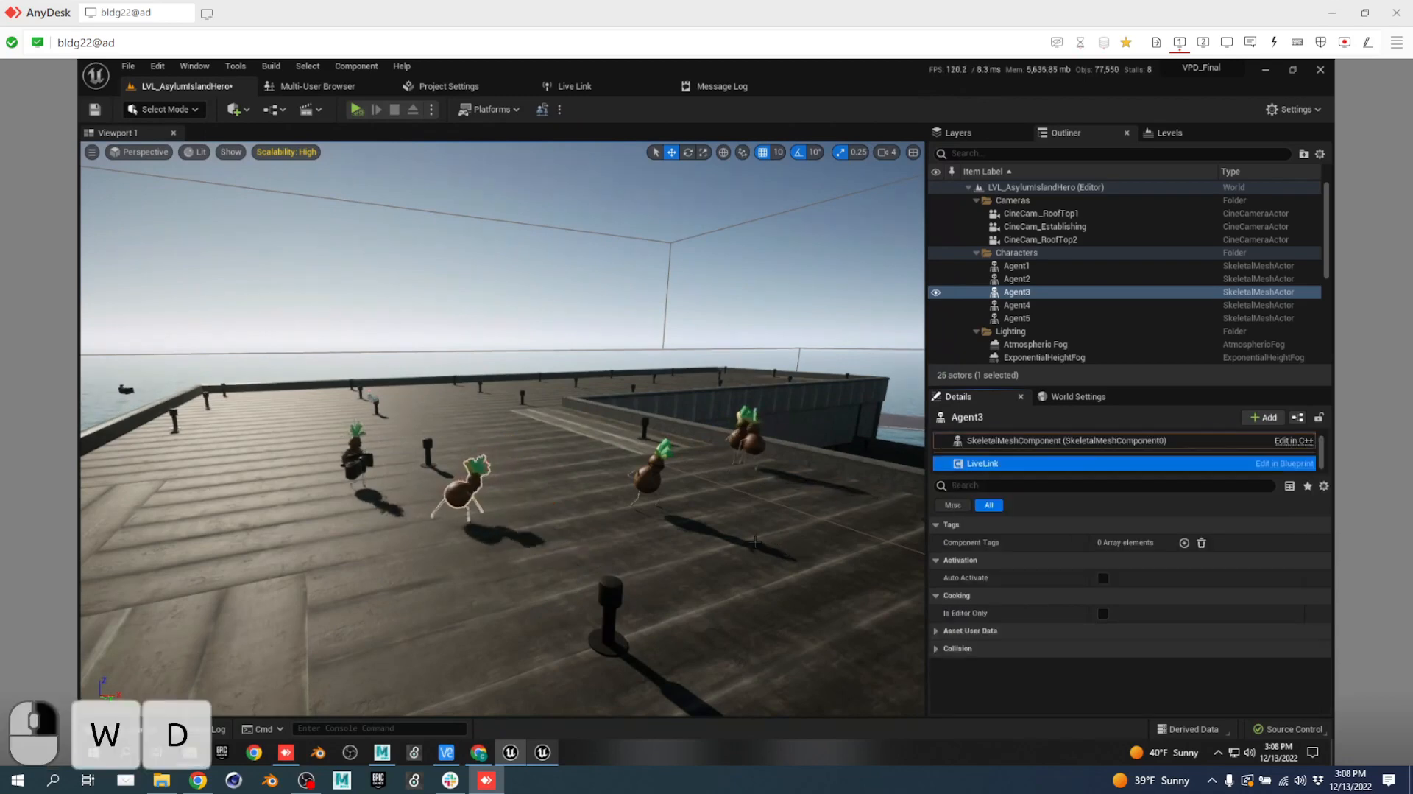
key("d")
key("w")
right_click_drag(788, 548, 712, 524)
key("w")
left_click(759, 479)
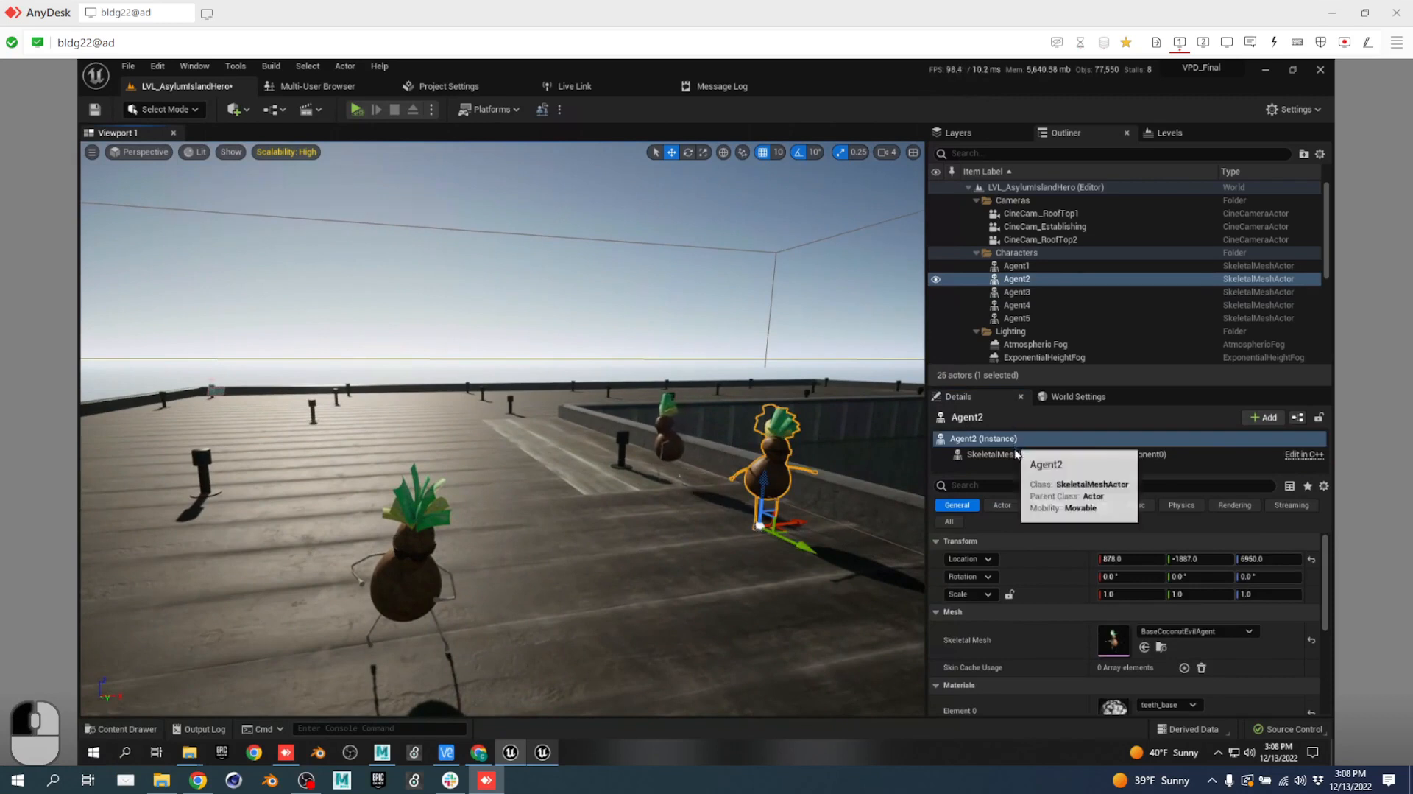
left_click(1045, 454)
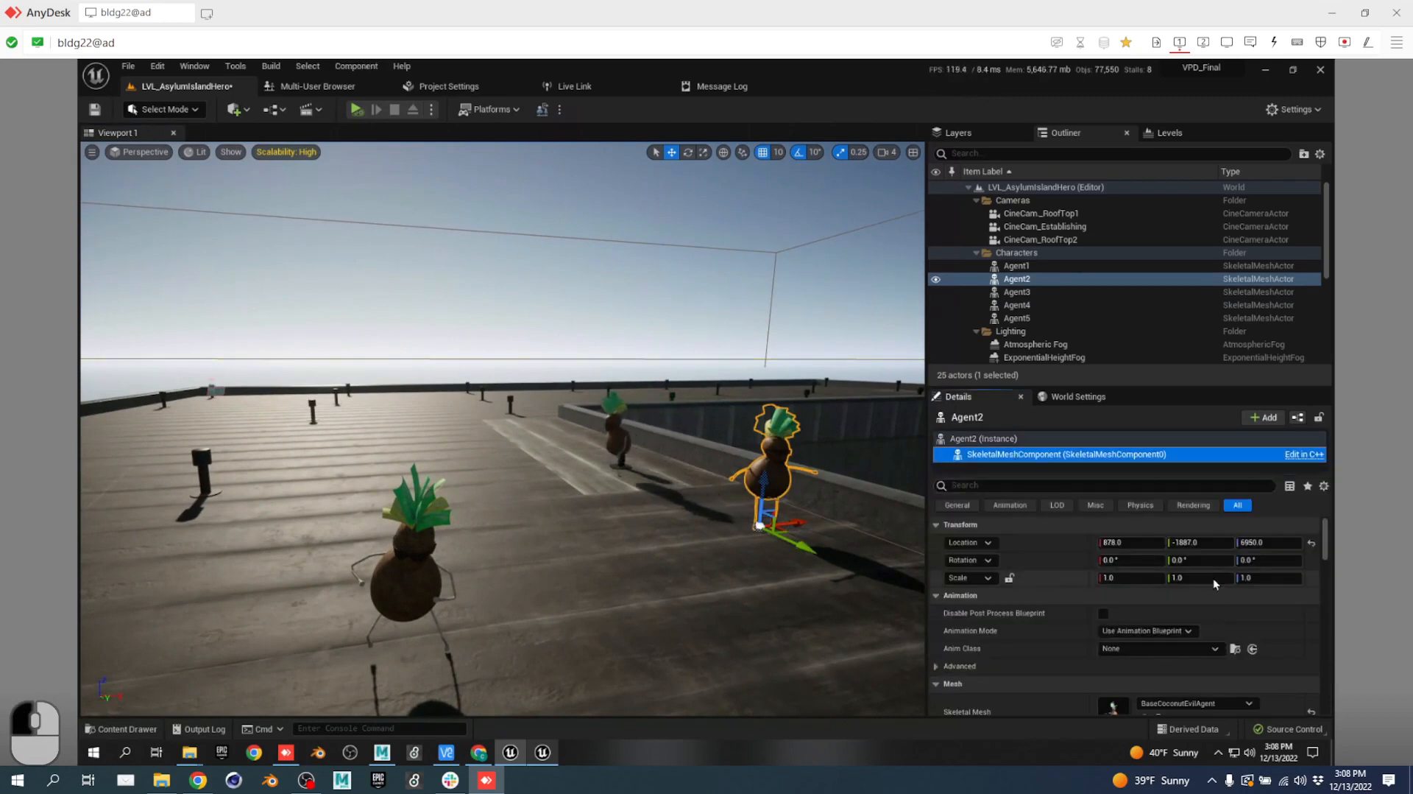
Make Agent2 play Shooting as an animation asset and add a Live Link Skeletal Animation component.
left_click(1163, 632)
left_click(1149, 657)
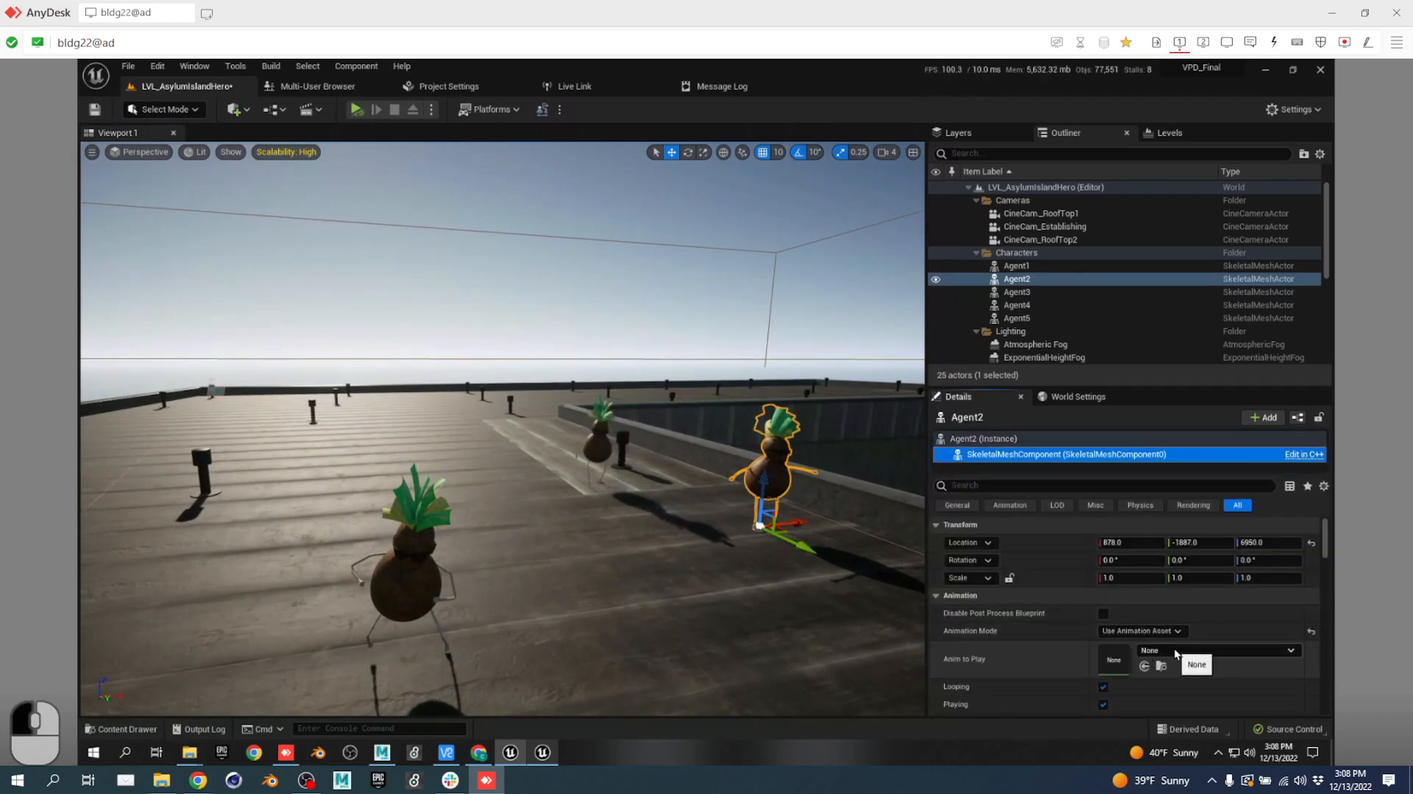
left_click(1175, 648)
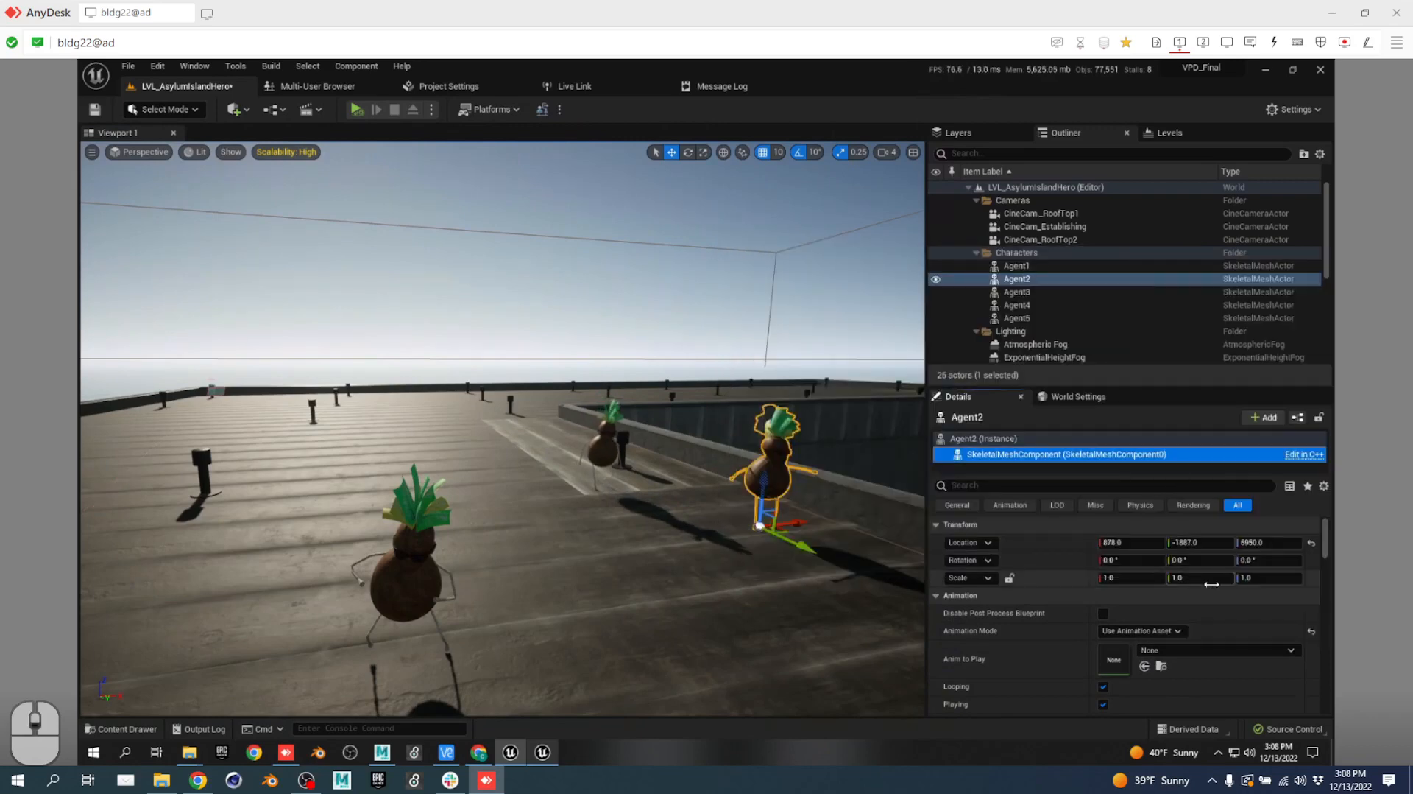
left_click(1218, 524)
scroll(1221, 470, "down", 3)
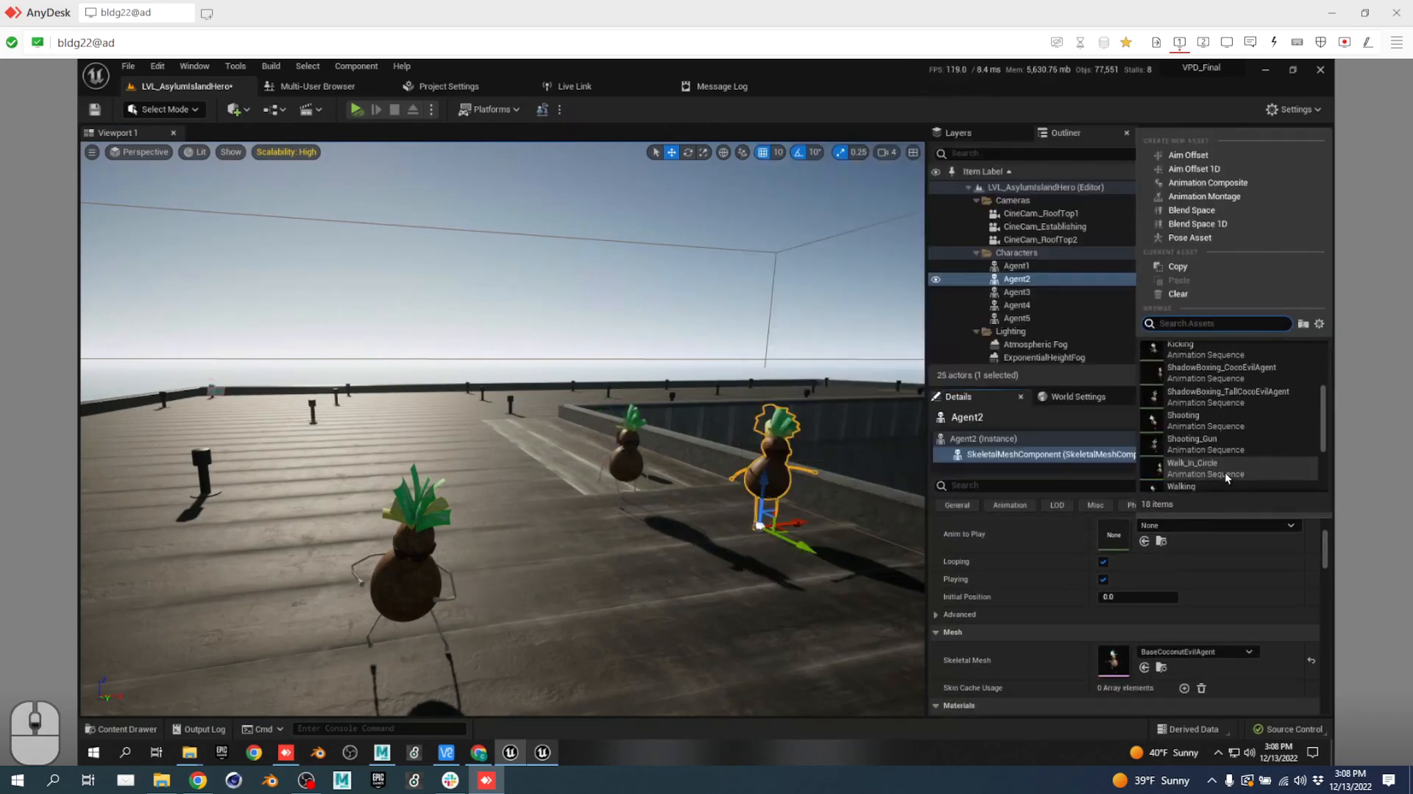
left_click(1216, 424)
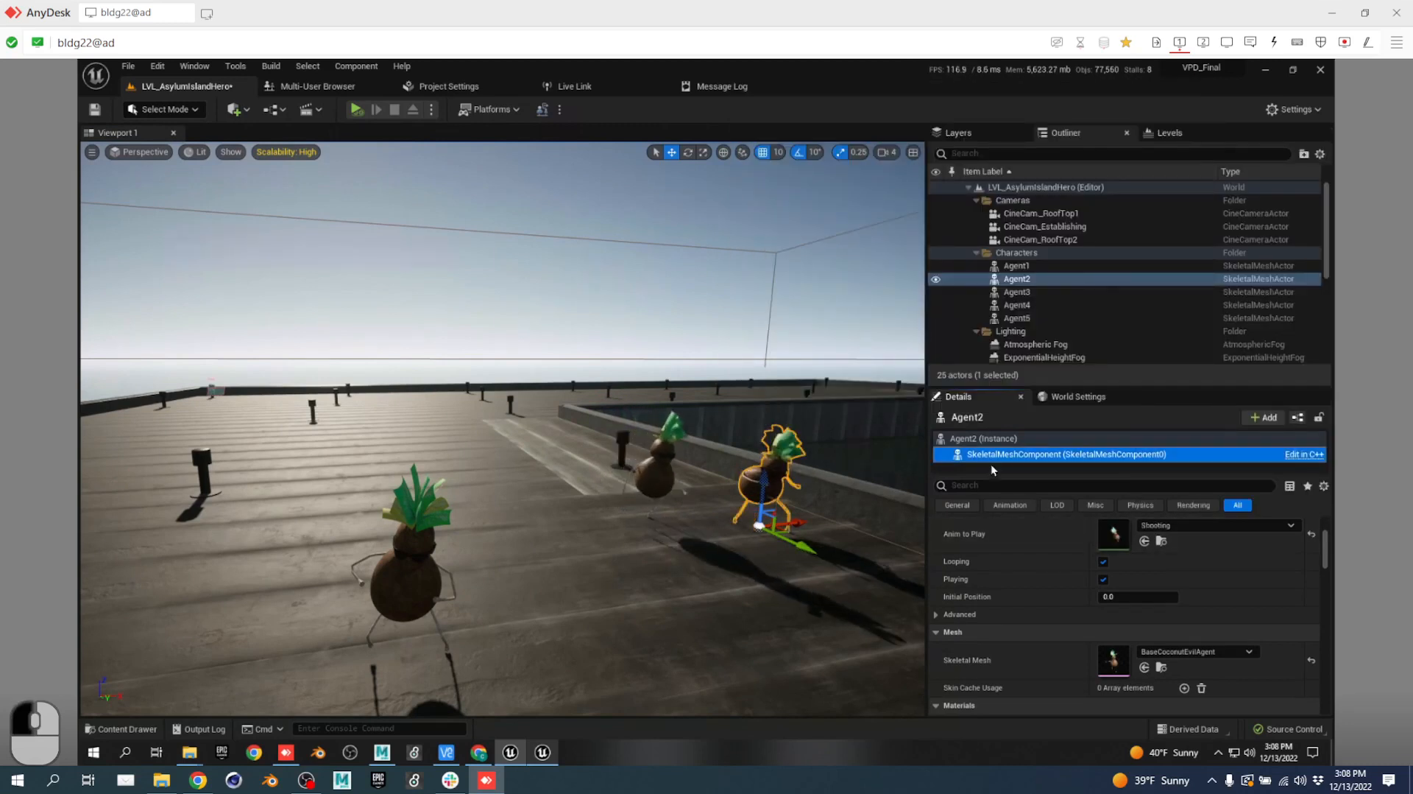
left_click(1253, 421)
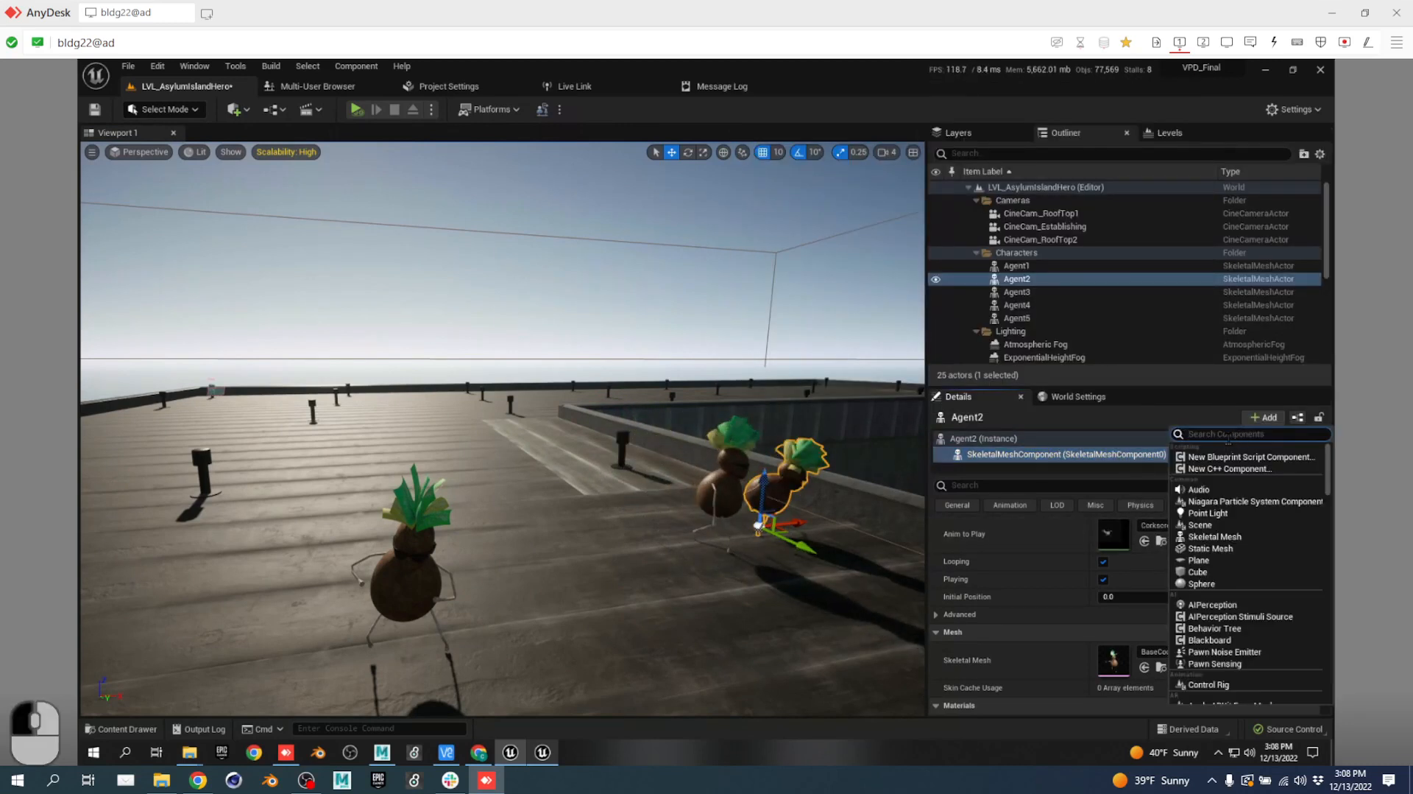
type("skele")
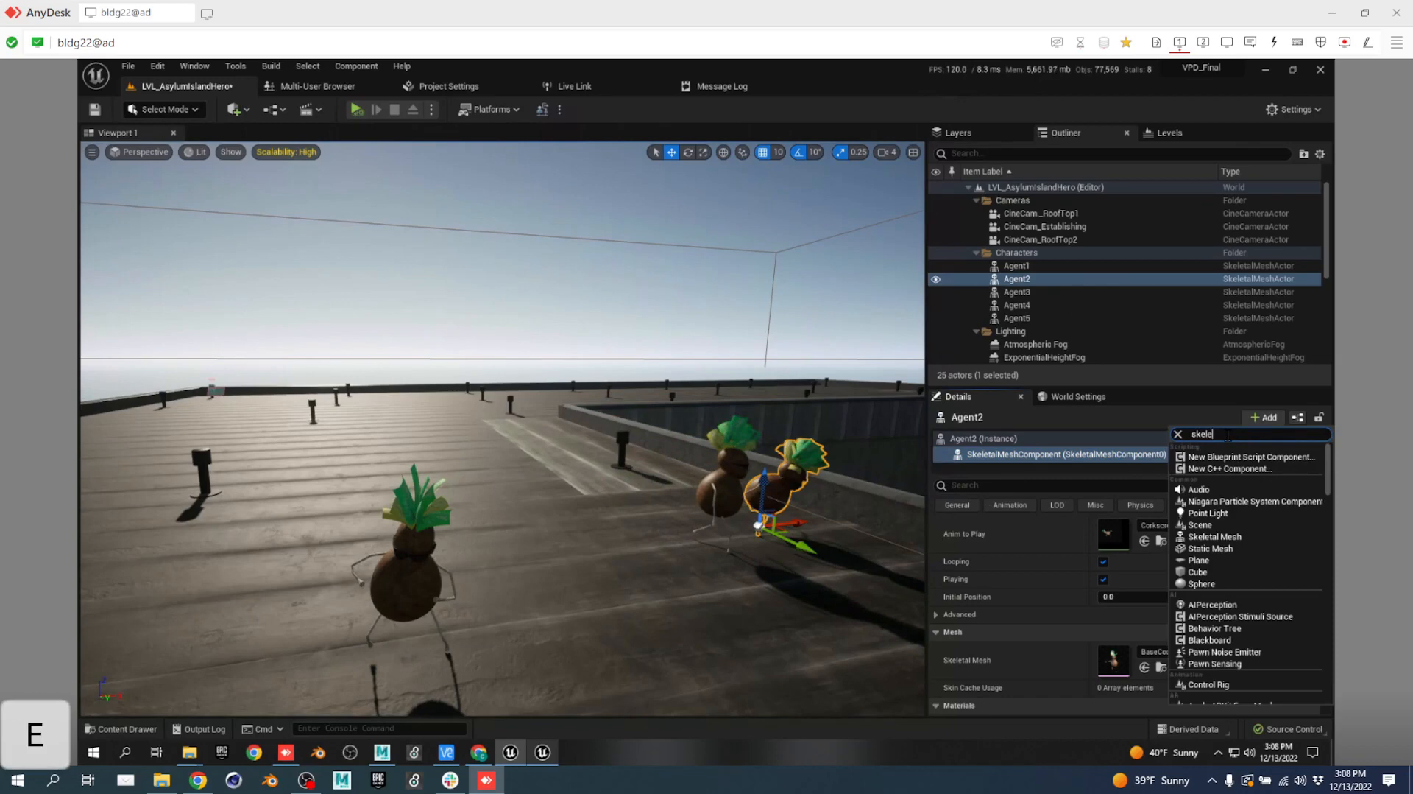
left_click(1247, 462)
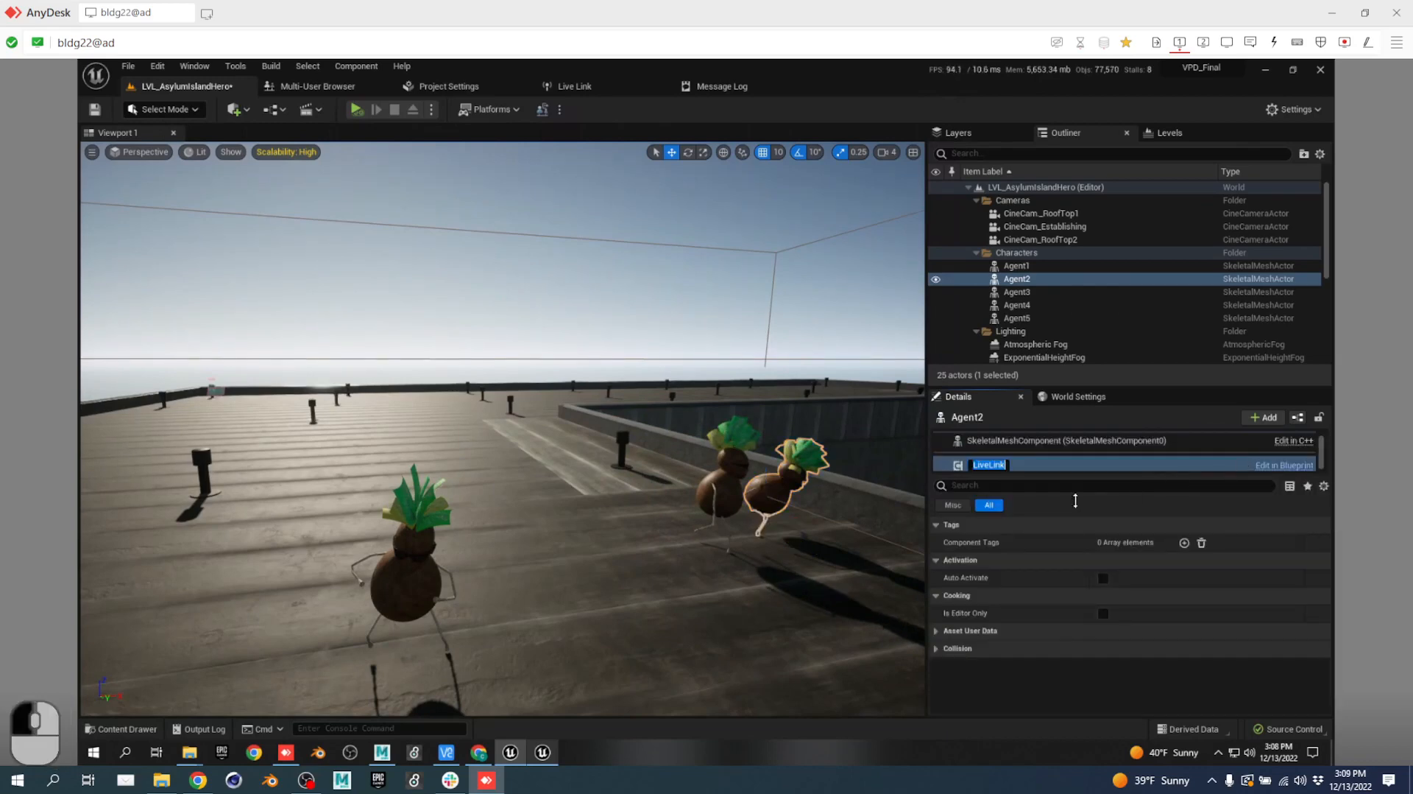
Pull the camera back to frame all the agents and select Agent3.
right_click(677, 570)
key("s")
key("a")
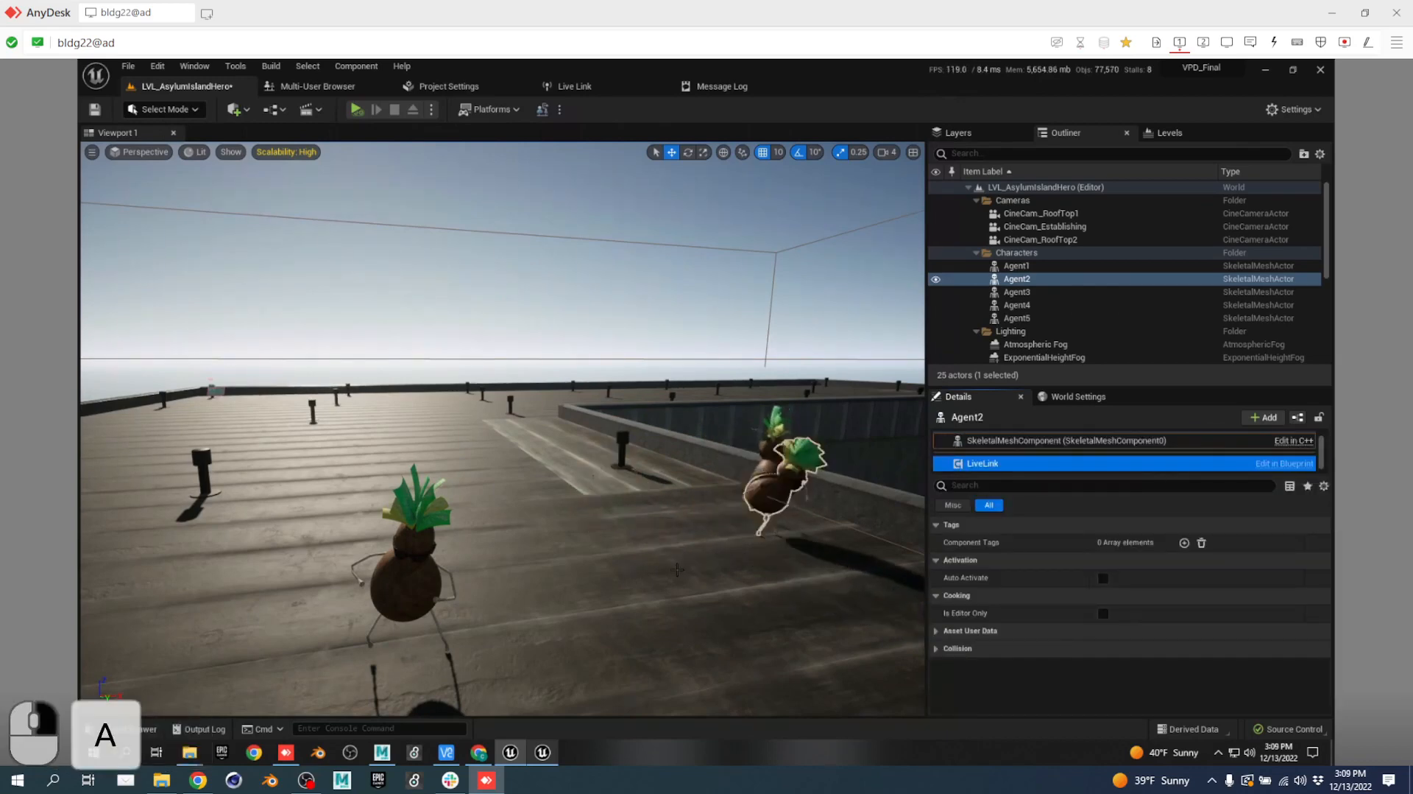
key("s")
right_click_drag(677, 569, 711, 573)
key("a")
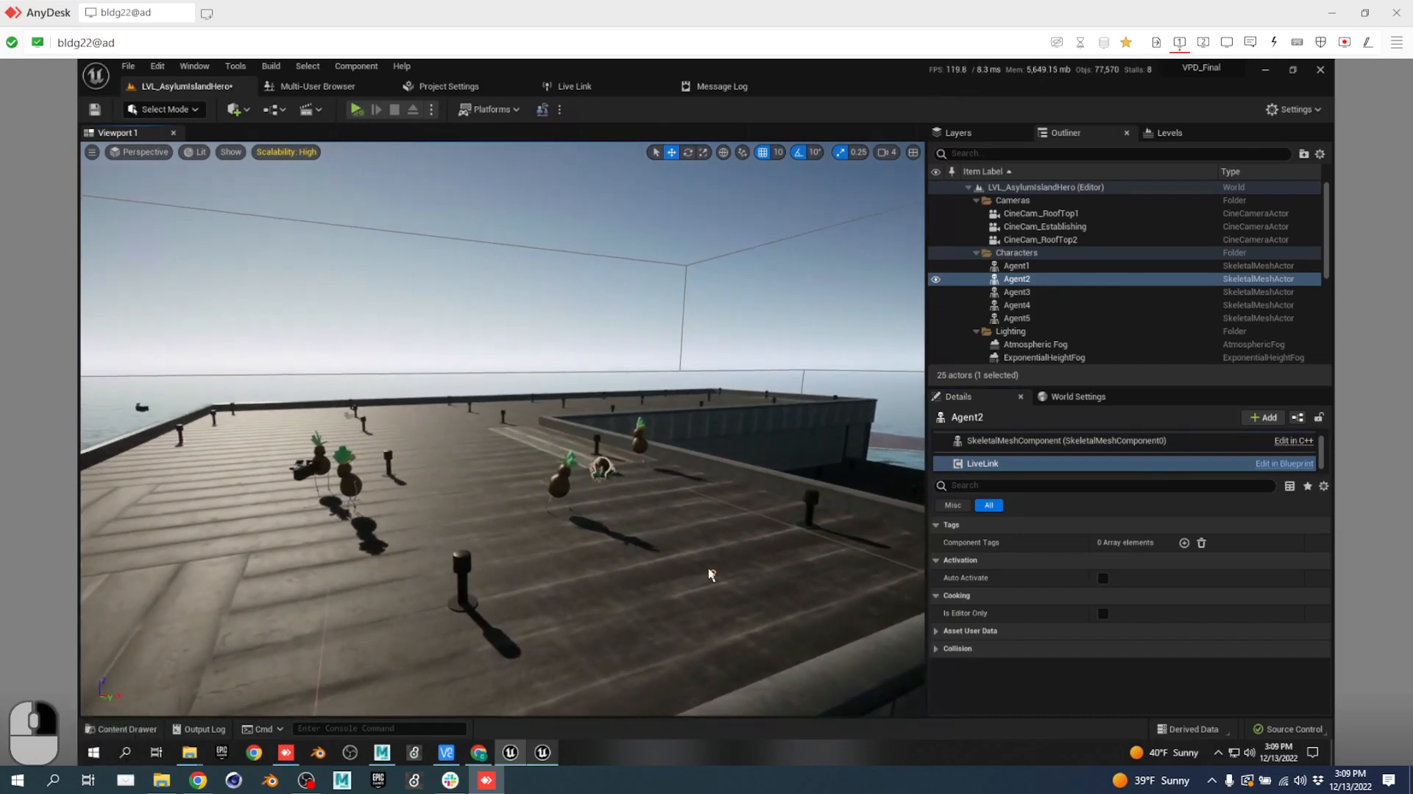
key("w")
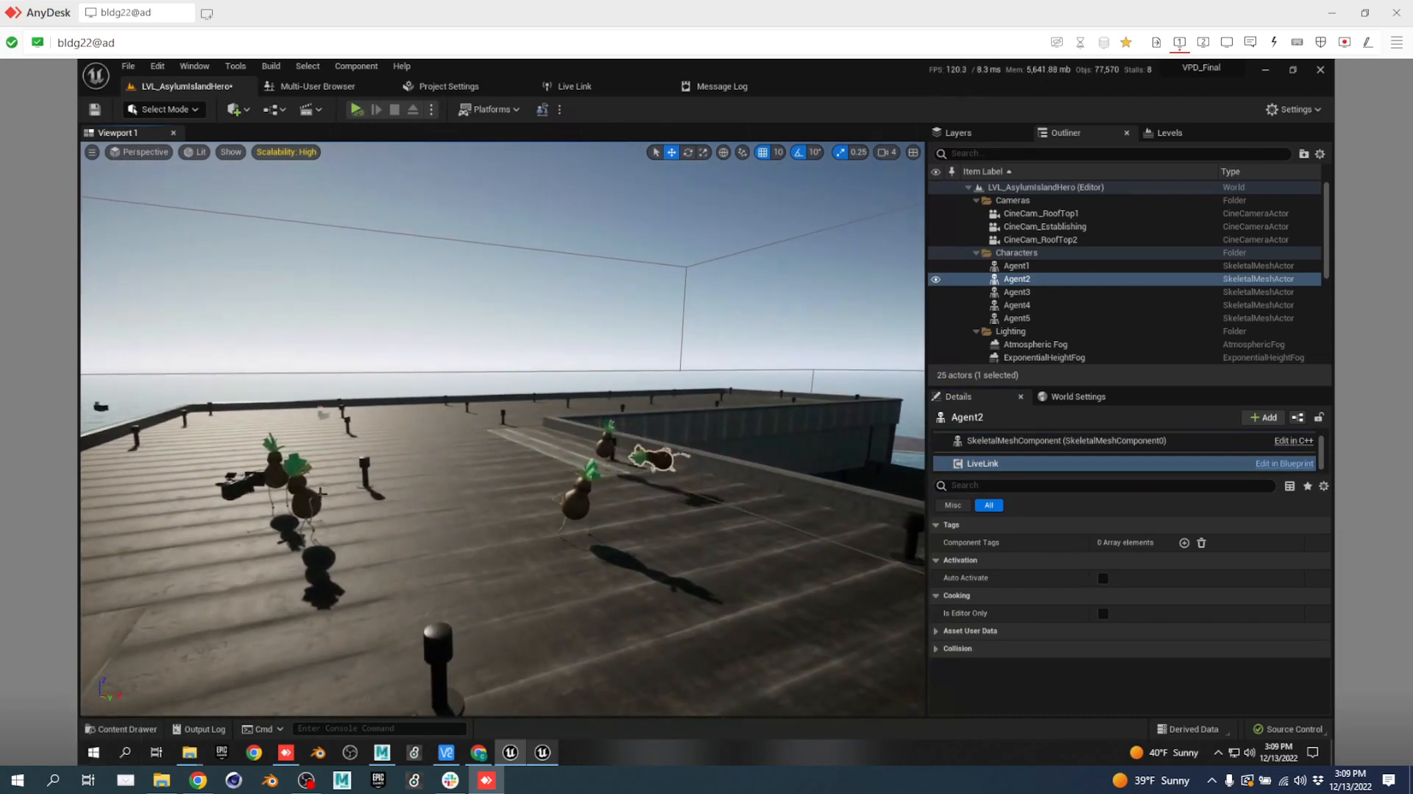
left_click(617, 568)
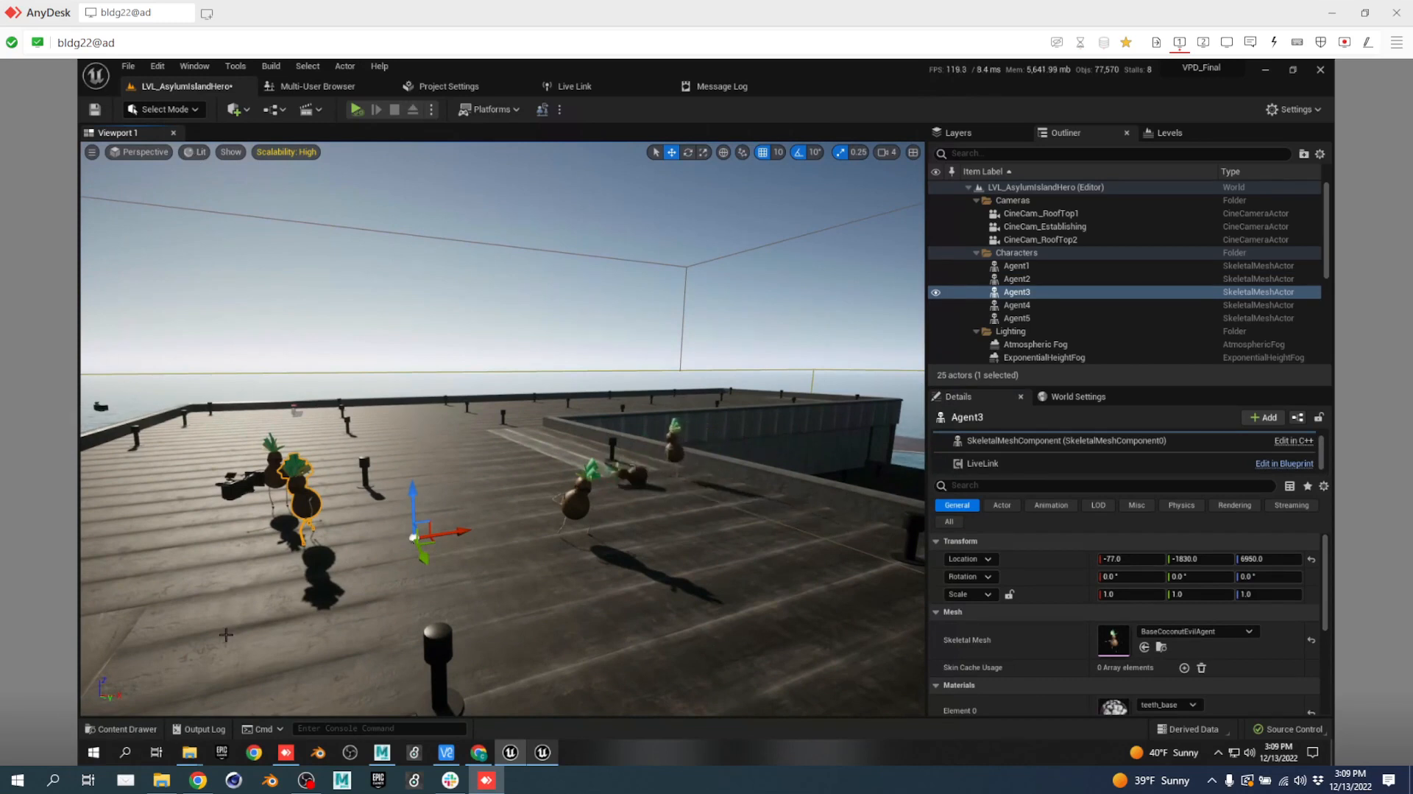
Save all content and check out the LVL_AsylumIslandHero level from source control.
key("ctrl+space")
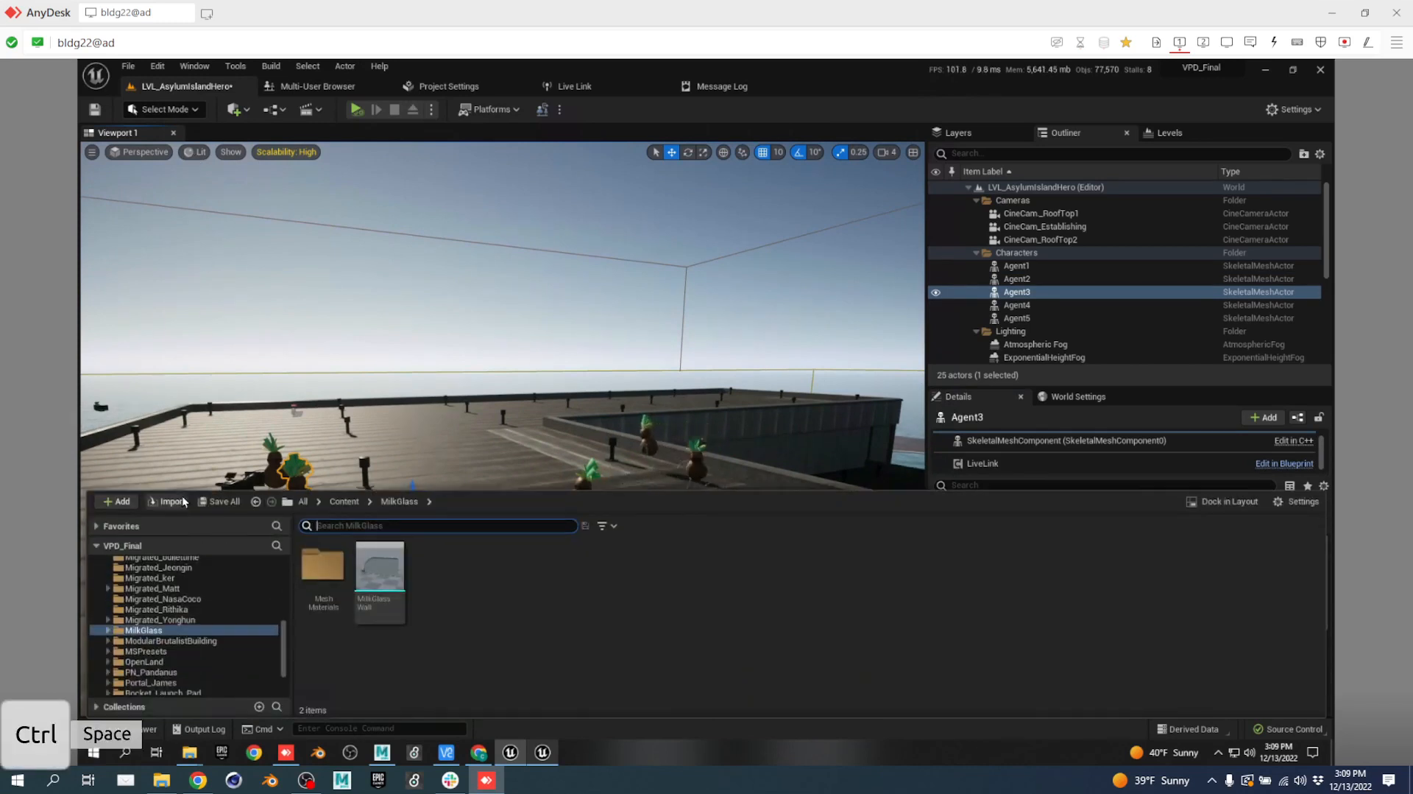
left_click(221, 501)
left_click(802, 555)
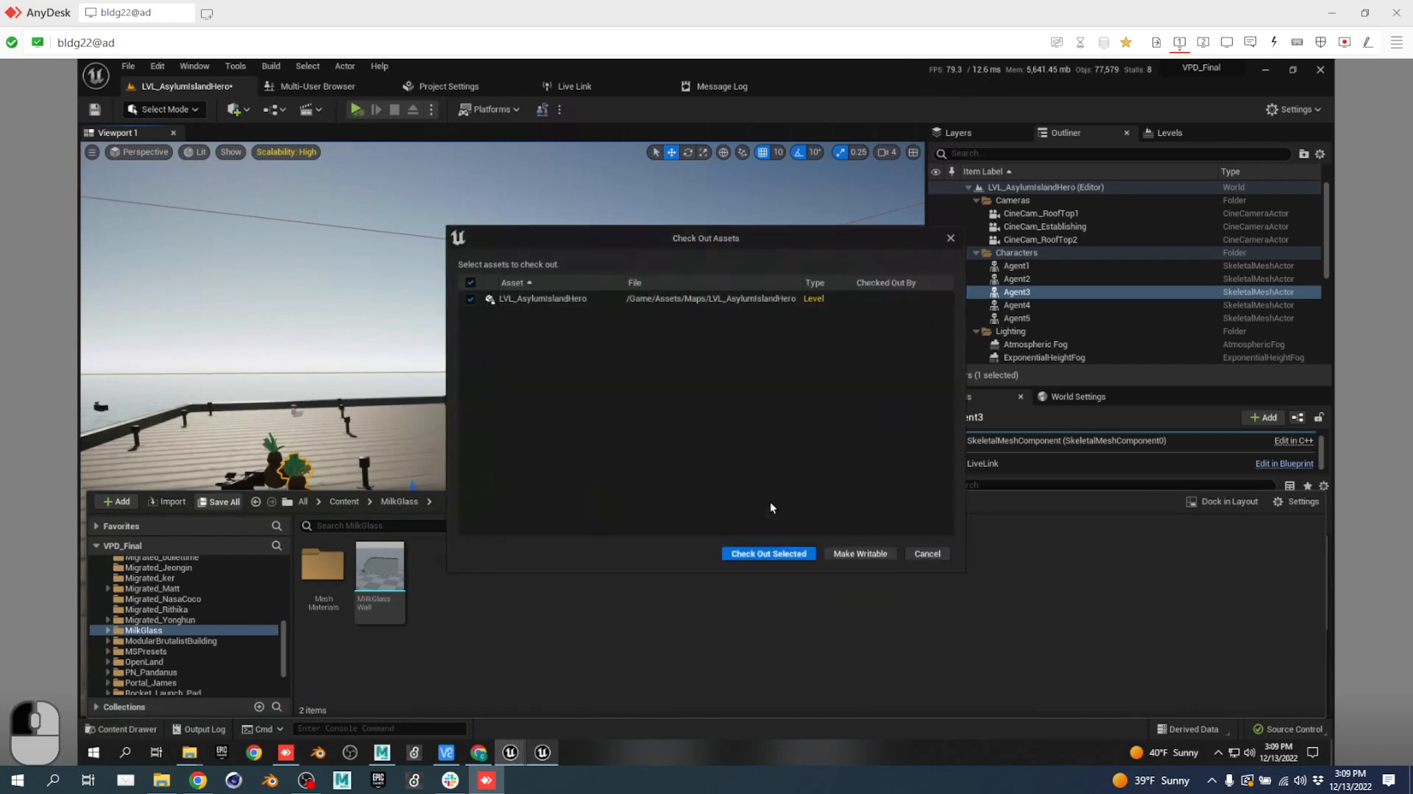
left_click(787, 554)
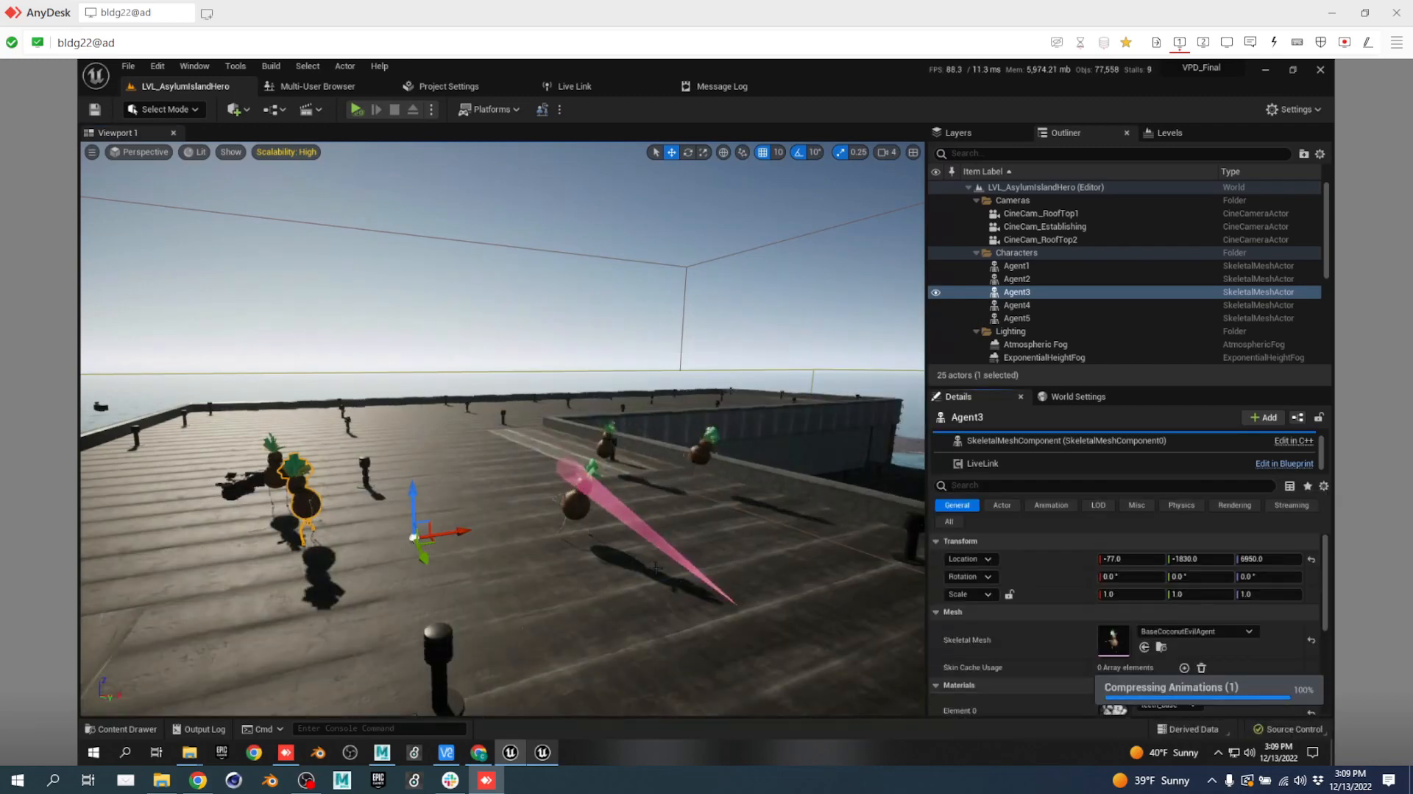
Select Agent5, review its LiveLink component settings, and raise the view over the rooftop agents.
right_click_drag(653, 566, 763, 619)
key("w")
left_click(633, 454)
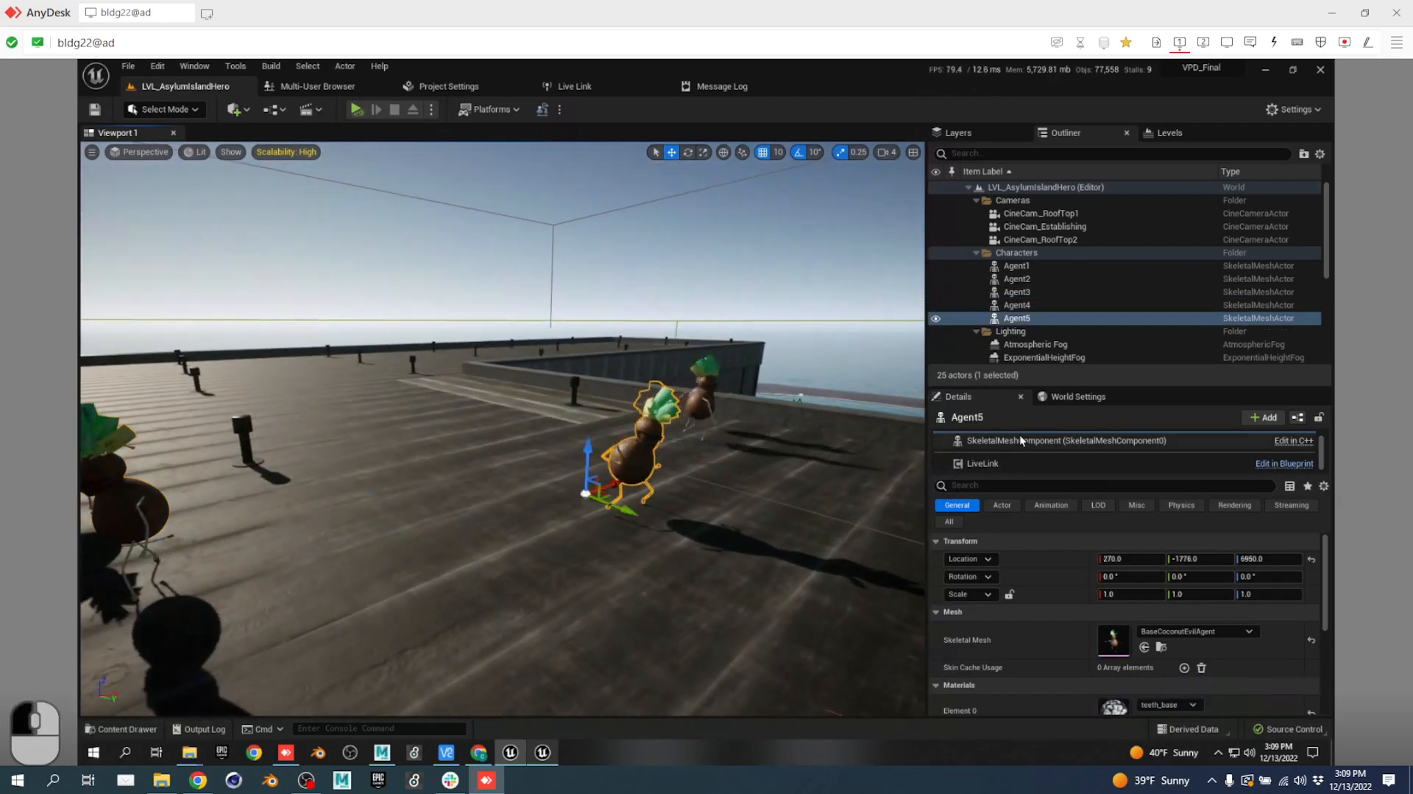
left_click(1148, 463)
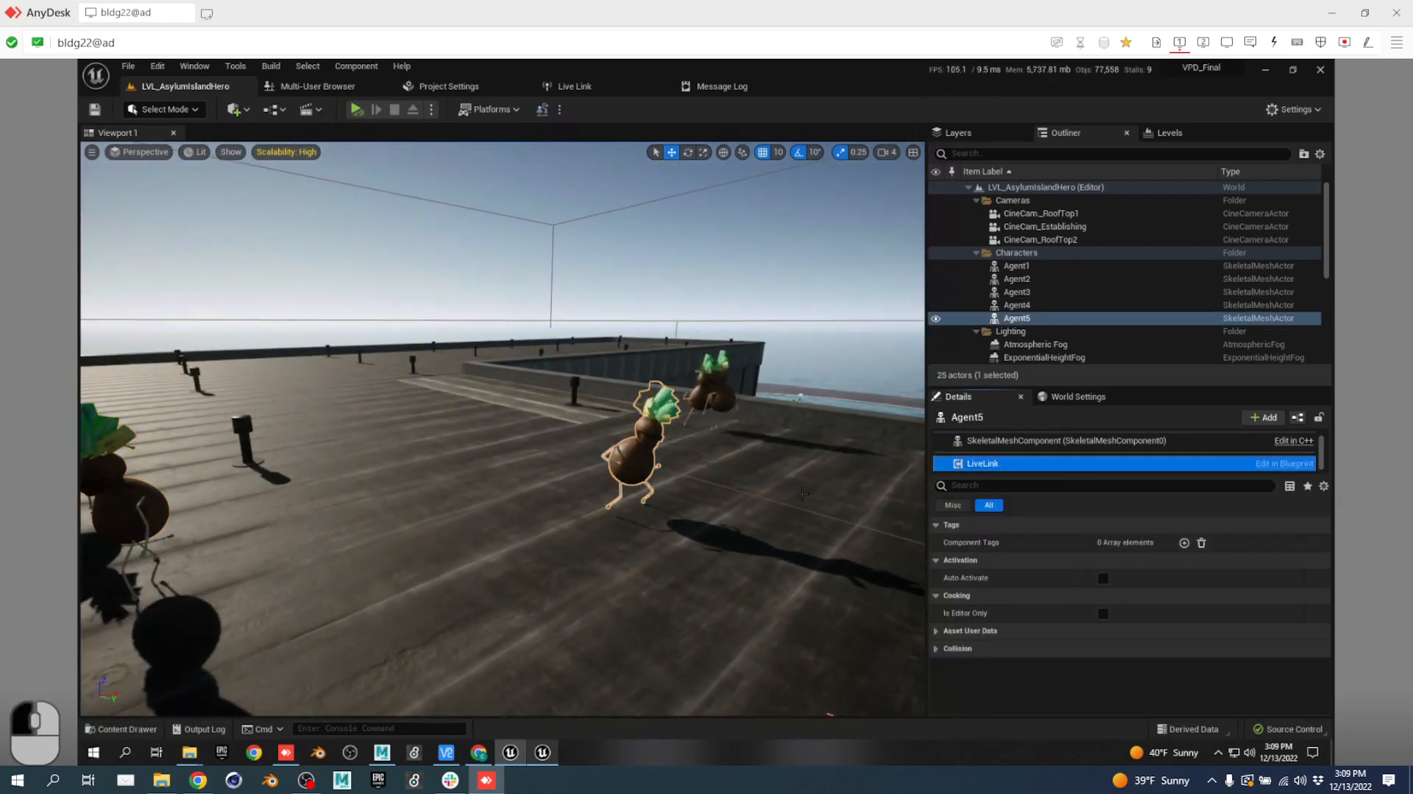
right_click_drag(726, 535, 637, 535)
key("d")
key("a")
key("e")
key("d")
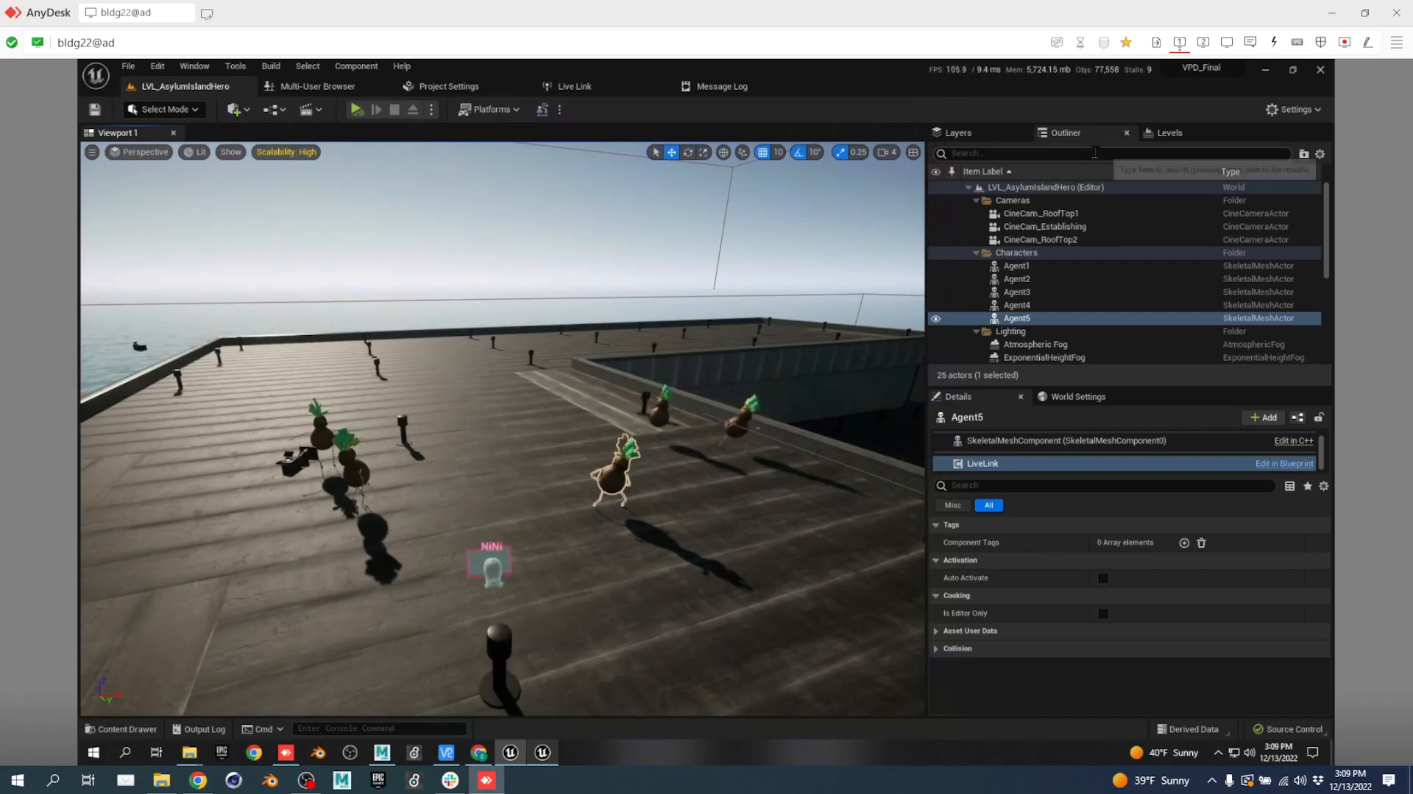
Place an empty Actor on the rooftop and put it in a new 00_Production folder.
left_click(236, 109)
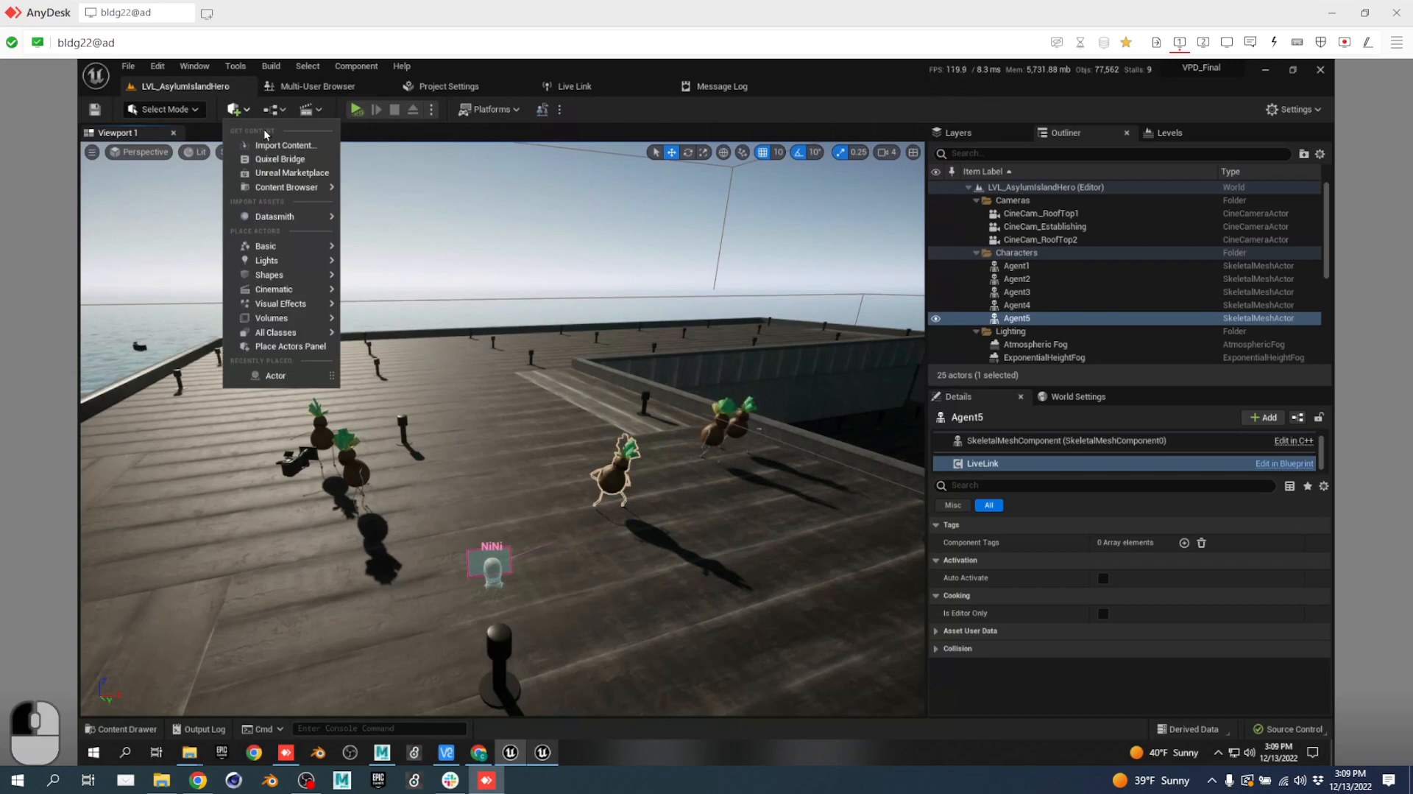
type("acto")
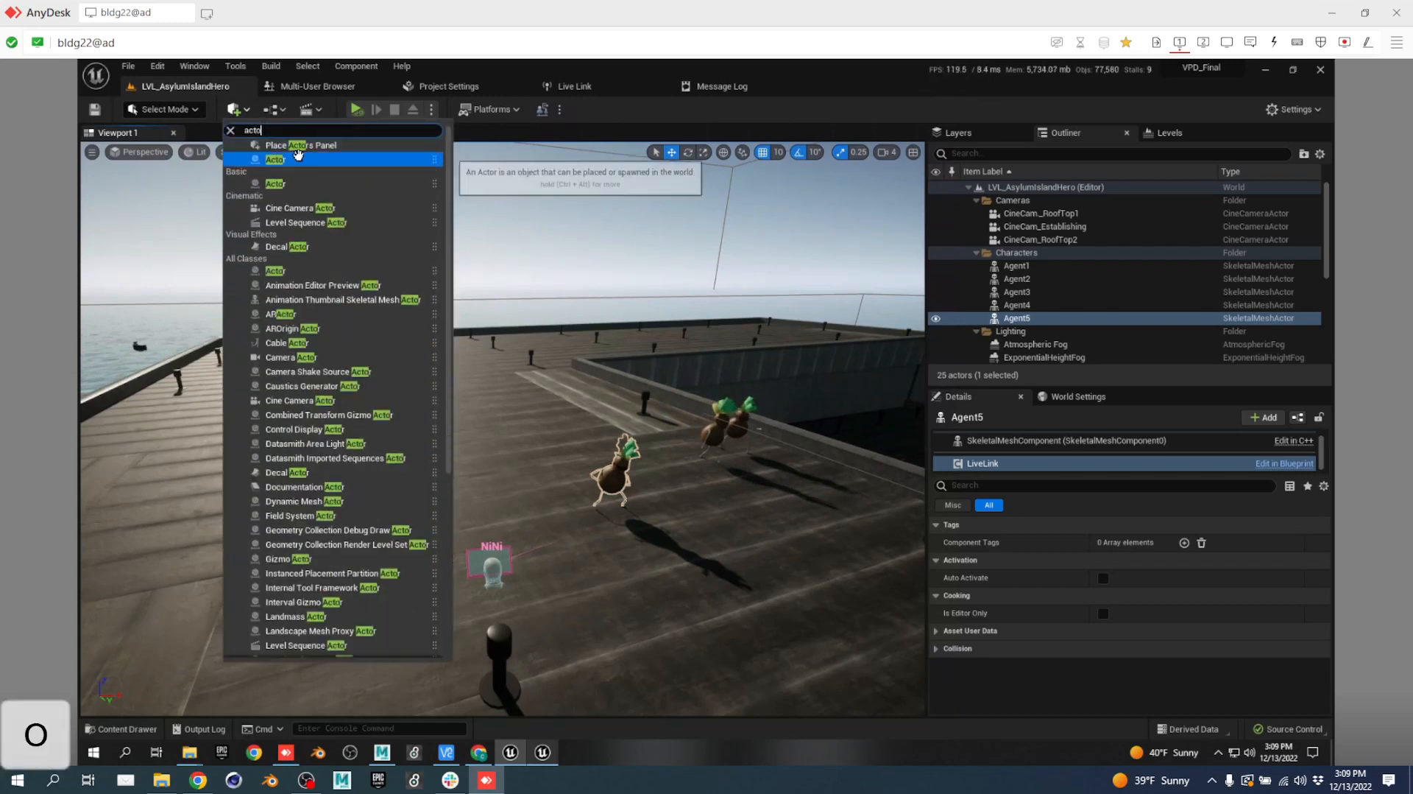
left_click_drag(290, 161, 472, 475)
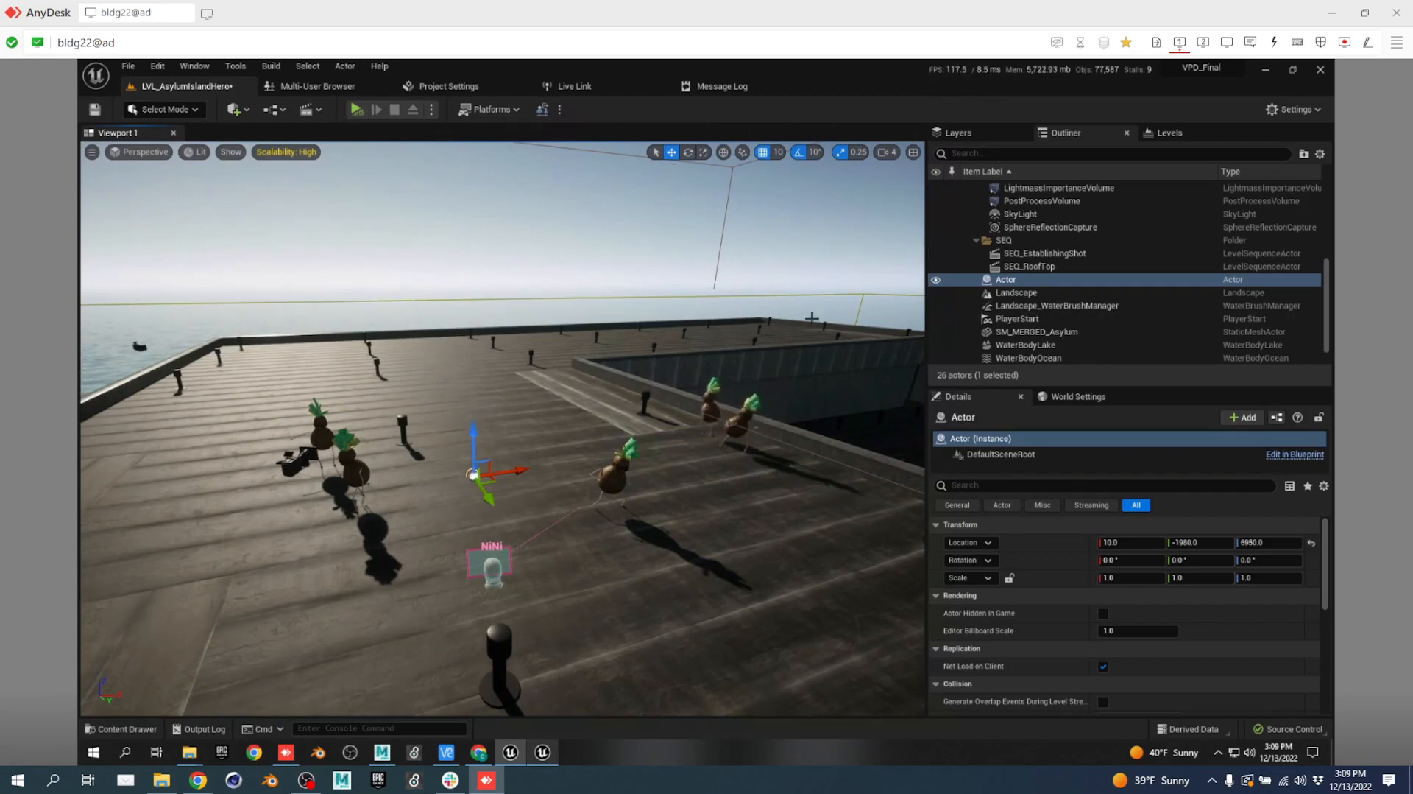
left_click(1035, 282)
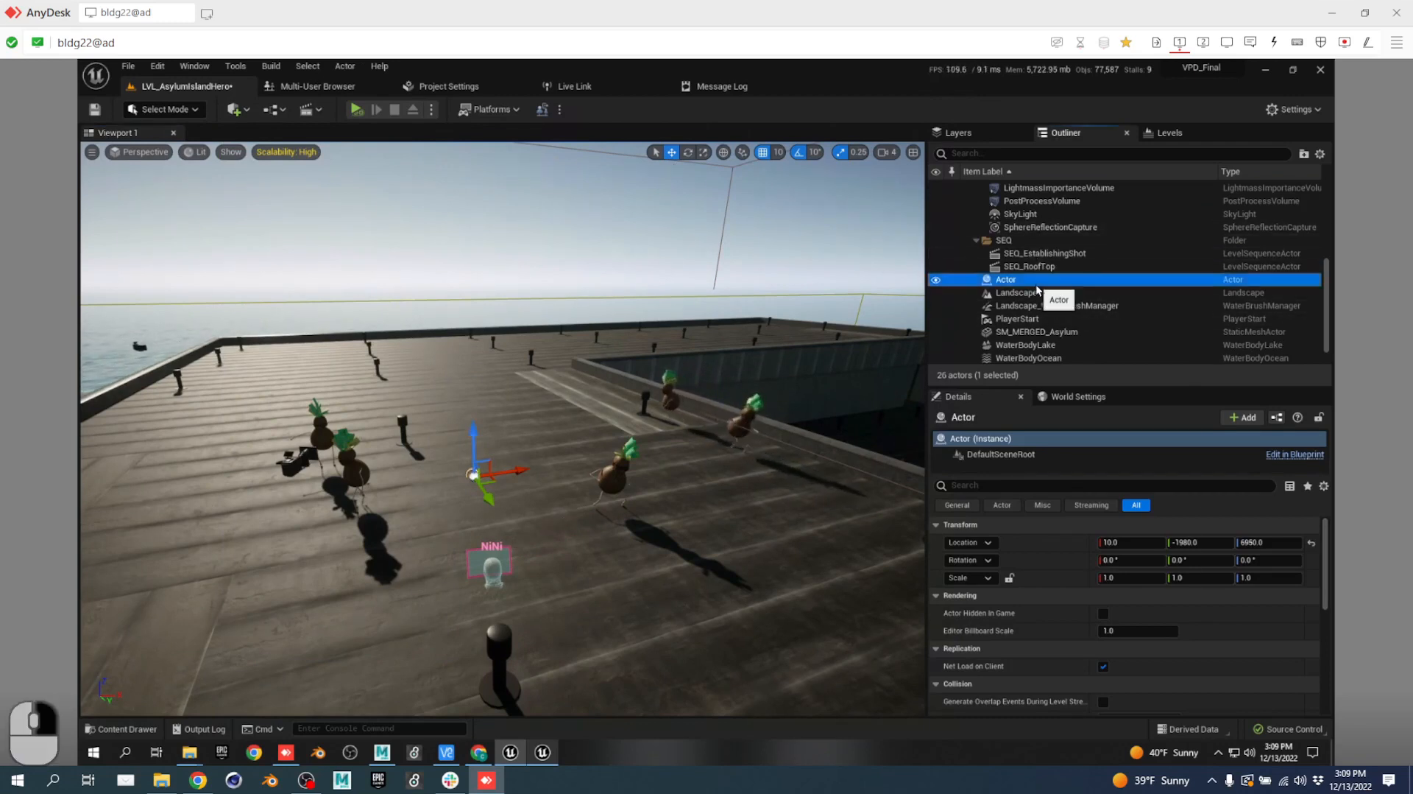
right_click(1036, 290)
mouse_move(1104, 568)
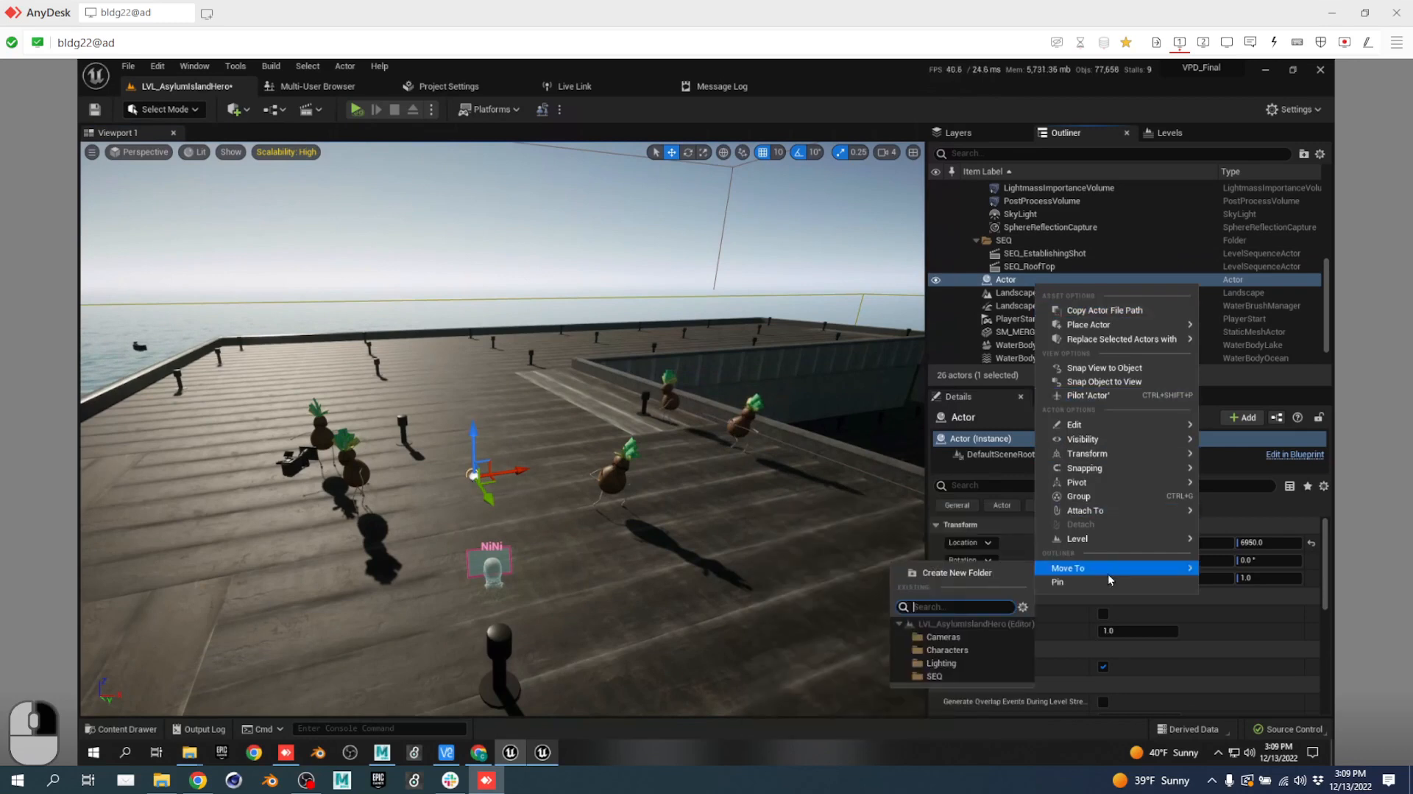
left_click(920, 573)
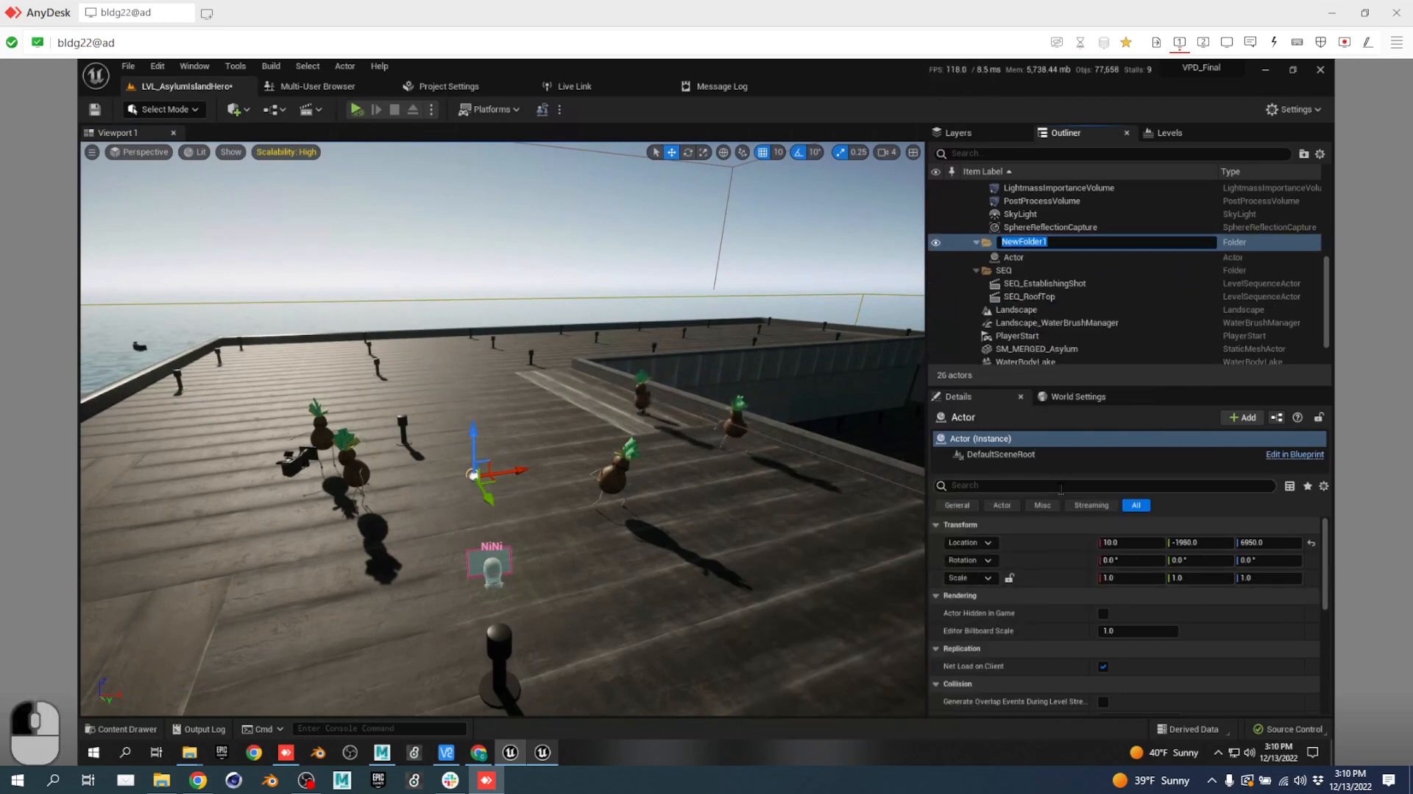
type("00_")
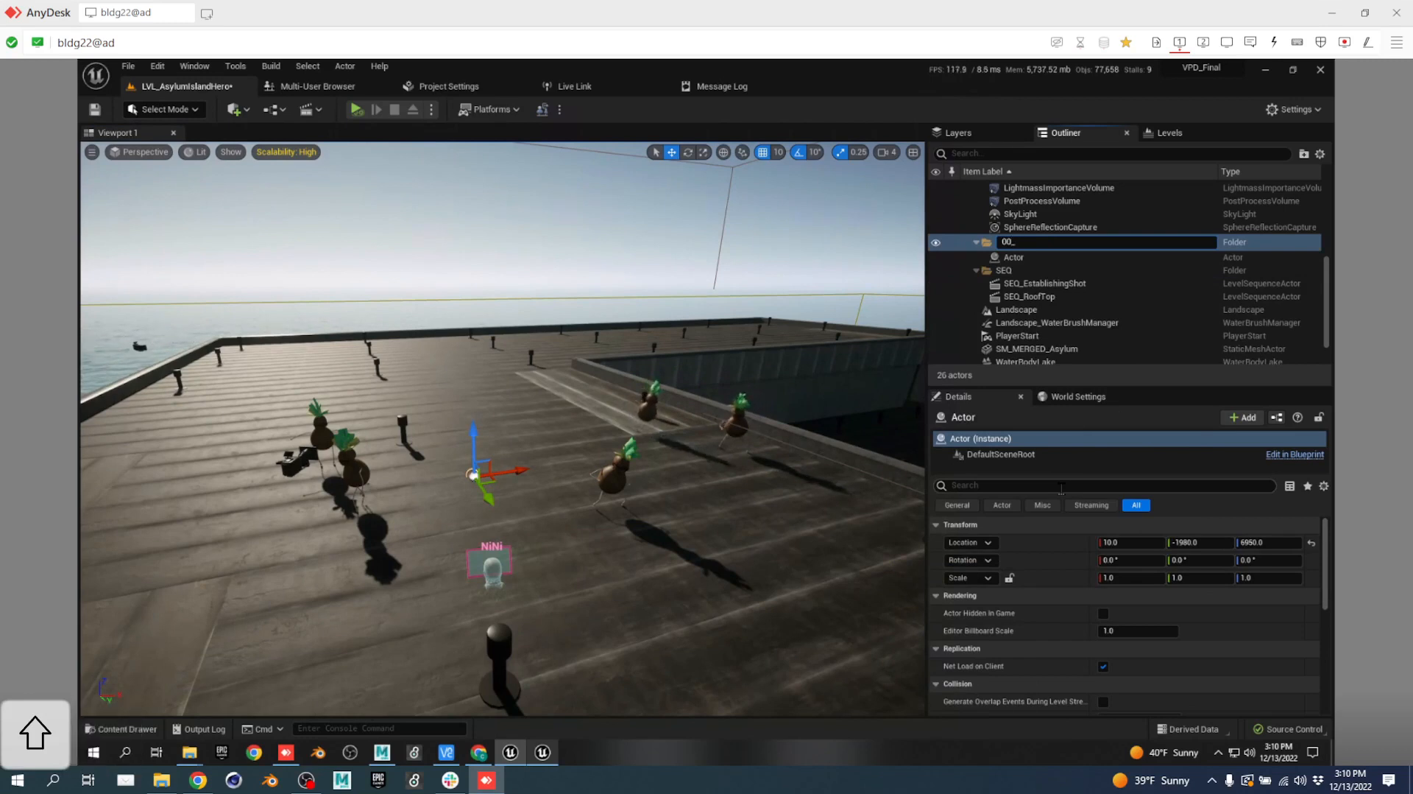
type("Production")
key("Return")
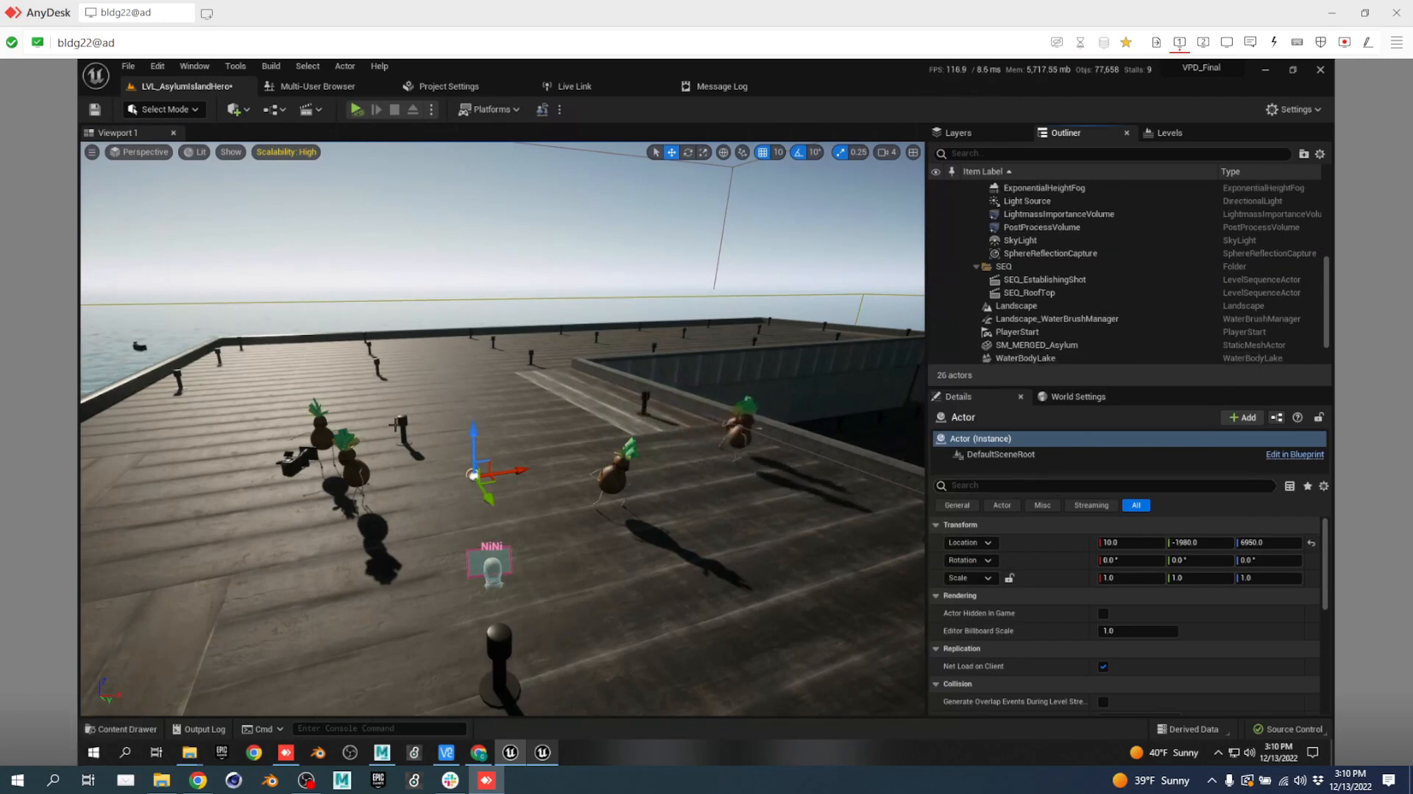
Search the Content folder for 'snowman' and drop BP_Snowman onto the rooftop.
key("ctrl+space")
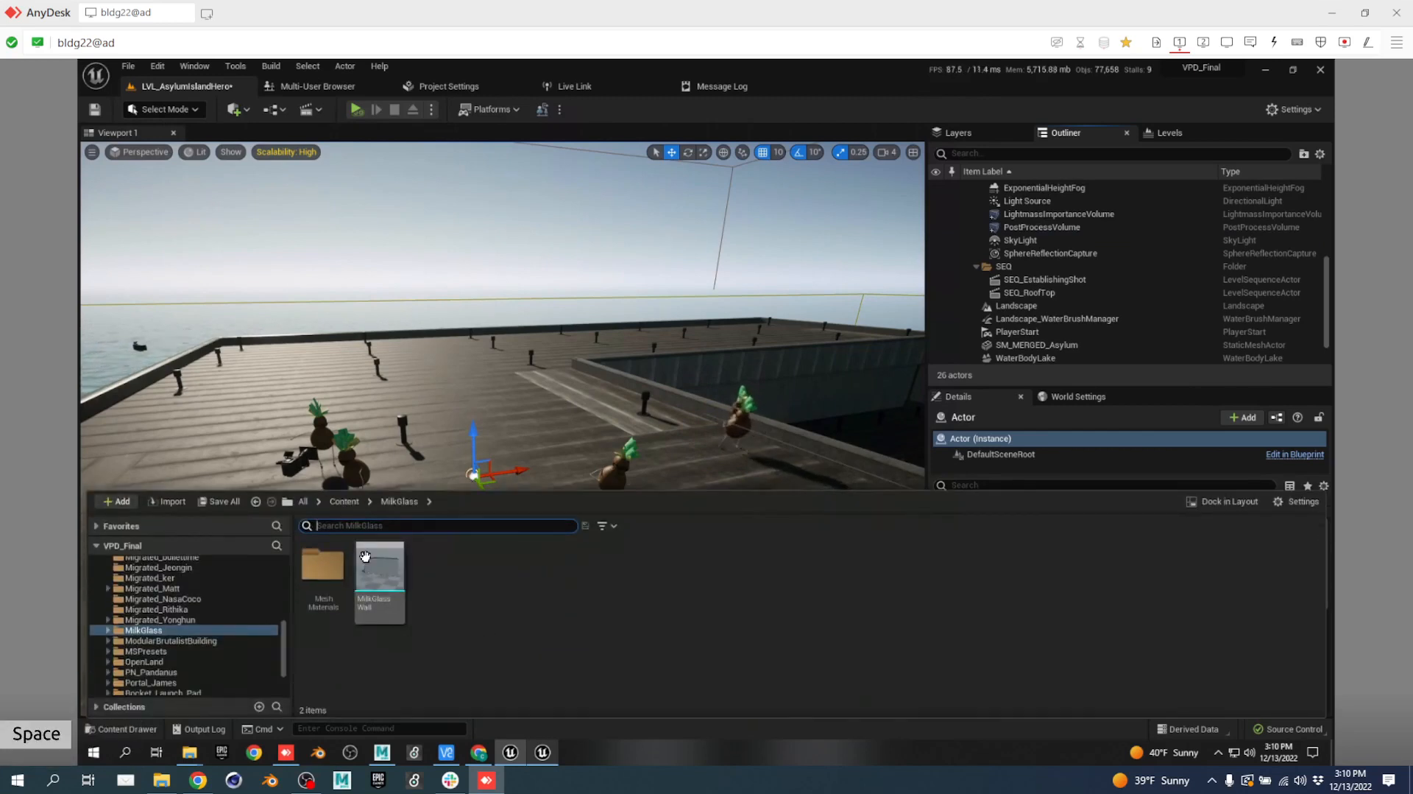
left_click(381, 530)
type("bp_sn")
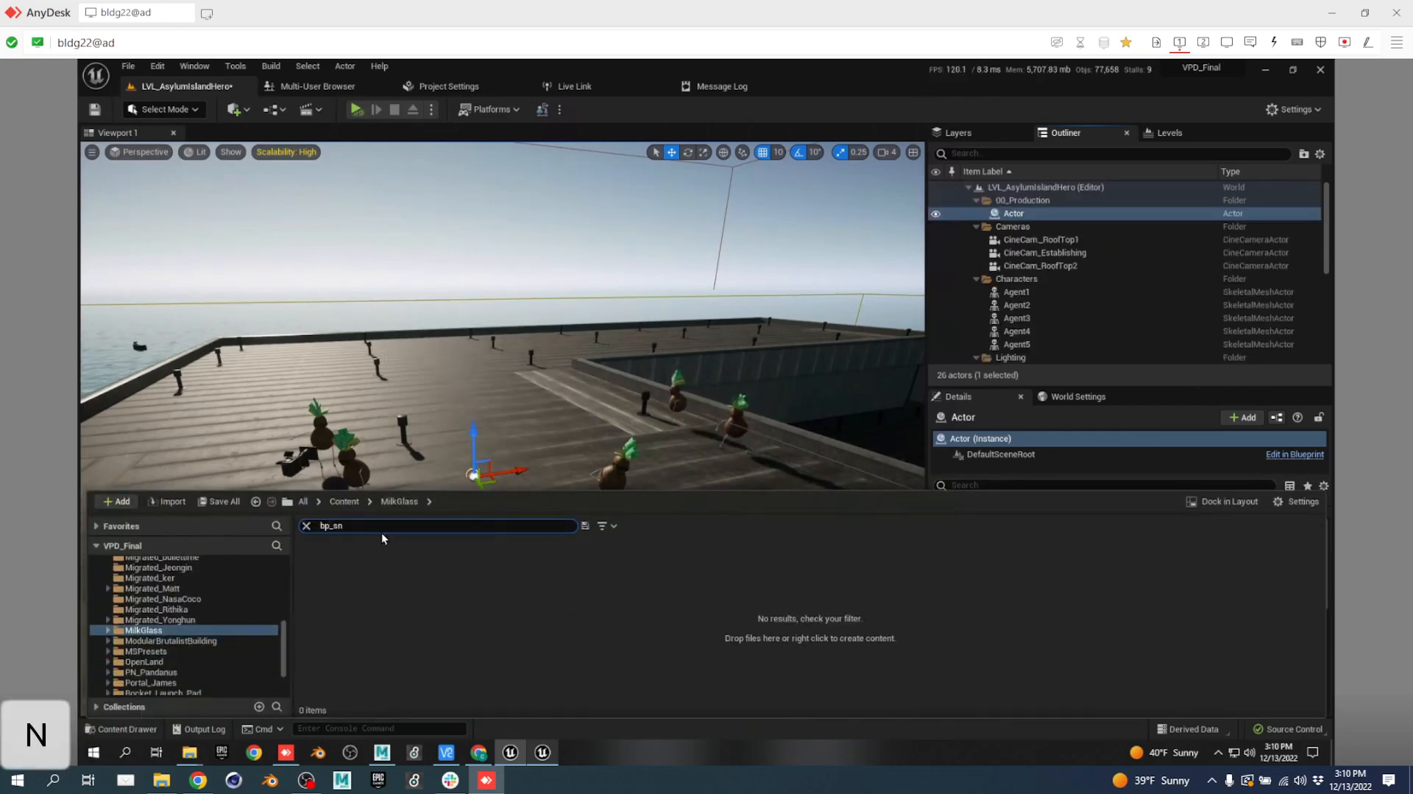
key("BackSpace")
key("BackSpace")
key("BackSpace")
key("BackSpace")
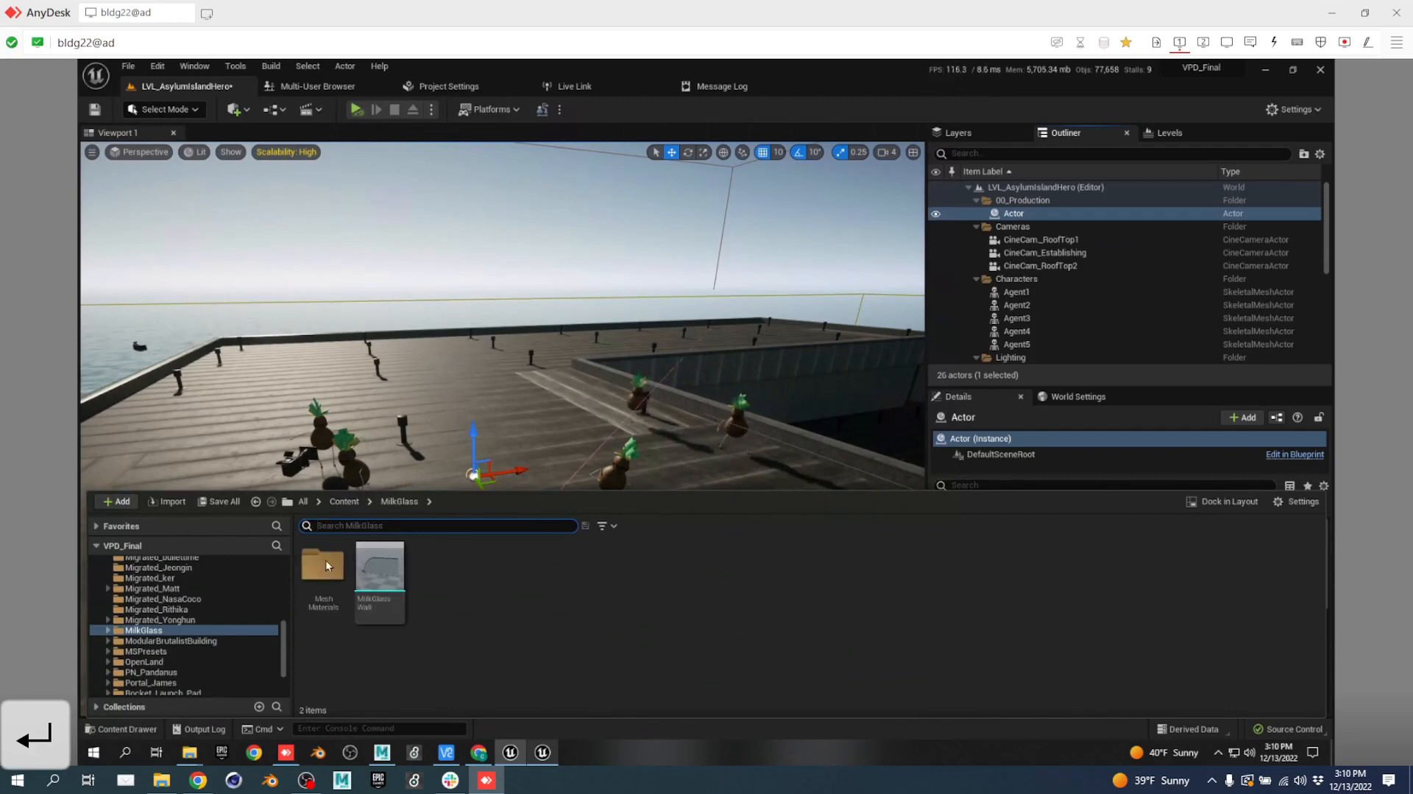
scroll(222, 612, "up", 3)
scroll(222, 612, "up", 10)
left_click(158, 572)
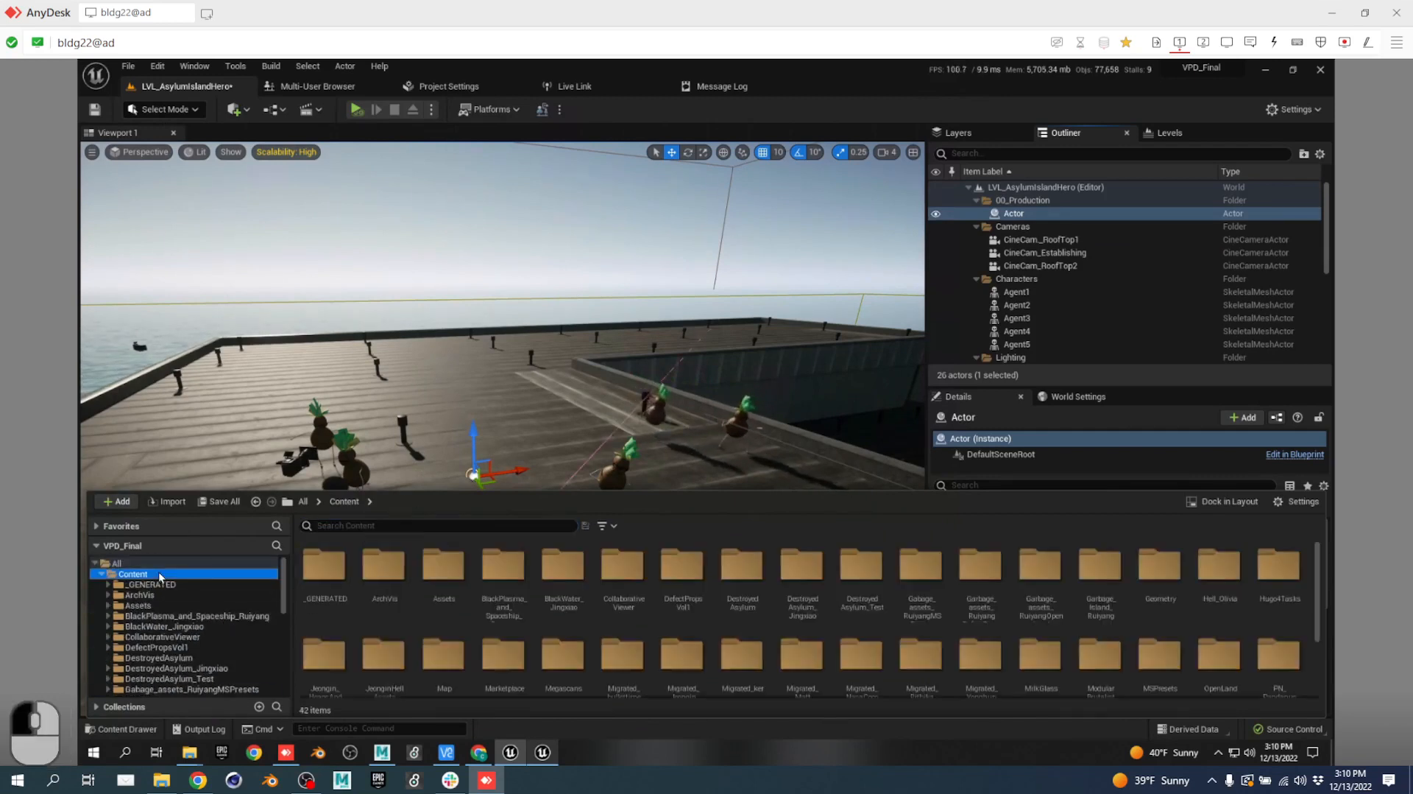
type("snowman")
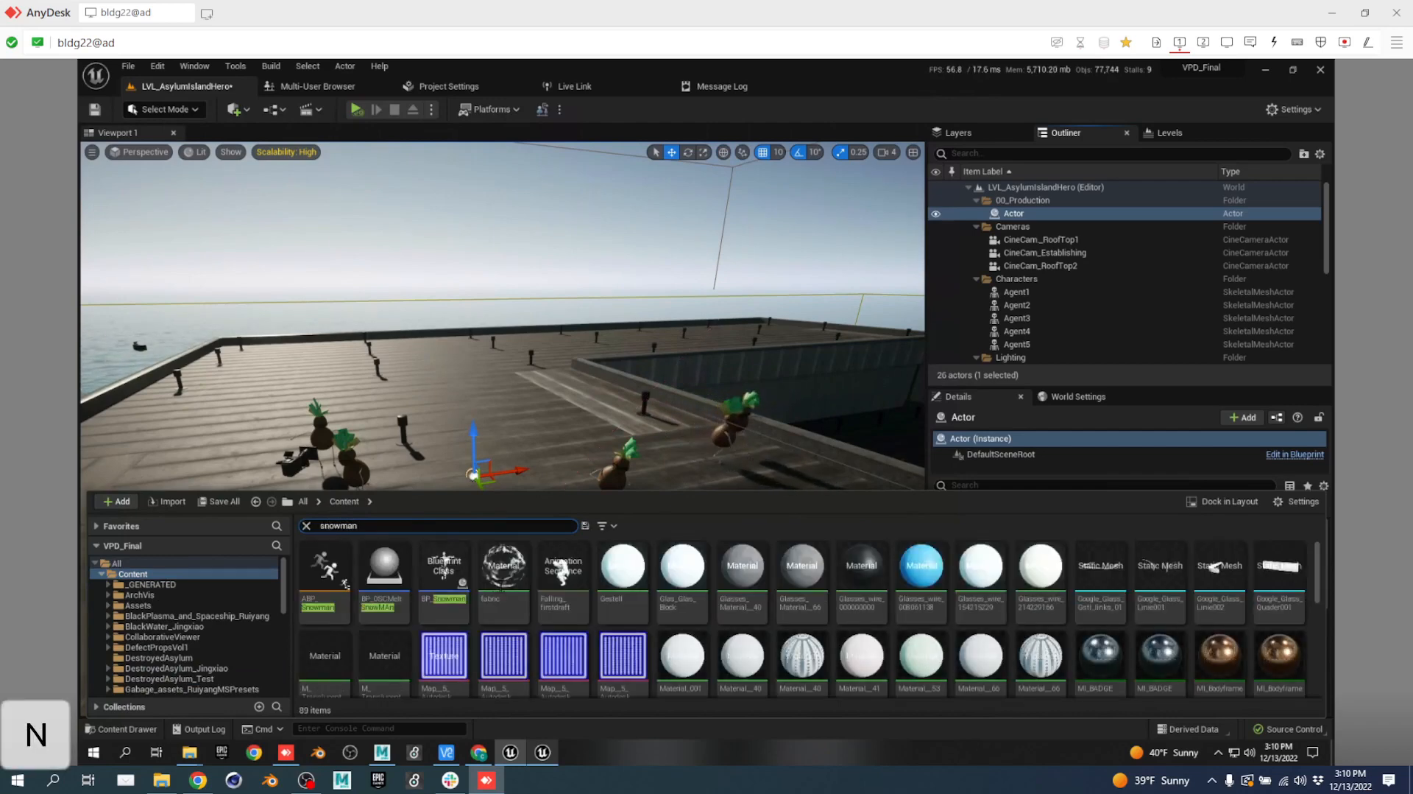
left_click(444, 569)
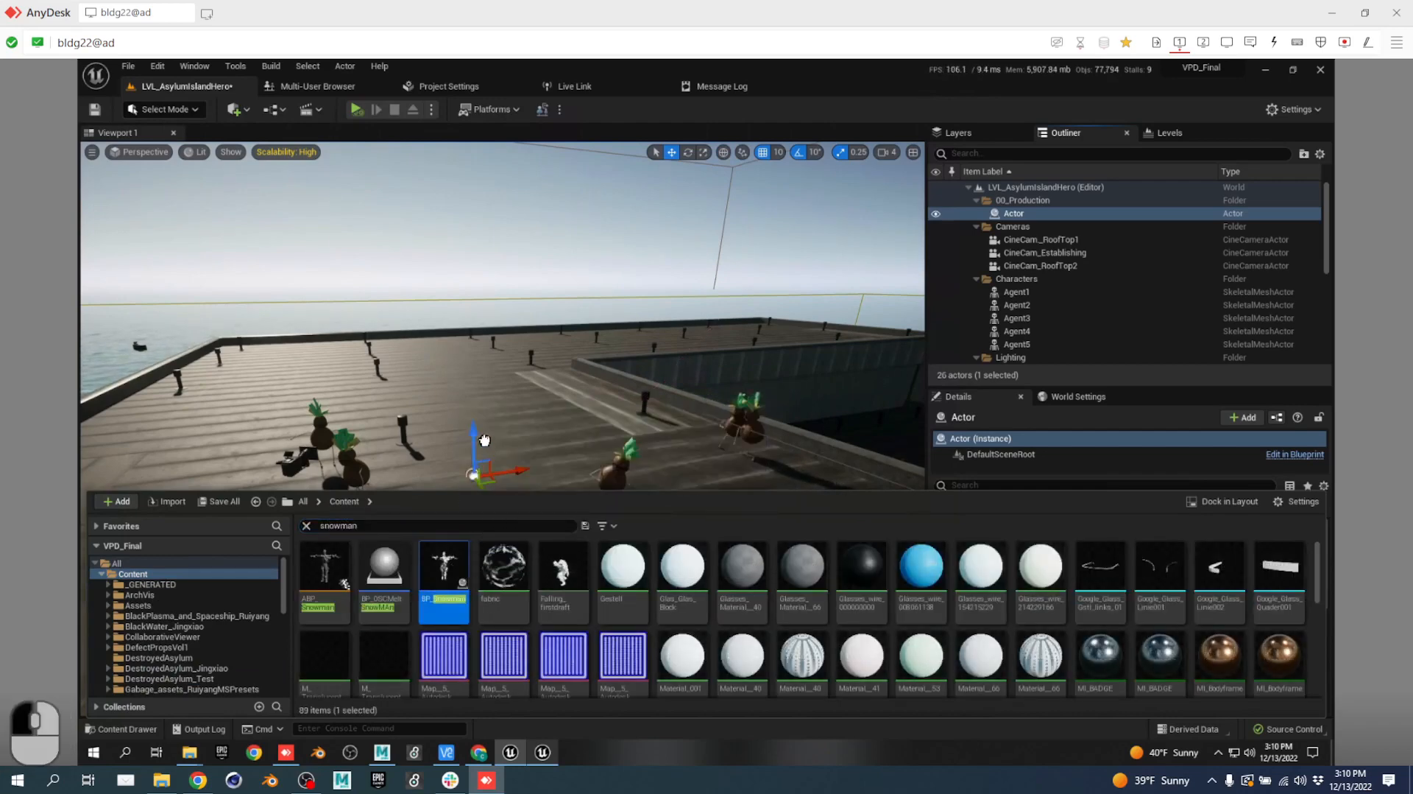
left_click_drag(485, 439, 542, 465)
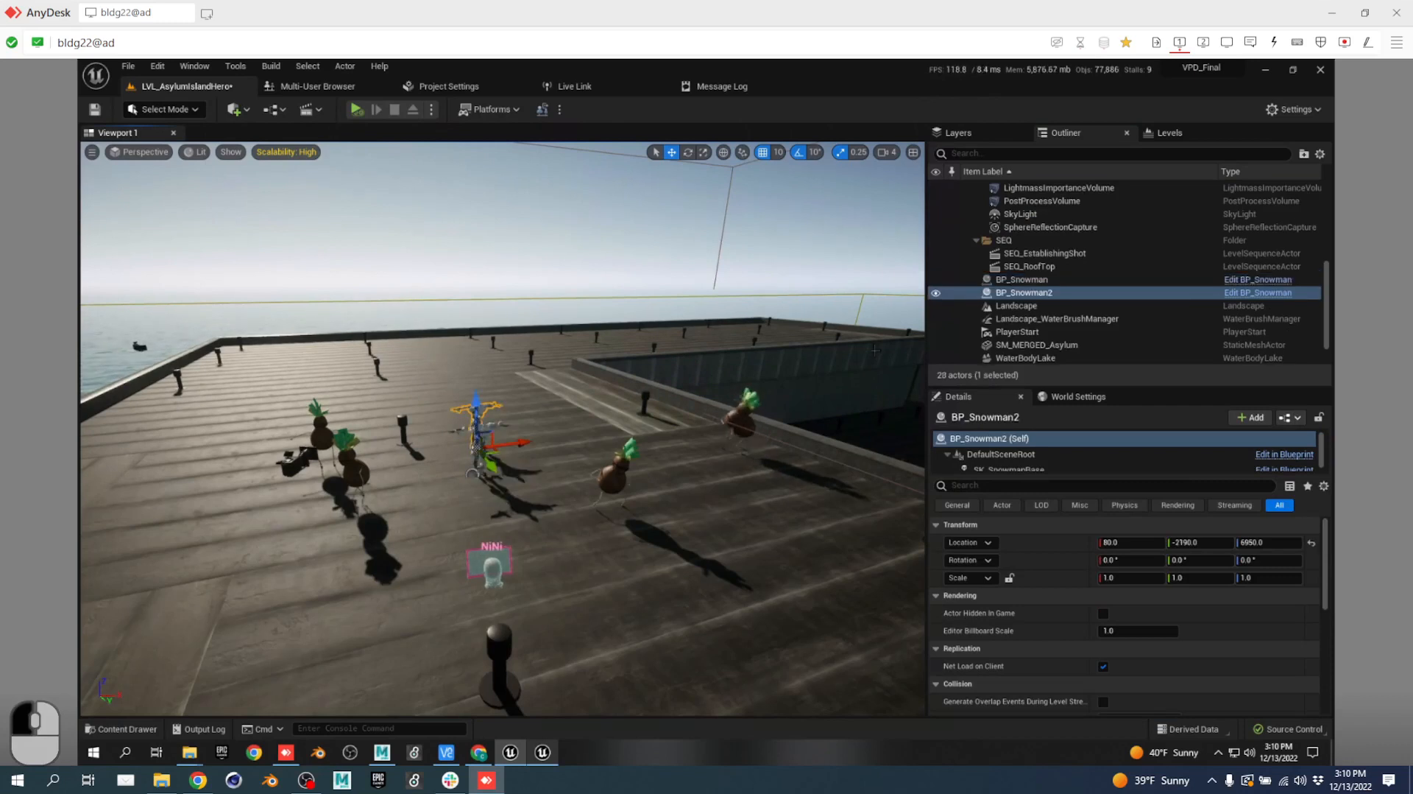
Delete the extra BP_Snowman2, then move BP_Snowman into 00_Production under Actor.
left_click(1044, 280)
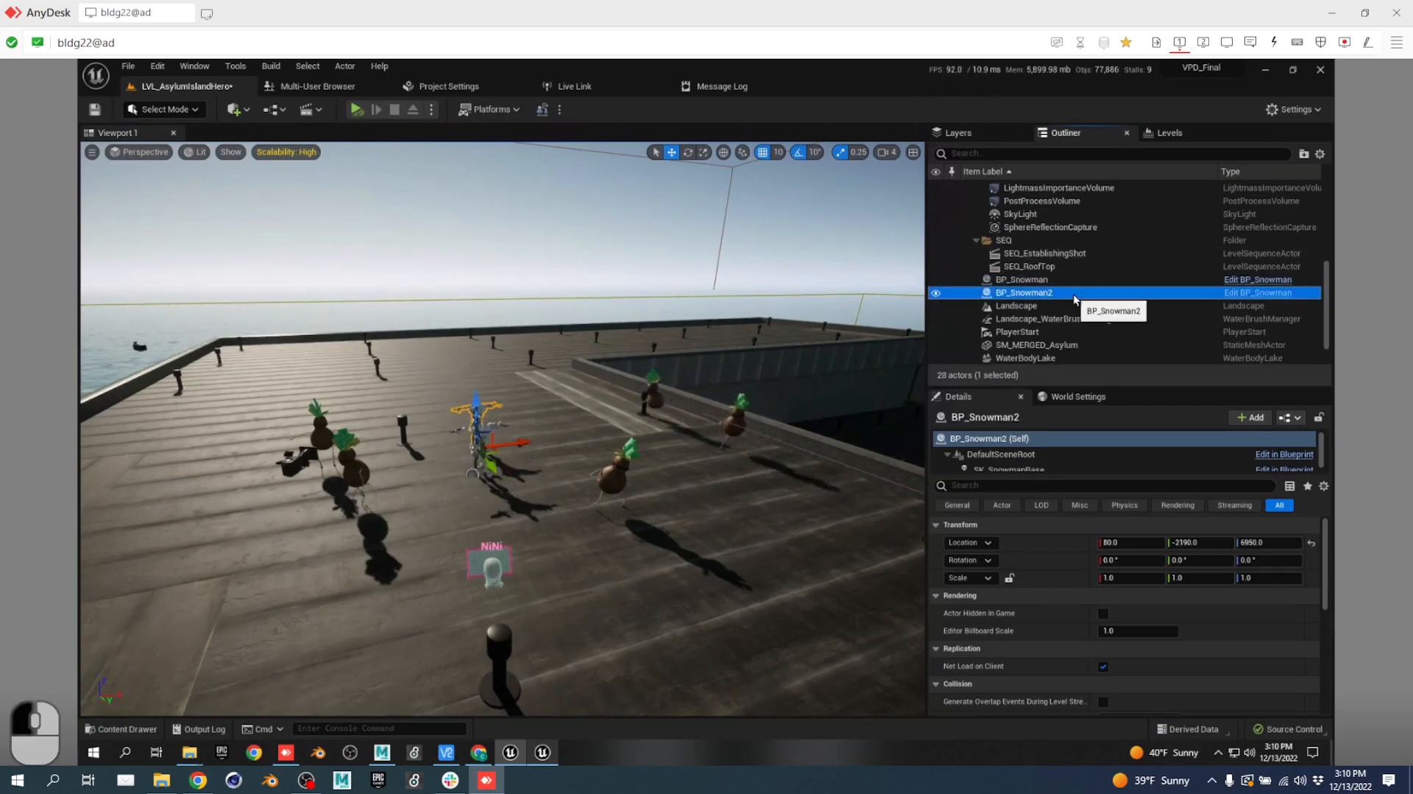
key("Delete")
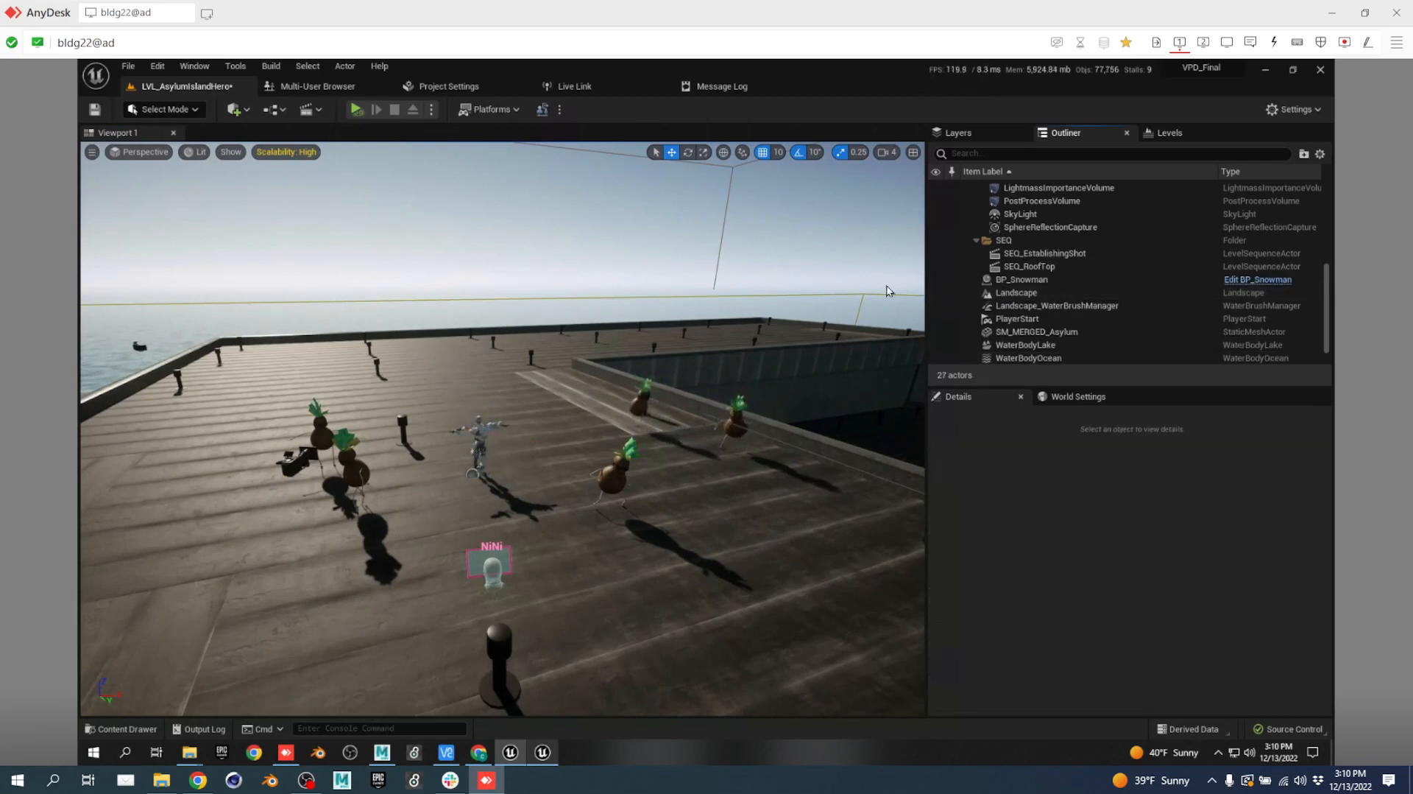
left_click(1054, 280)
right_click(1056, 279)
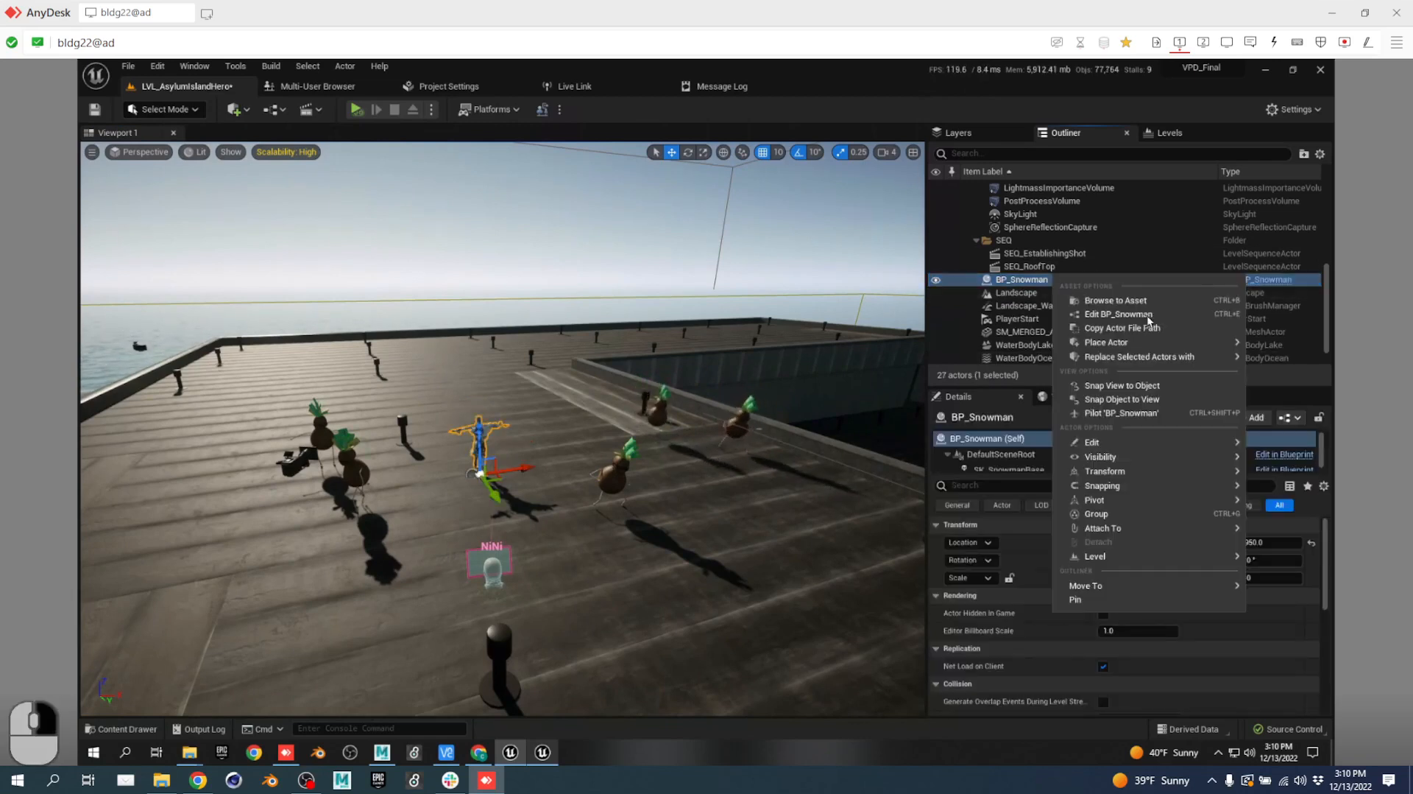
mouse_move(1133, 585)
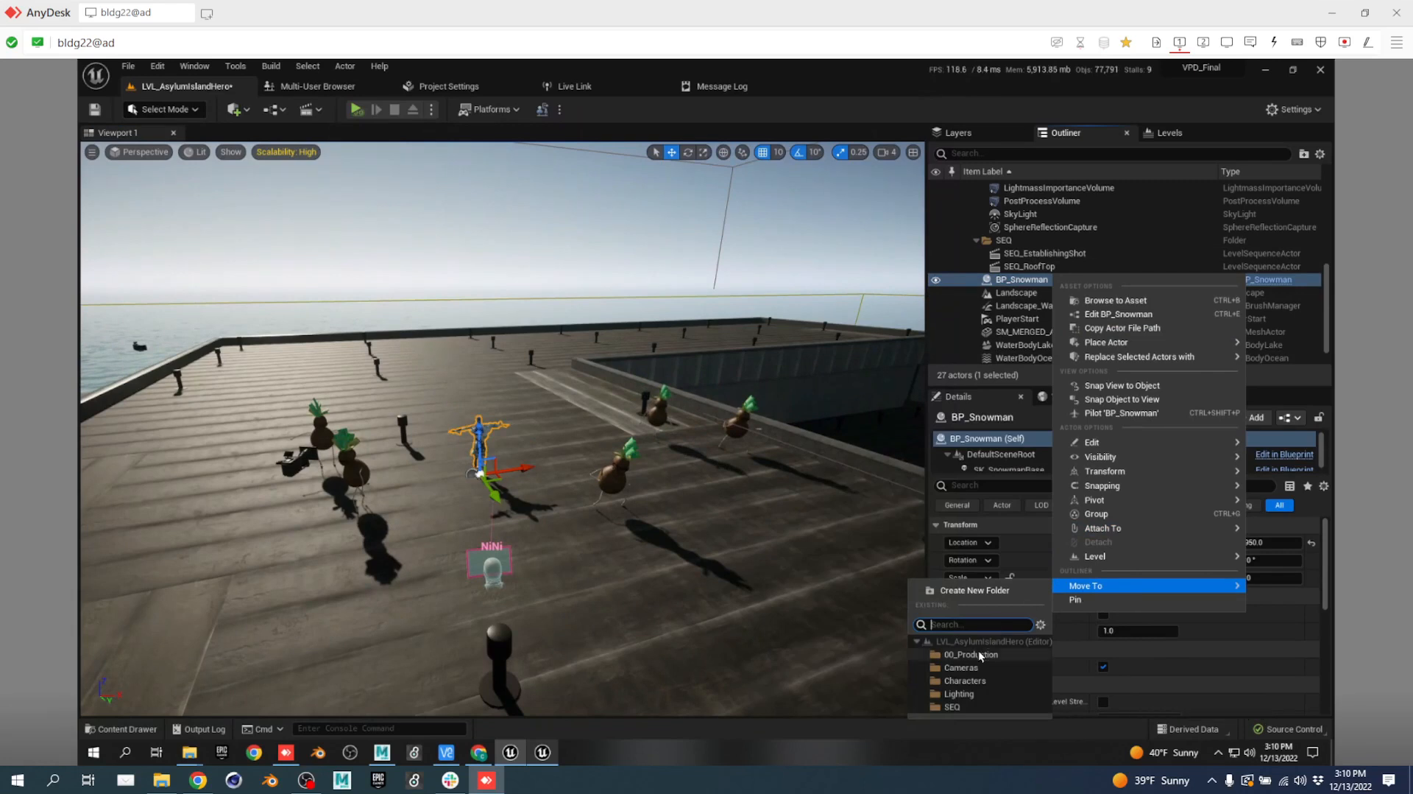
left_click(978, 653)
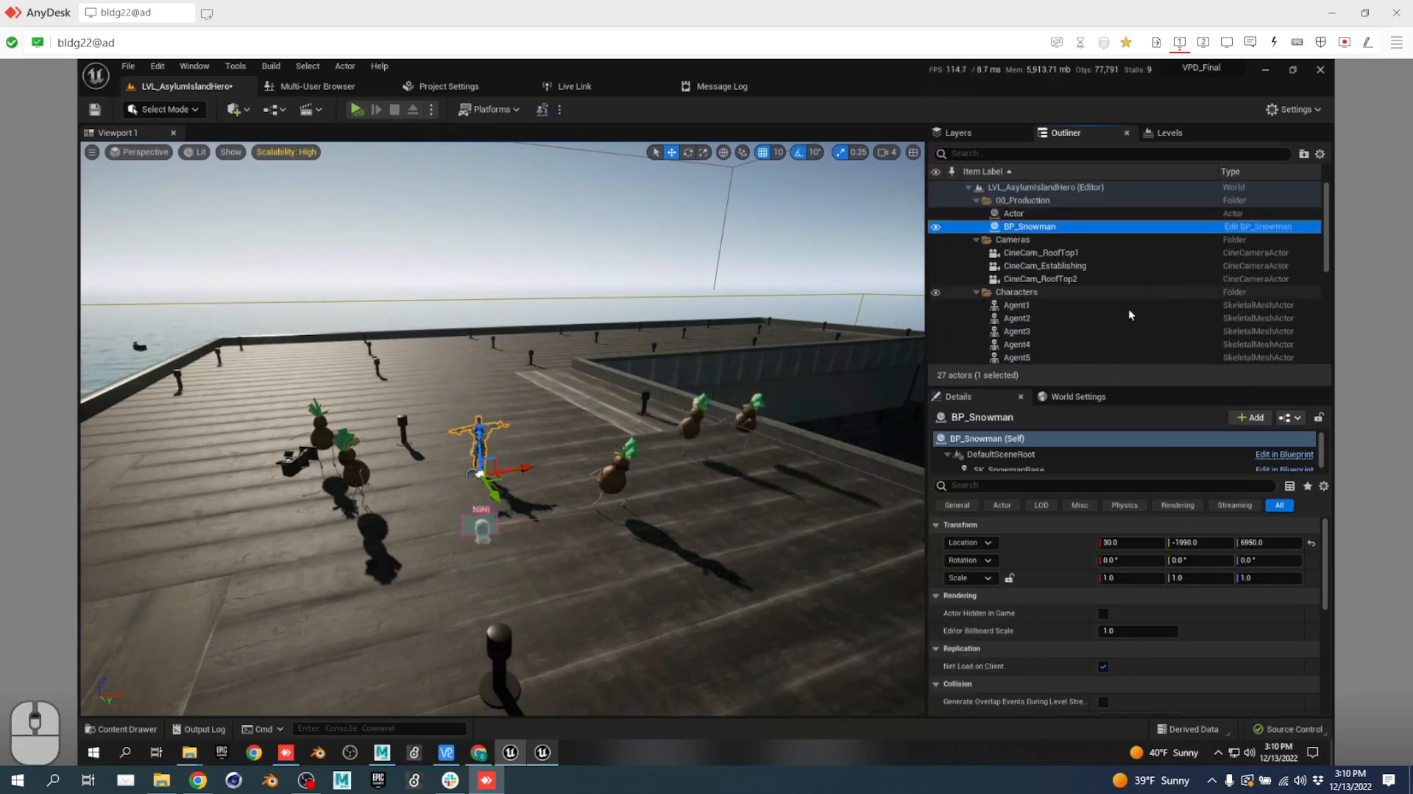
left_click_drag(1030, 227, 1019, 212)
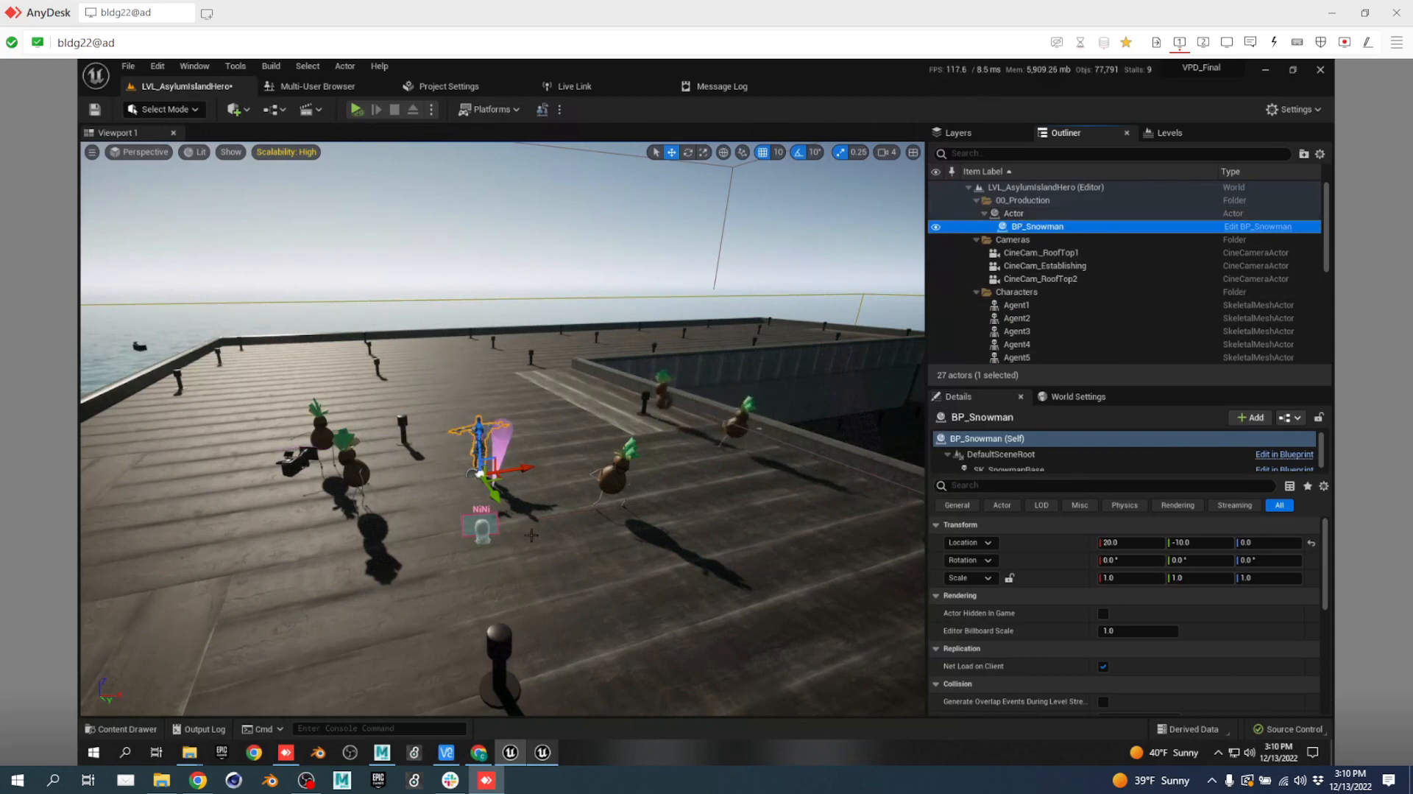
key("ctrl+space")
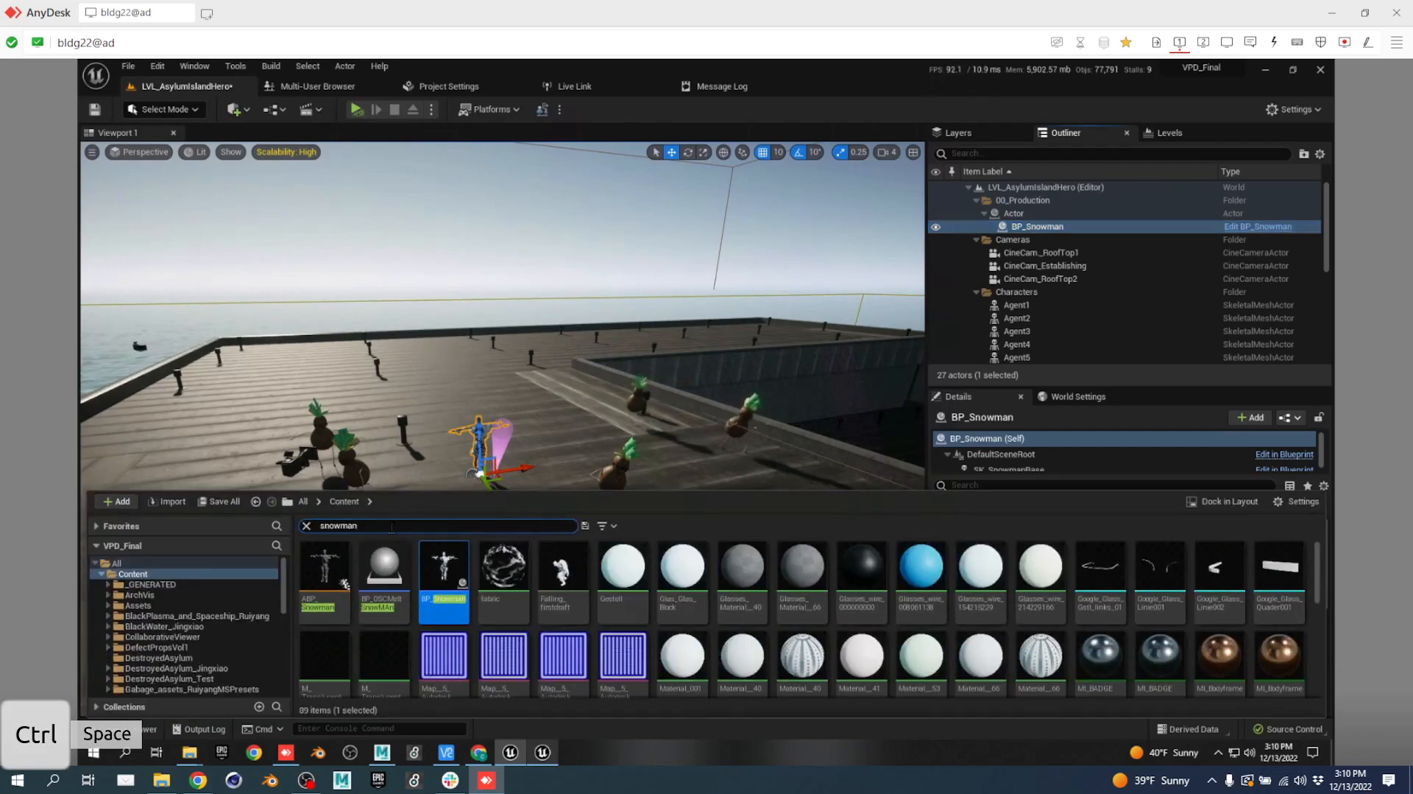
Search the assets for 'sexy' and place ABP_SexyCoconut on the rooftop.
left_click_drag(379, 526, 248, 519)
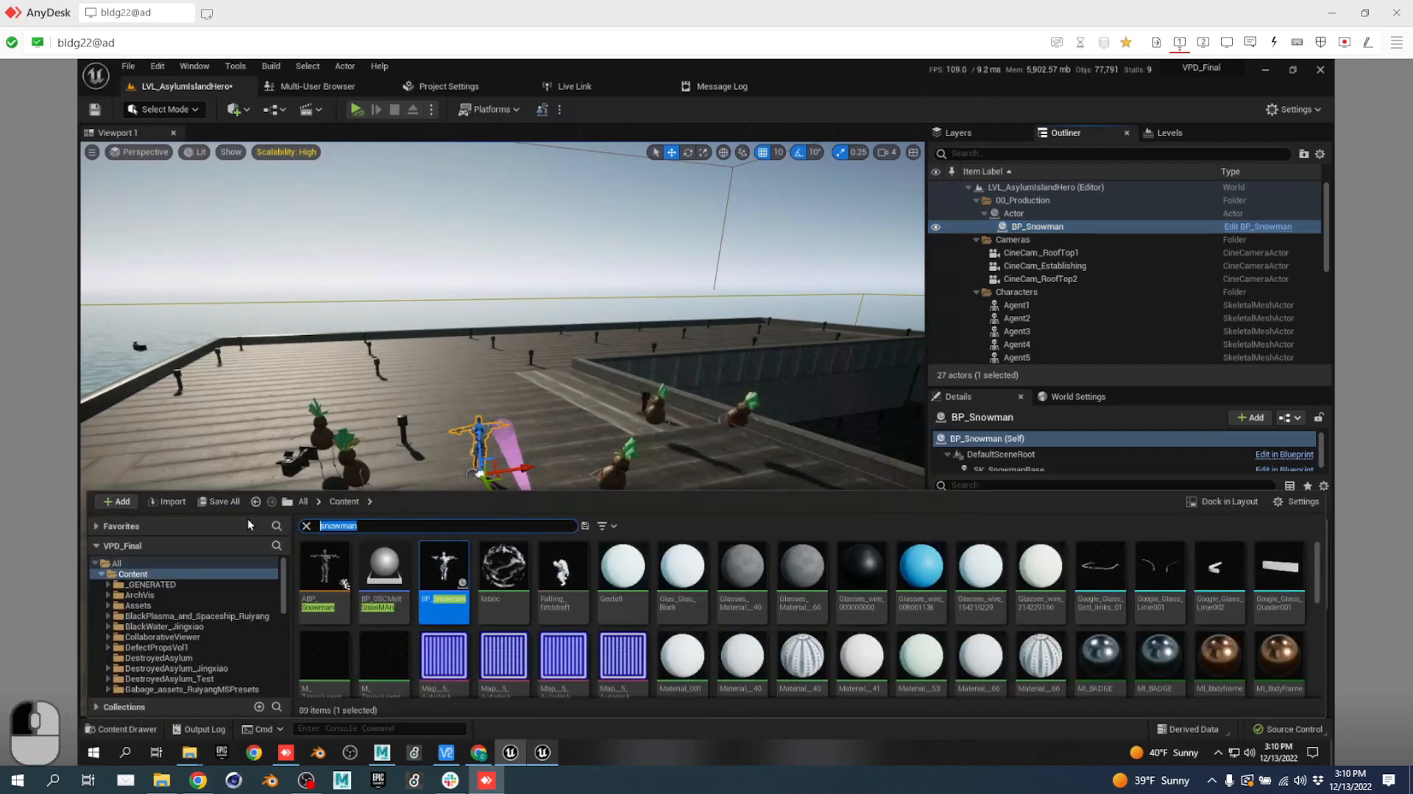
type("sexy")
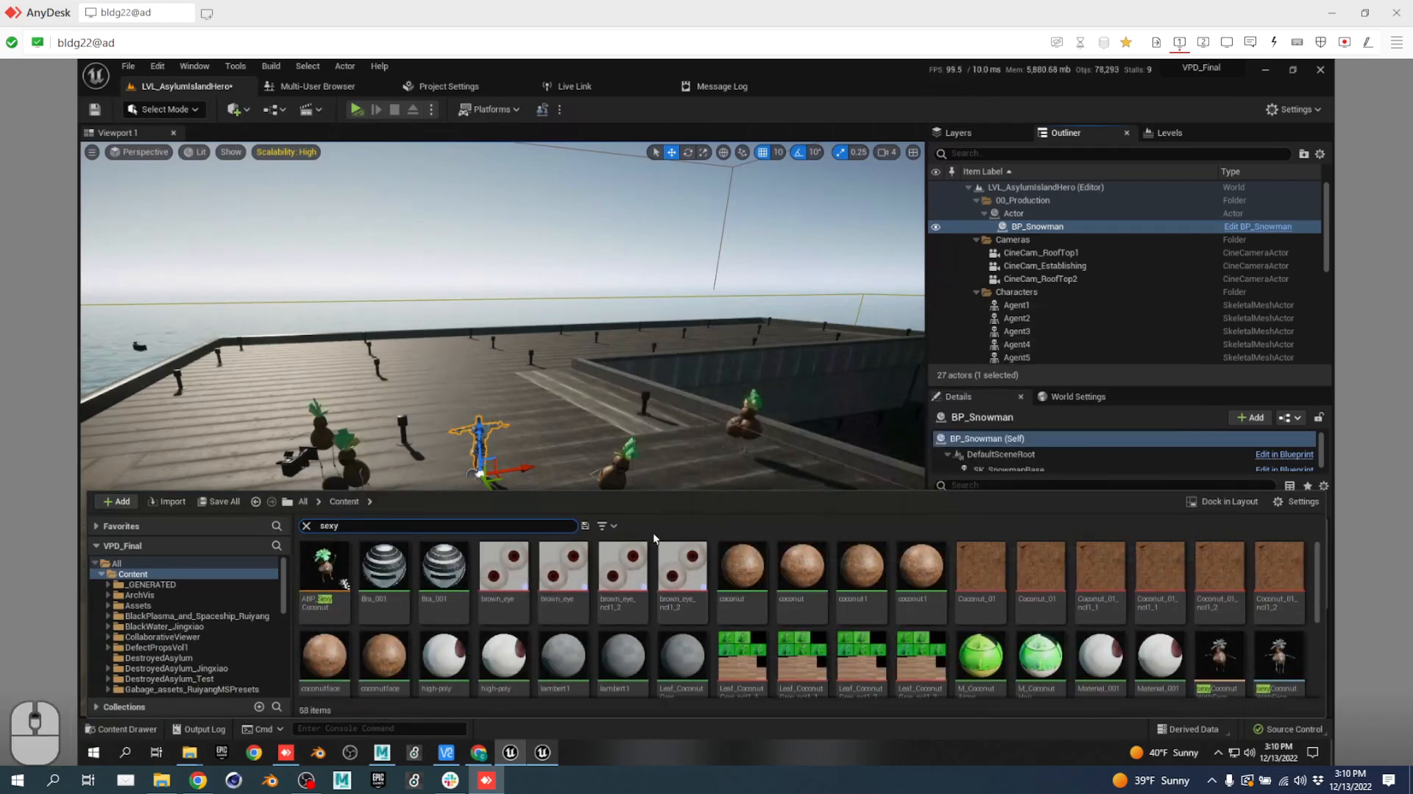
left_click(612, 525)
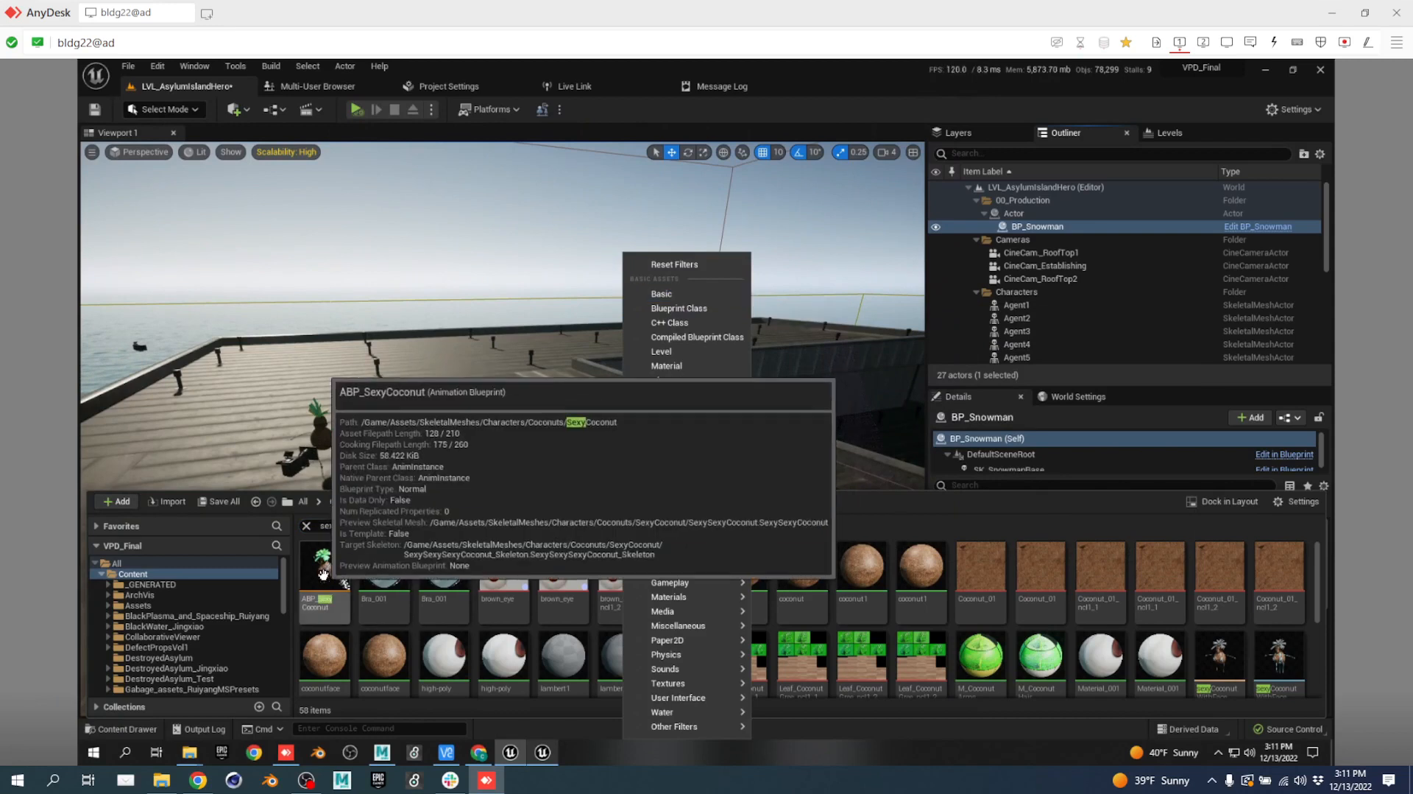
left_click_drag(340, 564, 456, 471)
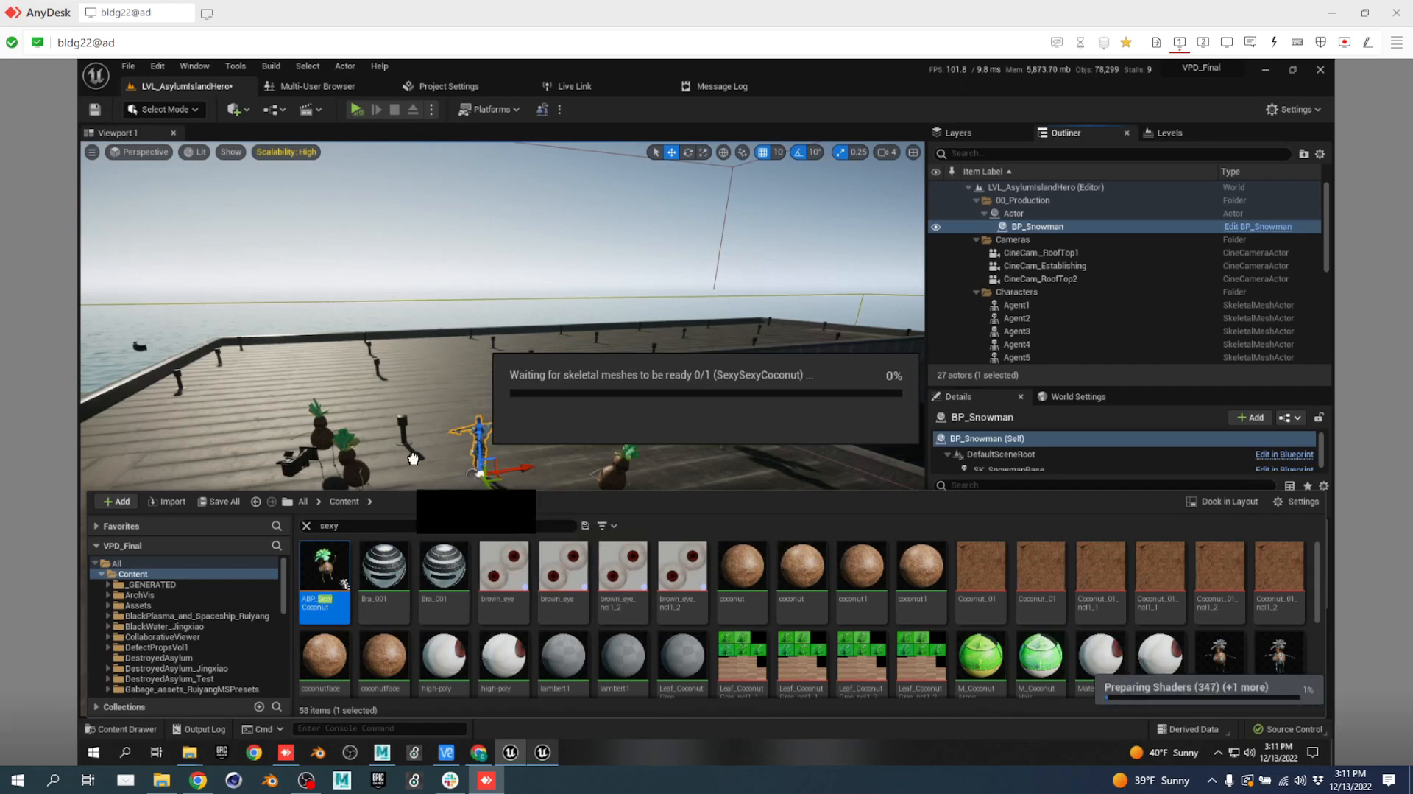
Move ABP_SexyCoconut into 00_Production and nest it under Actor beside BP_Snowman.
left_click(471, 469)
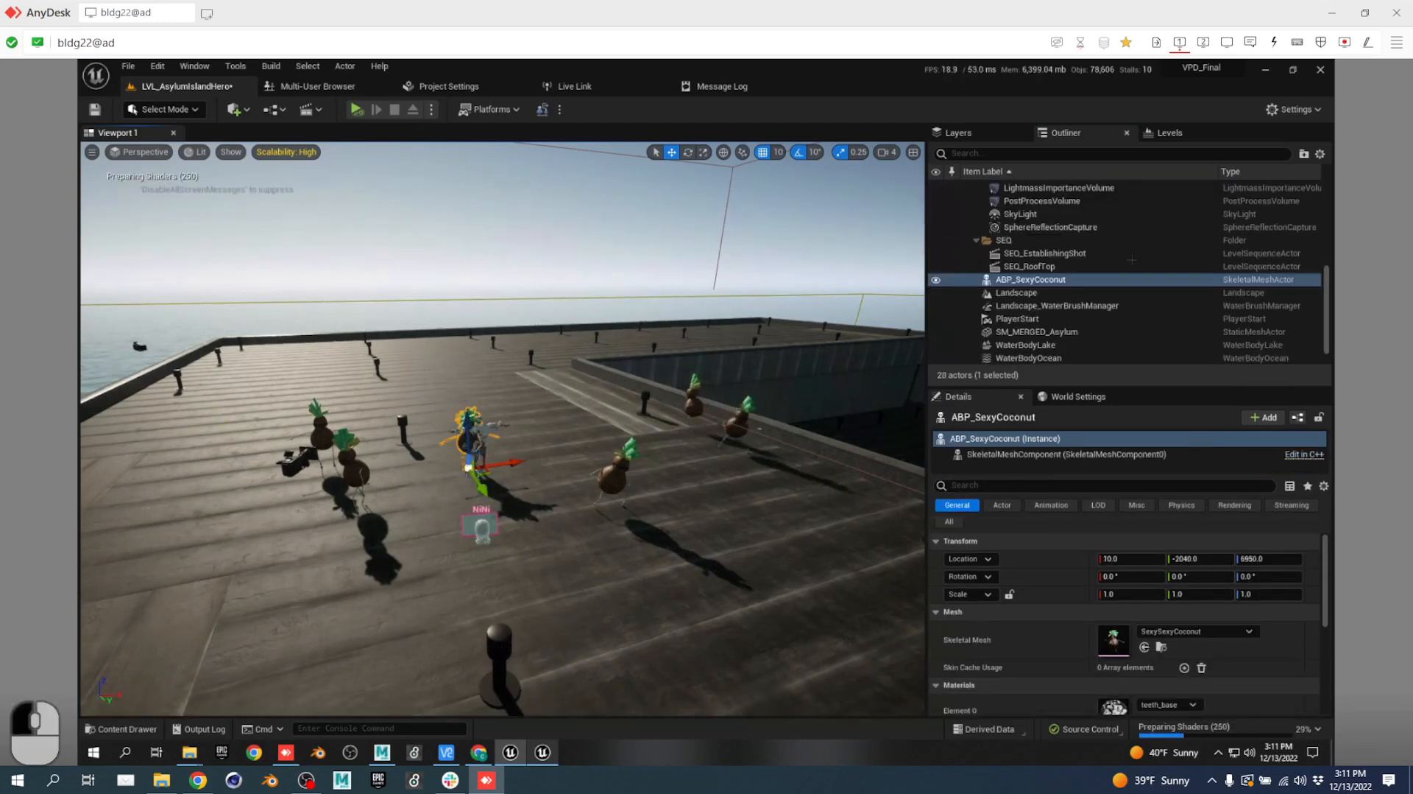
right_click(1057, 283)
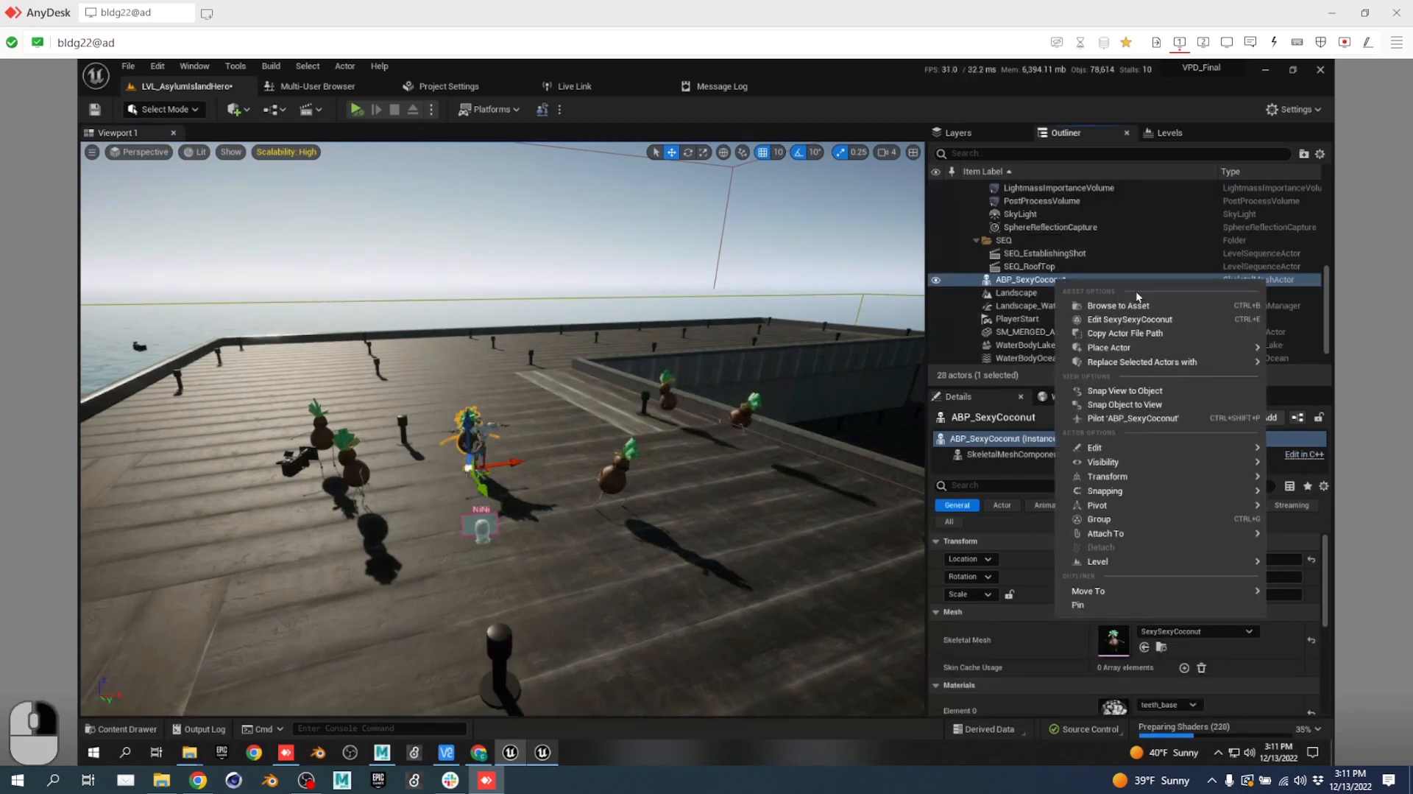
mouse_move(1168, 348)
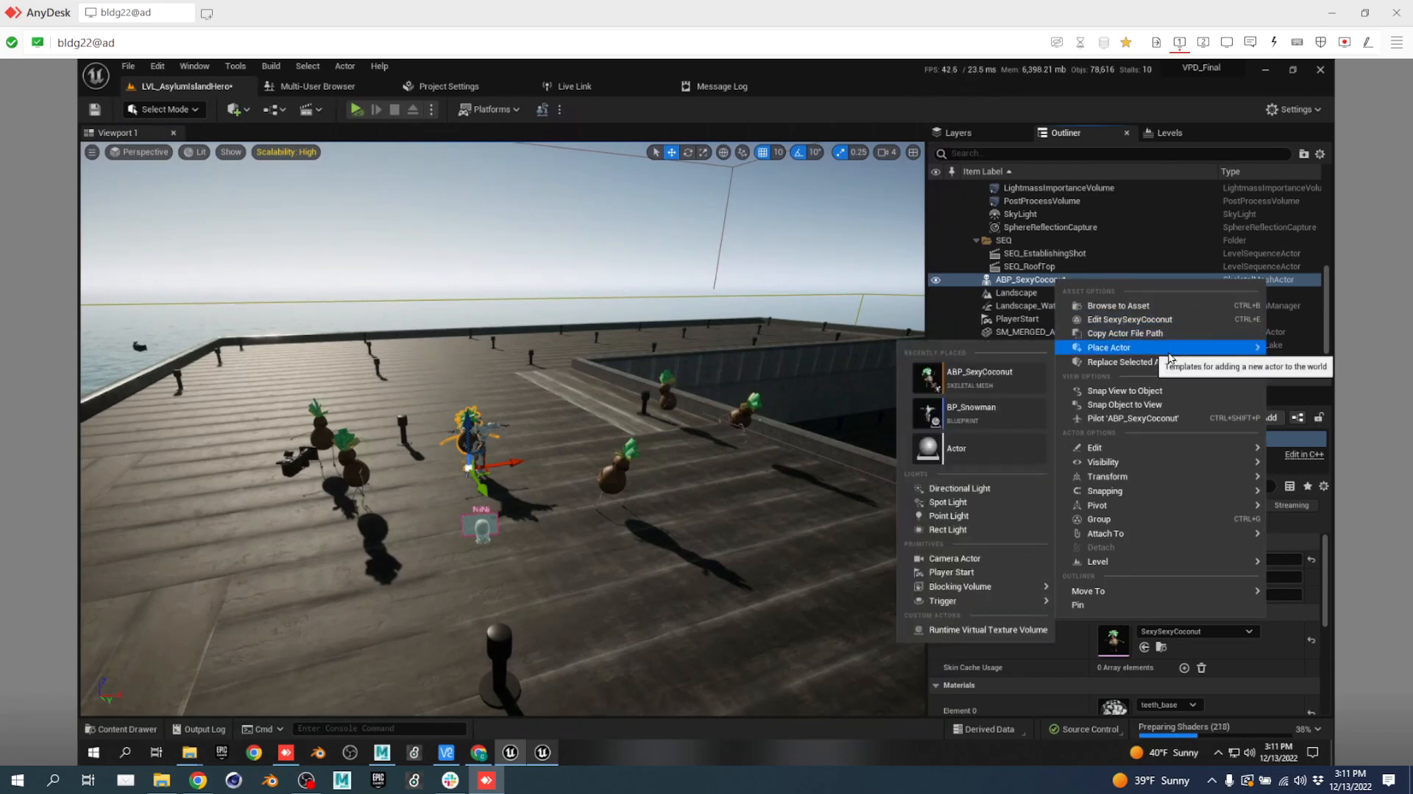
mouse_move(1143, 593)
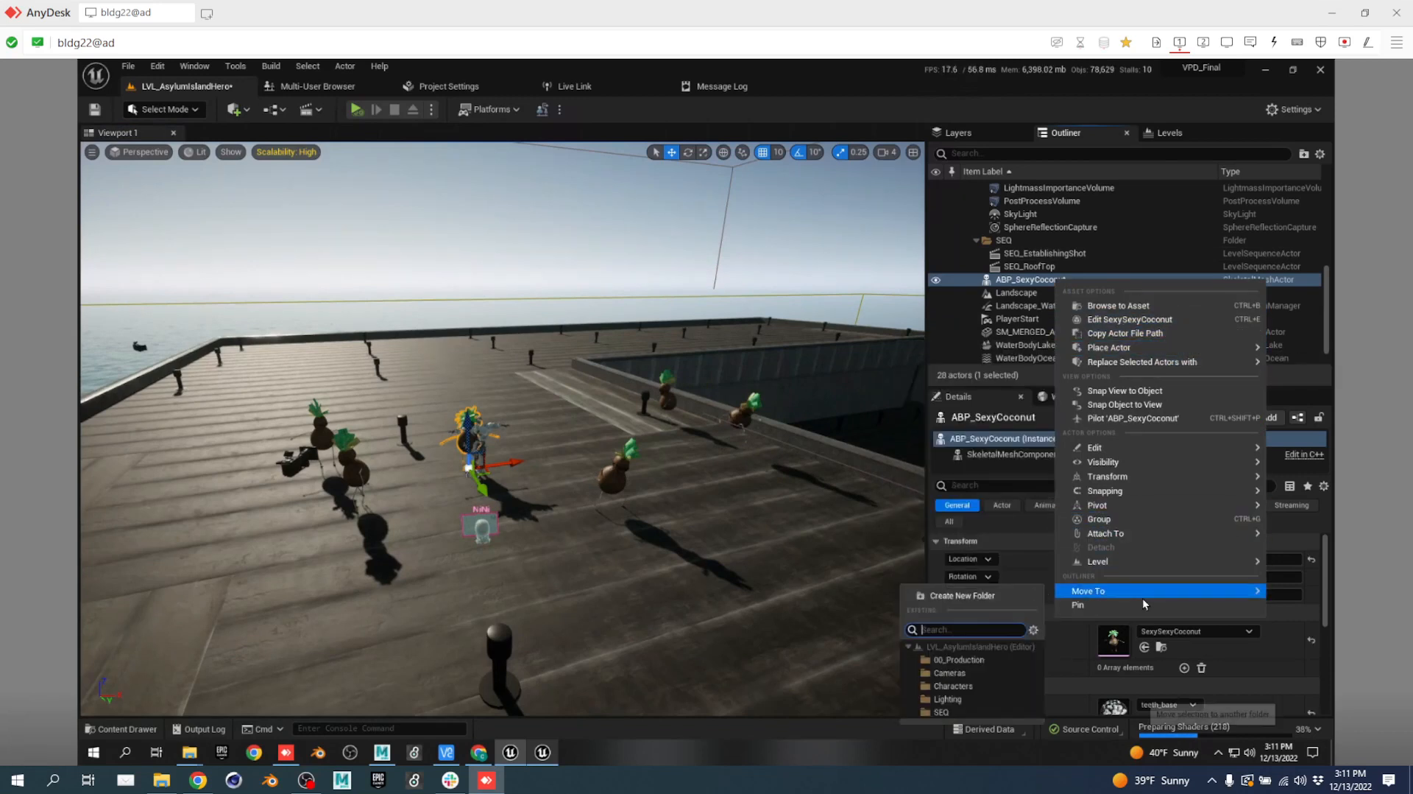
left_click(967, 664)
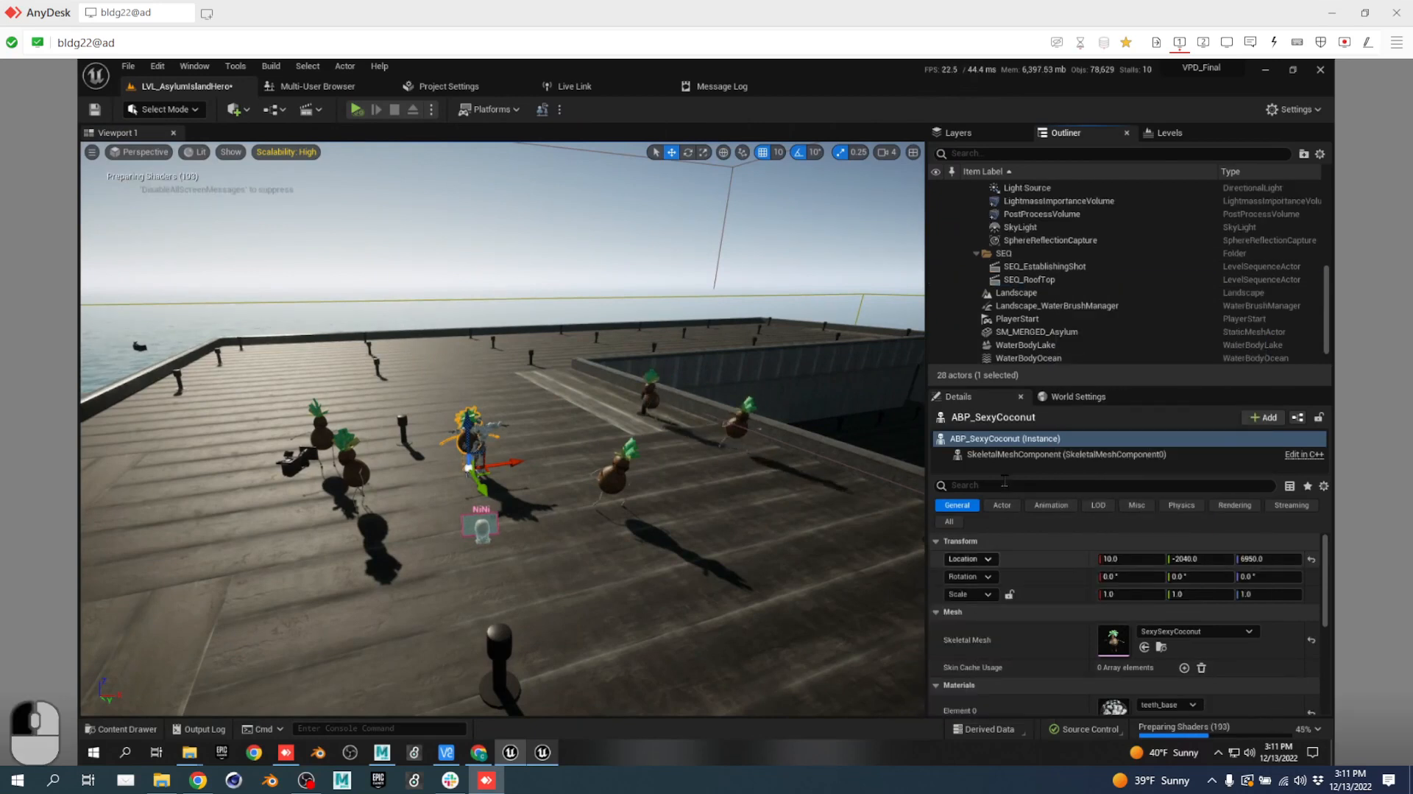
scroll(1137, 277, "up", 5)
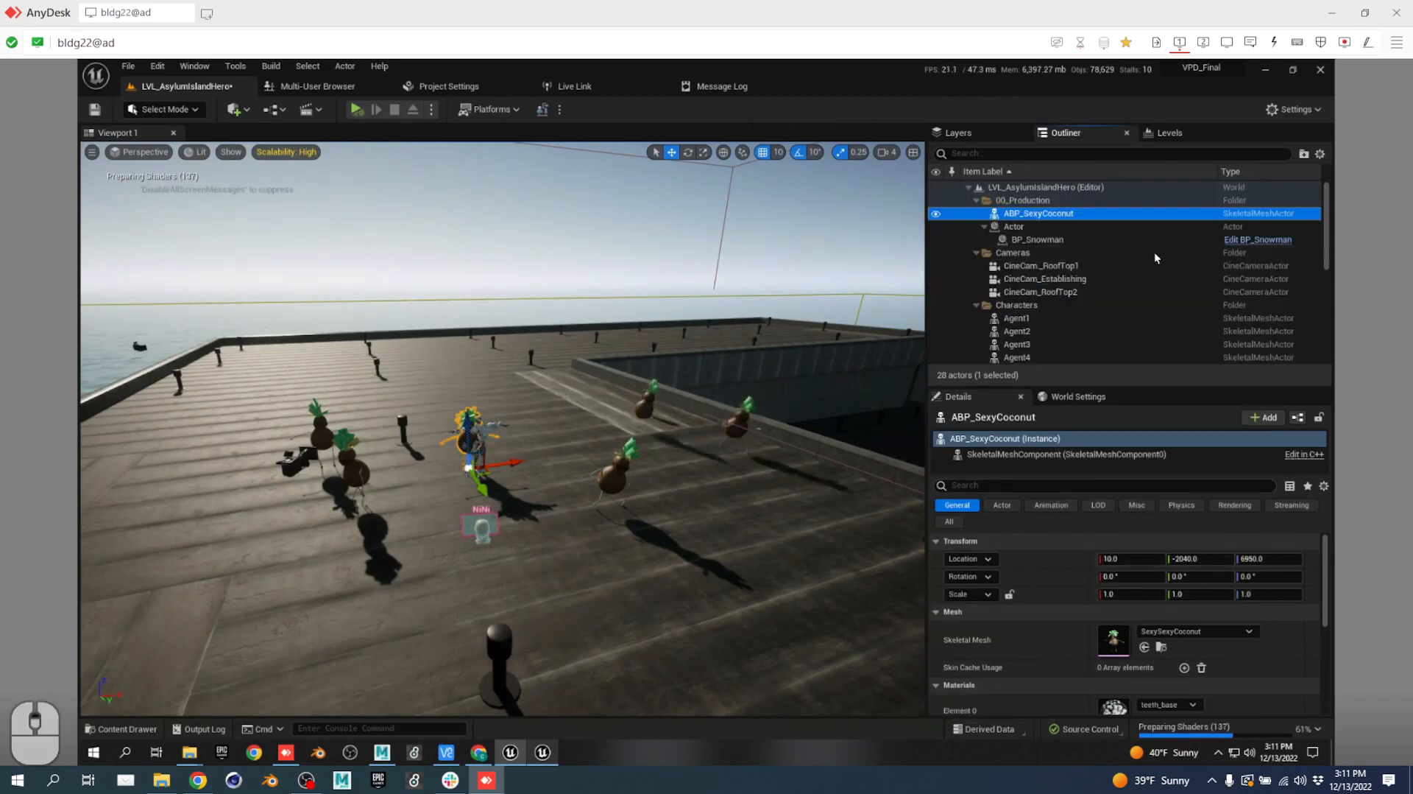
left_click_drag(1037, 215, 1016, 226)
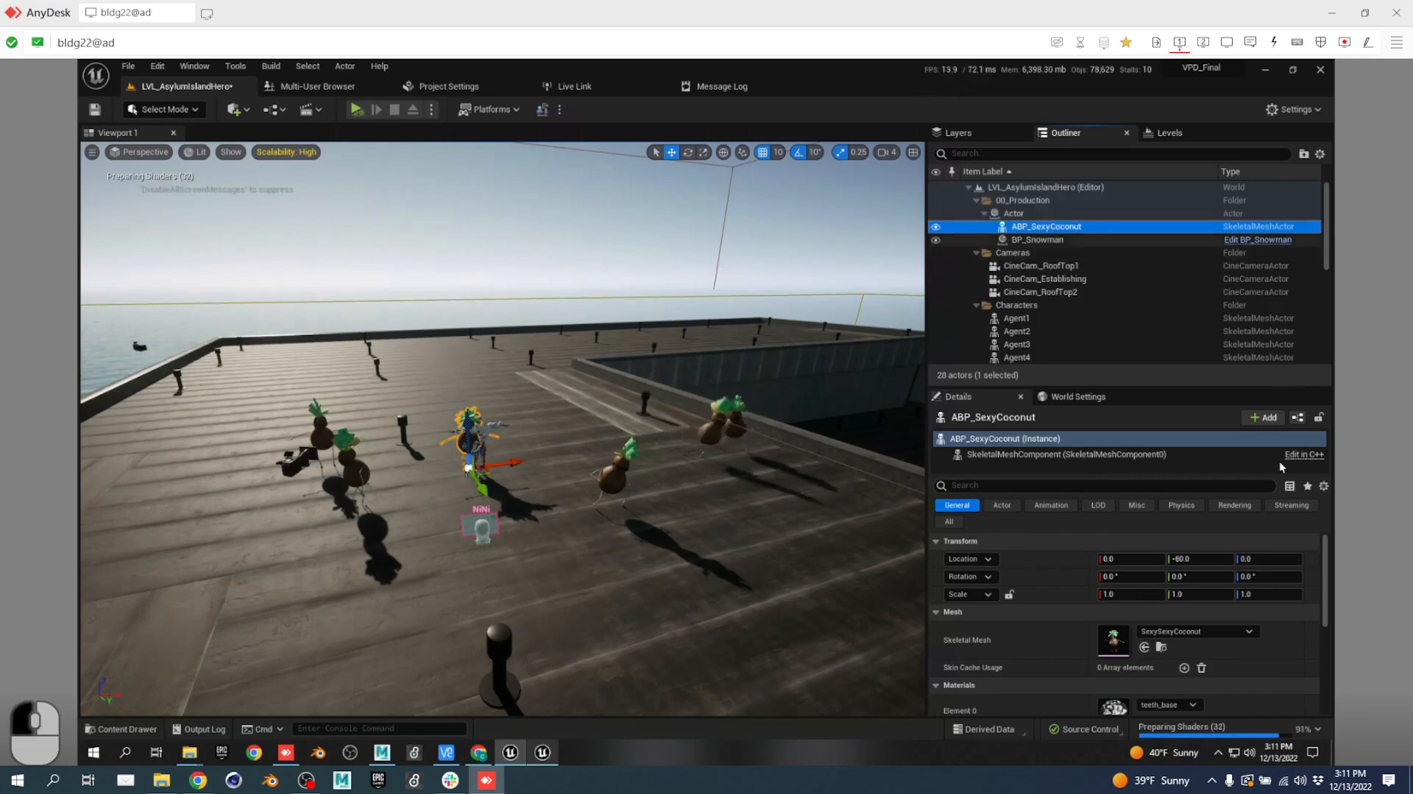
left_click(1060, 240)
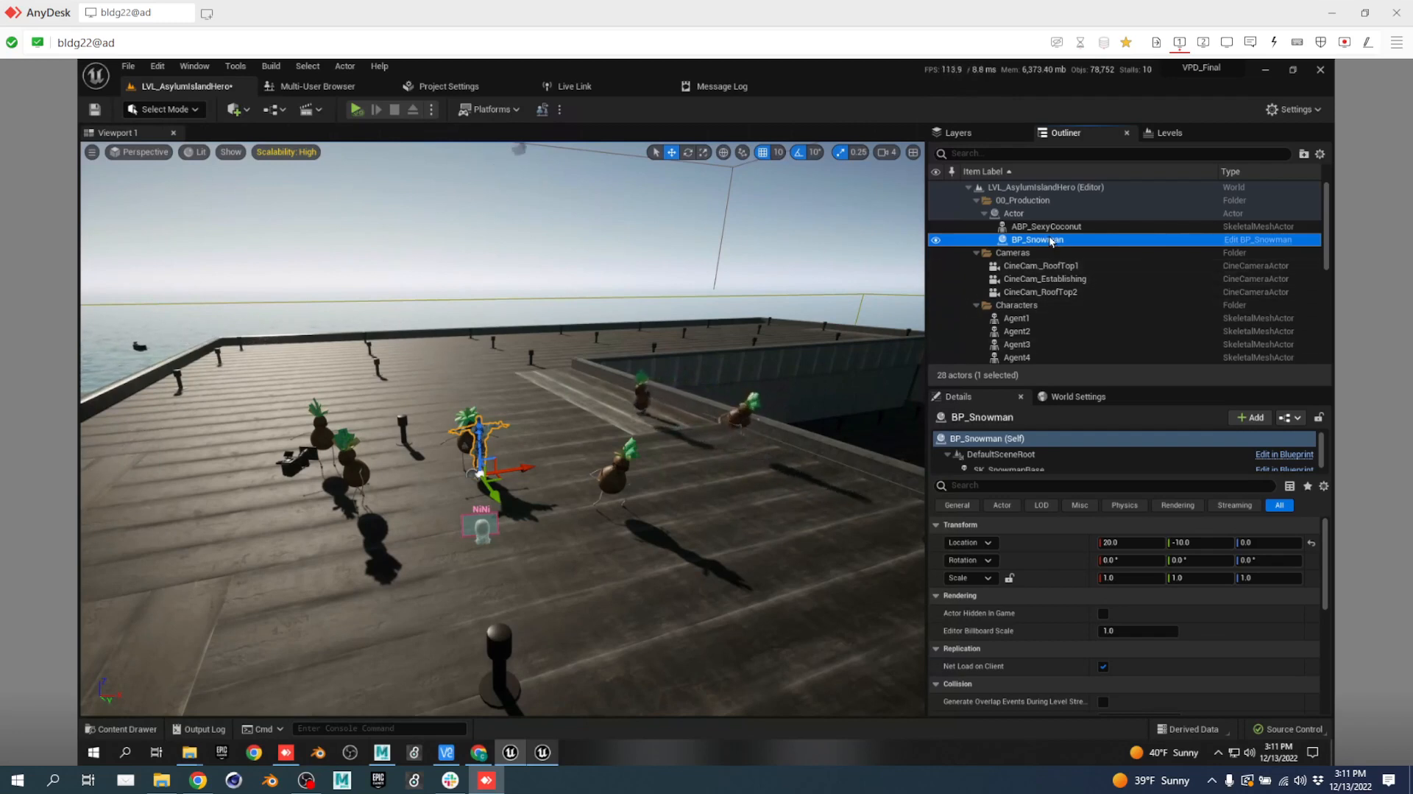
Select BP_Snowman's SK_SnowmanBase skeletal mesh component in the Details components list.
scroll(1048, 449, "down", 1)
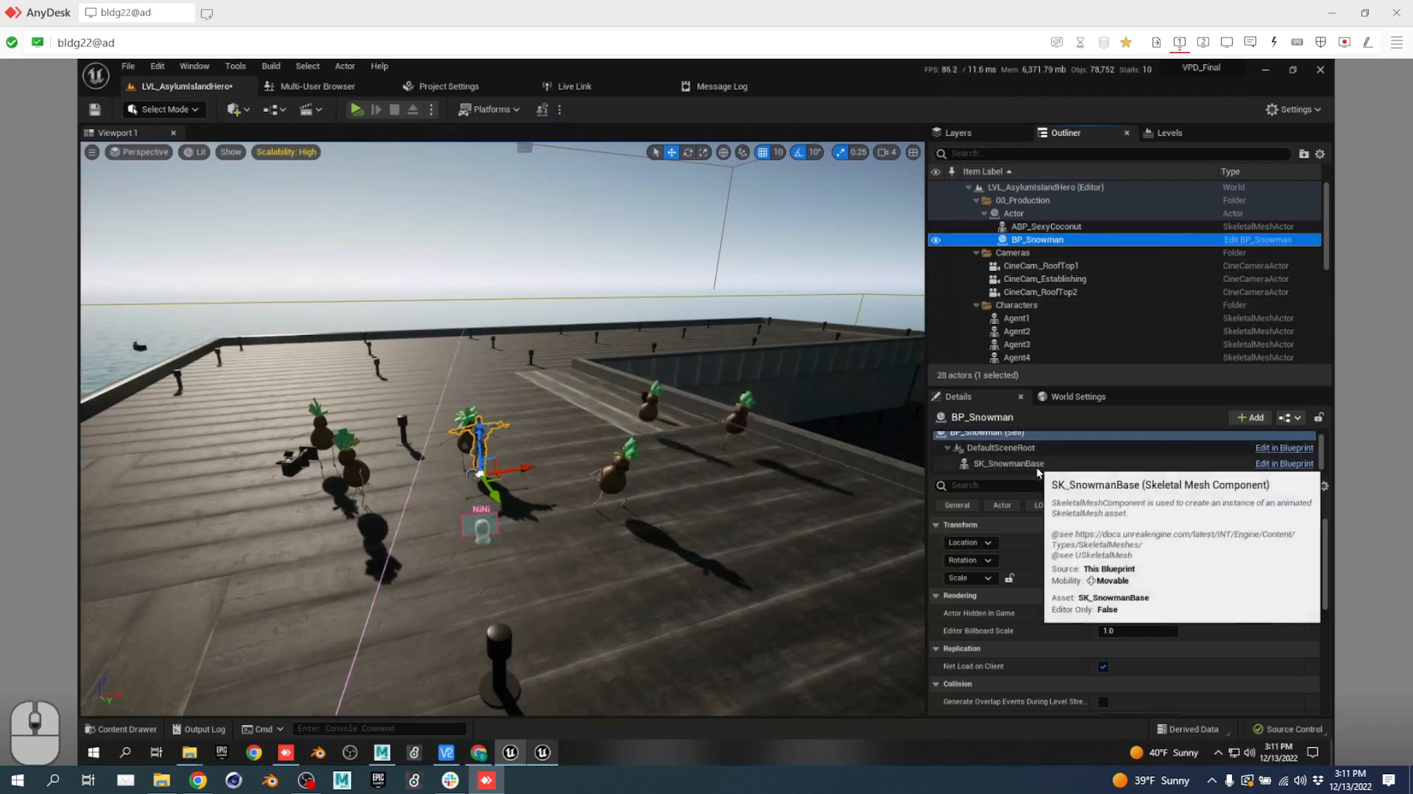
left_click(1038, 465)
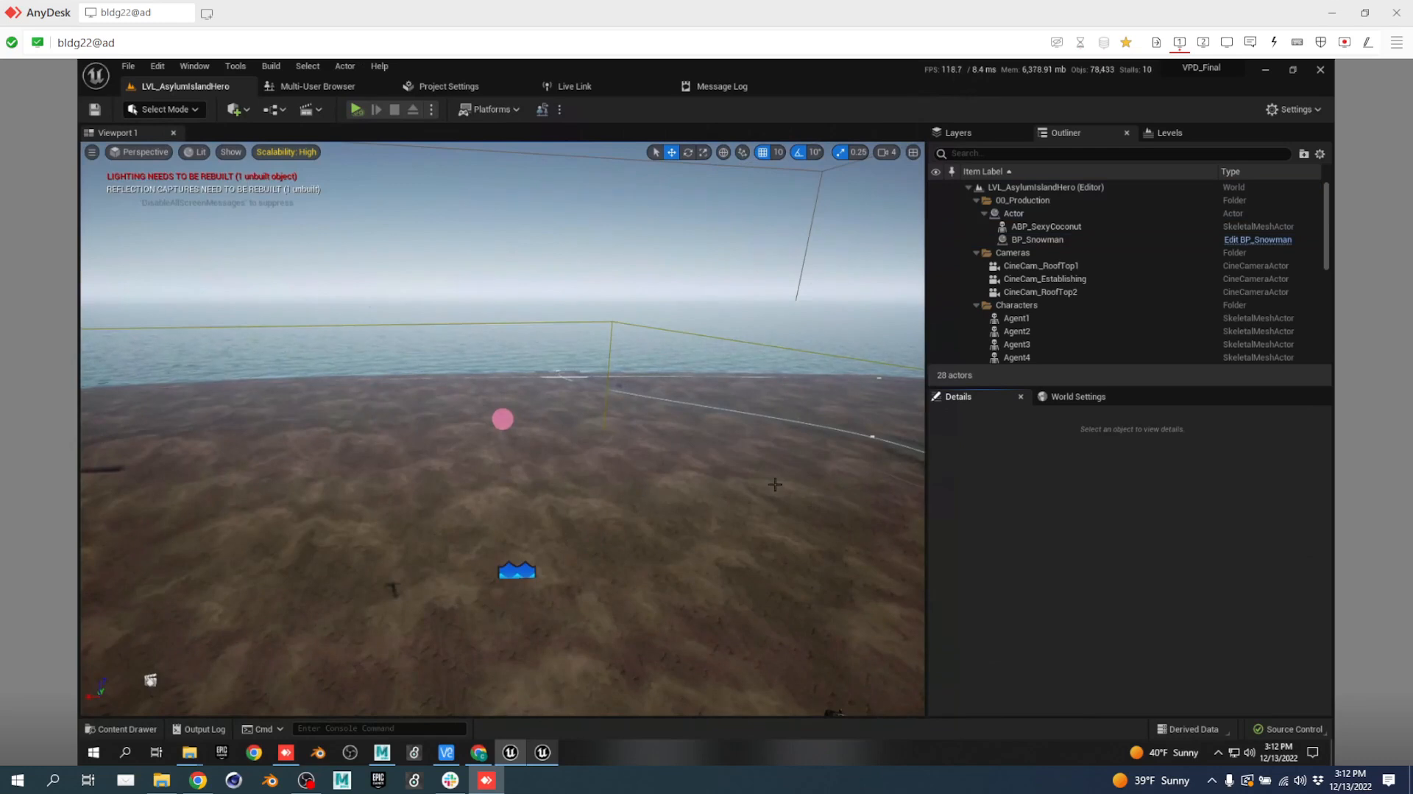
Fly out over the island terrain toward the character, then bring up the script treatment in Chrome.
key("s")
right_click_drag(581, 498, 719, 500)
key("d")
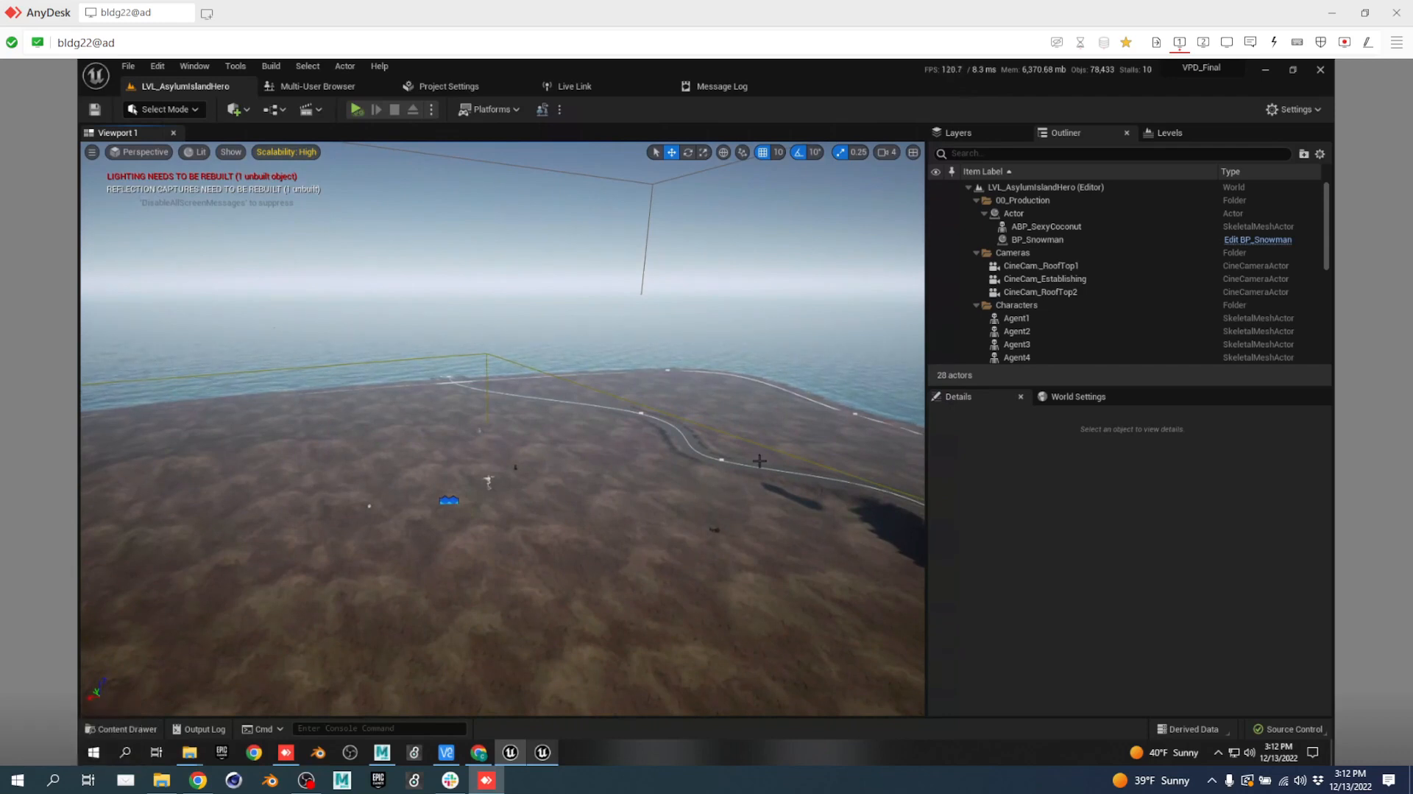
right_click_drag(767, 468, 1193, 476)
key("w")
key("q")
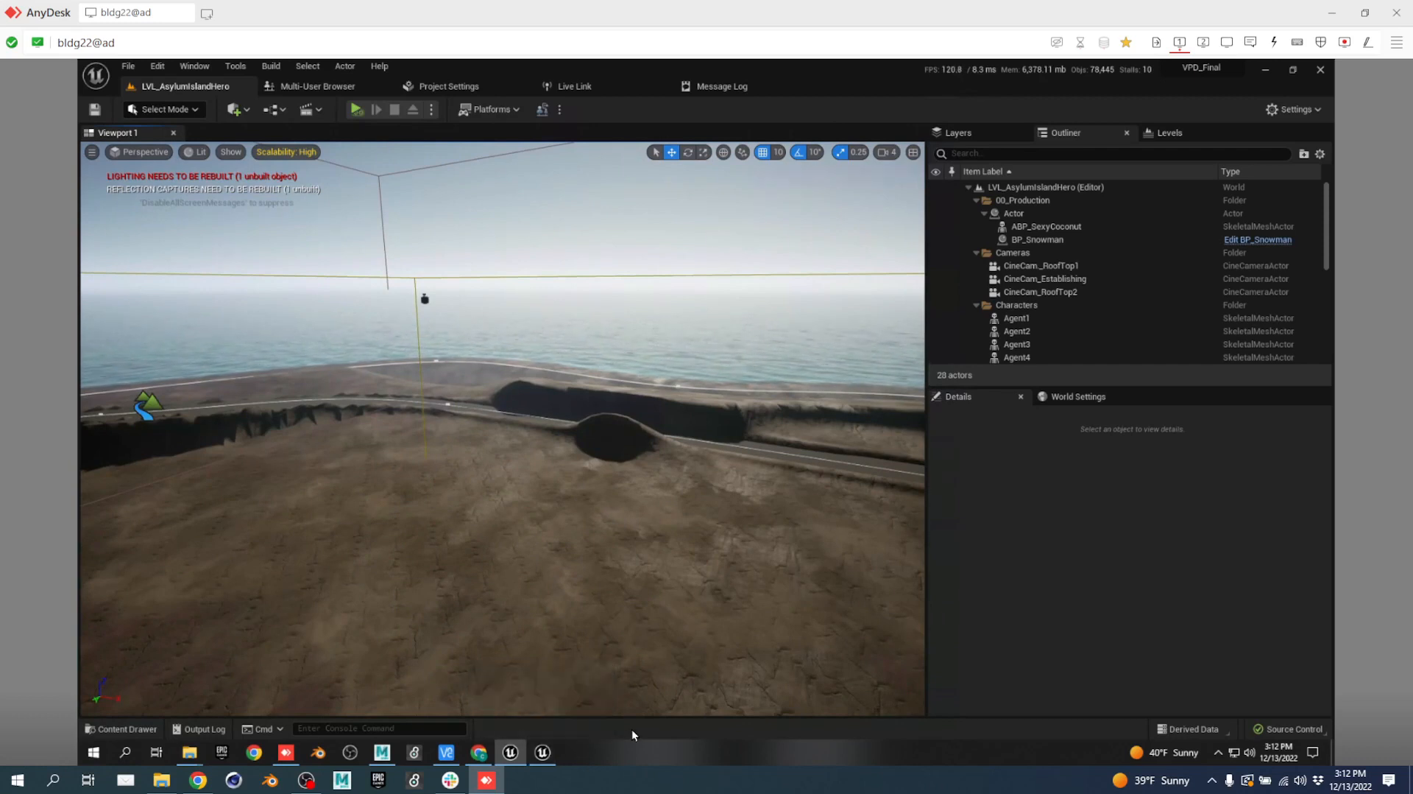
left_click_drag(625, 588, 289, 573)
key("a")
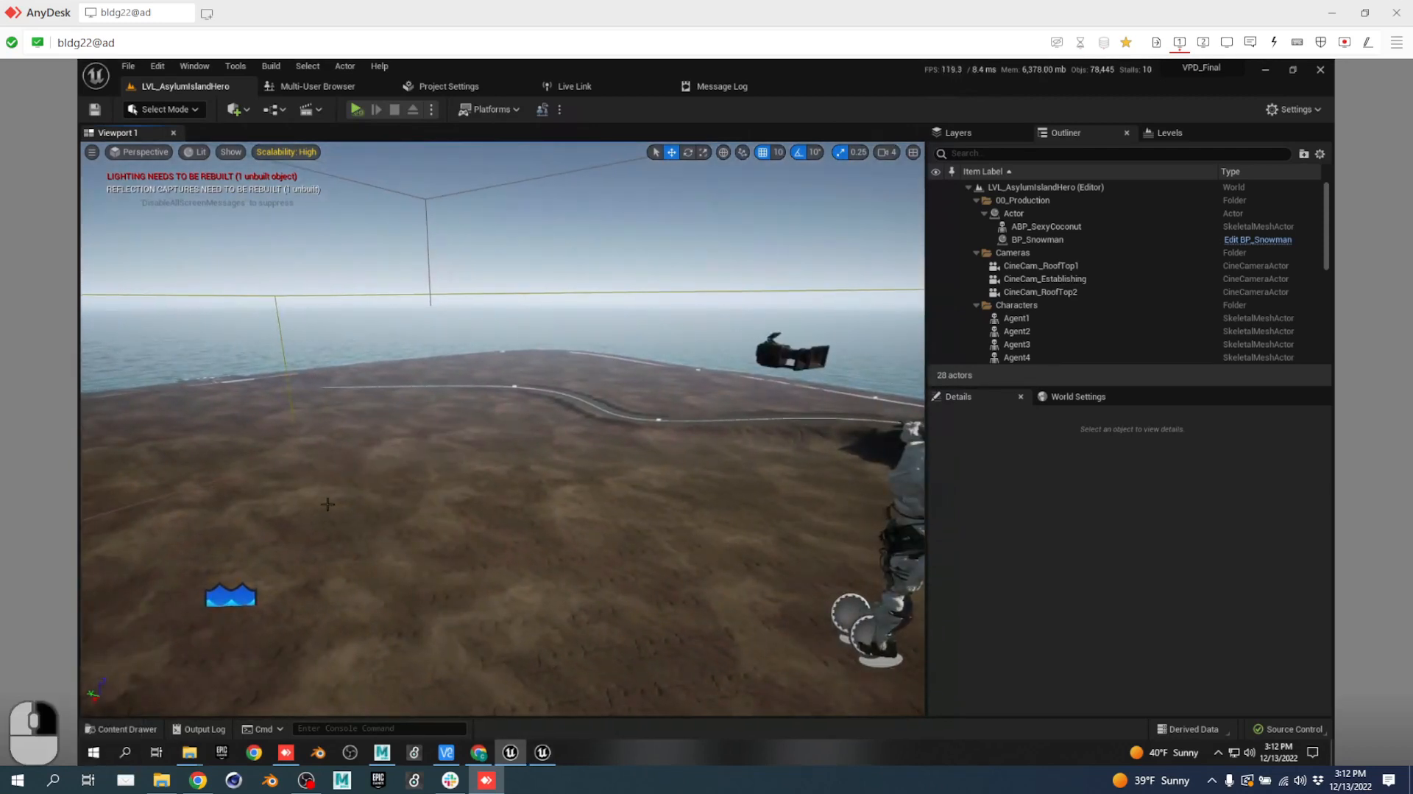
key("space")
right_click_drag(323, 505, 213, 506)
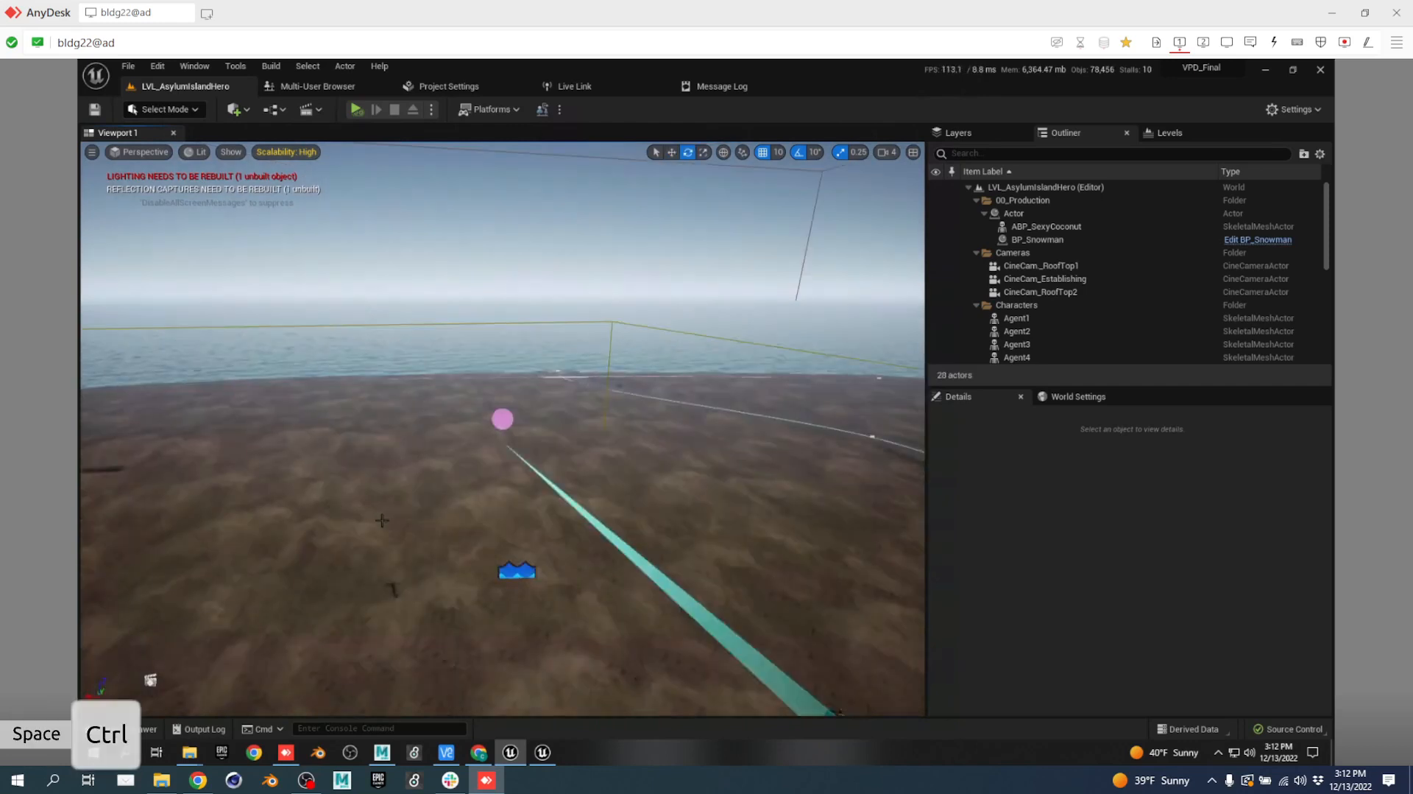
left_click(206, 779)
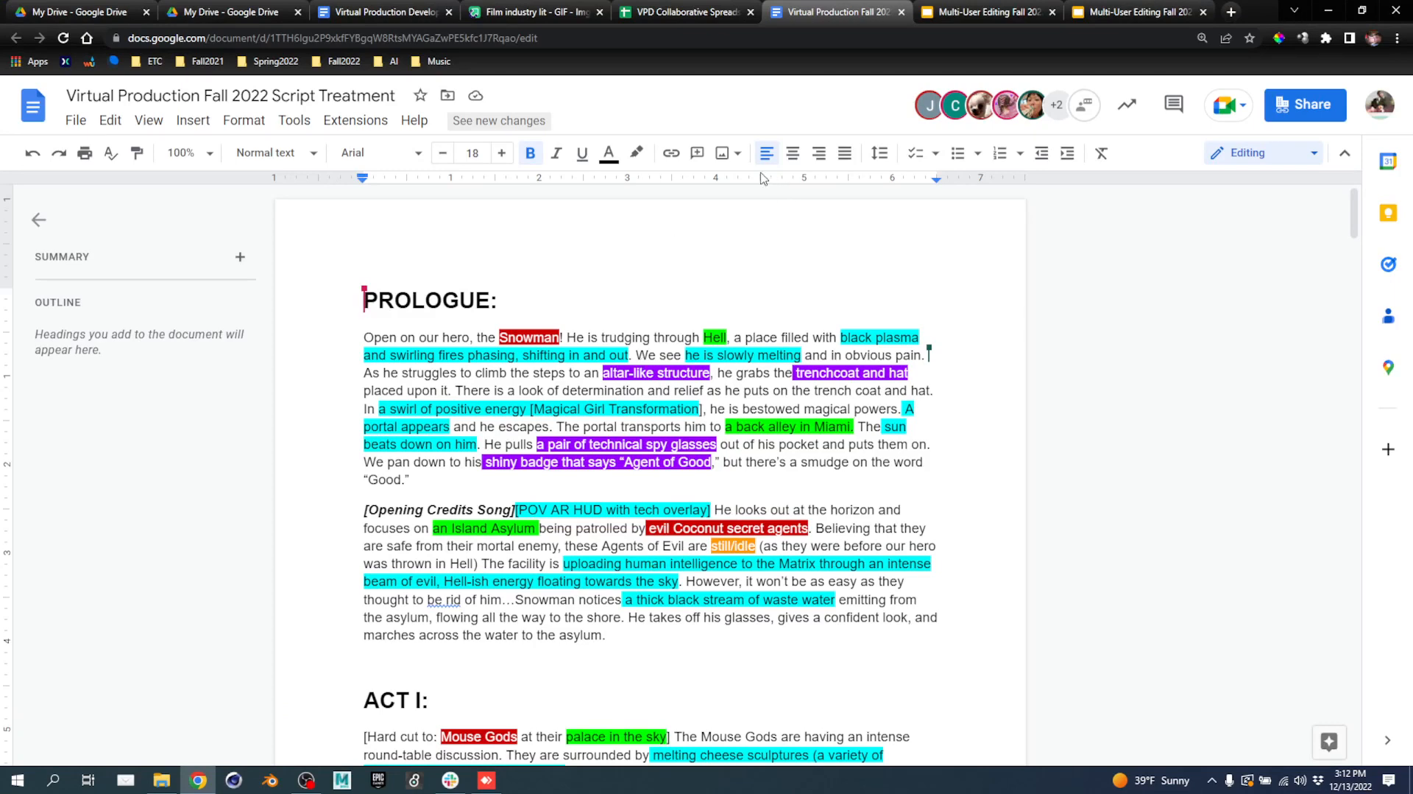
Check cells A41 and E41 on the VPD spreadsheet's Script Breakdown sheet, then minimize Chrome.
left_click(673, 17)
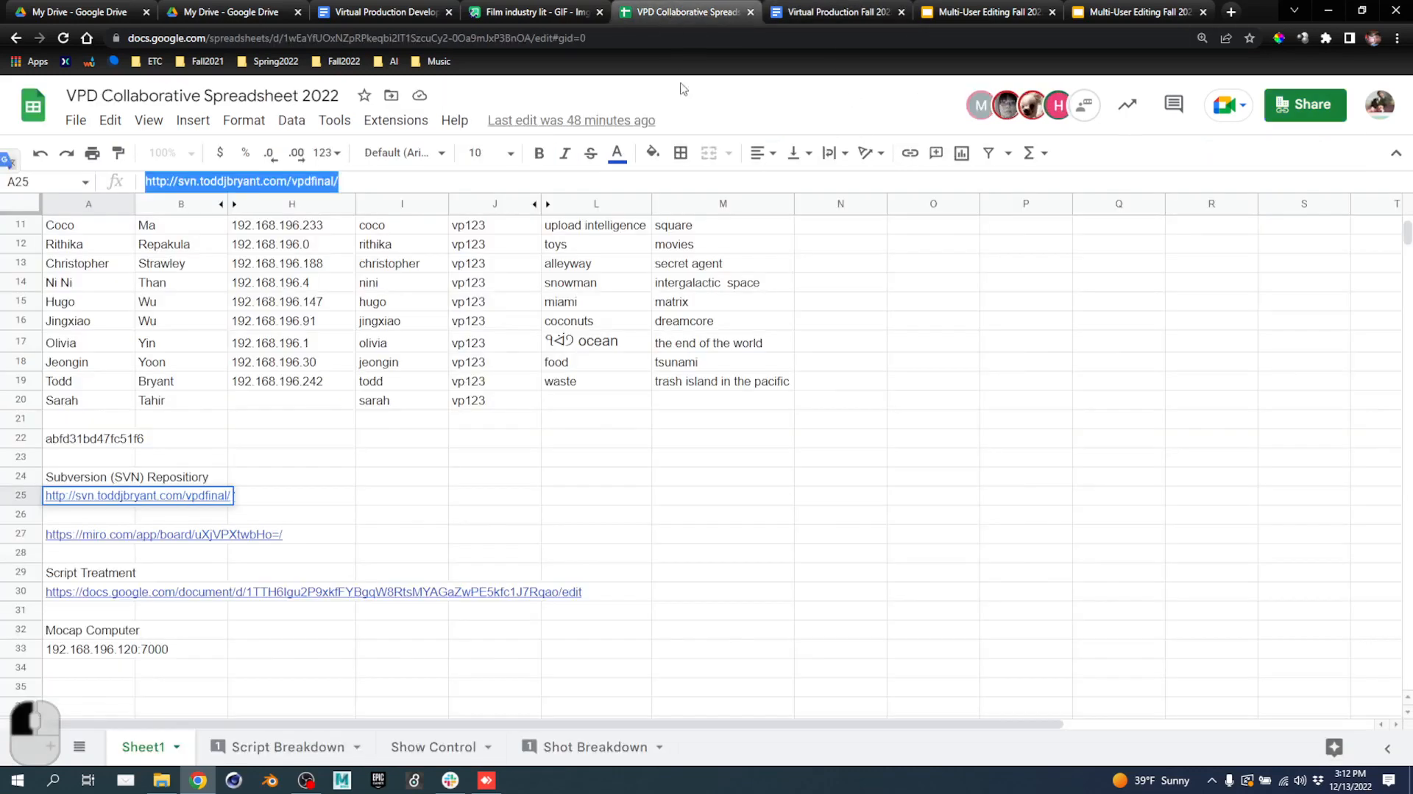
left_click(564, 11)
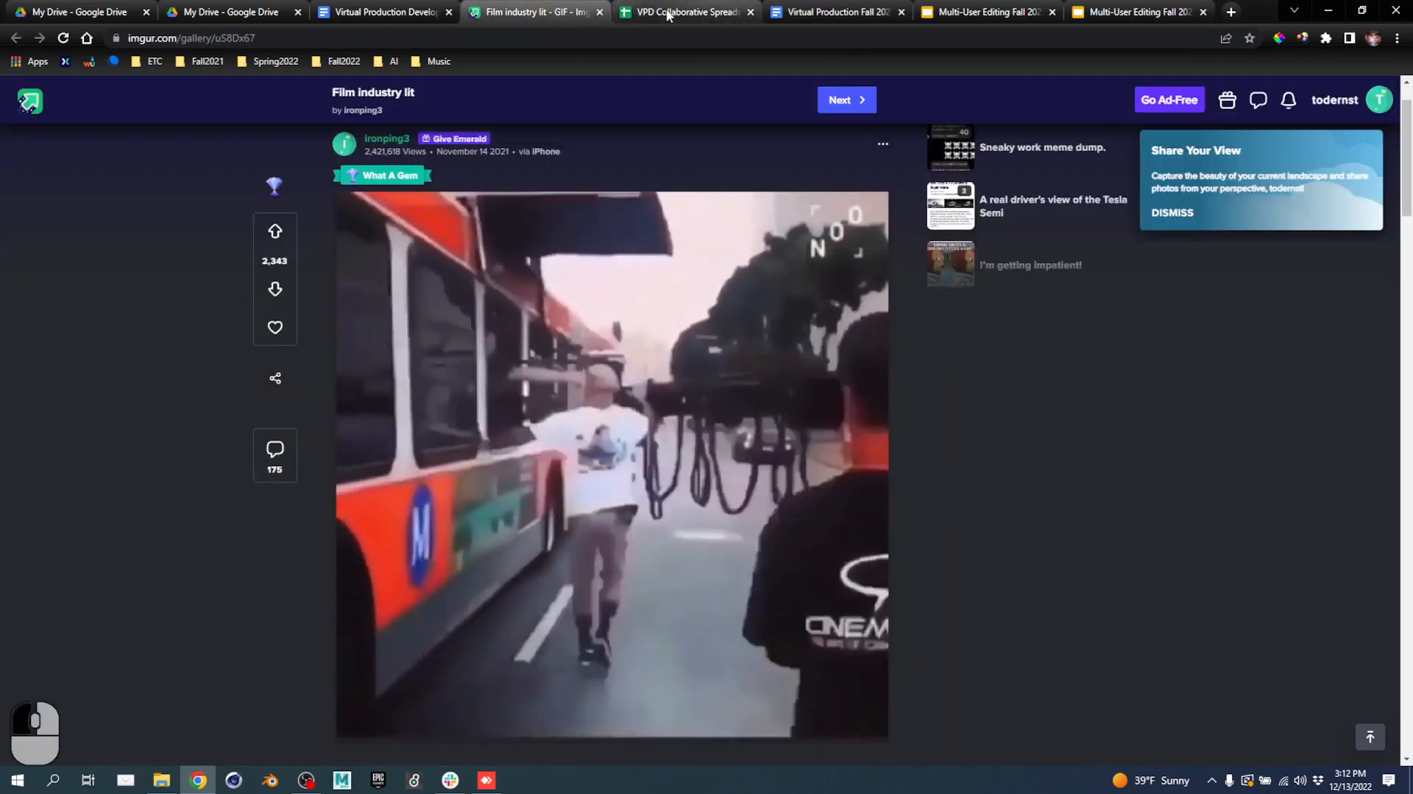
left_click(680, 12)
left_click(307, 747)
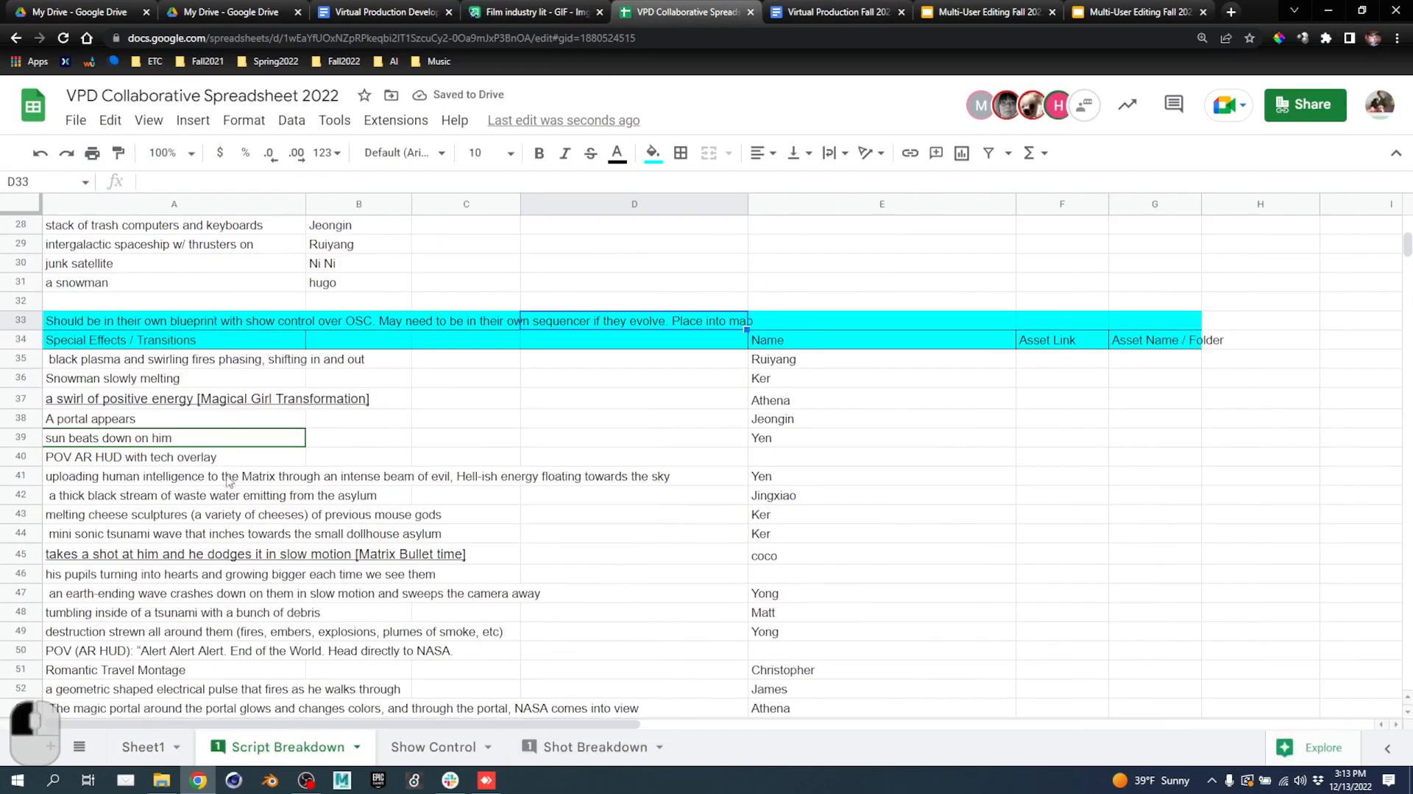
left_click(197, 476)
left_click(764, 471)
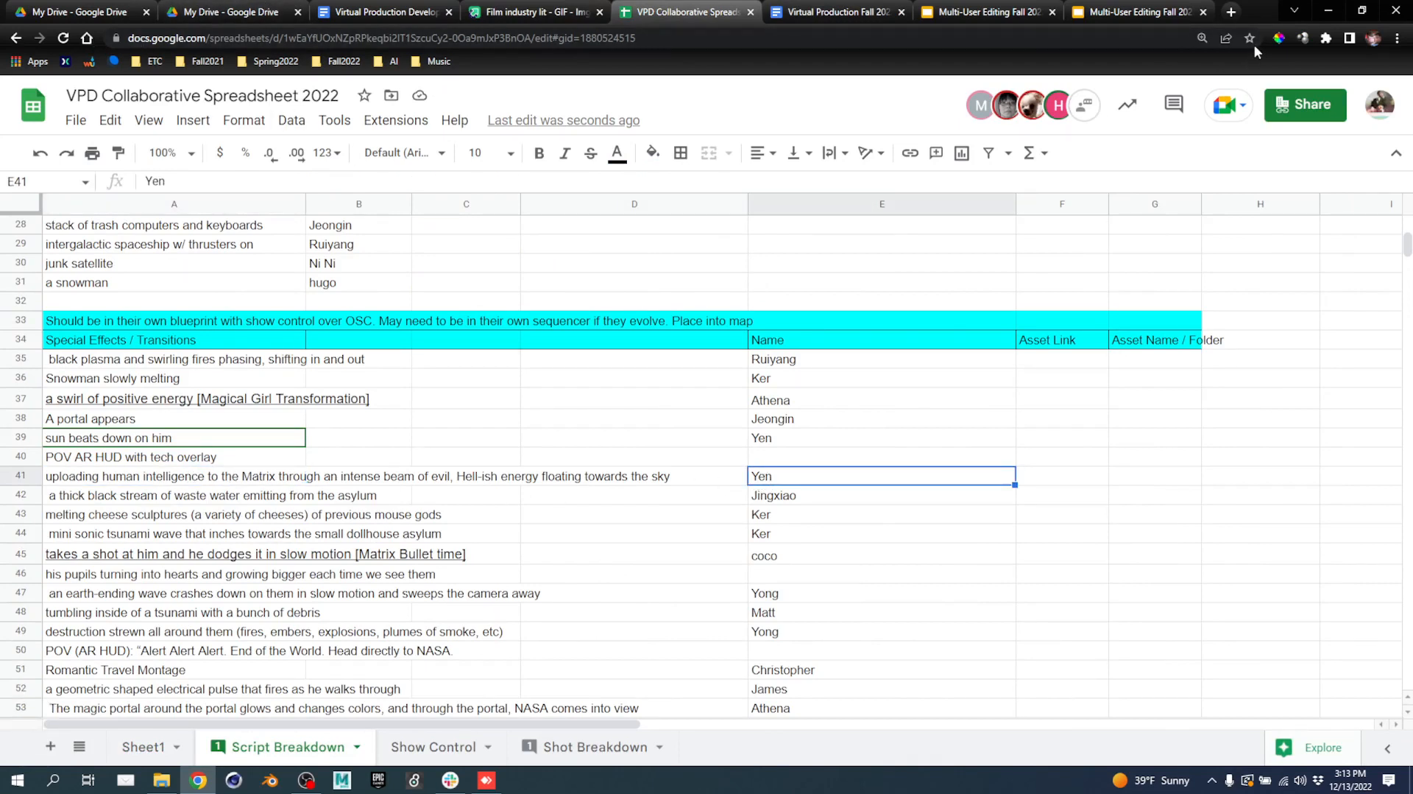
left_click(1329, 10)
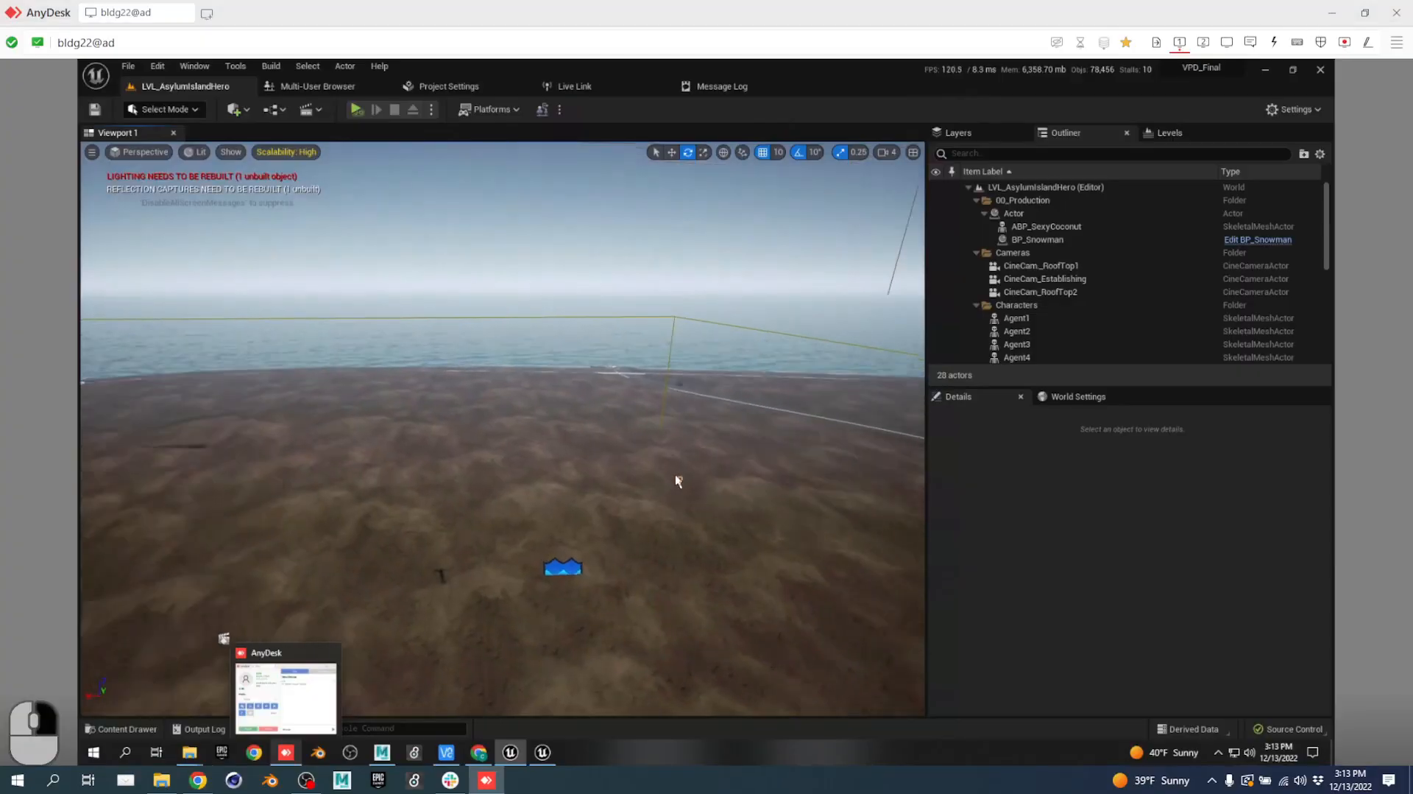
Open the Content Drawer from the level view and scroll through the project assets.
key("a")
right_click_drag(677, 480, 934, 481)
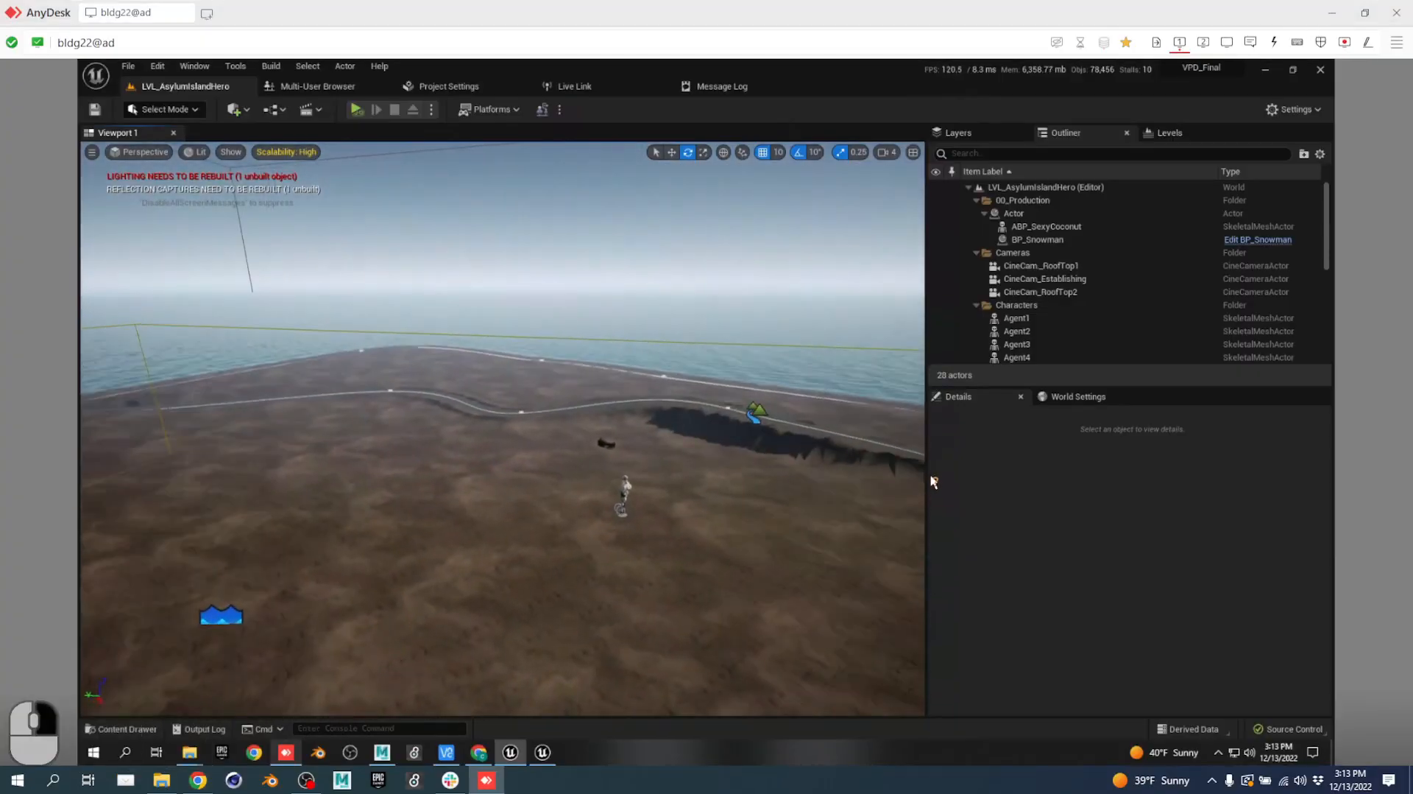
key("ctrl+space")
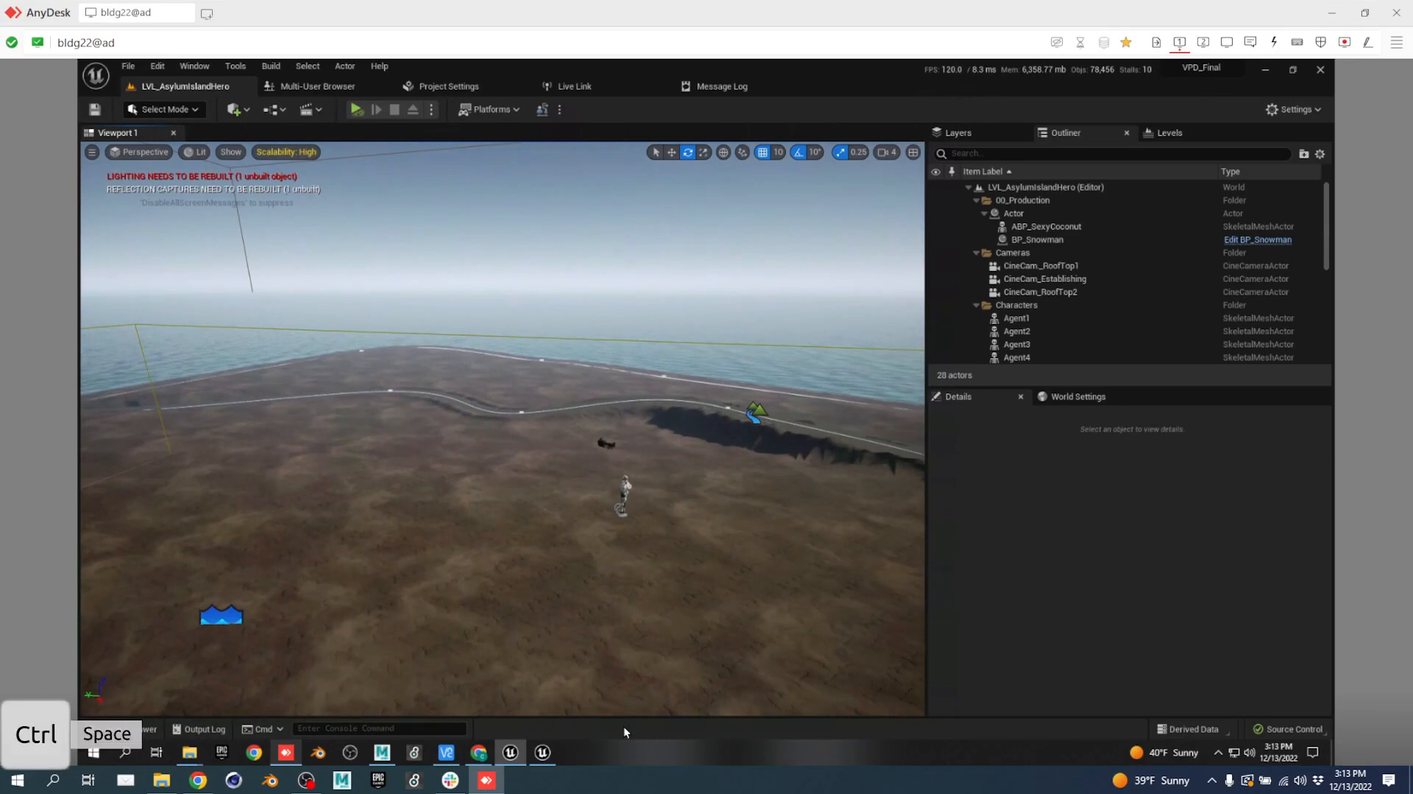
scroll(193, 643, "down", 3)
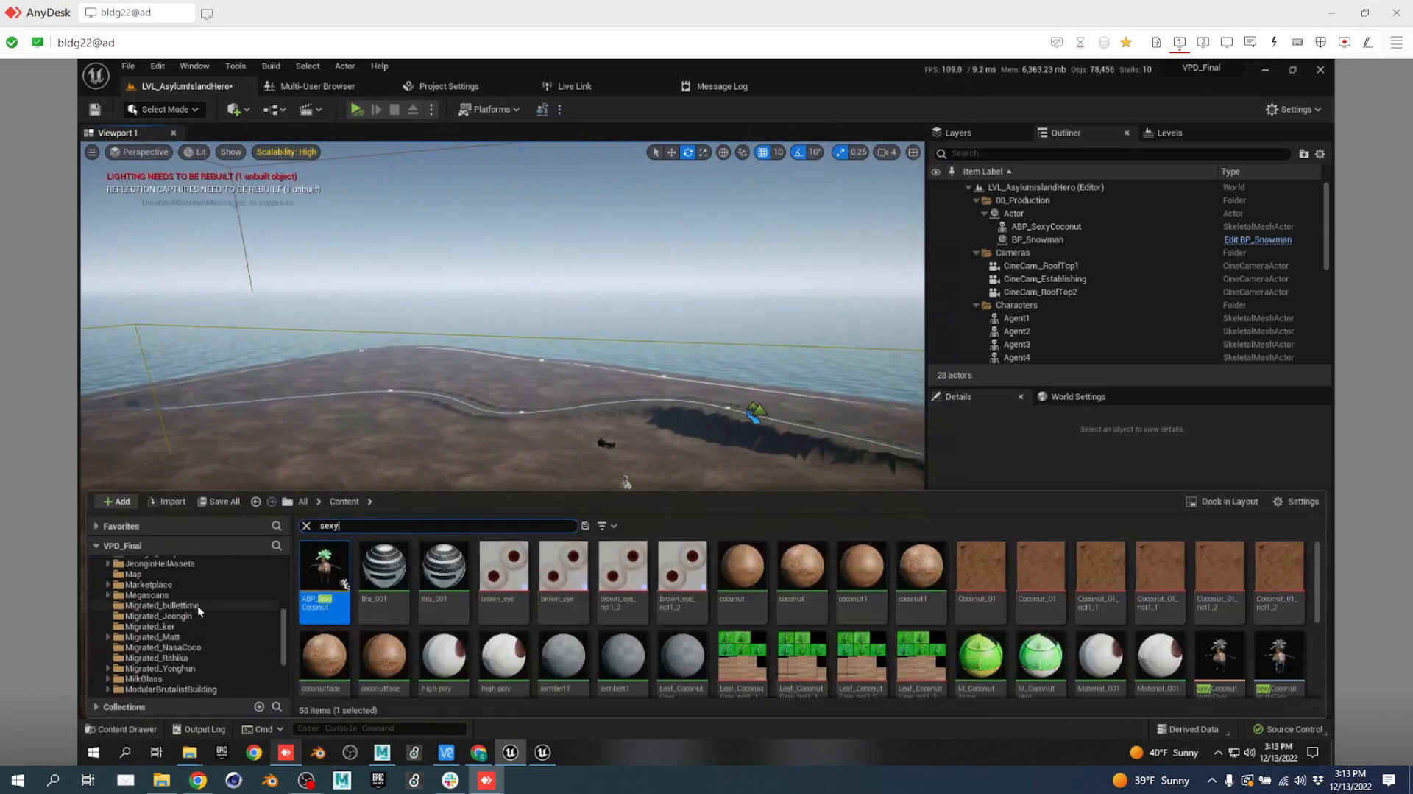
scroll(205, 623, "down", 3)
scroll(206, 635, "down", 2)
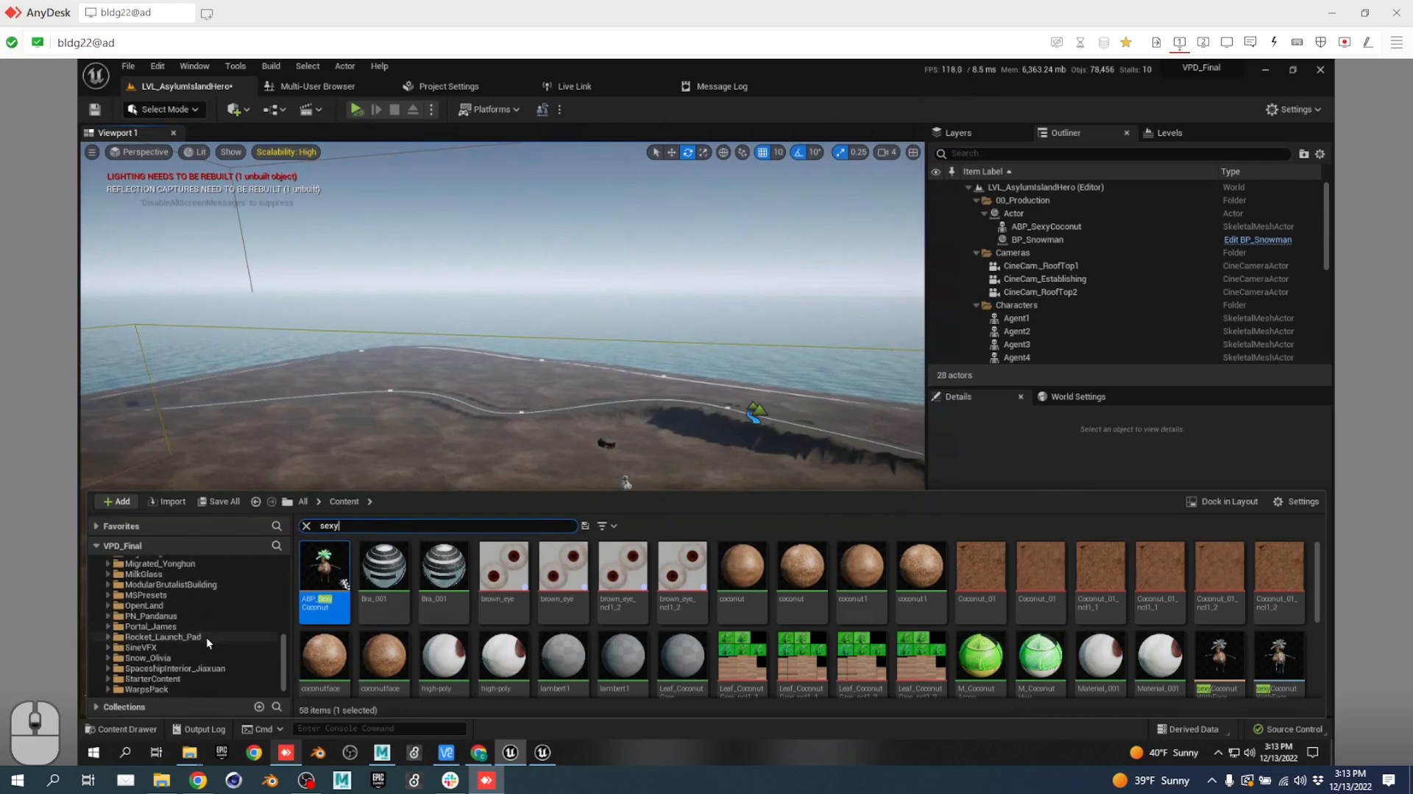
scroll(206, 660, "up", 5)
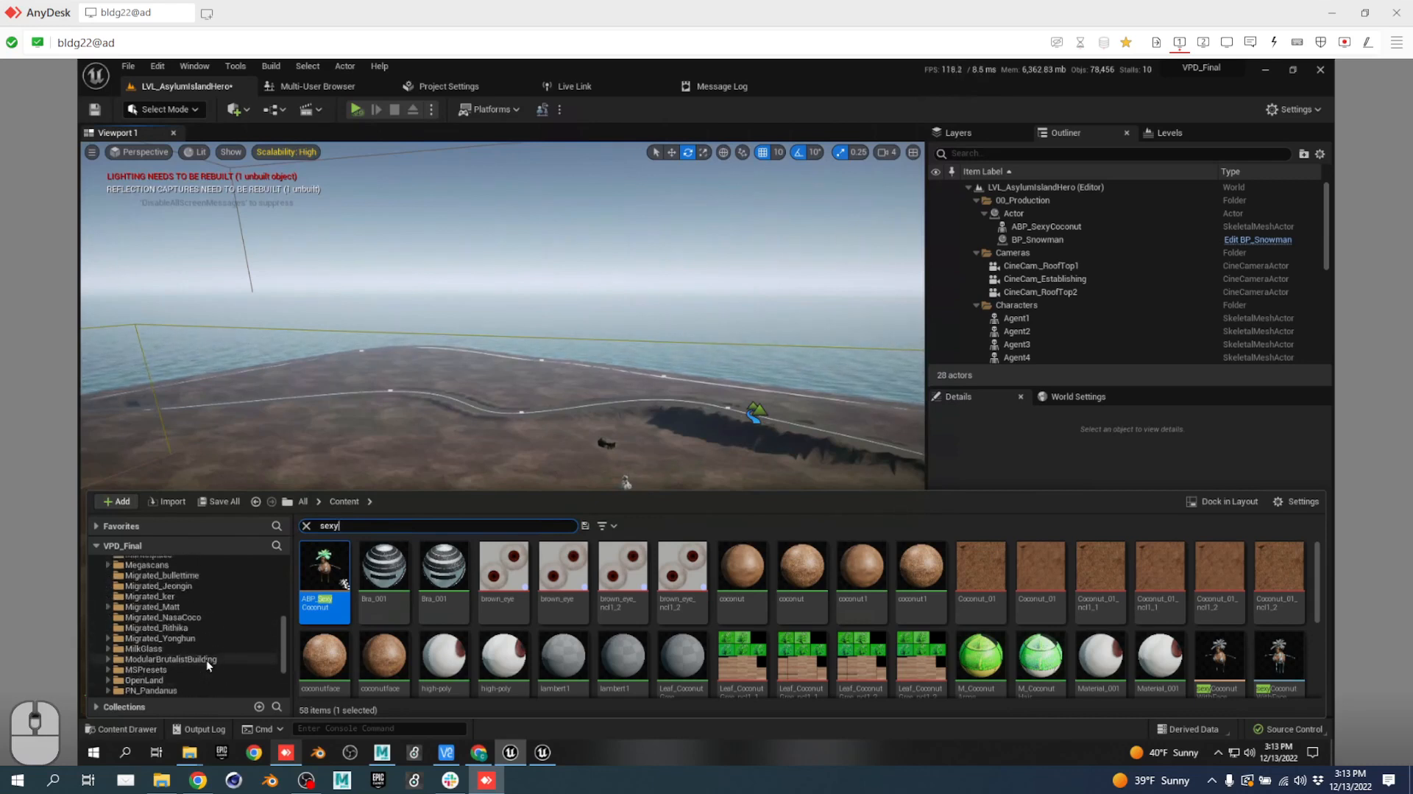
scroll(207, 639, "up", 3)
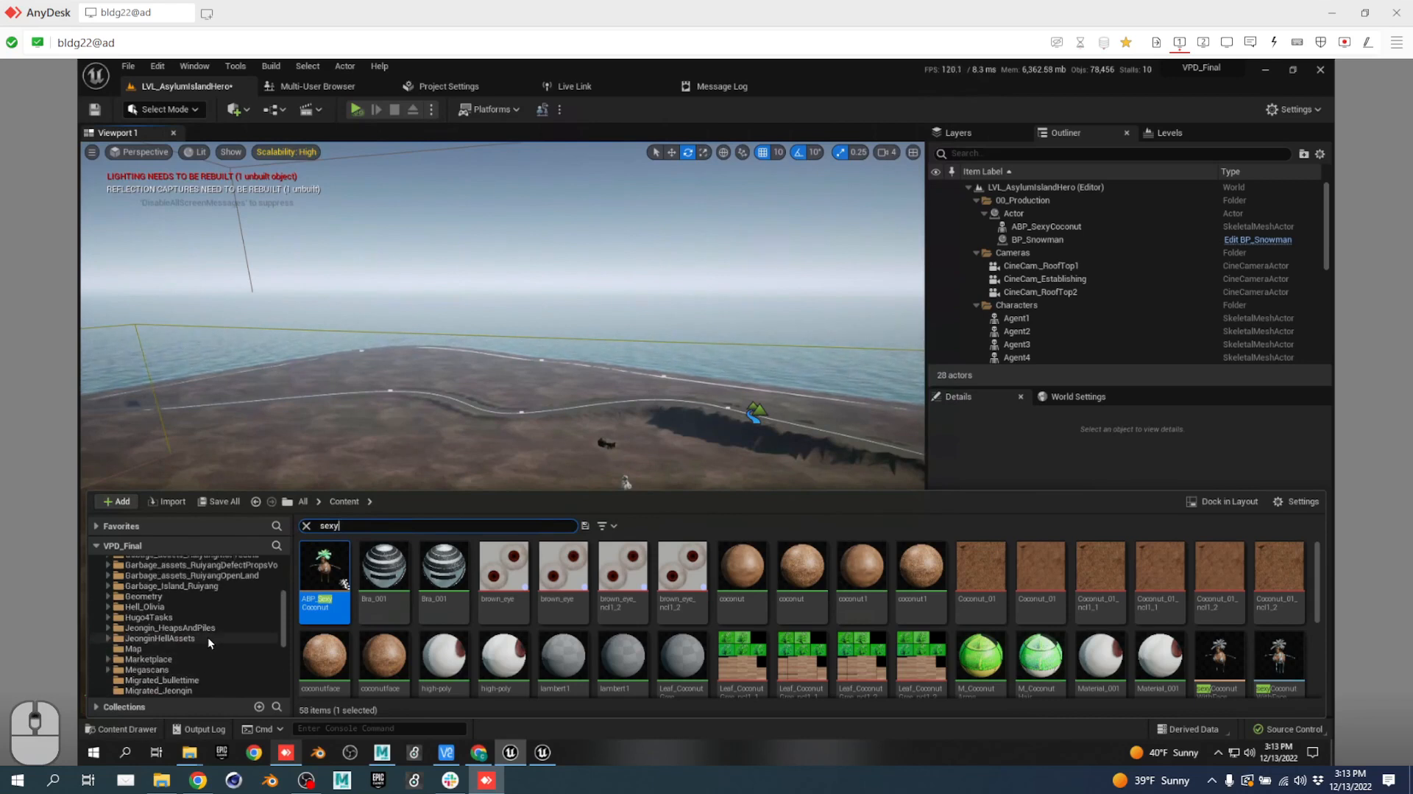
scroll(208, 637, "up", 5)
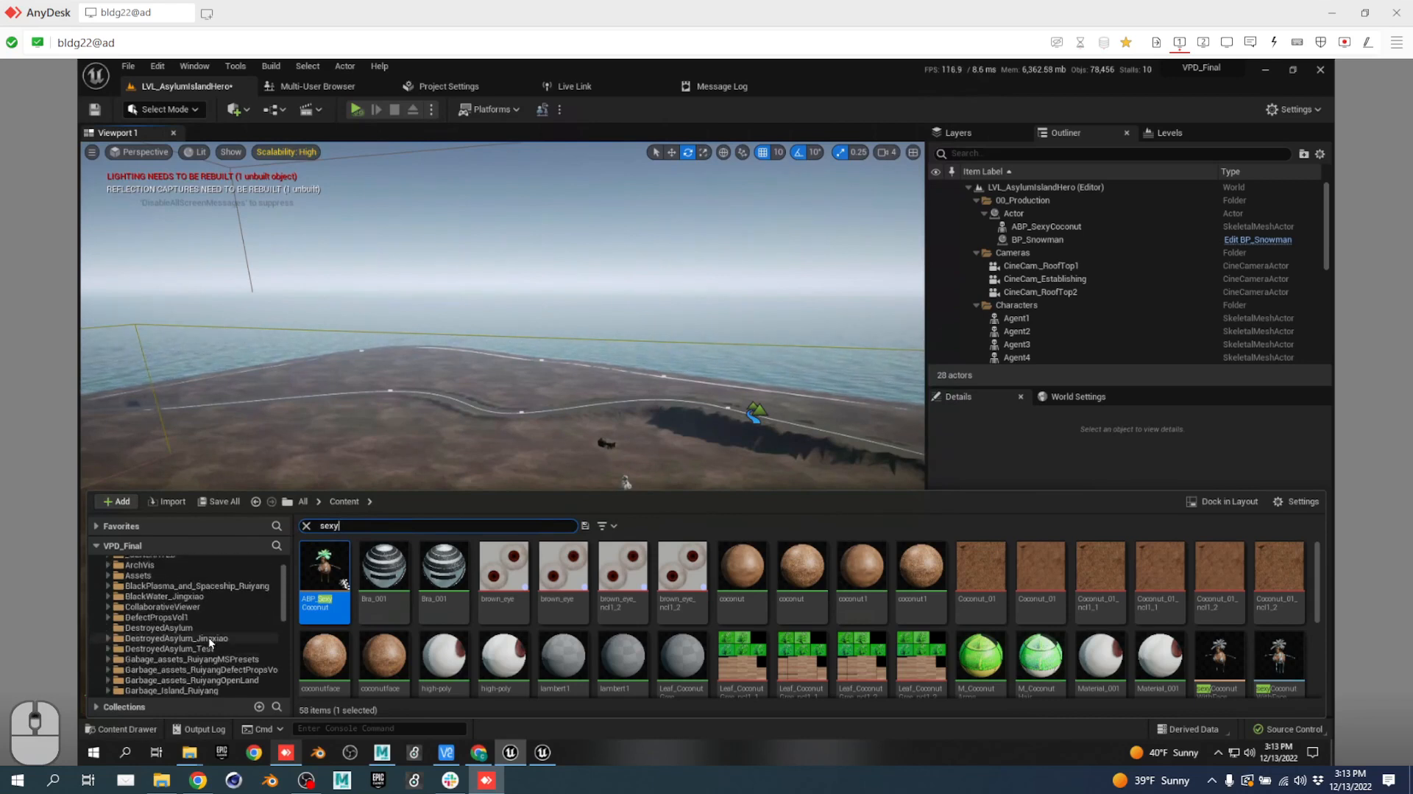
Replace the old 'sexy' search with a swirl search, correcting typos to 'swir'.
double_click(356, 526)
type("n")
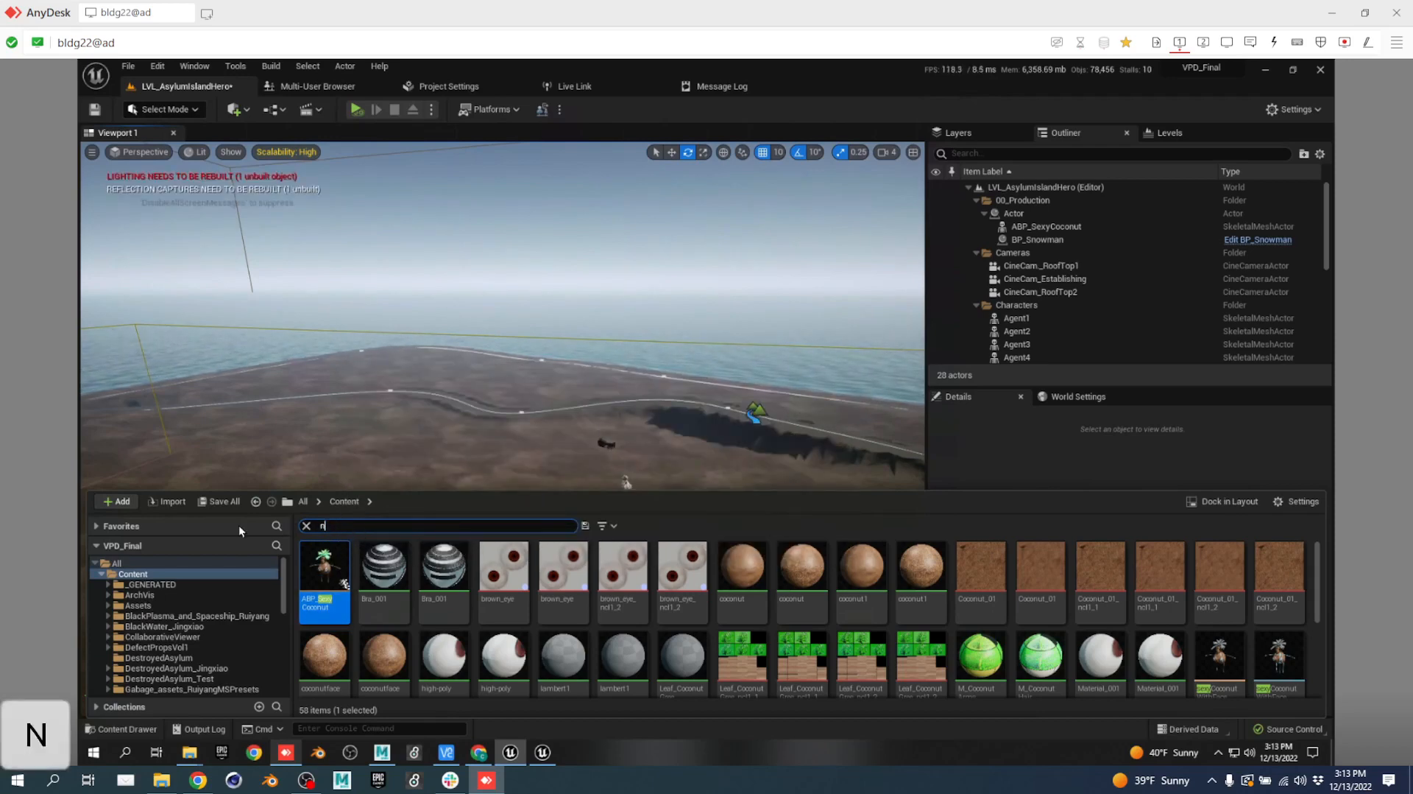
type("s_s")
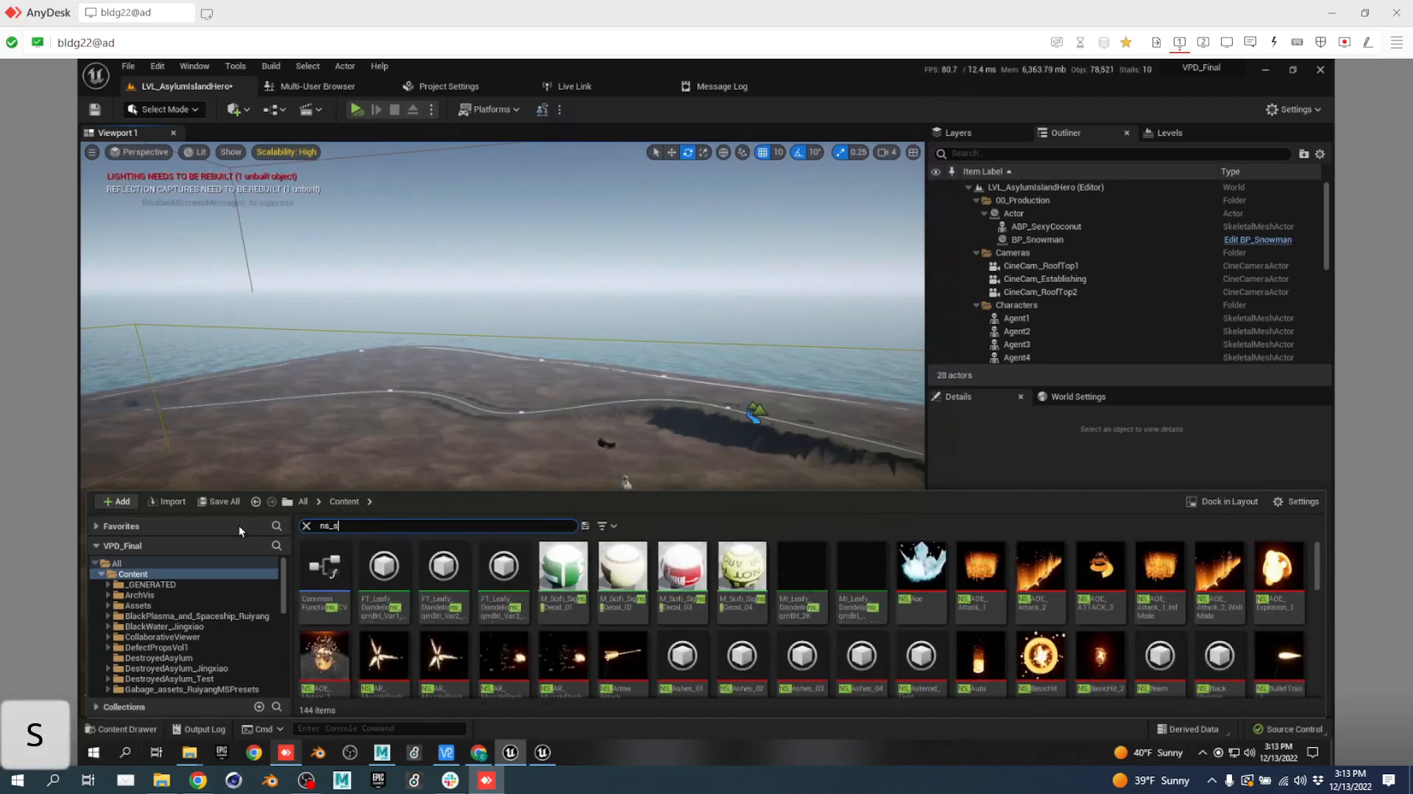
type("w")
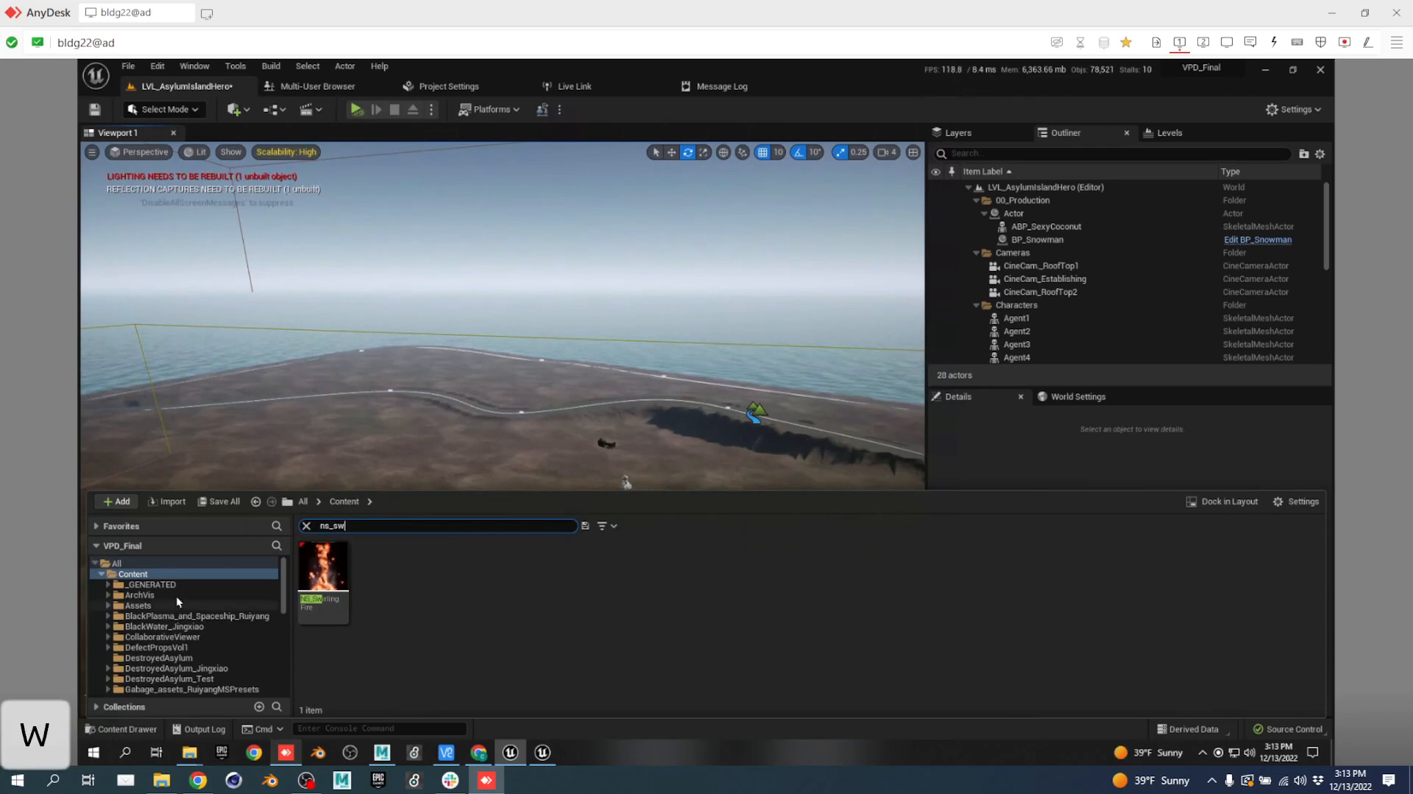
type("w")
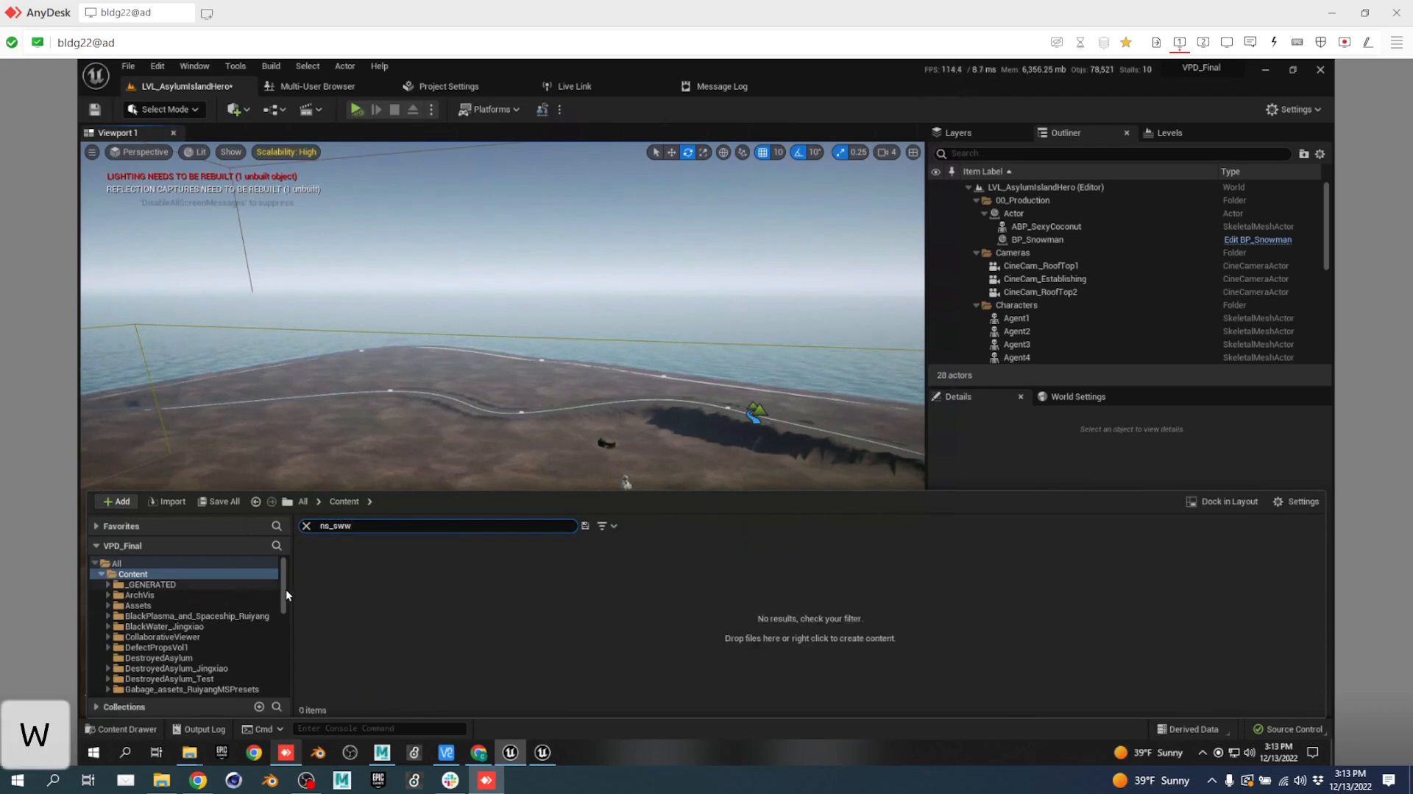
left_click(359, 527)
double_click(359, 528)
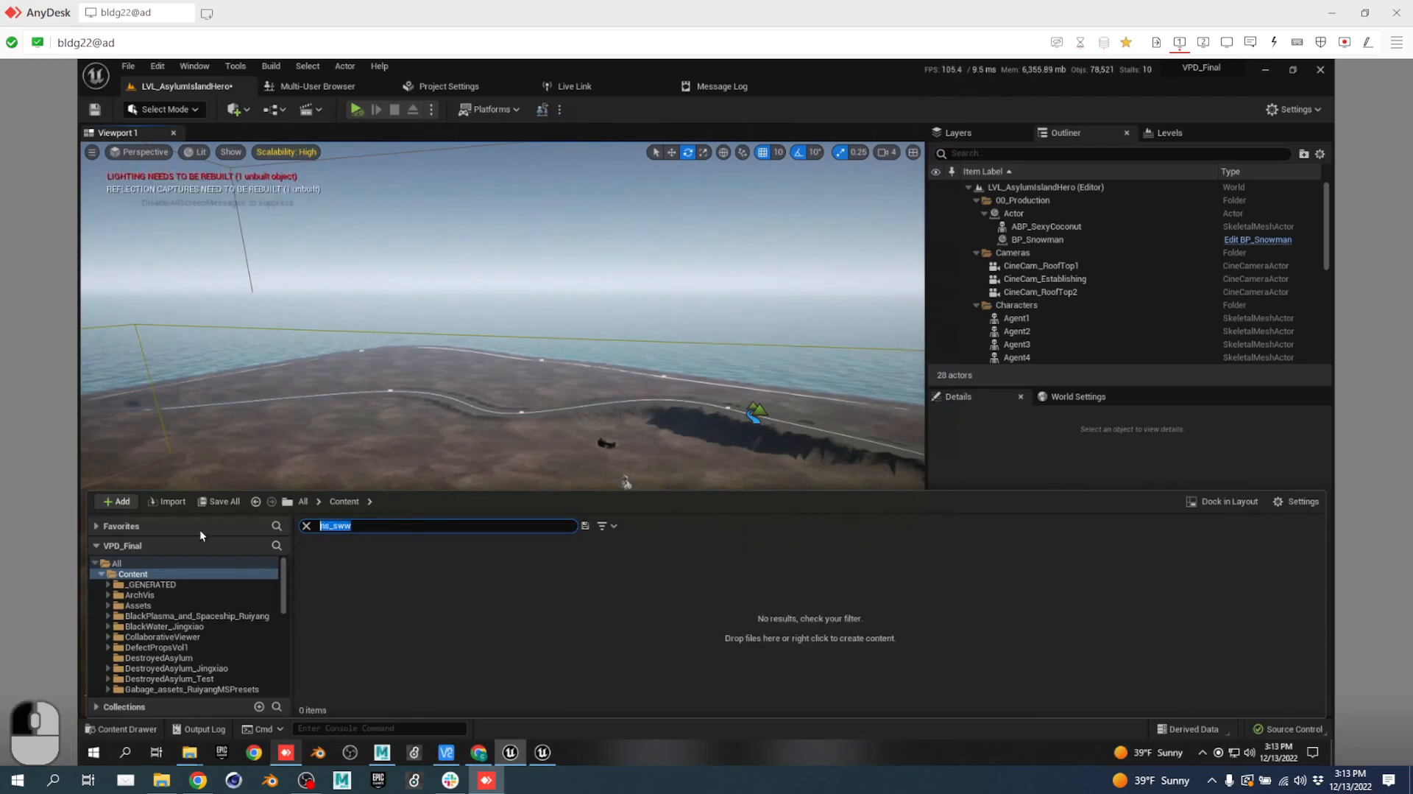
type("swi")
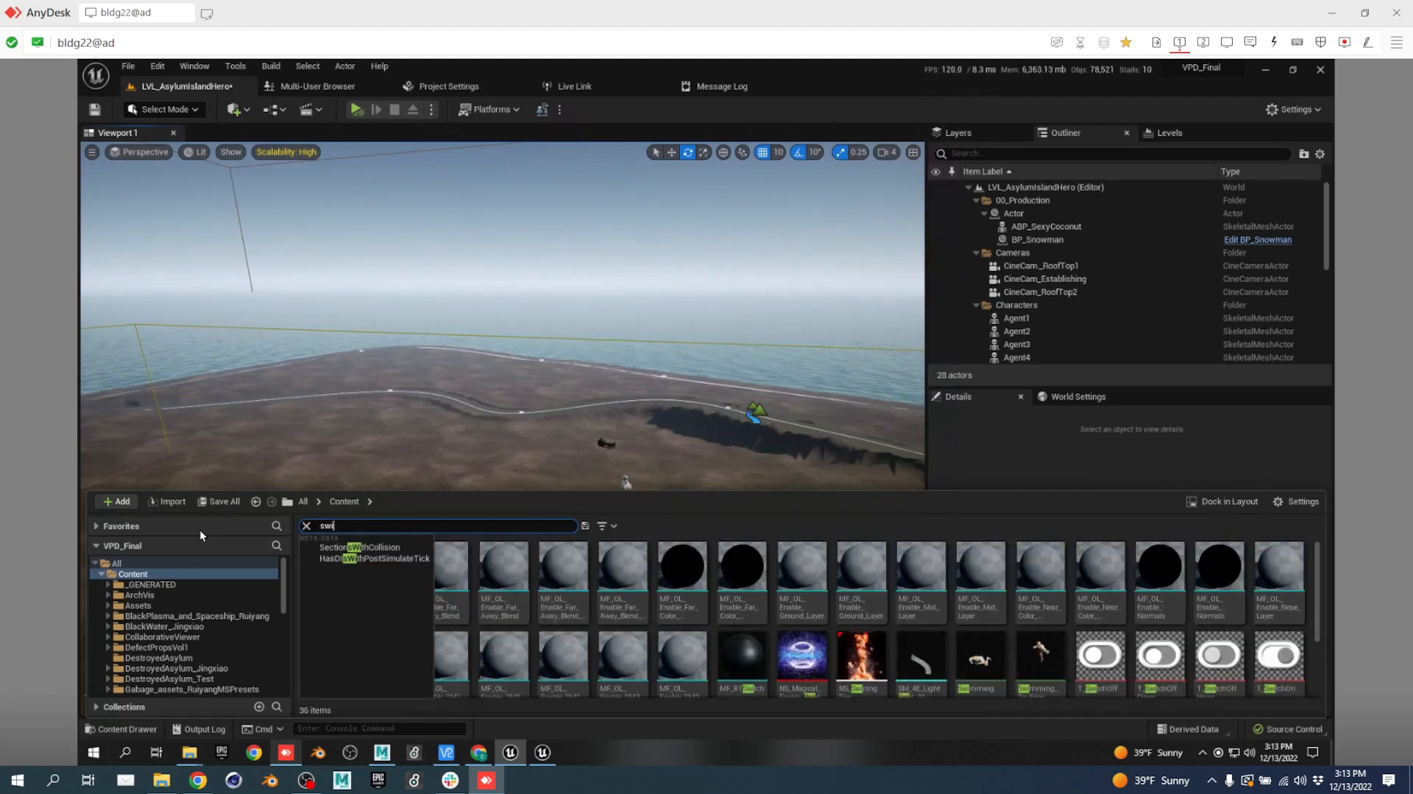
type("l")
key("BackSpace")
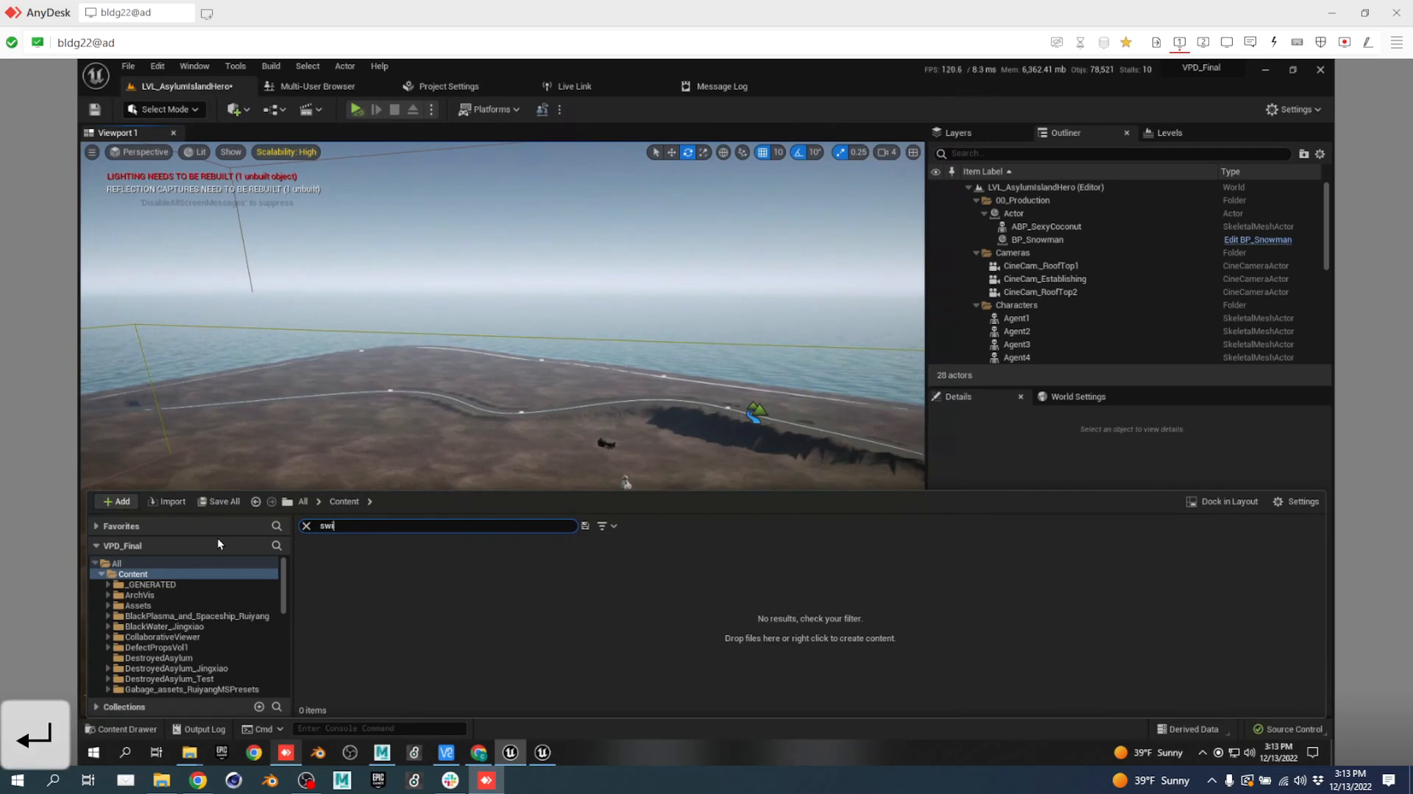
type("r")
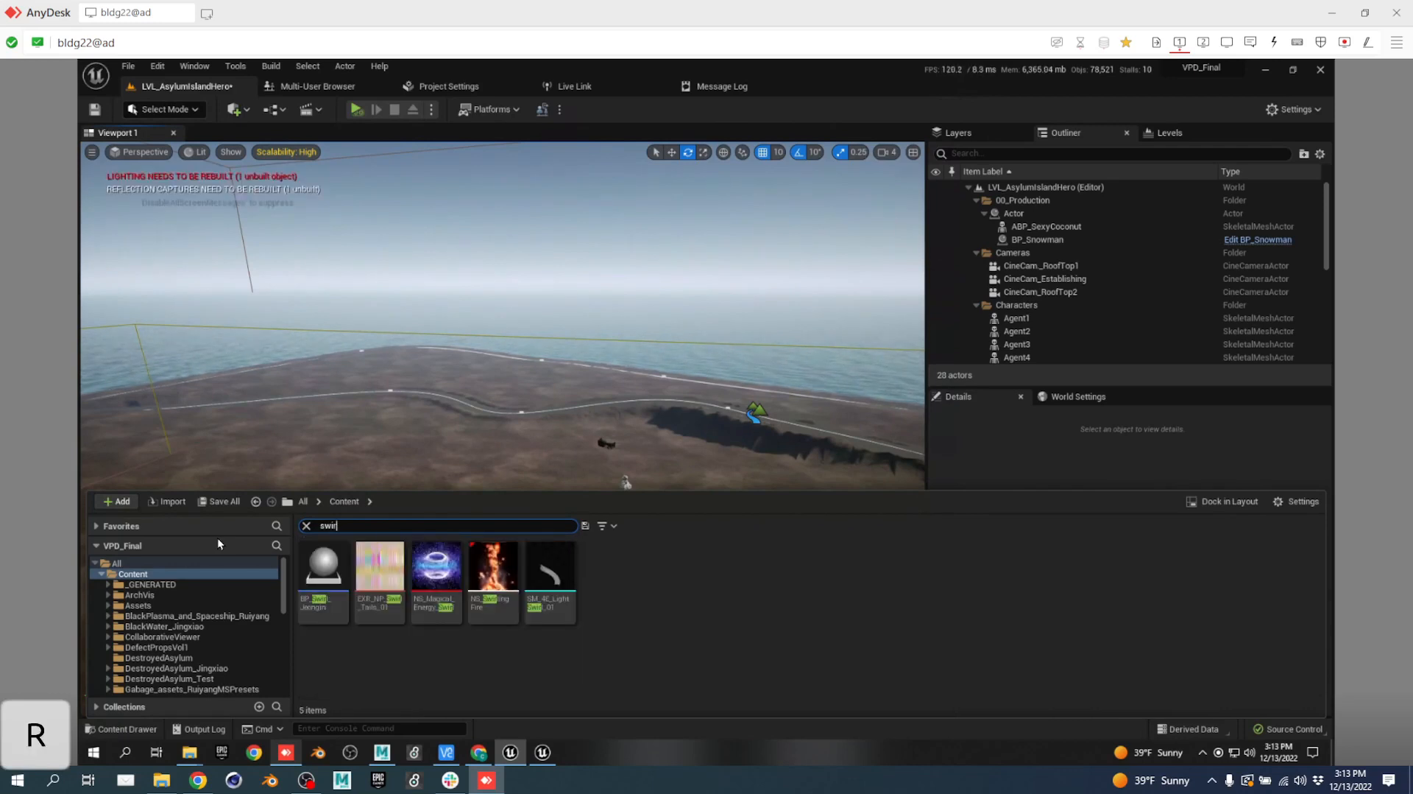
Enlarge the asset browser and check the Migrated_bullettime, Migrated_ker, Migrated_Rithika and Migrated_Yonghun folders.
mouse_move(444, 573)
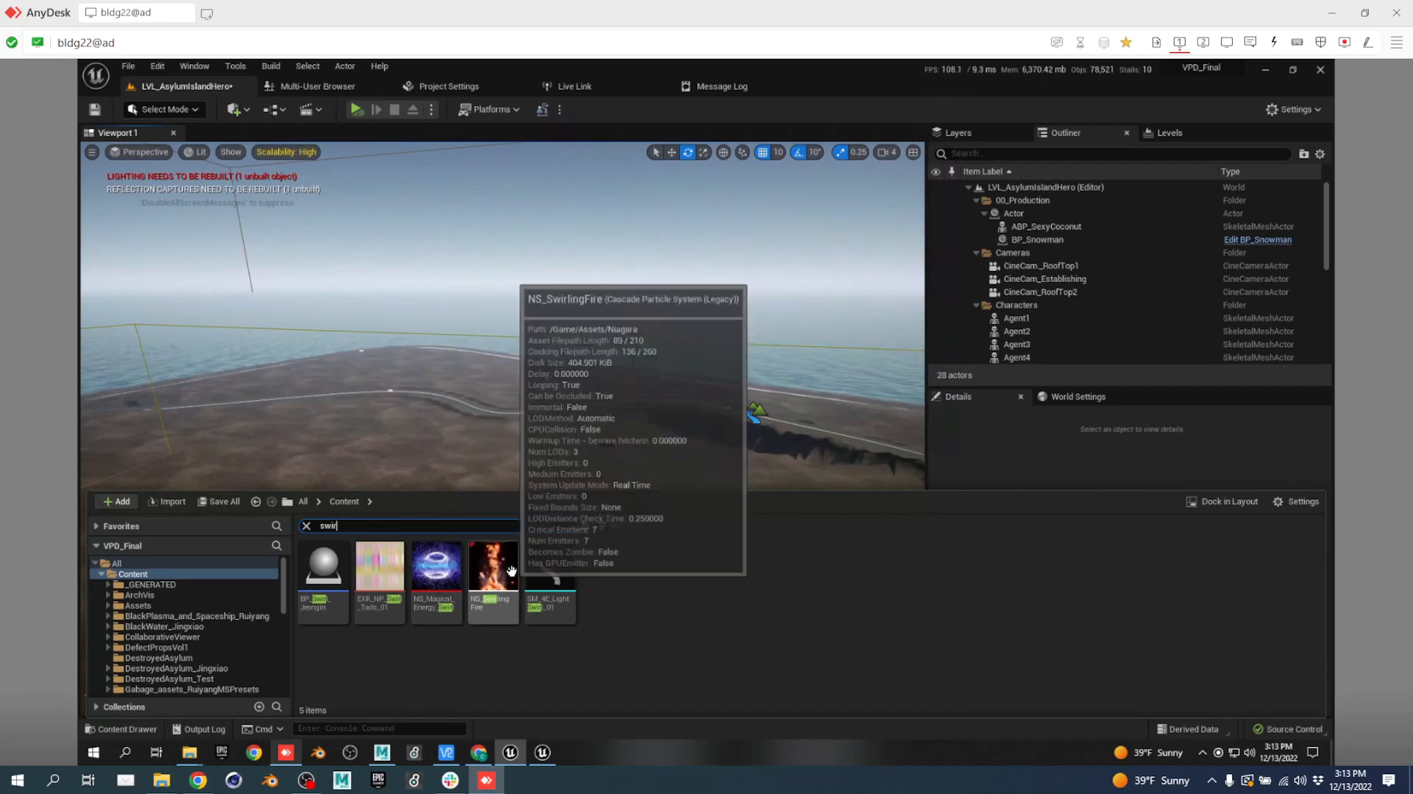
mouse_move(559, 559)
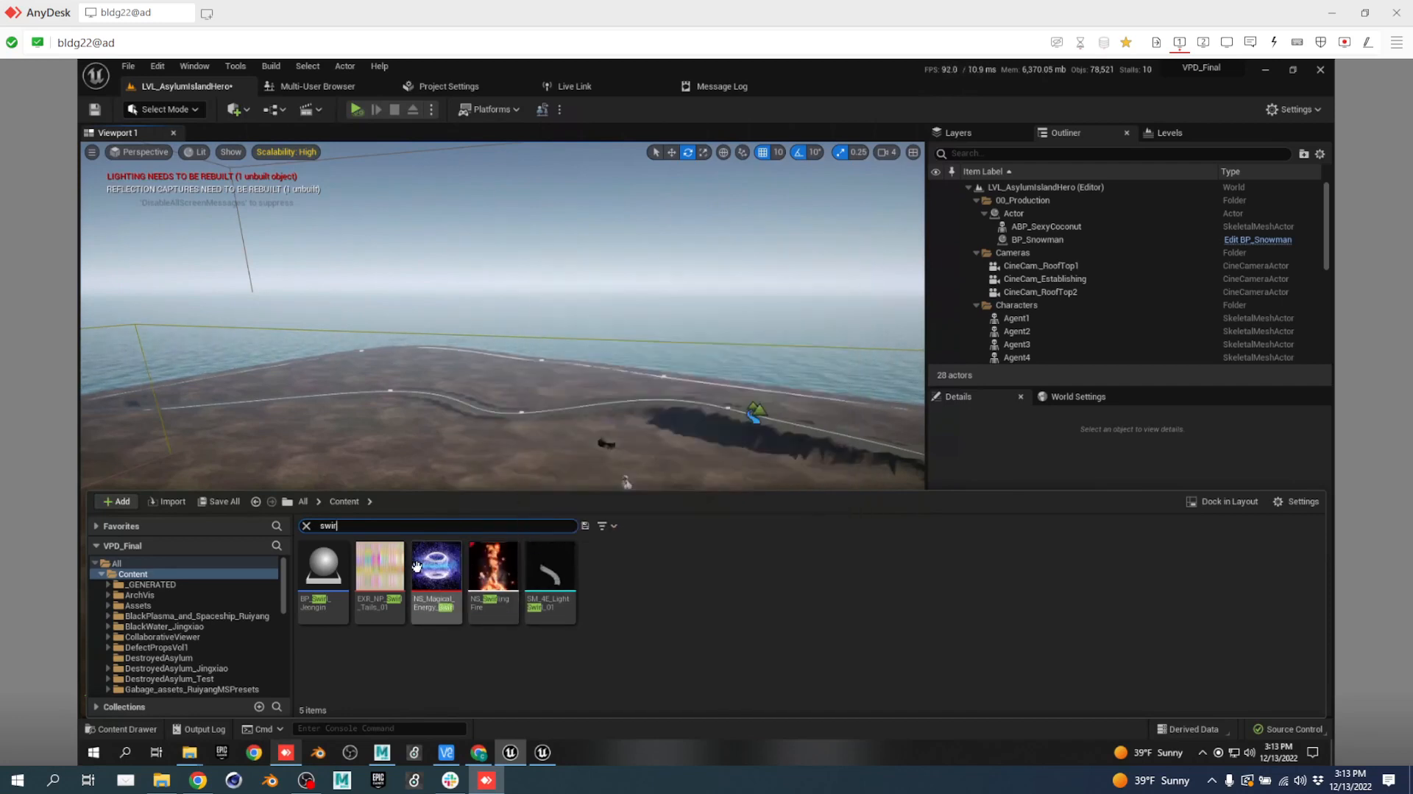
mouse_move(387, 561)
mouse_move(318, 562)
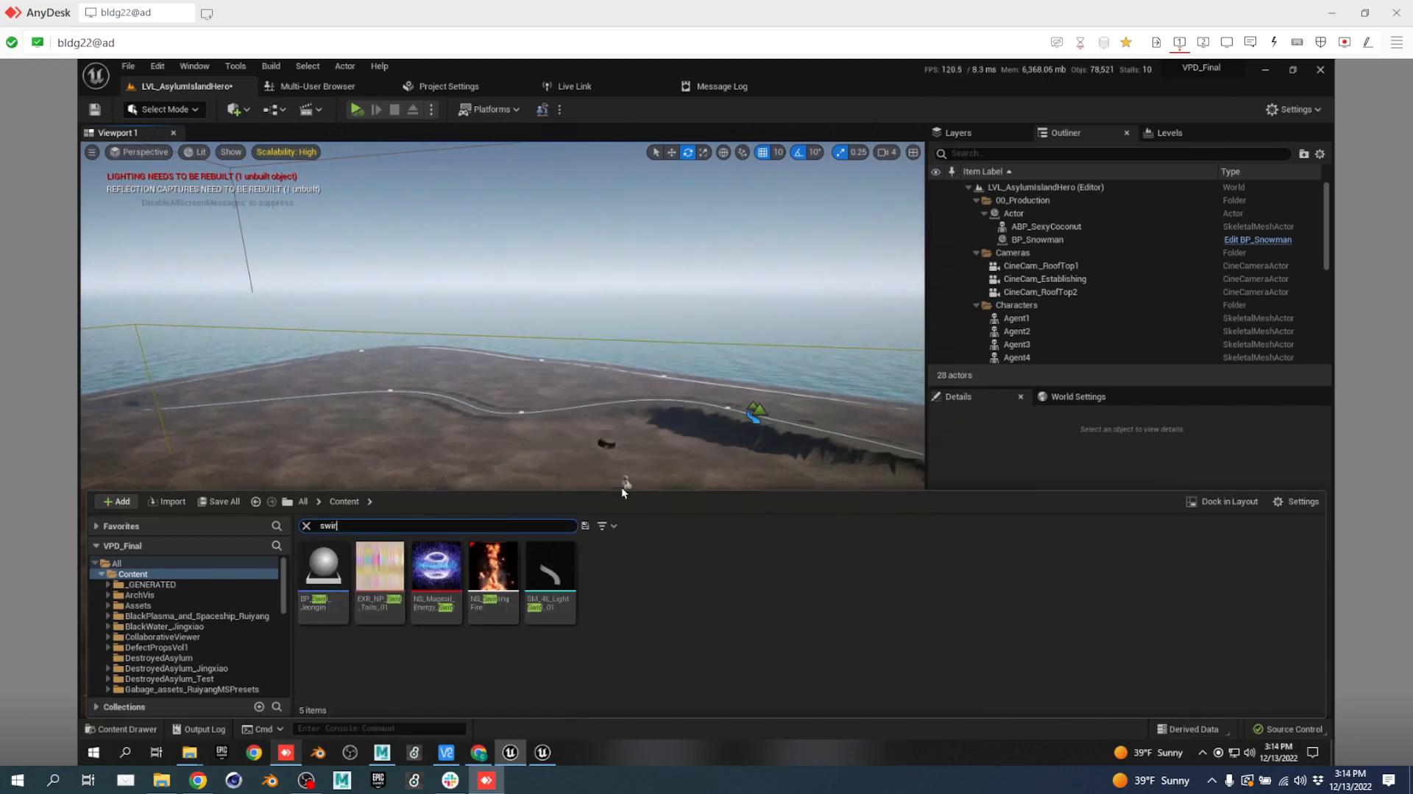
left_click_drag(623, 490, 668, 410)
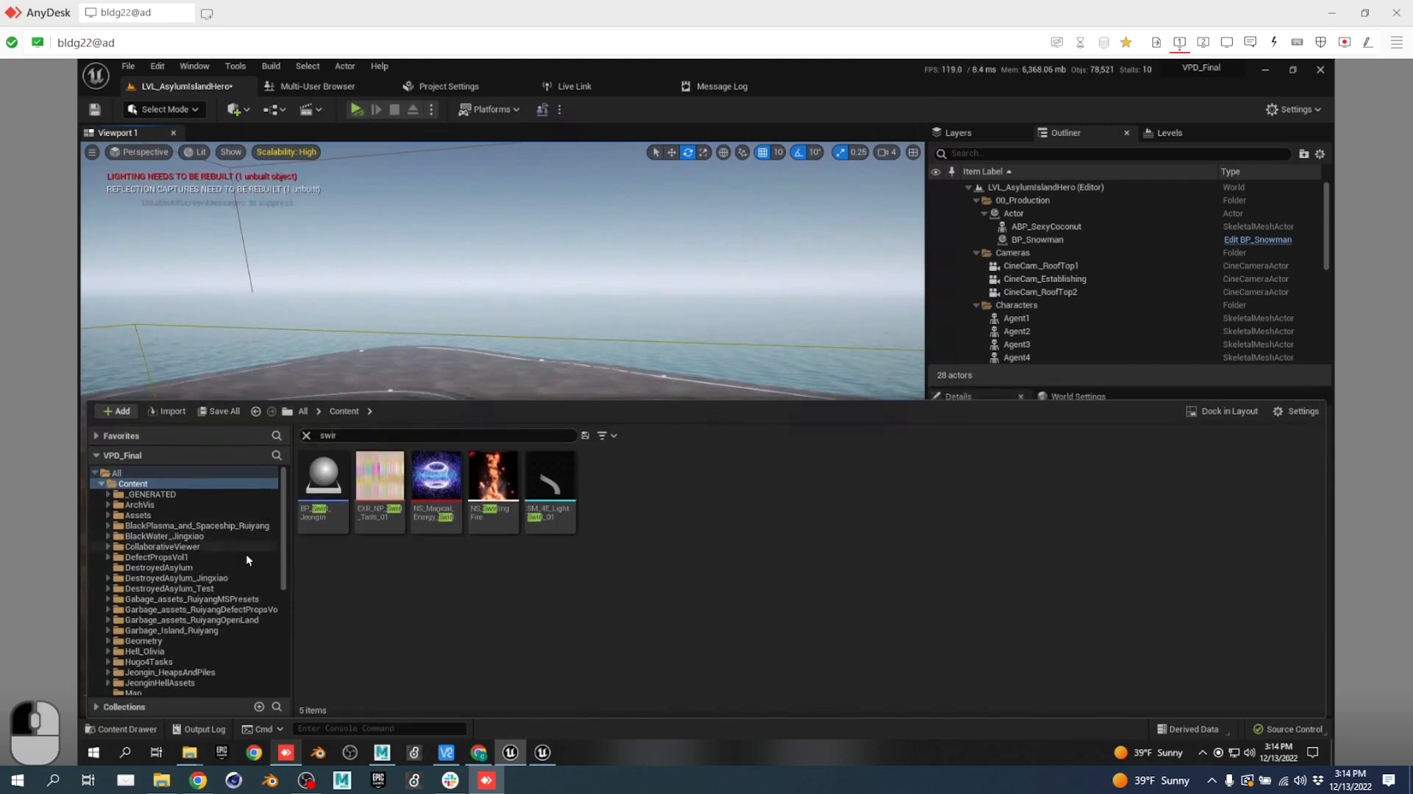
scroll(245, 563, "down", 5)
left_click(178, 578)
left_click(176, 600)
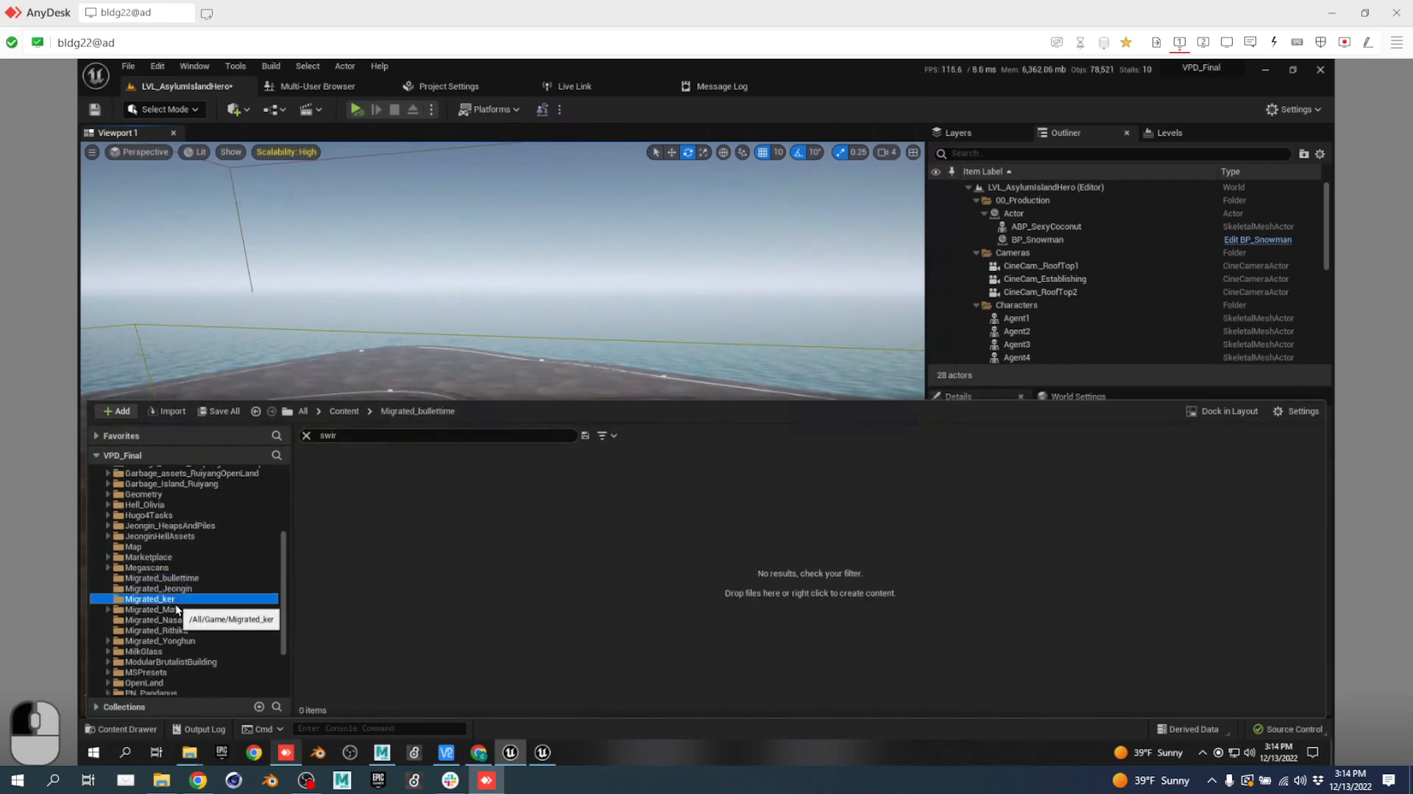
left_click(191, 631)
left_click(193, 641)
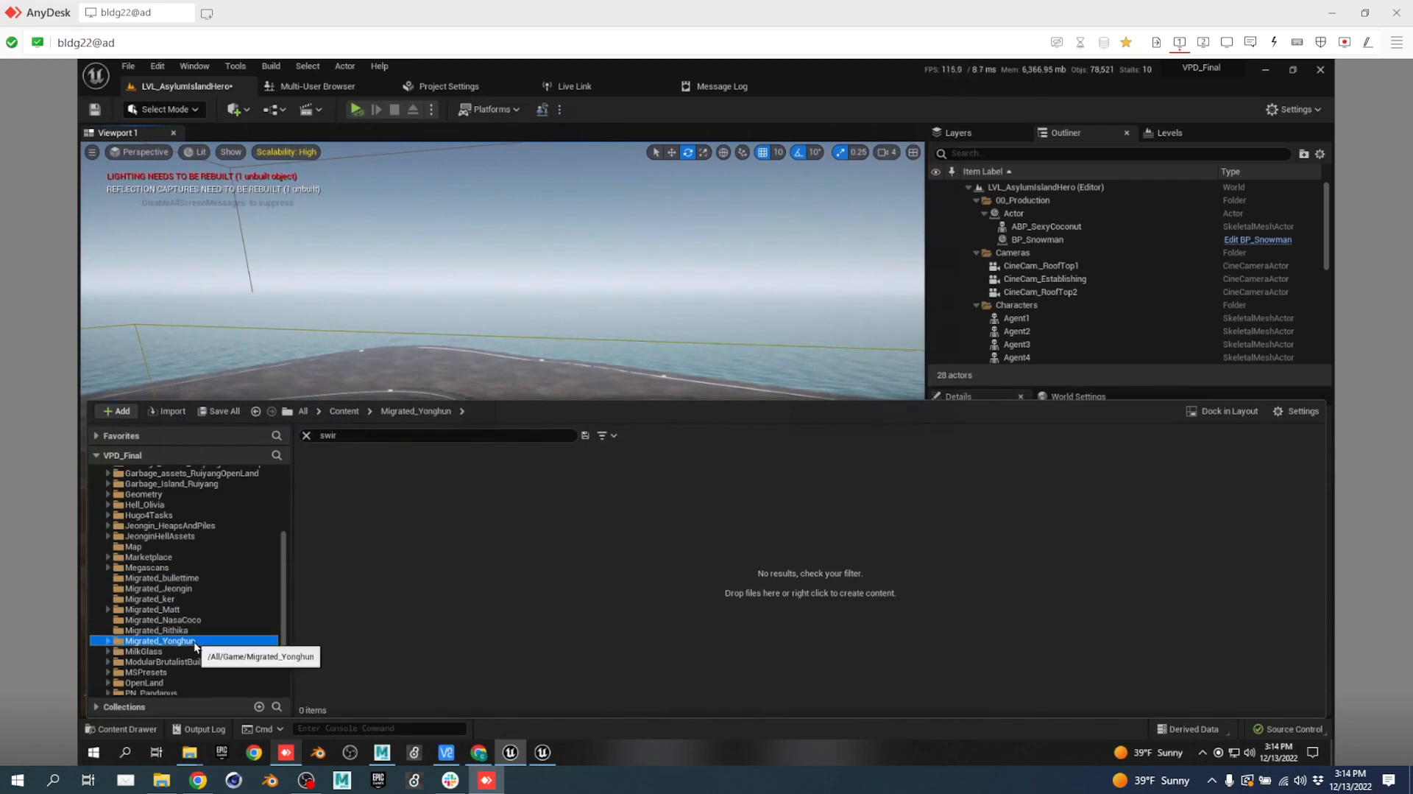
scroll(242, 601, "down", 4)
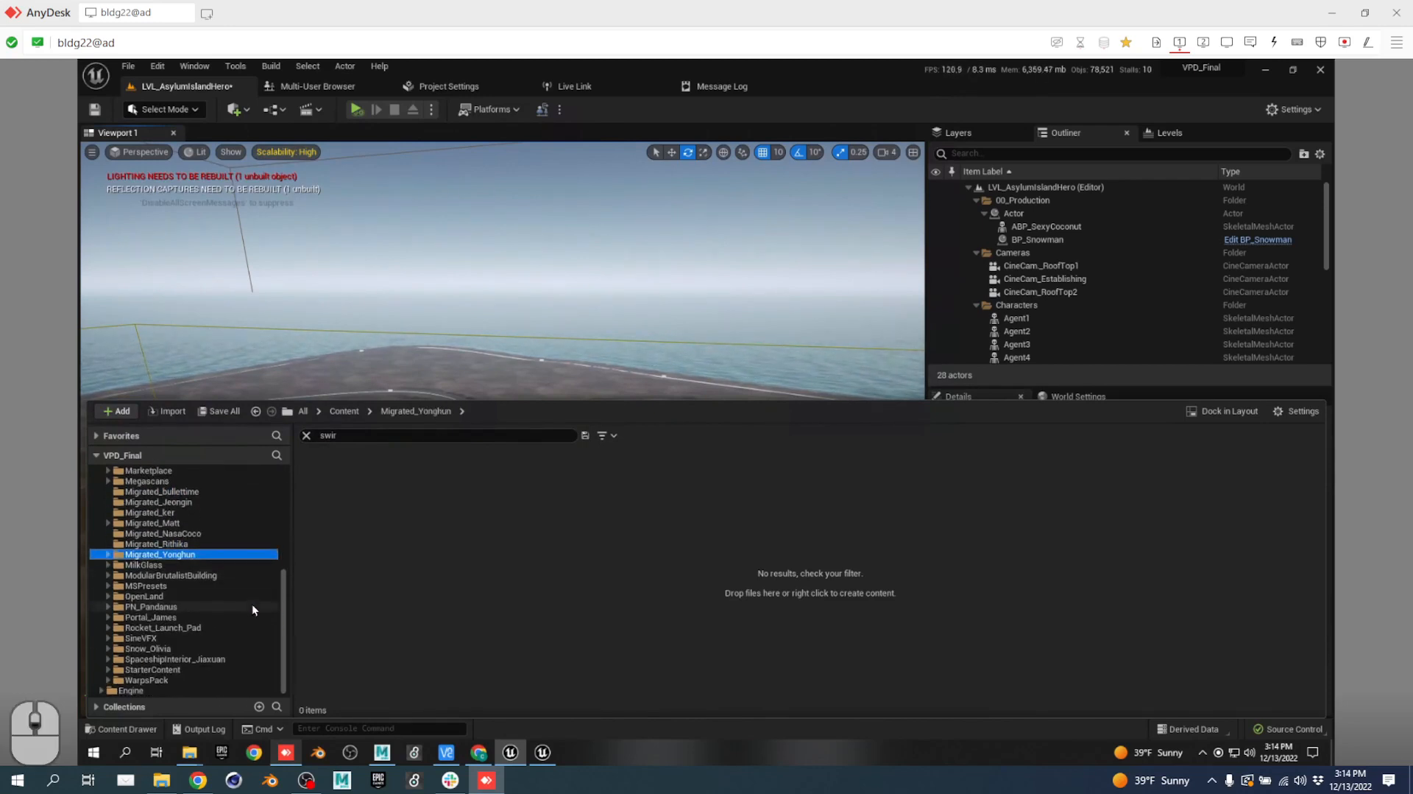
scroll(249, 580, "up", 15)
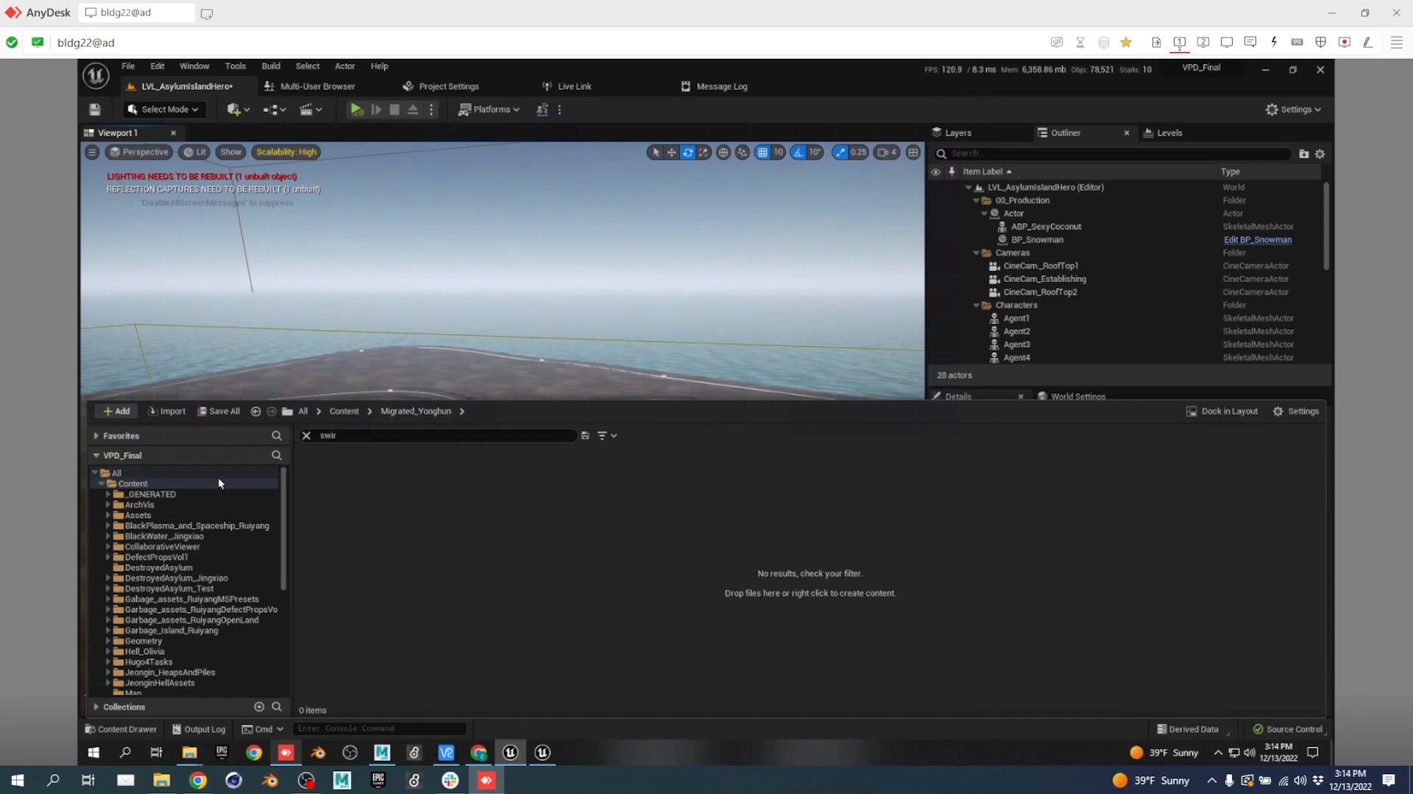
Return to Content, narrow the search to 'swi' and select NS_Magical_Energy_Swirl.
left_click(348, 414)
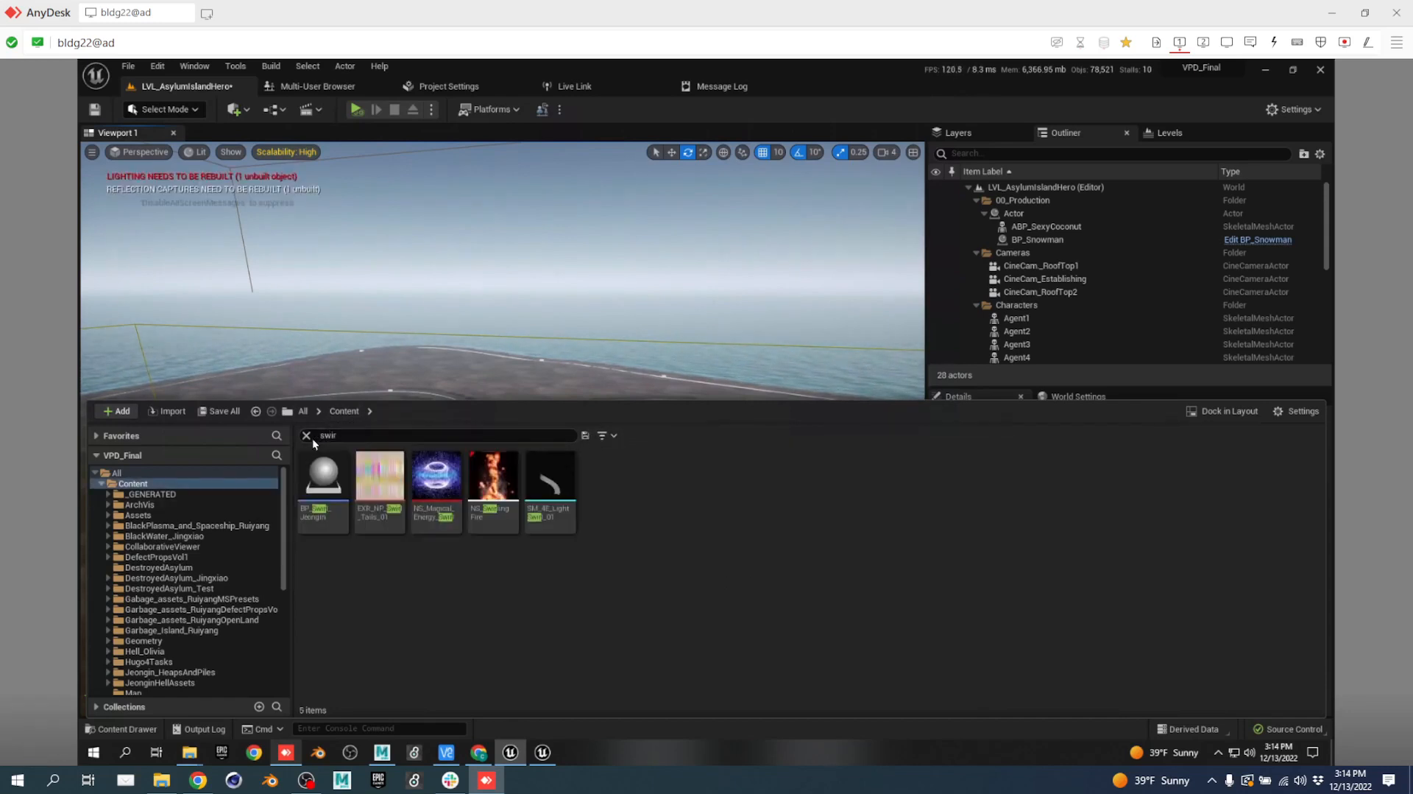
right_click_drag(616, 328, 660, 441)
right_click_drag(606, 516, 529, 443)
key("ctrl+space")
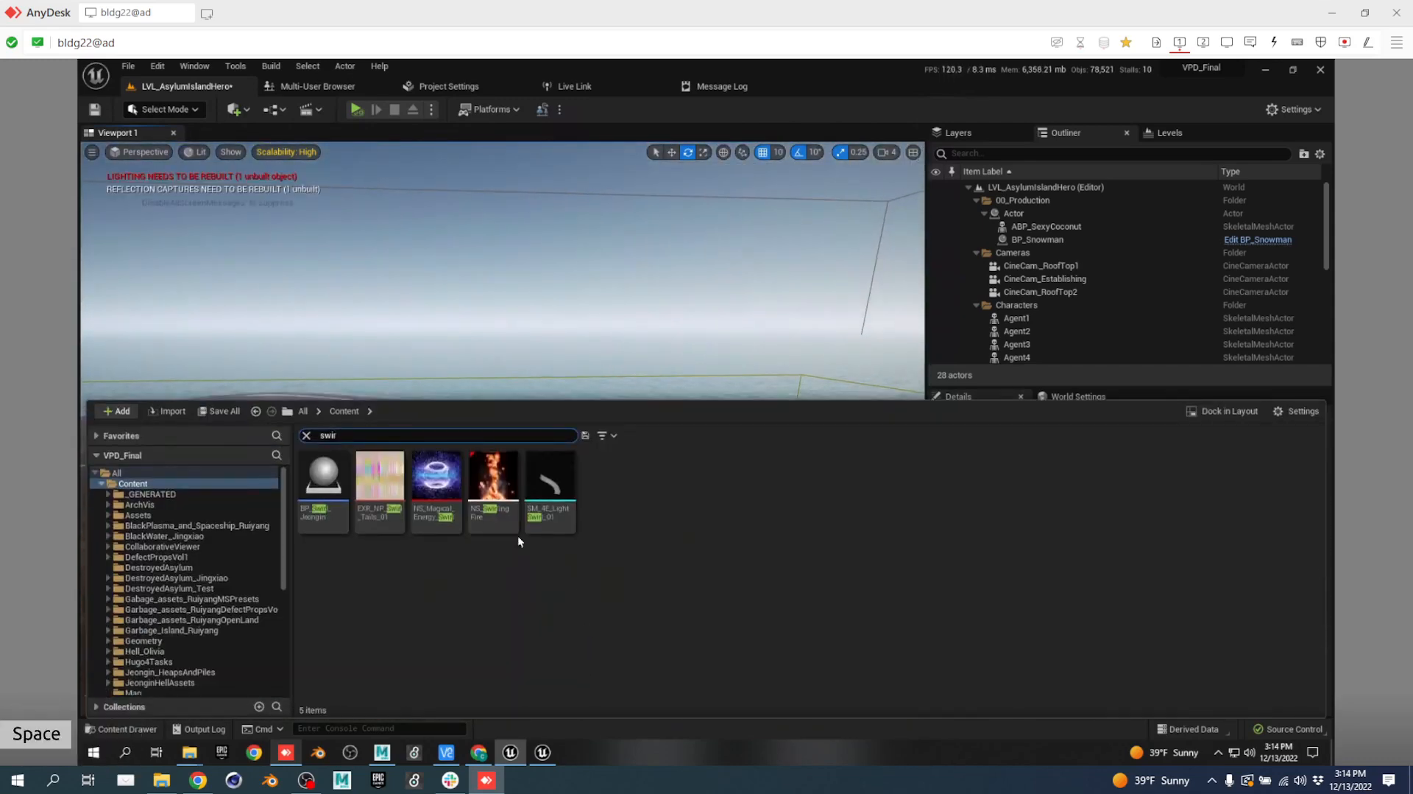
type("a")
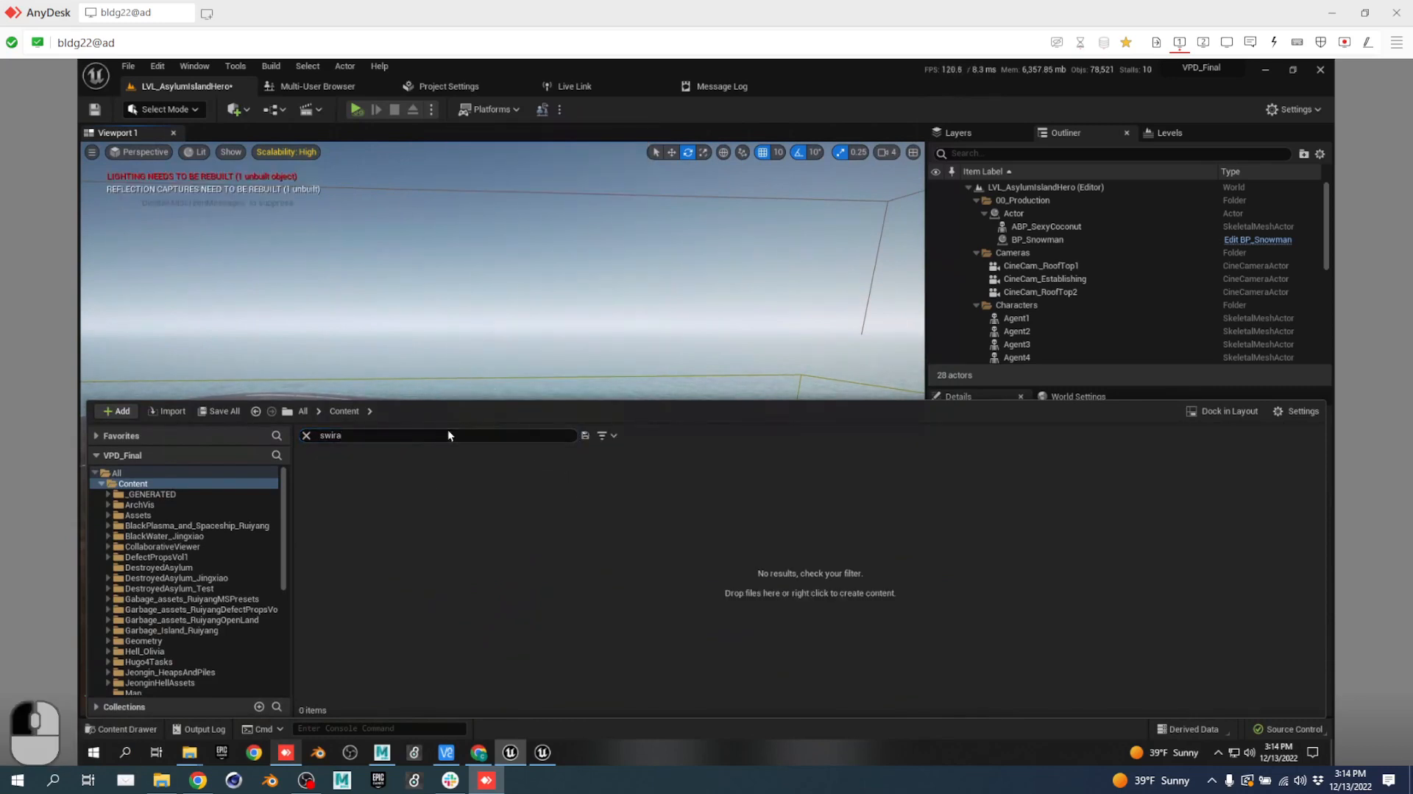
key("BackSpace")
key("BackSpace")
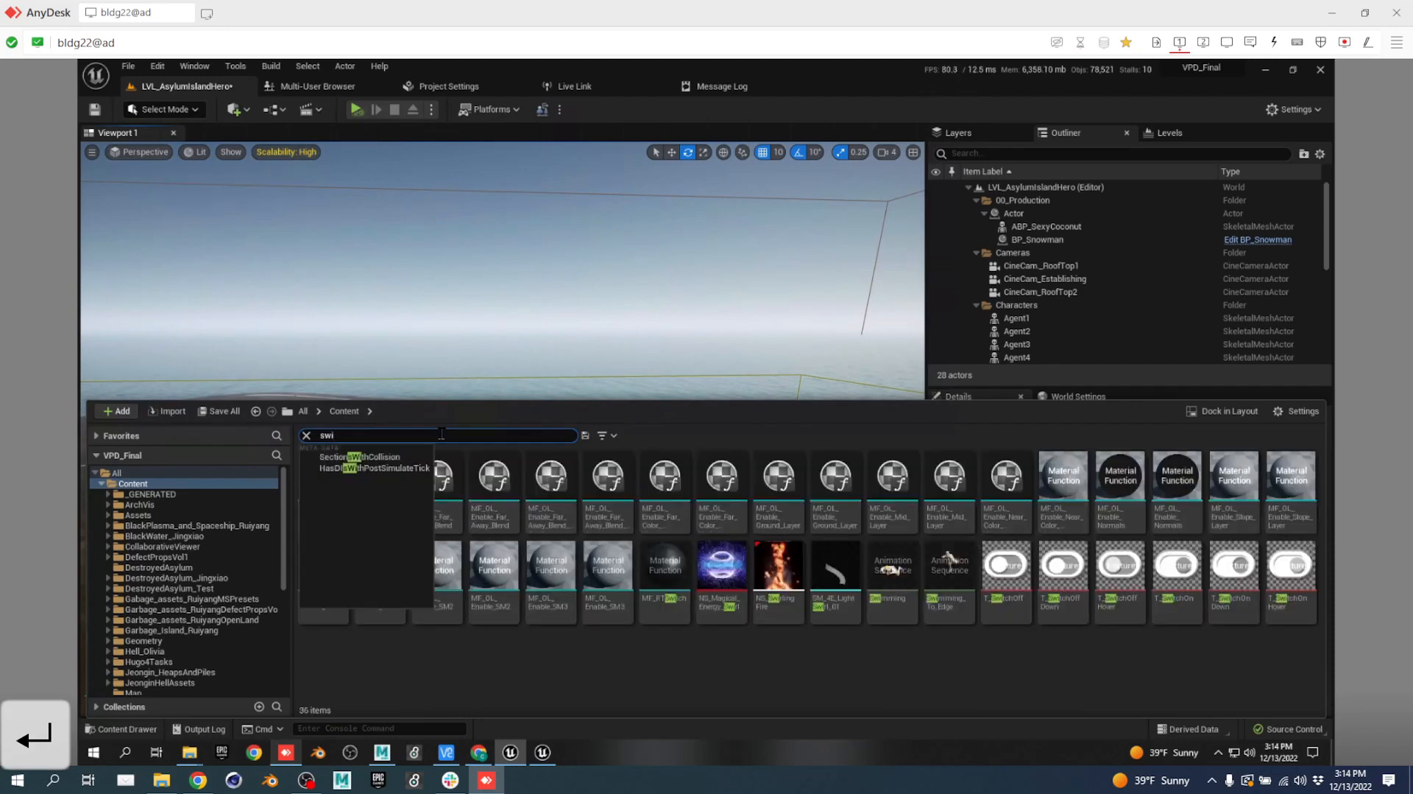
left_click(715, 561)
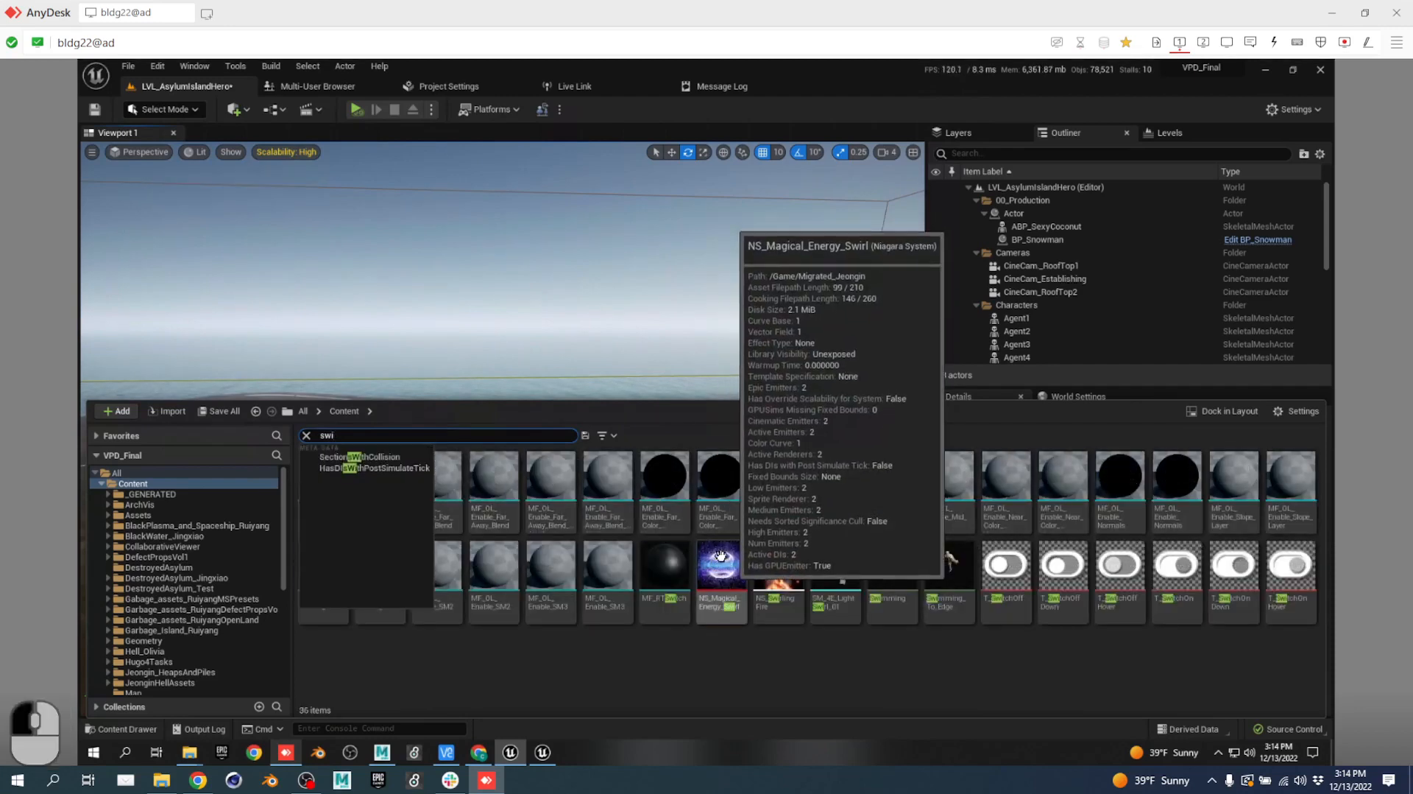
left_click(570, 378)
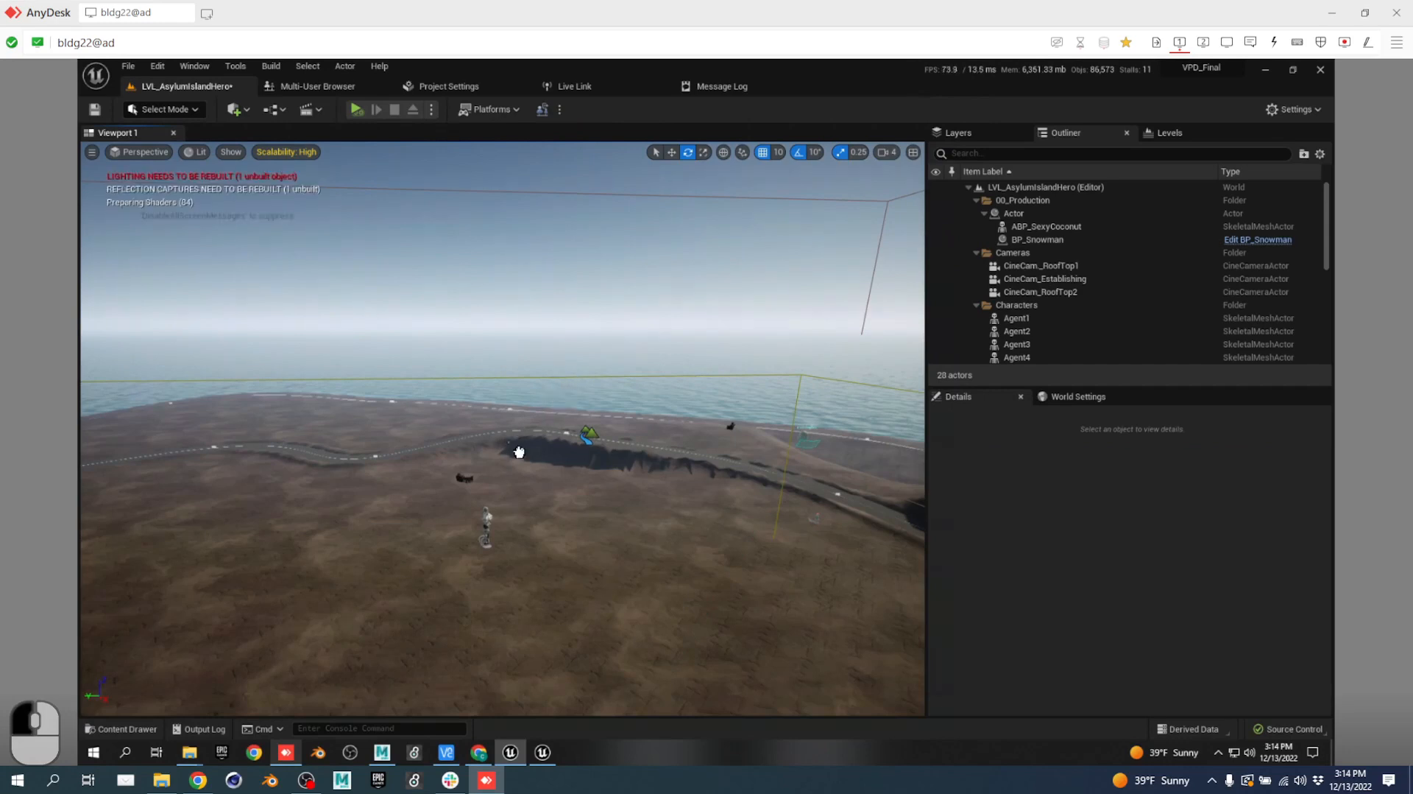
Drop NS_Magical_Energy_Swirl into the level and reset its location to the origin.
left_click_drag(519, 451, 534, 437)
right_click_drag(572, 491, 714, 518)
key("w")
key("a")
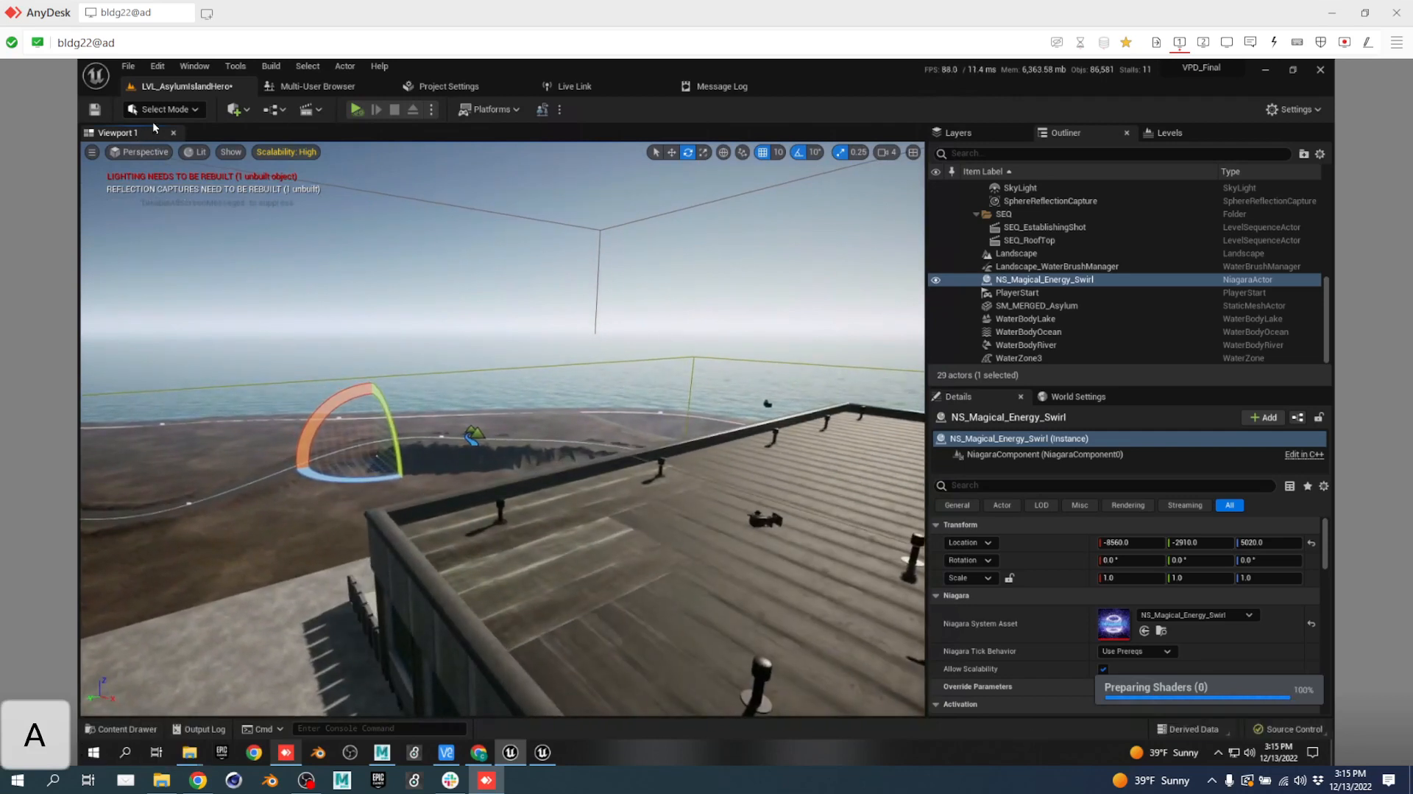
left_click(1313, 545)
key("s")
right_click_drag(636, 455, 685, 473)
key("d")
key("q")
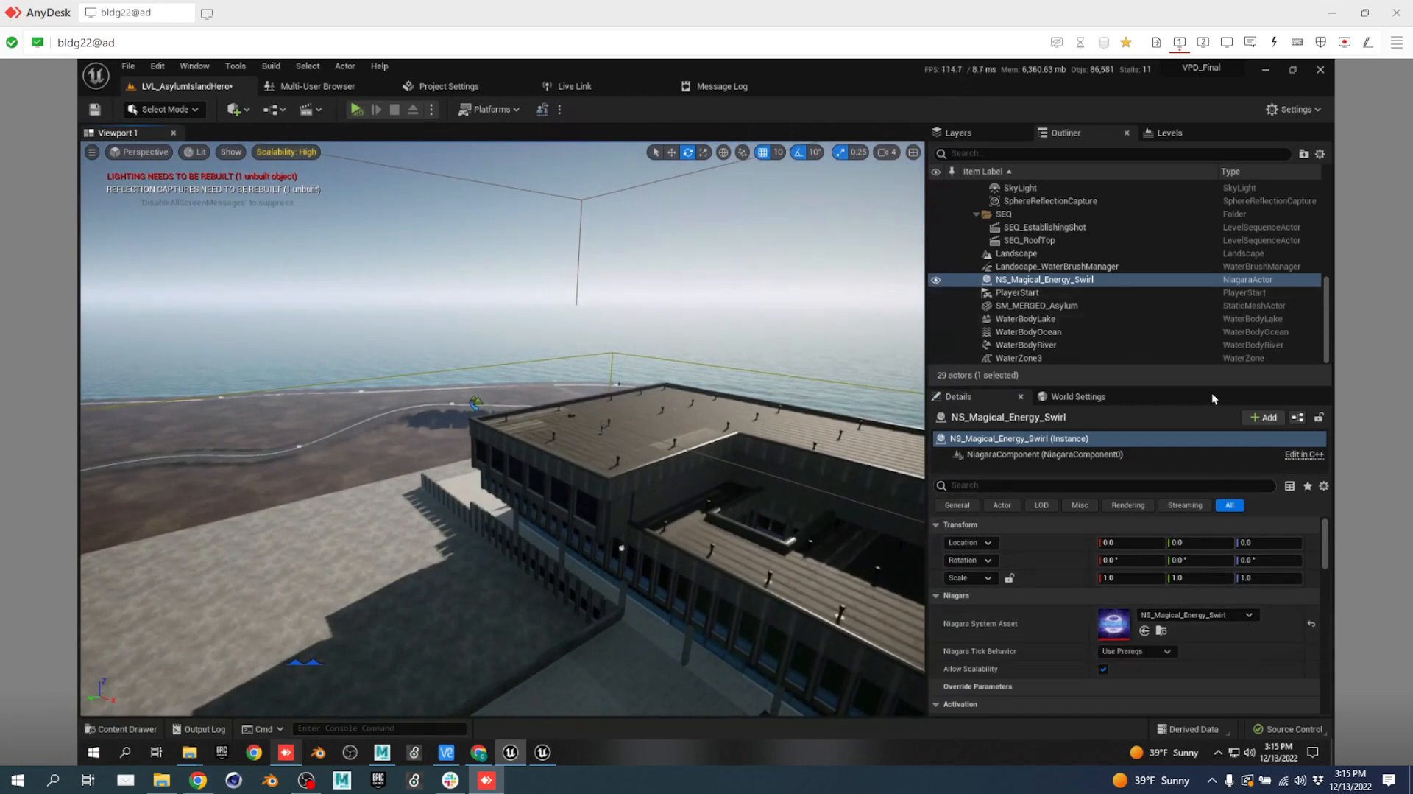
Set the swirl's Z scale to 1.03.
left_click_drag(1266, 578, 1277, 578)
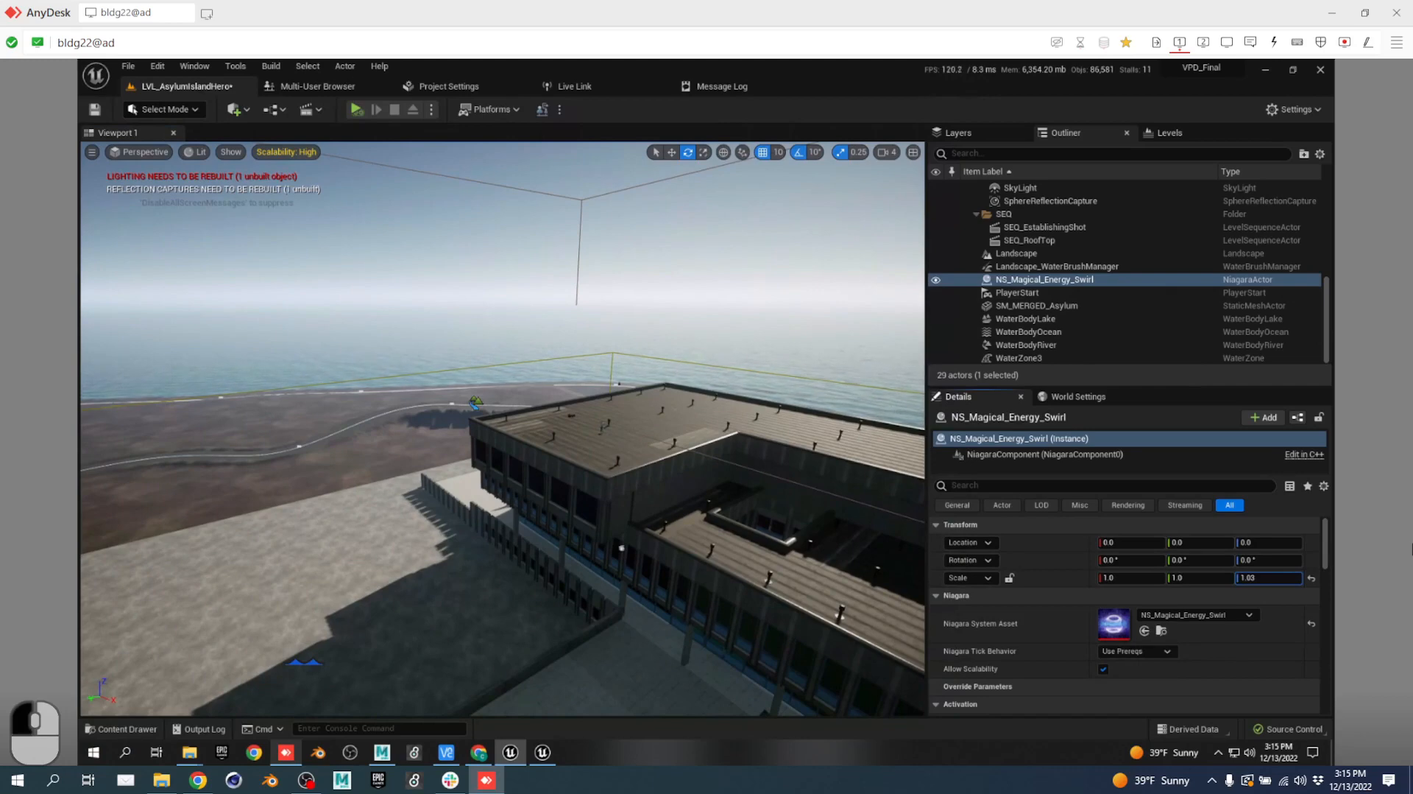
mouse_move(680, 561)
right_mouse_down()
mouse_move(827, 576)
mouse_move(687, 561)
mouse_move(679, 541)
right_mouse_up()
key("s")
key("q")
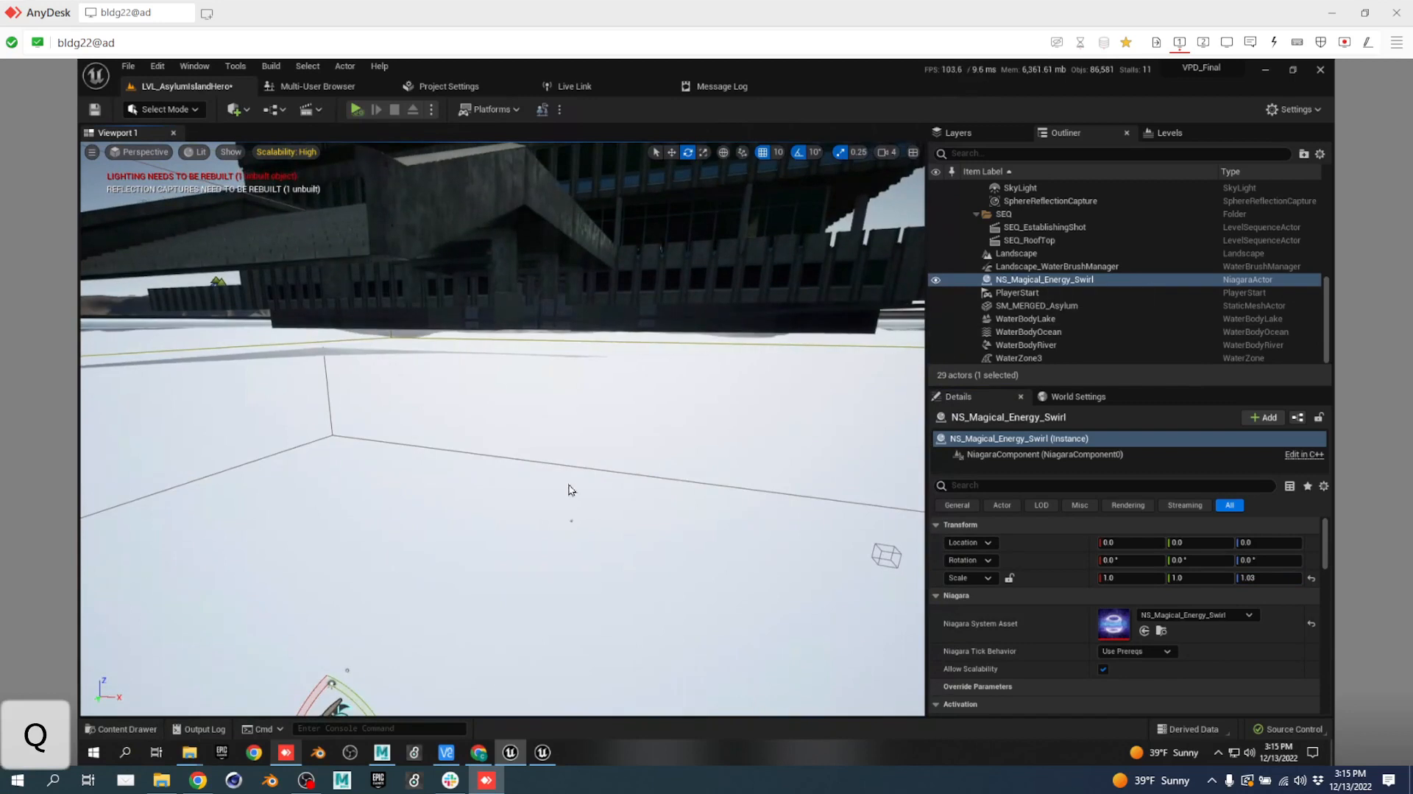
right_click_drag(501, 572, 499, 583)
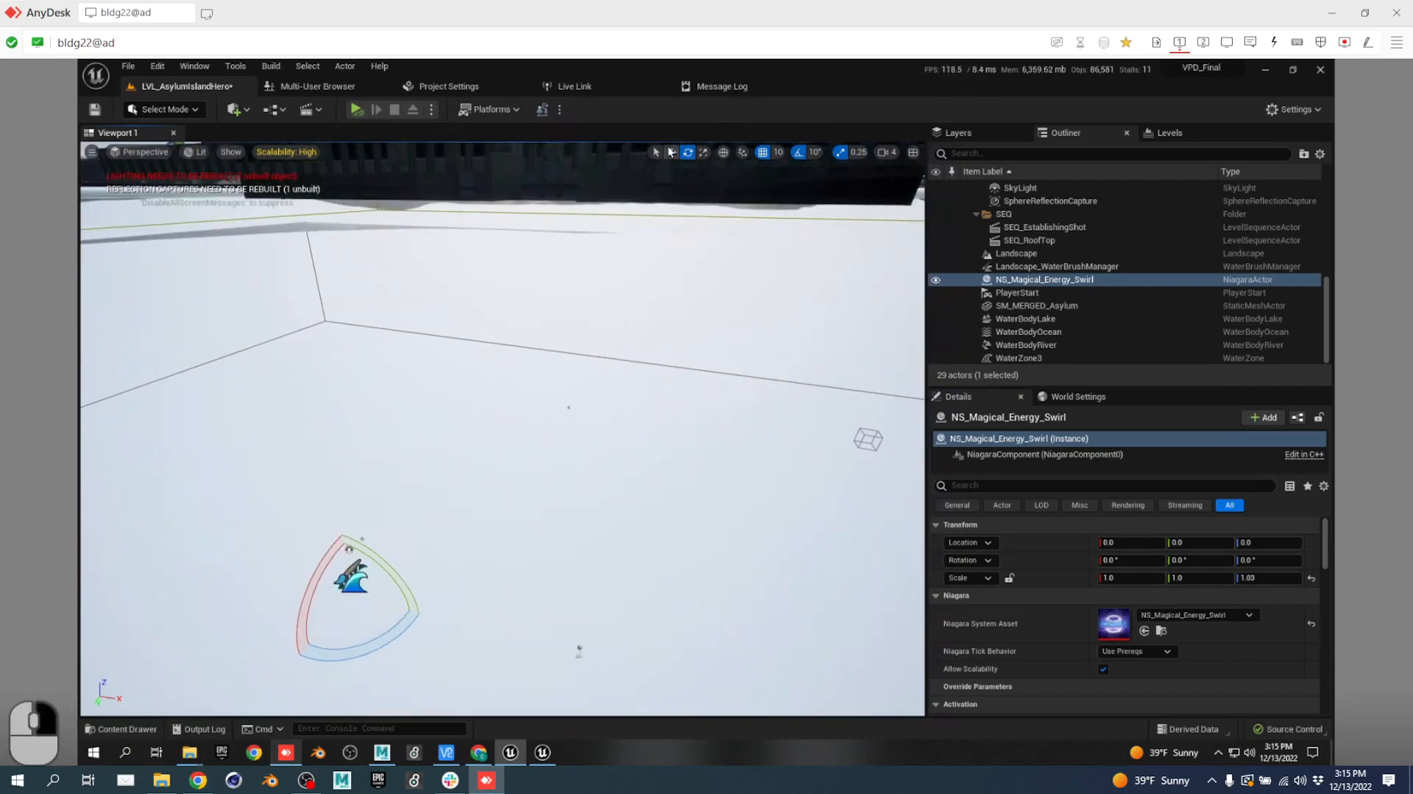
Raise the swirl with the move gizmo through Z 4490 and 5370 to Z 5480.
left_click(671, 152)
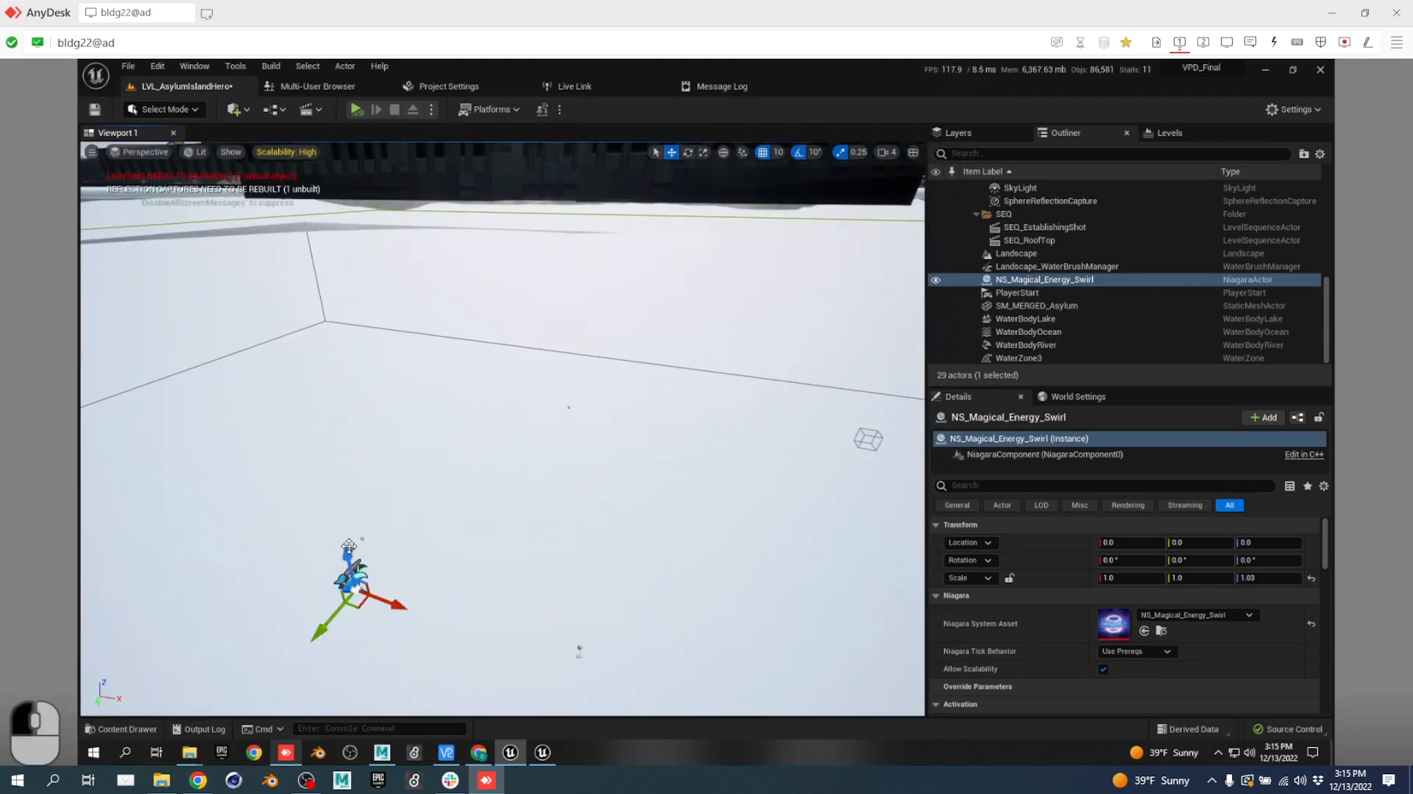
left_click_drag(349, 546, 282, 32)
left_click_drag(454, 430, 419, 390)
left_click_drag(353, 199, 379, 190)
key("e")
right_click_drag(486, 387, 452, 418)
key("a")
key("w")
key("e")
key("e")
Lift the swirl to roof height Z 7050 and slide it over the roof to Y -3070.
key("w")
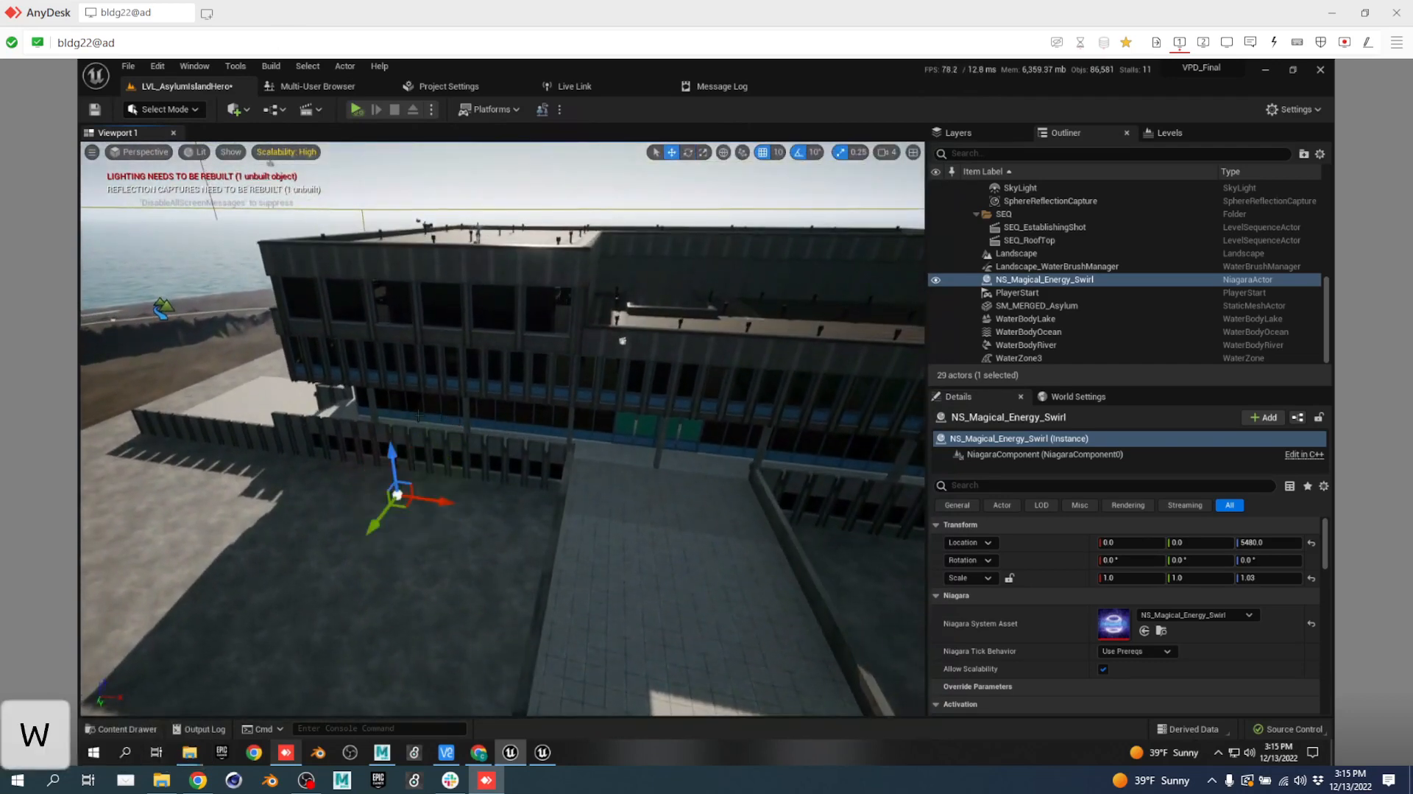
left_click_drag(402, 450, 375, 262)
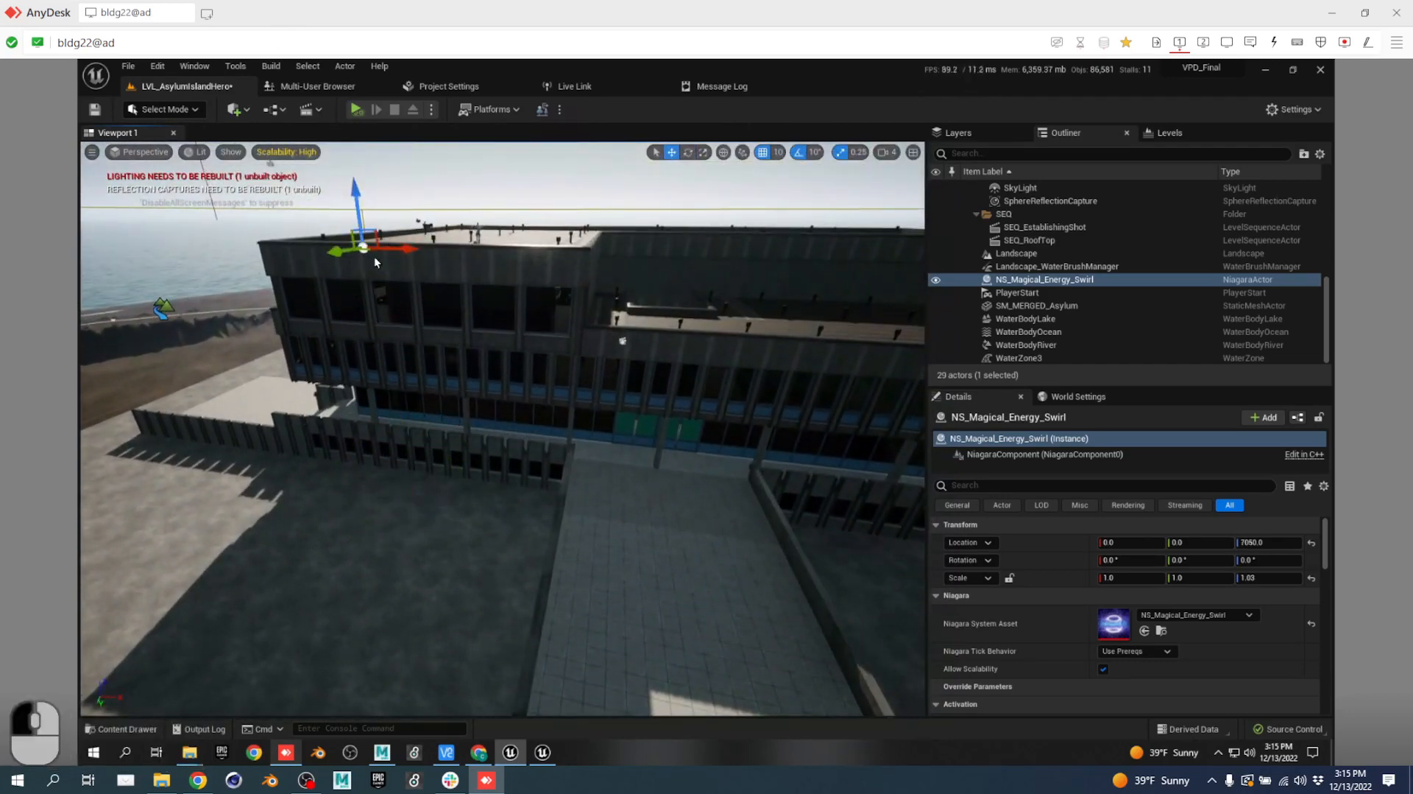
mouse_move(457, 230)
left_mouse_down()
mouse_move(544, 204)
mouse_move(475, 225)
left_mouse_up()
key("w")
right_click_drag(561, 283, 568, 298)
key("e")
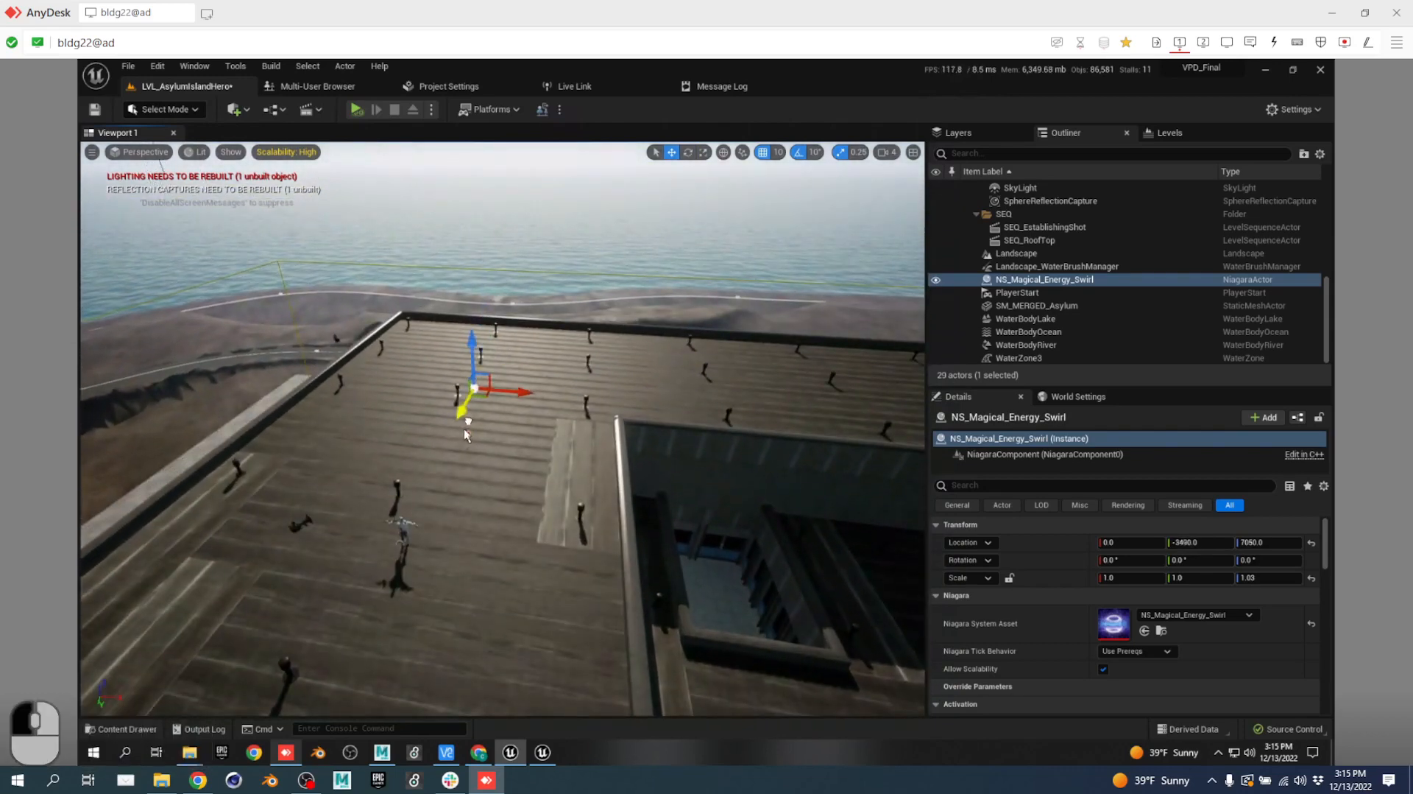
left_click_drag(475, 384, 456, 461)
scroll(1101, 659, "down", 3)
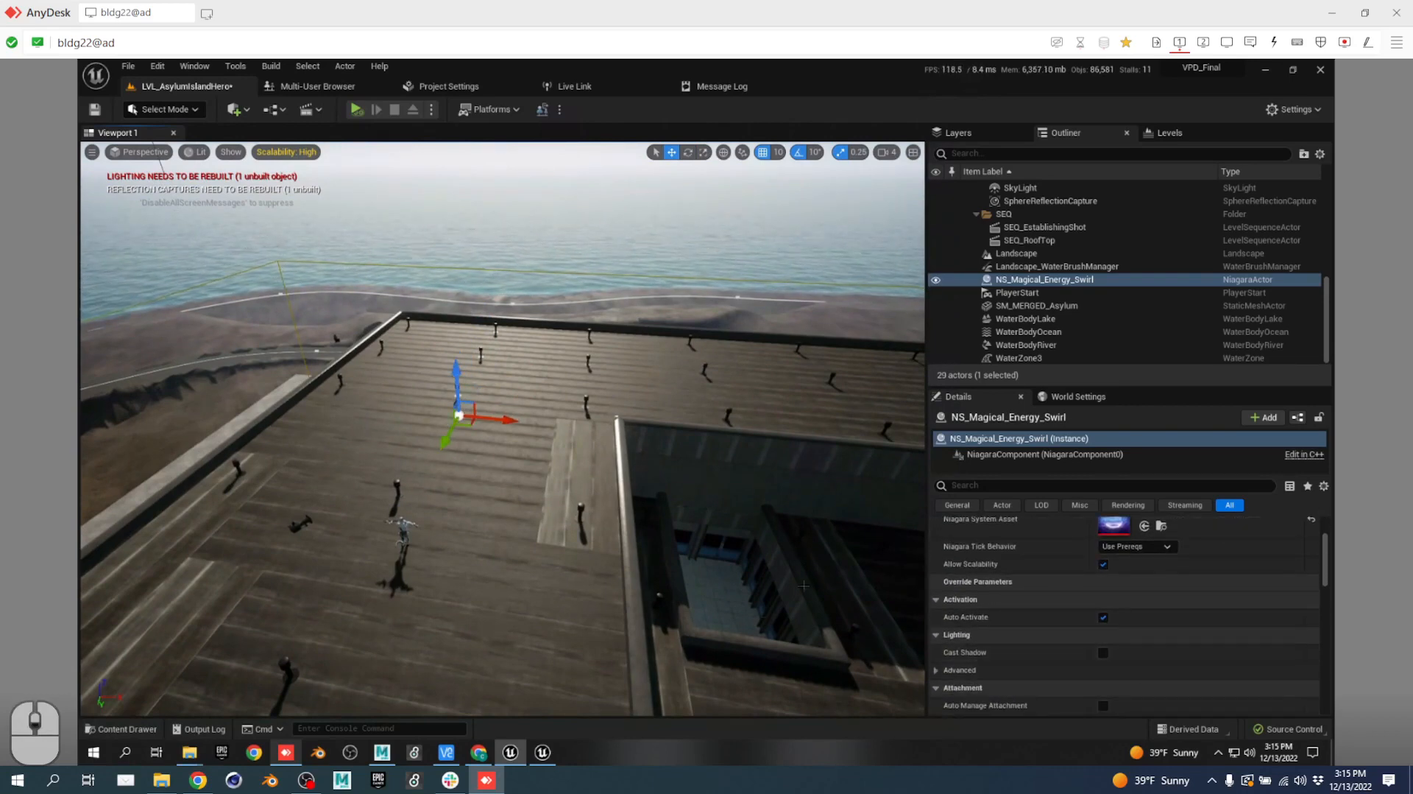
right_click_drag(609, 482, 624, 430)
key("w")
key("e")
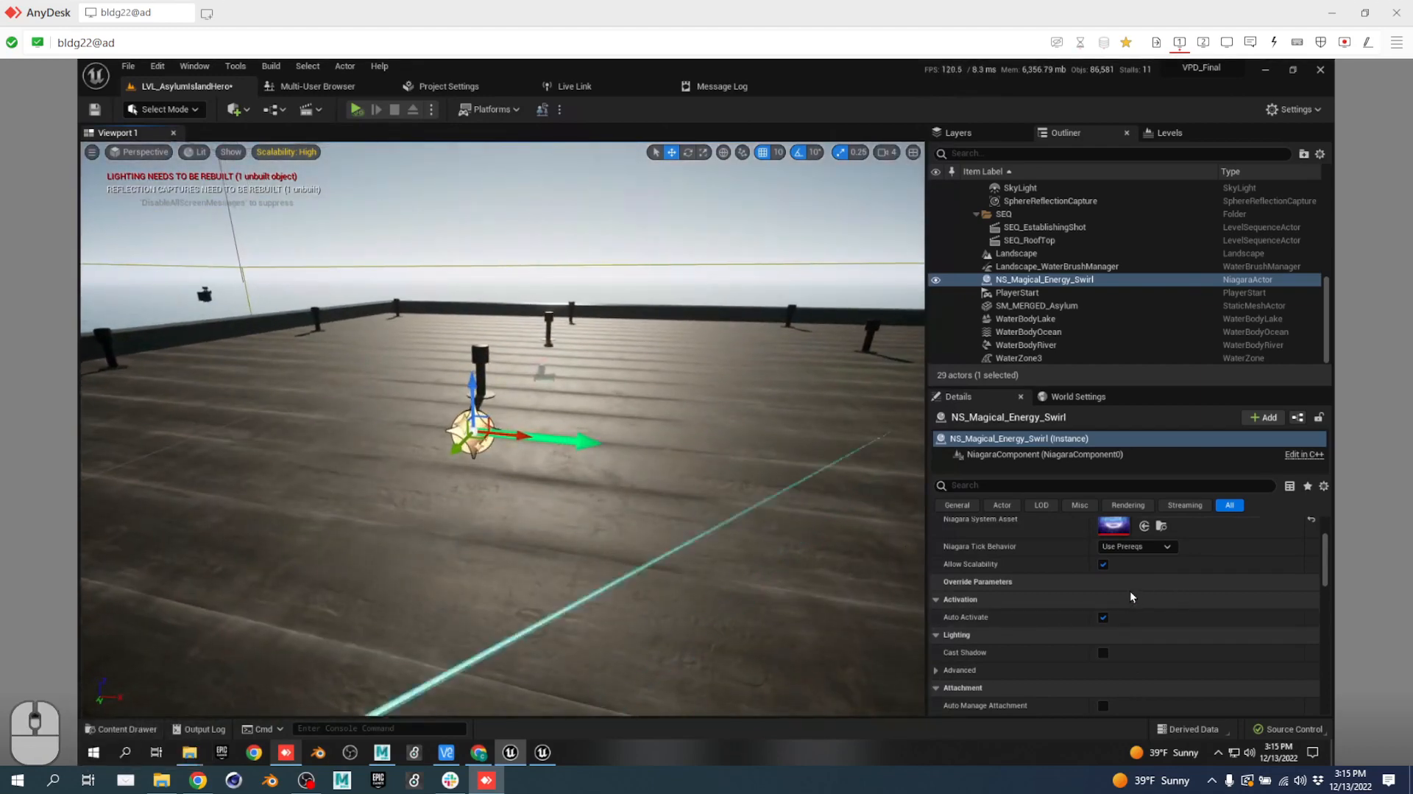
scroll(1108, 629, "up", 3)
left_click(1112, 632)
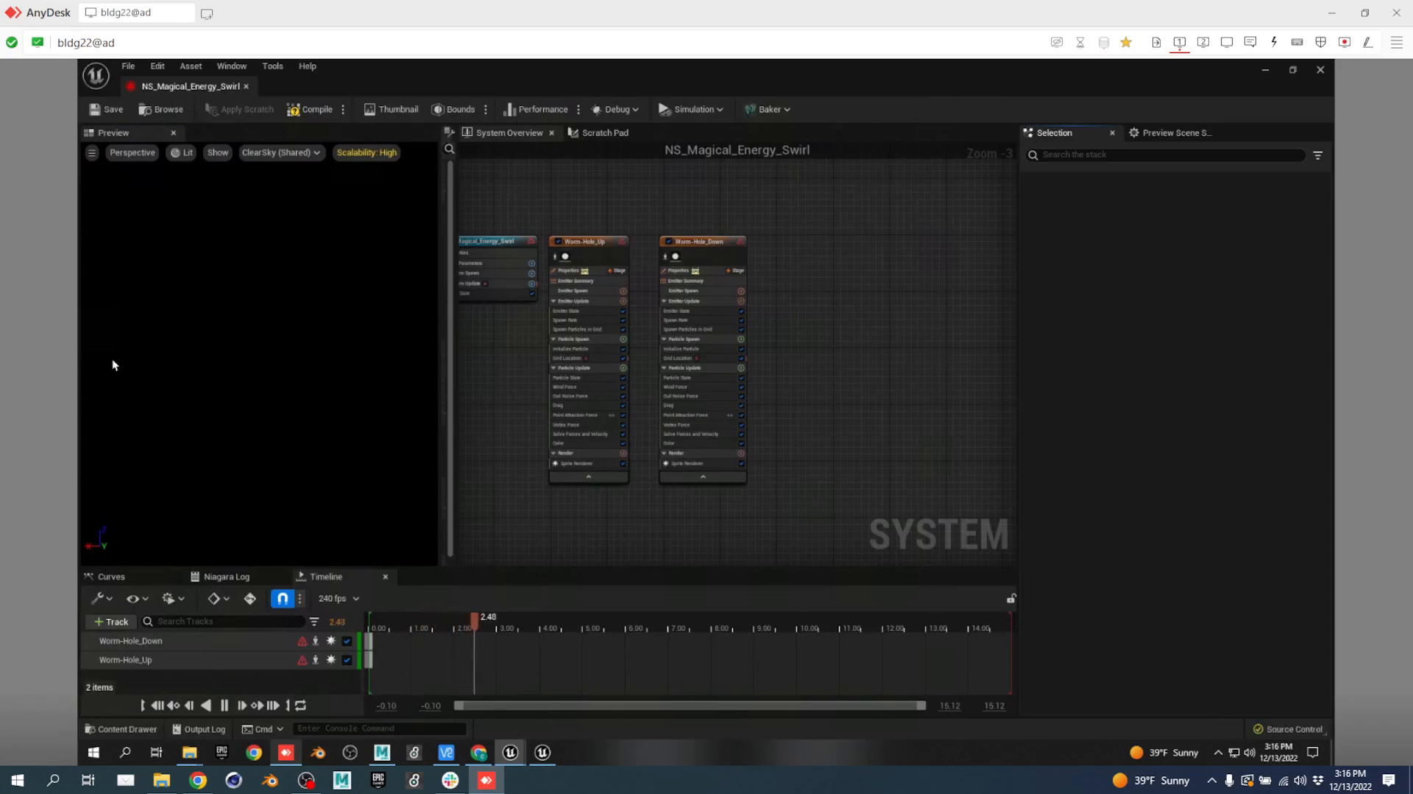
left_click(113, 111)
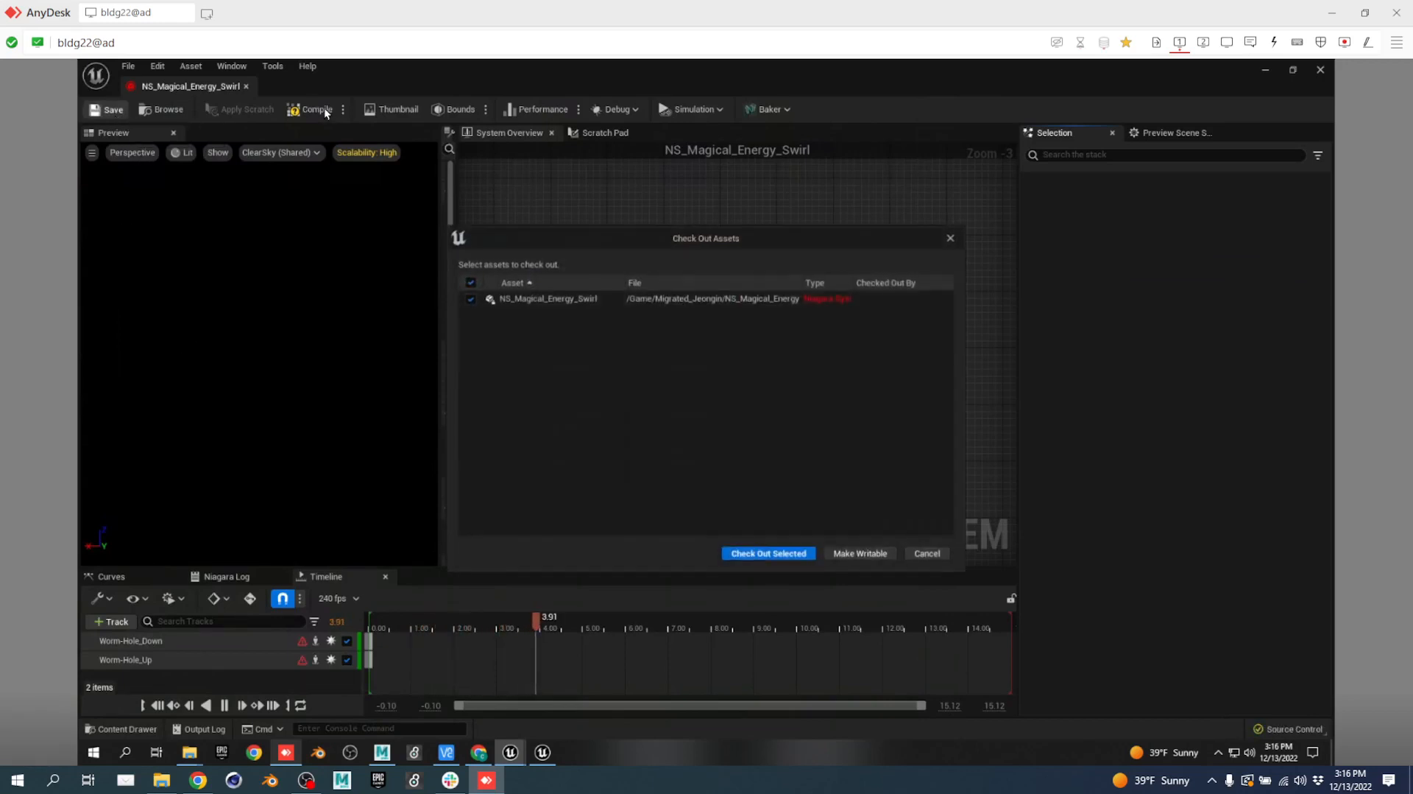
left_click(927, 553)
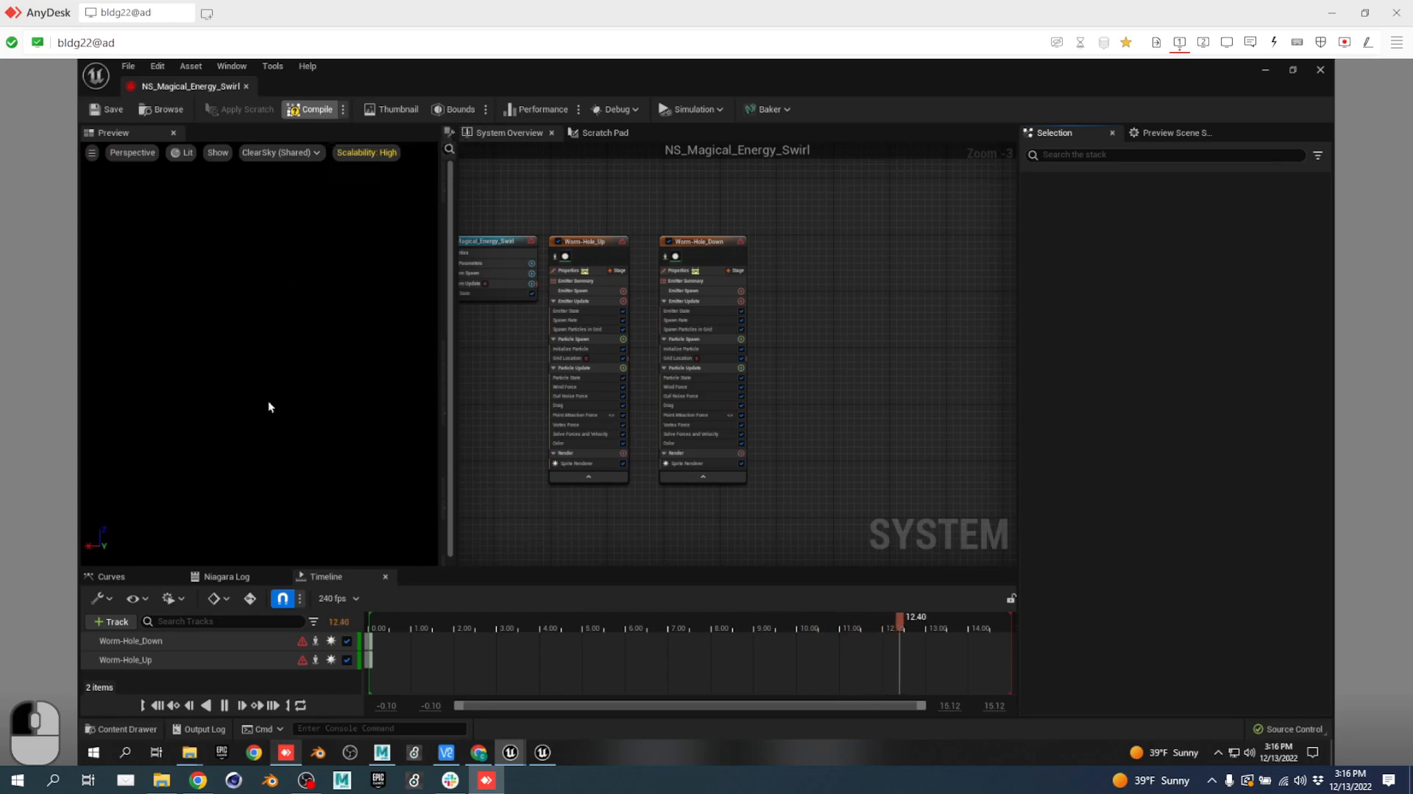
mouse_move(301, 646)
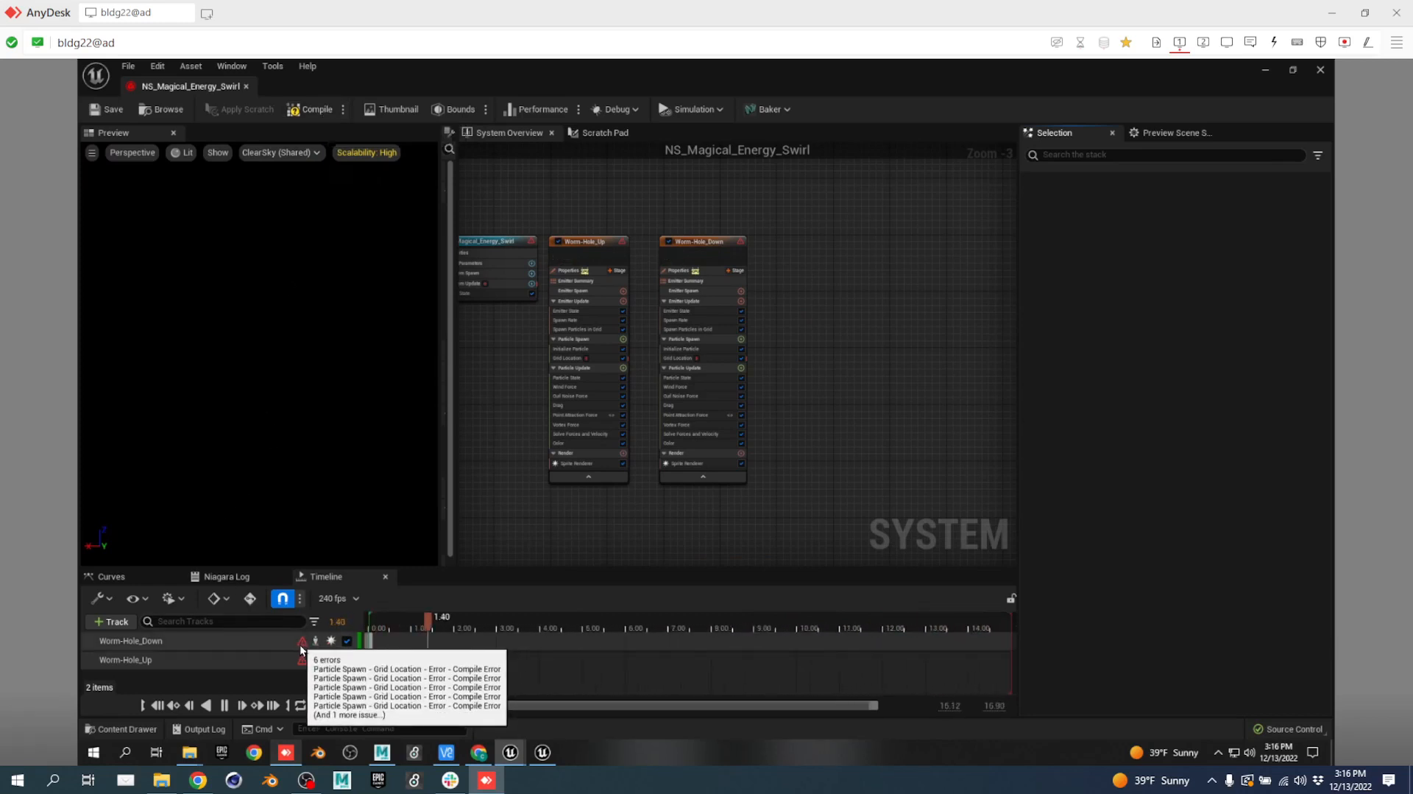
left_click(301, 646)
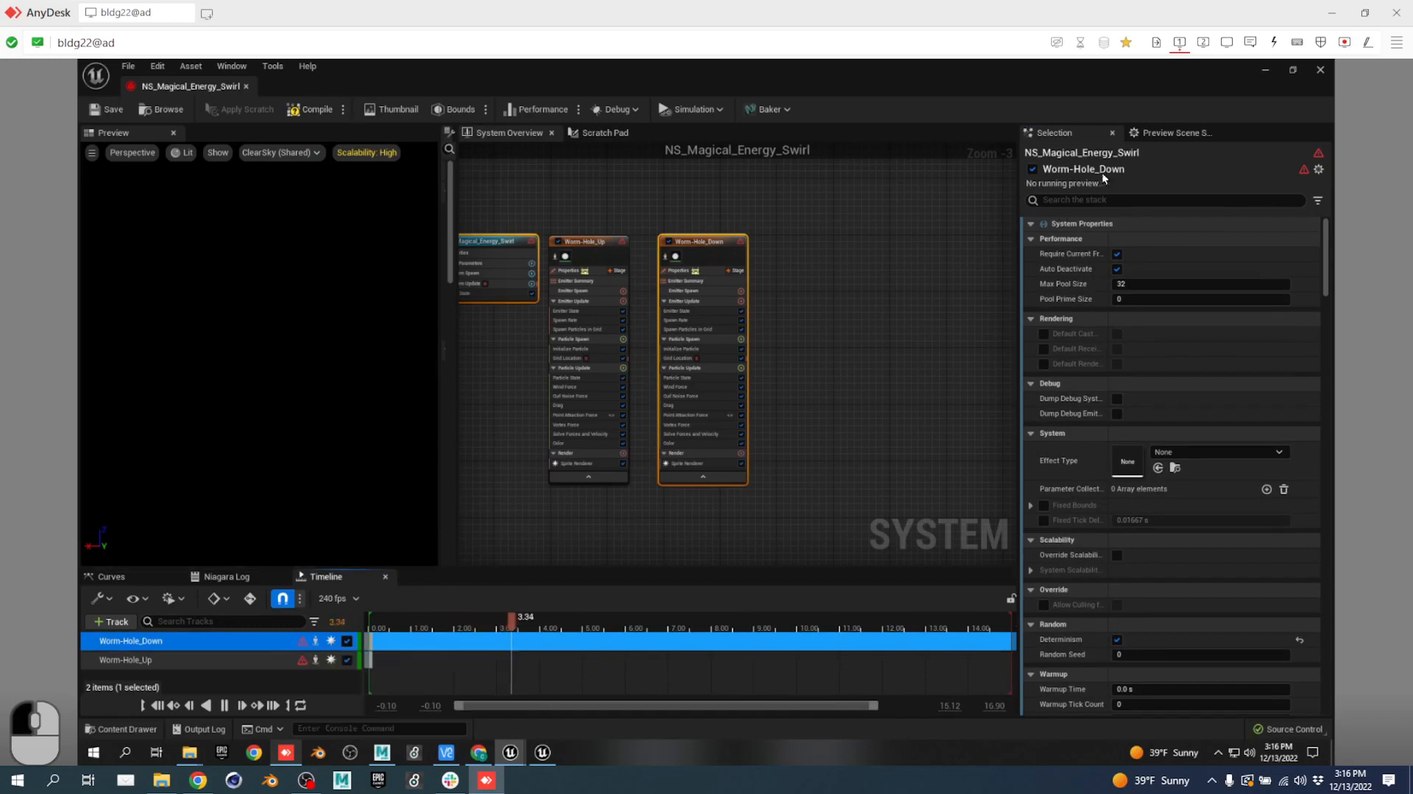
left_click(247, 86)
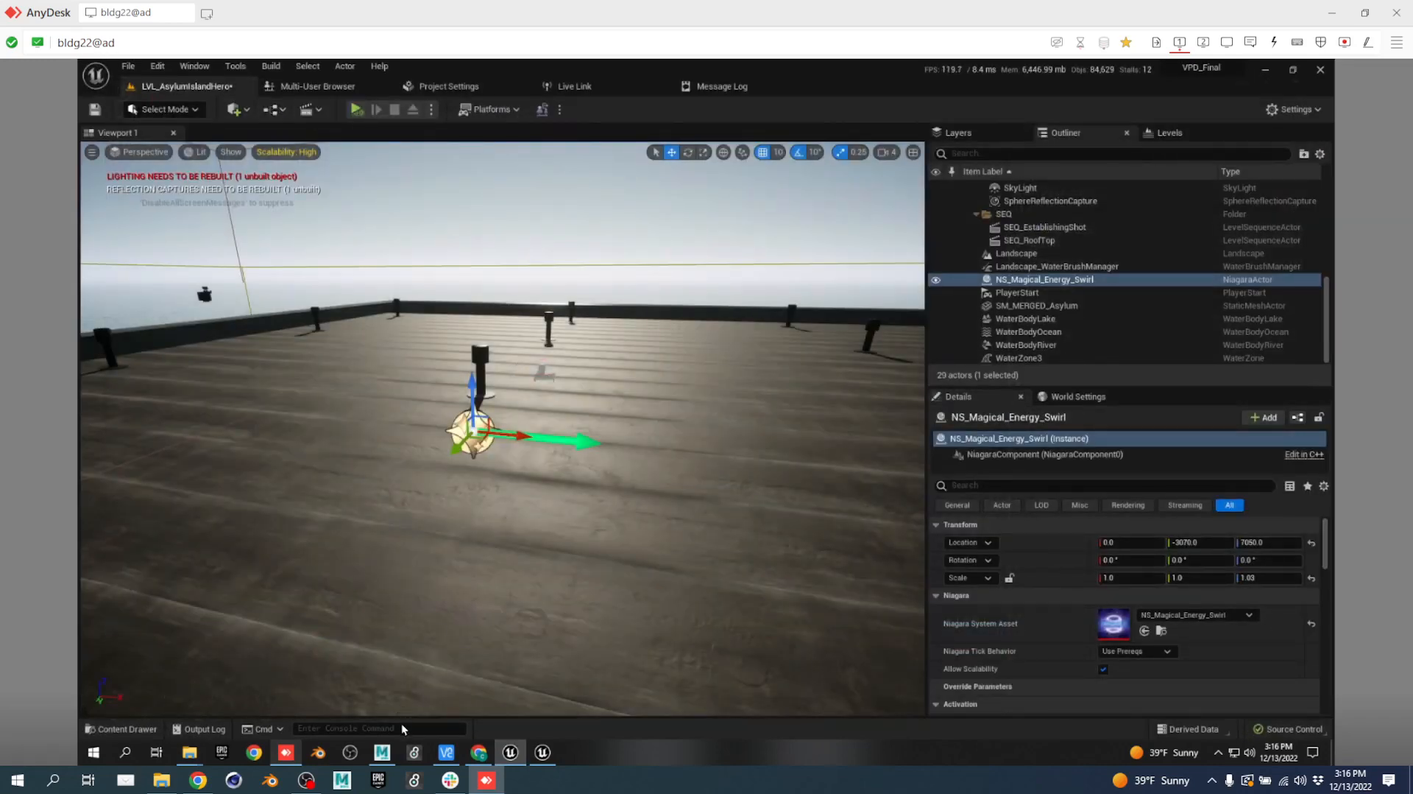
Delete the swirl, filter the Content Drawer to Niagara Systems and select NS_Ray_5.
left_click(1030, 284)
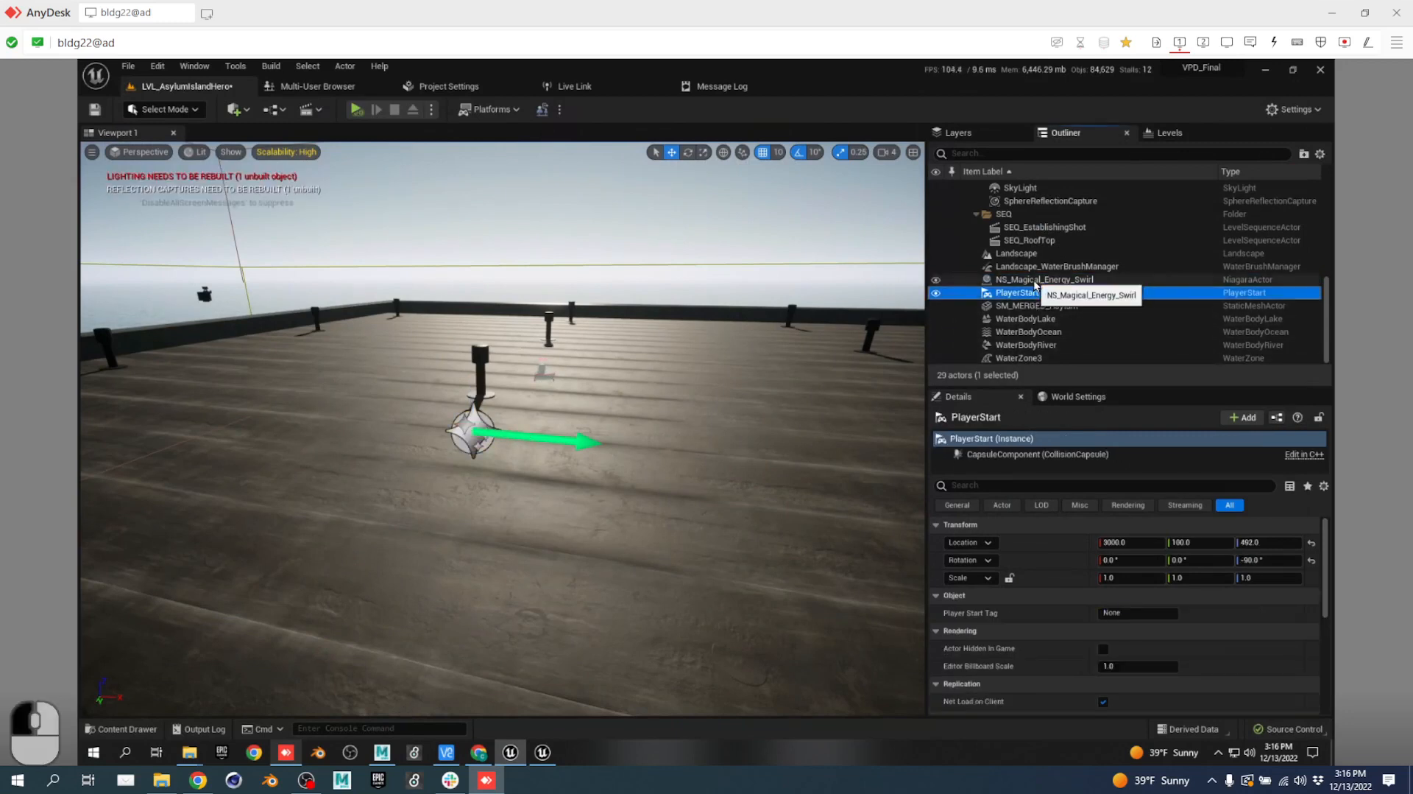
key("Delete")
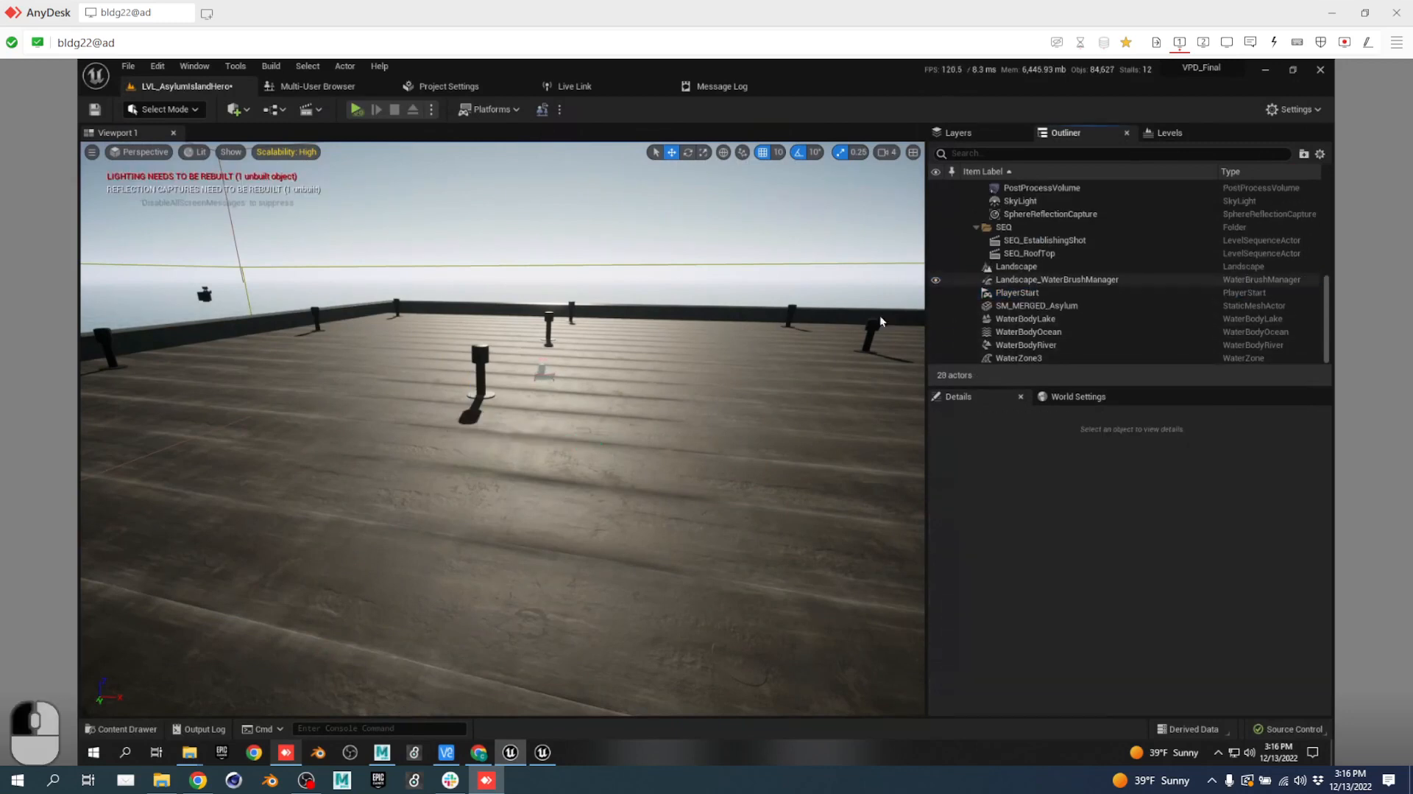
key("ctrl+space")
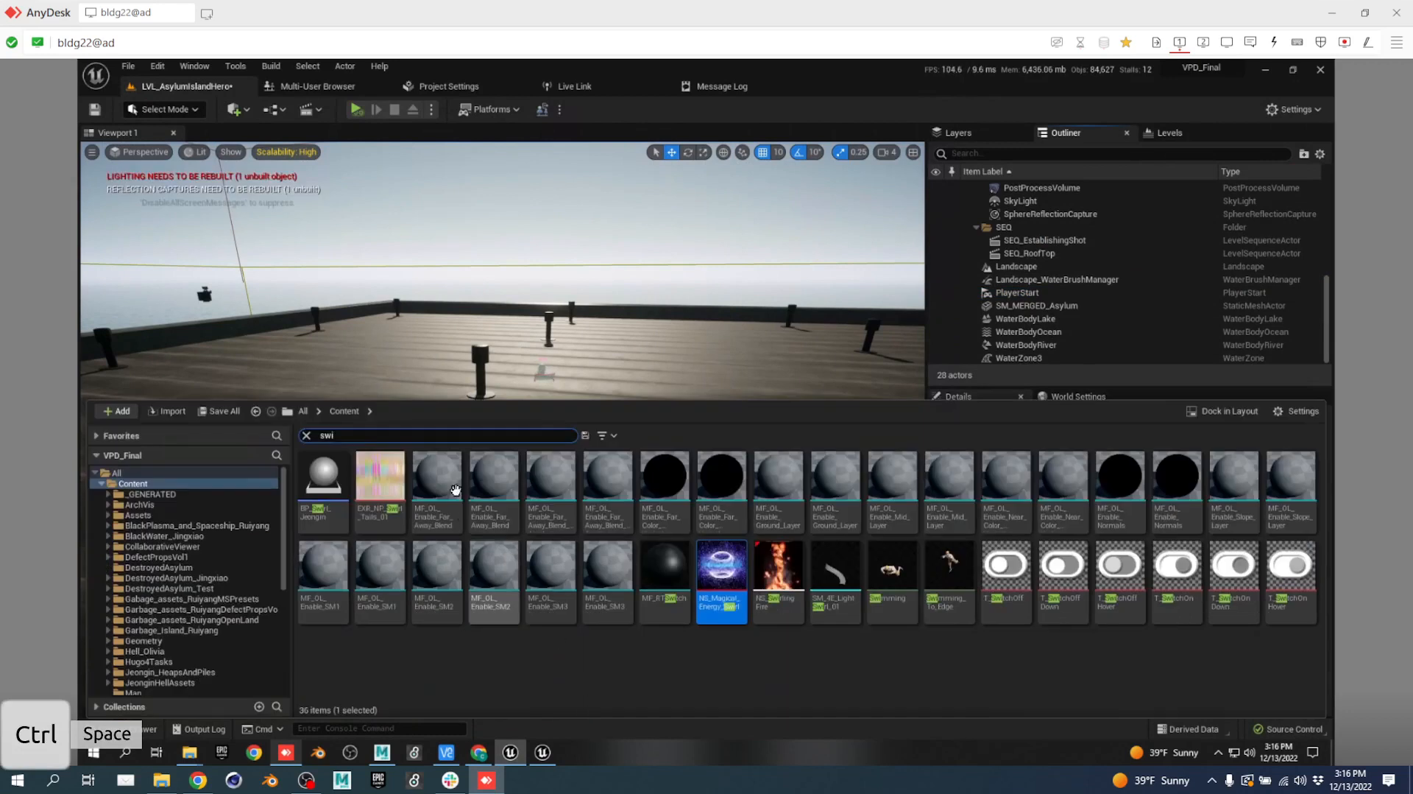
left_click(602, 435)
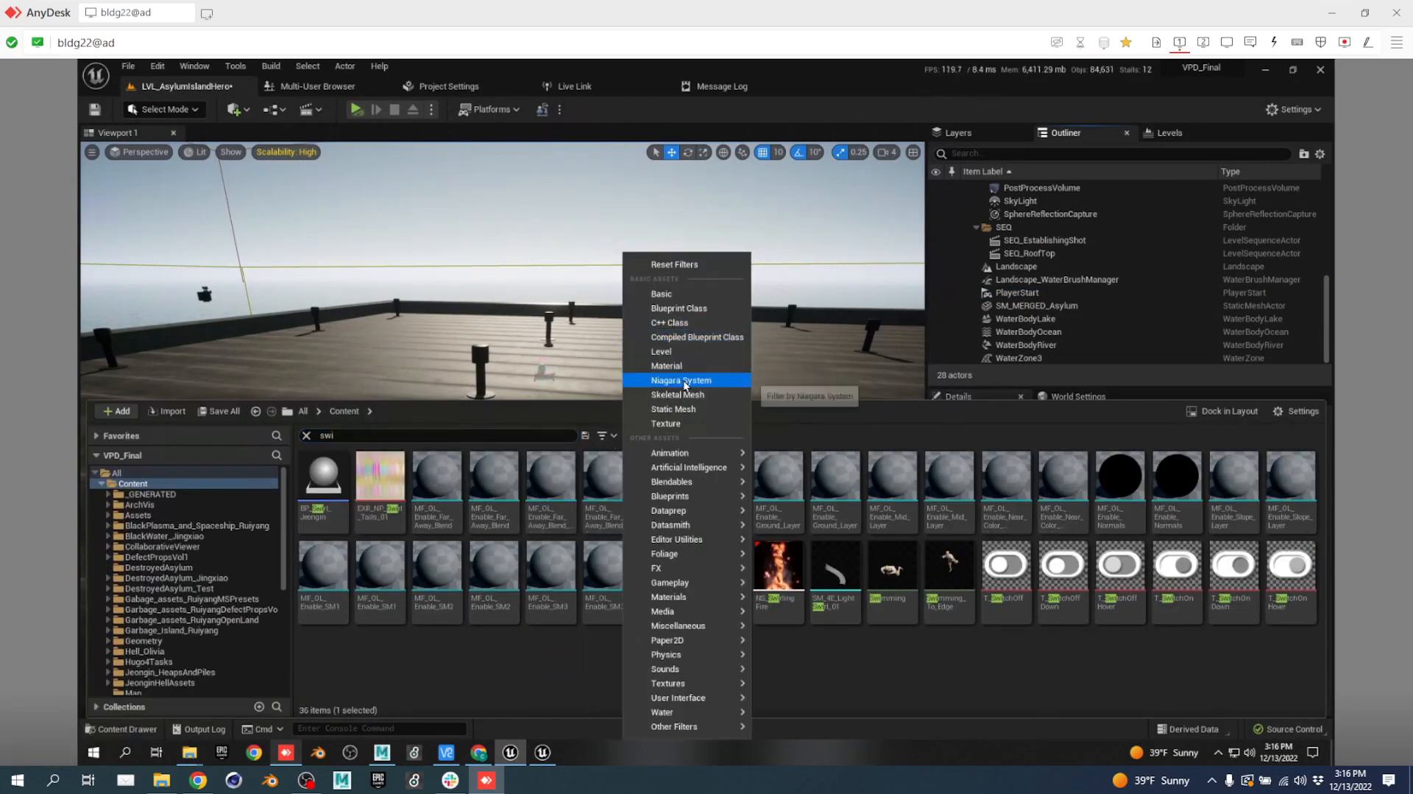
left_click(680, 380)
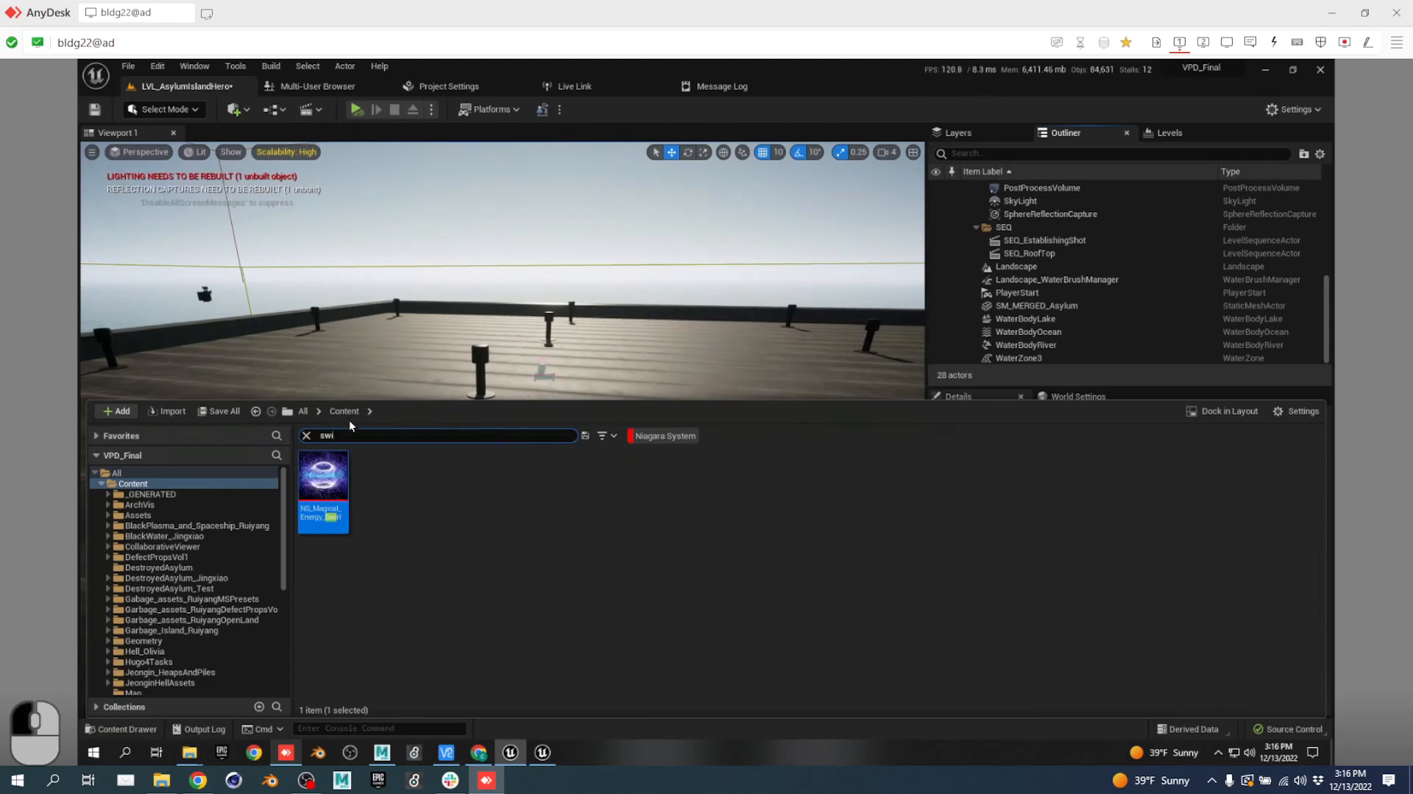
left_click(330, 435)
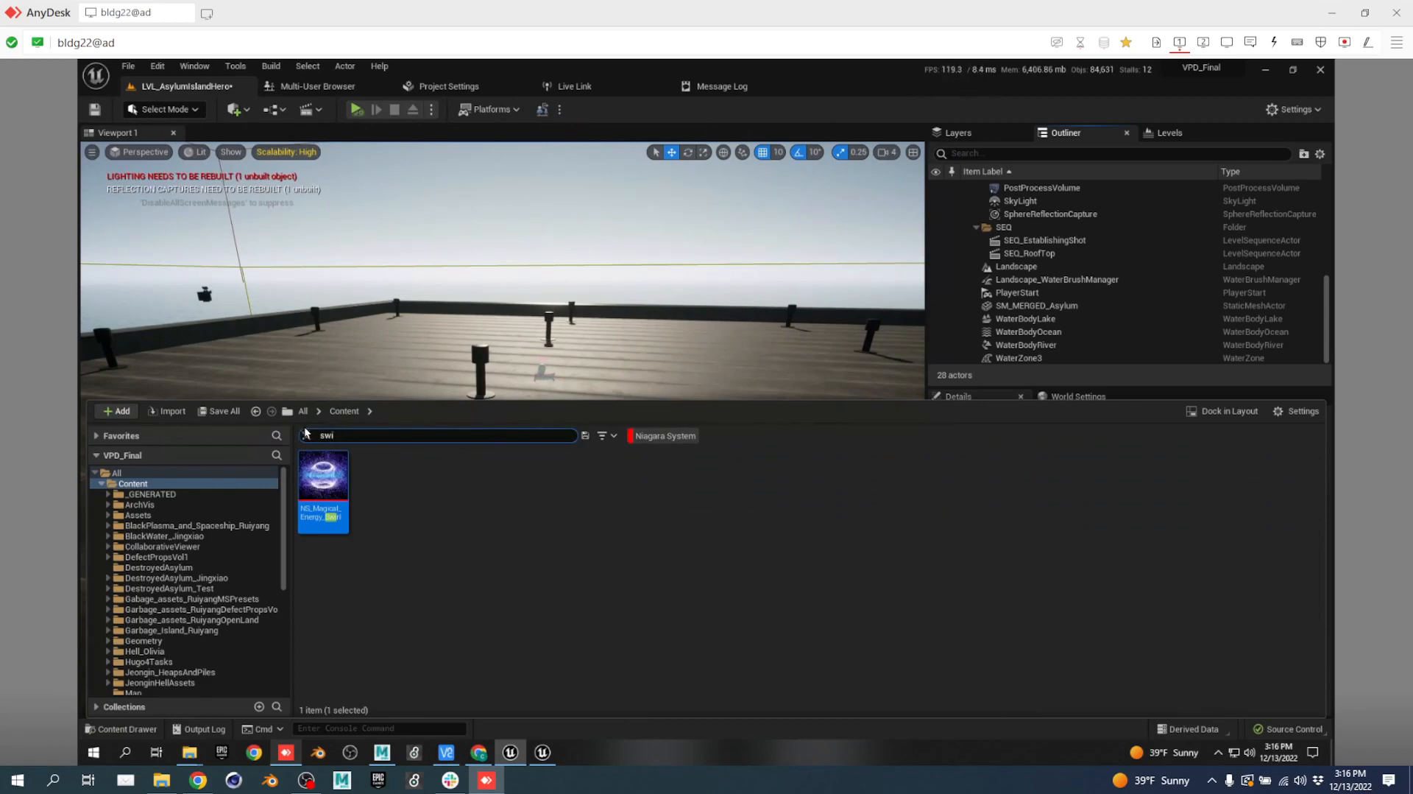
left_click(306, 436)
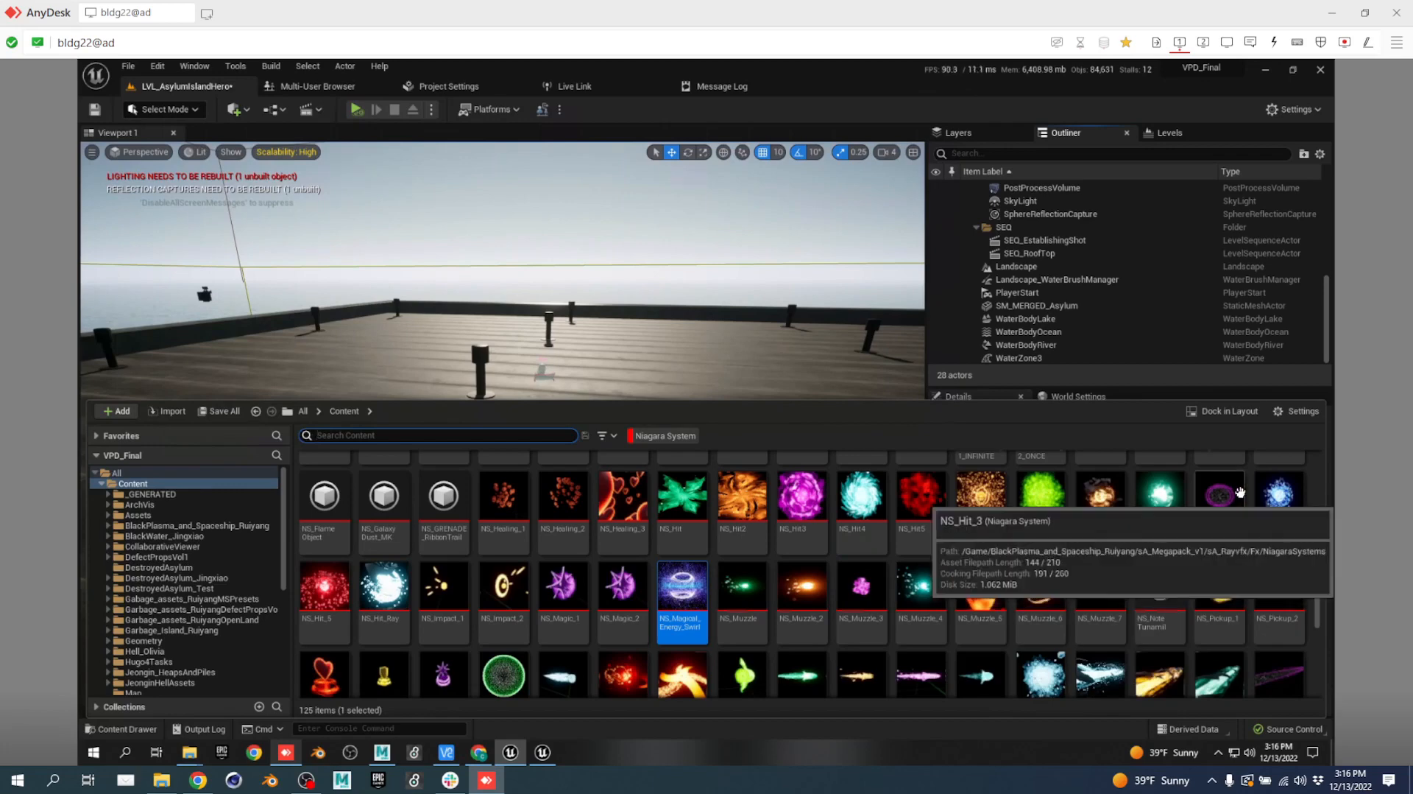
scroll(1001, 599, "down", 5)
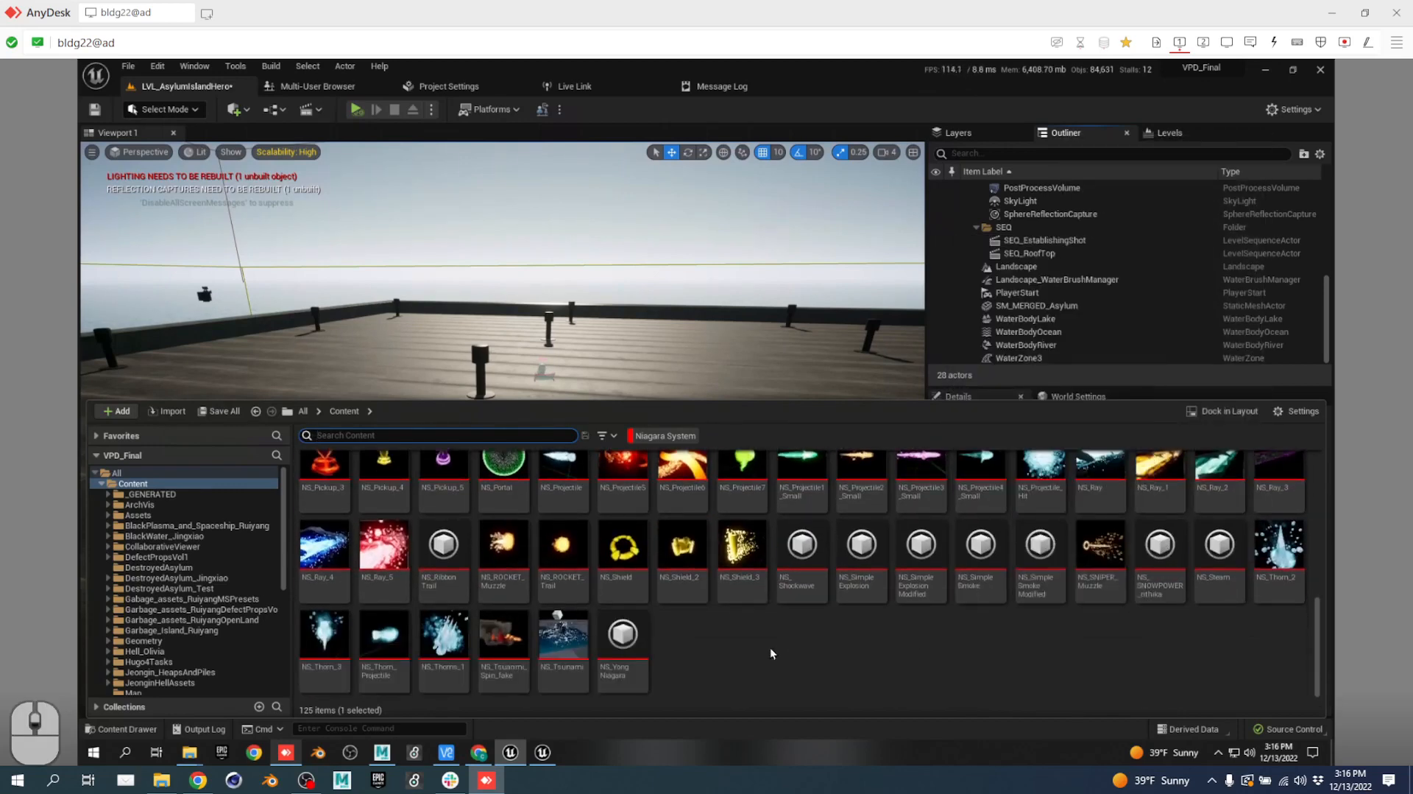
left_click(383, 548)
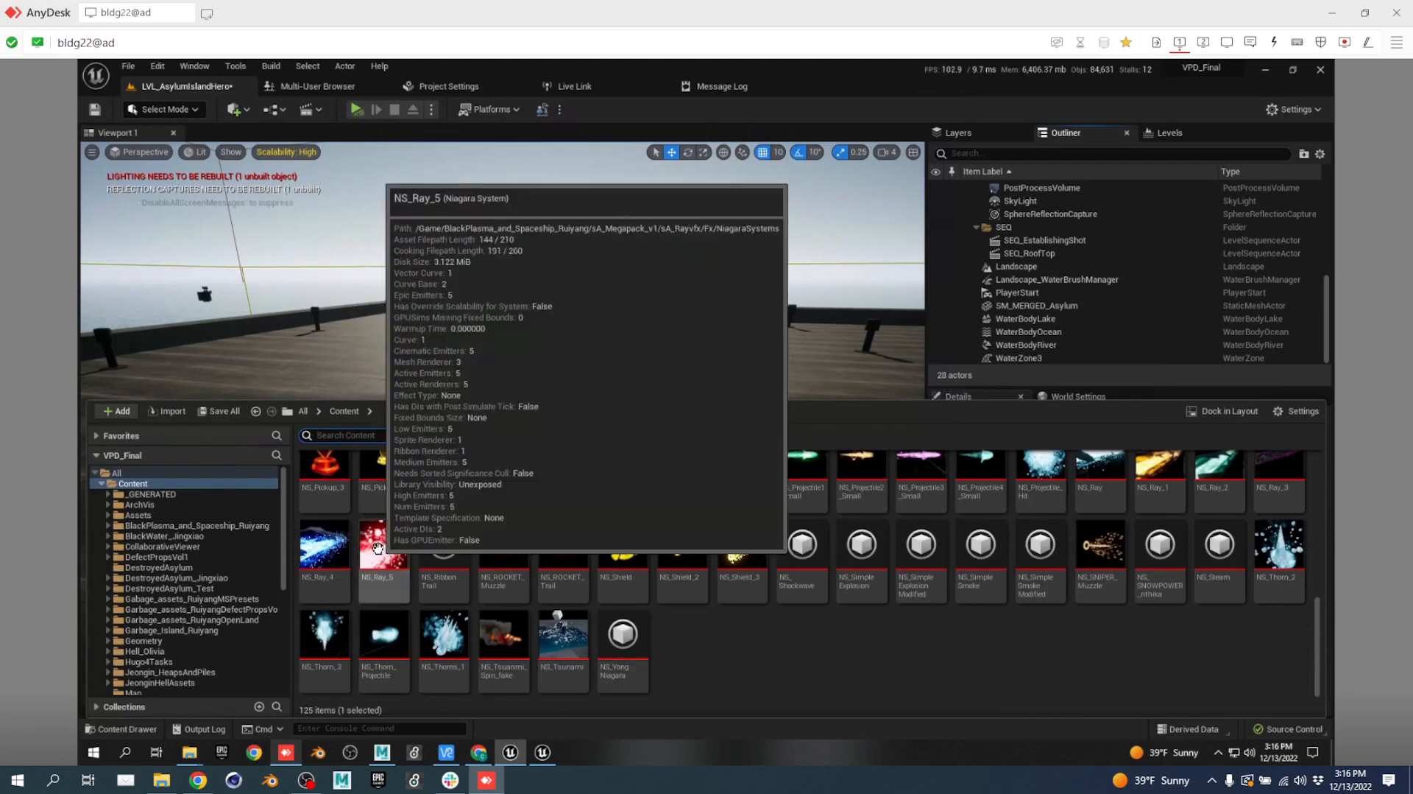
Place NS_Ray_5 on the rooftop at Y -3660 and rotate it to 90 degrees.
left_click_drag(409, 346, 324, 387)
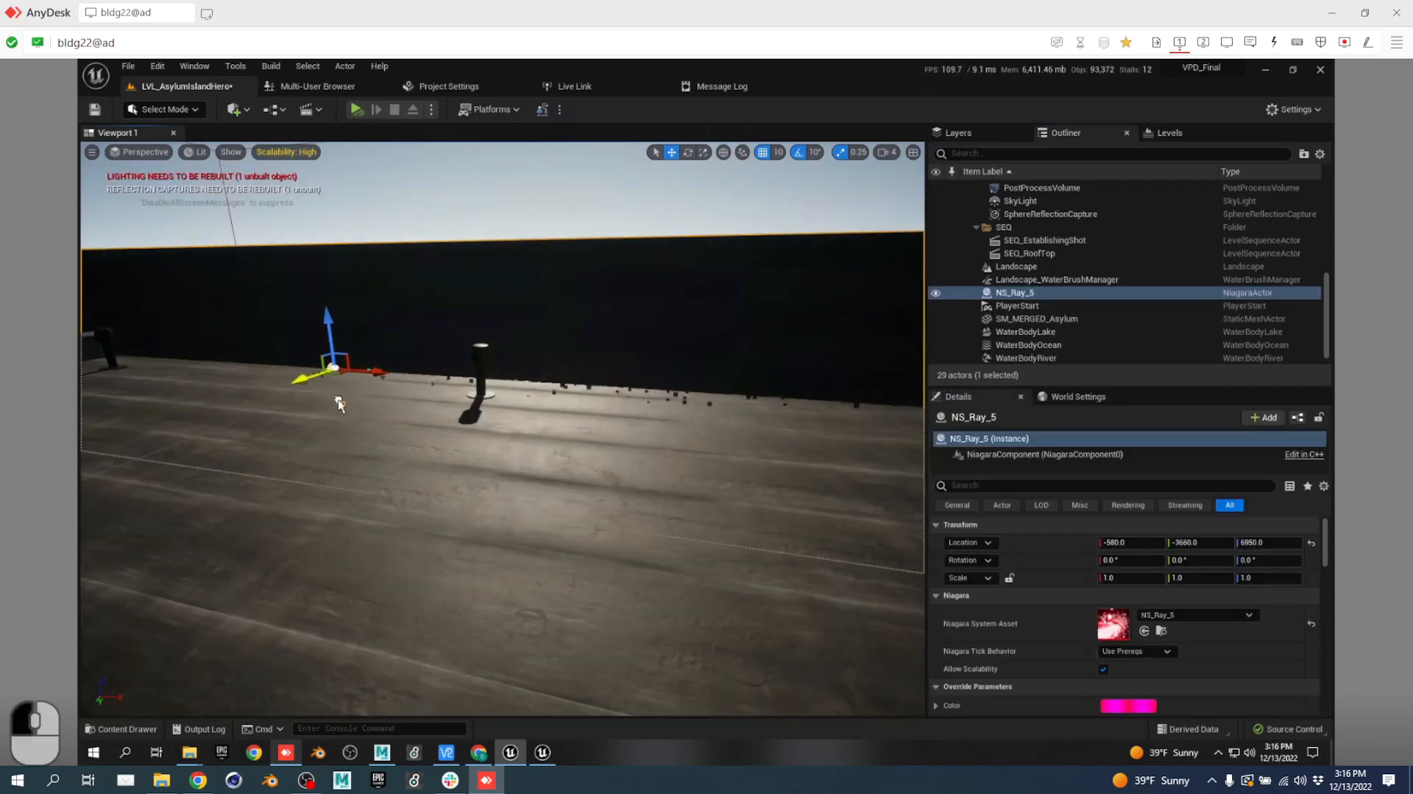
key("a")
key("s")
right_click_drag(483, 474, 599, 373)
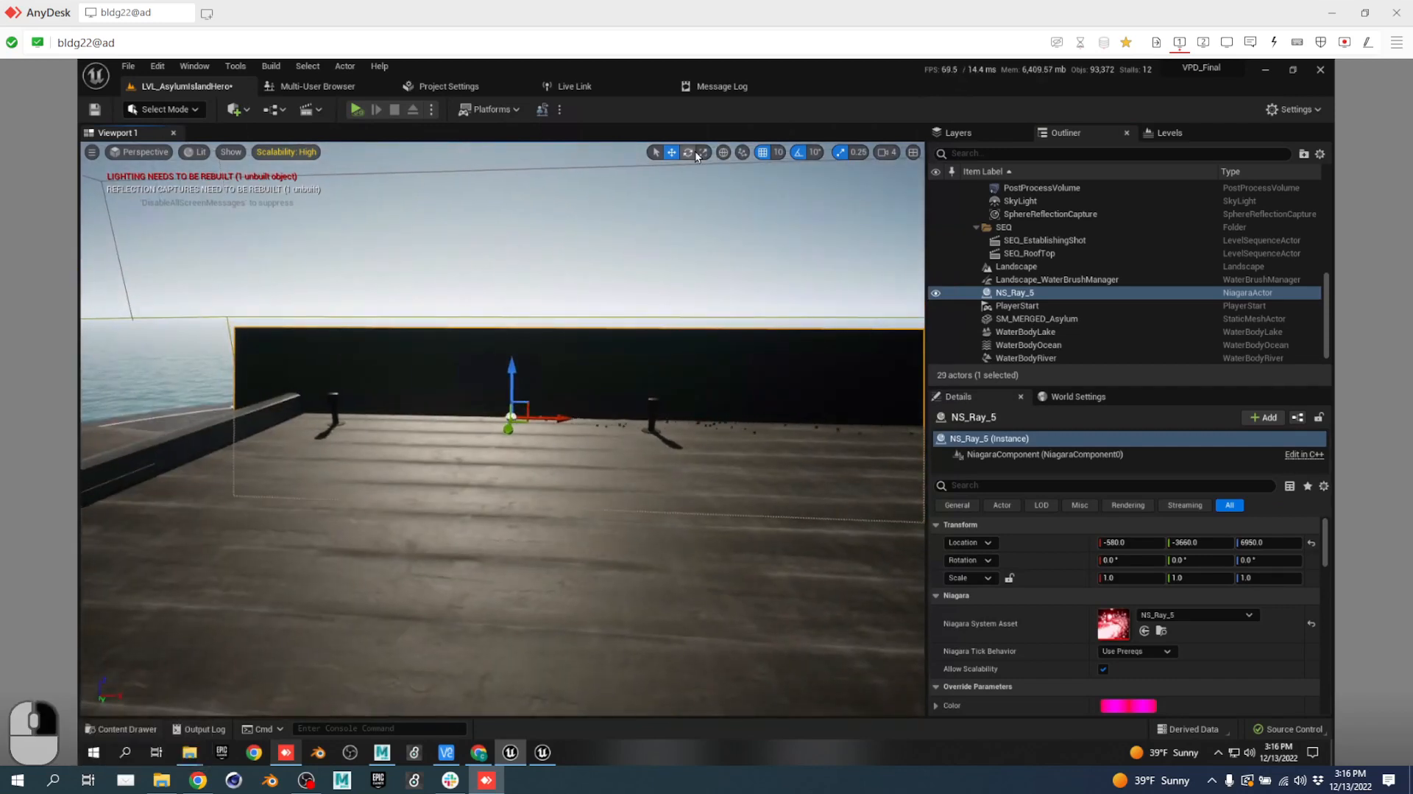
left_click(688, 152)
left_click_drag(576, 393, 271, 281)
left_click_drag(293, 302, 293, 301)
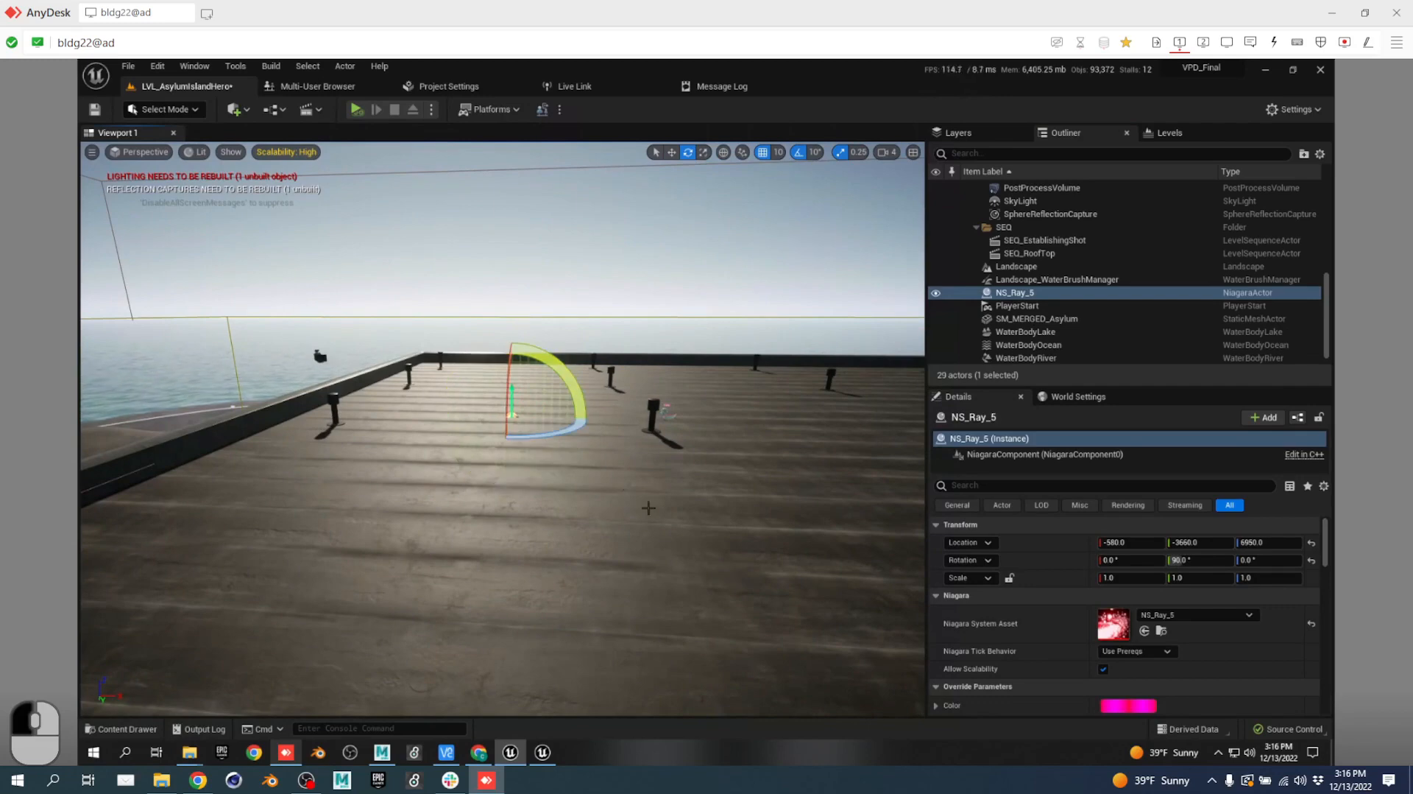
key("w")
mouse_move(645, 504)
right_mouse_down()
mouse_move(606, 522)
mouse_move(618, 489)
mouse_move(626, 508)
right_mouse_up()
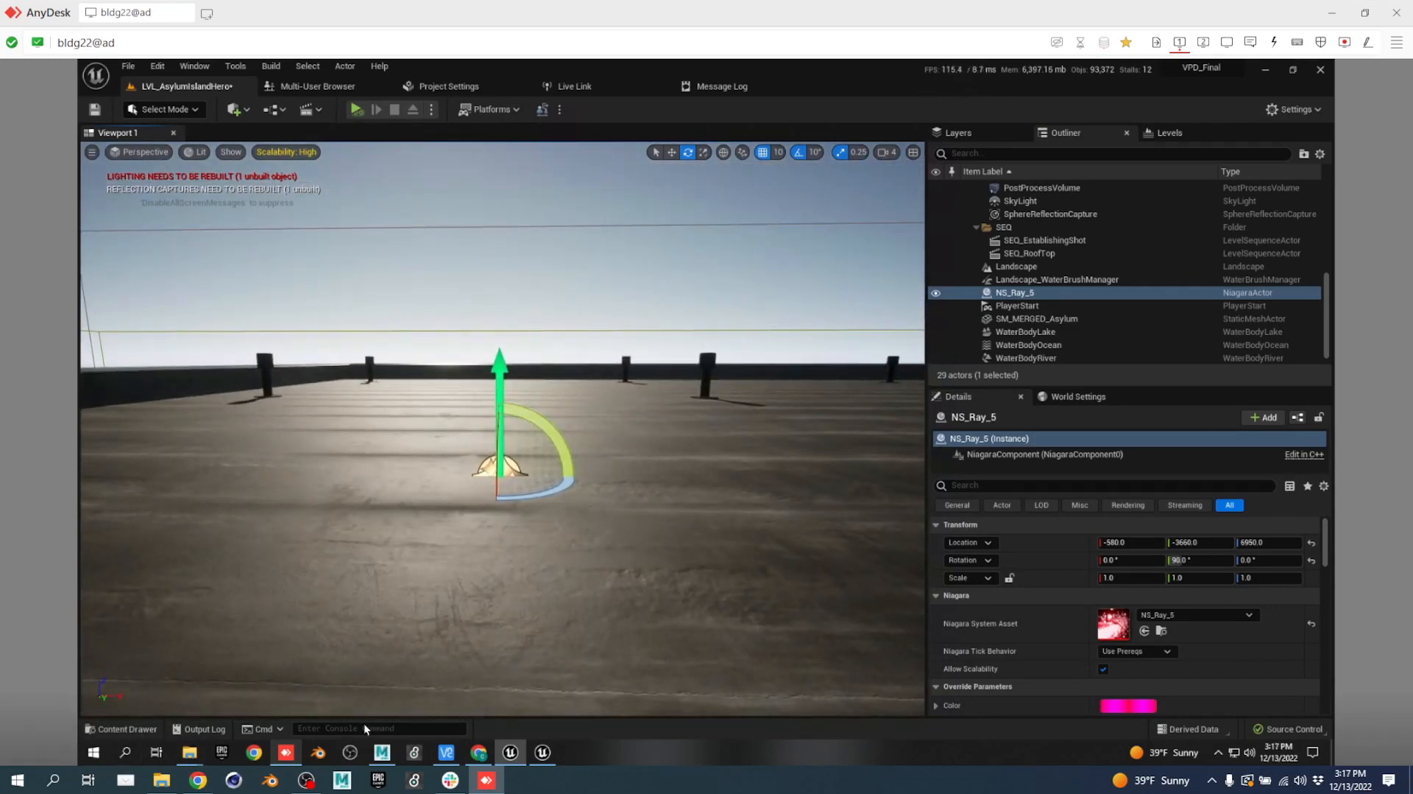
Select NS_Ray_4 in the Content Drawer, reframe the rooftop, and bring the drawer back.
key("ctrl+space")
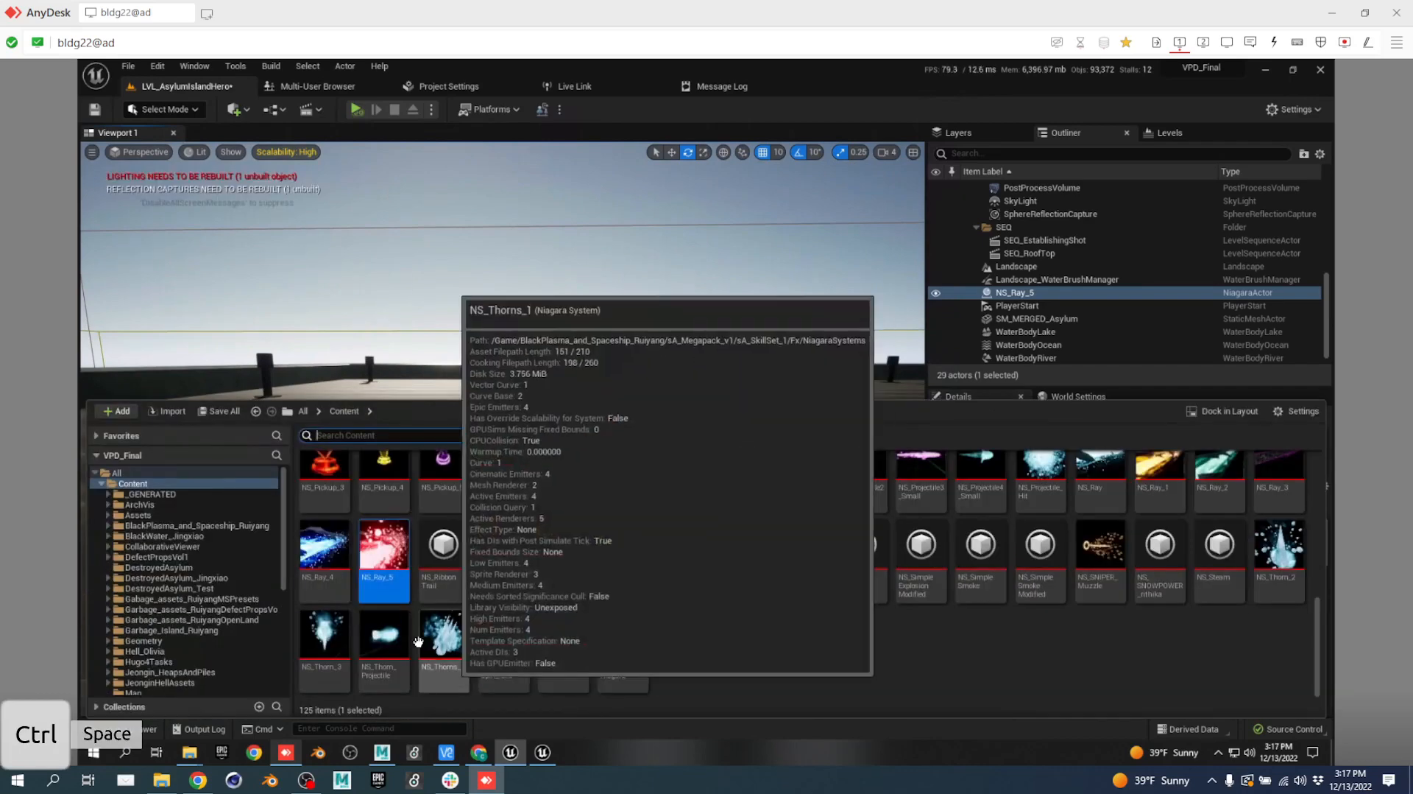
left_click(323, 548)
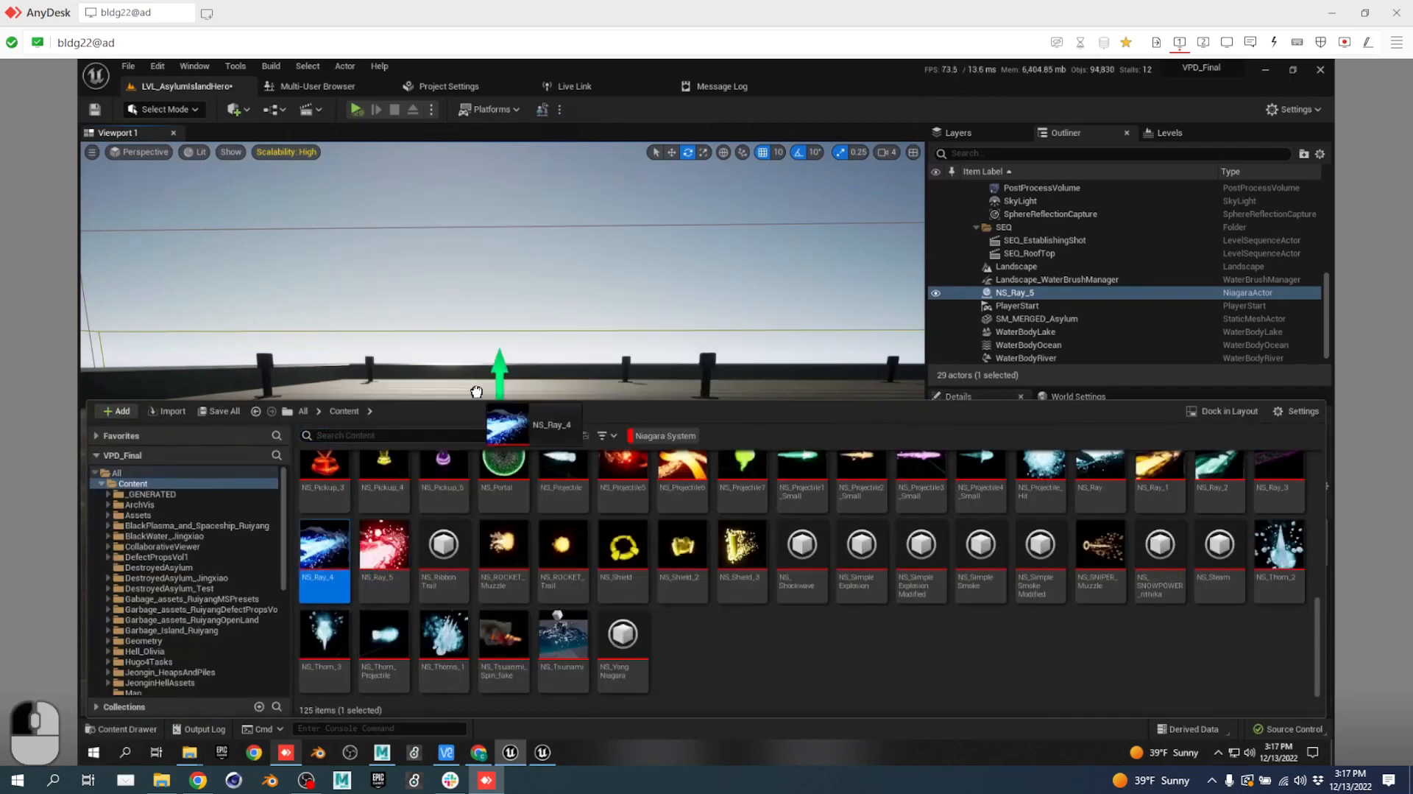
left_click(568, 380)
key("s")
right_click_drag(568, 380, 596, 571)
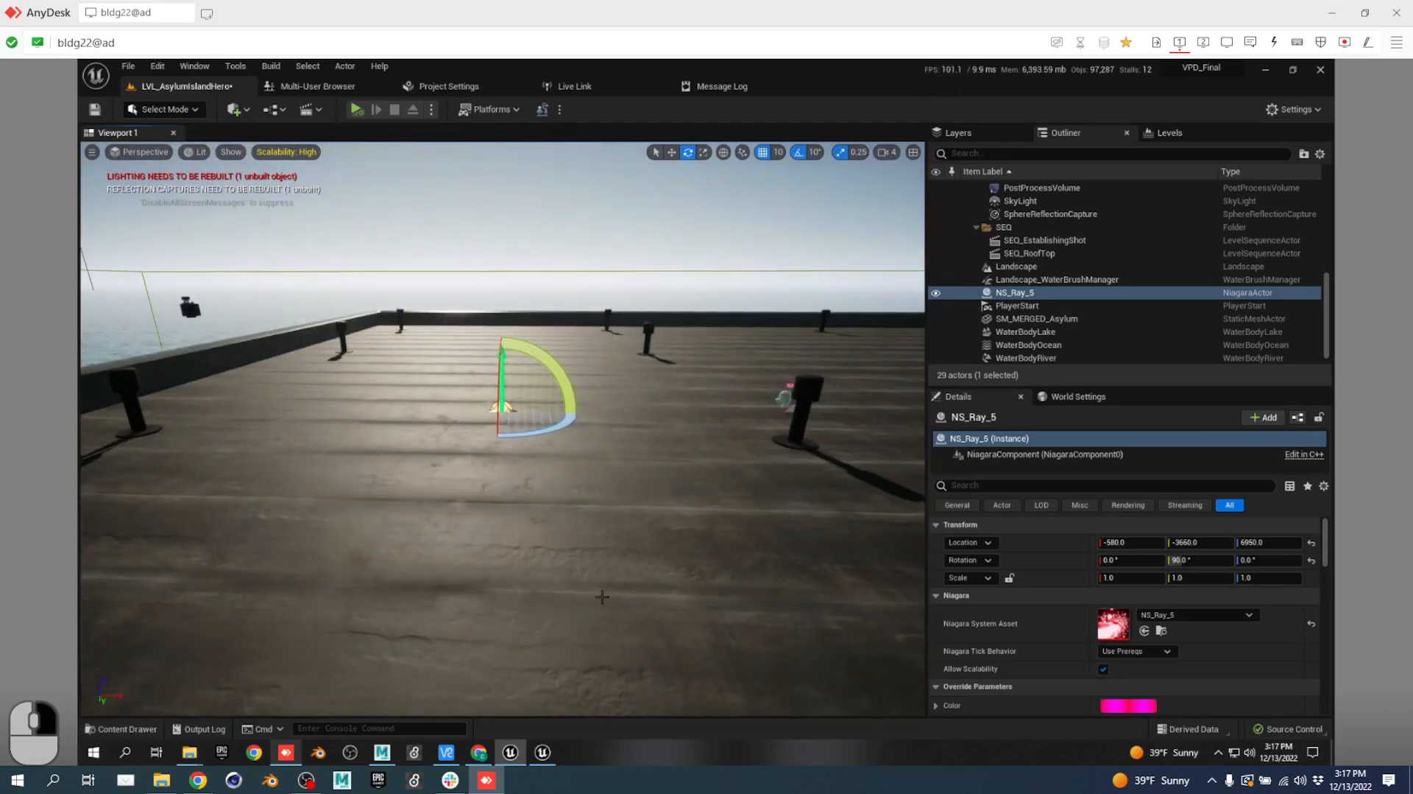
key("ctrl+space")
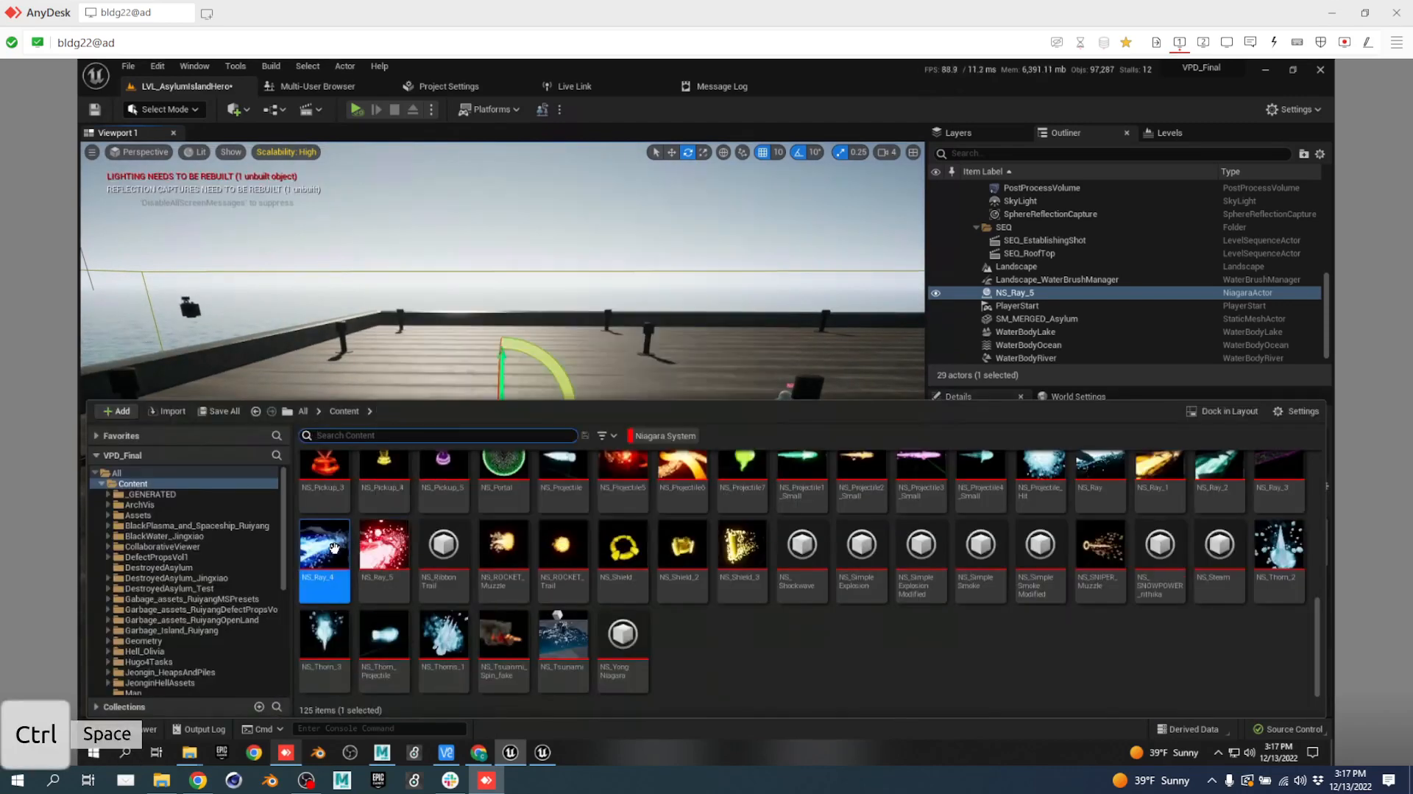
Place NS_Ray_4 on the rooftop, frame it, and tilt it through 60 to 90 degrees.
left_click_drag(324, 548, 447, 382)
key("f")
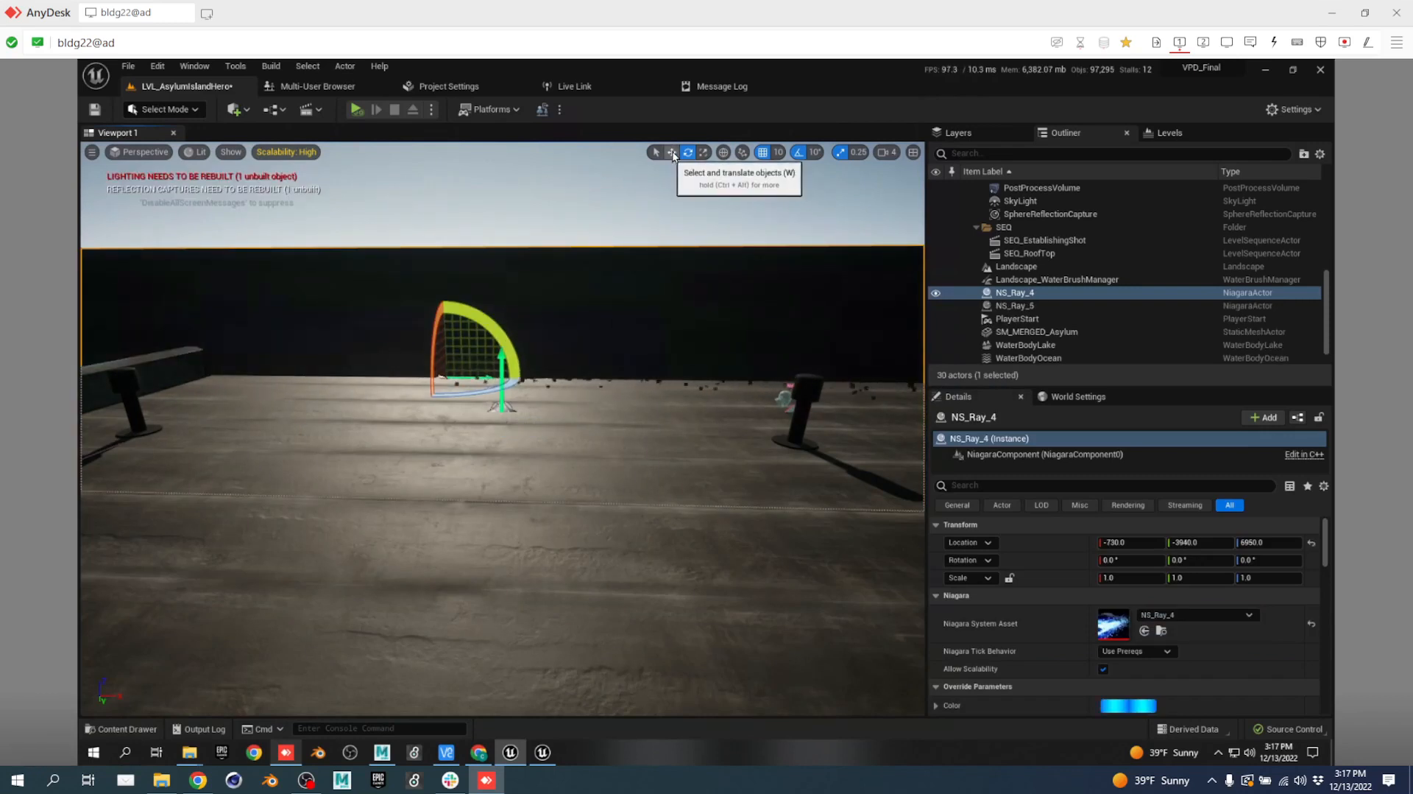
left_click_drag(504, 327, 106, 276)
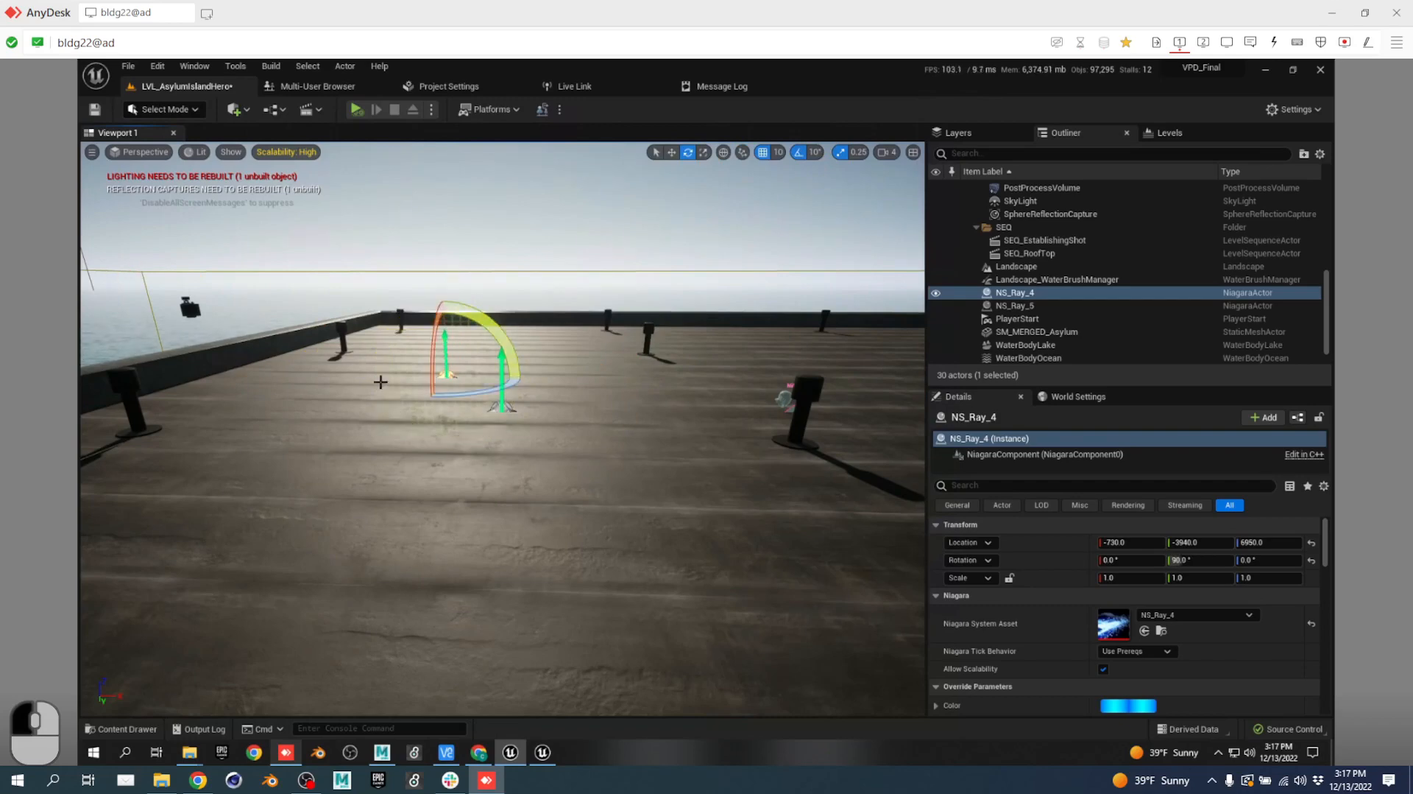
key("w")
right_click_drag(442, 424, 485, 496)
key("e")
key("a")
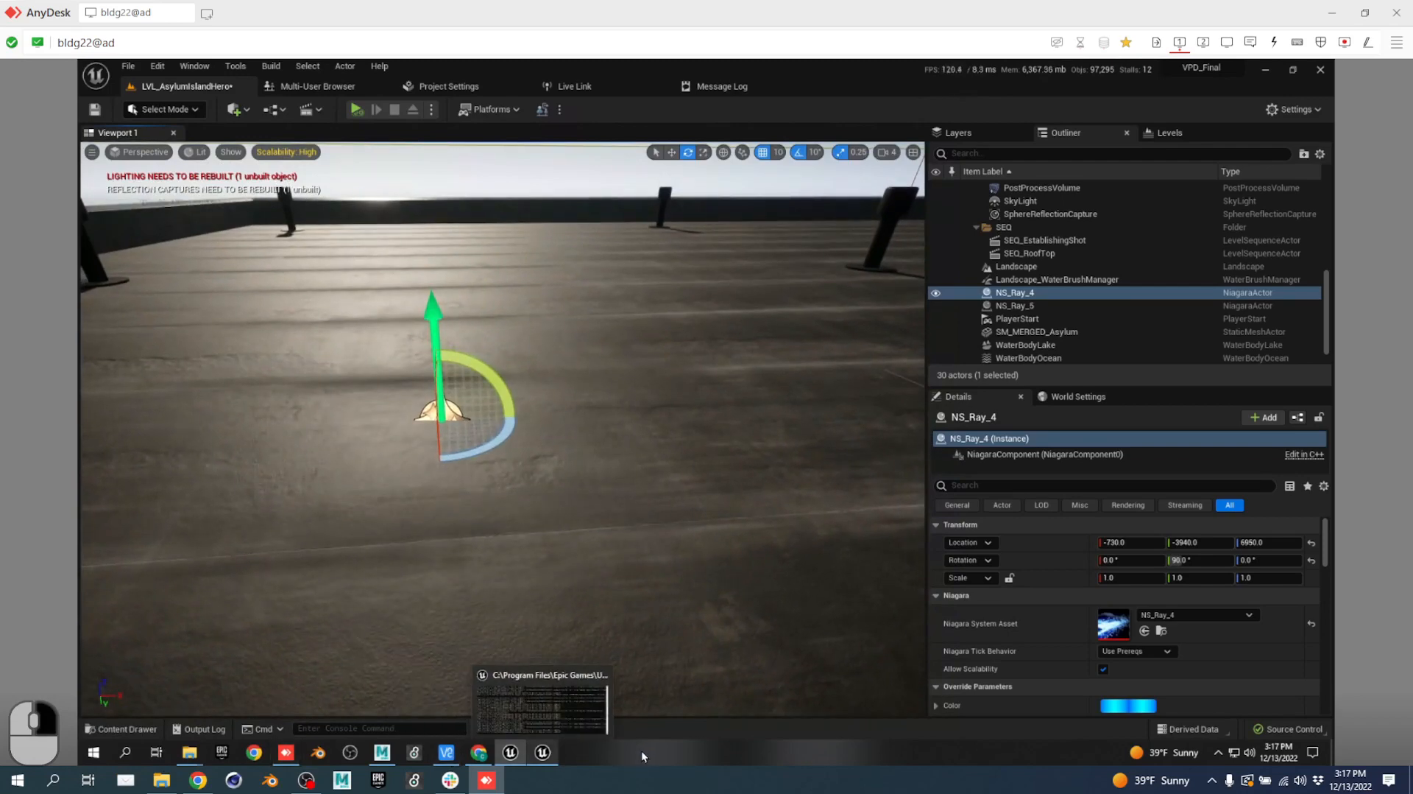
Fly the view around the rooftop and nearby wall to inspect the placed ray effects.
key("ctrl+space")
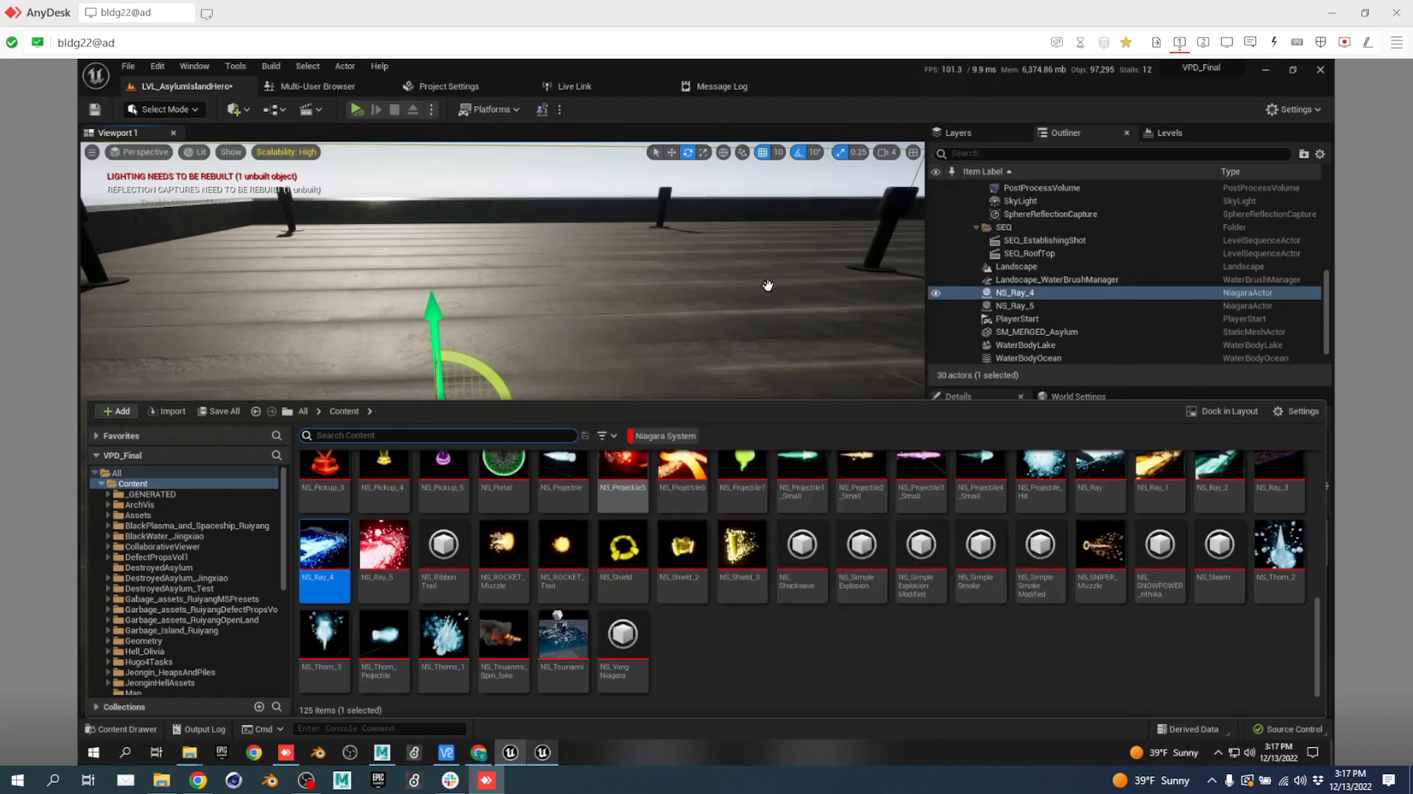
key("s")
right_click_drag(738, 345, 763, 287)
key("d")
key("w")
key("d")
key("a")
key("w")
key("e")
key("q")
key("e")
key("w")
key("e")
key("e")
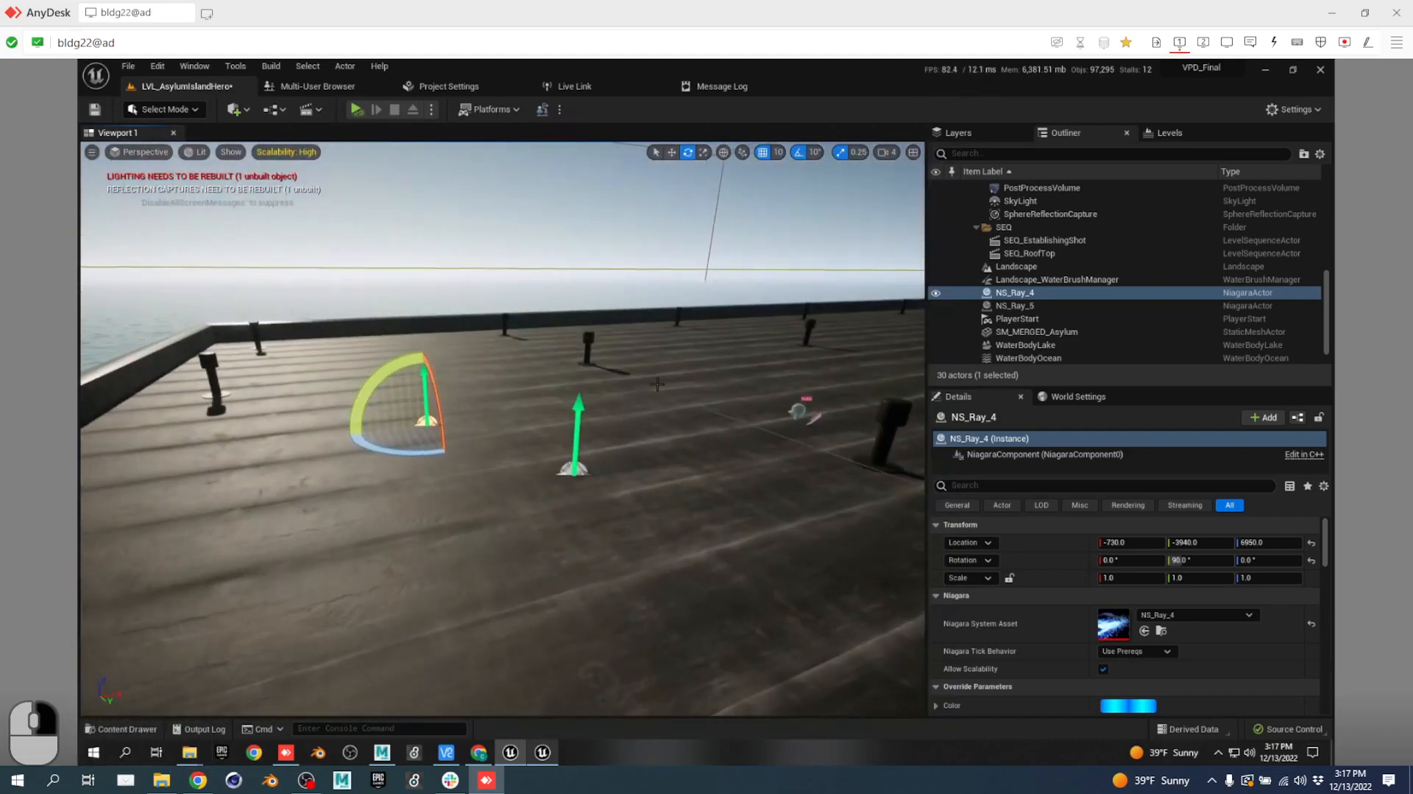
Pick NS_ROCKET_Muzzle from the Content Drawer and carry it toward the rooftop.
key("ctrl+space")
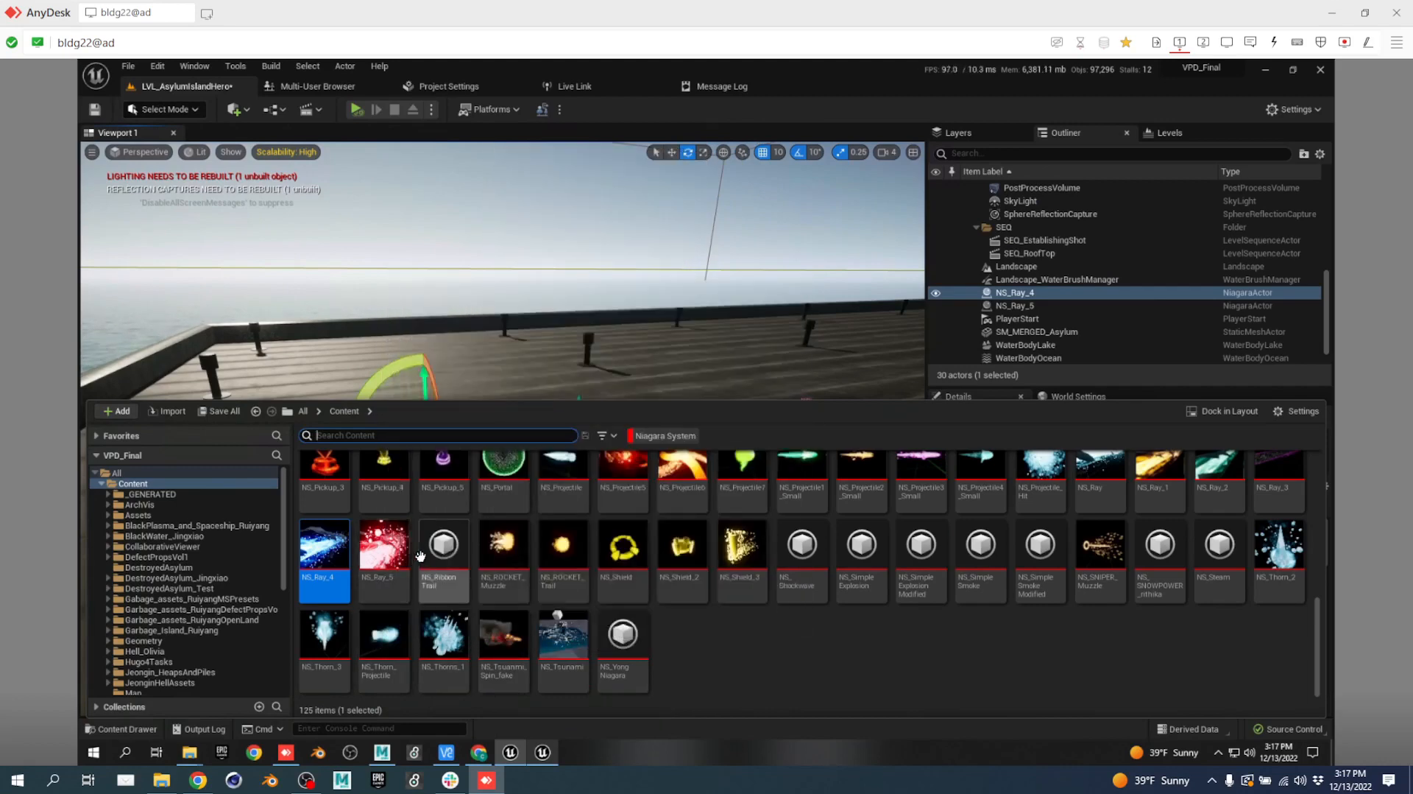
left_click(507, 536)
left_click_drag(508, 532, 546, 363)
right_click_drag(555, 357, 535, 390)
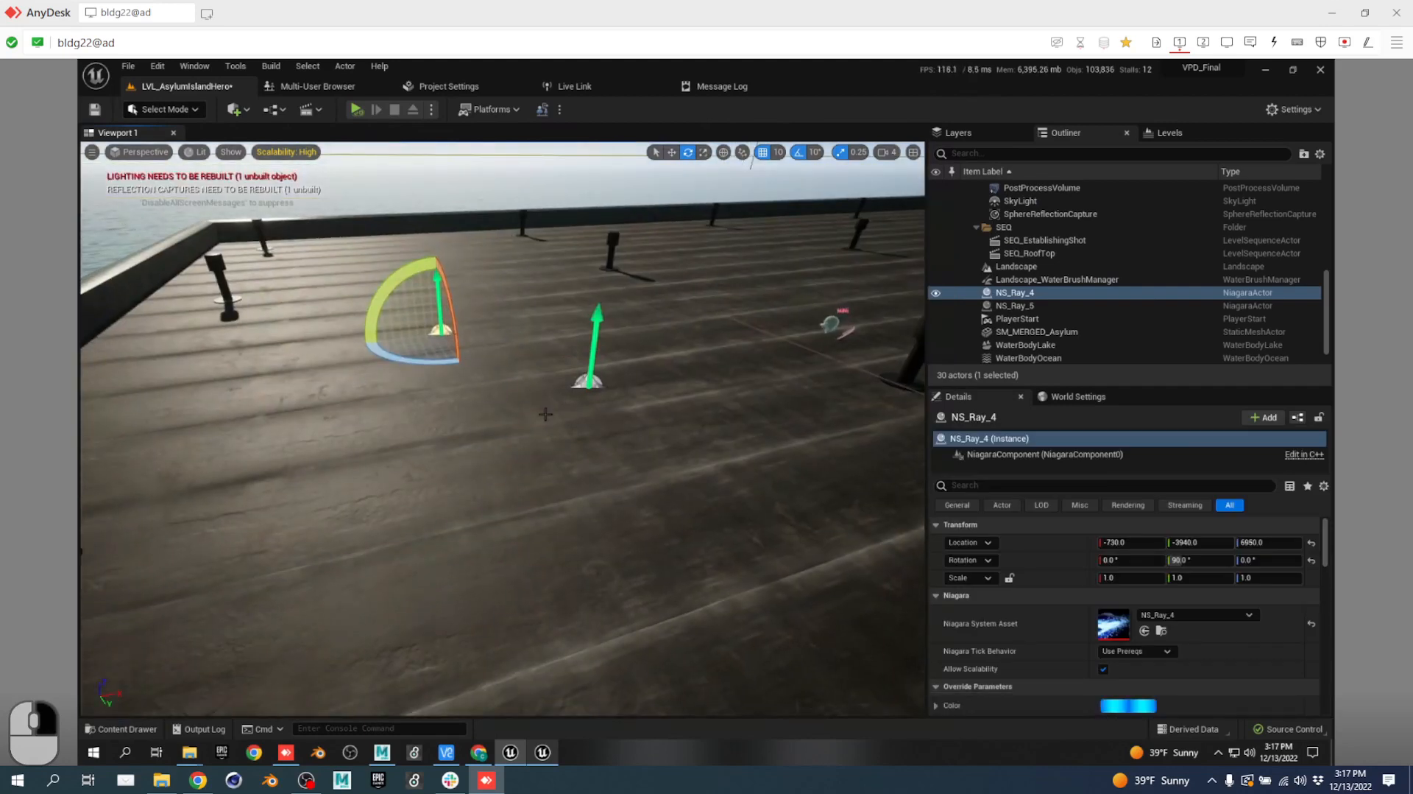
Drop NS_ROCKET_Muzzle on the rooftop, raise it to Z 7080, then switch to Chrome.
key("ctrl+space")
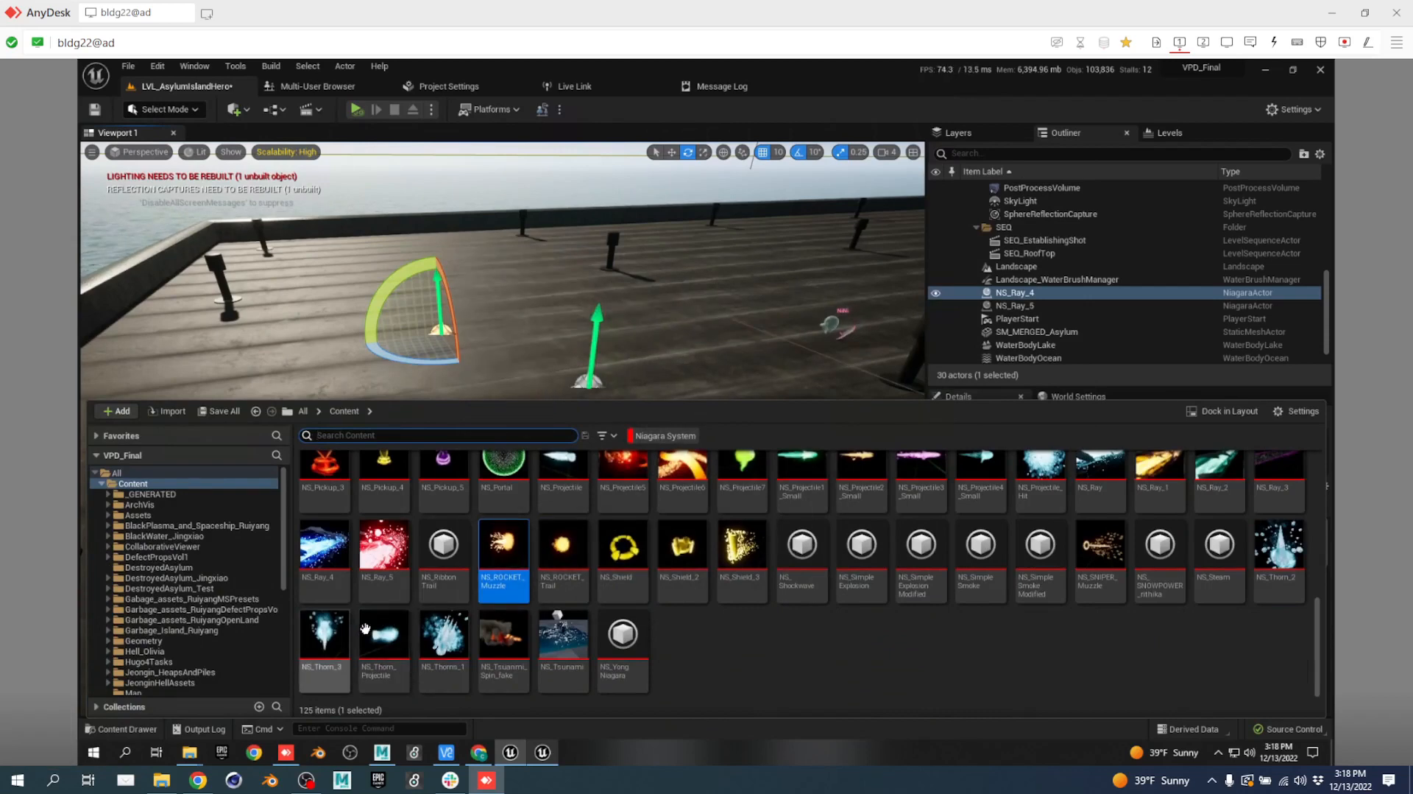
left_click(520, 364)
left_click_drag(520, 363, 516, 326)
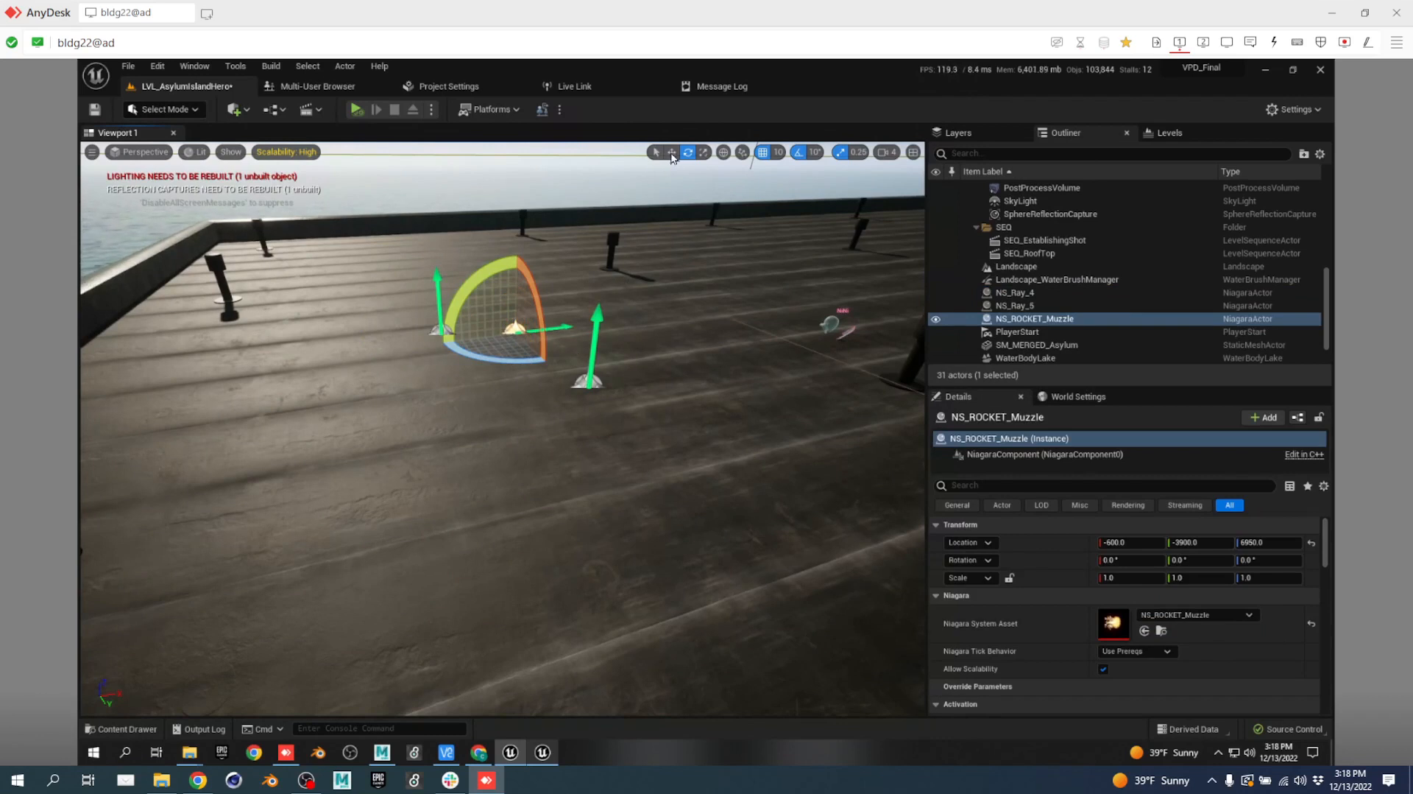
left_click(672, 152)
left_click_drag(515, 259, 517, 184)
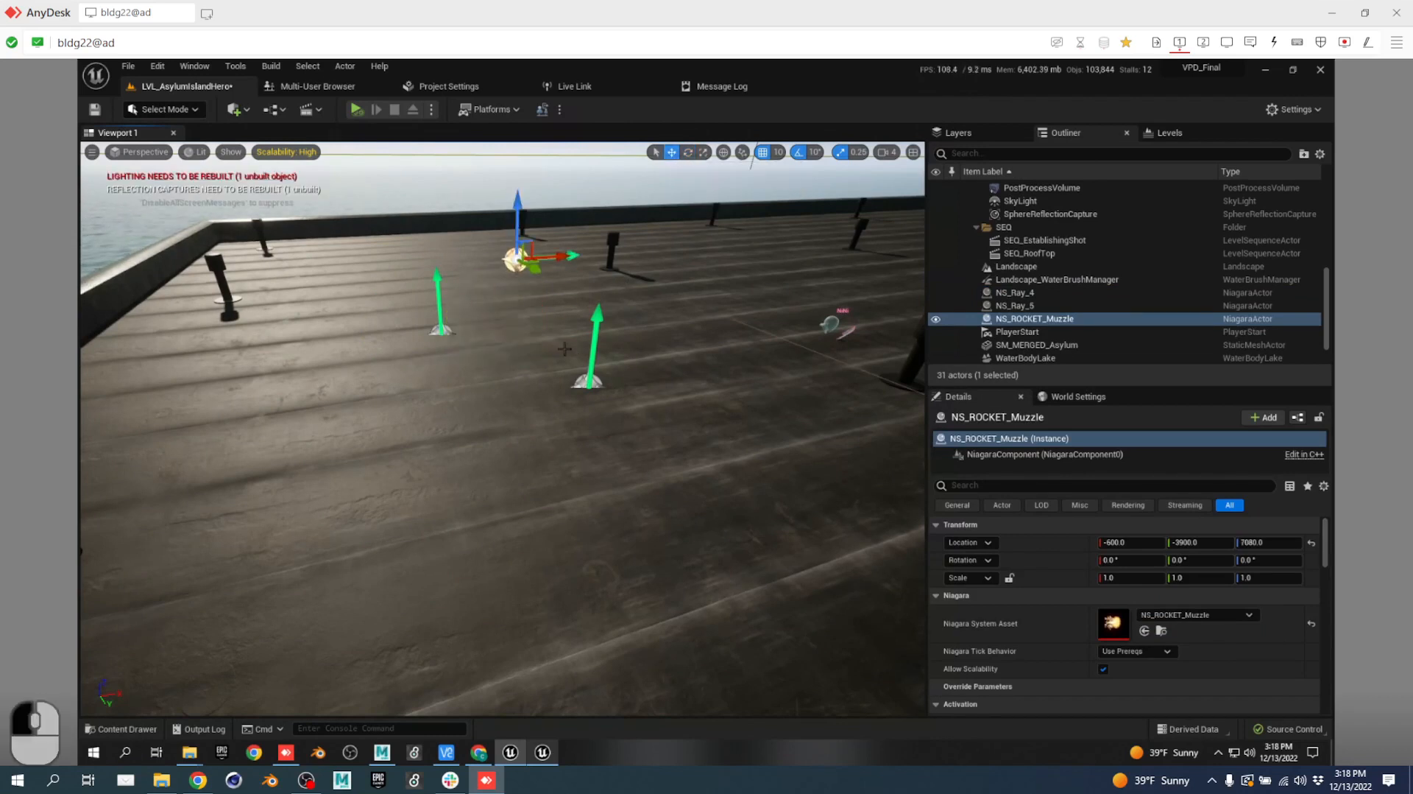
key("ctrl+space")
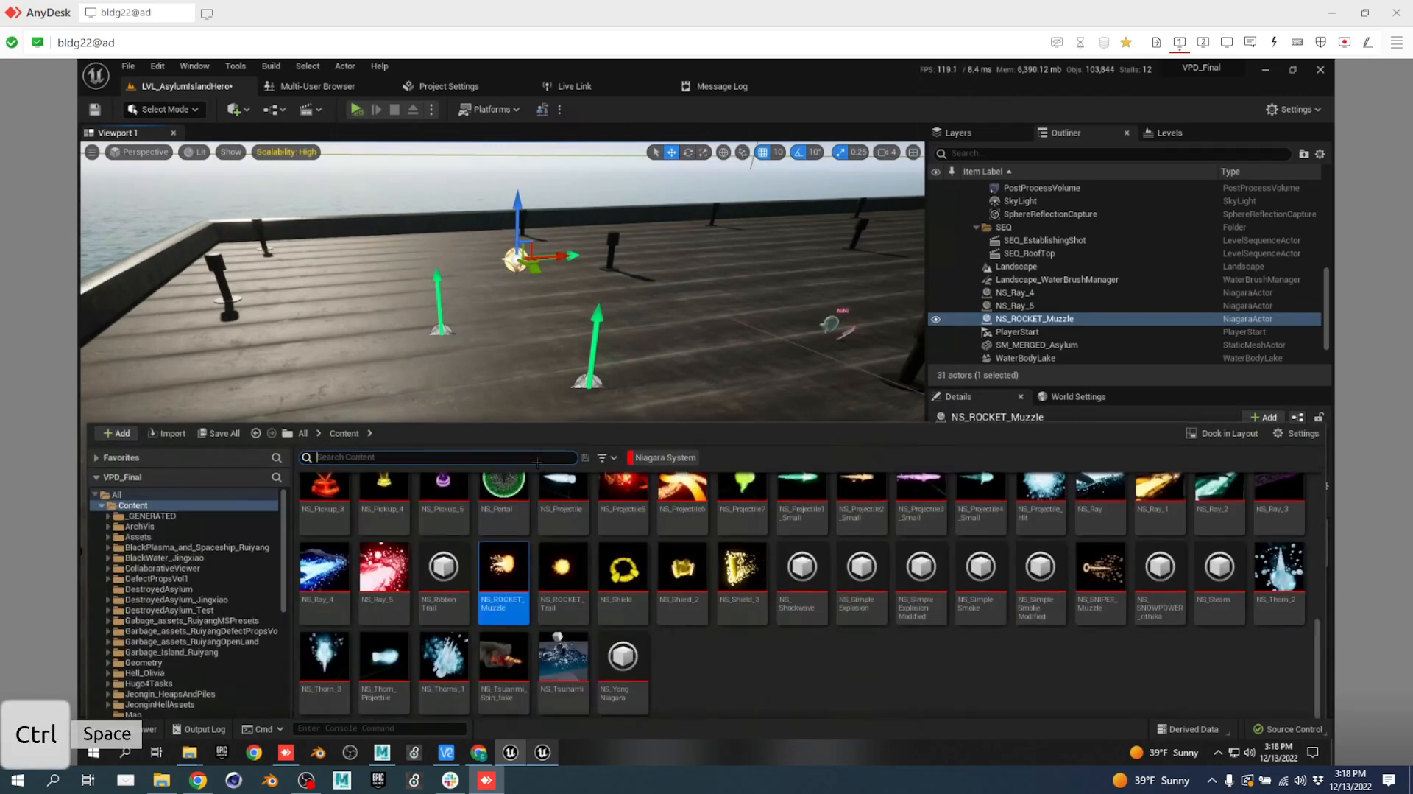
left_click(198, 780)
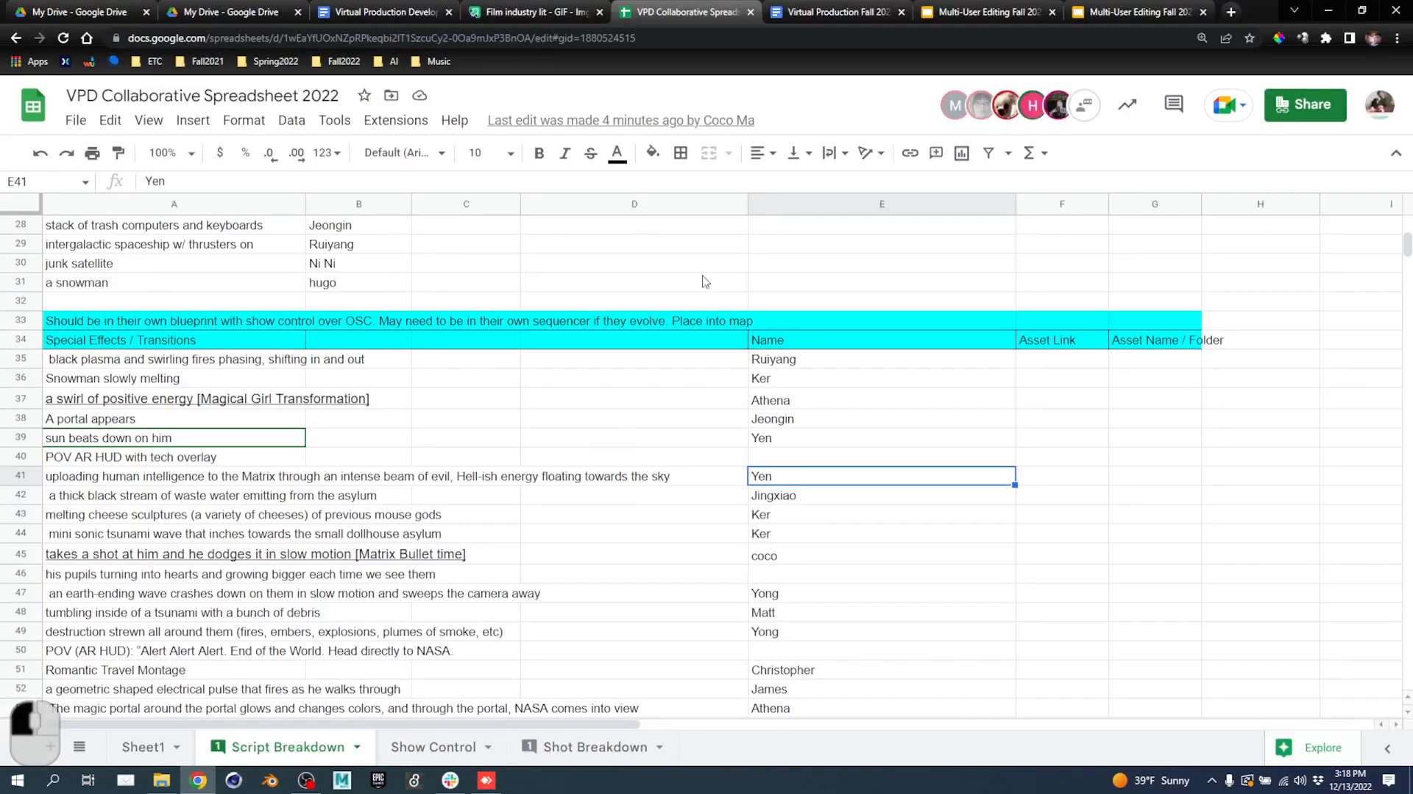
Switch to the Script Treatment tab and scroll past the PROLOGUE into ACT I.
left_click(813, 15)
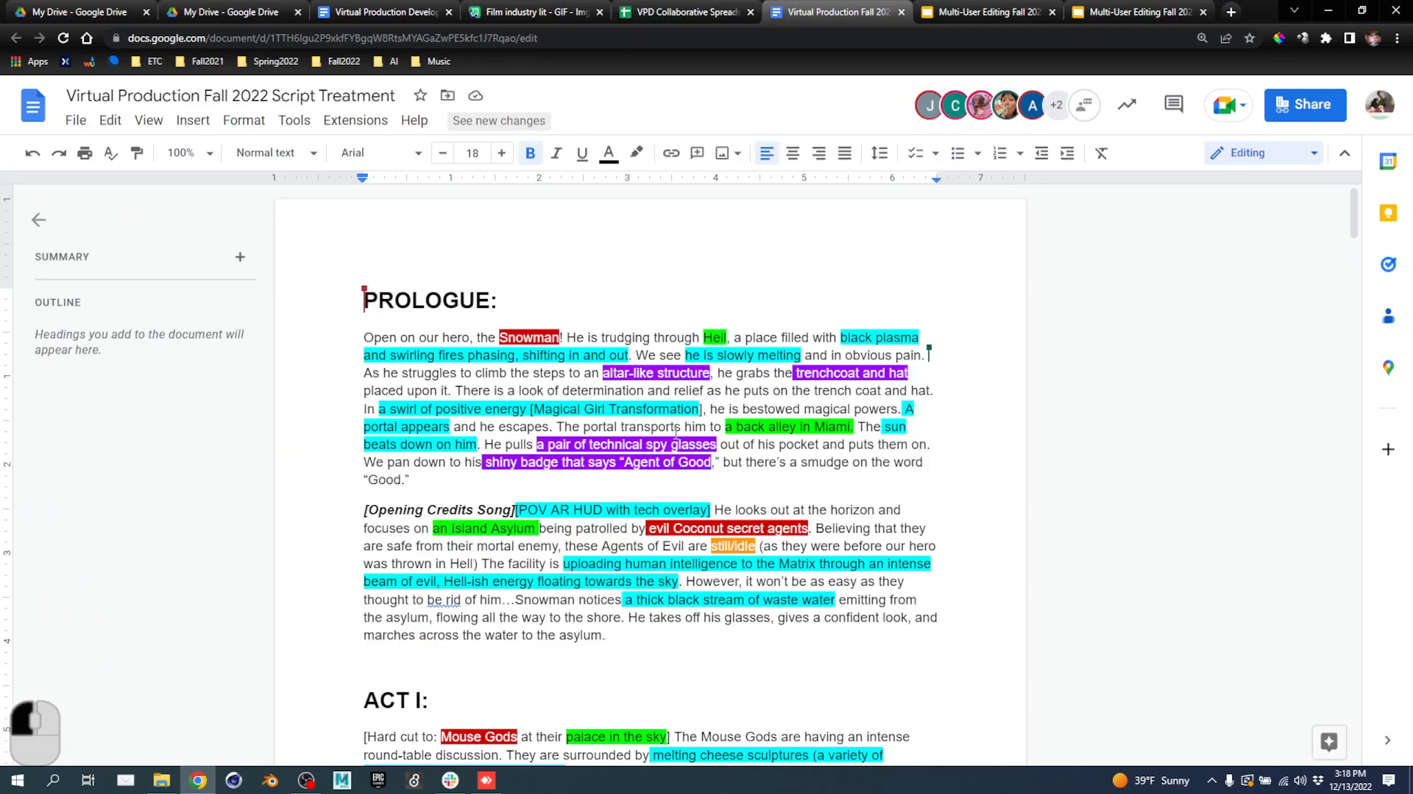
scroll(667, 539, "down", 2)
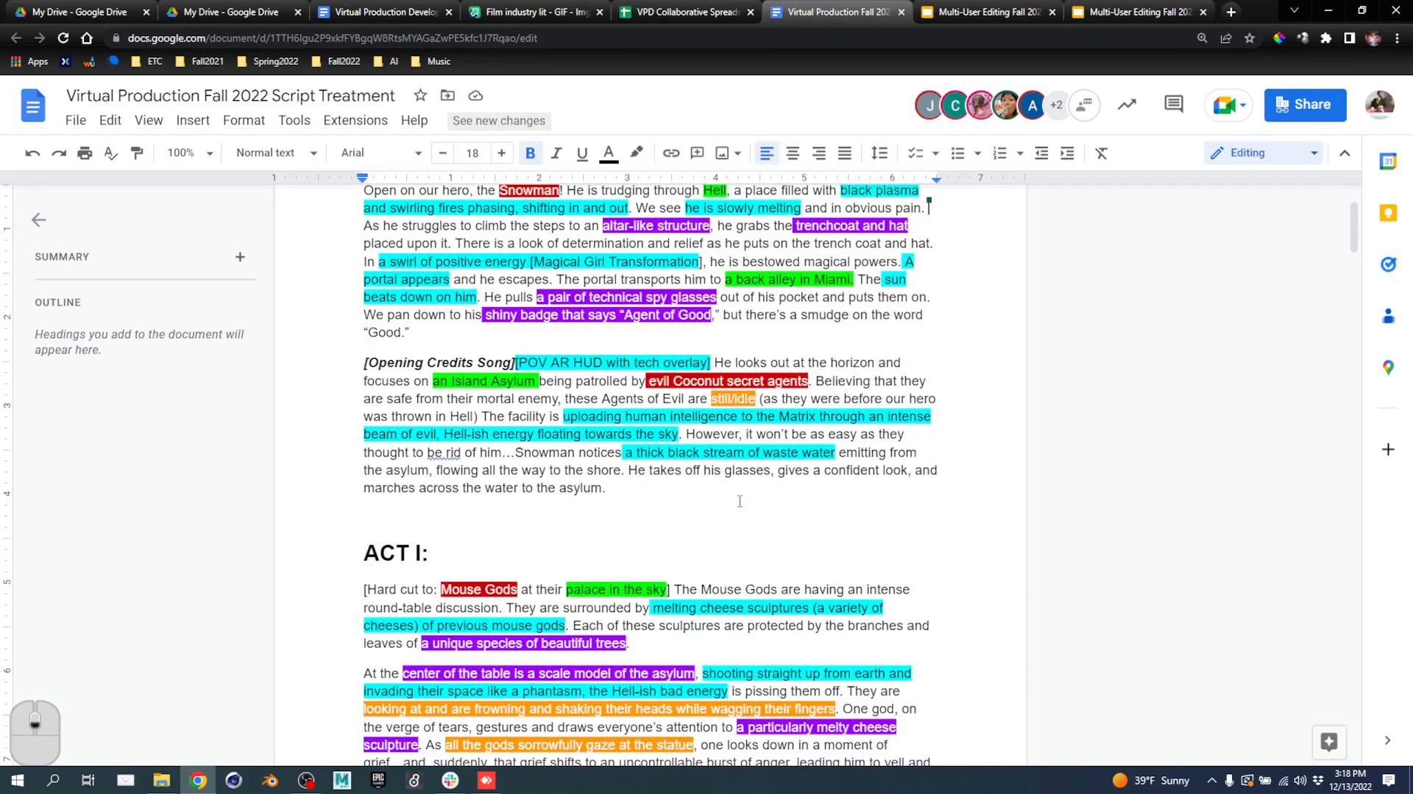
scroll(763, 505, "down", 3)
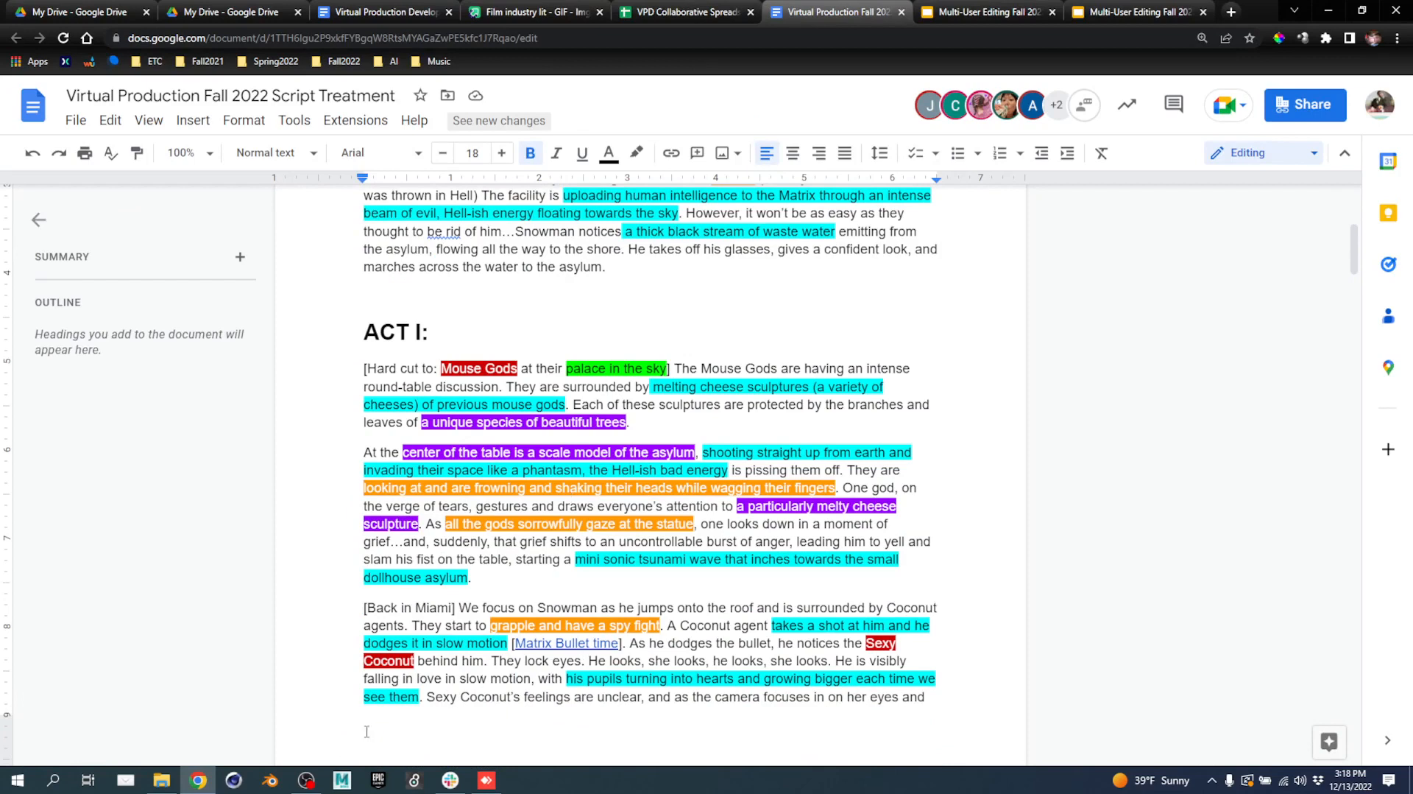
Back in Unreal, search 'mouse', swap the Niagara System filter for Level, and open LVL_MouseGodsPalace.
left_click(486, 779)
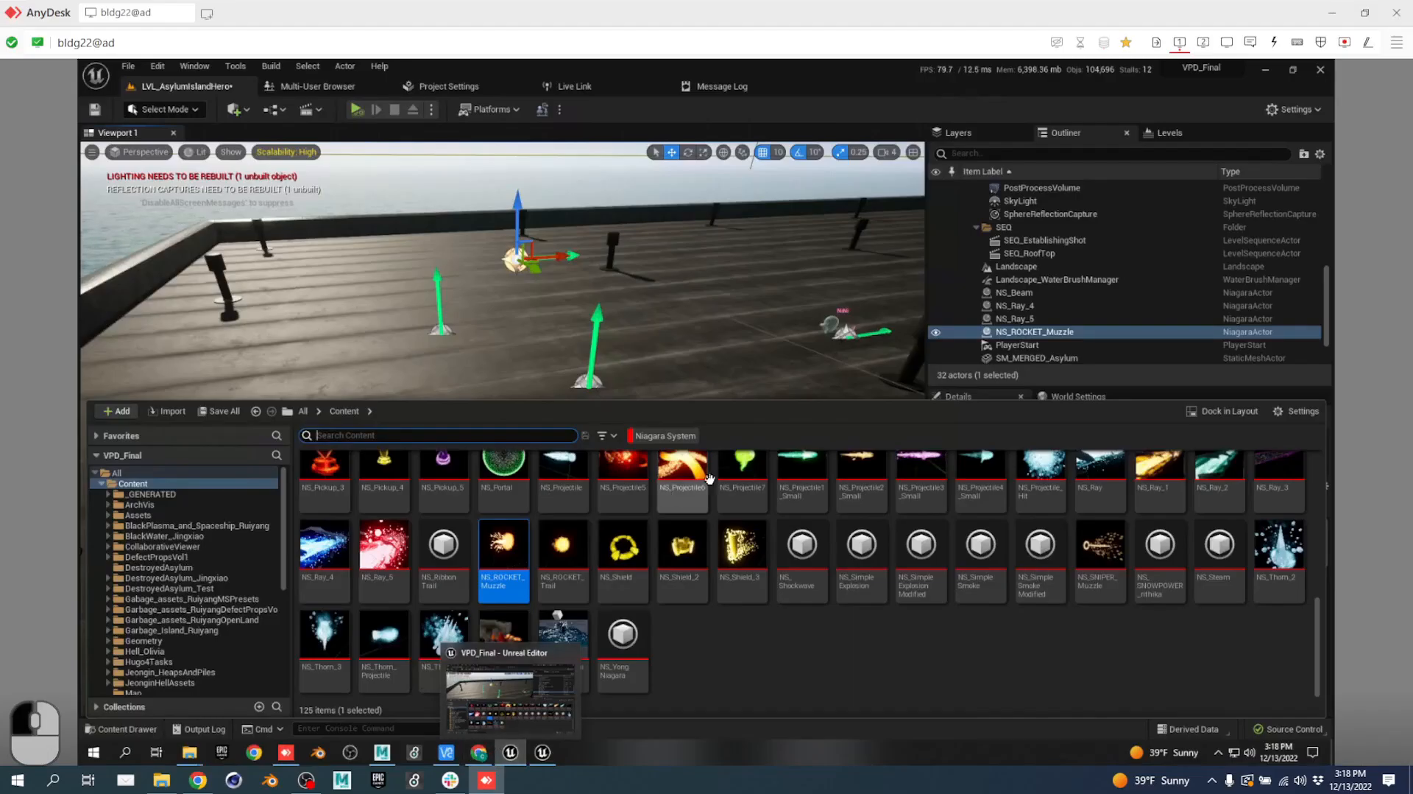
left_click(480, 435)
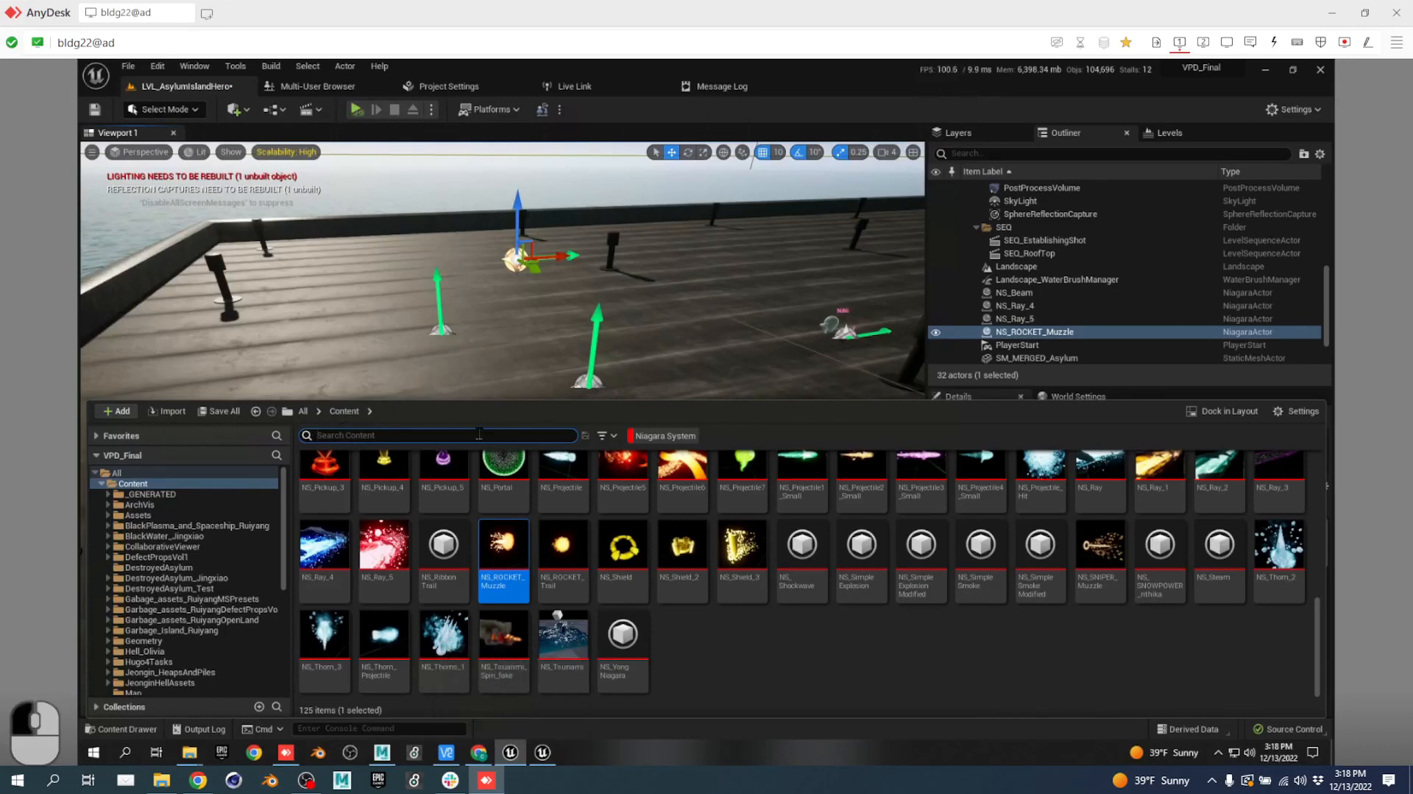
type("mouse")
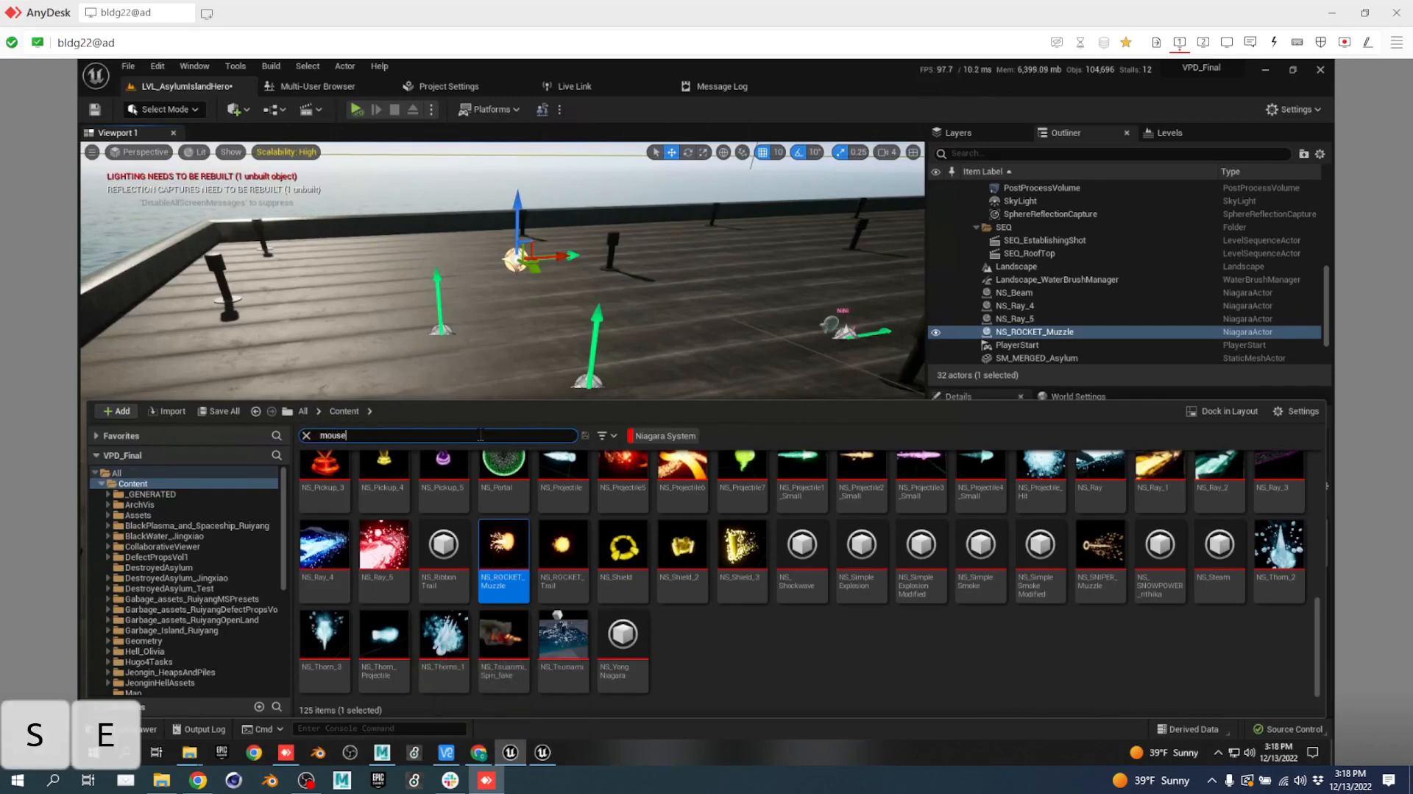
left_click(663, 435)
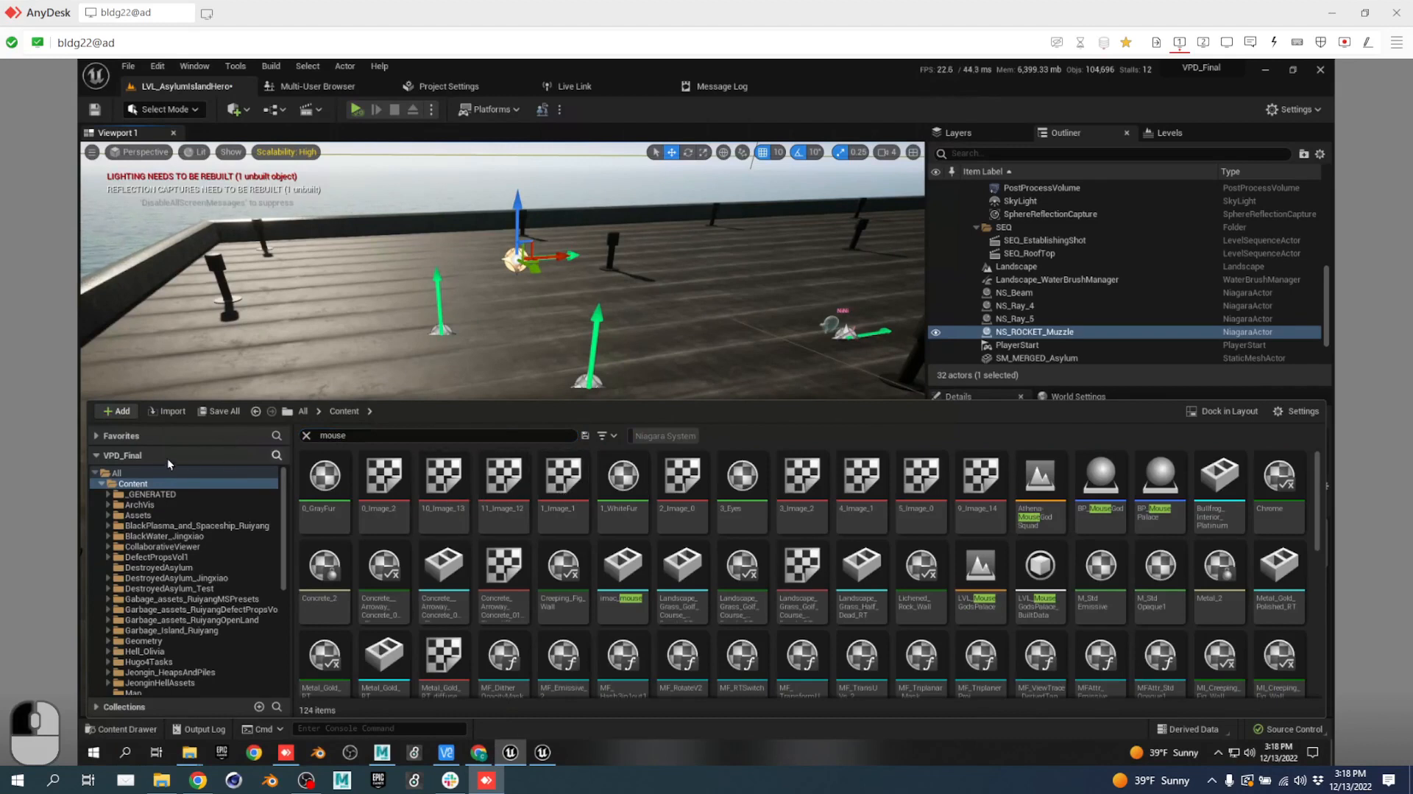
left_click(610, 439)
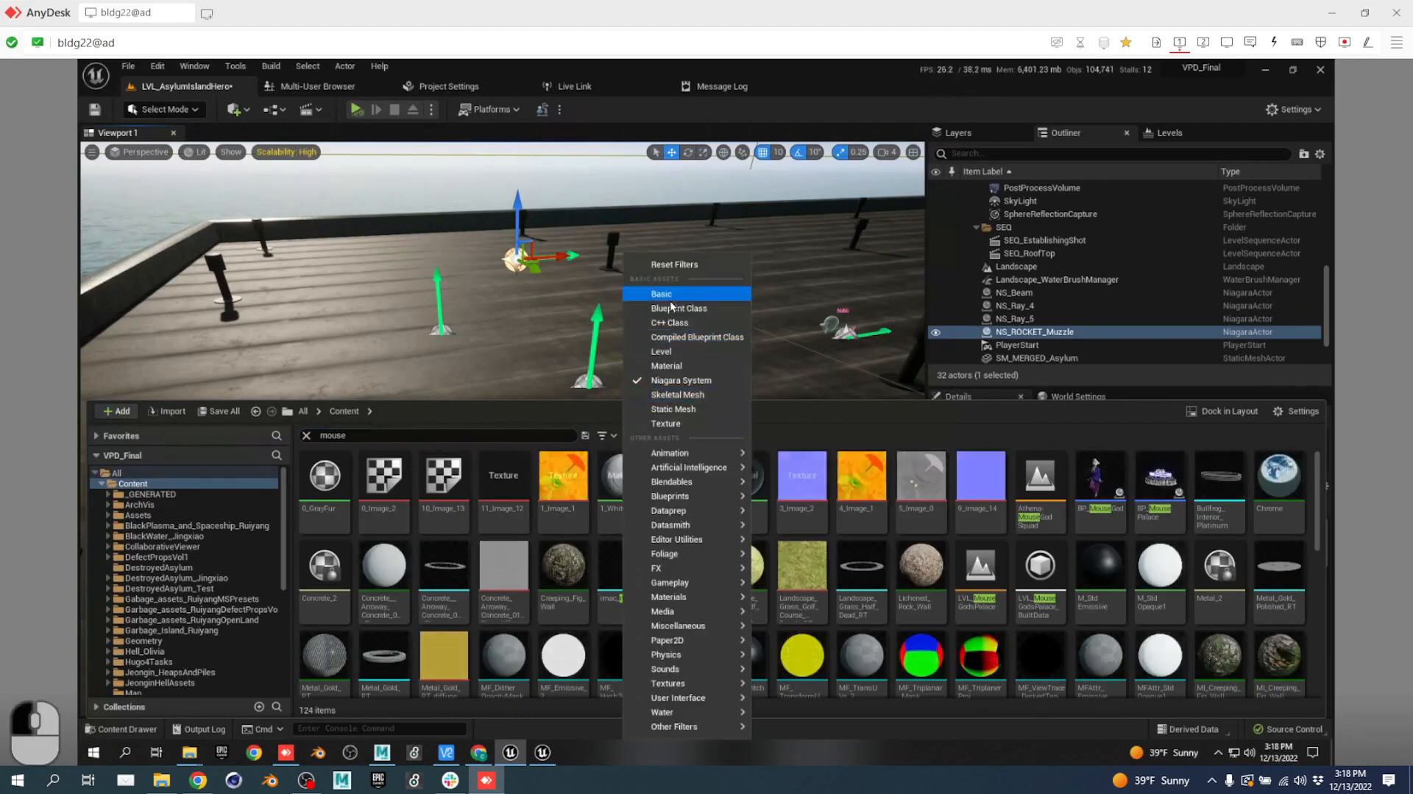
left_click(661, 352)
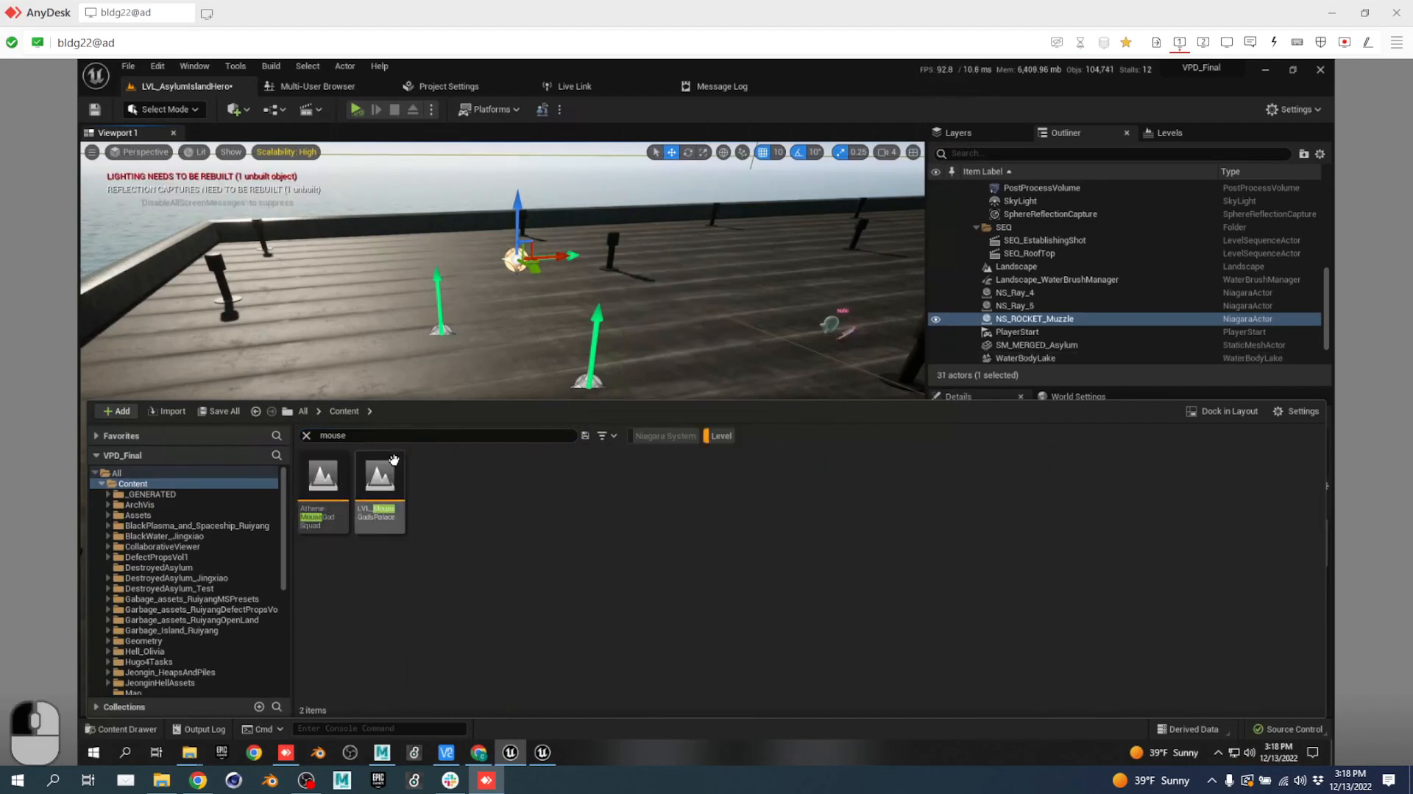
left_click(400, 493)
double_click(399, 493)
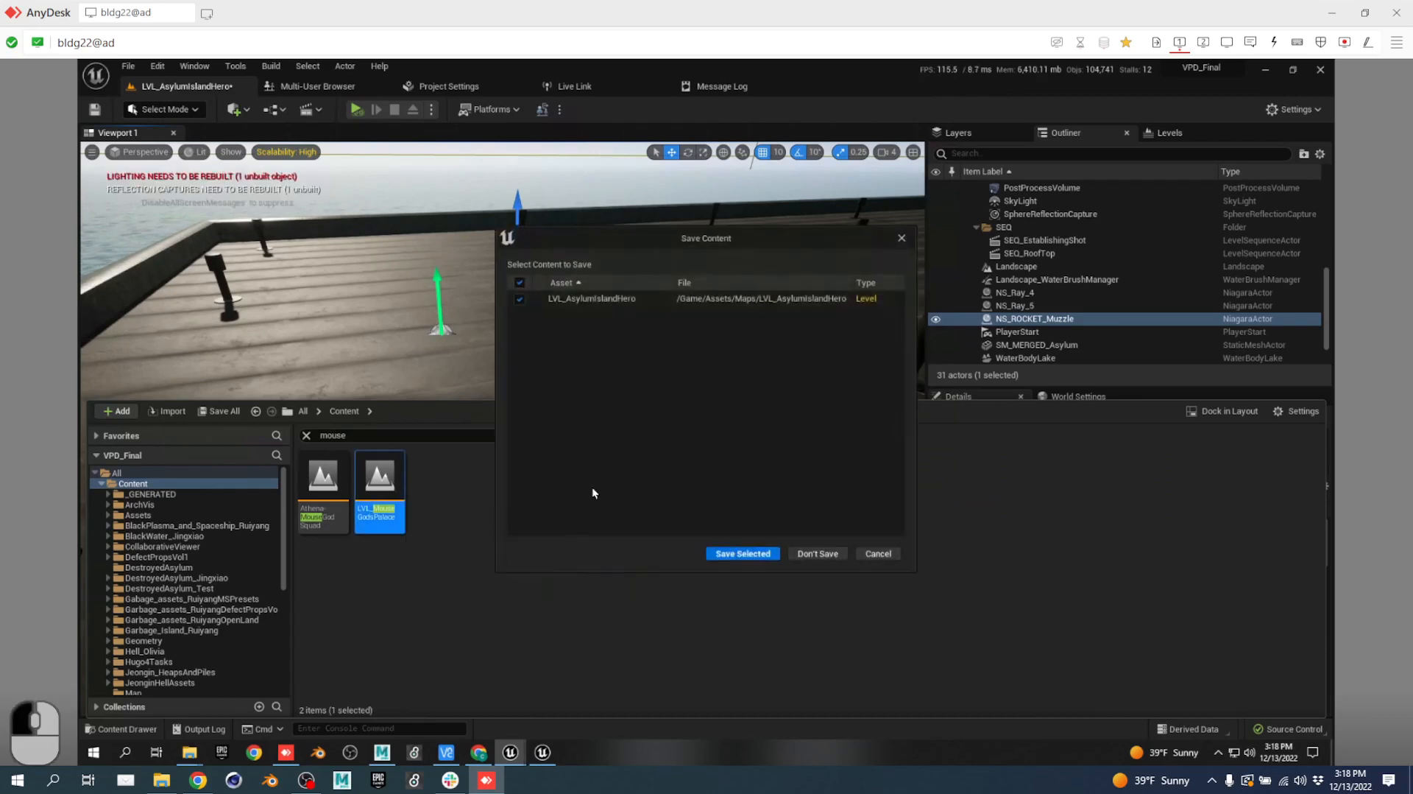
Save LVL_AsylumIslandHero with Save Selected and let LVL_MouseGodsPalace load.
left_click(740, 553)
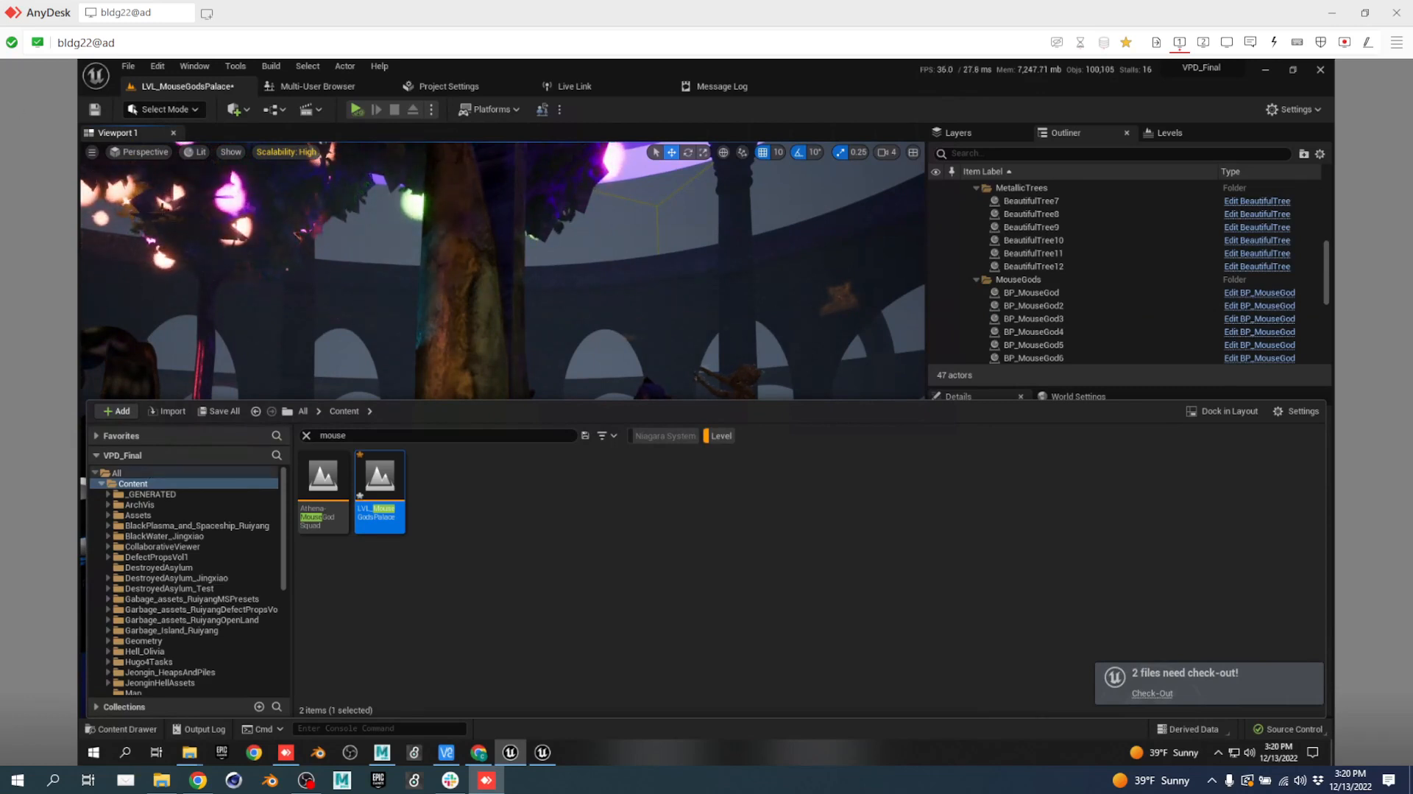
Start simulating the level and fly toward the seated mouse gods around the table.
right_click_drag(643, 290, 682, 414)
key("a")
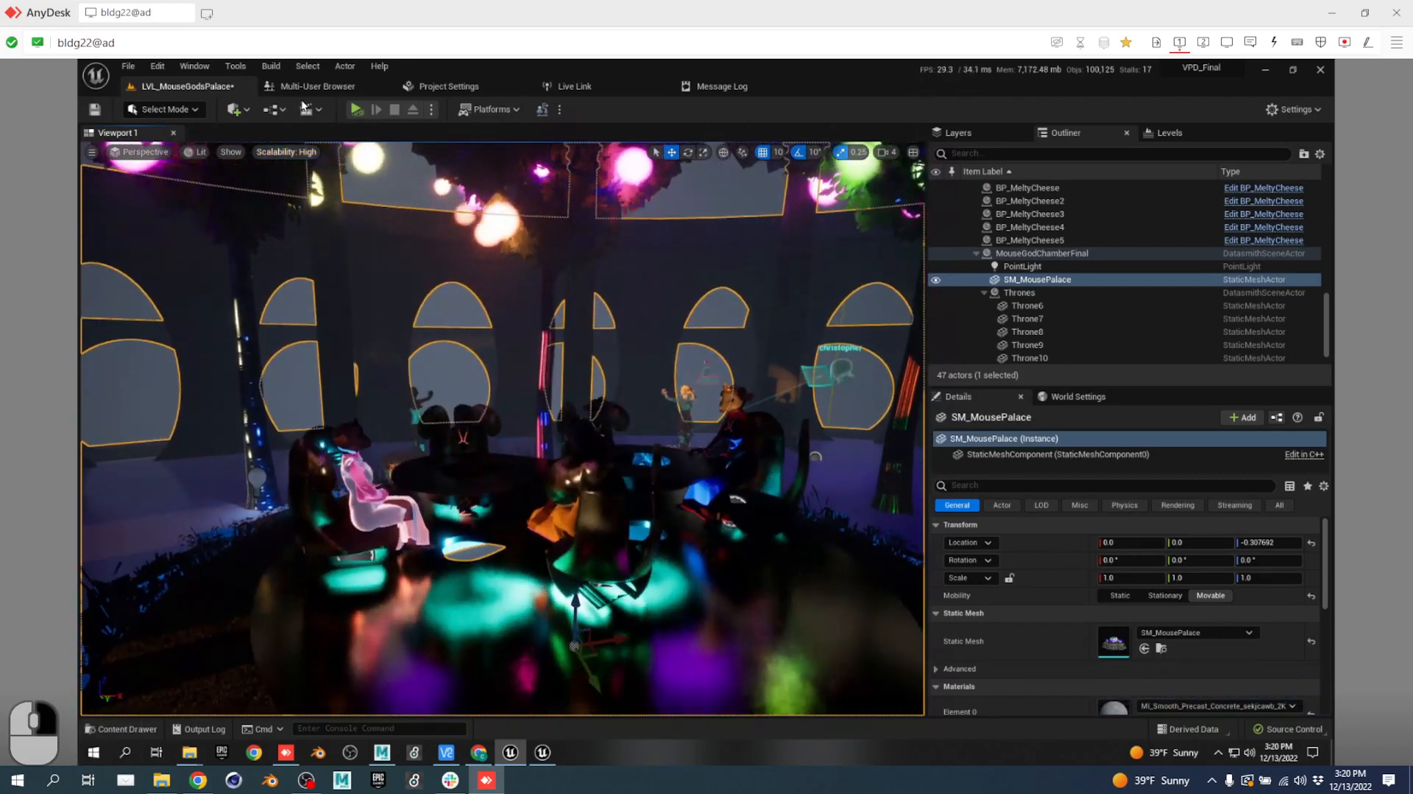
left_click(355, 109)
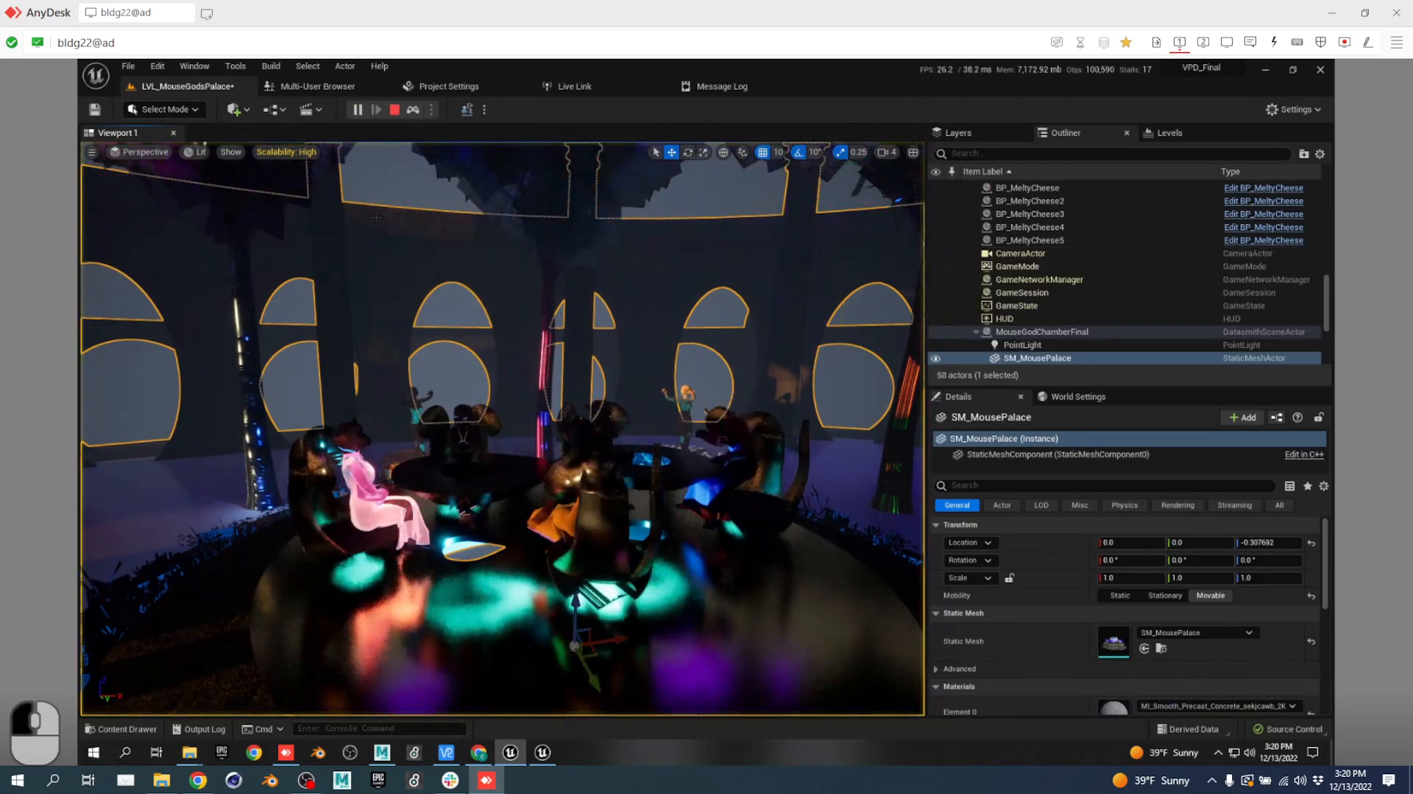
key("w")
right_click_drag(546, 355, 623, 371)
key("a")
key("a")
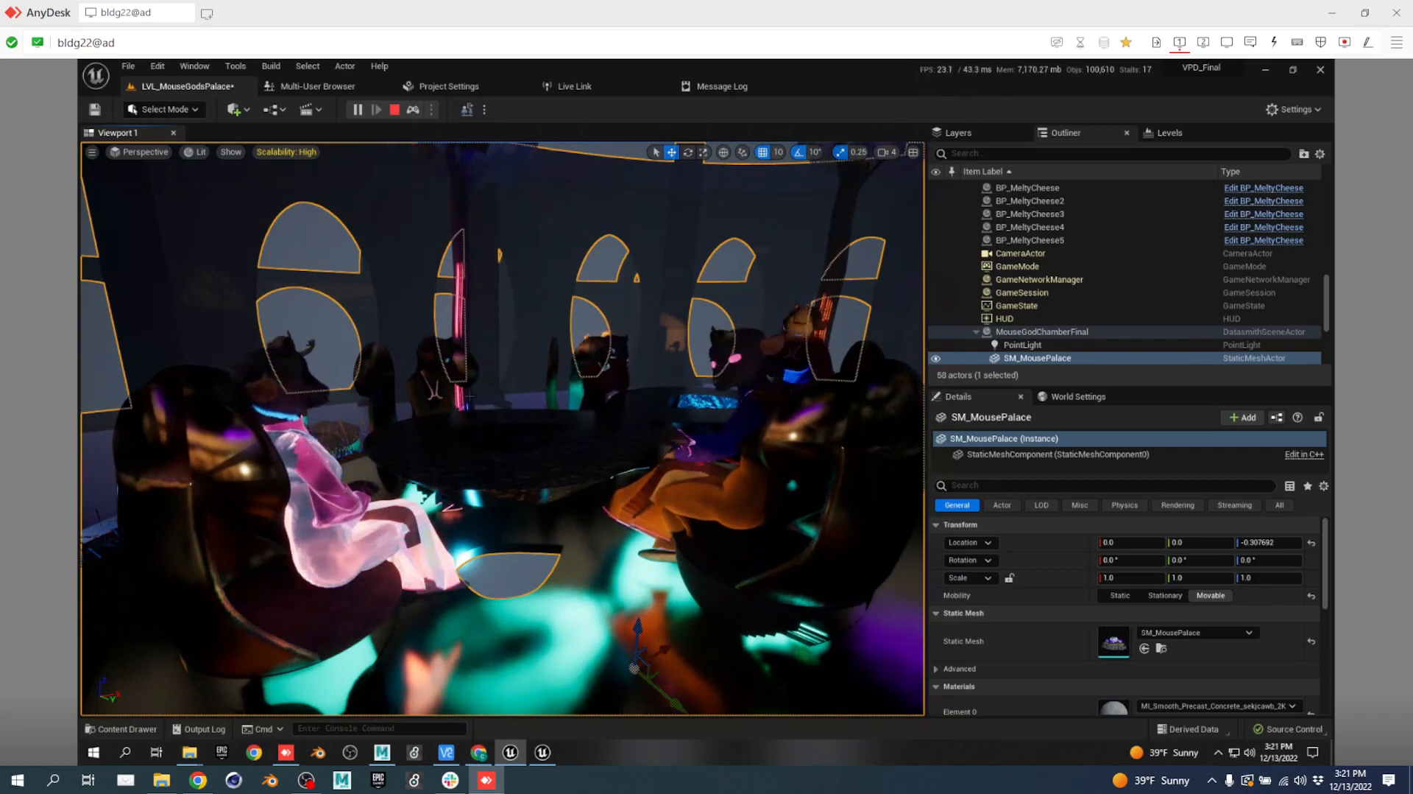
Turn and fly forward across the palace chamber.
right_click_drag(470, 396, 670, 405)
key("w")
key("w")
key("w")
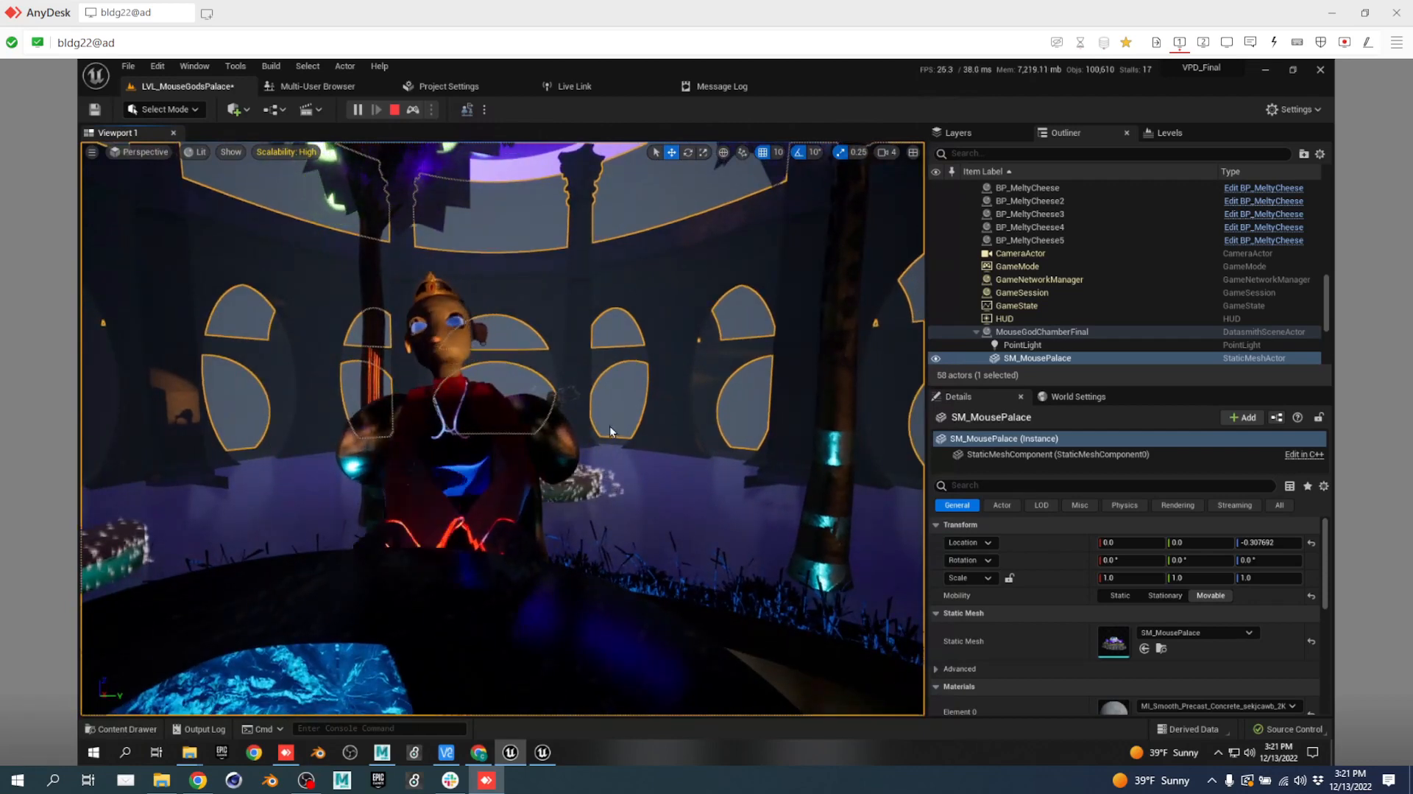
right_click_drag(610, 430, 901, 469)
key("w")
Fly up and back, then stop the play-in-editor session and open the Content Drawer.
key("e")
key("s")
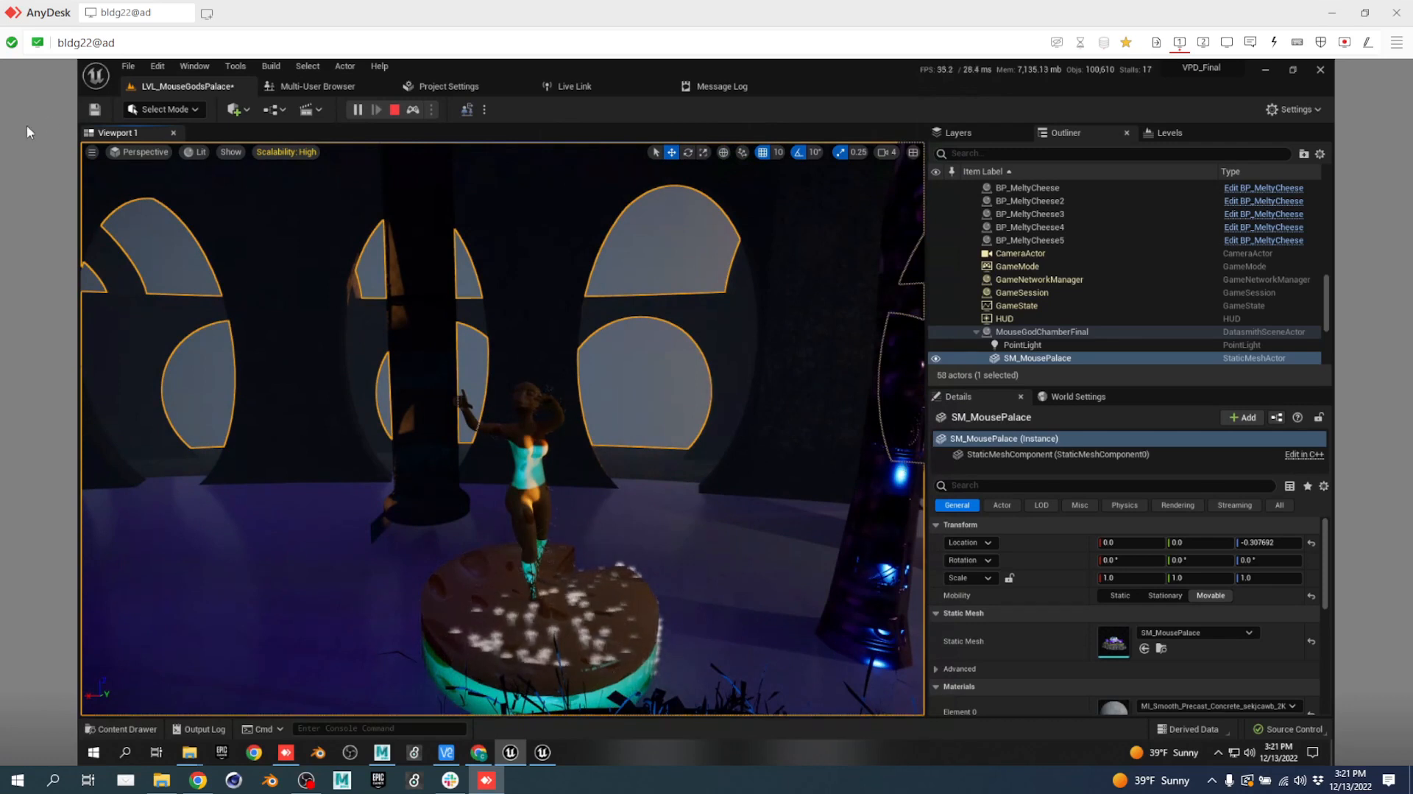
left_click(396, 108)
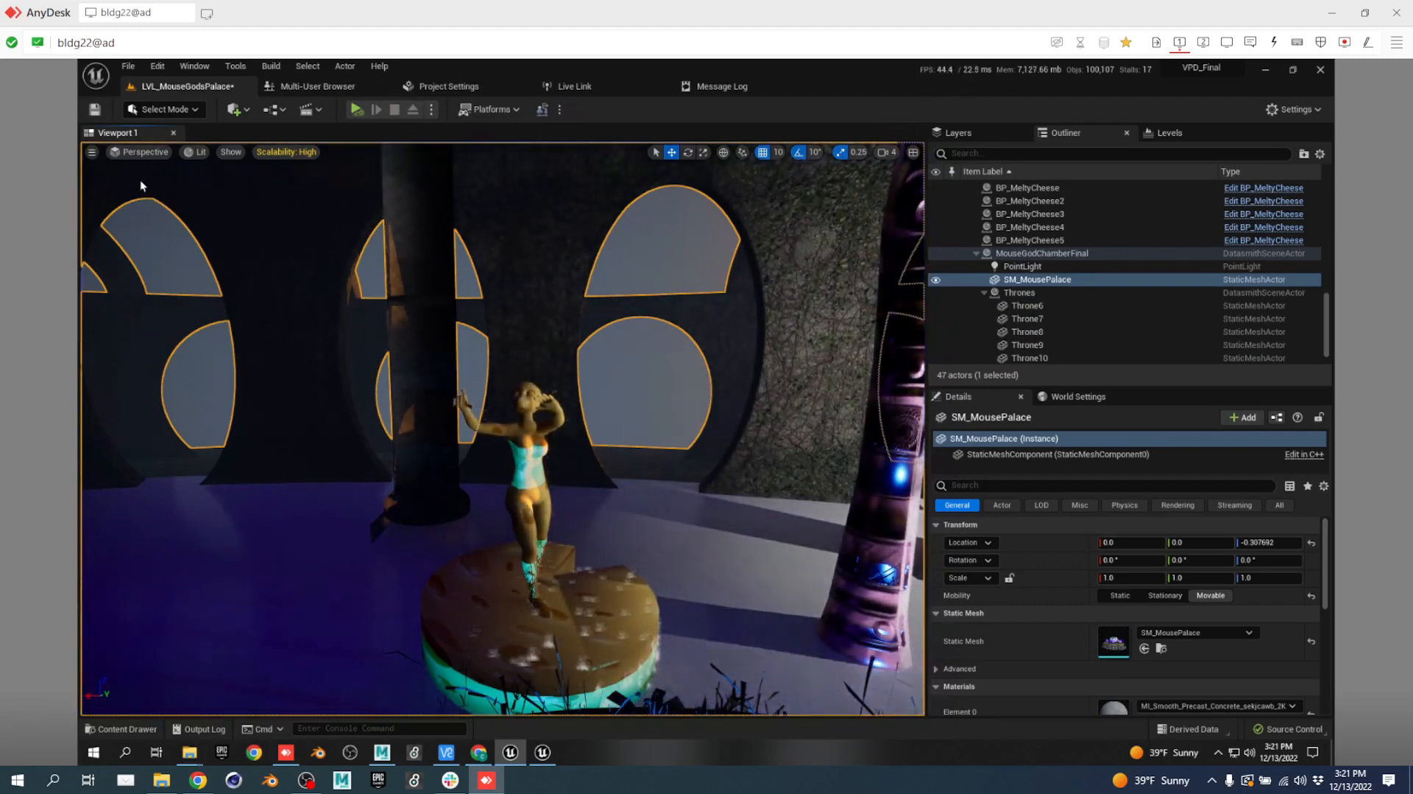
key("ctrl+space")
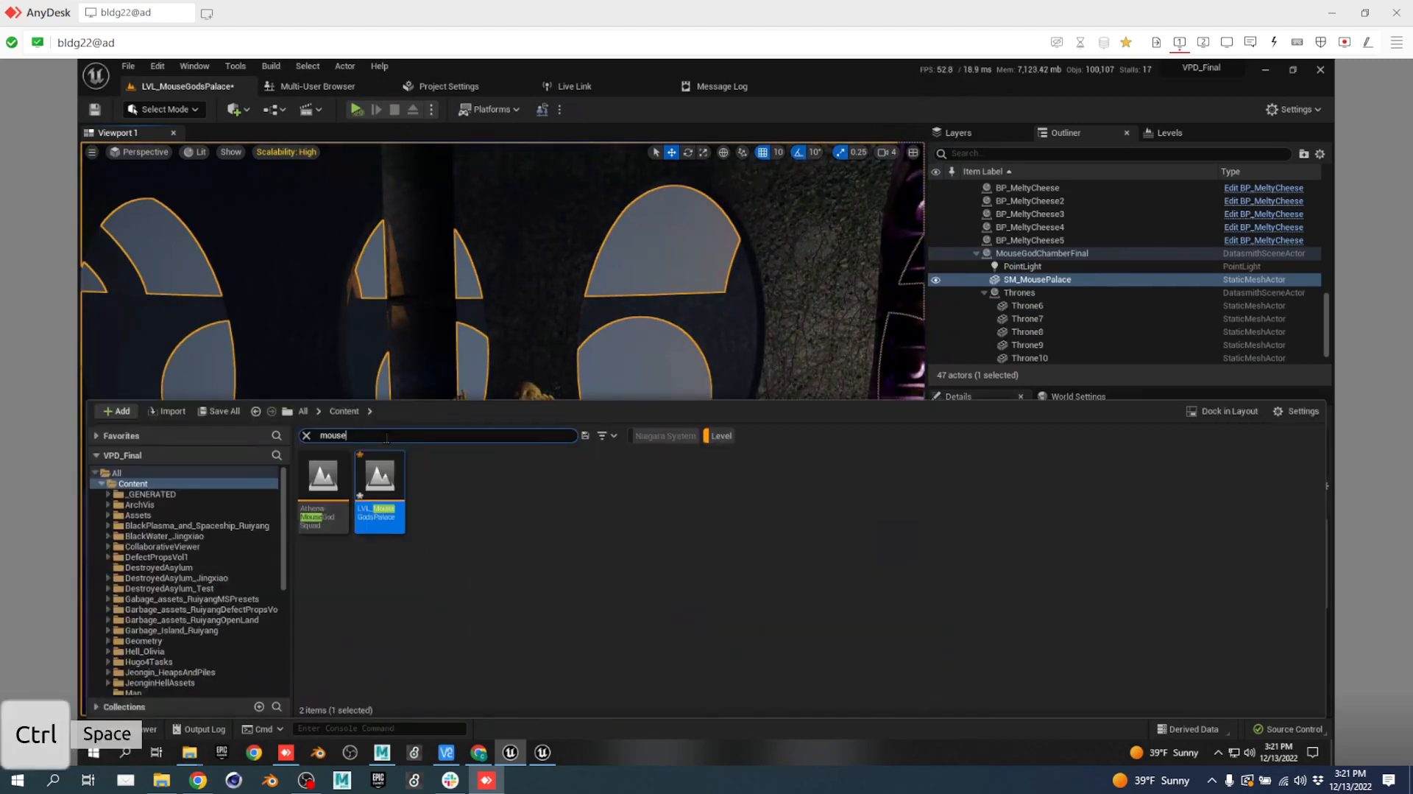
Search the Content Drawer for 'bp_osc', remove the Level filter, and open the BP_OSC blueprint.
double_click(387, 436)
type("bp")
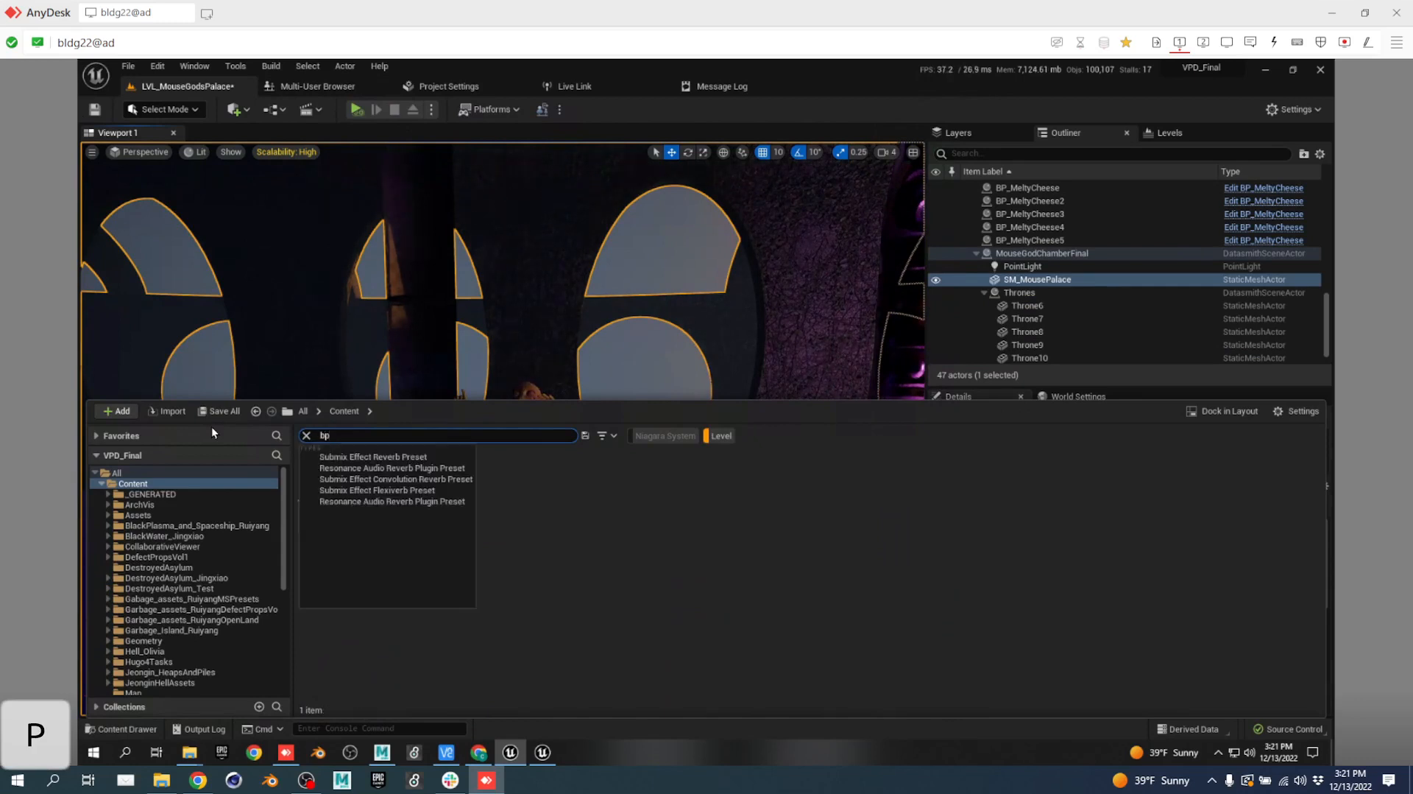
type("_osc")
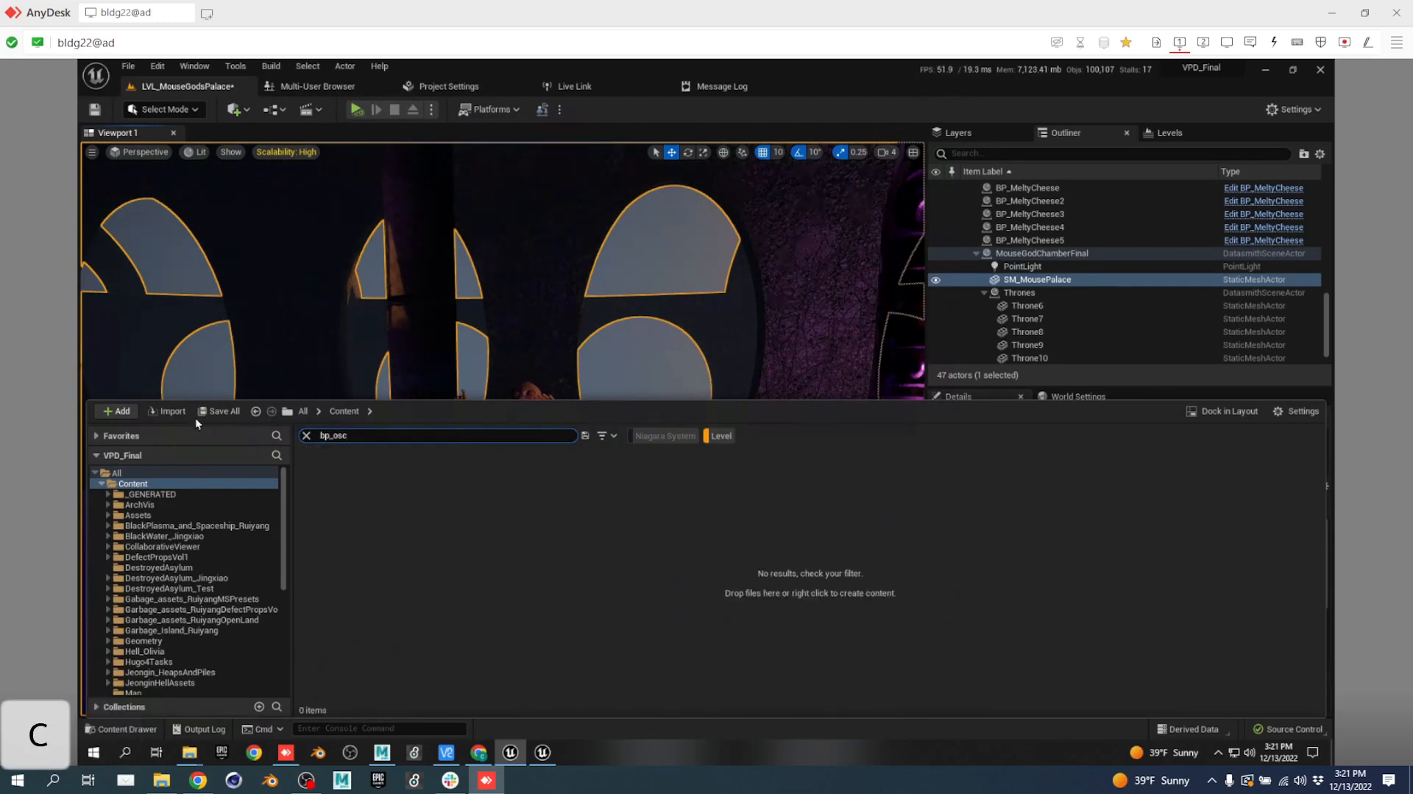
left_click(720, 435)
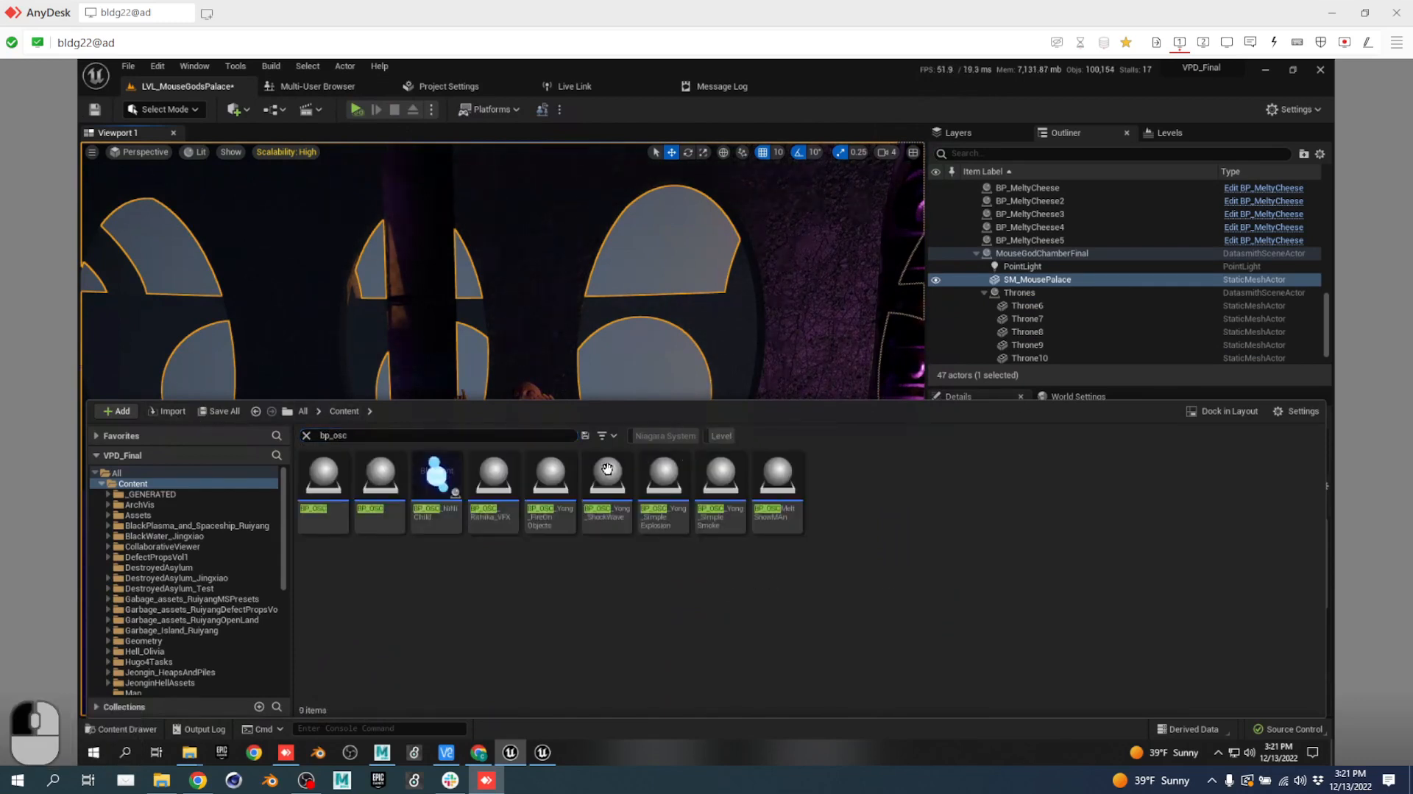
left_click(375, 476)
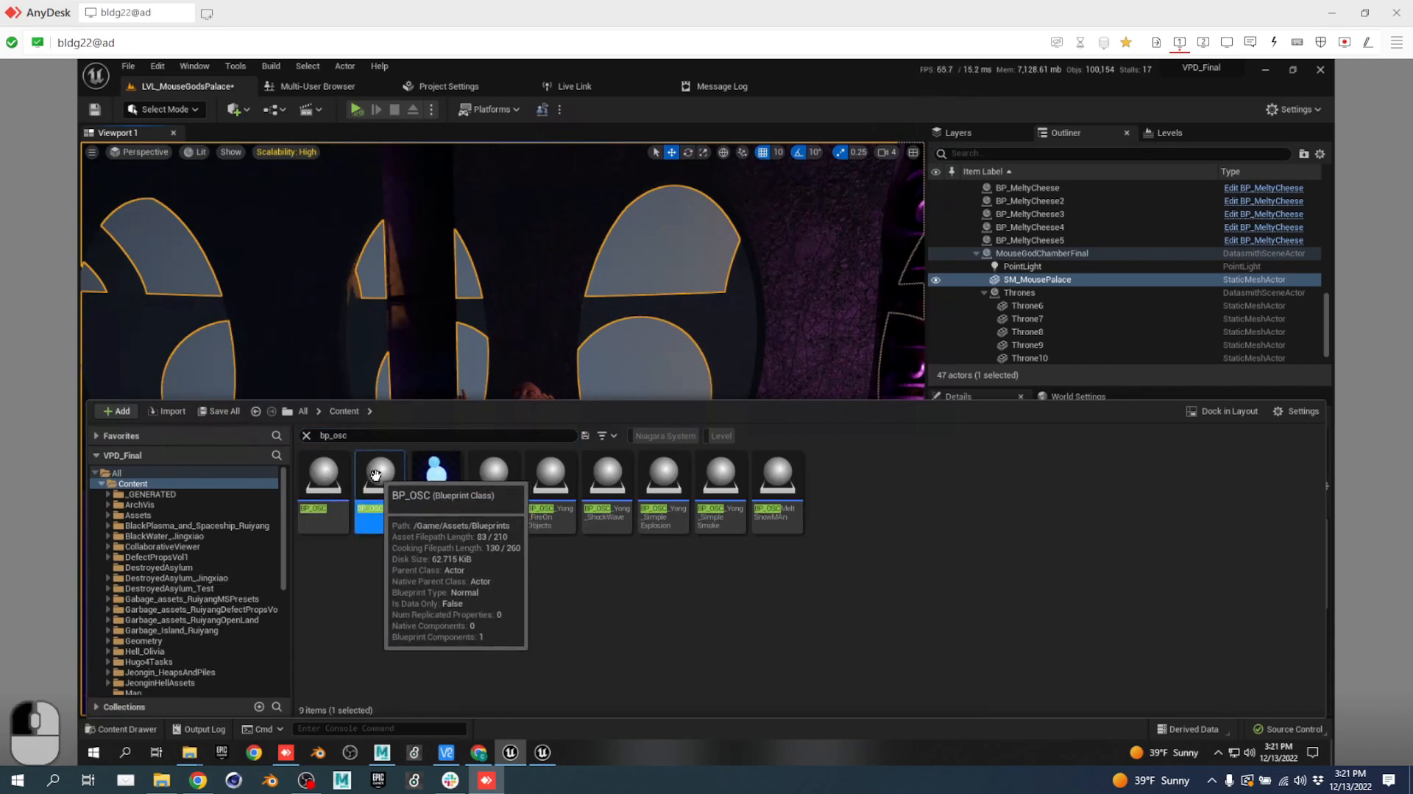
double_click(375, 475)
Set the Create OSCServer node's Receive IP address to 192.168.196.120.
scroll(488, 413, "up", 3)
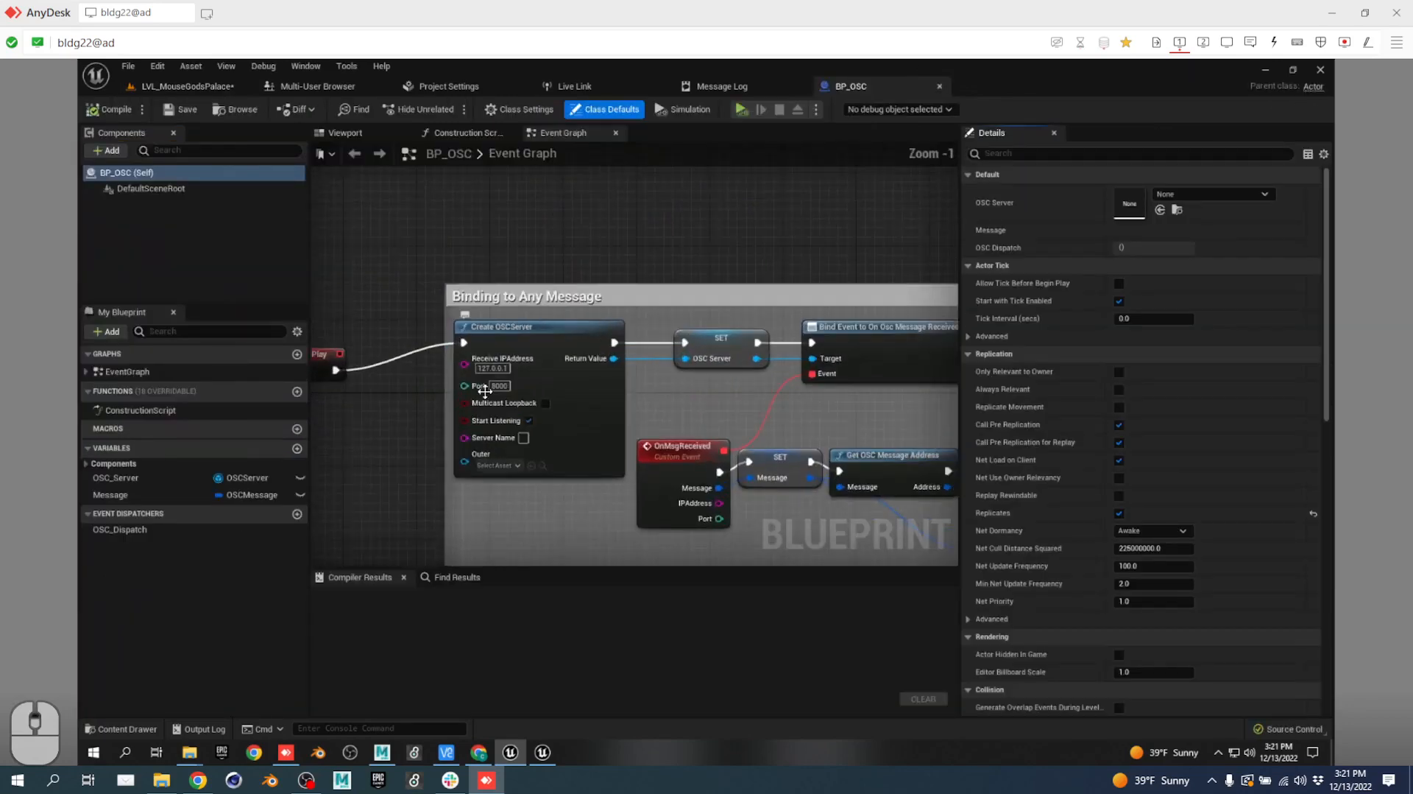
left_click(506, 364)
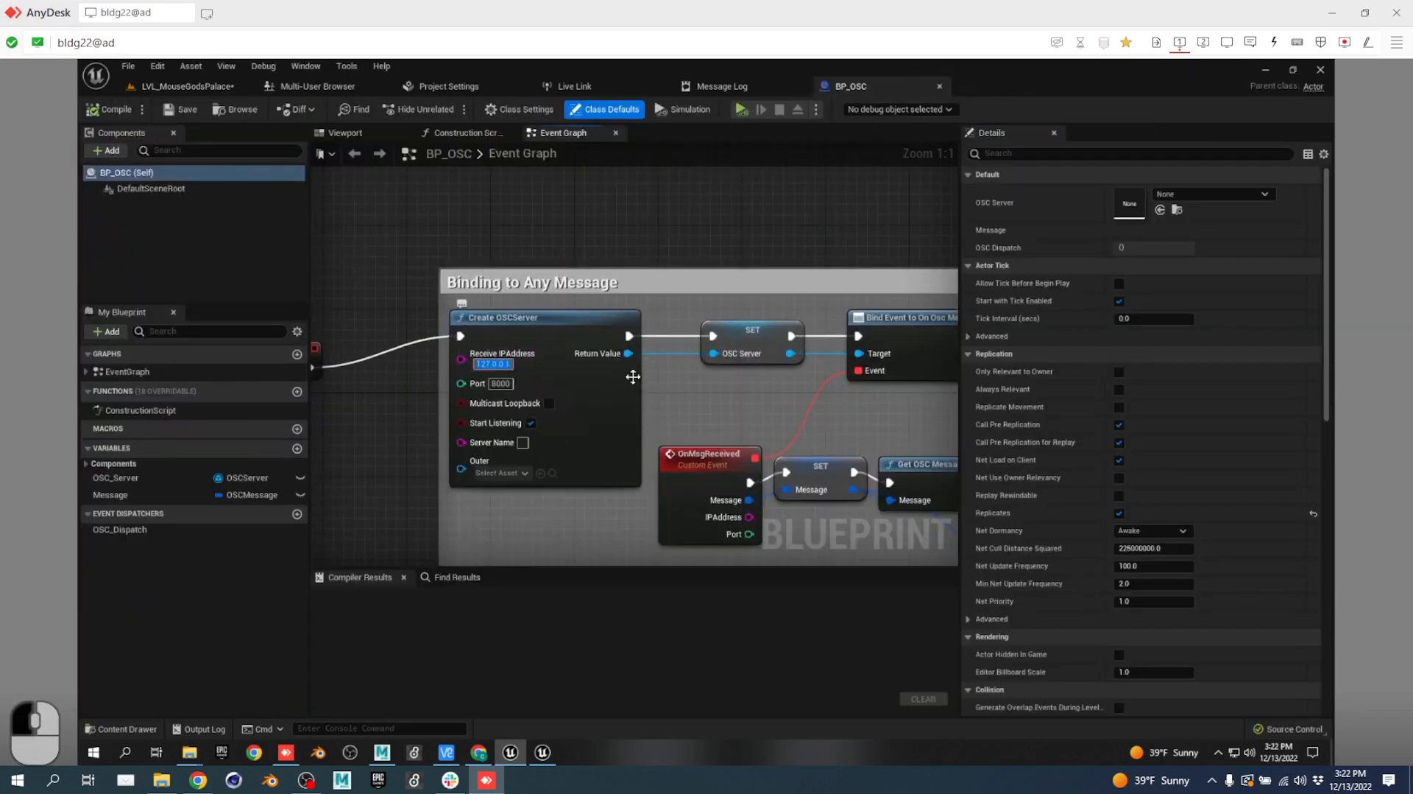
type("192.1")
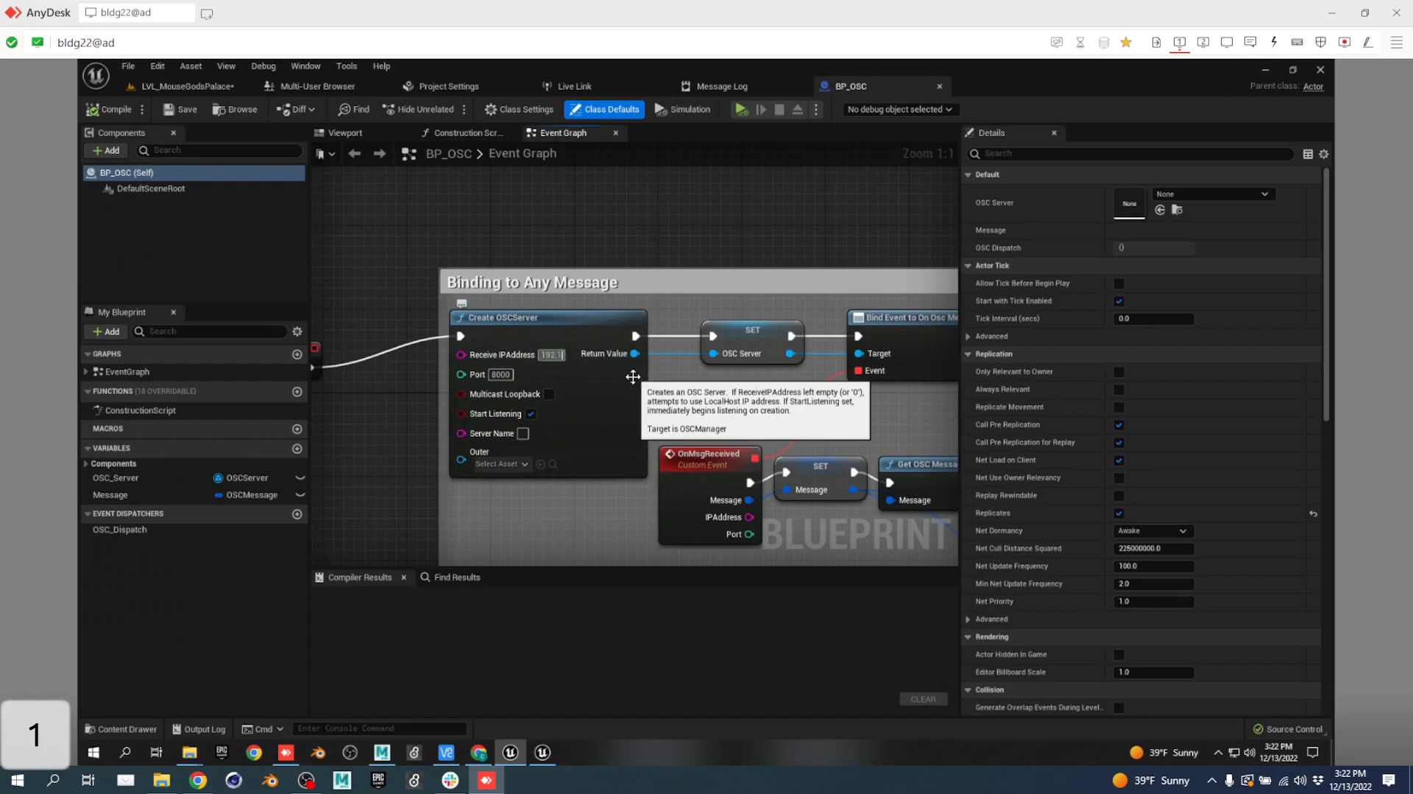
type("68.196.120")
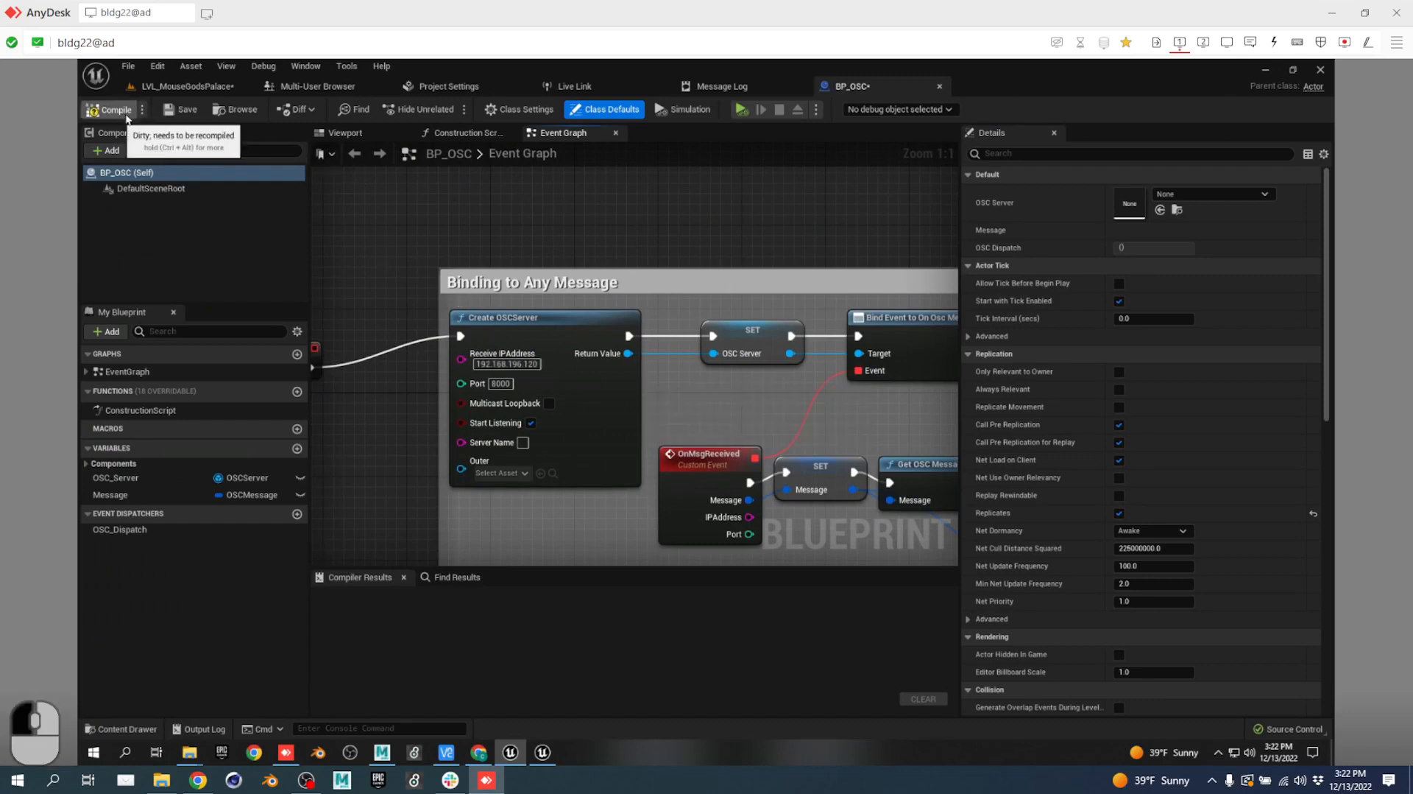
Compile and save BP_OSC, checking it out of source control.
left_click(111, 109)
left_click(187, 109)
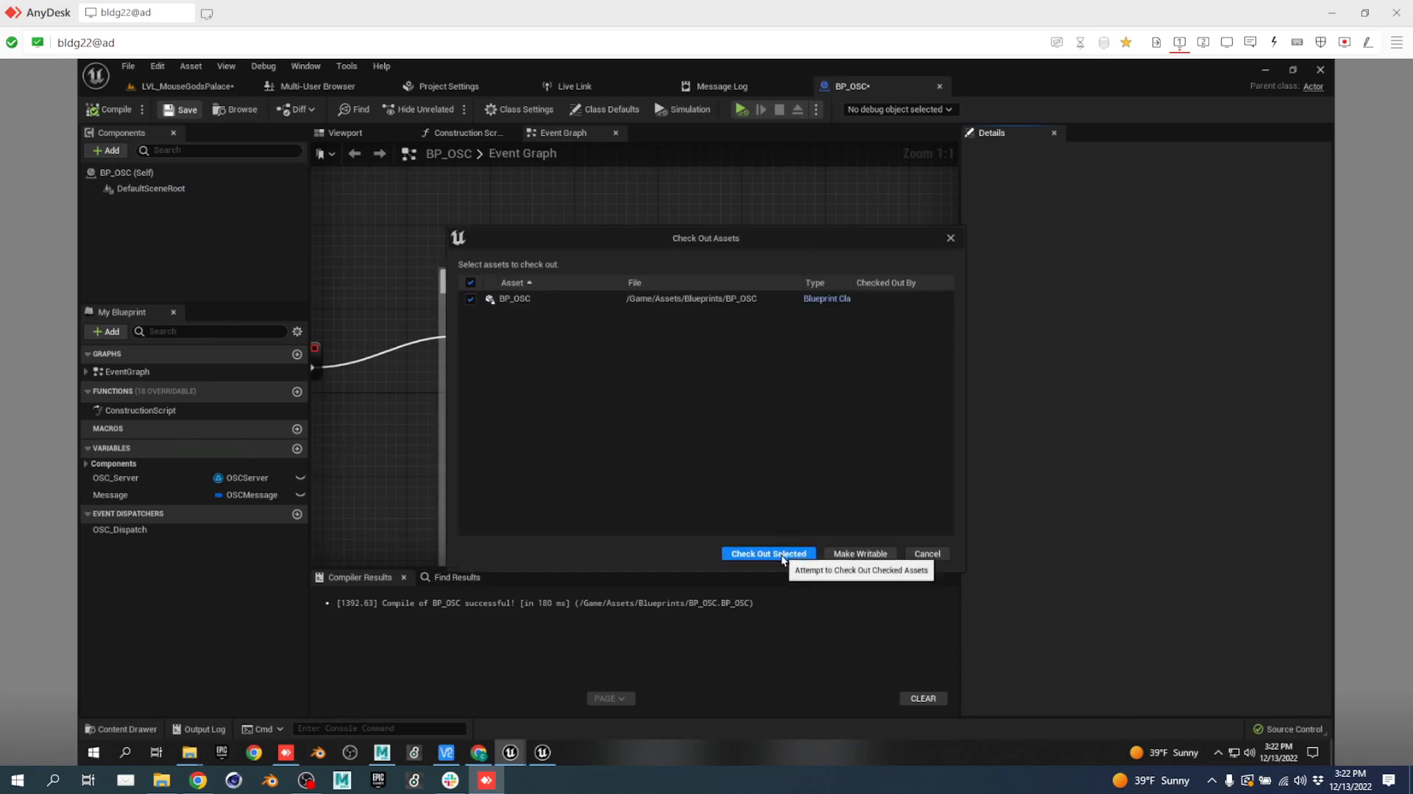
left_click(785, 554)
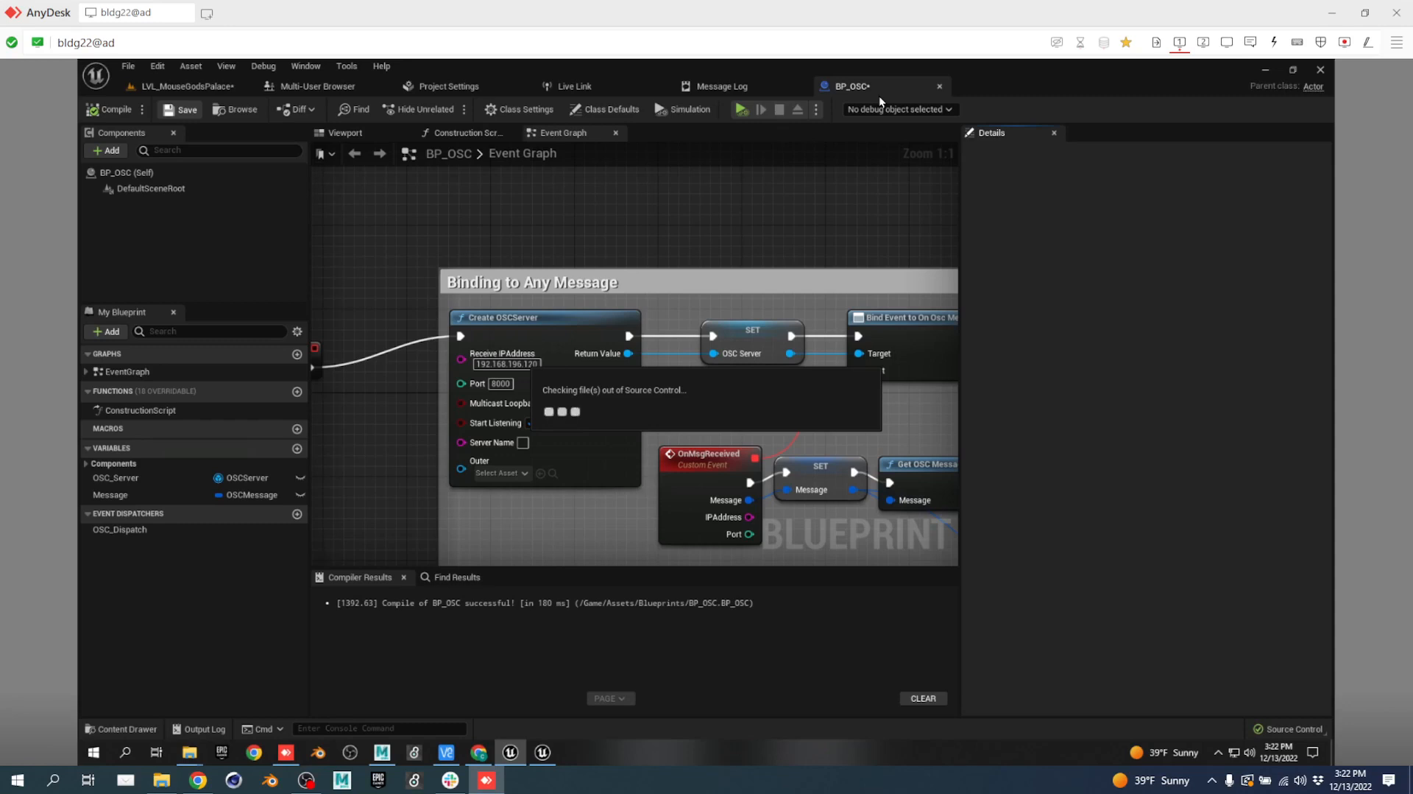
Switch back to the LVL_MouseGodsPalace level and start playing it in the editor.
left_click(206, 87)
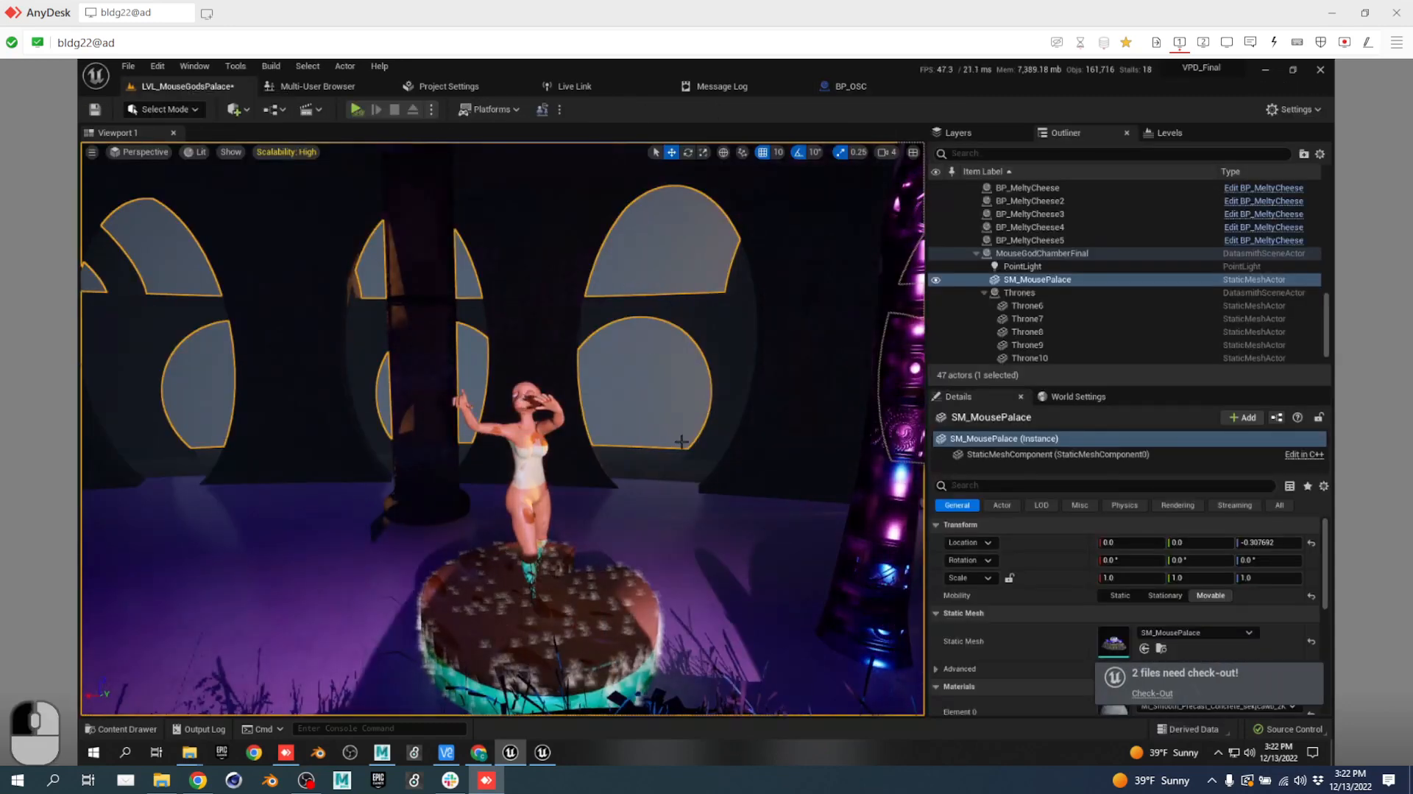
key("q")
right_click_drag(682, 442, 540, 99)
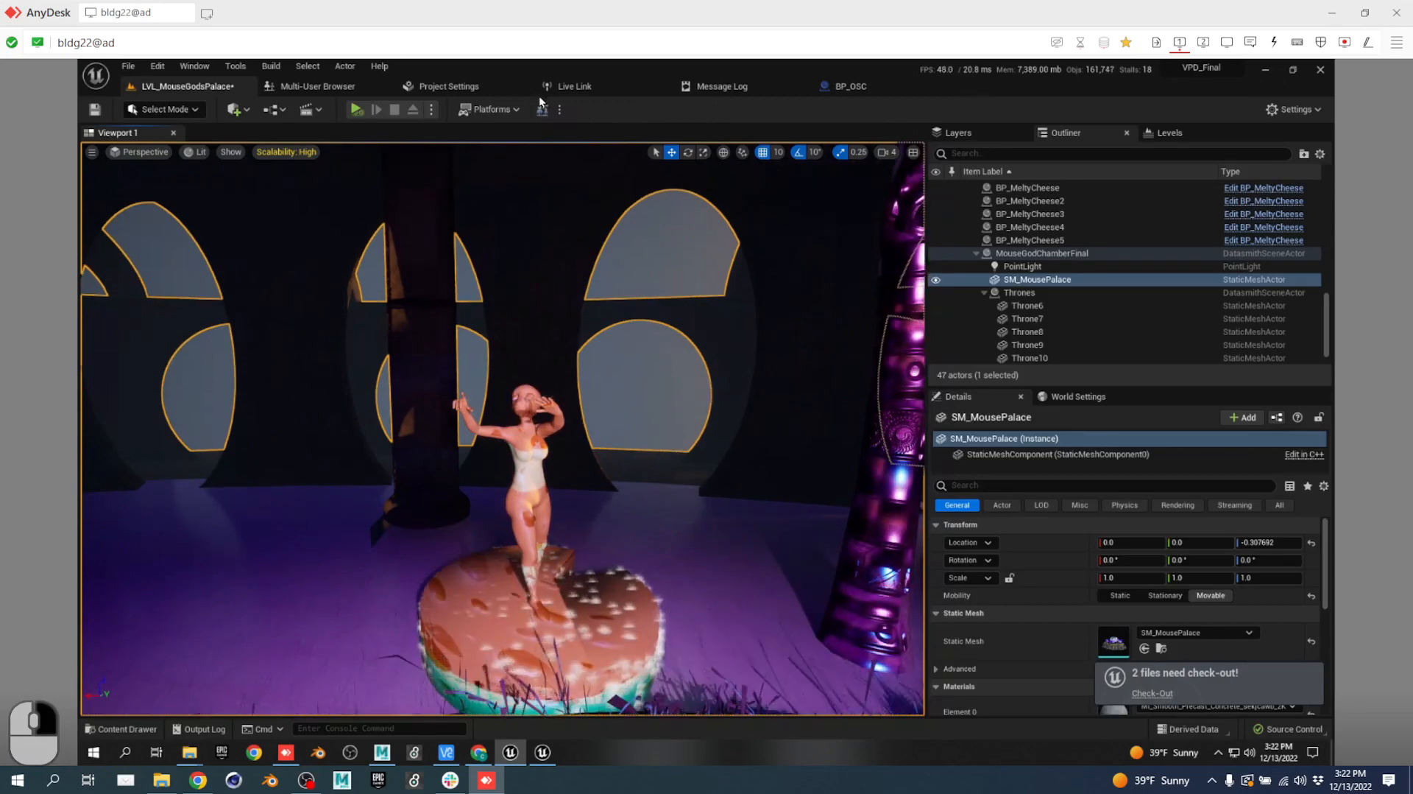
left_click(357, 109)
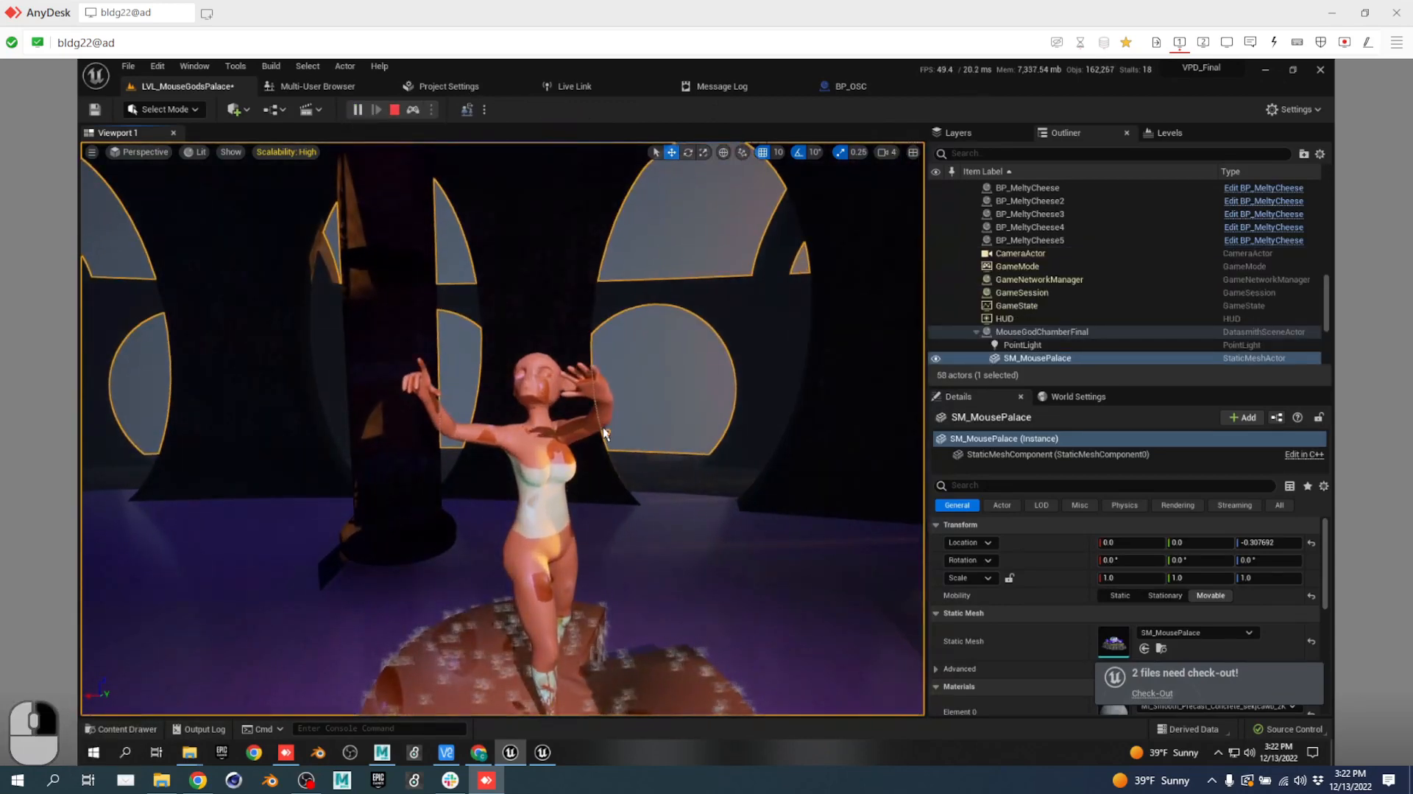
Tour the chamber past the marble table and dancing figure, then stop play with Esc.
key("e")
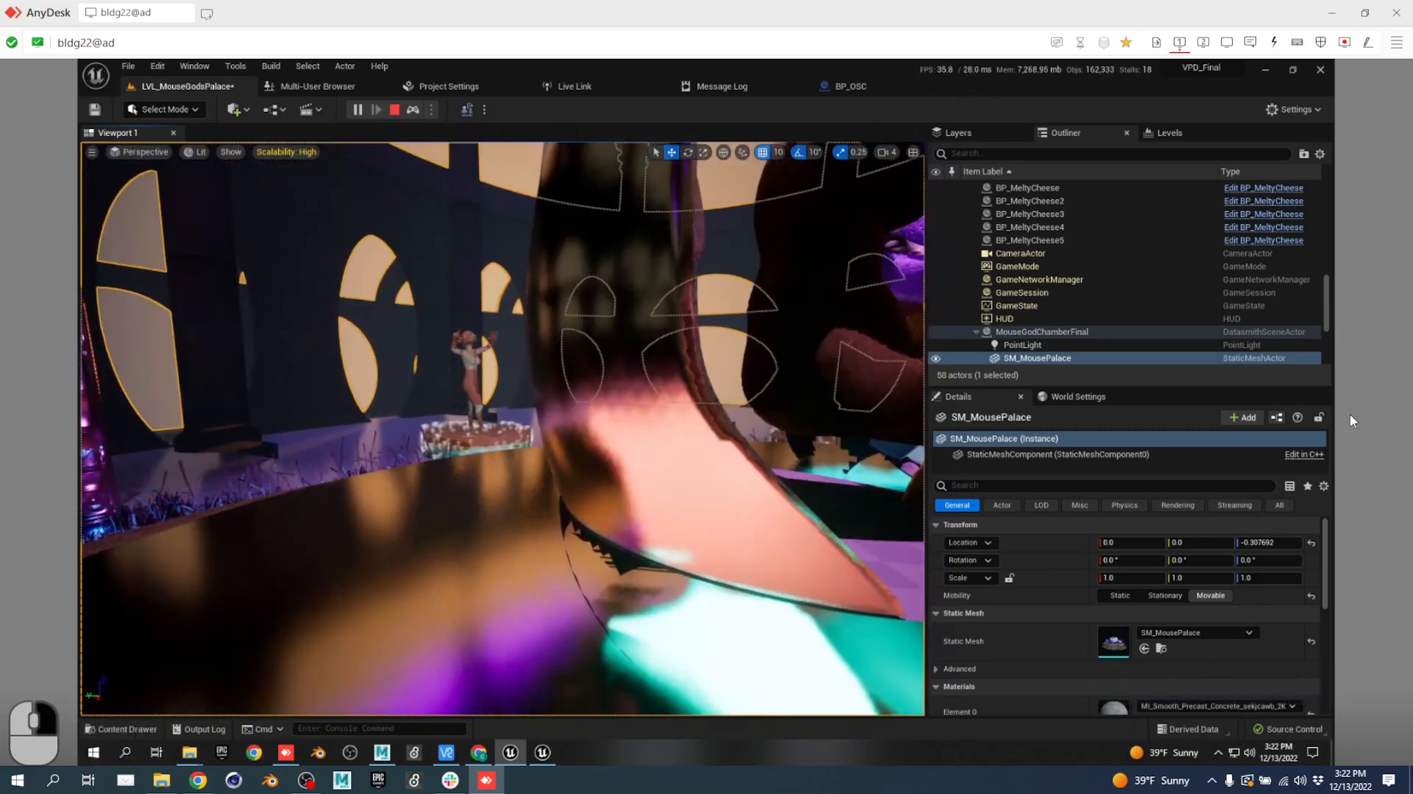
key("s")
key("a")
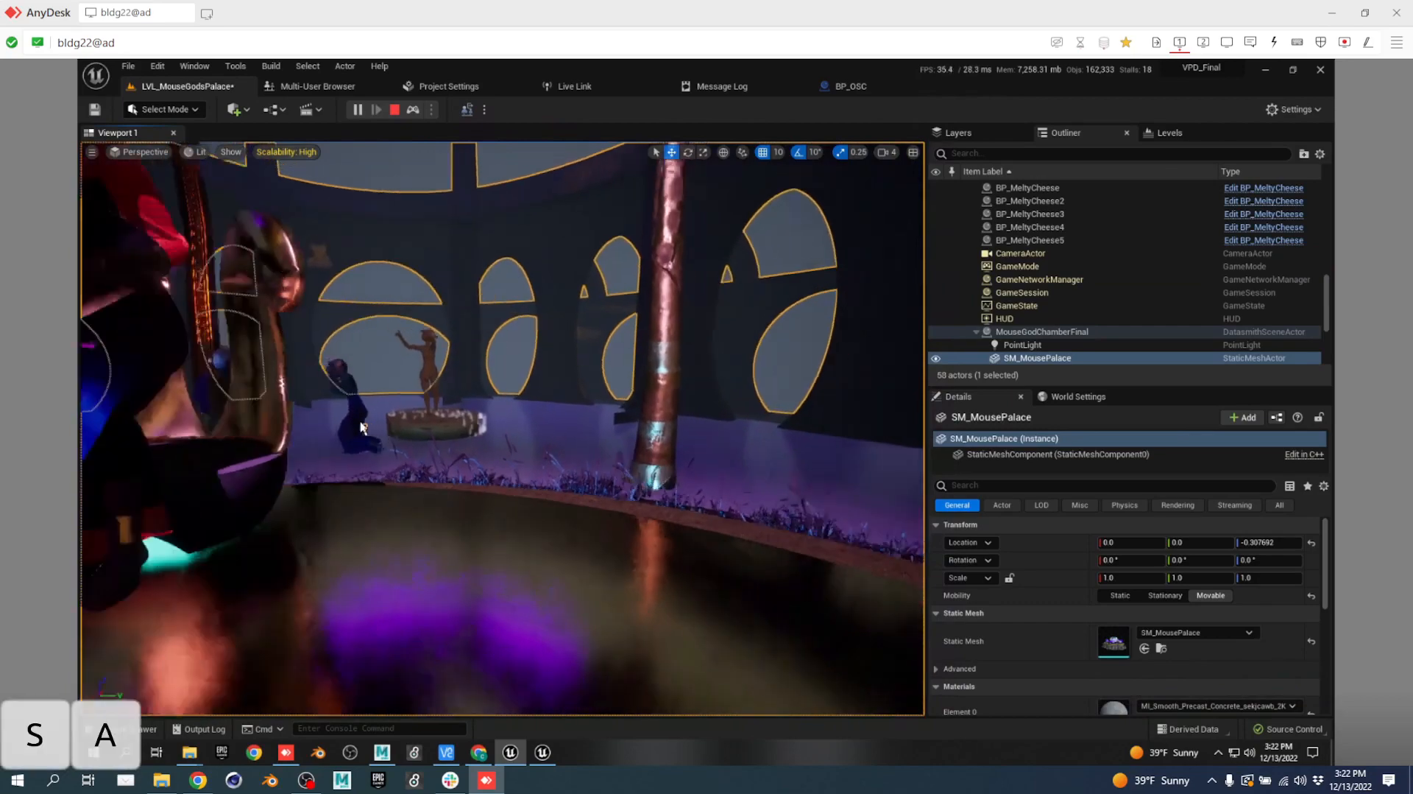
key("d")
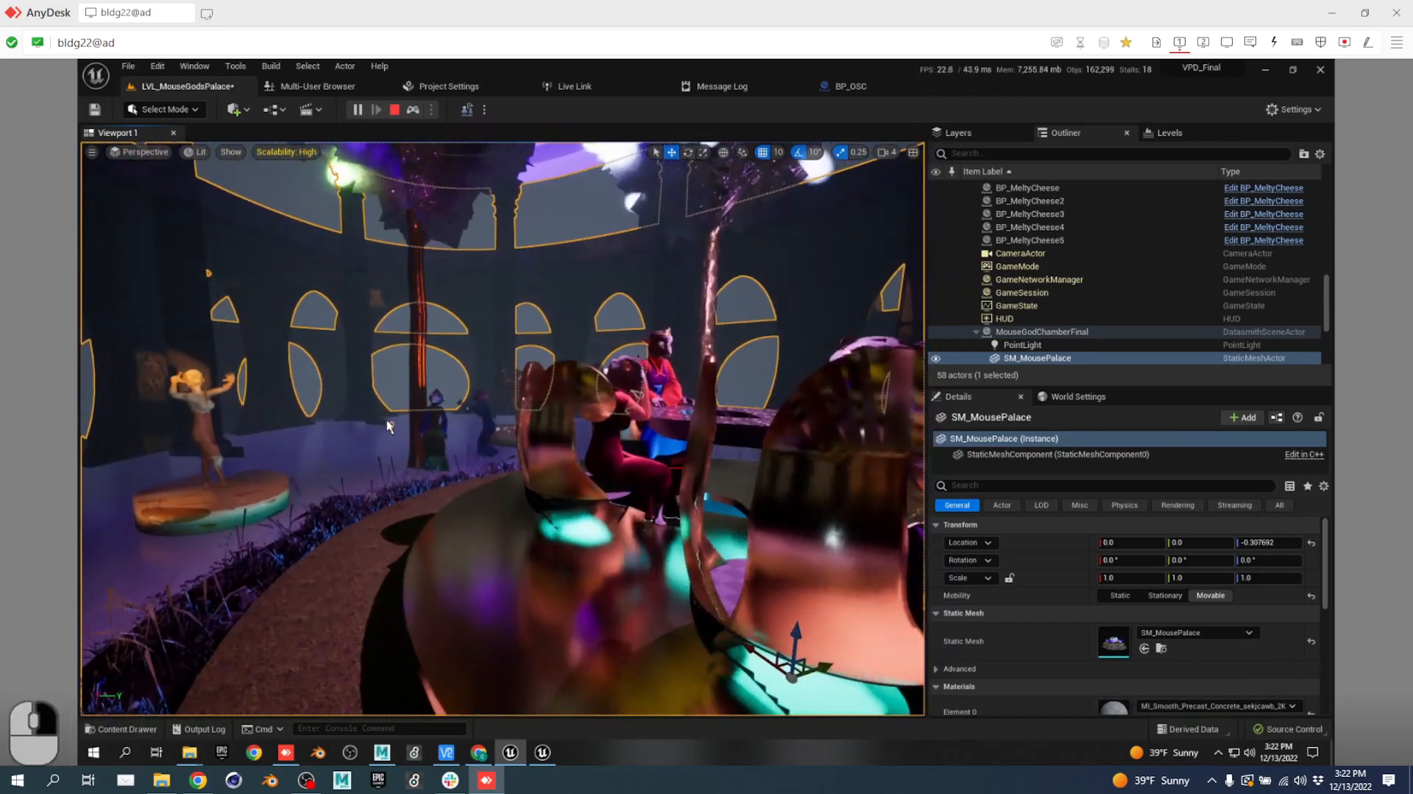
right_click_drag(388, 427, 126, 409)
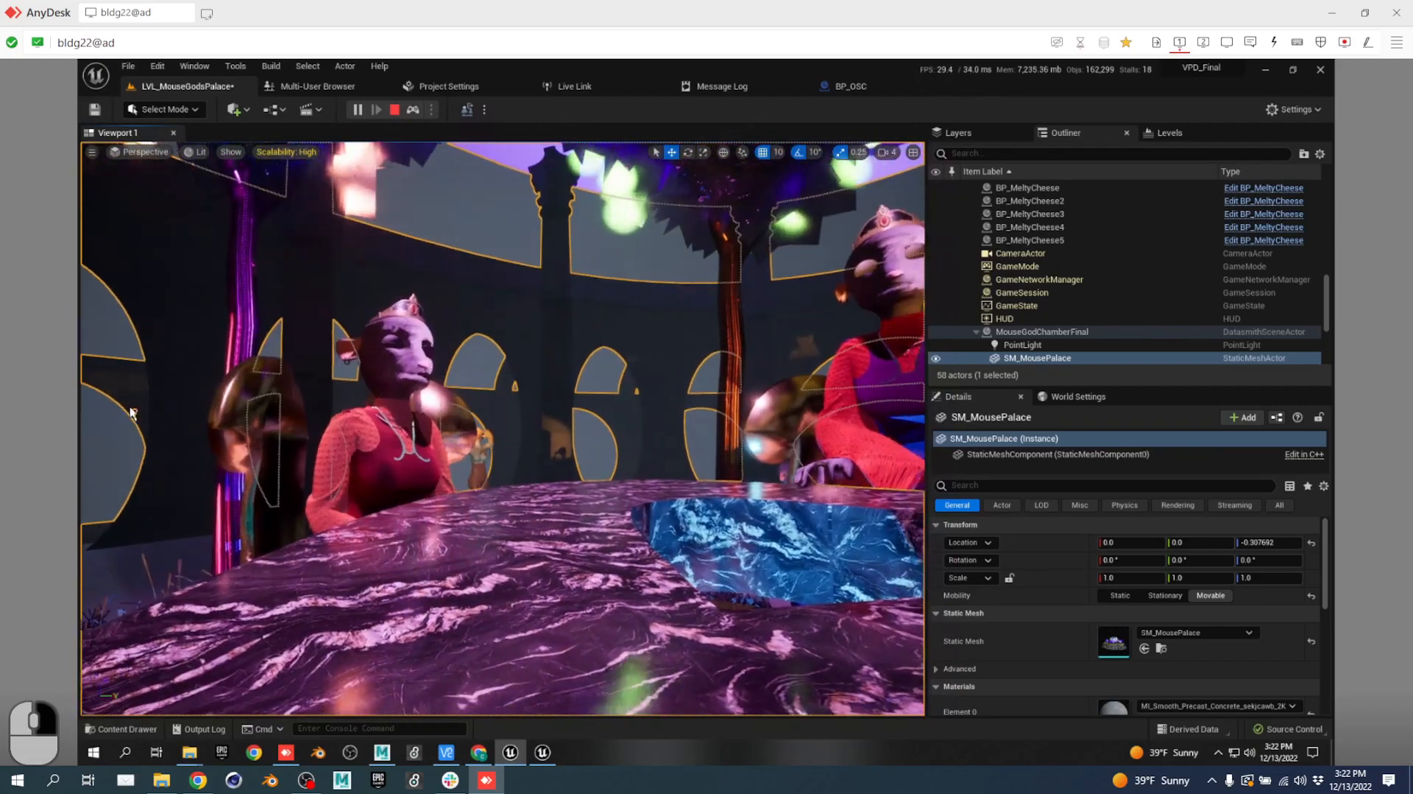
right_click_drag(383, 345, 618, 455)
key("w")
key("a")
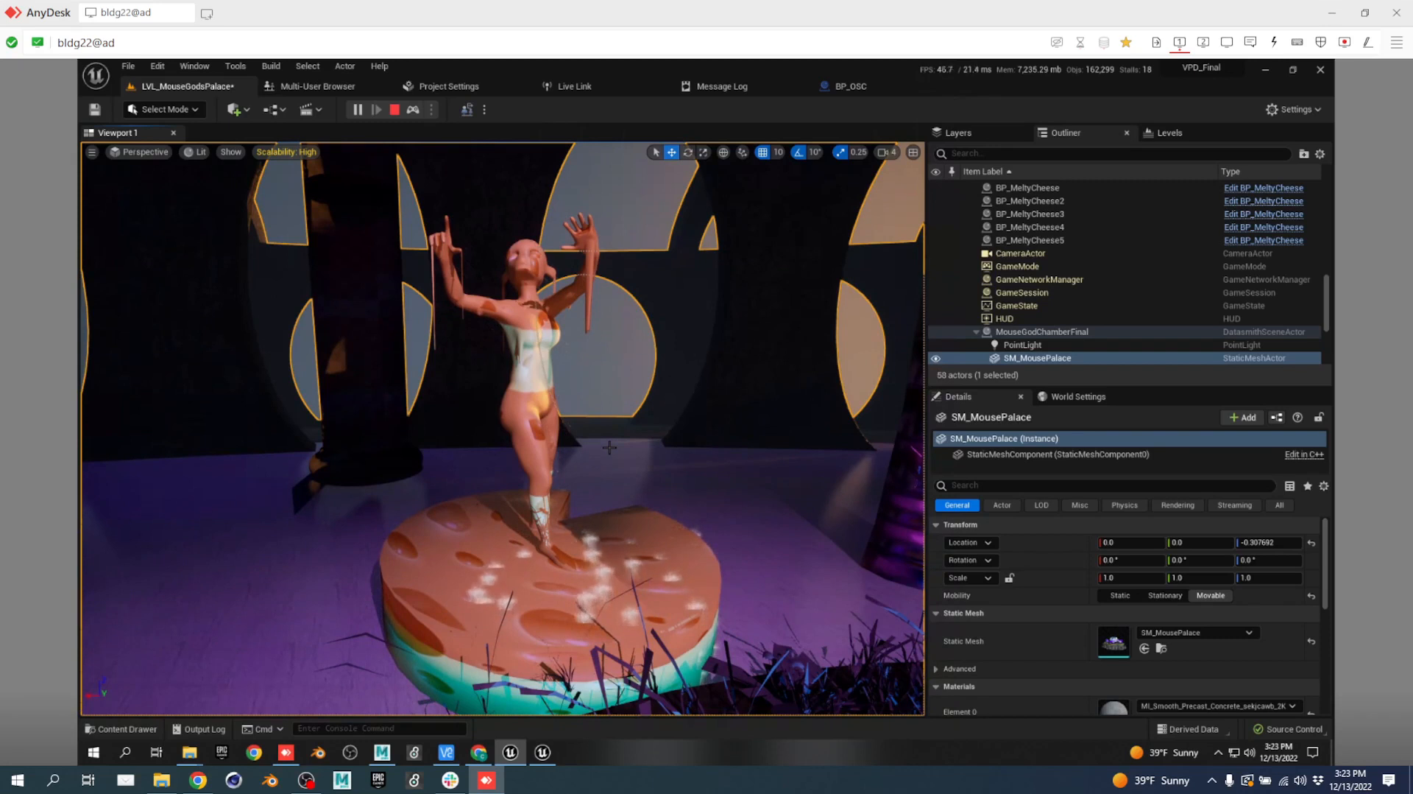
key("Escape")
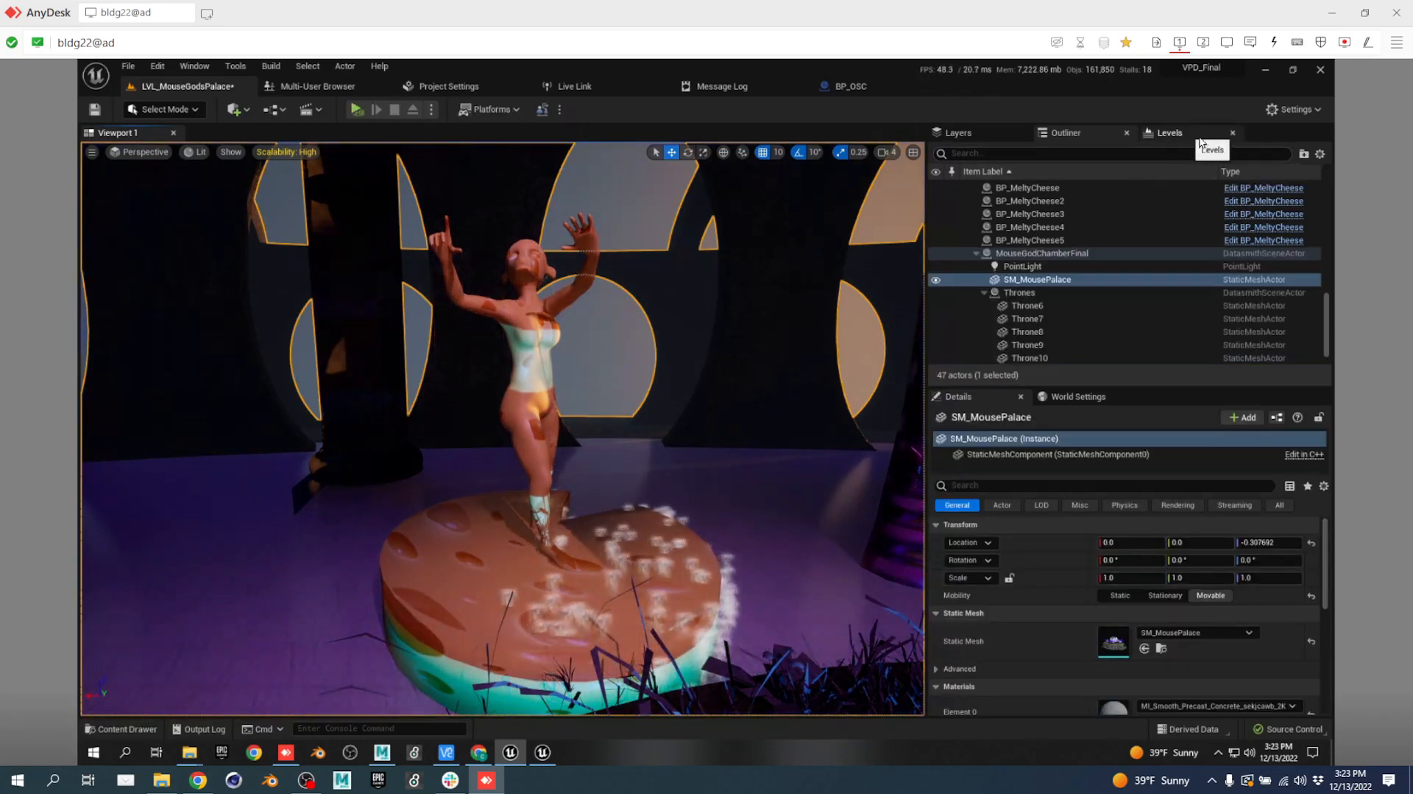
Close the Levels, Layers and BP_OSC blueprint tabs.
left_click(1232, 133)
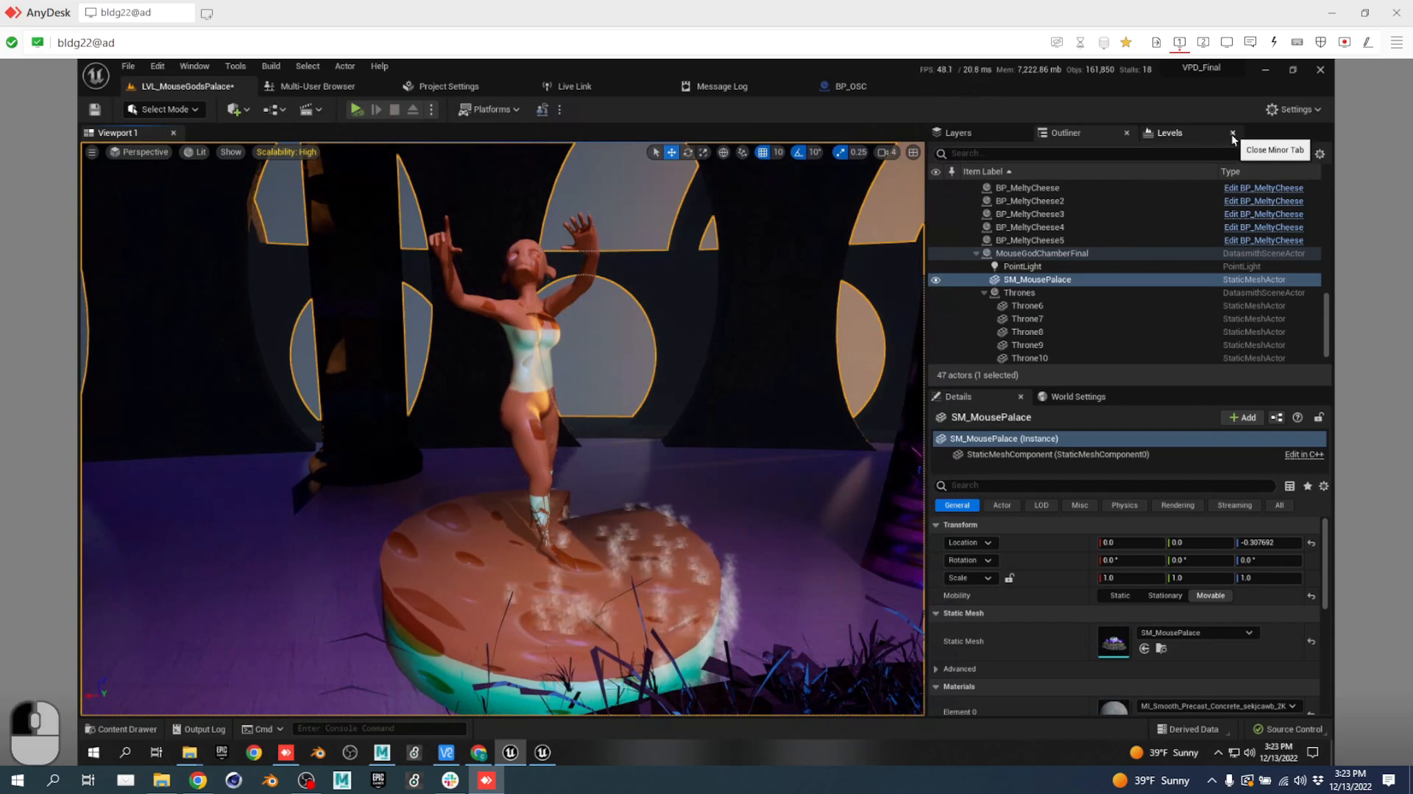
left_click(1022, 131)
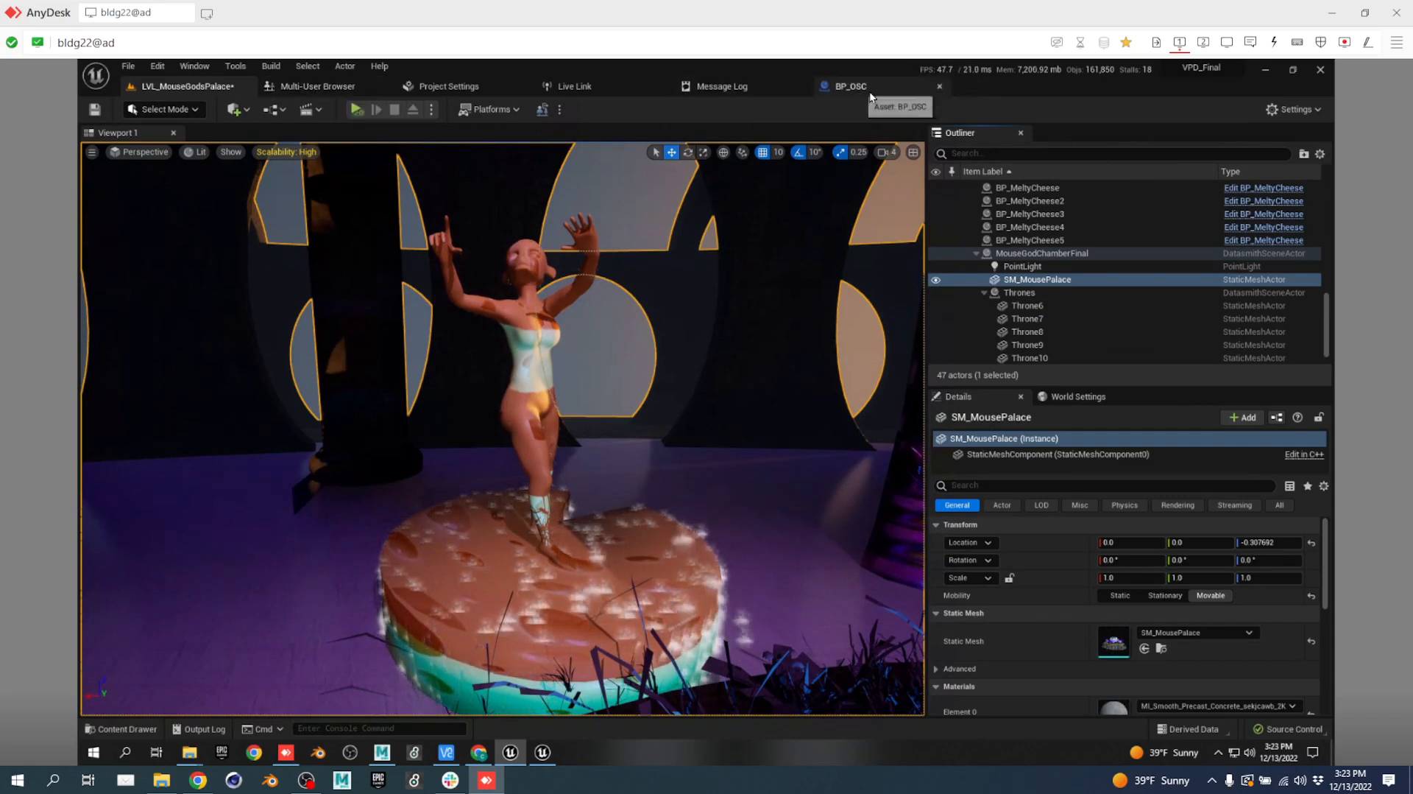
left_click(939, 86)
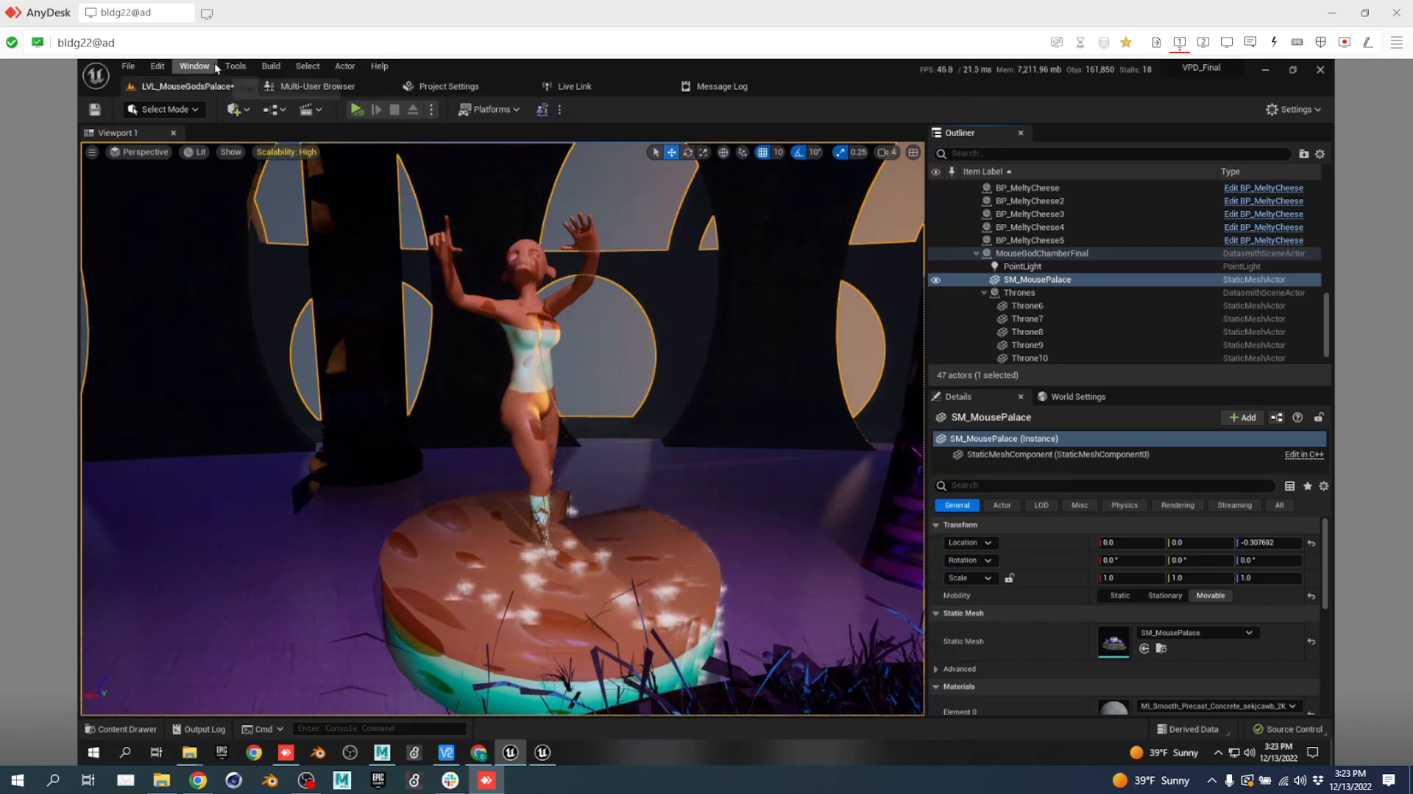
Open Take Recorder from Window > Cinematics and view it on the second monitor.
left_click(236, 66)
mouse_move(236, 111)
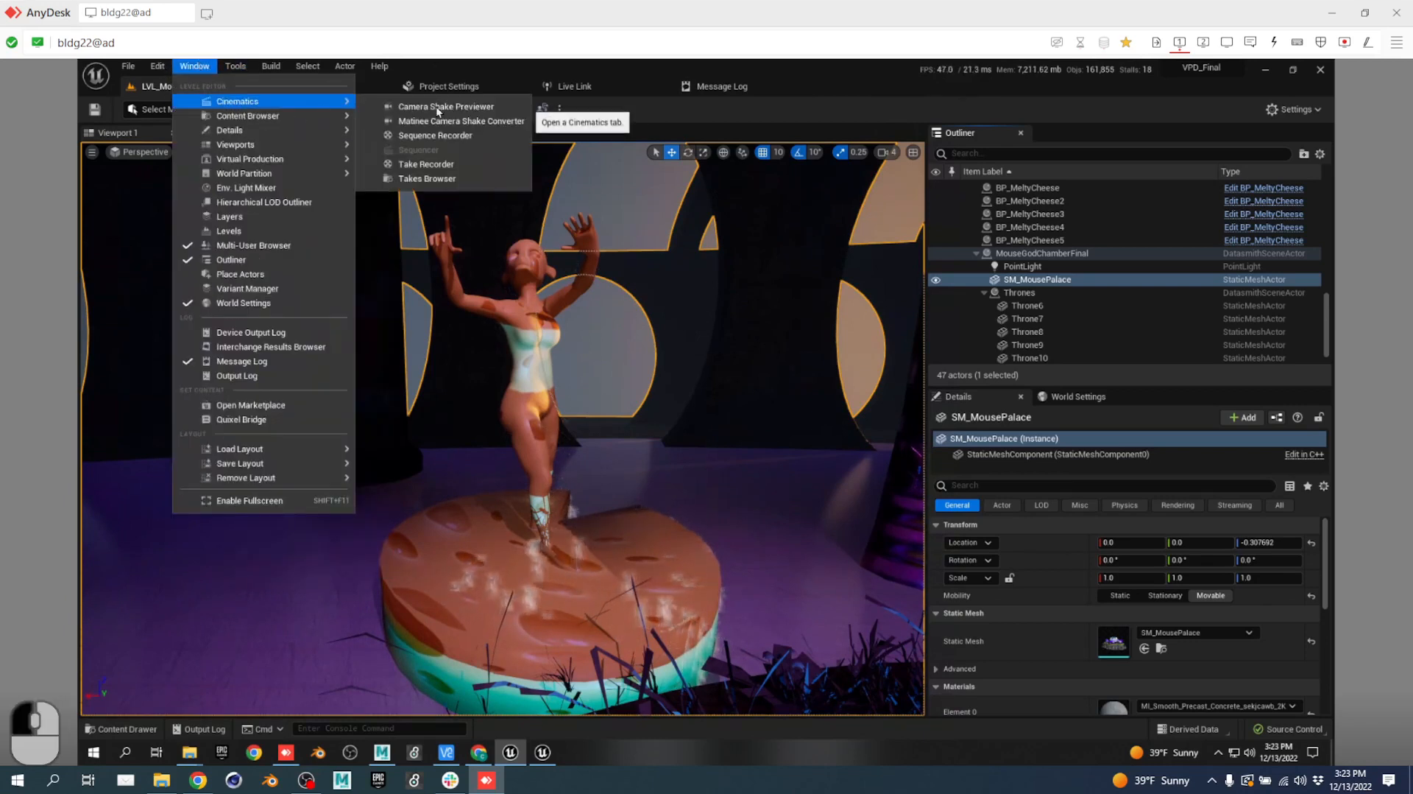
left_click(440, 162)
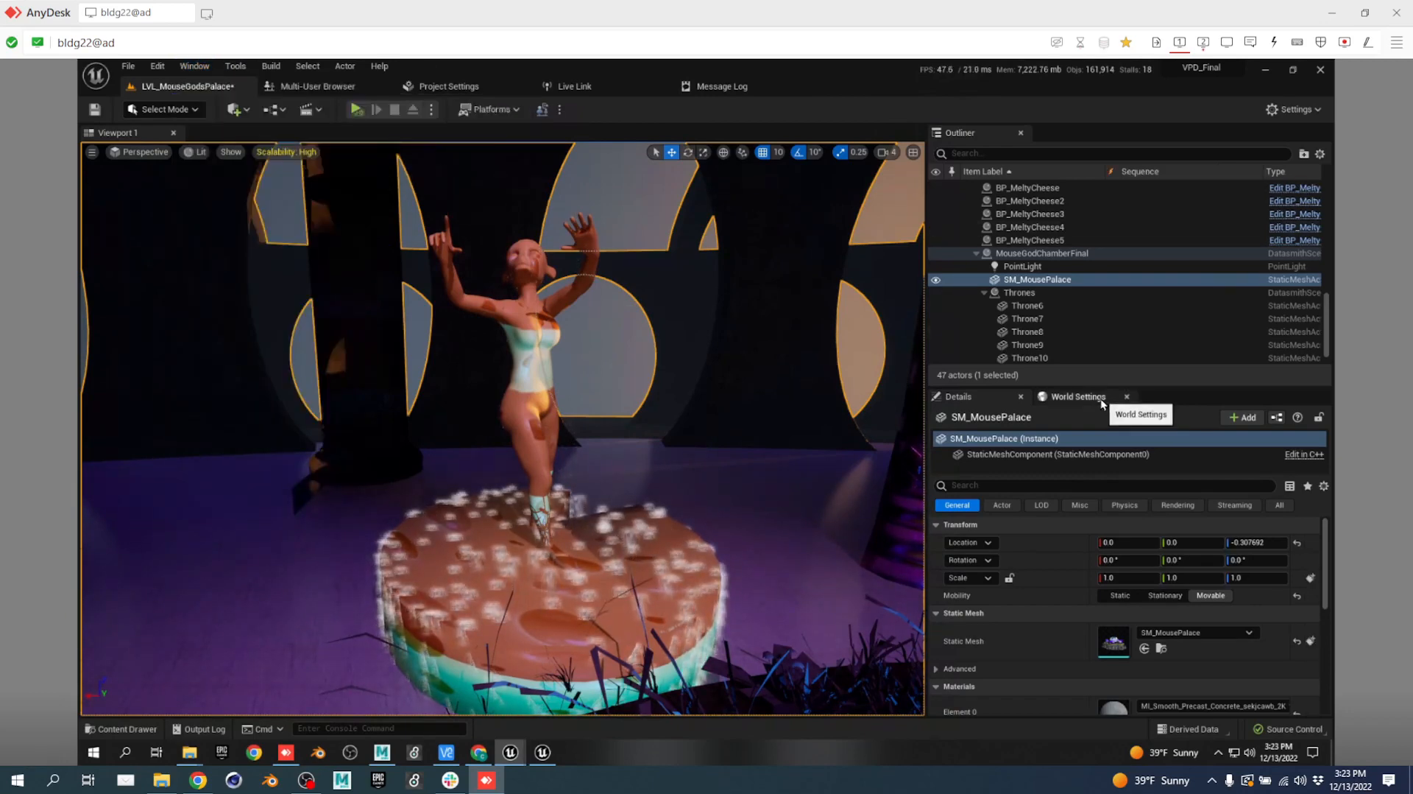
left_click(1200, 43)
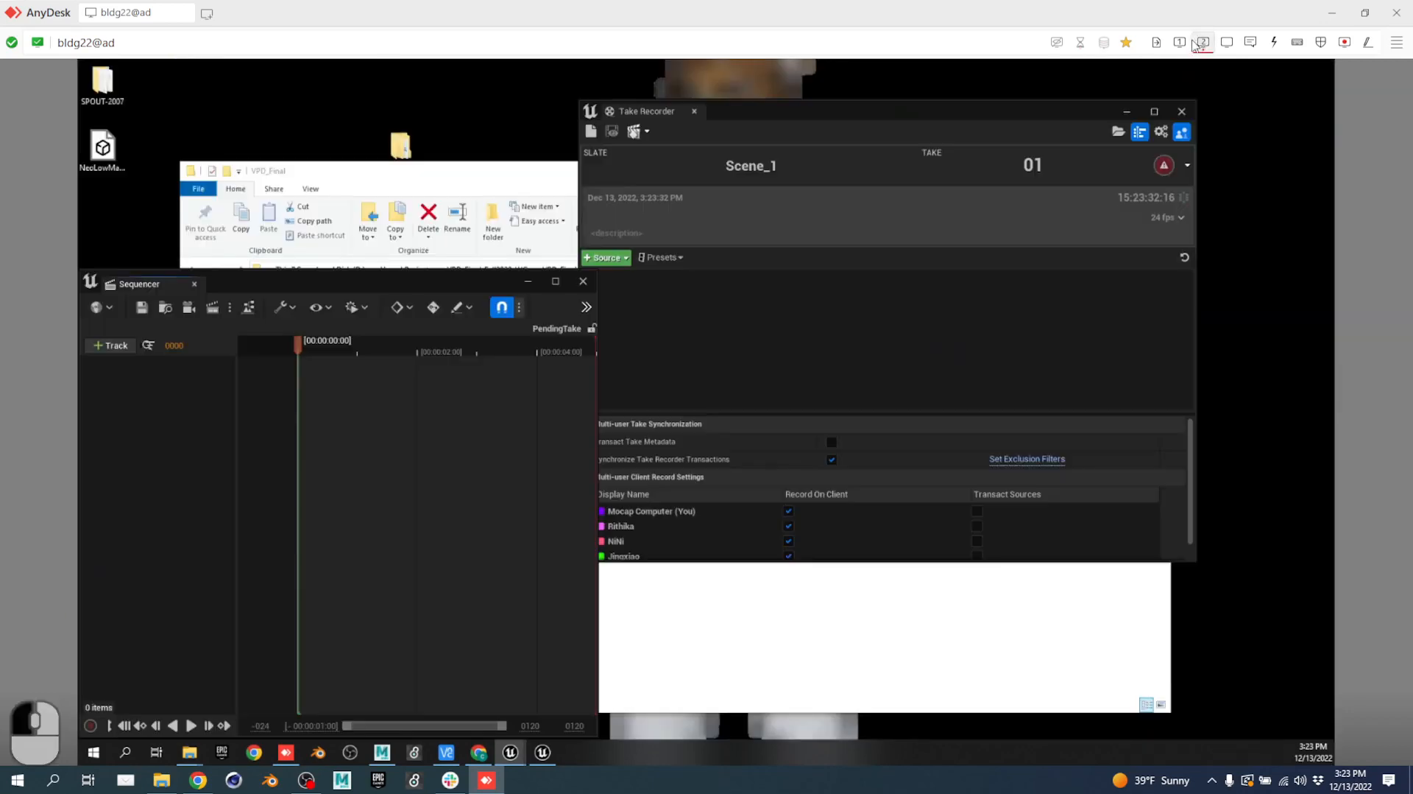
Move Take Recorder and Sequencer to the editor monitor, docking Sequencer below the viewport and floating Take Recorder.
left_click_drag(734, 115, 174, 199)
left_click_drag(430, 277, 221, 279)
left_click(1178, 44)
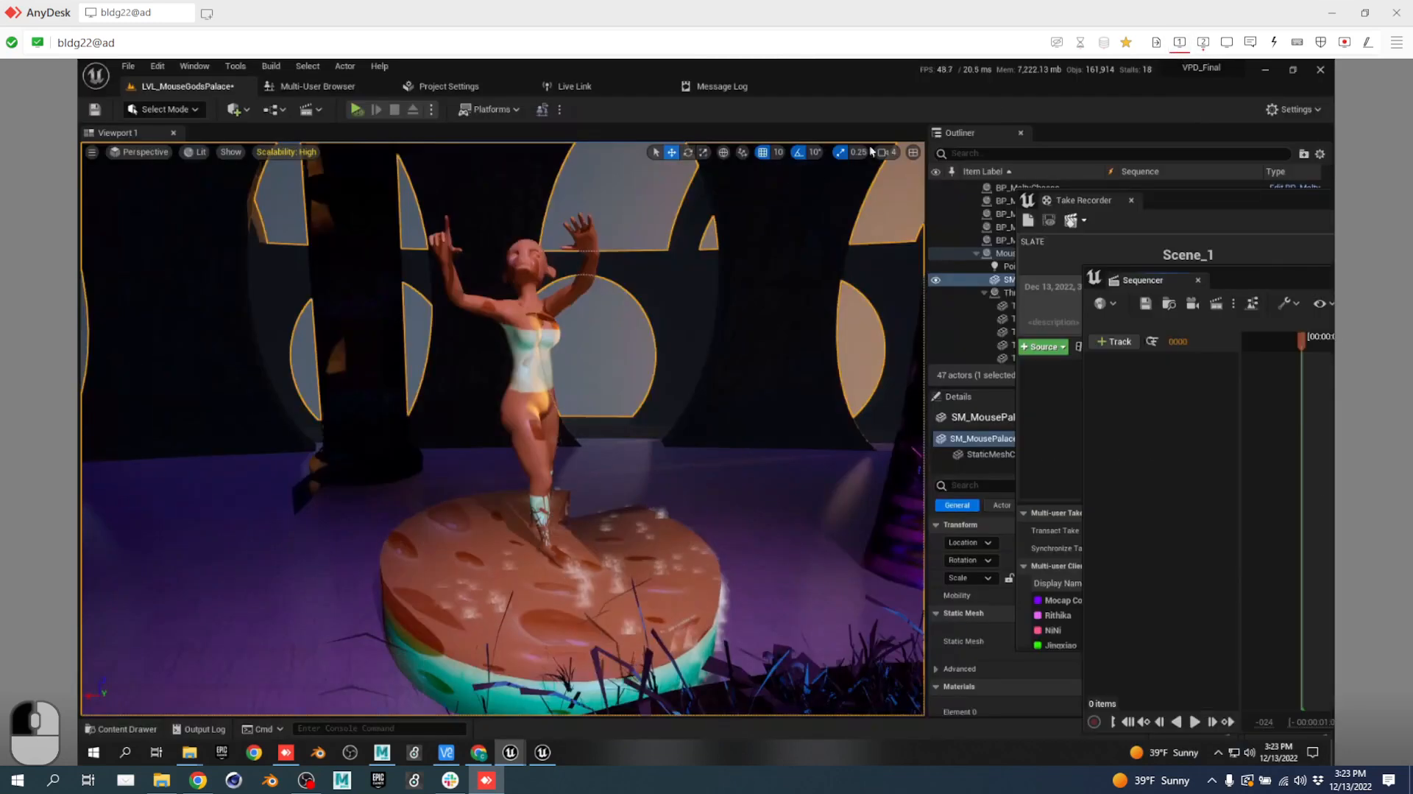
left_click_drag(1202, 207, 552, 204)
left_click_drag(1147, 280, 134, 675)
left_click_drag(116, 614, 310, 674)
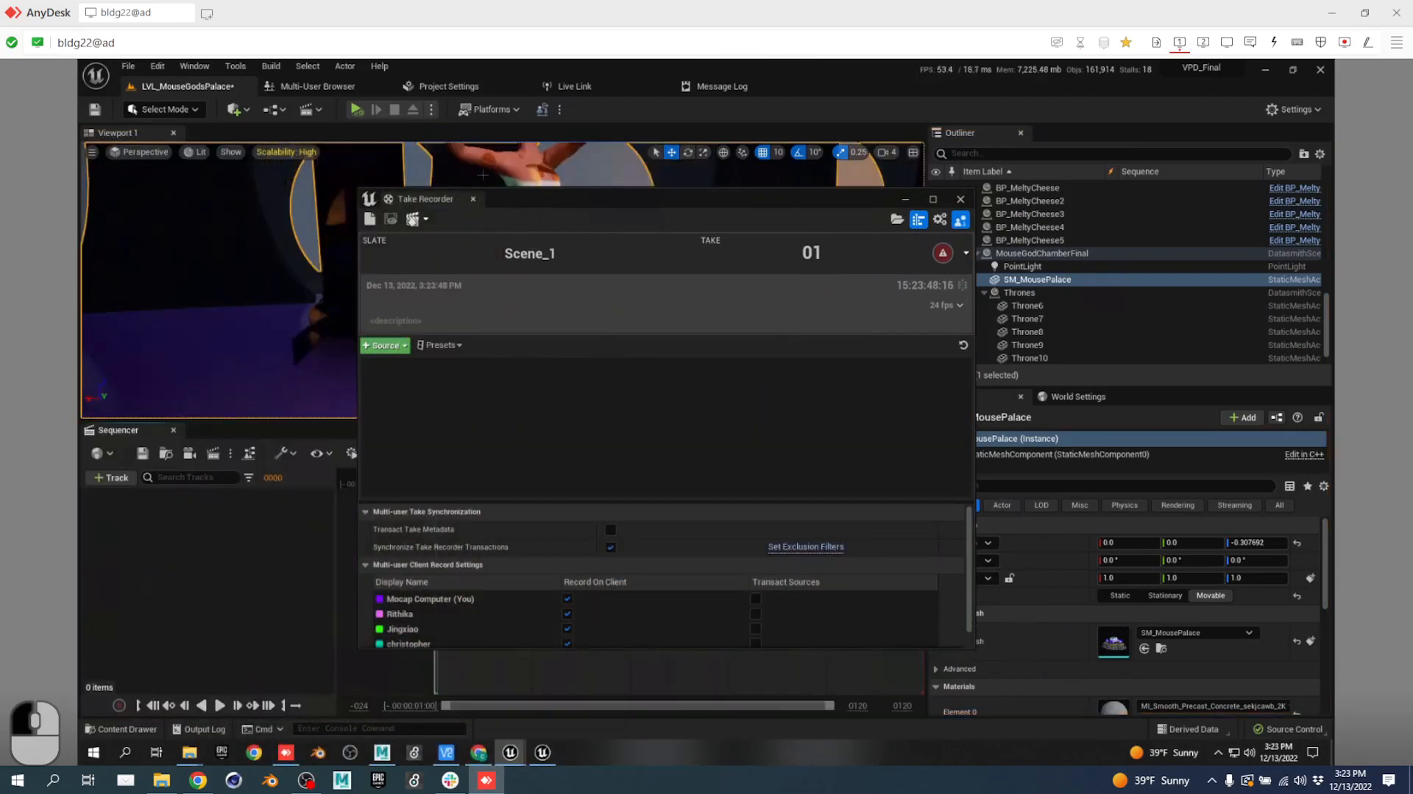
left_click_drag(410, 211, 577, 333)
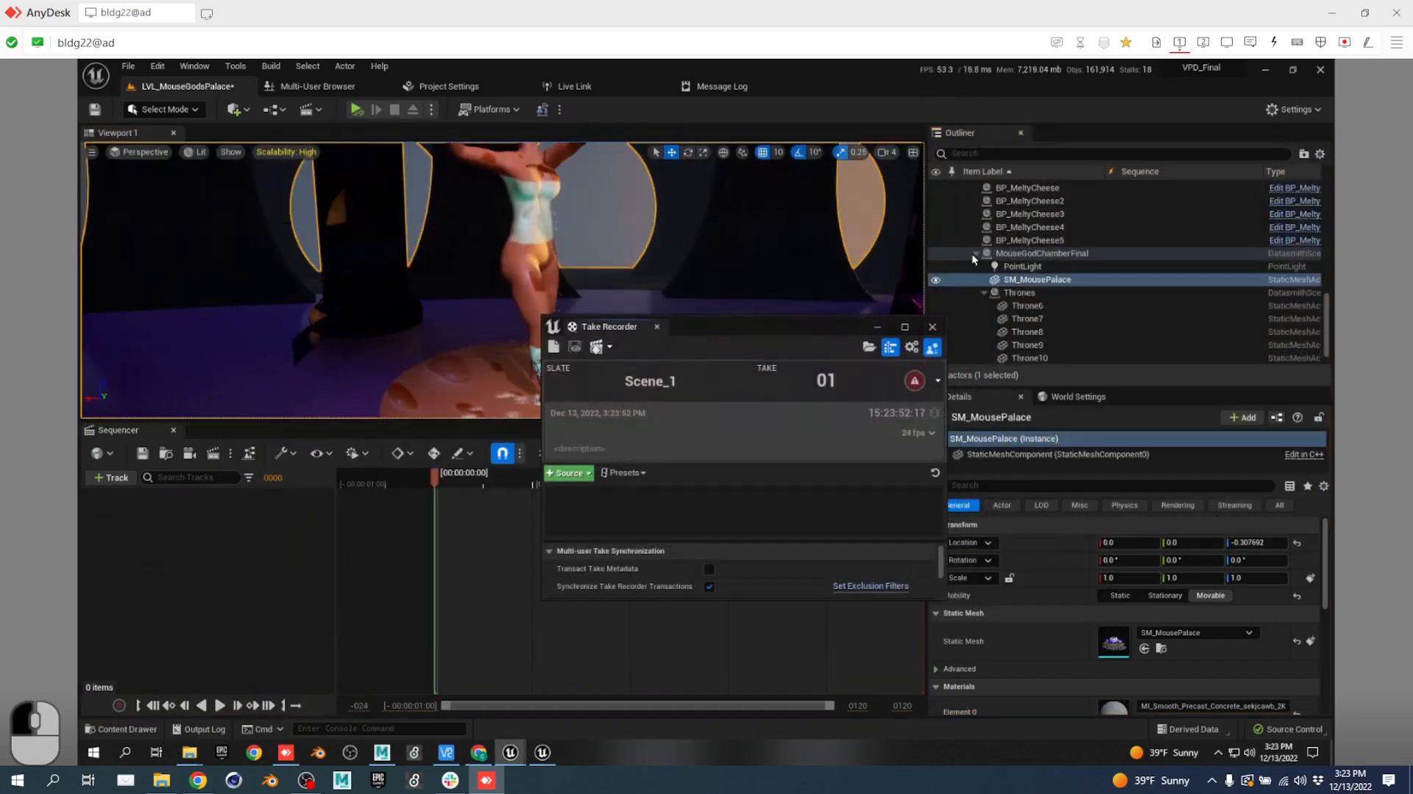
Add BP_MeltyCheese through BP_MeltyCheese5 from the Outliner as Take Recorder sources.
left_click(551, 232)
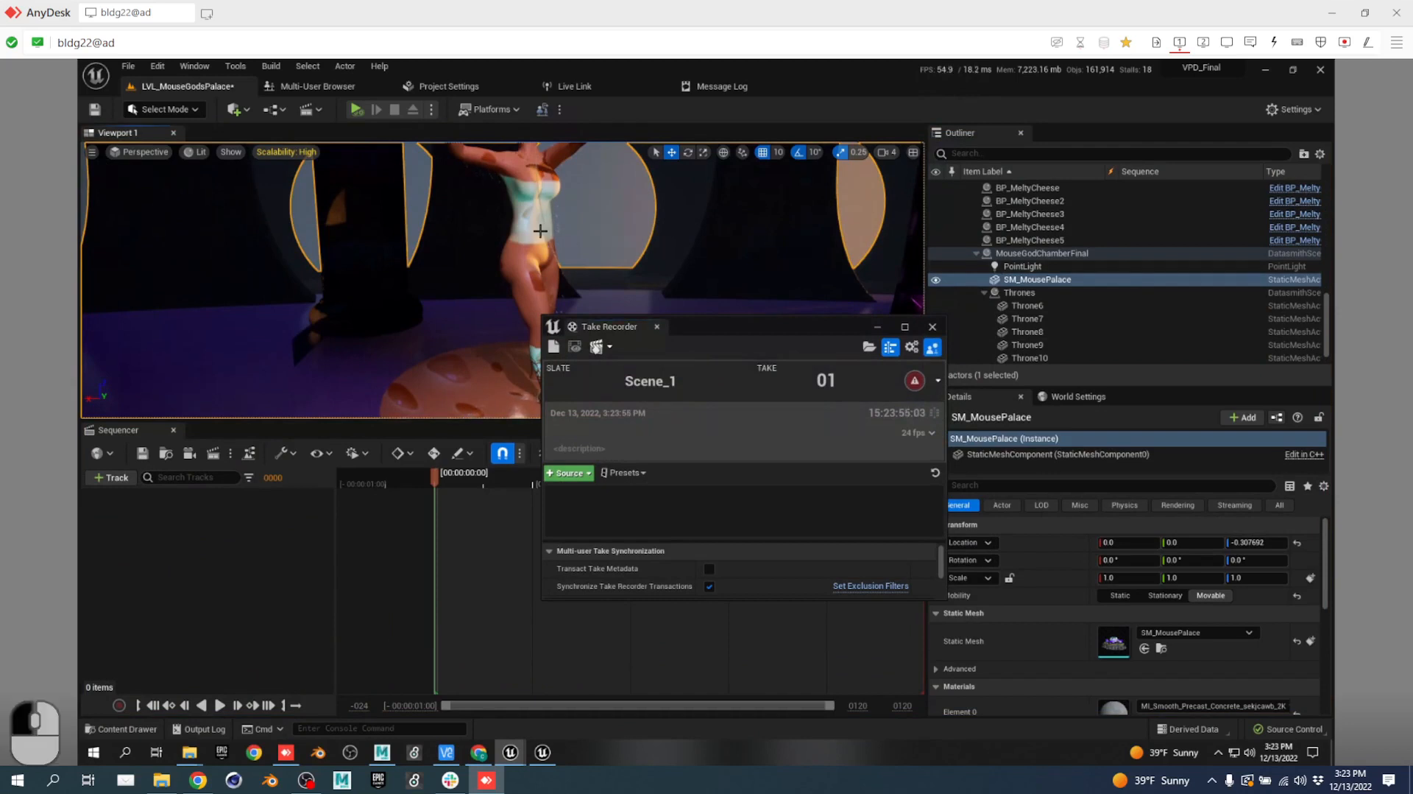
scroll(1051, 214, "up", 2)
left_click(1051, 231)
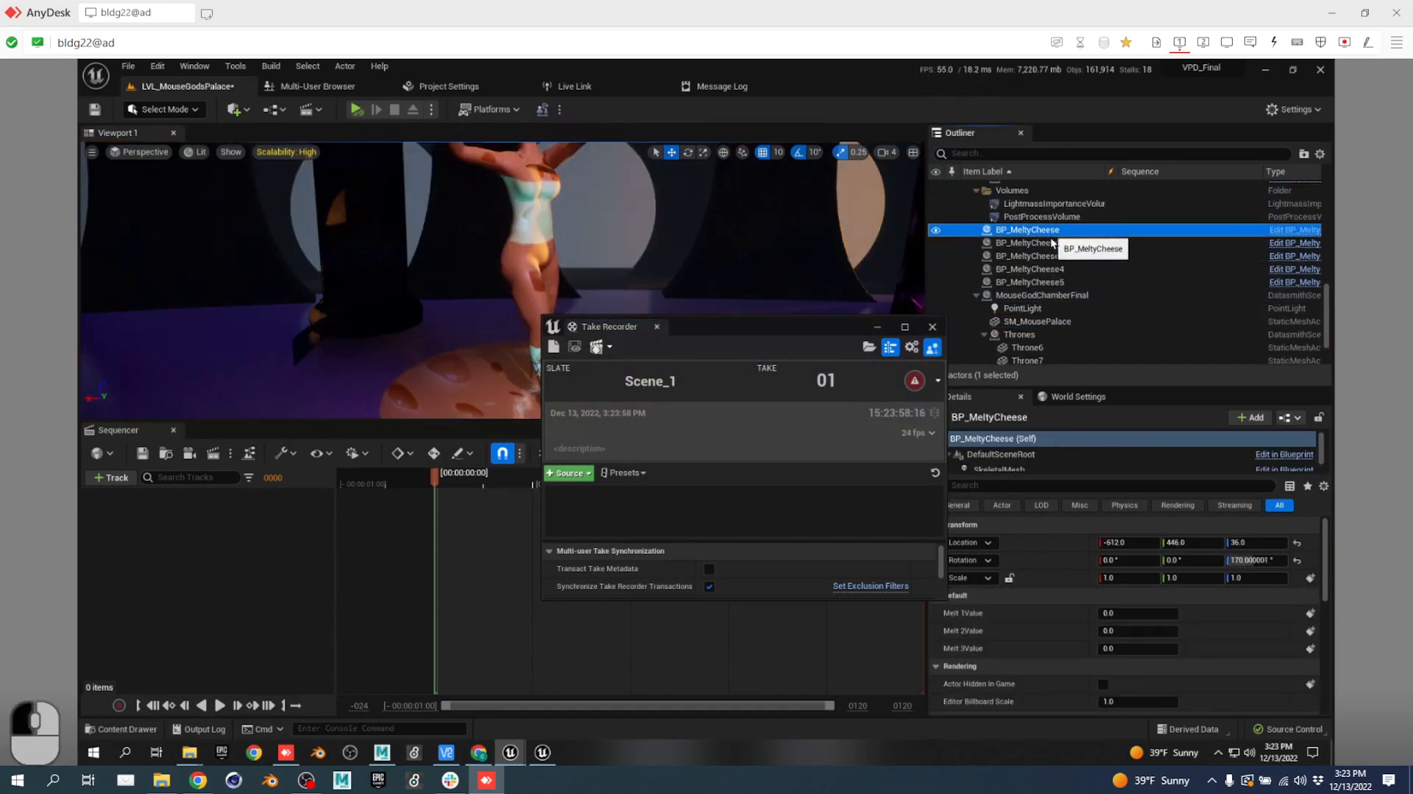
left_click(1071, 282, "shift")
left_click_drag(1054, 262, 731, 510)
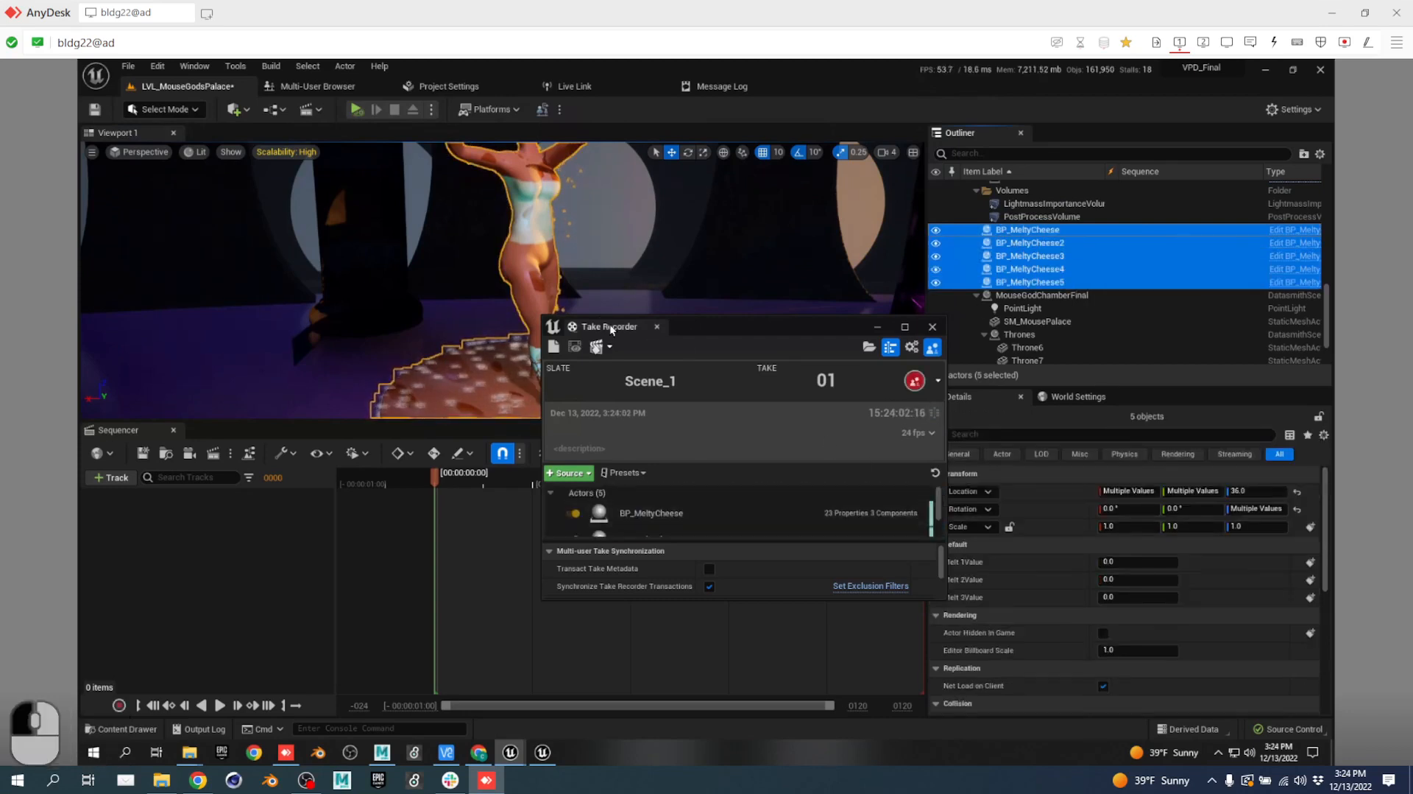
left_click_drag(609, 324, 648, 173)
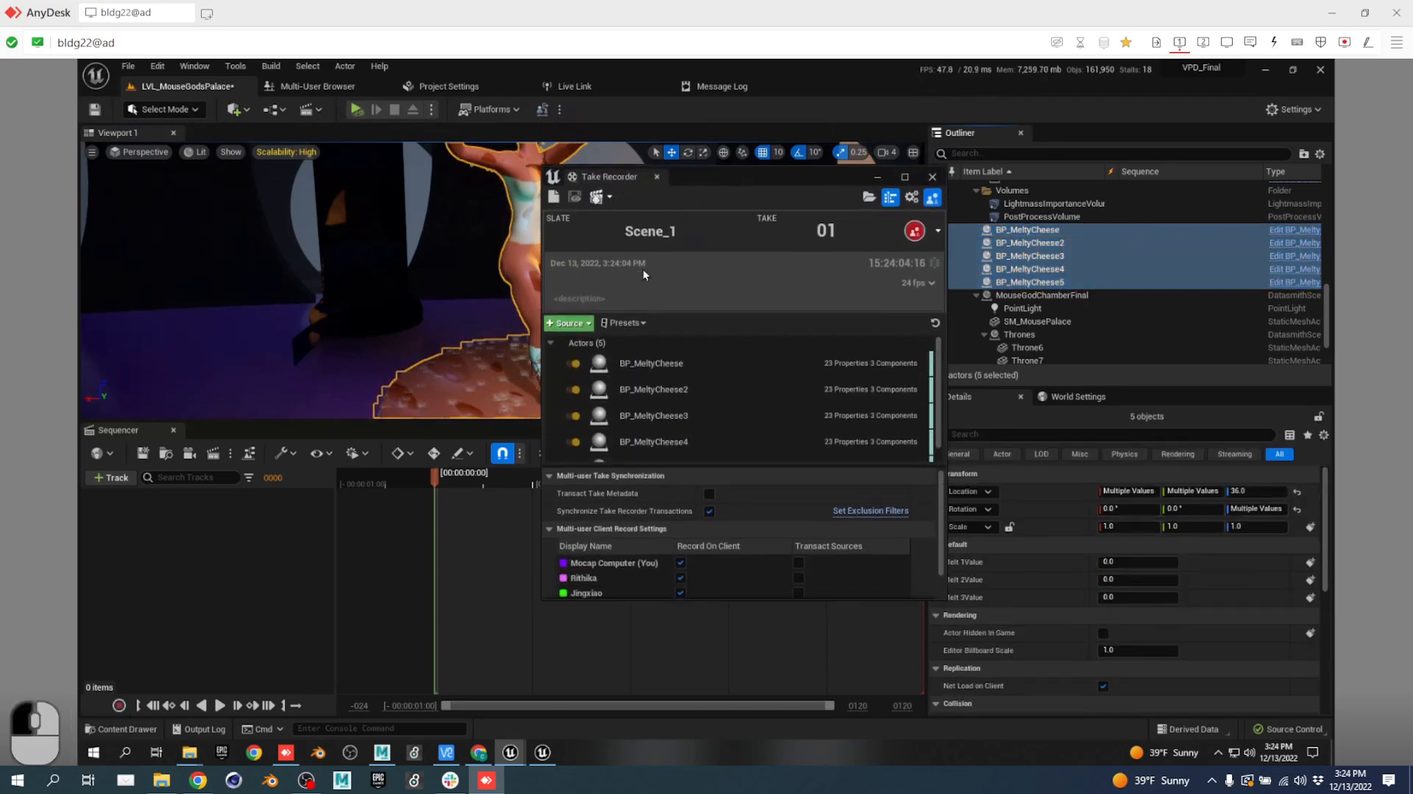
Save the current sources as the take preset 'addallstatues'.
left_click(641, 322)
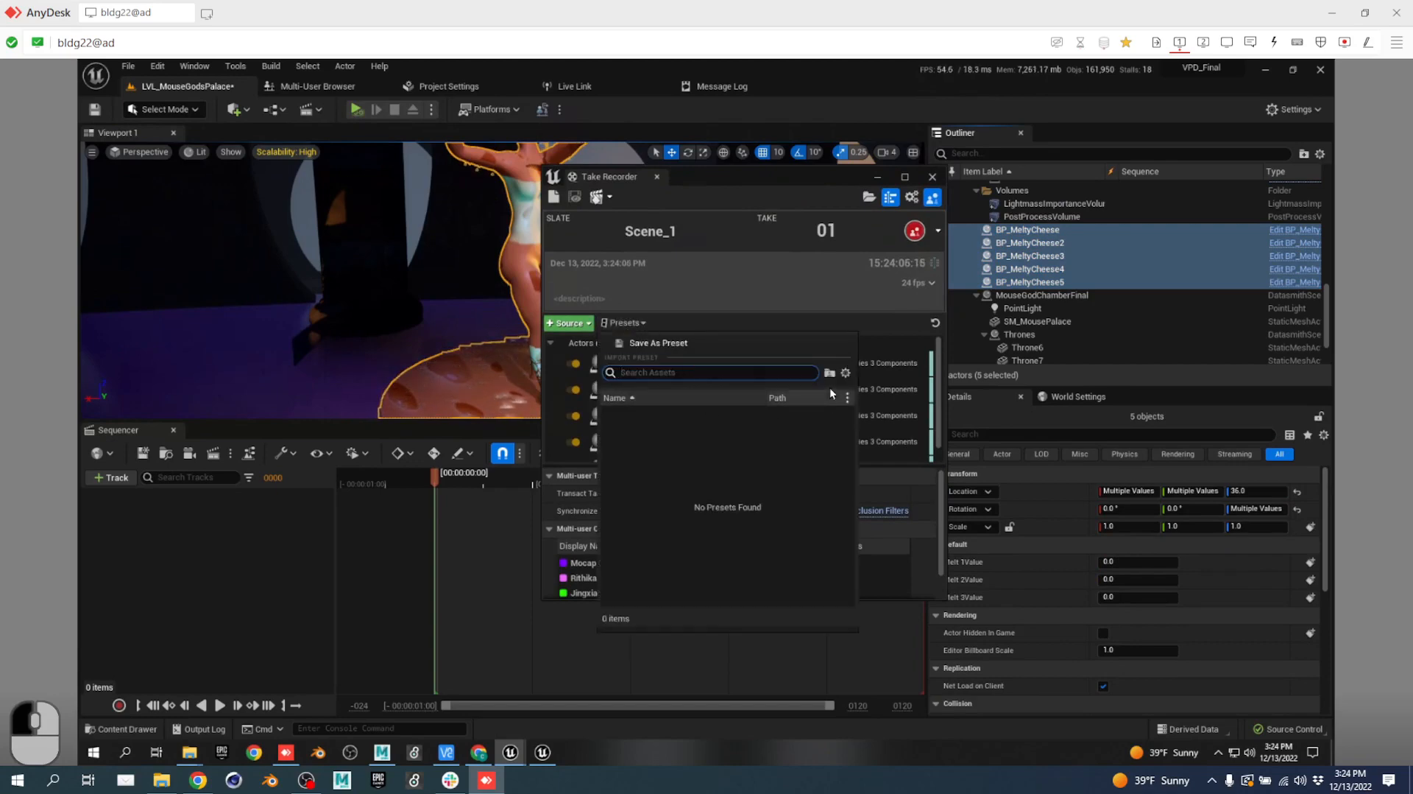
left_click(664, 342)
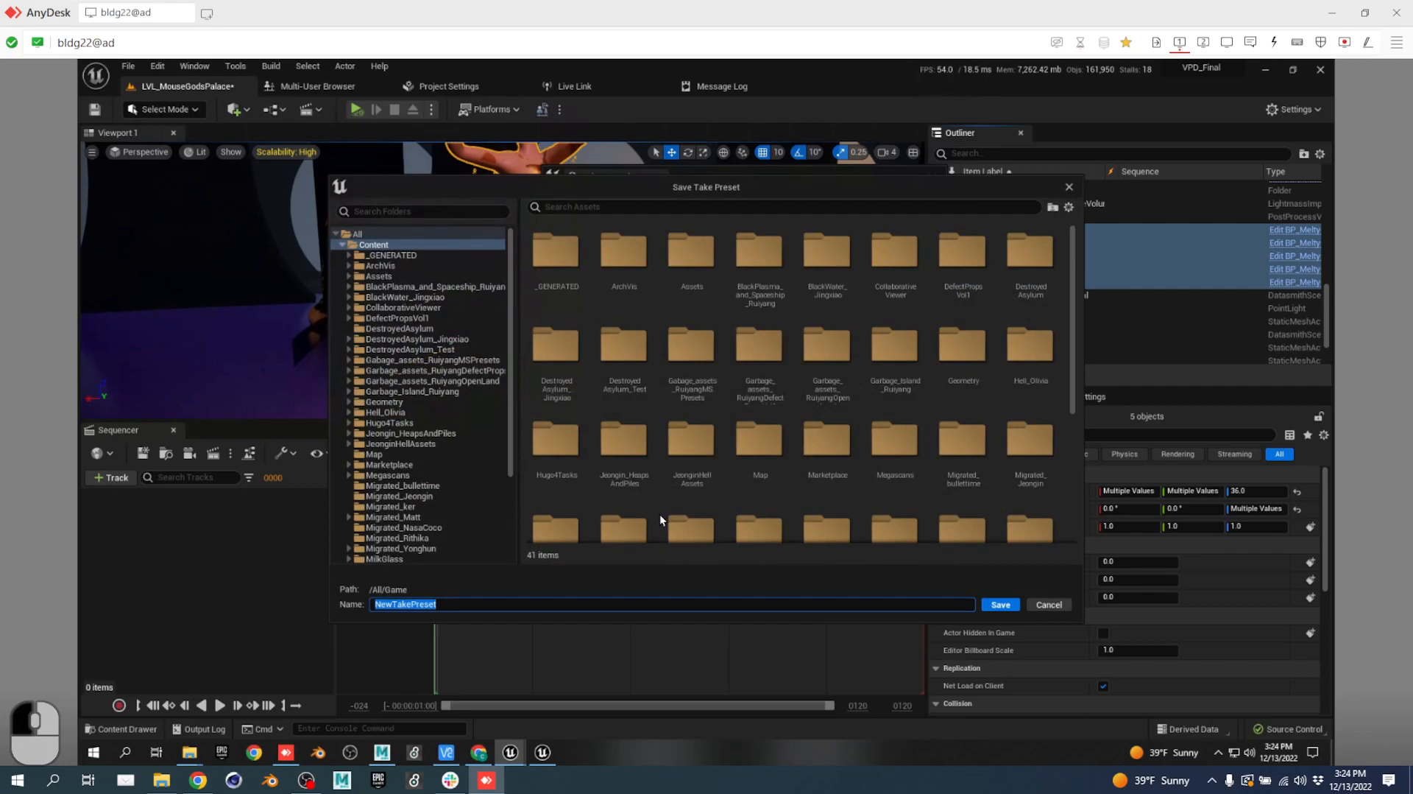
type("addallstatues")
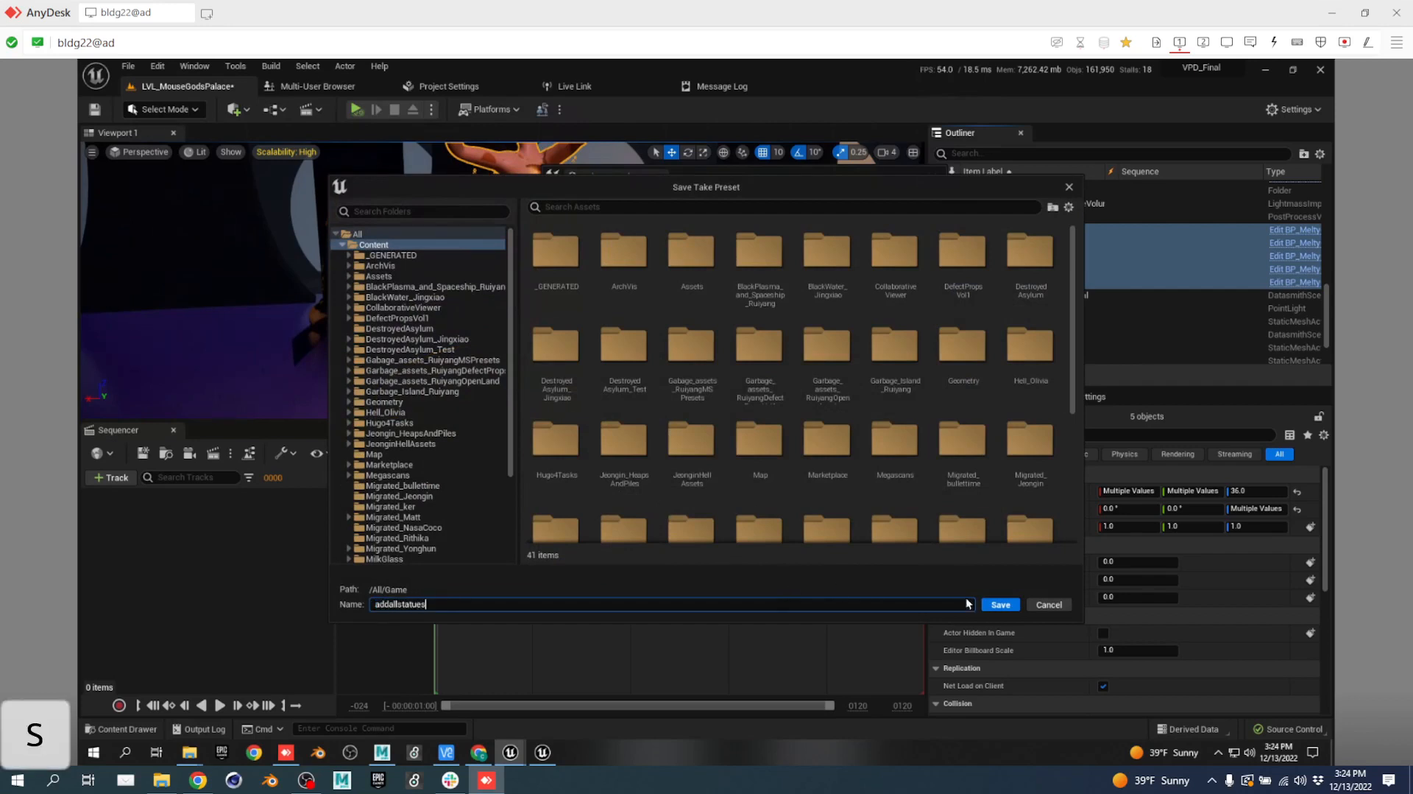
left_click(1003, 608)
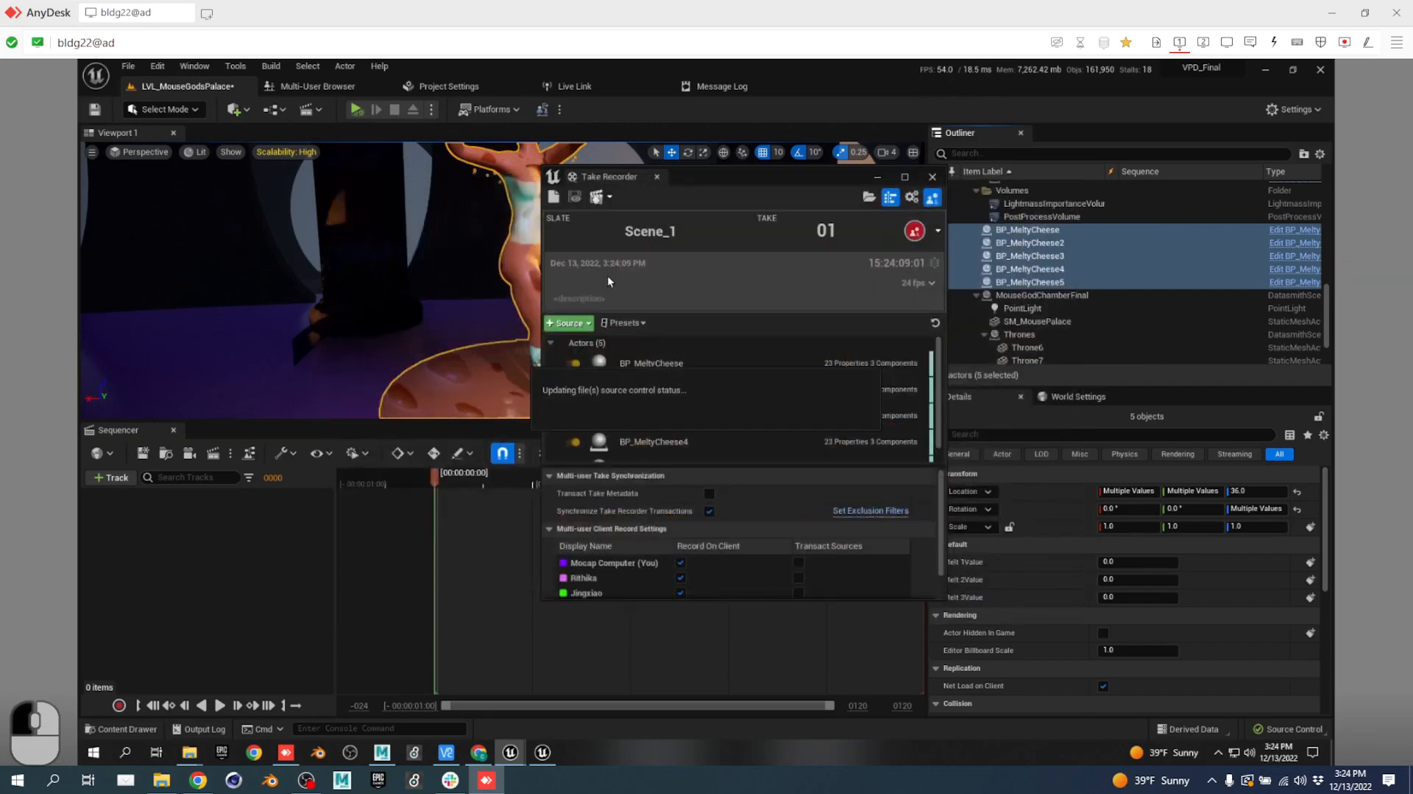
scroll(681, 370, "down", 2)
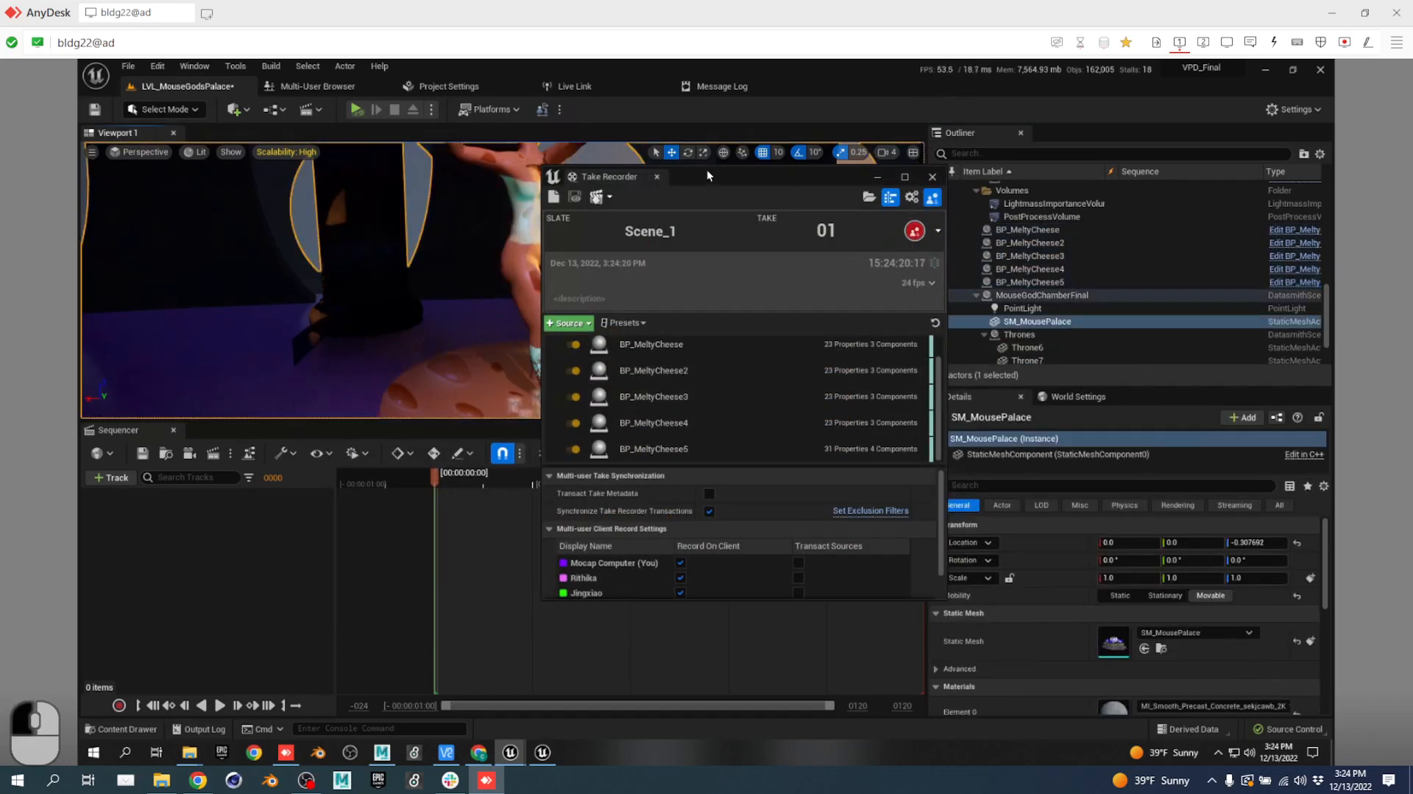
Select all five MeltyCheese sources and set their Record Type to Possessable.
left_click_drag(707, 168, 704, 81)
left_click(658, 284)
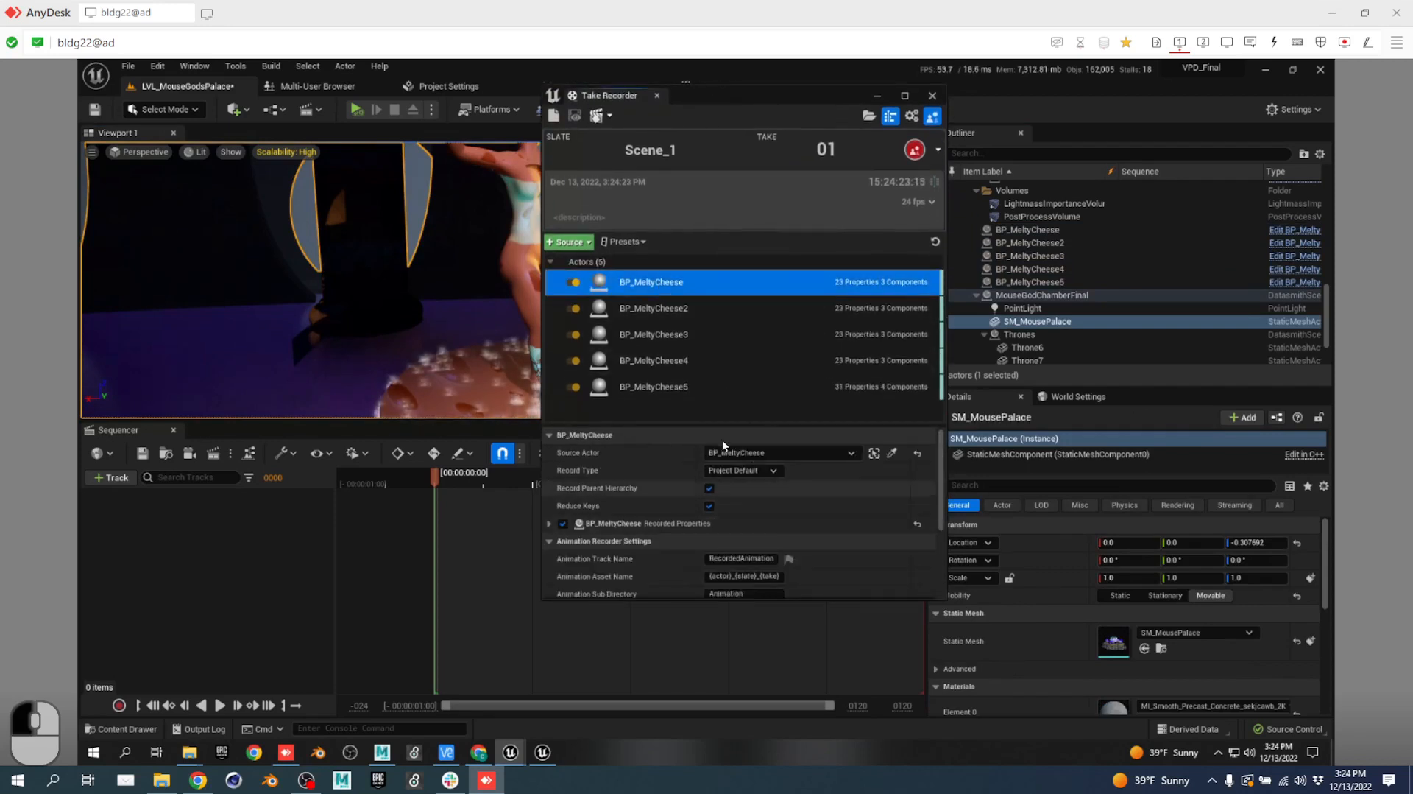
left_click(769, 469)
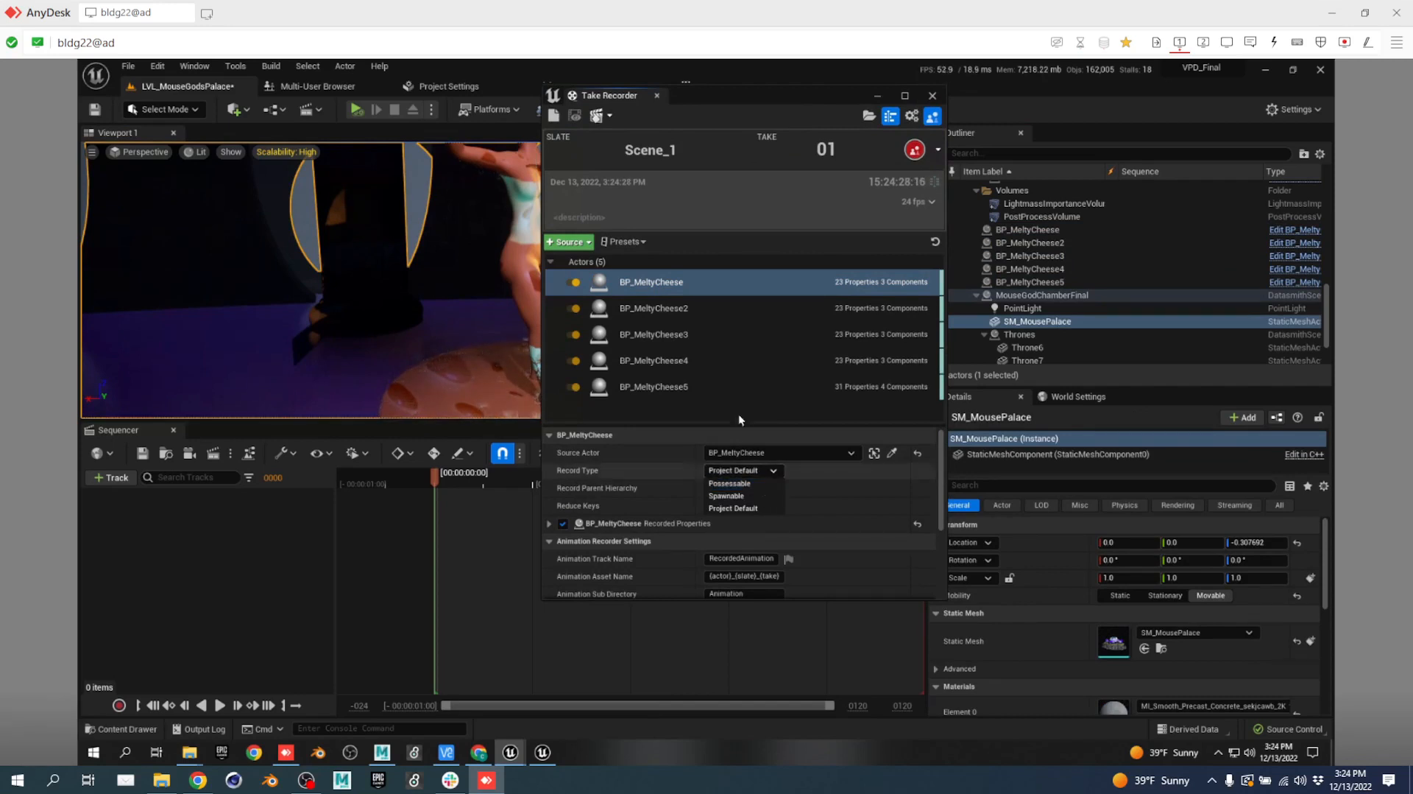
left_click(713, 389)
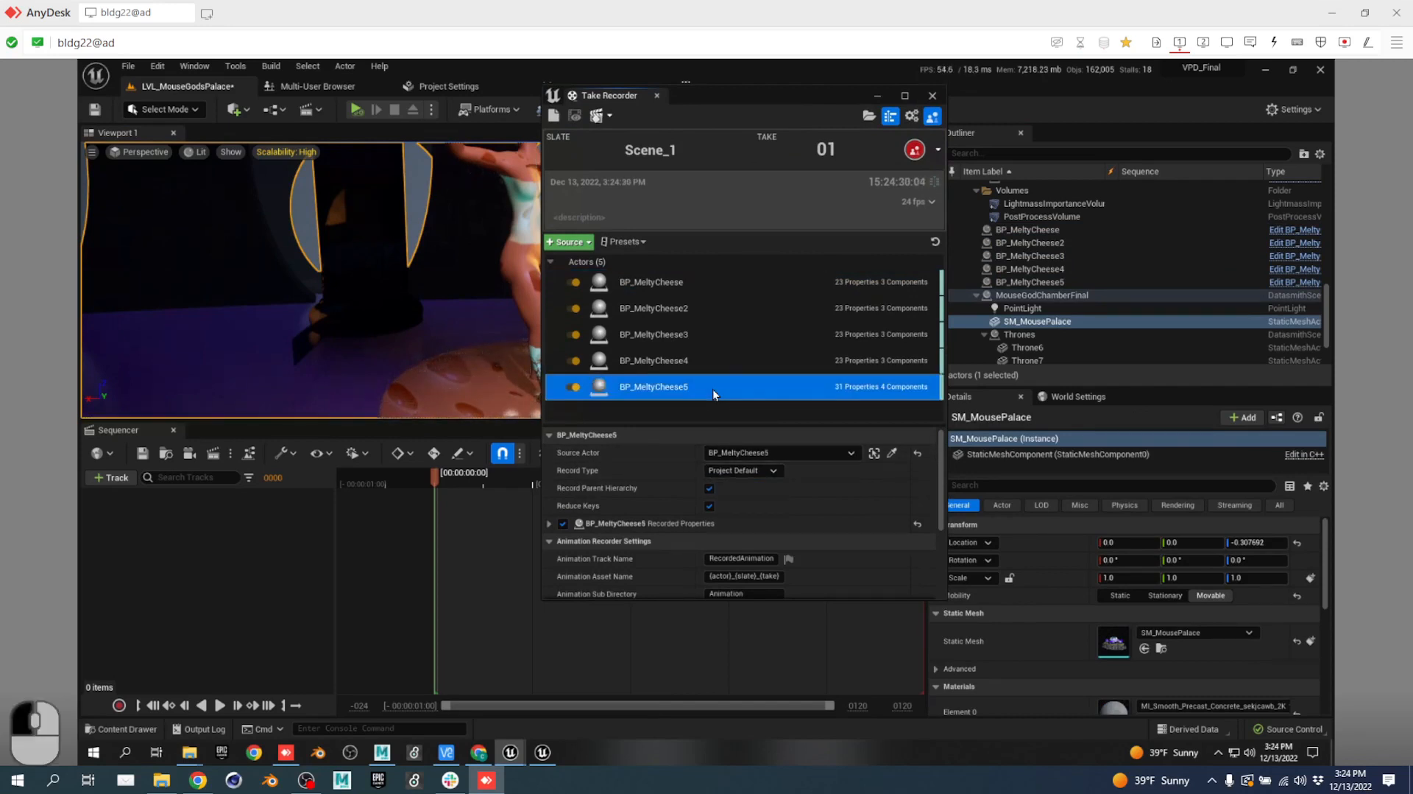
left_click(732, 278, "shift")
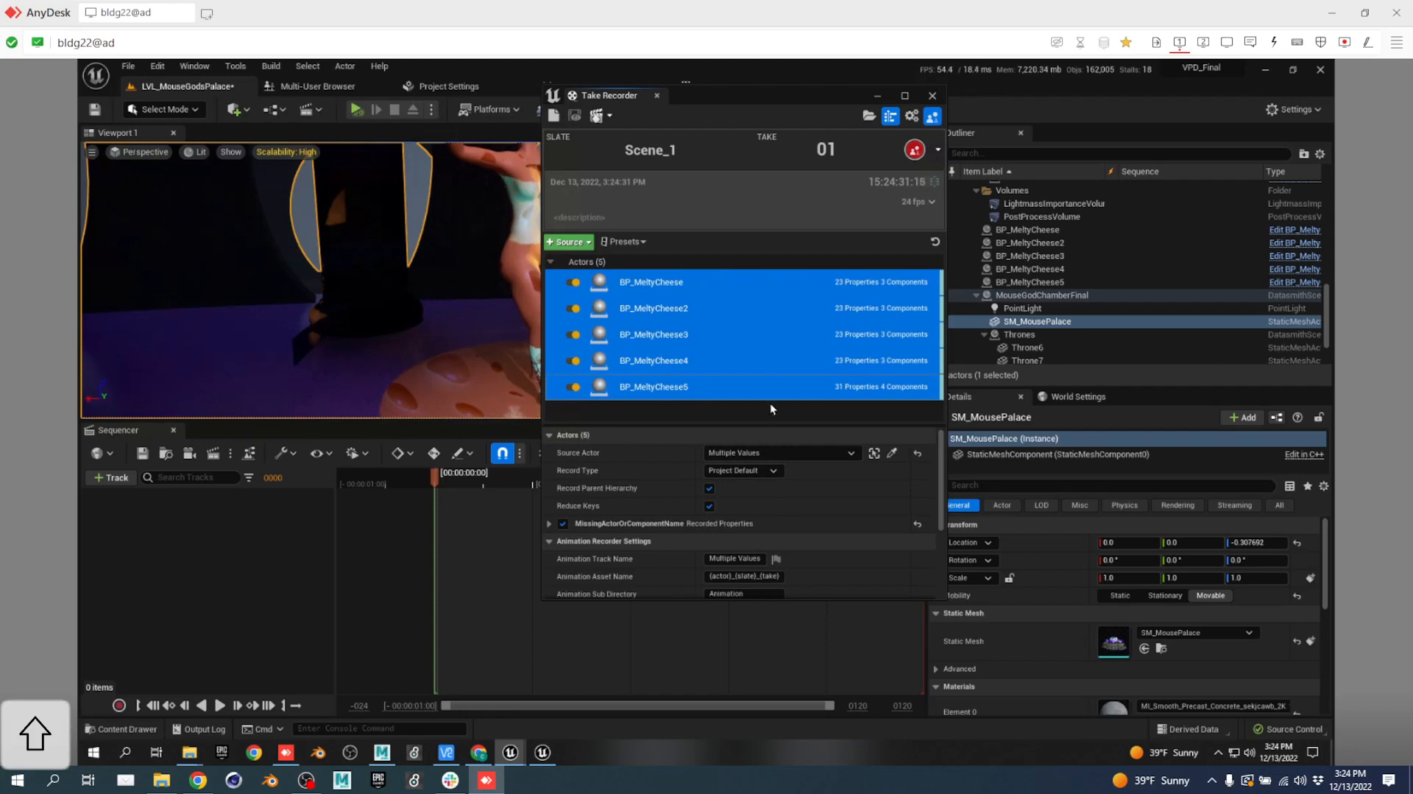
left_click(765, 471)
left_click(747, 484)
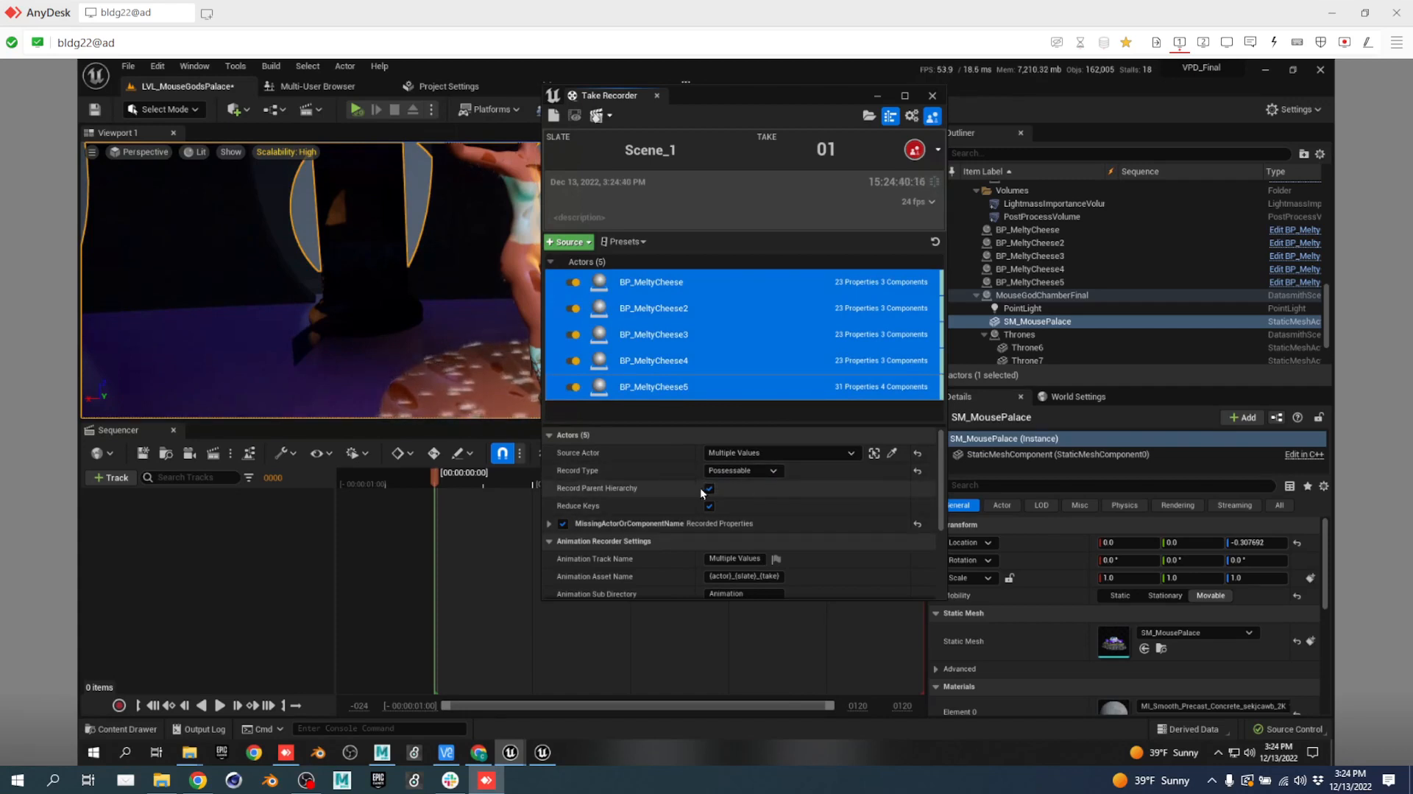
Review BP_MeltyCheese's recorded properties, including Melt1Value–Melt3Value, then collapse them and move the panel right.
scroll(673, 488, "down", 1)
scroll(682, 491, "down", 4)
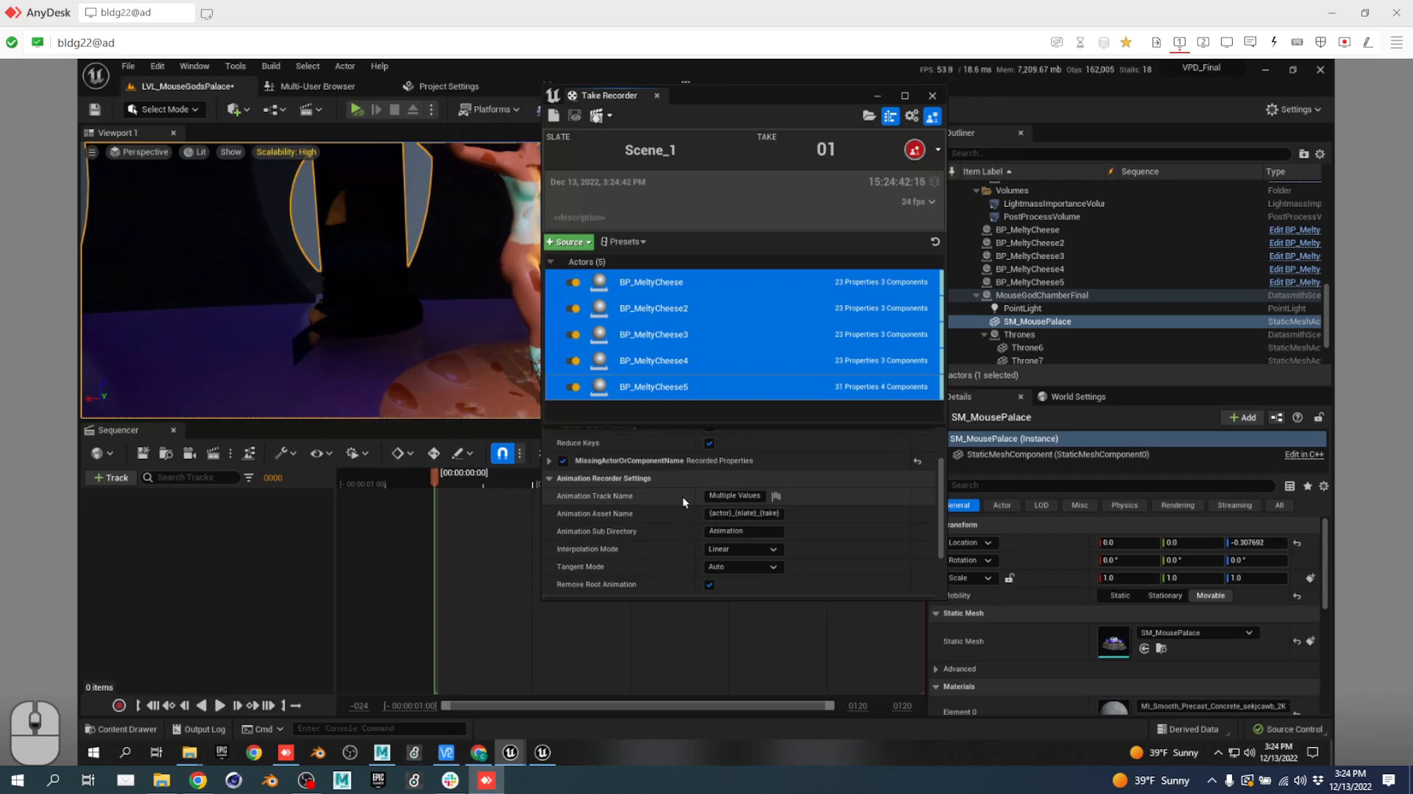
left_click(652, 284)
scroll(669, 491, "down", 4)
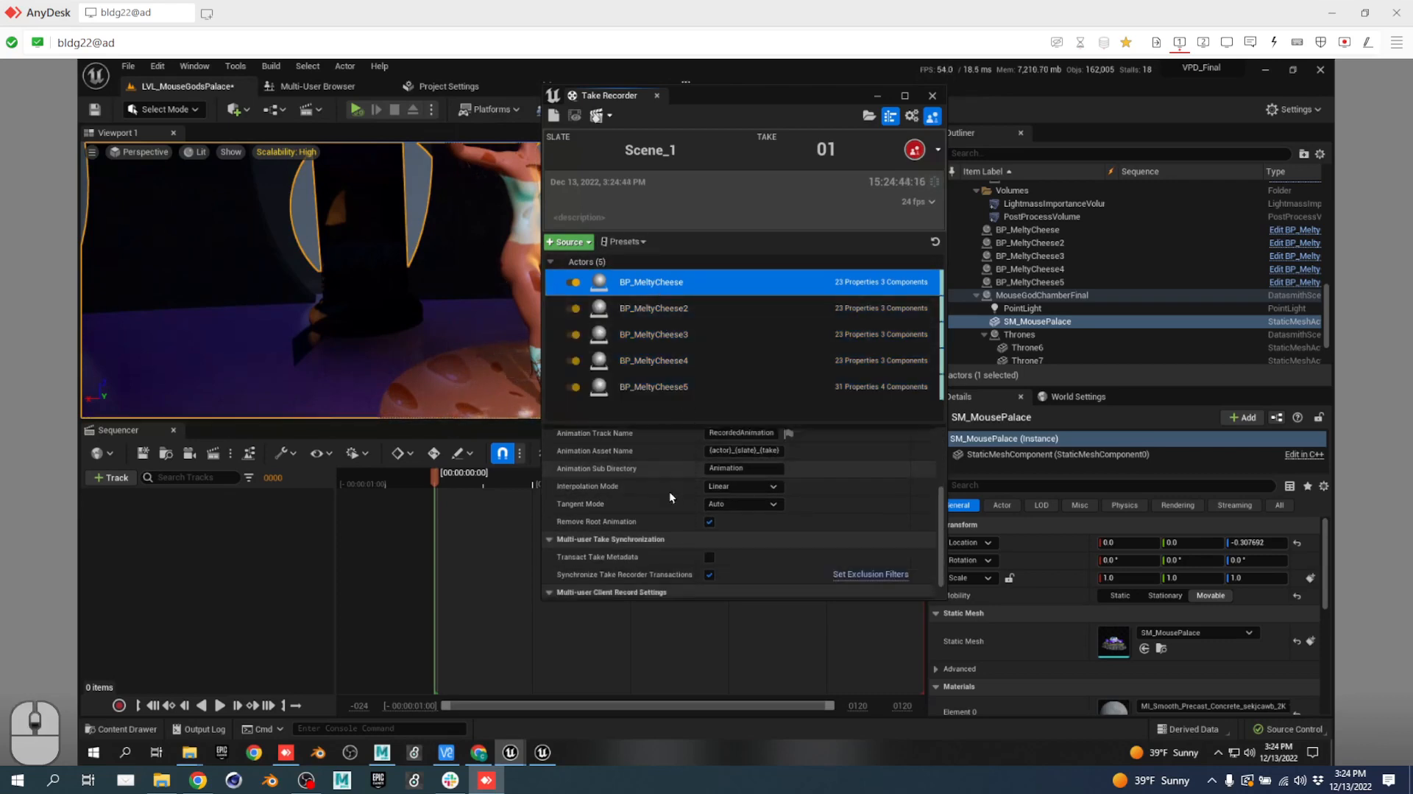
scroll(691, 491, "up", 8)
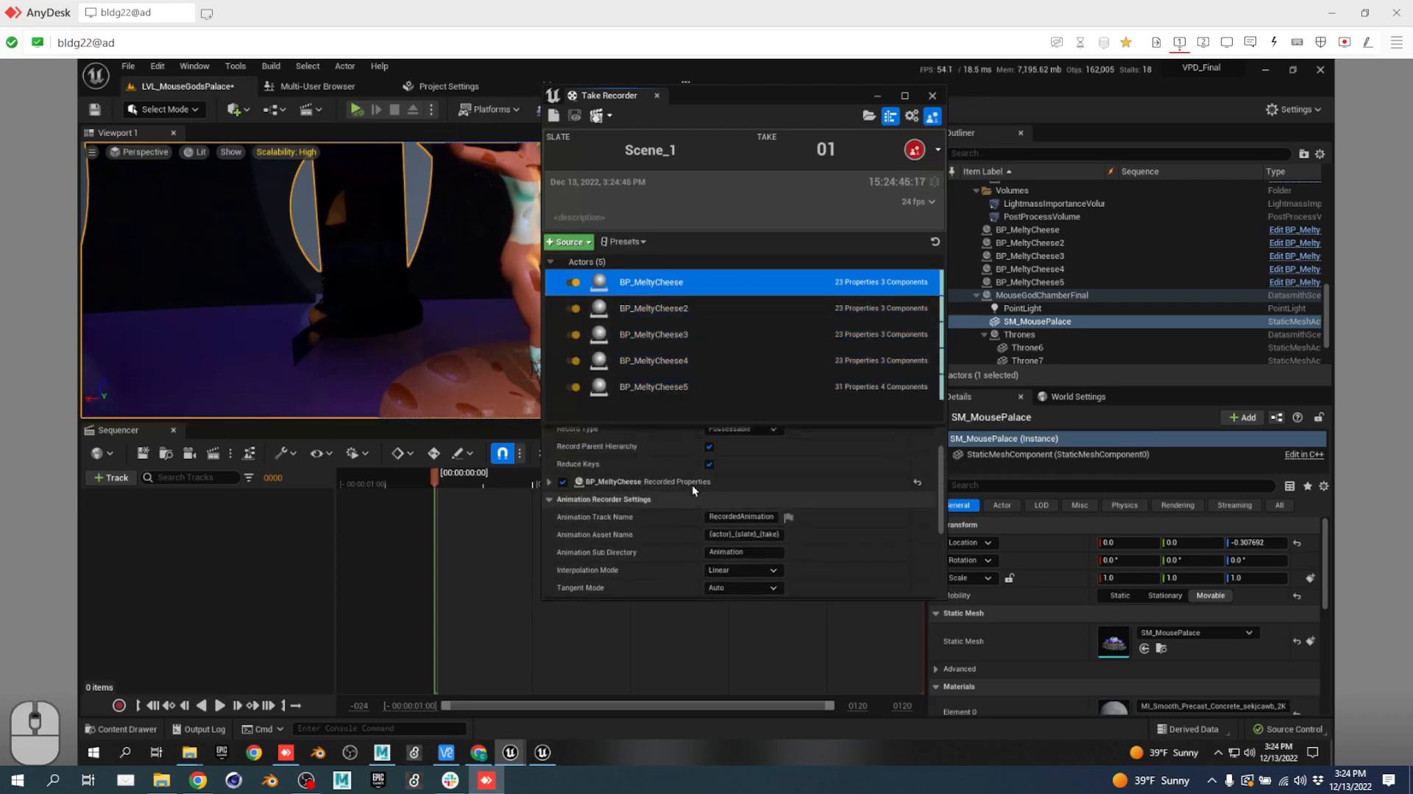
left_click(550, 503)
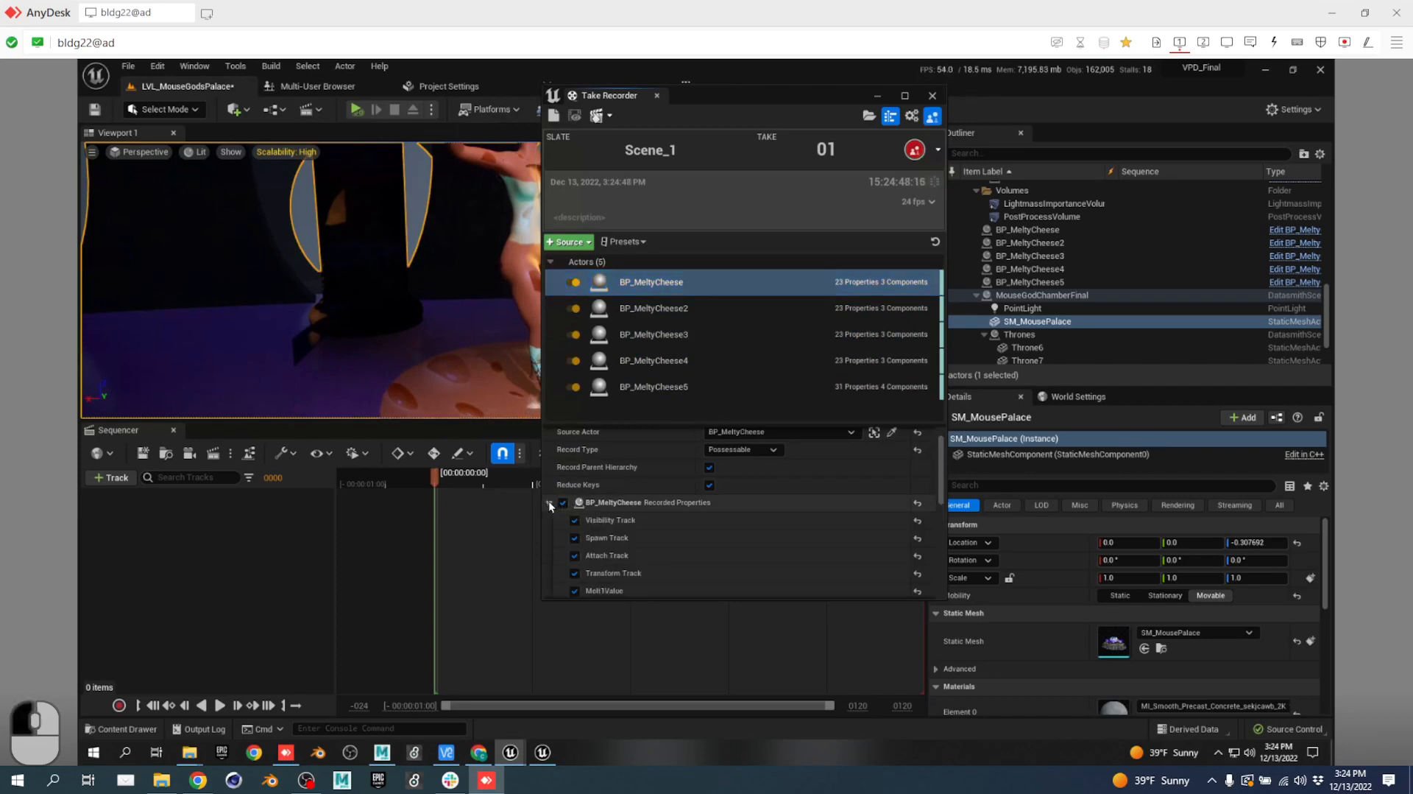
scroll(704, 522, "down", 3)
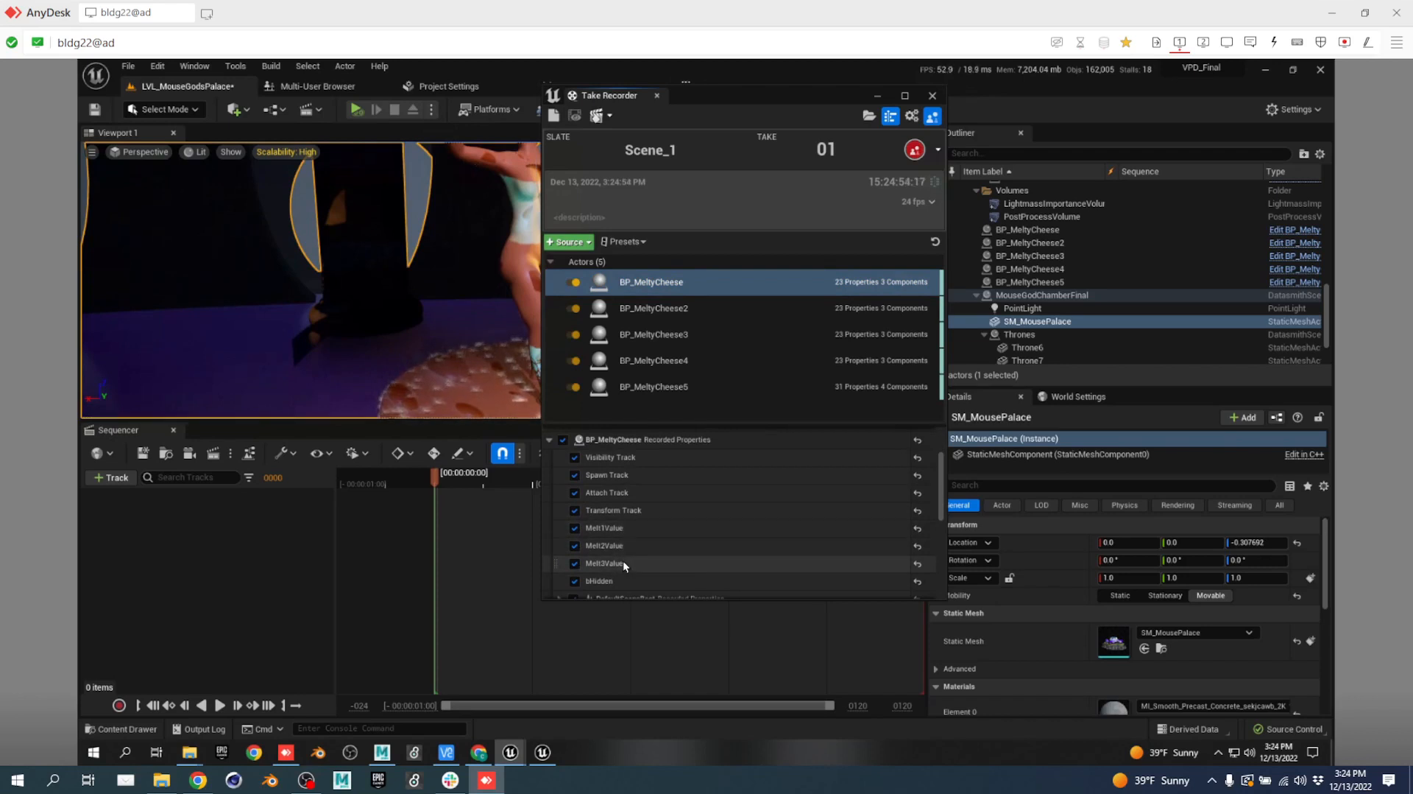
left_click(550, 441)
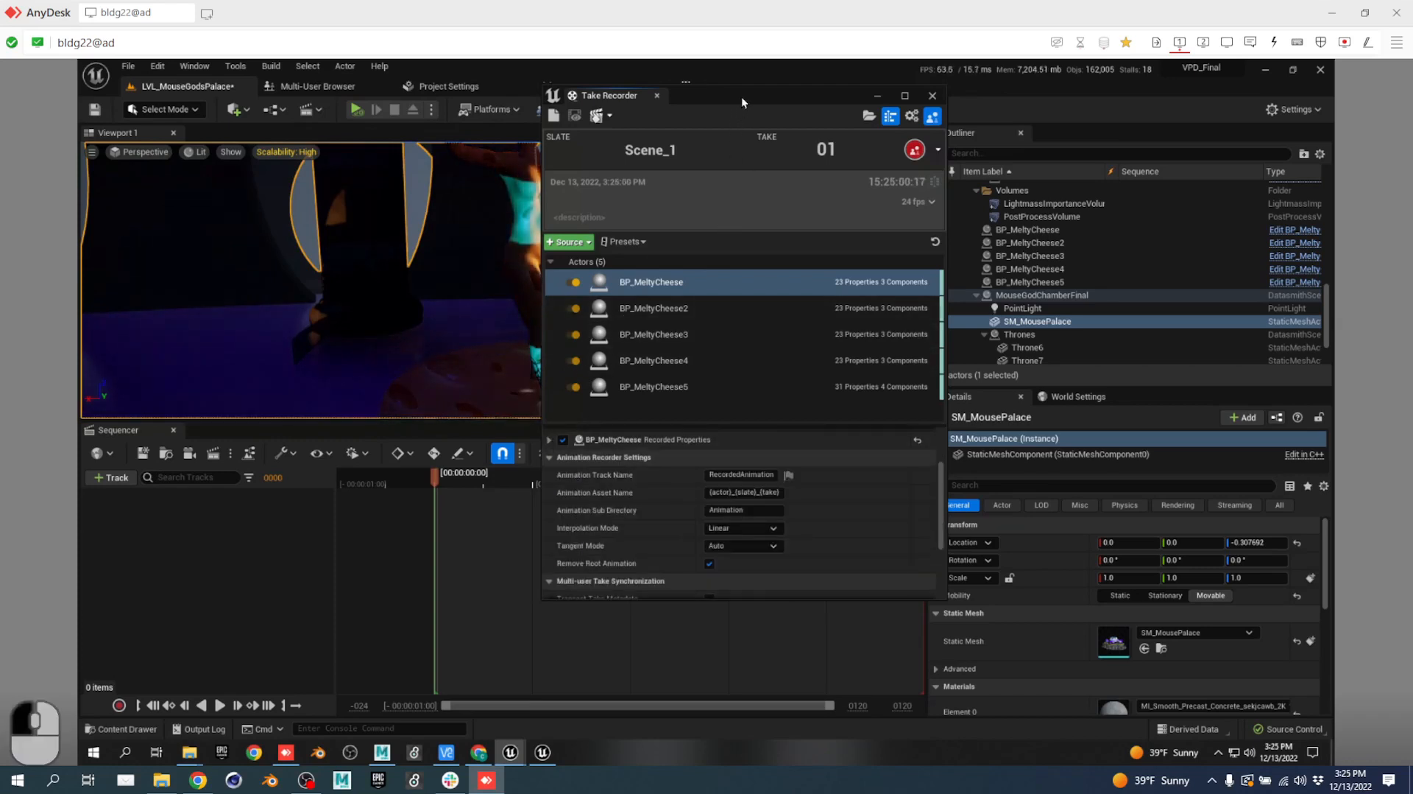
left_click_drag(741, 96, 1026, 196)
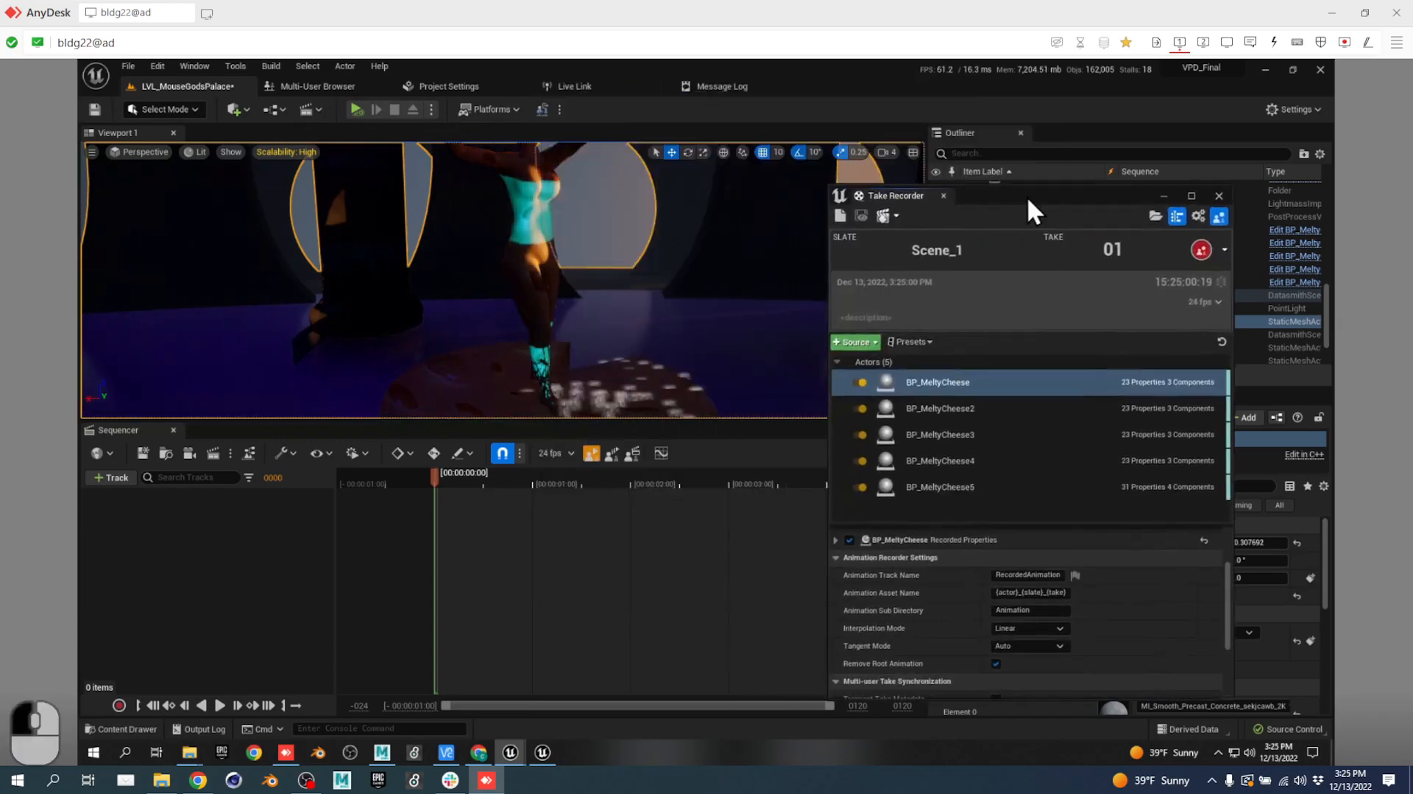
Start simulating the level and record take 01 of Scene_1.
left_click(357, 109)
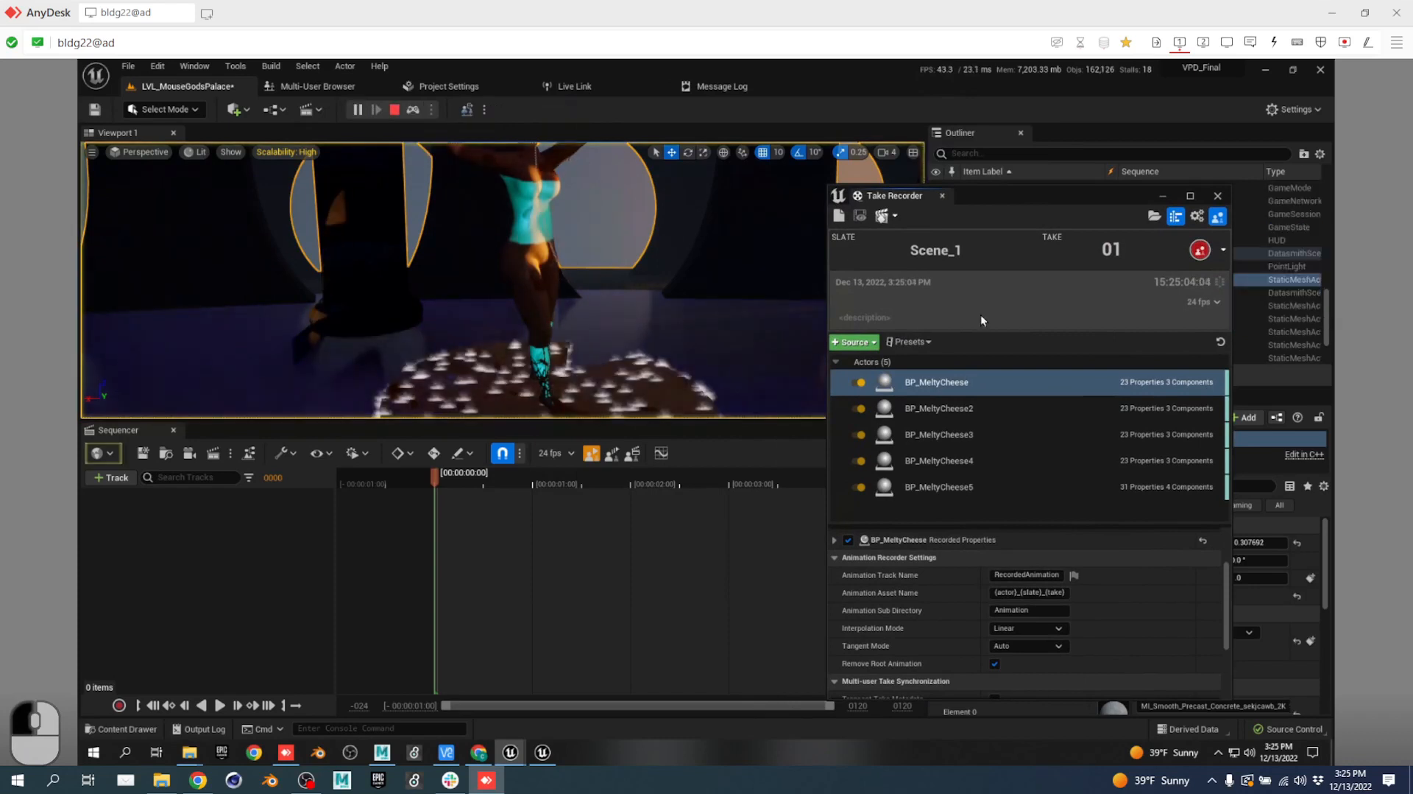
left_click(1201, 251)
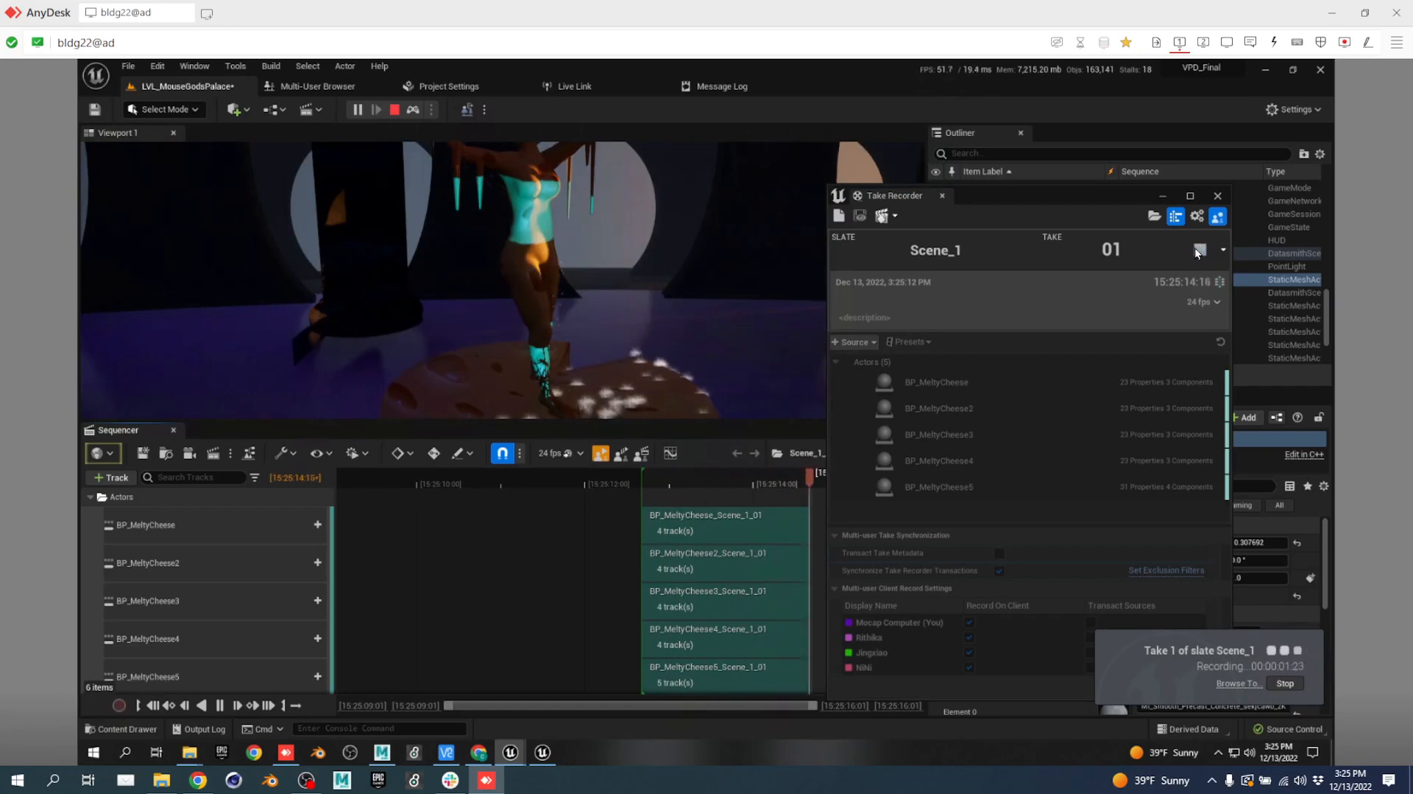
left_click(1199, 251)
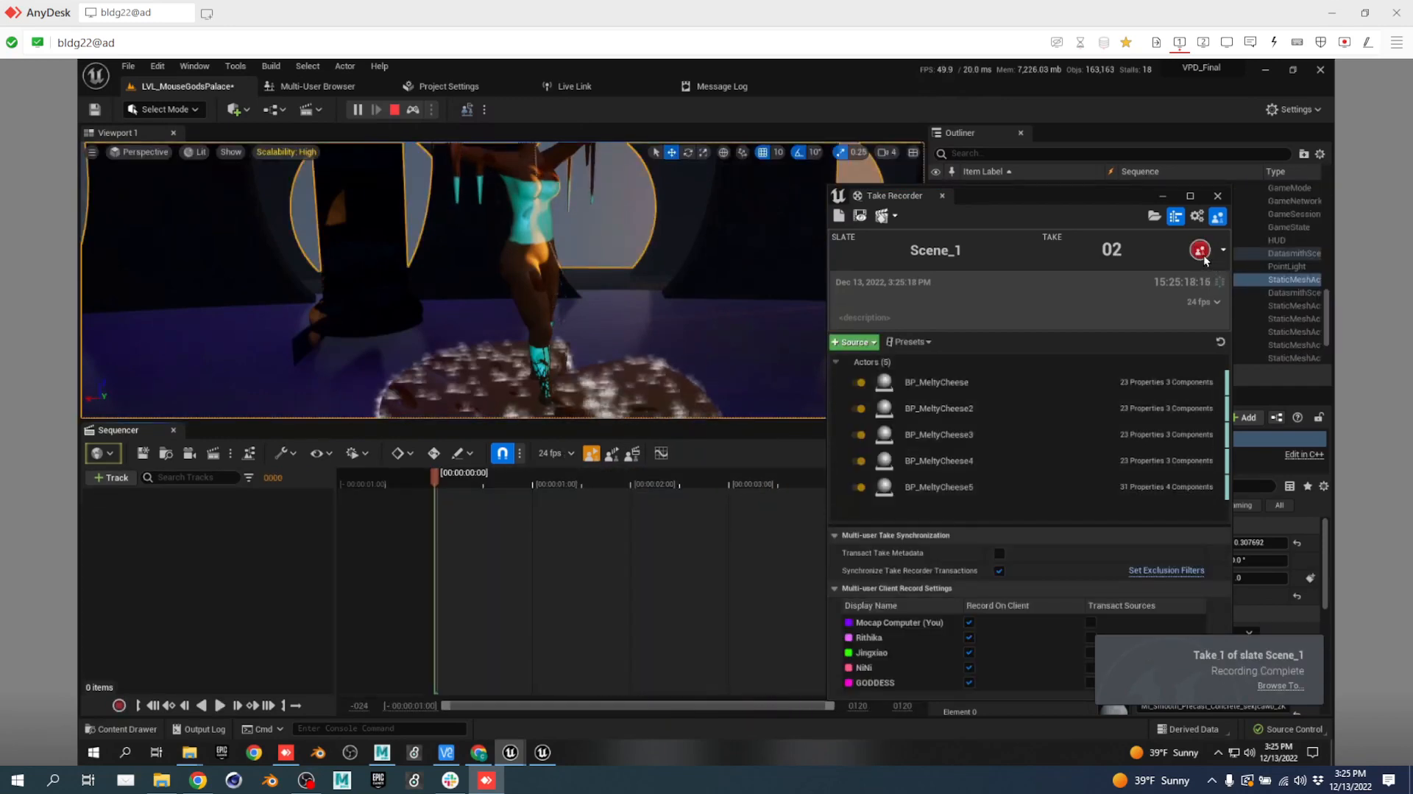
Record take 02 and open it in Sequencer for review.
left_click(1200, 250)
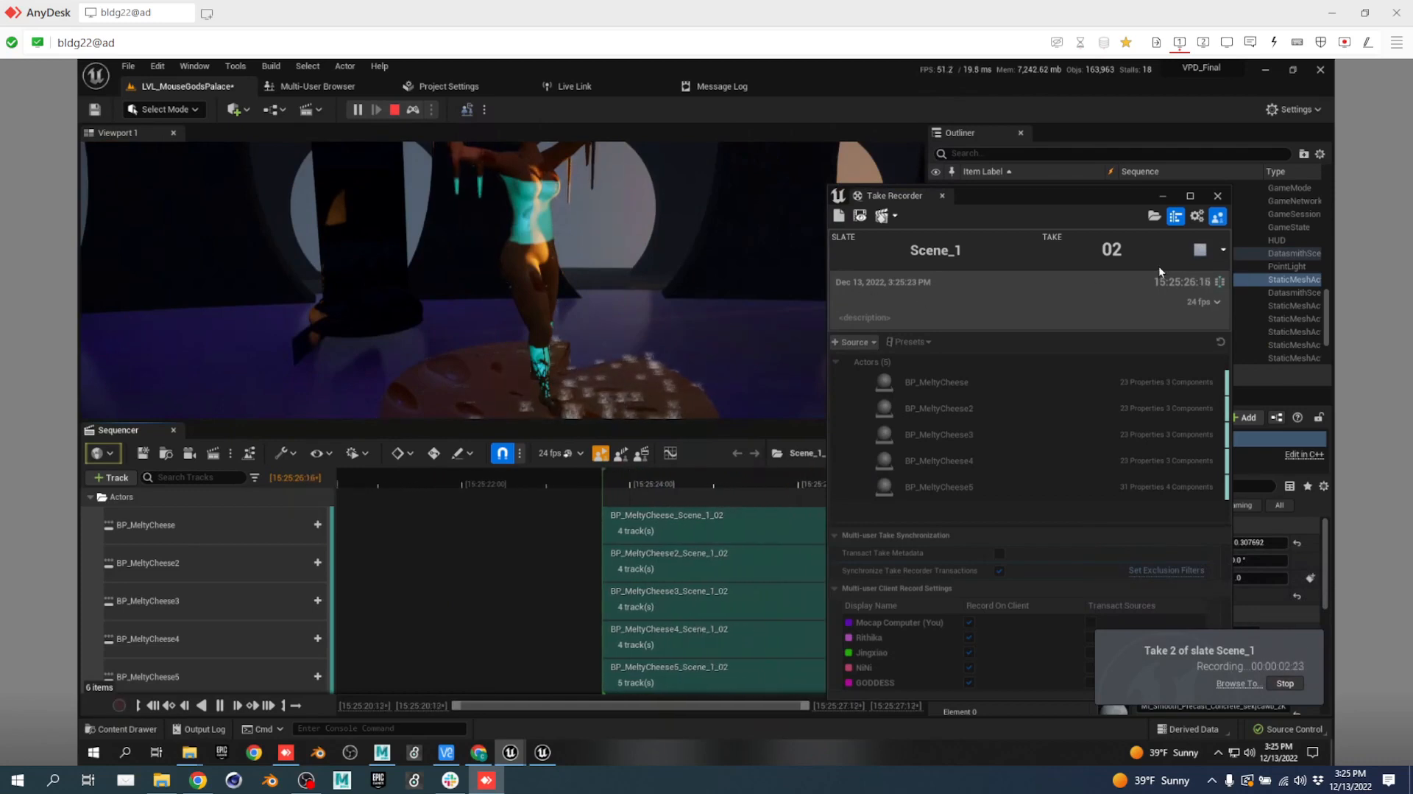
left_click(1196, 249)
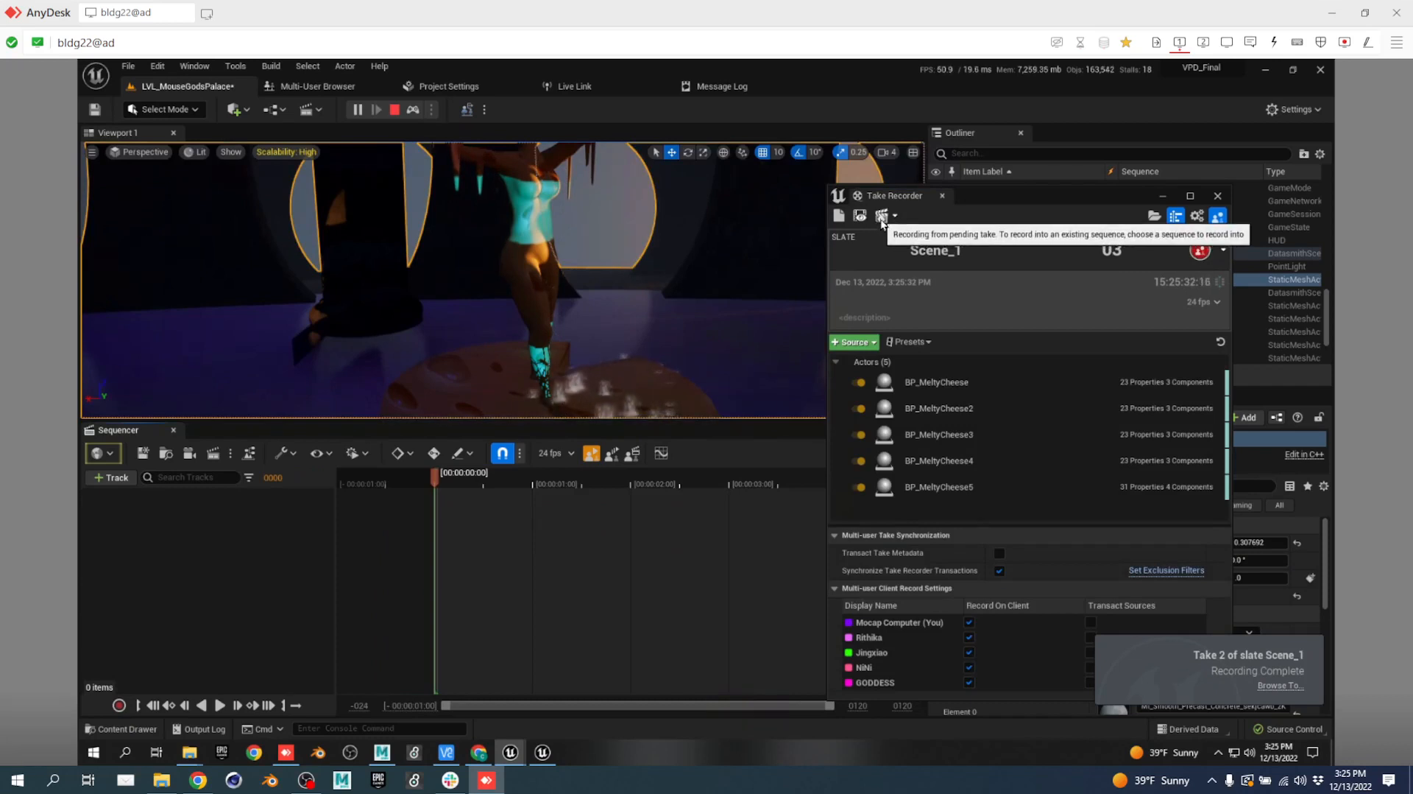
left_click(860, 214)
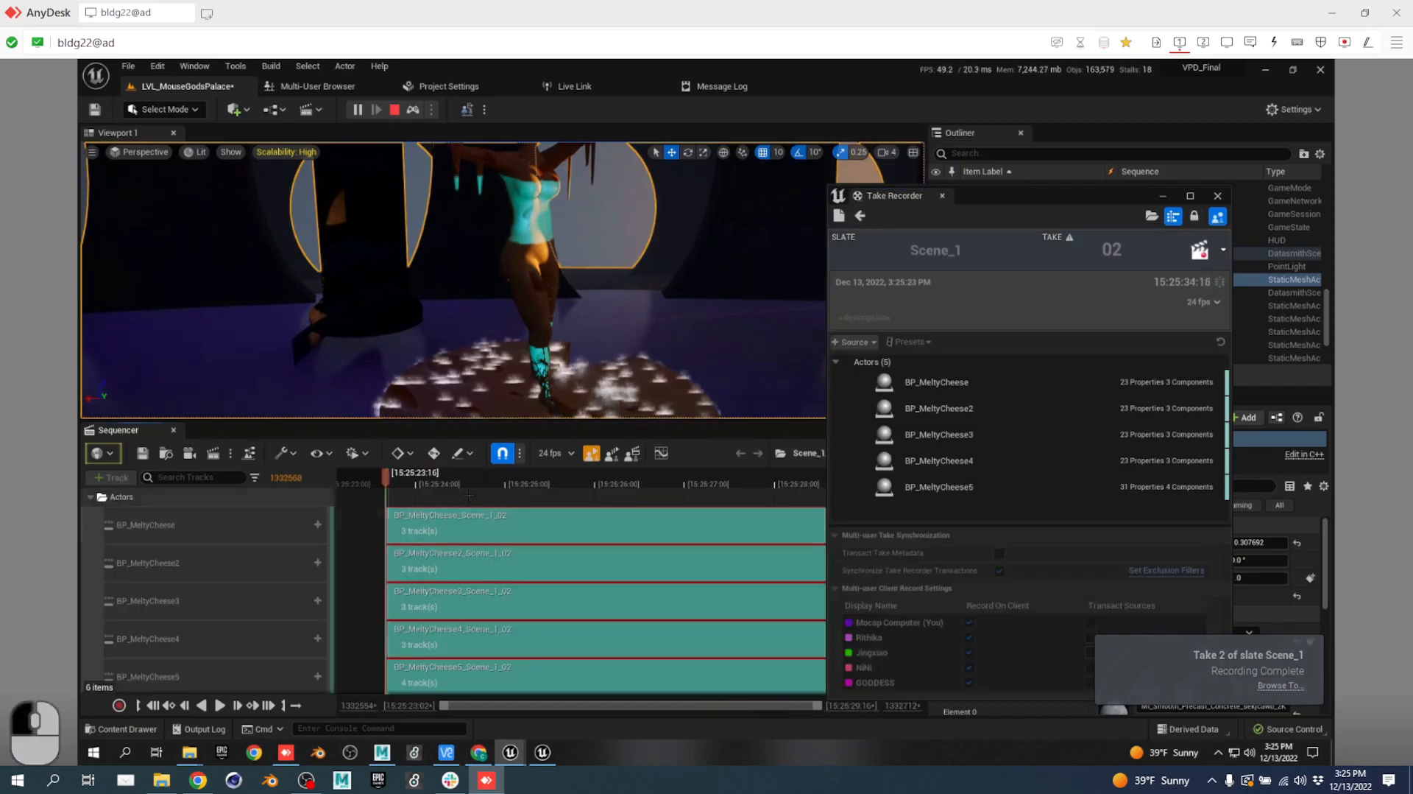
Scrub take 02 to 15:25:26:17 and open the BP_MeltyCheese_Scene_1_02 subsequence.
left_click_drag(413, 479, 514, 484)
scroll(617, 567, "down", 3, "ctrl")
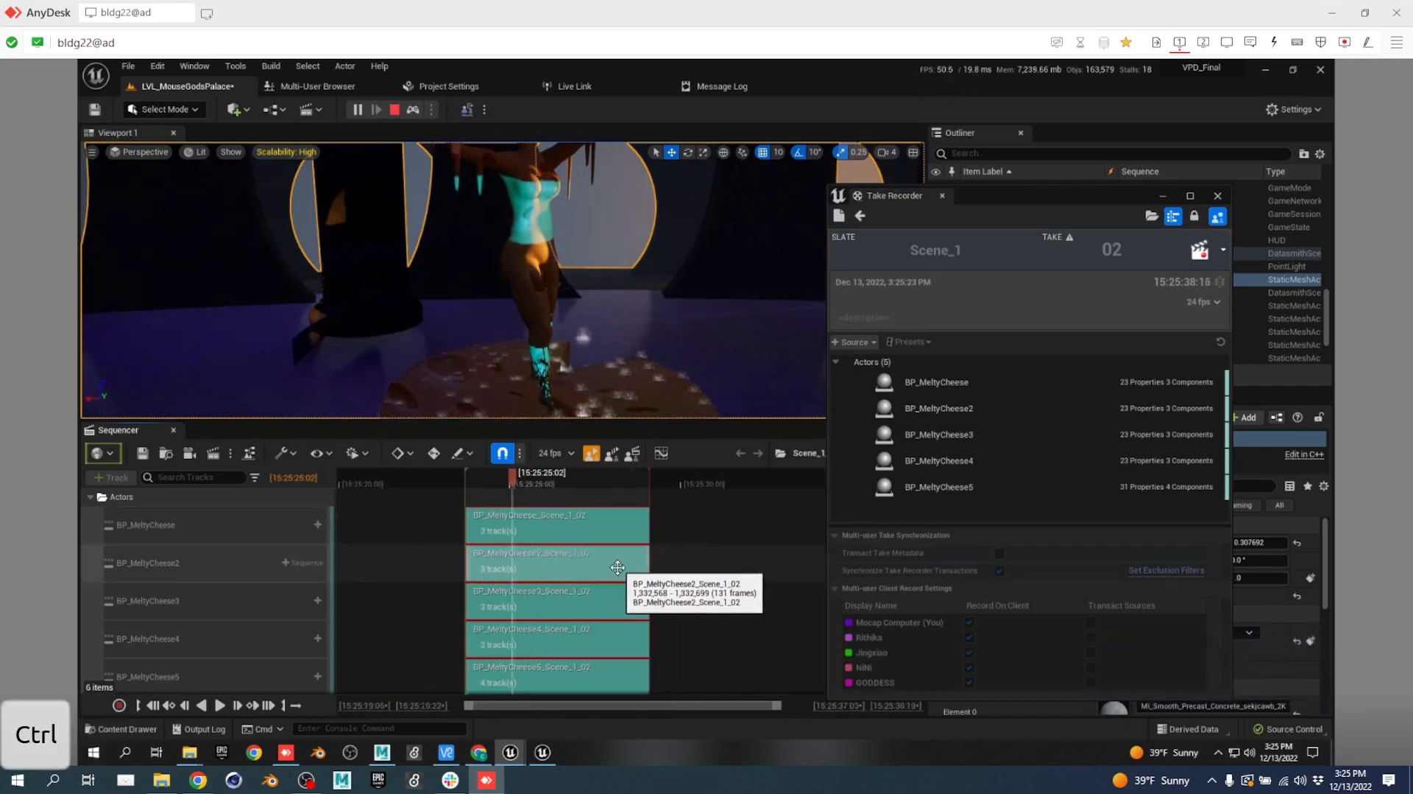
scroll(617, 567, "down", 2, "ctrl")
left_click_drag(634, 474, 532, 479)
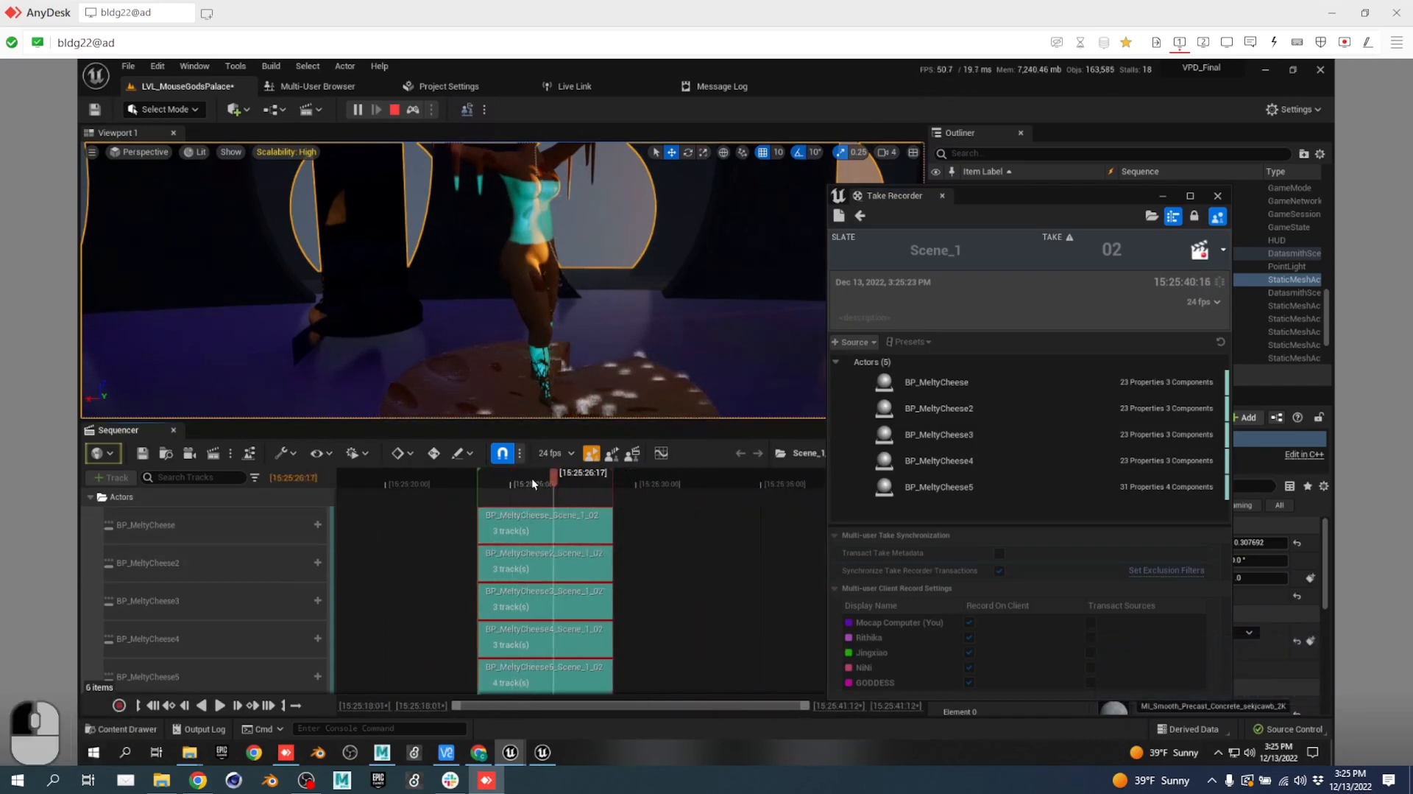
double_click(556, 522)
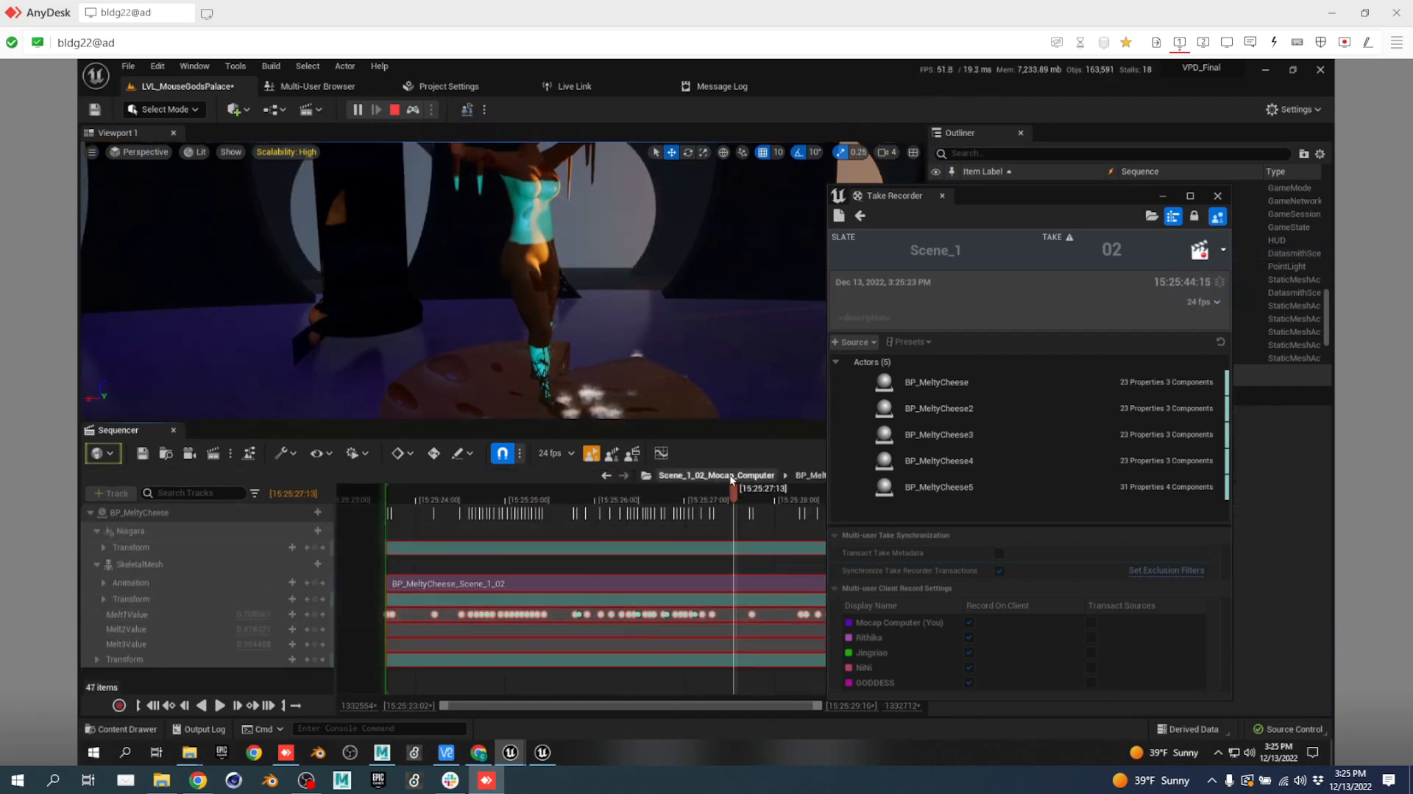
Scrub the cheese animation to 15:25:25:13, inspect Melt1Value and SkeletalMesh tracks, then stop simulating.
left_click_drag(691, 489, 711, 518)
left_click_drag(558, 524, 554, 524)
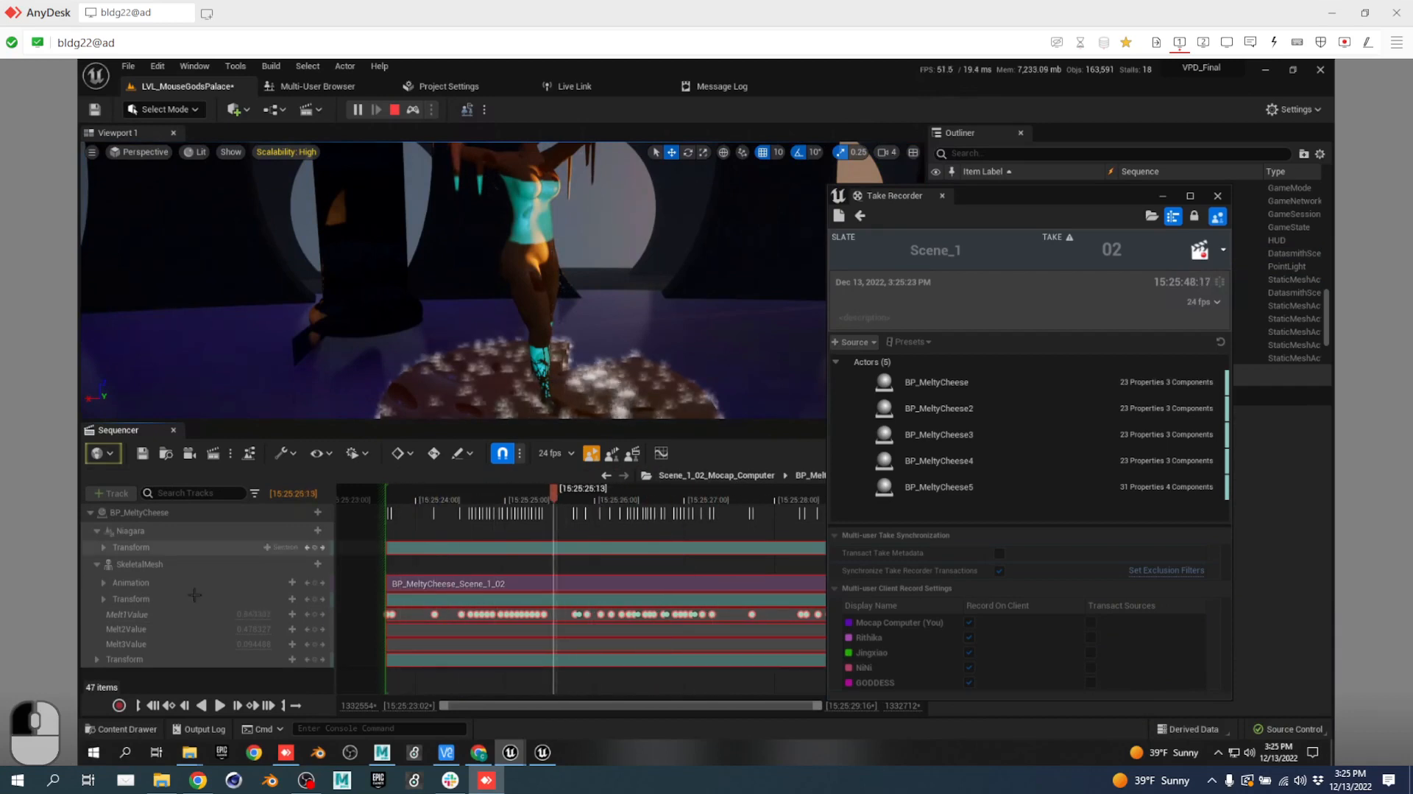
left_click(128, 617)
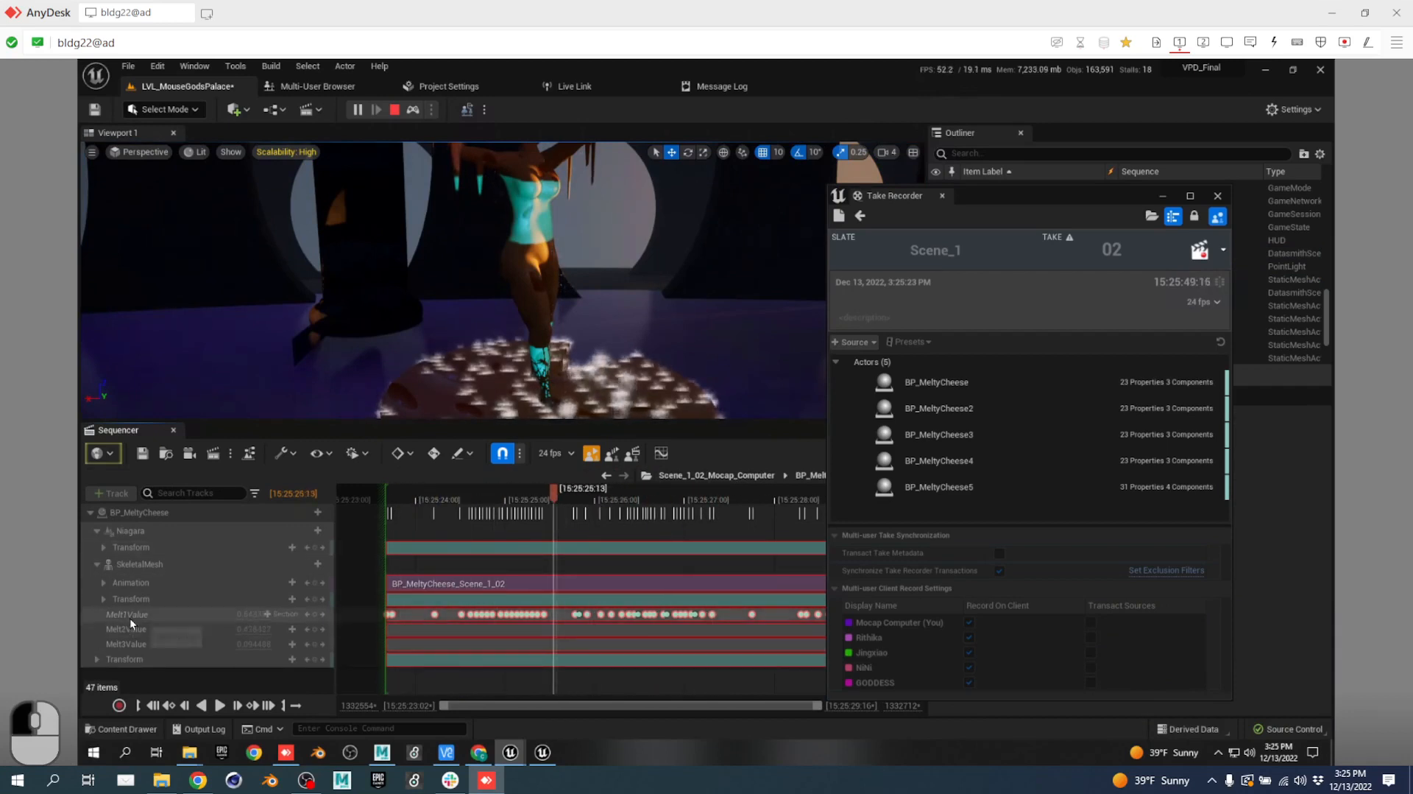
left_click(154, 563)
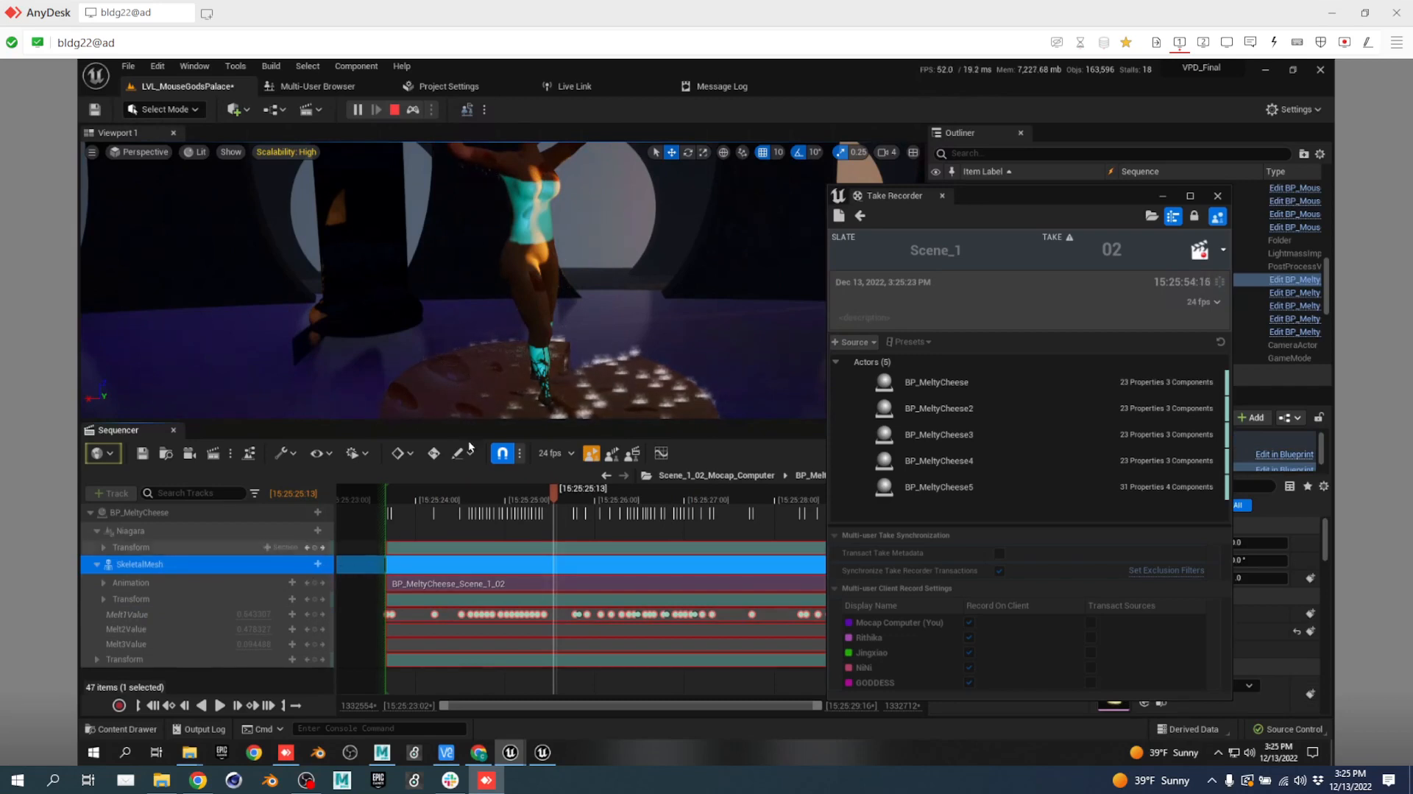
left_click(398, 112)
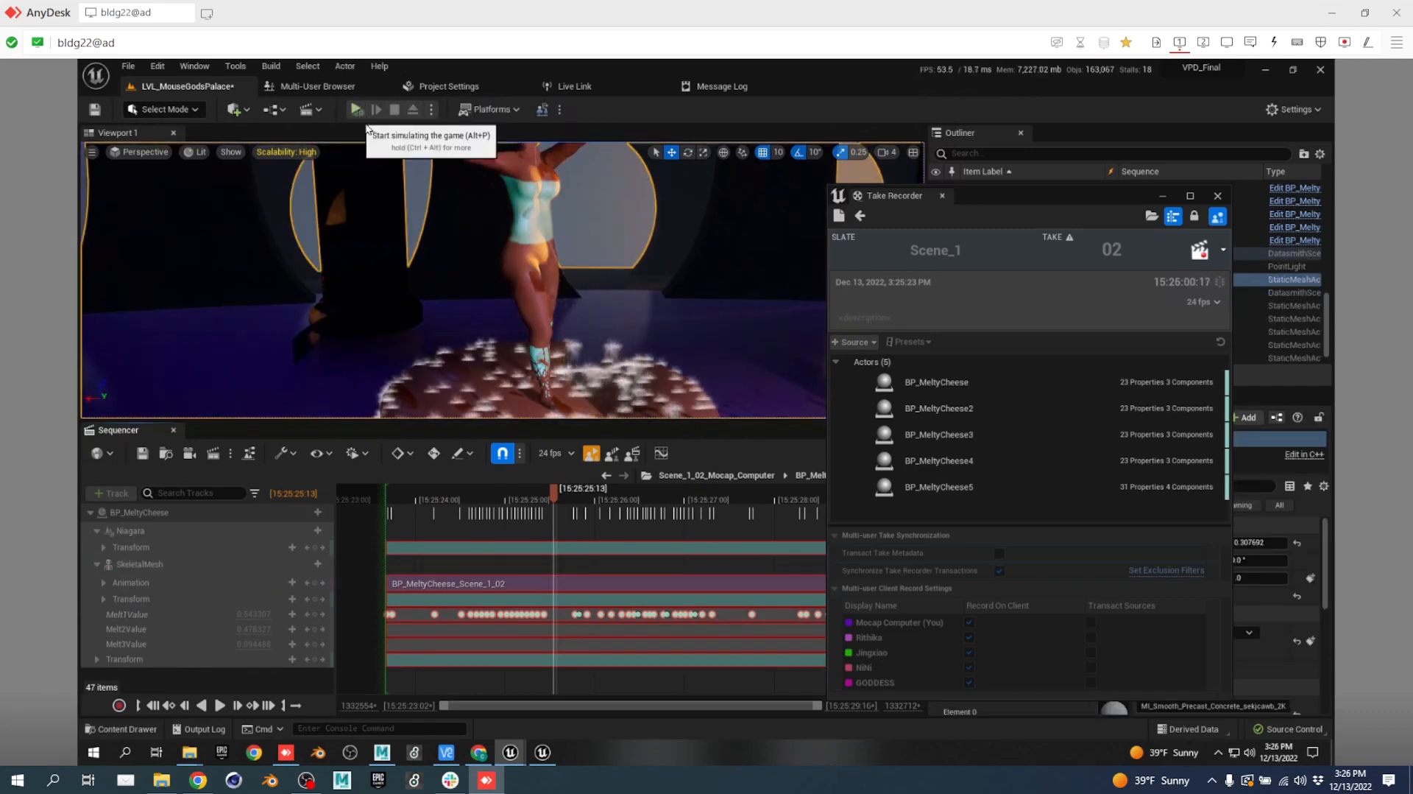
Select the SkeletalMesh track and dock the Take Recorder tab beside the Outliner.
left_click_drag(549, 497, 546, 564)
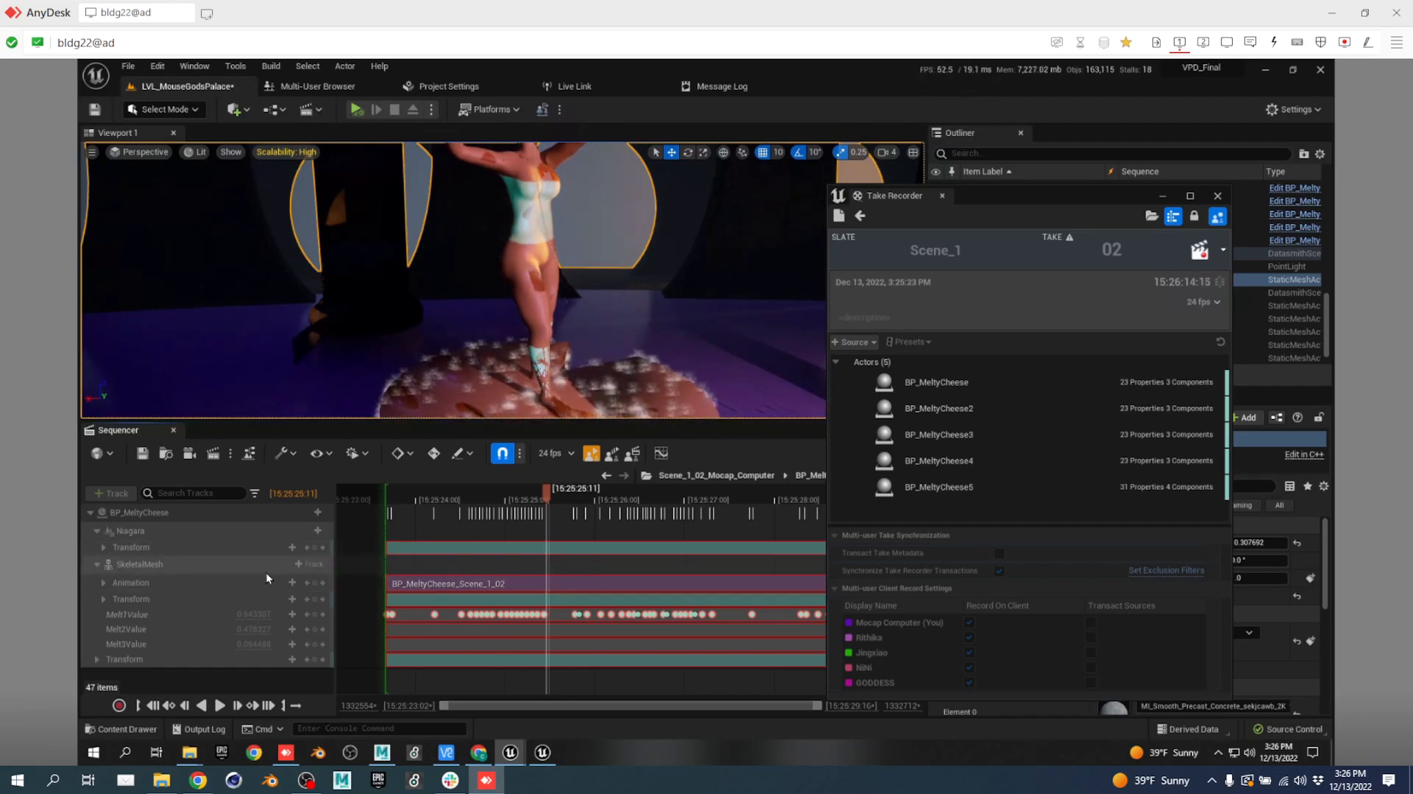
left_click(312, 562)
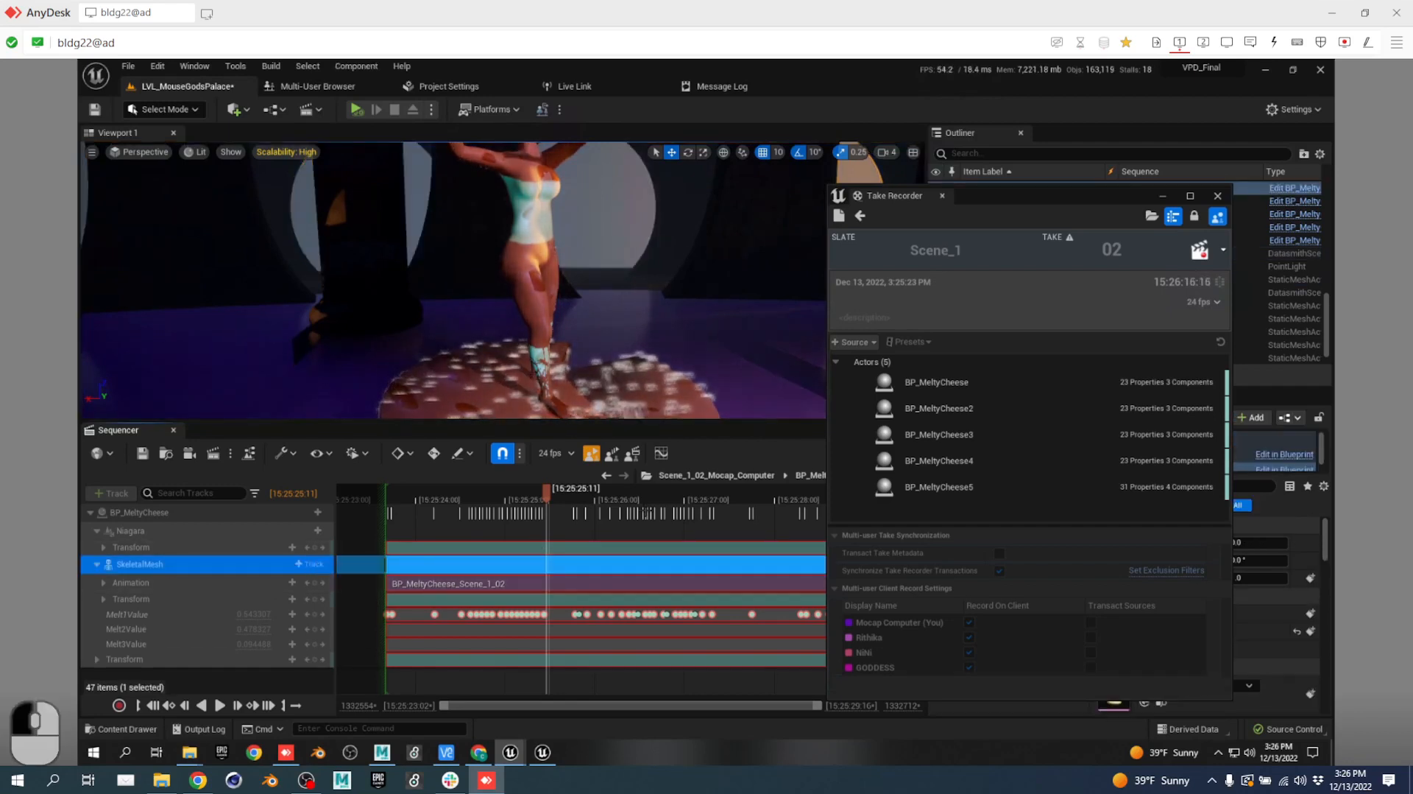
left_click_drag(901, 196, 1071, 137)
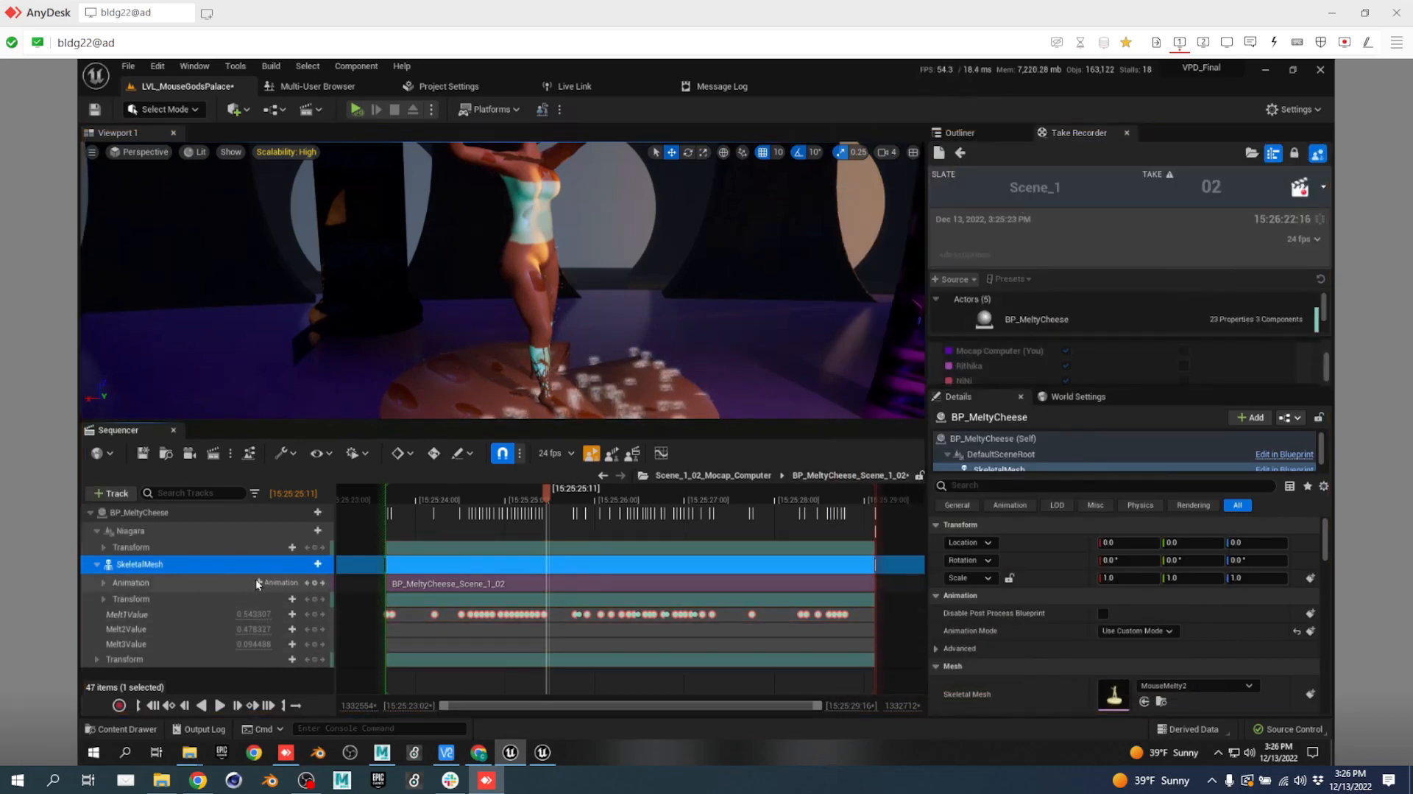
Add an AnimSequencerInstance_0 anim instance track to BP_MeltyCheese's SkeletalMesh.
left_click(309, 564)
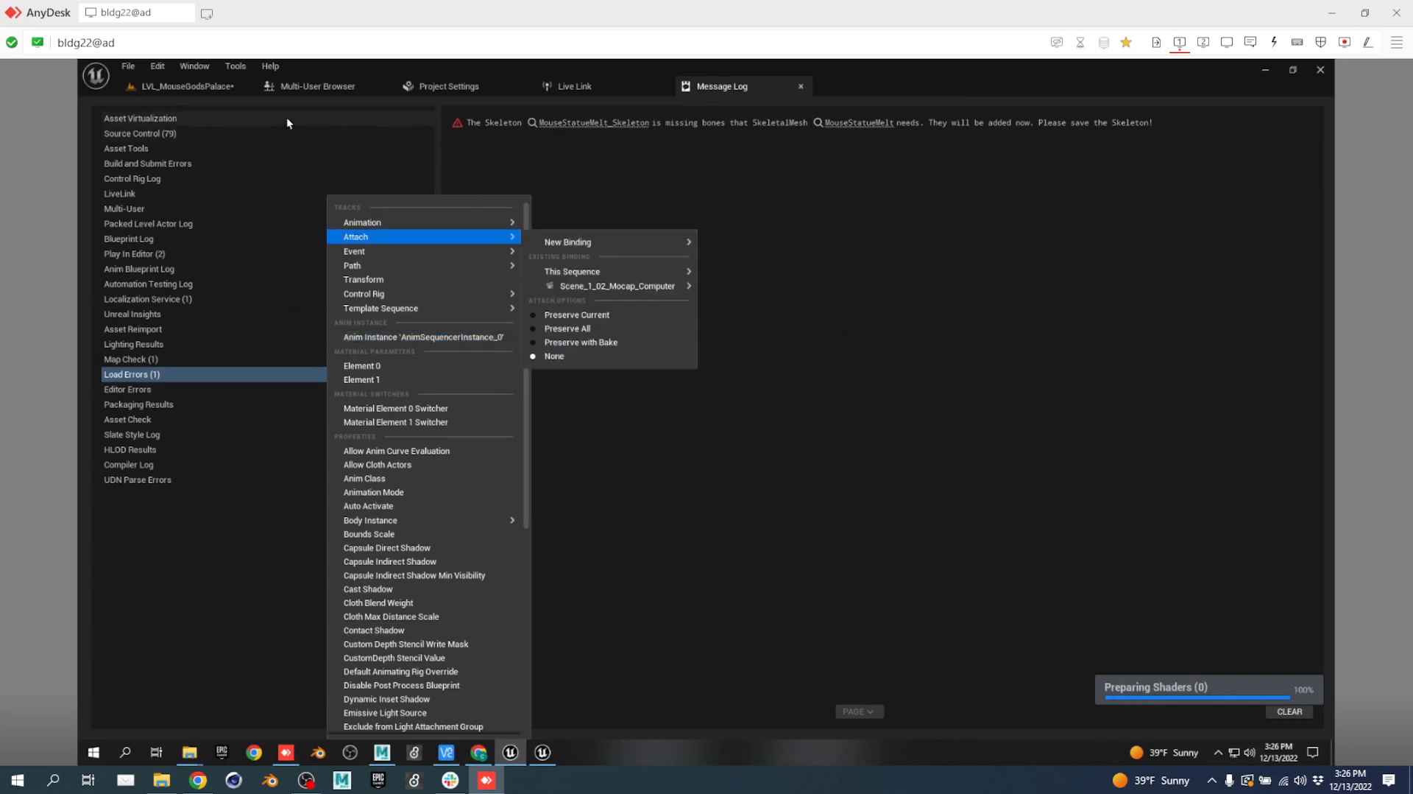
left_click(179, 90)
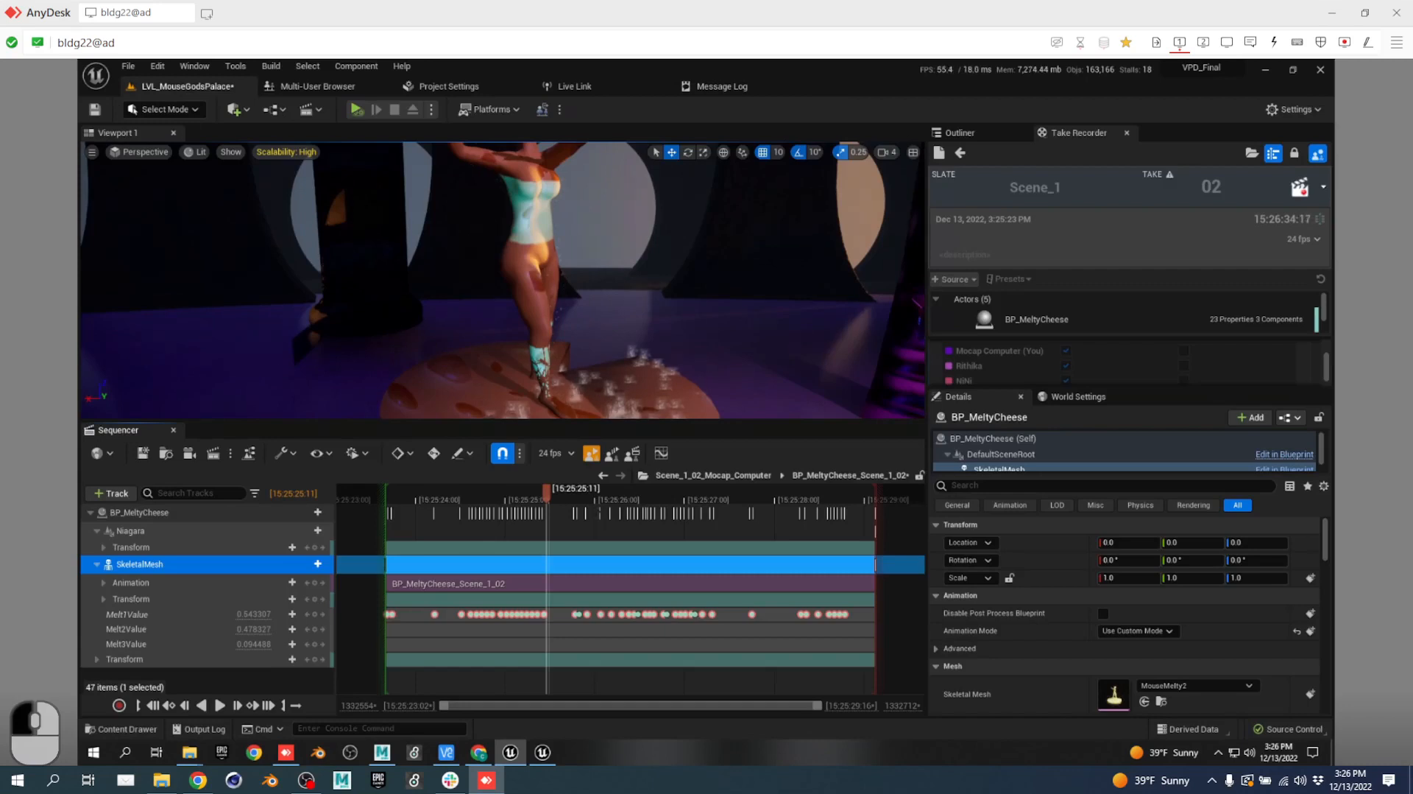
left_click_drag(560, 488, 444, 514)
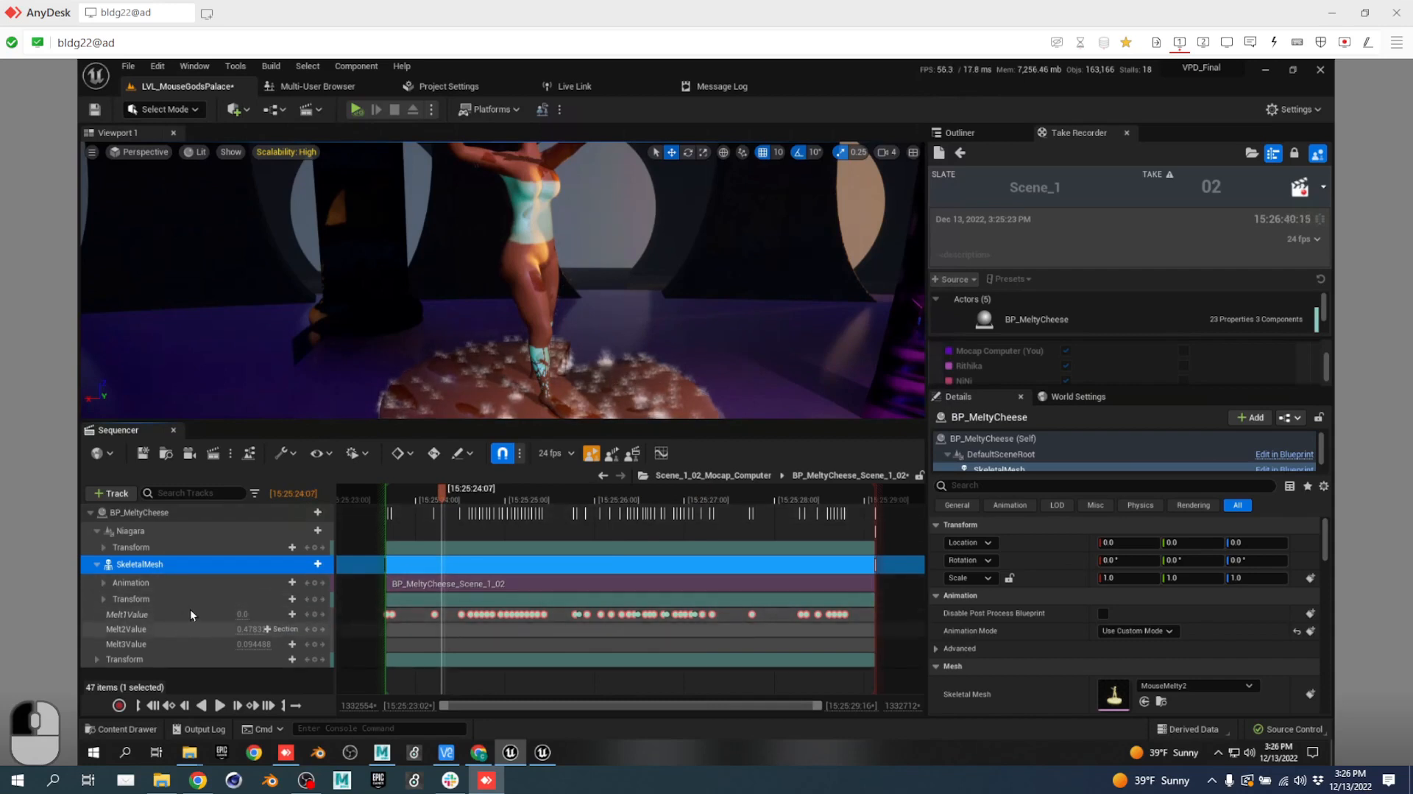
left_click(309, 564)
mouse_move(407, 524)
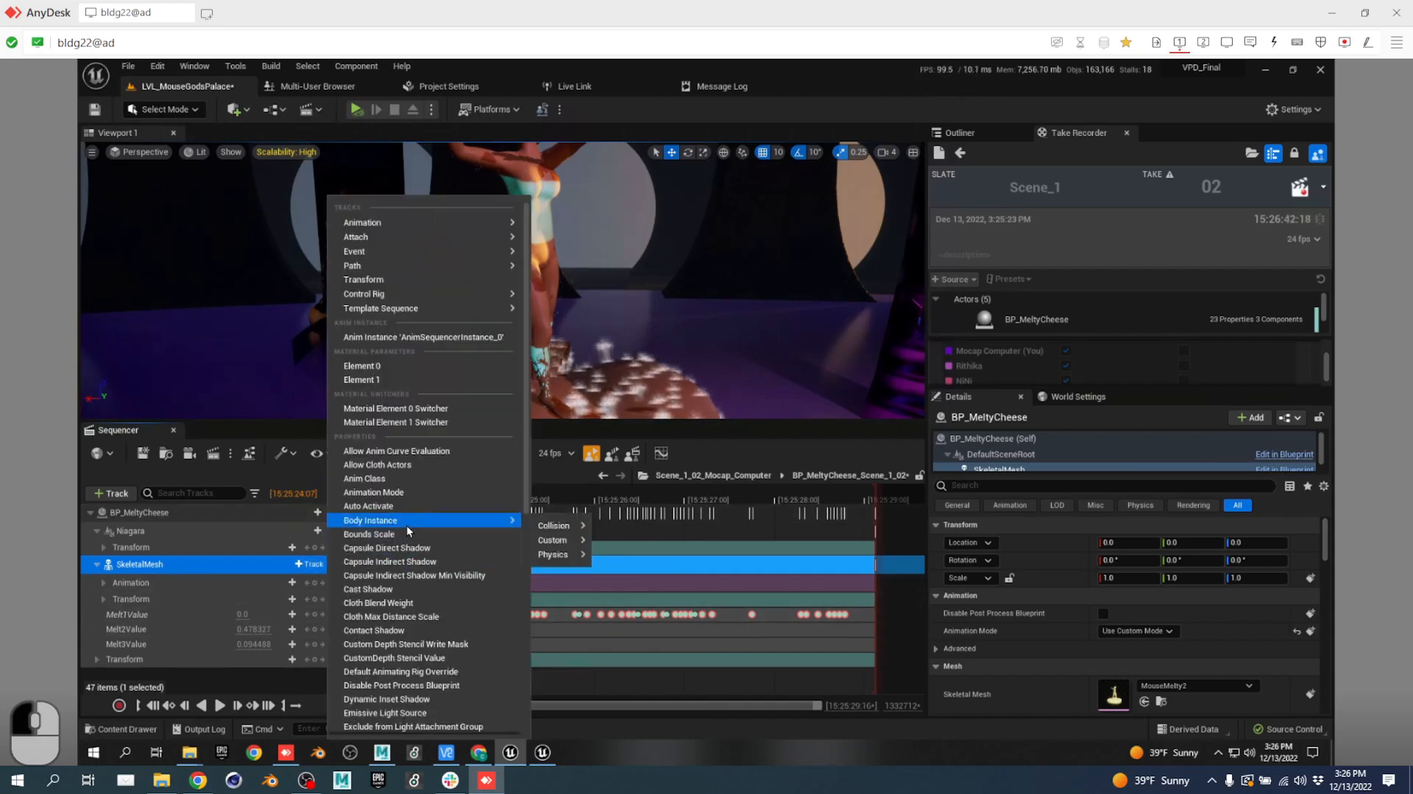
left_click(439, 338)
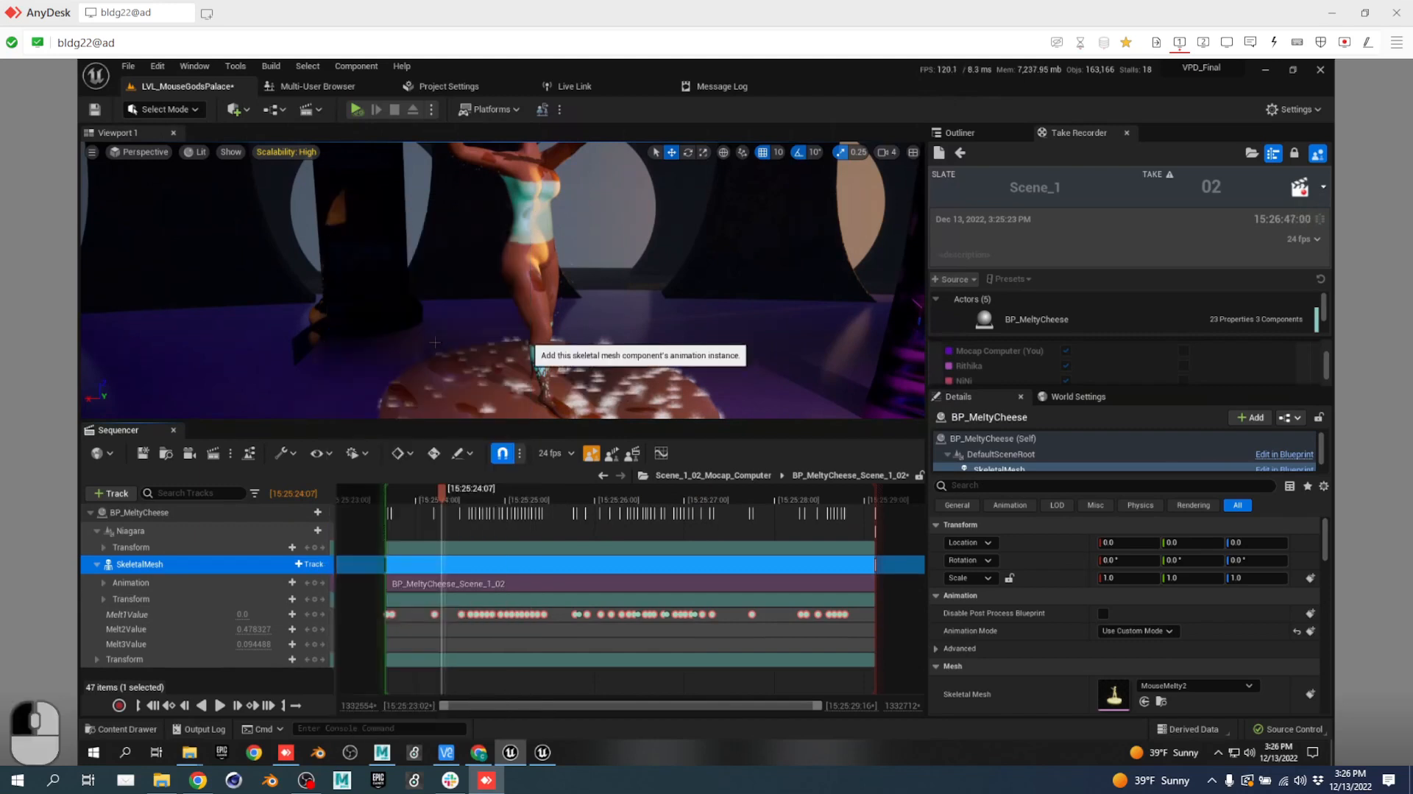
Review the new anim instance's options and the SkeletalMesh track list, then show the Outliner.
left_click(309, 582)
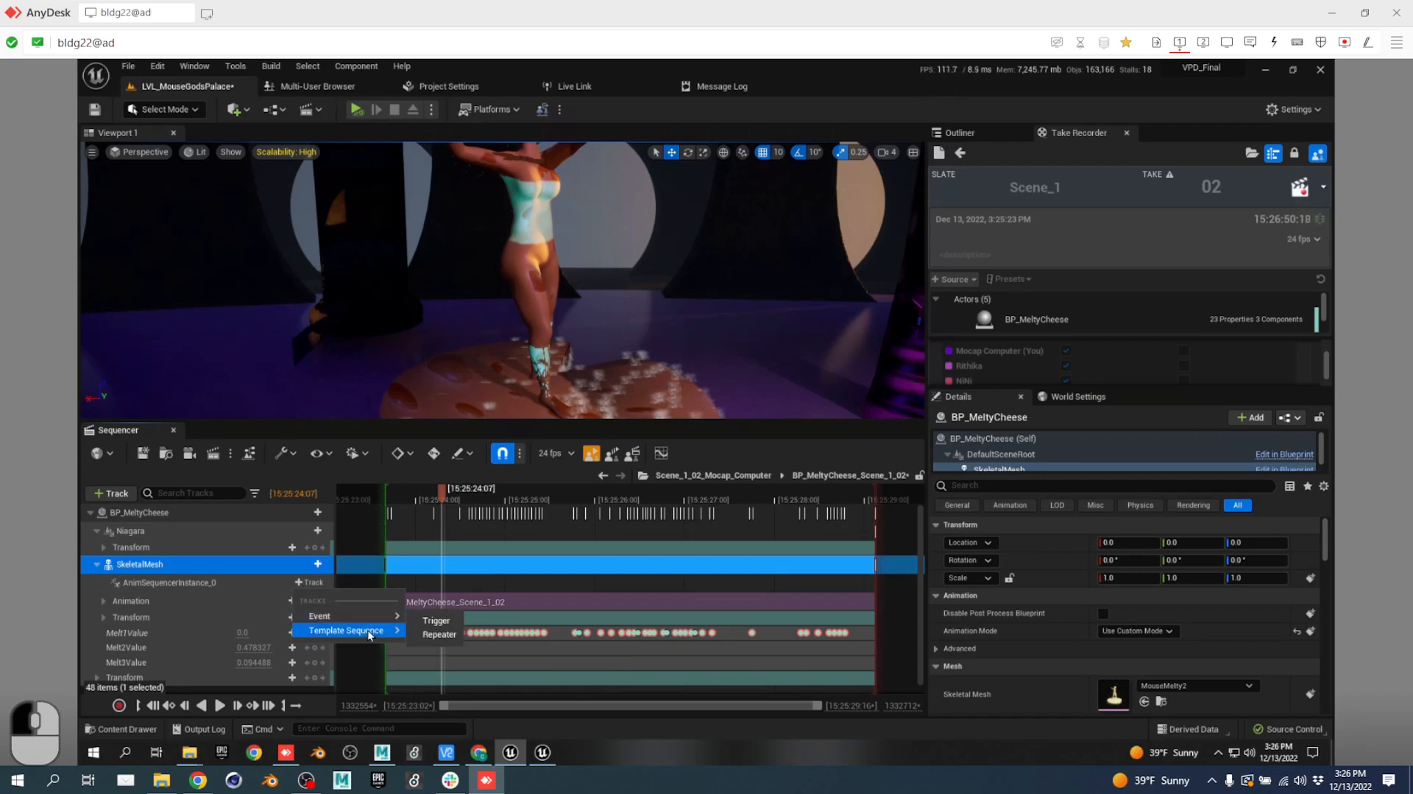
mouse_move(369, 633)
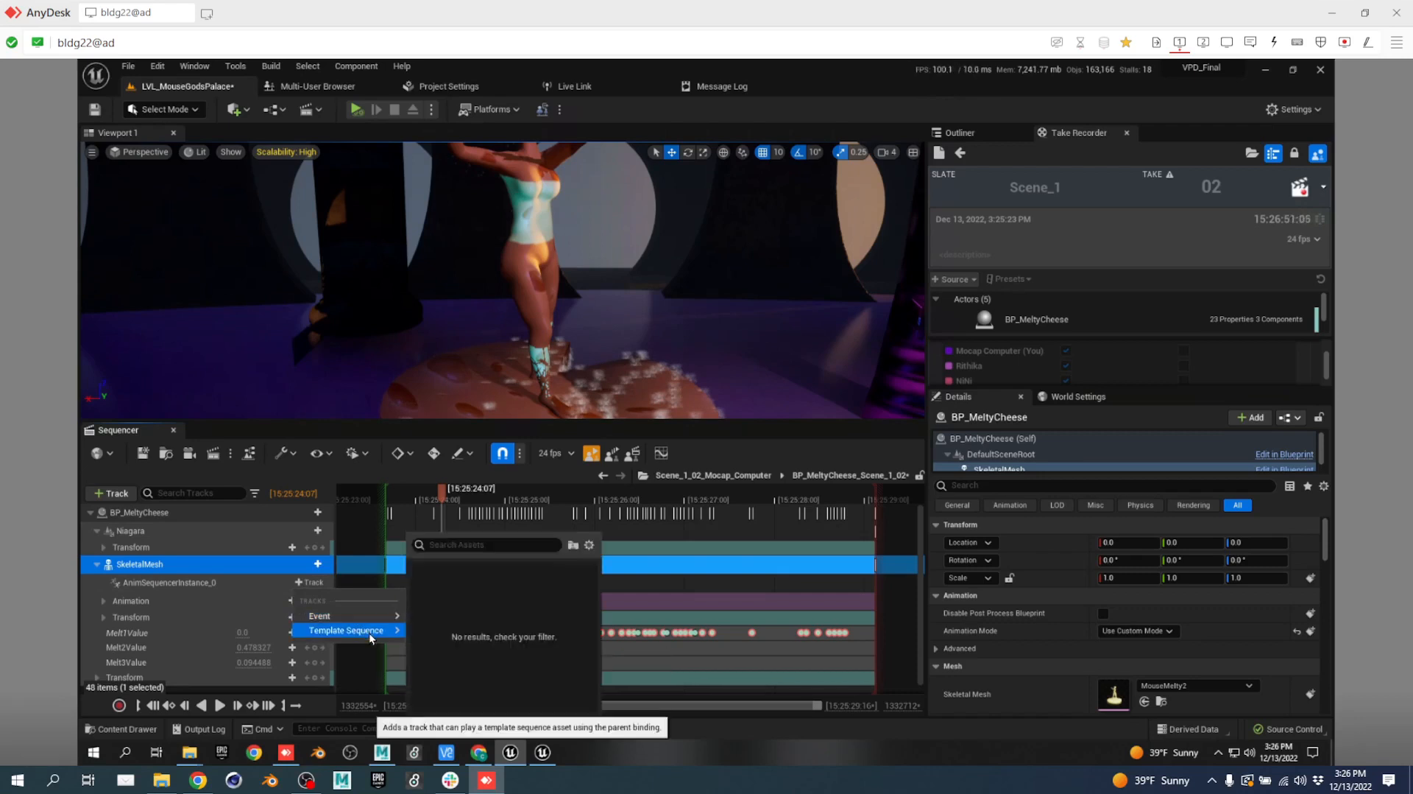
left_click(310, 564)
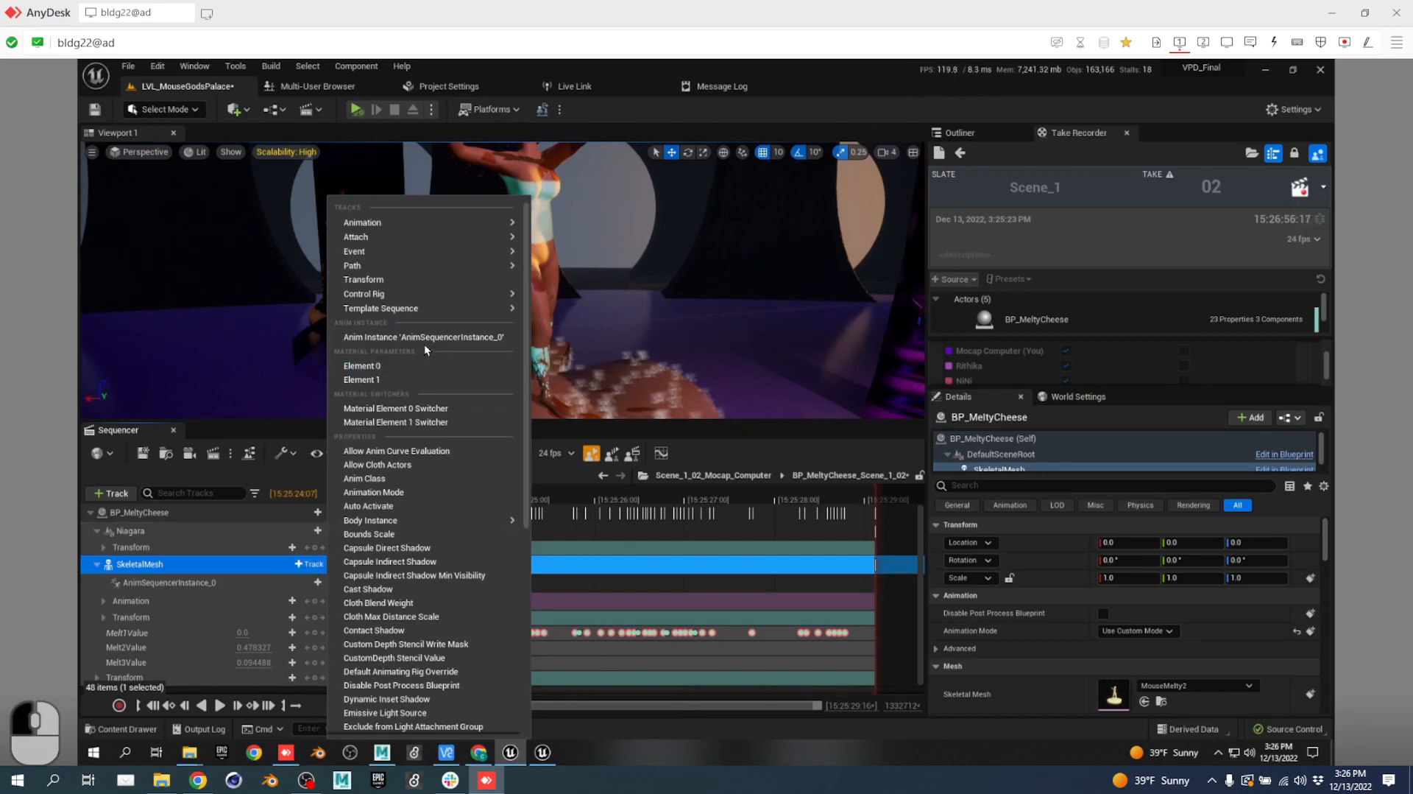
mouse_move(427, 299)
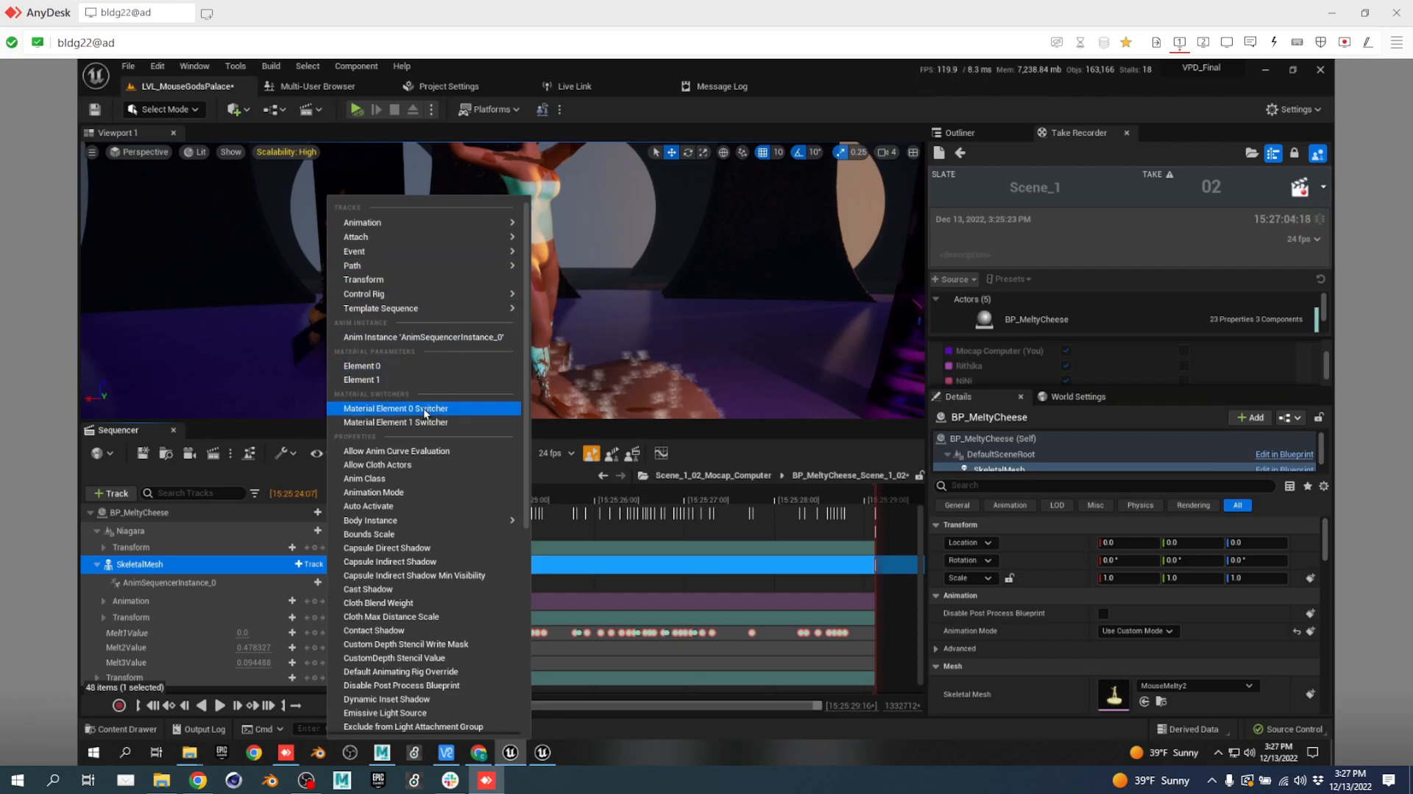
scroll(423, 408, "down", 3)
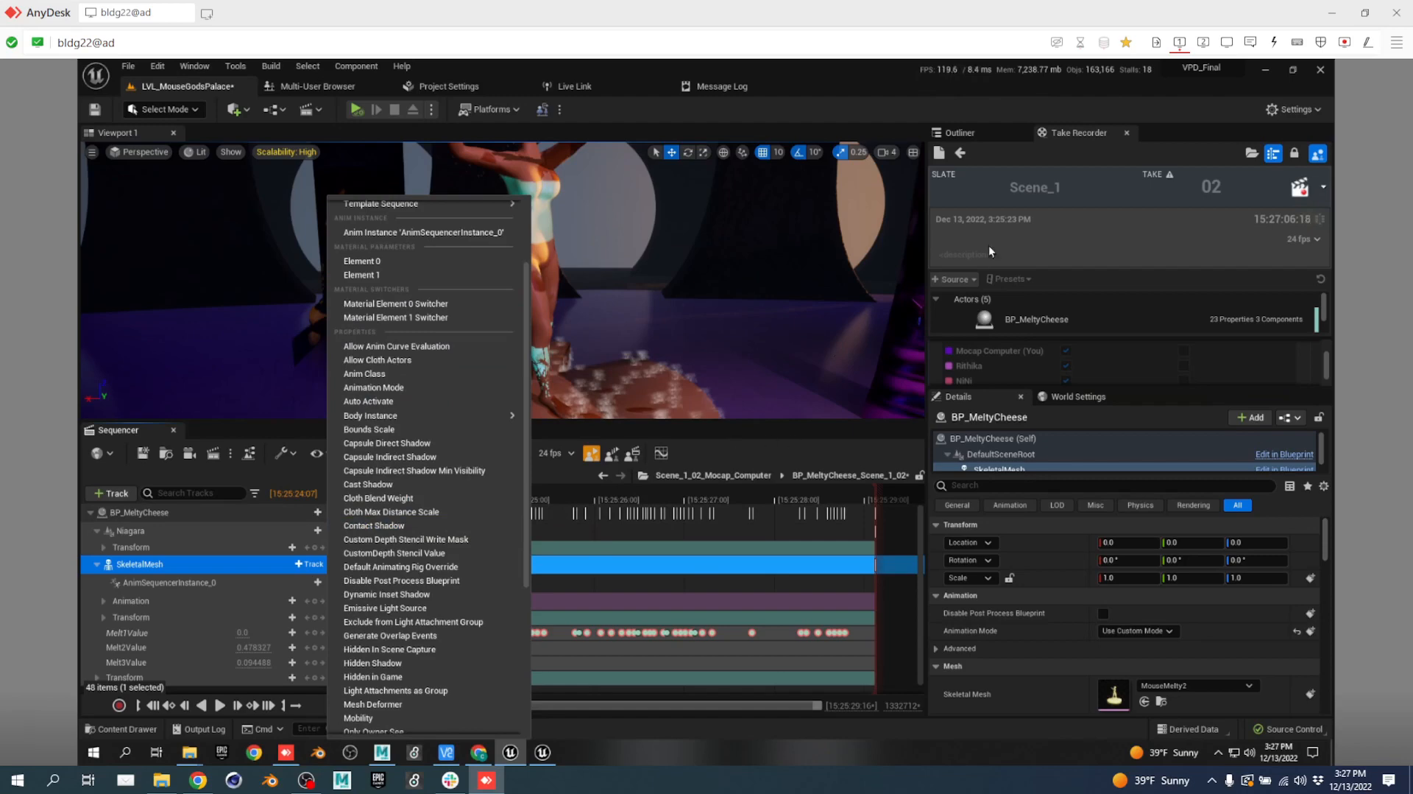
left_click(961, 132)
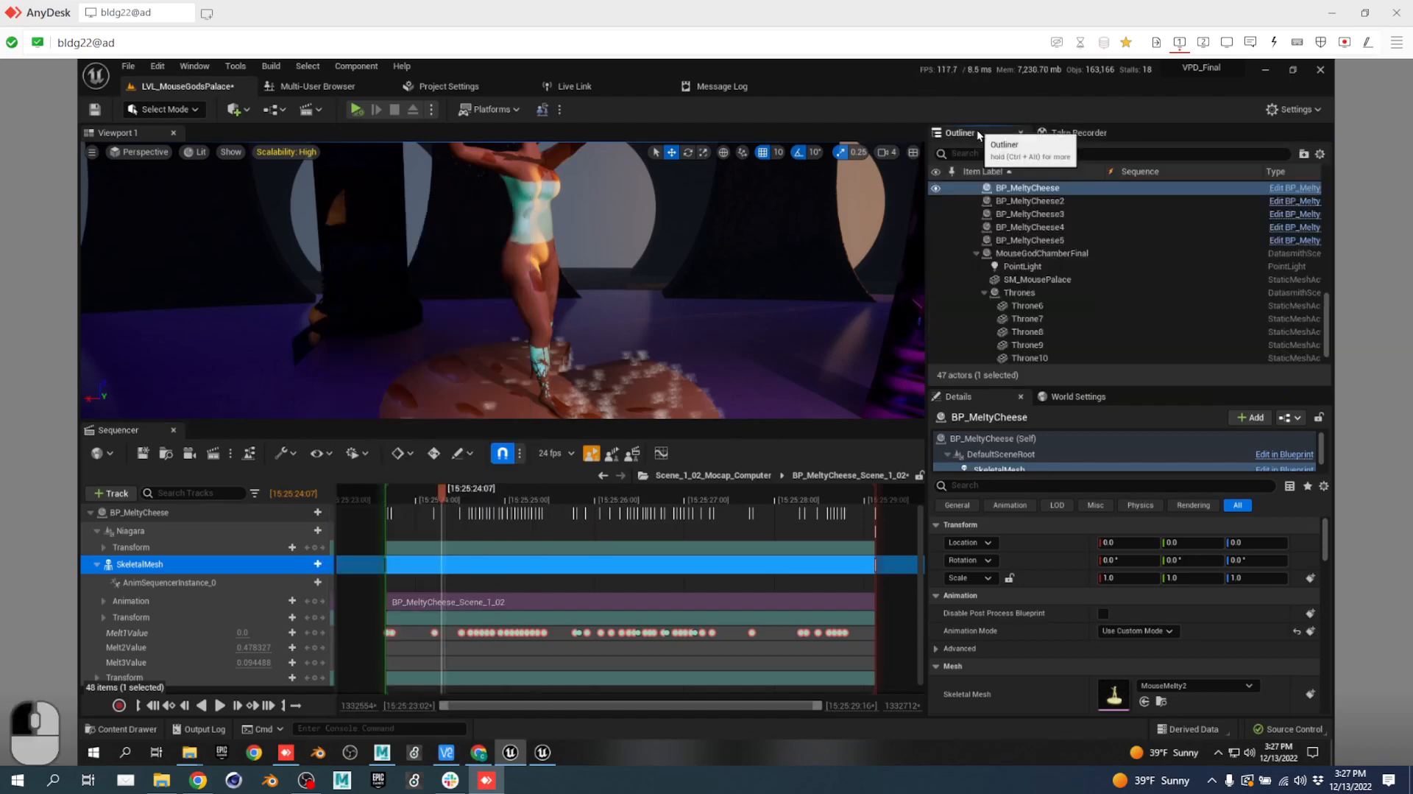
Open BP_MeltyCheese, pan across its melt-value Event Graph nodes, dock it beside Message Log, and return to the level.
left_click(1310, 194)
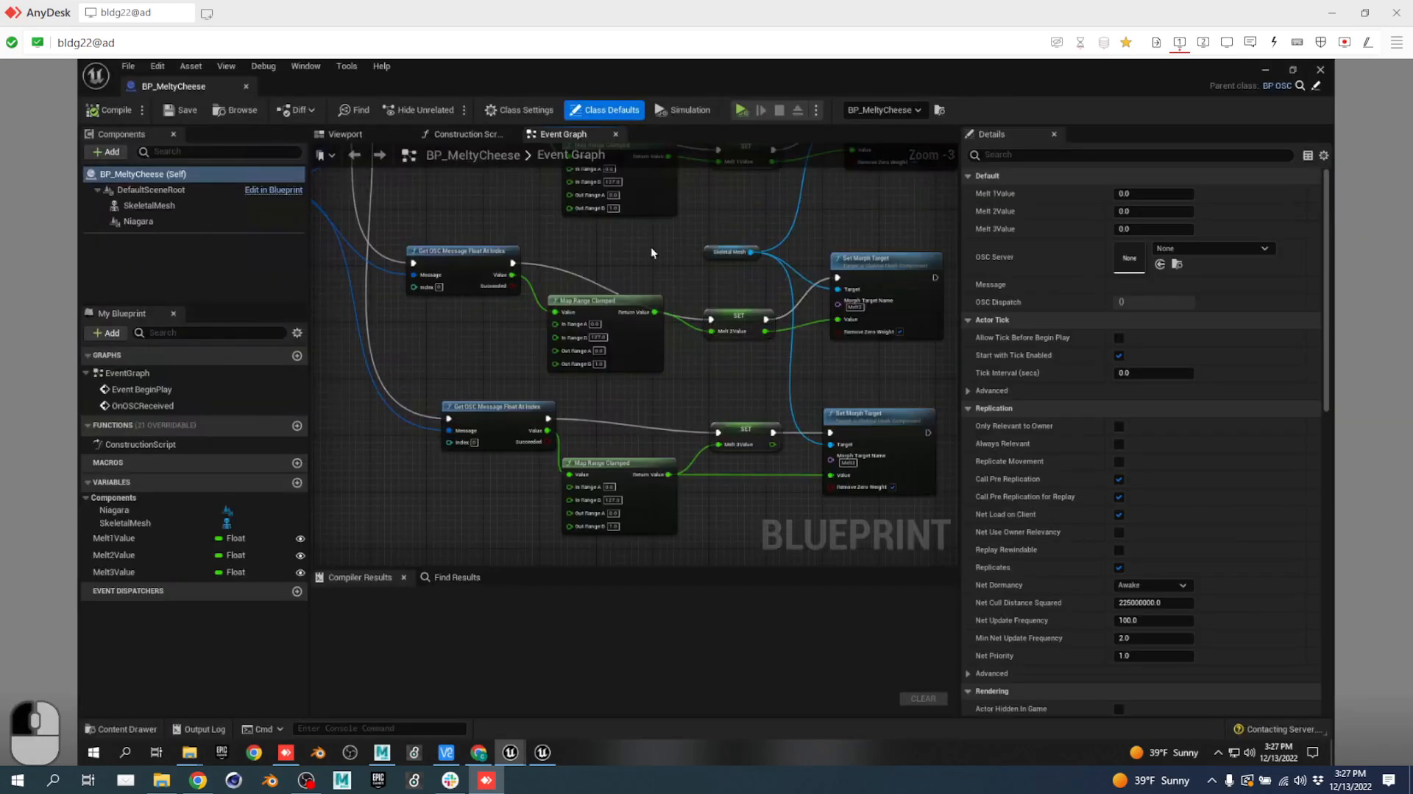
right_click_drag(651, 252, 557, 282)
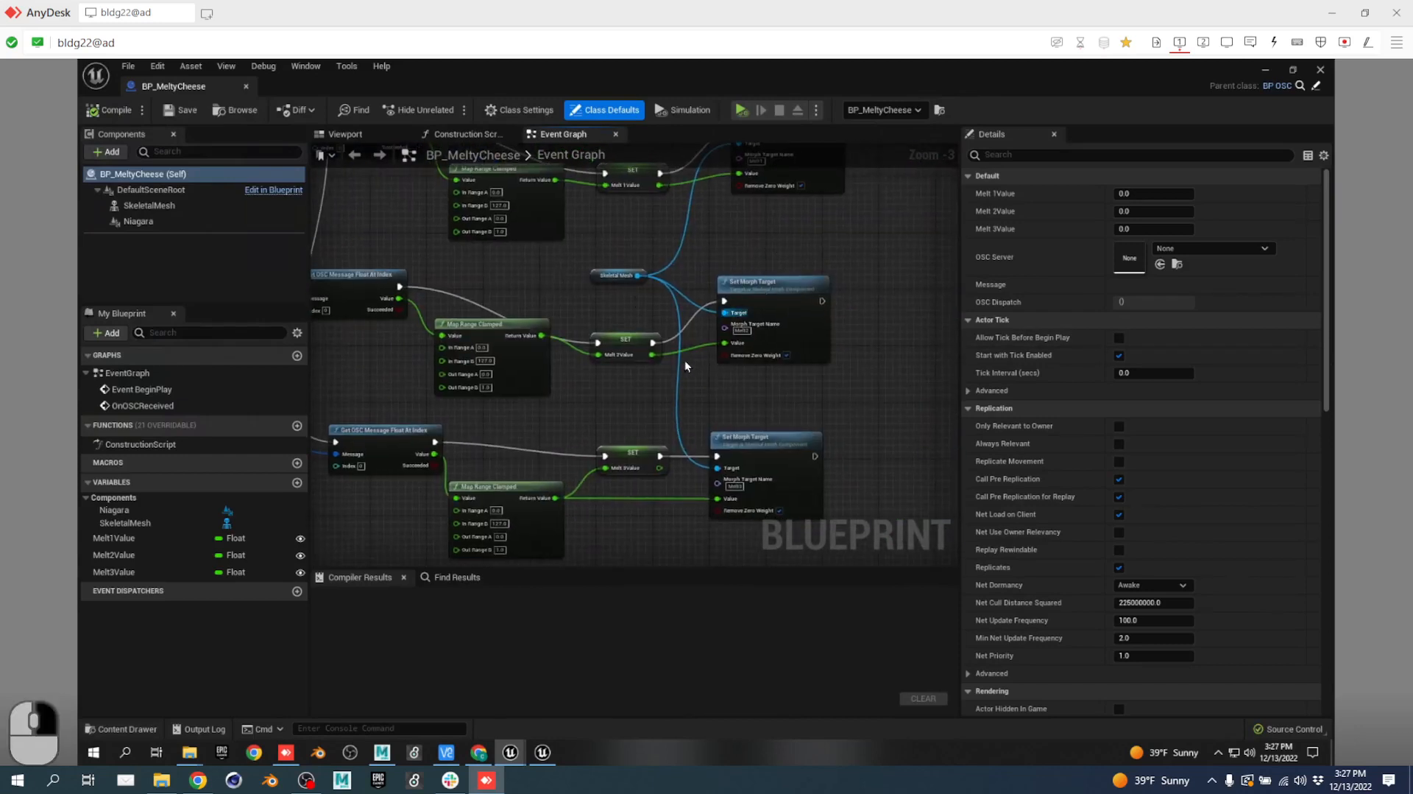
right_click_drag(434, 296, 409, 277)
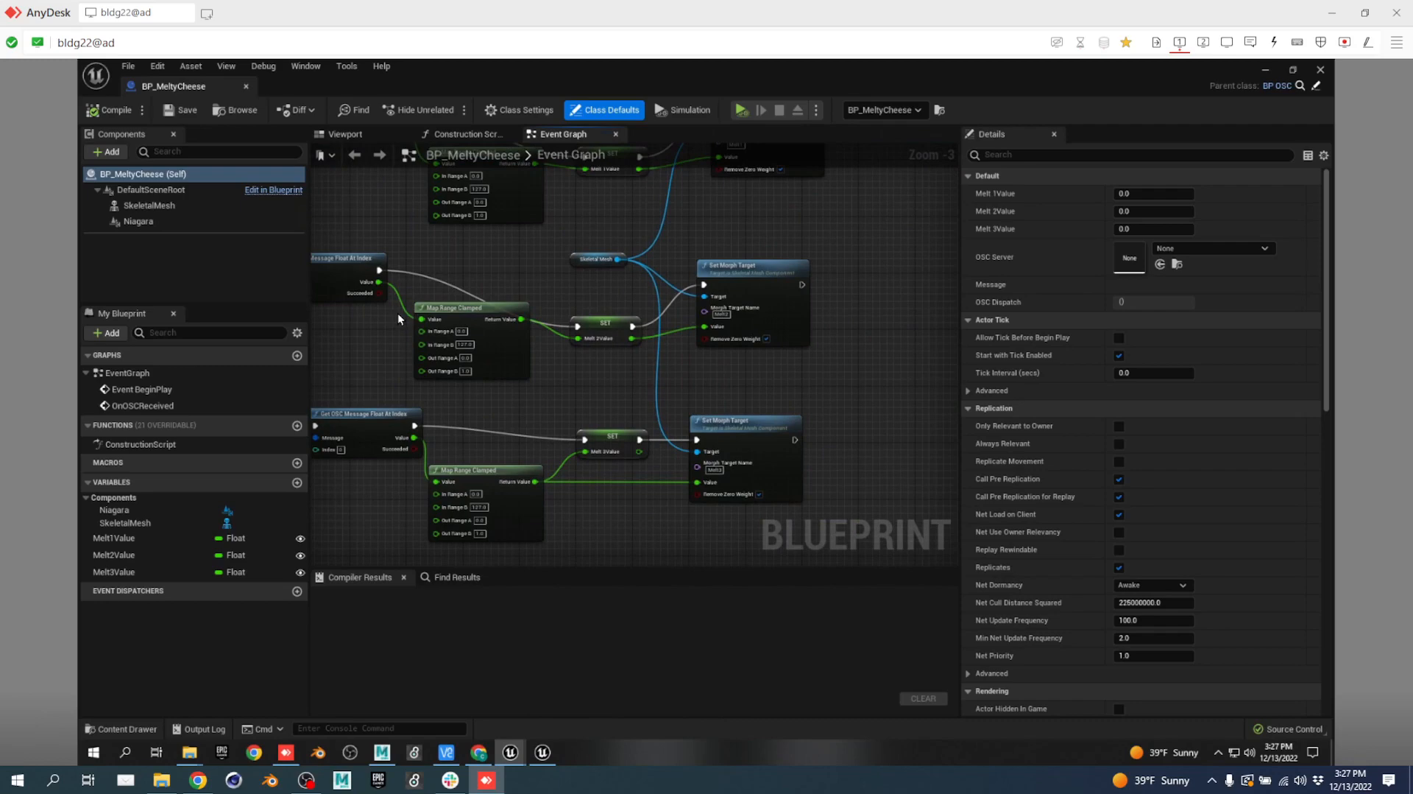
left_click_drag(166, 89, 920, 87)
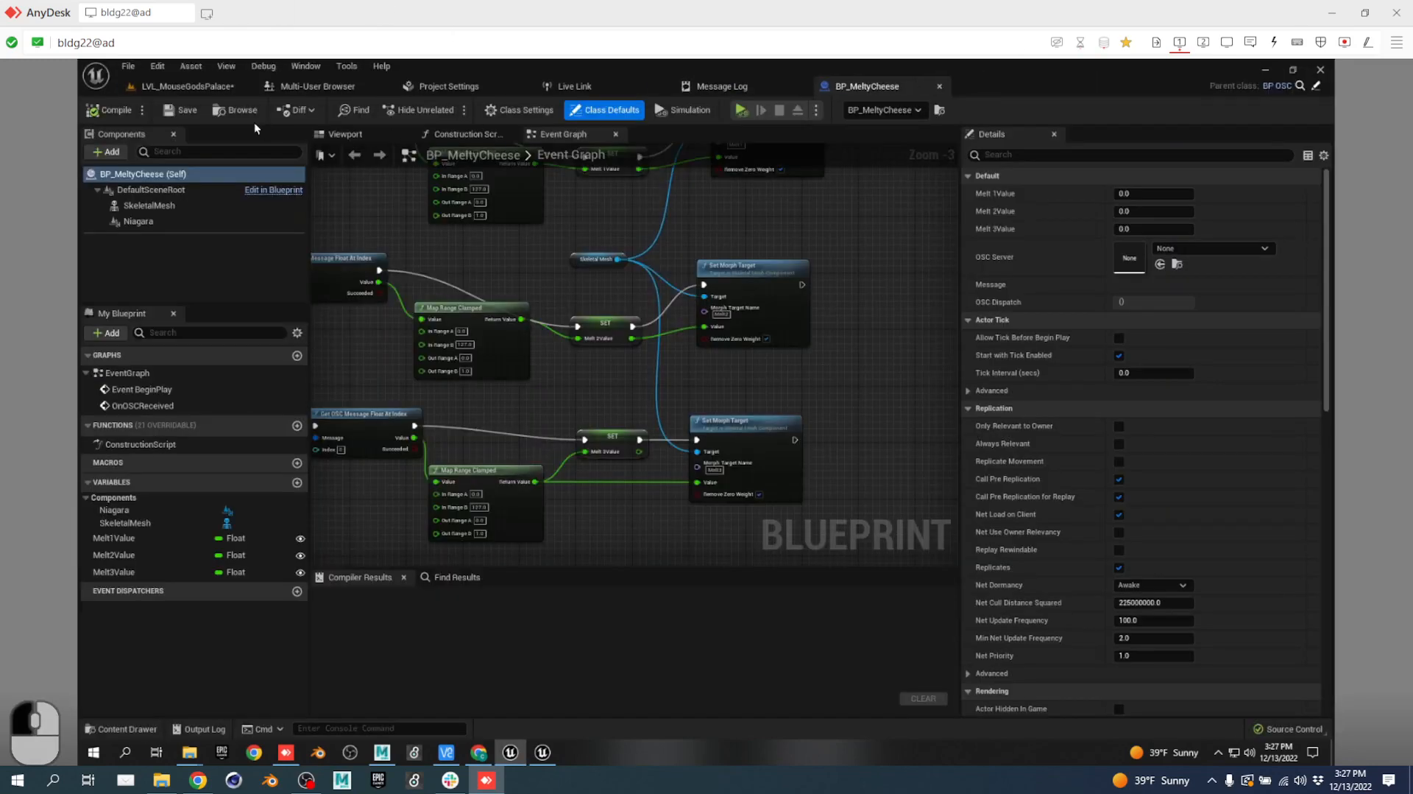
left_click(187, 82)
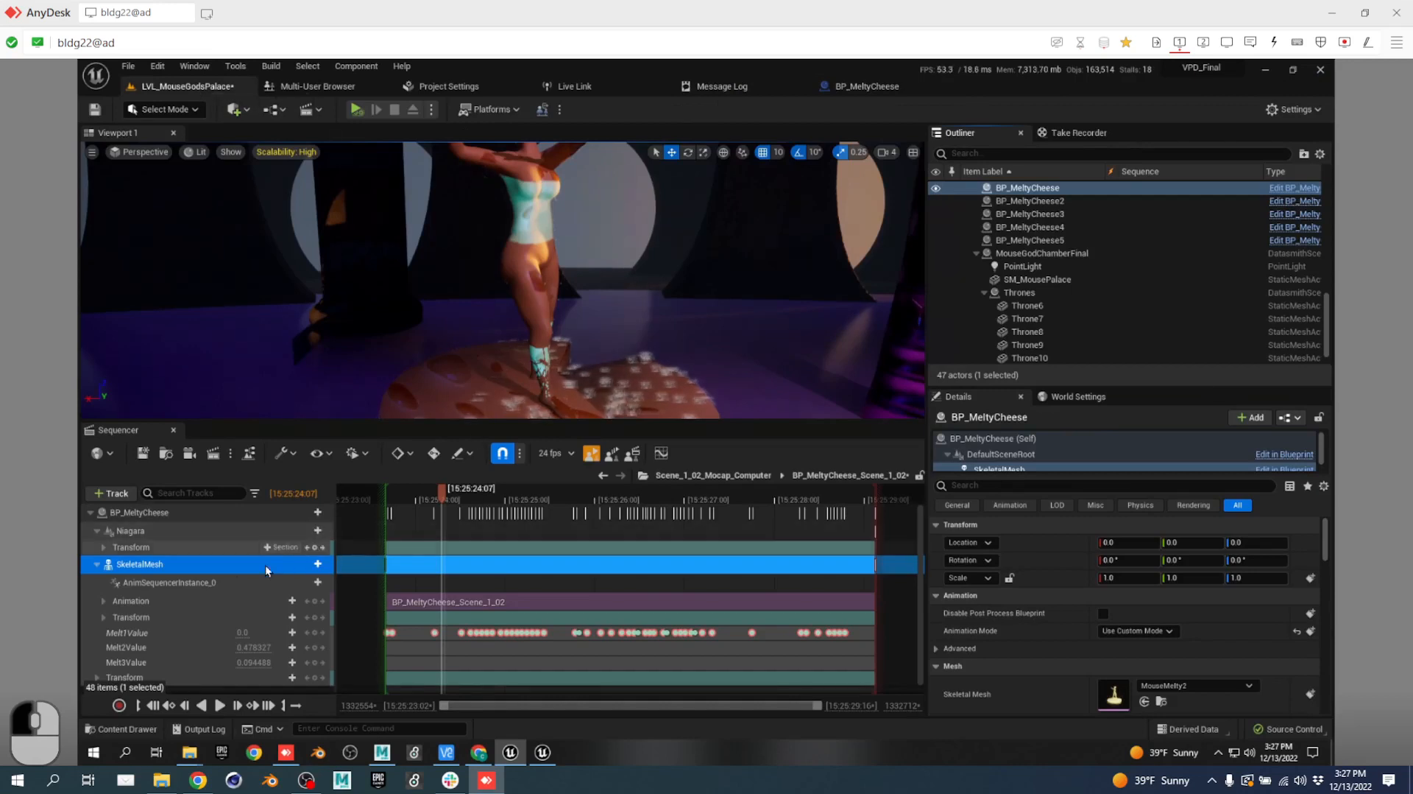
left_click(106, 601)
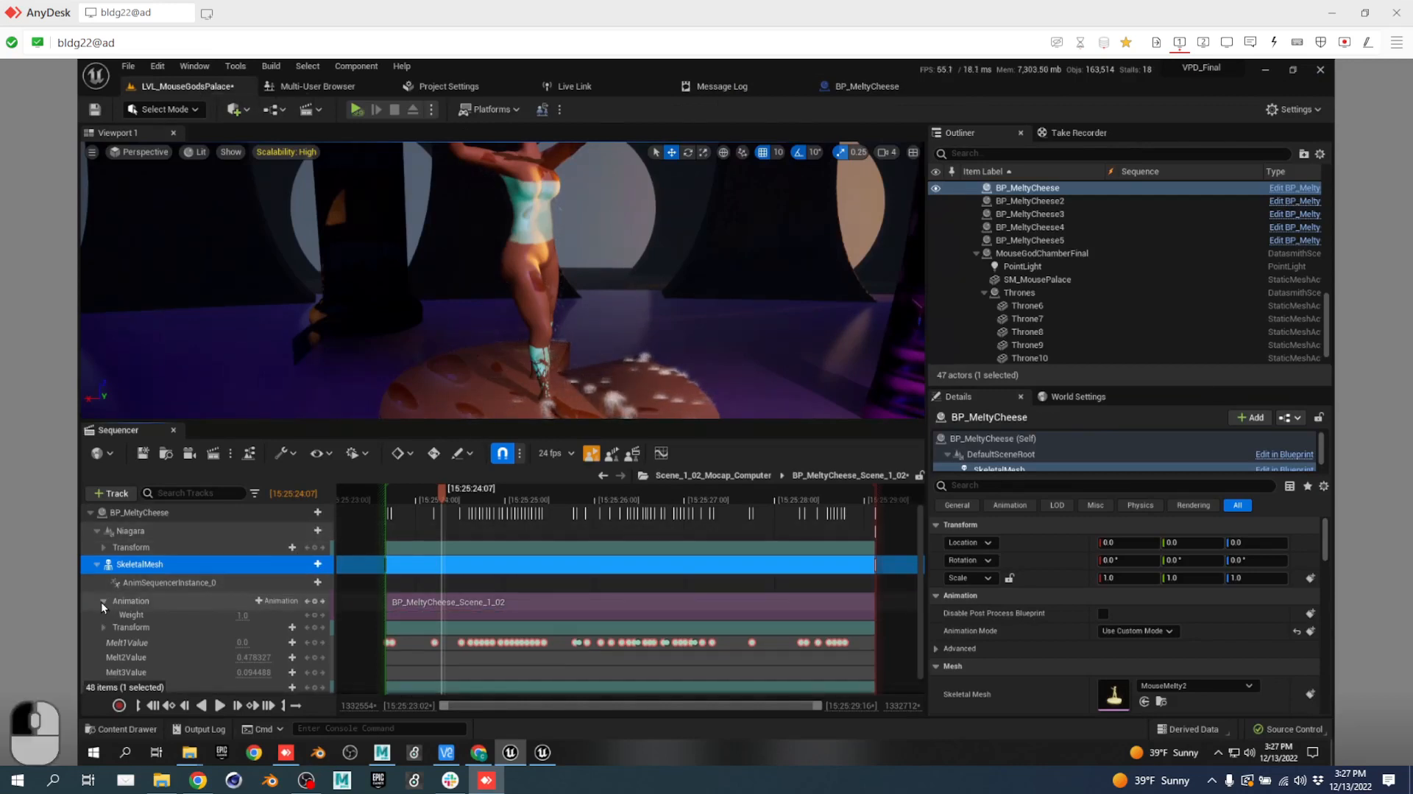
left_click(103, 601)
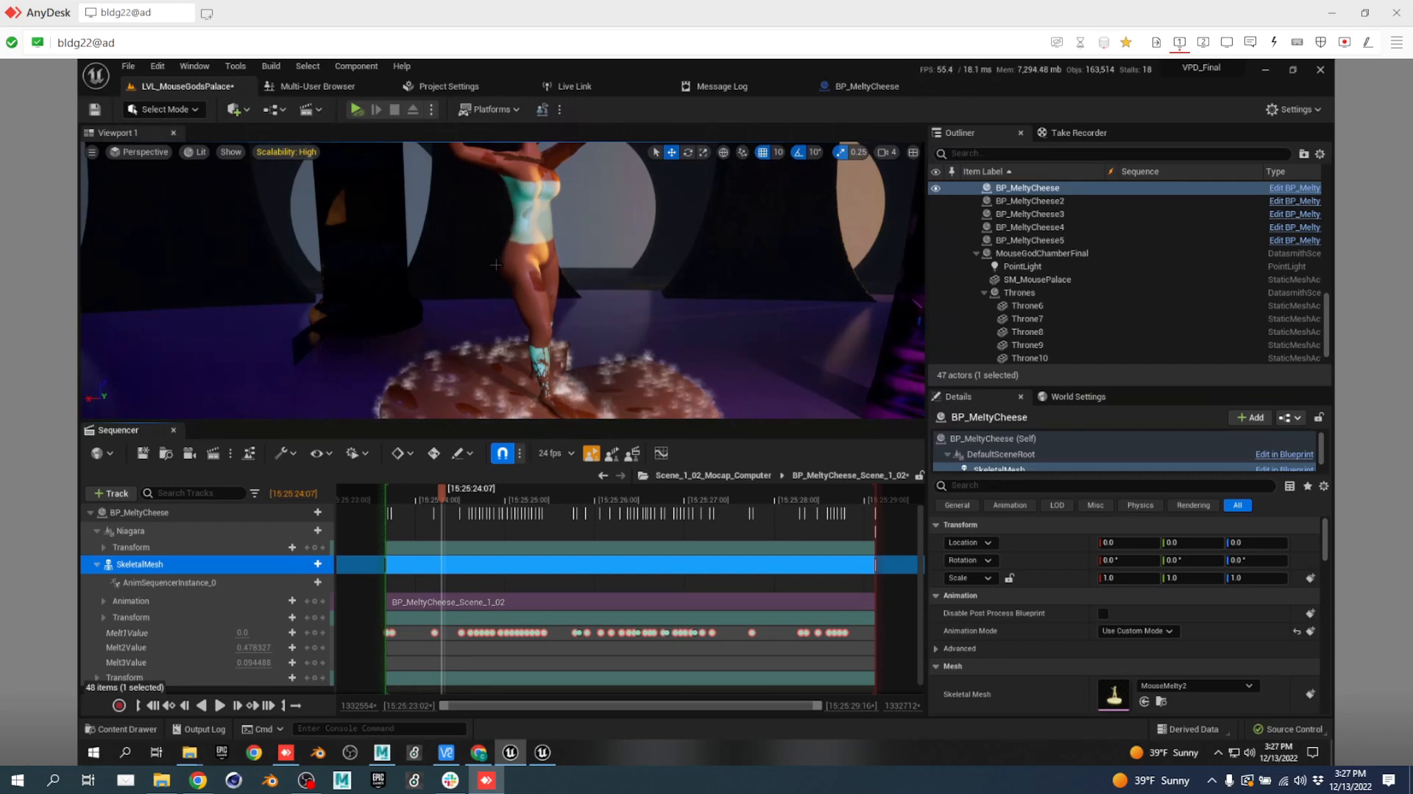
left_click(310, 565)
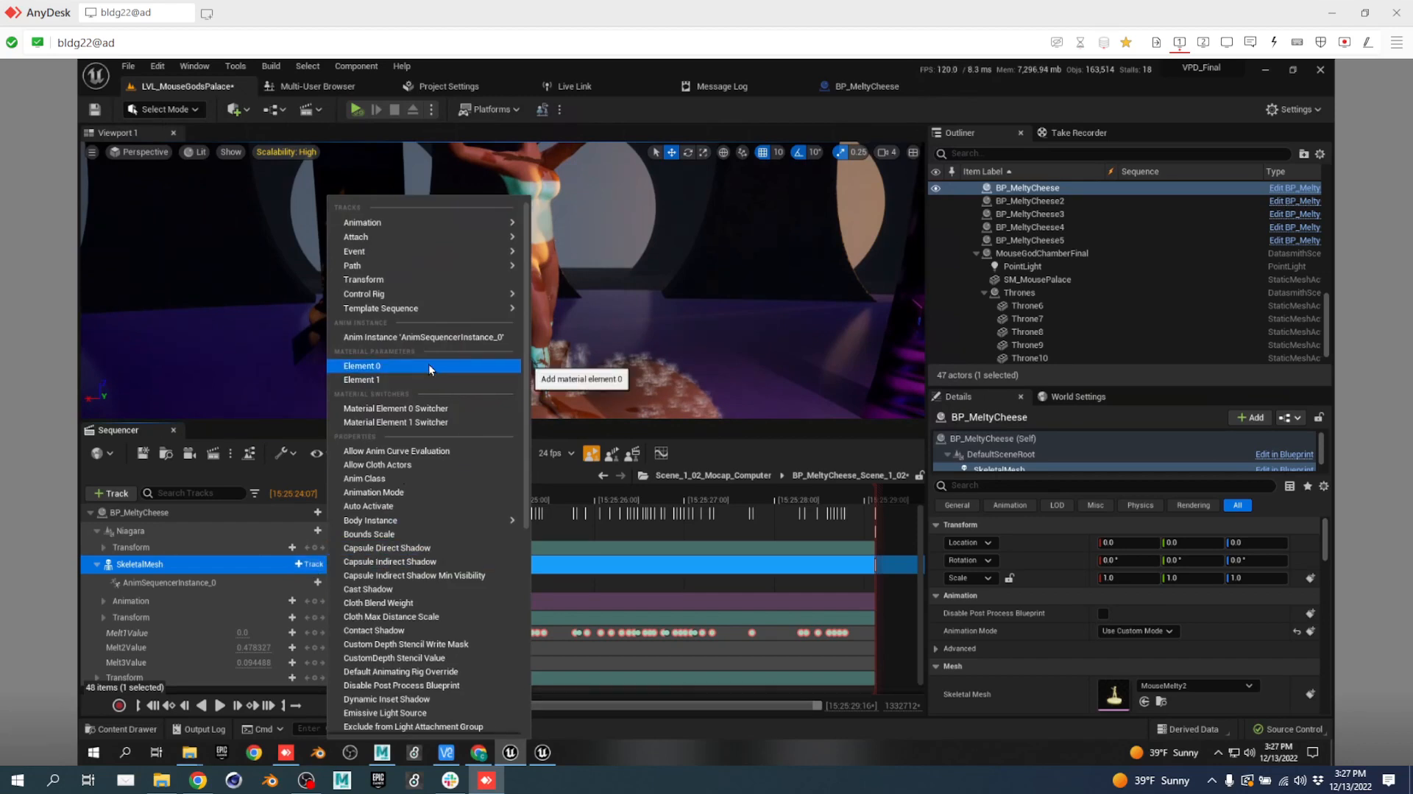
left_click(830, 6)
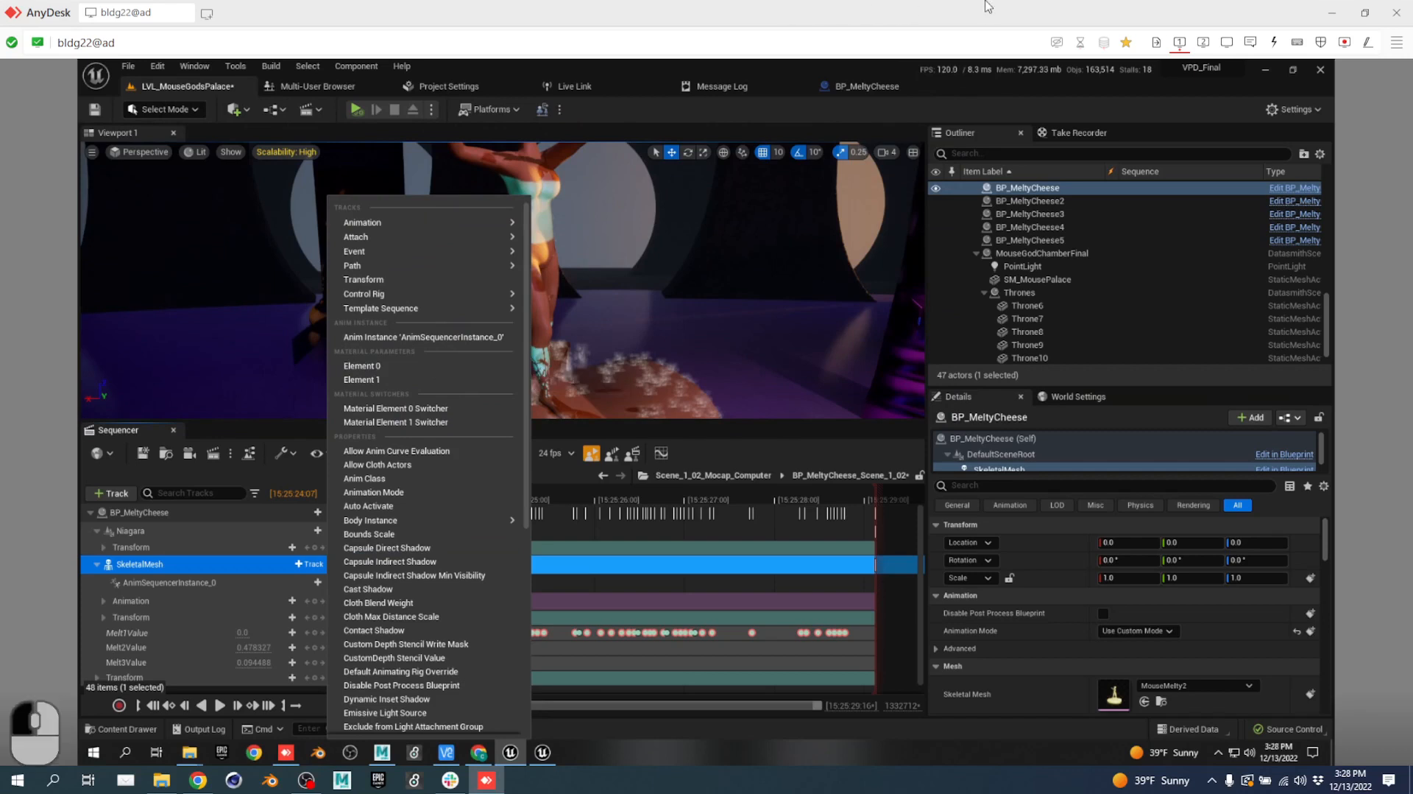
left_click(543, 753)
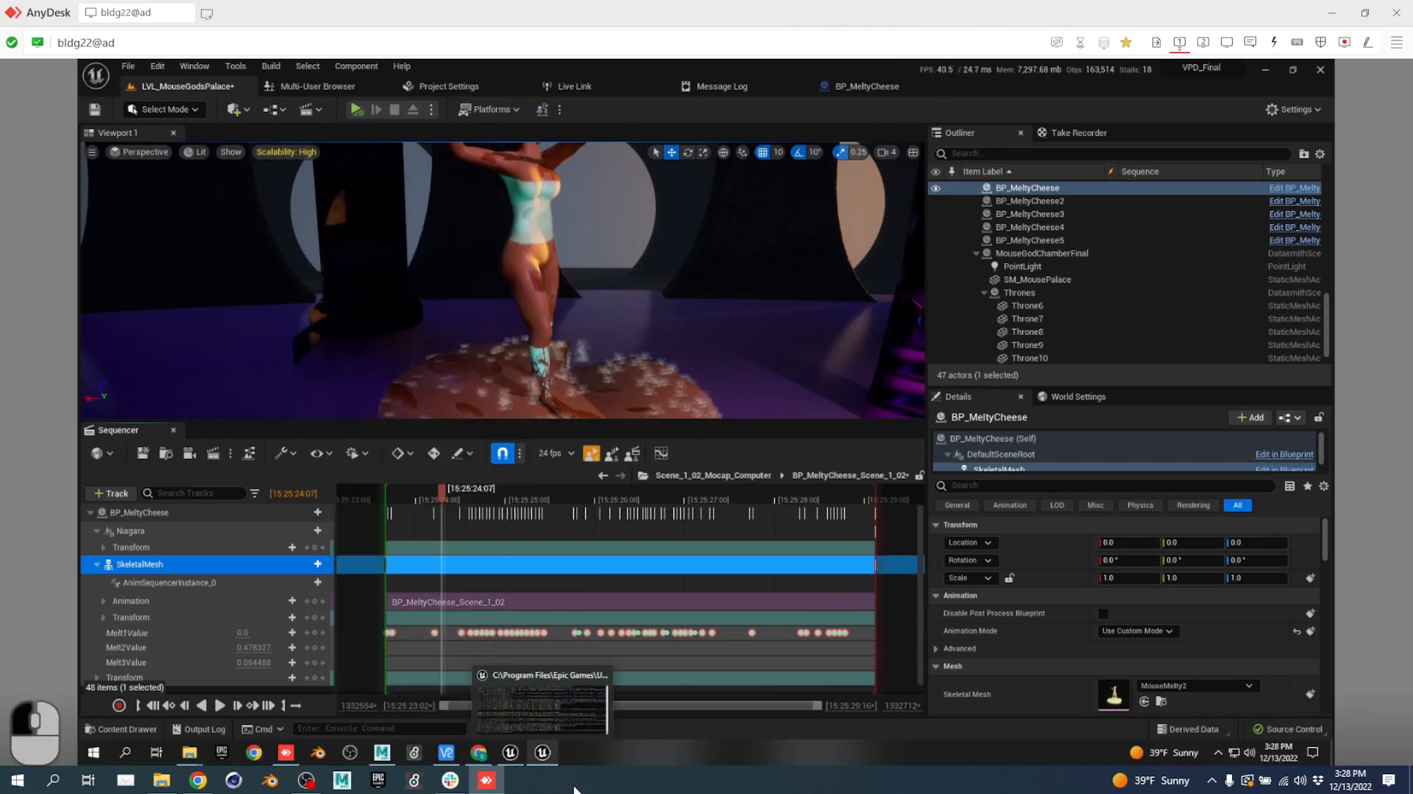
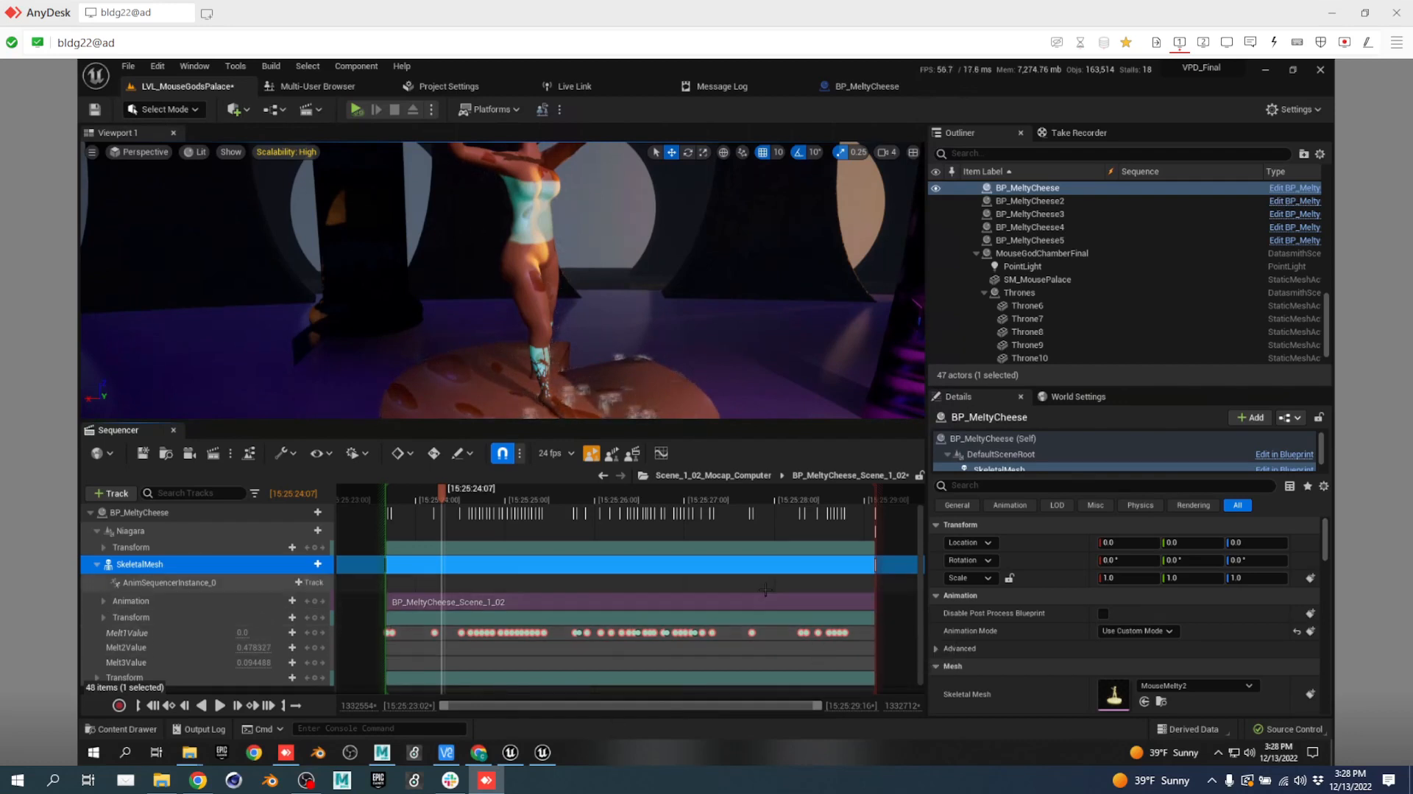
Scrub the melt animation to 15:25:26:18, simulate briefly while scrubbing back, then stop.
scroll(252, 636, "down", 1)
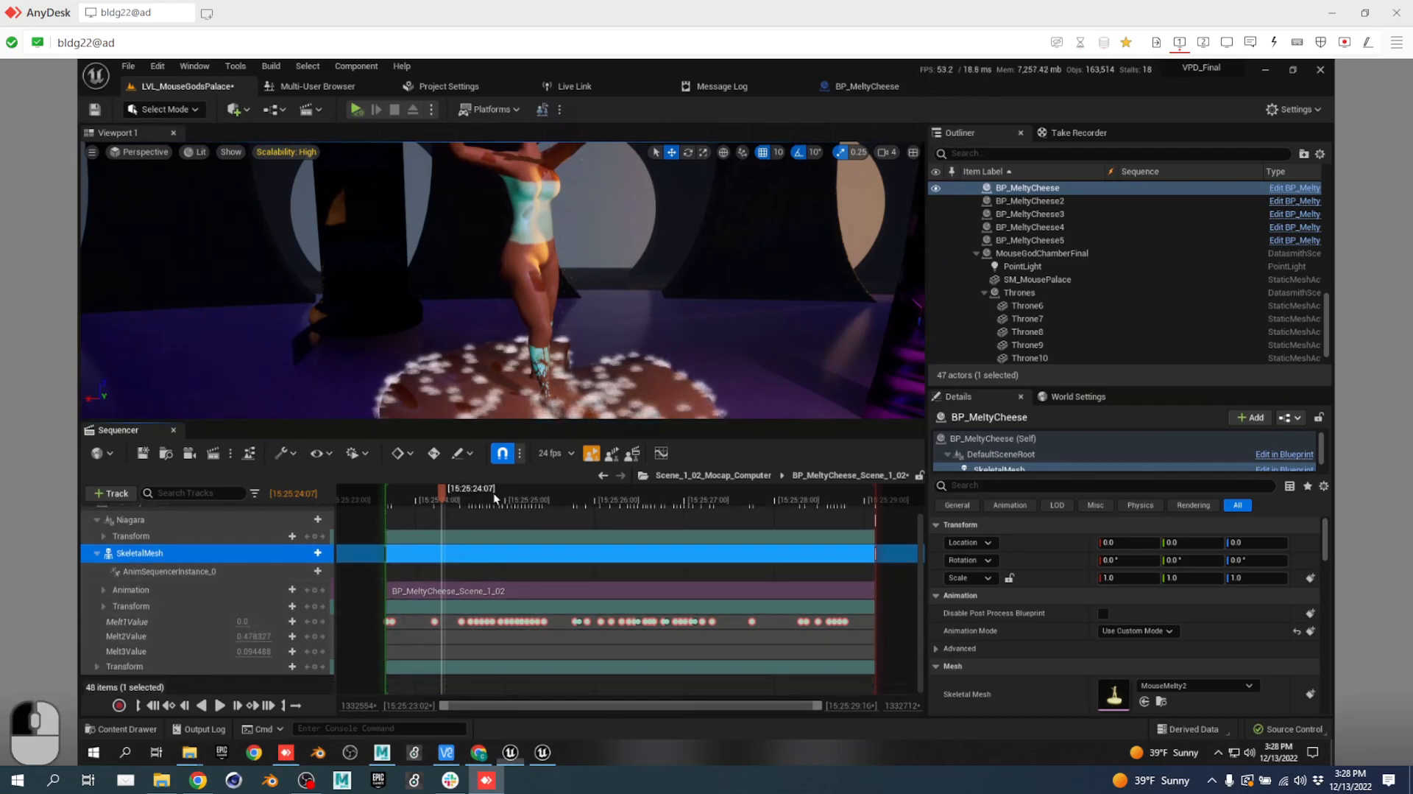
left_click_drag(493, 492, 663, 494)
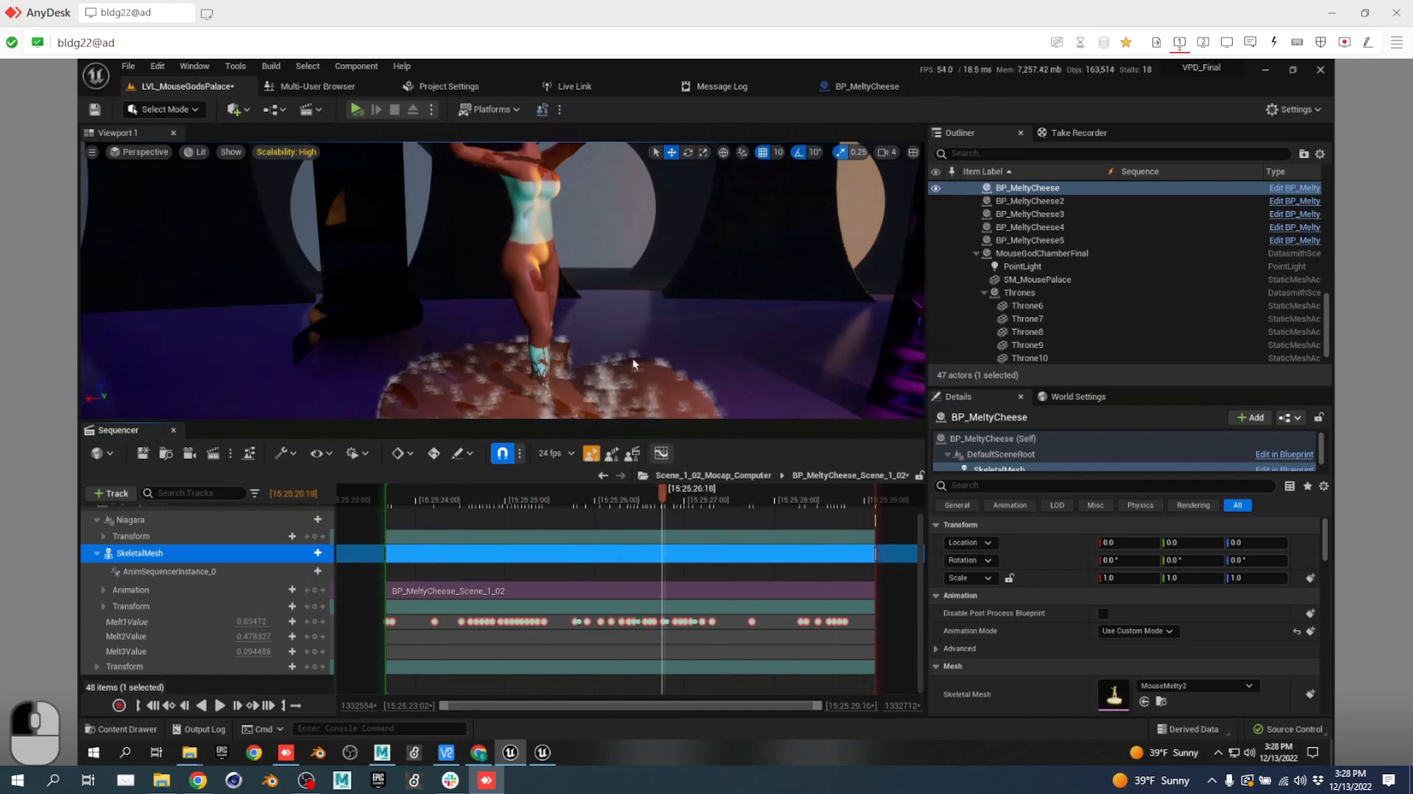
right_click_drag(633, 358, 641, 300)
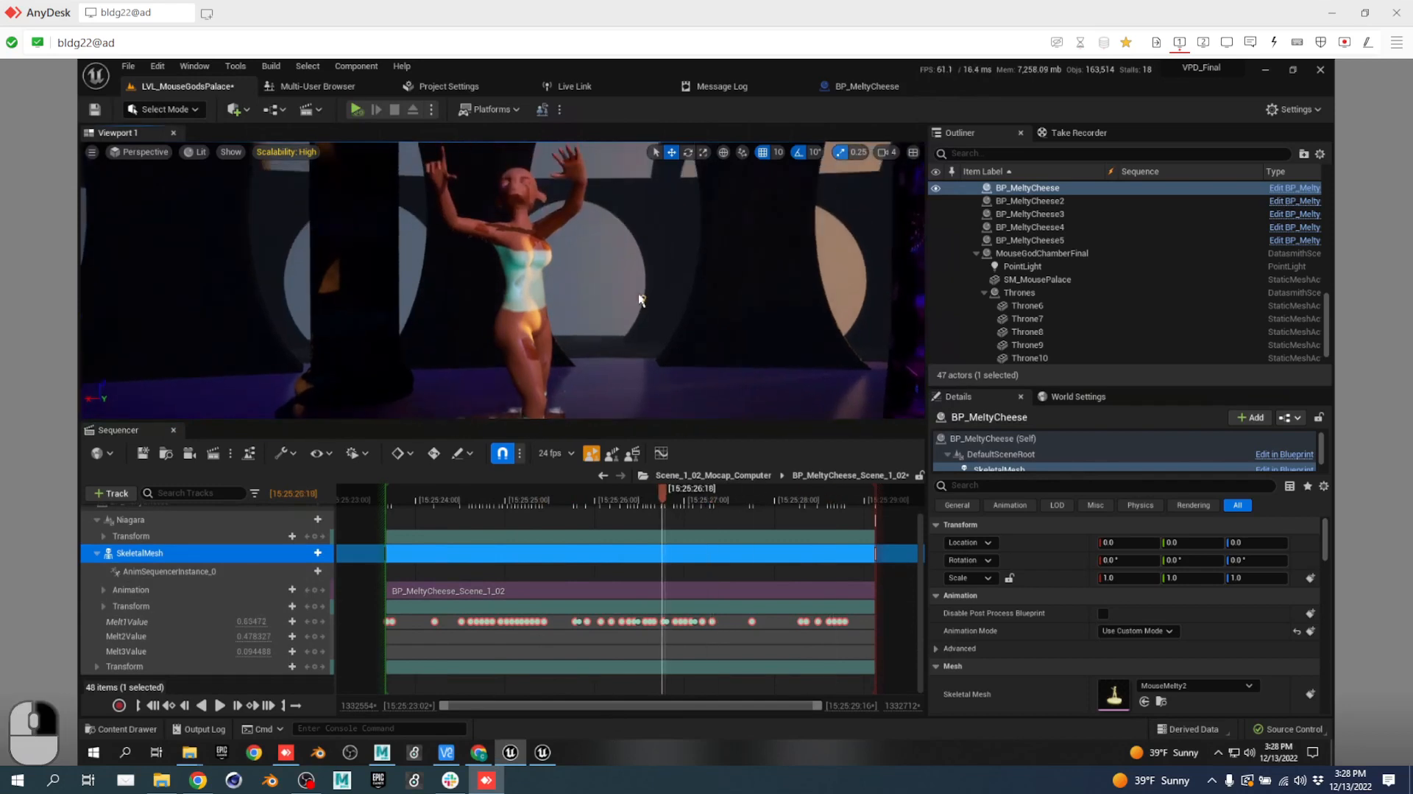
left_click(356, 116)
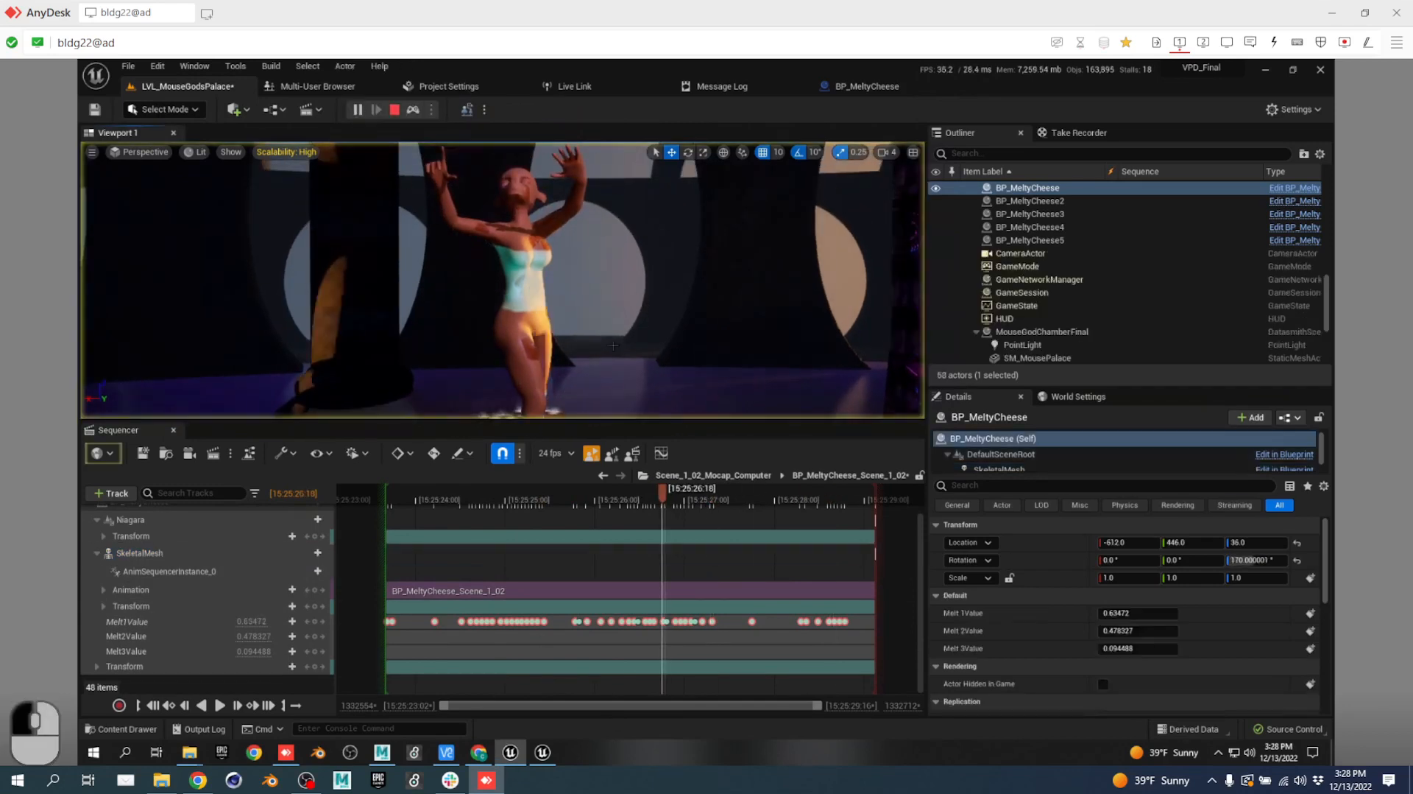
left_click_drag(655, 496, 533, 505)
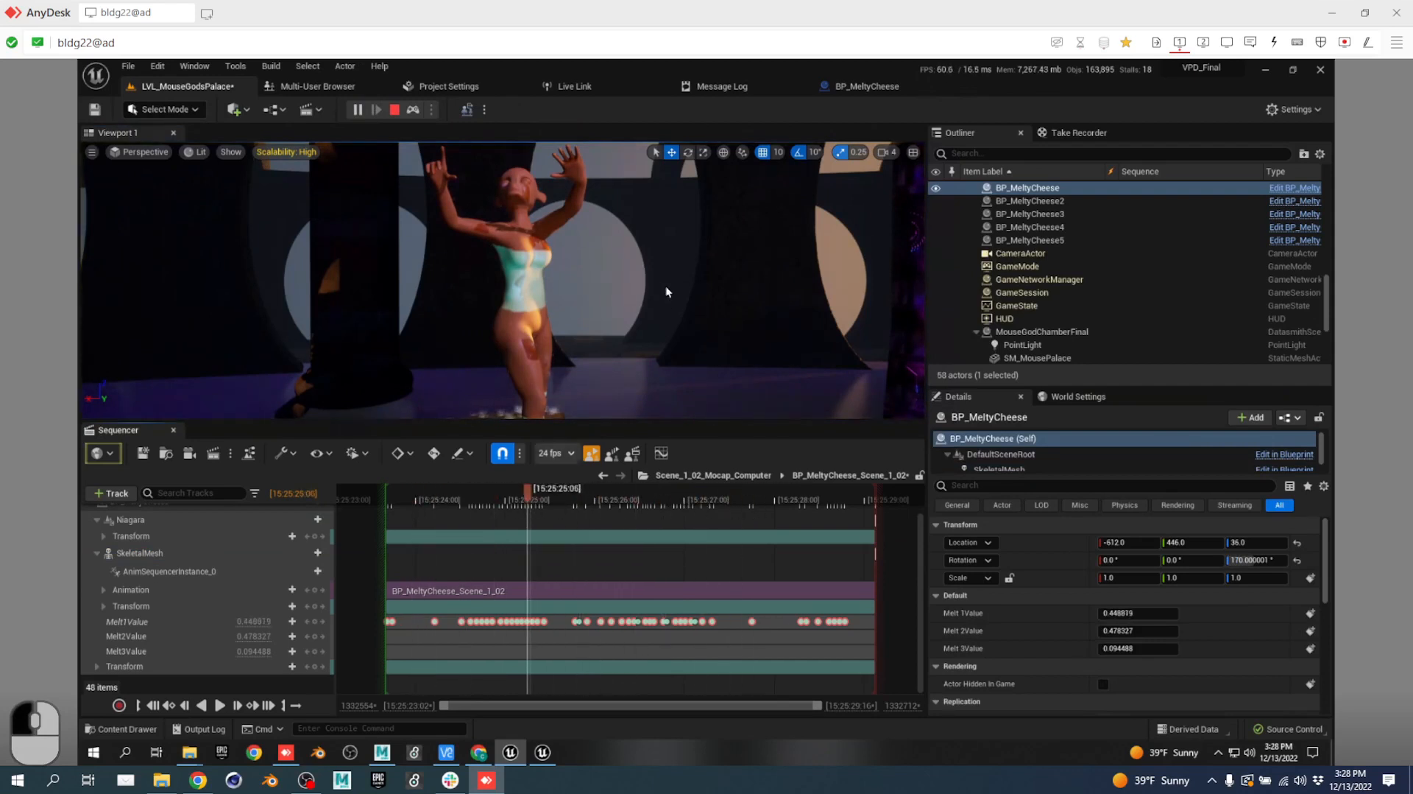
left_click(396, 113)
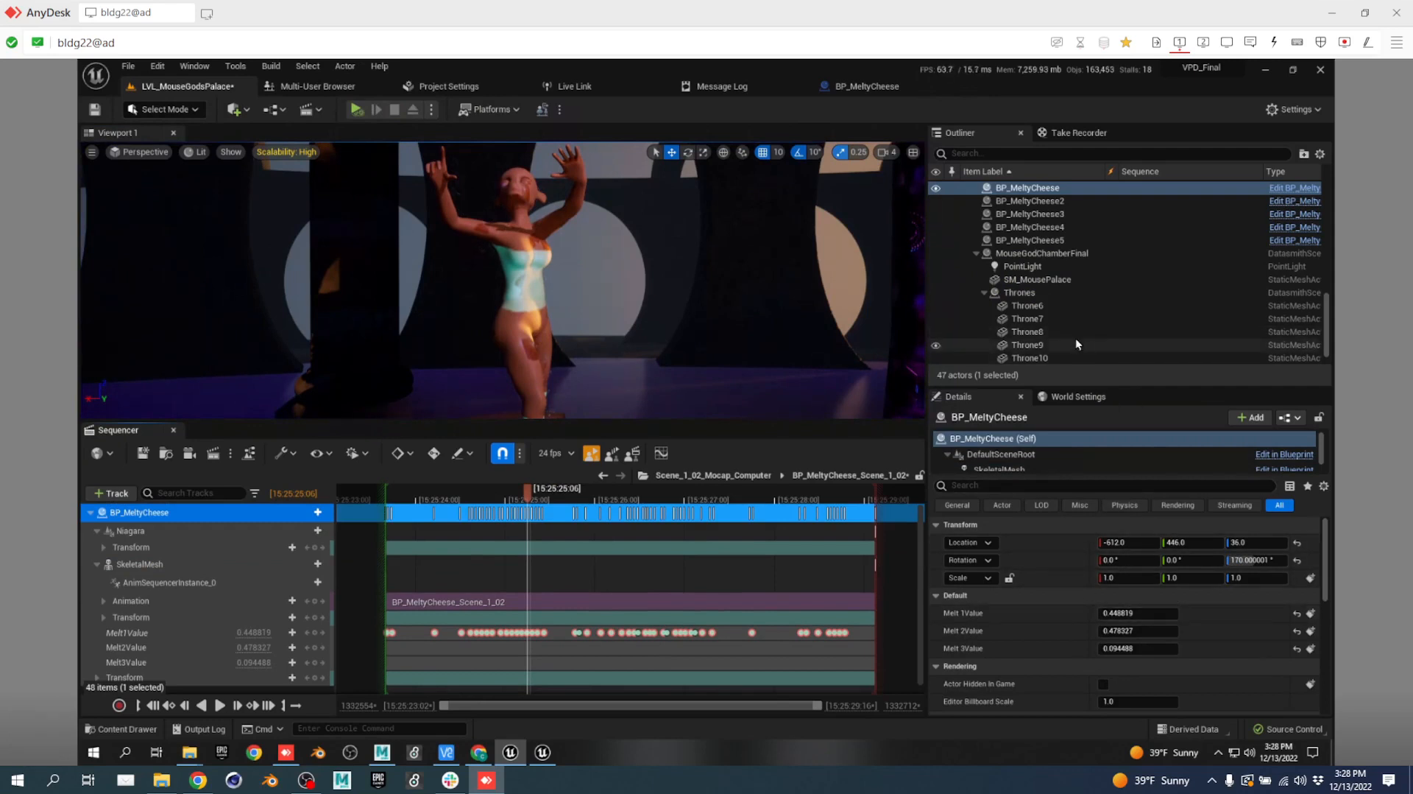
Open the BP_MeltyCheese_Scene_1_02 section's properties and double-click its Animation asset.
scroll(1047, 298, "up", 3)
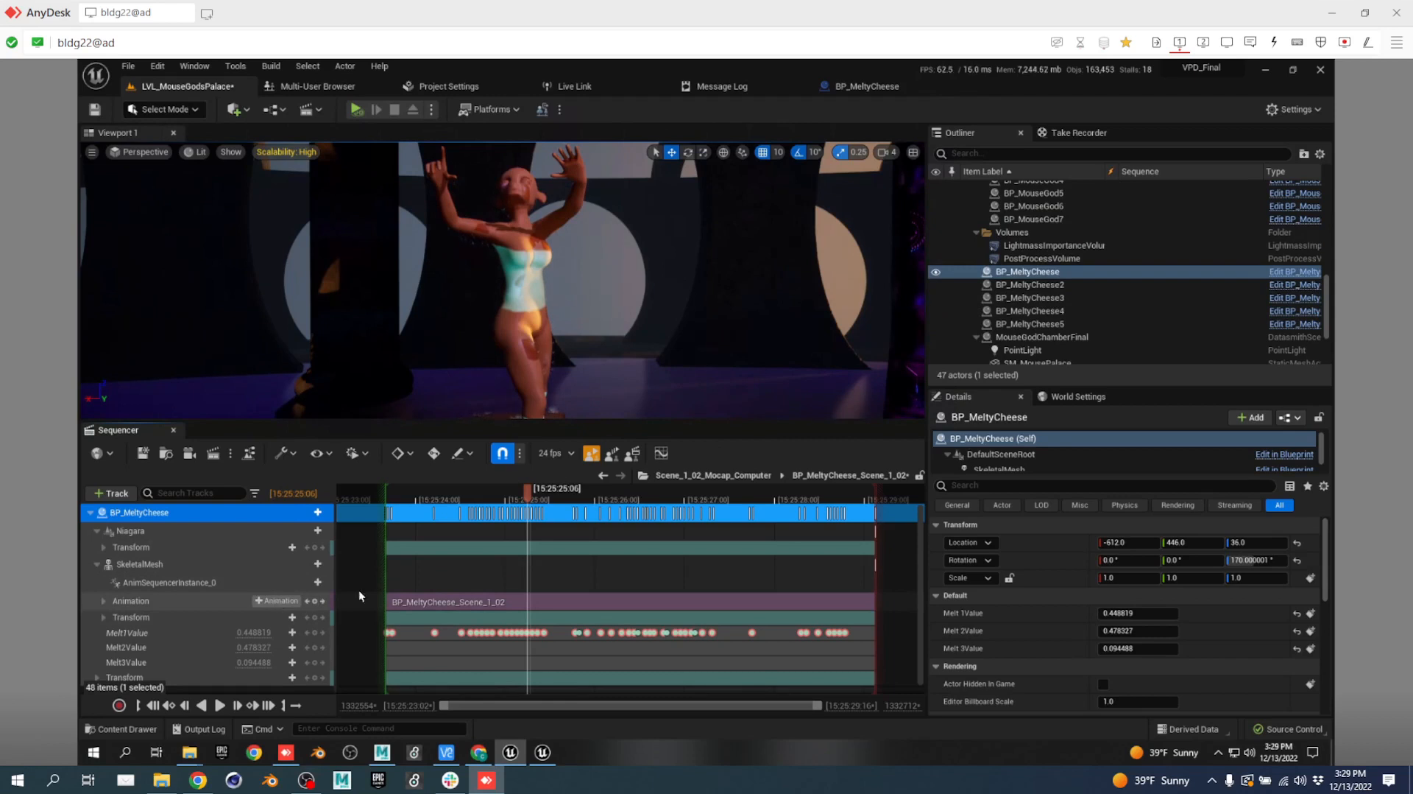
left_click(506, 599)
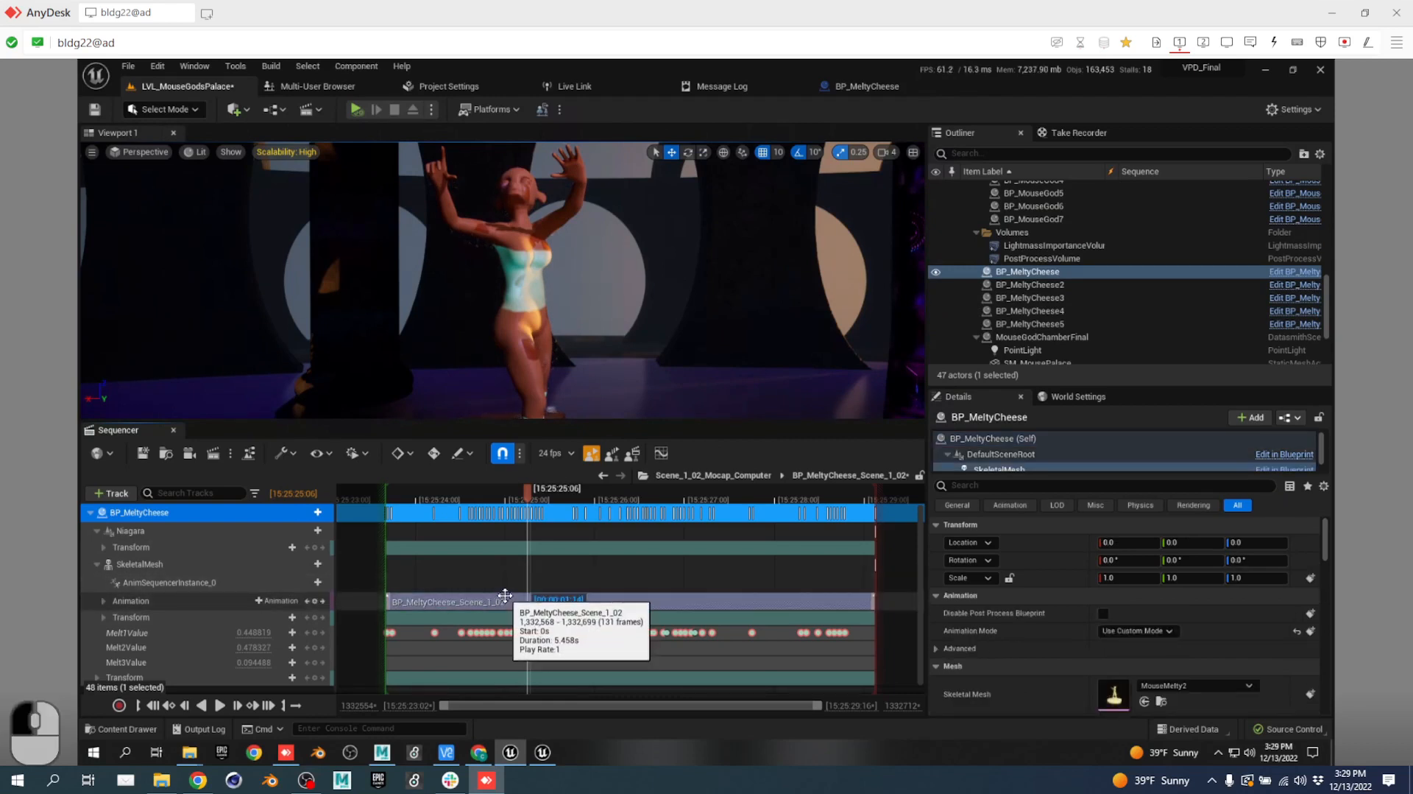
scroll(621, 586, "down", 1)
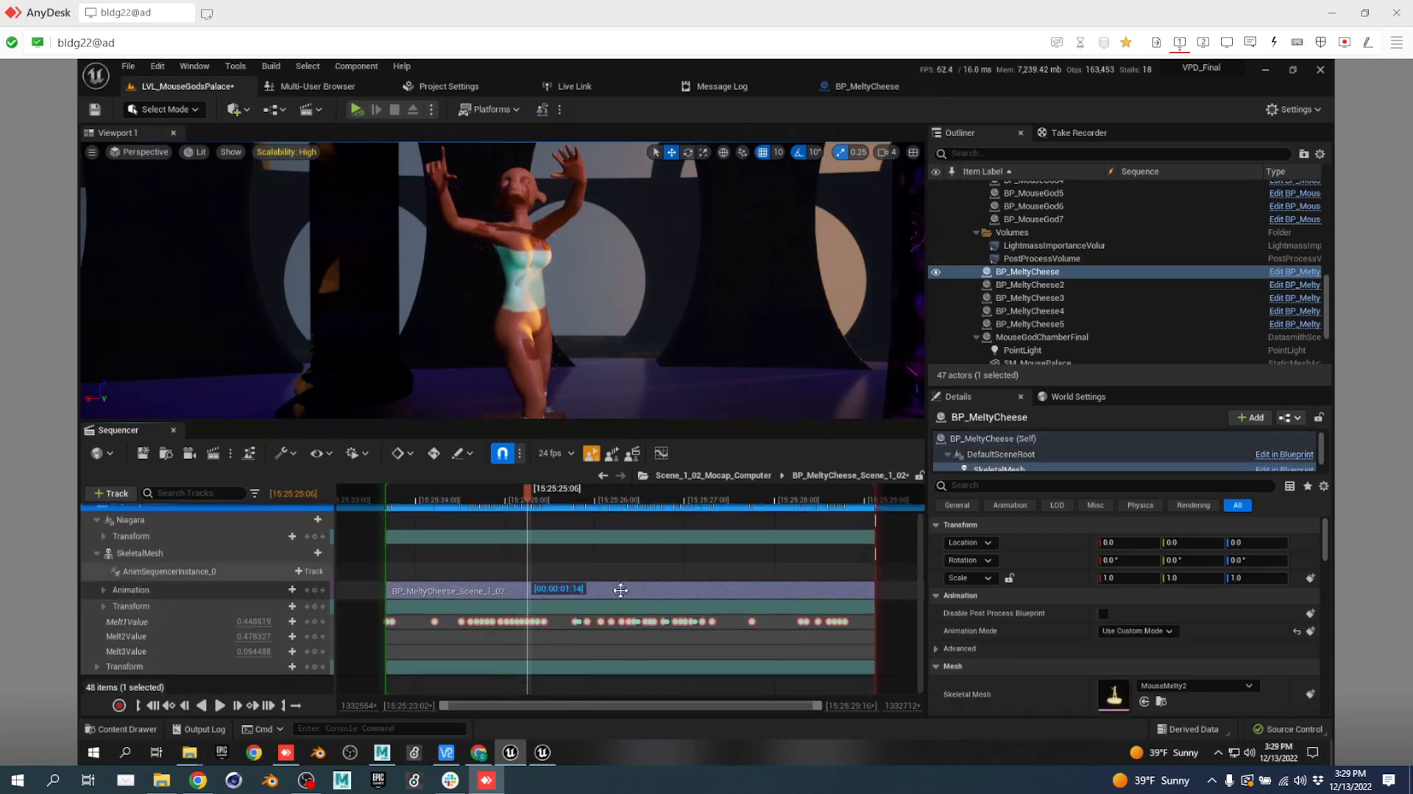
right_click(620, 586)
mouse_move(690, 214)
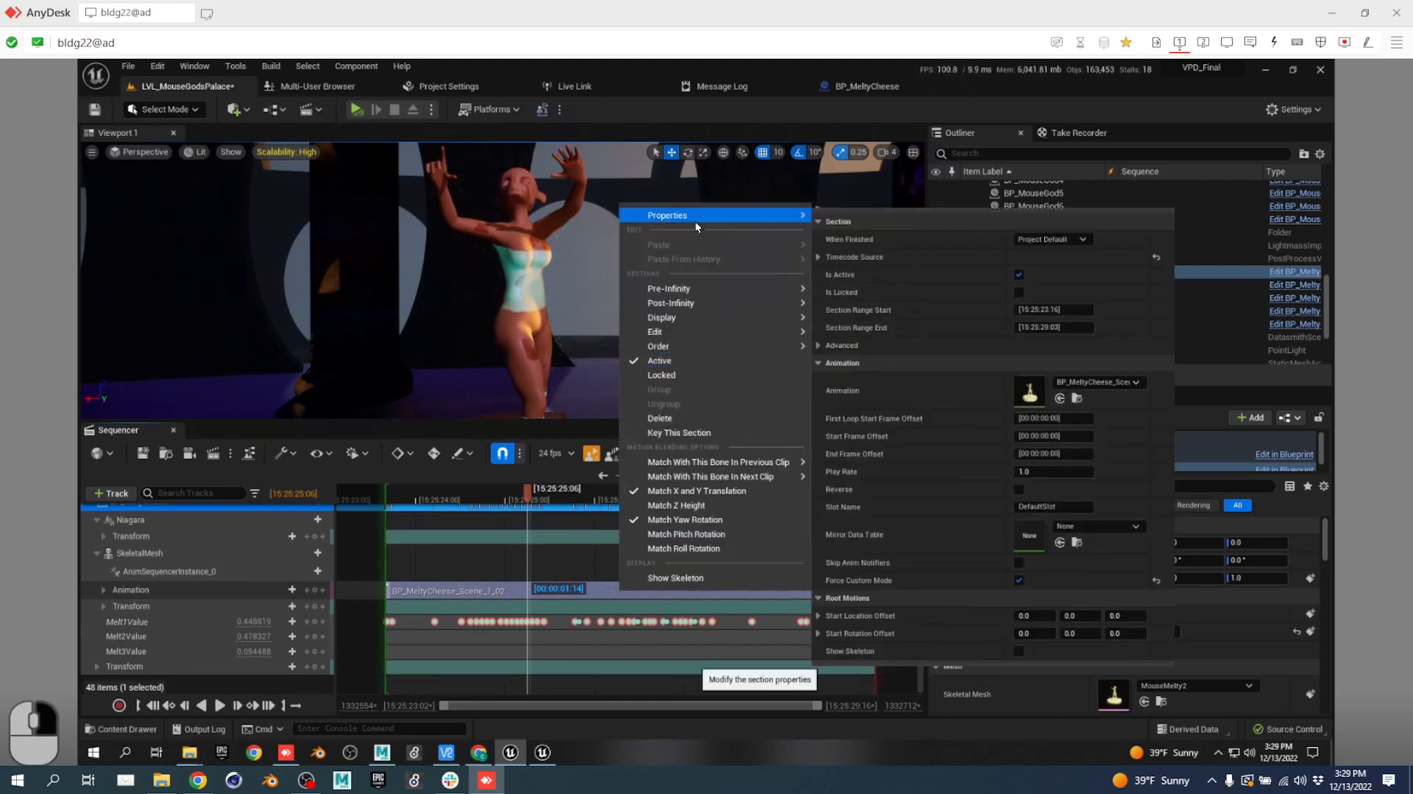
double_click(1039, 387)
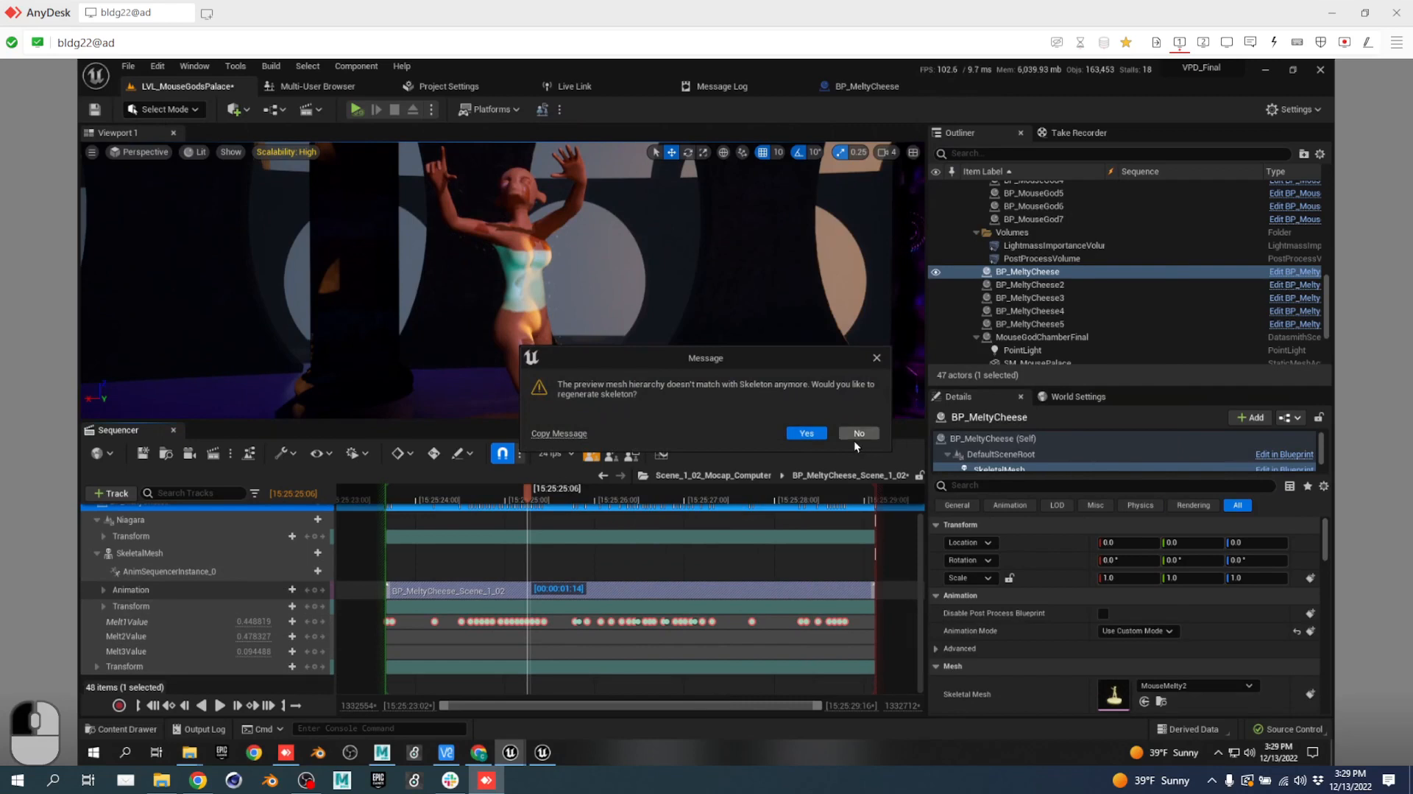
Accept skeleton regeneration, inspect the Pedastel bone, and return to LVL_MouseGodsPalace.
left_click(803, 432)
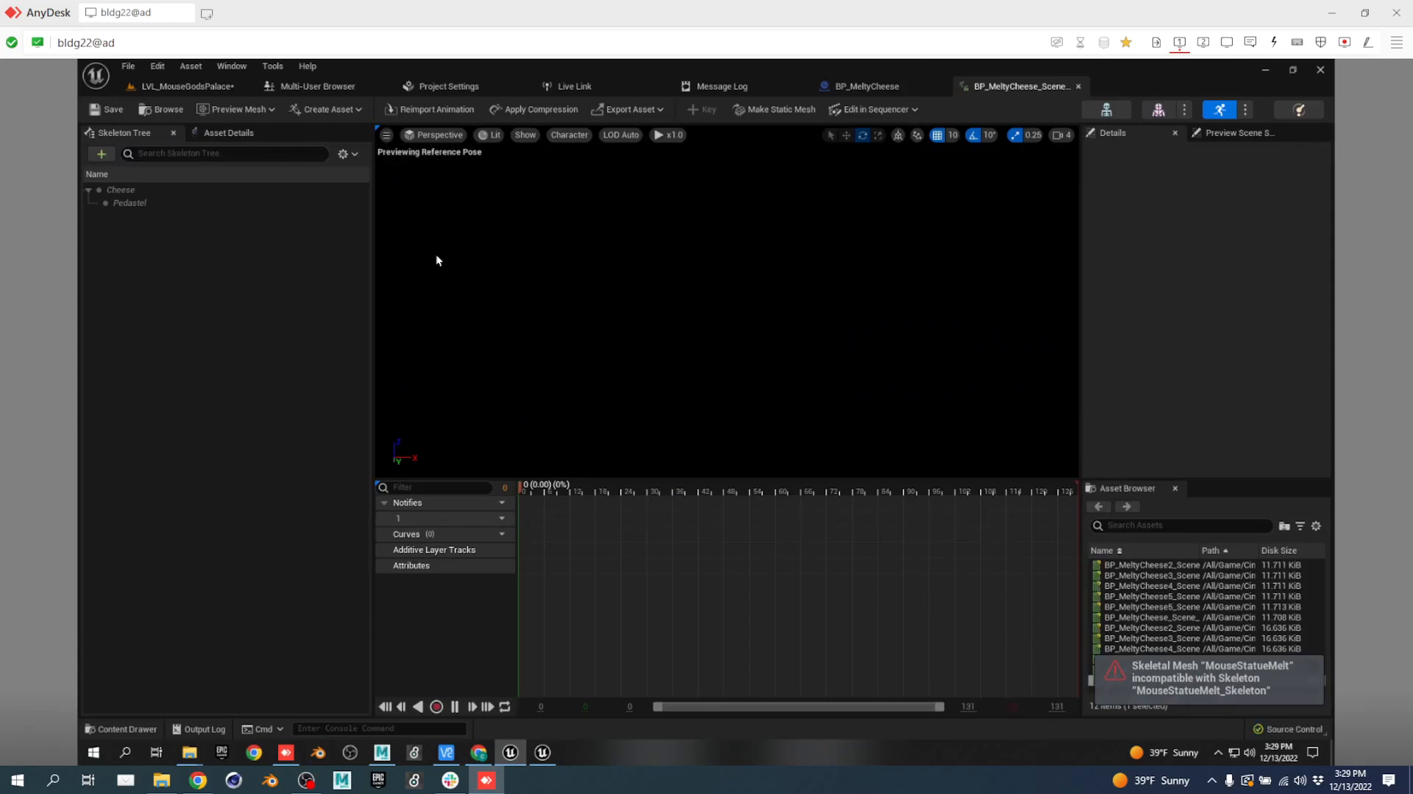
left_click(165, 203)
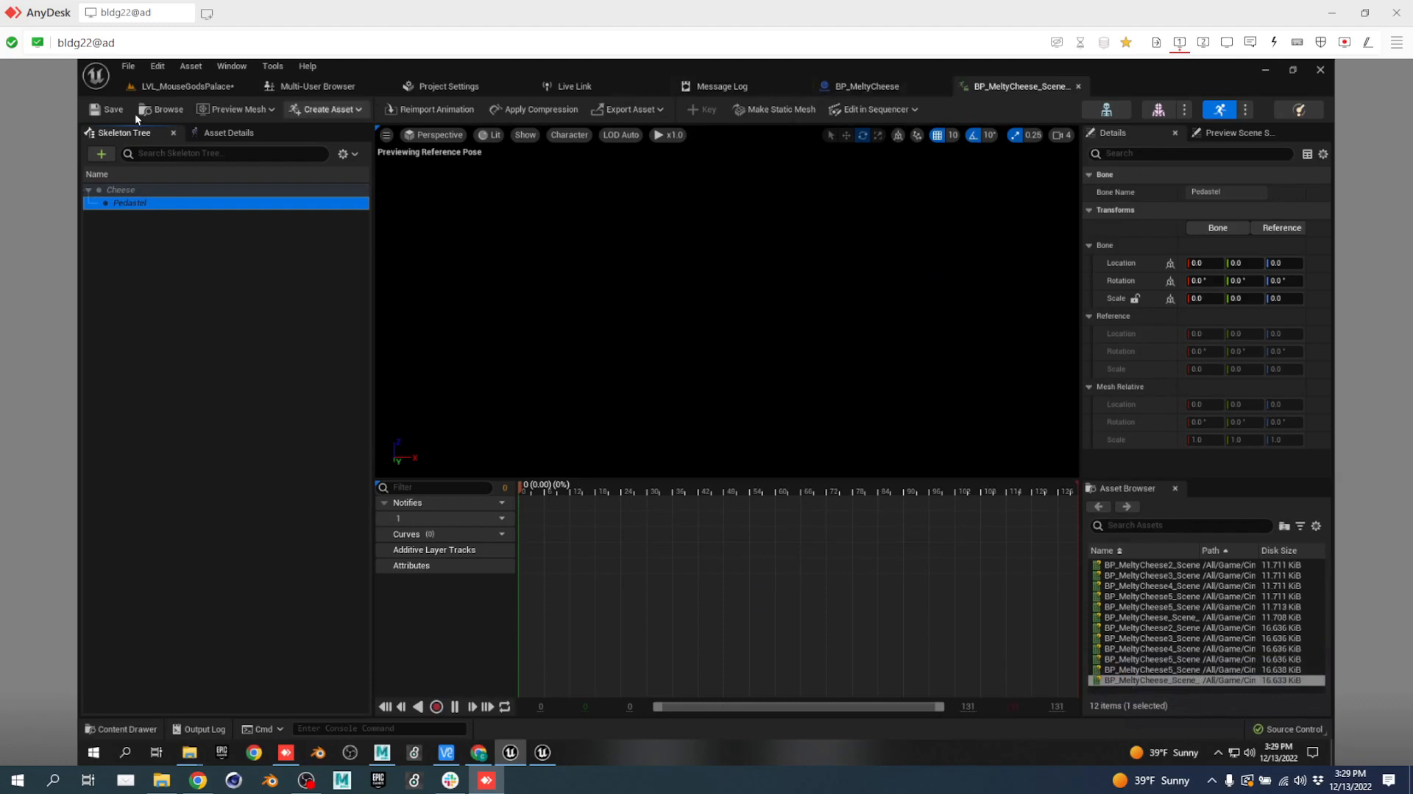
left_click(184, 87)
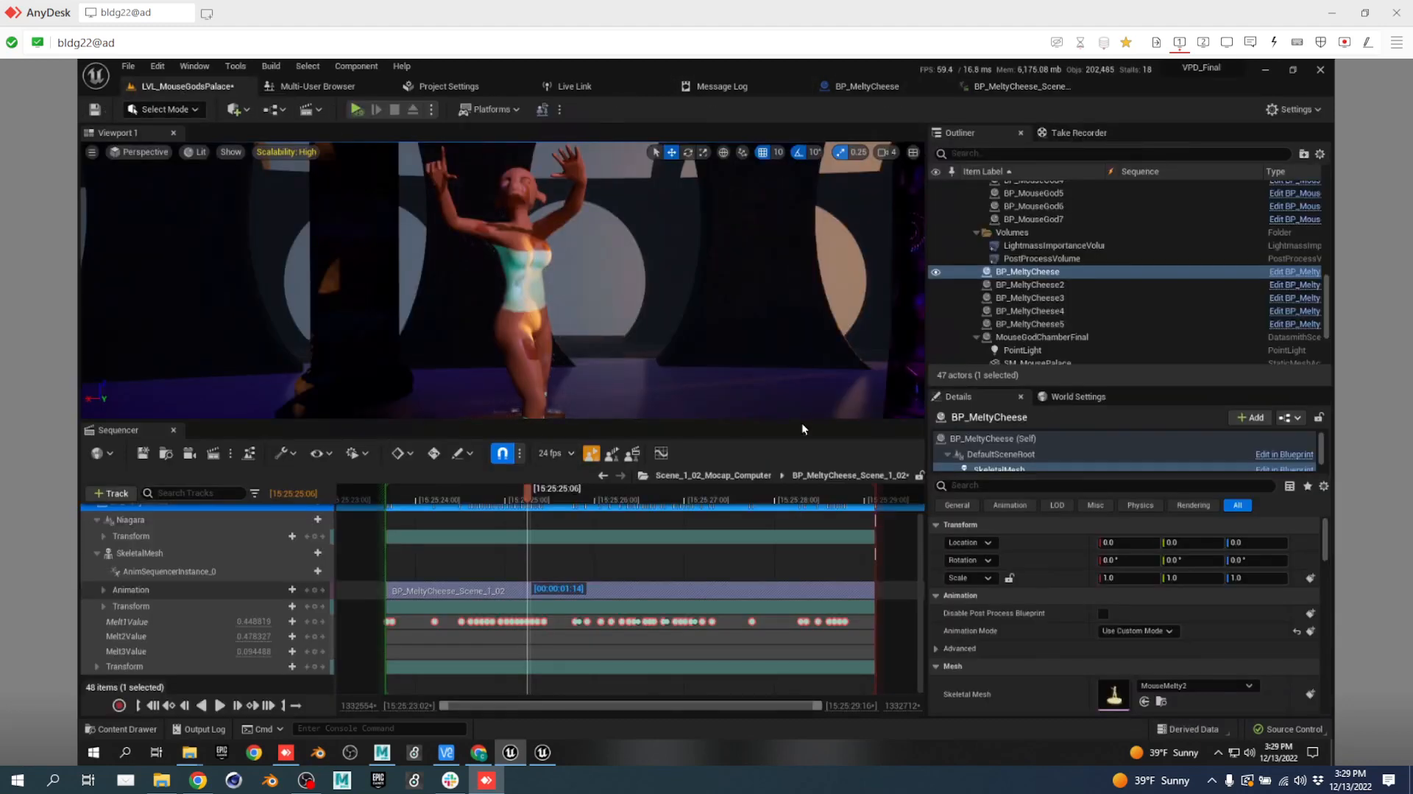
Simulate the palace, flying toward the melting mushroom and purple mouse god, then stop.
key("s")
right_click_drag(638, 334, 578, 344)
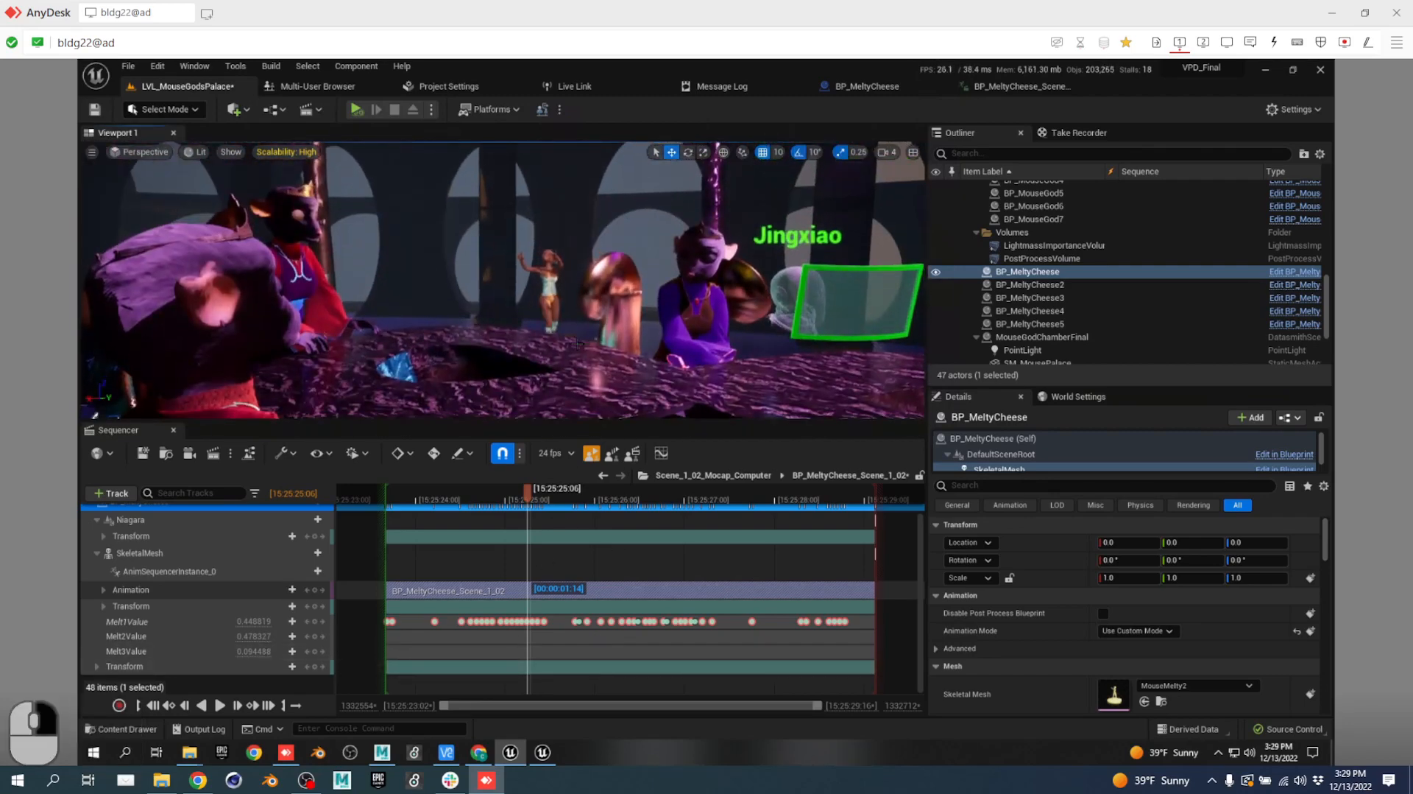
left_click(357, 109)
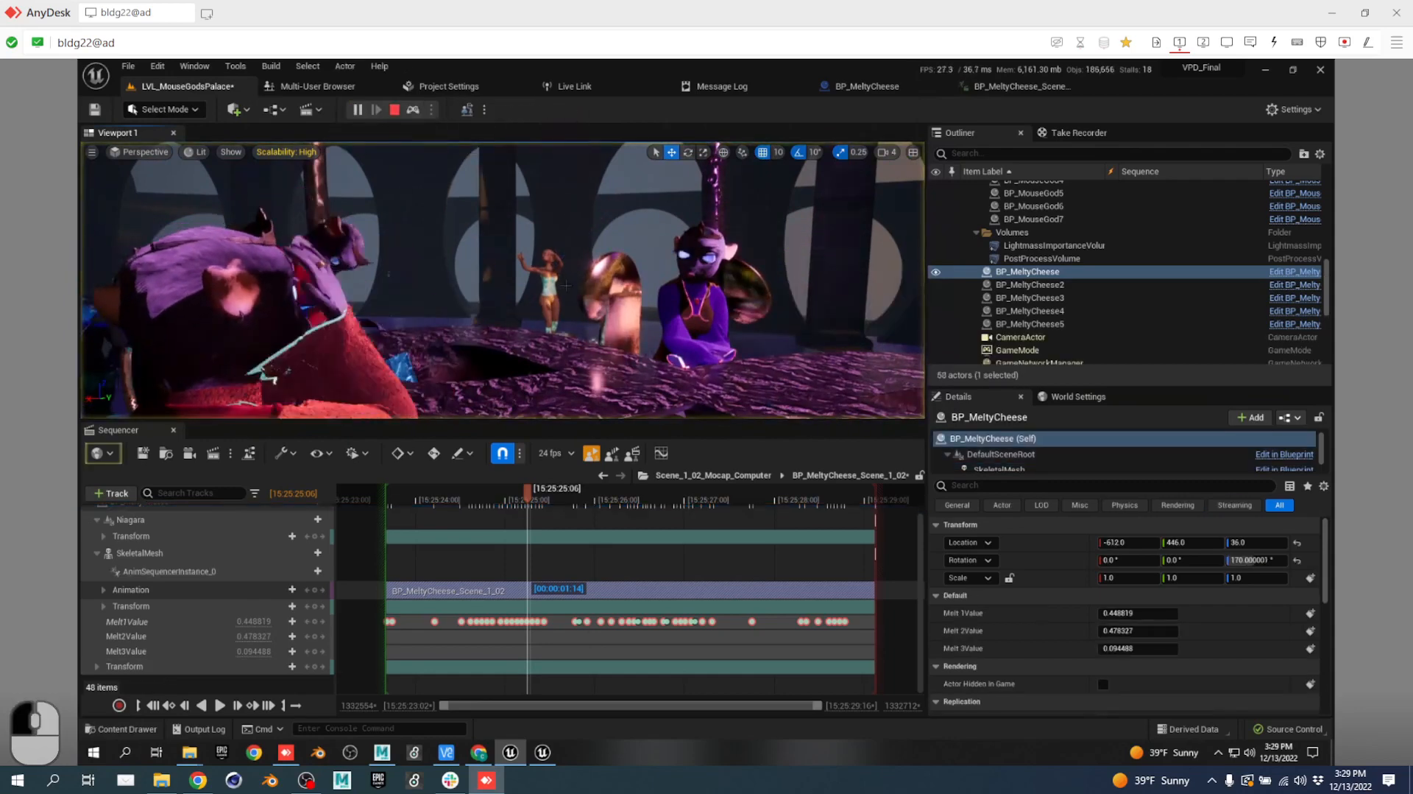
key("d")
right_click_drag(605, 308, 462, 291)
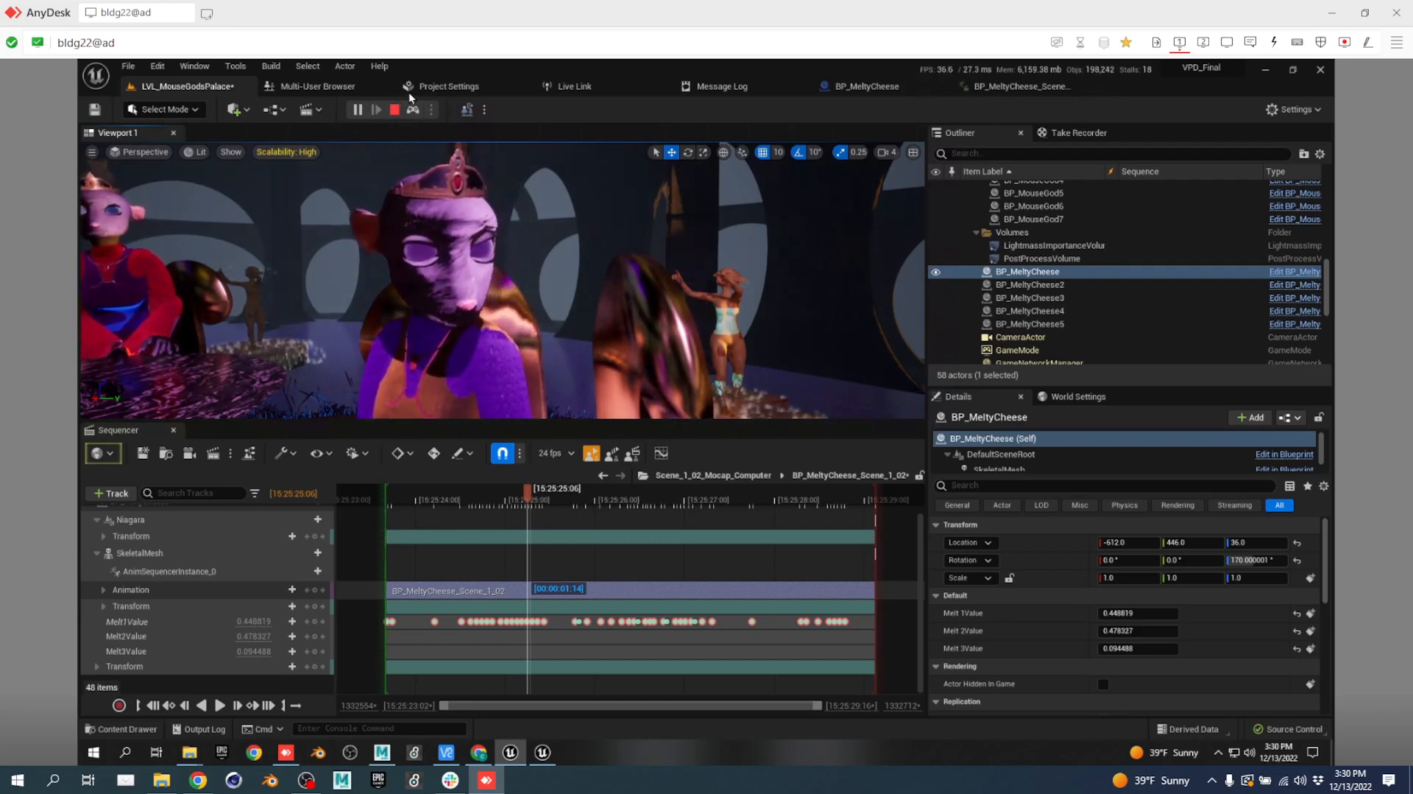
left_click(394, 114)
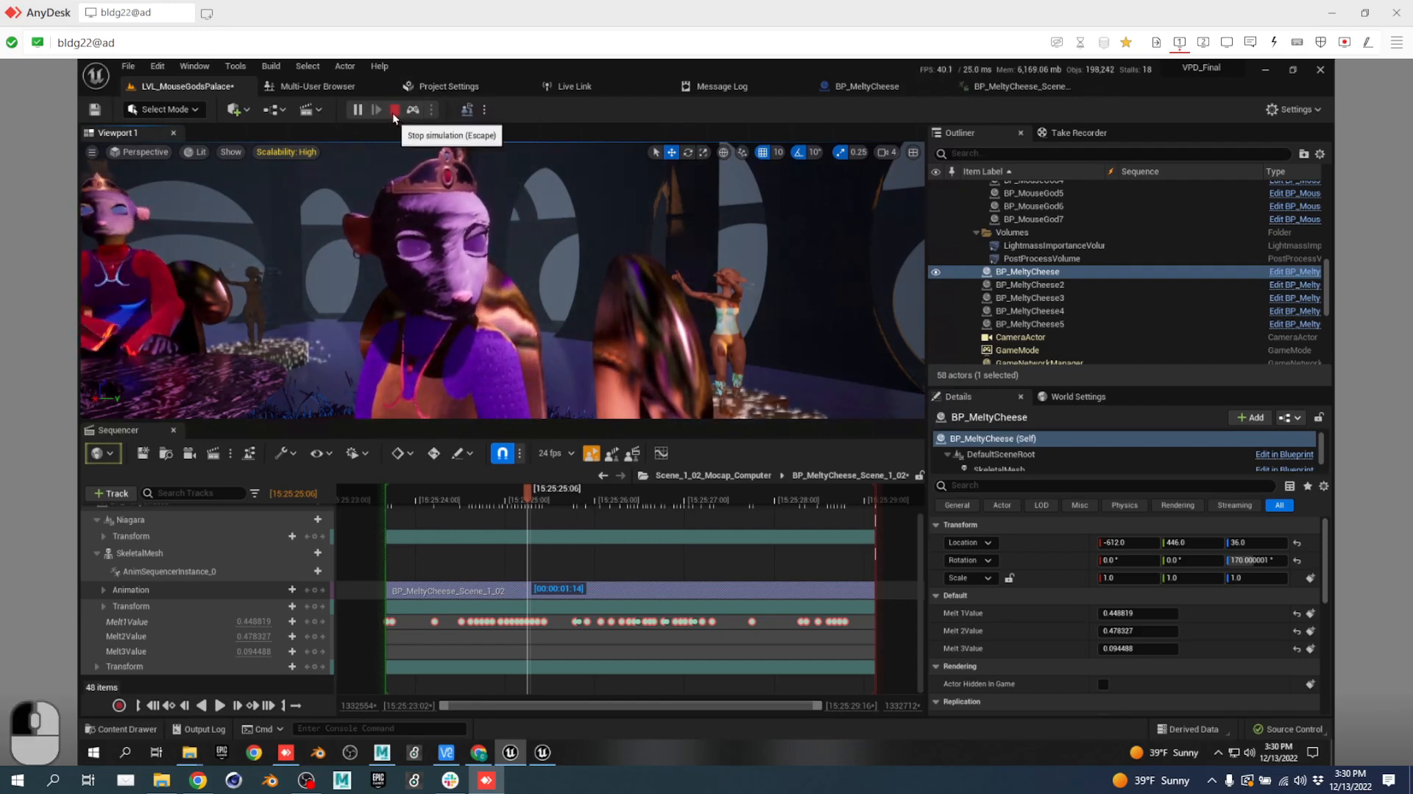
Pull back the view and select the purple mouse god BP_MouseGod2.
key("s")
right_click_drag(508, 312, 516, 256)
left_click(457, 253)
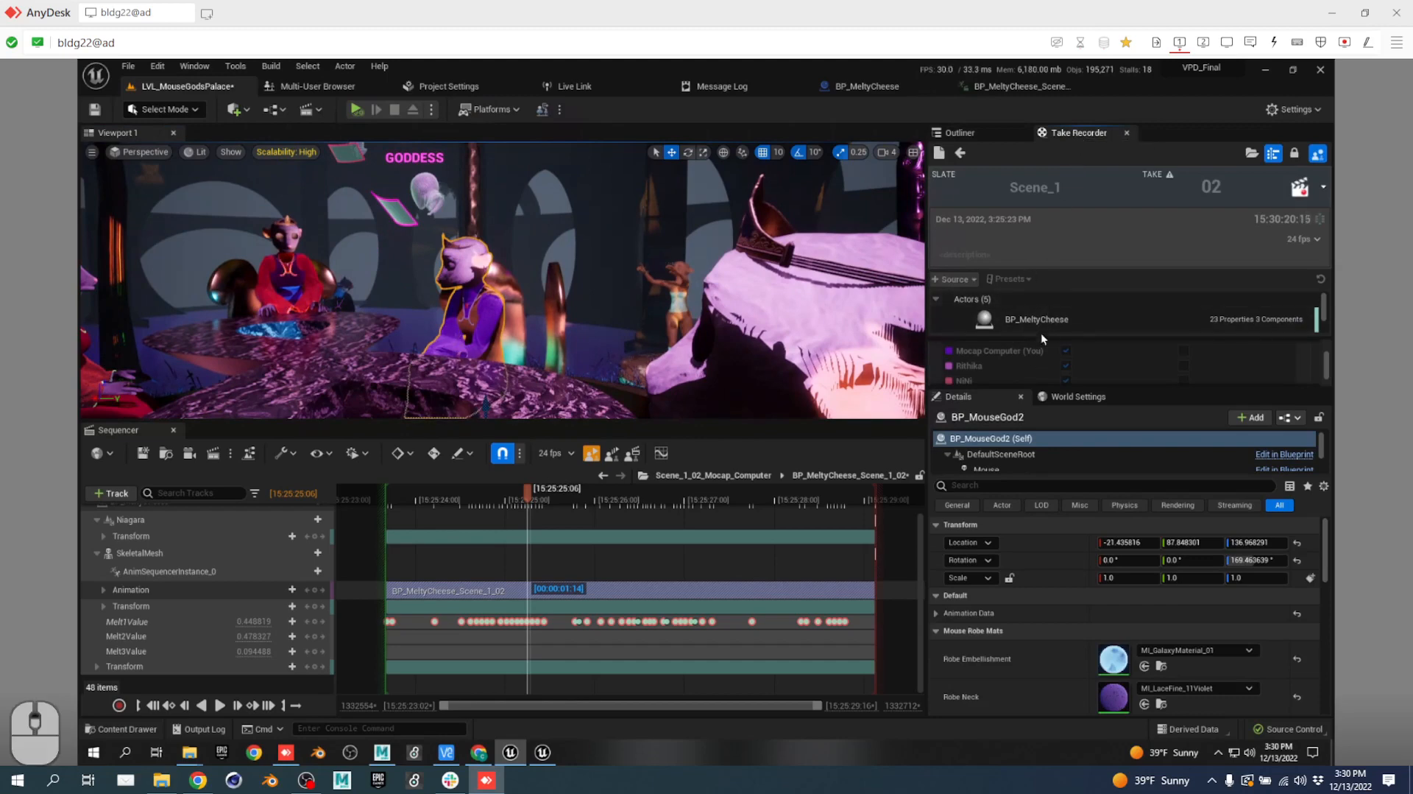
Float the Take Recorder in its own window, tall enough to list all actors.
left_click_drag(1093, 134, 670, 234)
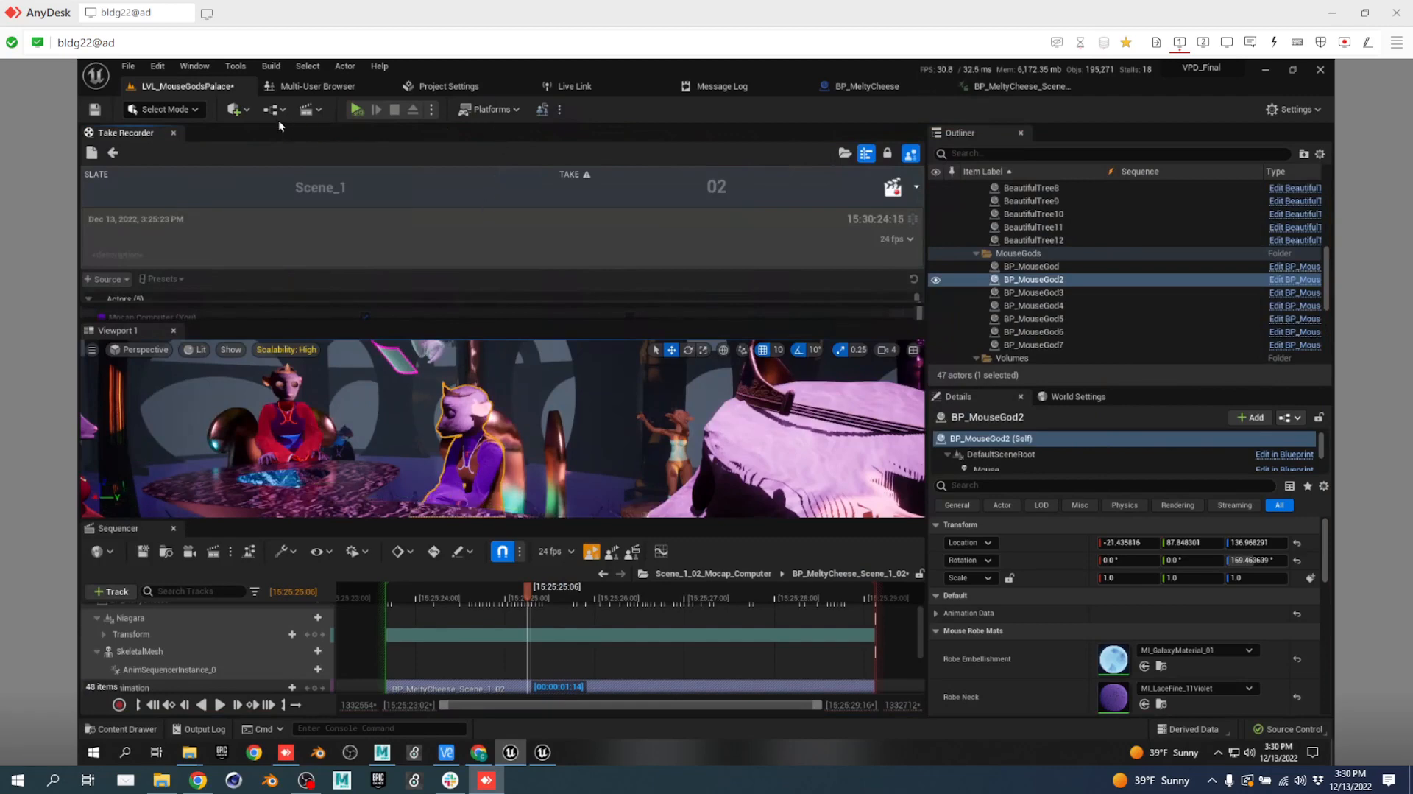
left_click_drag(135, 138, 236, 433)
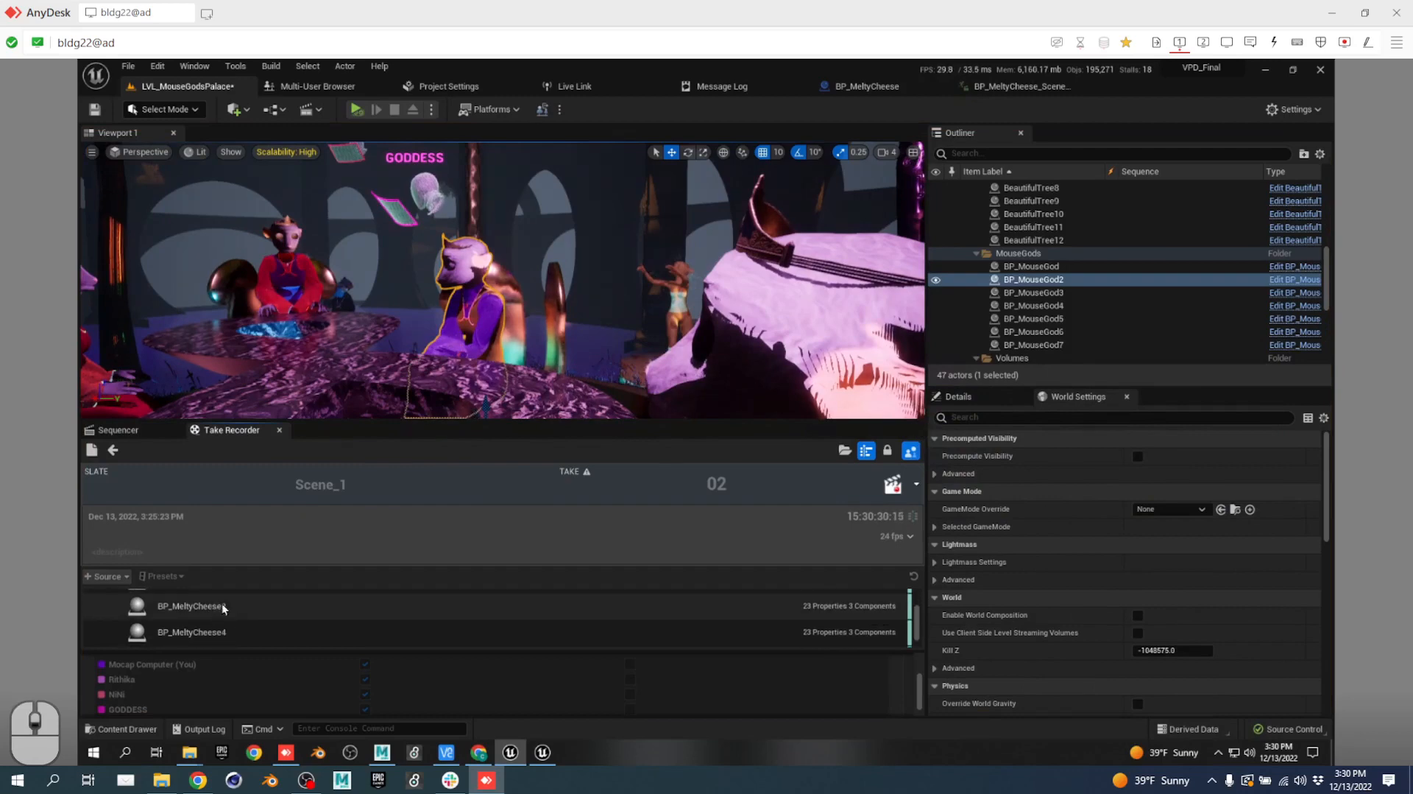
left_click_drag(258, 432, 521, 324)
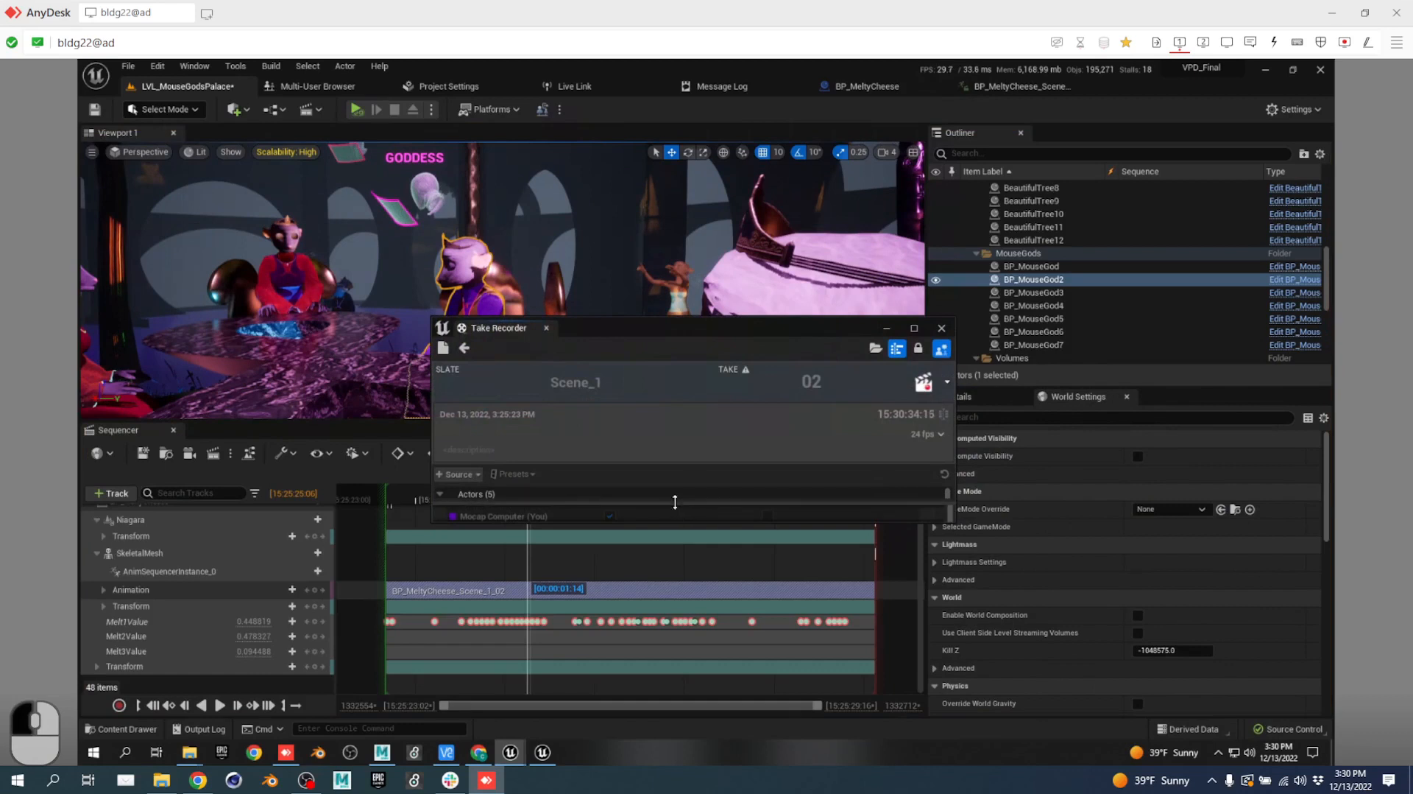
left_click_drag(675, 502, 700, 666)
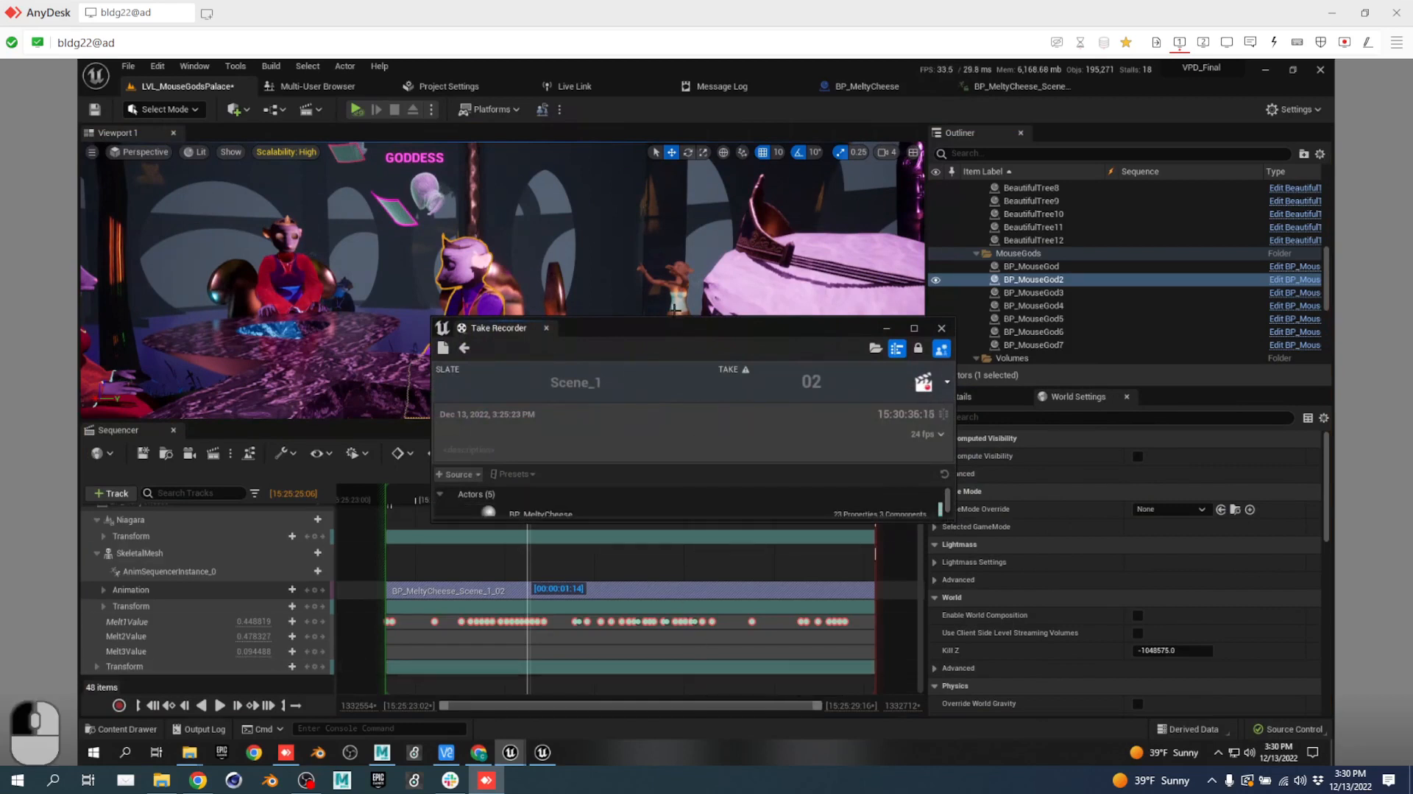
left_click_drag(673, 318, 640, 139)
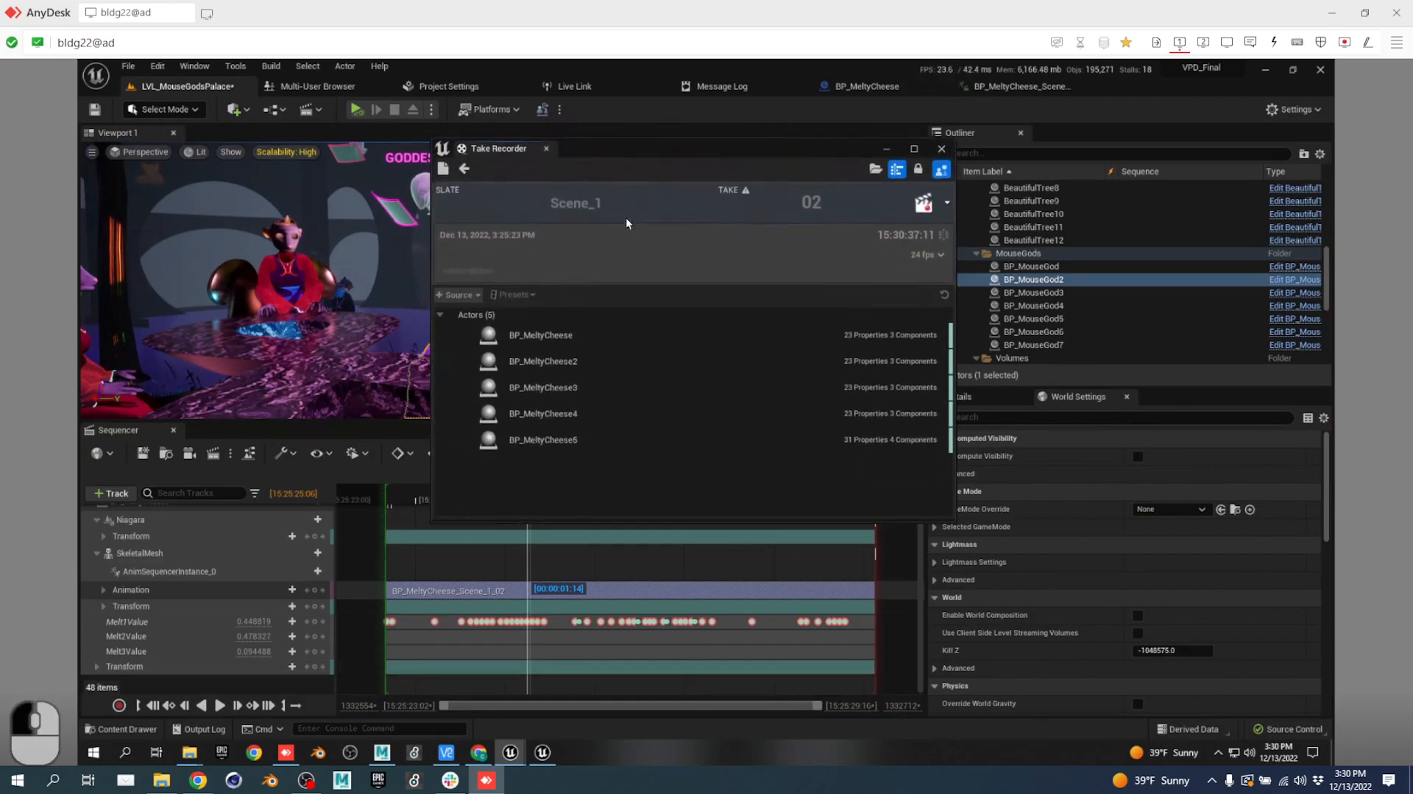
Select the five BP_MeltyCheese sources and leave take 02 review for take 03.
left_click(564, 333)
left_click(585, 441, "shift")
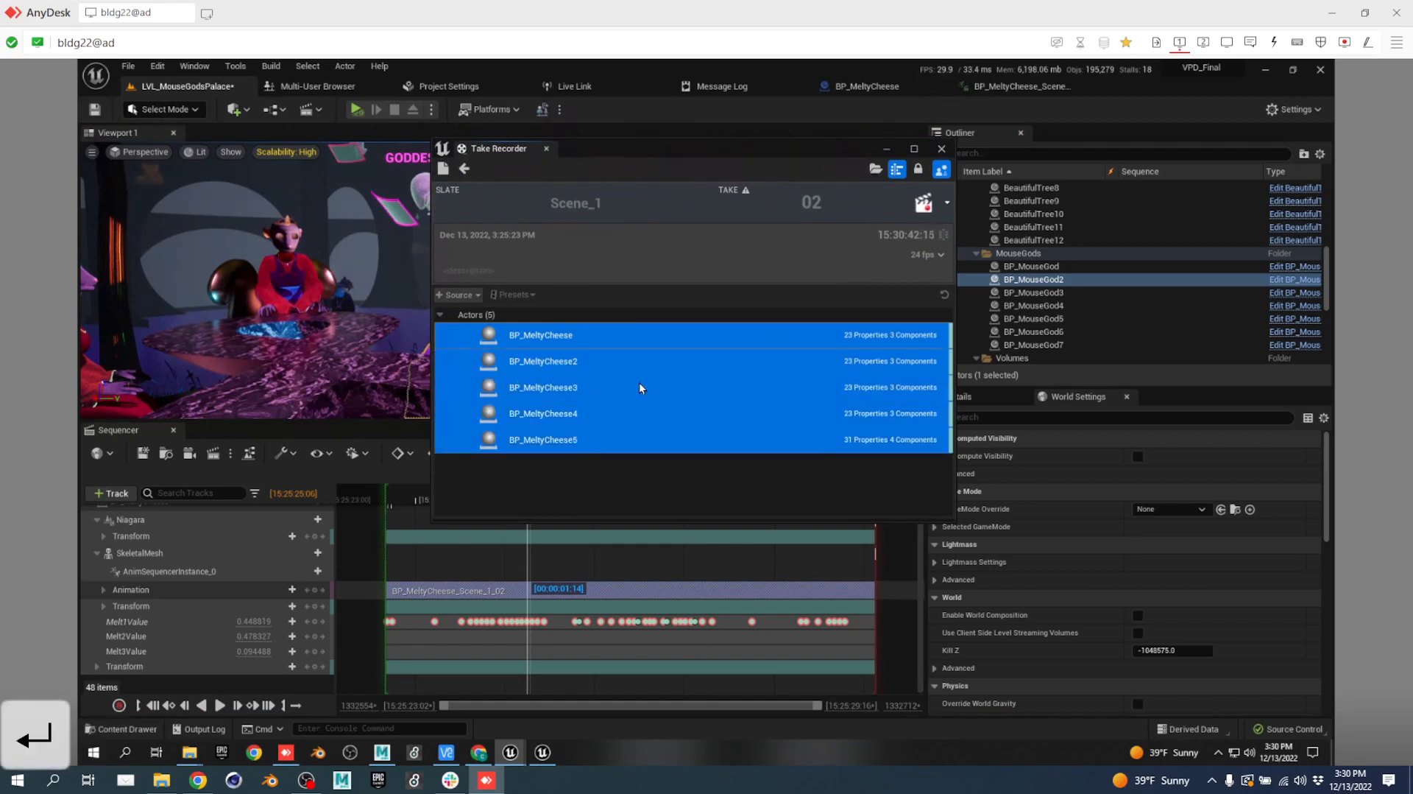
left_click(465, 168)
left_click(576, 337)
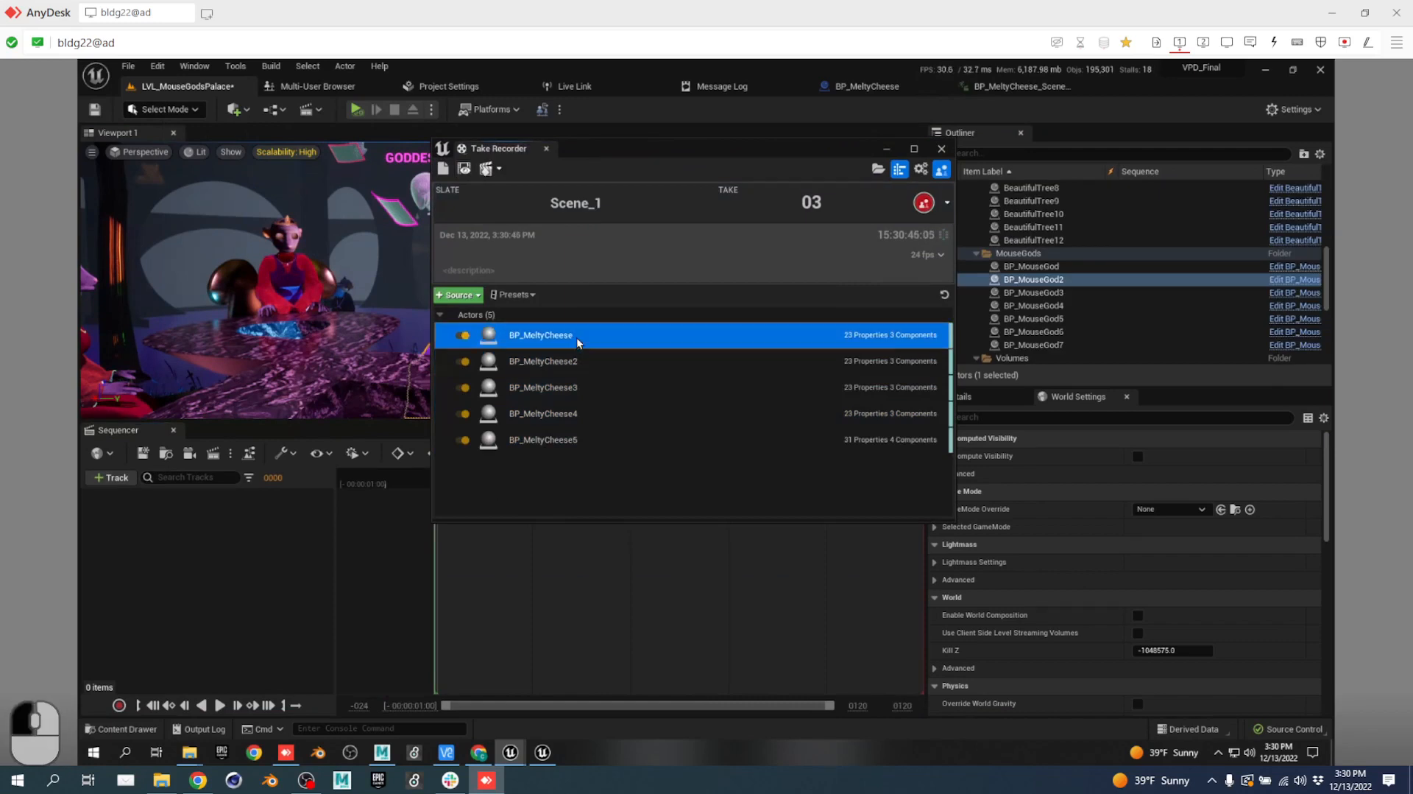
left_click(590, 447, "shift")
key("Delete")
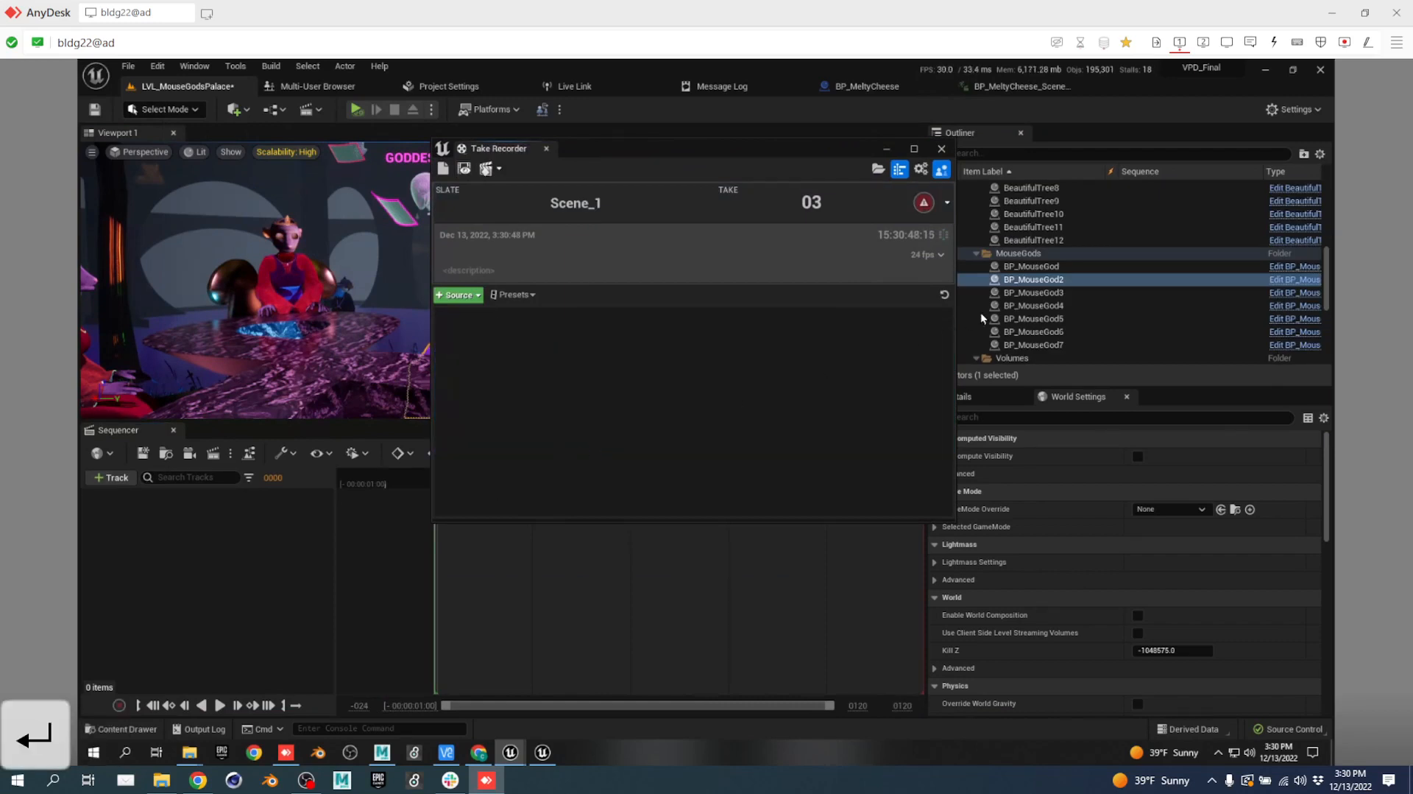
left_click(1060, 267)
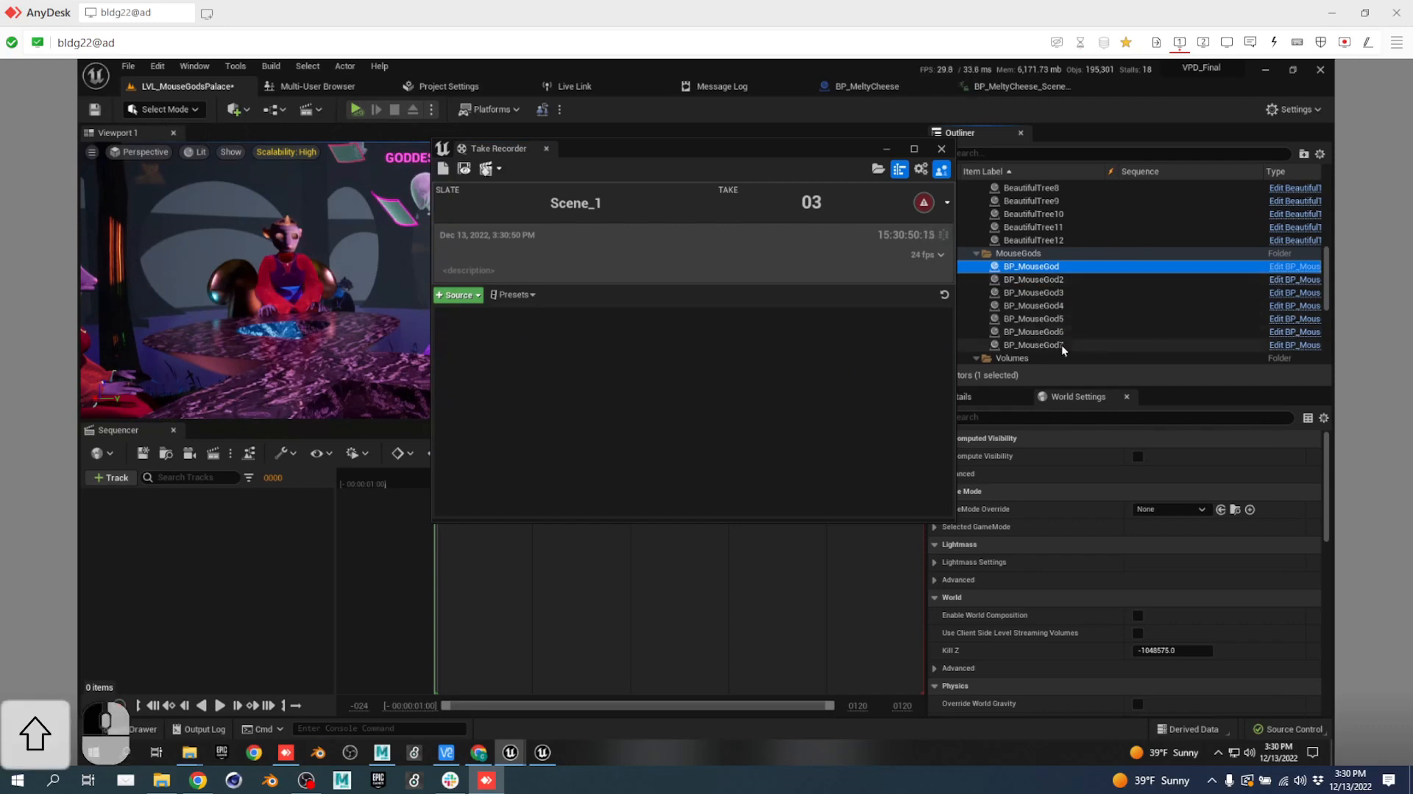
left_click(1062, 344, "shift")
left_click_drag(1044, 283, 532, 404)
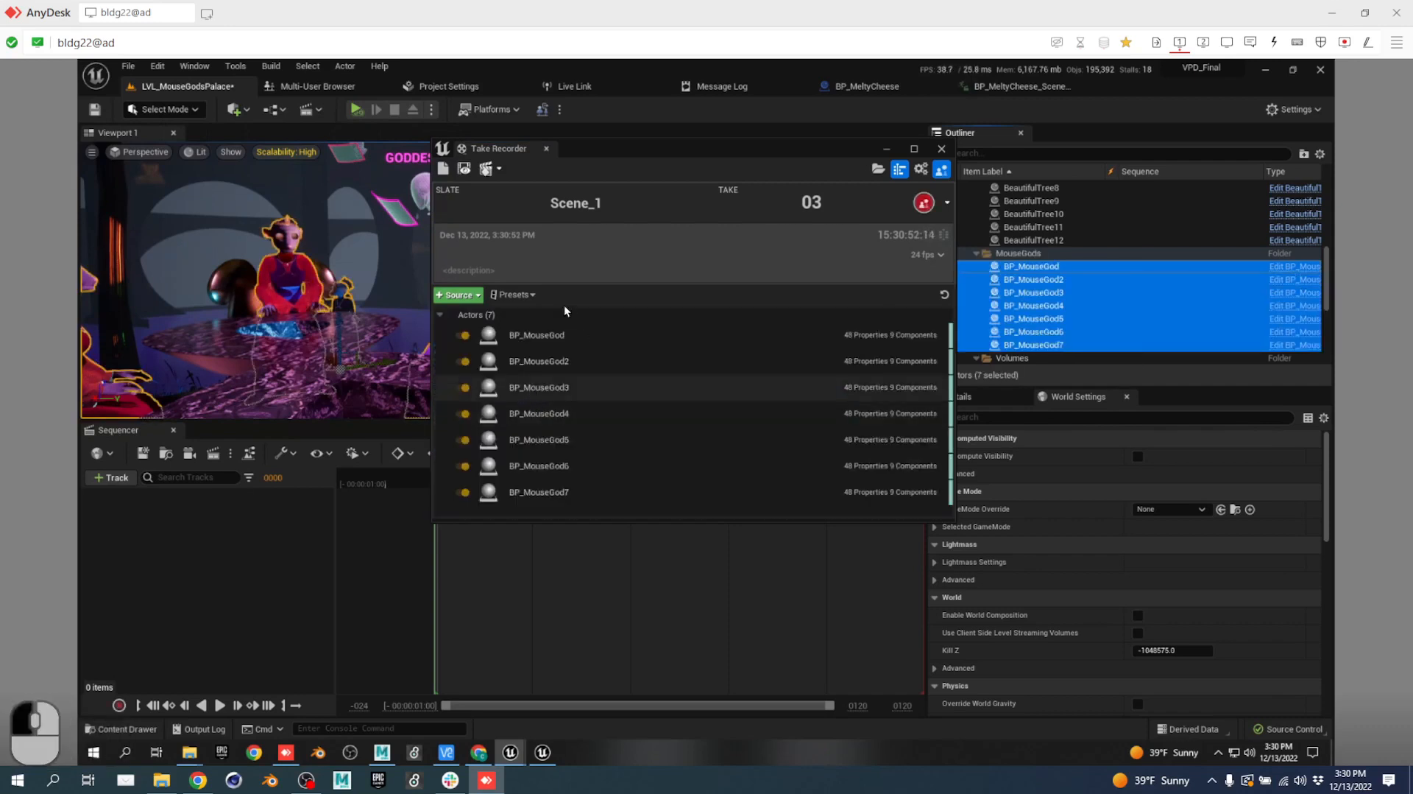
left_click(539, 328)
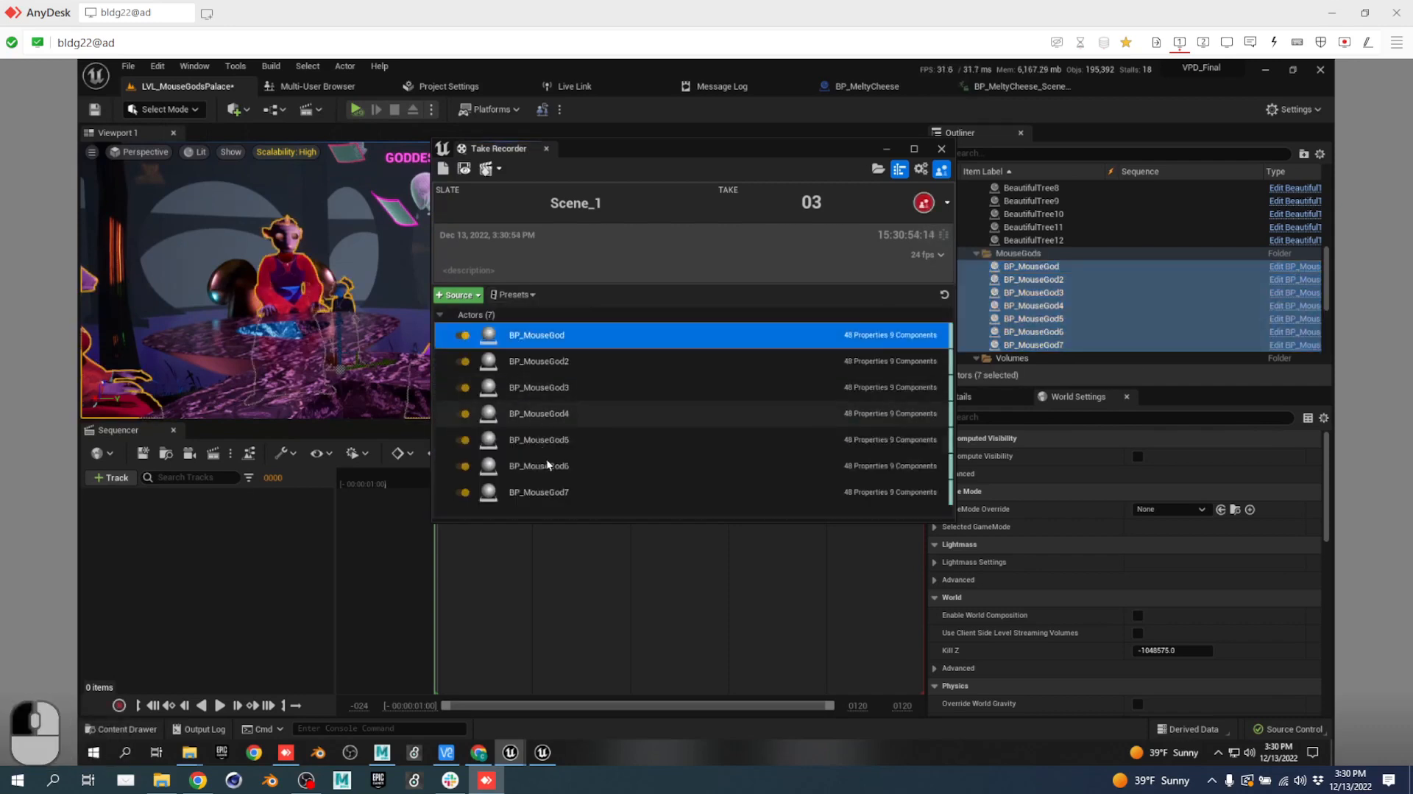
left_click(546, 493, "shift")
left_click(522, 295)
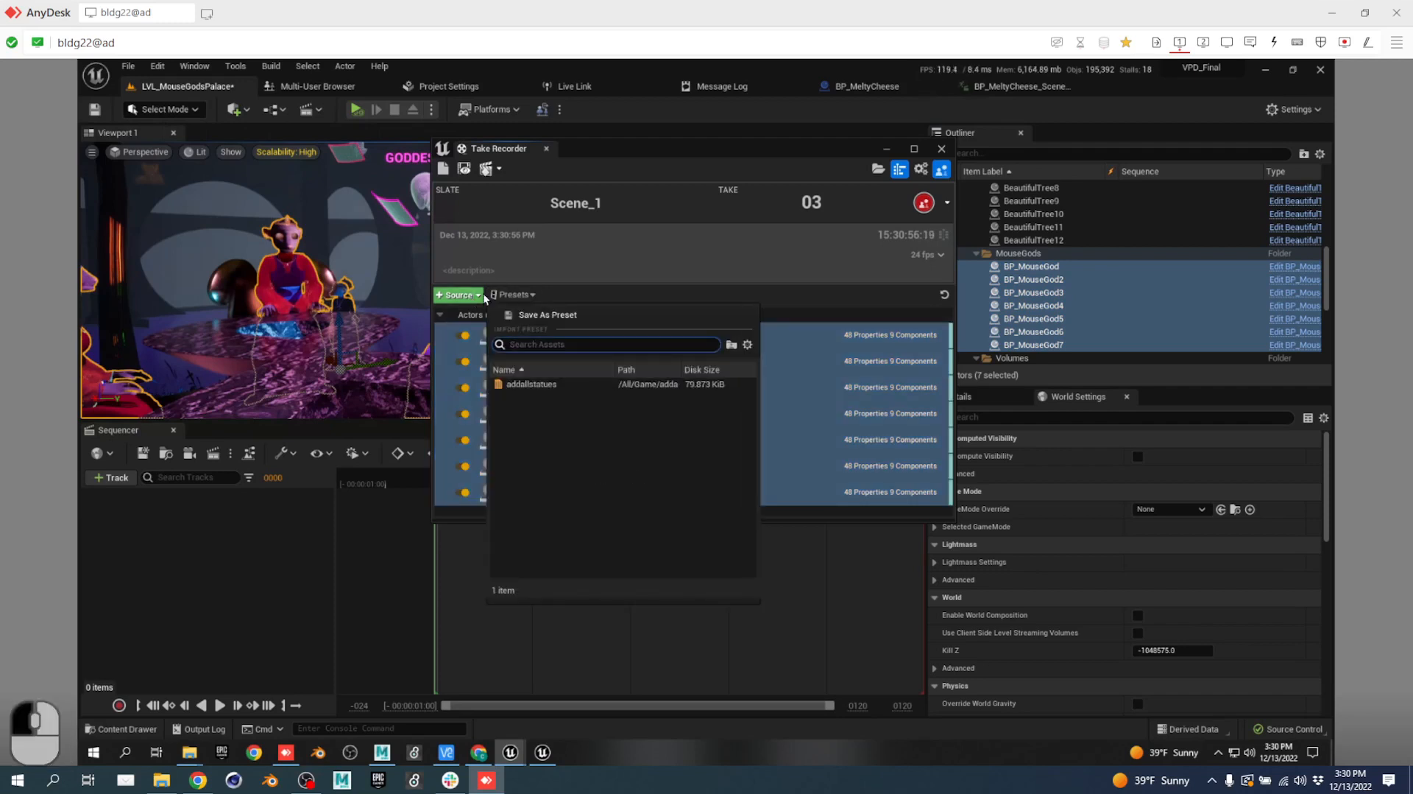
left_click(528, 276)
left_click(571, 344)
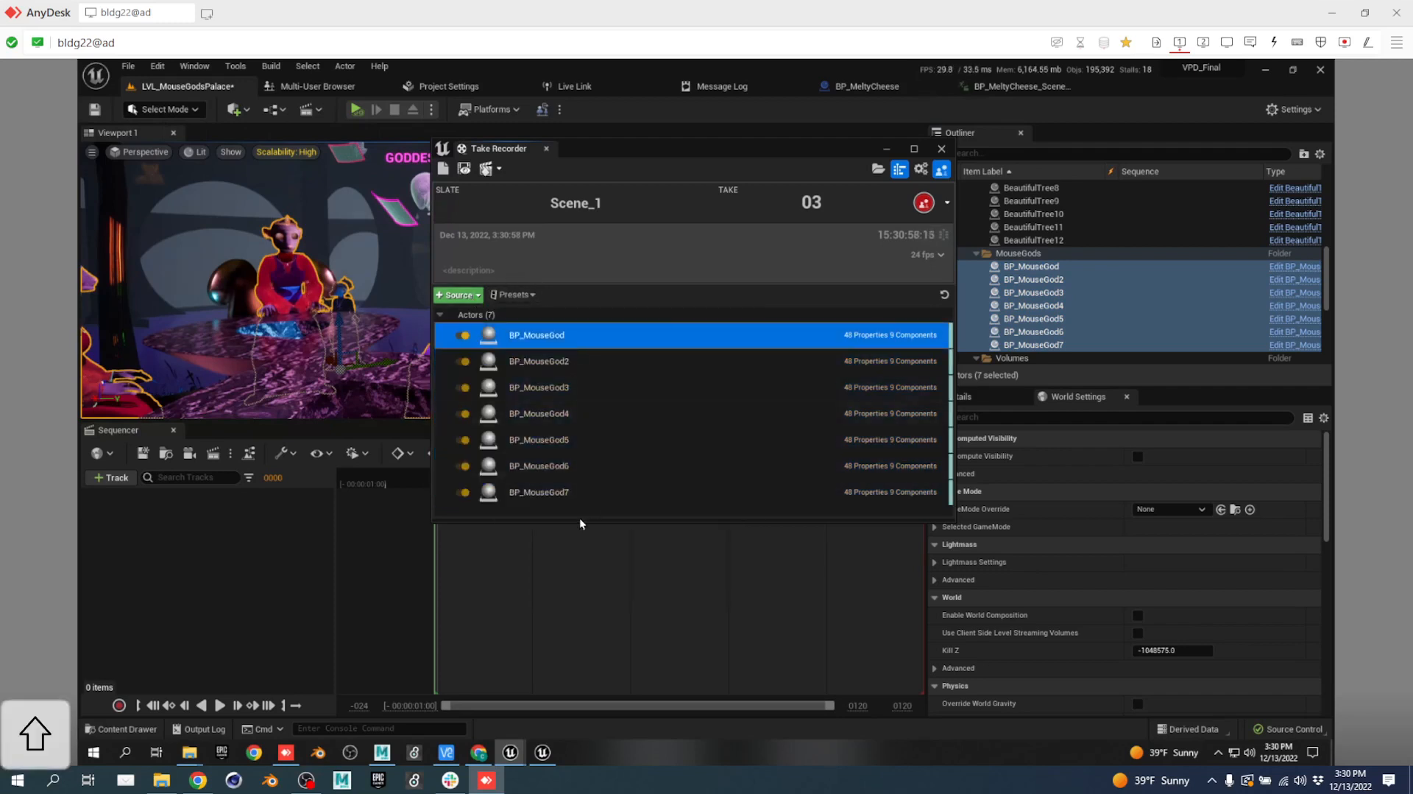
left_click(585, 493, "shift")
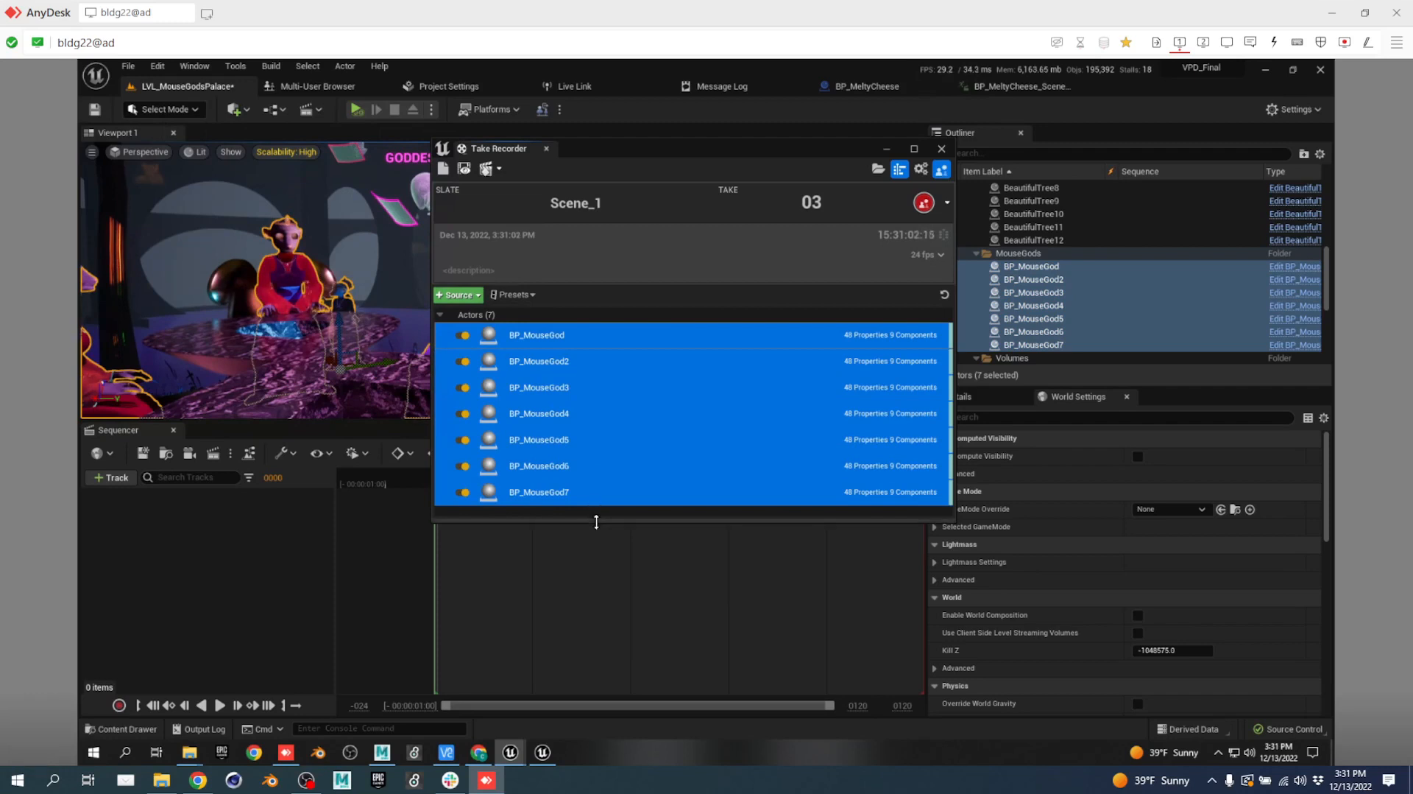
left_click_drag(598, 520, 605, 552)
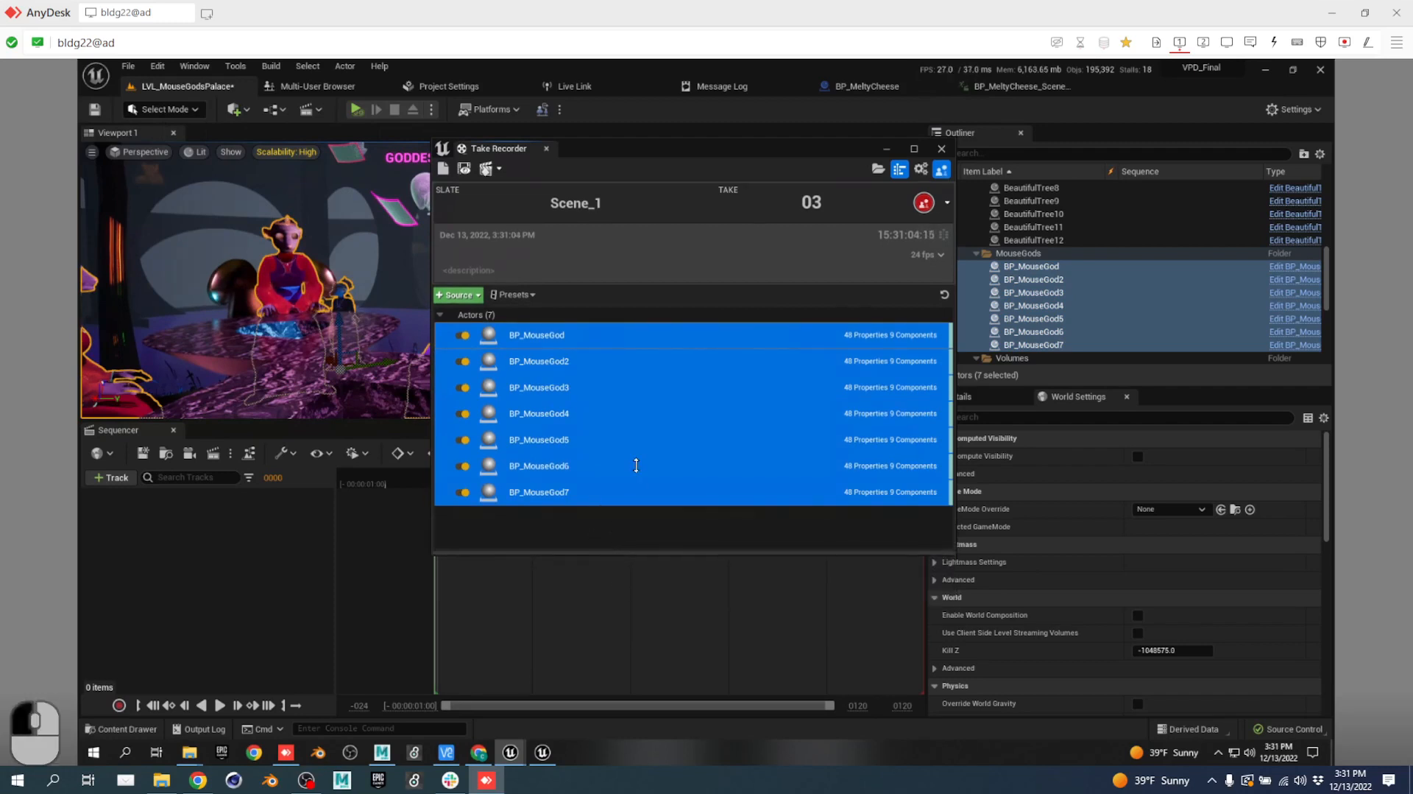
left_click(594, 338)
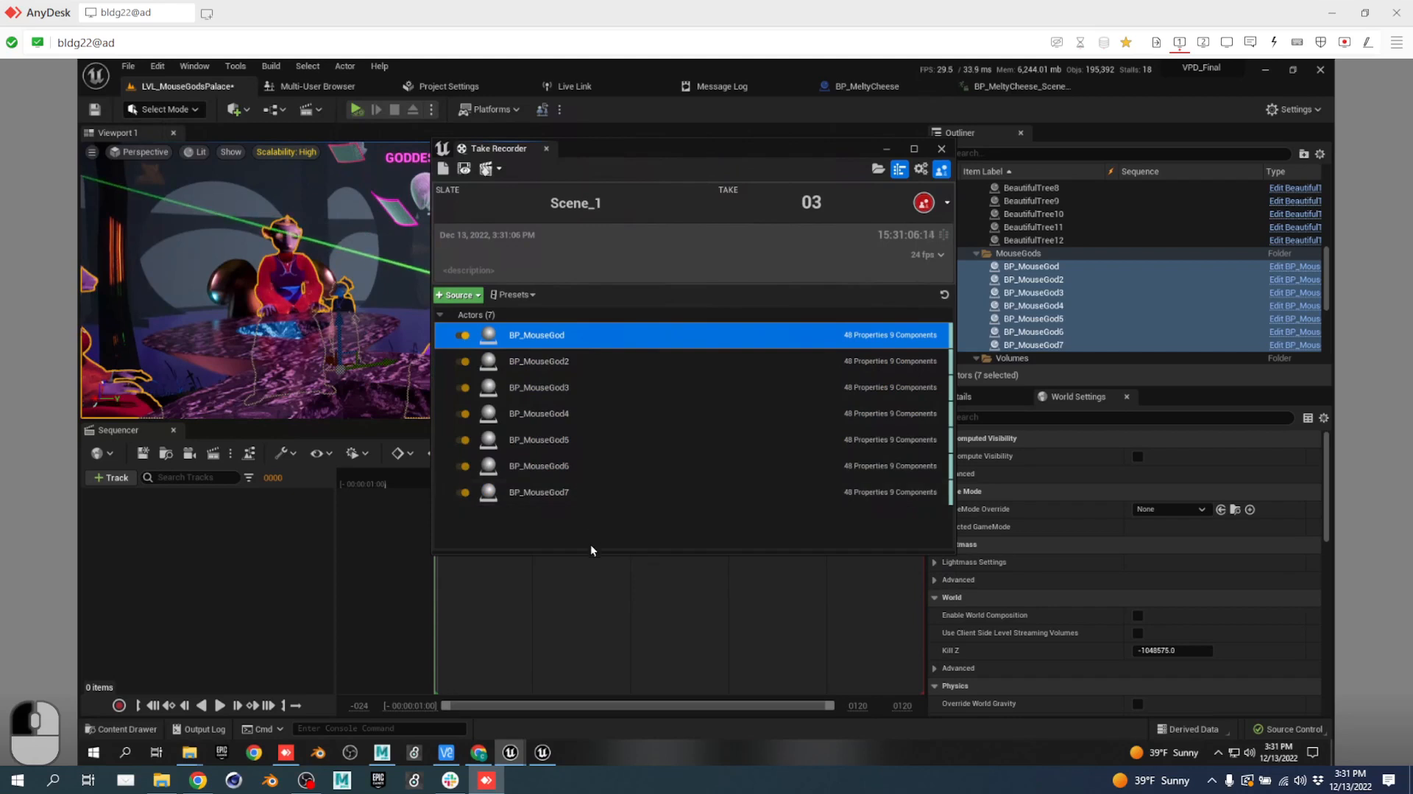
left_click(597, 522)
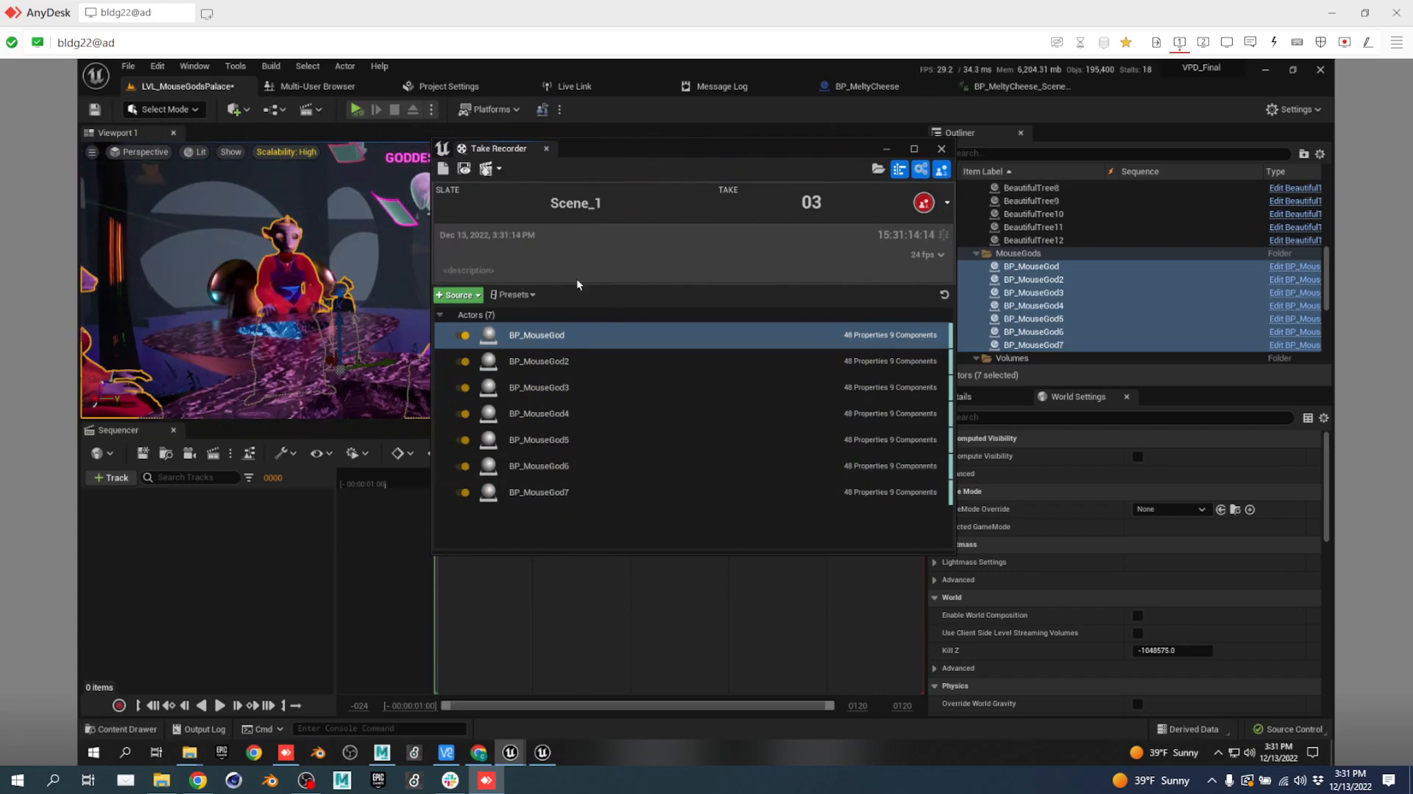
Dock, then re-float the Take Recorder sized to show about four sources.
left_click_drag(493, 152, 1128, 137)
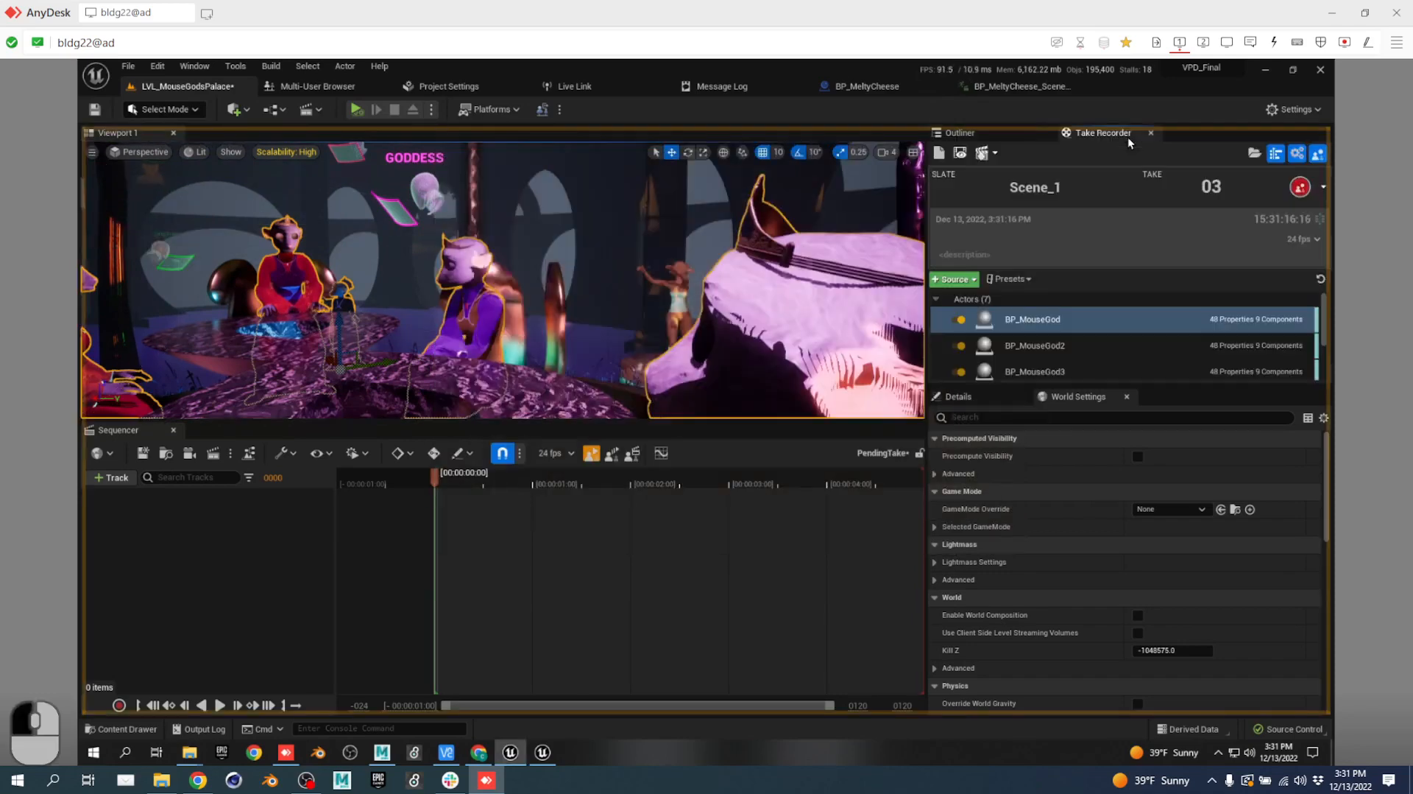
scroll(1078, 330, "down", 3)
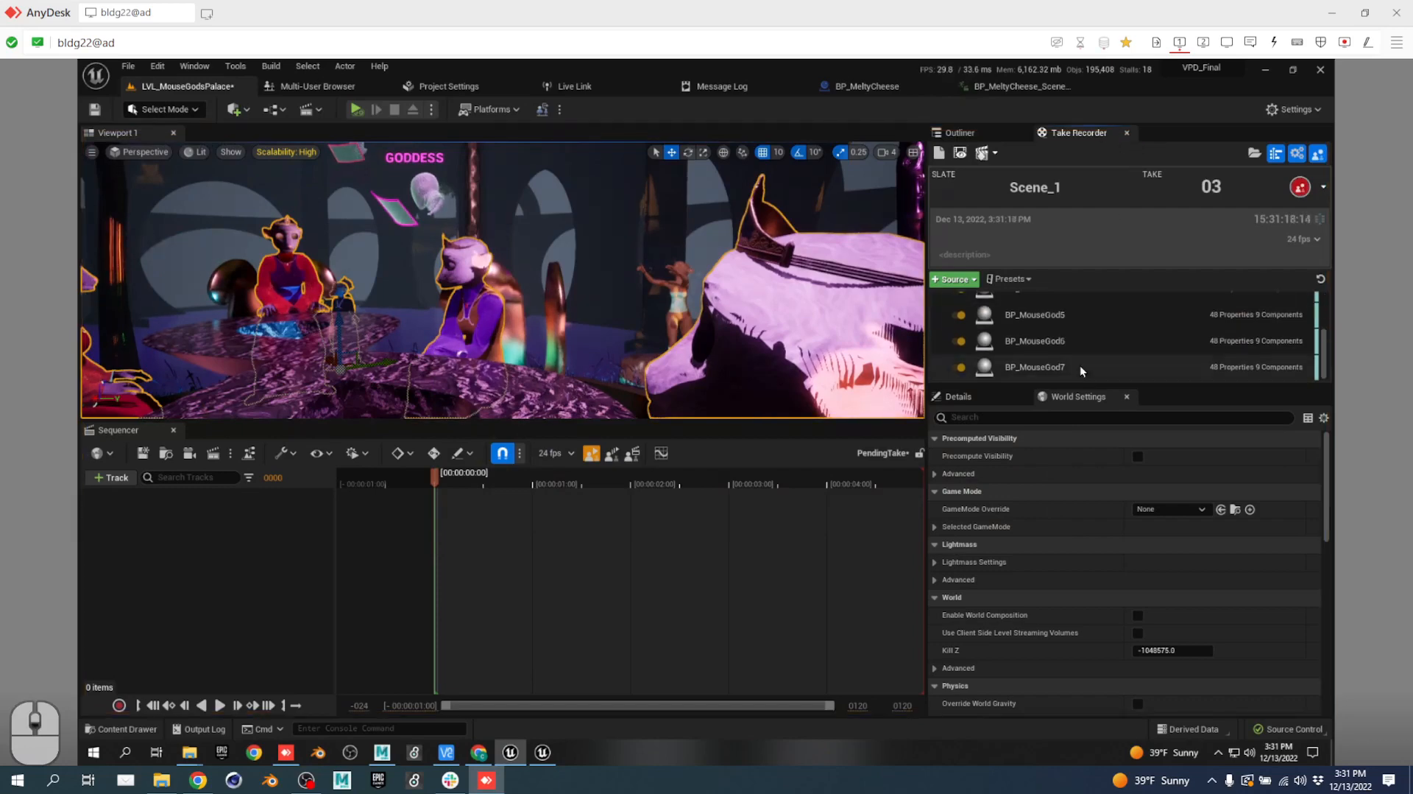
left_click_drag(1076, 134, 765, 221)
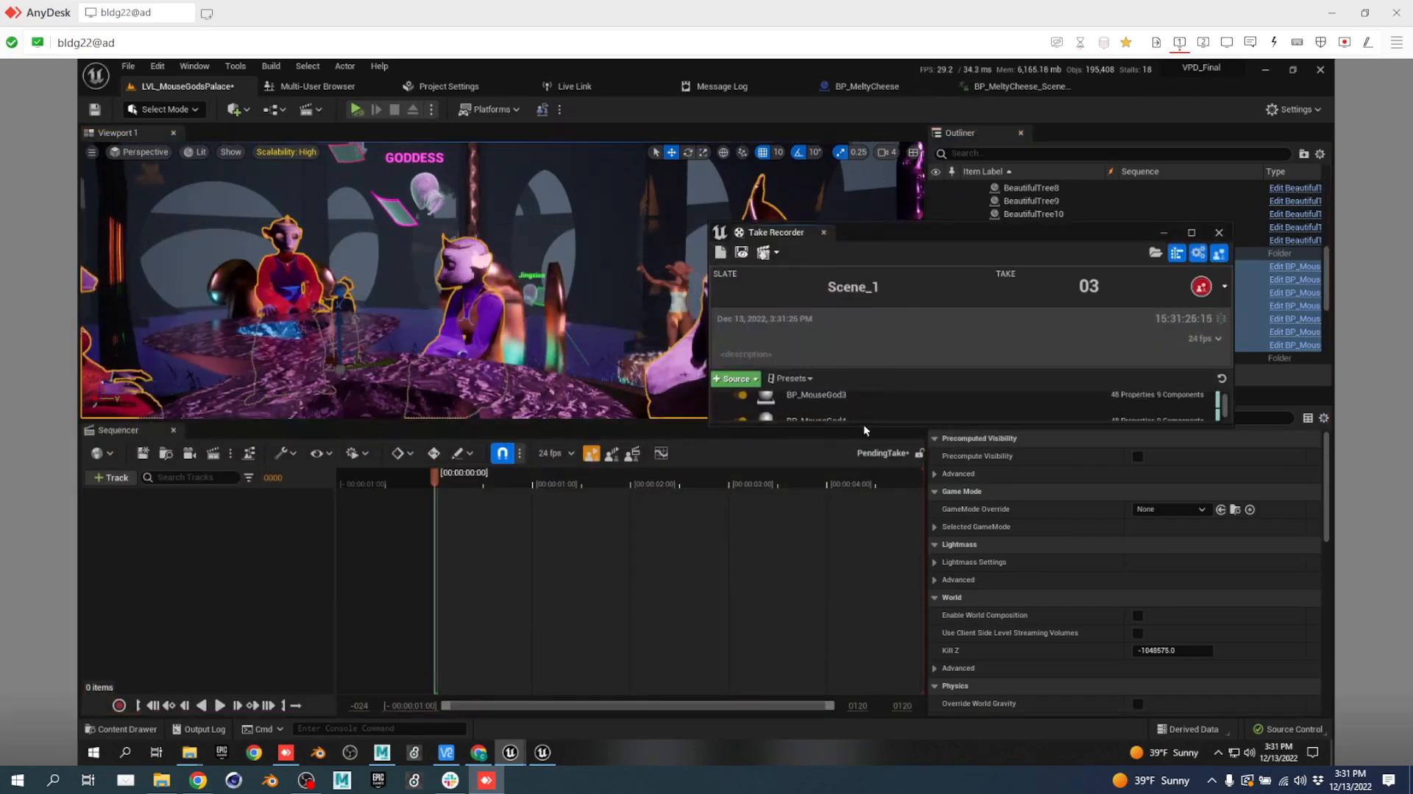
left_click_drag(862, 425, 864, 570)
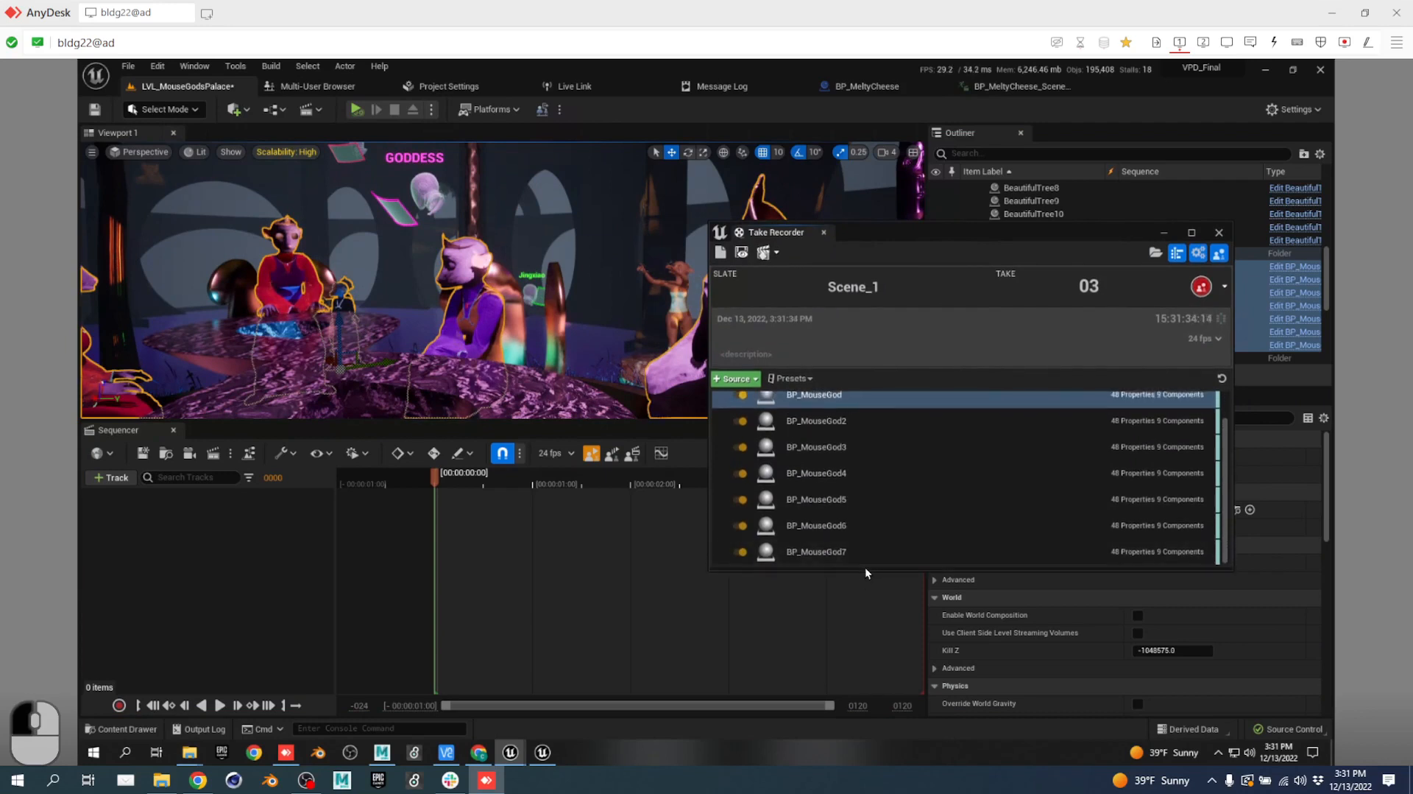
left_click_drag(866, 569, 860, 498)
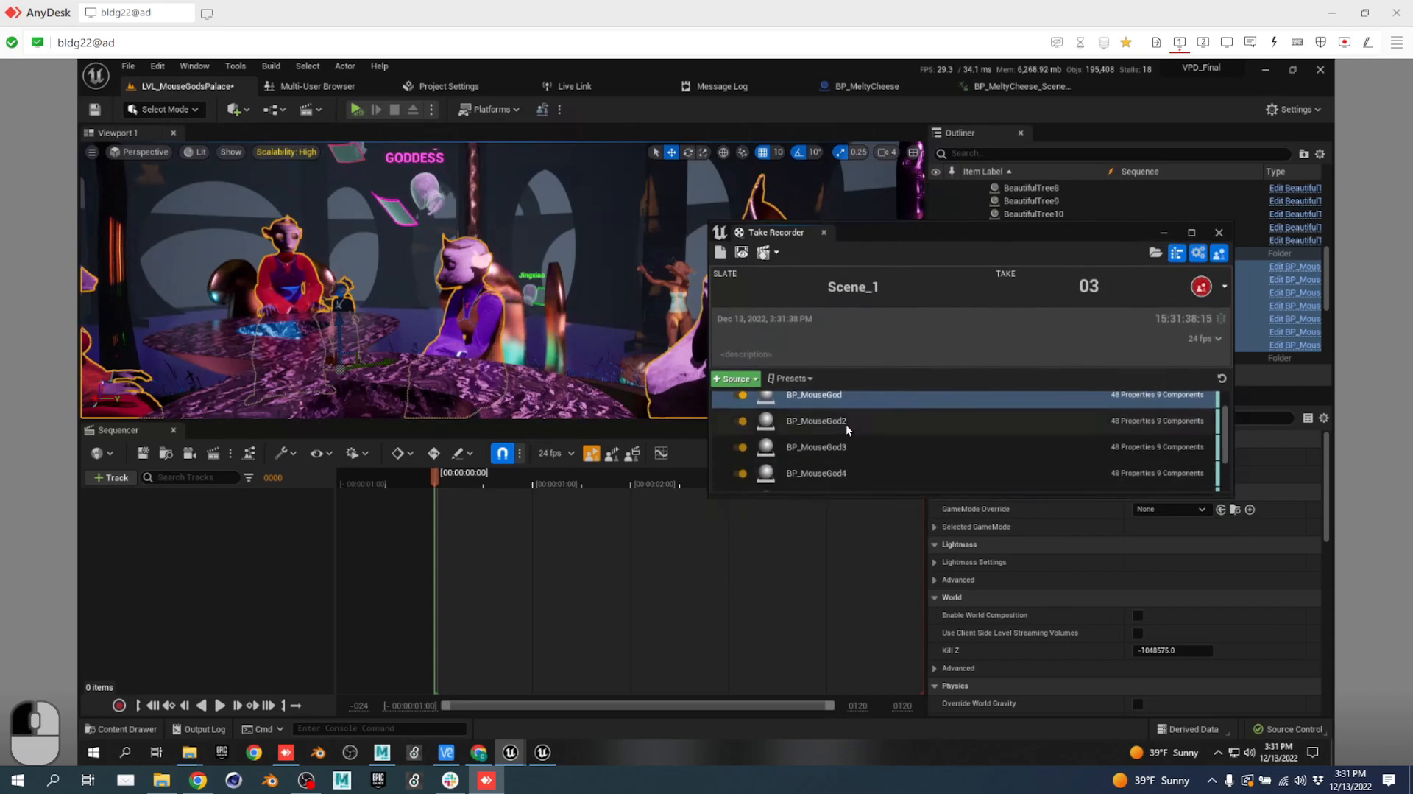
Record take 3 with BP_MouseGod2 while simulating, flying the camera toward the purple character.
left_click(846, 424)
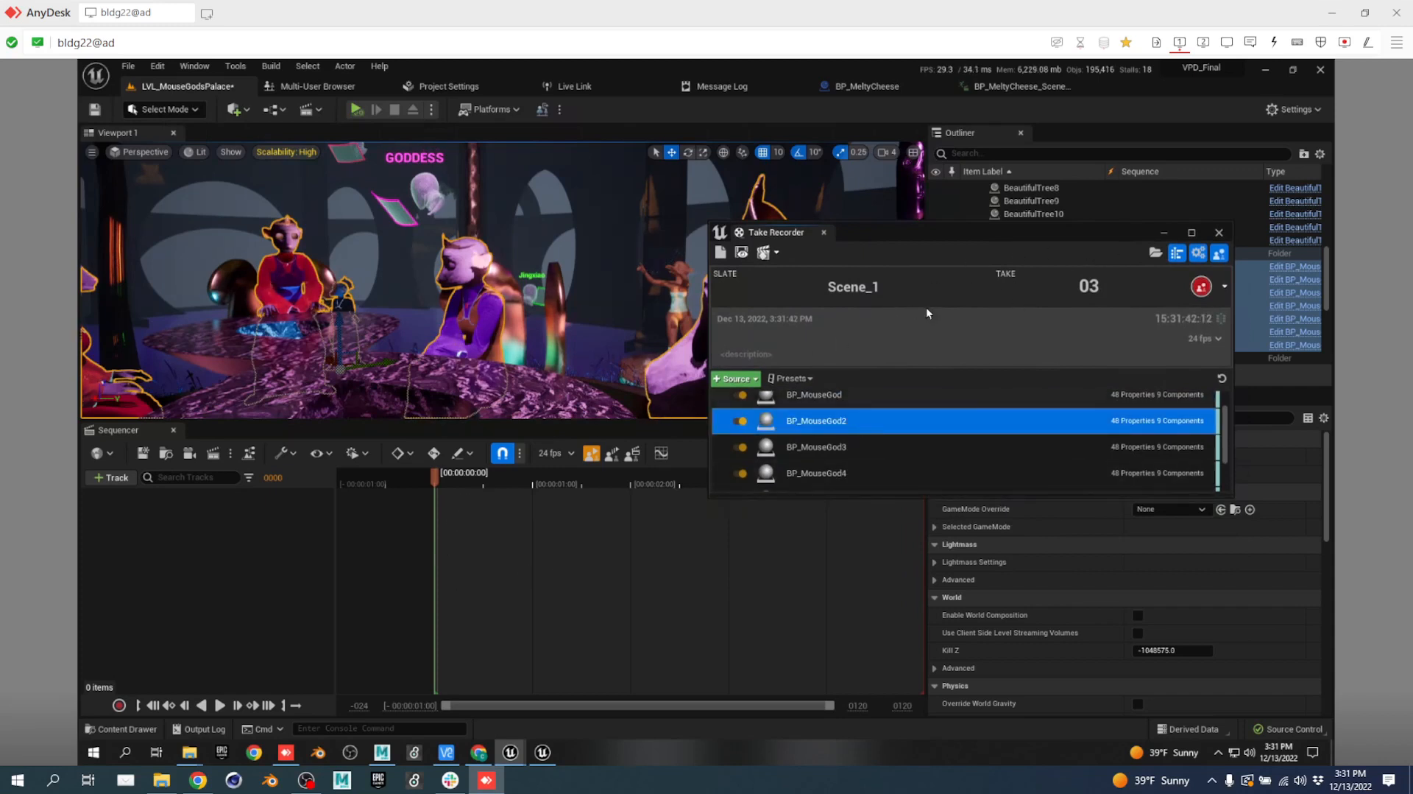
left_click(1206, 288)
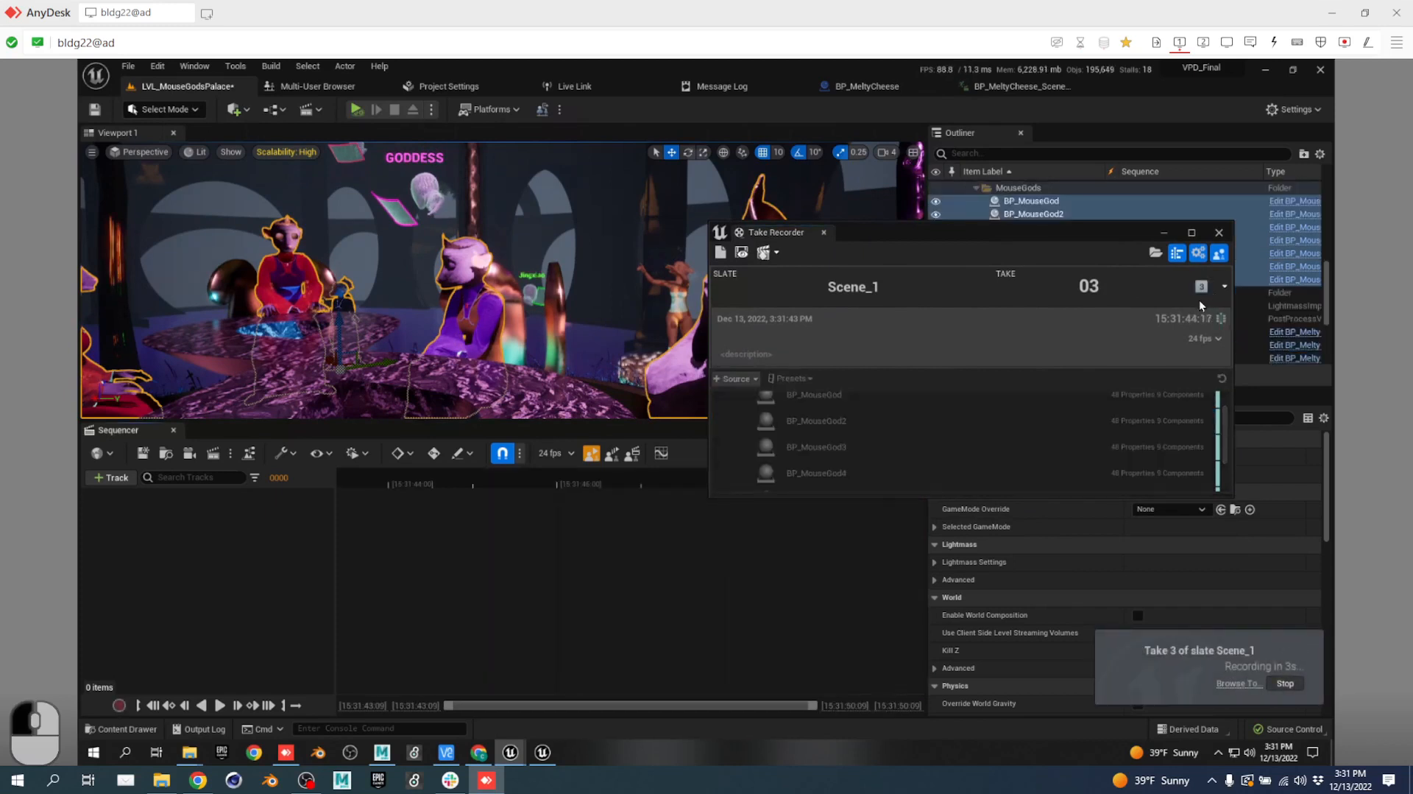
left_click(352, 111)
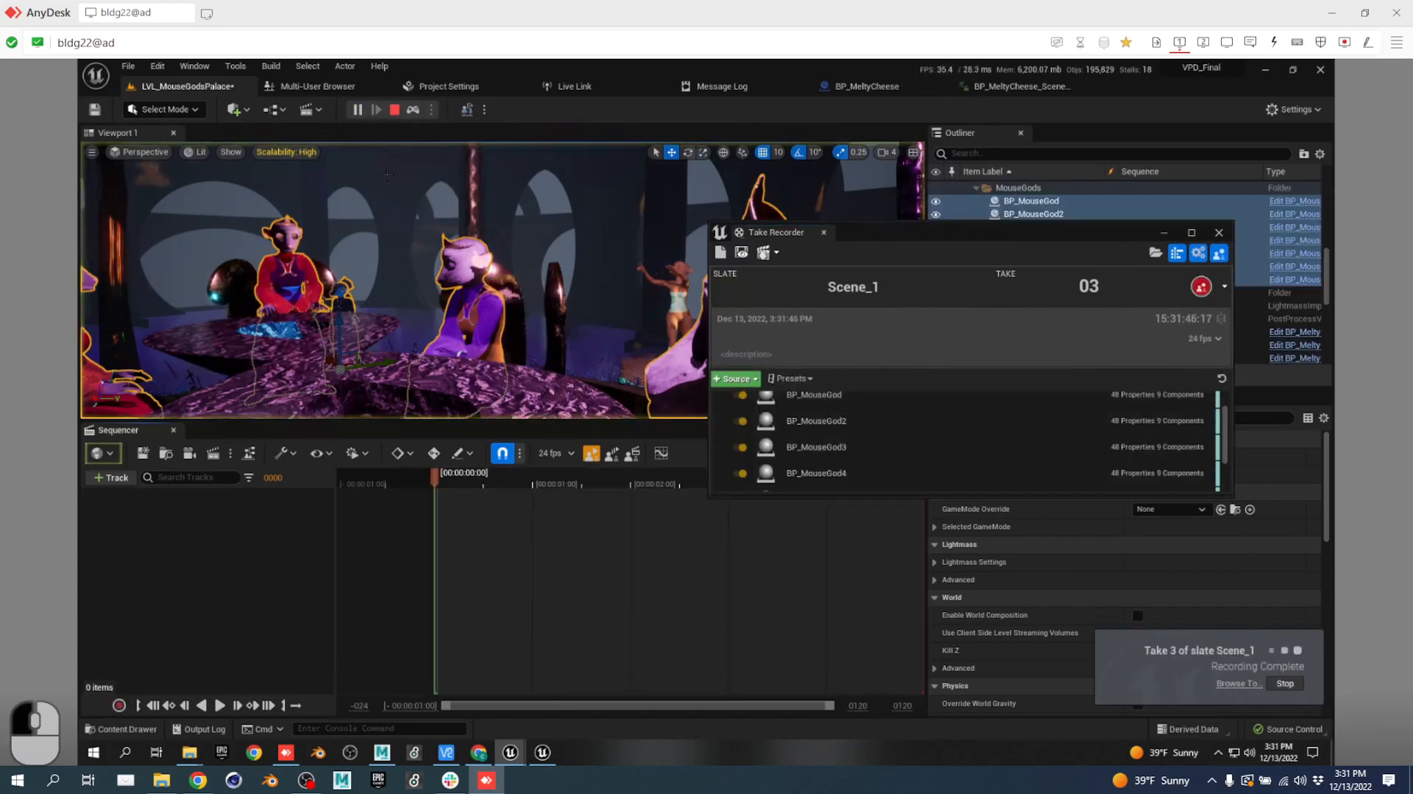
left_click(1202, 287)
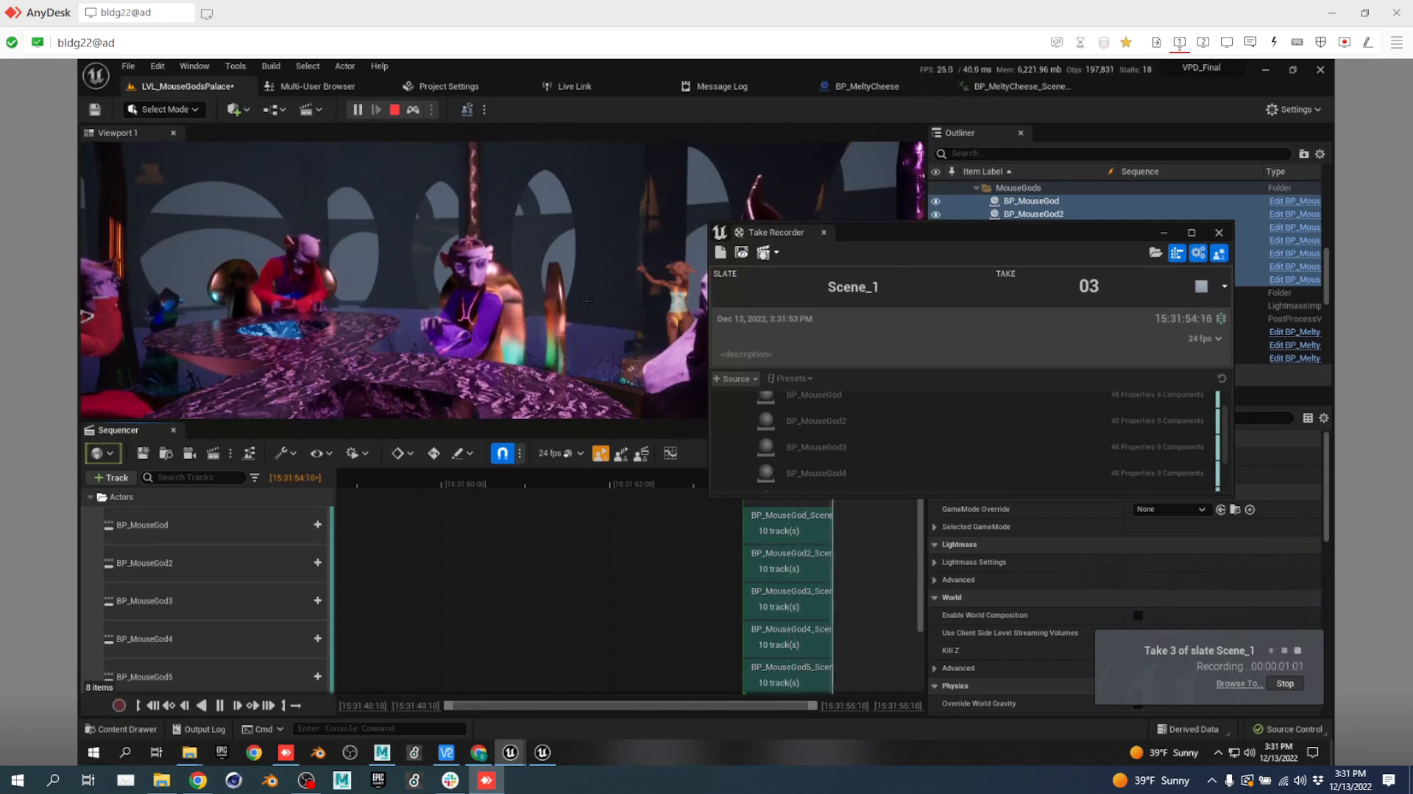
right_click_drag(560, 304, 540, 302)
key("w")
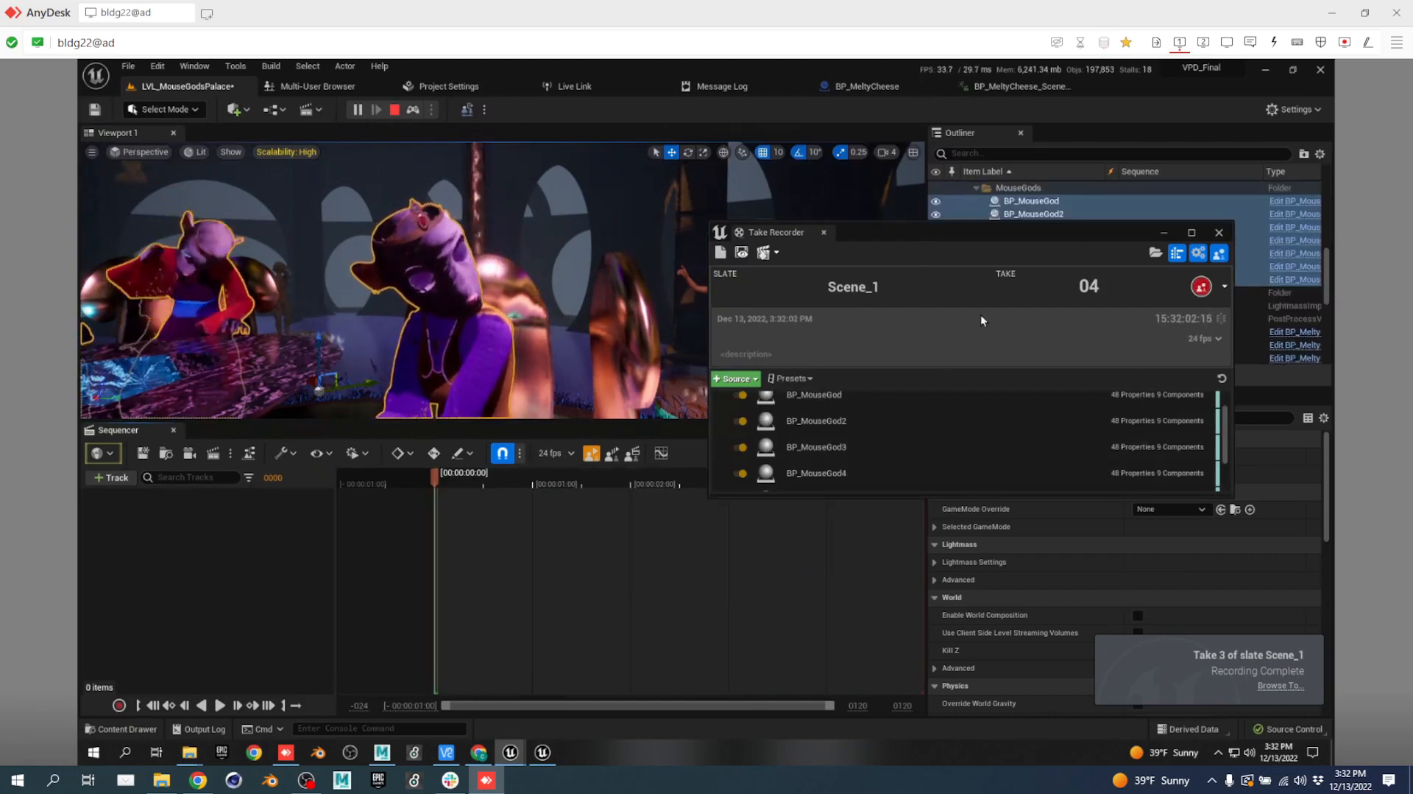
left_click(743, 253)
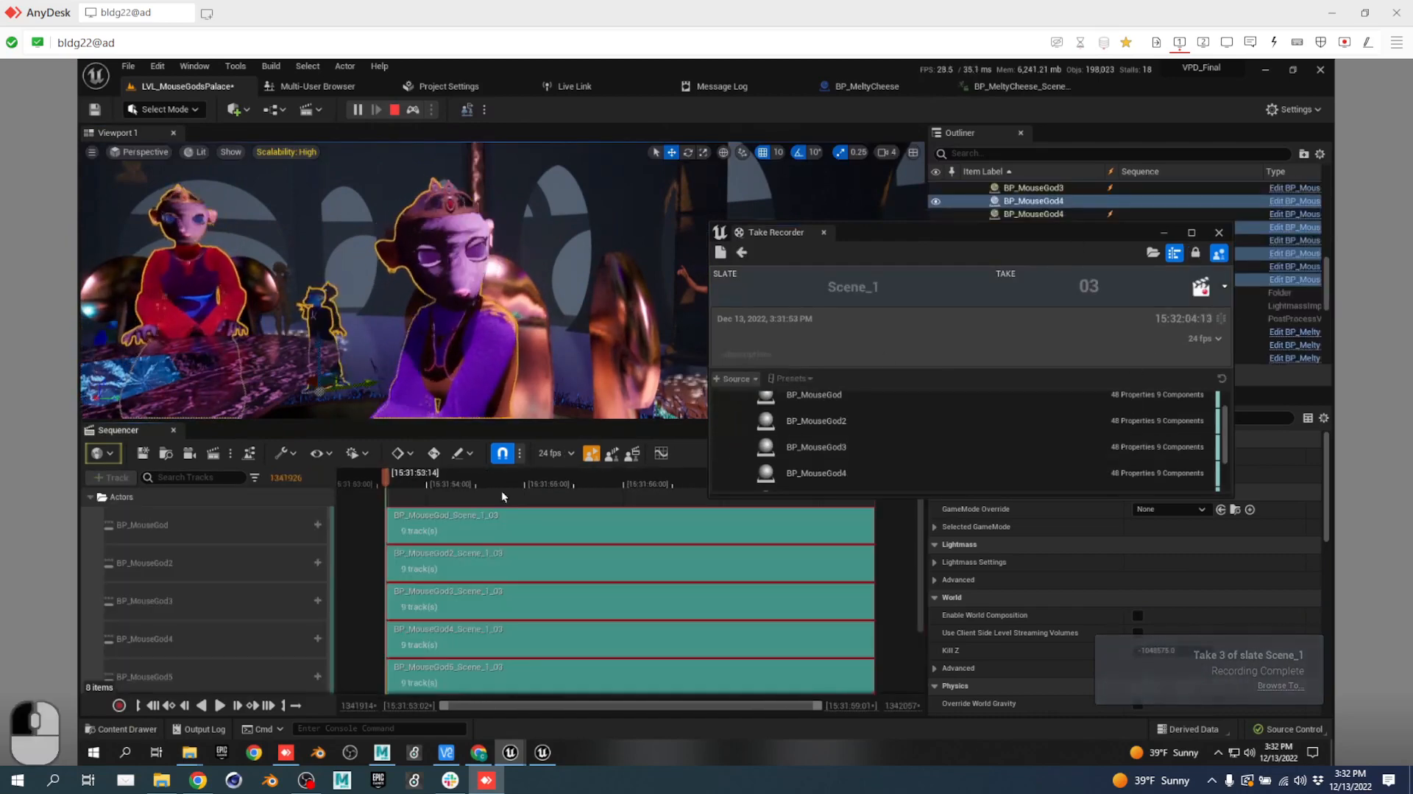
left_click_drag(426, 484, 385, 503)
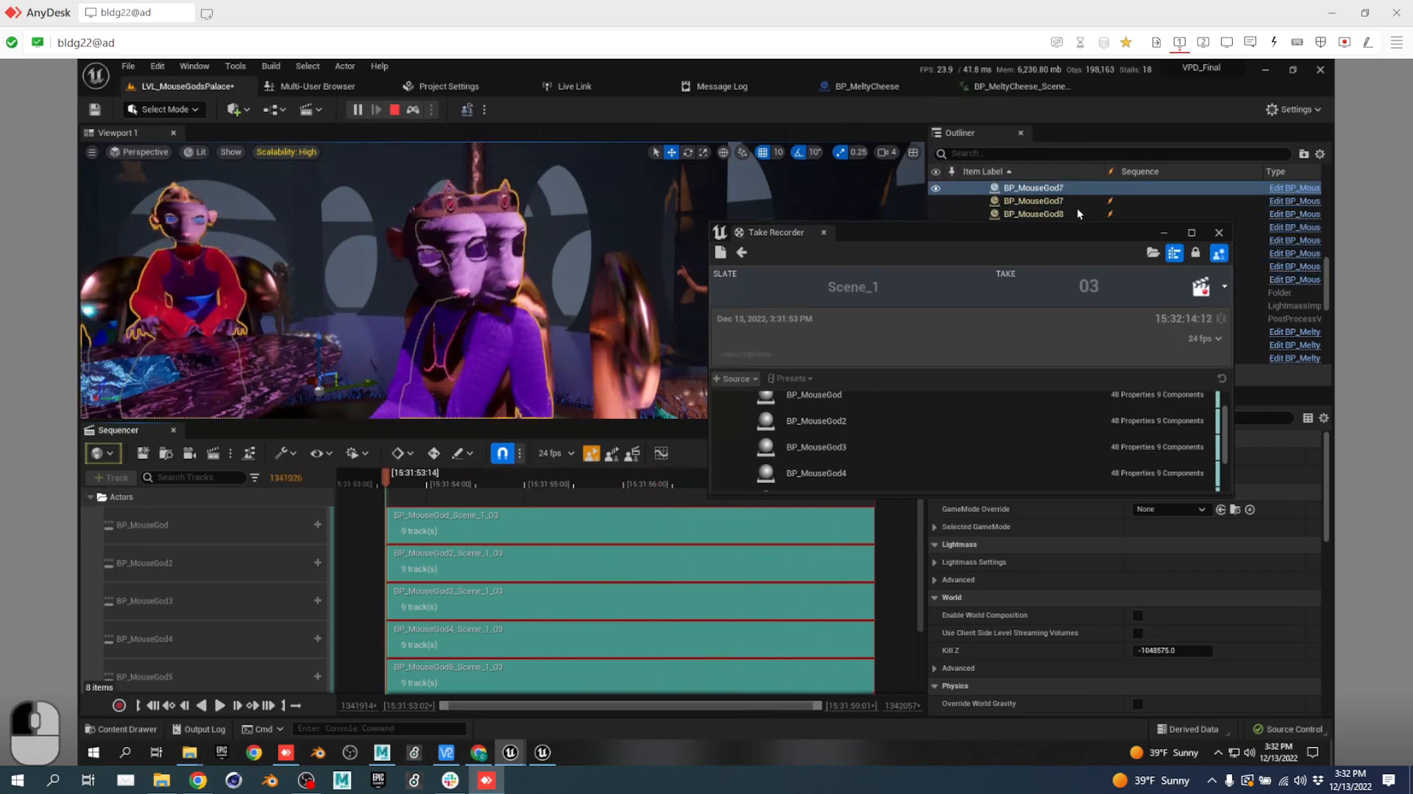
left_click_drag(1006, 240, 1135, 227)
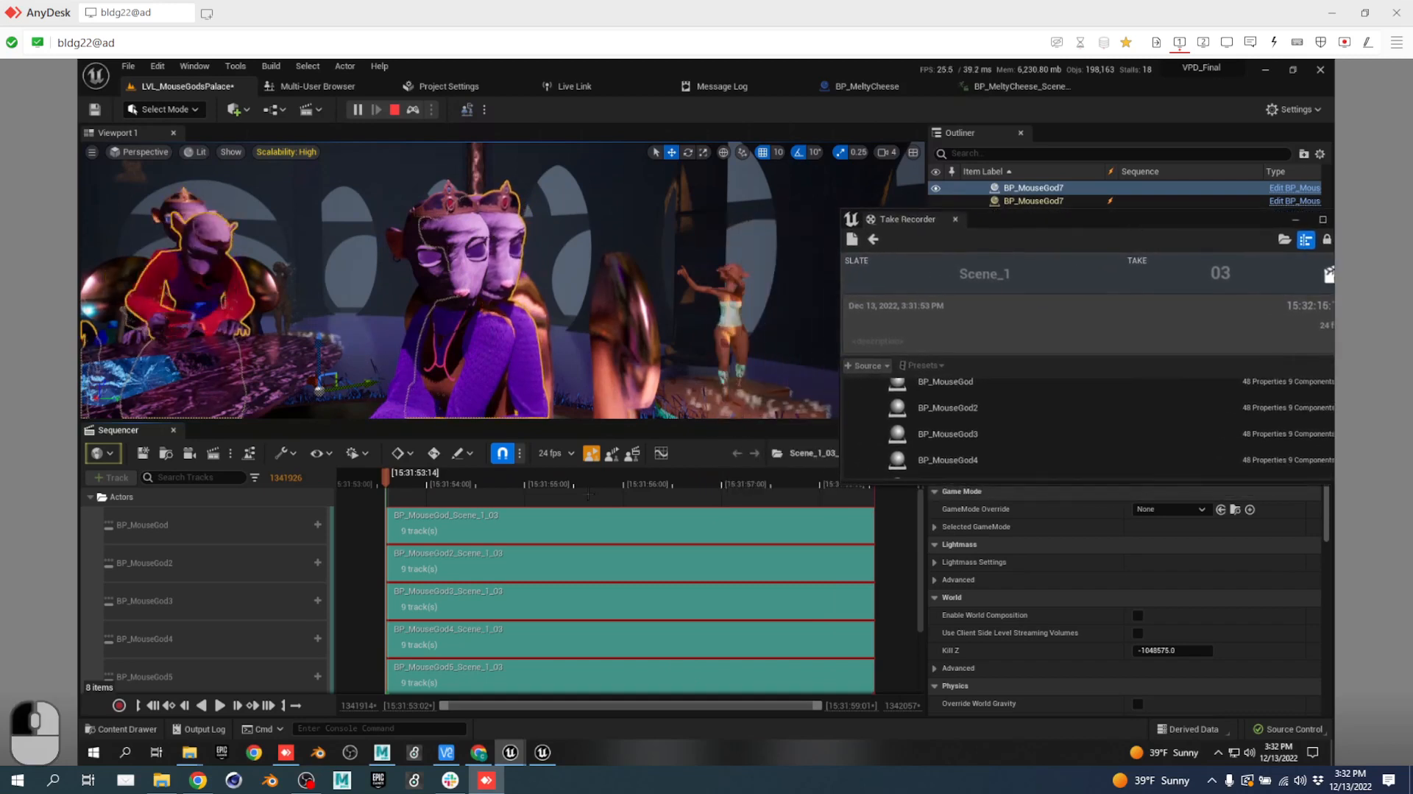
left_click_drag(586, 482, 869, 505)
left_click_drag(708, 519, 522, 508)
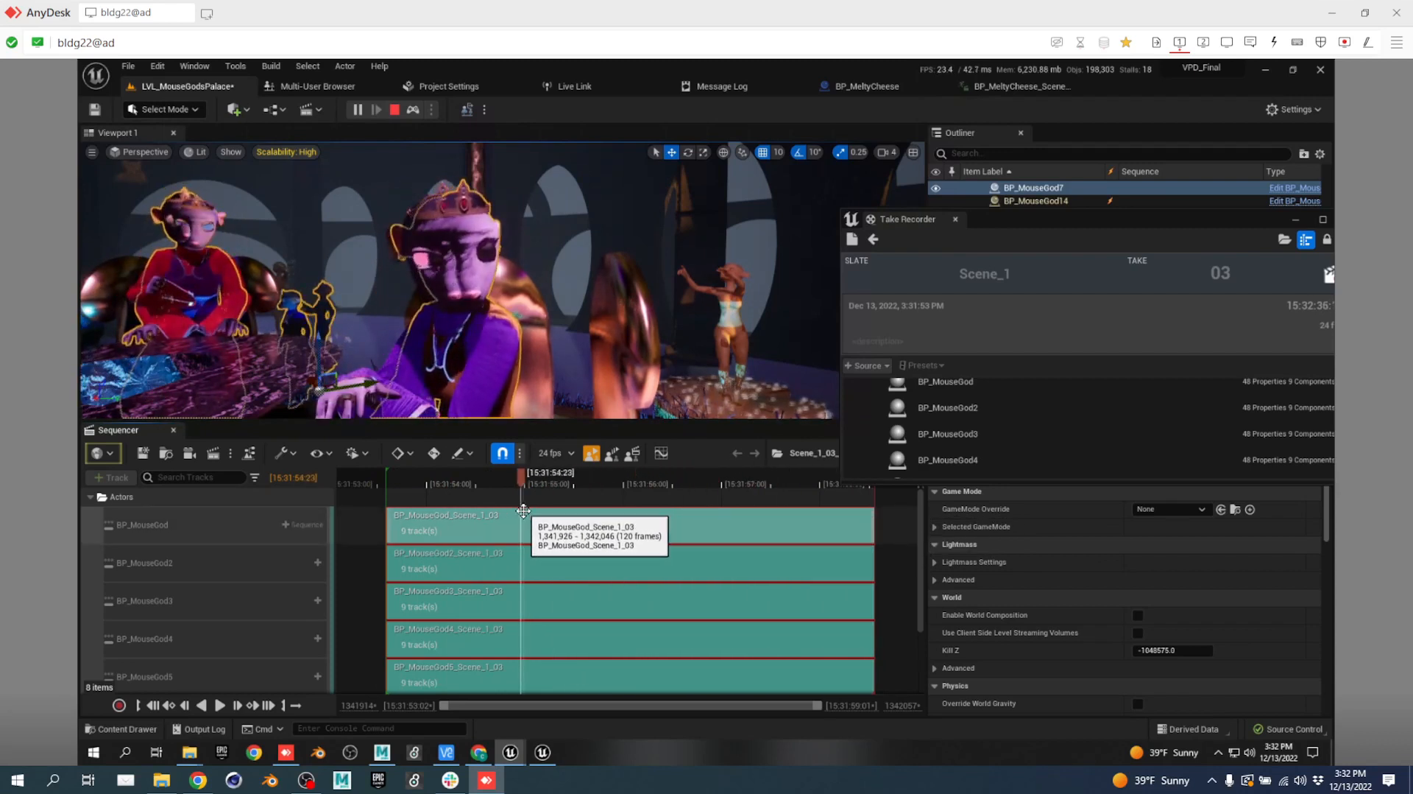
left_click(873, 238)
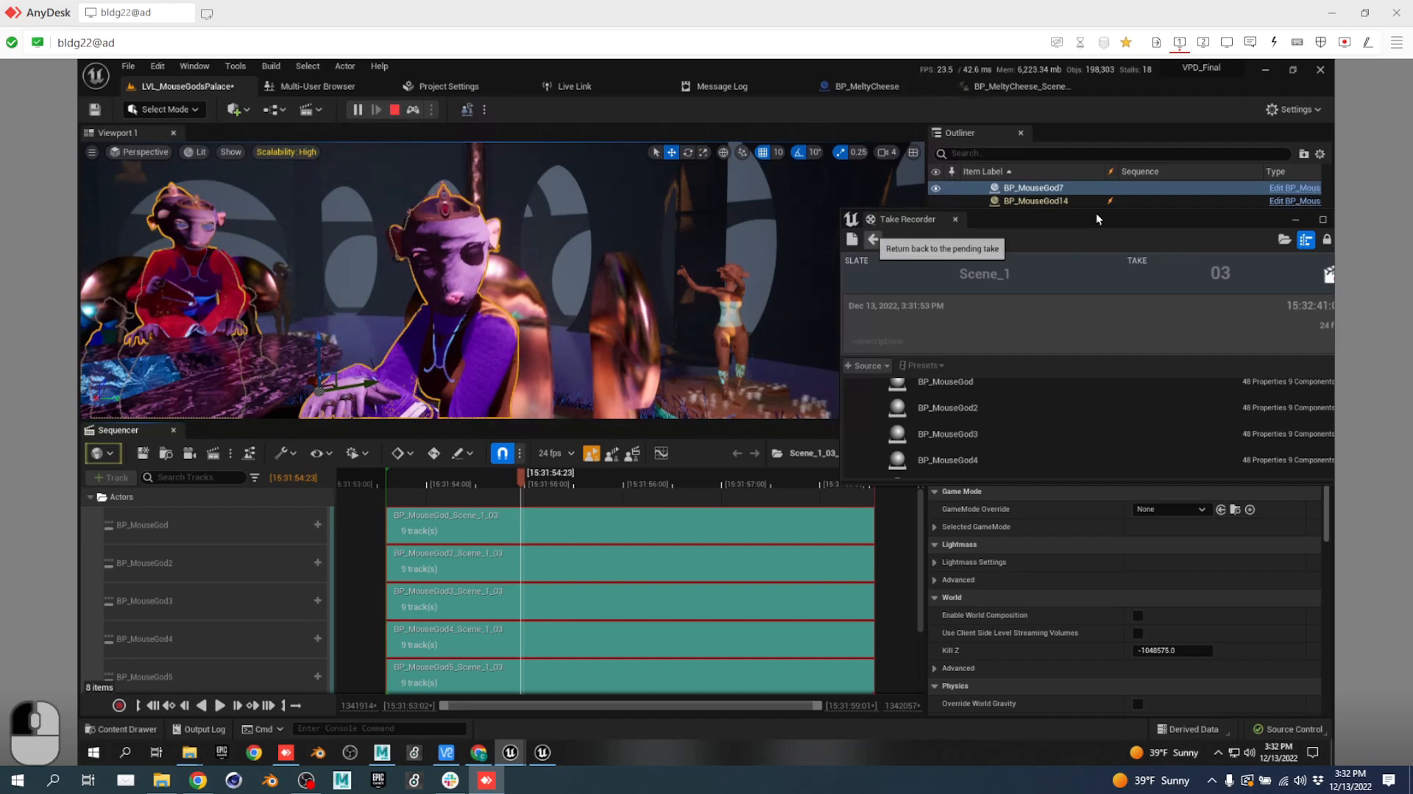
left_click(873, 238)
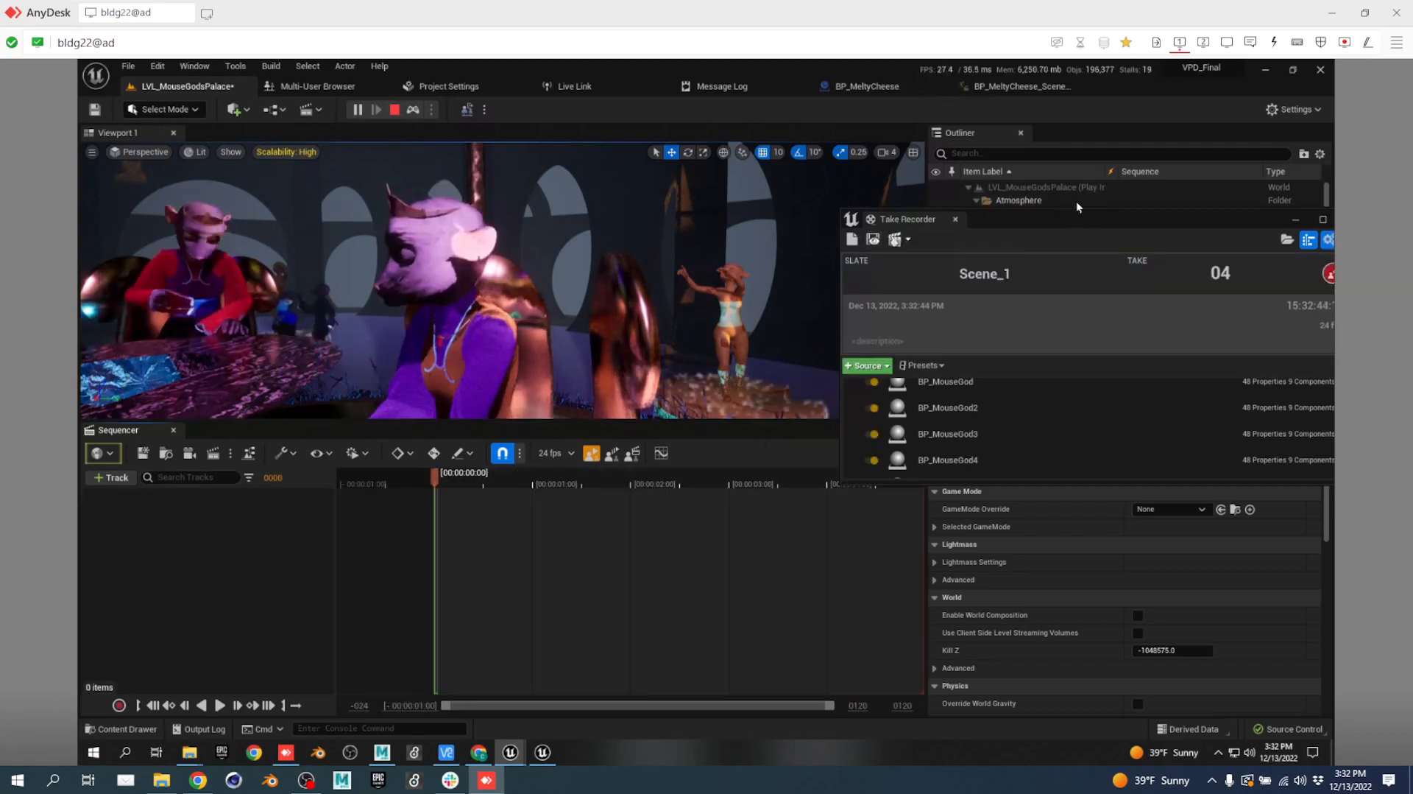
Record and stop Scene_1 take 4, then open it for review.
left_click_drag(1086, 218, 968, 221)
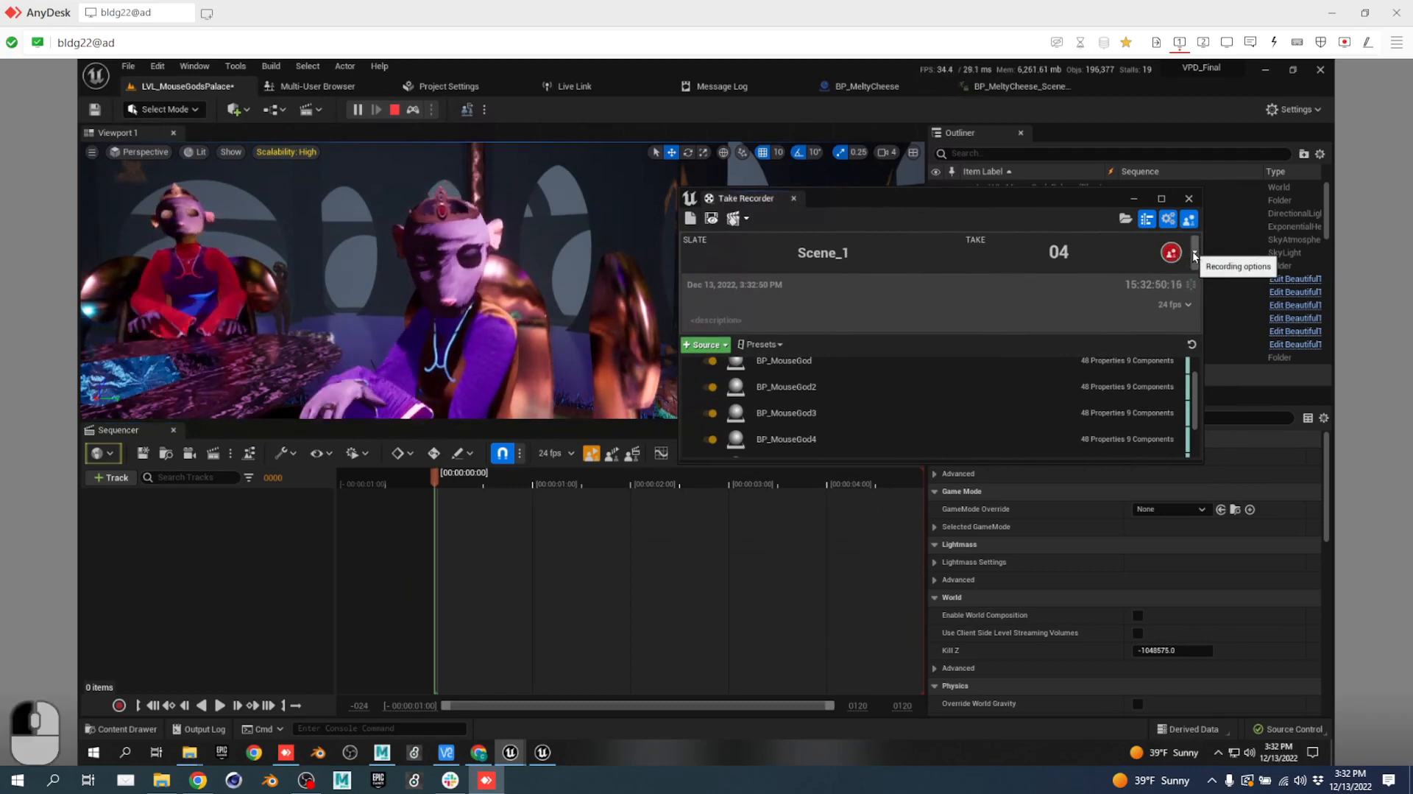
left_click(1172, 252)
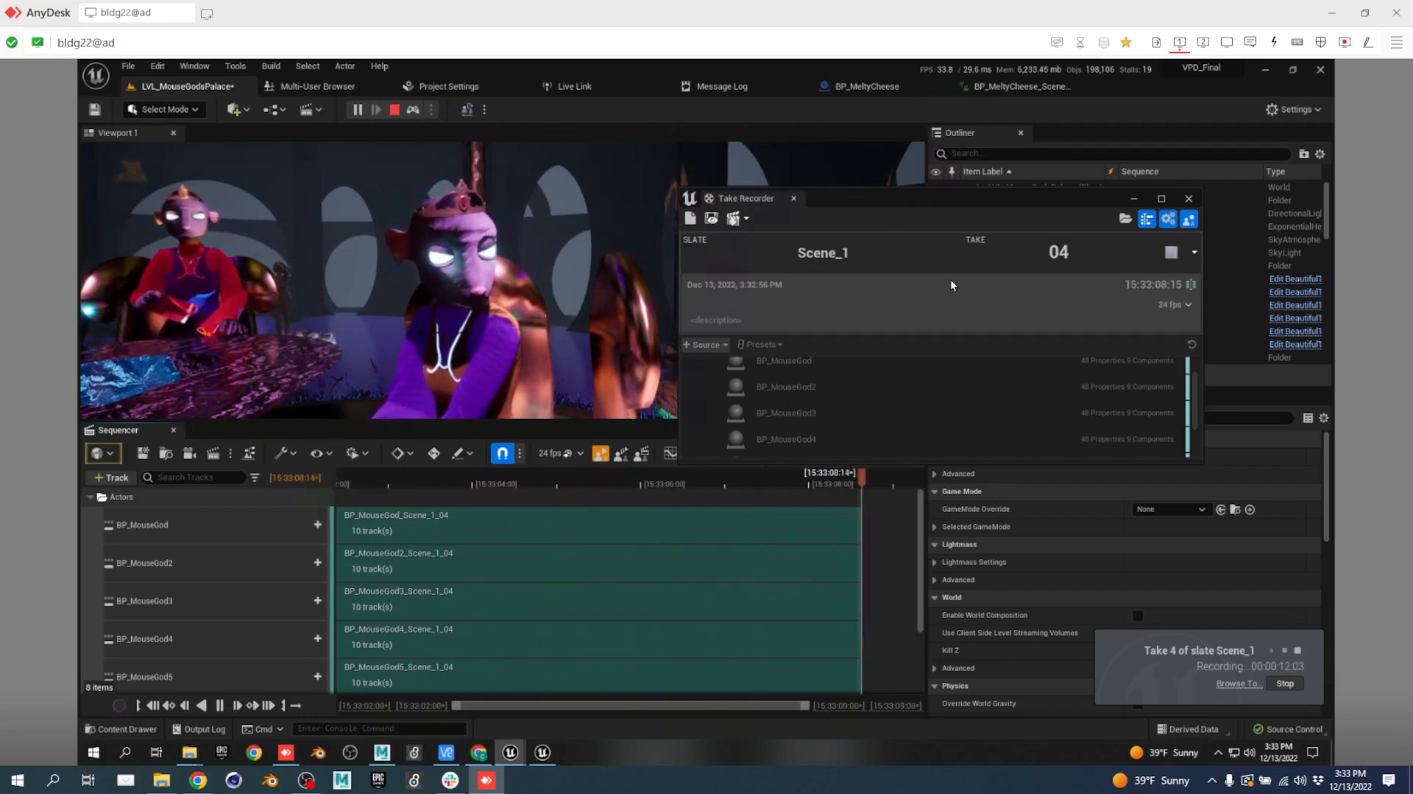
left_click(1173, 253)
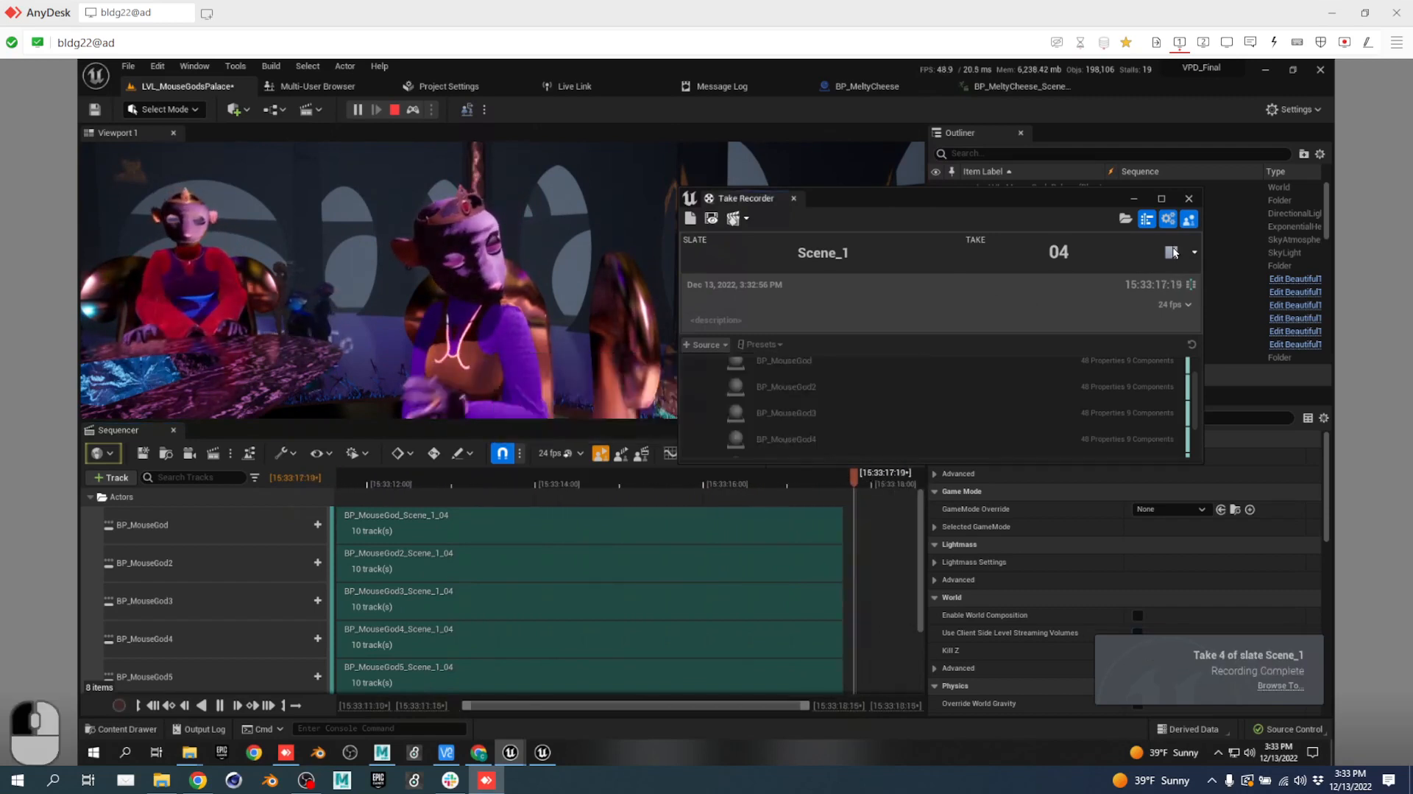
left_click(731, 220)
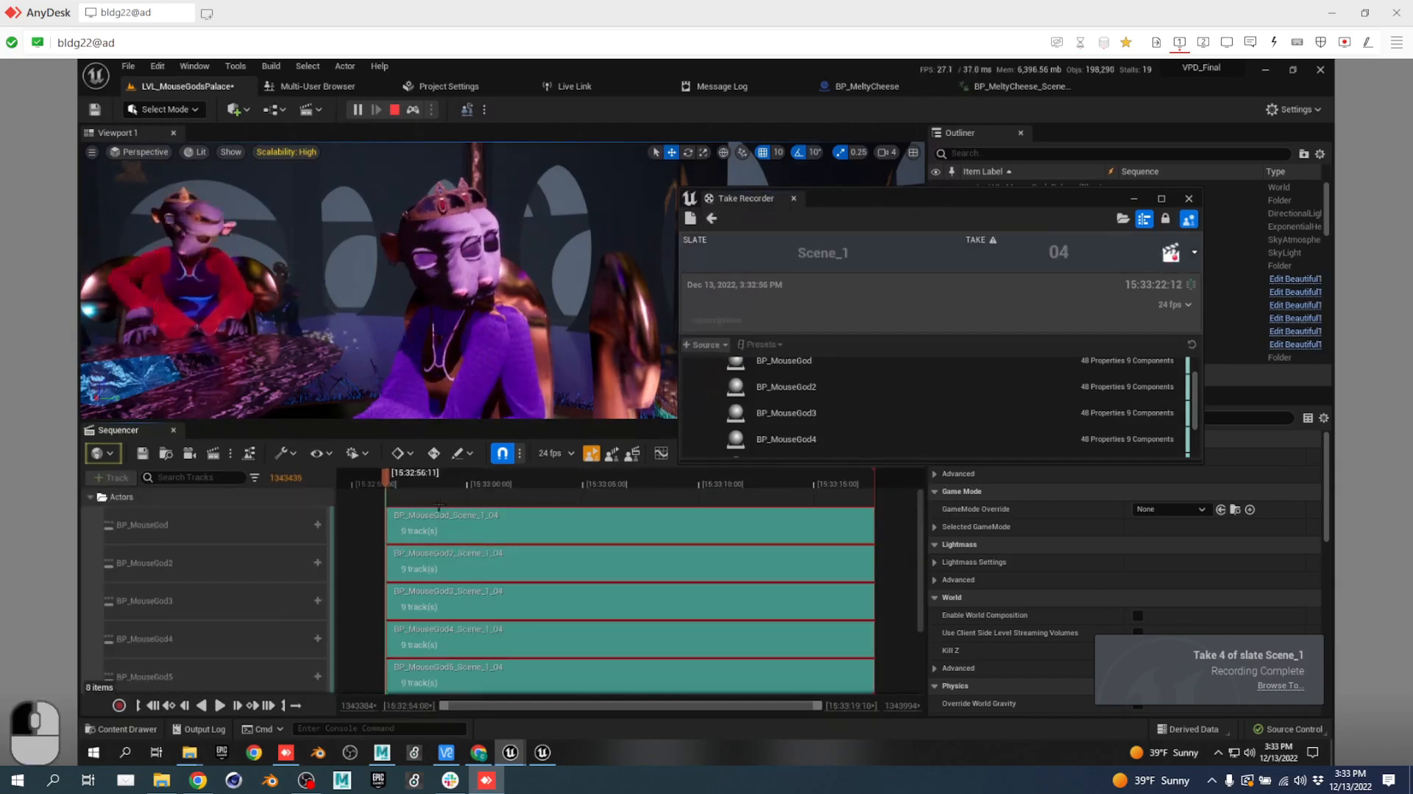
Scrub take 4, open BP_MouseGod's recorded subsequence, and move the Take Recorder off the Outliner.
left_click_drag(418, 480, 619, 516)
double_click(593, 527)
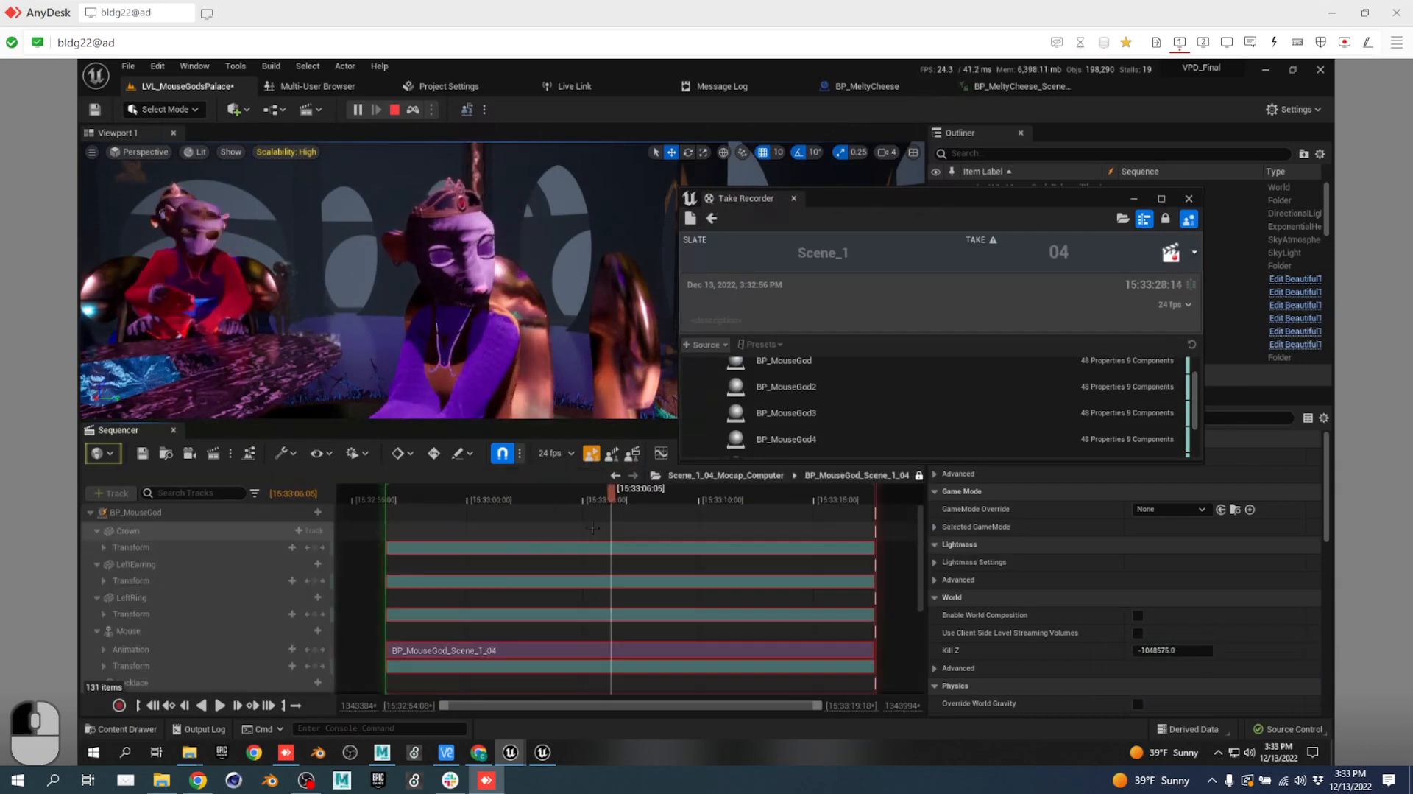
scroll(245, 607, "down", 5)
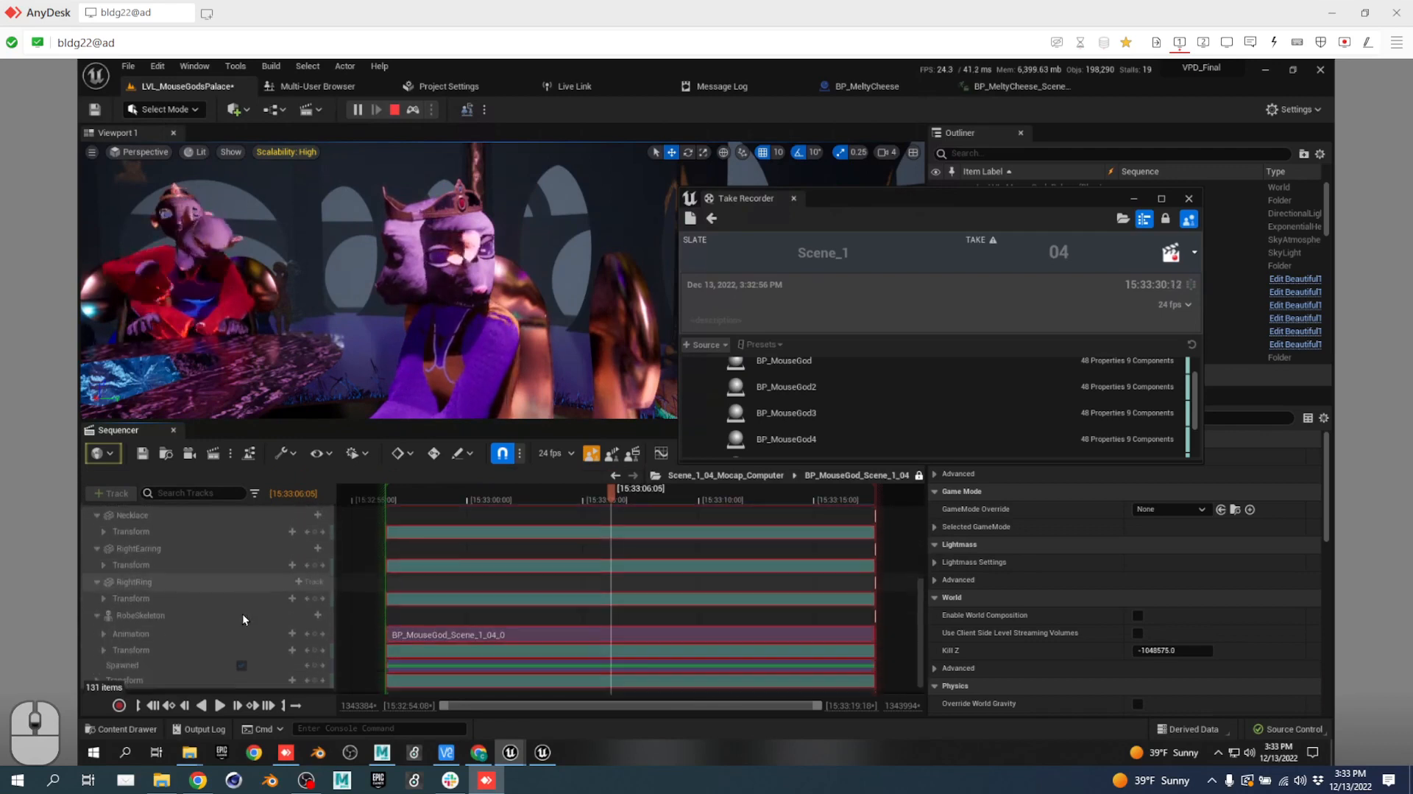
scroll(246, 616, "down", 1)
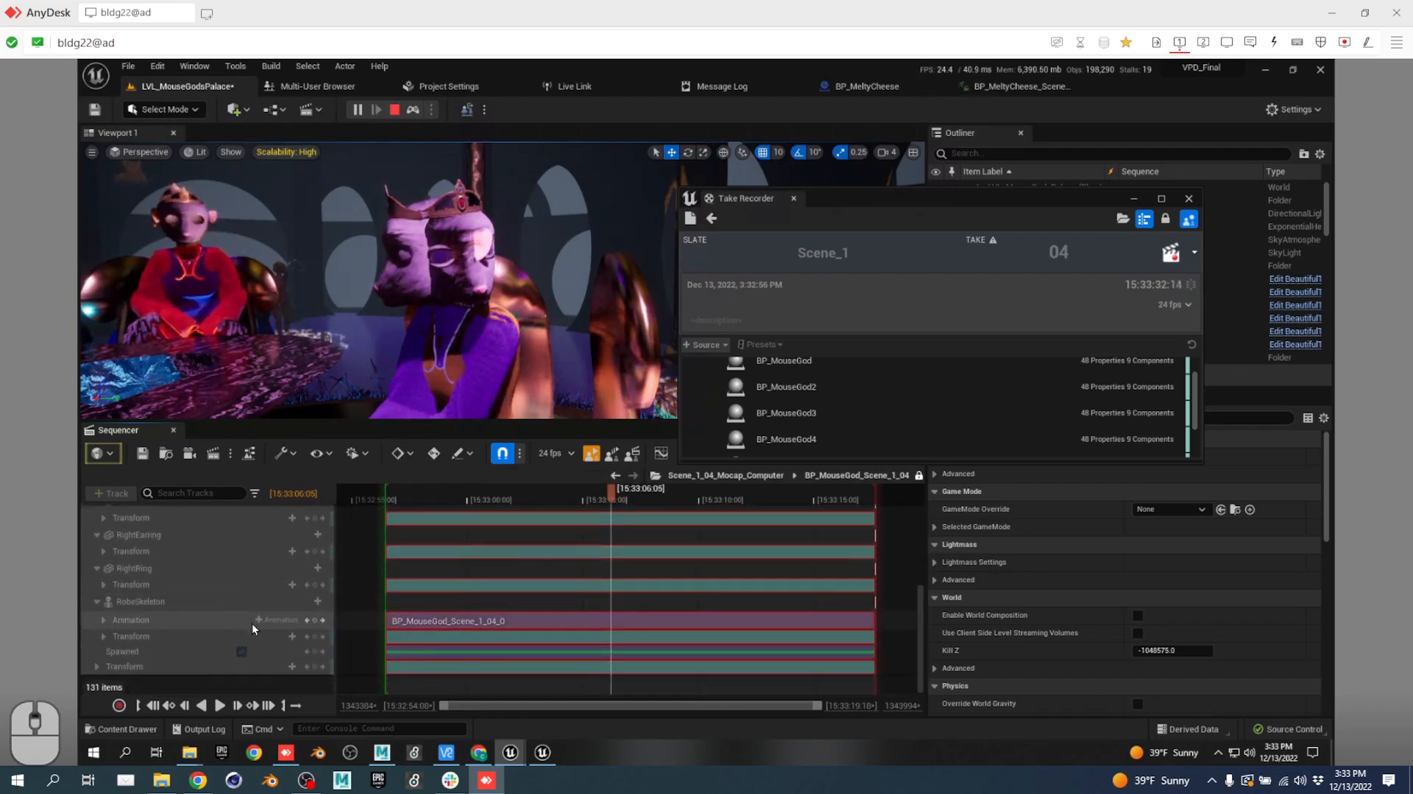
scroll(248, 618, "up", 6)
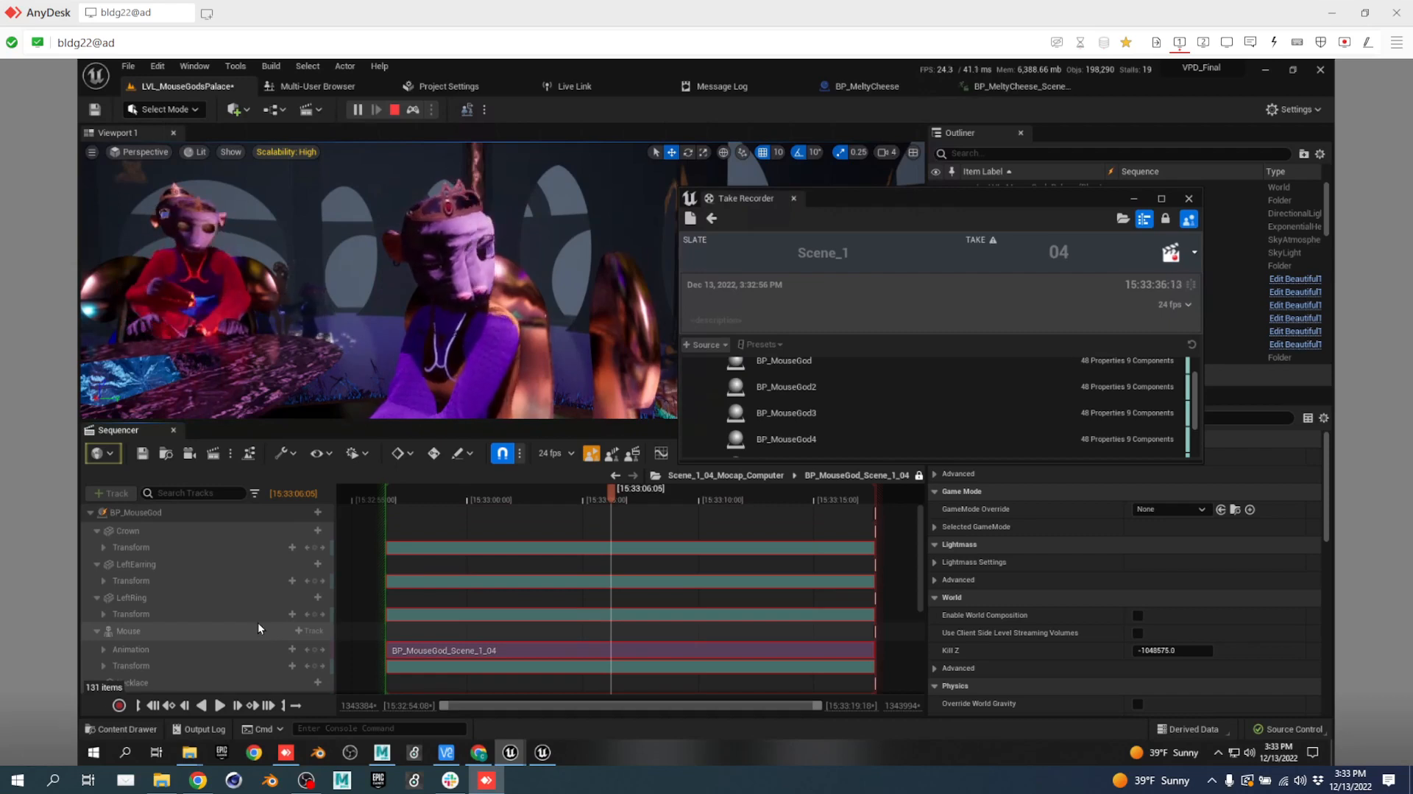
scroll(257, 627, "down", 1)
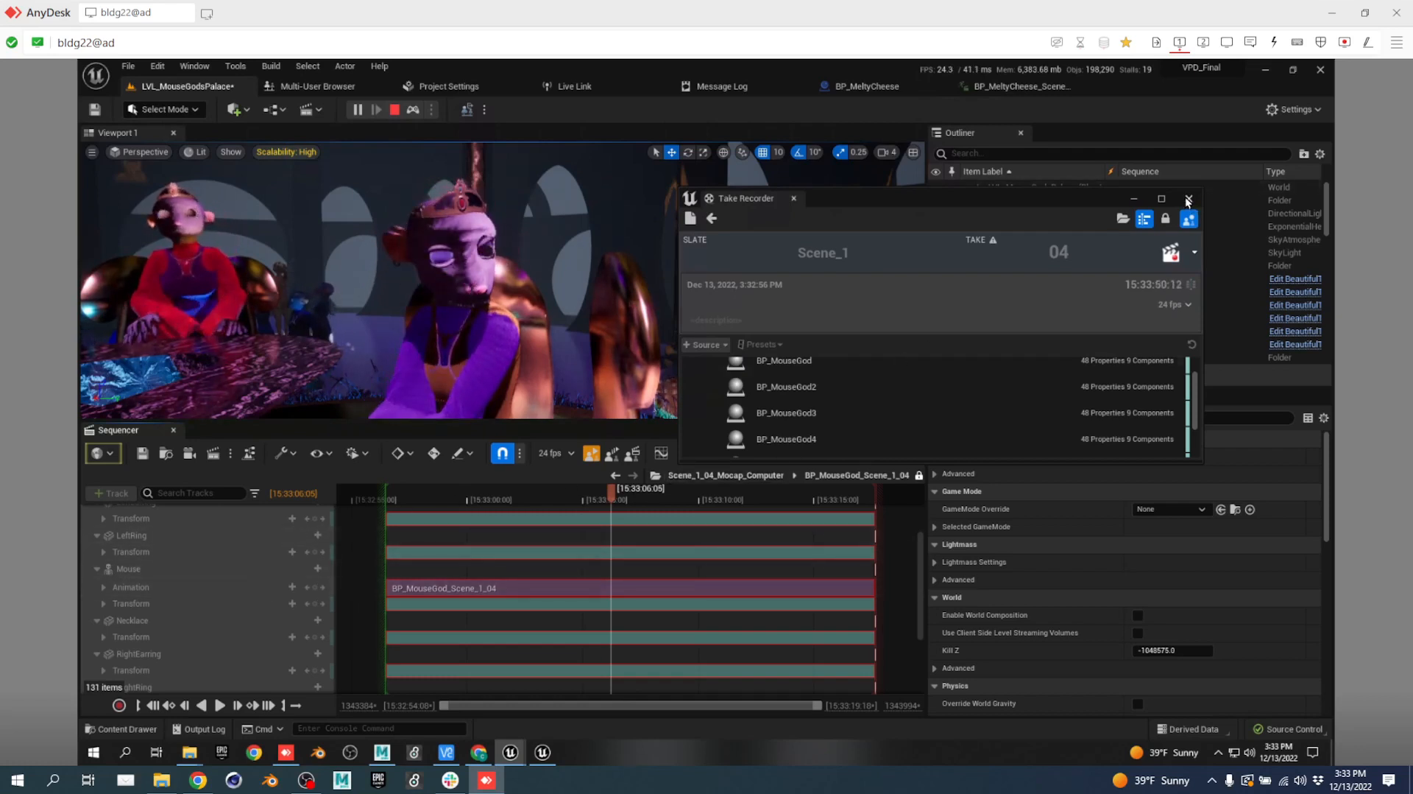
left_click_drag(982, 196, 950, 366)
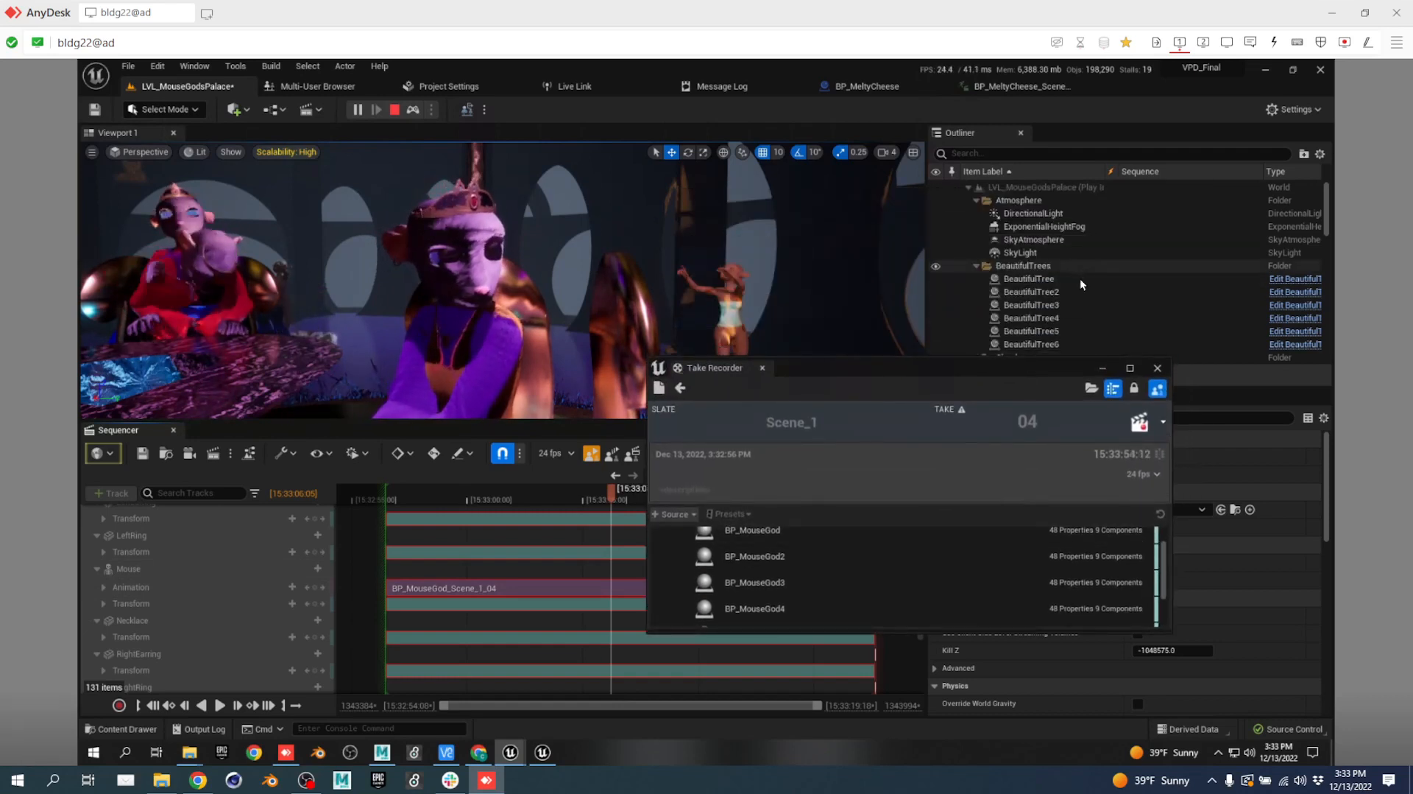
Select the central mouse character, advance to take 05, and dock the Take Recorder beside the Outliner.
left_click(517, 291)
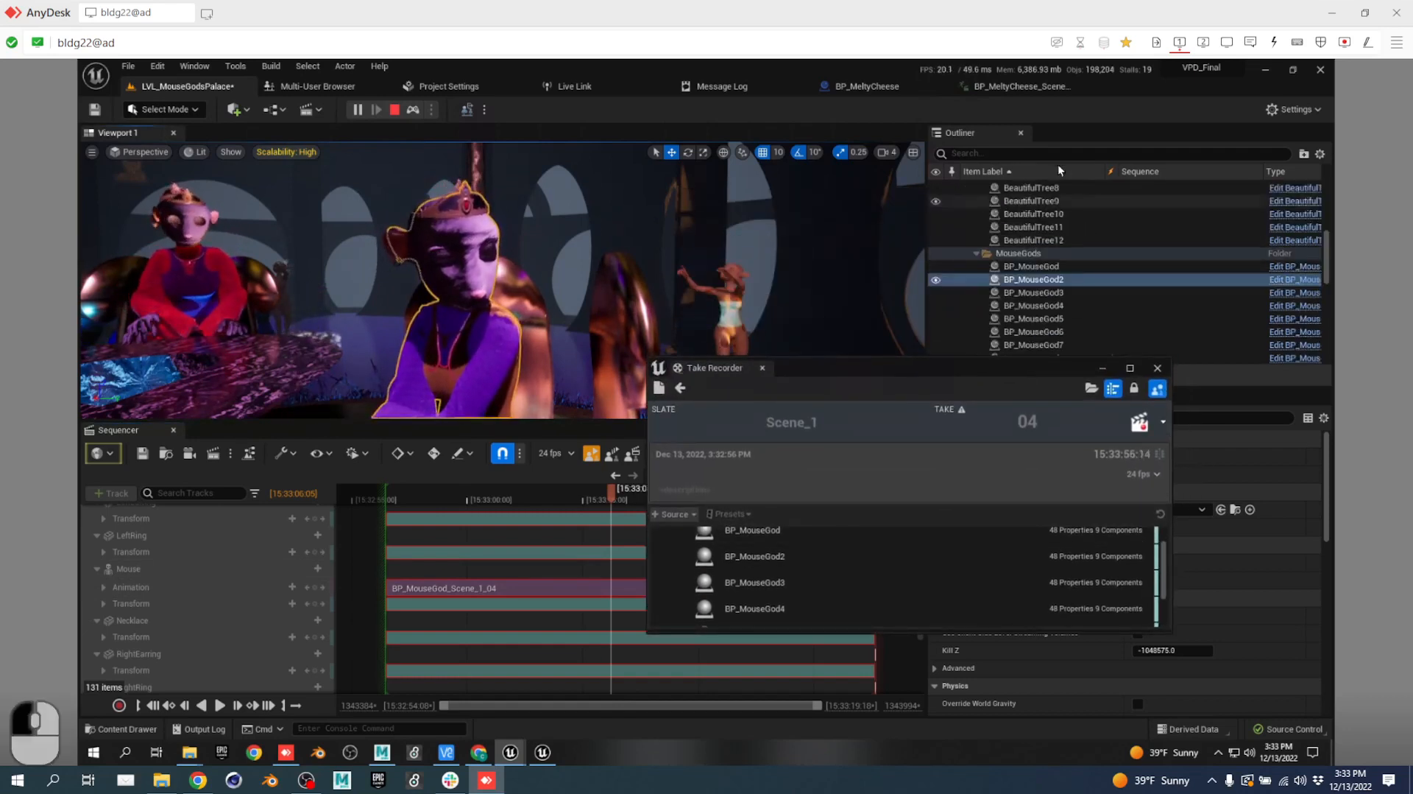
left_click(680, 387)
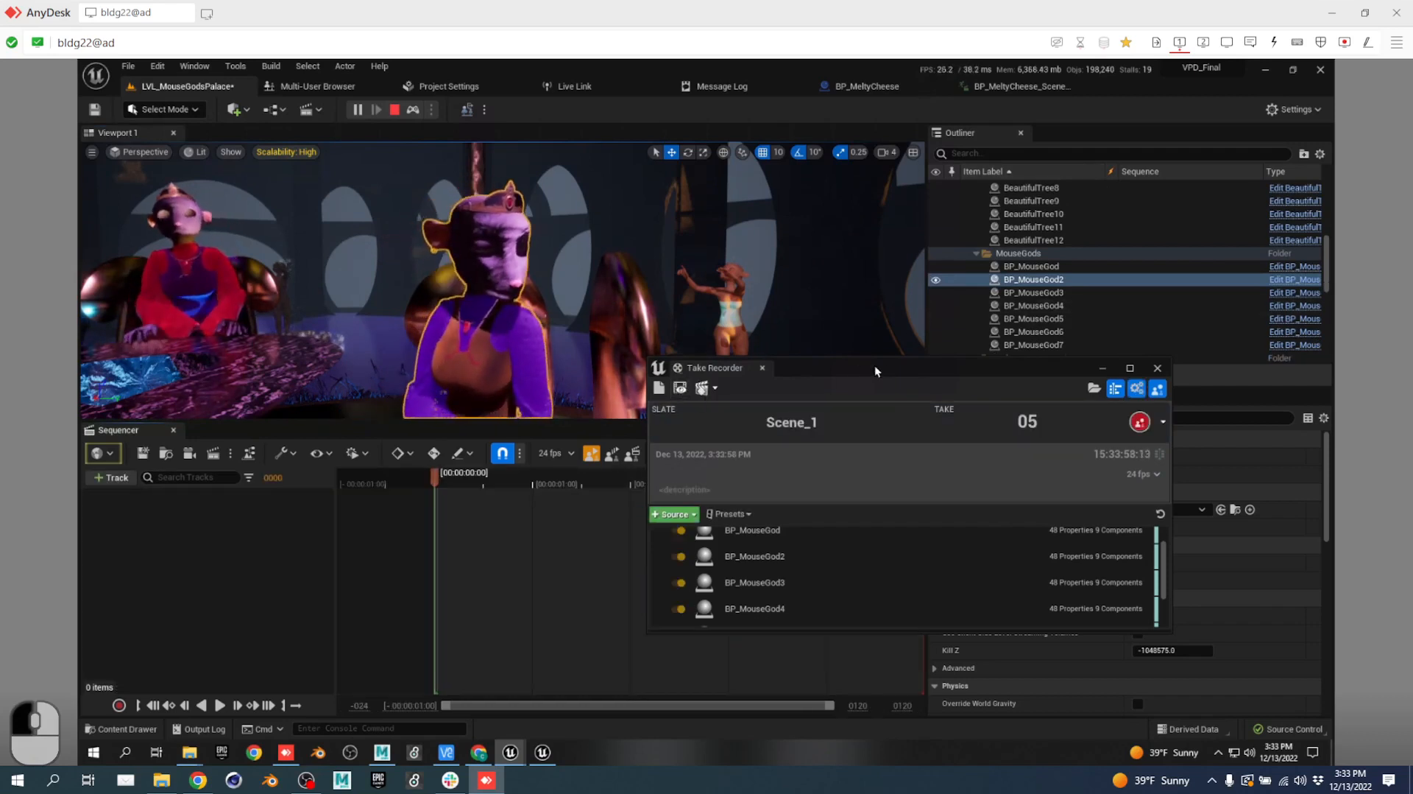
left_click_drag(839, 372, 808, 383)
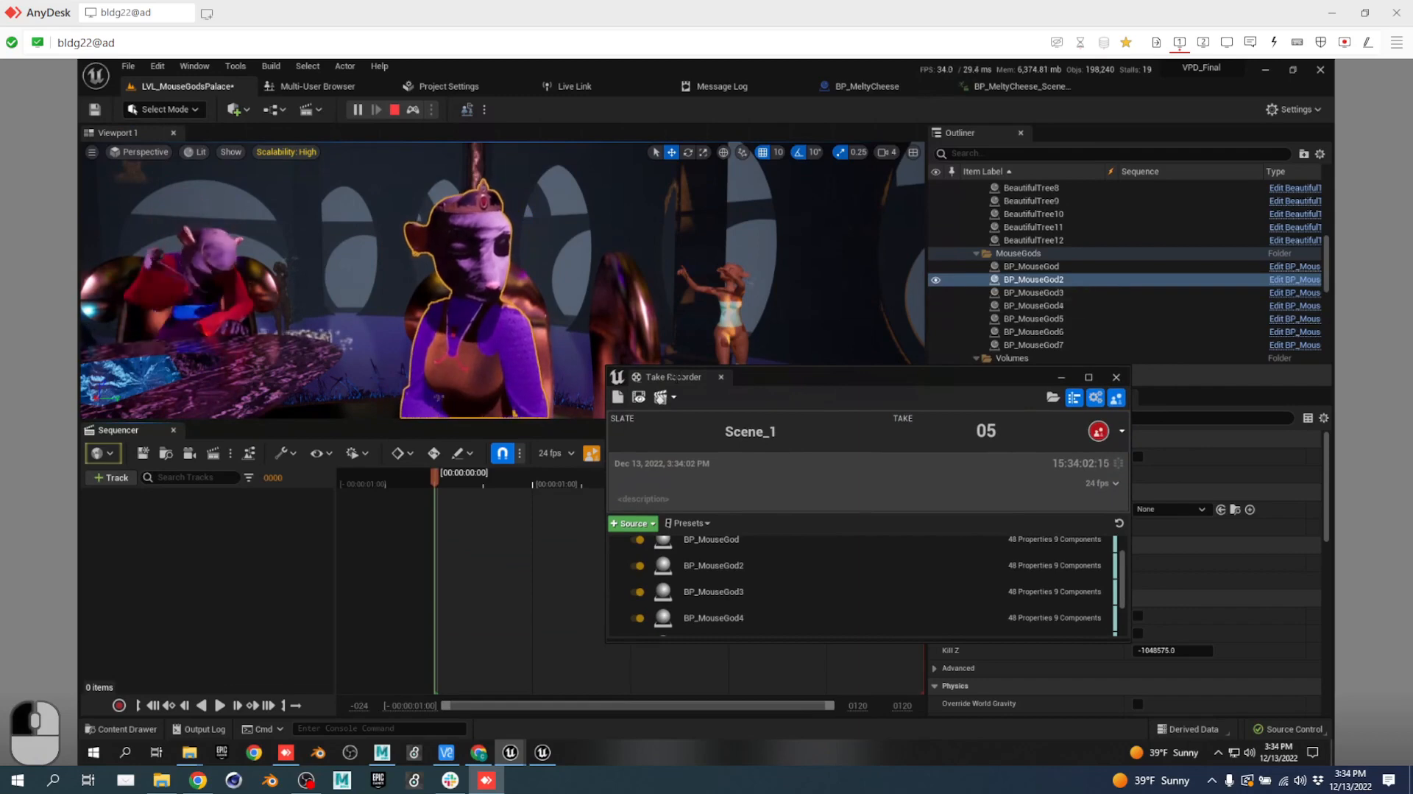
left_click_drag(650, 388, 1112, 134)
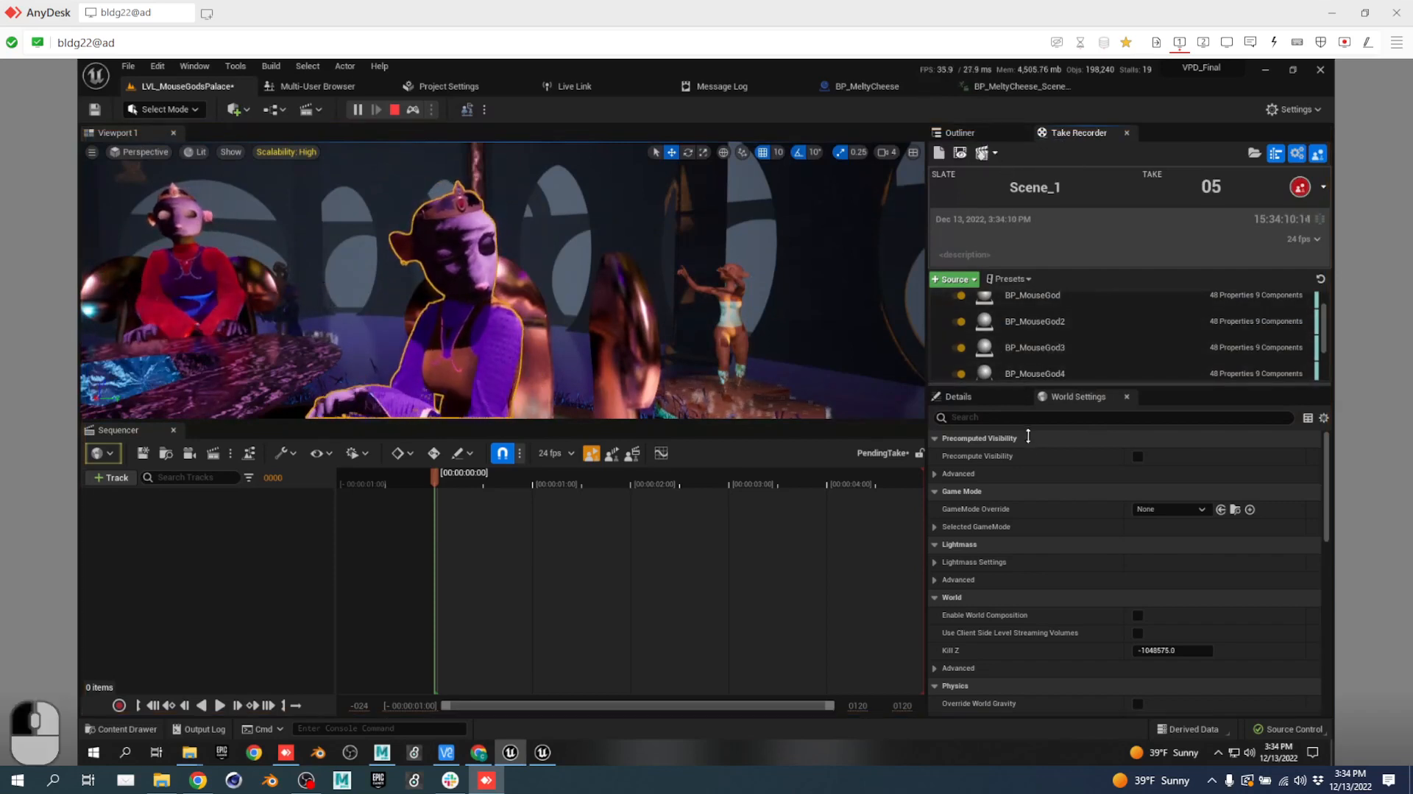
Select the BP_MouseGod source and open its Blueprint from the Outliner.
left_click(1055, 304)
left_click(983, 134)
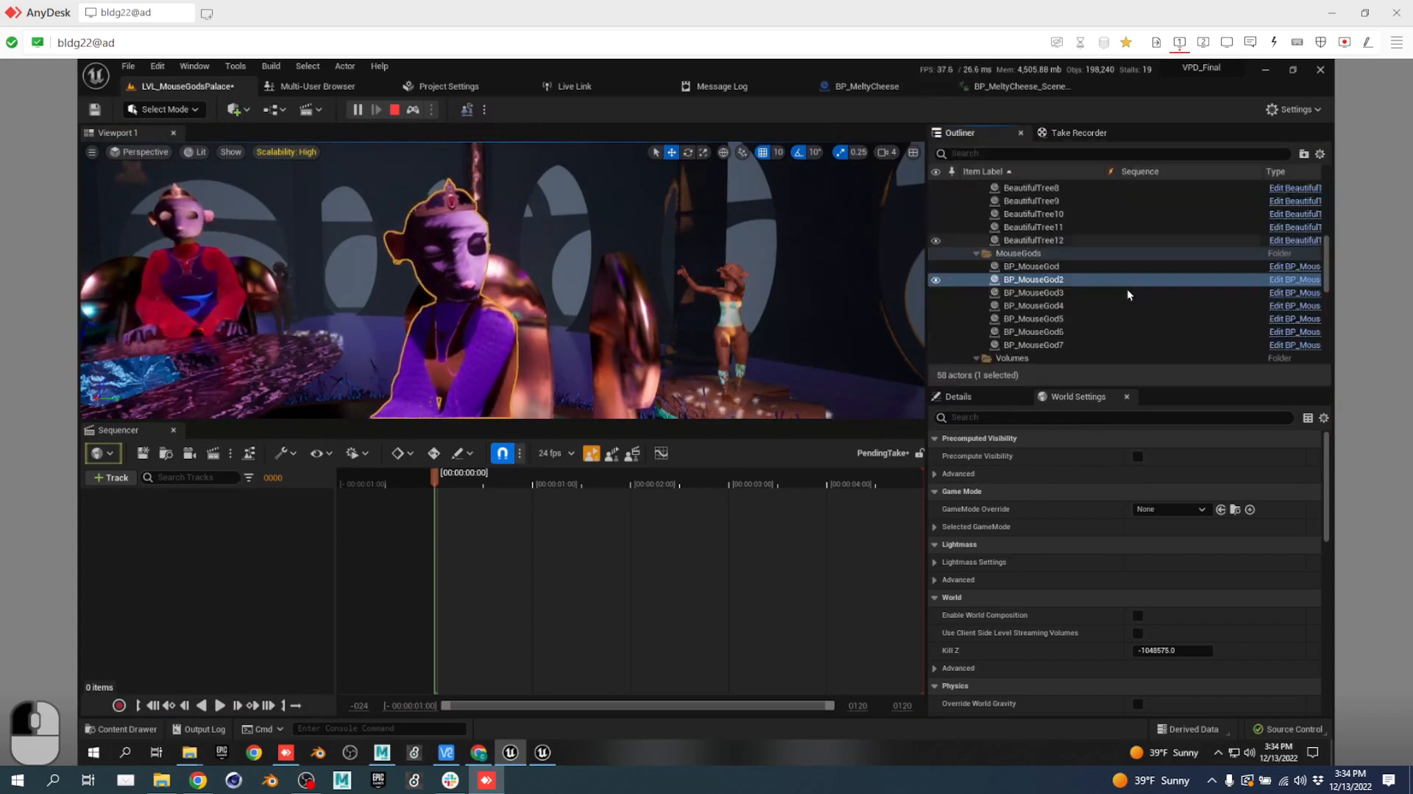
left_click(1281, 292)
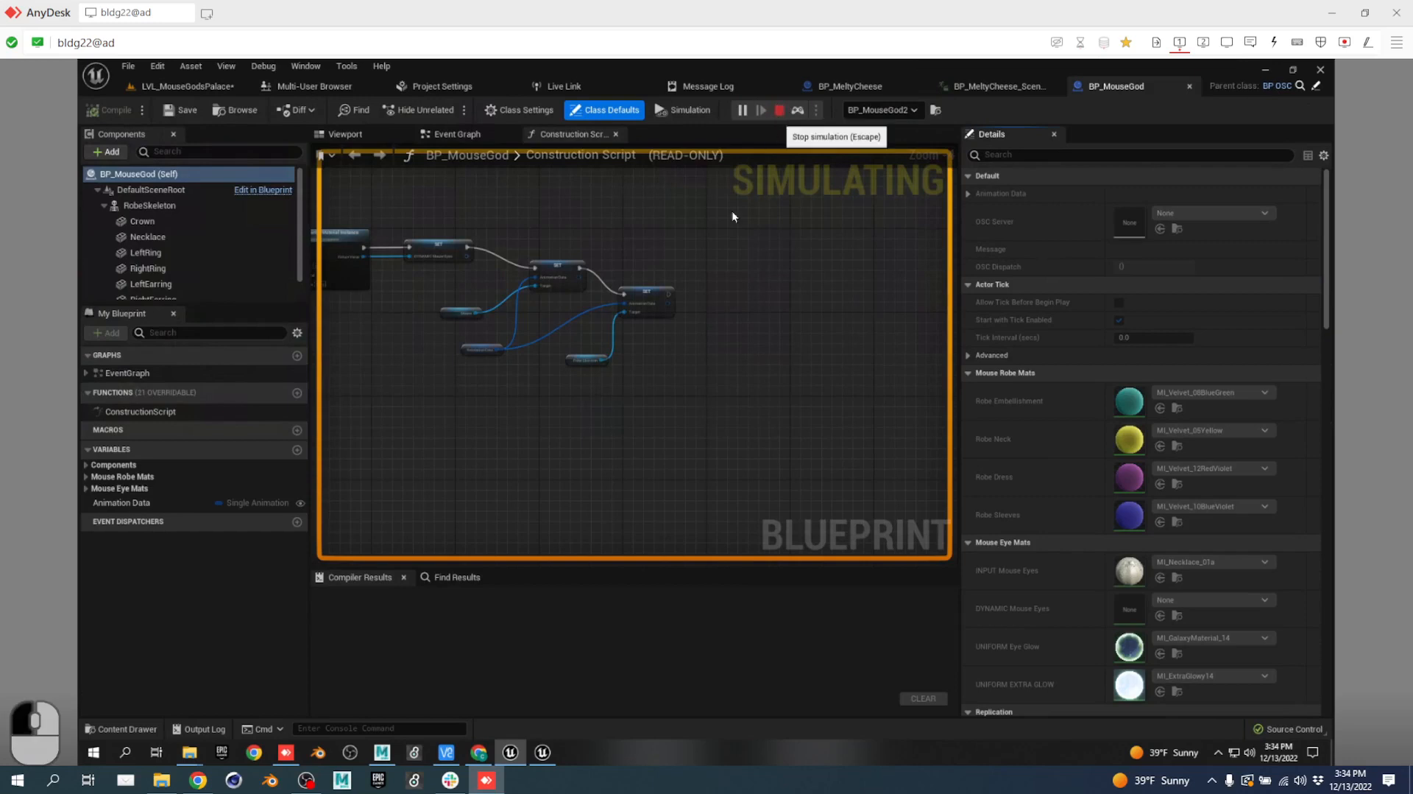
Stop the simulation and pan the Construction Script to the Create Dynamic Material Instance node.
left_click(779, 110)
scroll(565, 212, "up", 5)
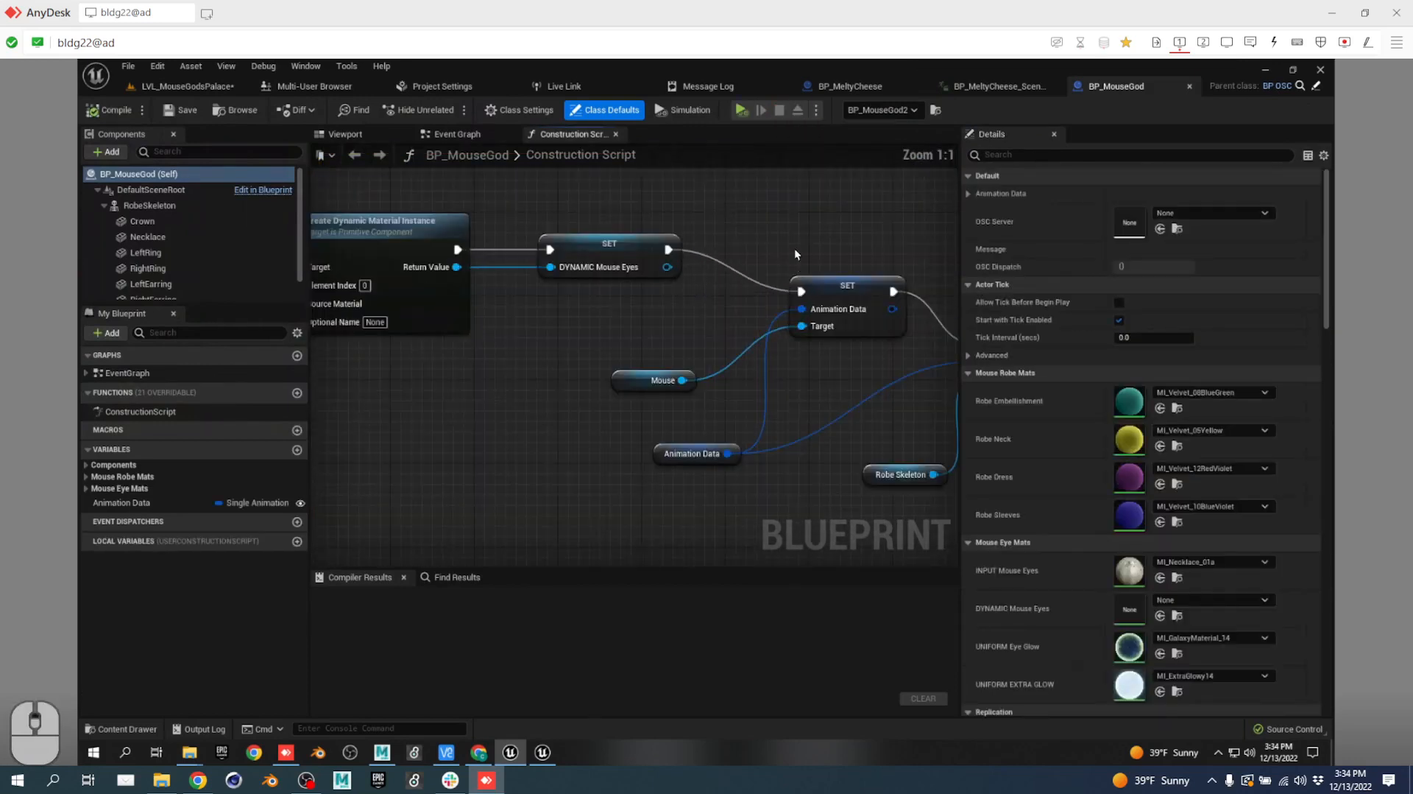
right_click_drag(712, 240, 904, 259)
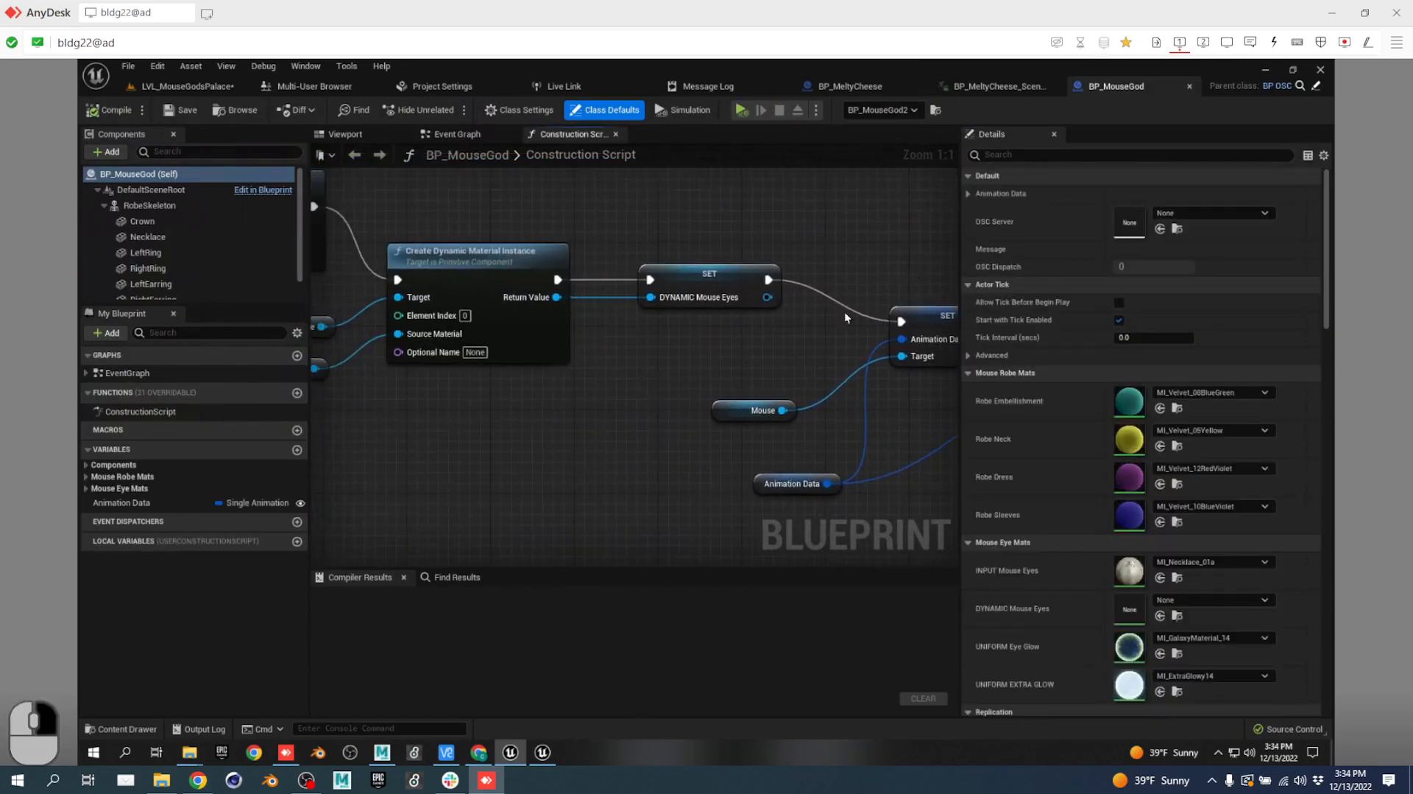
scroll(577, 359, "down", 1)
scroll(577, 359, "down", 1)
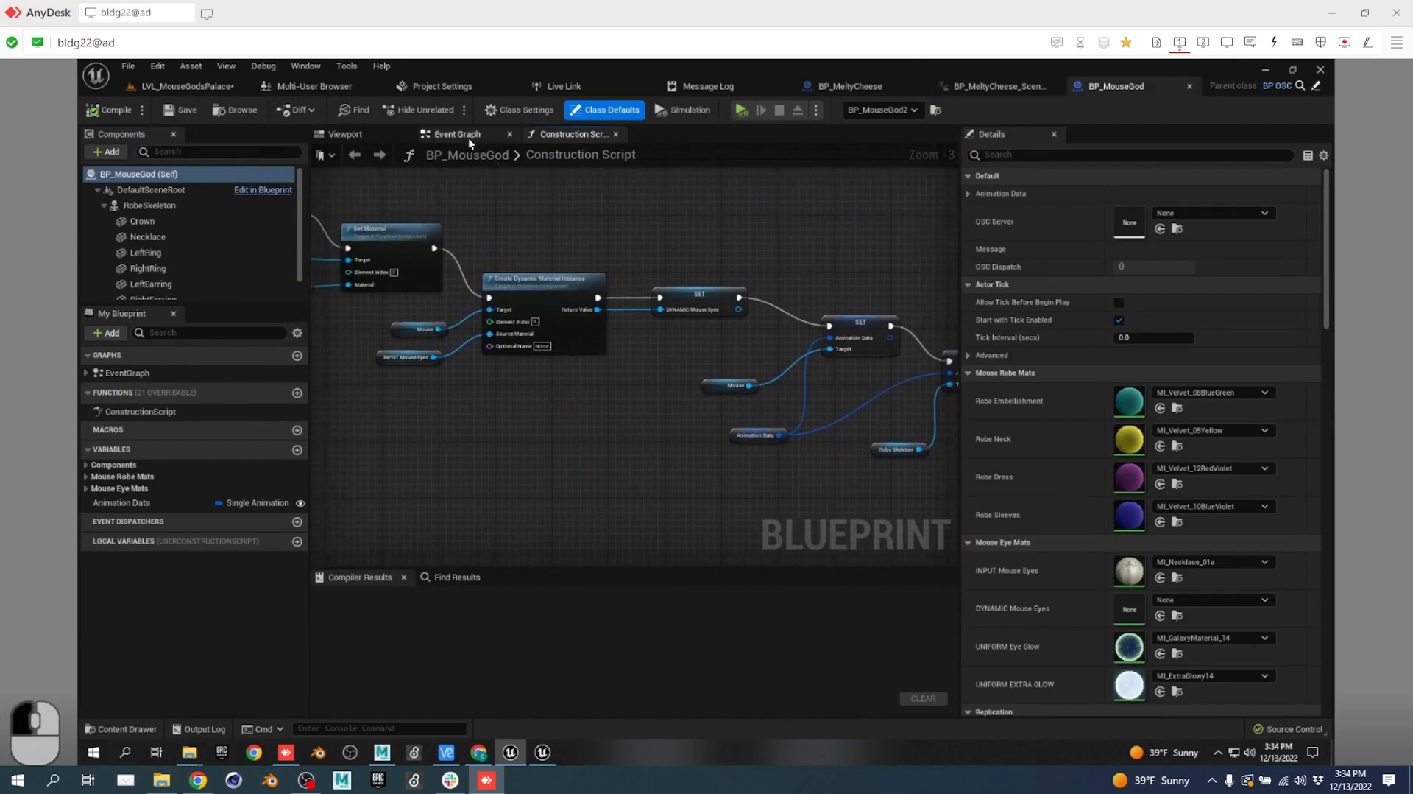
In the Event Graph, review the Branch, Set Material, Set Morph Target nodes and eye-glow comment.
left_click(468, 137)
right_click_drag(705, 360, 941, 343)
scroll(762, 415, "down", 4)
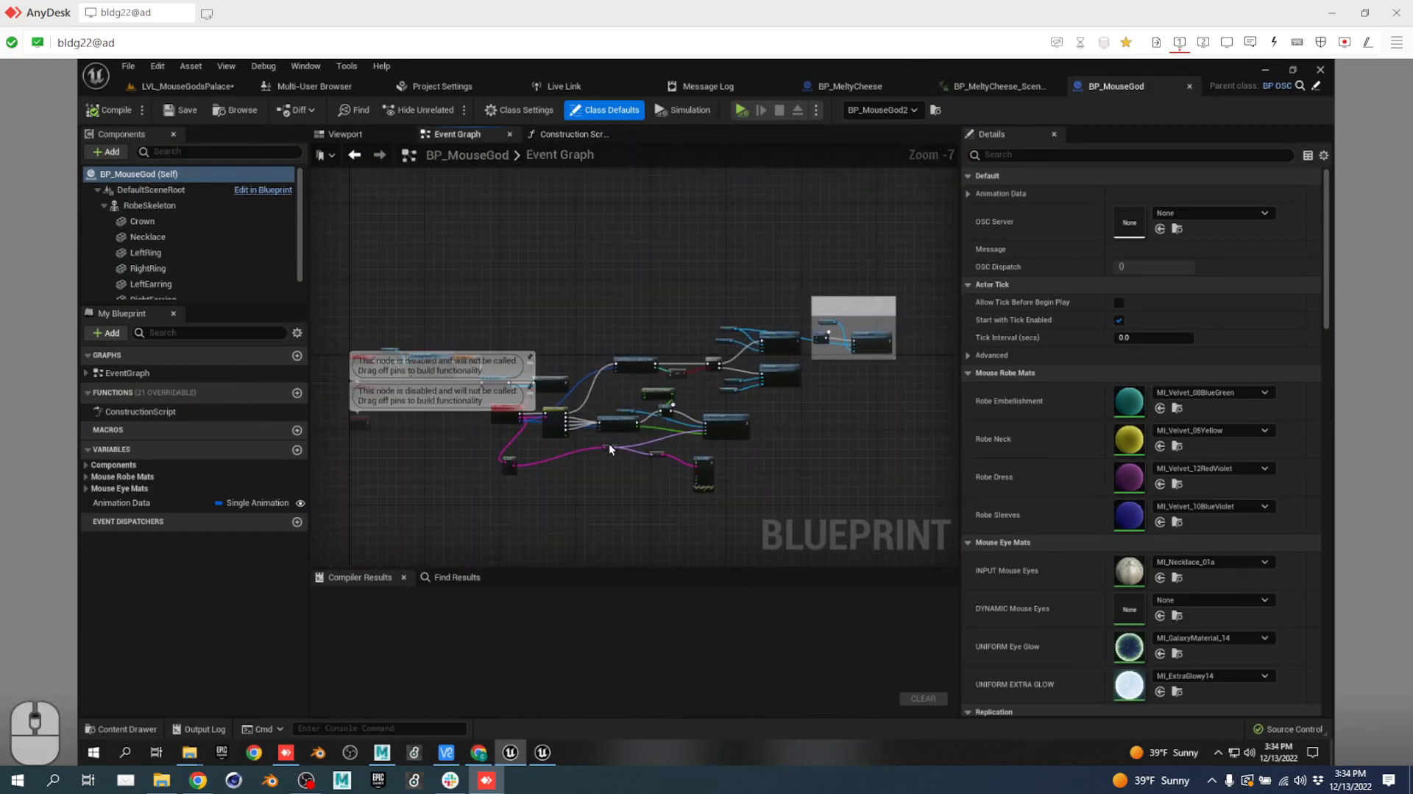
scroll(610, 445, "up", 6)
right_click_drag(789, 448, 633, 442)
scroll(662, 412, "down", 8)
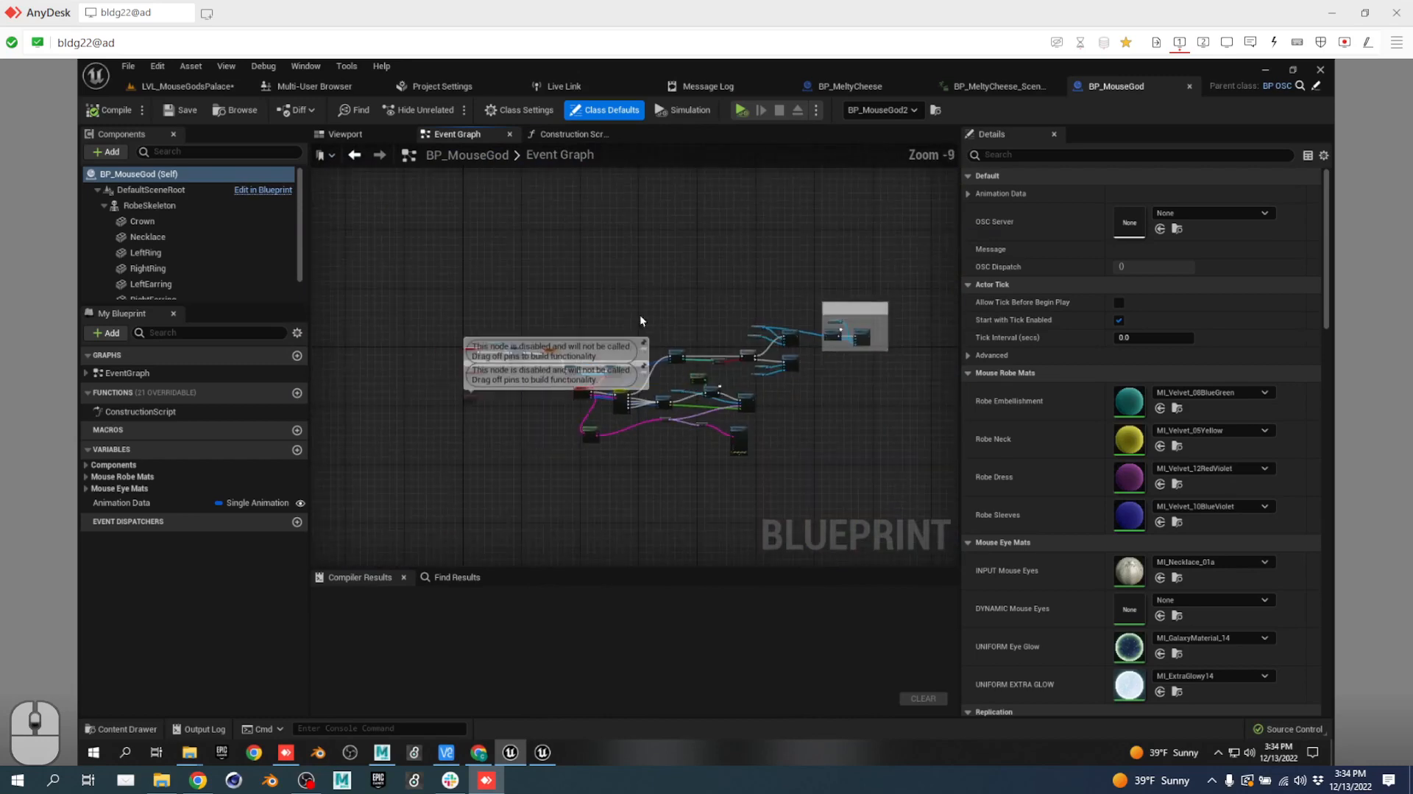
scroll(670, 357, "up", 5)
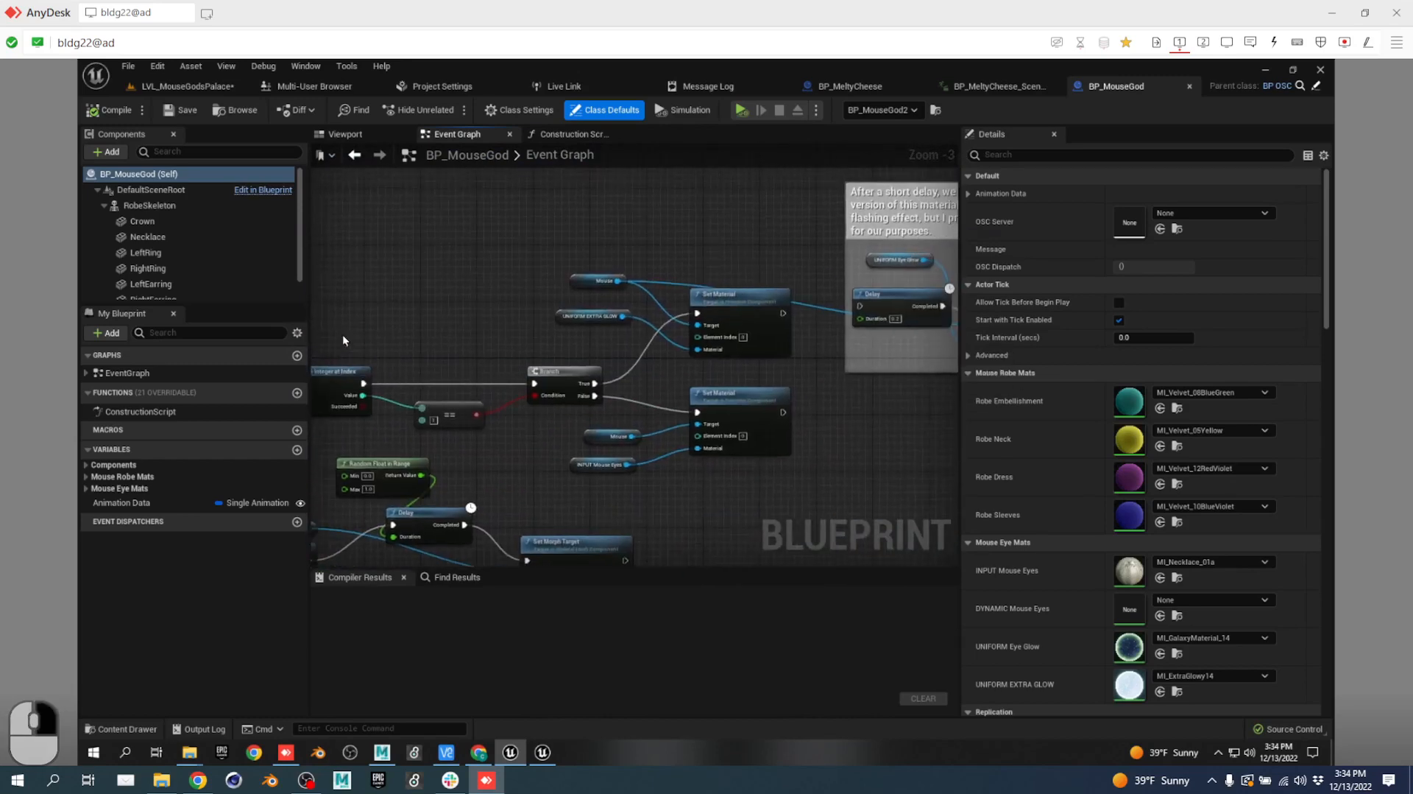
right_click_drag(673, 234, 441, 255)
scroll(480, 270, "up", 3)
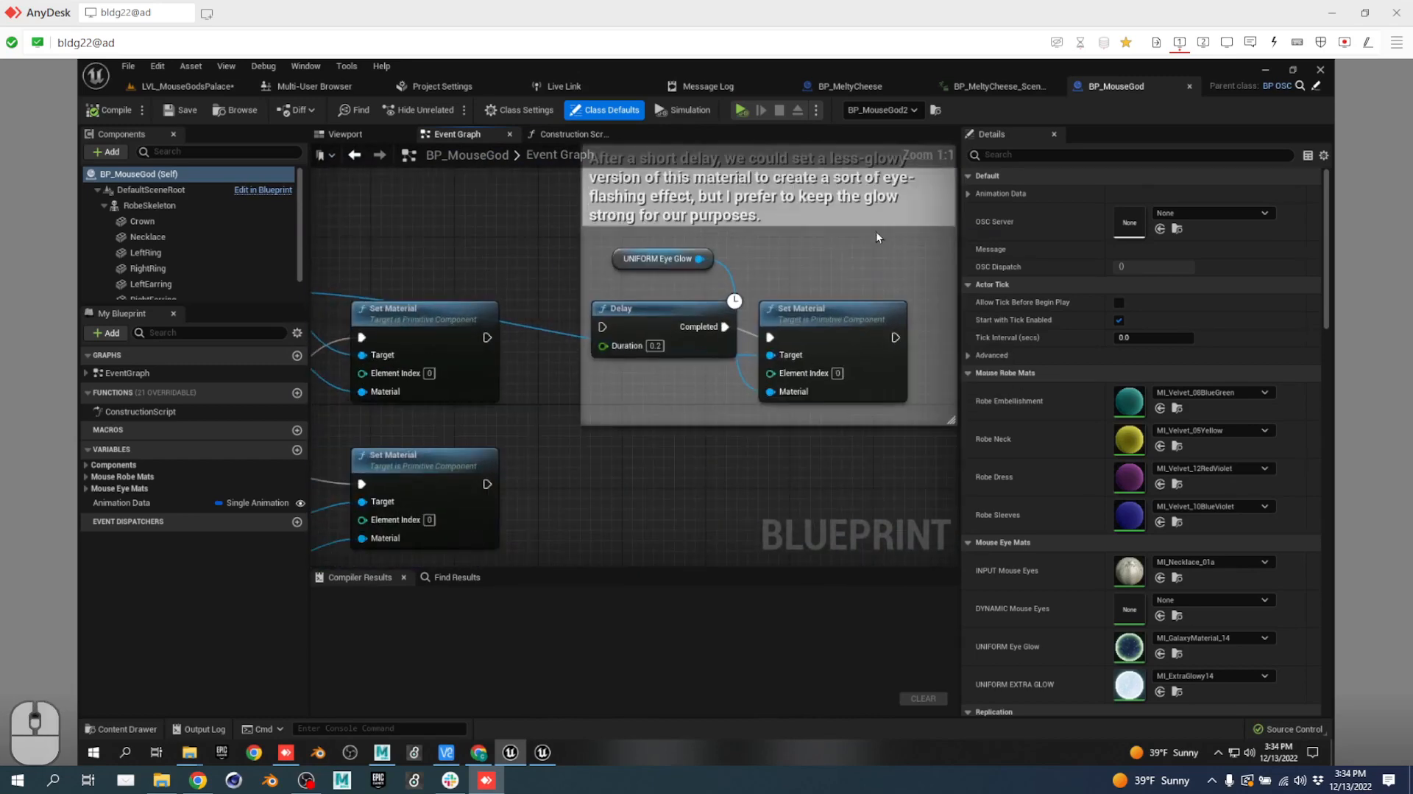
right_click_drag(542, 276, 740, 242)
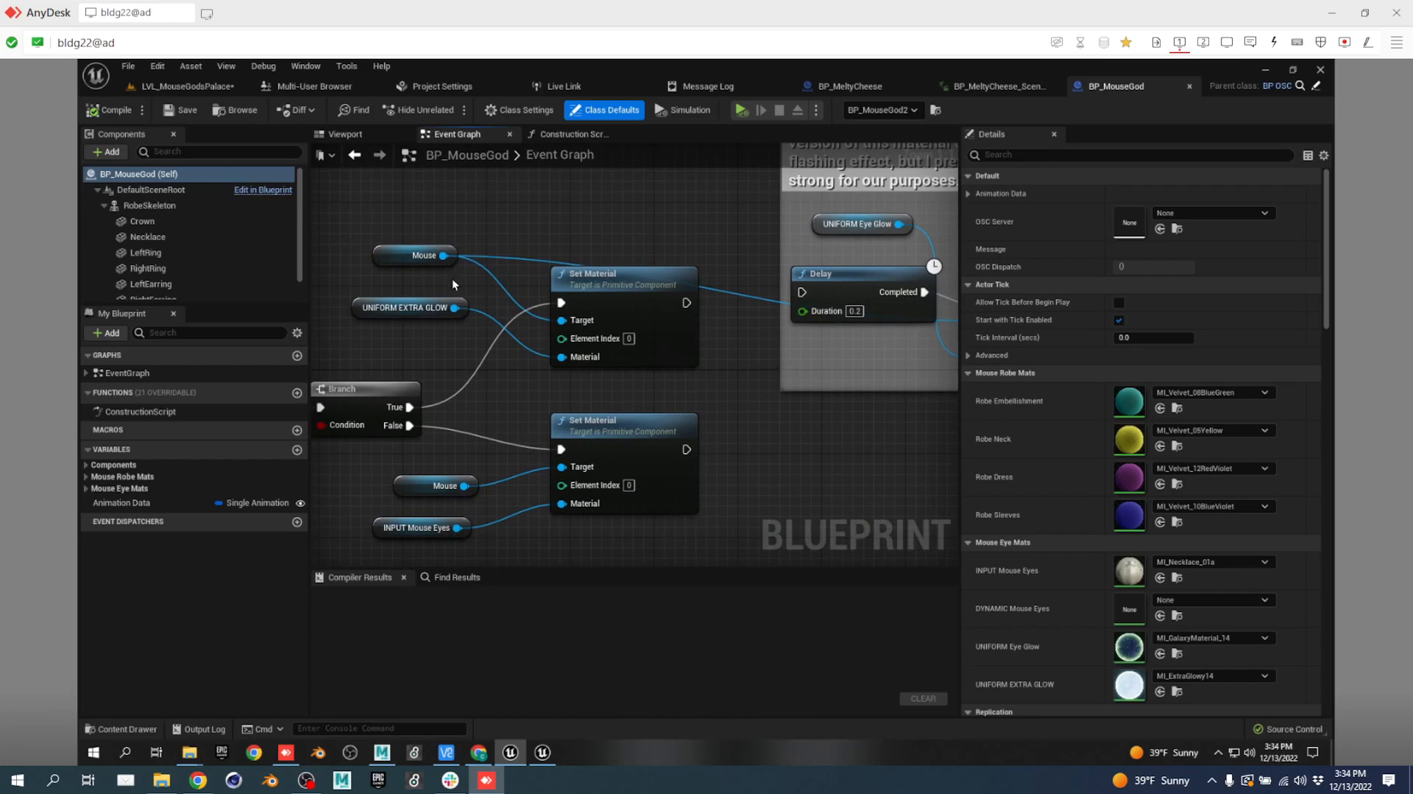
Inspect the UNIFORM EXTRA GLOW variable, then review the Print String, OSC dispatch and Get OSC Message nodes.
left_click(405, 309)
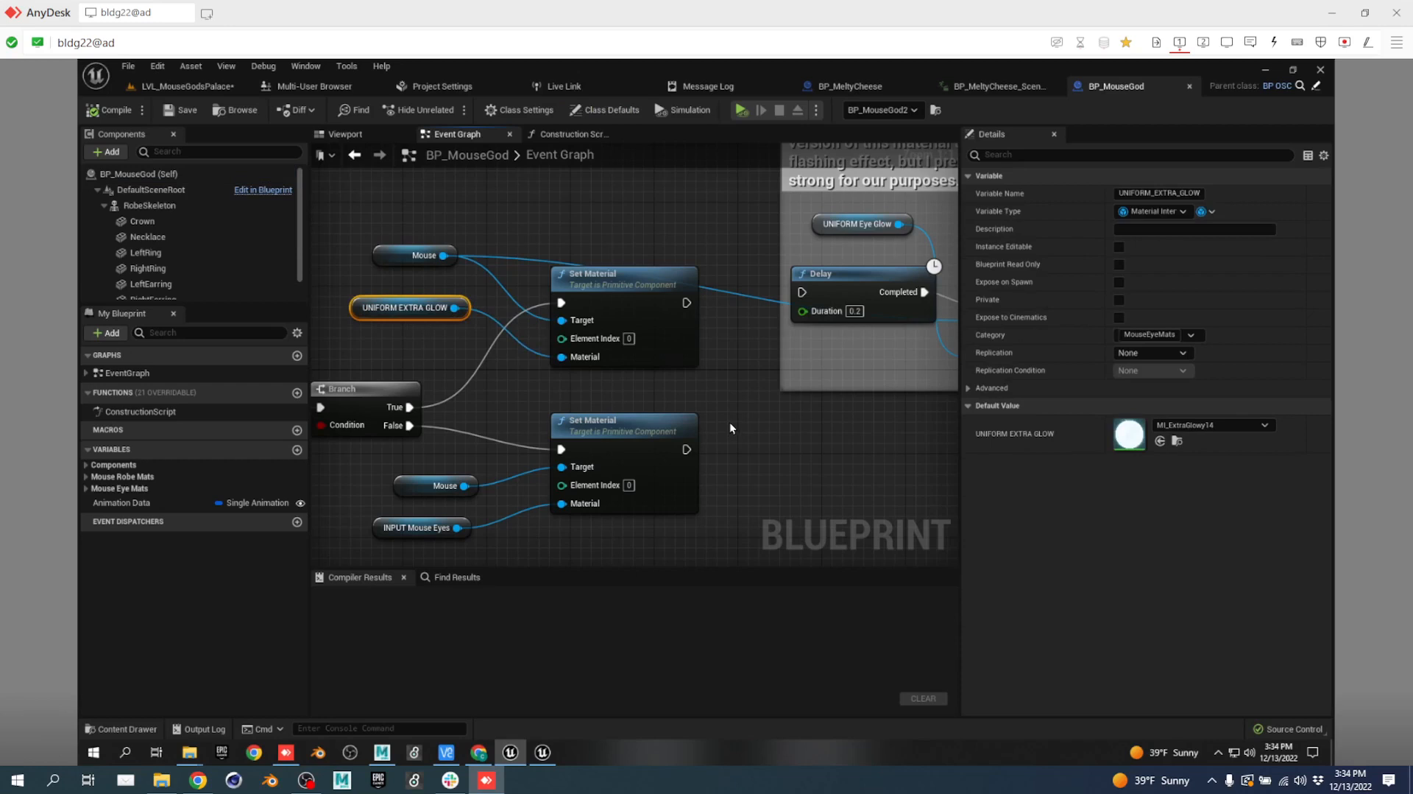
scroll(638, 386, "down", 4)
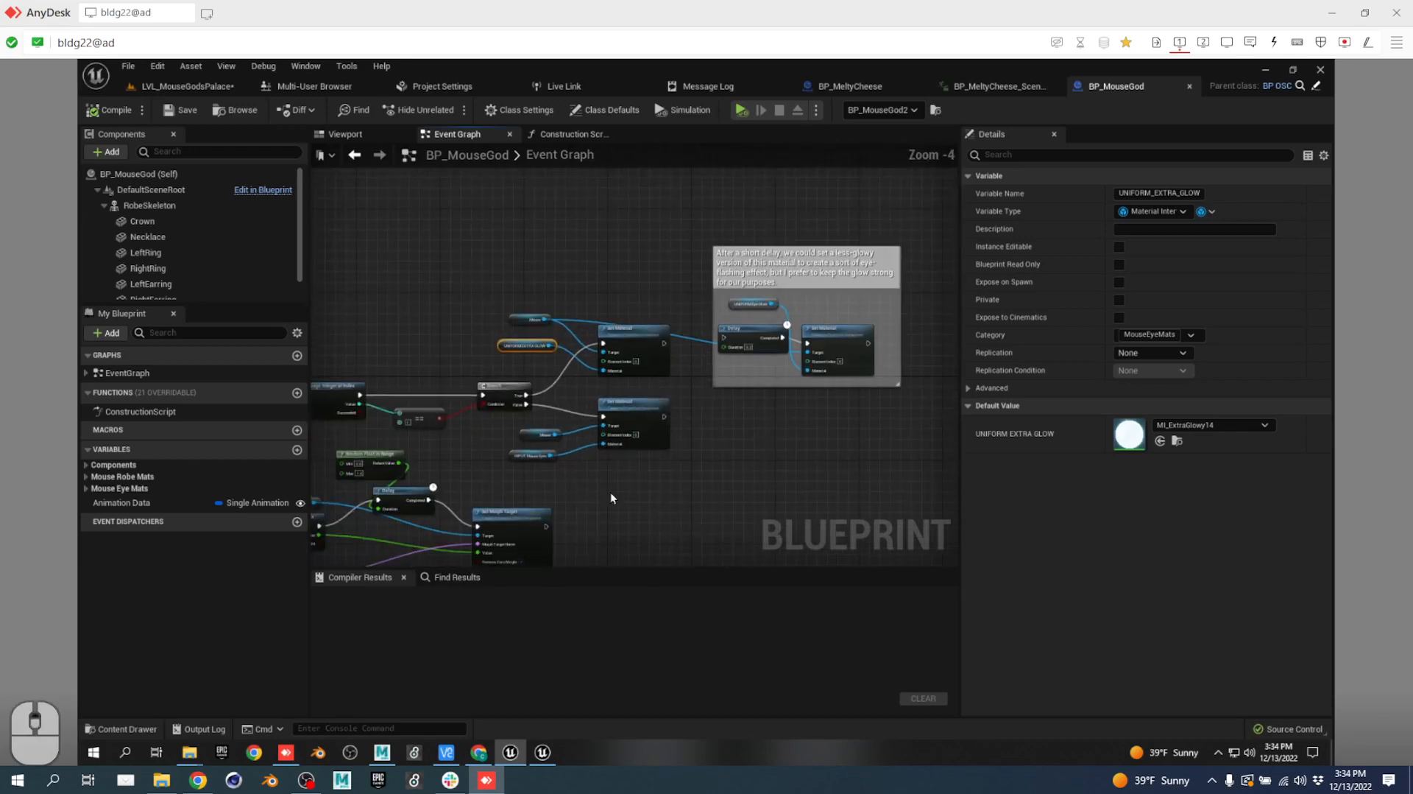
right_click_drag(646, 477, 711, 316)
right_click_drag(596, 316, 524, 372)
scroll(725, 256, "up", 4)
right_click_drag(475, 324, 957, 375)
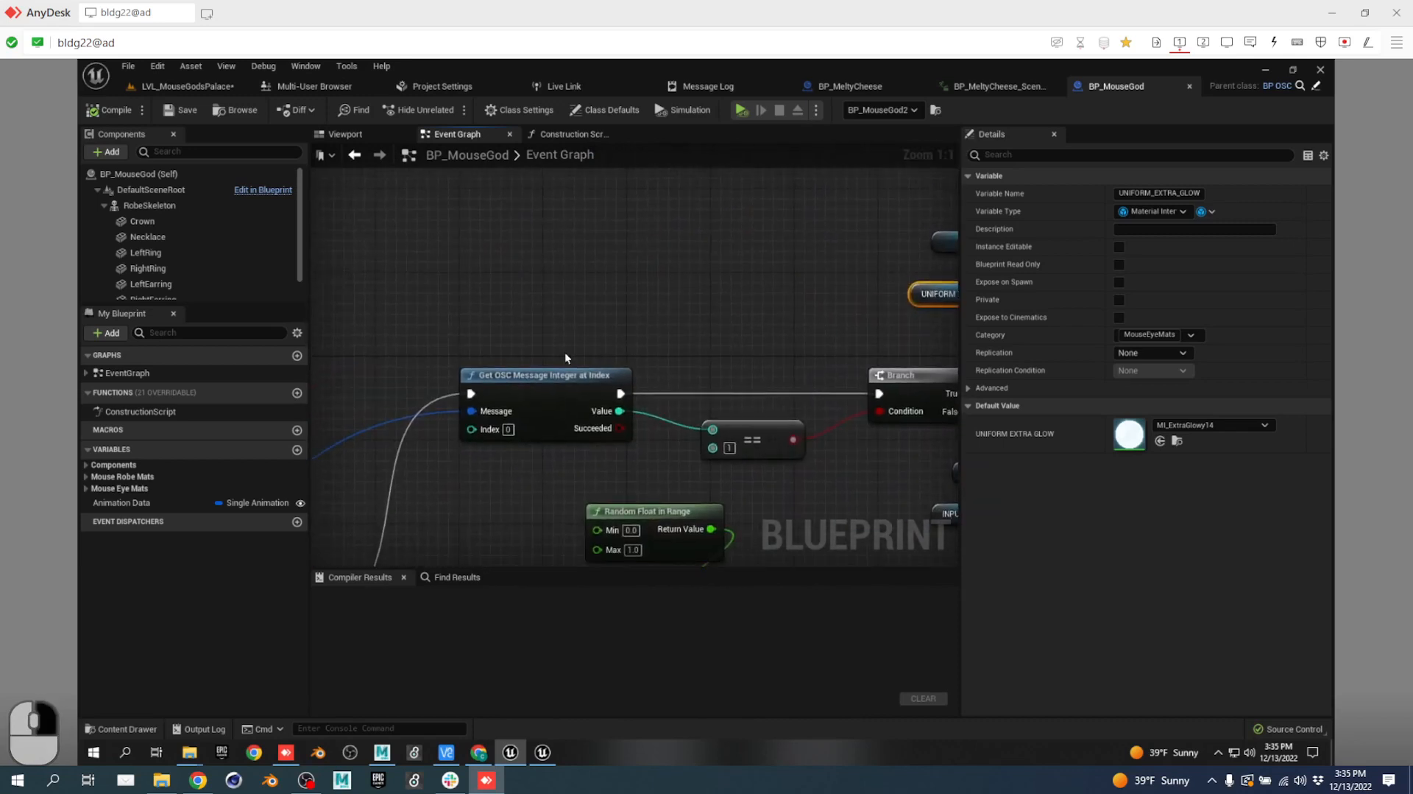
Find all references to DYNAMIC_MouseEyes and jump to its Set node in the Construction Script.
left_click(84, 488)
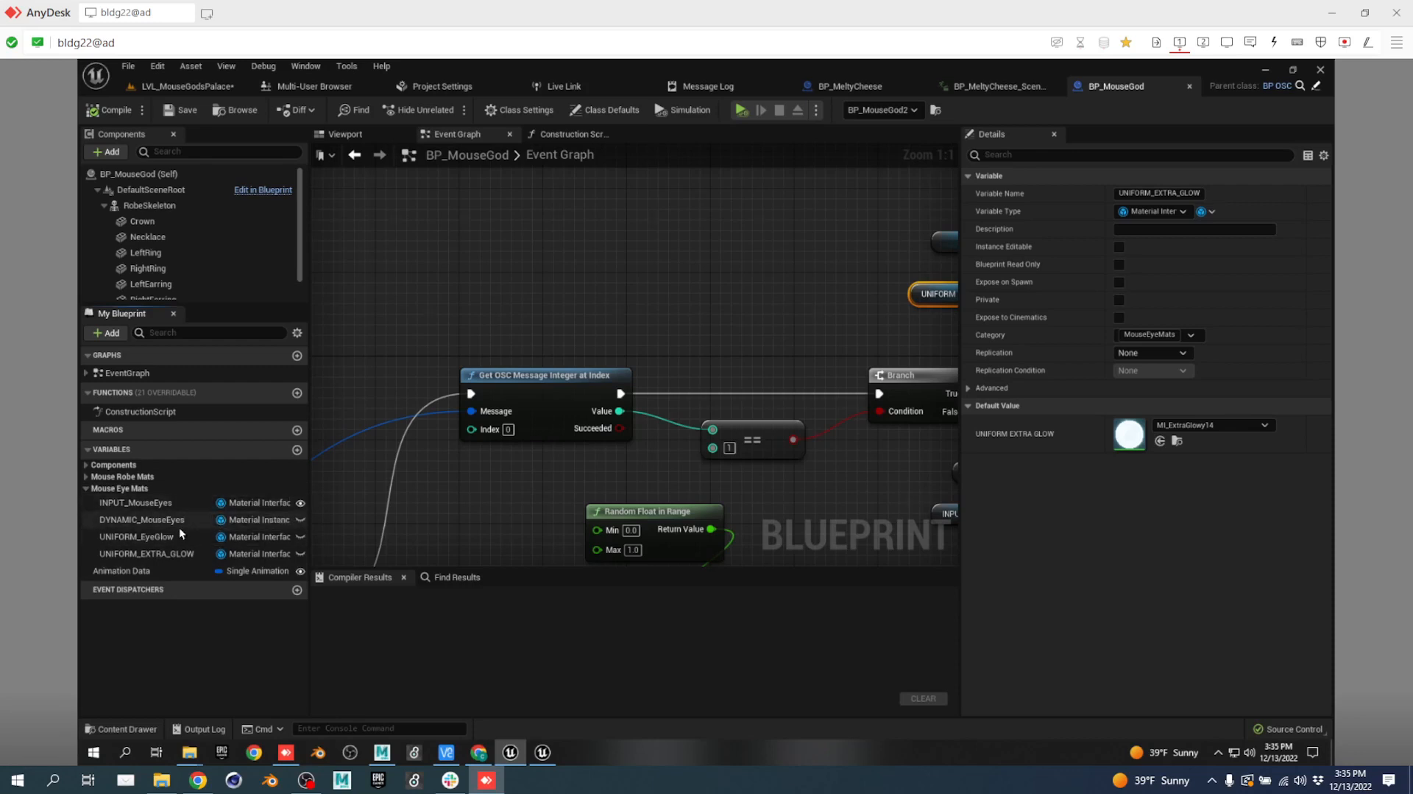
left_click(179, 520)
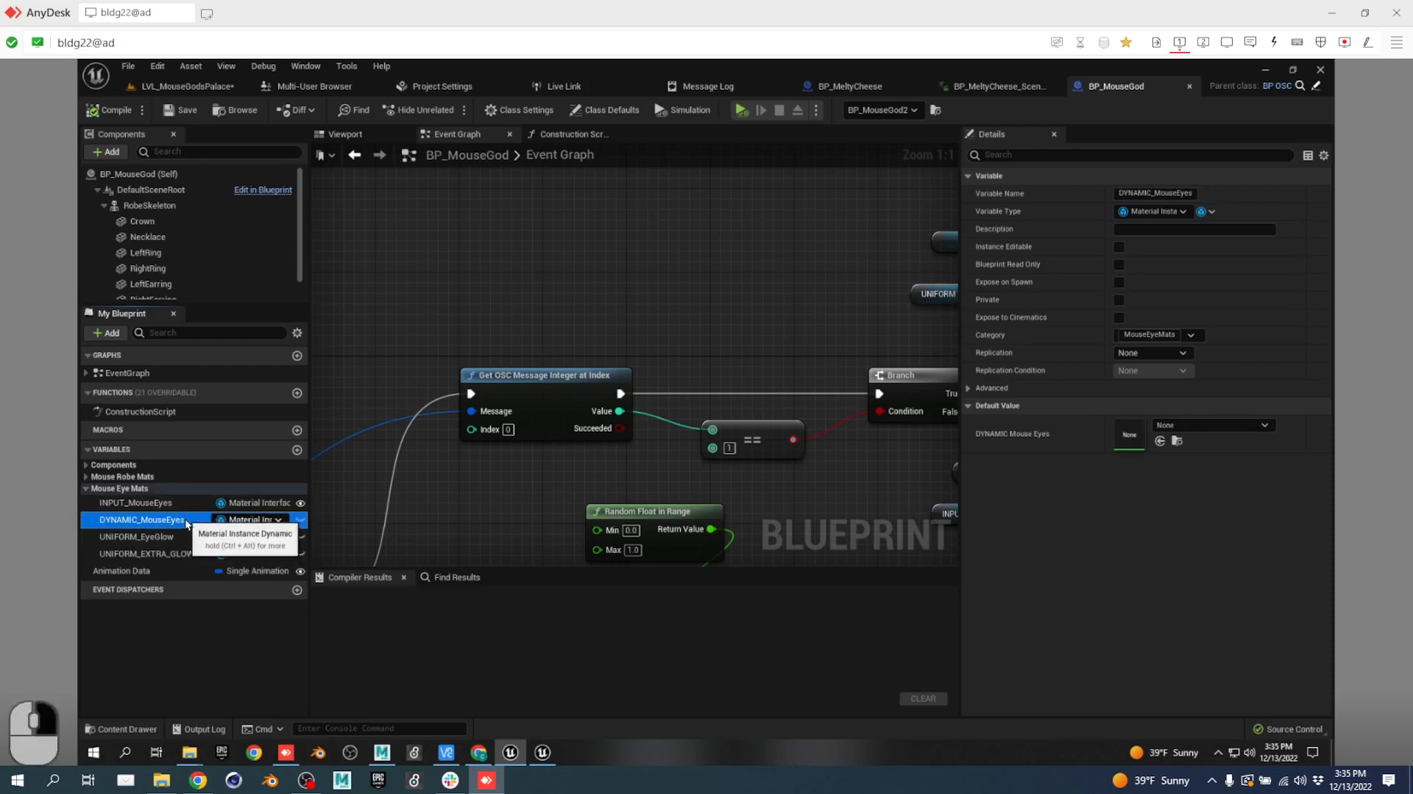
right_click(181, 521)
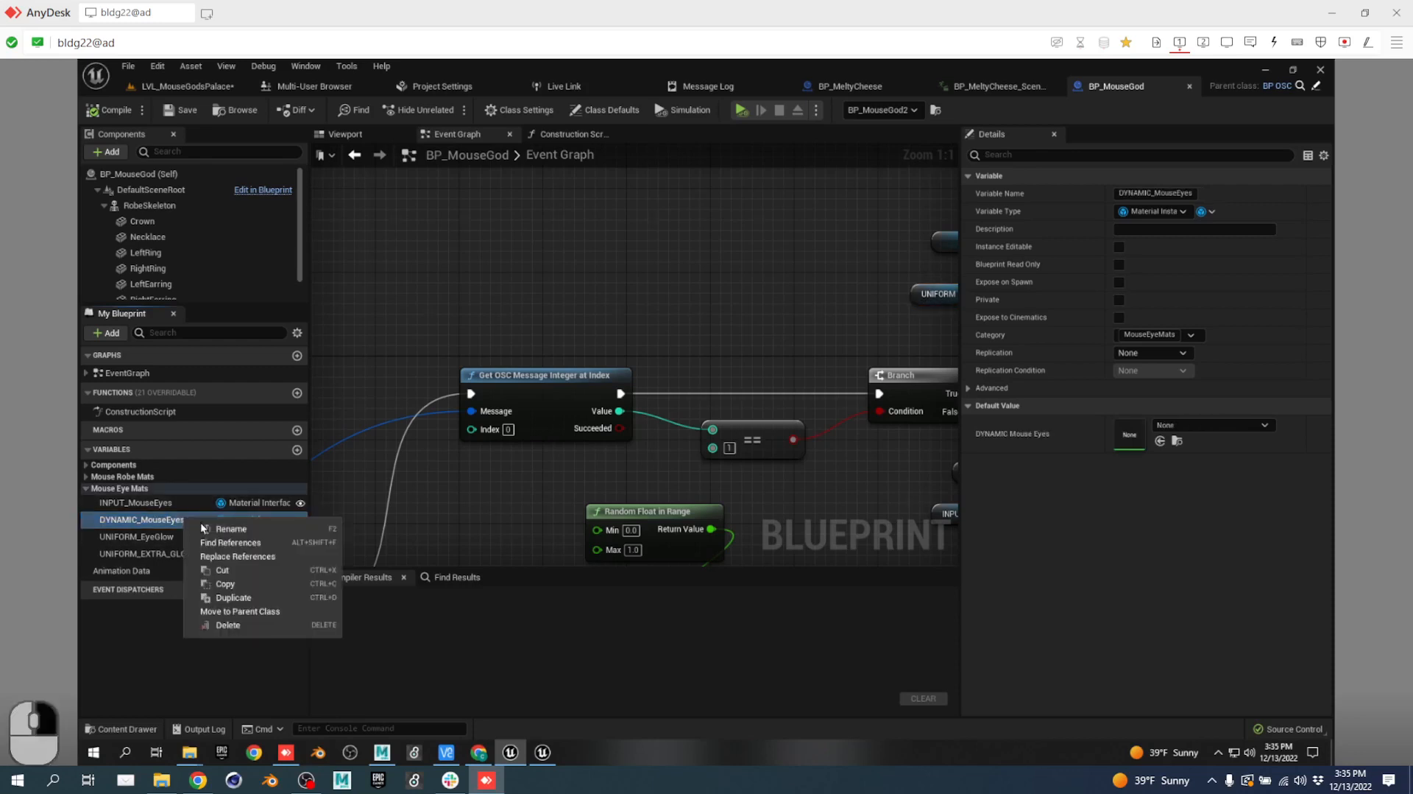
left_click(264, 542)
left_click(399, 633)
double_click(400, 633)
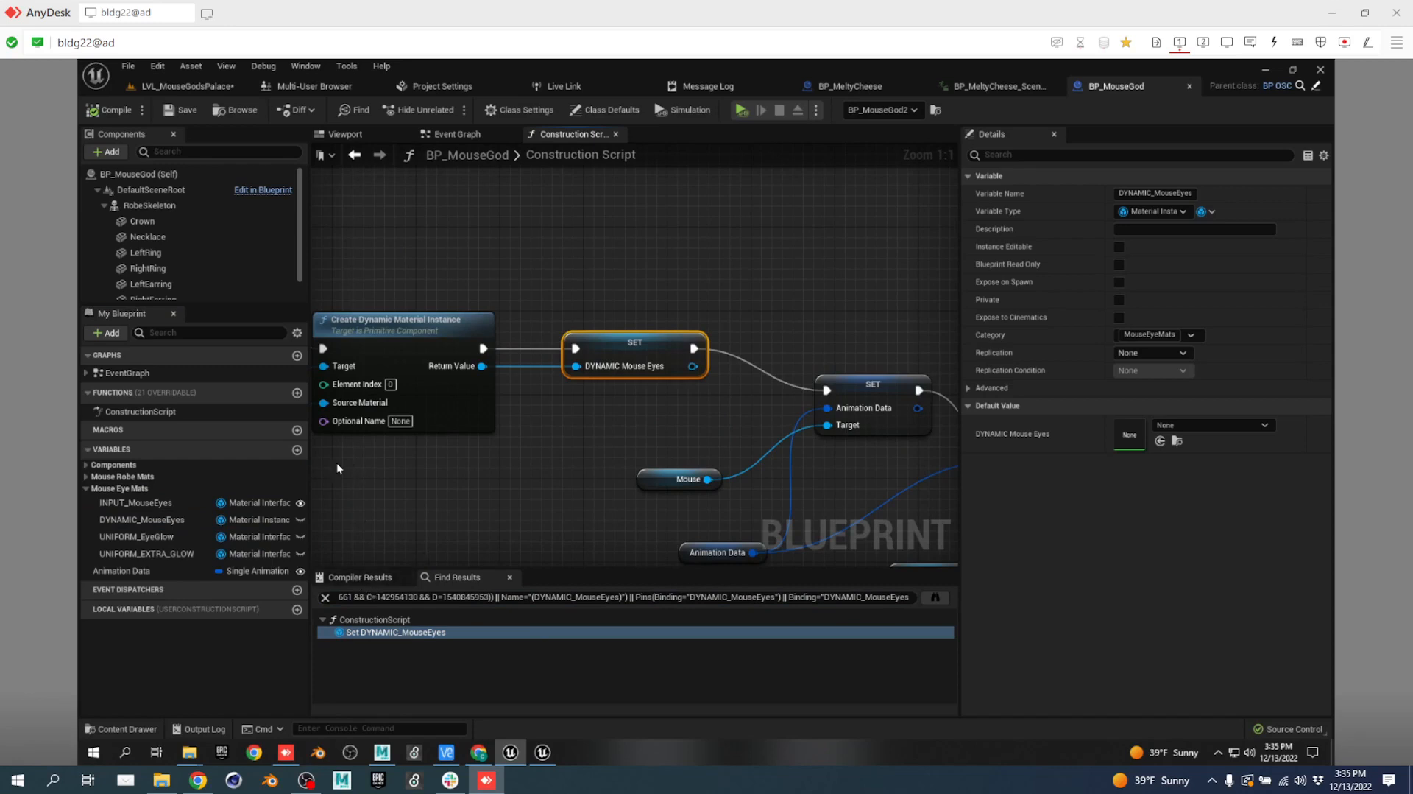
Go back to the Event Graph and frame the Branch and Set Material eye nodes.
right_click_drag(565, 488, 688, 482)
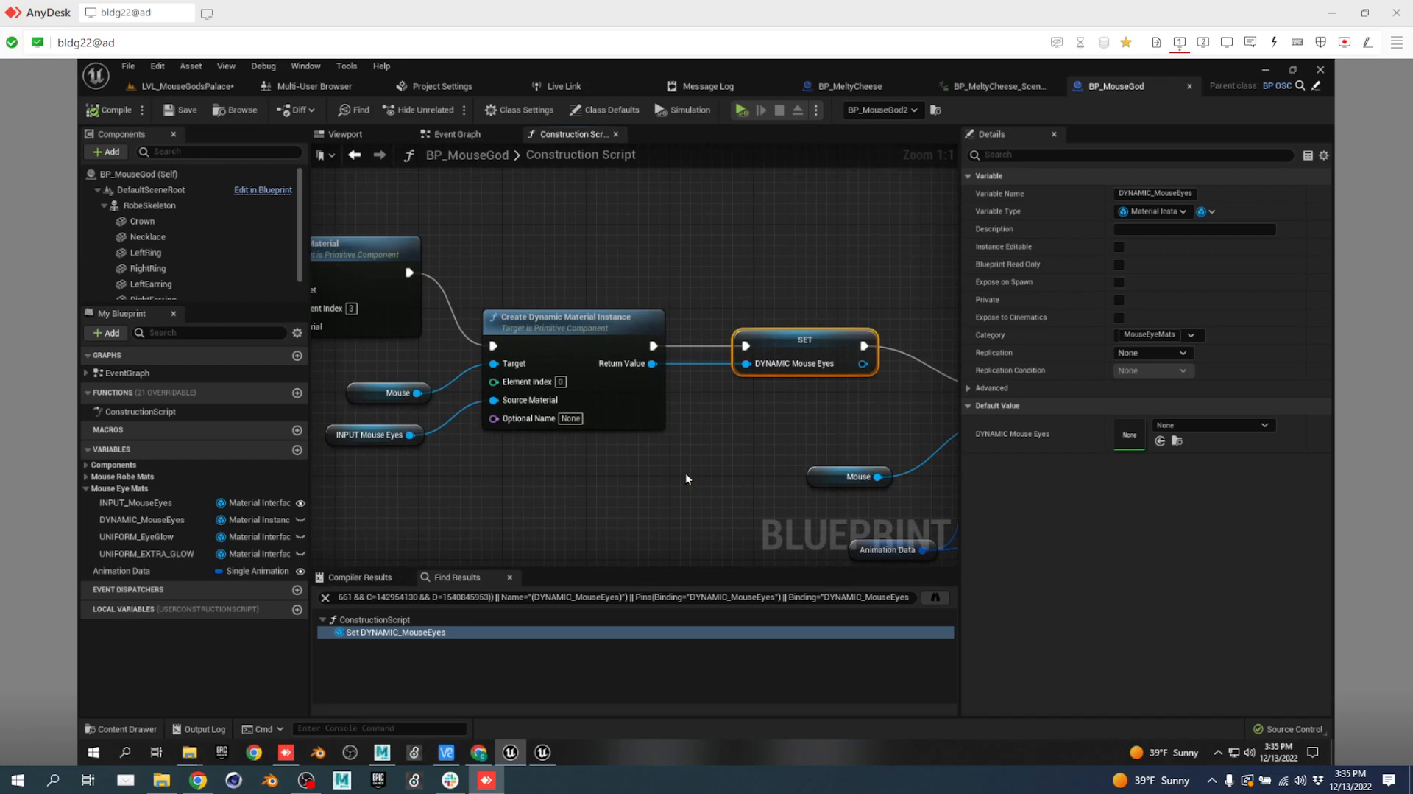
left_click(462, 137)
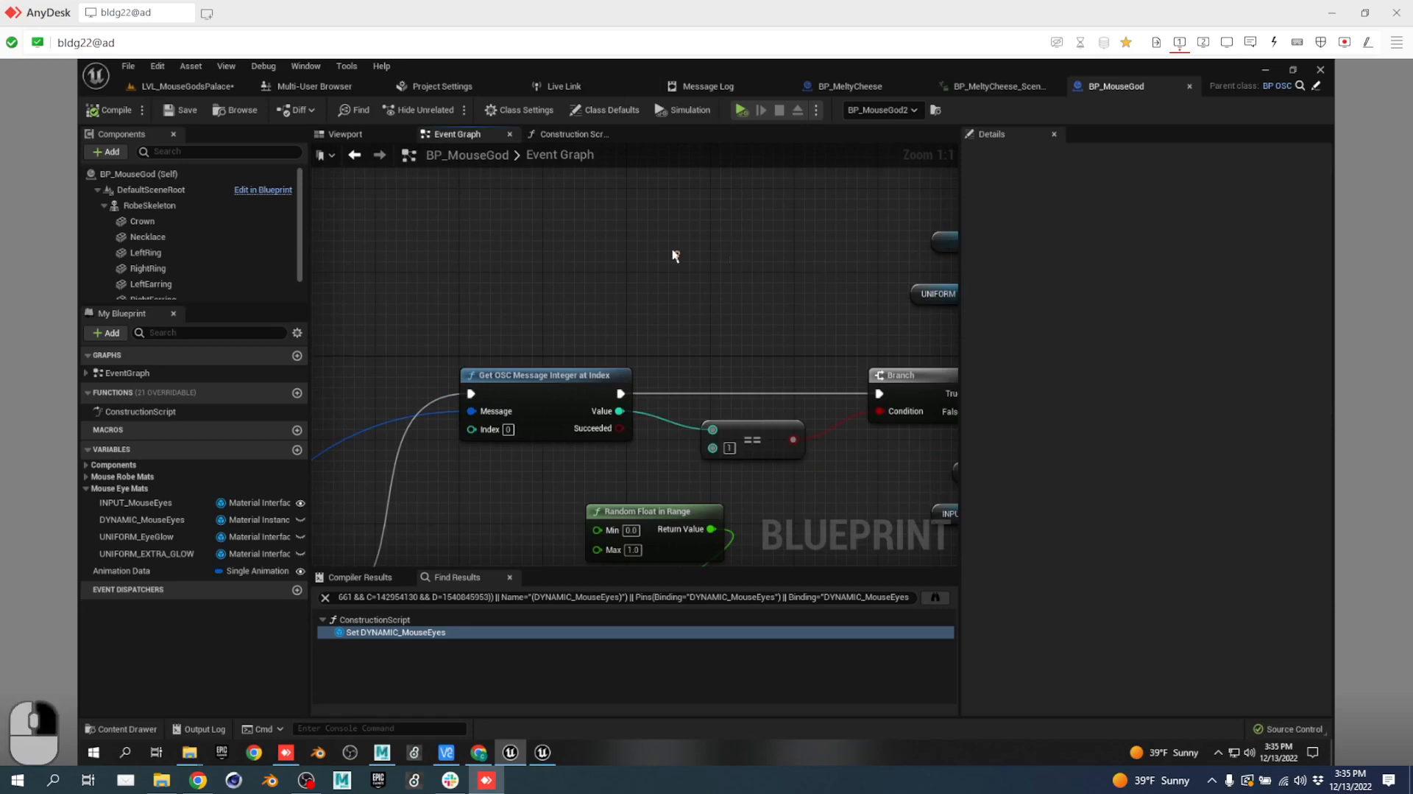
right_click_drag(648, 224, 355, 273)
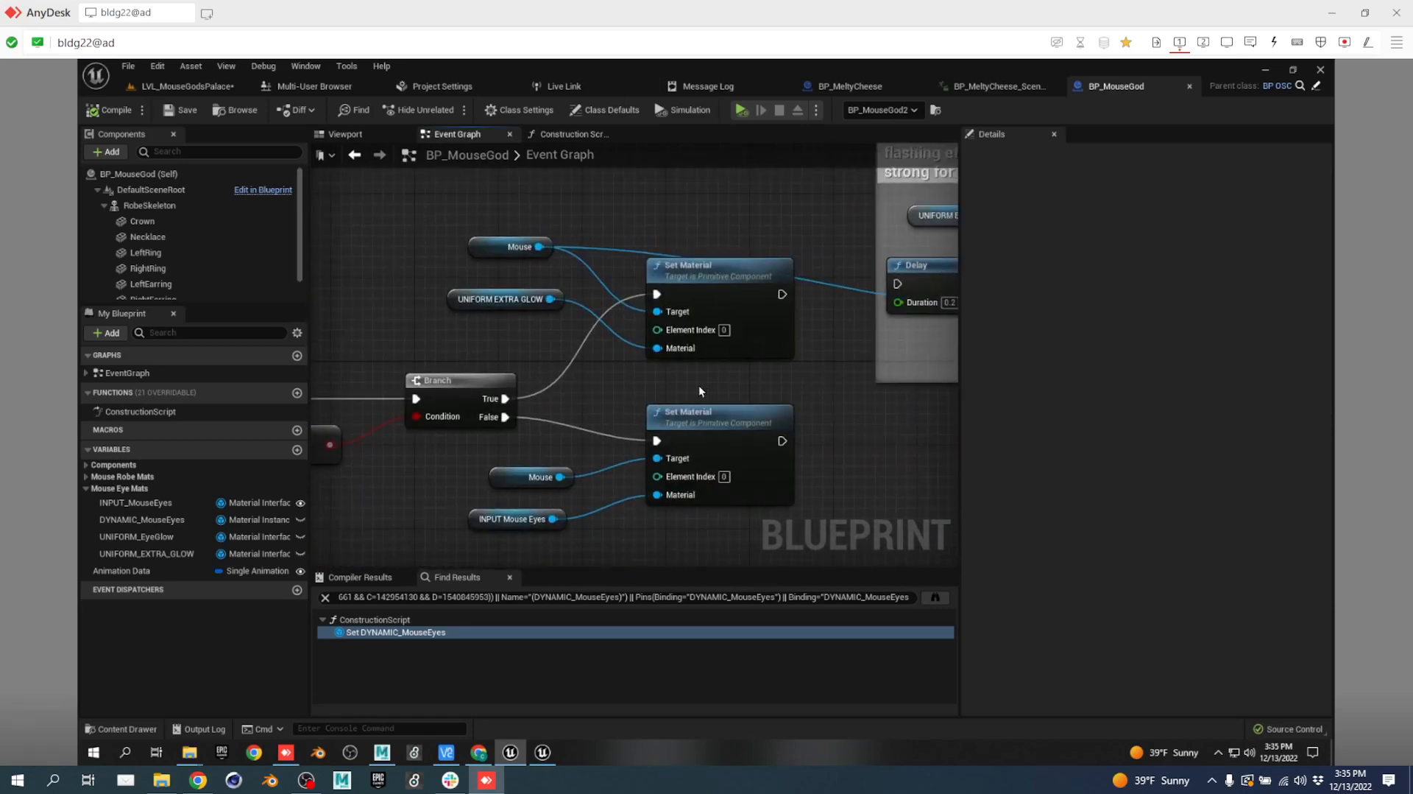
right_click_drag(707, 374, 665, 340)
Expose UNIFORM_EXTRA_GLOW to cinematics and save BP_MouseGod, checking out the Blueprint and level files.
left_click(435, 258)
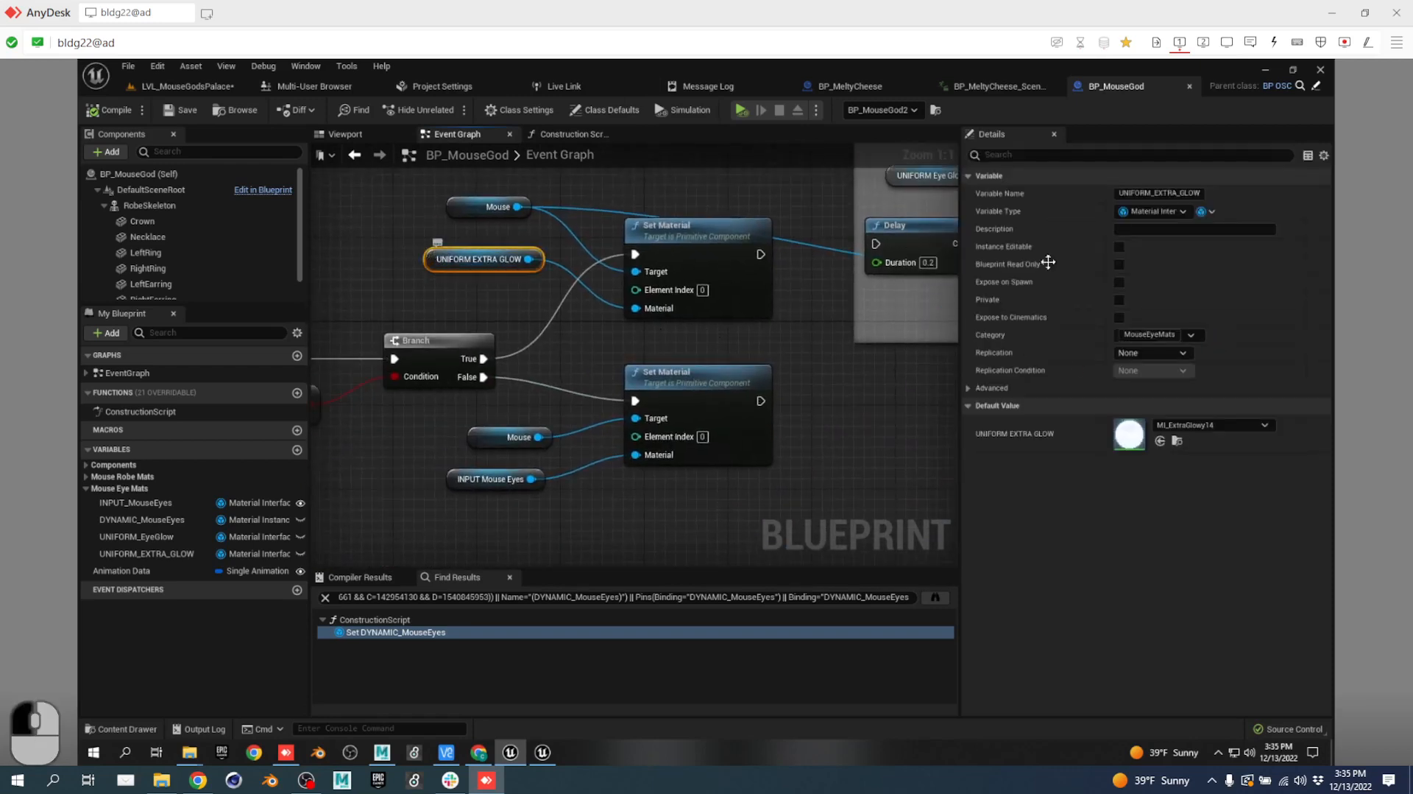
left_click(1119, 317)
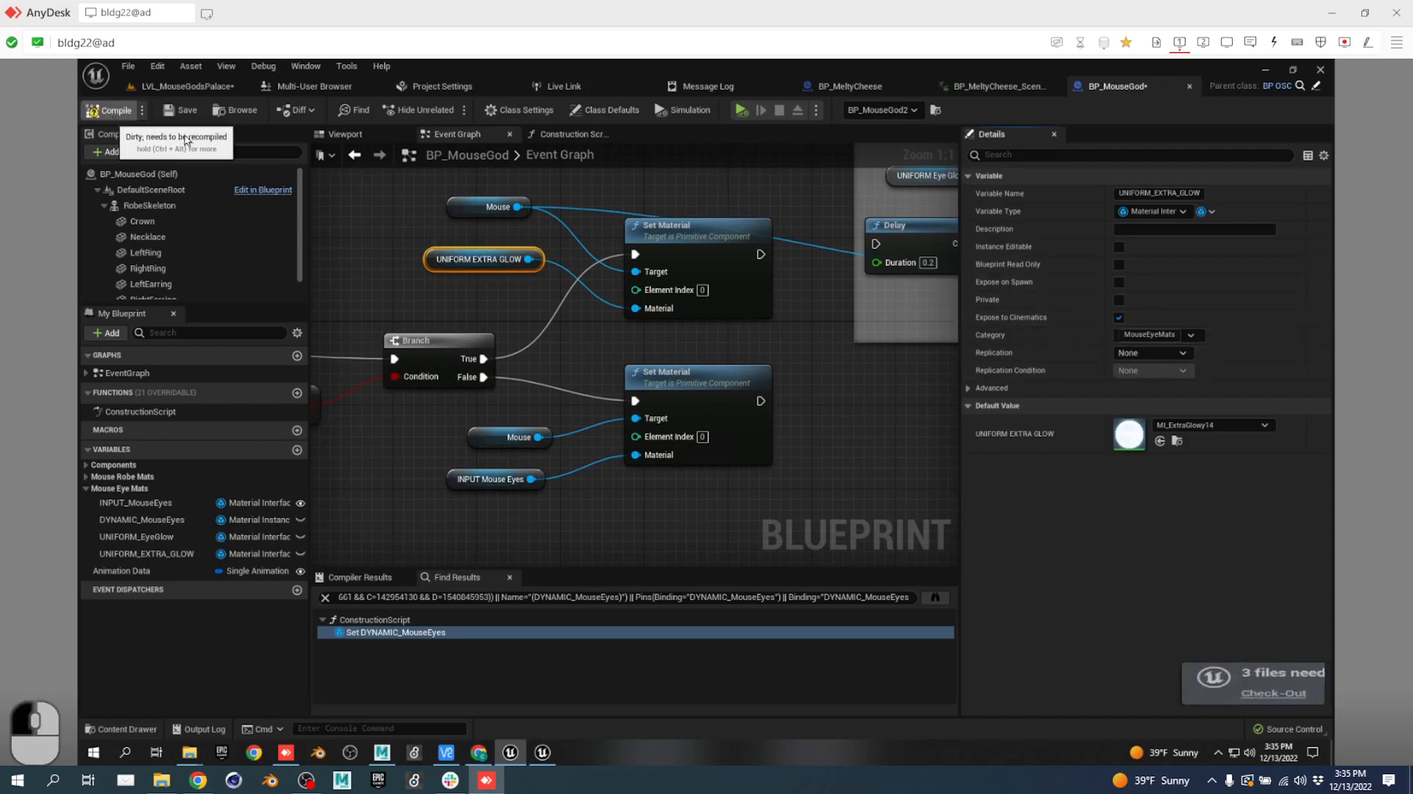
left_click(187, 109)
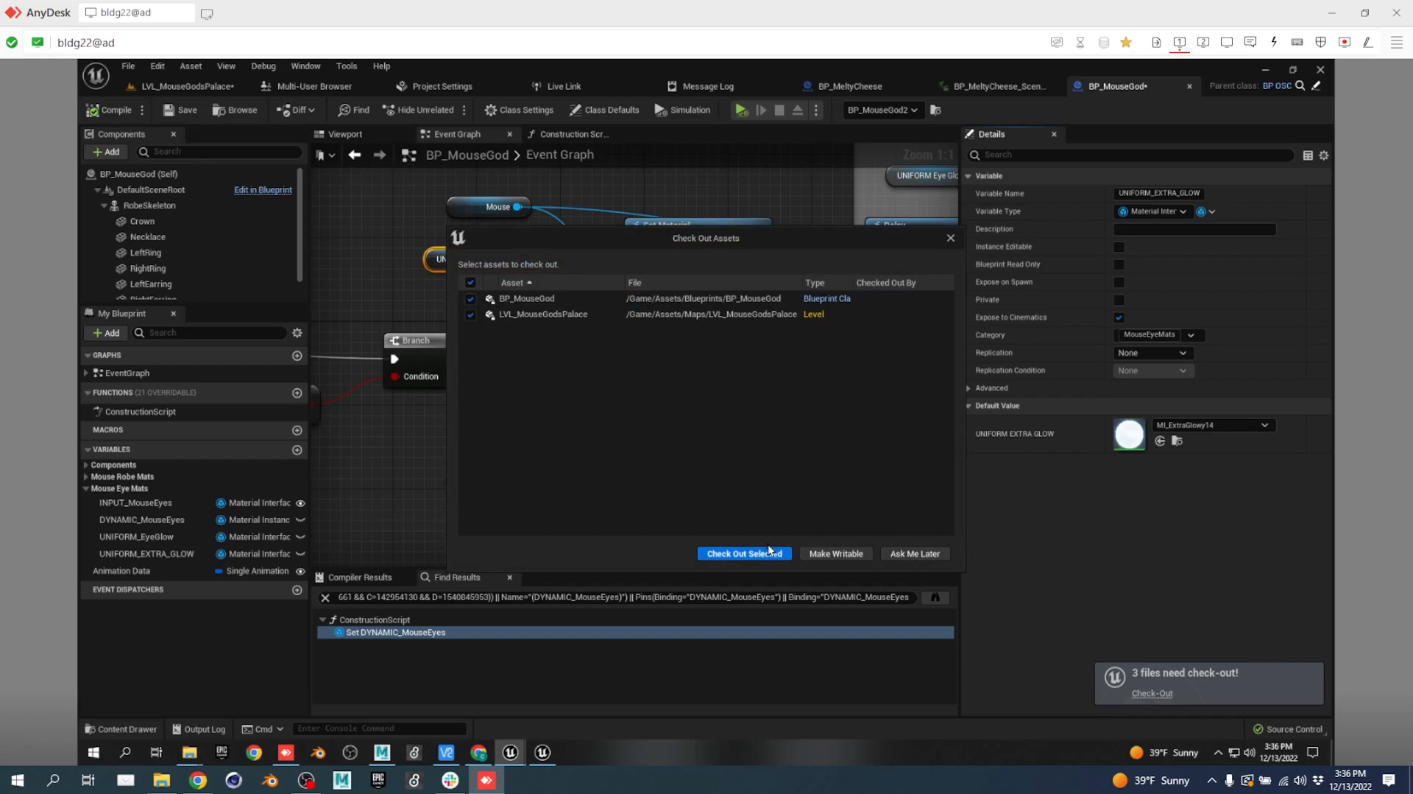
left_click(745, 553)
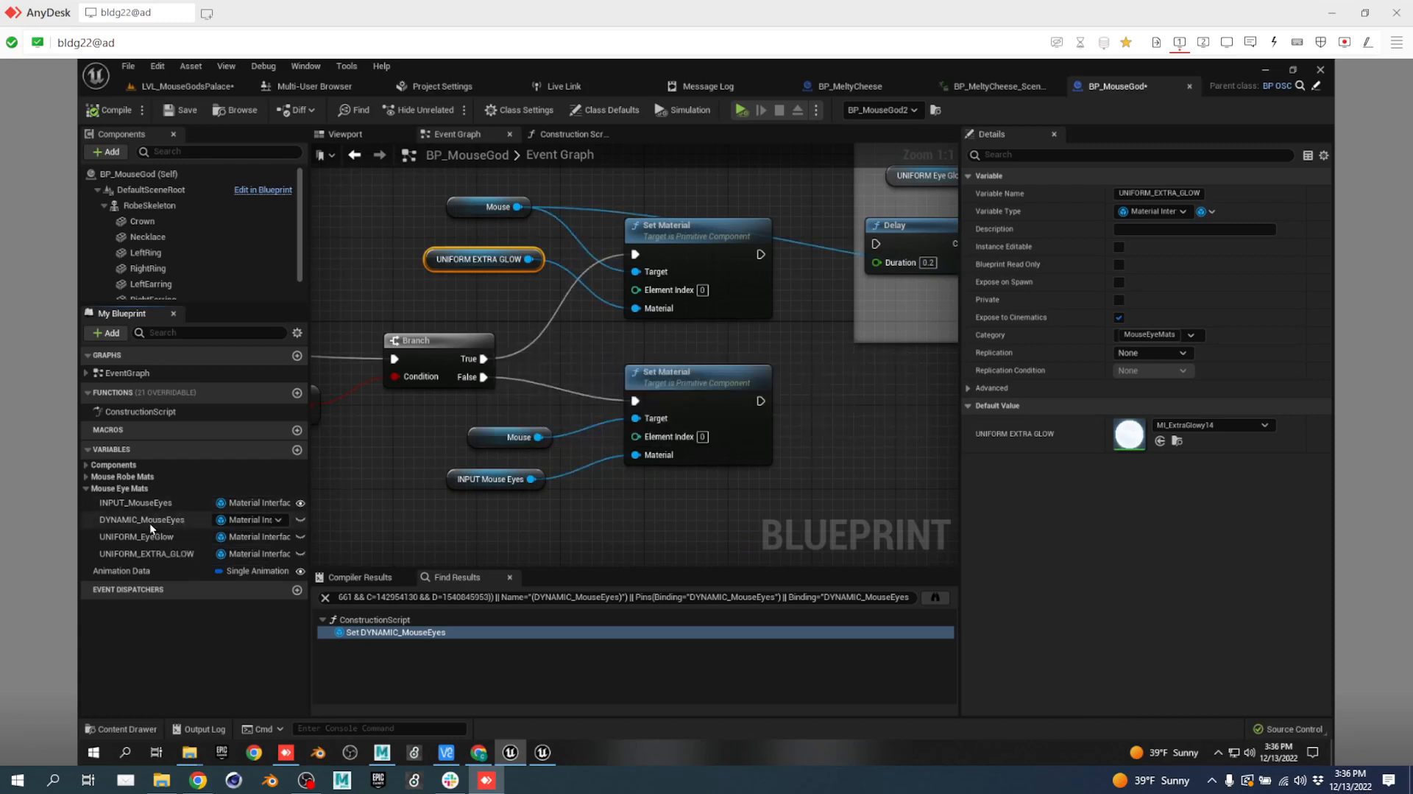
Make DYNAMIC_MouseEyes instance-editable and exposed to cinematics, then compile and save BP_MouseGod.
left_click(302, 521)
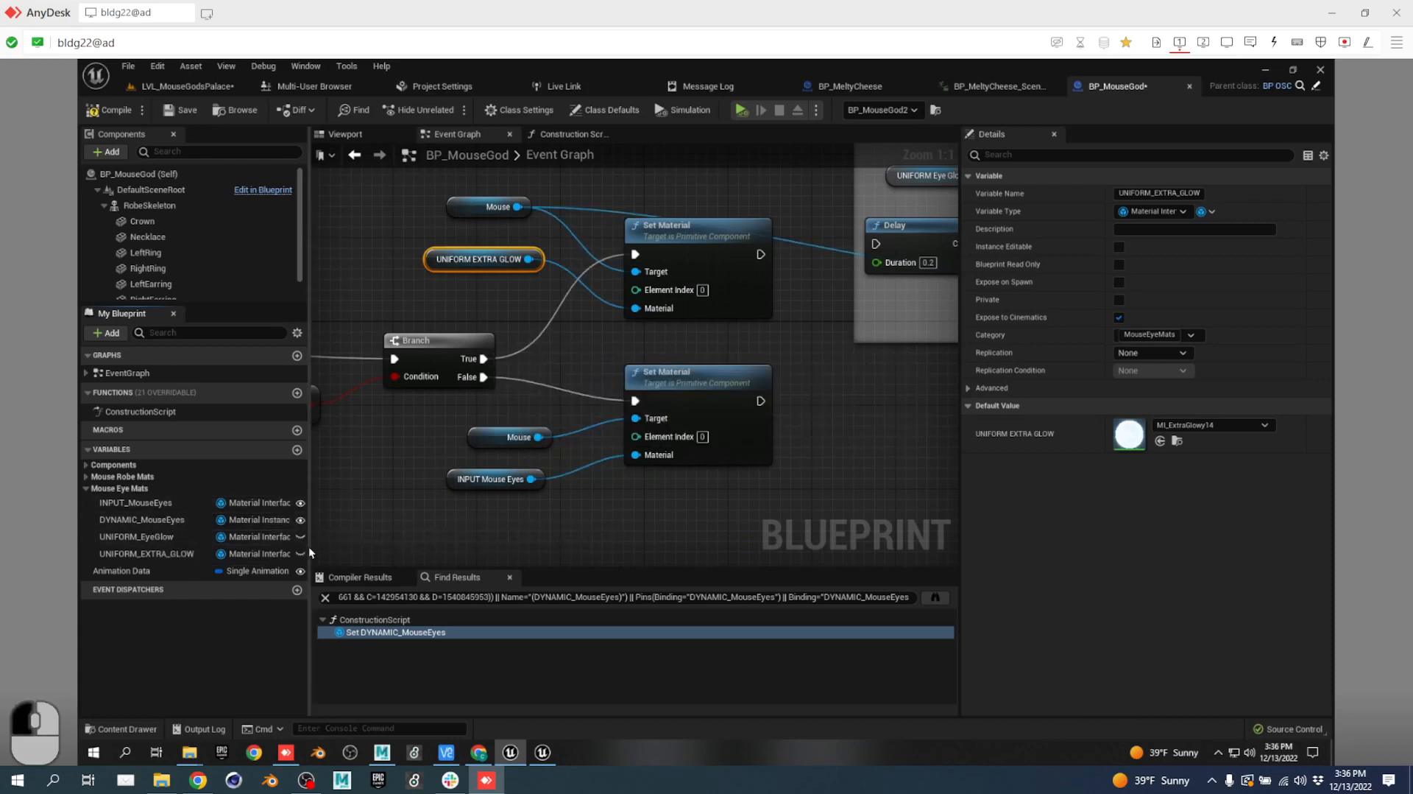
left_click(143, 519)
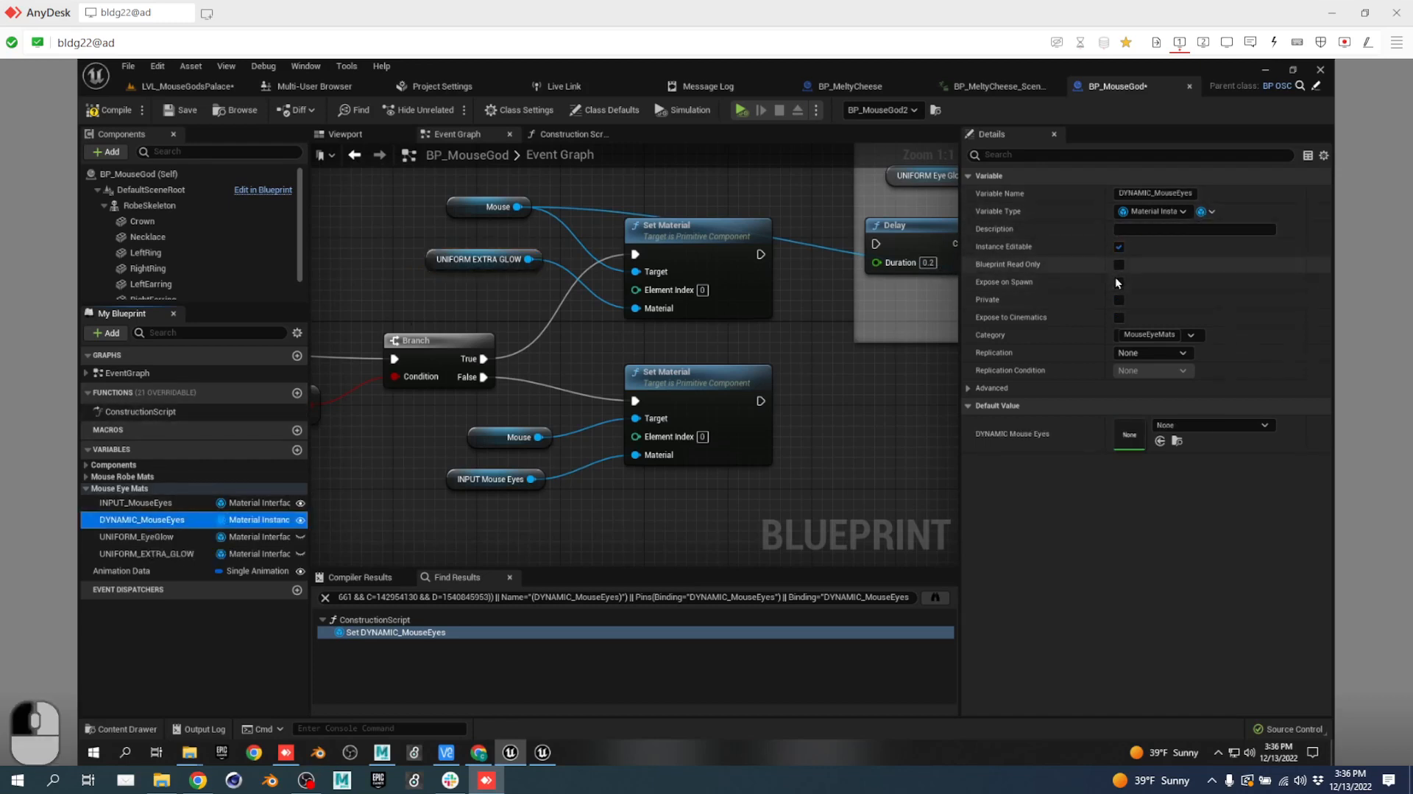
left_click(1119, 318)
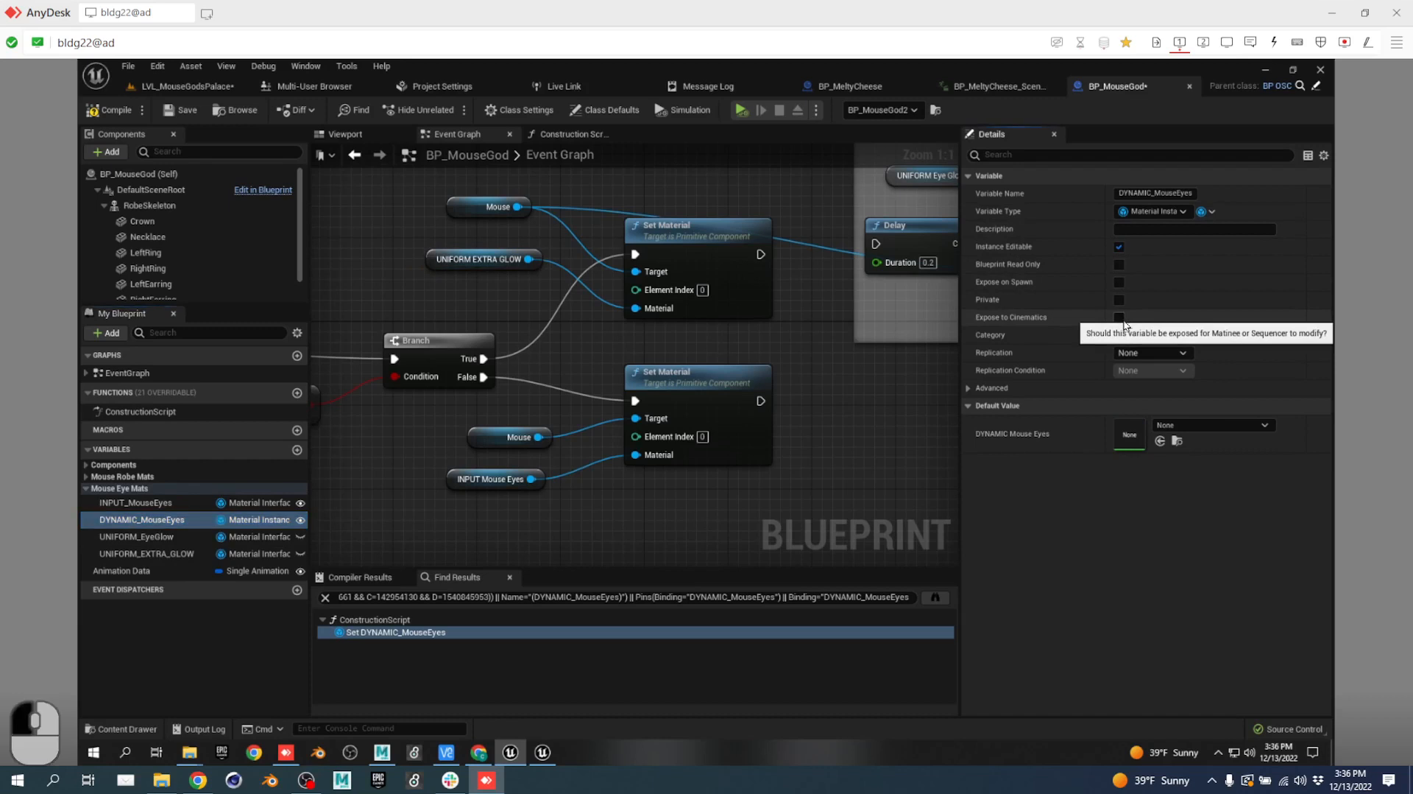
left_click(111, 109)
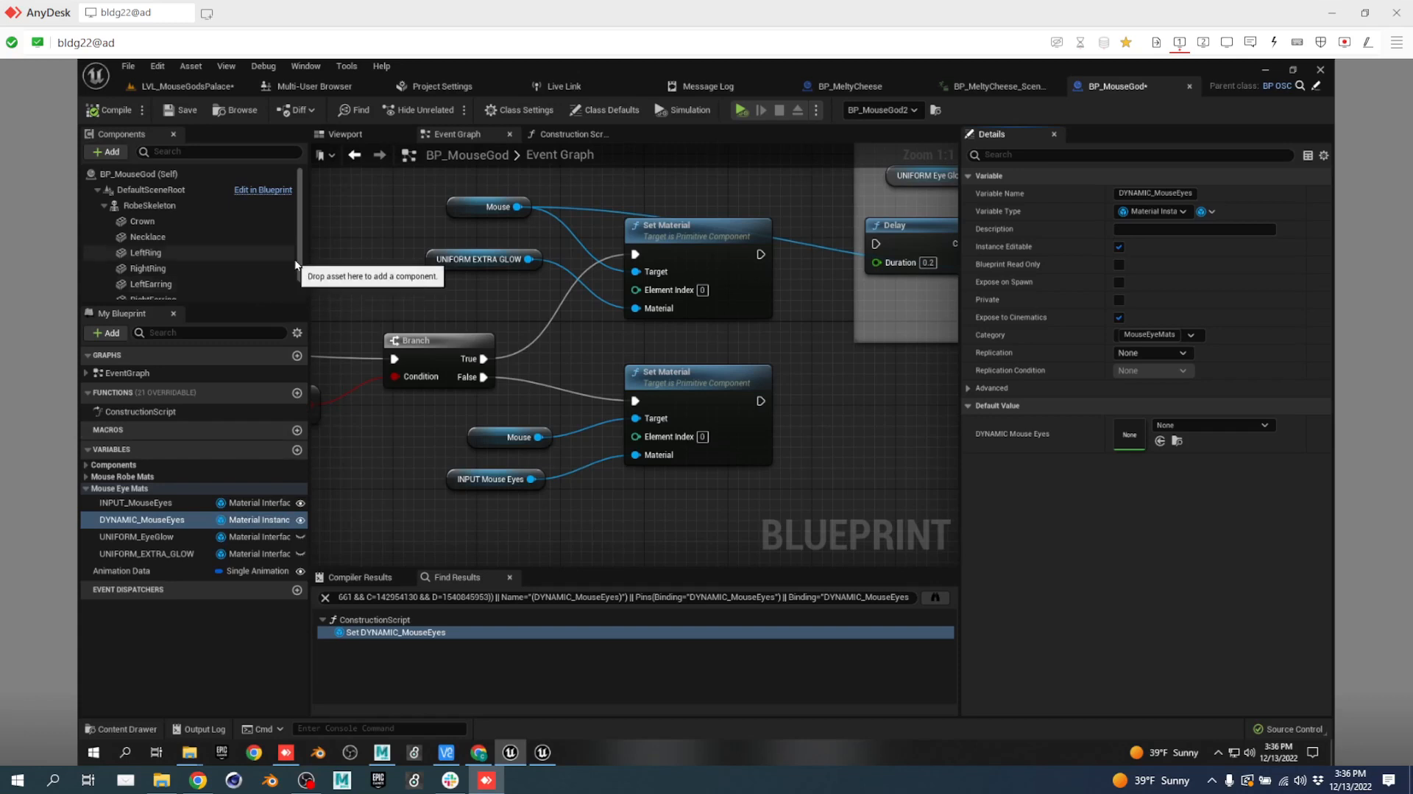
left_click(182, 86)
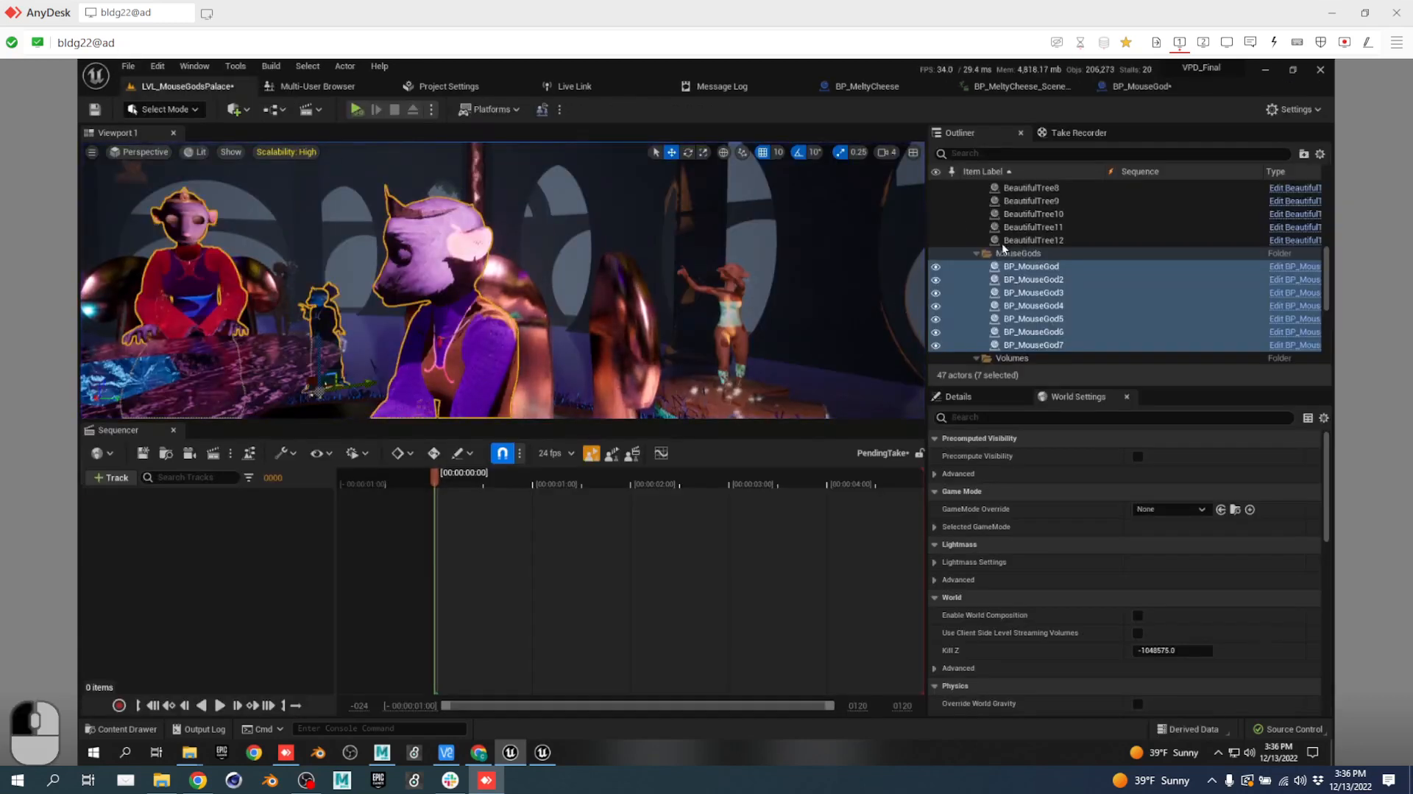
left_click(1082, 134)
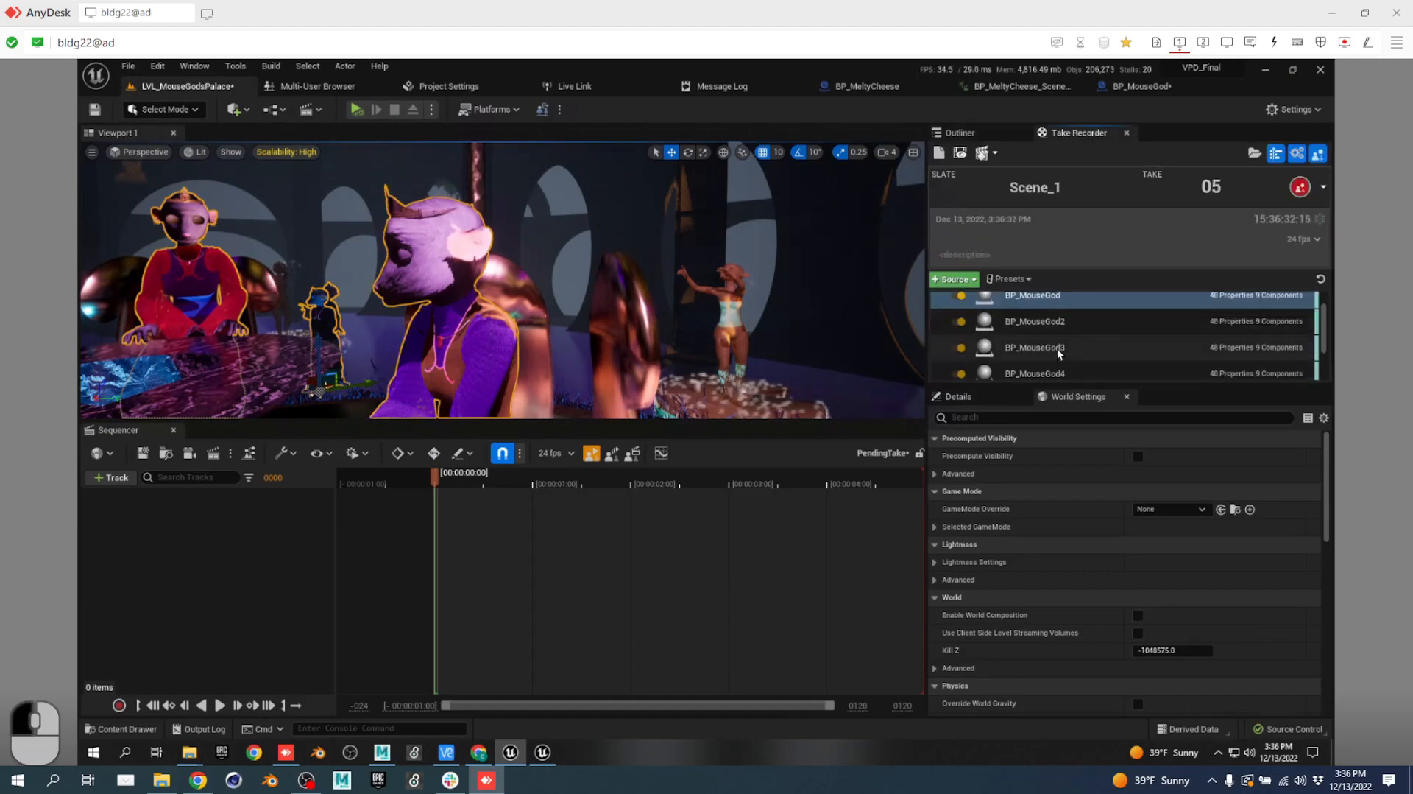
left_click(1137, 86)
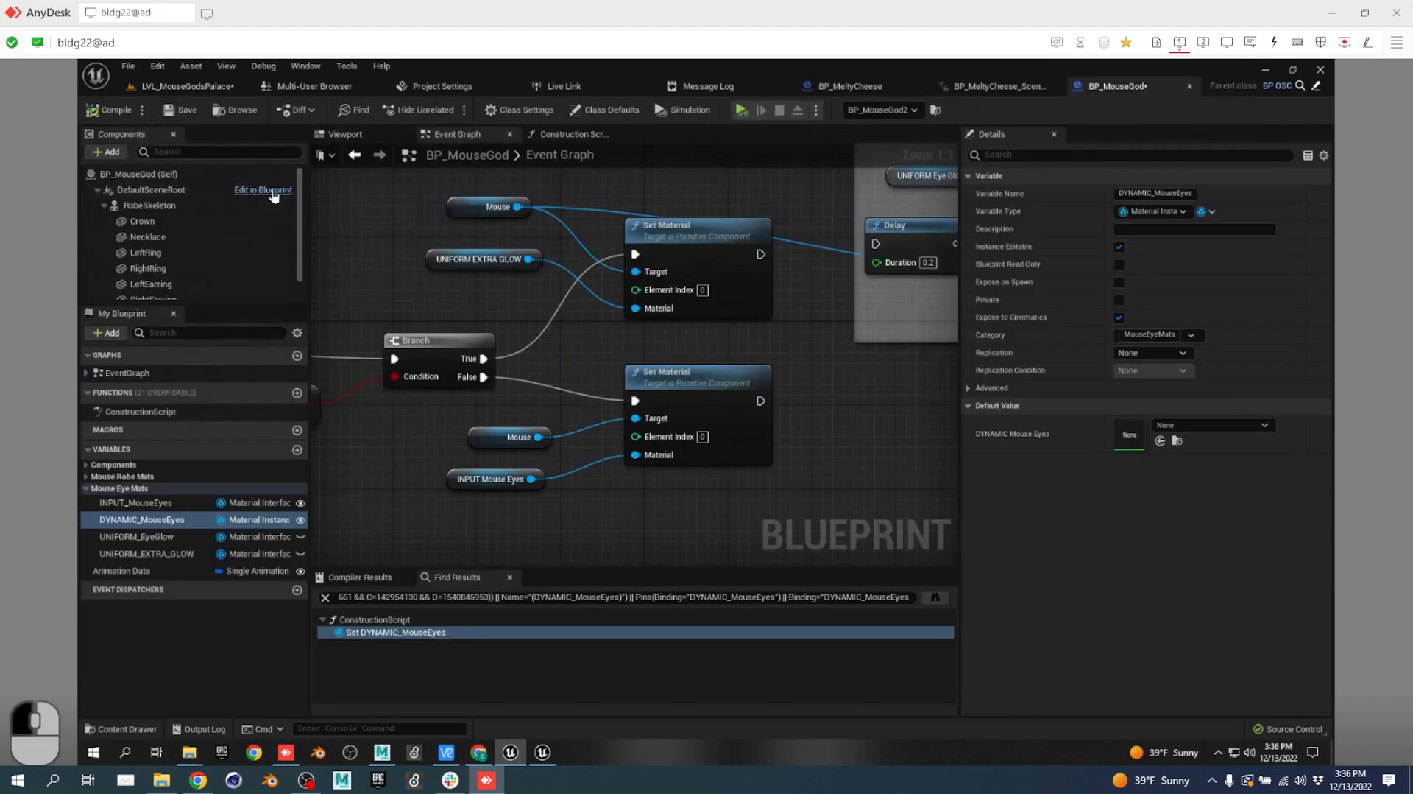
left_click(180, 110)
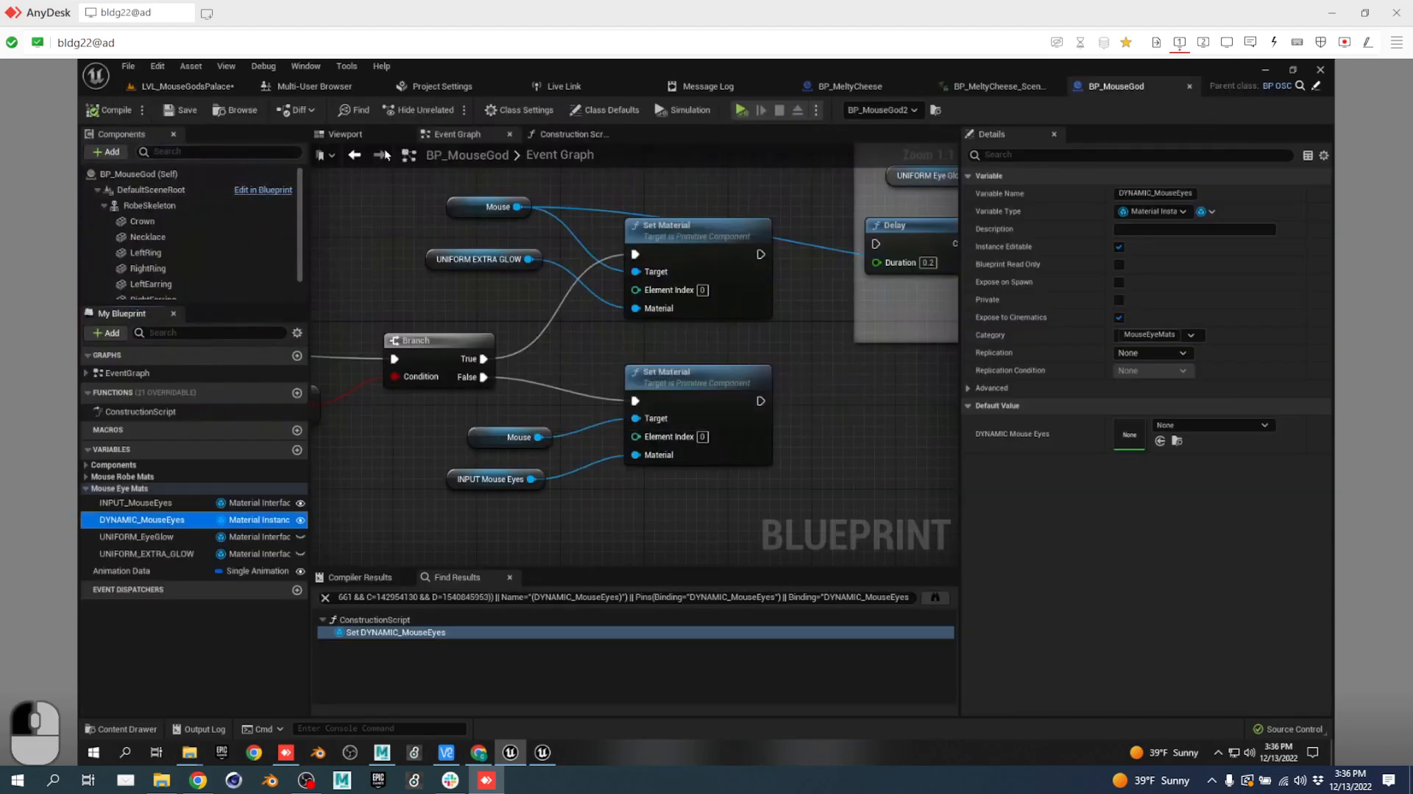
Play LVL_MouseGodsPalace in the editor, record Scene_1 take 05, then stop recording and playback.
left_click(205, 85)
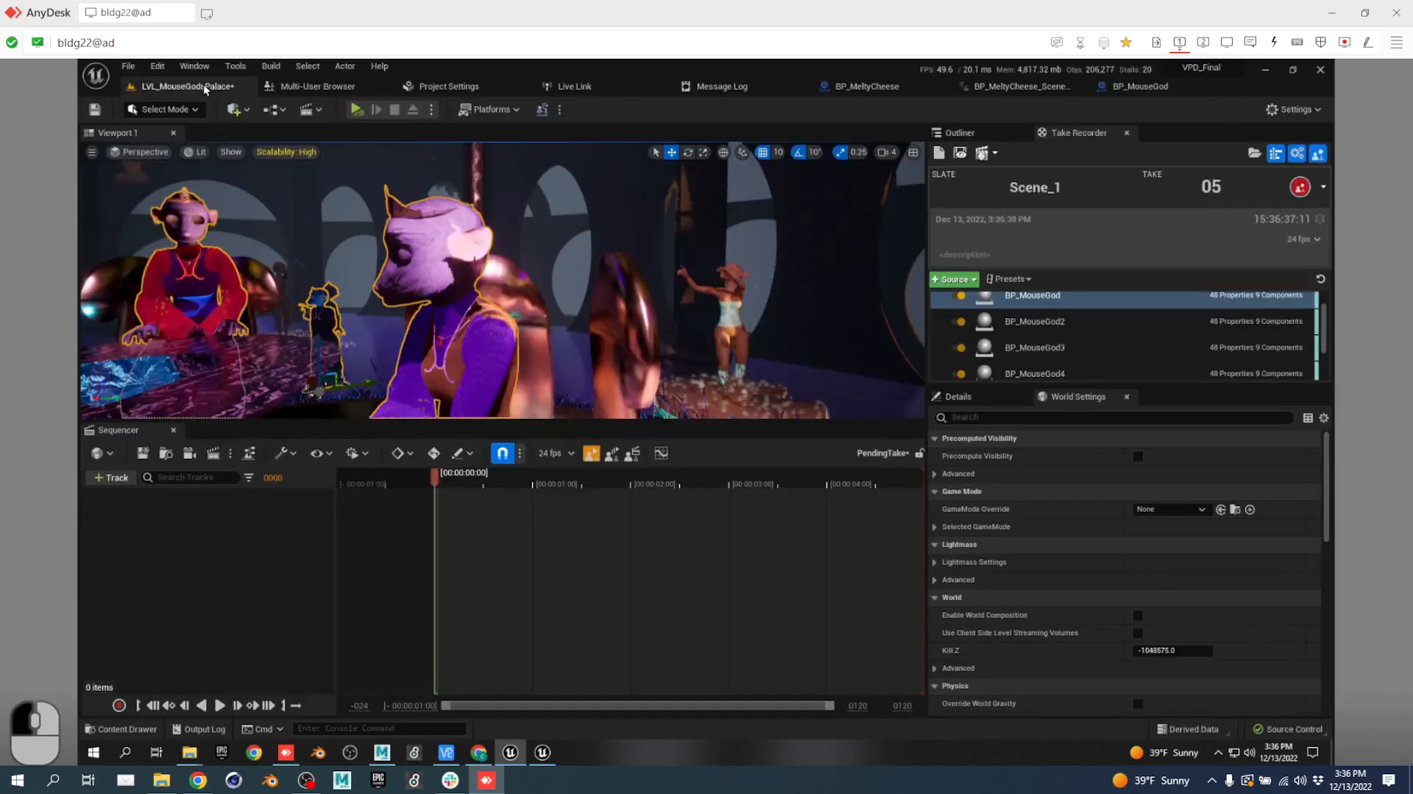
left_click(356, 110)
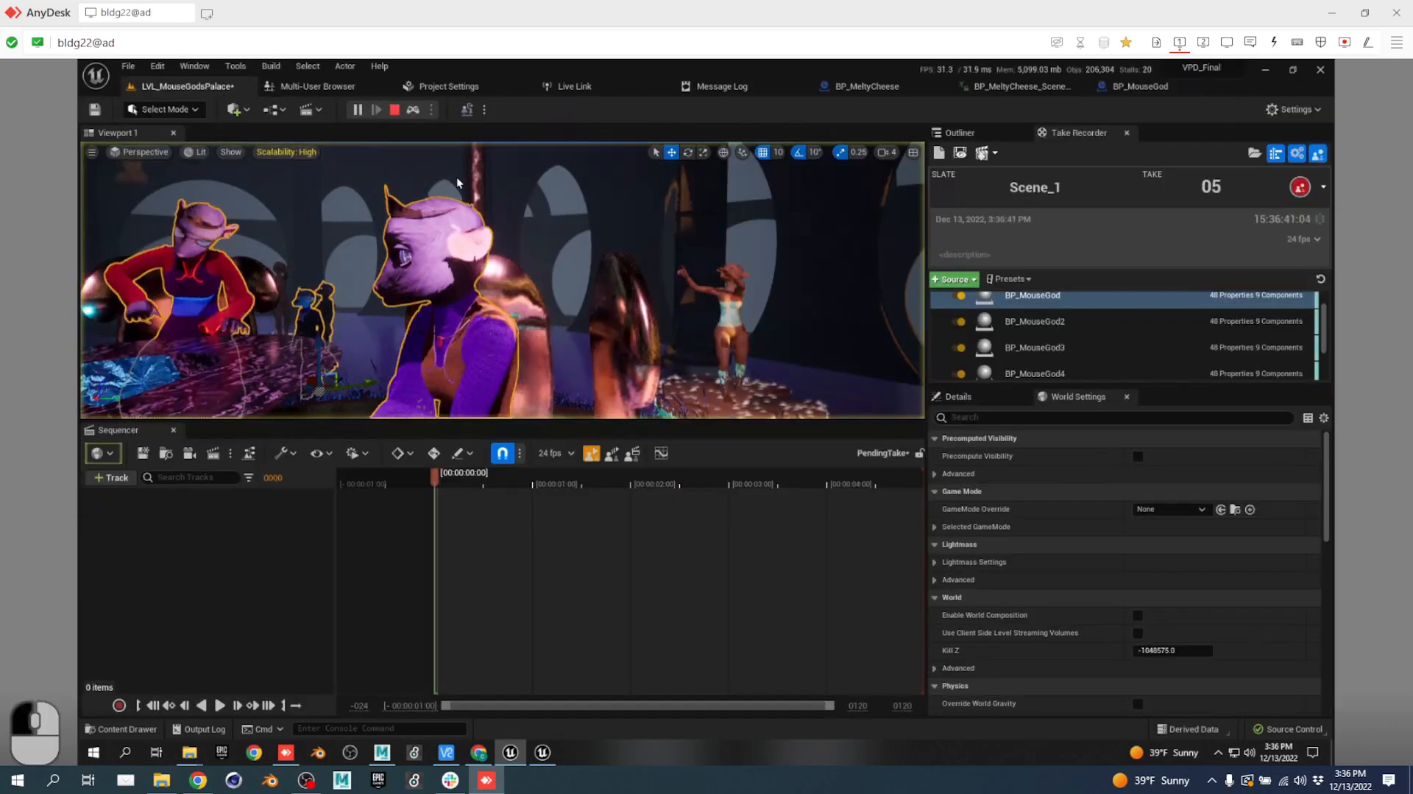
left_click(1300, 187)
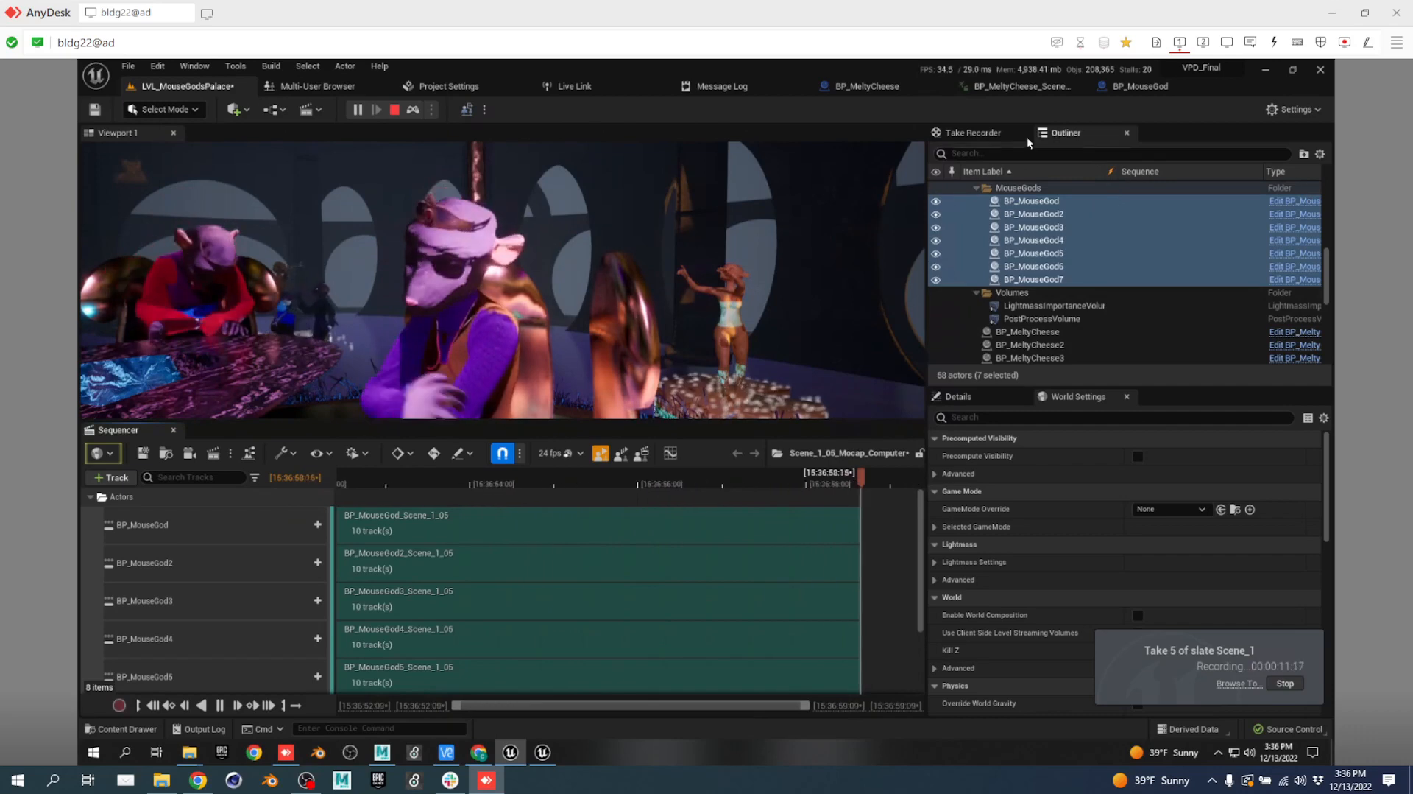
left_click(980, 133)
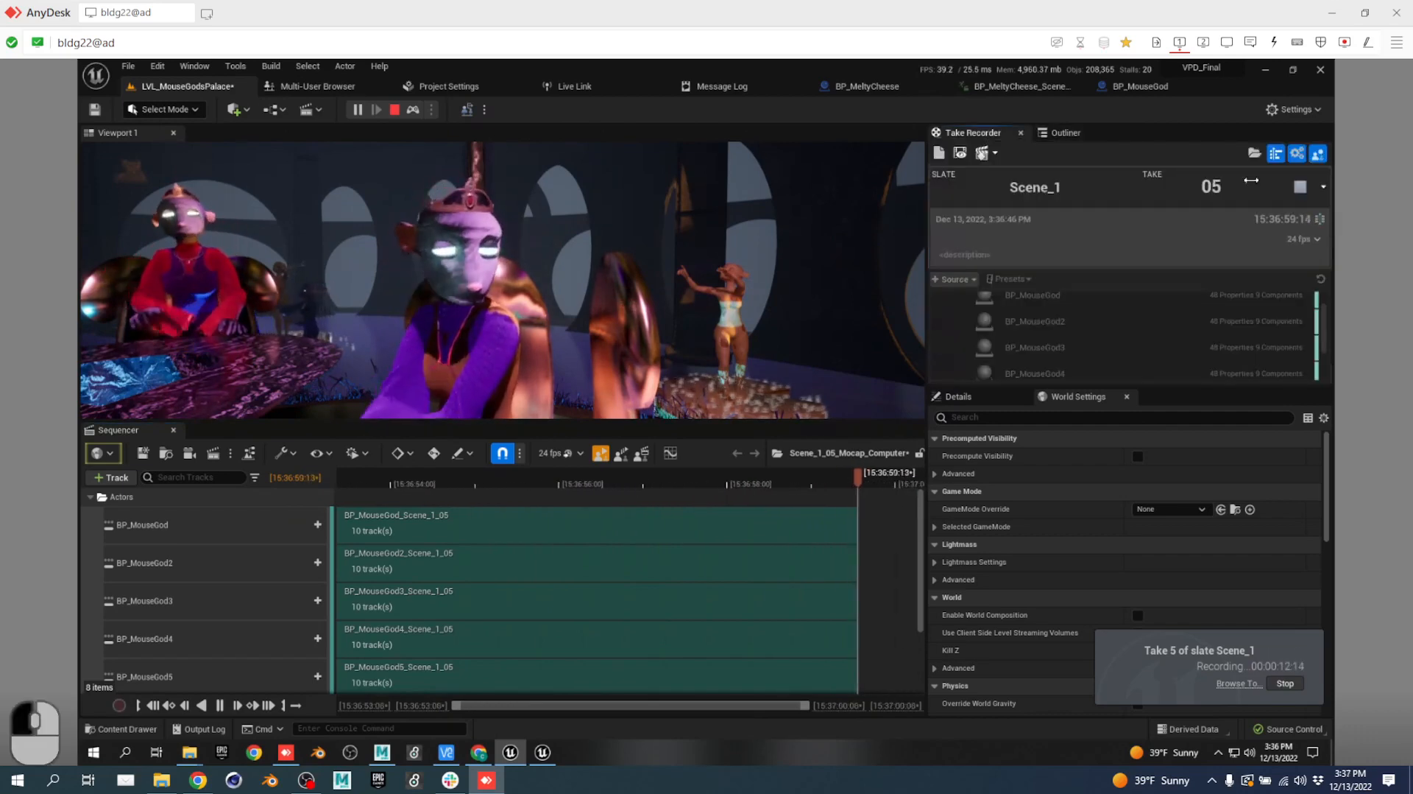
left_click(1301, 189)
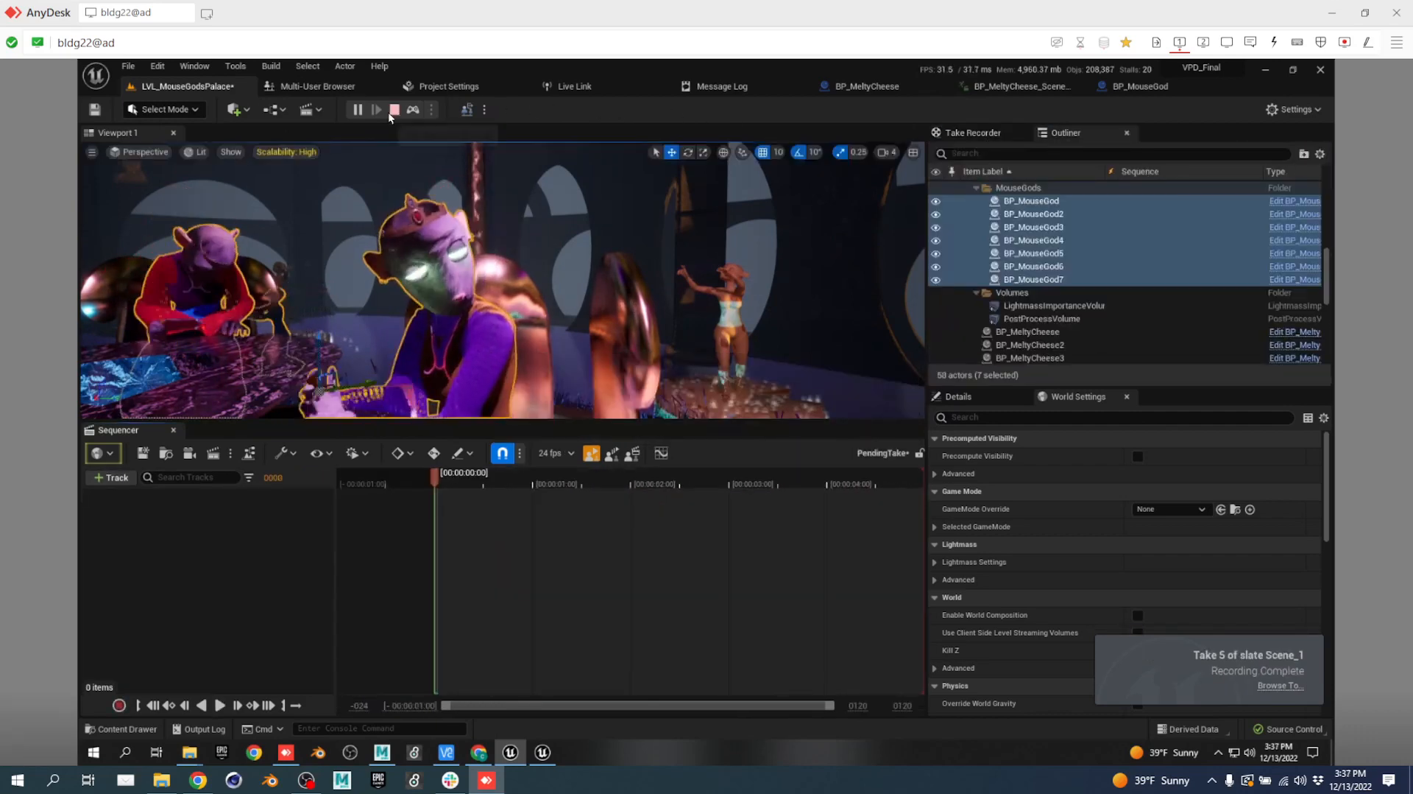
left_click(394, 108)
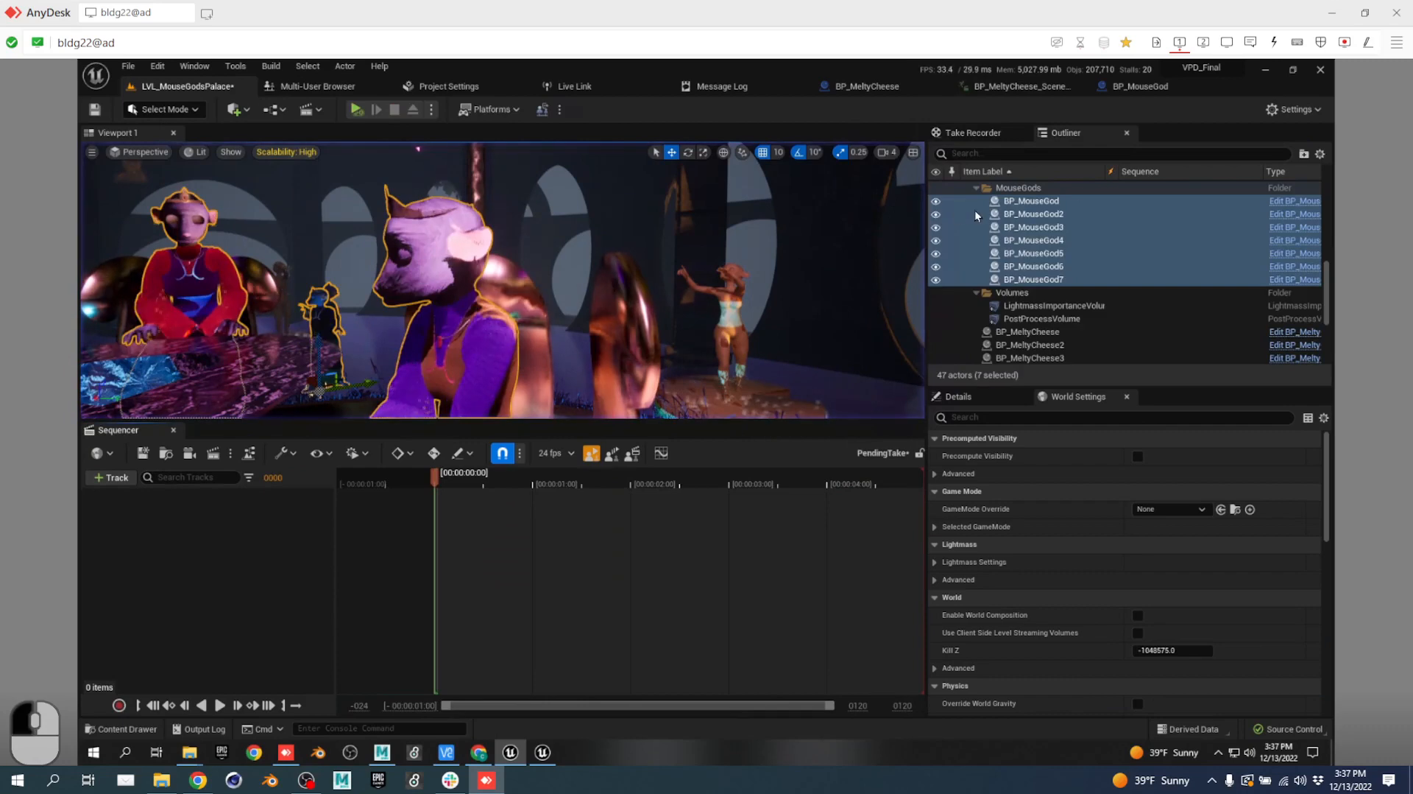
Load the last take into Sequencer and open the BP_MouseGod_Scene_1_05 subsequence.
left_click(988, 132)
left_click(958, 153)
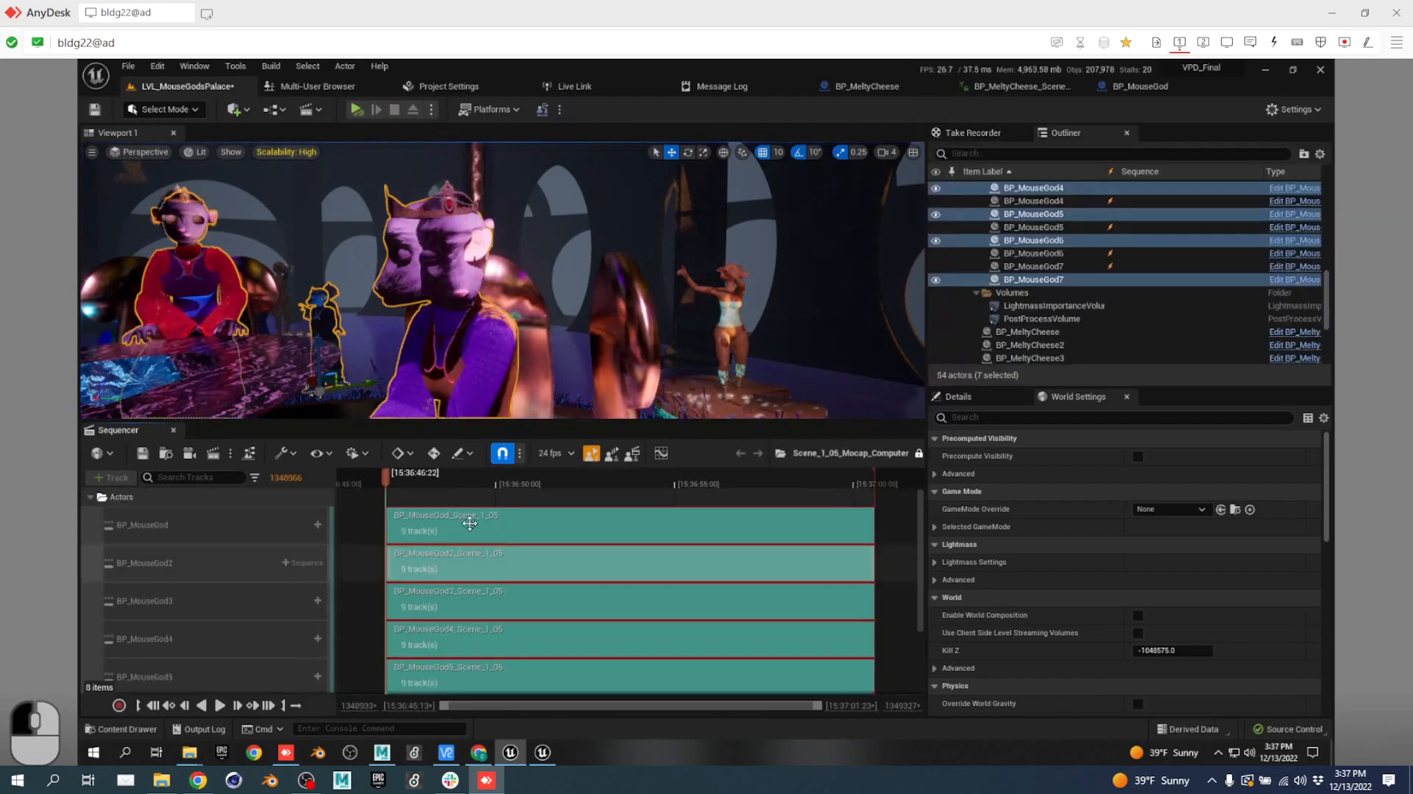
double_click(541, 525)
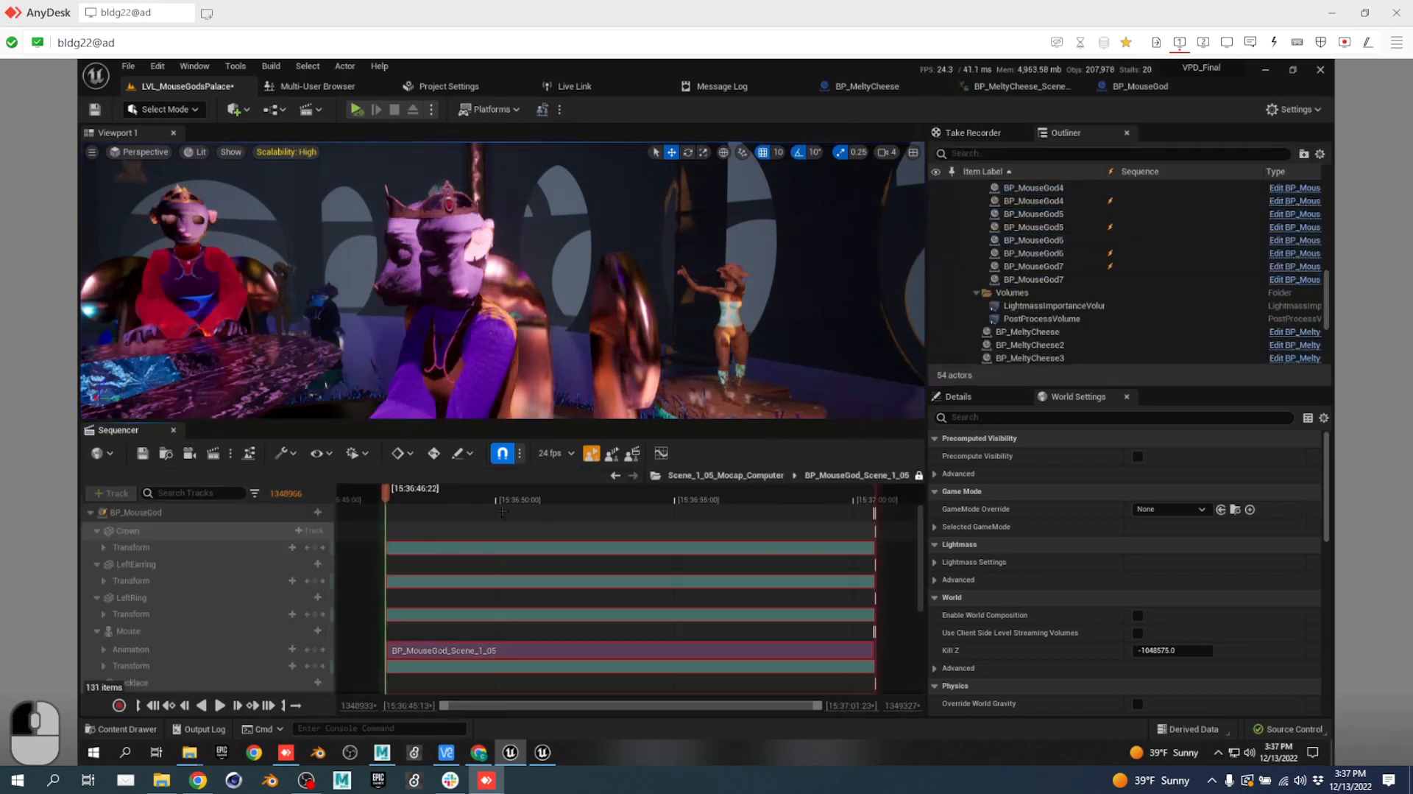
scroll(164, 594, "down", 5)
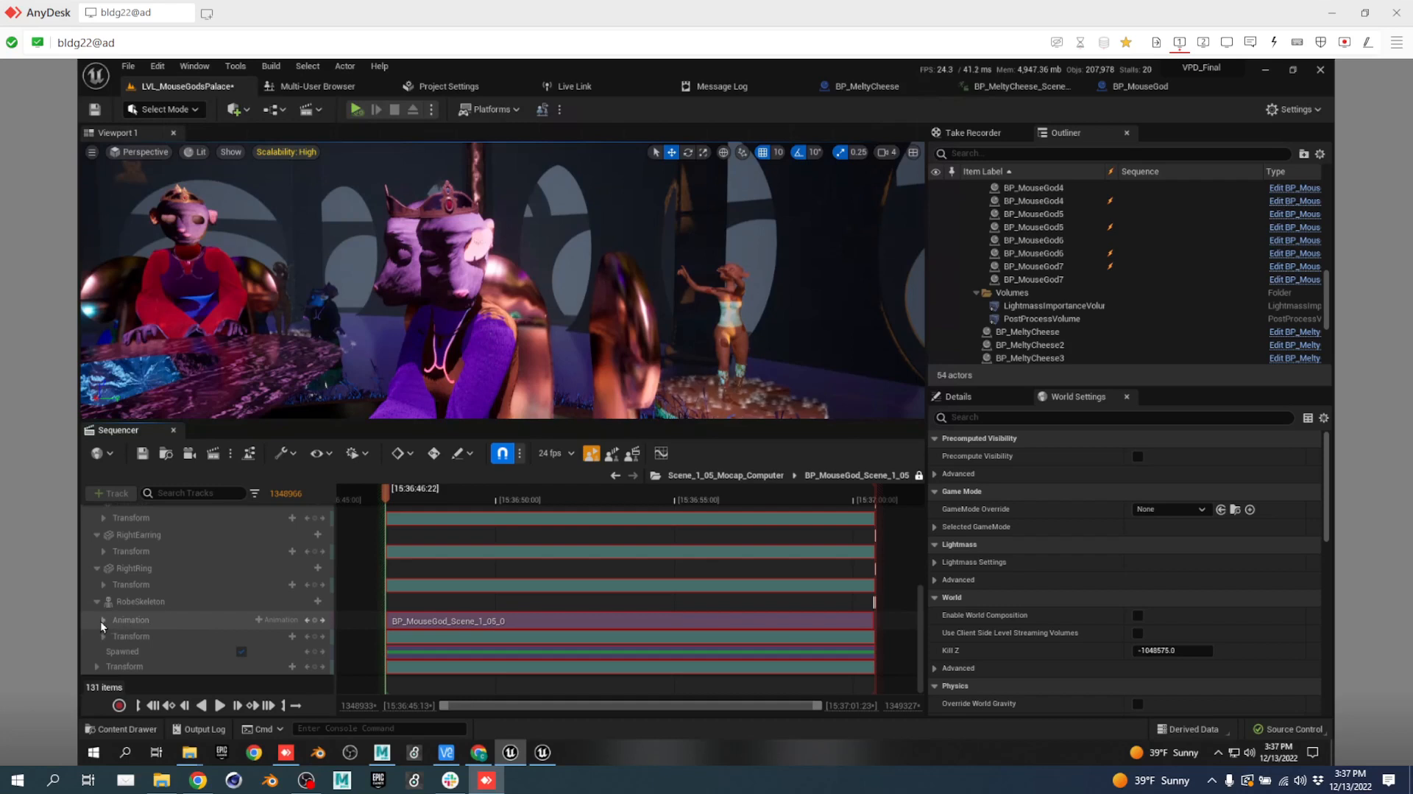
scroll(156, 617, "up", 2)
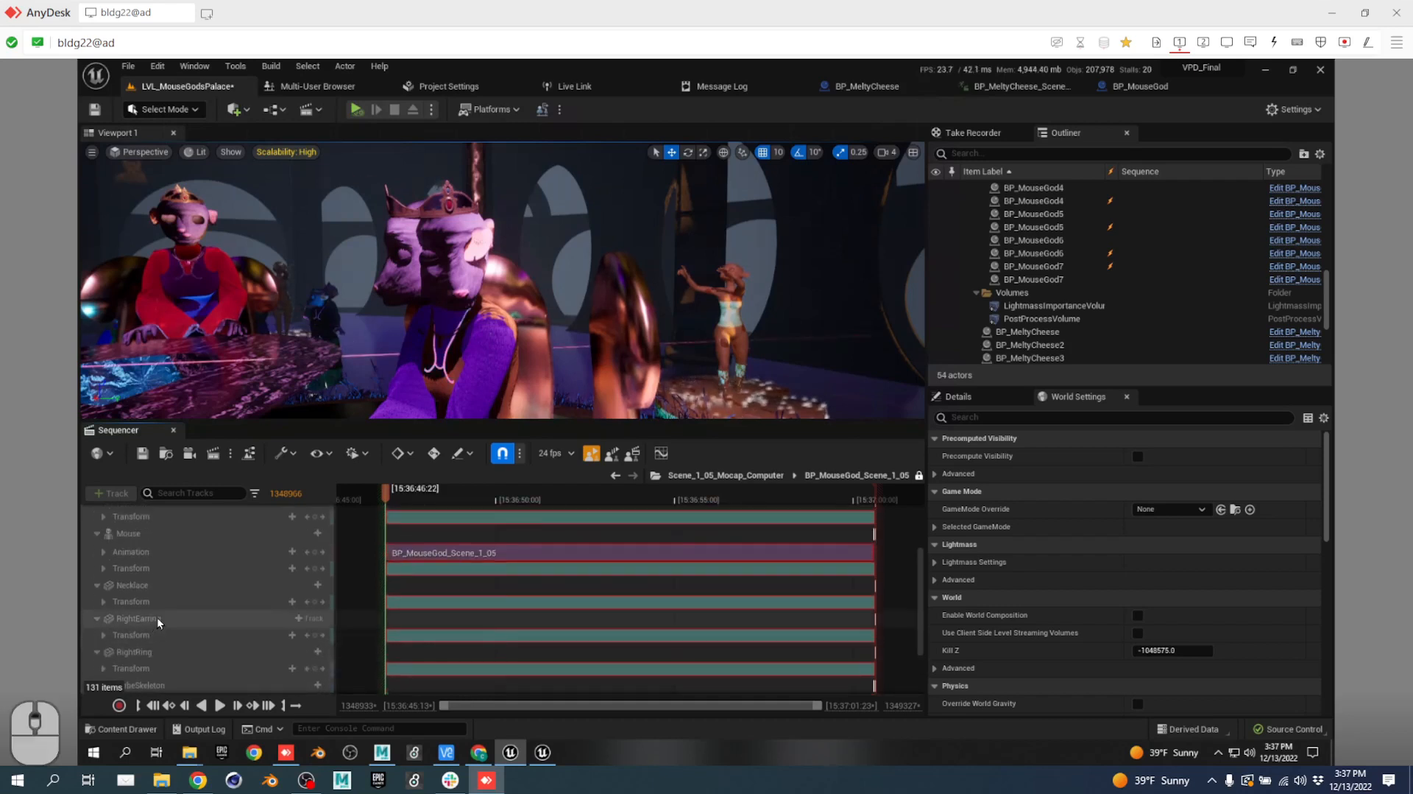
scroll(156, 616, "up", 2)
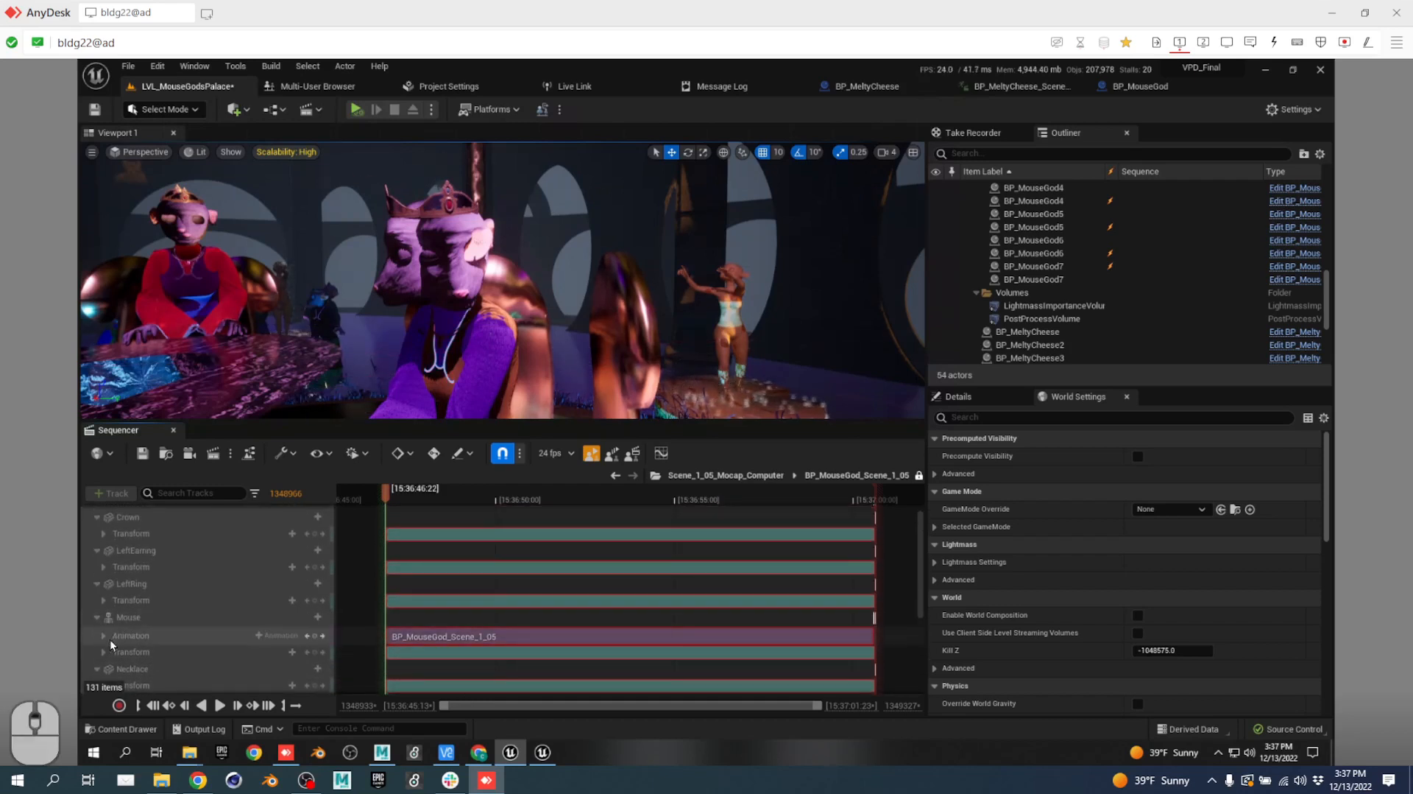
Expand the Mouse animation track, scrub through the recording, then return to BP_MouseGod.
left_click(104, 635)
scroll(214, 611, "up", 1)
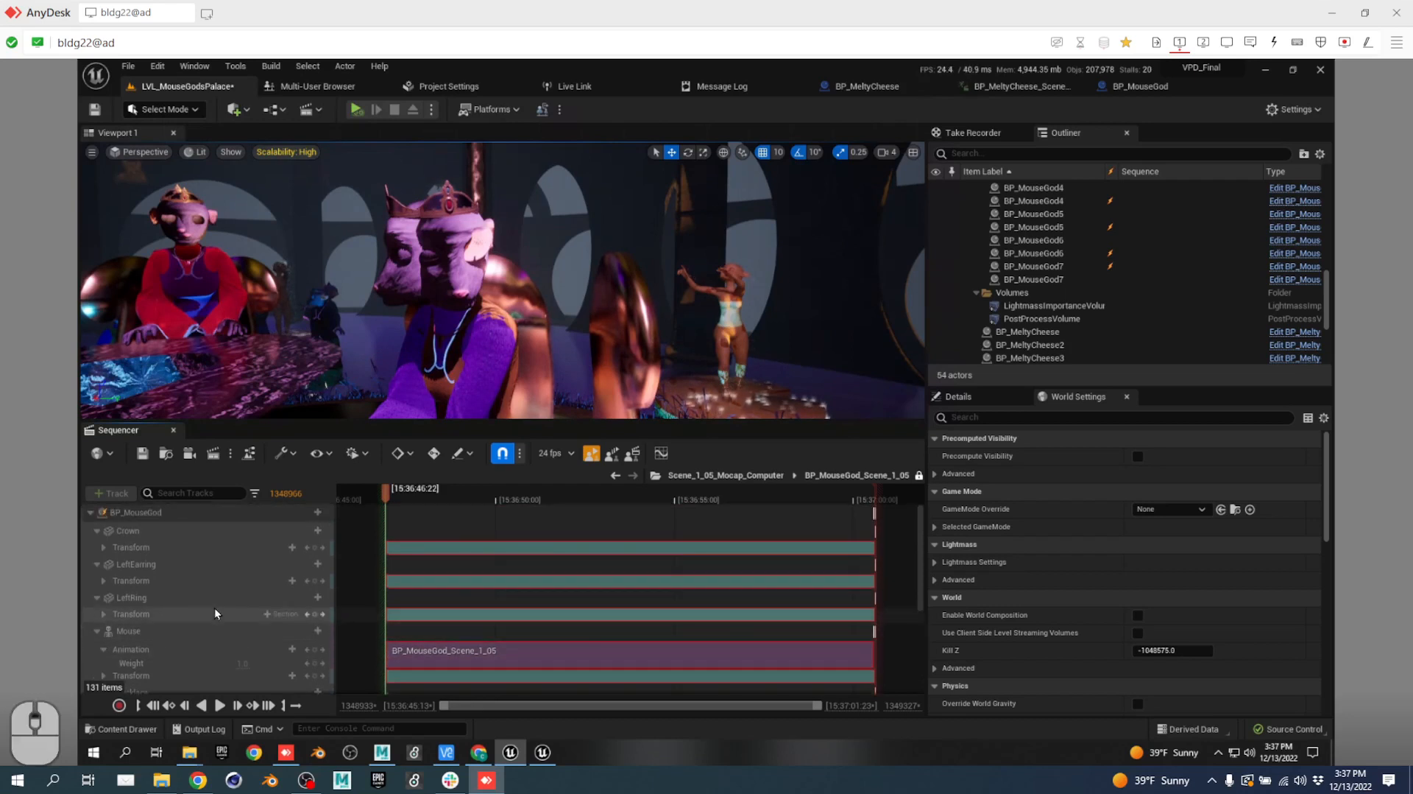
left_click(178, 511)
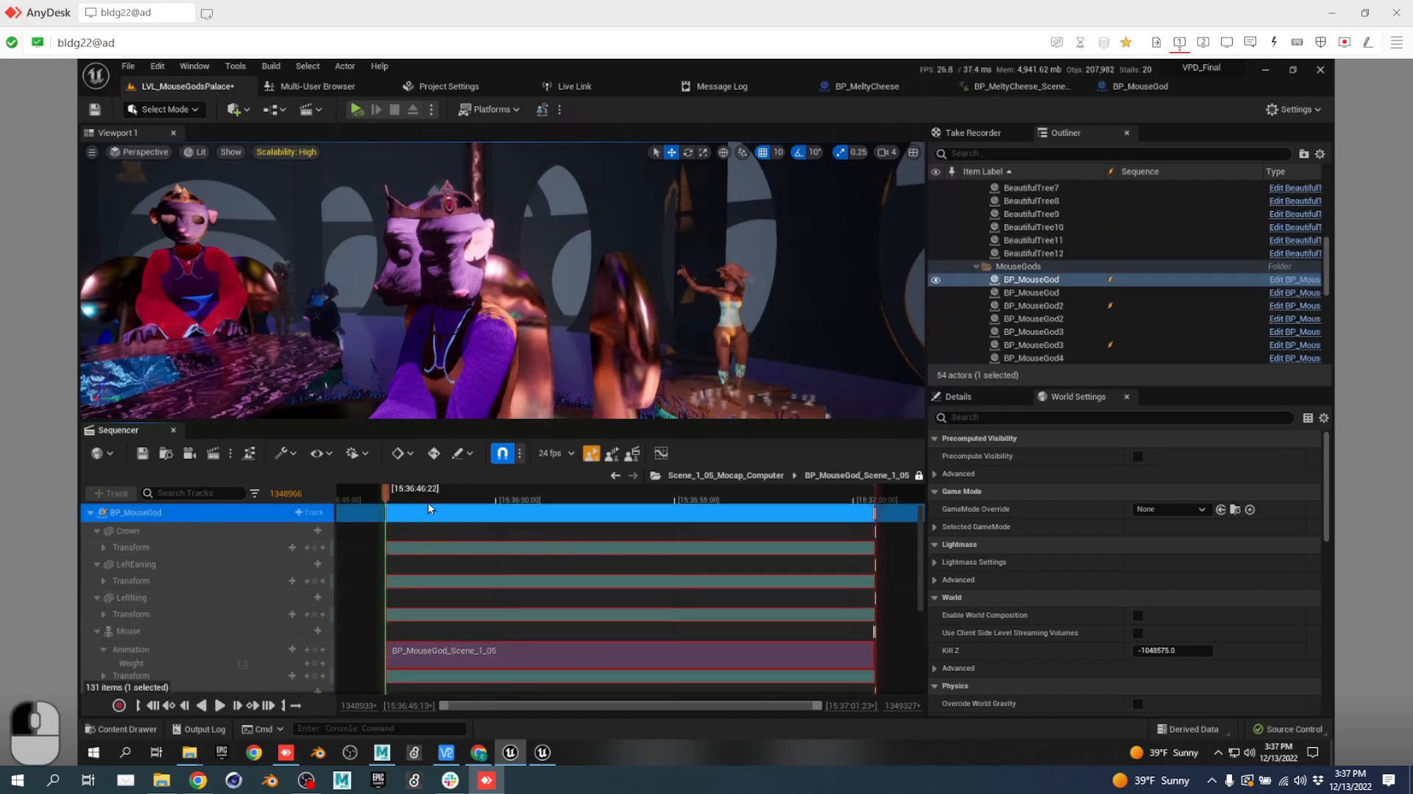
left_click(583, 493)
left_click_drag(694, 500, 835, 501)
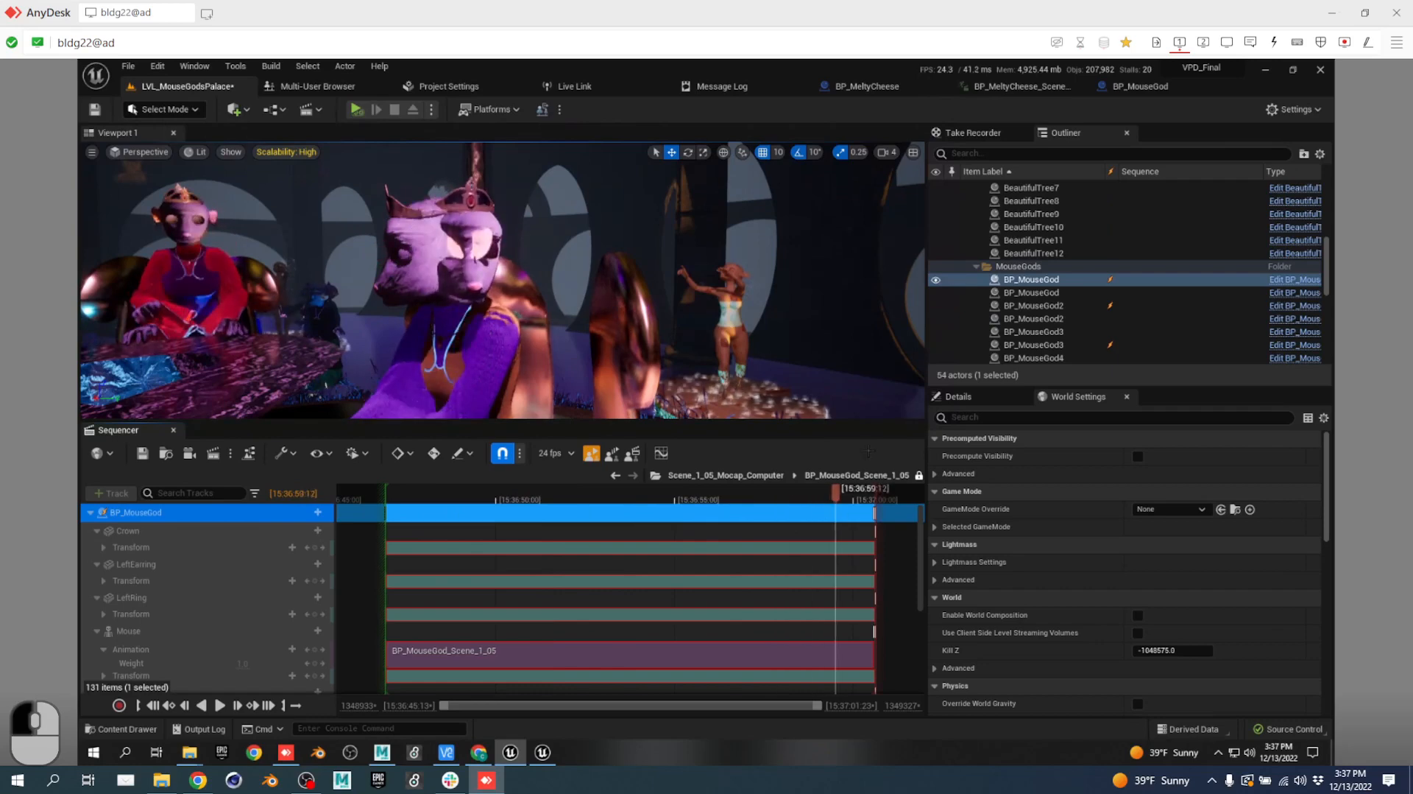
left_click(1175, 87)
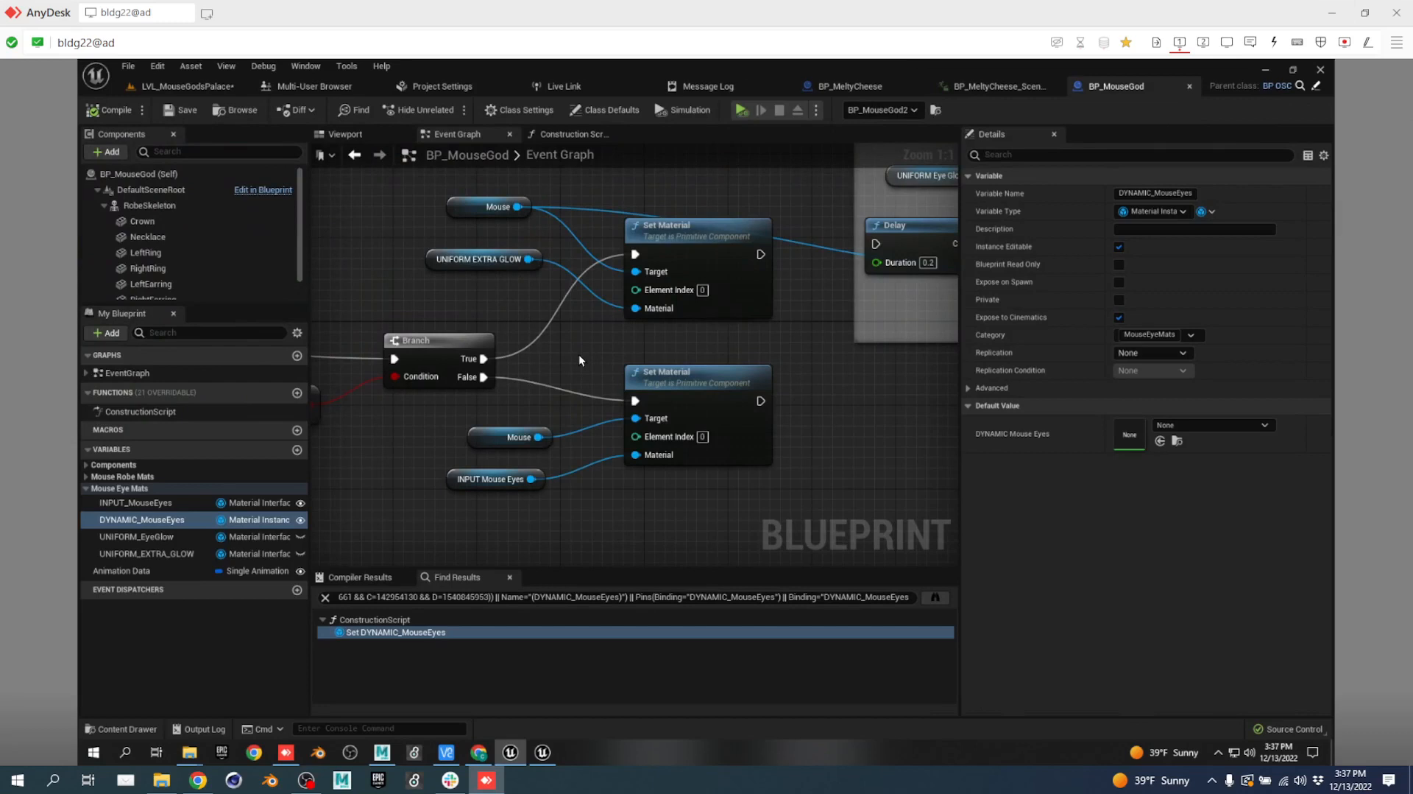
Try wiring a UNIFORM_EXTRA_GLOW getter into the first Set Material, then delete it.
left_click(136, 537)
left_click(156, 553)
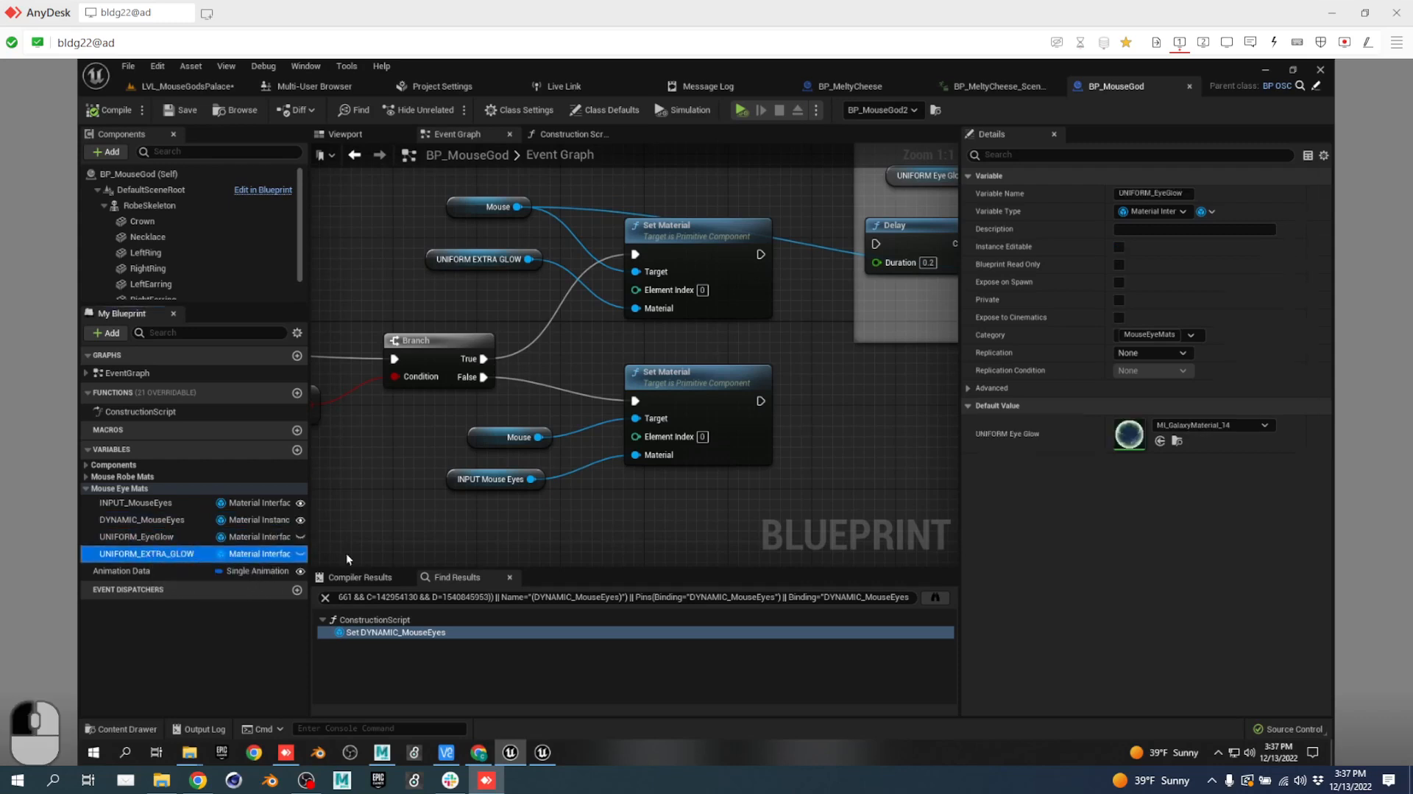
left_click_drag(346, 553, 635, 308)
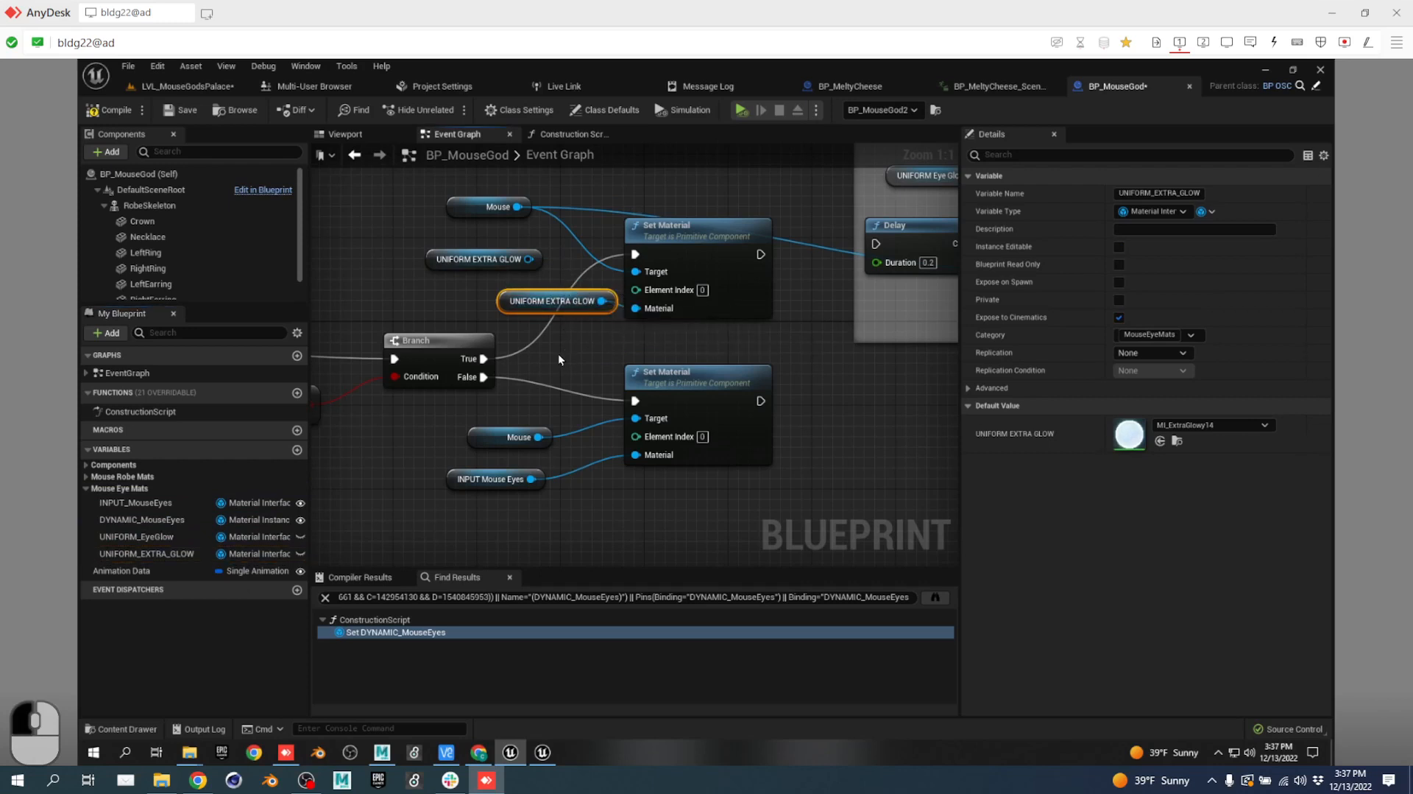
key("Delete")
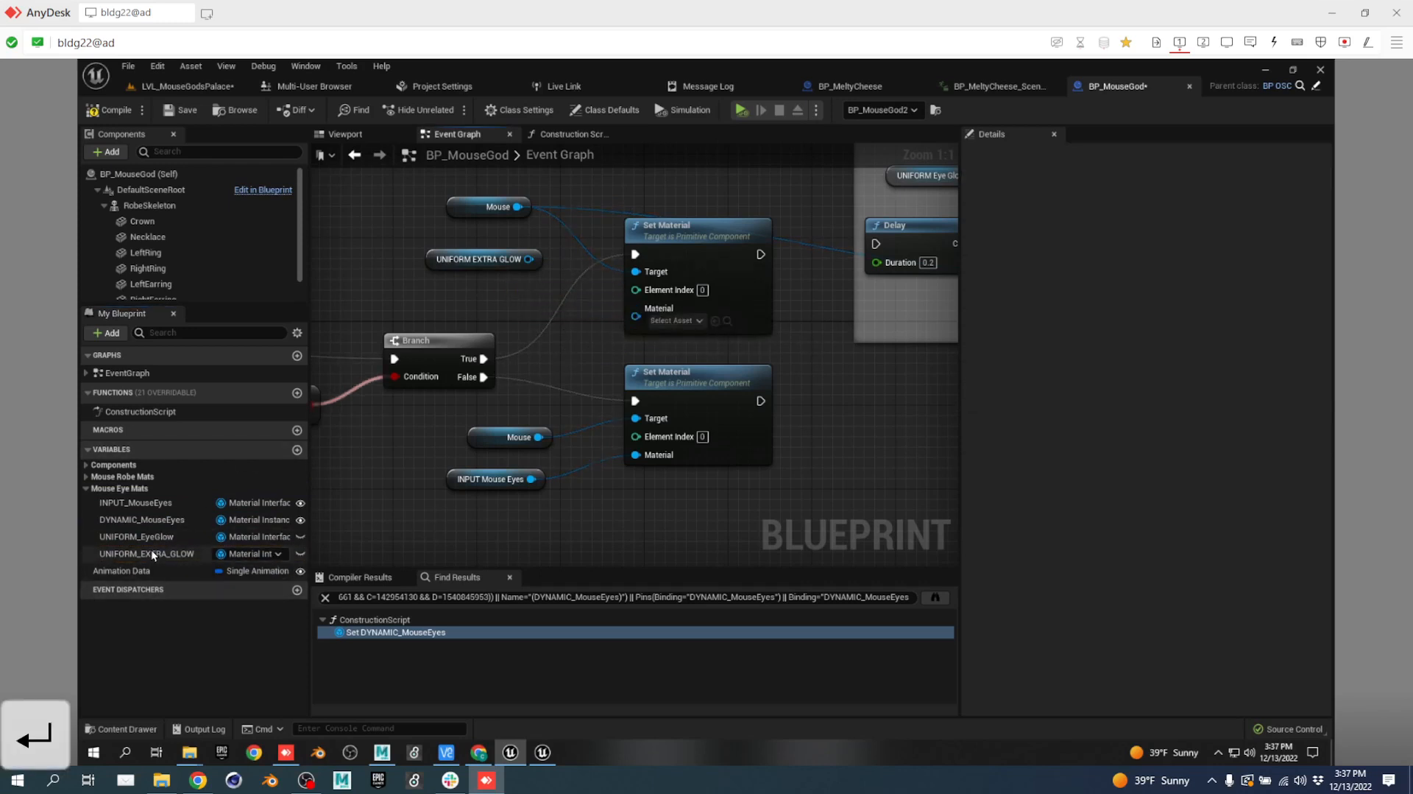
Insert a SET UNIFORM EXTRA GLOW node between Branch True and Set Material, then compile.
left_click_drag(151, 551, 670, 266)
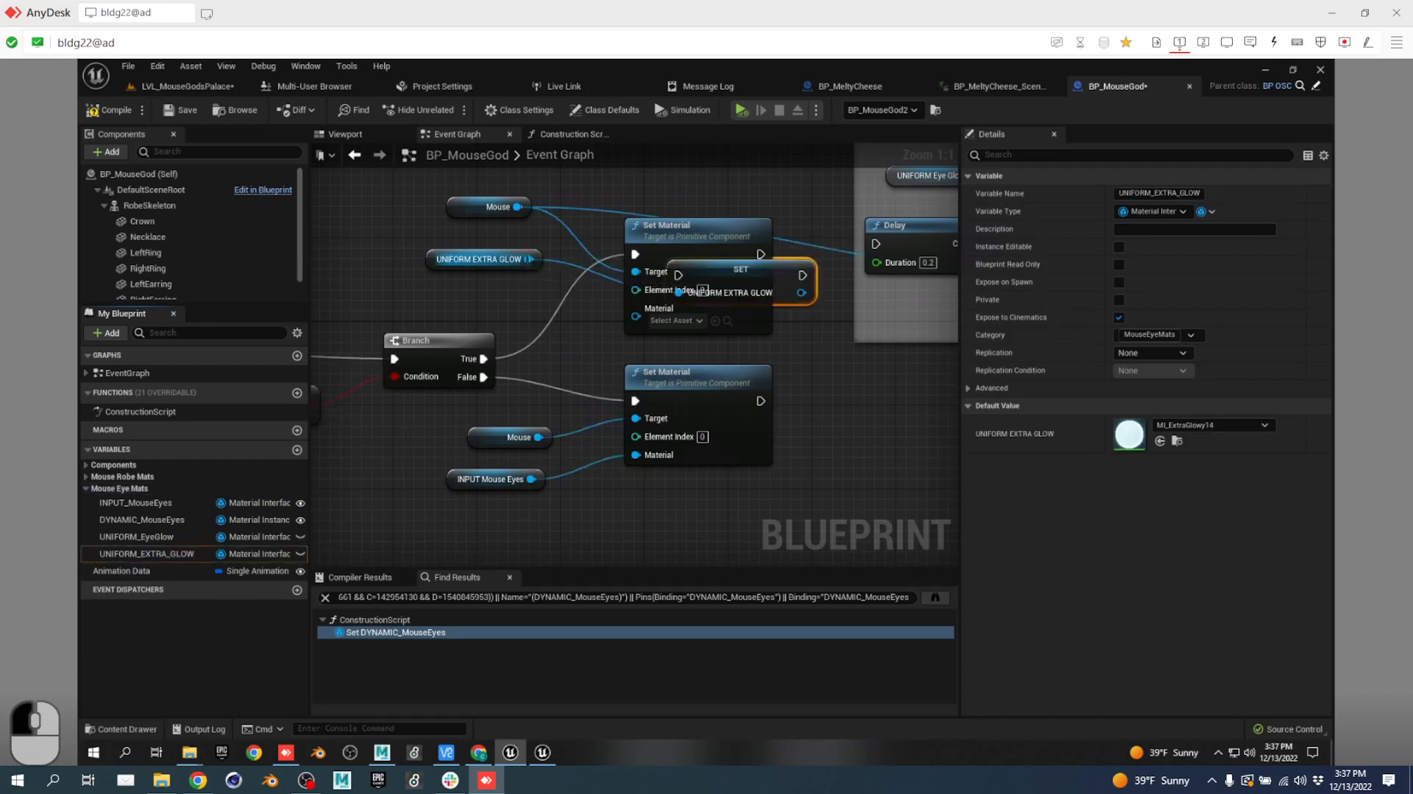
left_click_drag(758, 257, 417, 245)
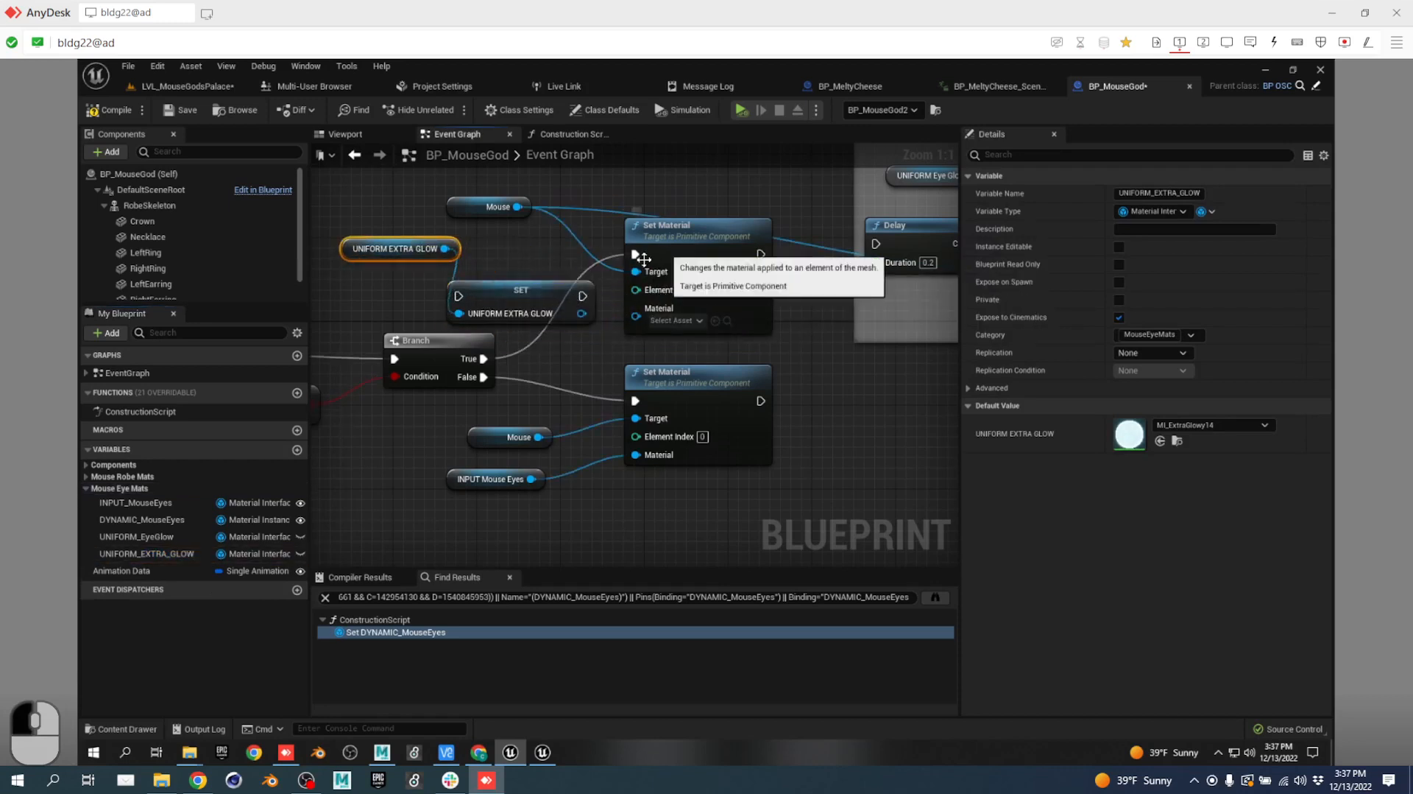
left_click_drag(633, 257, 459, 297, "ctrl")
left_click_drag(583, 296, 635, 310)
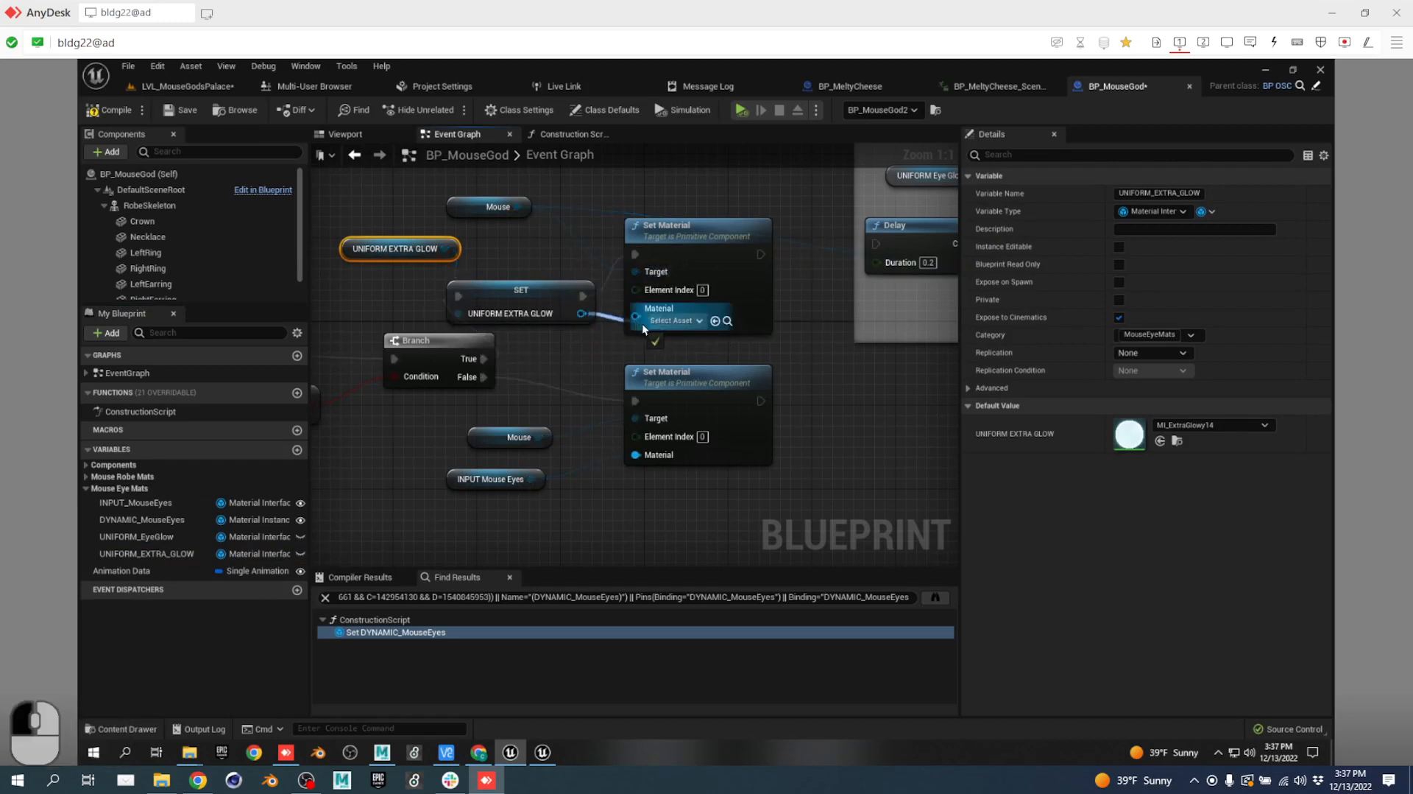
left_click(530, 302)
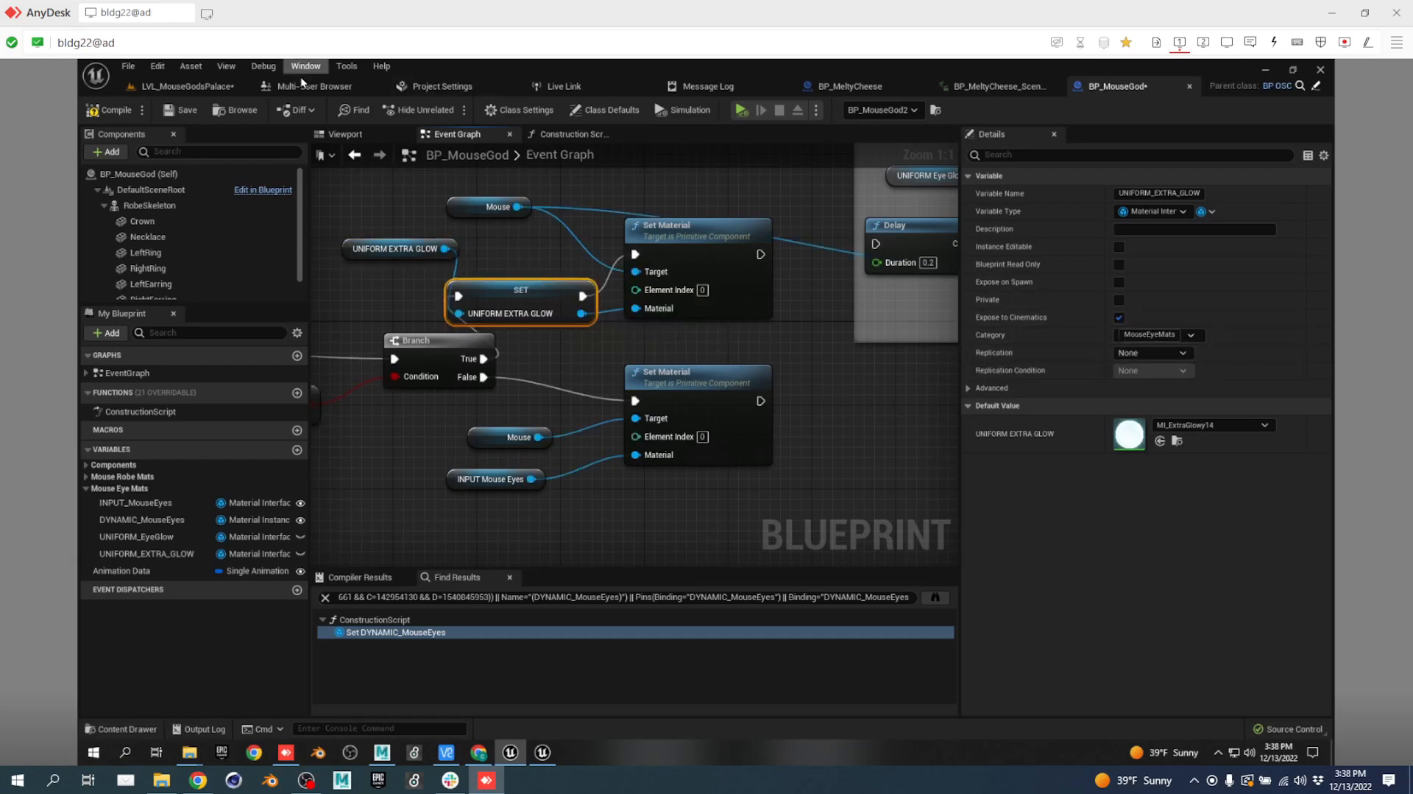
left_click(103, 111)
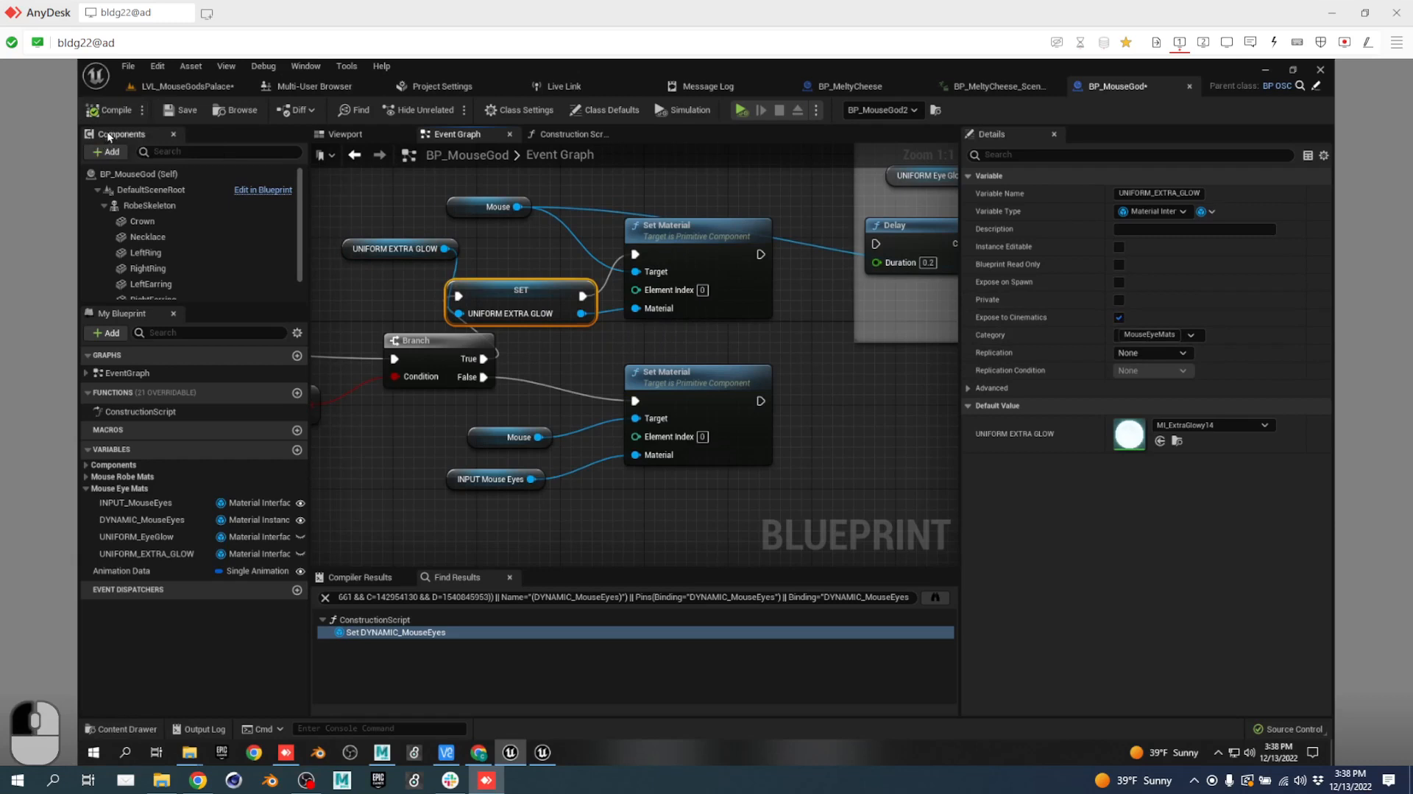
left_click(167, 88)
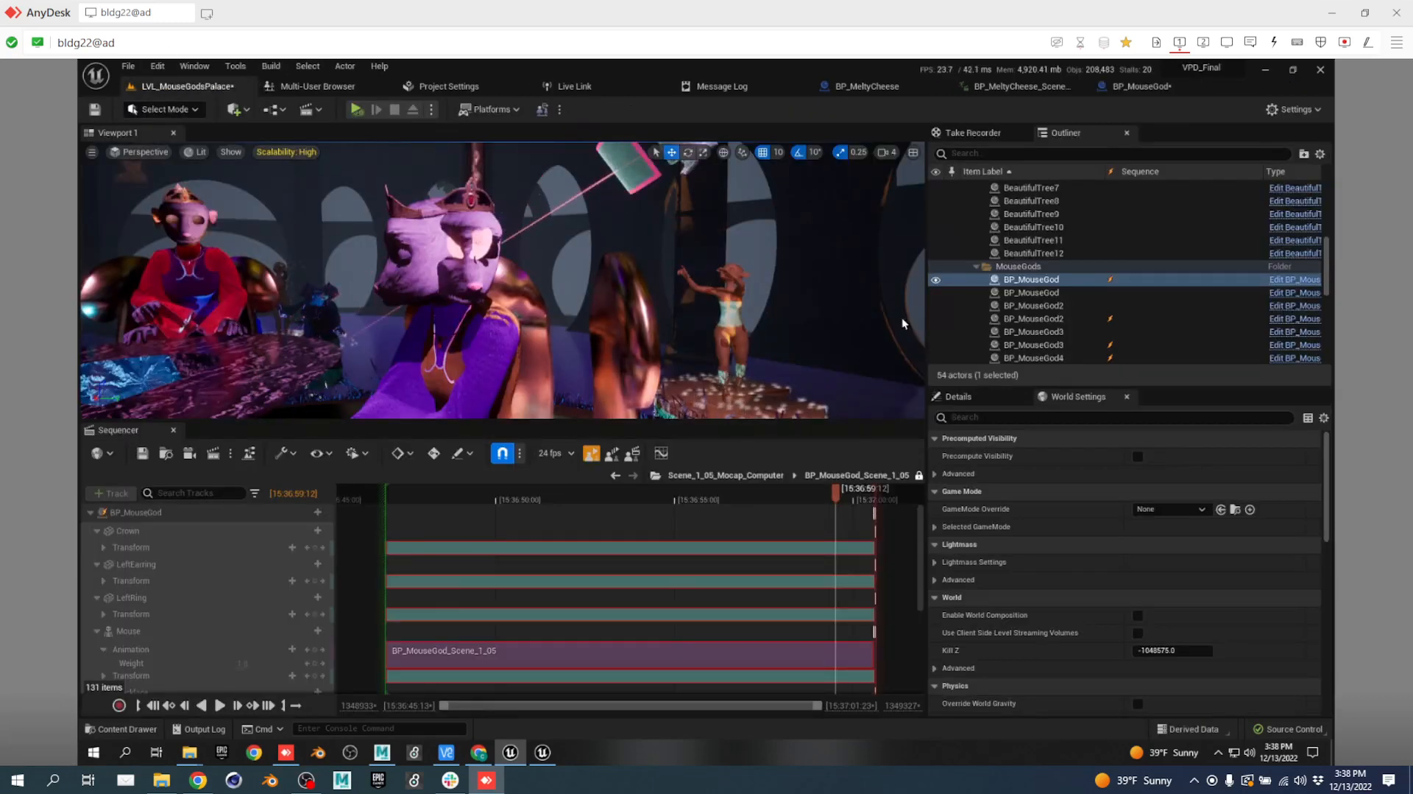
Record Scene_1 take 06 during a Play-in-Editor session, then stop recording and end play.
left_click(975, 133)
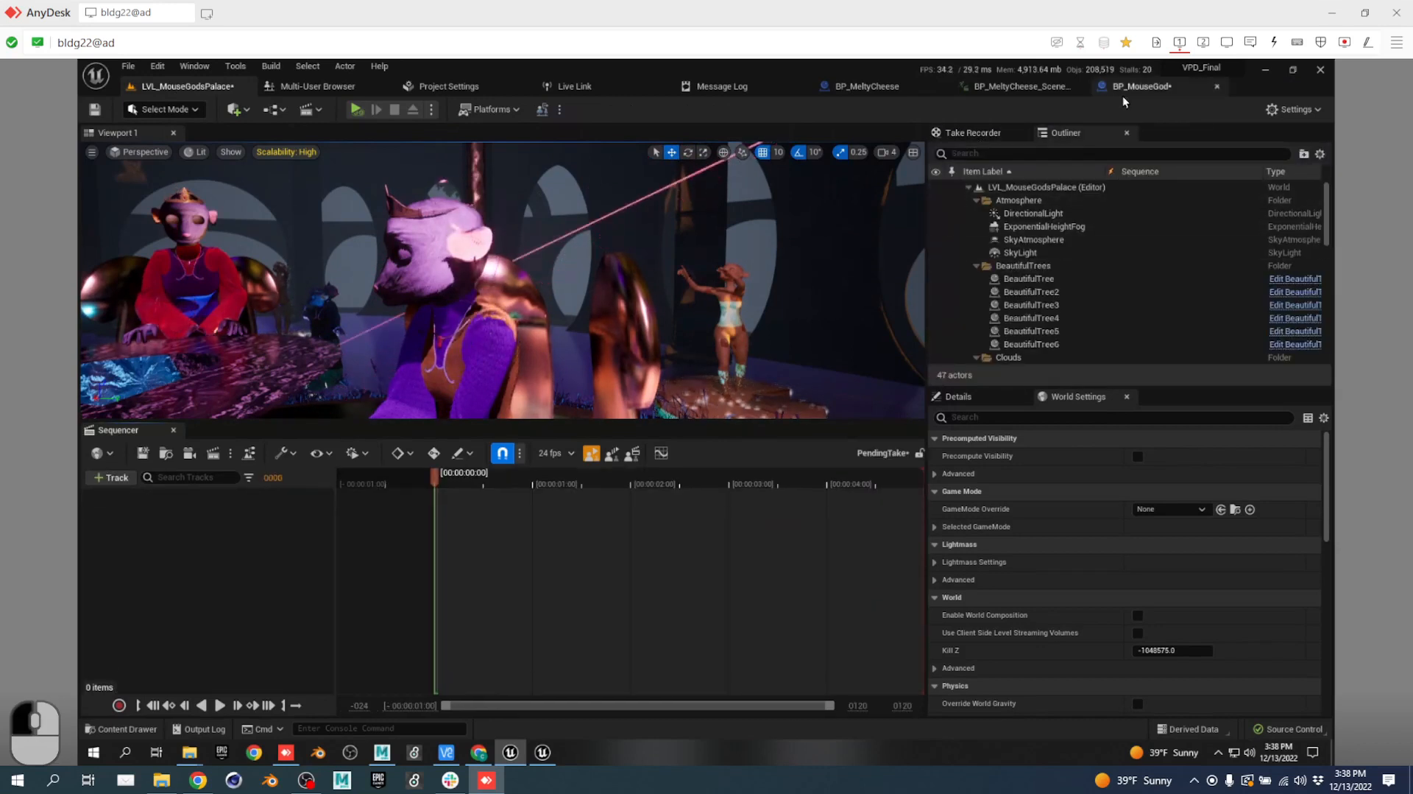
left_click(970, 132)
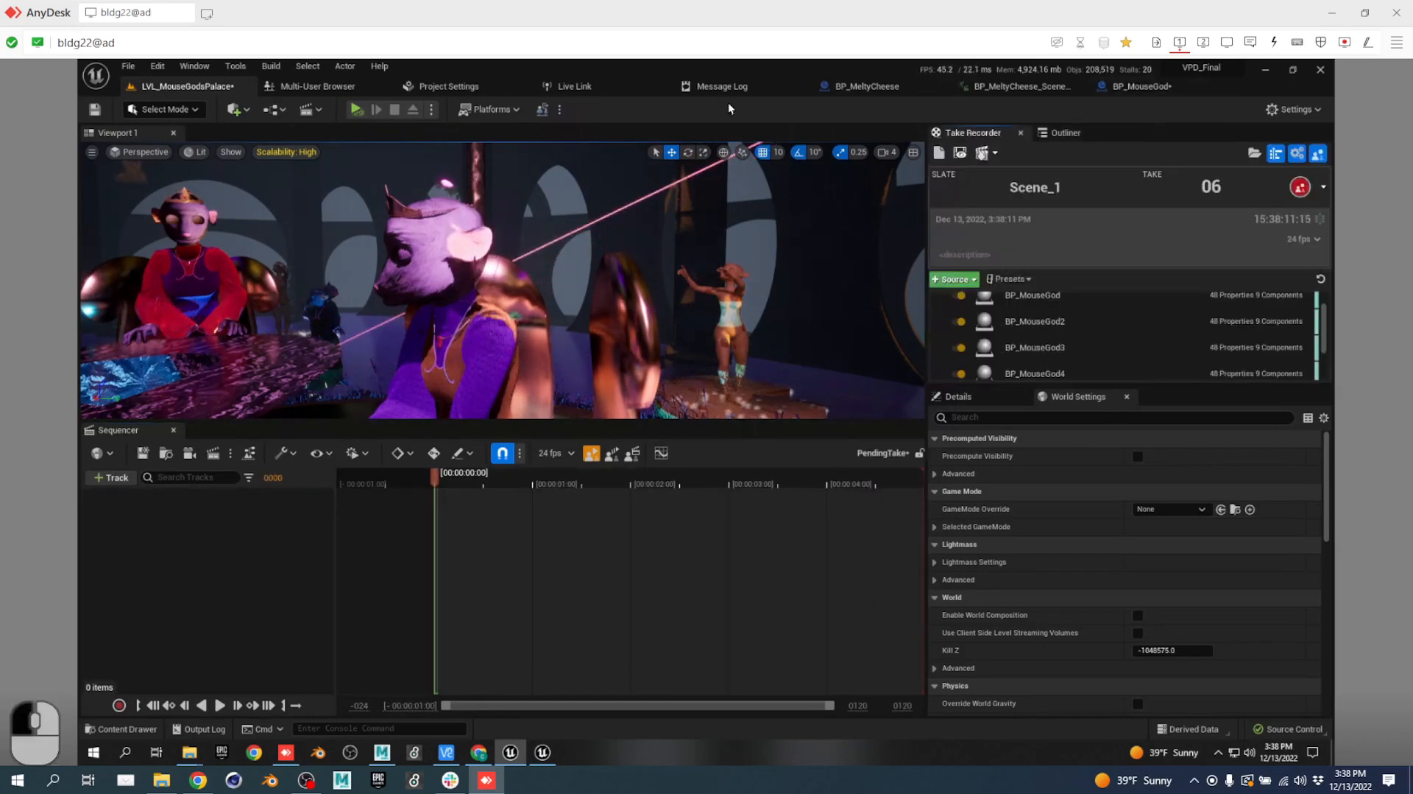
left_click(357, 109)
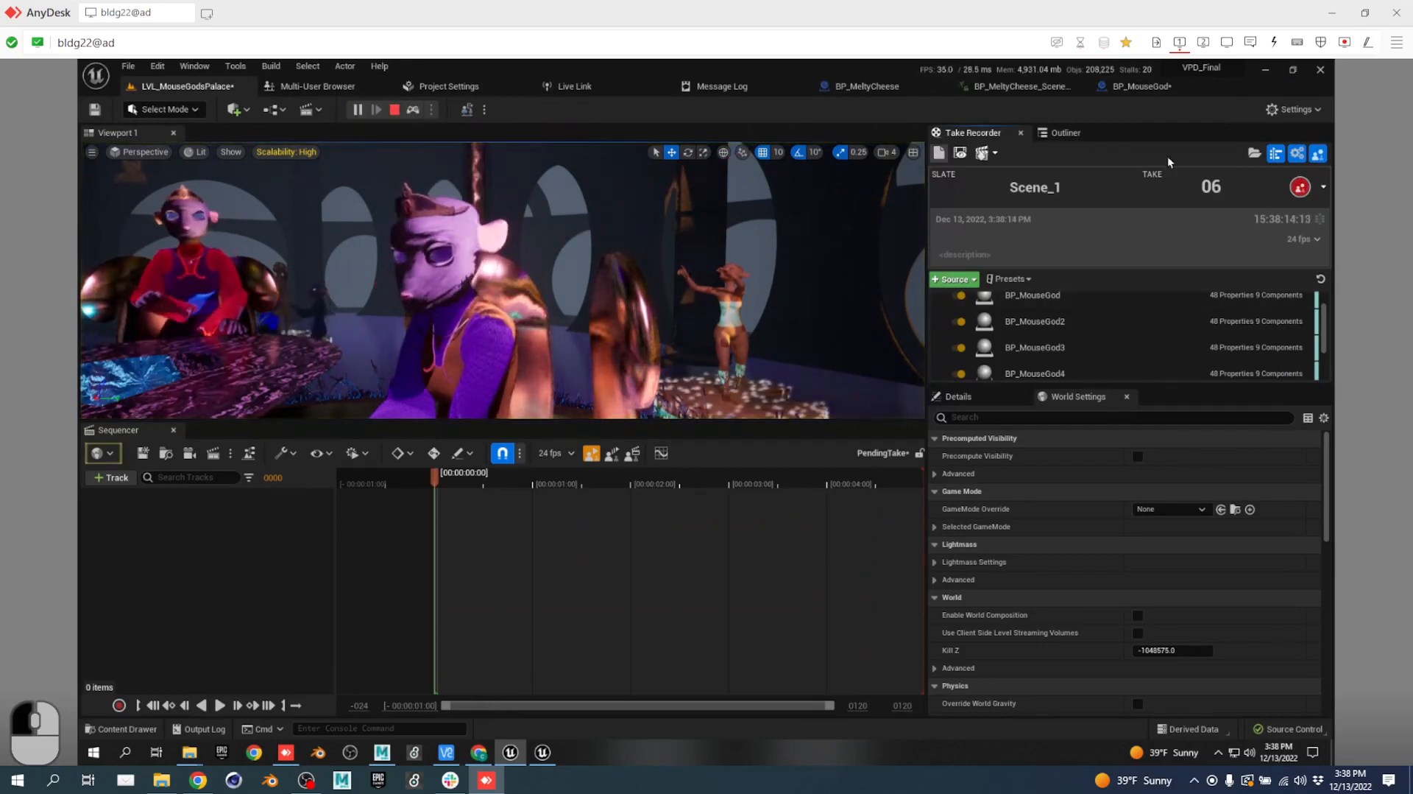
left_click(1302, 187)
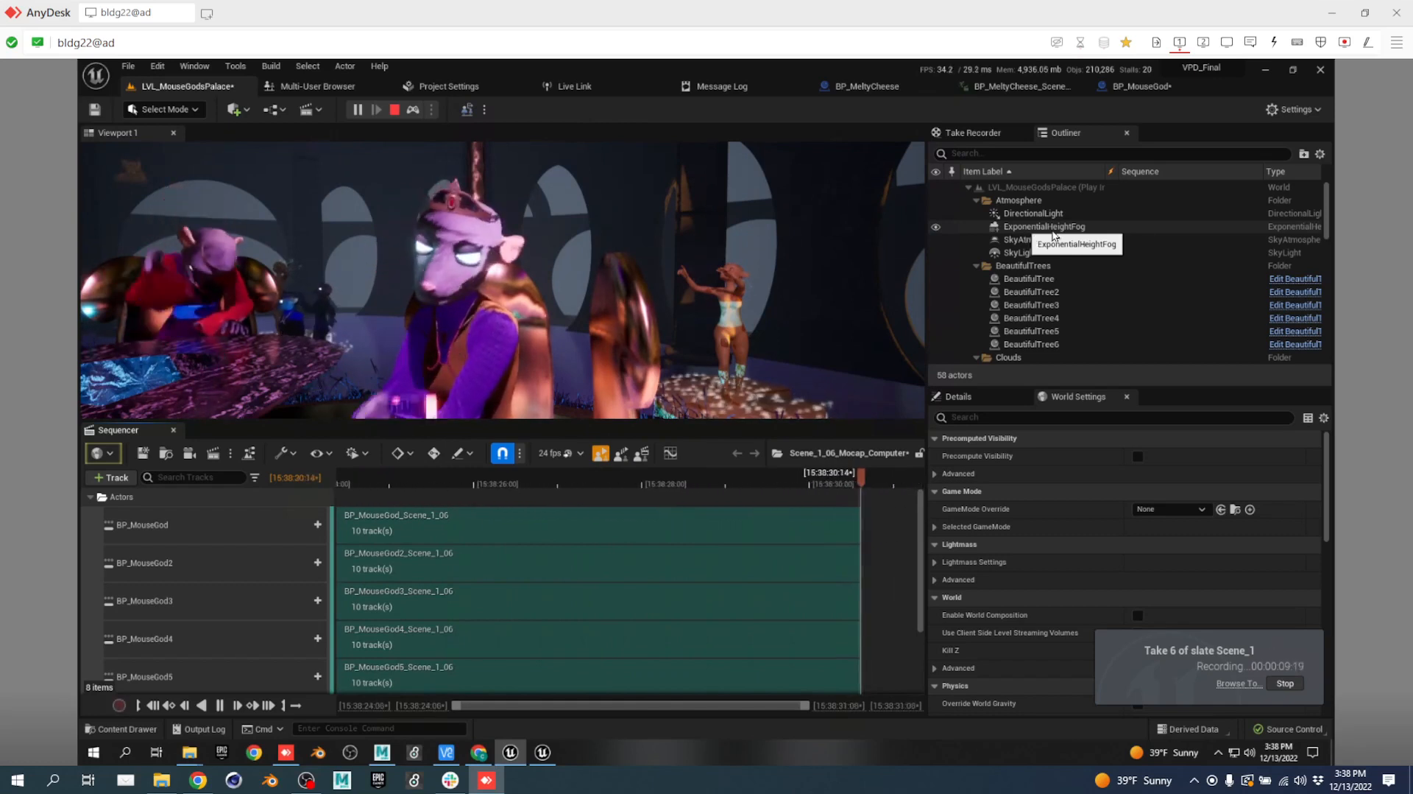
left_click(974, 133)
left_click(1299, 187)
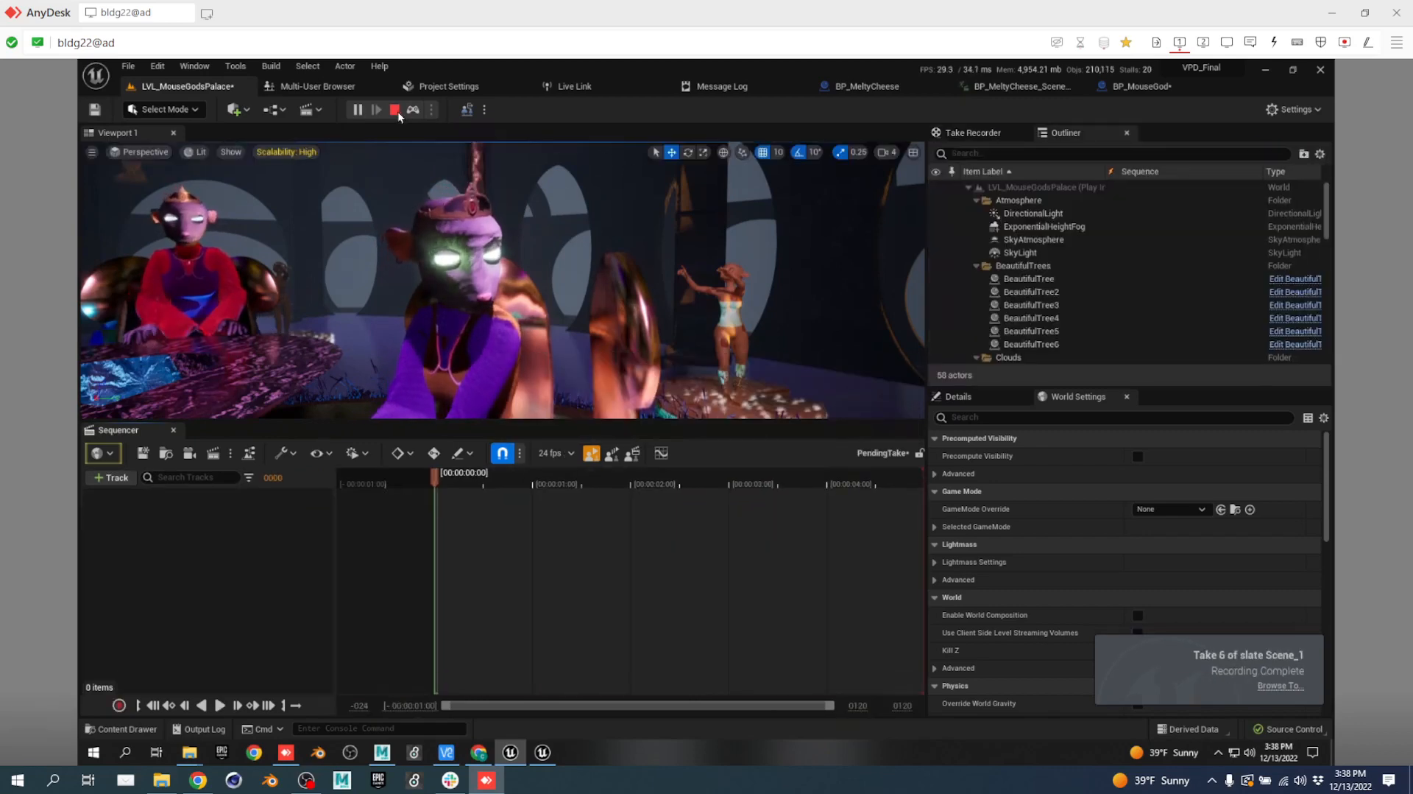
left_click(395, 109)
left_click(970, 133)
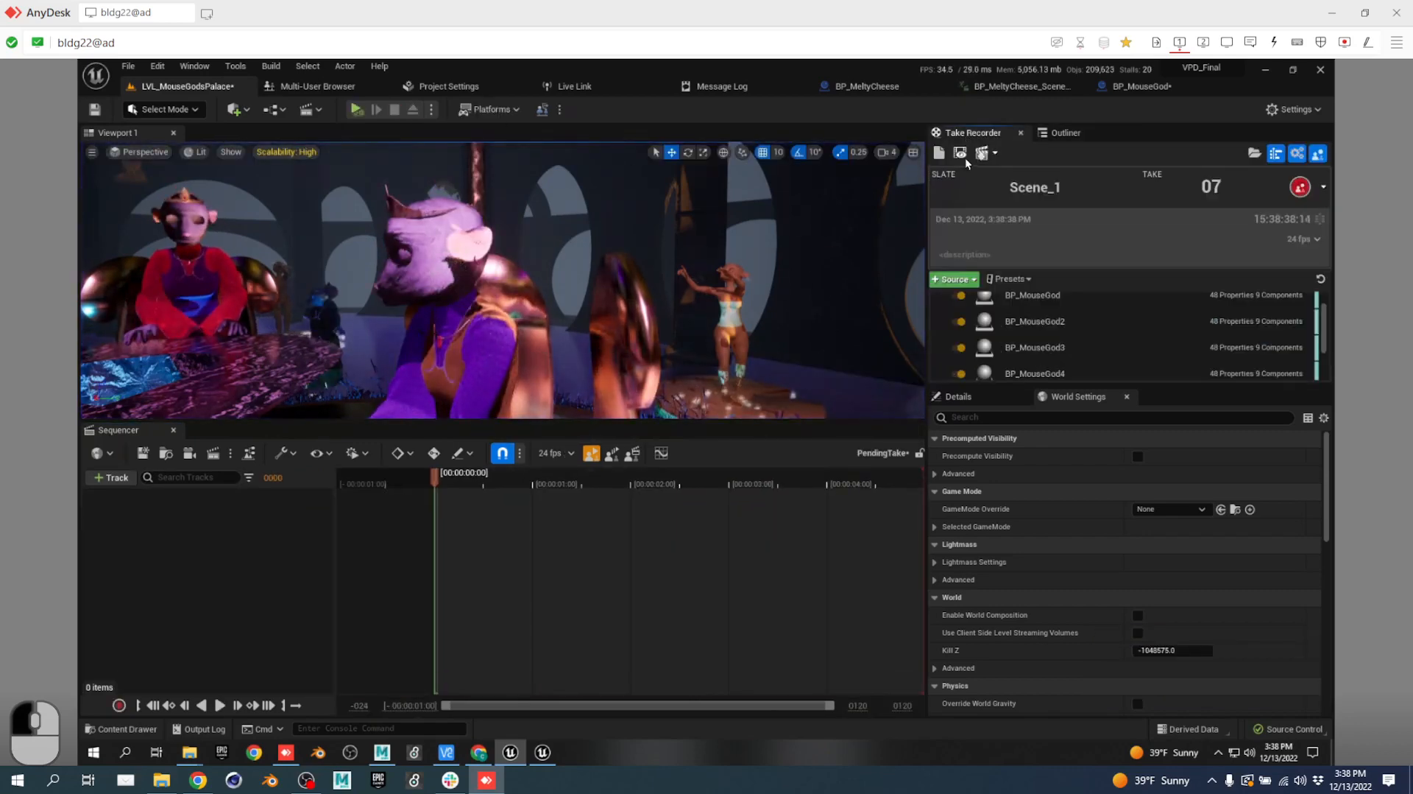
Load take 06 and open its BP_MouseGod section as its own sequence.
left_click(961, 154)
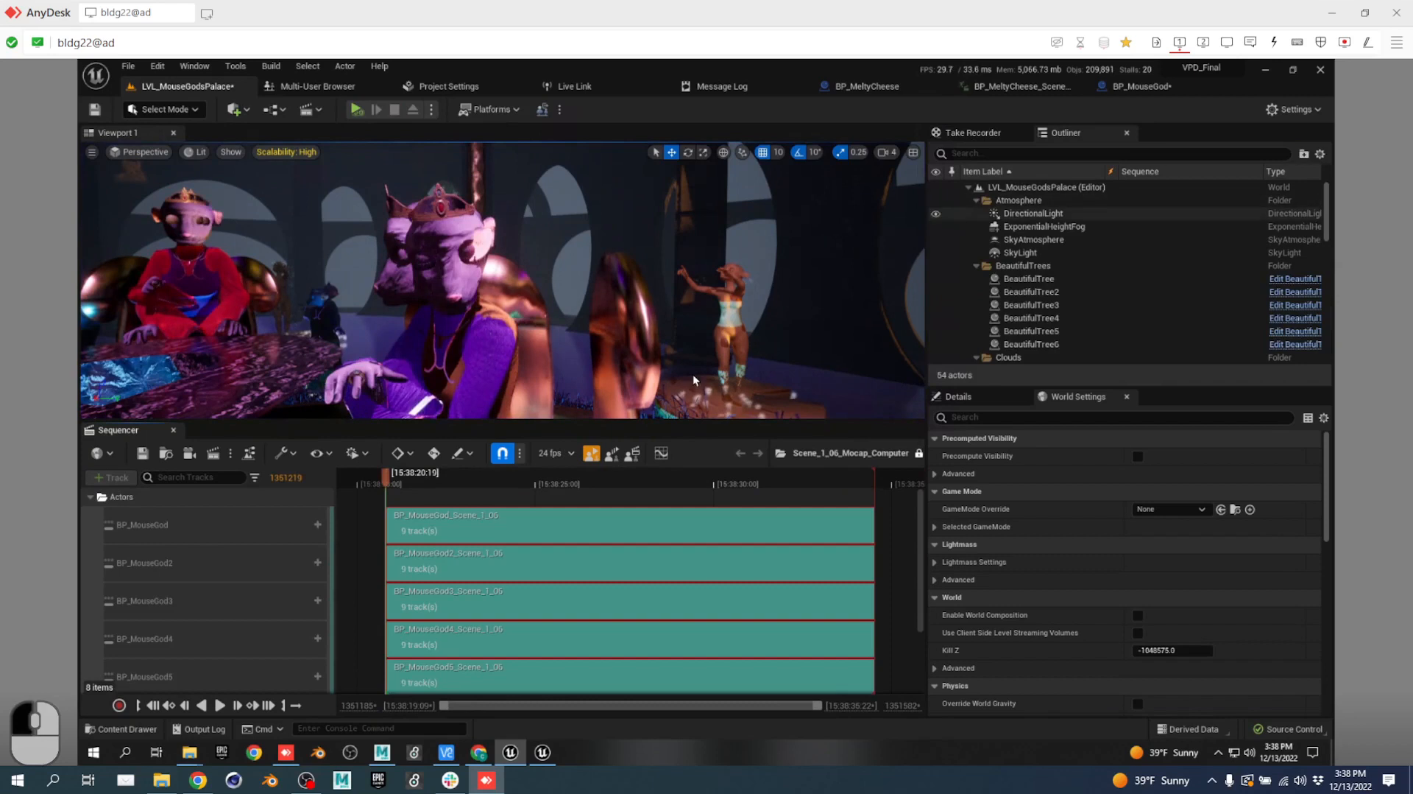
left_click(525, 533)
double_click(526, 533)
scroll(275, 581, "down", 5)
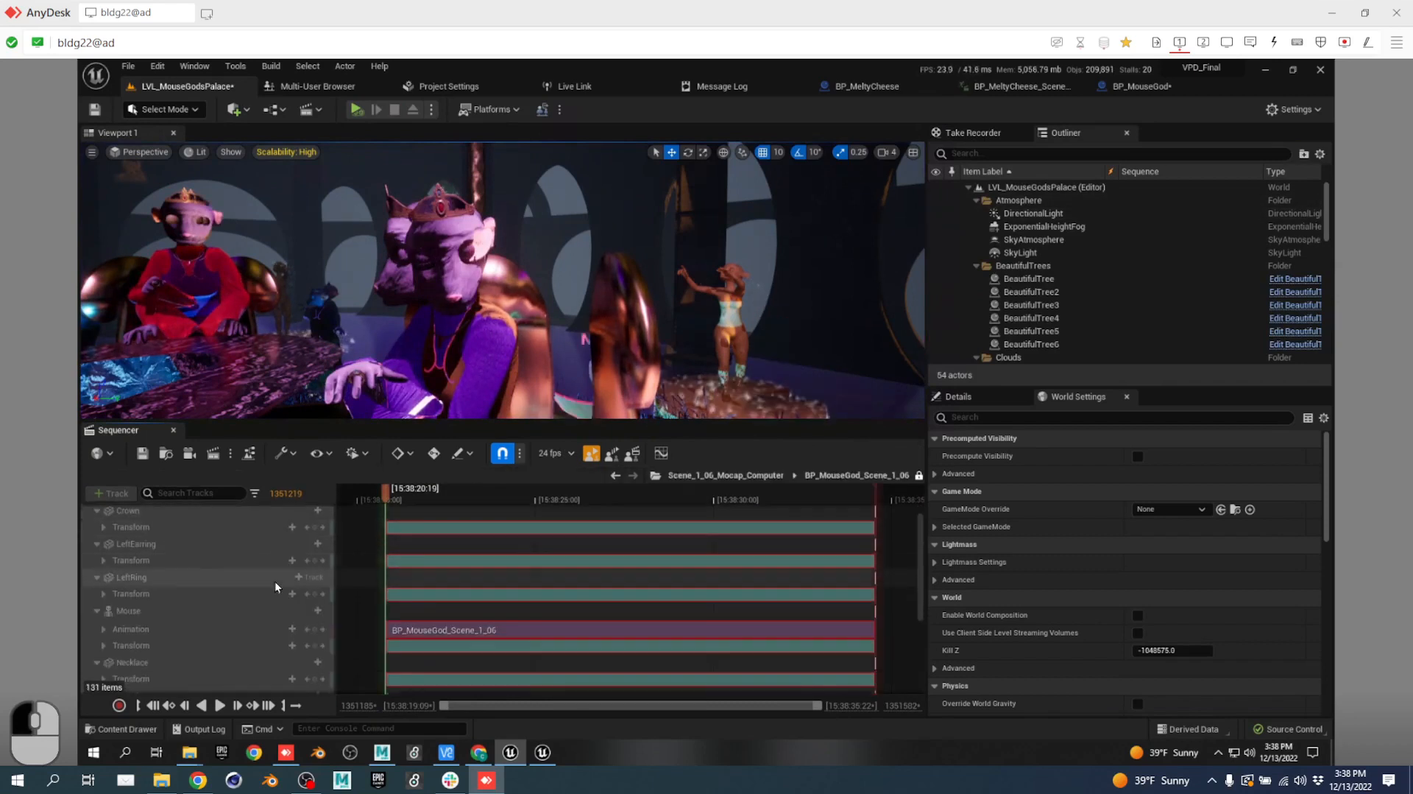
scroll(267, 581, "down", 5)
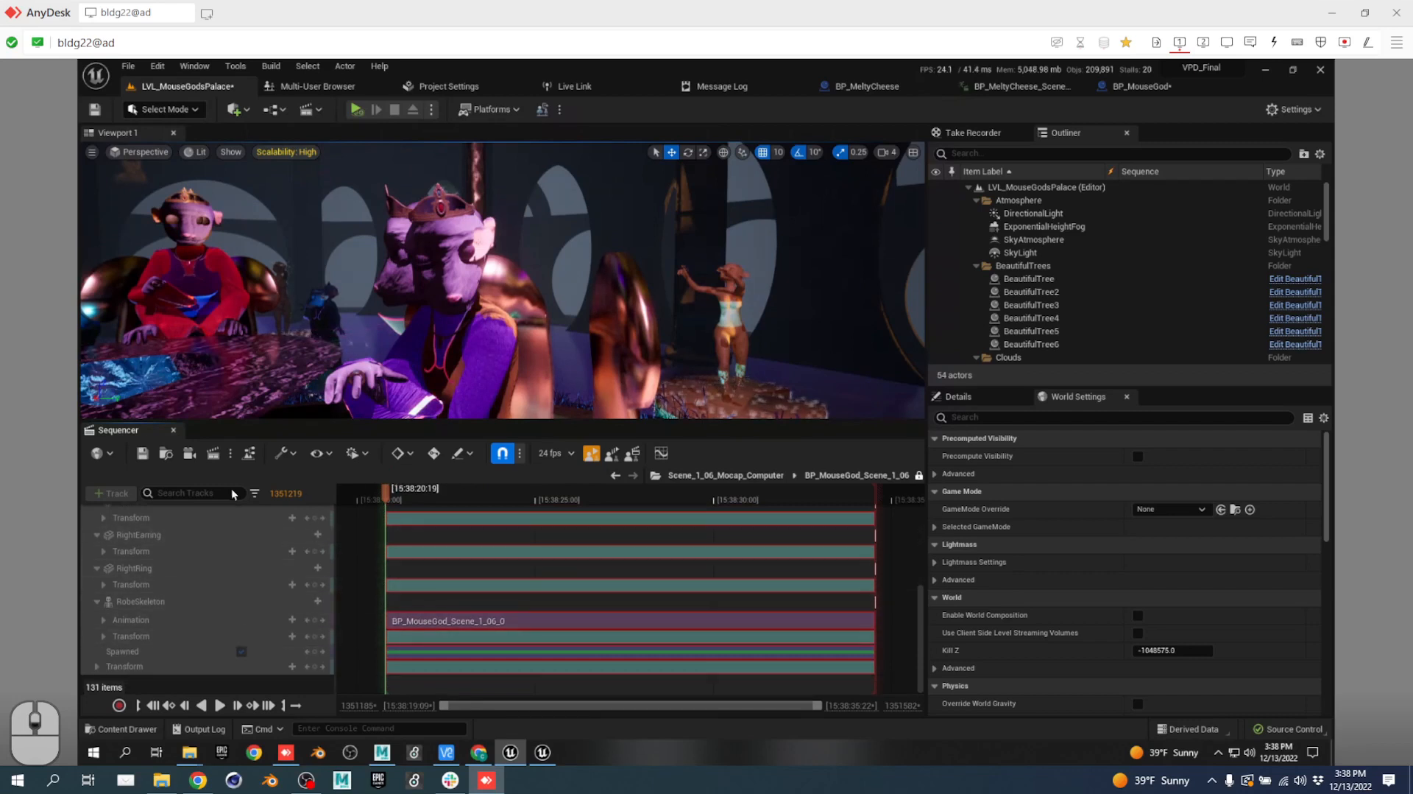
Filter the subsequence's tracks for "glow", which matches 0 of 131 tracks.
left_click(209, 492)
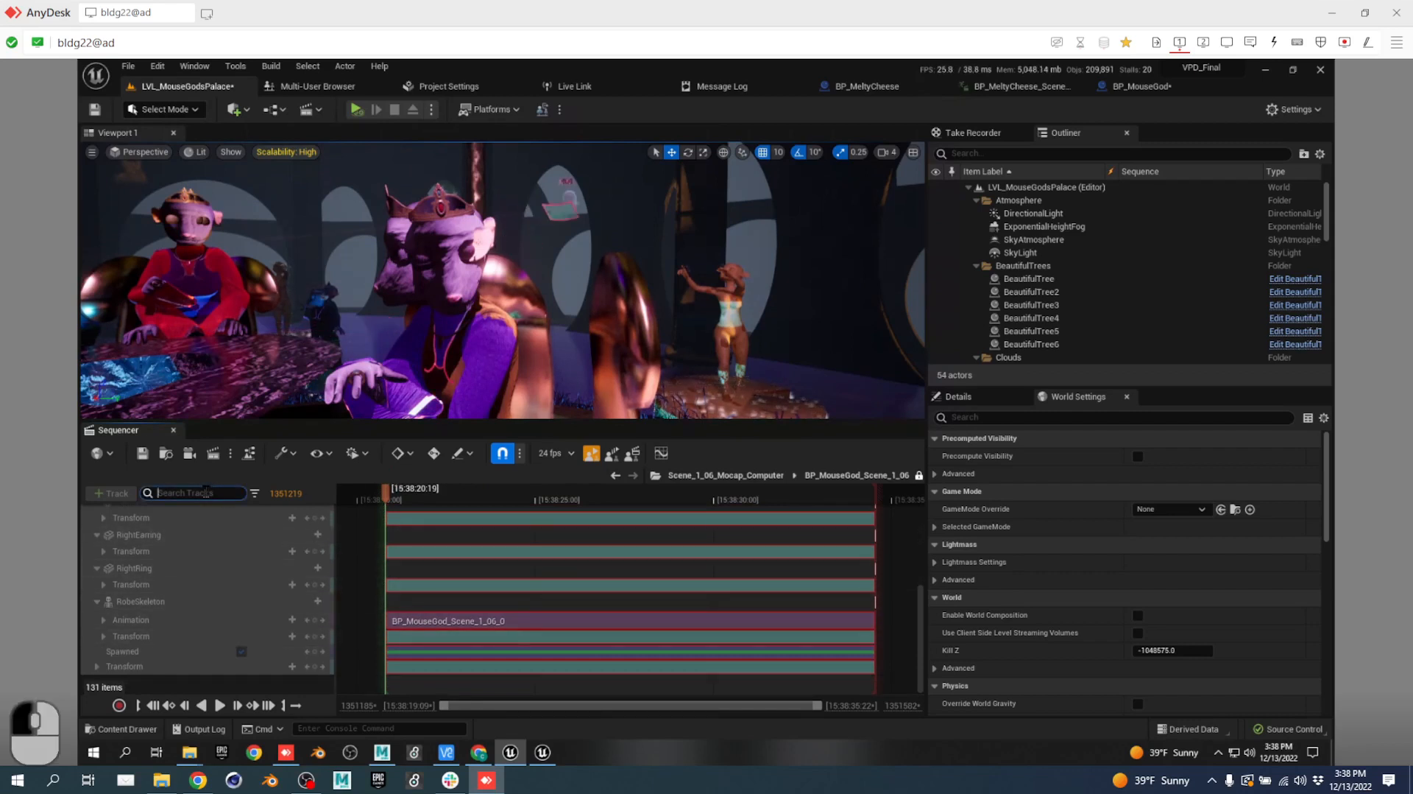
left_click(1128, 86)
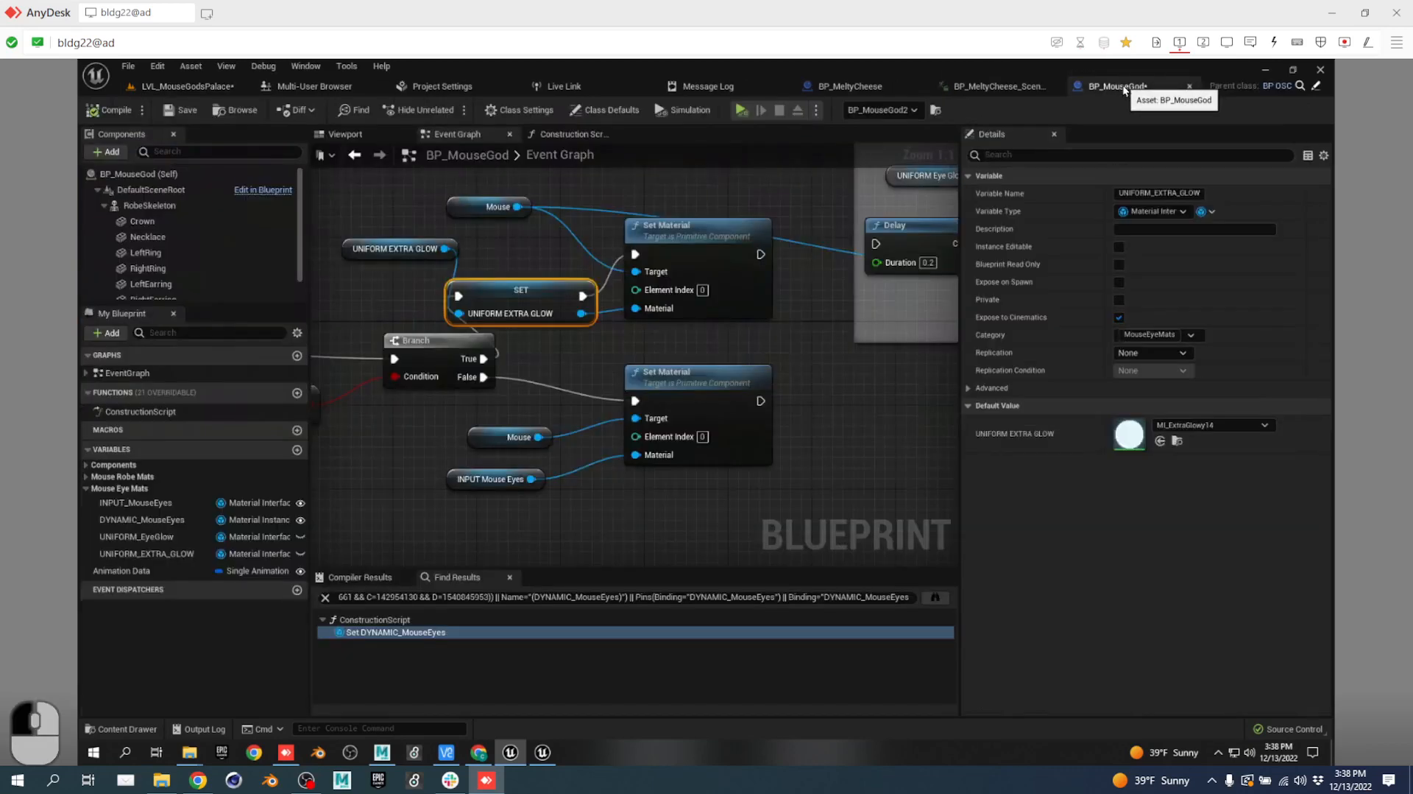
left_click(193, 90)
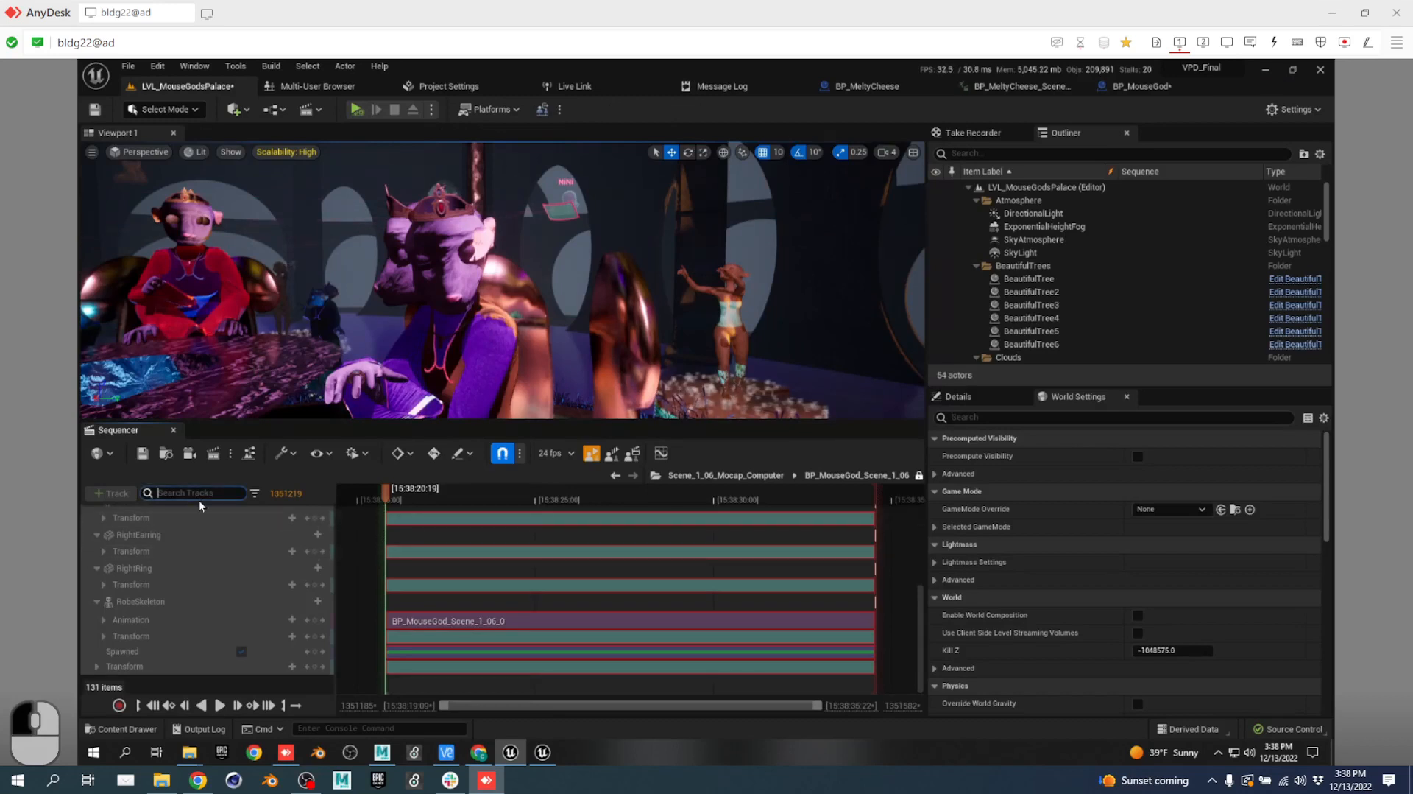
type("glow")
key("Return")
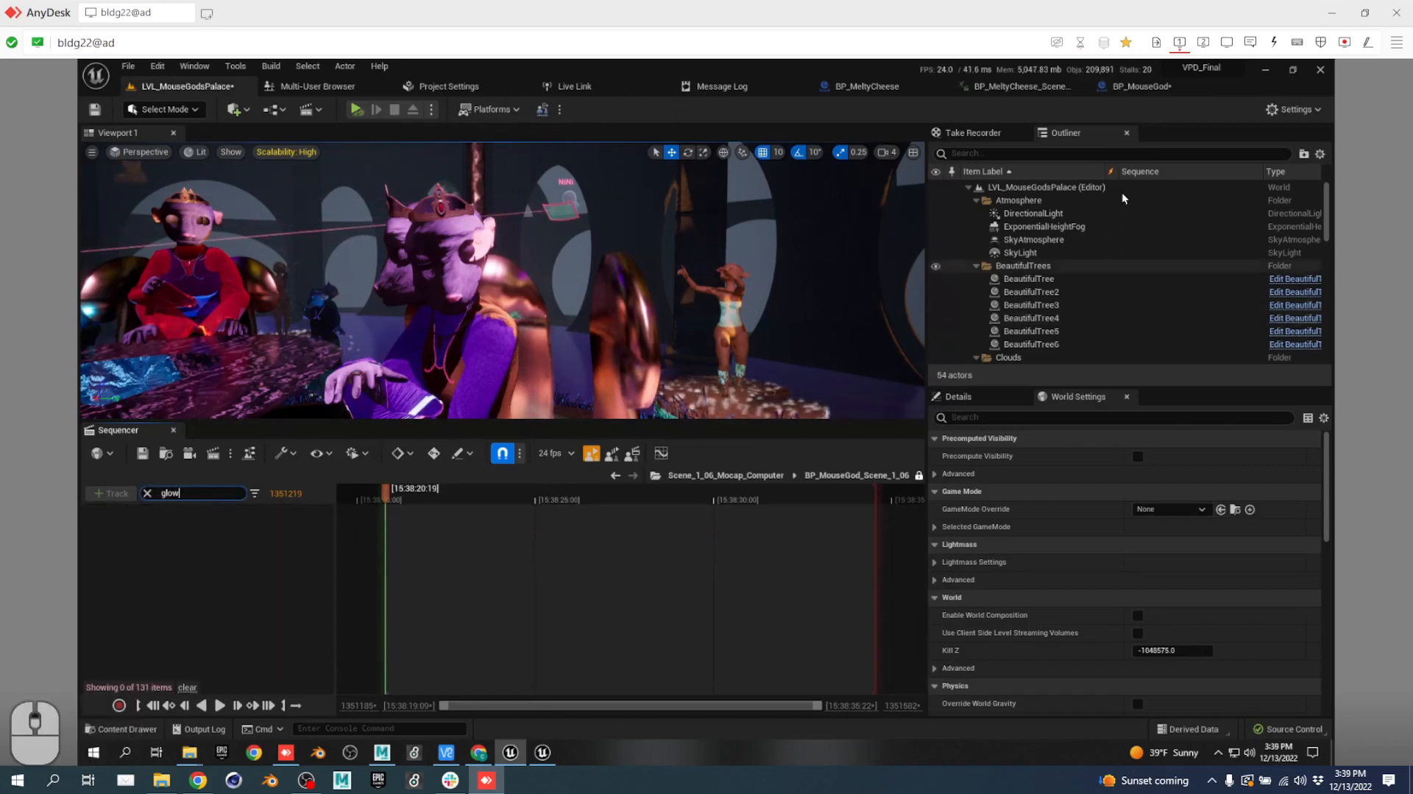
left_click(957, 133)
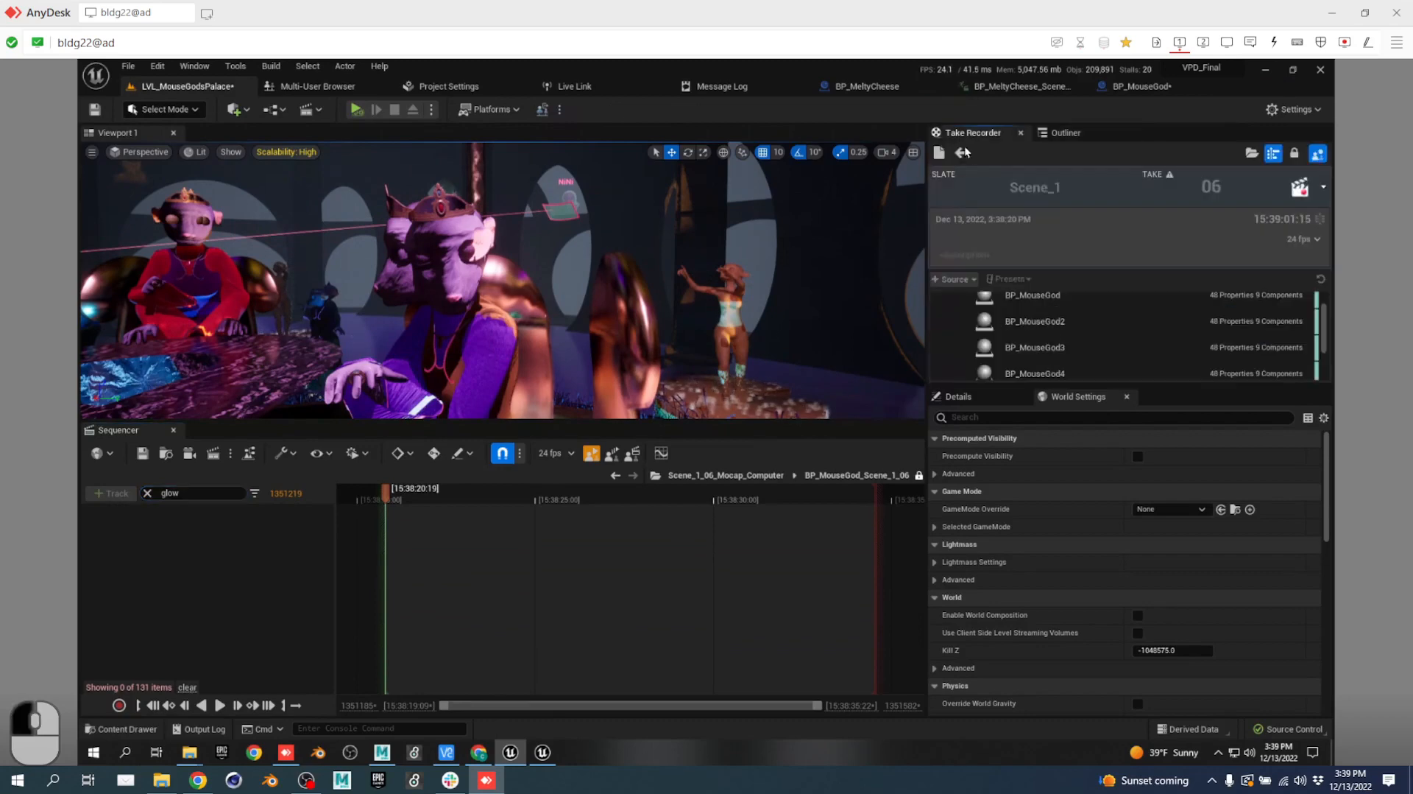
Close the Take Recorder and reopen it from Window > Cinematics > Take Recorder.
left_click(1032, 302)
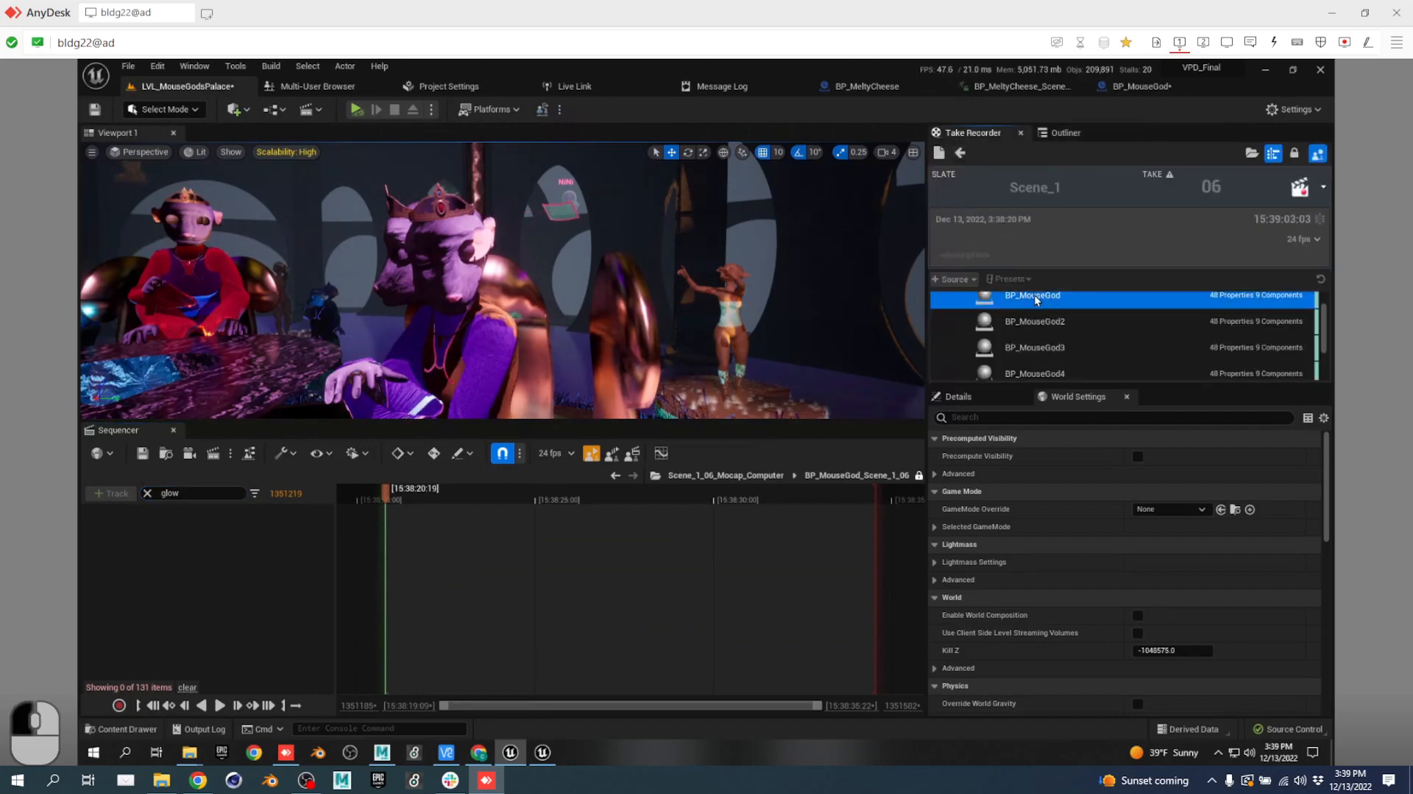
left_click(1021, 132)
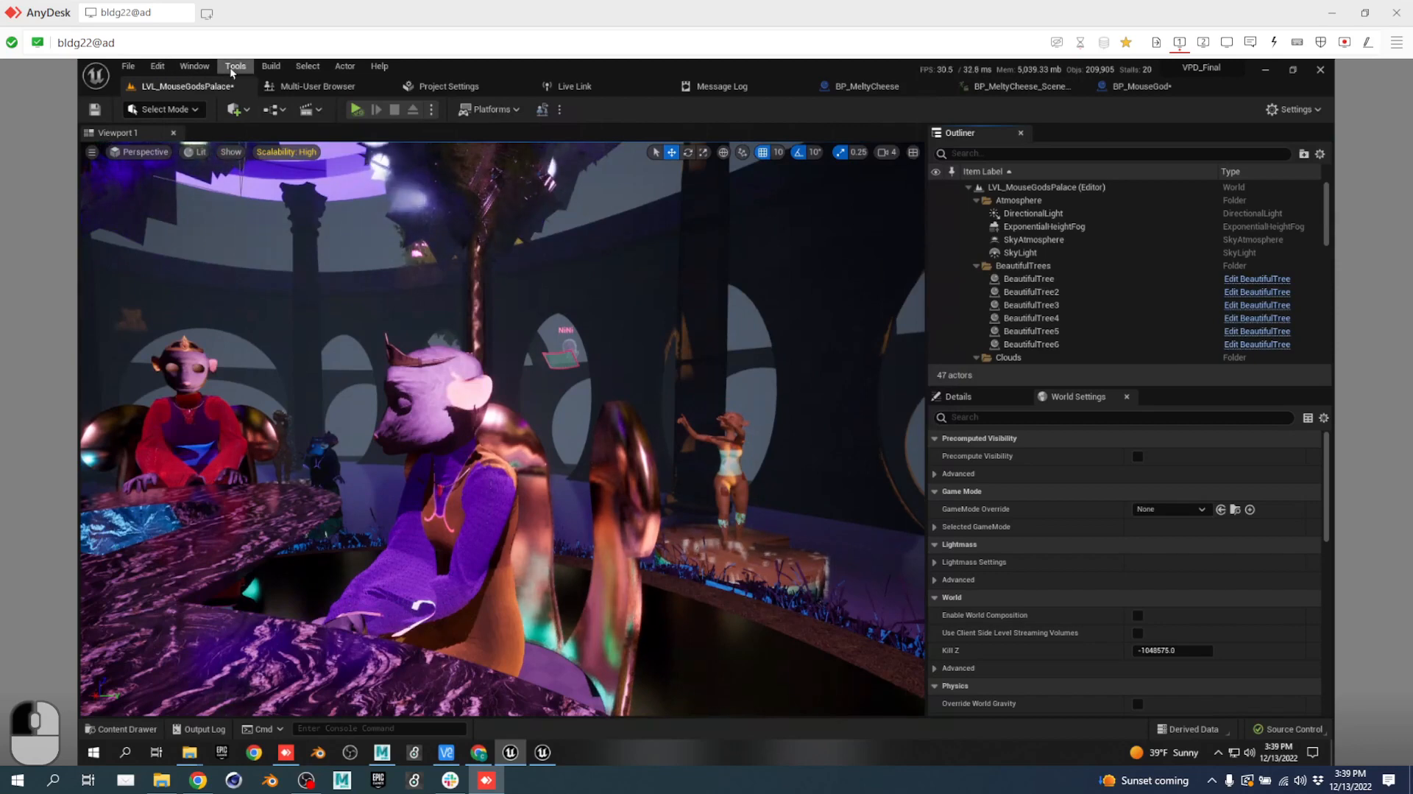
left_click(194, 66)
mouse_move(228, 108)
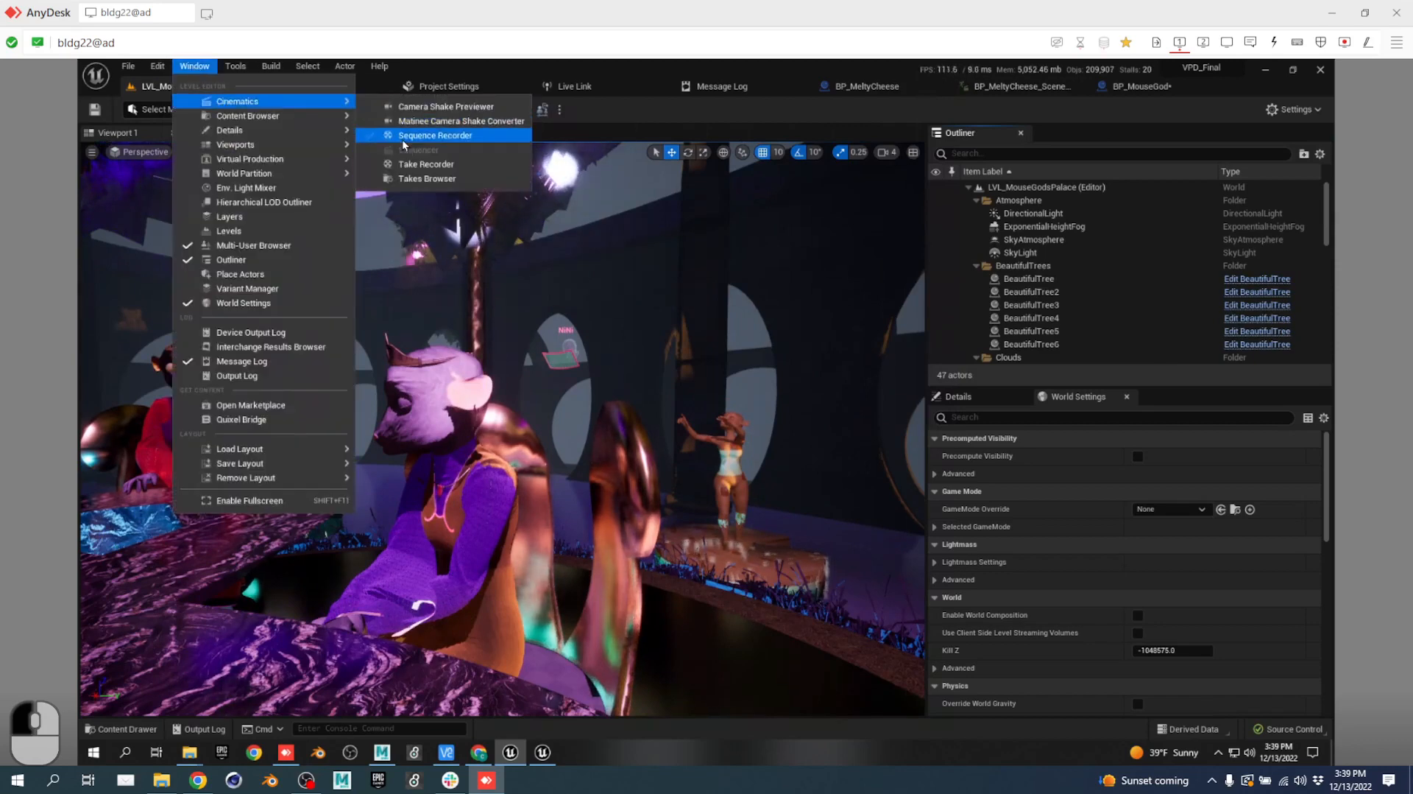
left_click(424, 165)
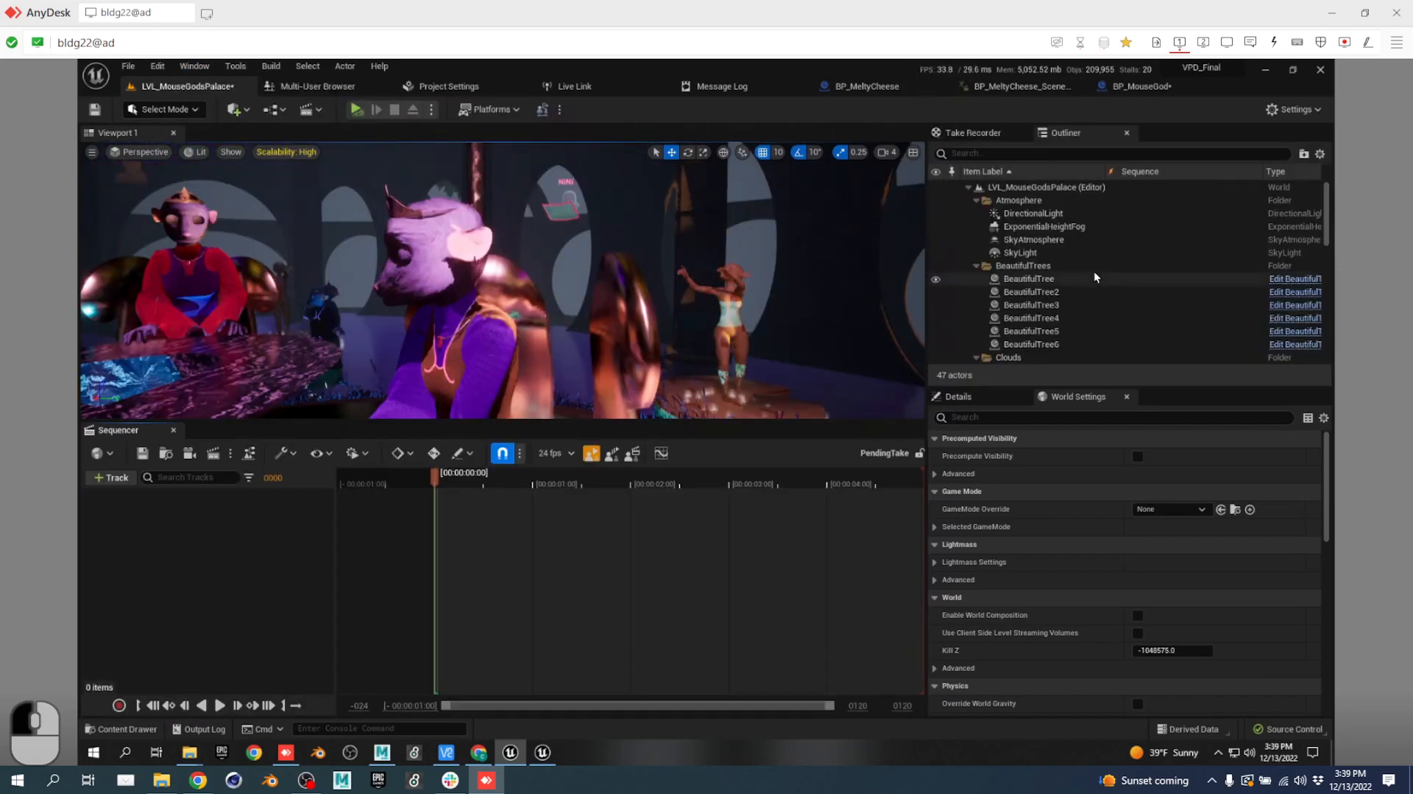
left_click_drag(997, 136, 427, 248)
left_click_drag(611, 506, 618, 660)
left_click_drag(623, 525, 642, 431)
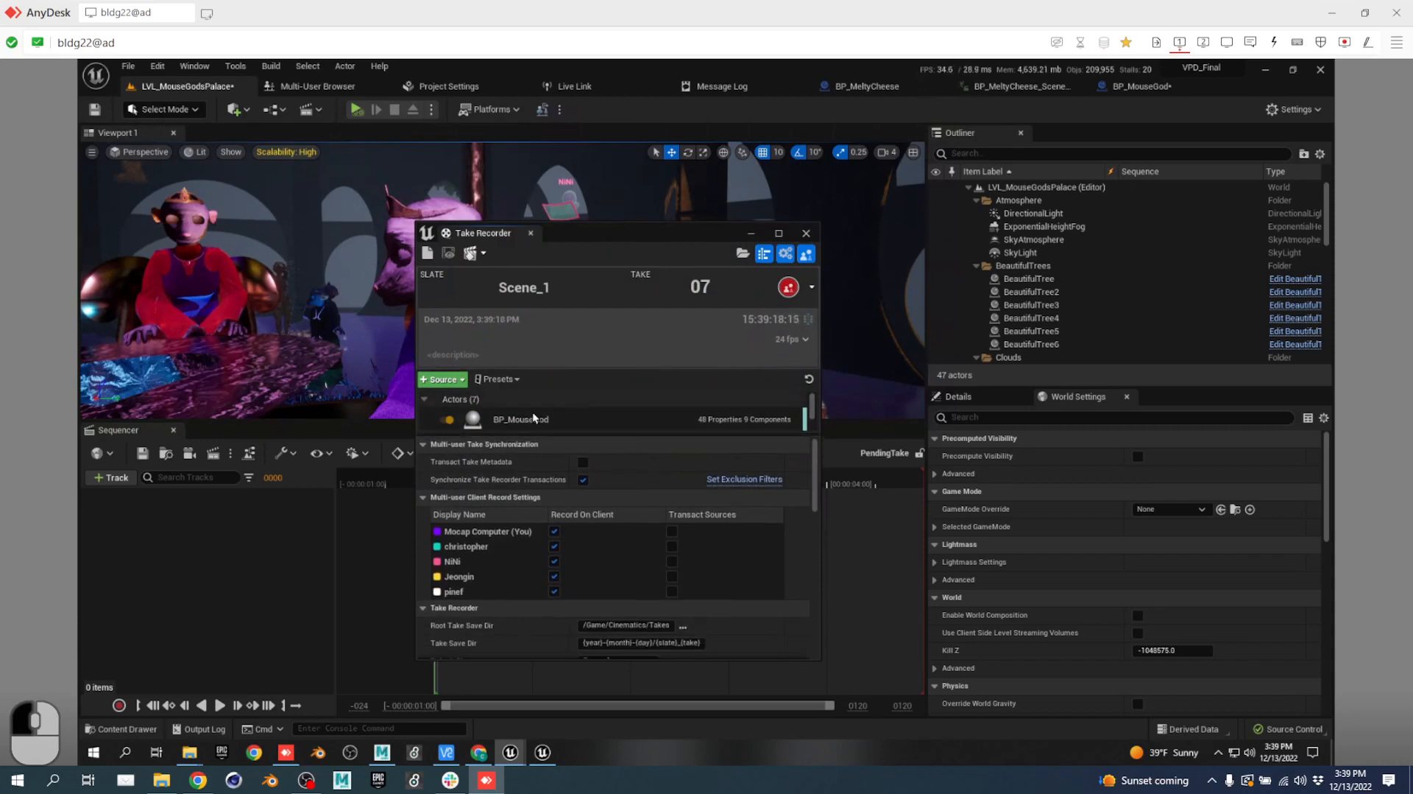
left_click_drag(522, 435, 524, 534)
left_click(558, 418)
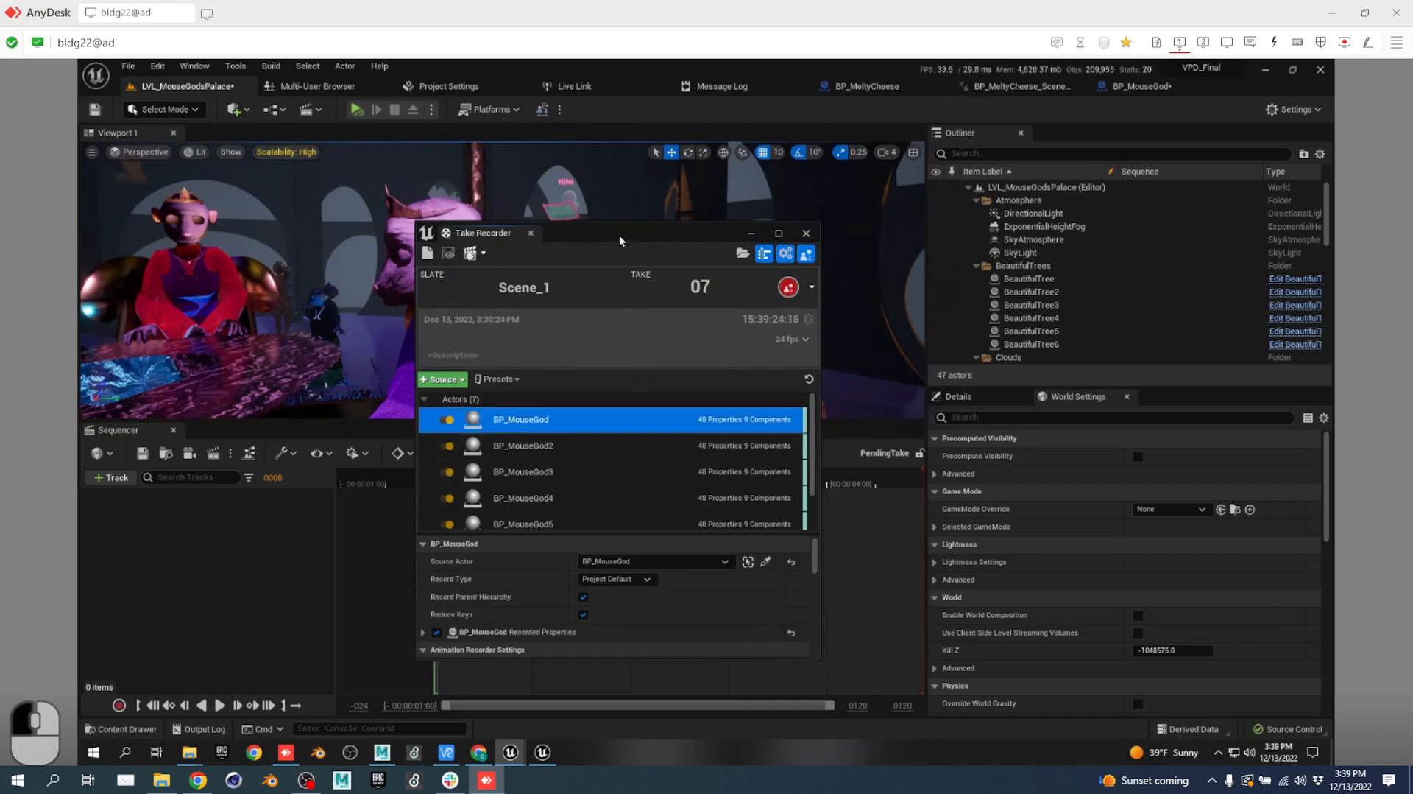
left_click_drag(619, 235, 722, 89)
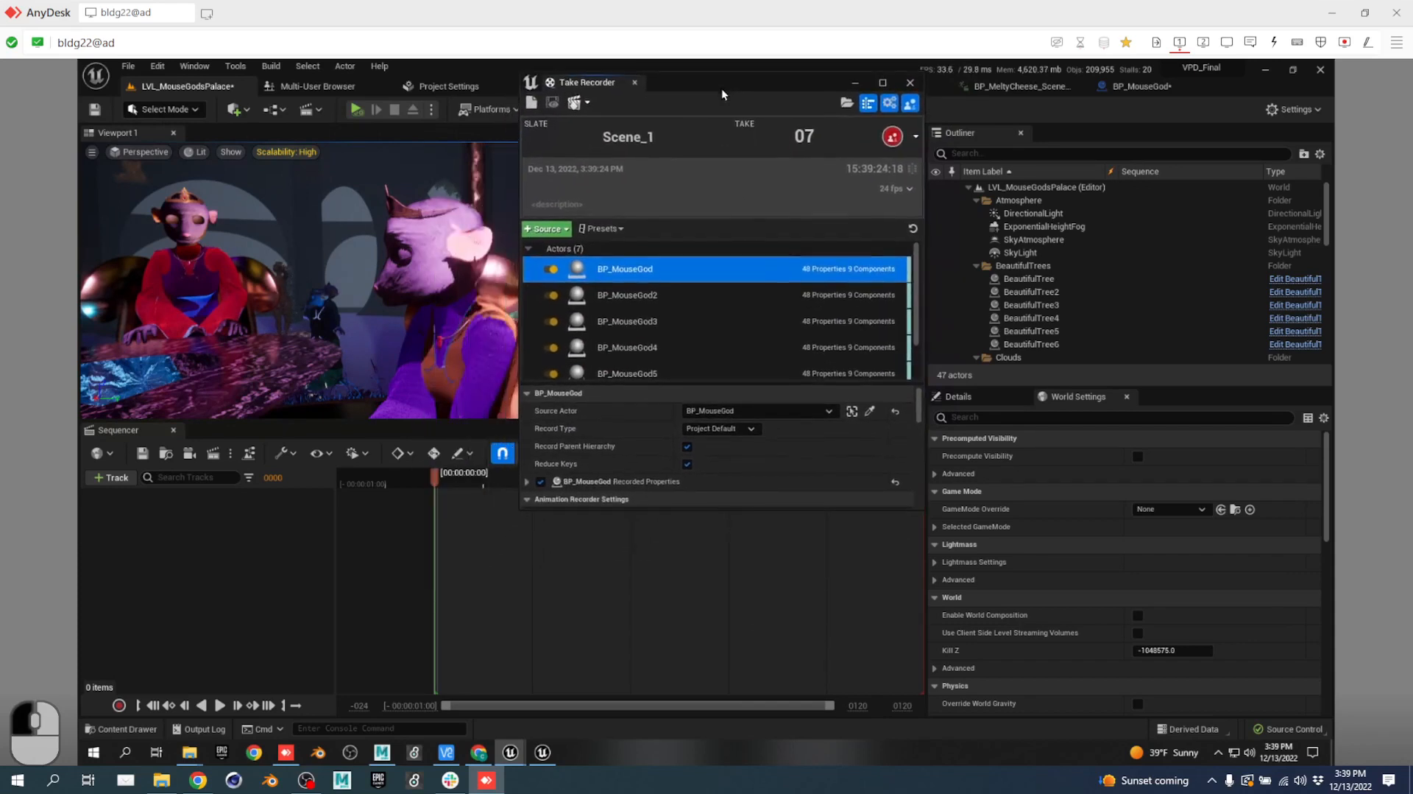
left_click(527, 481)
scroll(631, 448, "down", 5)
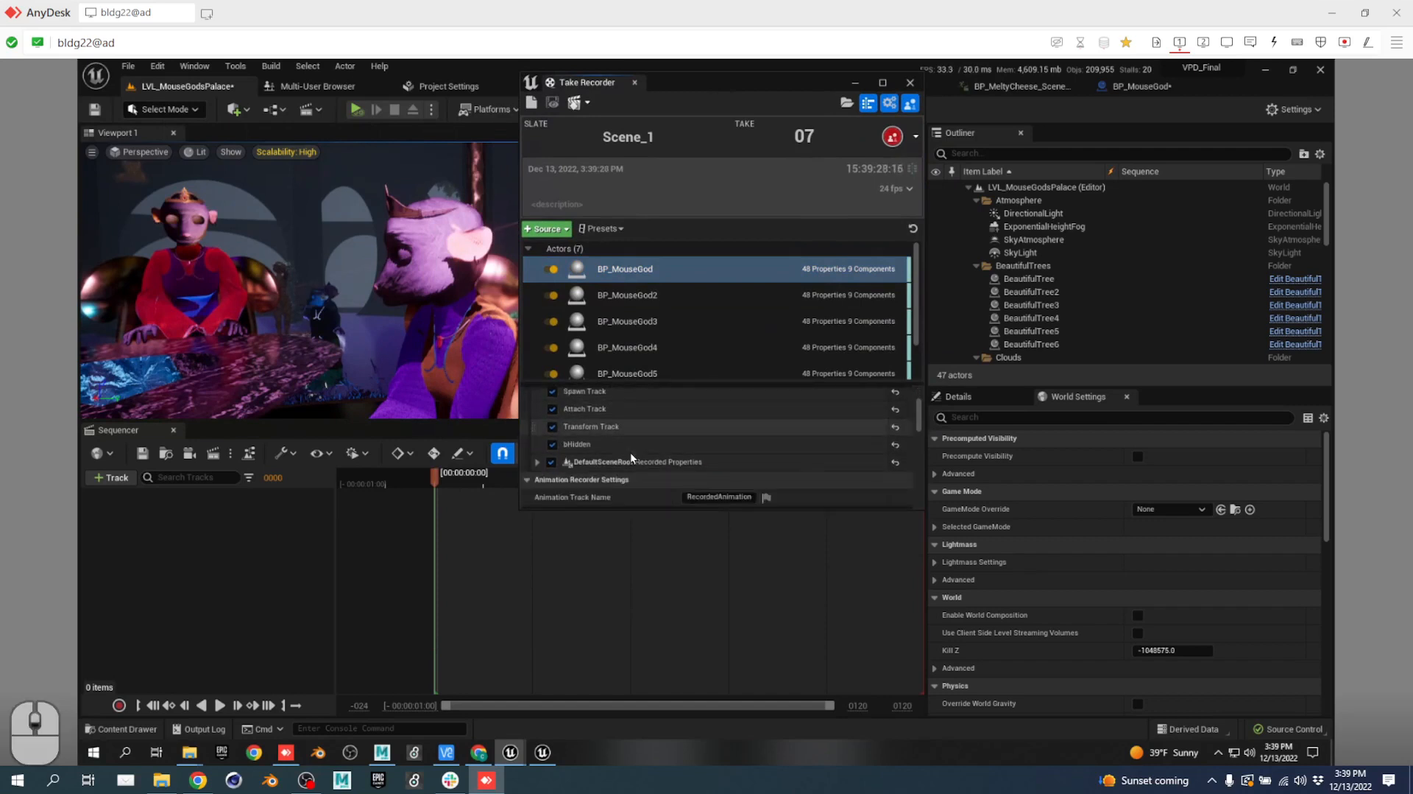
left_click(537, 442)
scroll(640, 420, "down", 3)
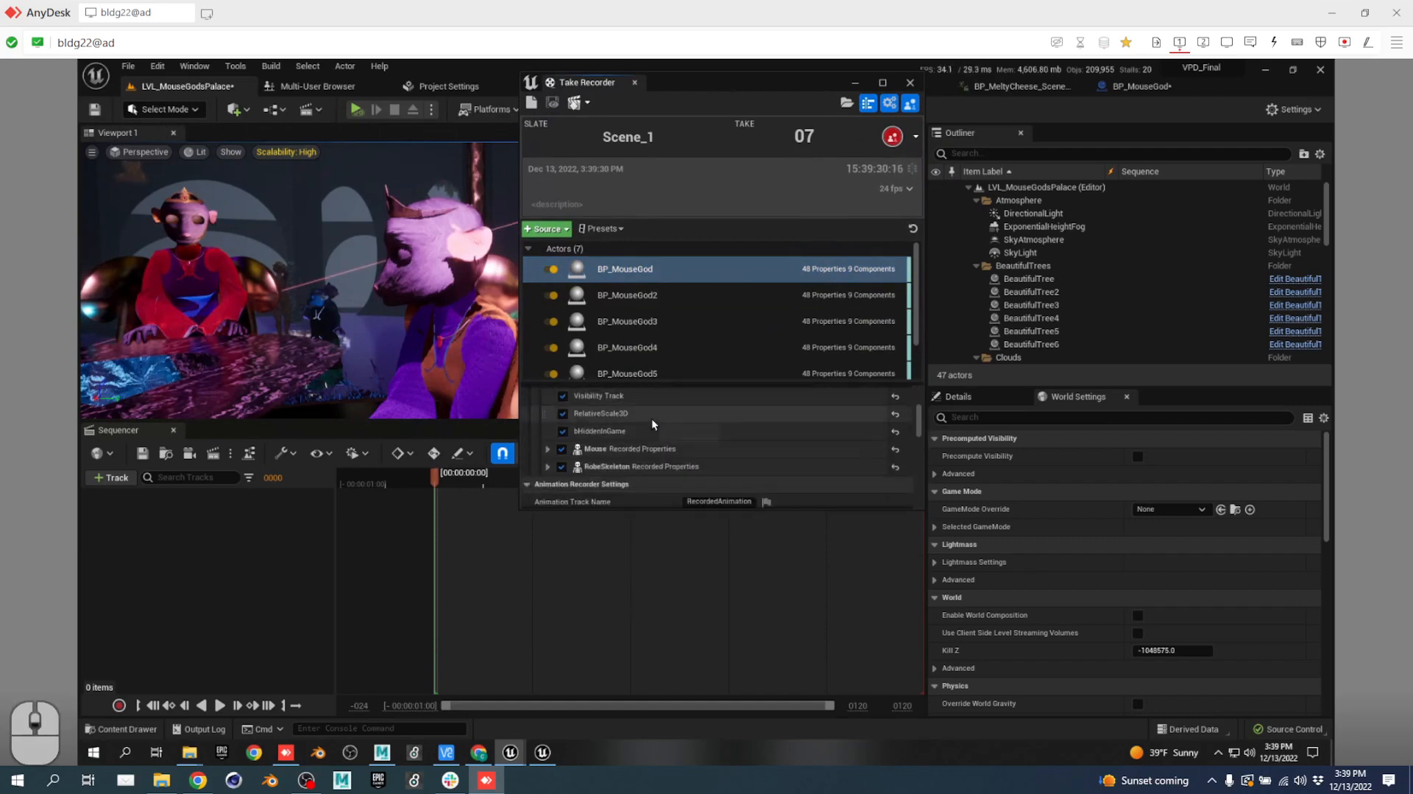
left_click(549, 406)
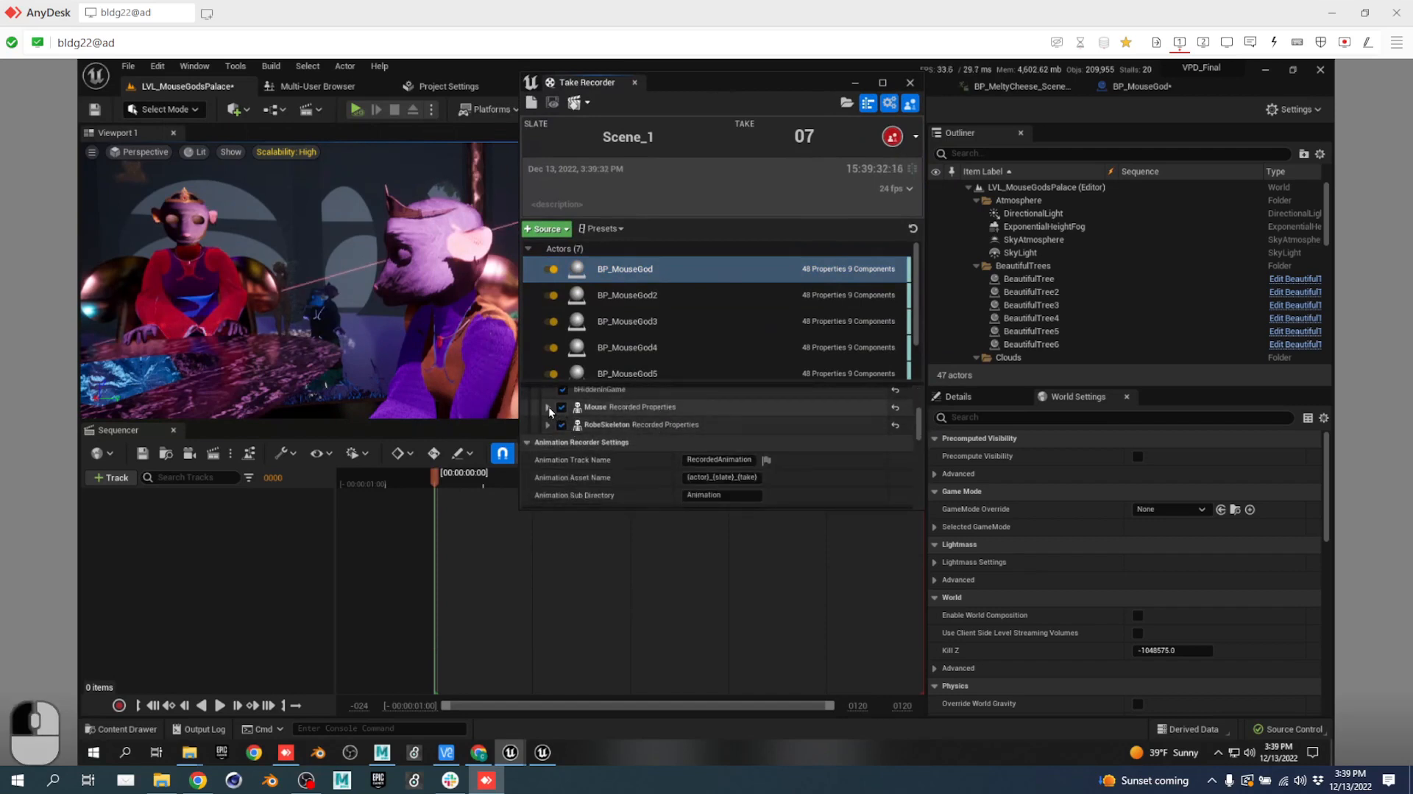
scroll(677, 425, "down", 1)
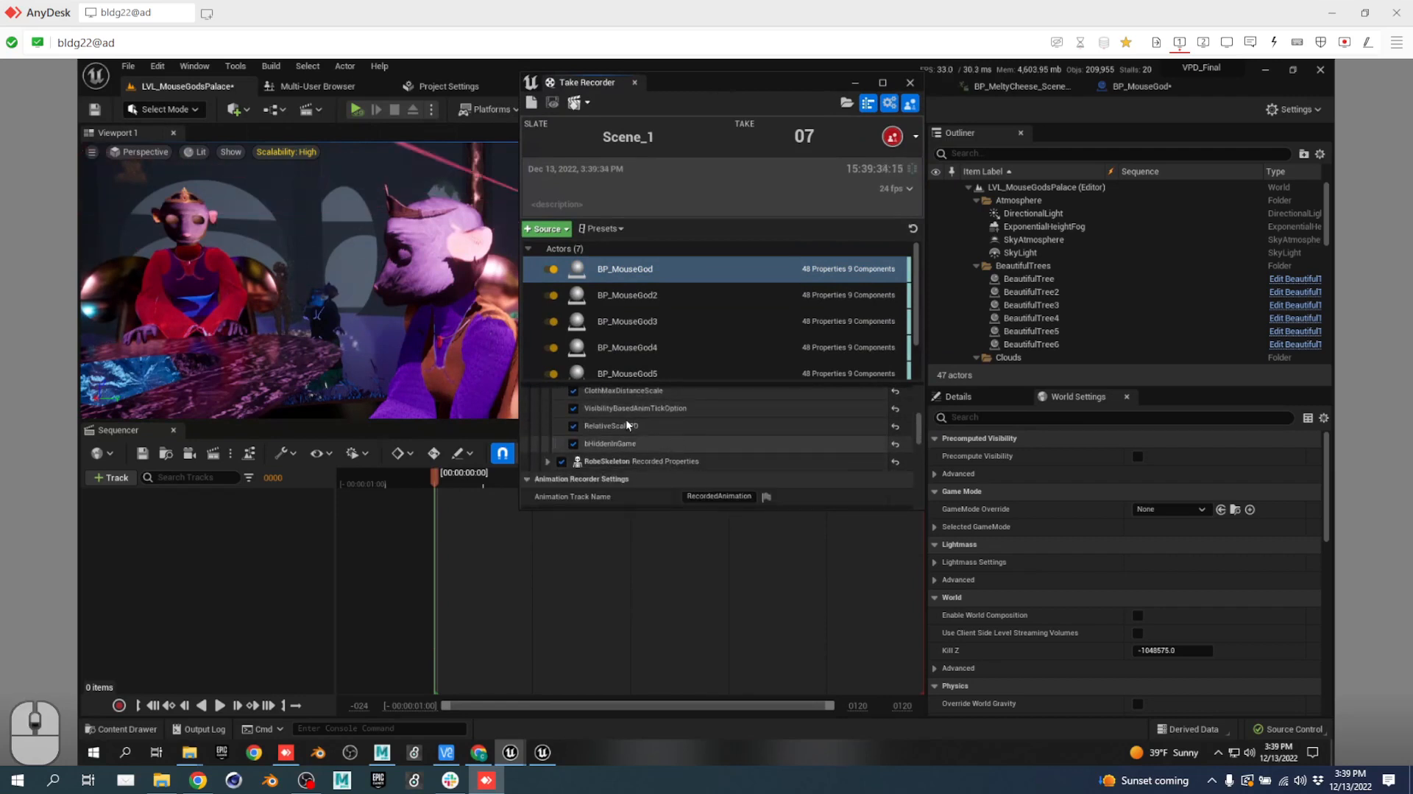
scroll(662, 435, "down", 1)
scroll(663, 432, "up", 5)
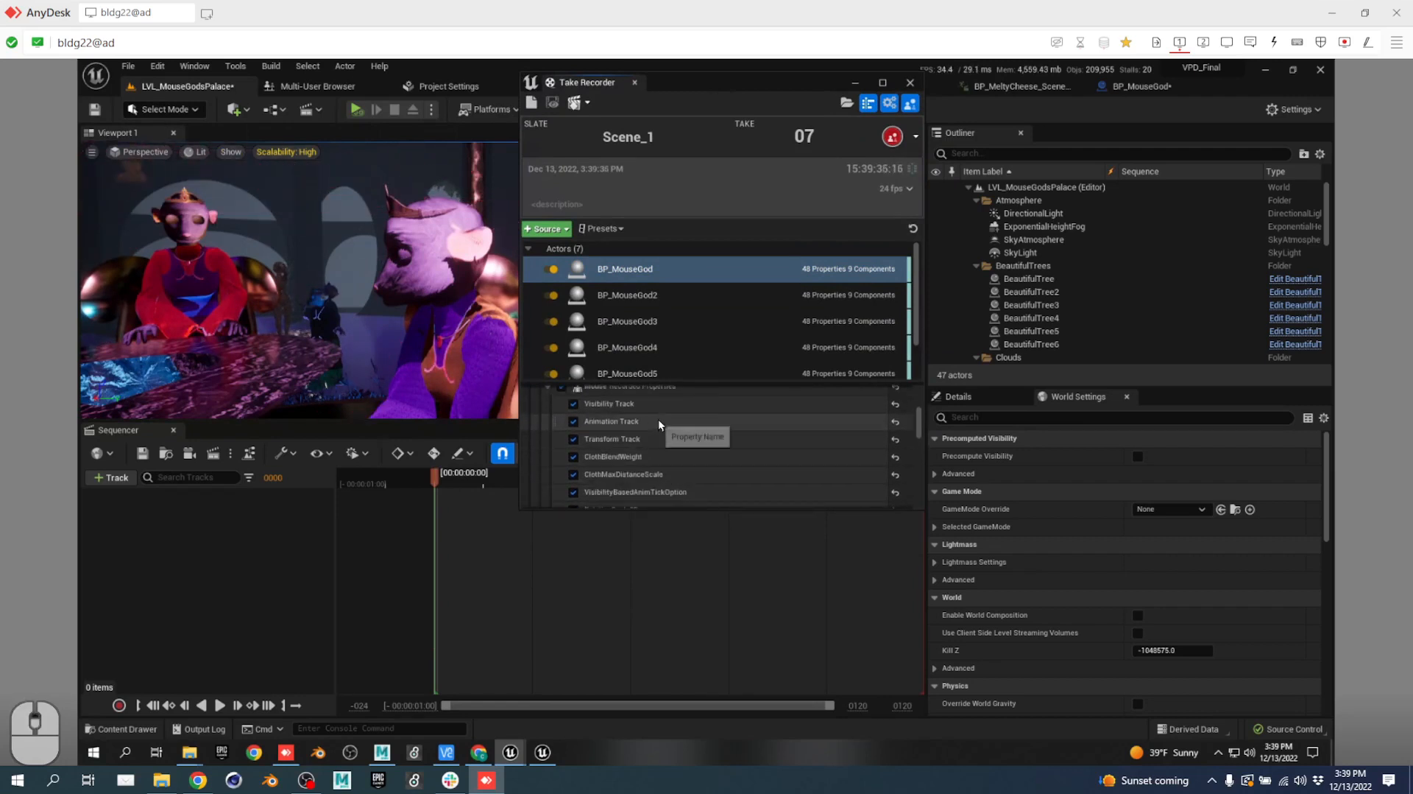
scroll(660, 422, "down", 6)
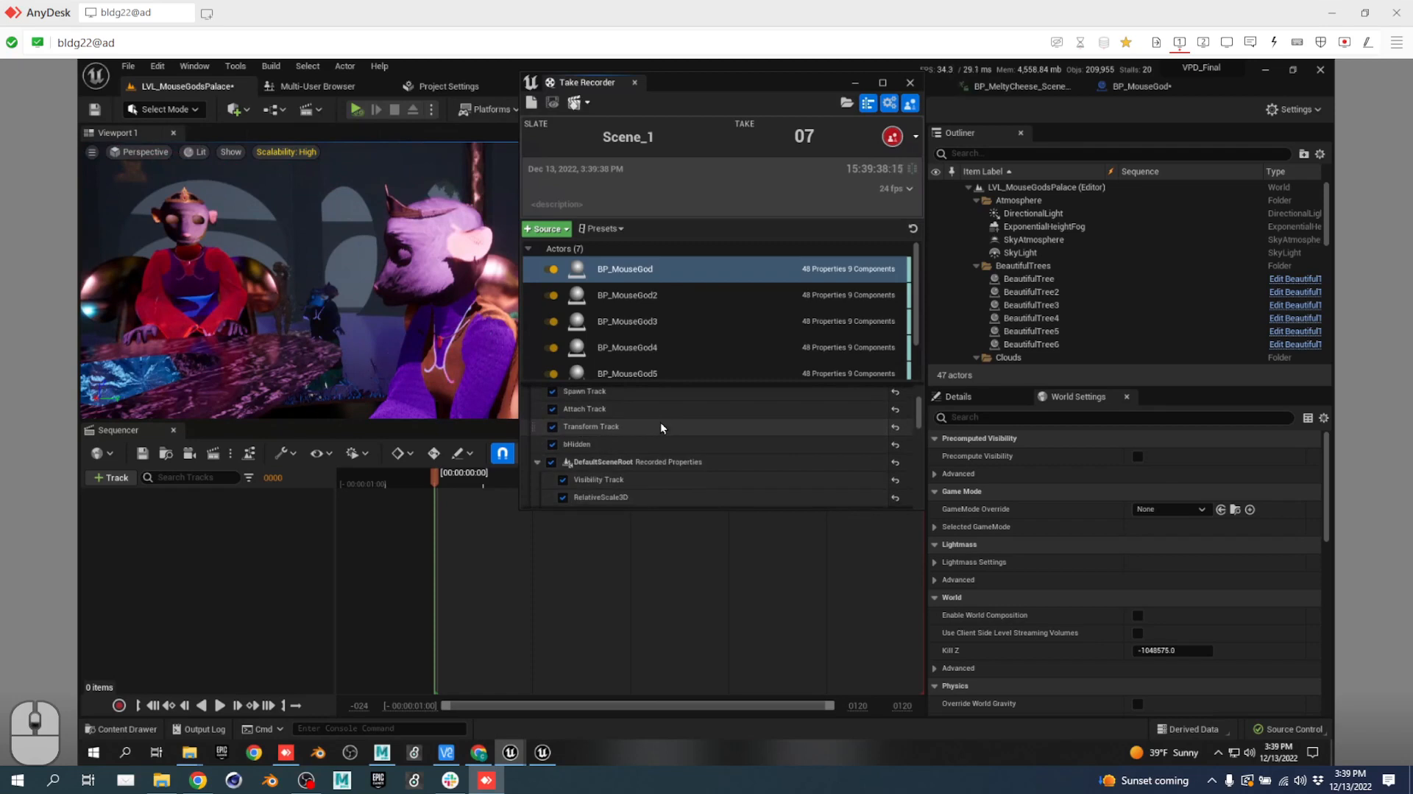
scroll(667, 433, "down", 8)
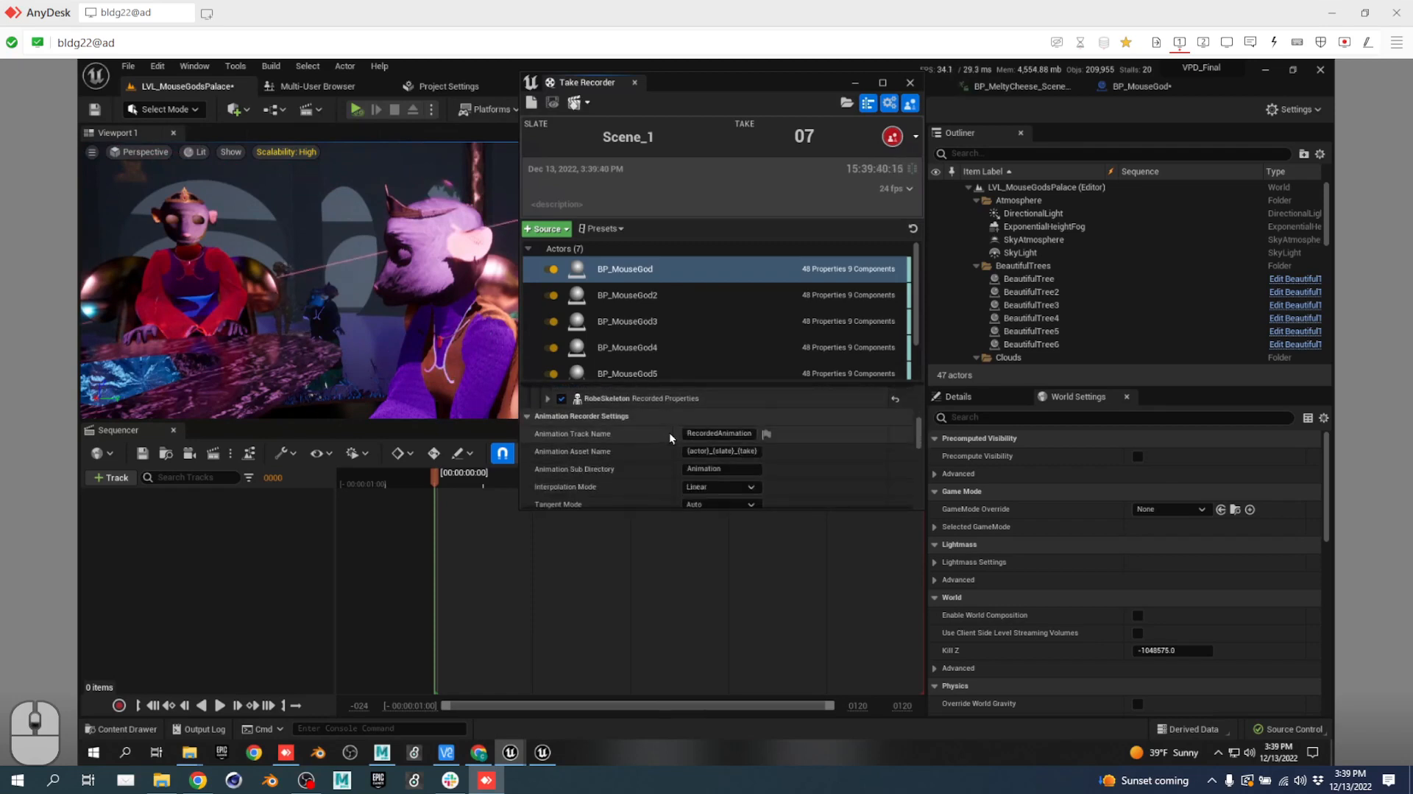
scroll(642, 457, "up", 9)
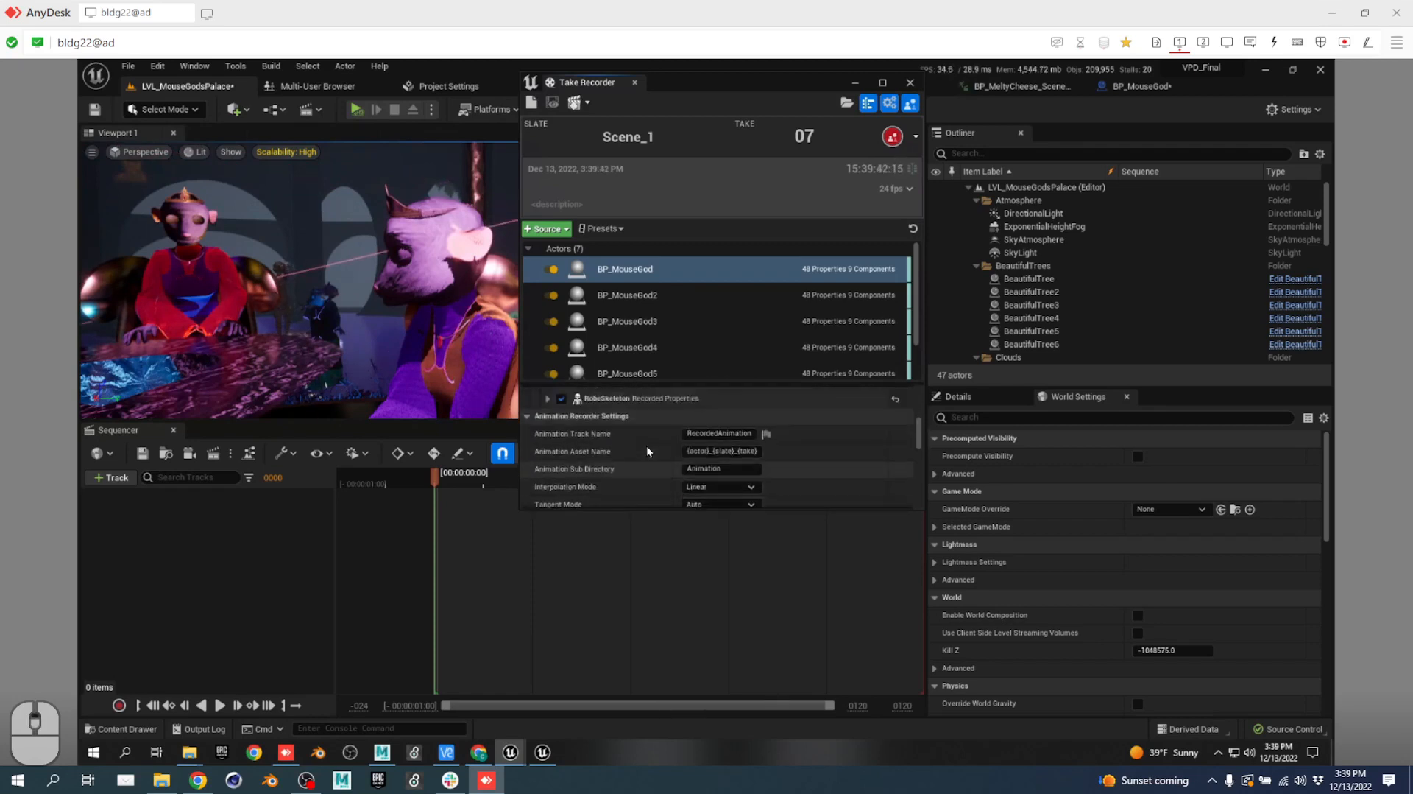
scroll(647, 440, "up", 5)
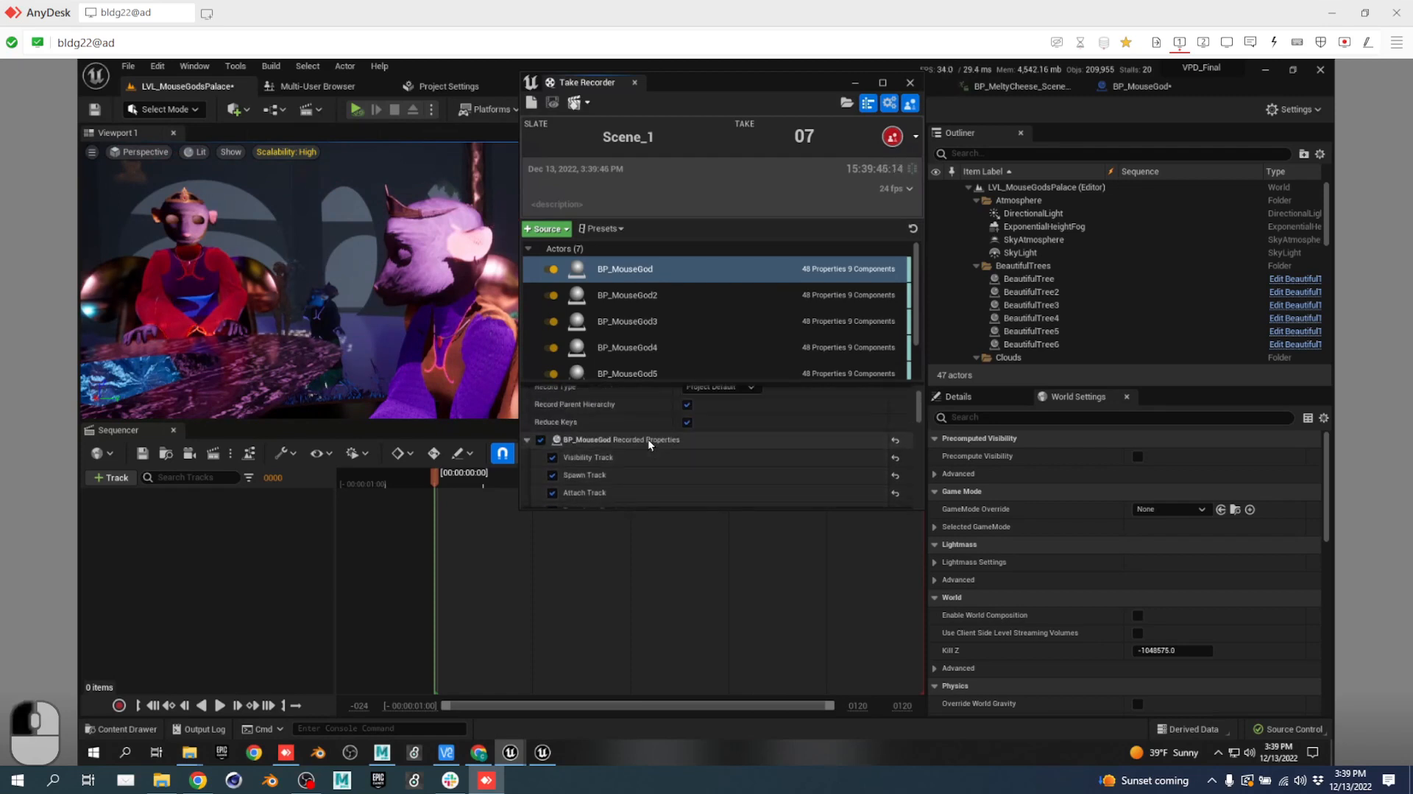
scroll(647, 439, "down", 4)
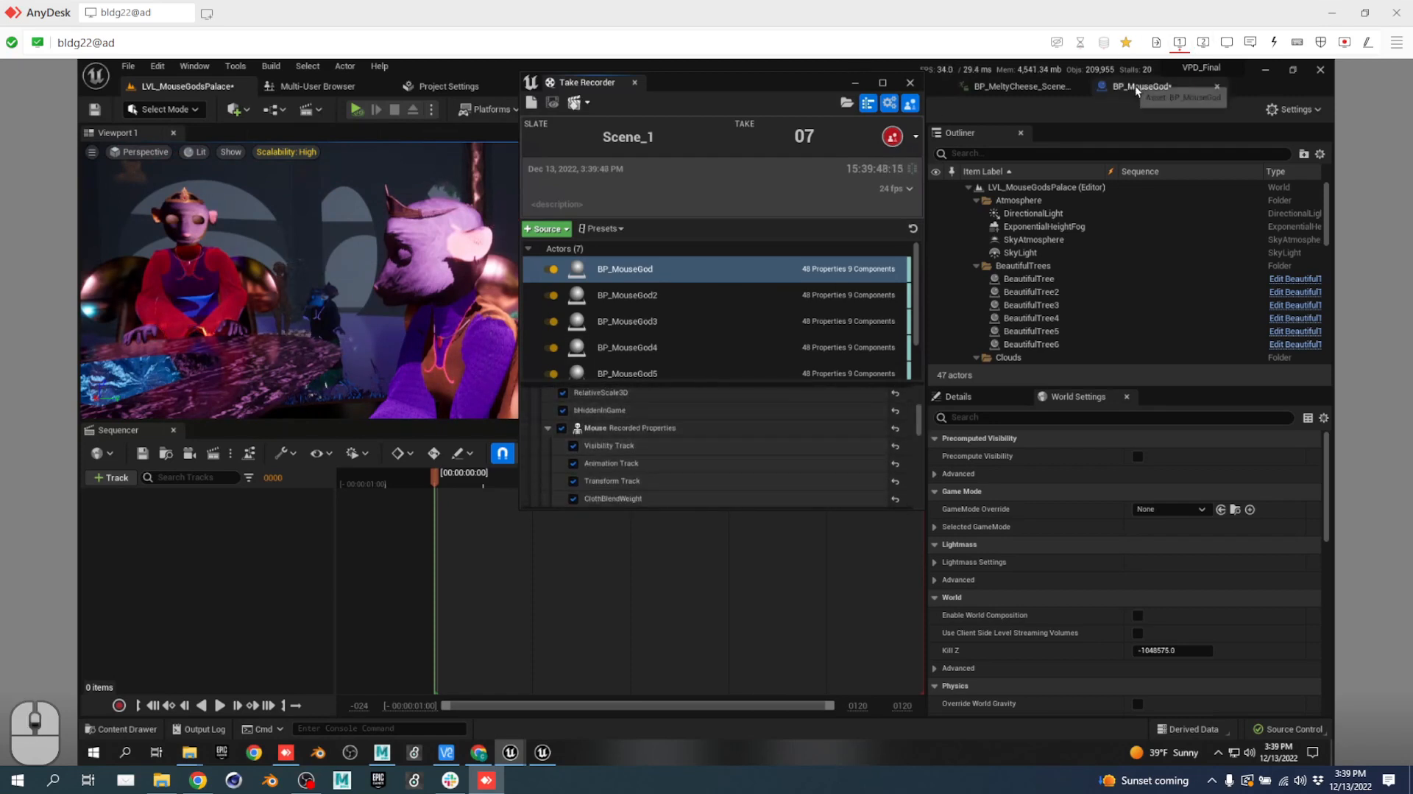
Switch to BP_MouseGod and select the Mouse variable node to view its Details.
left_click(1137, 87)
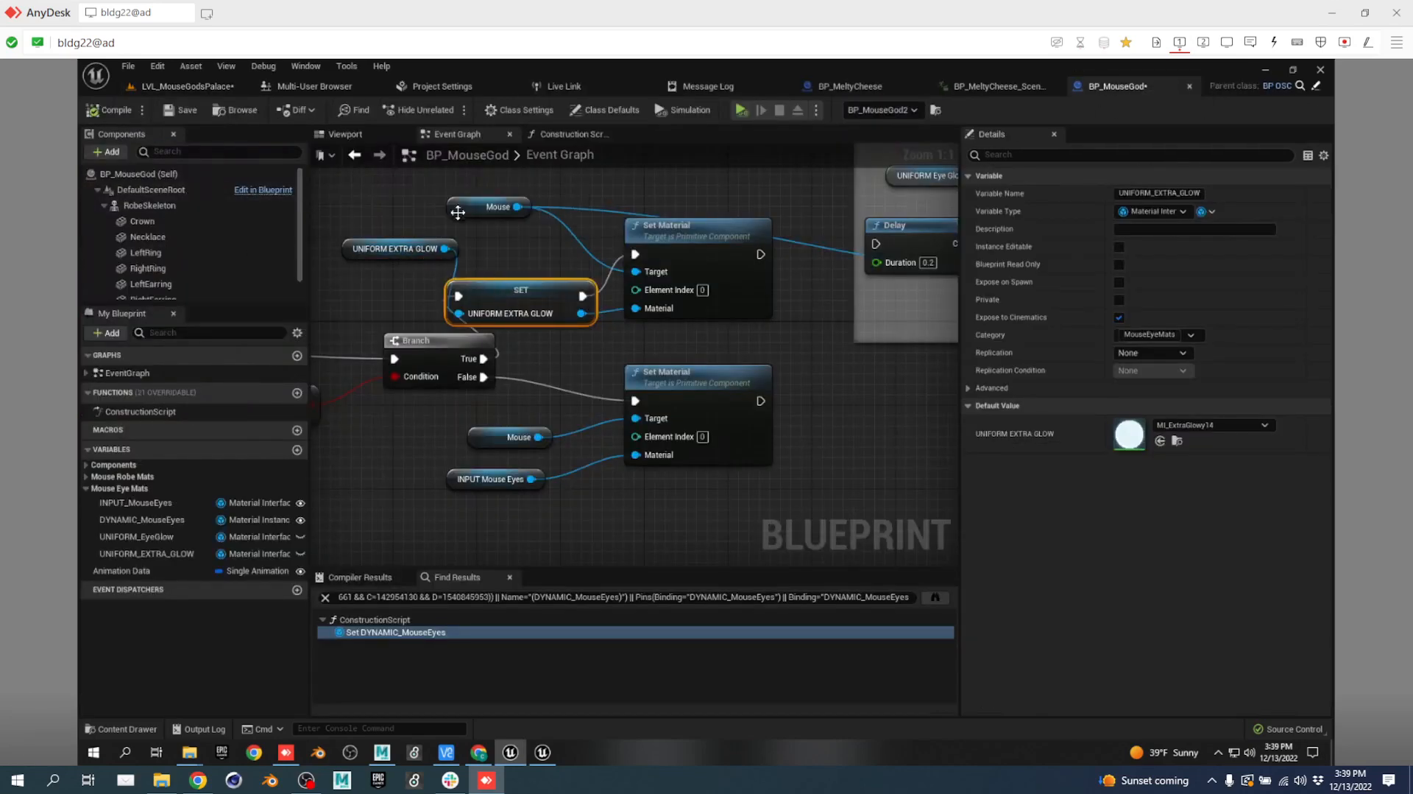
left_click(488, 207)
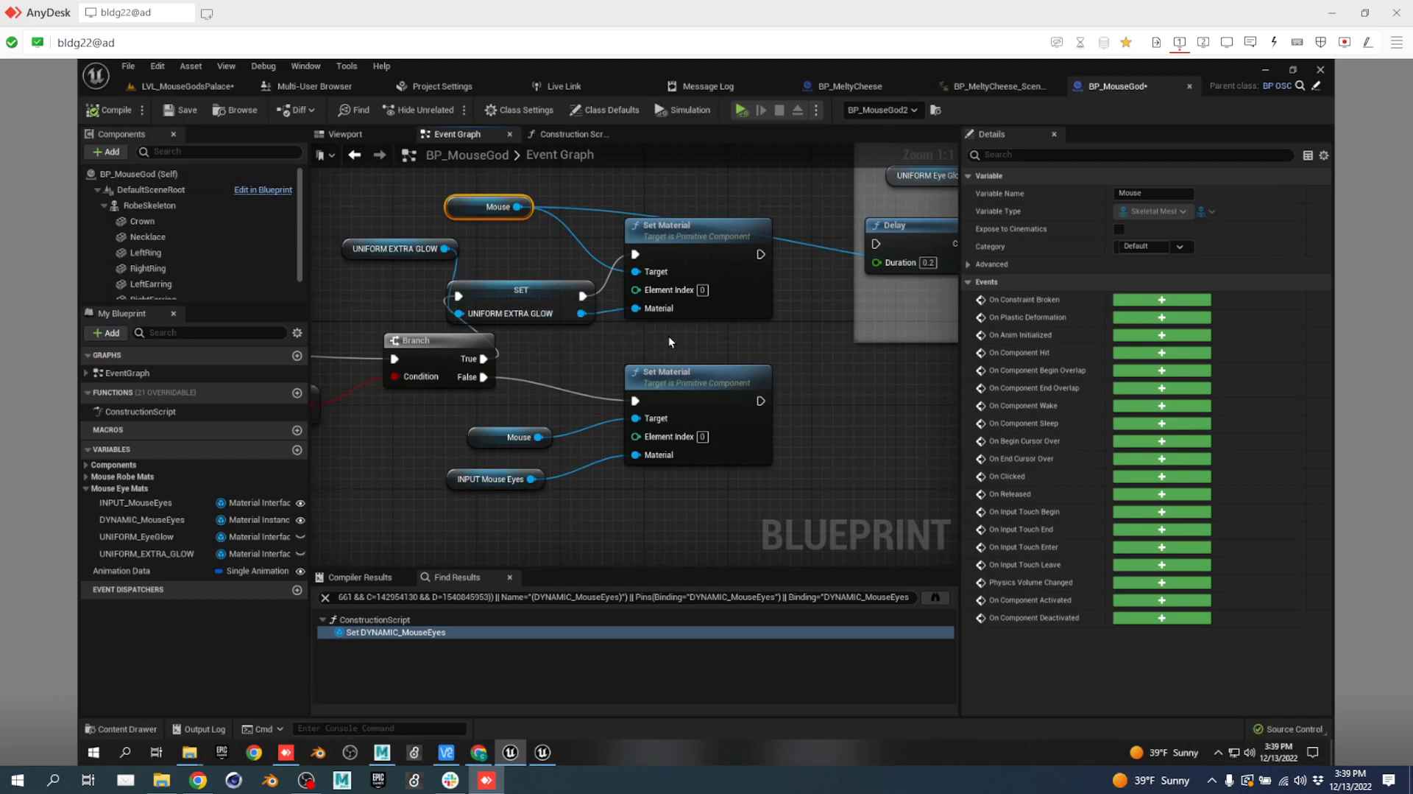
mouse_move(659, 312)
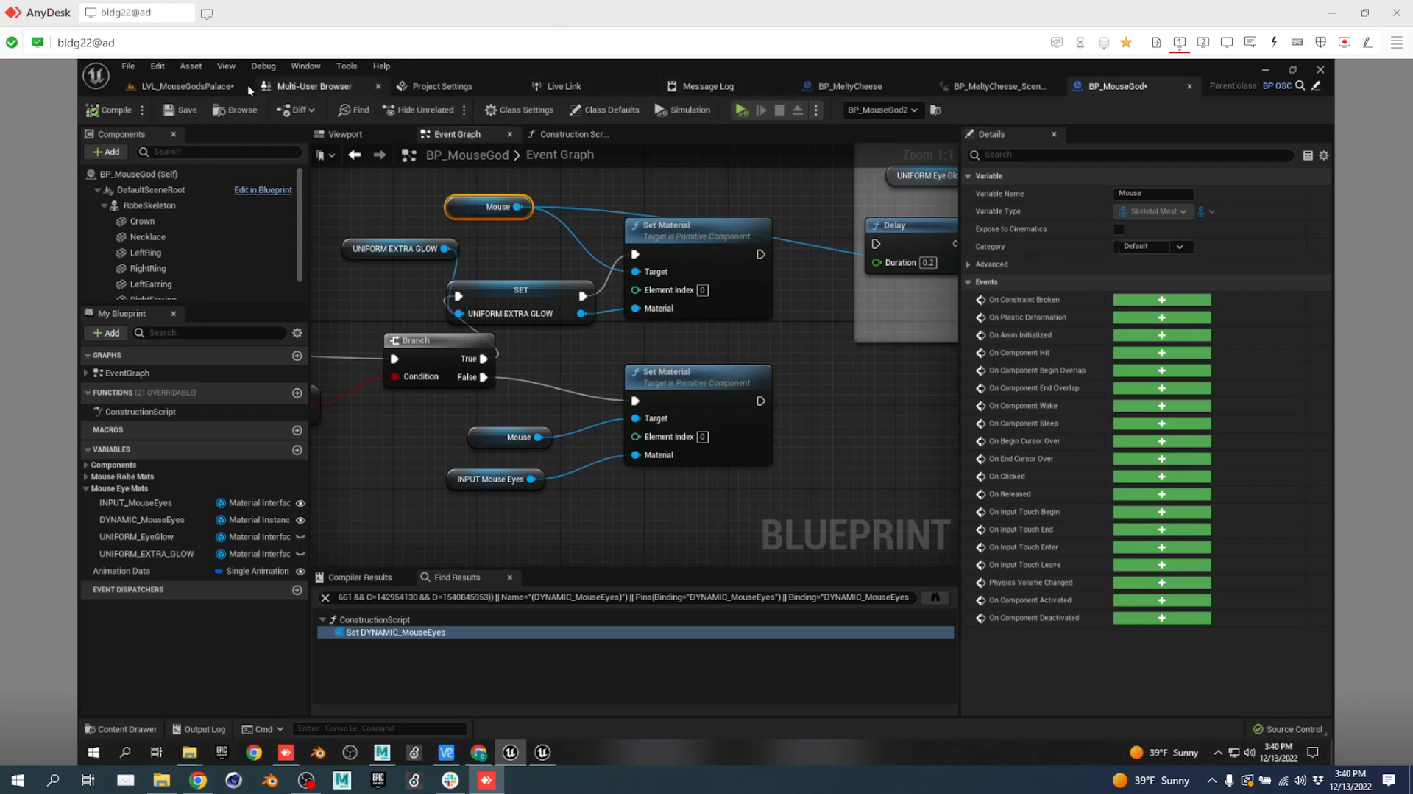
left_click(189, 88)
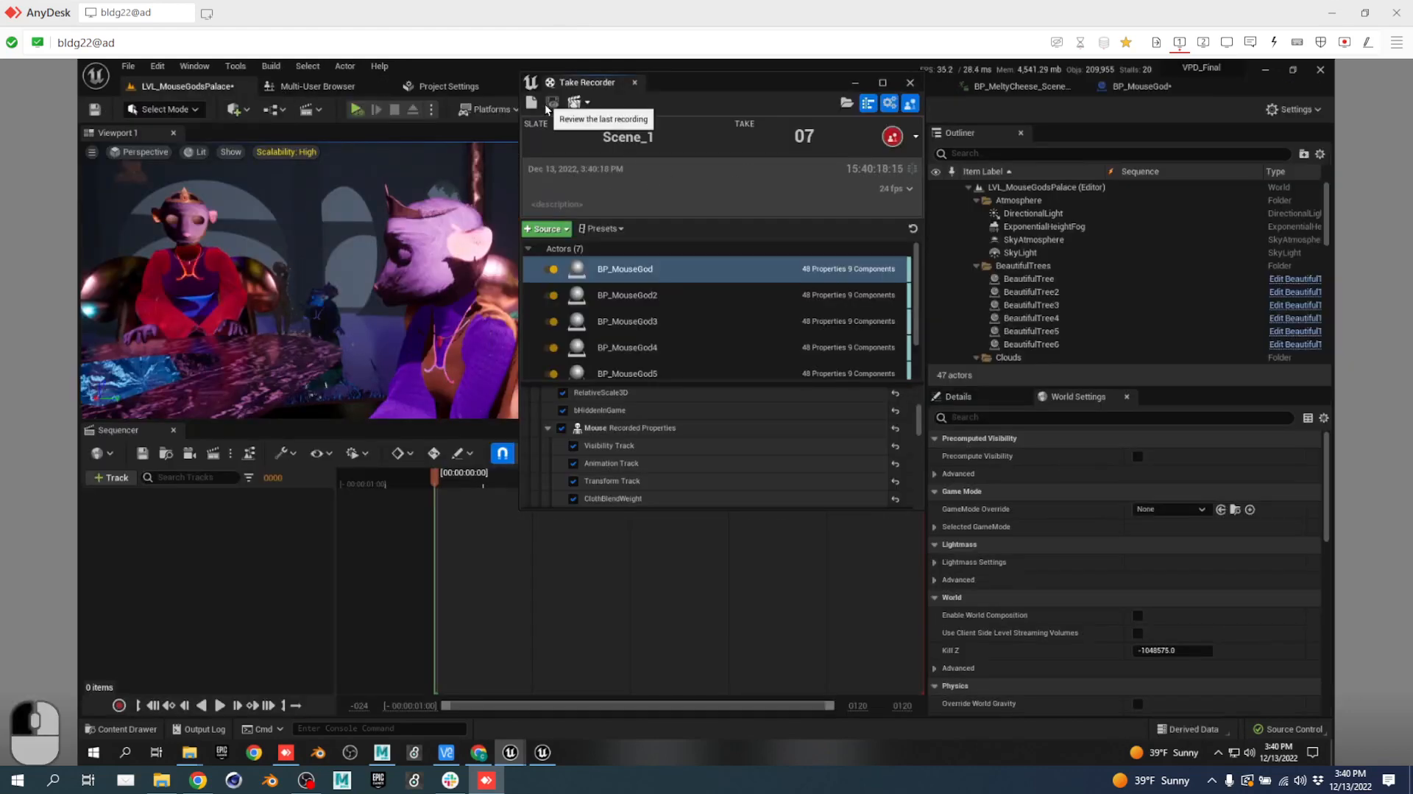
left_click(557, 109)
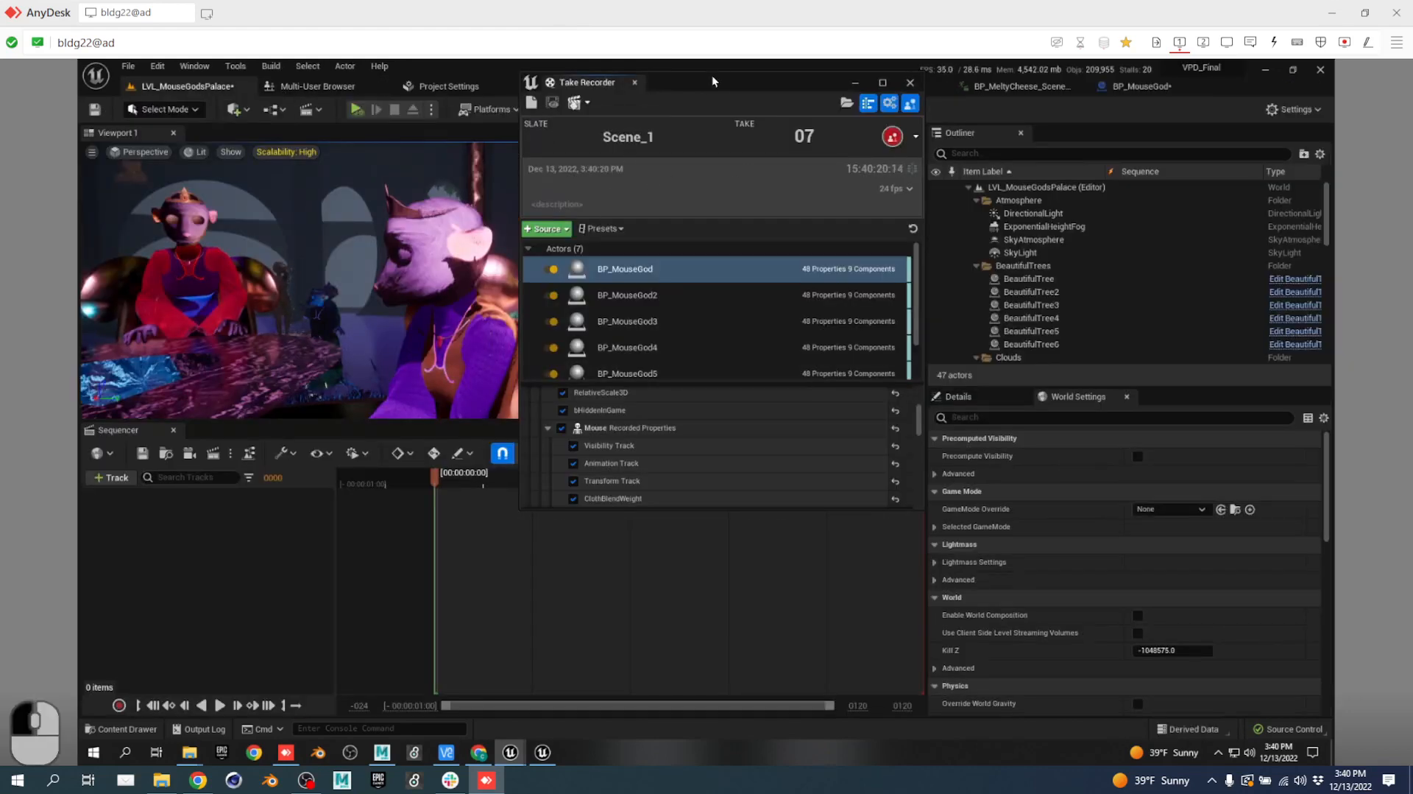
left_click_drag(713, 75, 1040, 104)
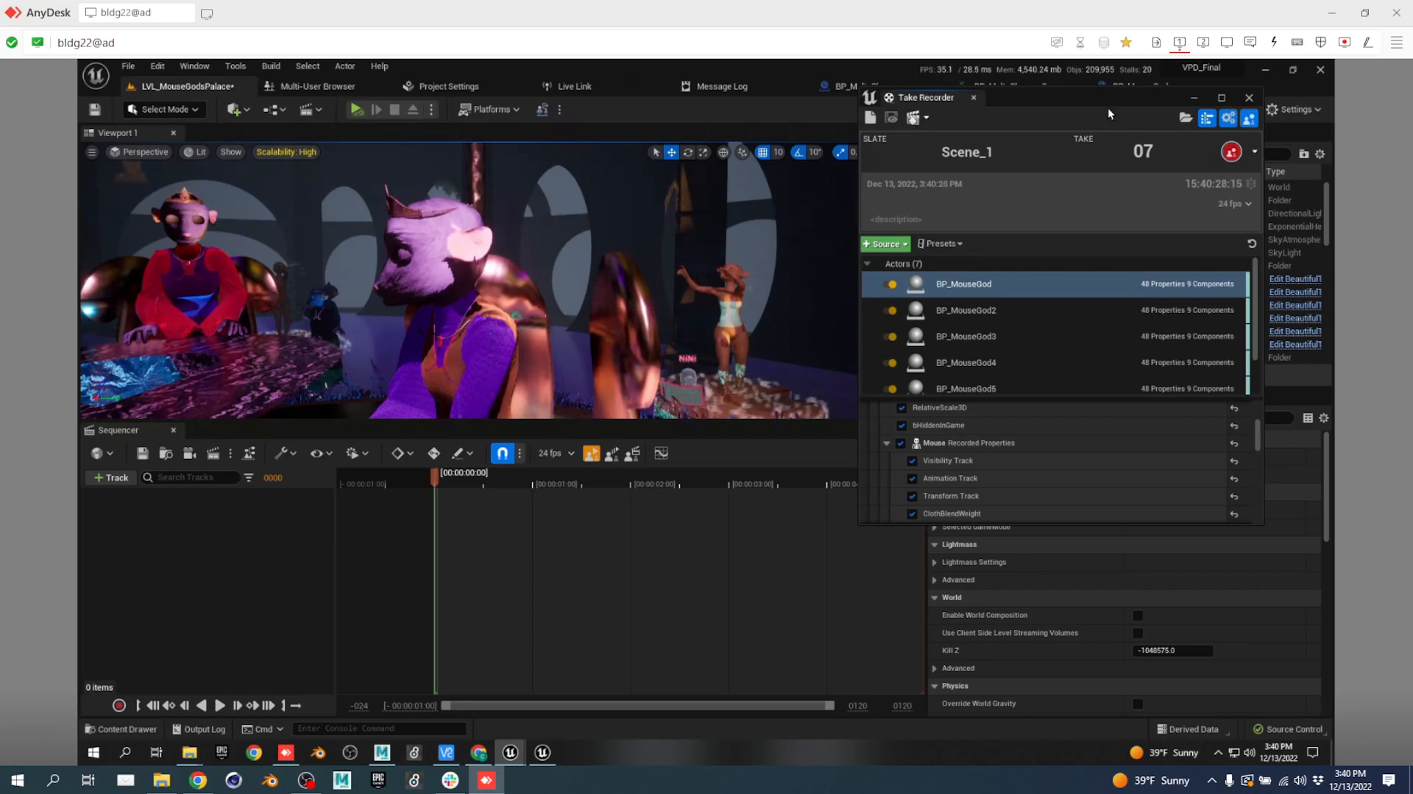
left_click_drag(1079, 100, 805, 234)
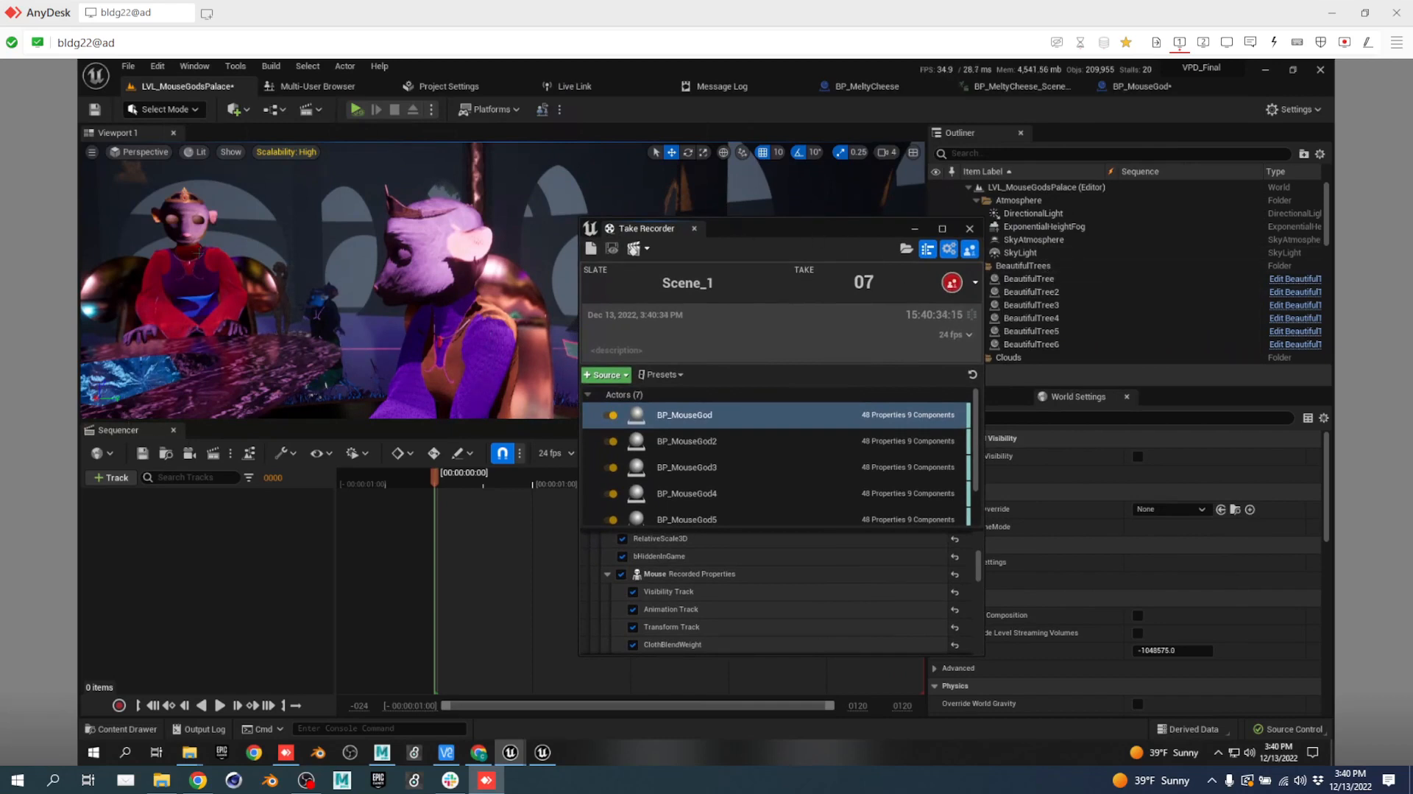
left_click_drag(802, 231, 1045, 218)
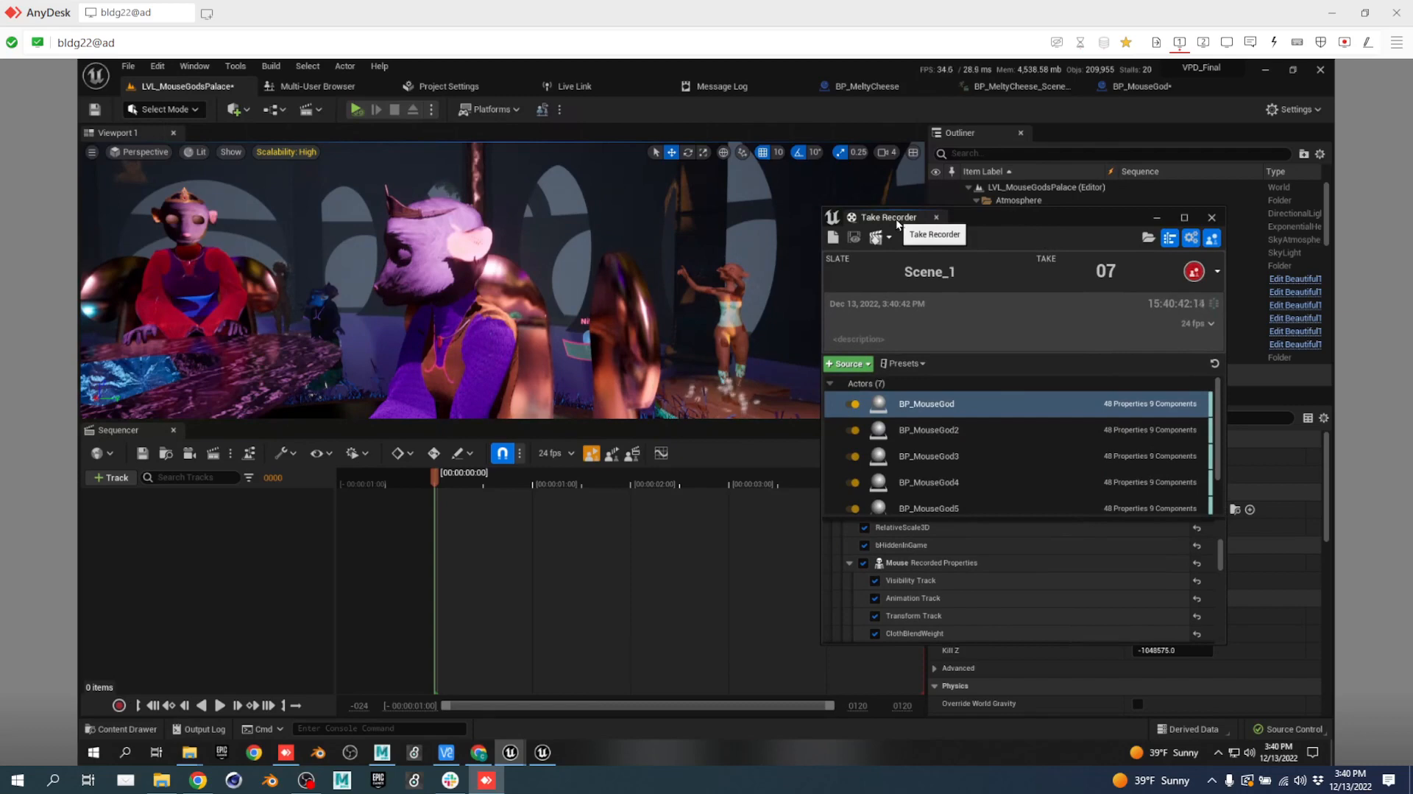
left_click(1133, 88)
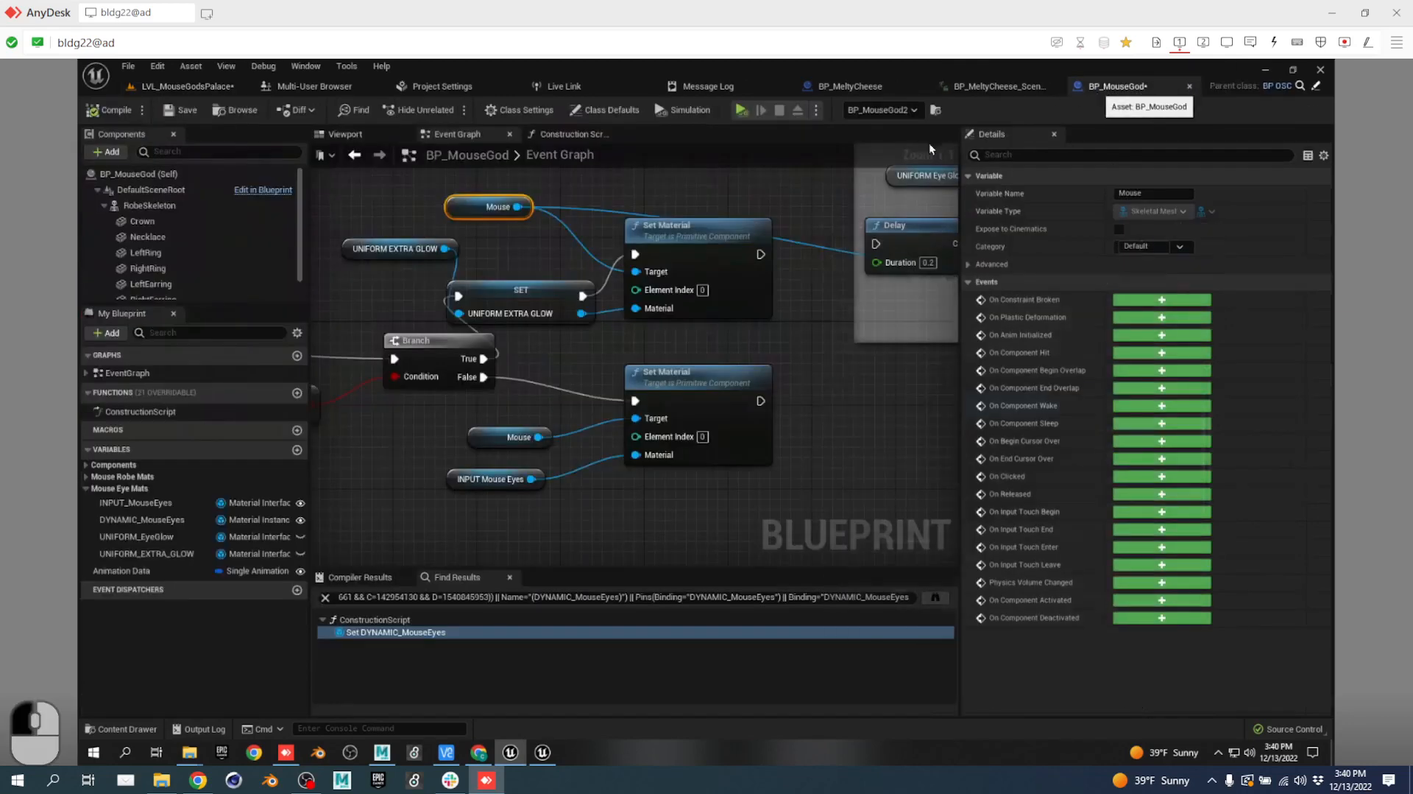
Promote the OSC message integer to a Value variable, wiring its SET before the Branch comparison.
right_click_drag(416, 297, 869, 276)
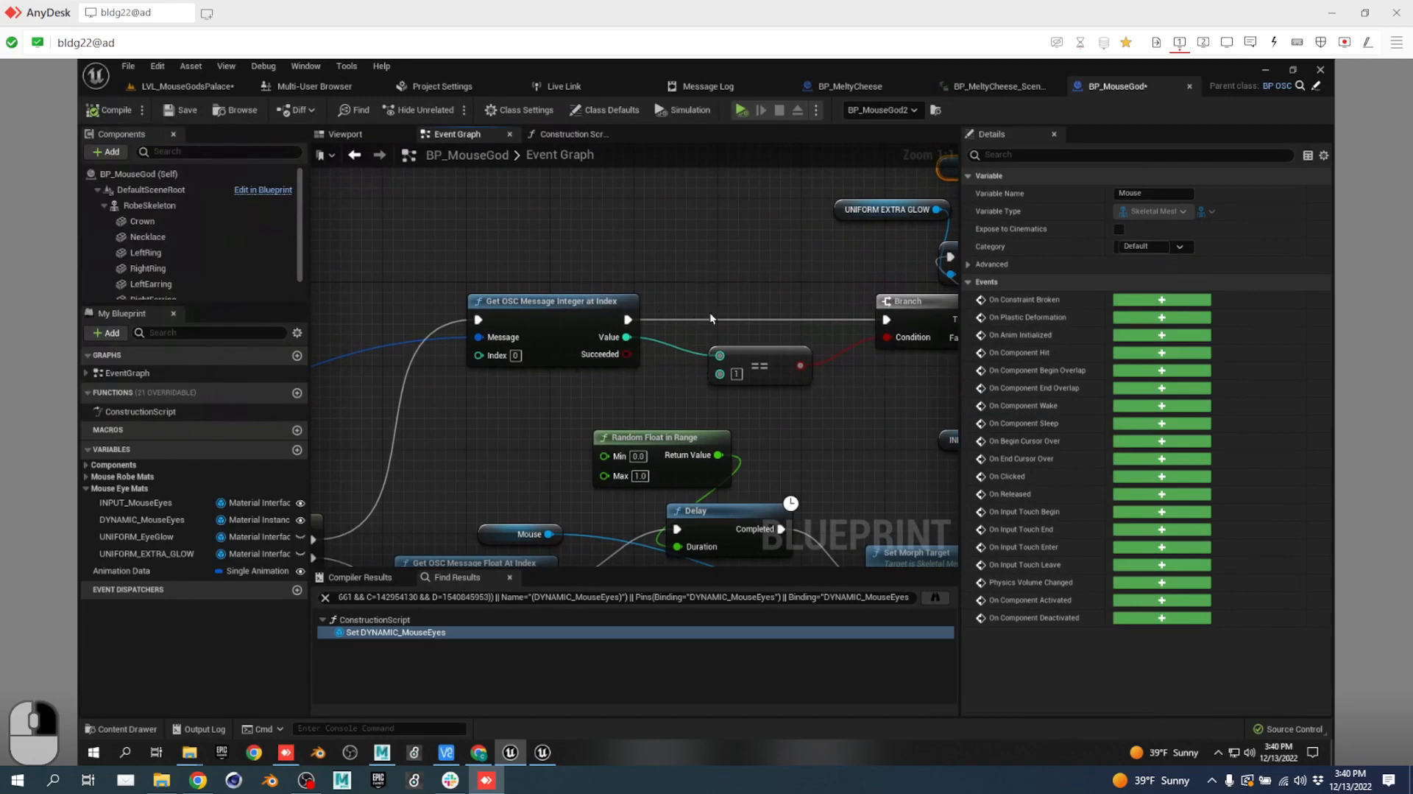
right_click_drag(710, 312, 615, 246)
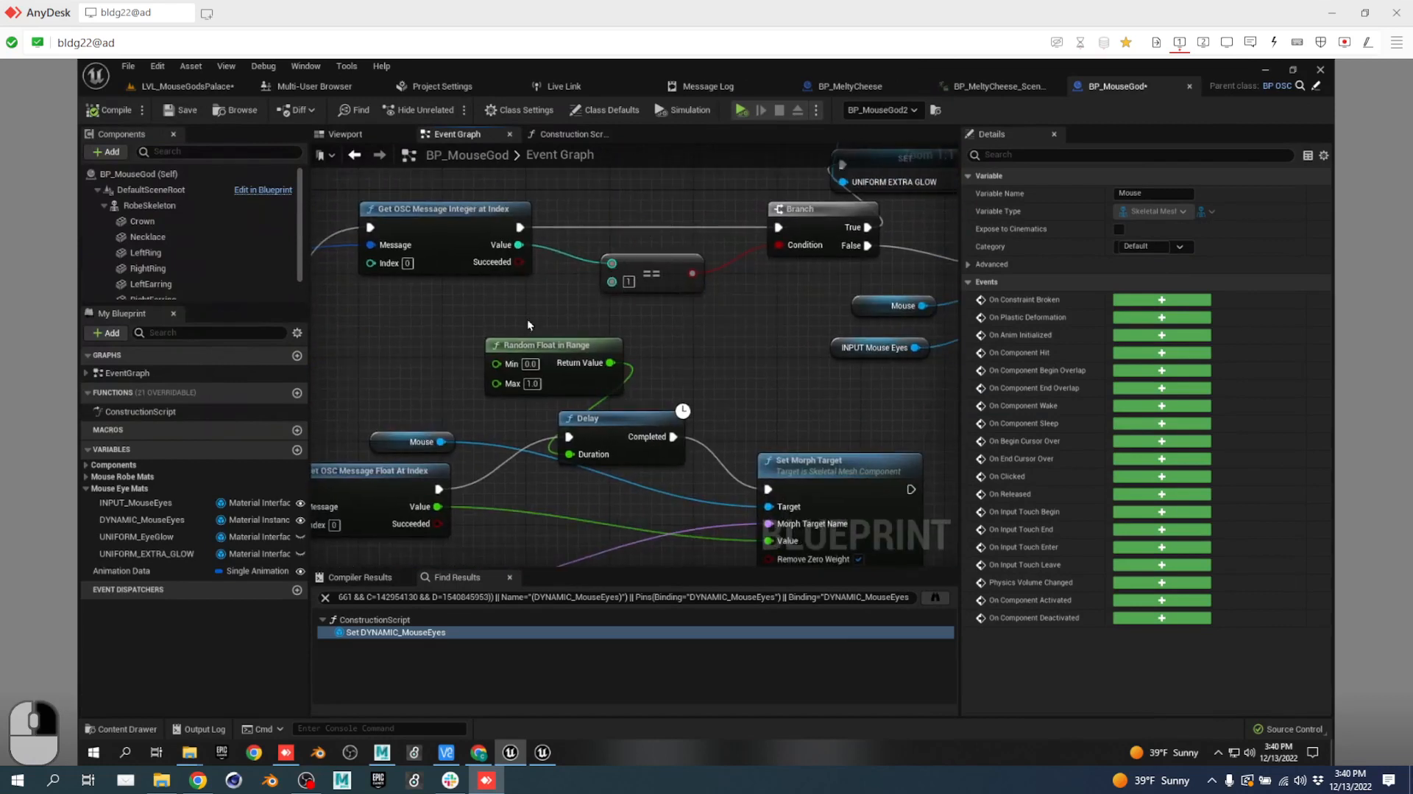
right_click(518, 245)
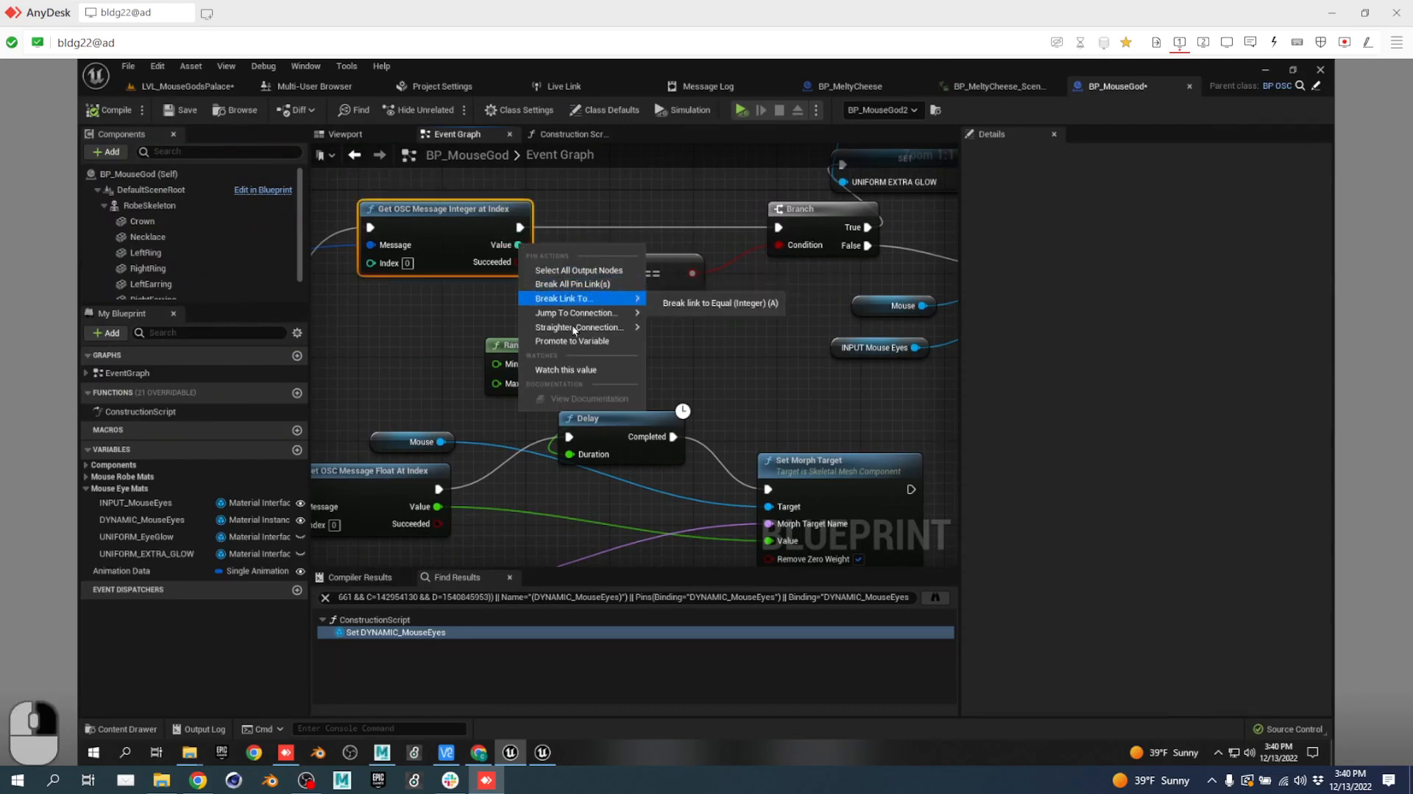
left_click(573, 340)
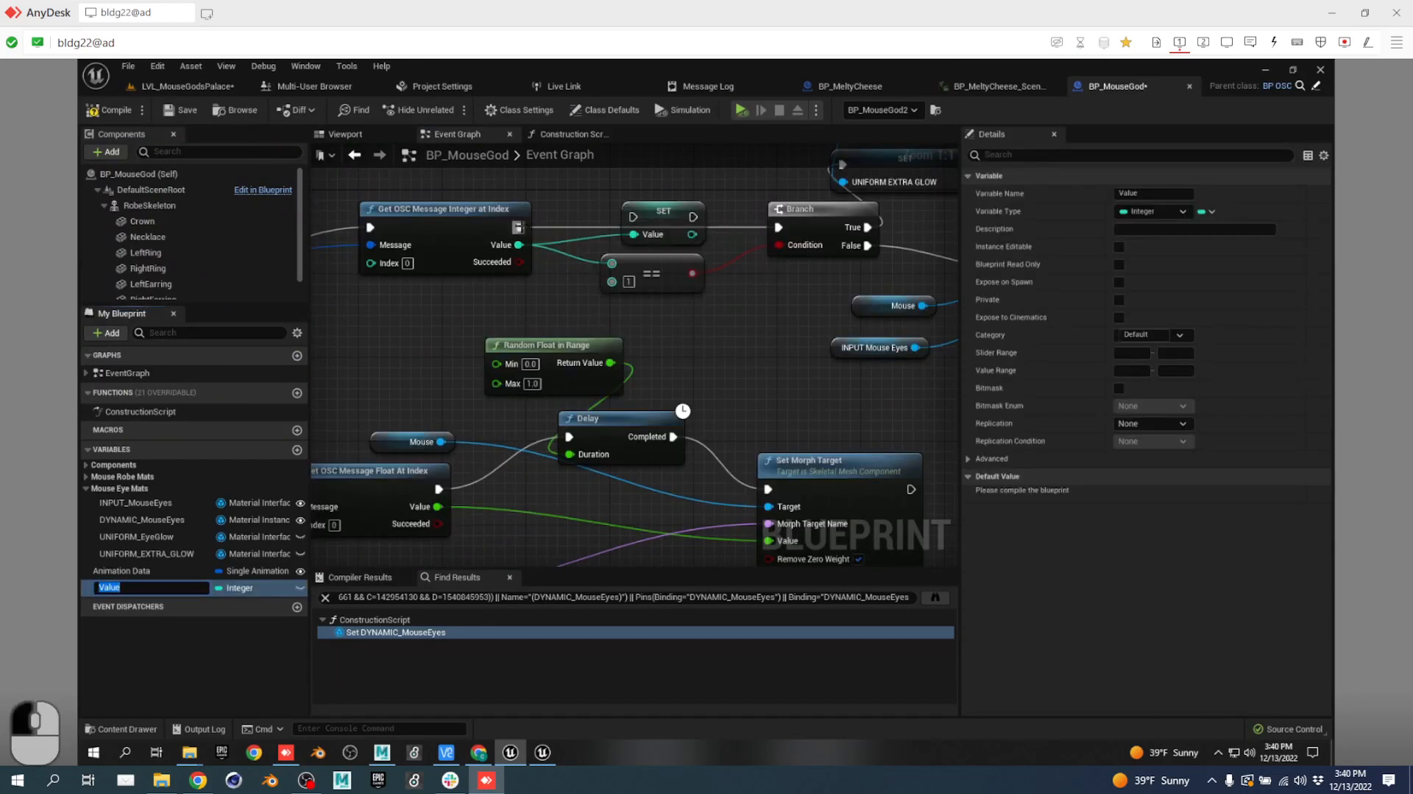
left_click_drag(521, 227, 779, 228)
left_click_drag(691, 234, 614, 265)
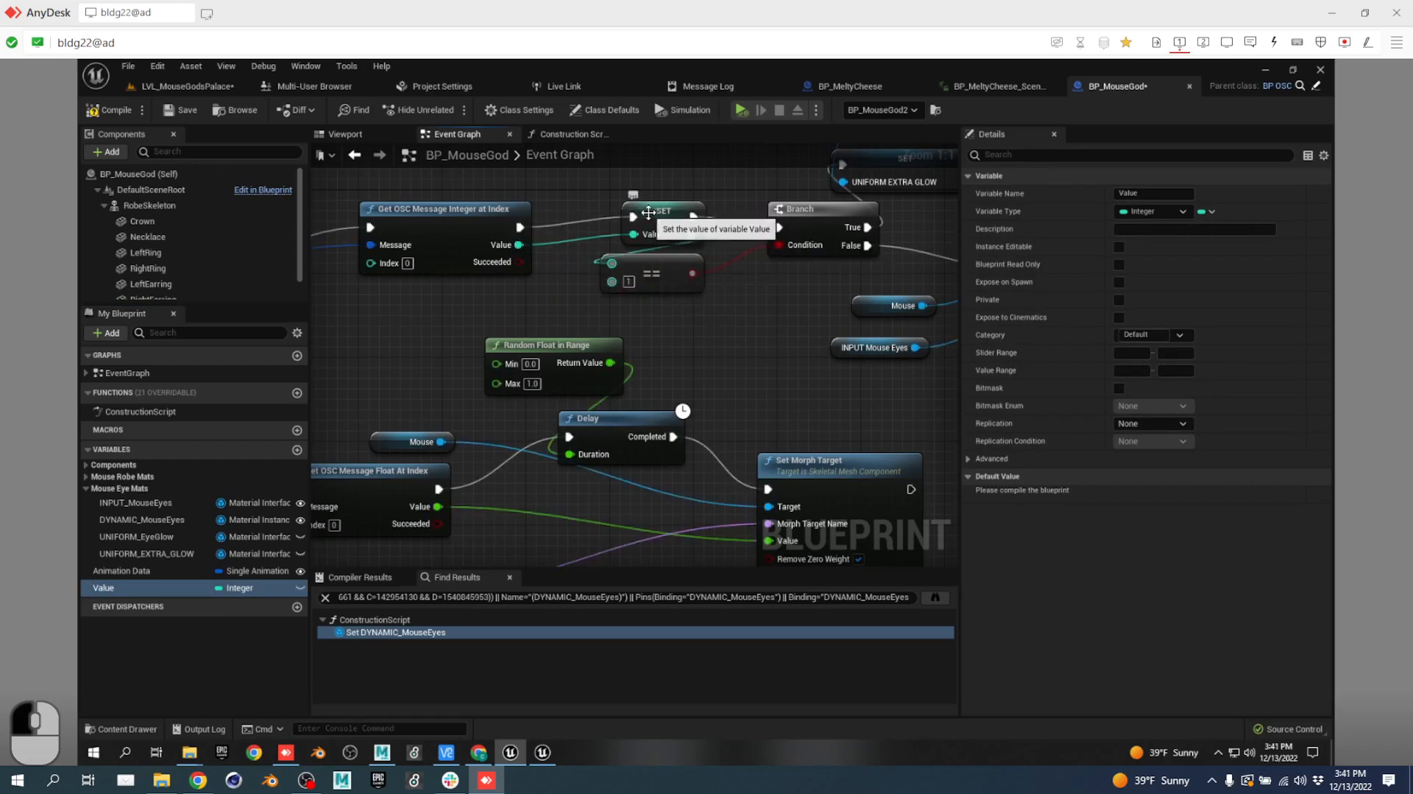
left_click_drag(650, 220, 597, 221)
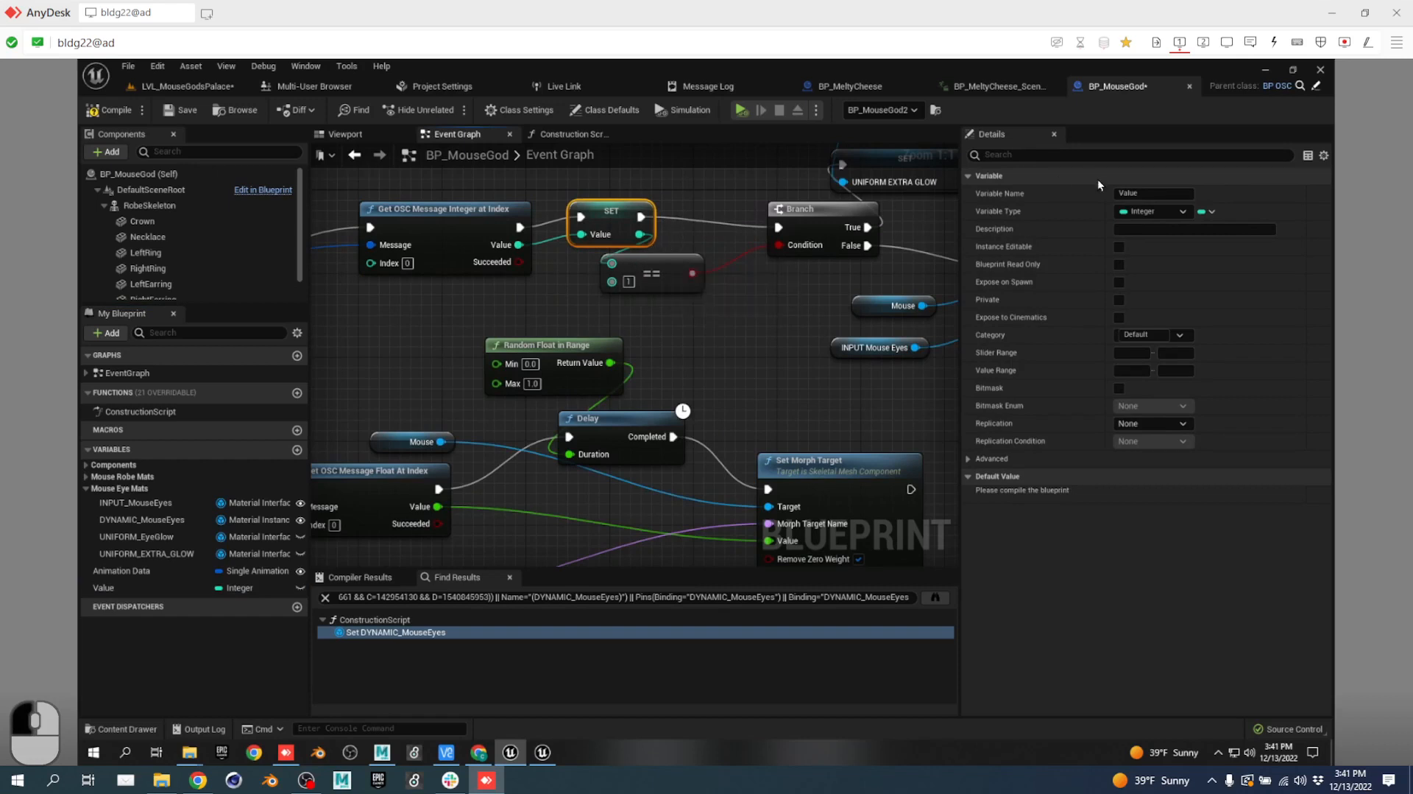
Expose the Value variable to cinematics and compile BP_MouseGod.
left_click(1120, 318)
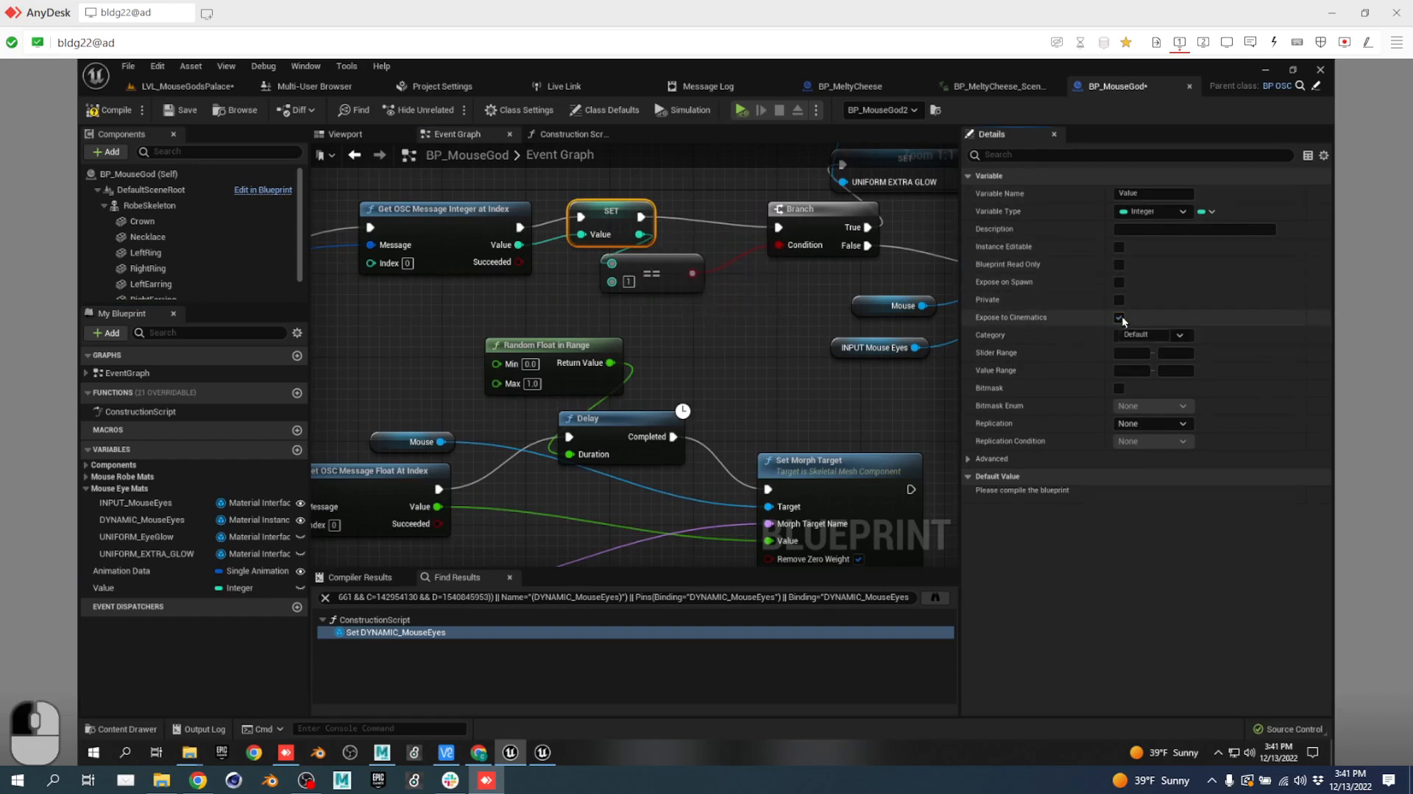
left_click(616, 210)
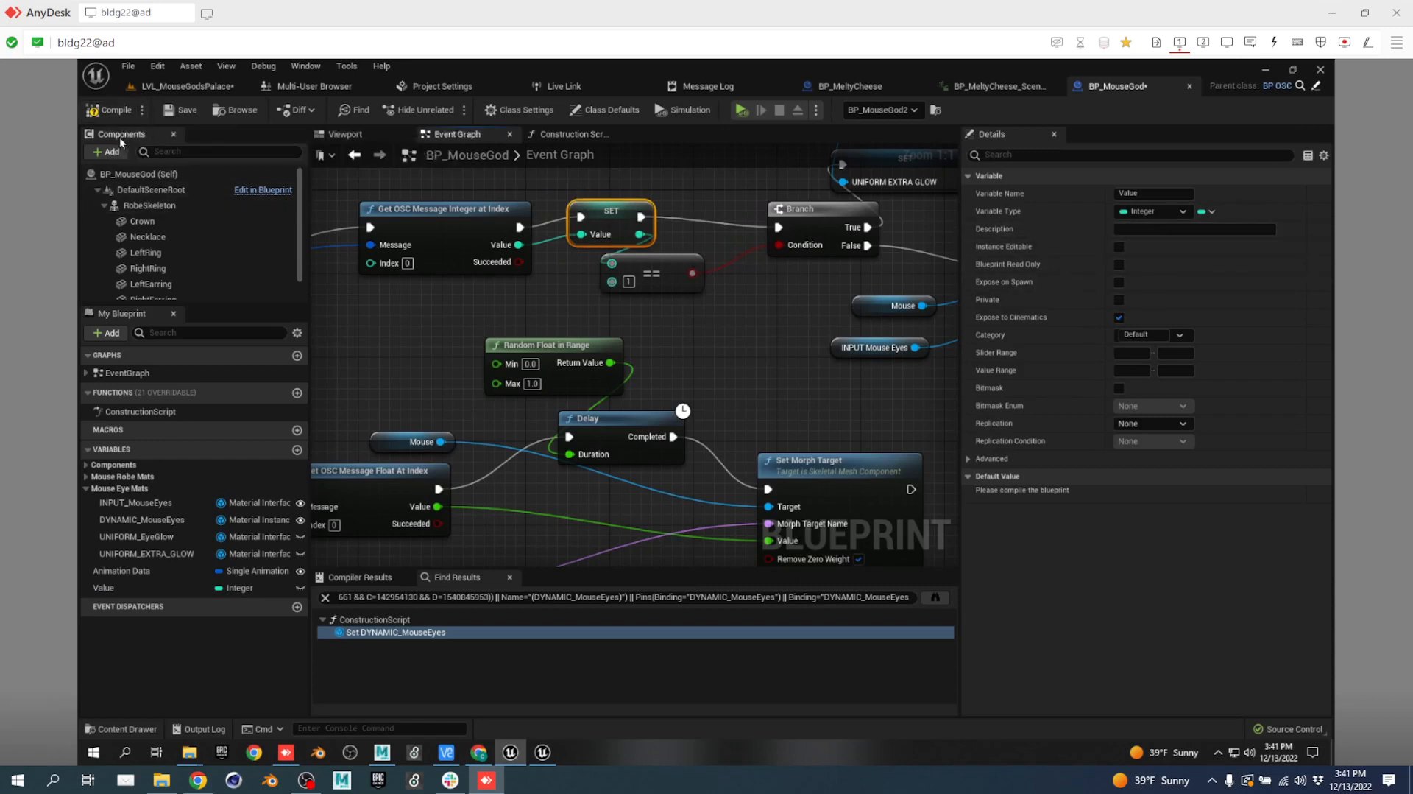
left_click(104, 109)
Return to LVL_MouseGodsPalace and set all seven recording sources to record as Spawnable.
left_click(201, 85)
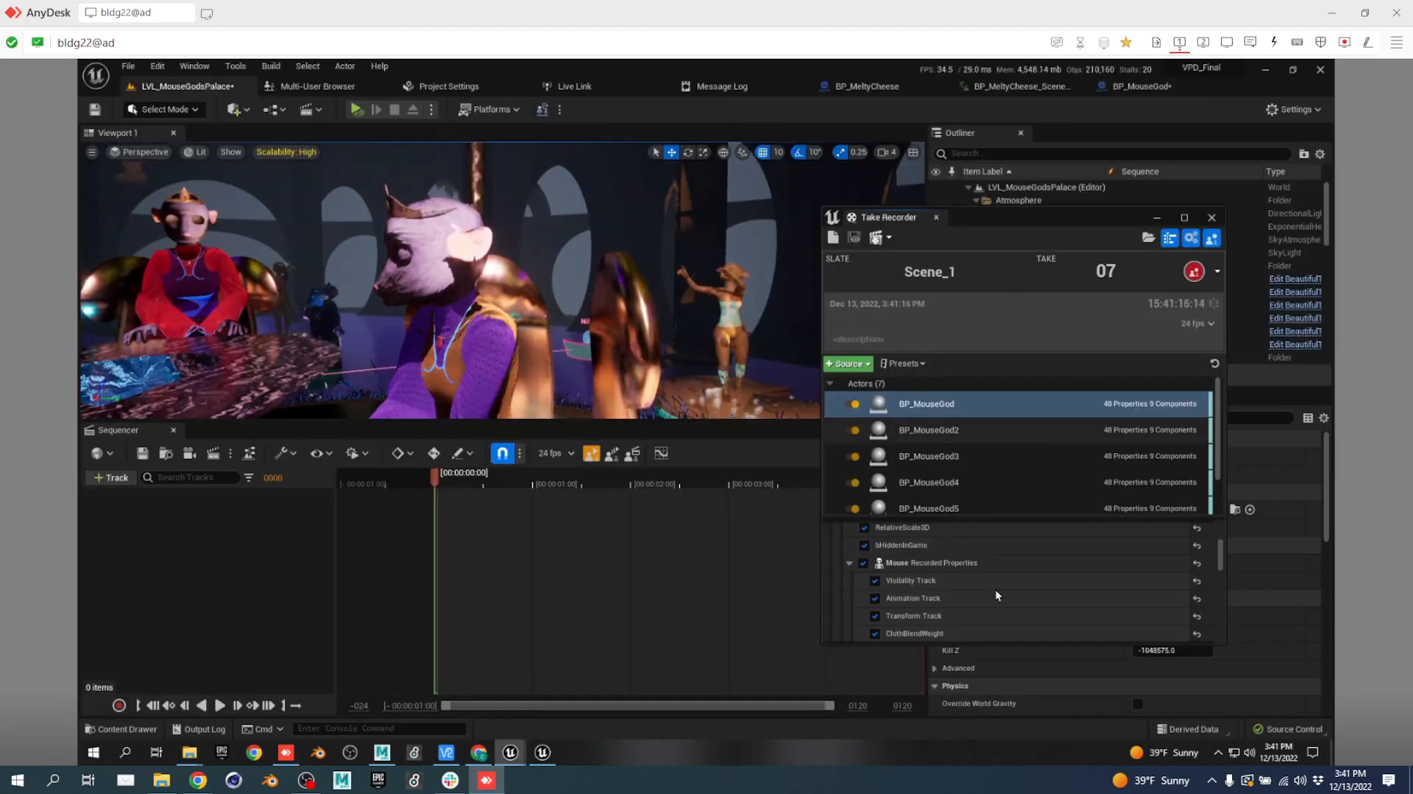
scroll(995, 589, "up", 5)
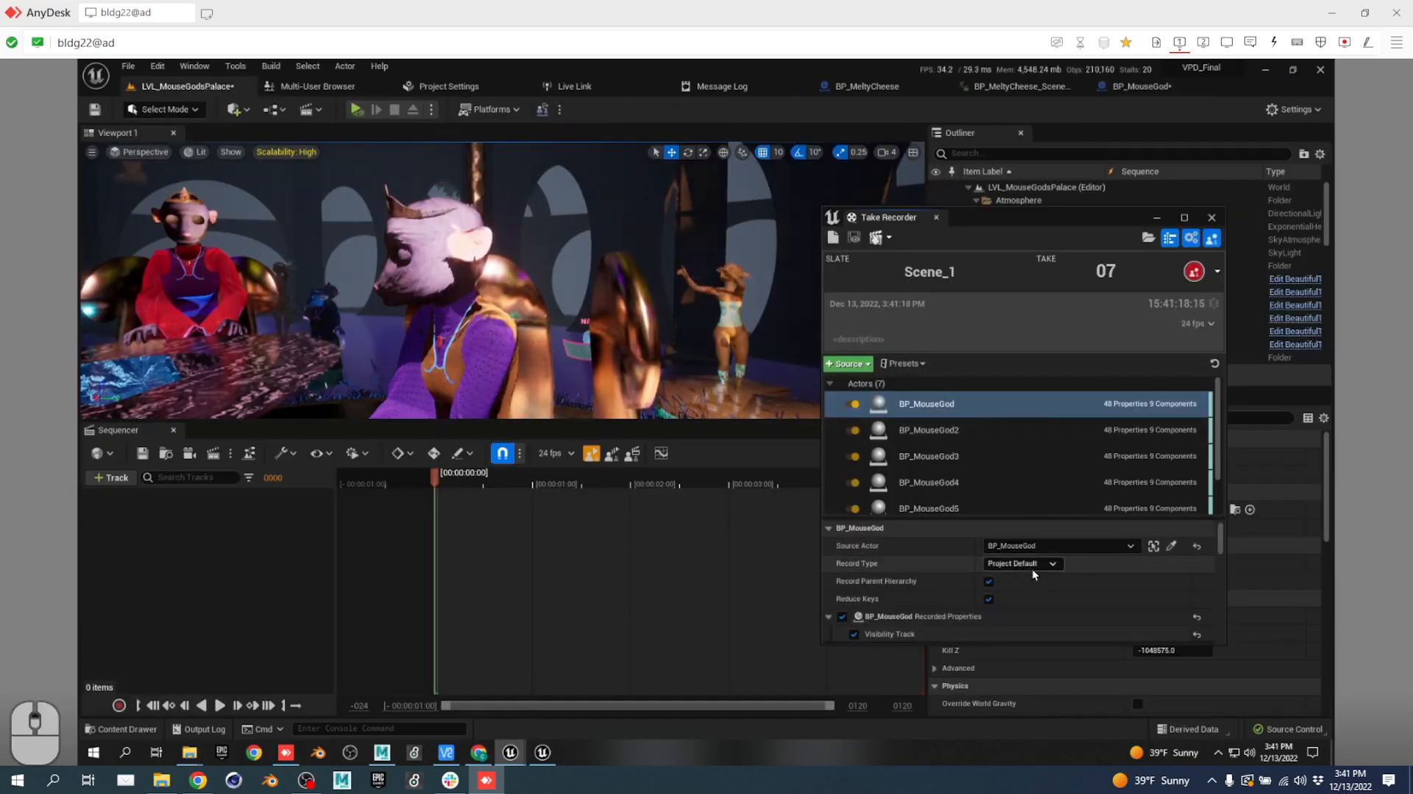
scroll(994, 509, "down", 2)
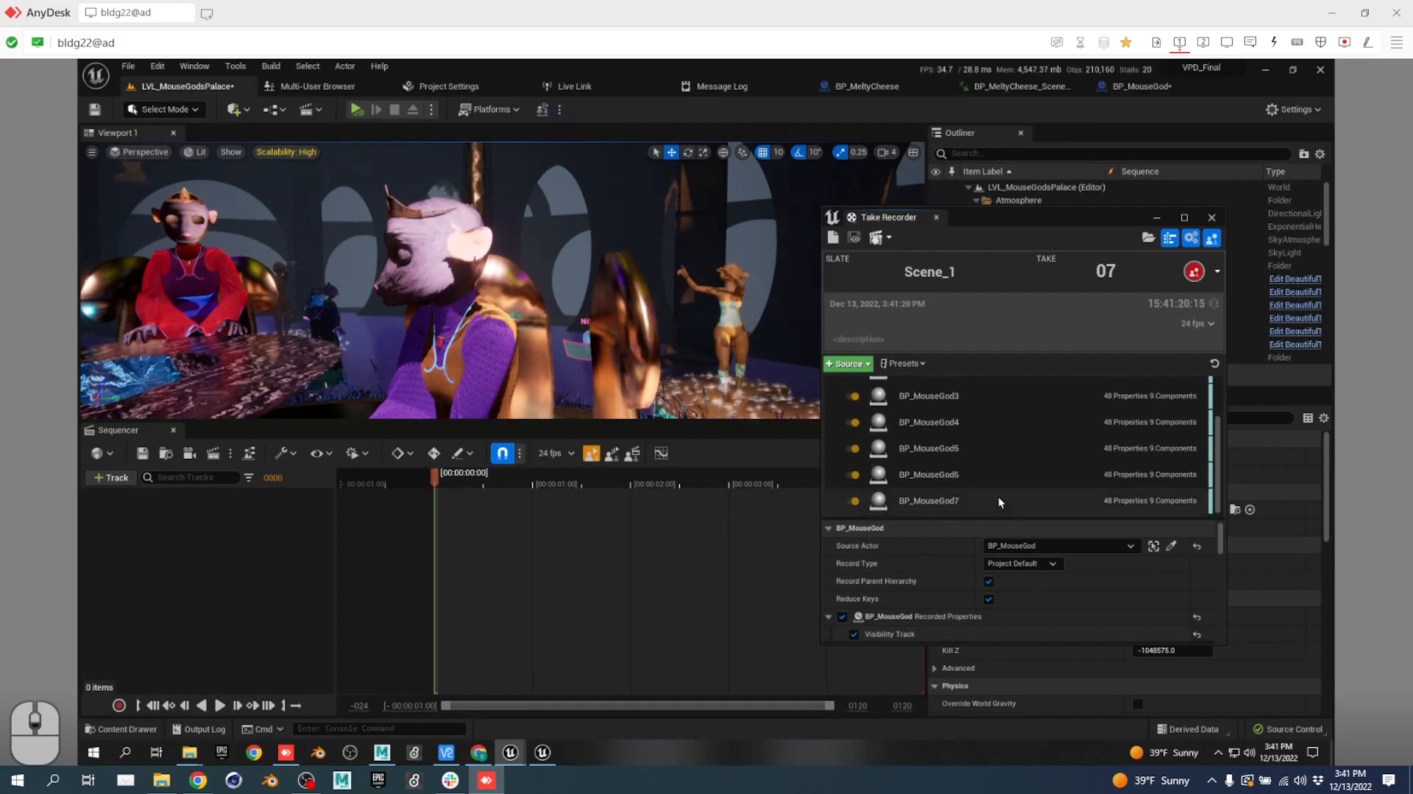
left_click(988, 514, "shift")
left_click(1016, 563)
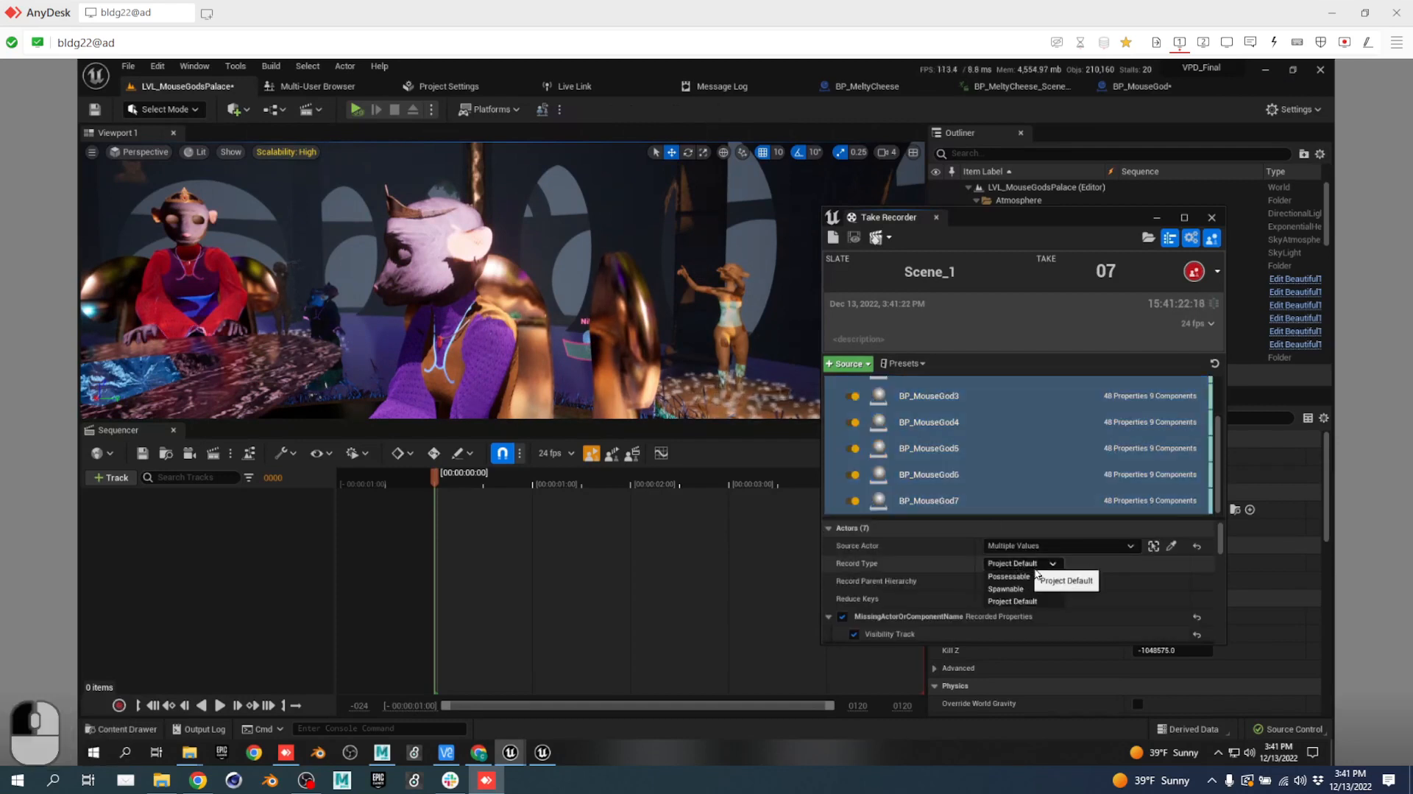
left_click(1036, 589)
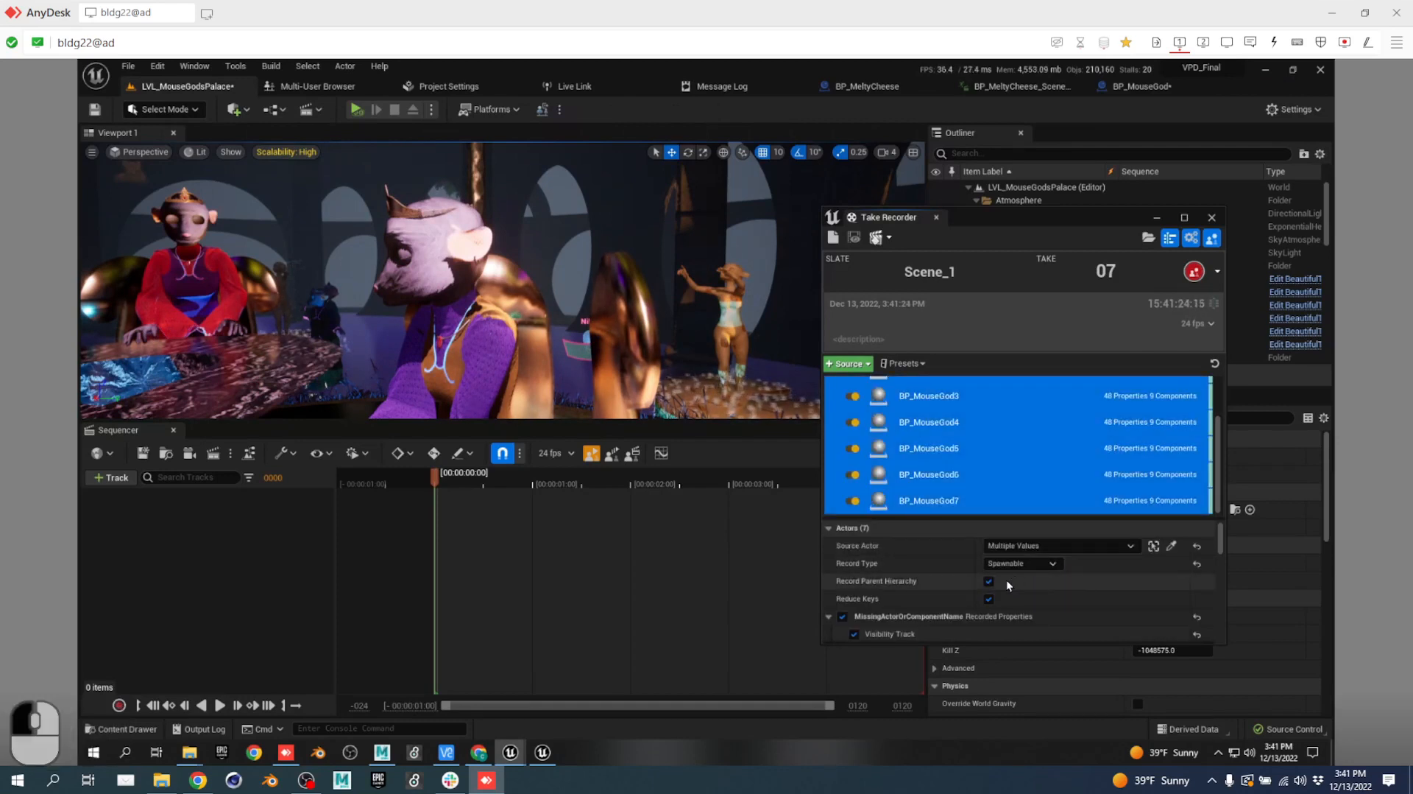
Scroll the Take Recorder settings and show the shared Actors (7) recording details.
scroll(920, 576, "down", 3)
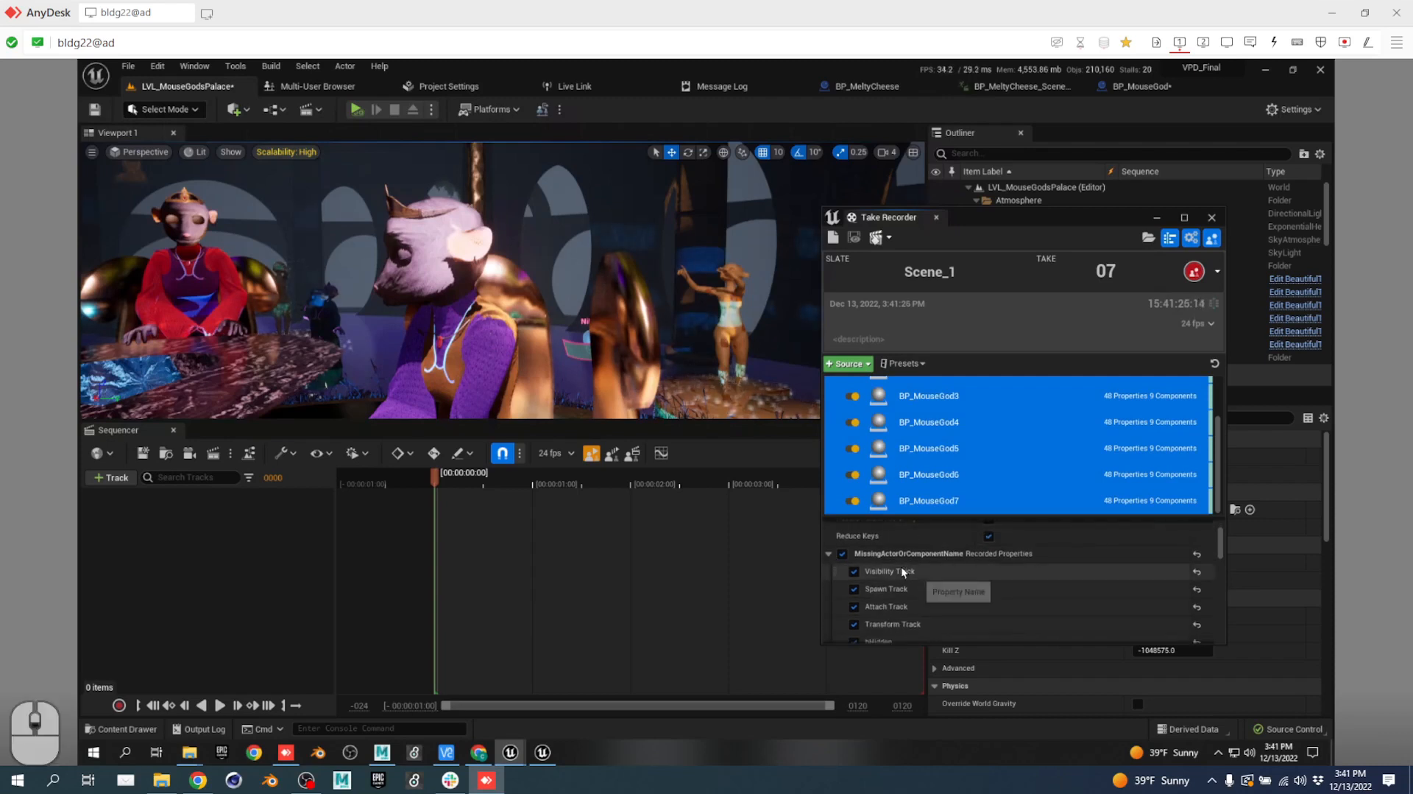
scroll(891, 560, "up", 3)
scroll(903, 568, "down", 10)
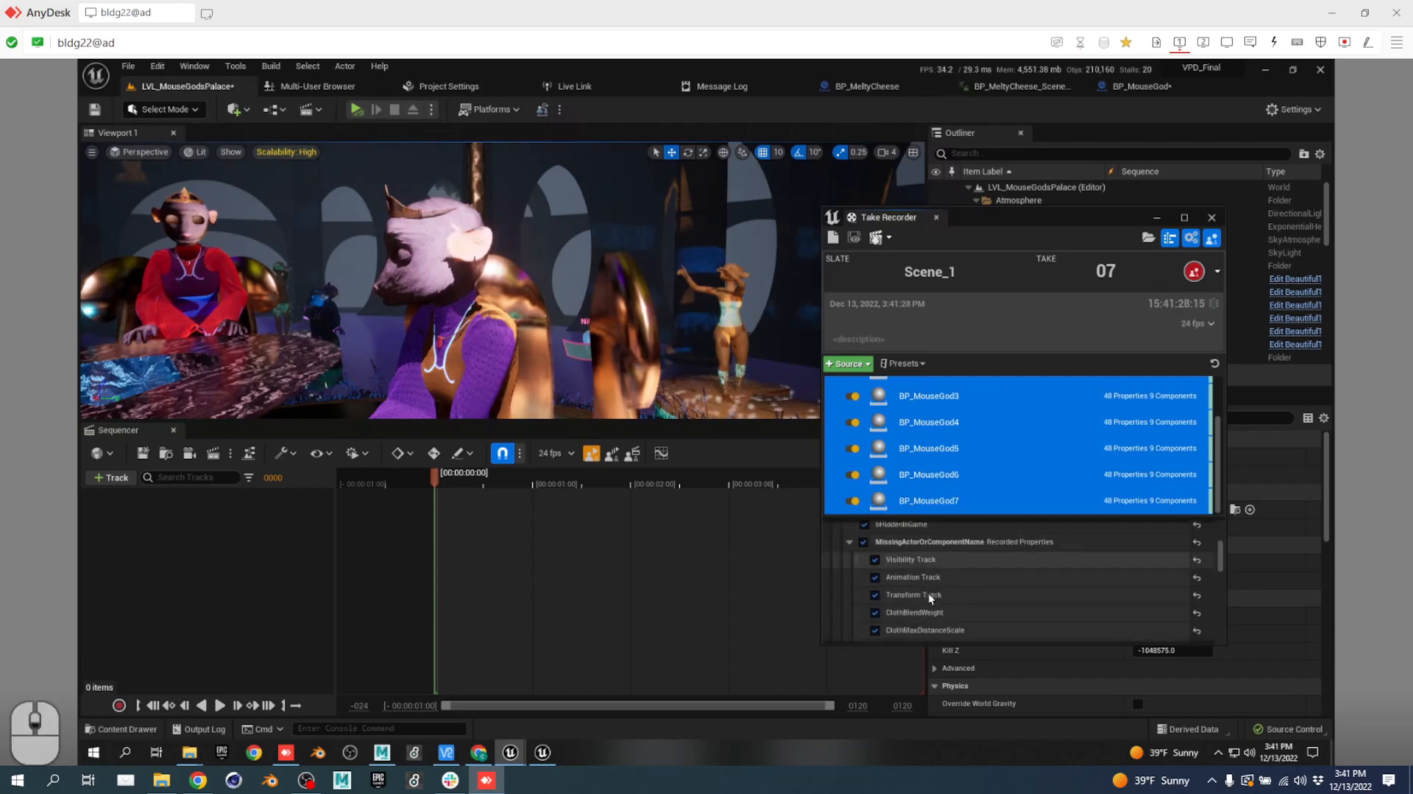
scroll(926, 583, "up", 2)
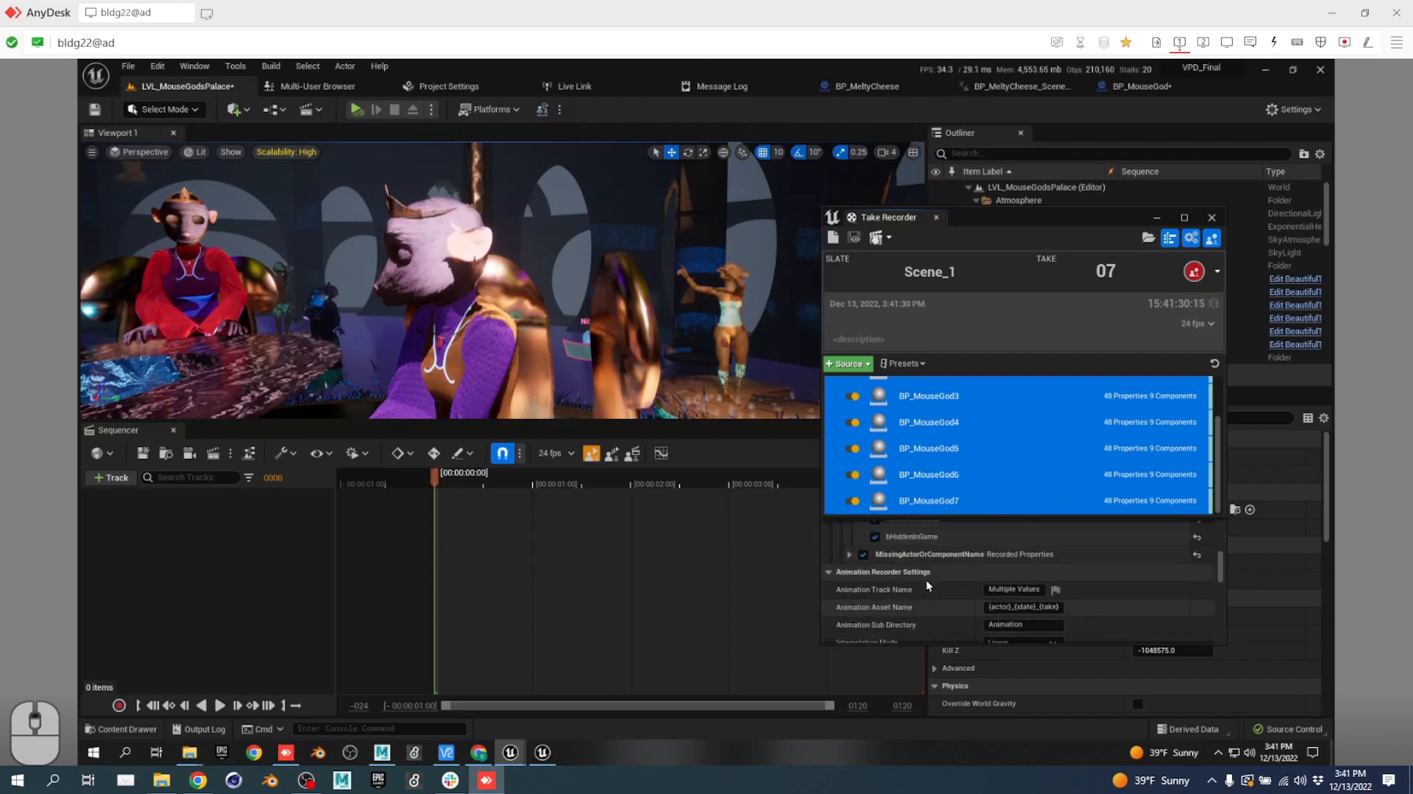
scroll(942, 571, "down", 4)
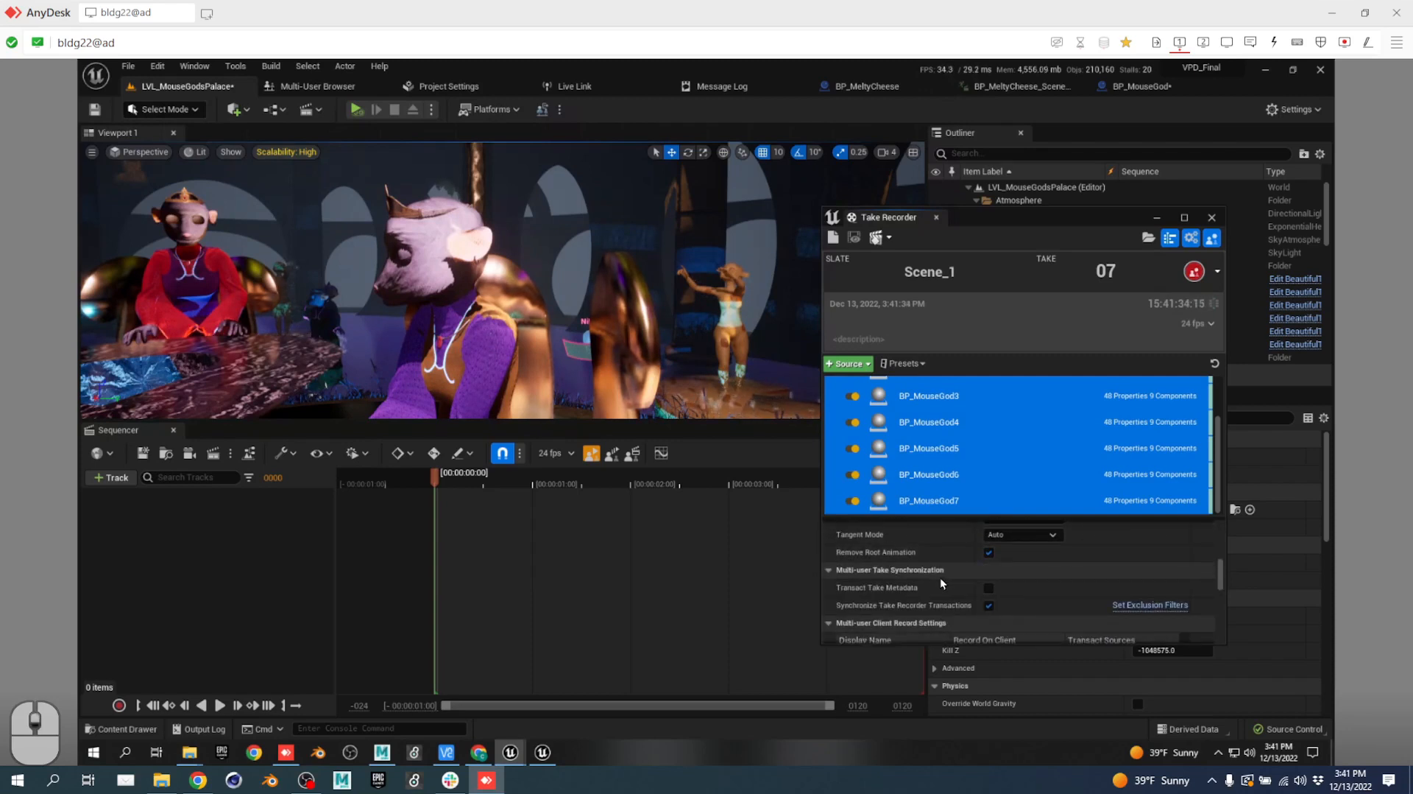
scroll(940, 578, "down", 6)
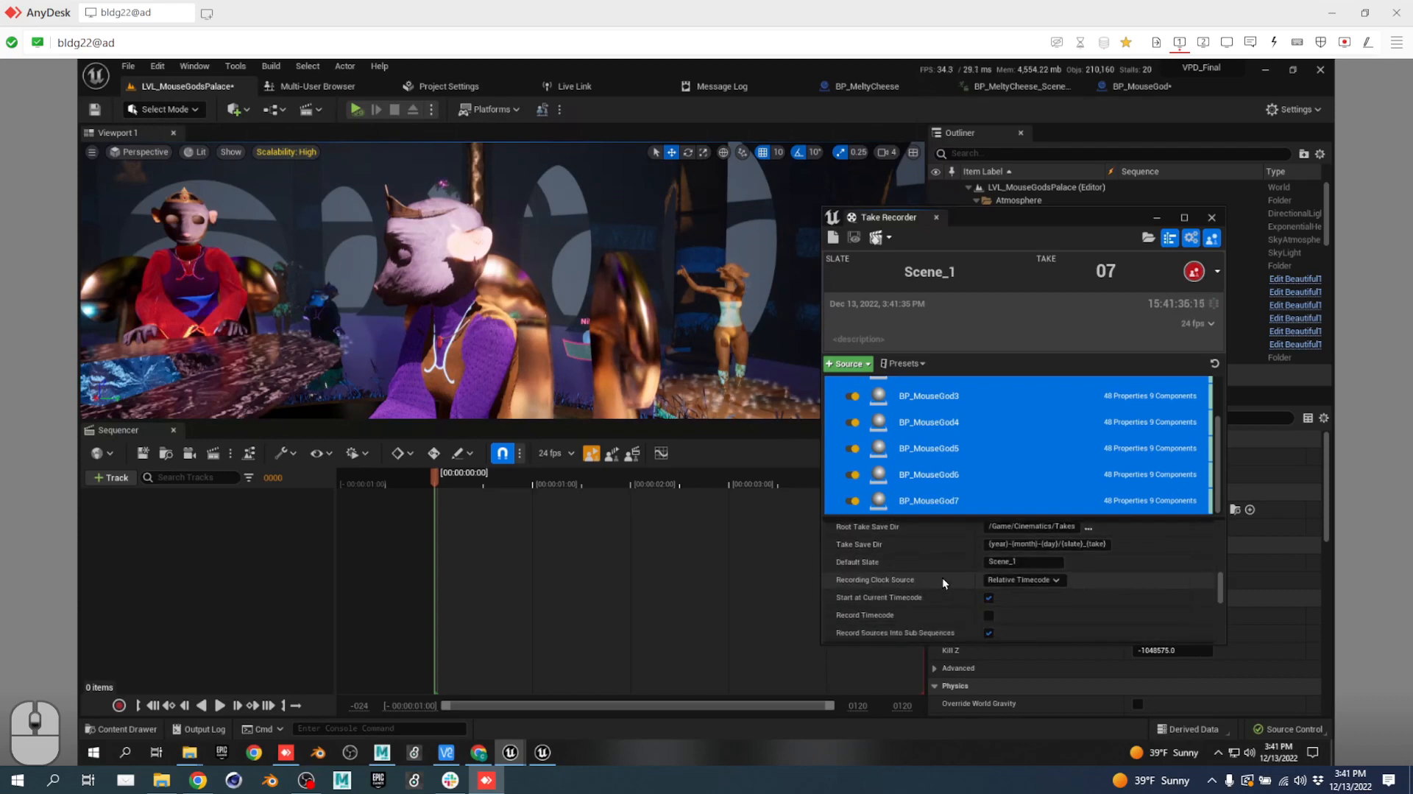
scroll(942, 576, "up", 3)
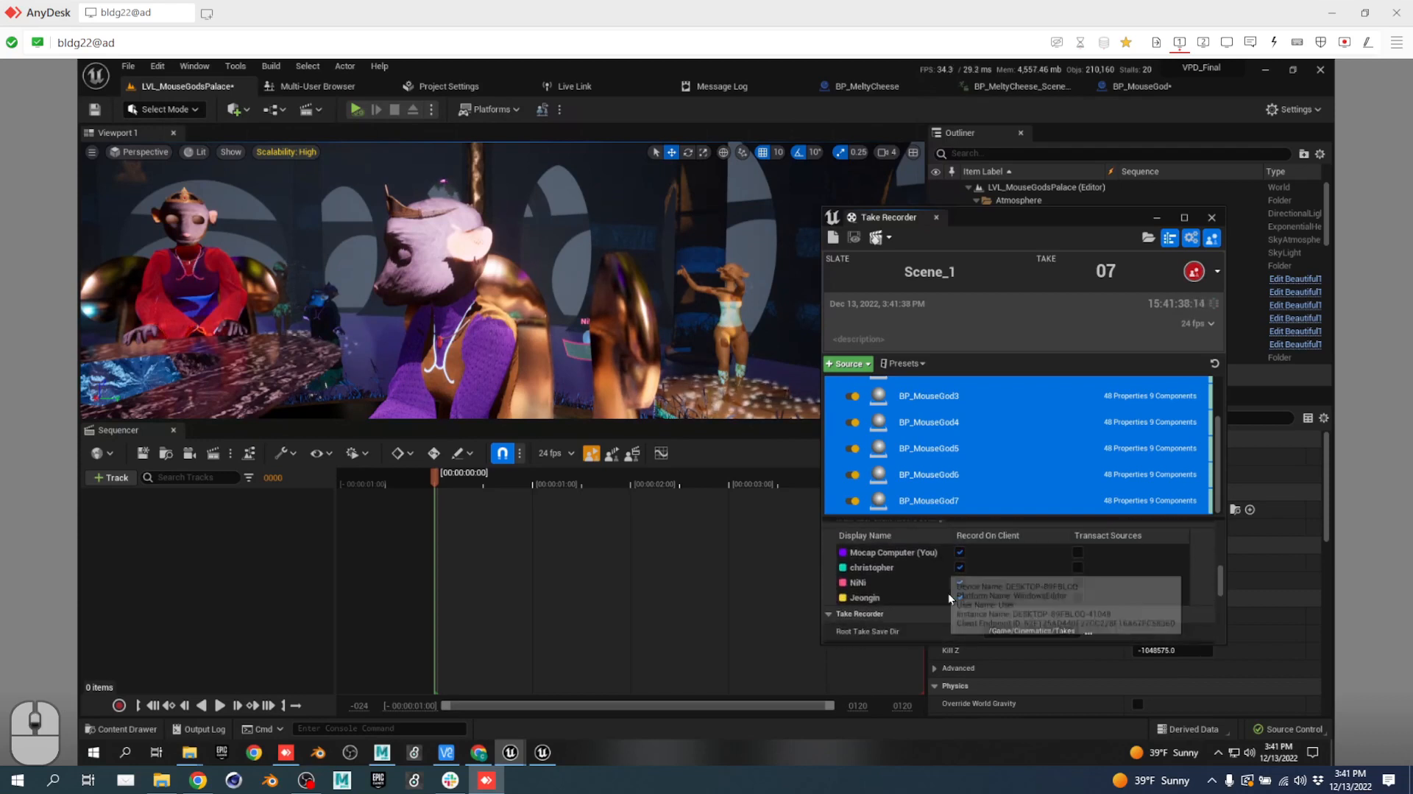
scroll(1009, 567, "down", 1)
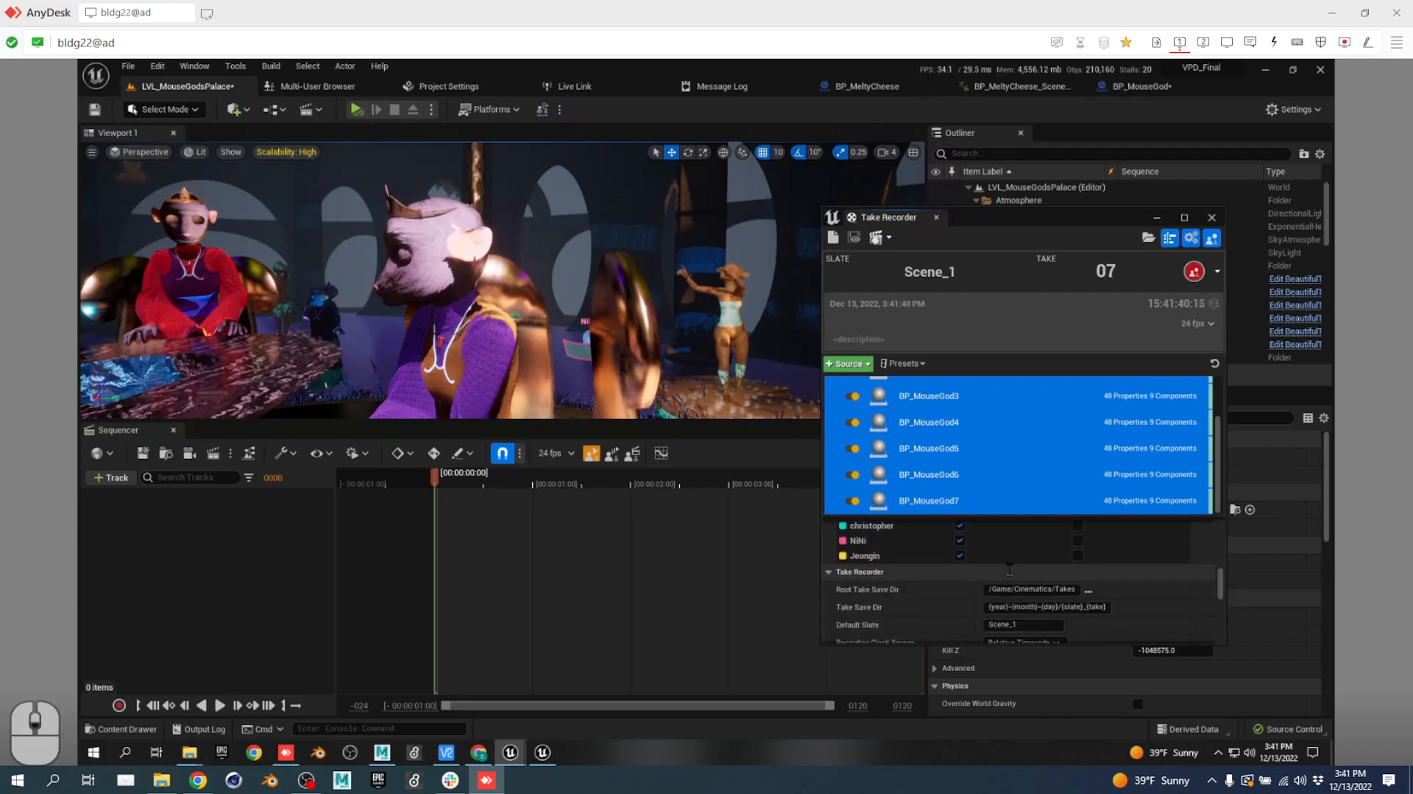
scroll(1012, 570, "up", 1)
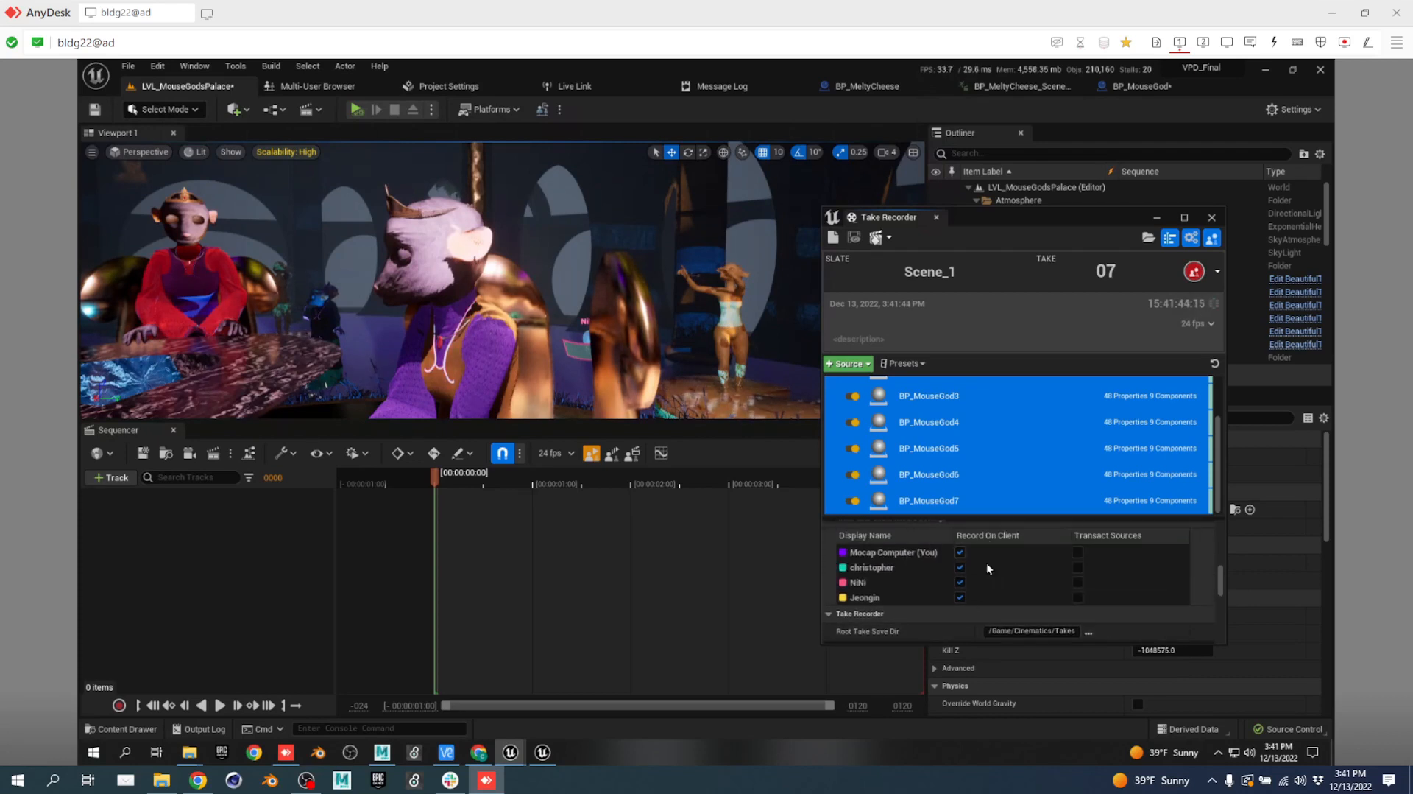
scroll(1001, 563, "down", 2)
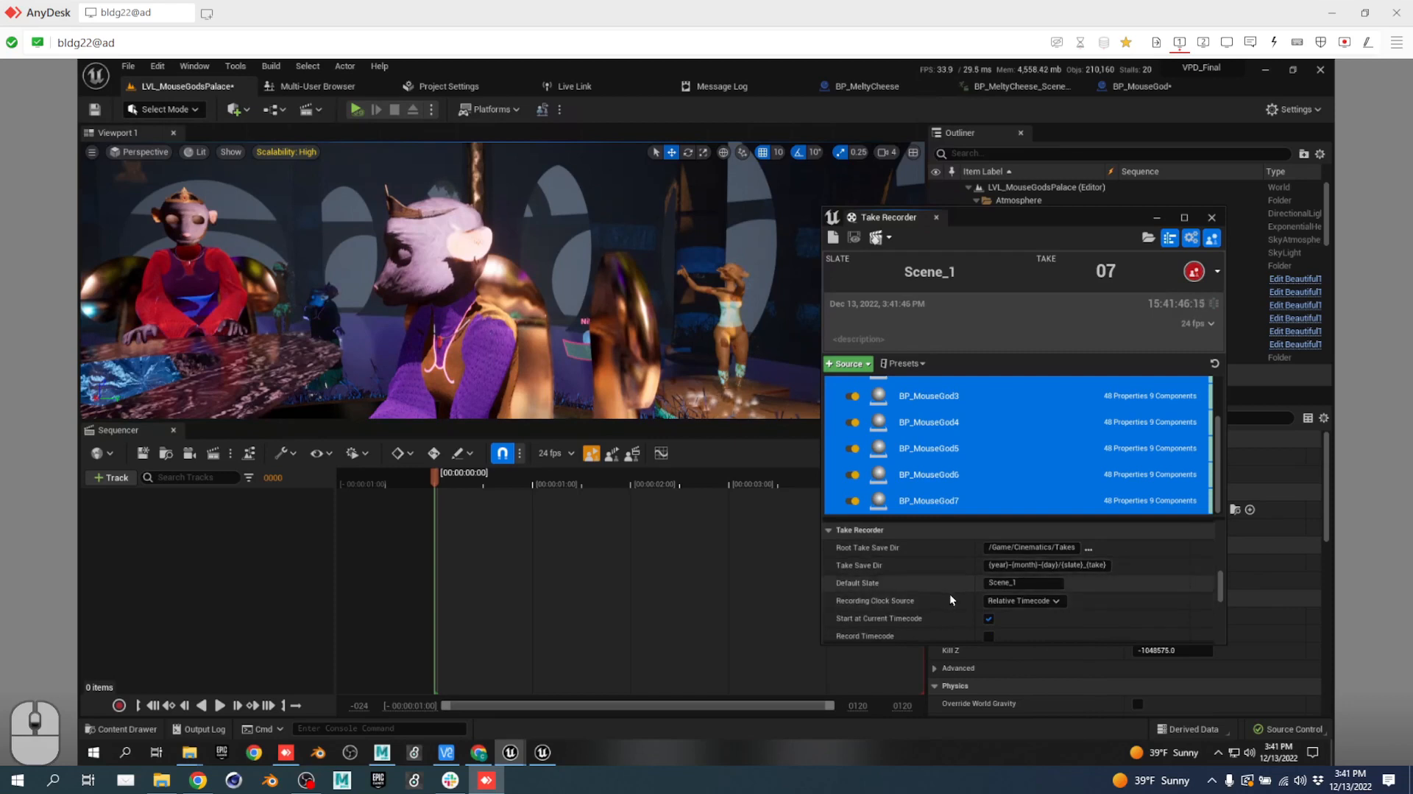
scroll(949, 599, "down", 1)
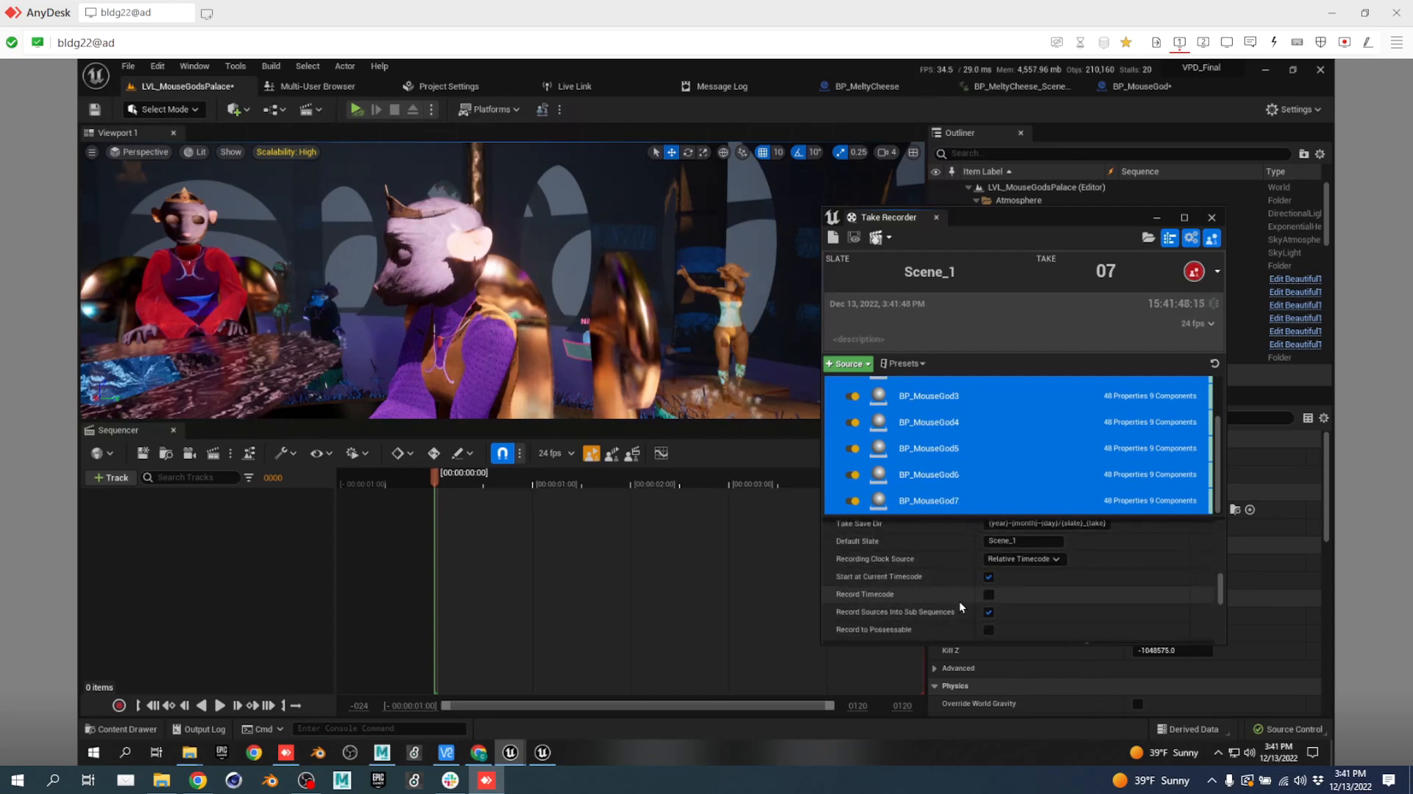
scroll(960, 601, "down", 2)
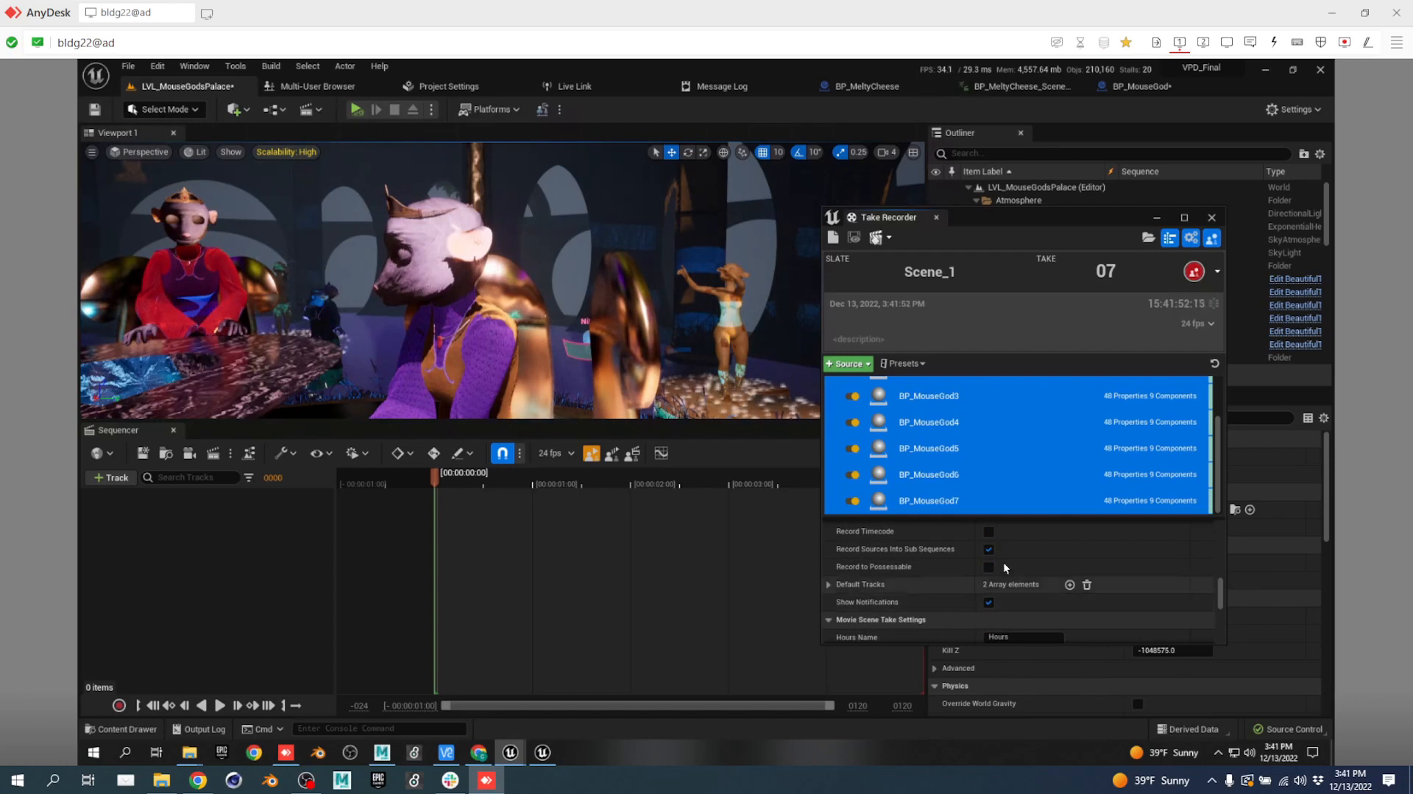
left_click(987, 550)
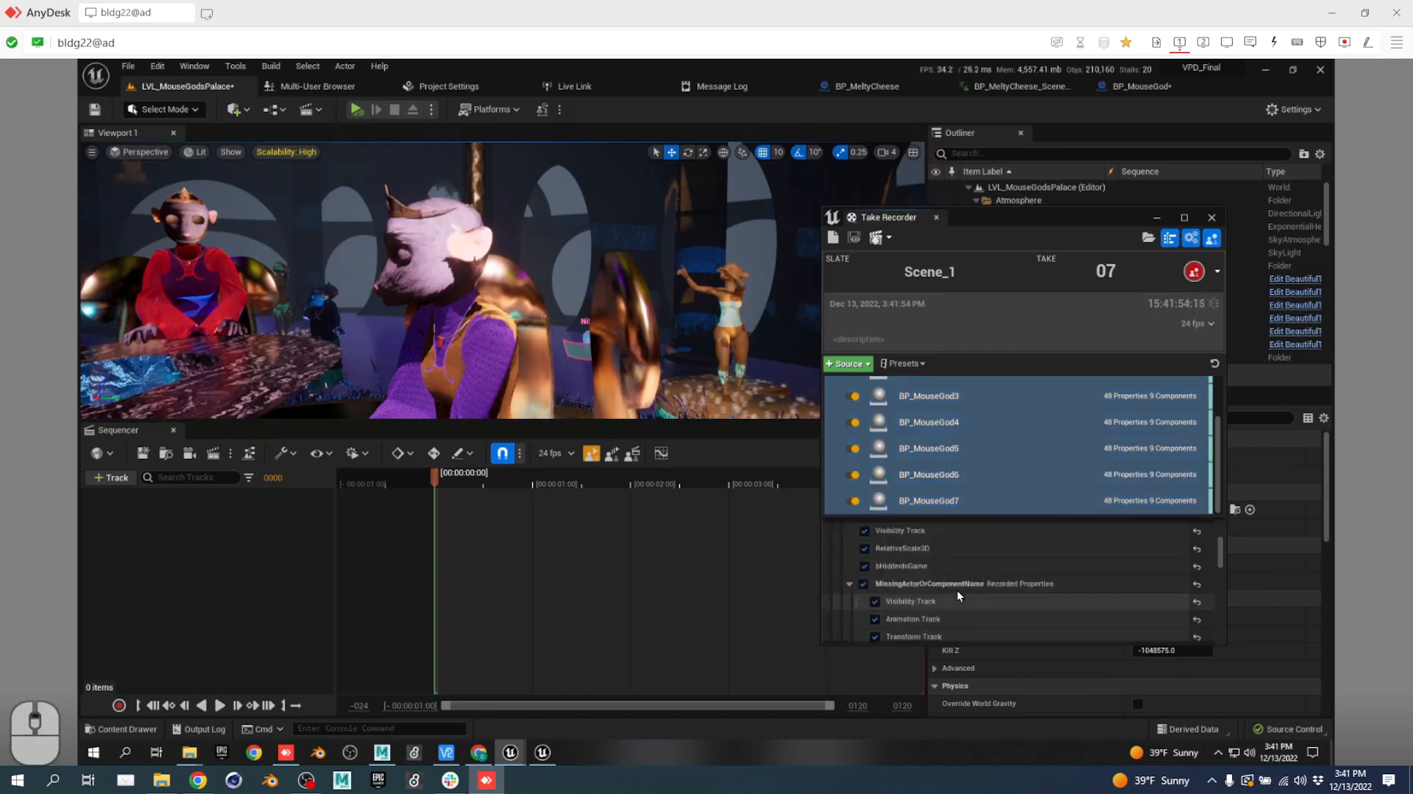
scroll(920, 449, "up", 2)
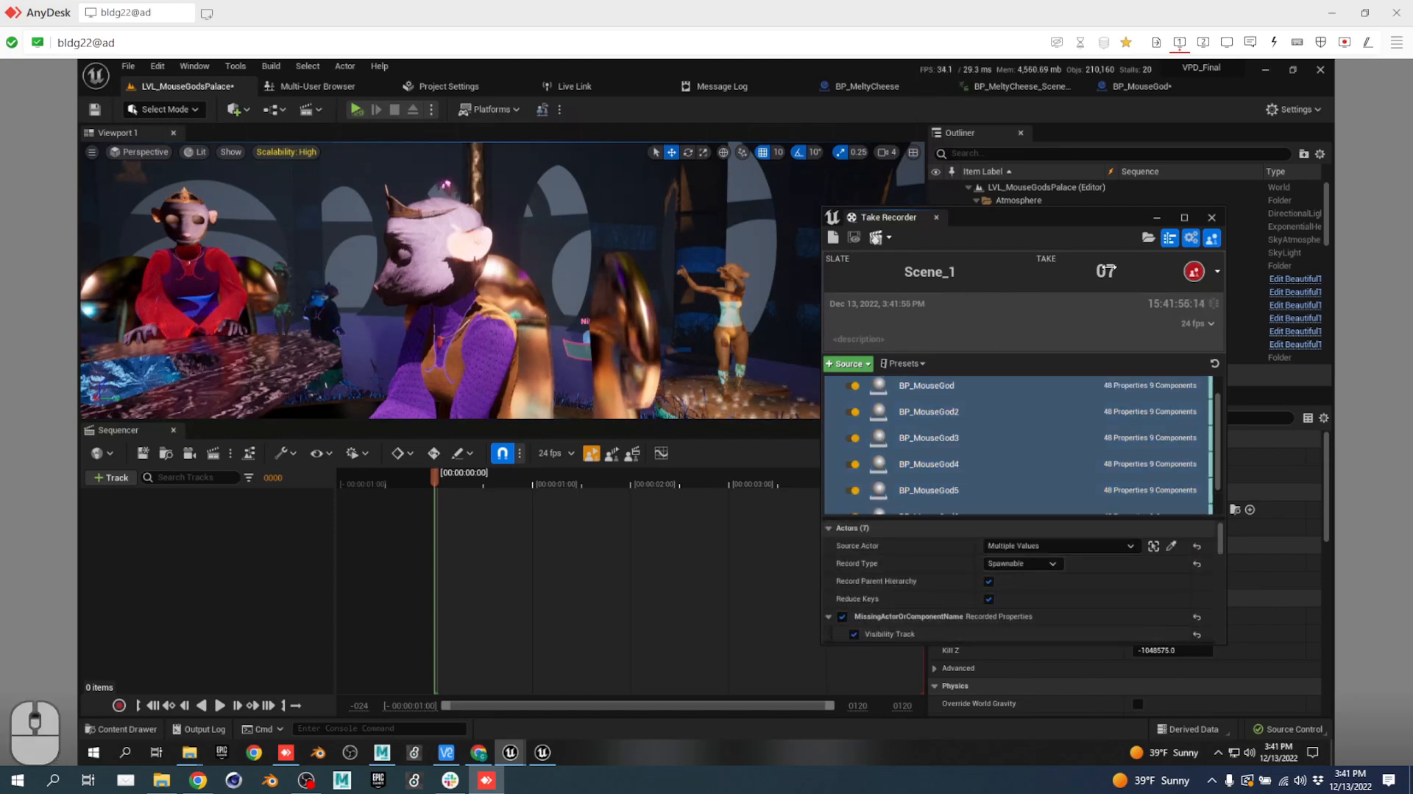
Record take 07 of Scene_1 during simulation, then stop both the recording and simulation.
left_click(358, 111)
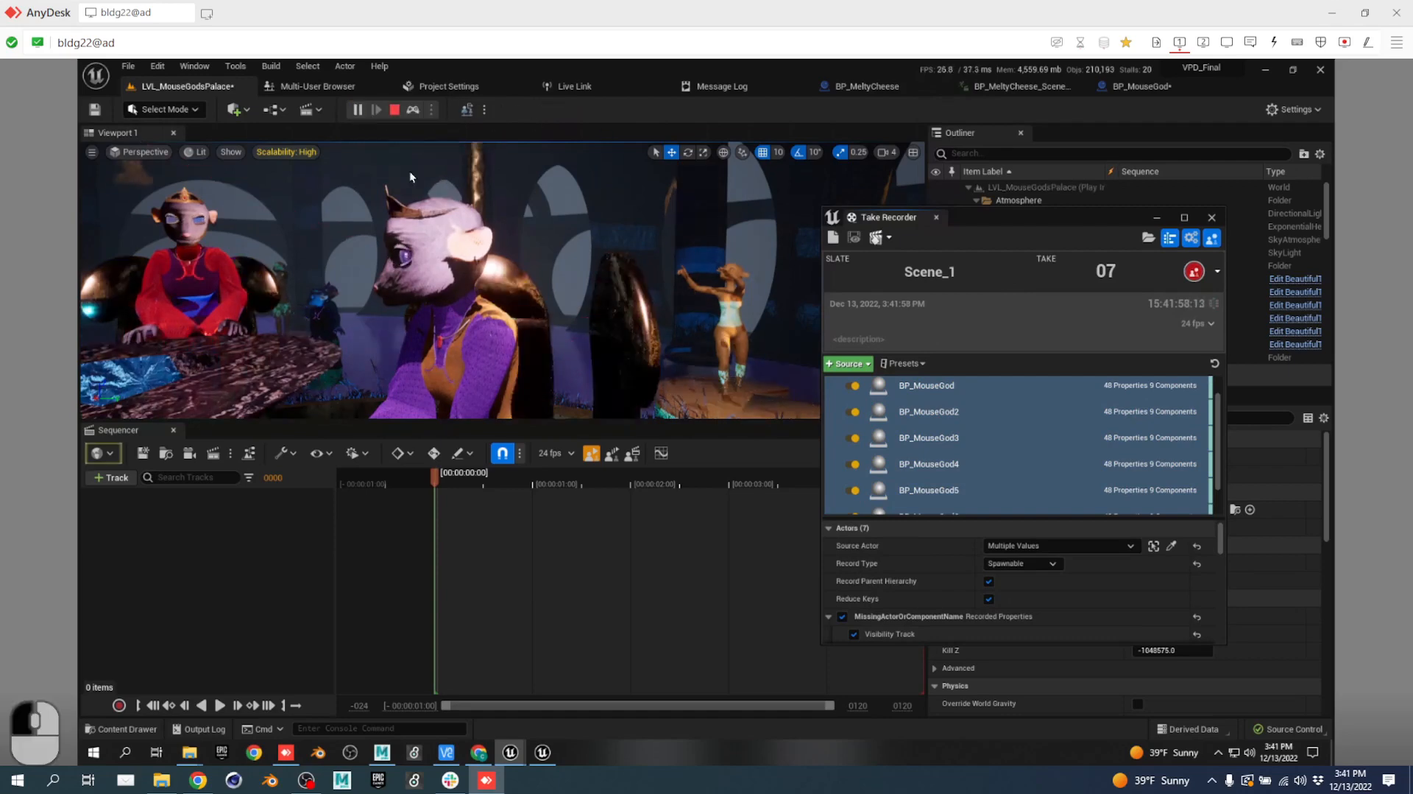
left_click(1196, 277)
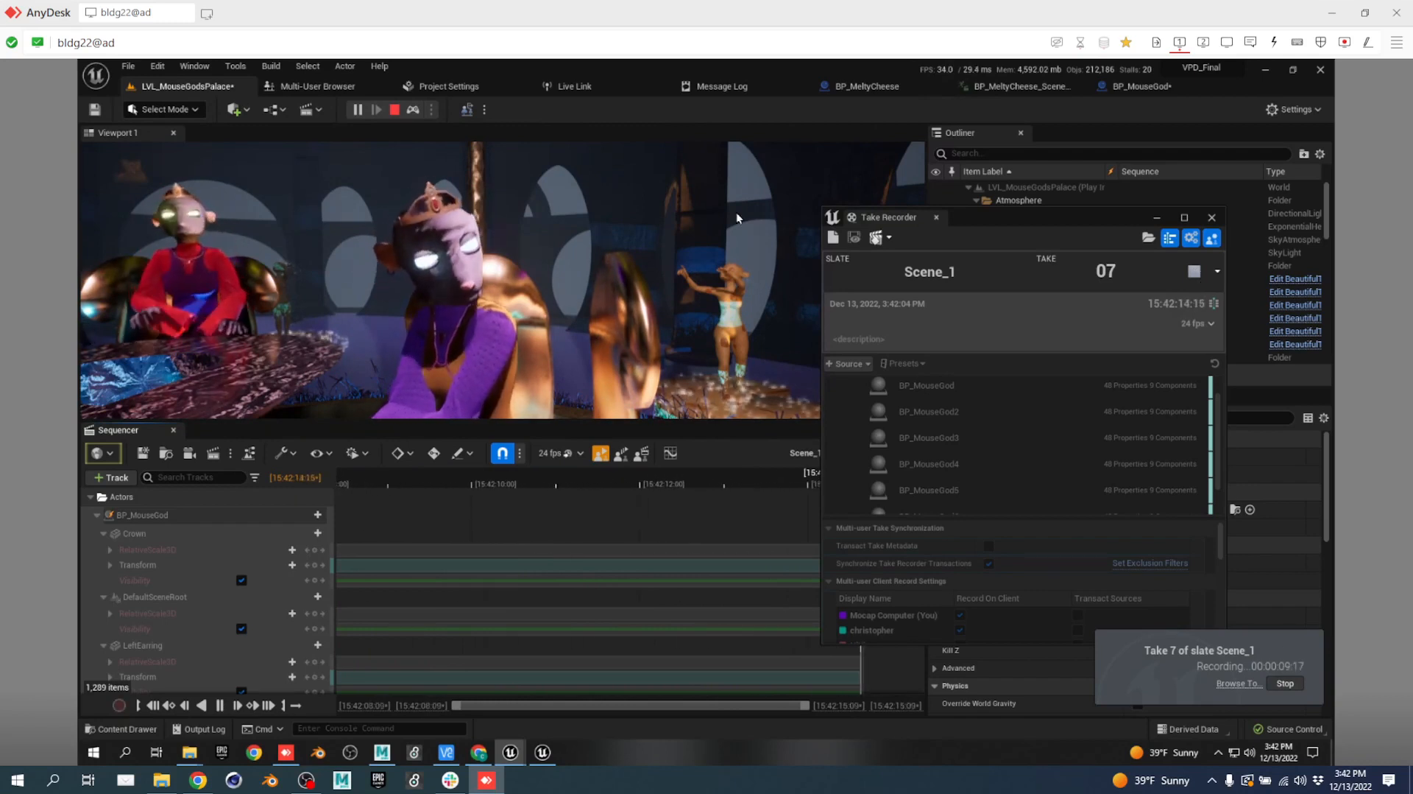
left_click(1194, 271)
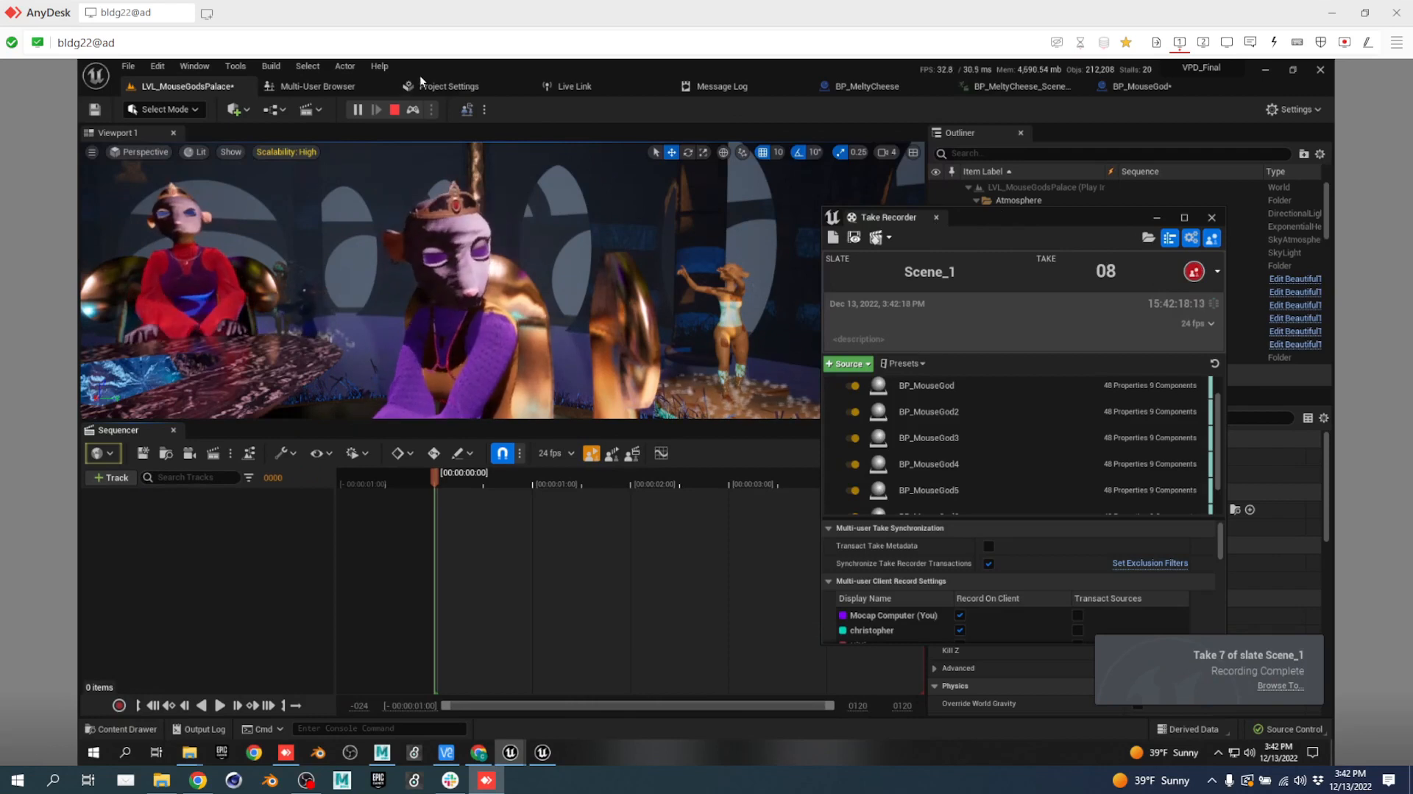
left_click(395, 110)
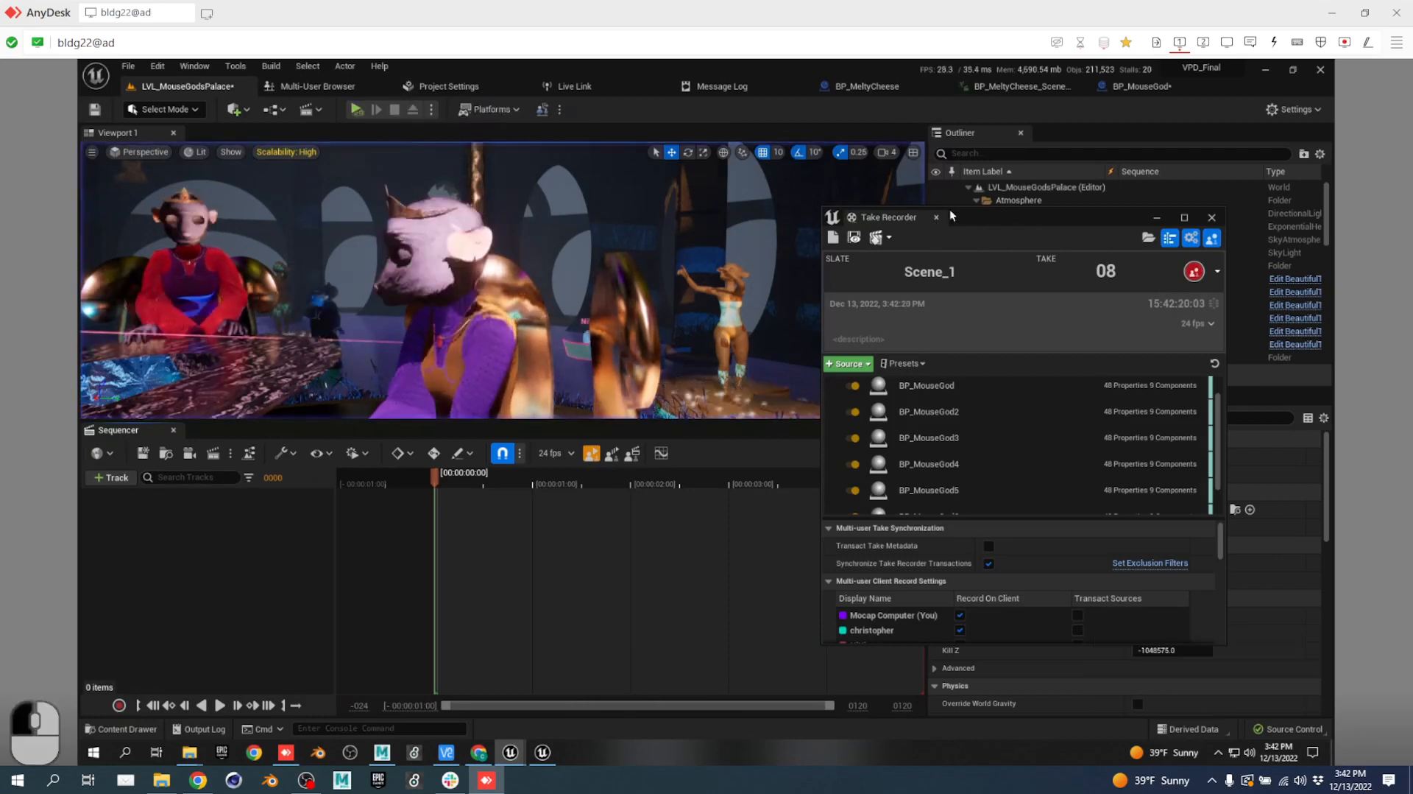
Load the last recording, take 07, into Sequencer for review.
left_click(854, 237)
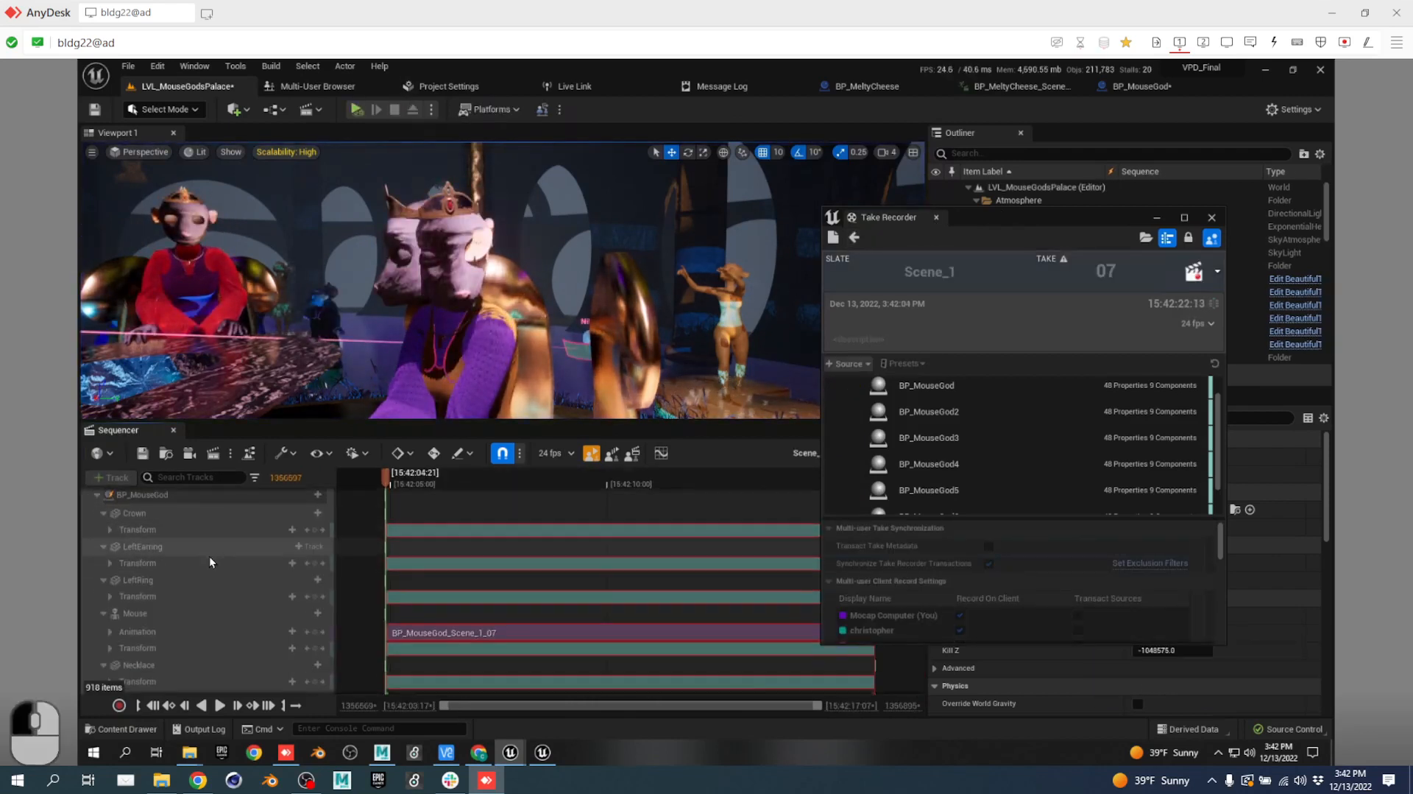
scroll(228, 571, "down", 2)
scroll(249, 579, "down", 4)
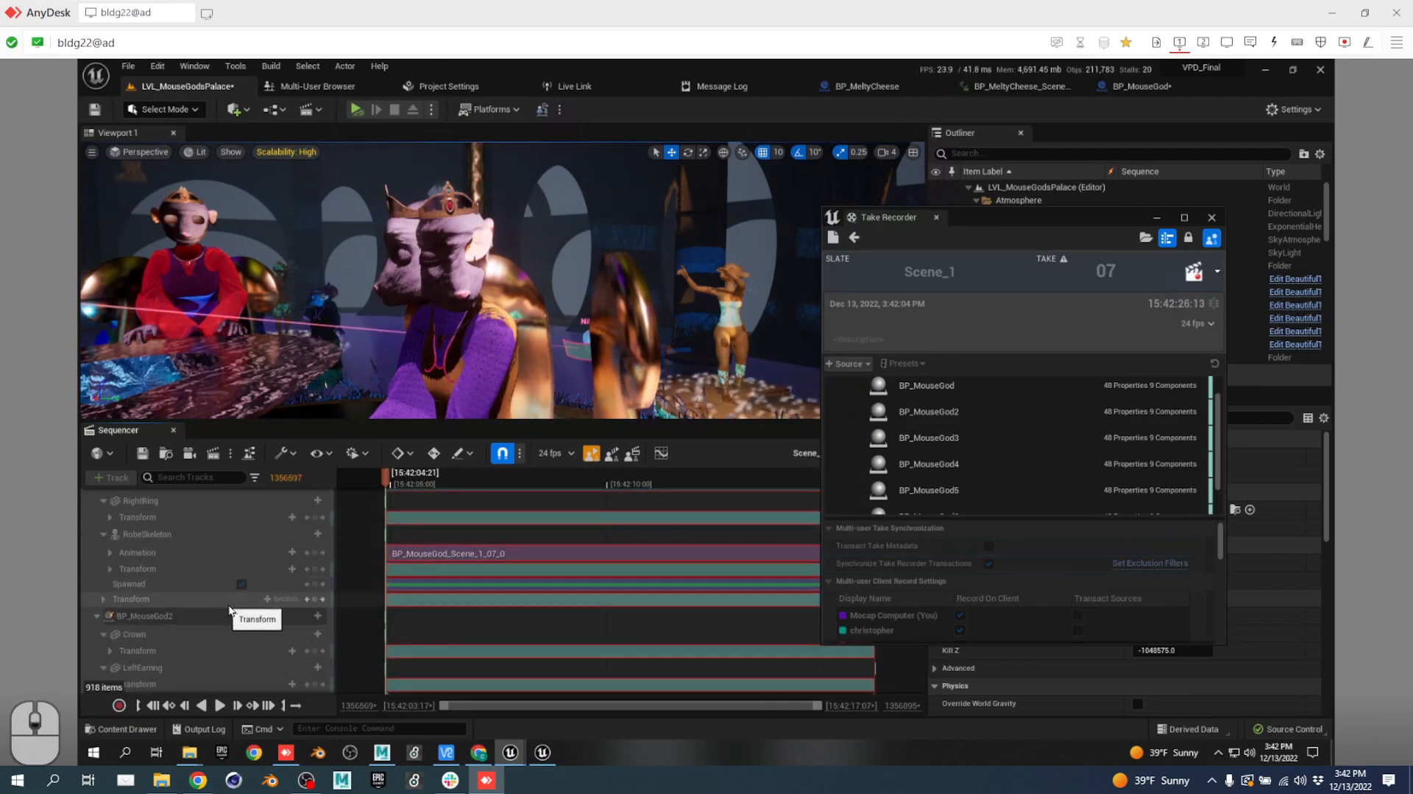
scroll(230, 603, "up", 4)
scroll(230, 602, "up", 2)
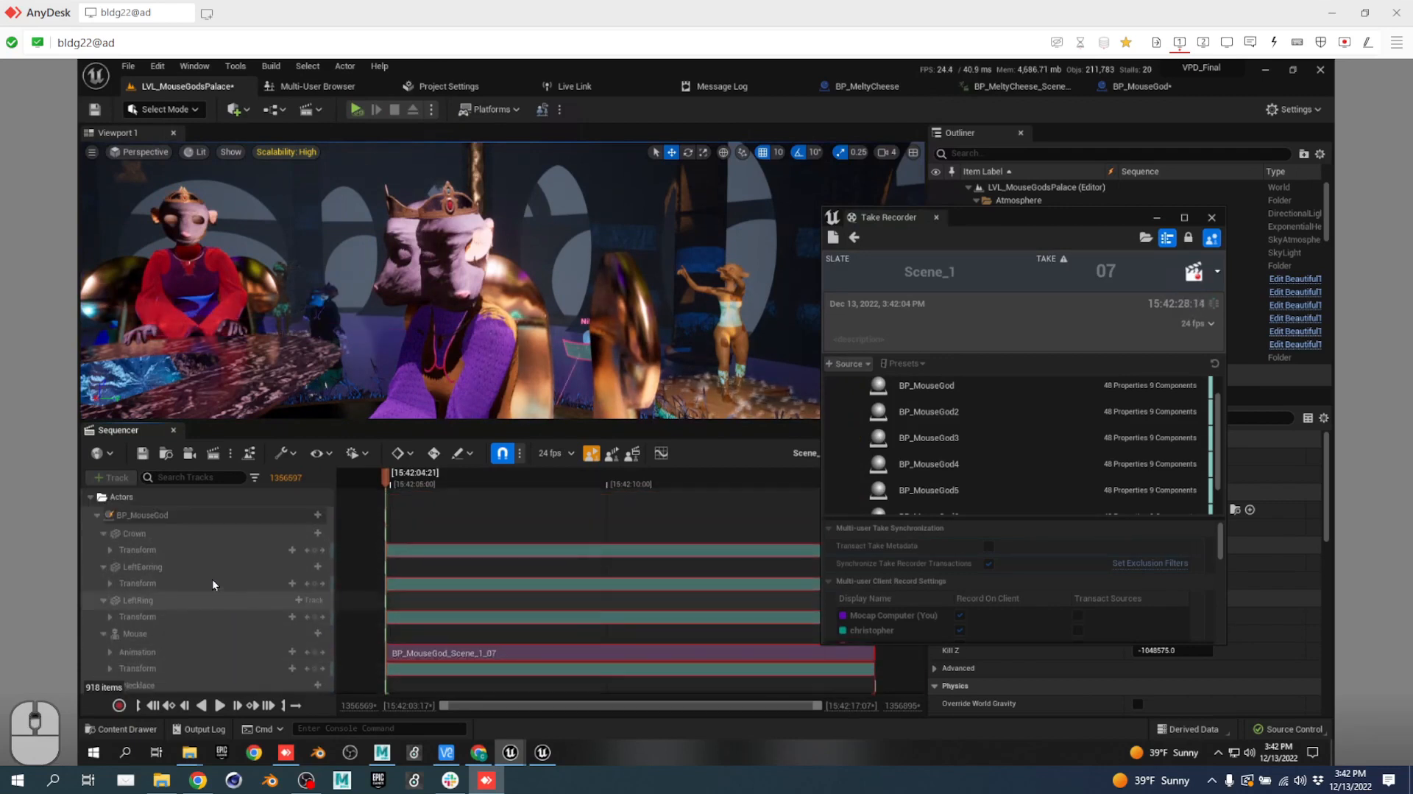
Select BP_MouseGod's Mouse component track and list the track types it can take.
left_click(166, 515)
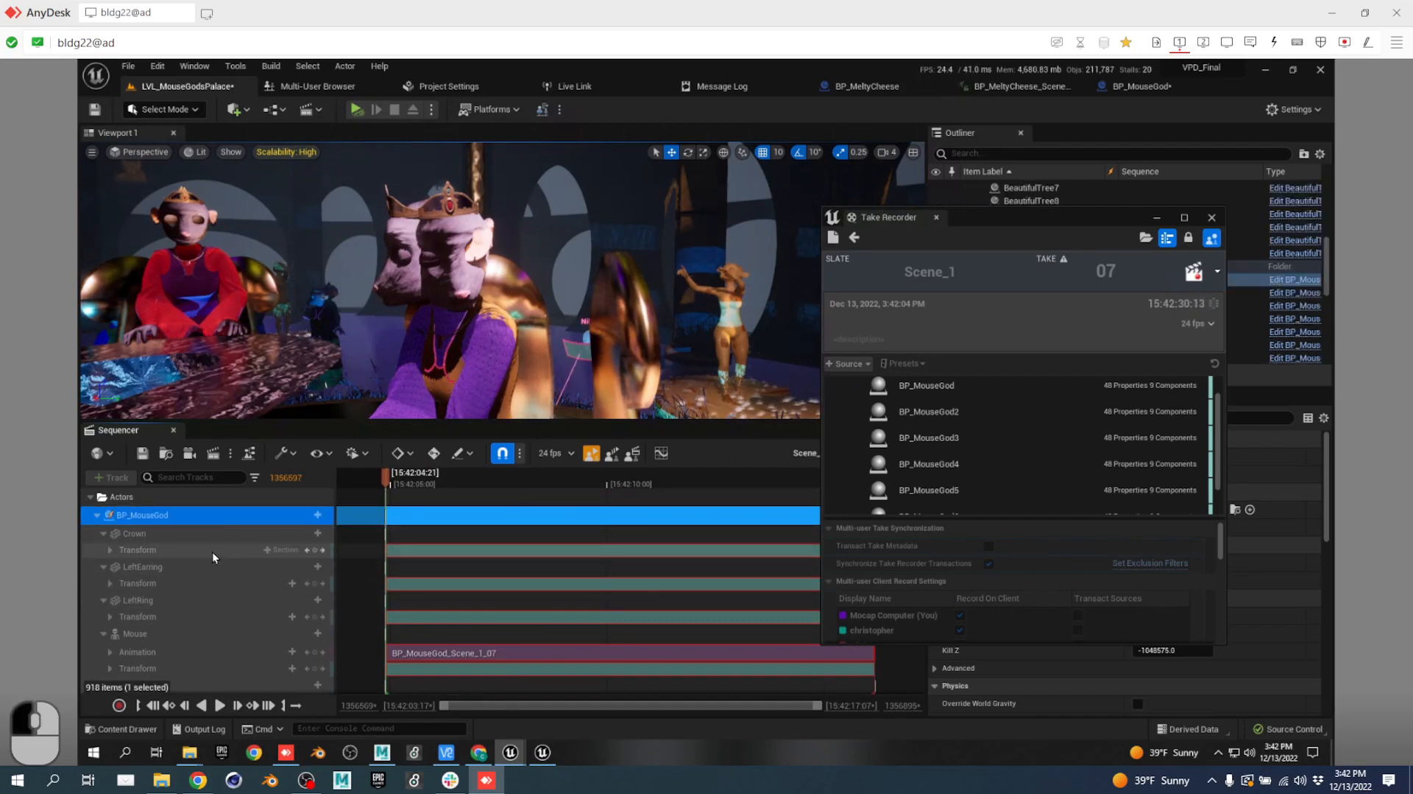
scroll(174, 595, "down", 1)
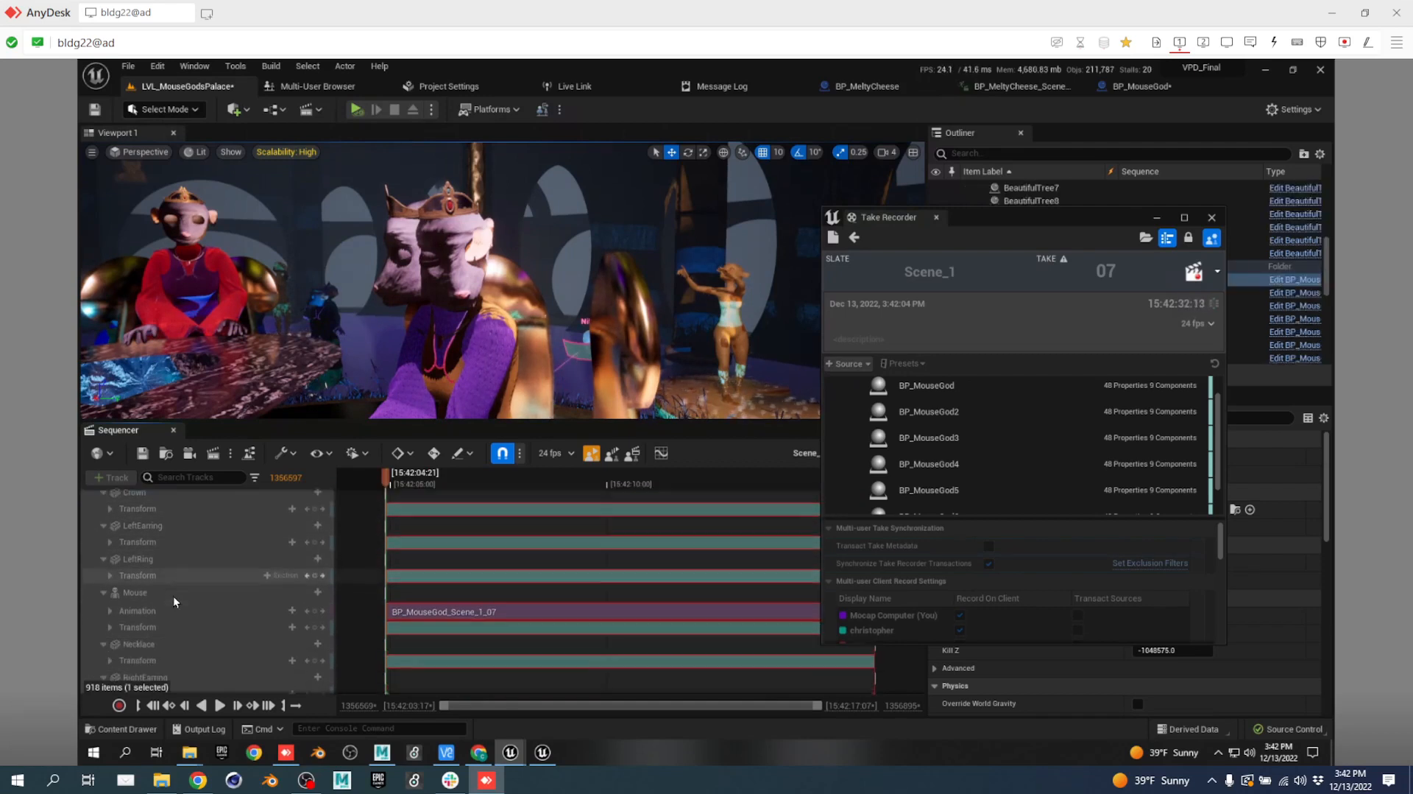
left_click(174, 593)
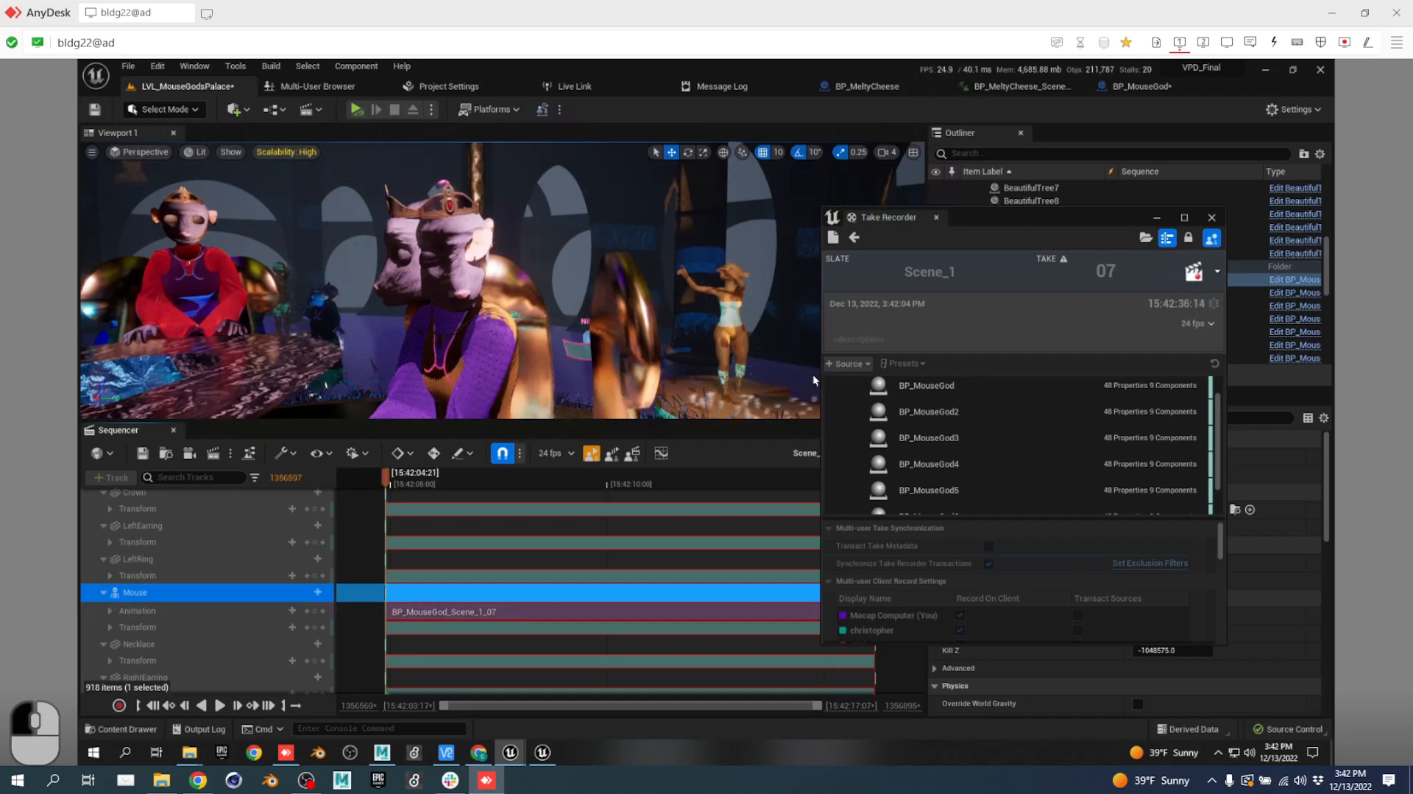
left_click_drag(909, 216, 1039, 209)
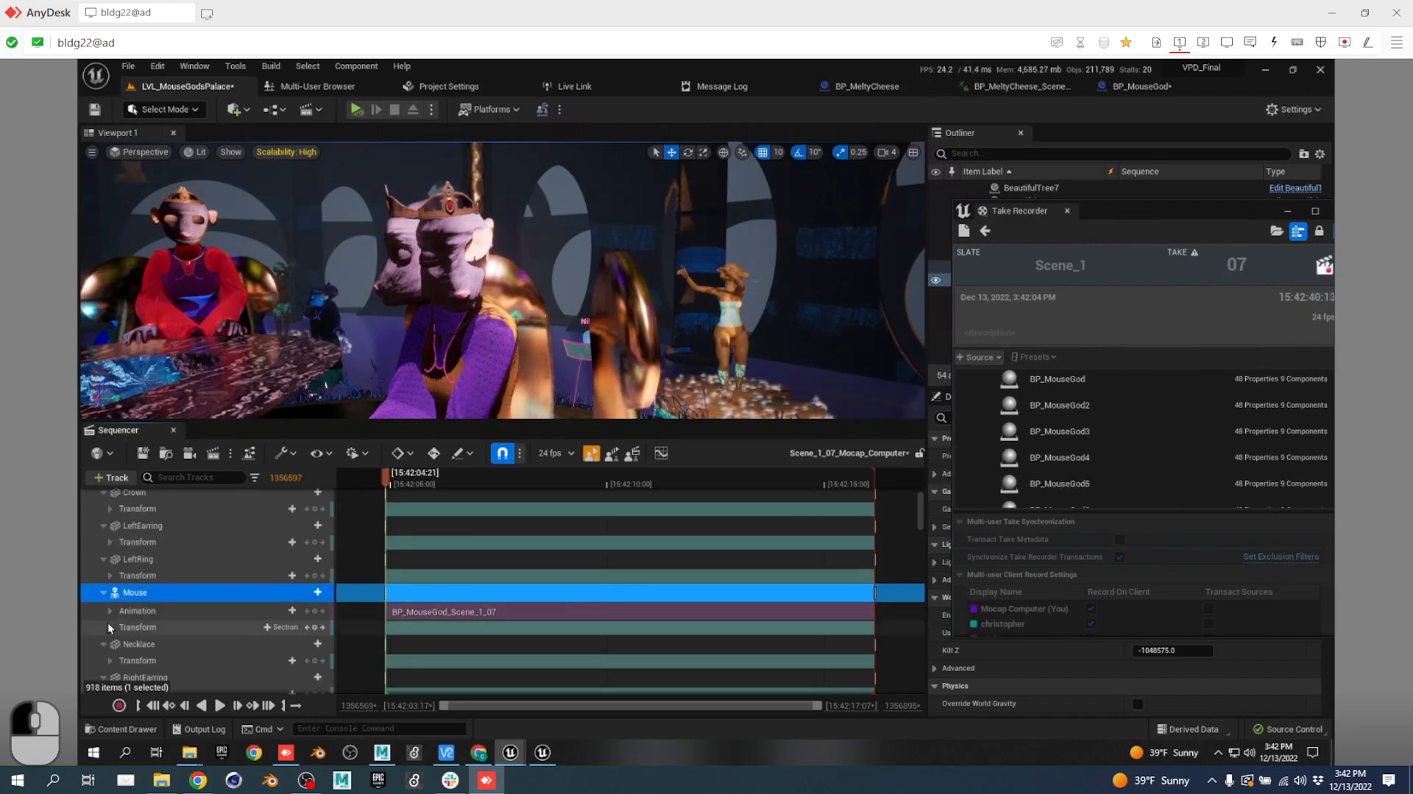
left_click(313, 593)
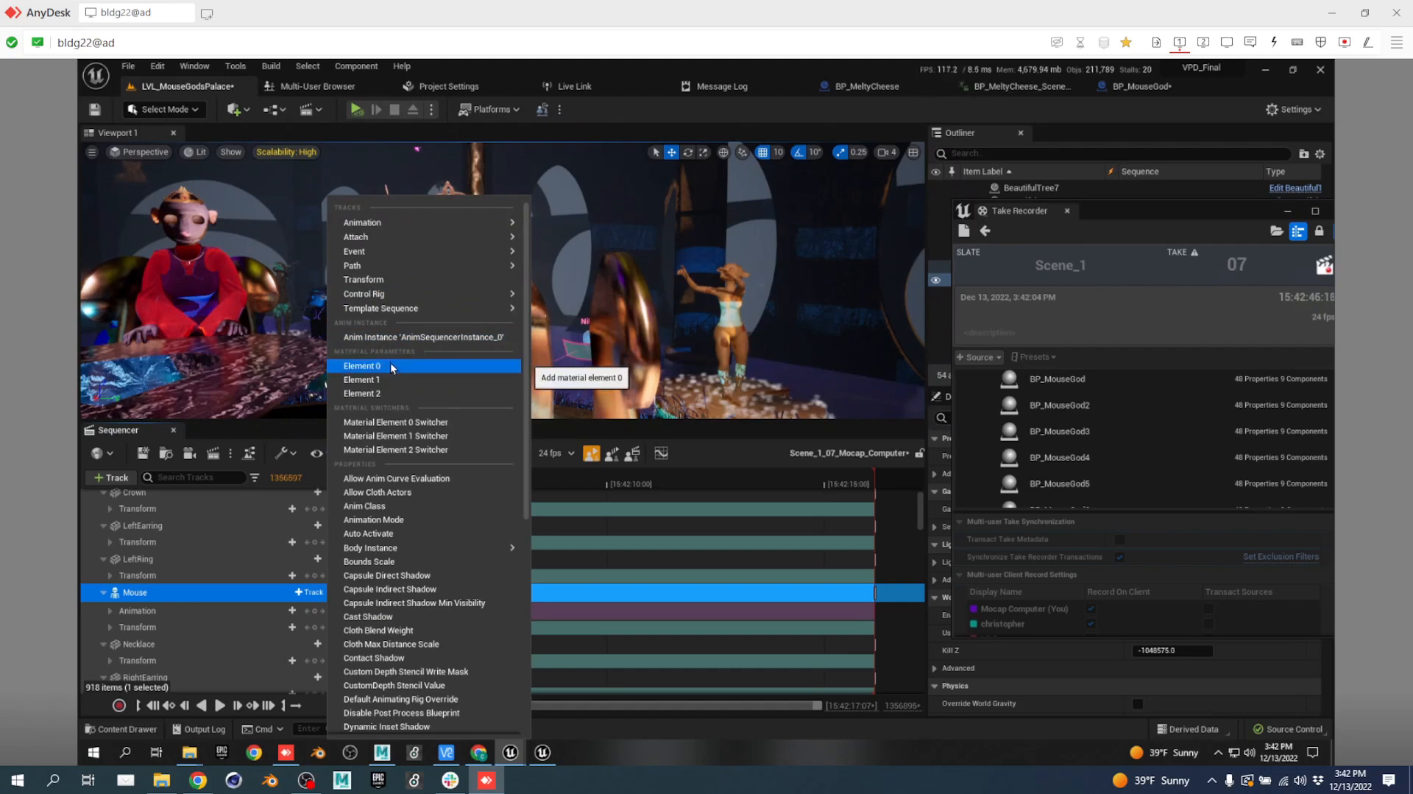
Add a Material Element 0 track under Mouse, leaving the material and animation pickers unused.
left_click(424, 421)
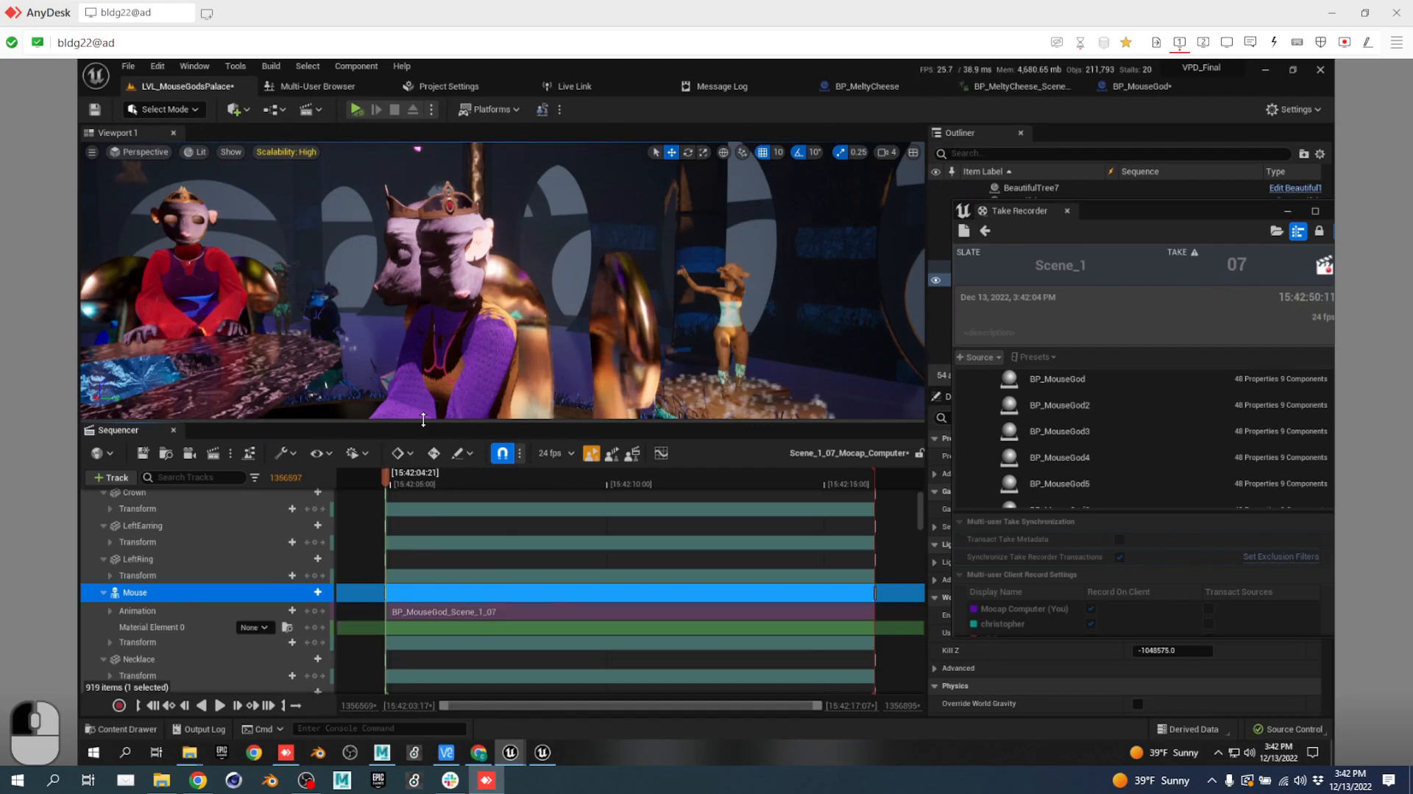
left_click(259, 628)
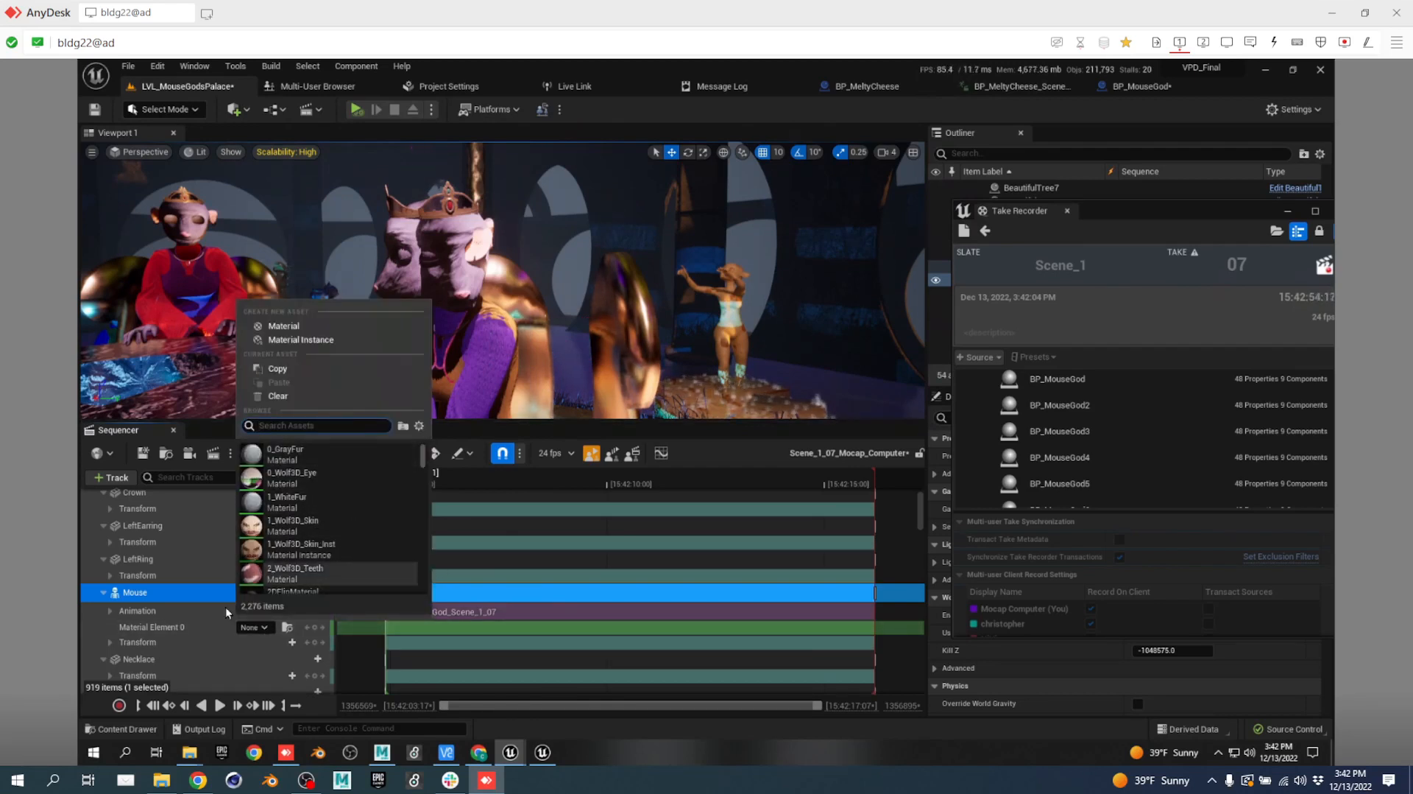
left_click(184, 625)
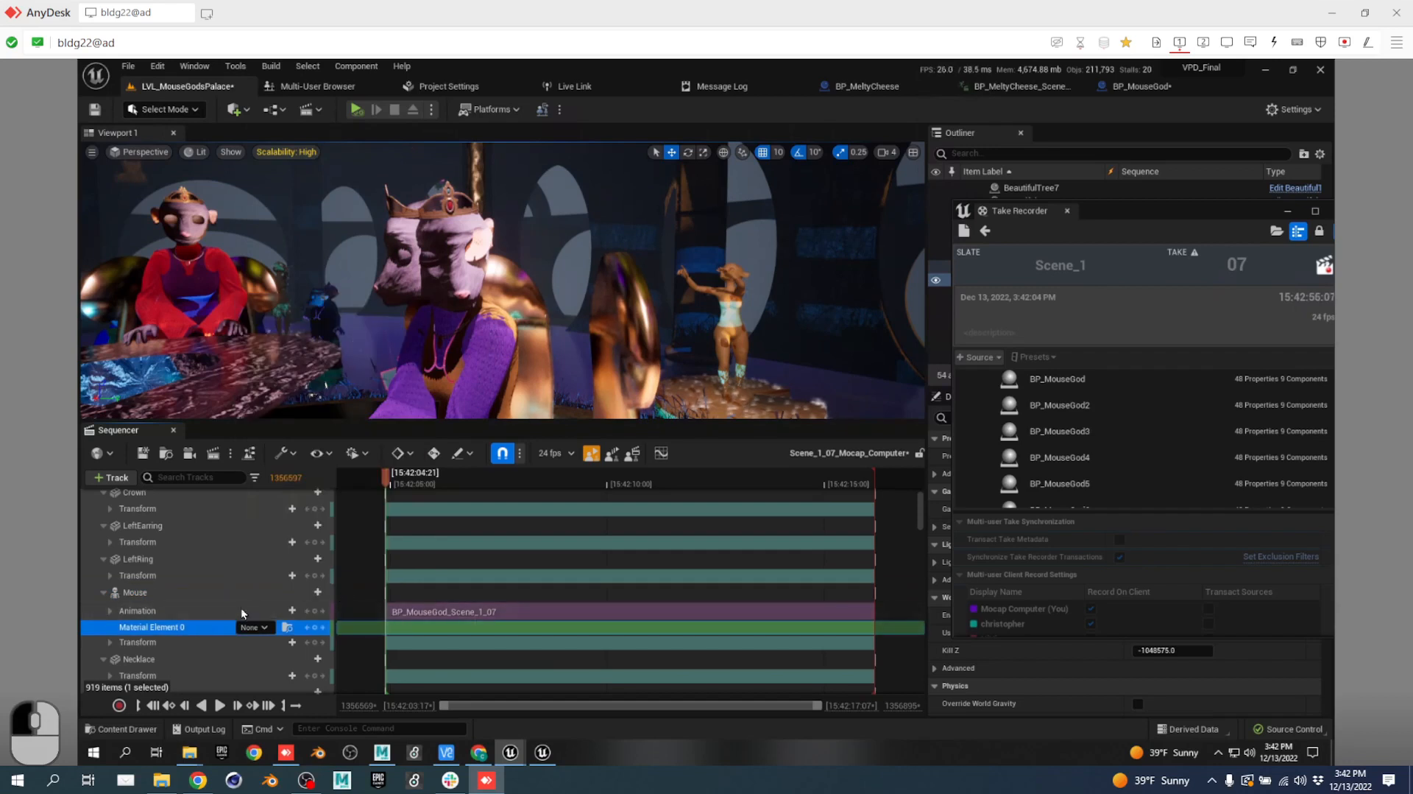
left_click(280, 610)
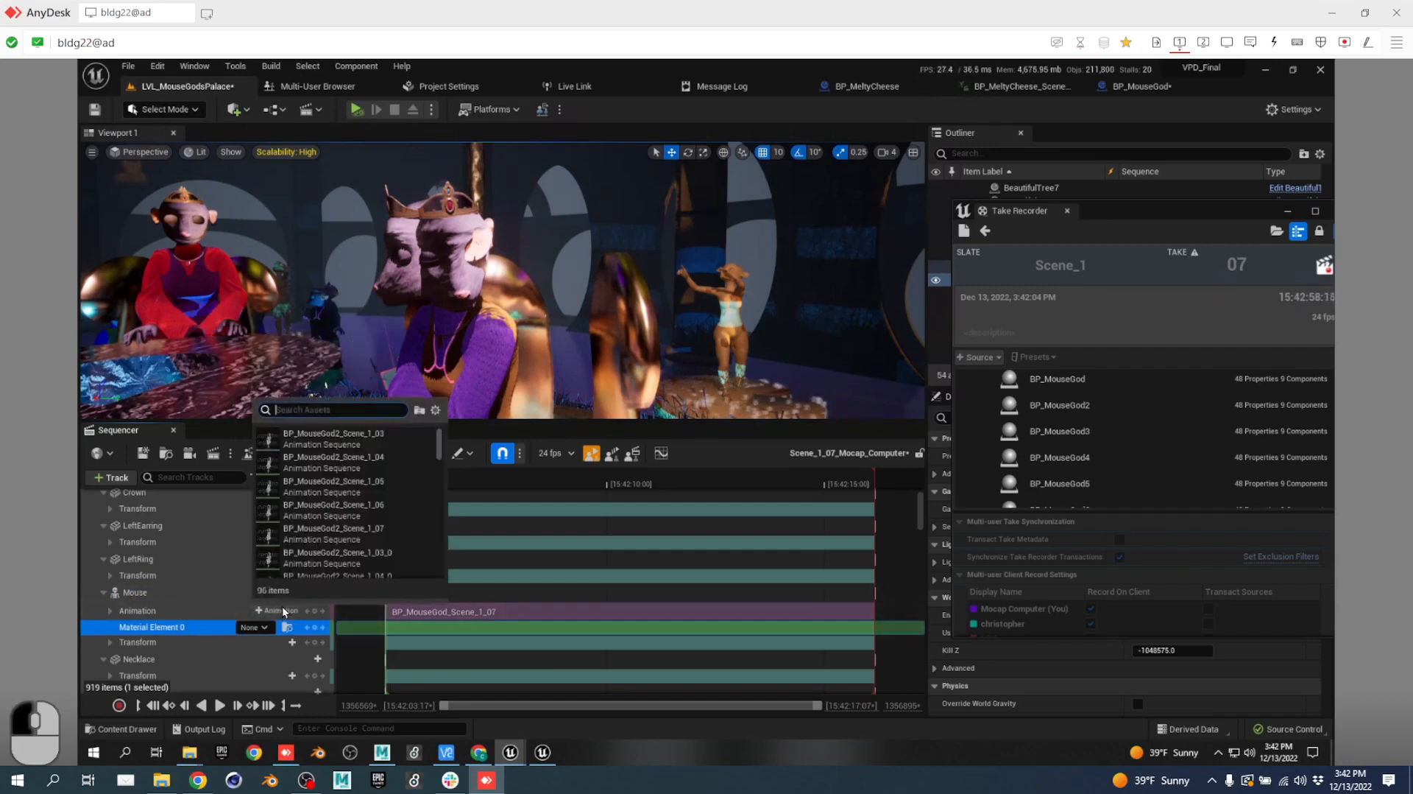
left_click(492, 634)
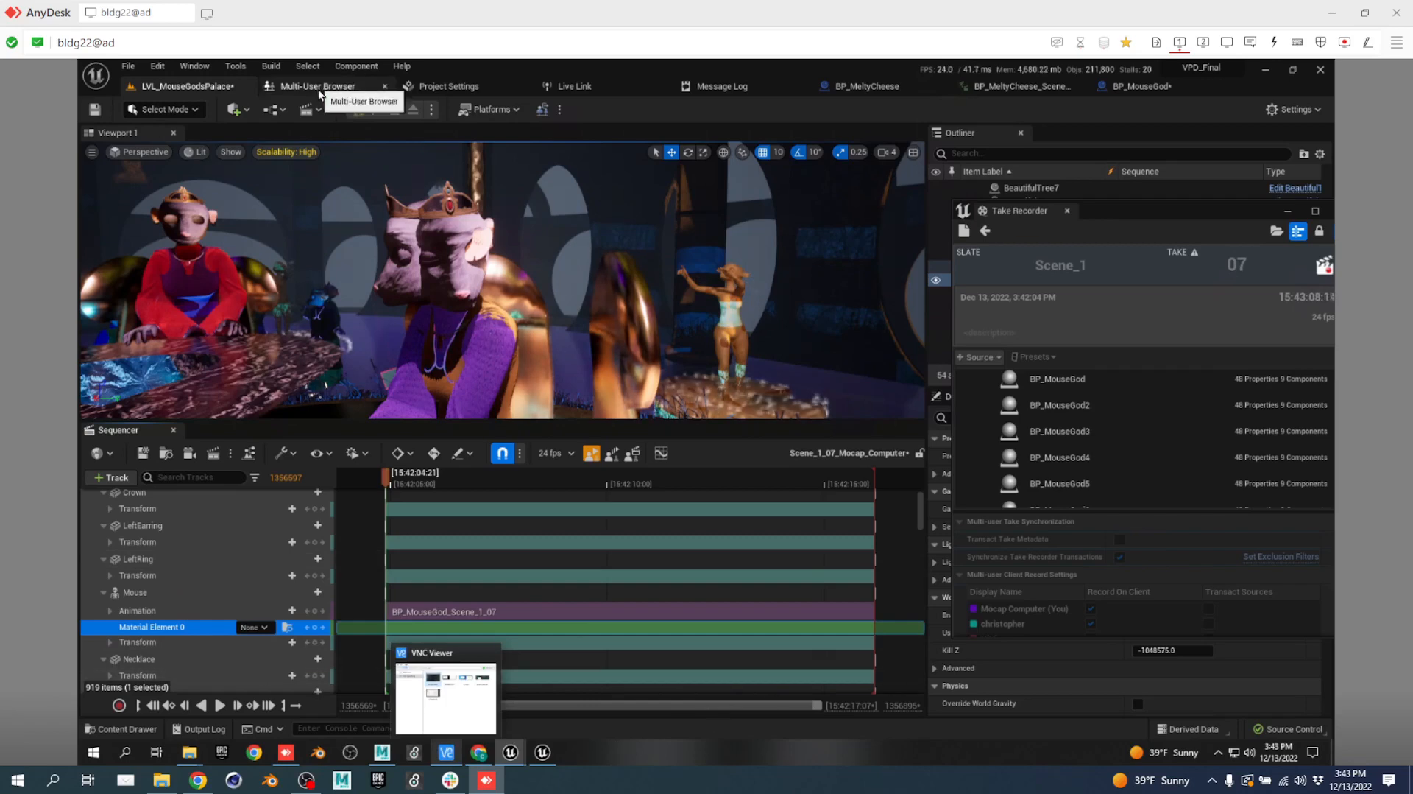
Fly the viewport camera toward the dancing mouse and bring up the BP_MeltyCheese Blueprint.
right_click_drag(717, 282, 895, 296)
key("w")
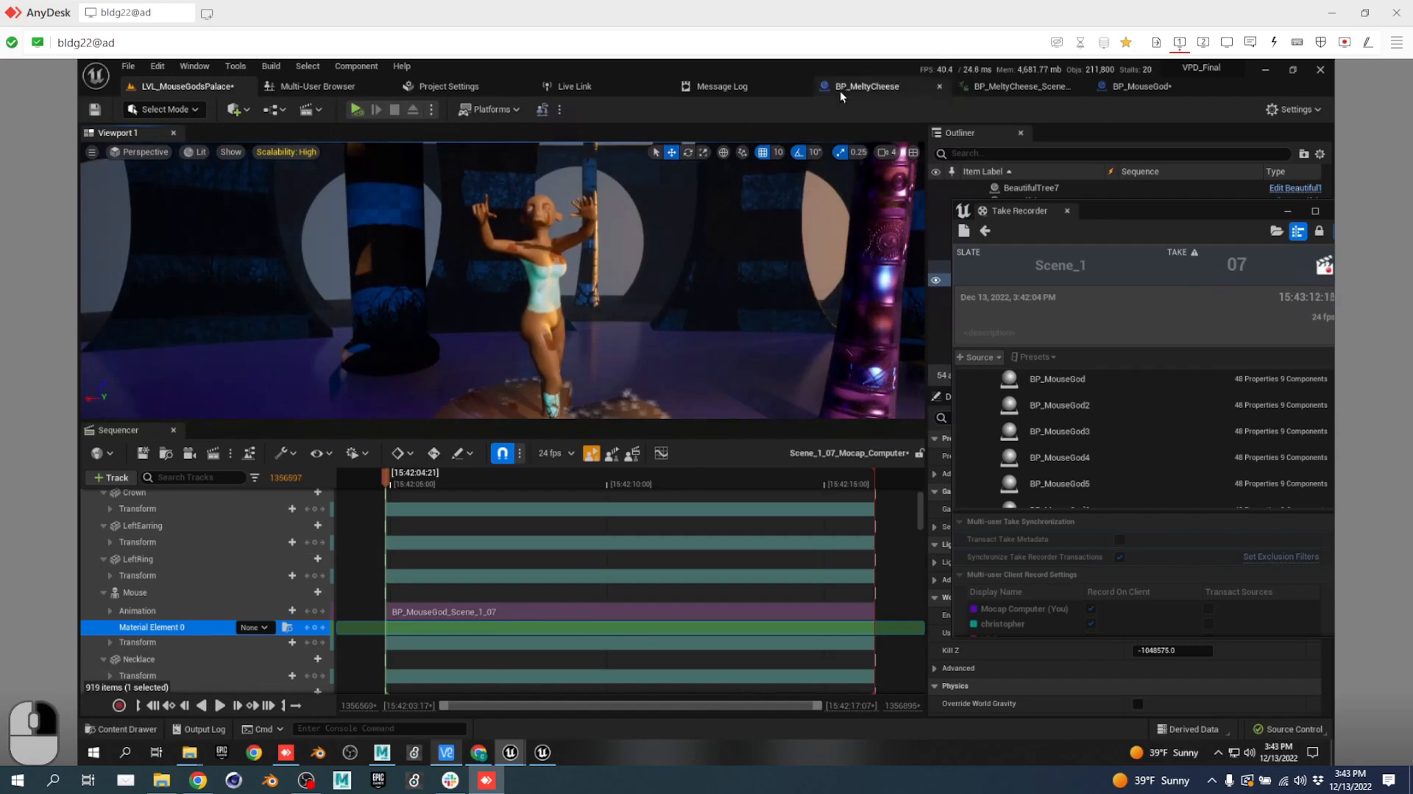
left_click(873, 90)
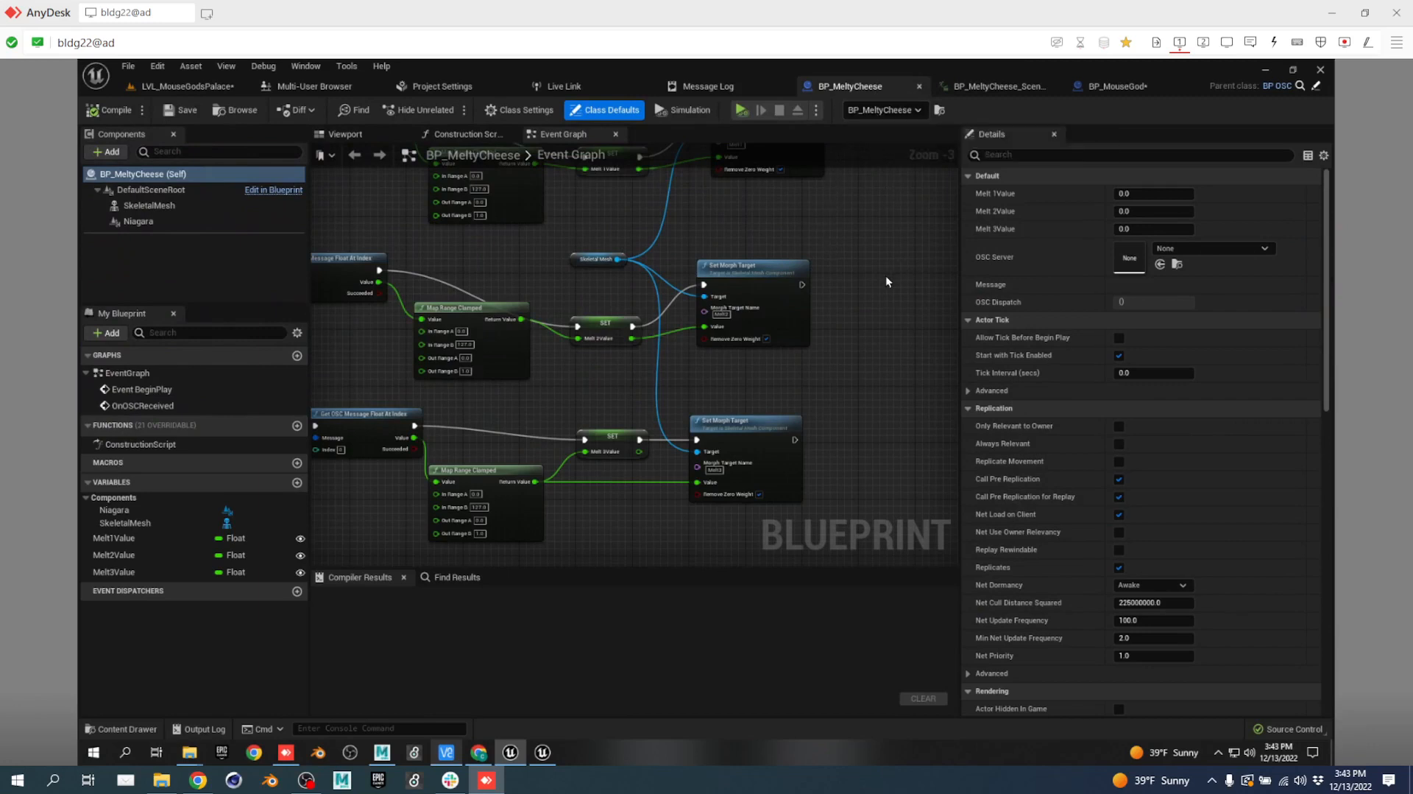
Pan around the Event Graph to inspect the OSC message and Set Morph Target nodes.
right_click_drag(882, 254, 969, 383)
right_click_drag(469, 278, 752, 325)
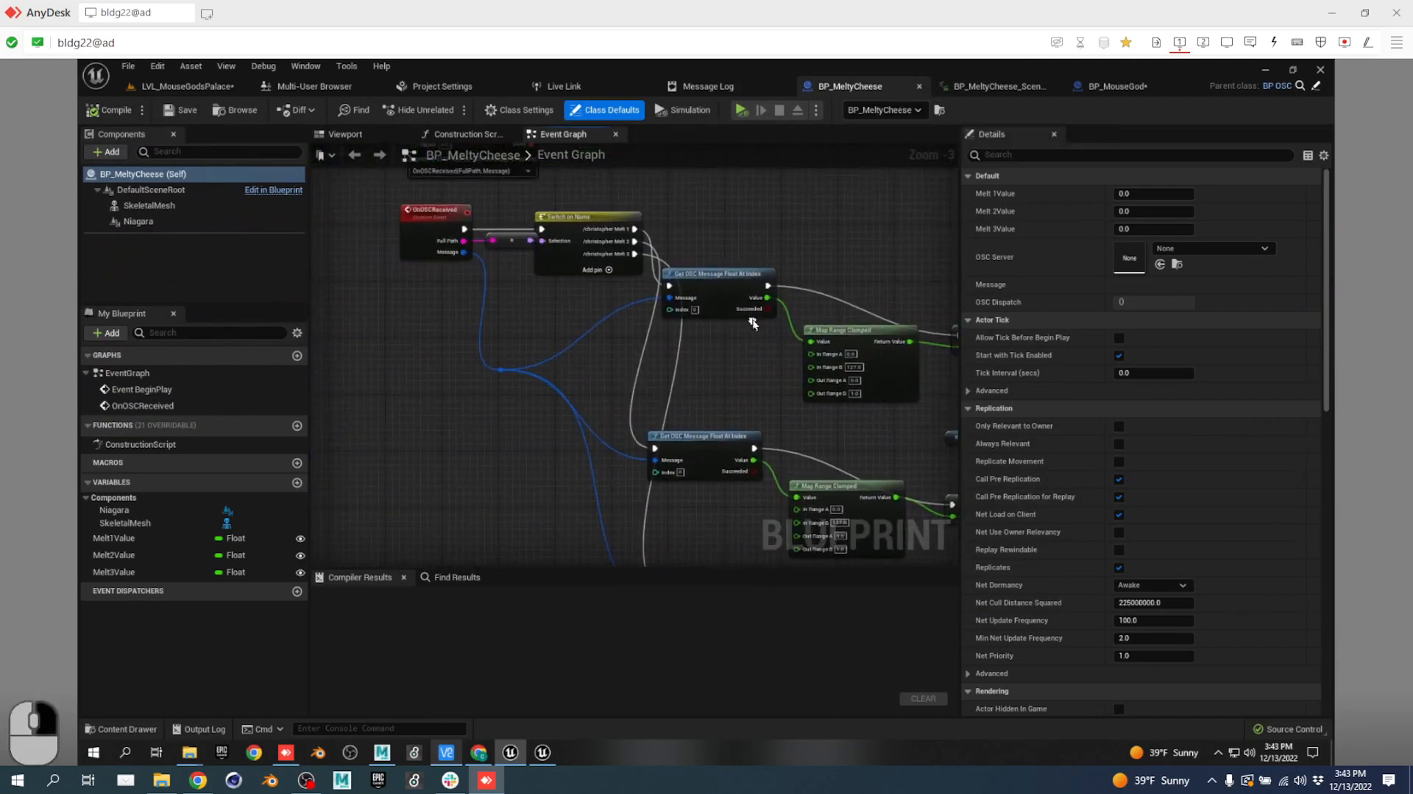
right_click_drag(778, 248, 397, 216)
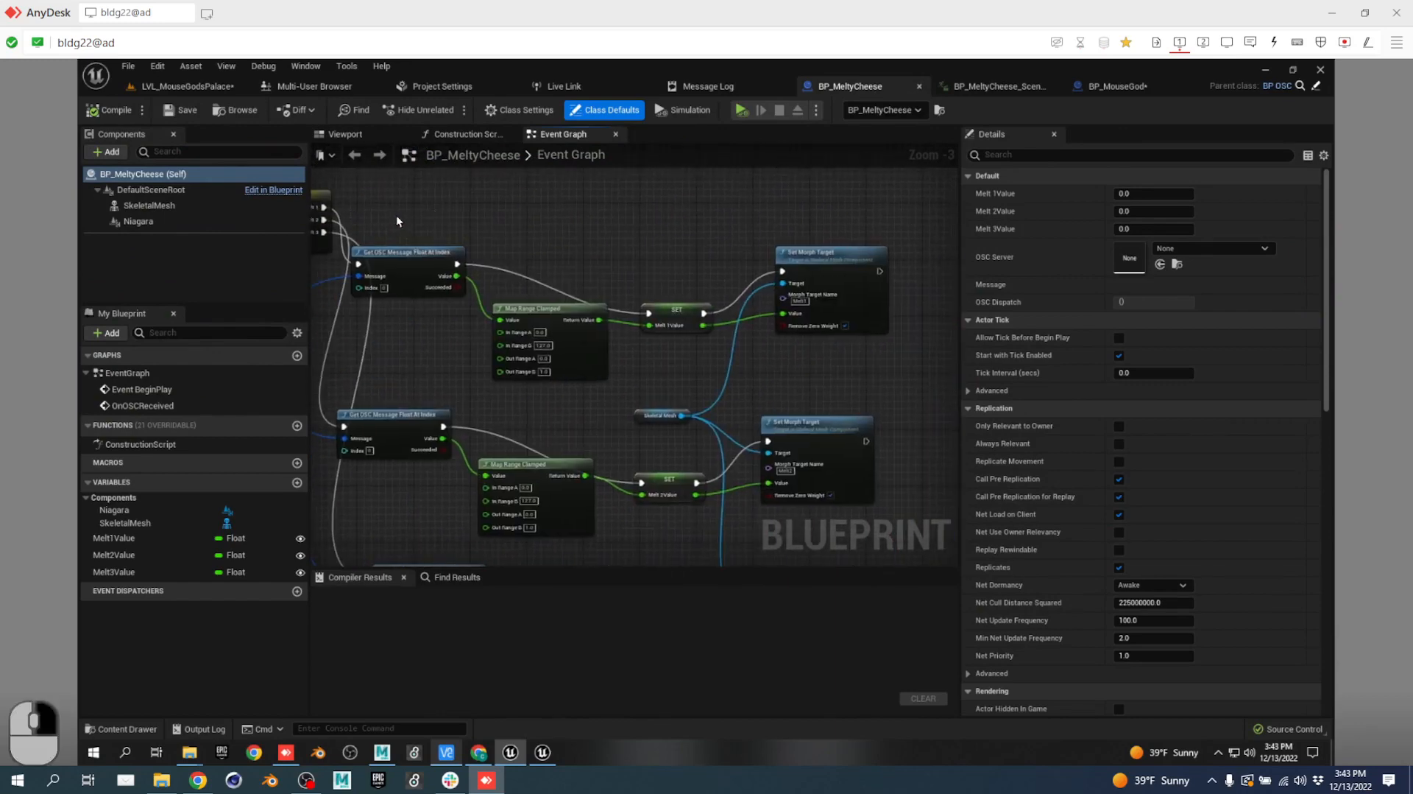
right_click_drag(727, 272, 980, 455)
scroll(477, 366, "down", 6)
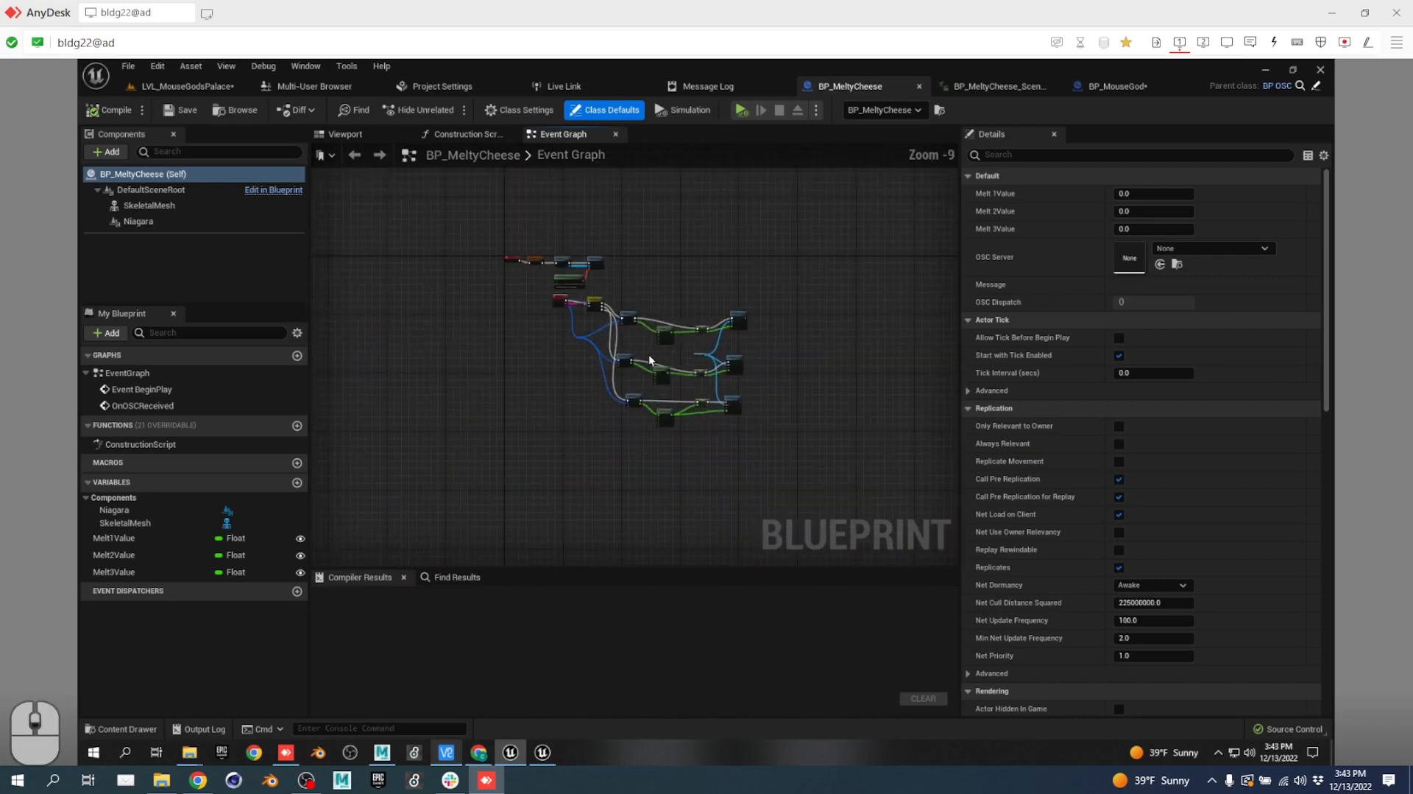
scroll(626, 328, "up", 5)
Add an Event Tick node and place it above the Set Morph Target nodes.
right_click(442, 399)
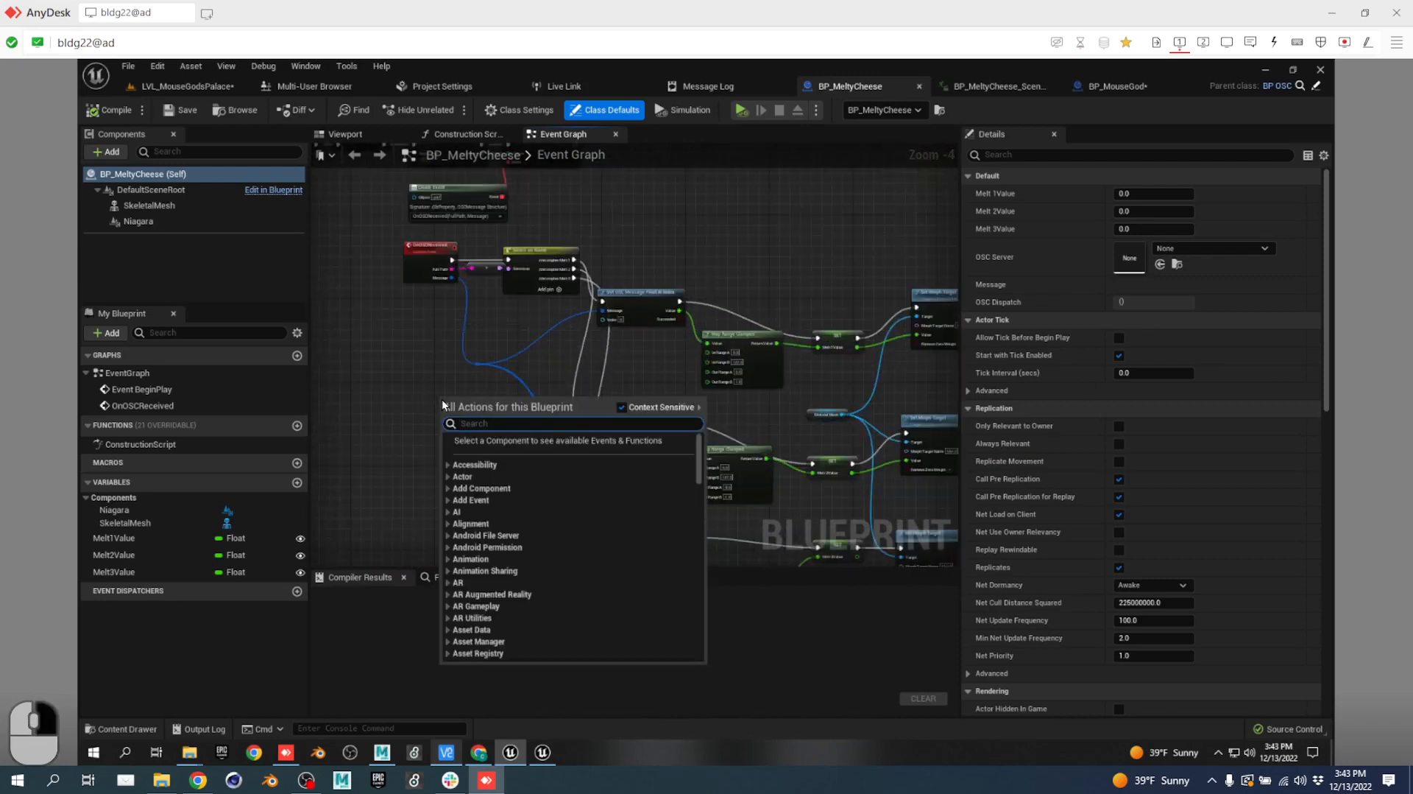
type("event tick")
key("Return")
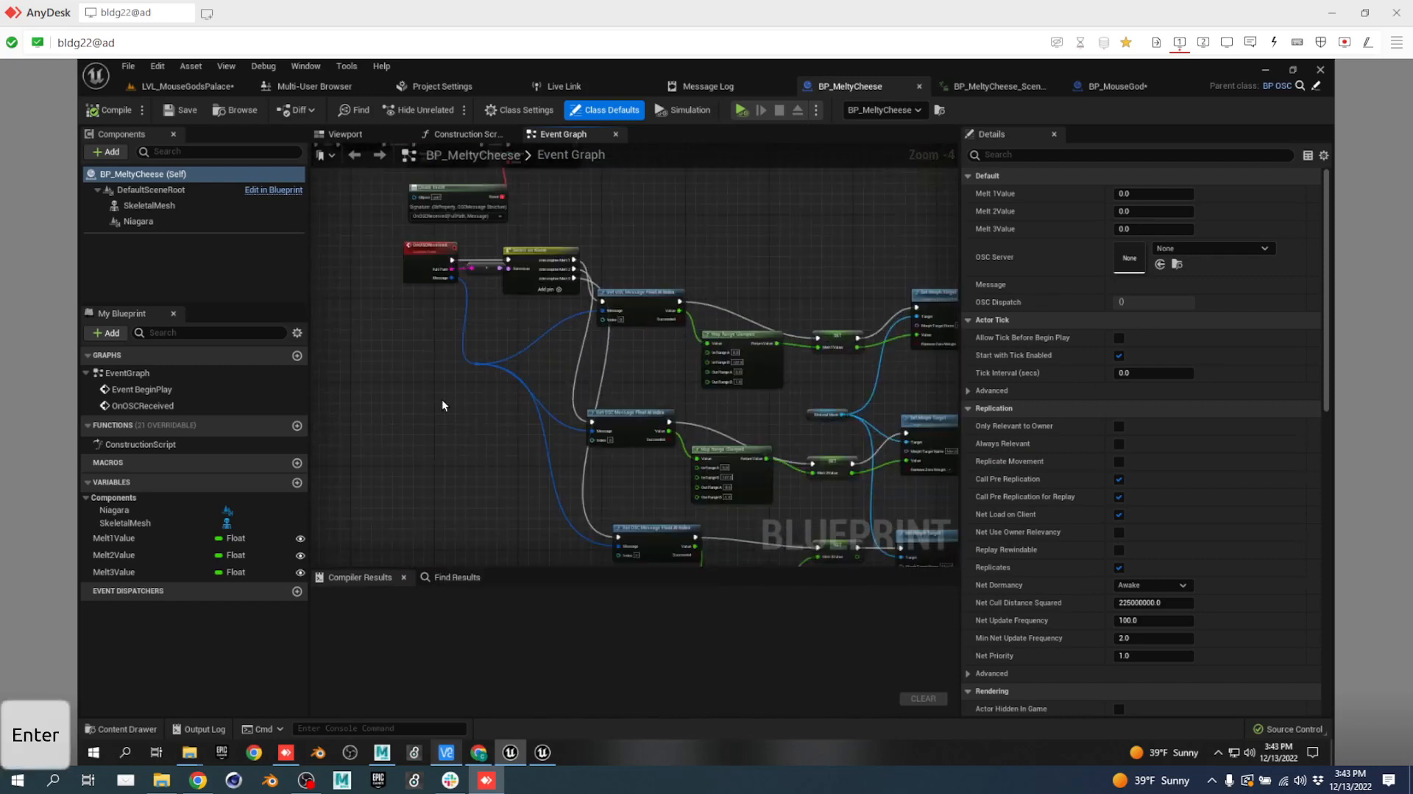
scroll(549, 405, "up", 2)
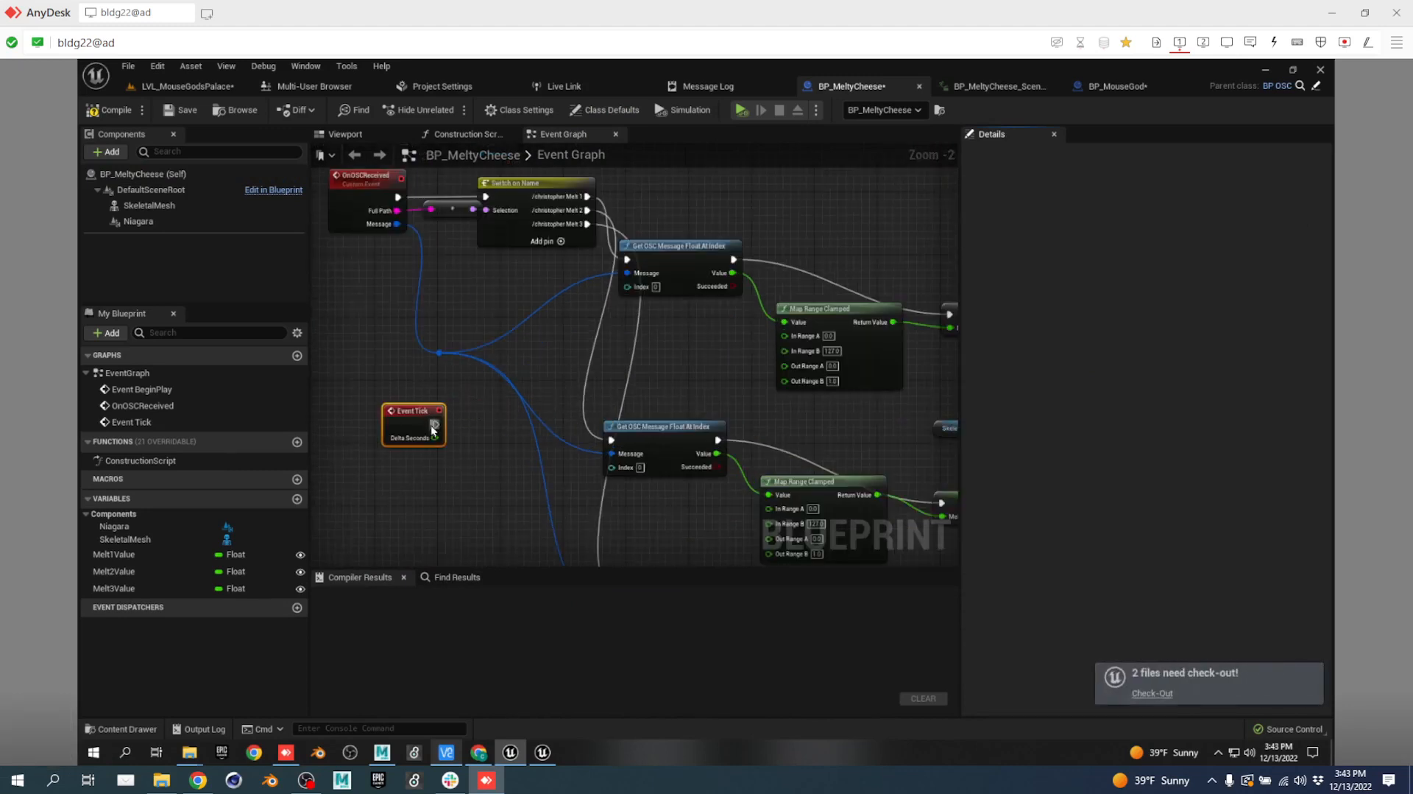
left_click(408, 417)
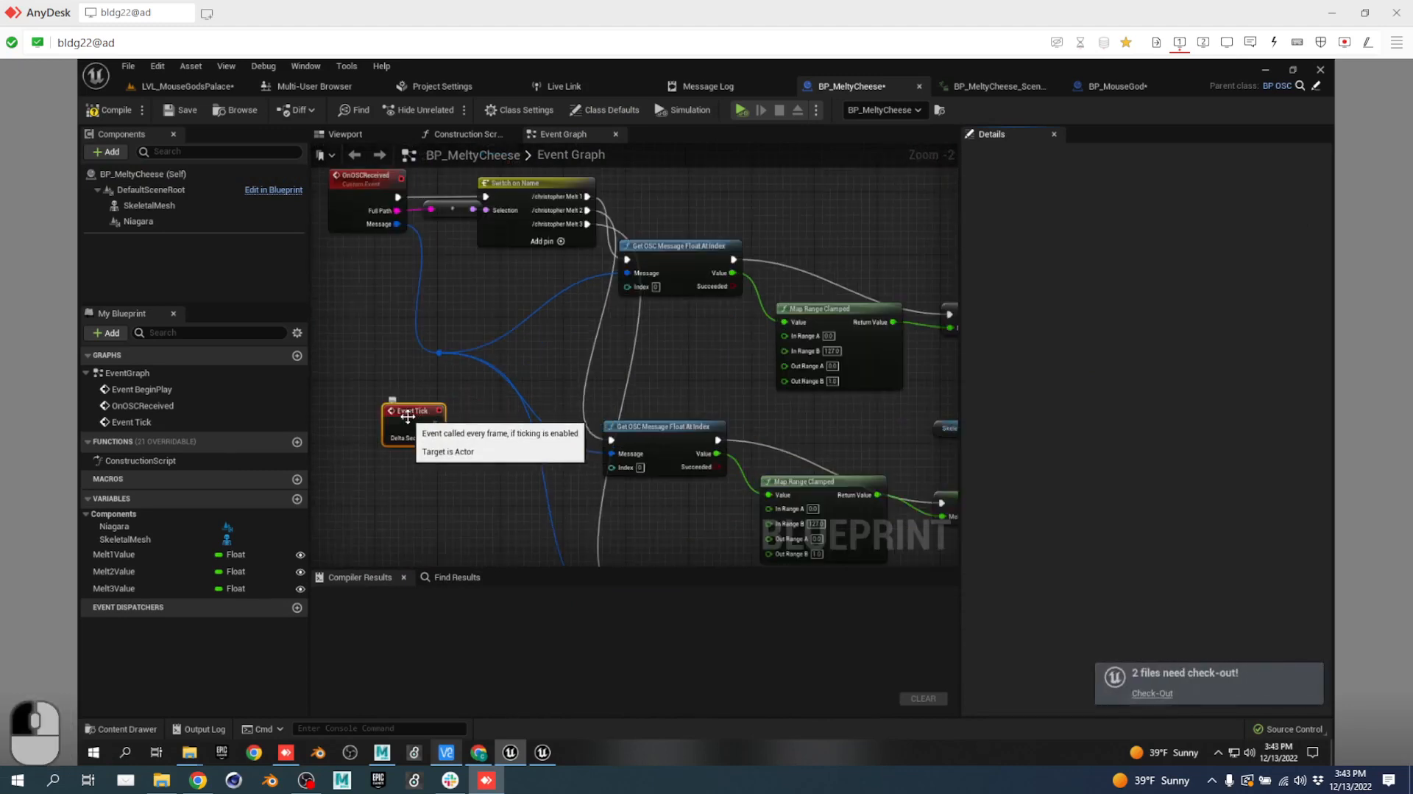
left_click_drag(408, 417, 1005, 490)
left_click_drag(977, 512, 718, 269)
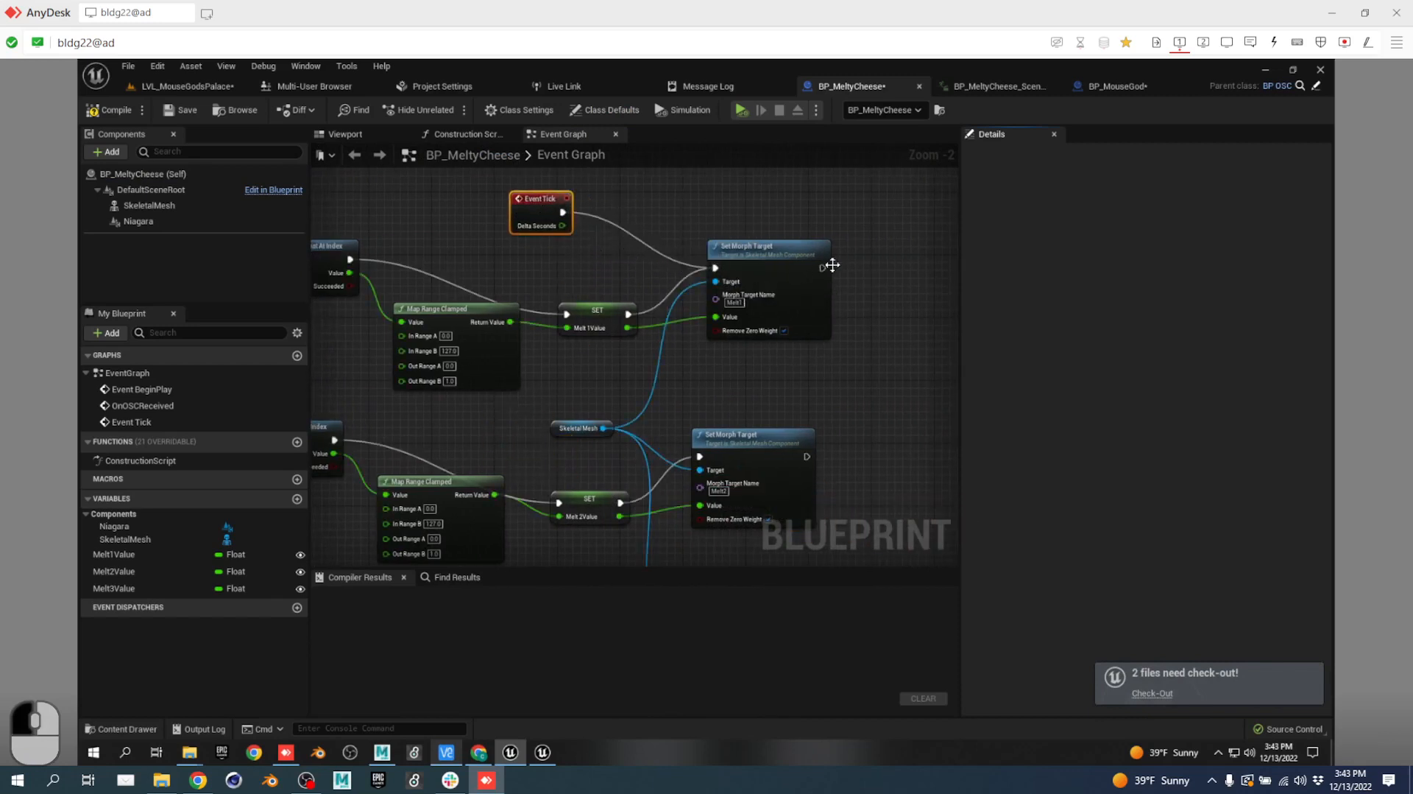
Chain the Set Morph Target nodes' exec pins together and compile the Blueprint.
left_click_drag(824, 269, 707, 458)
left_click_drag(806, 457, 691, 393)
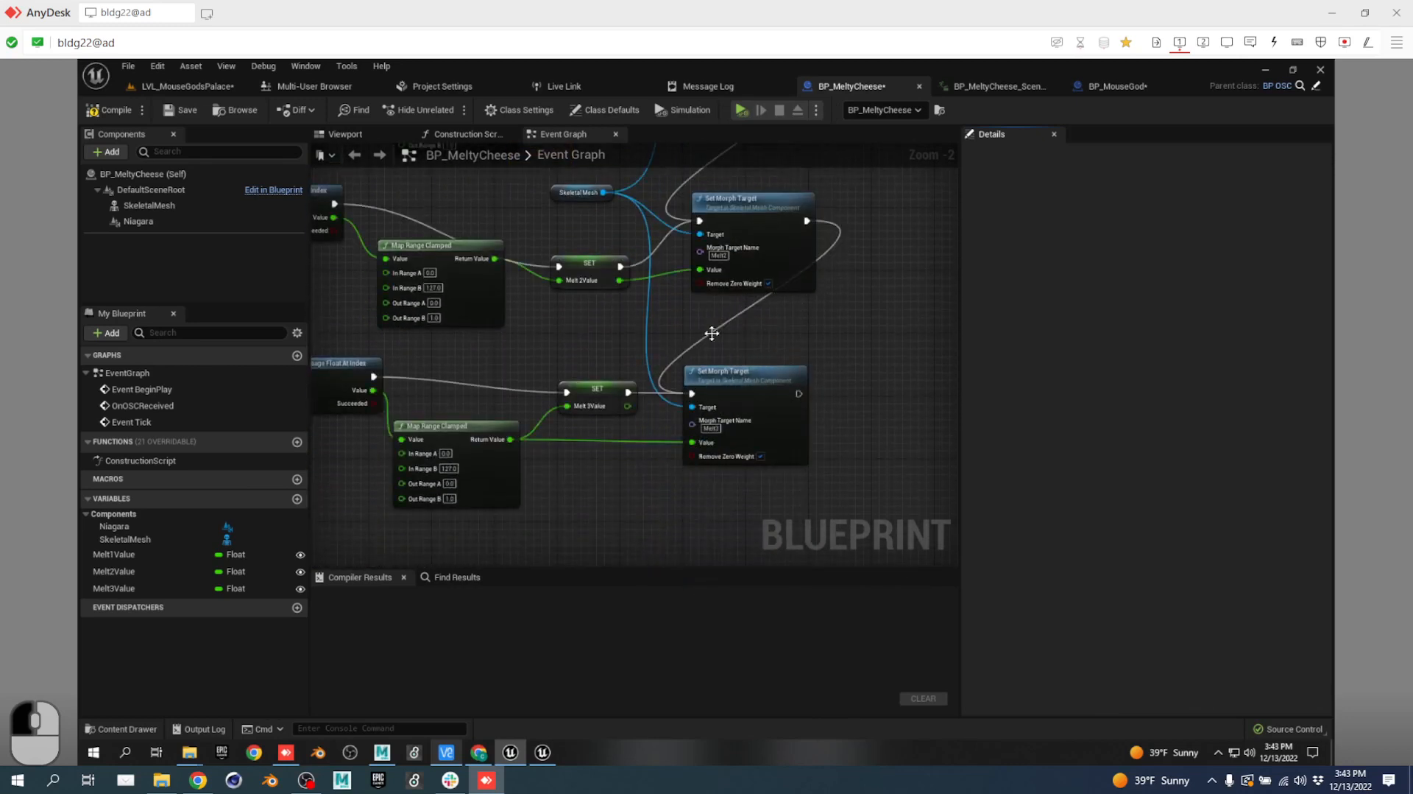
left_click(113, 114)
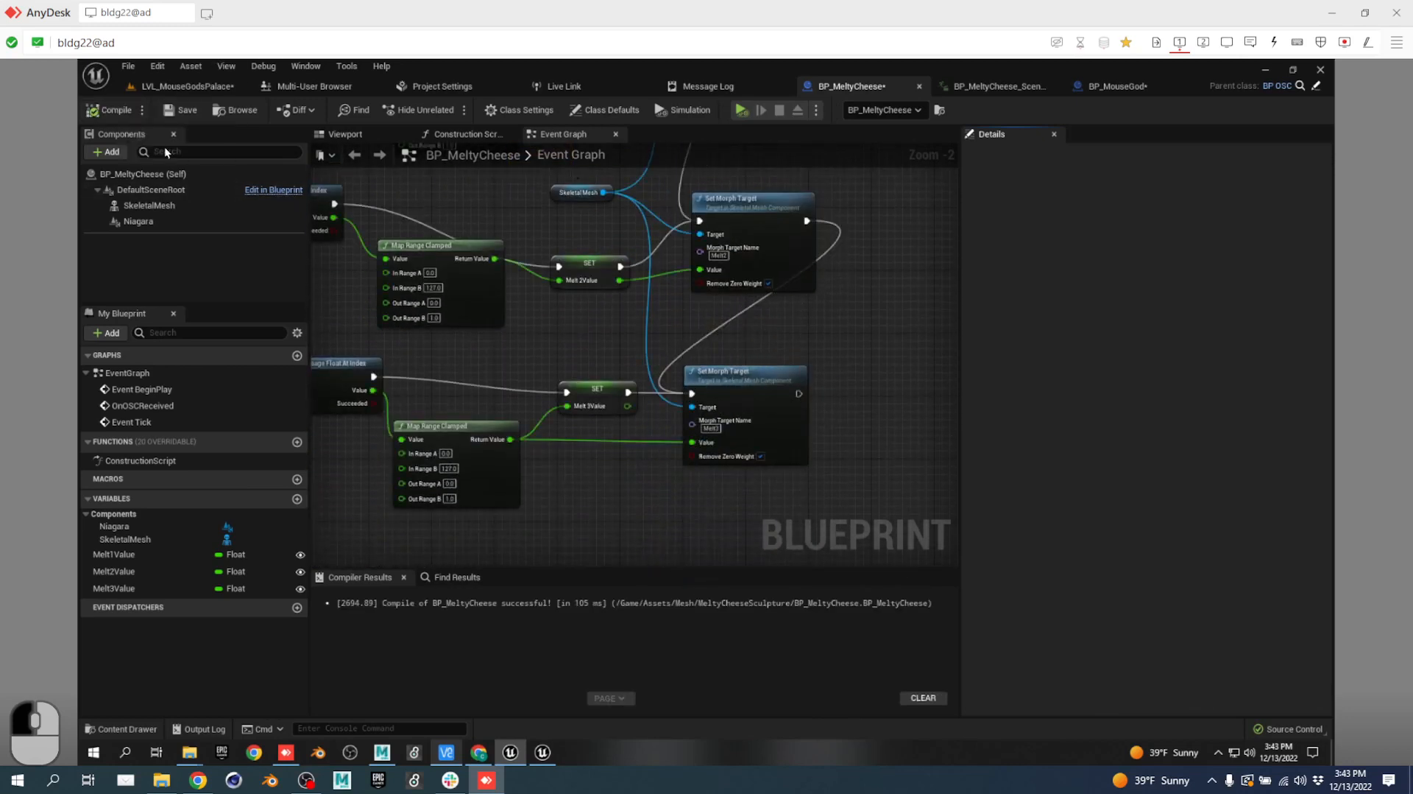
Break the exec links from the Get OSC Message nodes and Melt 3 SET.
left_click(628, 391, "alt")
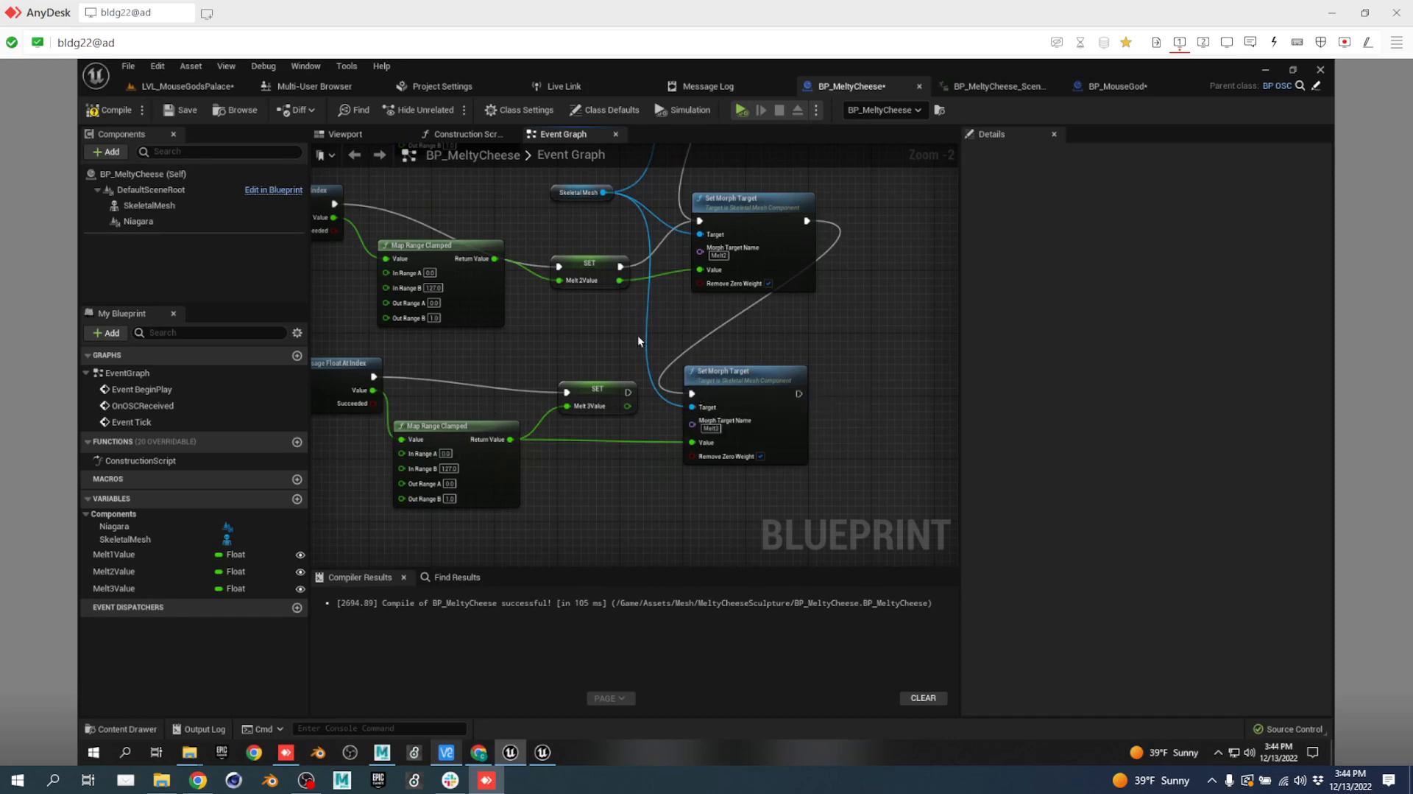
right_click_drag(640, 341, 749, 408)
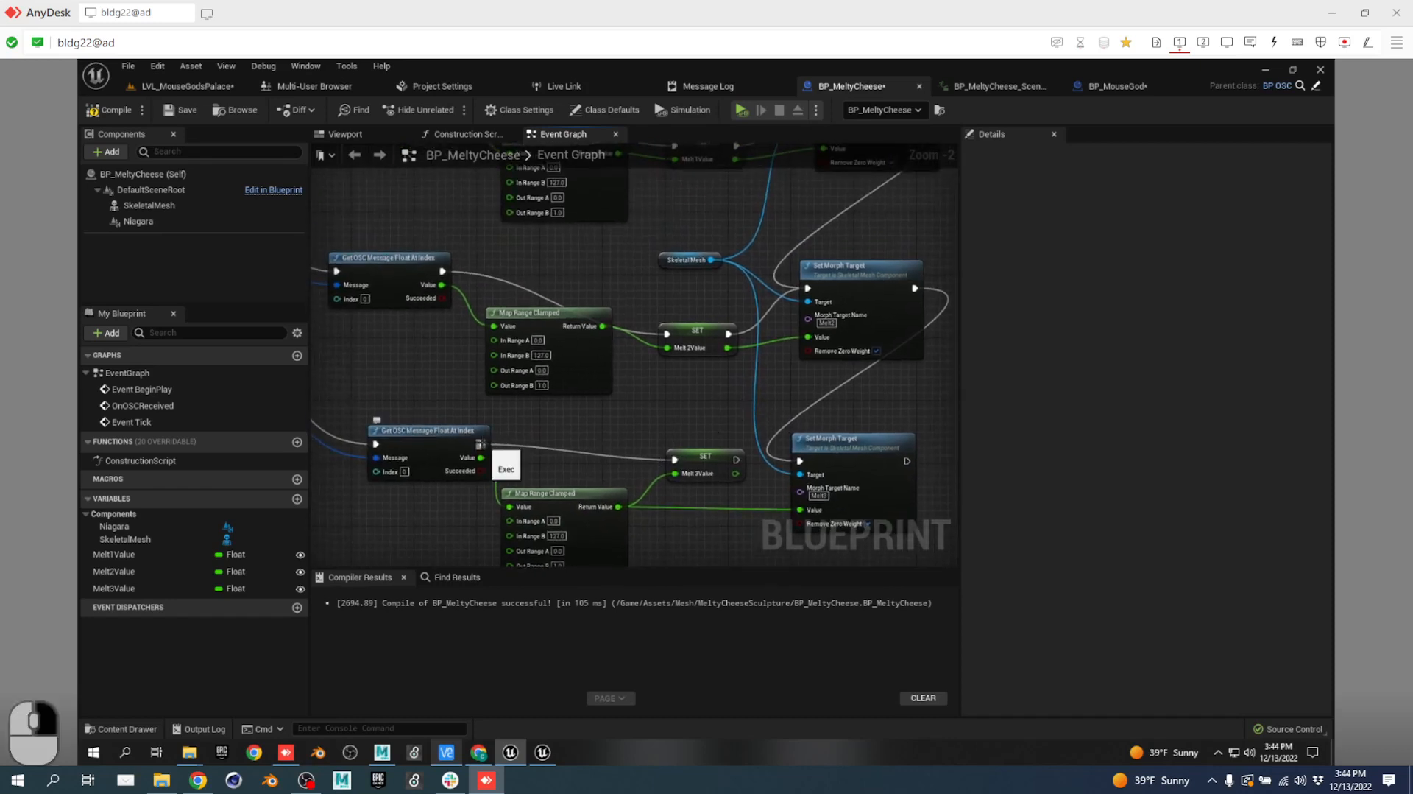
left_click(482, 443, "alt")
left_click(442, 270, "alt")
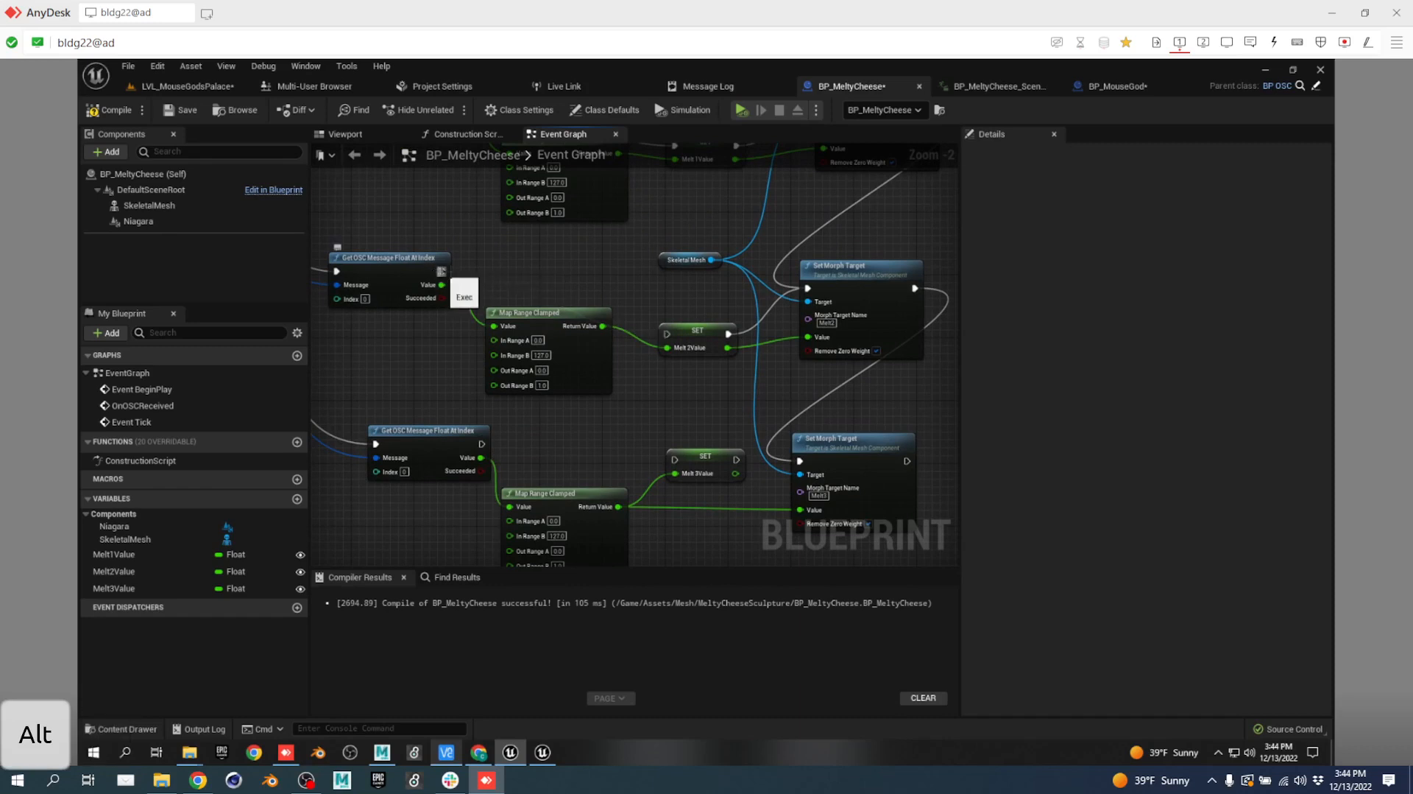
right_click_drag(572, 264, 553, 497)
left_click(439, 324, "alt")
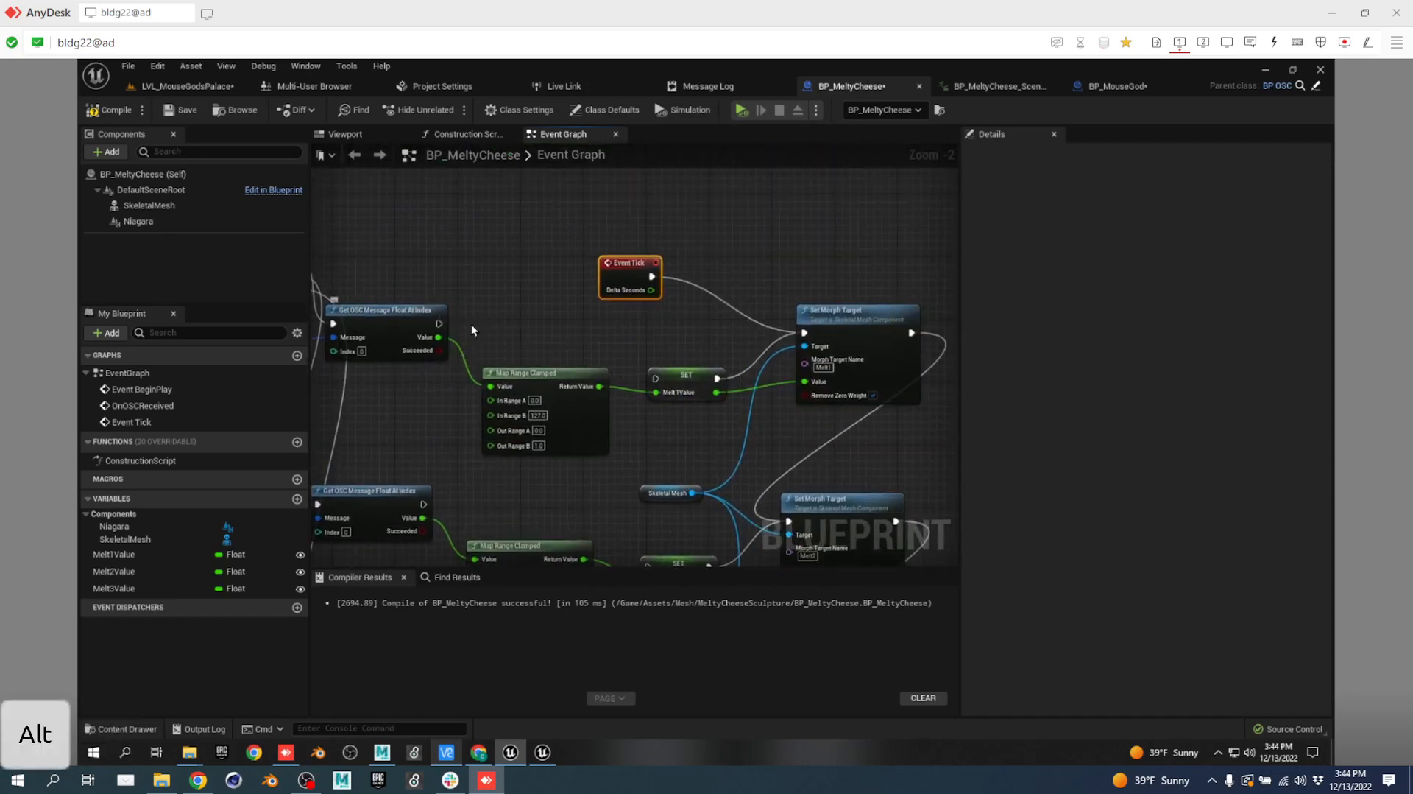
Wire Event Tick through Melt 1–3 SET and Set Morph Target nodes in order, then recompile.
left_click_drag(659, 274, 655, 378)
right_click_drag(924, 463, 884, 292)
left_click_drag(748, 349, 607, 366)
key("Escape")
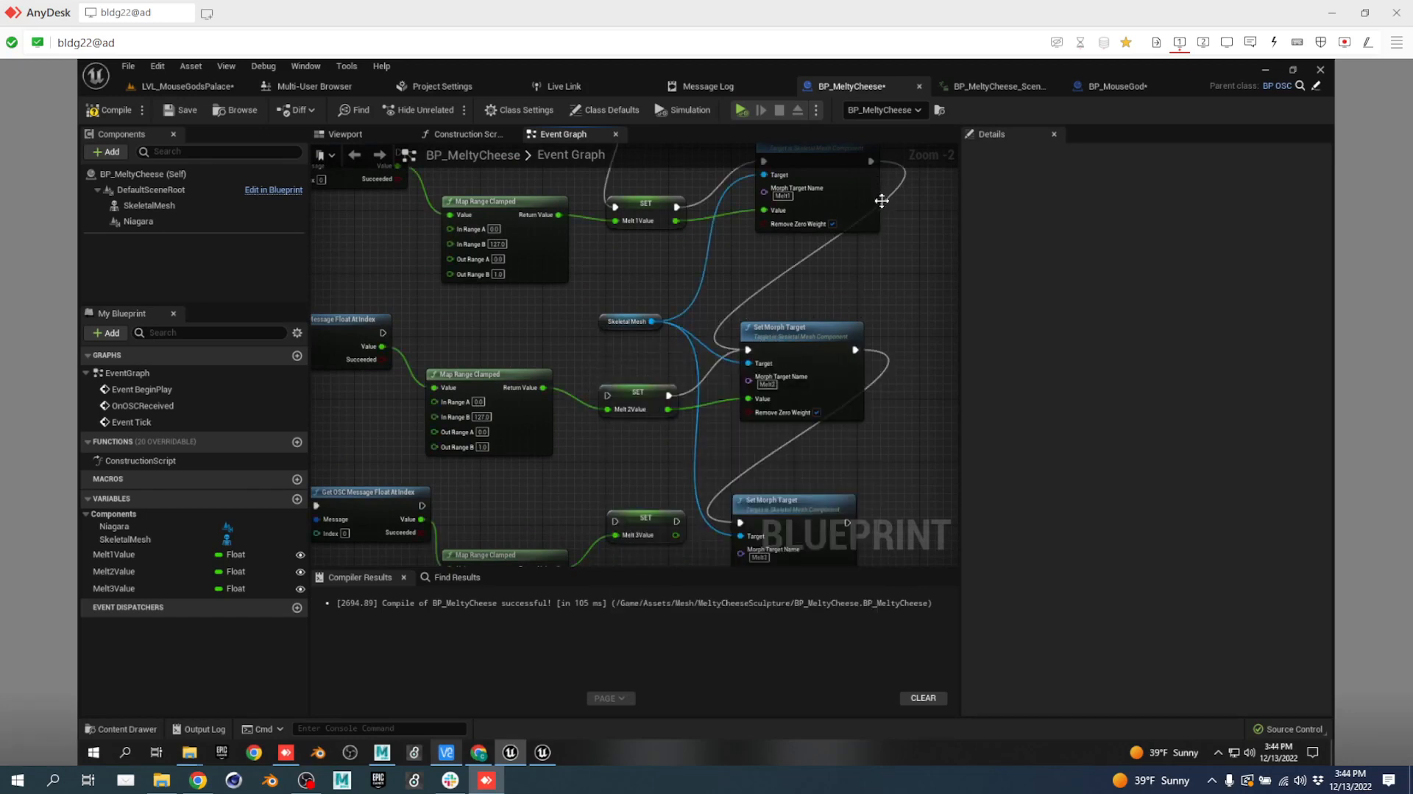
left_click(668, 395, "alt")
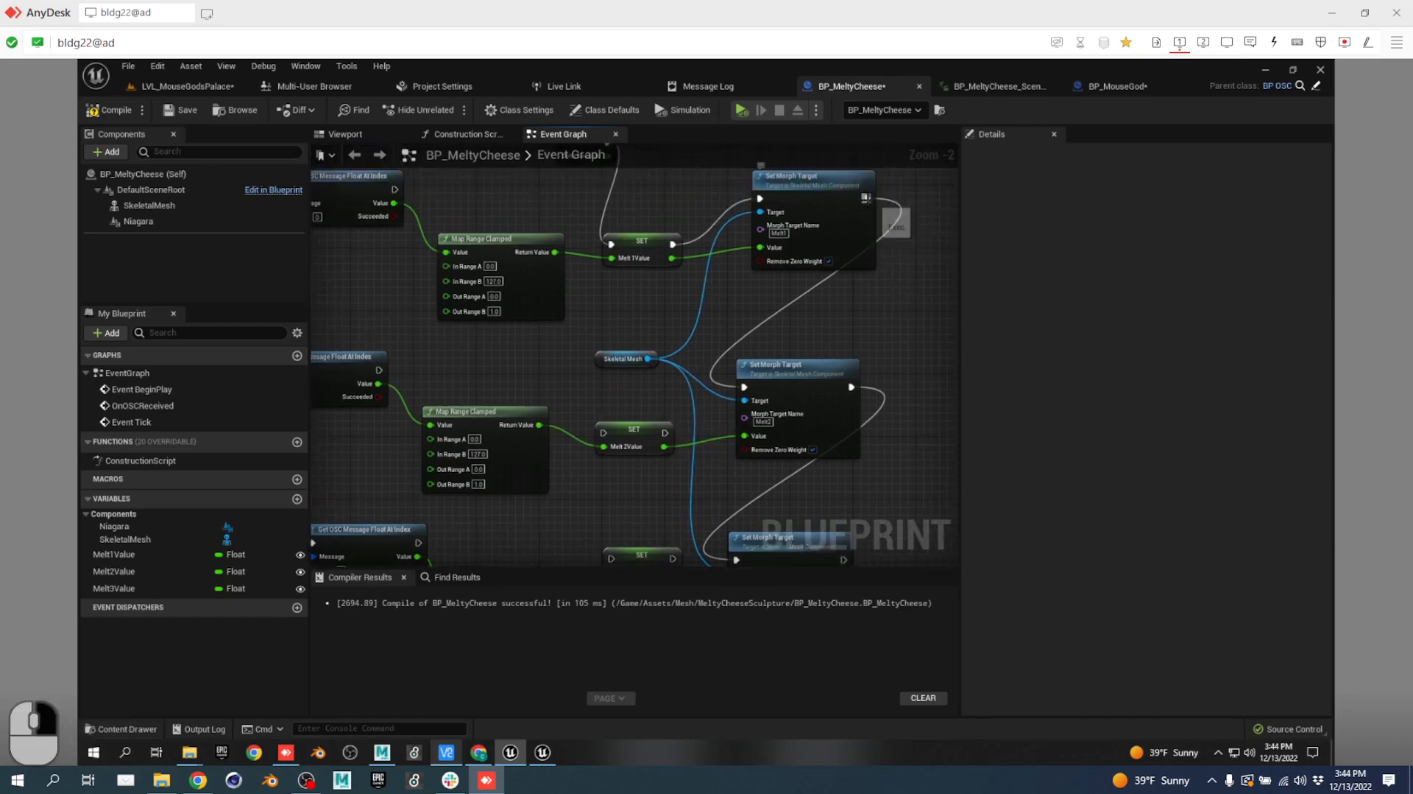
left_click_drag(867, 199, 744, 386)
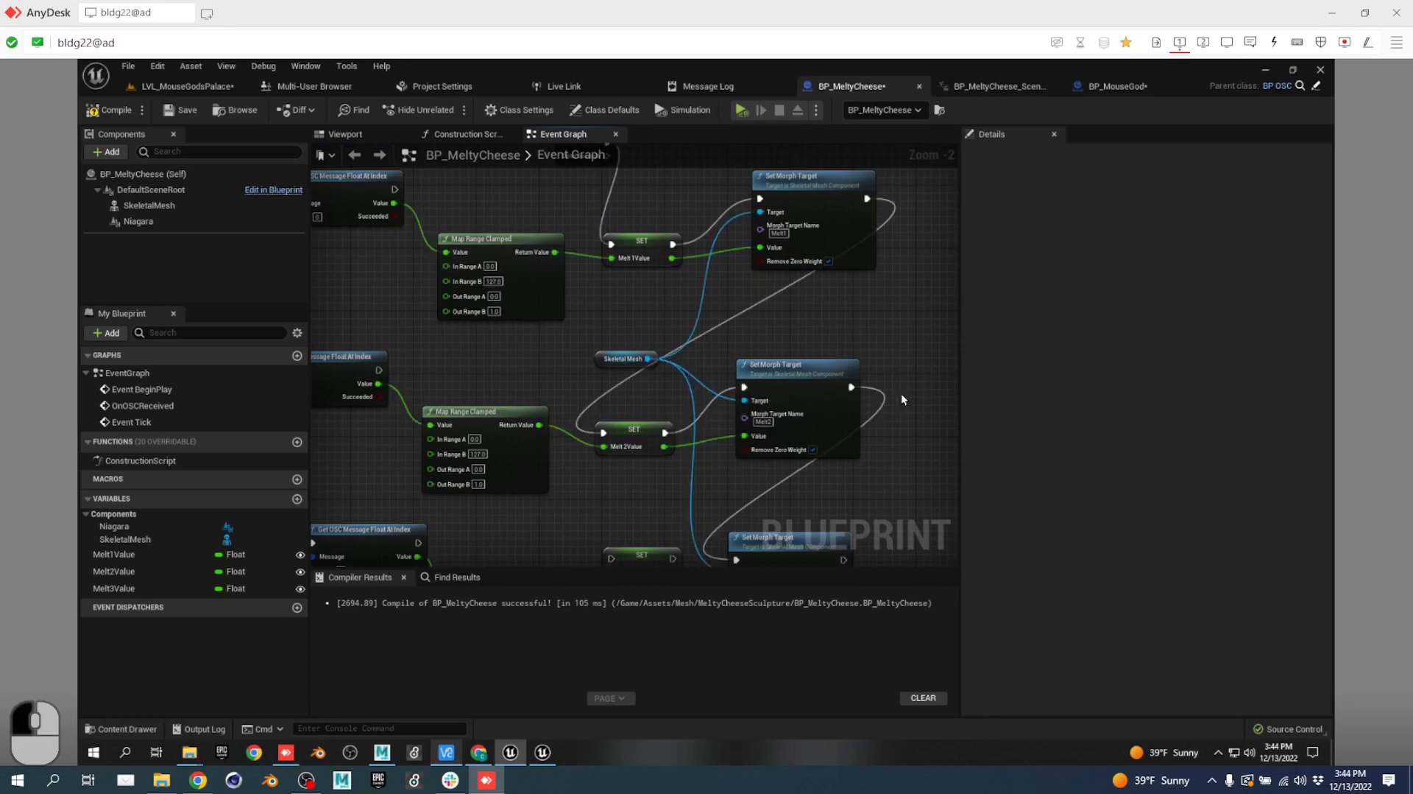
right_click_drag(905, 400, 846, 221)
left_click_drag(797, 248, 689, 425)
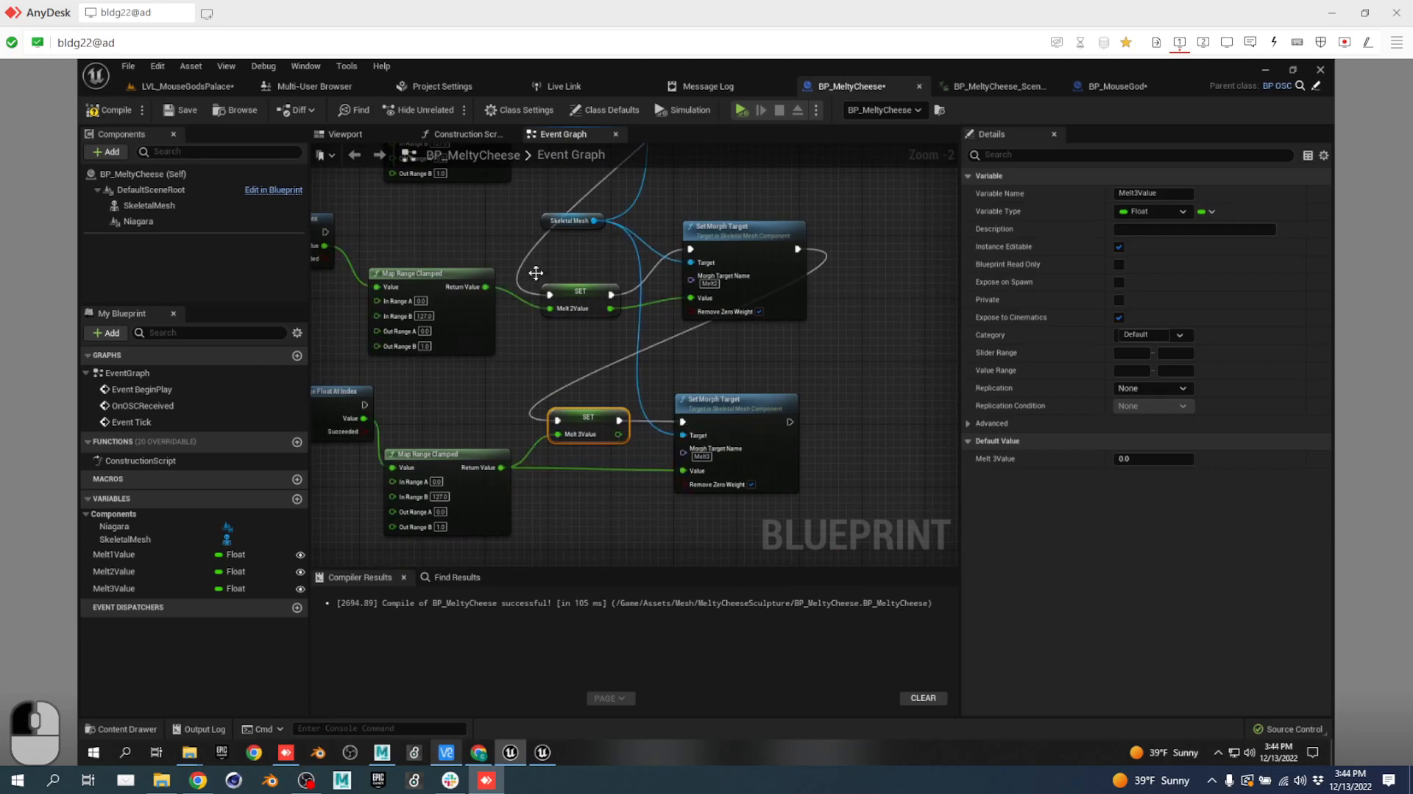
left_click(108, 110)
left_click(178, 87)
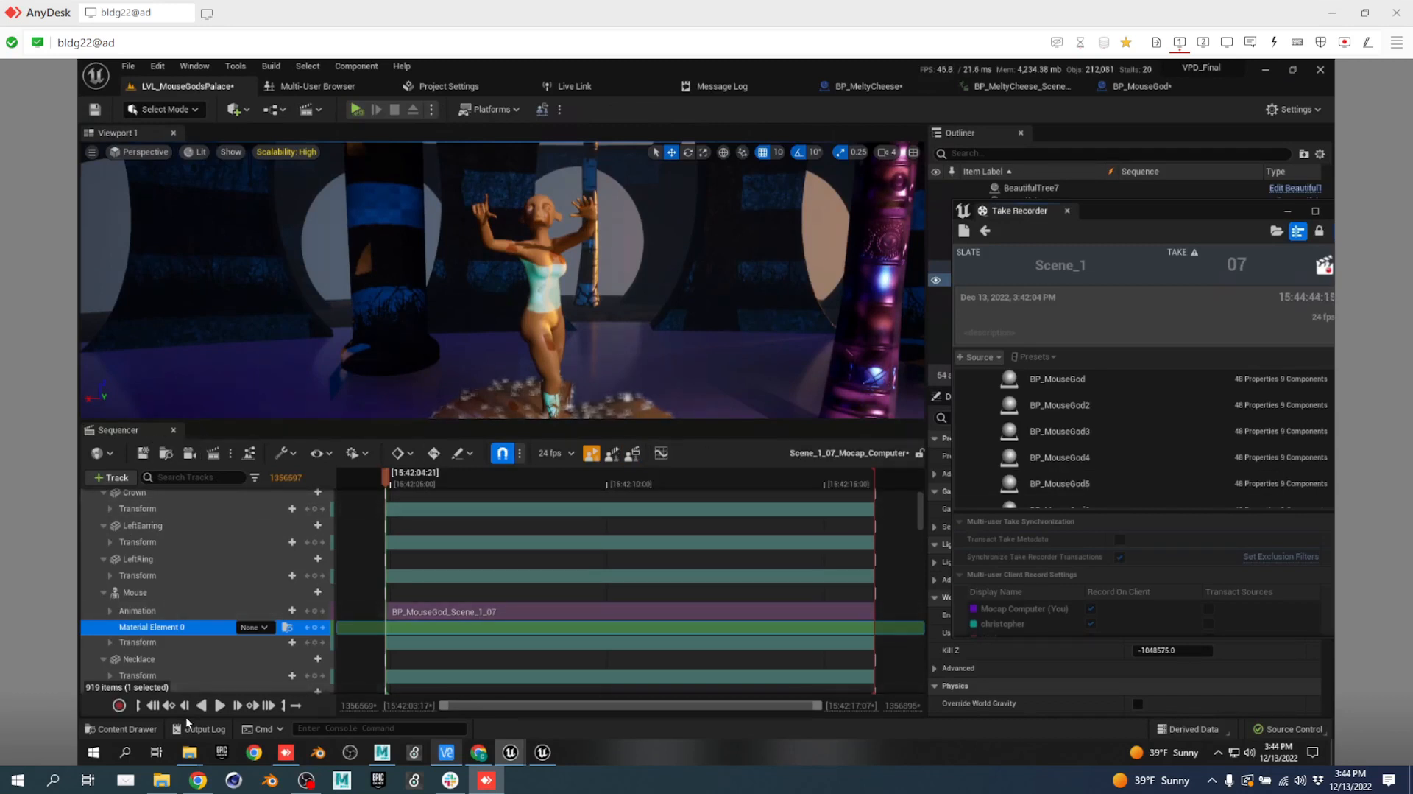
Open the Content Drawer, still filtered to the bp_osc search results.
key("ctrl+space")
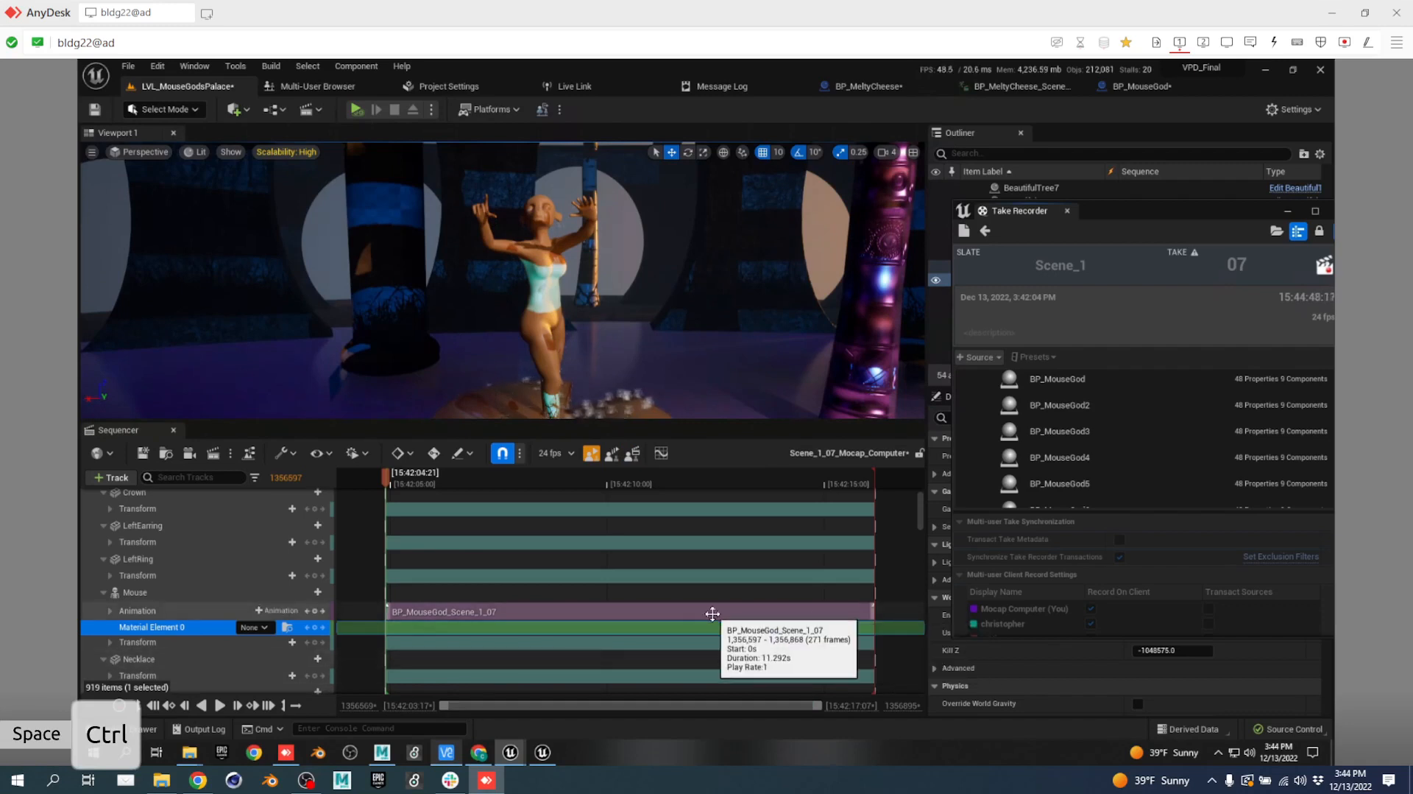
scroll(227, 538, "up", 2)
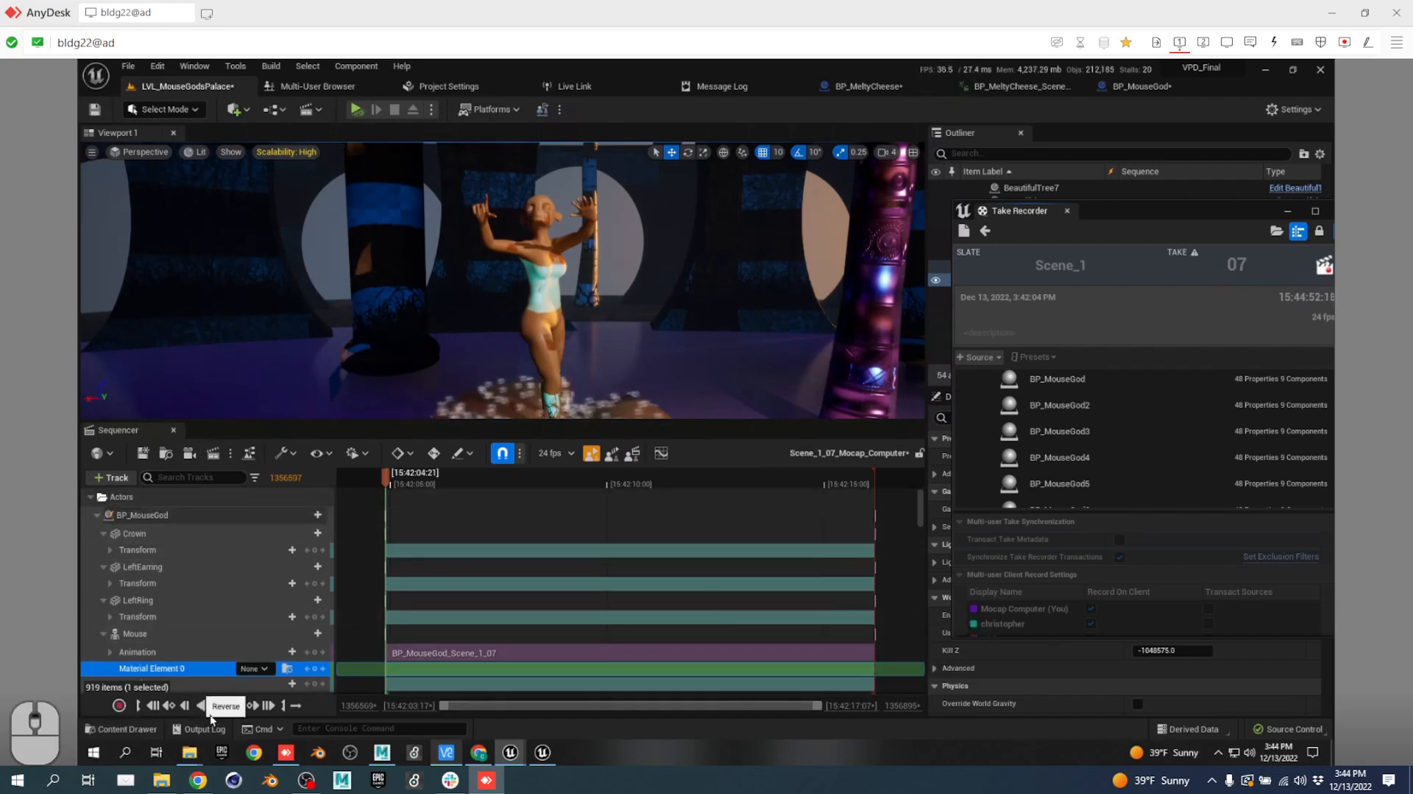
left_click(144, 729)
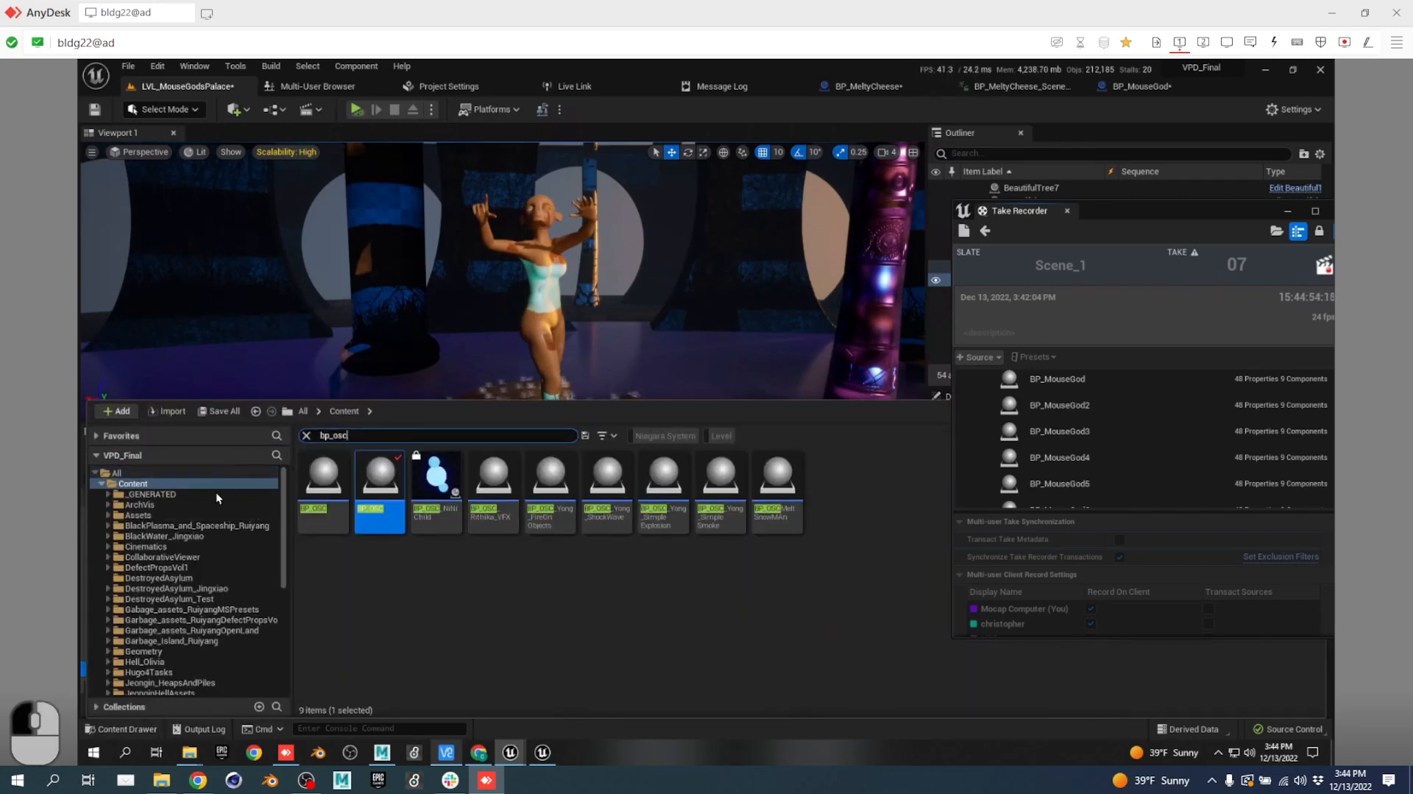
Clear the bp_osc filter and go Cinematics > Takes > 2022-12-13 > Scene_1_01_Mocap_Computer_Subscenes.
left_click(147, 547)
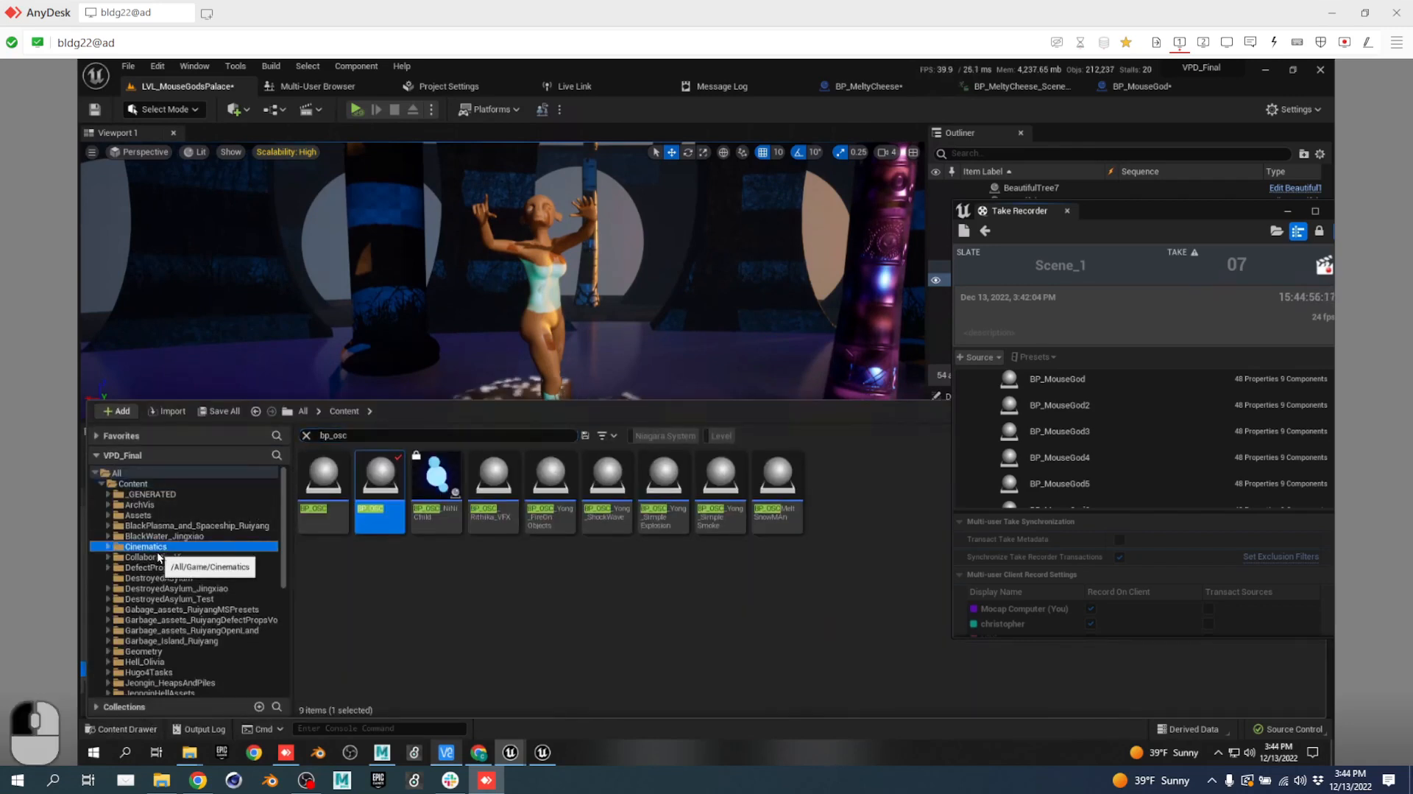
left_click(306, 435)
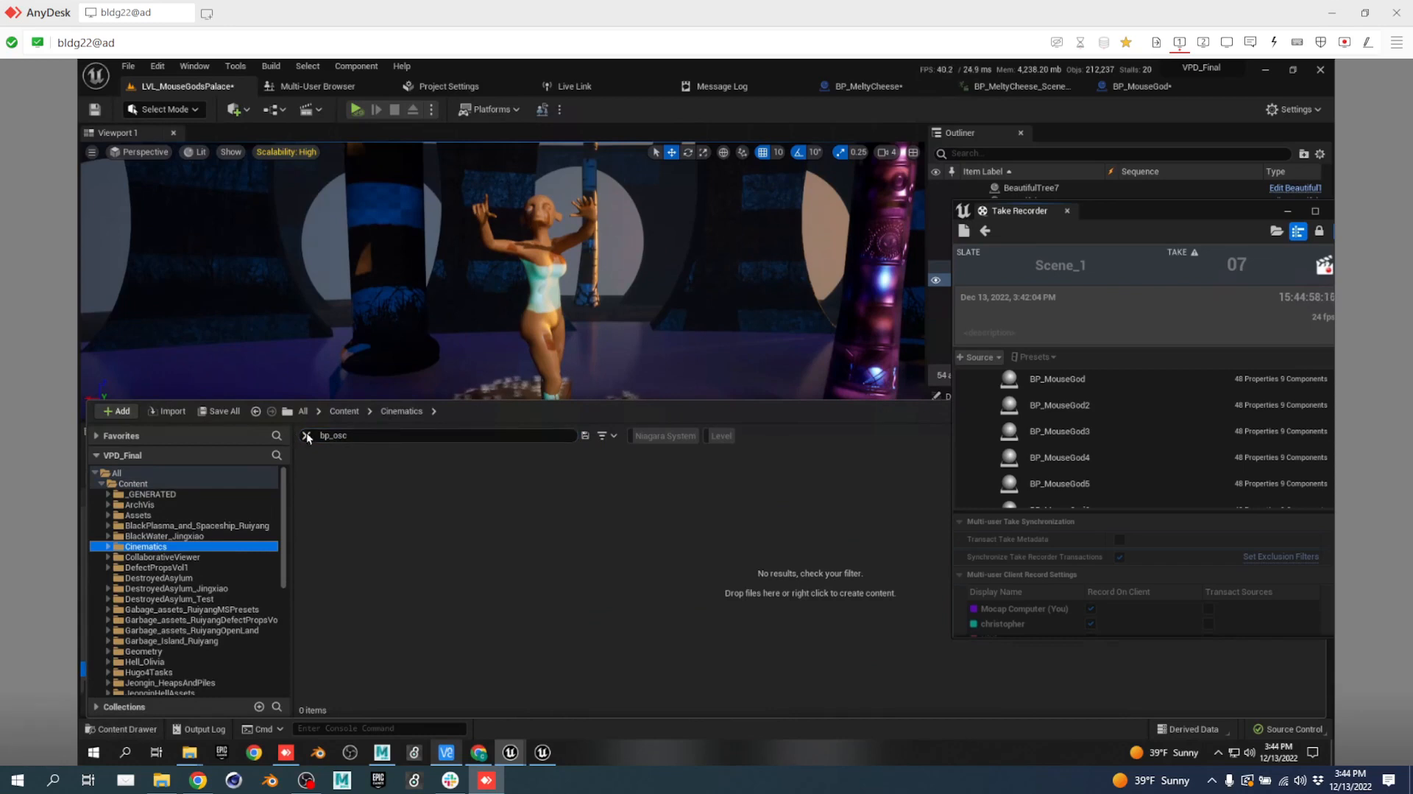
double_click(324, 475)
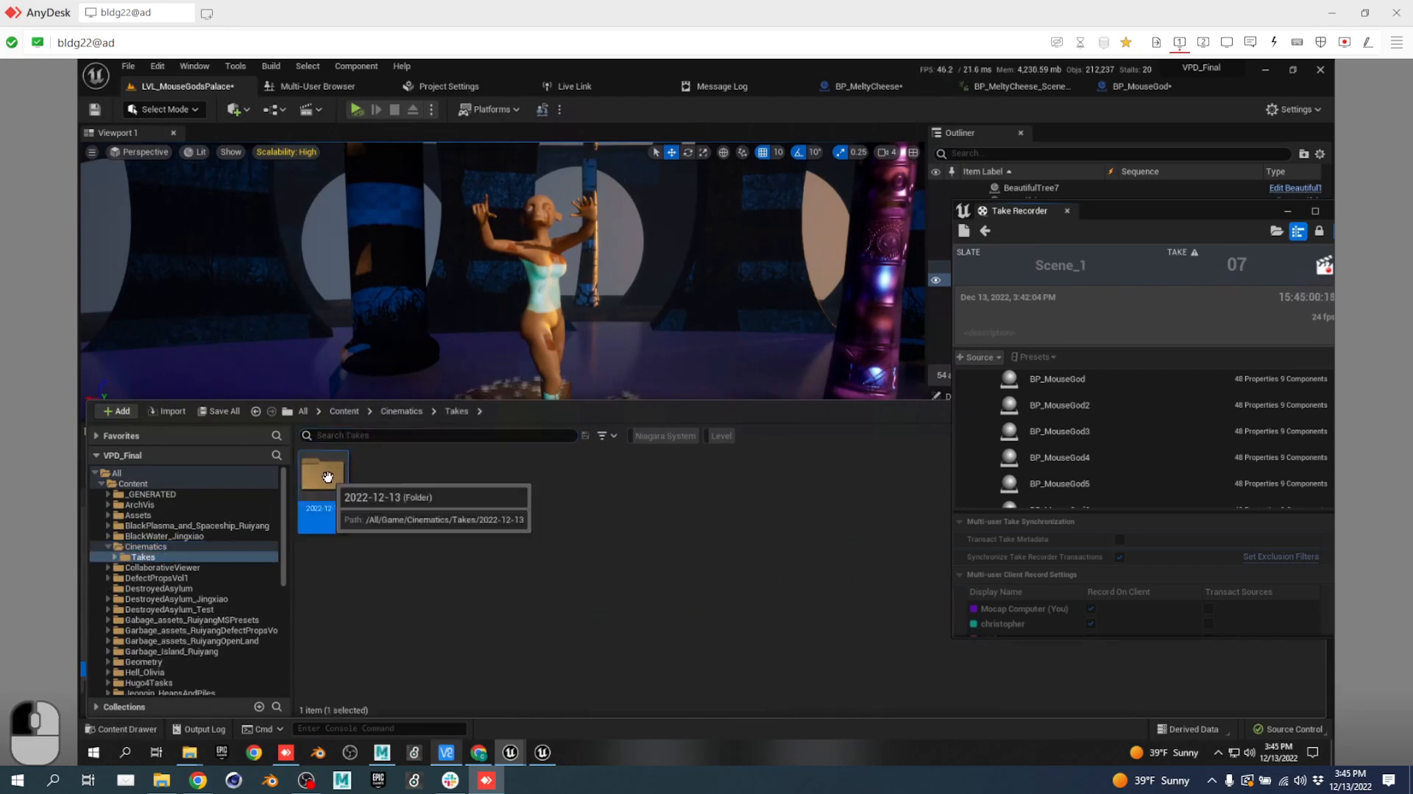
double_click(329, 475)
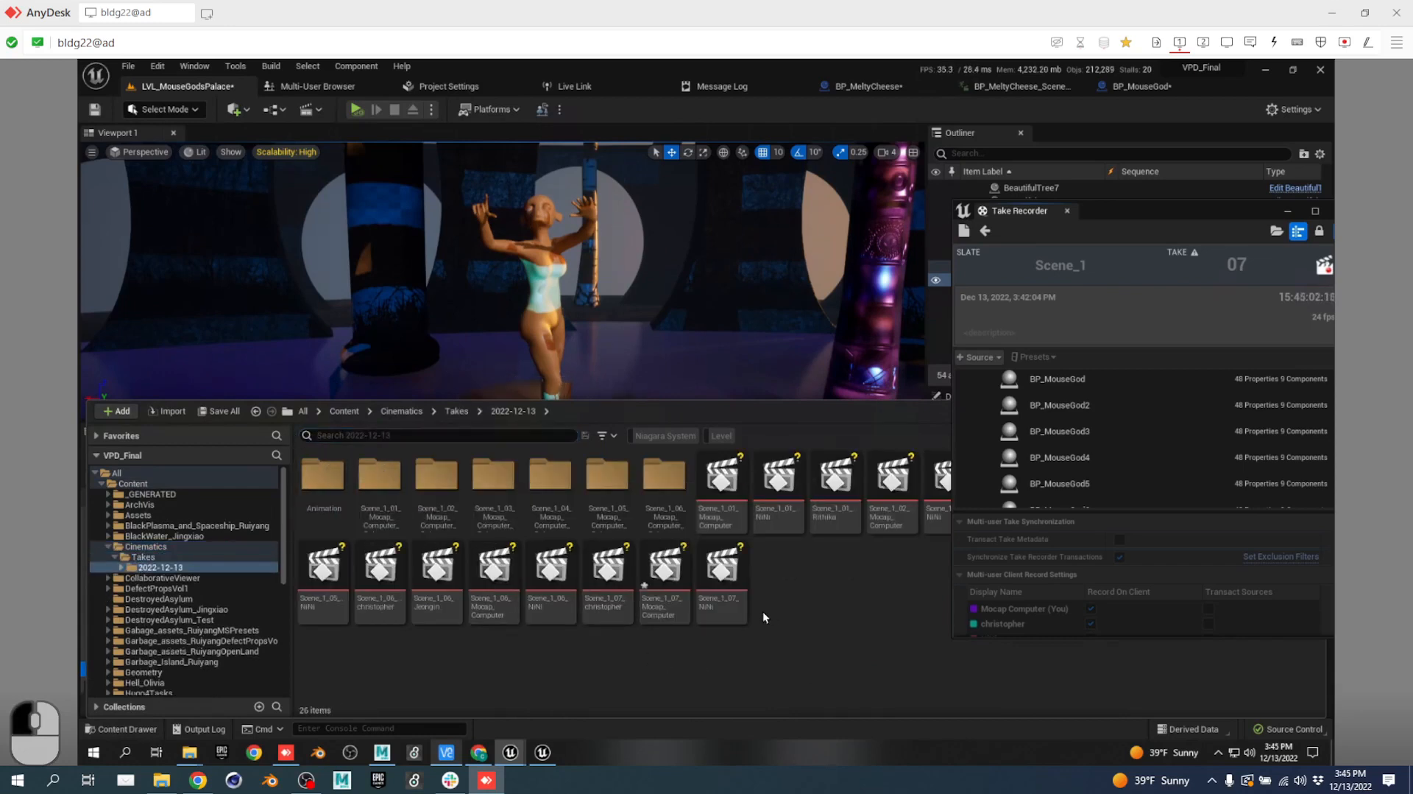
mouse_move(617, 563)
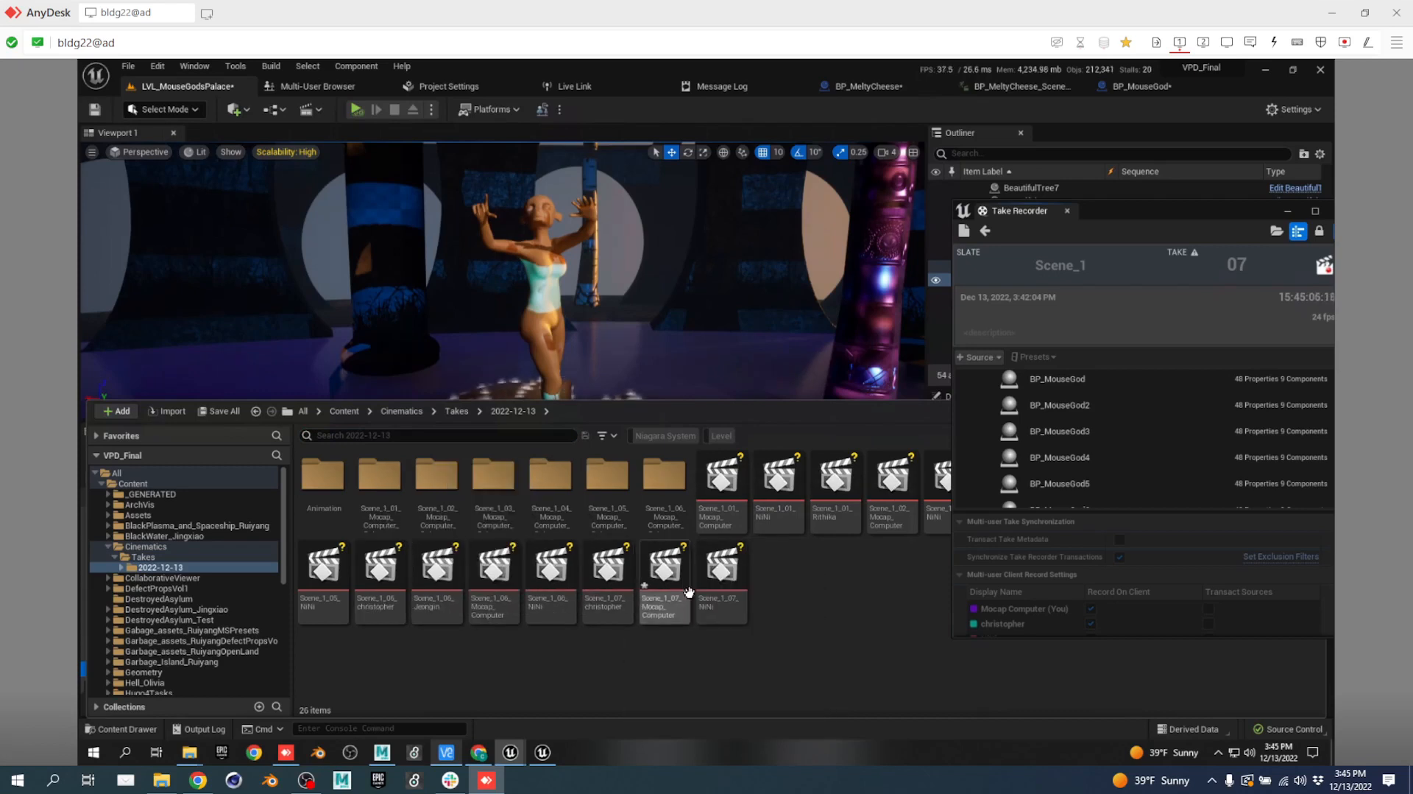
mouse_move(716, 578)
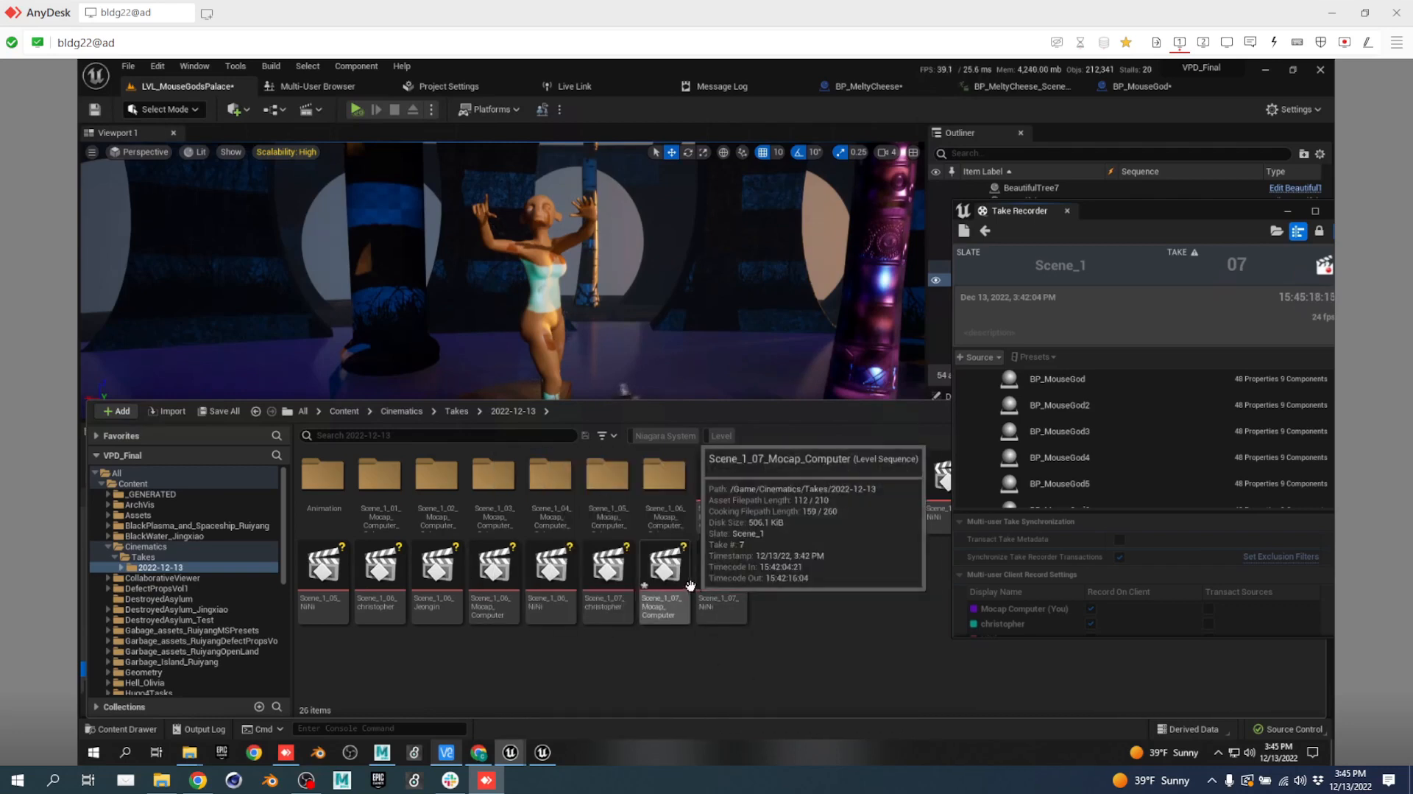
double_click(378, 472)
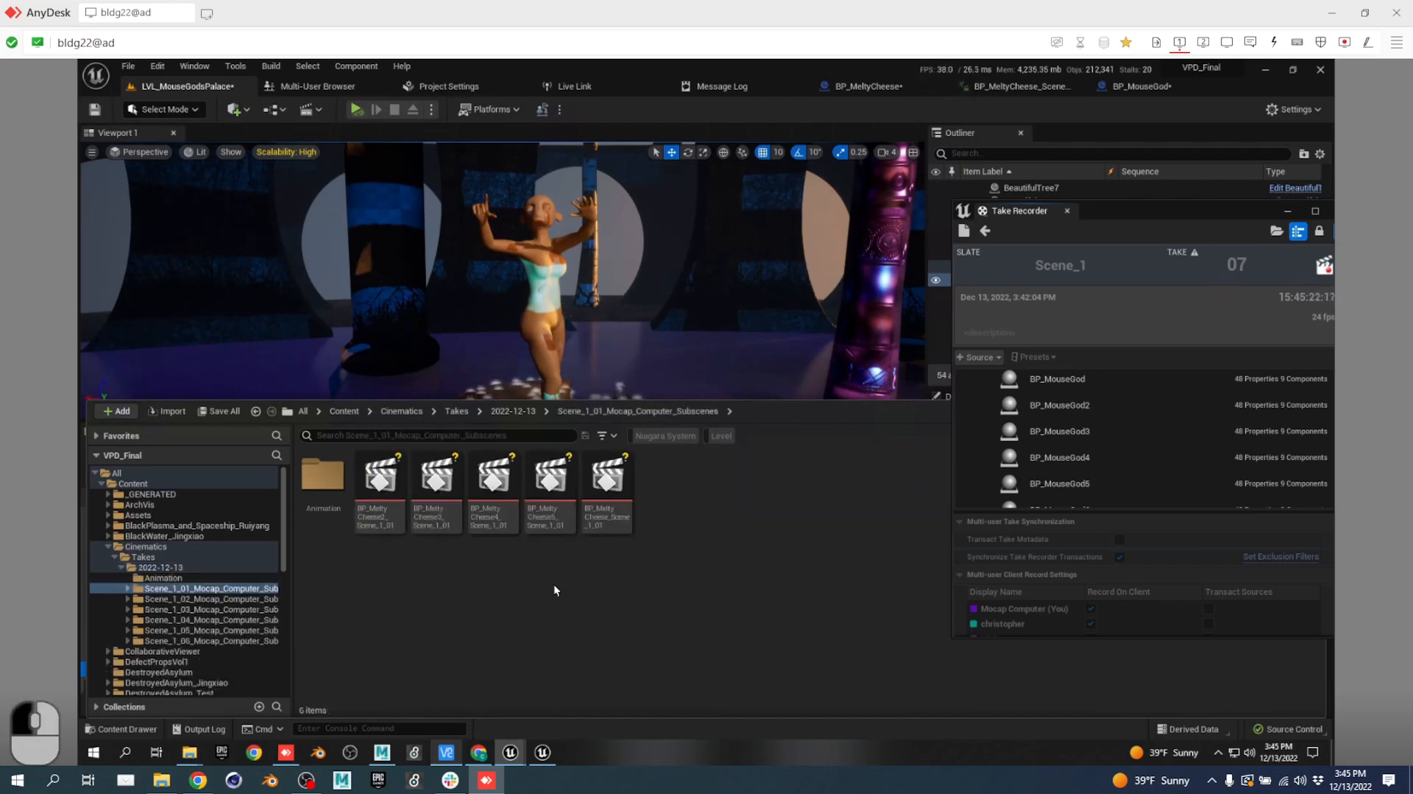
left_click(390, 466)
Open the BP_MeltyCheese2_Scene_1_01 sequence and scrub between frames 1332329 and 1332339.
double_click(390, 465)
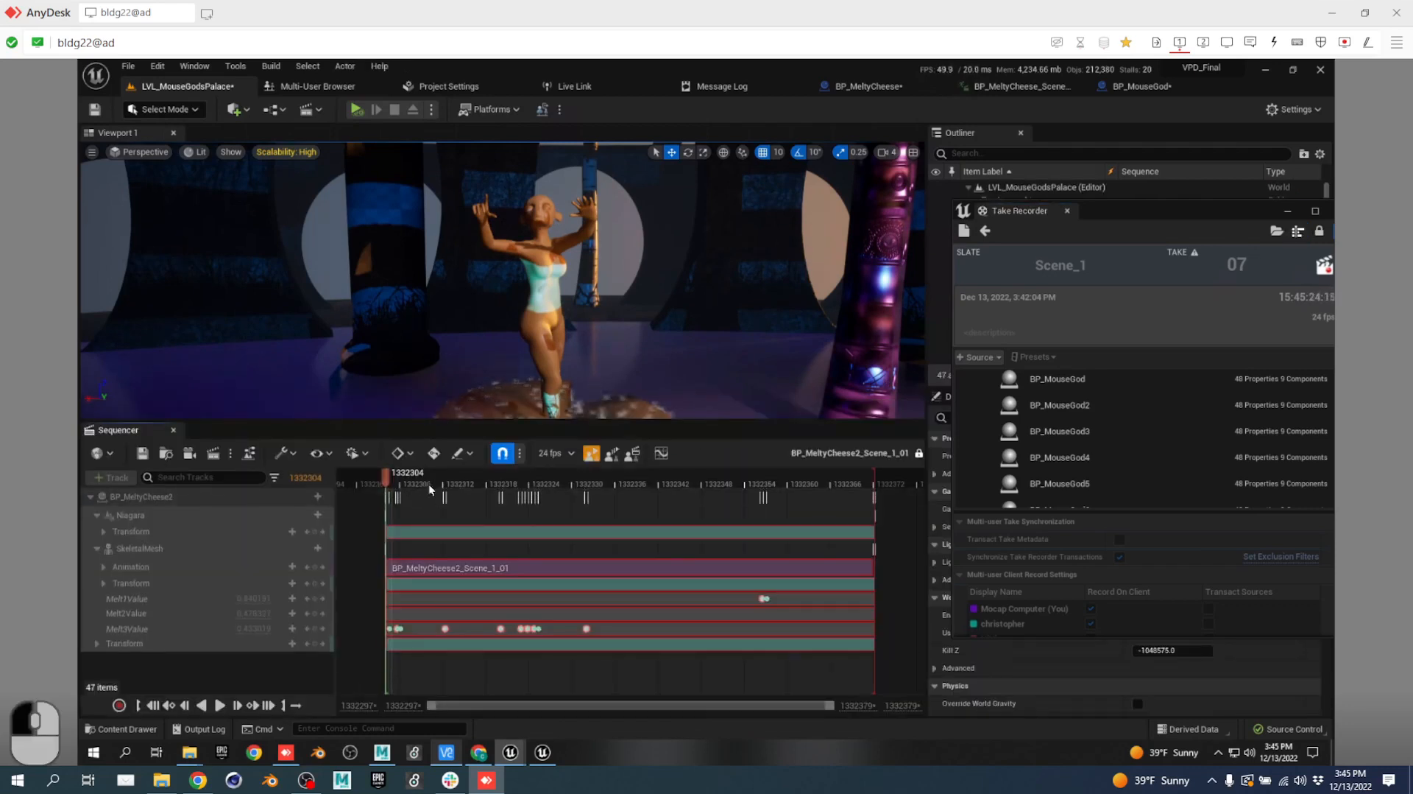
mouse_move(409, 484)
left_mouse_down()
mouse_move(736, 486)
mouse_move(416, 486)
left_mouse_up()
left_click(637, 483)
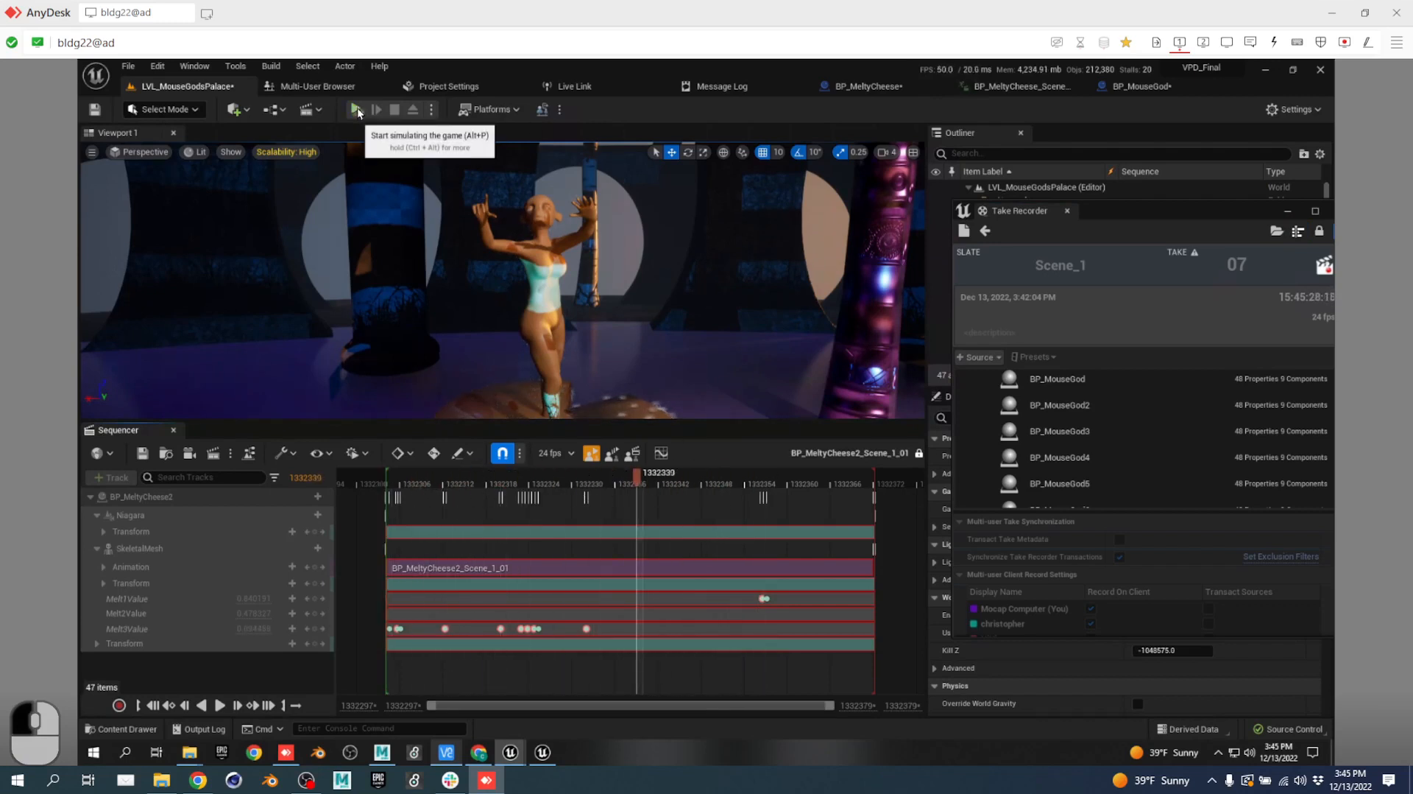
left_click_drag(639, 484, 564, 486)
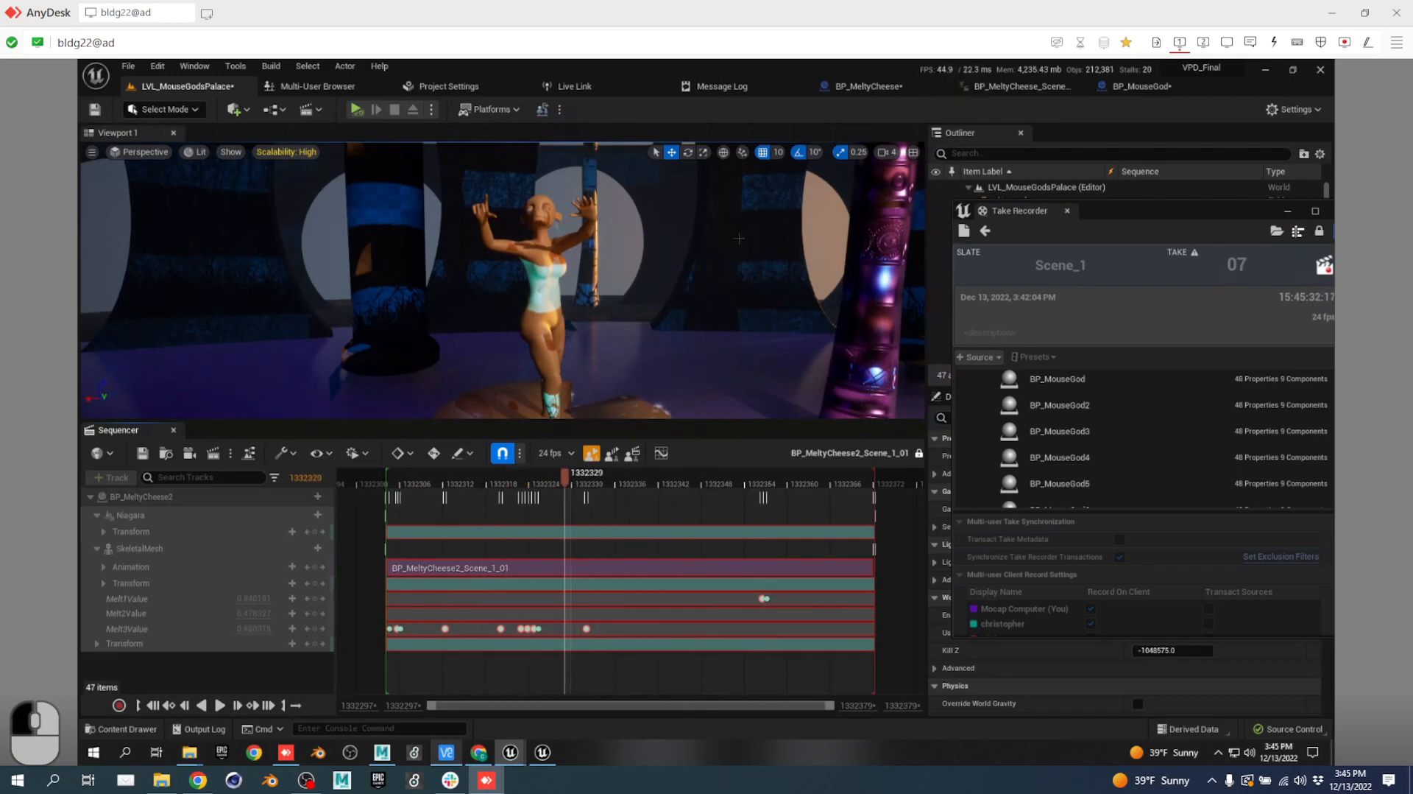
Recompile BP_MeltyCheese and detach it into a floating window beside LVL_MouseGodsPalace.
left_click(869, 86)
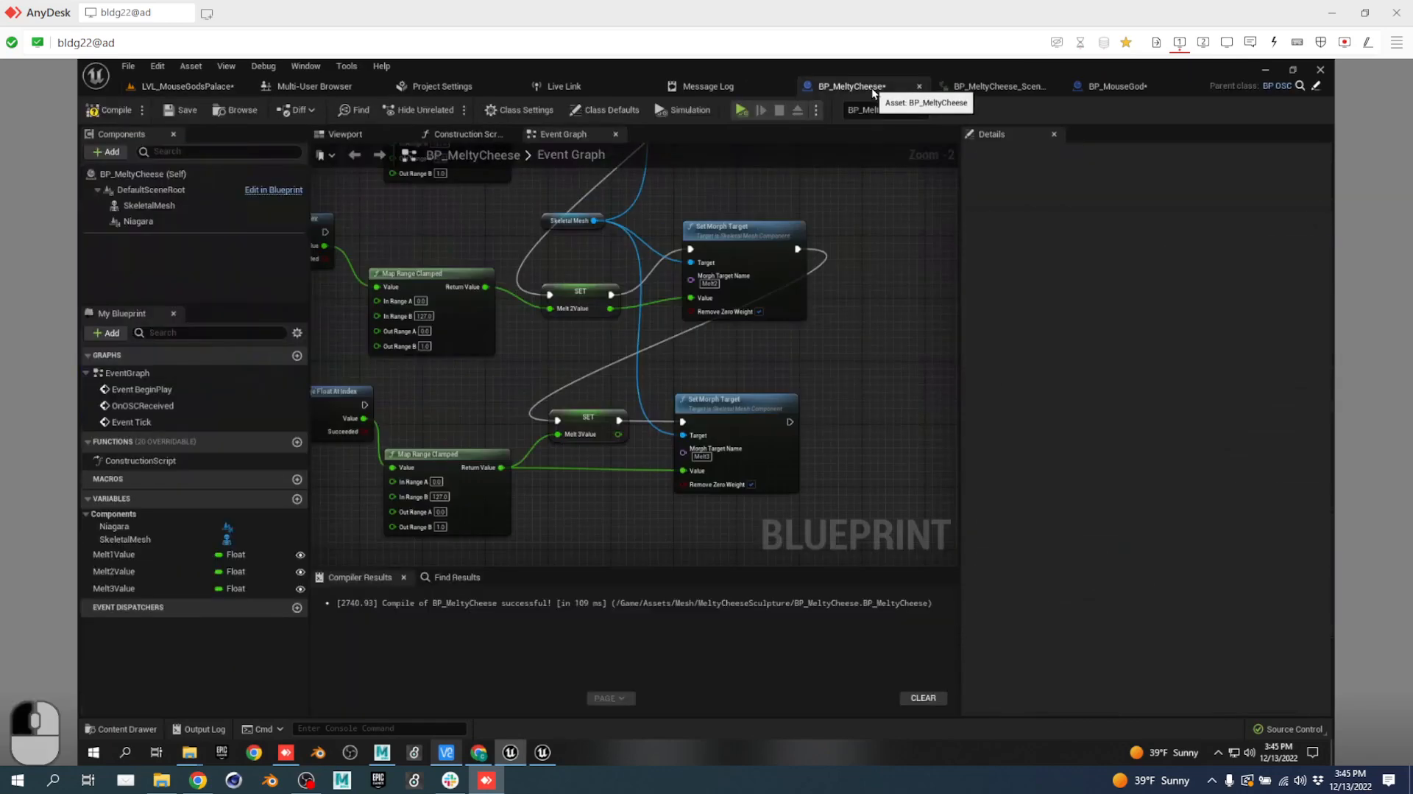
left_click(107, 109)
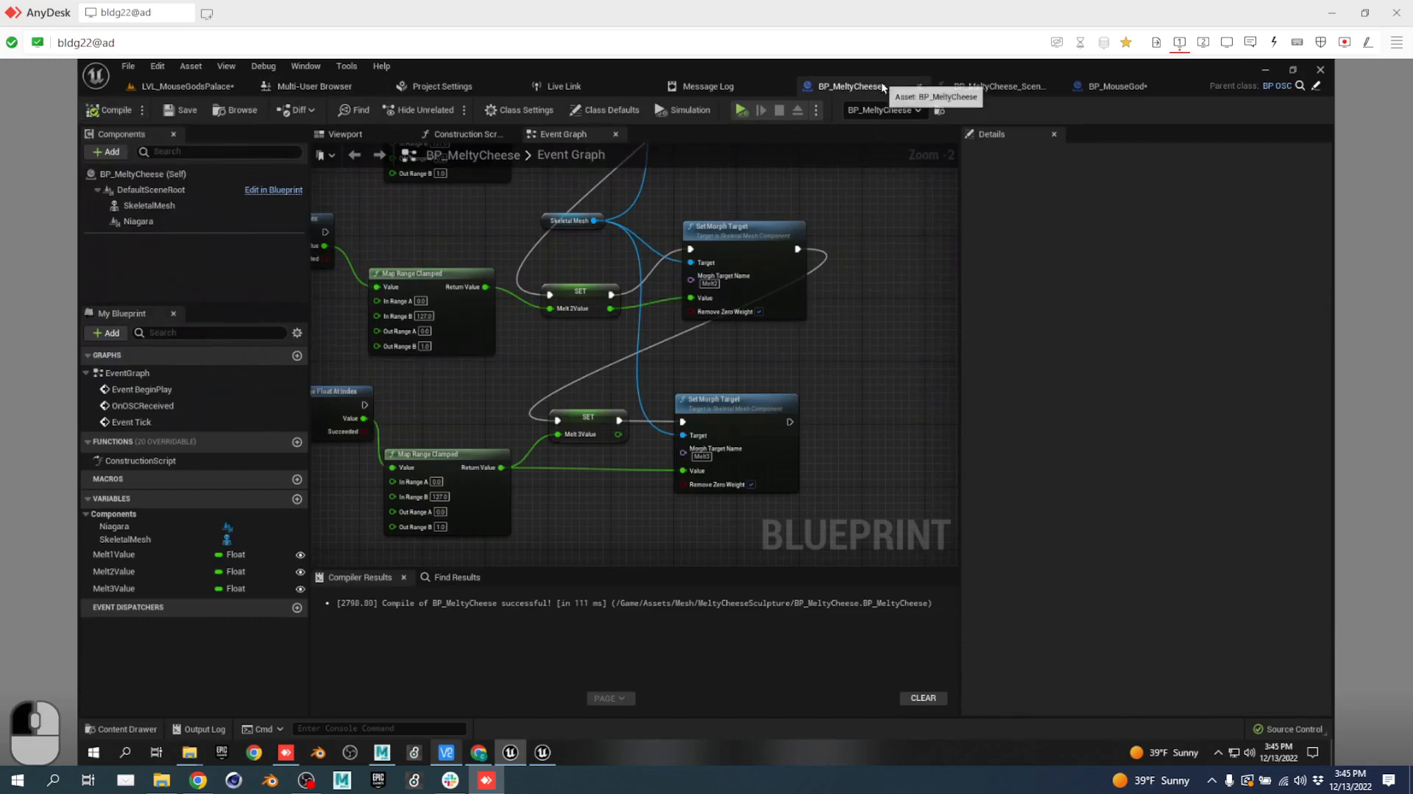
left_click_drag(884, 86, 1045, 187)
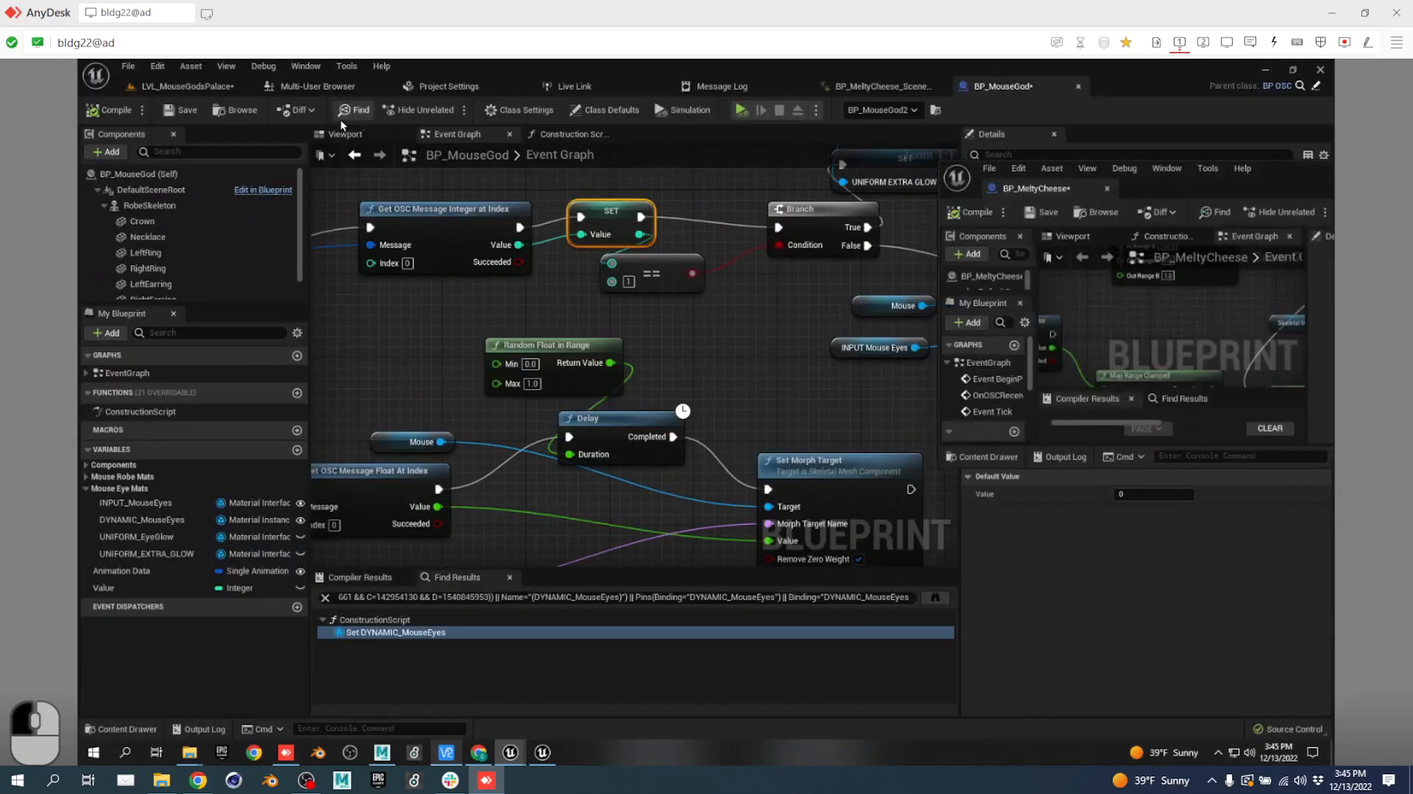
left_click(184, 86)
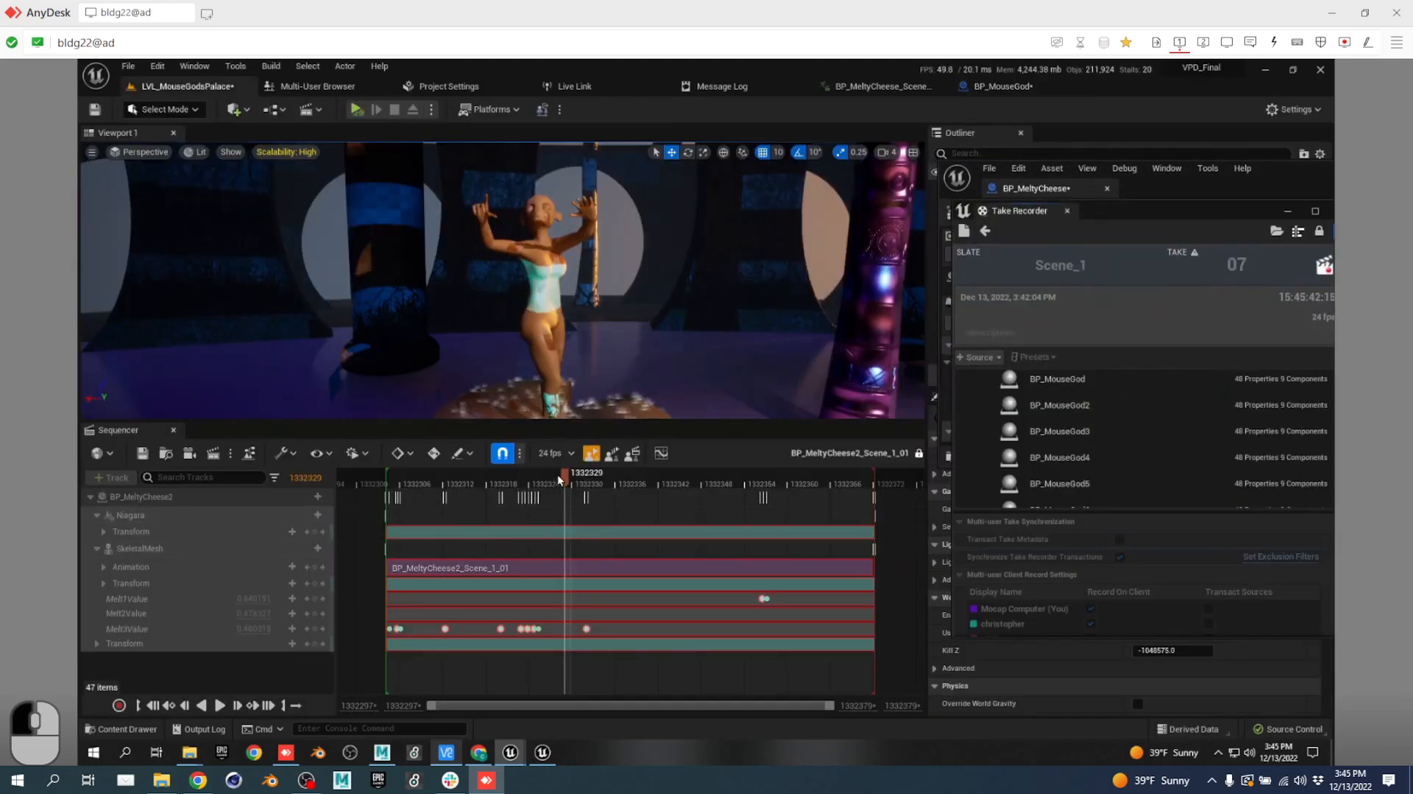
Scrub the take from frame 1332325 to 1332354 while watching the Blueprint's Melt3Value.
left_click_drag(427, 484, 576, 486)
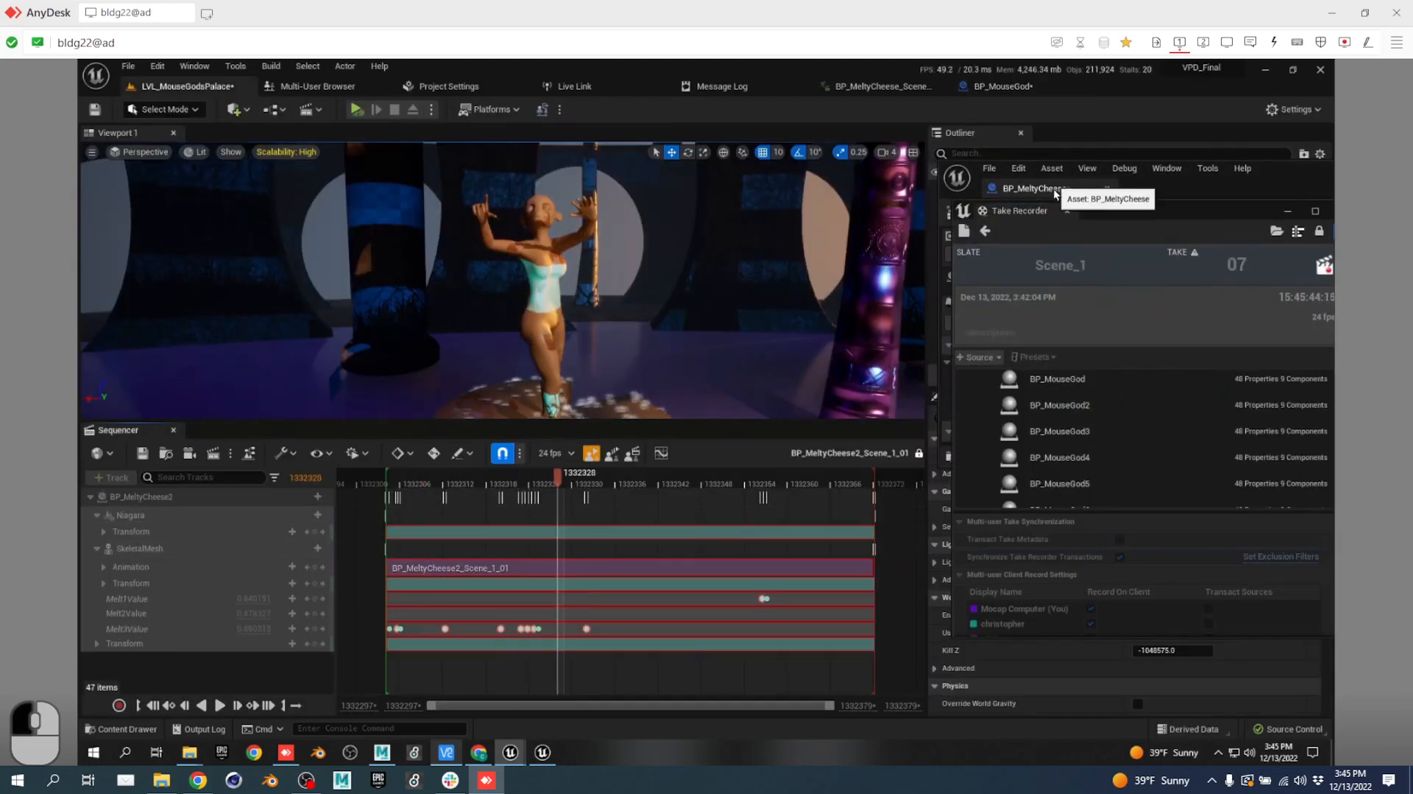
left_click(1030, 189)
scroll(1146, 350, "down", 3)
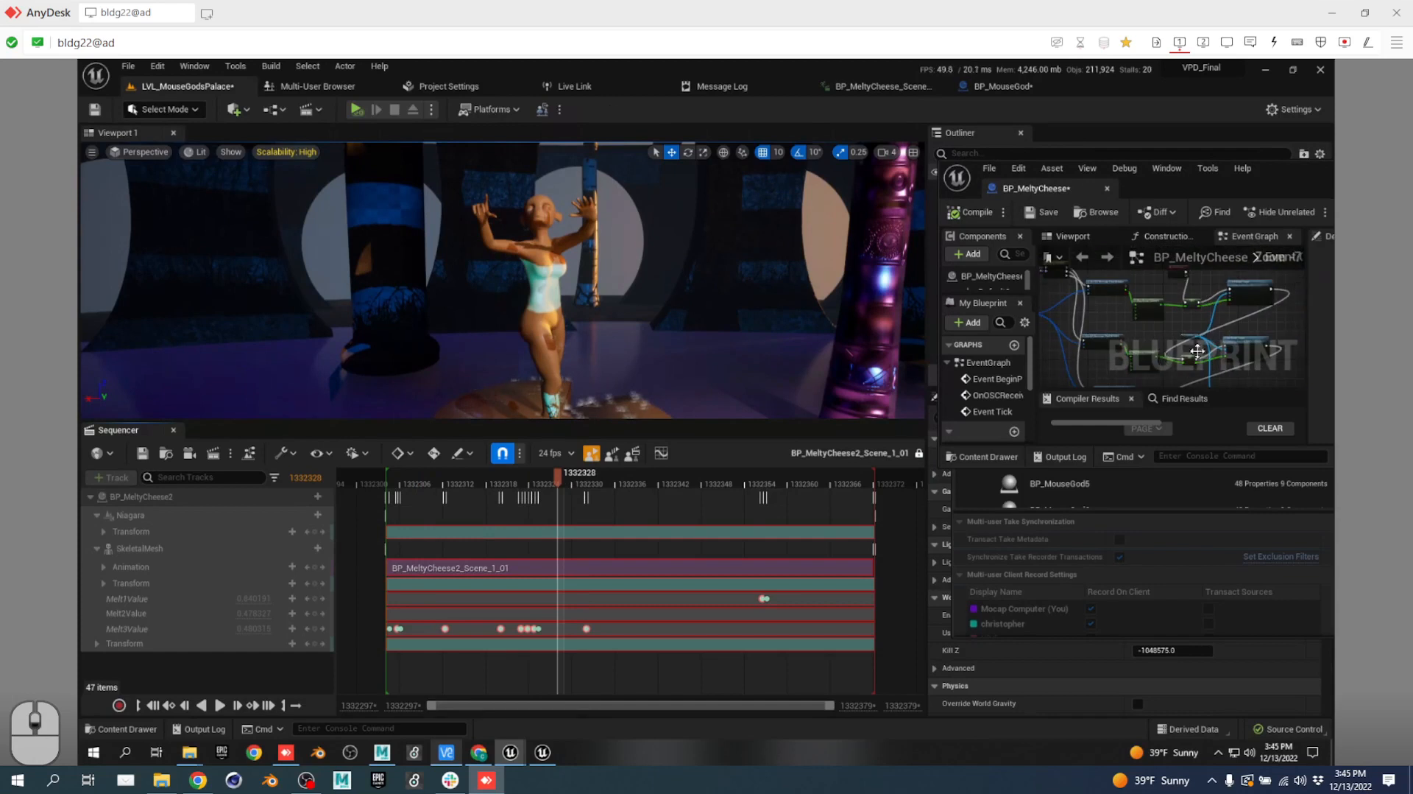
left_click_drag(510, 485, 745, 489)
left_click_drag(686, 541, 536, 546)
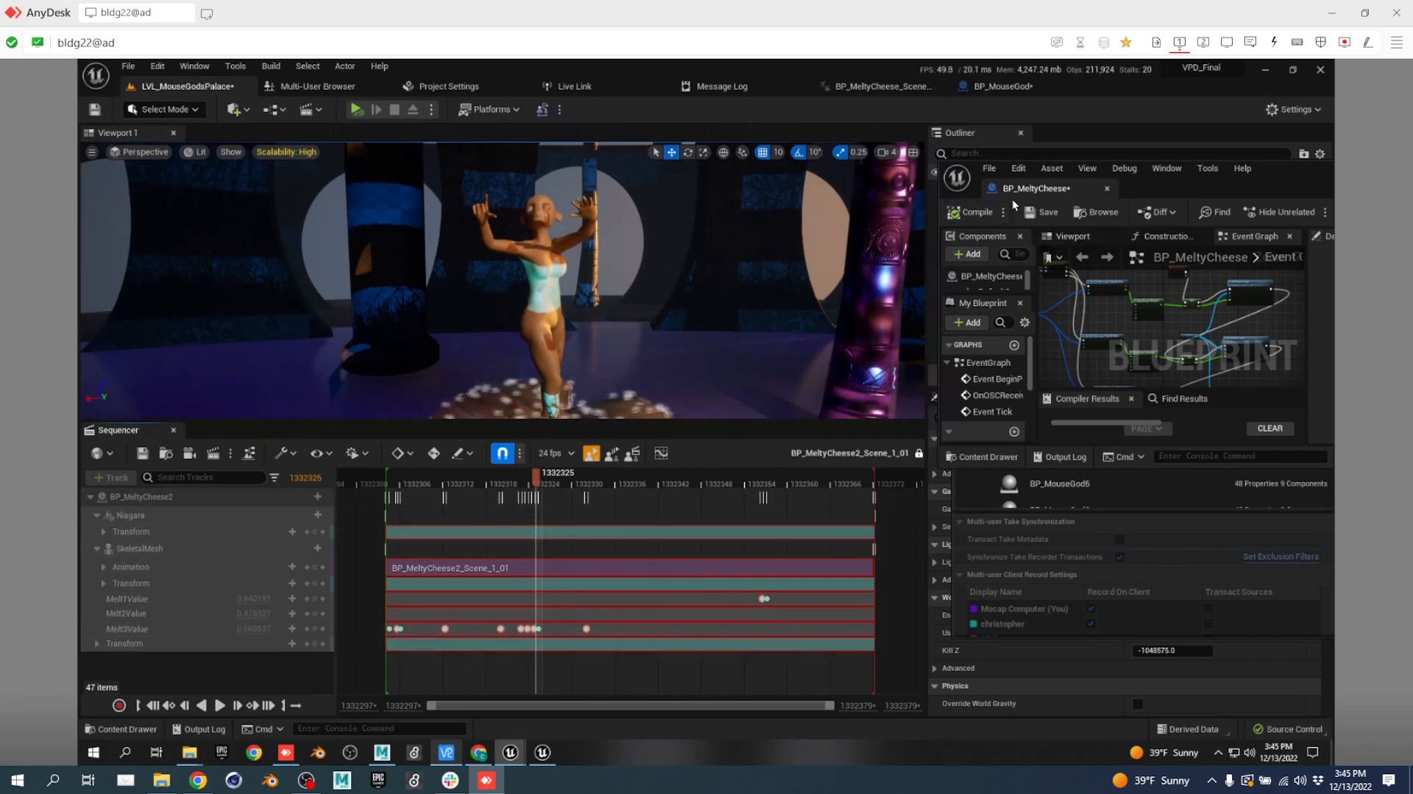
Simulate the level while scrubbing the MeltyCheese2 take to watch the melt values, then stop.
left_click(358, 111)
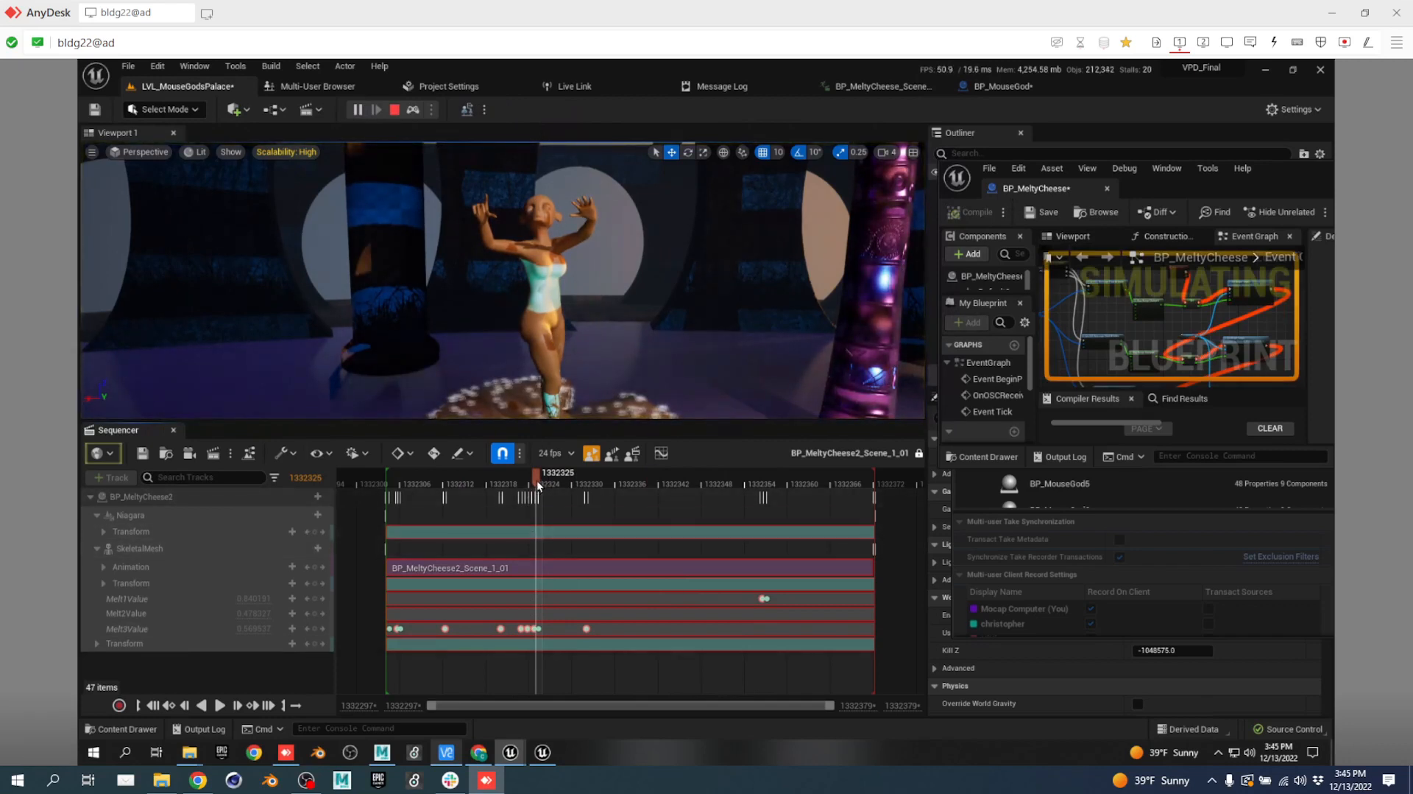
left_click_drag(537, 480, 608, 480)
left_click_drag(705, 499, 514, 529)
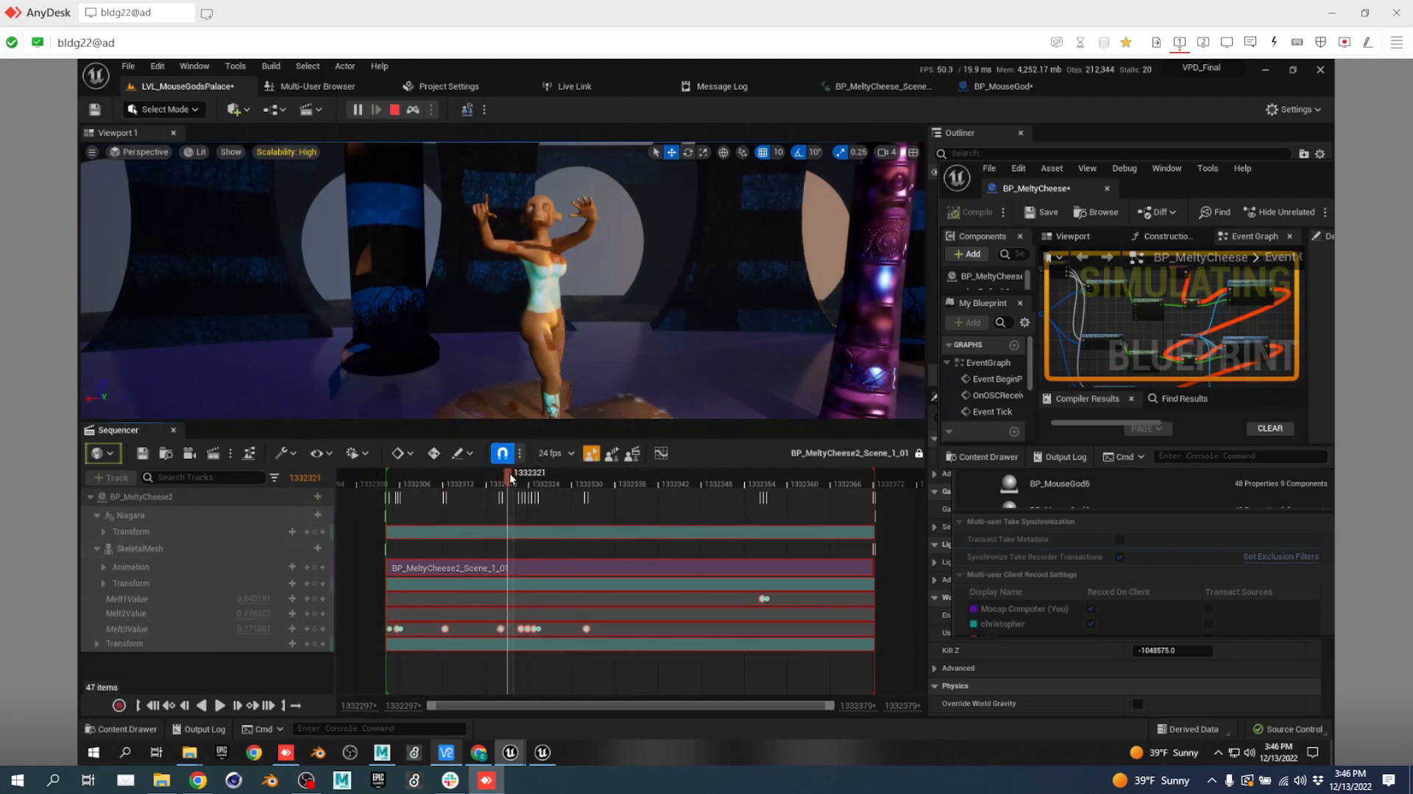
left_click_drag(509, 473, 422, 529)
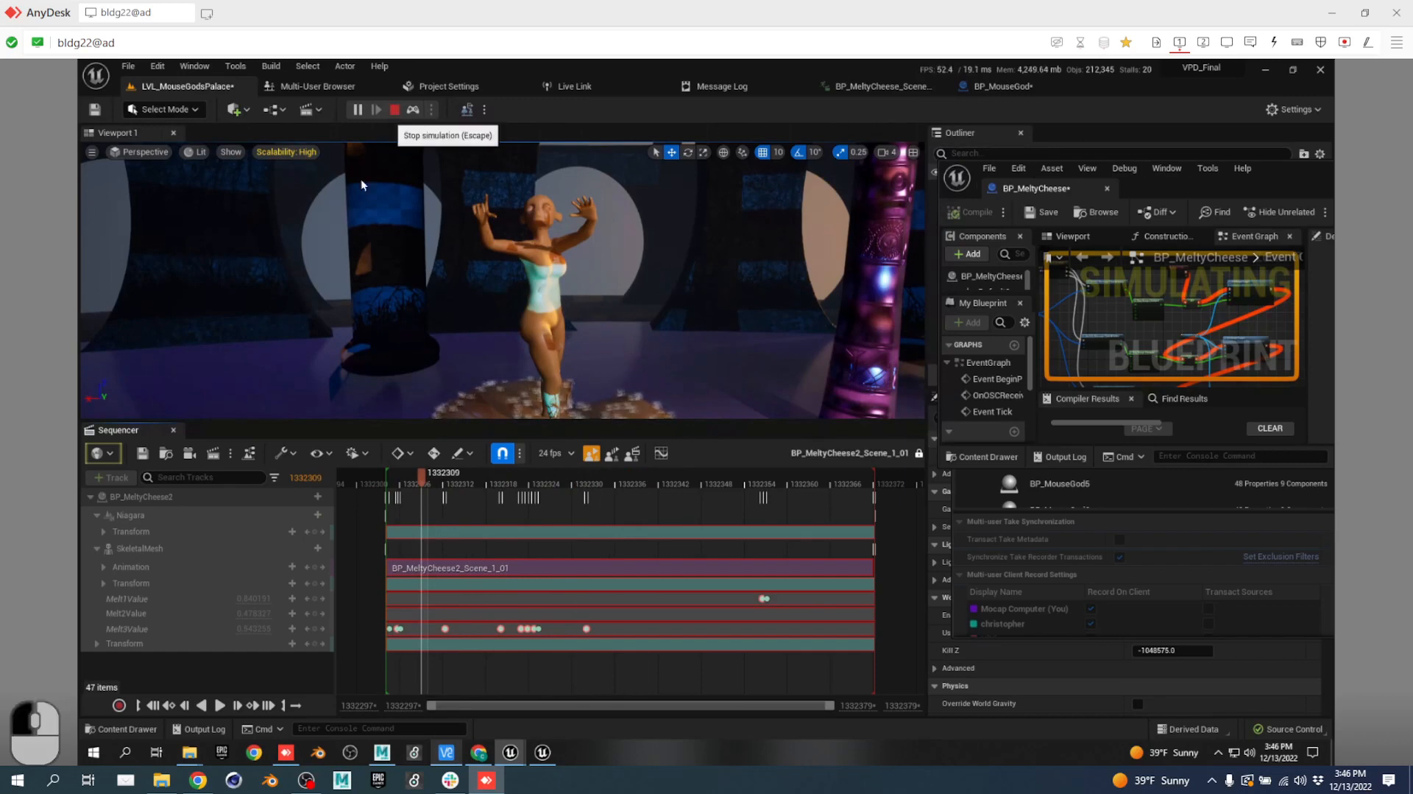
left_click(394, 109)
Dock the floating BP_MeltyCheese blueprint into the main tab bar and return to LVL_MouseGodsPalace.
left_click_drag(1034, 188, 337, 86)
left_click(188, 86)
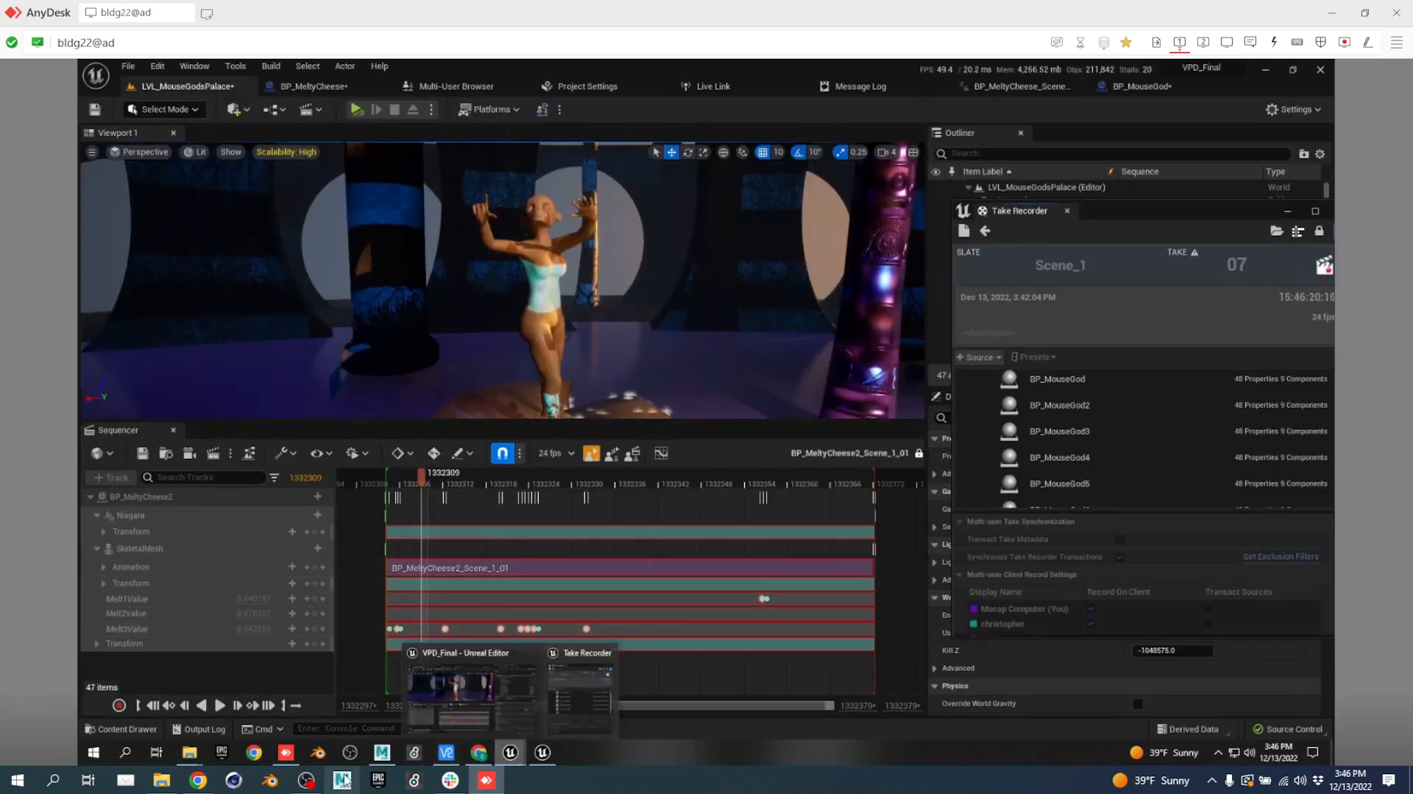
left_click(483, 781)
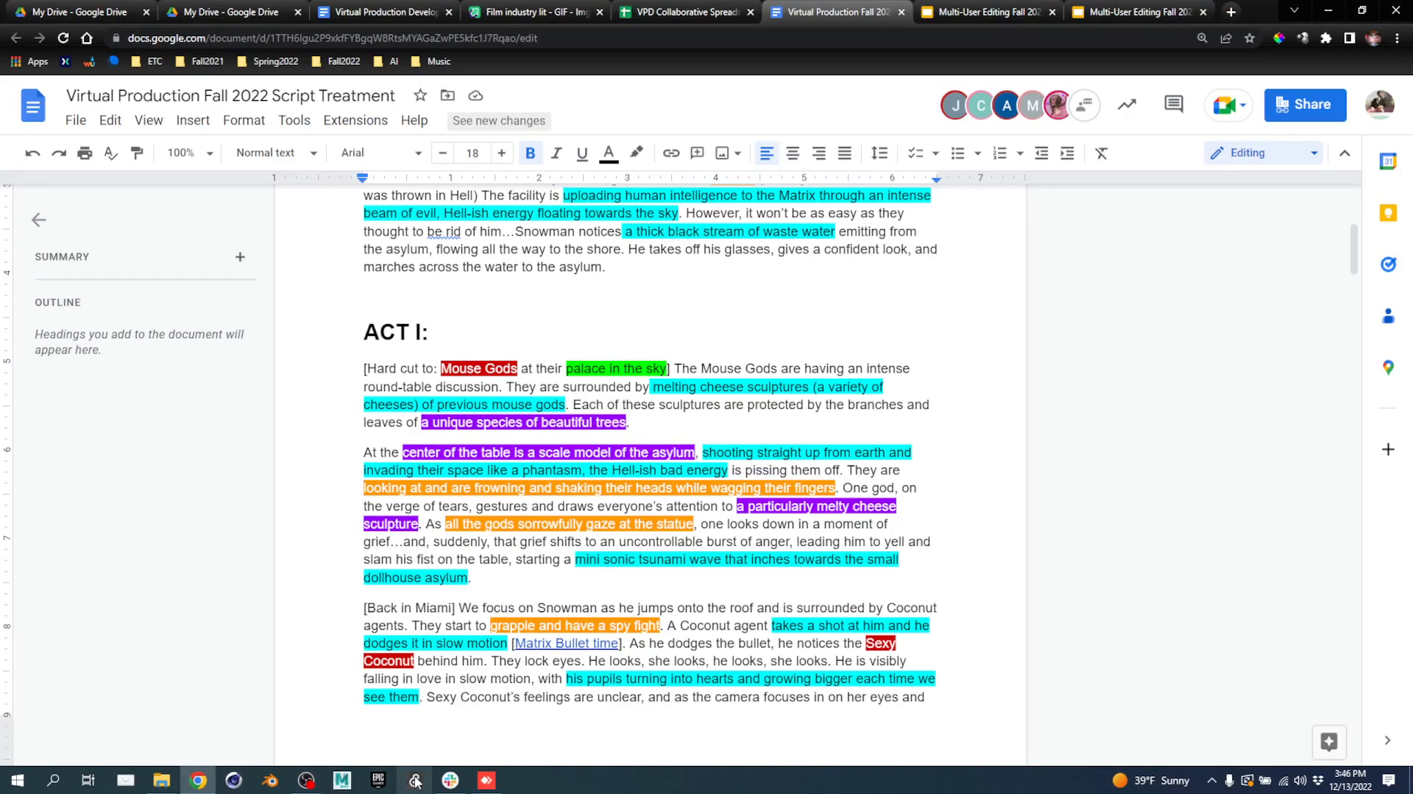
left_click(487, 780)
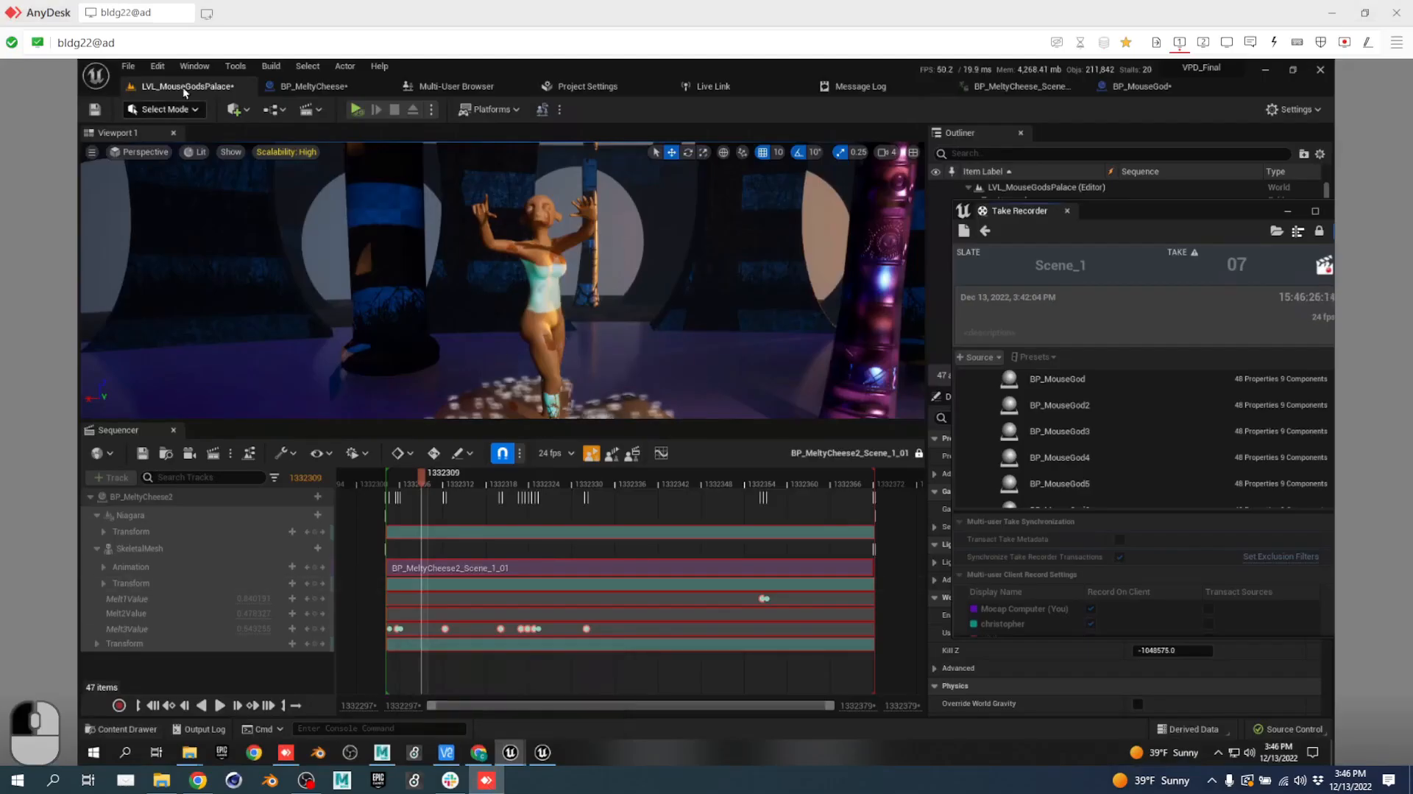
Filter the Content Drawer to level assets and search for 'miami'.
mouse_move(189, 751)
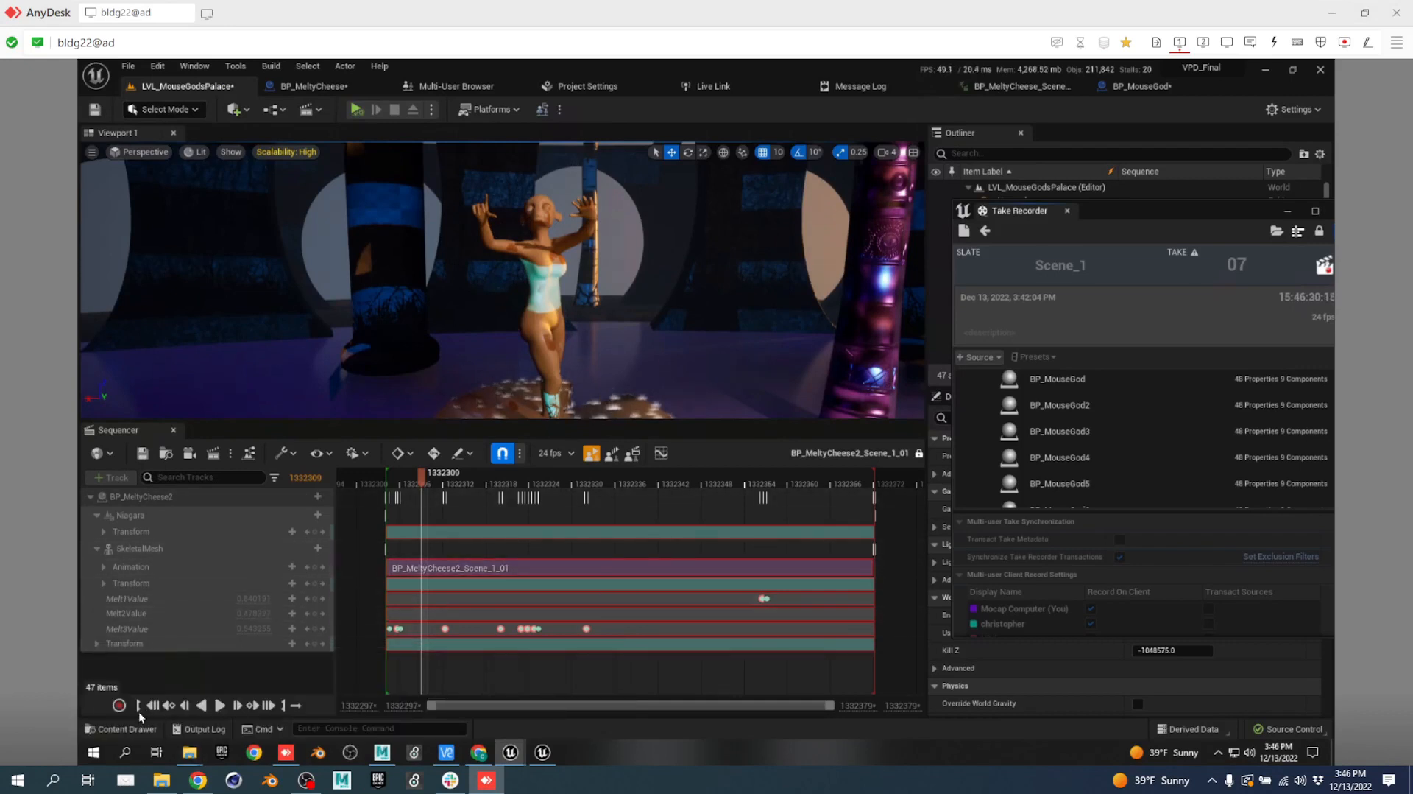
left_click(134, 728)
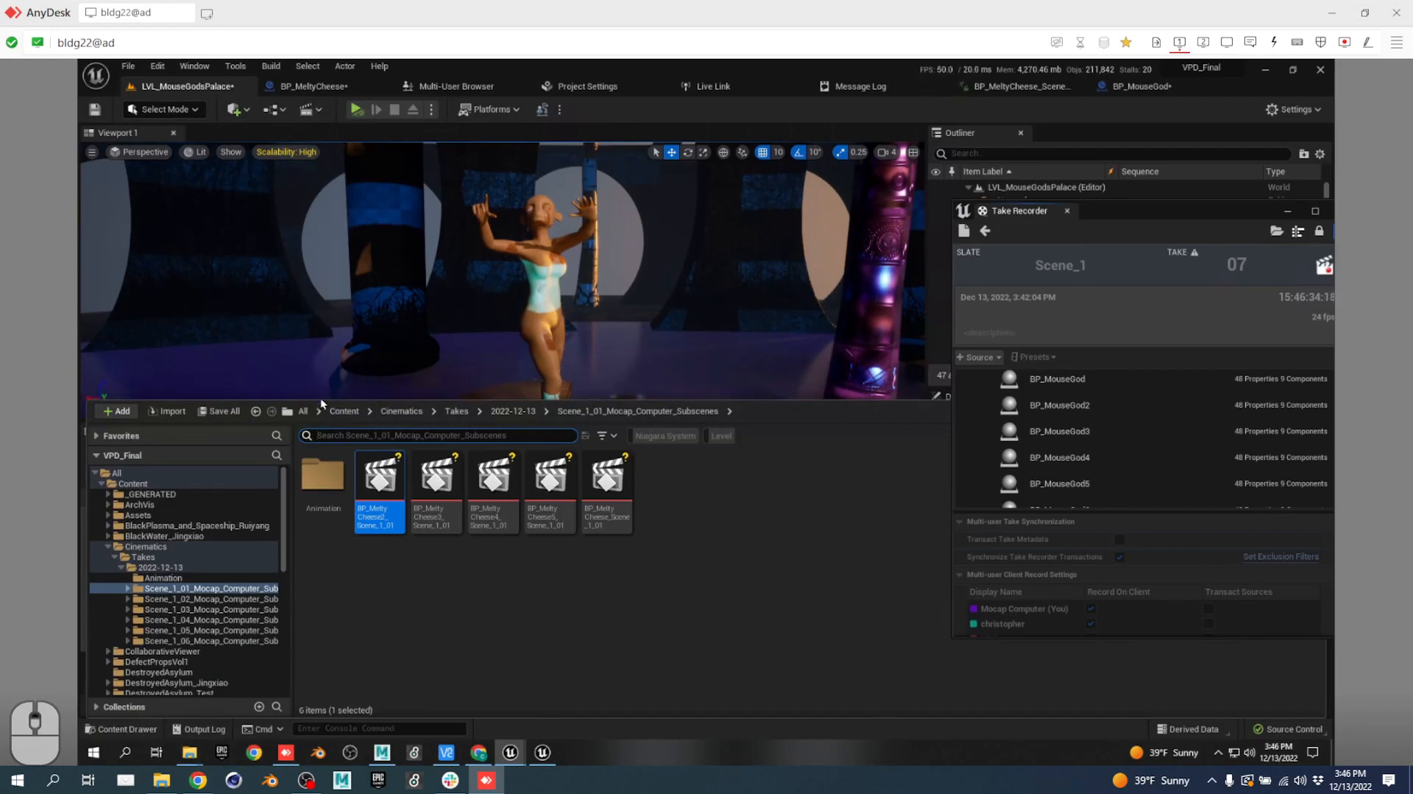
left_click(345, 410)
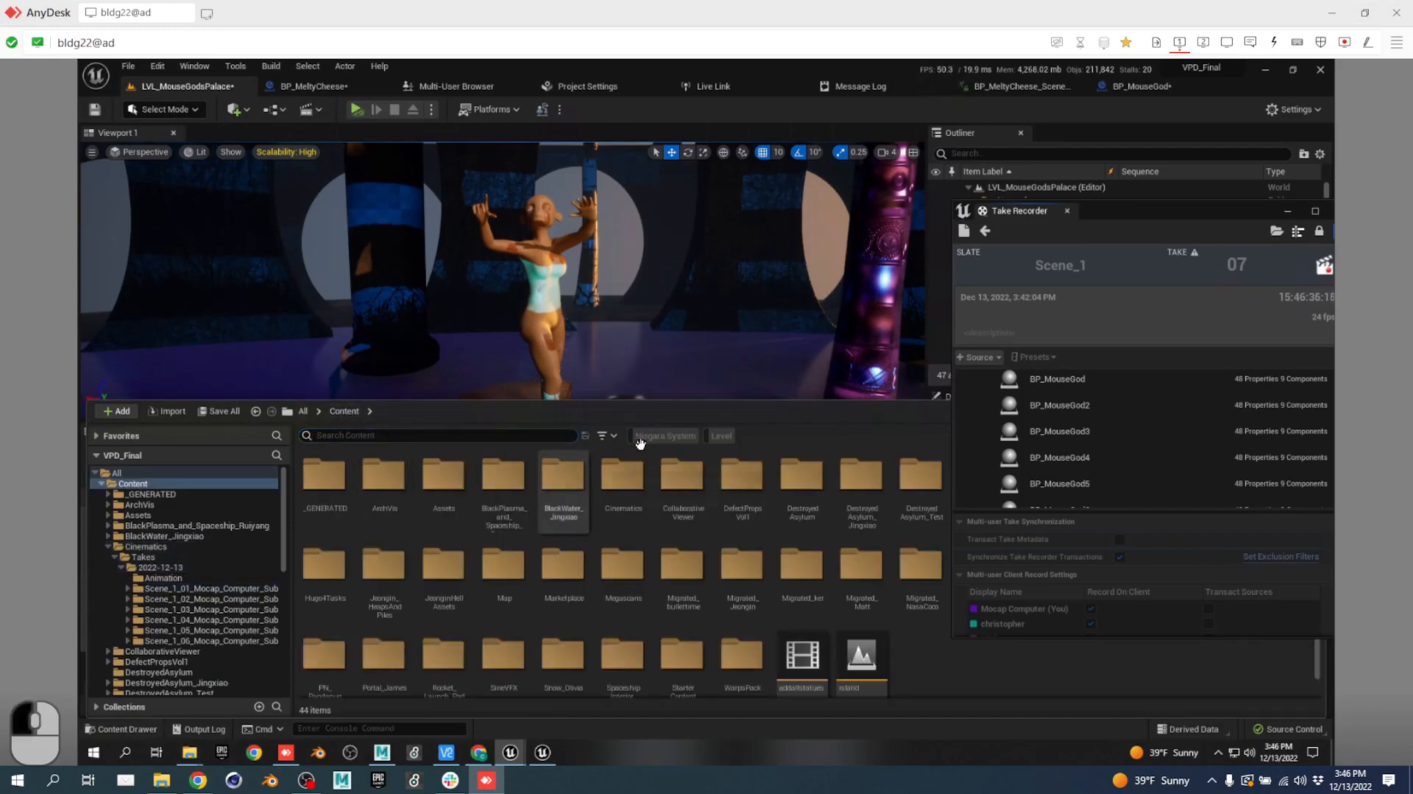
left_click(721, 436)
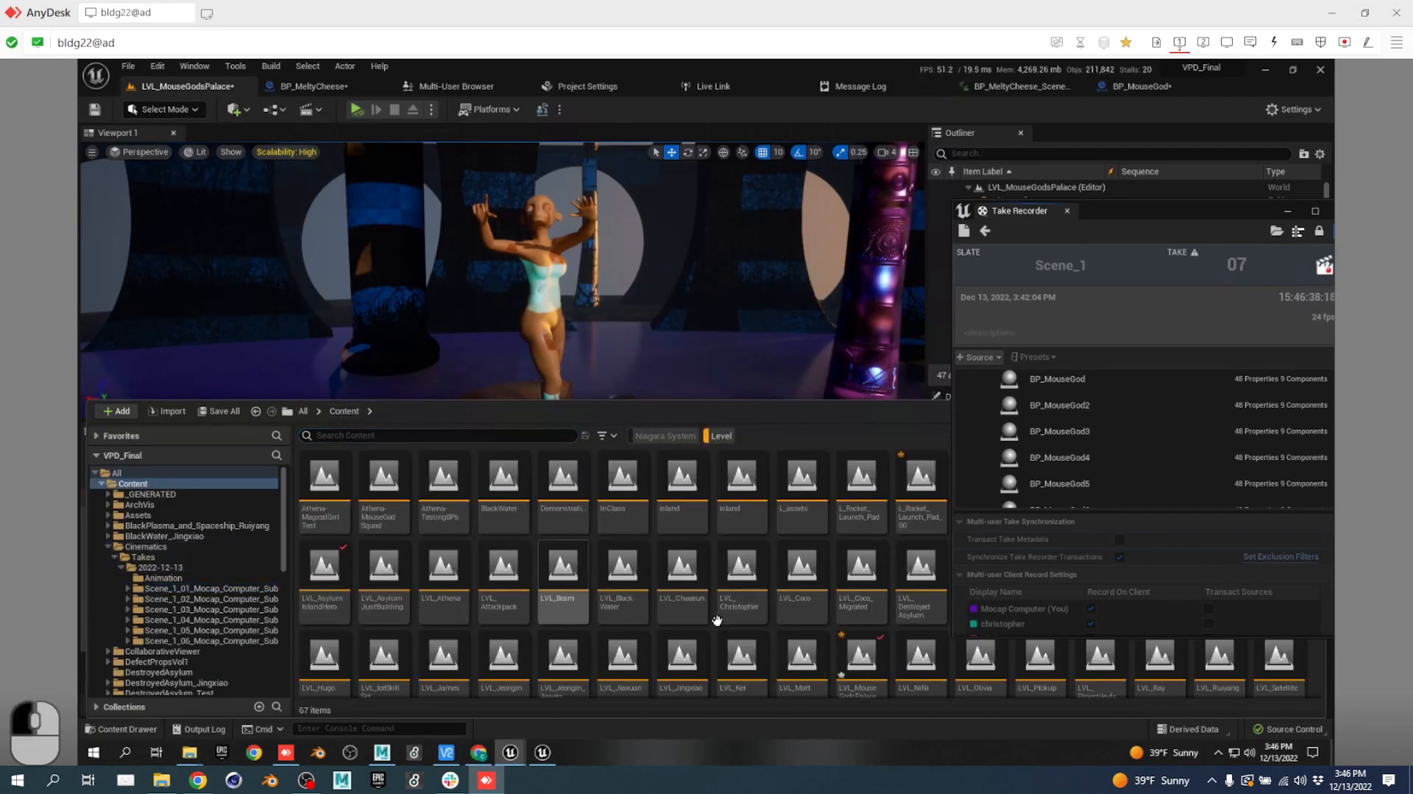
scroll(570, 563, "down", 2)
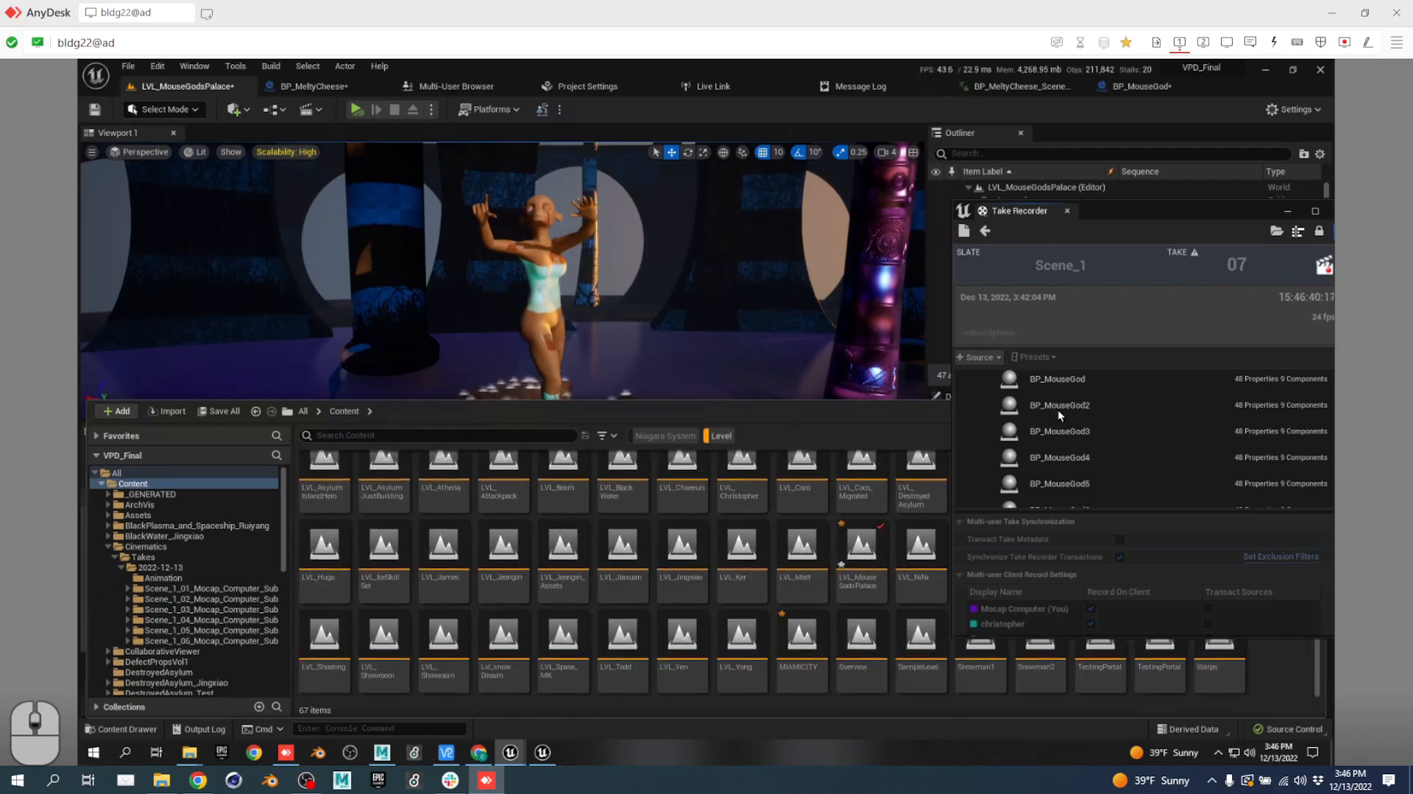
left_click(1067, 211)
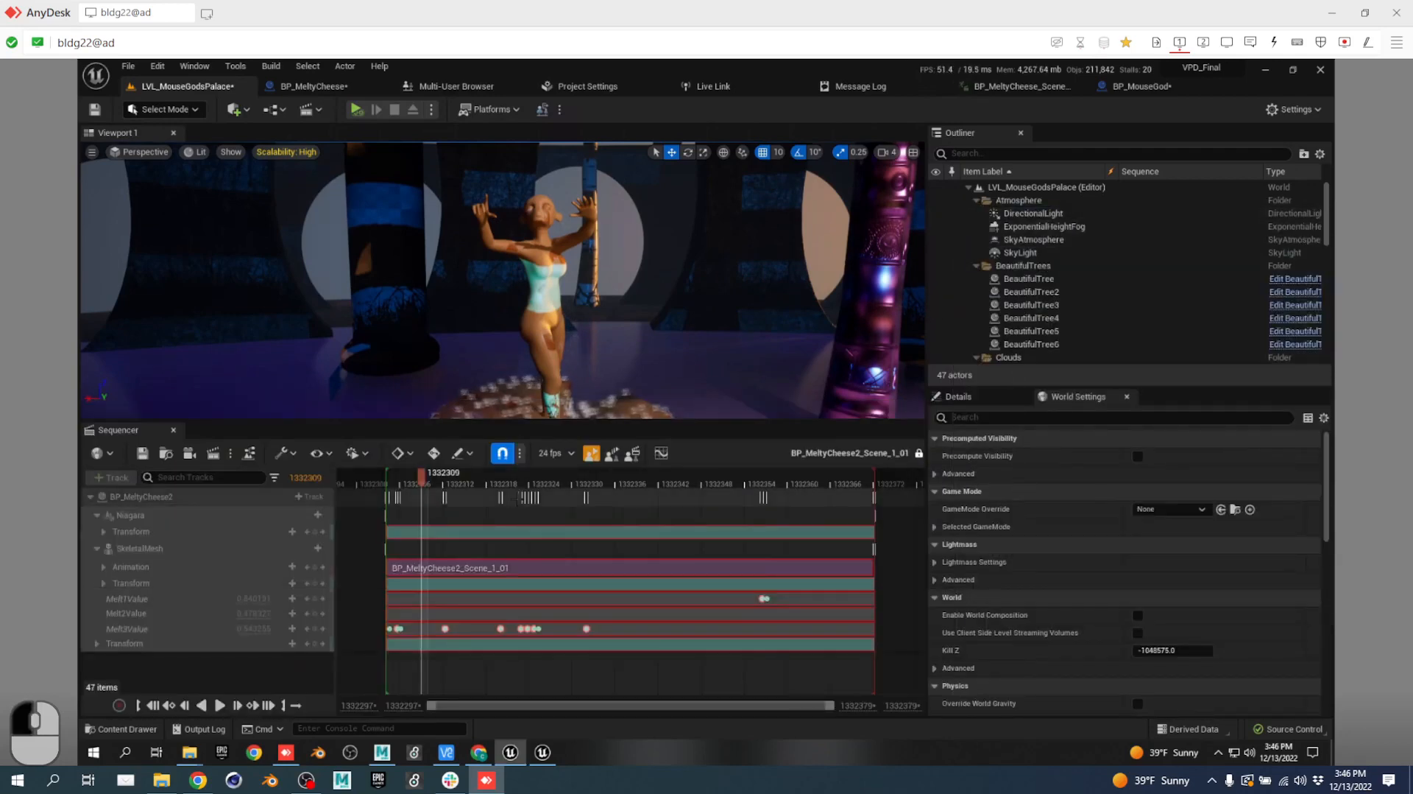
key("ctrl+space")
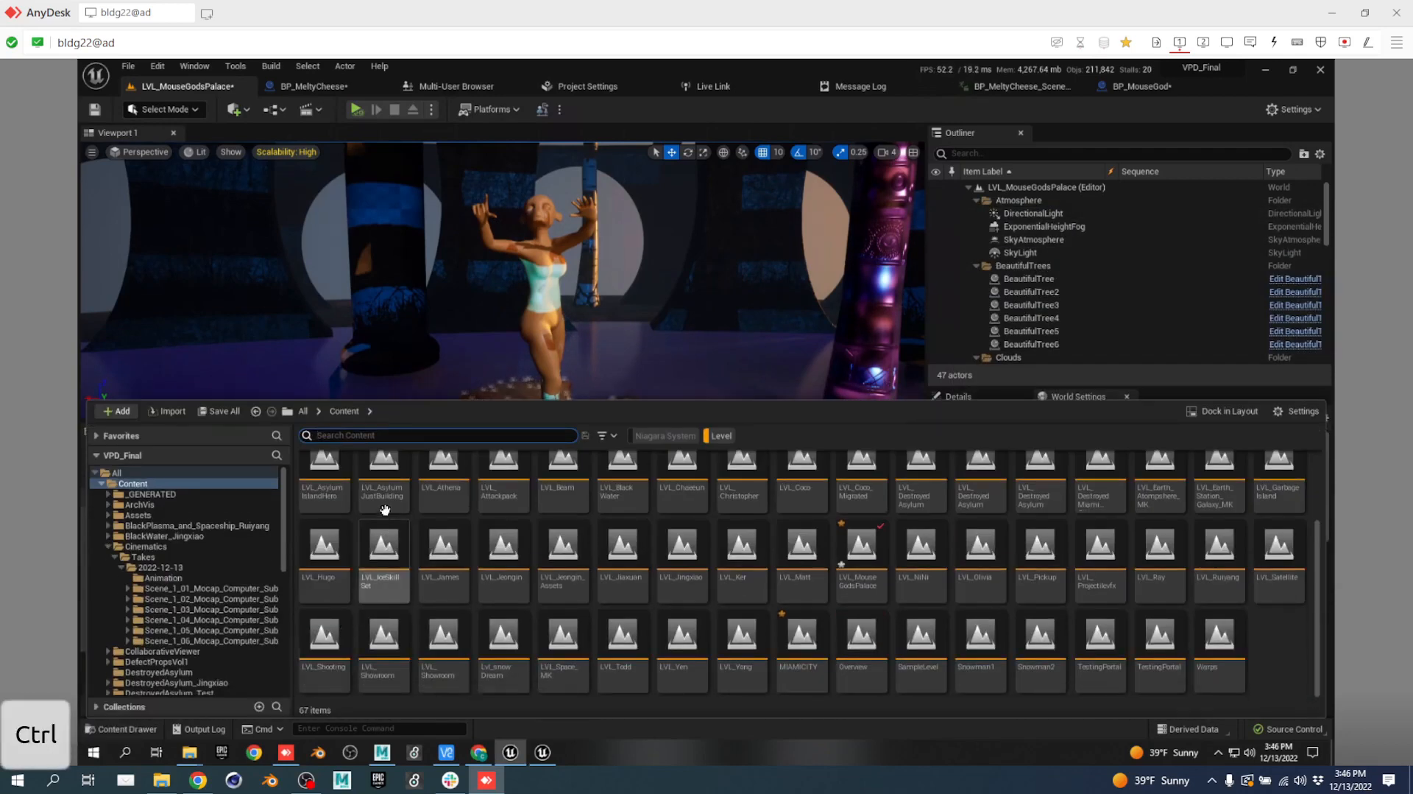
type("miami")
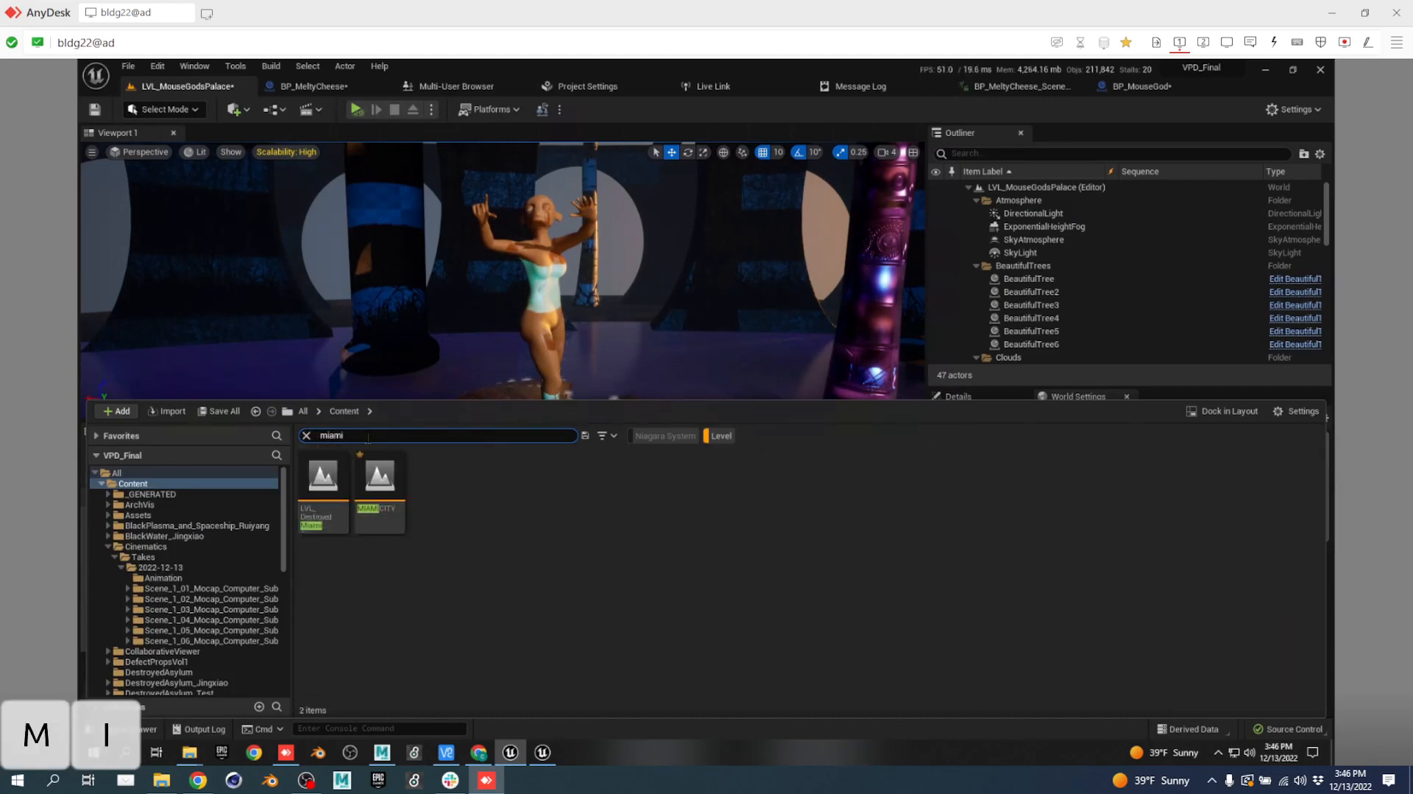
Open LVL_DestroyedMiamiCityscape, saving pending edits, checking out BP_MeltyCheese, and skipping the failed take.
double_click(379, 479)
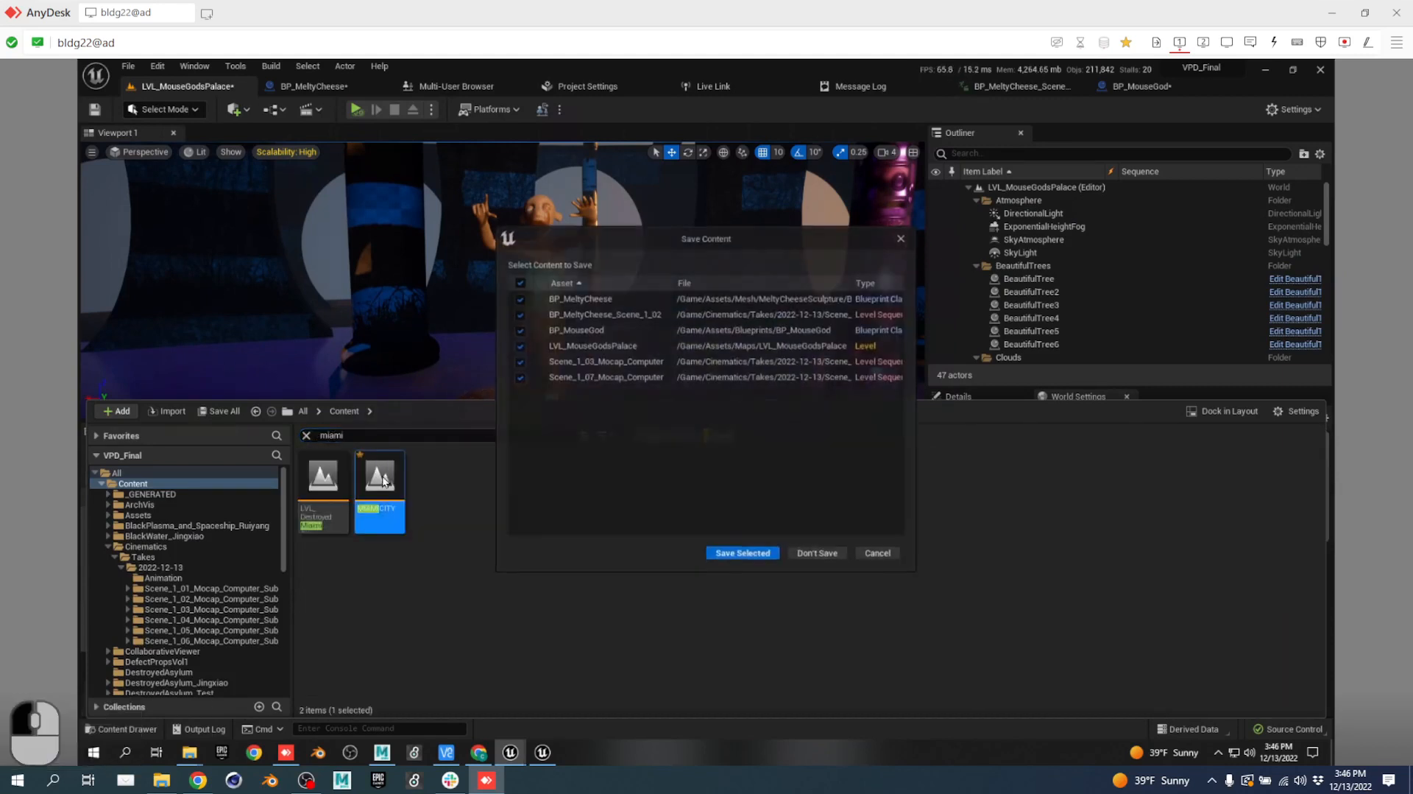
left_click(901, 237)
double_click(327, 463)
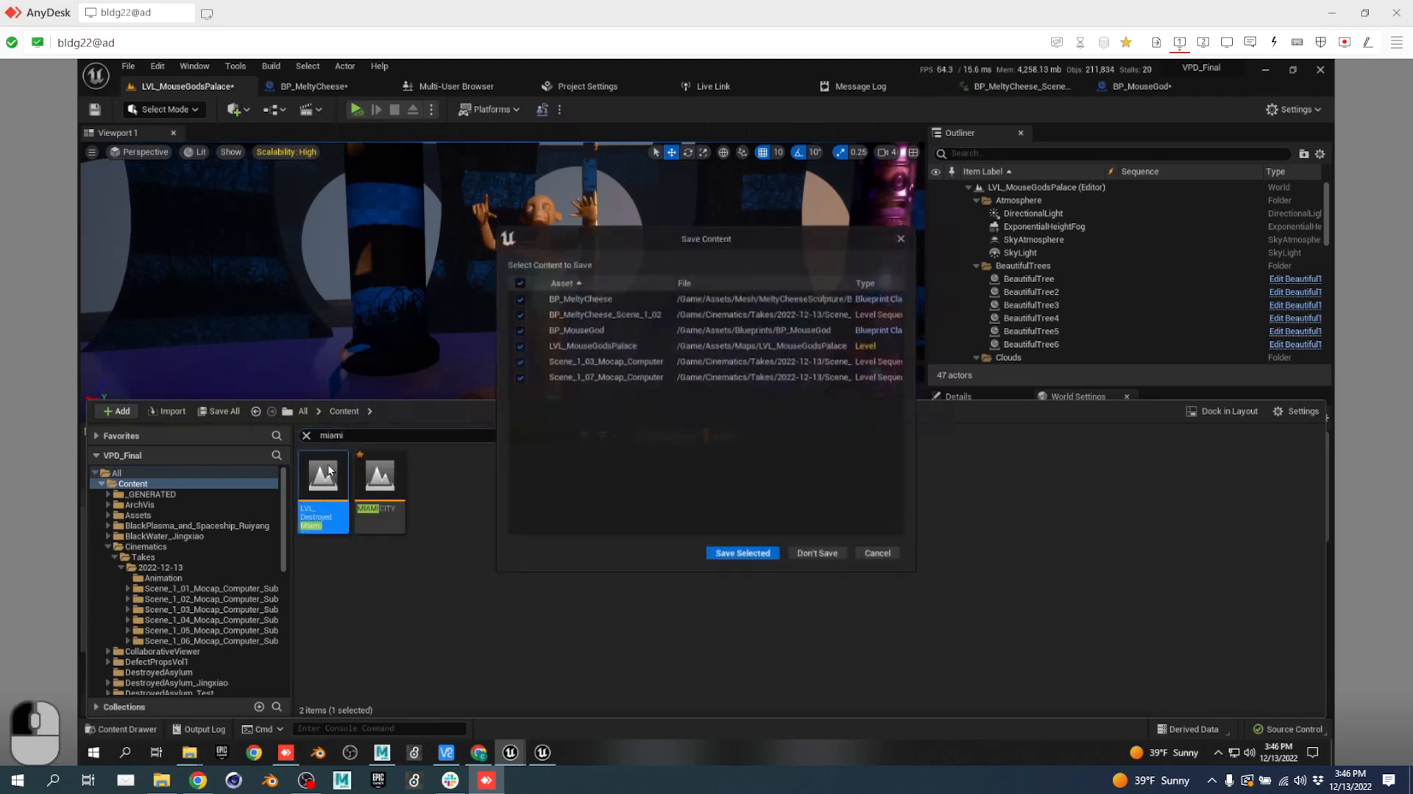
left_click(743, 553)
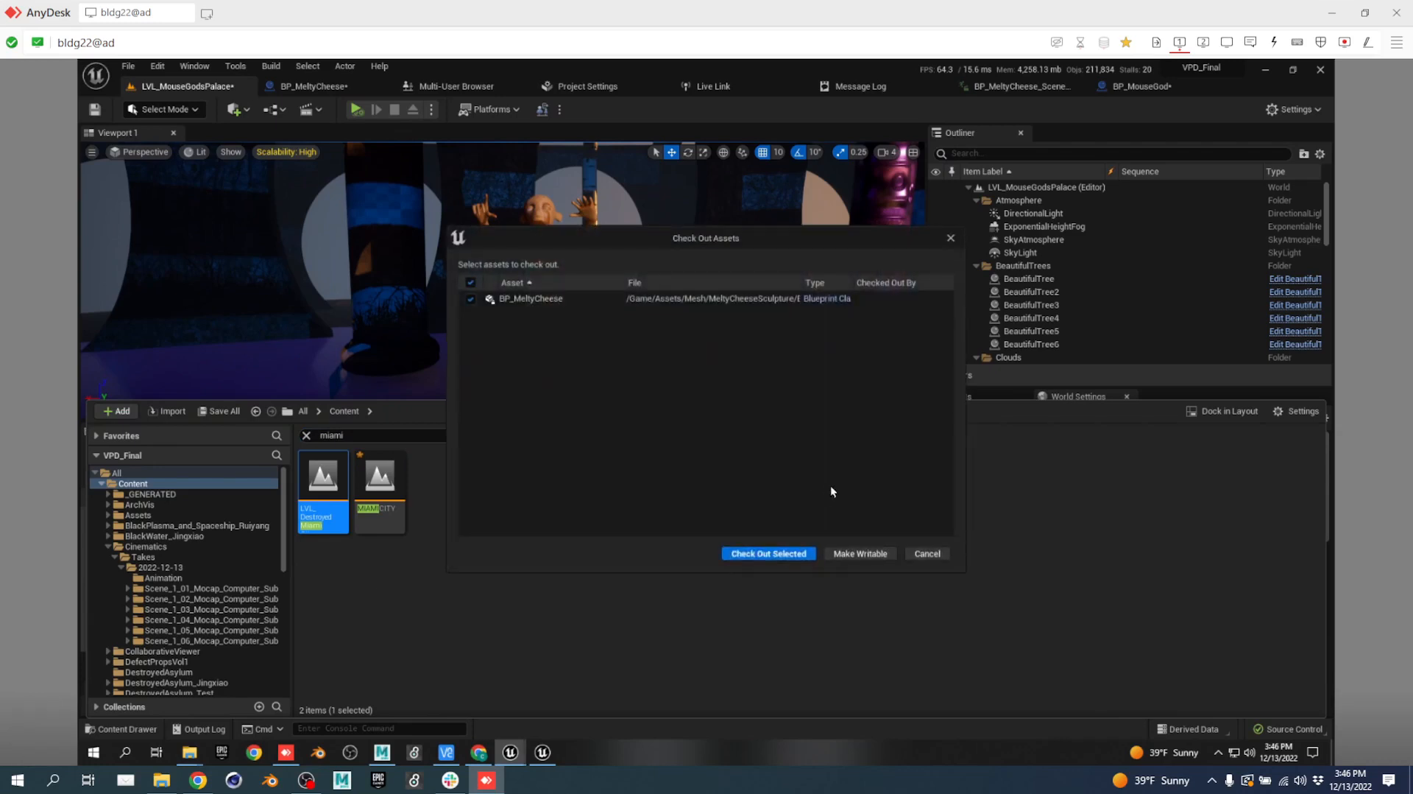
left_click(800, 555)
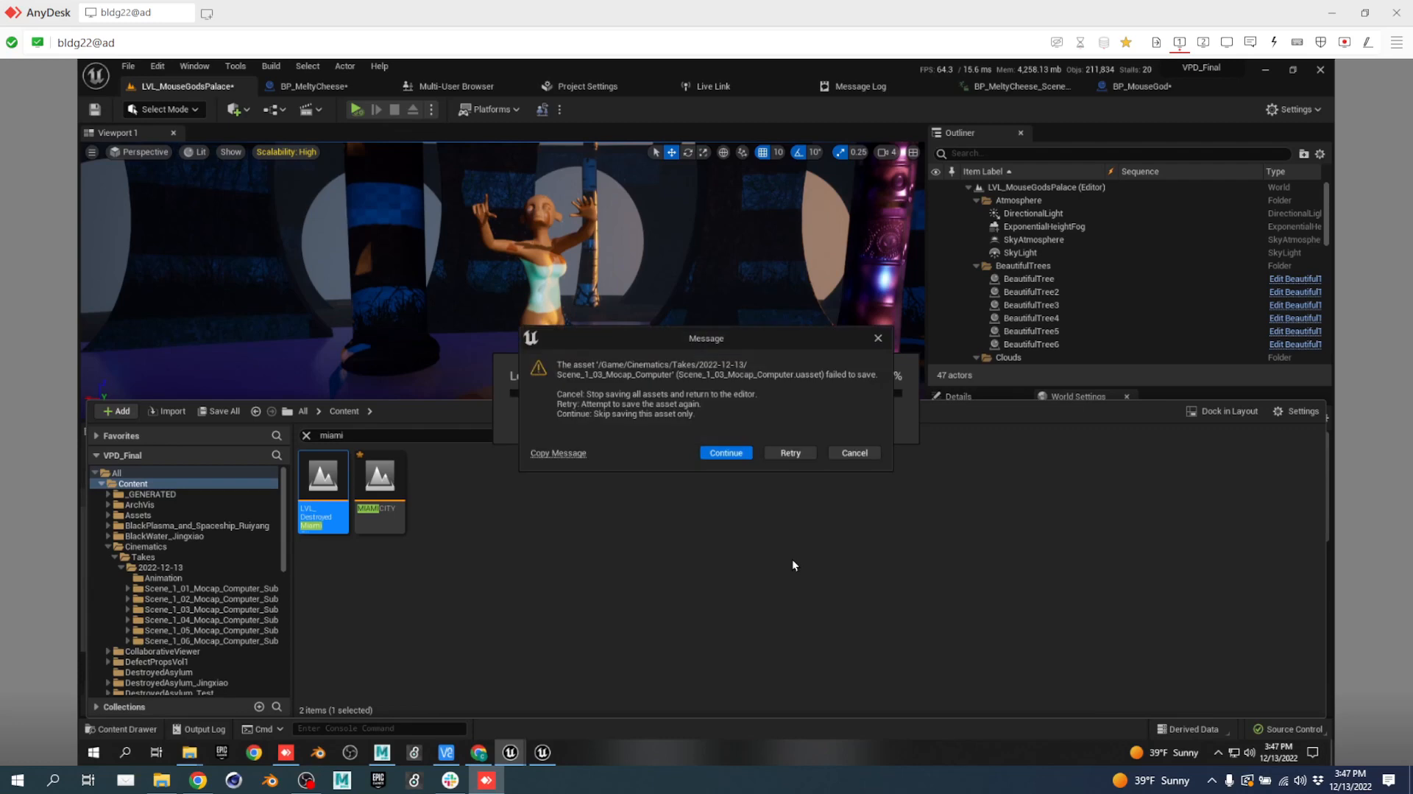
left_click(740, 452)
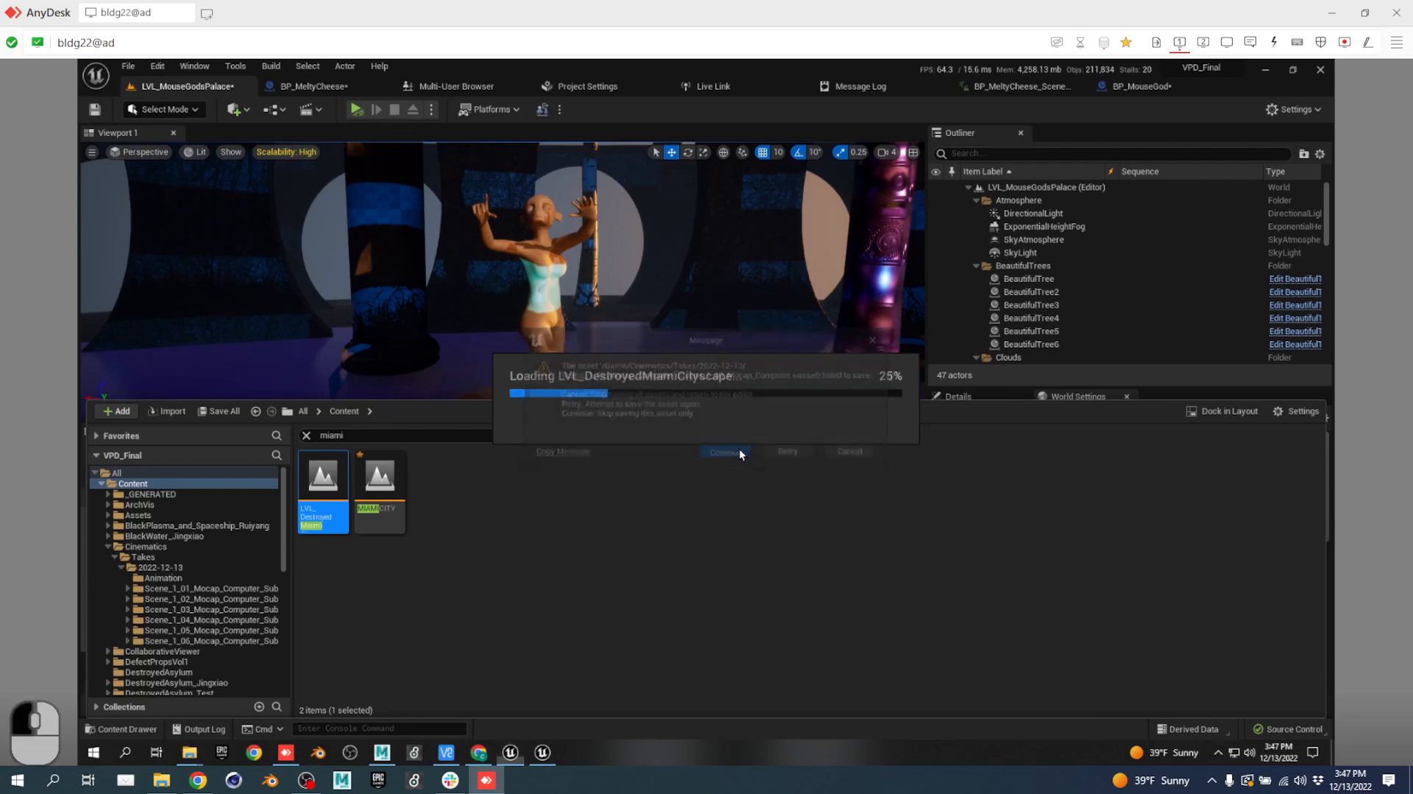
Dismiss the failed-save notice and let LVL_DestroyedMiamiCityscape finish loading its ruined city.
left_click(826, 436)
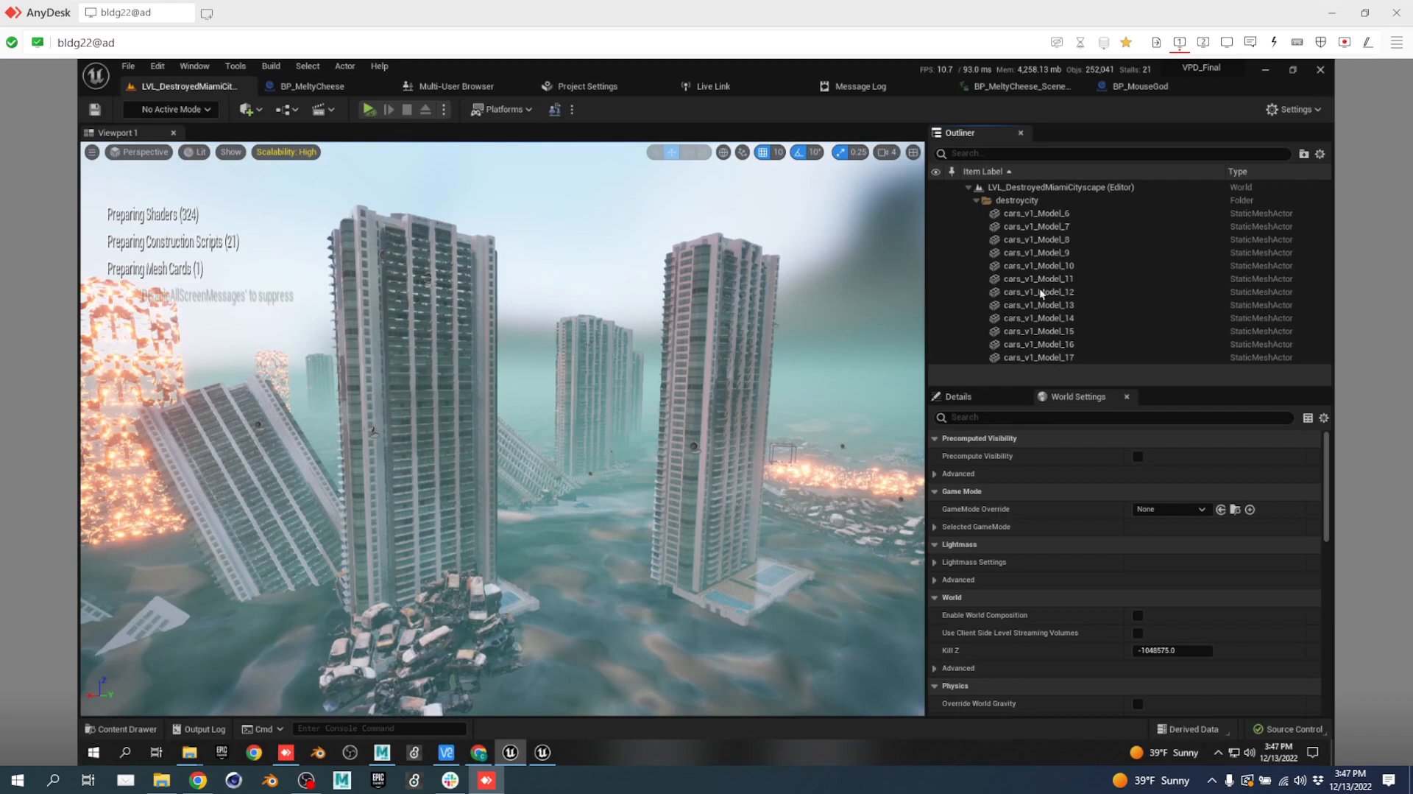
left_click(1008, 266)
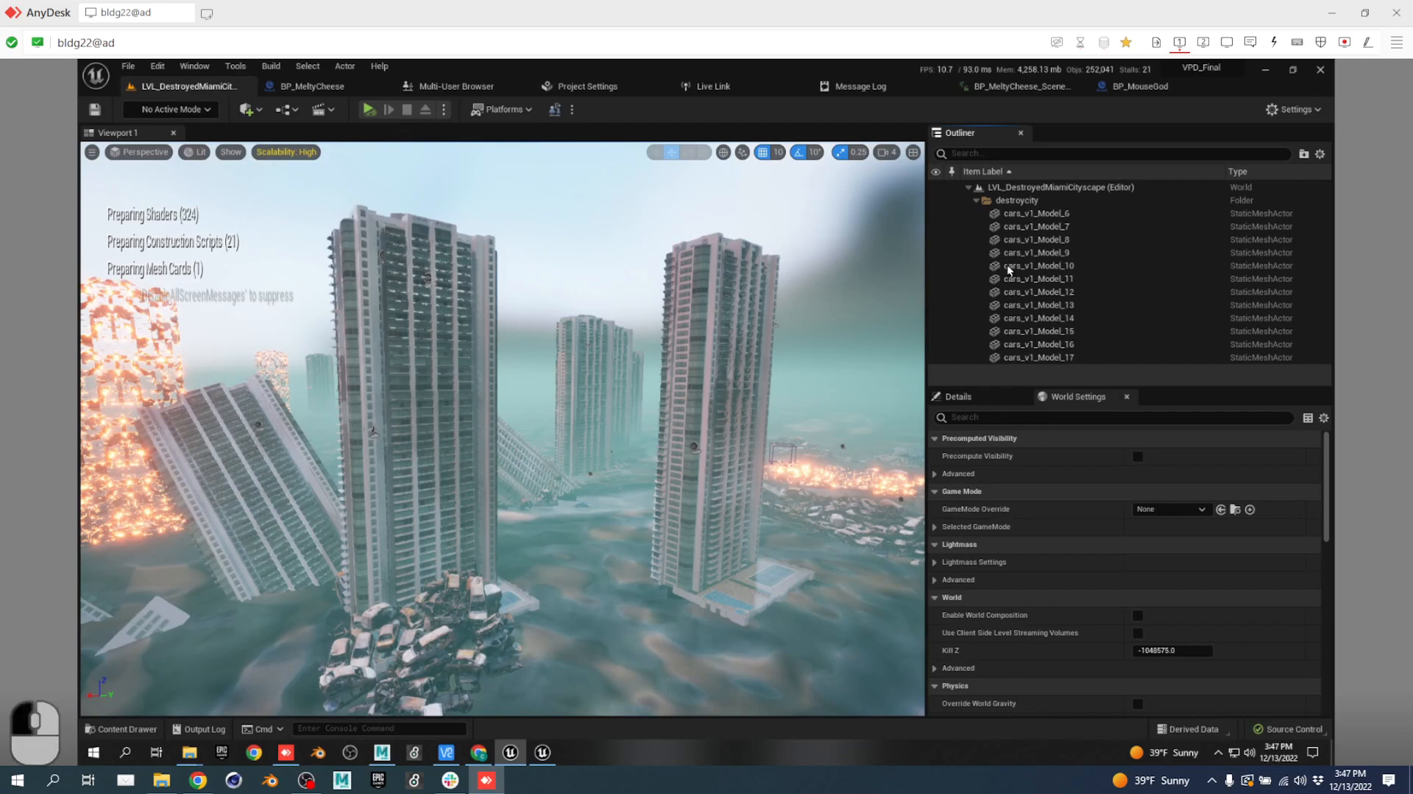
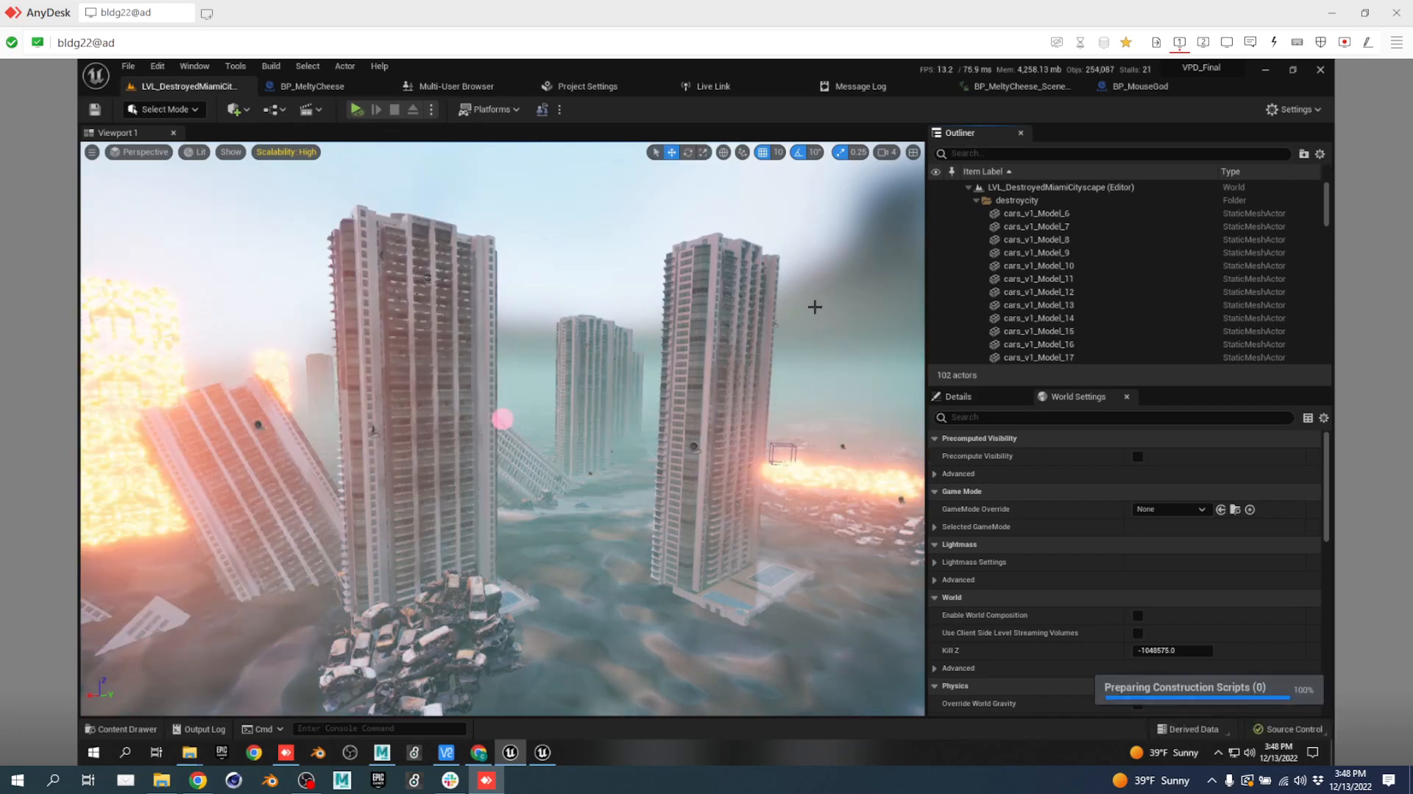
Dismiss the Plane actor's actions menu and select the hirise21 tower.
right_click(585, 528)
left_click(817, 572)
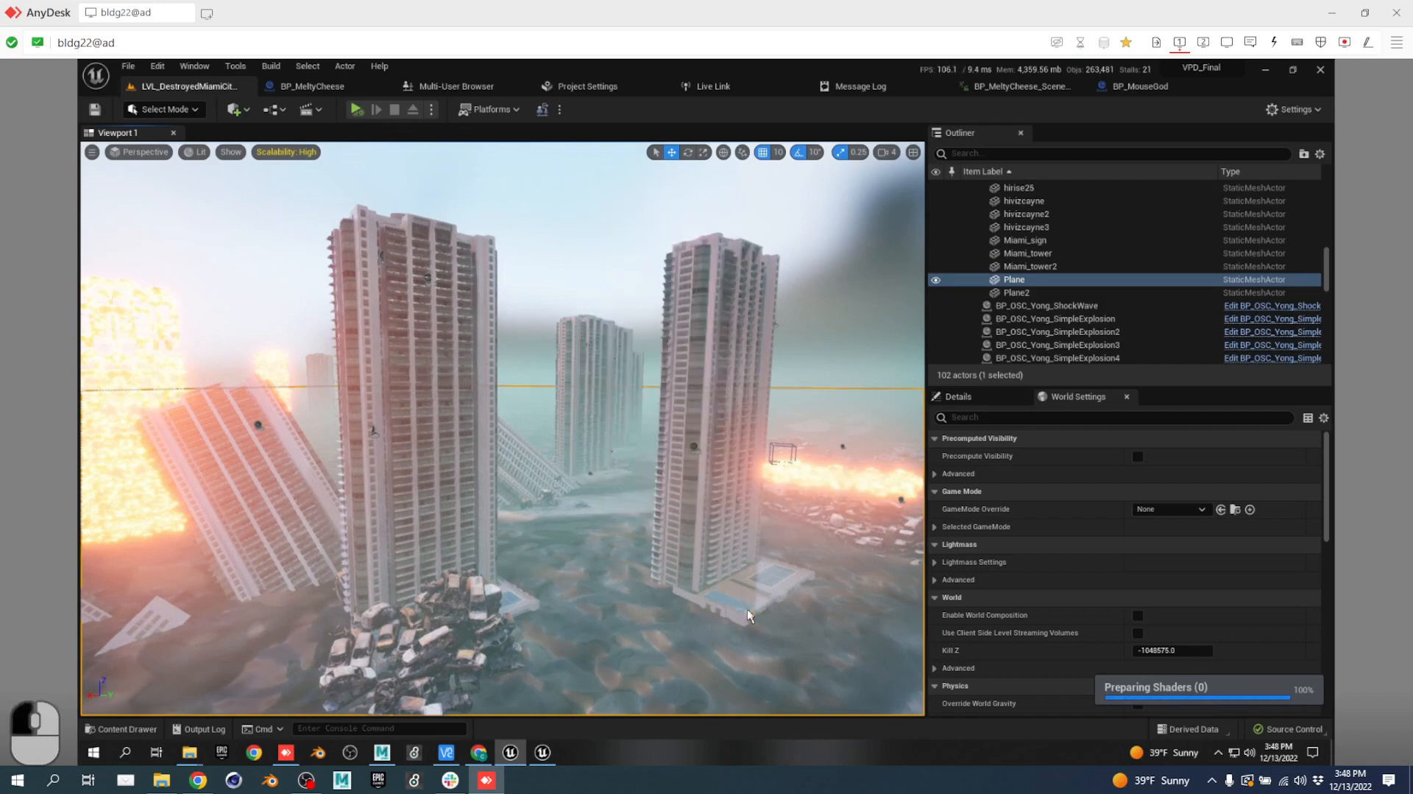
scroll(1110, 300, "up", 5)
left_click(1122, 282)
left_click_drag(1326, 258, 1309, 179)
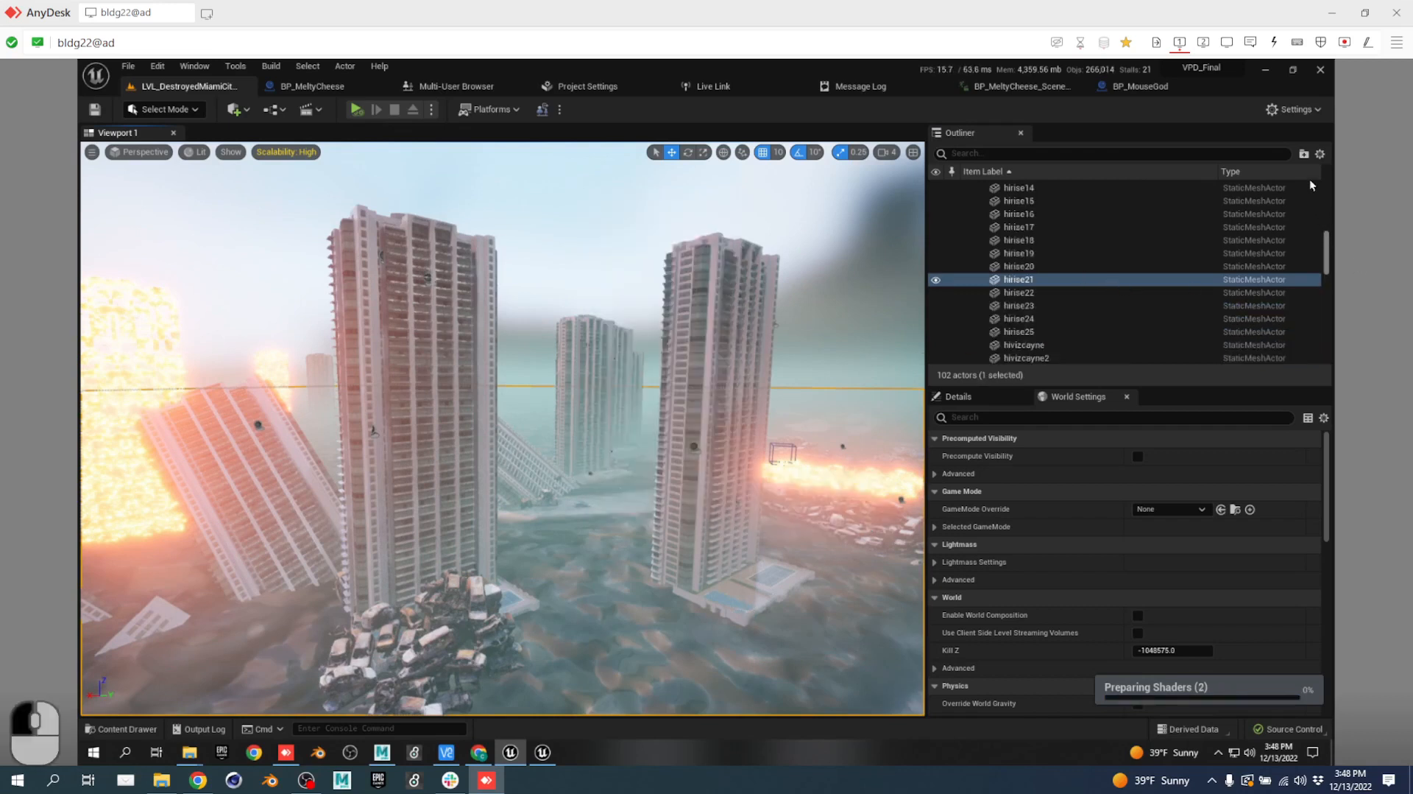
Select your own client in the multi-user session browser, then return to the Miami level.
right_click(639, 544)
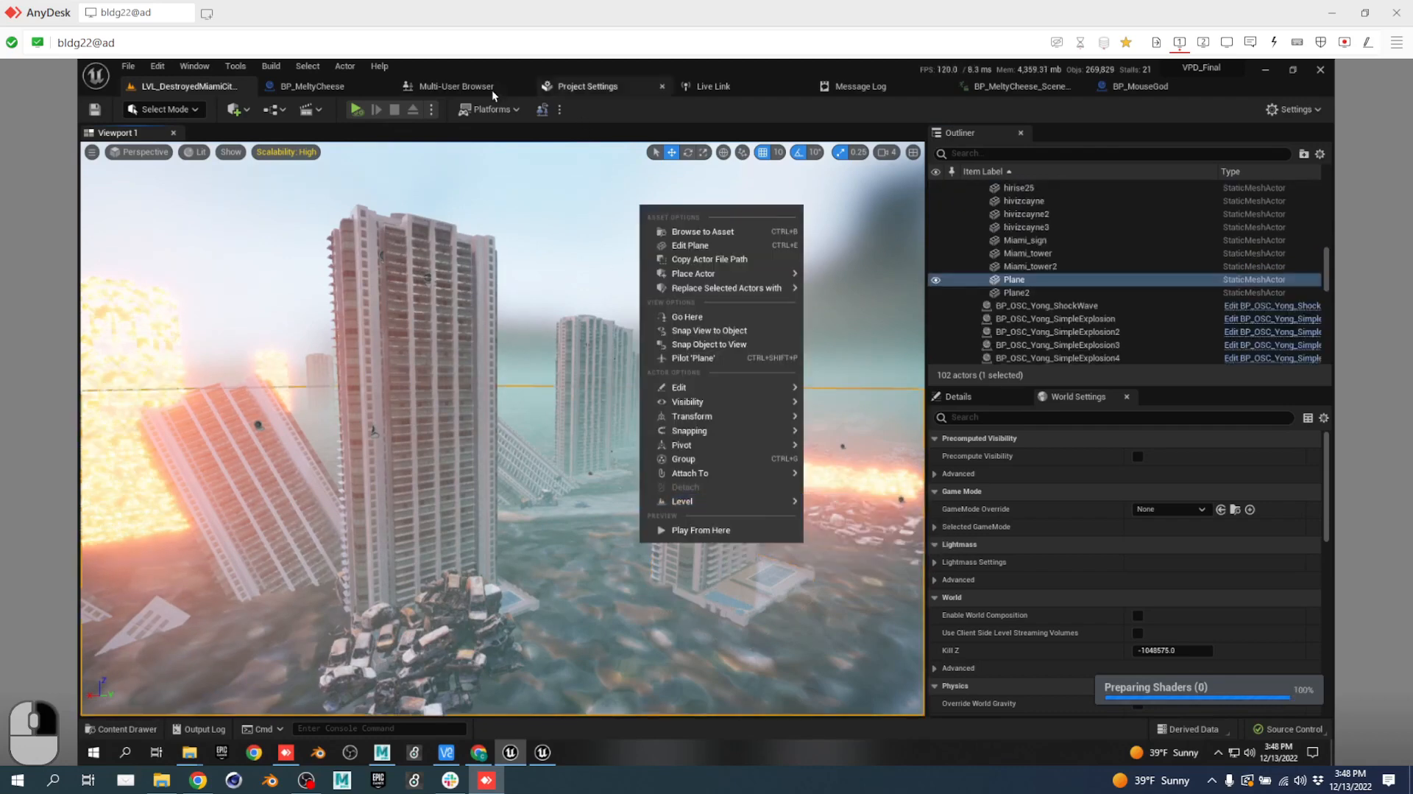
left_click(412, 87)
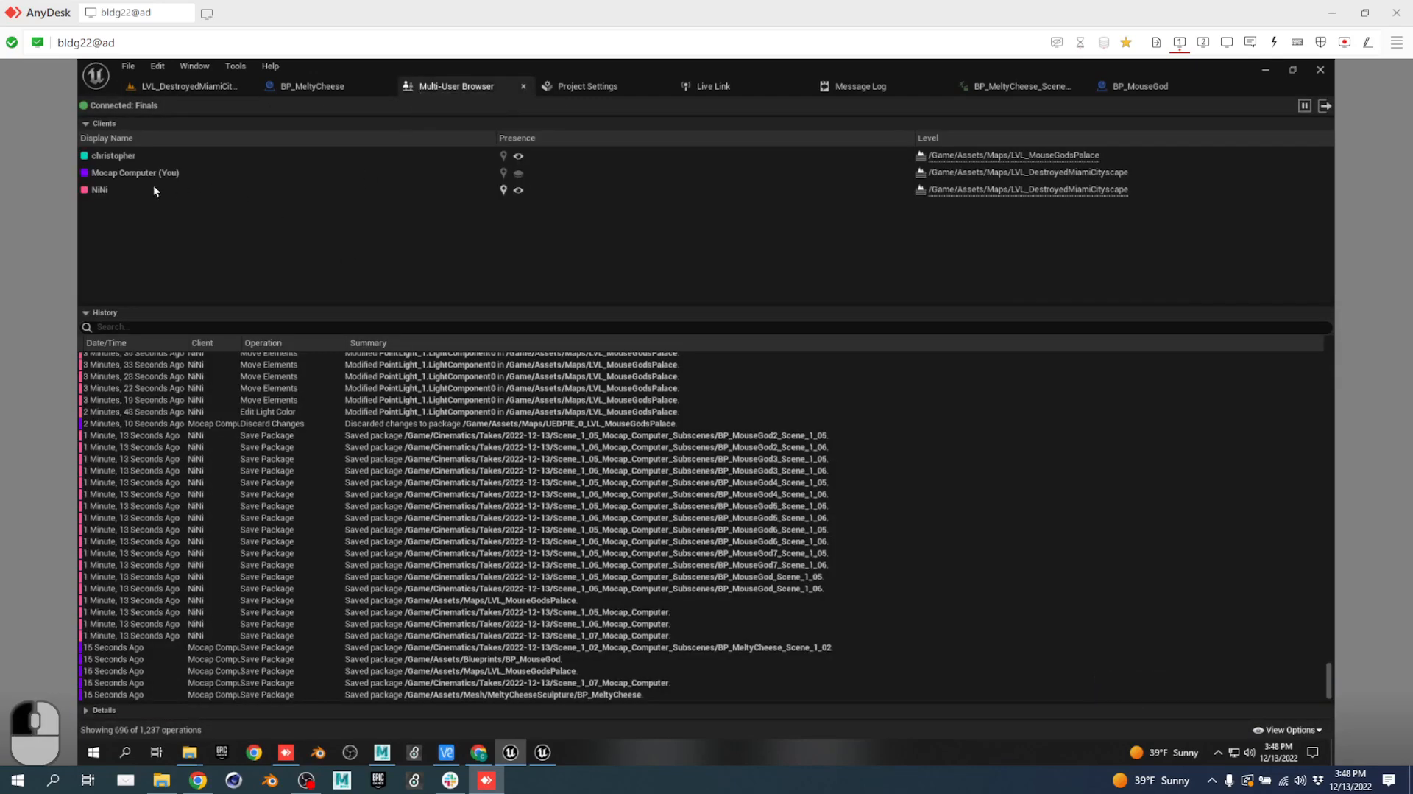
left_click(135, 174)
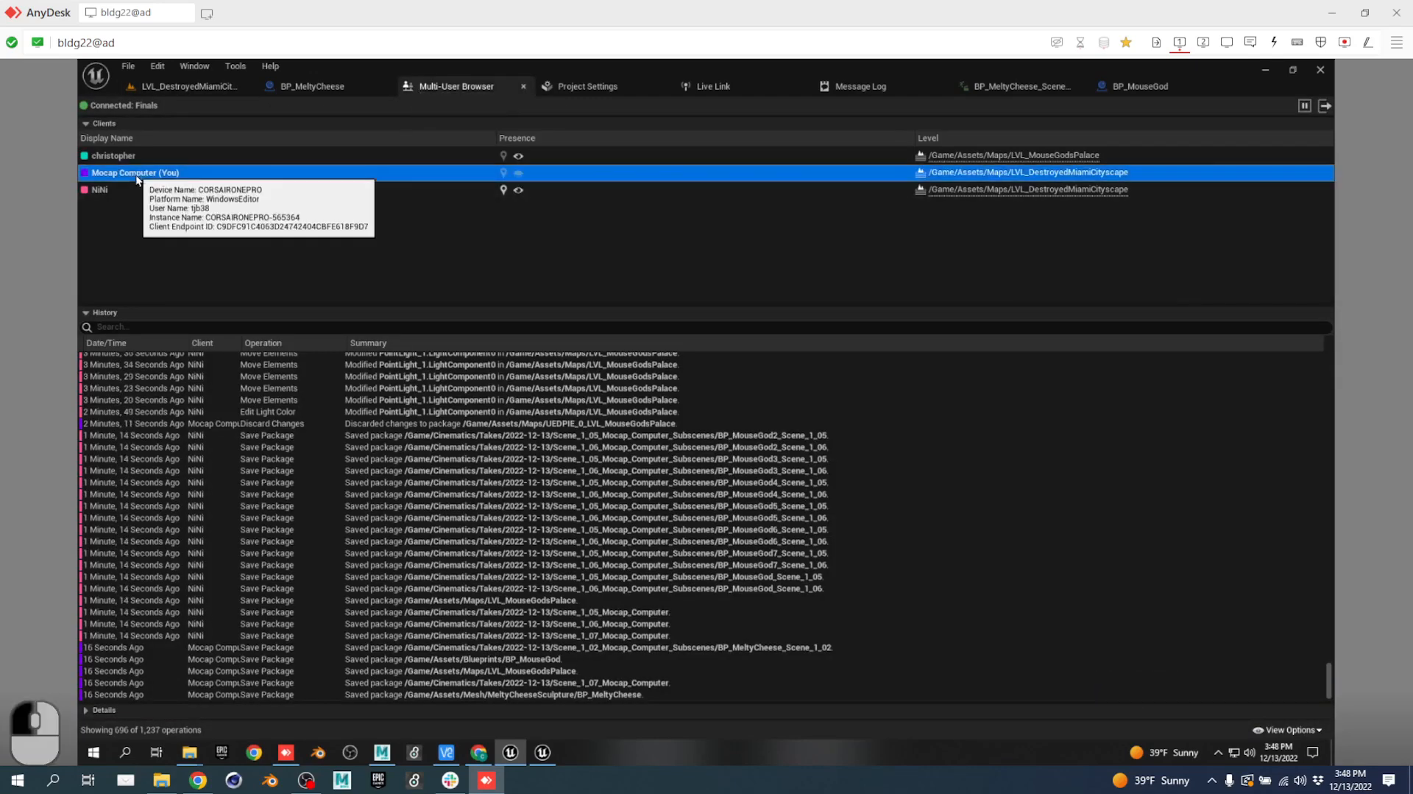
left_click(200, 85)
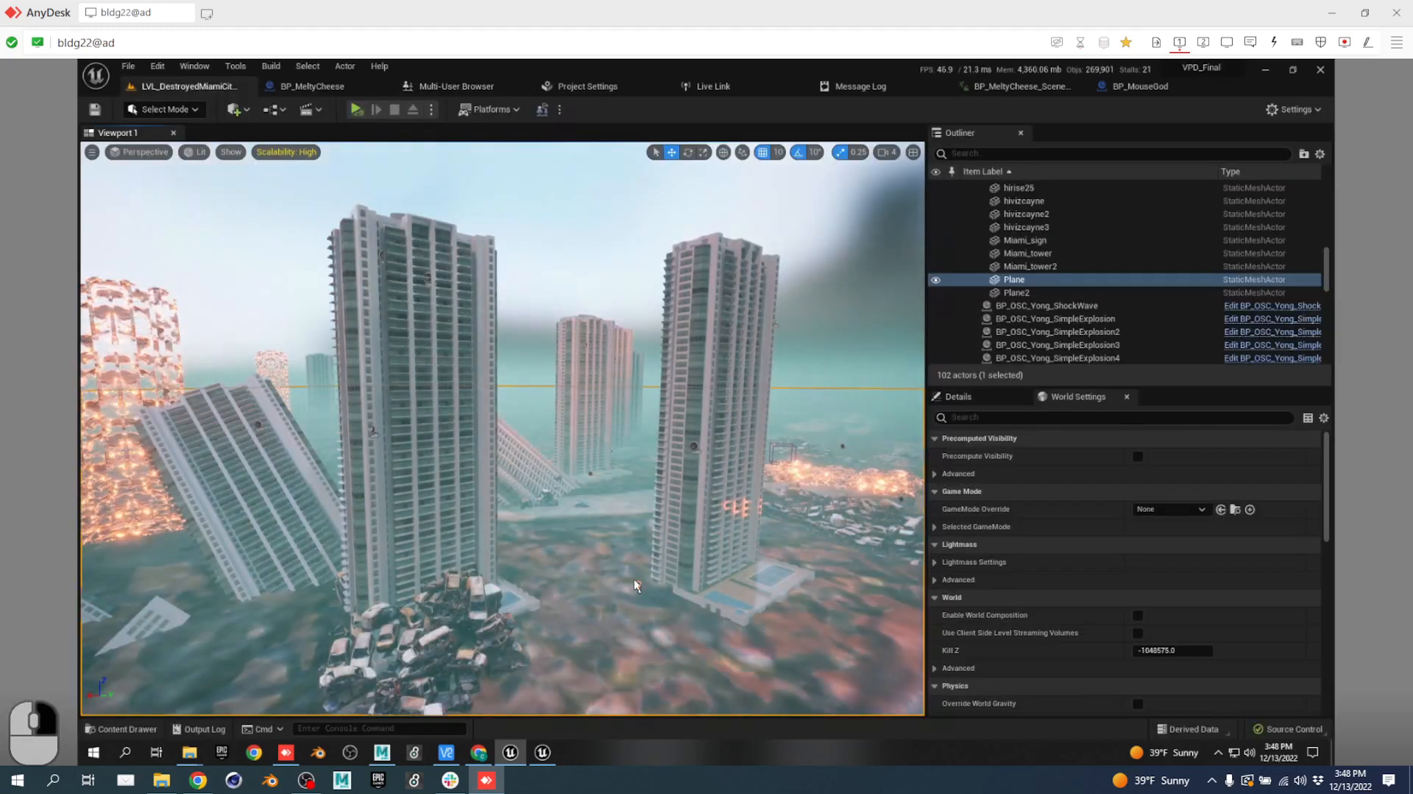
Fly around the burning BP_OSC_Yong_SimpleExplosion to inspect it, then save with Ctrl+S.
right_click_drag(634, 578, 617, 513)
key("s")
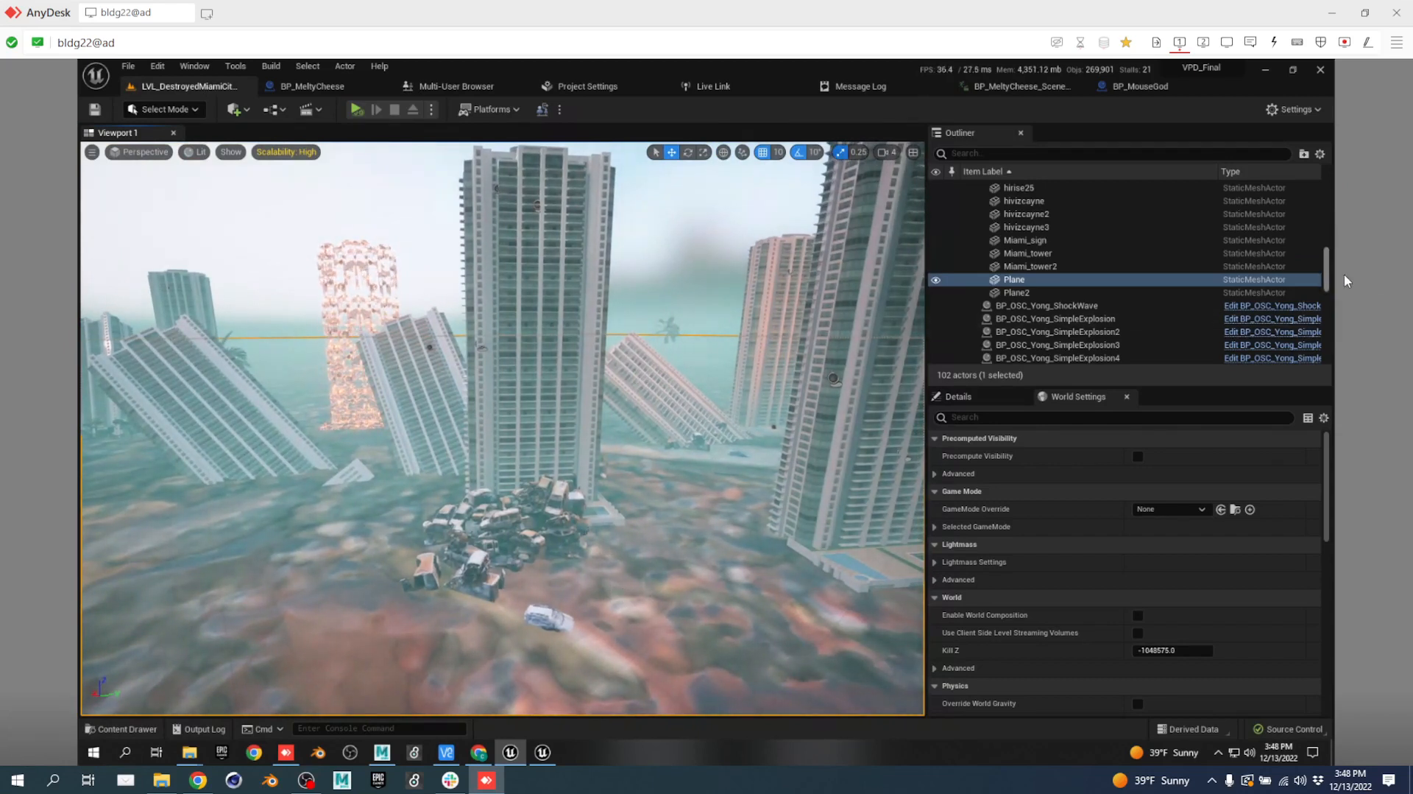
double_click(1124, 319)
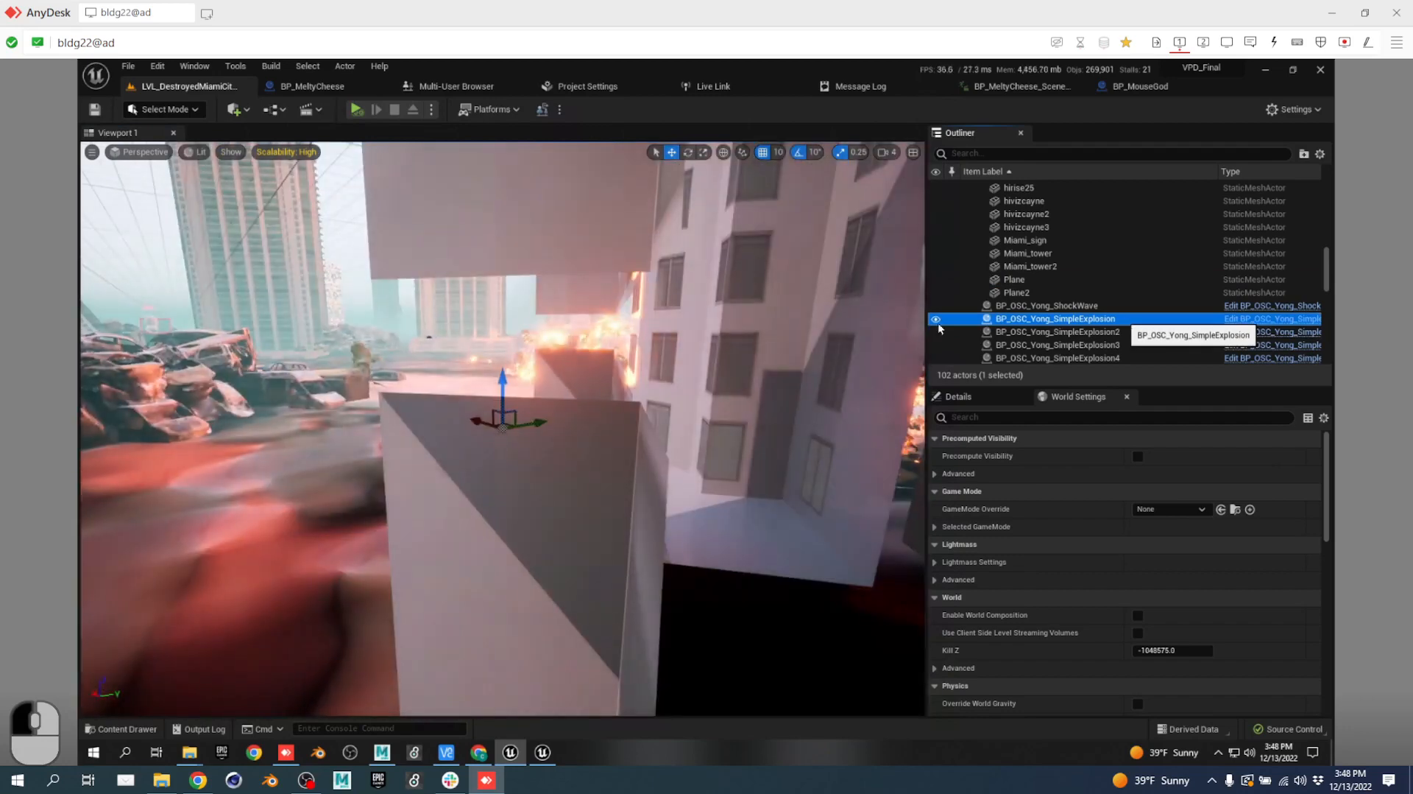
right_click_drag(614, 356, 734, 333)
key("a")
key("e")
key("ctrl+s")
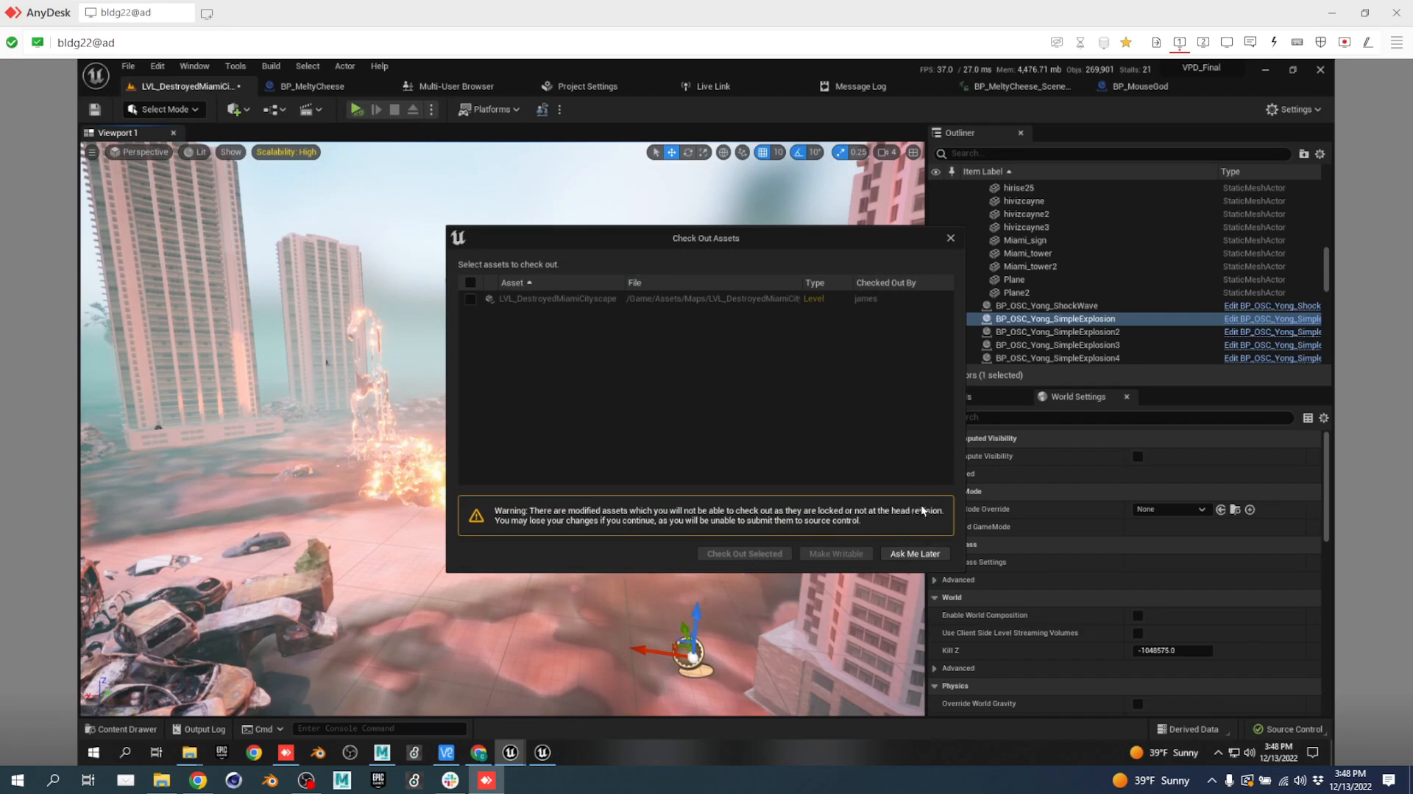
Close the Check Out Assets prompt, collapse destroycity, and switch to the Google Docs script treatment.
left_click(953, 238)
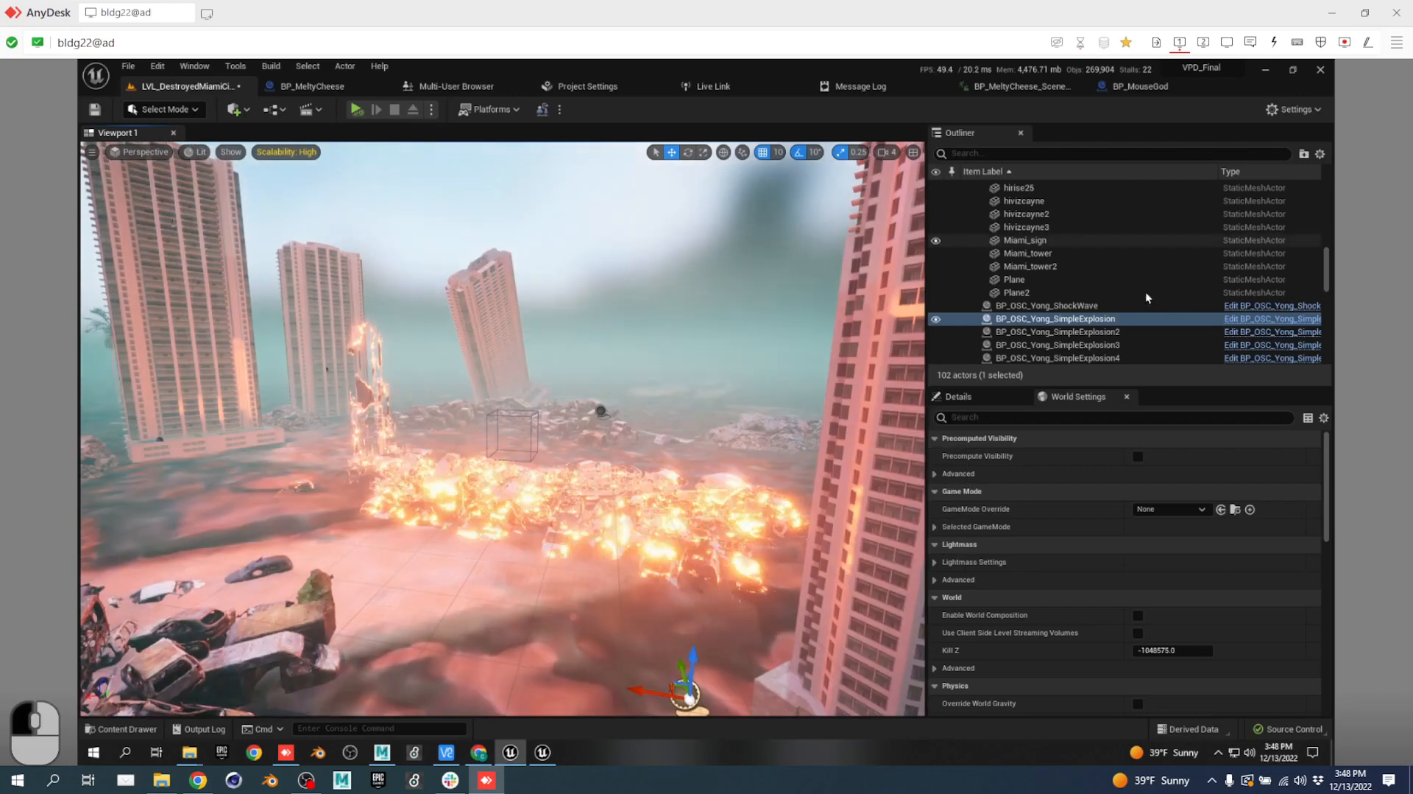
left_click_drag(1328, 267, 1322, 179)
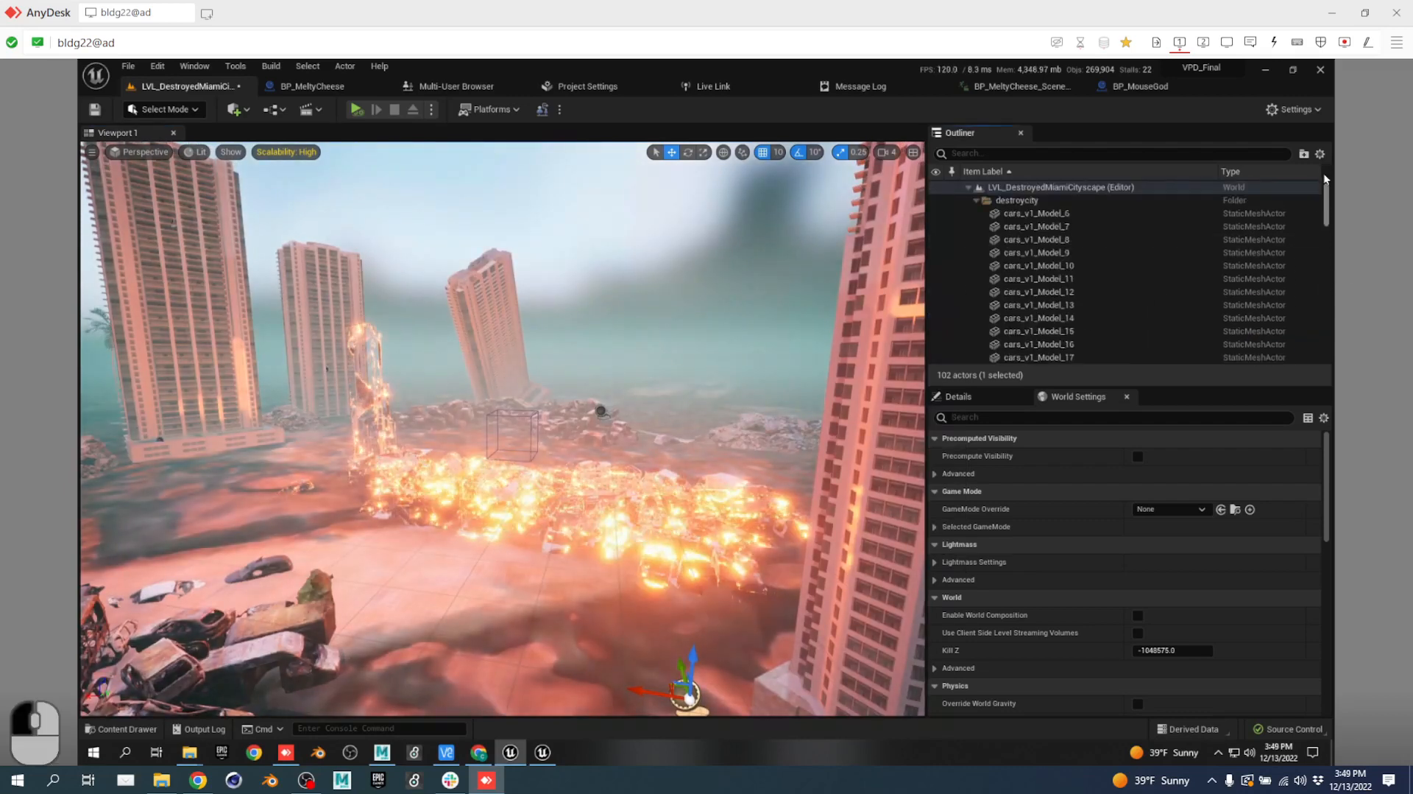
left_click(976, 200)
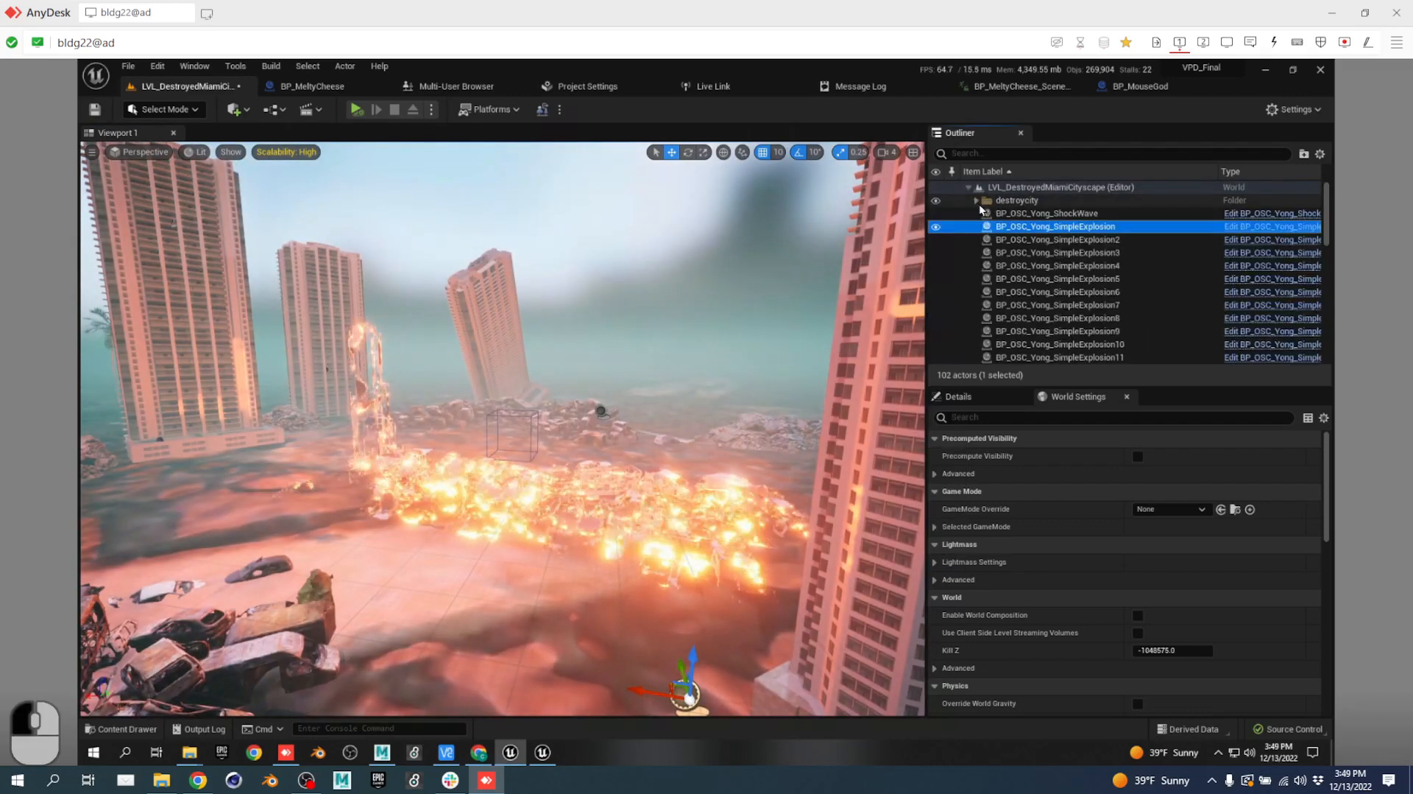
scroll(1122, 295, "down", 10)
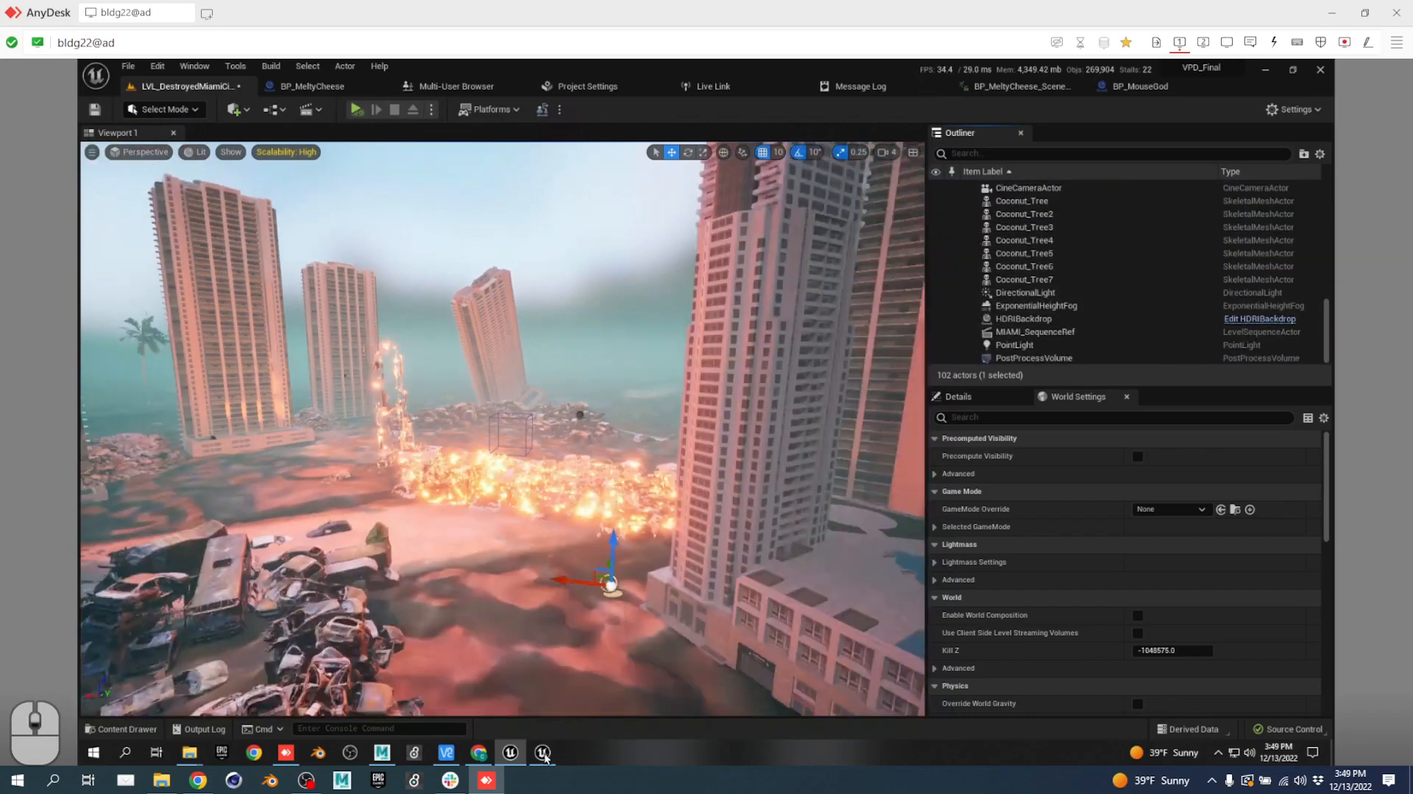
left_click(198, 780)
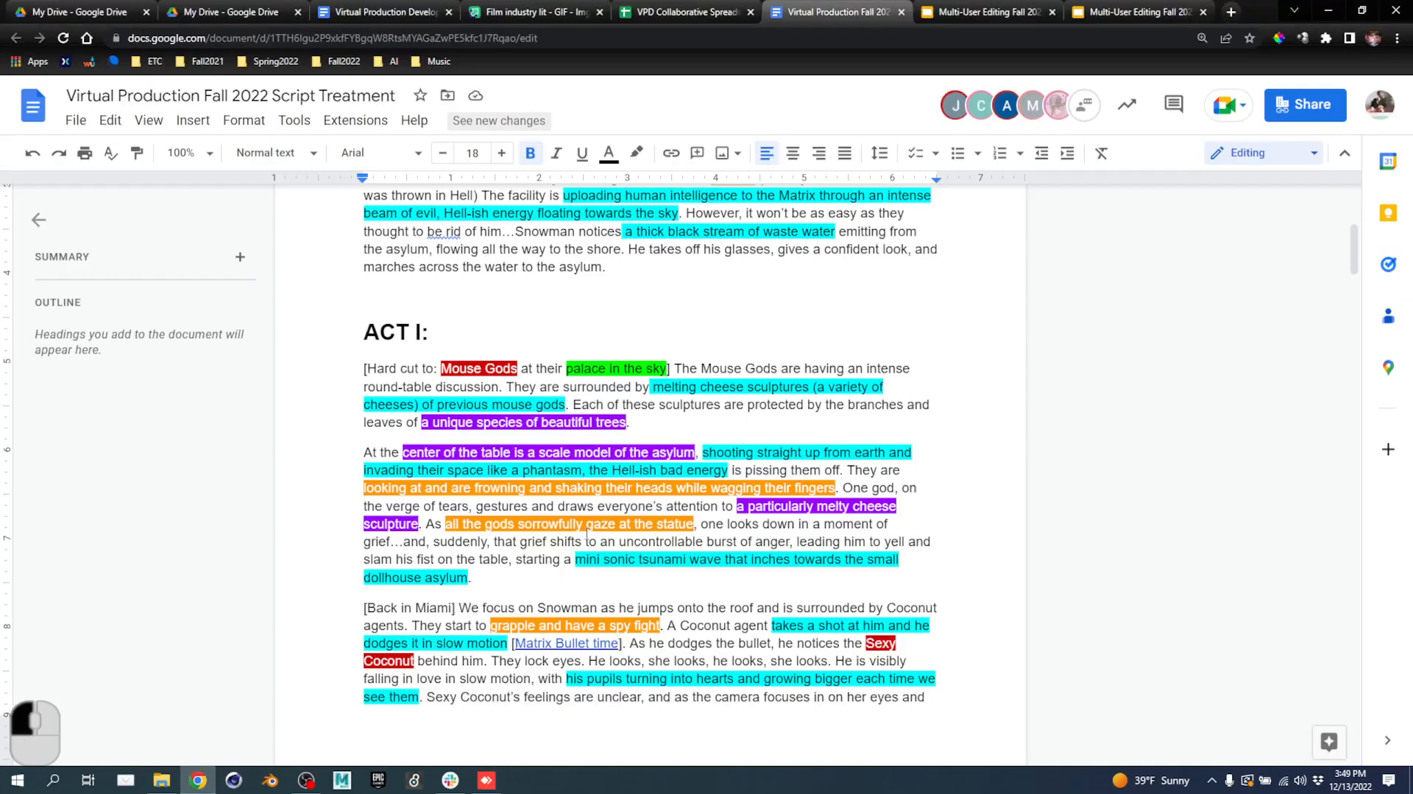
Scroll the script treatment from Act I to Act II, then return to Unreal through AnyDesk.
scroll(612, 472, "down", 1)
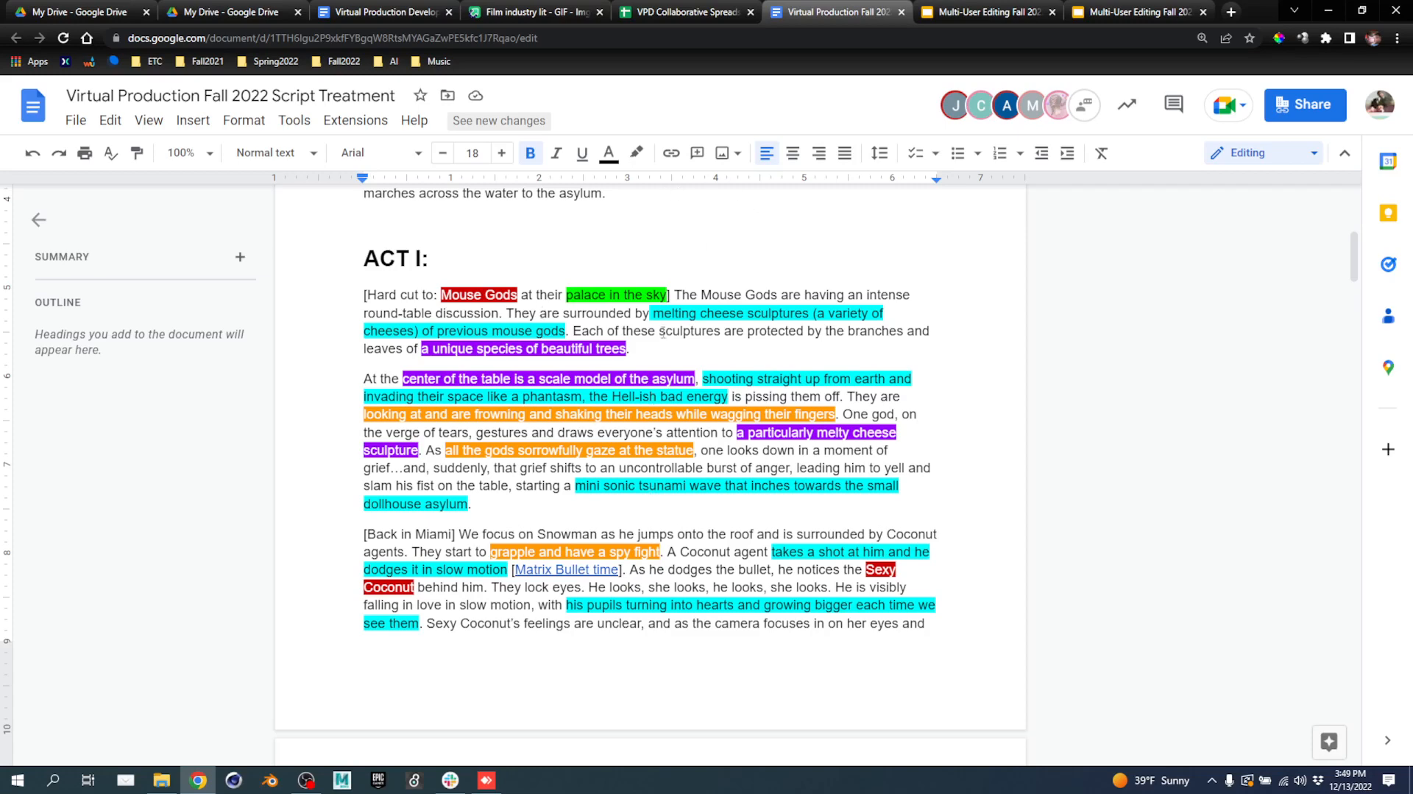
scroll(416, 206, "down", 6)
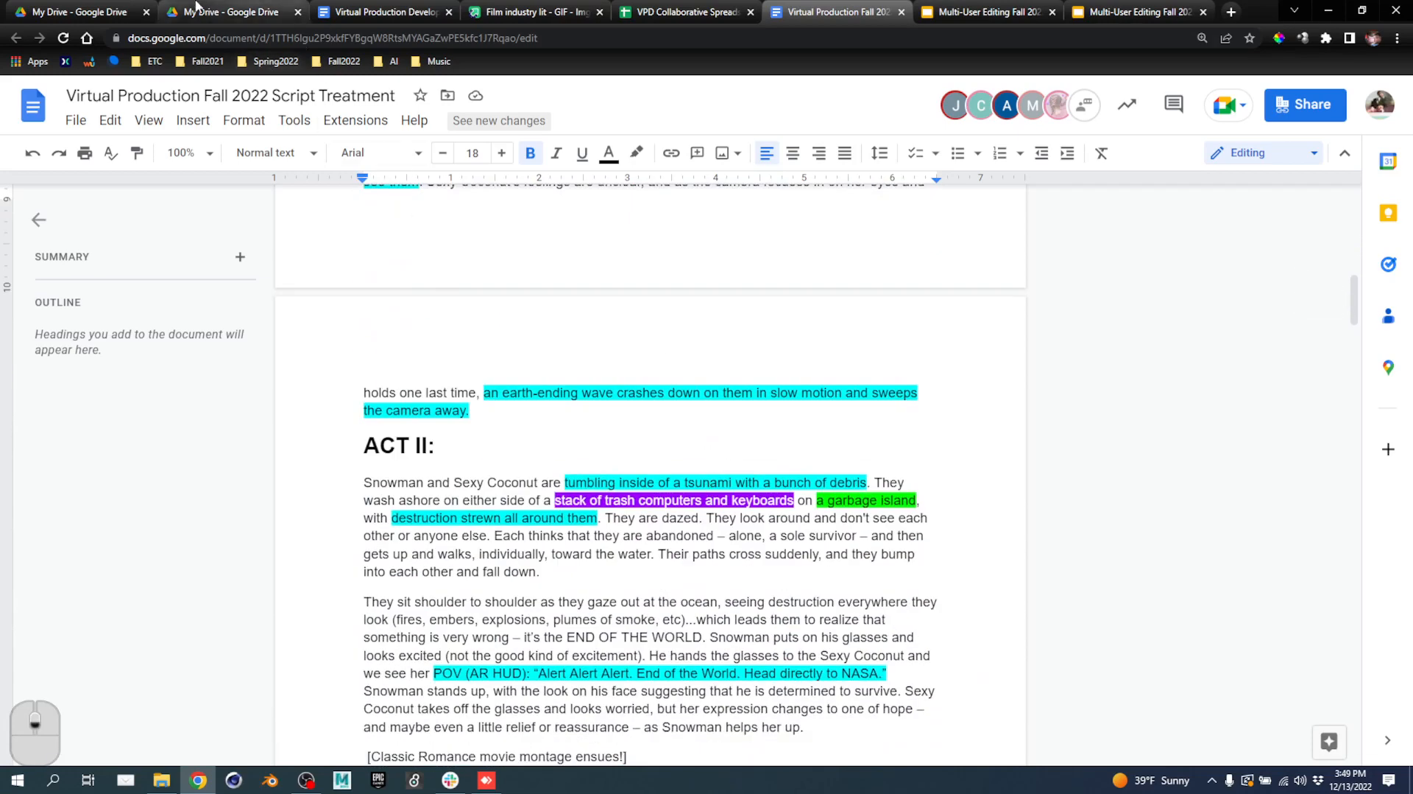
left_click(487, 779)
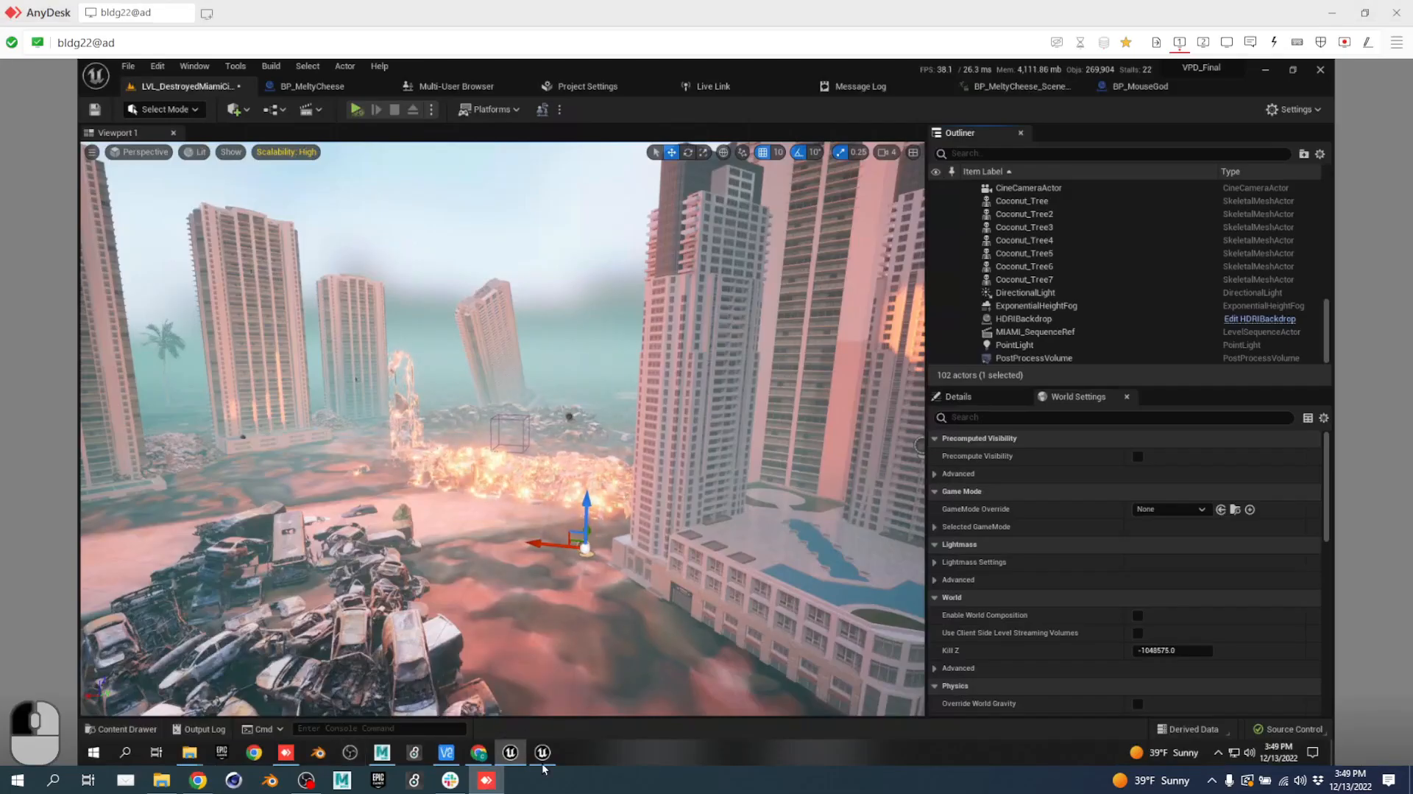
Search the Content Drawer for 'asy' and open LVL_AsylumIslandHero.
mouse_move(548, 762)
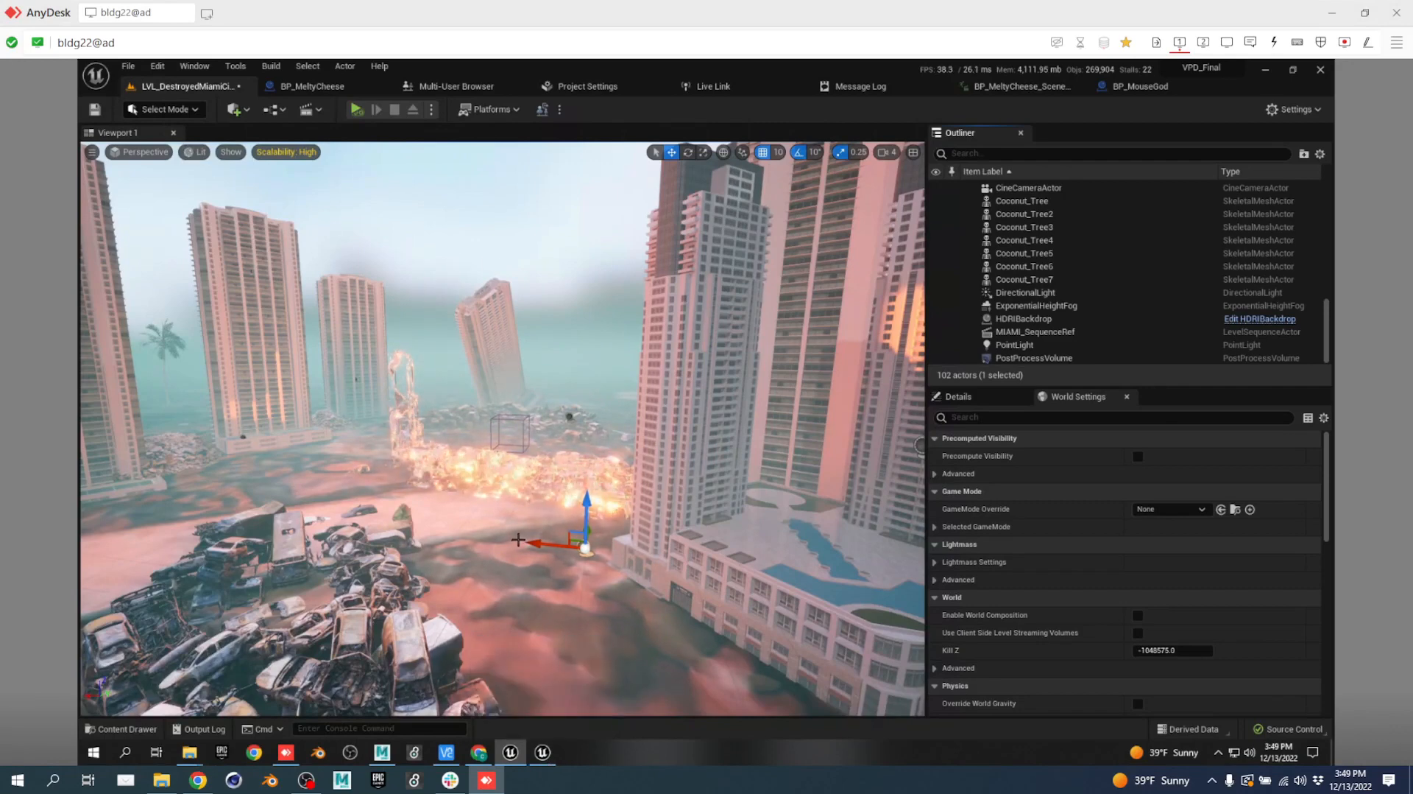
key("ctrl+space")
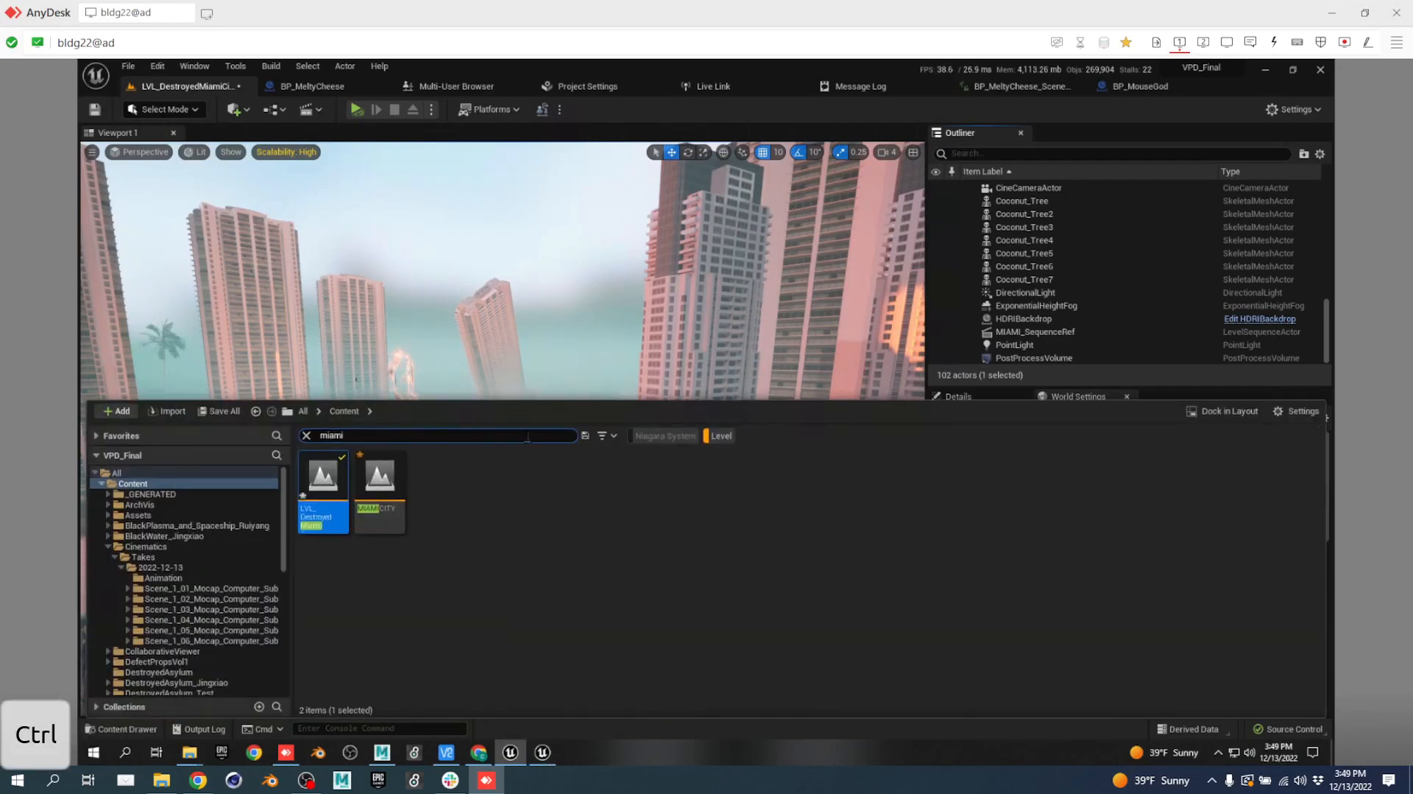
left_click_drag(372, 436, 134, 421)
type("asy")
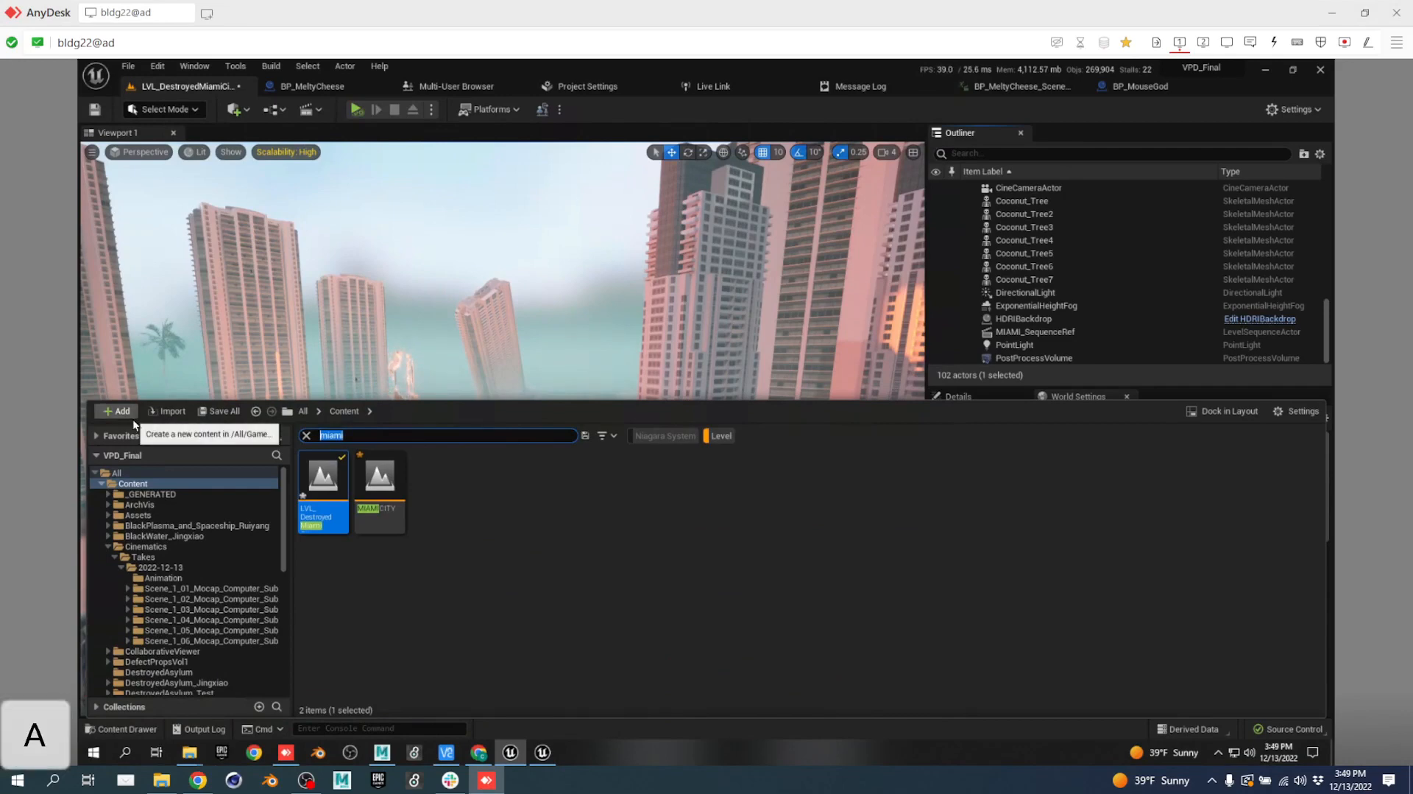
left_click(516, 571)
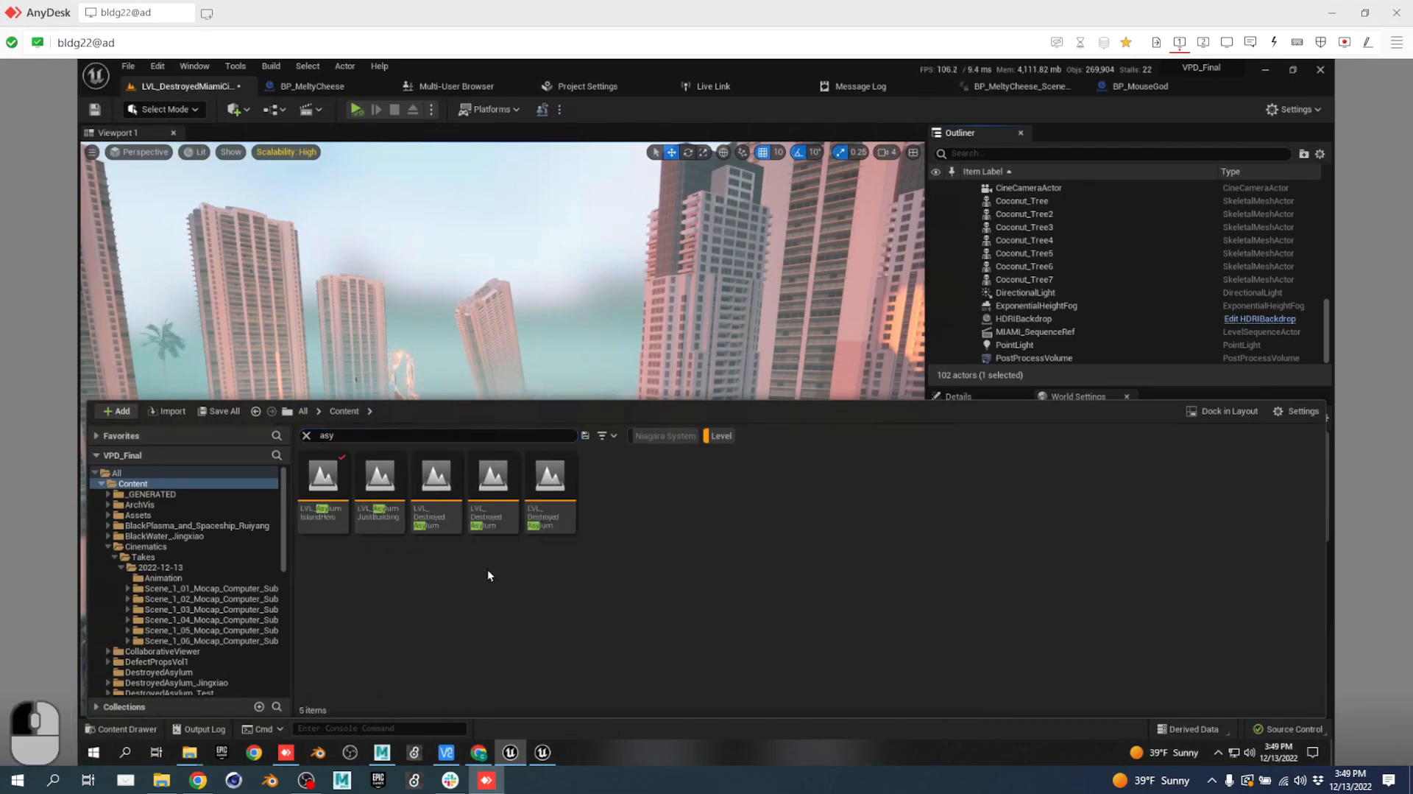
double_click(333, 462)
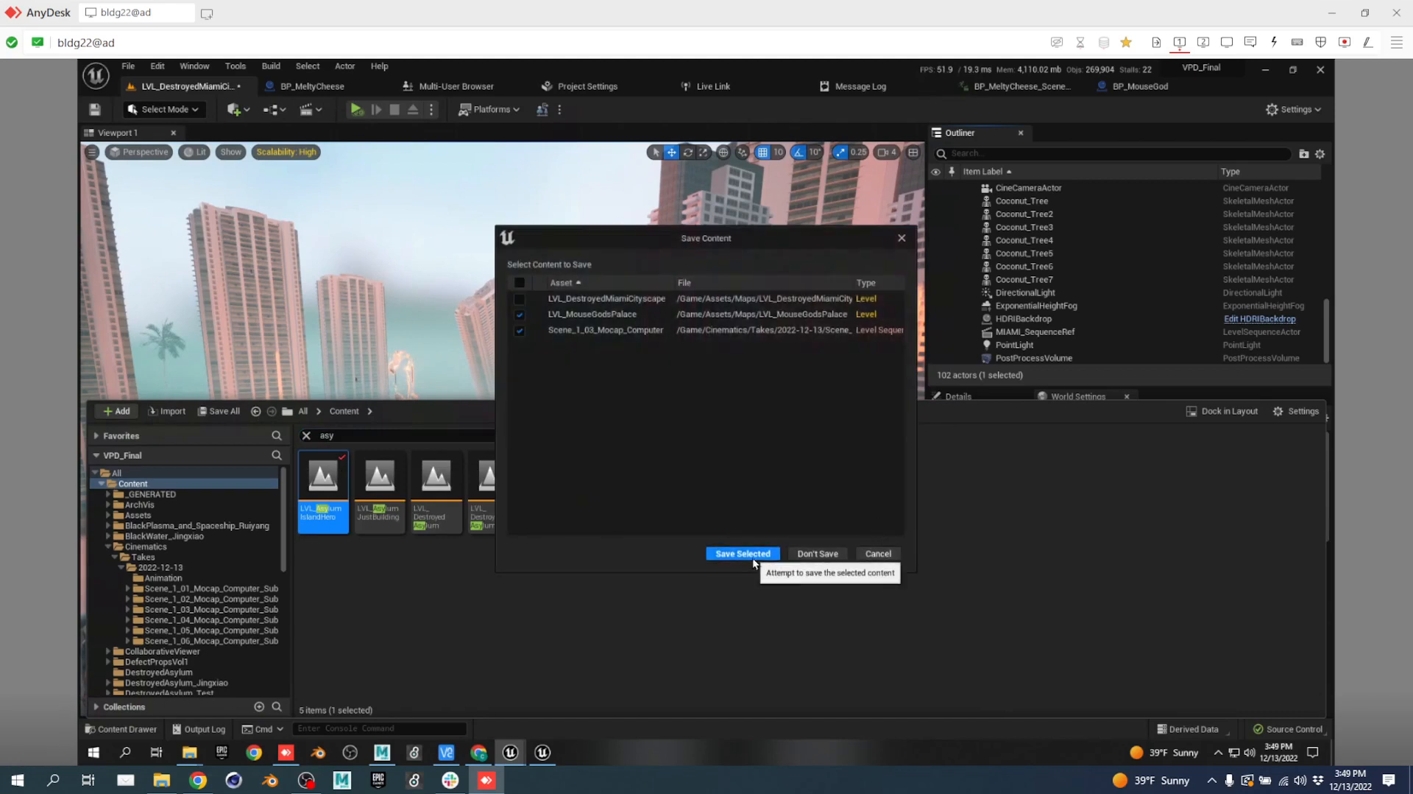
Save the selected pending content, acknowledge Scene_1_03_Mocap_Computer's save failure, and view the level.
left_click(752, 556)
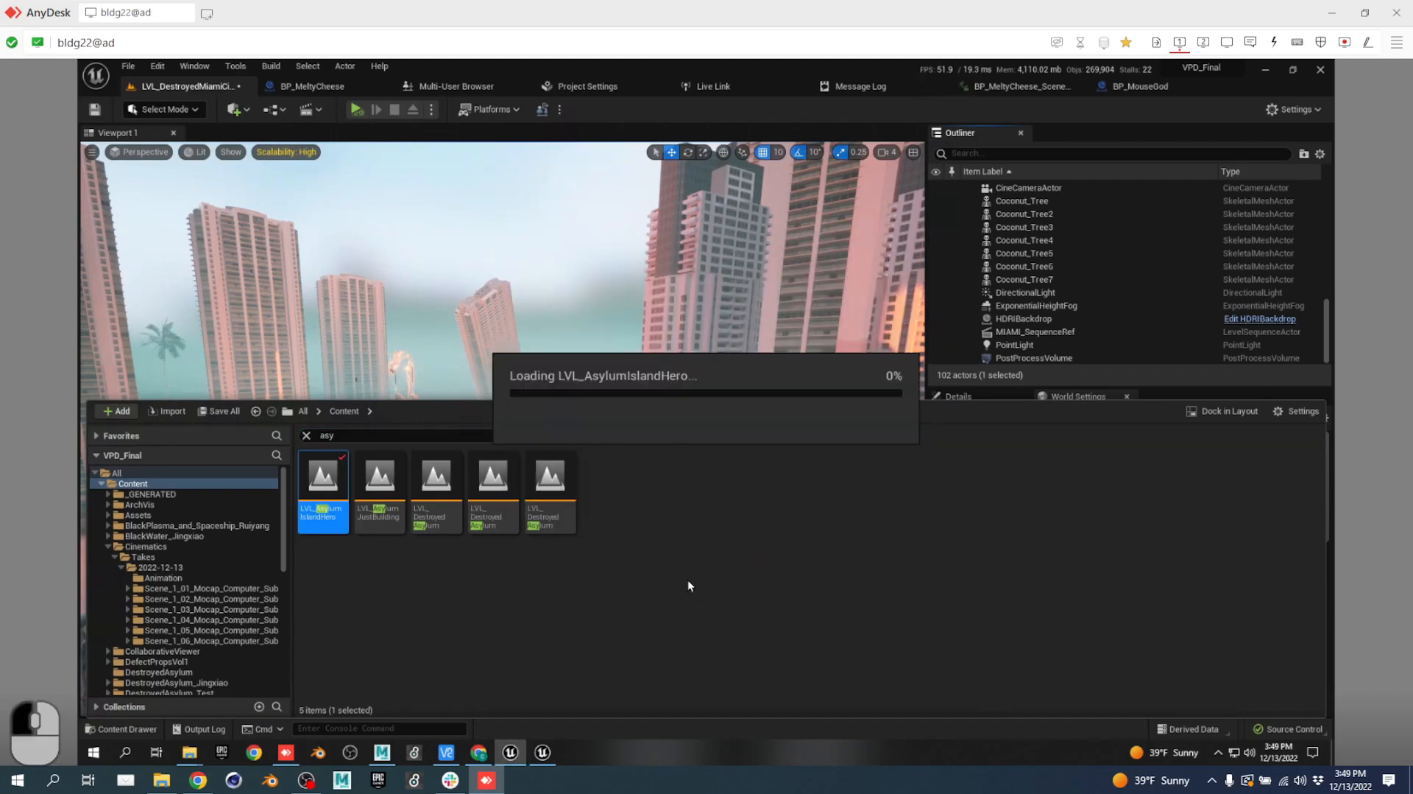
left_click(737, 453)
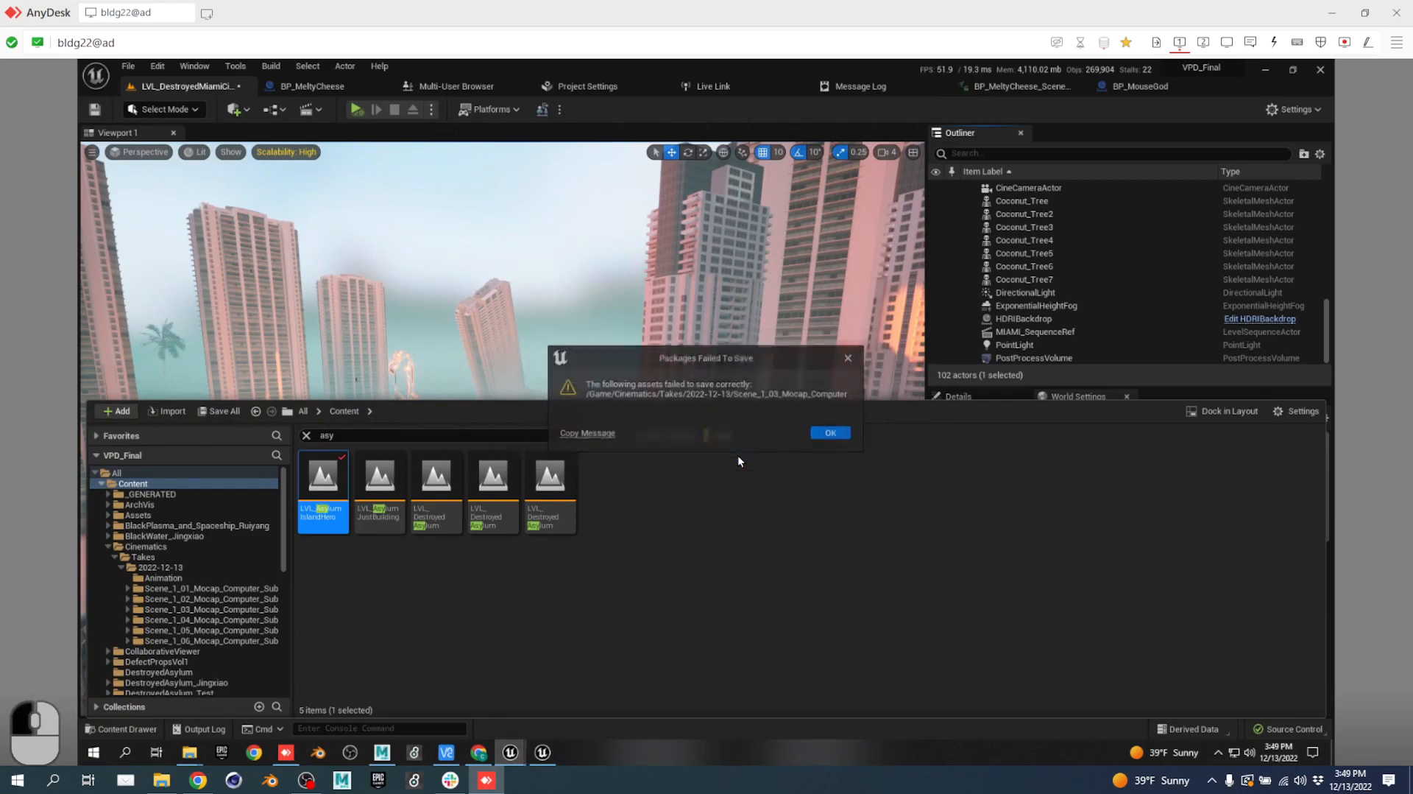
left_click(841, 435)
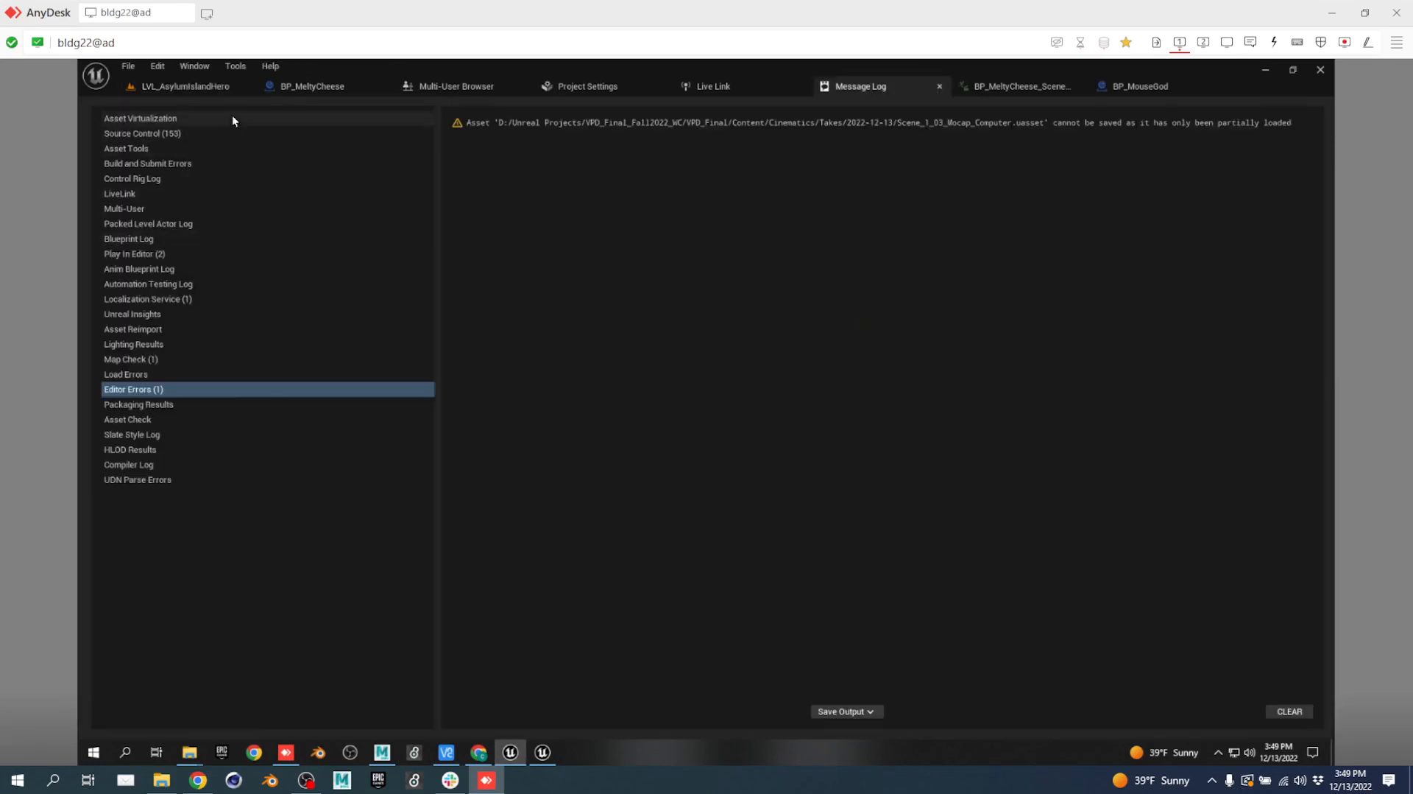
left_click(187, 91)
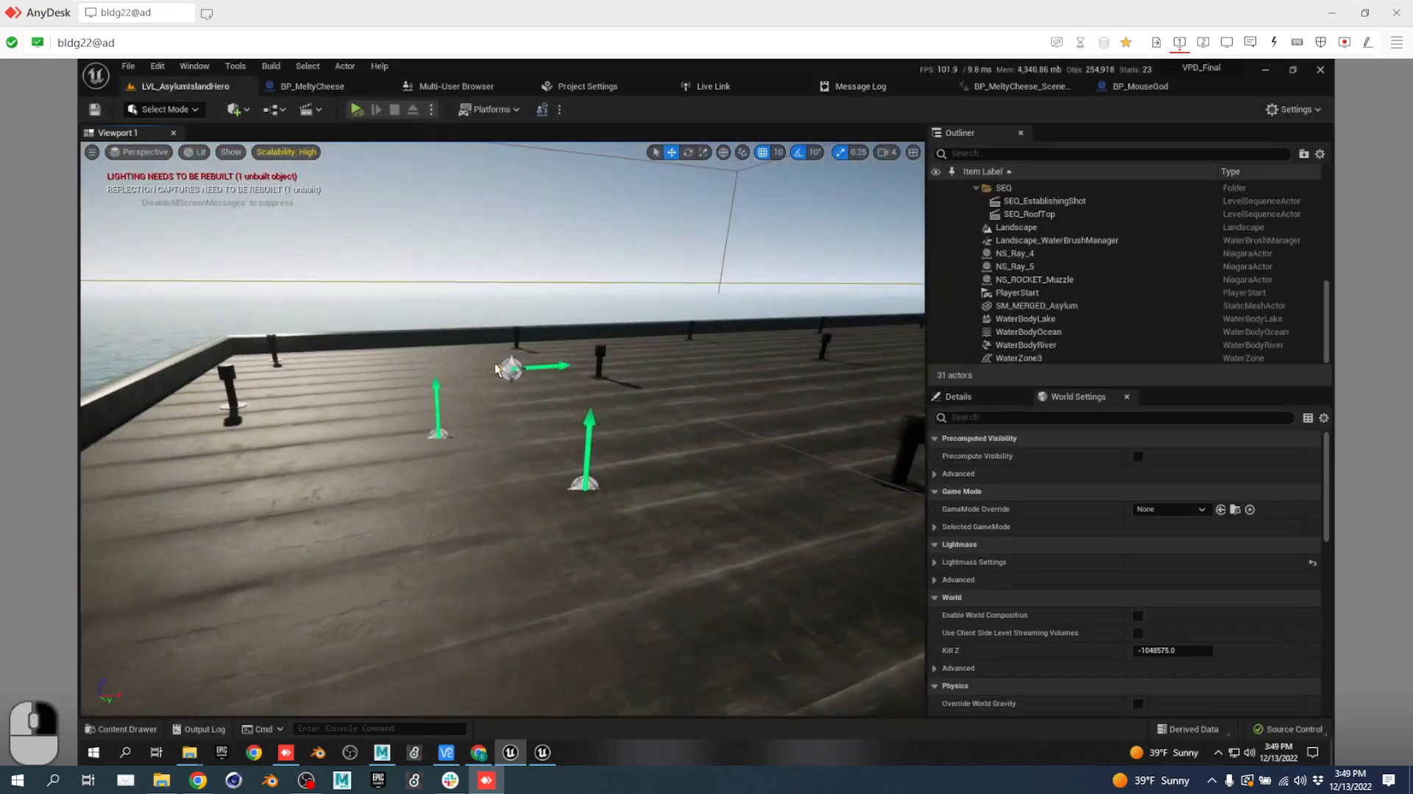
Fly across the rooftop and set Agent1's Skeletal Mesh to BaseCoconutEvilAgent.
right_click_drag(497, 369, 439, 439)
key("d")
key("s")
key("d")
key("s")
key("a")
key("w")
scroll(1128, 290, "up", 6)
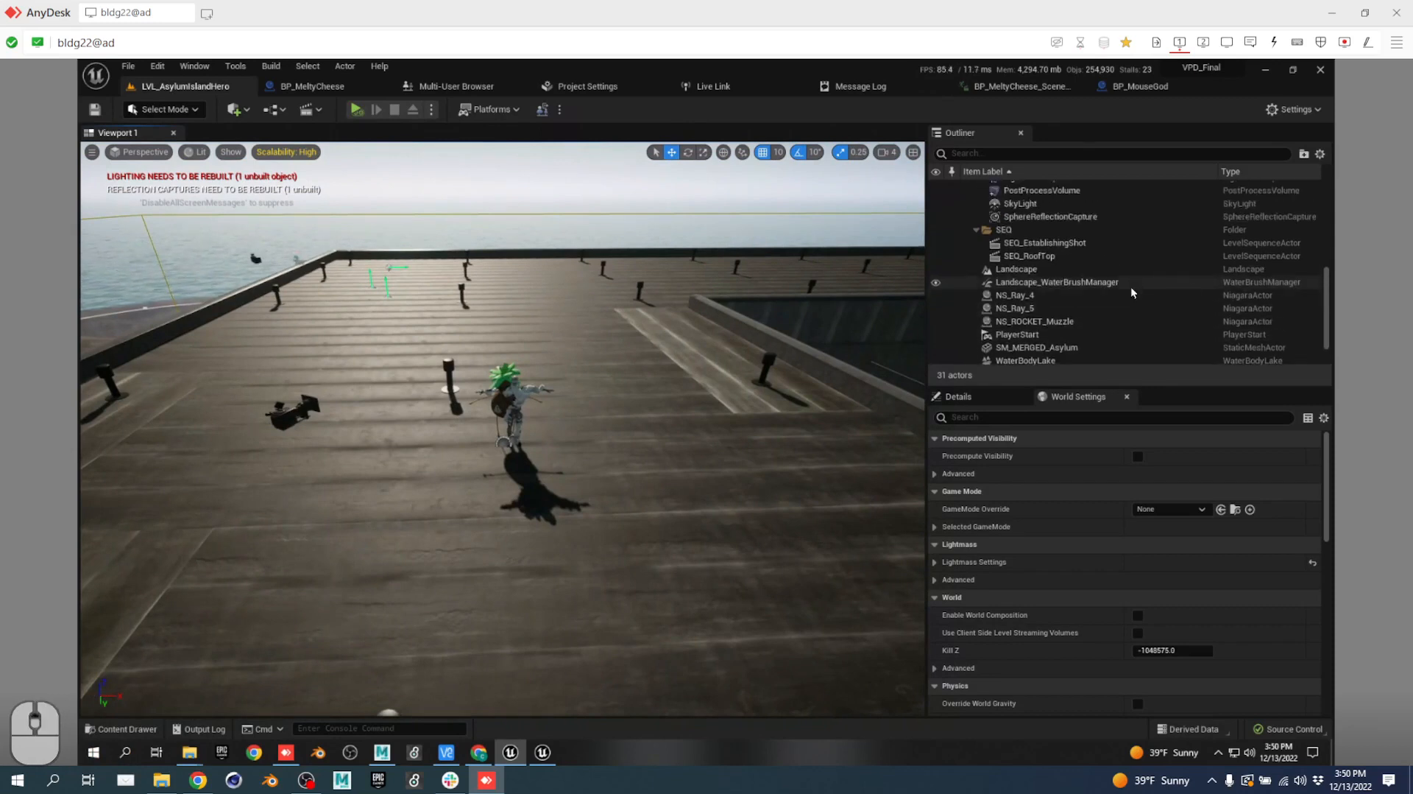
left_click(1071, 317)
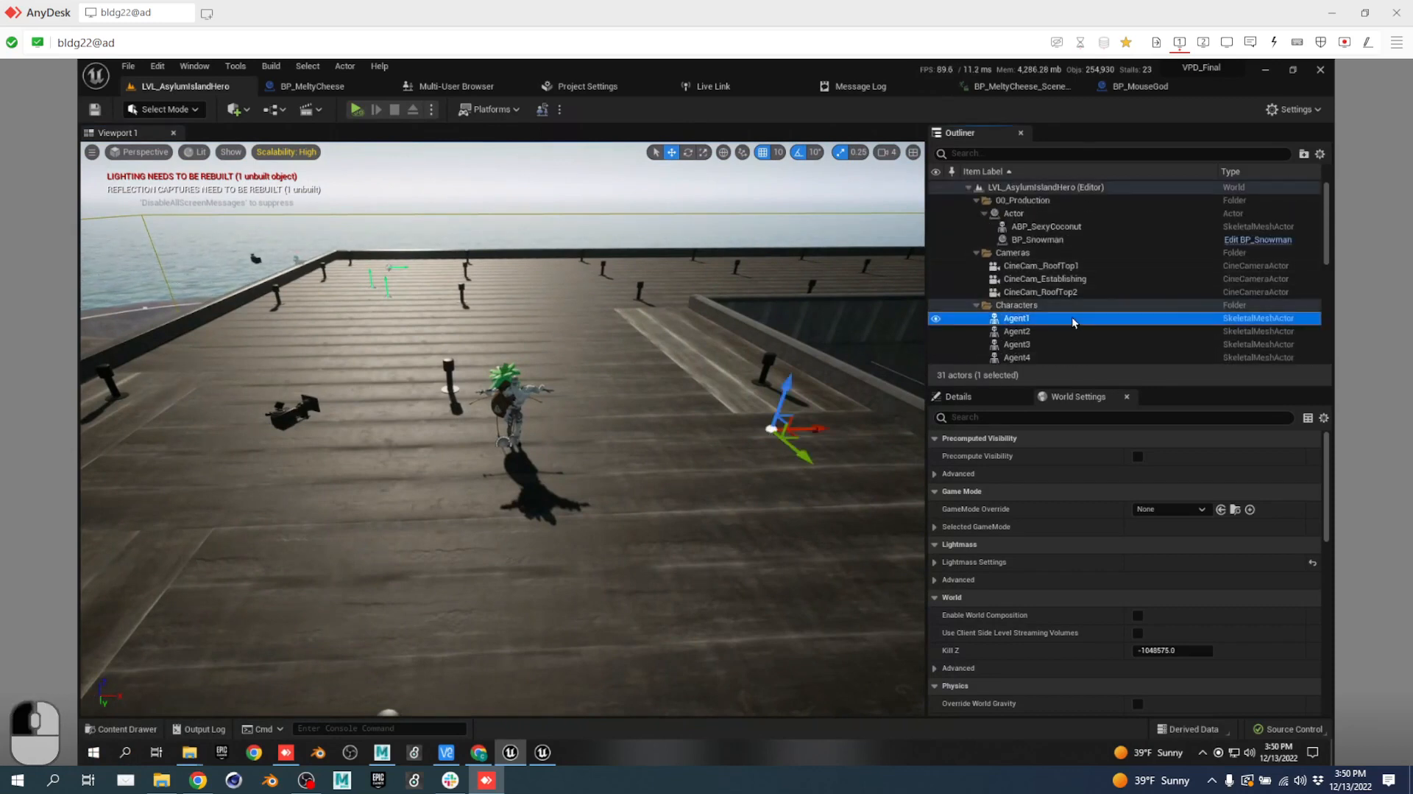
left_click(979, 399)
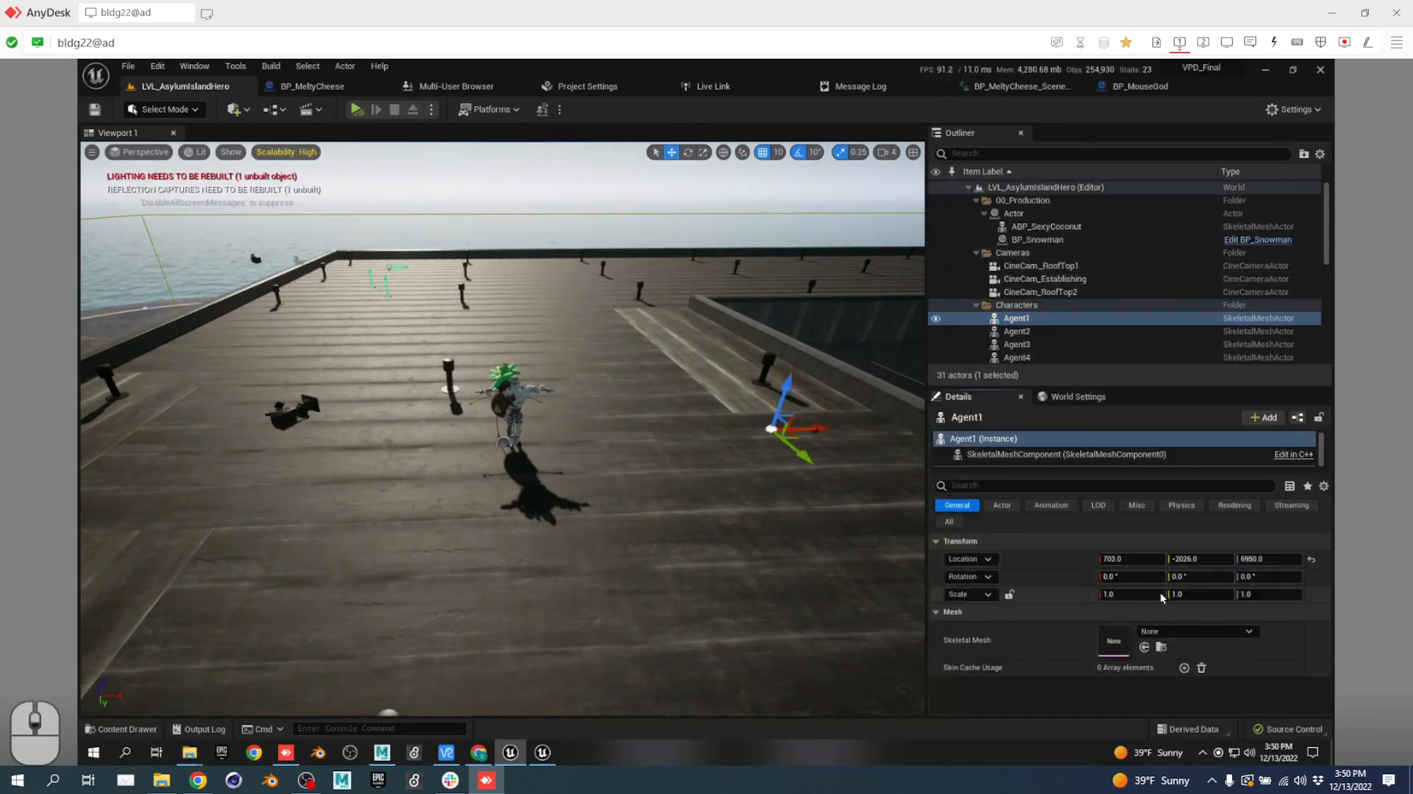
left_click(1168, 630)
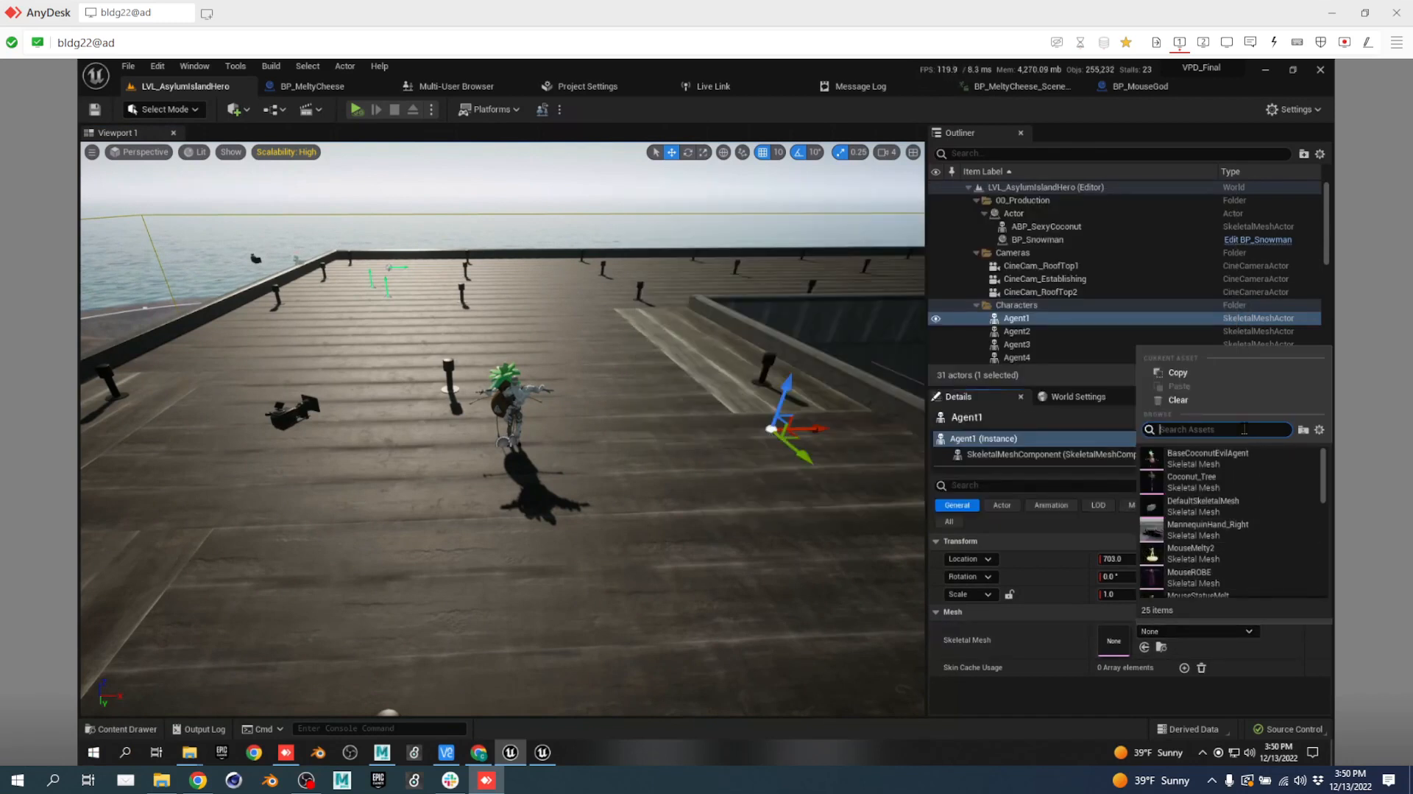
type("ev")
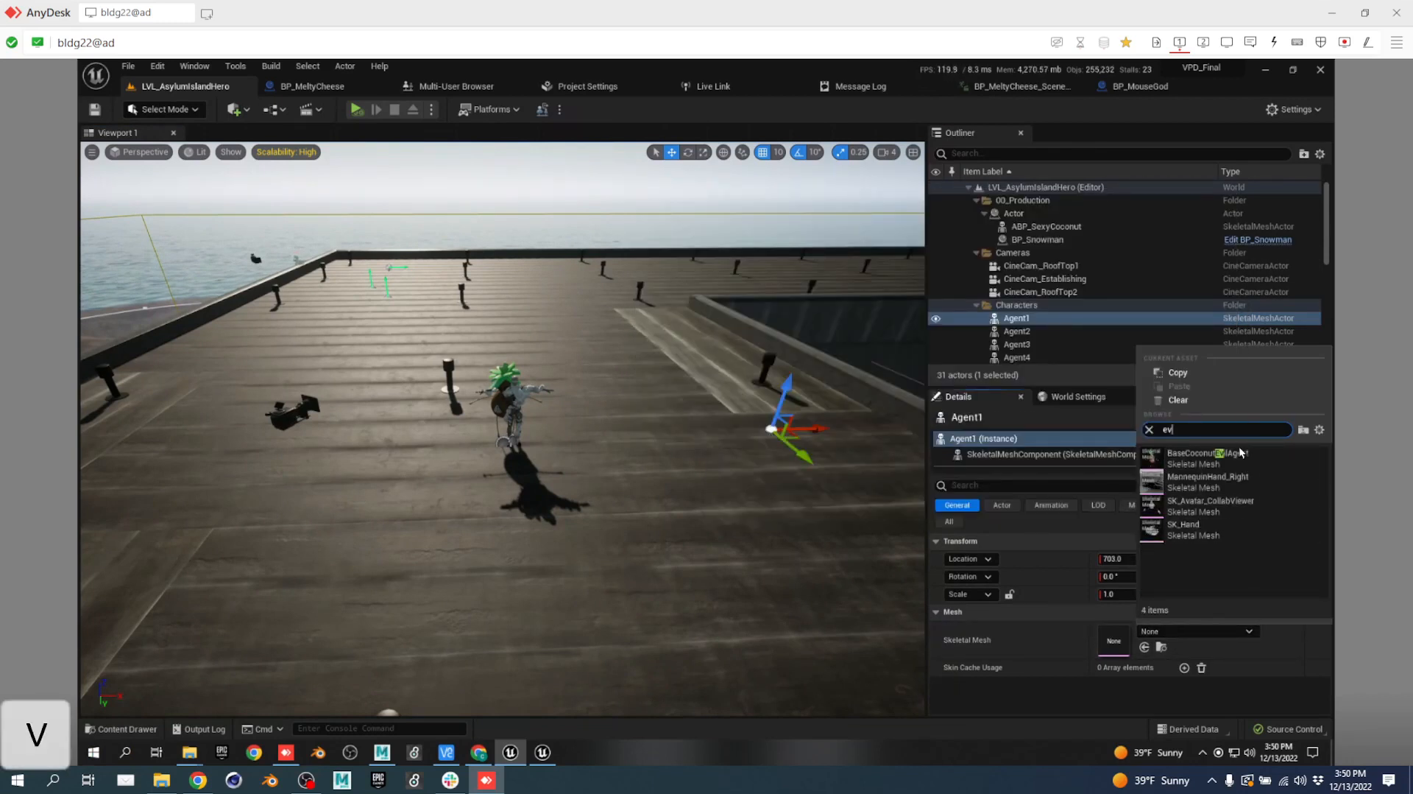
left_click(1254, 452)
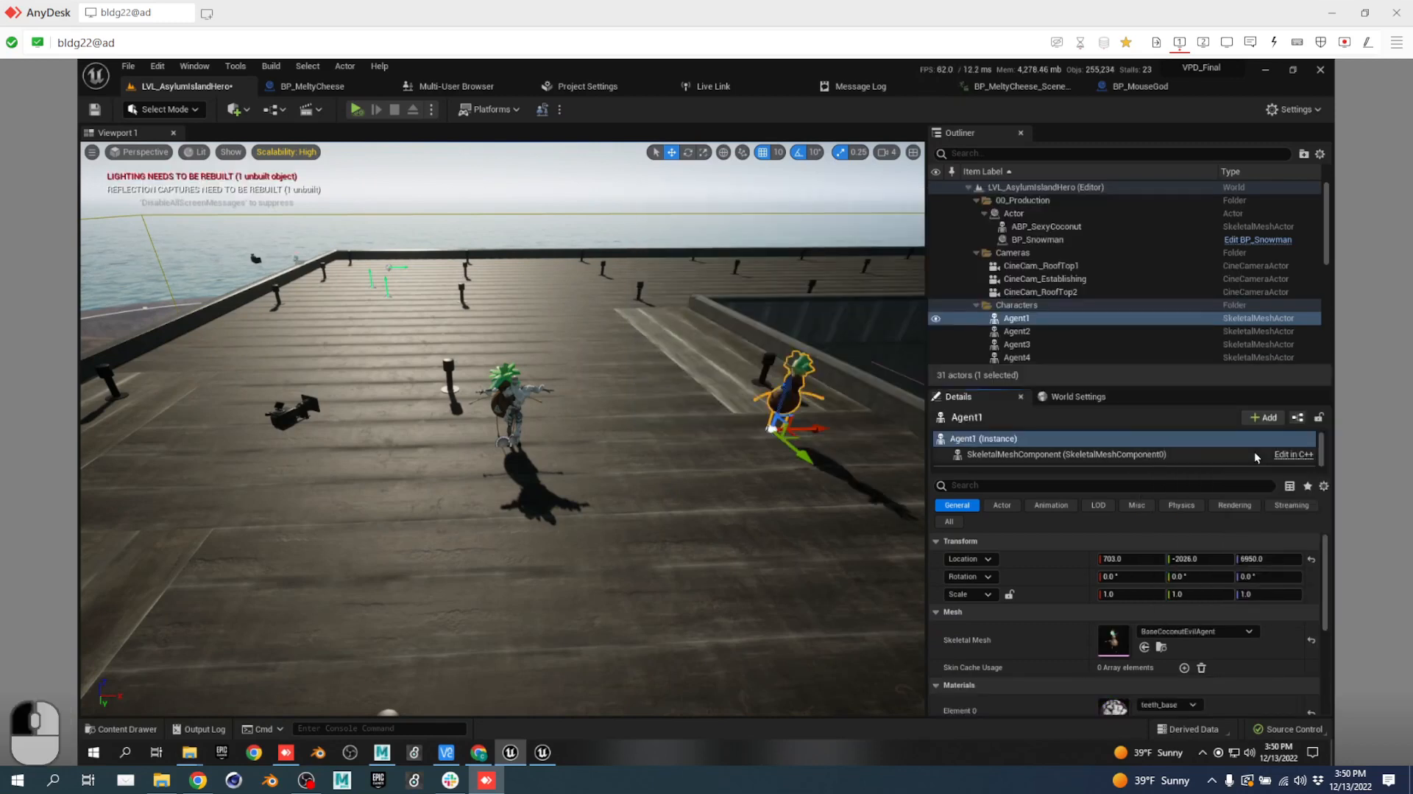
Give Agent2 through Agent5 the BaseCoconutEvilAgent skeletal mesh too.
left_click(1040, 328)
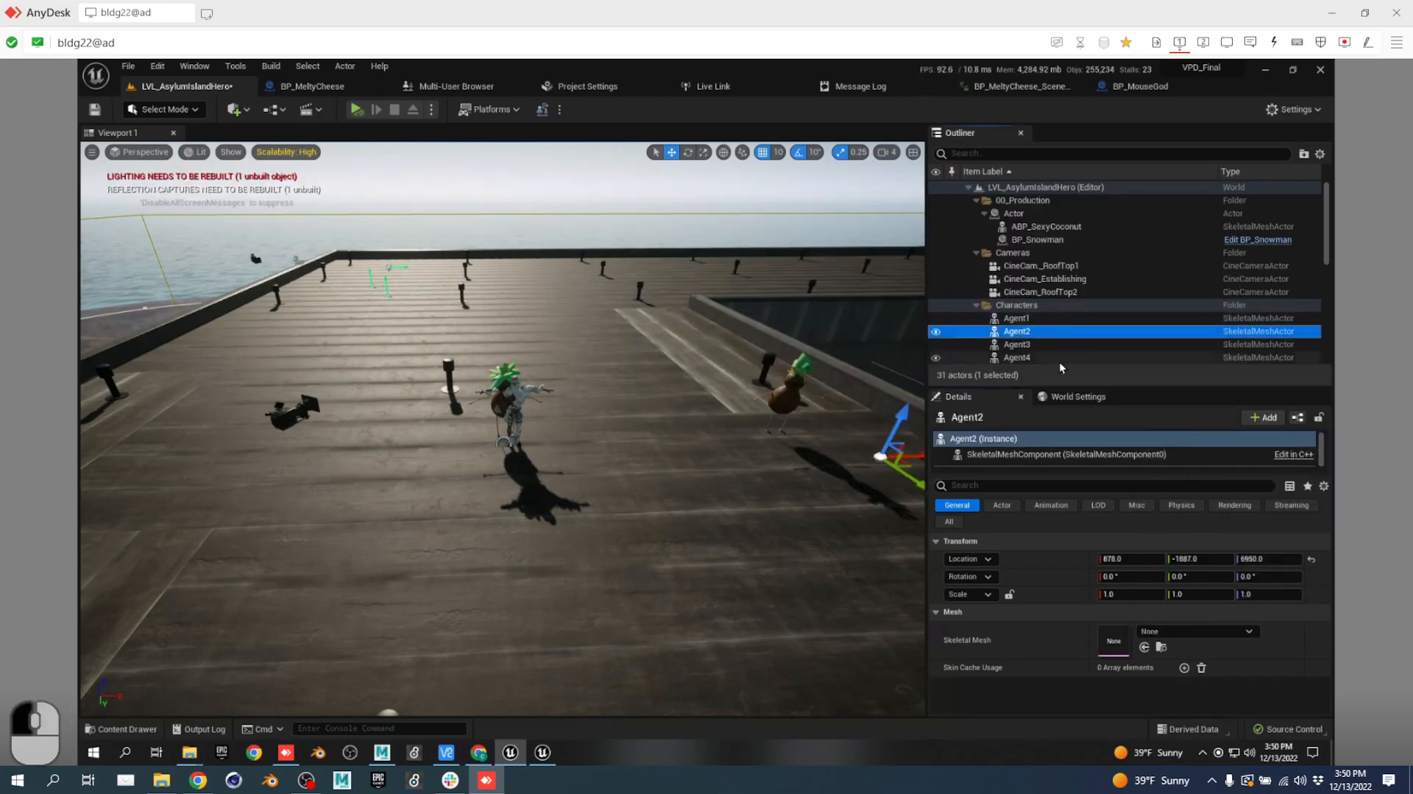
scroll(1058, 360, "down", 3)
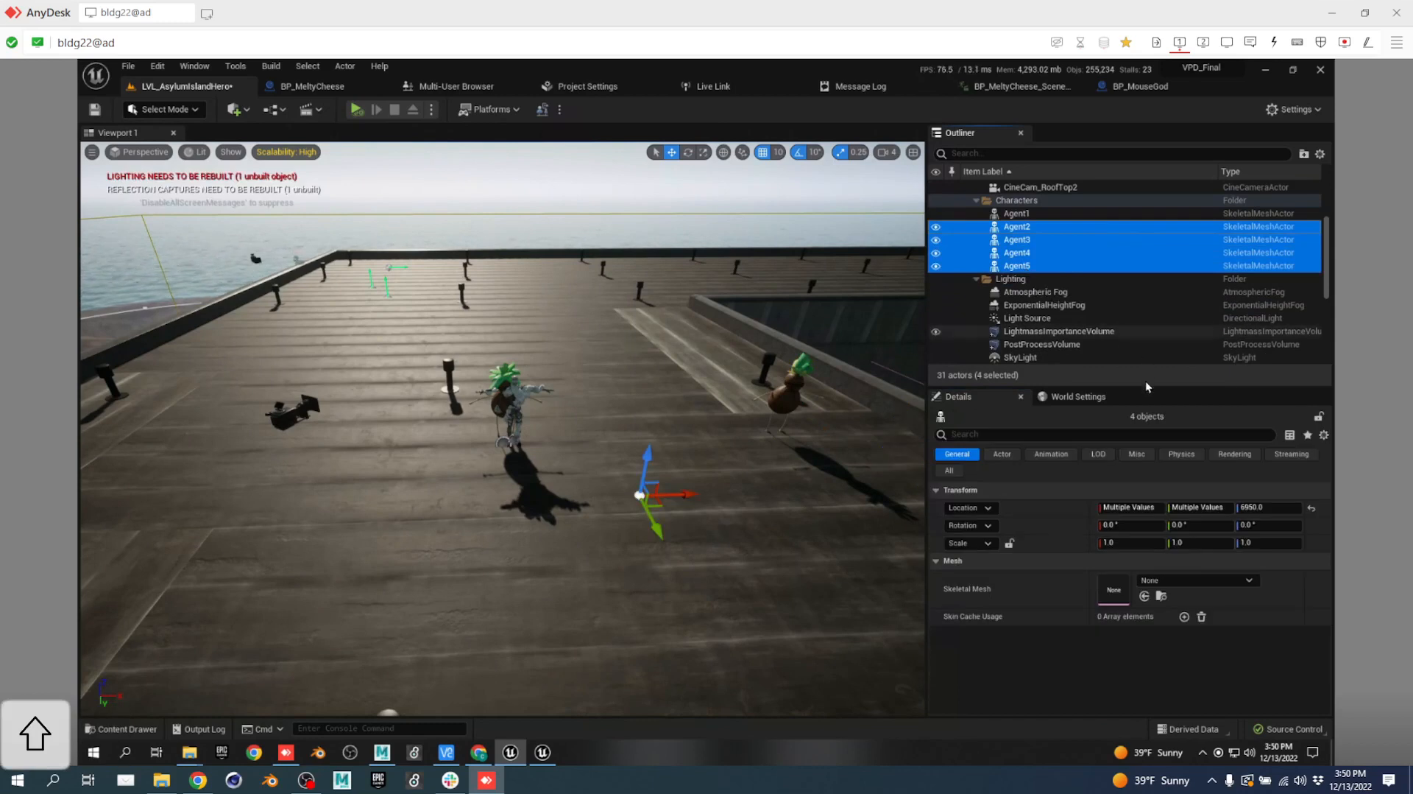
left_click(1185, 581)
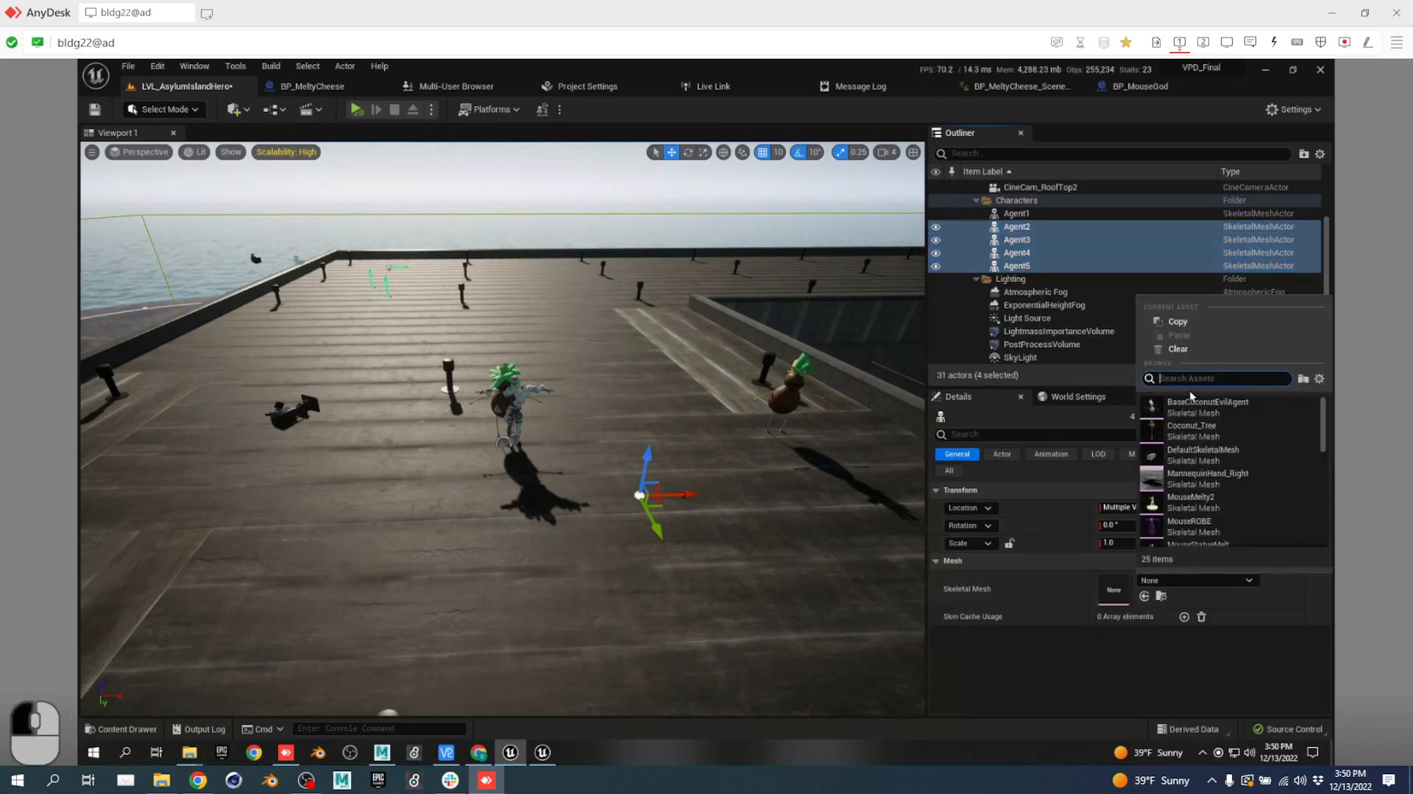
type("evil")
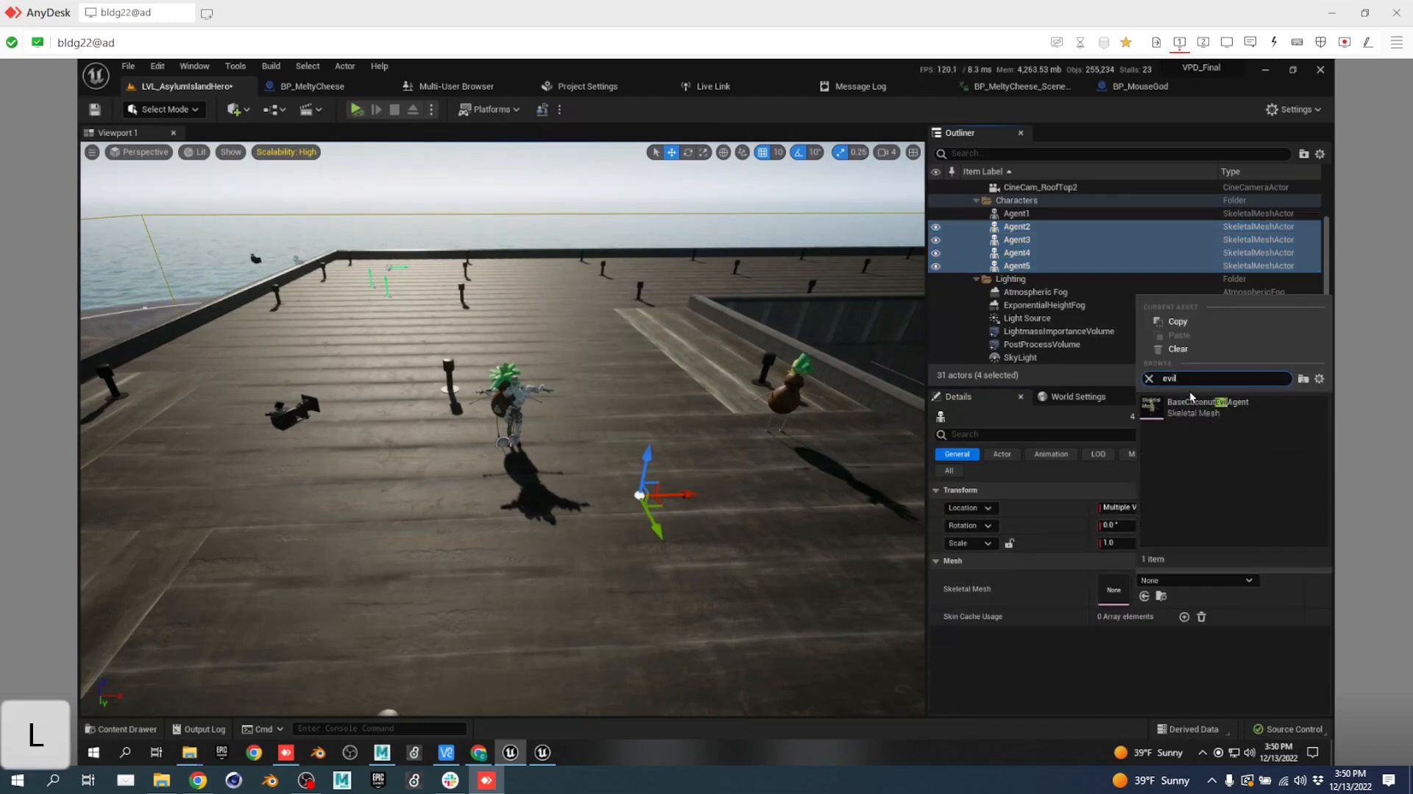
left_click(1194, 406)
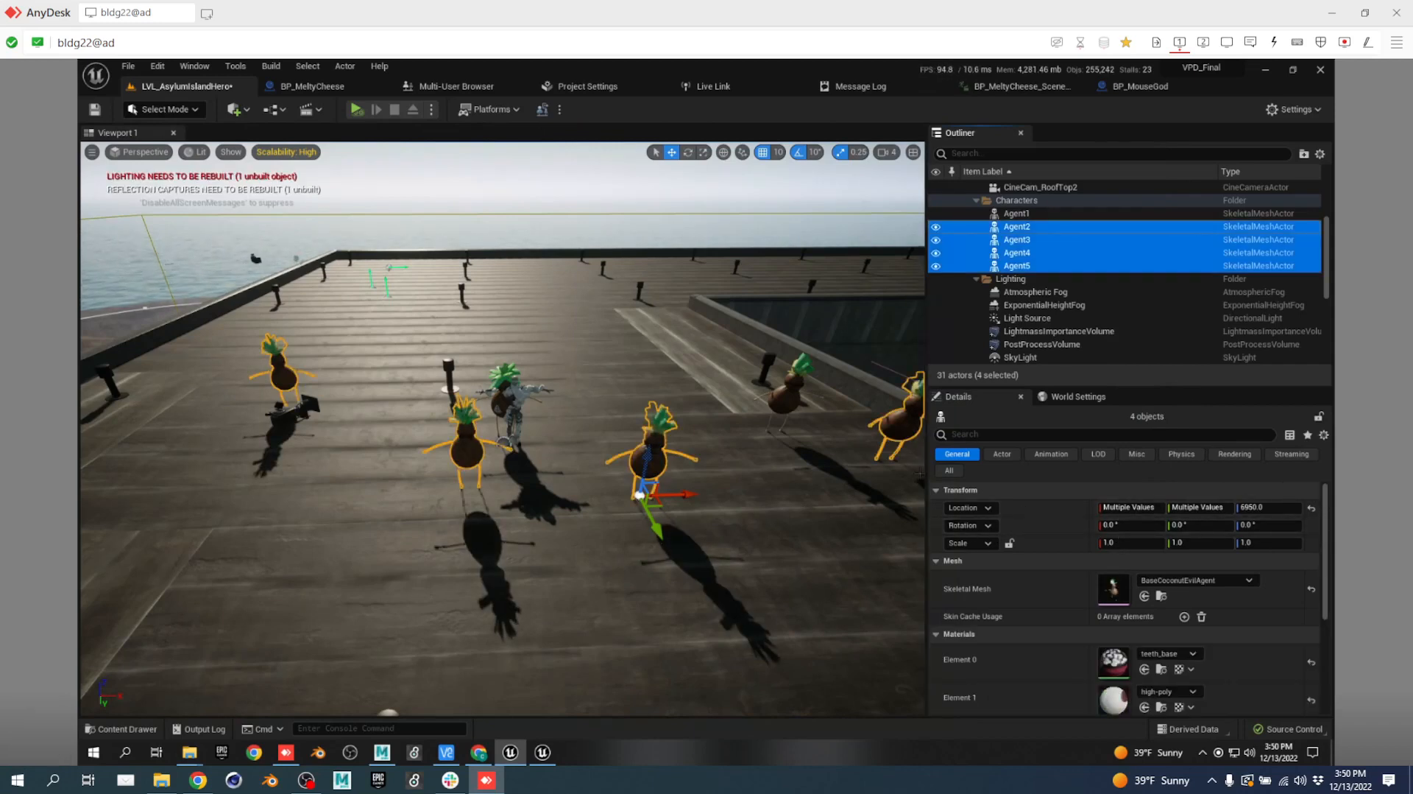
left_click(767, 531)
scroll(629, 408, "up", 5)
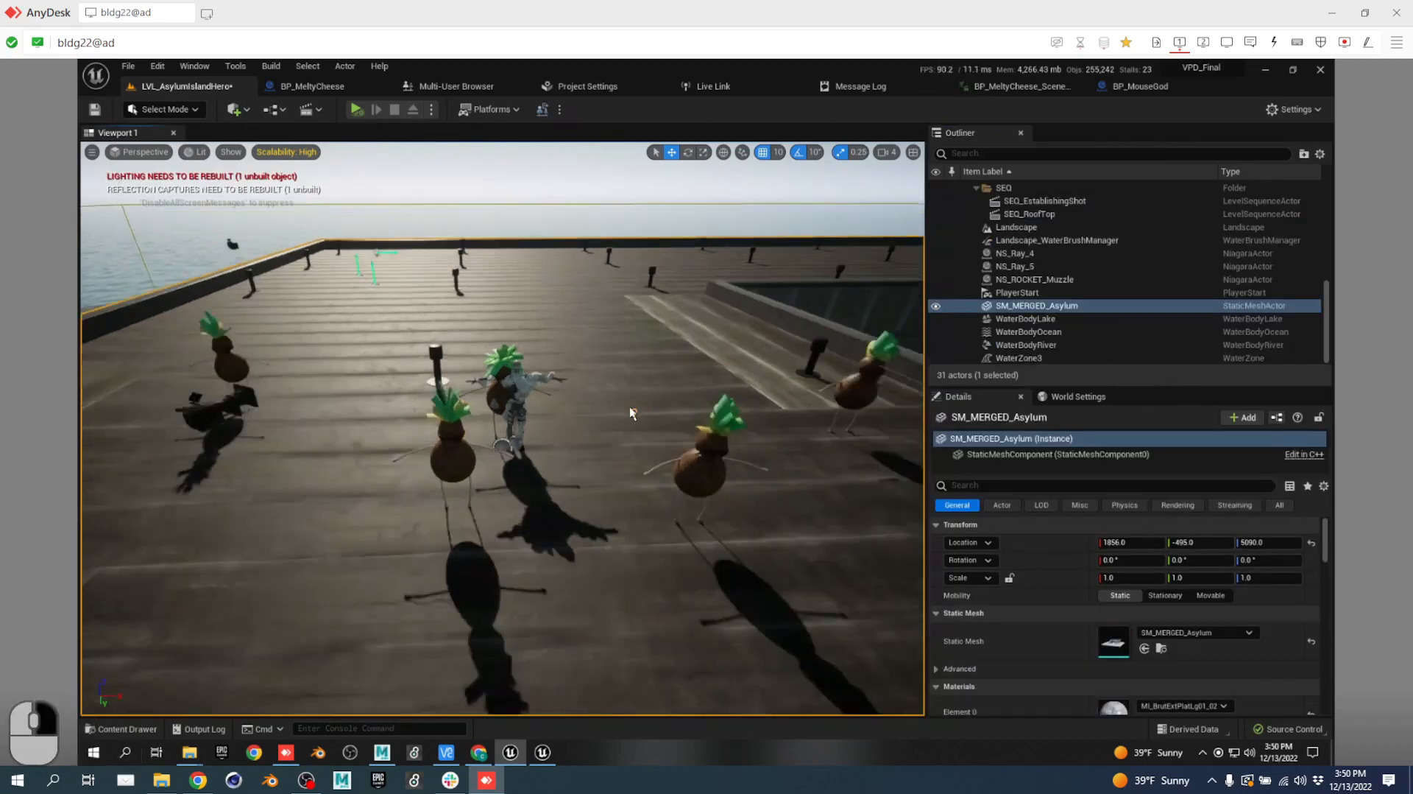
key("w")
mouse_move(650, 399)
right_mouse_down()
mouse_move(653, 384)
mouse_move(642, 405)
right_mouse_up()
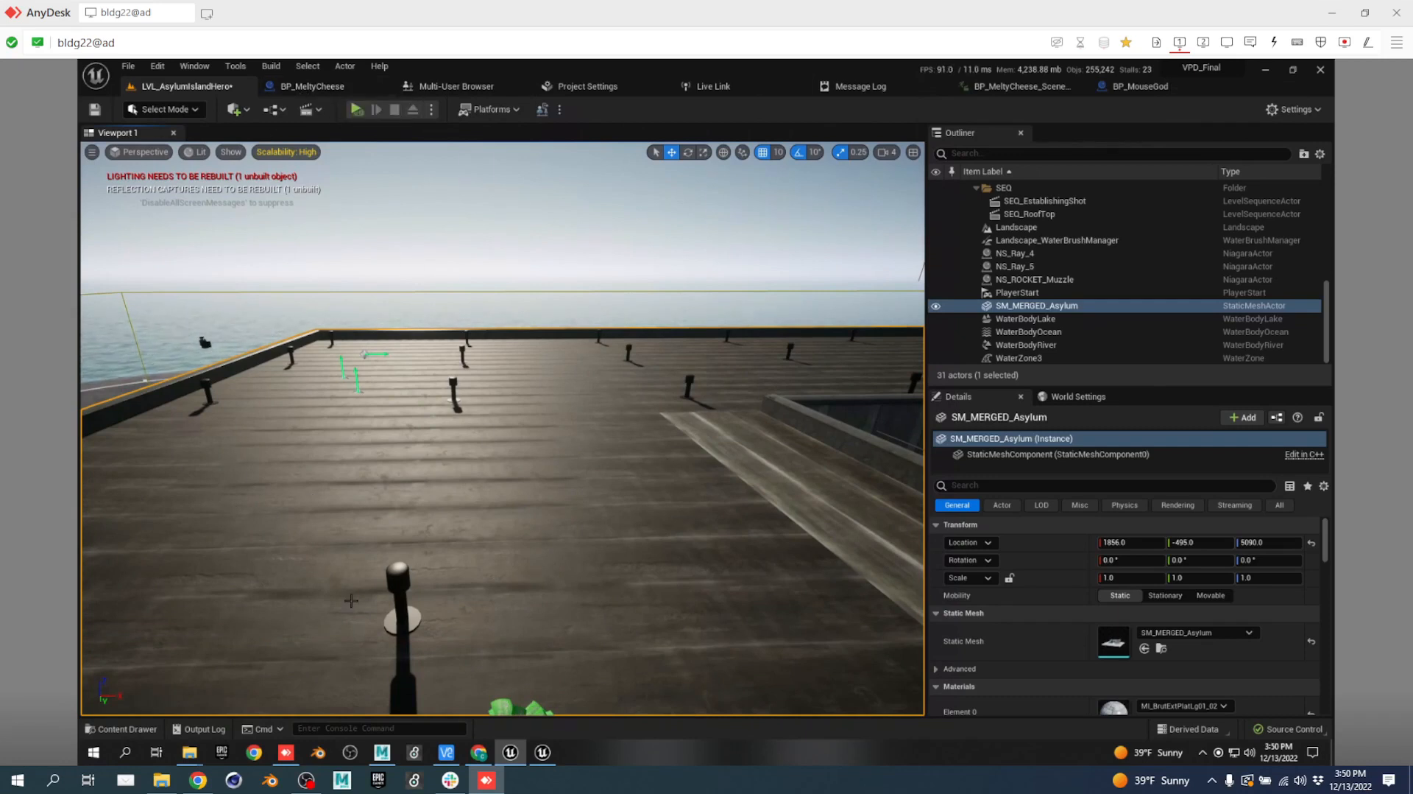
Open the Migrated_bullettime folder in the Content Drawer and turn off the Level filter.
key("ctrl+space")
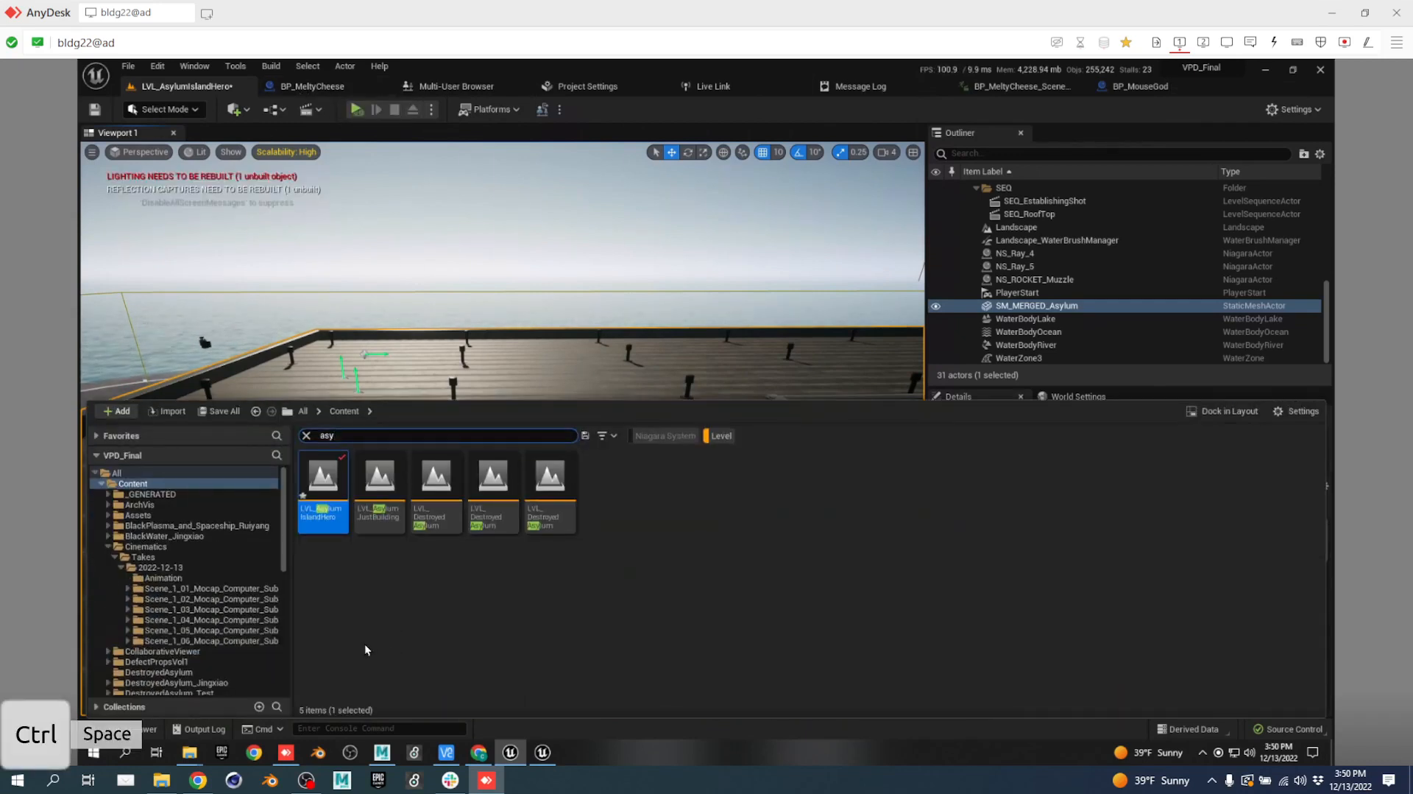
scroll(228, 596, "down", 3)
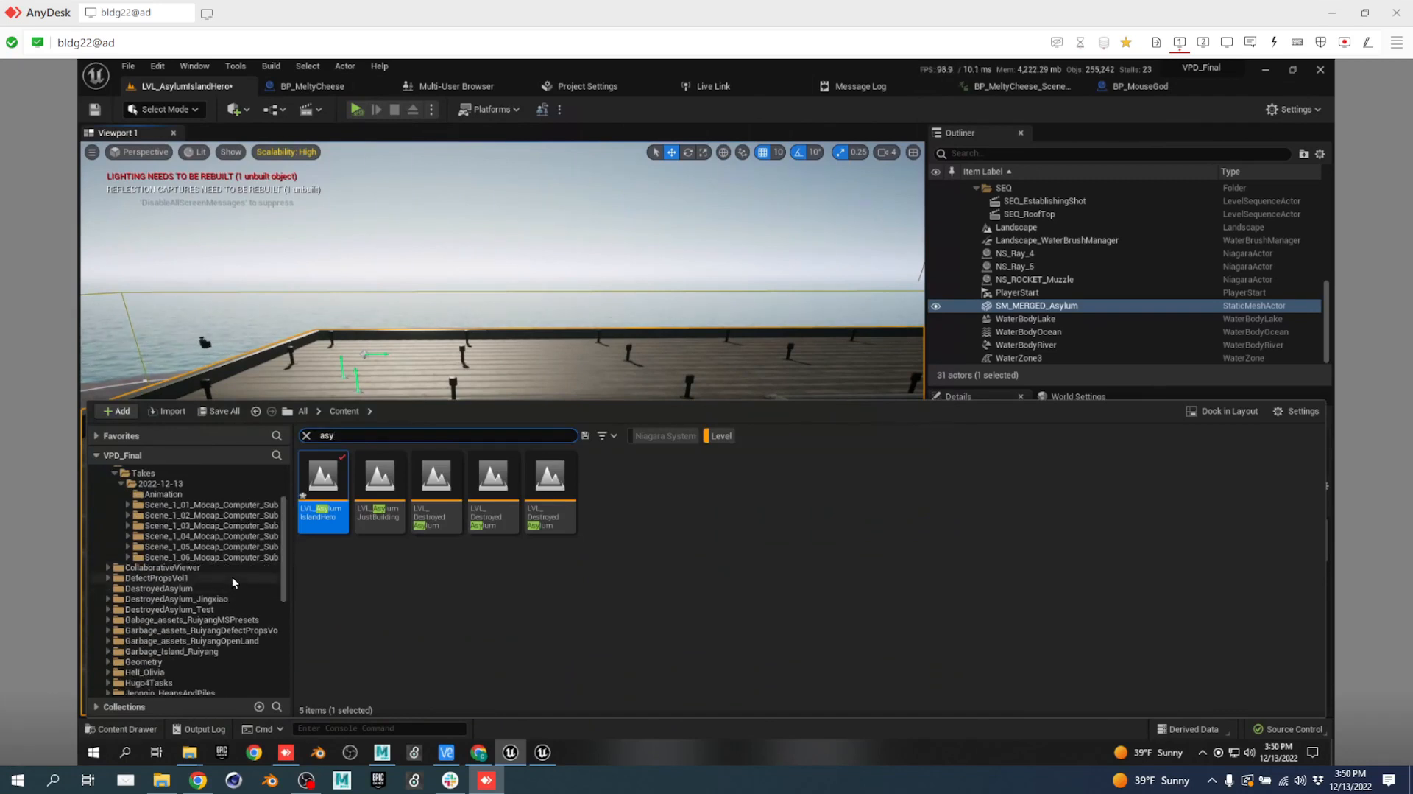
scroll(240, 587, "down", 2)
scroll(184, 582, "down", 1)
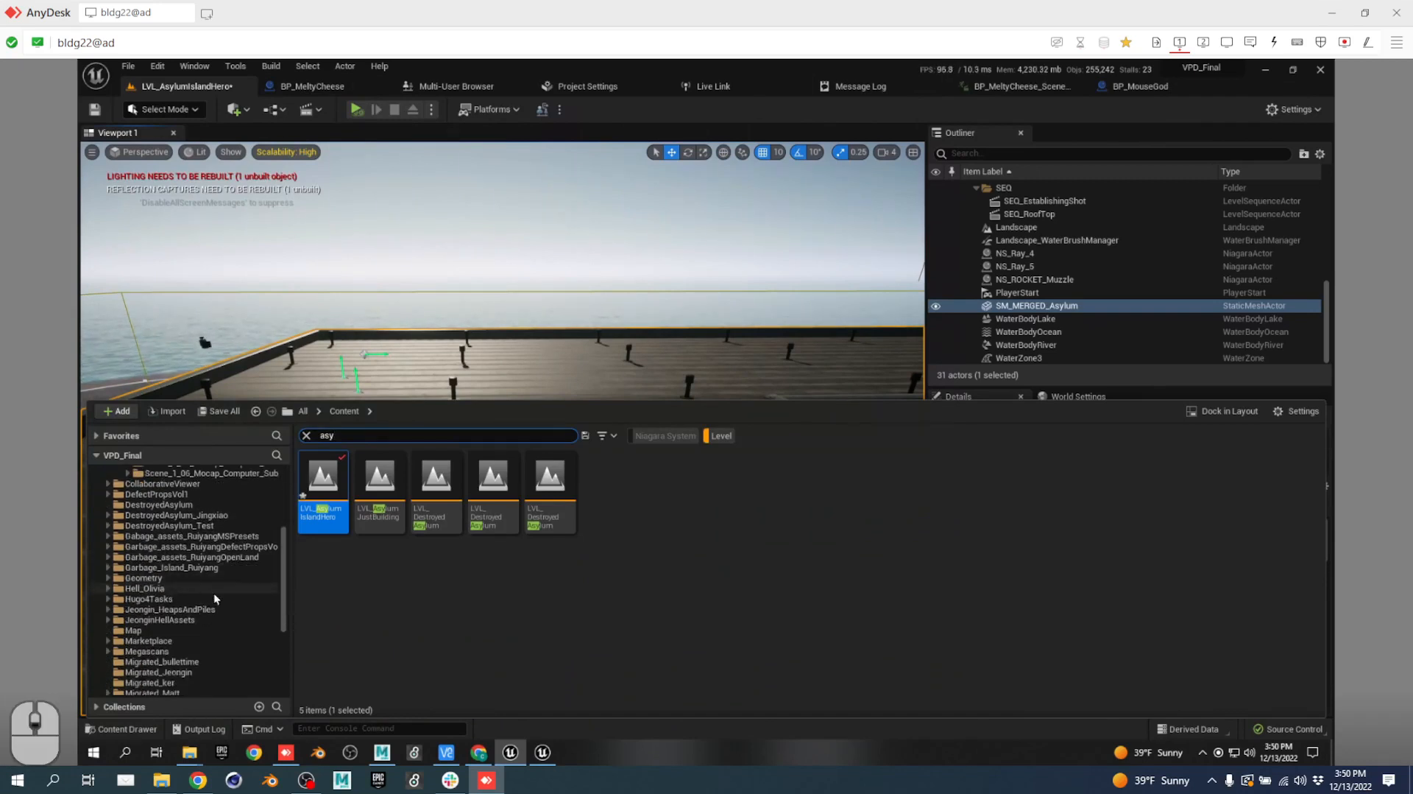
scroll(225, 607, "down", 1)
scroll(226, 617, "down", 4)
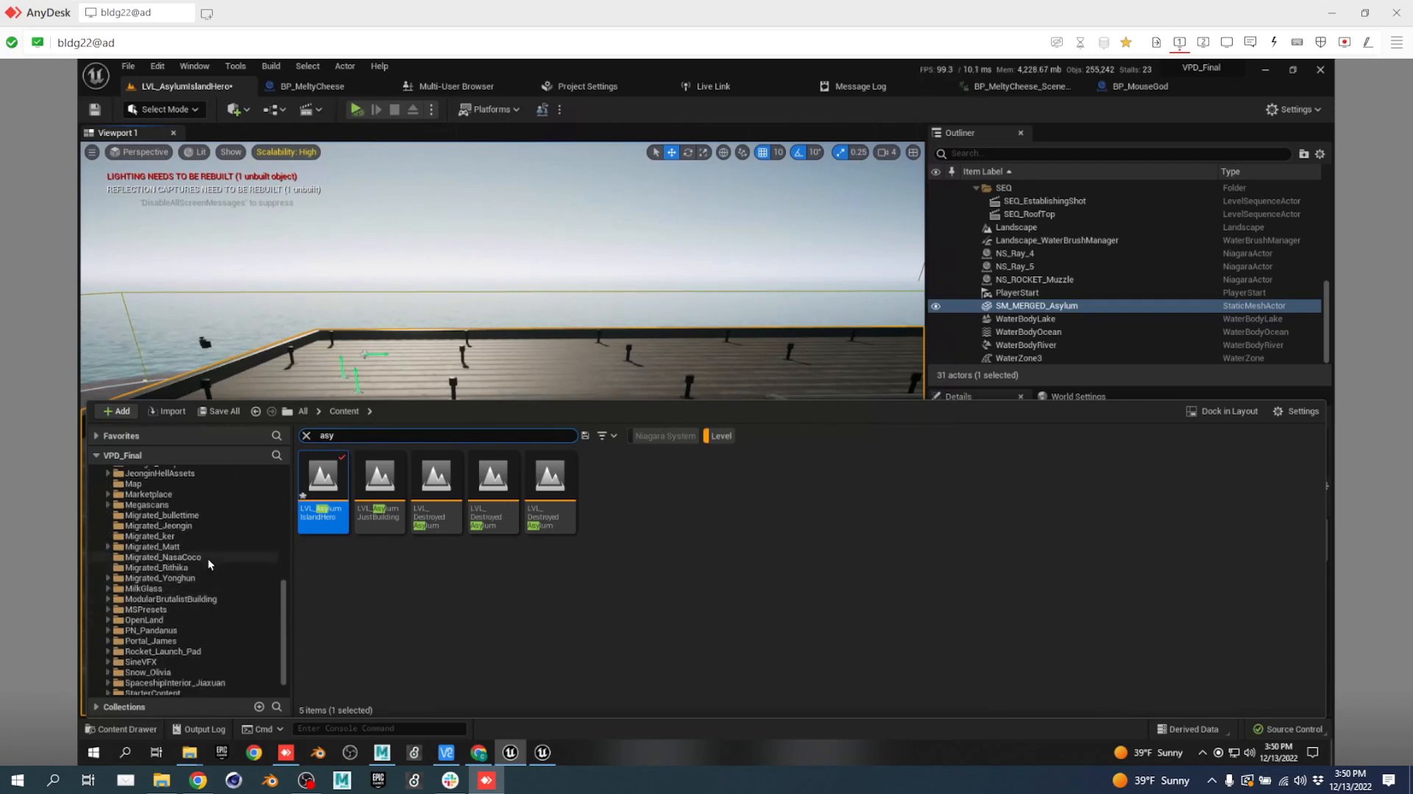
left_click(197, 515)
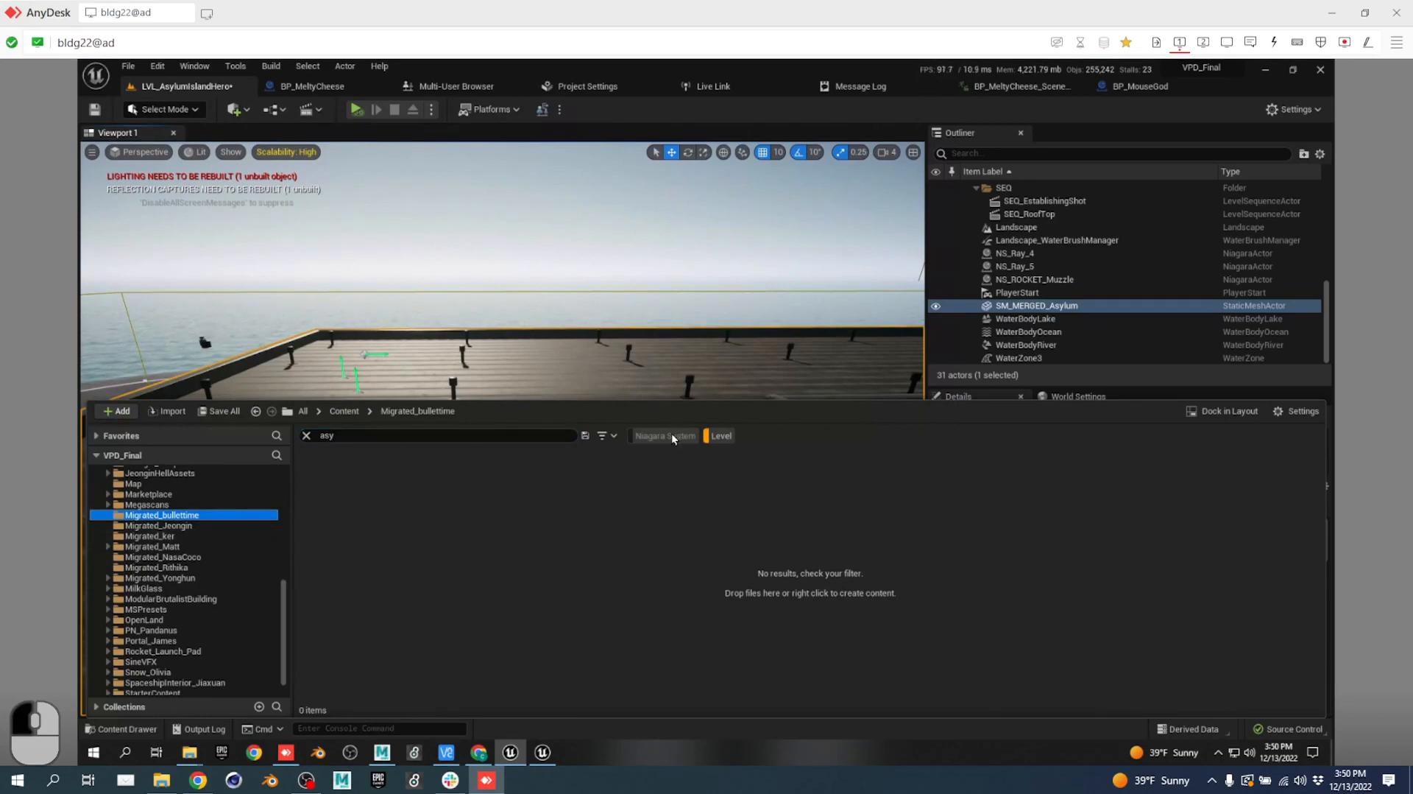
left_click(722, 434)
left_click(721, 440)
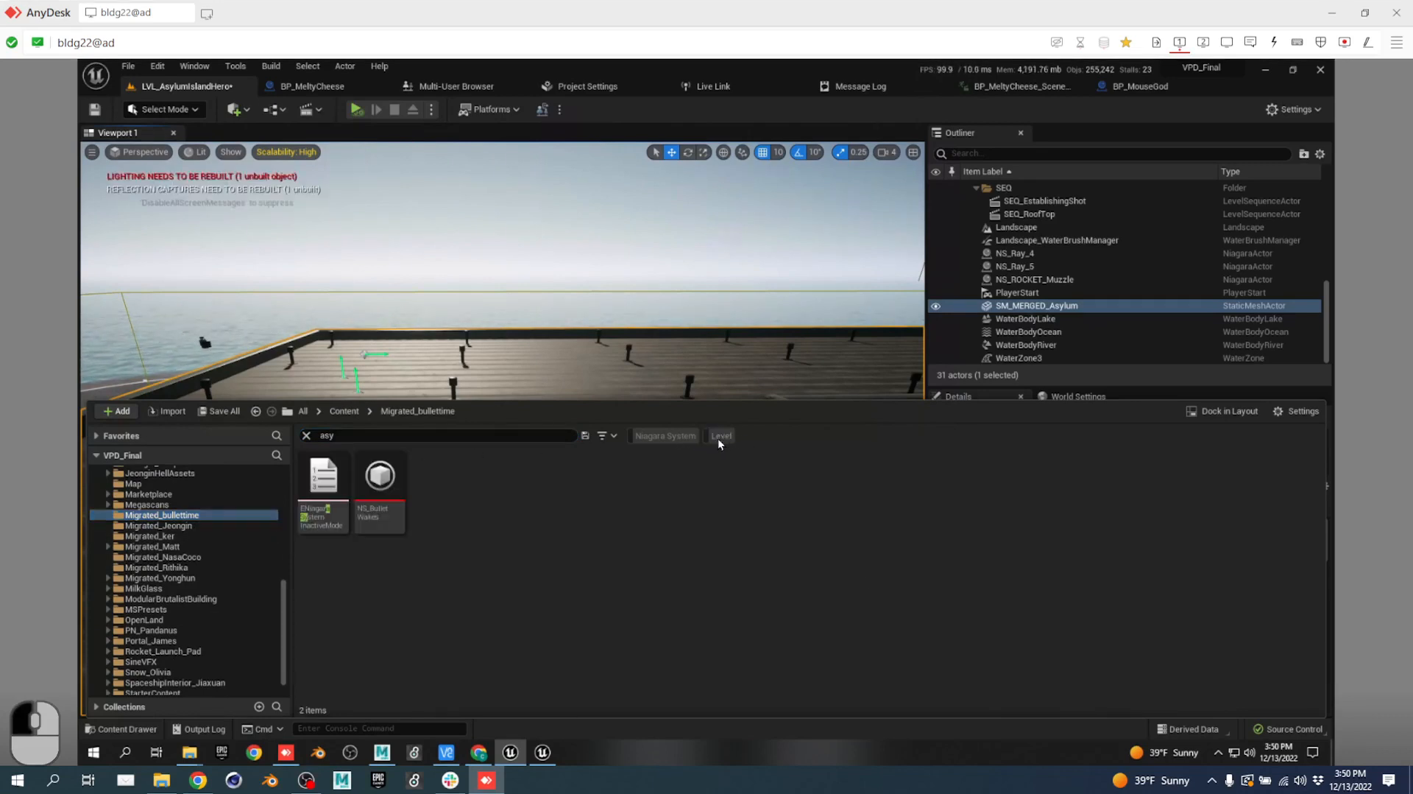
Angle the view down on the rooftop and drag NS_BulletWakes in beside the character.
mouse_move(394, 474)
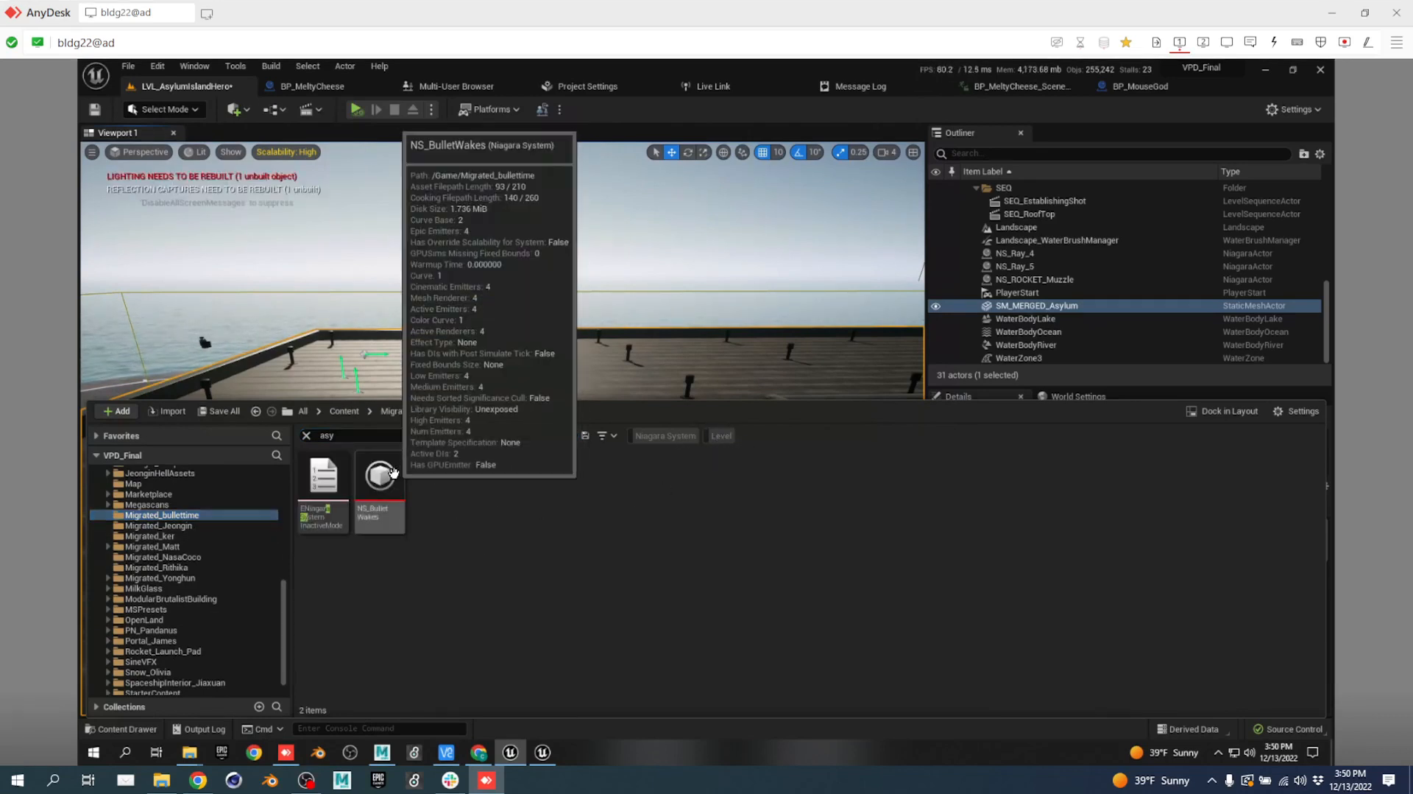
left_click(460, 318)
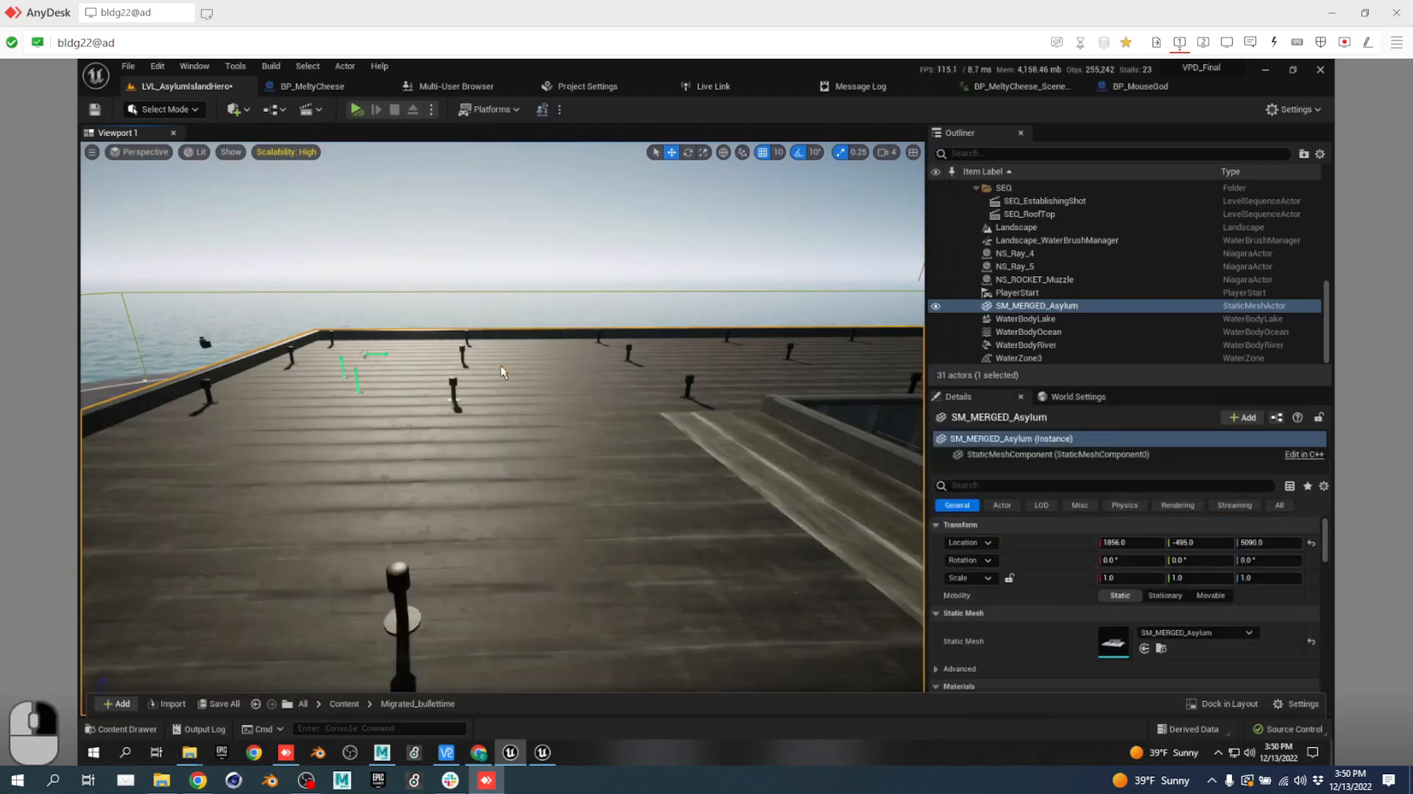
right_click_drag(499, 368, 435, 445)
key("space")
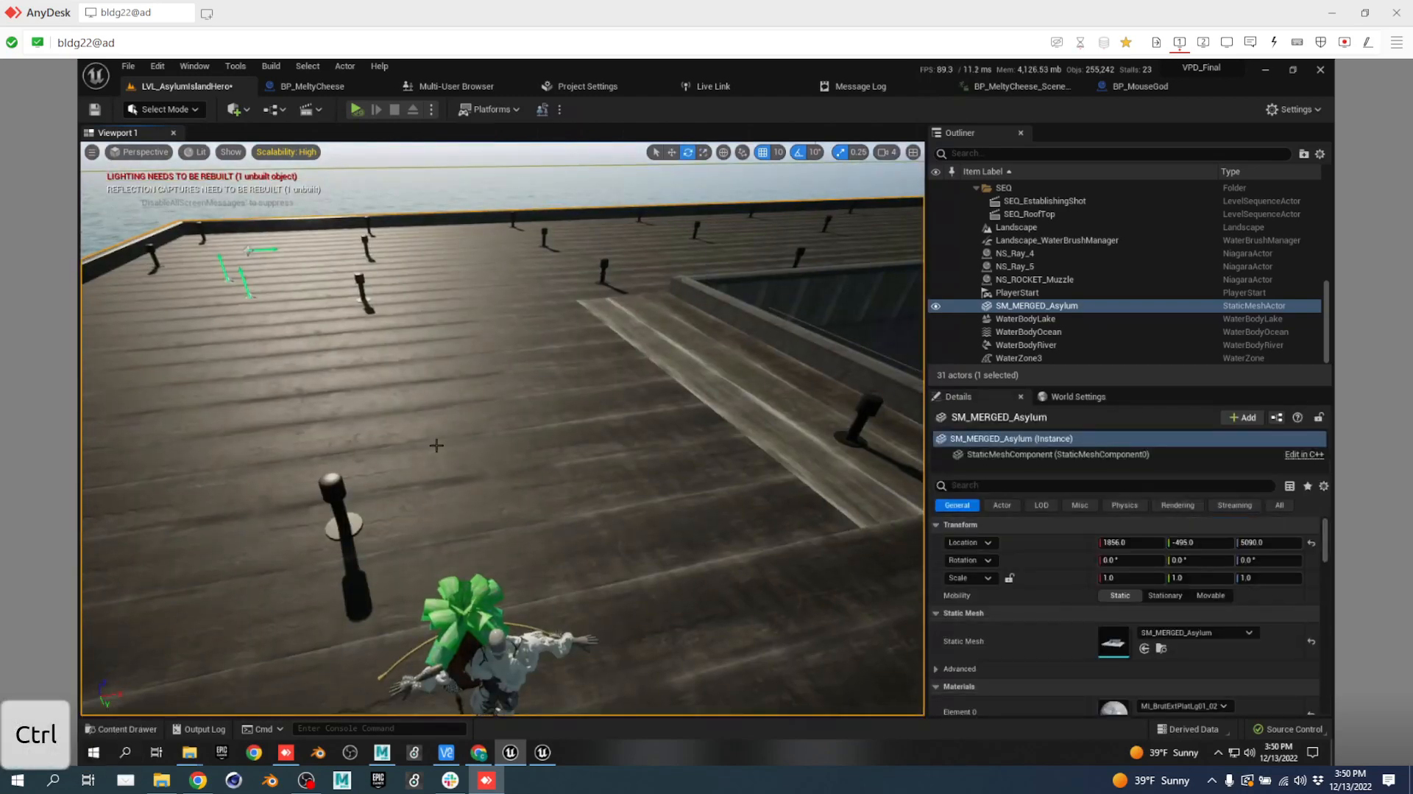
key("ctrl+space")
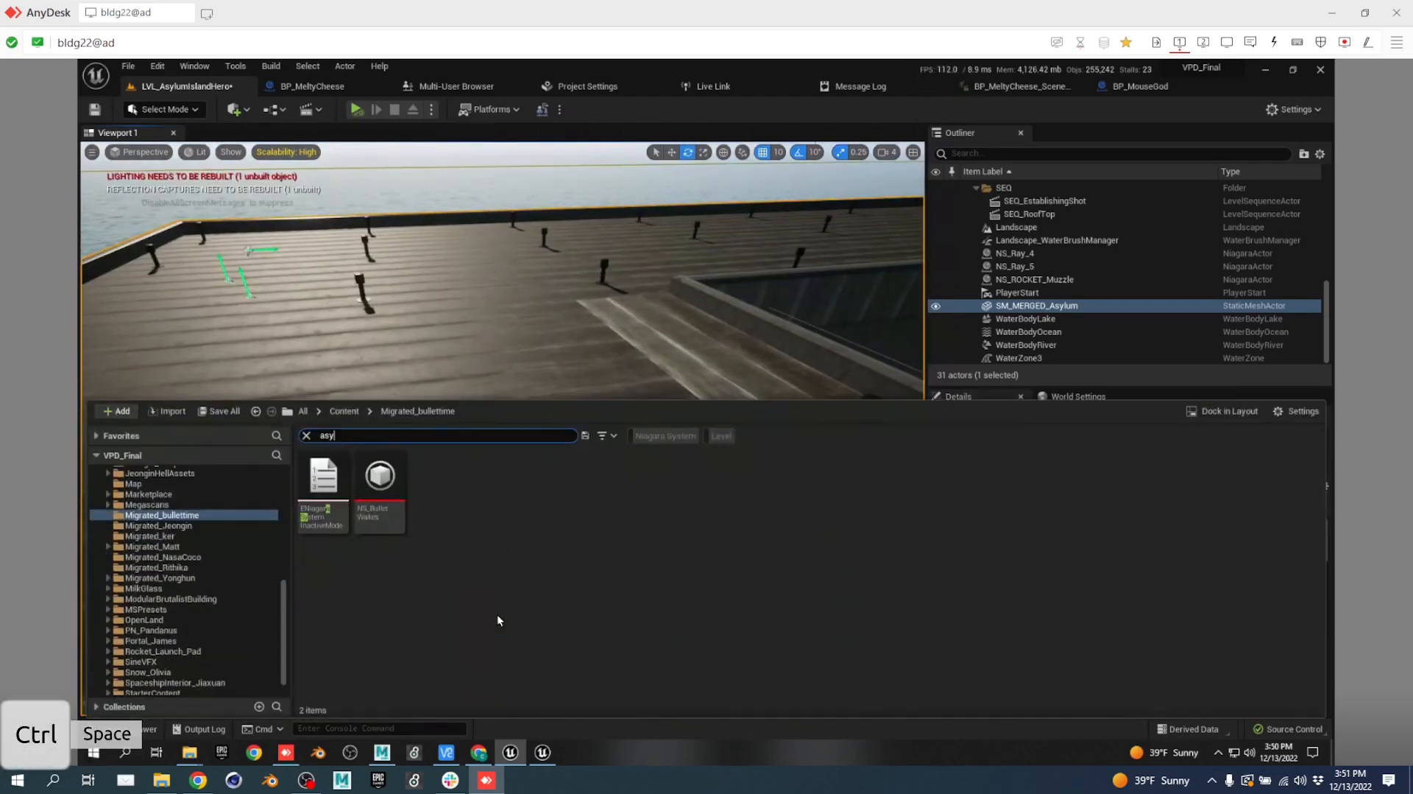
left_click(380, 478)
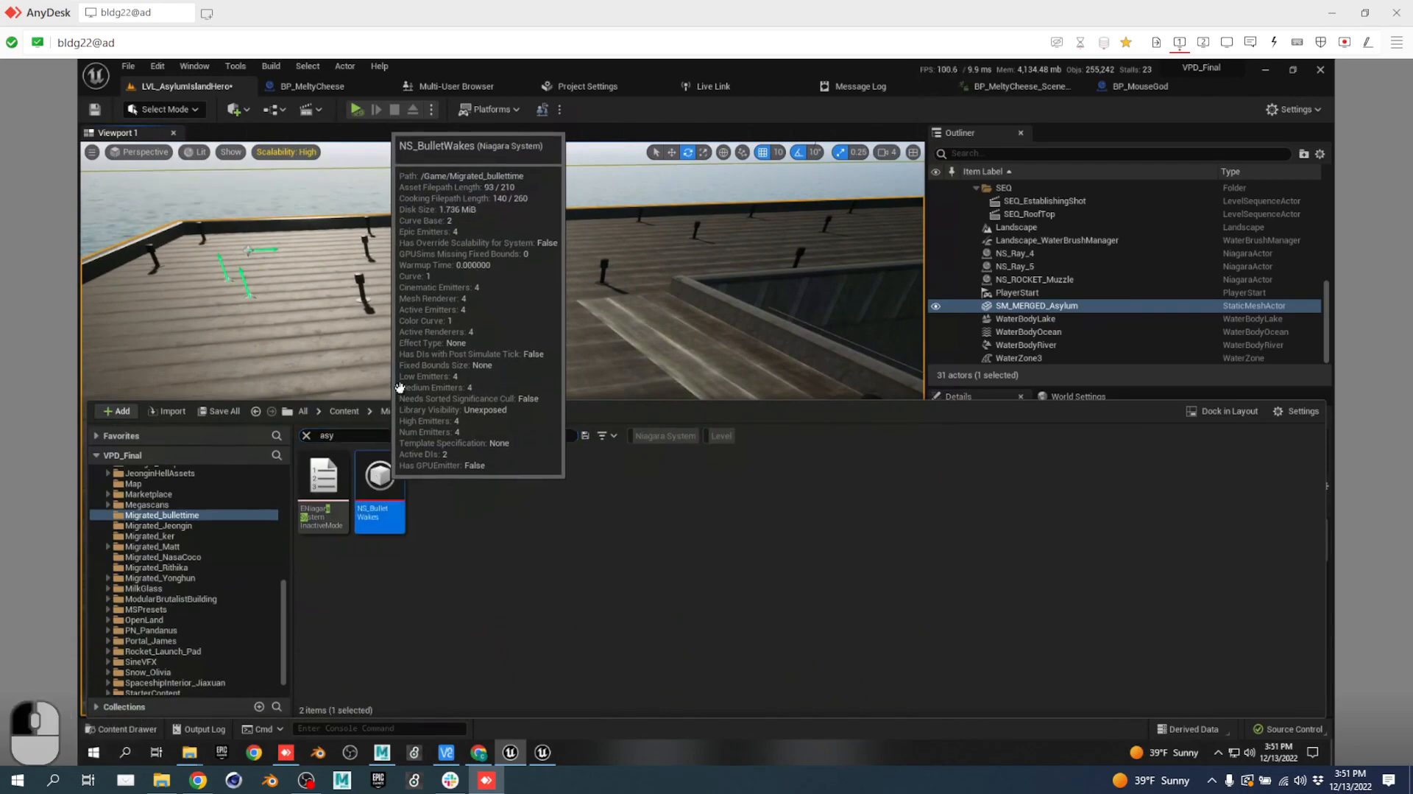
left_click(296, 349)
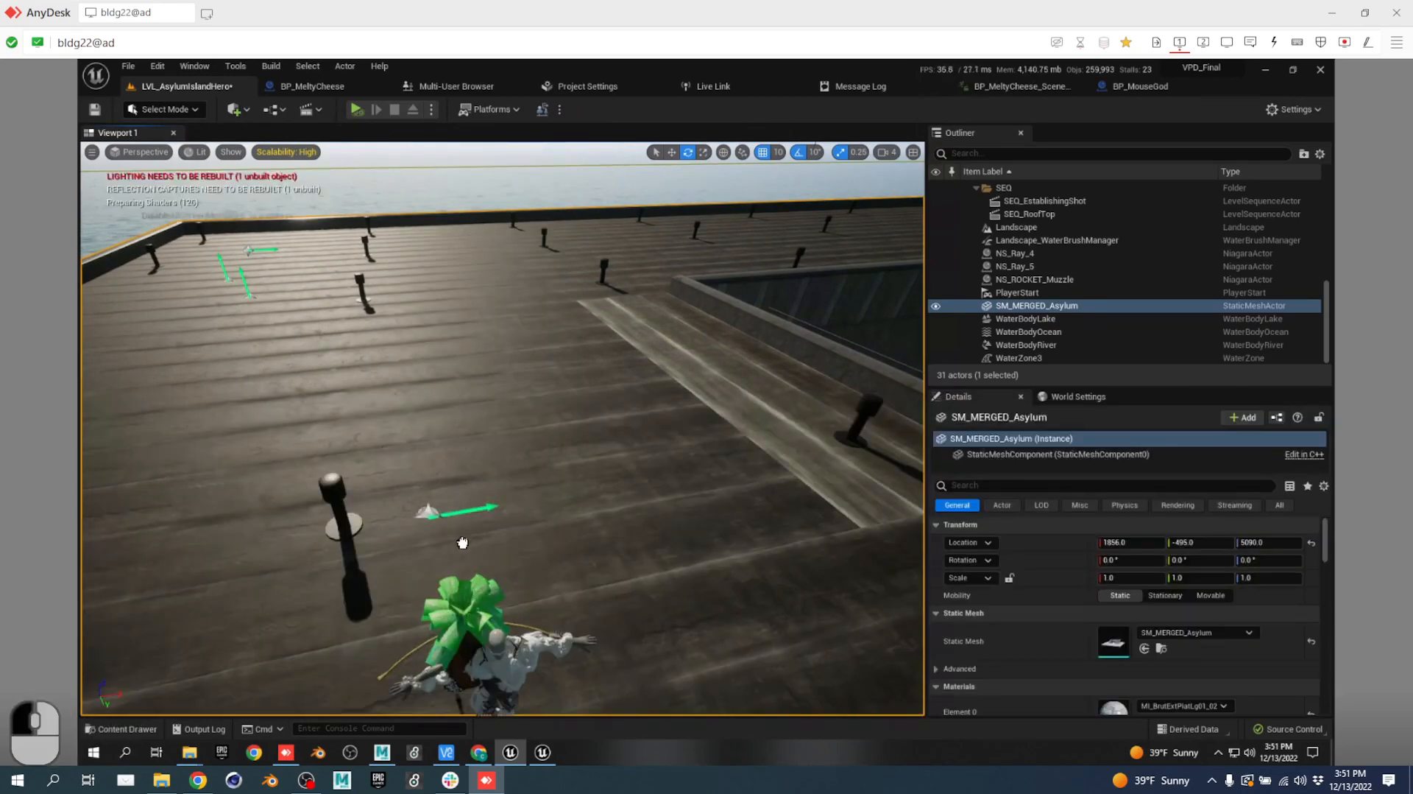
left_click_drag(462, 542, 655, 590)
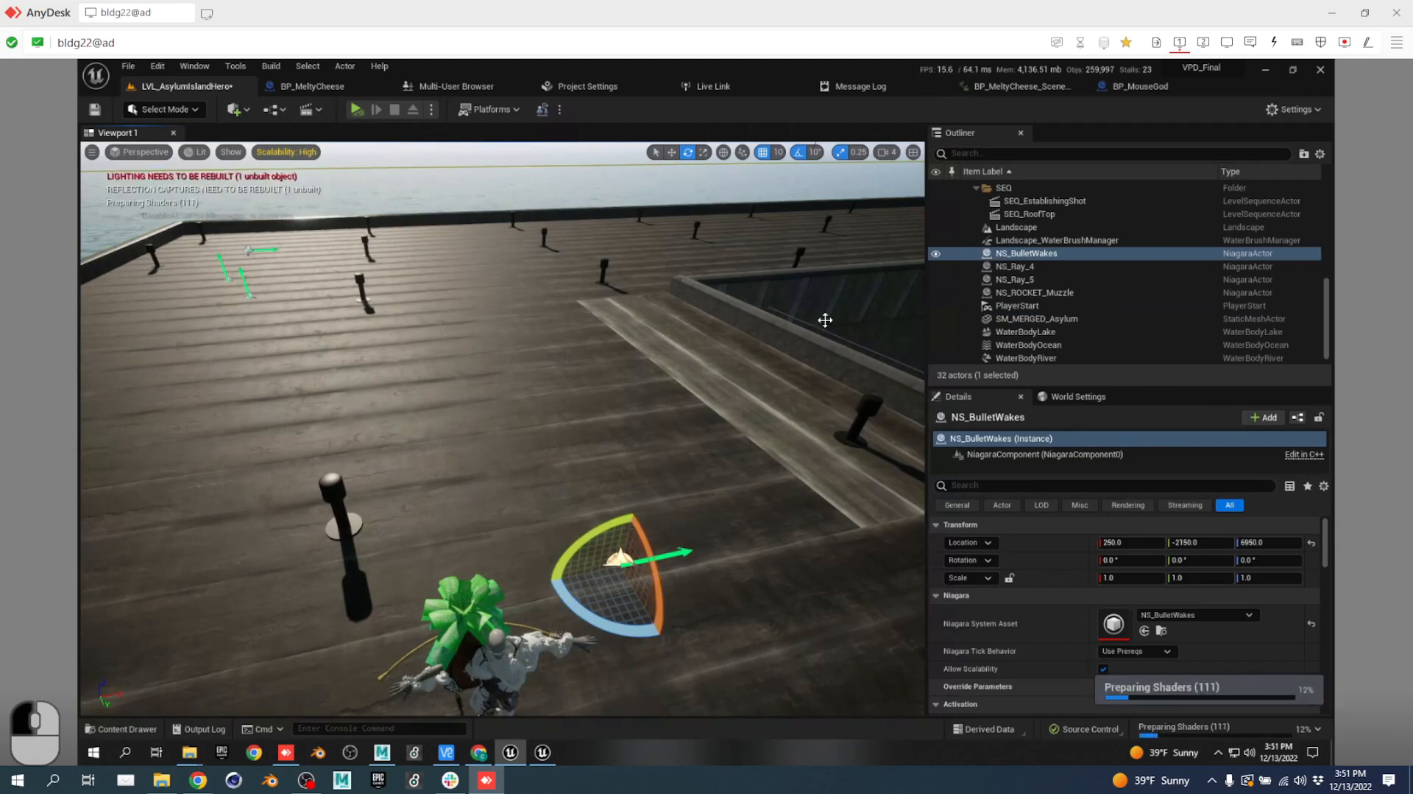
Attach NS_BulletWakes to Agent1's RightHandA bone and reset its rotation to zero.
mouse_move(1030, 253)
left_mouse_down()
mouse_move(1039, 299)
mouse_move(1095, 284)
mouse_move(1053, 253)
mouse_move(1025, 258)
left_mouse_up()
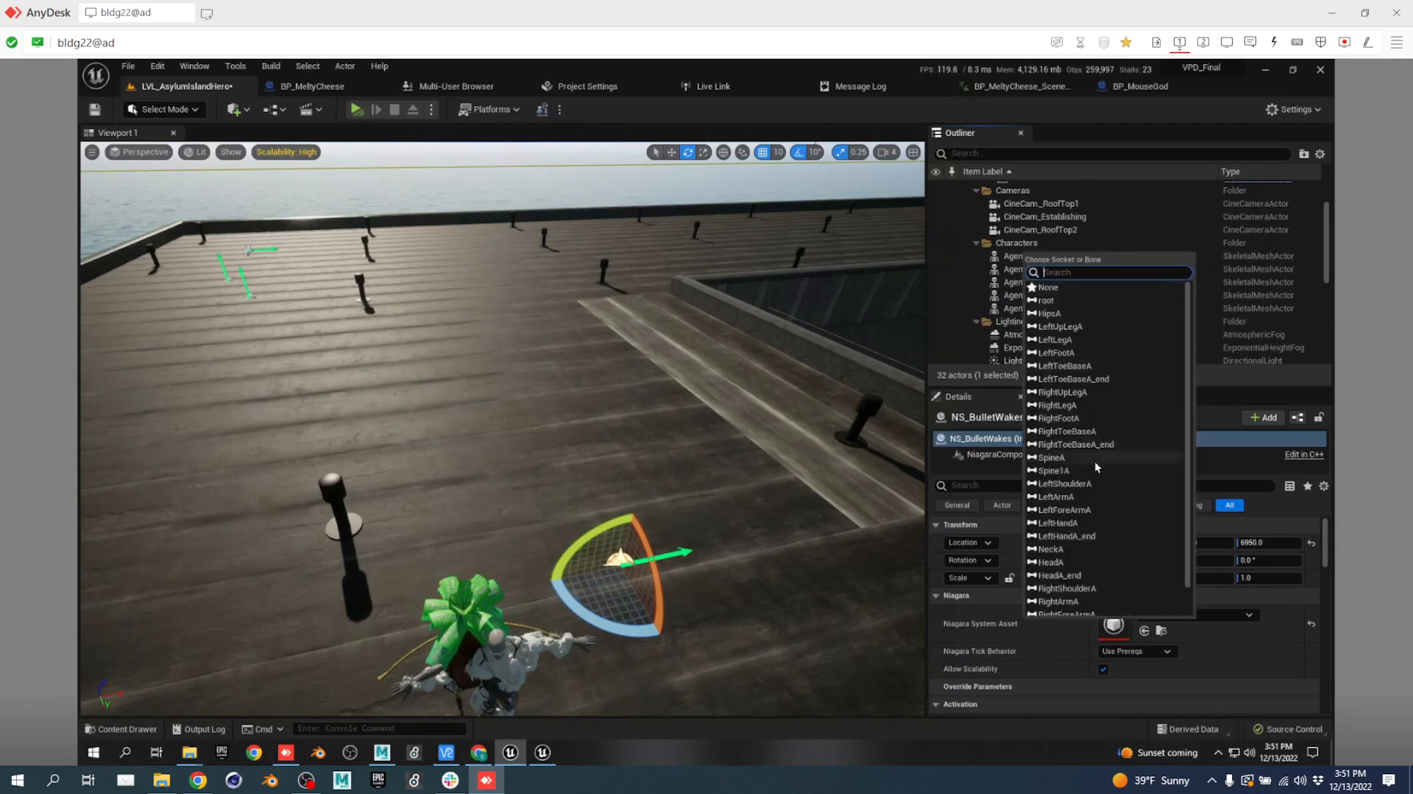
scroll(1091, 466, "down", 2)
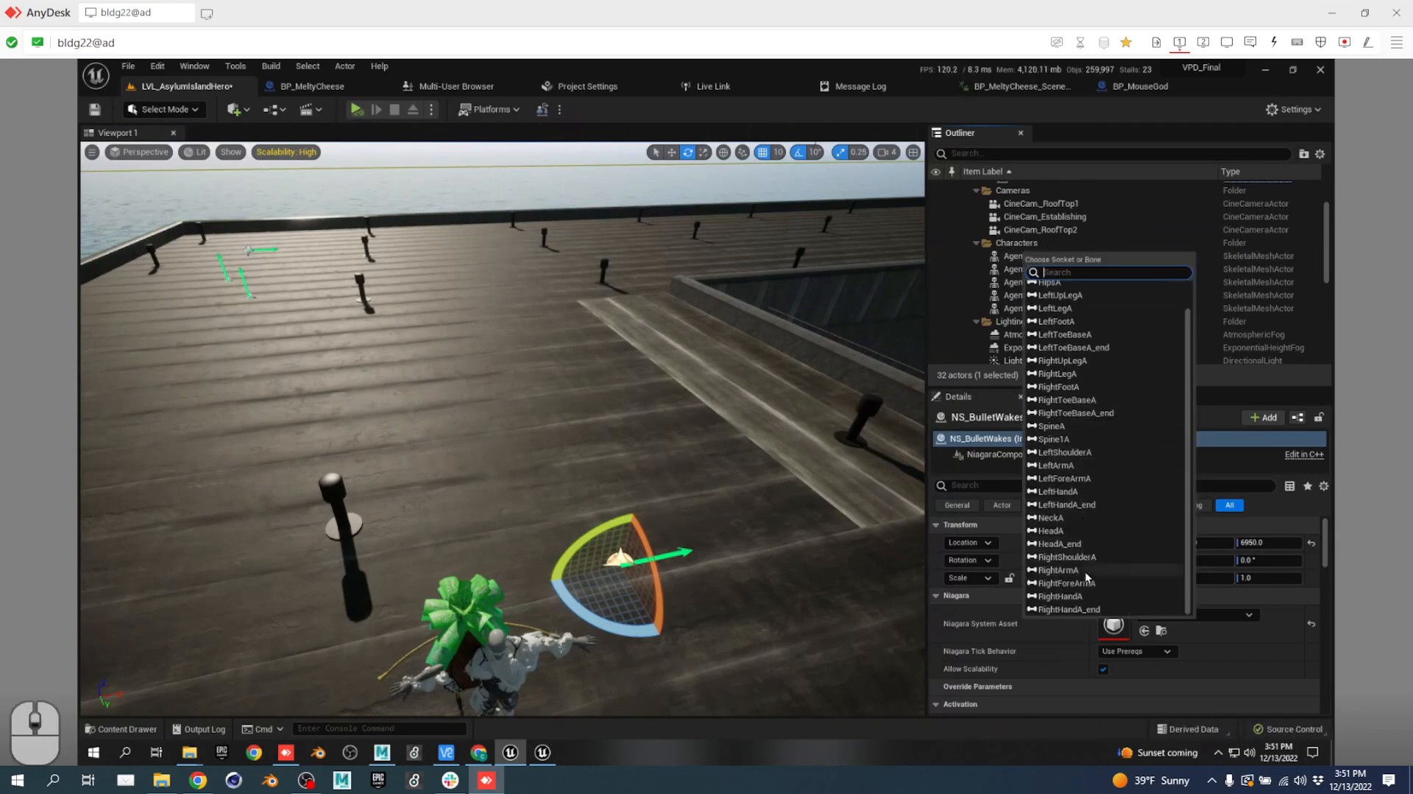
left_click(1080, 596)
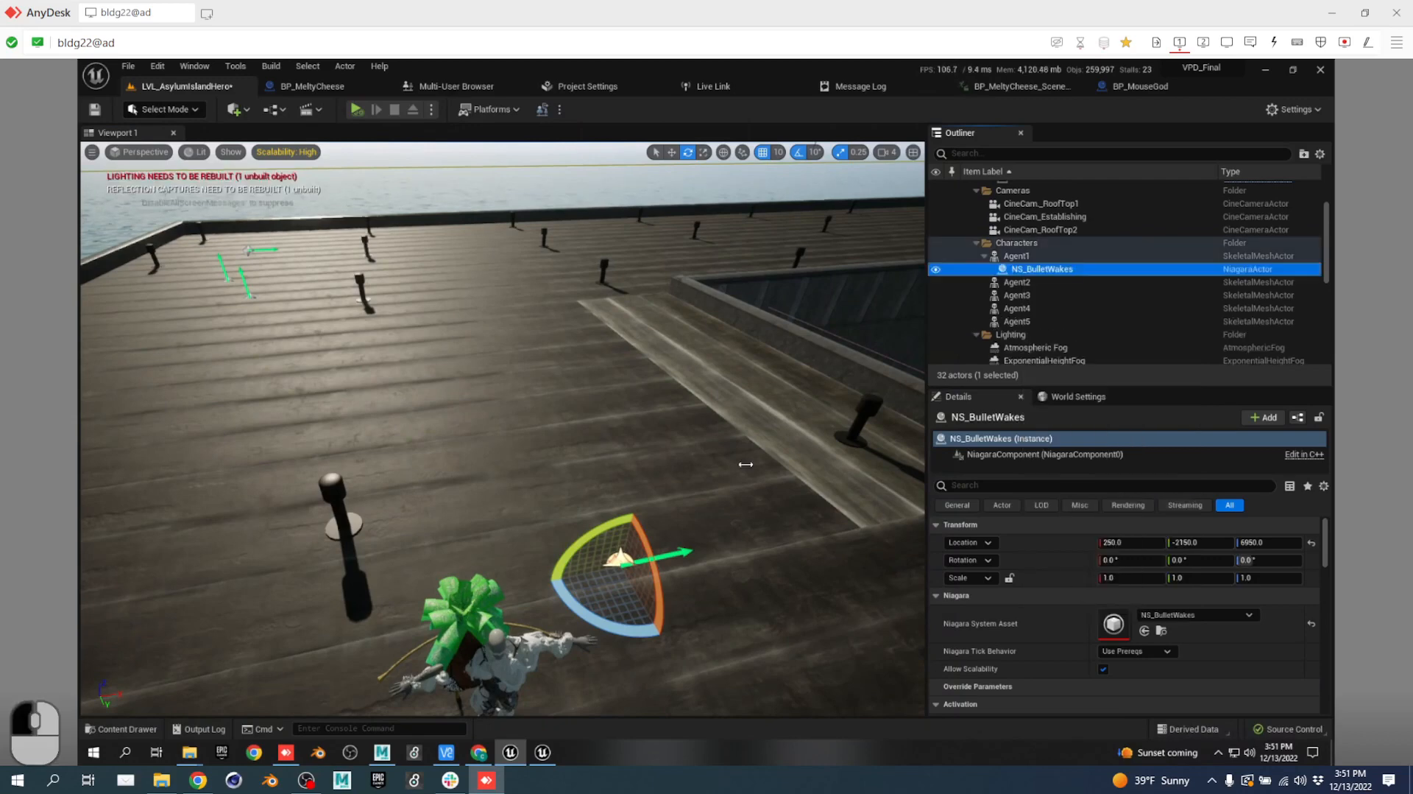
key("s")
right_click_drag(672, 444, 772, 469)
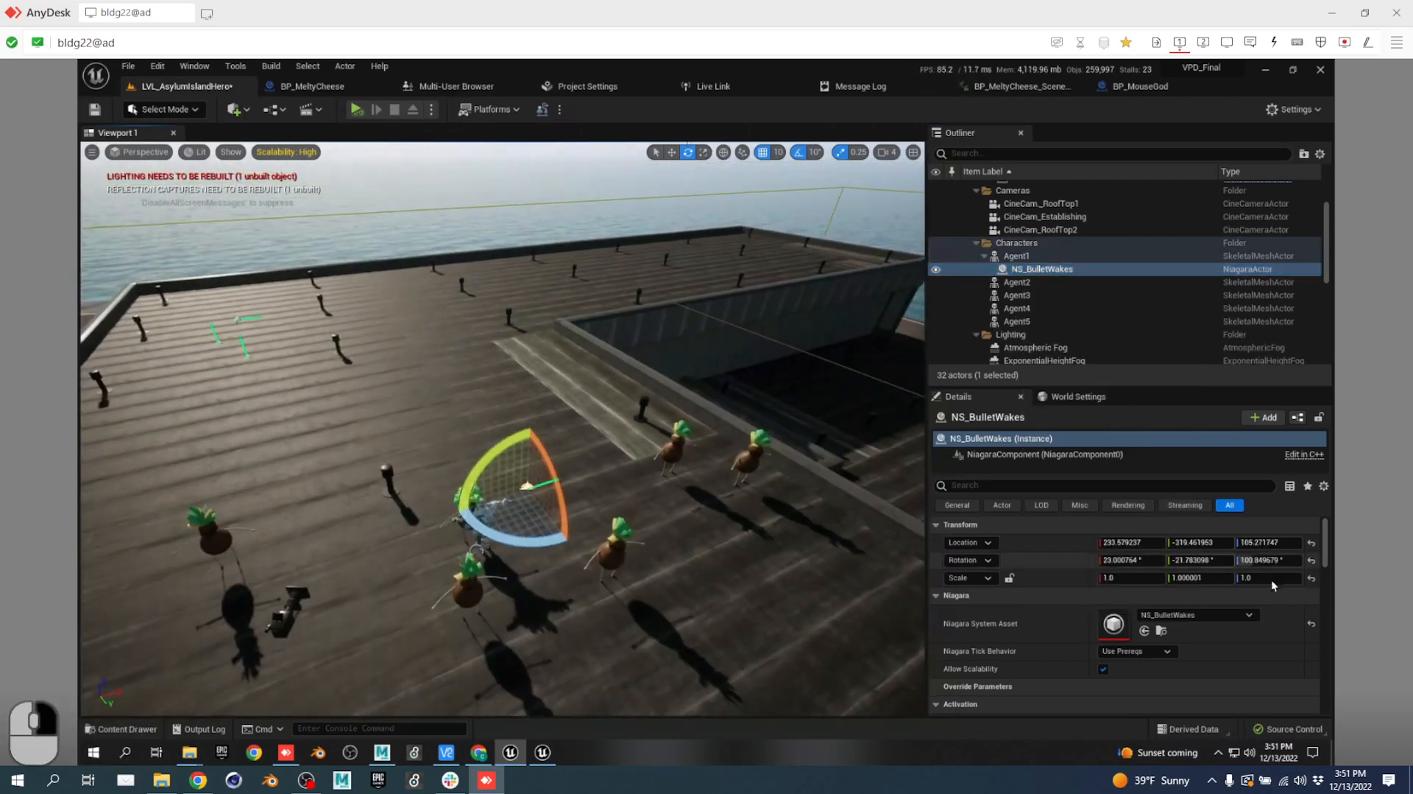
left_click(1311, 559)
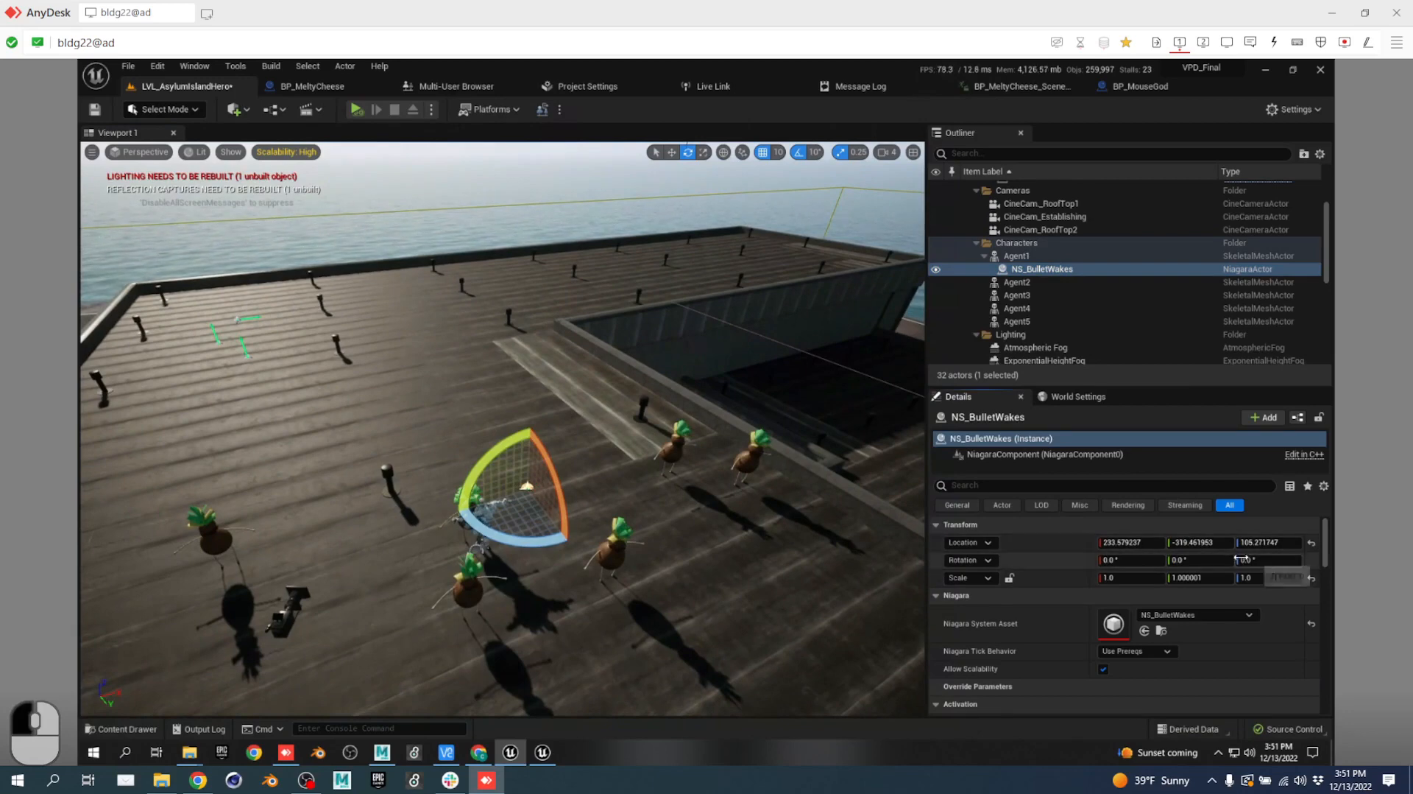
Fly closer to the agents, reset the effect's location to zero, and select Agent1.
key("d")
right_click_drag(684, 482, 654, 457)
key("w")
right_click_drag(863, 475, 863, 476)
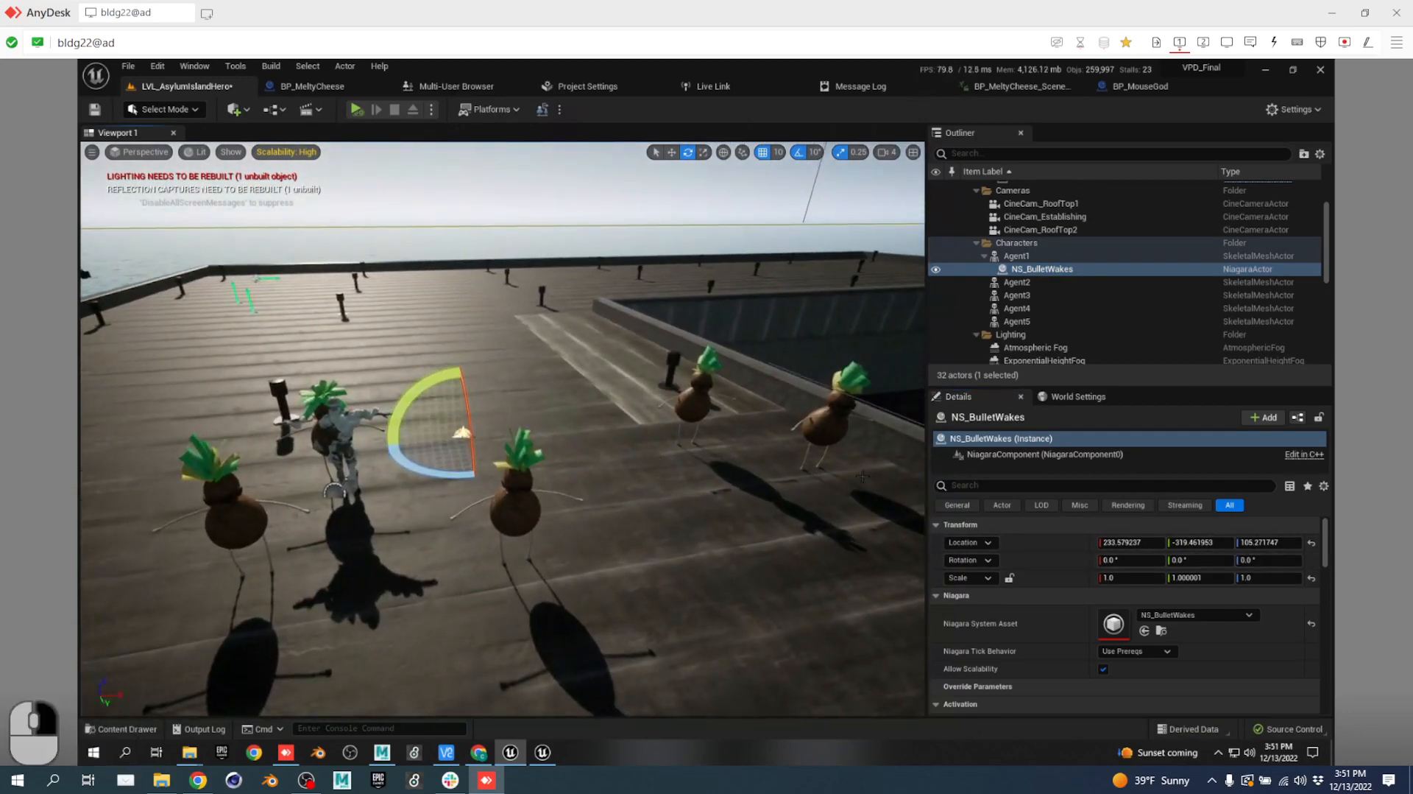
left_click(1311, 543)
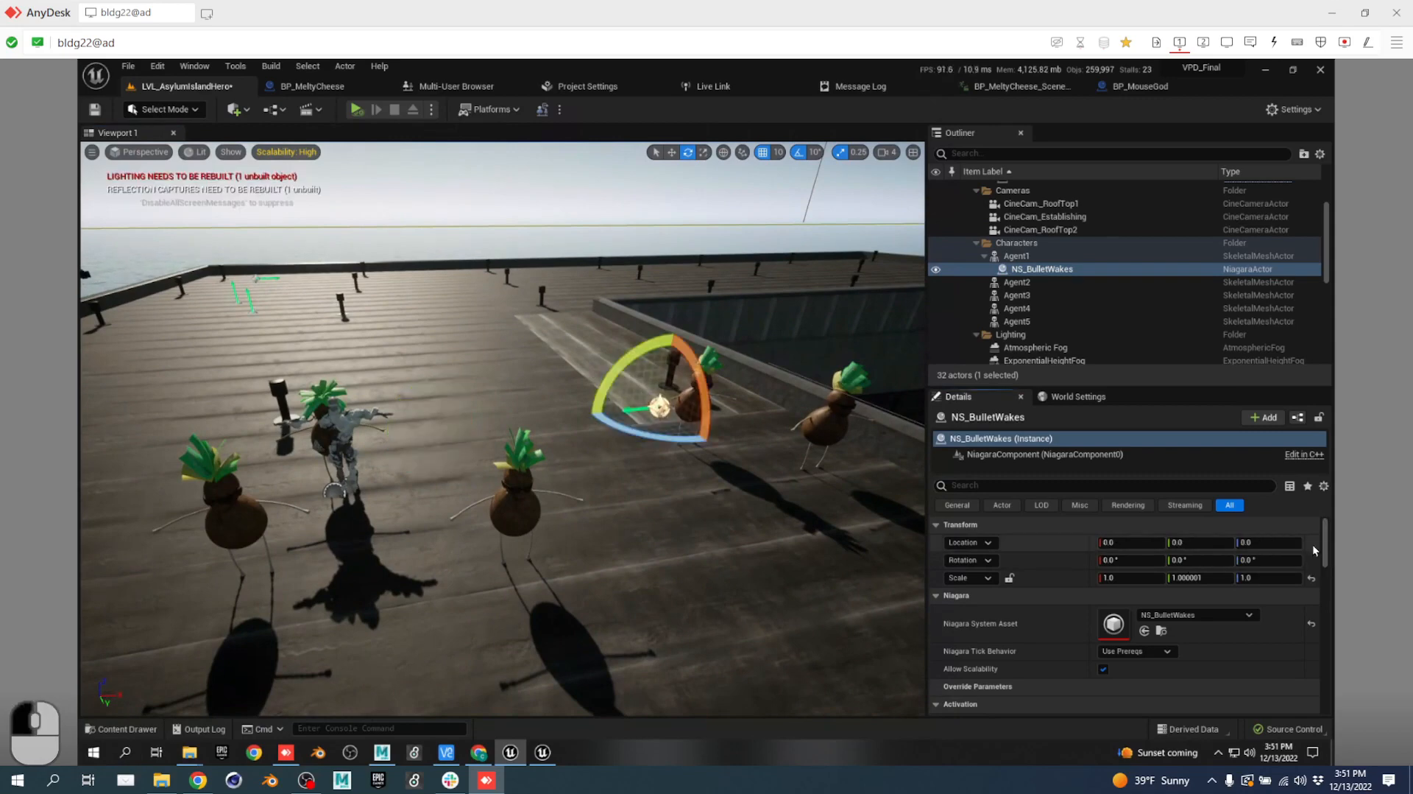
key("d")
key("w")
right_click_drag(621, 502, 593, 479)
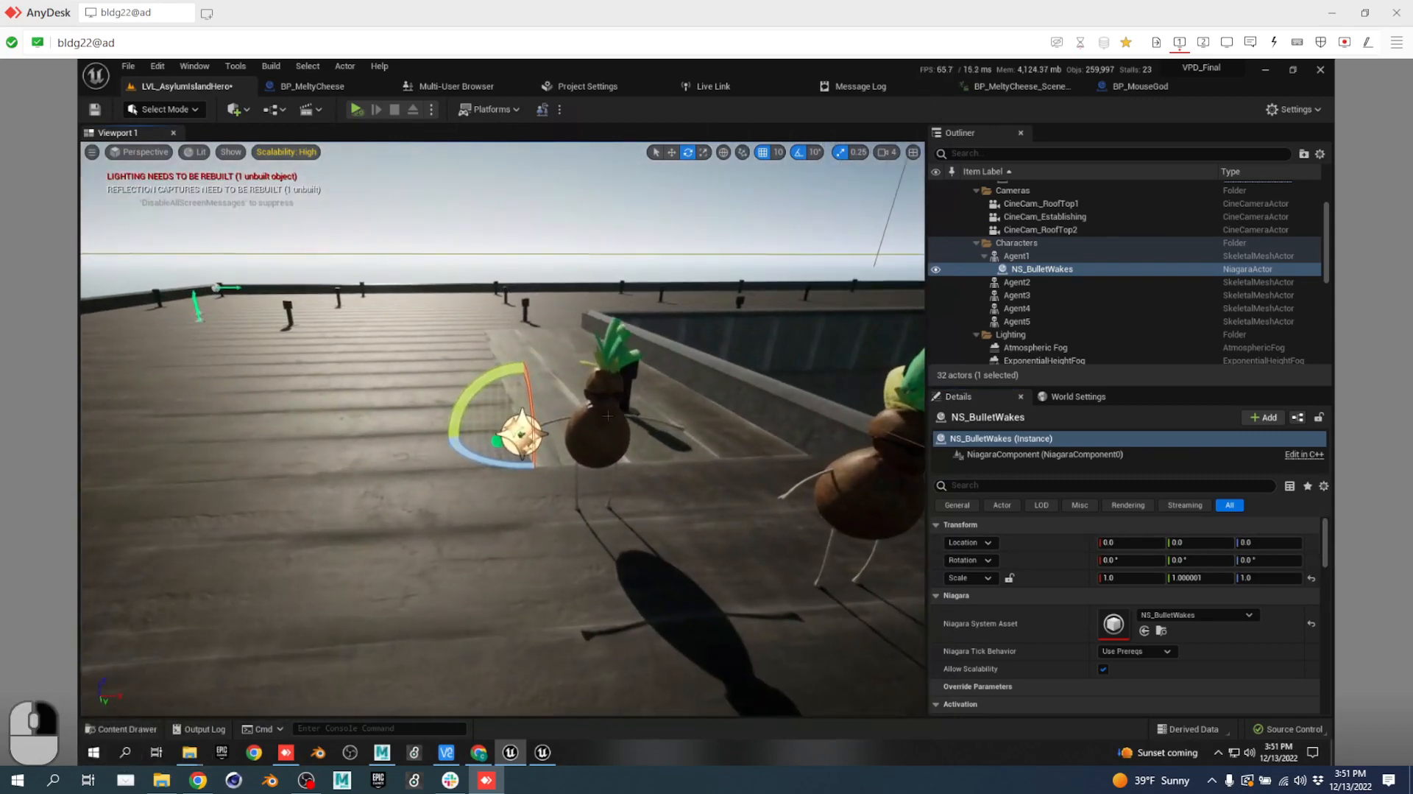
left_click(609, 430)
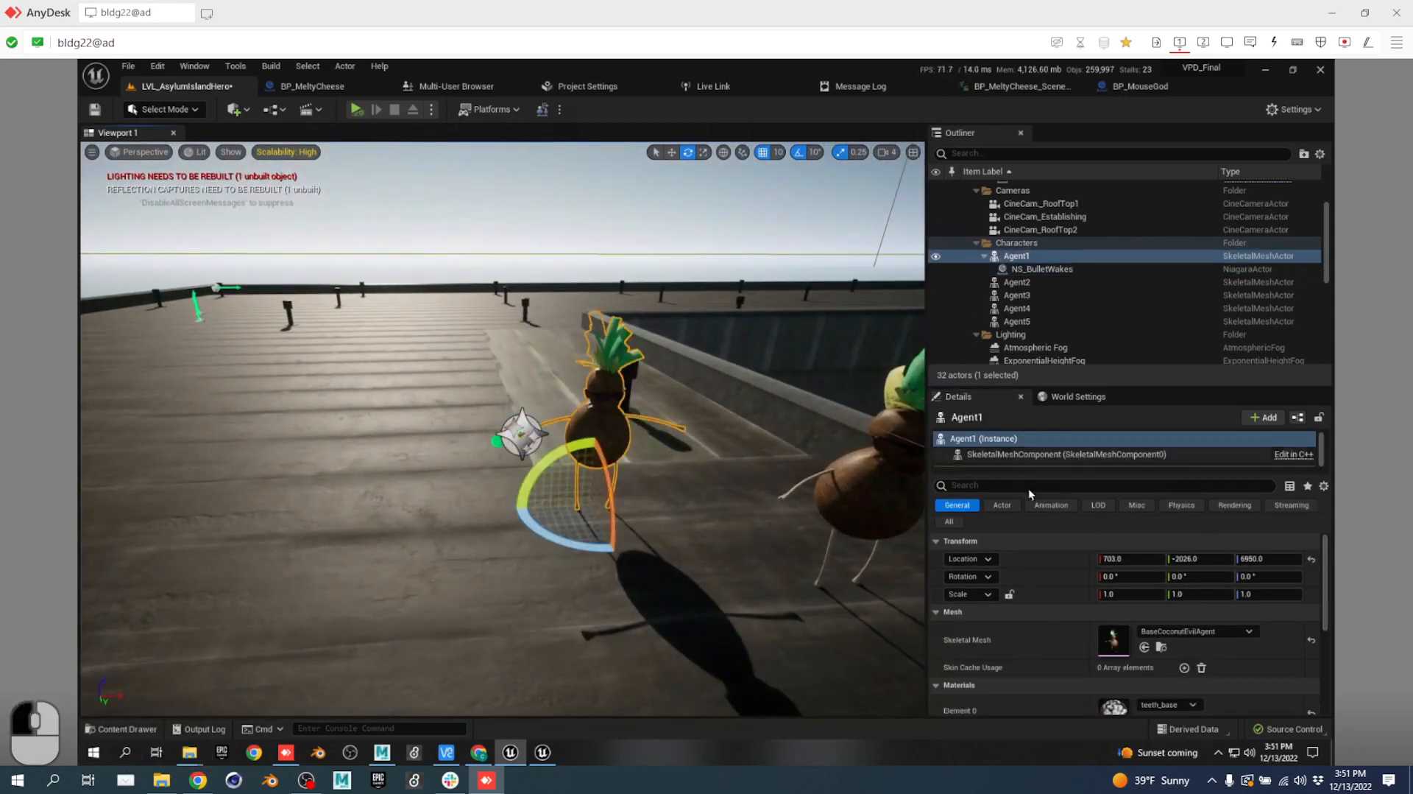
Set Agent1's SkeletalMeshComponent Anim to Play to Shooting_Gun.
left_click(1053, 454)
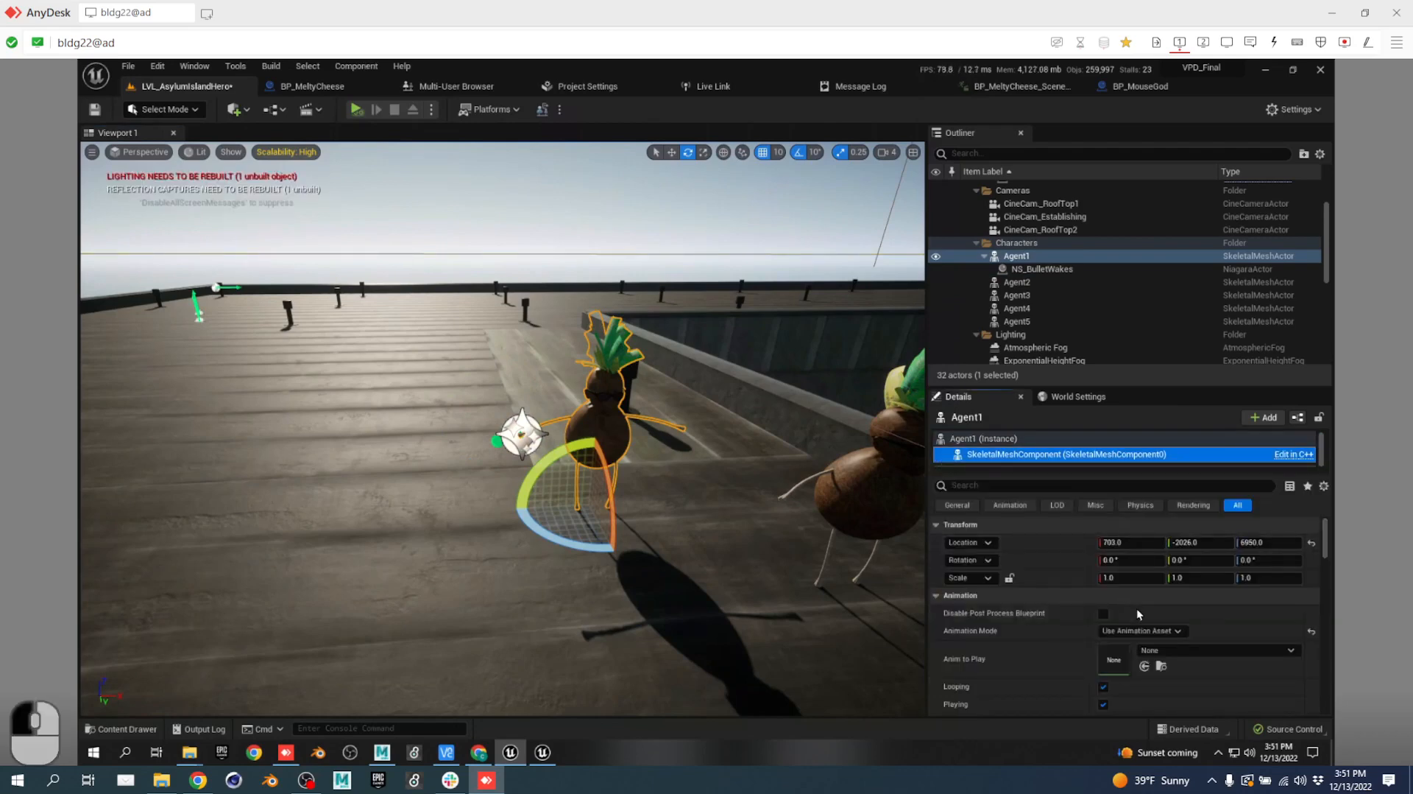
left_click(1161, 649)
scroll(1252, 529, "down", 3)
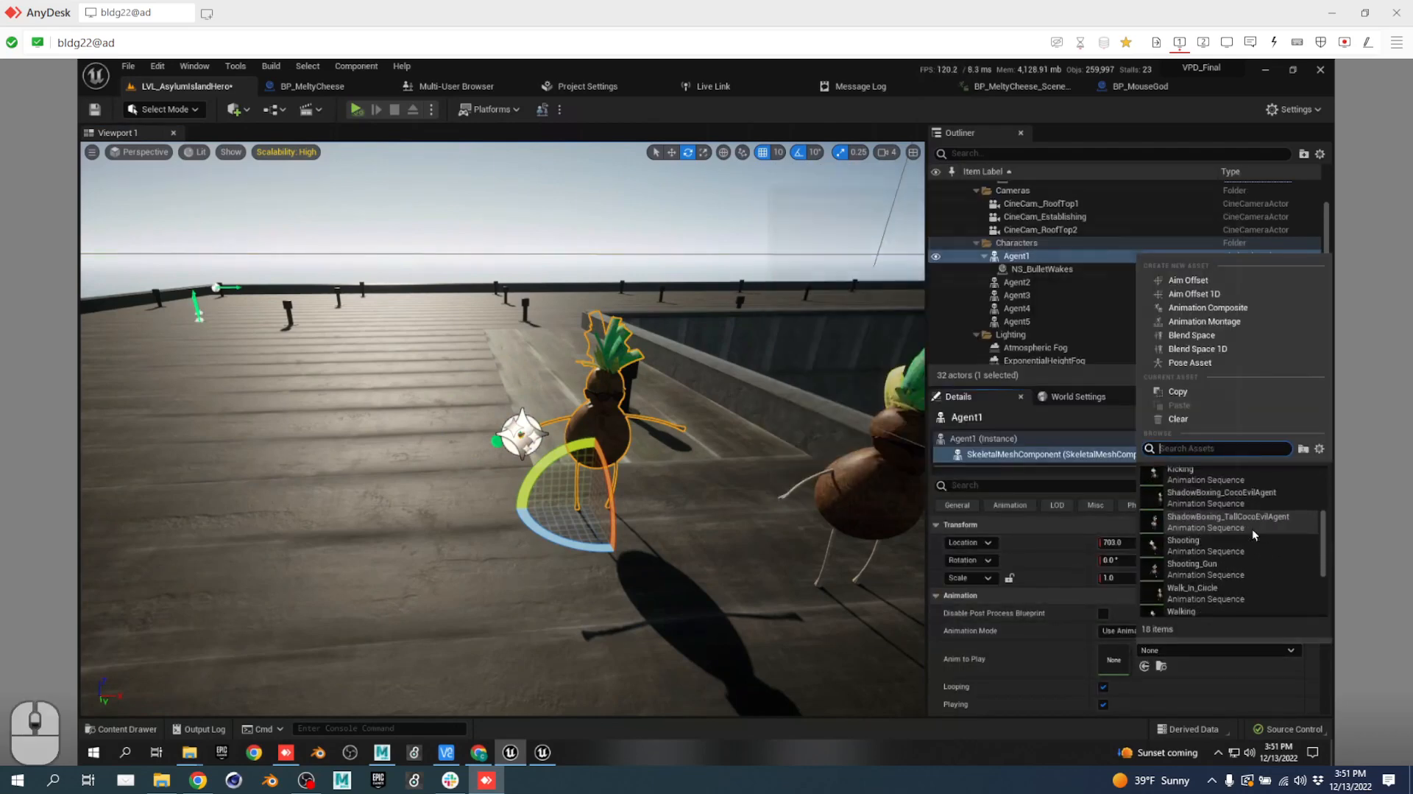
left_click(1222, 573)
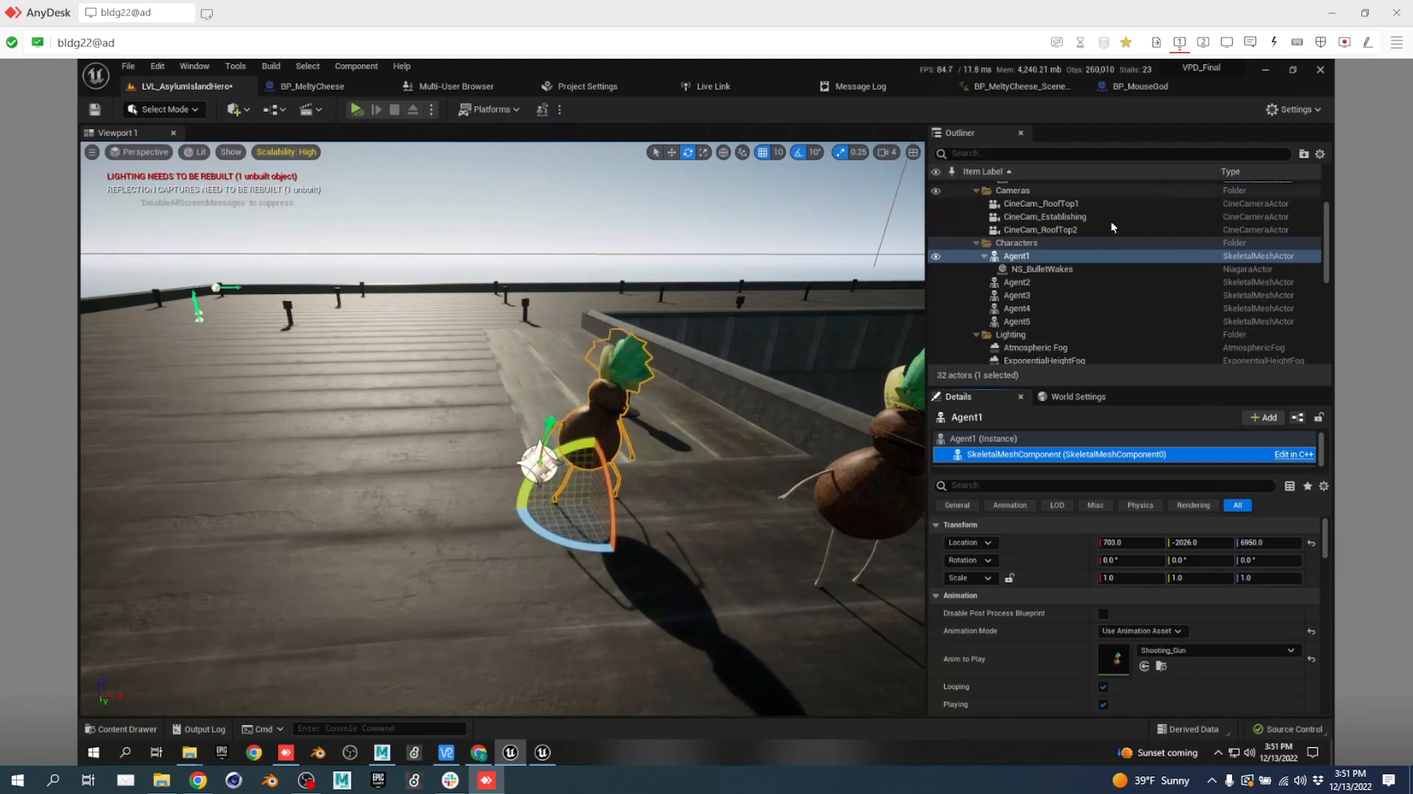
Reattach NS_BulletWakes to Agent1's LeftHandA socket and reset its location and rotation.
left_click(1042, 269)
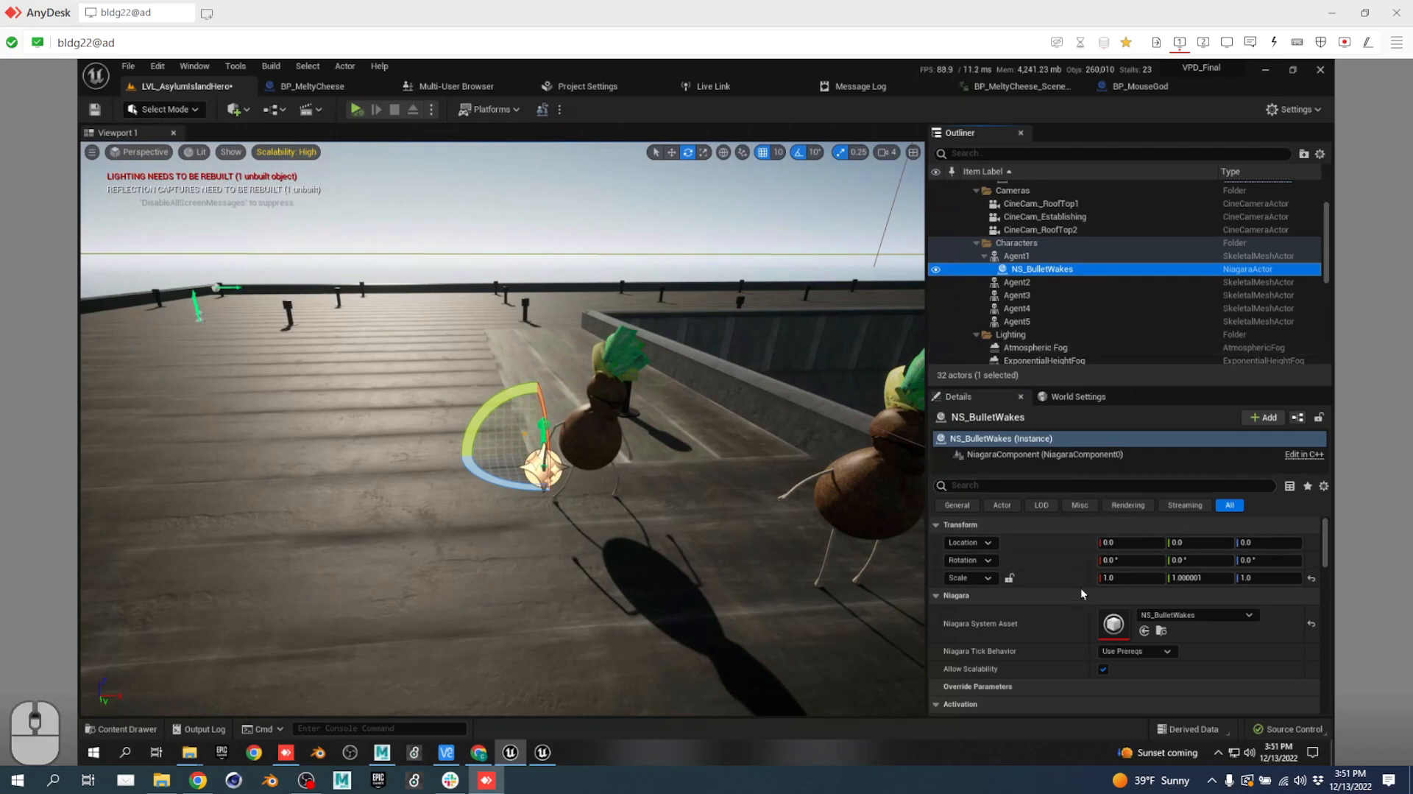
scroll(1060, 595, "down", 1)
left_click_drag(1048, 261, 1018, 257)
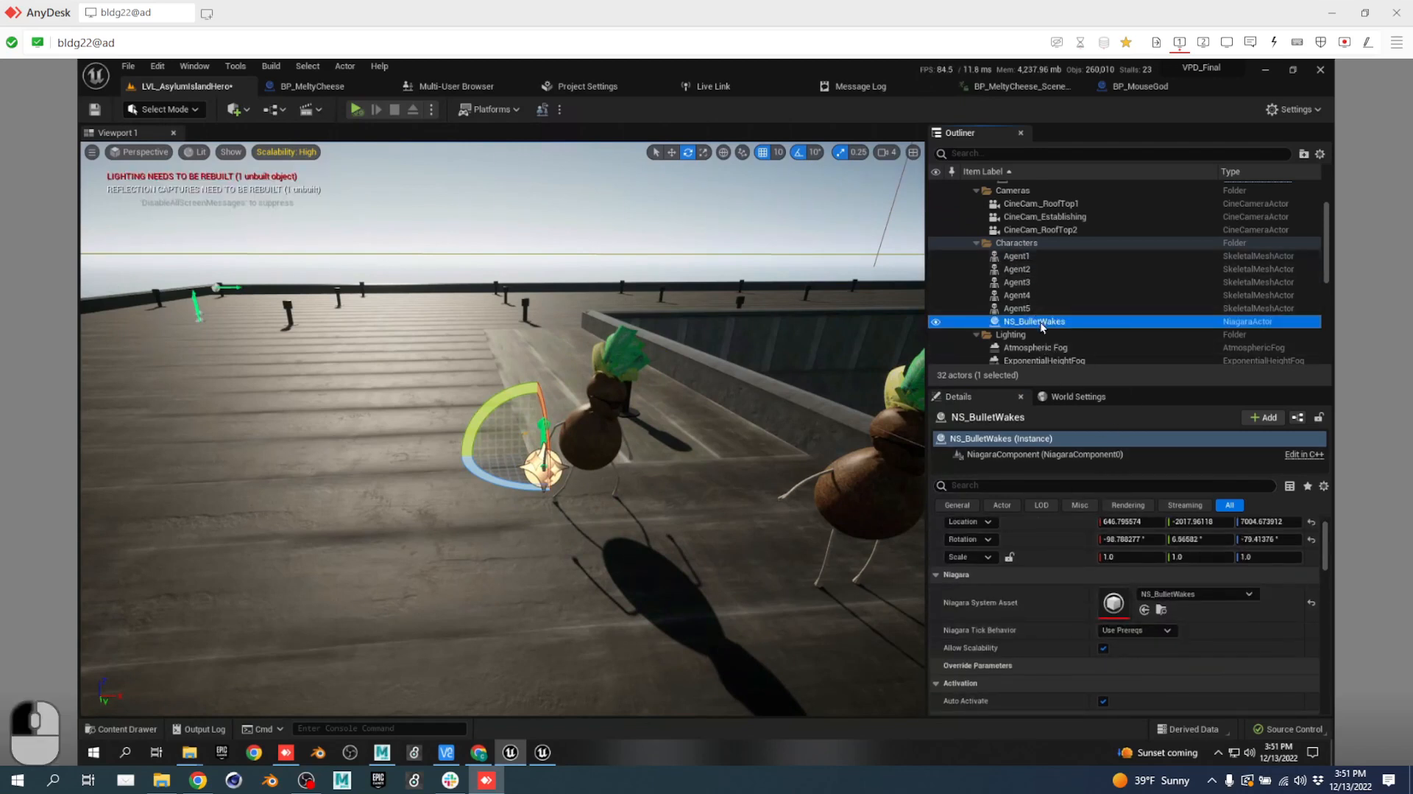
left_click_drag(1043, 322, 1019, 255)
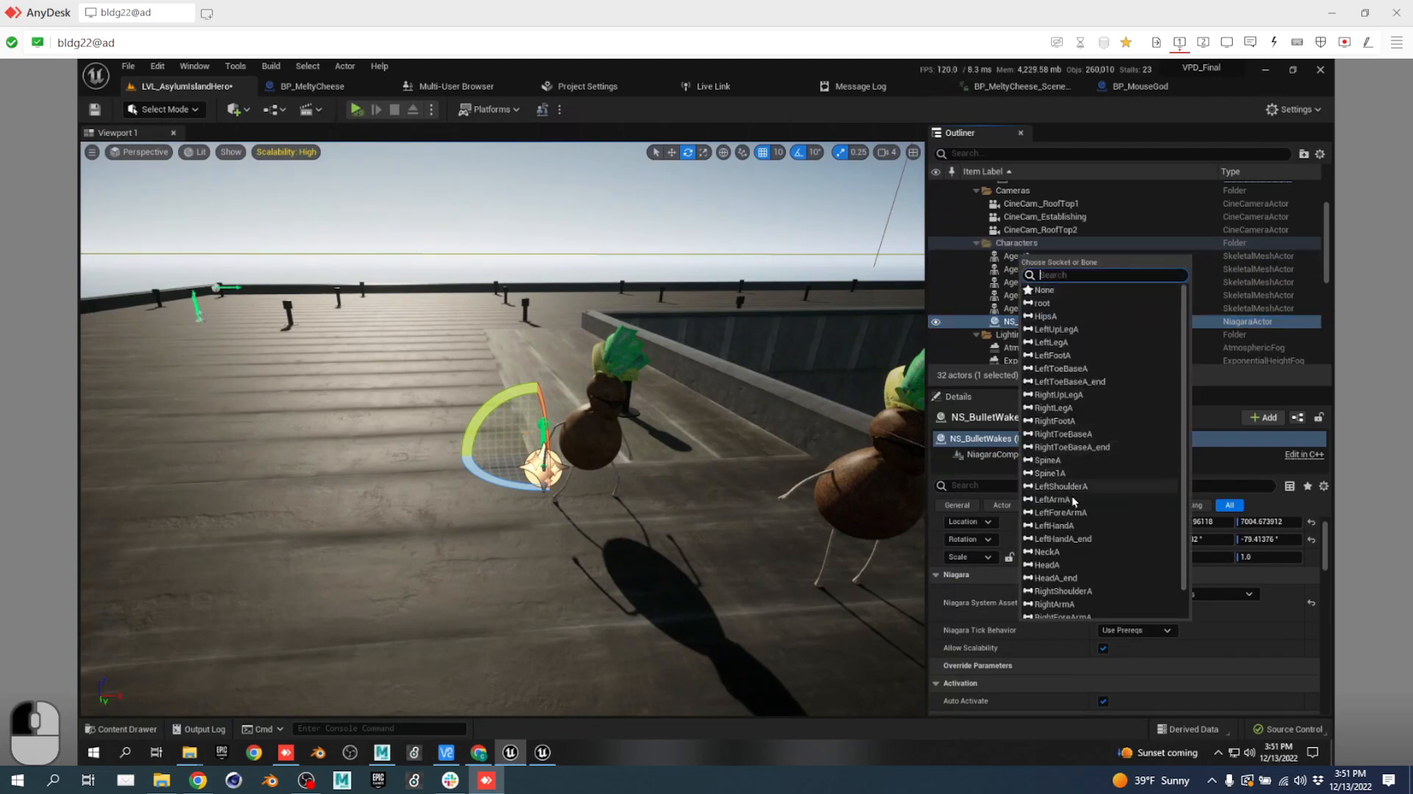
left_click(1070, 527)
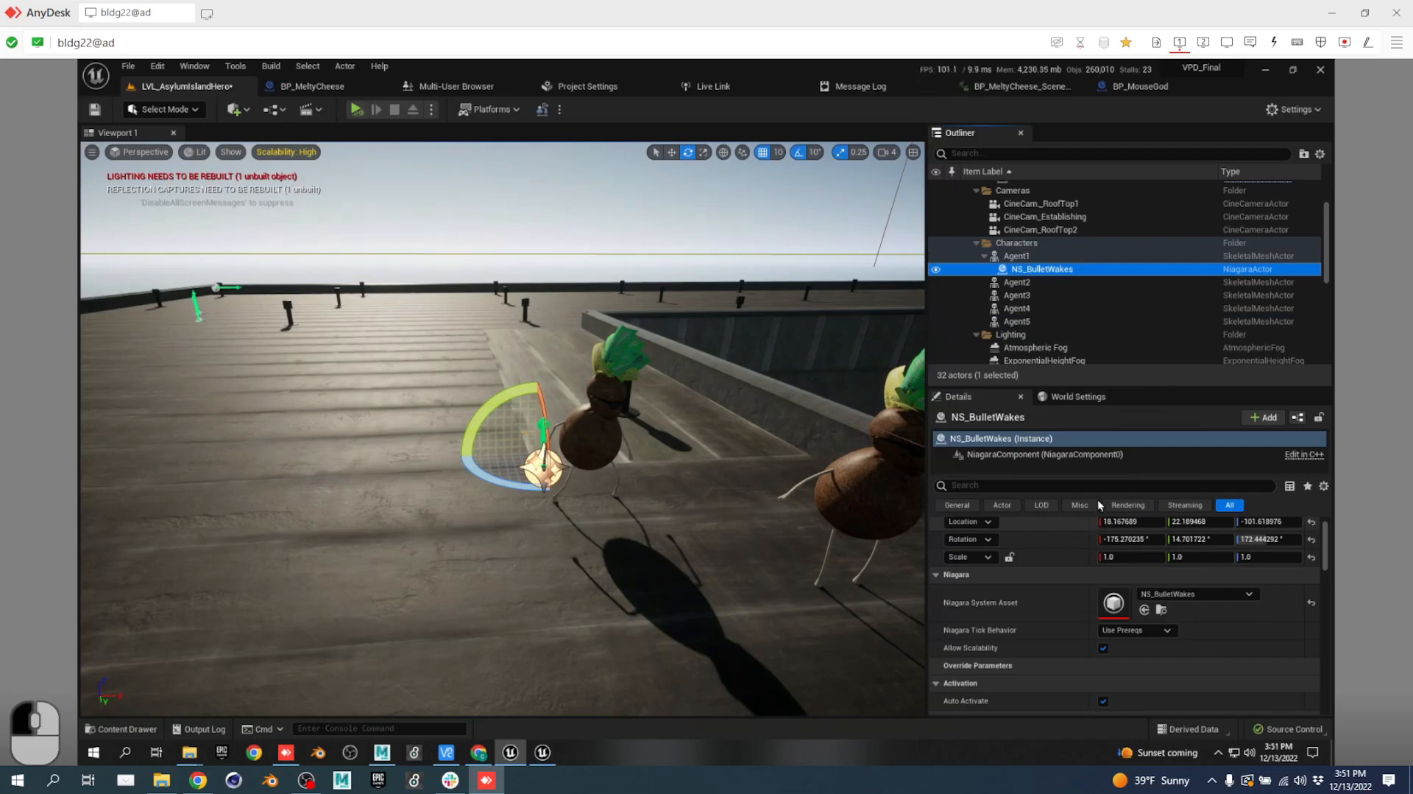
left_click(1312, 522)
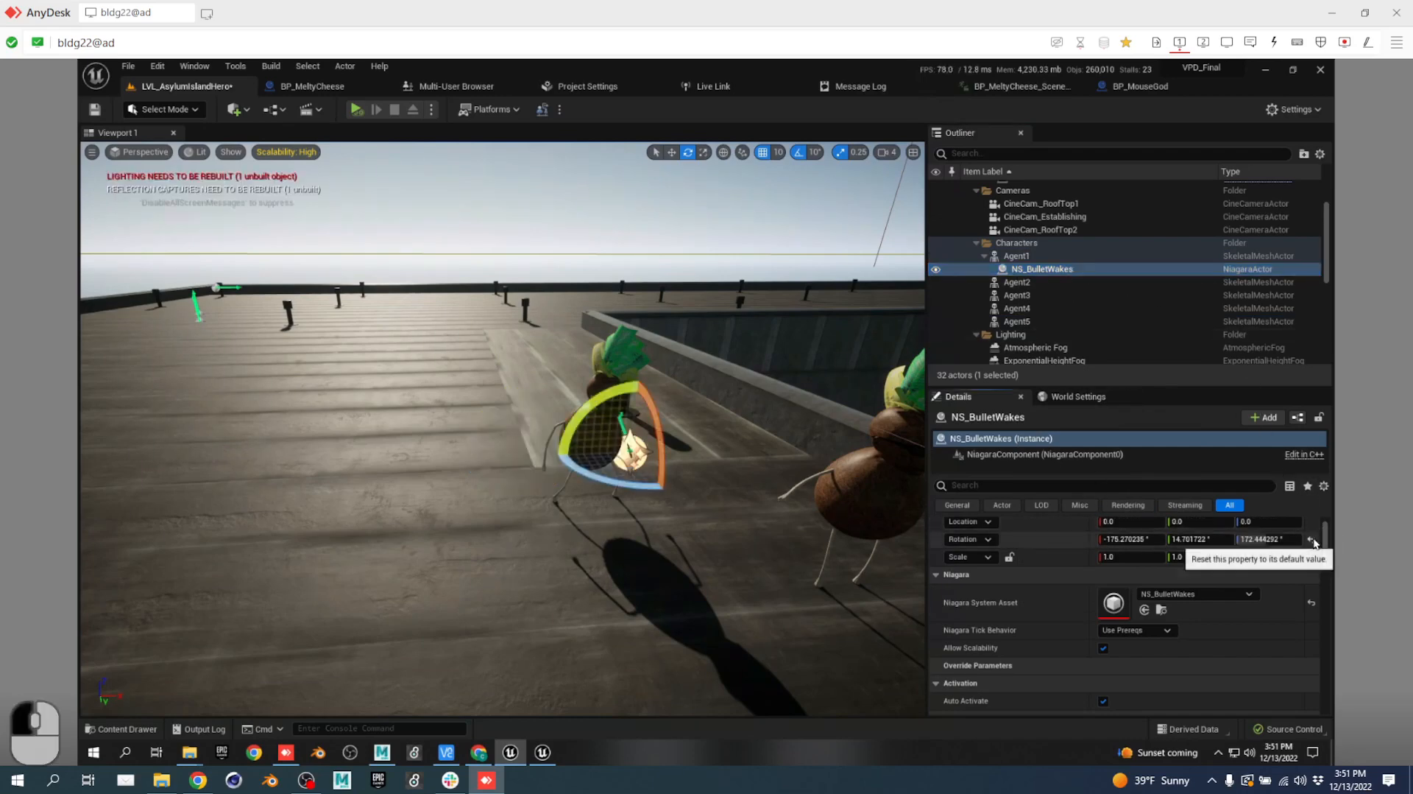
left_click(1313, 539)
Select the SM_MERGED_Asylum roof mesh, switch to scaling, and bring up the script document.
left_click(624, 587)
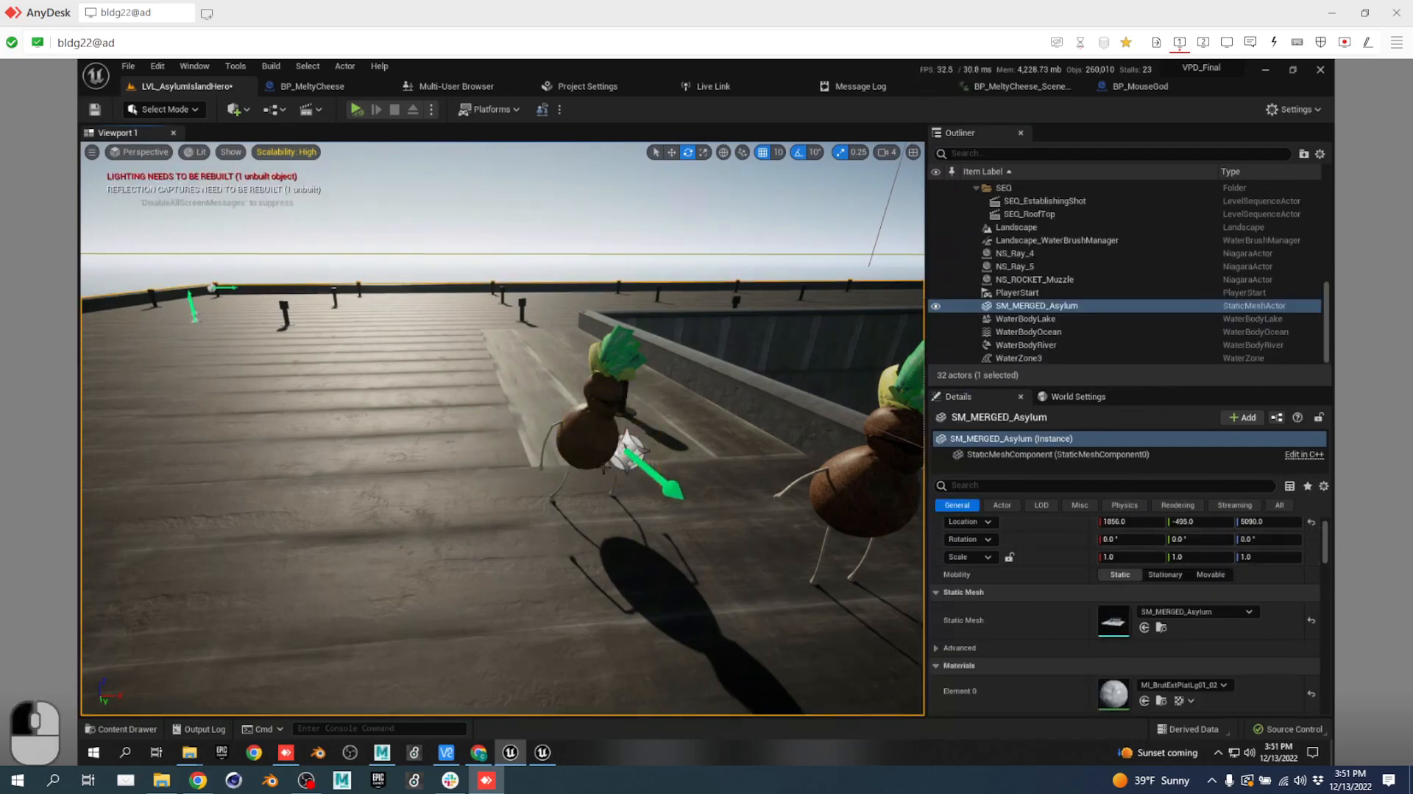
scroll(406, 503, "down", 3)
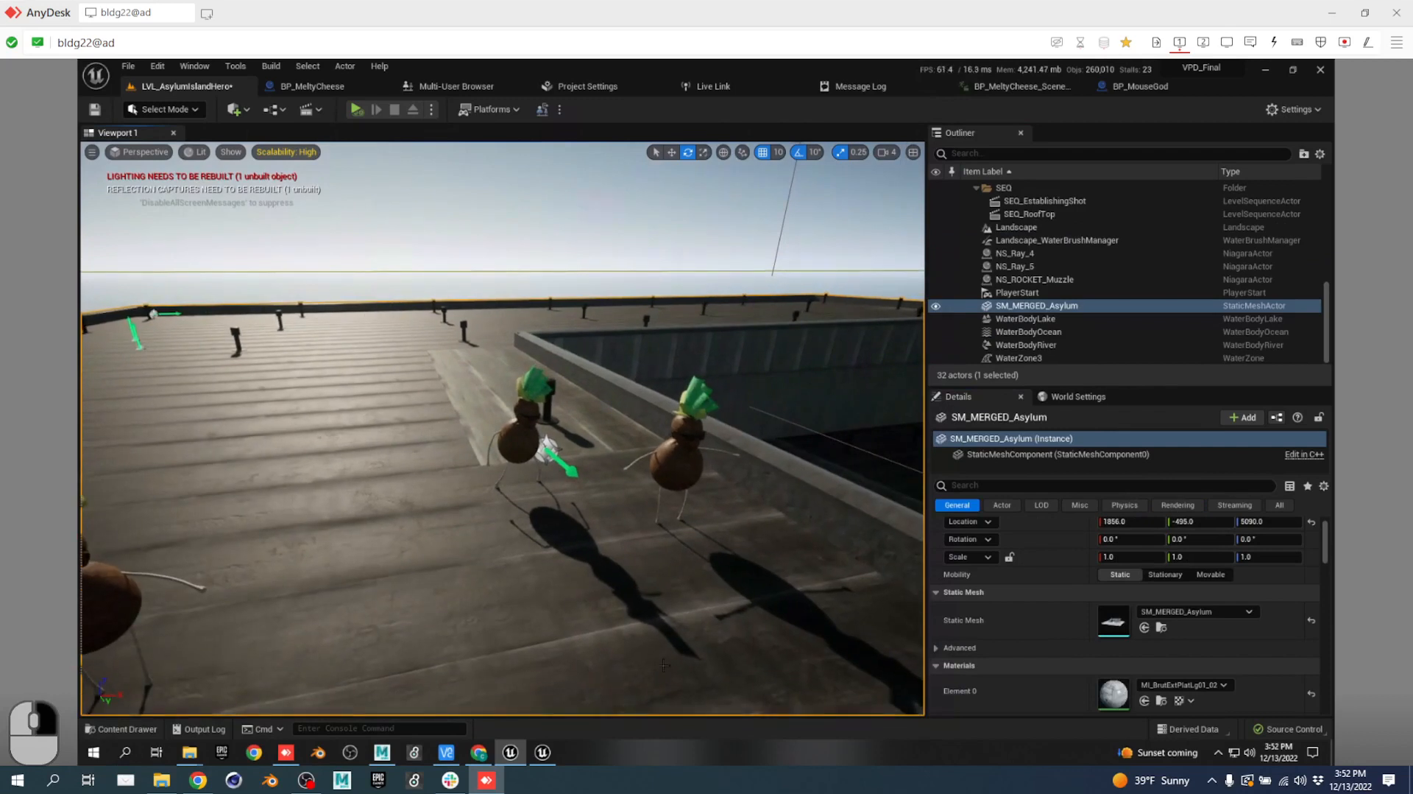
key("space")
key("ctrl")
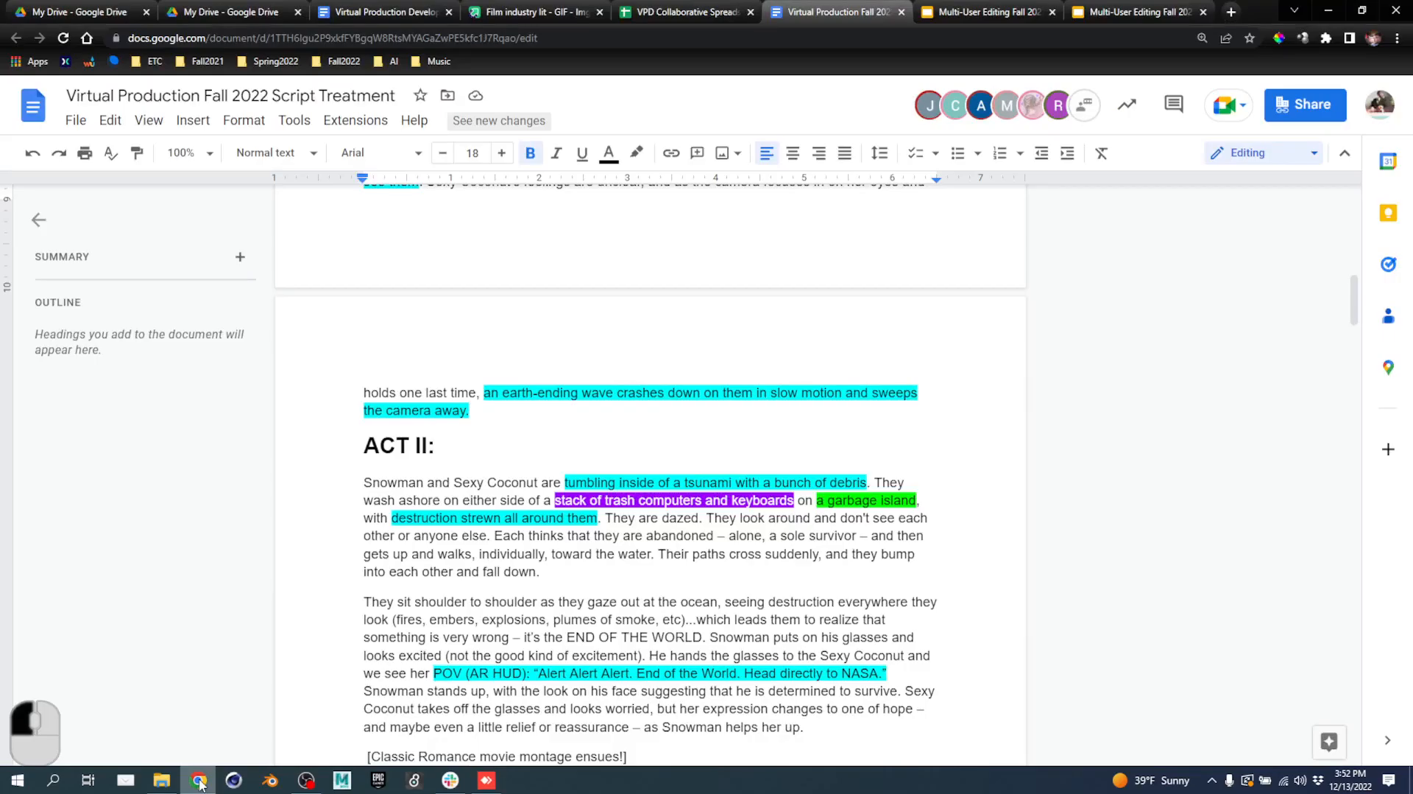
left_click(198, 780)
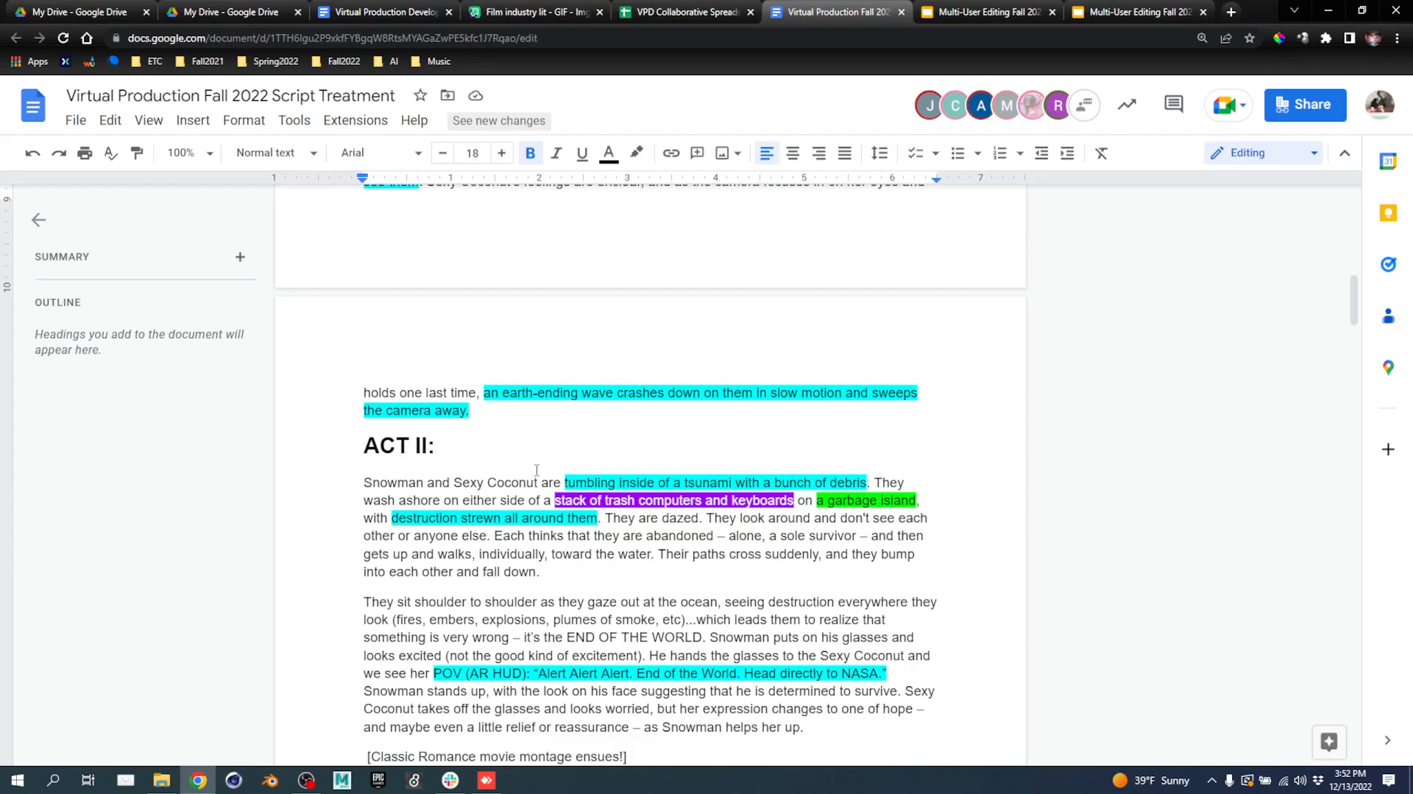
Read the Miami rooftop bullet-time scene, then go to the VPD Collaborative Spreadsheet tab.
scroll(726, 489, "up", 5)
scroll(596, 559, "down", 2)
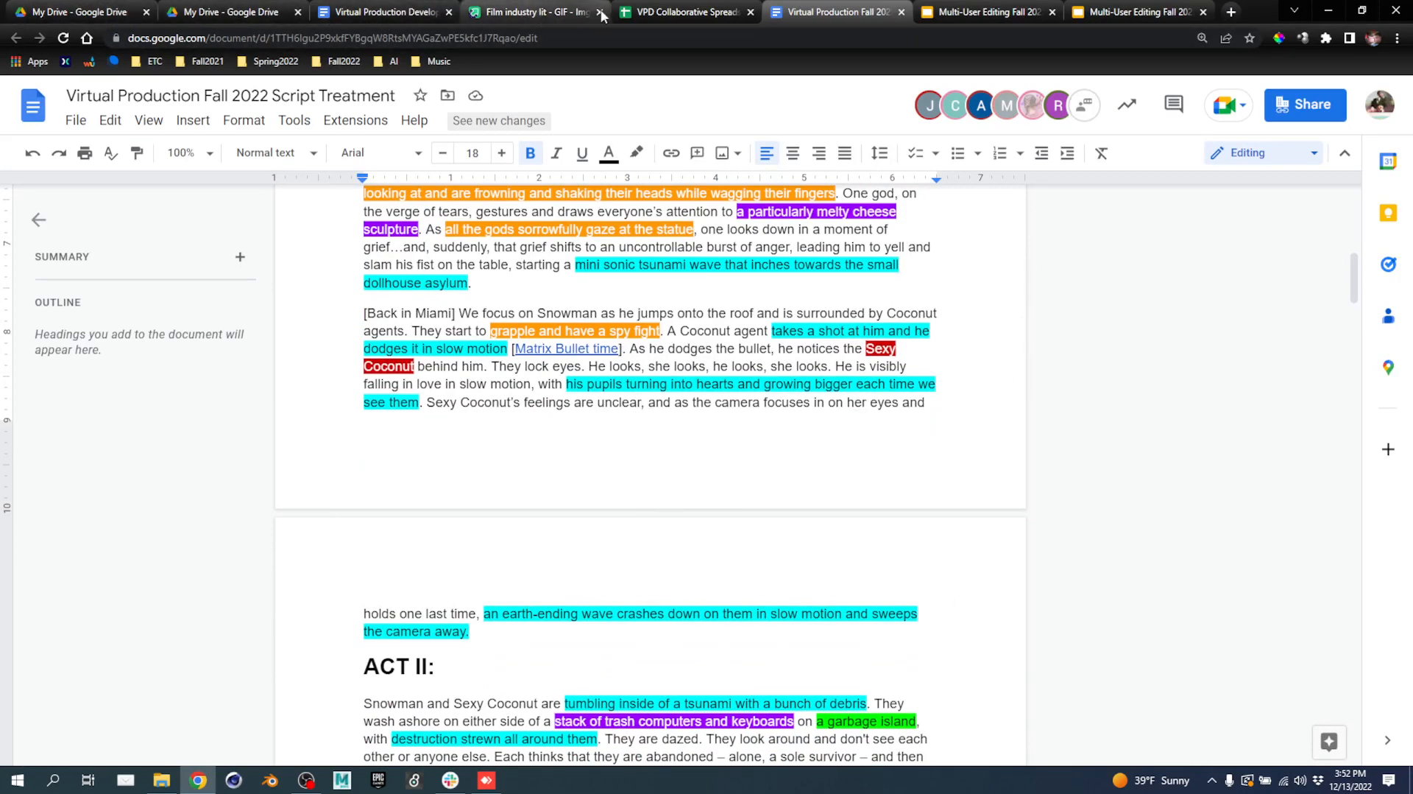
left_click(673, 12)
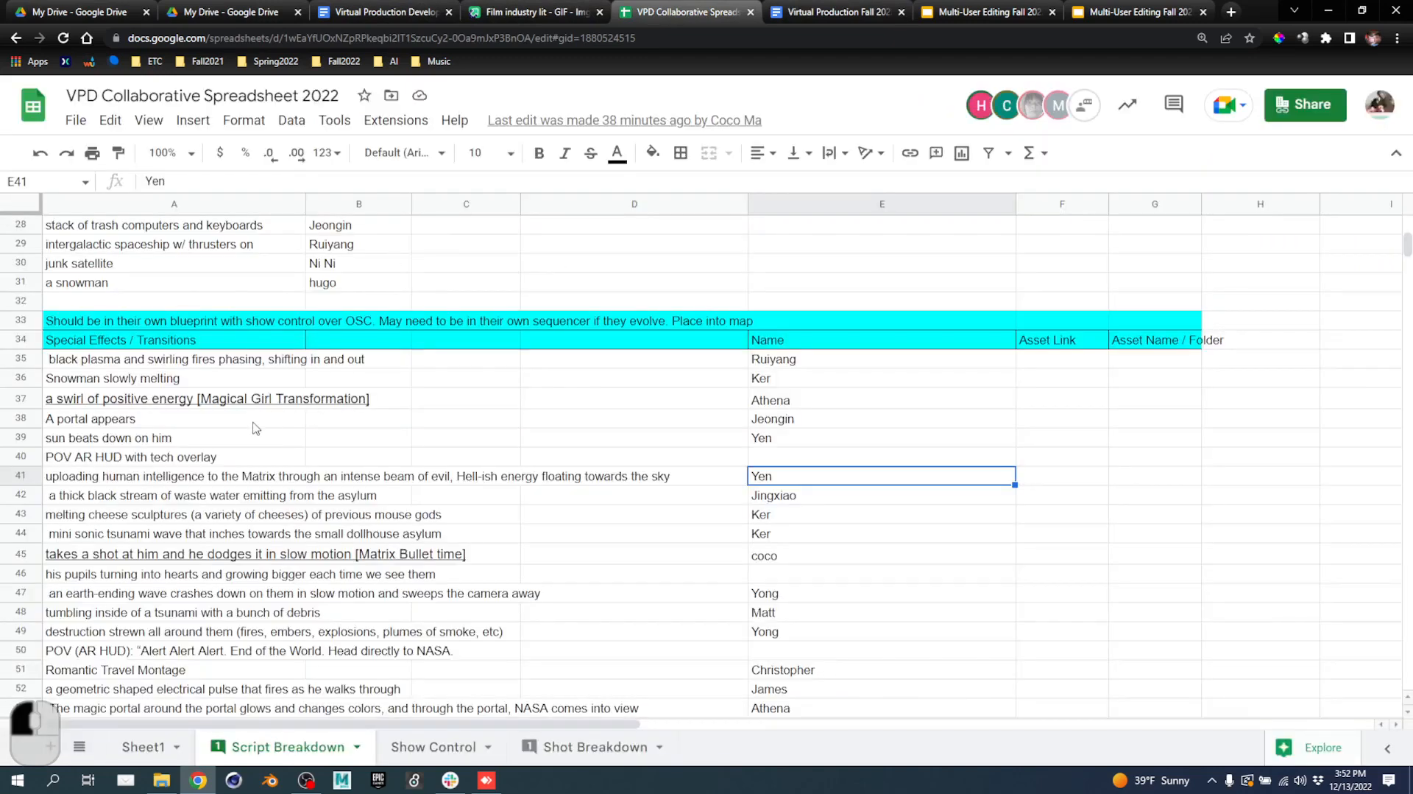
Close the video link preview, check the earth-ending wave effect entry, and minimize Chrome.
mouse_move(246, 557)
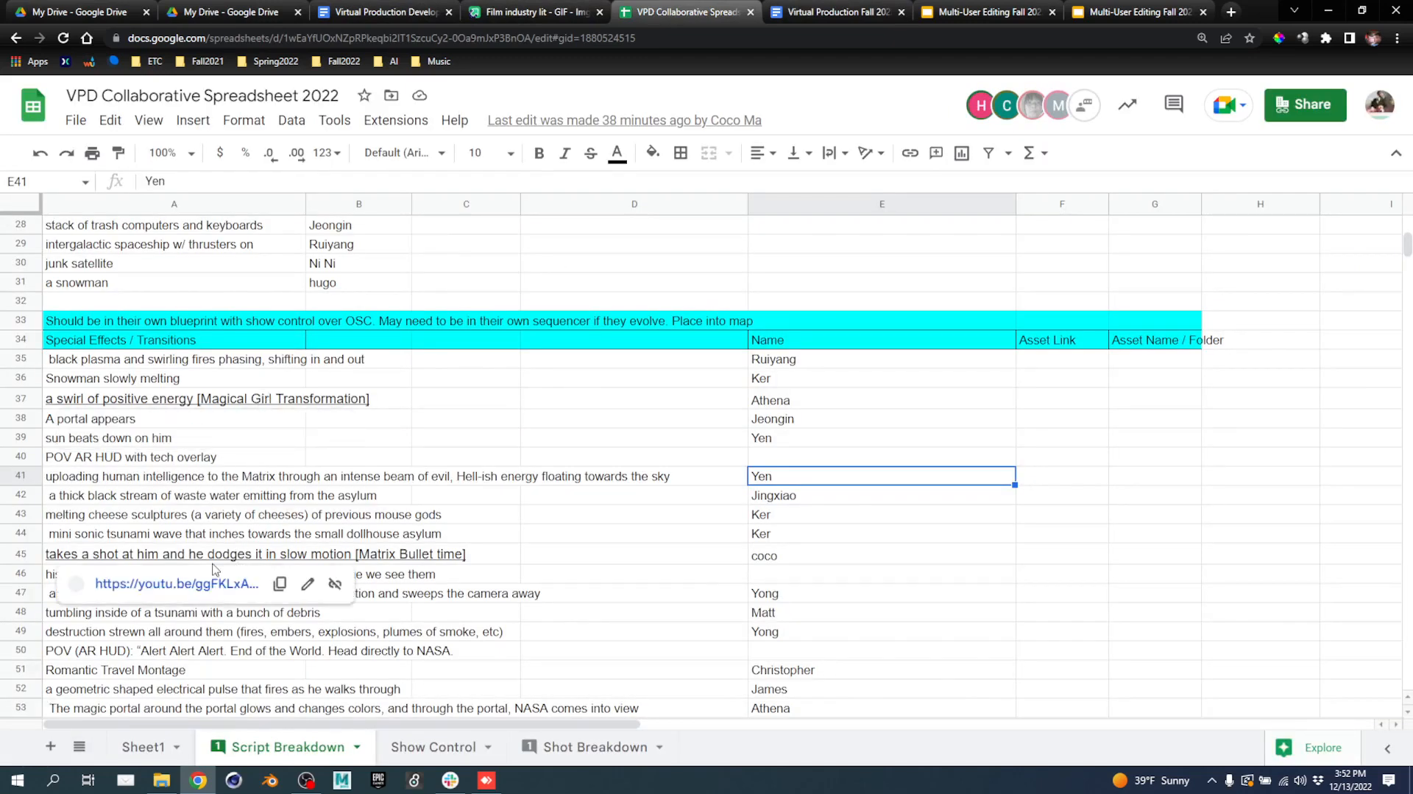
left_click(490, 618)
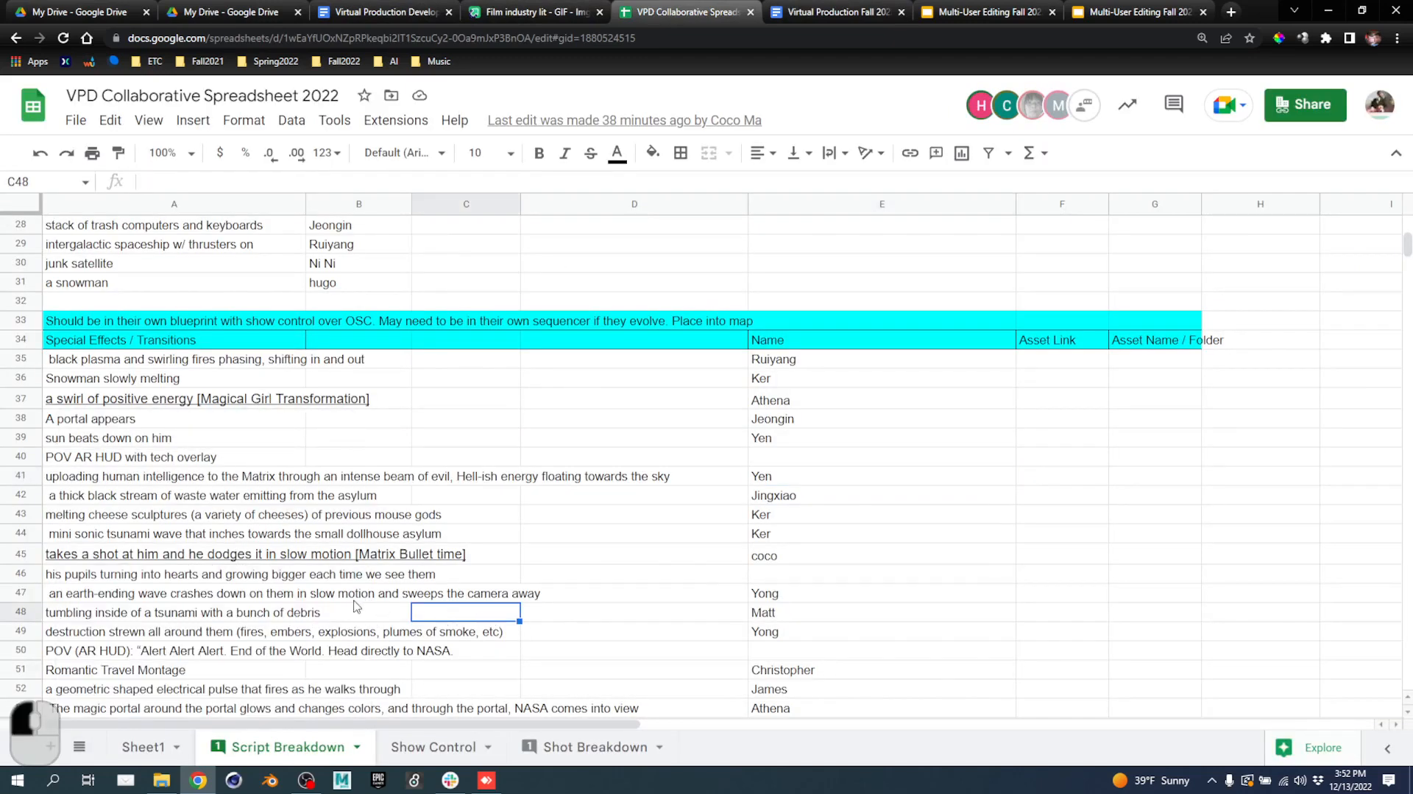
left_click(140, 594)
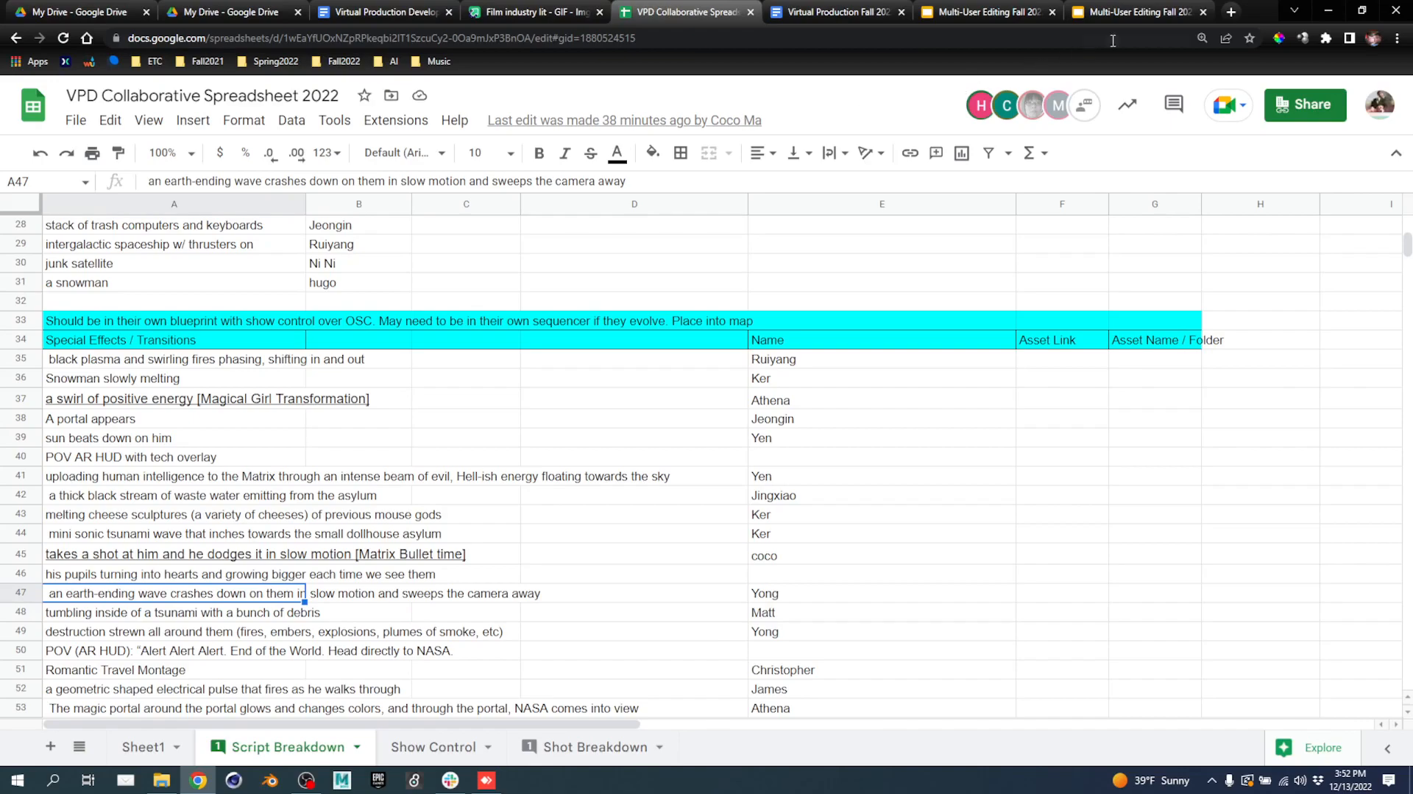
left_click(1328, 10)
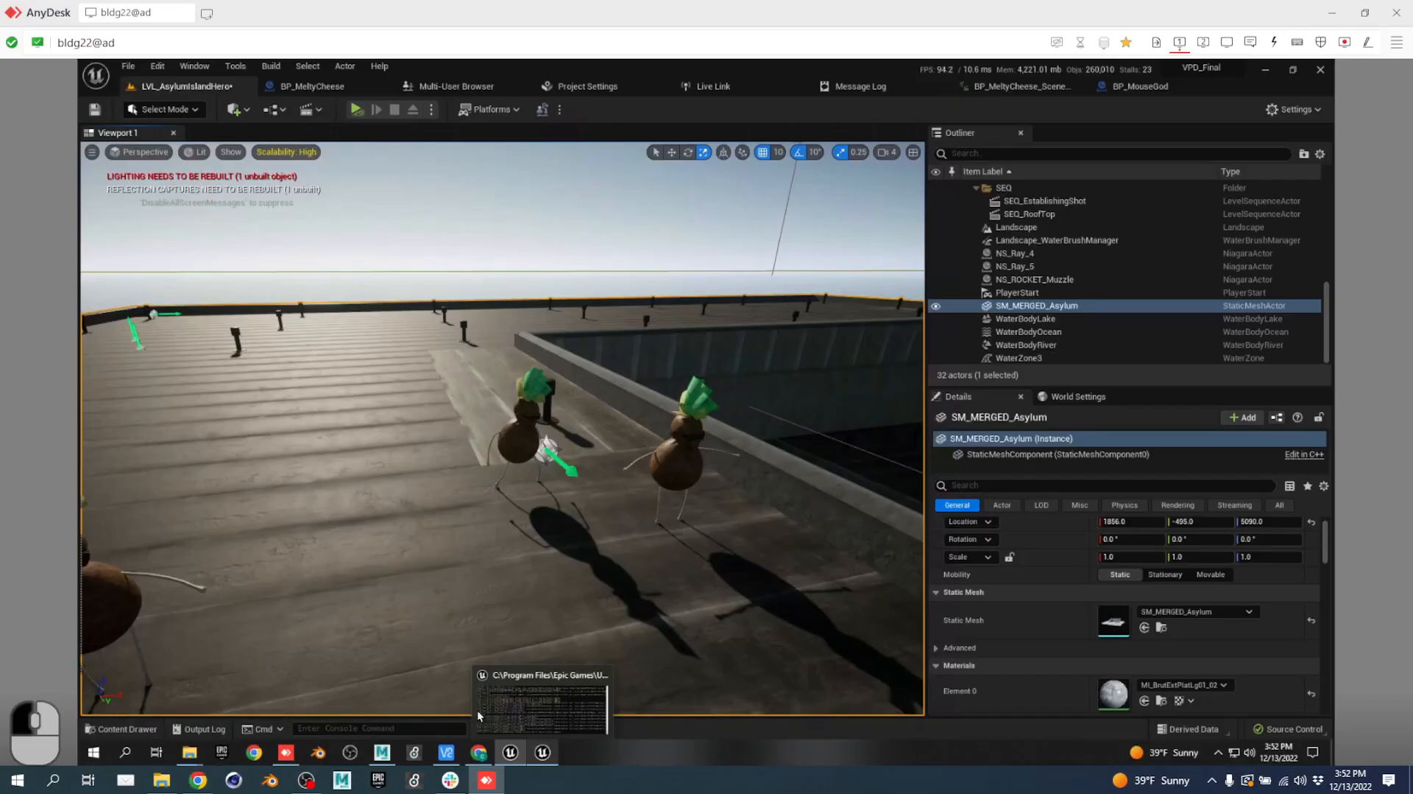
Show the Migrated_bullettime folder in the Content Drawer, then return to the spreadsheet.
key("ctrl+space")
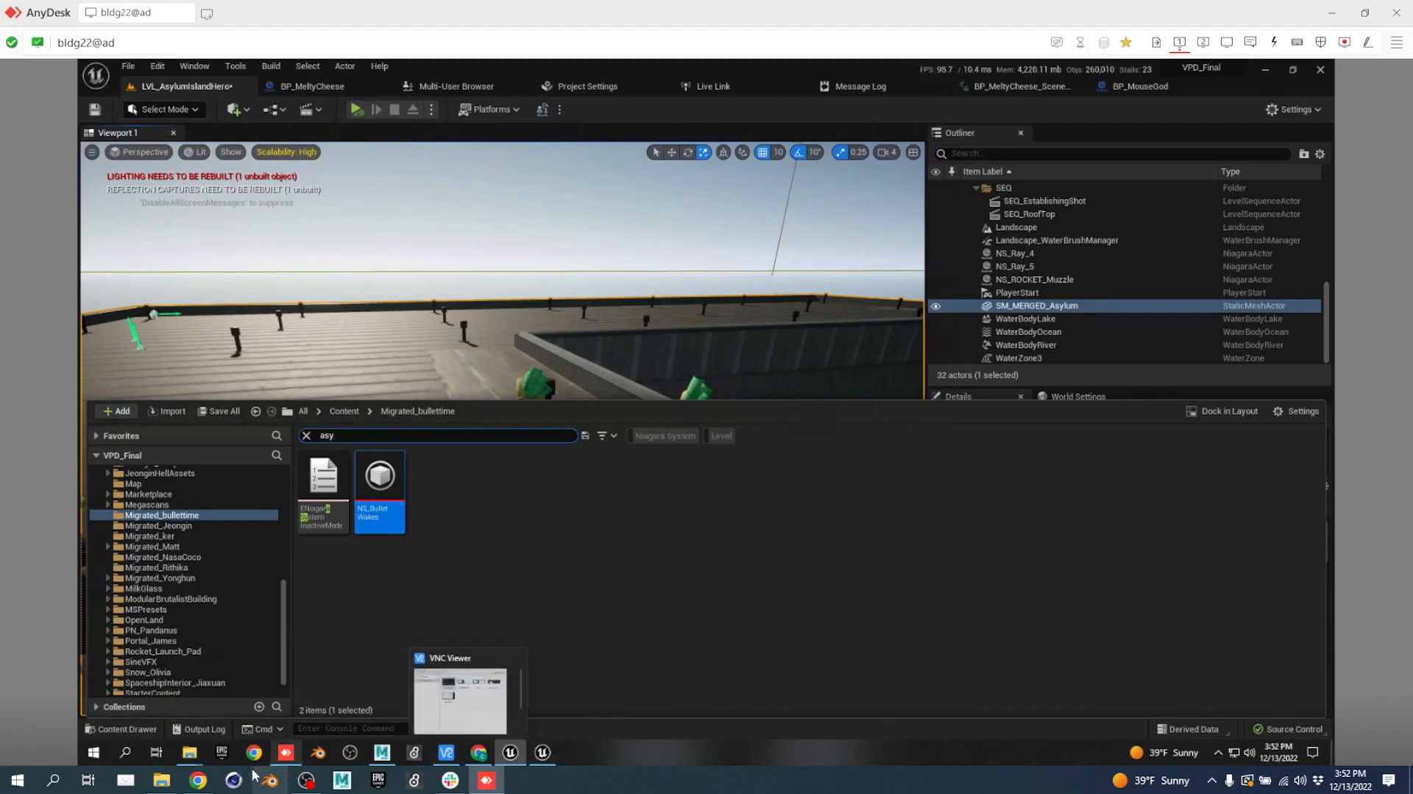
left_click(212, 783)
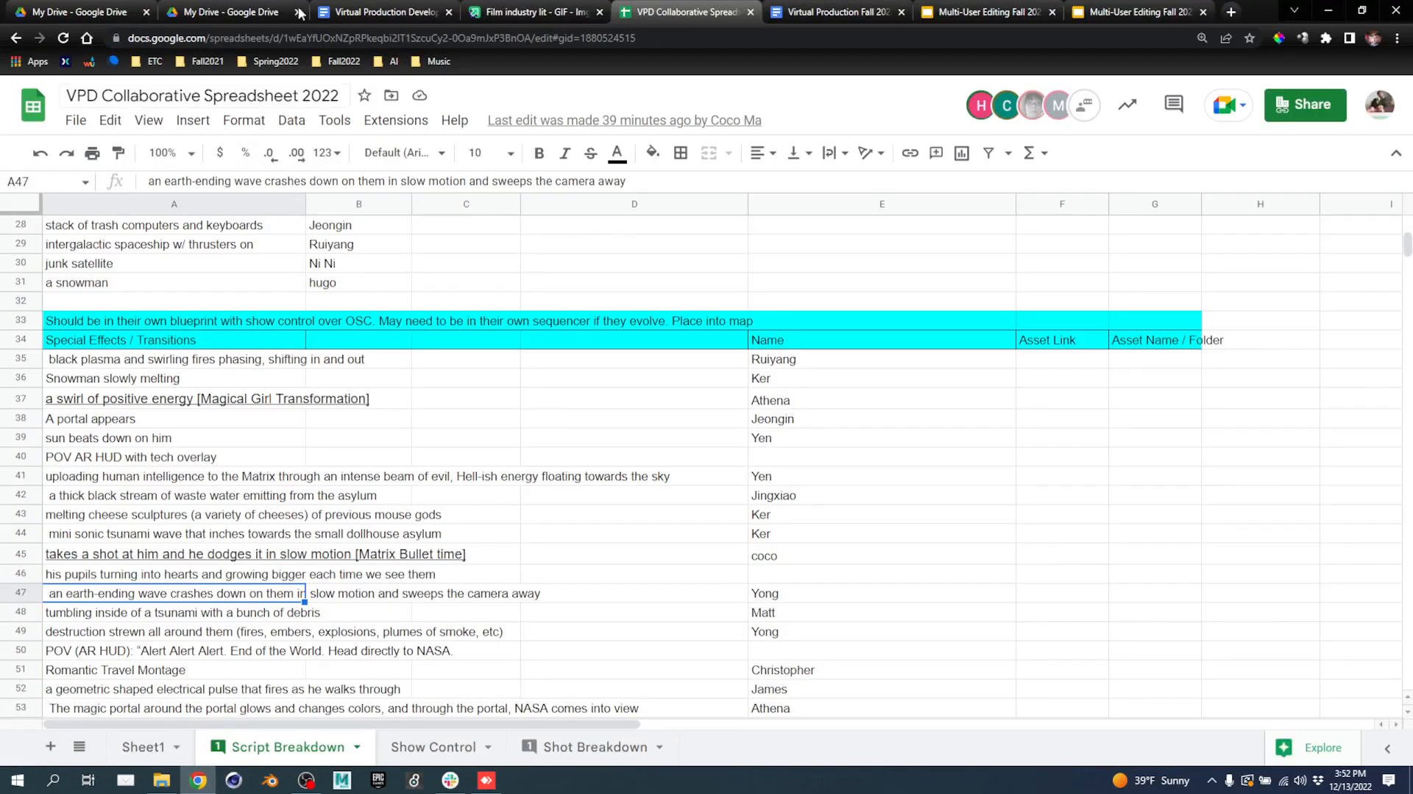
Read the script treatment down to the opening of Act II, then return to Unreal.
left_click(846, 13)
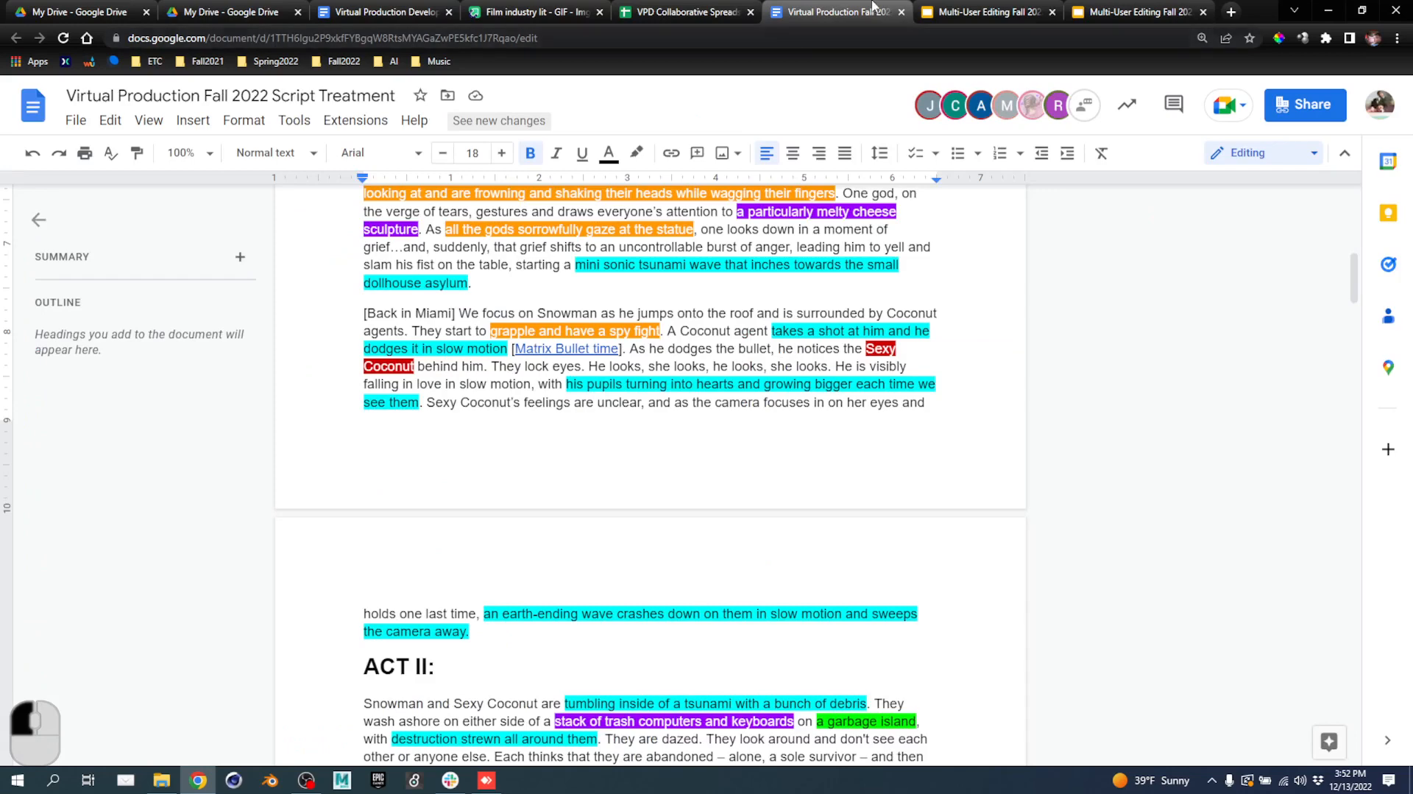
scroll(676, 335, "down", 5)
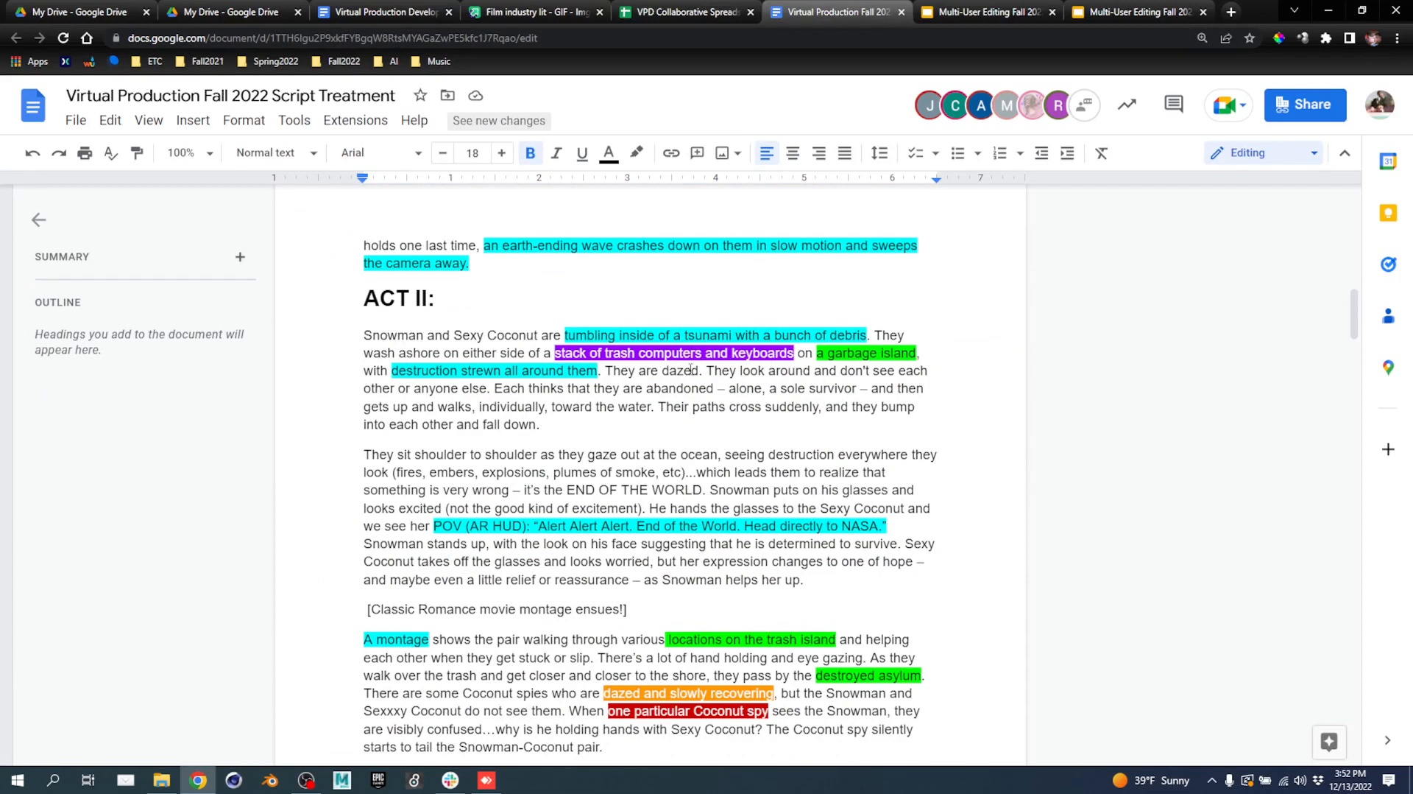
left_click(488, 779)
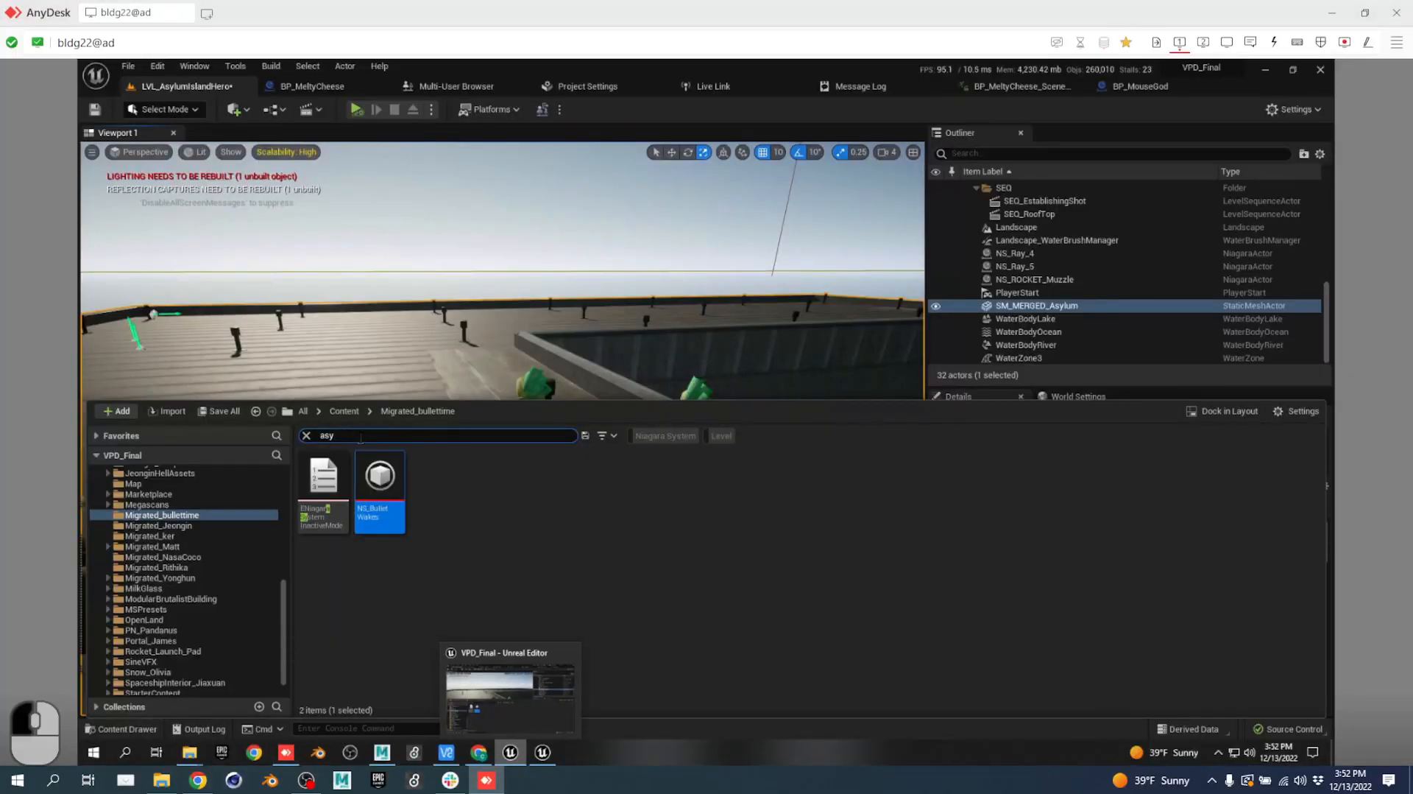
Filter the Content Browser to Level assets in the Content folder and search for 'garbage'.
type("garb")
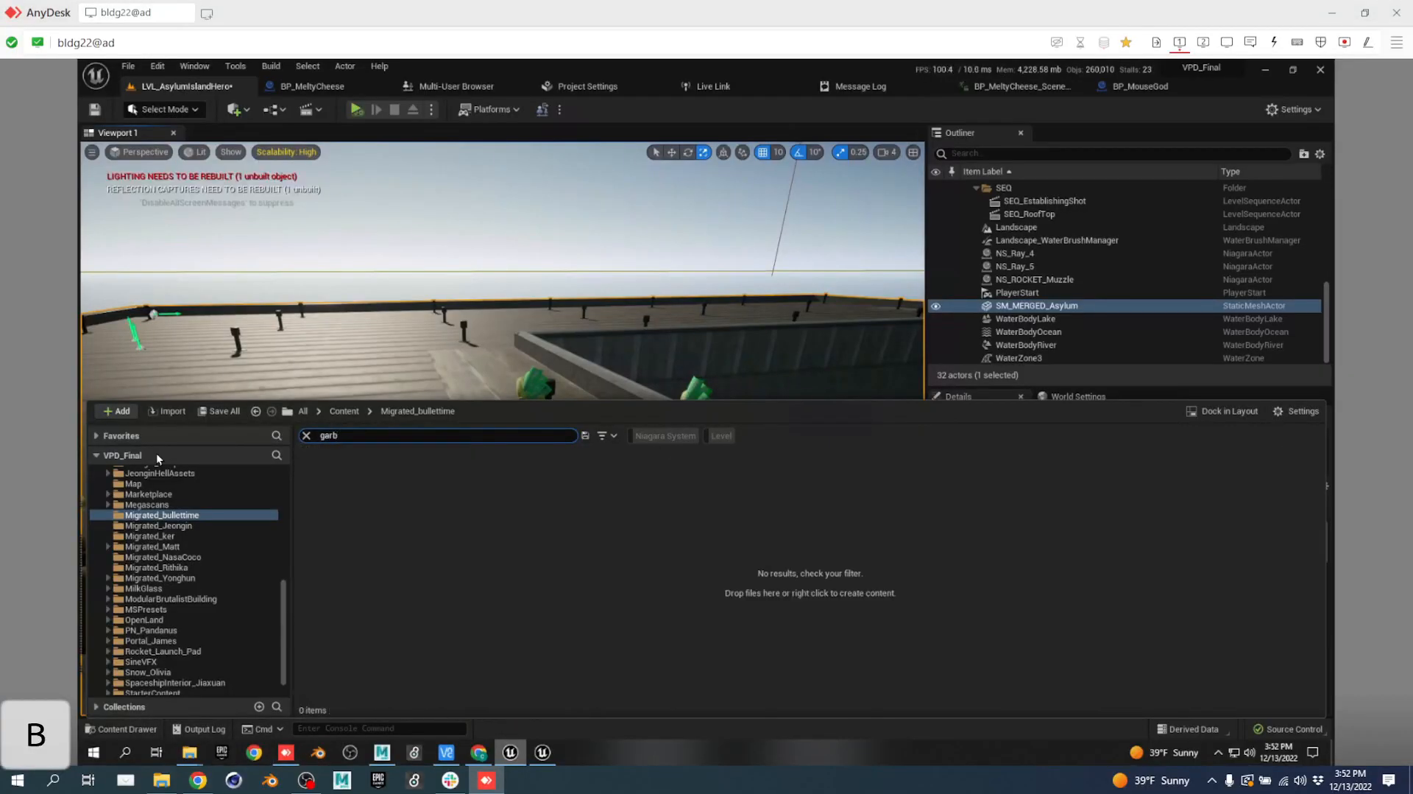
type("age")
key("BackSpace")
key("BackSpace")
key("BackSpace")
key("BackSpace")
key("BackSpace")
key("BackSpace")
key("BackSpace")
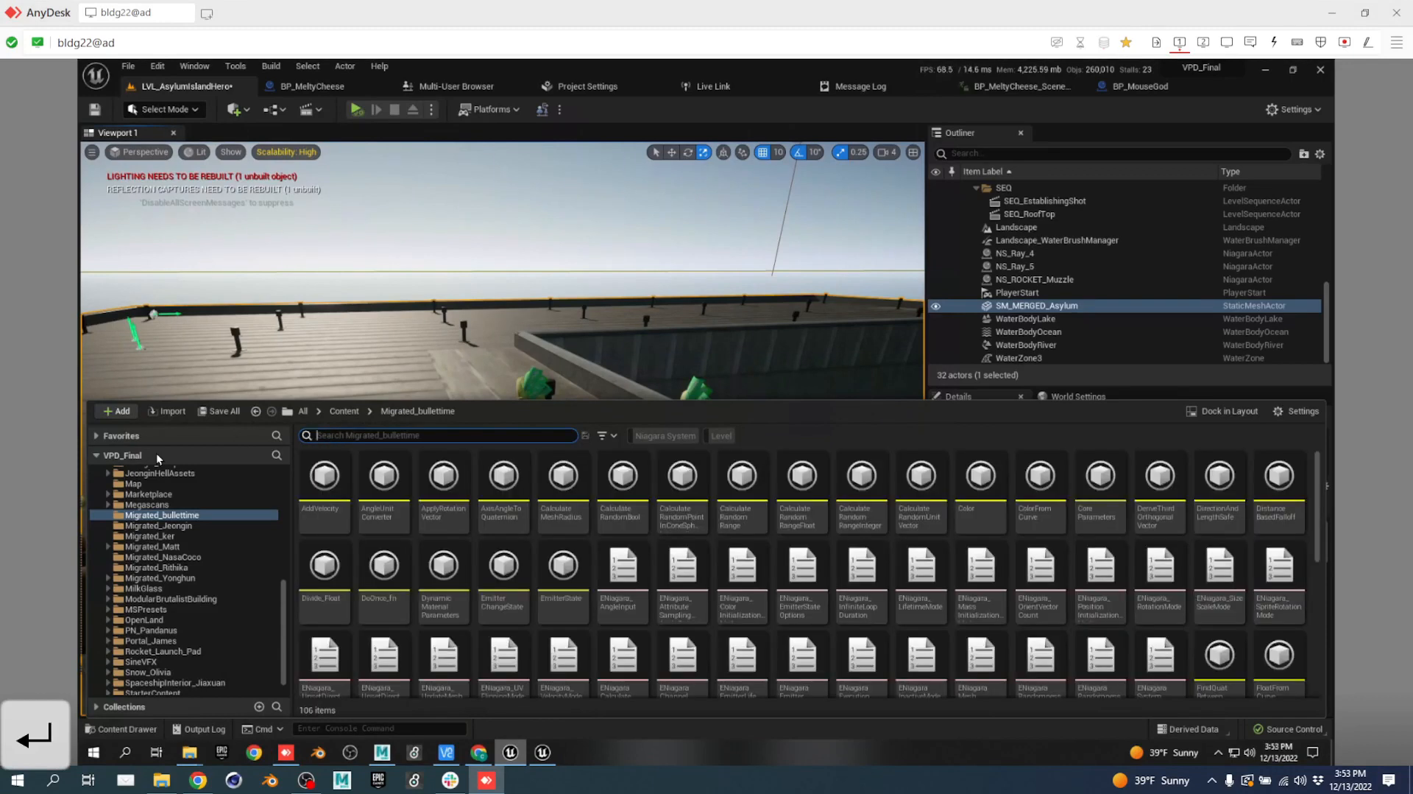
left_click(722, 435)
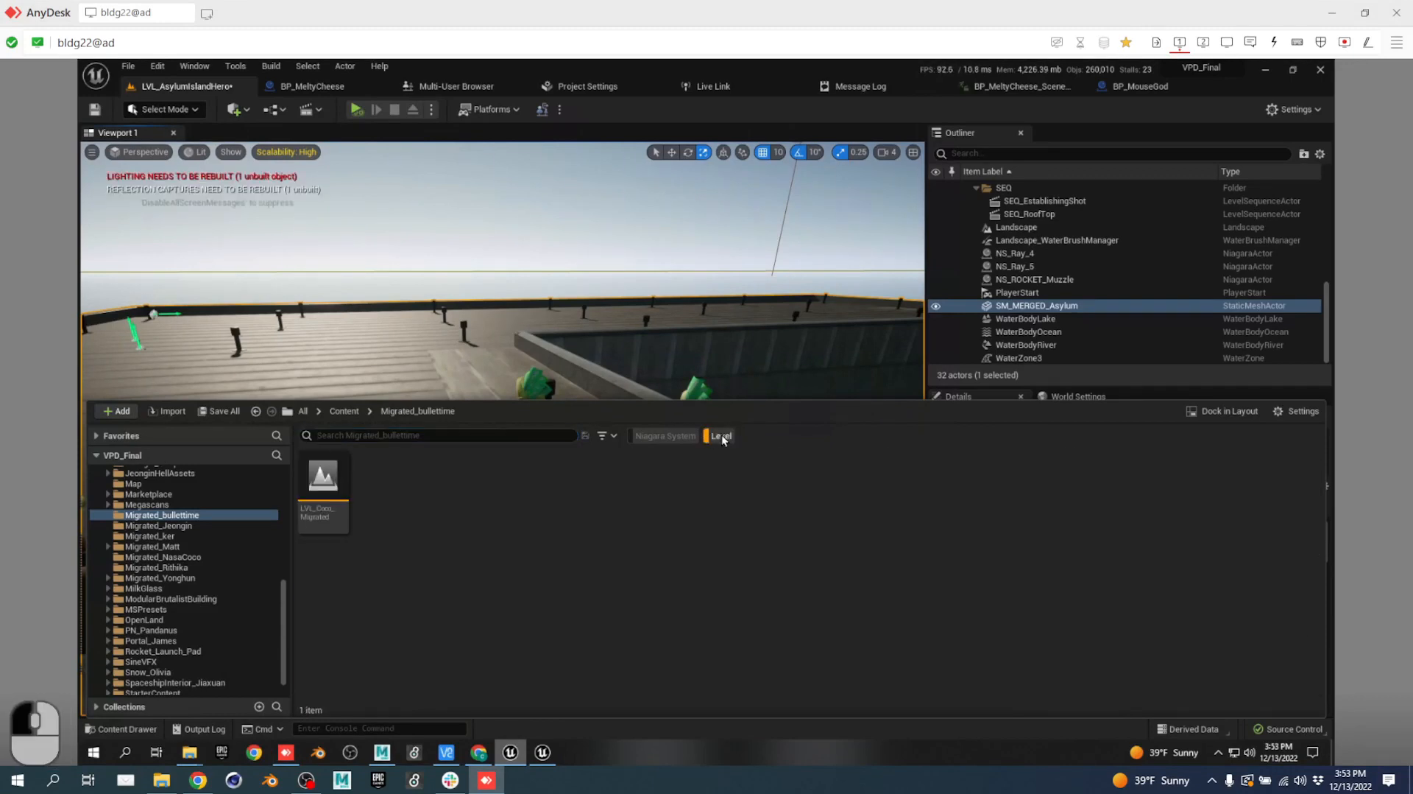
scroll(134, 505, "up", 10)
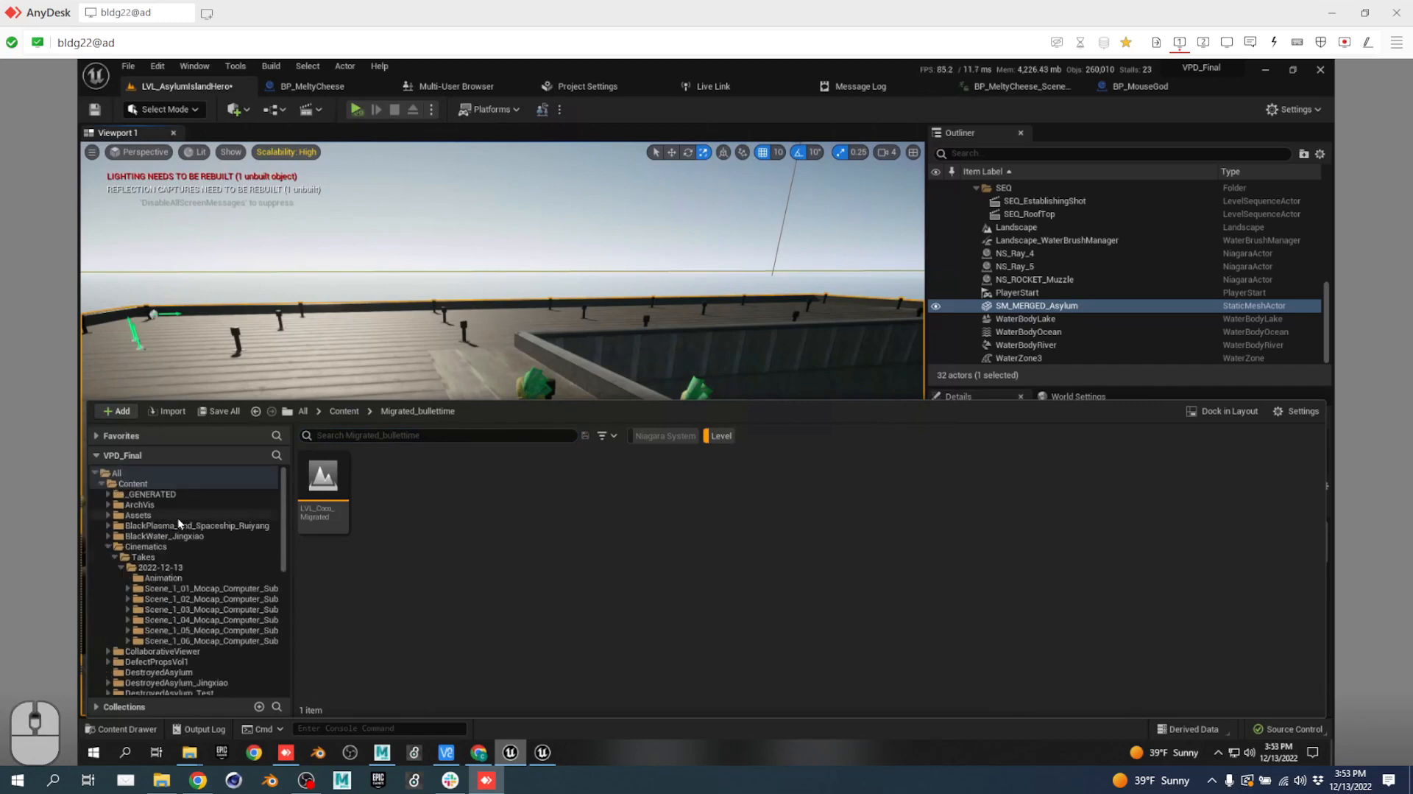
left_click(151, 484)
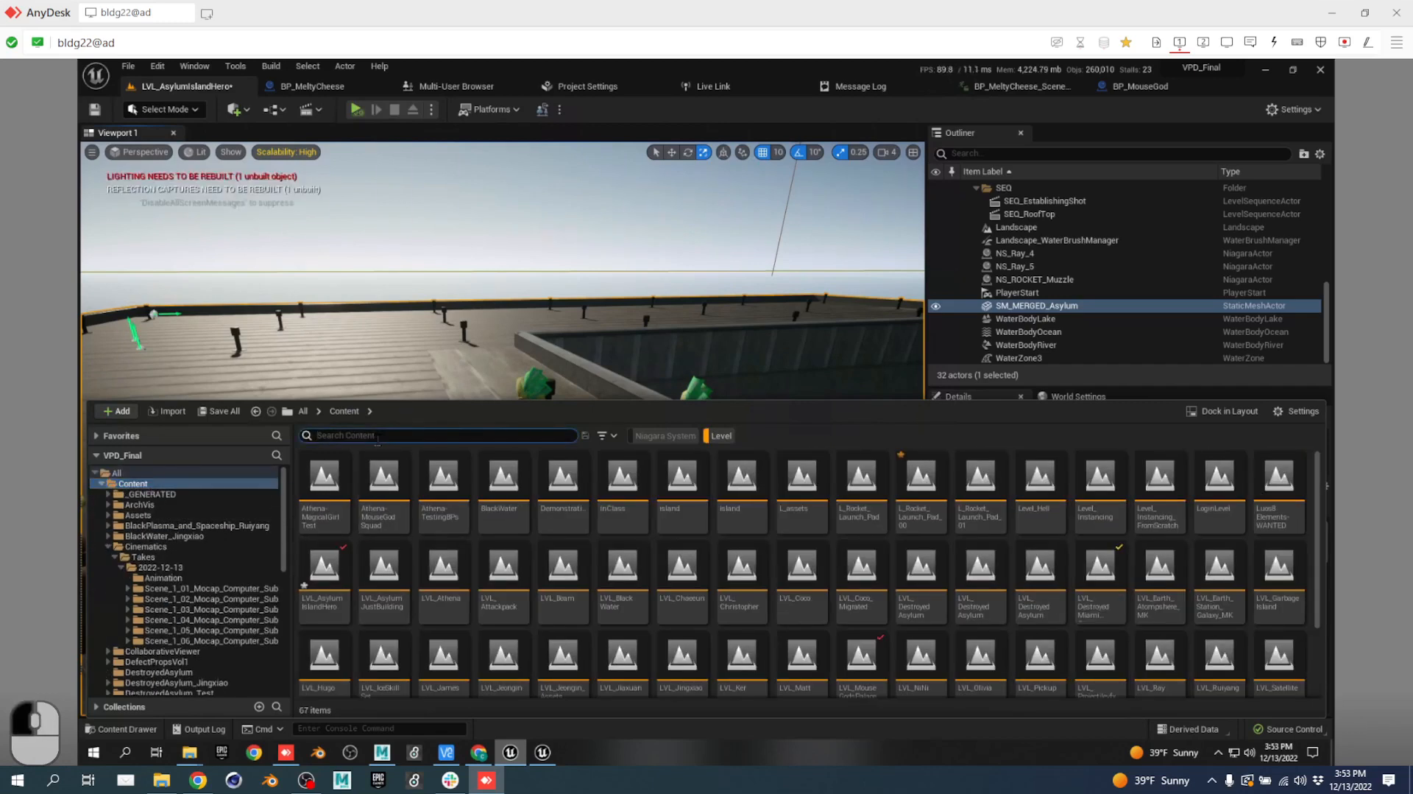
type("garbage")
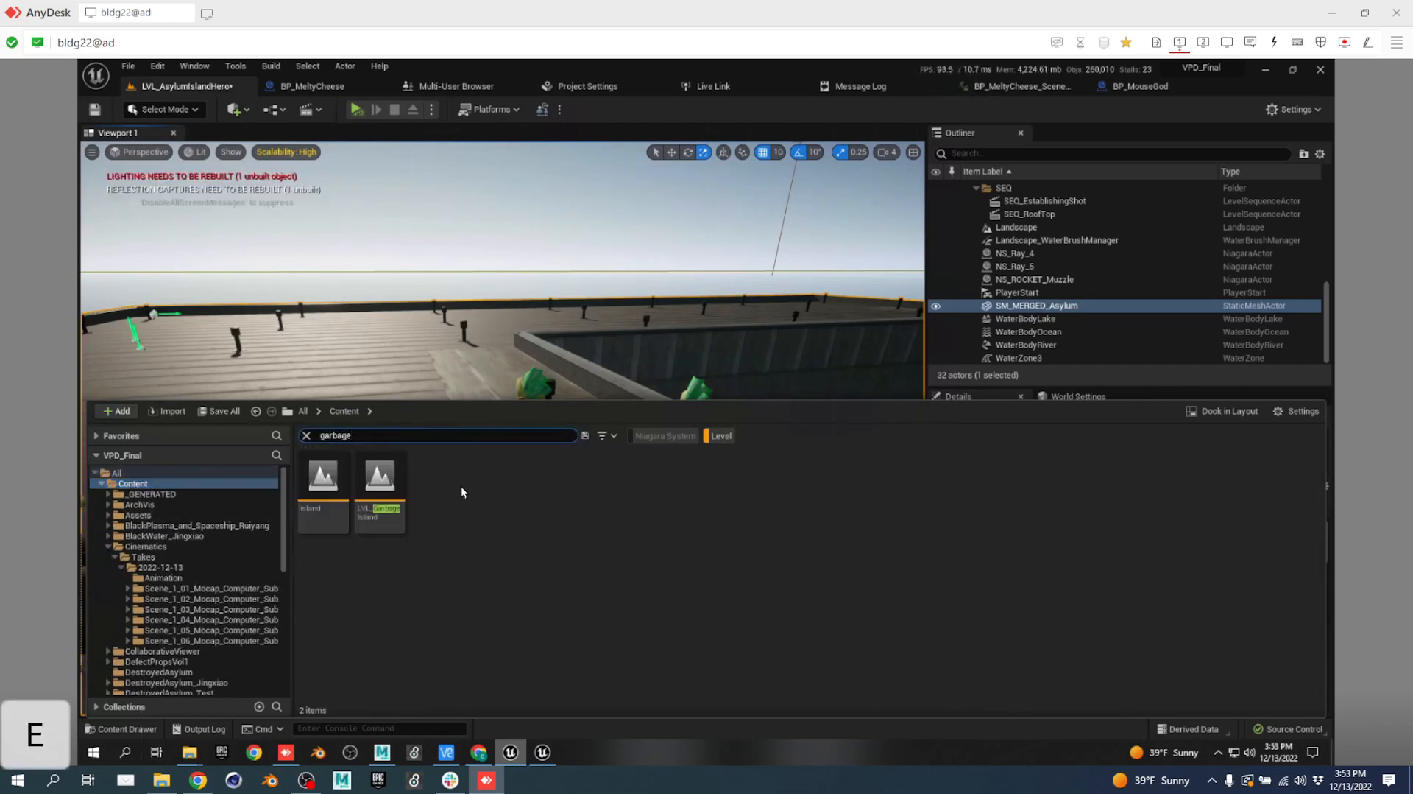
Open LVL_GarbageIsland, saving the current level and skipping the failed Scene_1_03_Mocap_Computer save.
double_click(378, 477)
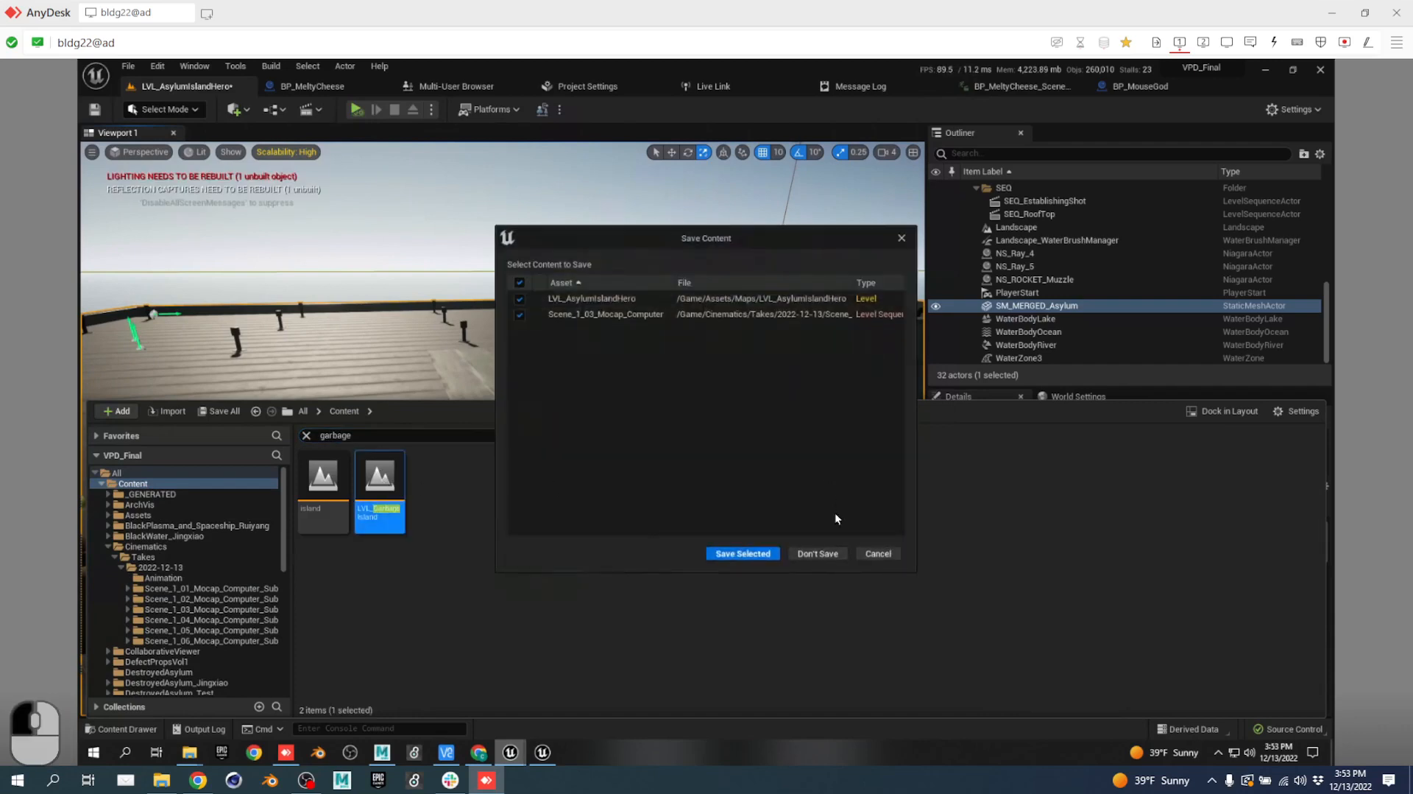
left_click(741, 552)
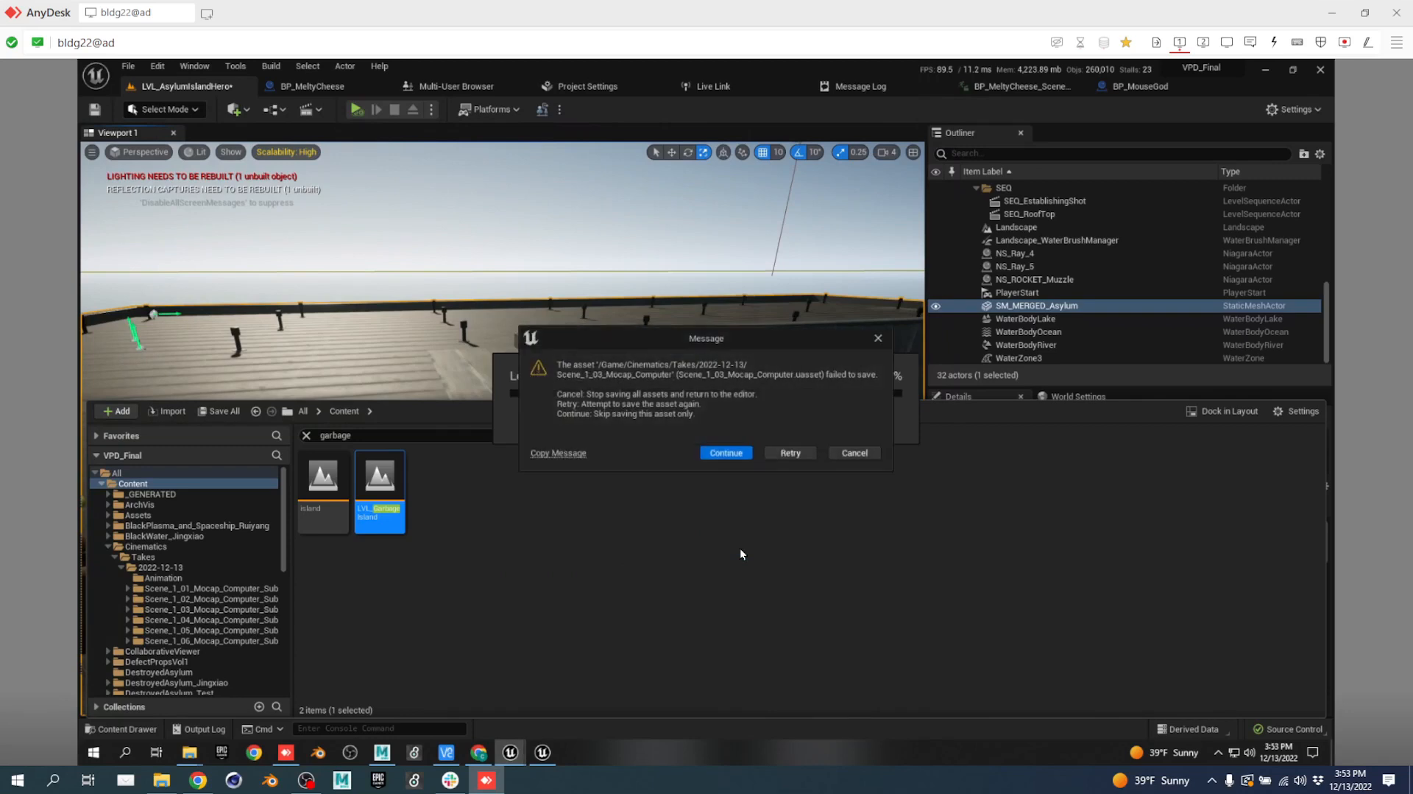
left_click(735, 452)
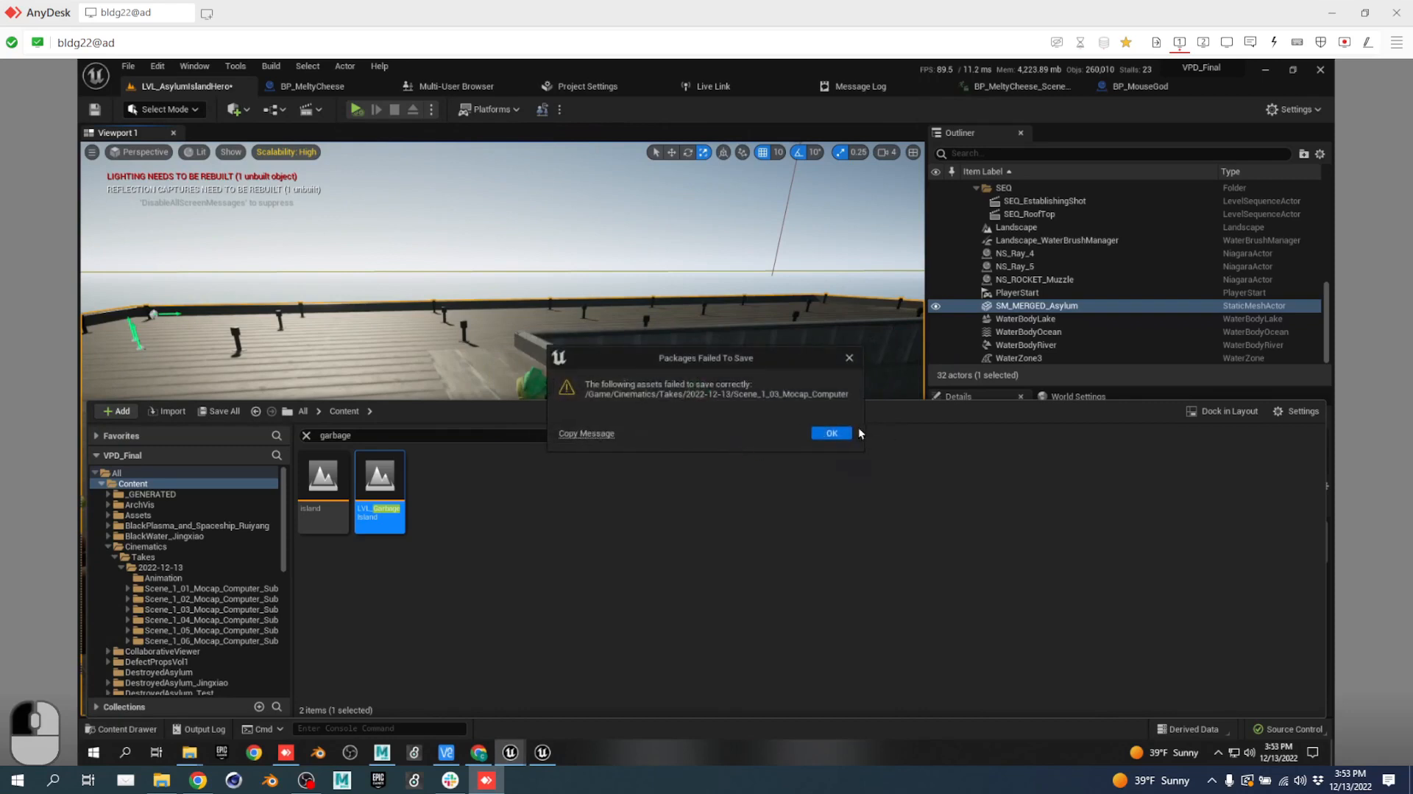
left_click(837, 437)
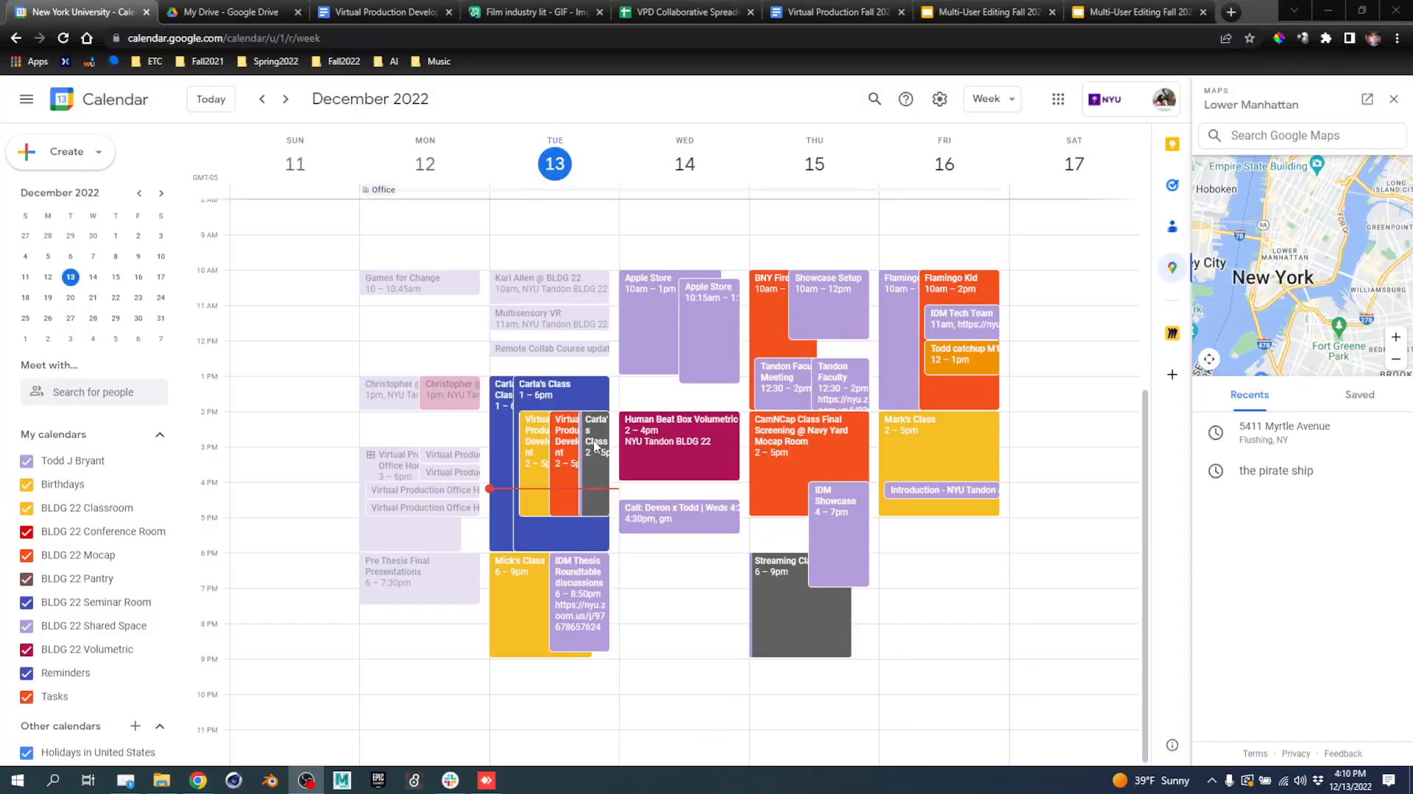
Bring up the Virtual Production Fall 2022 Script Treatment and scroll to the ACT II heading.
left_click(845, 11)
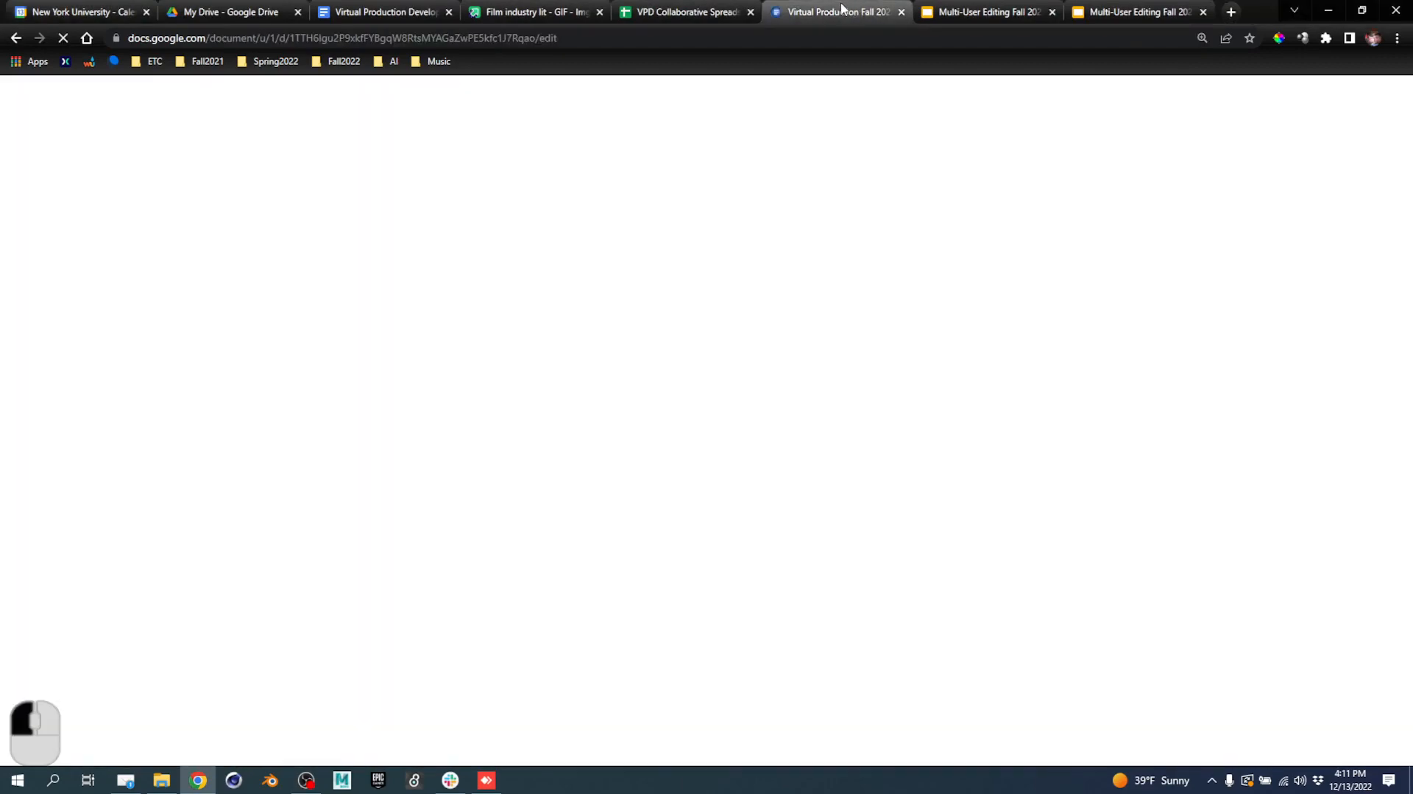
scroll(607, 587, "down", 20)
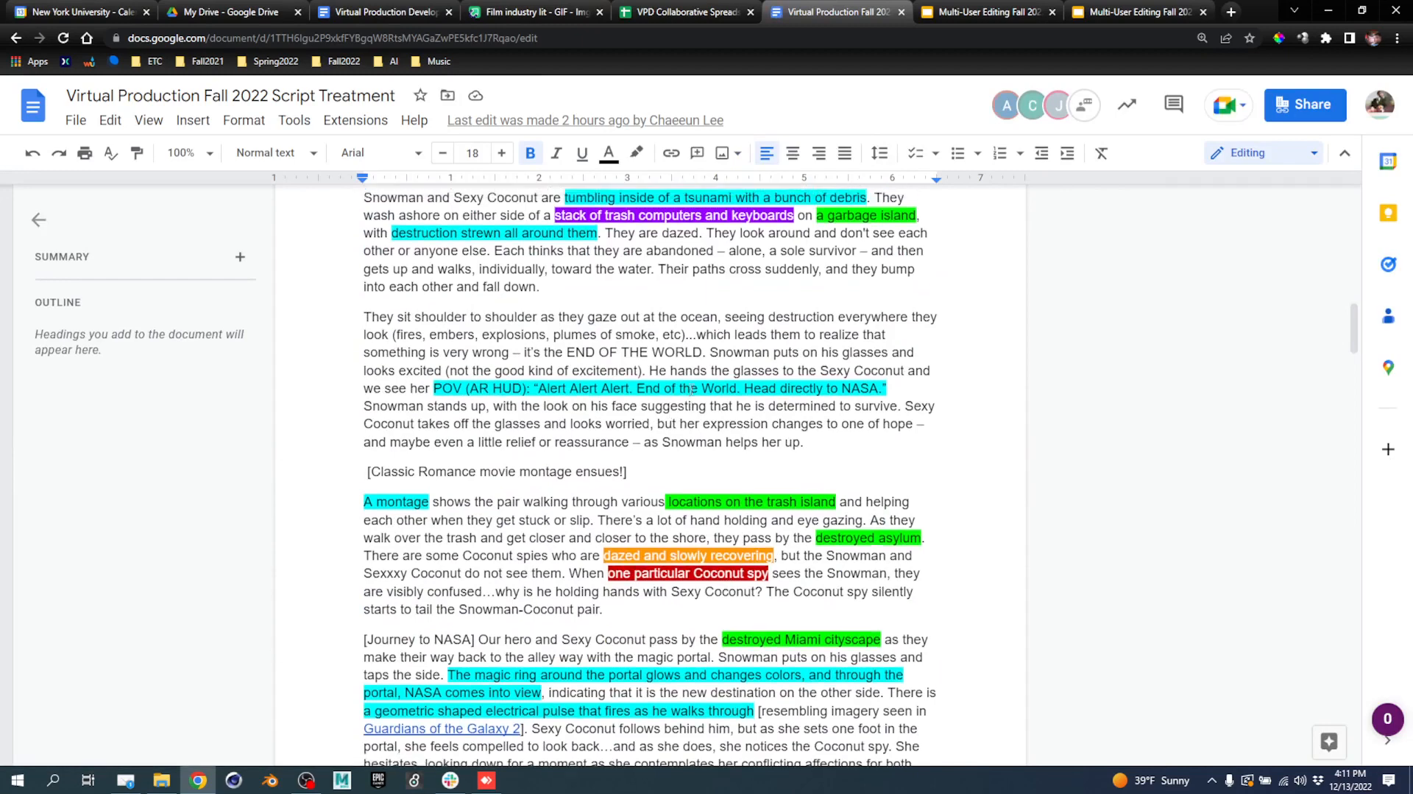
scroll(668, 402, "up", 2)
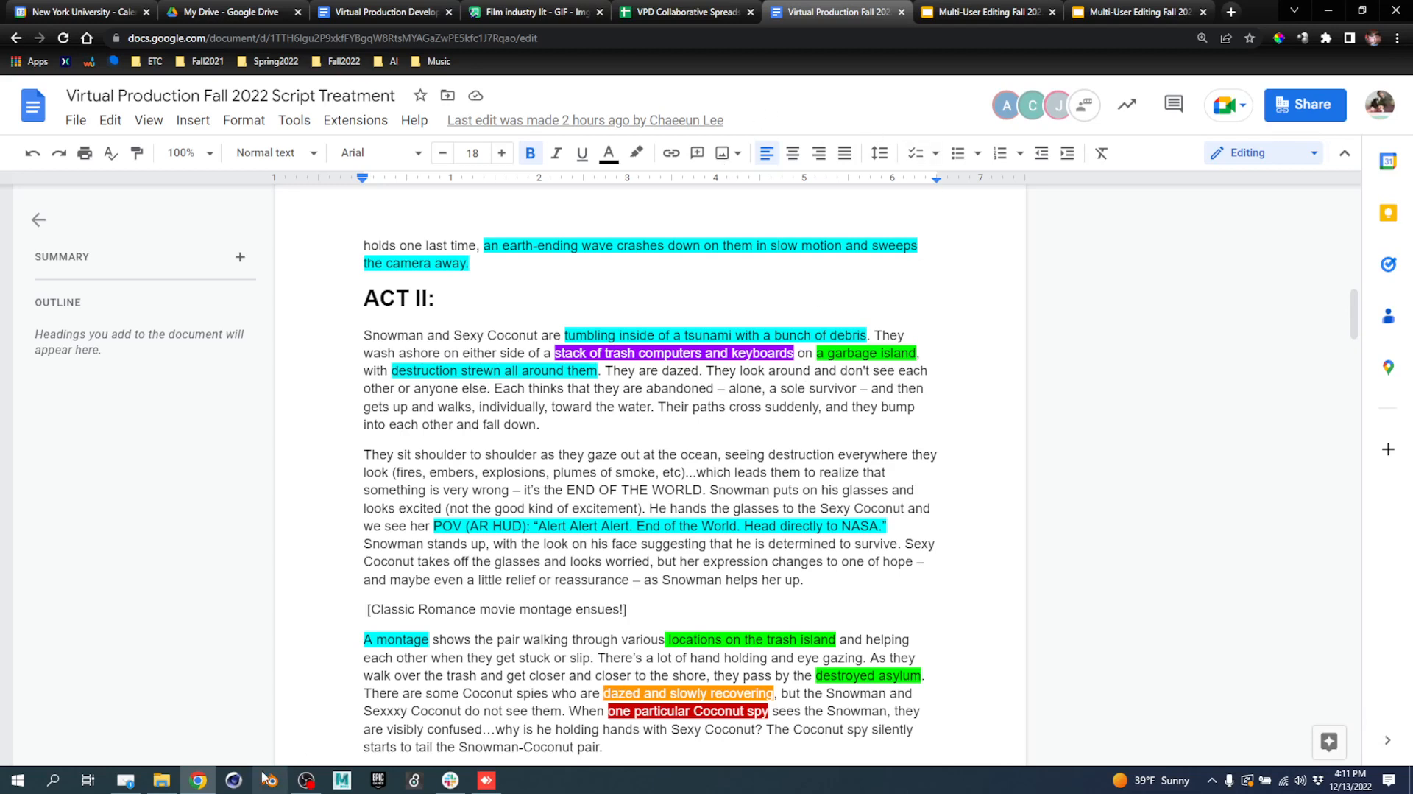
Fly the LVL_GarbageIsland viewport across the beach toward the crates, glancing at the MultiUserServer log.
left_click(486, 779)
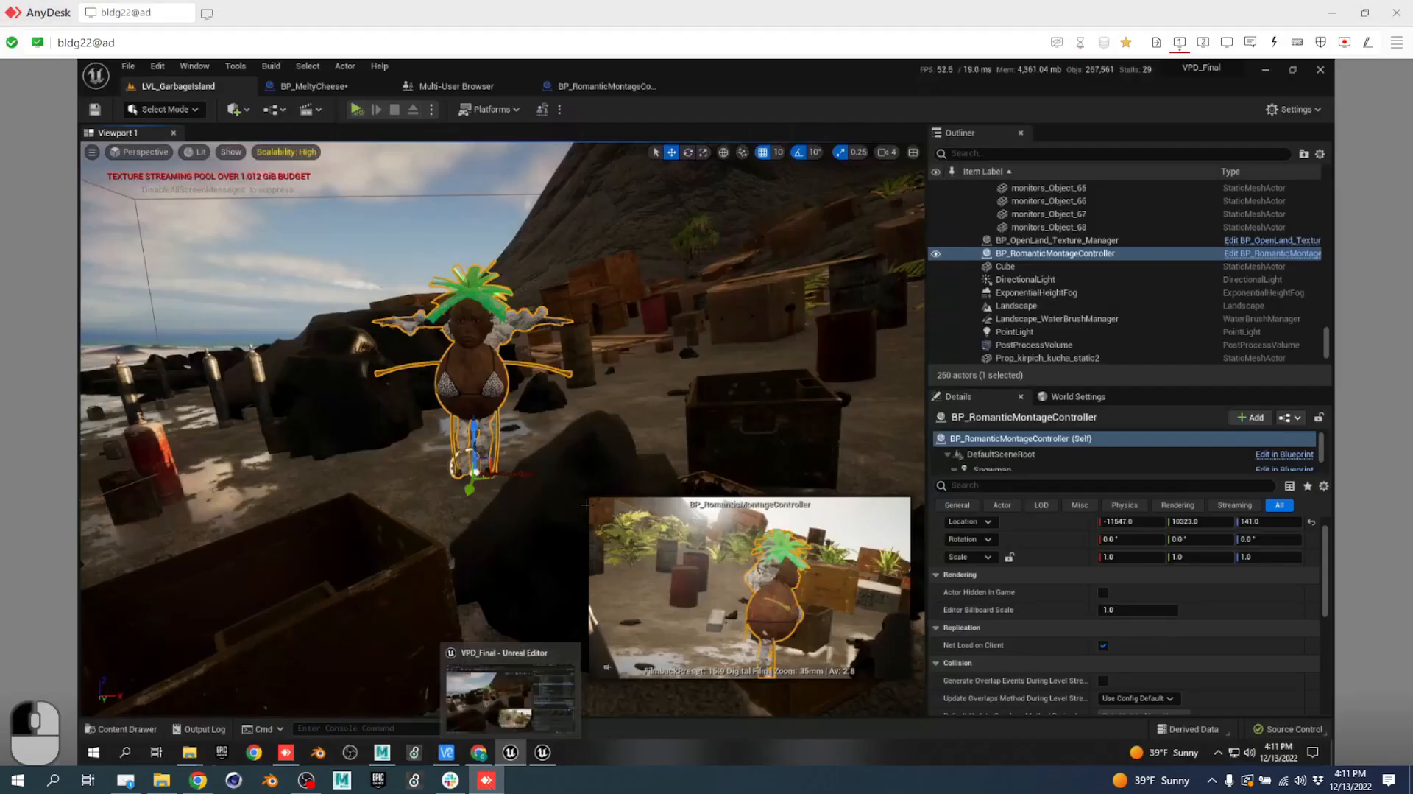
key("a")
right_click_drag(434, 441, 735, 445)
key("s")
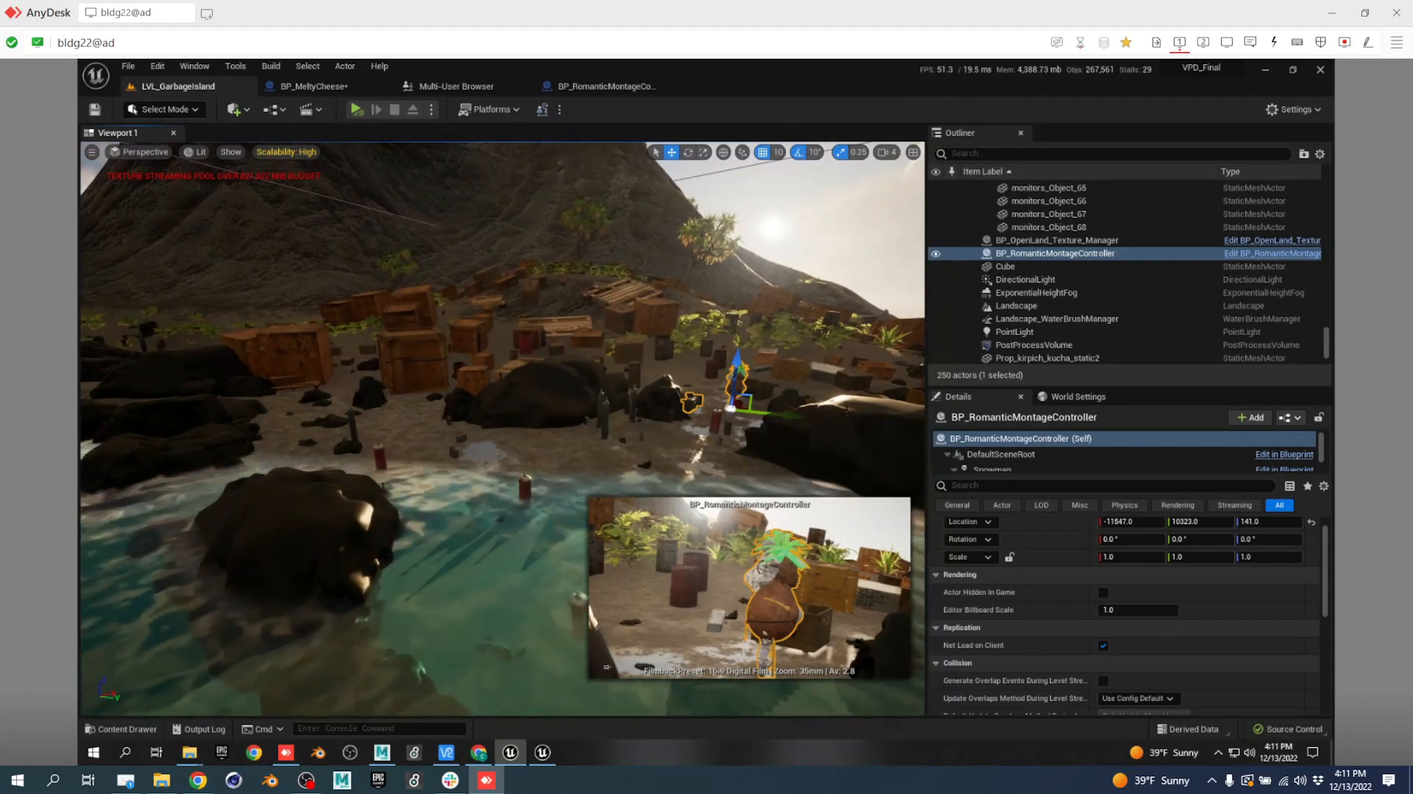
key("Tab")
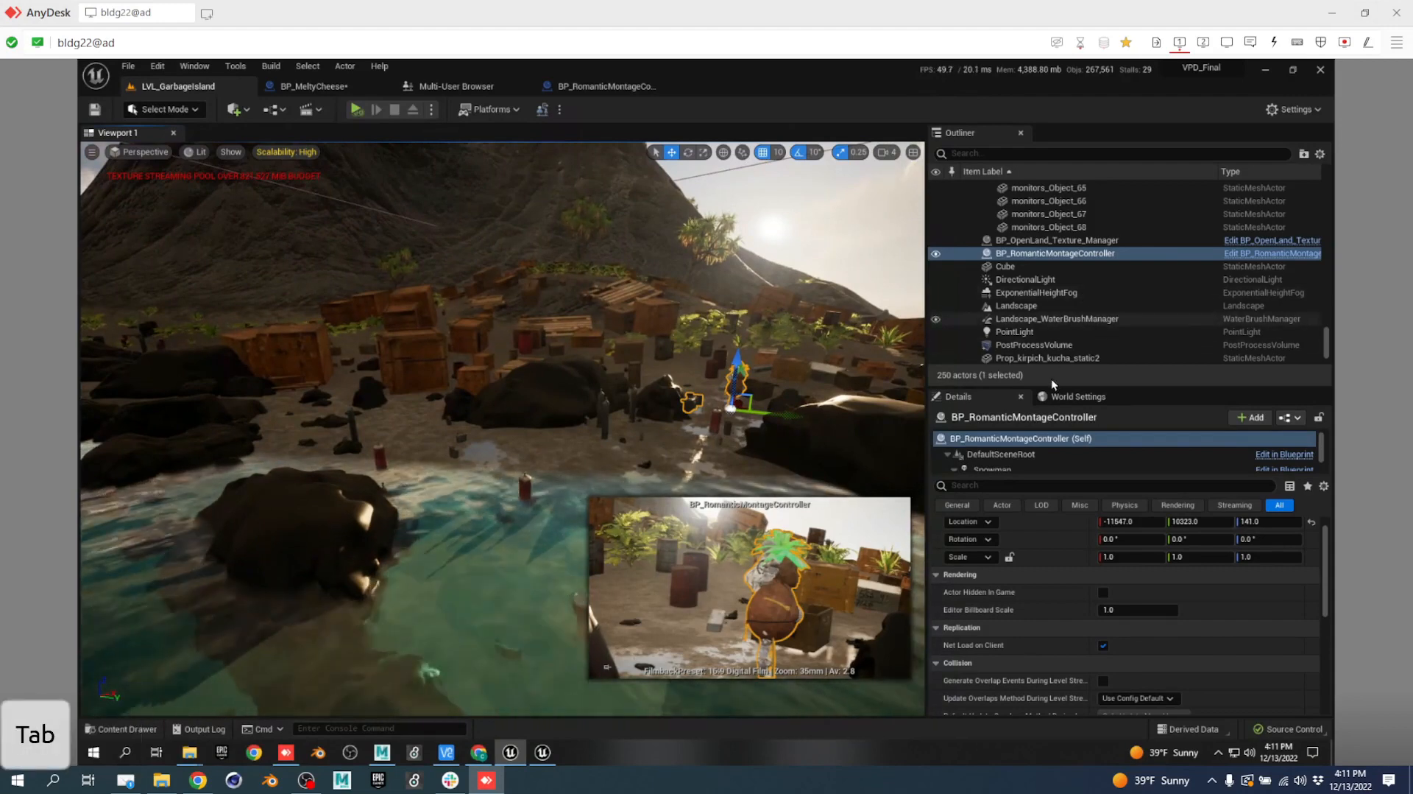
key("alt+Tab")
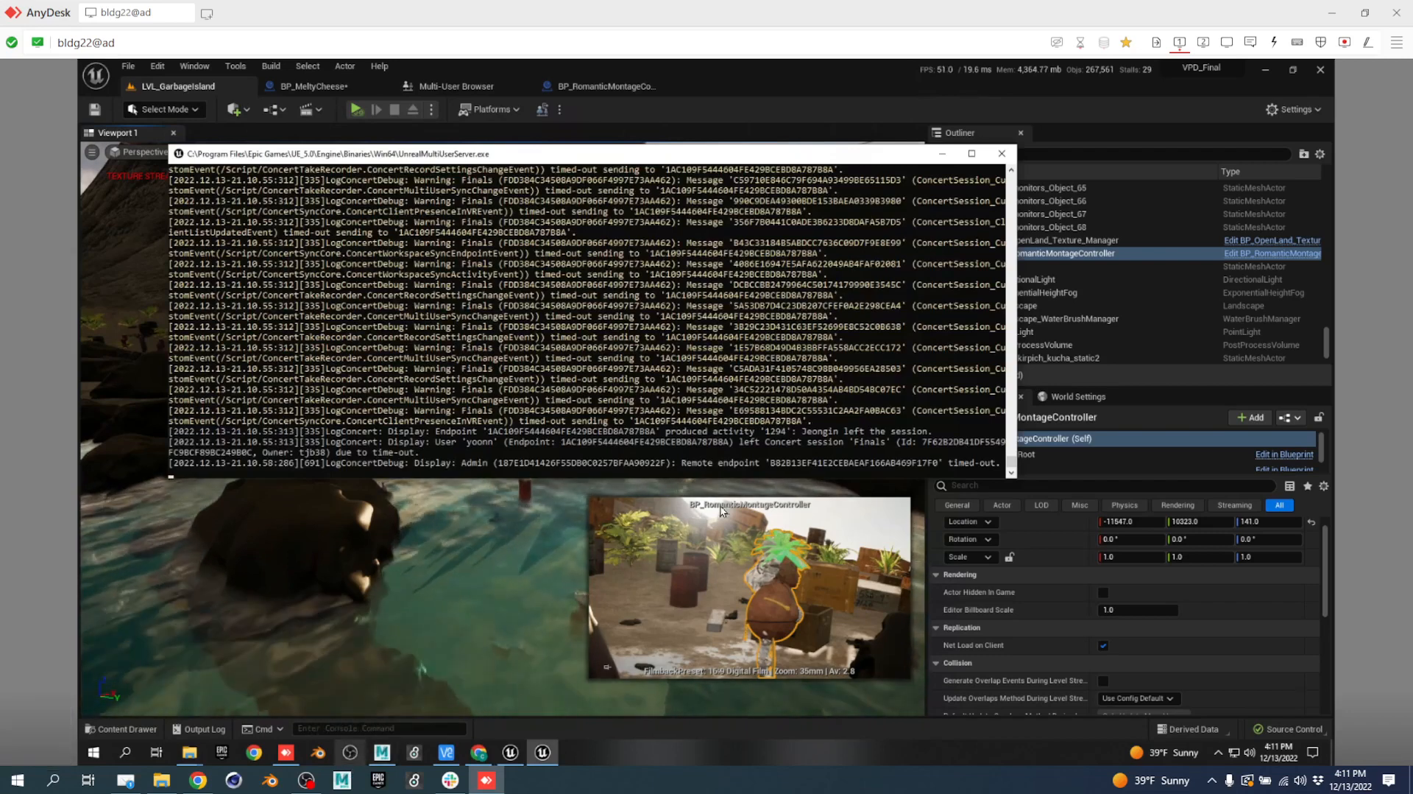
left_click(520, 552)
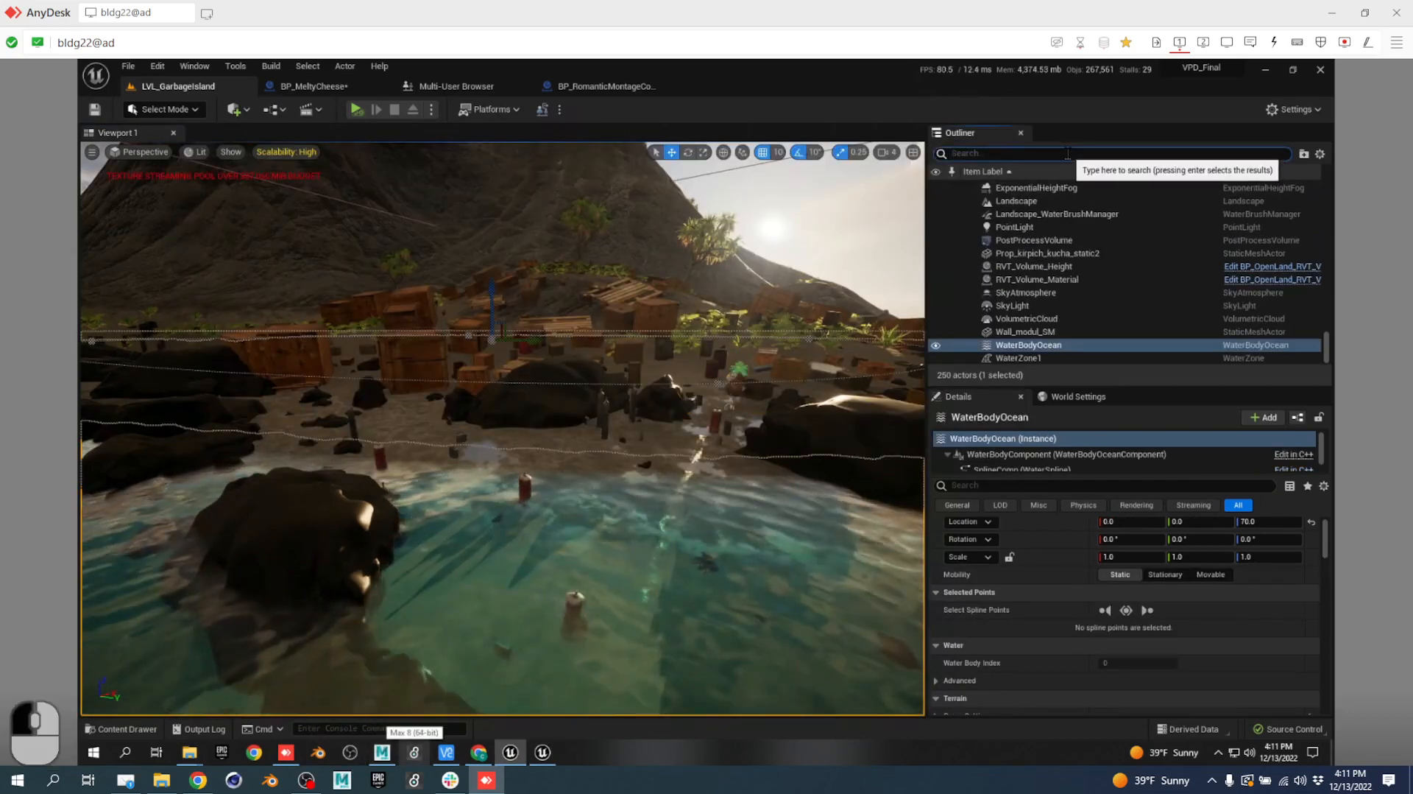
Search the Outliner, then select monitors_Object_54 and focus the viewport on it.
type("com")
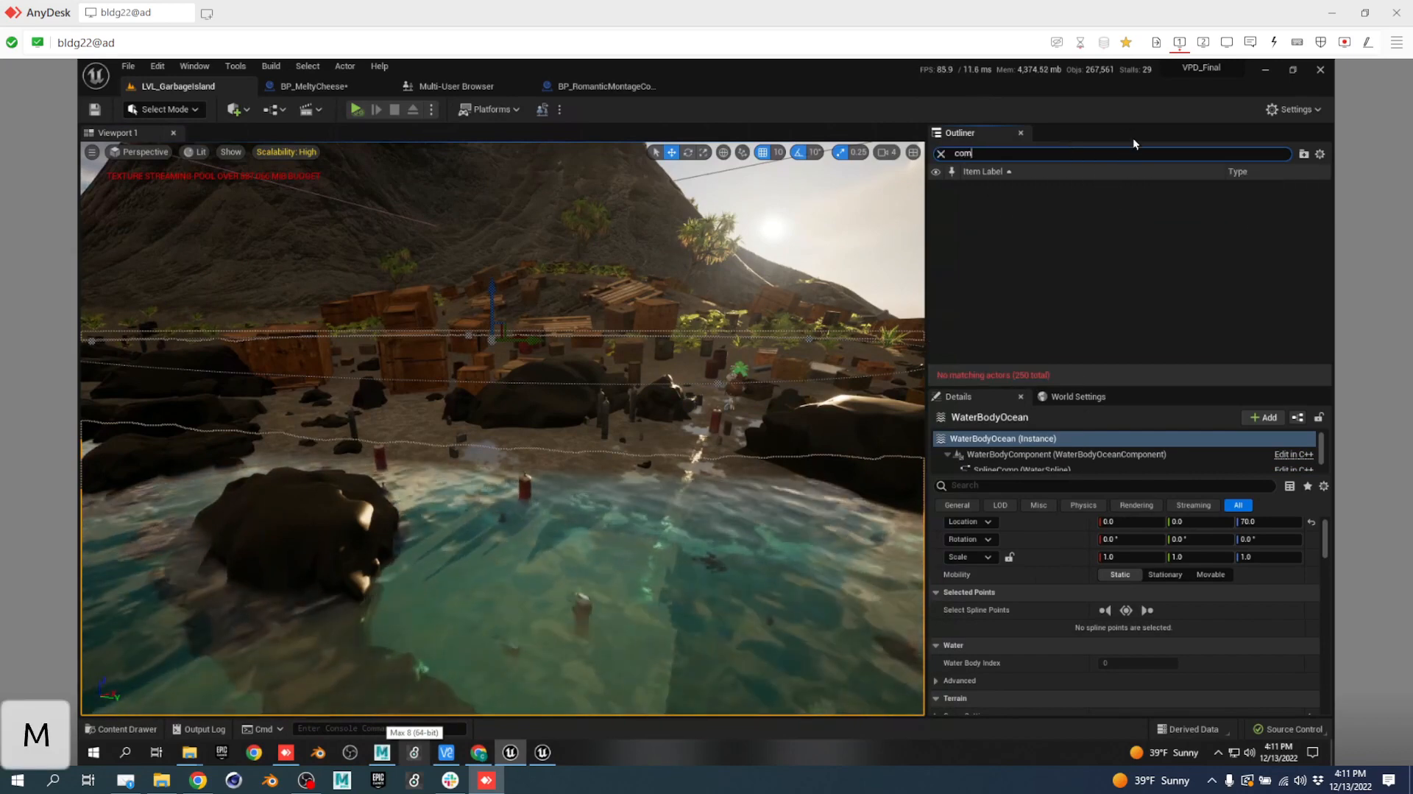
left_click_drag(1096, 153, 817, 163)
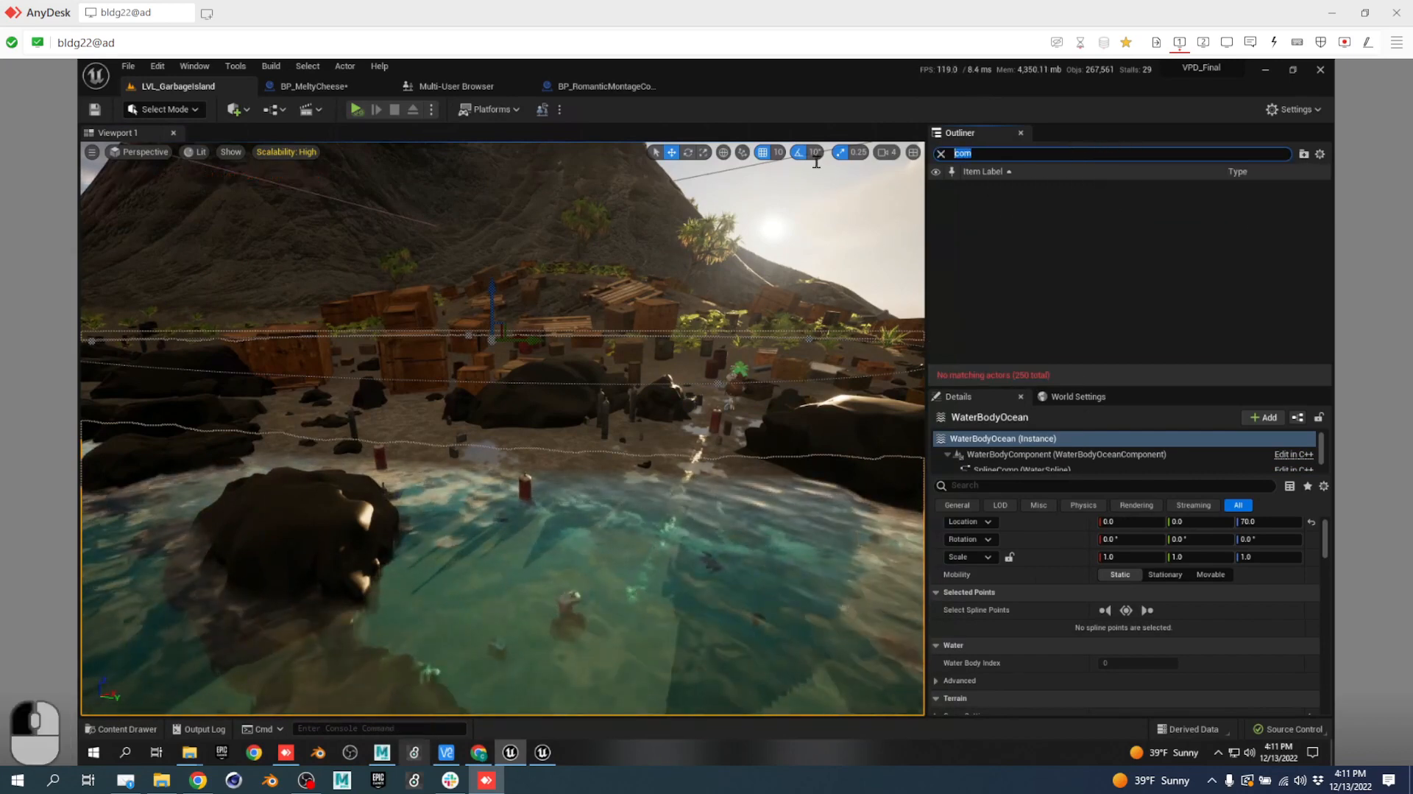
type("stack")
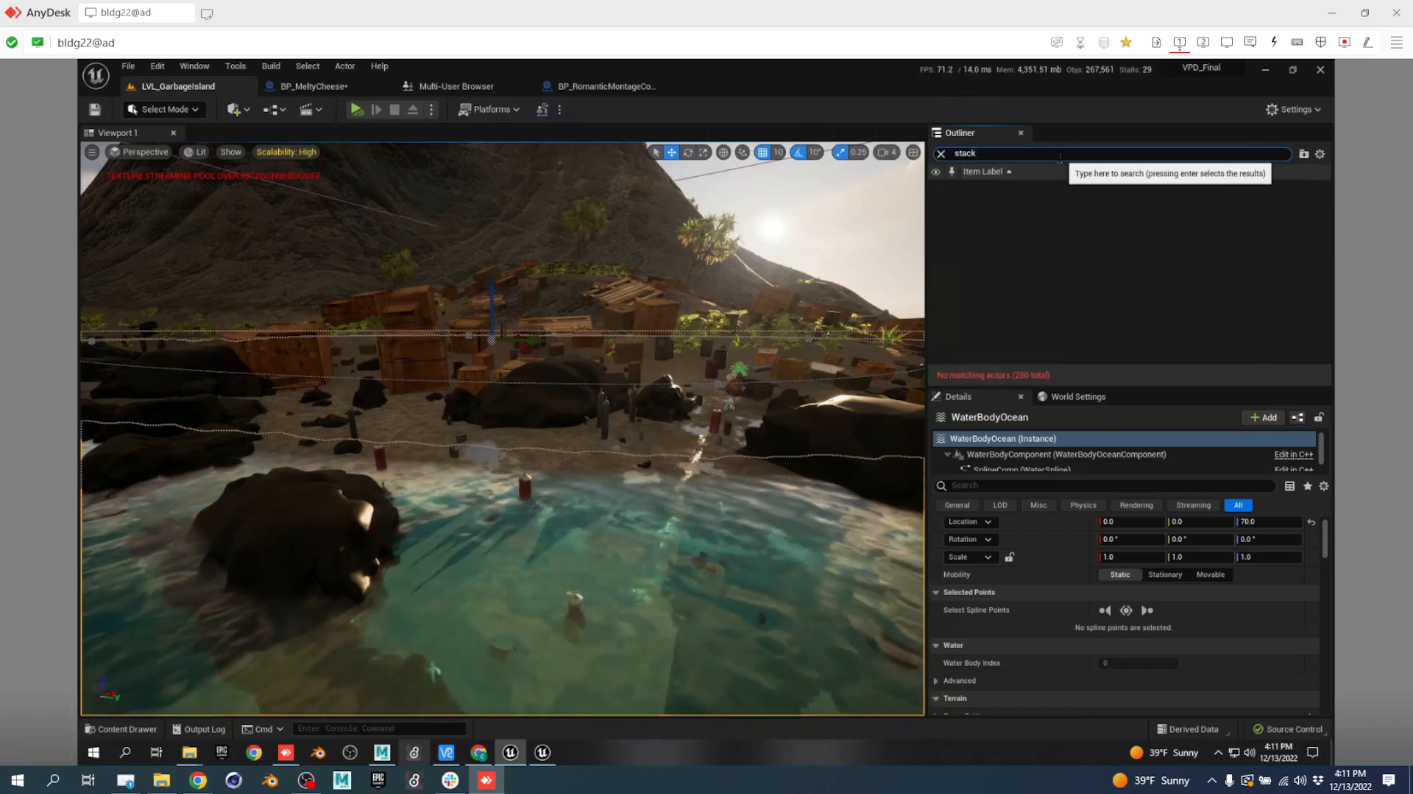
key("Return")
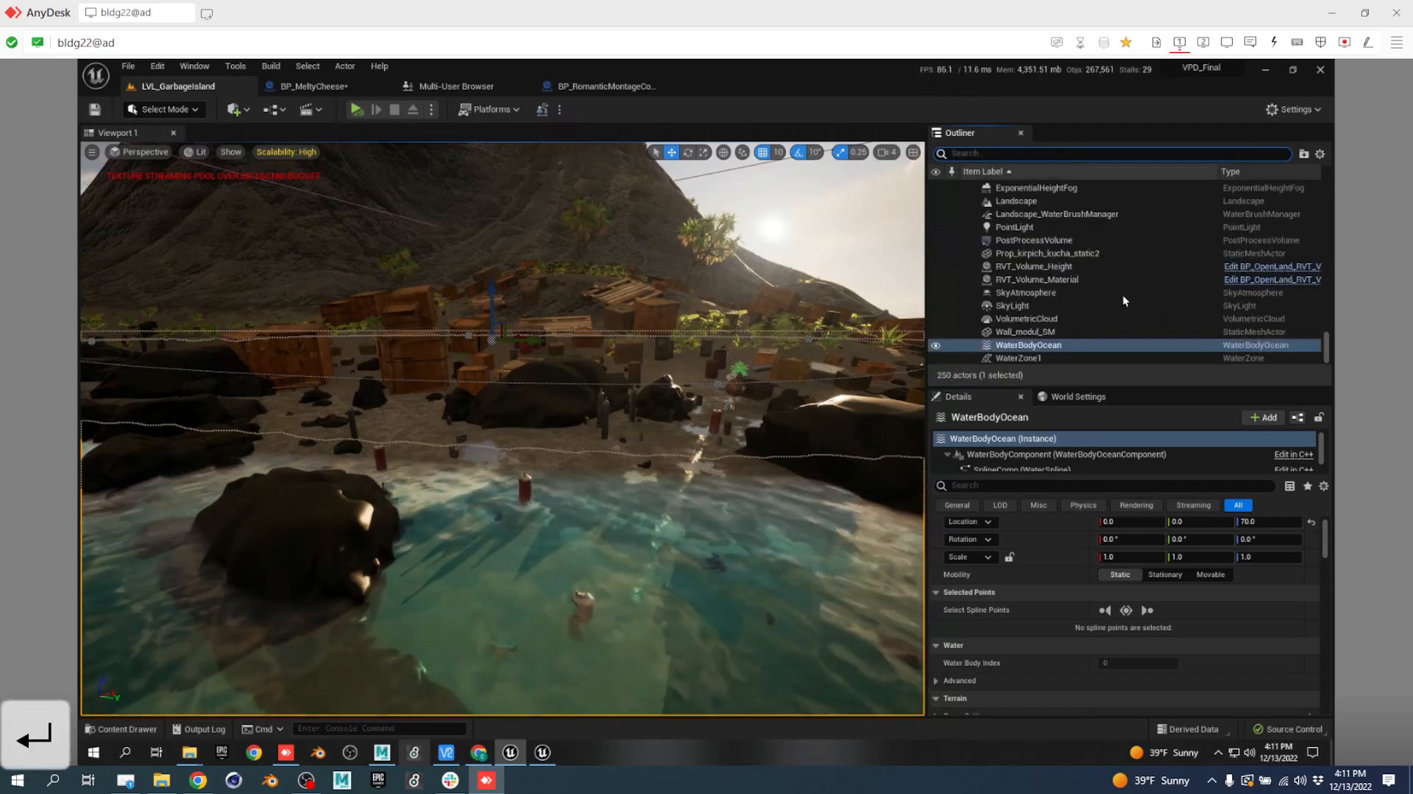
scroll(1078, 324, "up", 5)
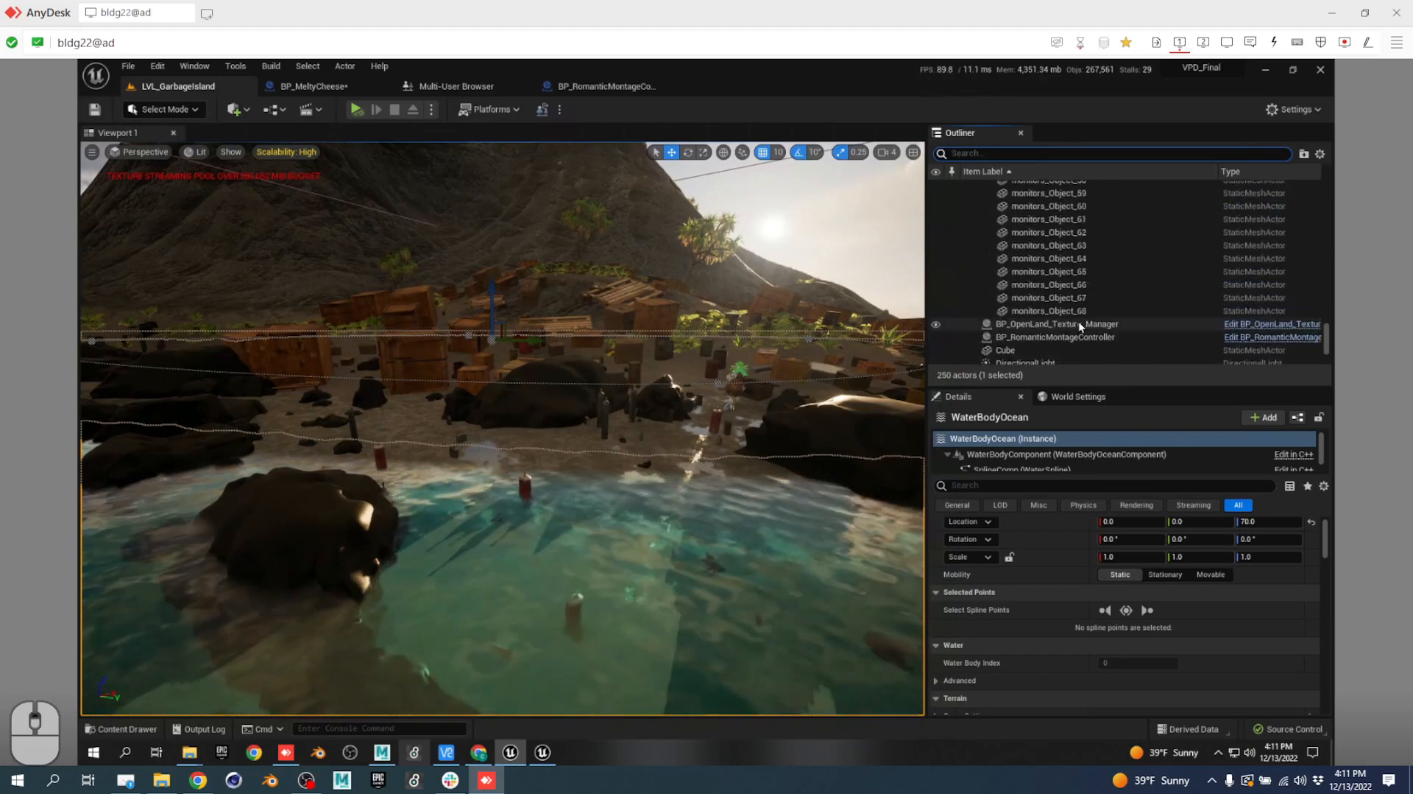
scroll(1080, 321, "up", 4)
left_click(1071, 296)
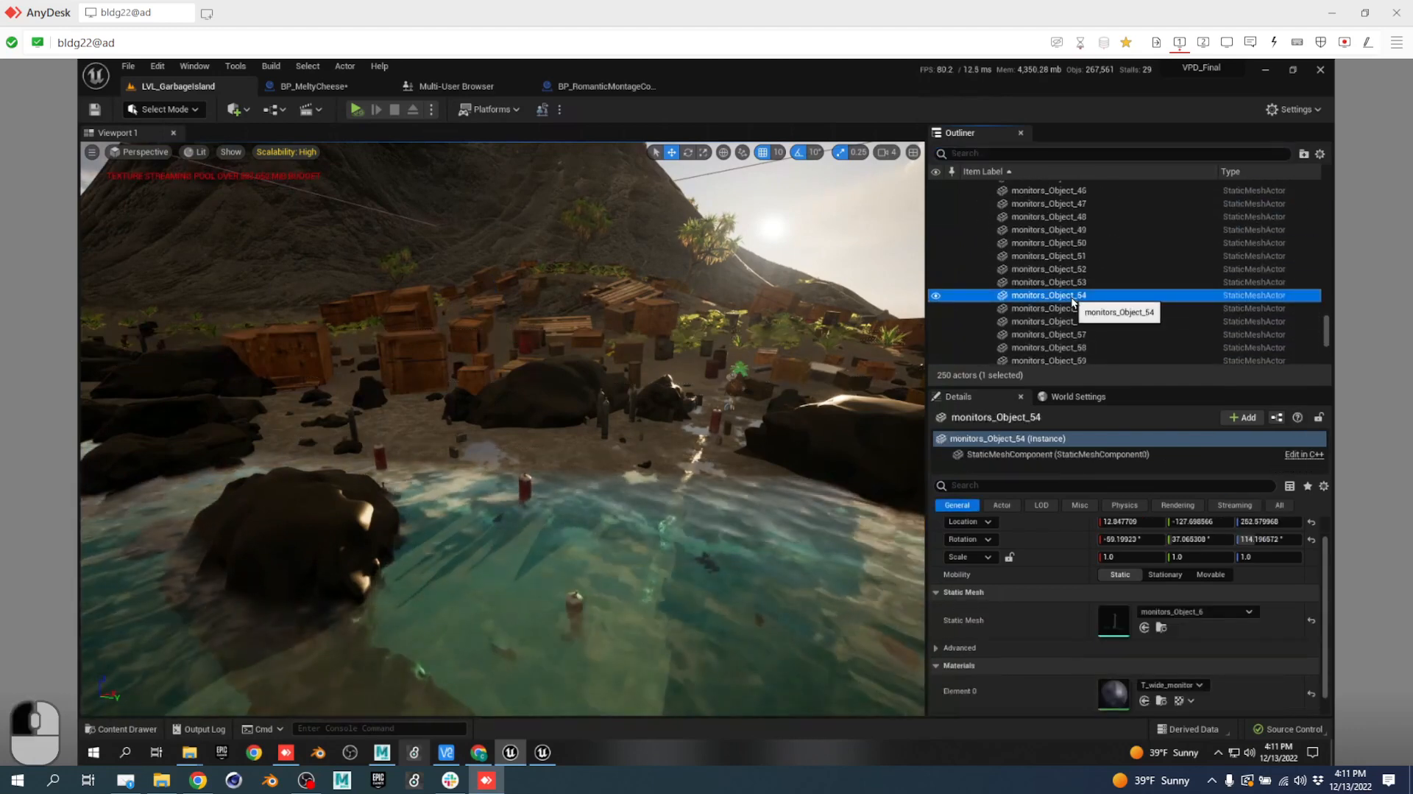
double_click(1072, 296)
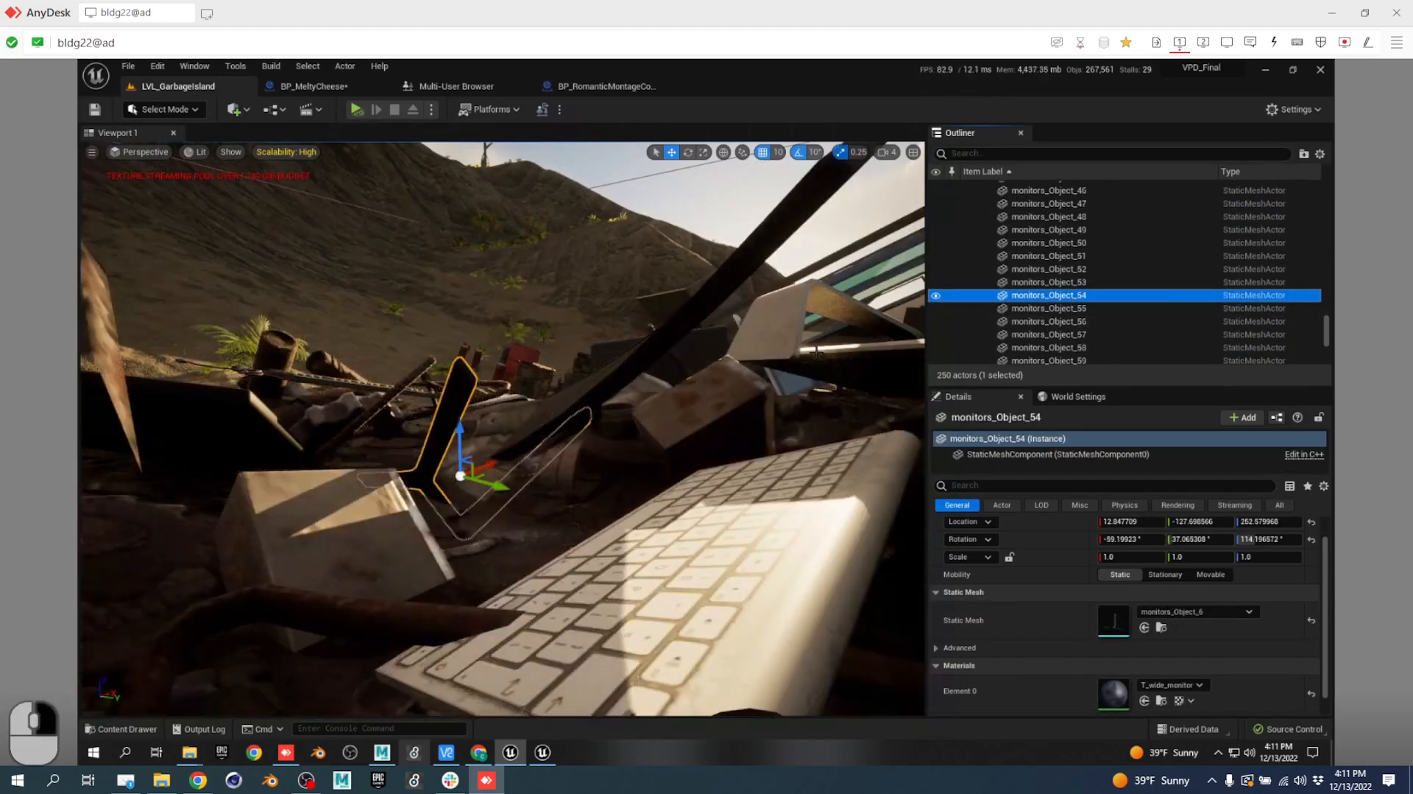
Fly the camera back and up to take in the whole garbage pile.
key("s")
right_click_drag(816, 353, 714, 427)
key("e")
key("d")
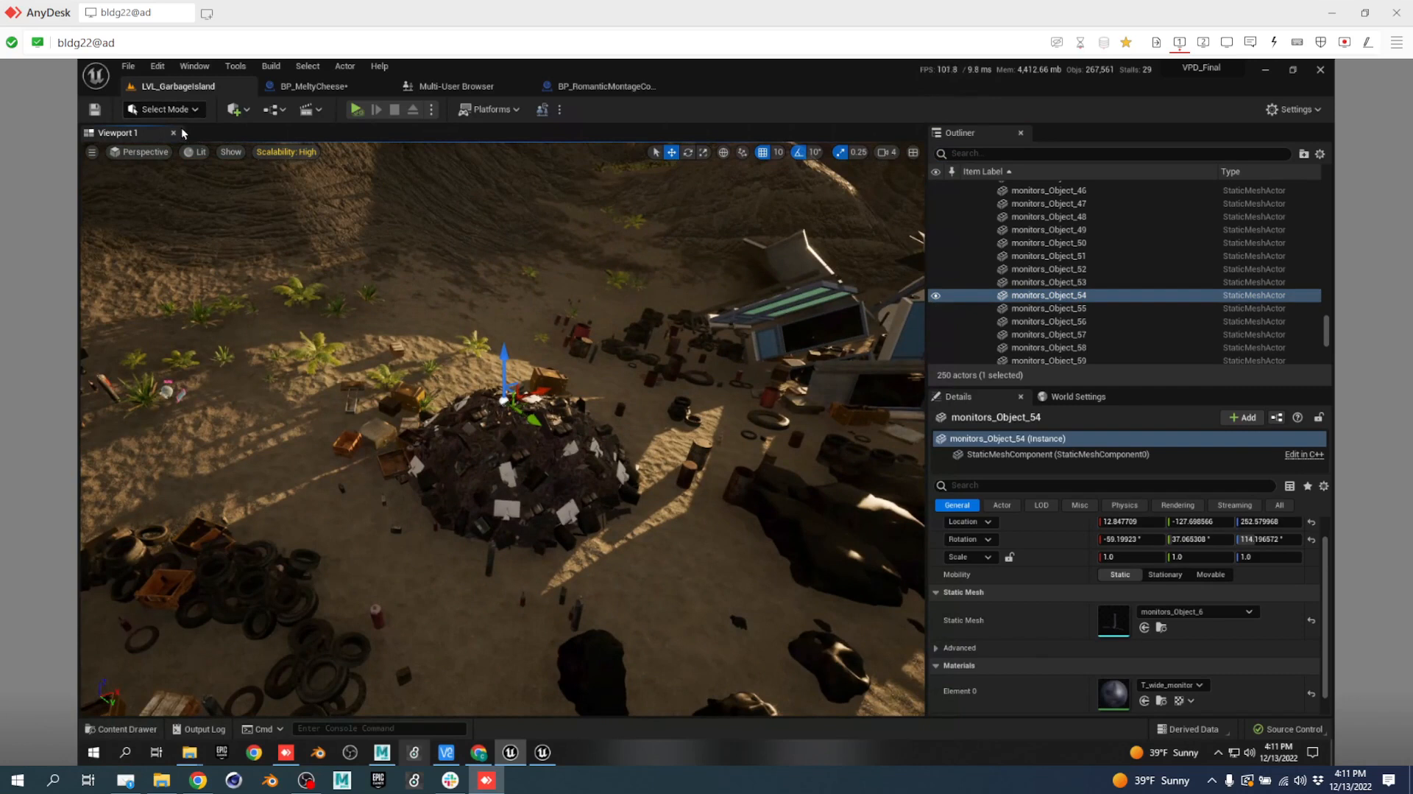
Place a Target Point actor on the garbage pile.
left_click(249, 111)
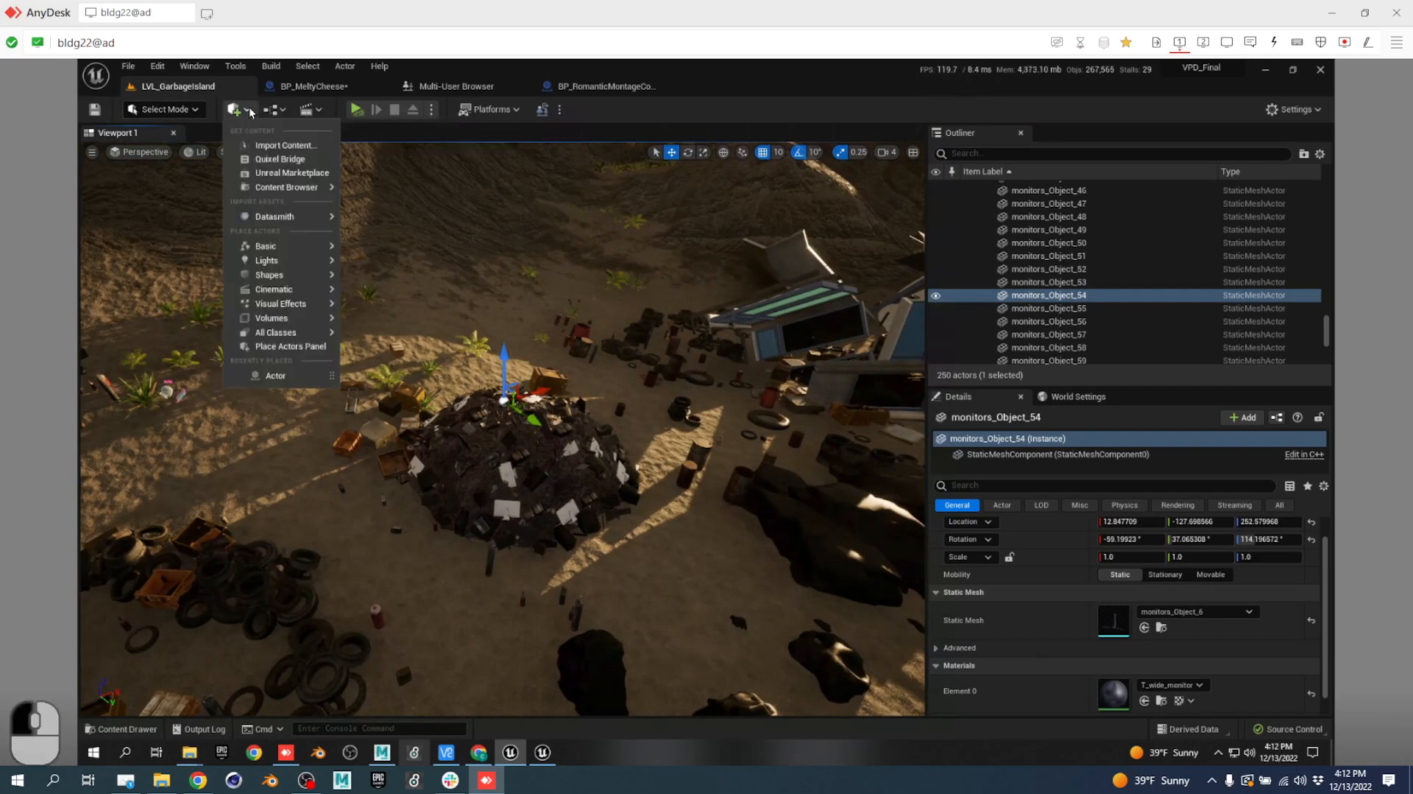
type("target")
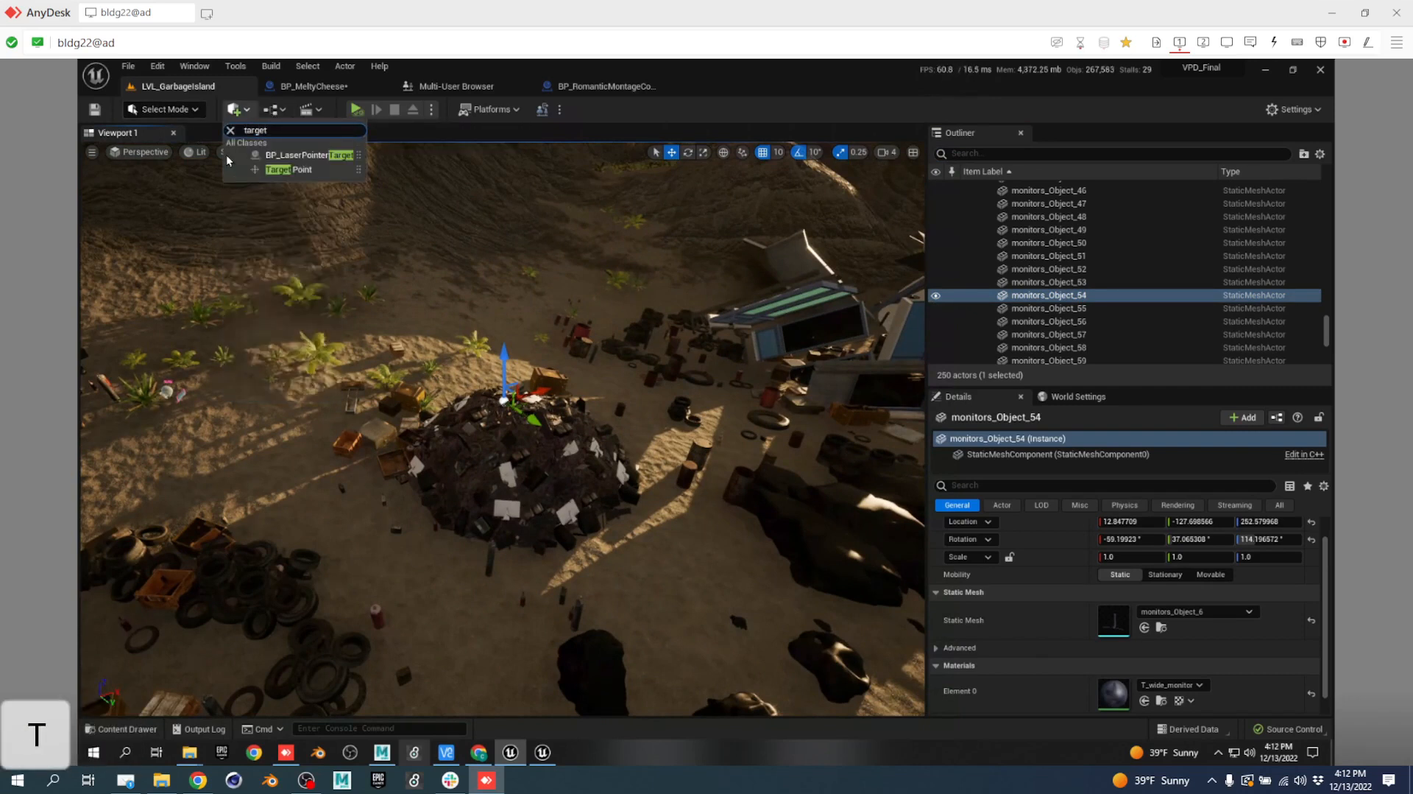
left_click_drag(280, 169, 512, 388)
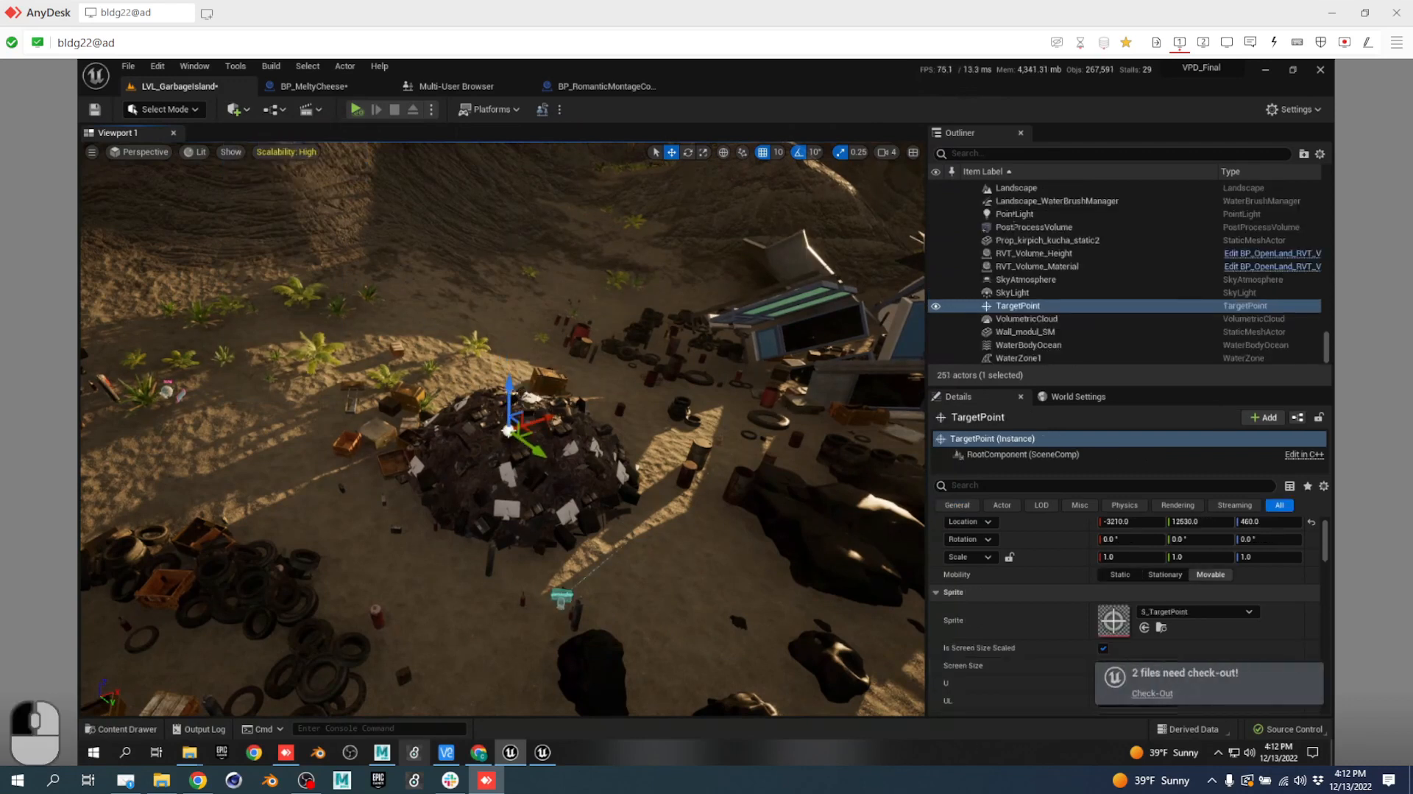
Rename the new TargetPoint actor to TargetPointComputerPile.
left_click(1018, 307)
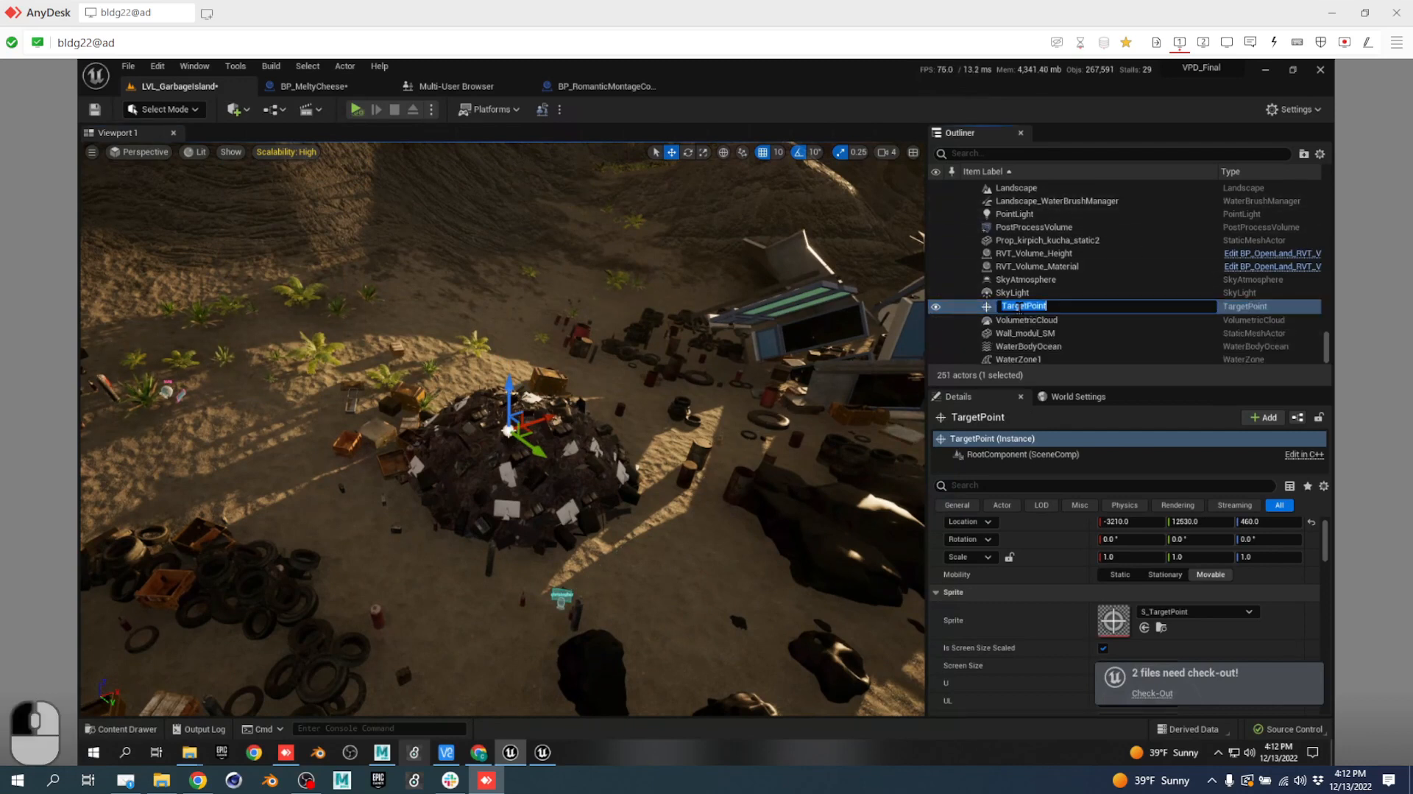
left_click(1065, 308)
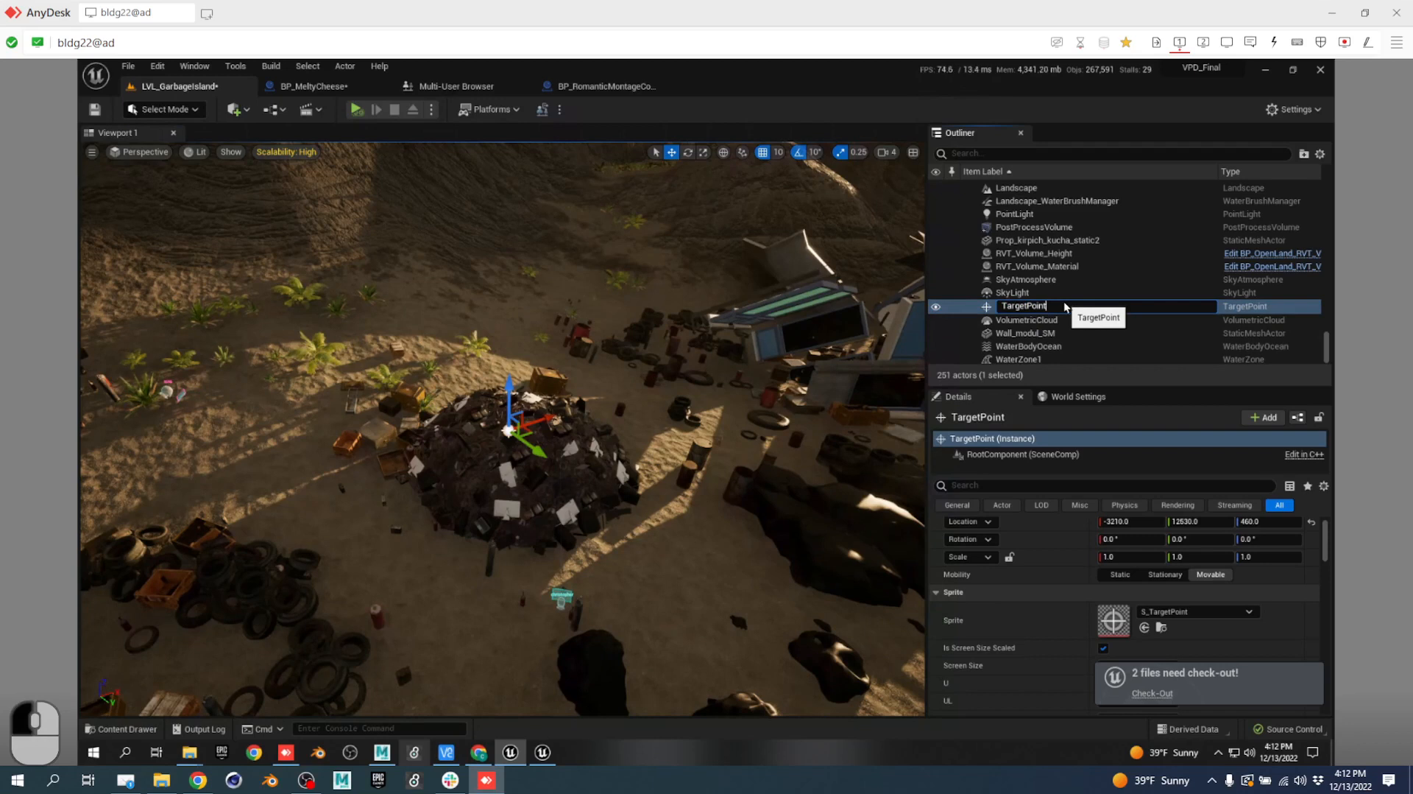
type("Courier")
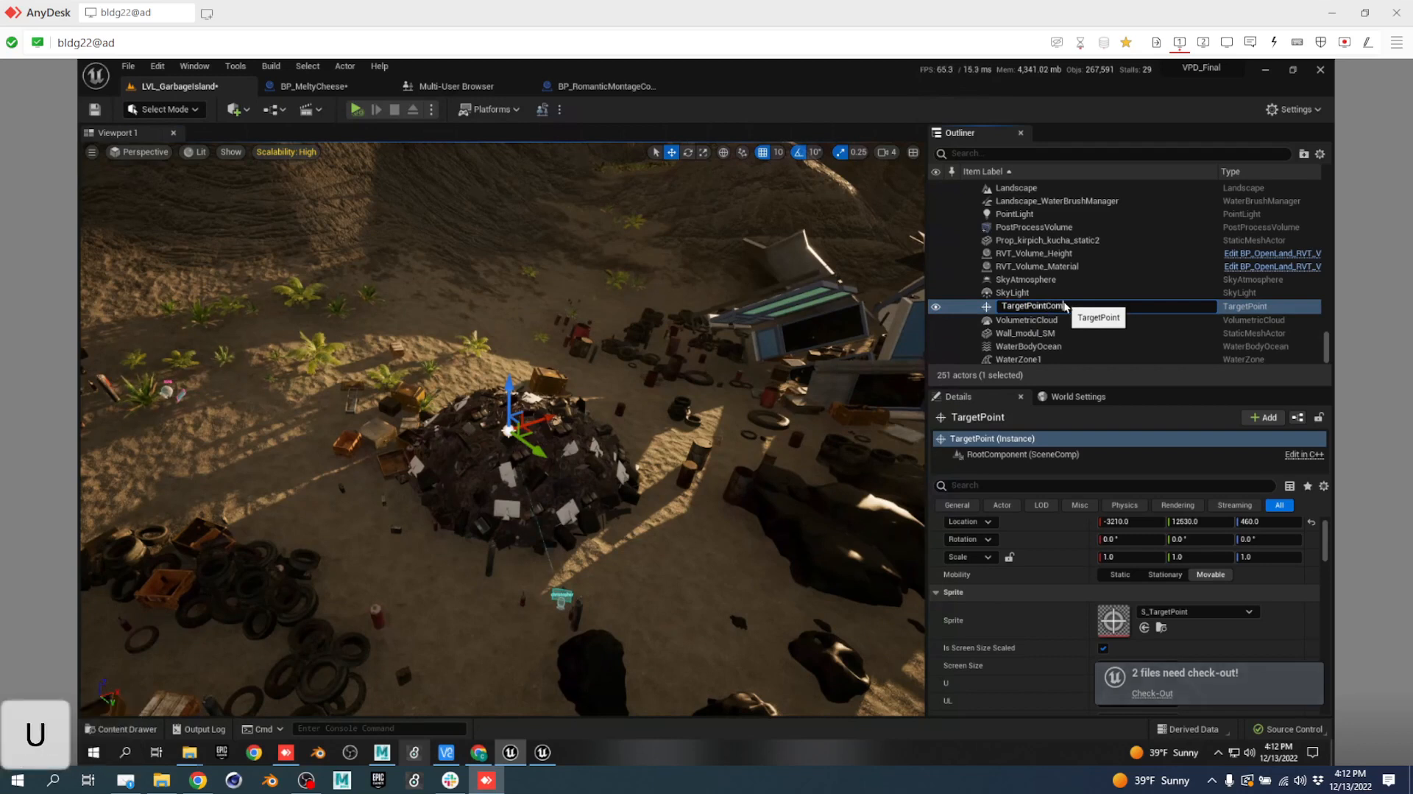
type("Pile")
key("Return")
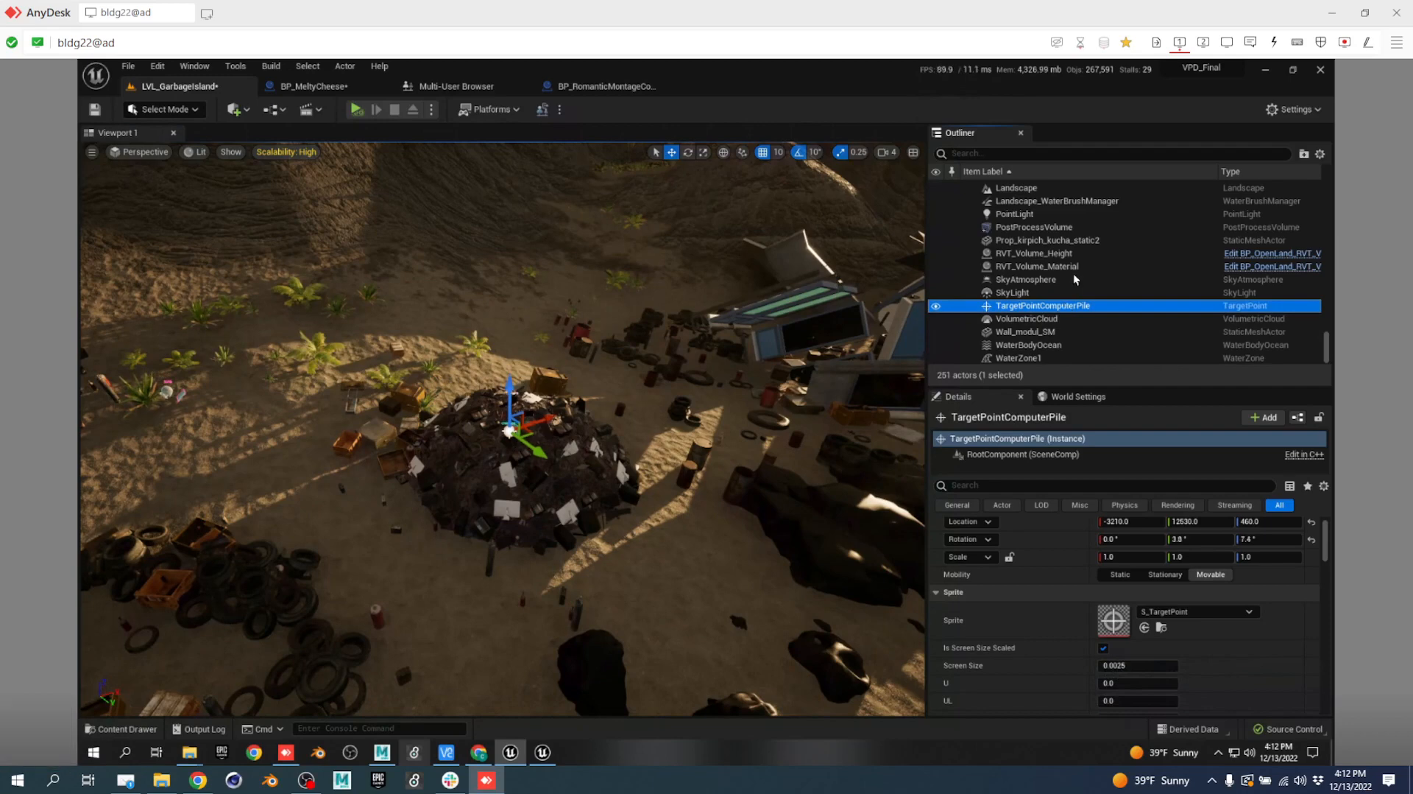
Move TargetPointComputerPile into a new folder, which ends up named NewFolder1.
right_click(1093, 313)
mouse_move(1148, 591)
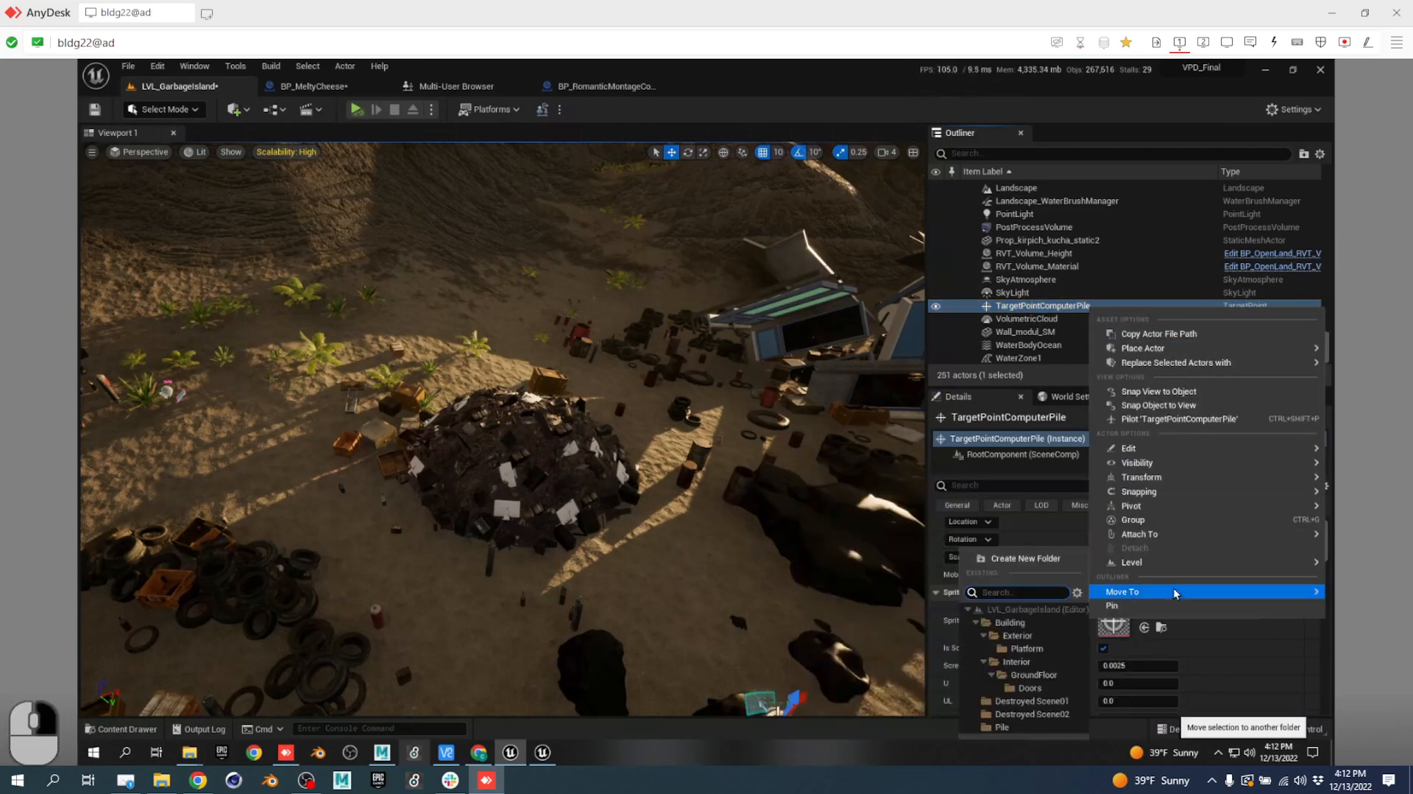
left_click(1042, 555)
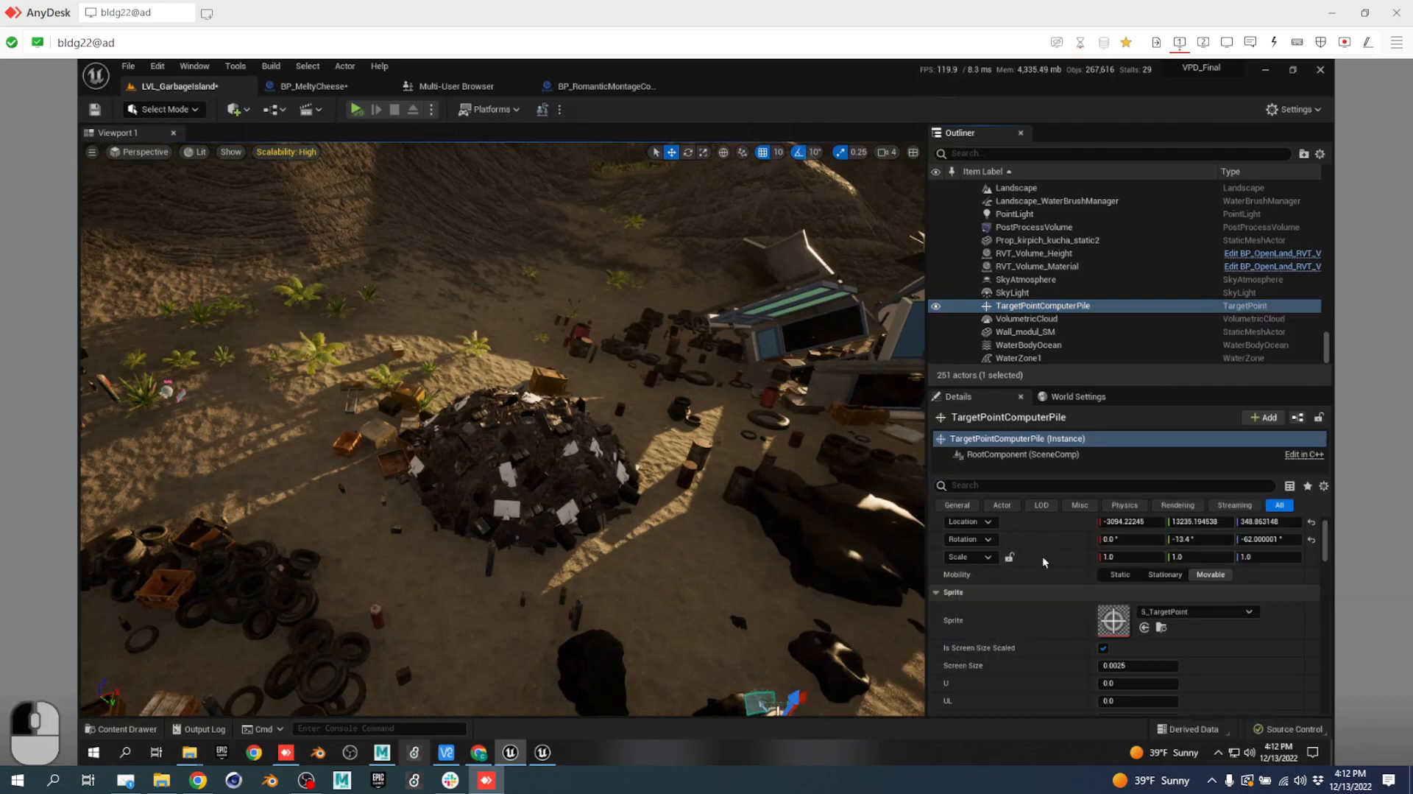
key("0")
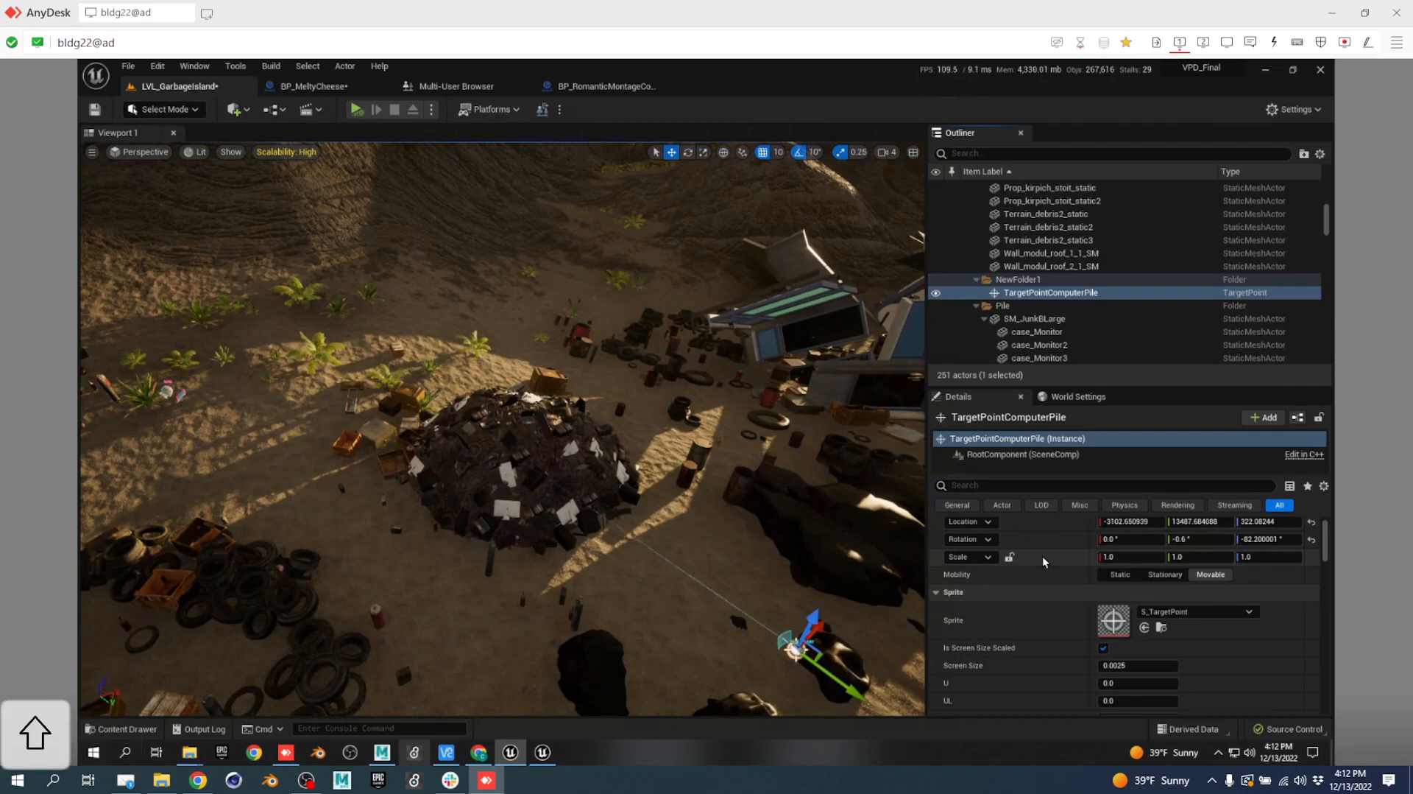
key("o")
key("r")
key("c")
key("n")
key("Return")
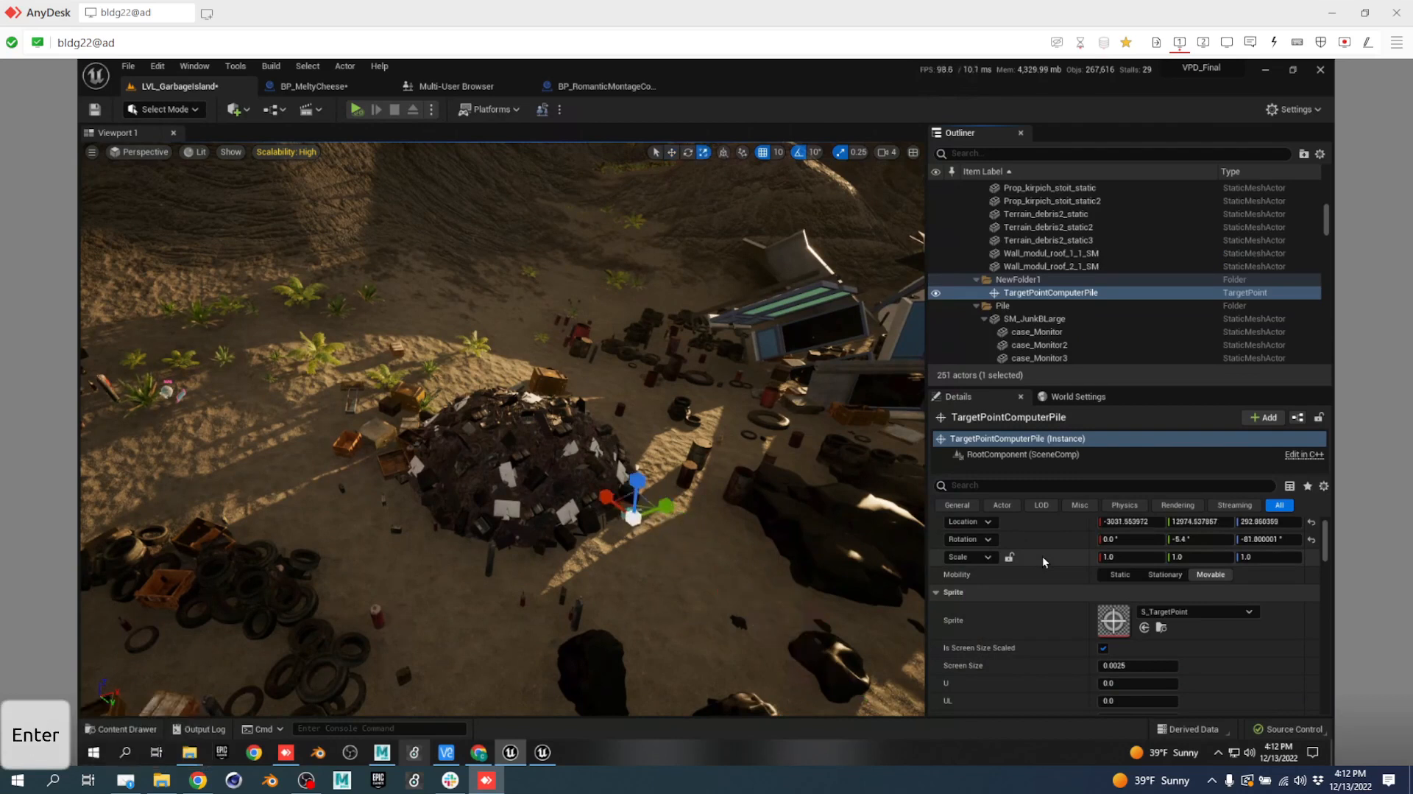
Select NewFolder1 and look through its actions without choosing any.
left_click(1009, 281)
right_click(1008, 280)
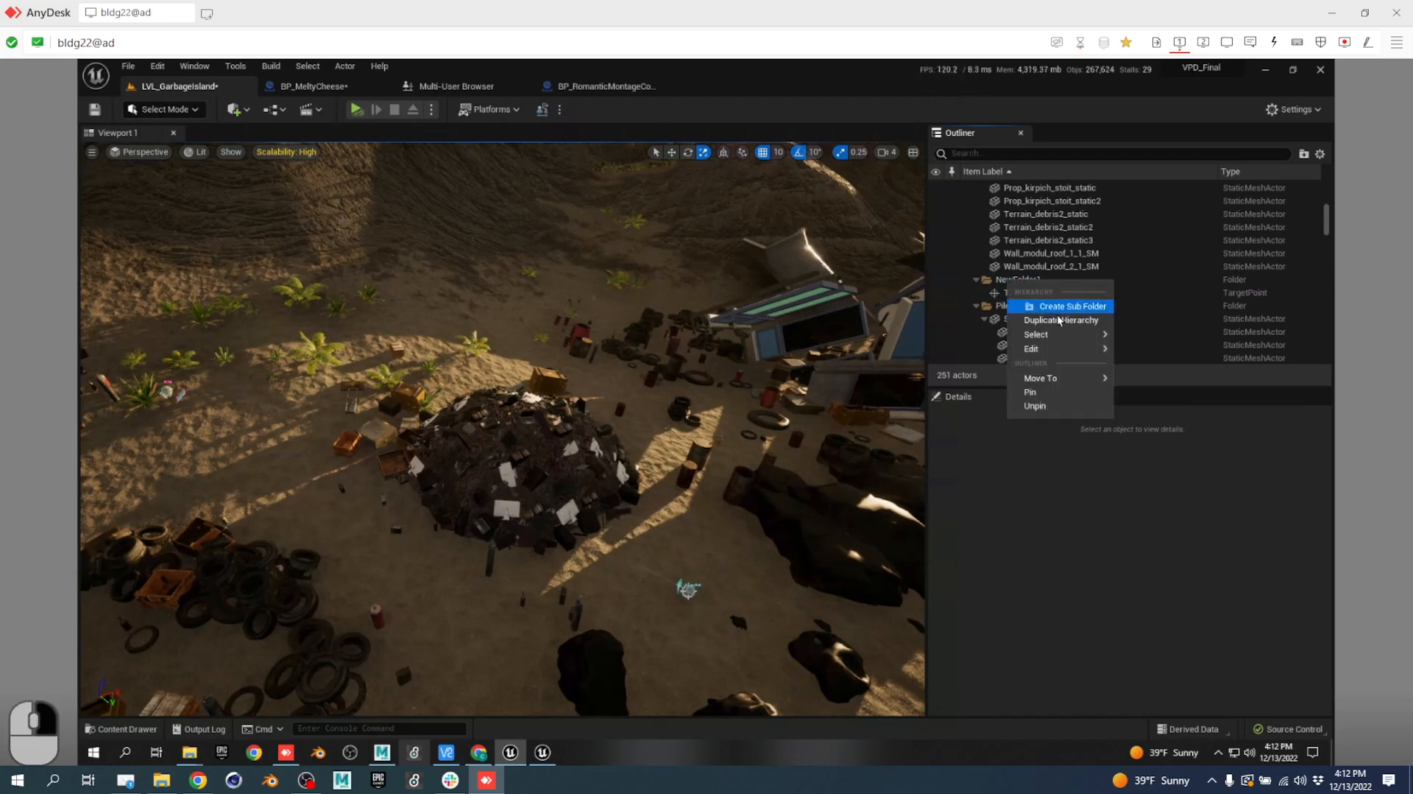
mouse_move(1053, 377)
mouse_move(1053, 339)
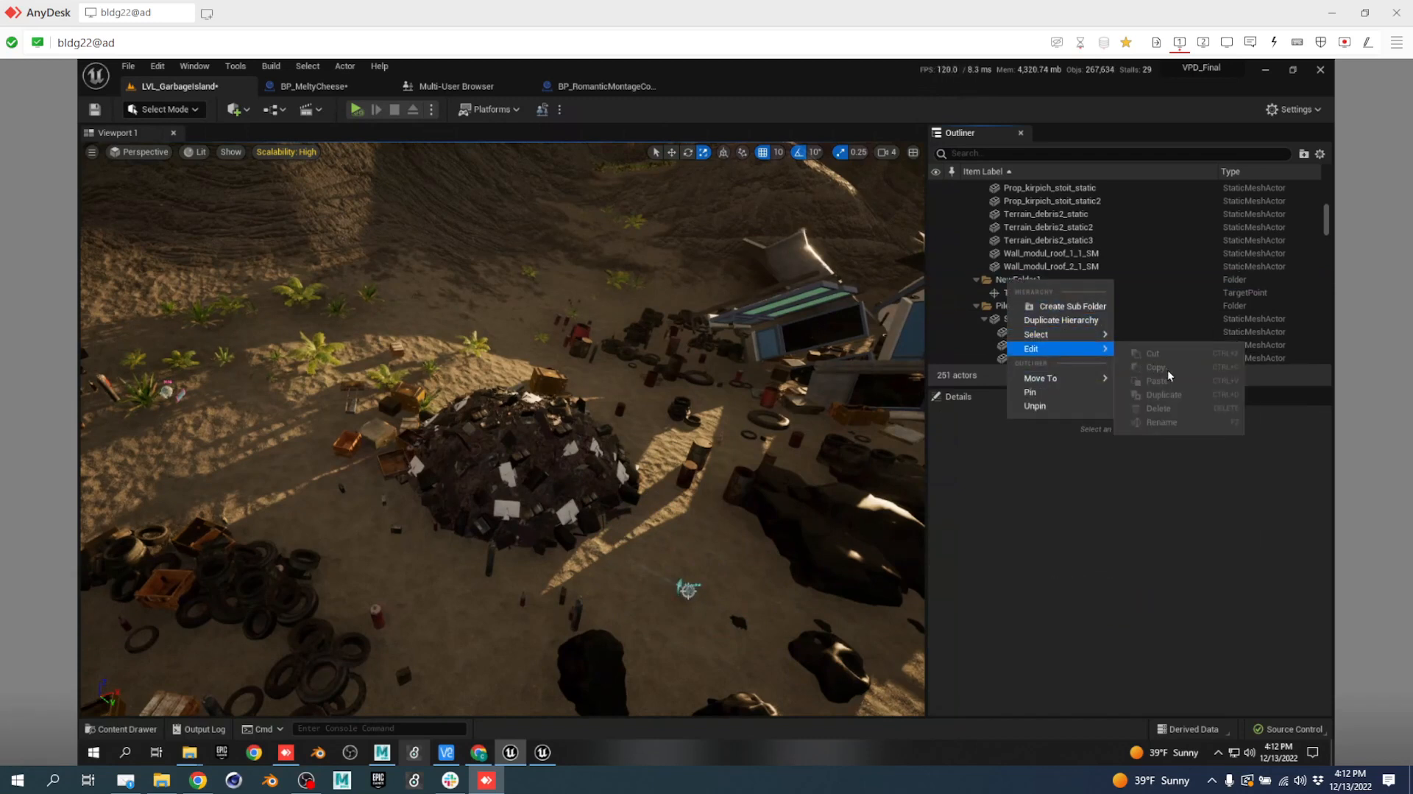
left_click(1049, 240)
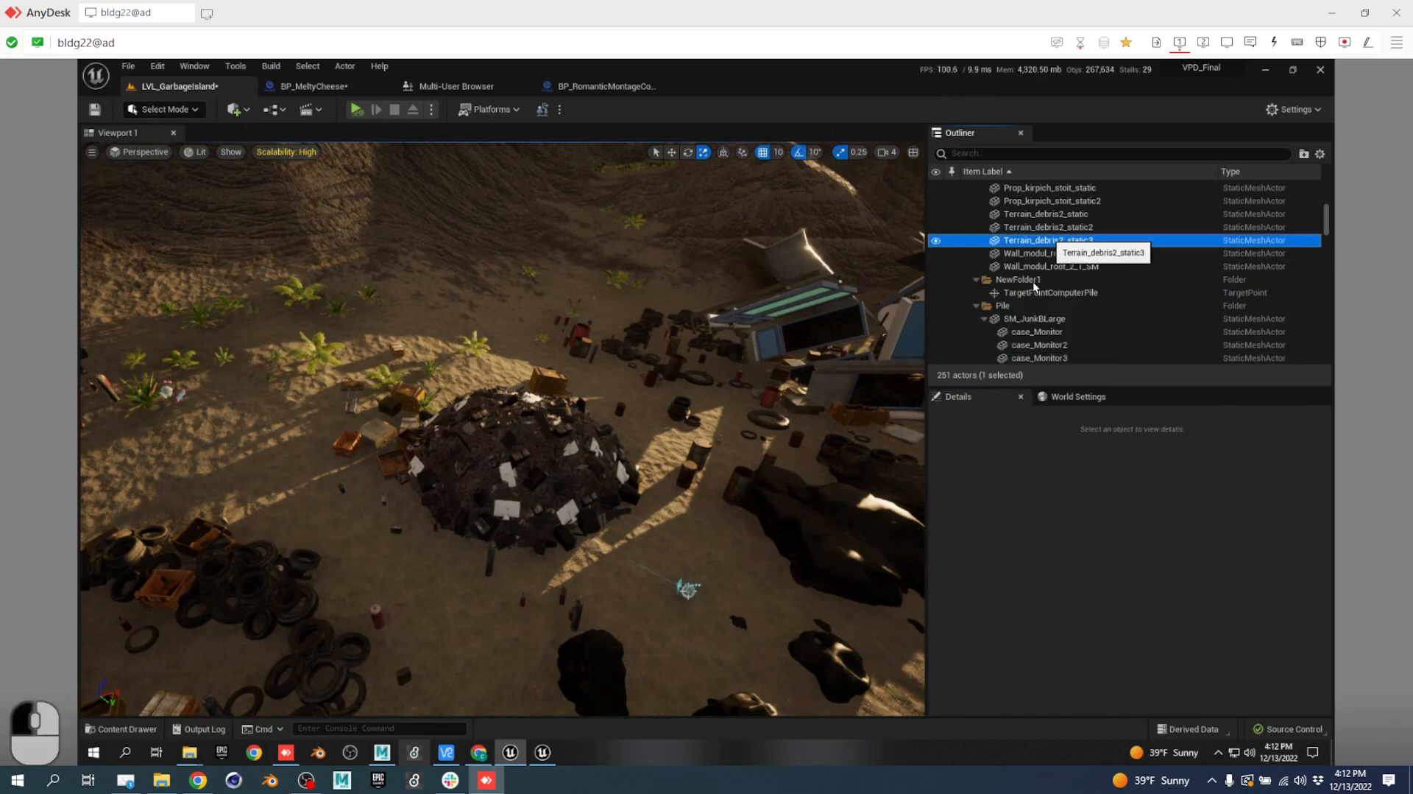
Move TargetPointComputerPile into a new nested folder named 00_Production.
left_click(1032, 281)
left_click(1049, 291)
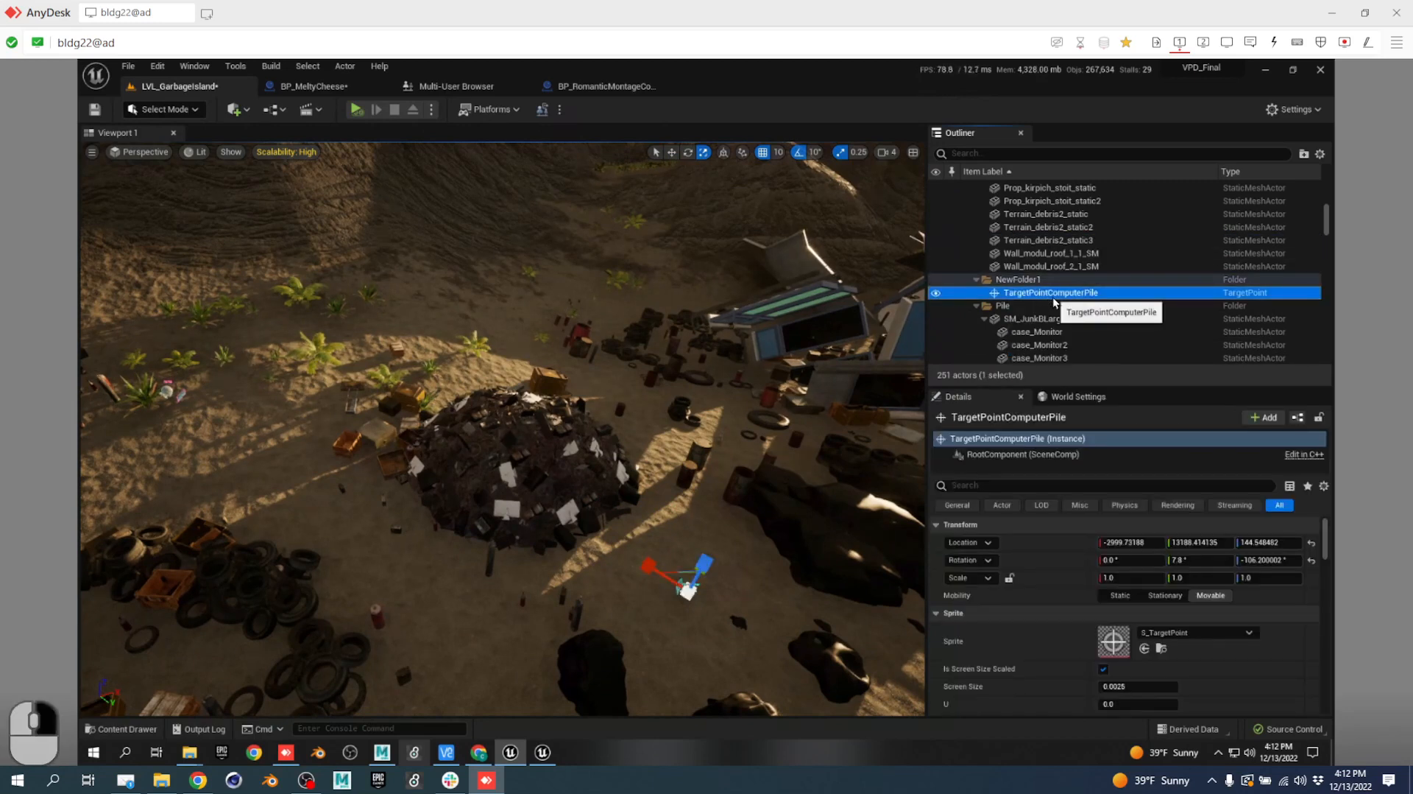
right_click(1053, 297)
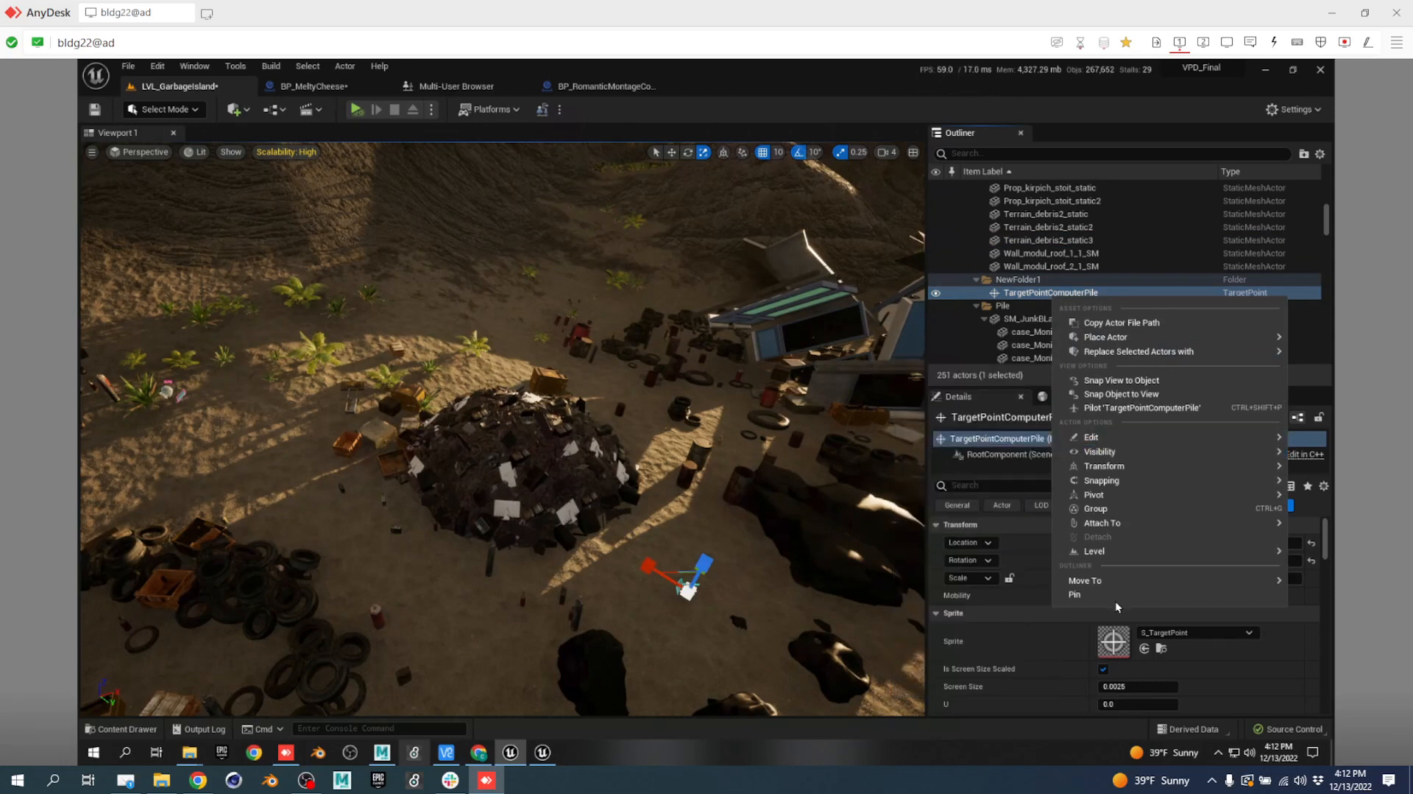
mouse_move(1093, 585)
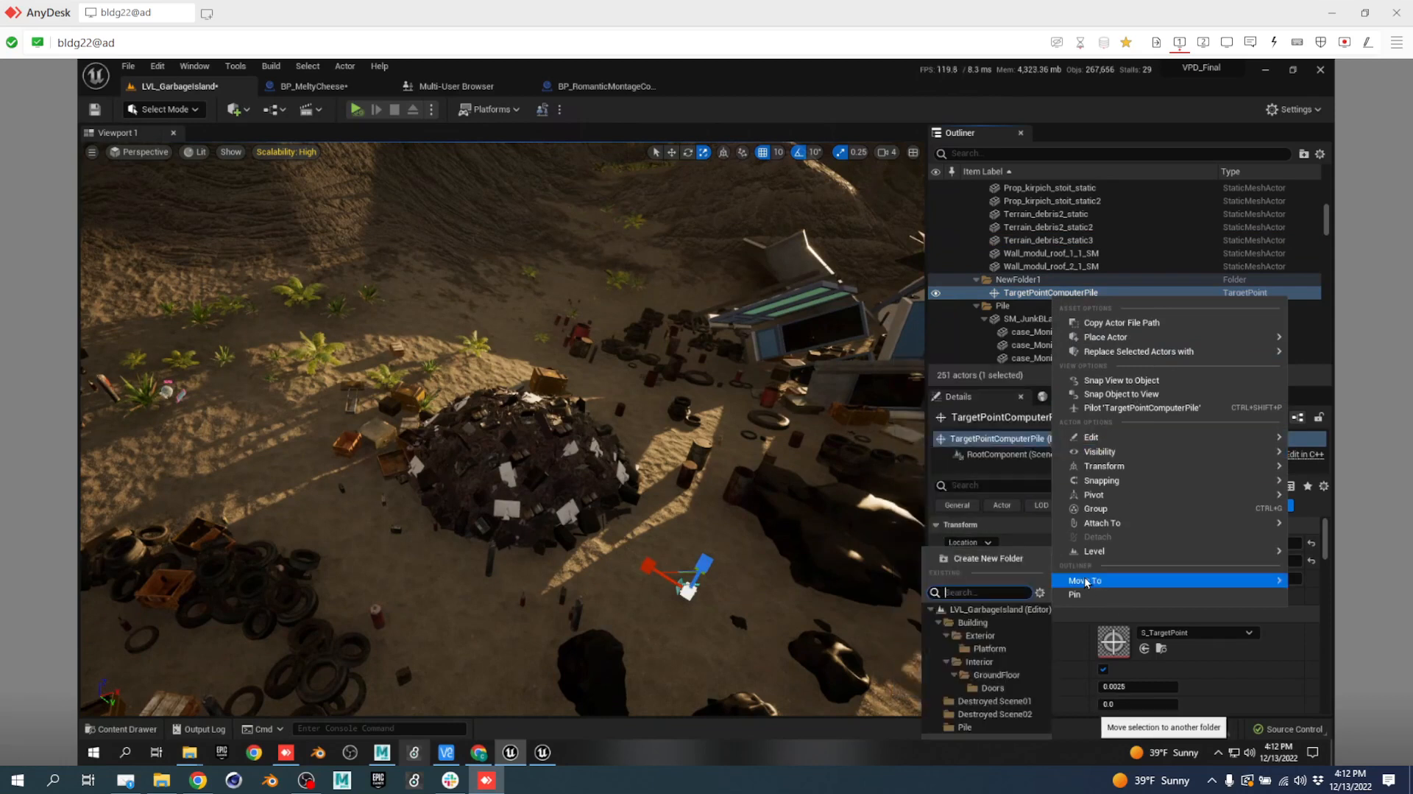
left_click(998, 559)
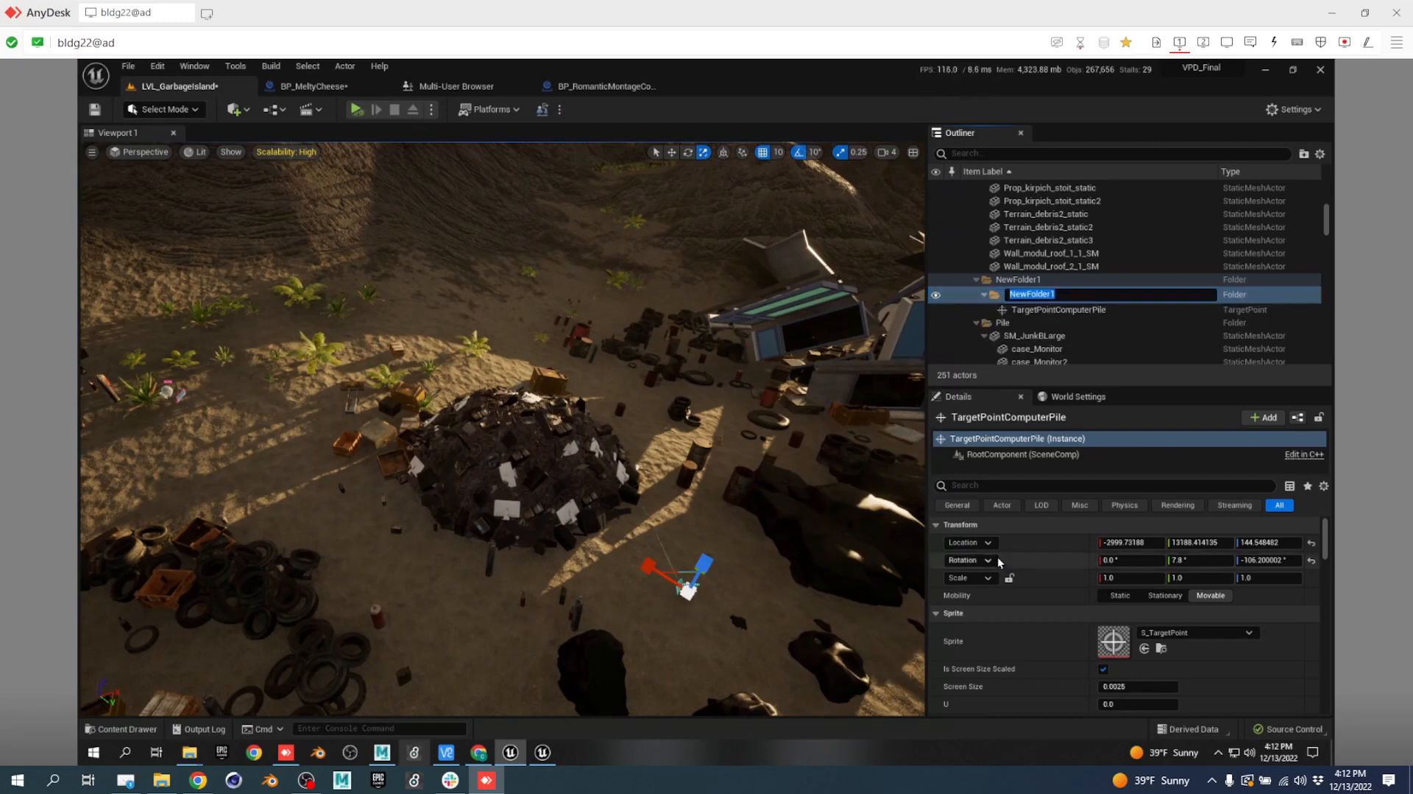
type("00")
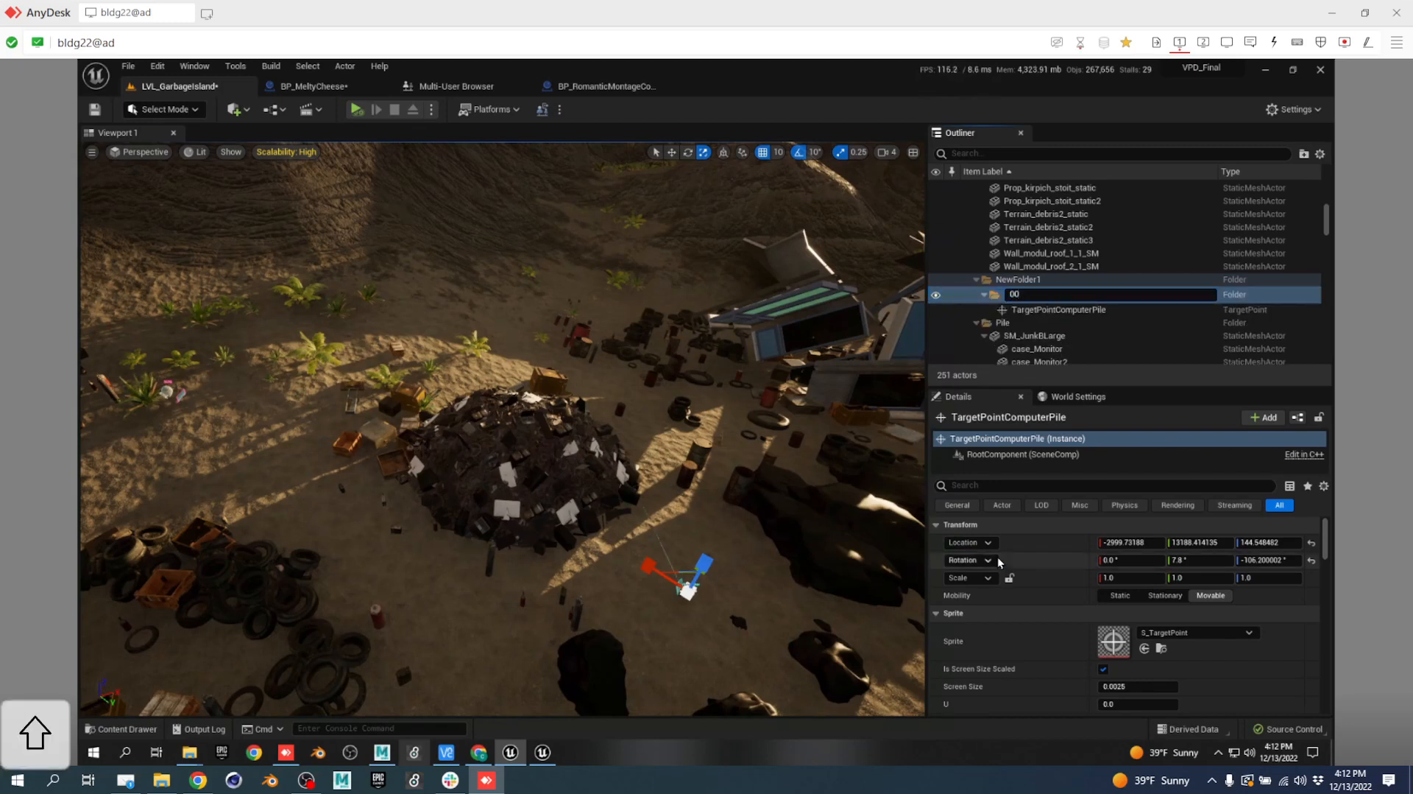
type("_Production")
key("Return")
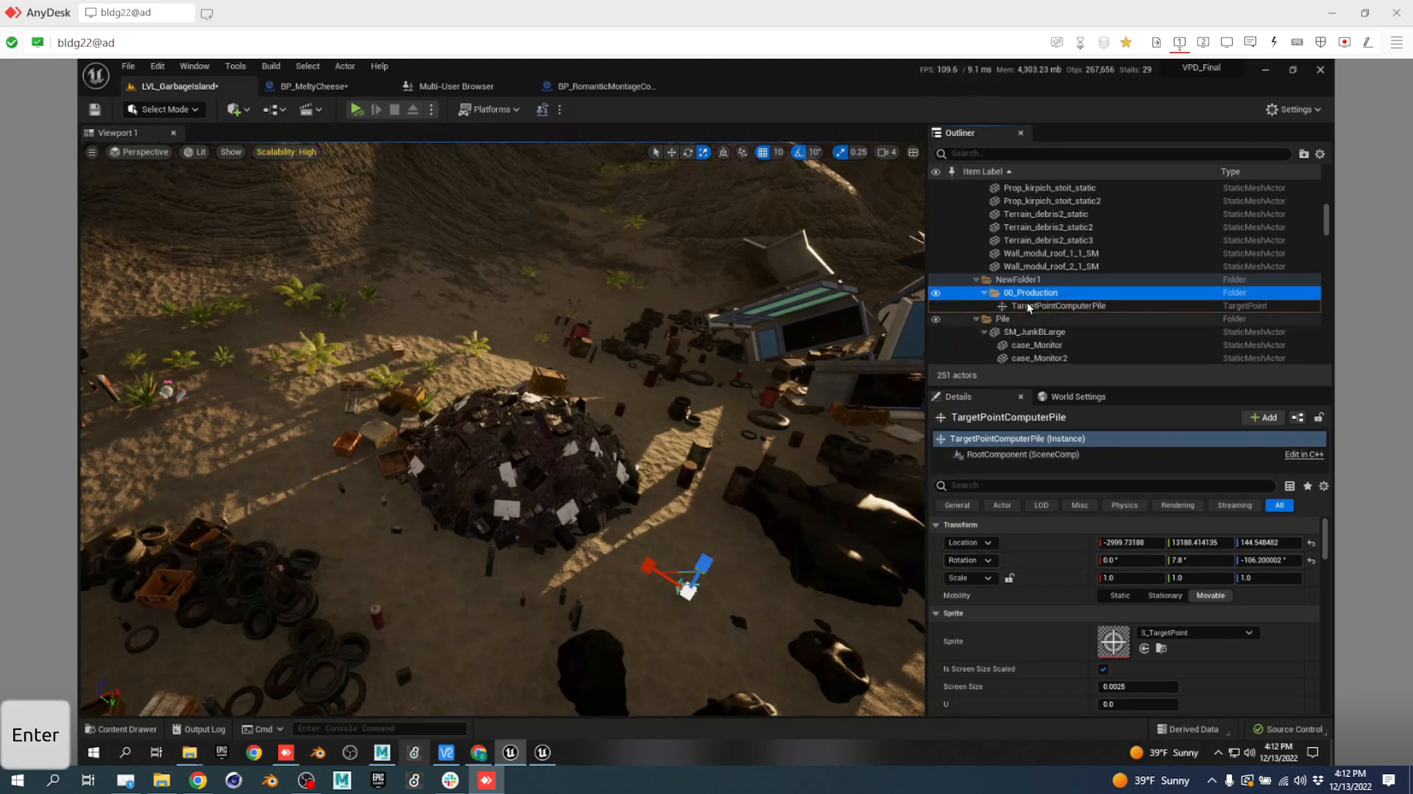
Move the 00_Production folder to the top level of LVL_GarbageIsland.
left_click(1033, 297)
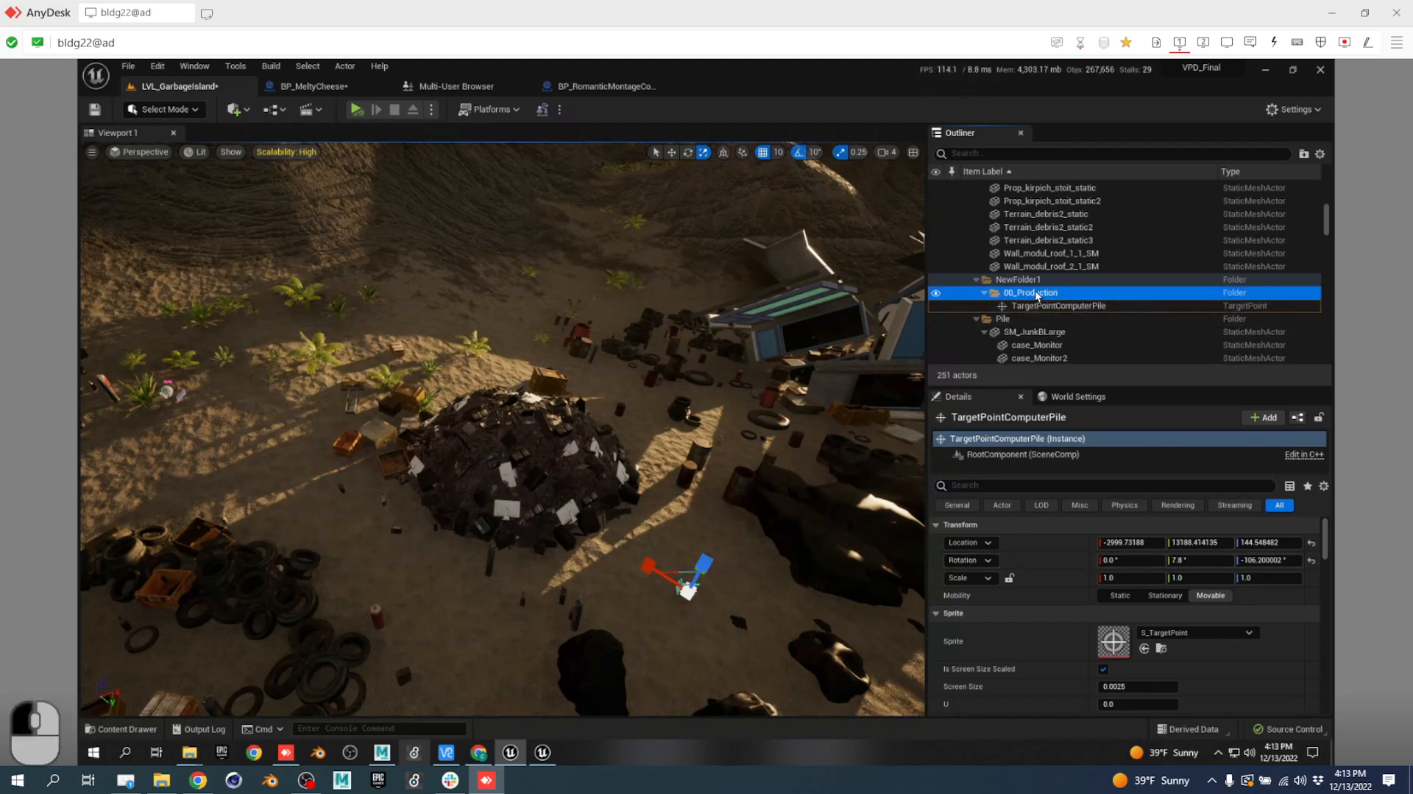
right_click(1032, 297)
mouse_move(1092, 634)
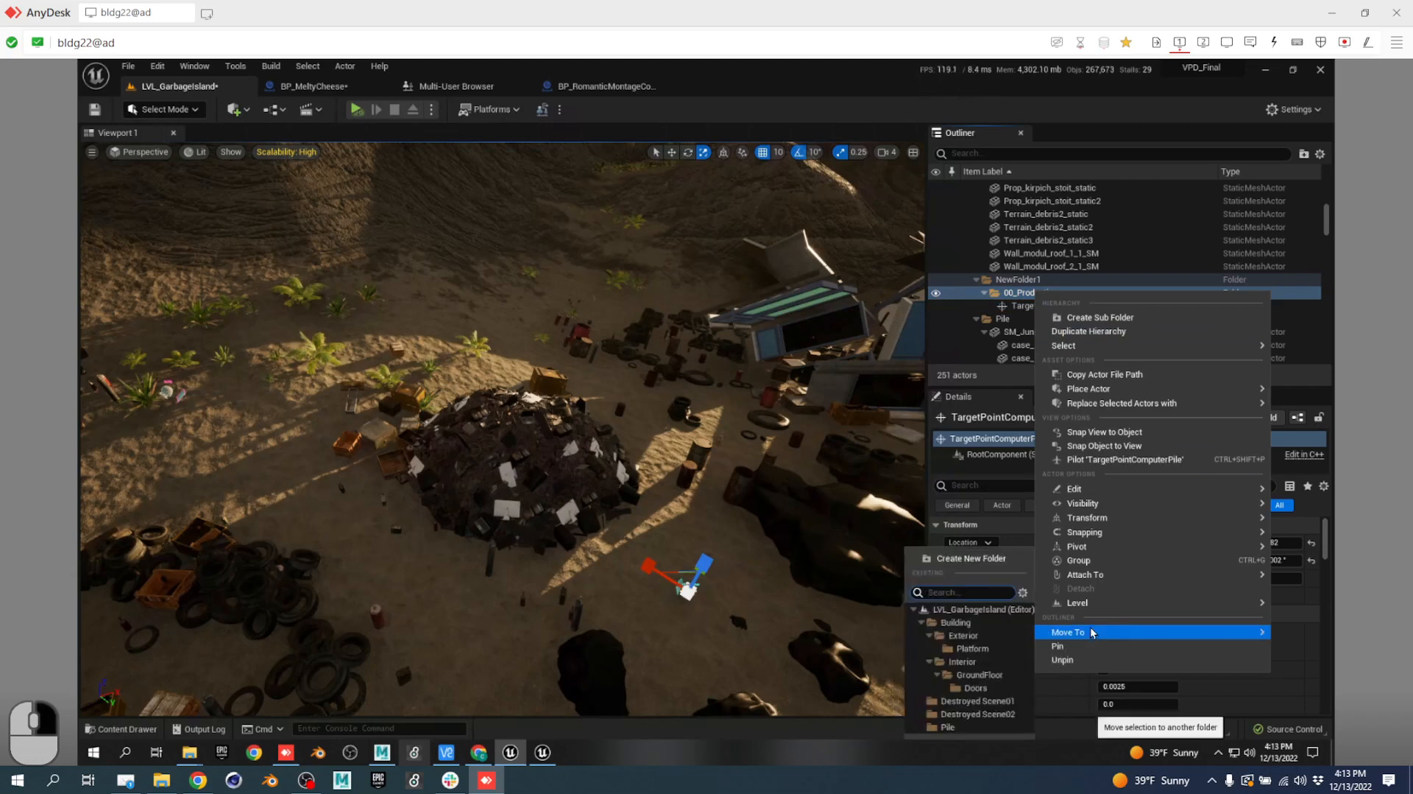
left_click(977, 605)
Select TargetPointComputerPile and frame it in the viewport.
scroll(1142, 302, "up", 2)
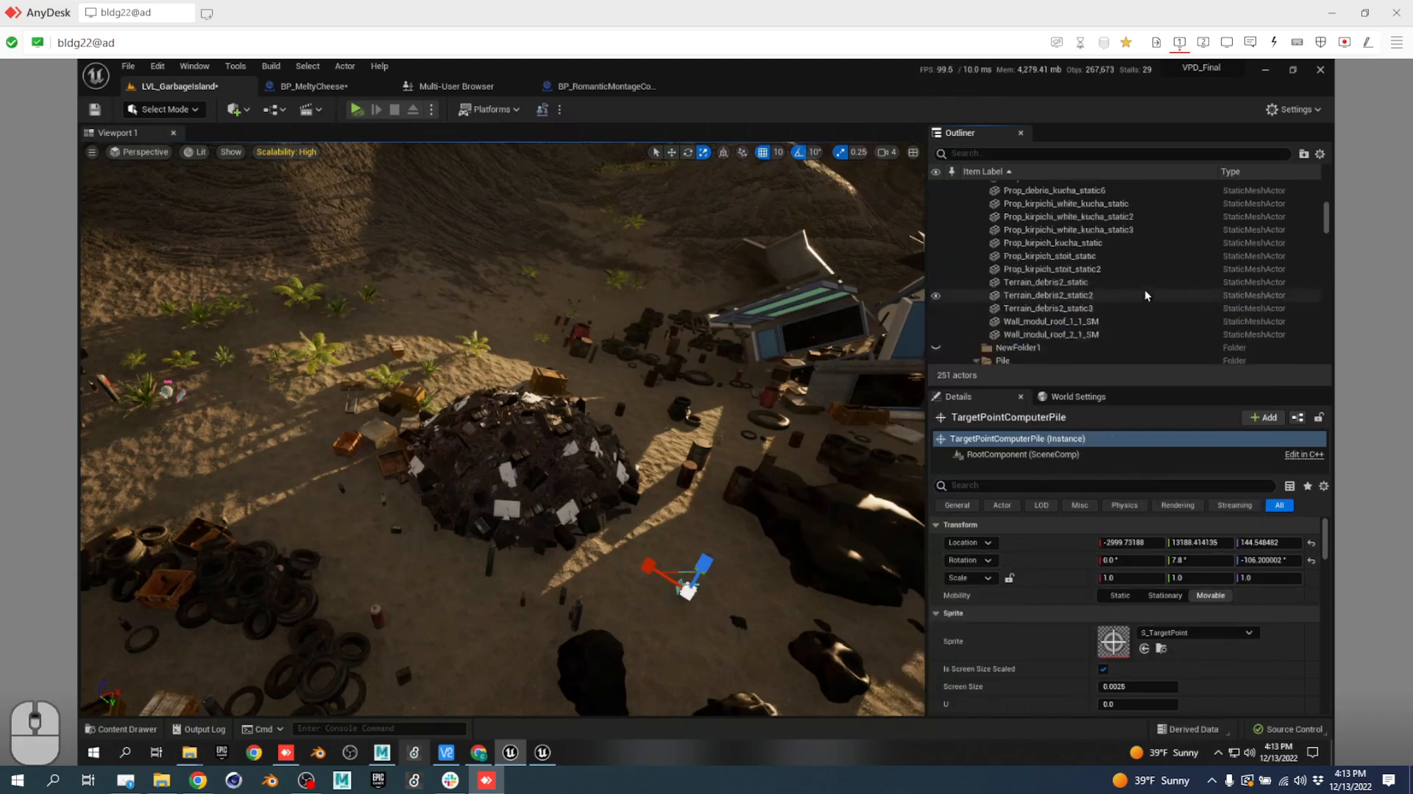
left_click(1055, 212)
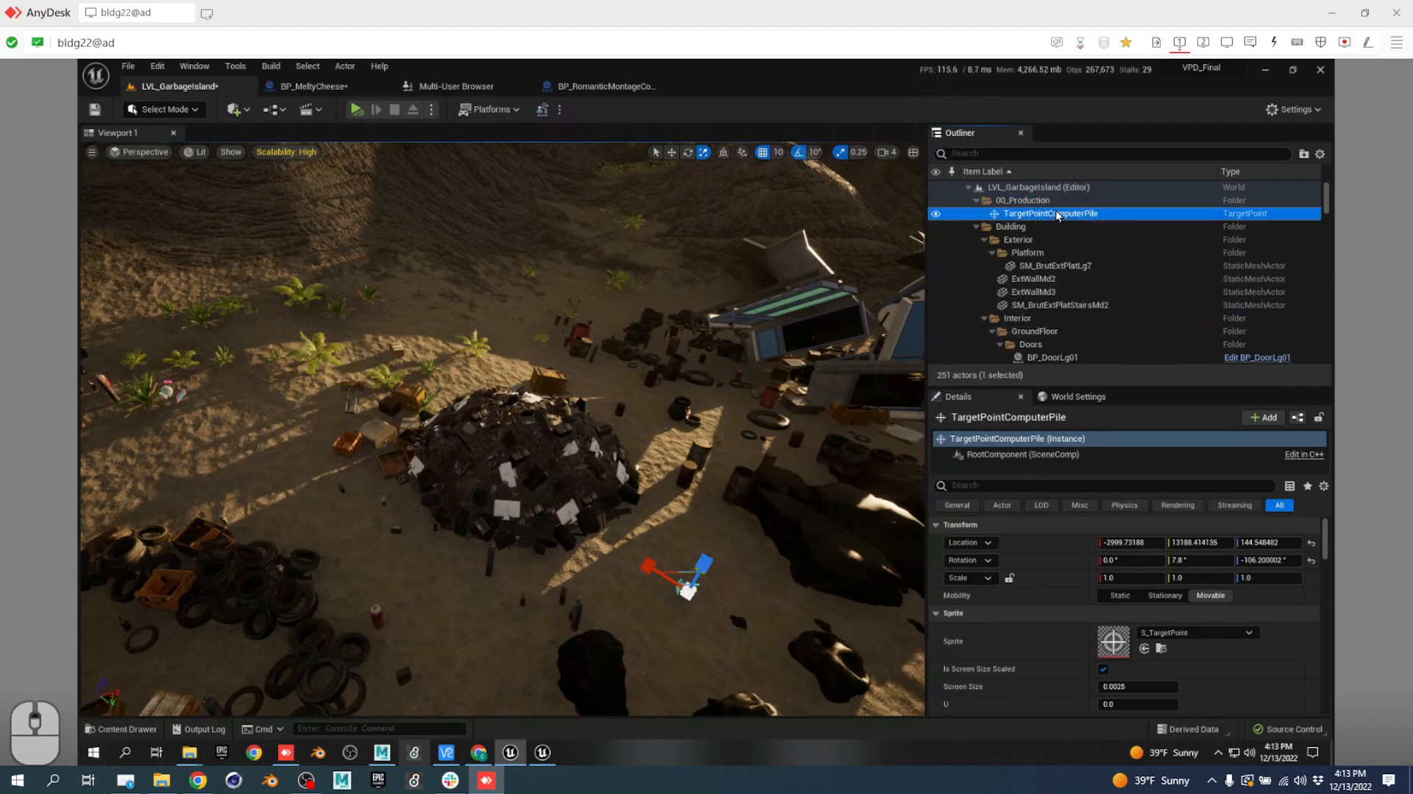
left_click(1041, 228)
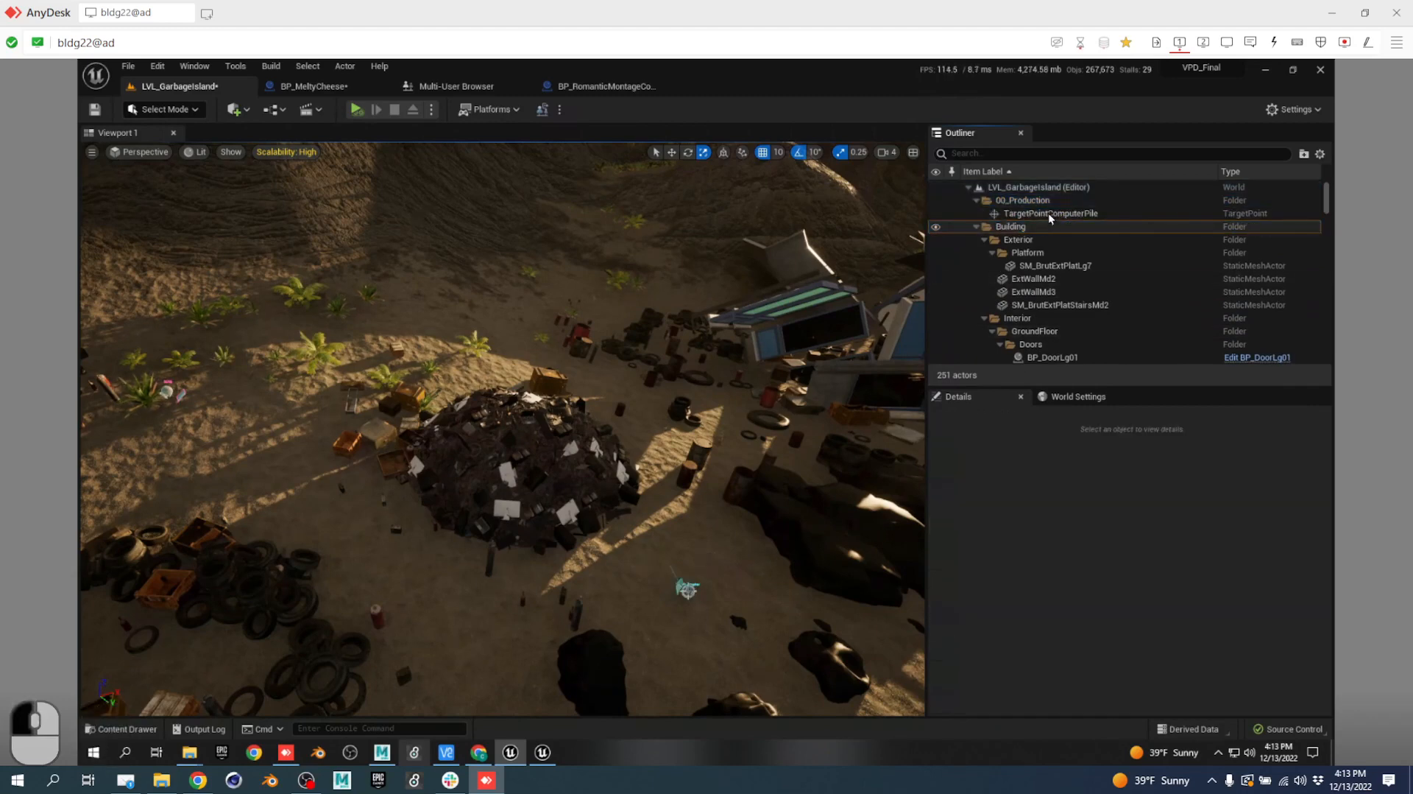
left_click(1048, 213)
double_click(1050, 214)
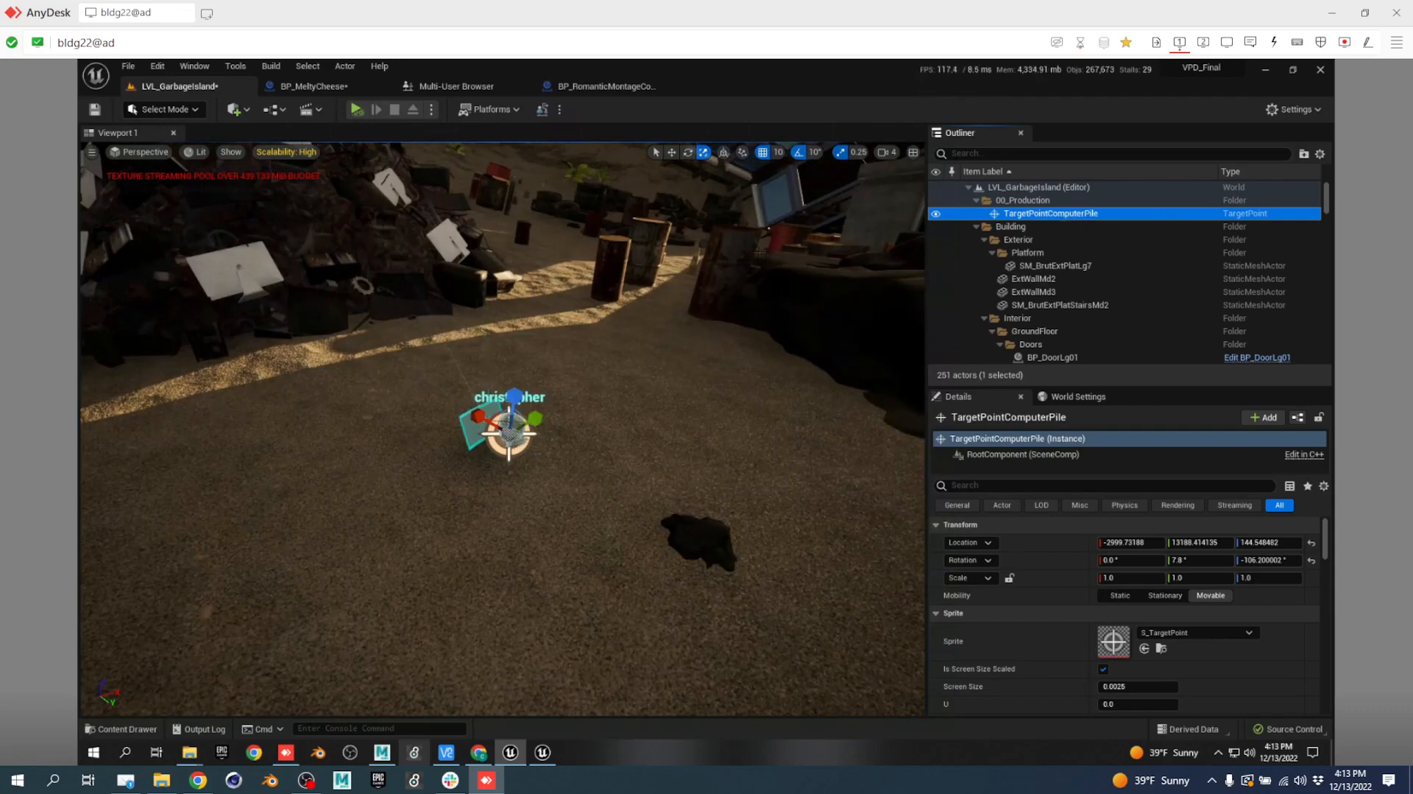
right_click_drag(637, 336, 516, 237)
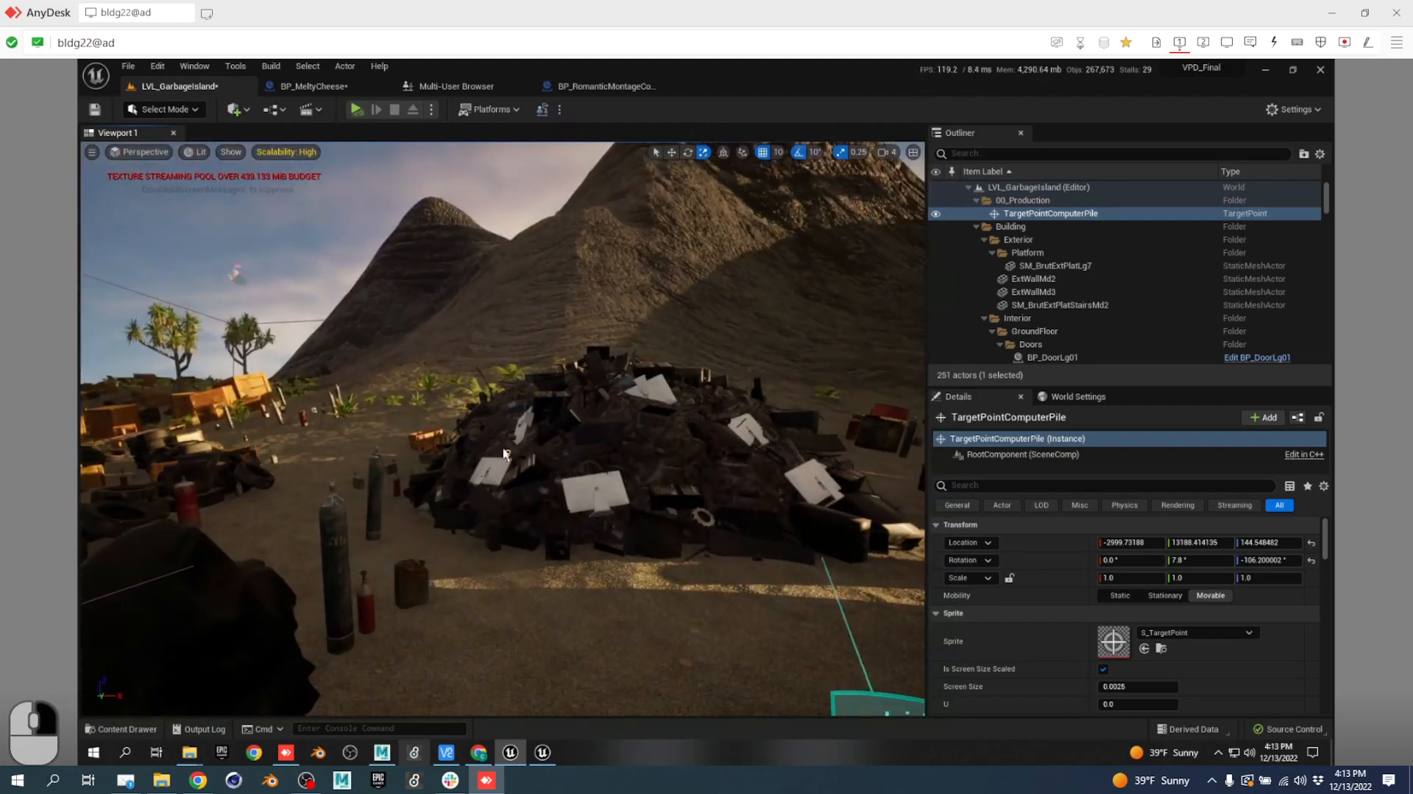
right_click_drag(505, 455, 530, 454)
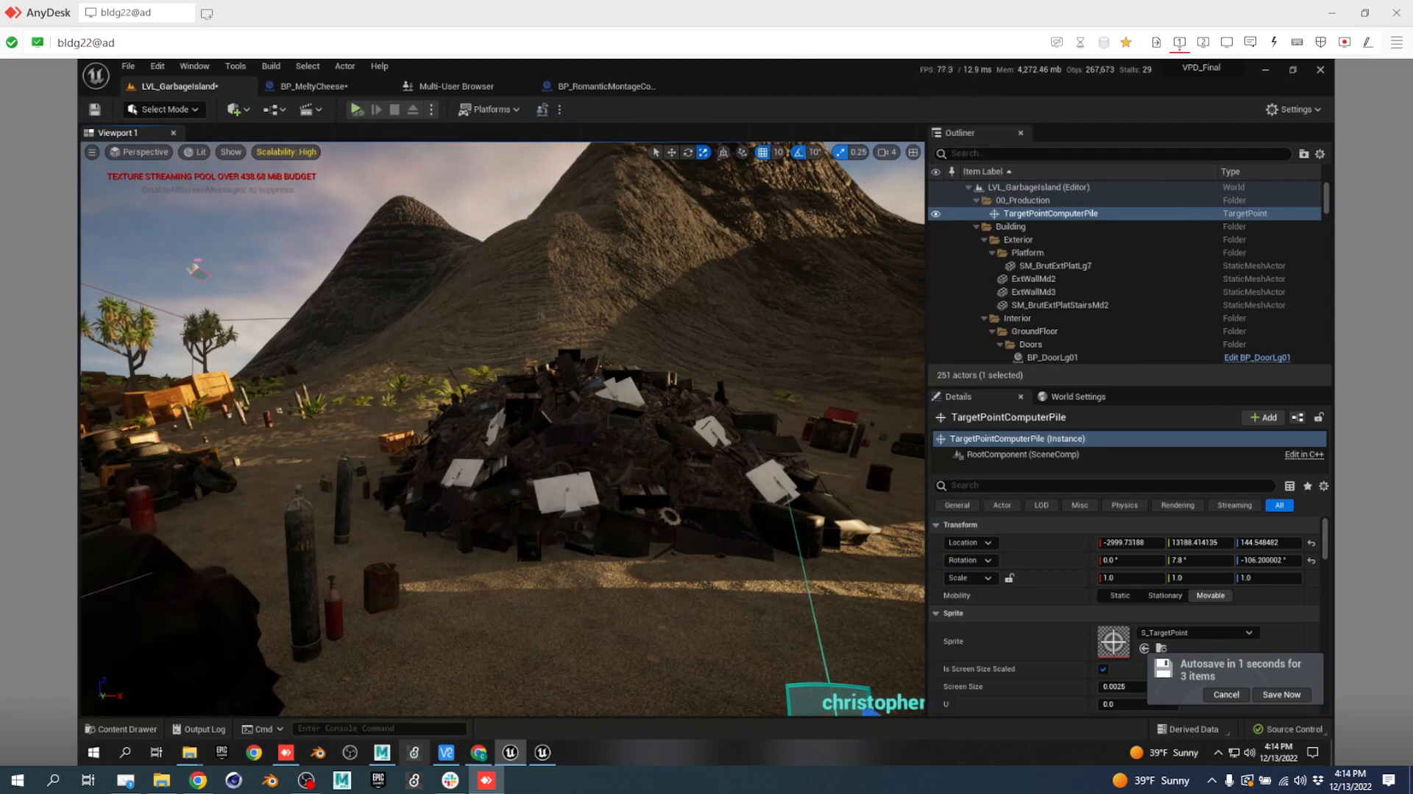
right_click_drag(591, 373, 751, 503)
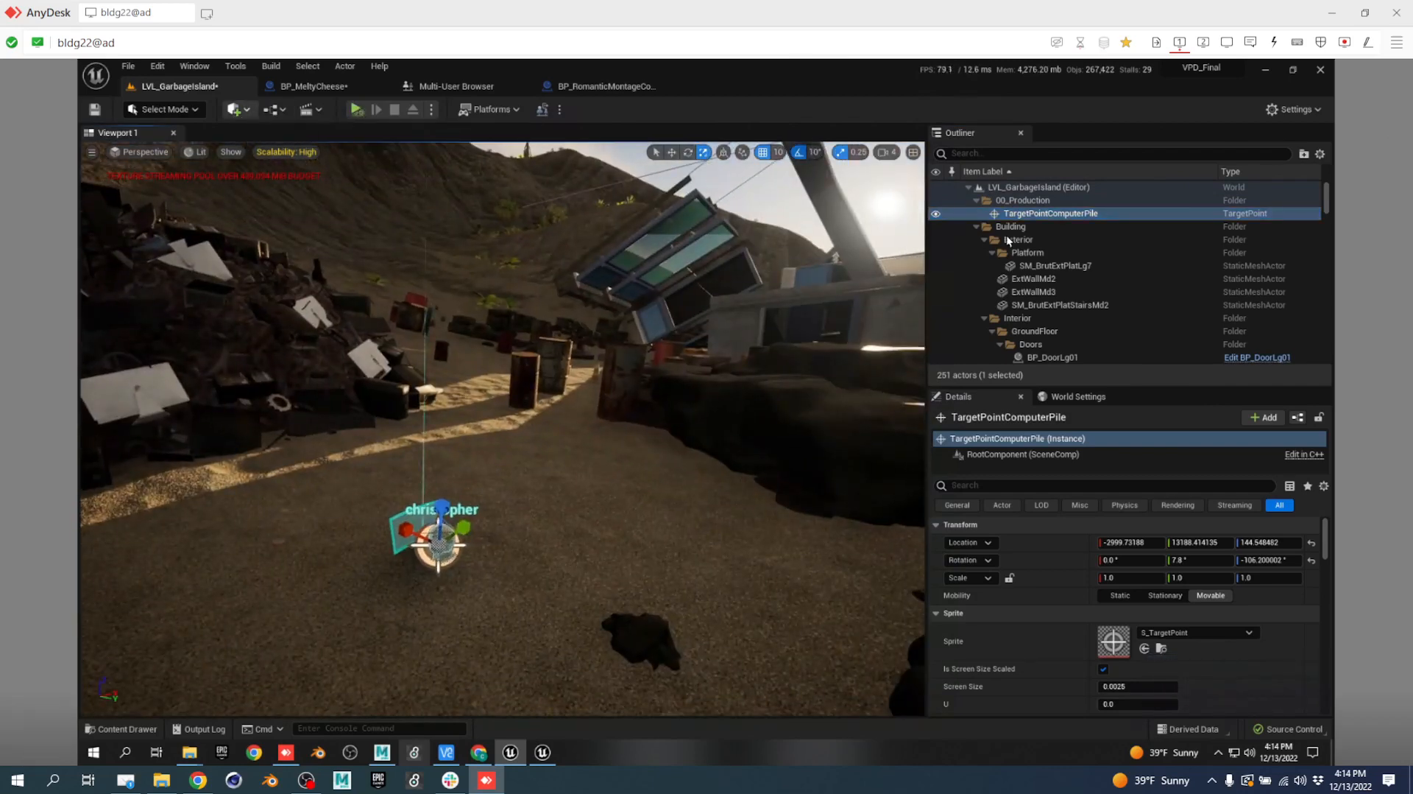
Filter the Outliner actor list by 'rom' to find BP_RomanticMontageController.
scroll(1106, 290, "down", 10)
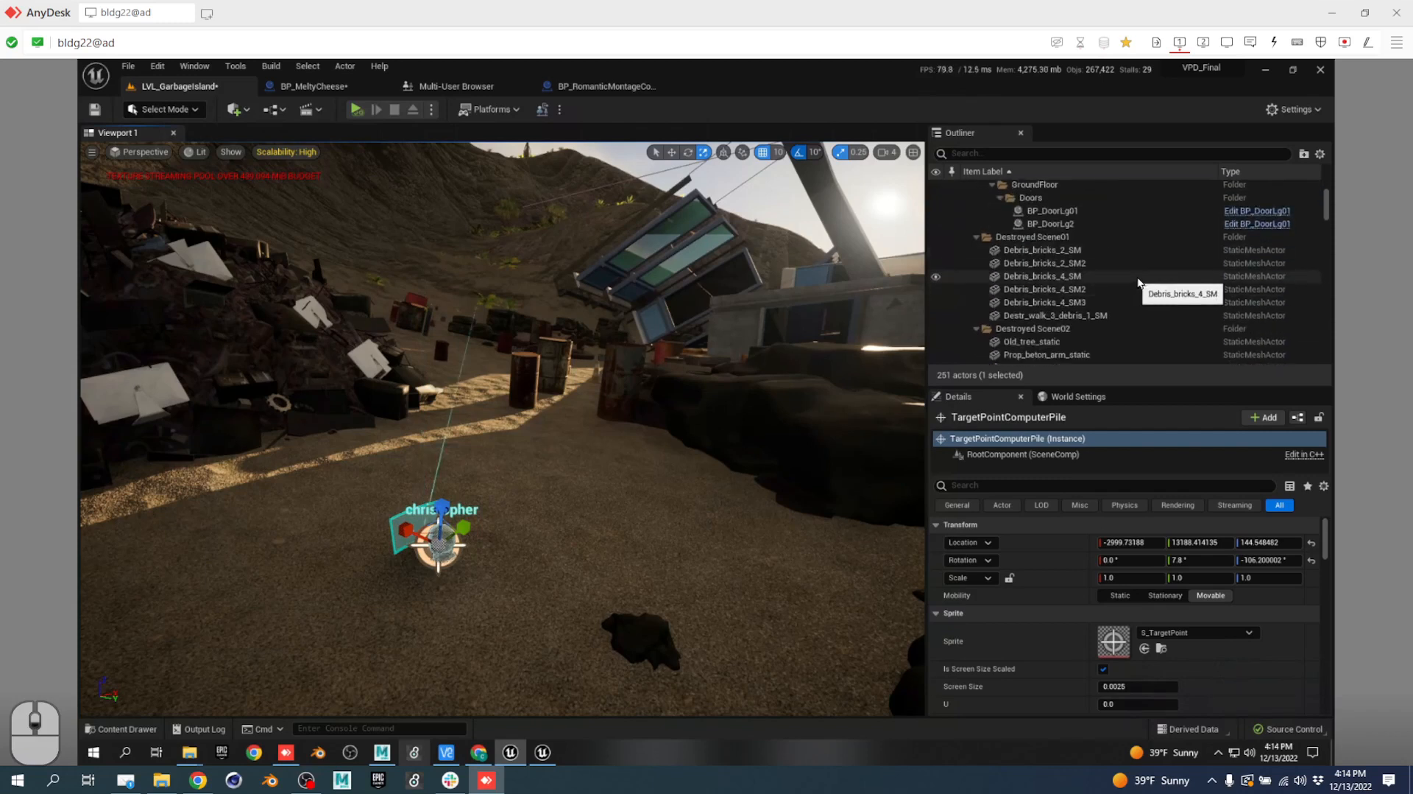
scroll(1126, 271, "down", 10)
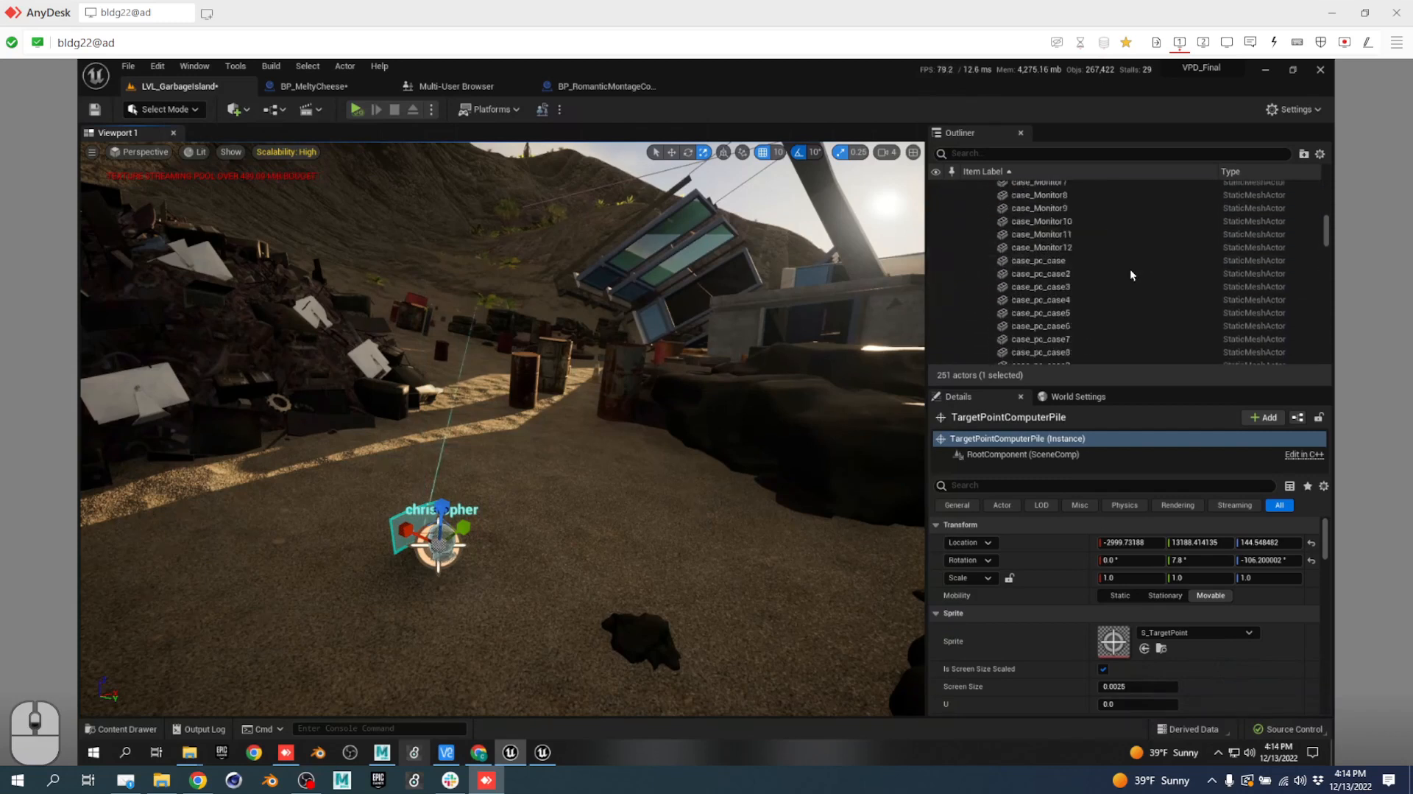
scroll(1127, 283, "down", 10)
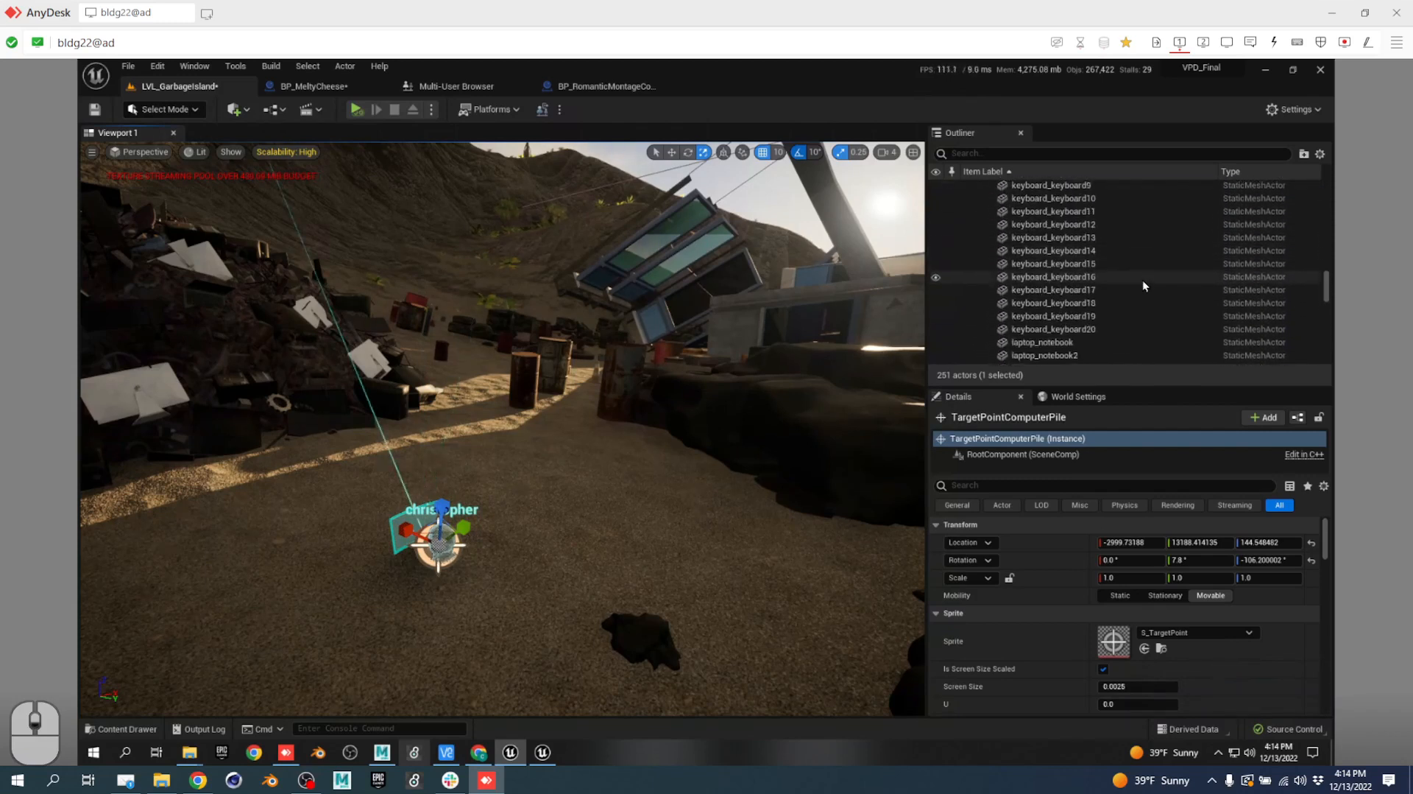
scroll(1149, 297, "down", 10)
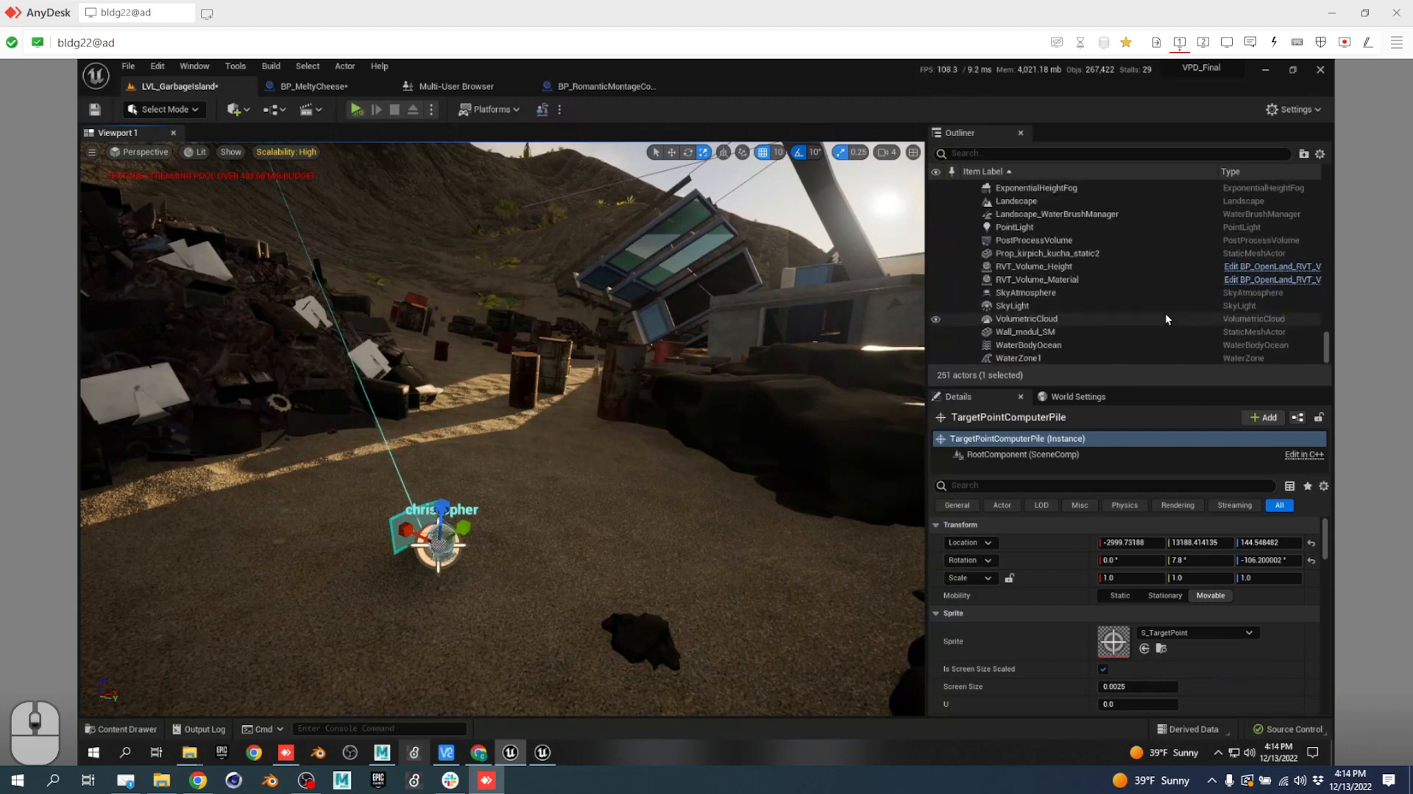
scroll(1108, 263, "up", 20)
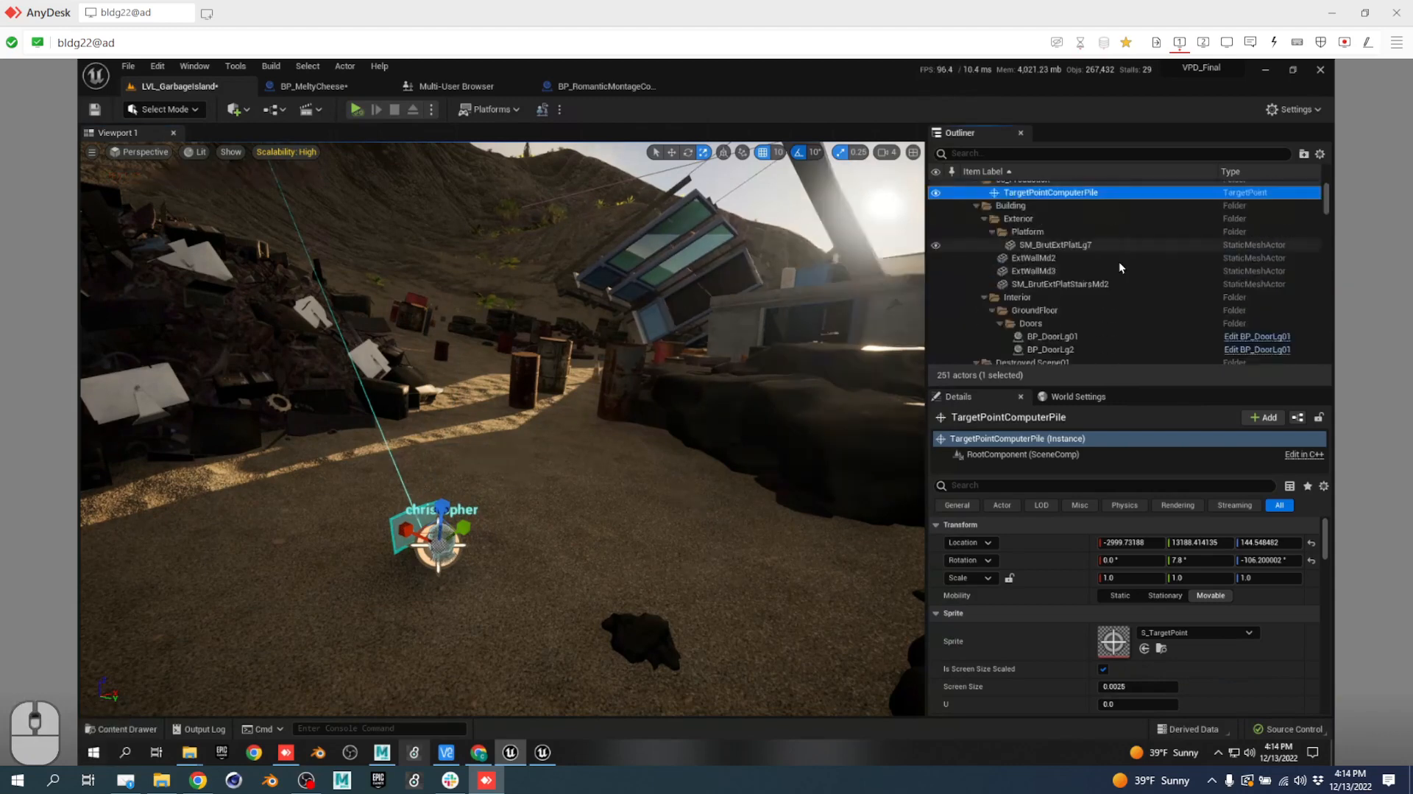
scroll(1119, 263, "down", 2)
scroll(1119, 262, "up", 4)
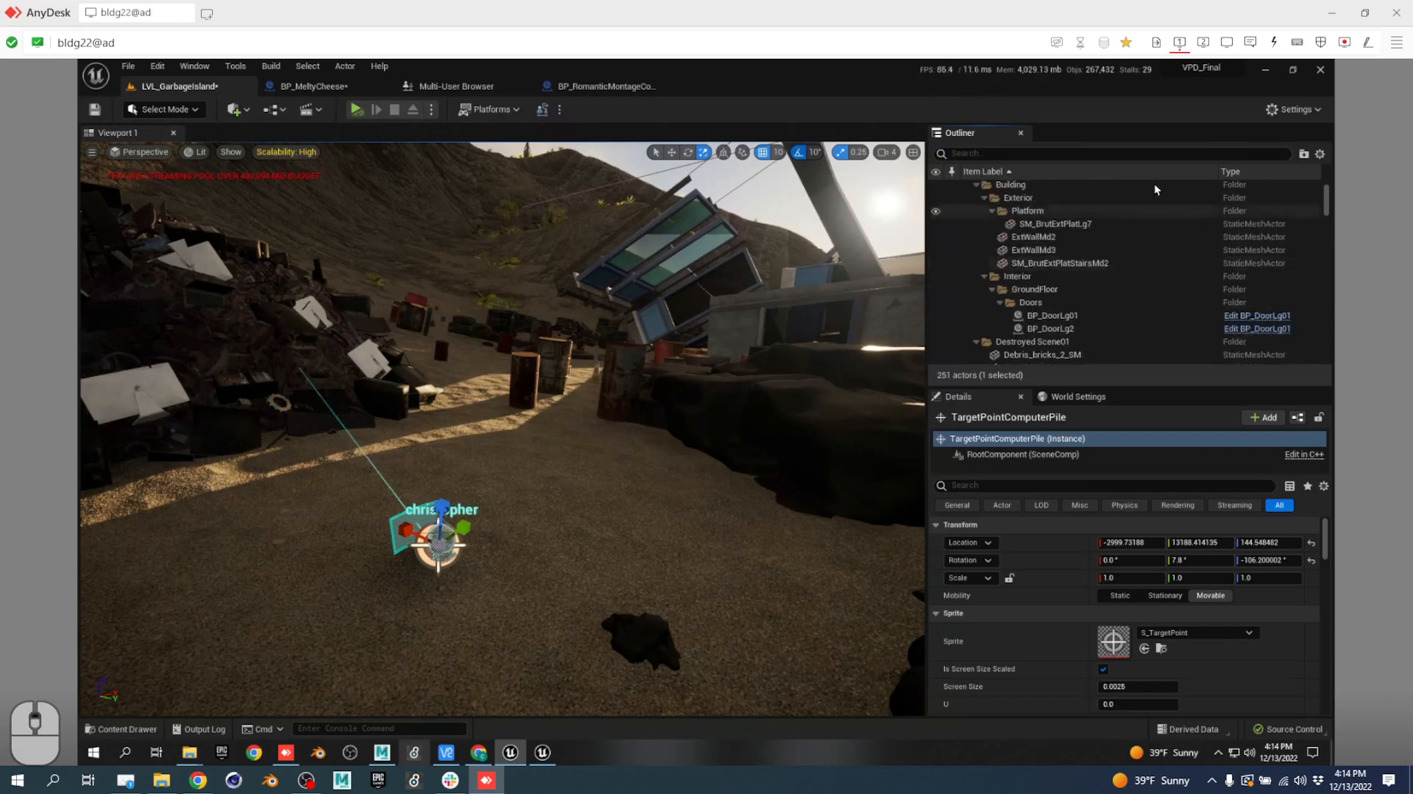
left_click(1122, 154)
type("rom")
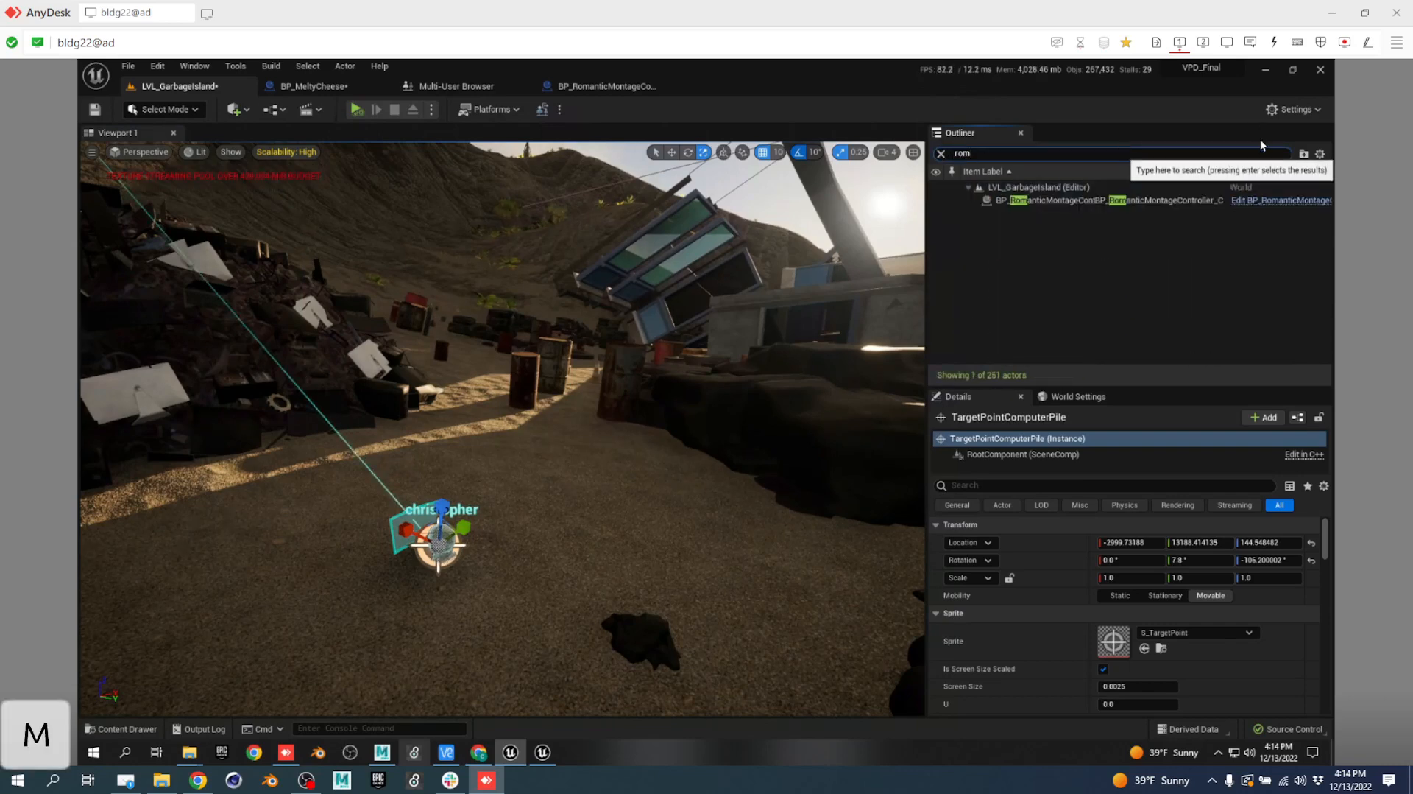
Check BP_RomanticMontageController's Move To options, open its blueprint, then return to the level.
left_click(1186, 197)
right_click(1185, 198)
mouse_move(1148, 503)
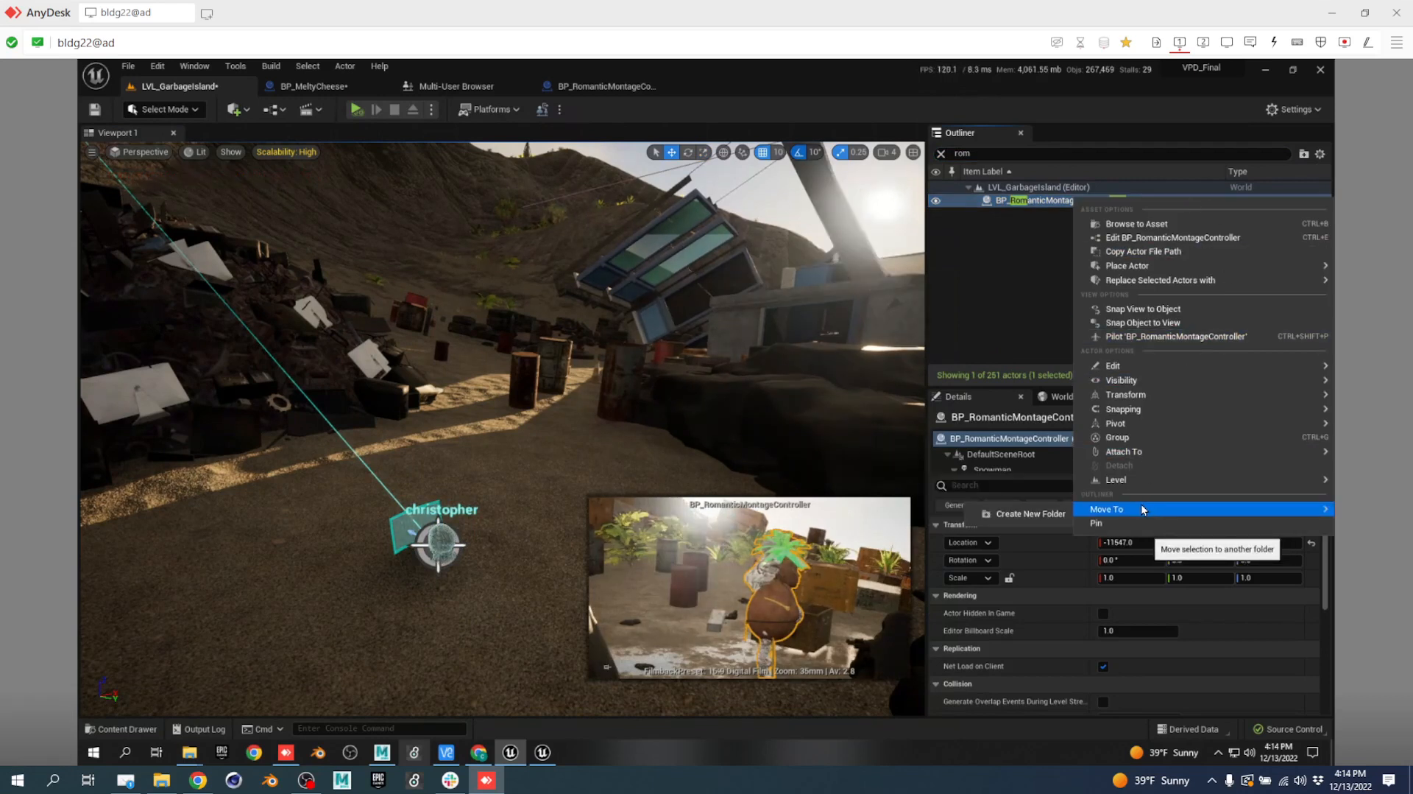
left_click(1142, 505)
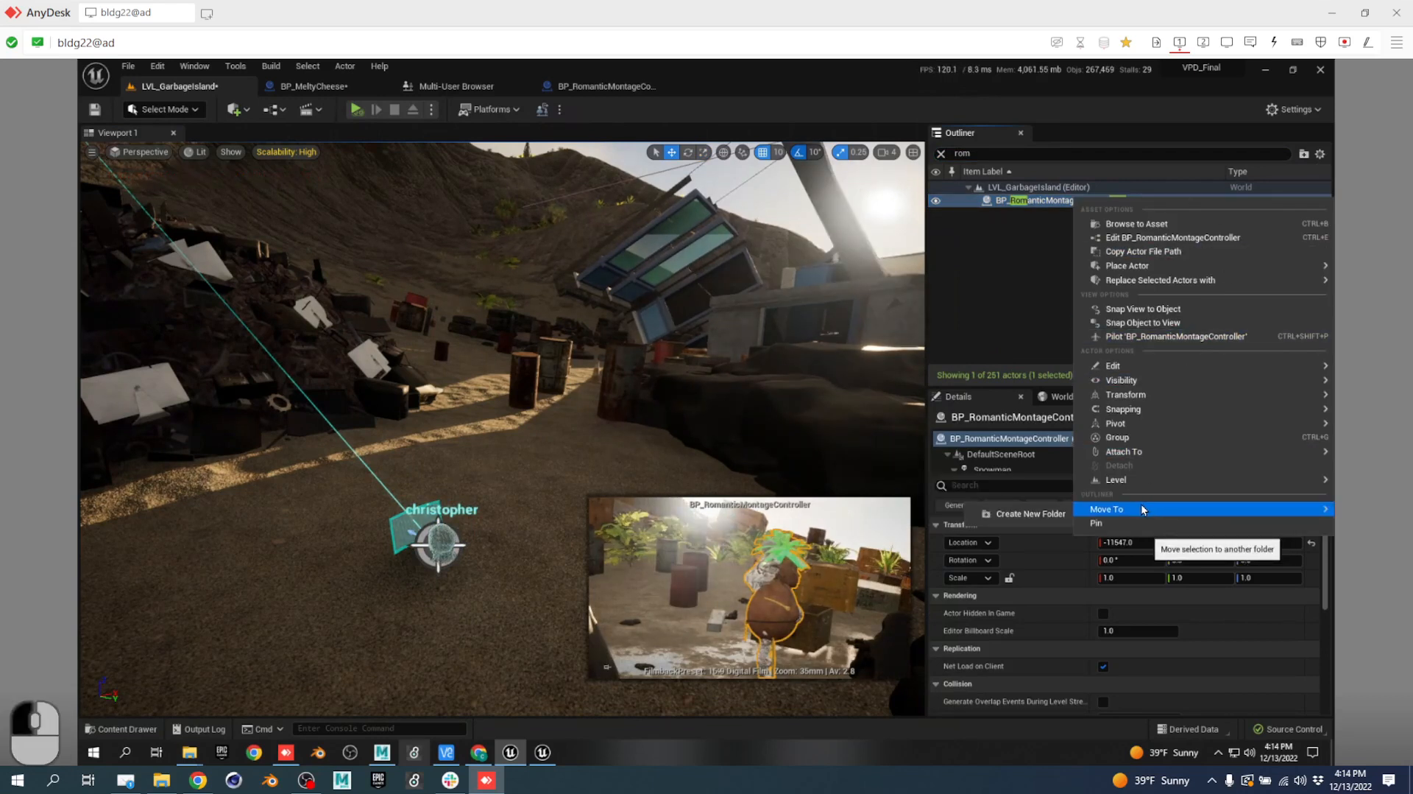
left_click(1004, 250)
left_click(1275, 200)
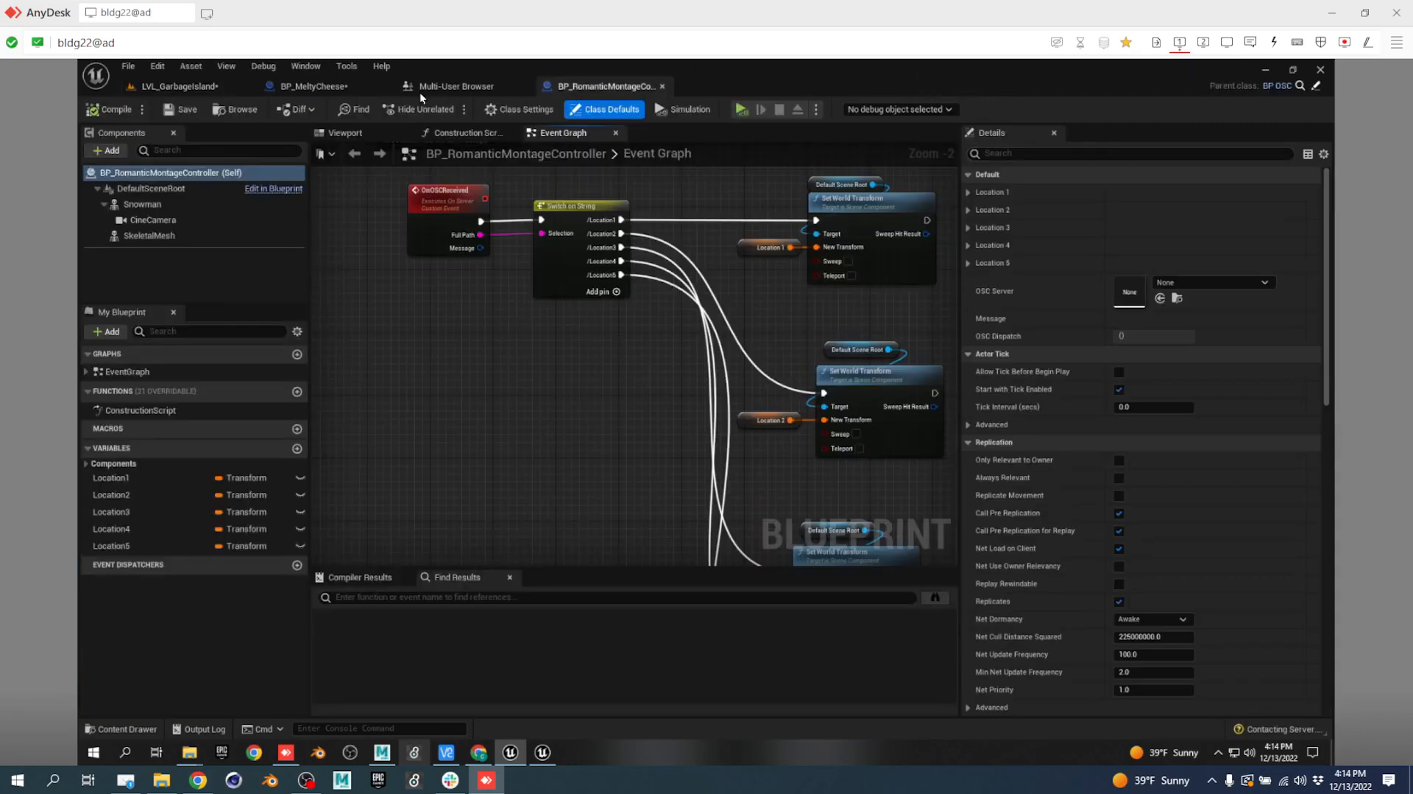
left_click(181, 88)
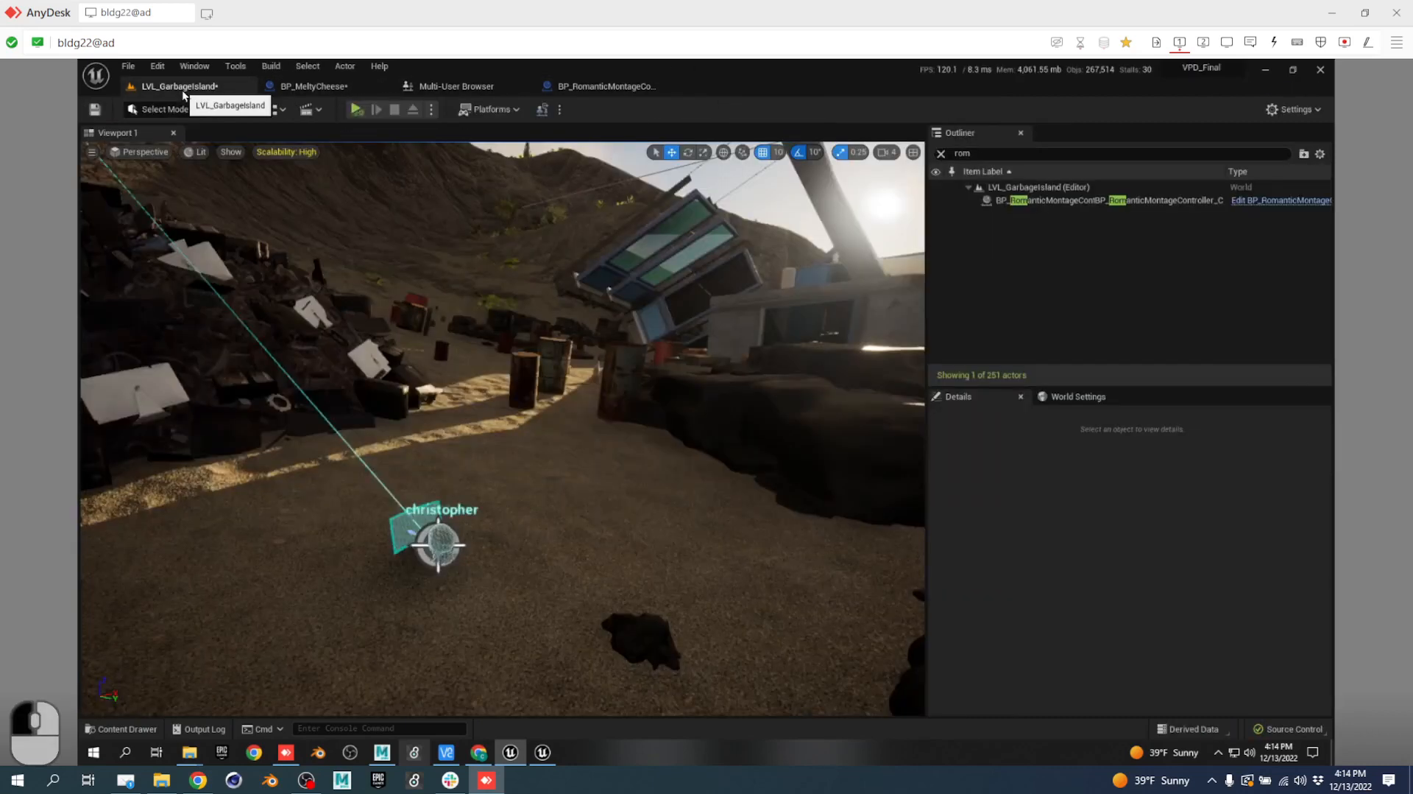
Clear the 'rom' filter and move BP_RomanticMontageController into the 00_Production folder.
left_click(1118, 200)
right_click(1111, 201)
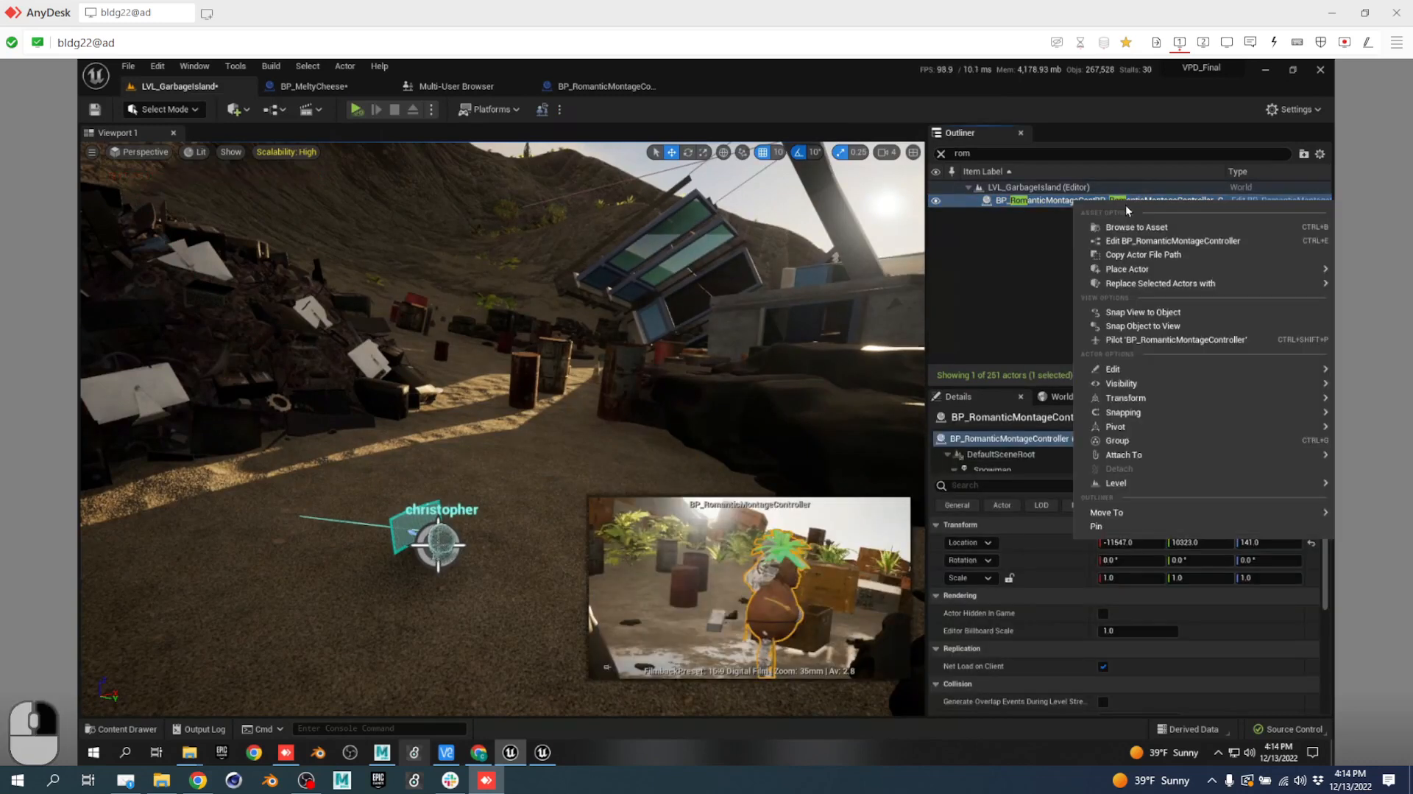
mouse_move(1125, 515)
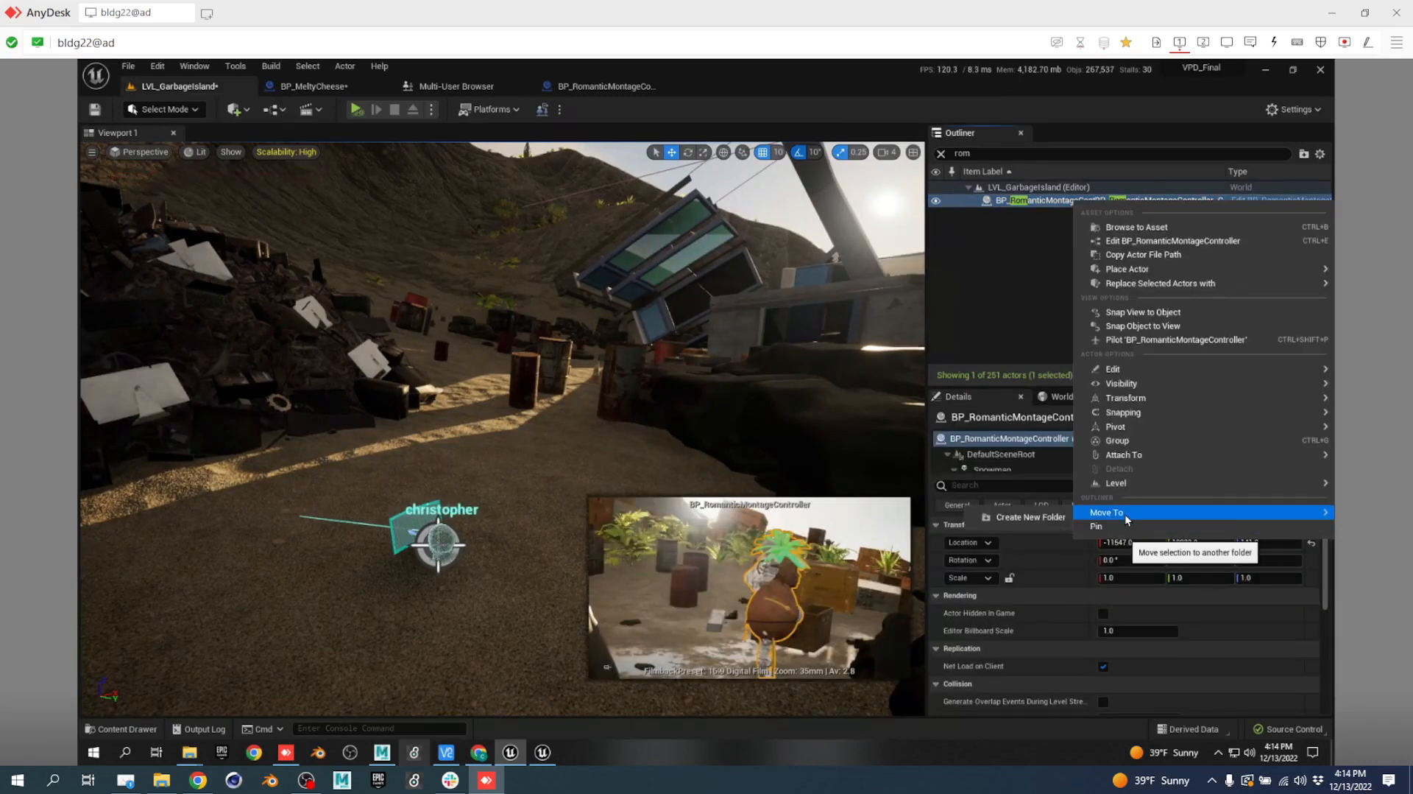
left_click(942, 158)
left_click(941, 155)
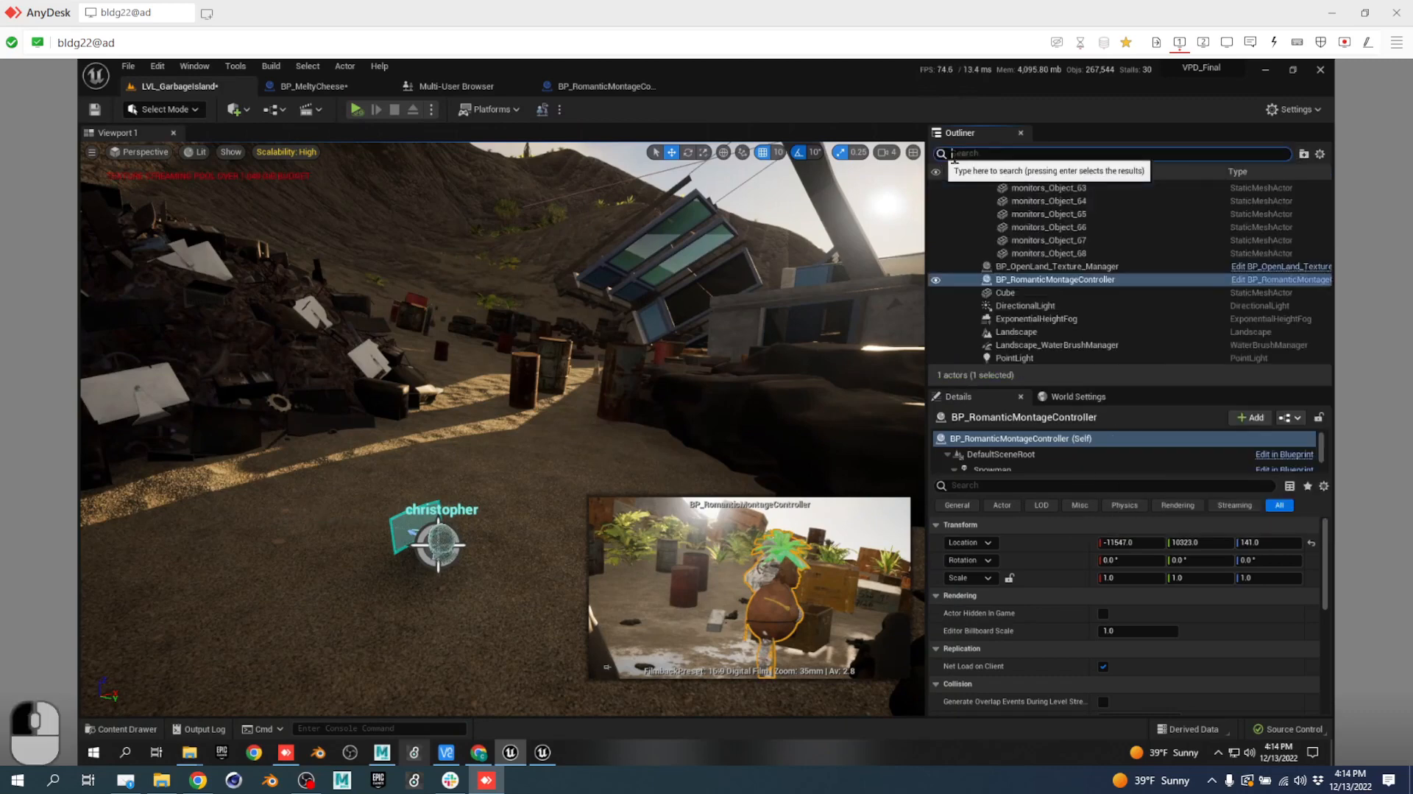
right_click(1107, 283)
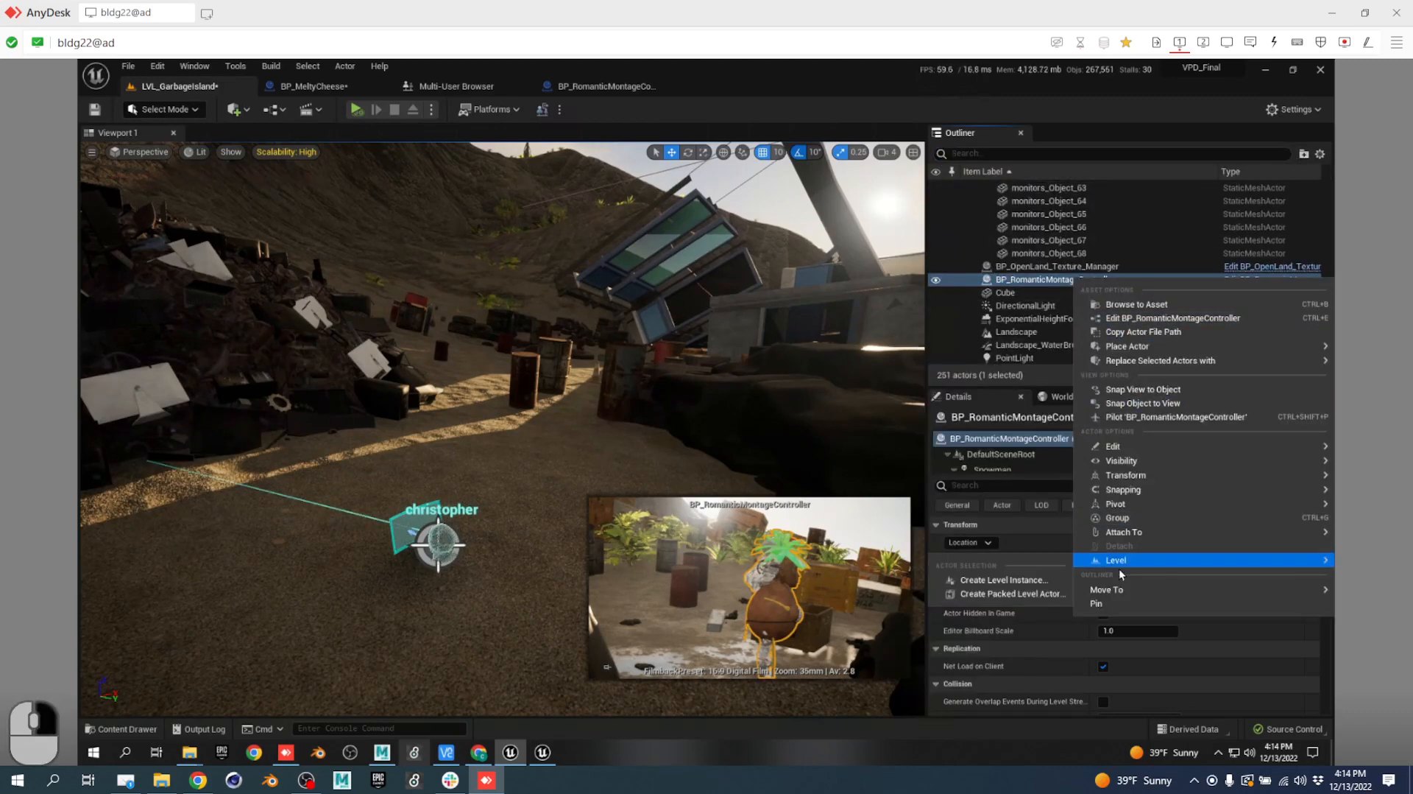
mouse_move(1118, 589)
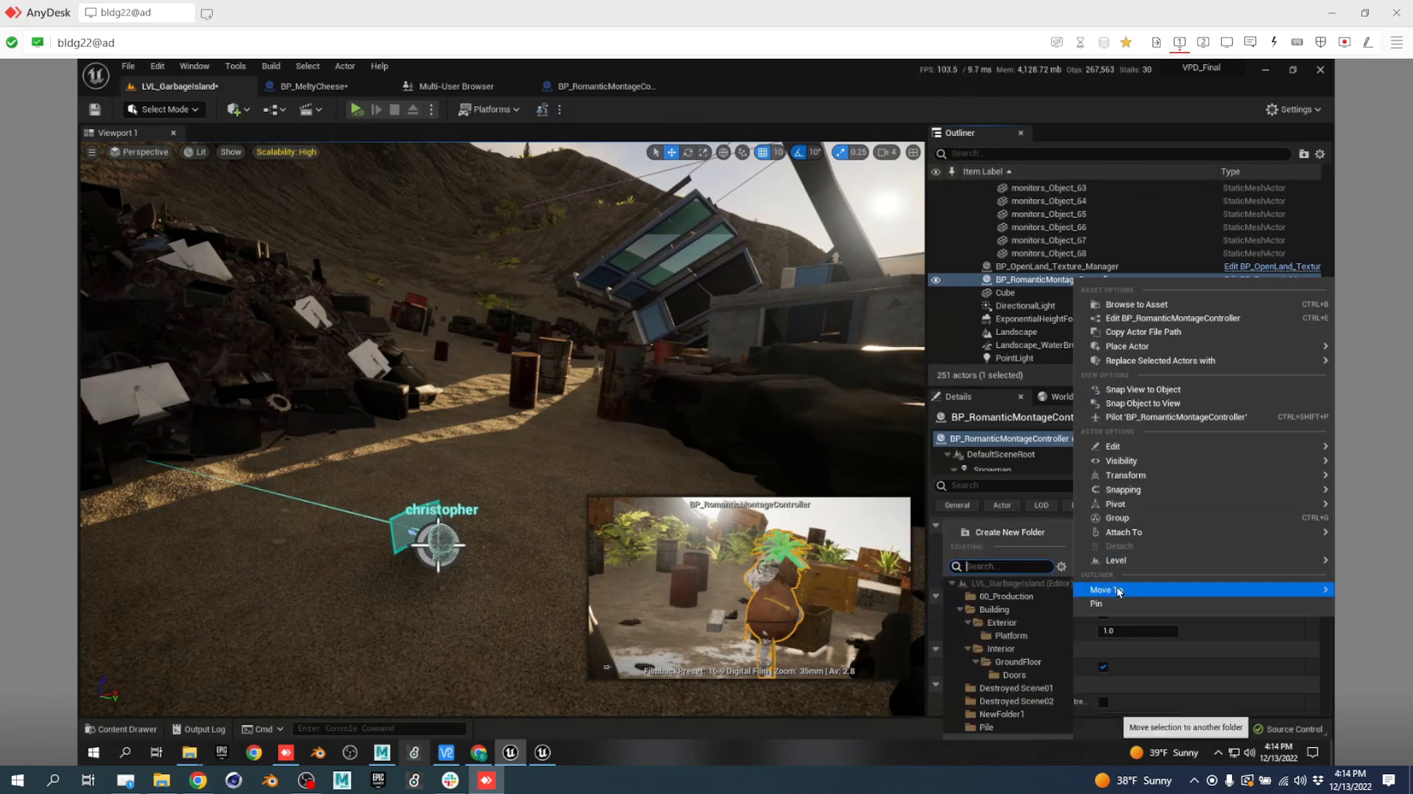
left_click(1024, 594)
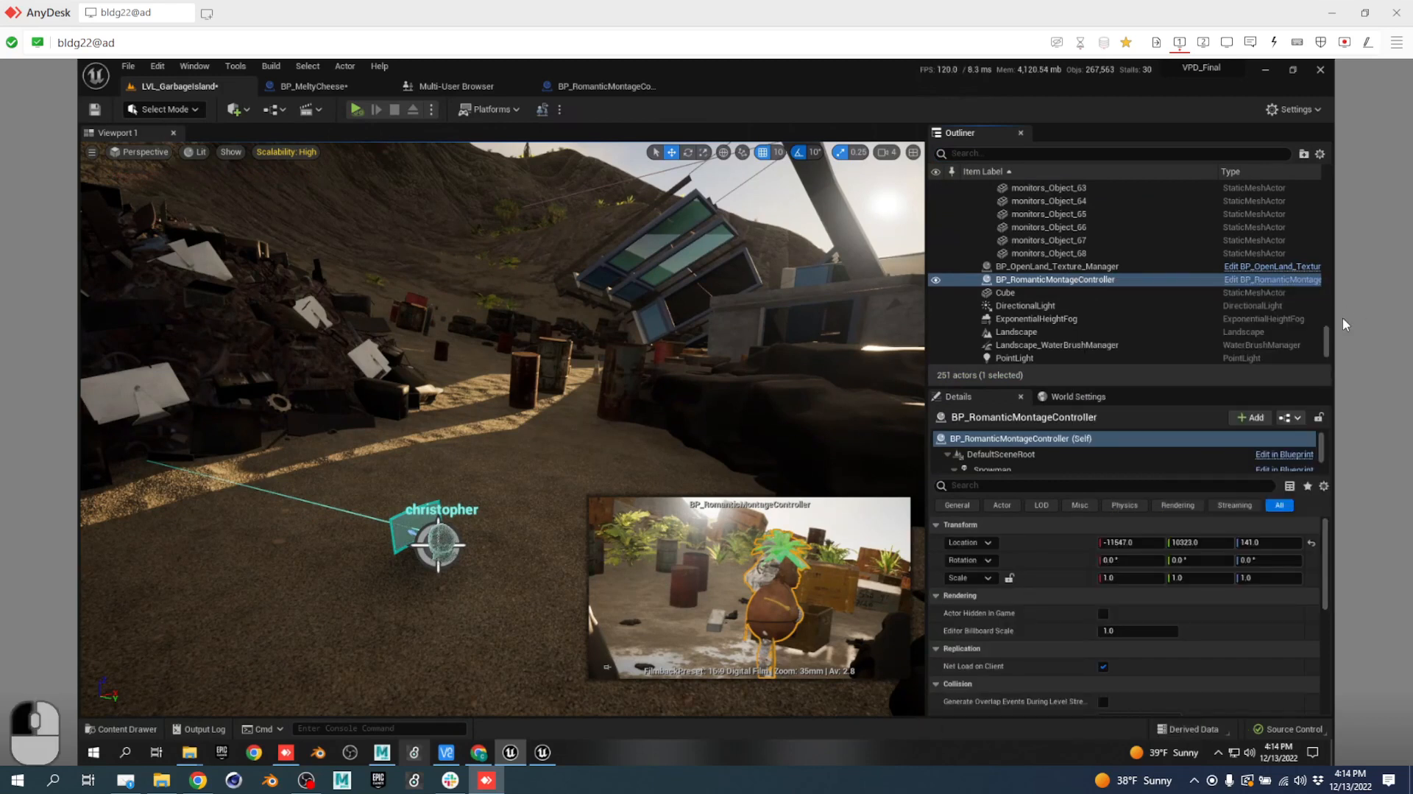
left_click_drag(1326, 338, 1340, 172)
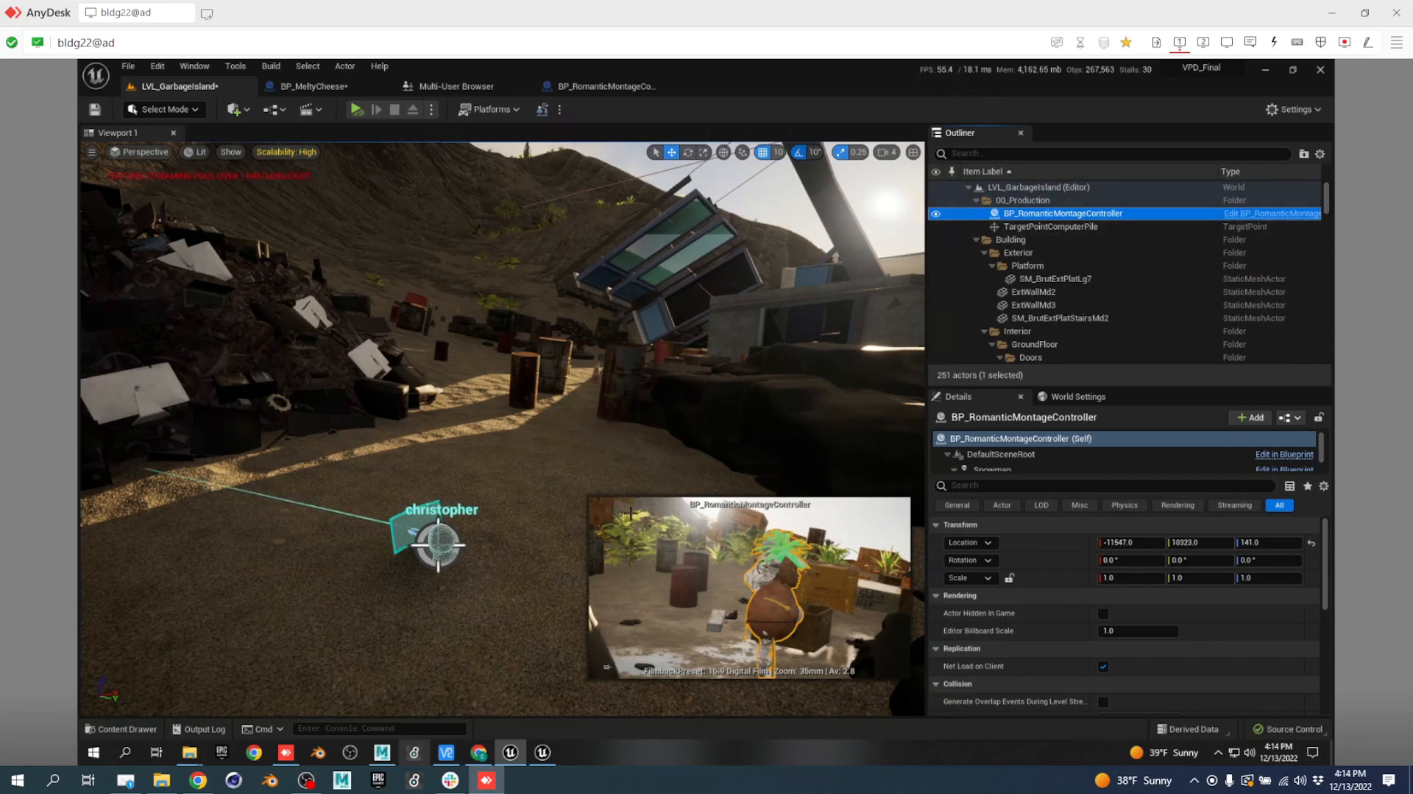
left_click(606, 666)
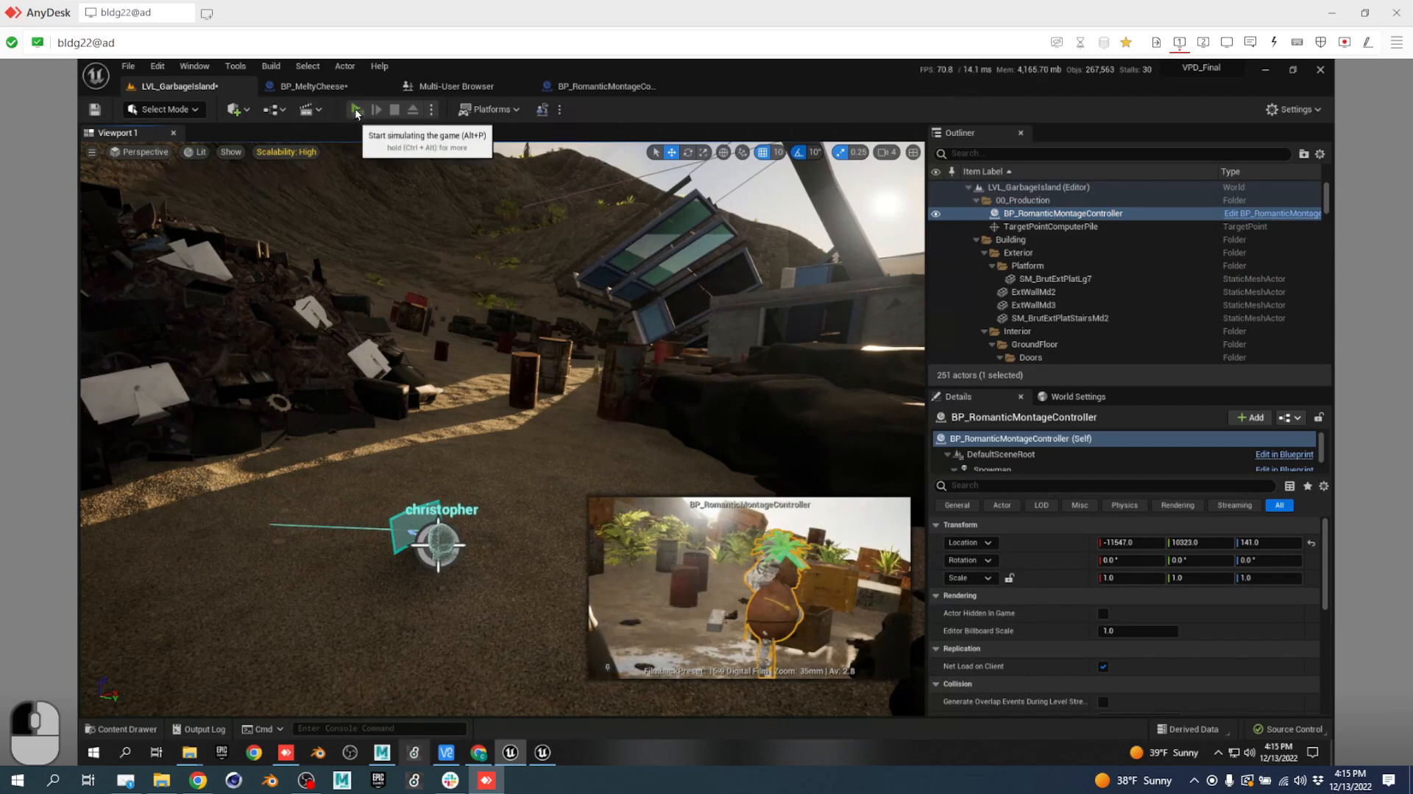
left_click(356, 110)
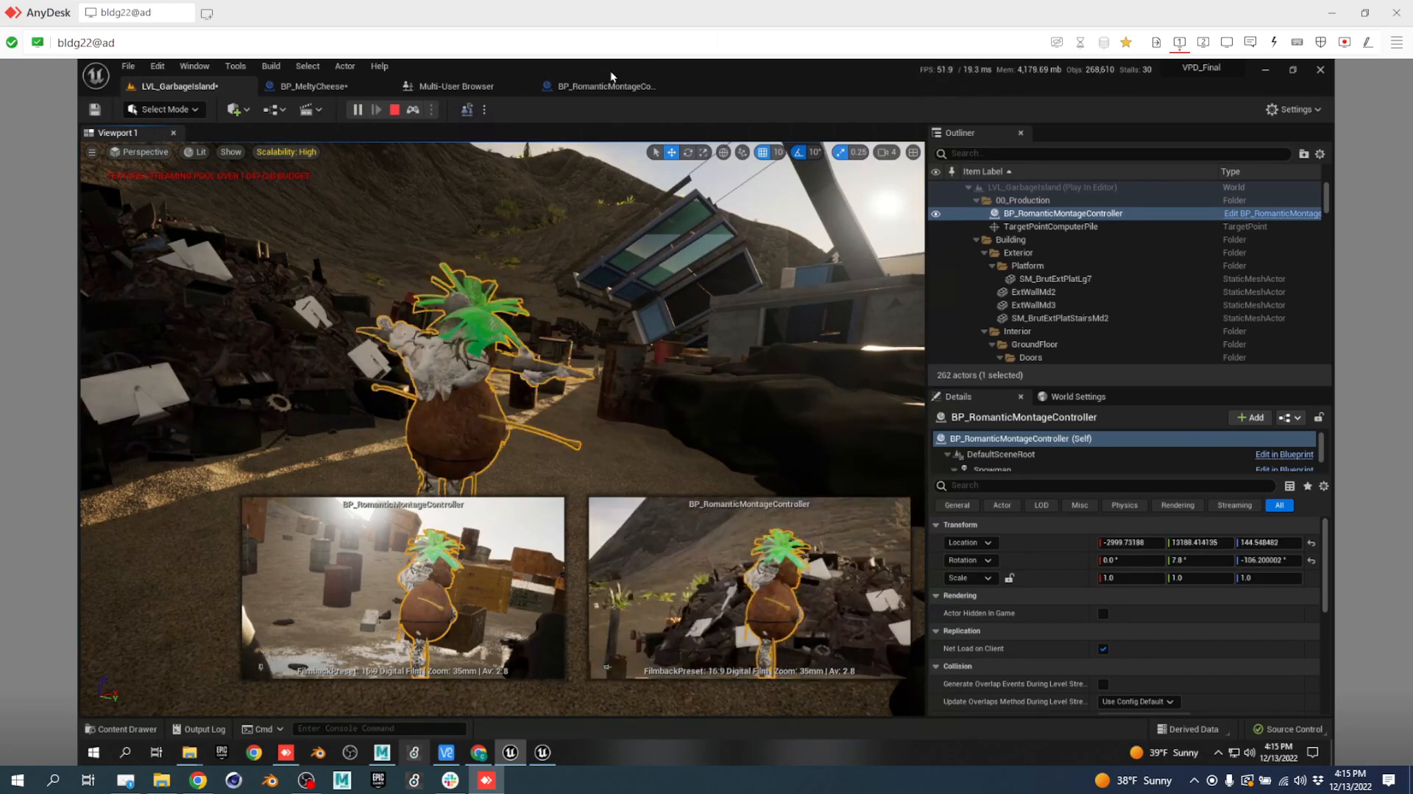
left_click(592, 84)
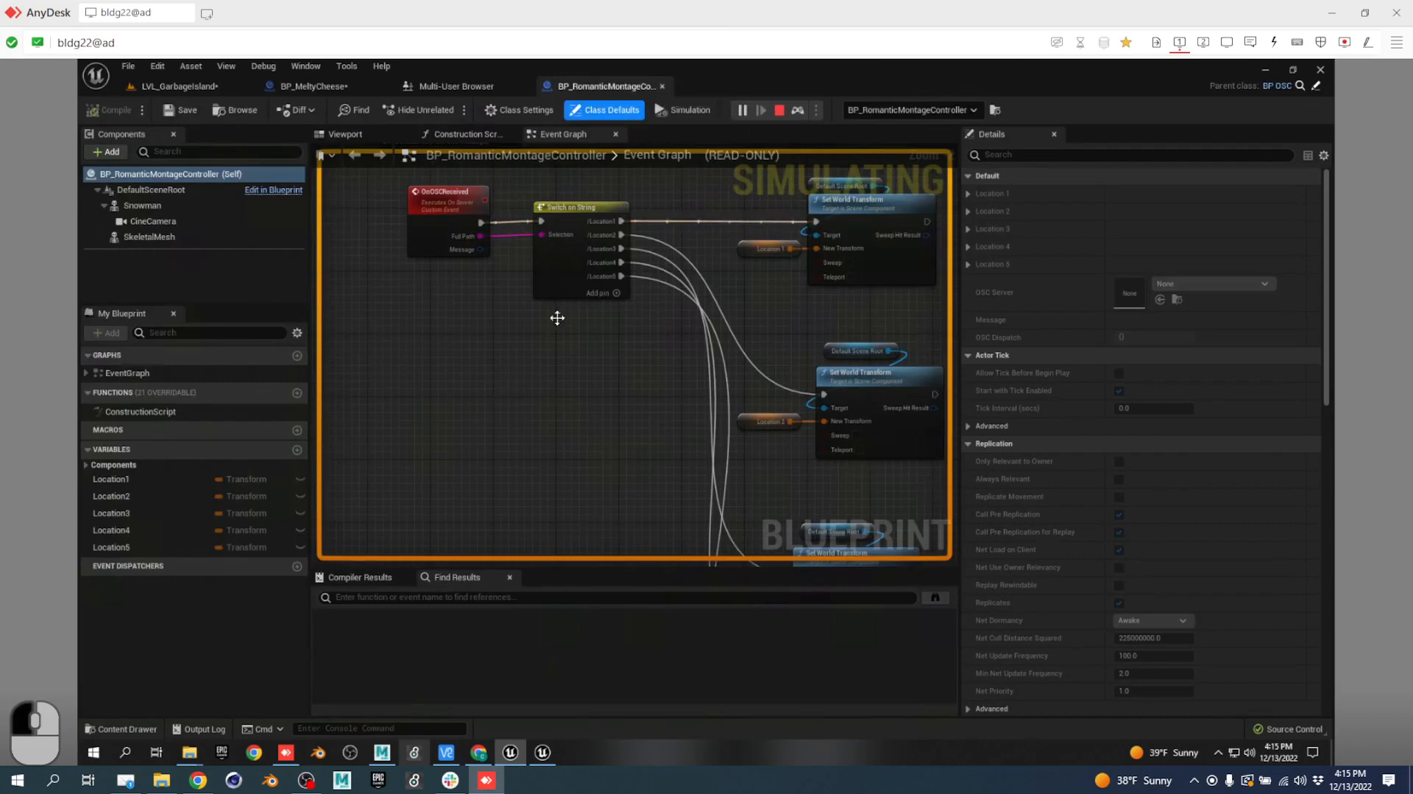
right_click_drag(773, 341, 640, 322)
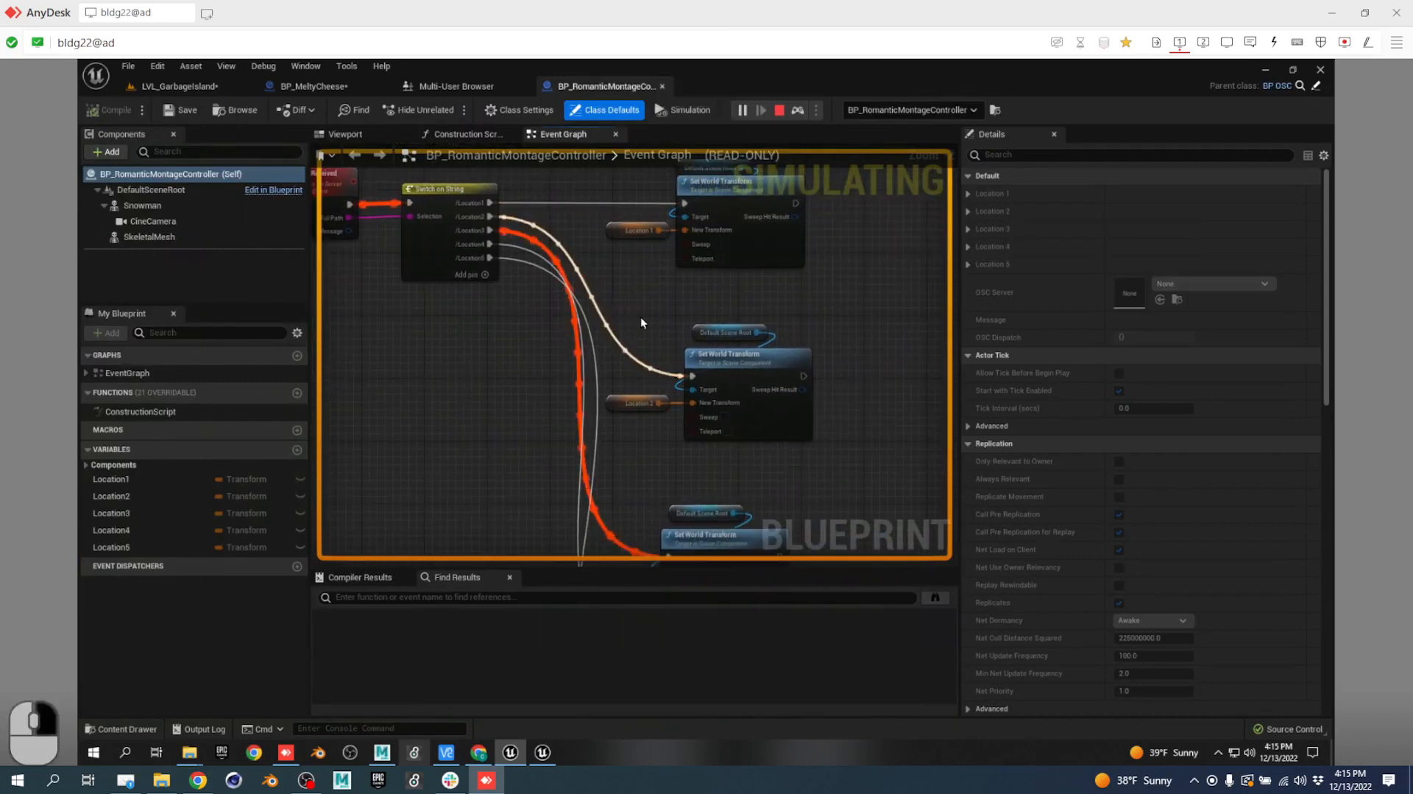
right_click_drag(676, 411, 695, 180)
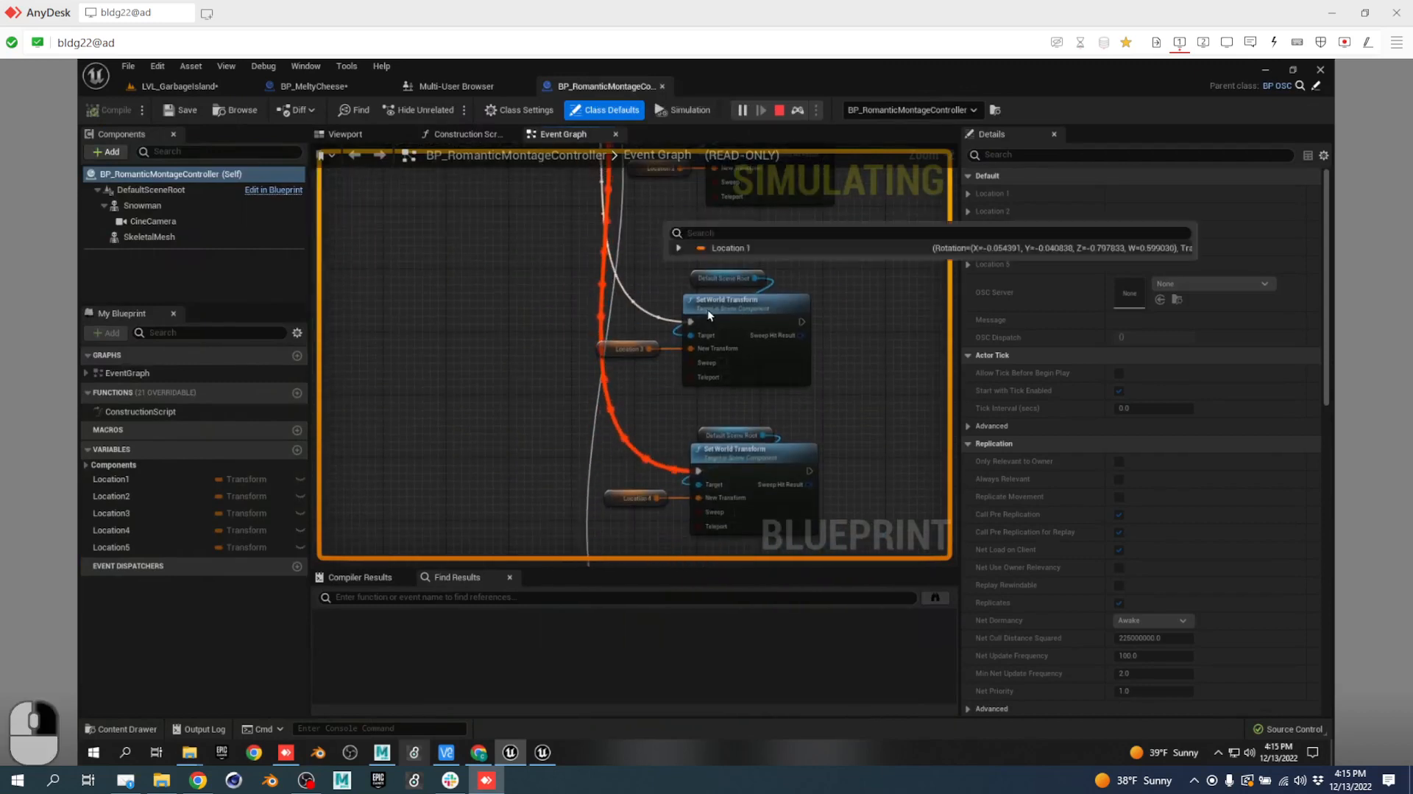
right_click_drag(658, 388, 670, 234)
right_click_drag(669, 432, 692, 294)
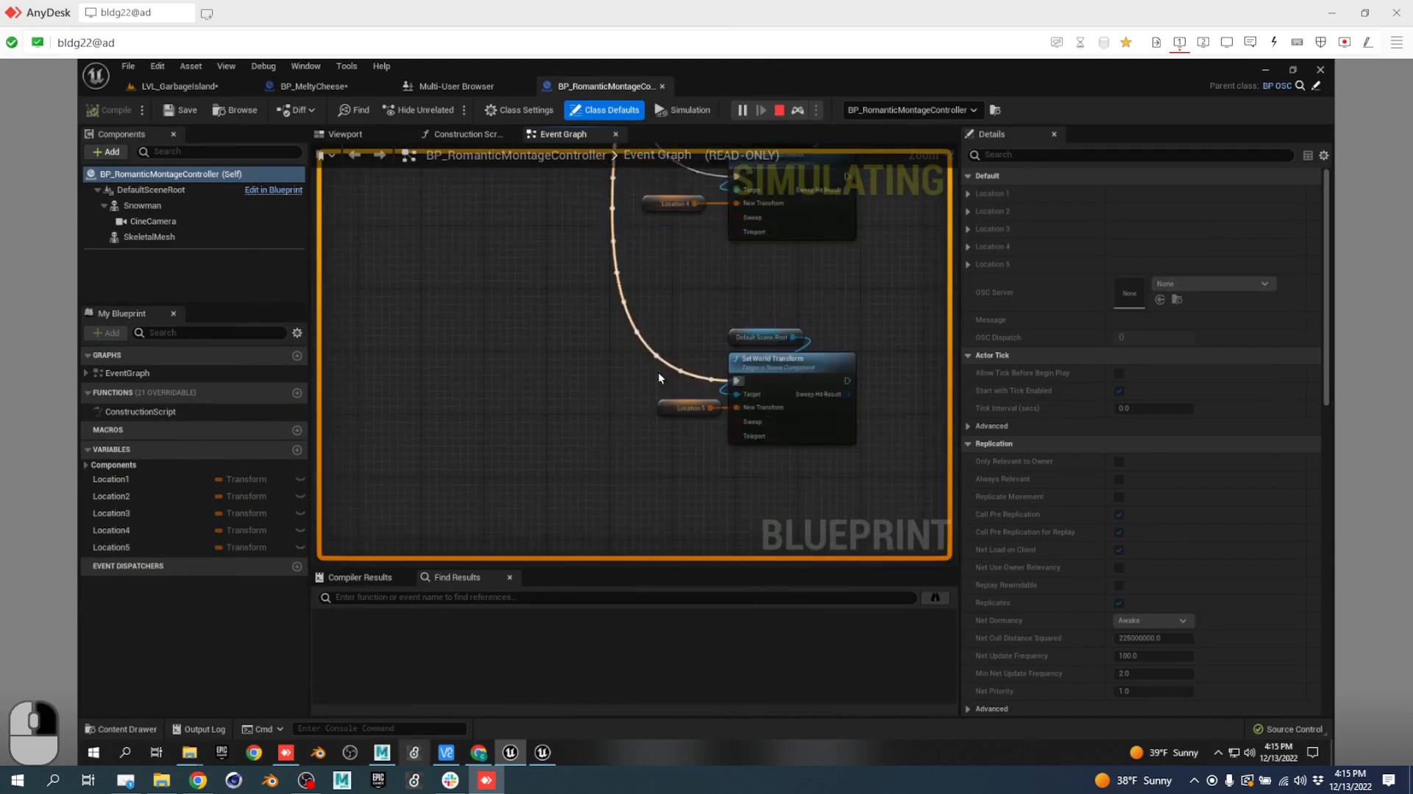
right_click_drag(577, 331, 611, 508)
right_click_drag(596, 254, 593, 340)
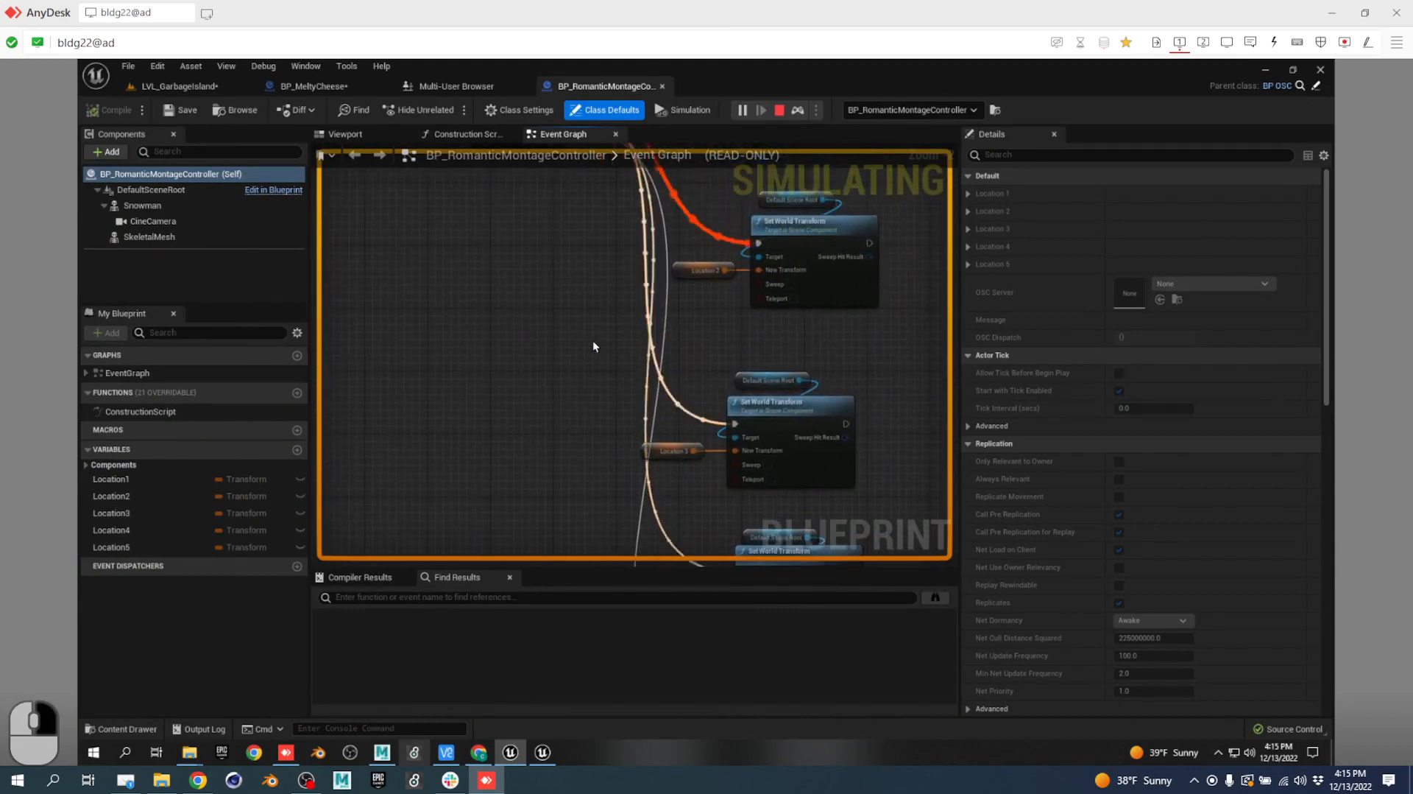
left_click(173, 86)
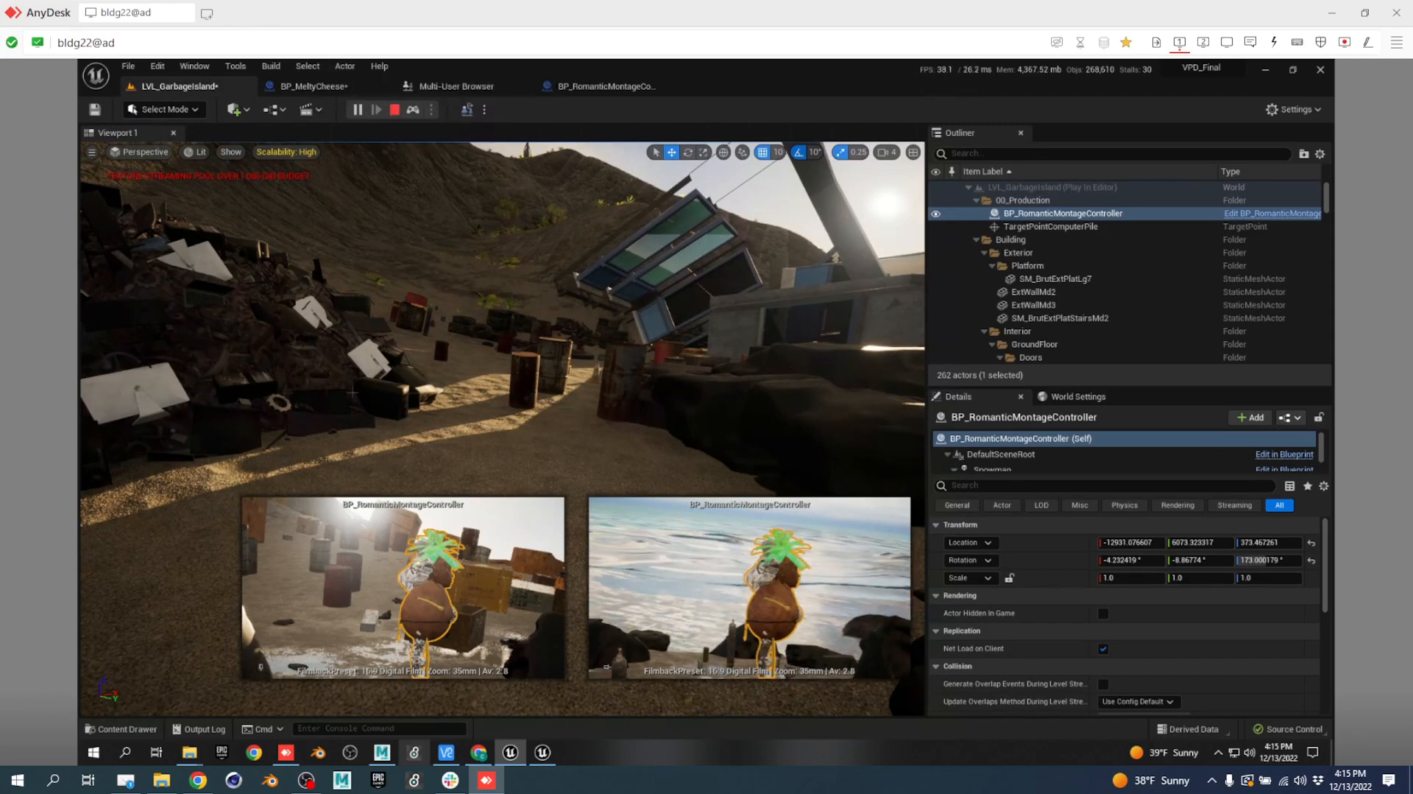
left_click(394, 109)
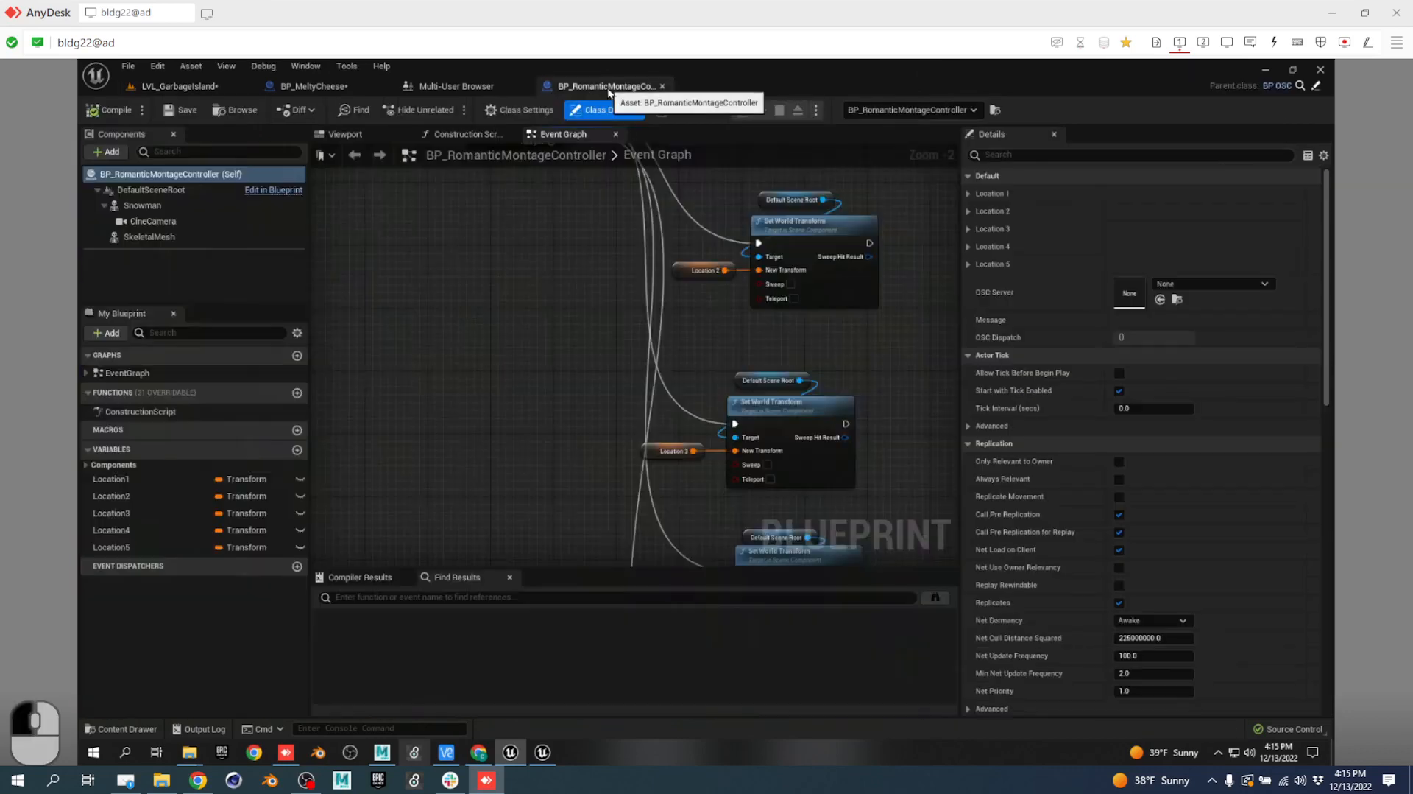
In BP_RomanticMontageController, tick Expose to Cinematics for variables Location1 through Location5.
left_click(607, 87)
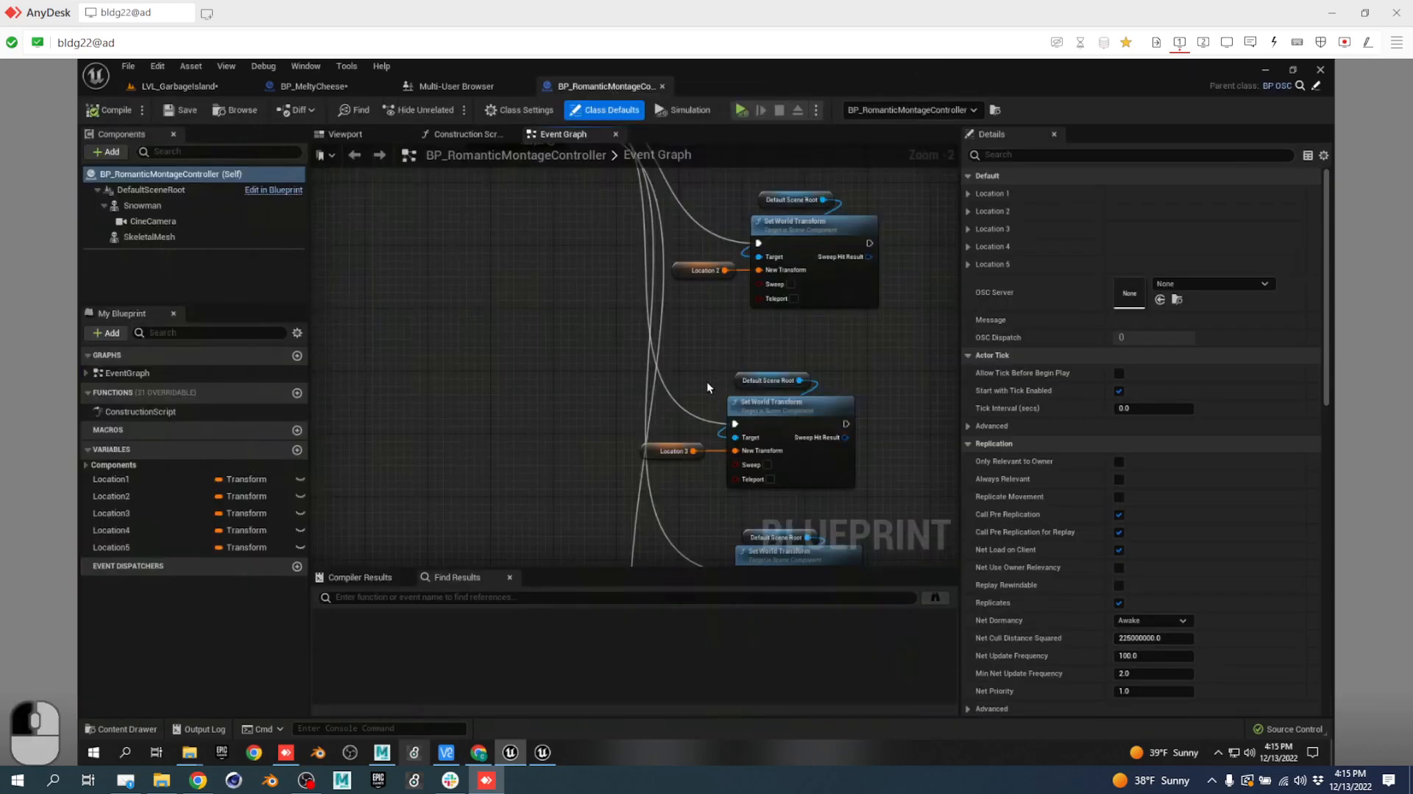
right_click_drag(516, 292, 572, 542)
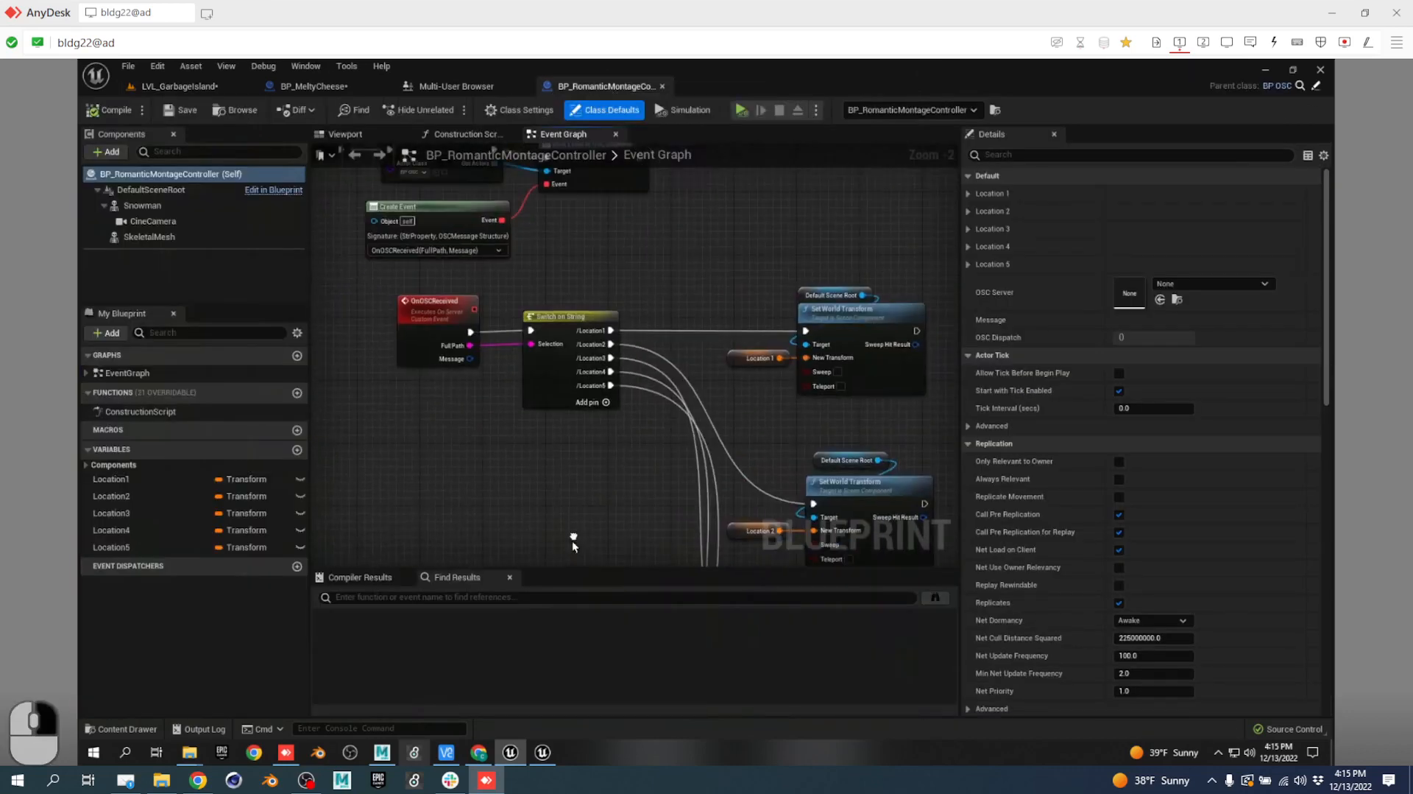
left_click(160, 481)
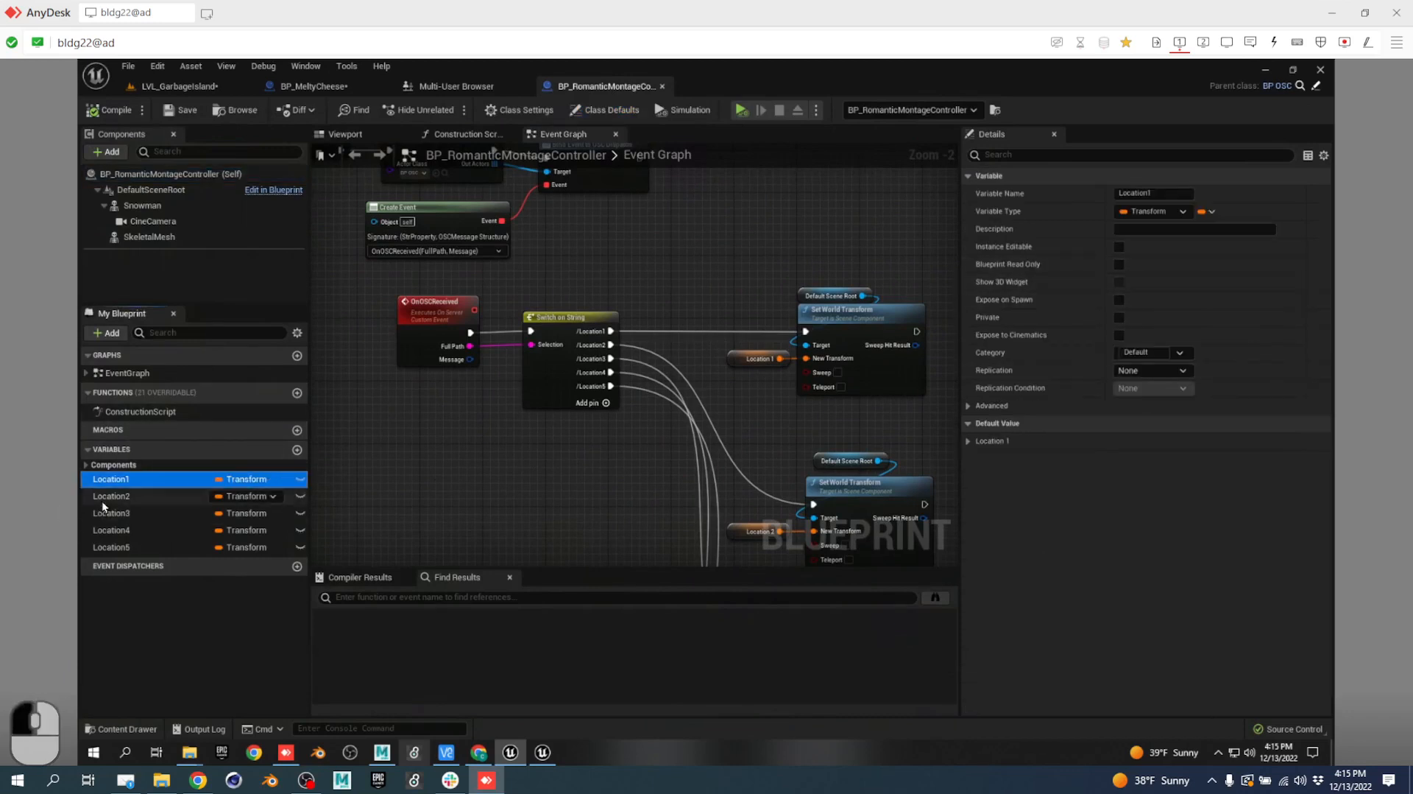
left_click(125, 549)
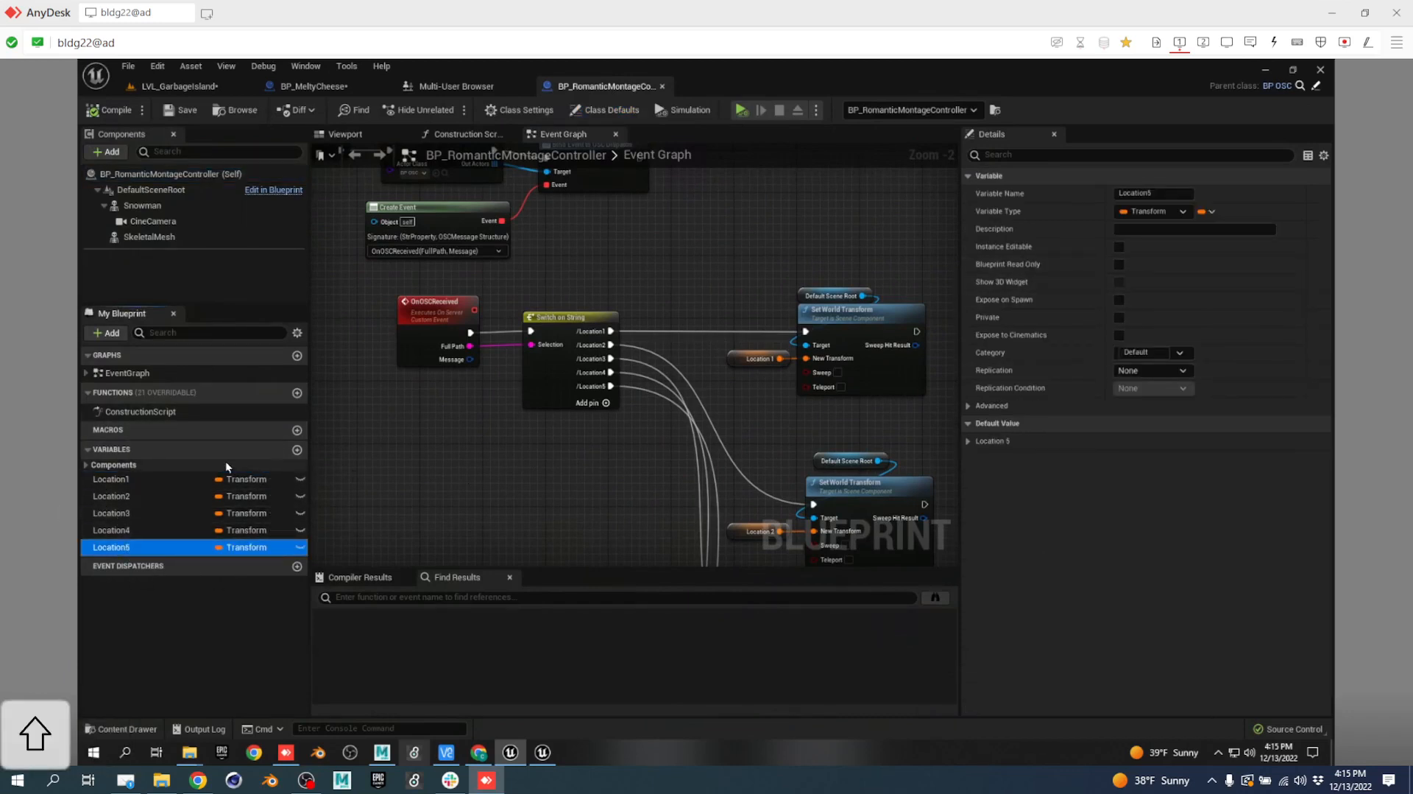
left_click(173, 480)
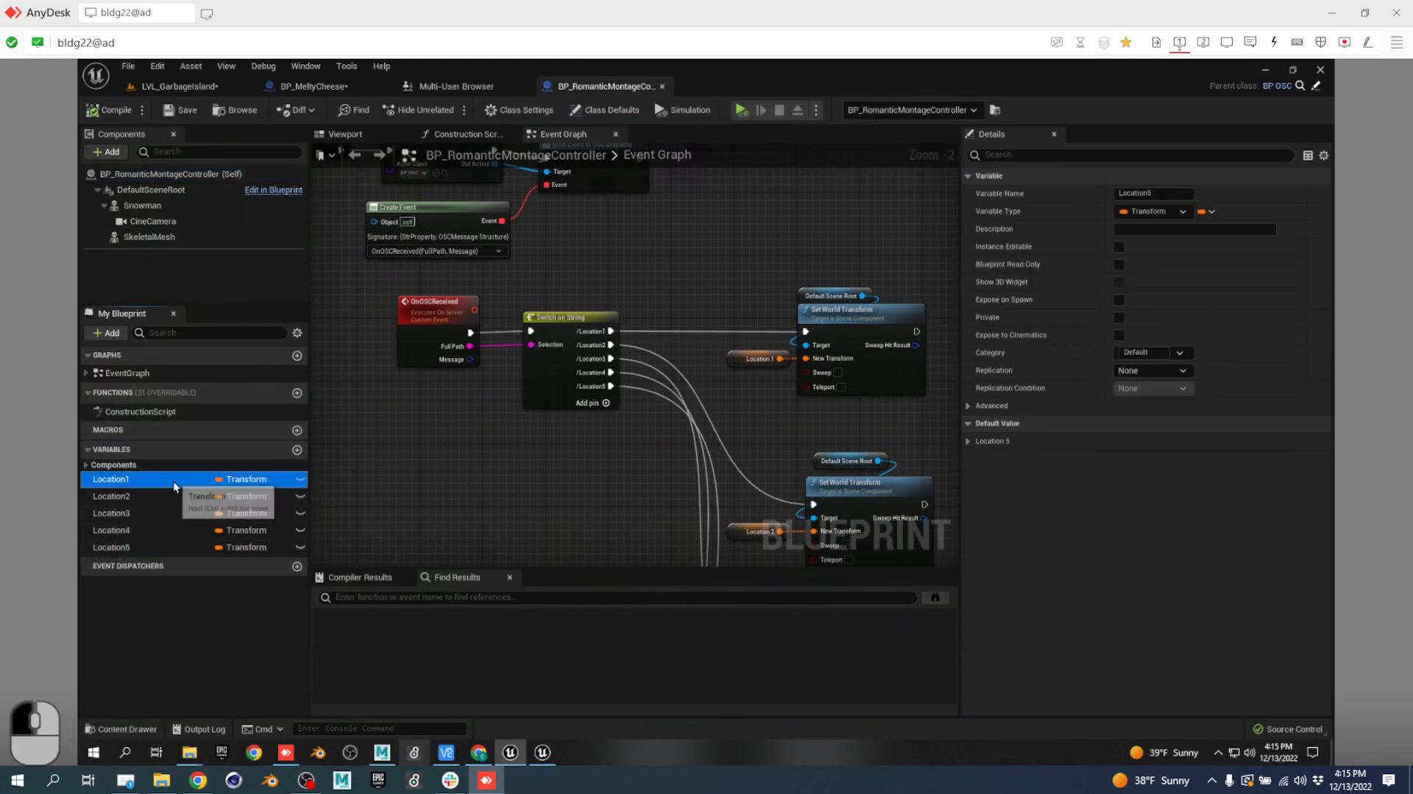
left_click(1118, 335)
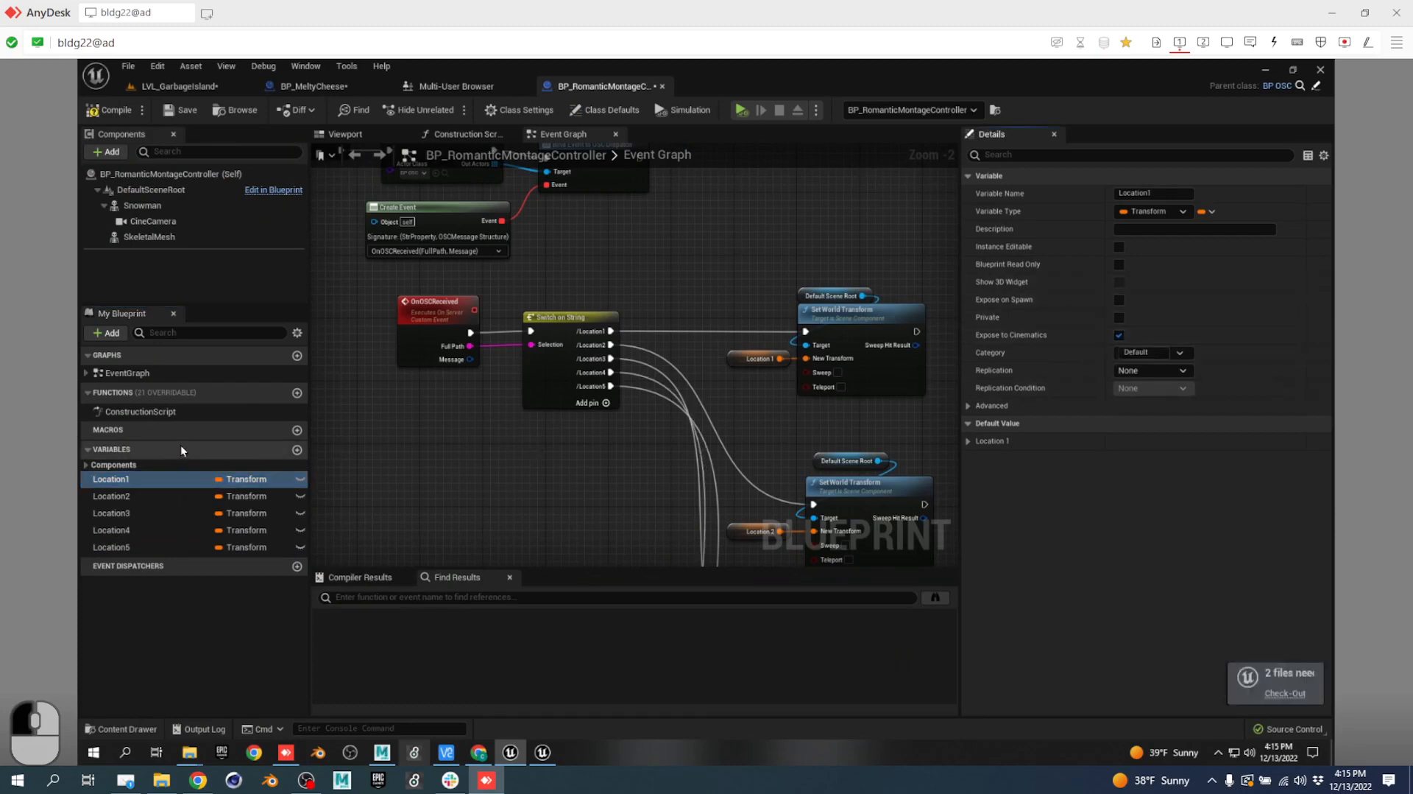
left_click(134, 495)
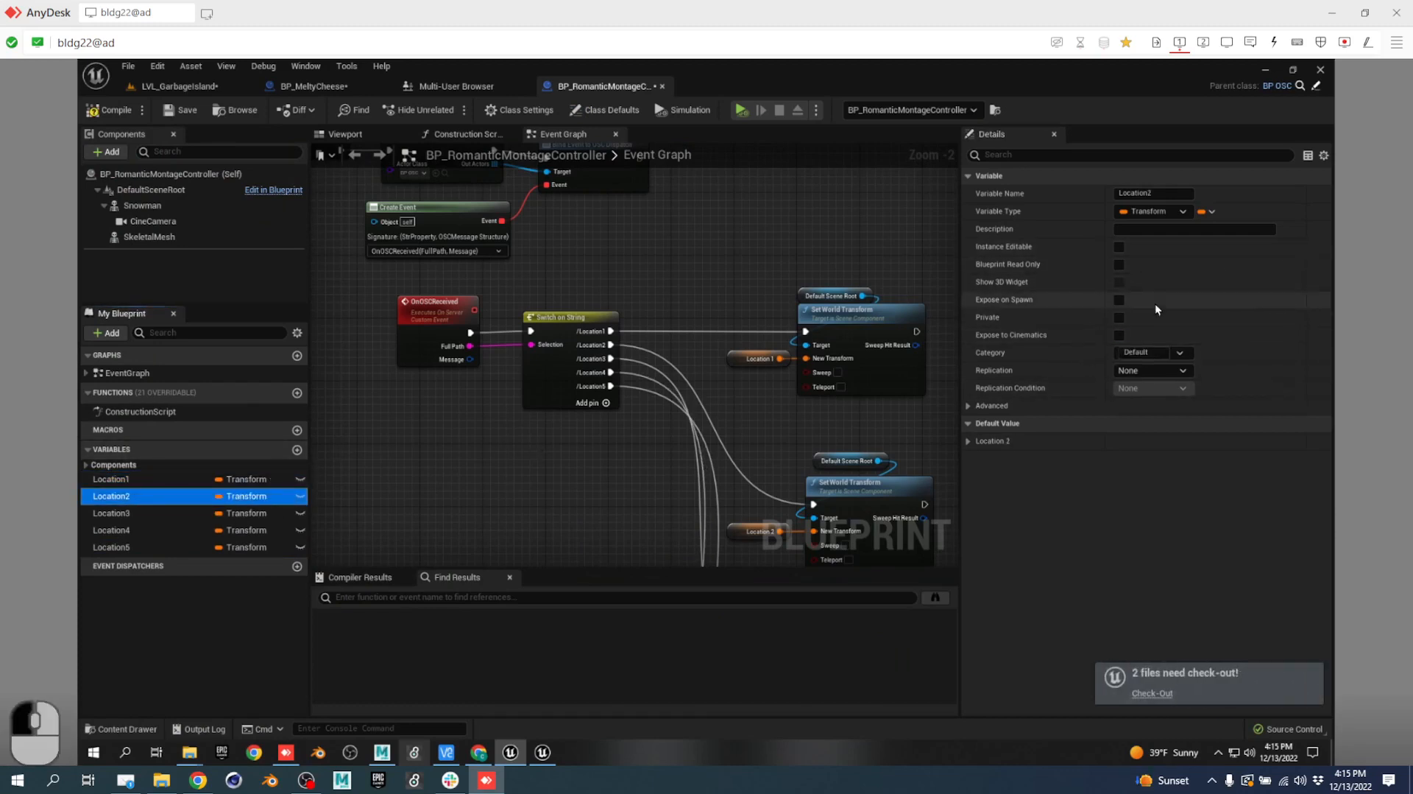
left_click(1118, 334)
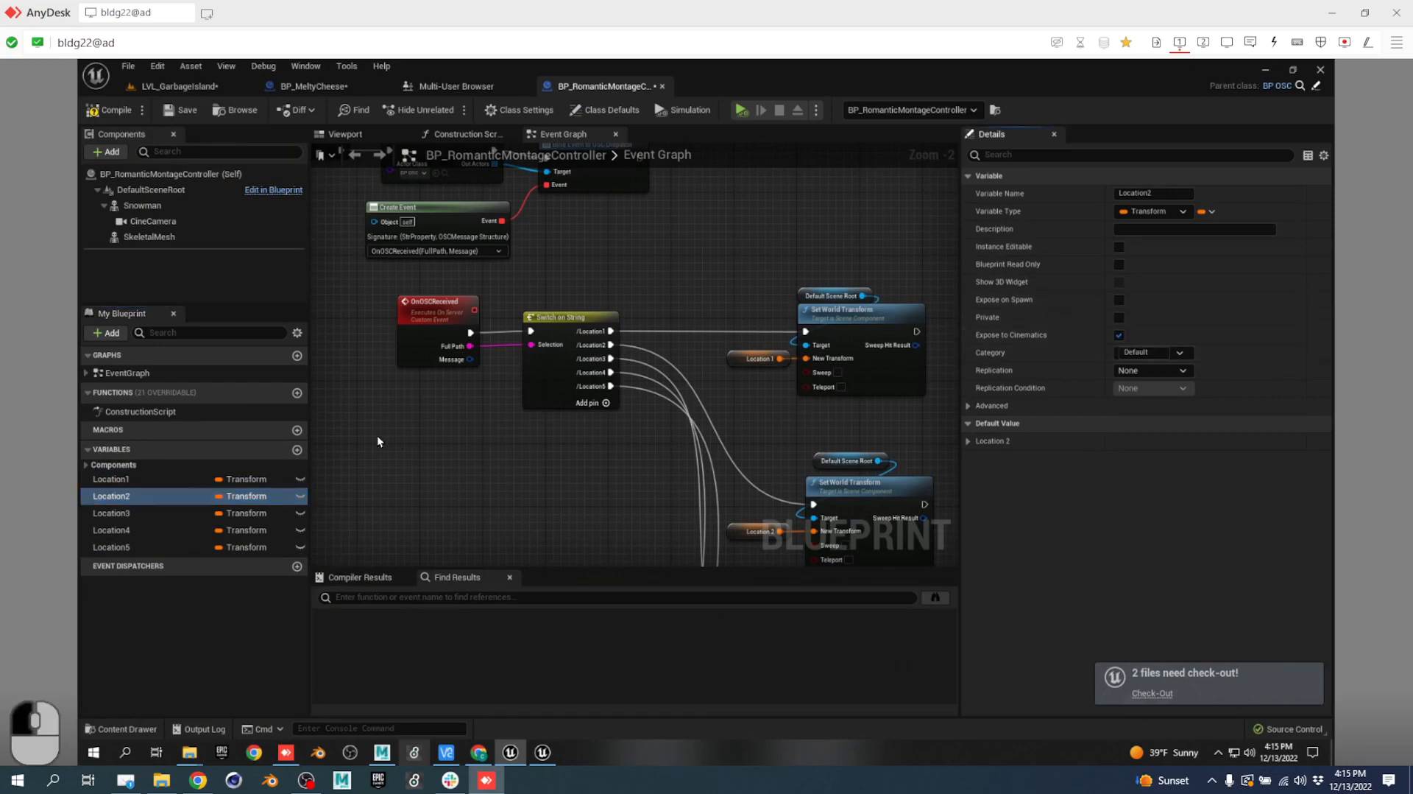
left_click(121, 511)
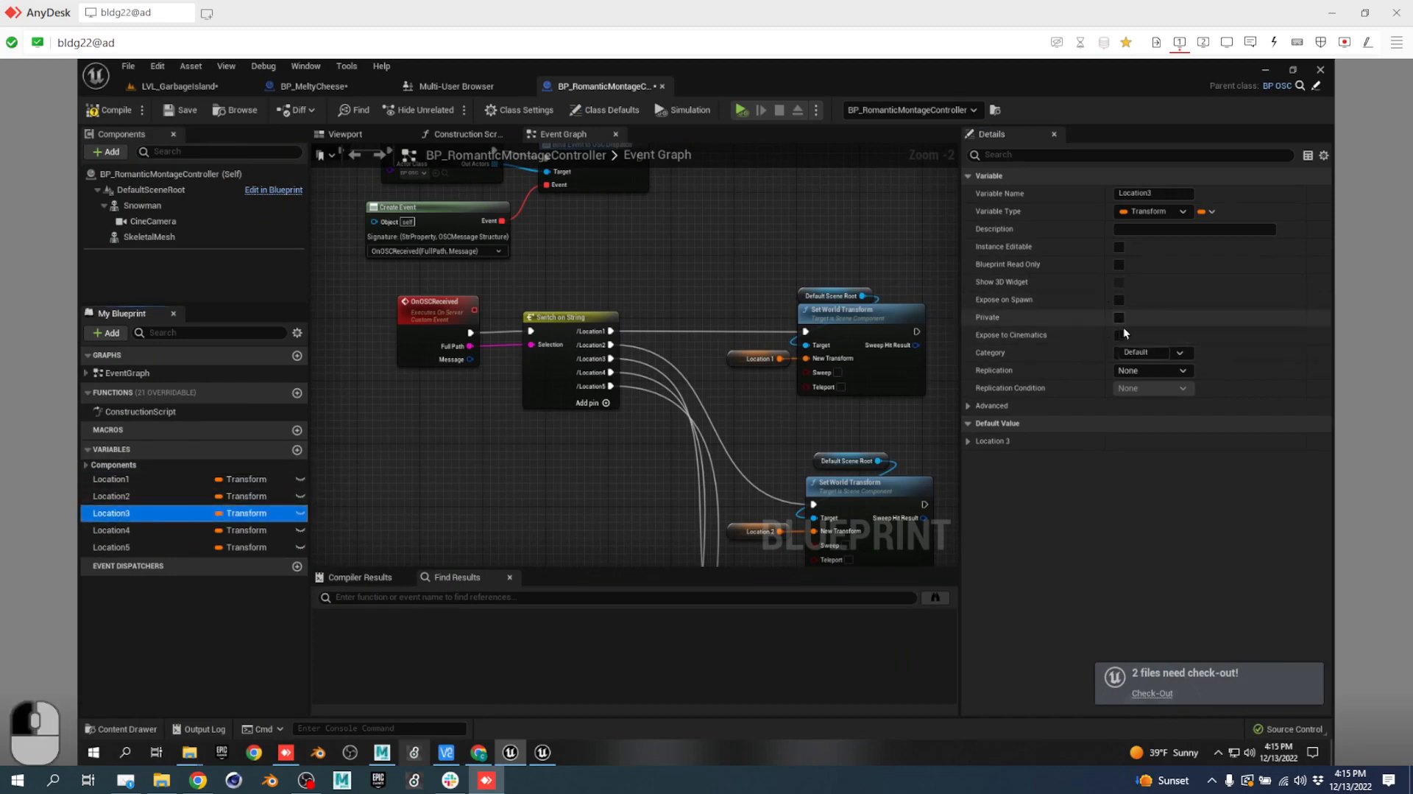
left_click(1119, 336)
left_click(135, 530)
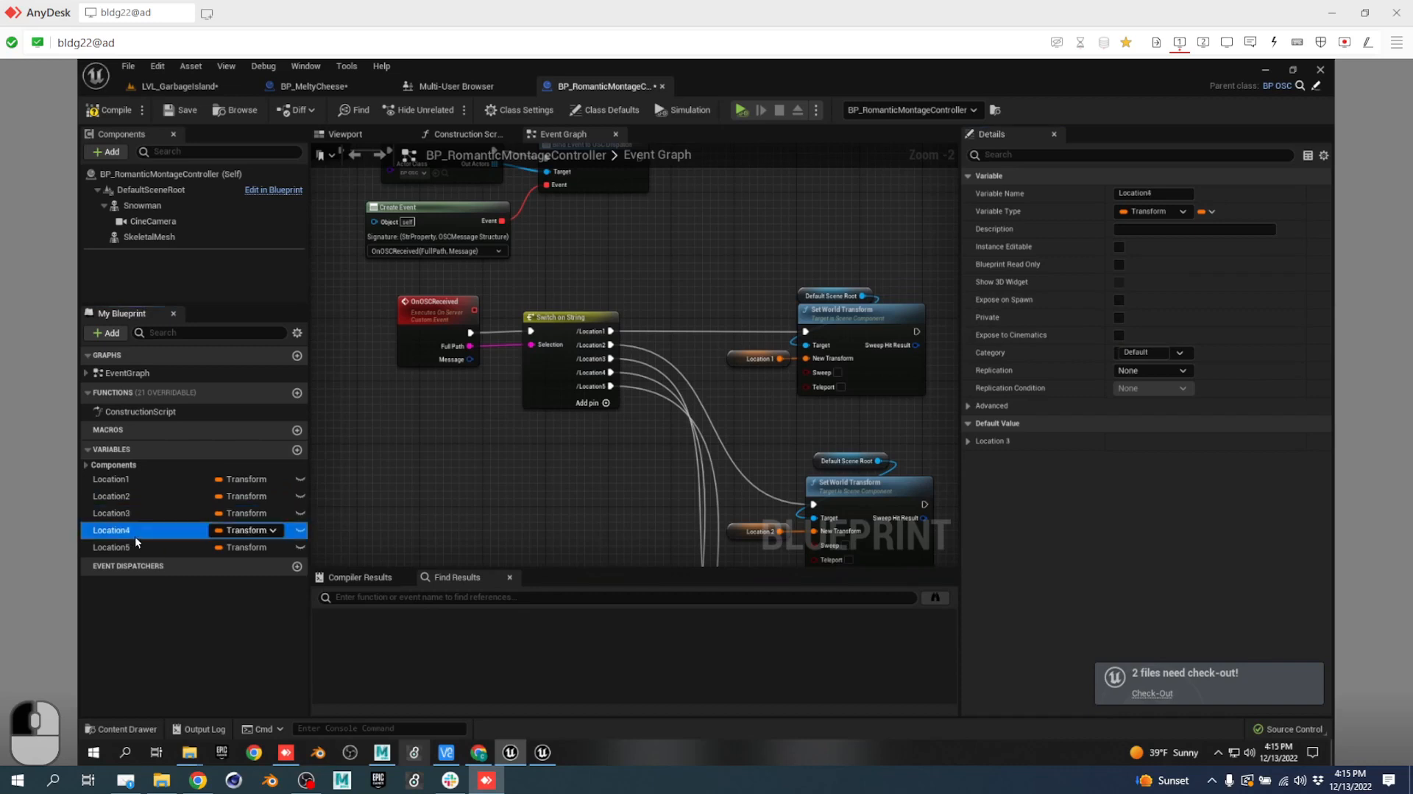
left_click(1119, 335)
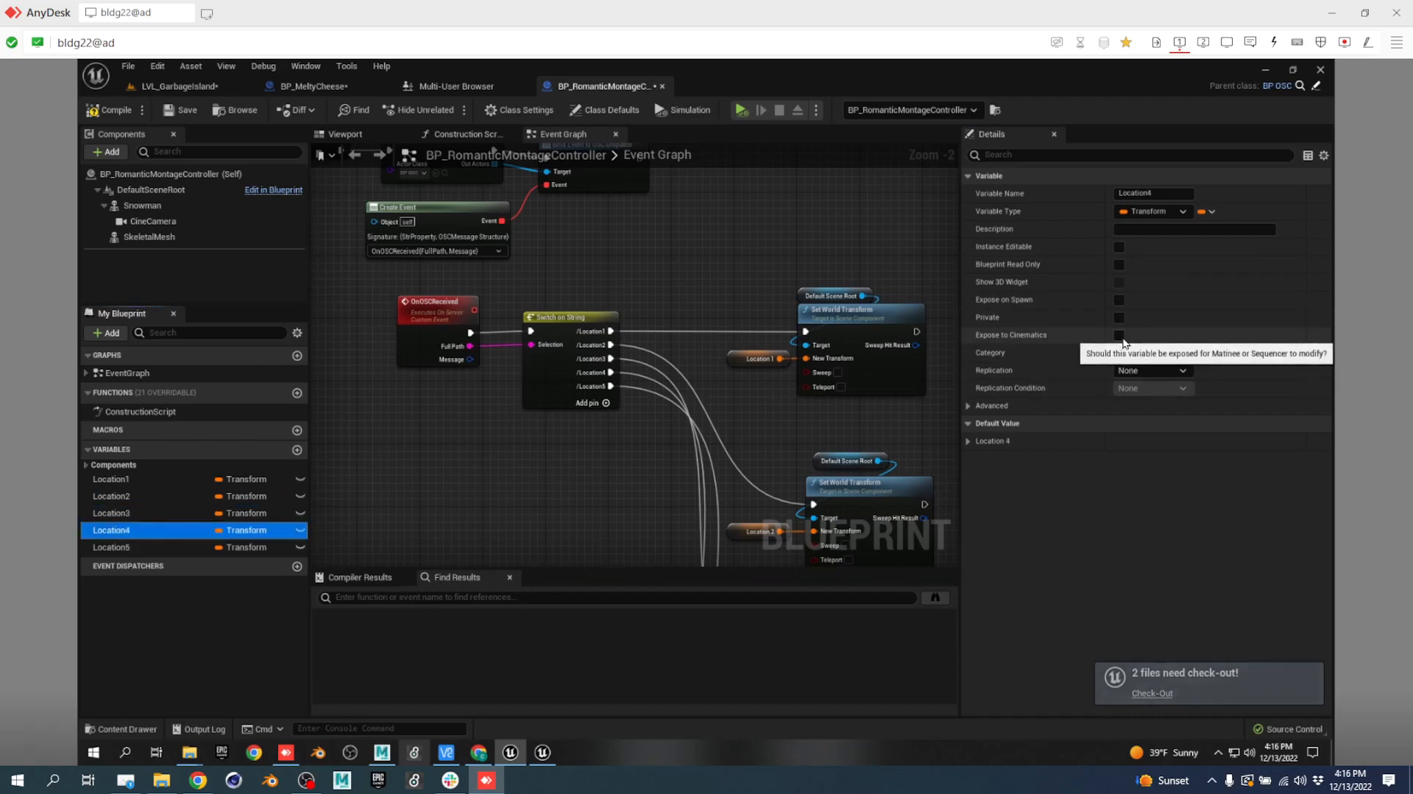
left_click(147, 547)
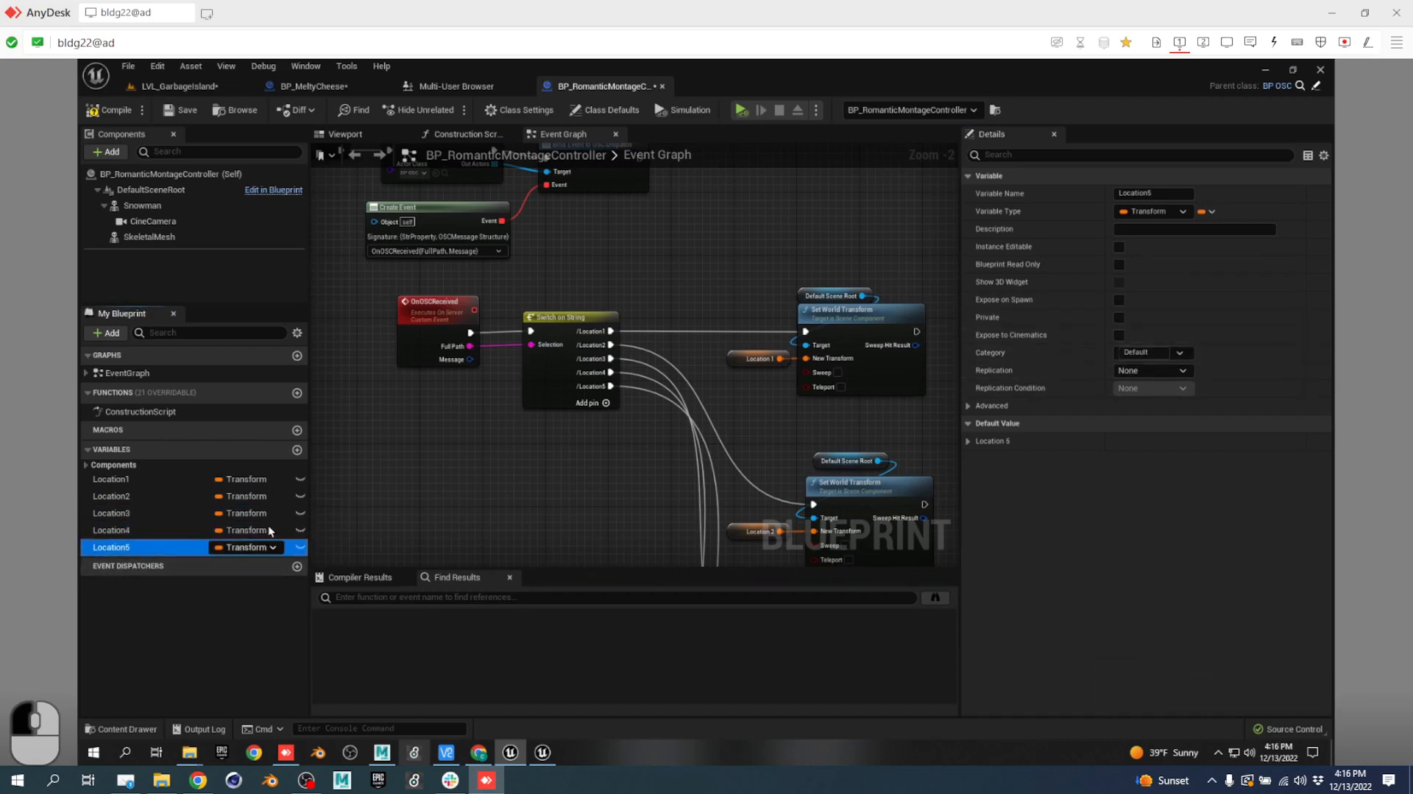
left_click(1119, 335)
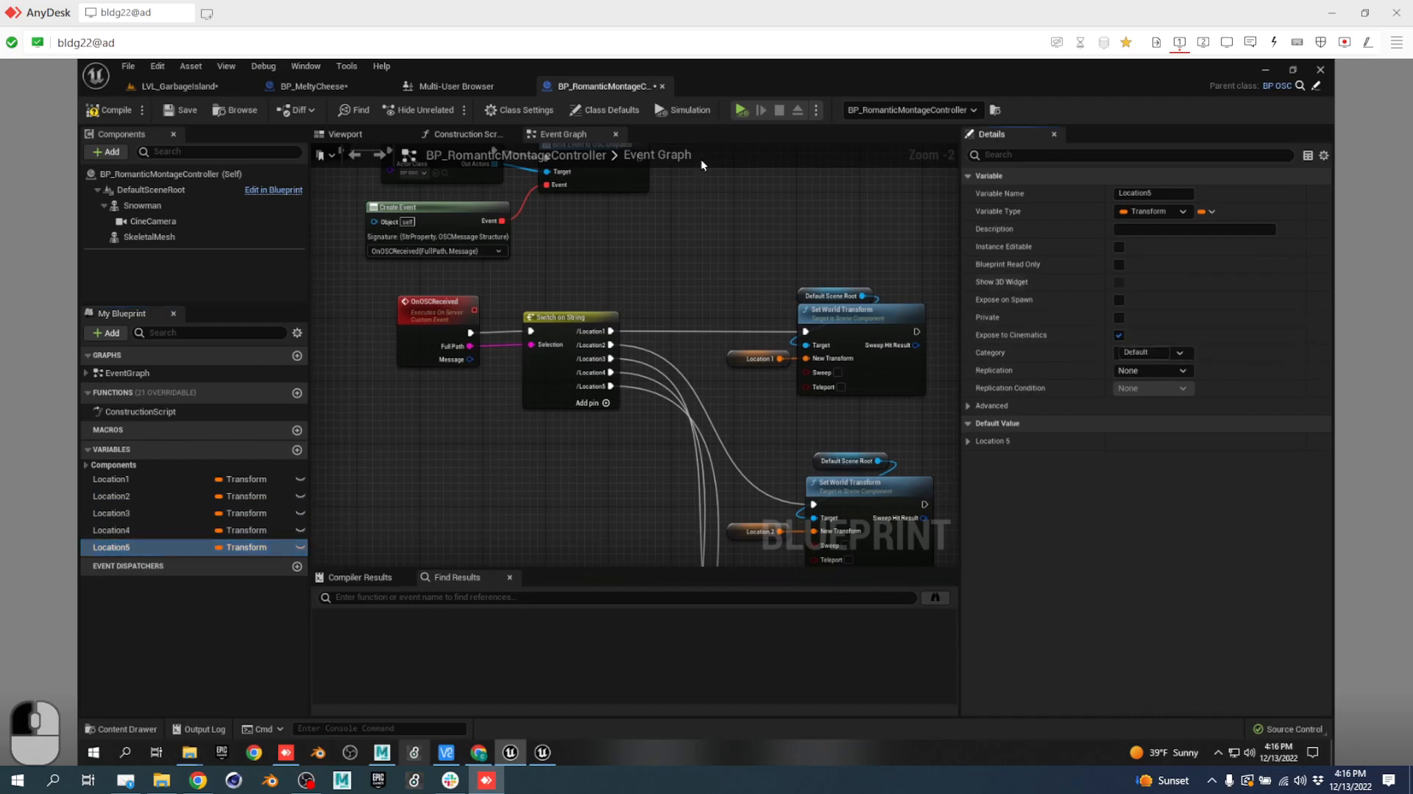
Save the Blueprint, checking it out of source control, and return to LVL_GarbageIsland.
left_click(180, 110)
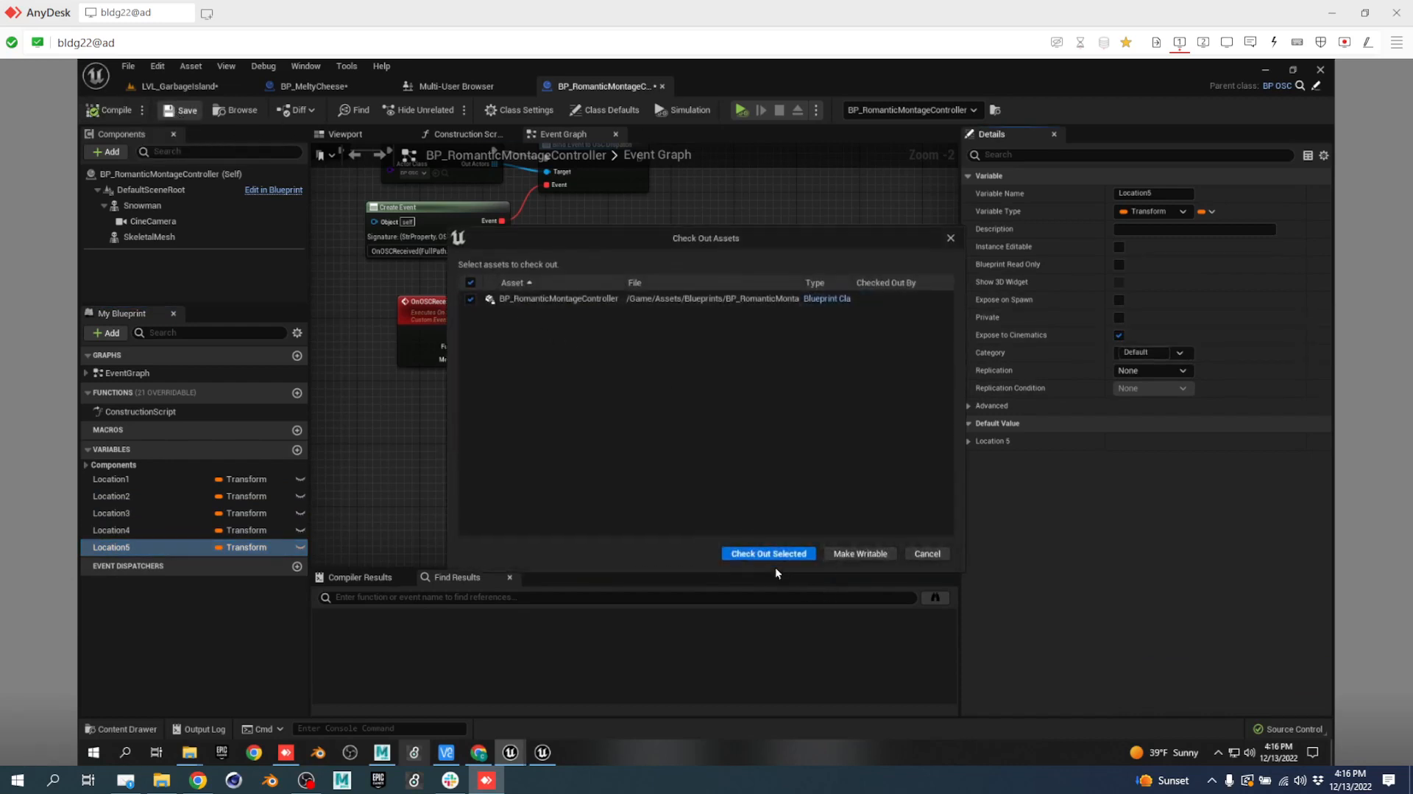
left_click(770, 554)
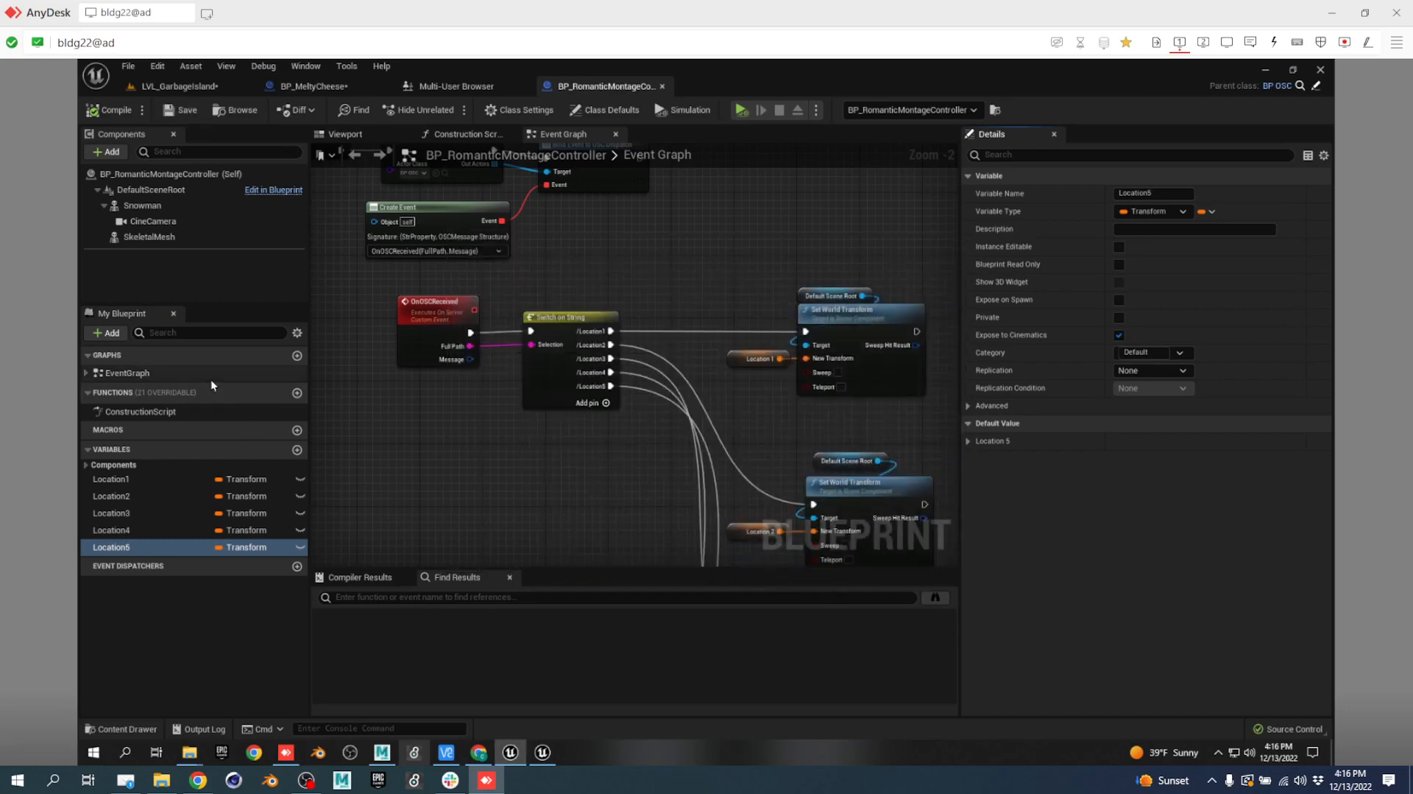
left_click(187, 84)
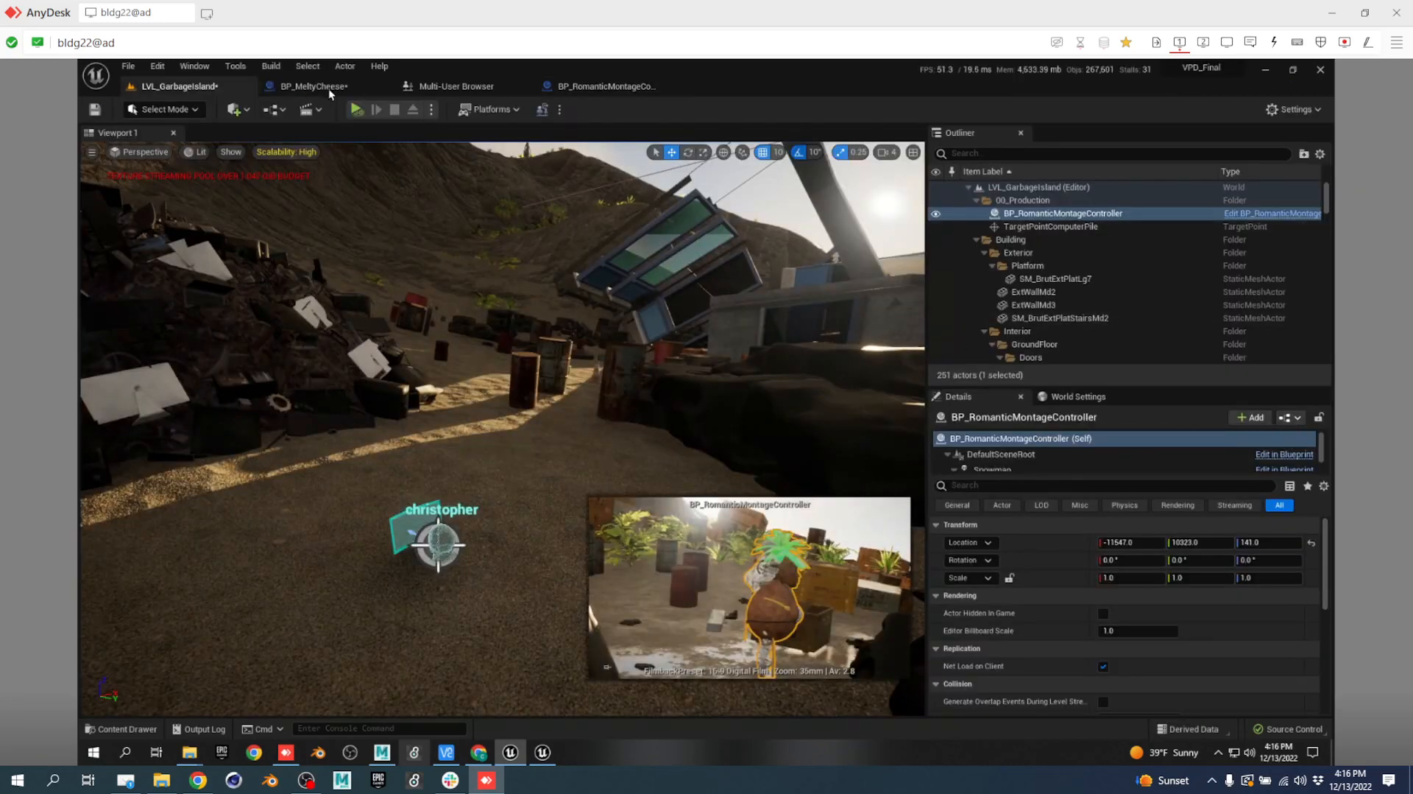
Open Take Recorder from the Cinematics window menu and delete all empty Actor (None) sources.
left_click(195, 66)
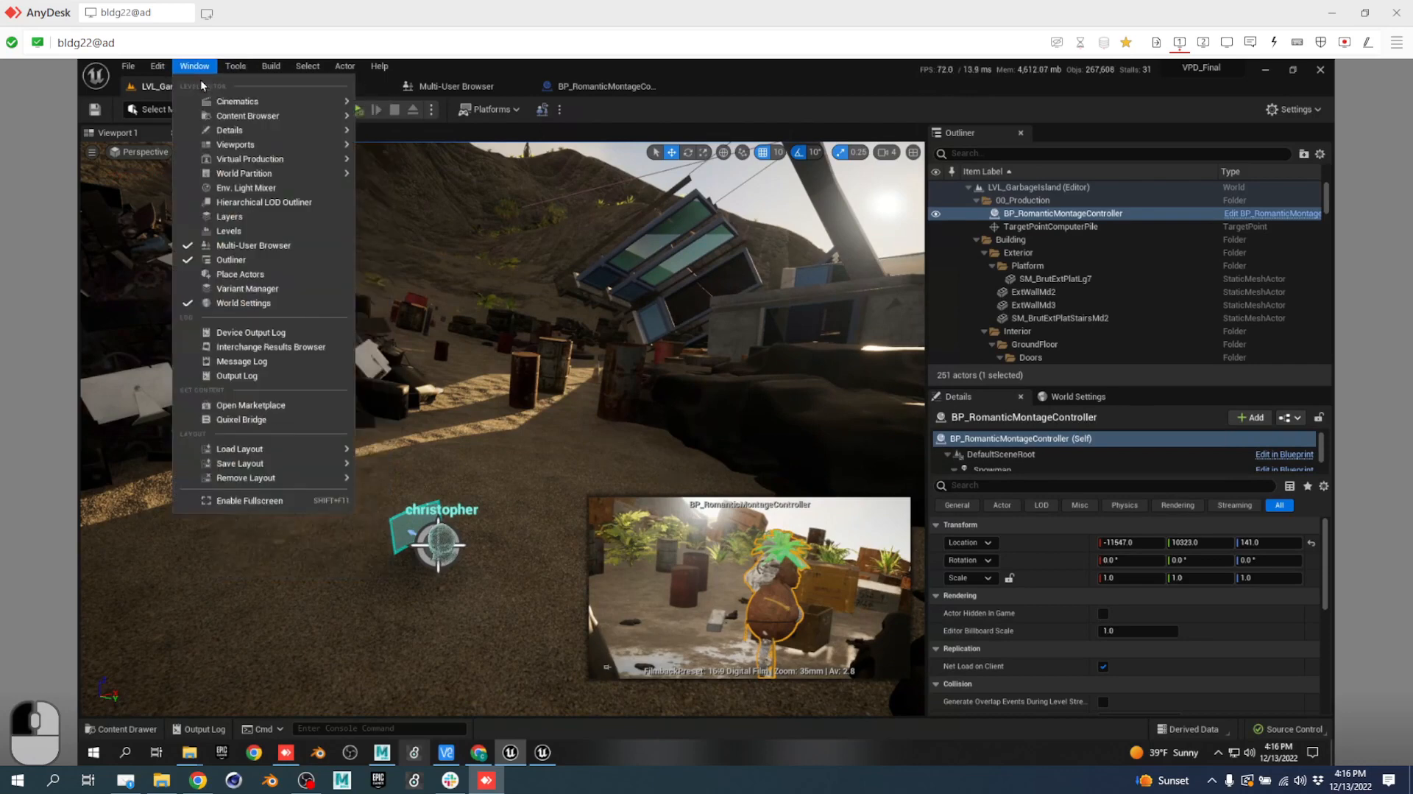
mouse_move(214, 101)
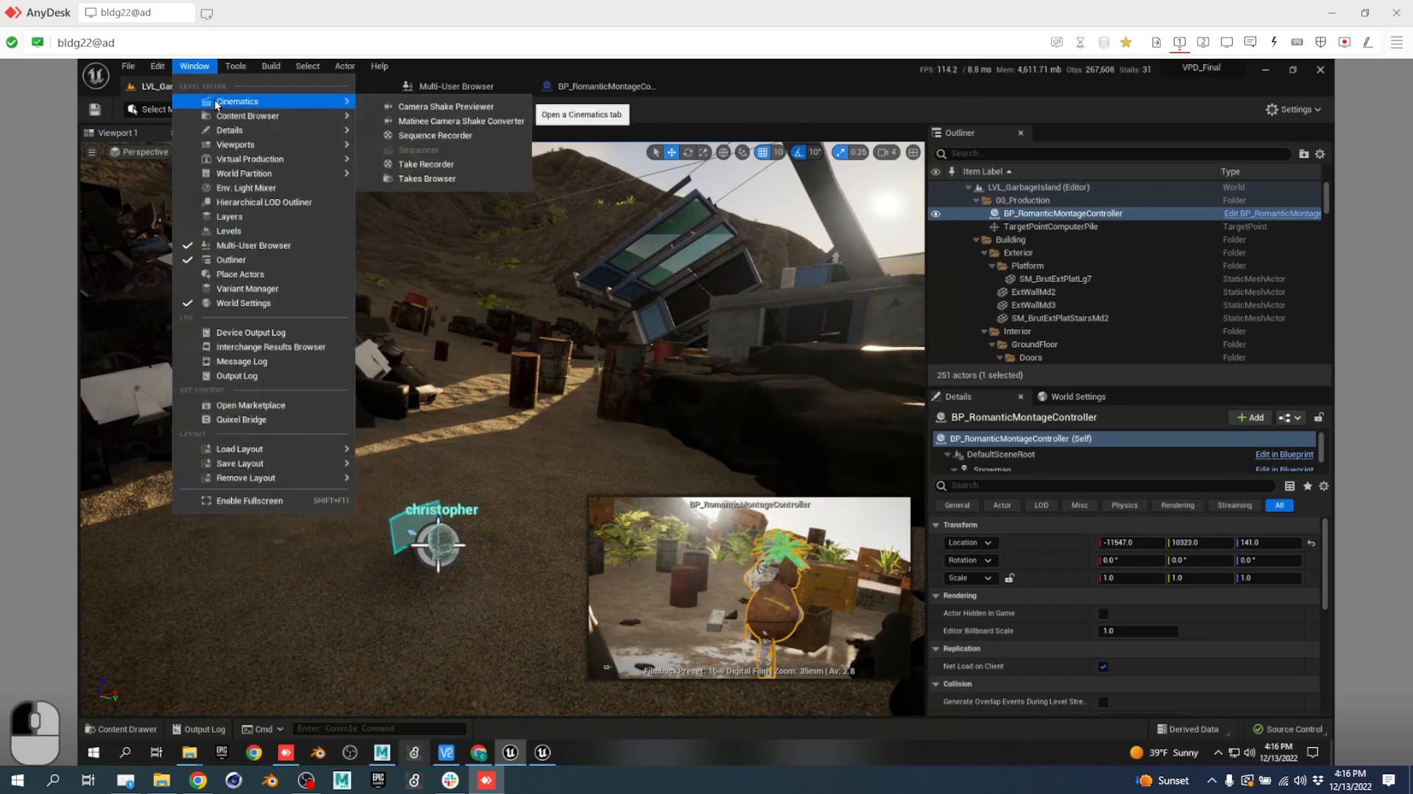
left_click(436, 162)
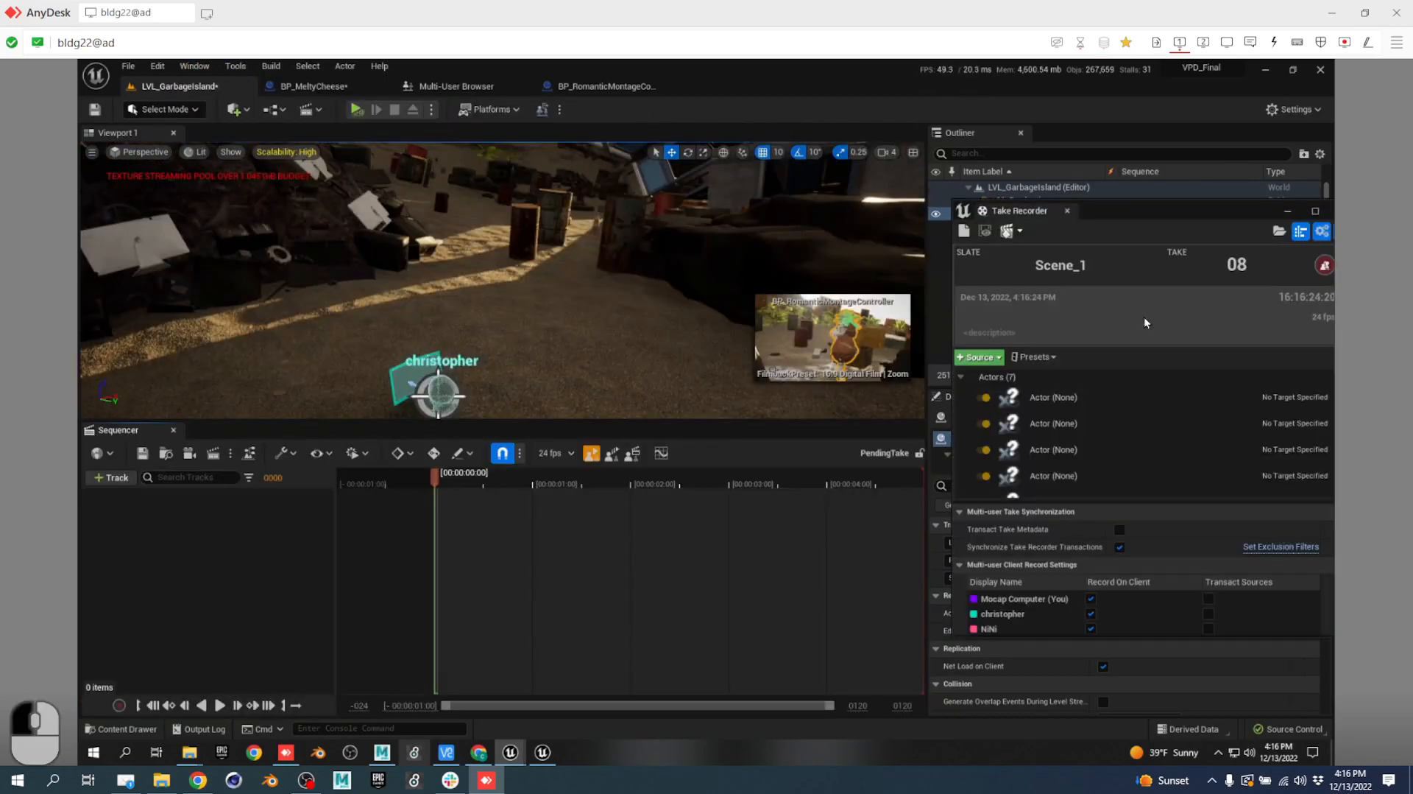
left_click(1068, 398)
scroll(1067, 442, "down", 1)
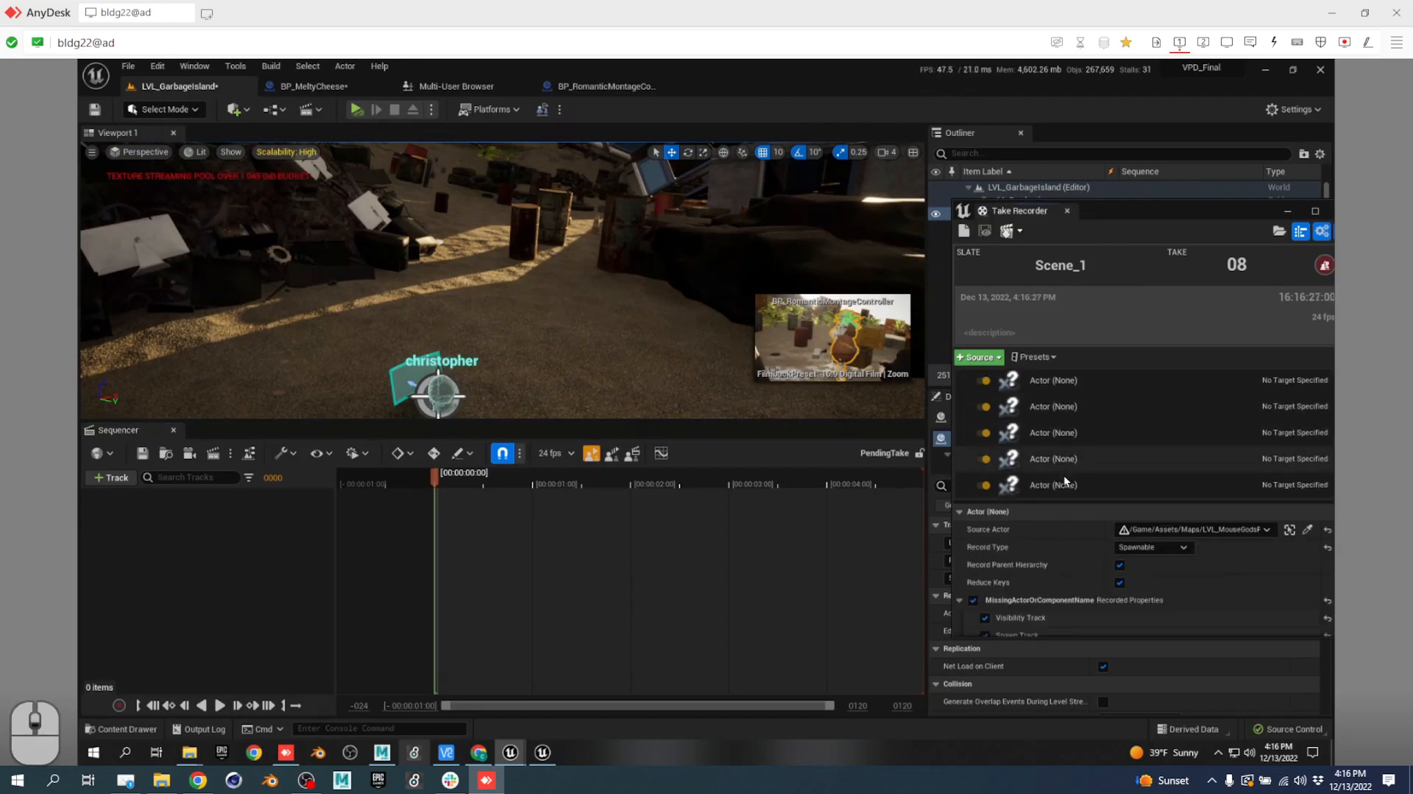
left_click(1062, 483, "shift")
key("Delete")
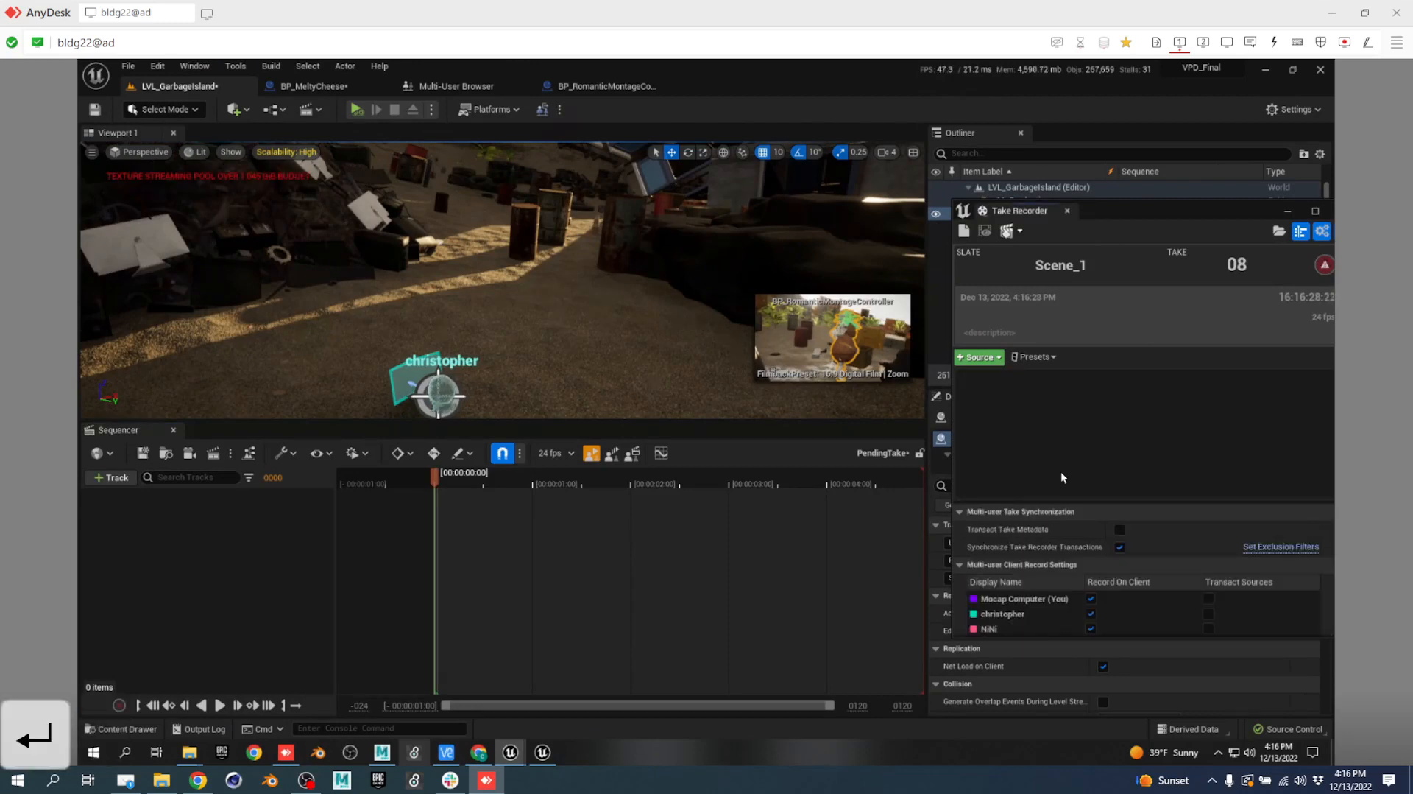
Add BP_RomanticMontageController from the Outliner as a recording source and show its settings.
left_click_drag(1152, 210, 699, 289)
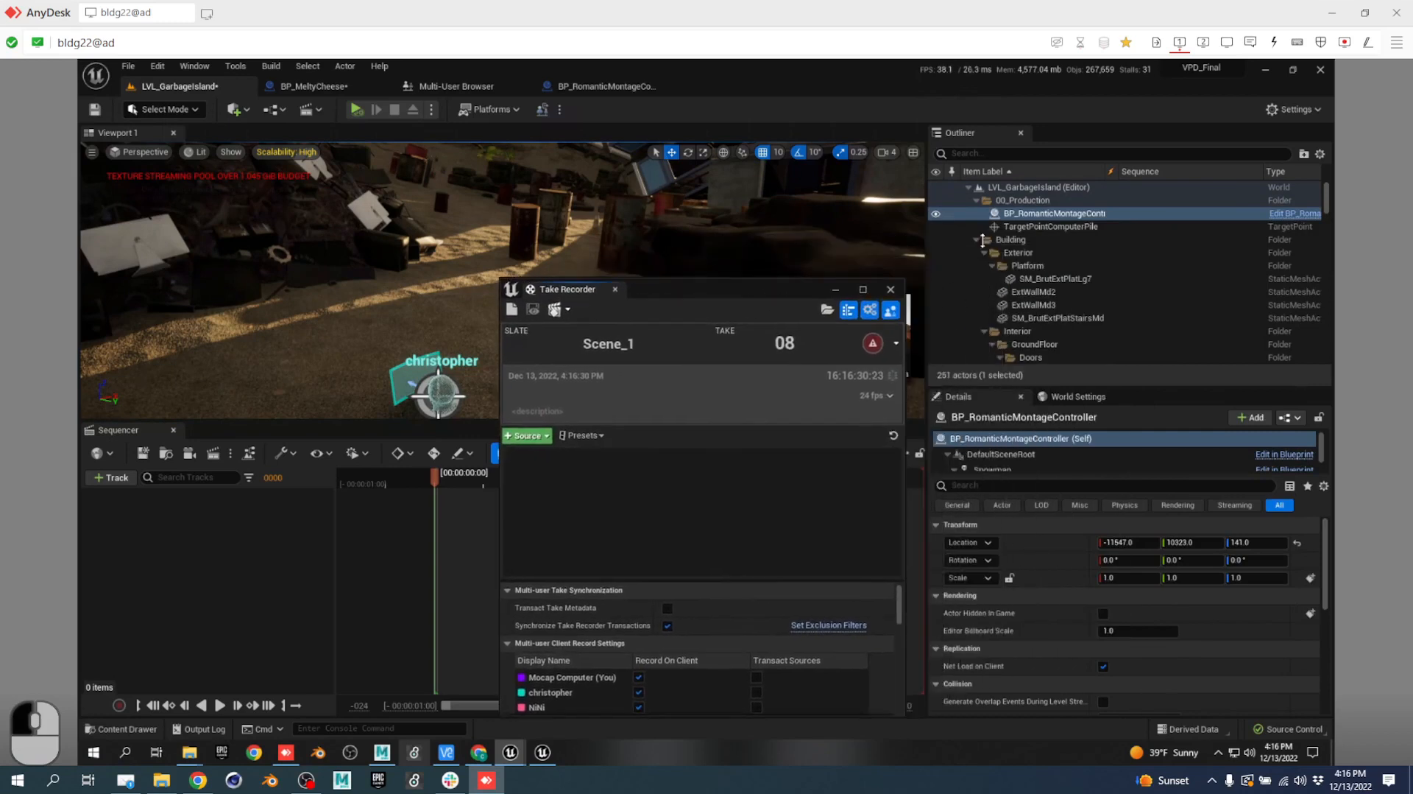
left_click_drag(1067, 213, 664, 501)
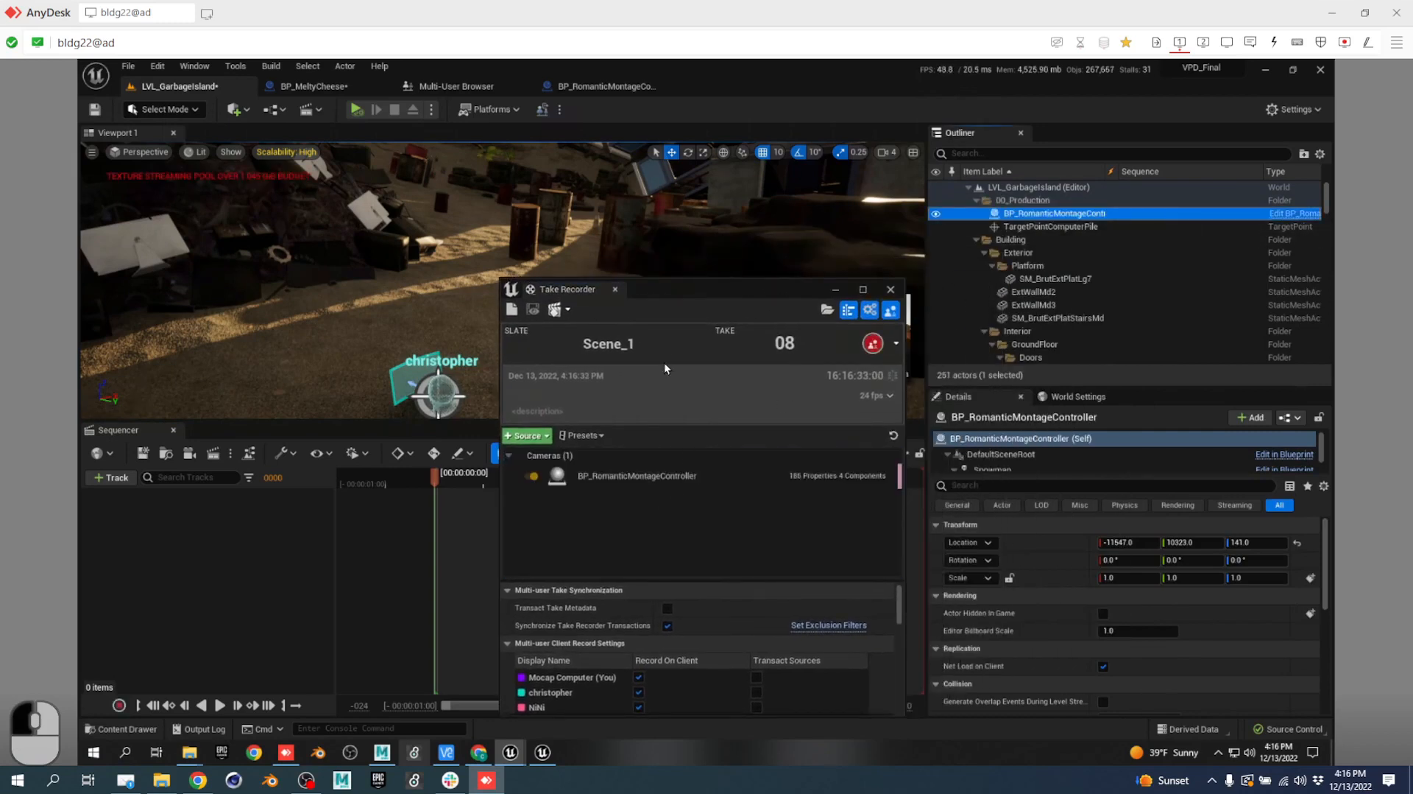
left_click(635, 477)
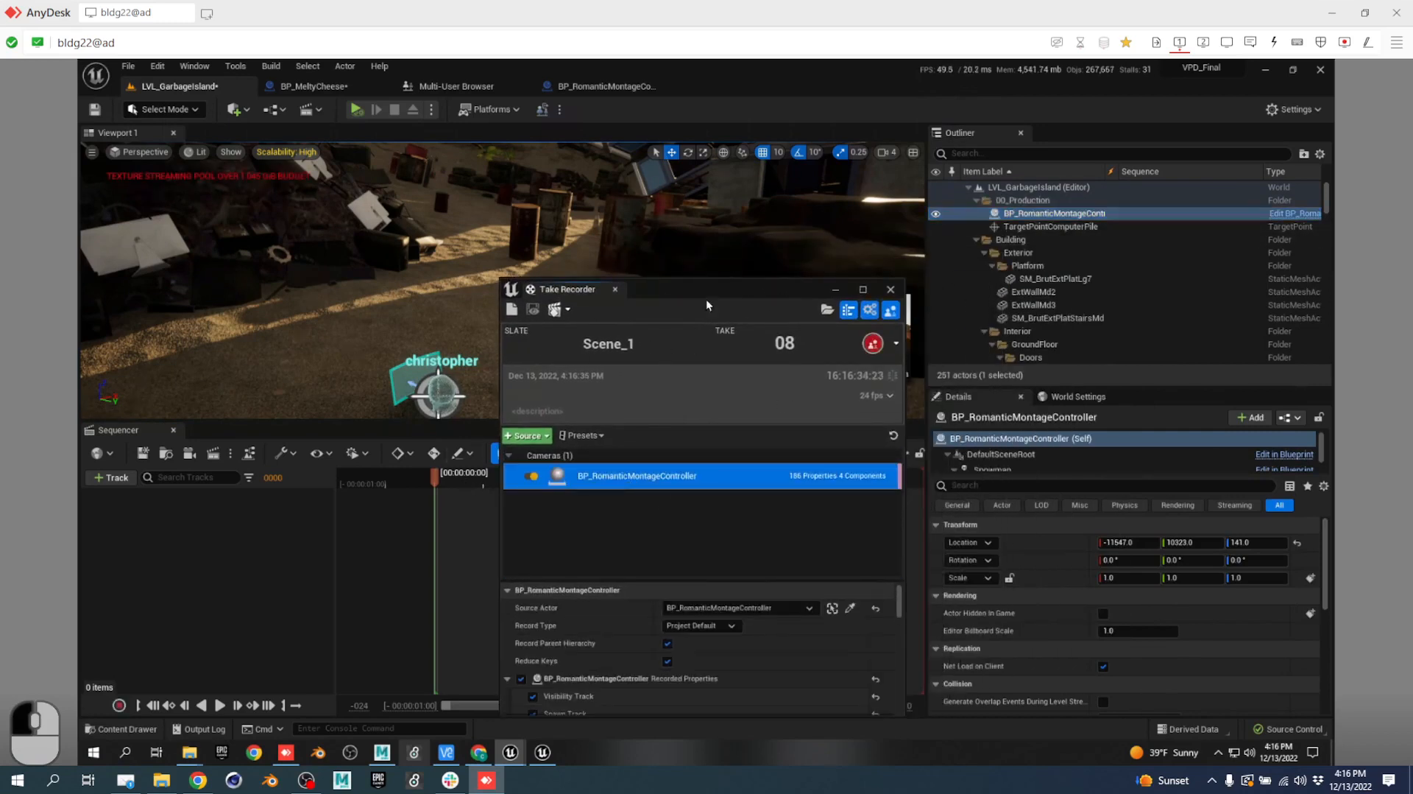
left_click_drag(713, 292, 727, 156)
scroll(618, 505, "down", 3)
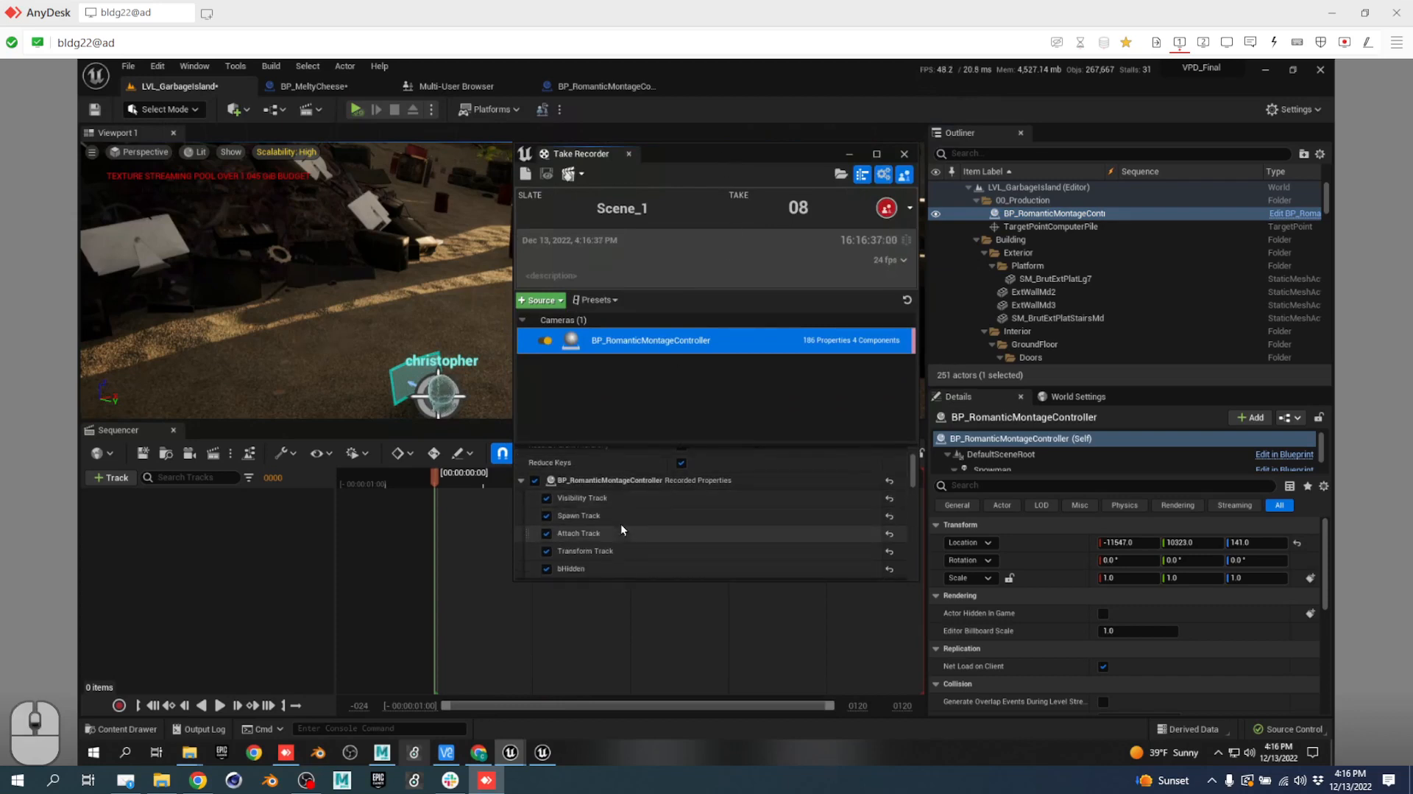
scroll(617, 530, "down", 3)
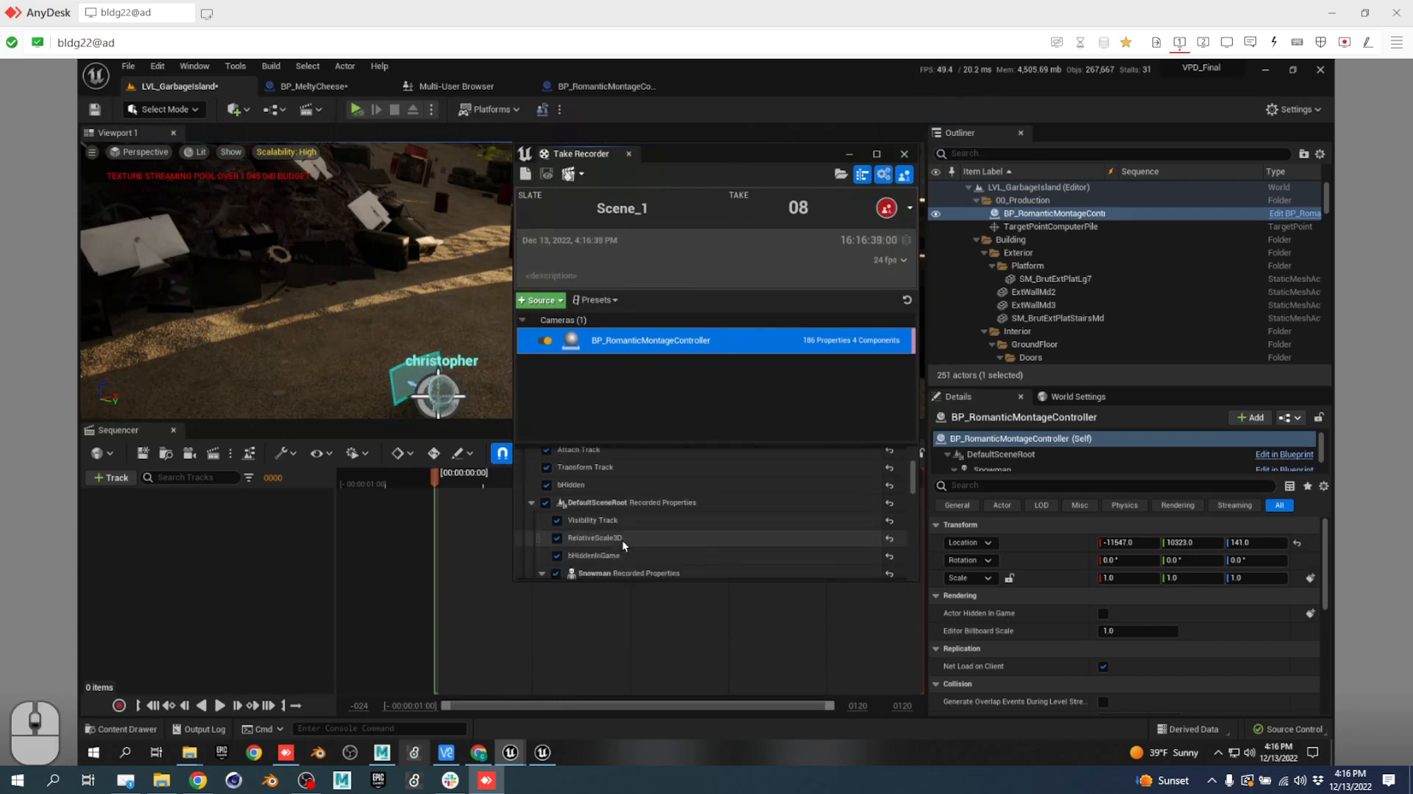
scroll(630, 505, "down", 1)
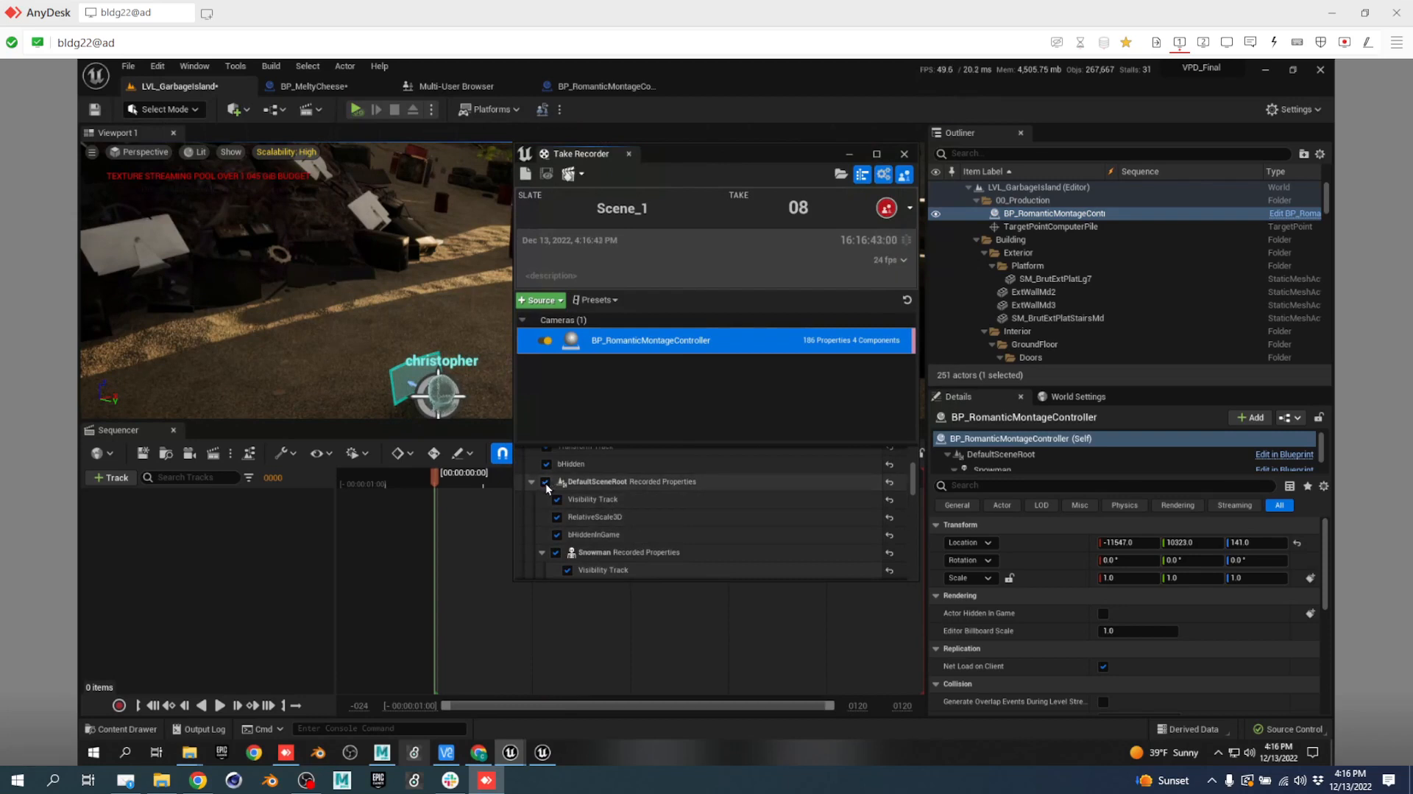
Review the controller's recorded properties, collapse the Snowman section, and move Take Recorder aside.
scroll(652, 515, "down", 3)
scroll(645, 518, "up", 2)
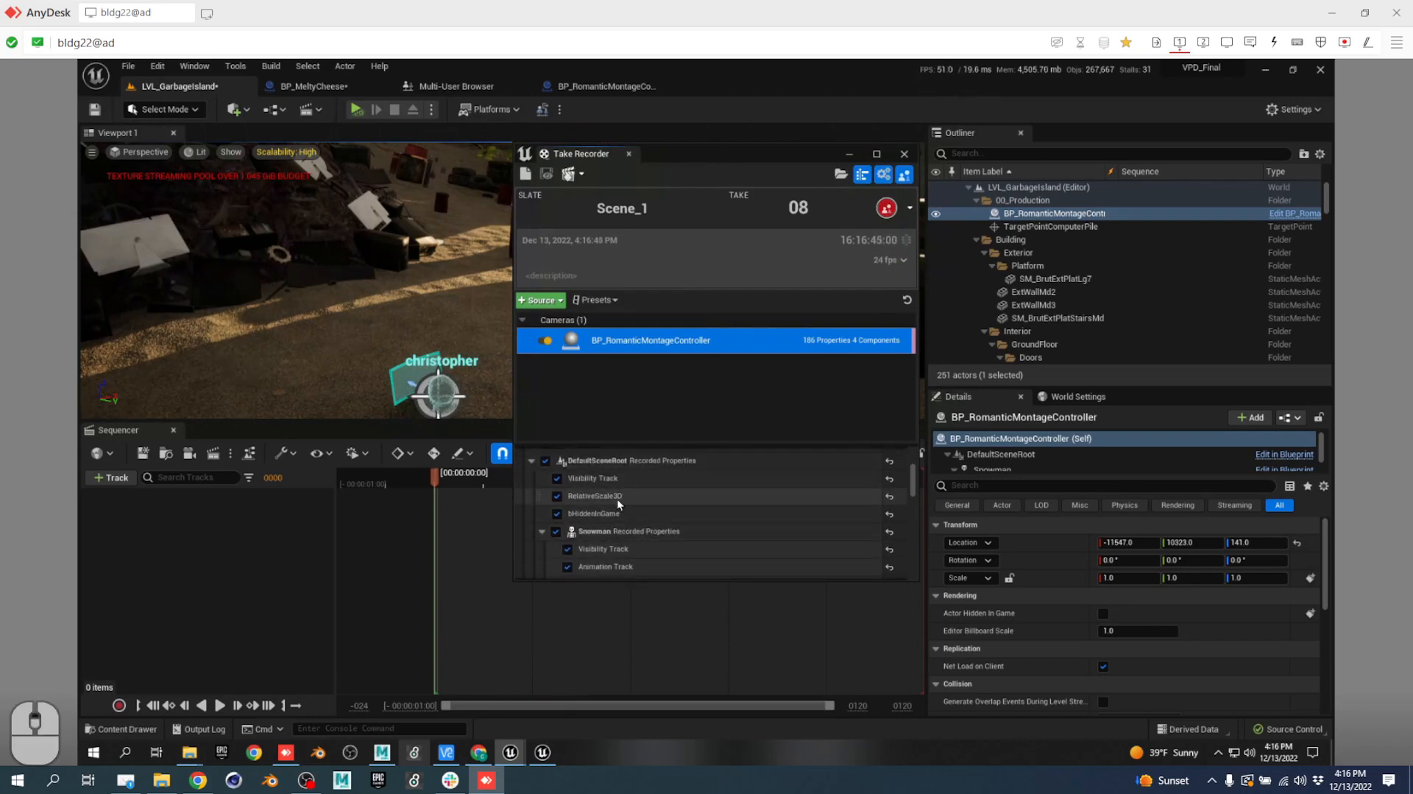
scroll(596, 508, "down", 3)
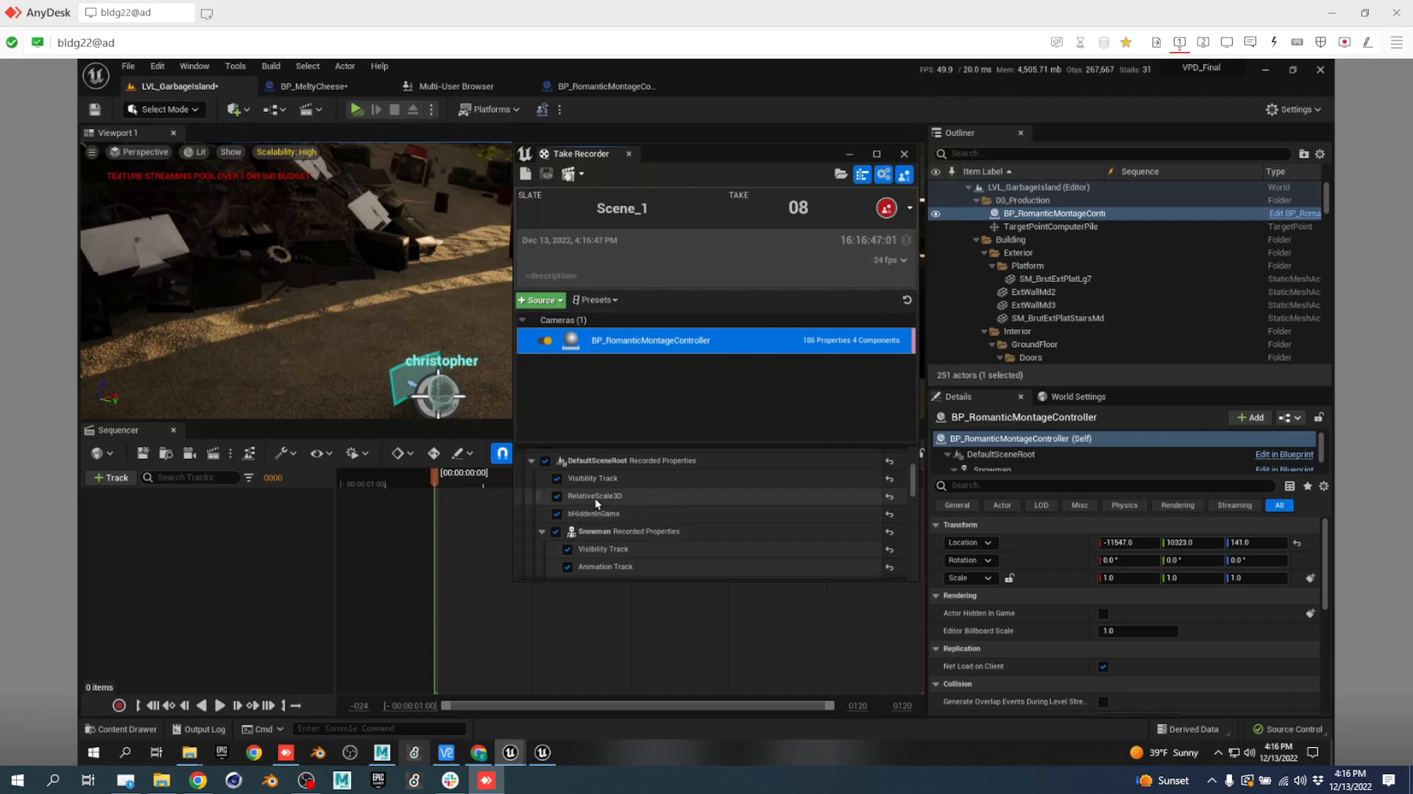
scroll(622, 514, "down", 2)
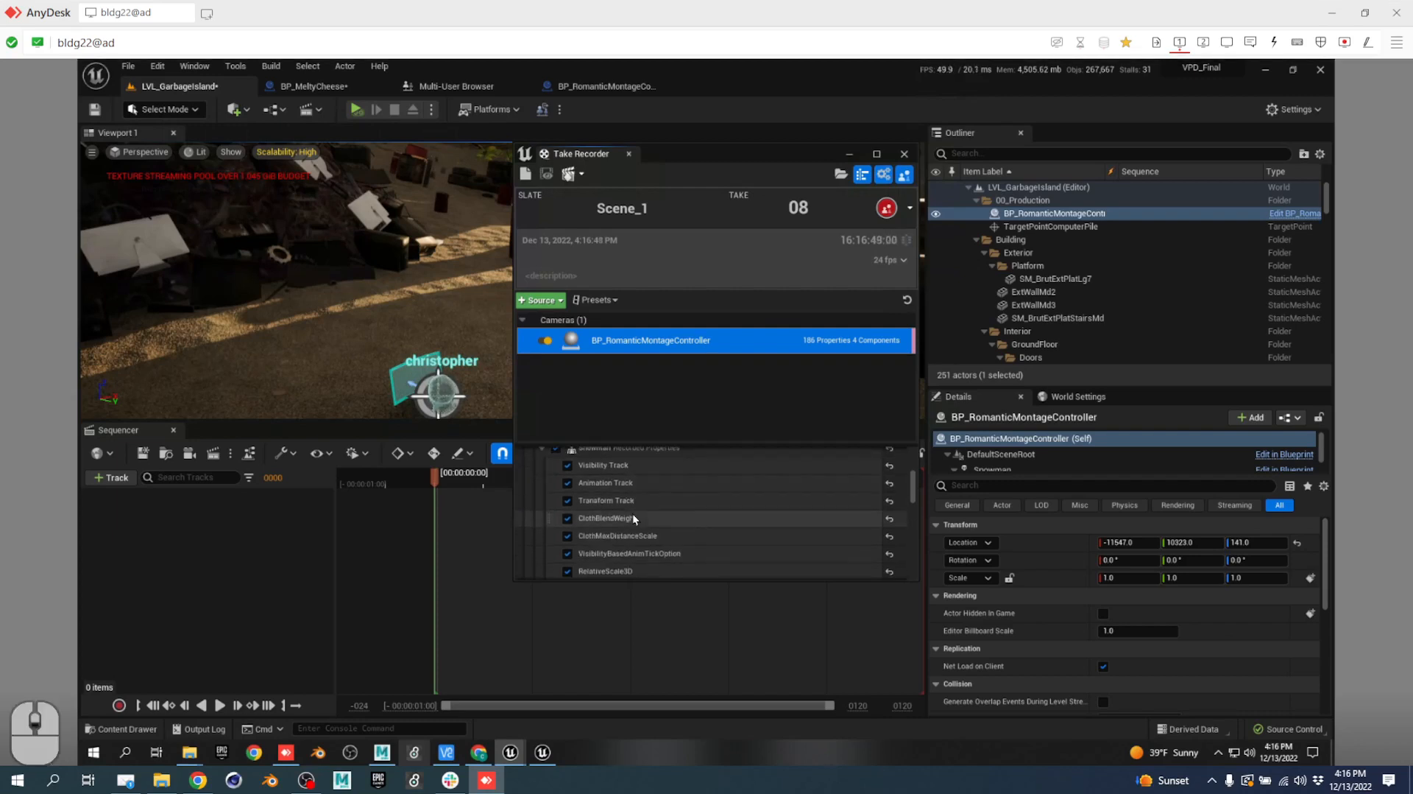
scroll(589, 506, "up", 2)
left_click(542, 490)
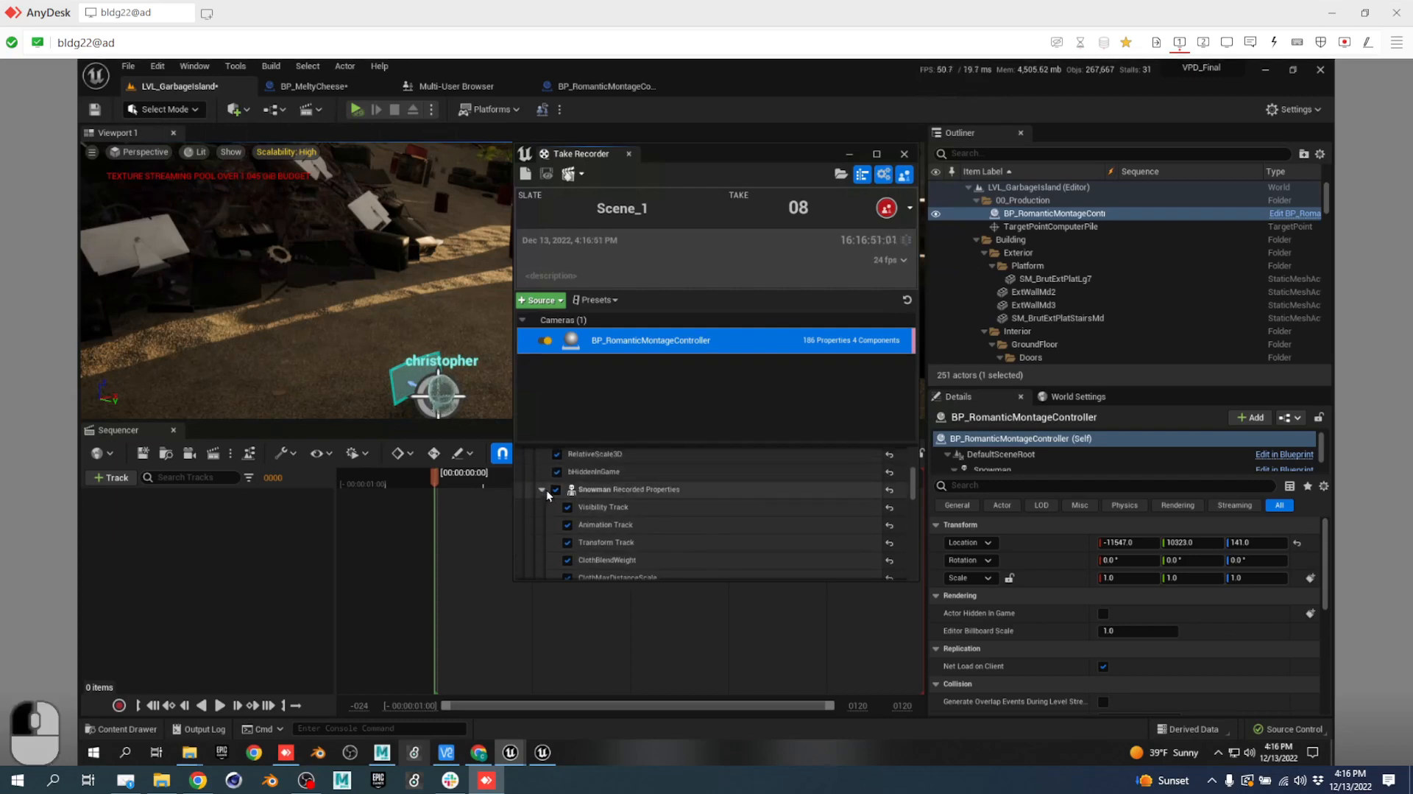
scroll(632, 510, "up", 2)
scroll(633, 511, "down", 4)
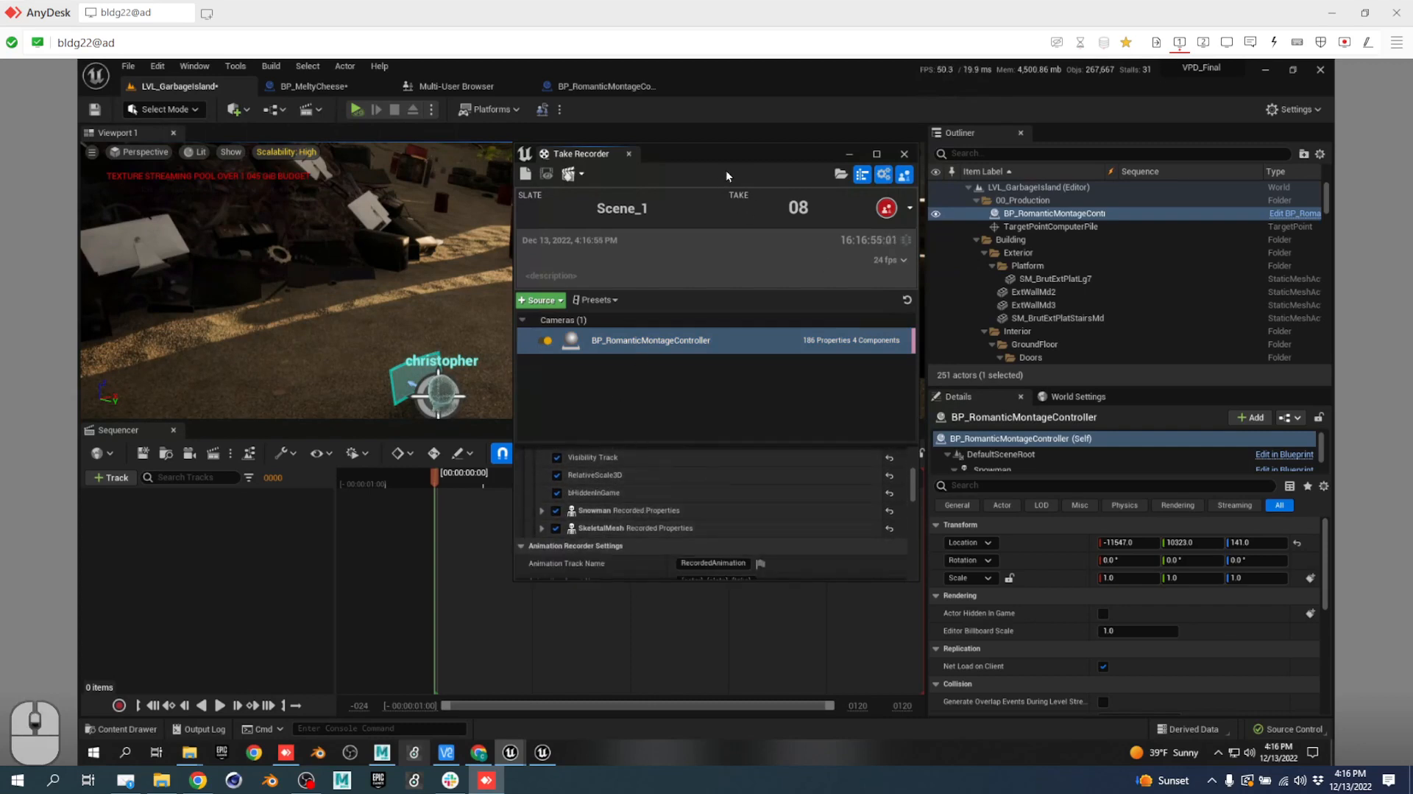
left_click_drag(726, 175, 940, 199)
Play the level, record take 08 of Scene_1, then stop recording and the play session.
left_click(356, 109)
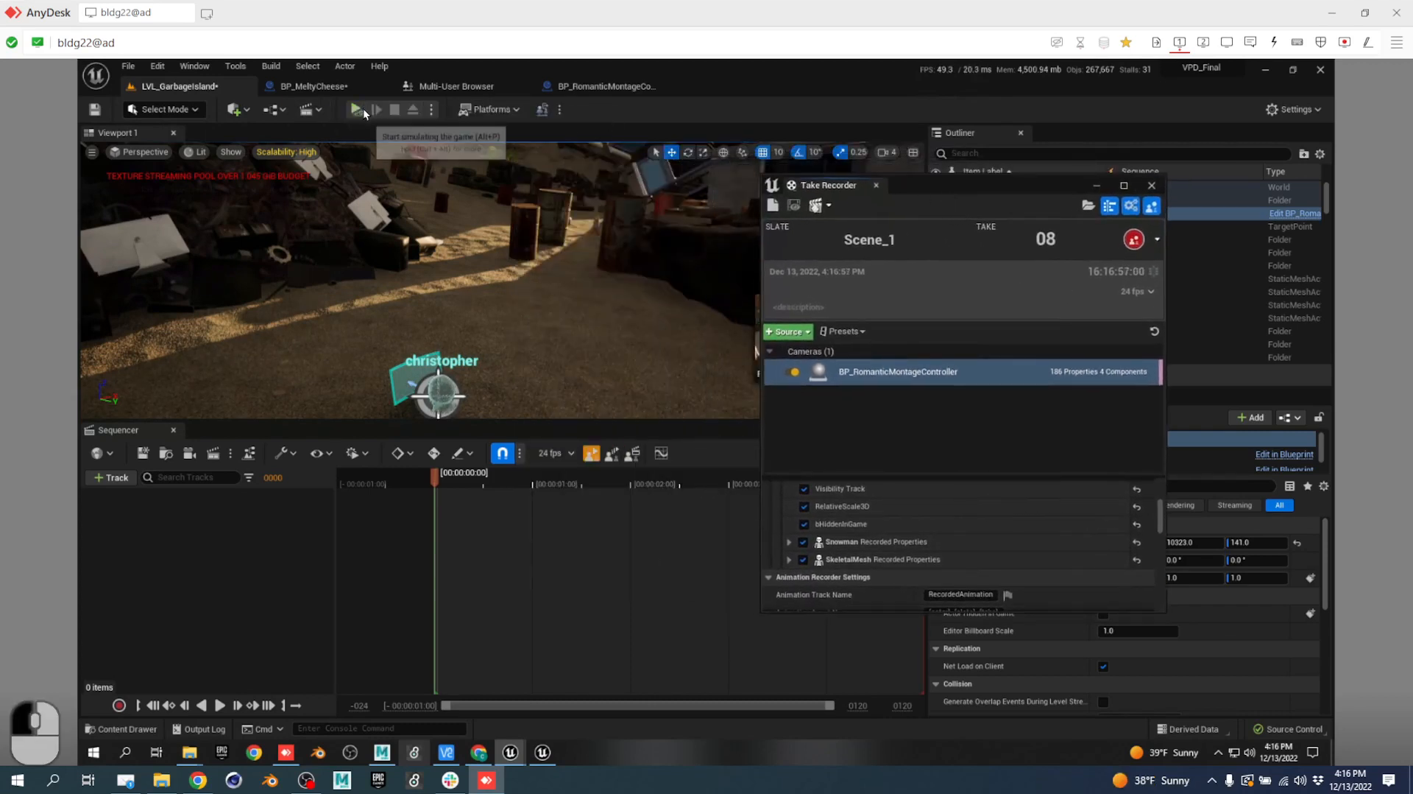
left_click(1133, 241)
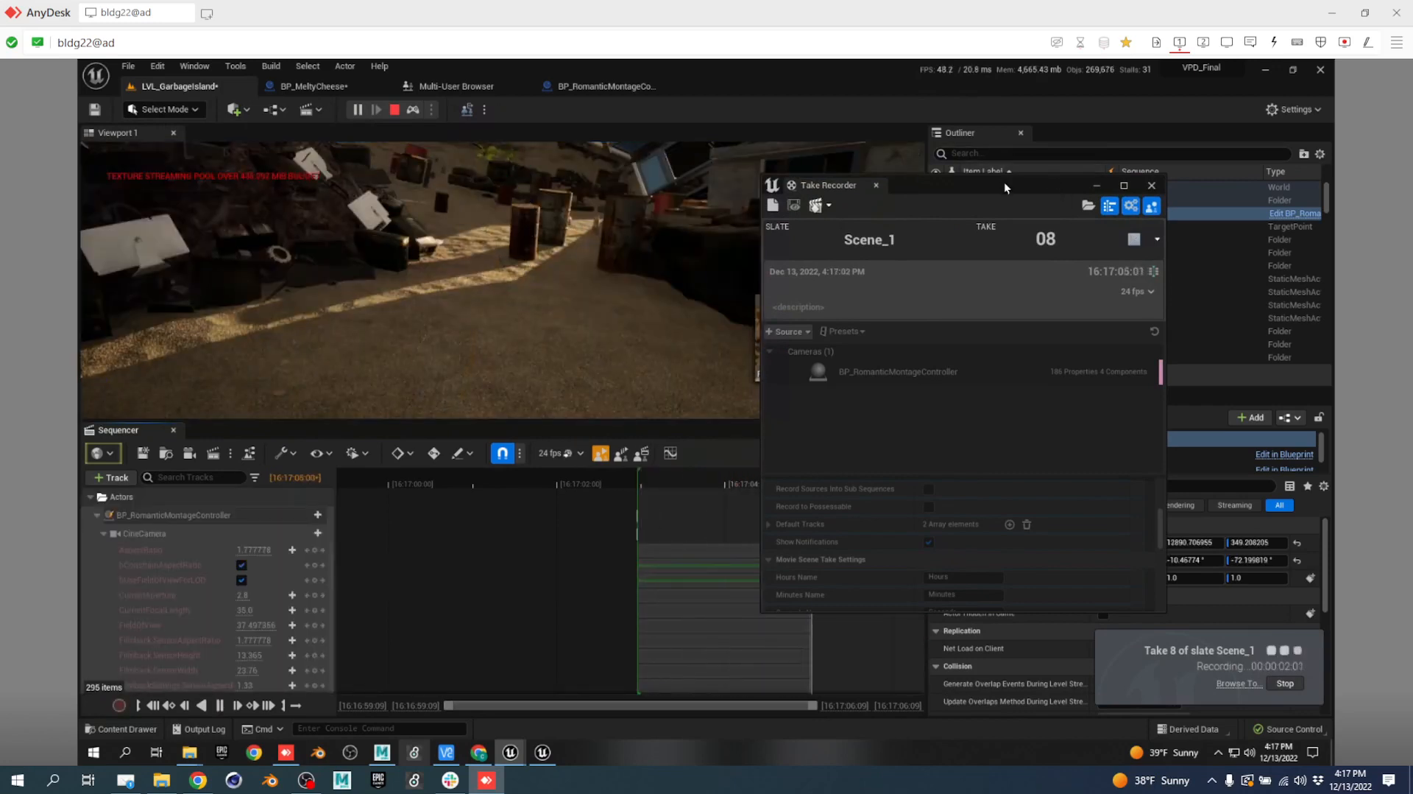
left_click_drag(1004, 182, 1155, 187)
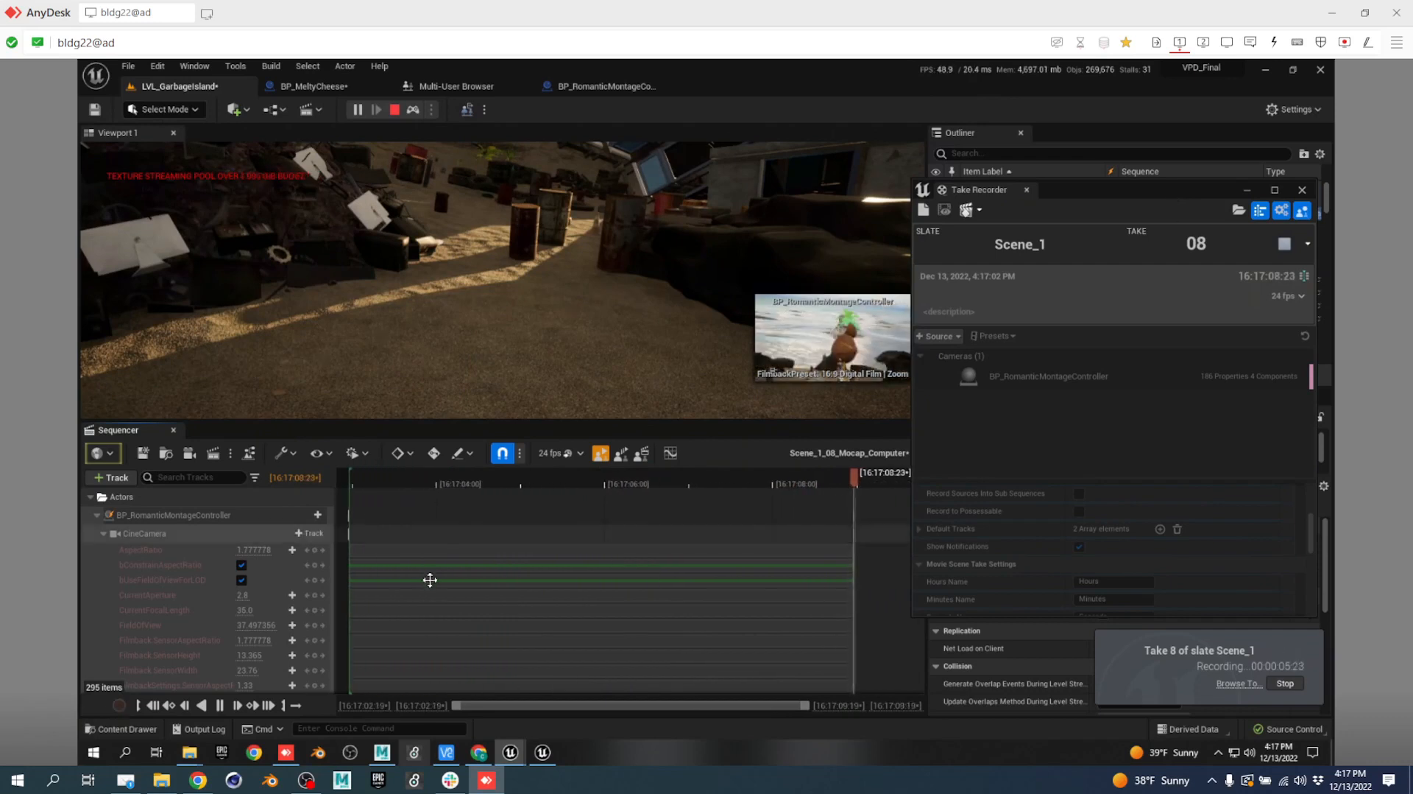
scroll(175, 577, "down", 10)
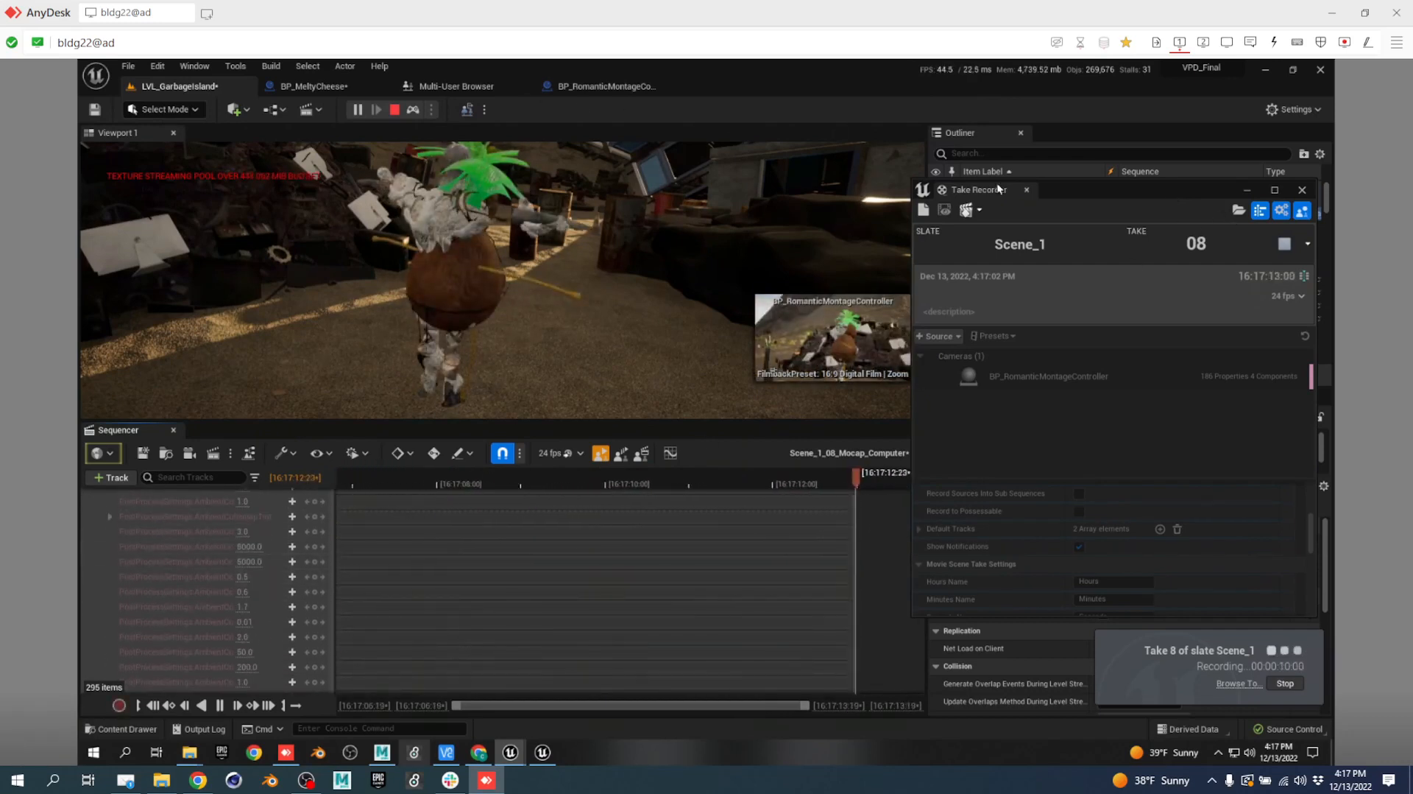
left_click(1285, 245)
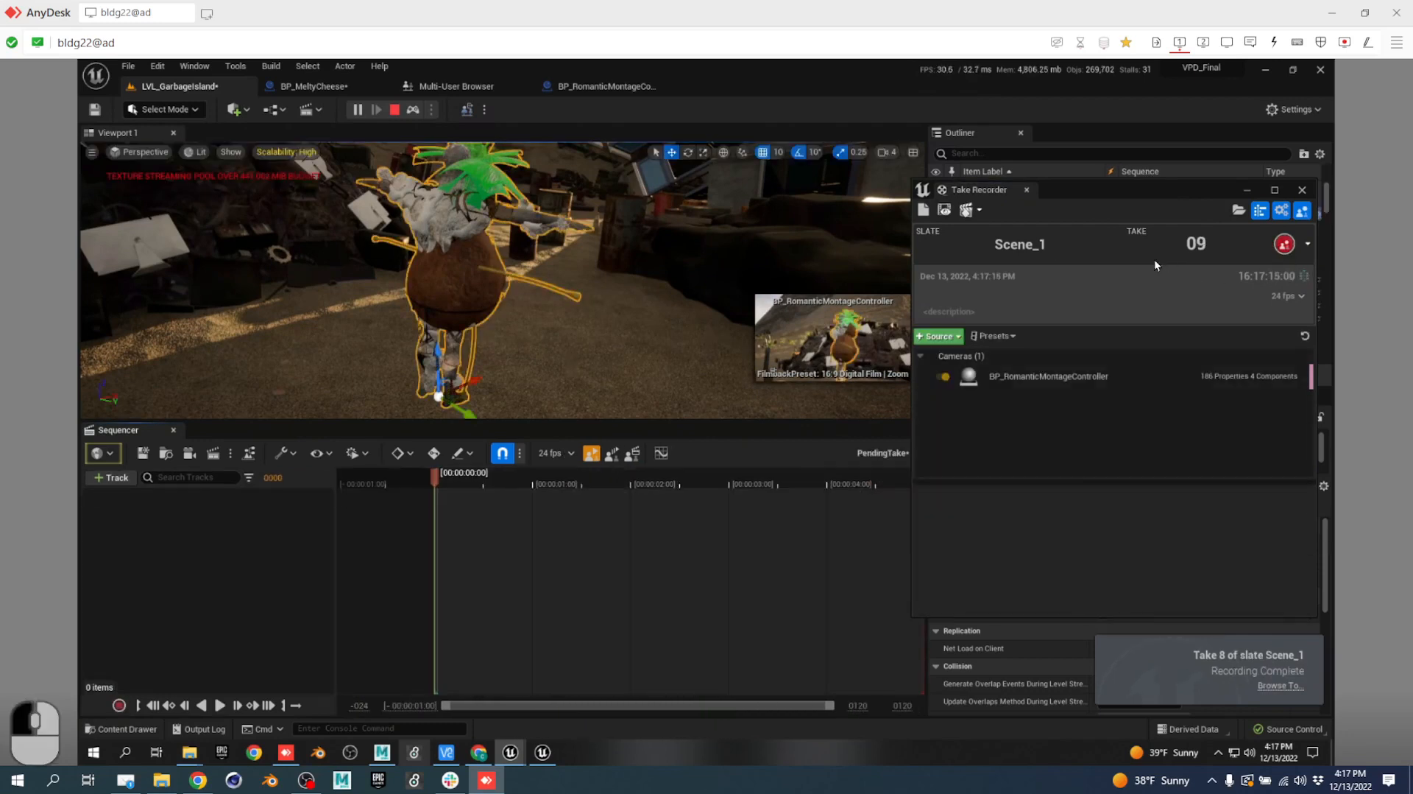
left_click(396, 109)
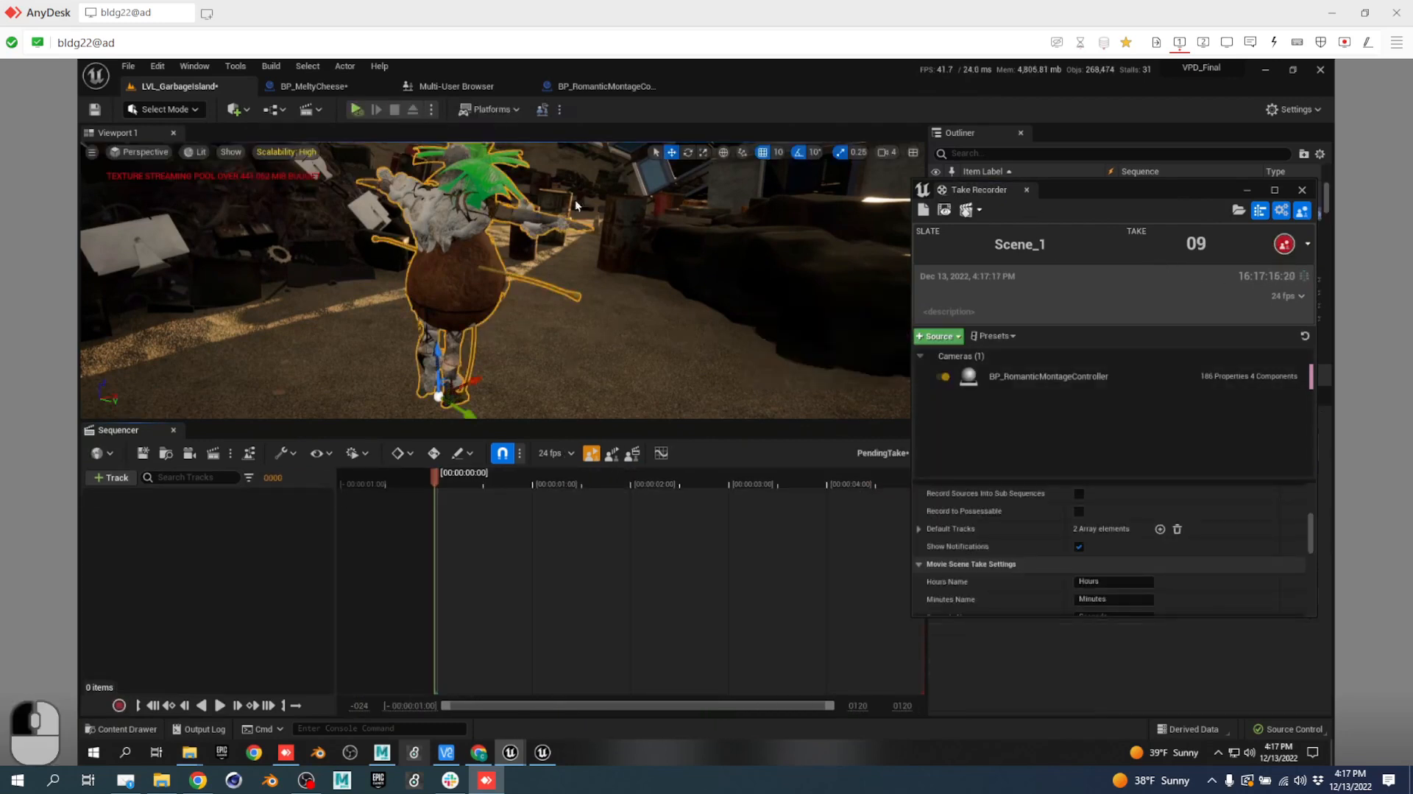
Open take 08 in Sequencer and scrub it through the recorded camera cuts to around 16:17:11.
left_click(946, 212)
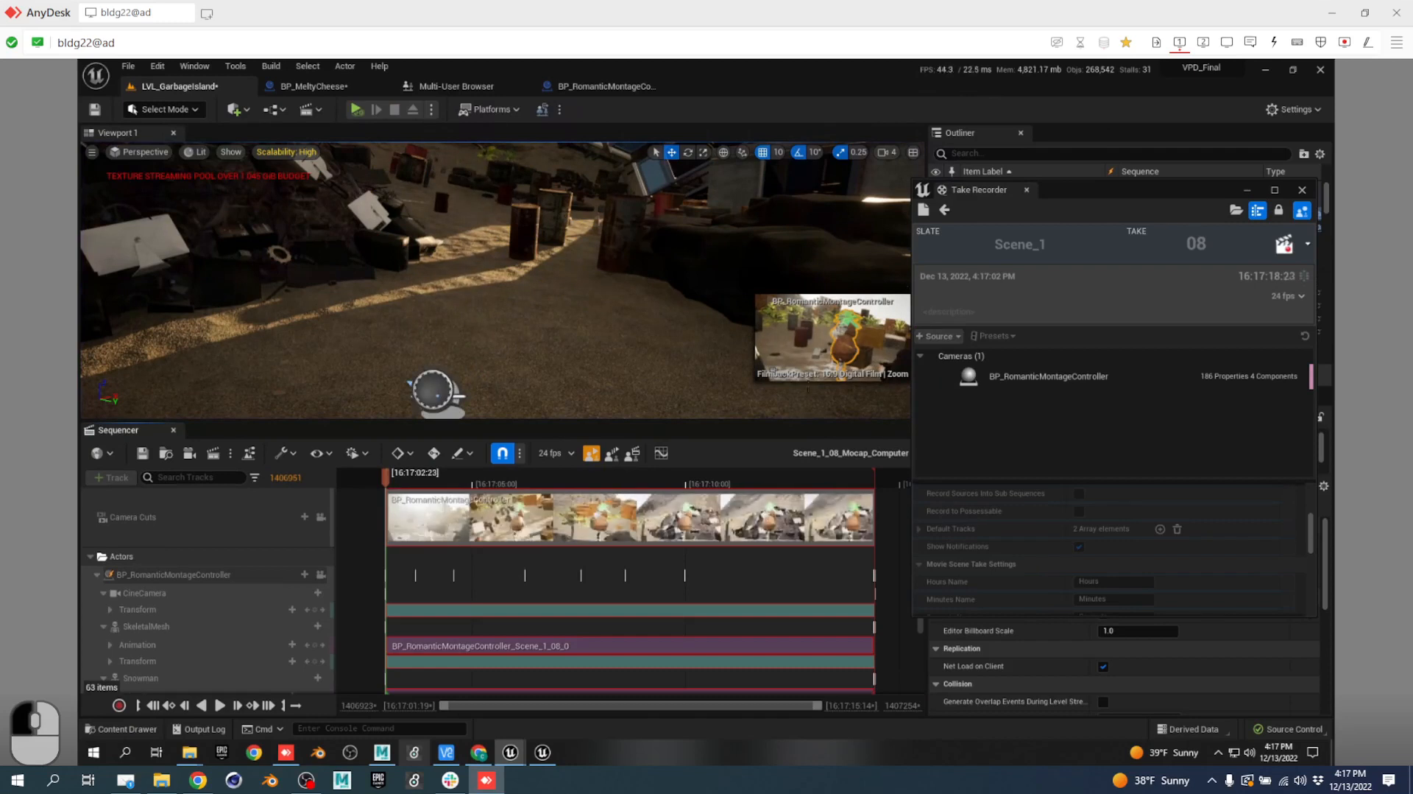
left_click_drag(411, 482, 503, 520)
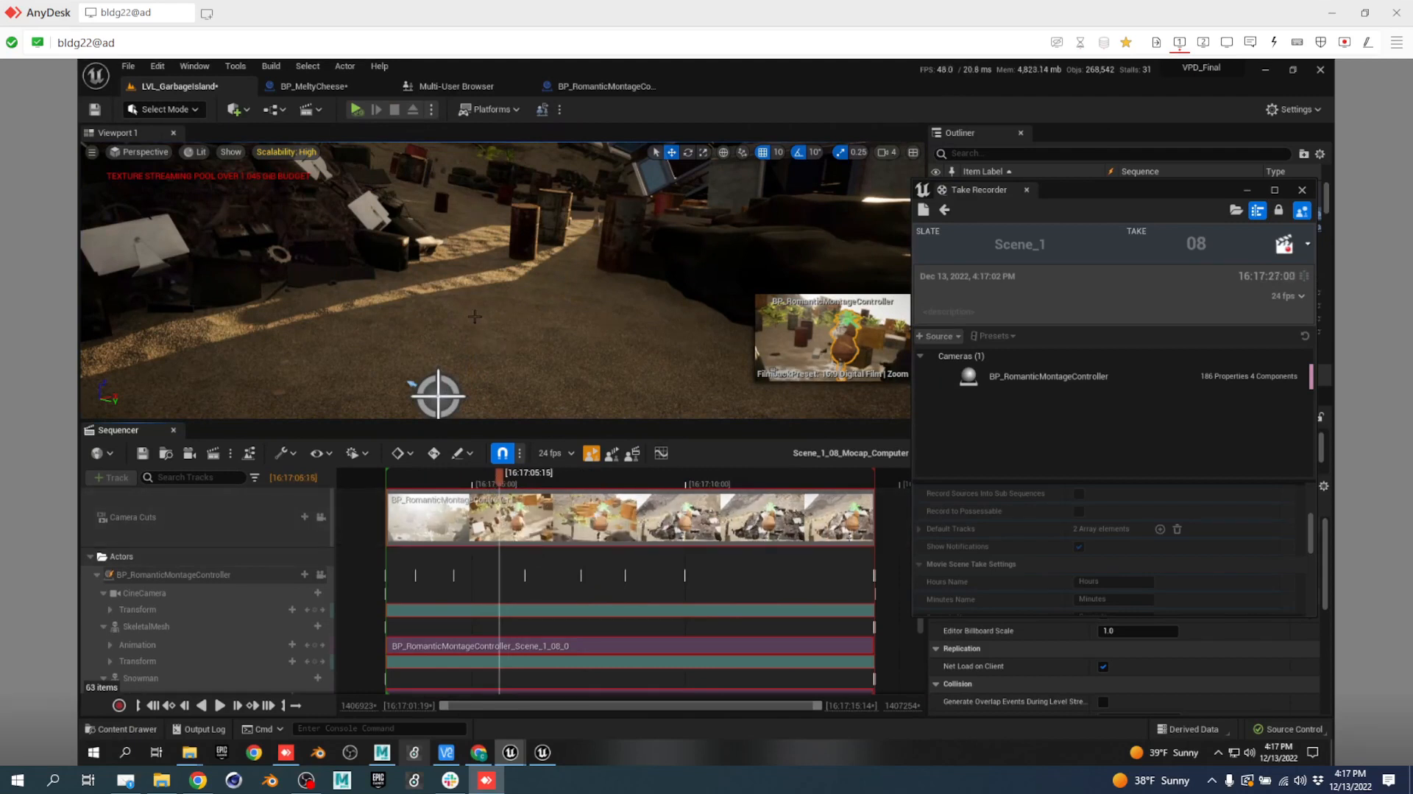
scroll(475, 316, "down", 5)
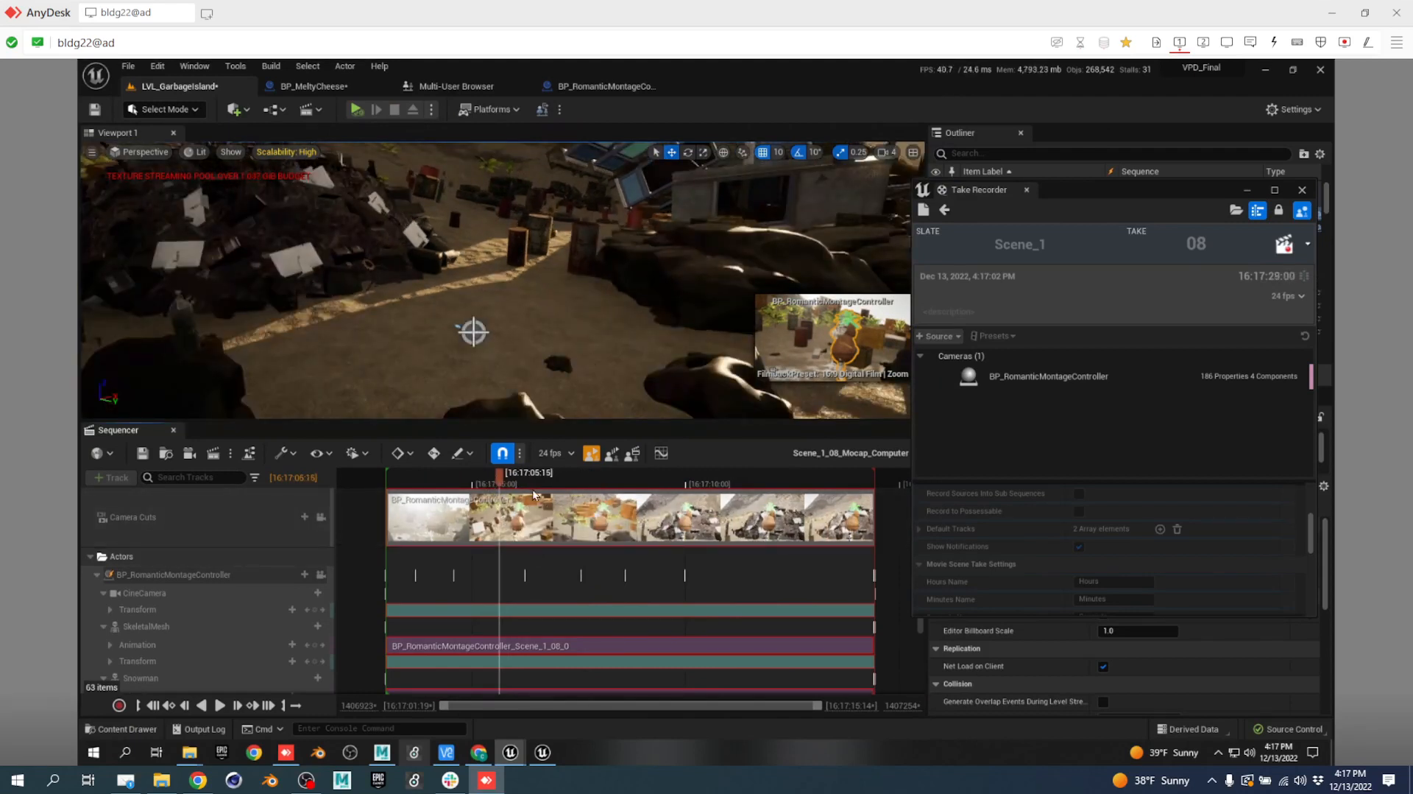
left_click(321, 518)
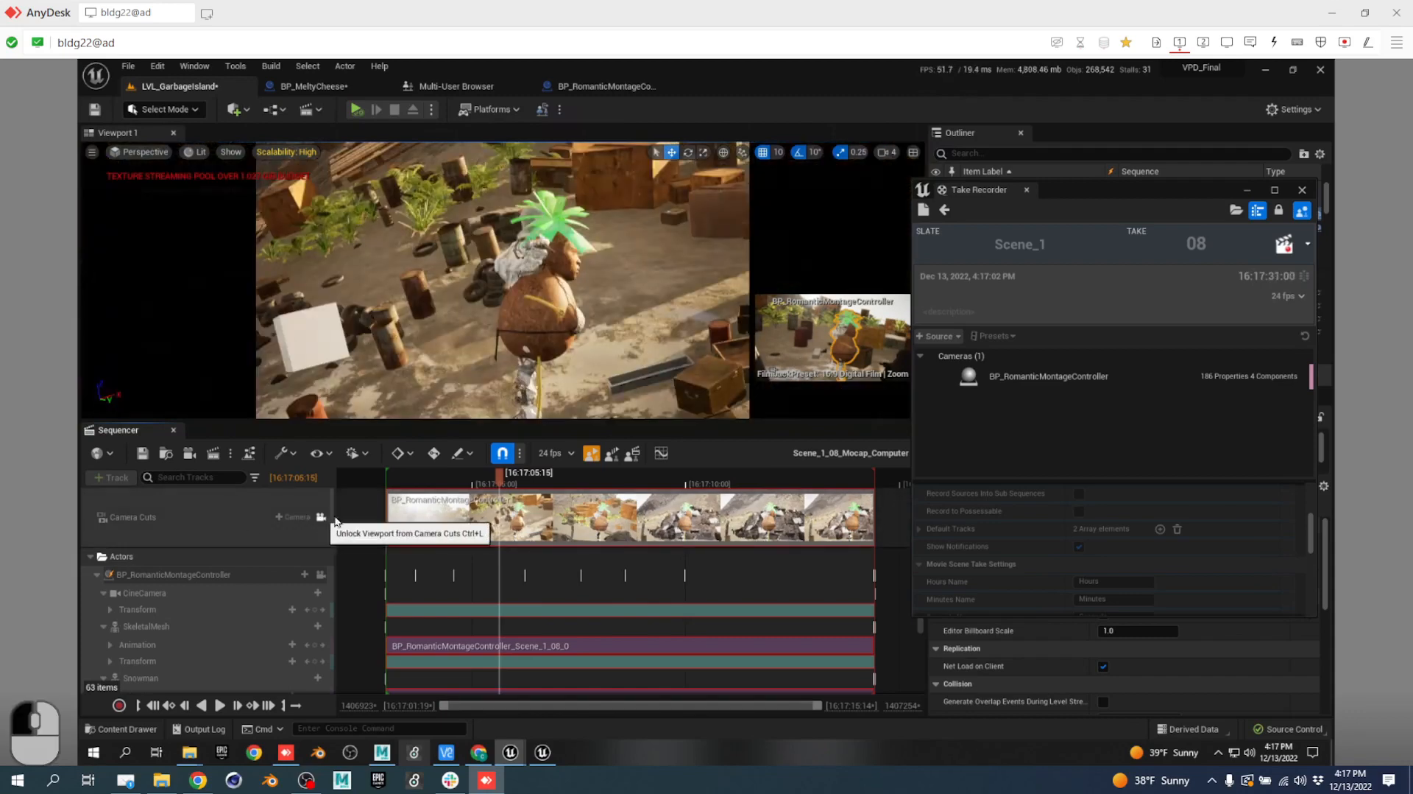
left_click_drag(502, 479, 376, 515)
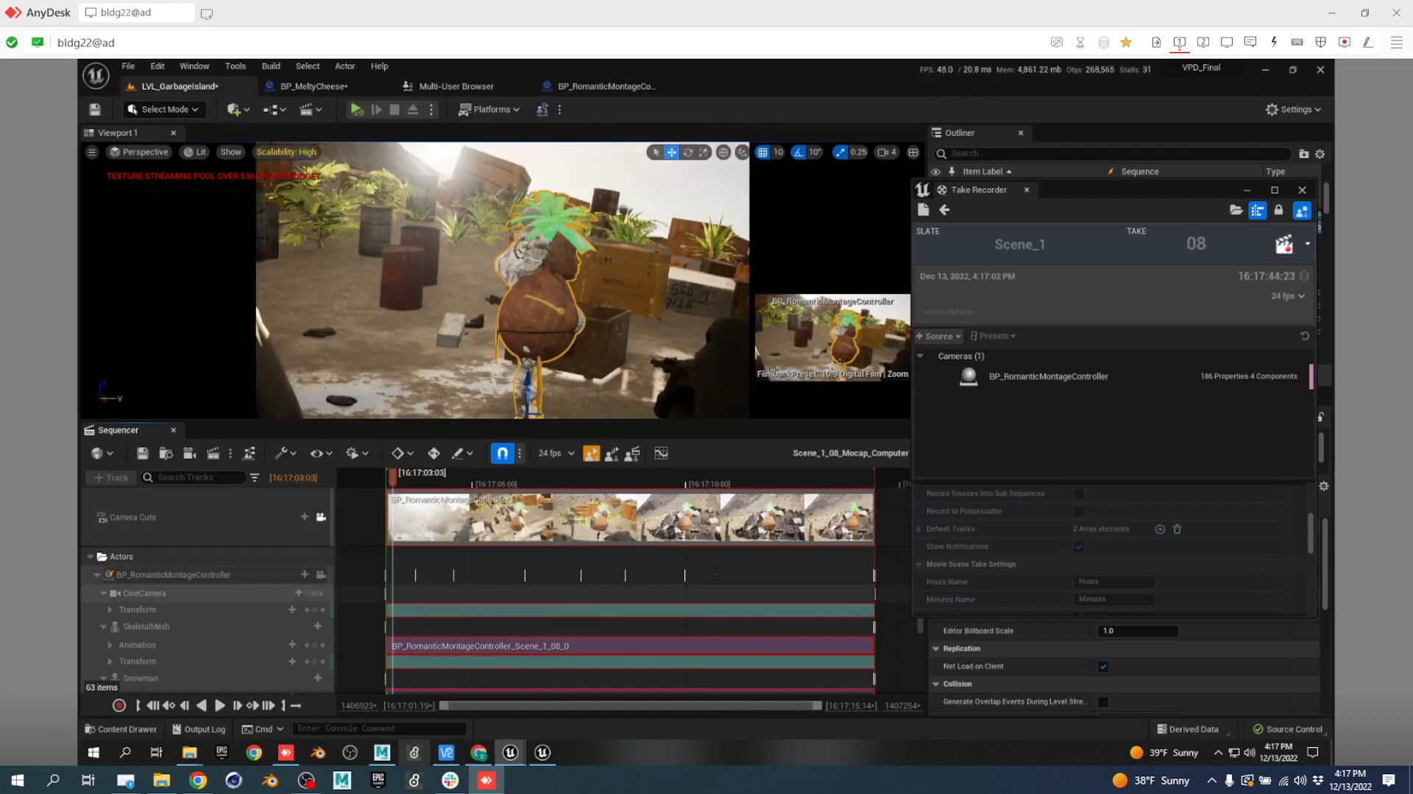
left_click_drag(434, 488, 688, 503)
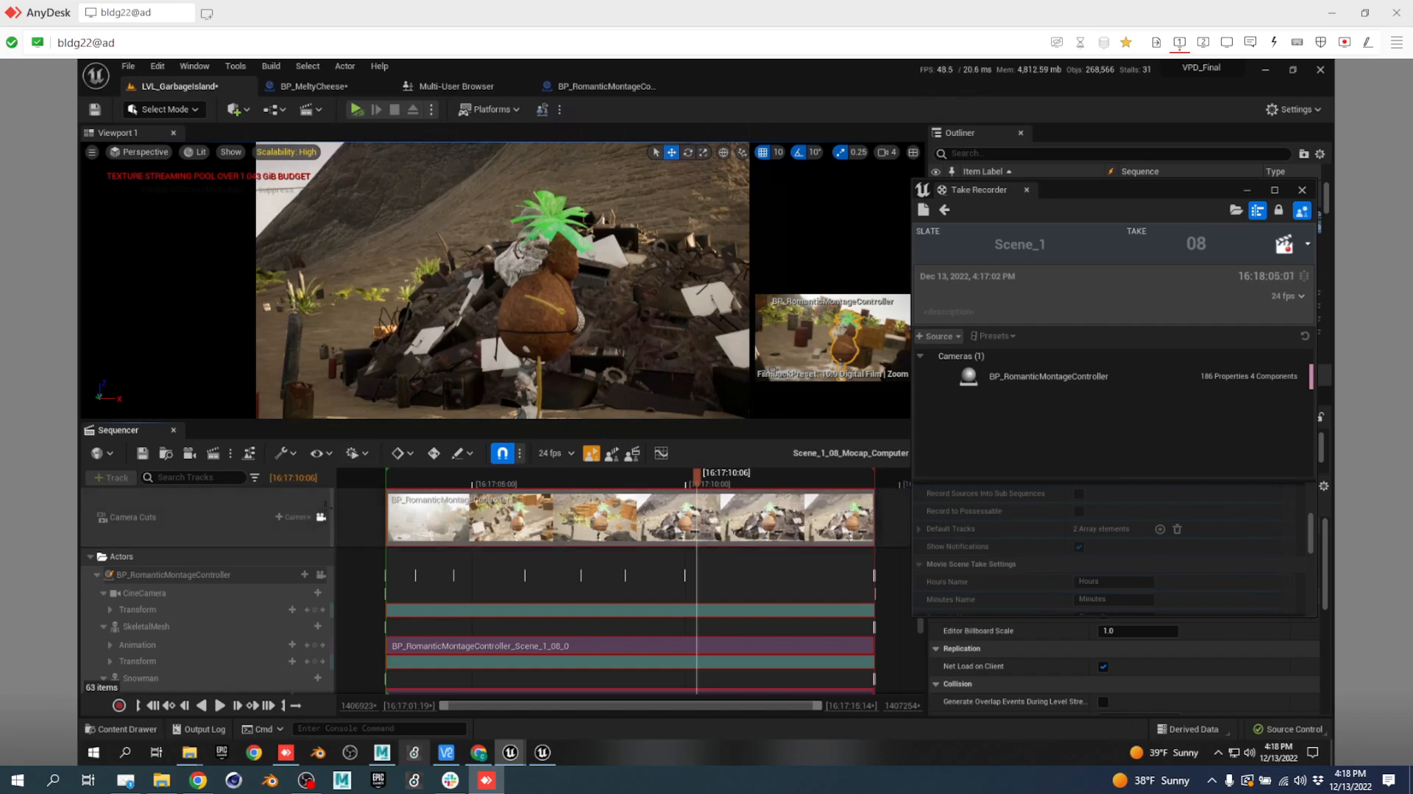
left_click(322, 516)
Fly the free viewport camera around the garbage pile and select the coconut character.
key("s")
right_click_drag(555, 325, 506, 268)
key("e")
key("a")
key("w")
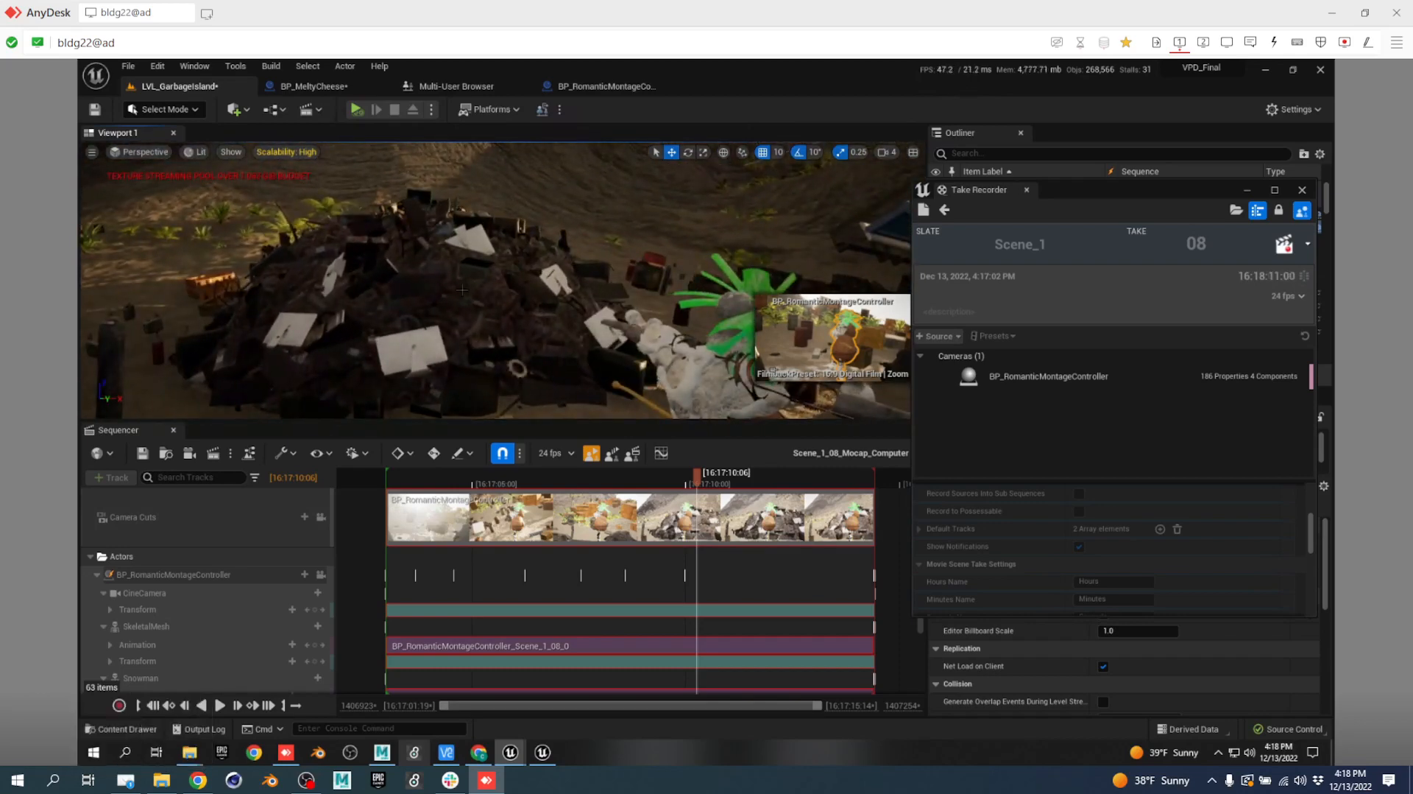
key("d")
right_click_drag(483, 357, 329, 315)
left_click(329, 315)
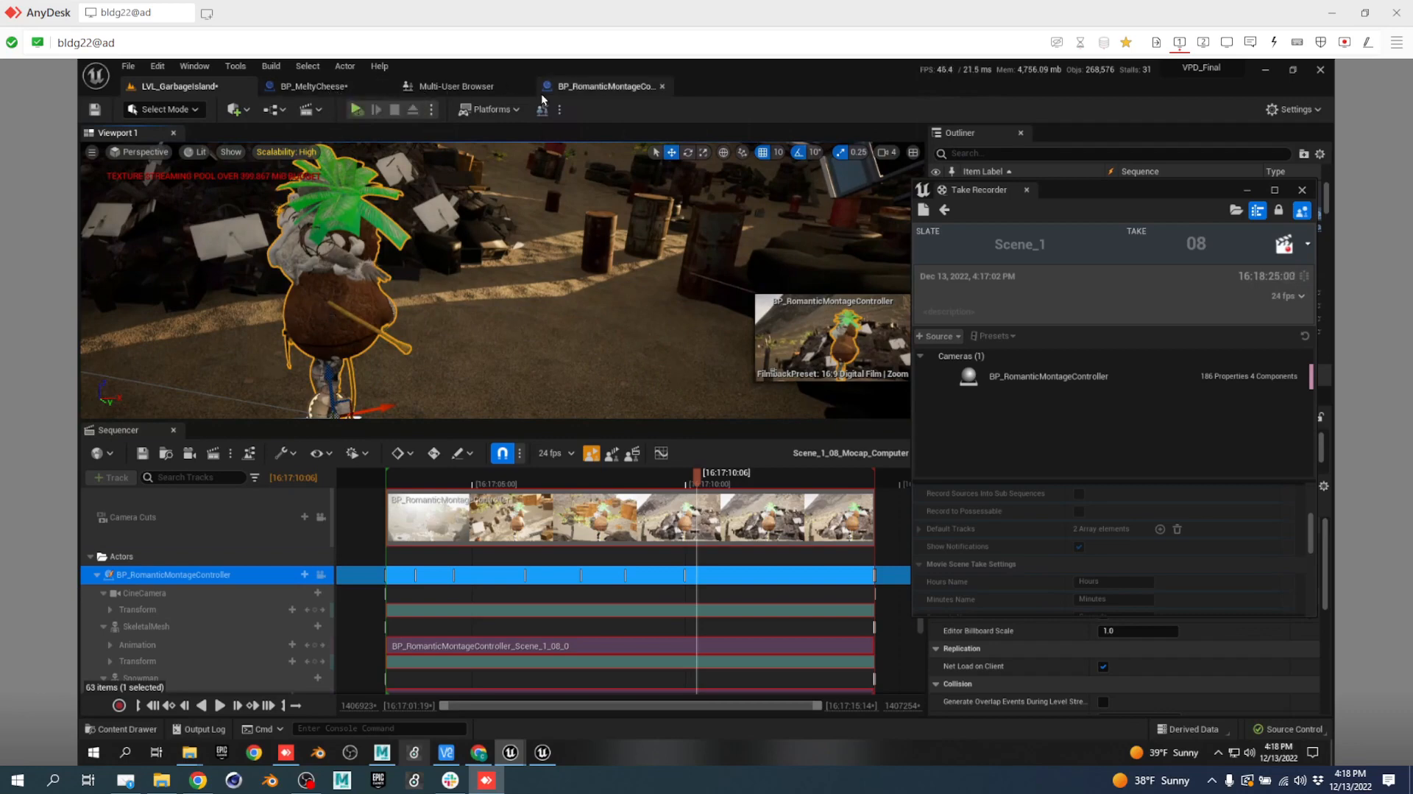
left_click(601, 88)
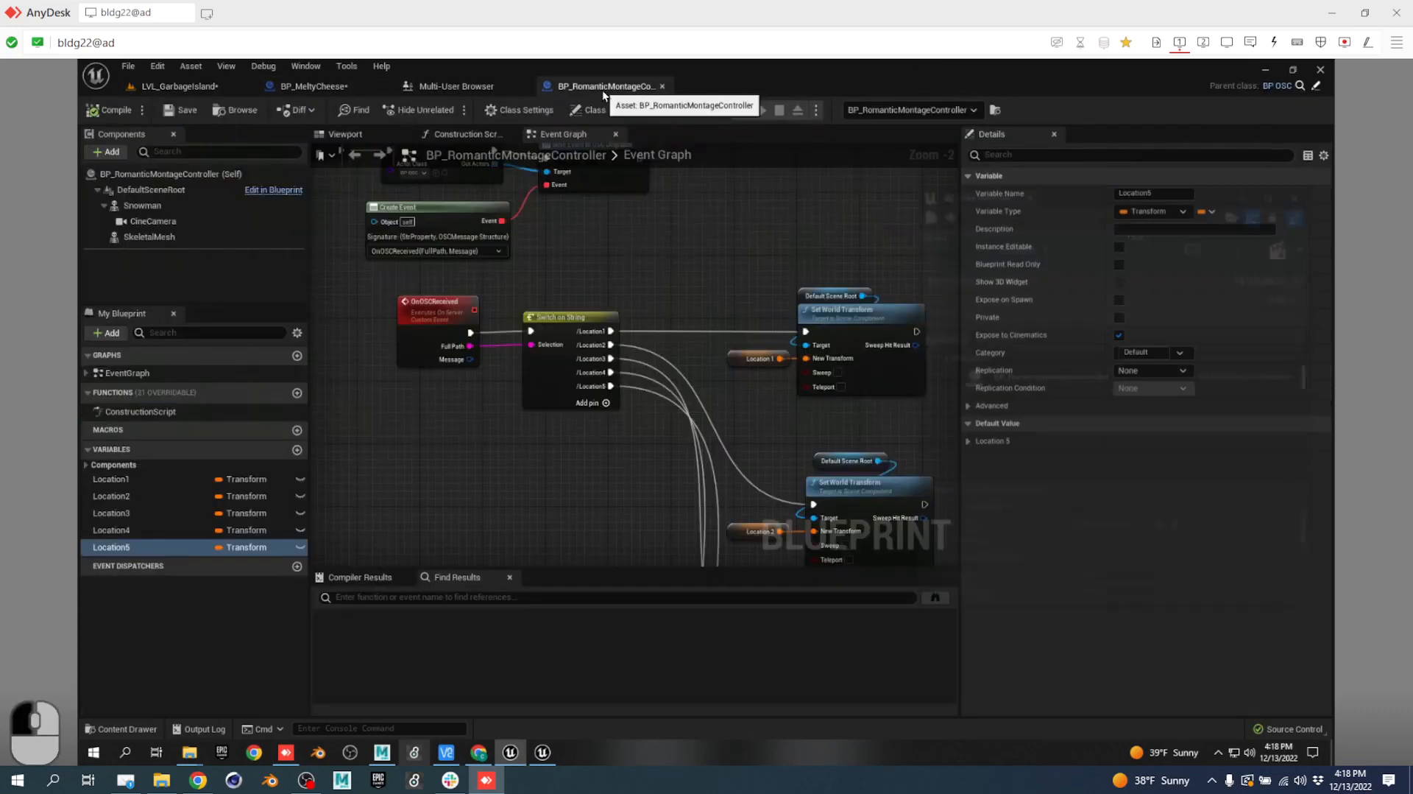
left_click(106, 152)
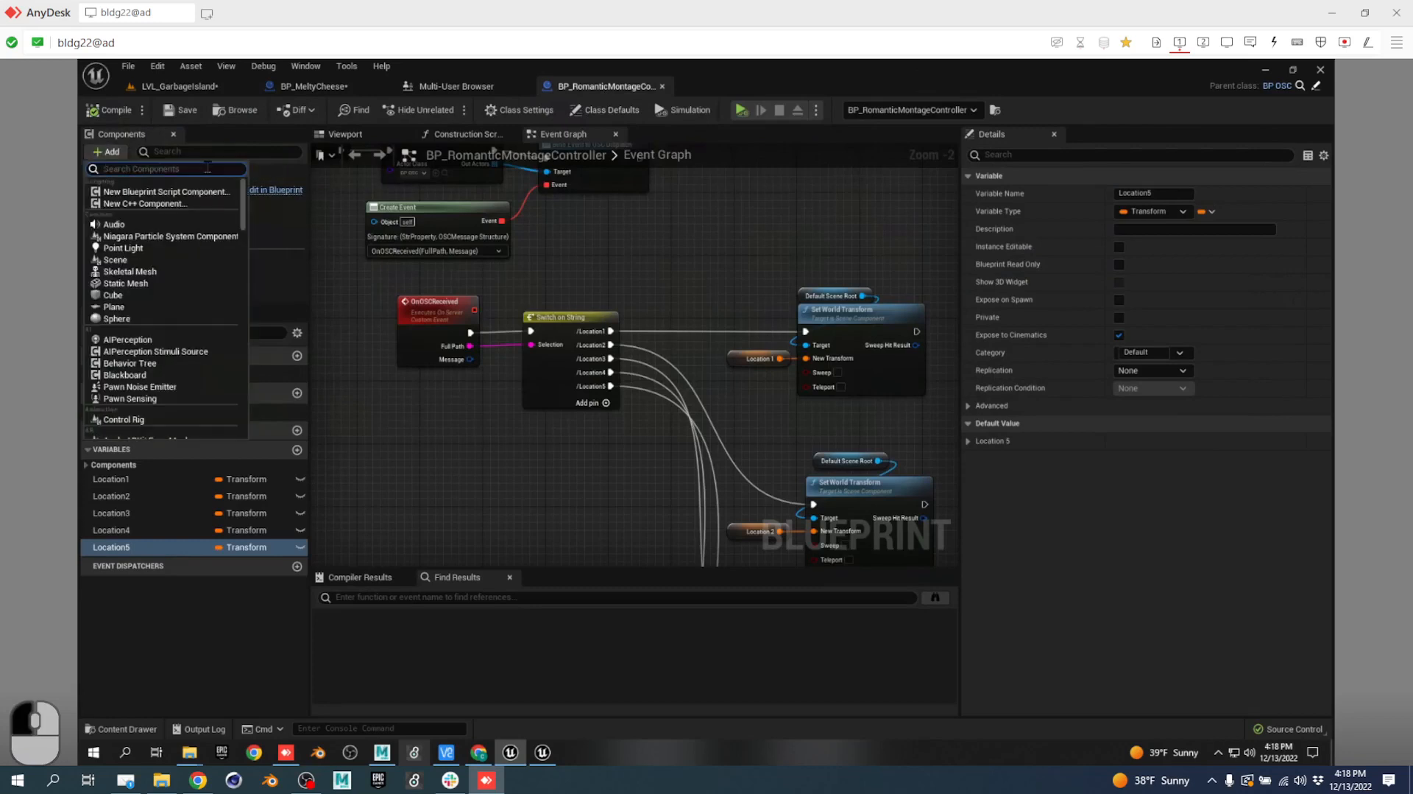
type("child")
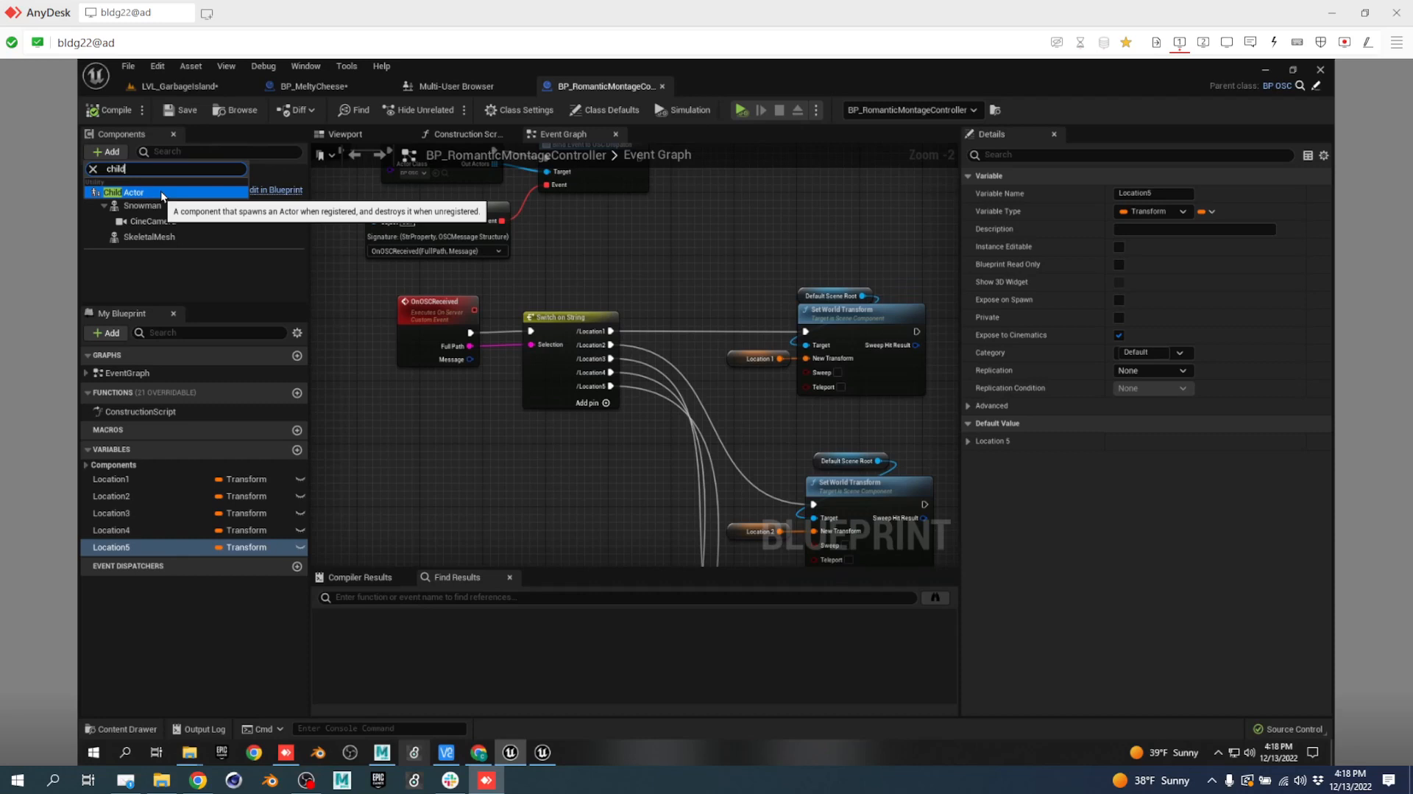
left_click(474, 213)
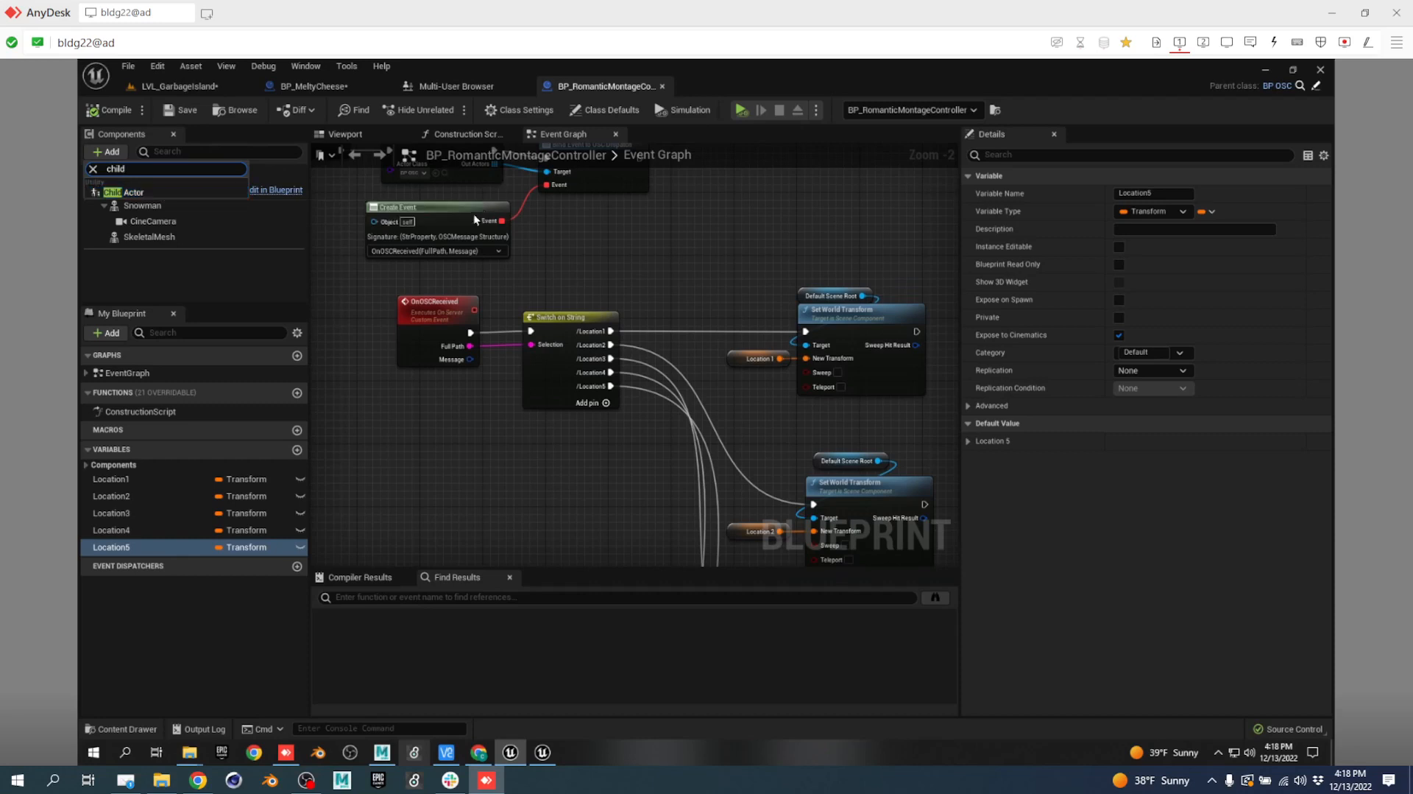
left_click(396, 240)
left_click(221, 86)
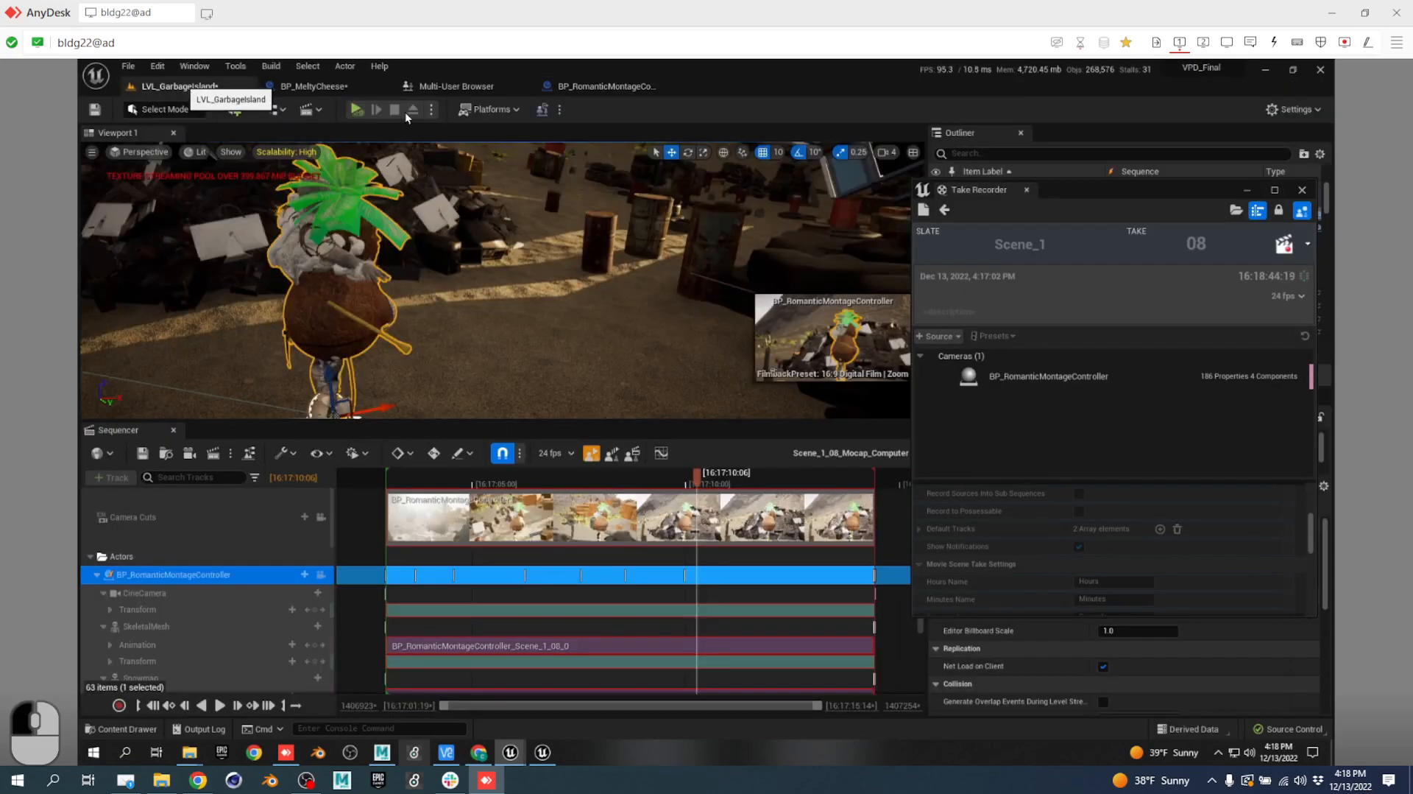
left_click(198, 779)
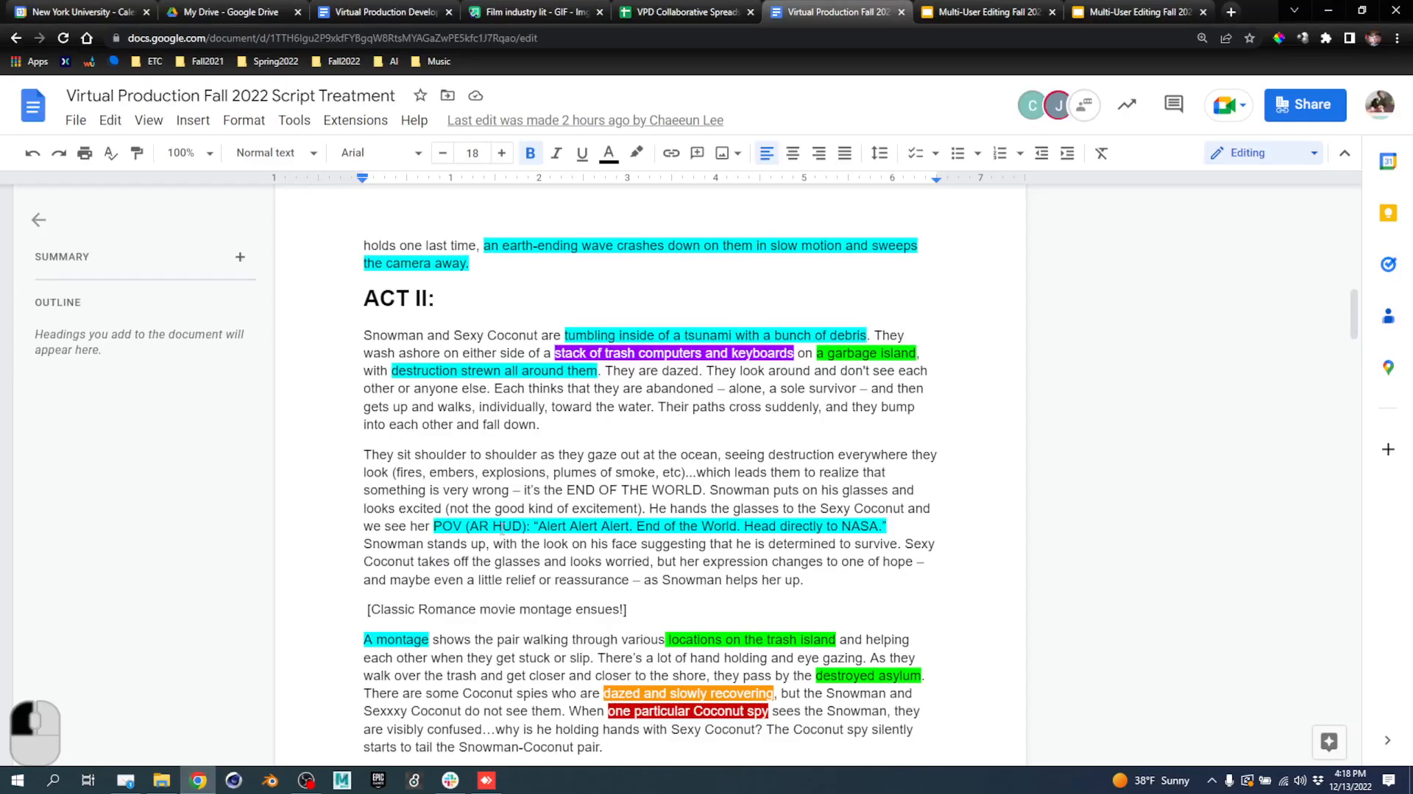
scroll(663, 460, "down", 3)
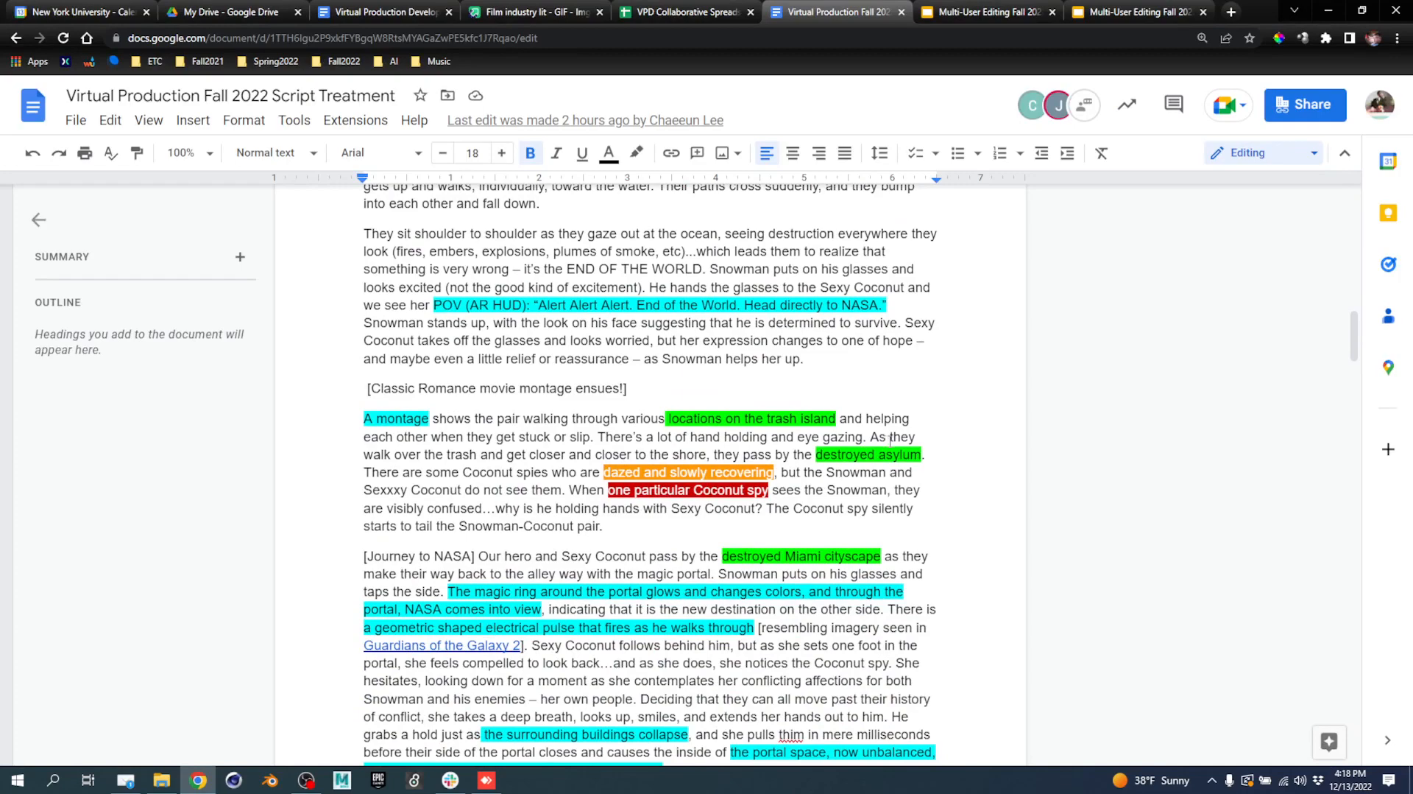
left_click(486, 779)
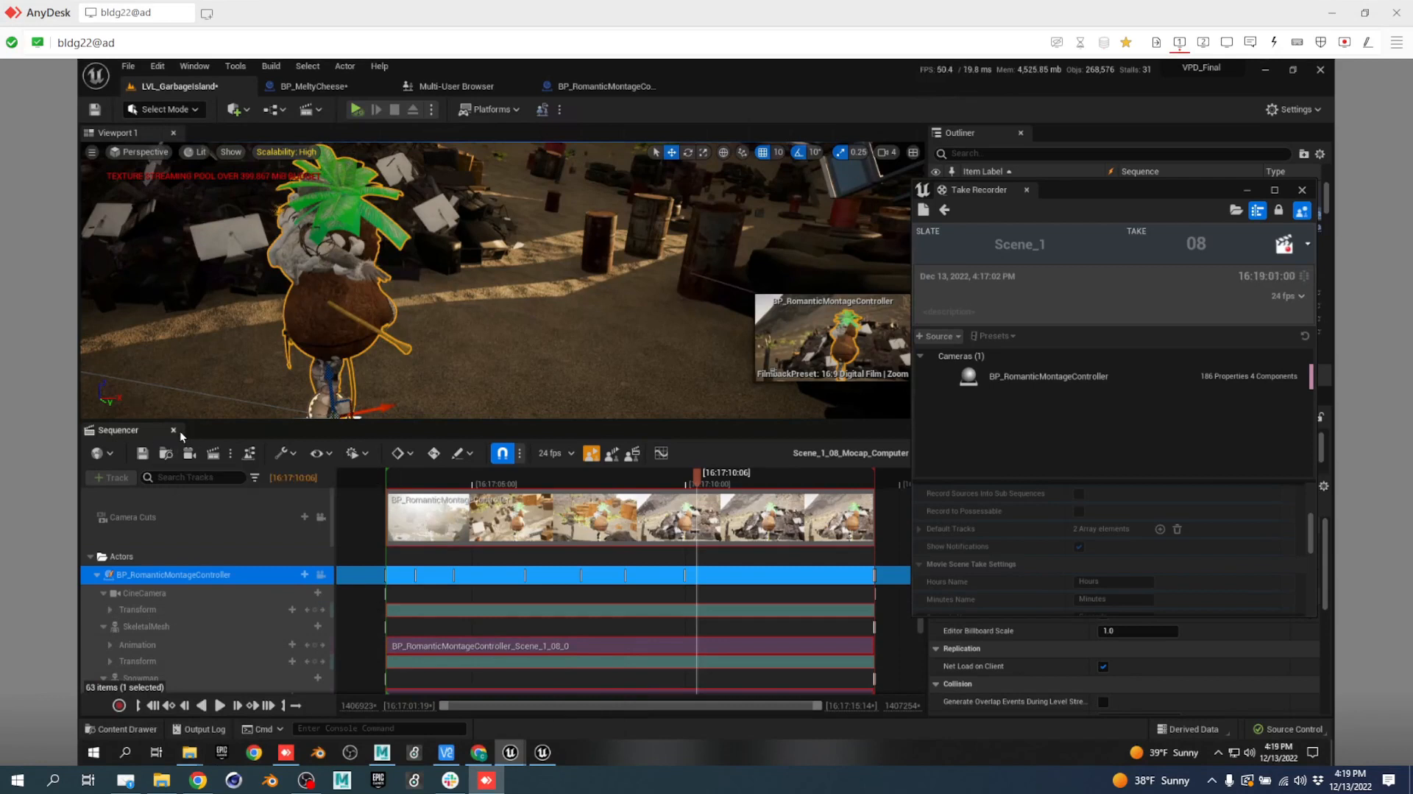
Close Take Recorder and browse the Content Drawer to DestroyedAsylum_Jingxiao's Maps folder.
left_click(944, 210)
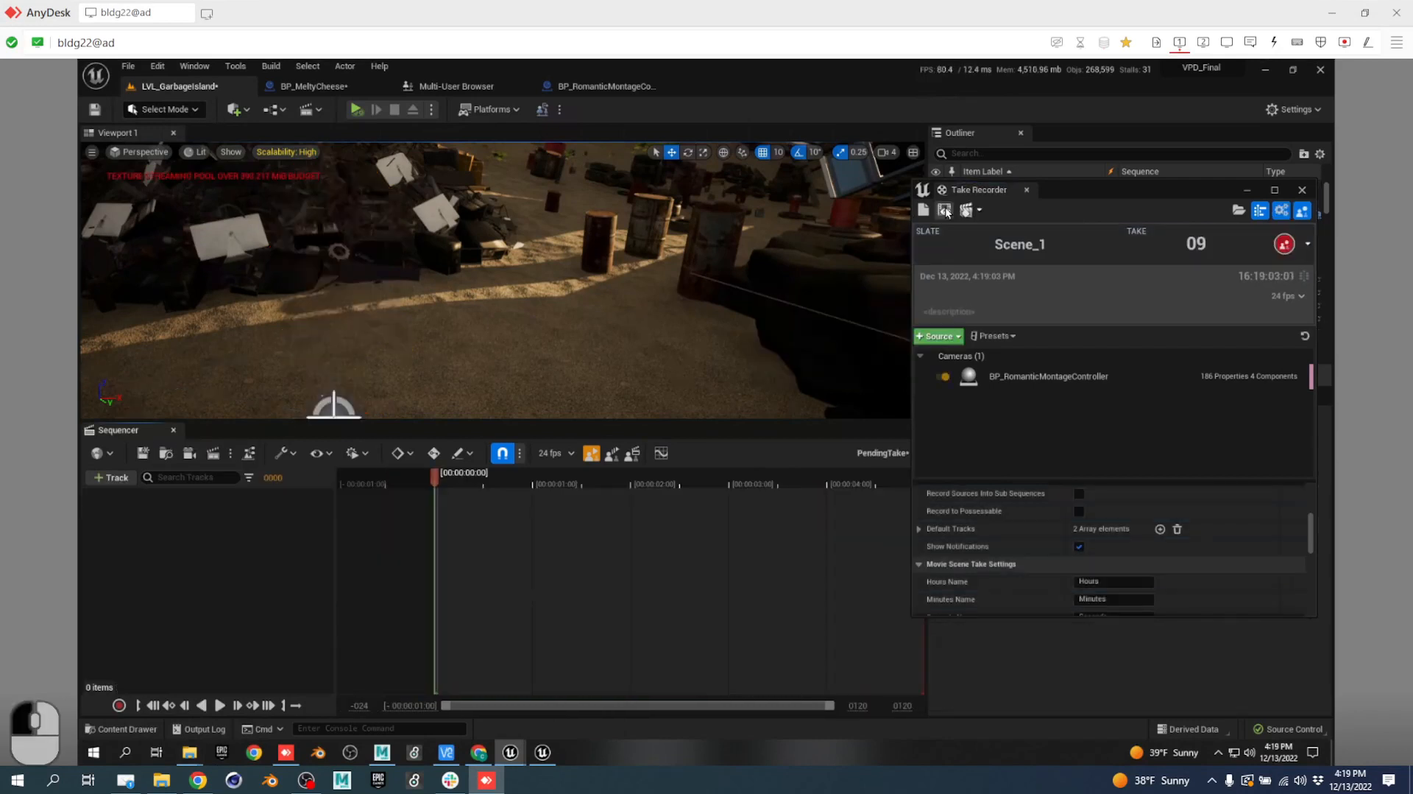
left_click(1029, 190)
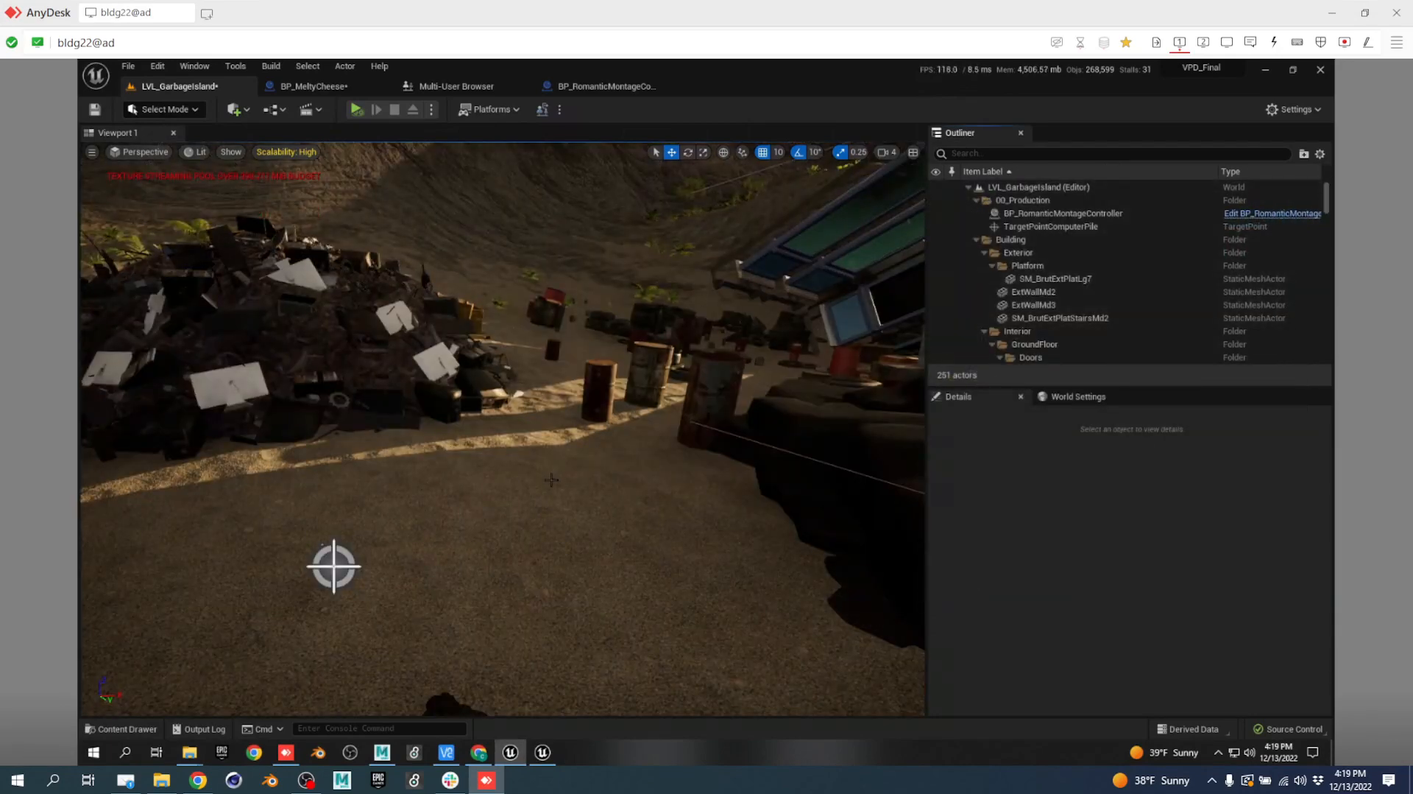
key("ctrl+space")
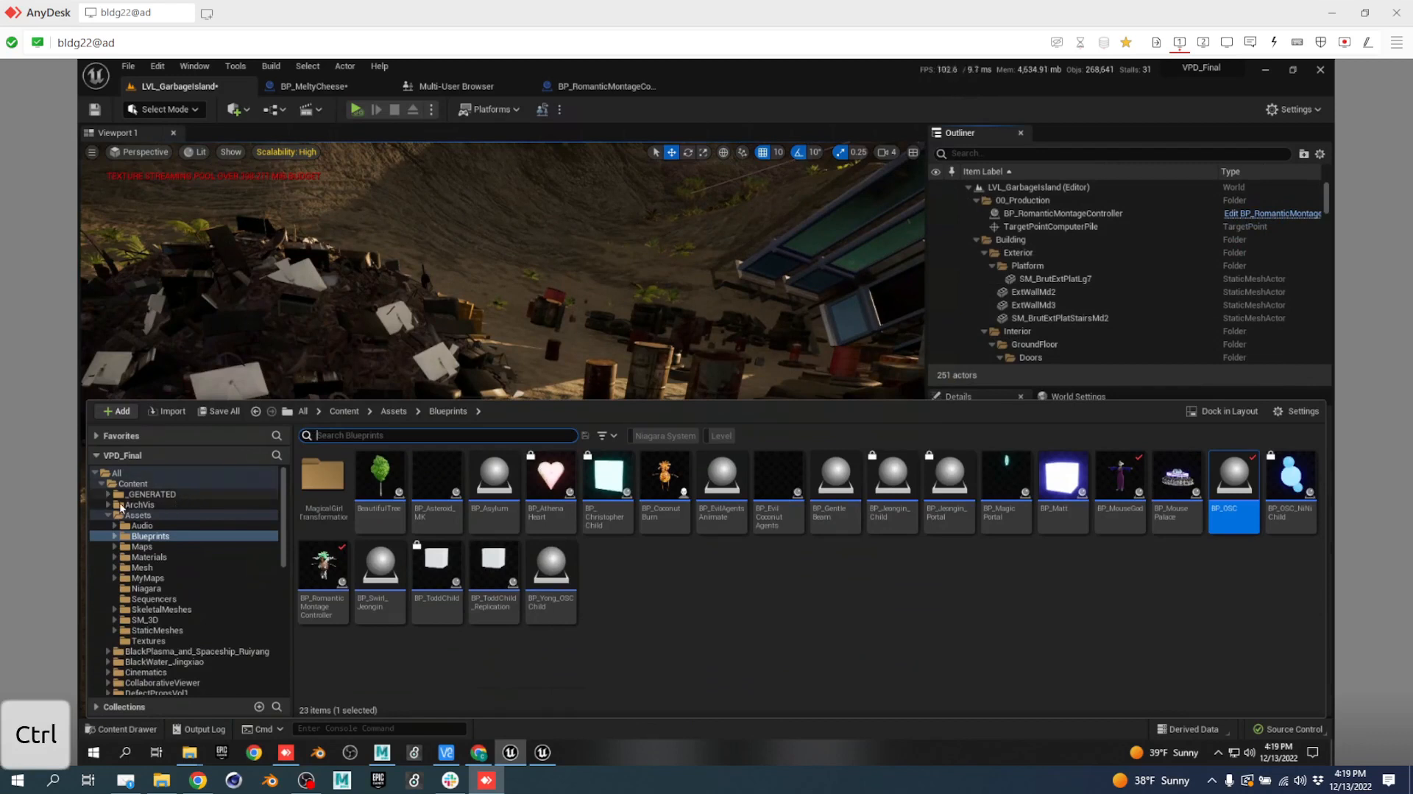
scroll(196, 549, "down", 2)
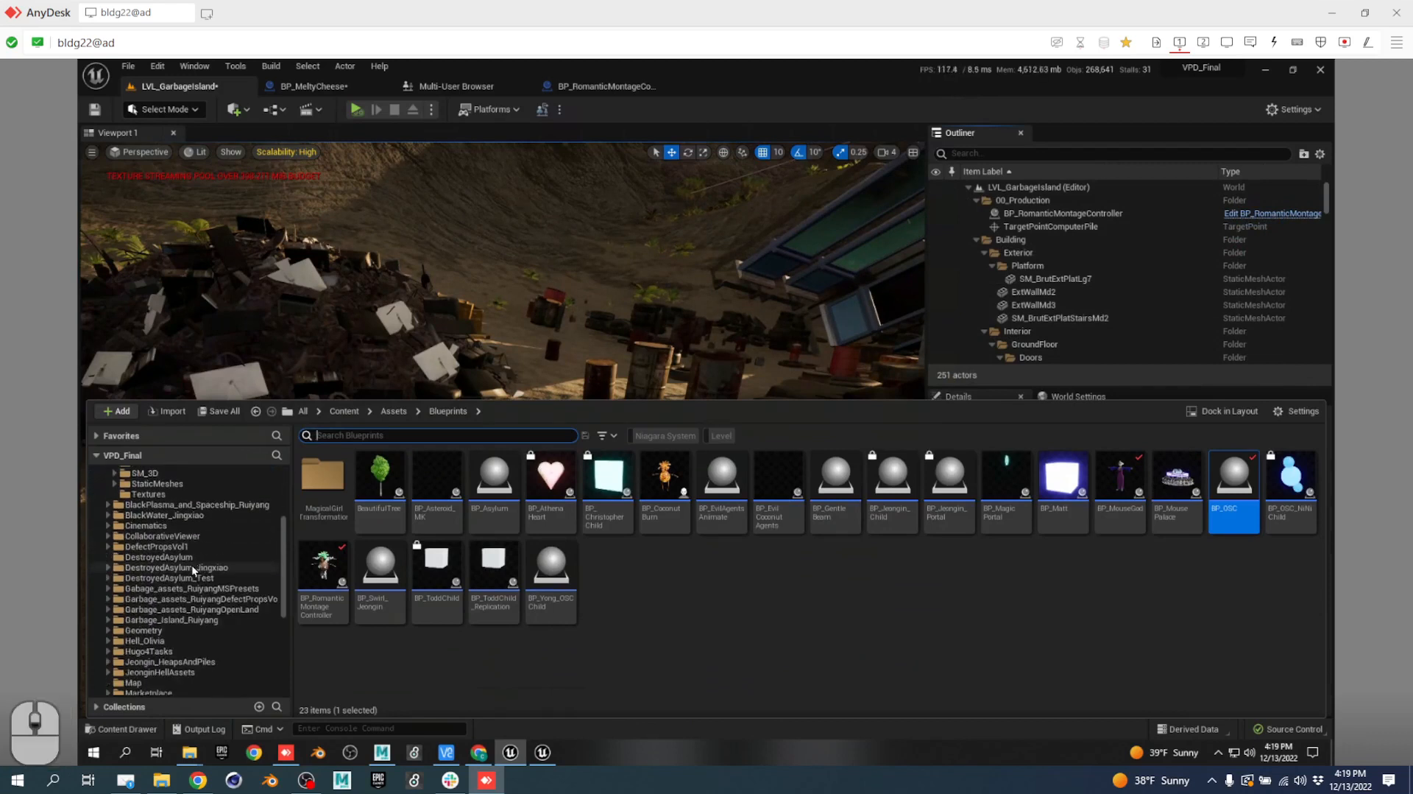
scroll(216, 552, "down", 4)
left_click(205, 527)
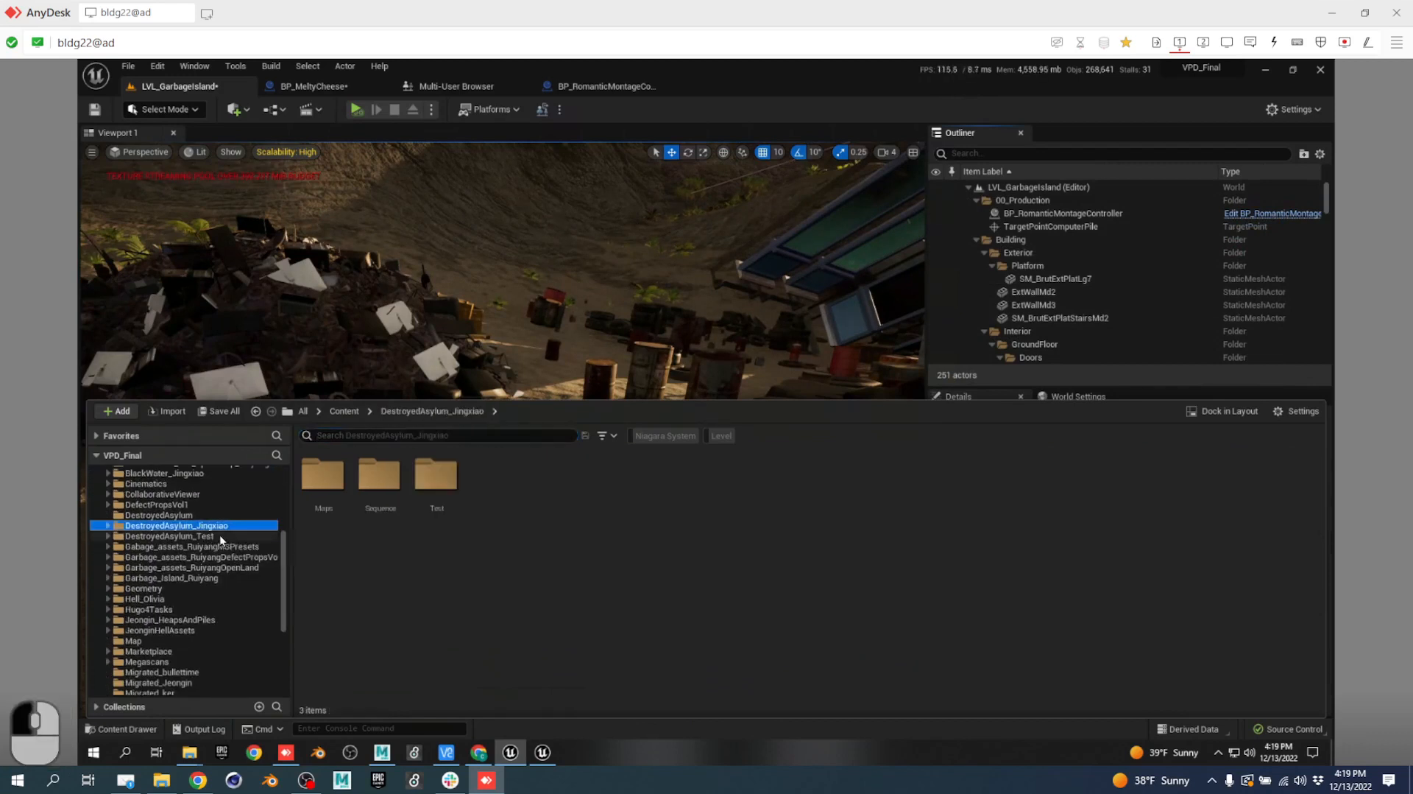
left_click(208, 515)
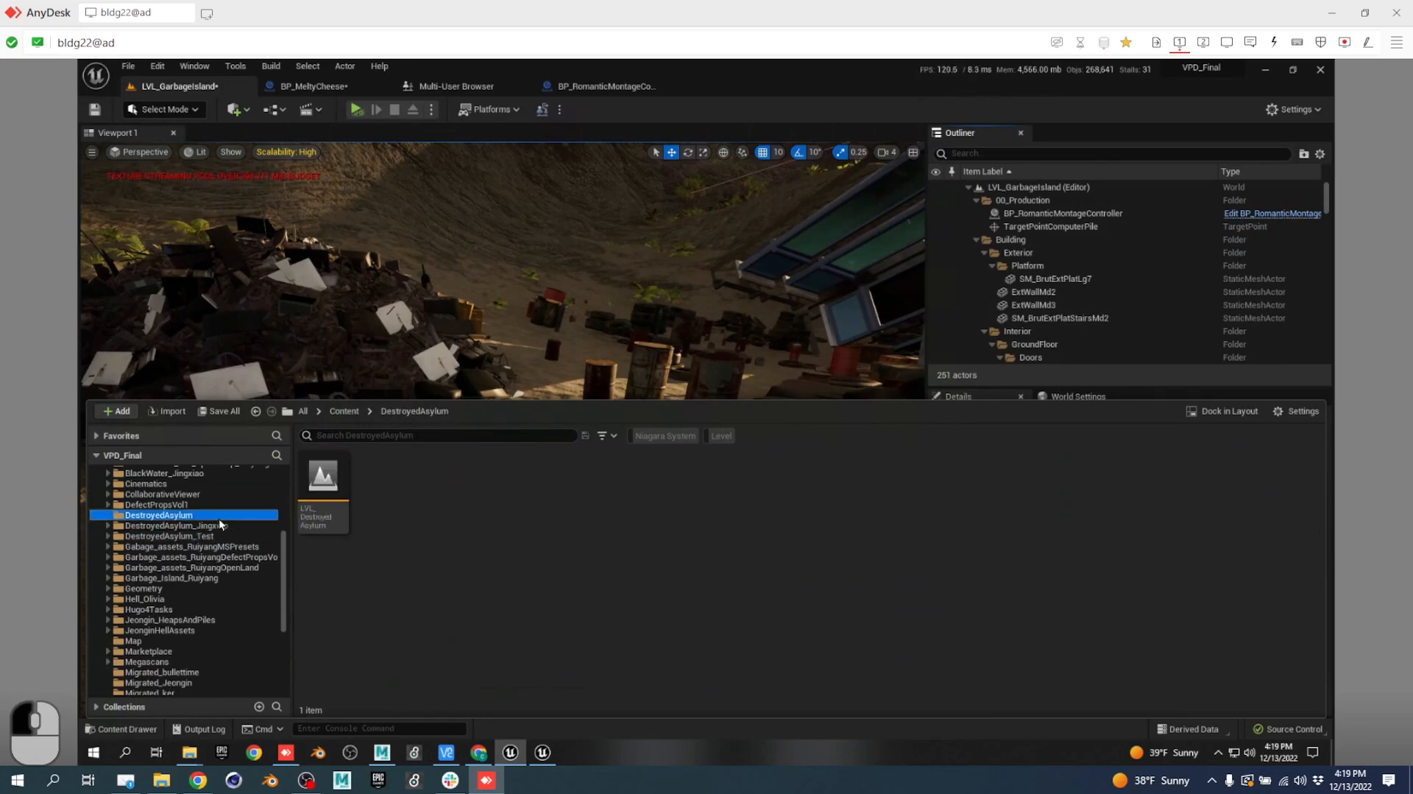
left_click(228, 524)
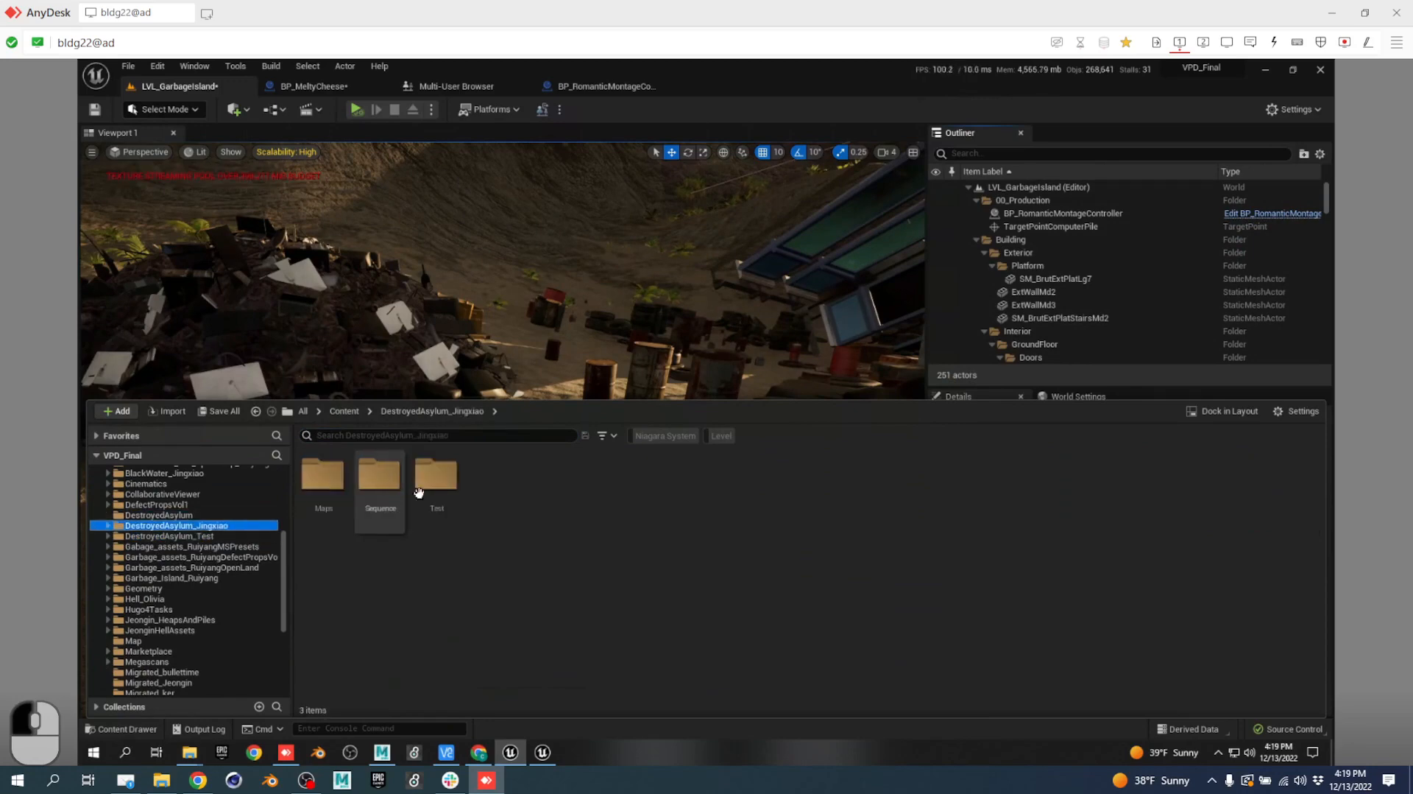
double_click(323, 478)
left_click(677, 271)
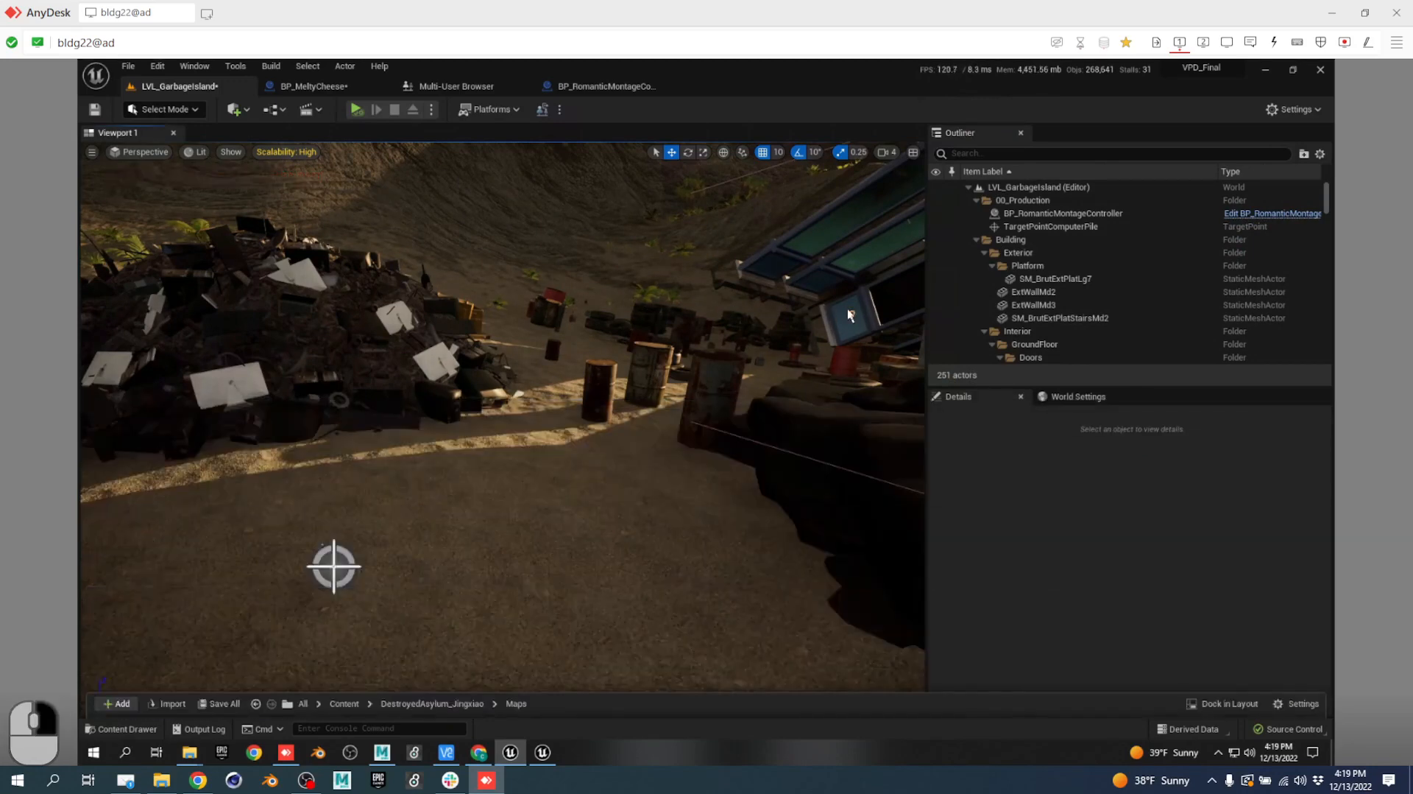
Fly the camera over the wrecked blue-windowed building on LVL_GarbageIsland, then switch to Chrome.
right_click_drag(677, 271, 496, 410)
key("w")
key("e")
key("d")
key("s")
key("d")
key("w")
key("a")
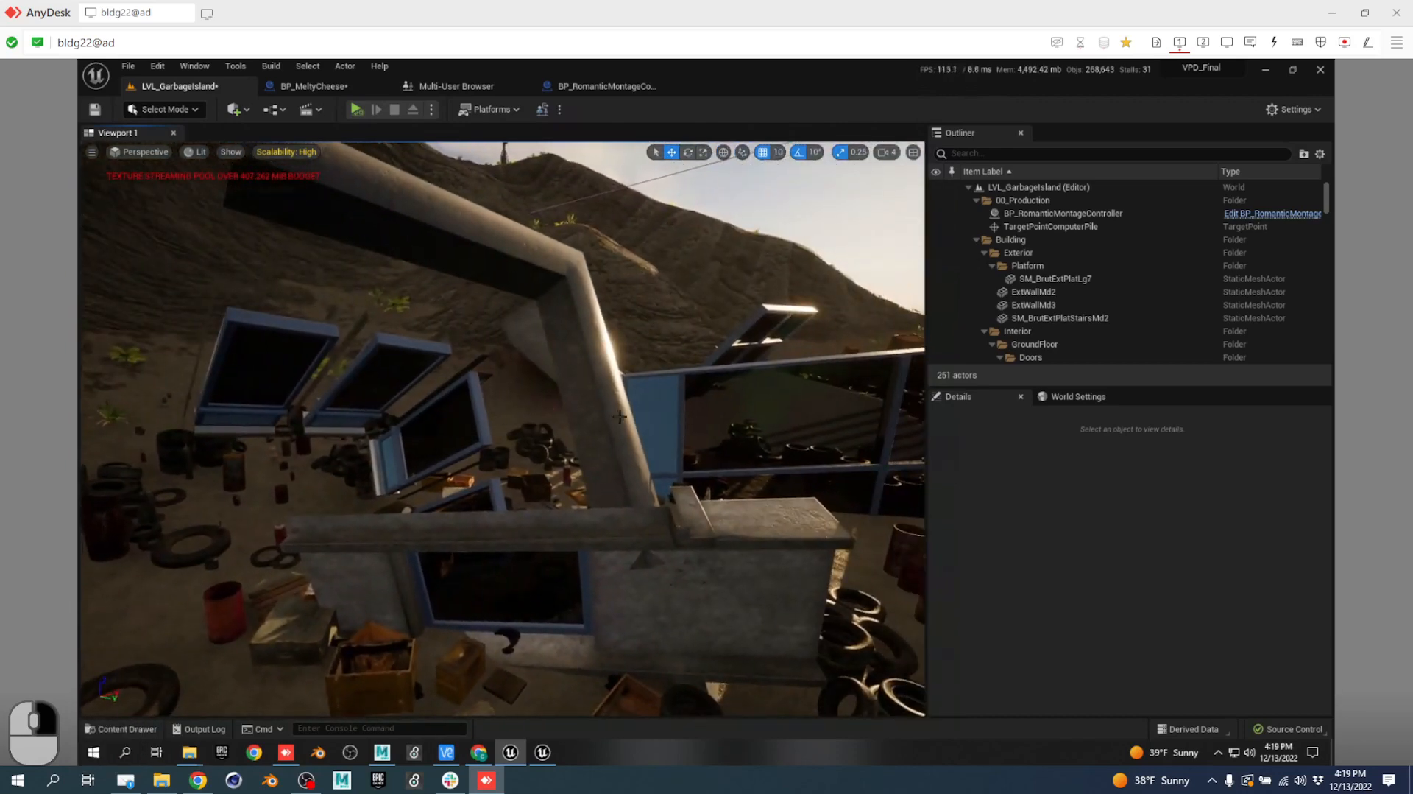
right_click_drag(619, 417, 620, 417)
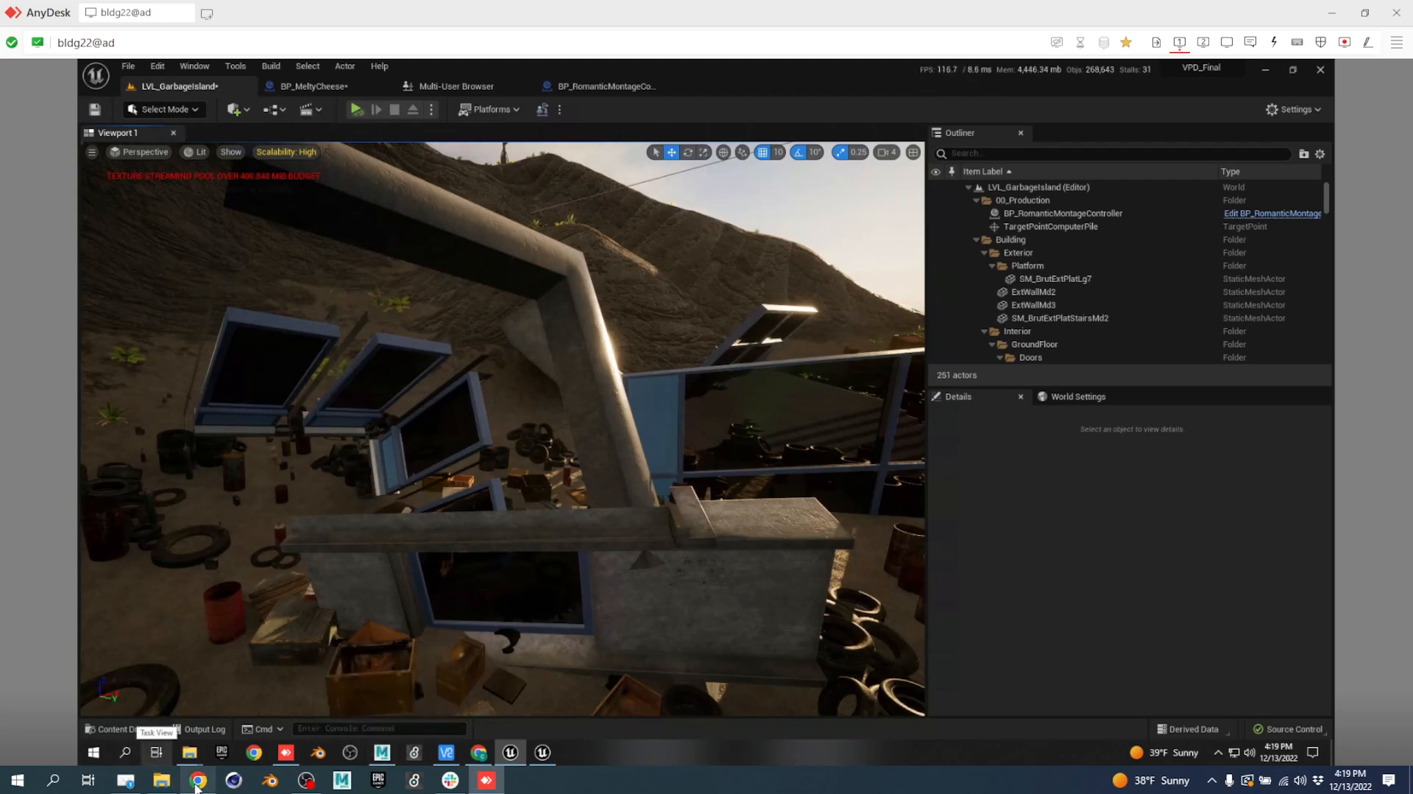
mouse_move(196, 783)
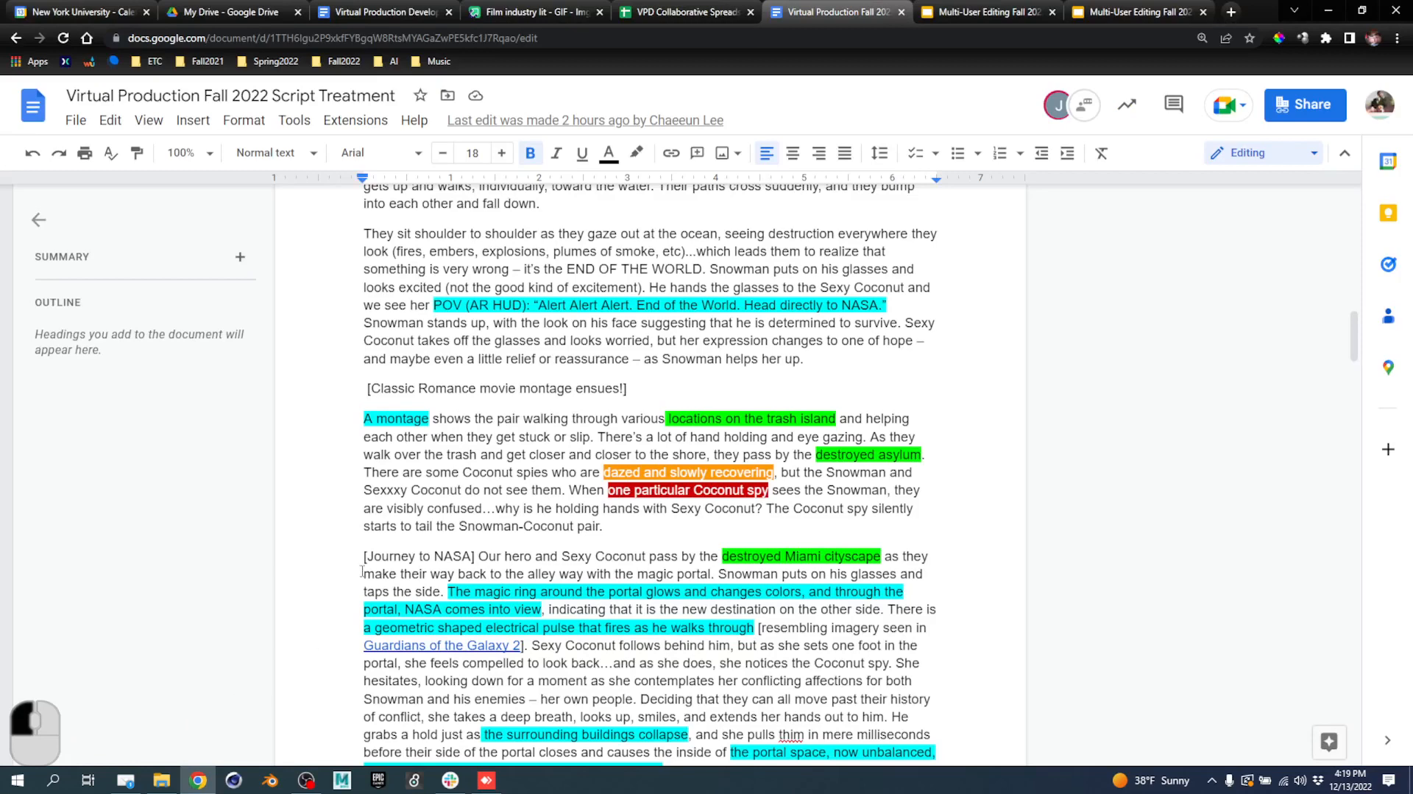
Scroll through the rest of the script treatment, then switch back to the AnyDesk Unreal window.
left_click(546, 572)
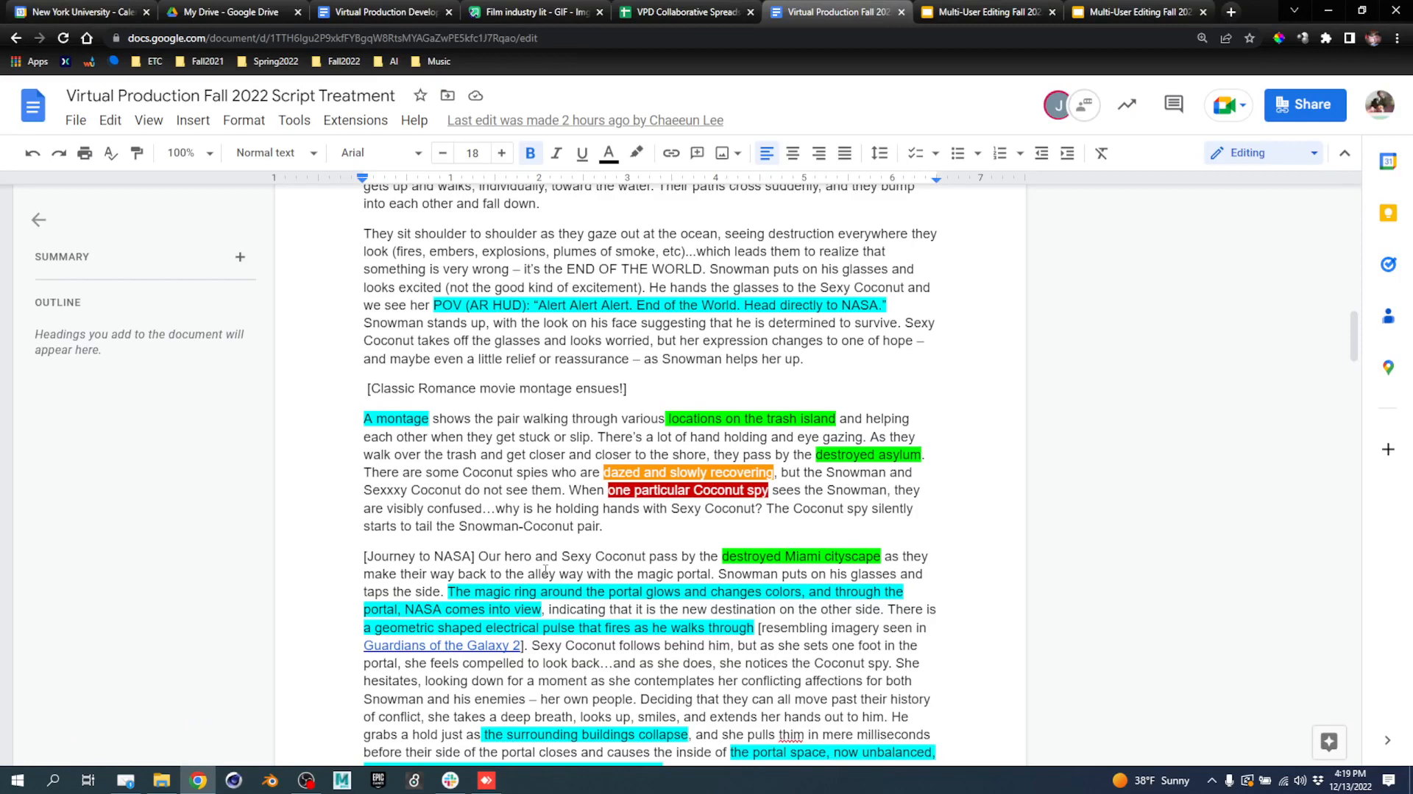
scroll(582, 563, "down", 2)
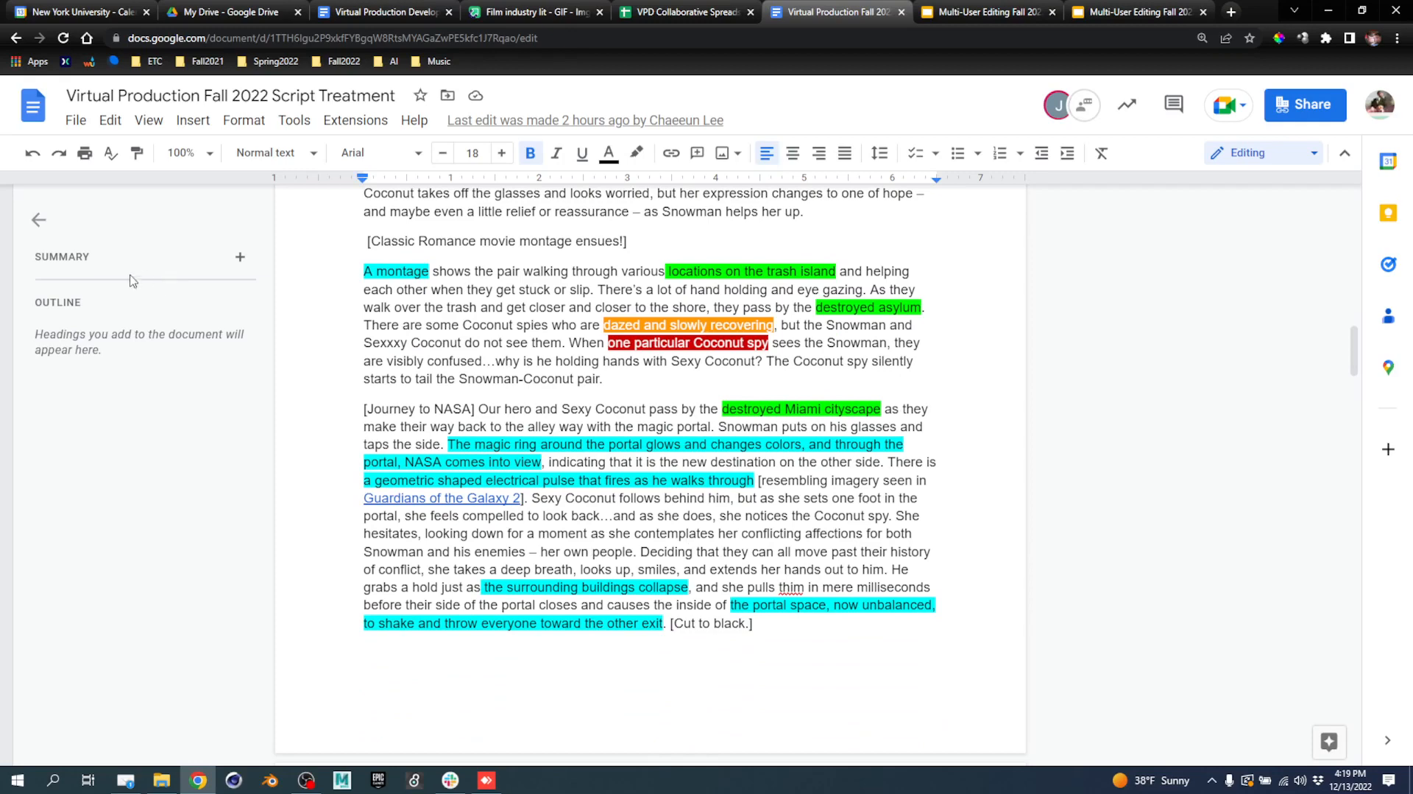
left_click(486, 779)
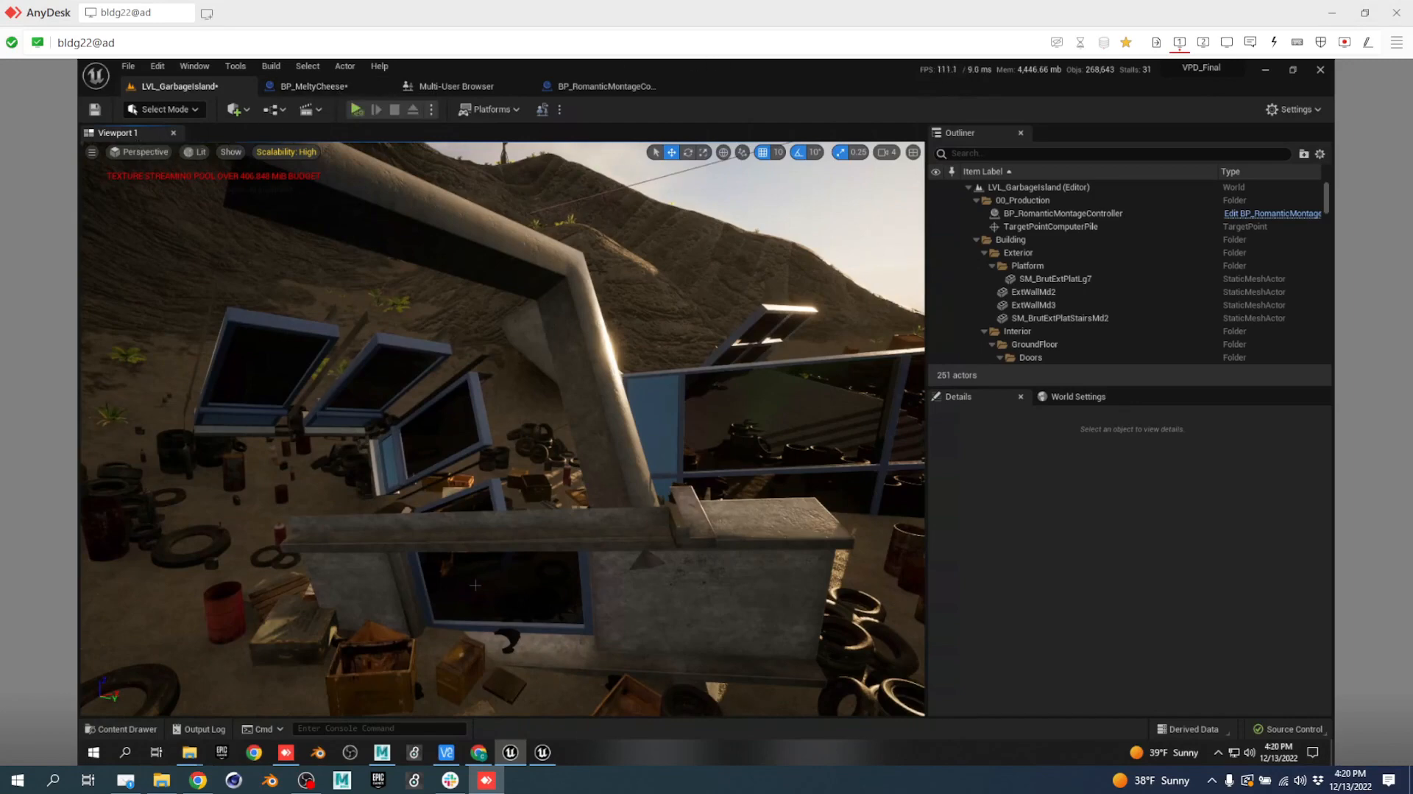
Search Content for 'miami' with the Level filter and open LVL_DestroyedMiamiCityscape.
key("ctrl+space")
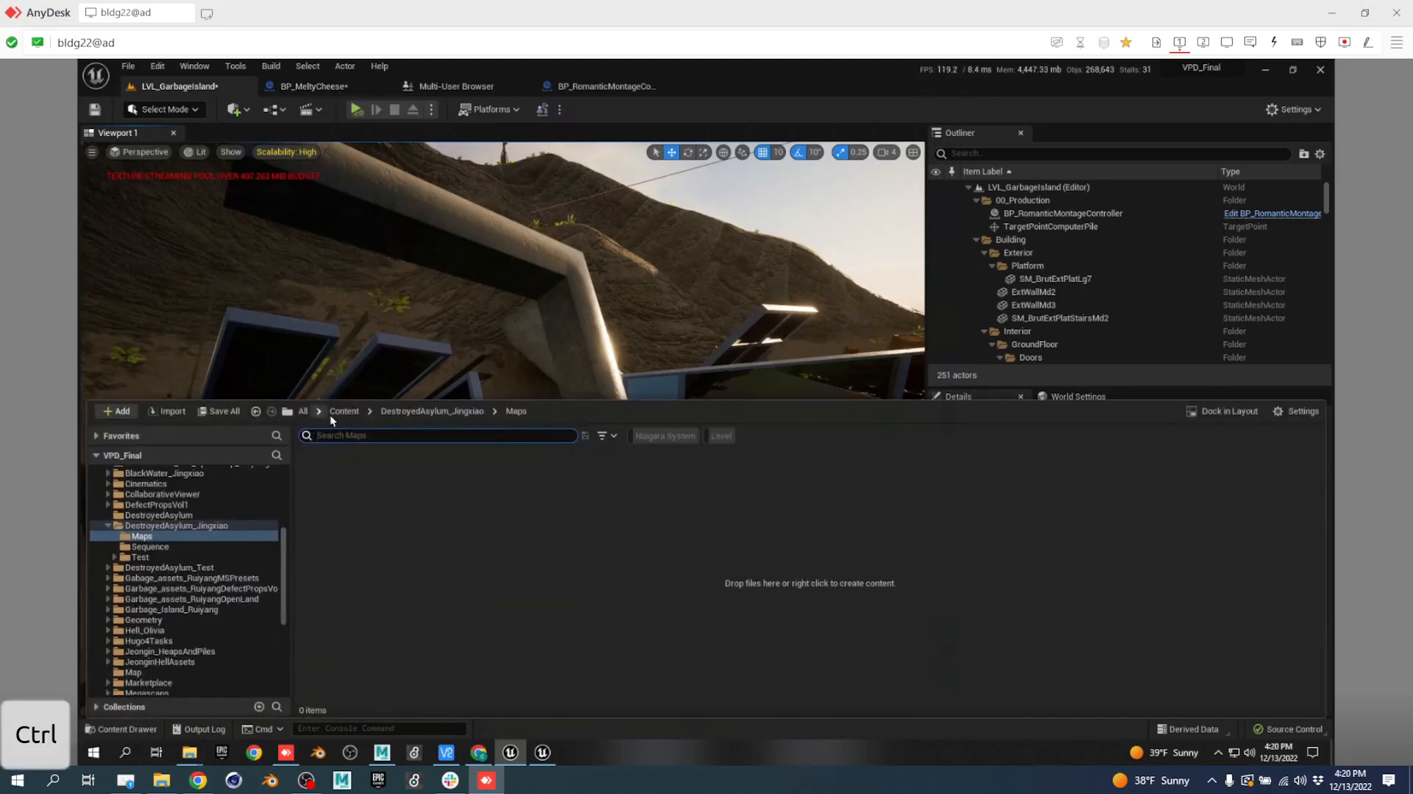
left_click(339, 411)
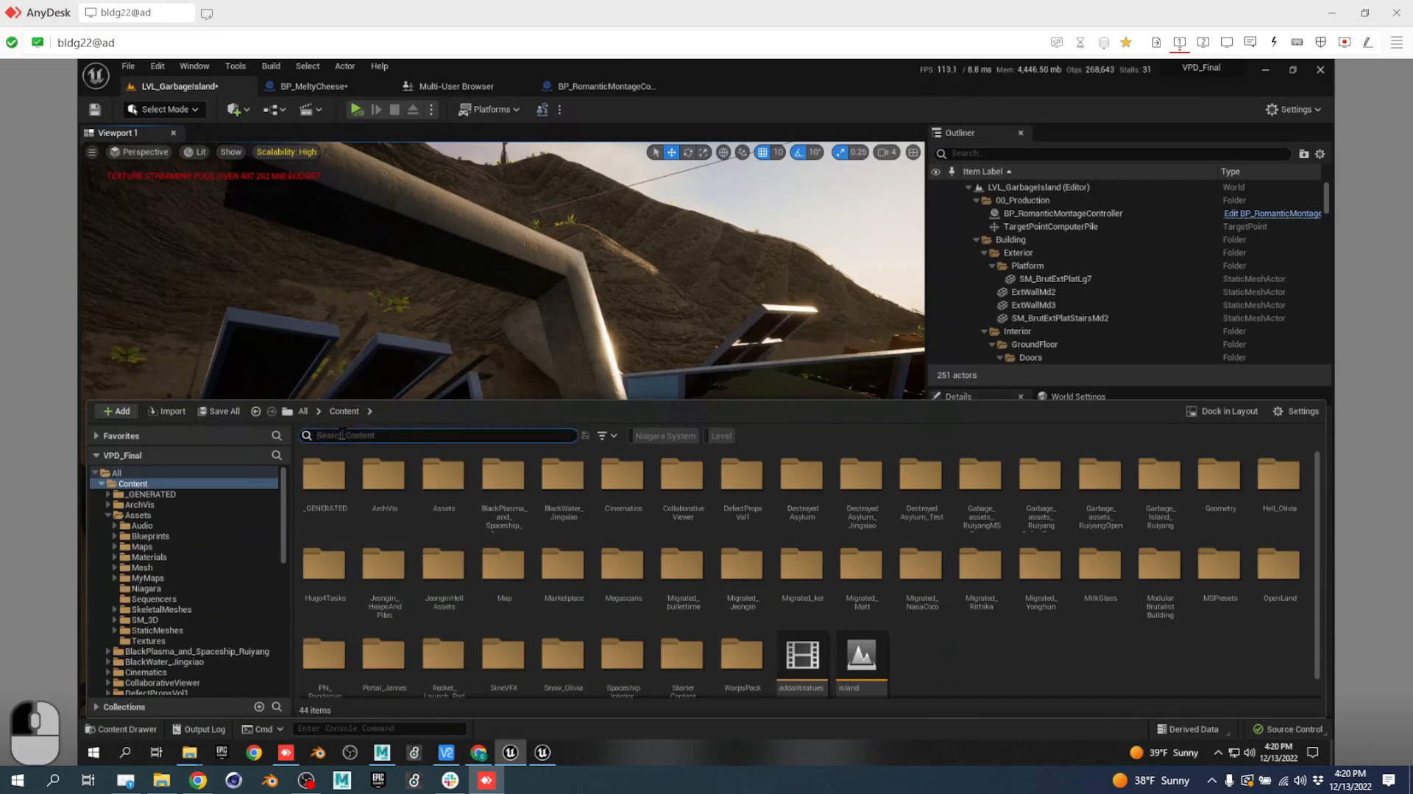
type("mia")
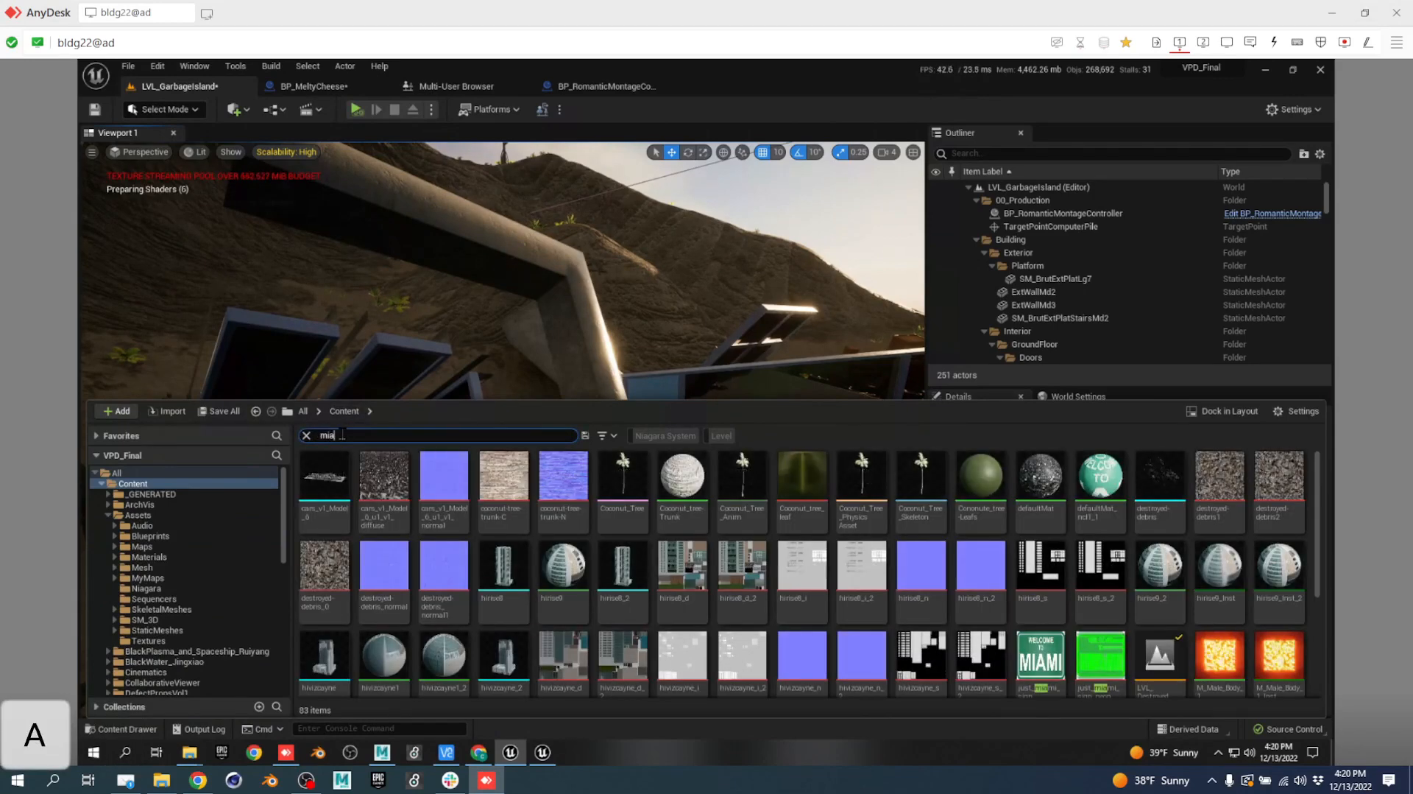
type("mi")
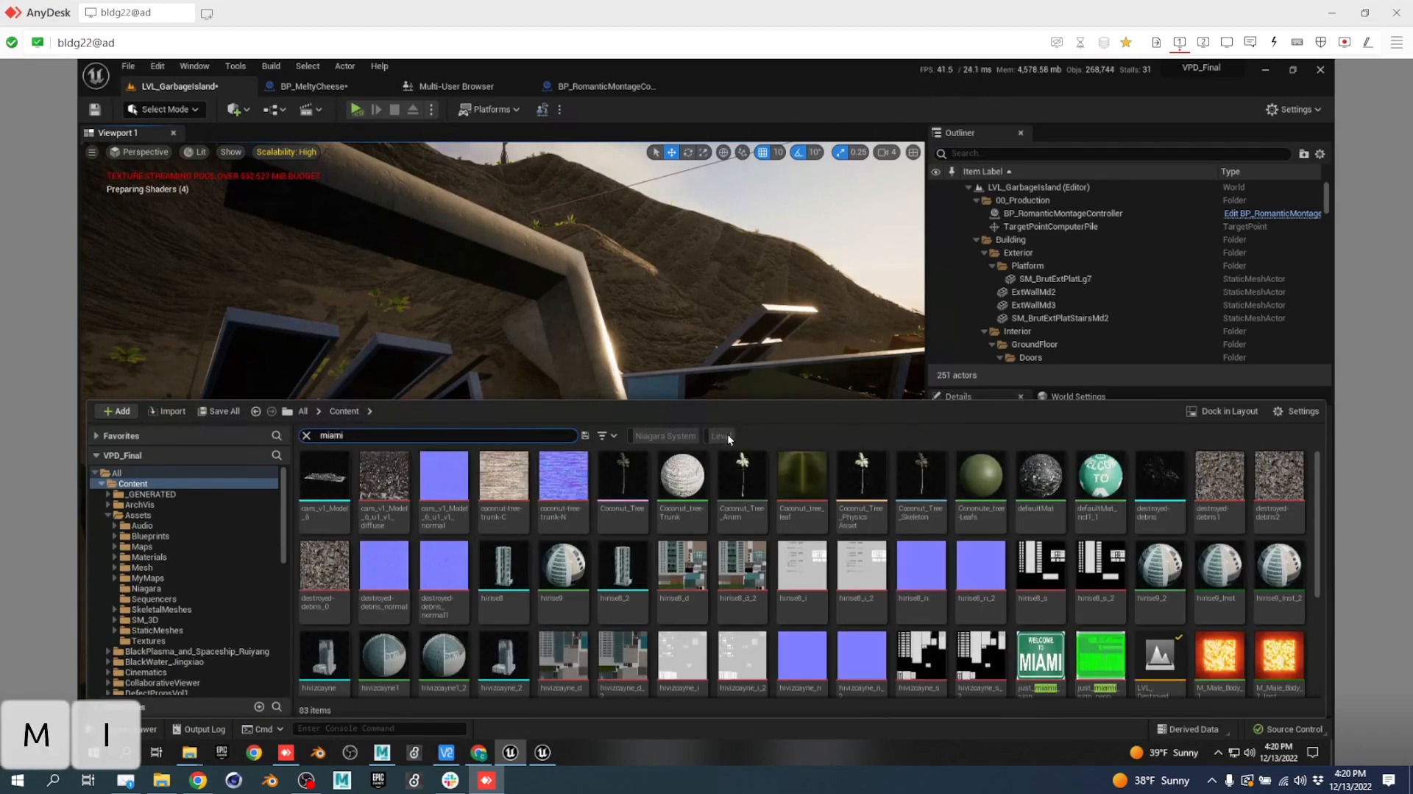
left_click(725, 436)
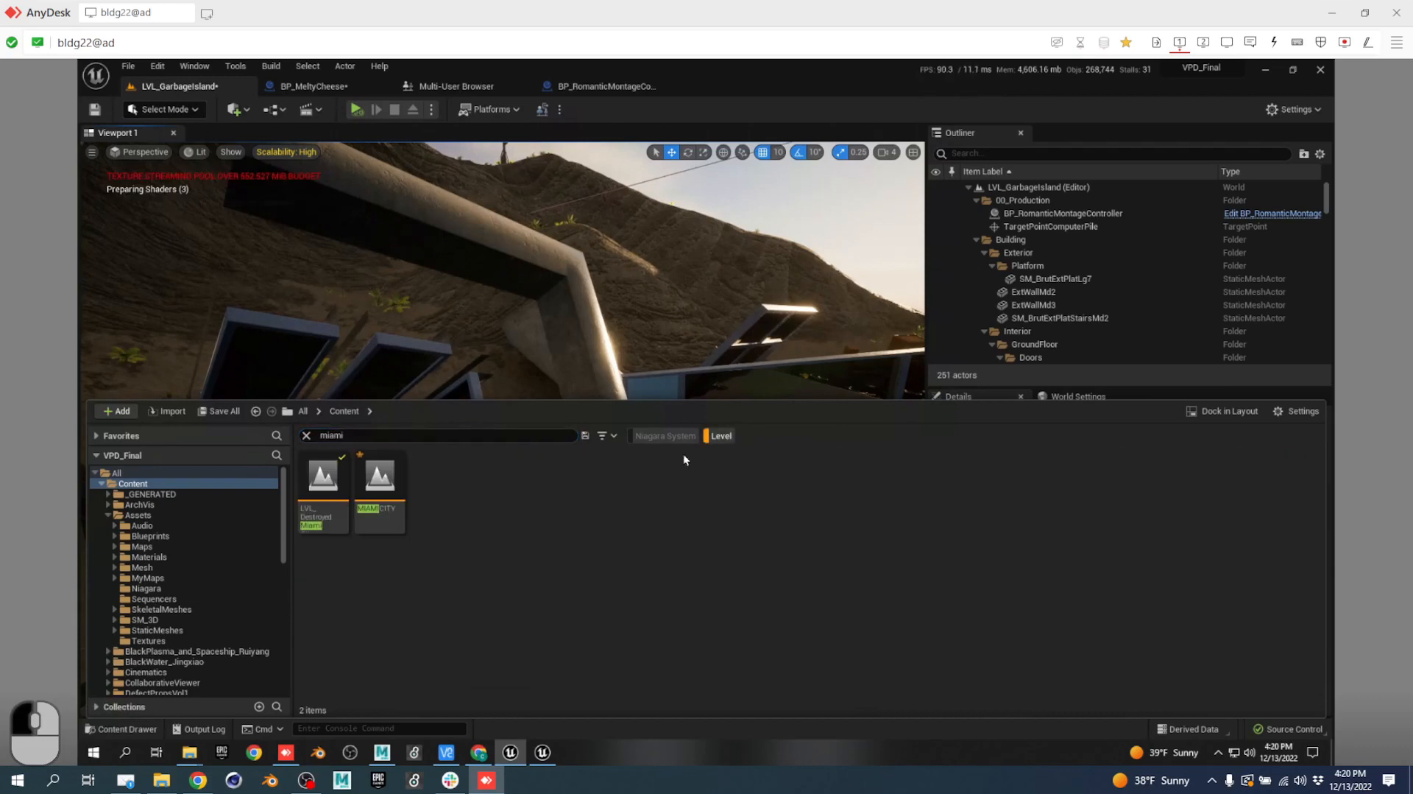
double_click(317, 474)
Save and check out LVL_GarbageIsland, skip the failed mocap take, and view the Asset Tools log.
left_click(757, 552)
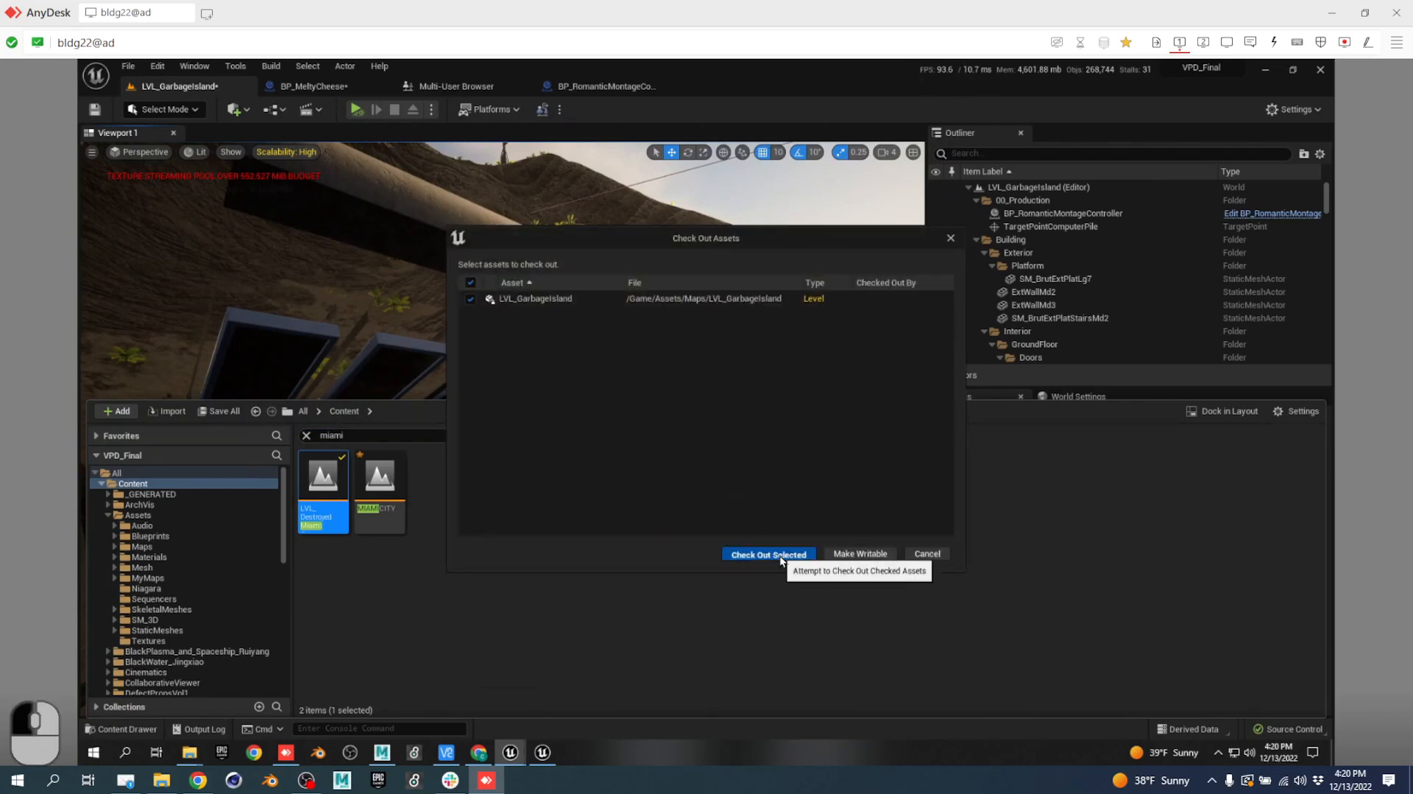
left_click(780, 555)
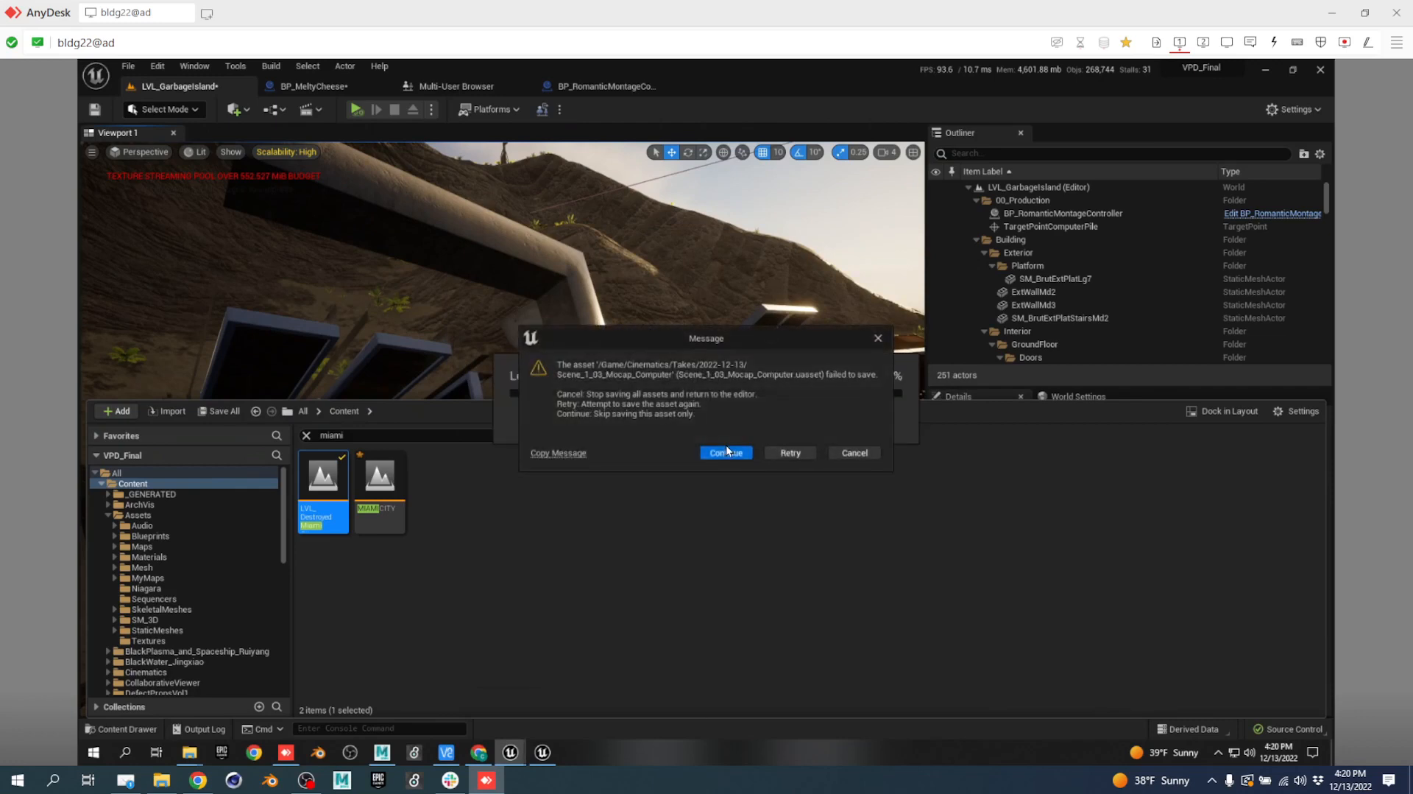
left_click(737, 452)
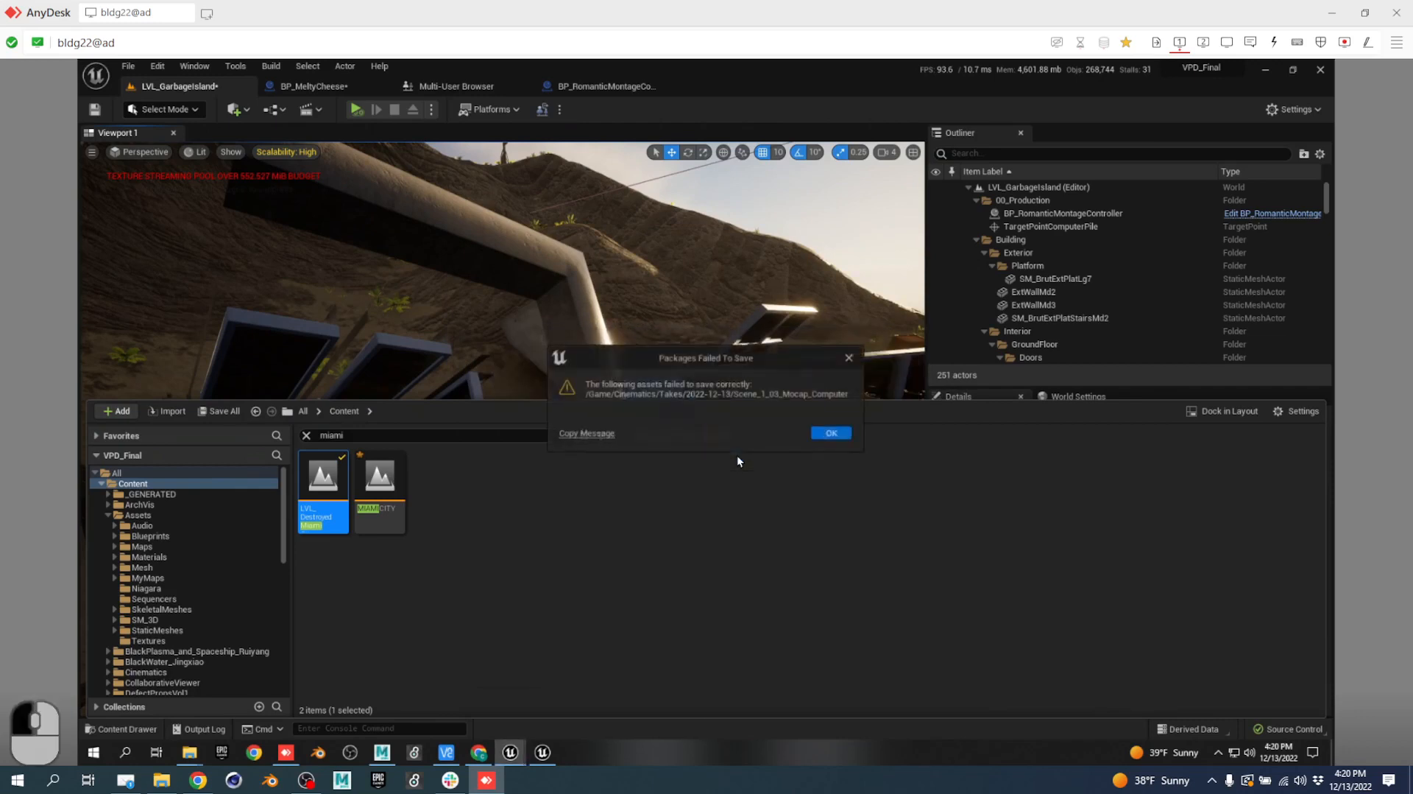
left_click(831, 434)
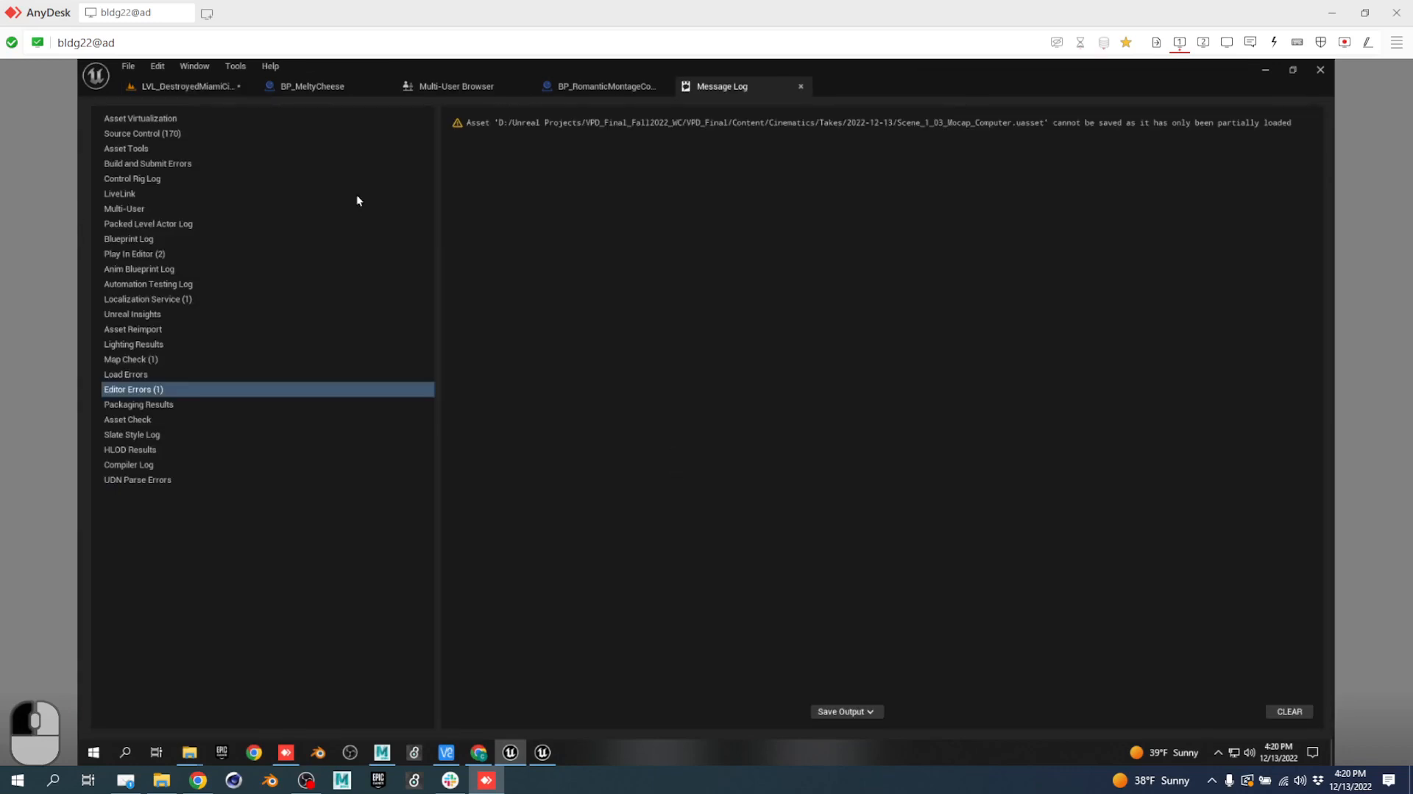
left_click(286, 149)
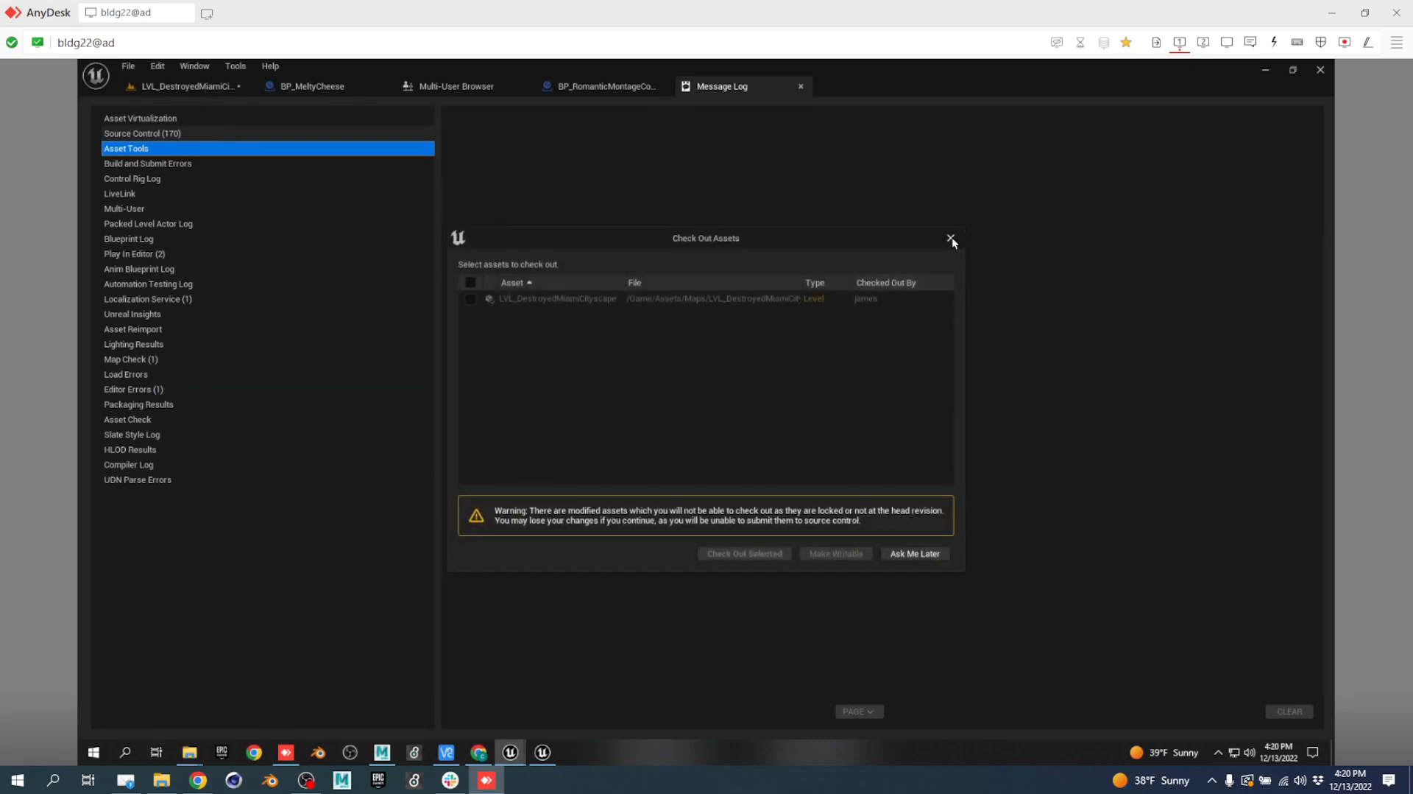
Dismiss the check-out prompt, fly over the flooded Miami towers and burning street, then open Multi-User Browser.
left_click(951, 238)
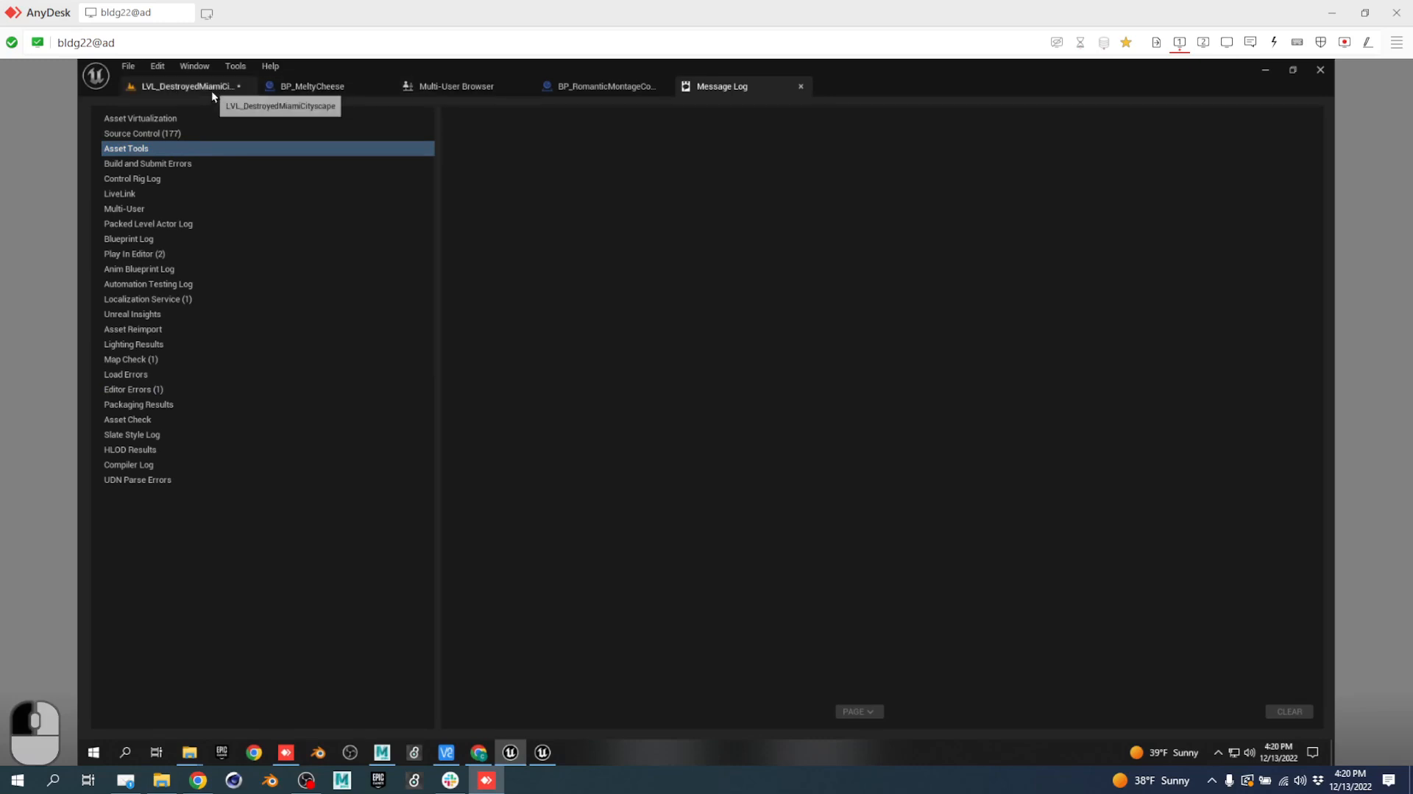
left_click(193, 86)
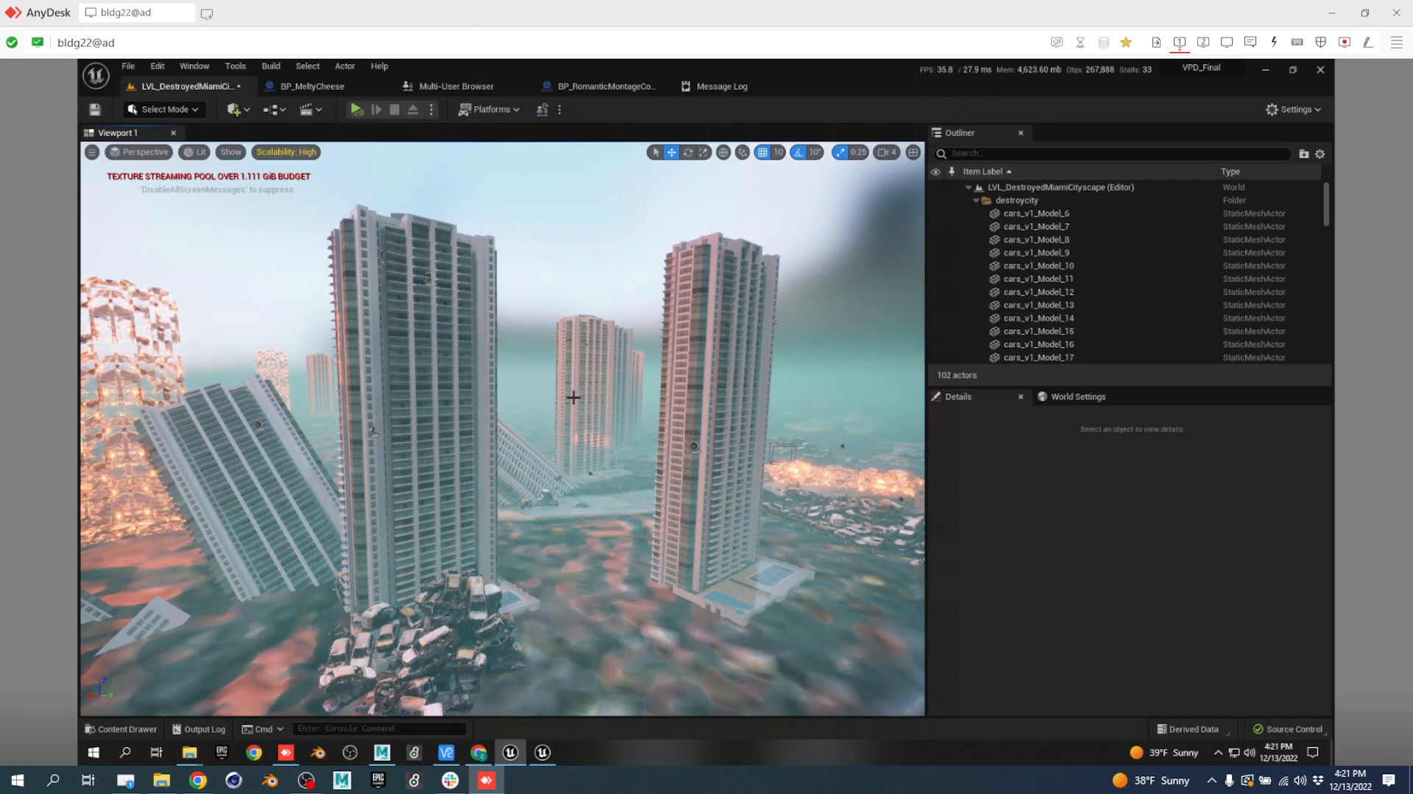
mouse_move(557, 409)
right_mouse_down()
mouse_move(345, 457)
mouse_move(315, 441)
mouse_move(315, 426)
mouse_move(683, 466)
mouse_move(712, 453)
mouse_move(650, 424)
mouse_move(397, 404)
right_mouse_up()
key("w")
key("e")
key("a")
key("e")
key("w")
key("e")
key("d")
key("d")
key("w")
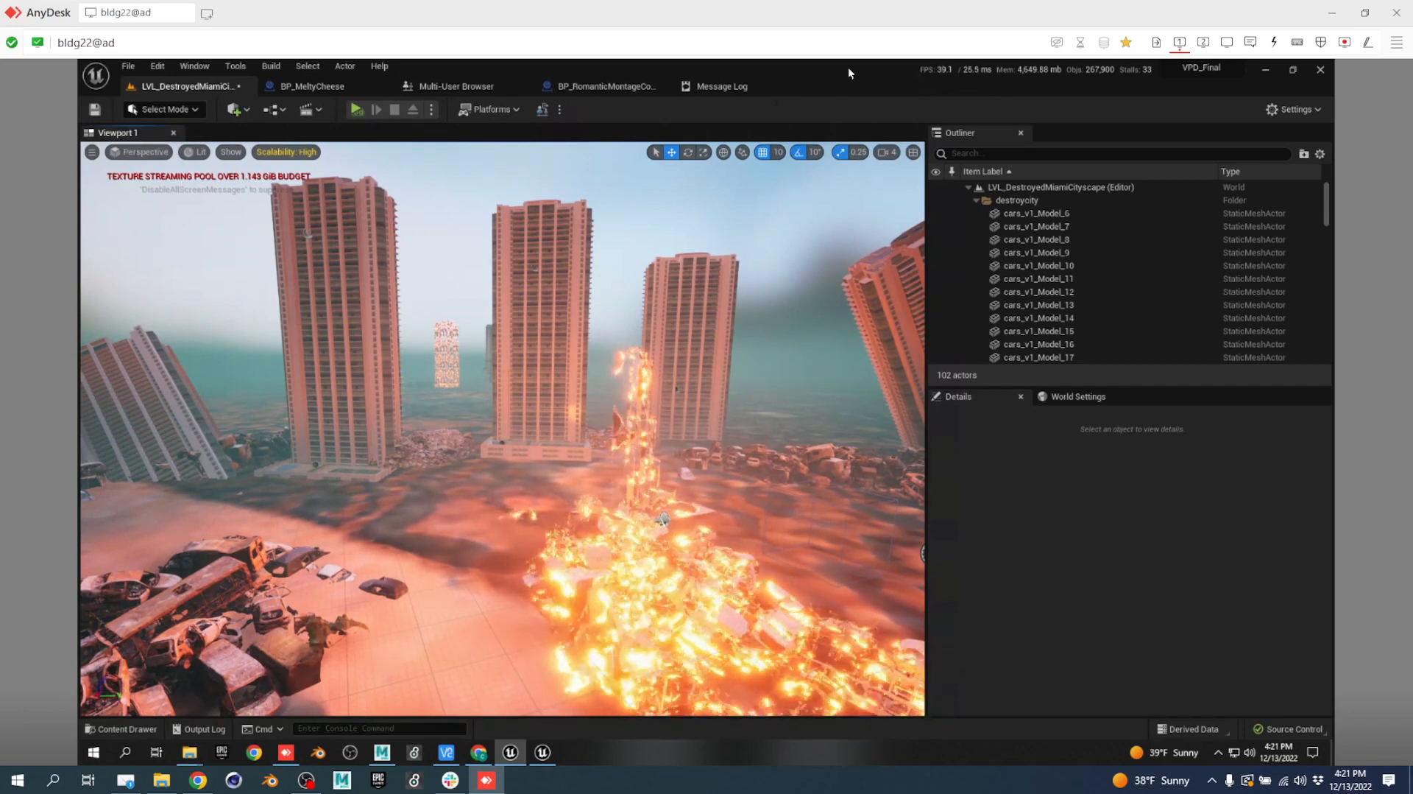
left_click(431, 87)
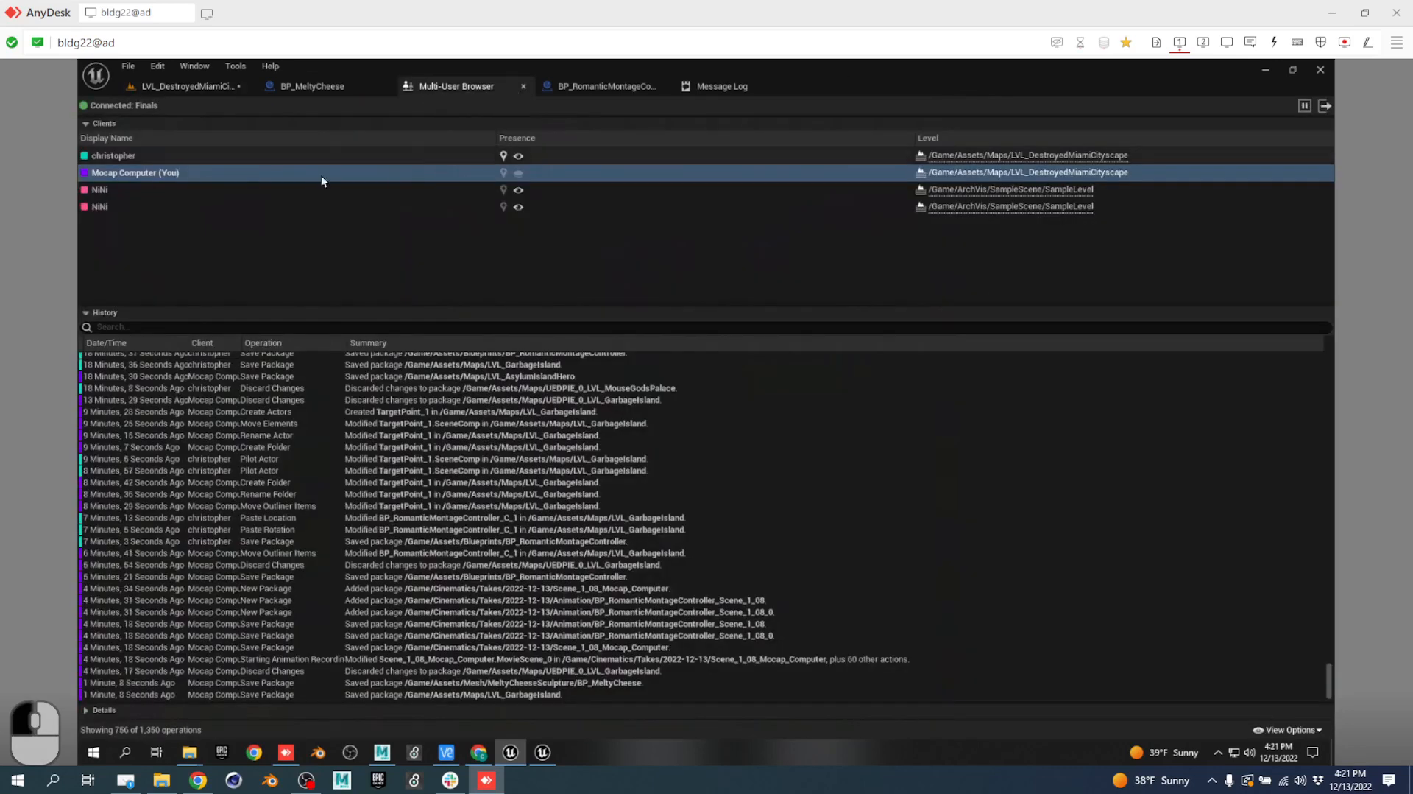
Inspect the remaining collaborators in the Multi-User client list, then choose Leave Session.
left_click(116, 190)
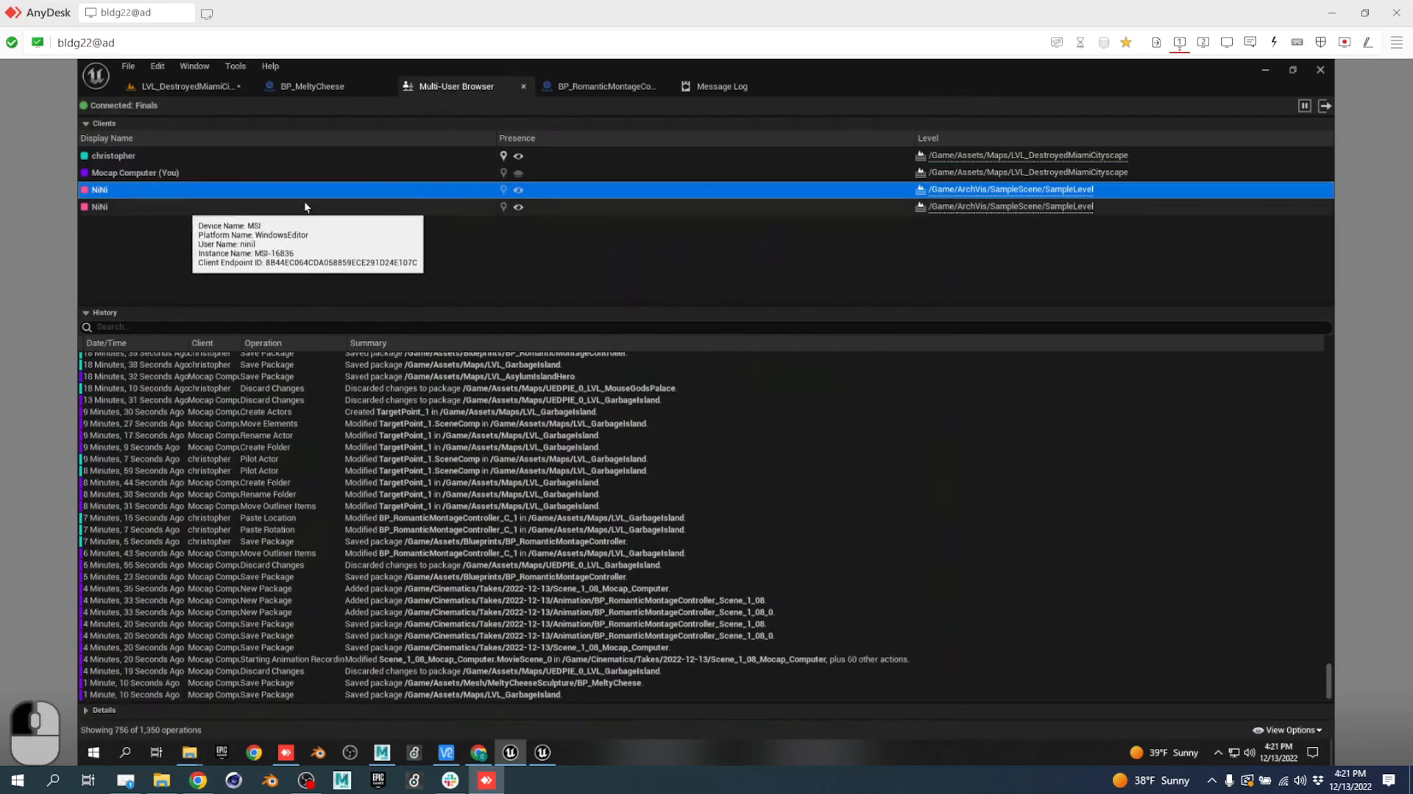
mouse_move(189, 163)
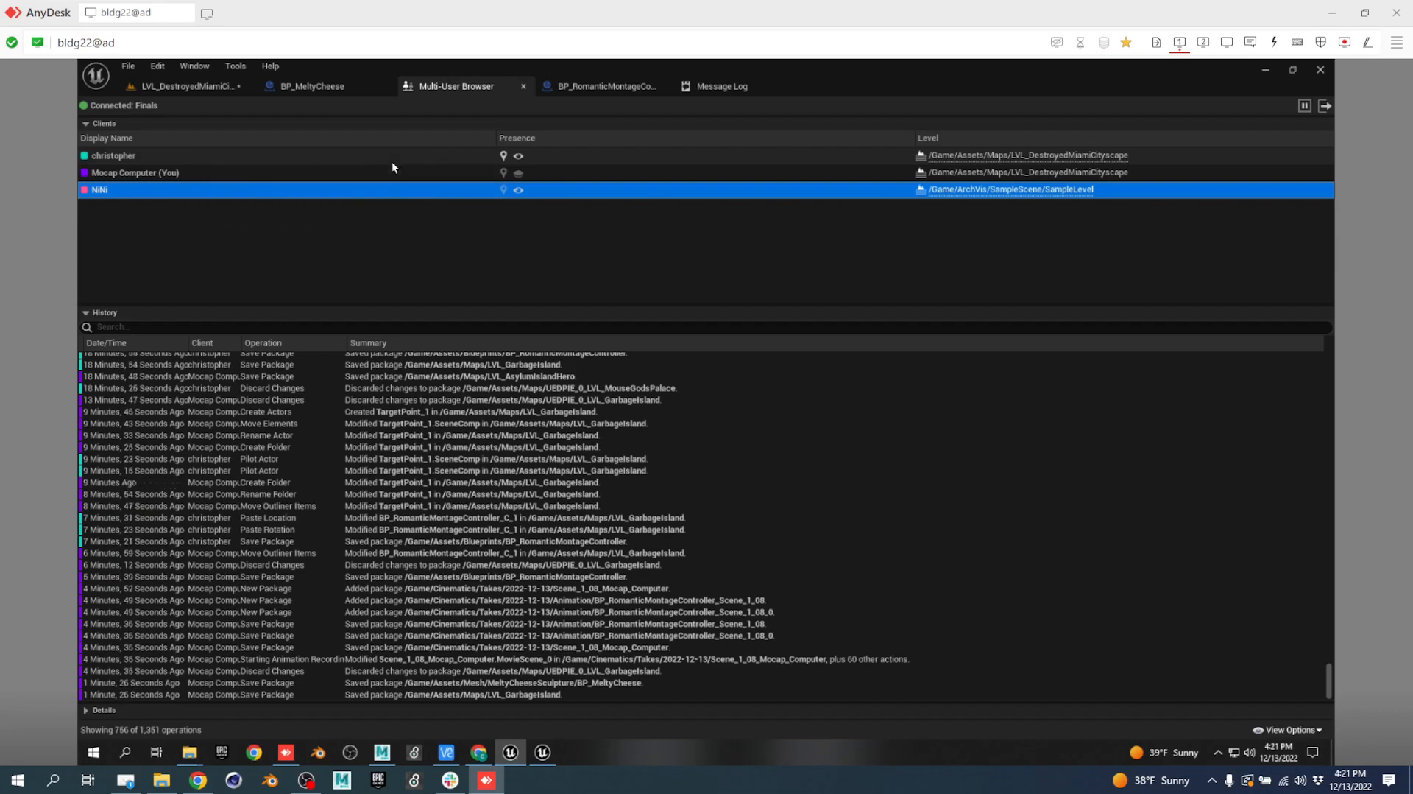
right_click(235, 191)
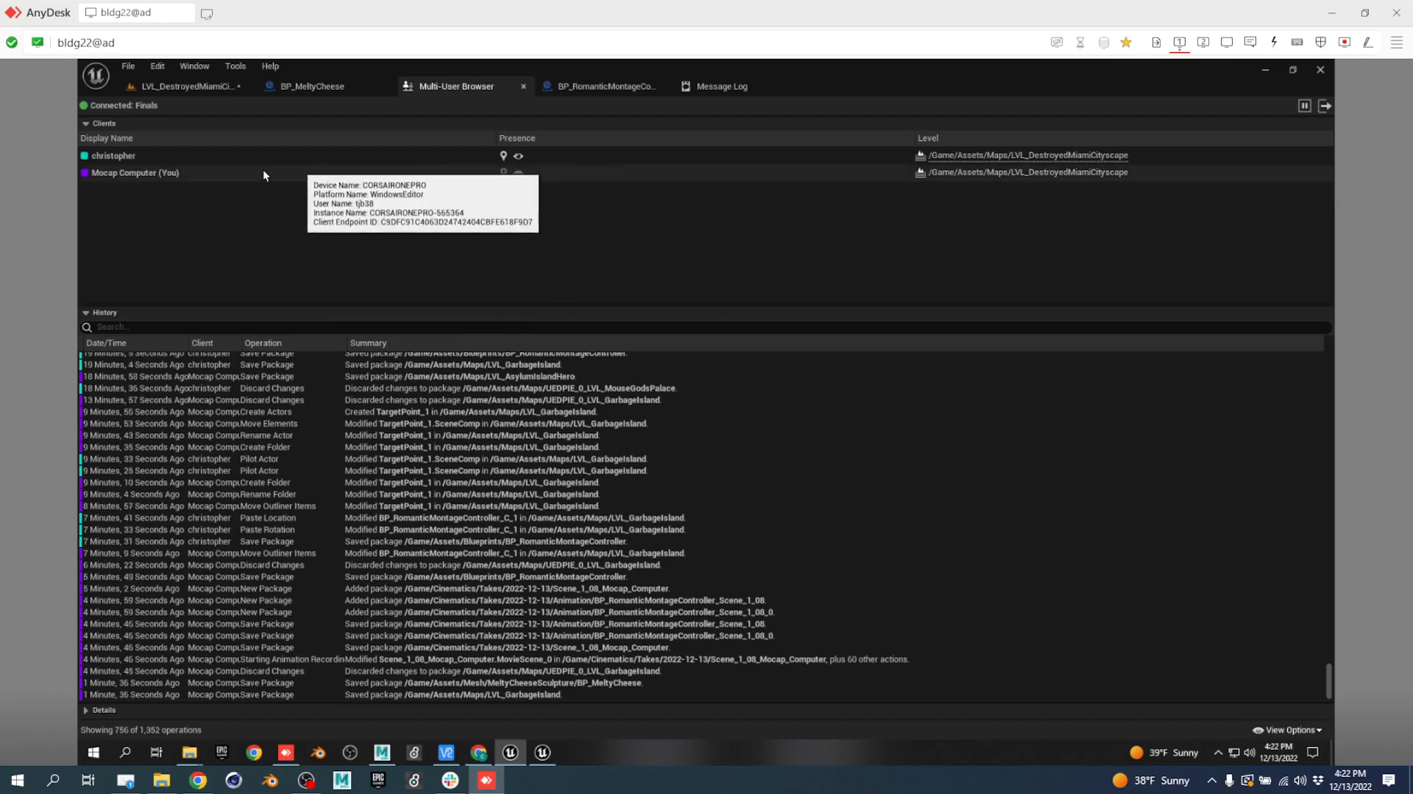
left_click(172, 160)
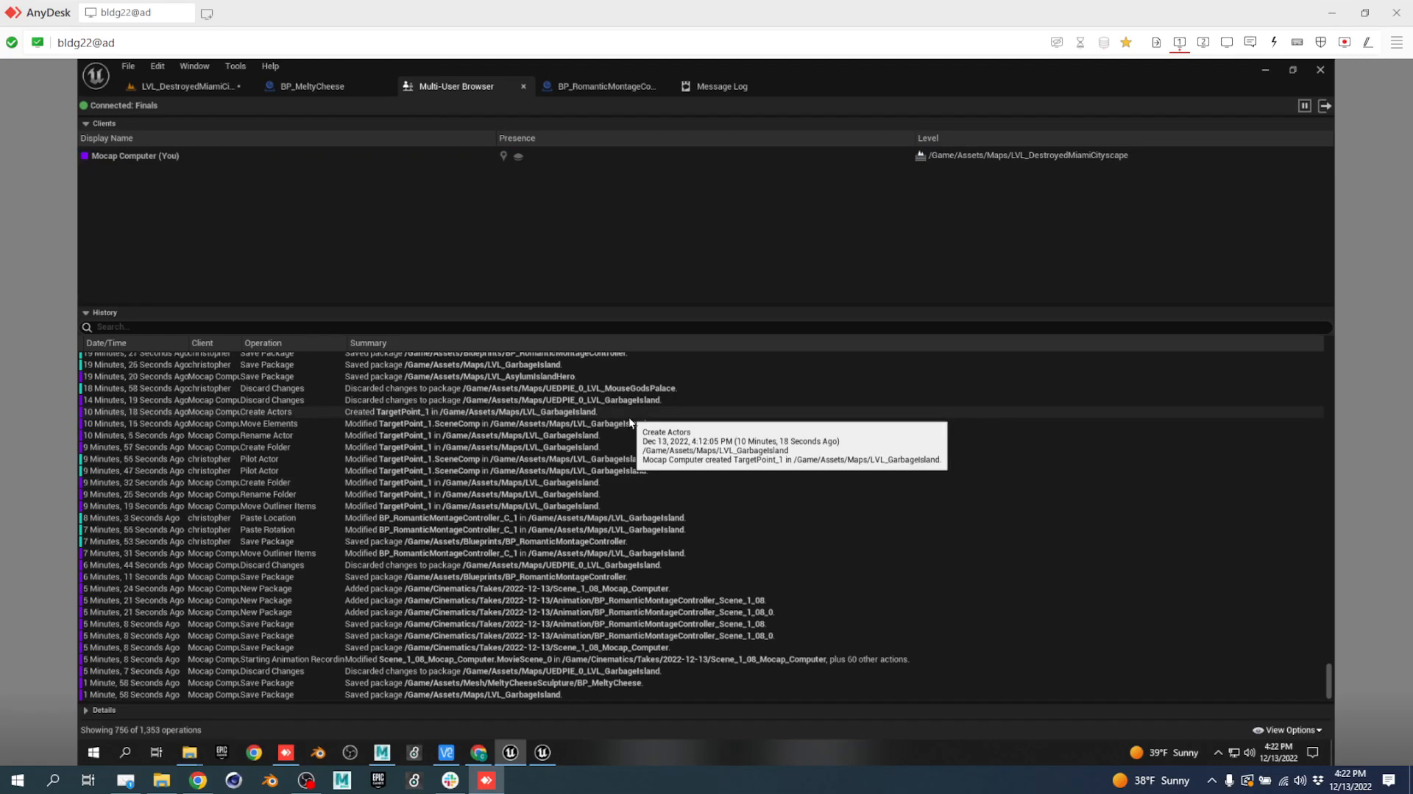
left_click(1323, 111)
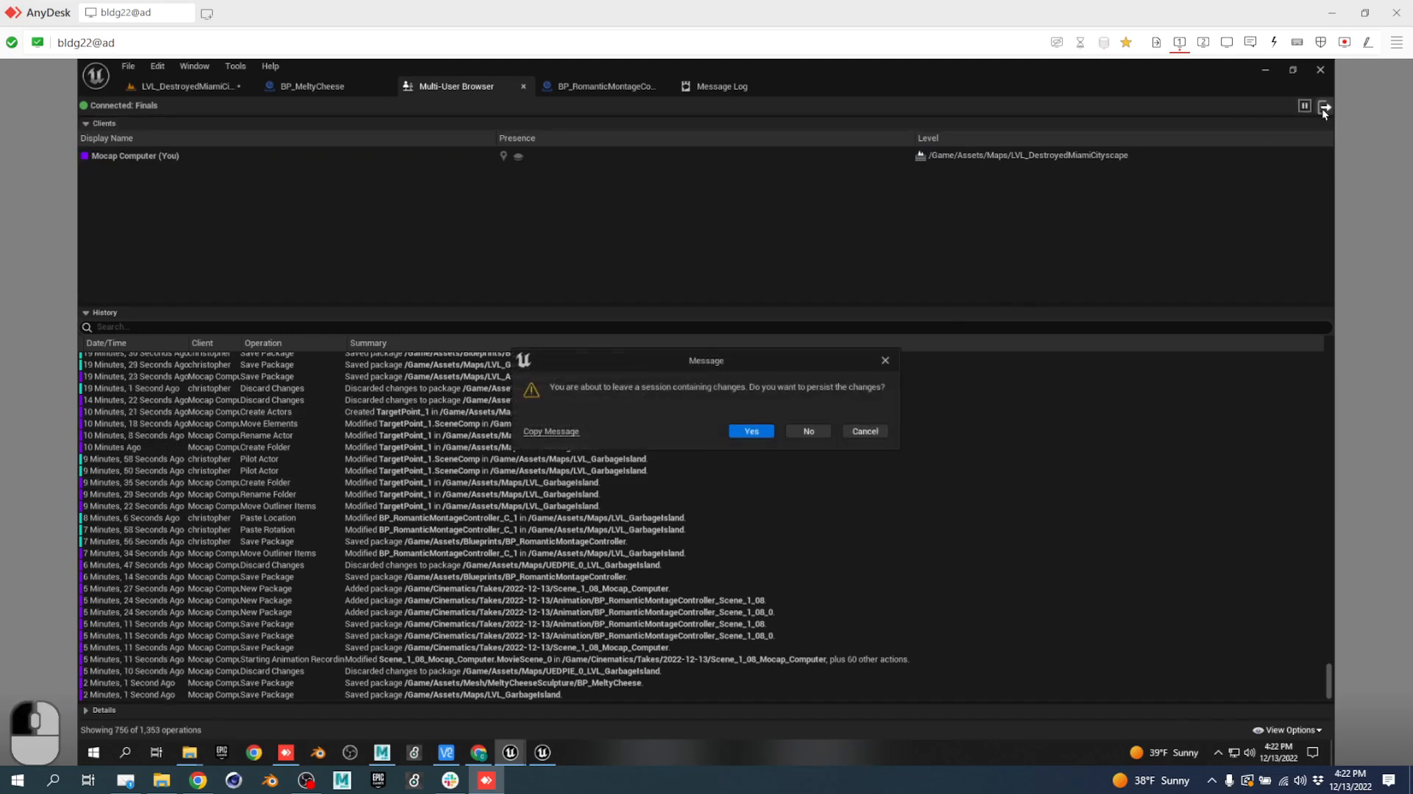
Confirm persisting, tick Submit to Source Control, and submit with changelist description 'finals!!!!'.
left_click(752, 432)
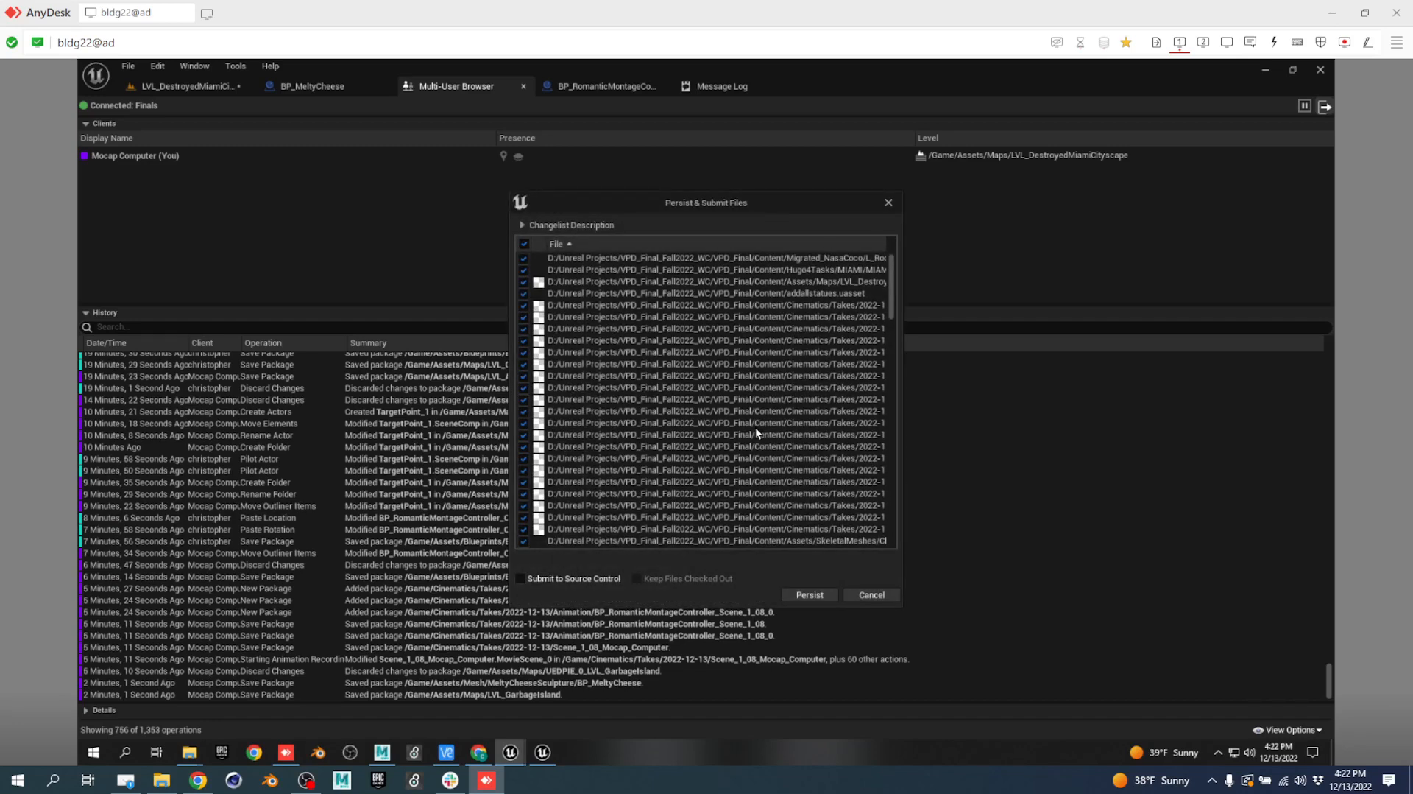
scroll(758, 369, "down", 5)
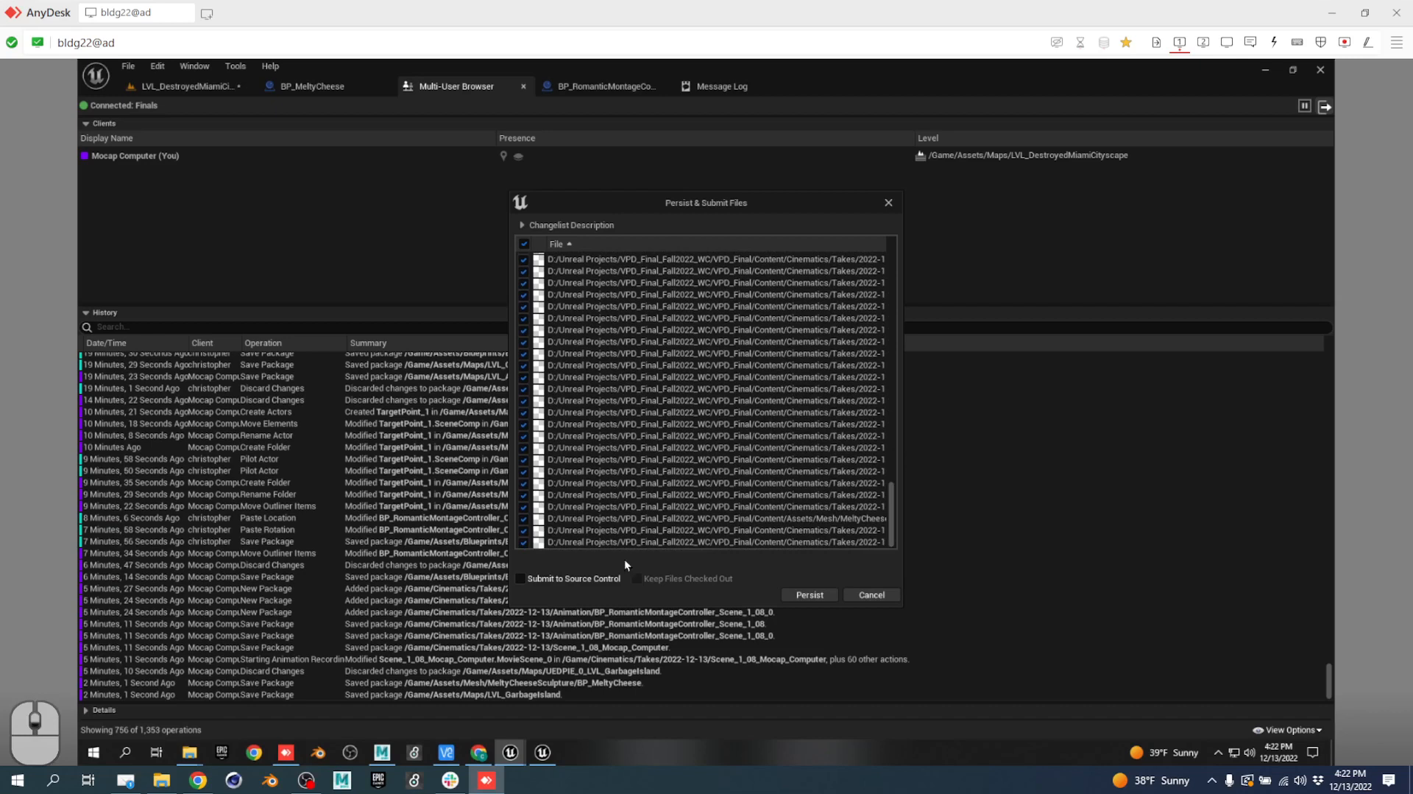
left_click(521, 578)
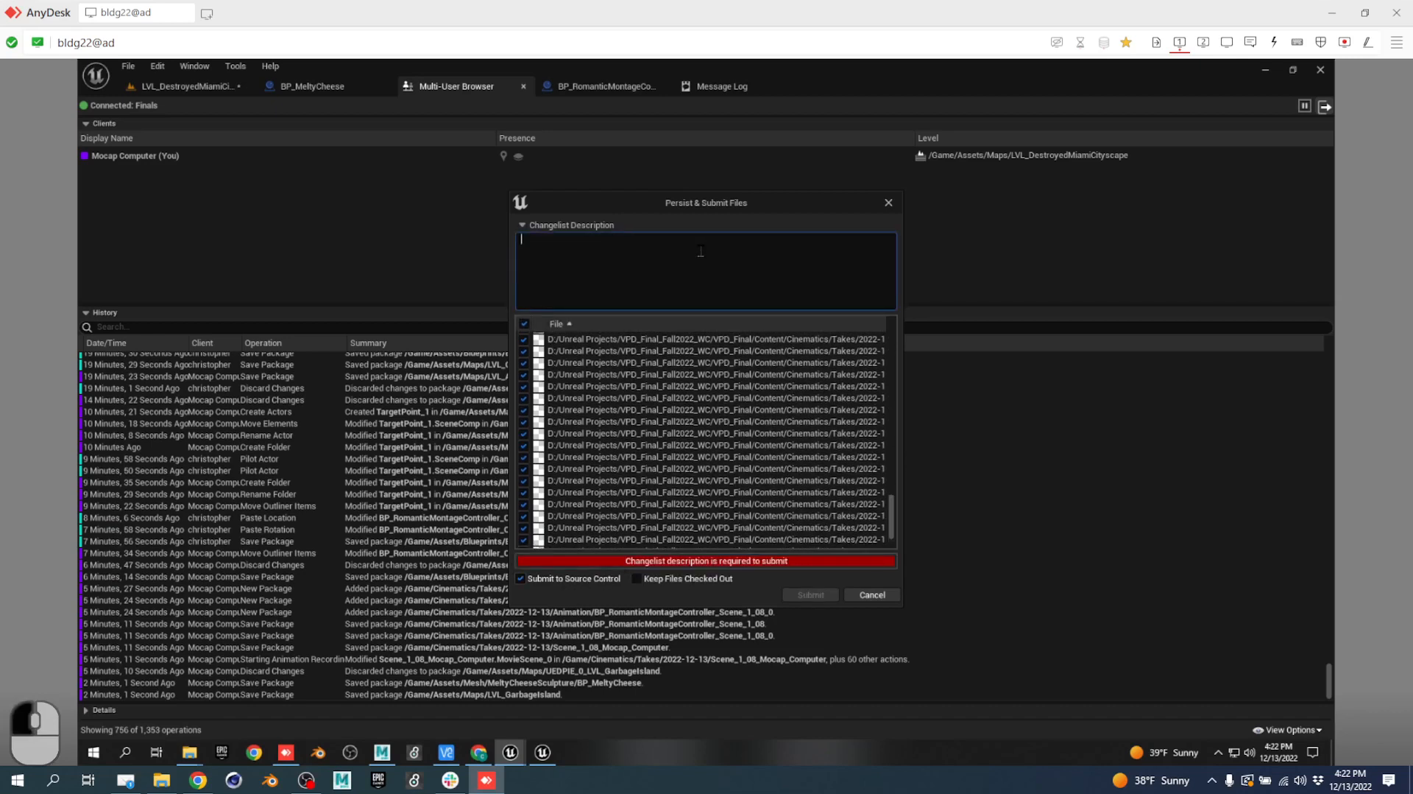
type("finals!!")
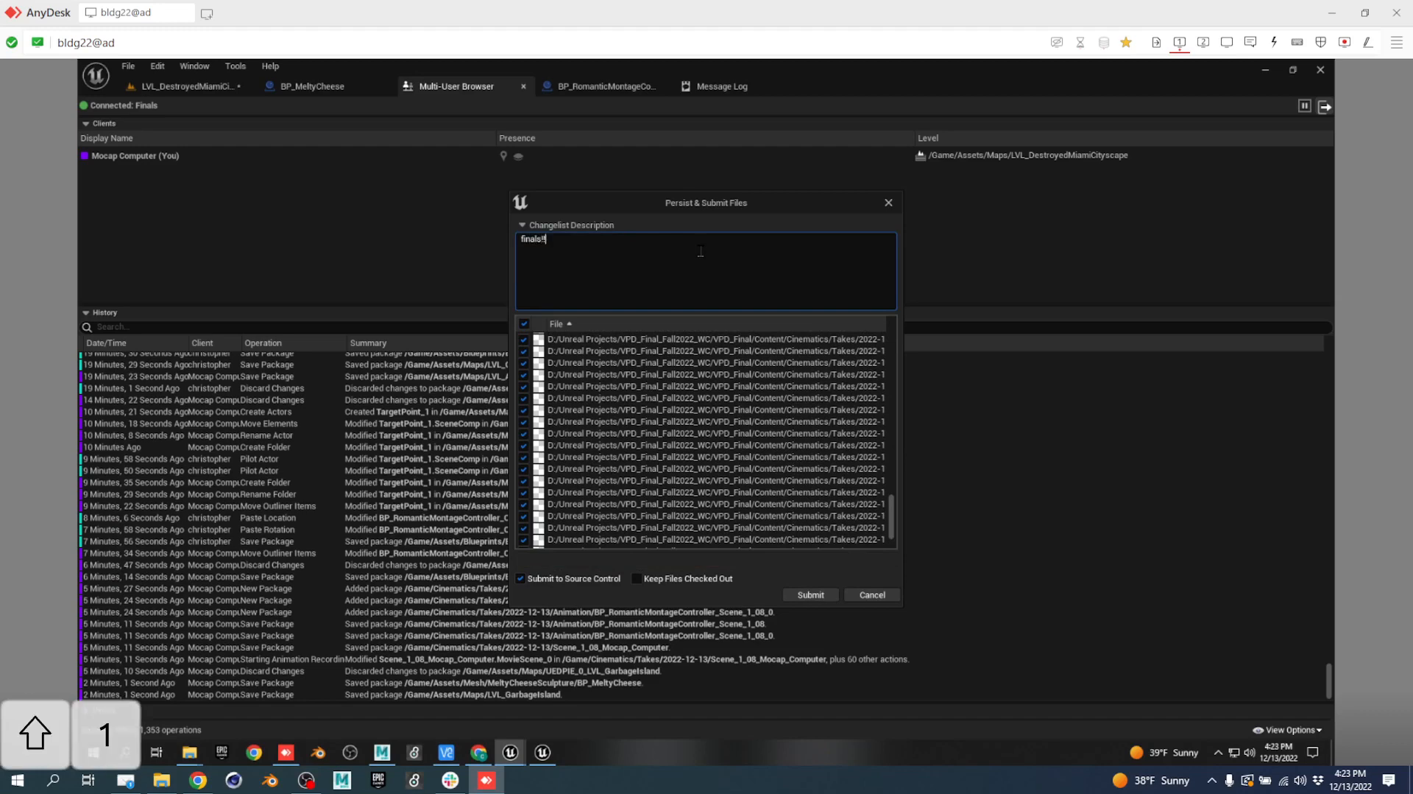
type("!!")
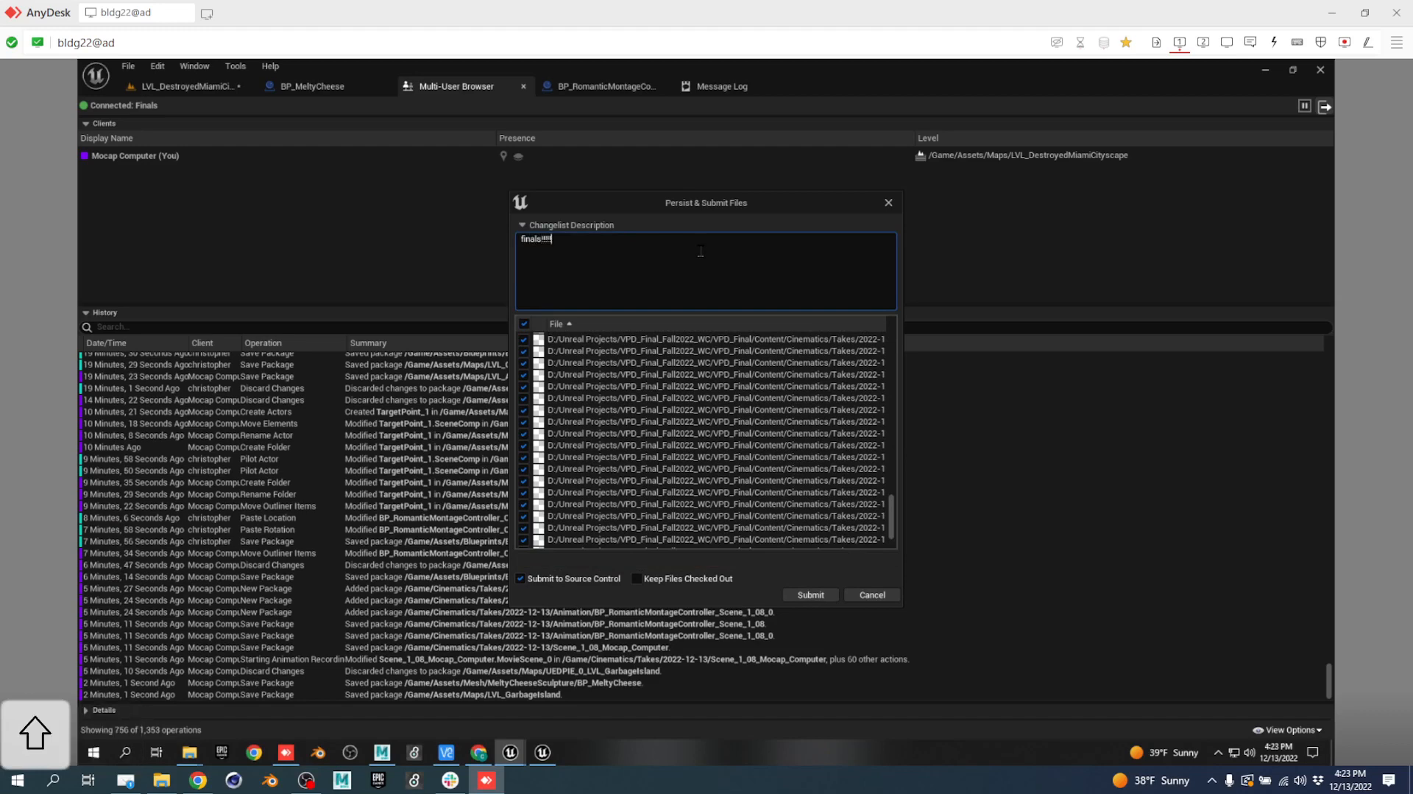
left_click(815, 596)
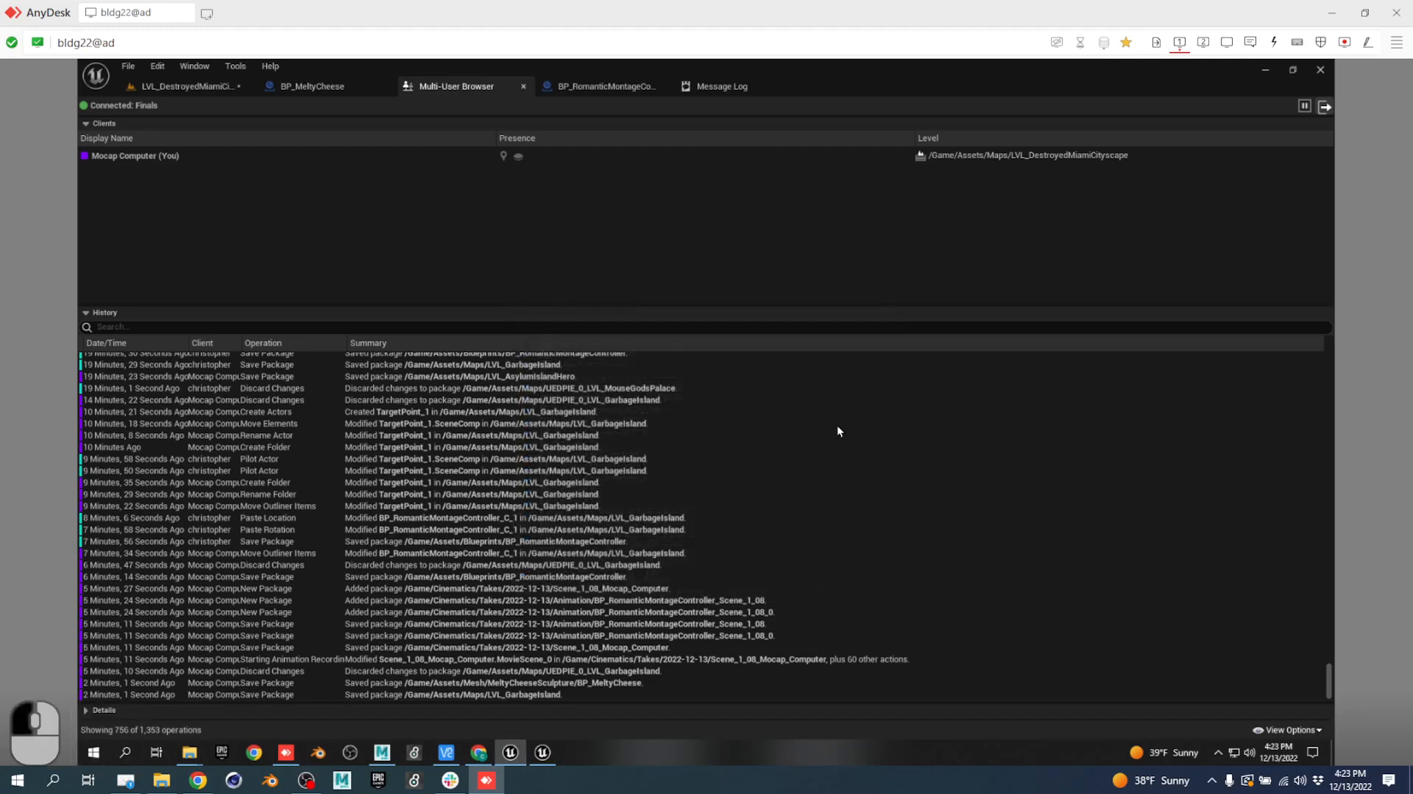
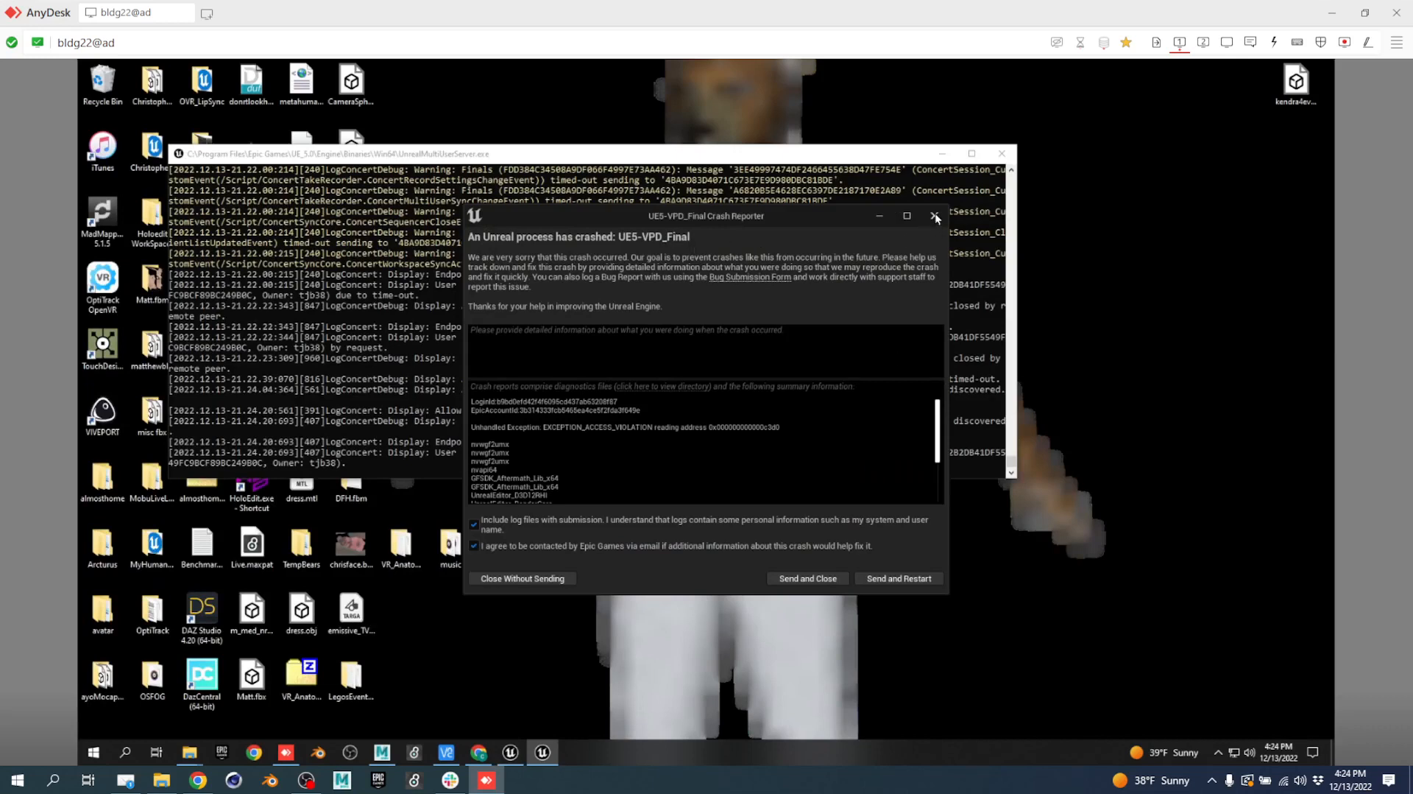
Send the crash report with restart, then relaunch VPD_Final.uproject from Explorer on display 2.
left_click(913, 582)
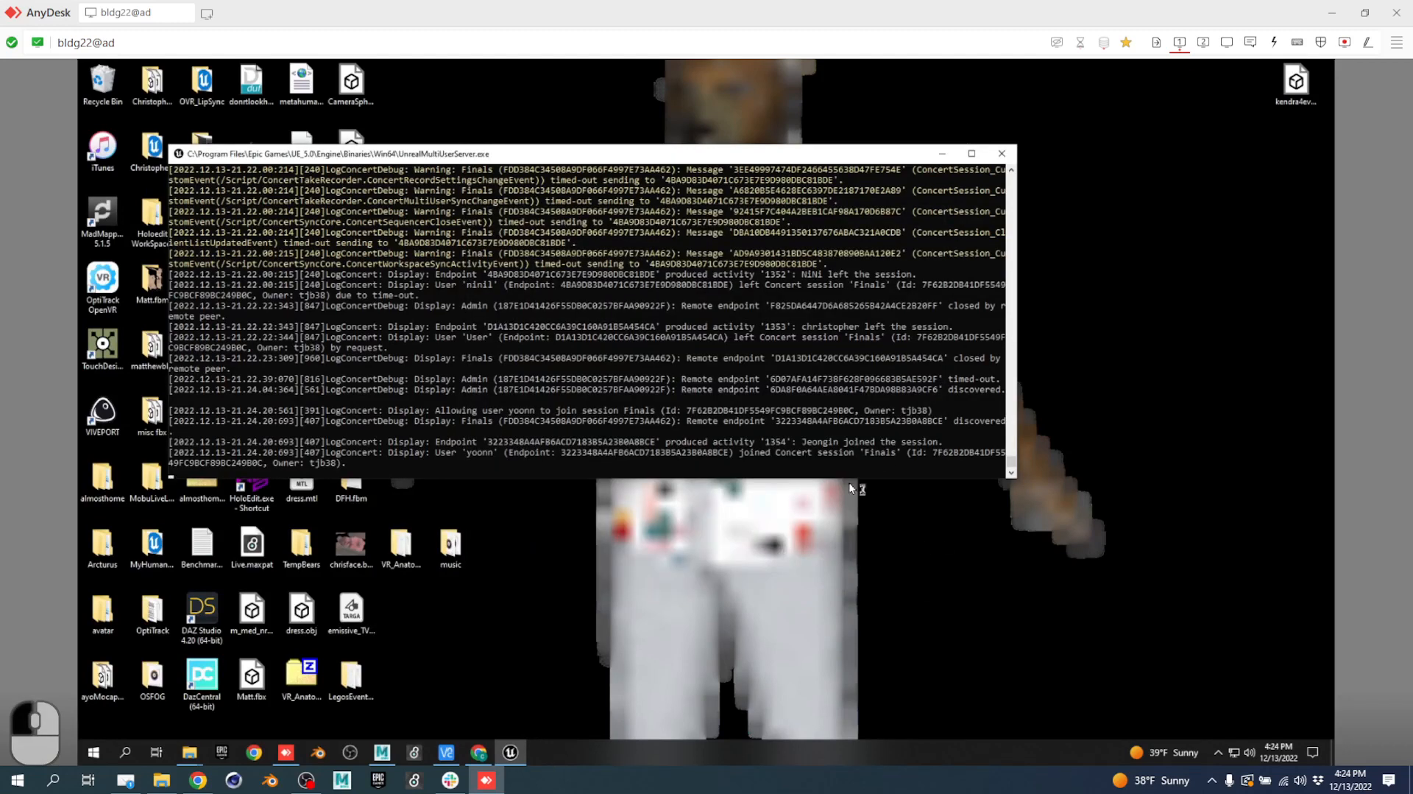
left_click(1203, 42)
double_click(457, 411)
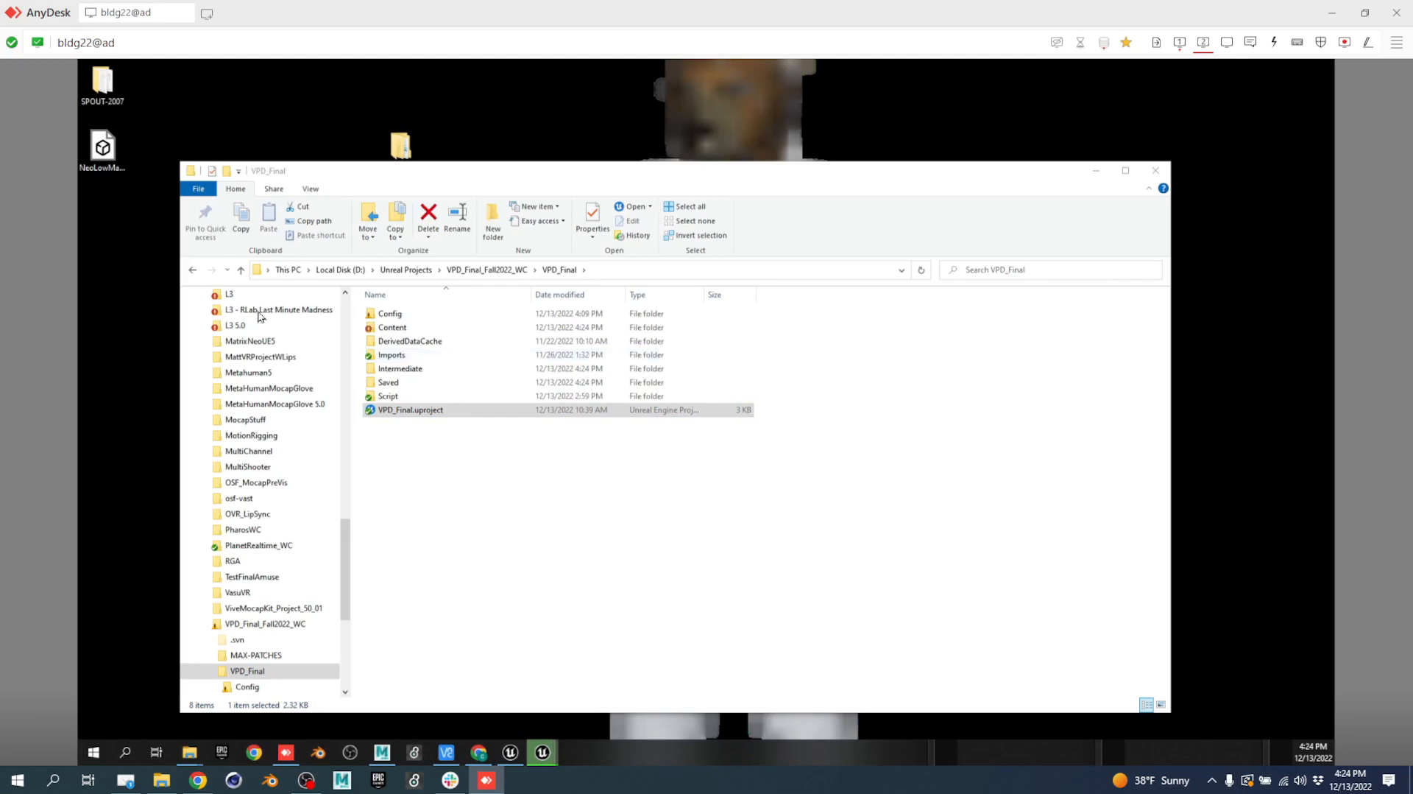
Return to display 1 while the Unreal editor loads VPD_Final on SampleLevel.
left_click(1180, 42)
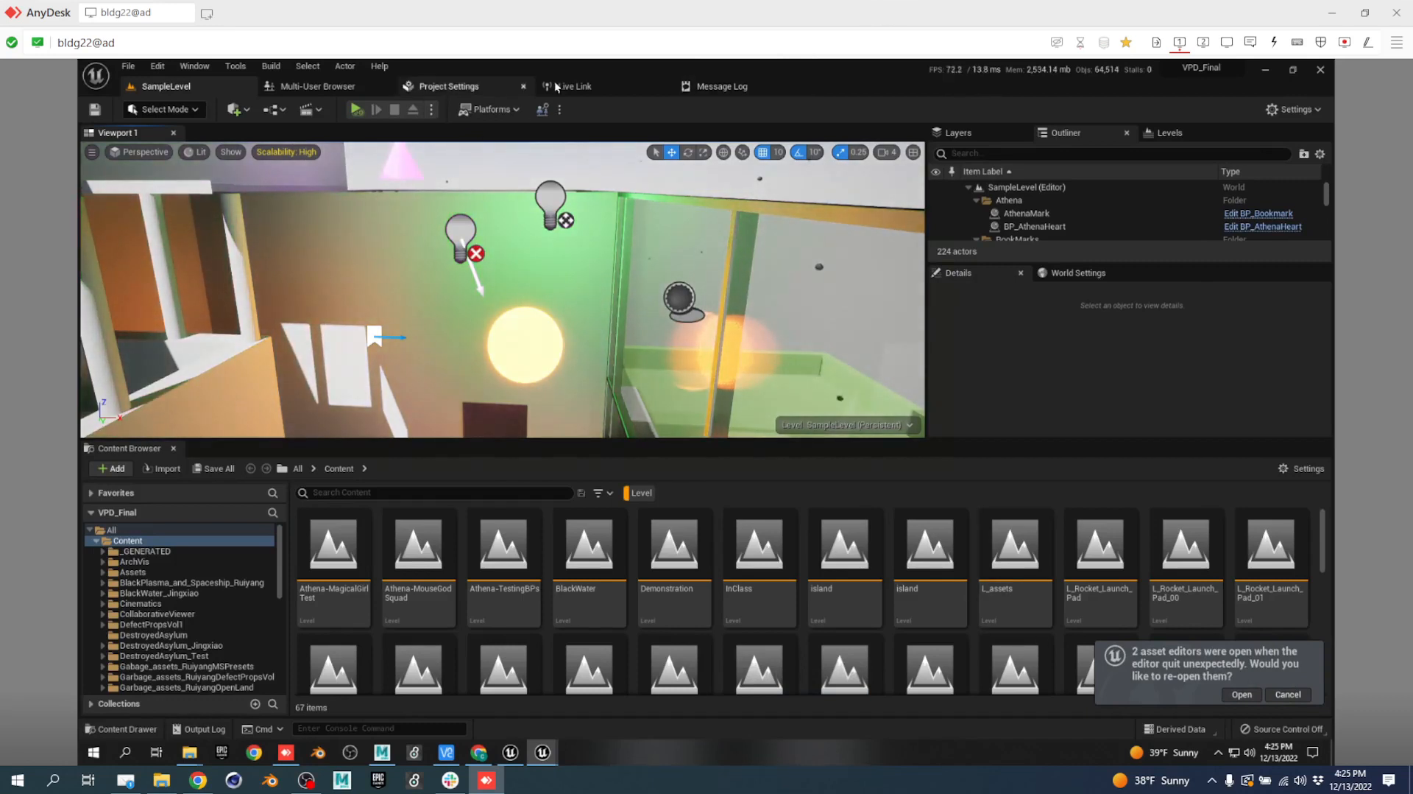
Try joining the Finals session from the Multi-User Browser, then dismiss the crash report.
left_click(346, 88)
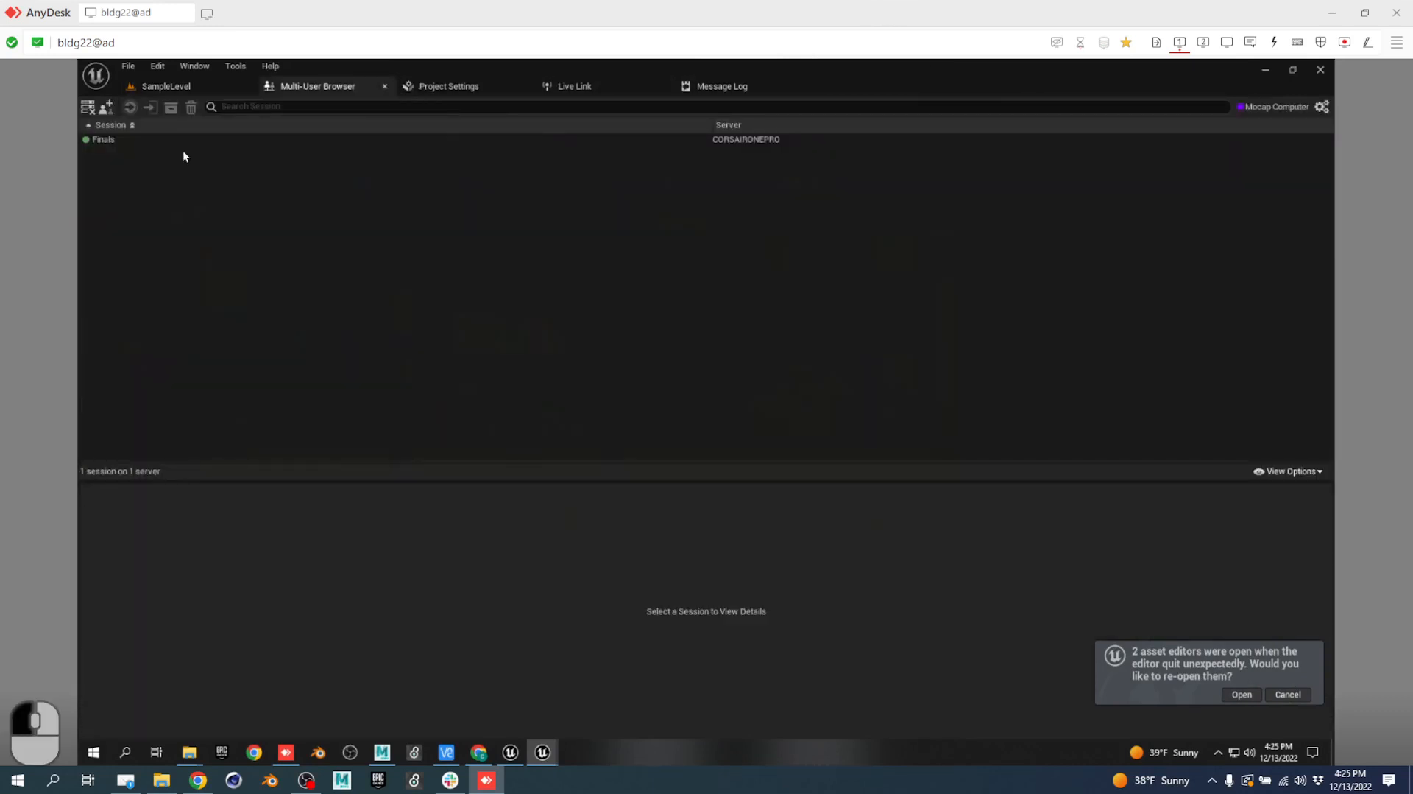
left_click(157, 142)
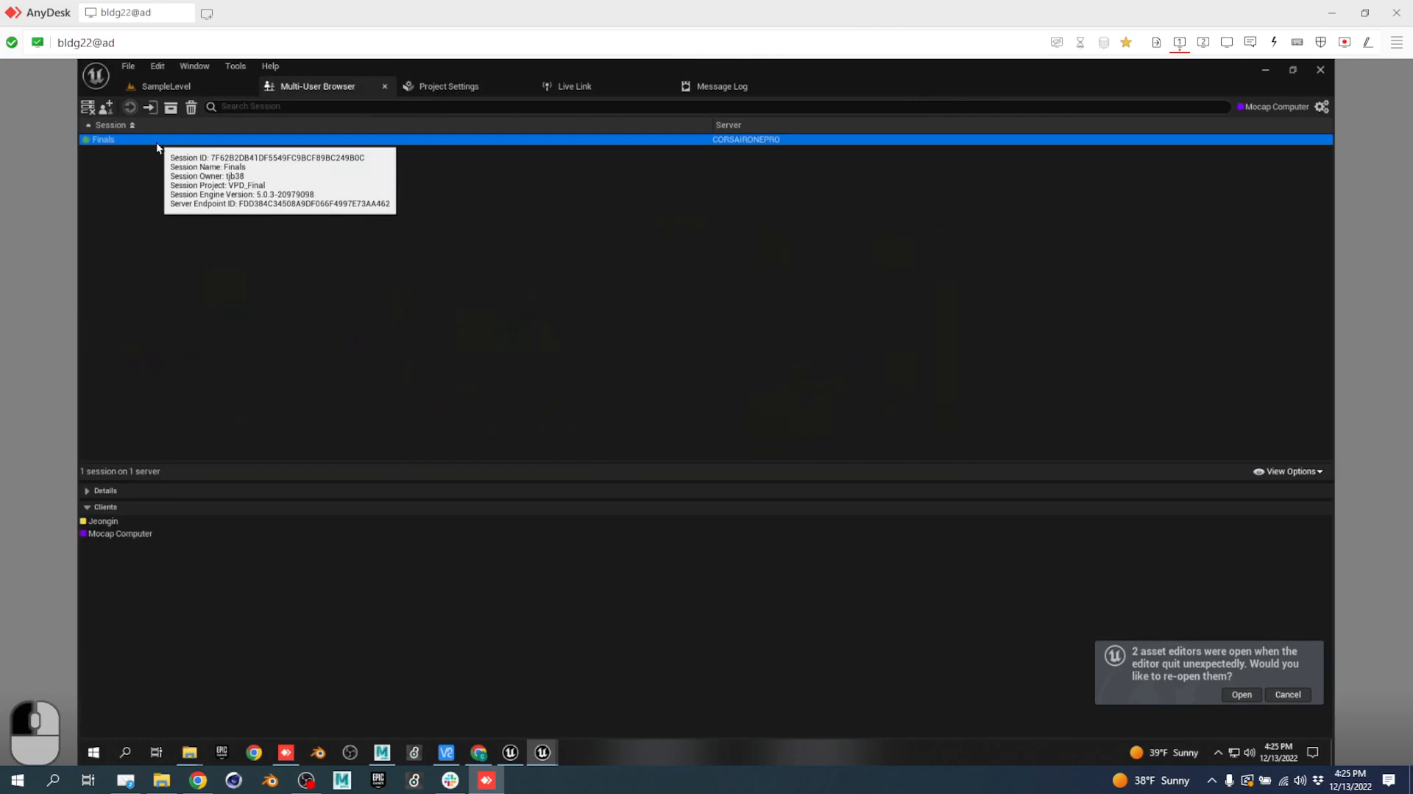
double_click(155, 142)
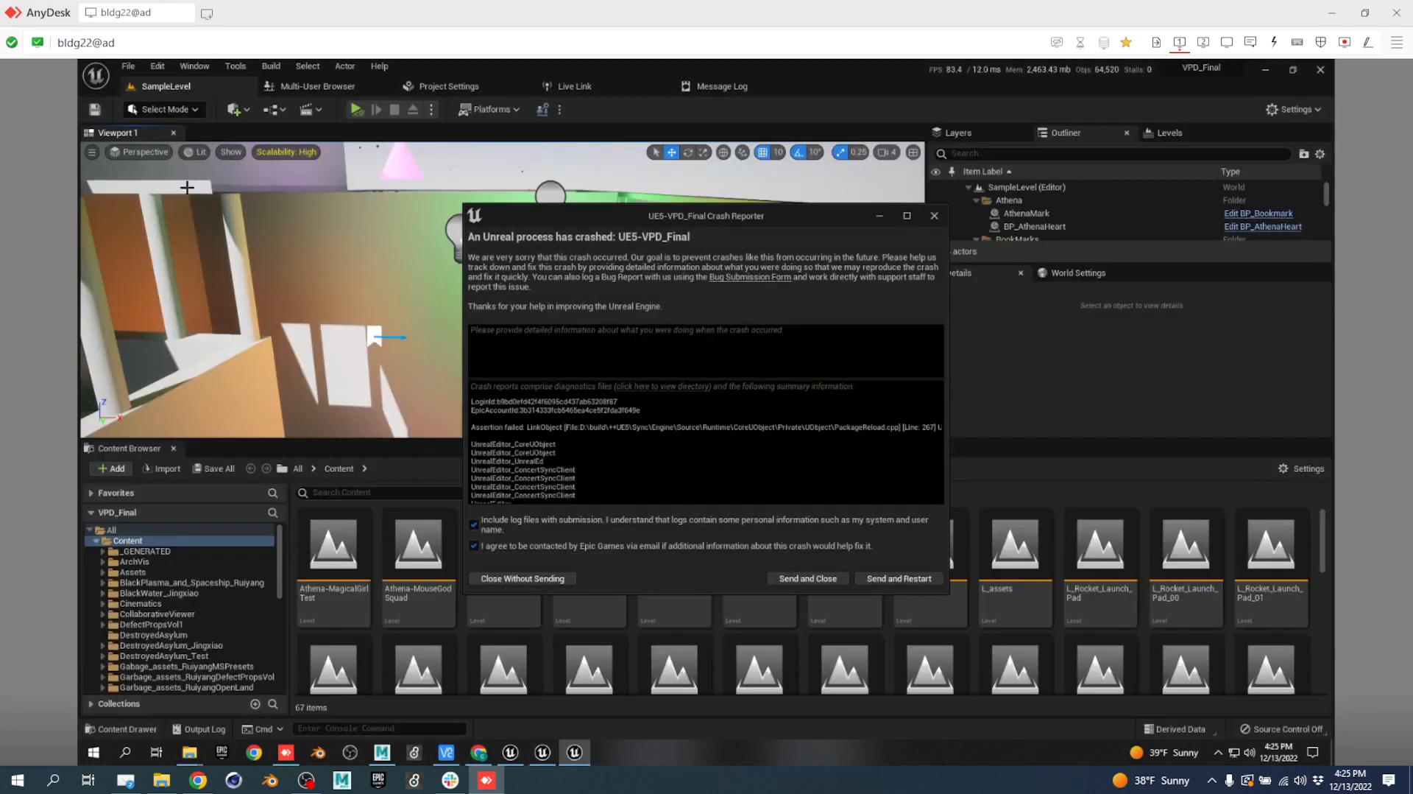
left_click(935, 215)
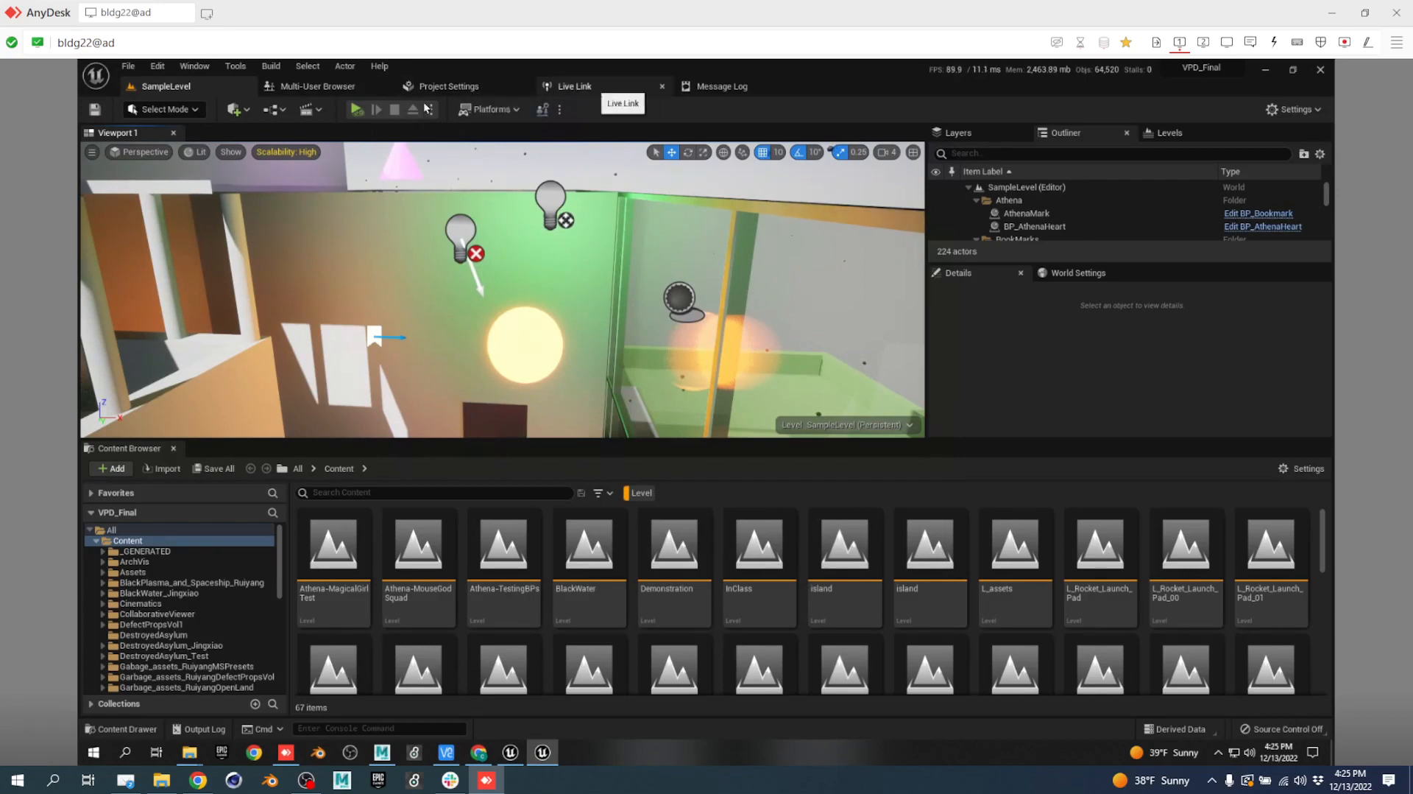
Retry joining Finals via right-click Join, then send the crash report and restart the editor.
left_click(318, 89)
left_click(148, 144)
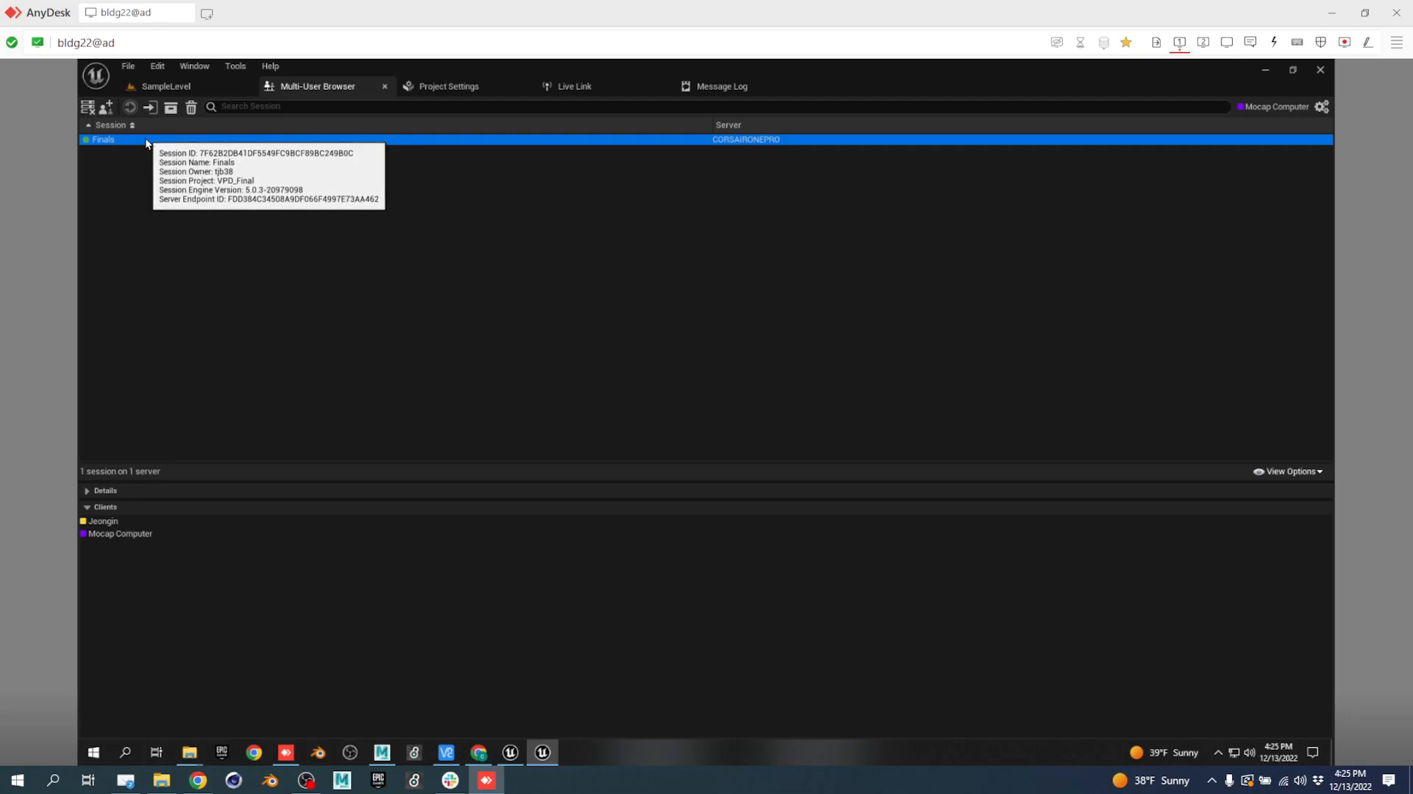
right_click(145, 140)
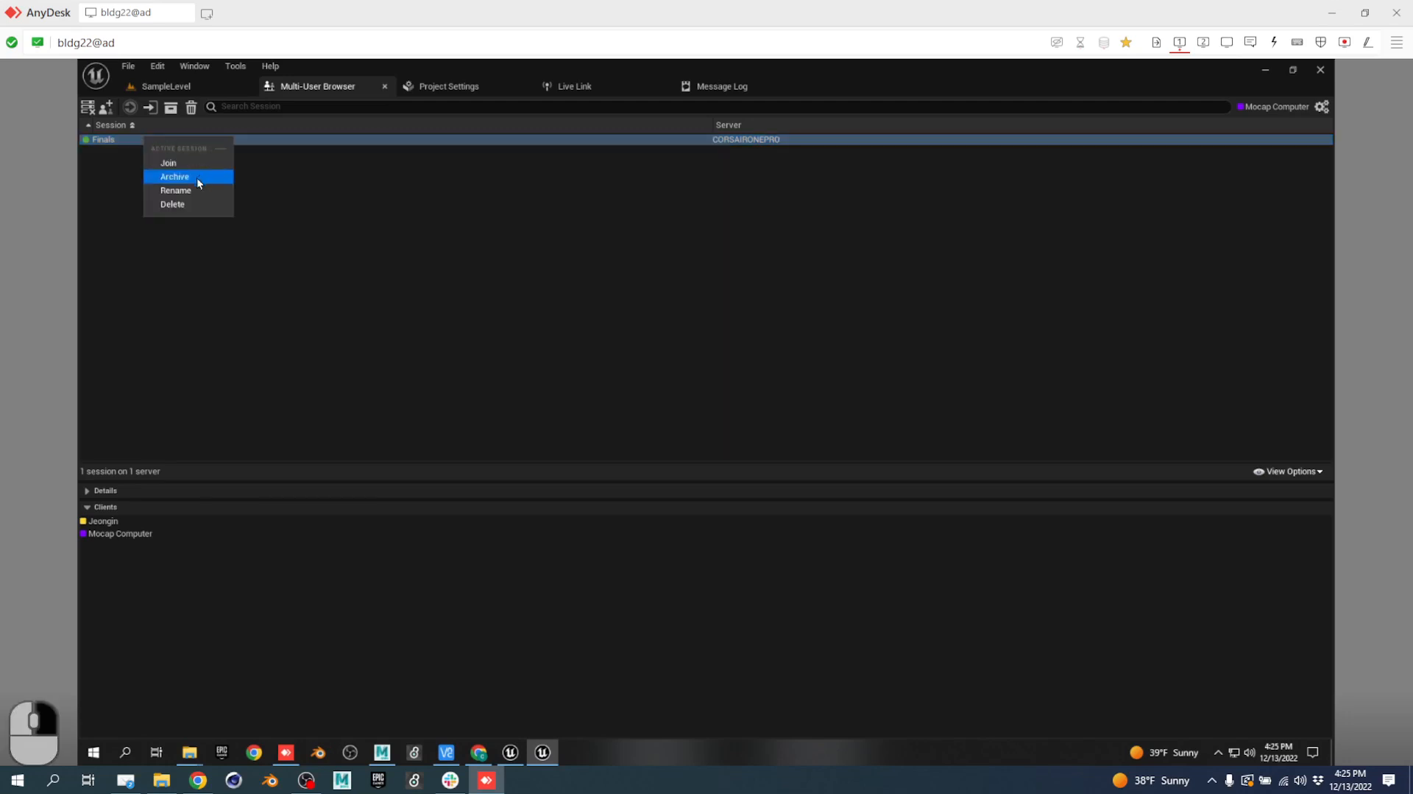
left_click(171, 163)
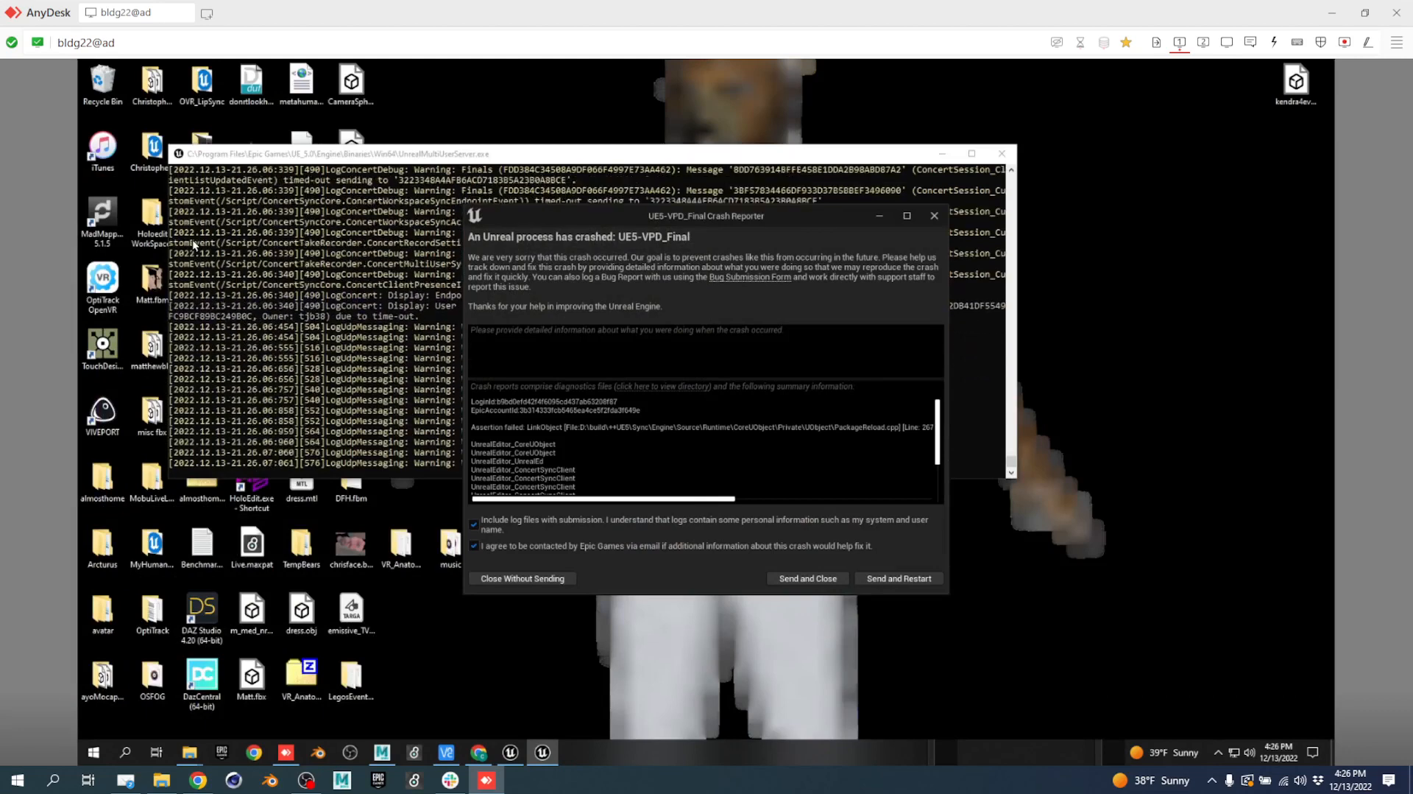
left_click_drag(627, 221, 674, 131)
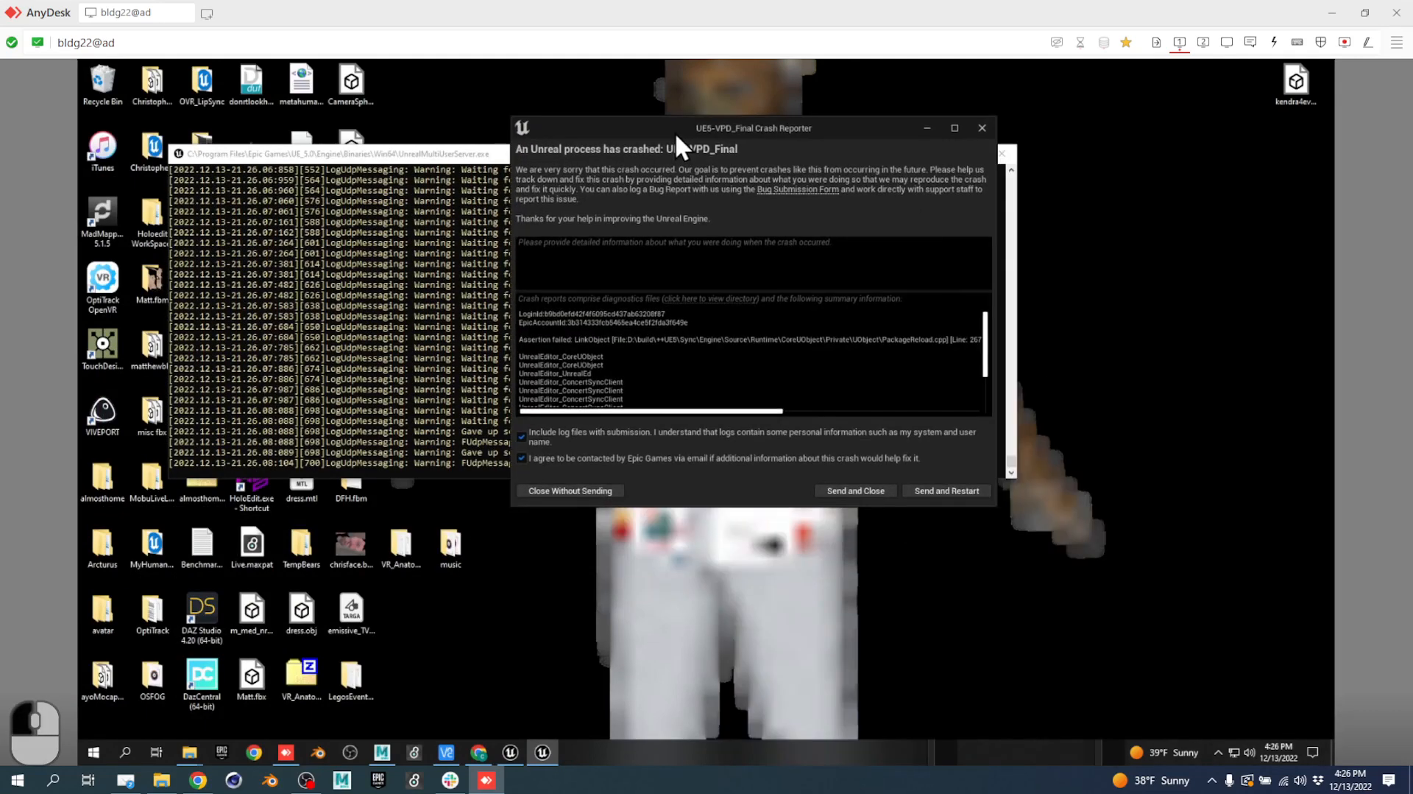
left_click(942, 492)
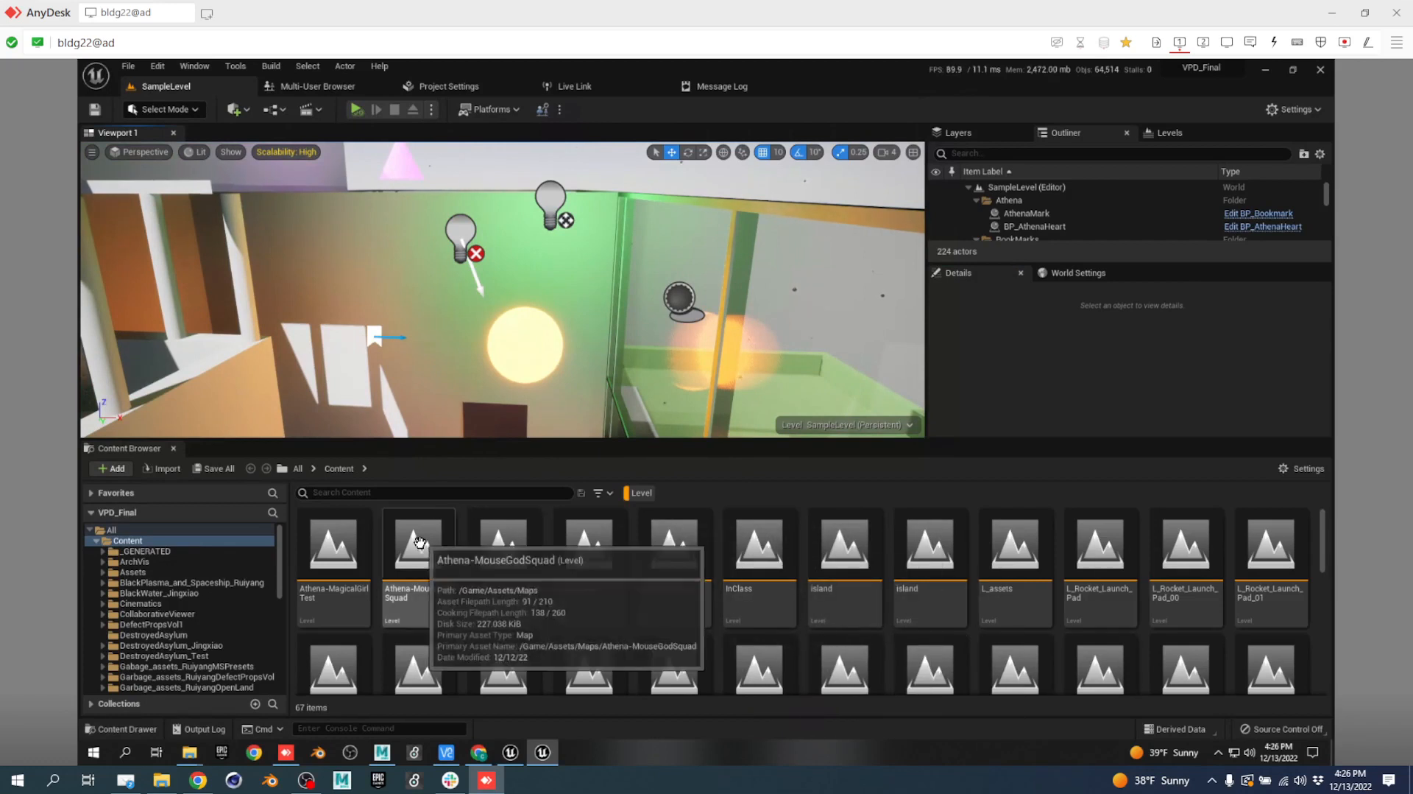
Search the Content Browser for 'mouse' and open the LVL_MouseGodsPalace level.
left_click(401, 493)
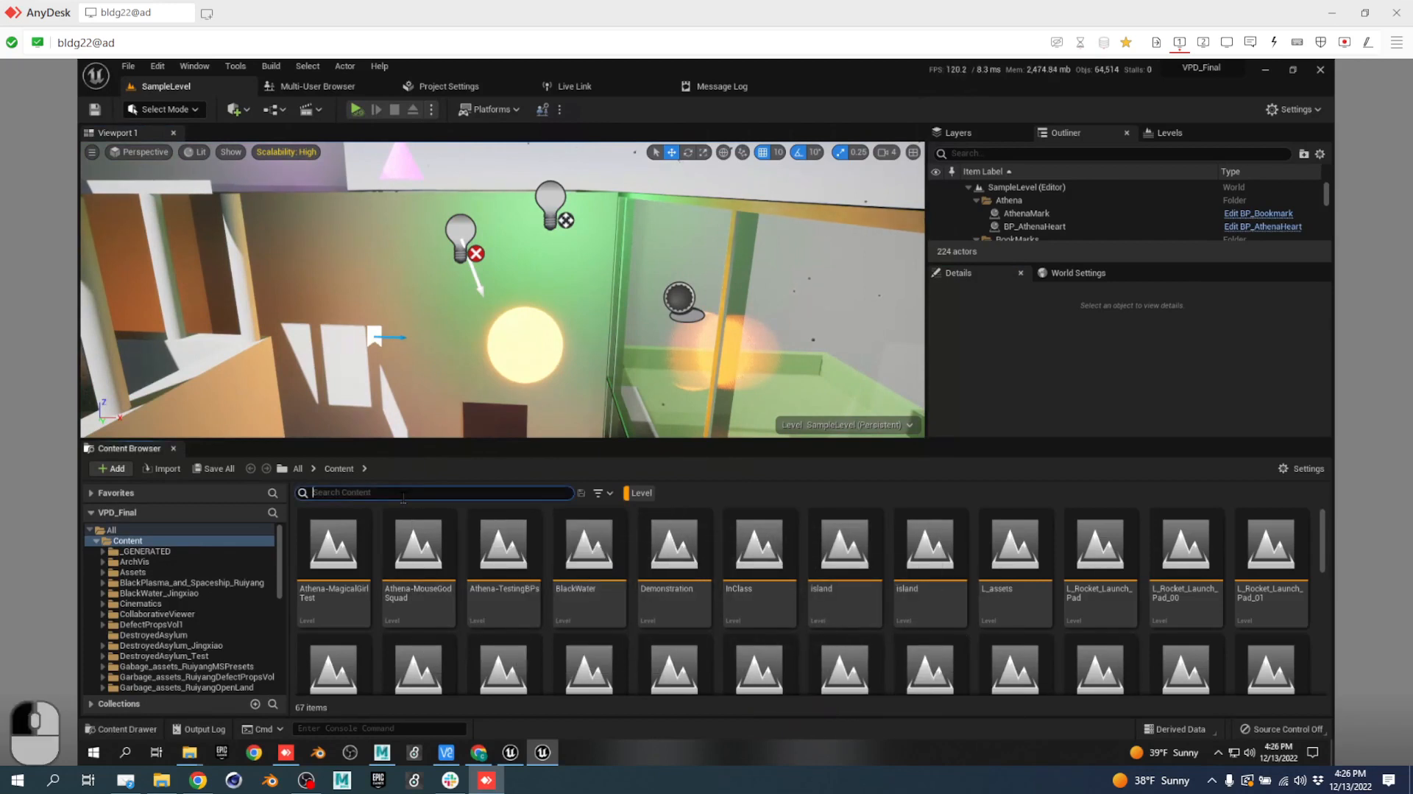
type("mouse")
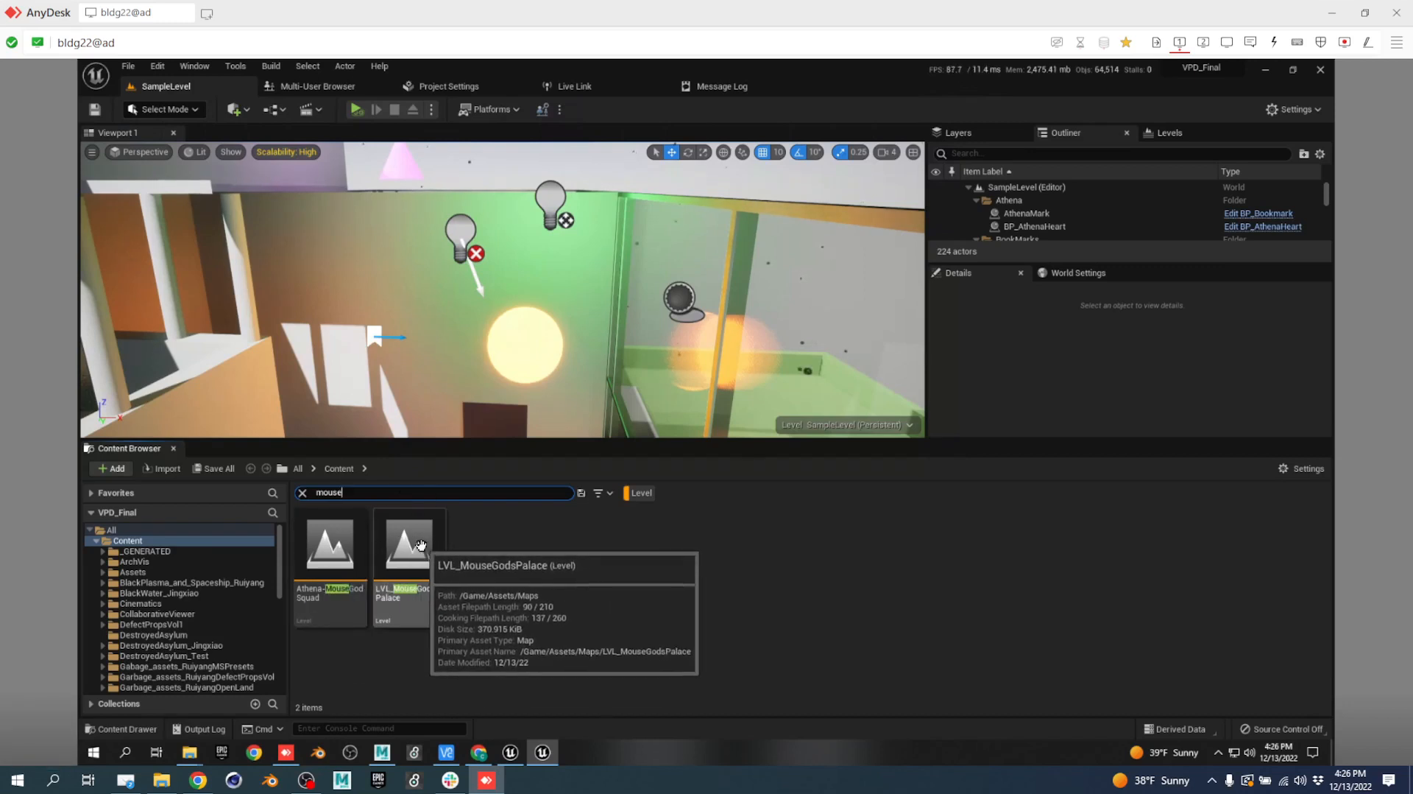
double_click(421, 545)
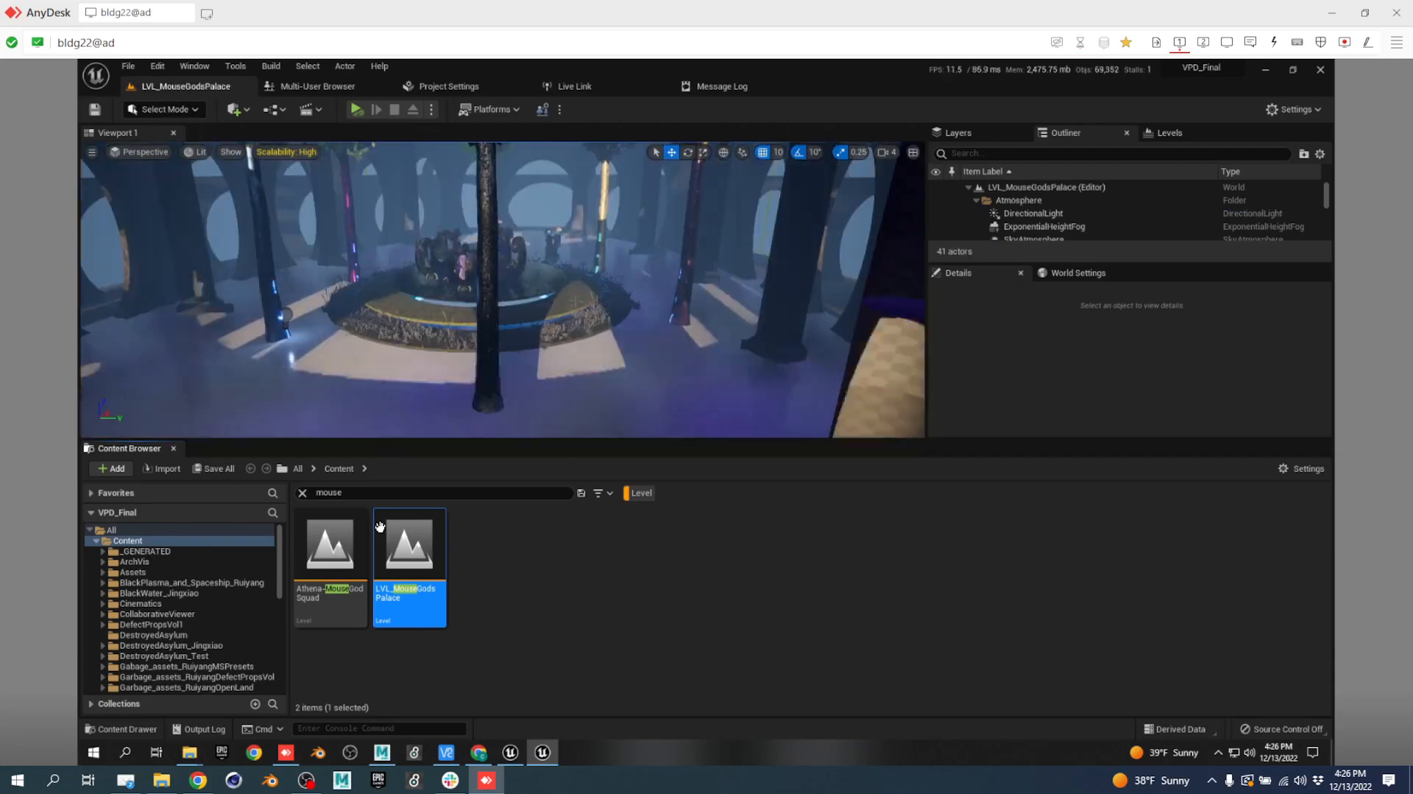
Fly the viewport camera forward and sideways past the pillars and arches.
right_click_drag(541, 374, 949, 455)
key("w")
key("w")
key("d")
key("w")
key("d")
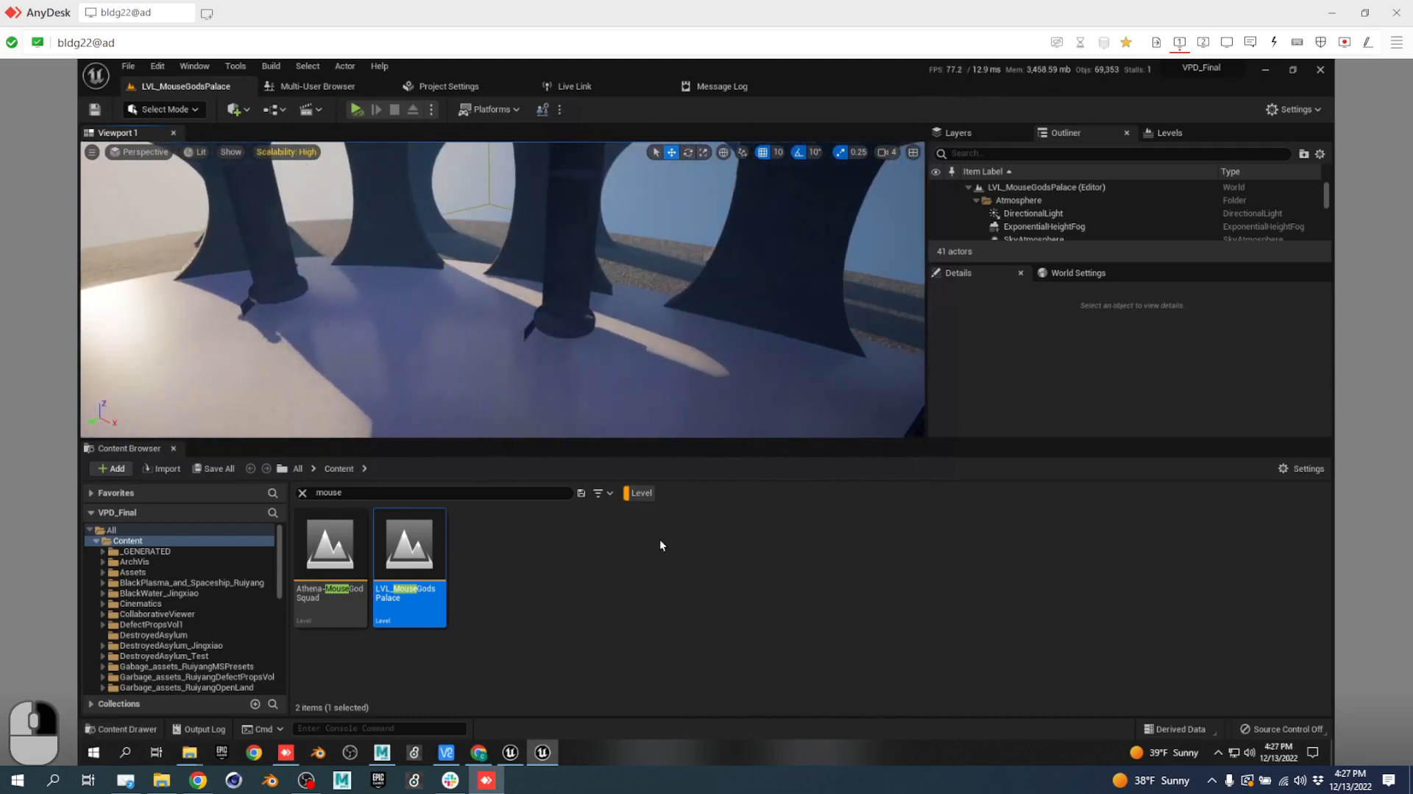
Search content for 'melty', then open, save and close the MouseMelty2 skeletal mesh.
left_click(641, 493)
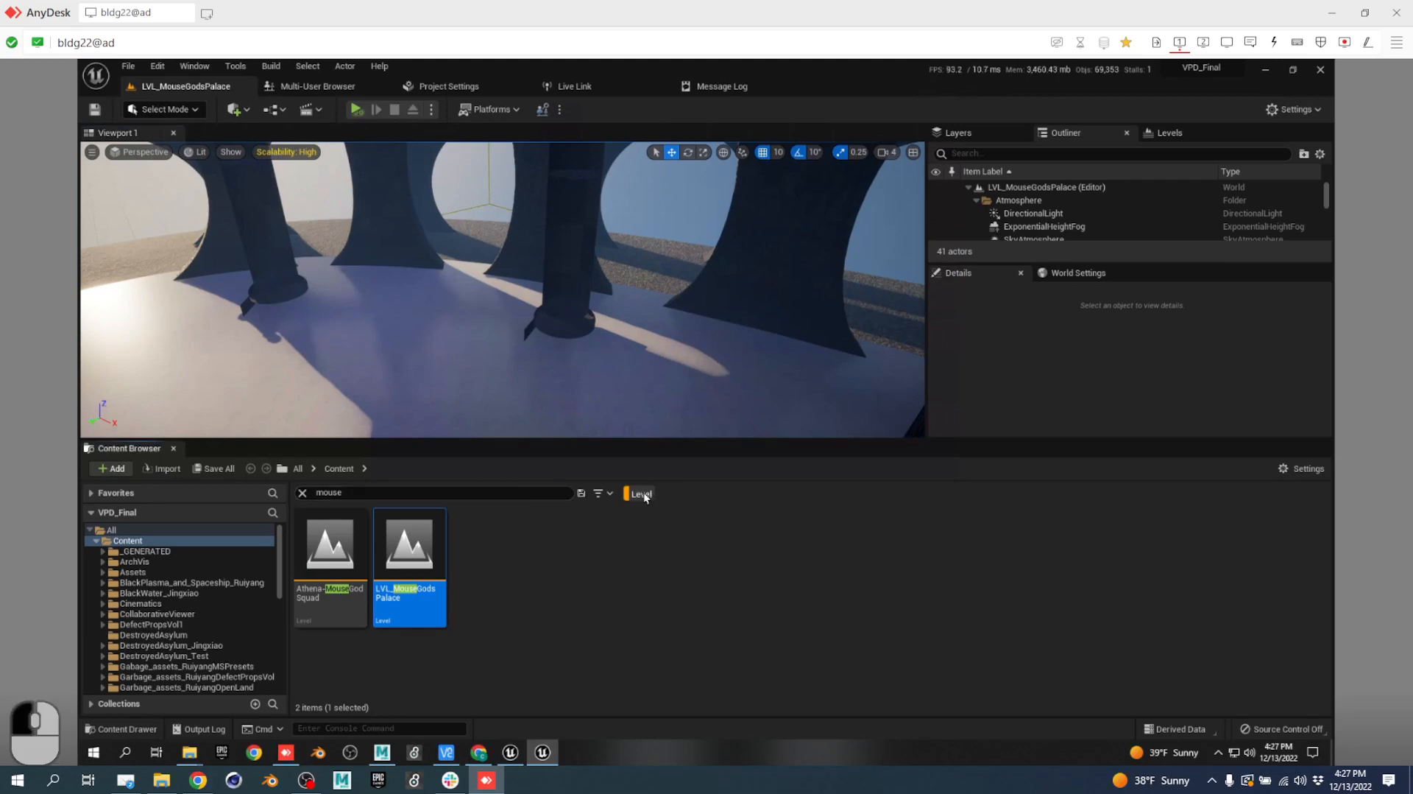
left_click(501, 492)
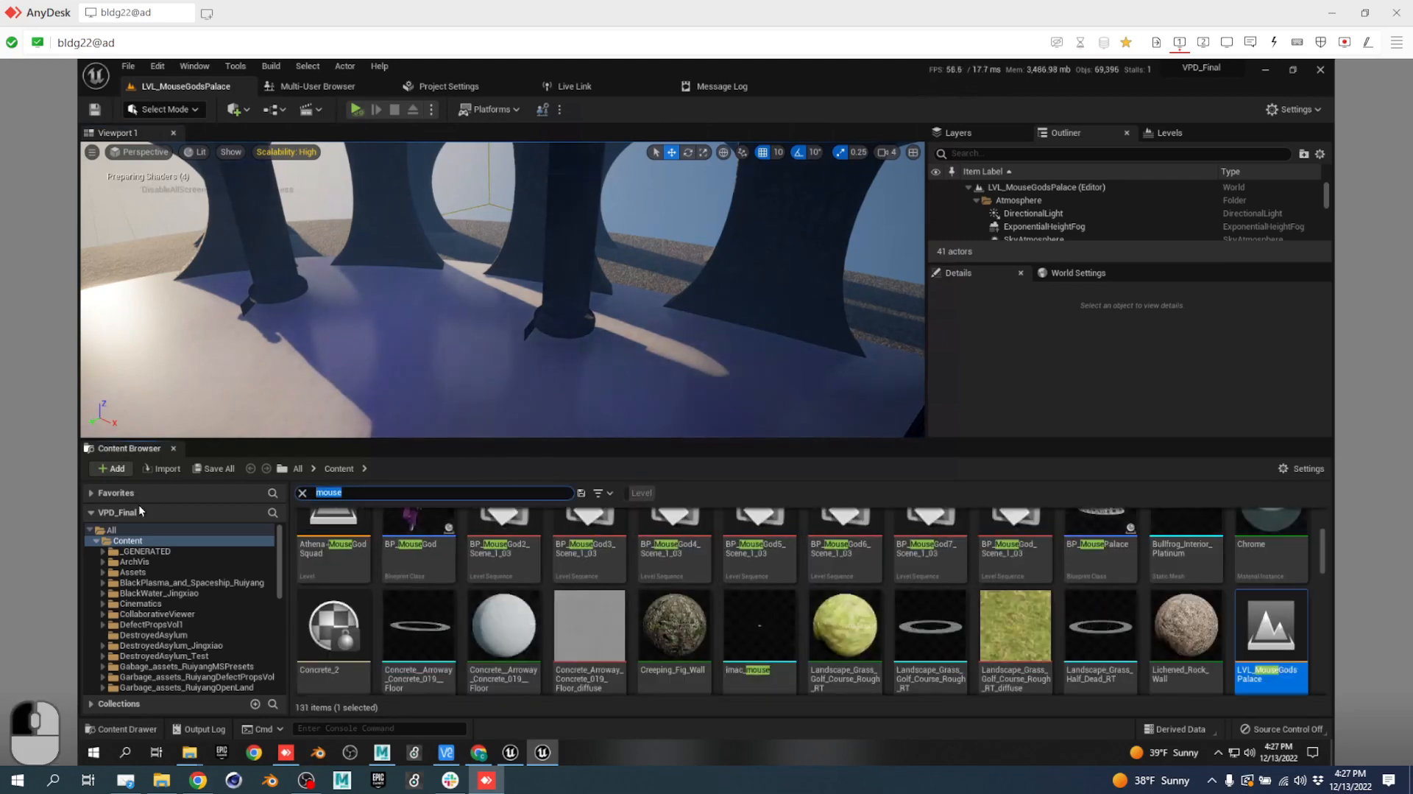
type("melty")
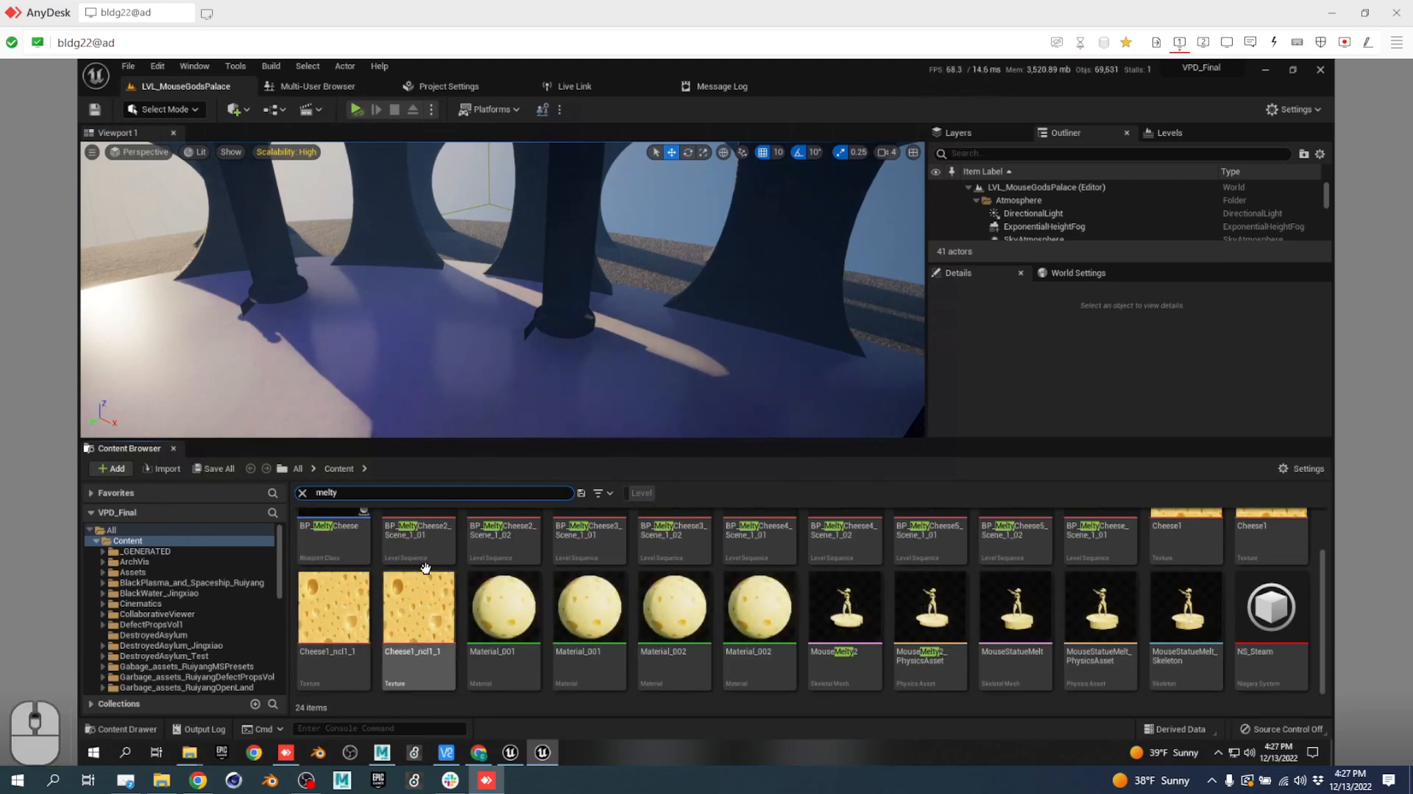
scroll(591, 549, "up", 2)
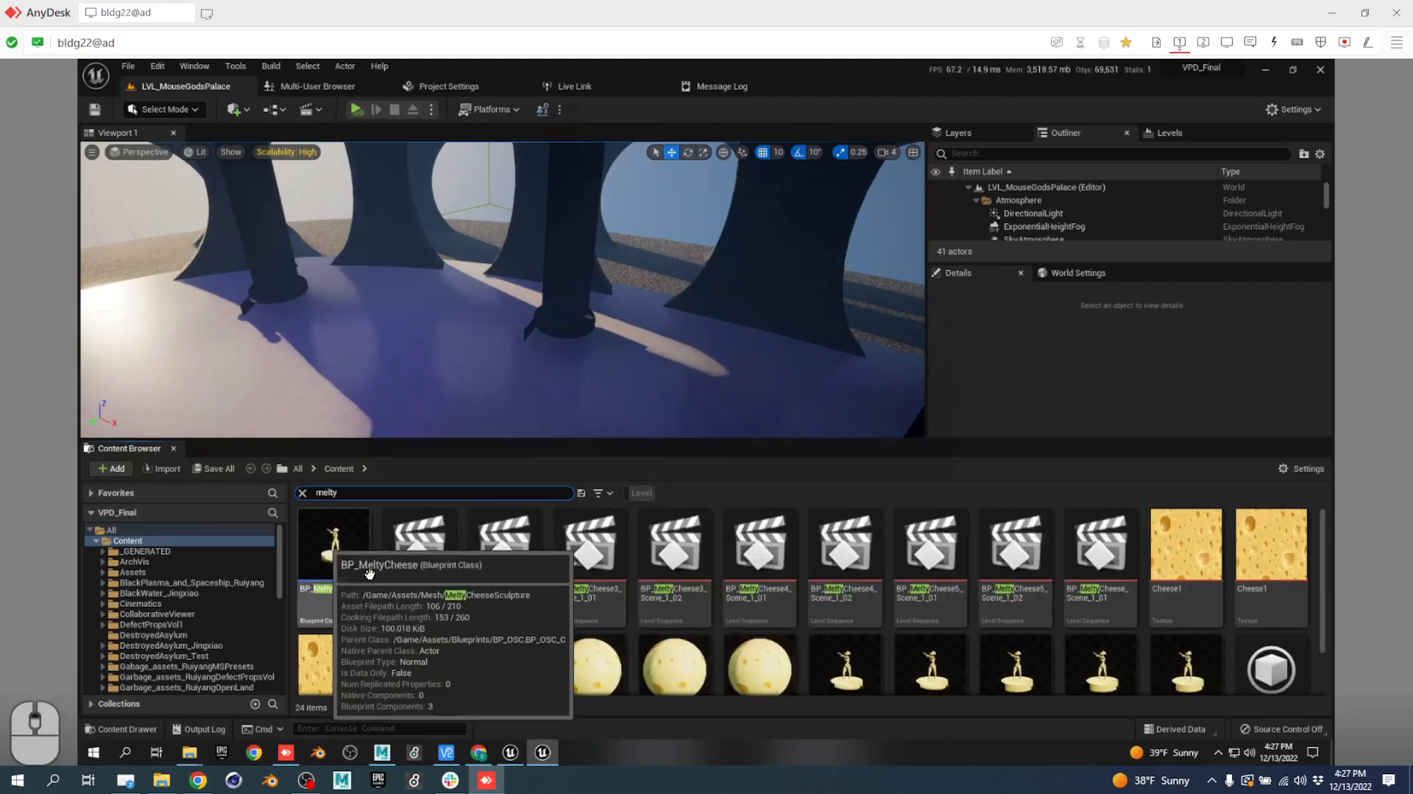
scroll(957, 644, "down", 1)
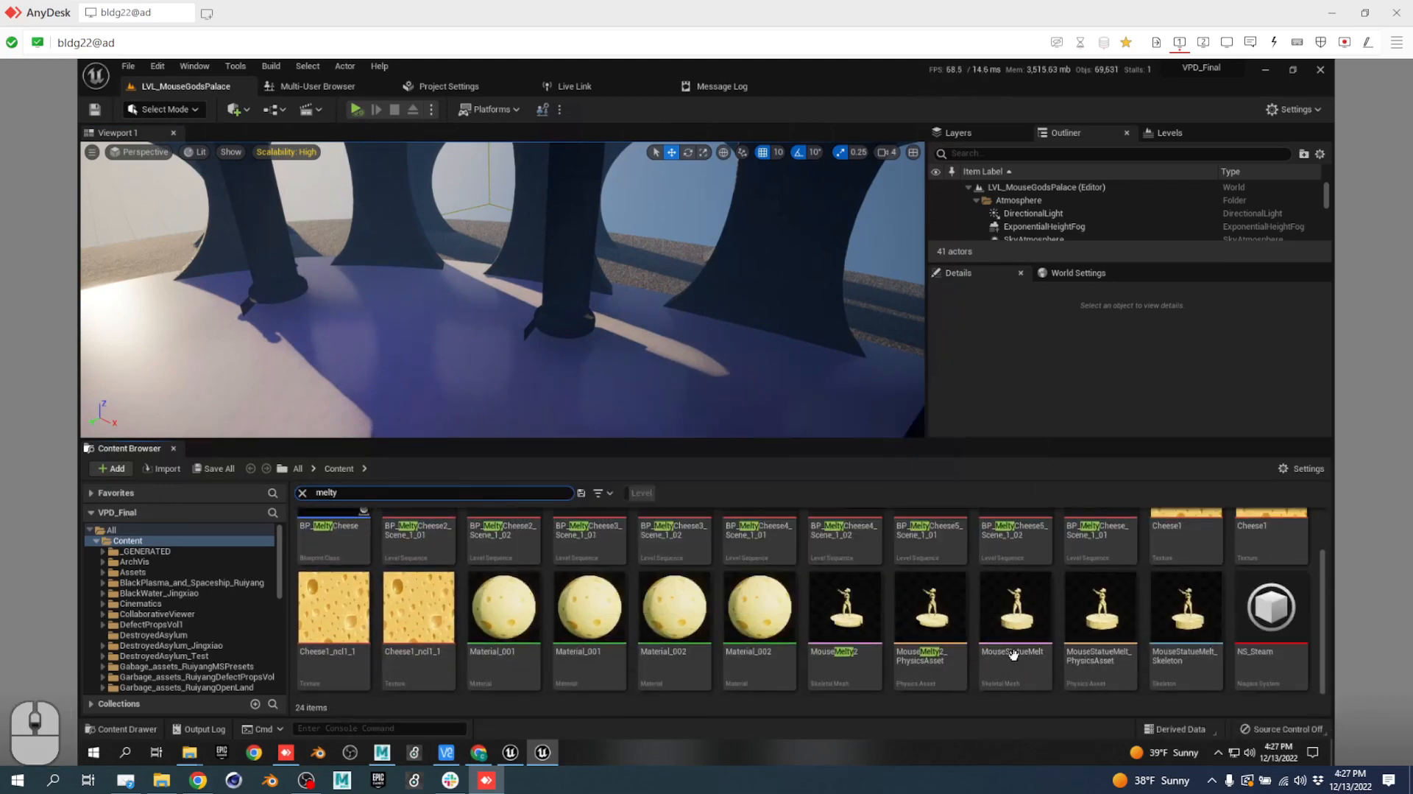
double_click(866, 594)
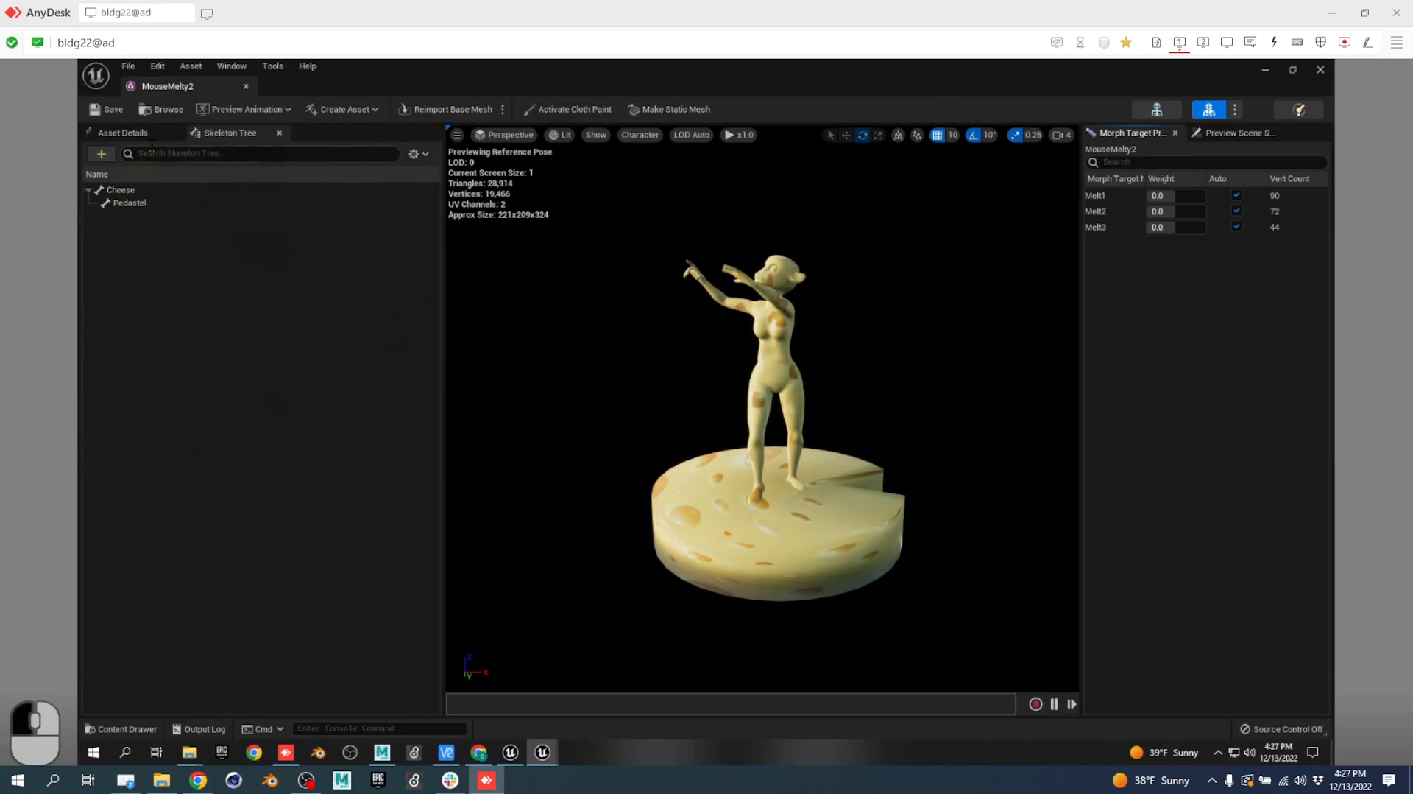
left_click(118, 112)
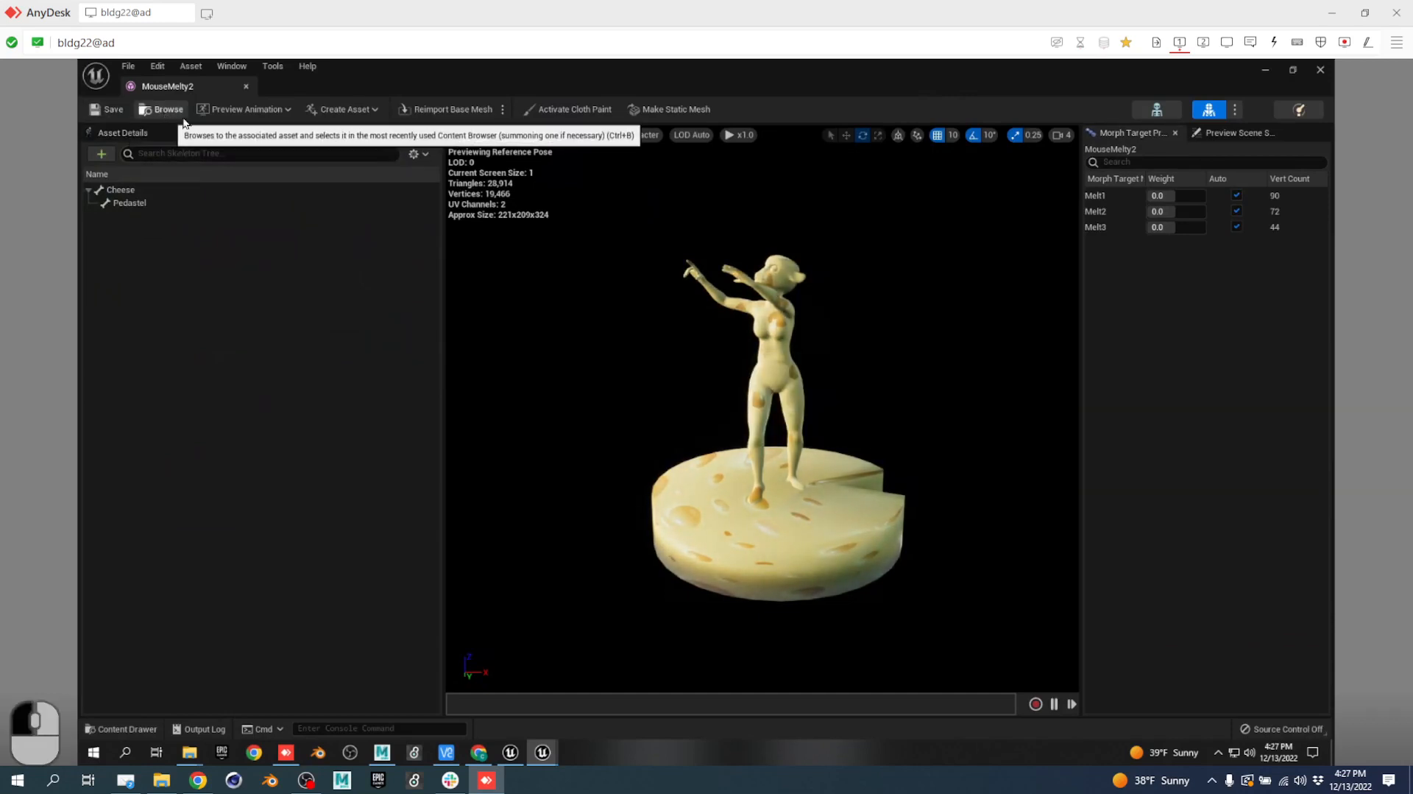
left_click(246, 86)
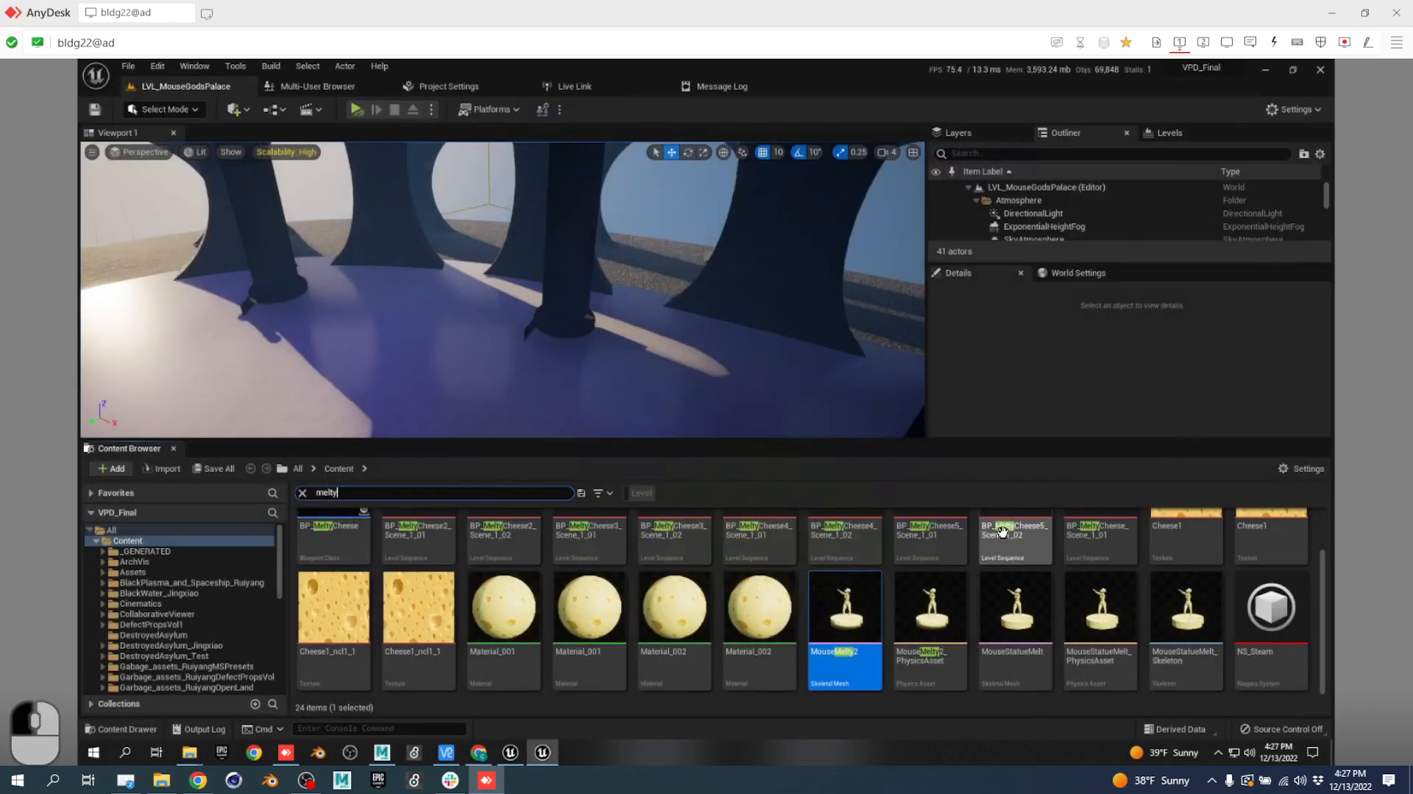
Open the BP_MeltyCheese blueprint, look over its event graph, and close it.
scroll(433, 640, "up", 1)
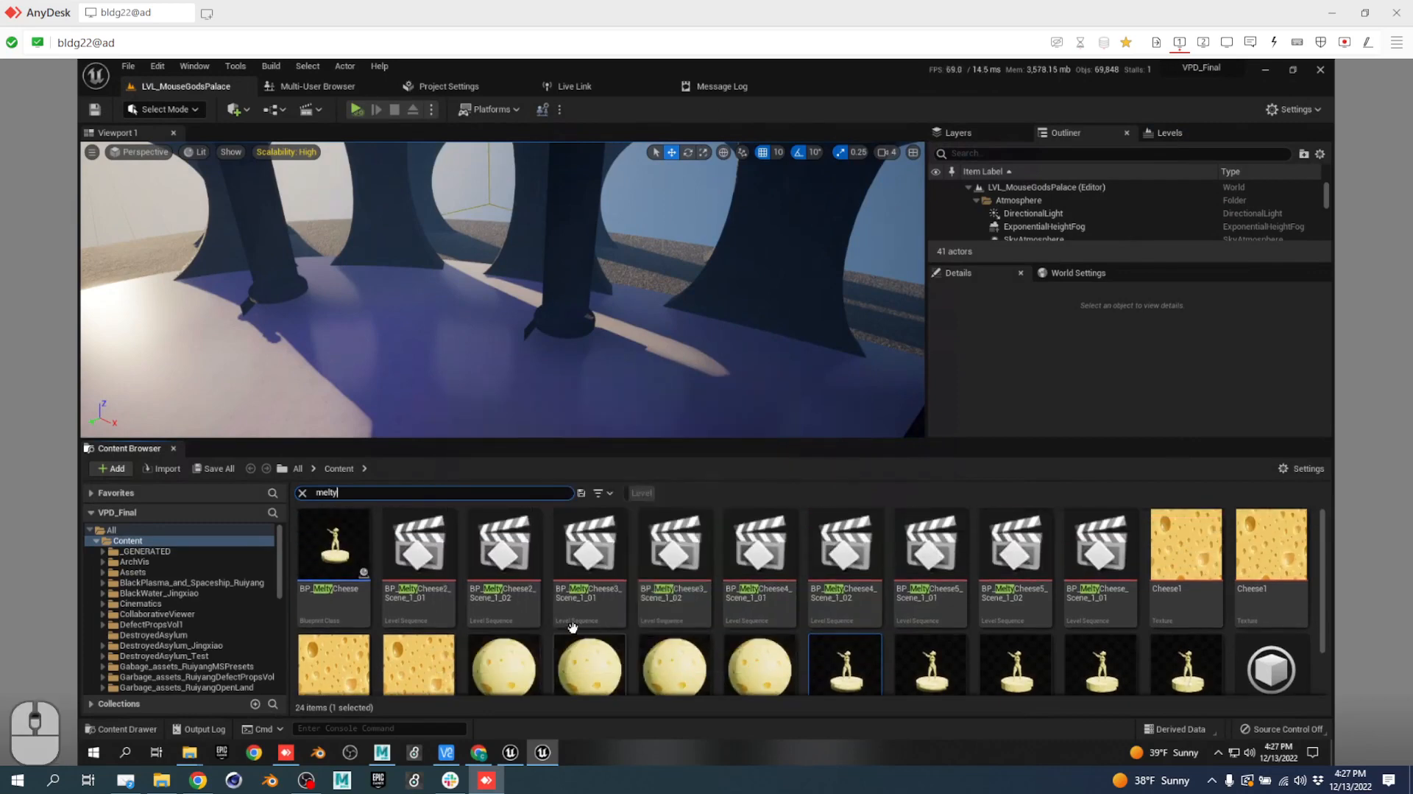
double_click(355, 536)
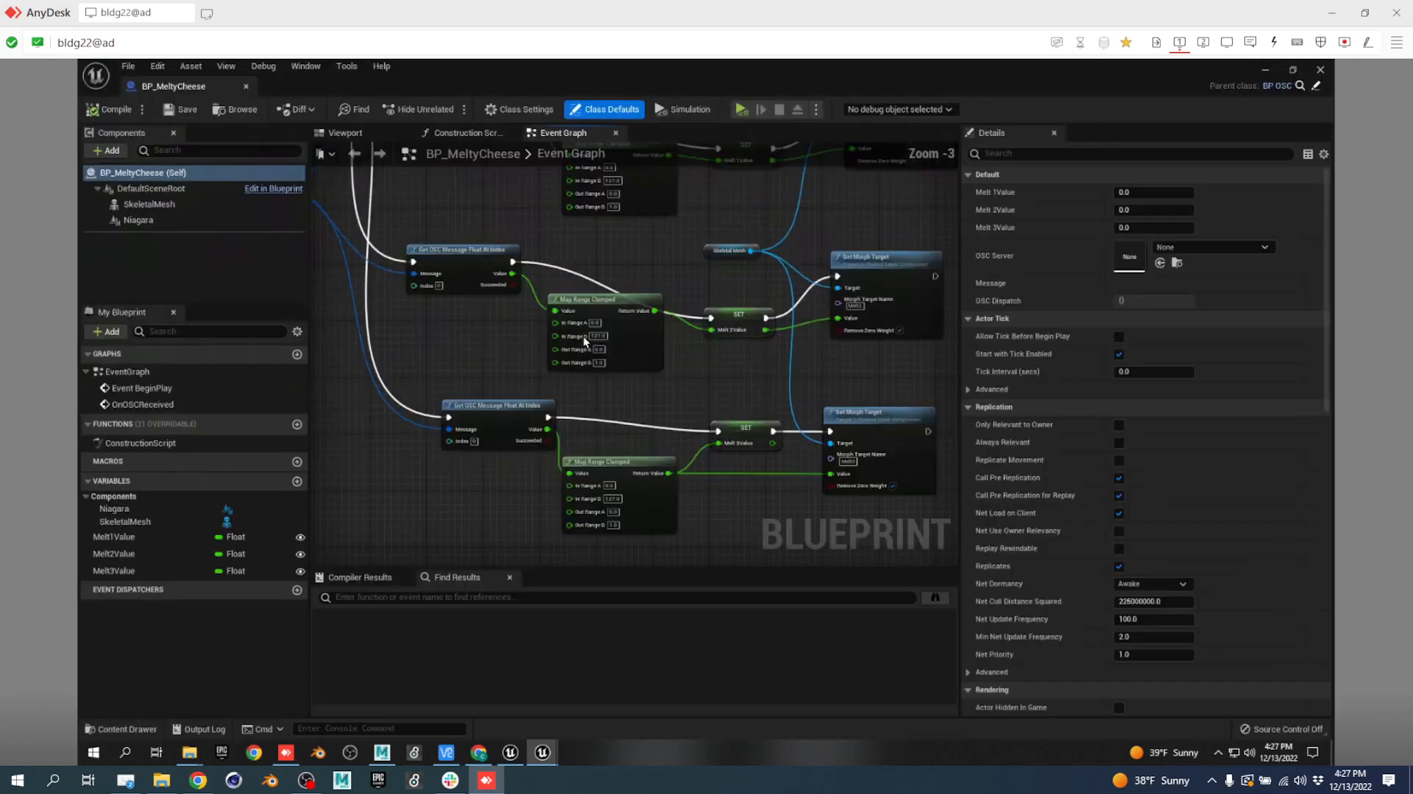
right_click_drag(351, 208, 515, 287)
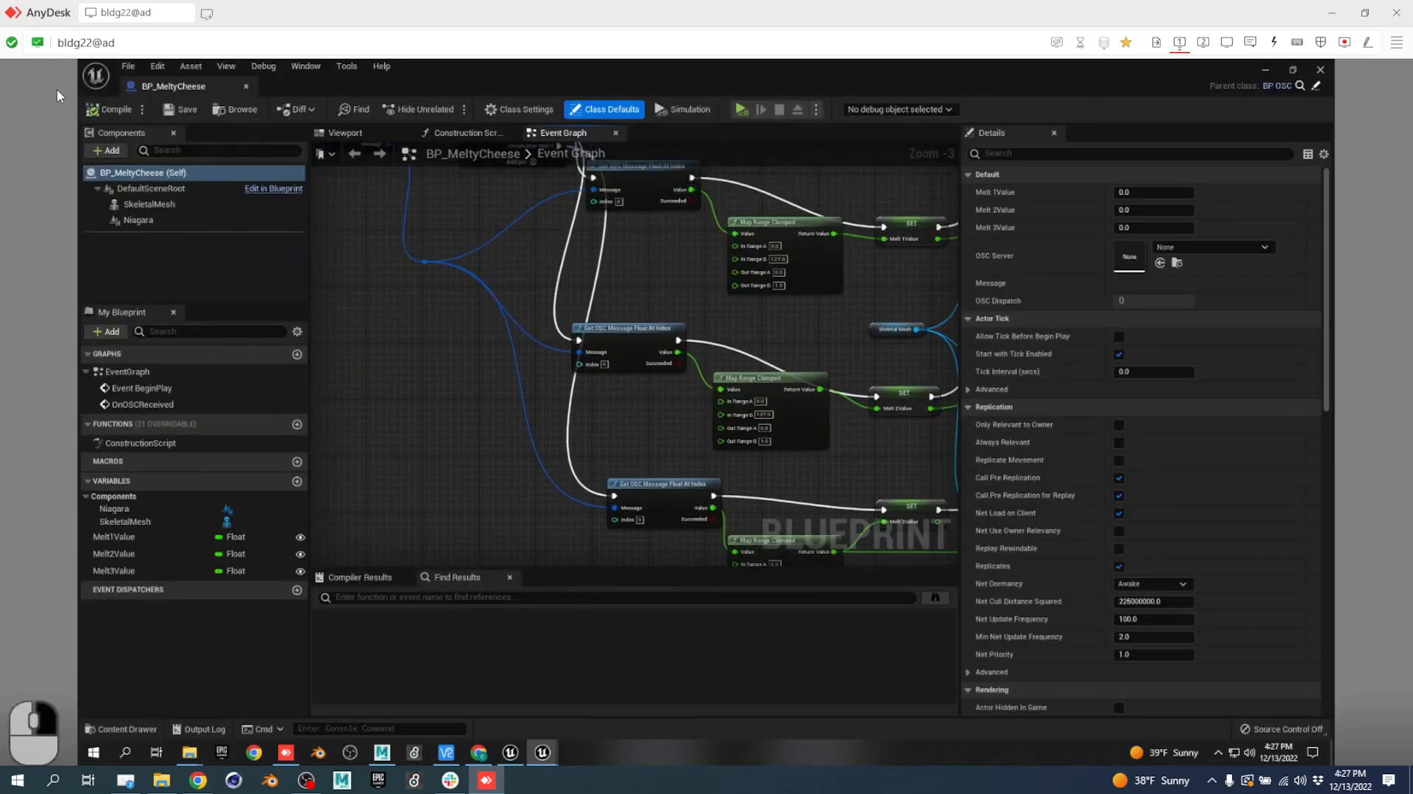
left_click(246, 86)
Regenerate and save MouseStatueMelt_Skeleton, close it, and return to the multi-user session list.
scroll(736, 574, "down", 2)
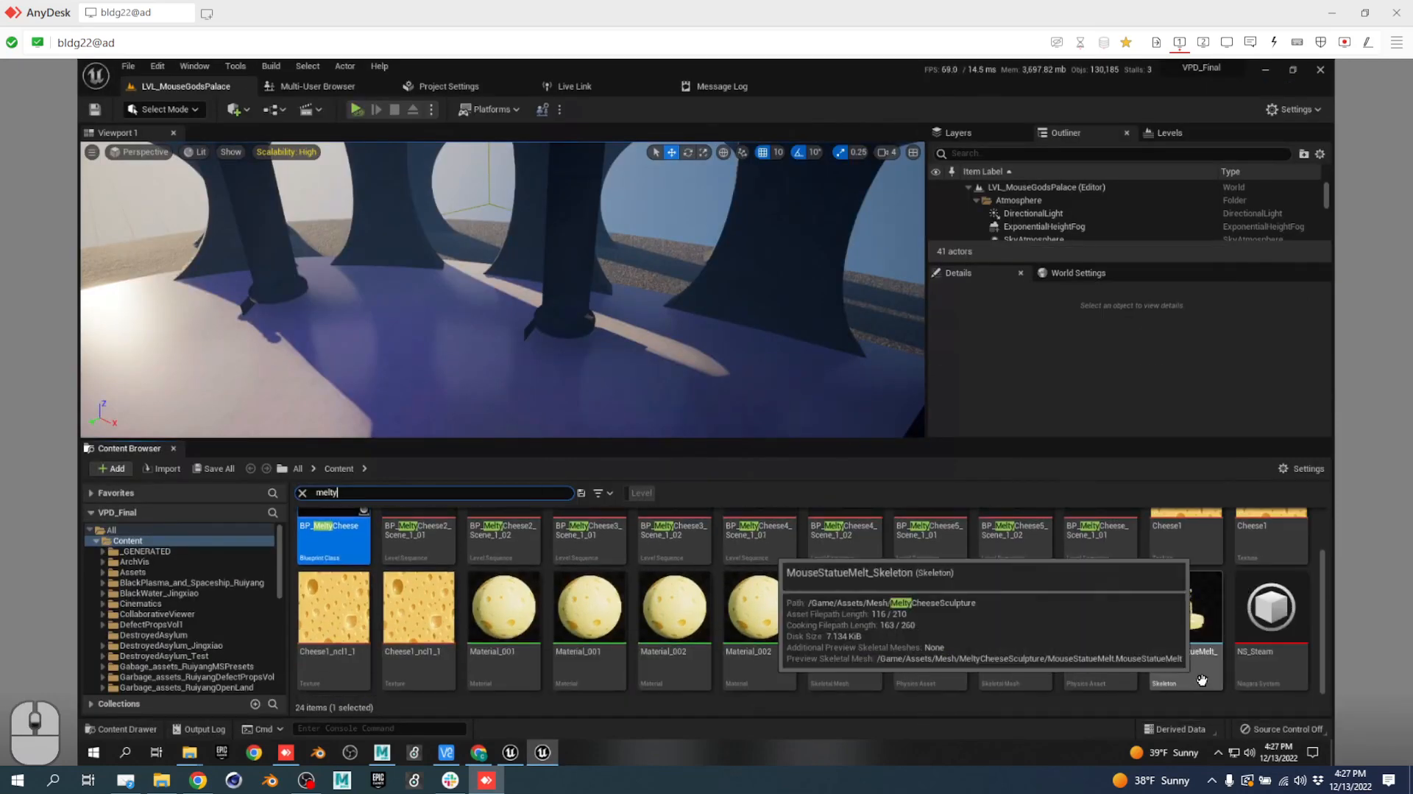
double_click(1193, 589)
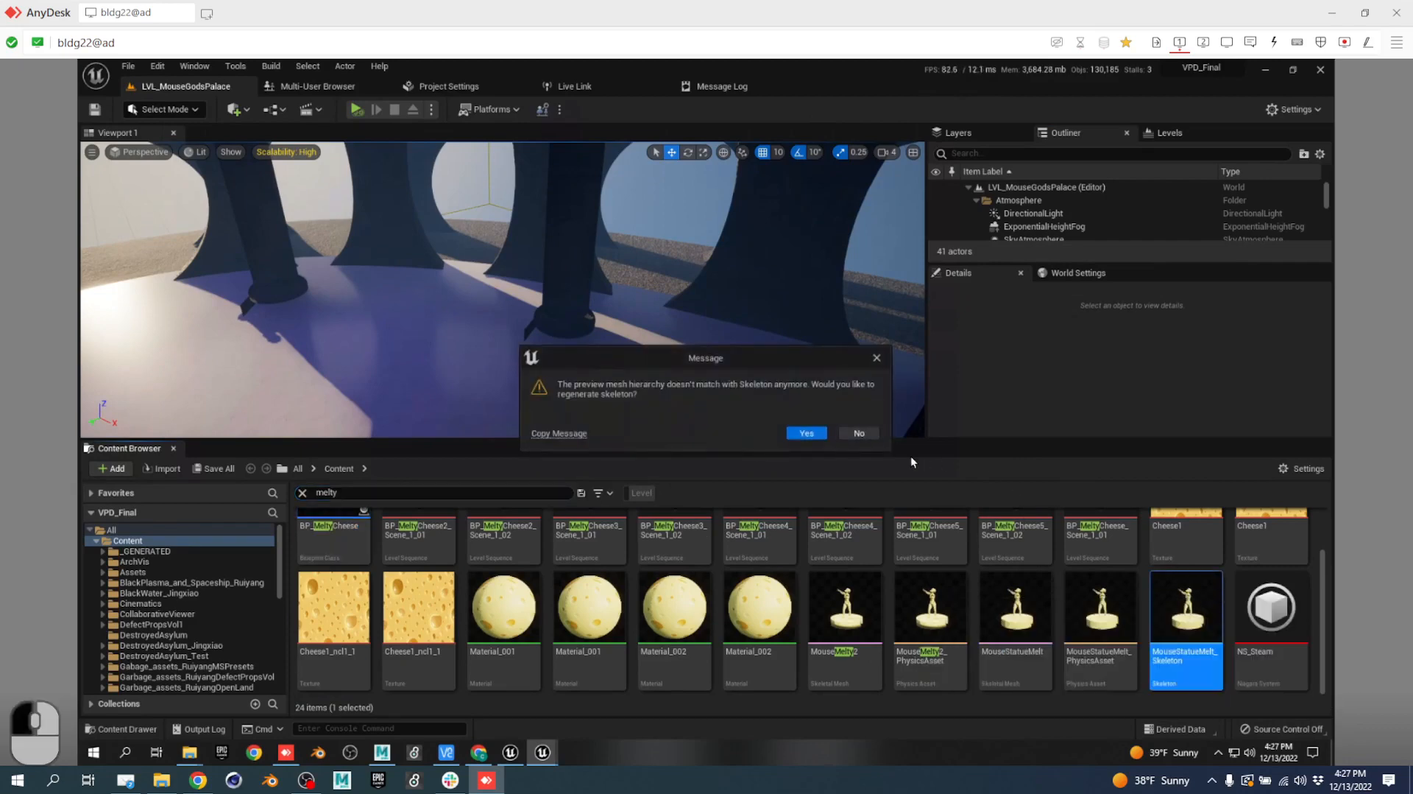
left_click(810, 433)
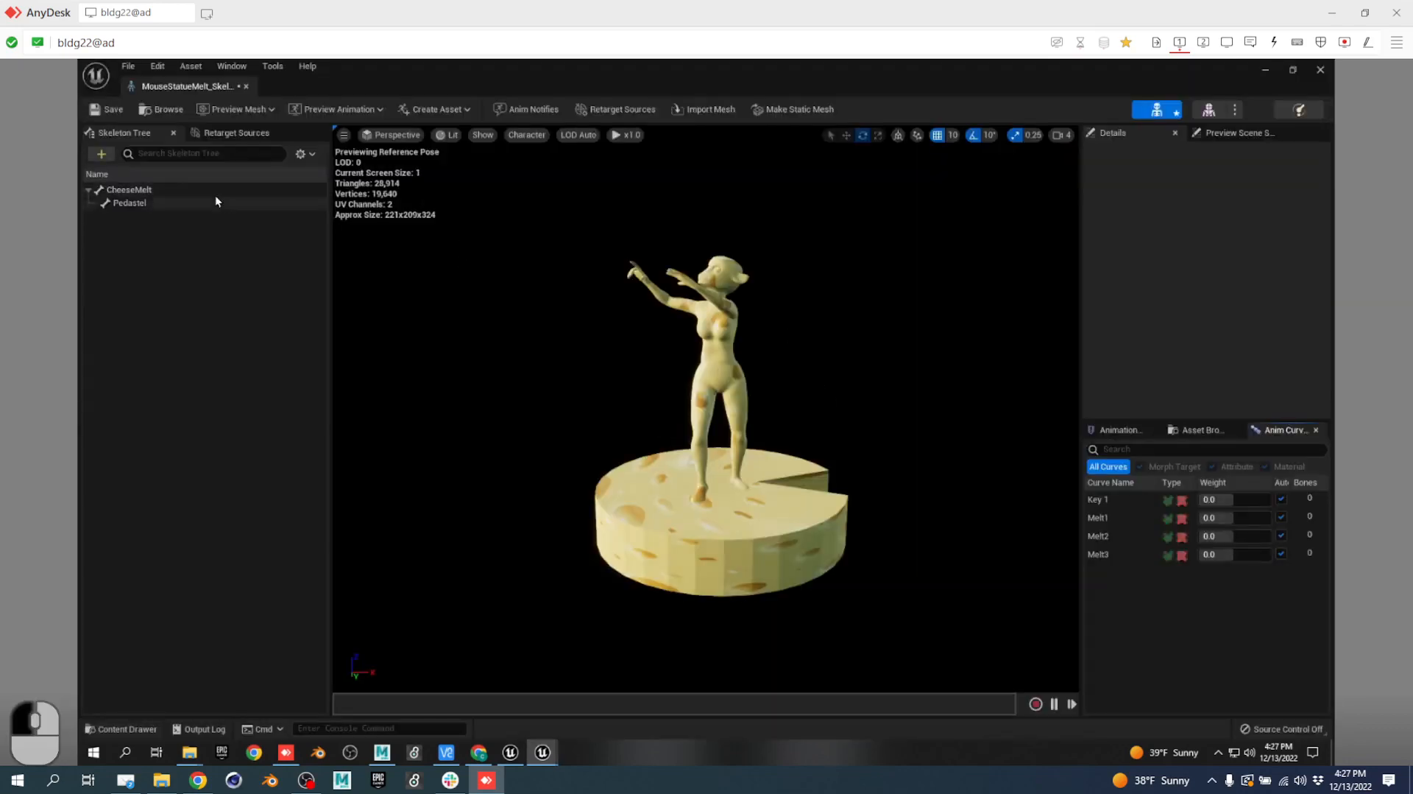
left_click(111, 112)
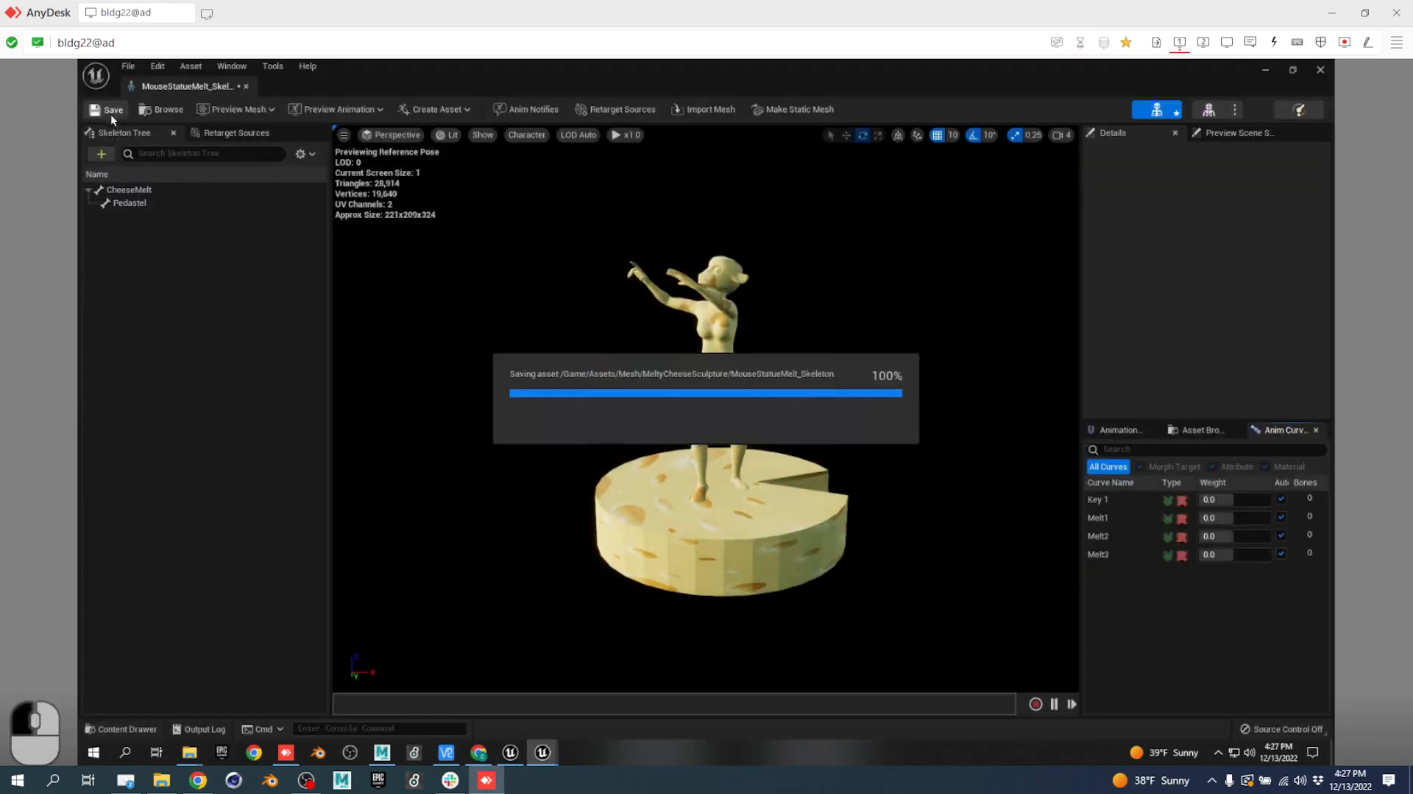
left_click(247, 87)
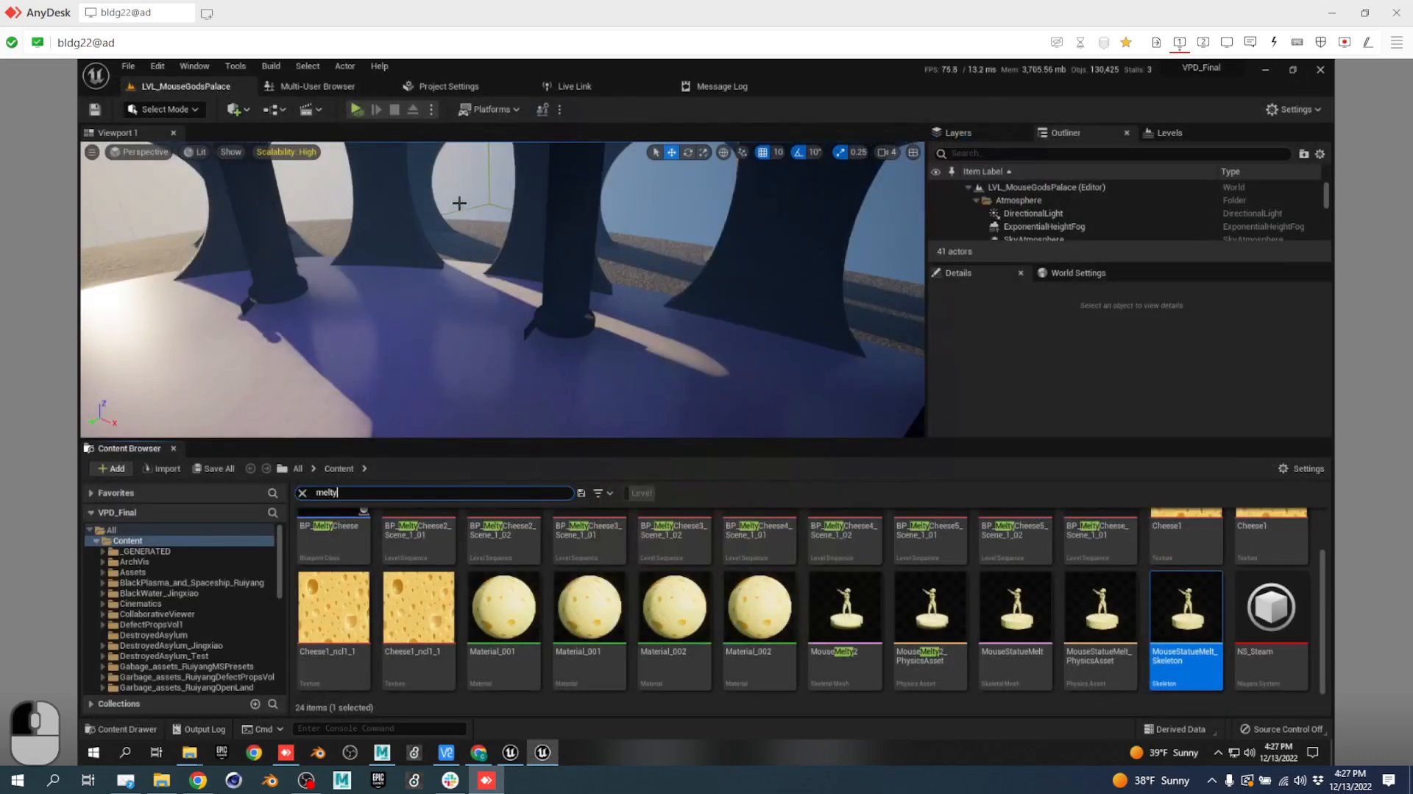
left_click(303, 90)
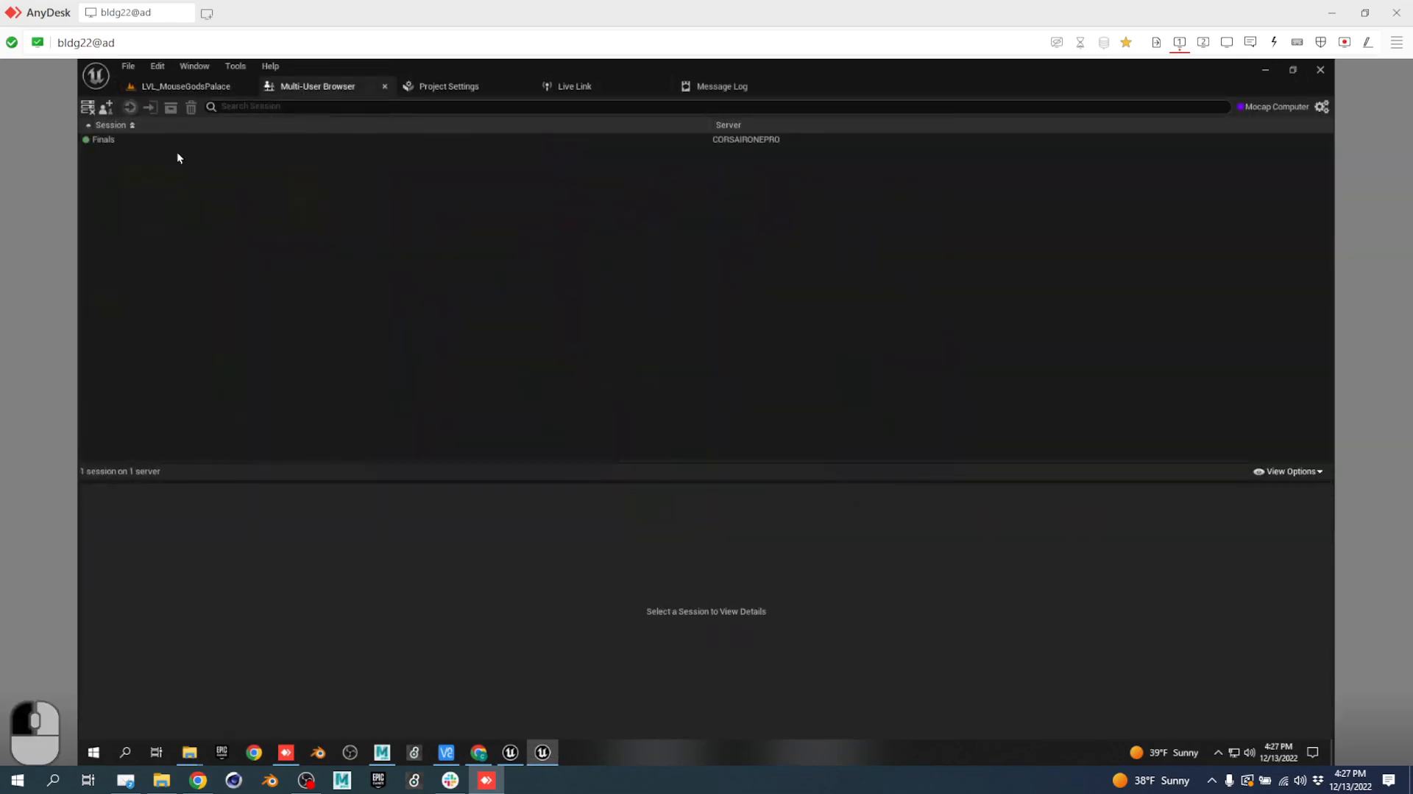
Join the Finals session and inspect the Mocap Computer client entry.
double_click(126, 142)
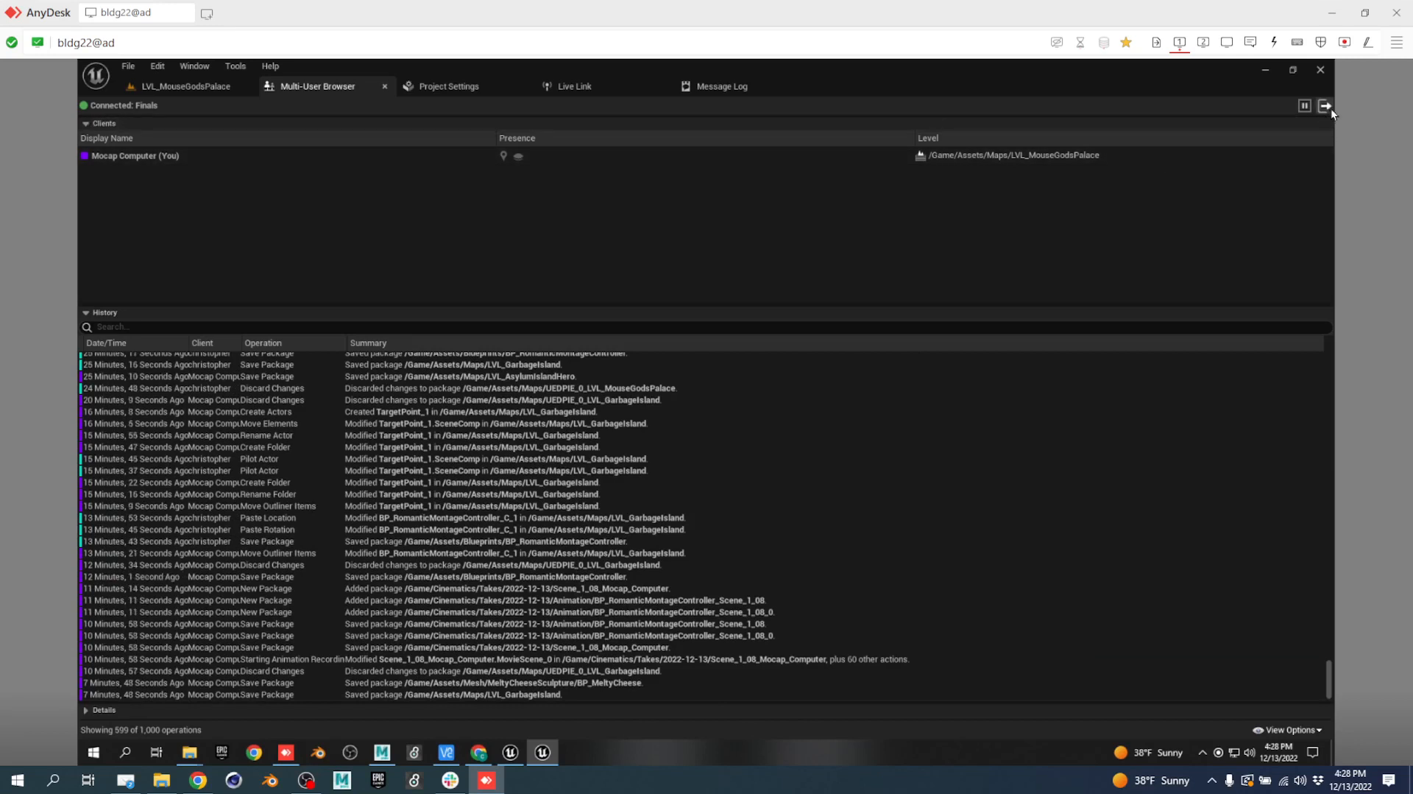
left_click(580, 157)
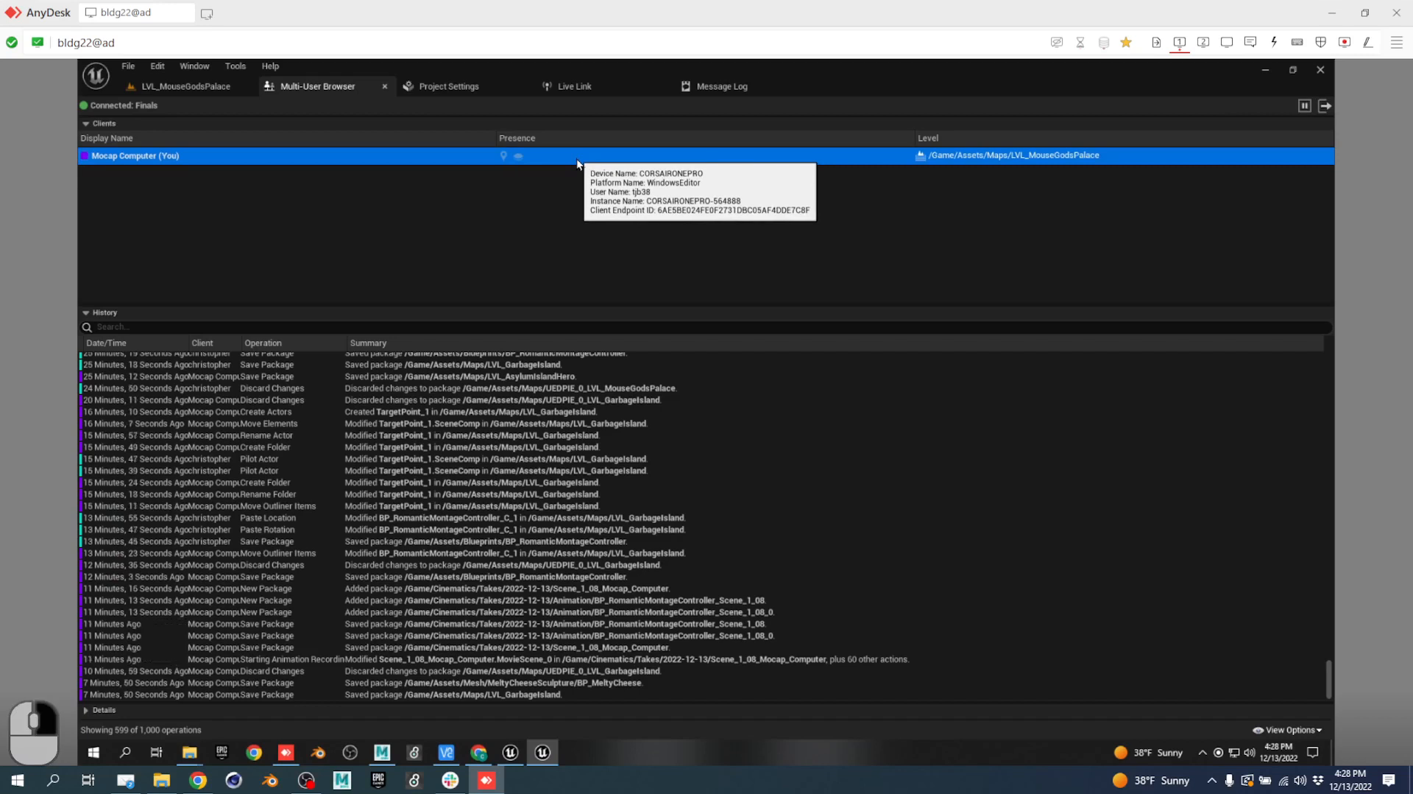
left_click(1162, 153)
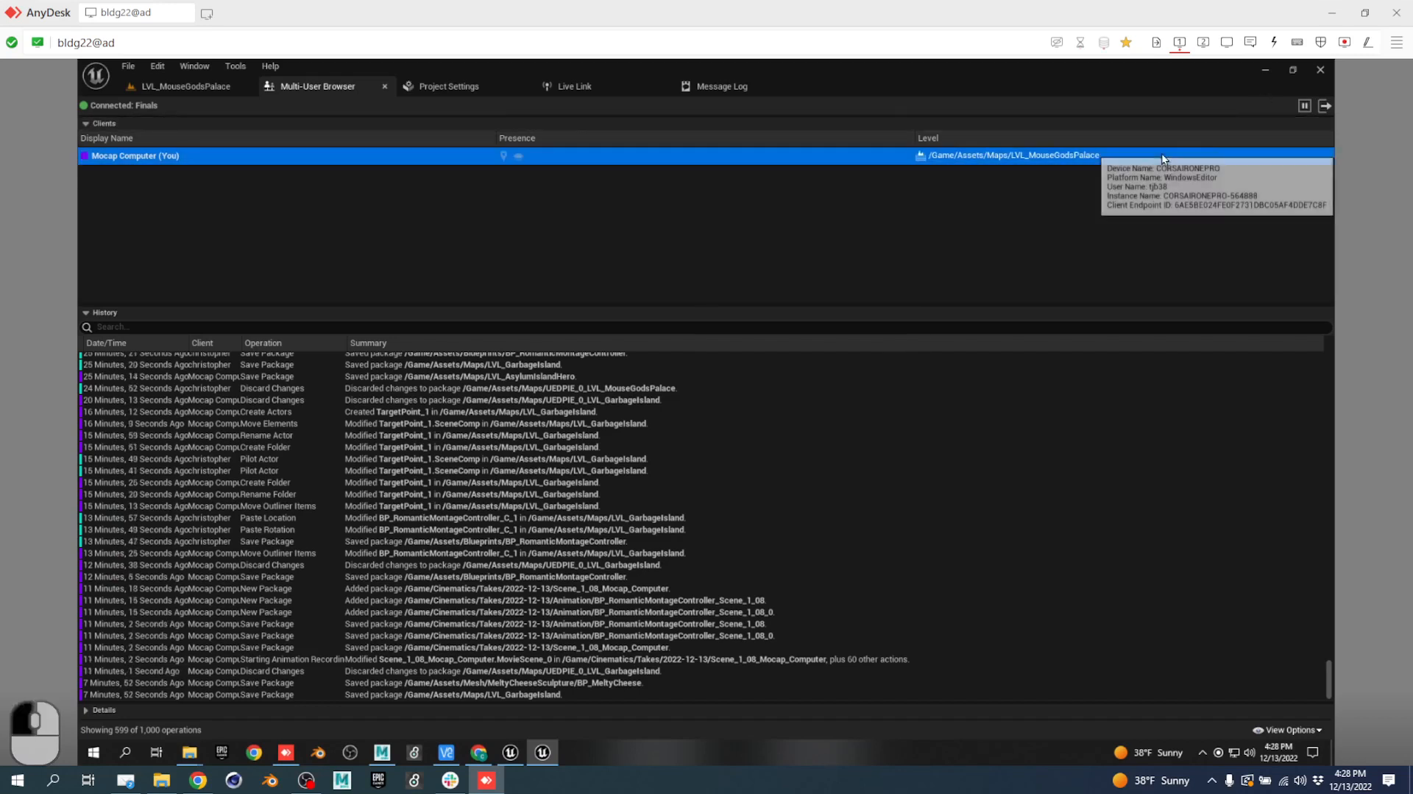
Leave Finals, choosing Yes to keep changes and Persist for all changed files.
left_click(1323, 107)
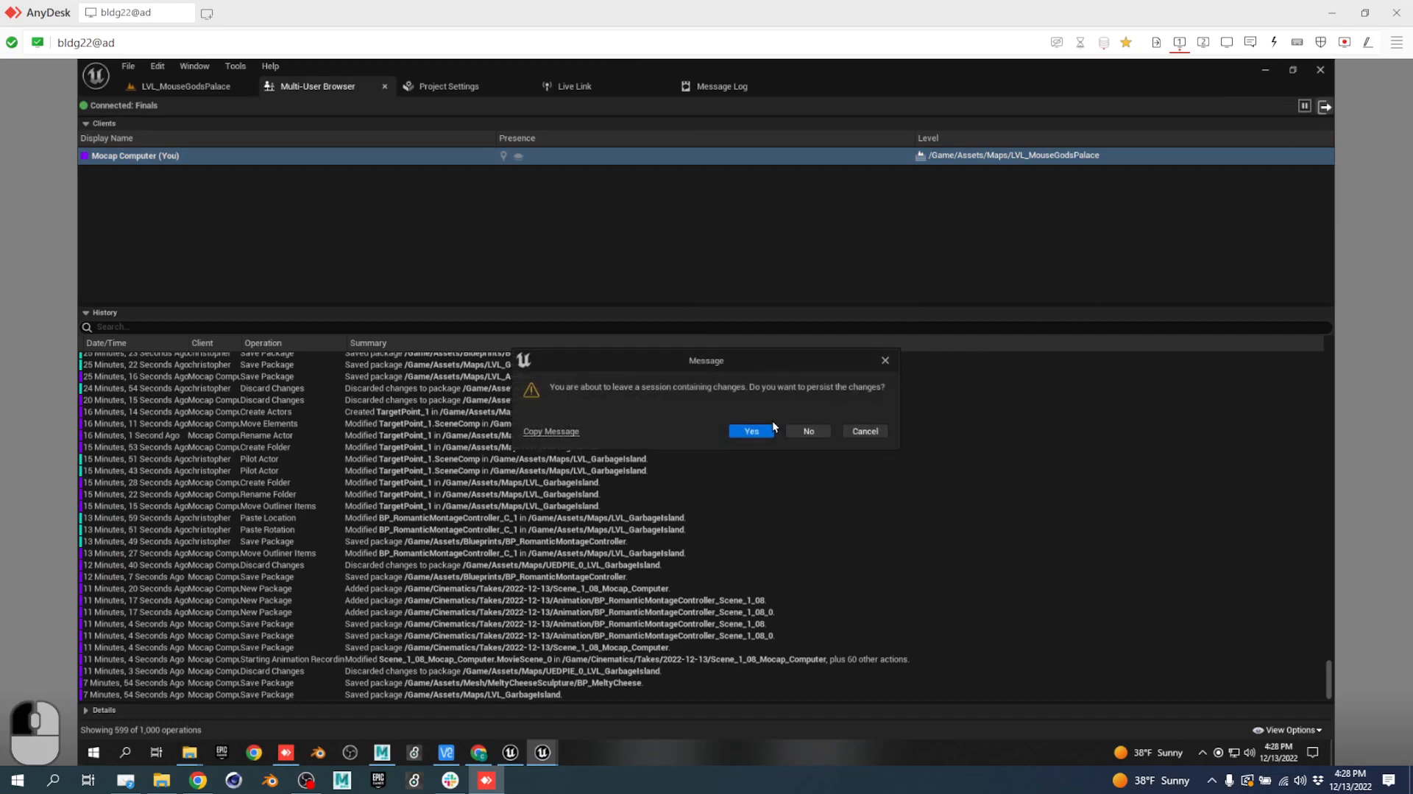
left_click(751, 431)
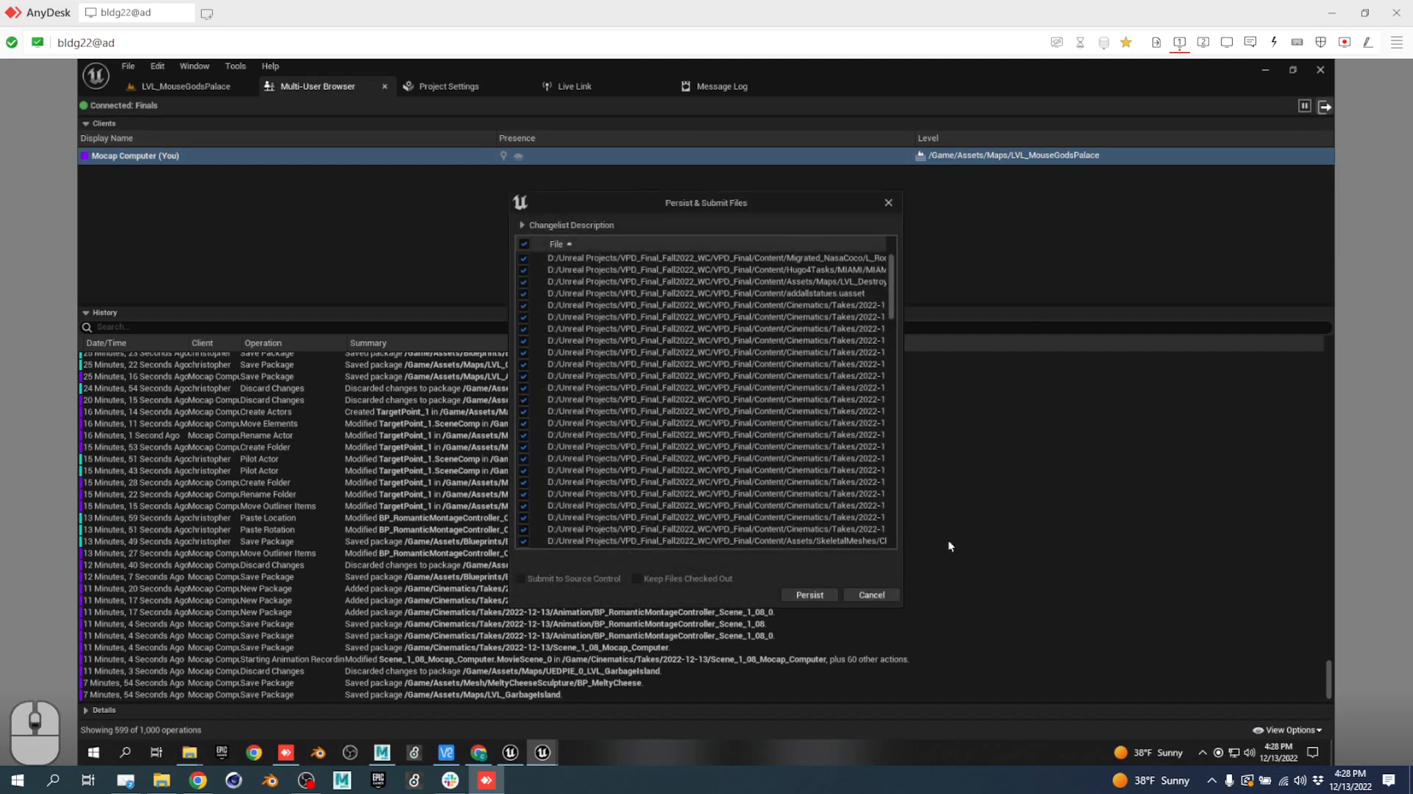
scroll(722, 470, "down", 10)
left_click(522, 582)
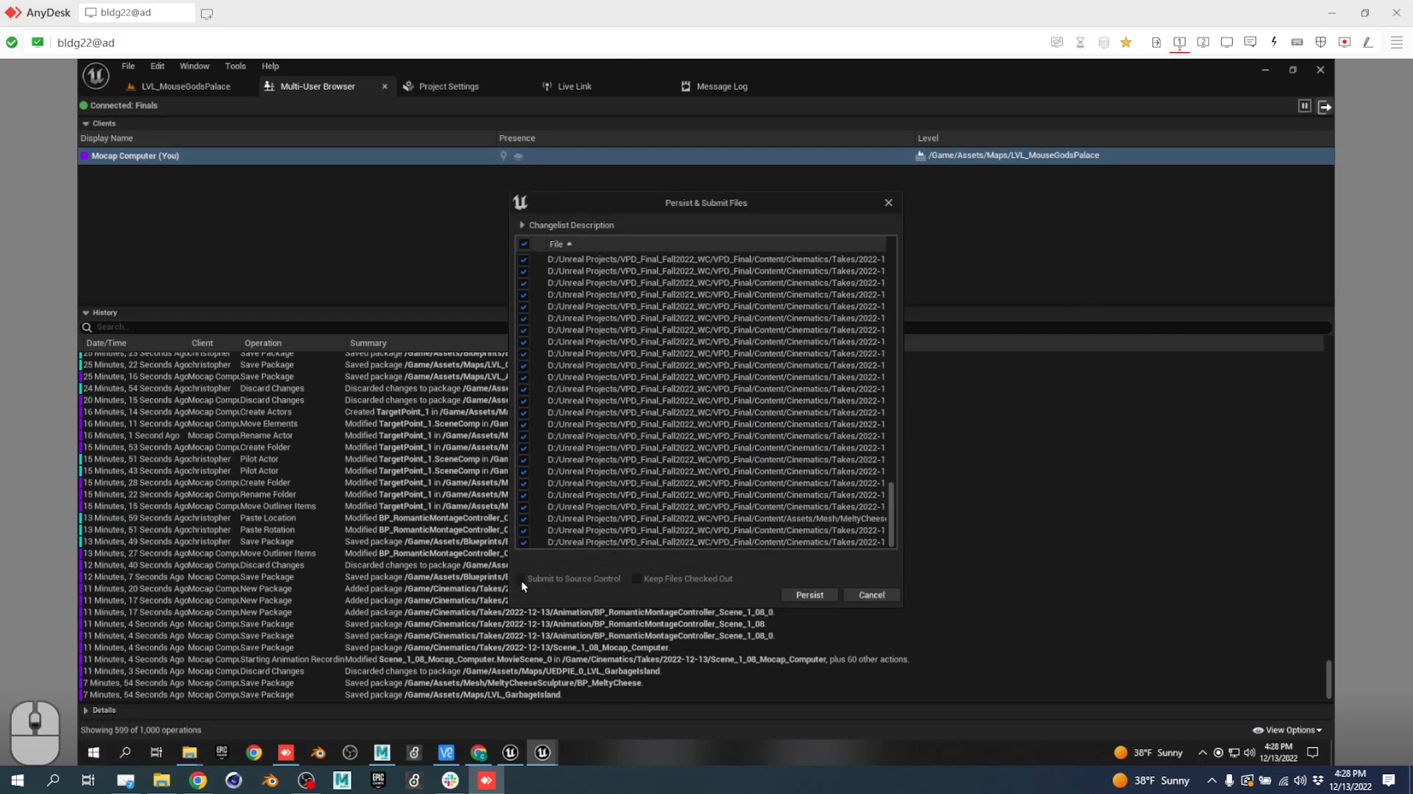
scroll(726, 405, "up", 10)
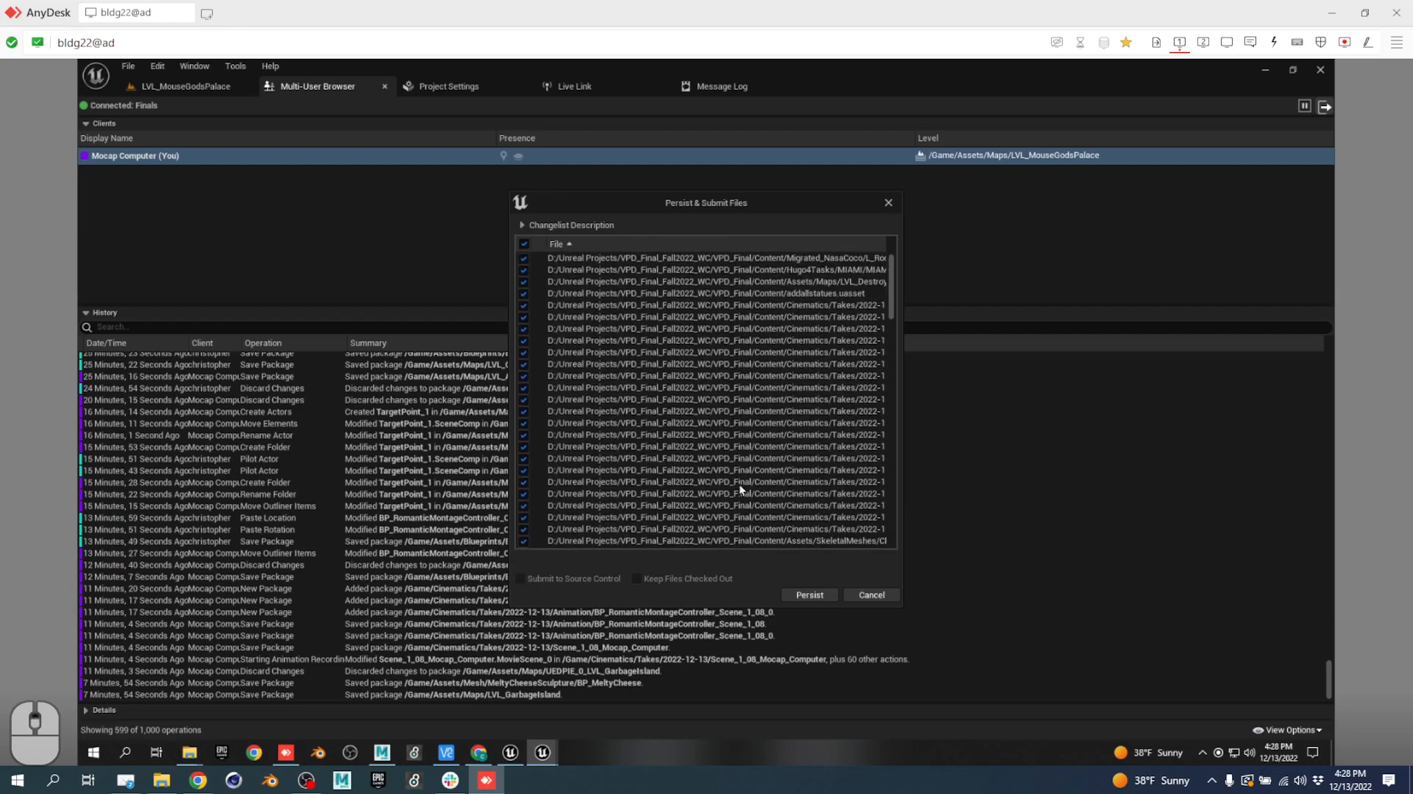
left_click(801, 594)
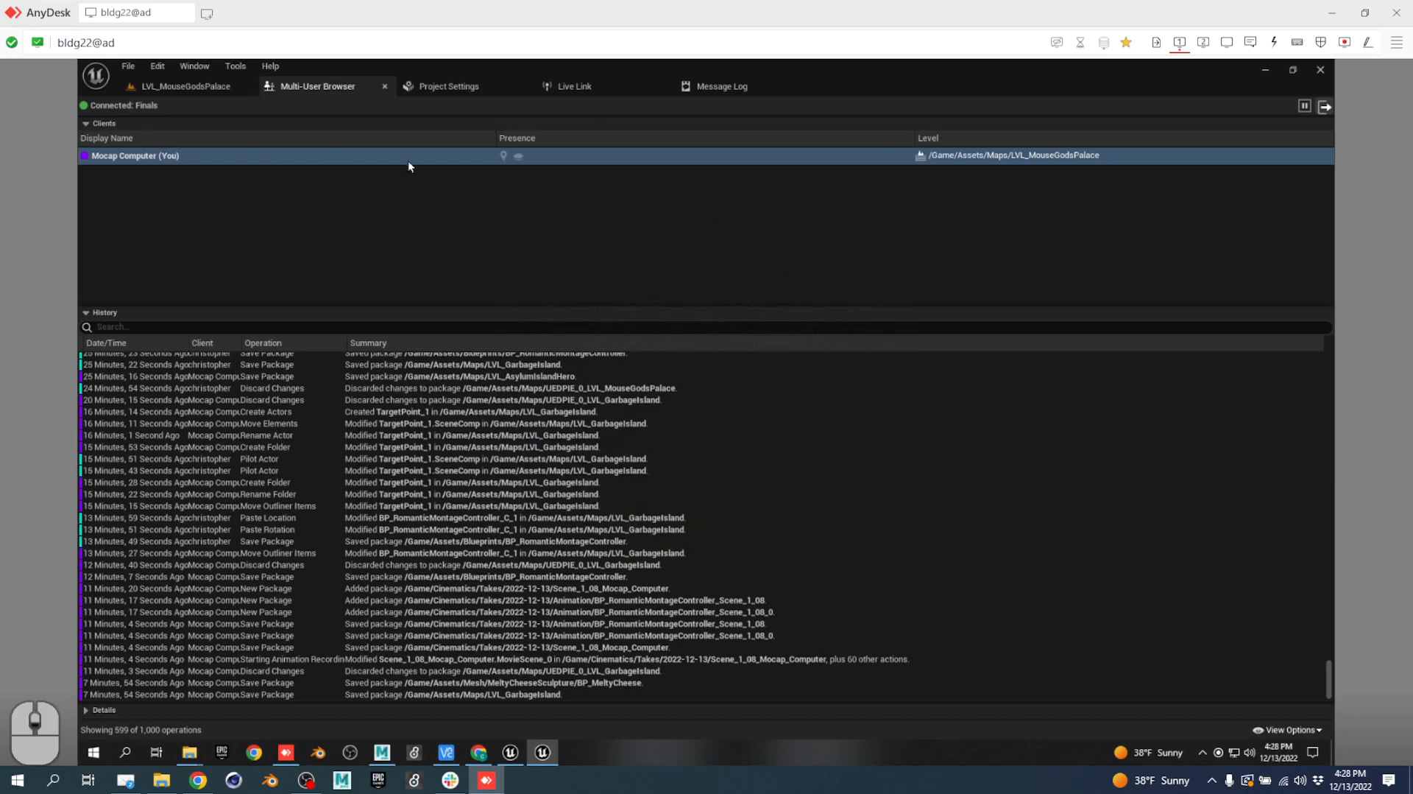
Review the UnrealMultiUserServer console log for Mocap Computer leaving, then return to the Unreal editor.
left_click(1203, 42)
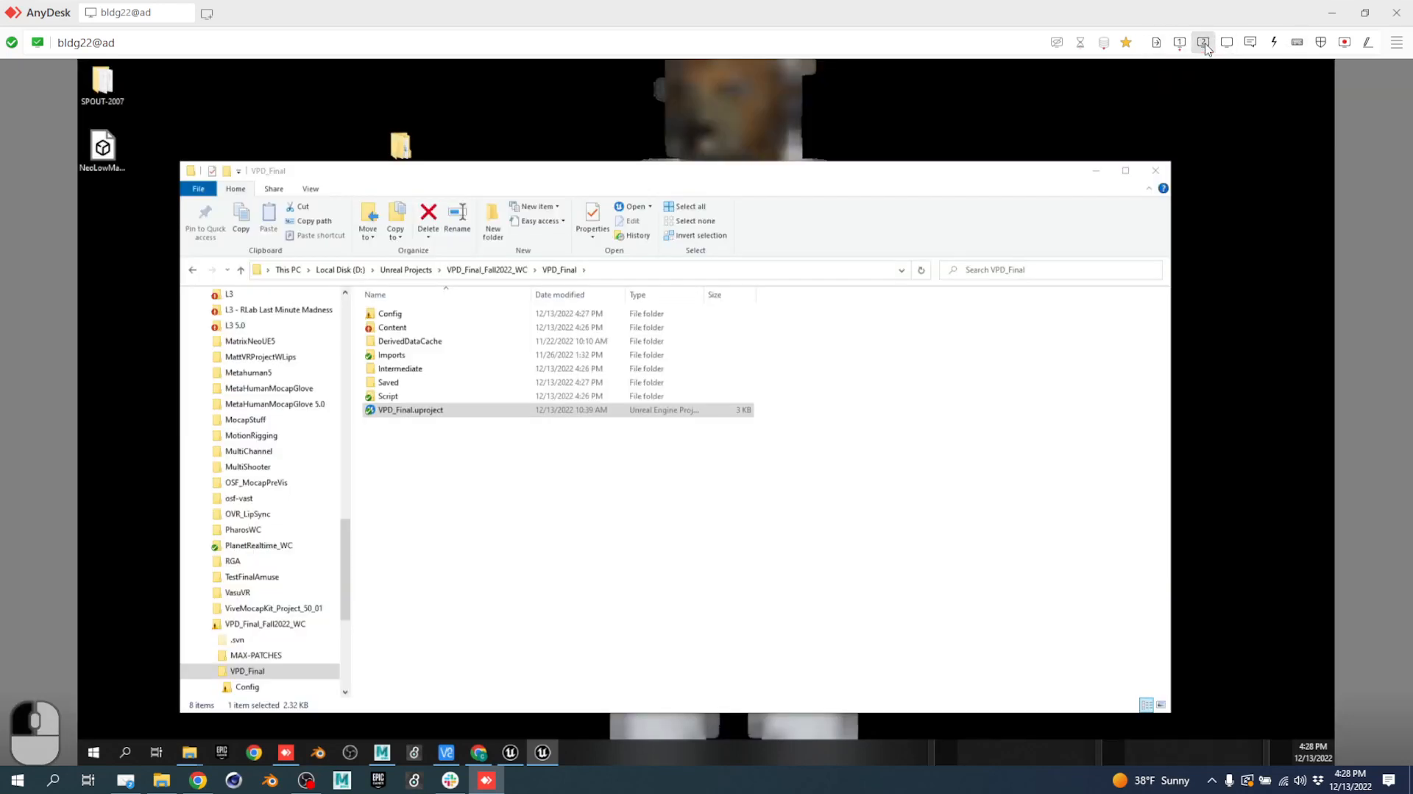
left_click(1180, 42)
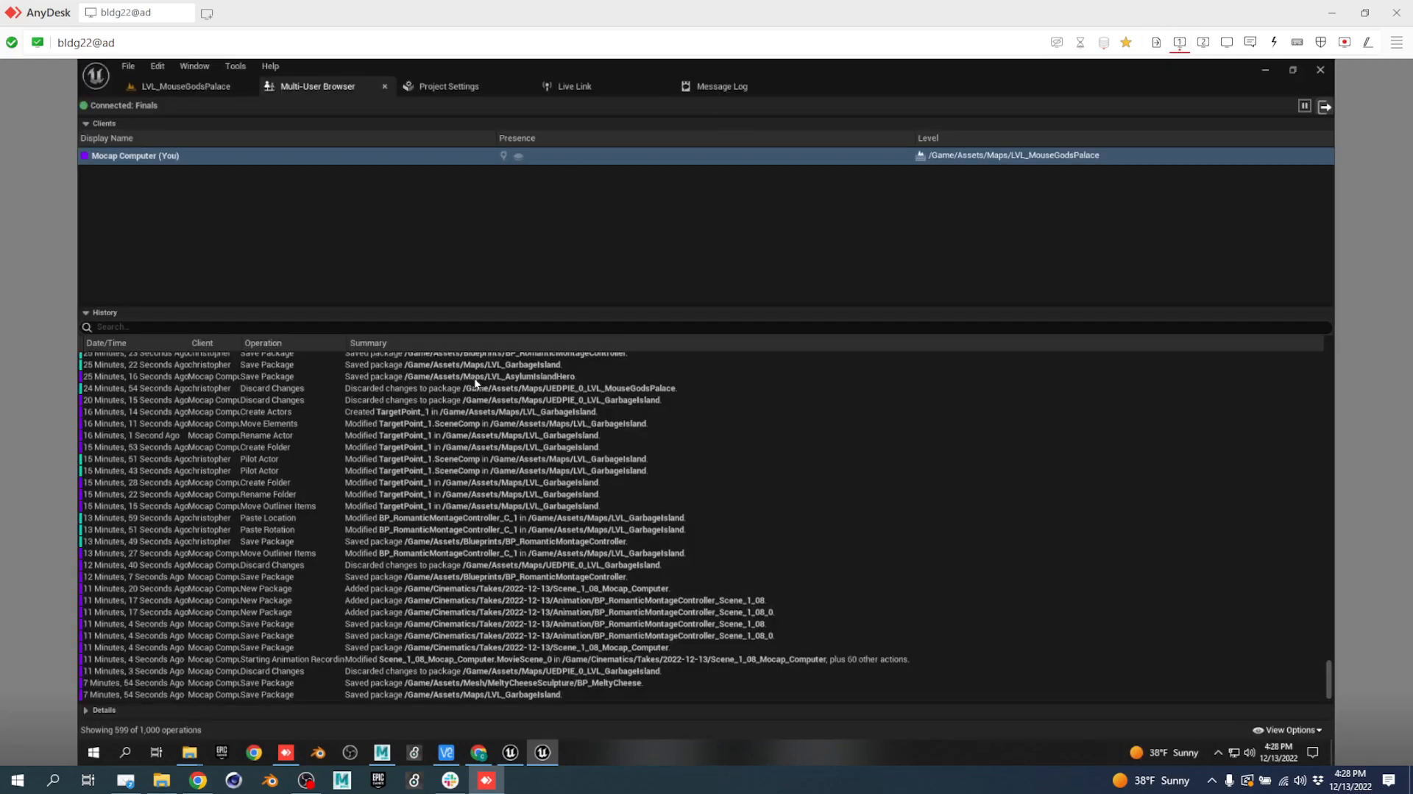
left_click(511, 751)
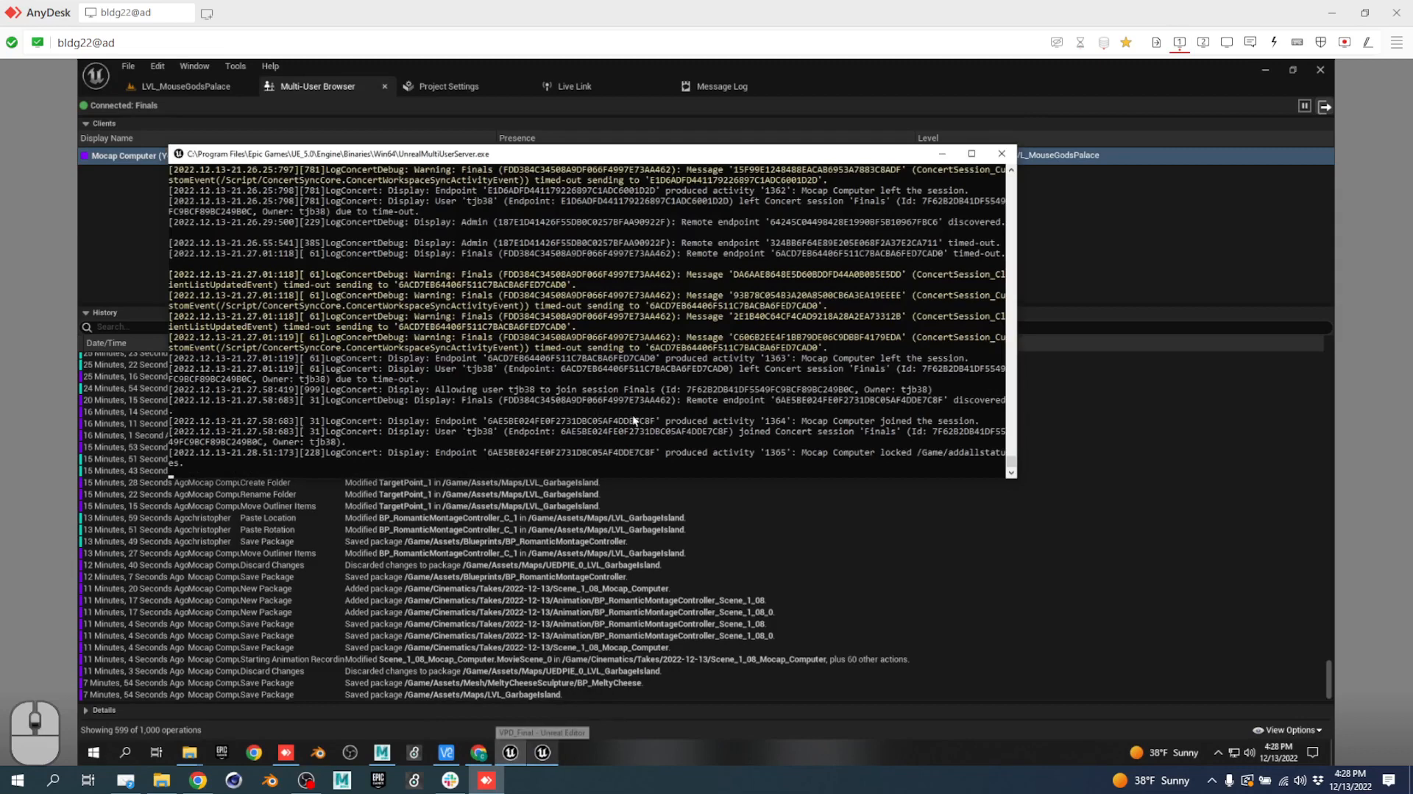
scroll(638, 395, "up", 5)
scroll(638, 413, "down", 5)
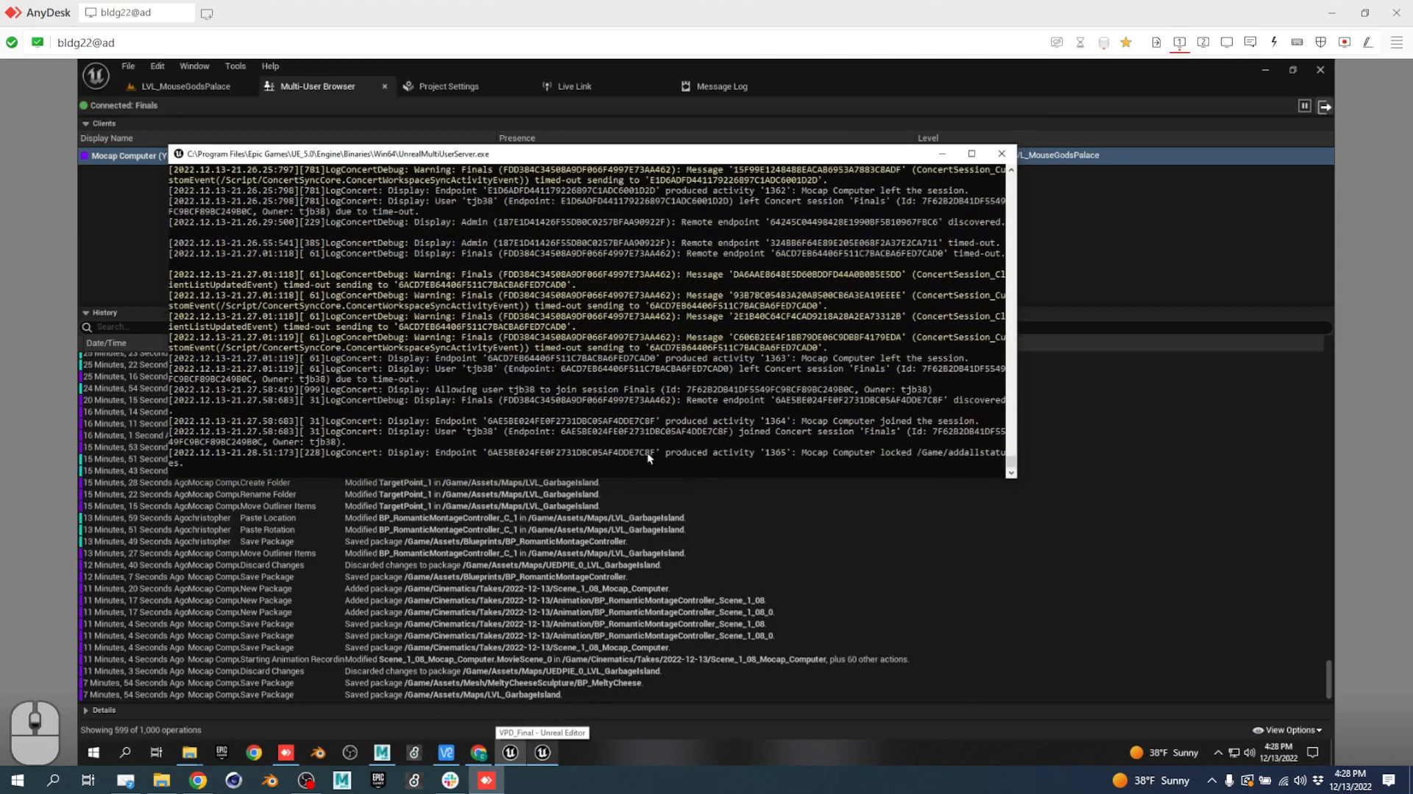
left_click(896, 82)
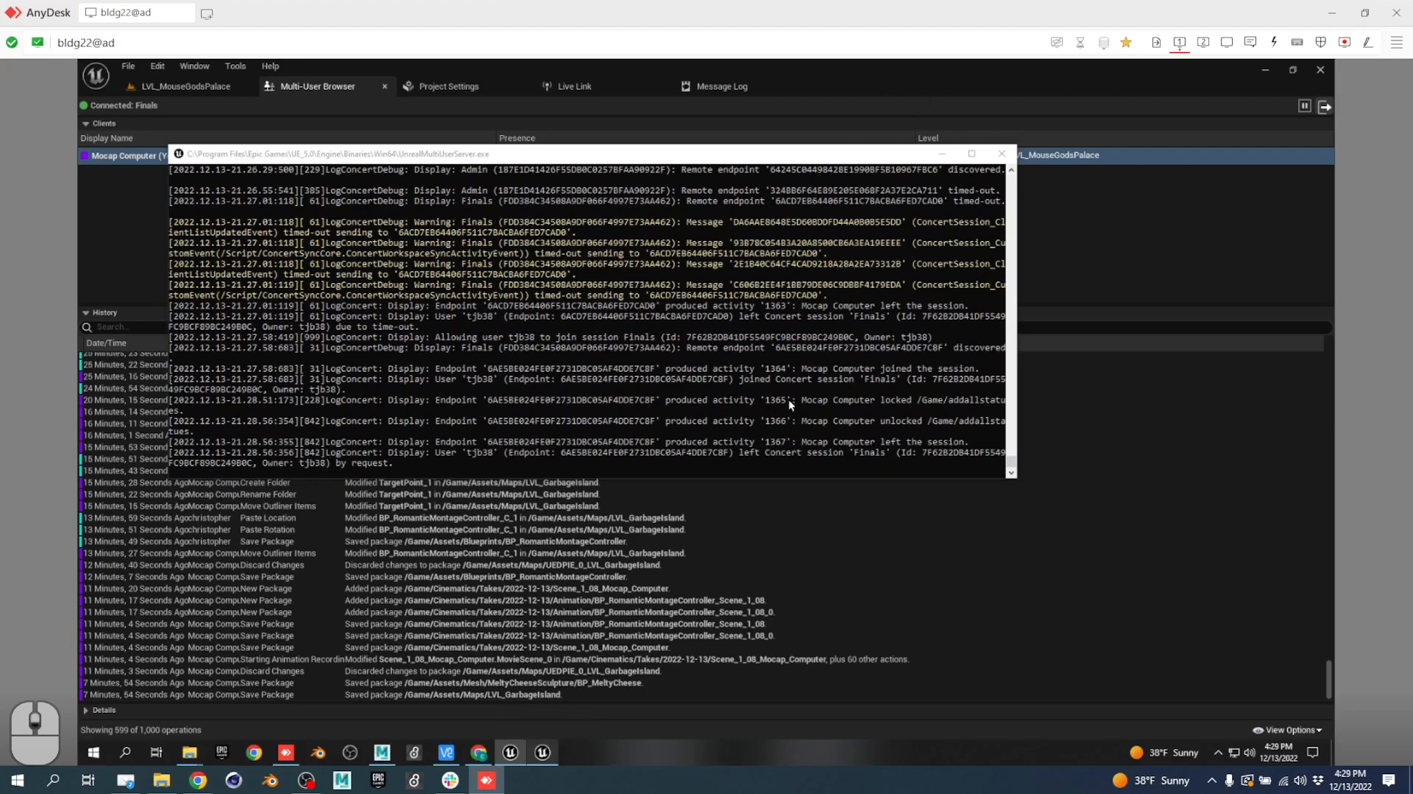
left_click(855, 452)
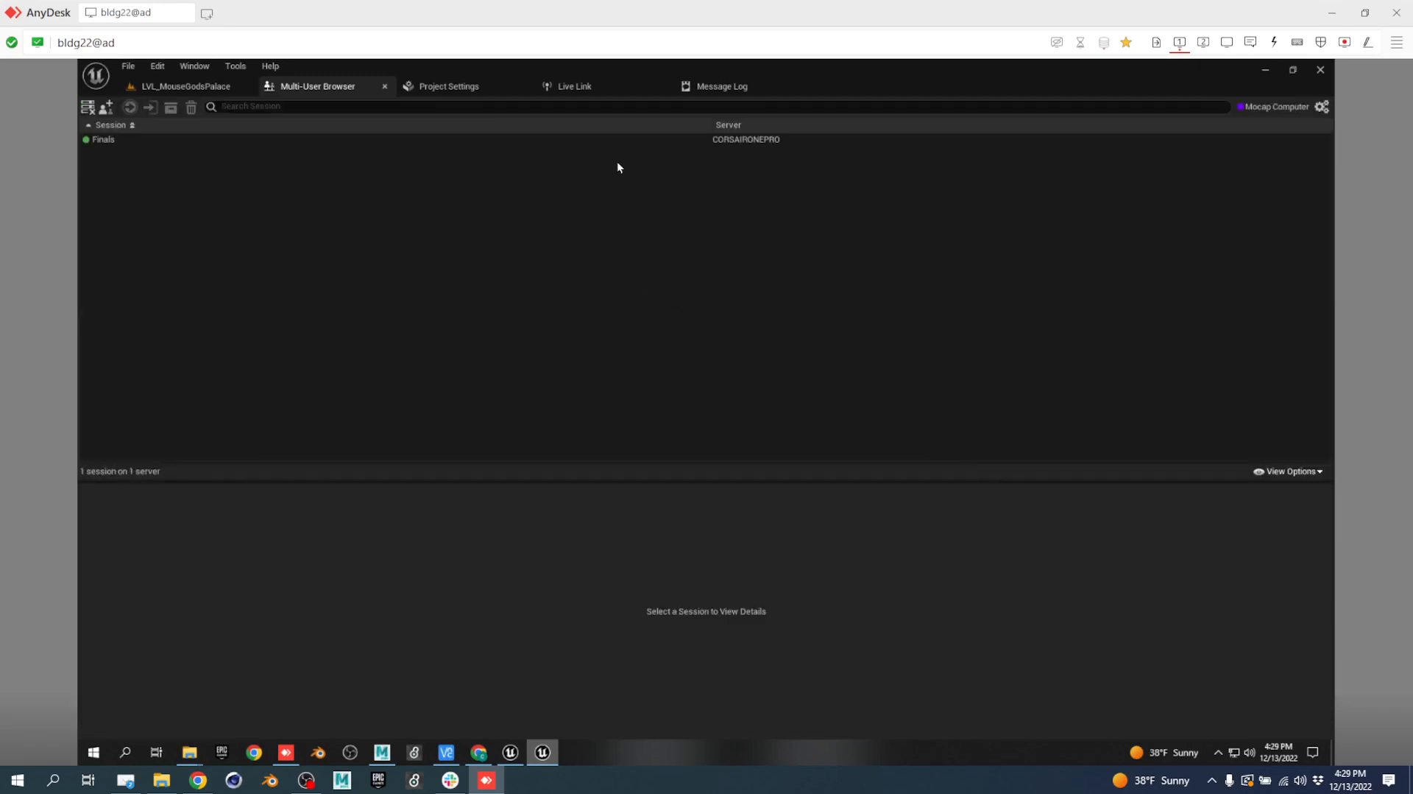
Start deleting the Finals session, then cancel with No in the confirmation.
left_click(617, 140)
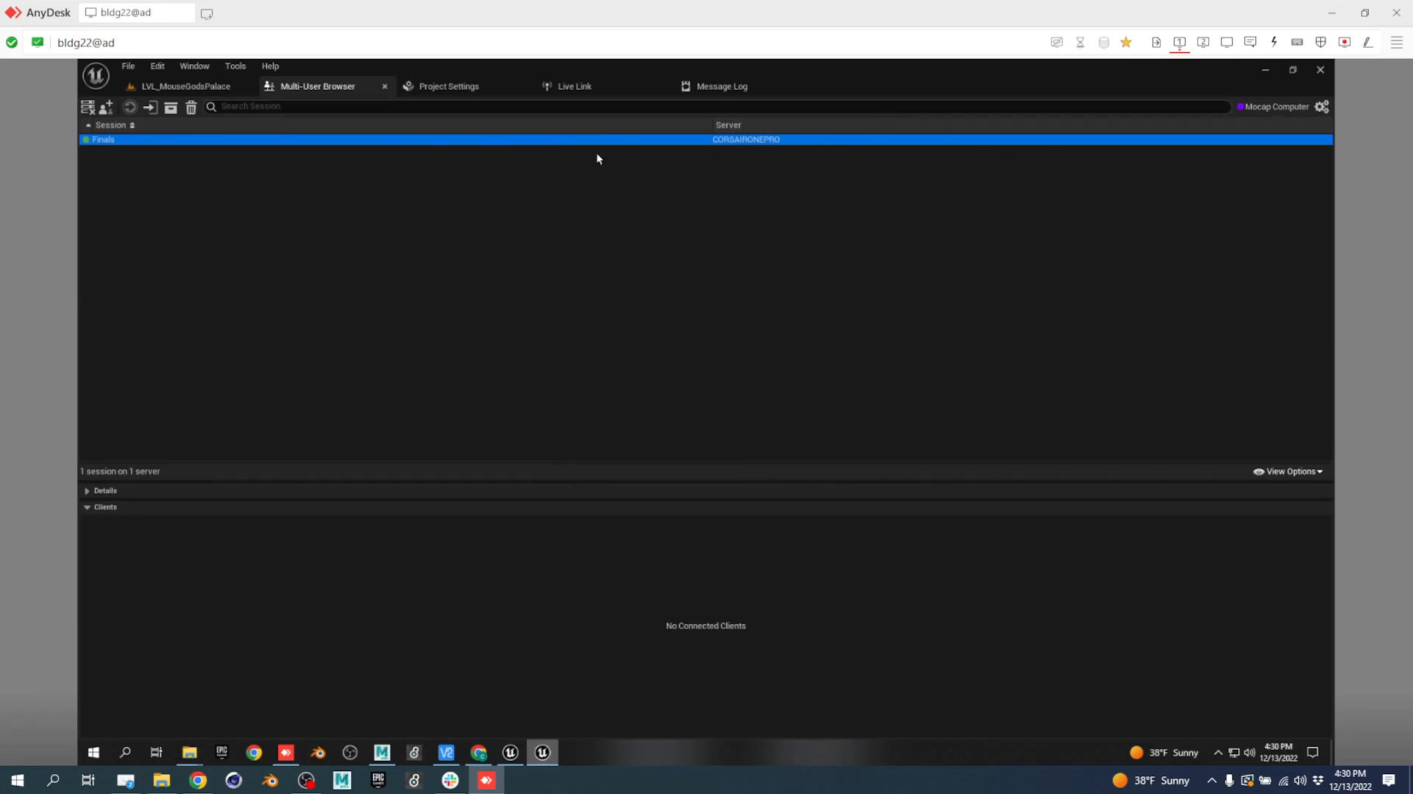
right_click(391, 144)
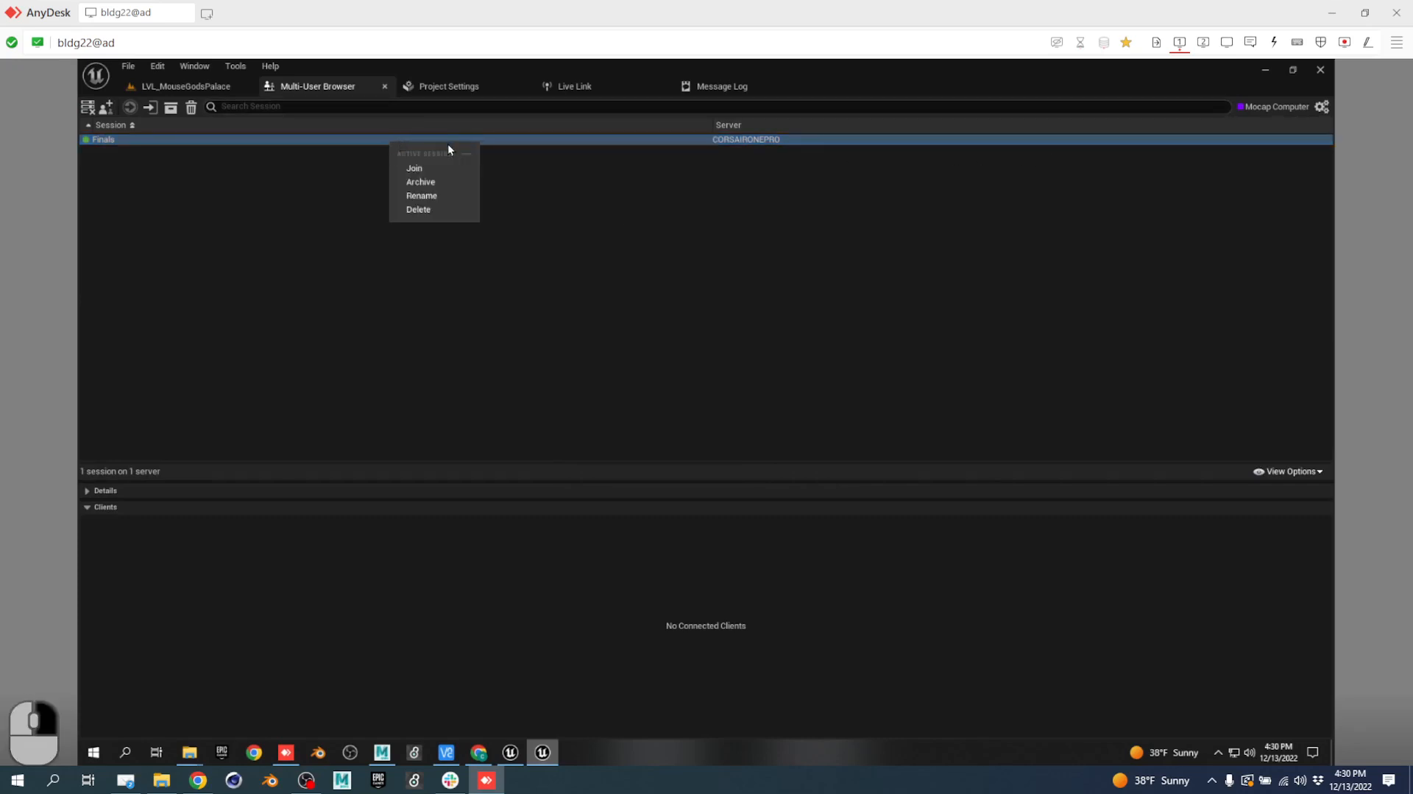
left_click(435, 209)
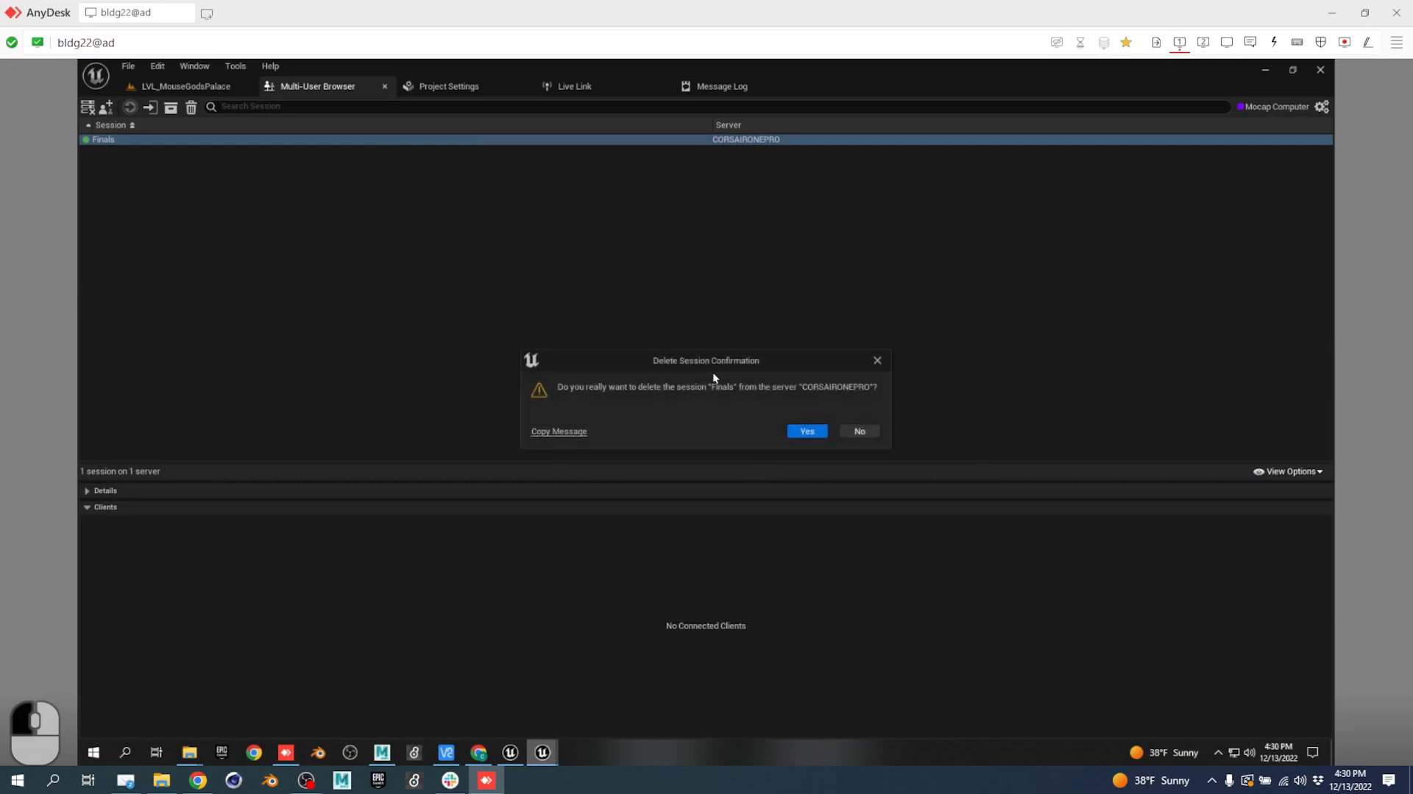
left_click(870, 430)
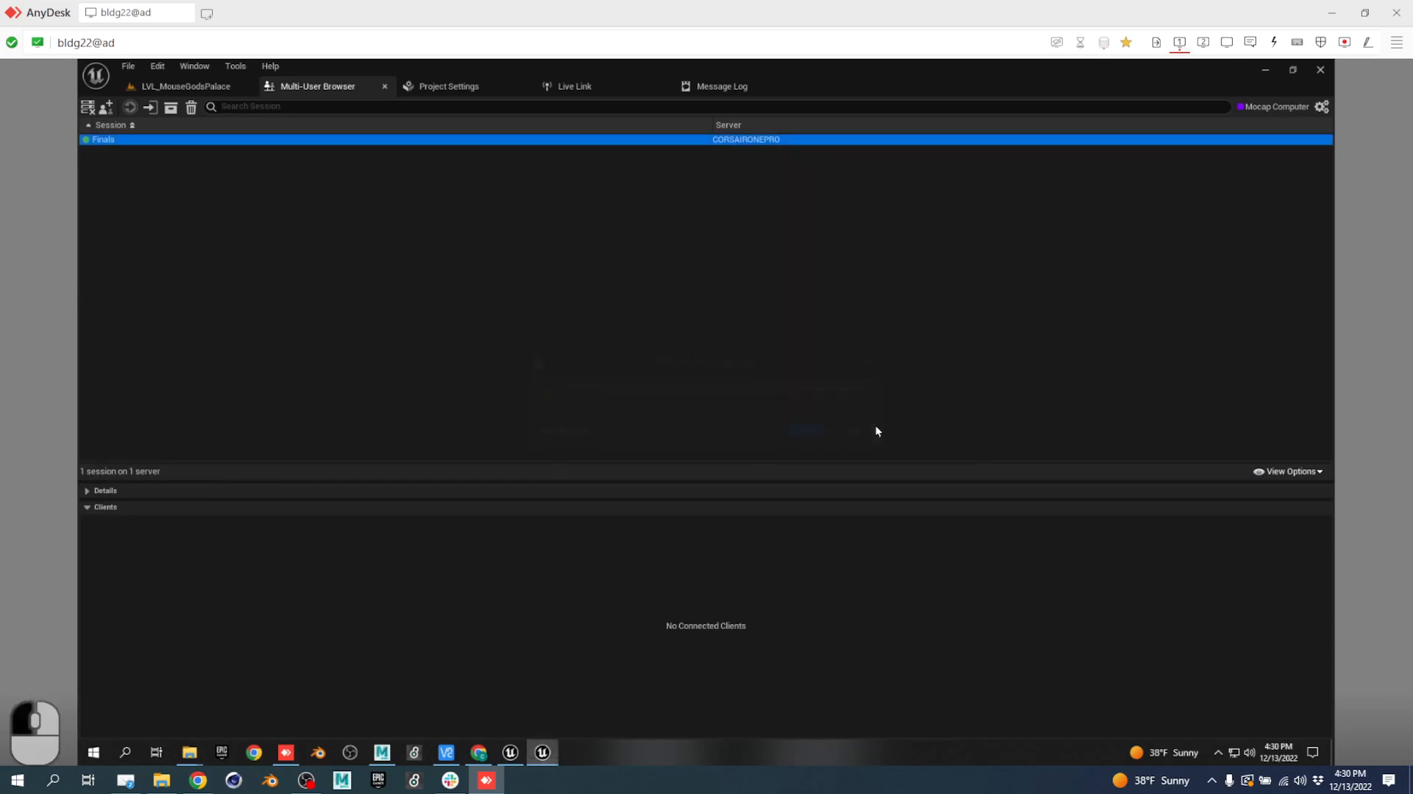
Close the Unreal editor and start an SVN commit of the VPD_Final folder.
left_click(1324, 70)
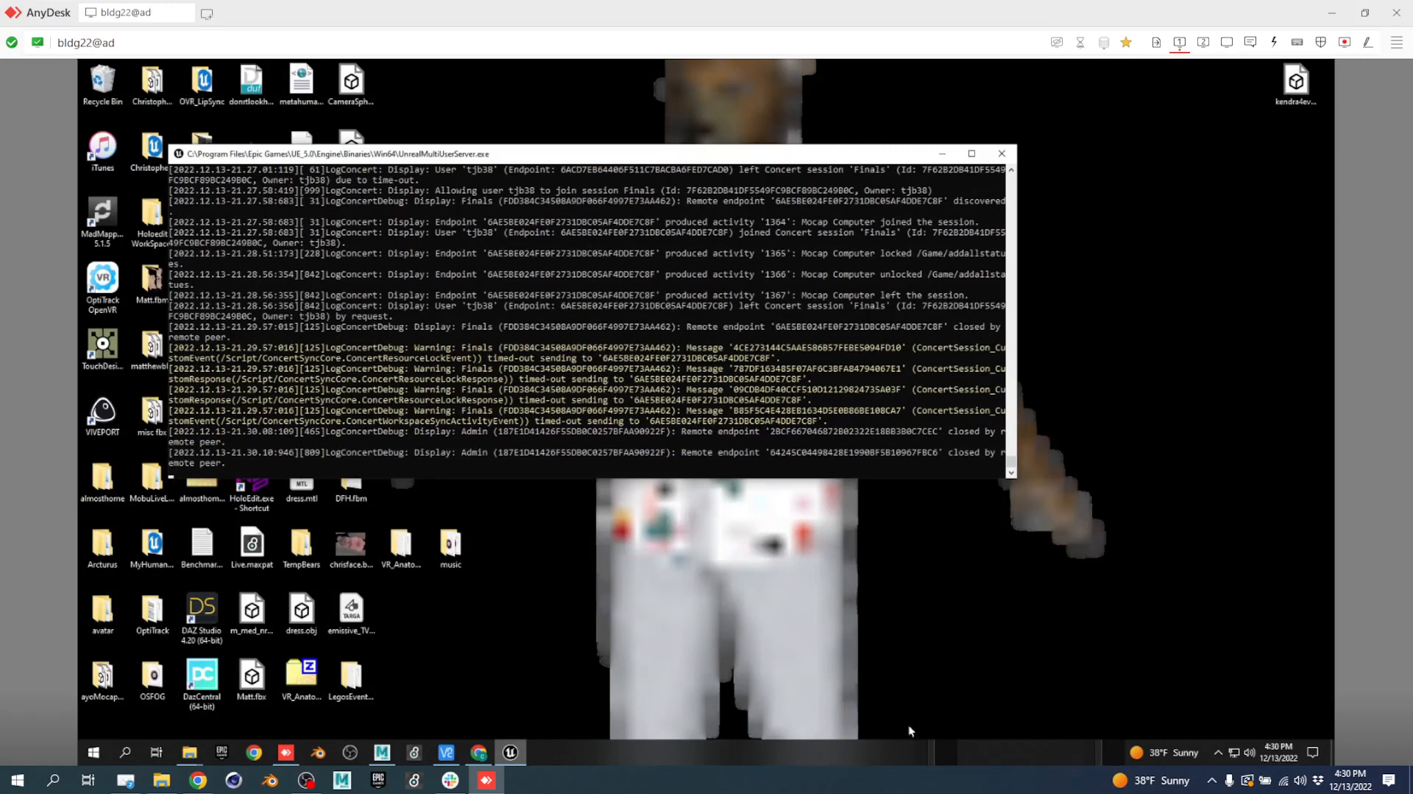
left_click(1204, 42)
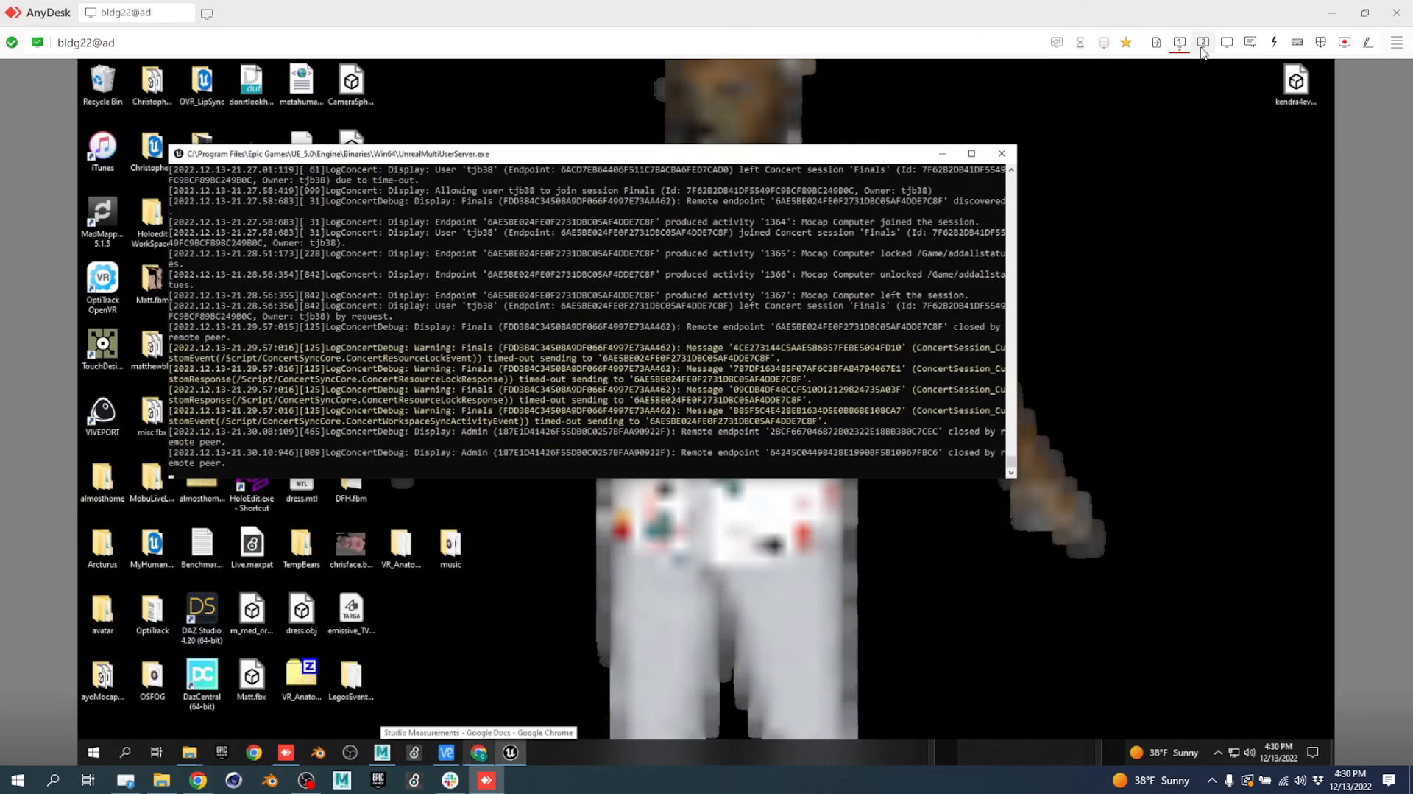
right_click(506, 480)
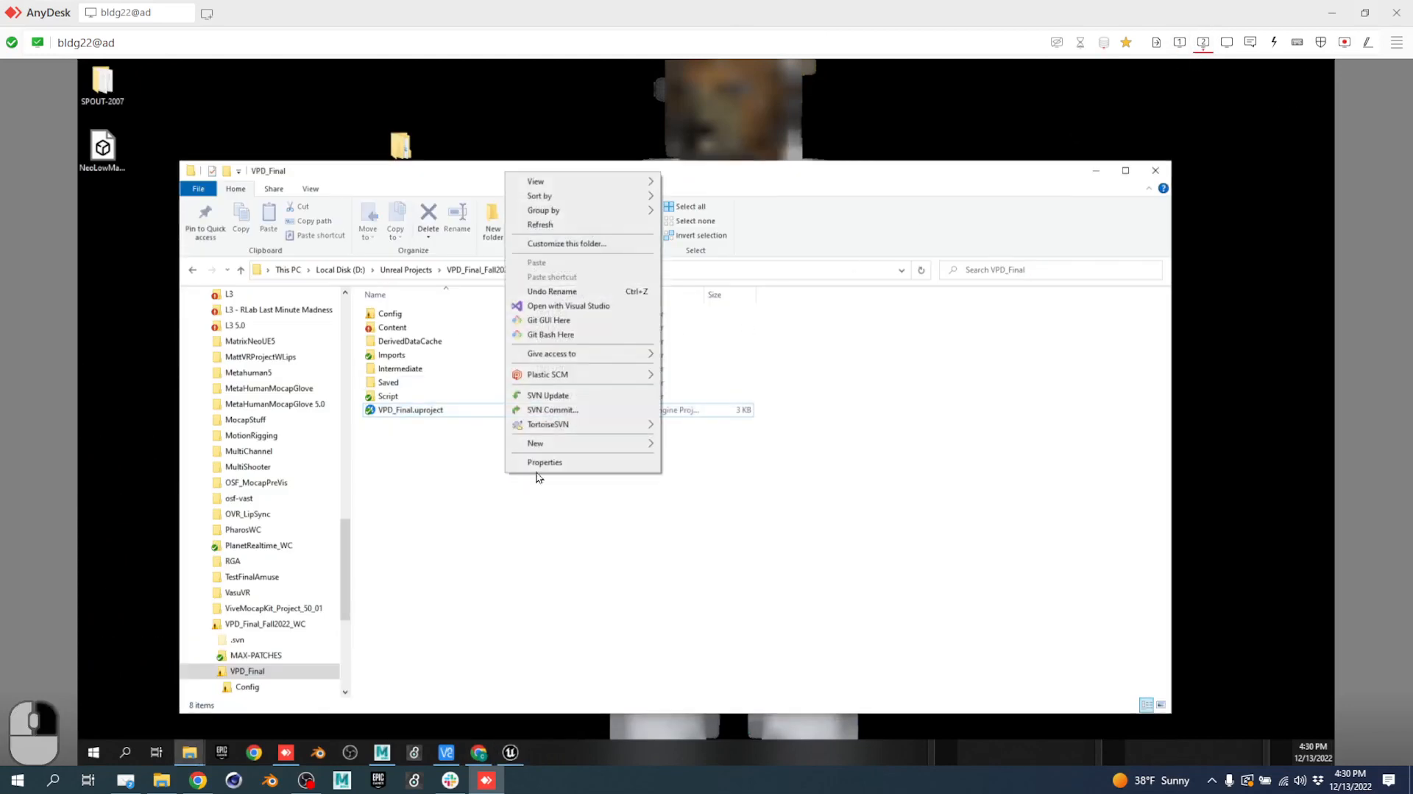
left_click(570, 412)
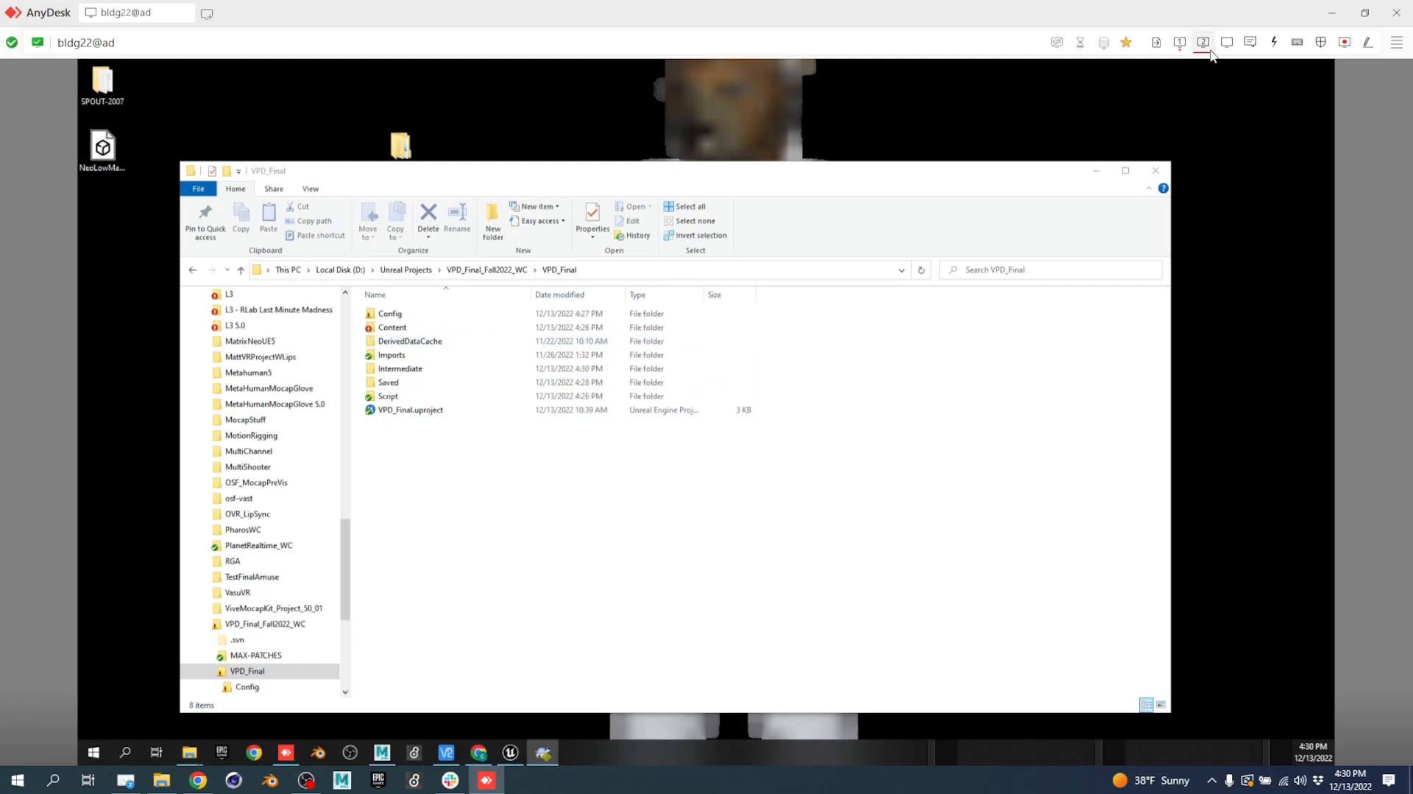
Enlarge the commit window and commit all 179 files with the message 'inclass'.
left_click(1180, 42)
scroll(859, 418, "down", 20)
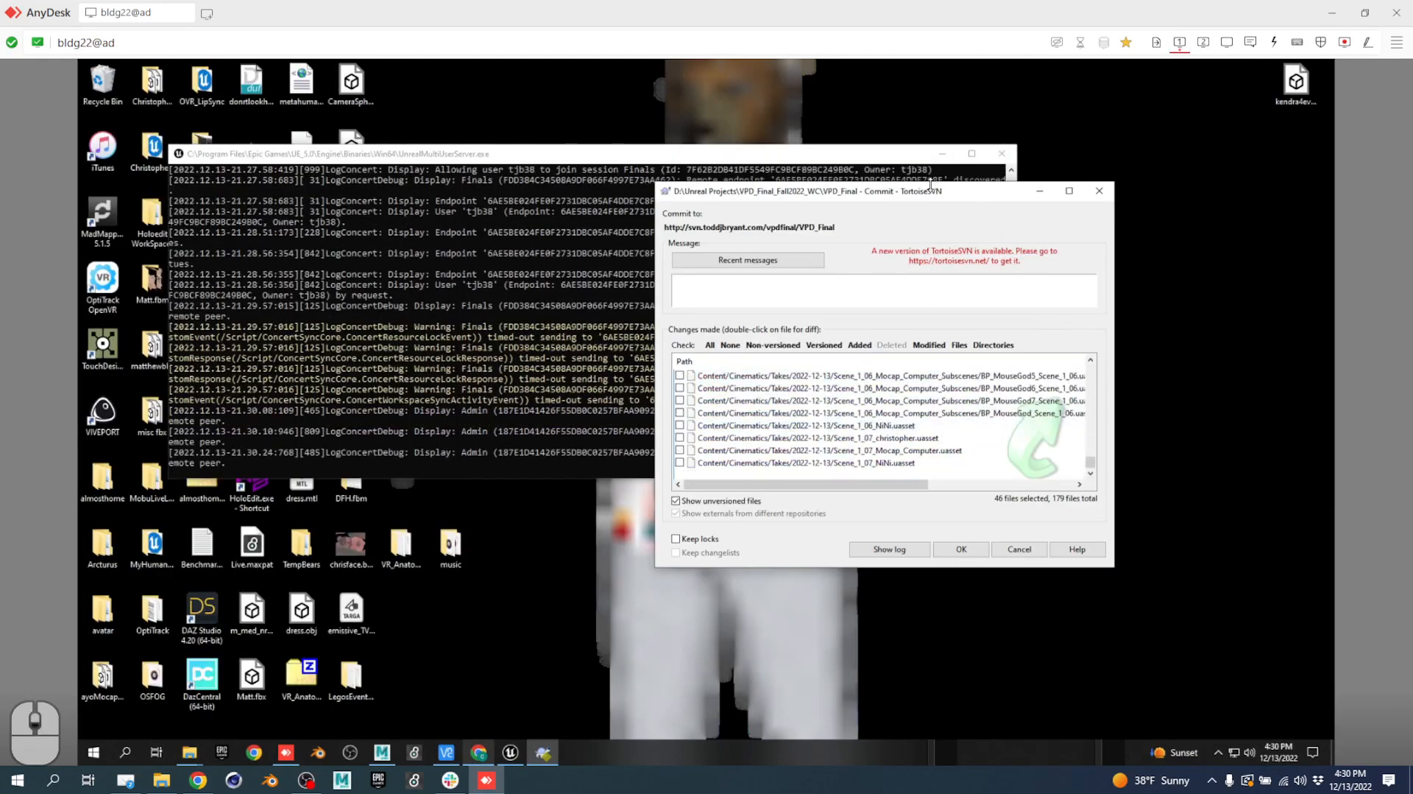
left_click_drag(931, 184, 870, 58)
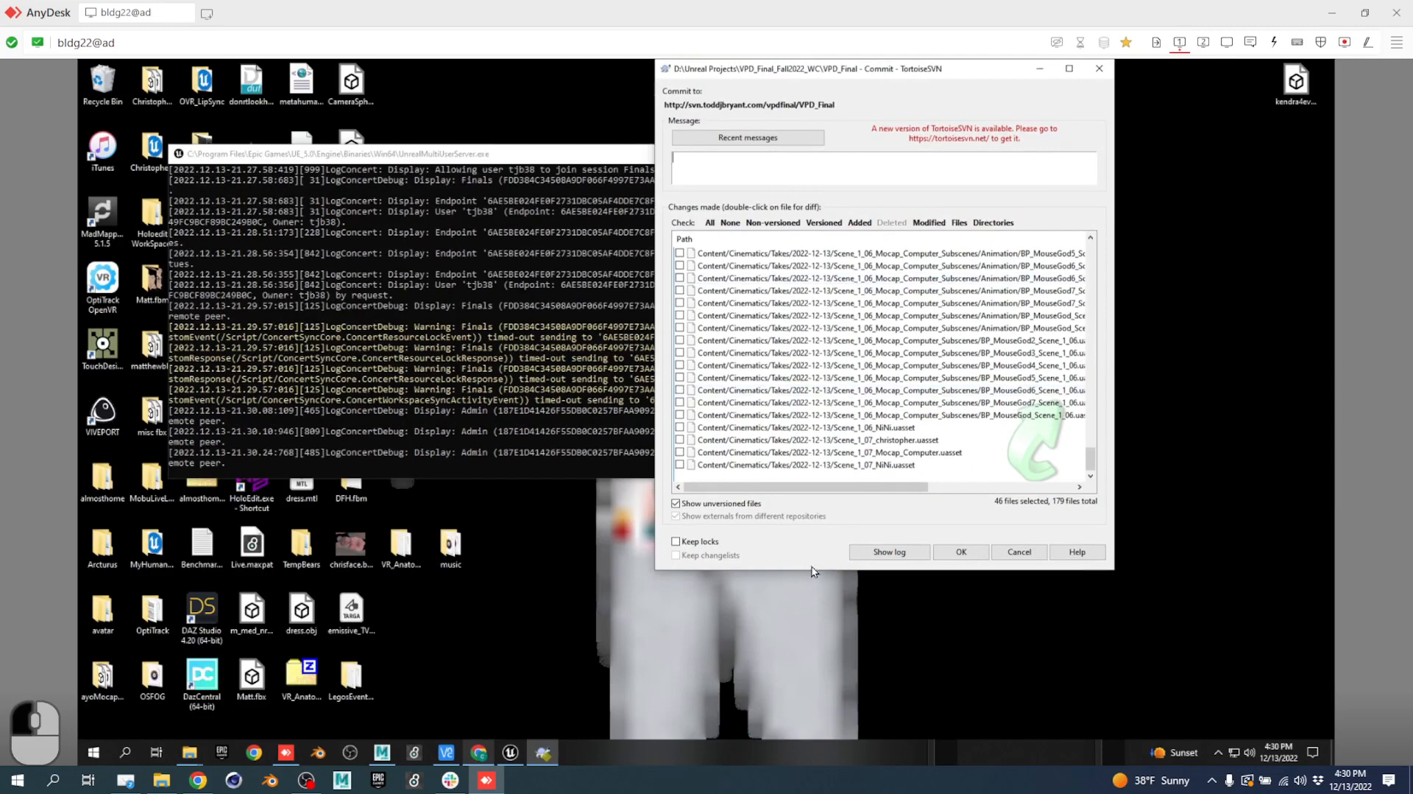
left_click_drag(811, 571, 808, 709)
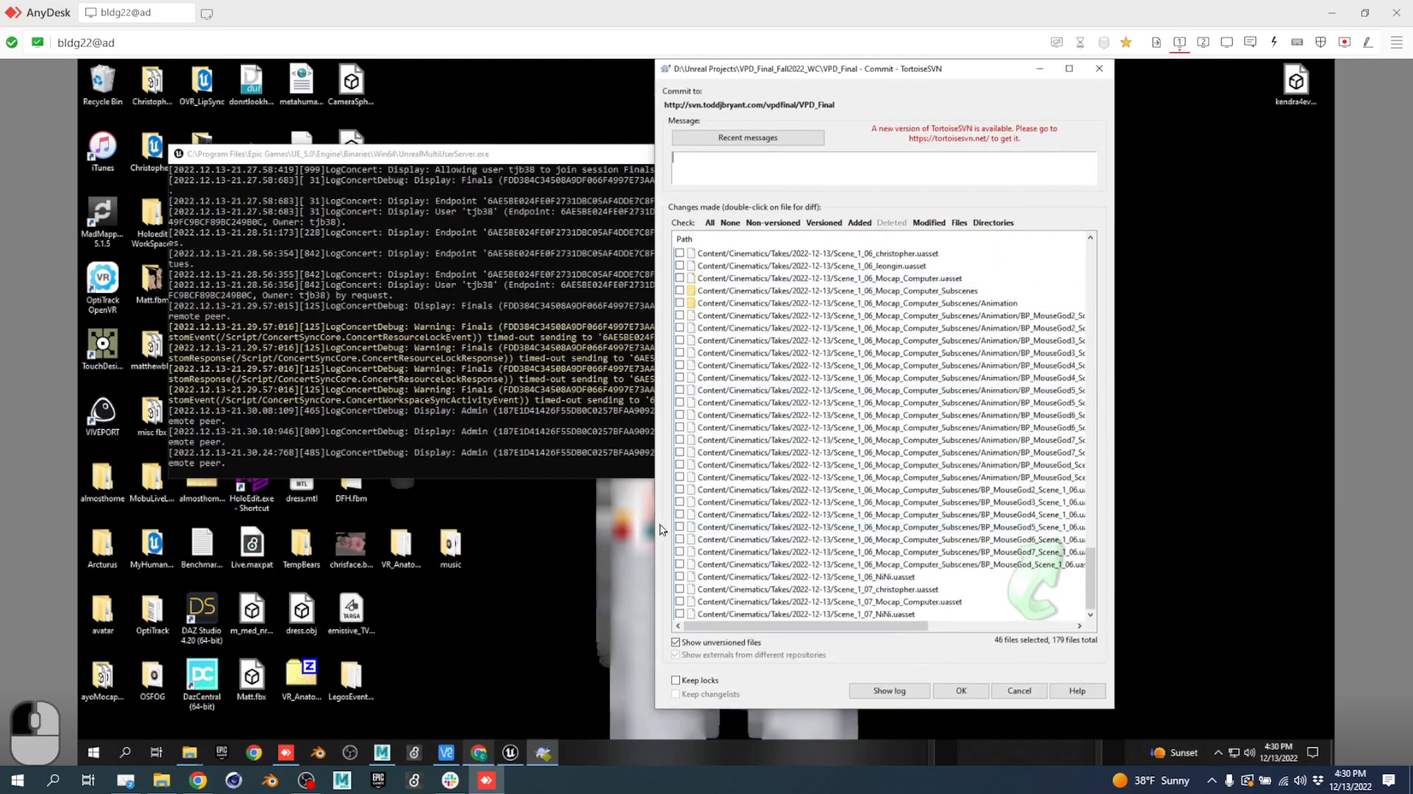
left_click(509, 763)
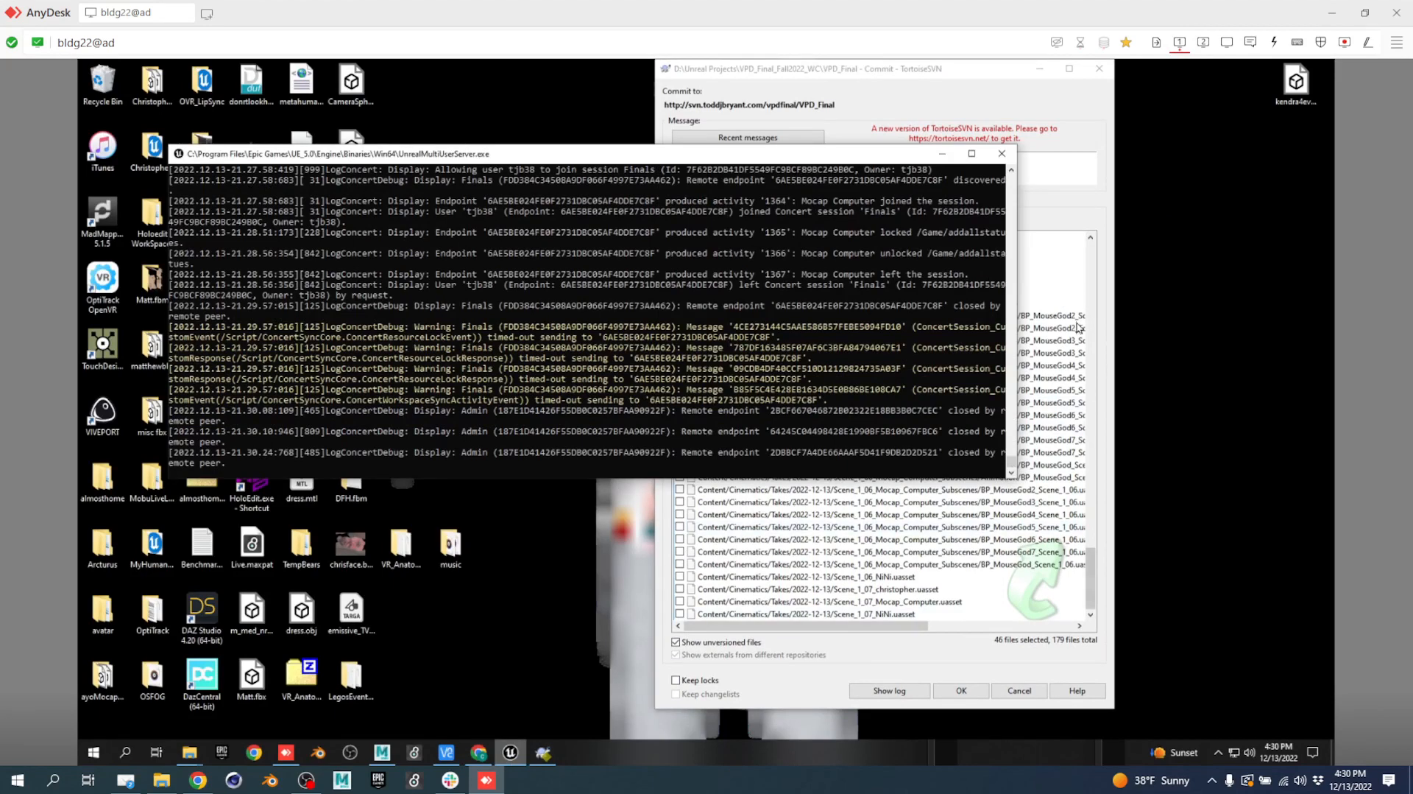
left_click(1092, 291)
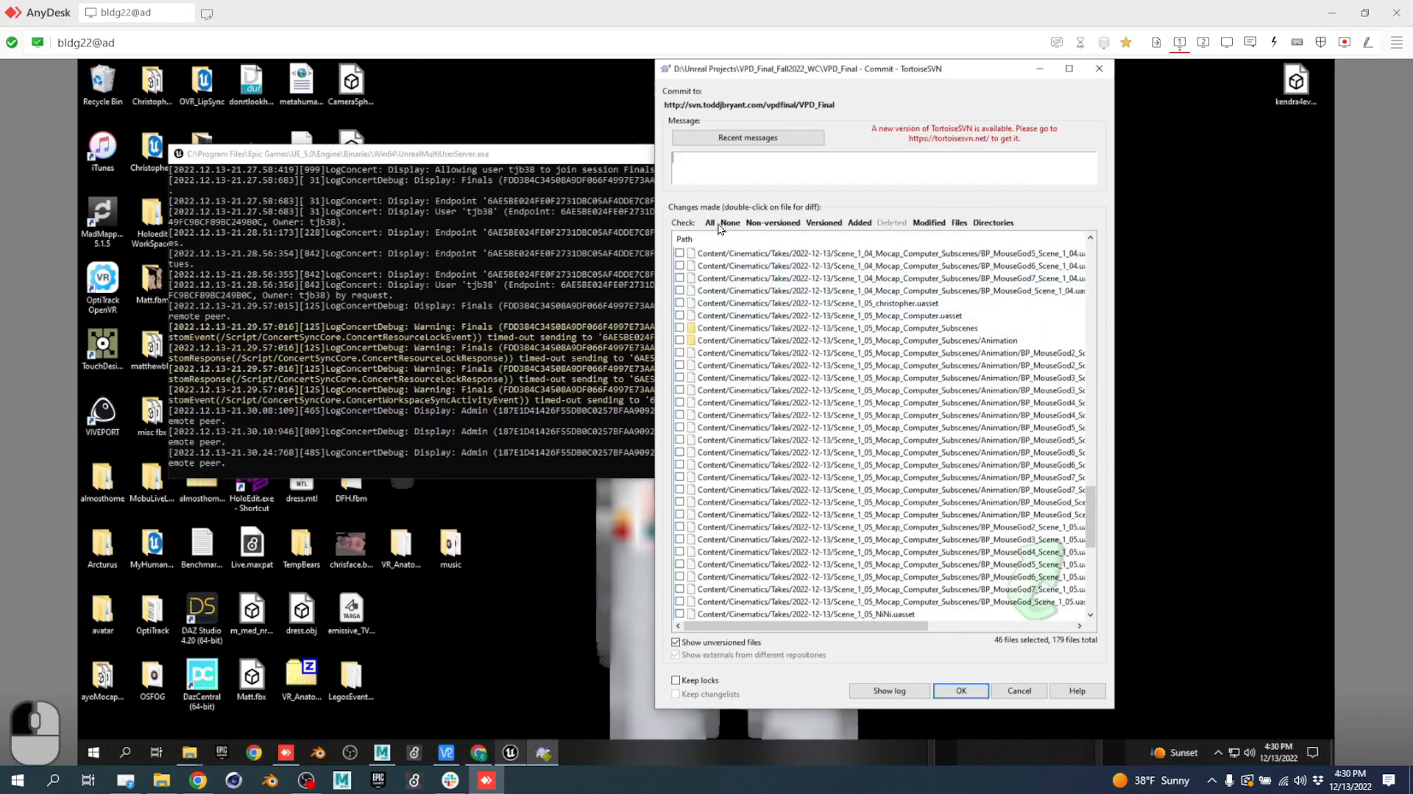
type("inclass")
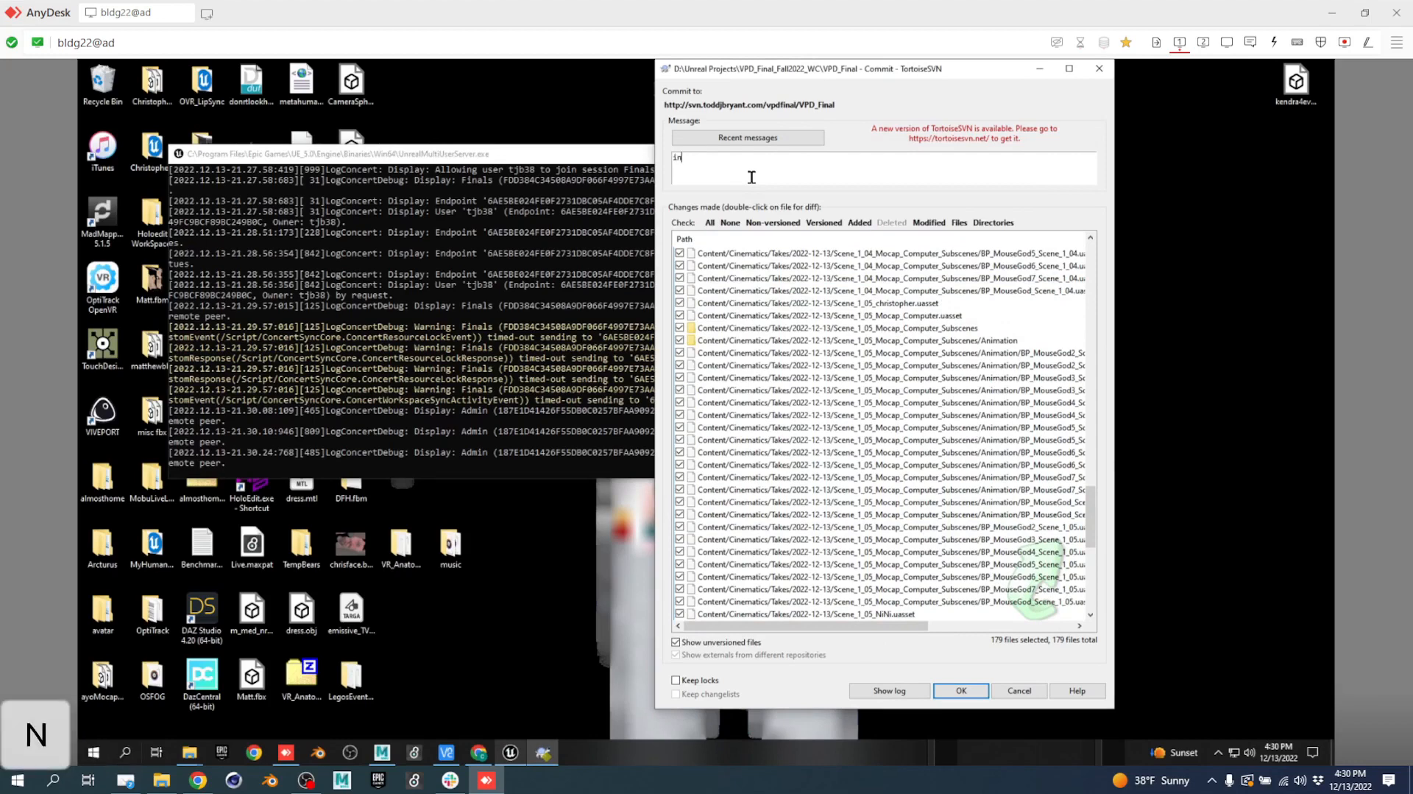
left_click(973, 692)
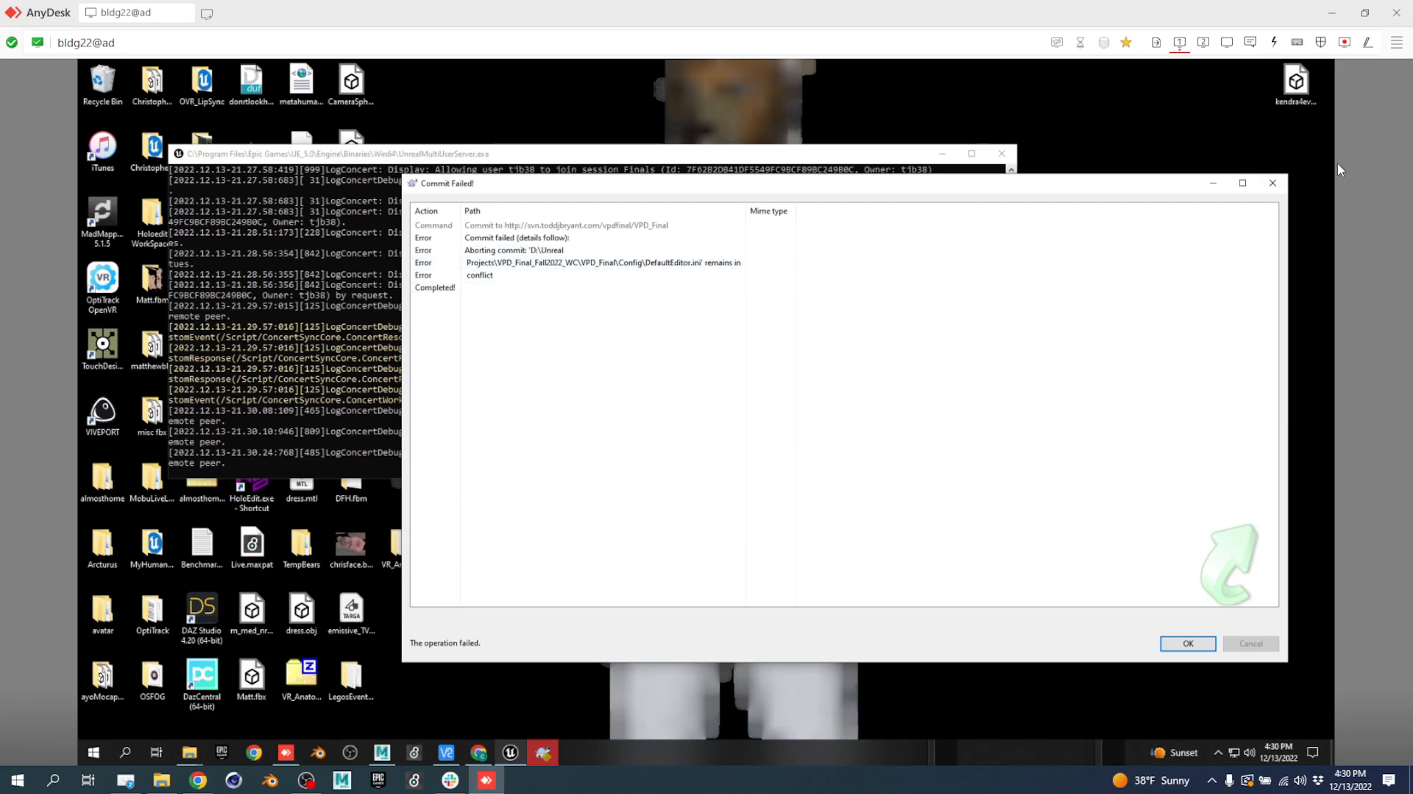
Dismiss the commit failure, retry the commit, and dismiss the failure again.
left_click(1273, 183)
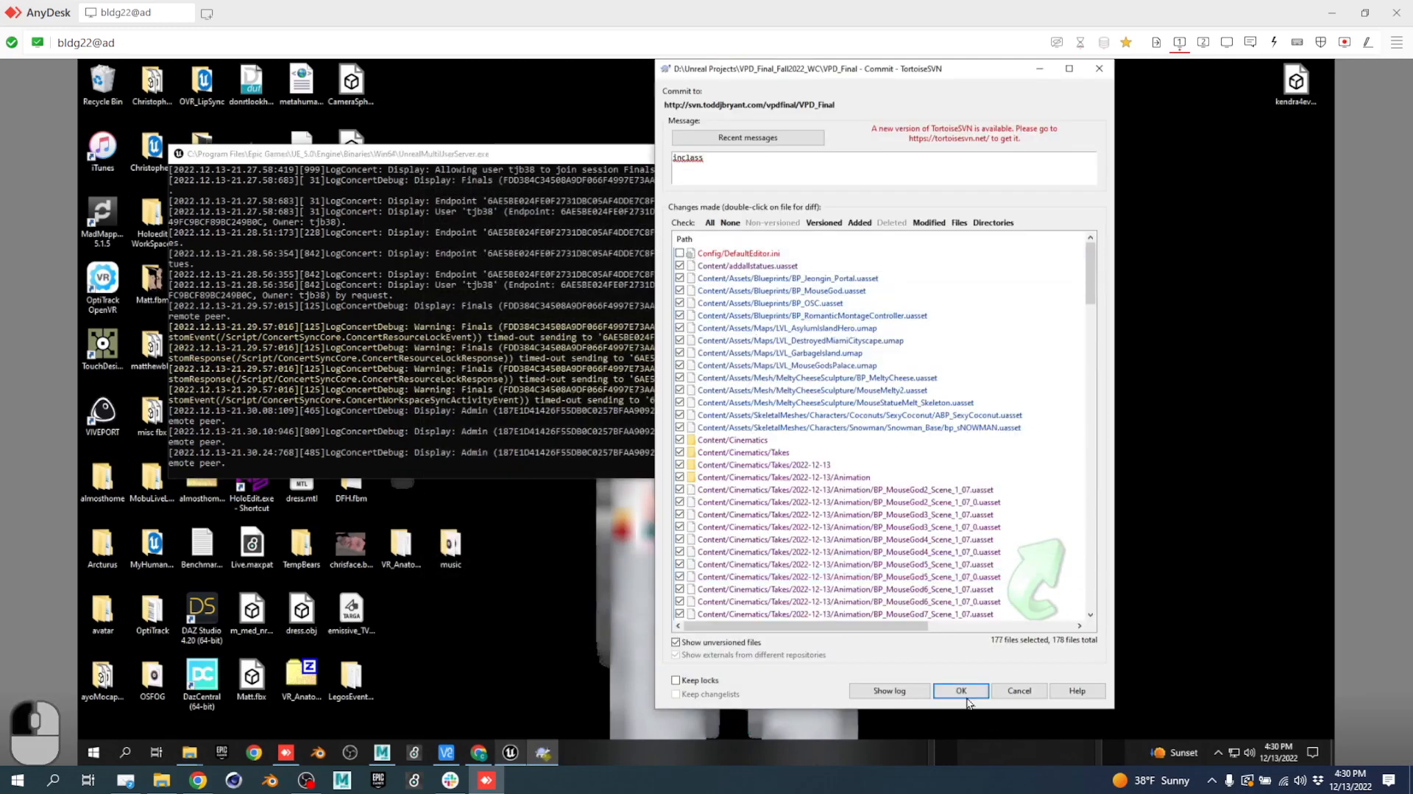
left_click(961, 691)
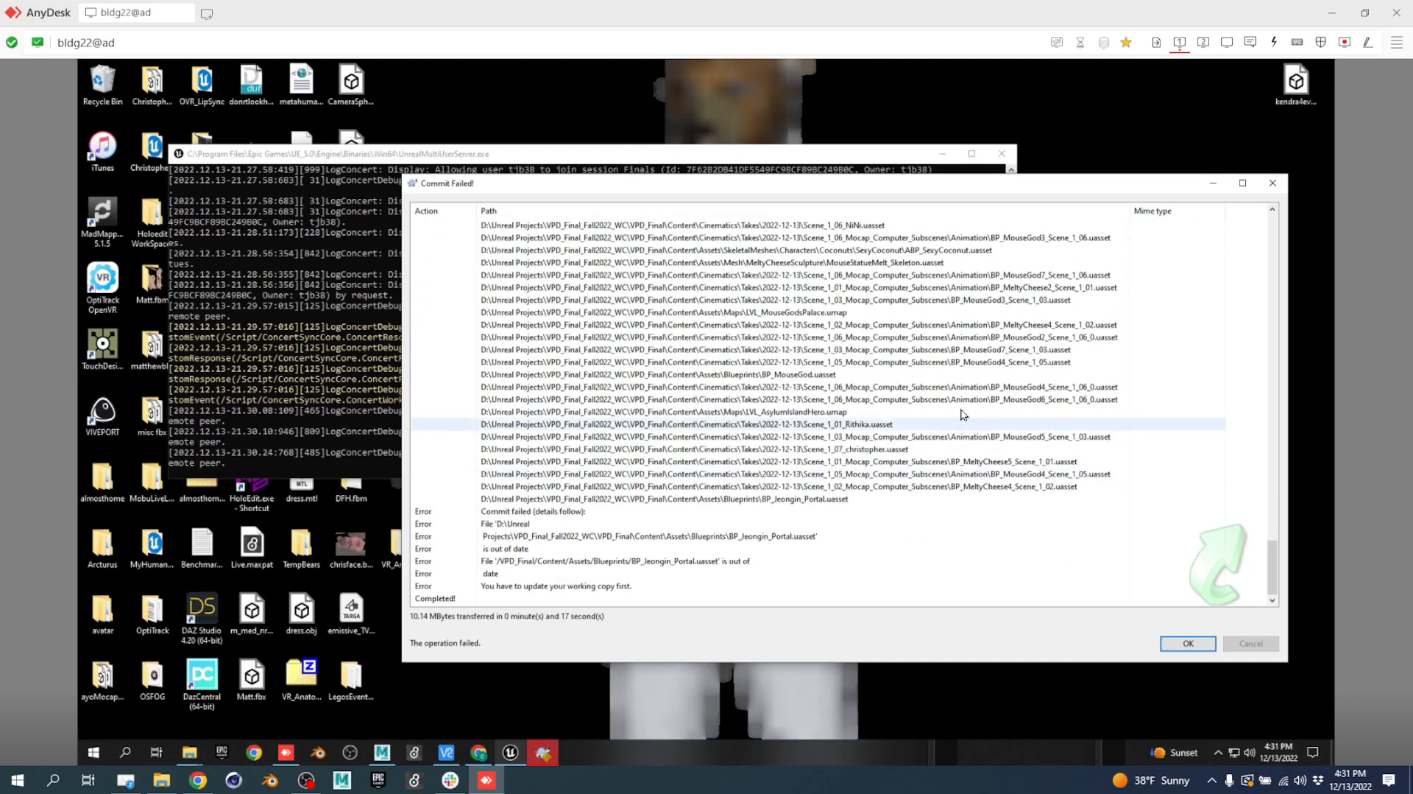
left_click(1188, 642)
Update the working copy to revision 330 and mark BP_Jeongin_Portal.uasset resolved.
left_click(692, 384)
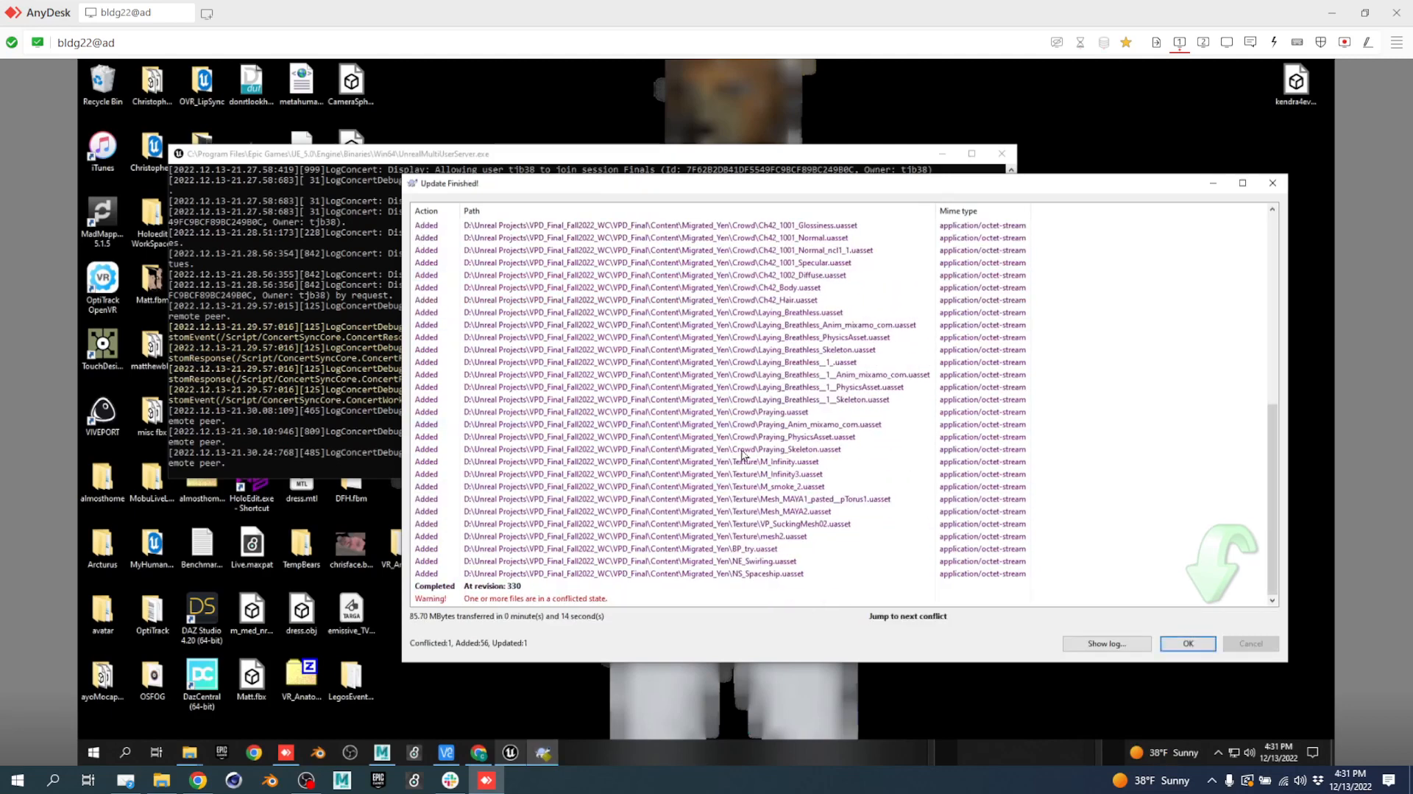
scroll(744, 454, "up", 10)
right_click(792, 307)
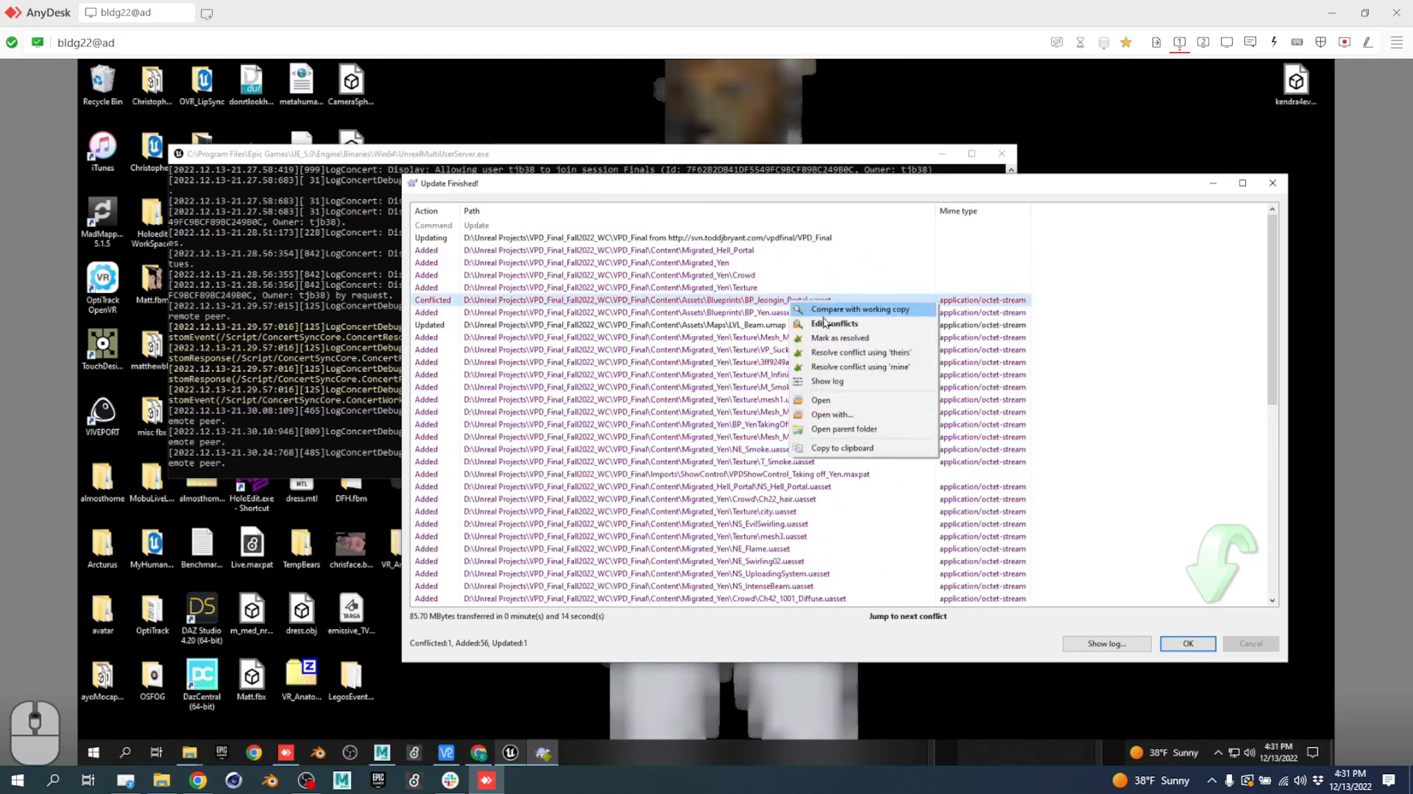
left_click(843, 347)
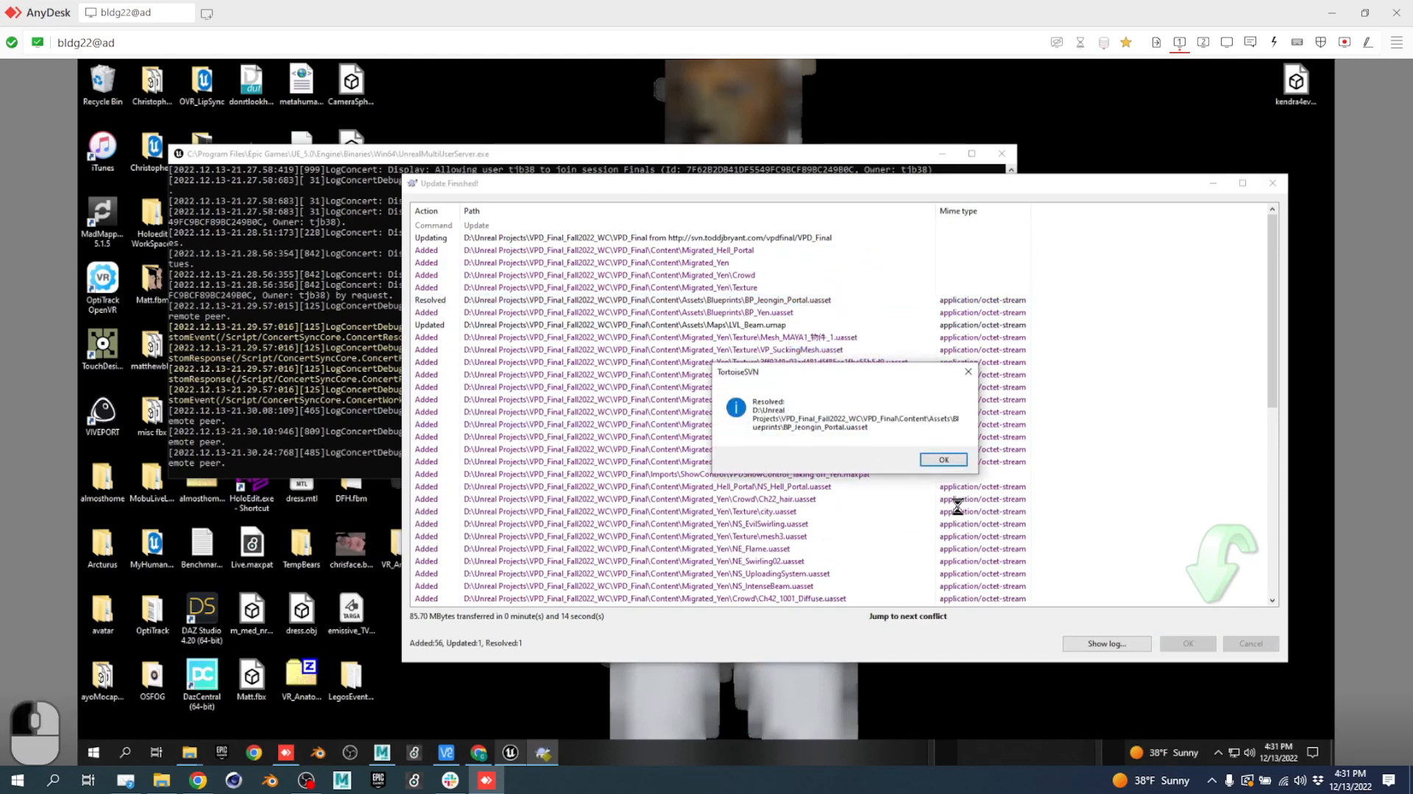
left_click(944, 460)
left_click(1187, 643)
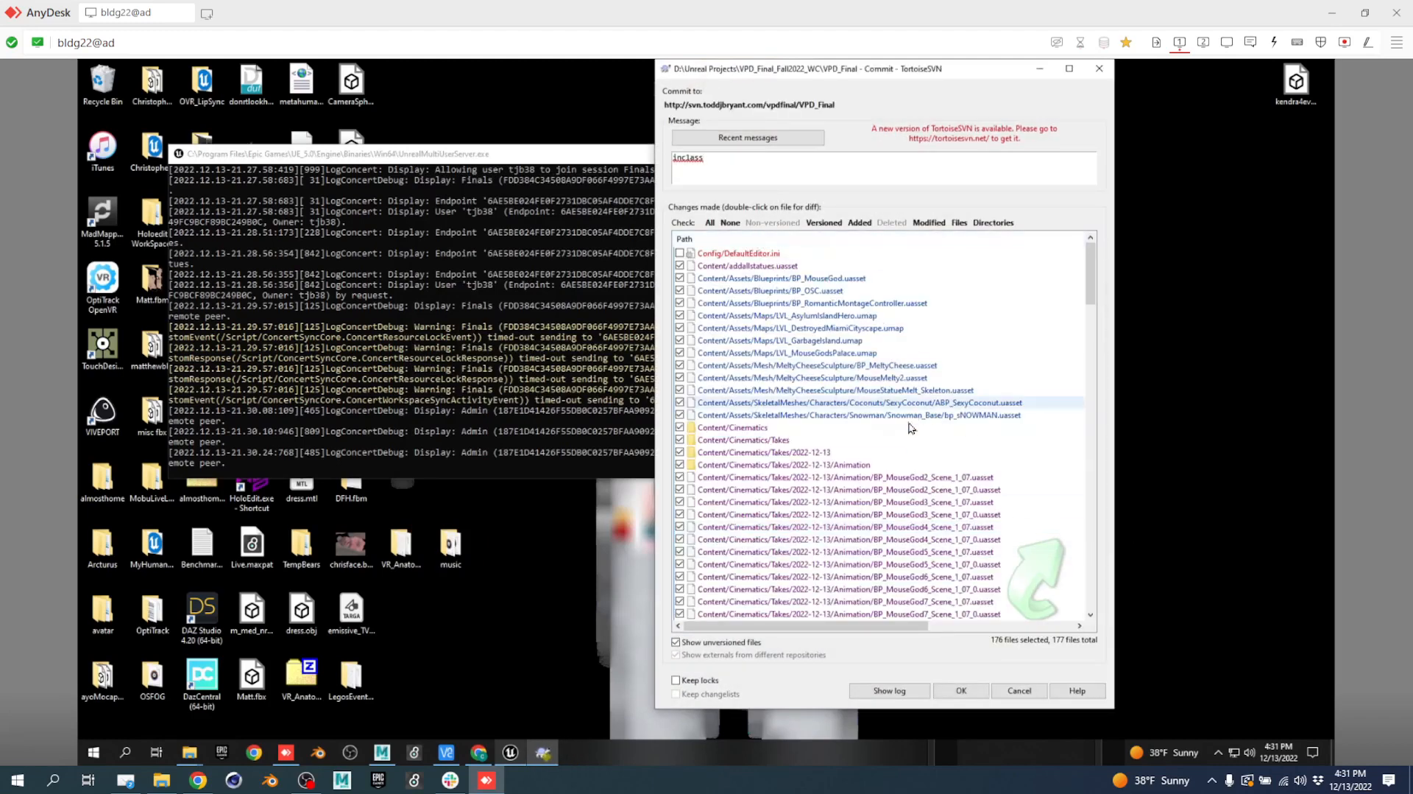
Retry the commit and dismiss the LVL_DestroyedMiamiCityscape.umap lock error.
scroll(916, 441, "down", 15)
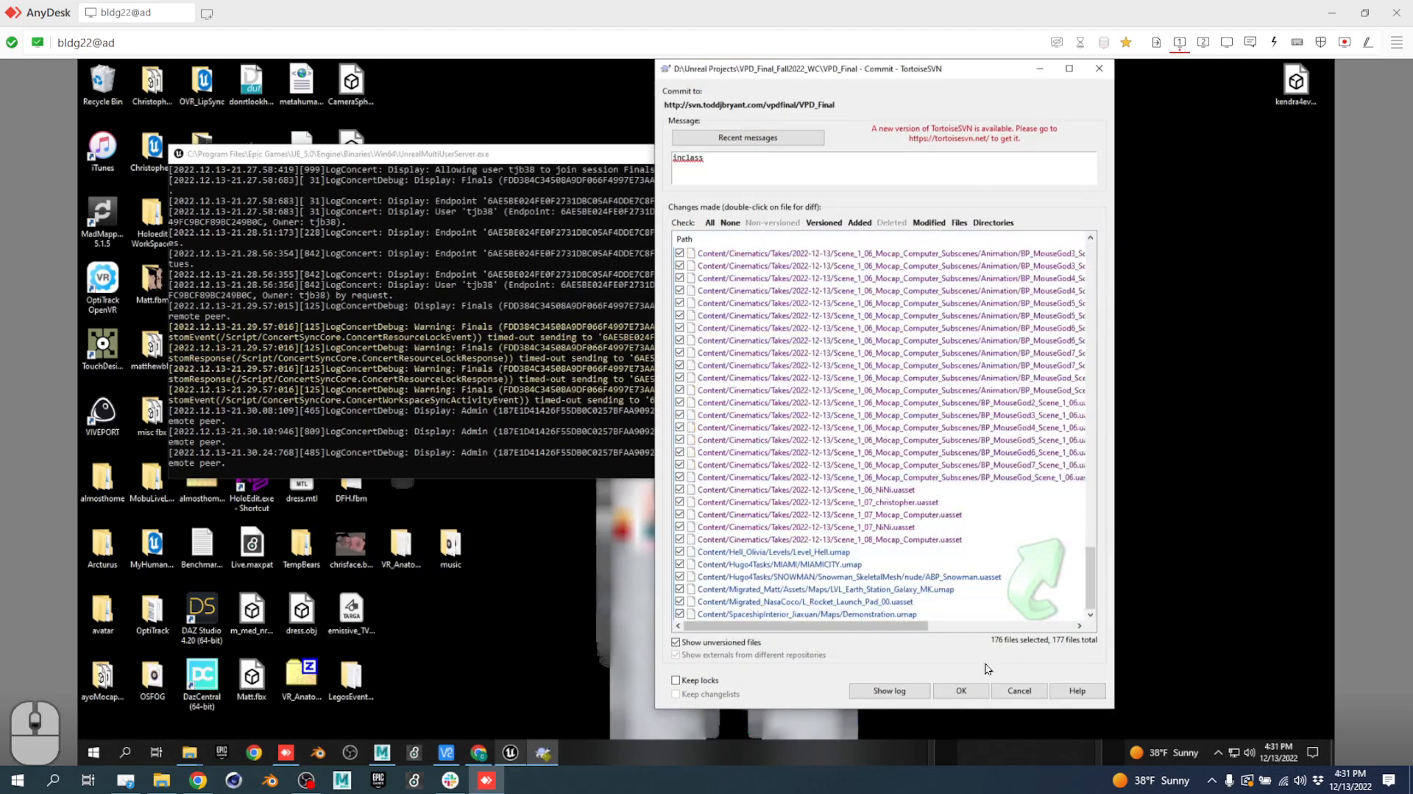
left_click(961, 689)
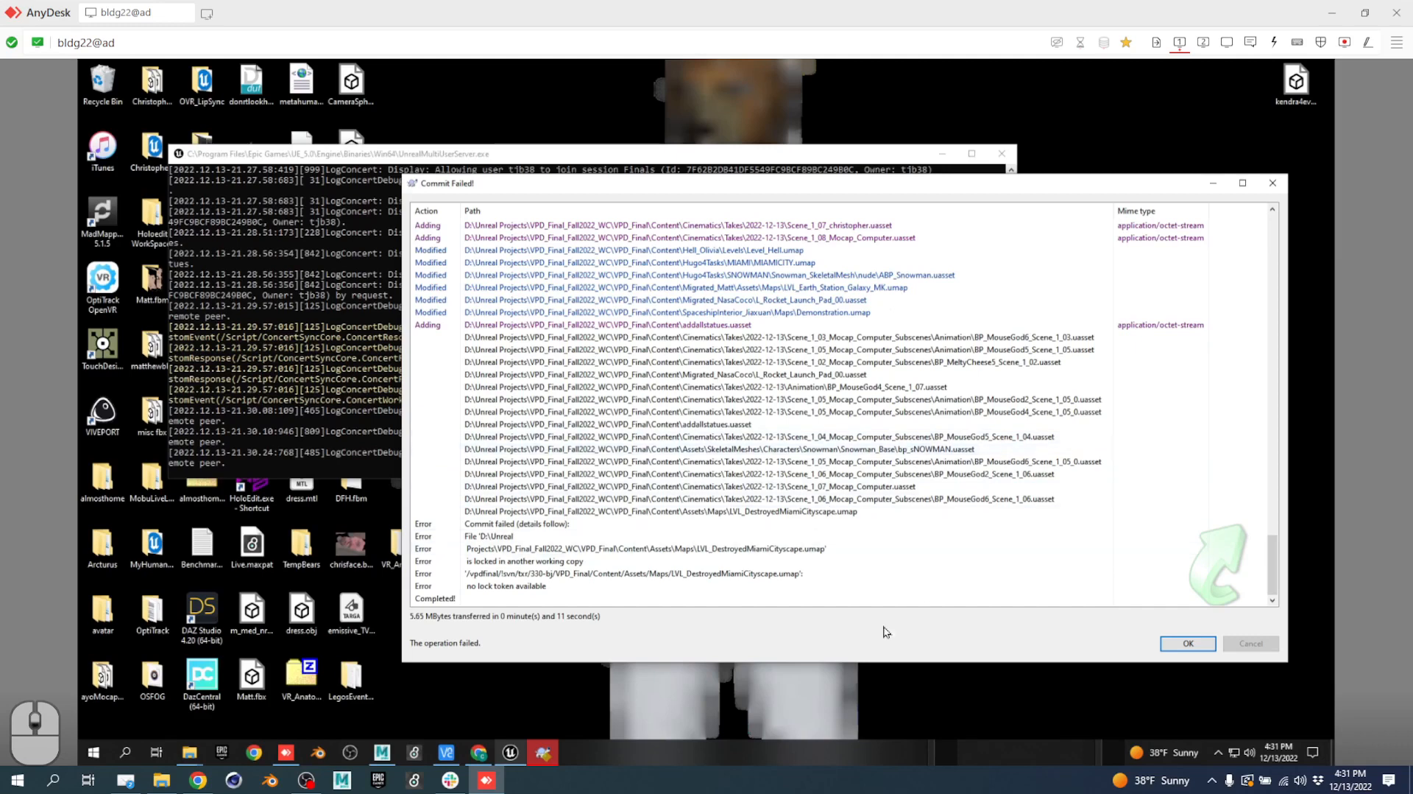
left_click(1191, 643)
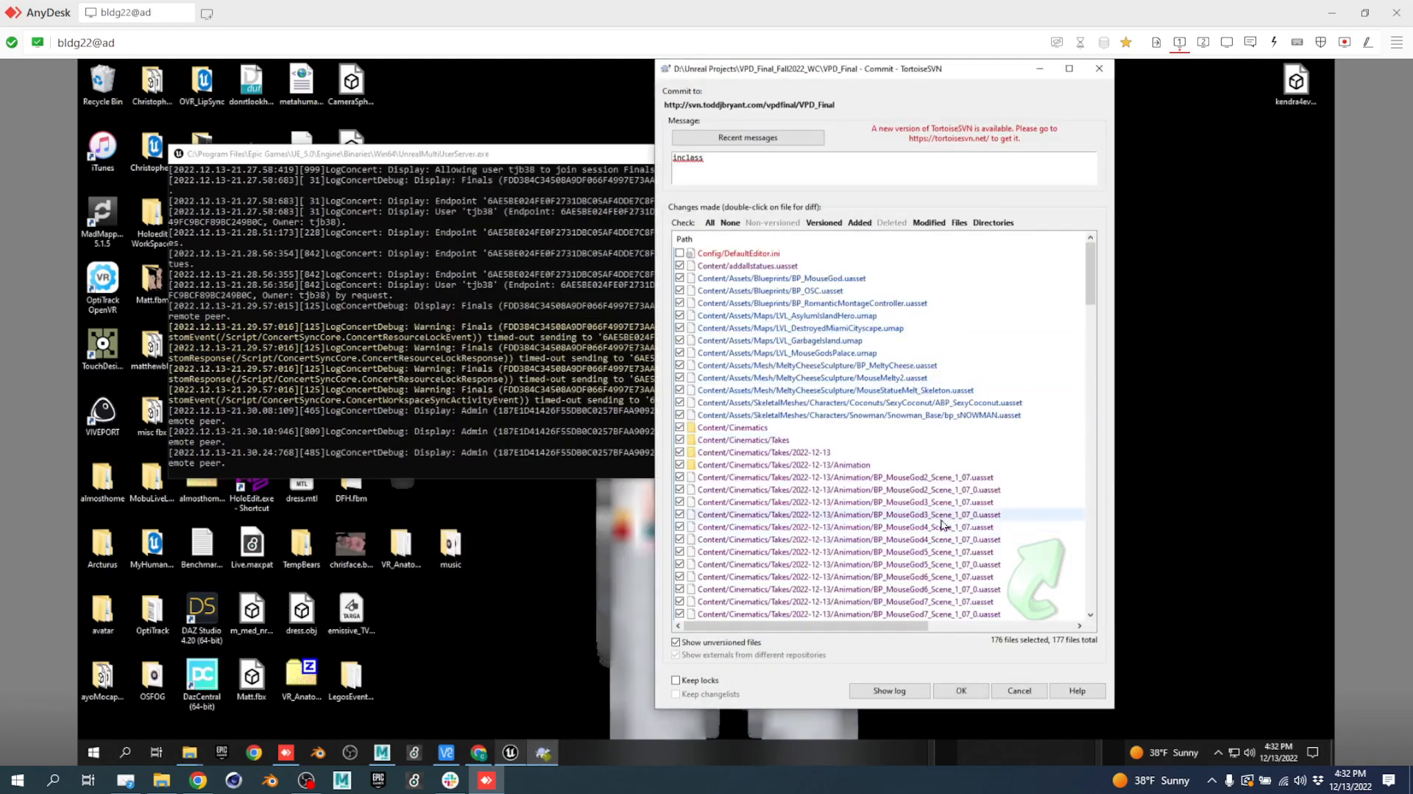
Retry the commit and read the Demonstration.umap lock error, including its local and repository paths.
scroll(931, 509, "down", 20)
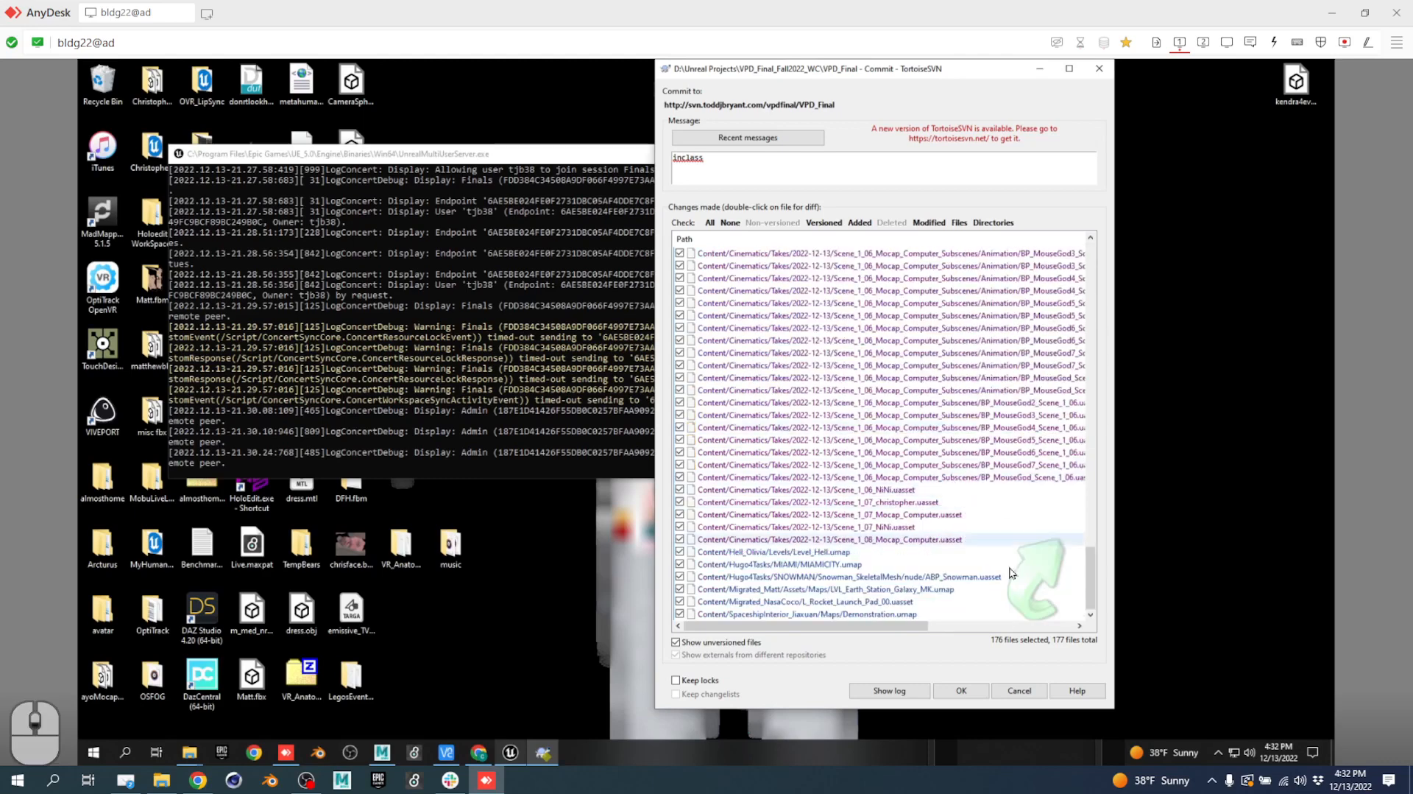
left_click(961, 691)
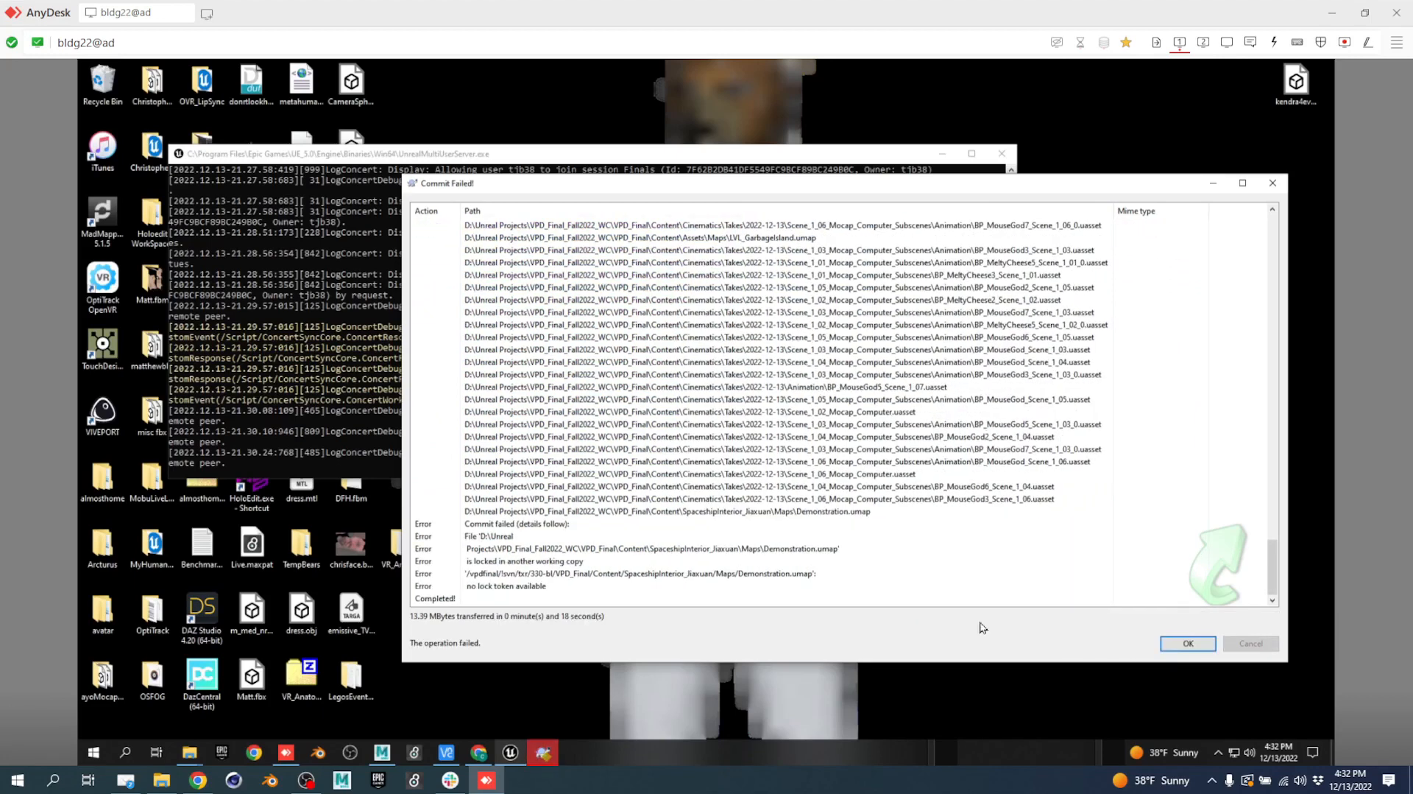
left_click(800, 579)
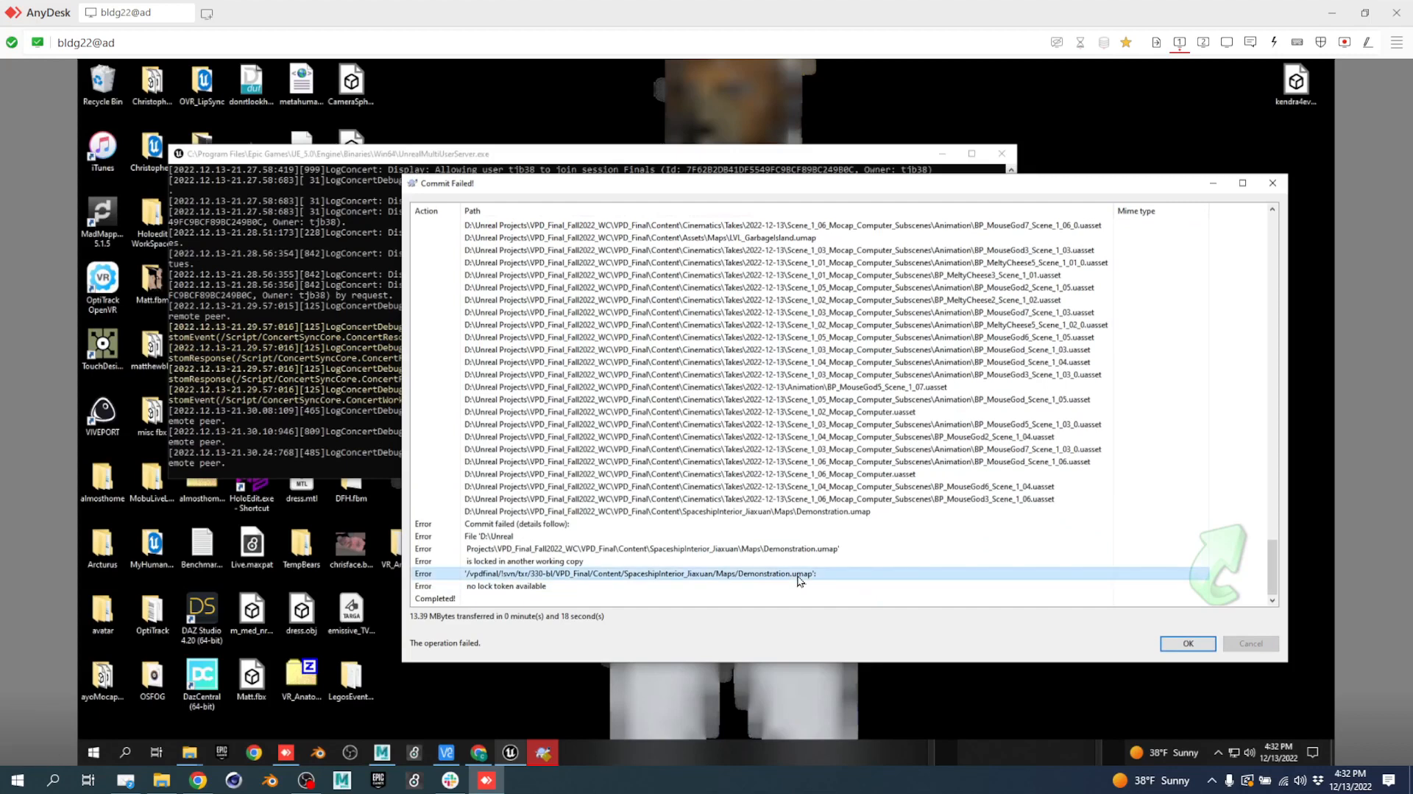
left_click(795, 552)
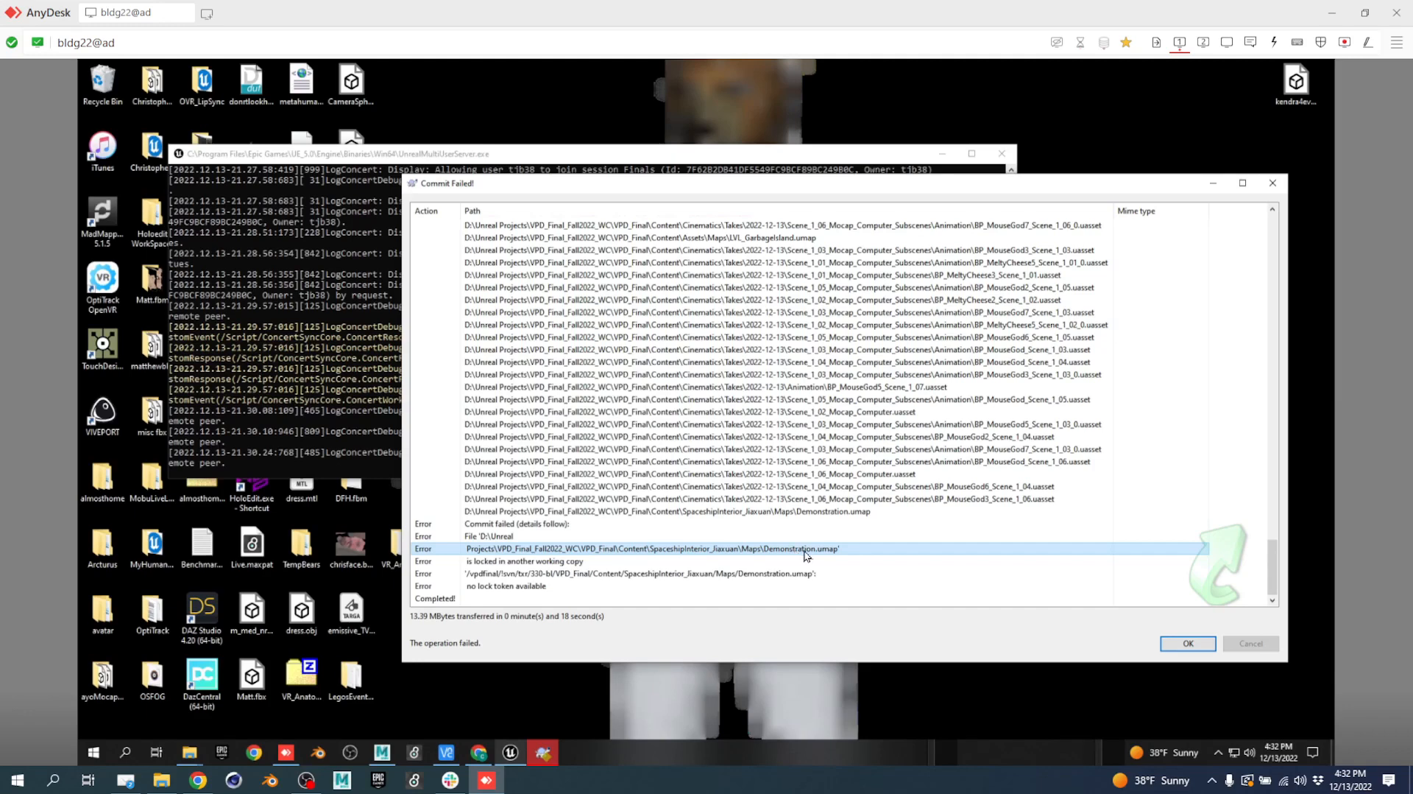
left_click(804, 574)
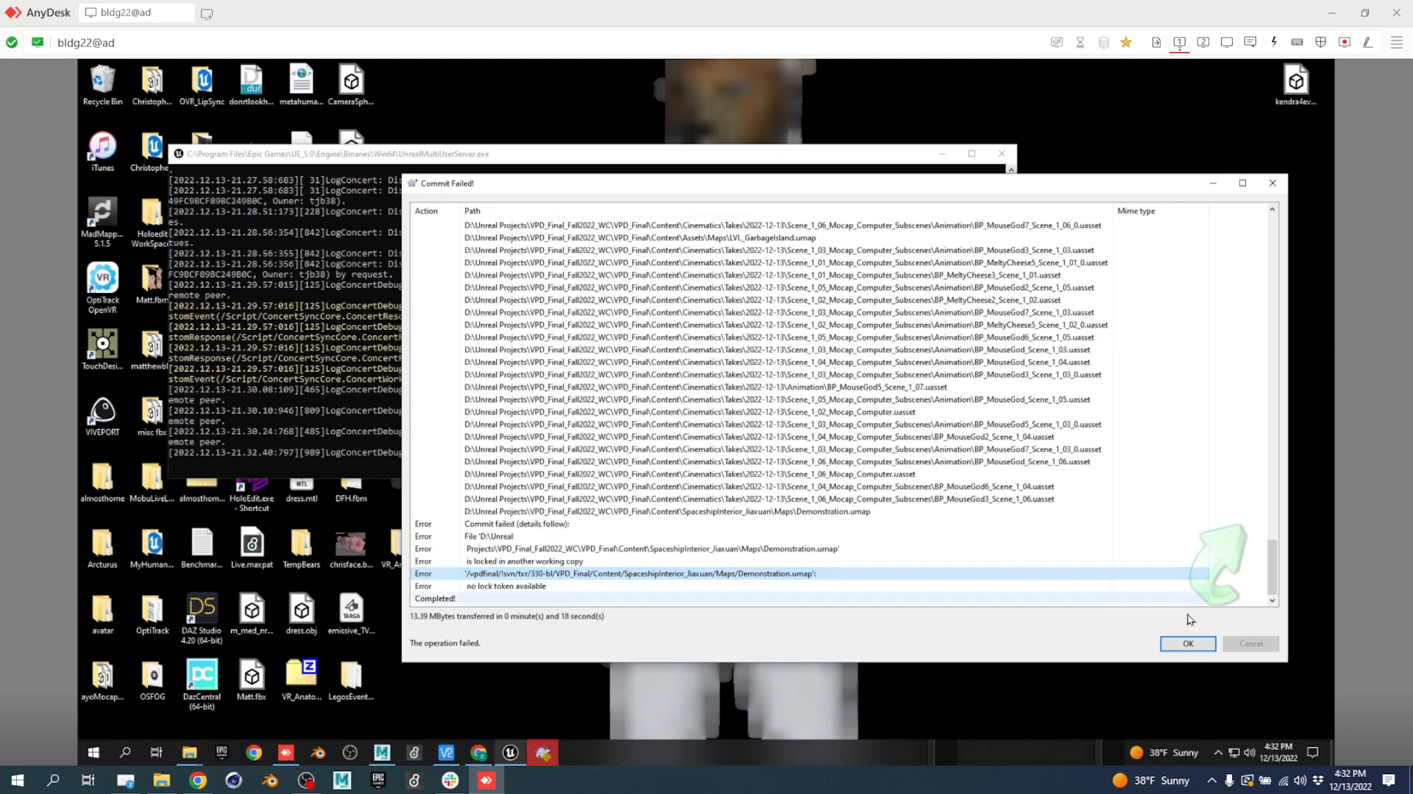
Switch AnyDesk to the remote's second screen, where Explorer shows the VPD_Final folder.
left_click(745, 580)
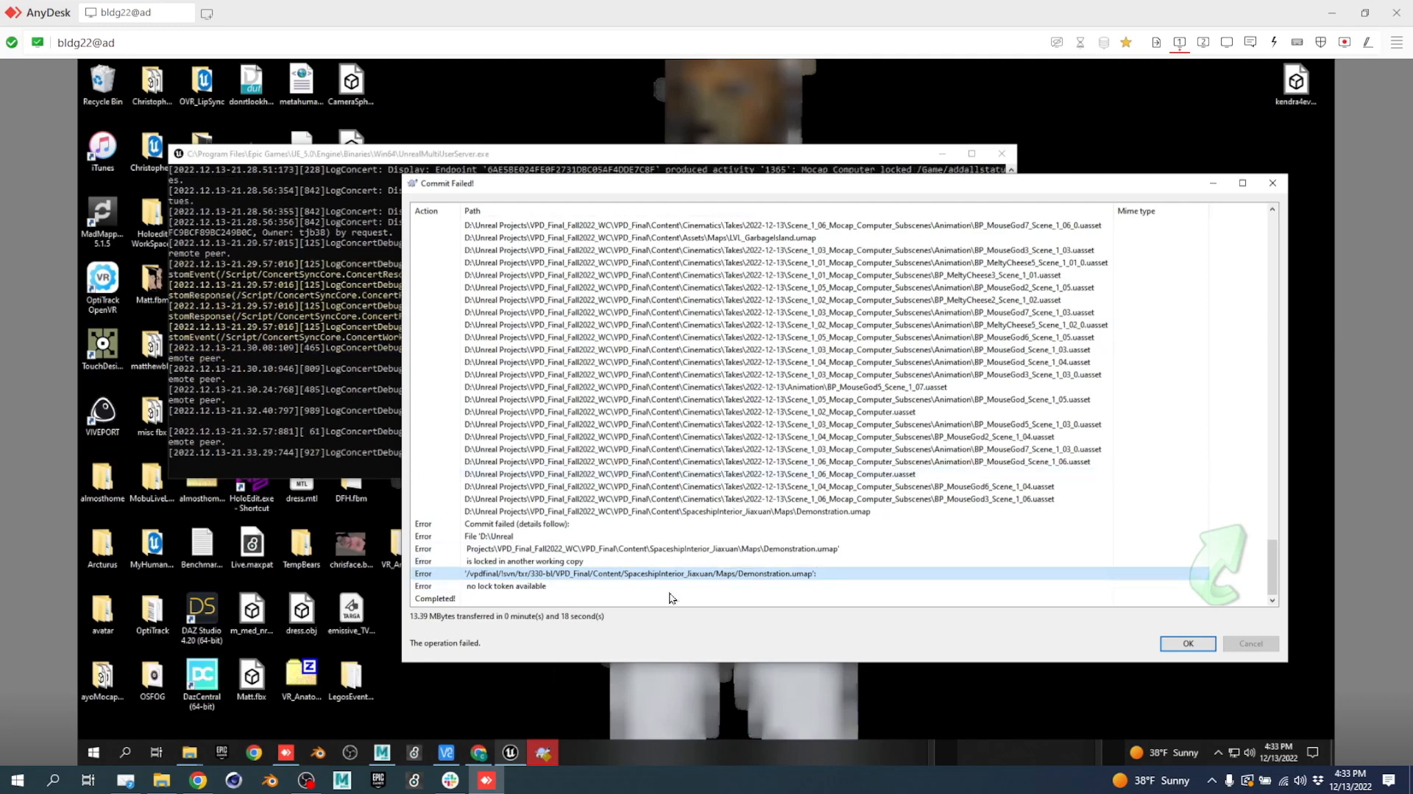
left_click(1203, 42)
Launch VPD_Final.uproject in Unreal Engine and return to the editor's monitor.
left_click(412, 410)
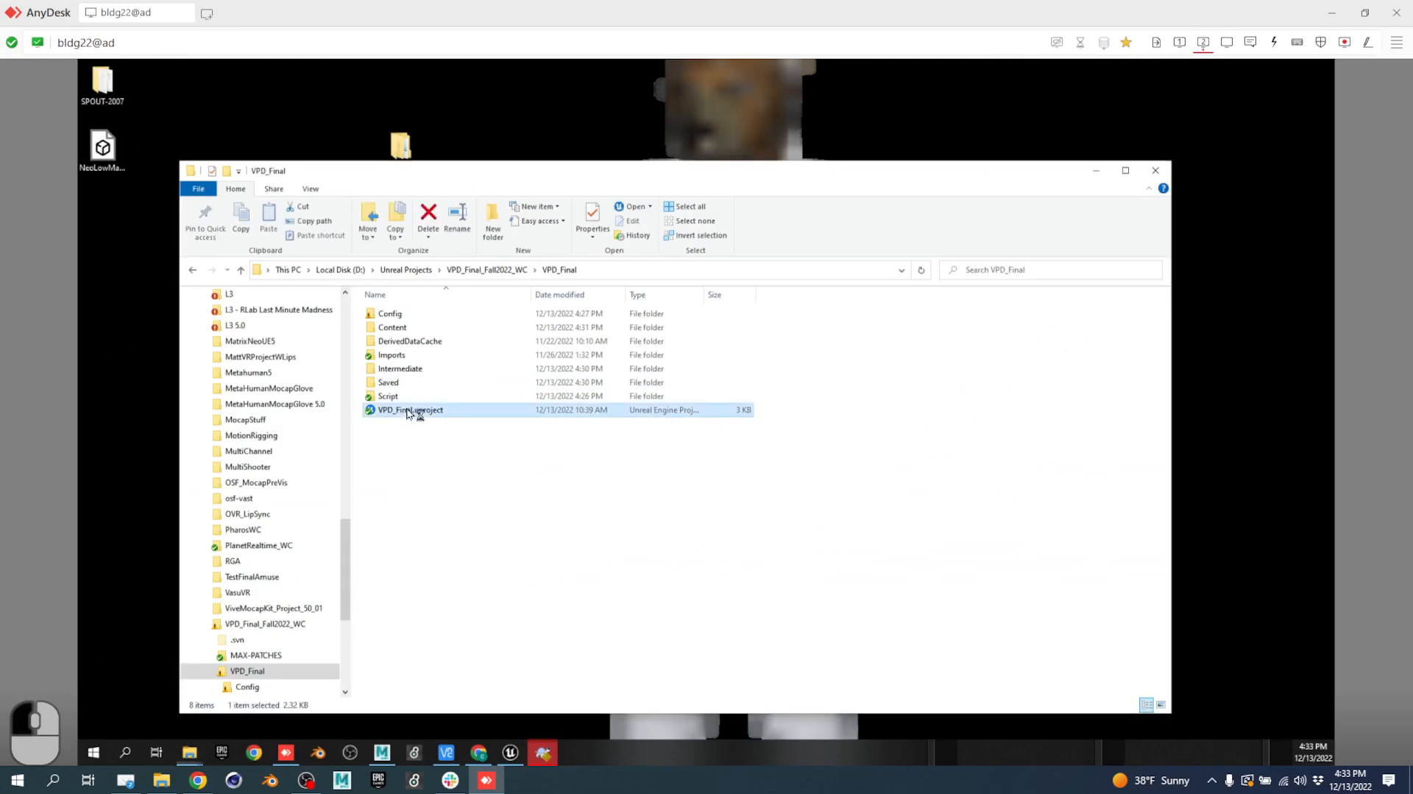
double_click(413, 410)
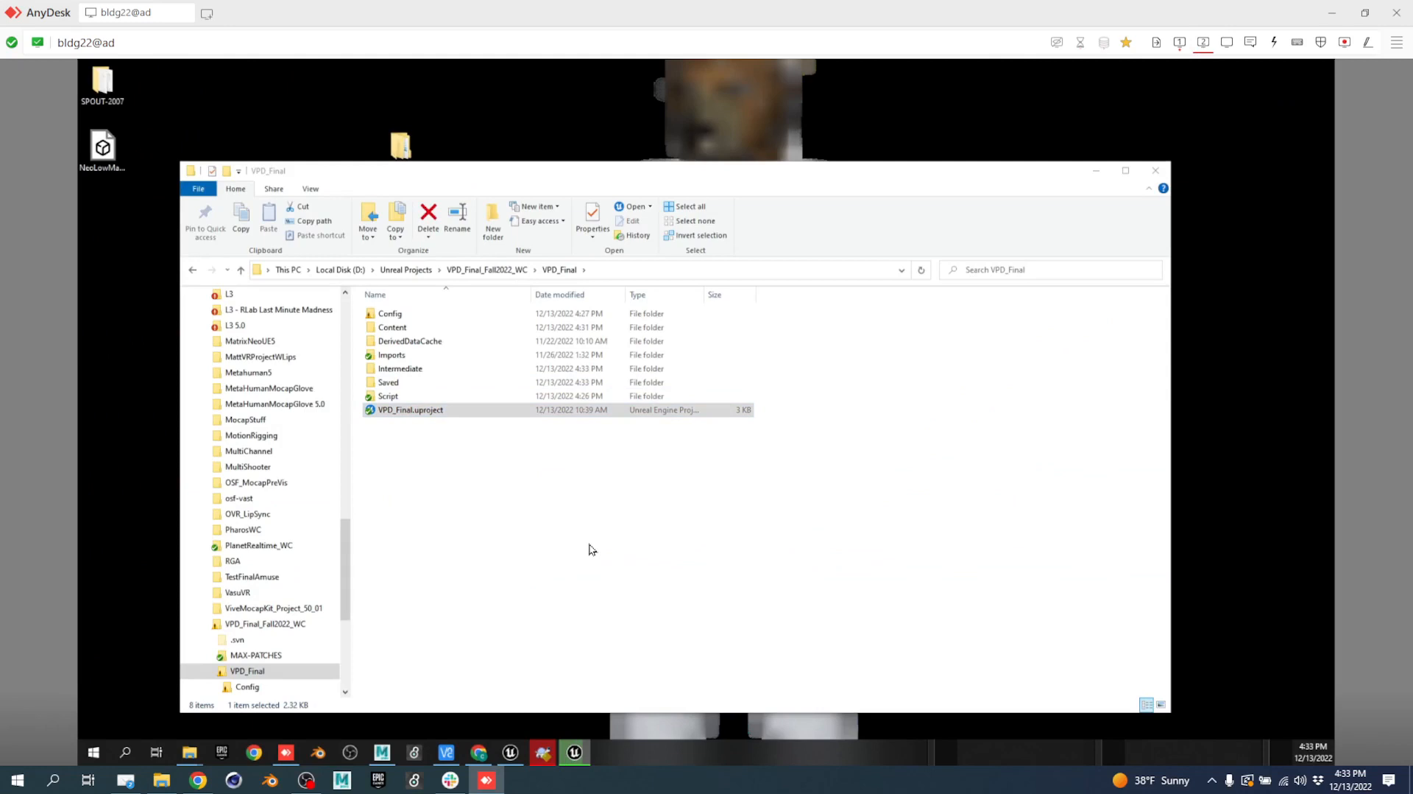
left_click(1180, 42)
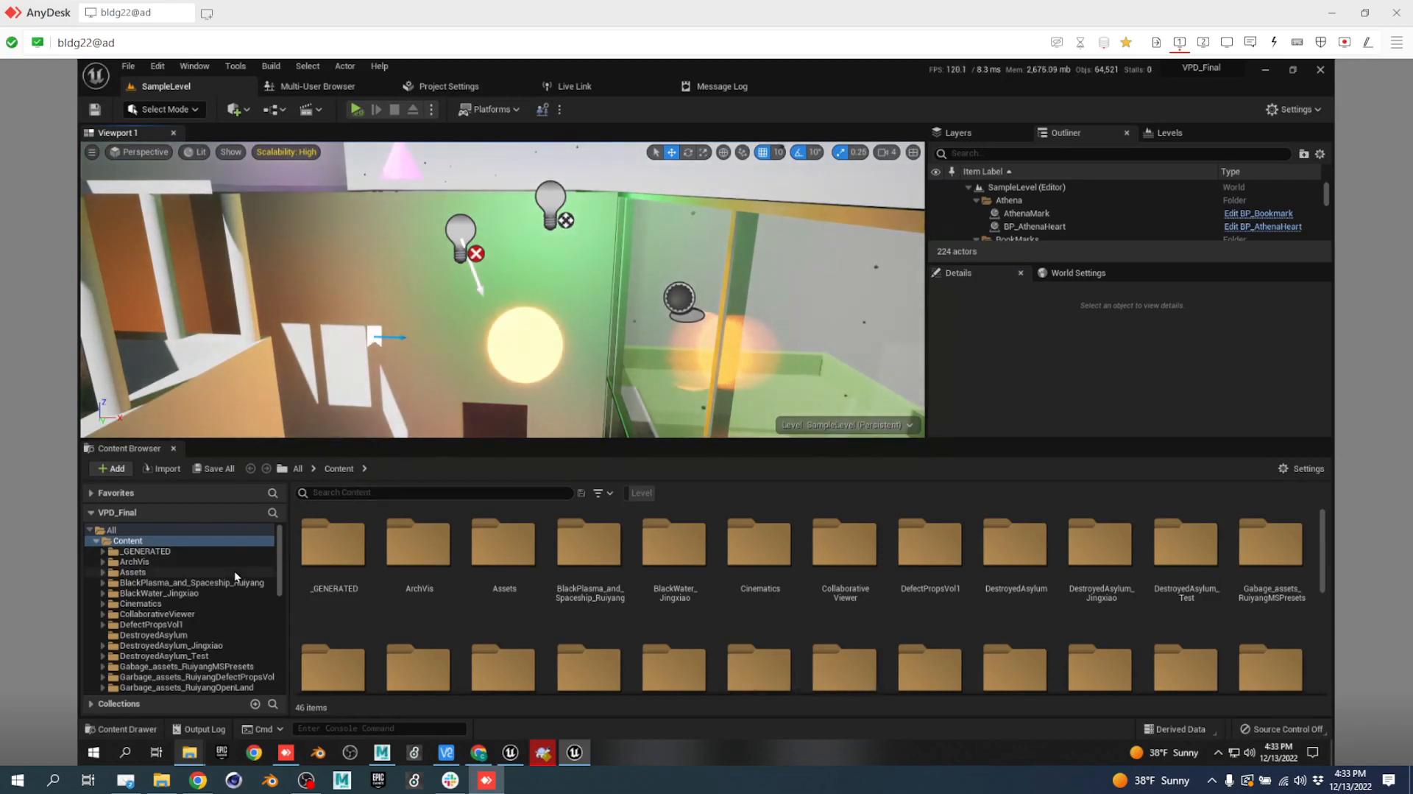
Browse the Content Browser to SpaceshipInterior_Jiaxuan > Maps and load the Demonstration level.
left_click(222, 643)
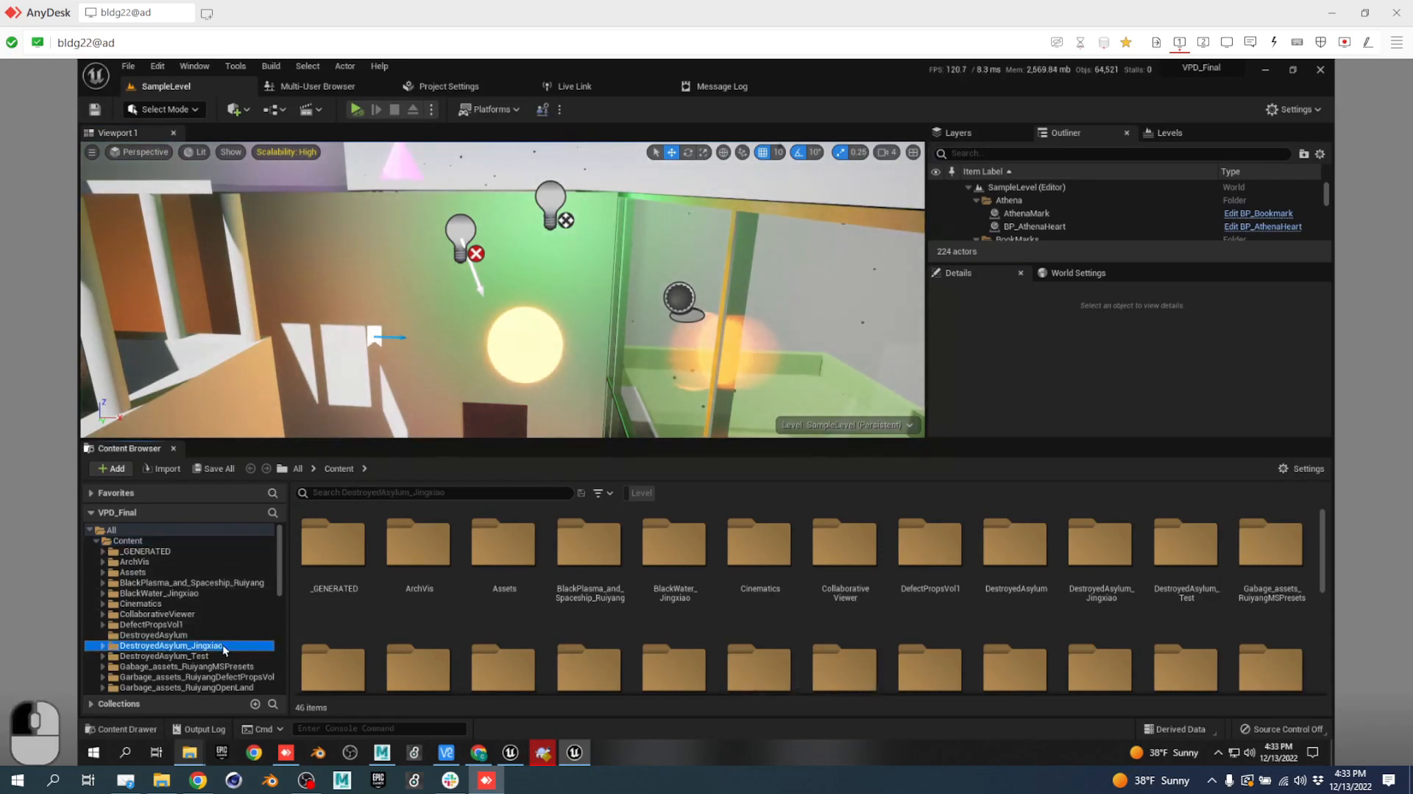
key("Tab")
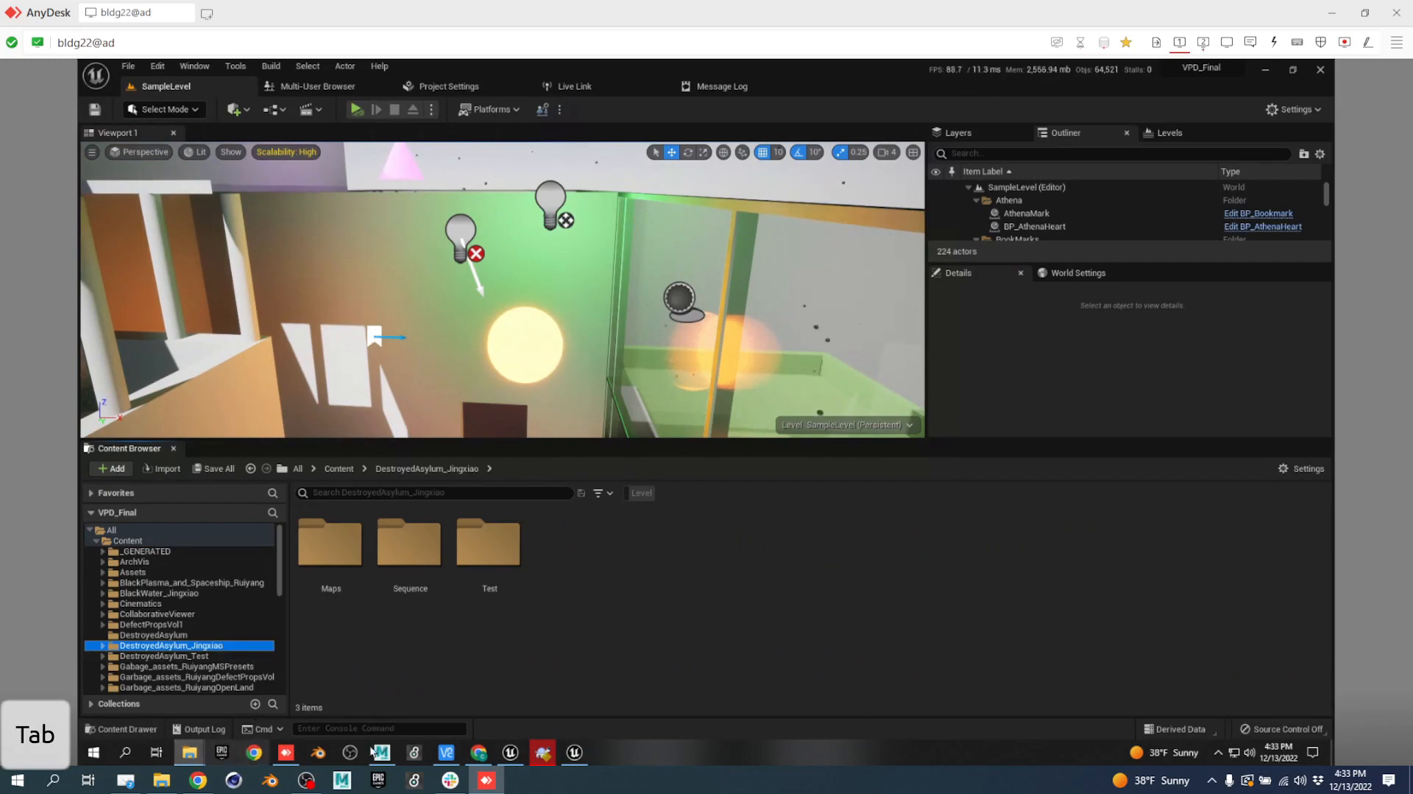
left_click(544, 742)
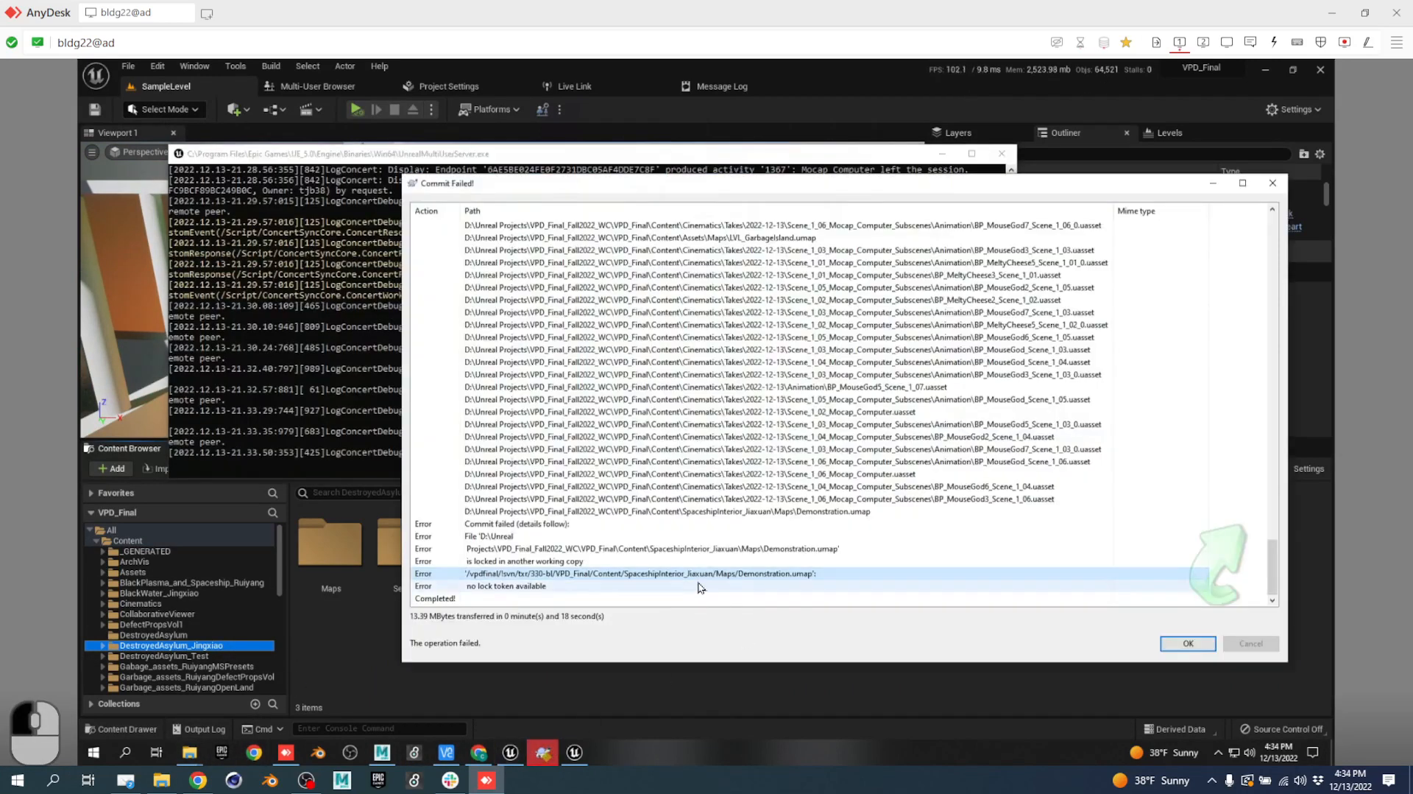
left_click(184, 624)
scroll(184, 637, "down", 10)
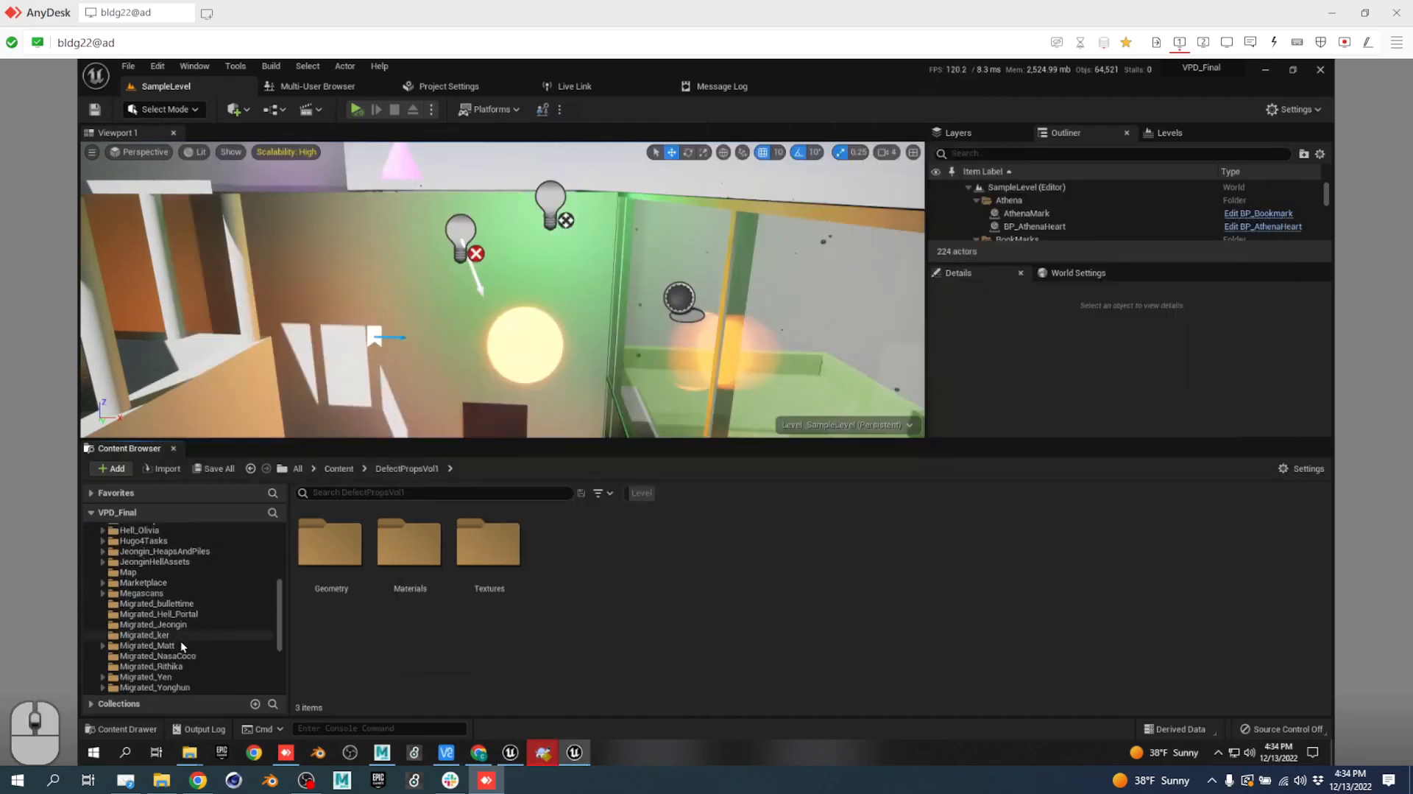
left_click(180, 647)
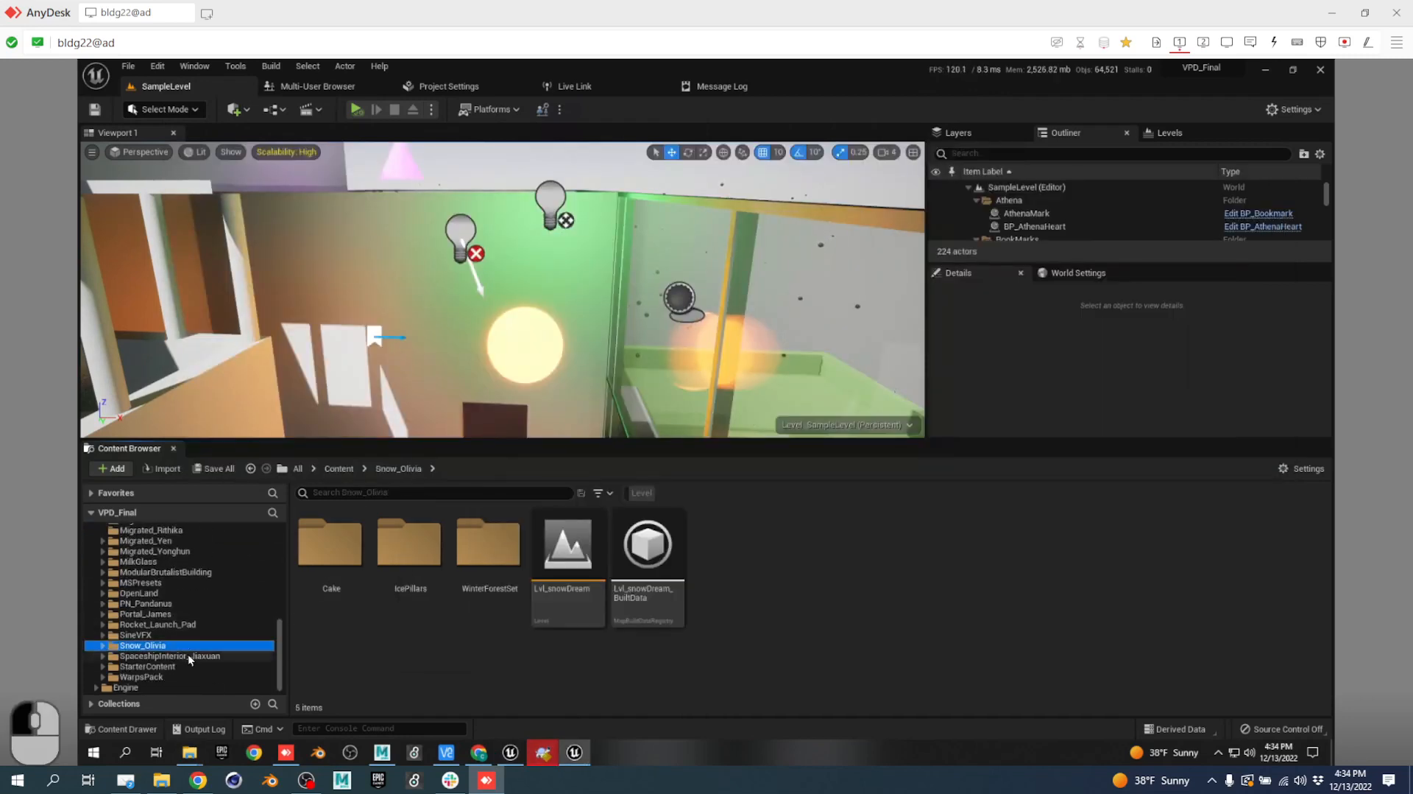
left_click(188, 655)
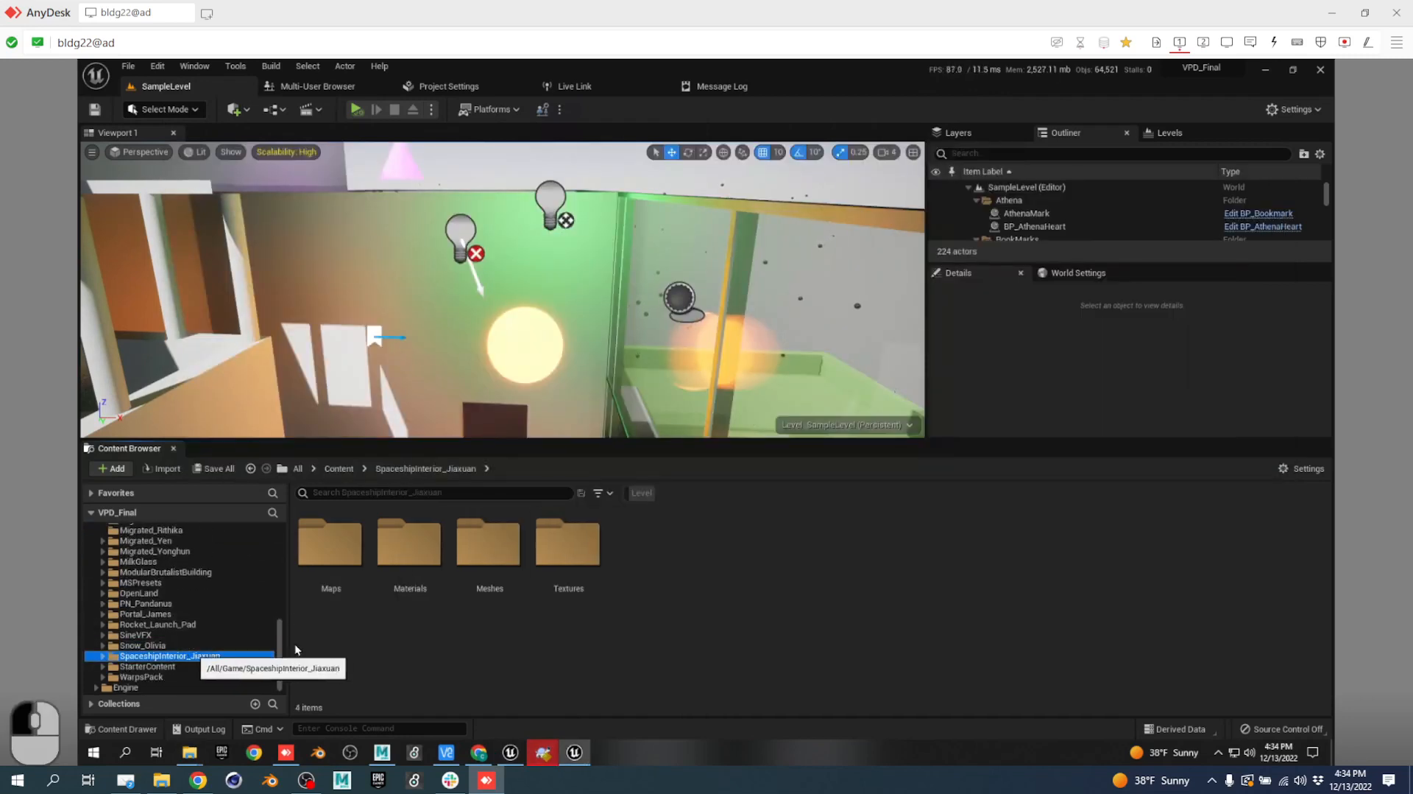
double_click(337, 542)
double_click(343, 543)
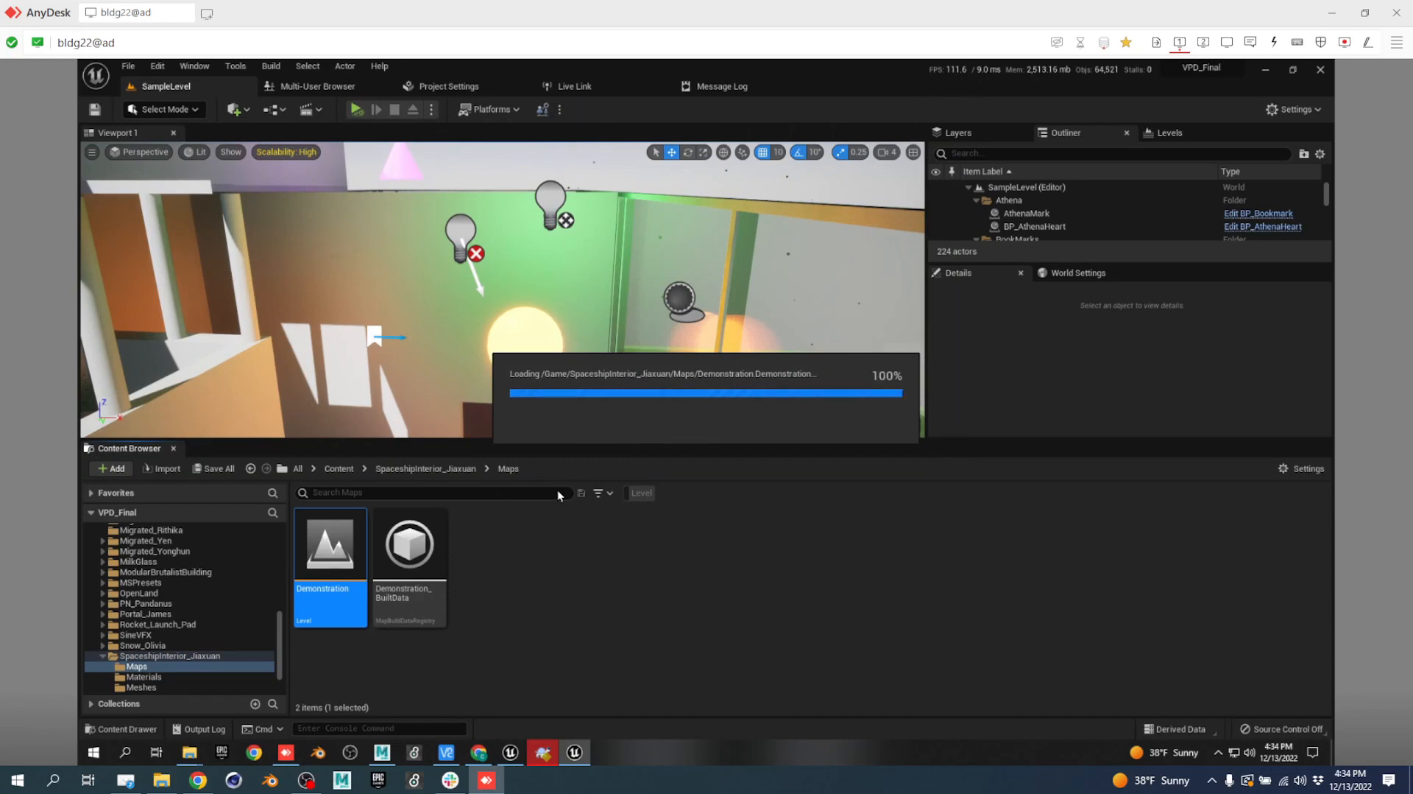
left_click(715, 573)
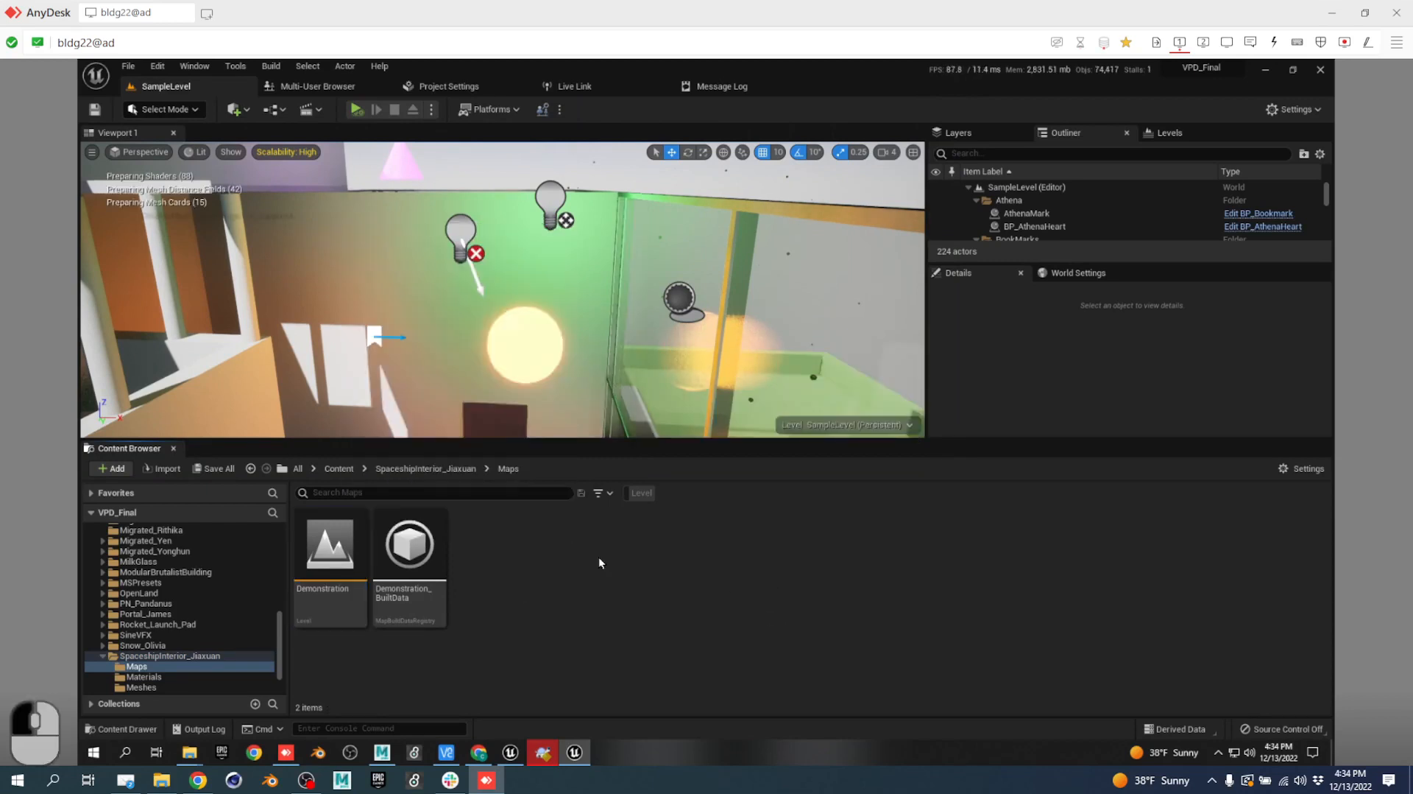
Connect the project to Subversion as the source control provider, entering the password and accepting settings.
right_click(327, 559)
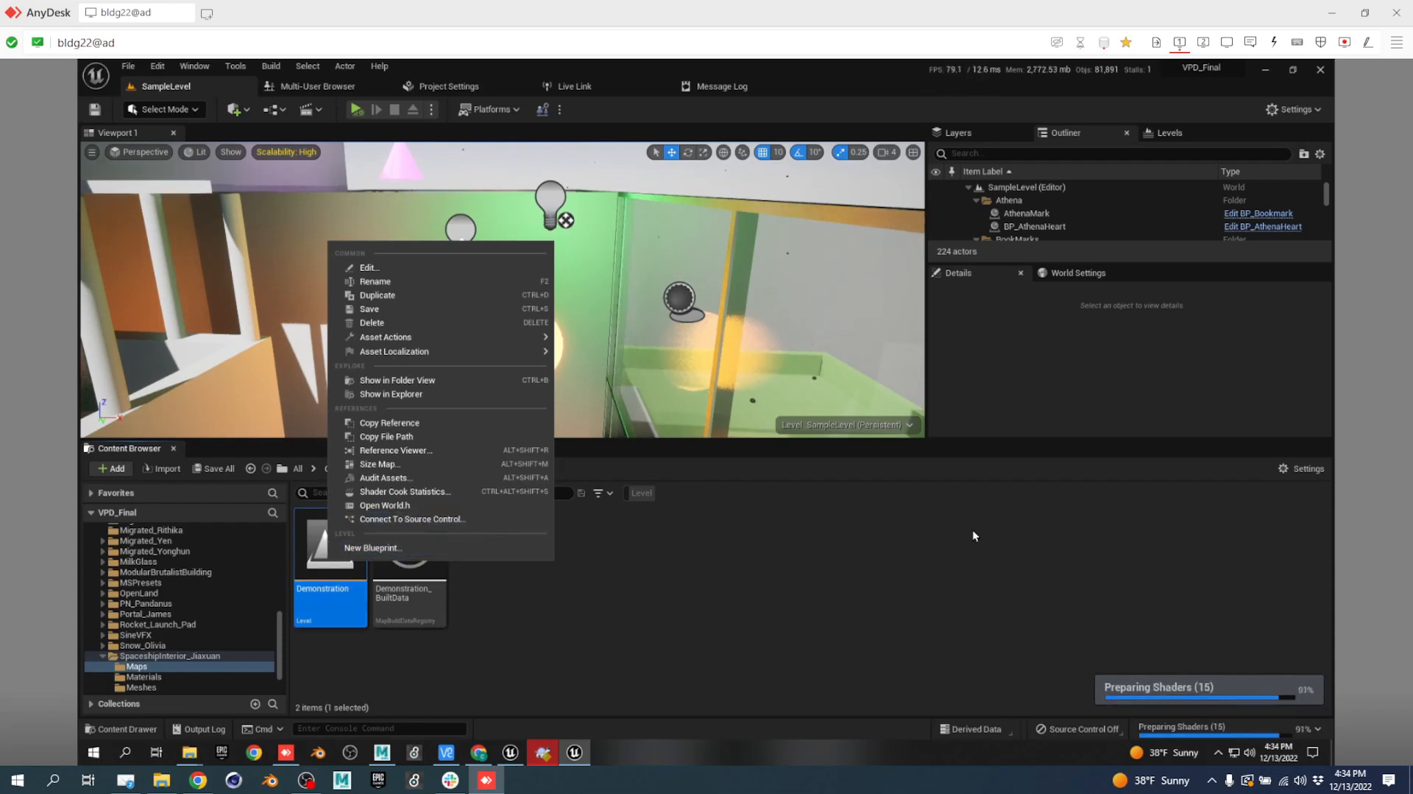
left_click(995, 528)
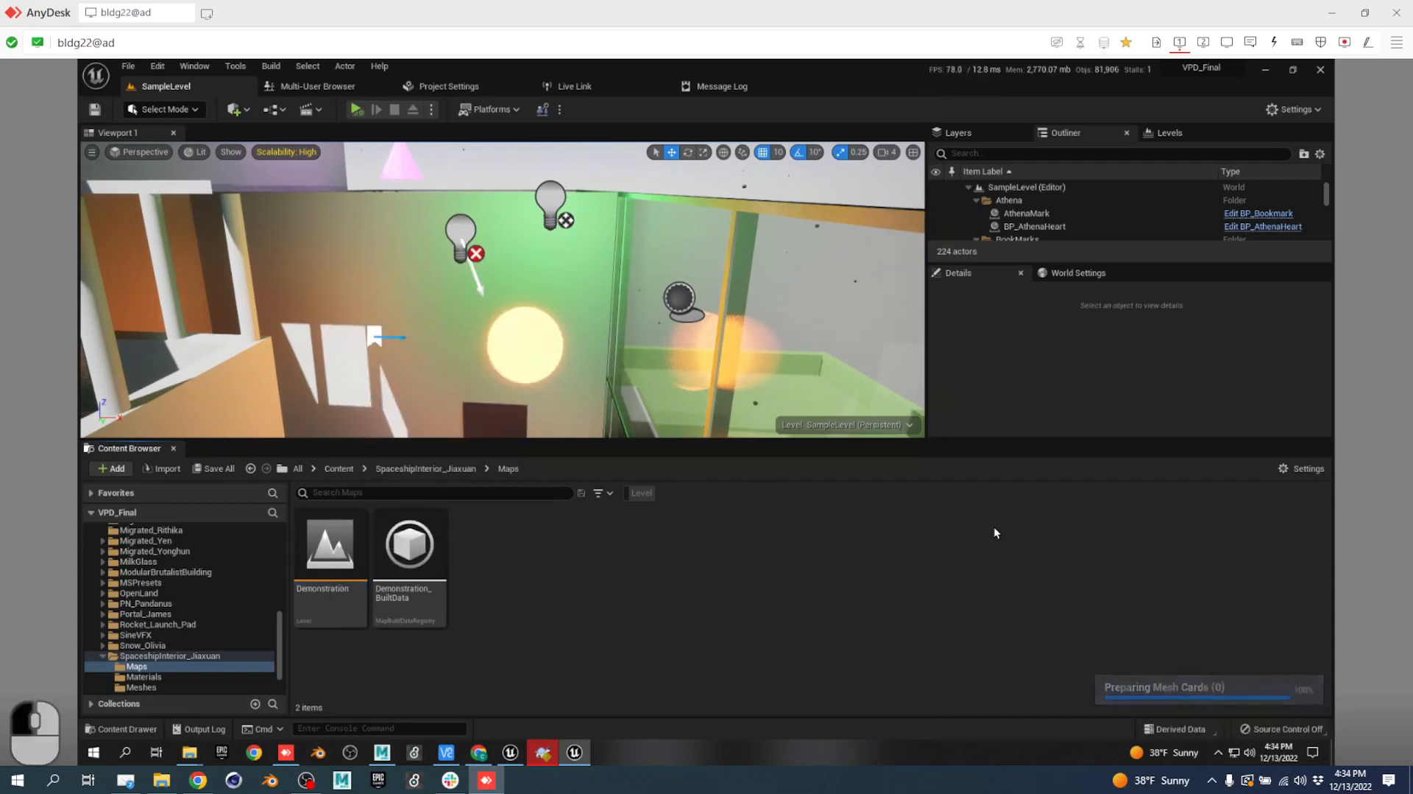
left_click(1306, 729)
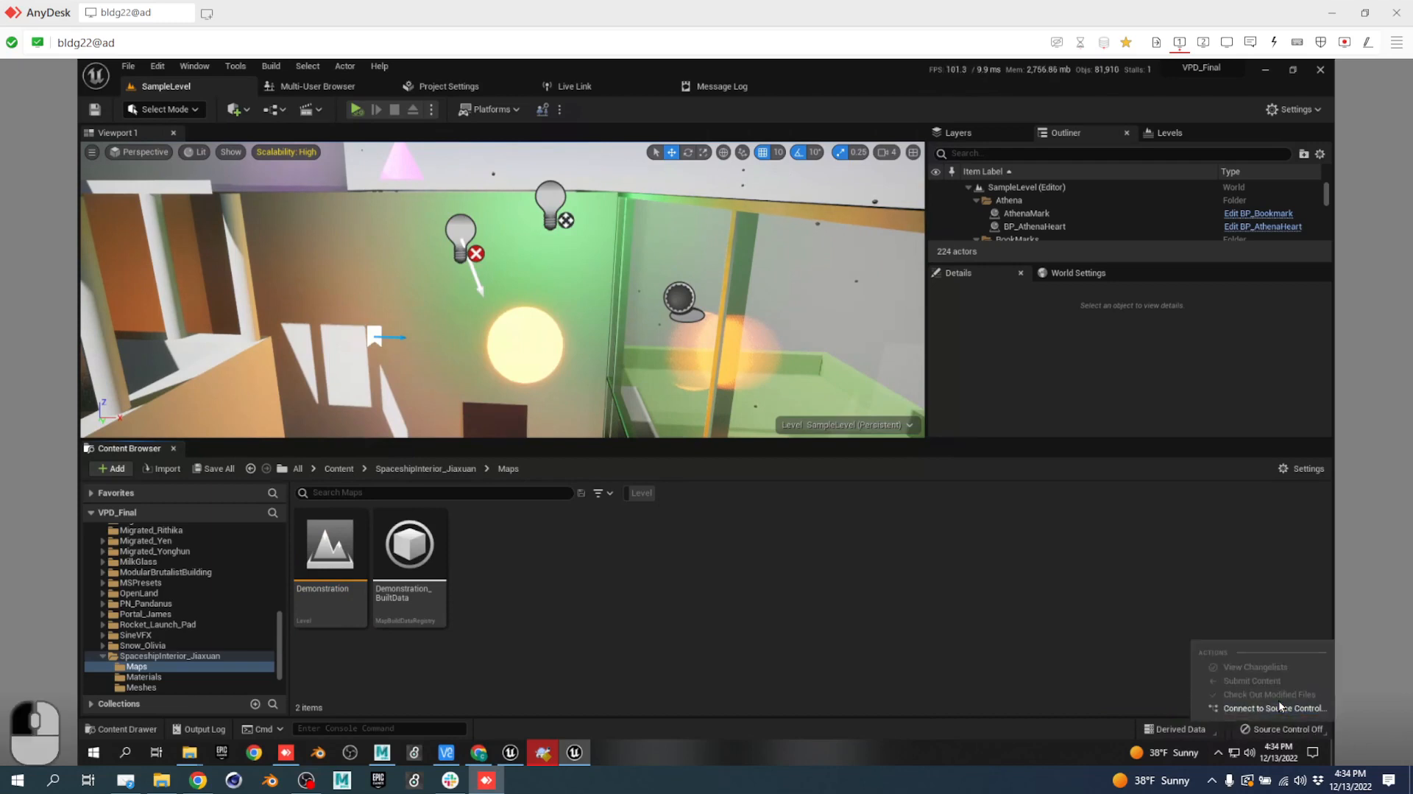
left_click(1278, 709)
left_click(705, 364)
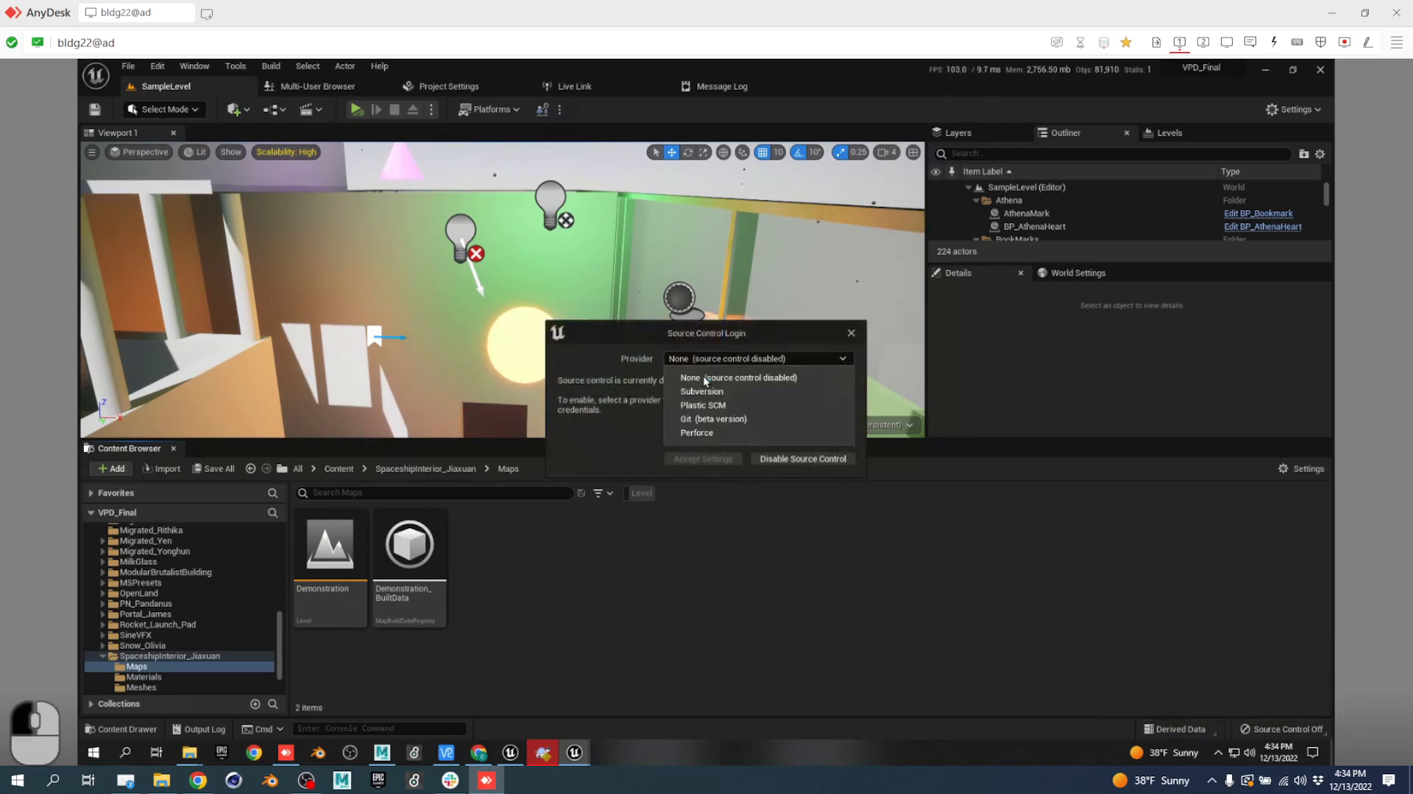
left_click(699, 394)
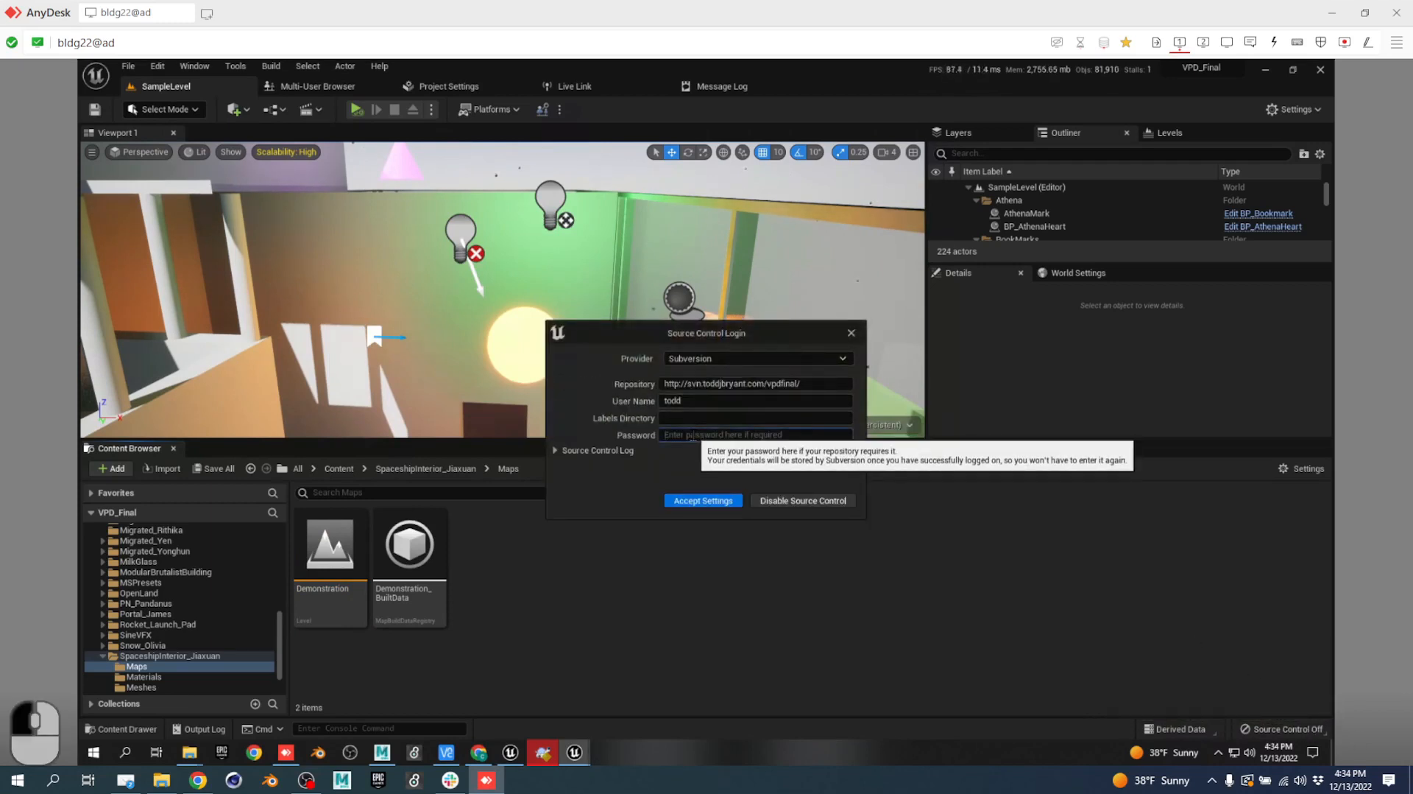
type("•••••")
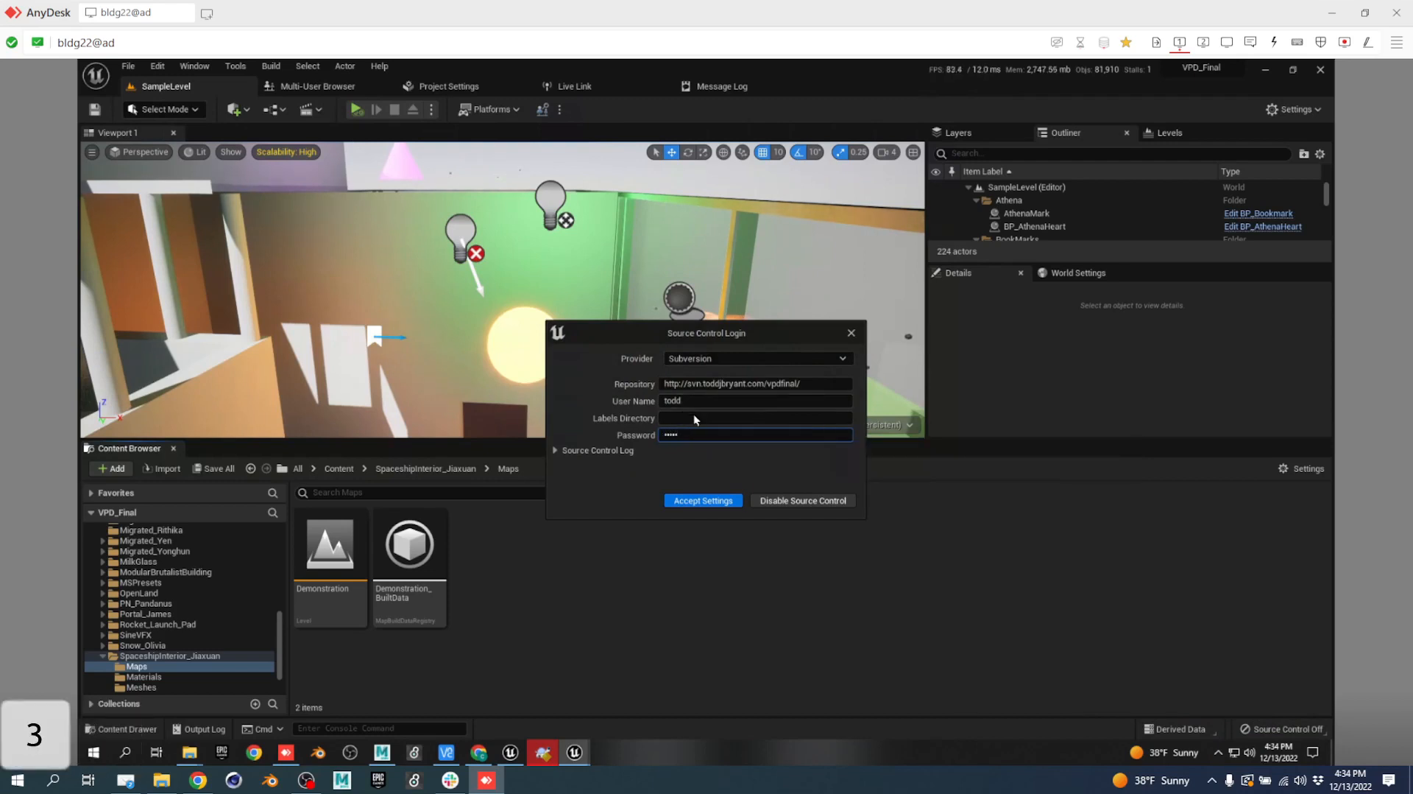
left_click(692, 505)
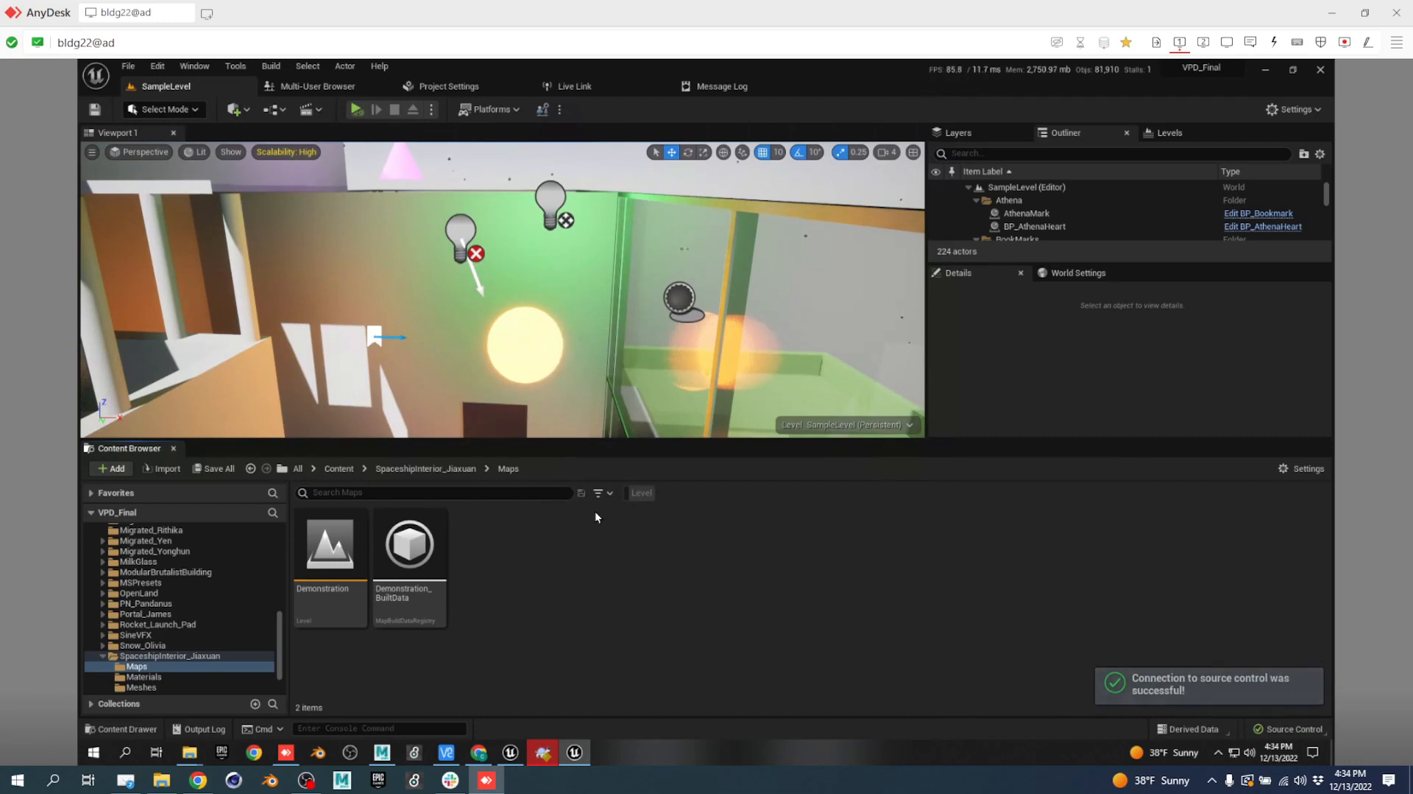
mouse_move(358, 521)
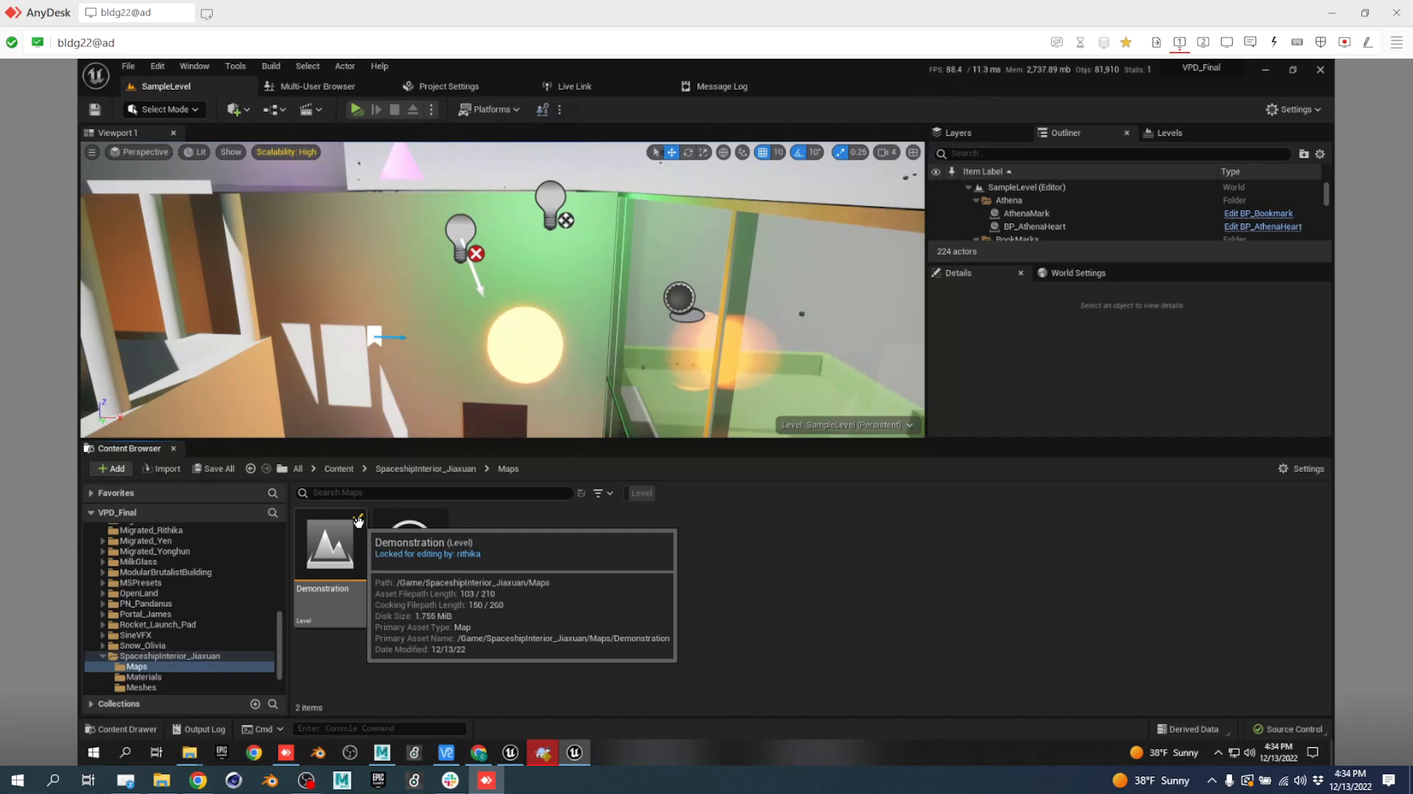
Refresh the Demonstration level's source-control status, then close the Unreal Editor.
right_click(340, 536)
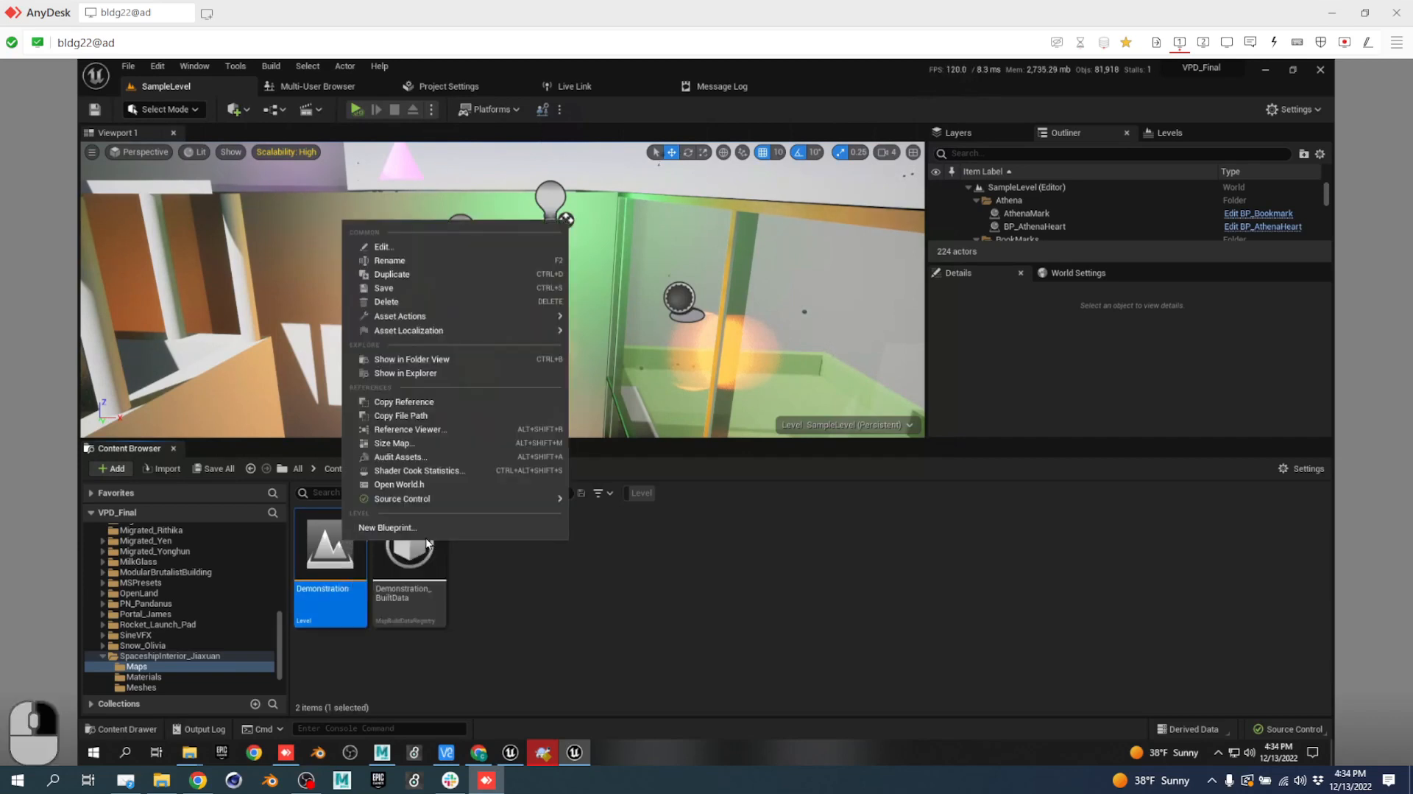
mouse_move(440, 502)
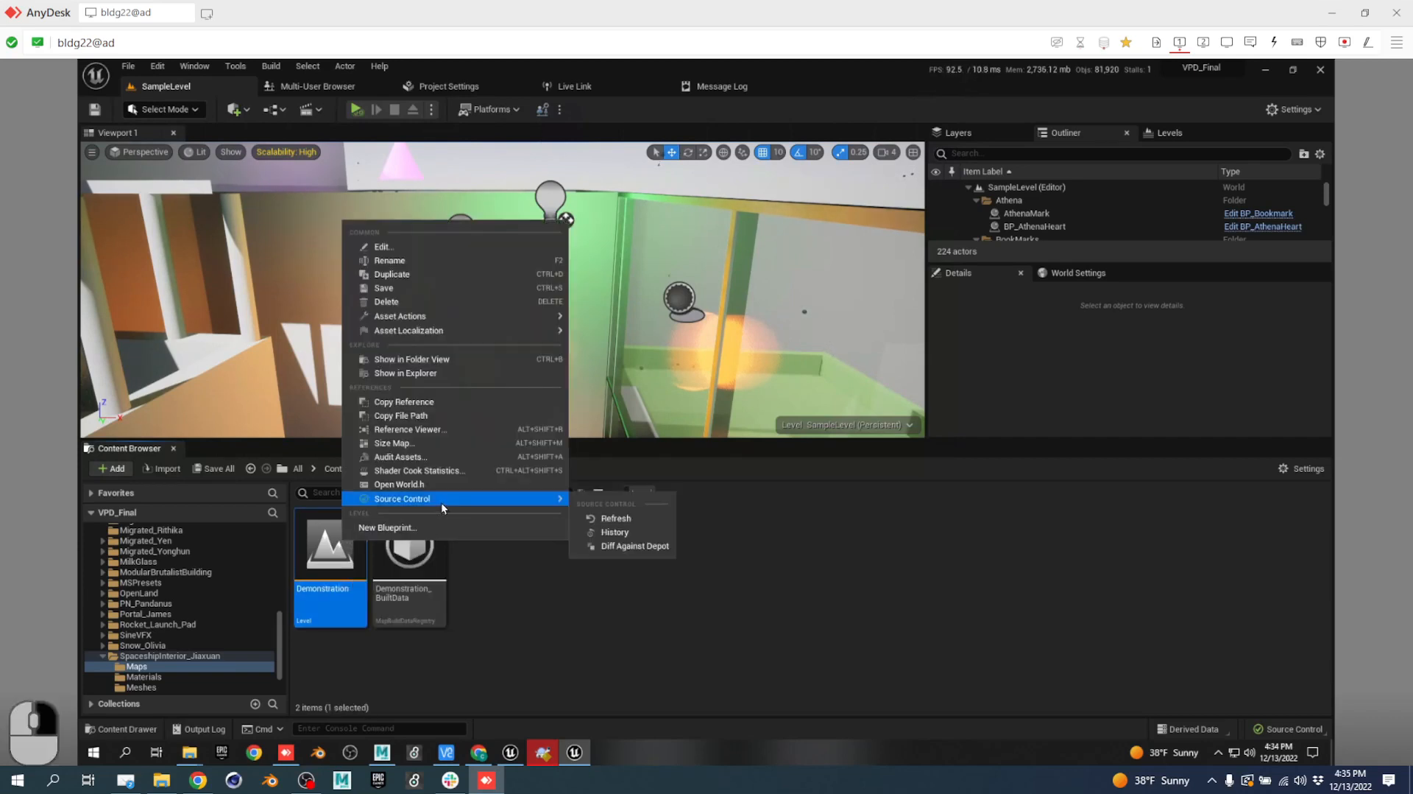
left_click(642, 519)
mouse_move(328, 549)
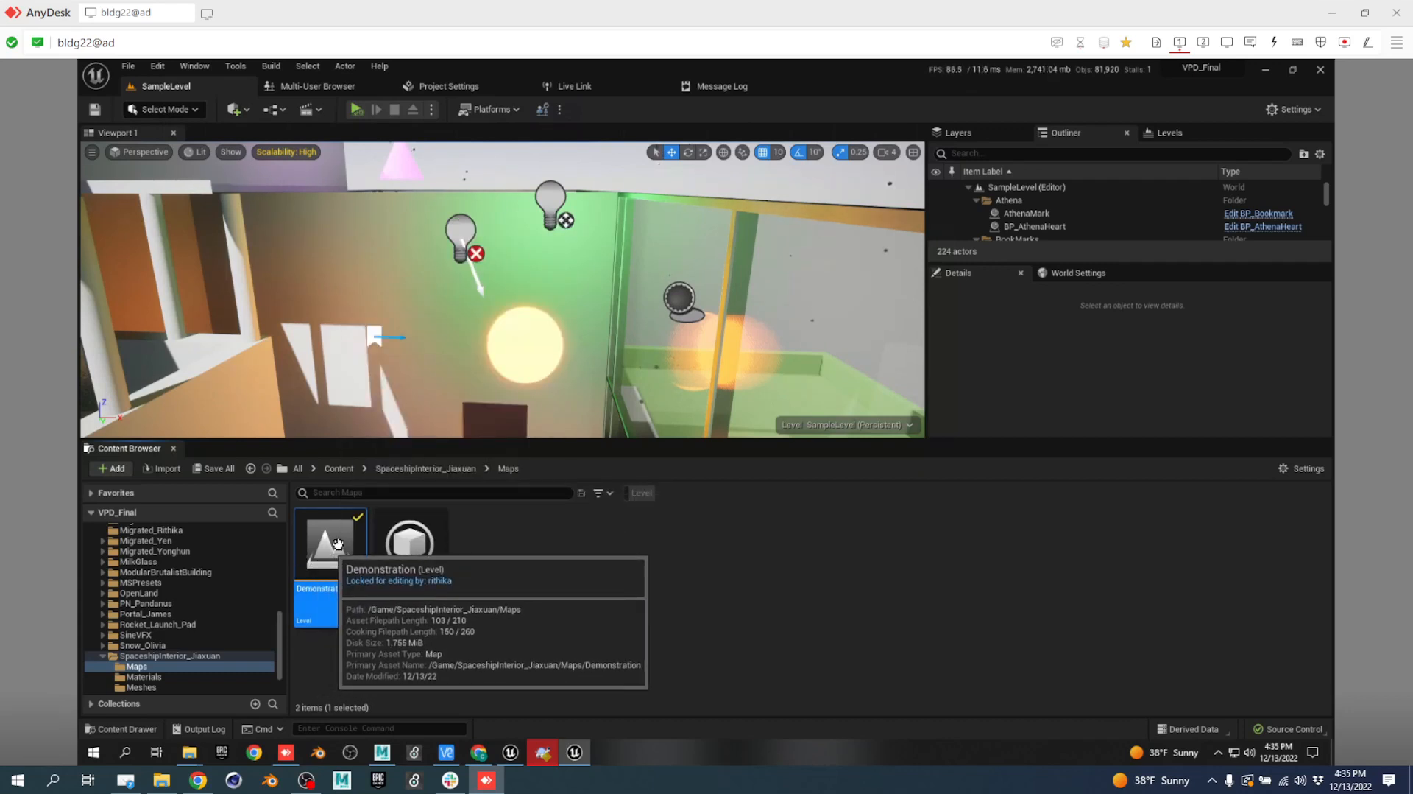
left_click(1323, 72)
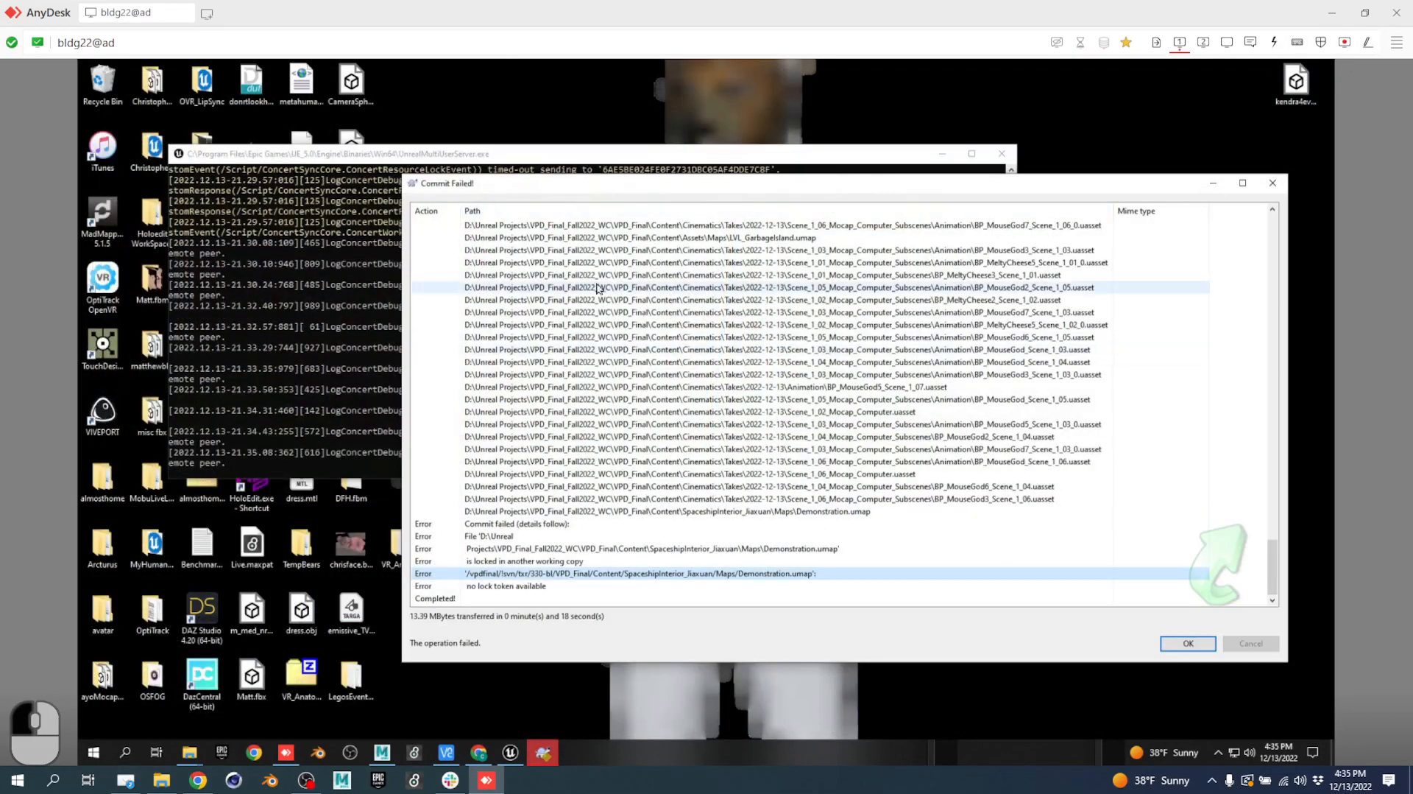
In Explorer, go to Content > SpaceshipInterior_Jiaxuan > Maps and select Demonstration.umap.
left_click(1204, 41)
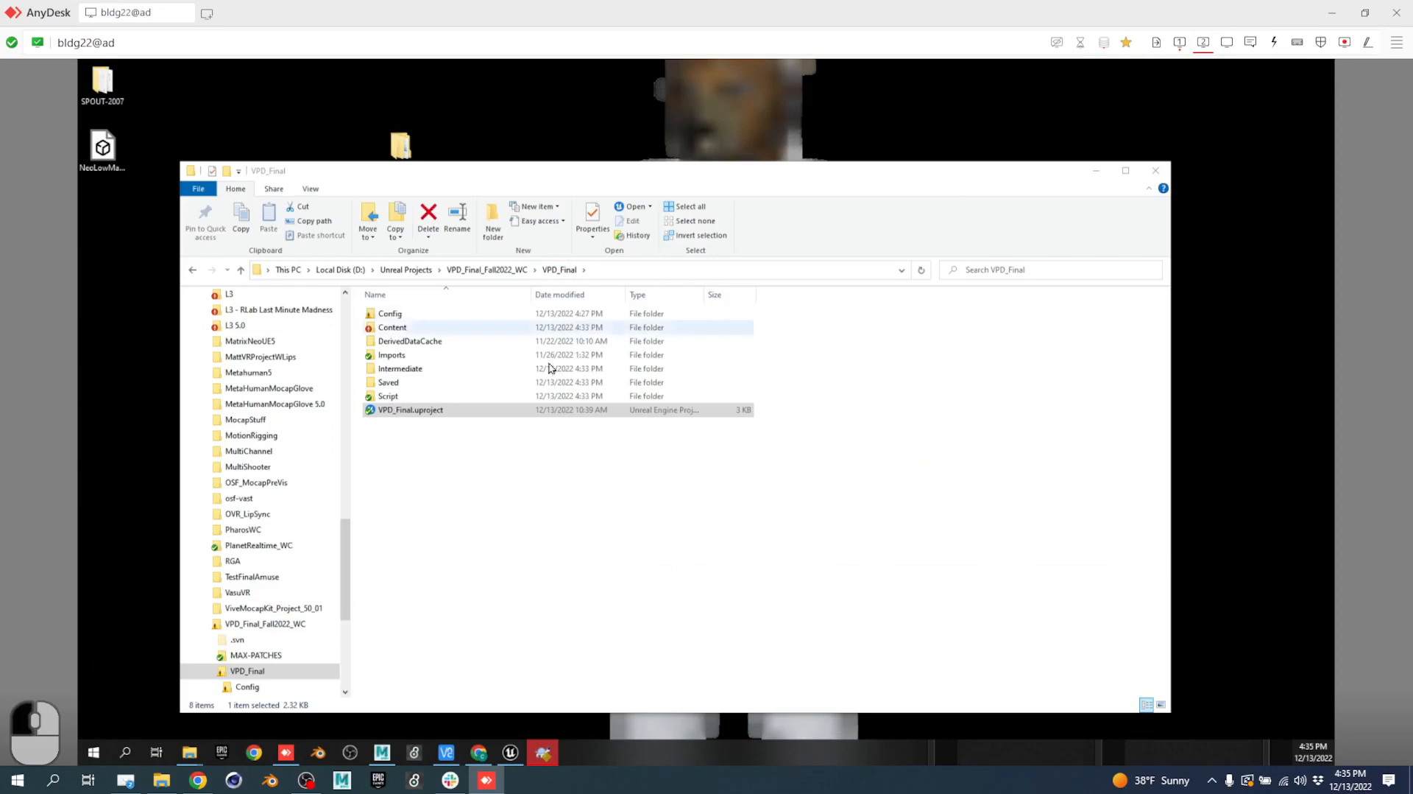
double_click(446, 328)
scroll(421, 515, "down", 8)
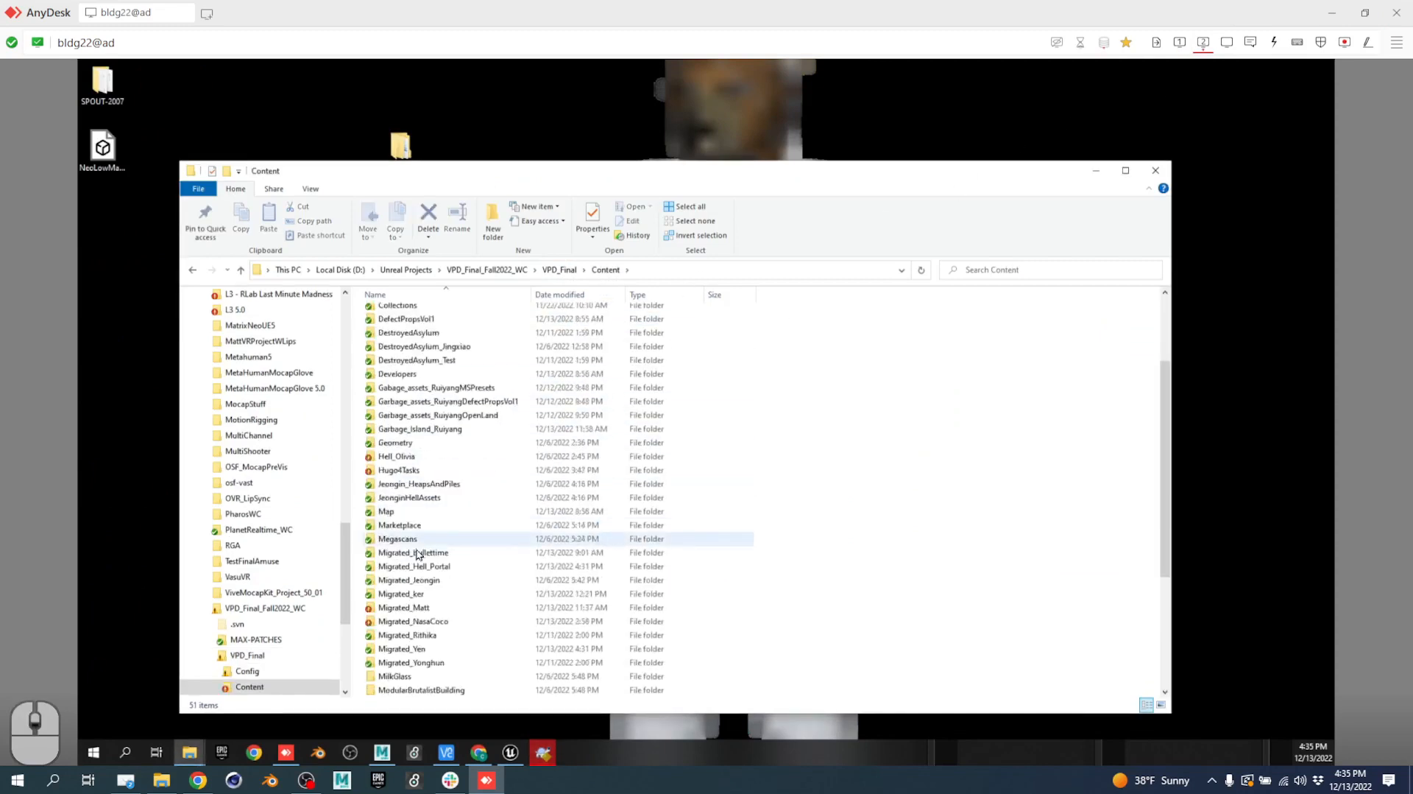
double_click(434, 626)
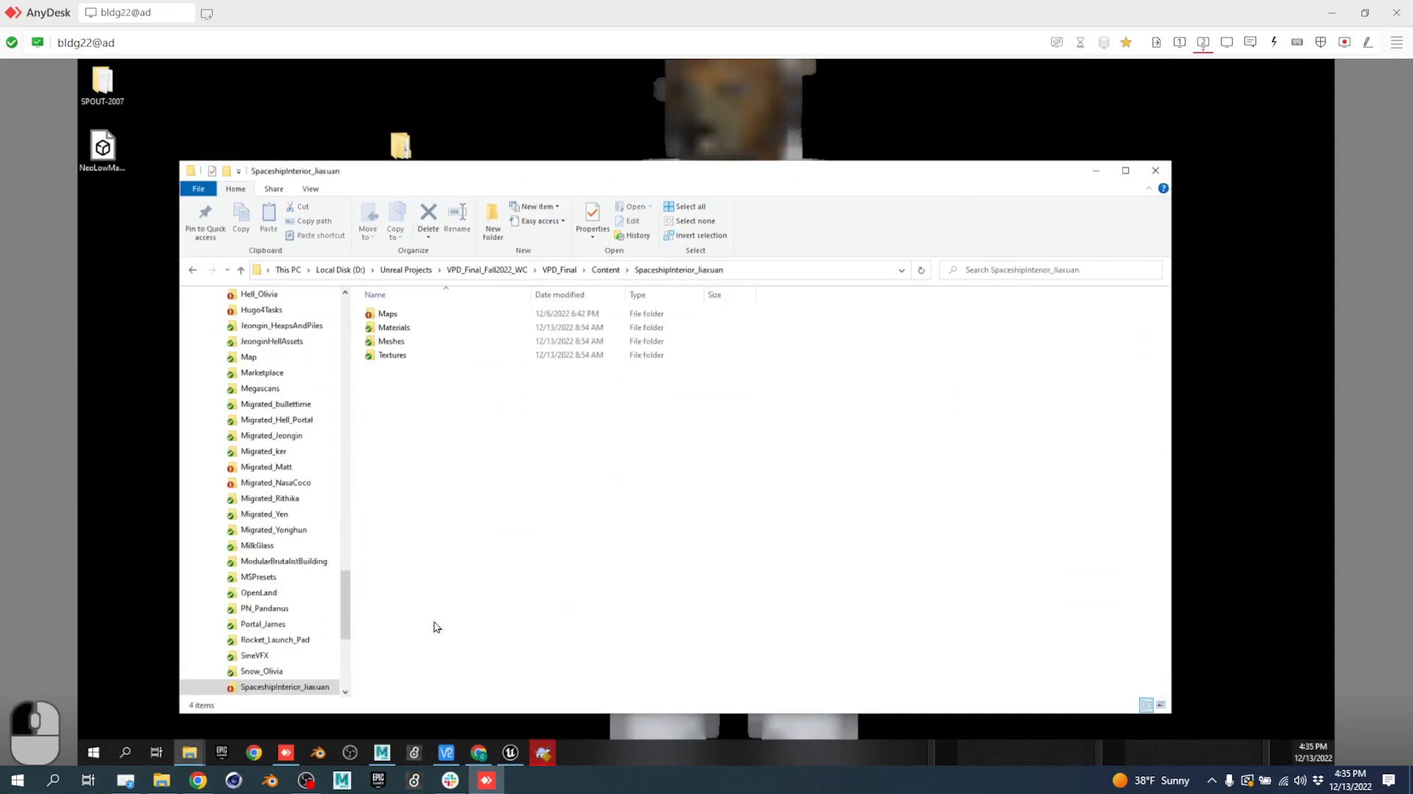
double_click(388, 314)
left_click(410, 317)
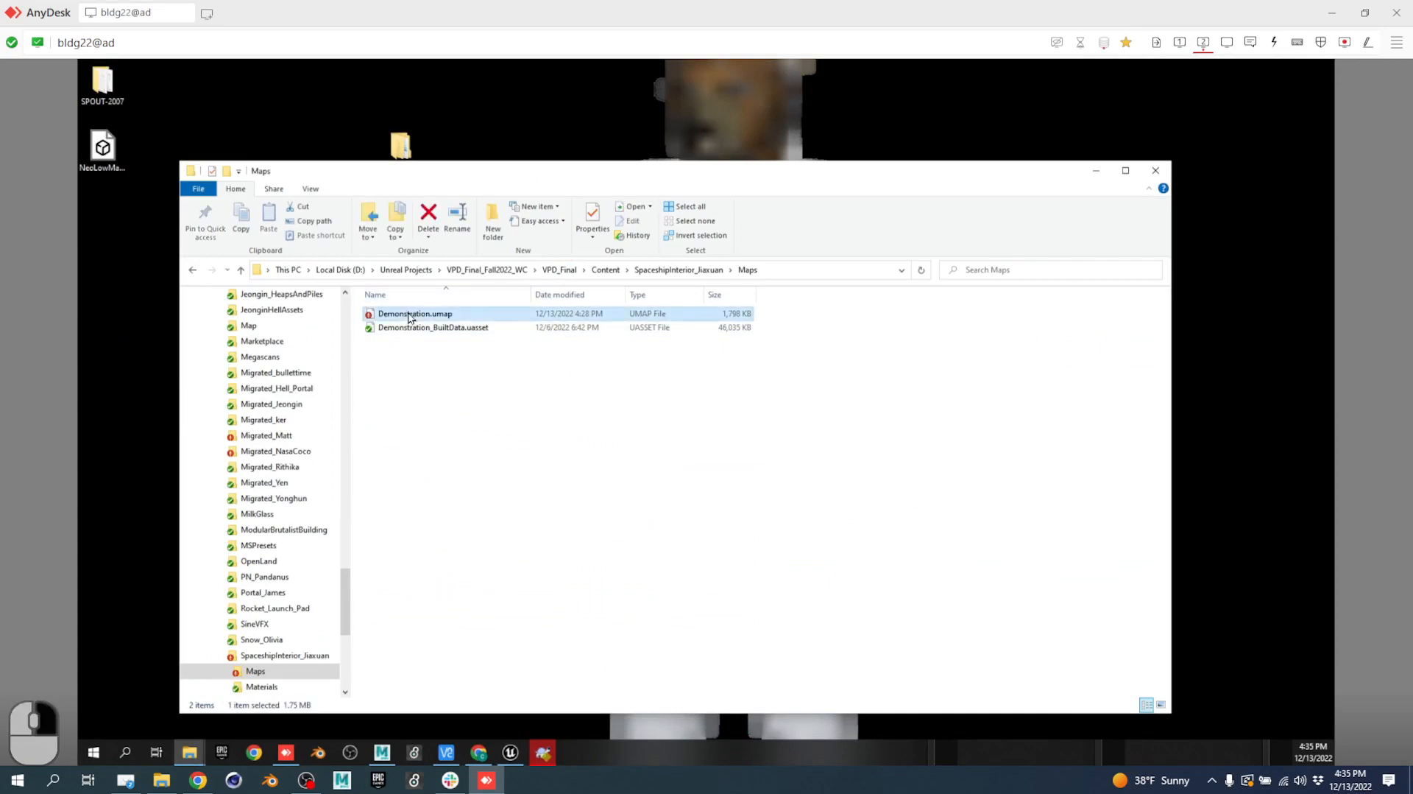
Get the lock on Demonstration.umap with Steal the locks ticked and message 'hahahahaha'.
right_click(410, 317)
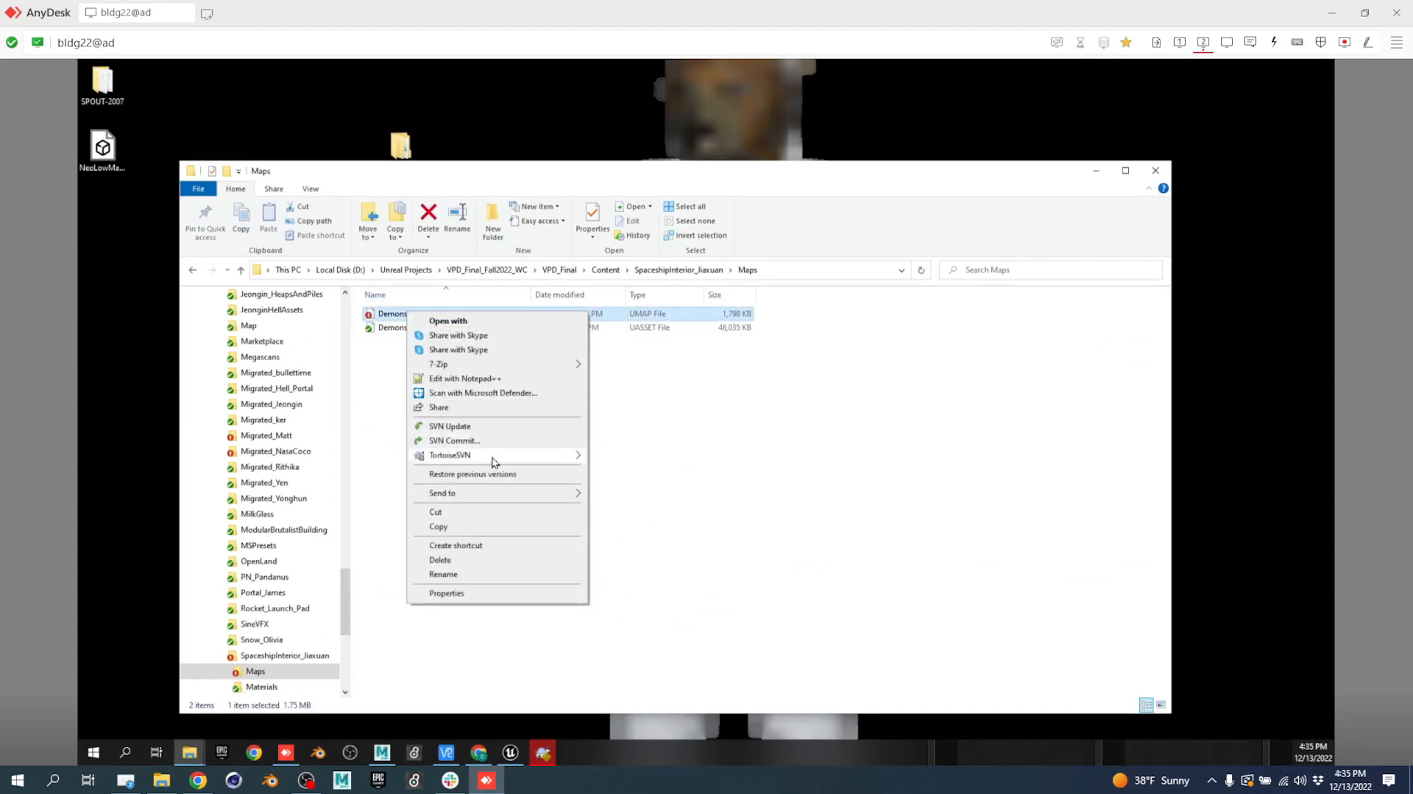
mouse_move(524, 457)
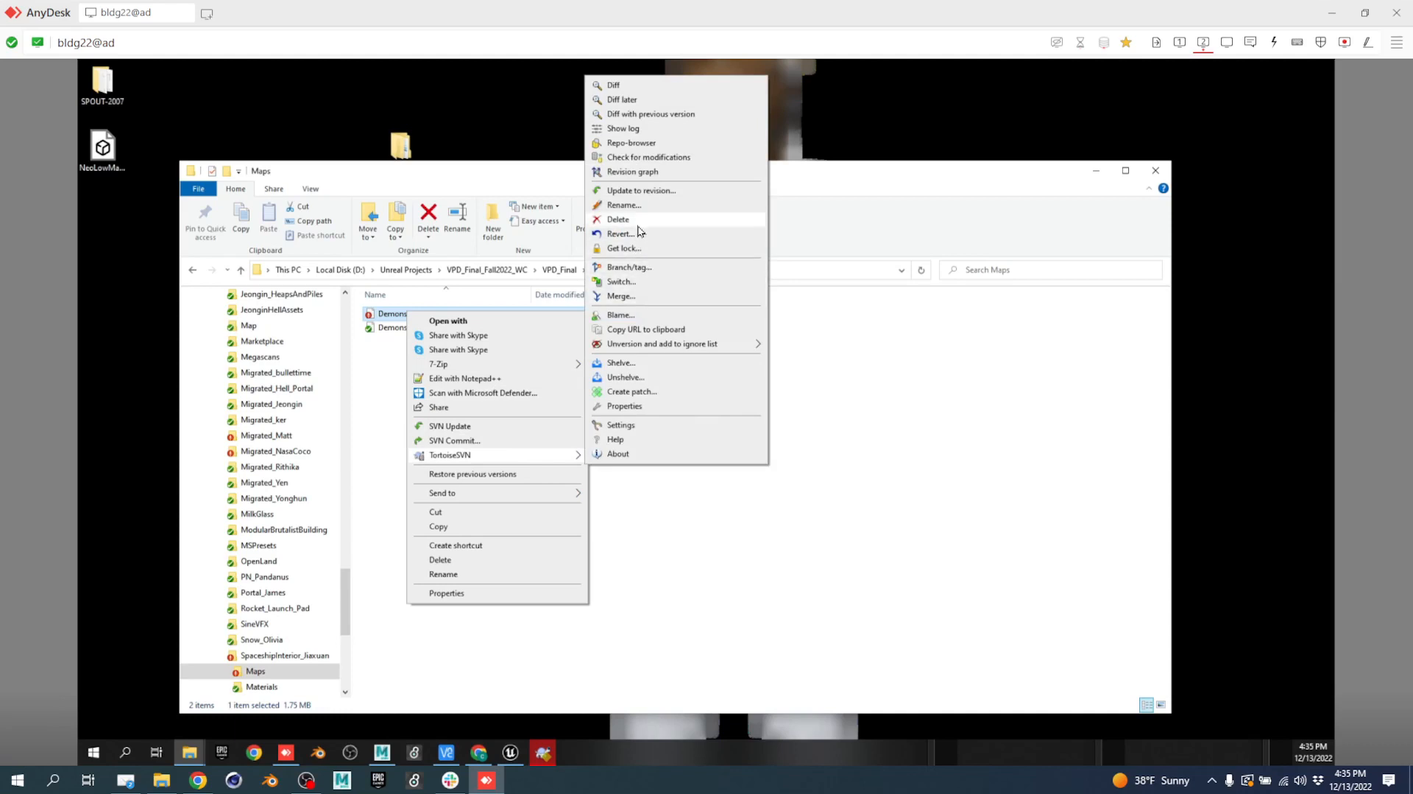
left_click(633, 248)
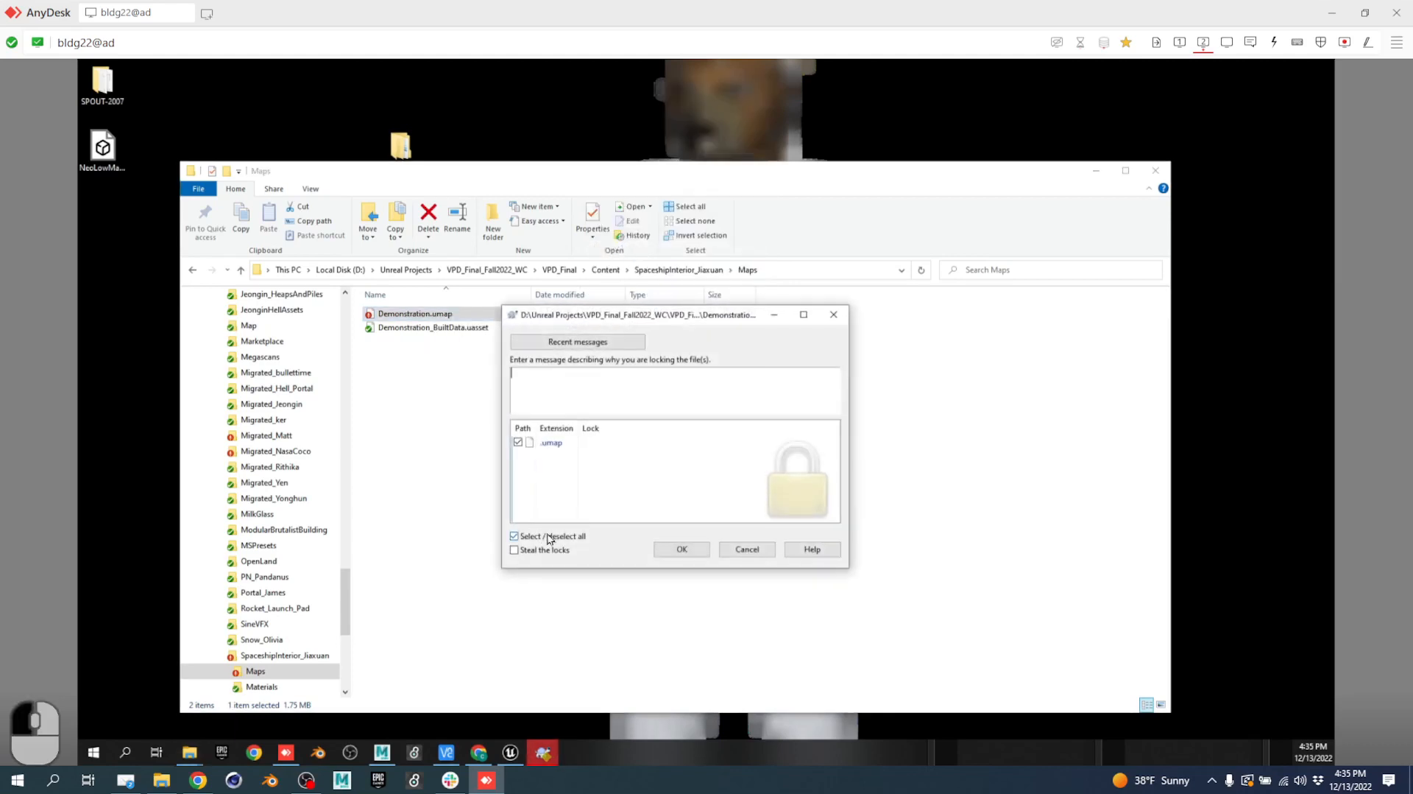
left_click(542, 552)
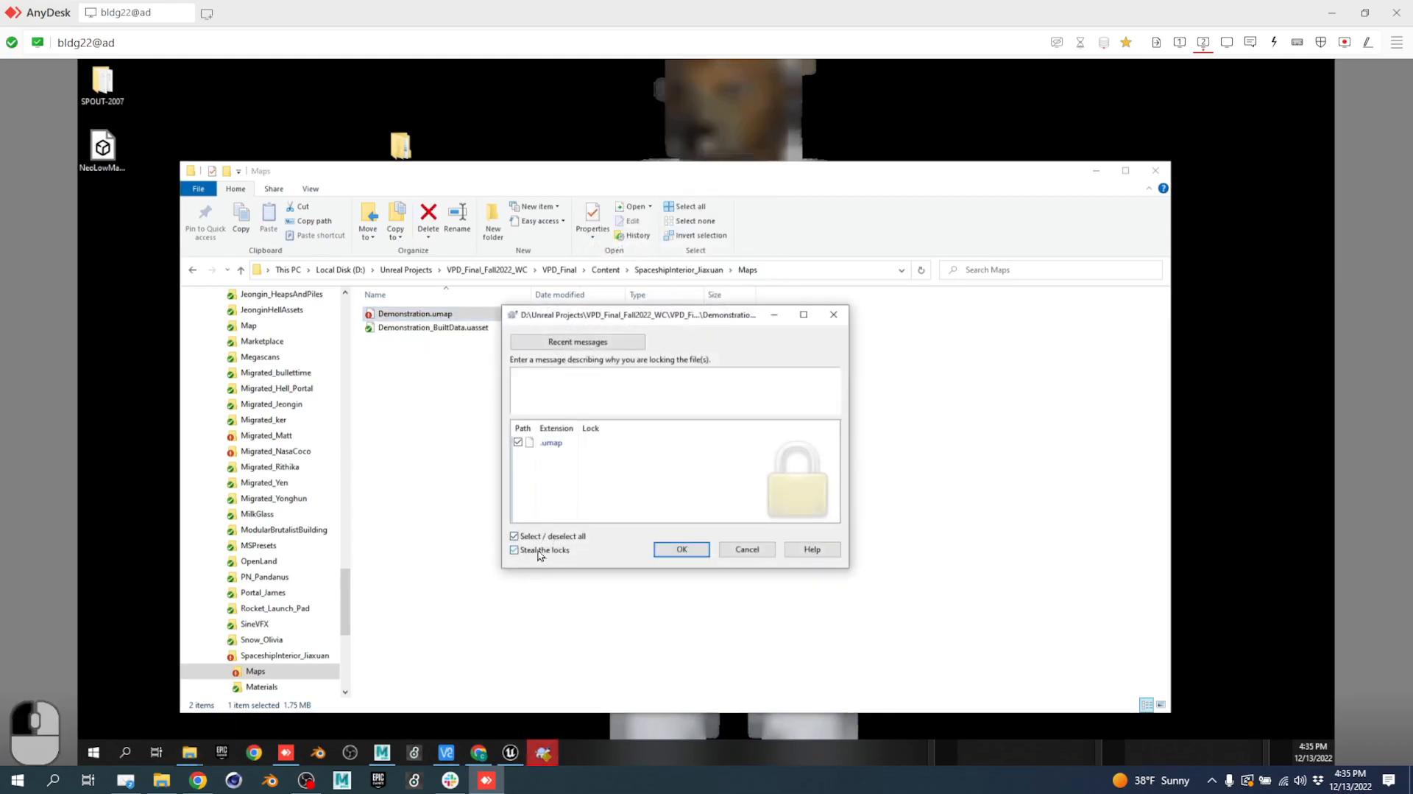
left_click(628, 382)
type("hahahahaha")
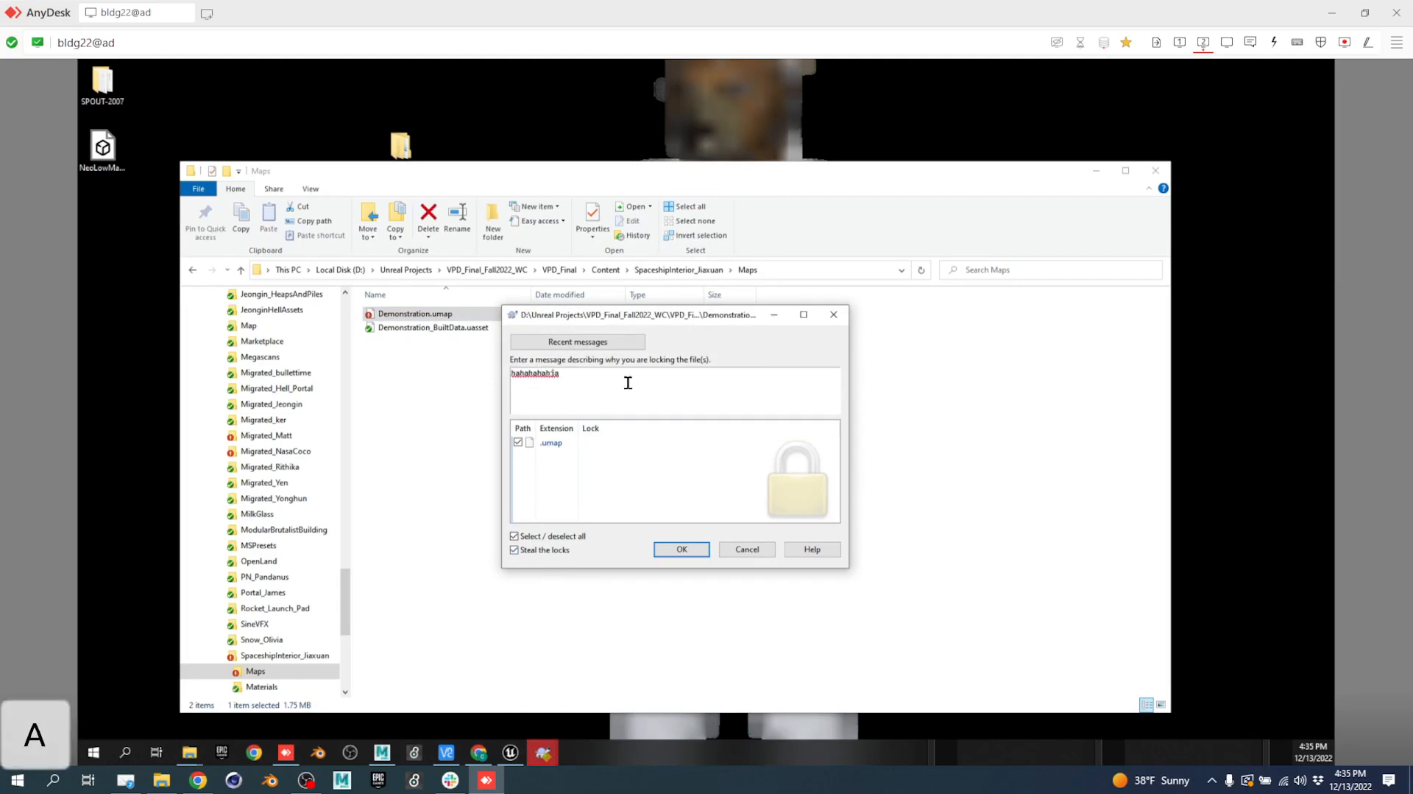
left_click(692, 554)
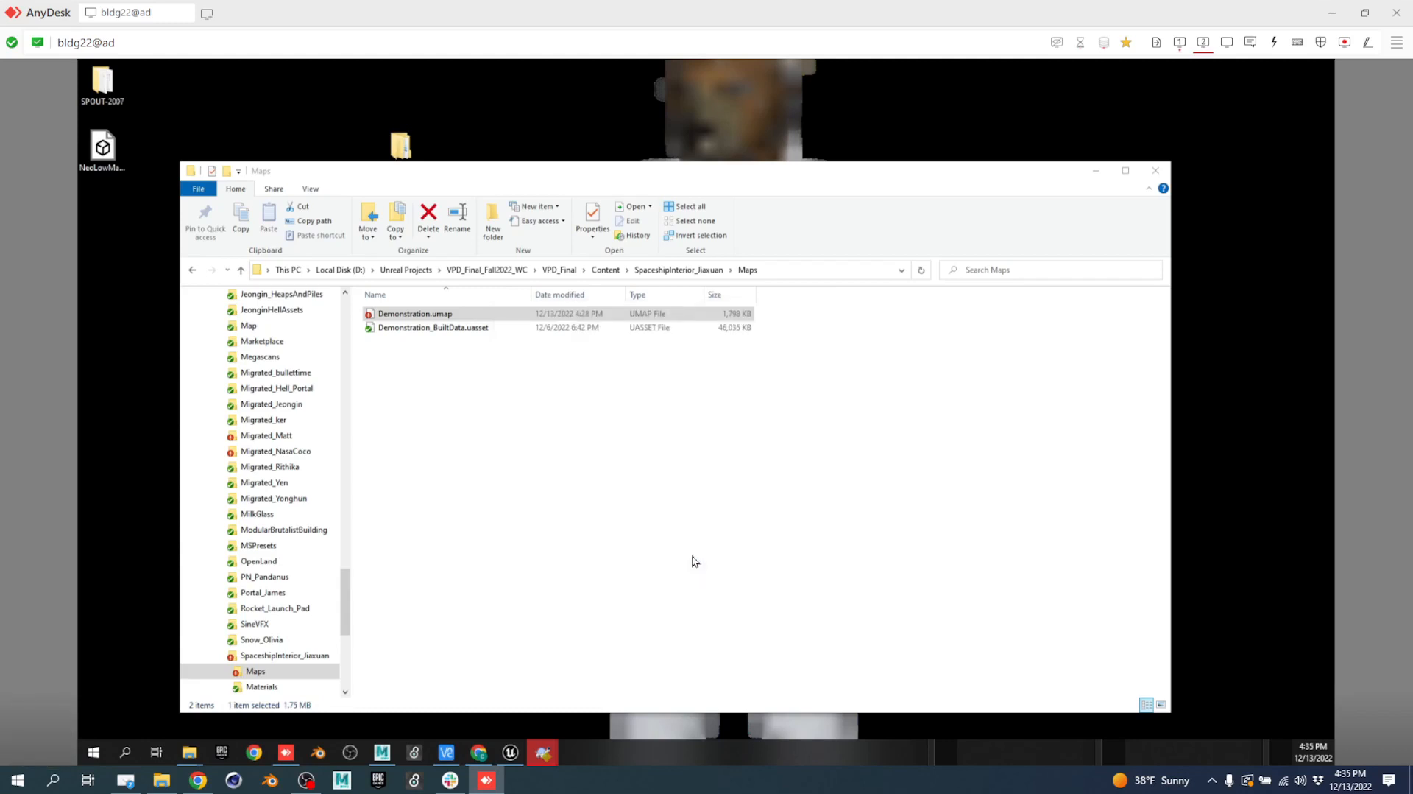
left_click(1180, 42)
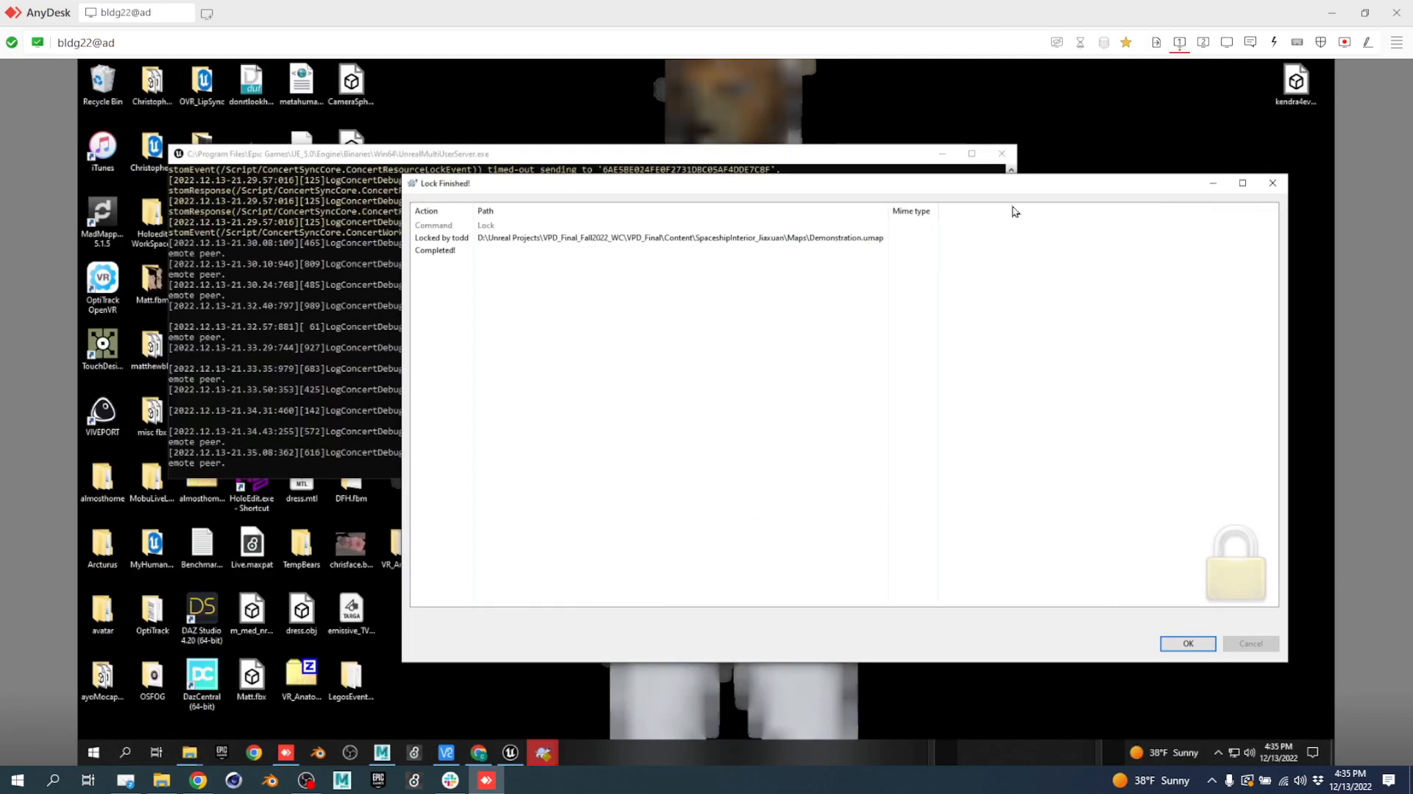
Close the lock and failure reports and retry the commit, now blocked by LVL_Earth_Station_Galaxy_MK.umap.
left_click(1171, 643)
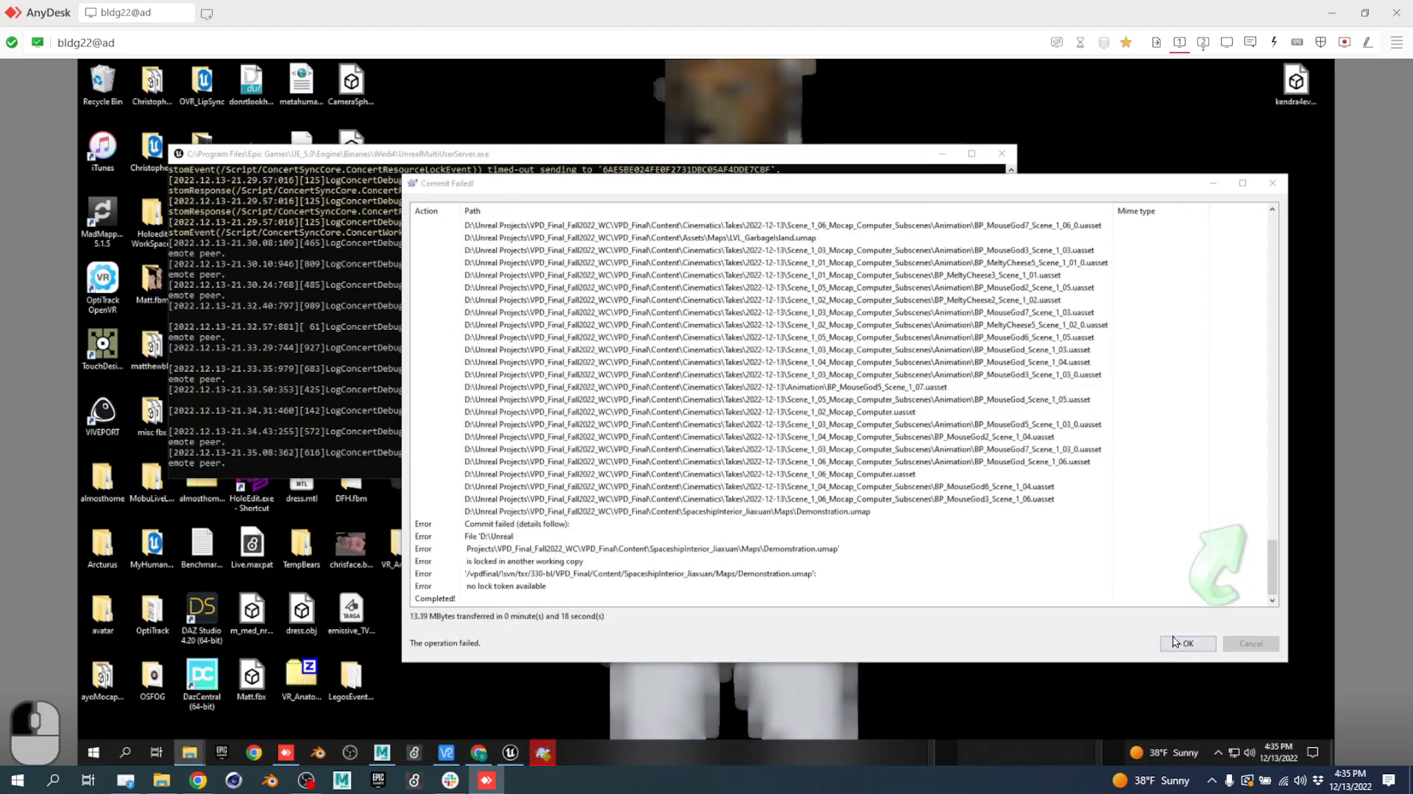
left_click(1190, 644)
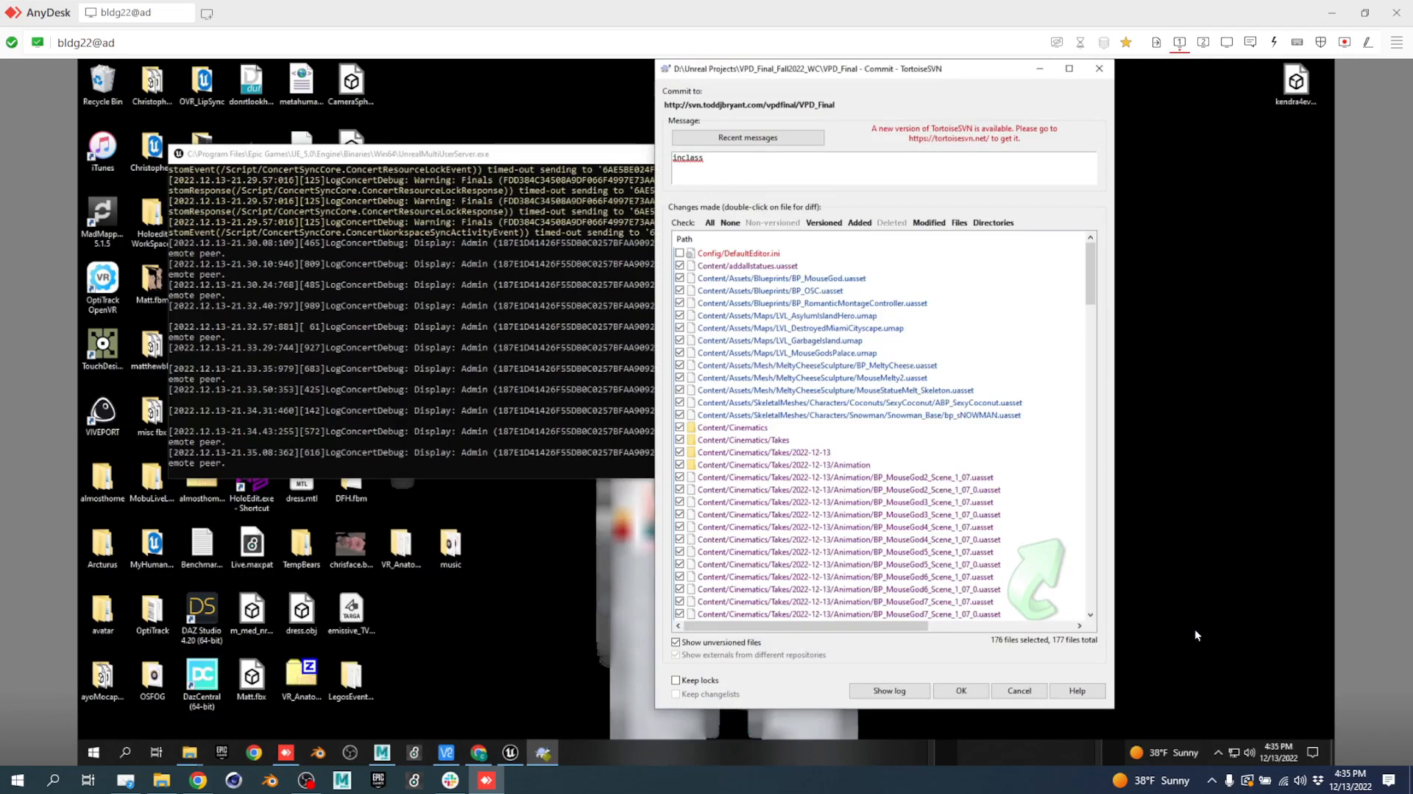
left_click(982, 690)
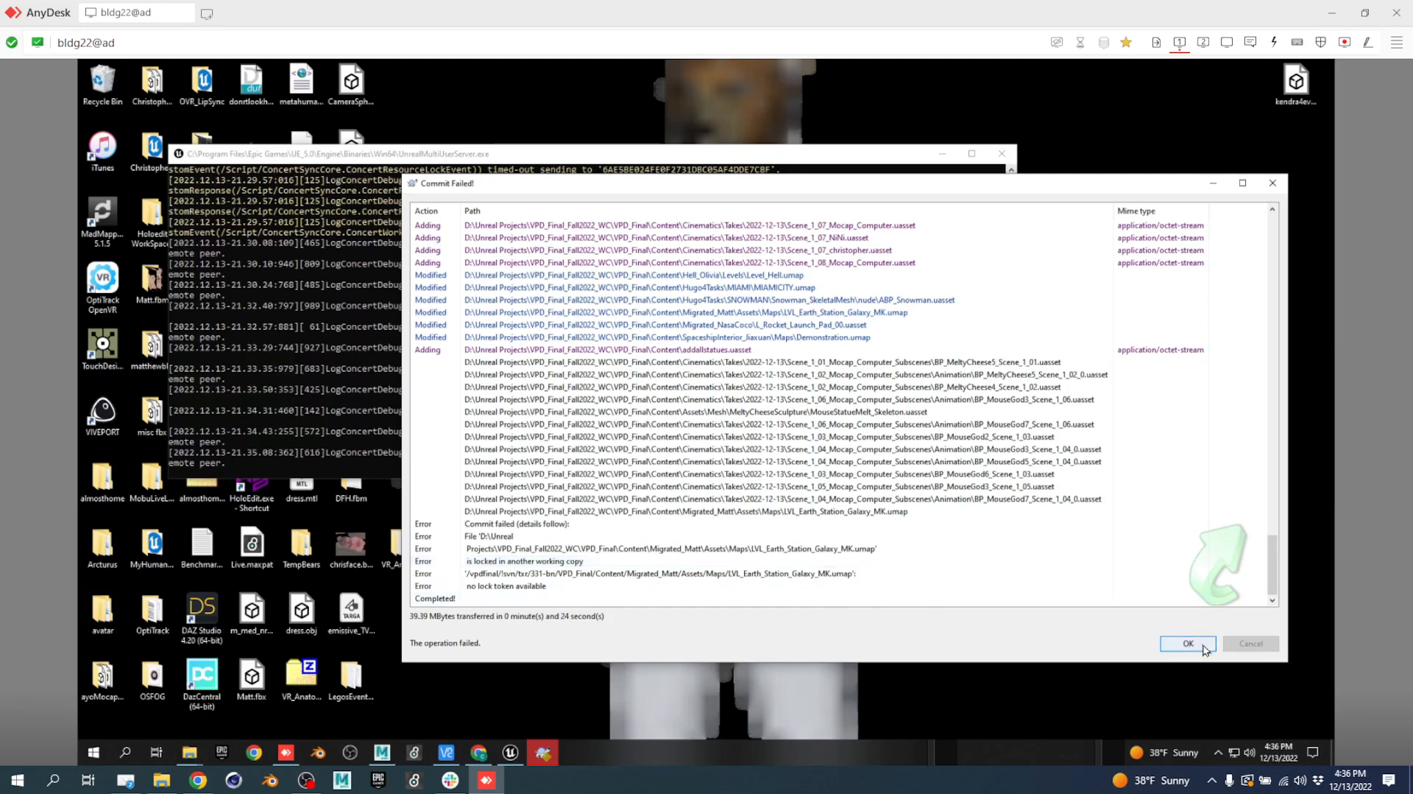
Close the failed commit report and run SVN Update on the VPD_Final folder, reaching revision 331.
left_click(1179, 648)
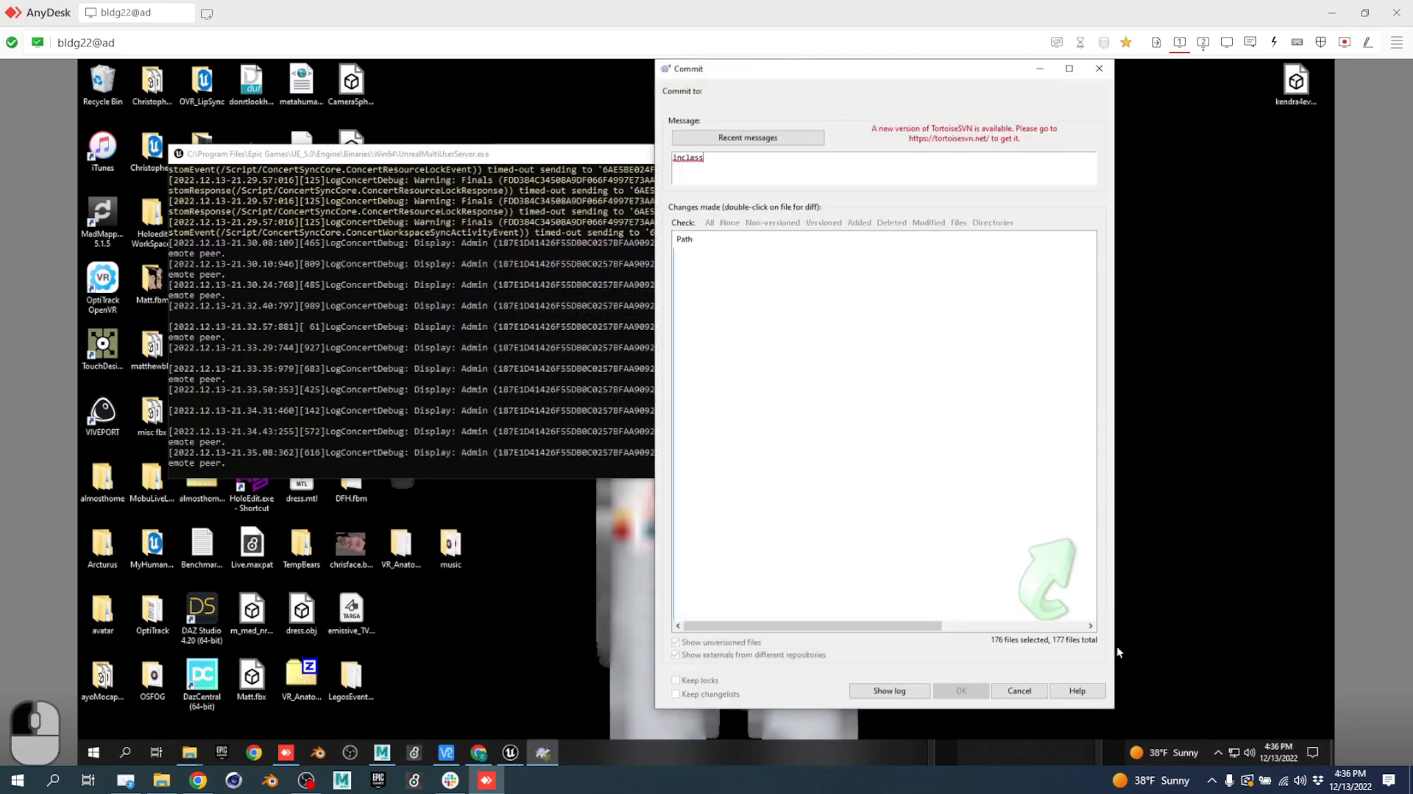
left_click(1204, 42)
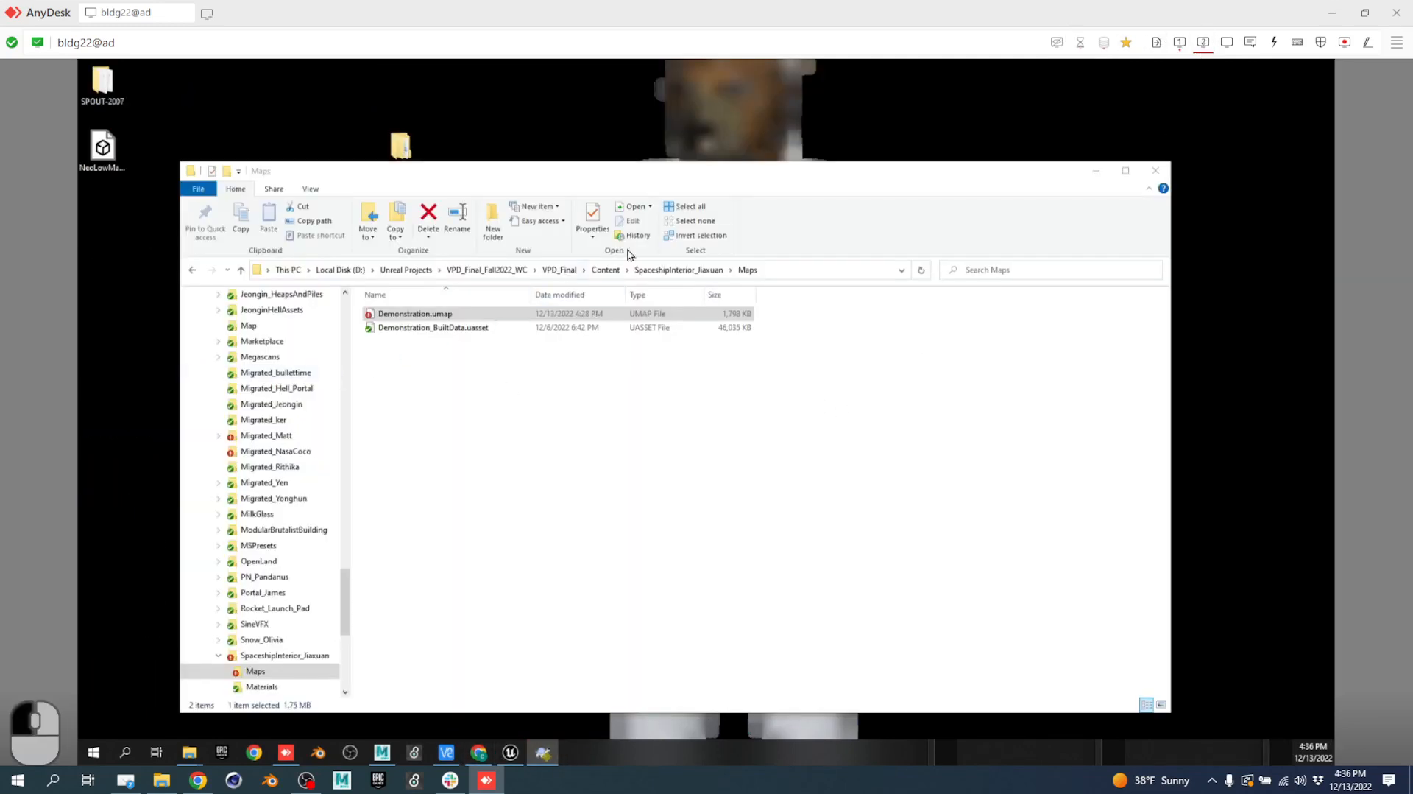
left_click(605, 270)
left_click(835, 450)
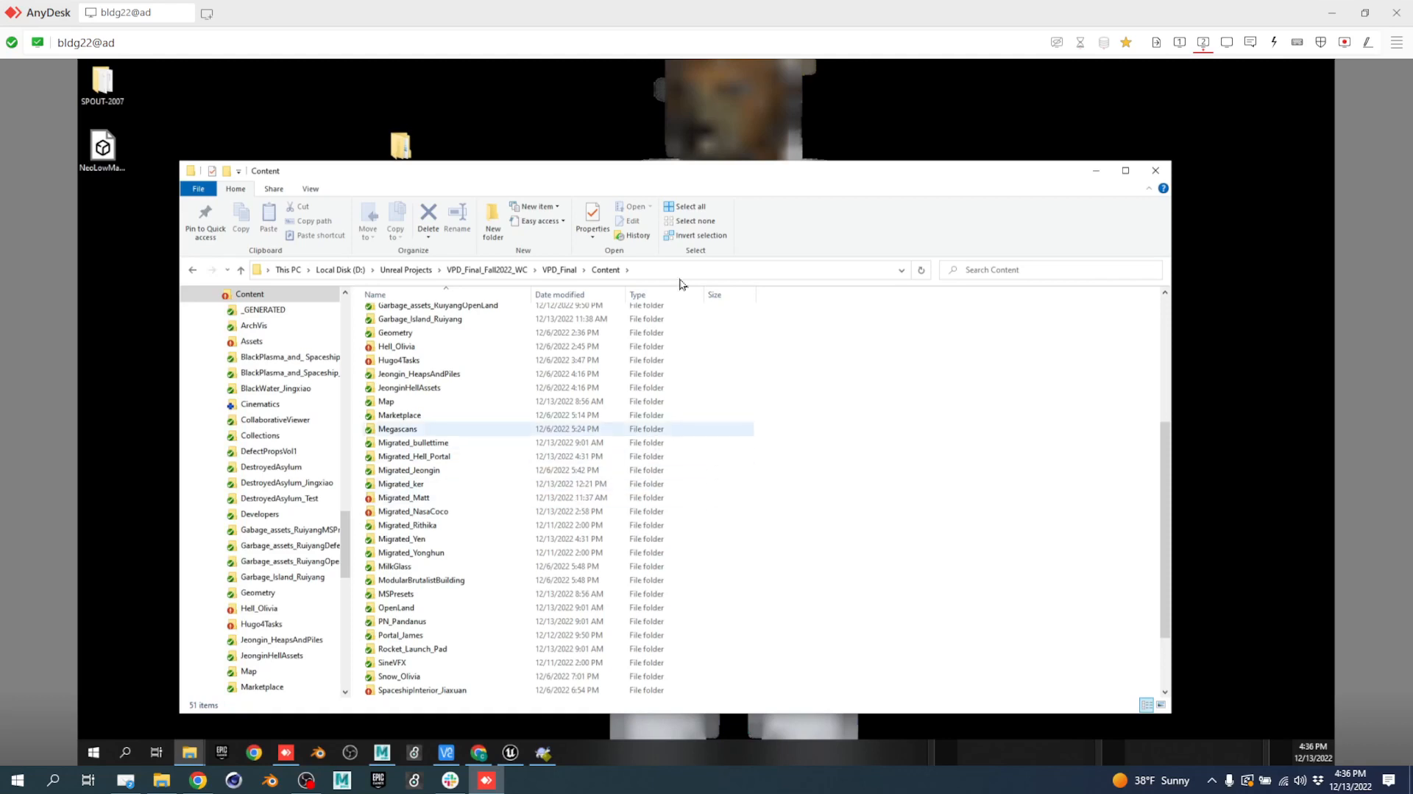
left_click(556, 270)
right_click(514, 448)
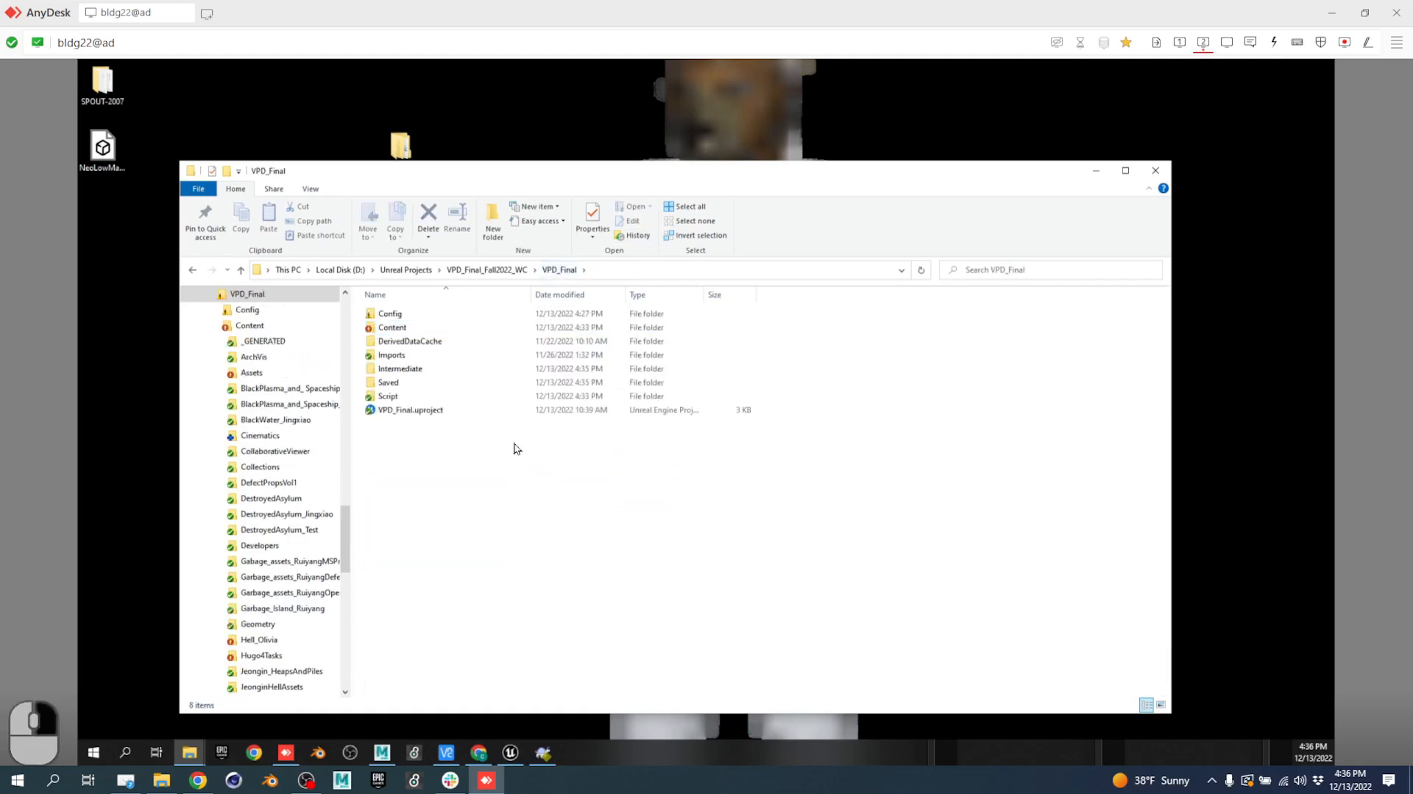
left_click(585, 371)
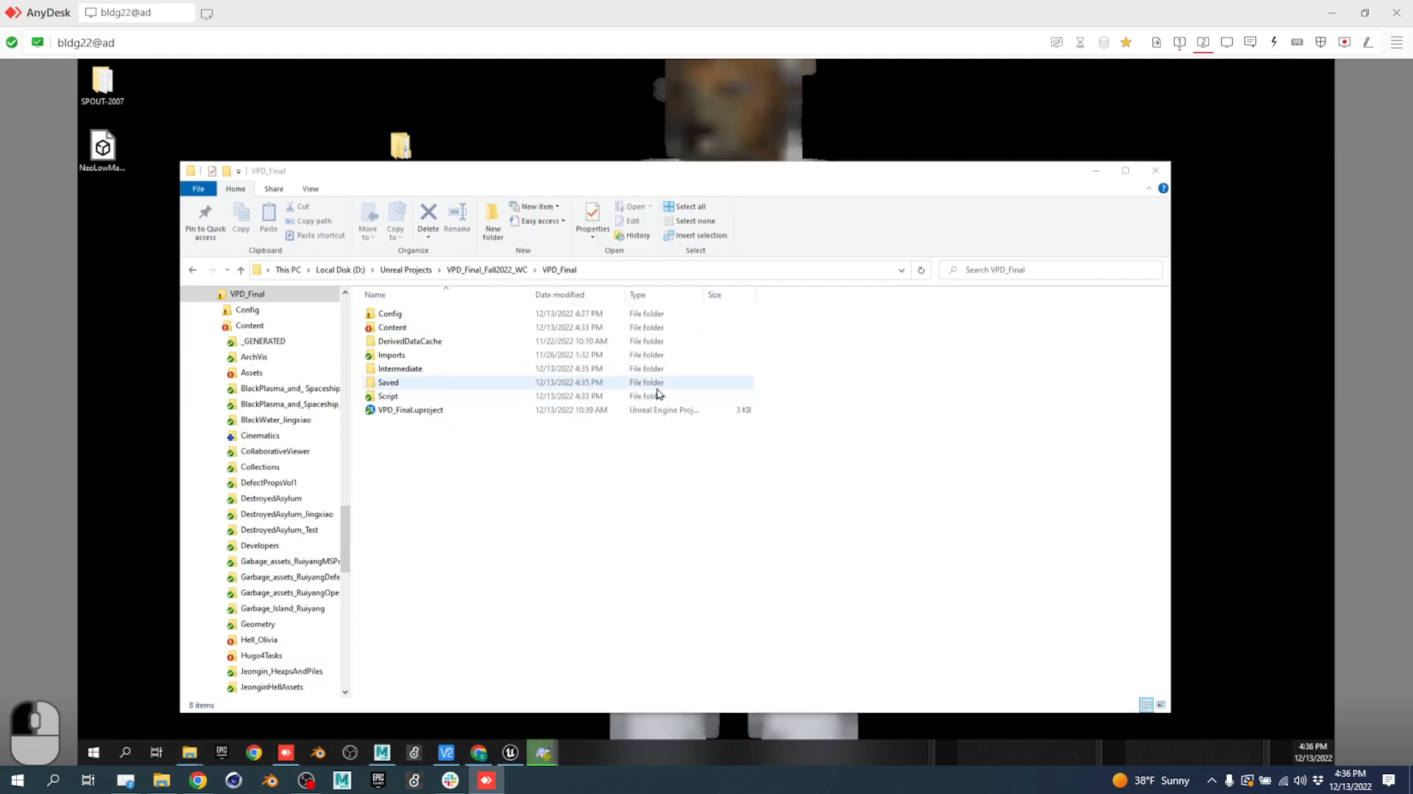
left_click(1180, 42)
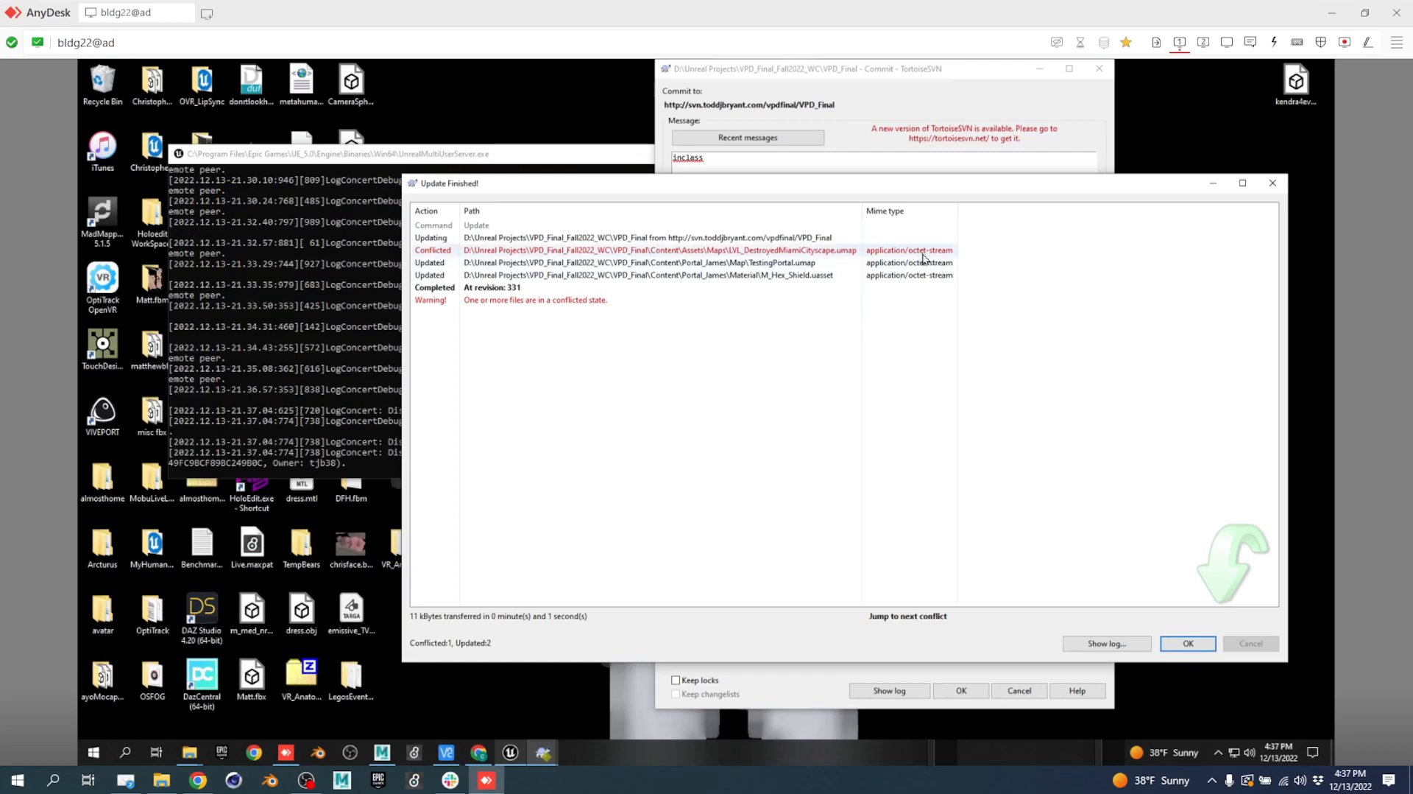
Resolve the LVL_DestroyedMiamiCityscape.umap conflict using the repository ('theirs') version and close the update report.
right_click(752, 251)
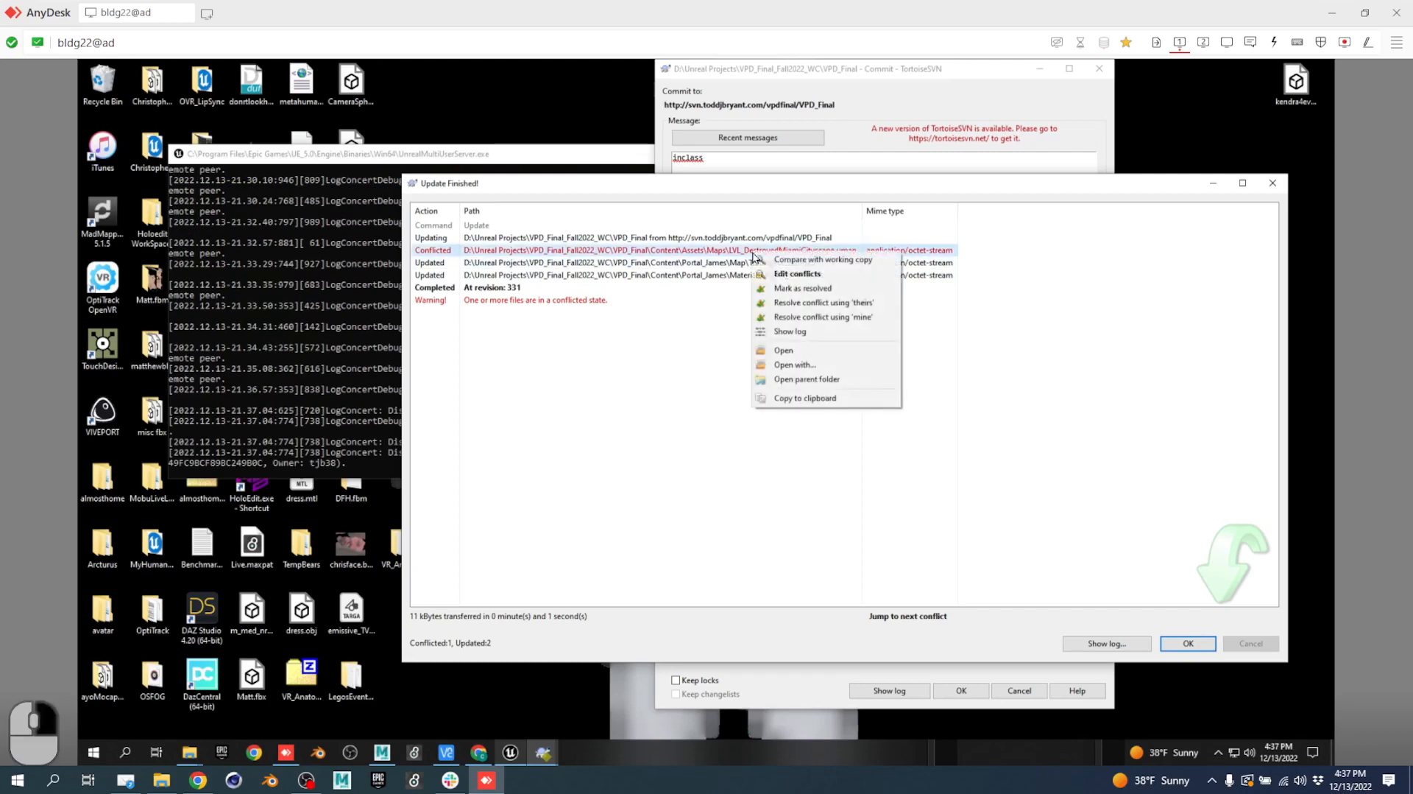
left_click(845, 304)
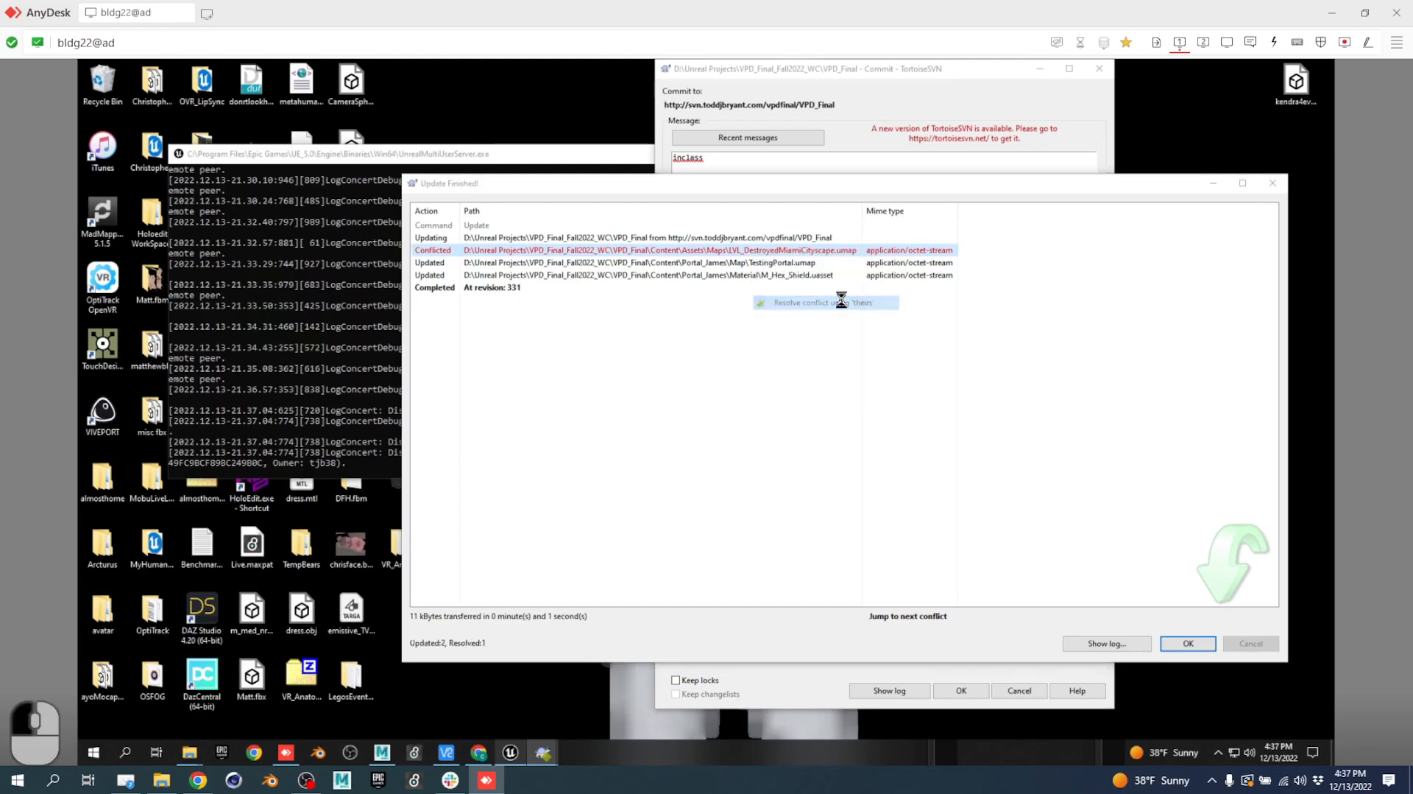
left_click(960, 458)
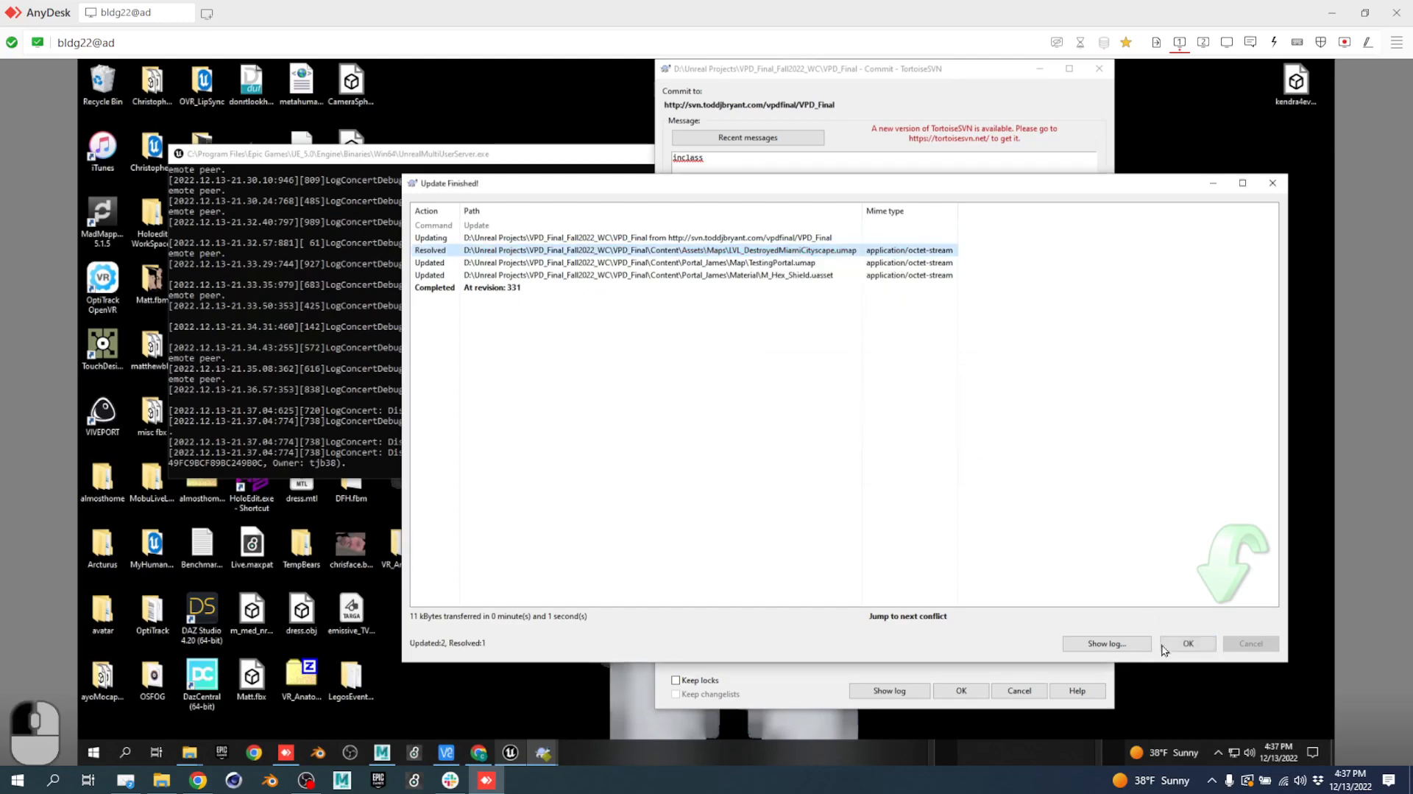
left_click(1185, 644)
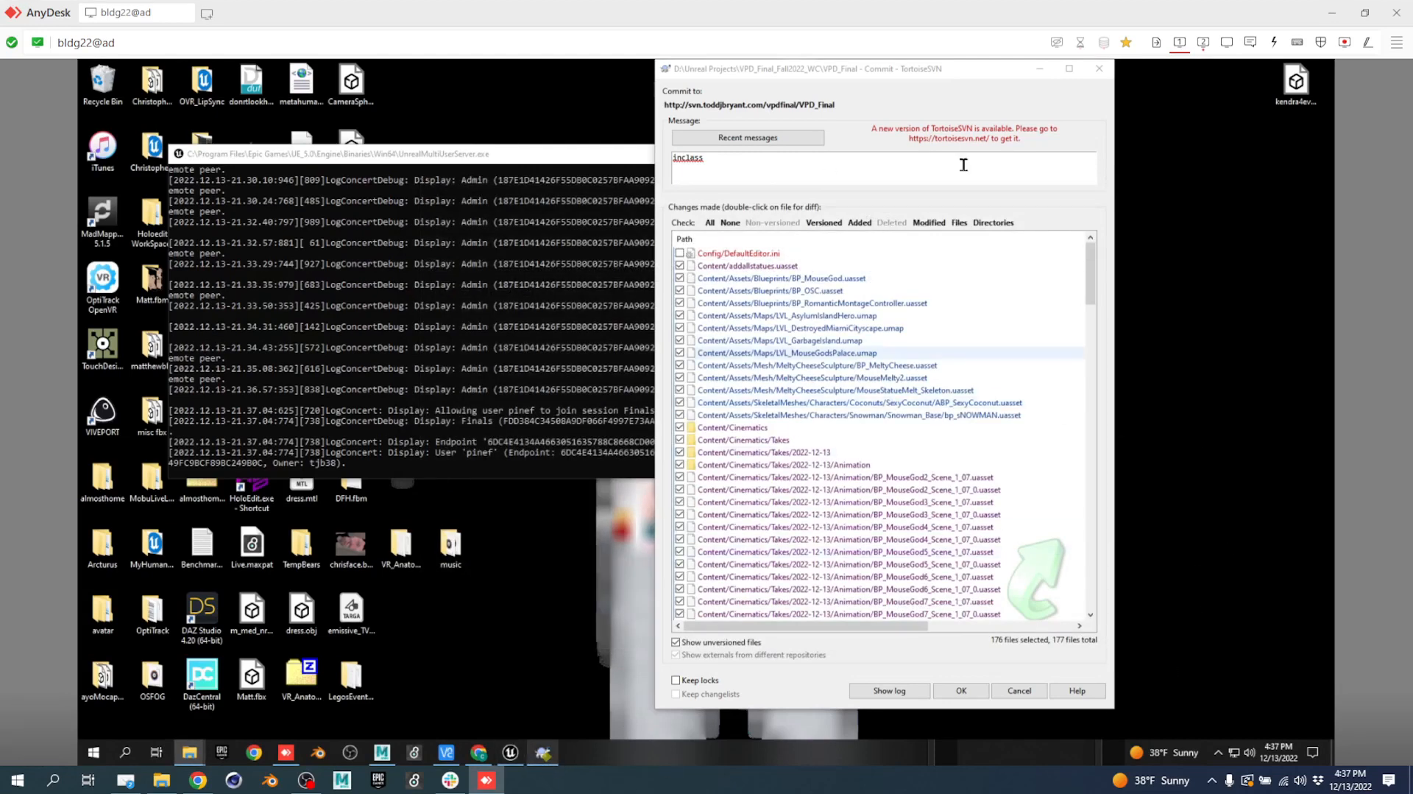
left_click(1203, 42)
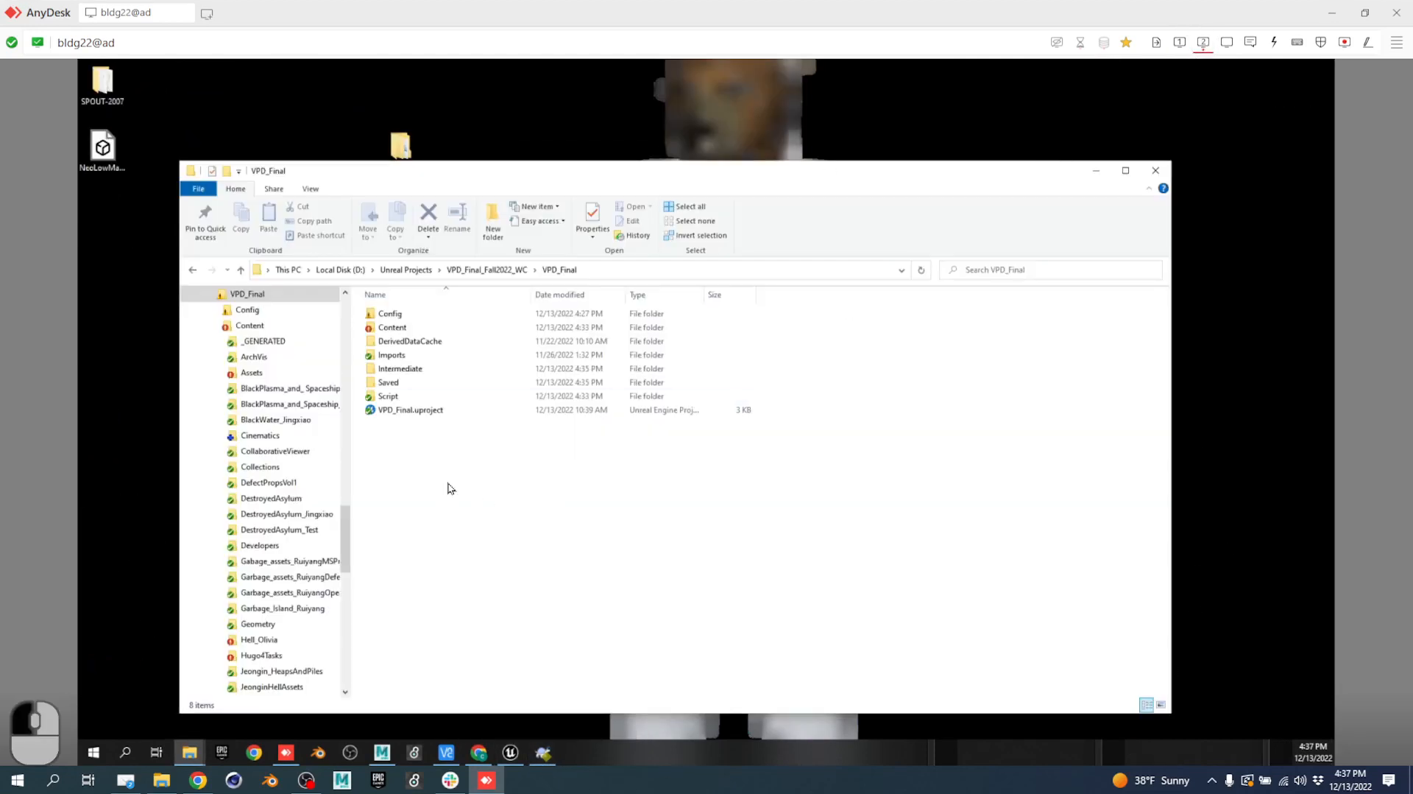
SVN-update the VPD_Final folder and retry the commit, which fails on locked LVL_Earth_Station_Galaxy_MK.umap.
right_click(446, 483)
left_click(549, 404)
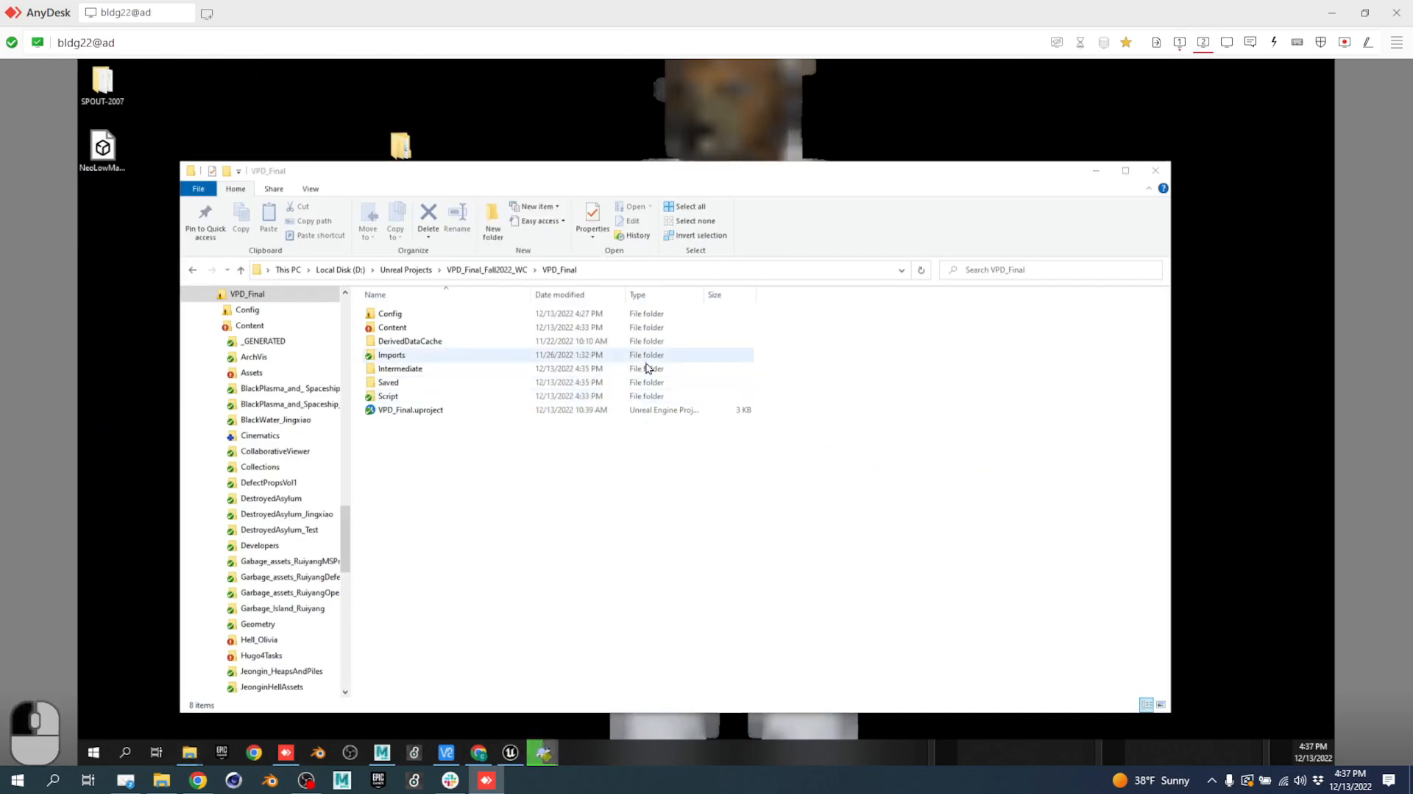
left_click(1179, 43)
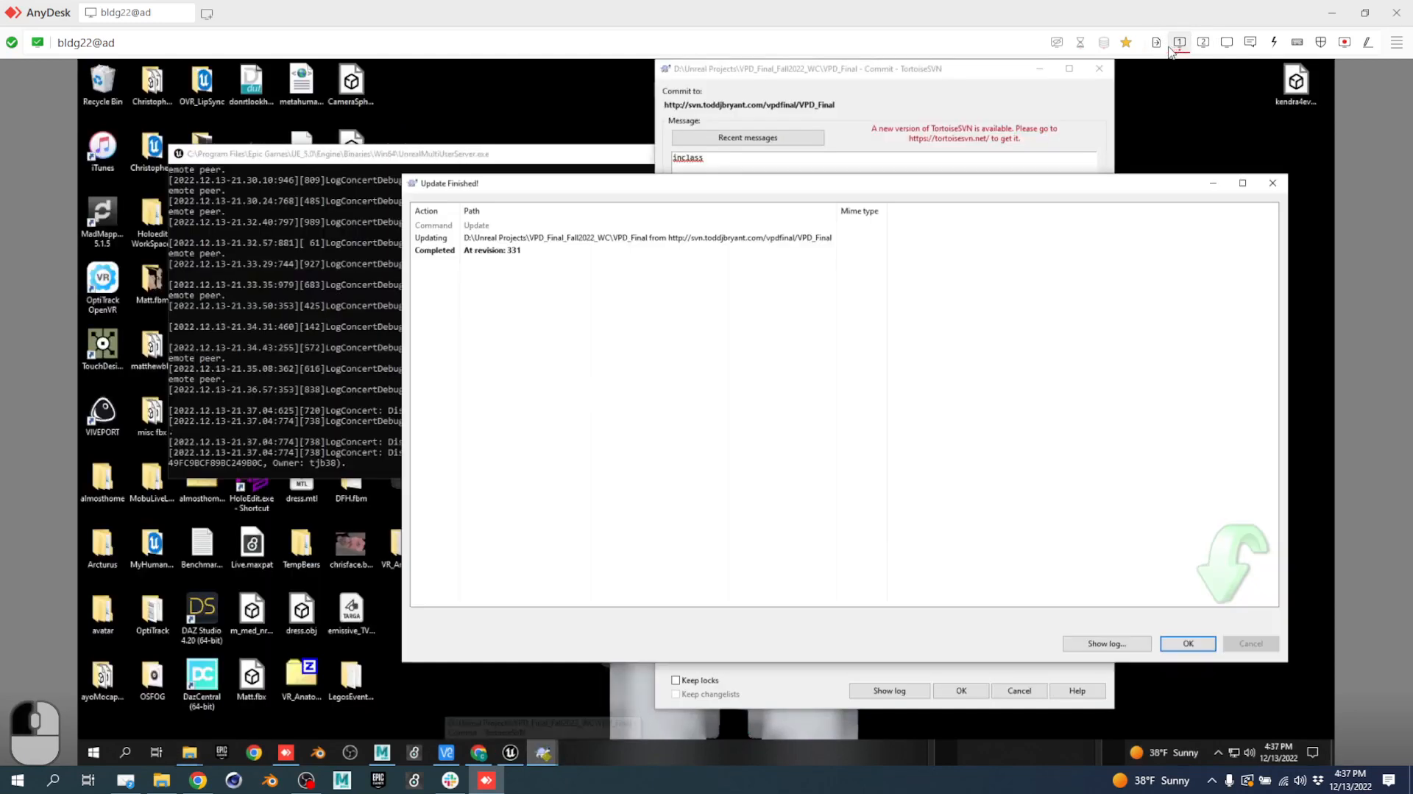
left_click(1187, 644)
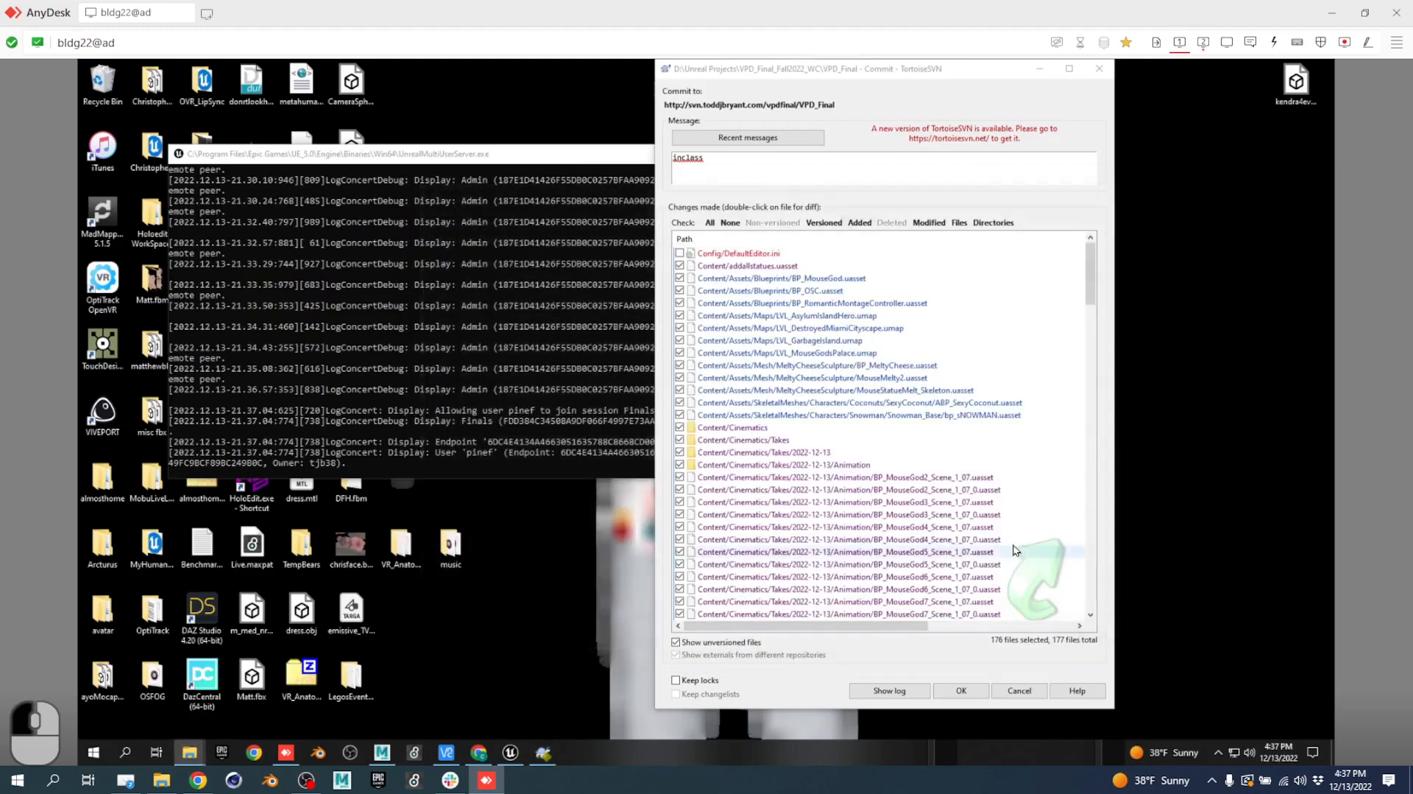
left_click(962, 689)
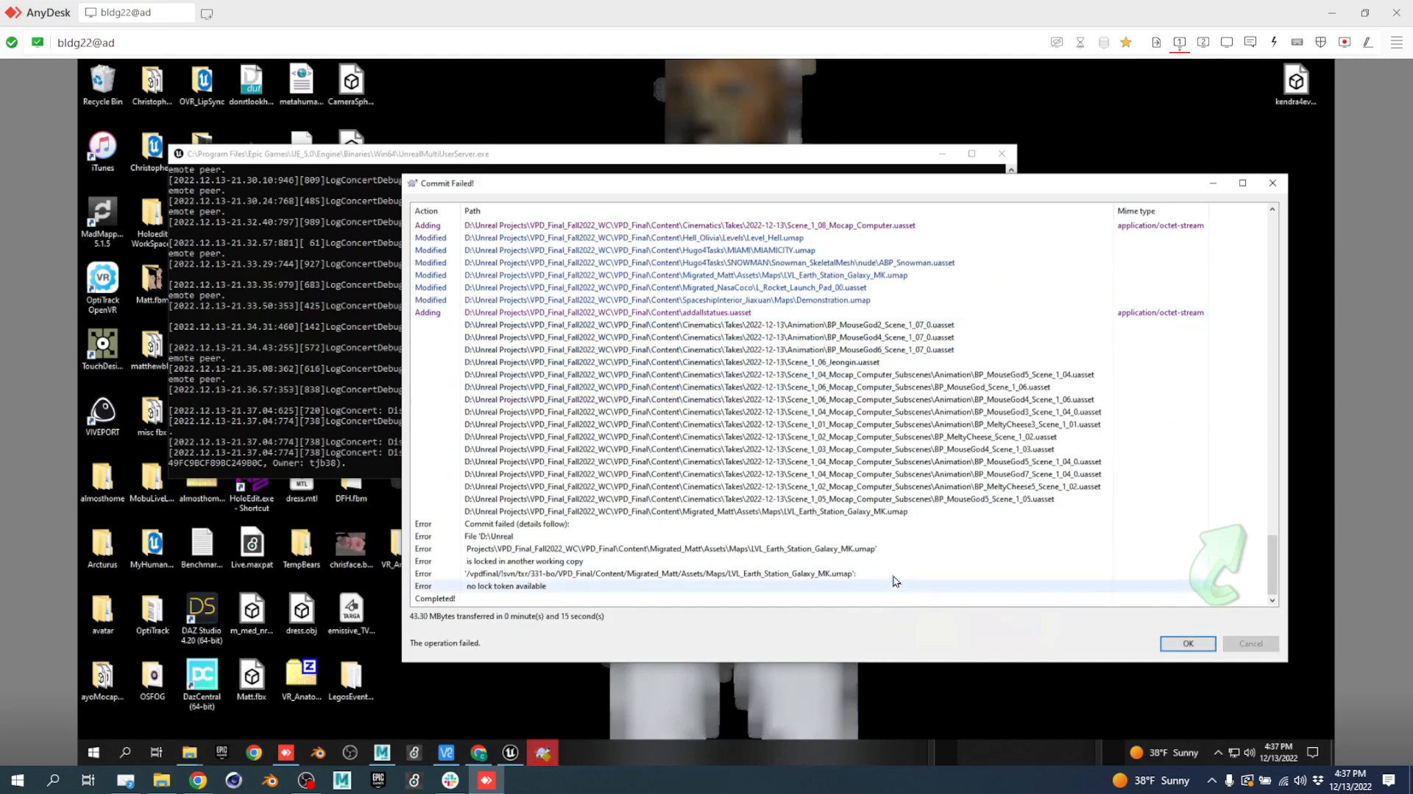
Show the log of LVL_Earth_Station_Galaxy_MK.umap and try opening its revision 313.
right_click(886, 514)
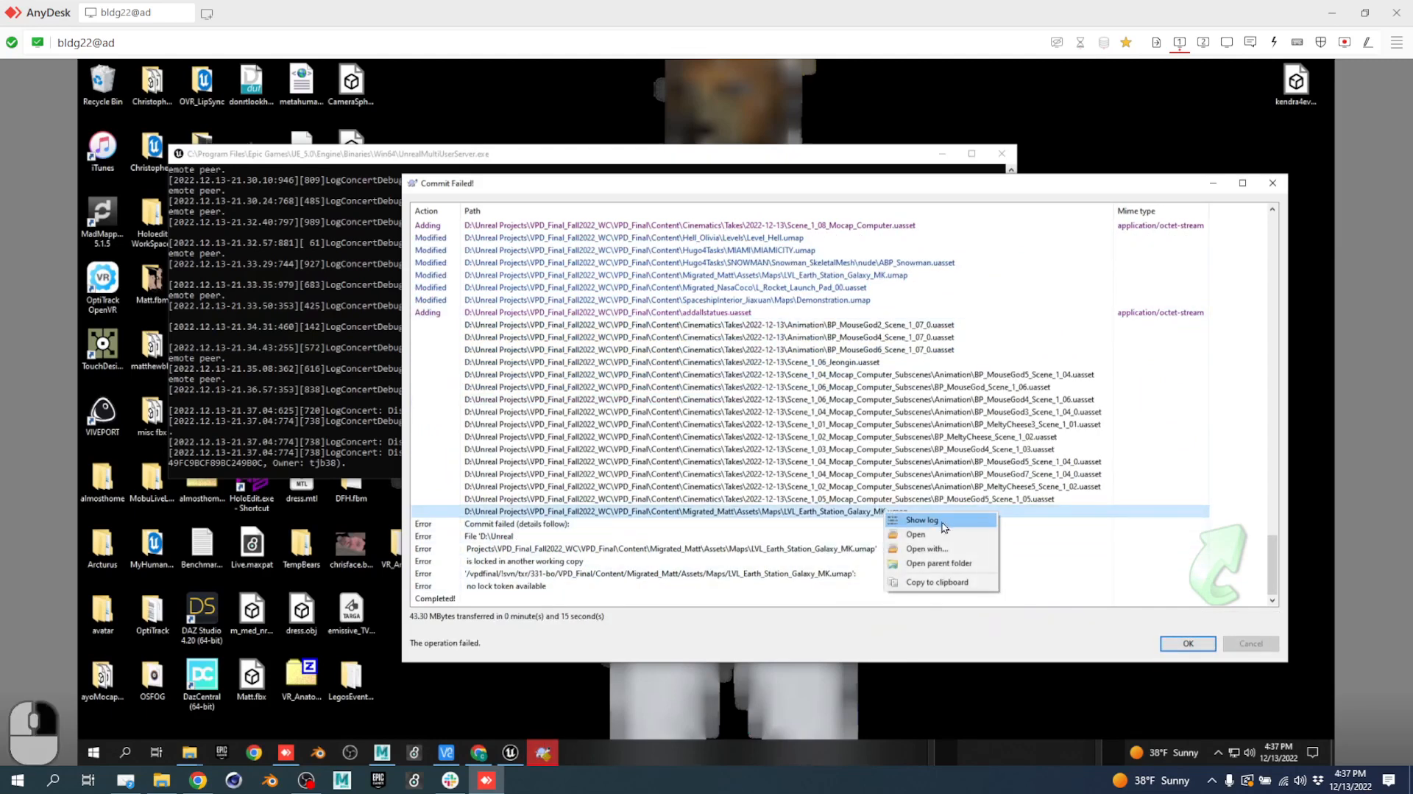
left_click(950, 525)
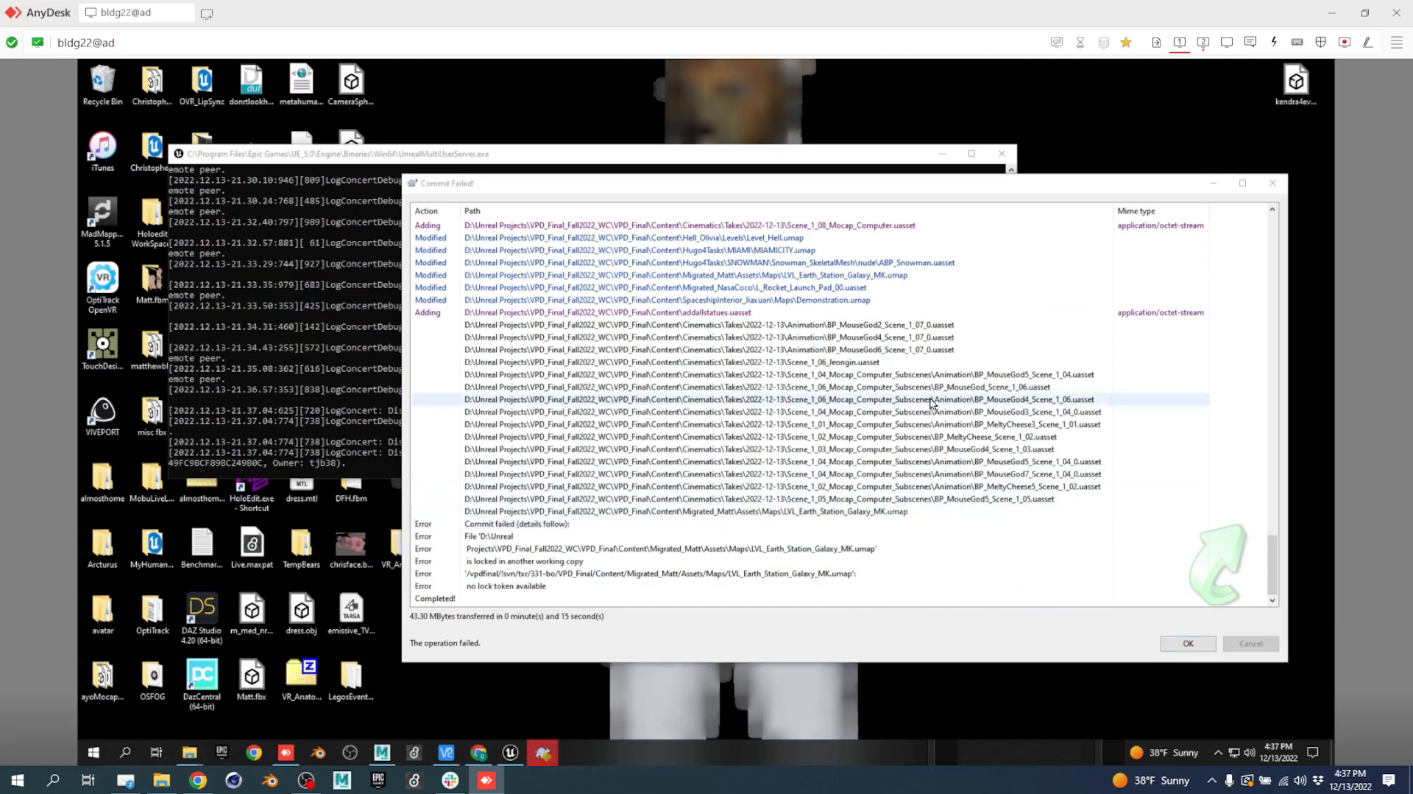
left_click(1205, 43)
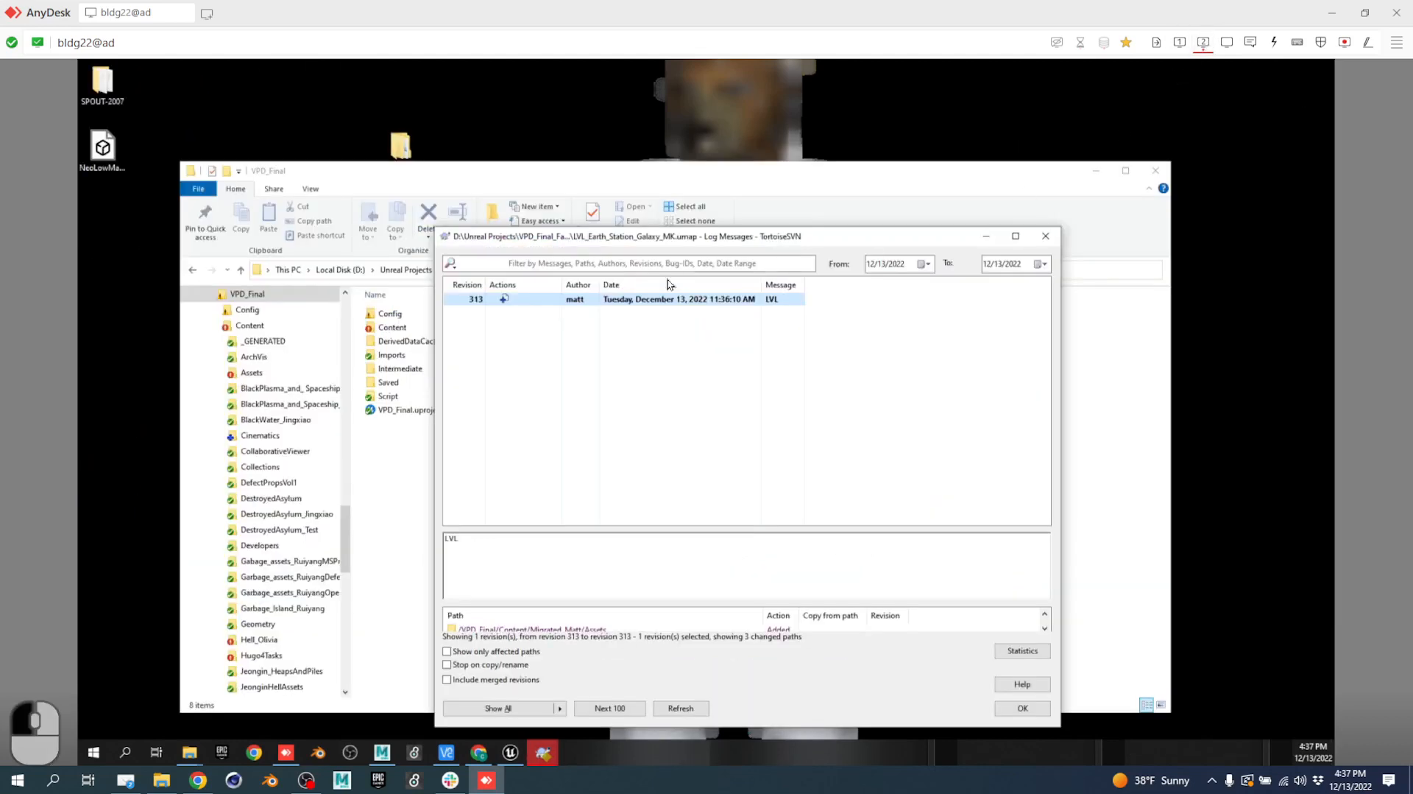
right_click(635, 300)
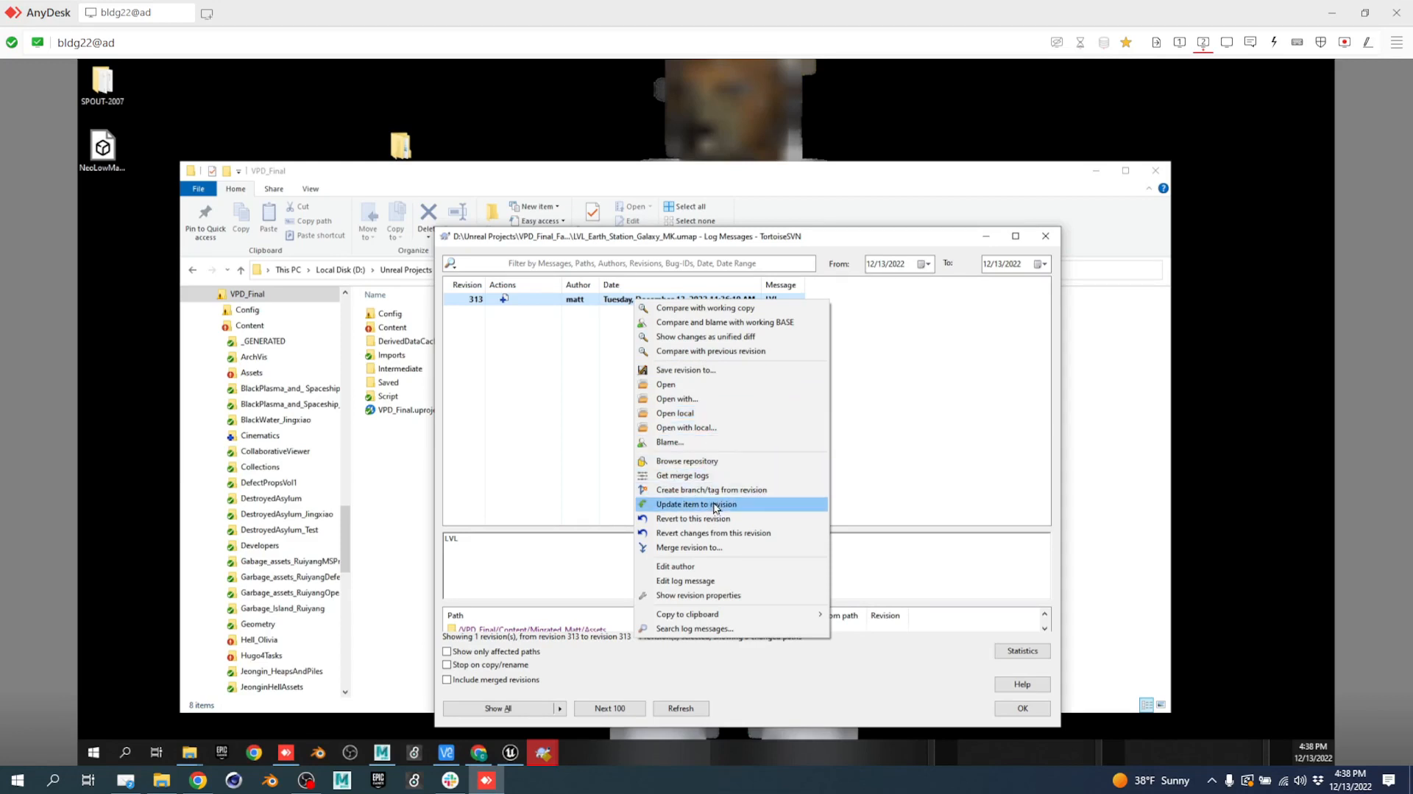
left_click(687, 387)
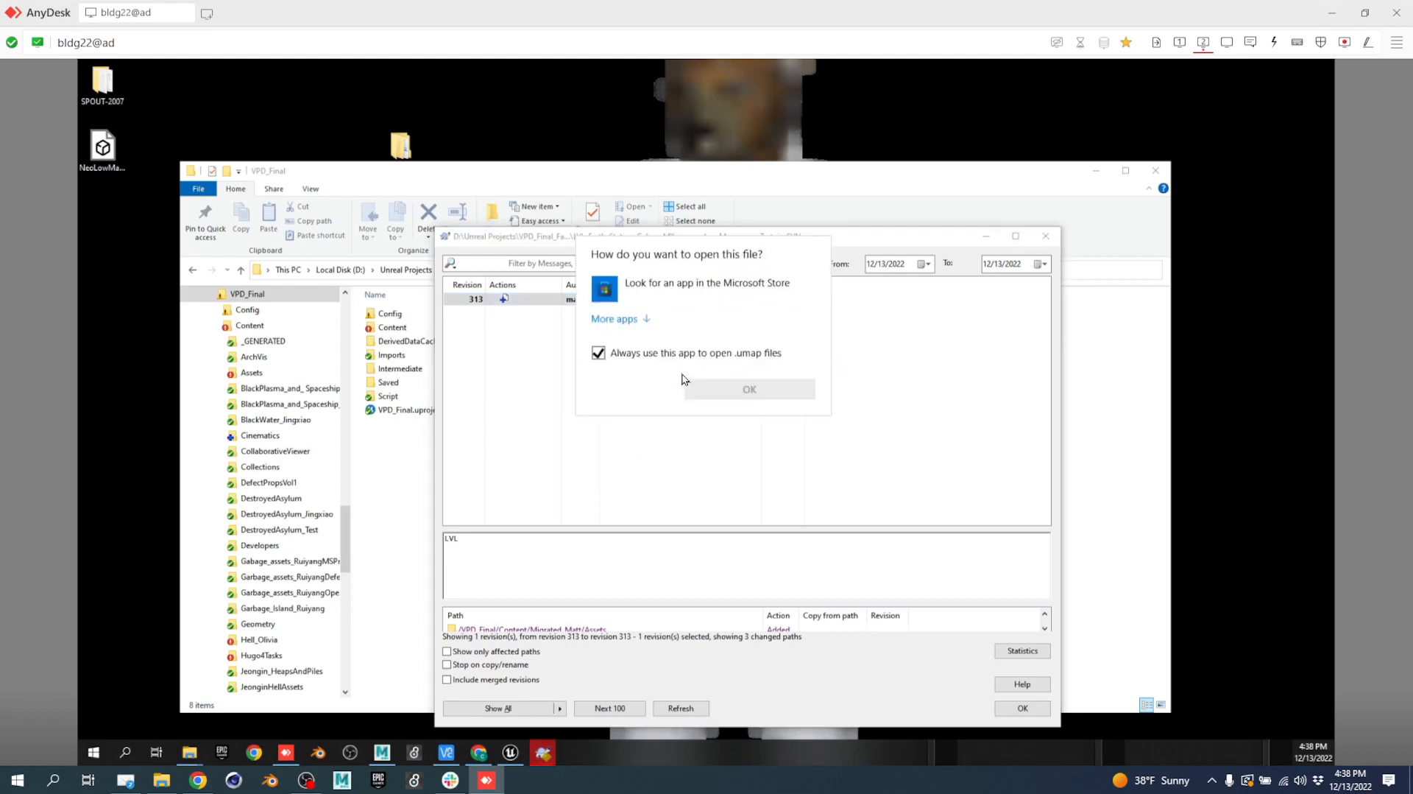
left_click(864, 356)
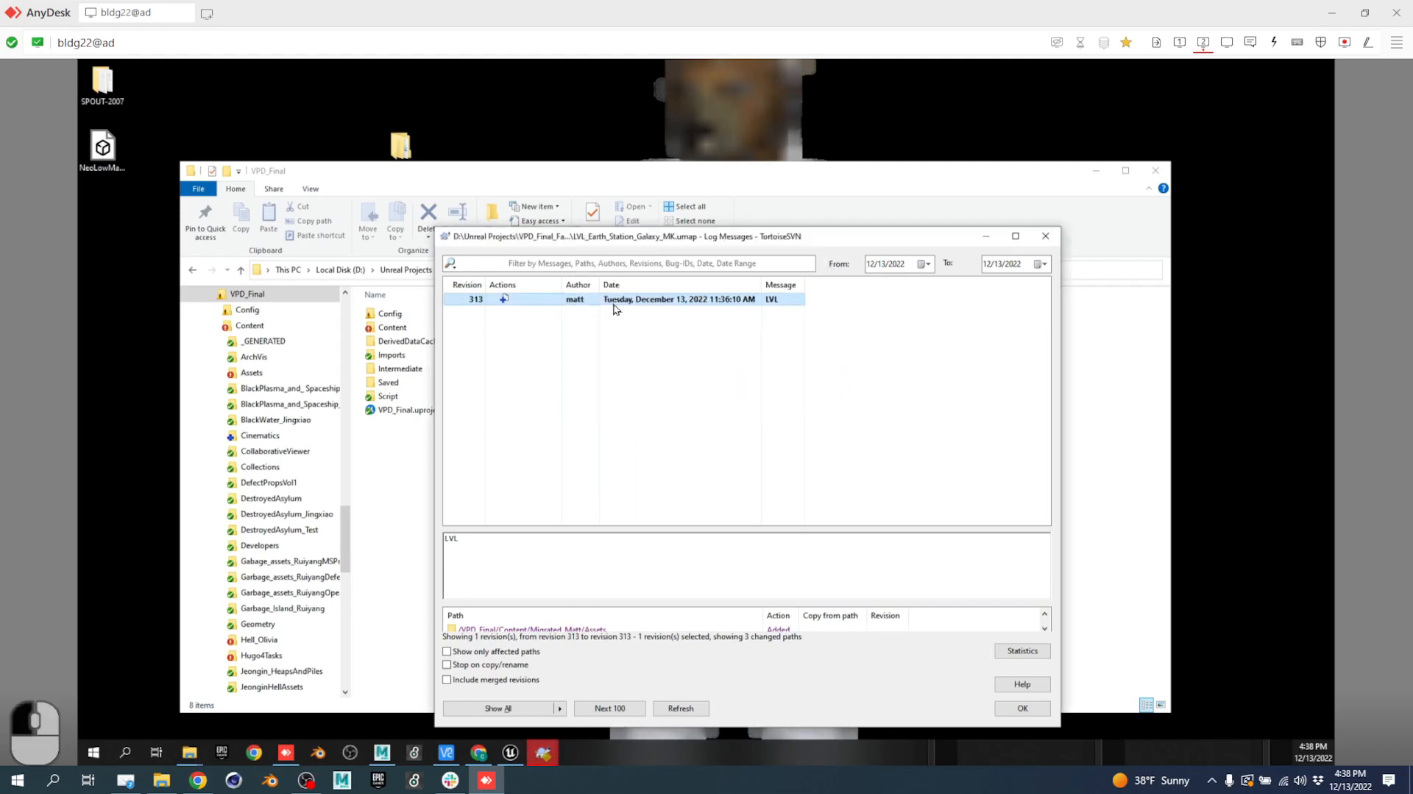
Try opening revision 313's local copy, then close the log and open the Content folder.
right_click(614, 305)
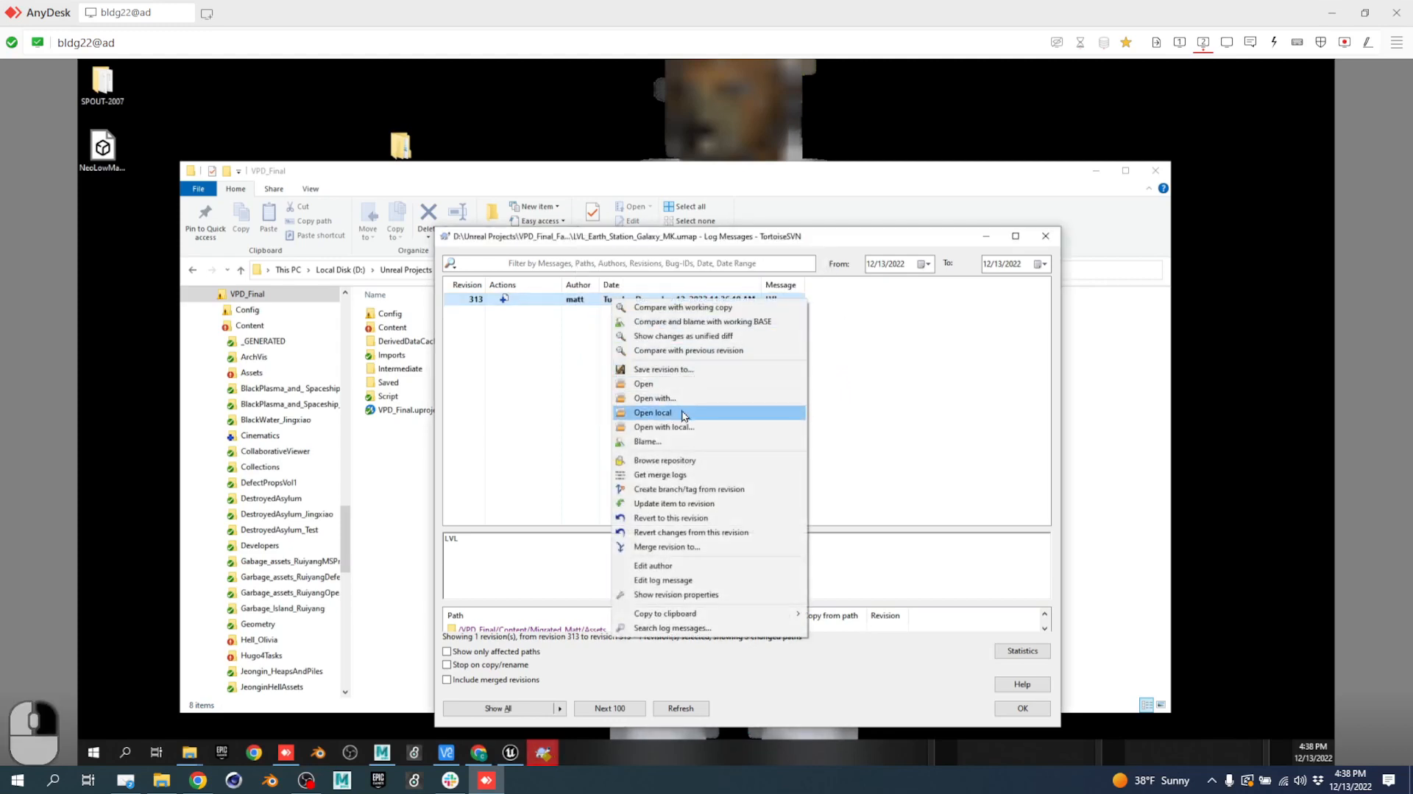
left_click(682, 411)
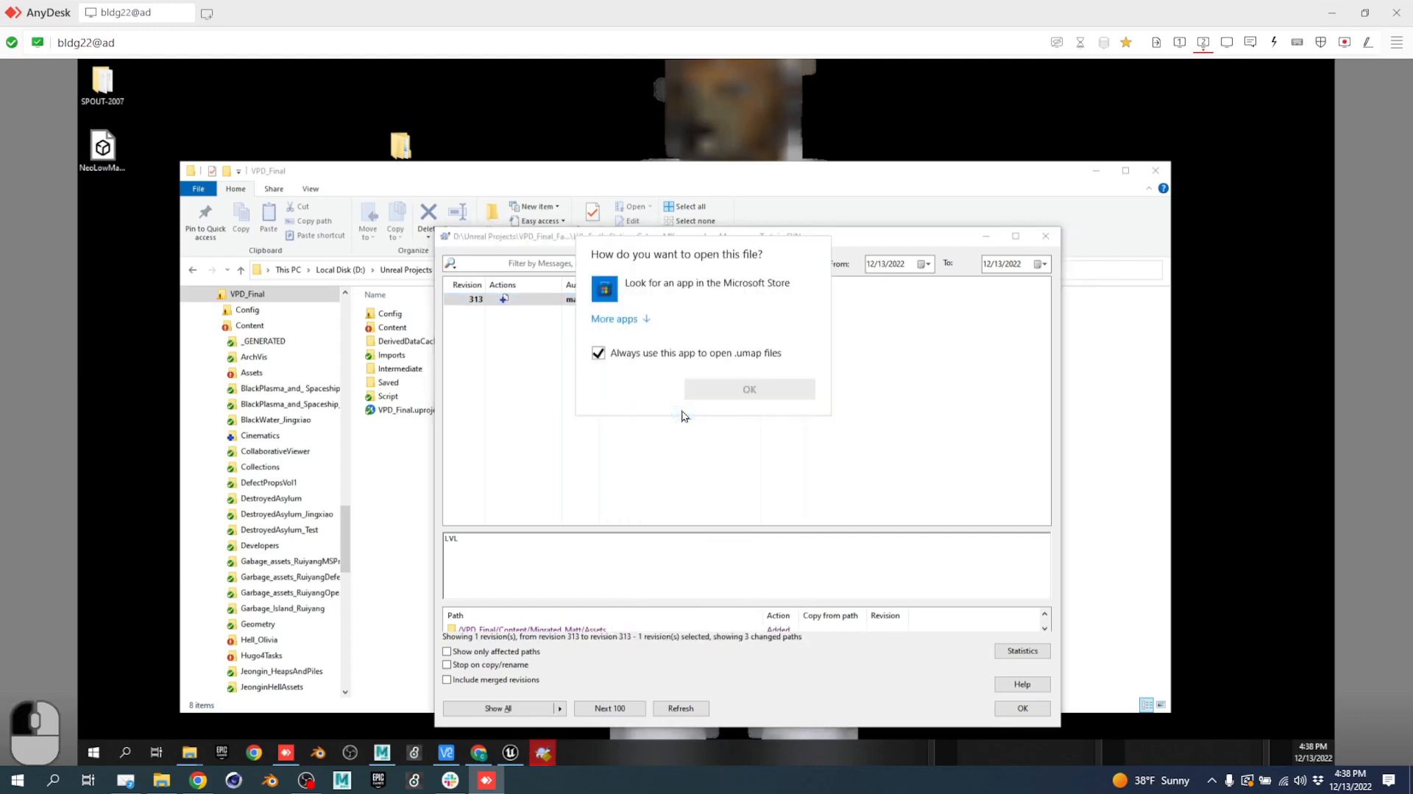
left_click(878, 346)
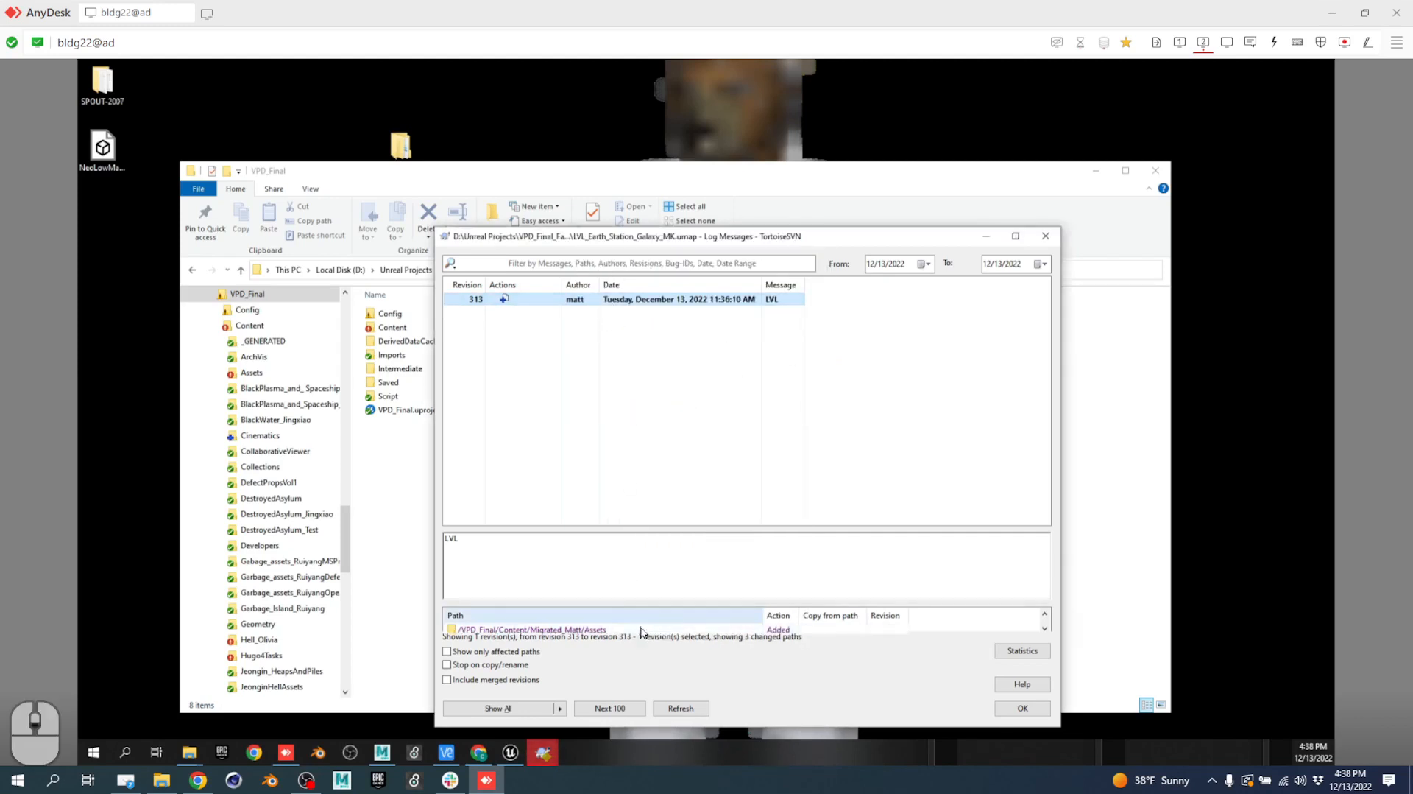
scroll(642, 631, "down", 2)
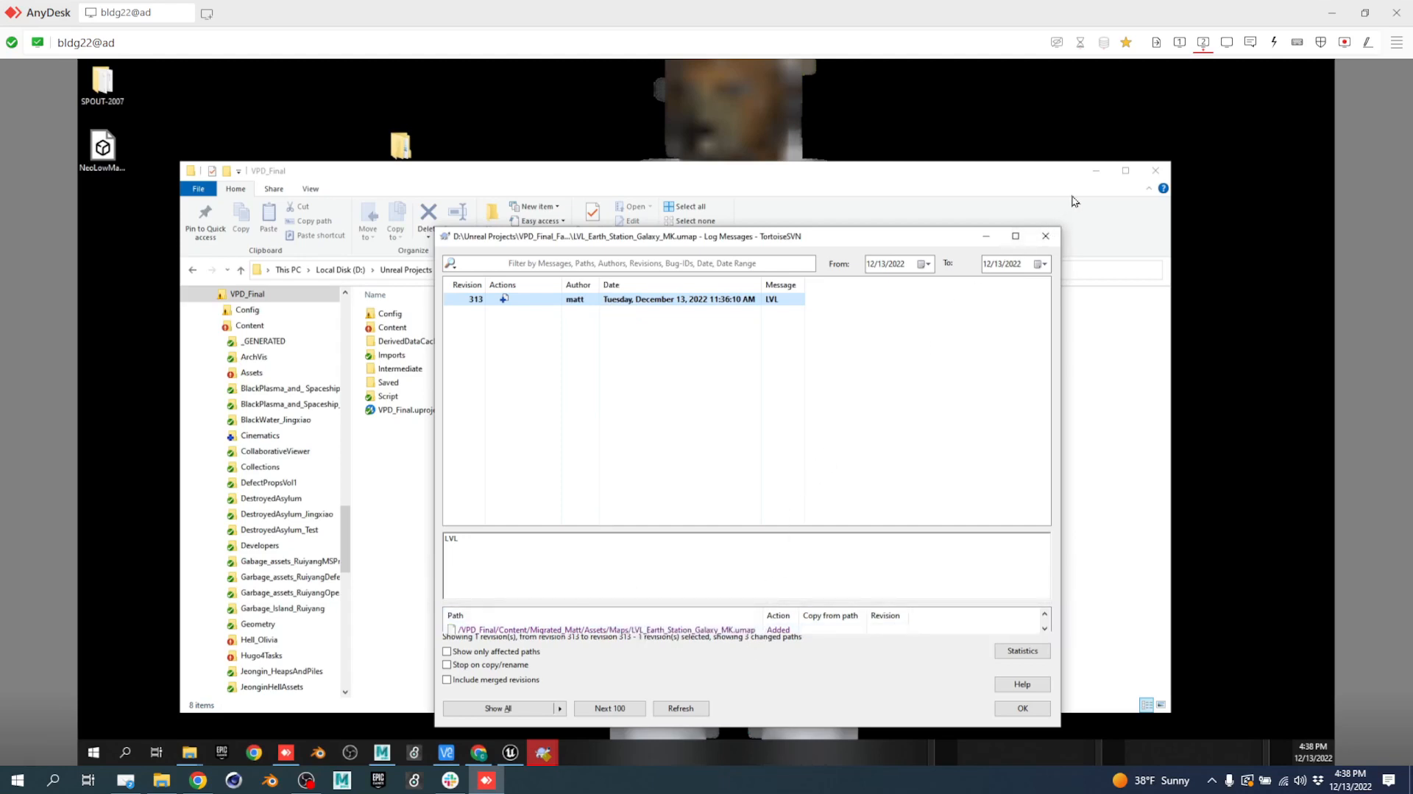
left_click(1045, 236)
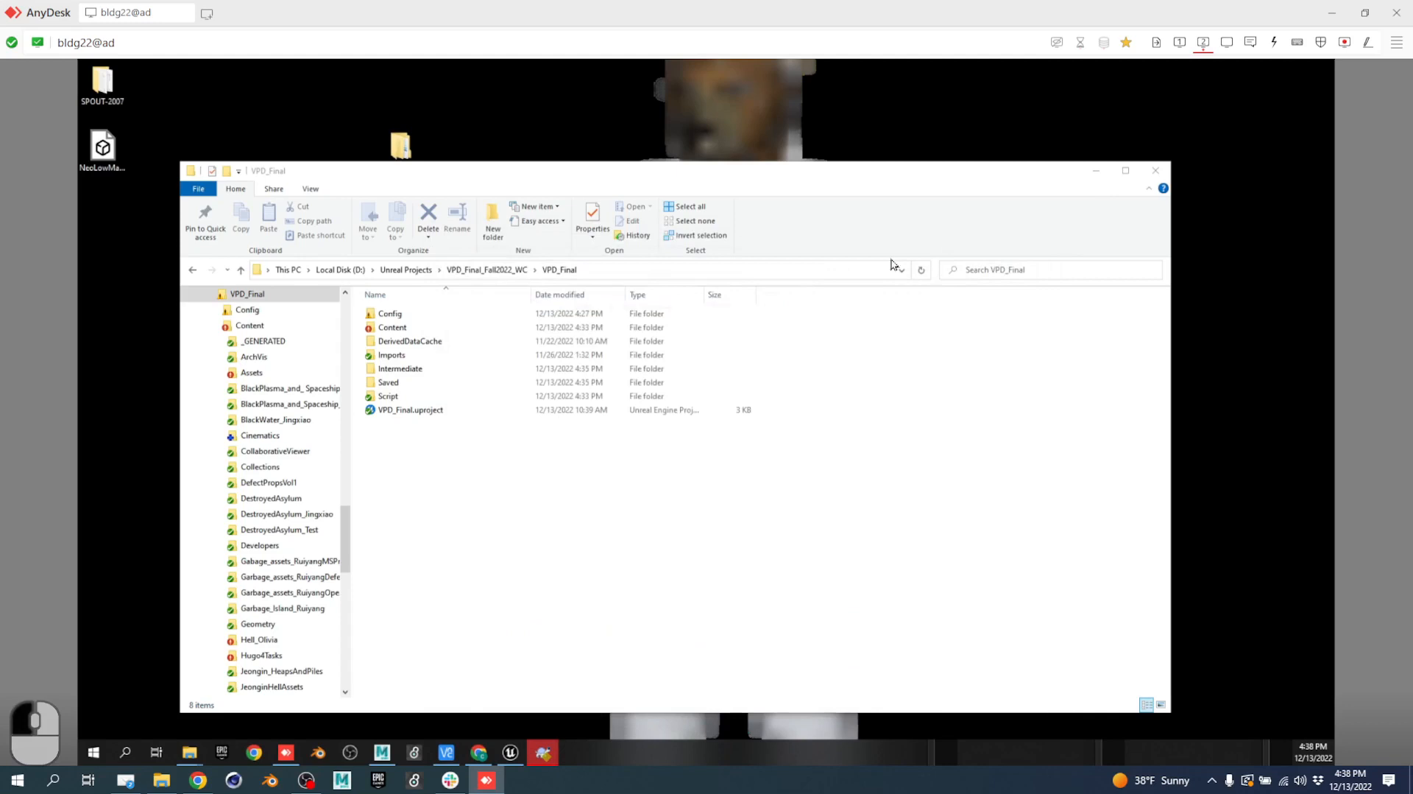
double_click(398, 330)
scroll(456, 589, "down", 5)
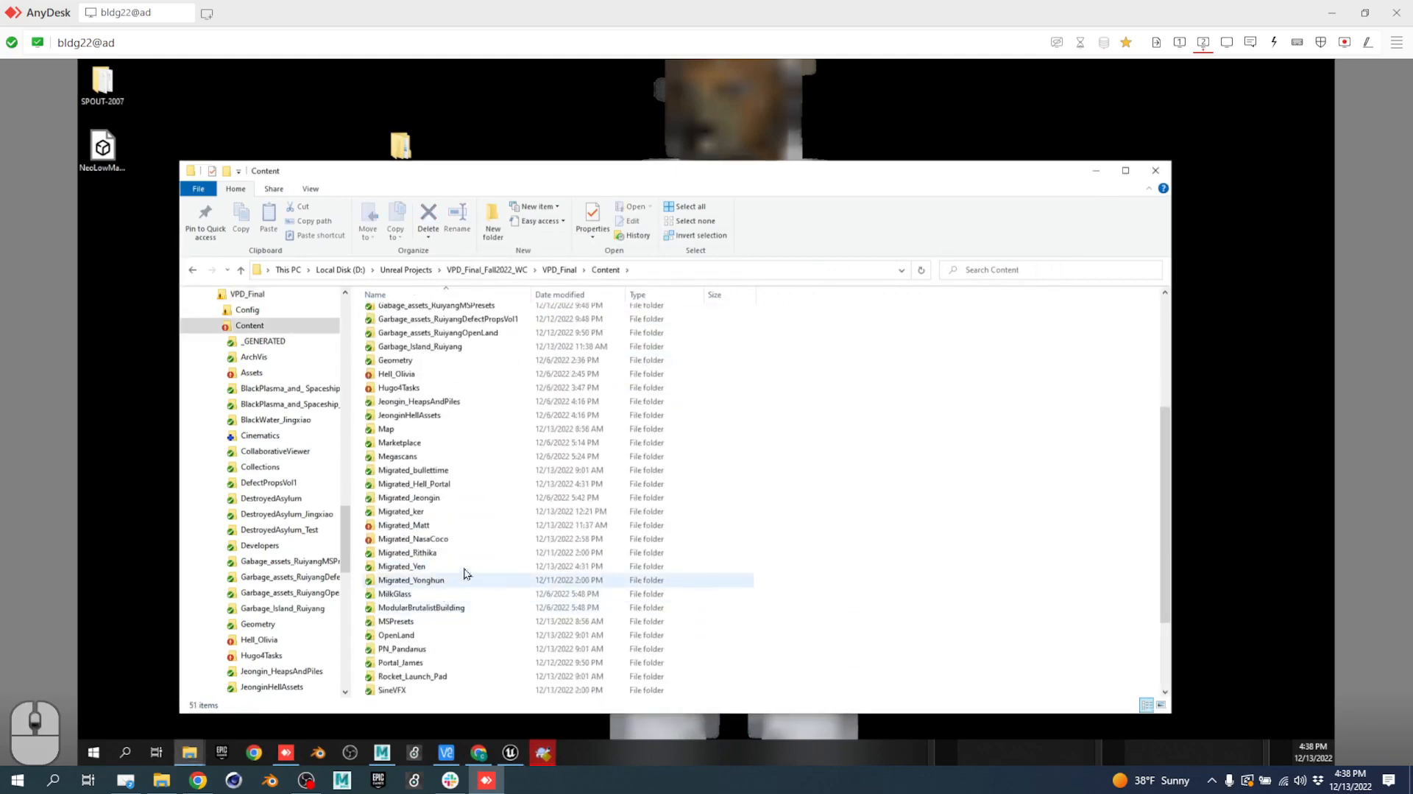
Browse to Migrated_Matt > Assets > Maps and select LVL_Earth_Station_Galaxy_MK.umap.
double_click(404, 525)
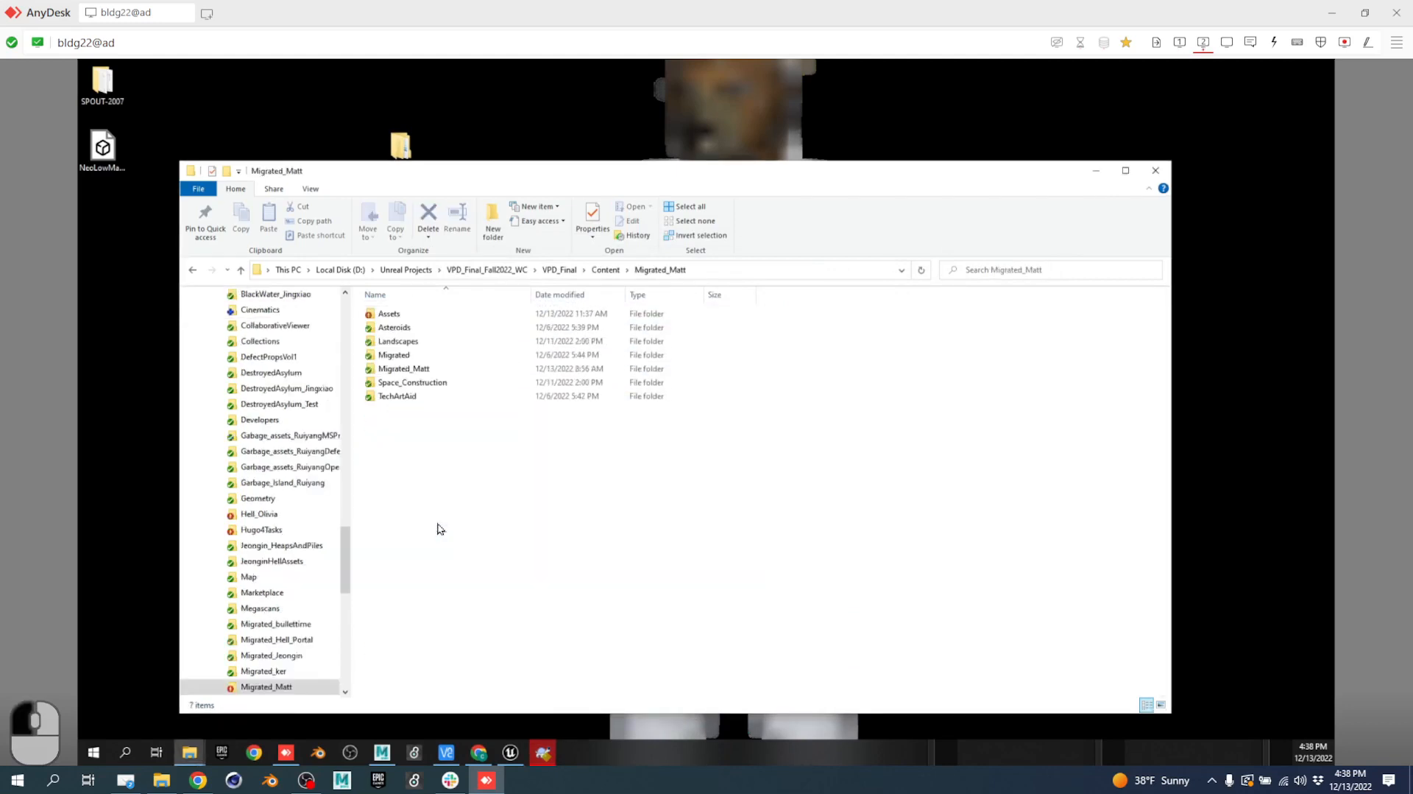
left_click(415, 317)
double_click(410, 316)
double_click(411, 315)
left_click(410, 317)
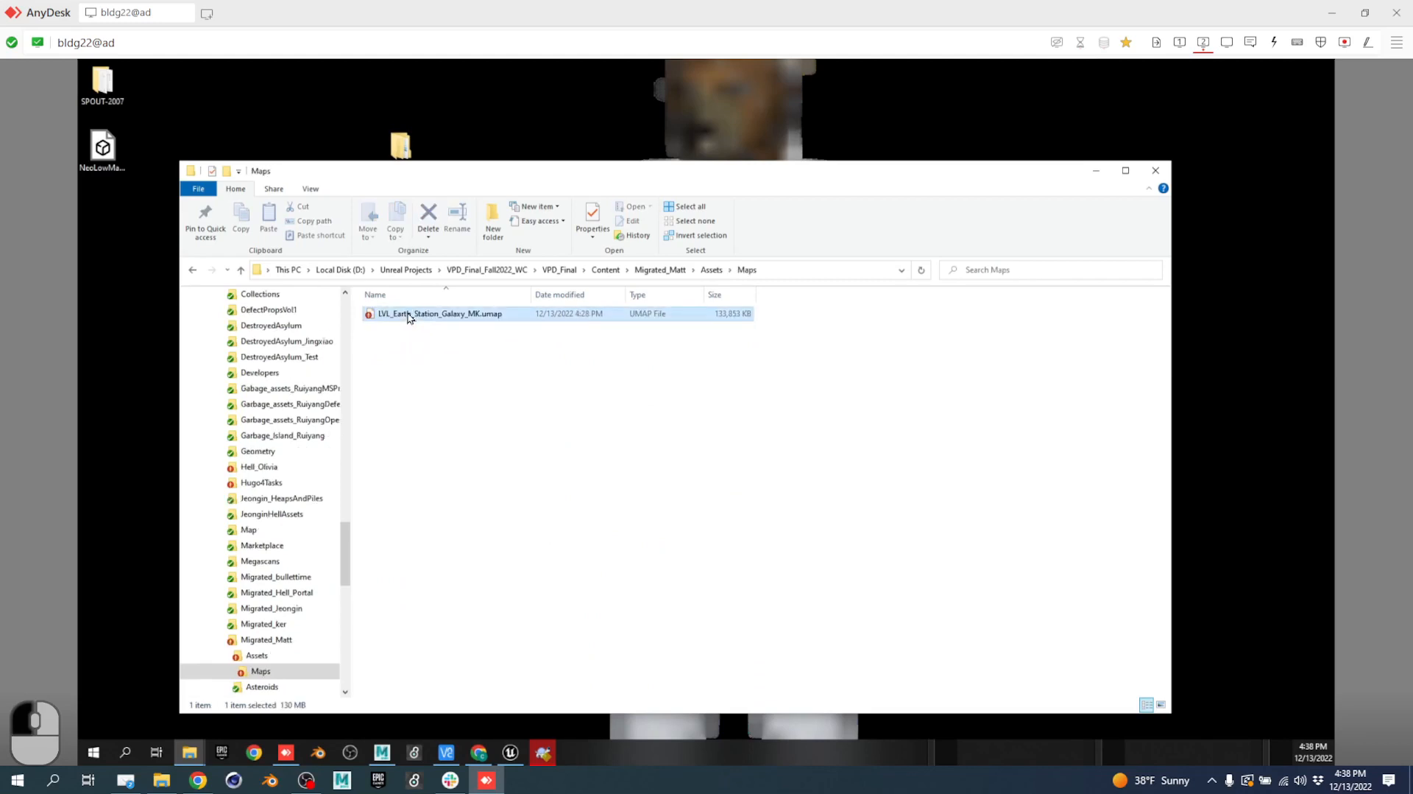
Steal the SVN lock on LVL_Earth_Station_Galaxy_MK.umap with the message 'asdfasdfik'.
right_click(409, 317)
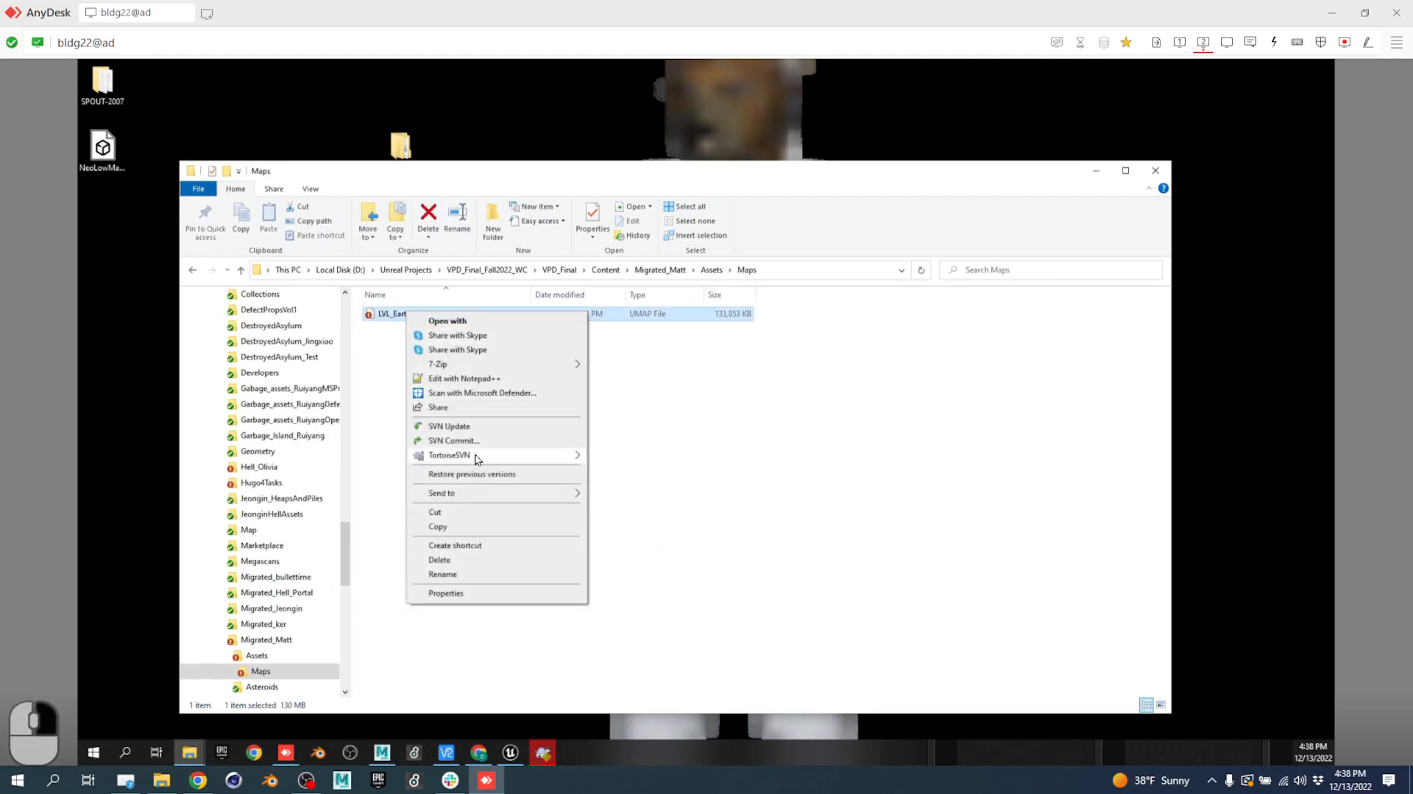
mouse_move(471, 454)
left_click(623, 248)
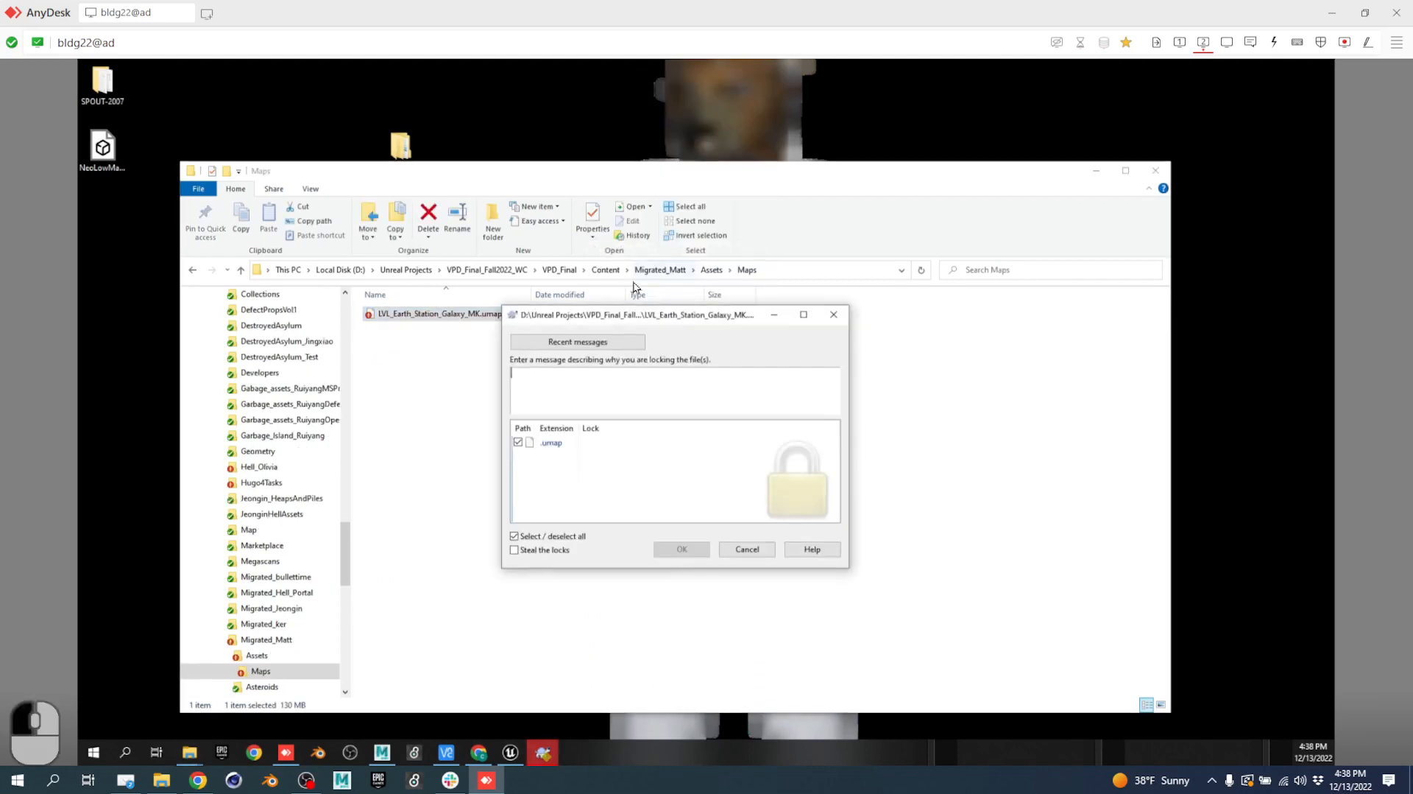
left_click(543, 550)
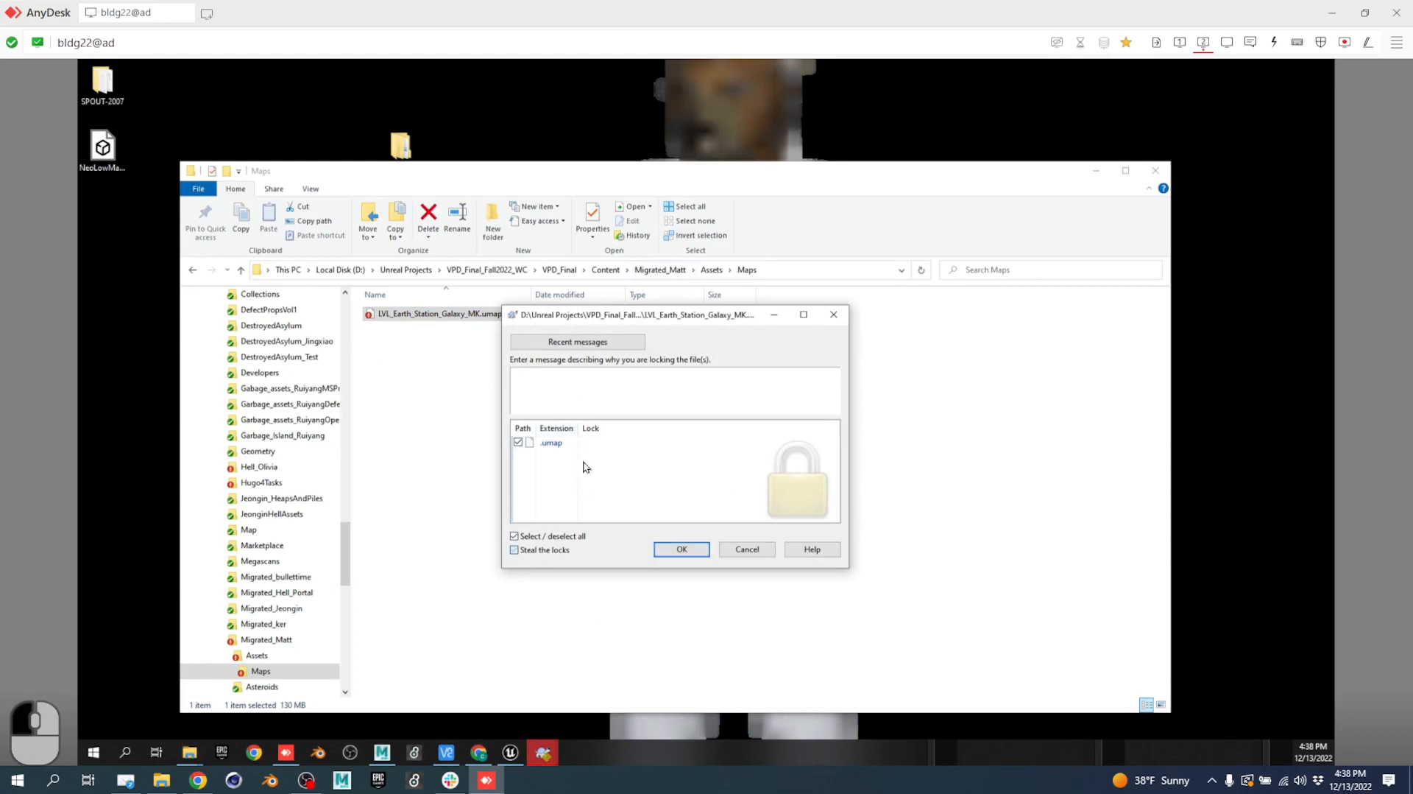
left_click(630, 397)
type("asdfasdfik")
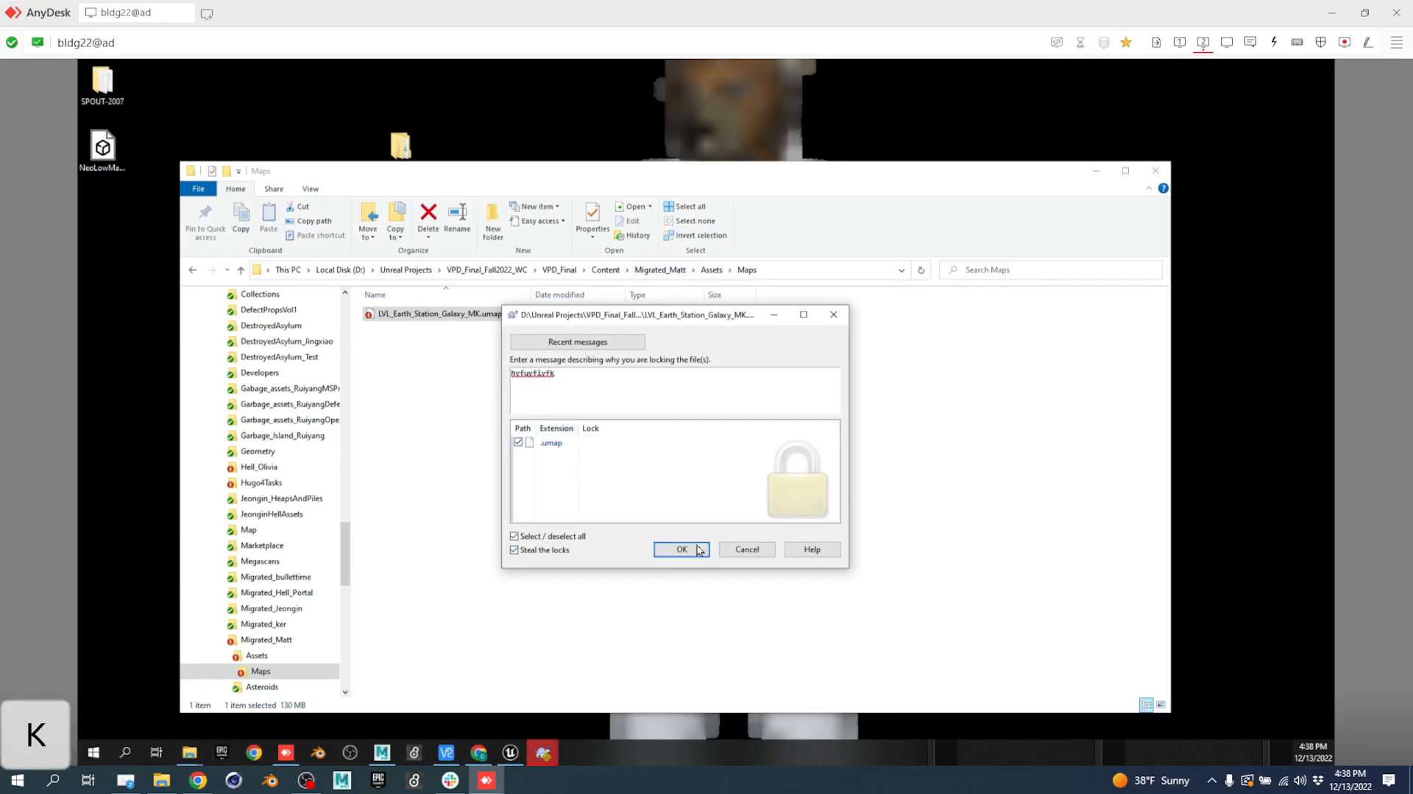
left_click(700, 549)
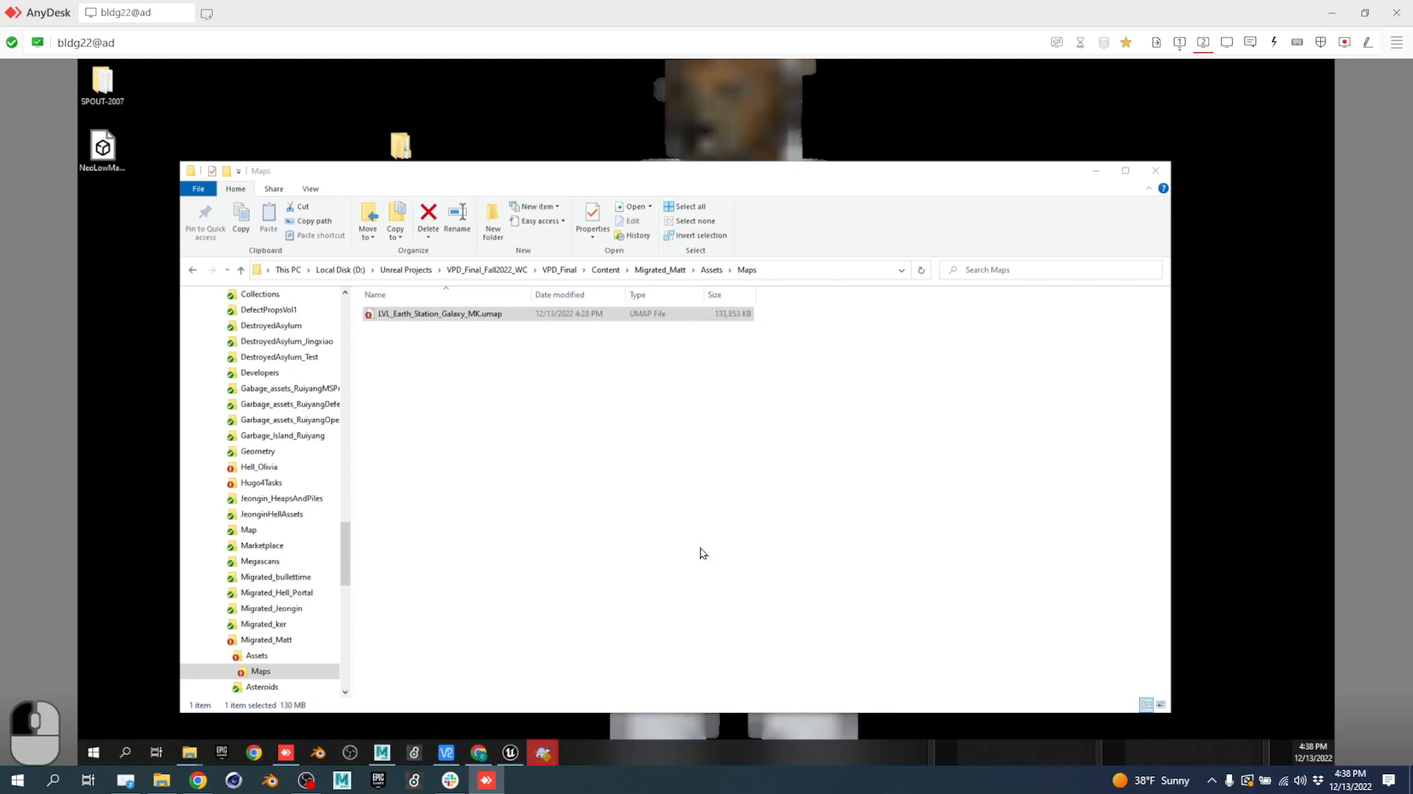
left_click(1180, 42)
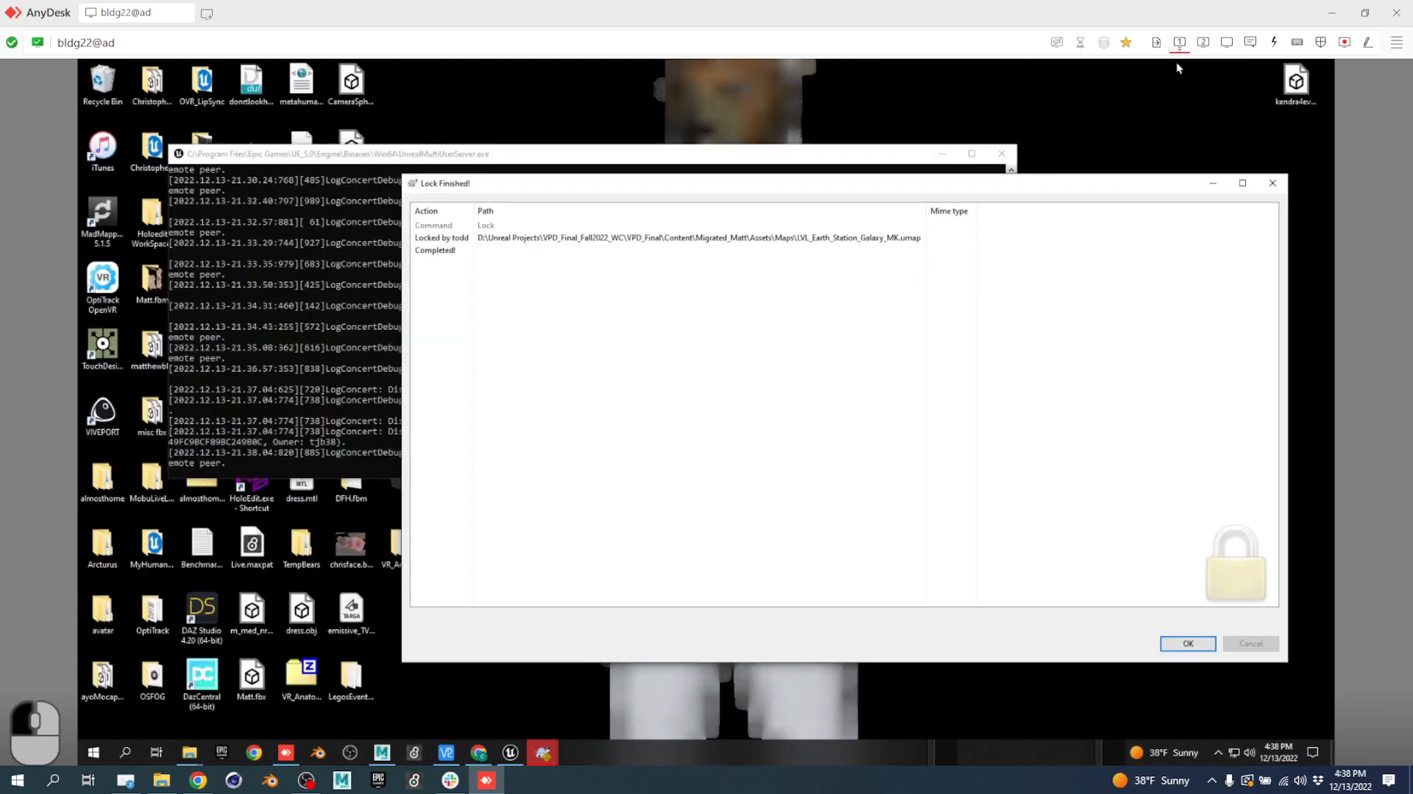
Close the lock report and retry the commit, which now fails on locked Level_Hell.umap.
left_click(1188, 642)
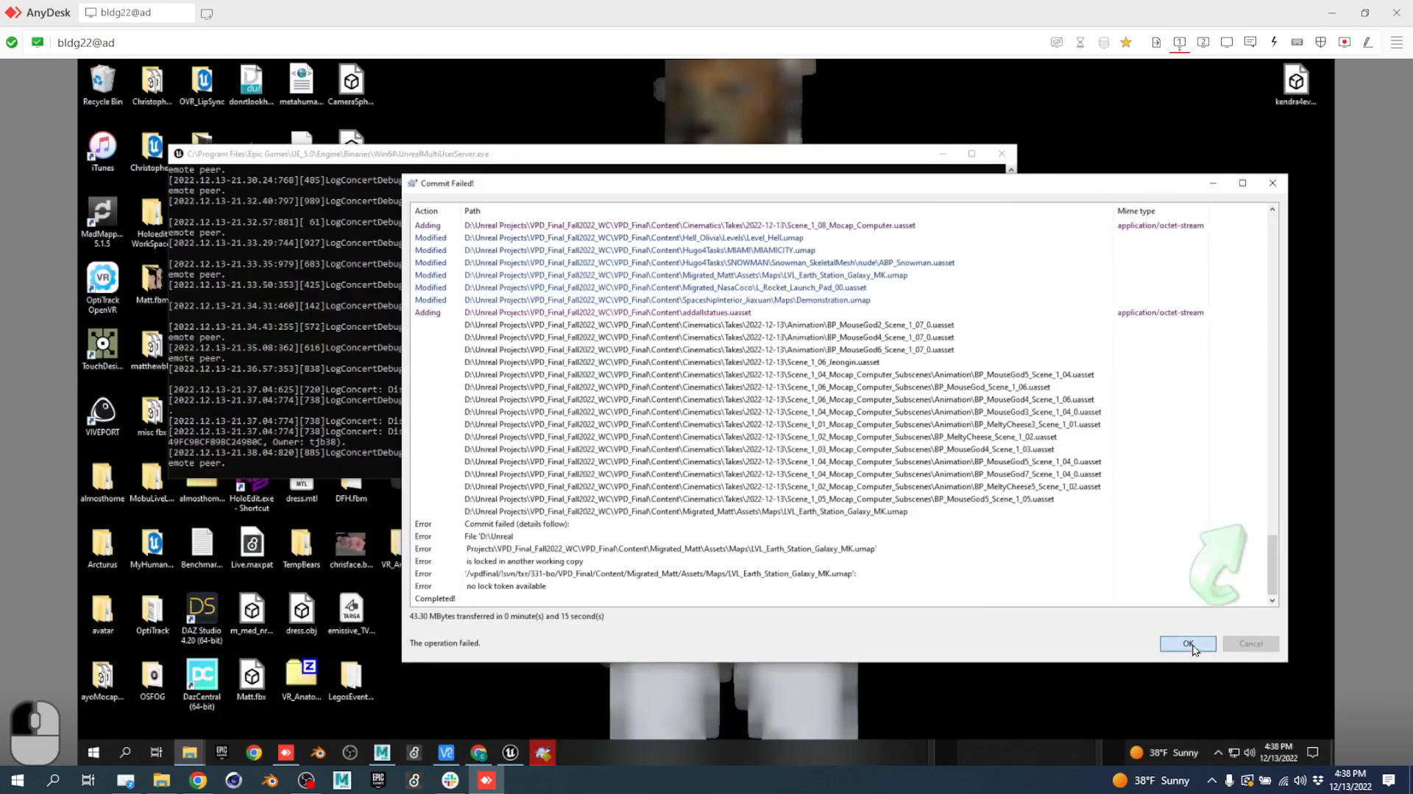
left_click(962, 692)
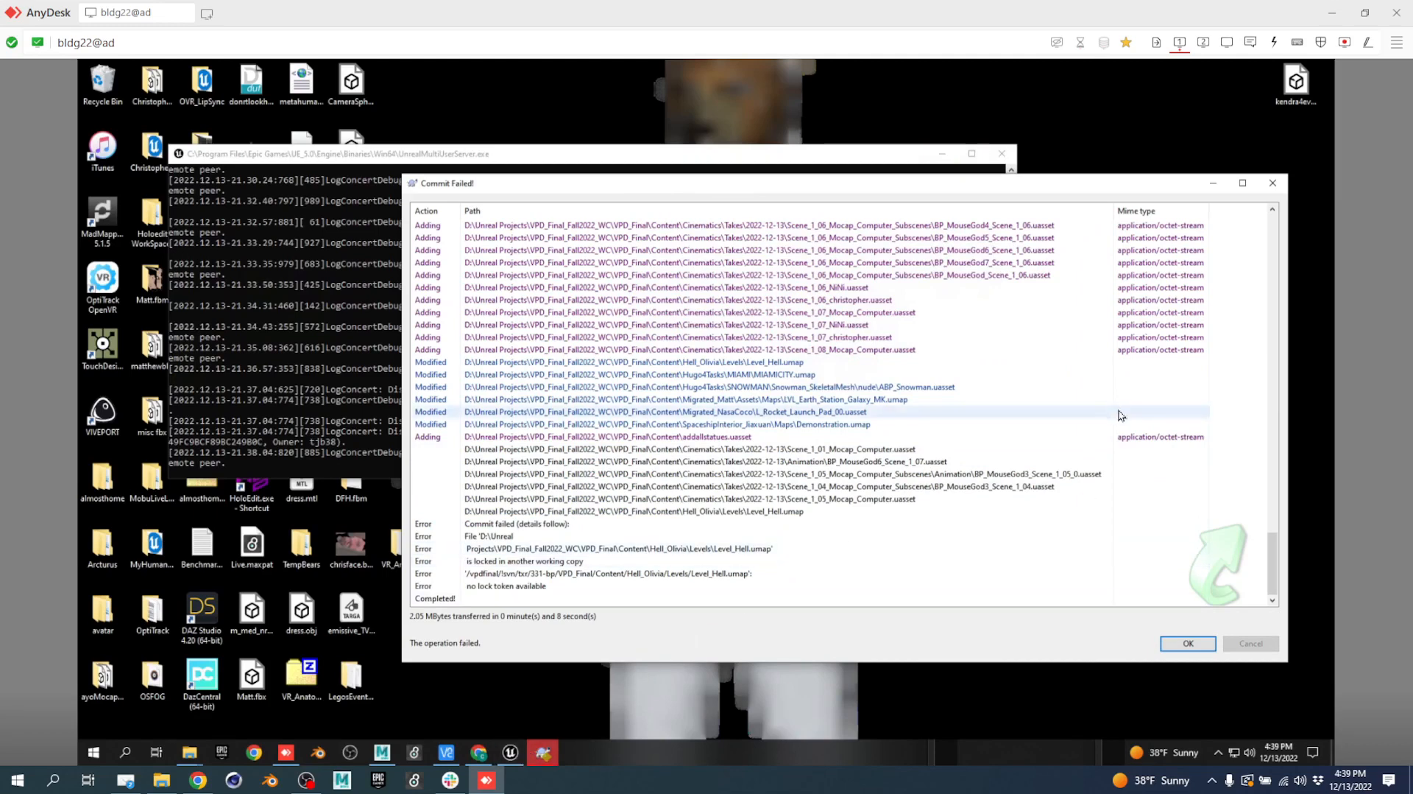
left_click(1204, 43)
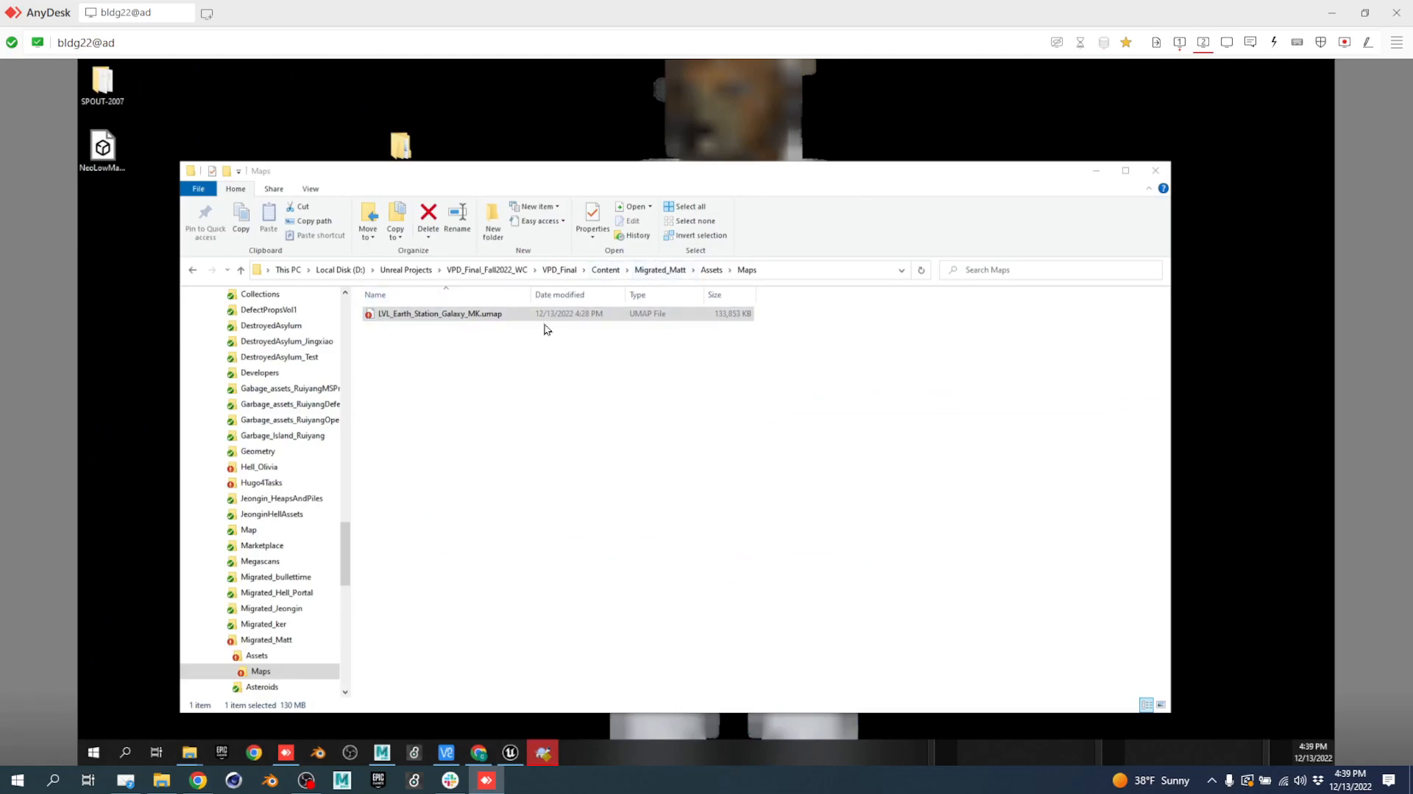
Launch the VPD_Final.uproject project in Unreal Engine.
left_click(558, 269)
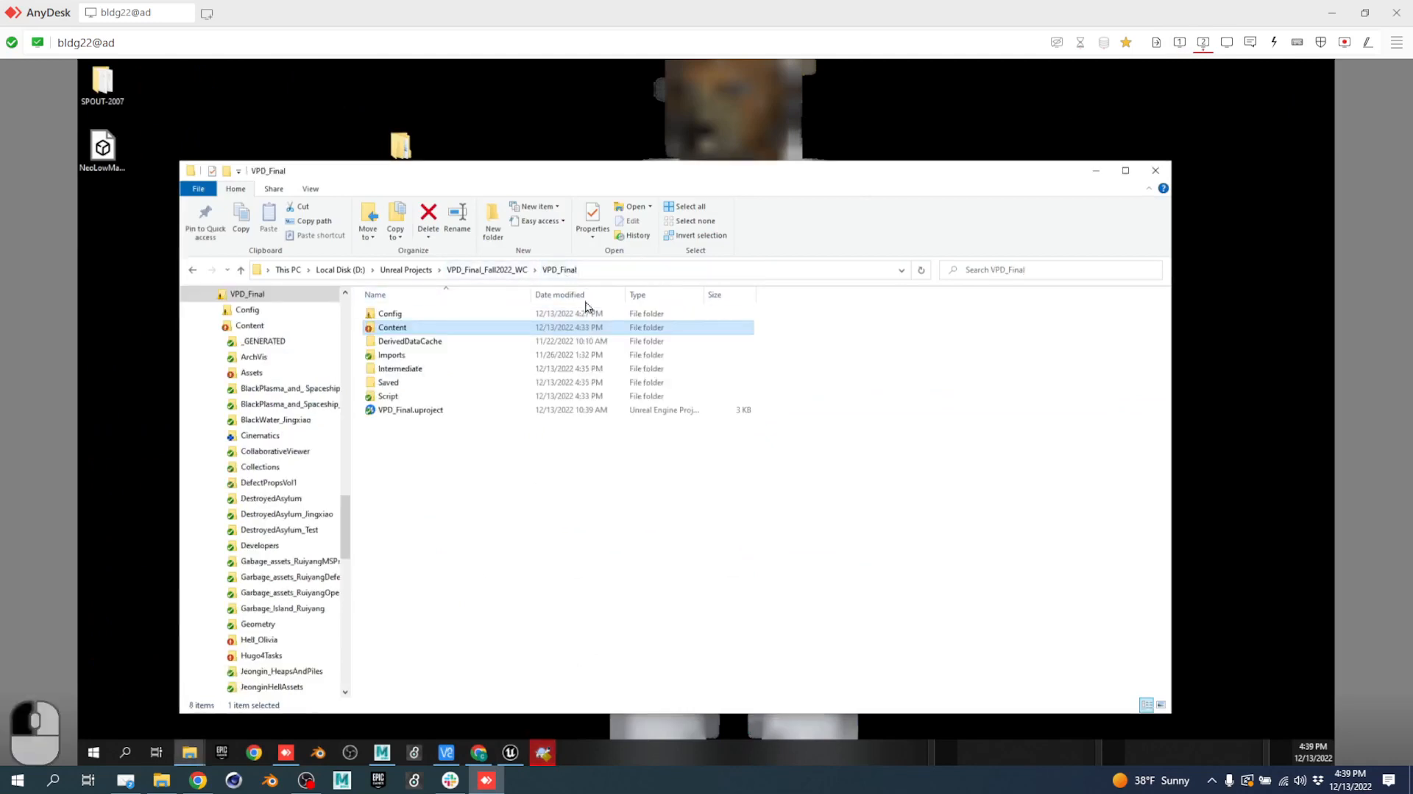
double_click(426, 410)
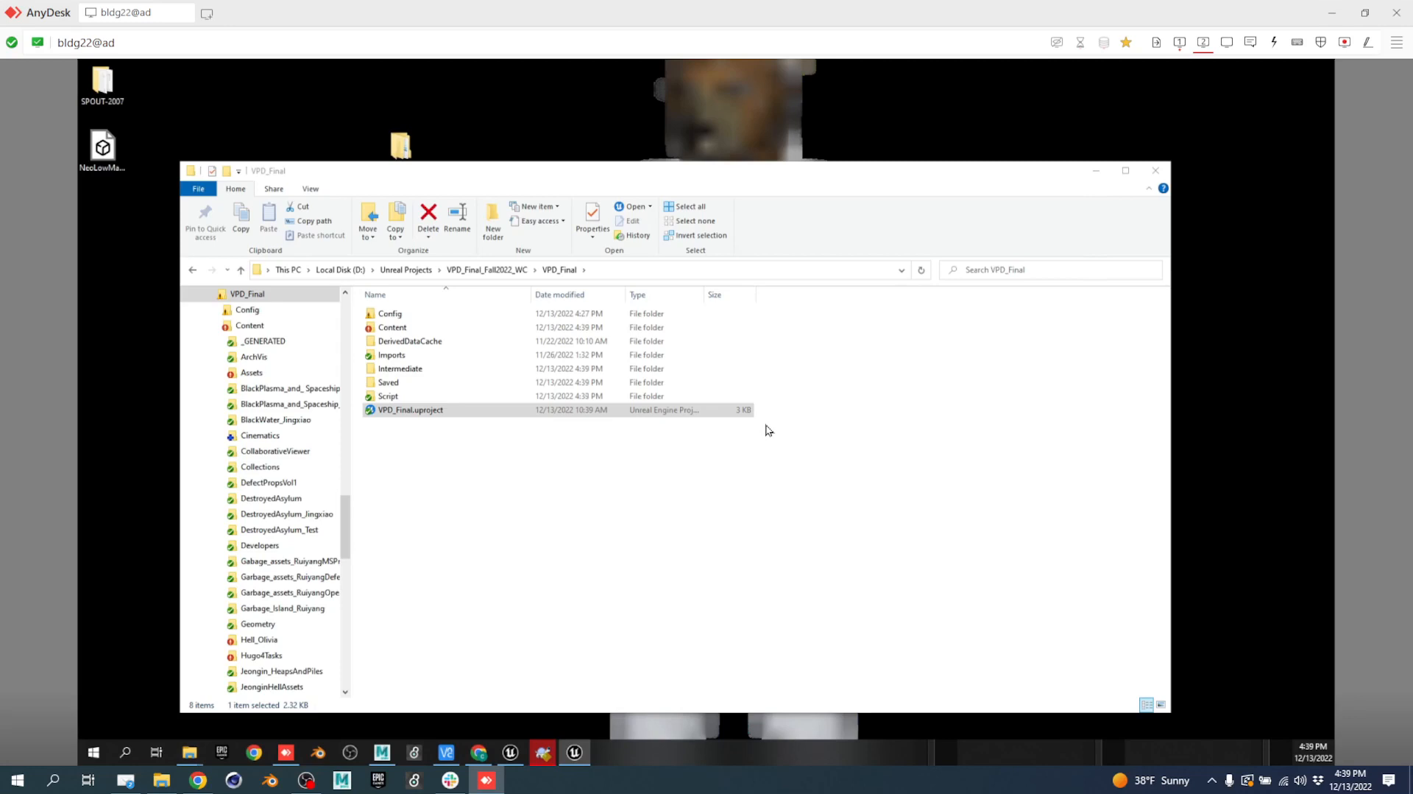
left_click(1180, 42)
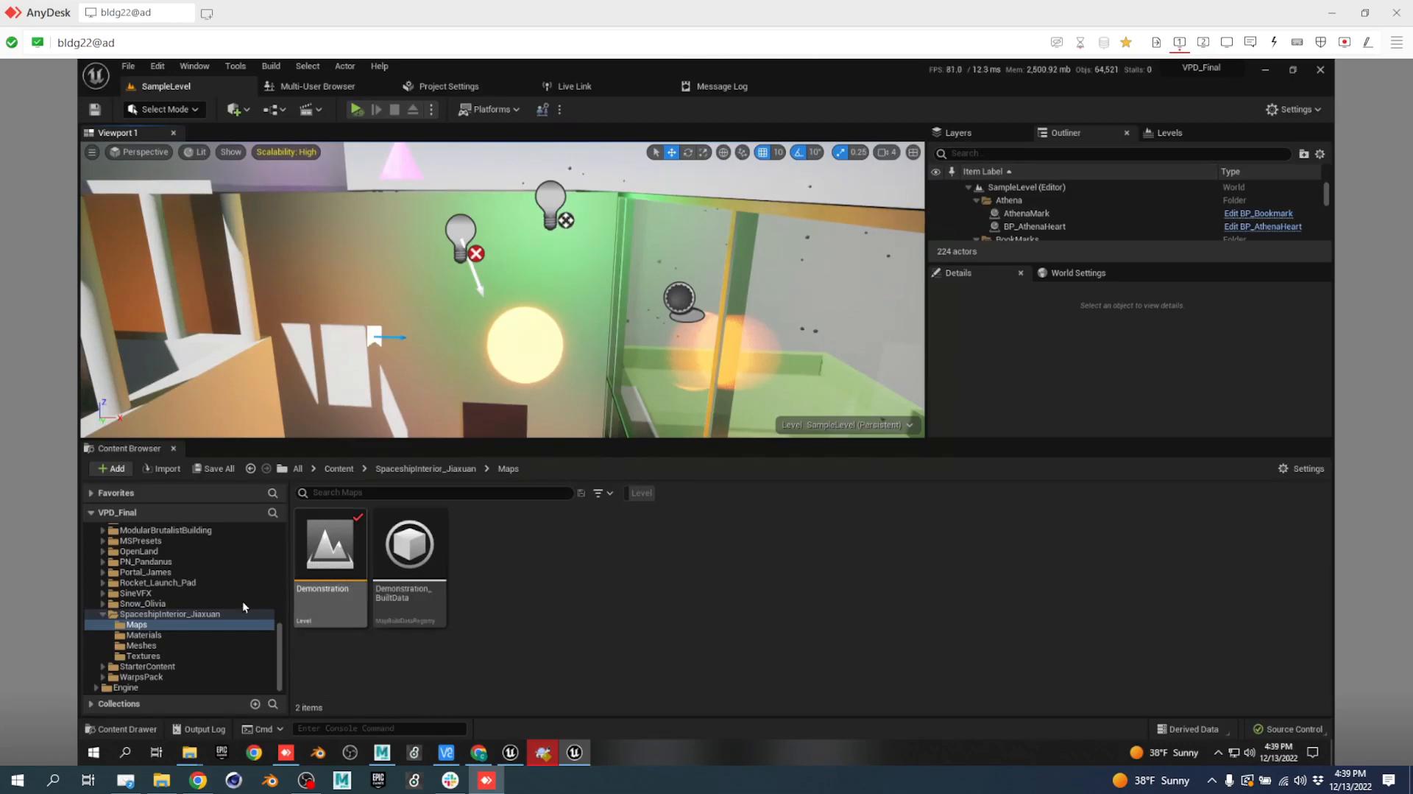
Search all project content for 'hel' with the Level filter and open Level_Hell.
mouse_move(324, 531)
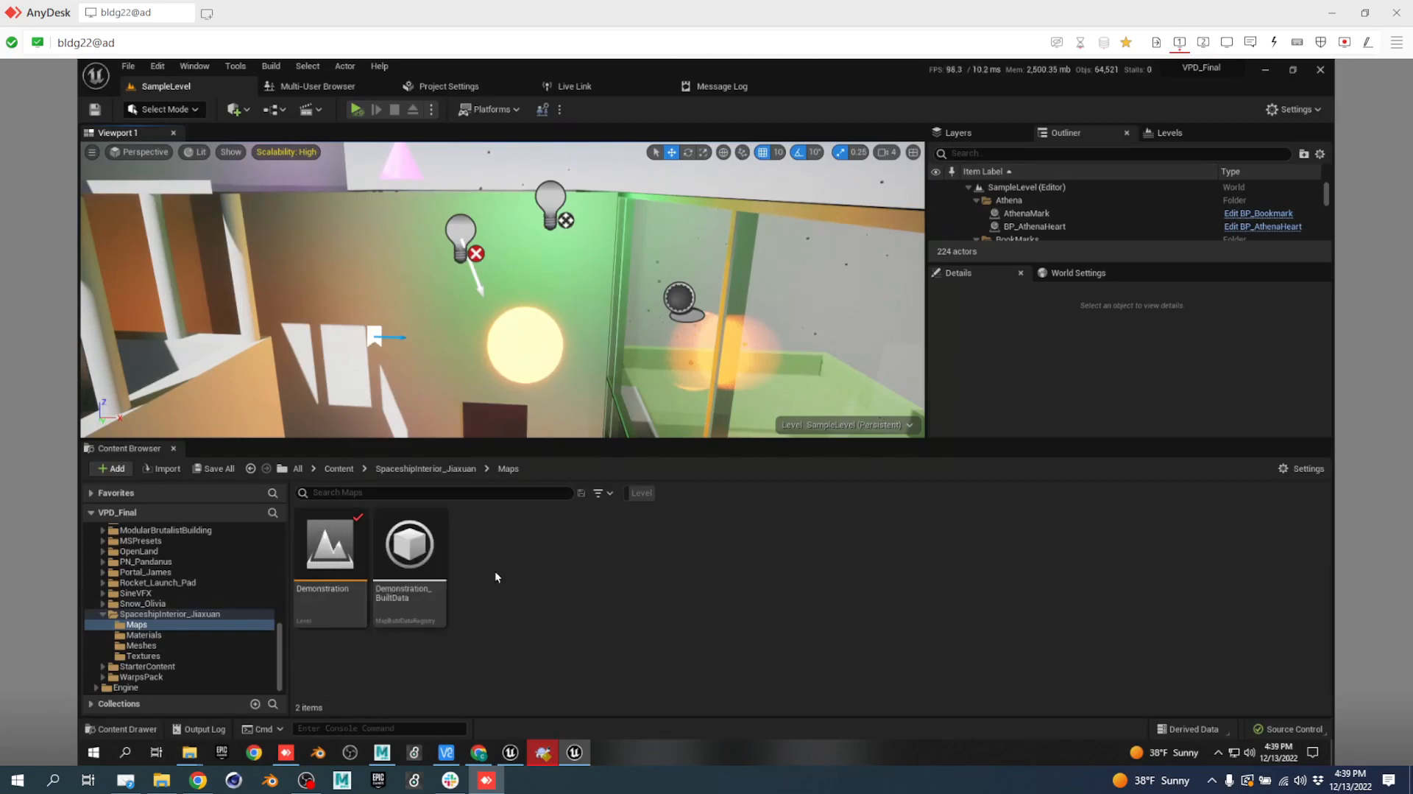
scroll(222, 603, "up", 10)
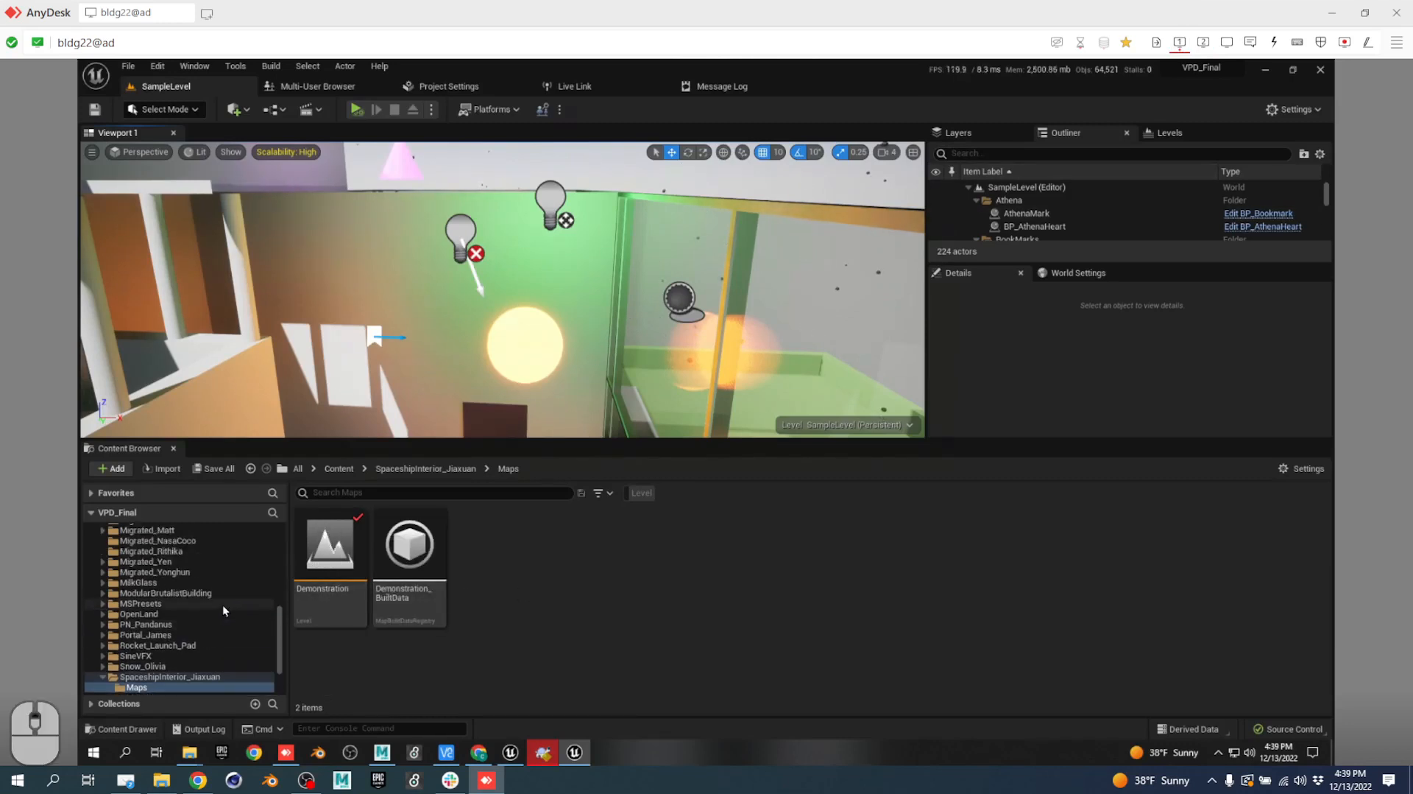
left_click(412, 493)
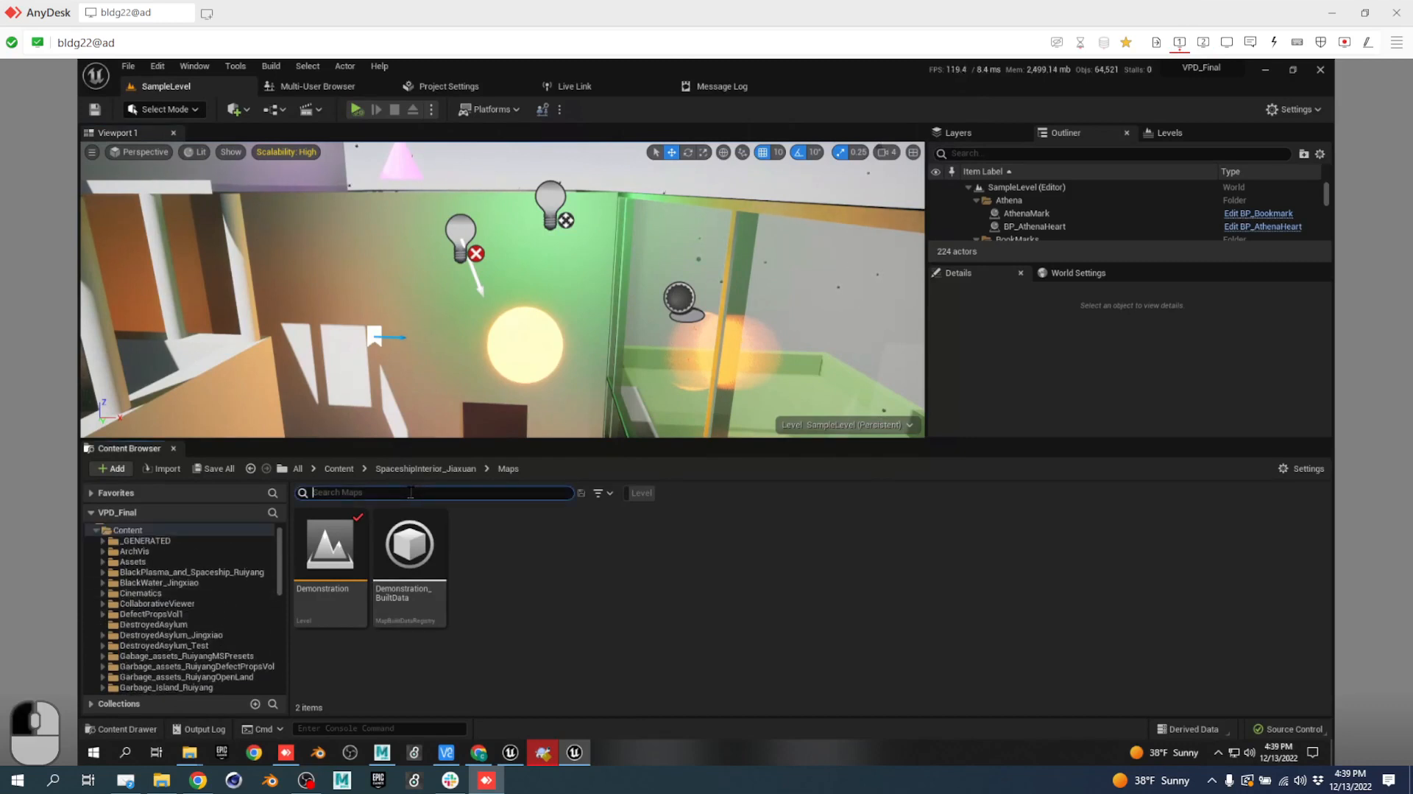
type("hell")
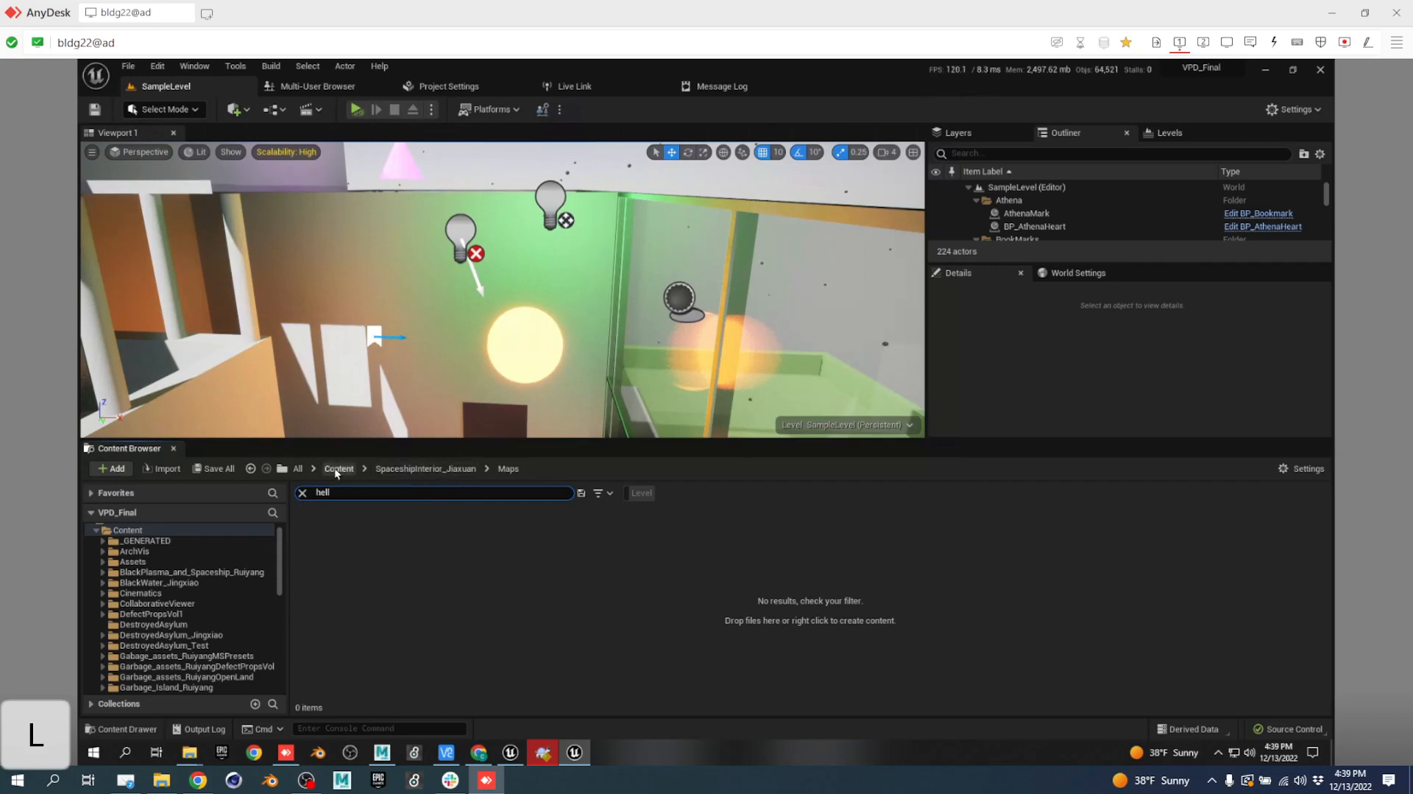
left_click(330, 467)
left_click(637, 493)
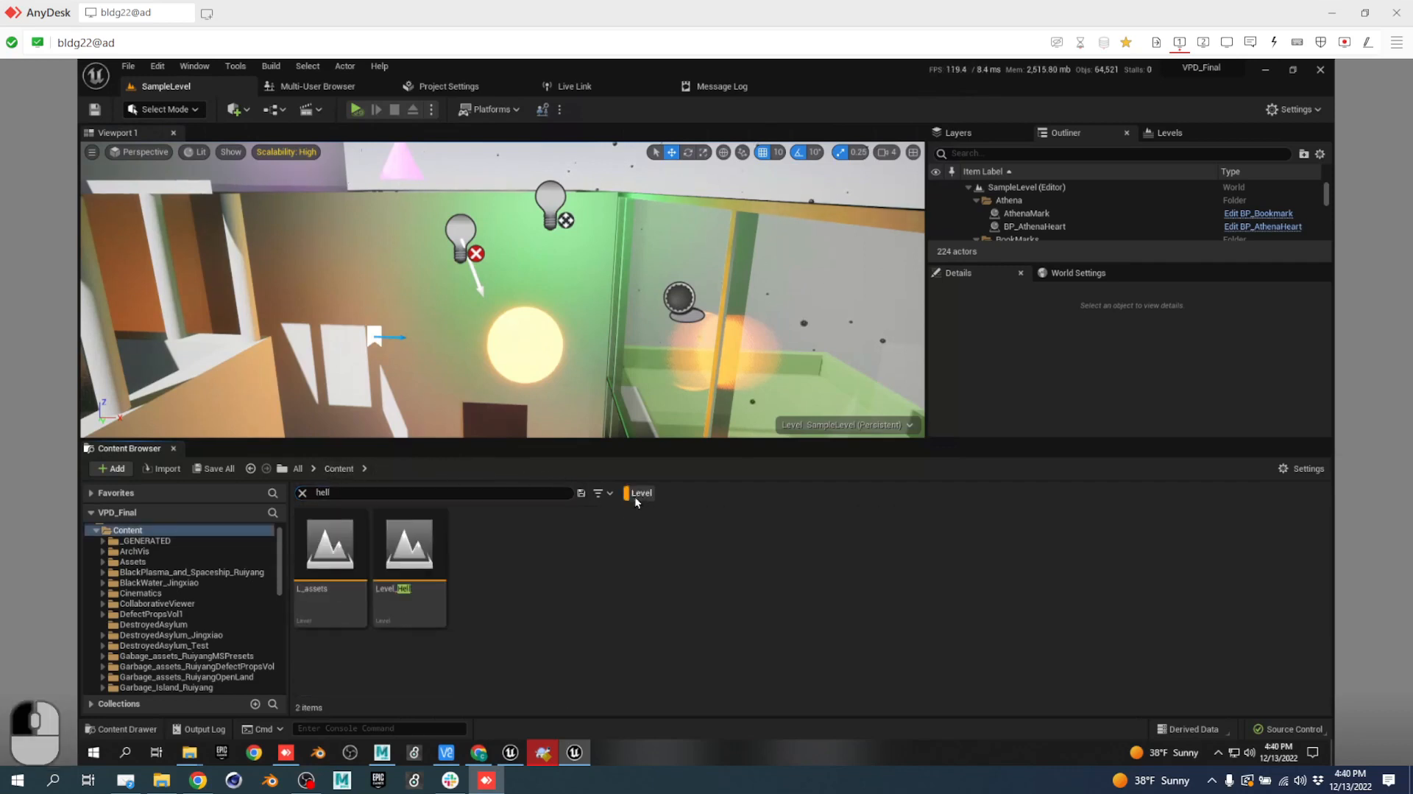
double_click(417, 541)
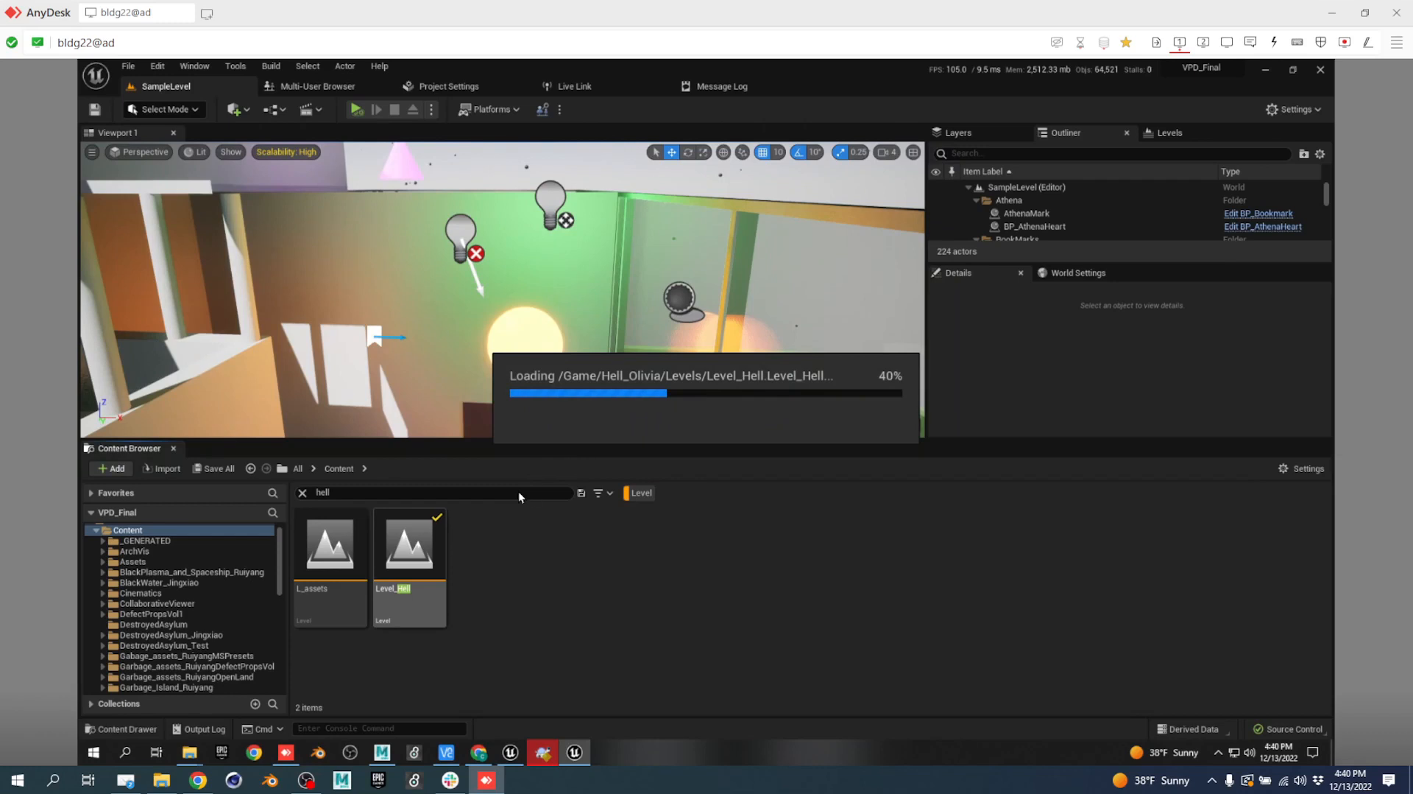
Refresh Level_Hell's source control status, try Diff Against Depot, decline p4merge, and close Unreal.
mouse_move(515, 496)
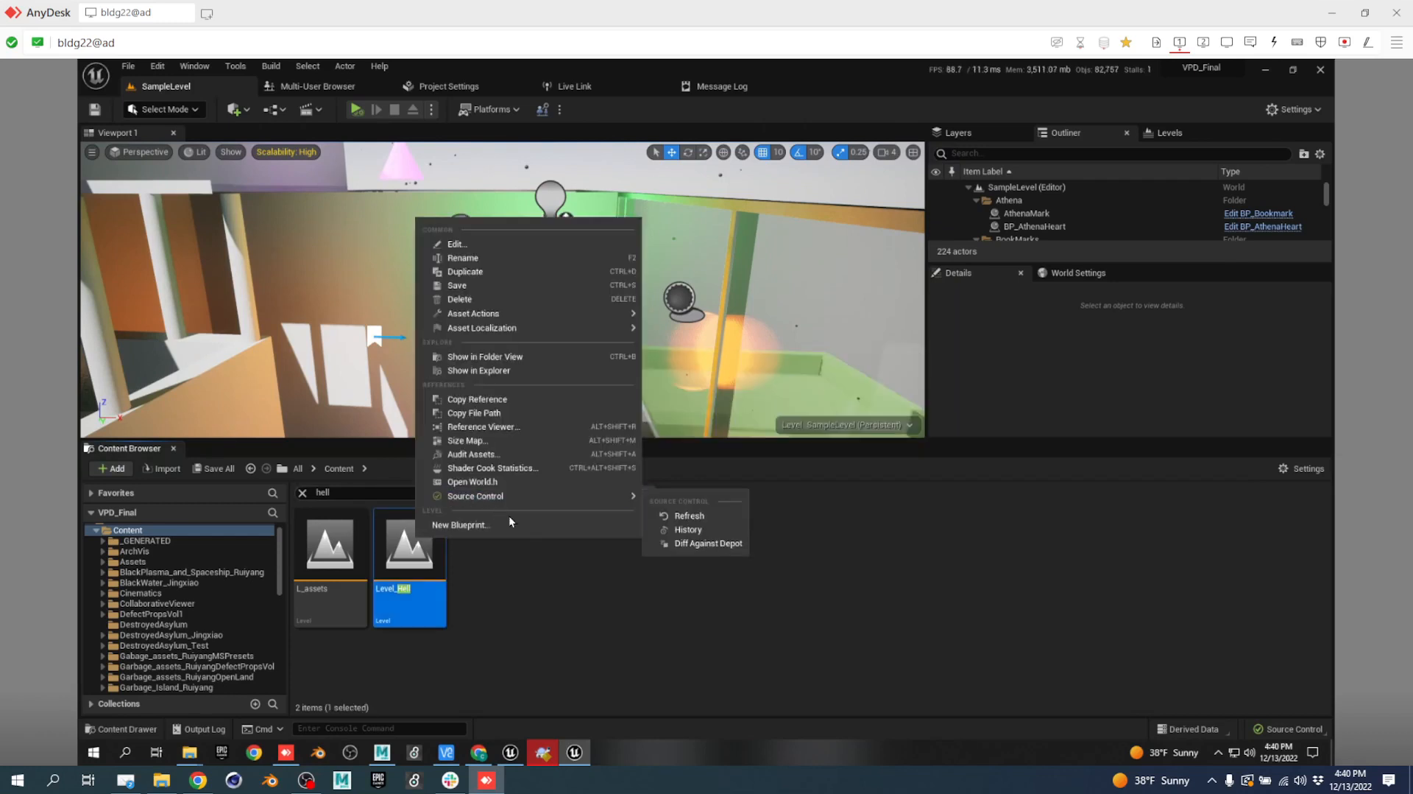
left_click(692, 515)
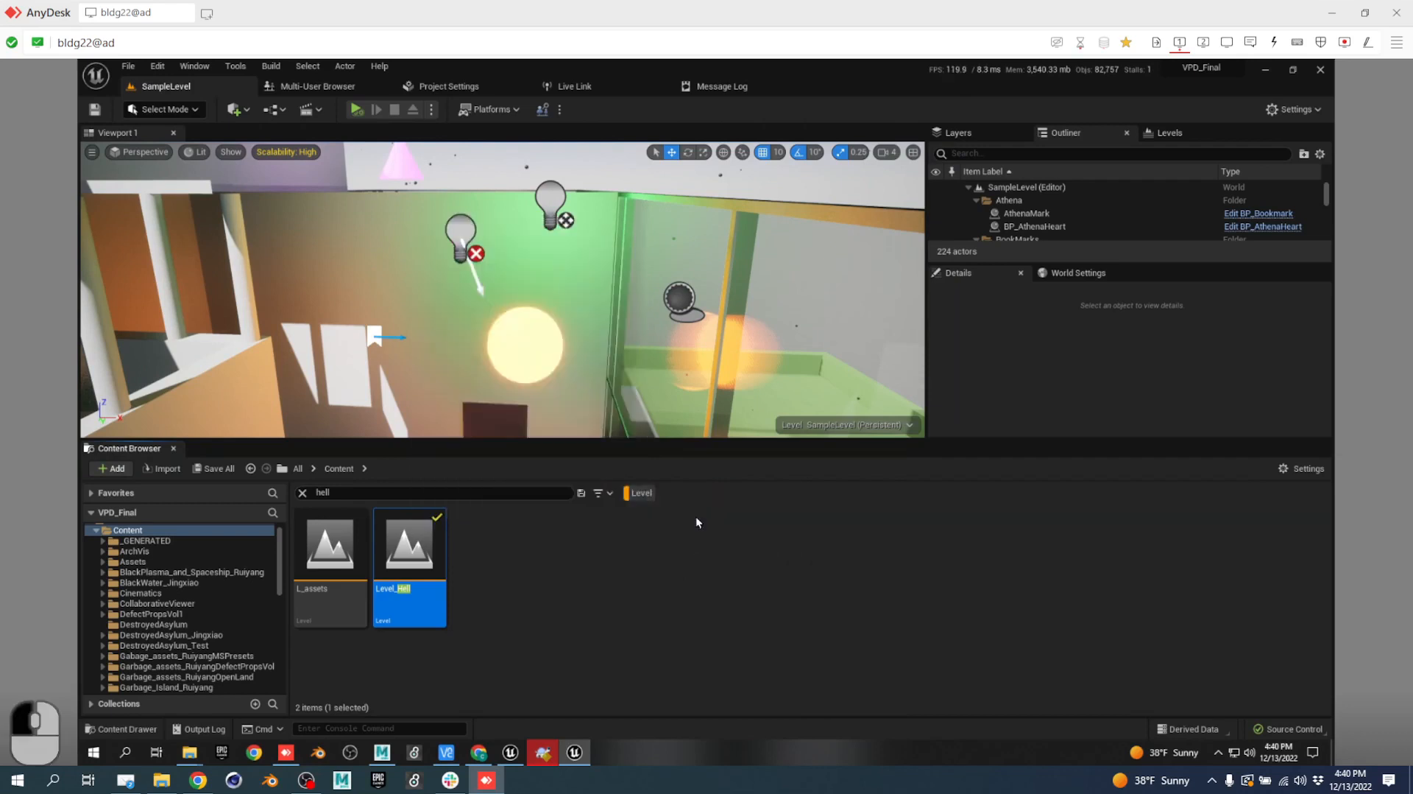
mouse_move(410, 539)
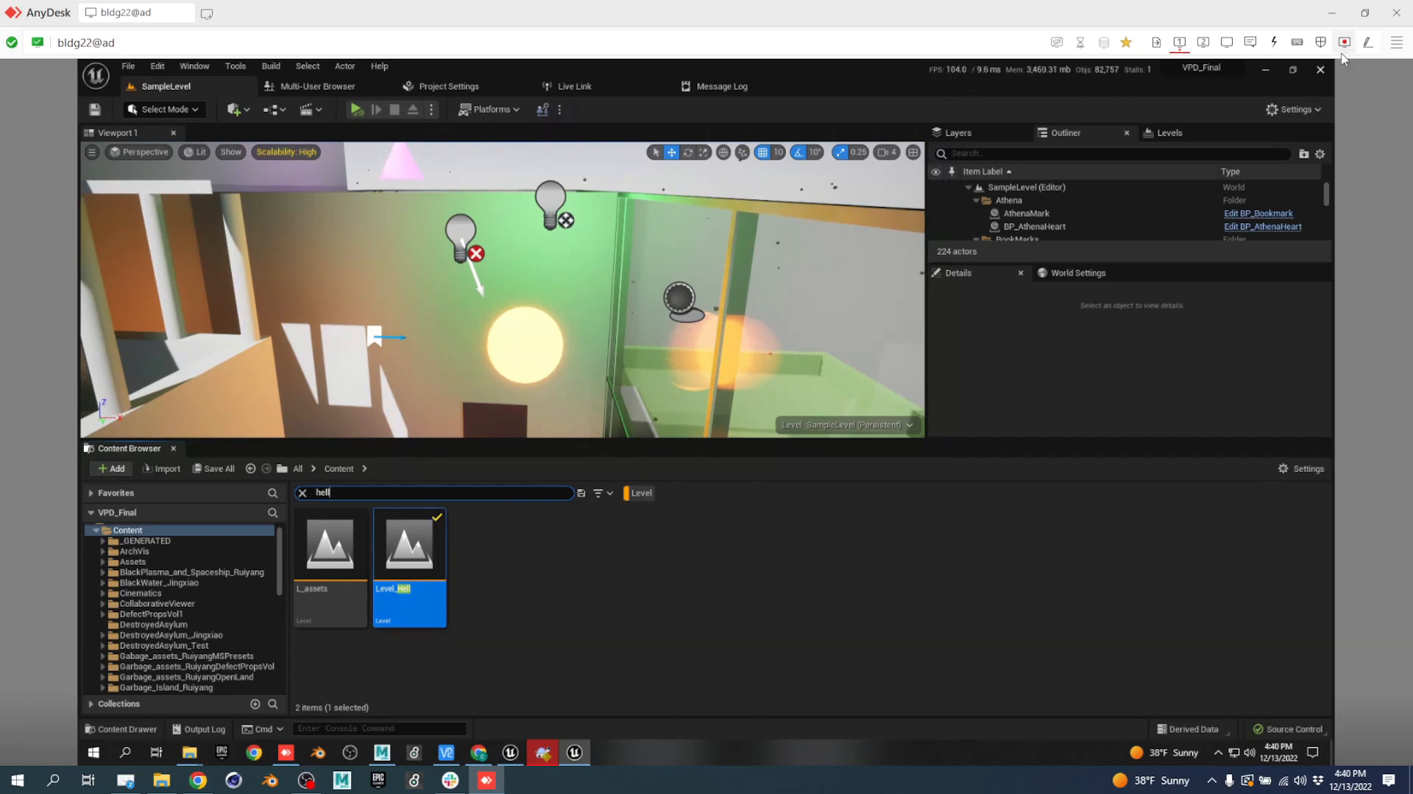
right_click(398, 567)
mouse_move(511, 518)
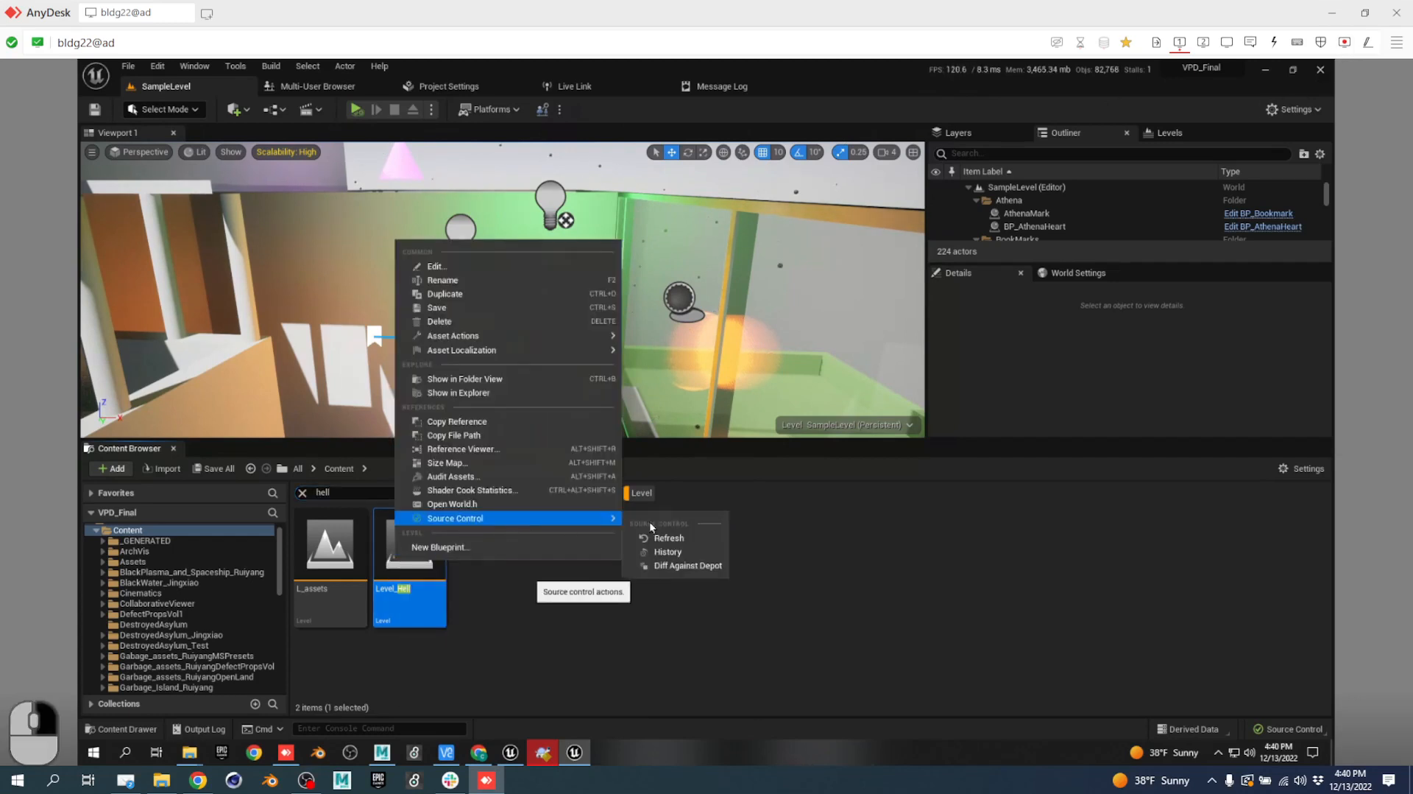
left_click(702, 565)
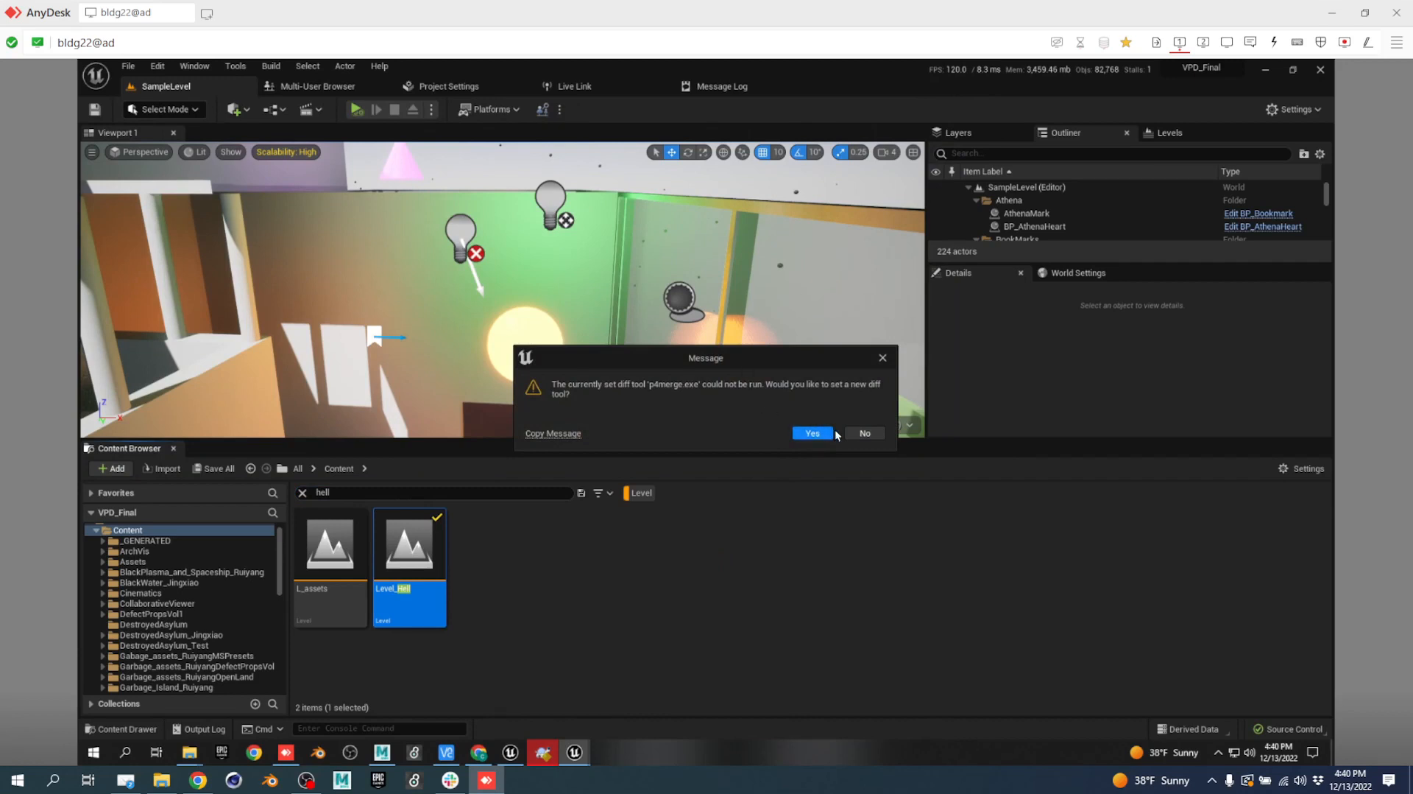
left_click(864, 436)
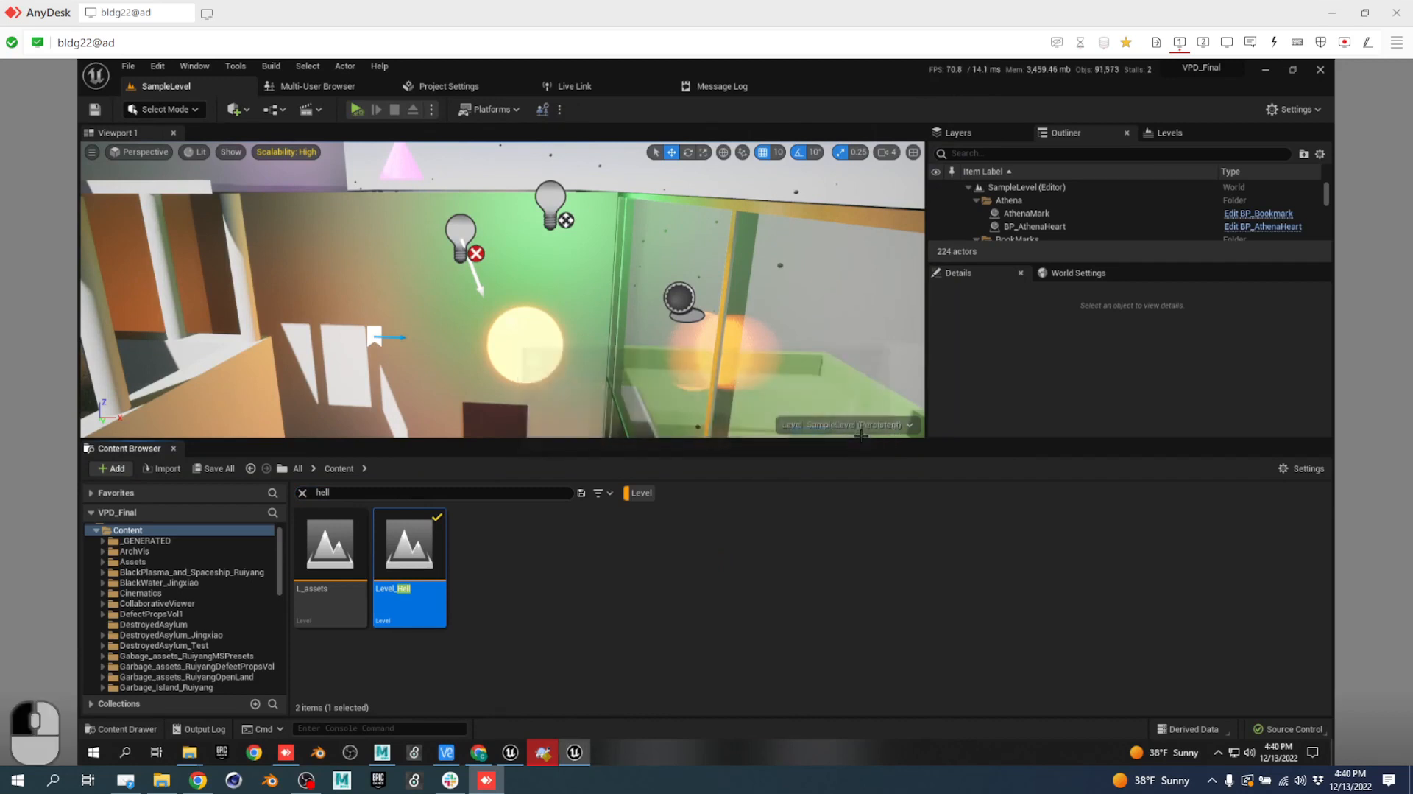
left_click(1321, 70)
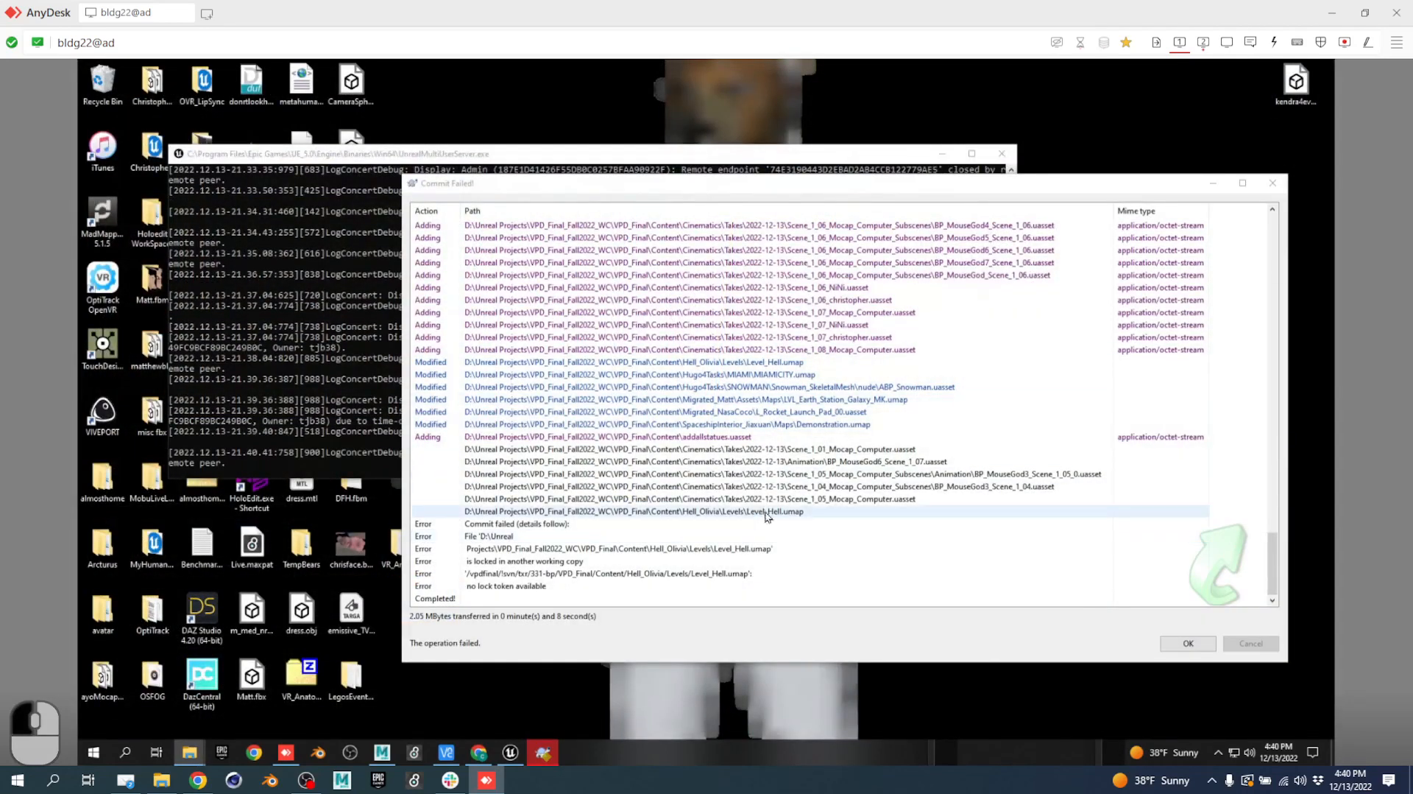
Open the folder containing the failed Level_Hell.umap from the commit report.
right_click(731, 513)
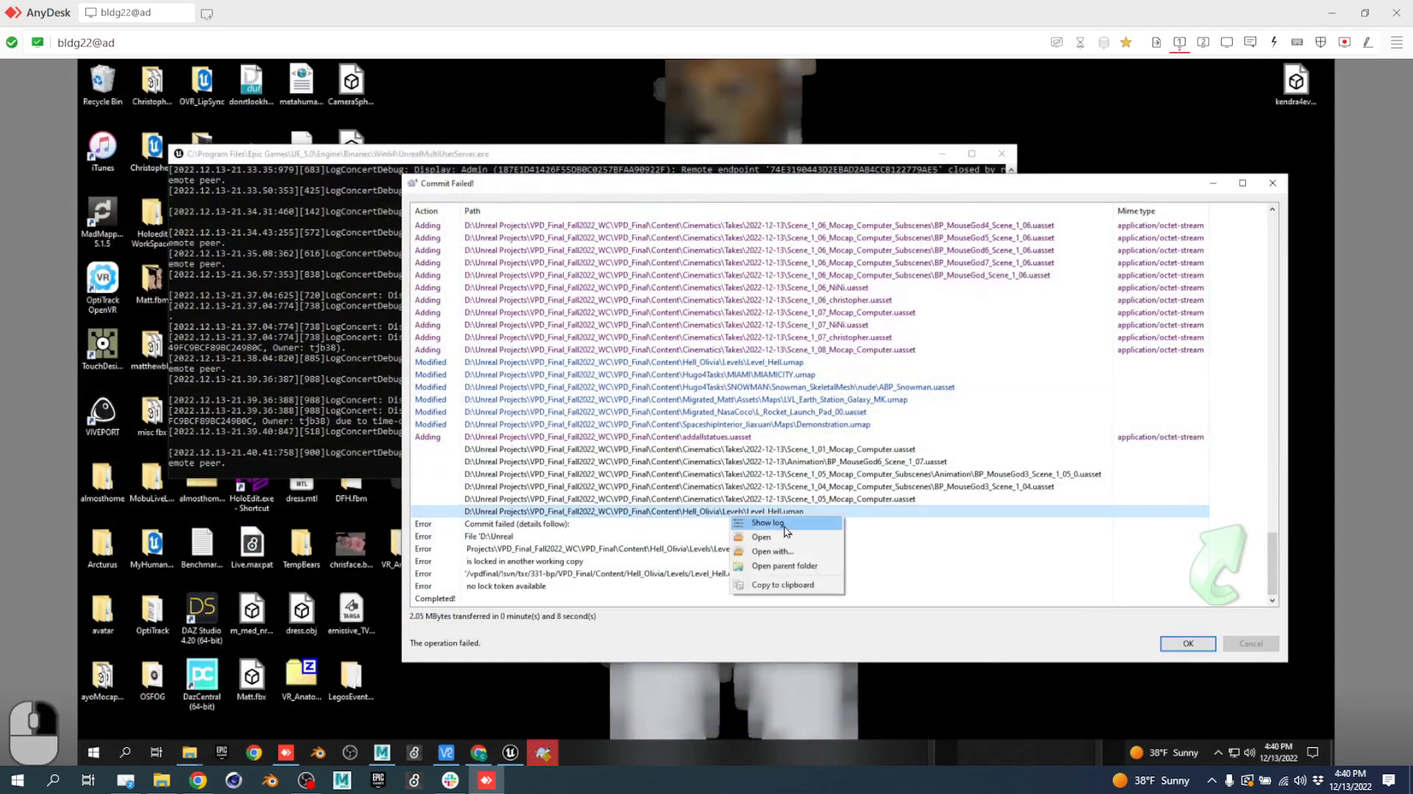
left_click(784, 566)
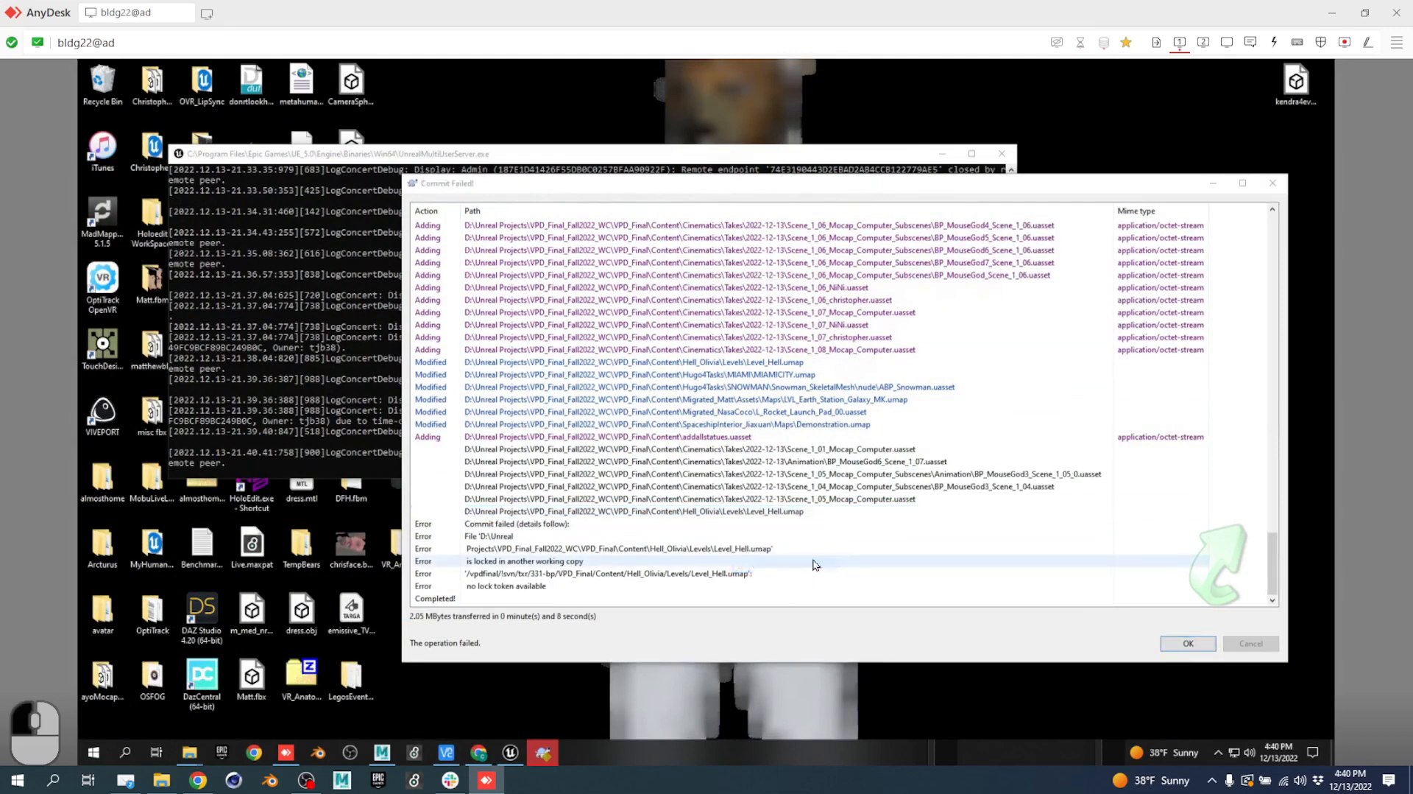
left_click(1201, 43)
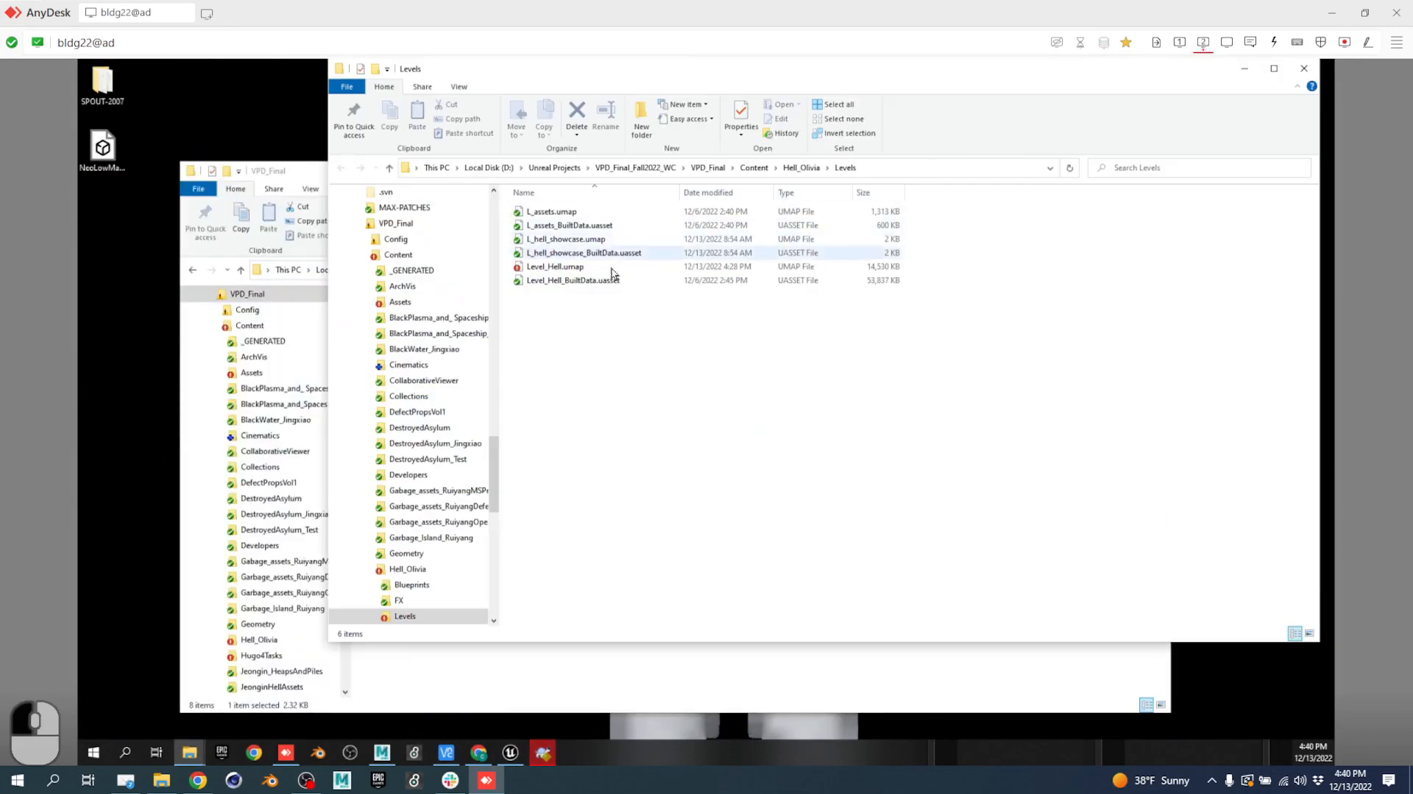
Steal the SVN lock on Level_Hell.umap with the message 'hfdsdsjhdshf'.
right_click(580, 269)
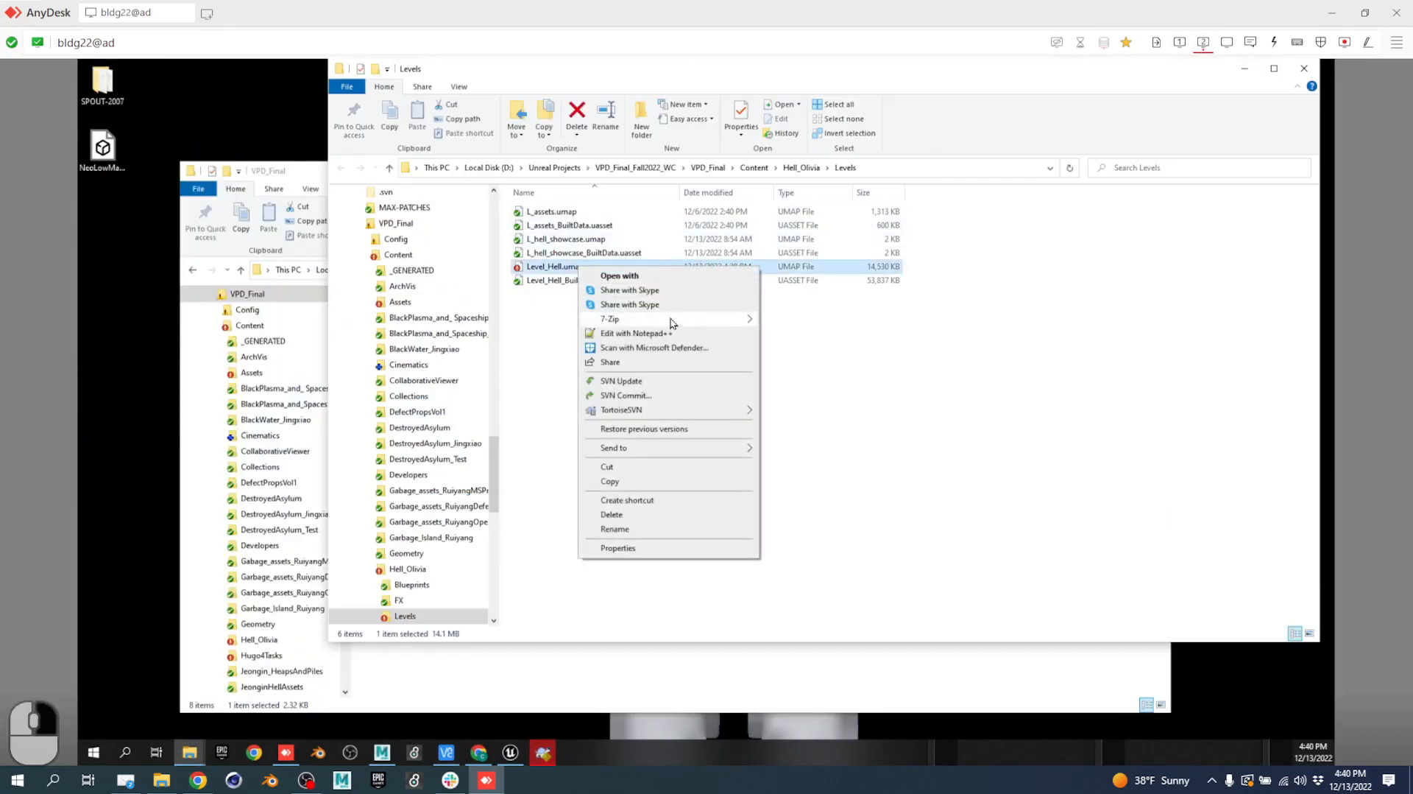
mouse_move(652, 412)
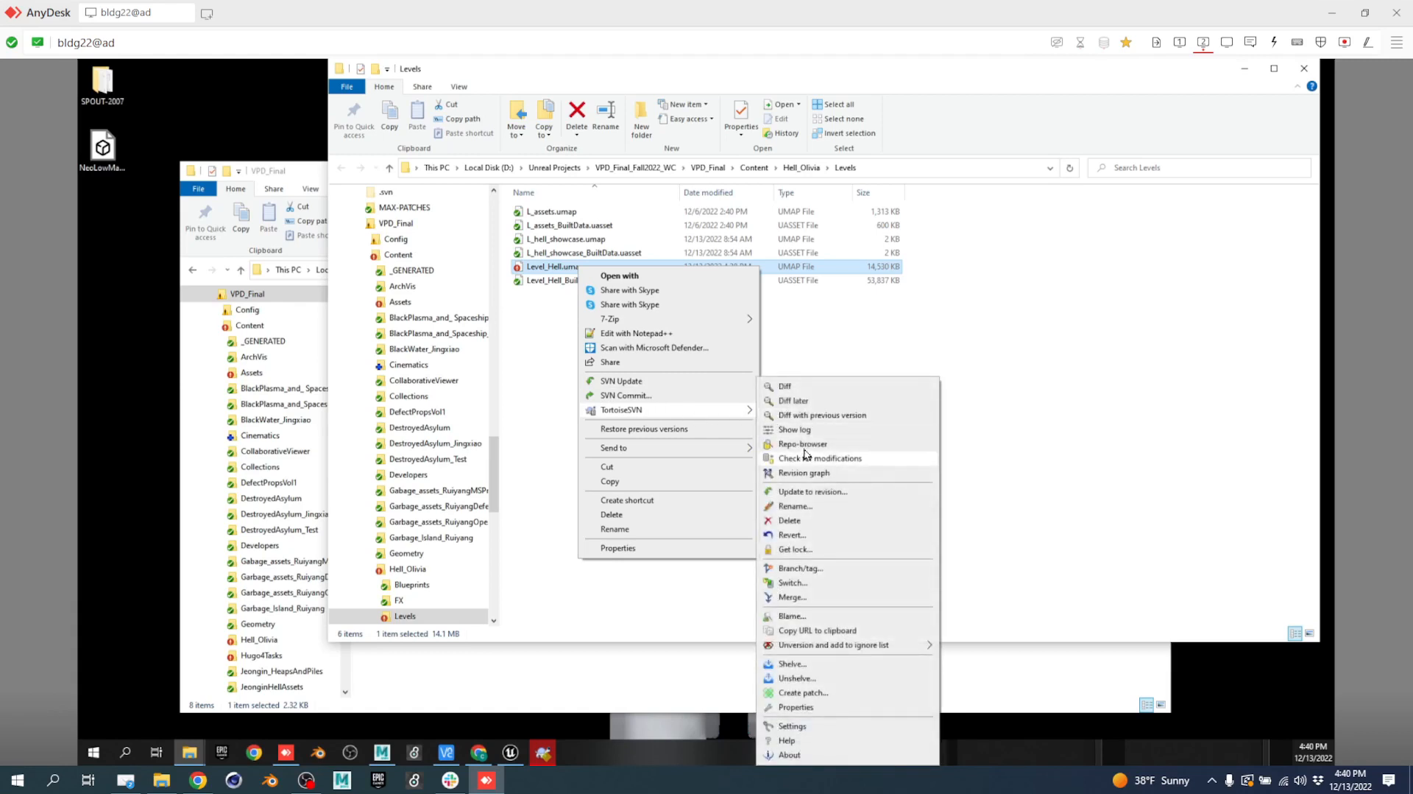
left_click(795, 550)
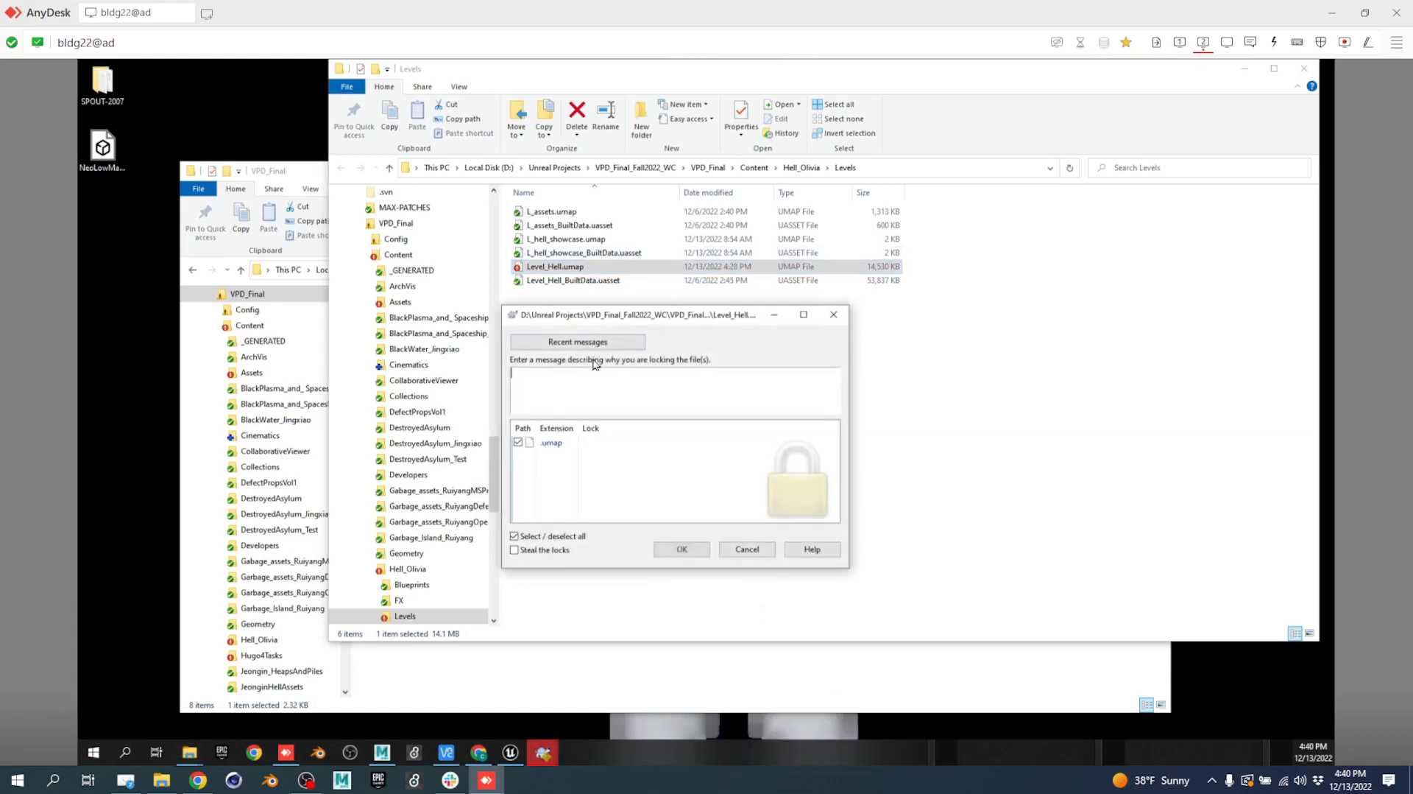
left_click(541, 551)
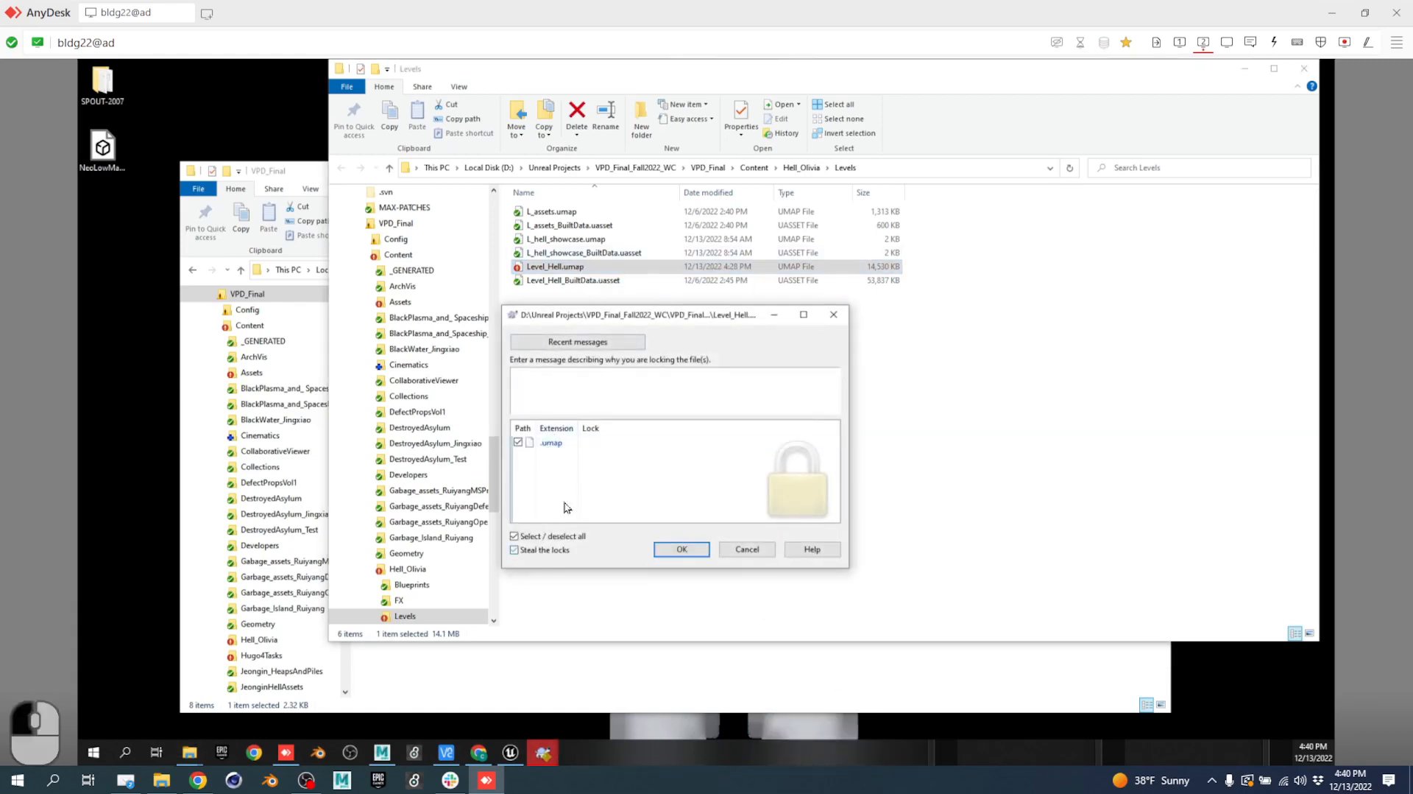
left_click(632, 398)
type("hfdsdsjhdshf")
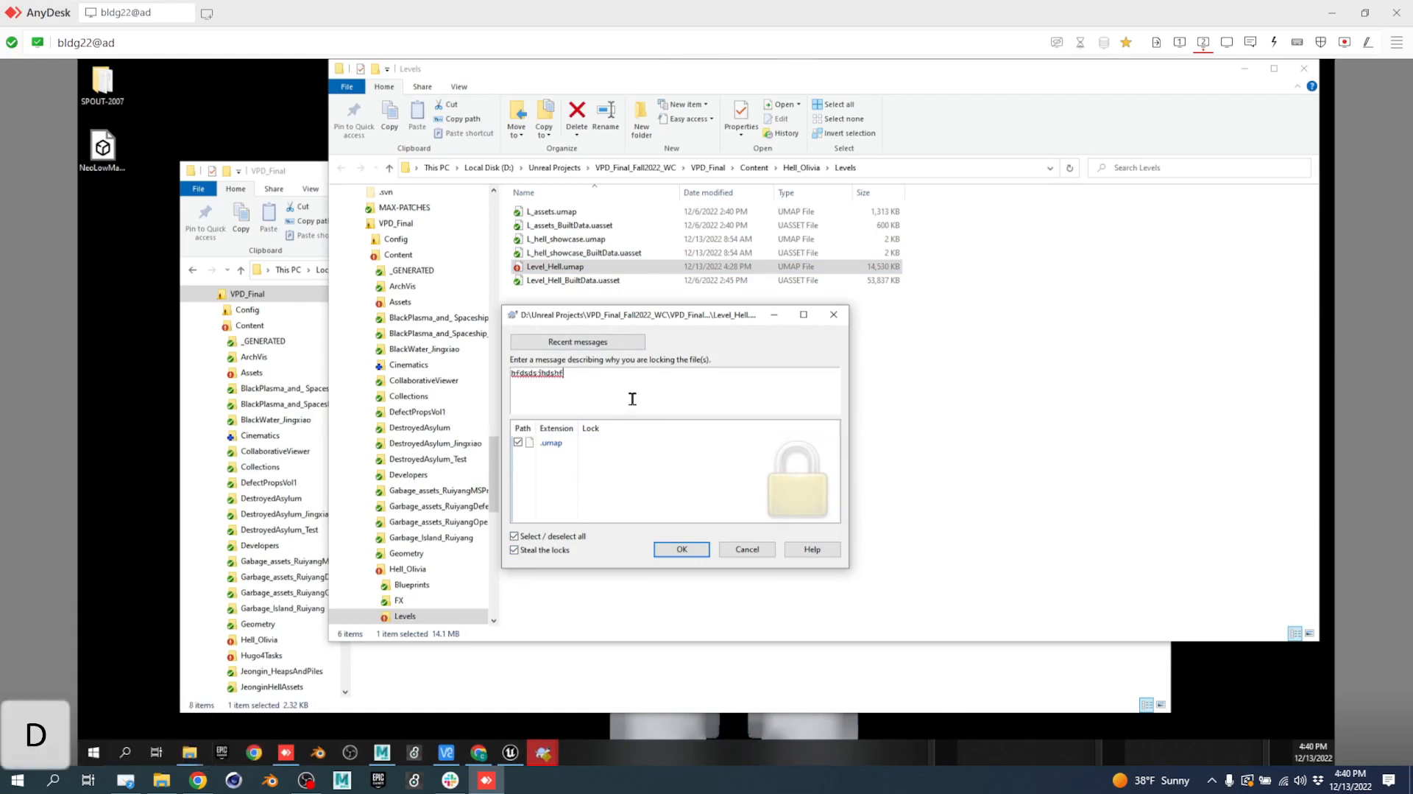
left_click(695, 547)
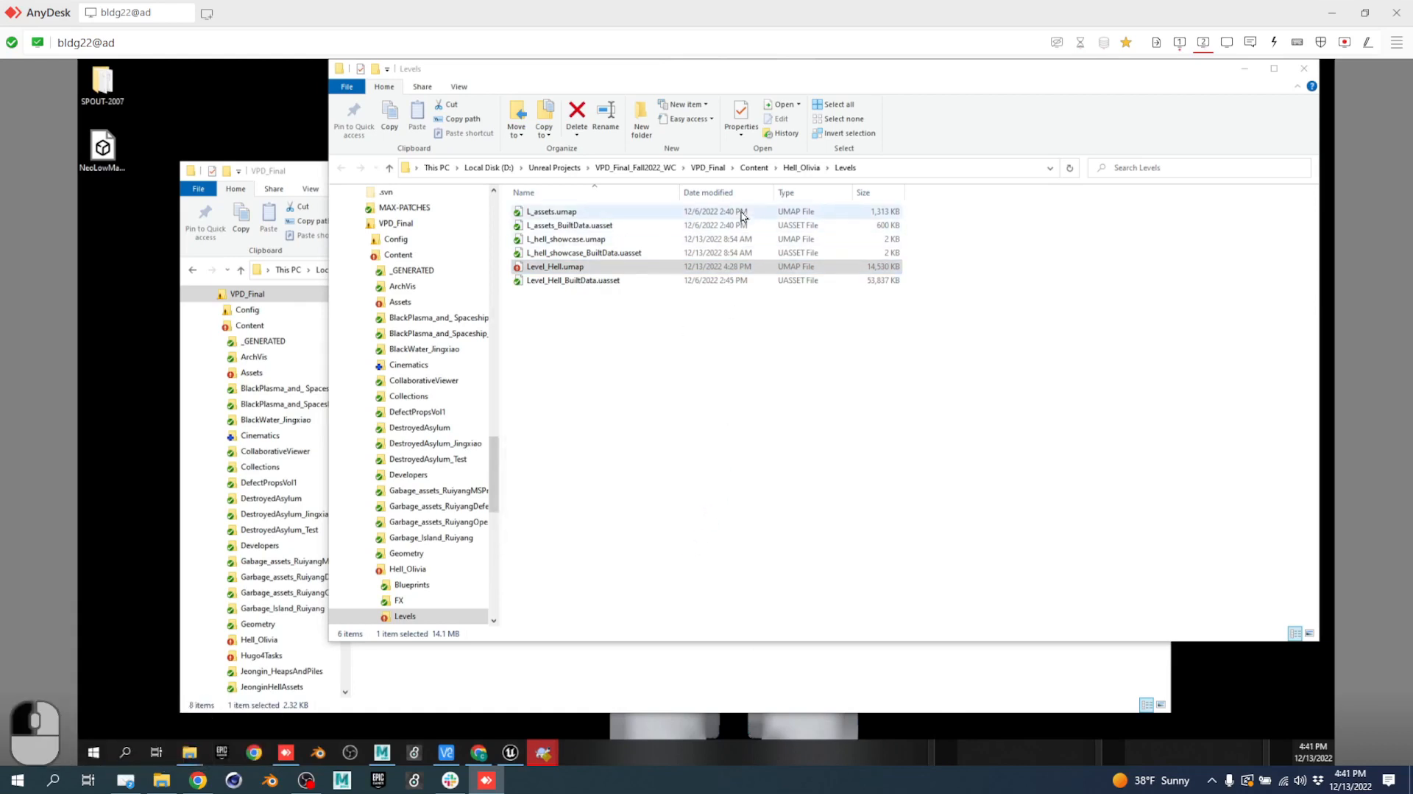
Dismiss the lock confirmation and the failed commit report to return to the commit window.
left_click(1179, 42)
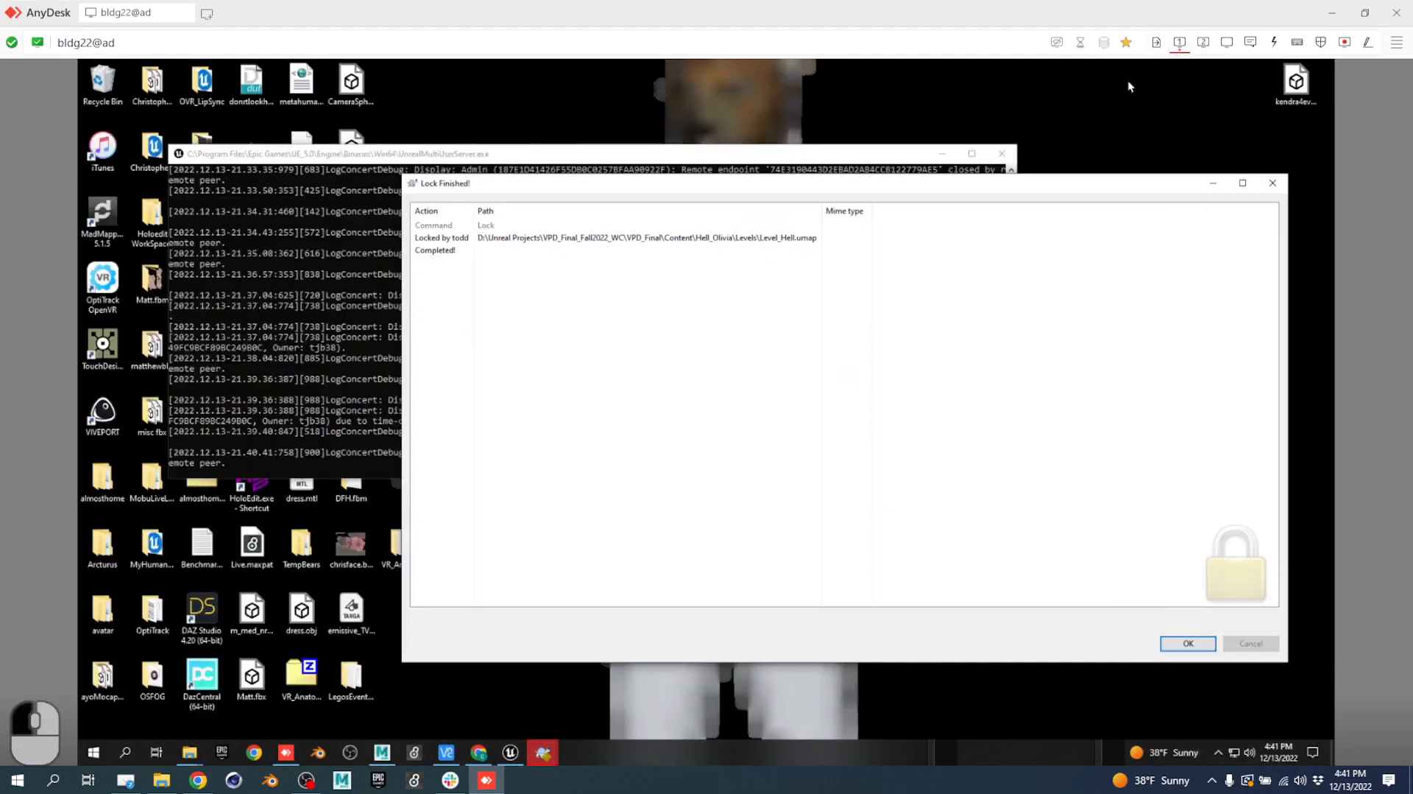
left_click(1185, 644)
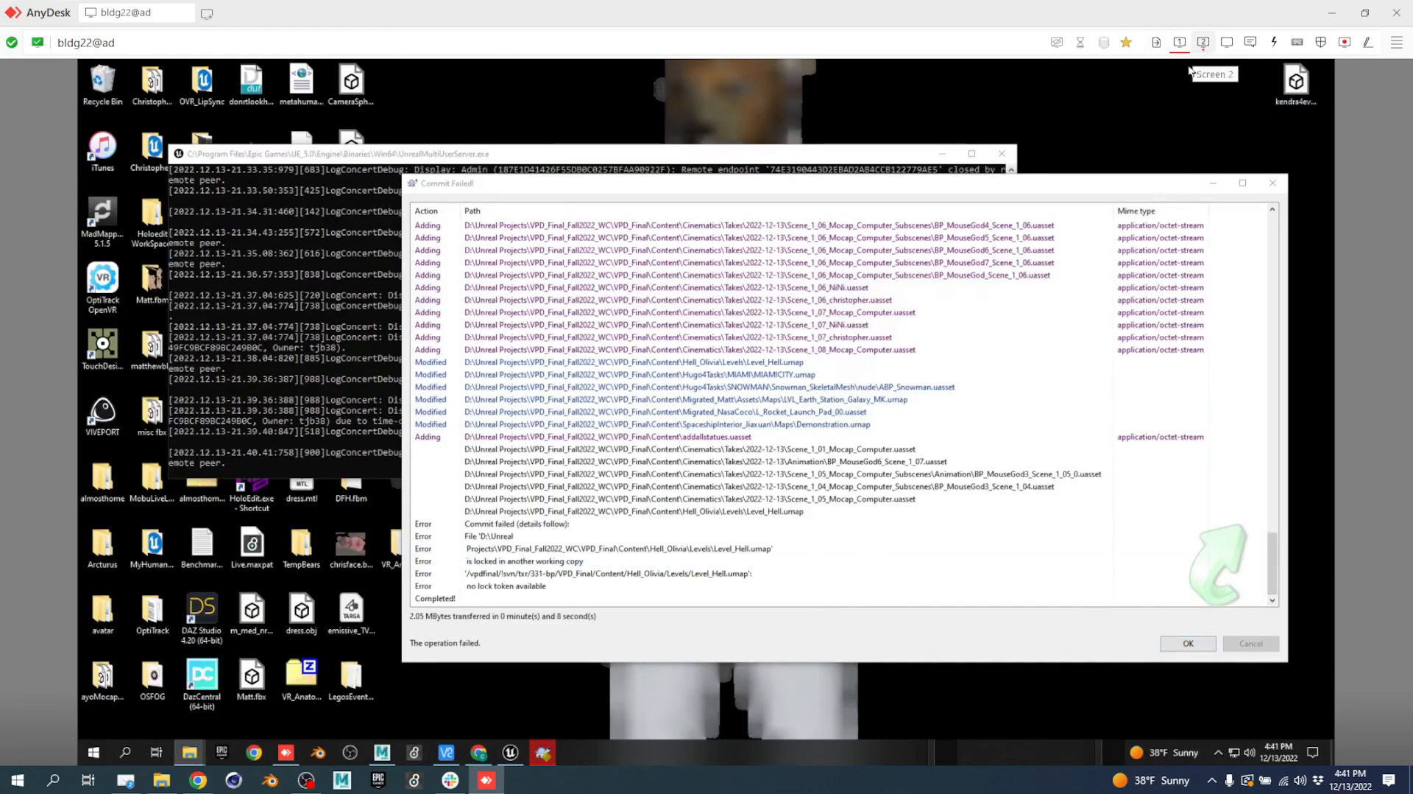
left_click(1187, 643)
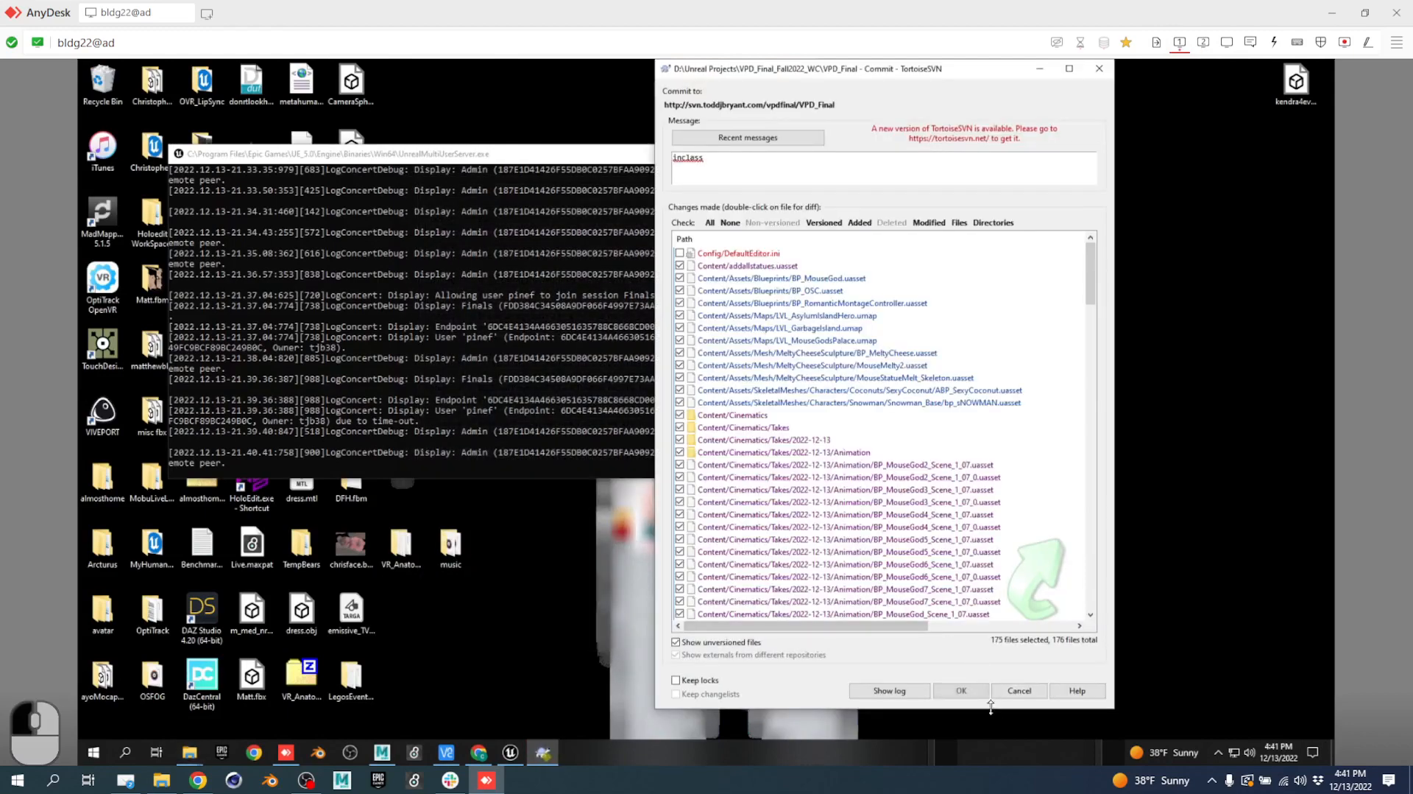
Commit the 175 checked files, finishing at revision 332 with 104.80 MBytes transferred.
left_click(957, 691)
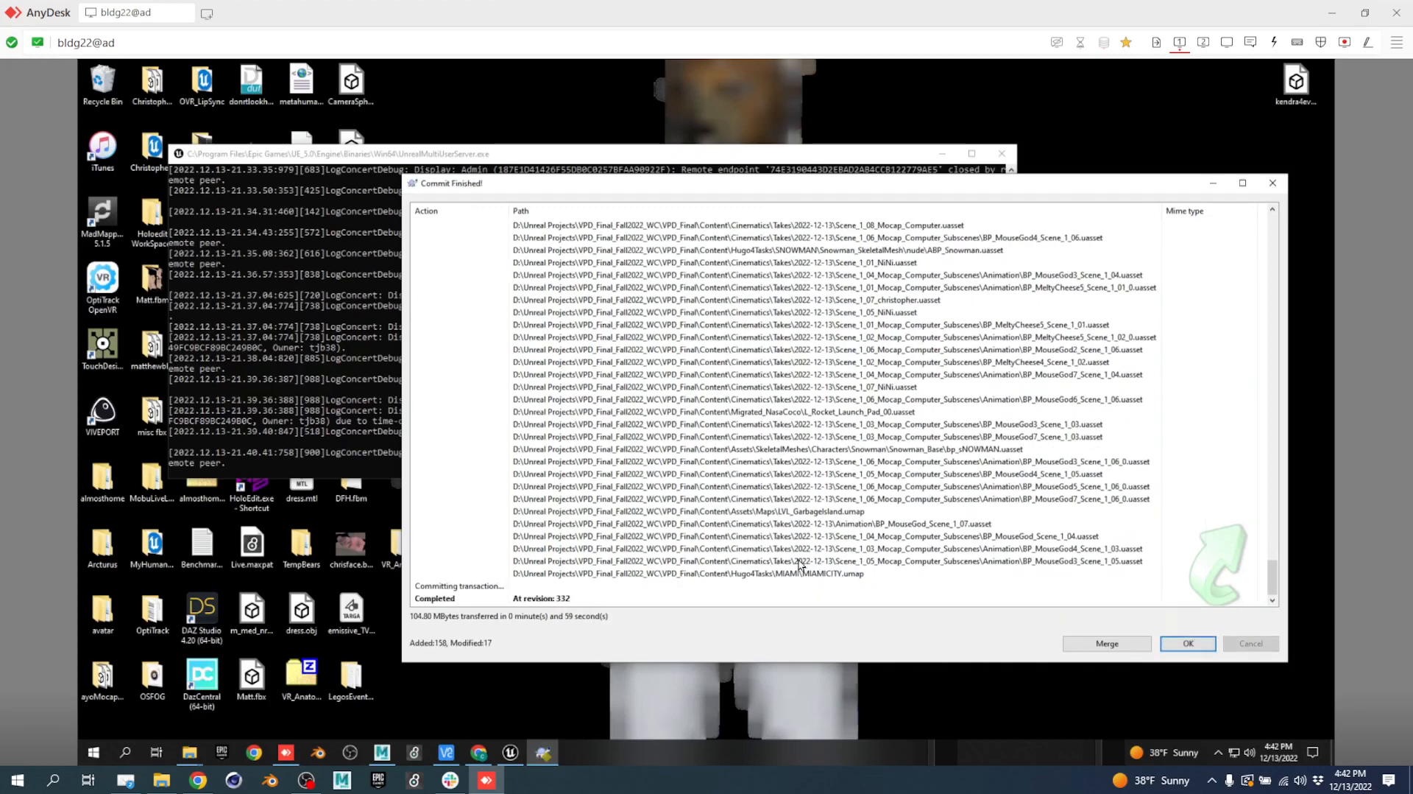
left_click(1197, 642)
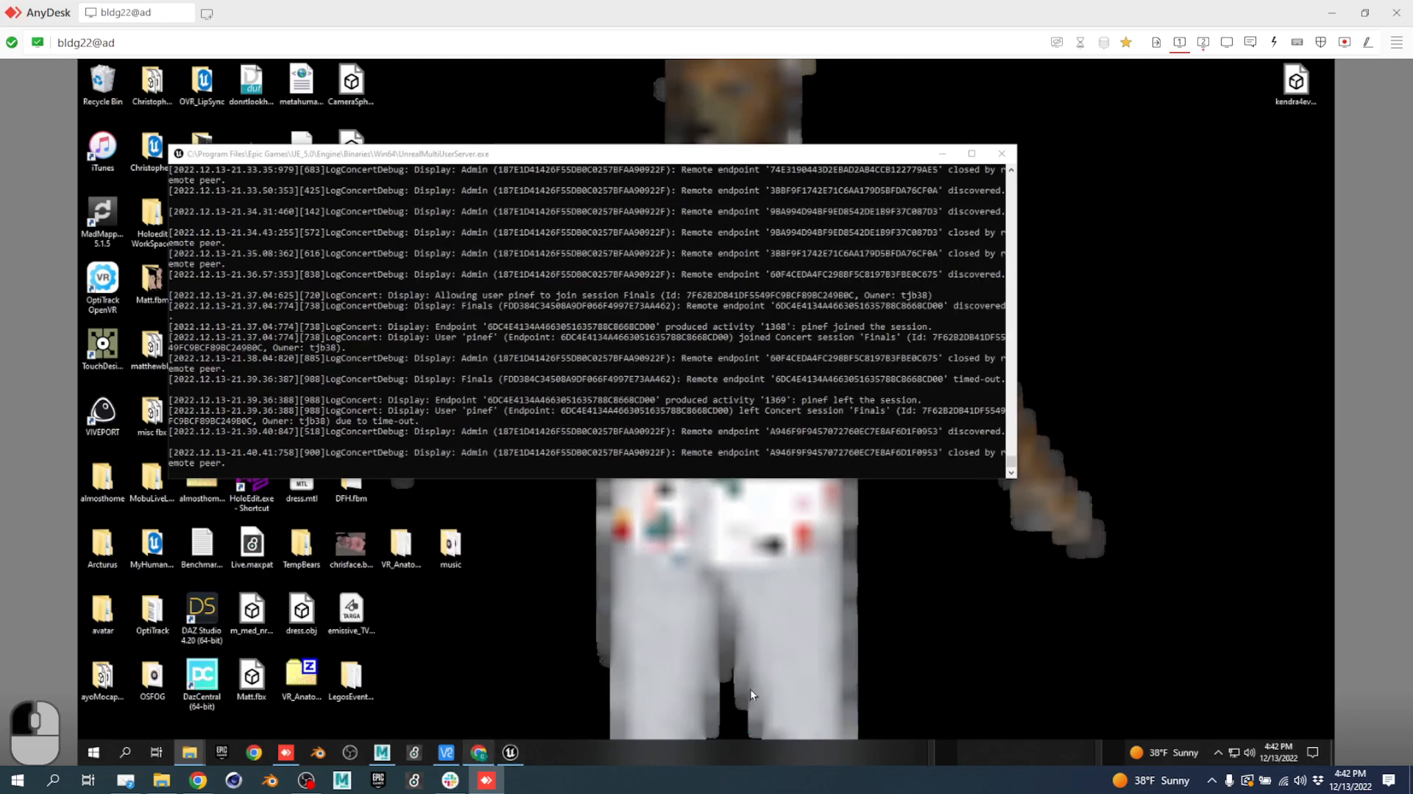
Update the VPD_Final working copy to revision 332.
left_click(1204, 40)
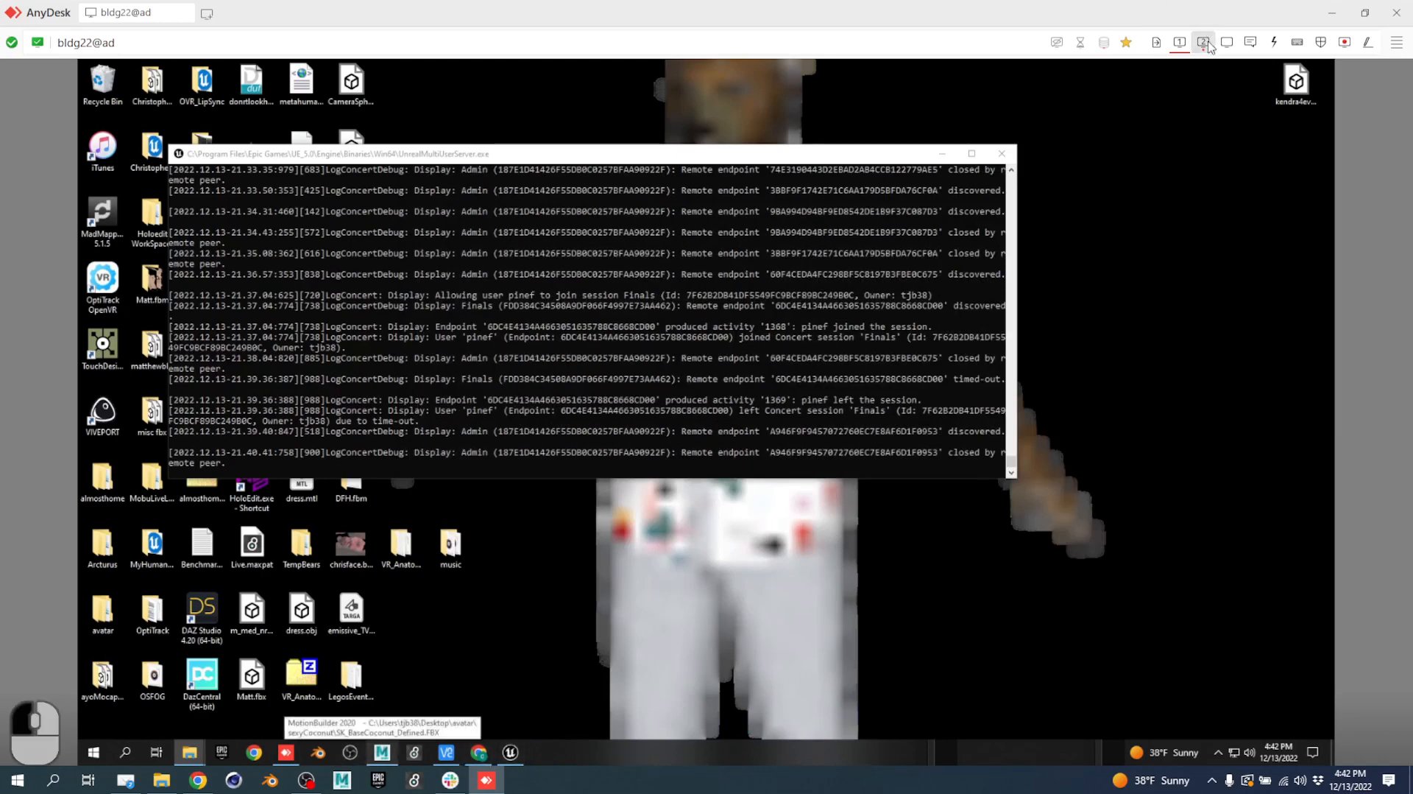
left_click(638, 168)
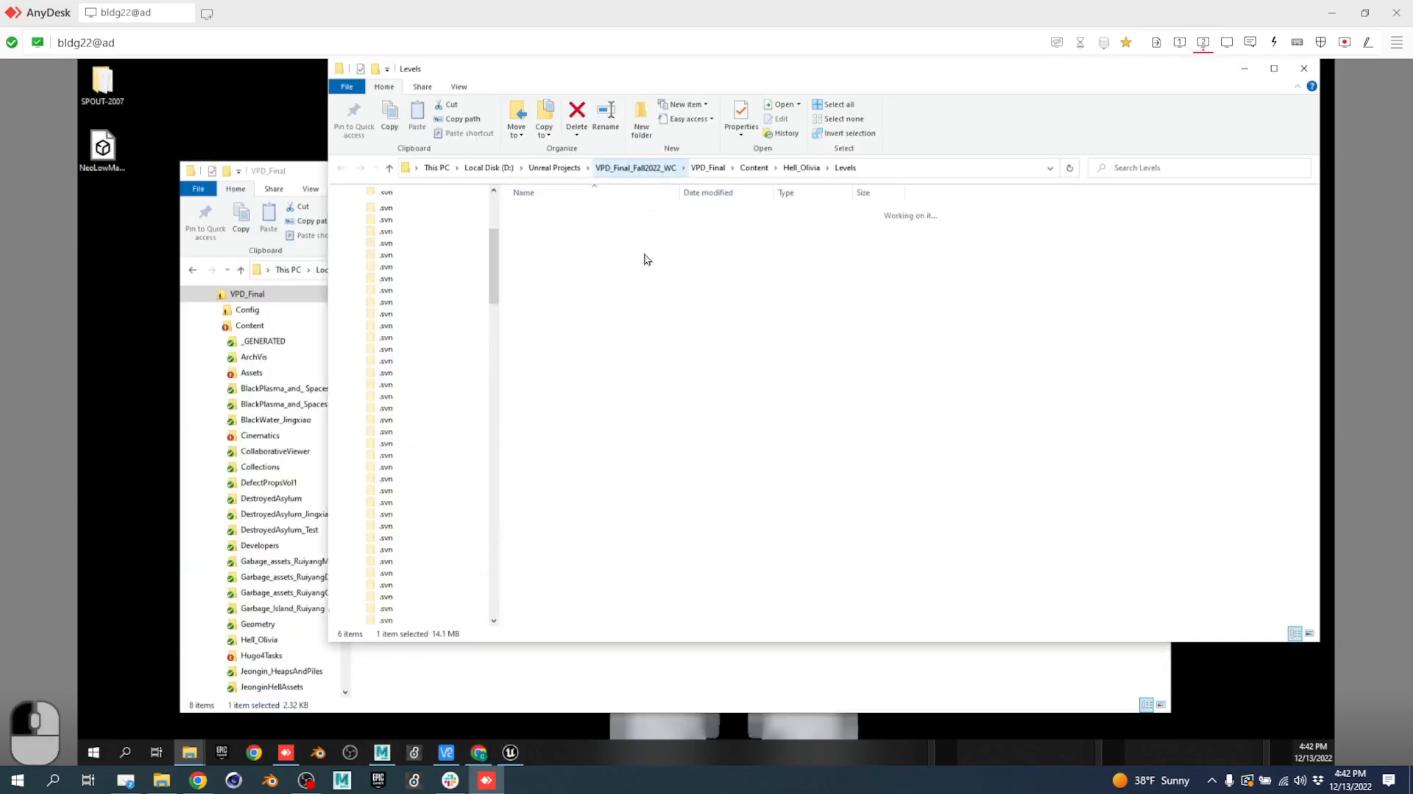
double_click(542, 239)
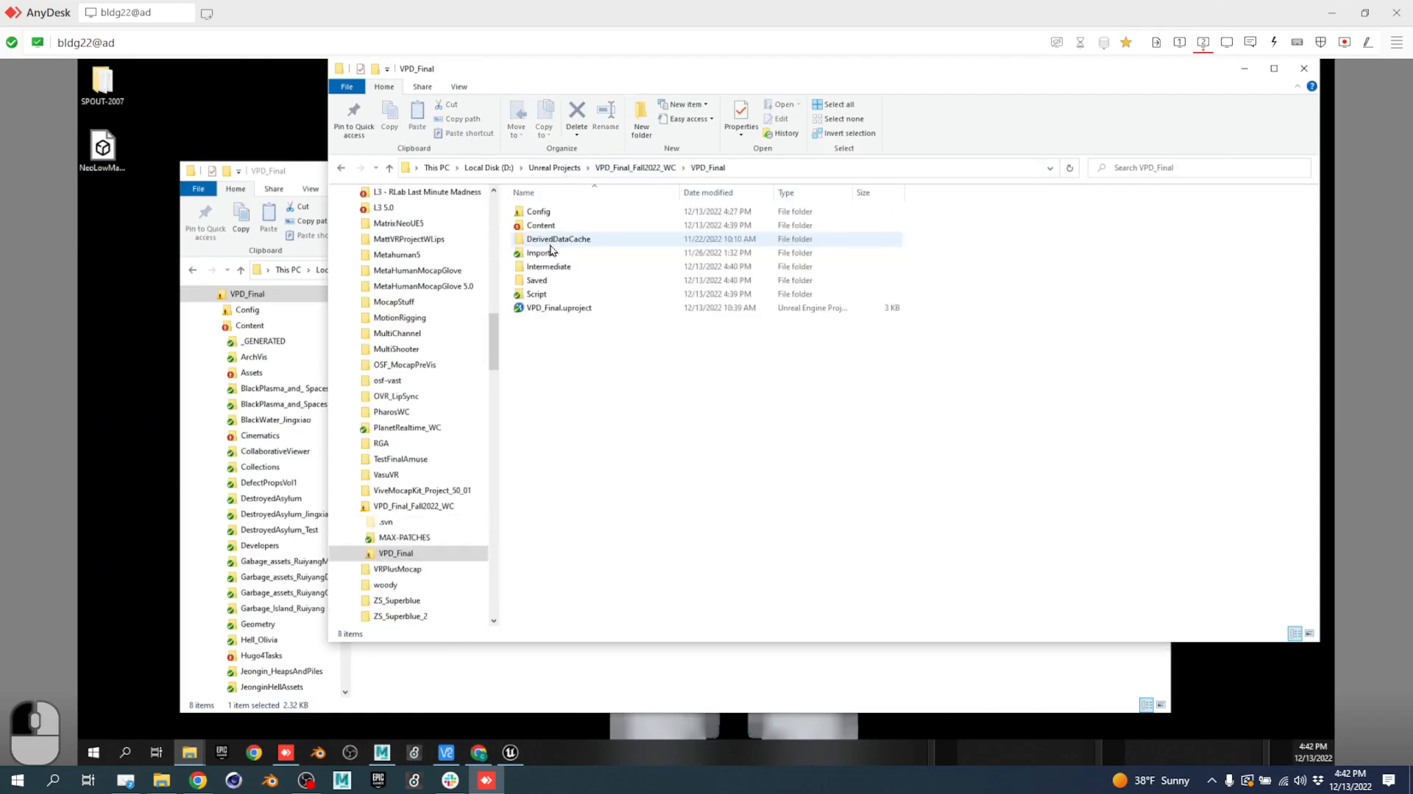
right_click(592, 390)
left_click(633, 609)
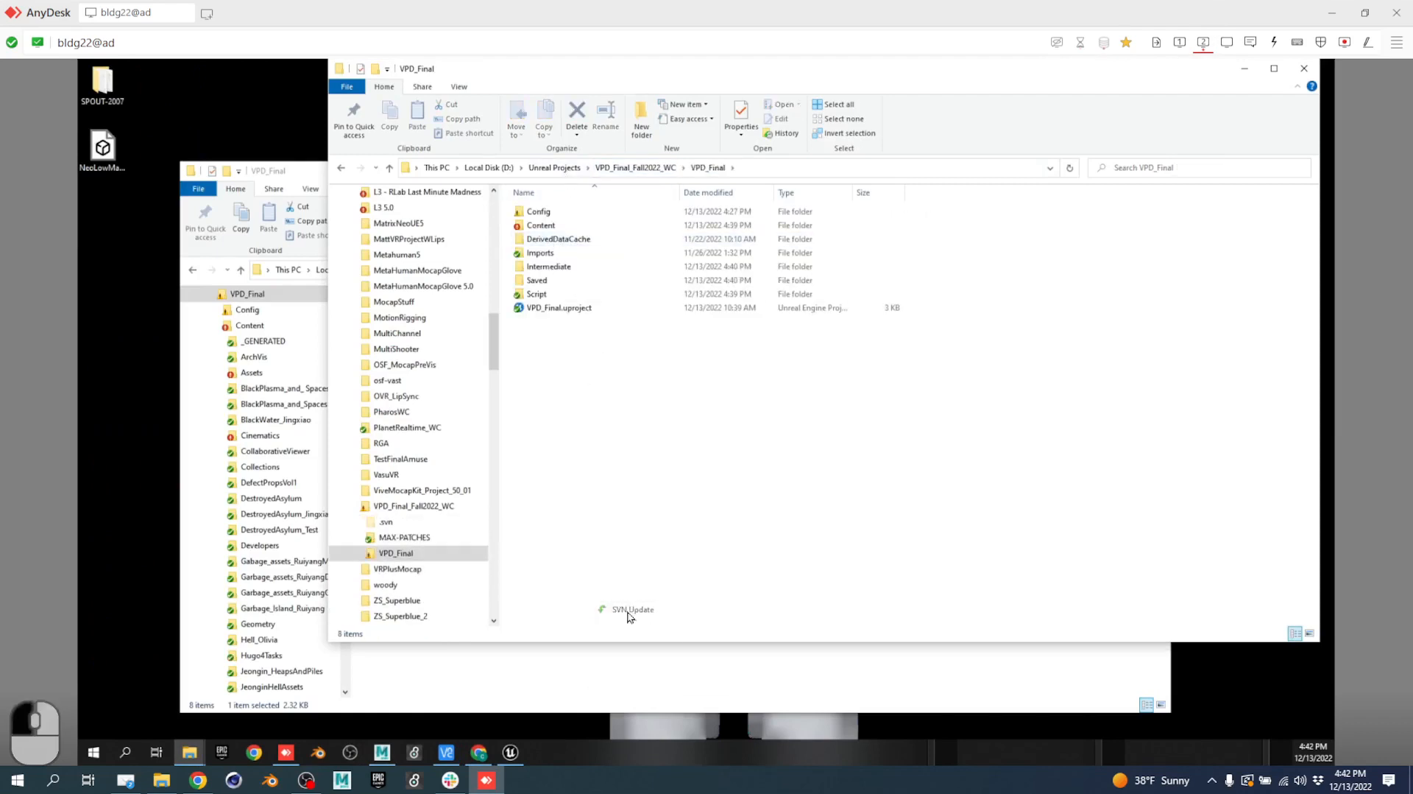
left_click(1180, 42)
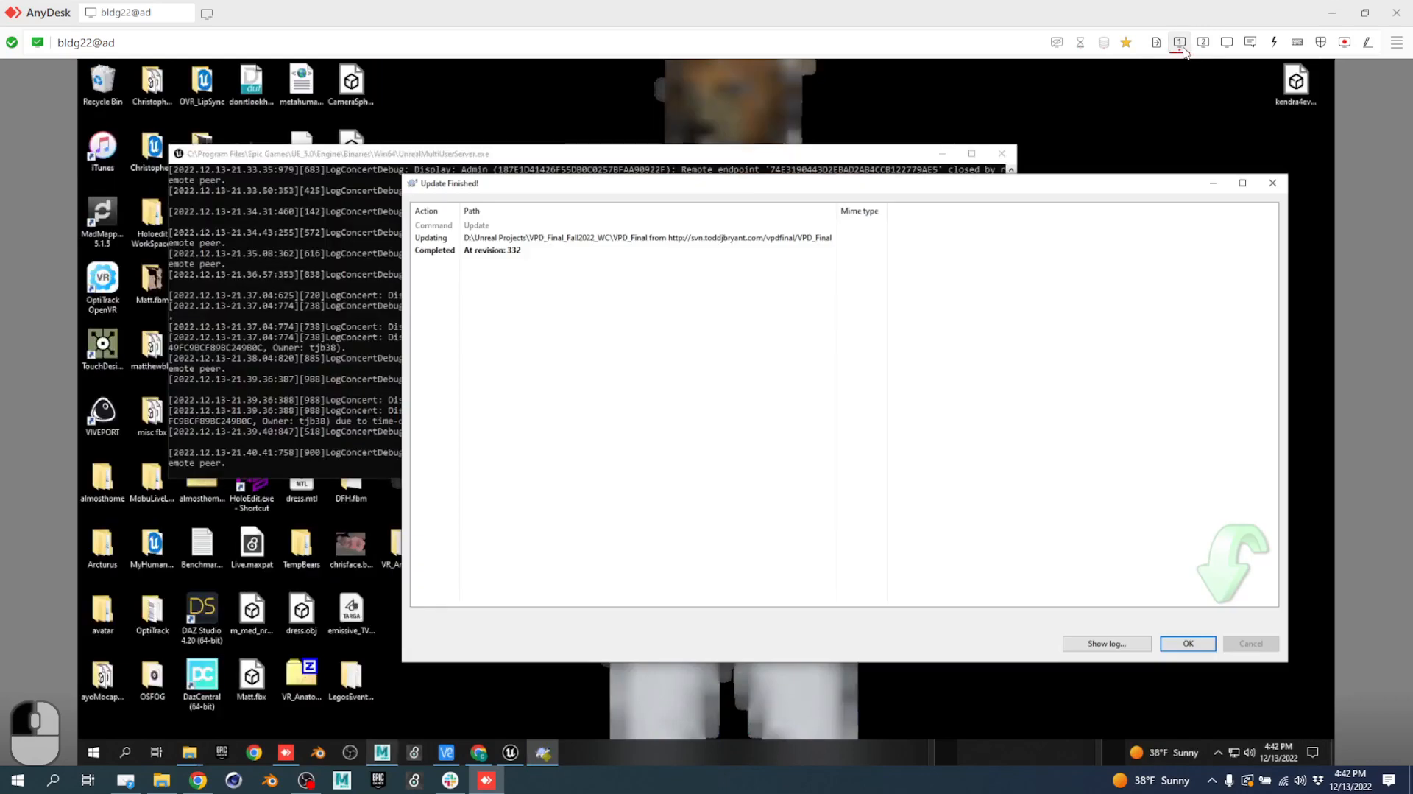
left_click(1271, 185)
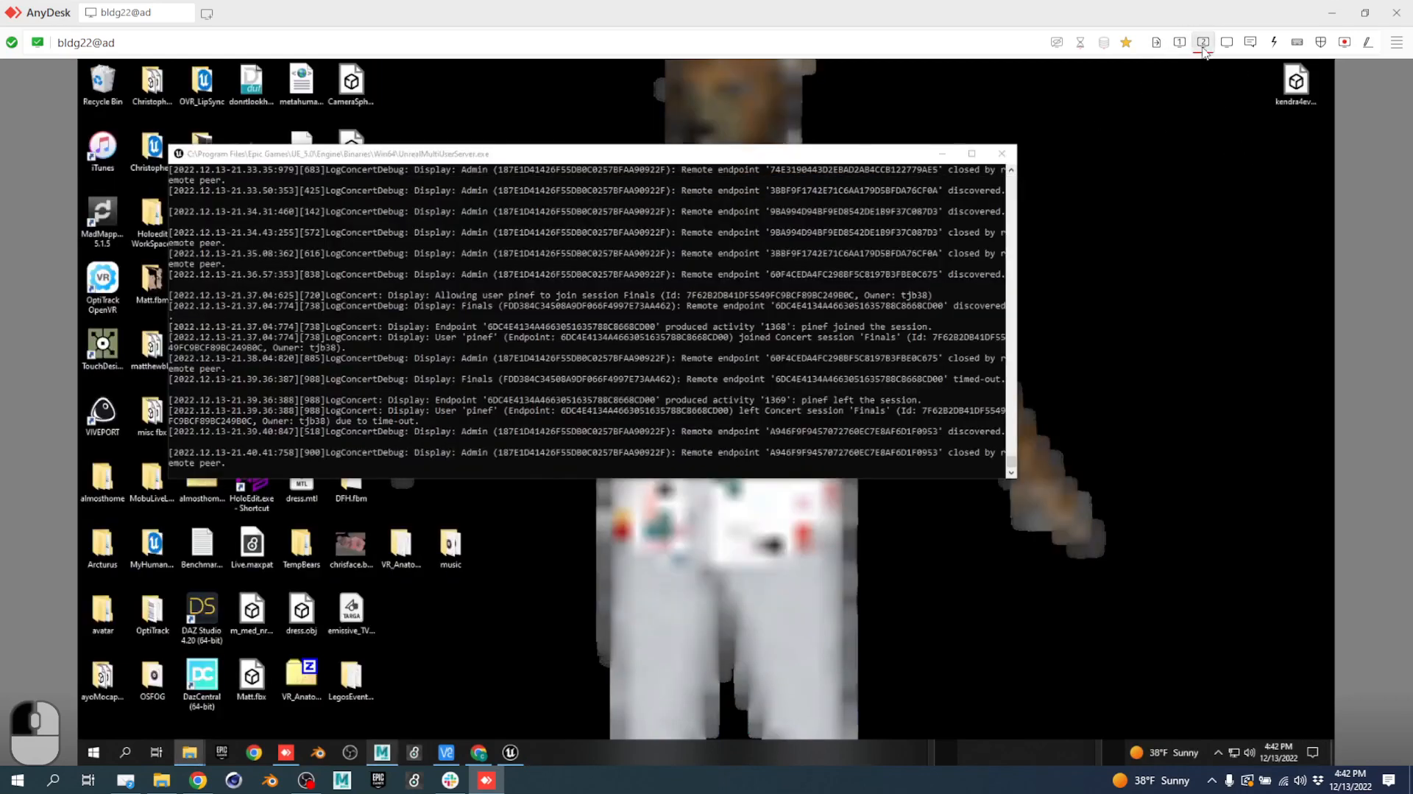
Start an SVN commit of VPD_Final, then cancel it without committing.
left_click(1203, 42)
right_click(647, 364)
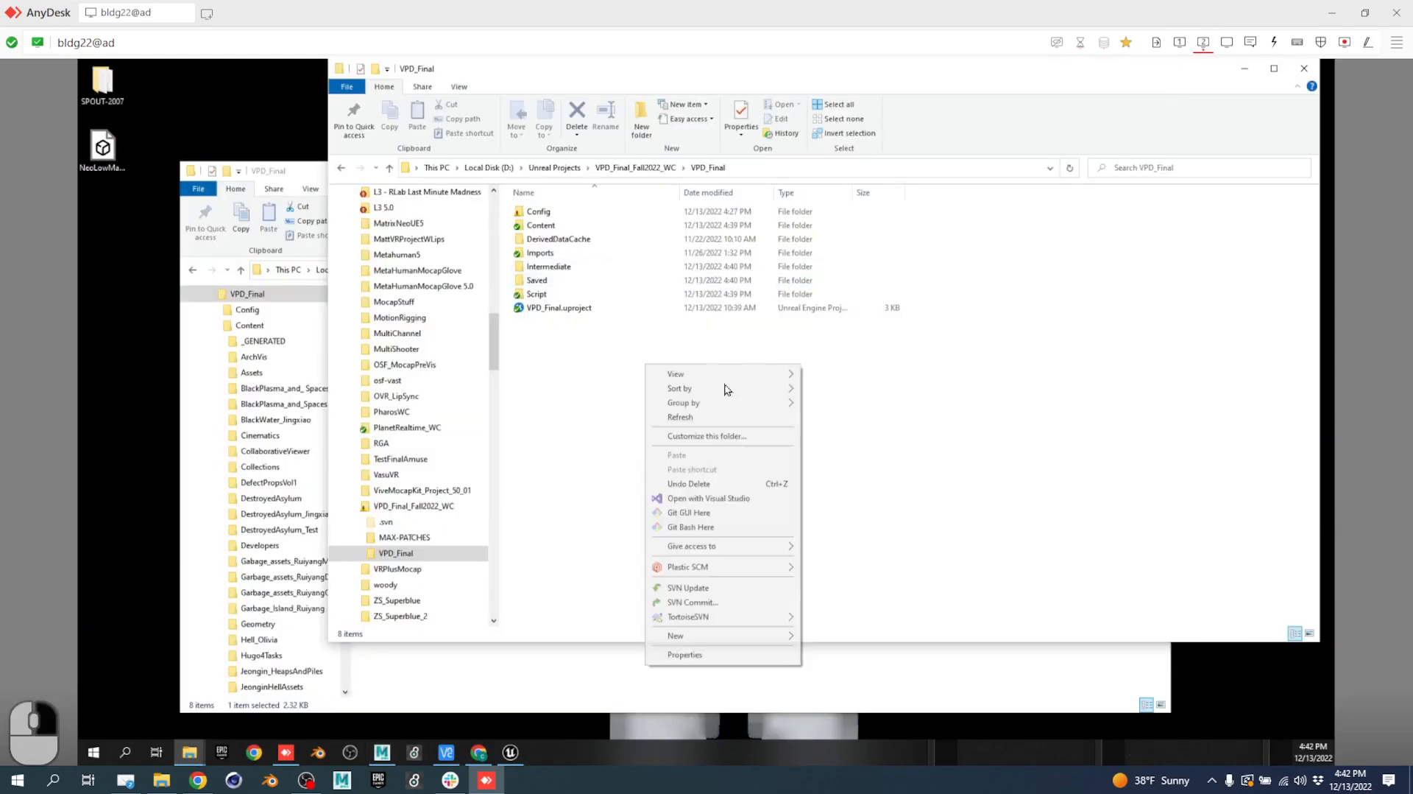
left_click(697, 604)
left_click(1179, 46)
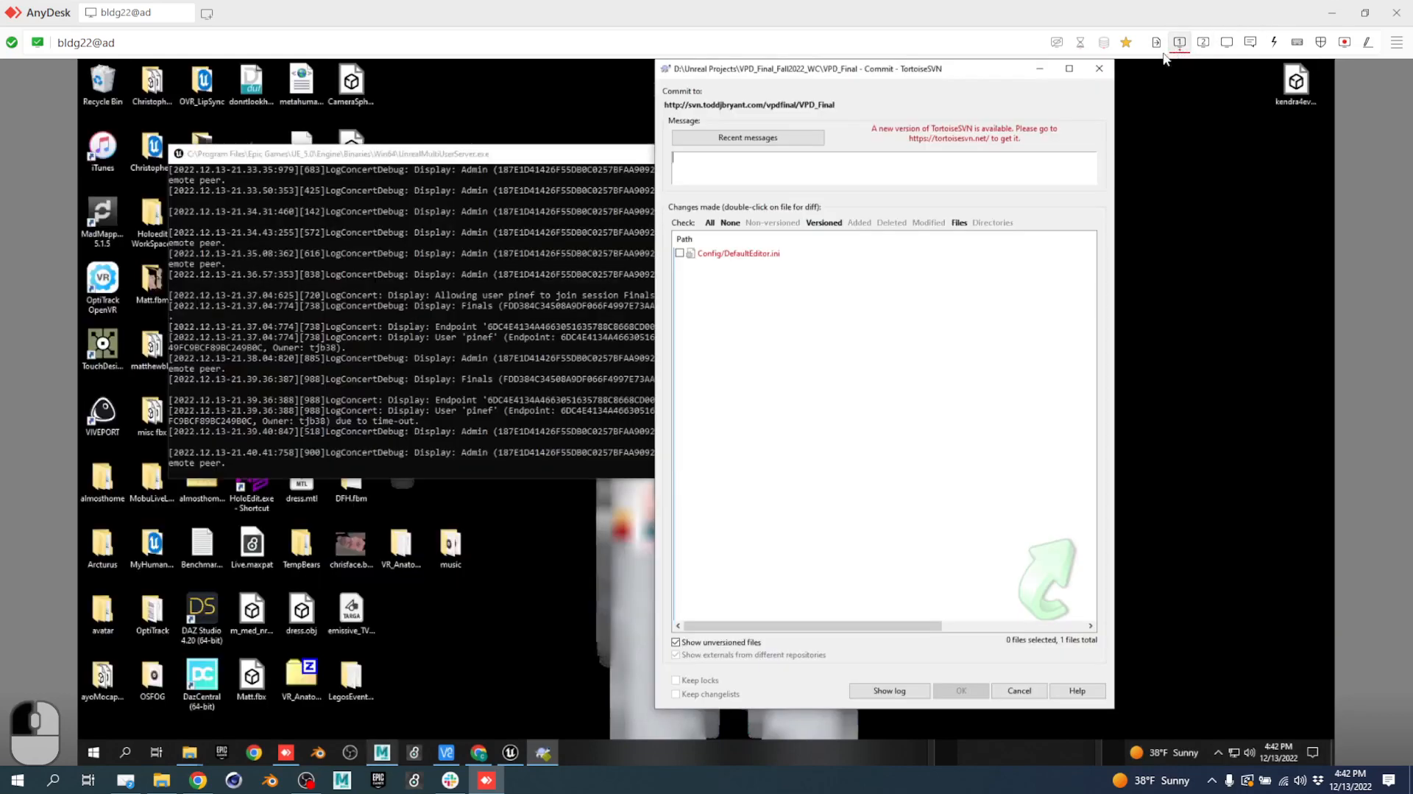
left_click(1107, 71)
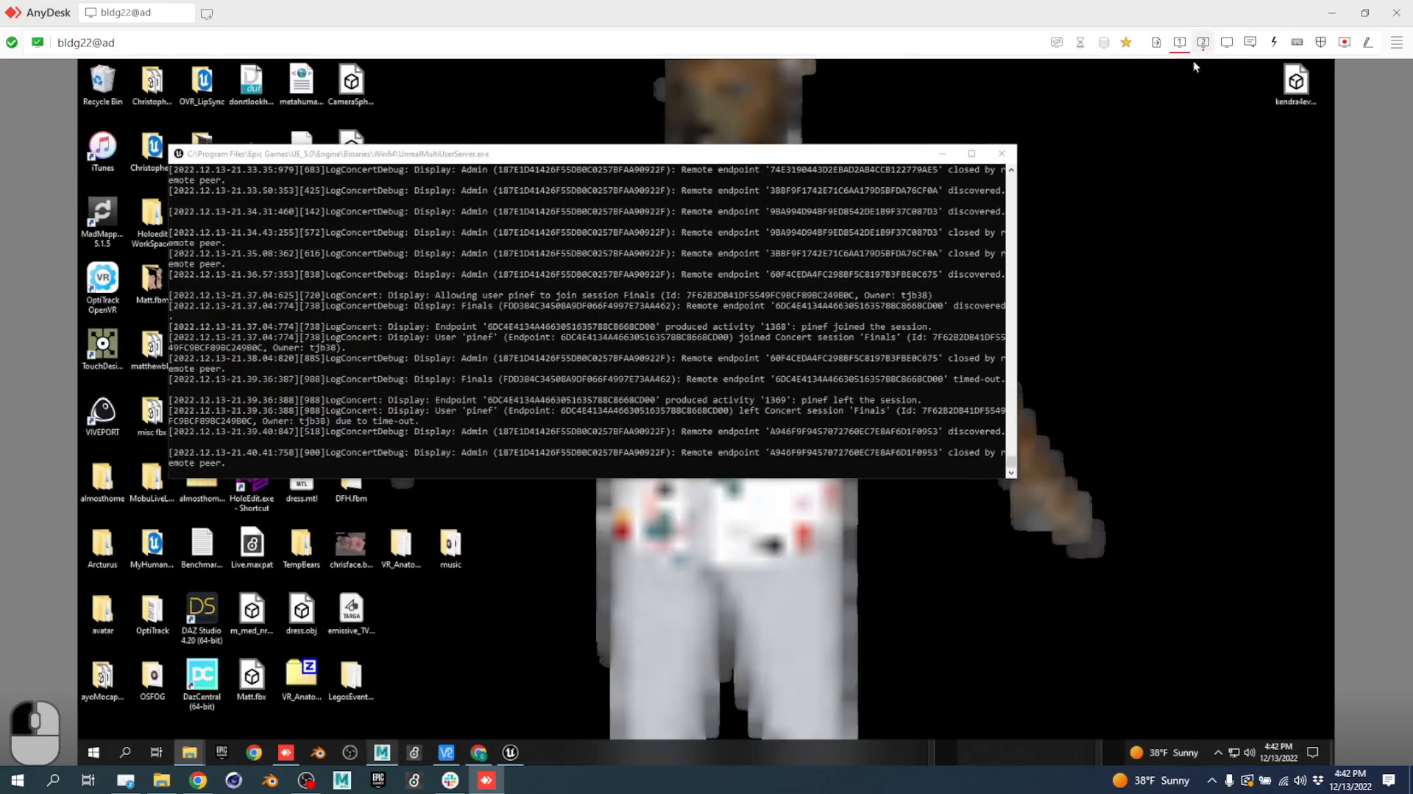
Launch VPD_Final.uproject so Unreal Editor reopens on SampleLevel.
left_click(1203, 42)
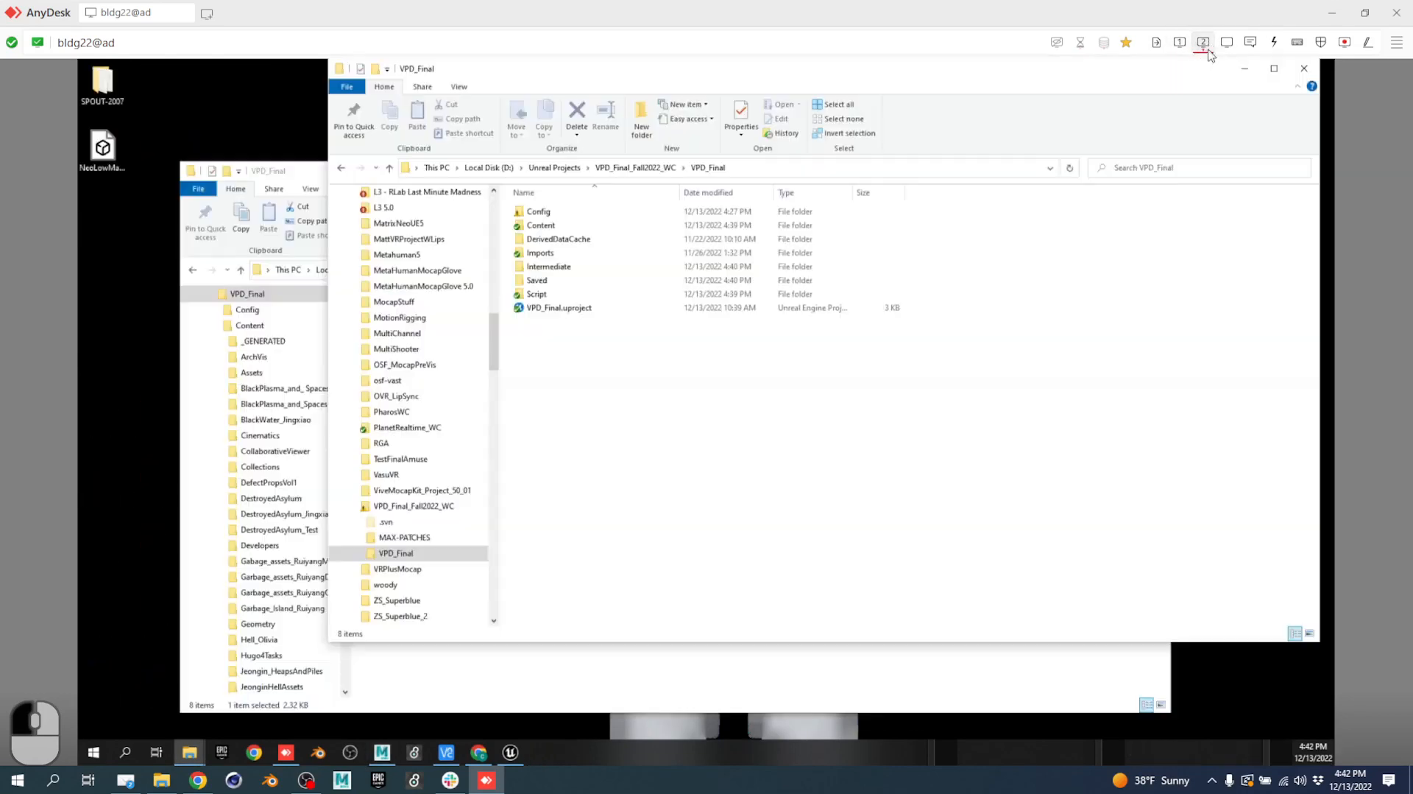
left_click(570, 310)
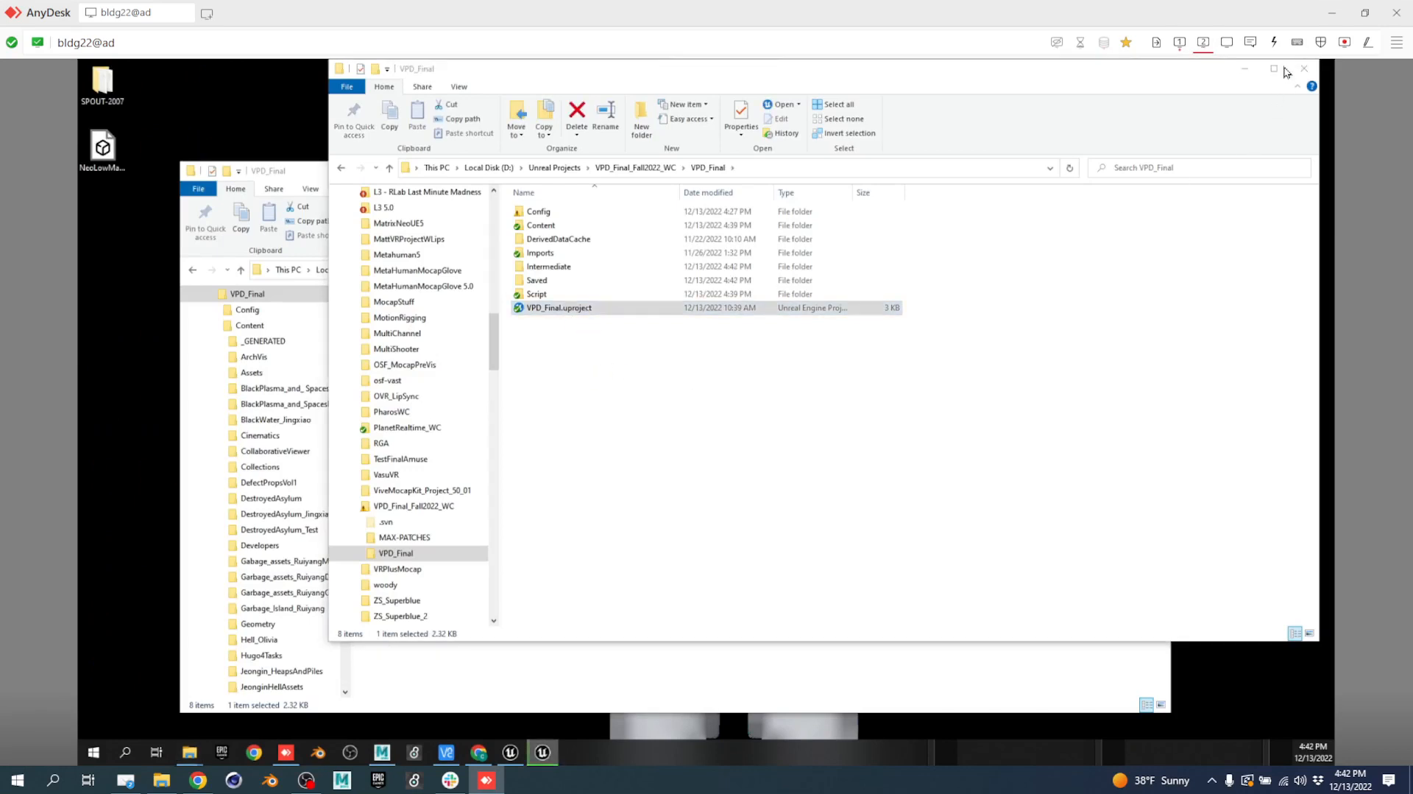
left_click(1180, 42)
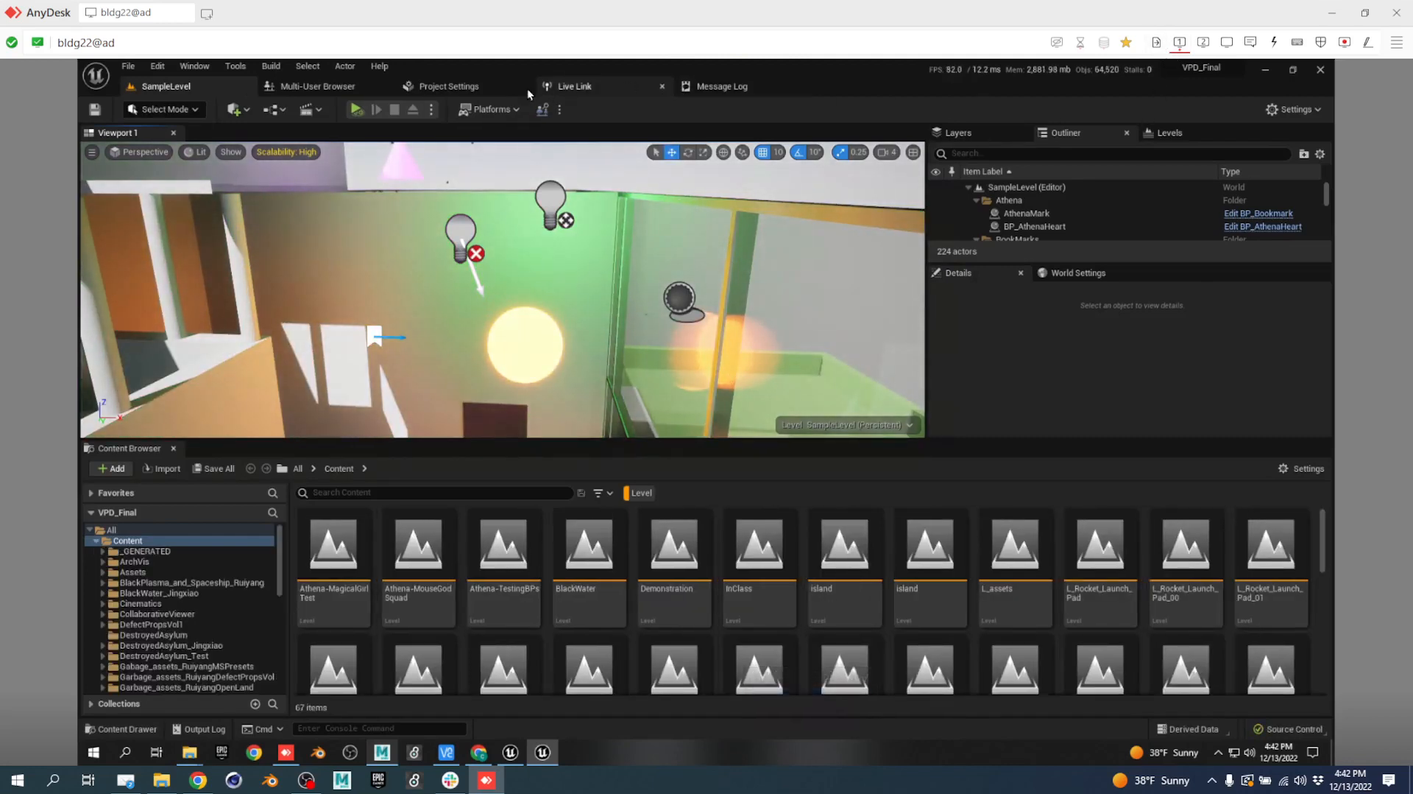
Delete the Finals session from the Multi-User Browser, shut down the server, and close Unreal Editor.
left_click(320, 86)
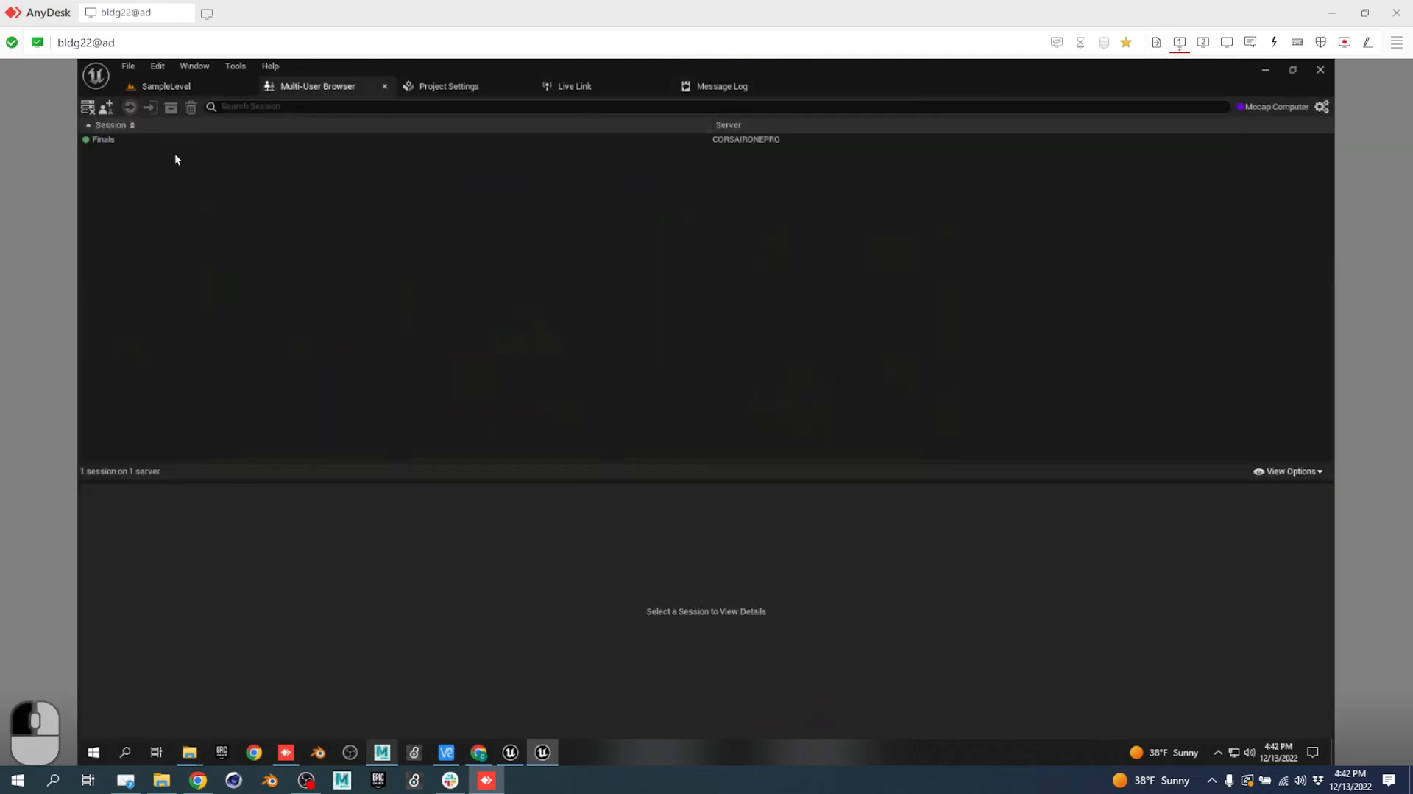
left_click(143, 141)
right_click(143, 145)
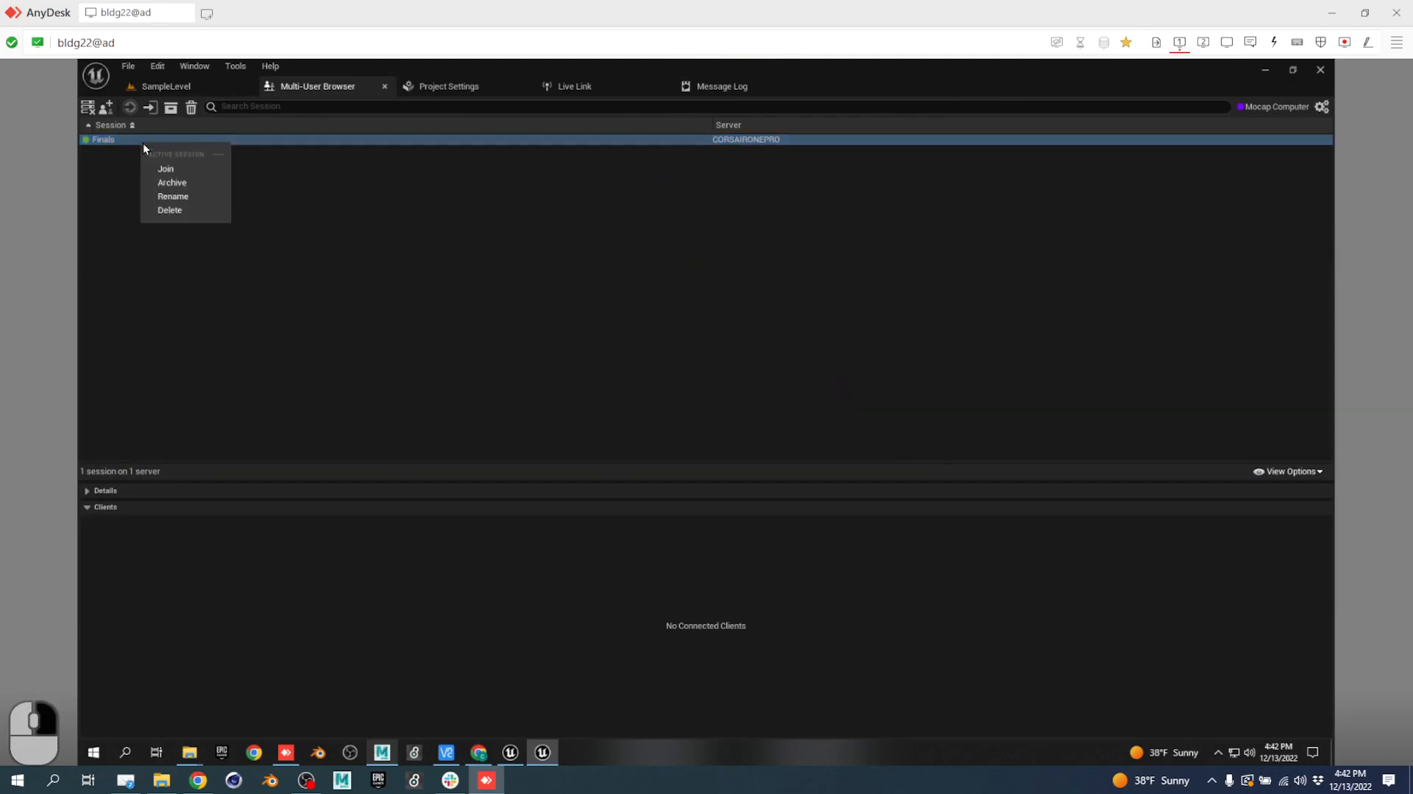
left_click(170, 211)
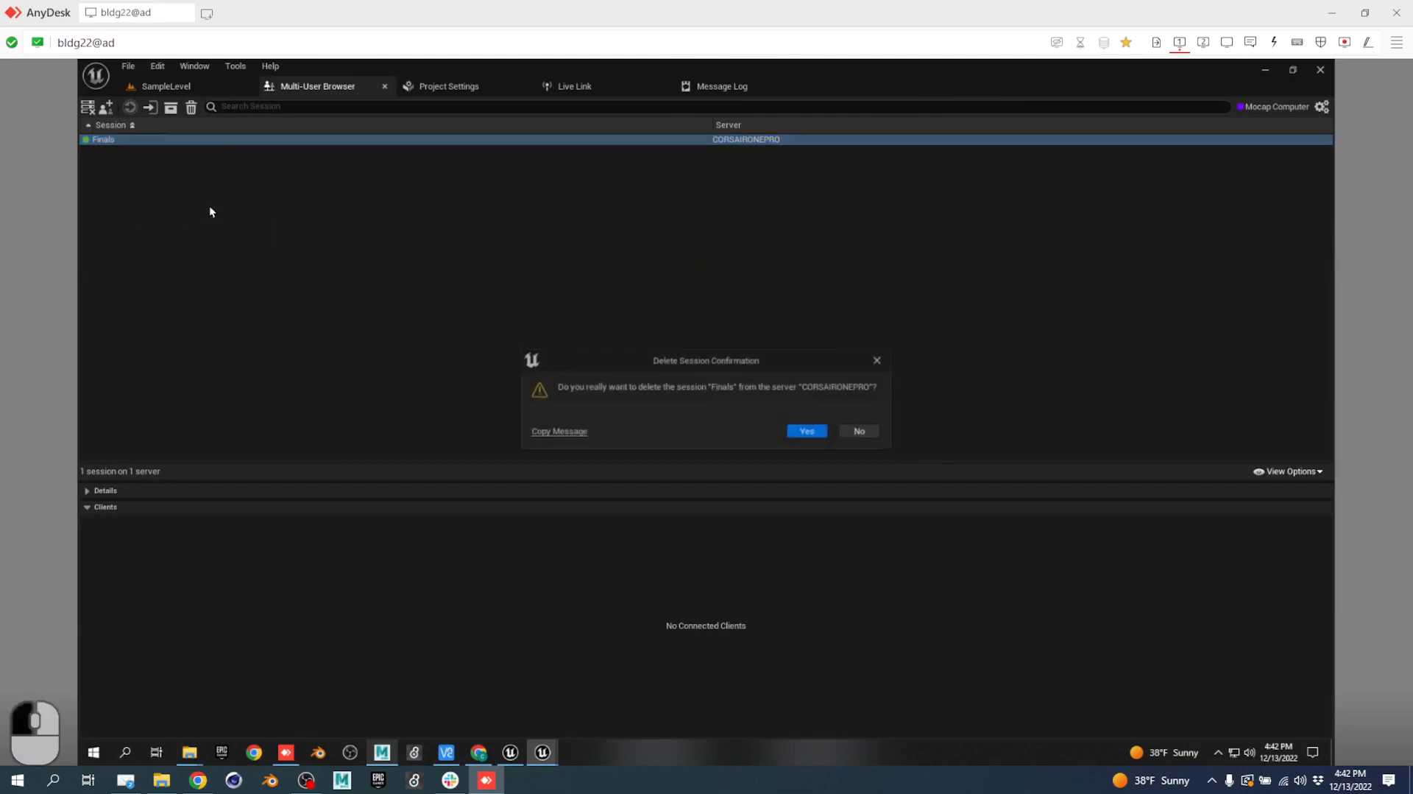
left_click(817, 431)
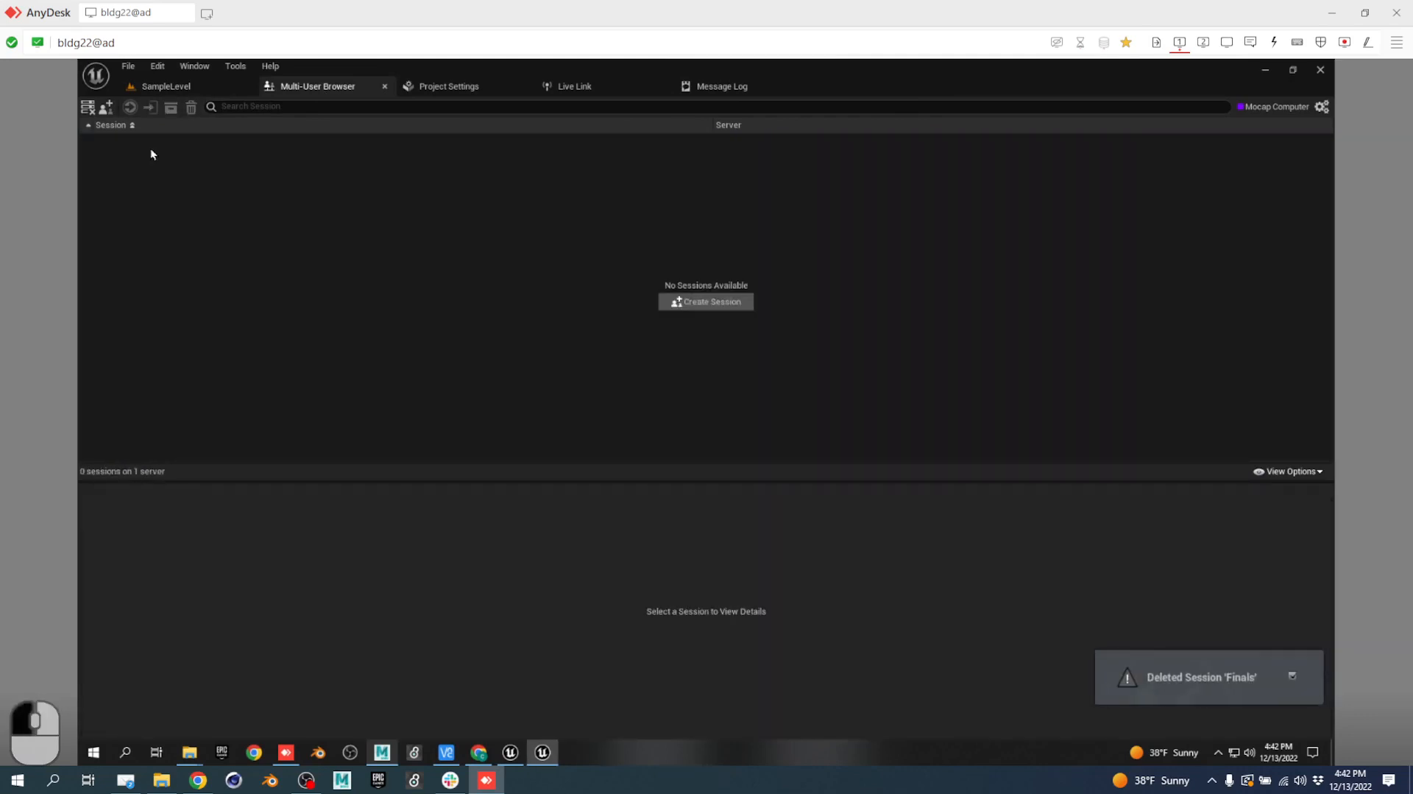
left_click(87, 109)
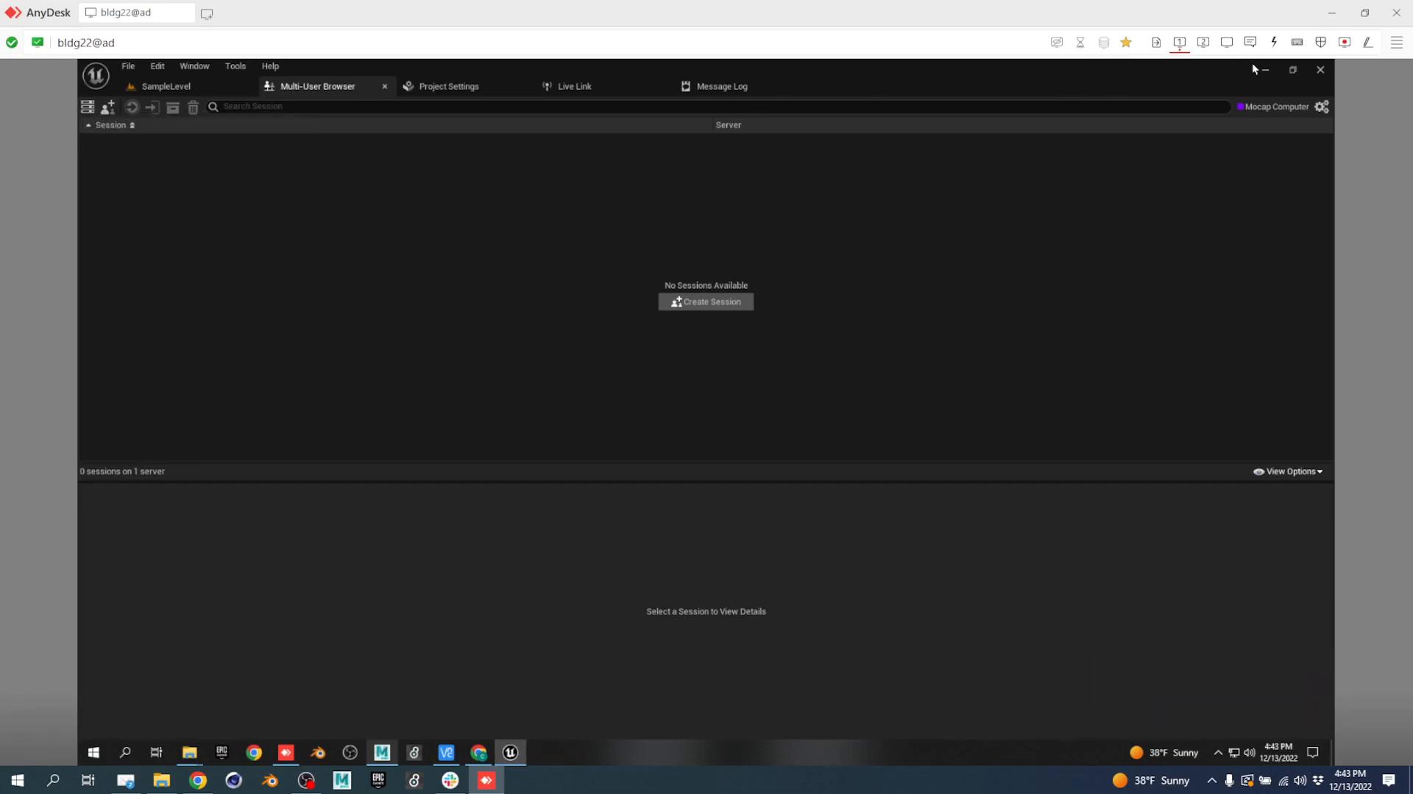
left_click(1321, 70)
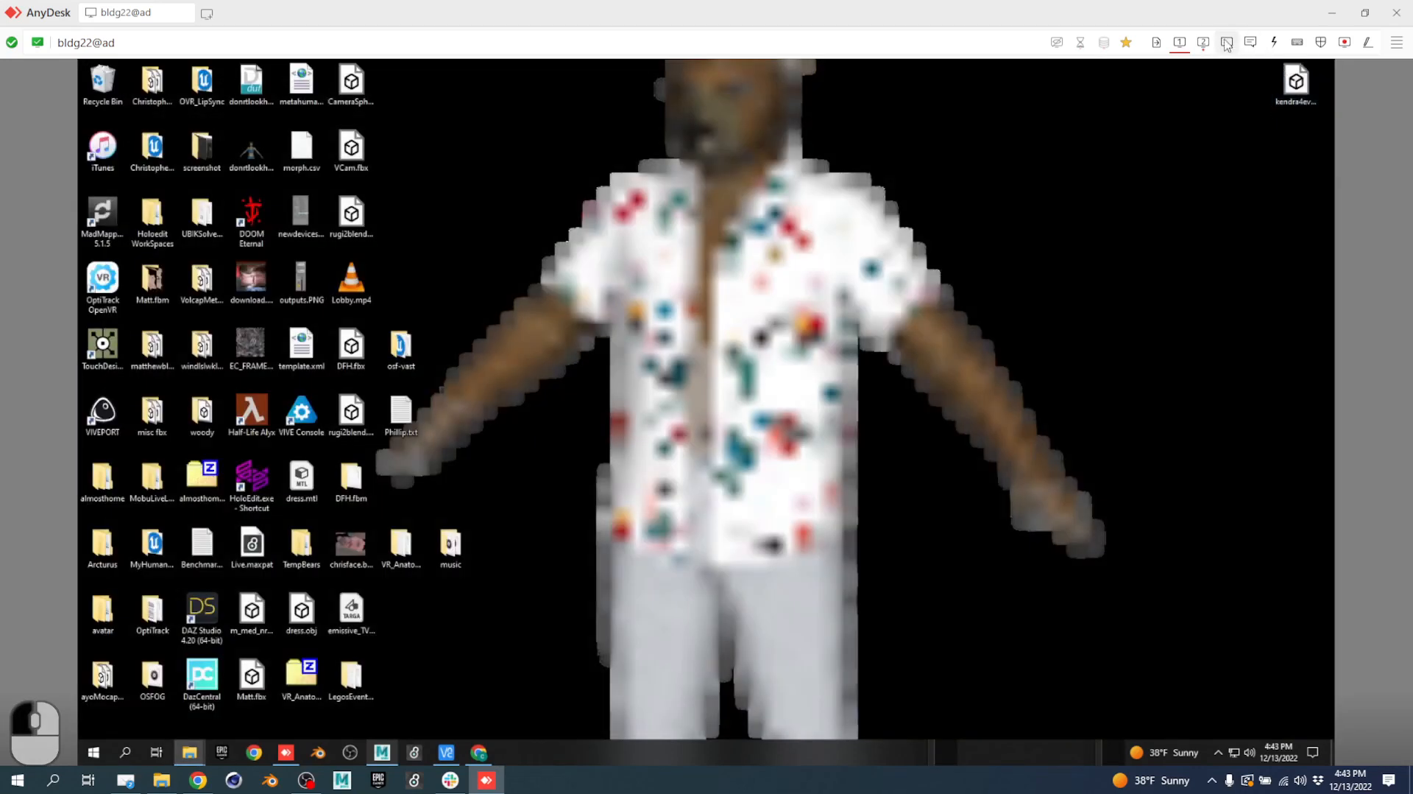
Open an SVN Commit for the VPD_Final folder, then cancel it without committing.
left_click(1201, 44)
right_click(674, 375)
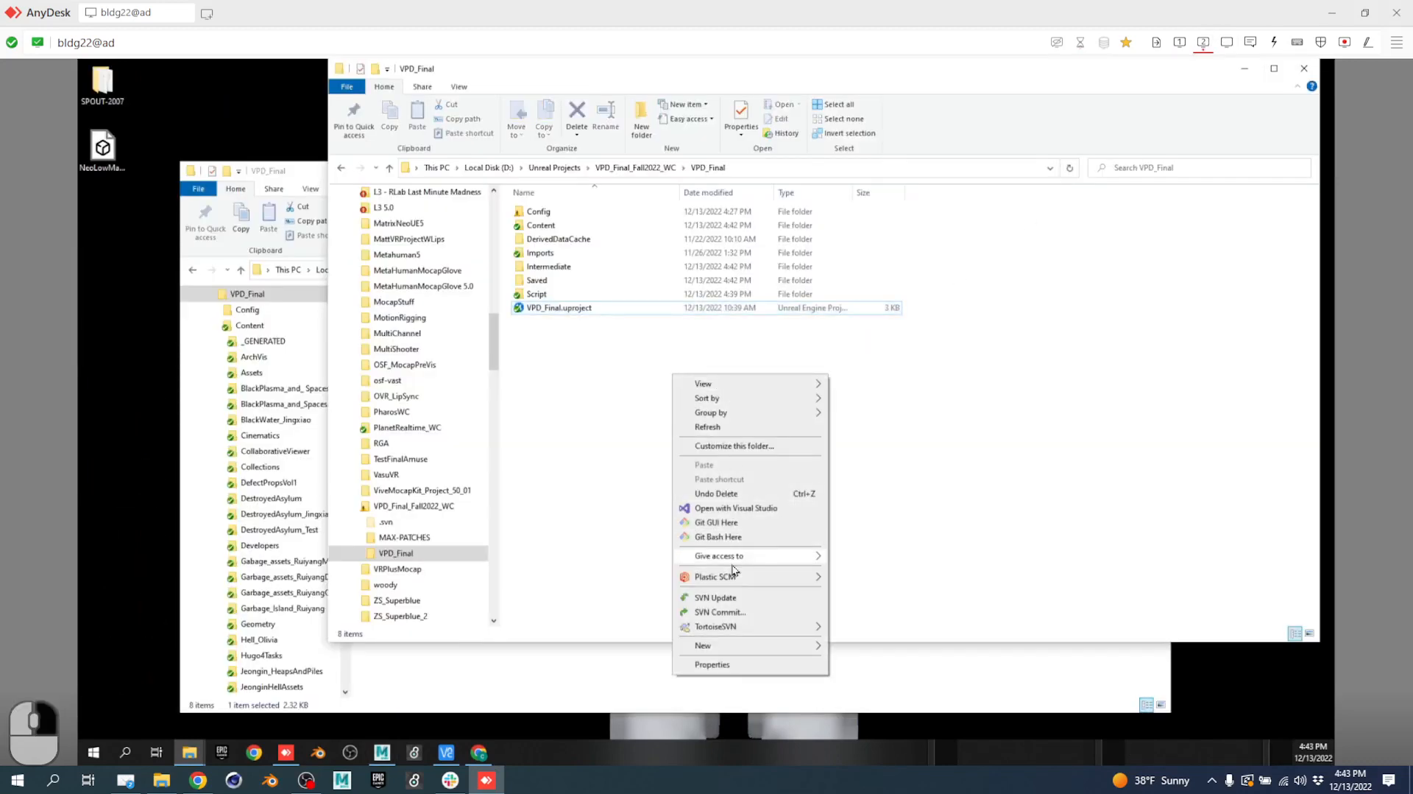
left_click(737, 612)
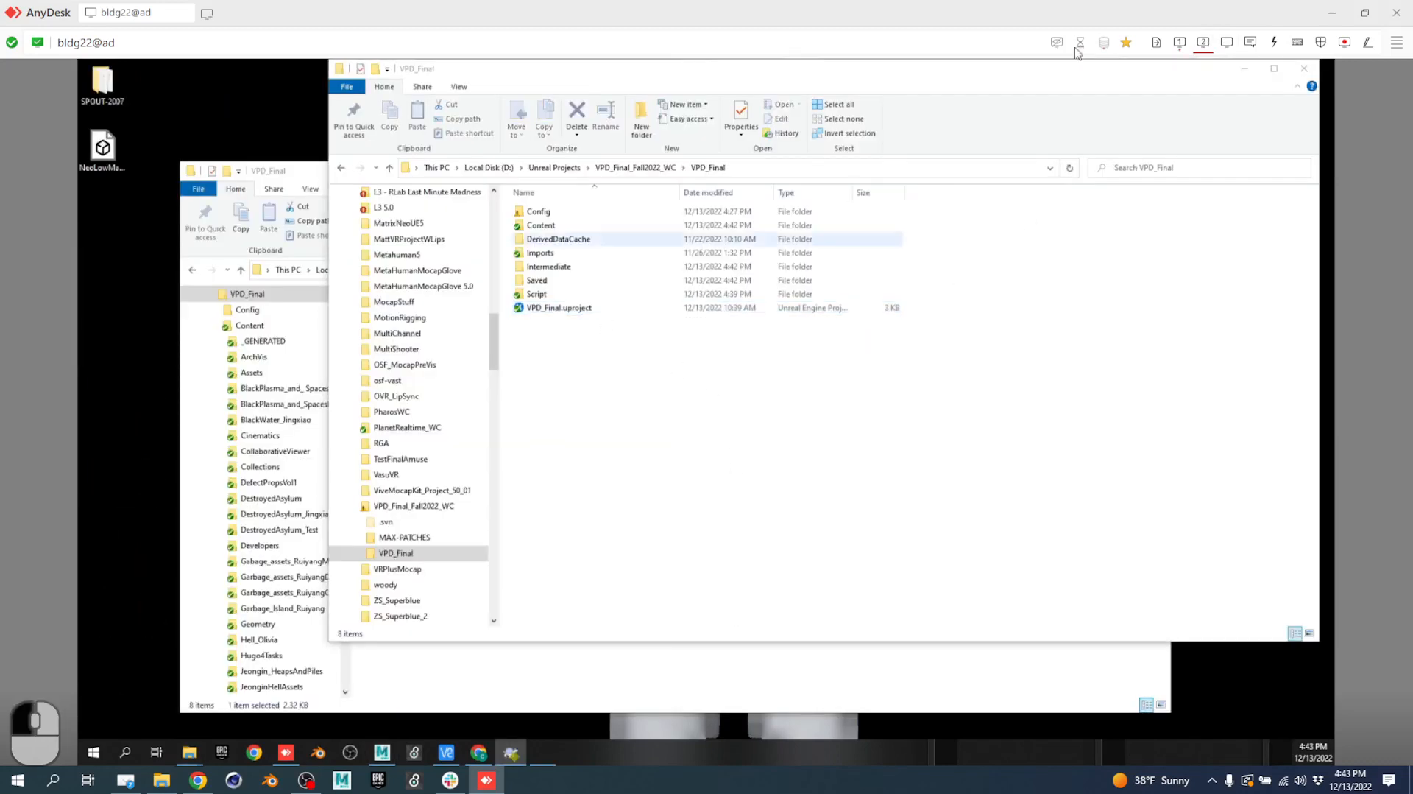
left_click(1179, 42)
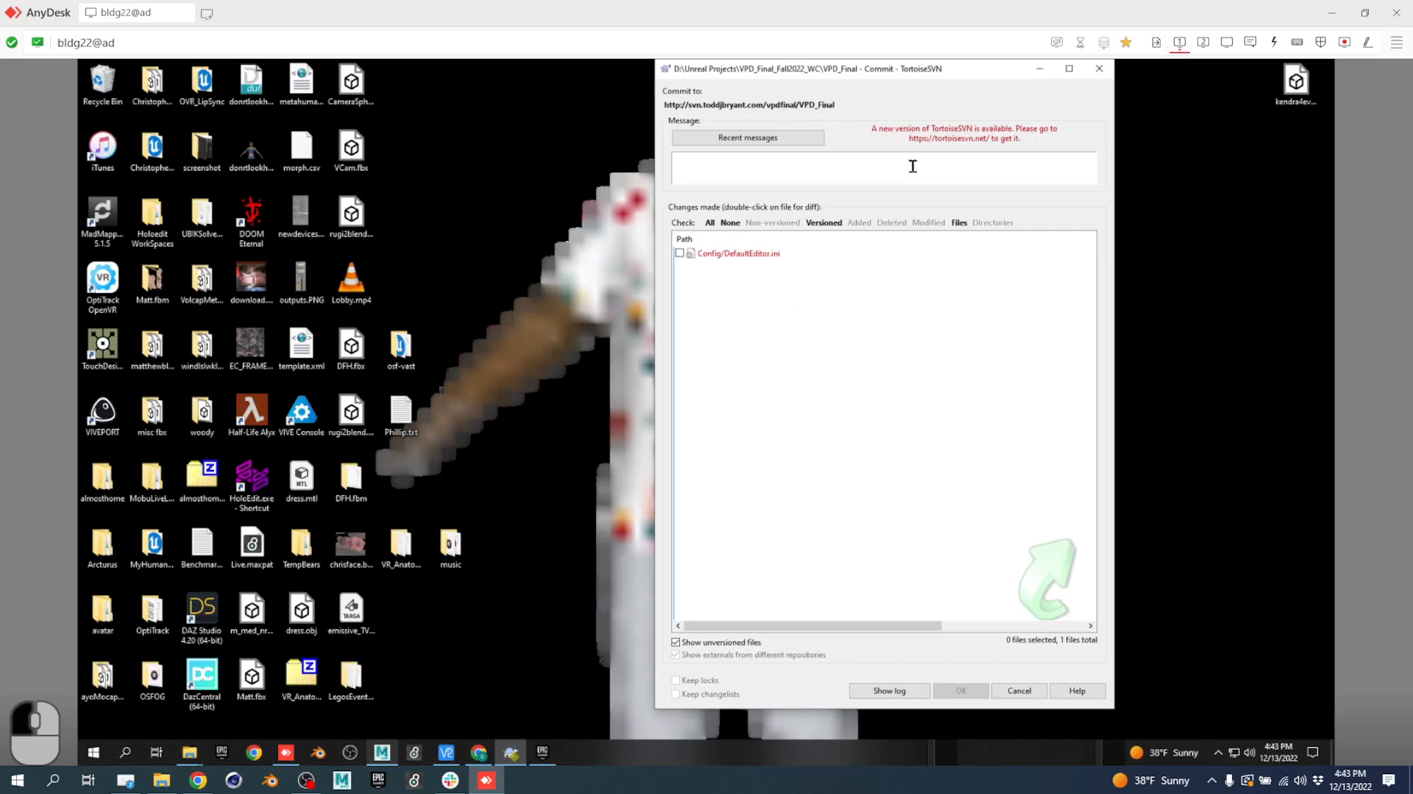
left_click(1099, 68)
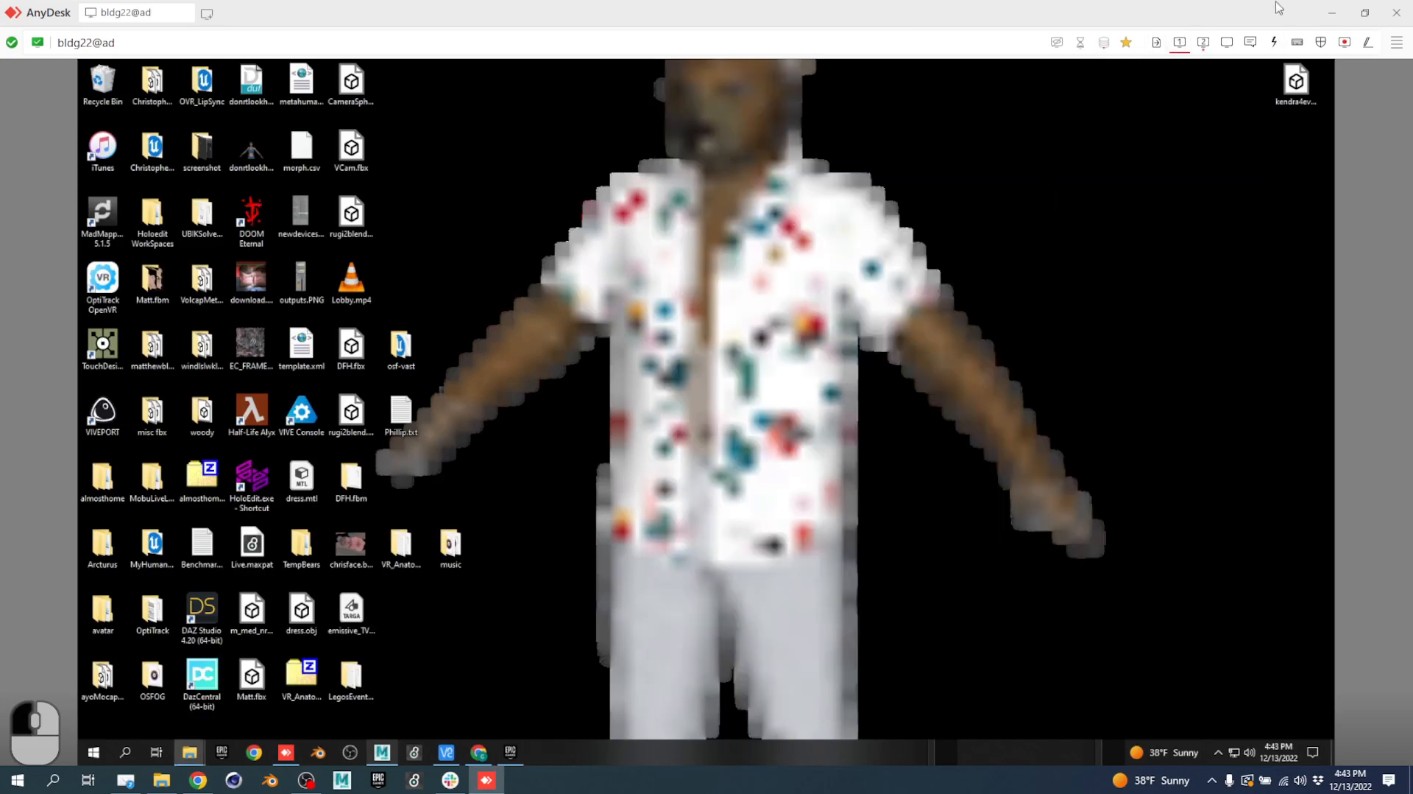
Check the SVN log shows revision 332 'inclass' as newest, then open VPD_Final.uproject.
left_click(1203, 42)
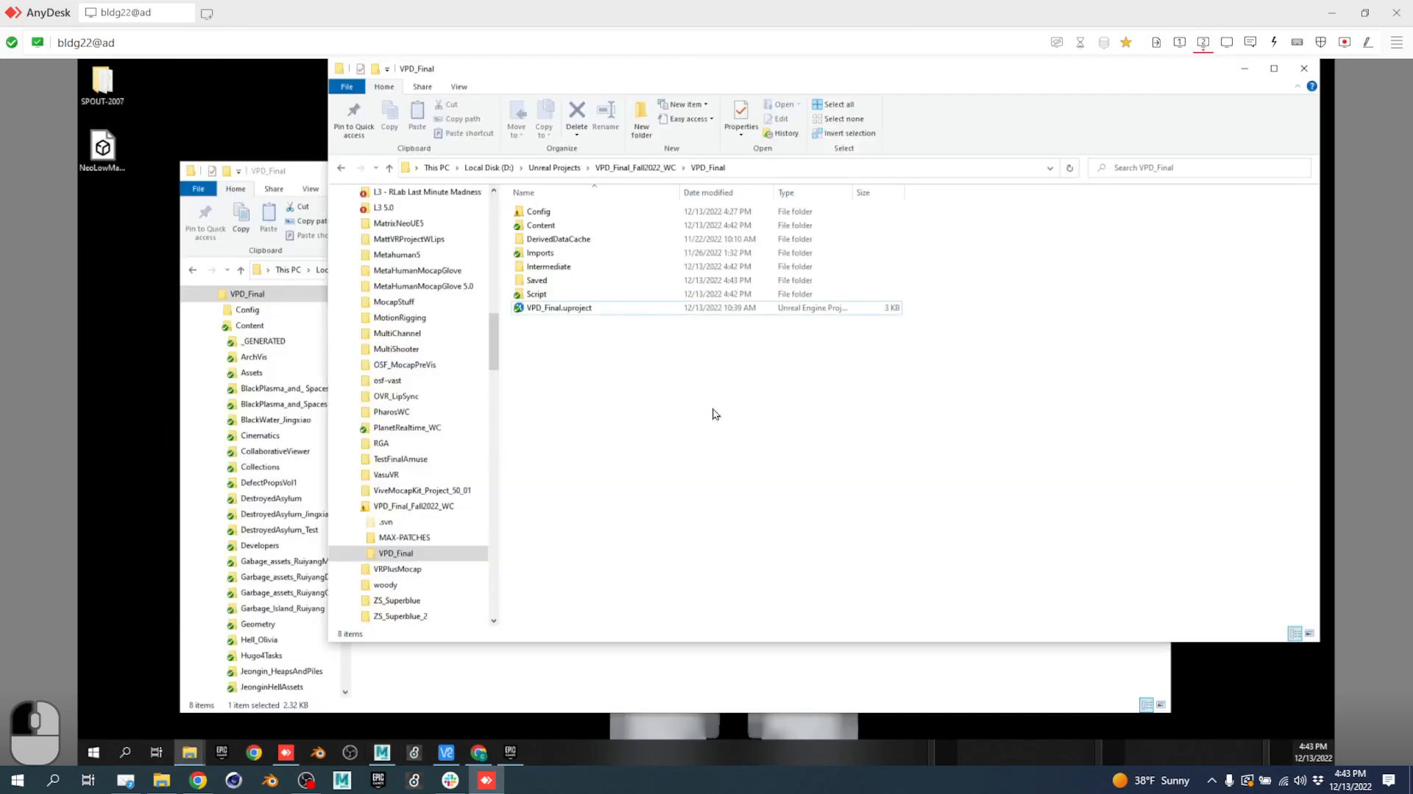
right_click(578, 362)
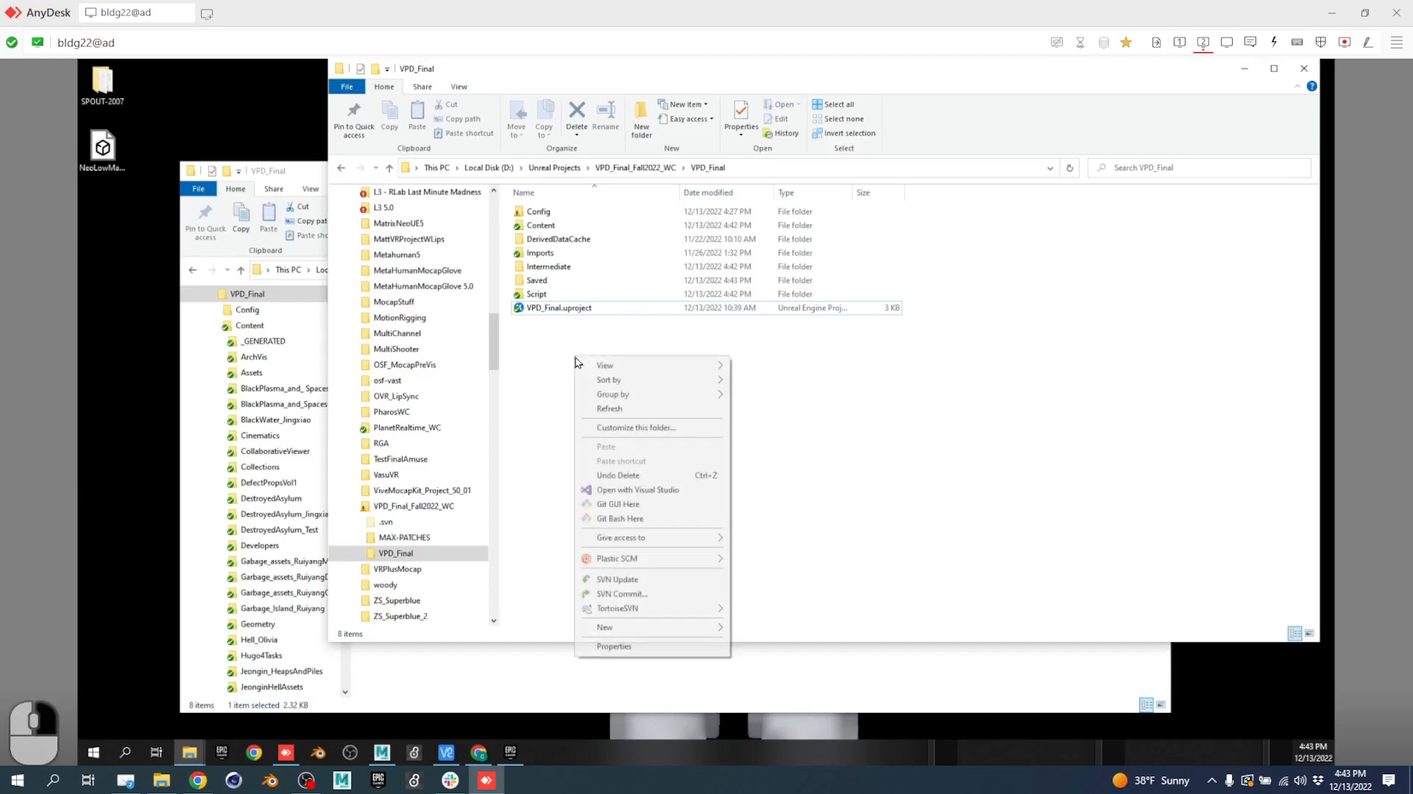
mouse_move(651, 611)
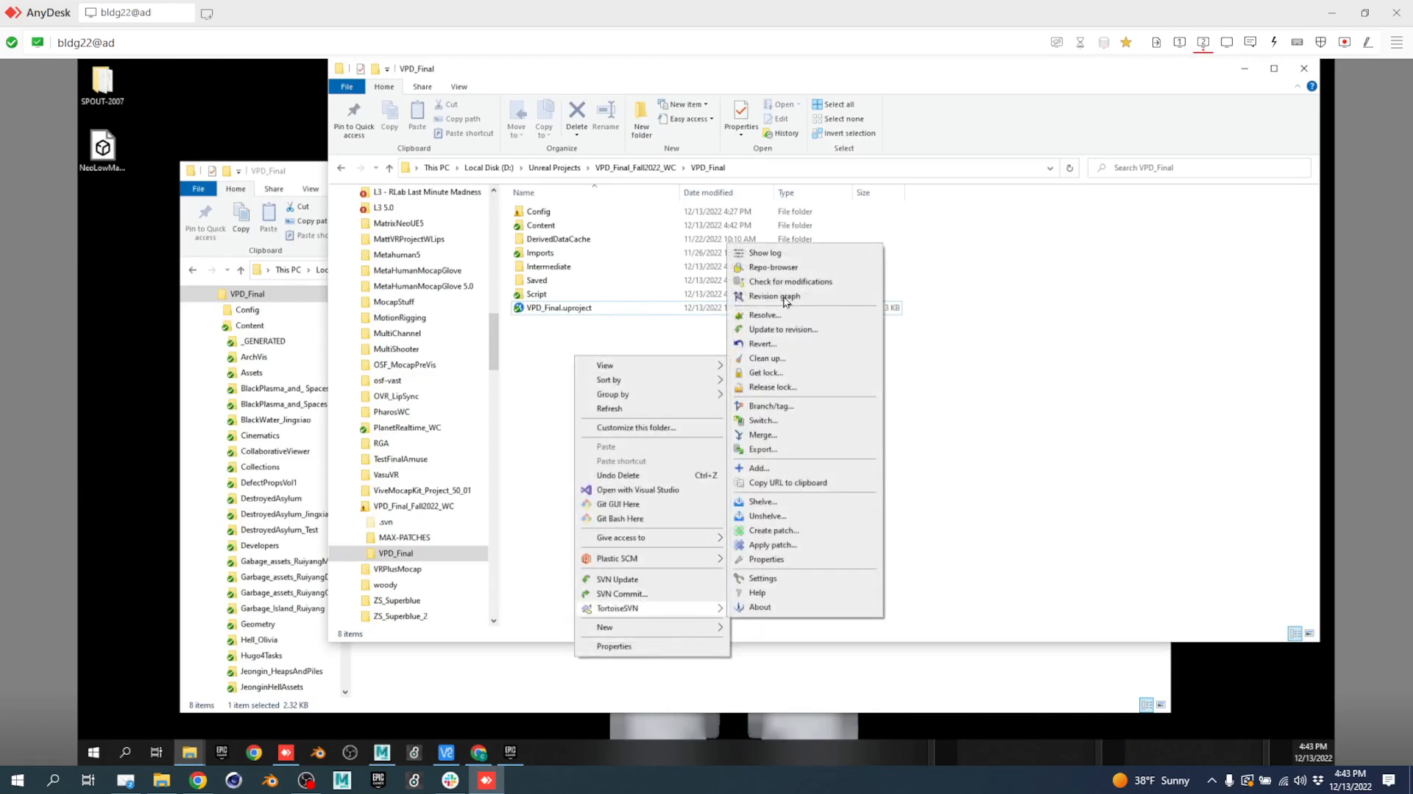
left_click(773, 253)
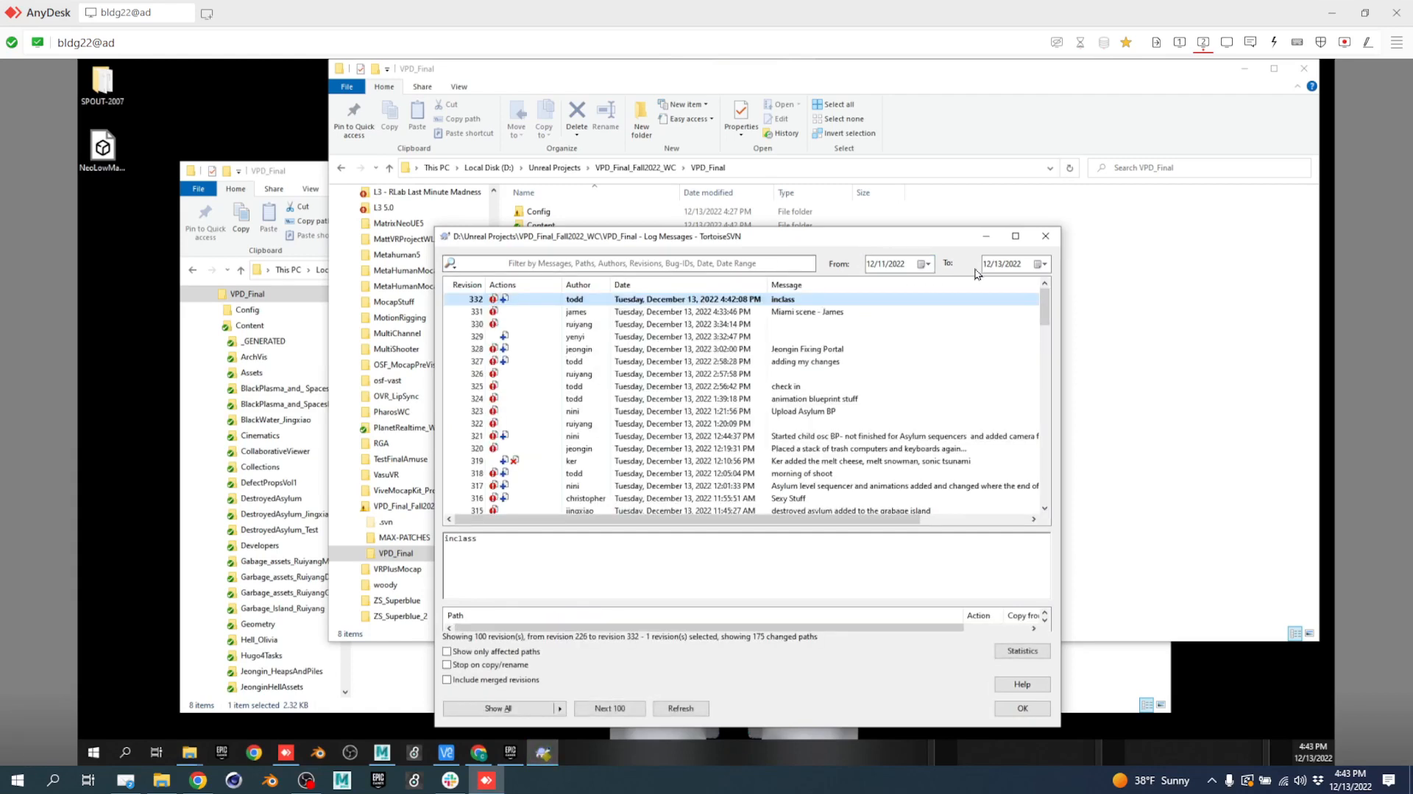
left_click(1045, 236)
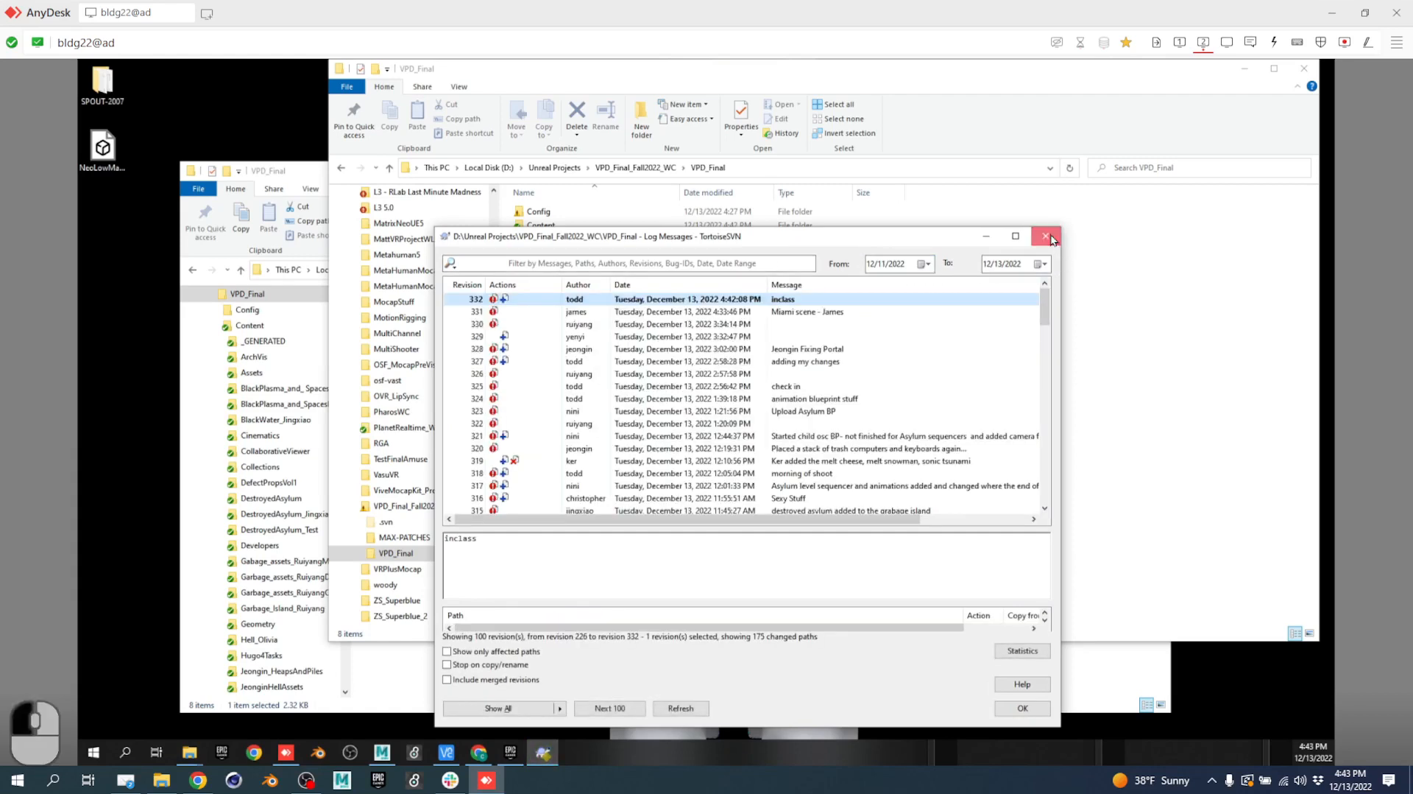
left_click(566, 310)
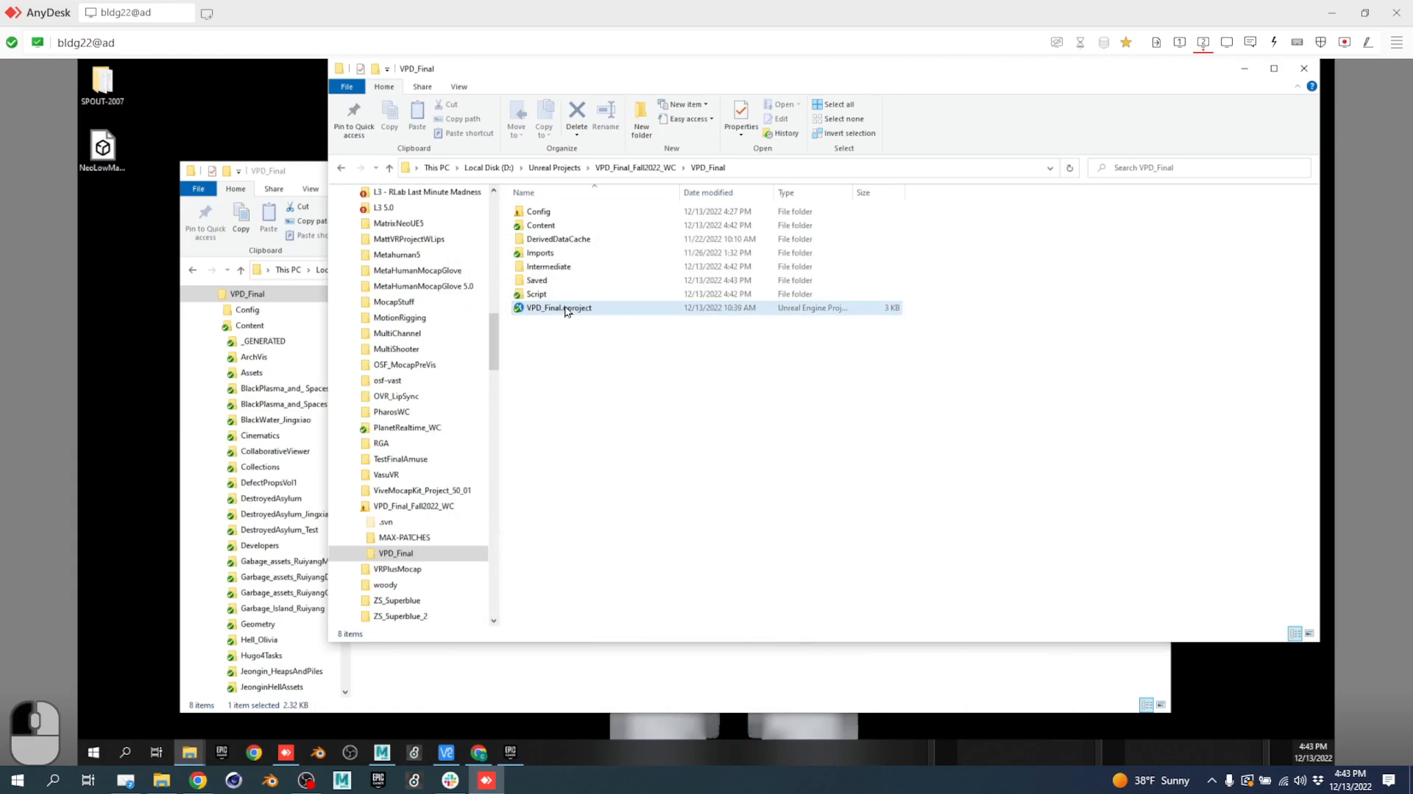
double_click(567, 310)
Launch a local multi-user server from the Multi-User Browser, showing 1 server with no sessions.
left_click(1179, 42)
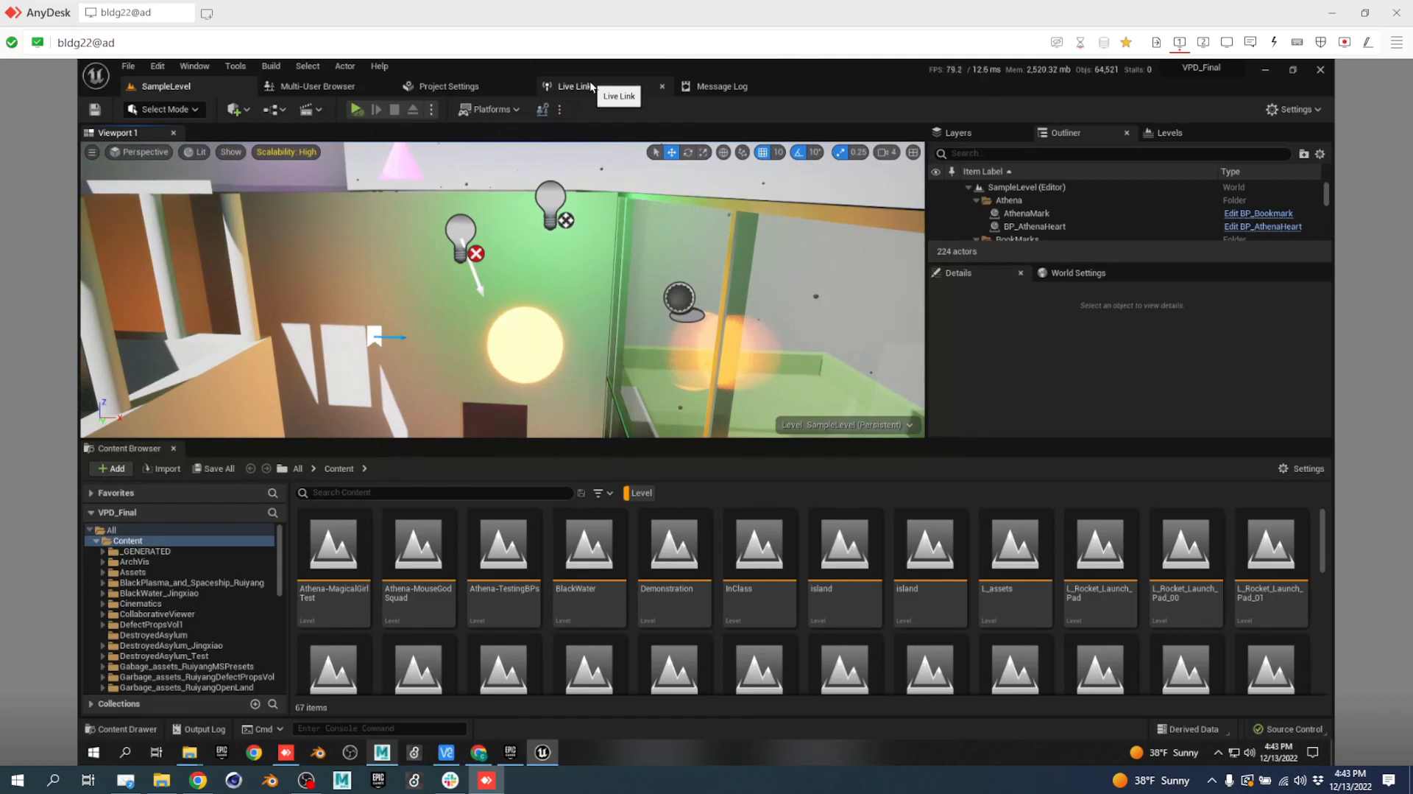
left_click(309, 96)
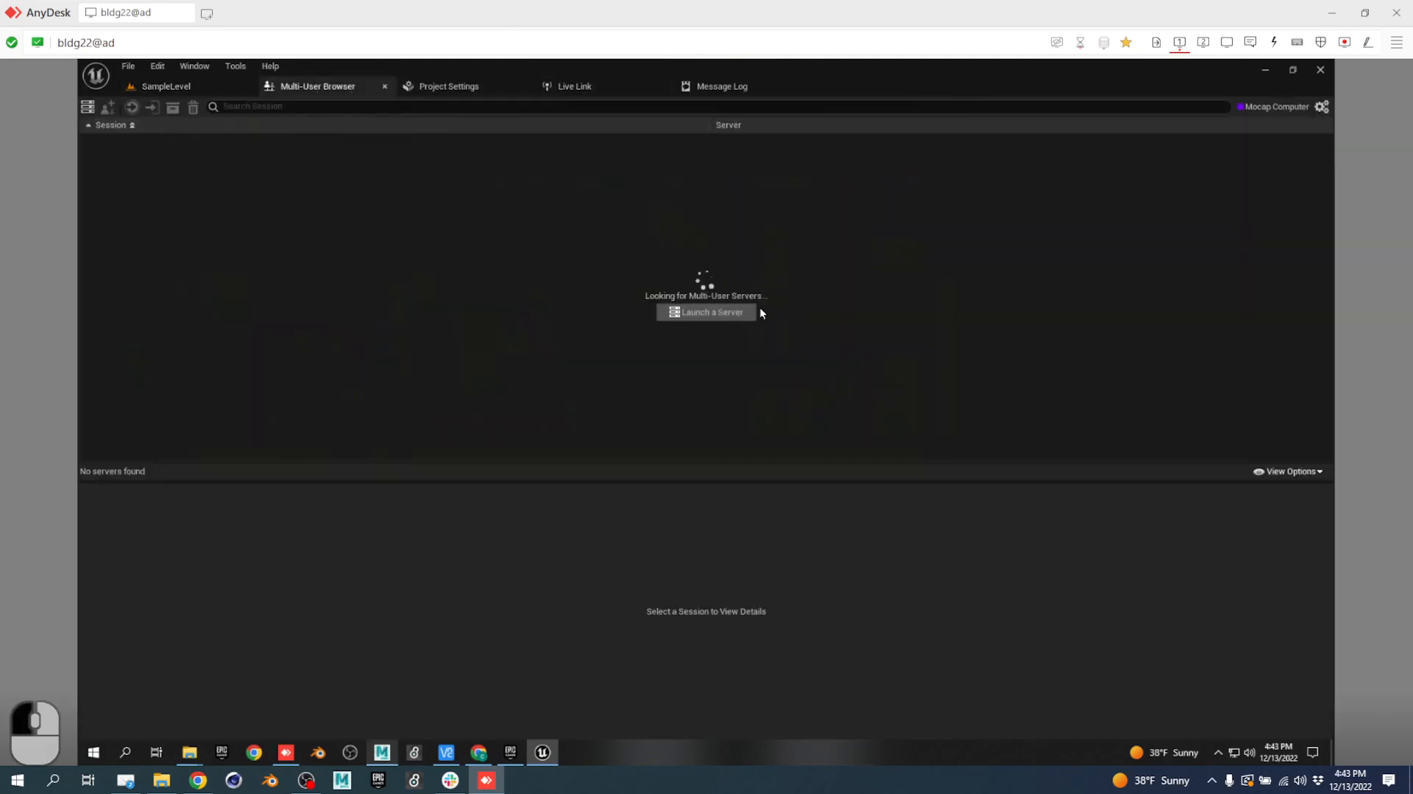
left_click(711, 312)
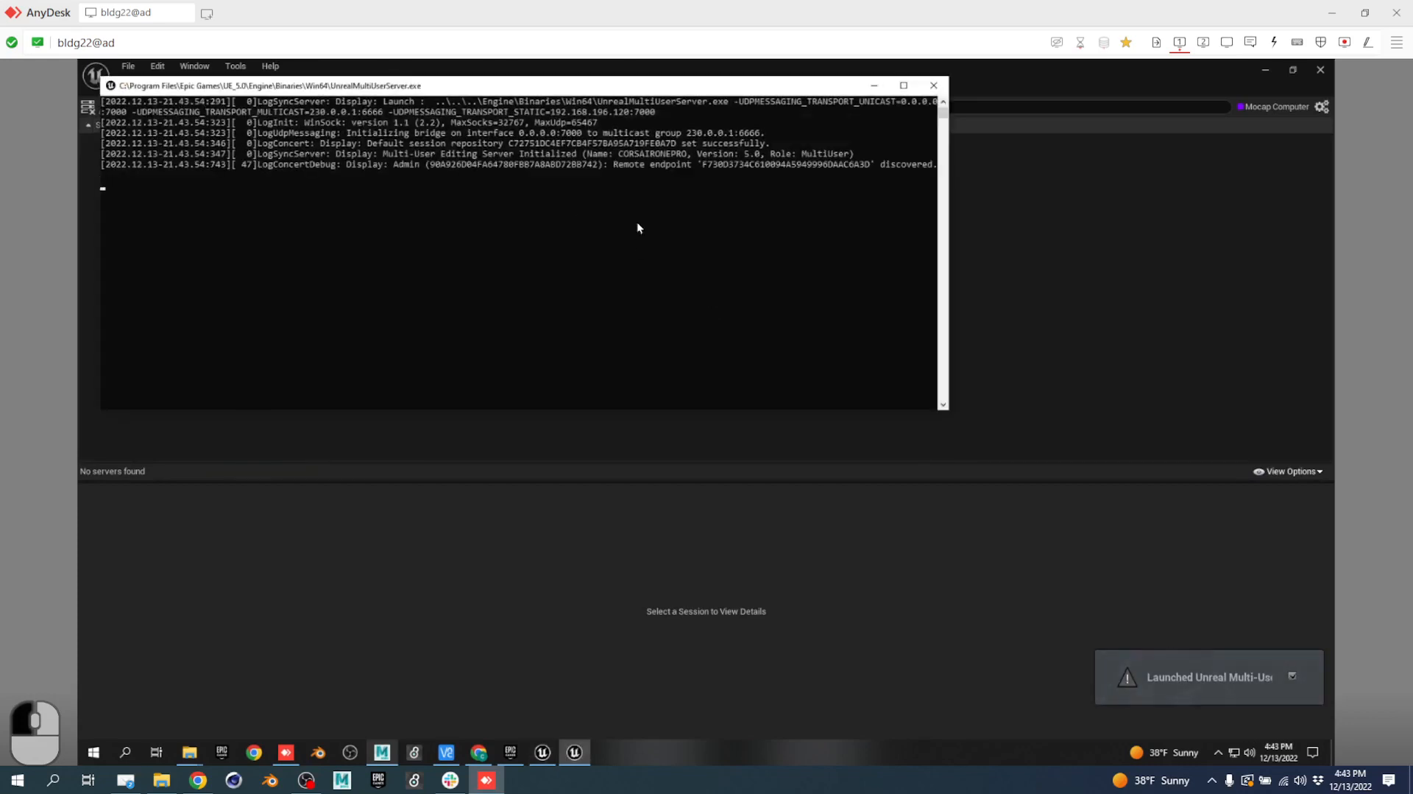
left_click(1130, 256)
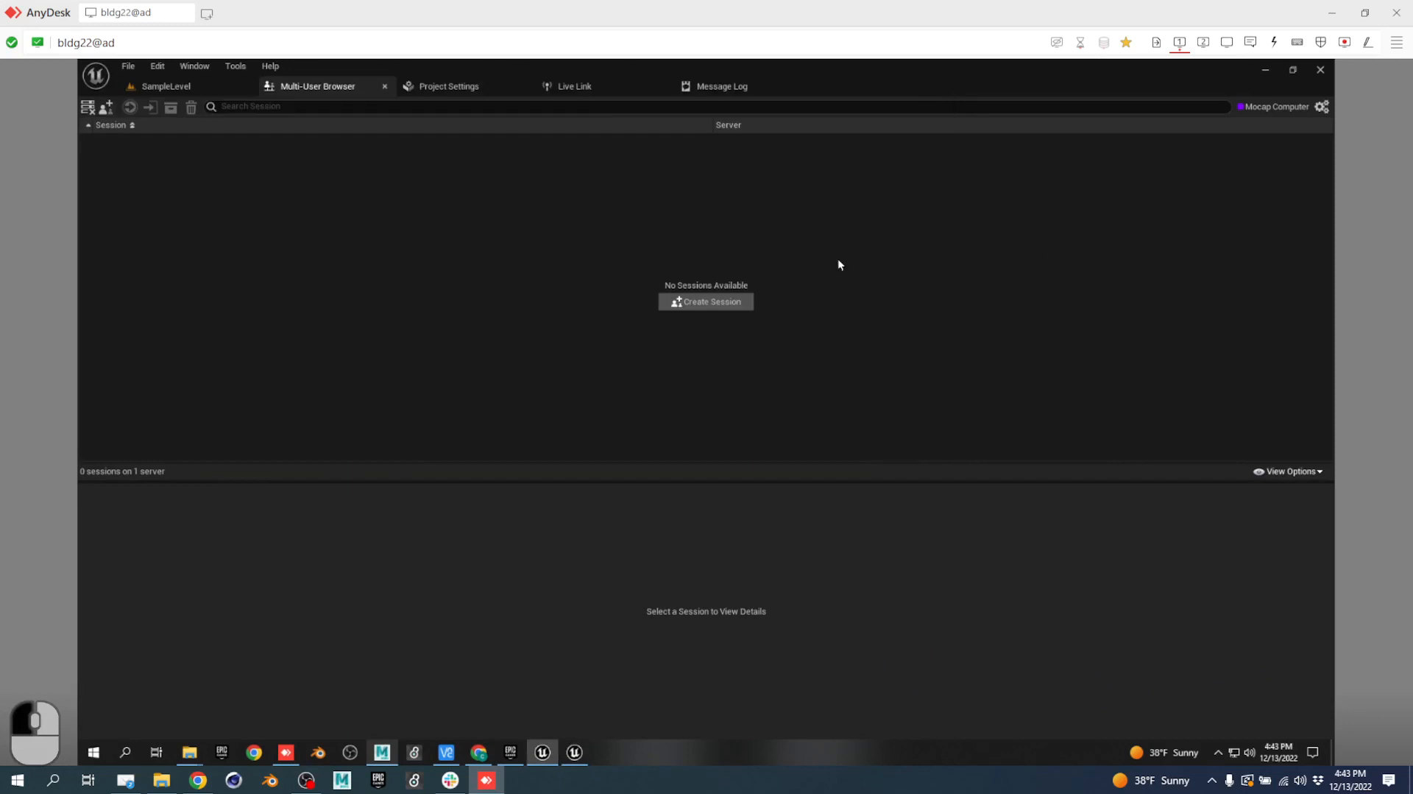
Create and join a multi-user session named 'Hi', then go back to the SampleLevel tab.
left_click(691, 302)
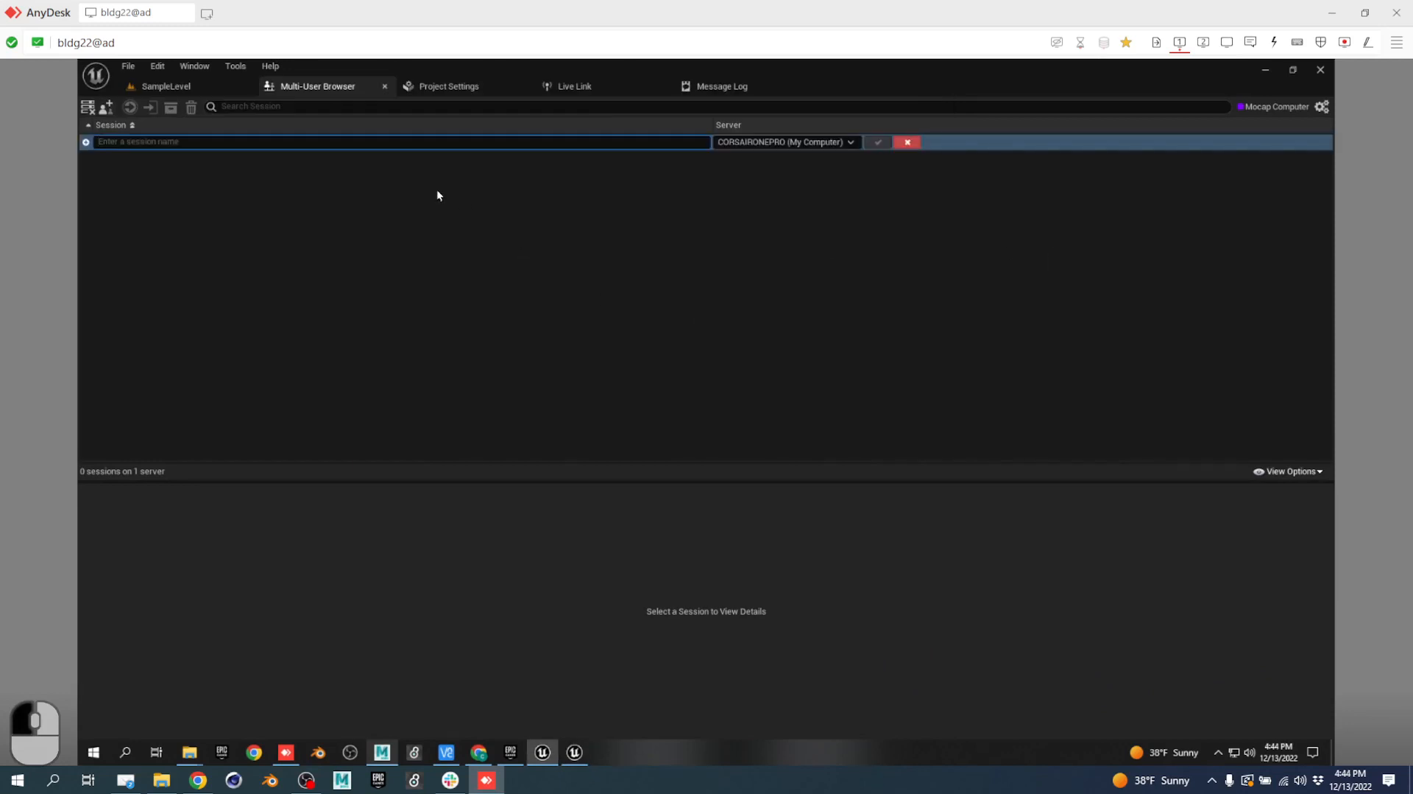
type("Hi")
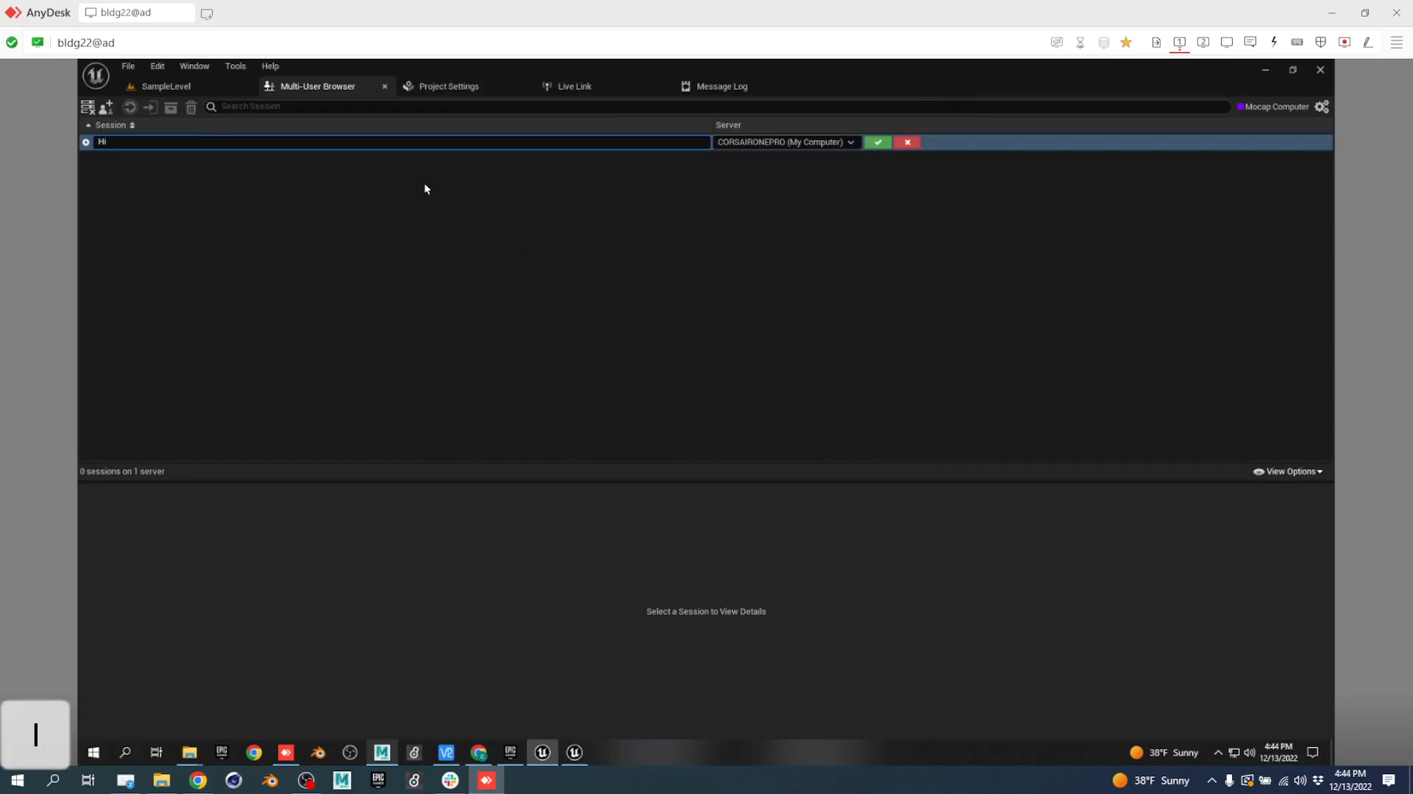
key("Return")
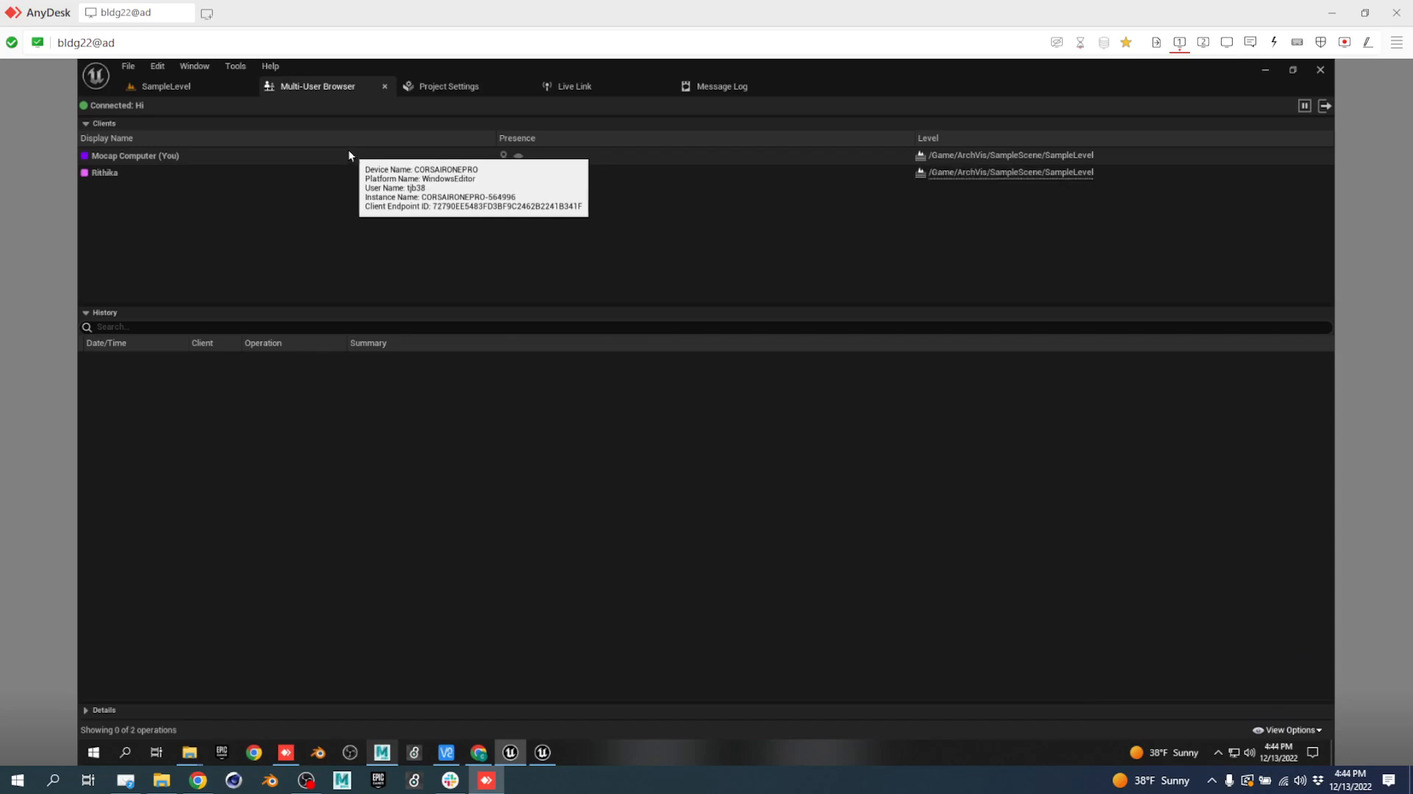
left_click(212, 85)
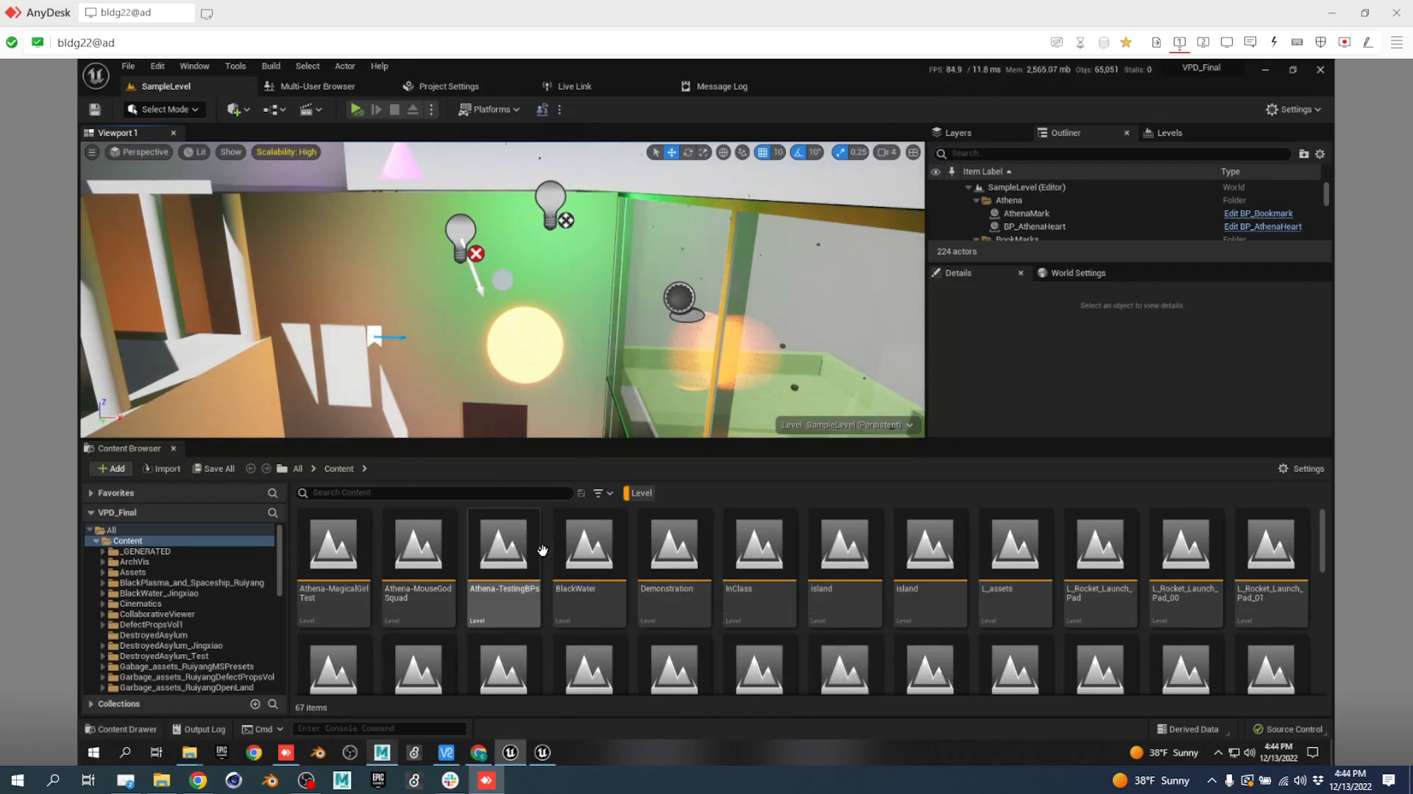
Open the Athena-MouseGodSquad level and turn the view to reveal its characters and spheres.
double_click(419, 538)
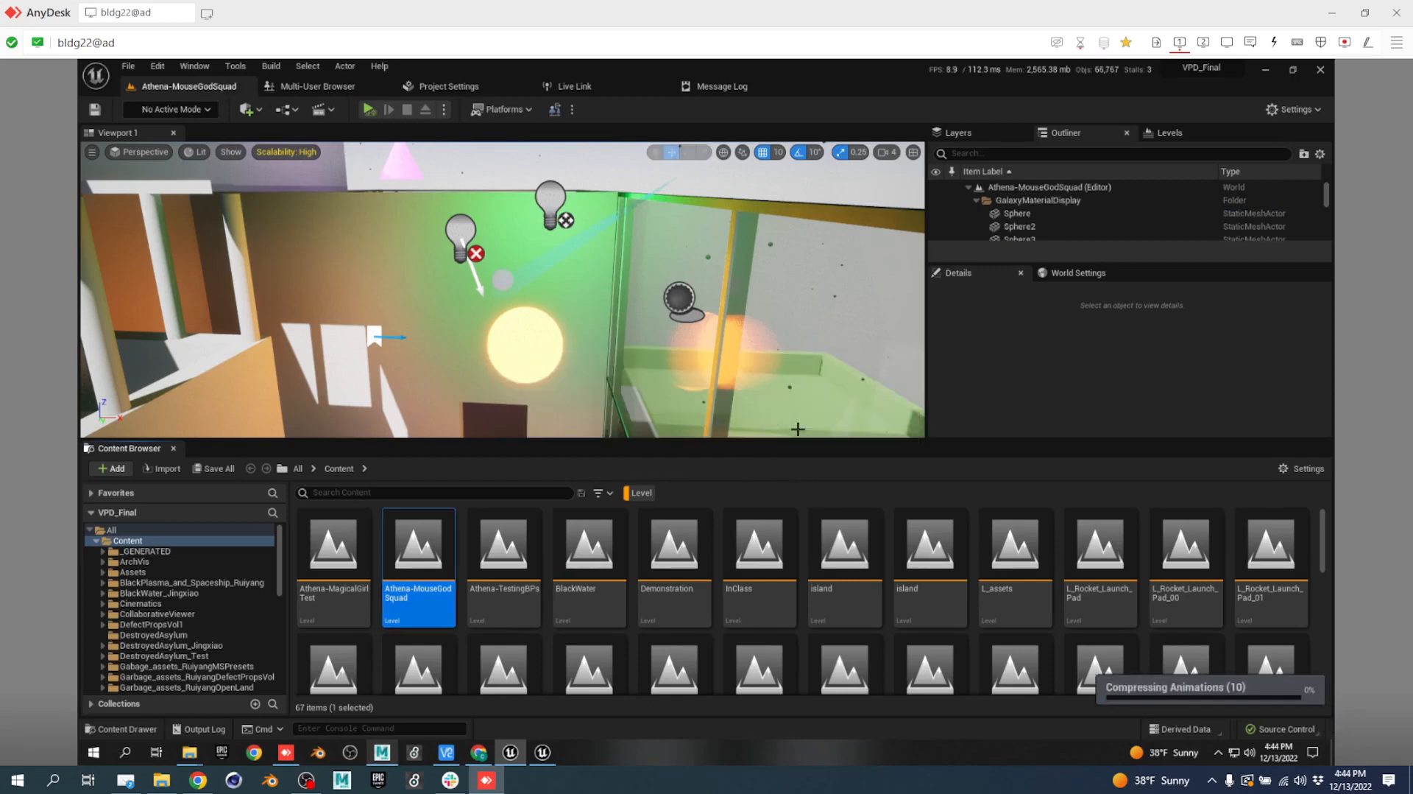
right_click_drag(500, 362, 737, 316)
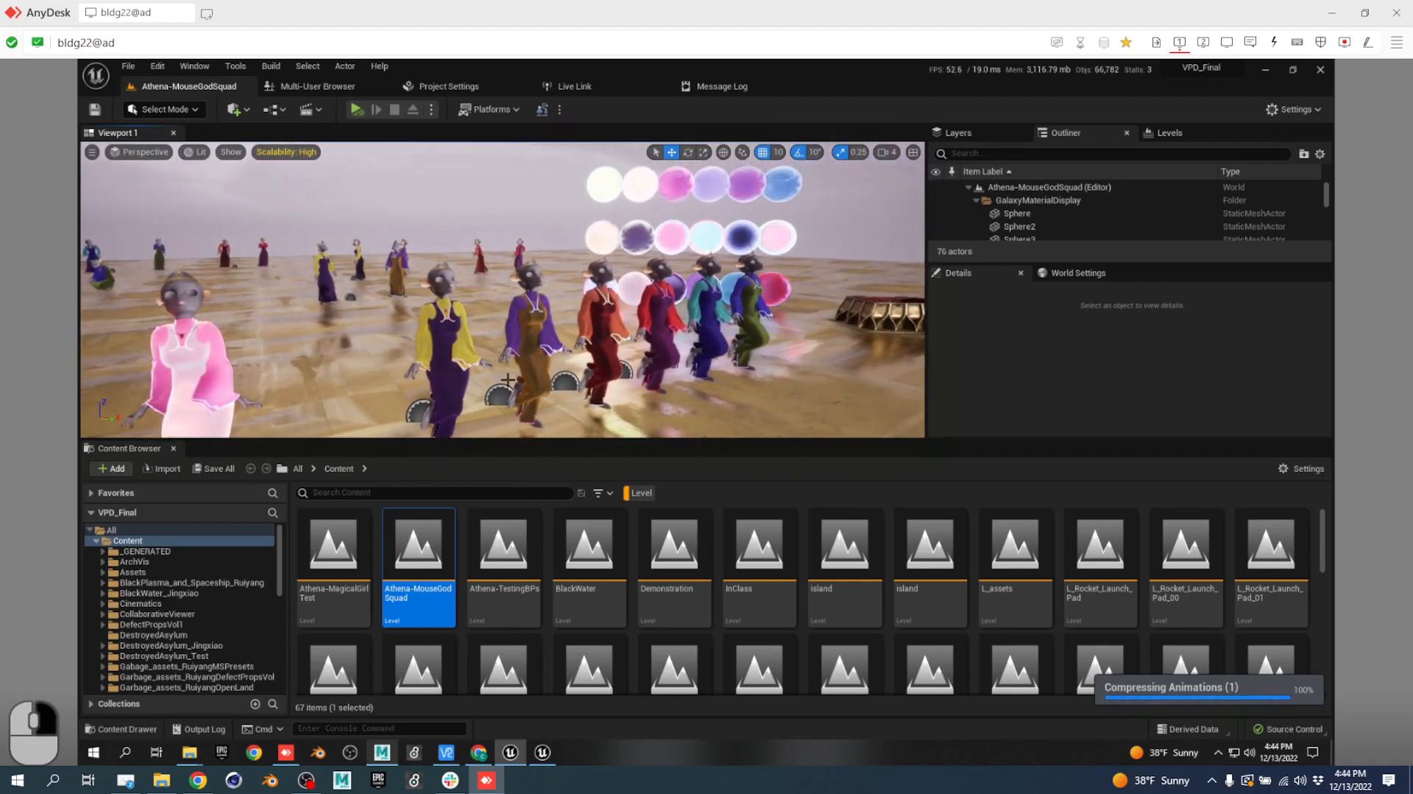
scroll(736, 589, "down", 5)
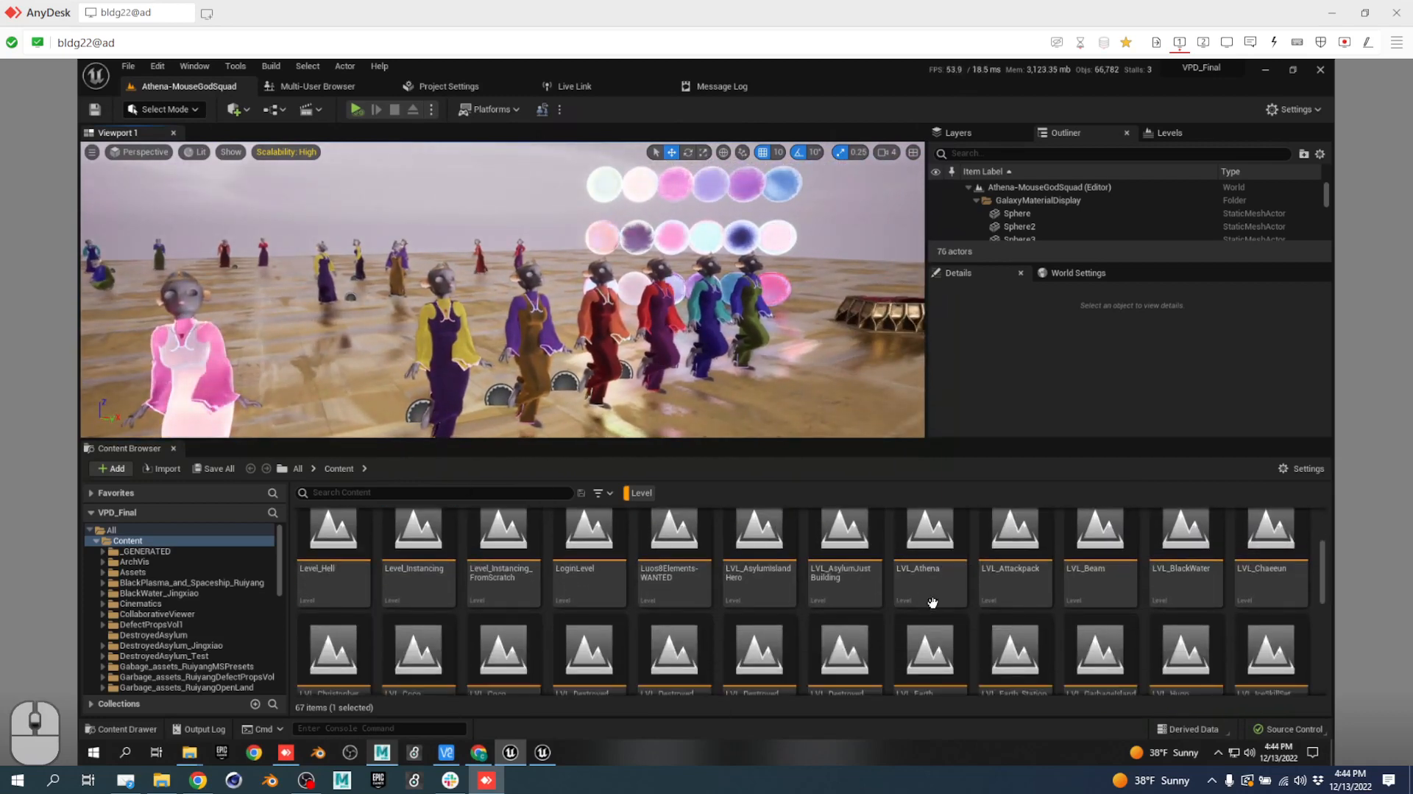
scroll(953, 607, "down", 3)
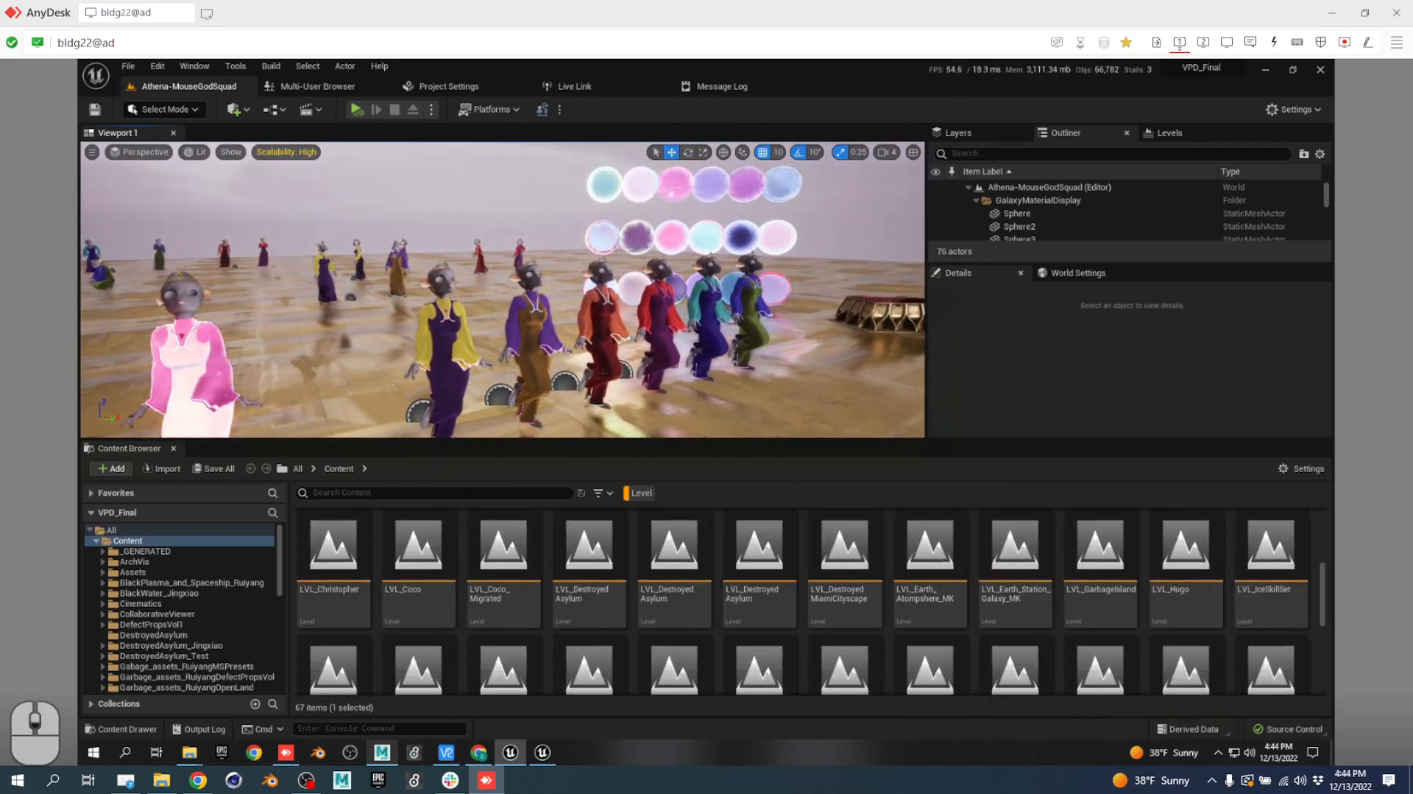
Play the level in the editor, sweeping the camera across the dancing figures, then stop.
left_click(356, 110)
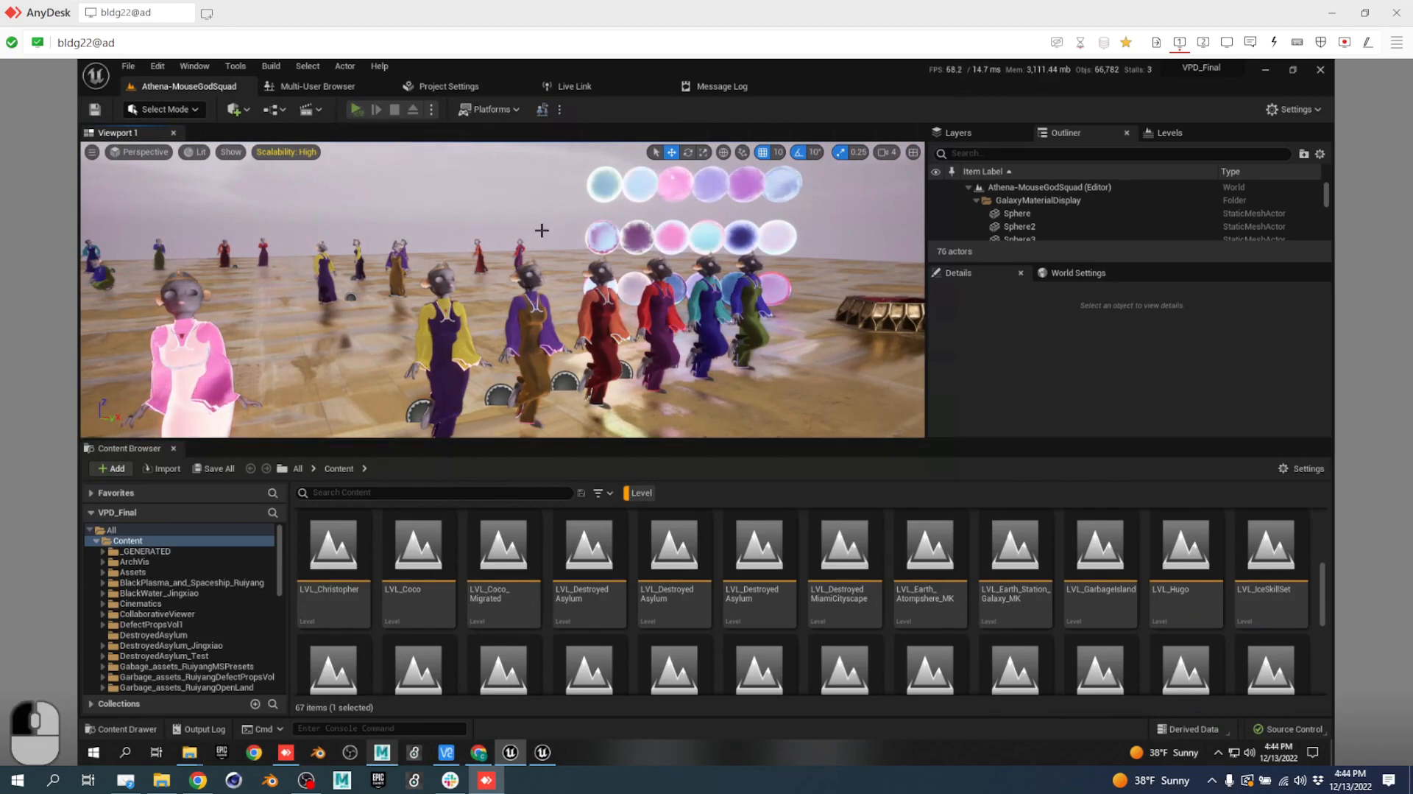
right_click_drag(597, 300, 575, 306)
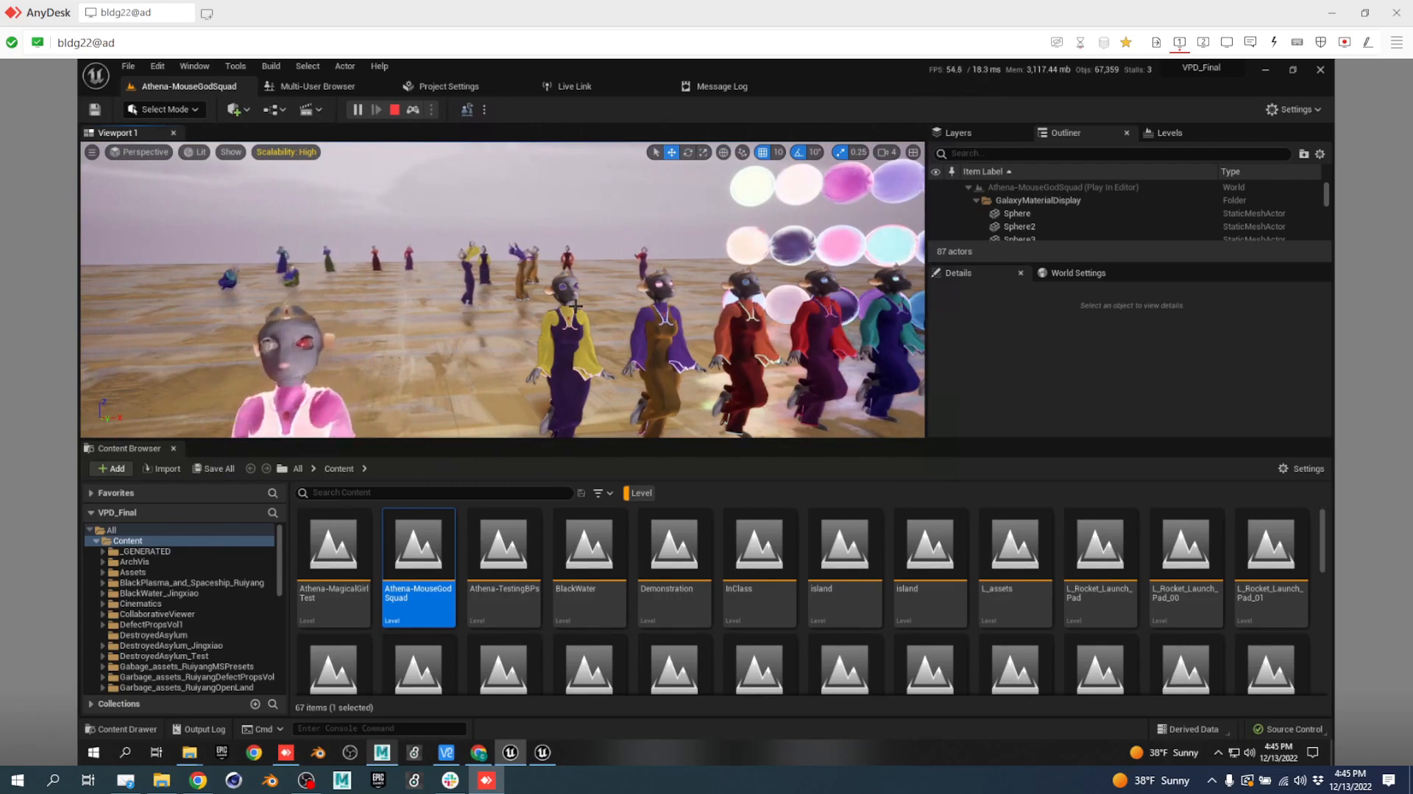
scroll(539, 321, "up", 8)
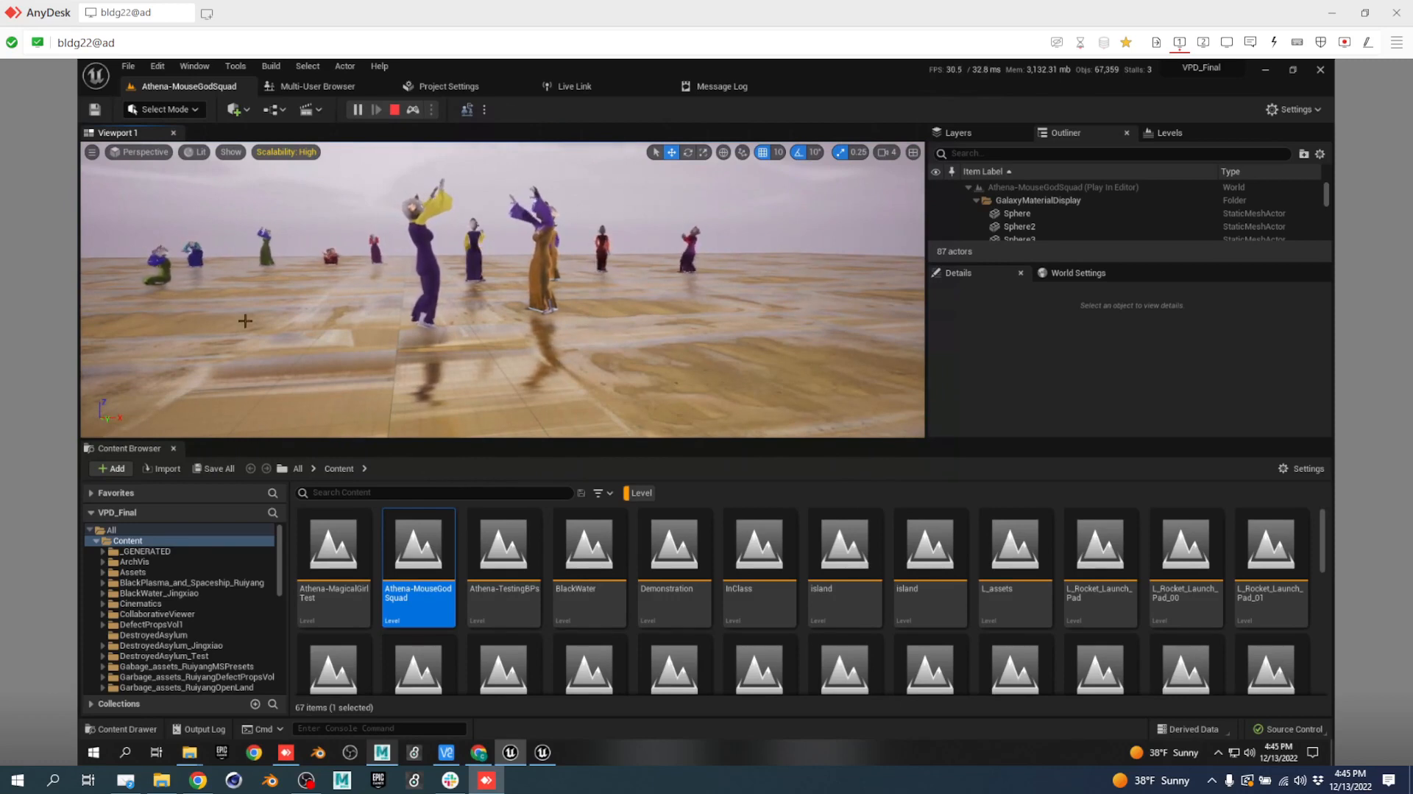
left_click_drag(590, 324, 314, 375)
right_click_drag(313, 370, 306, 368)
scroll(343, 317, "up", 6)
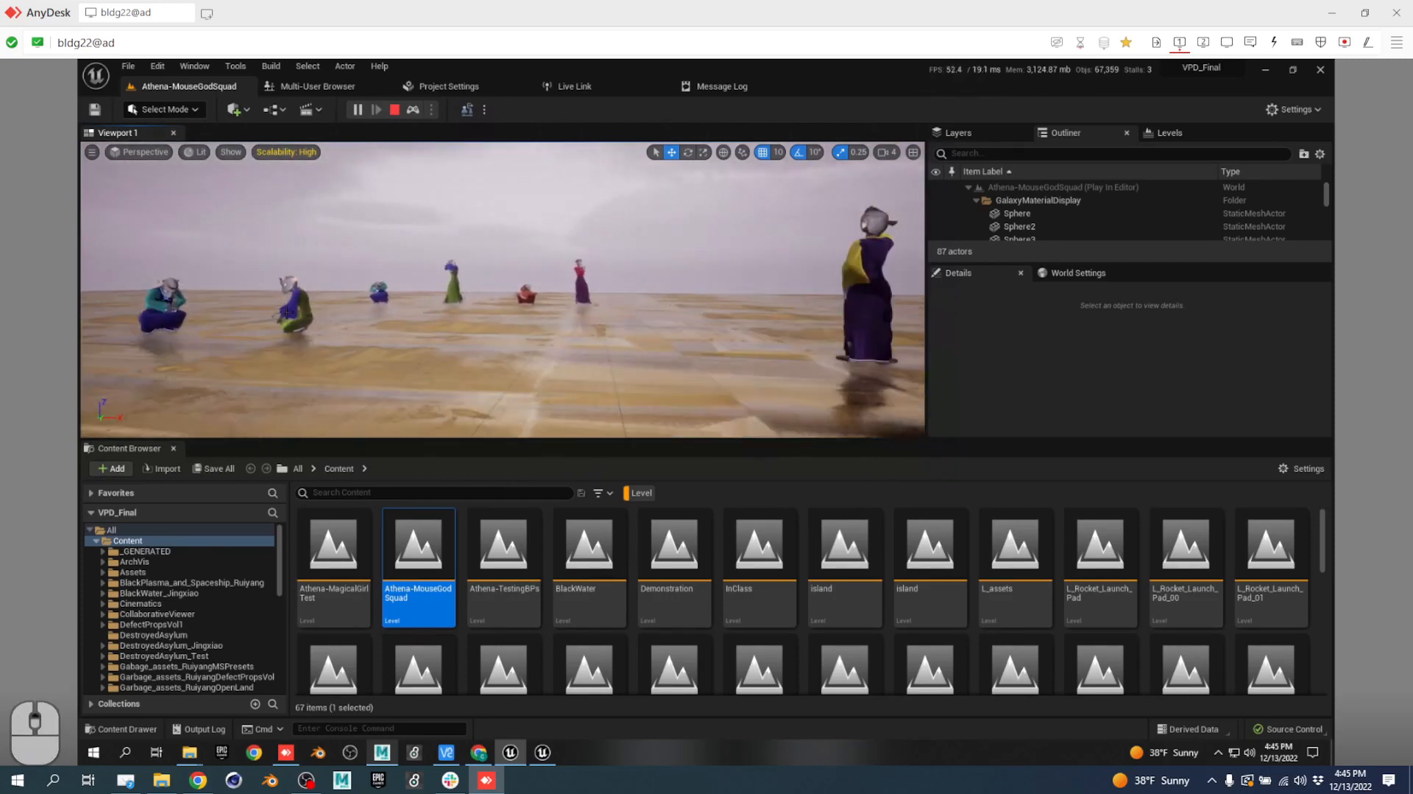
right_click_drag(343, 316, 302, 306)
scroll(303, 307, "up", 8)
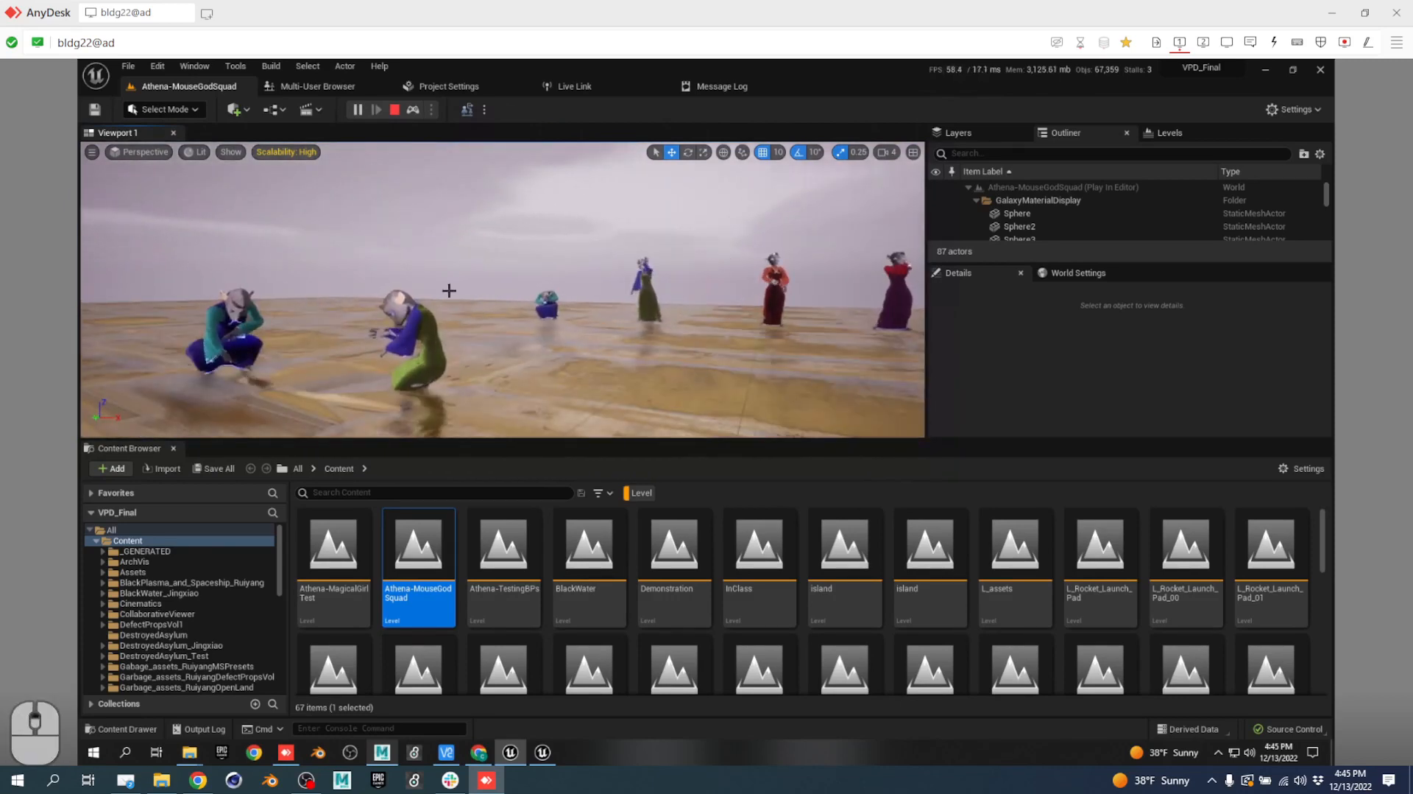
right_click_drag(500, 343, 920, 318)
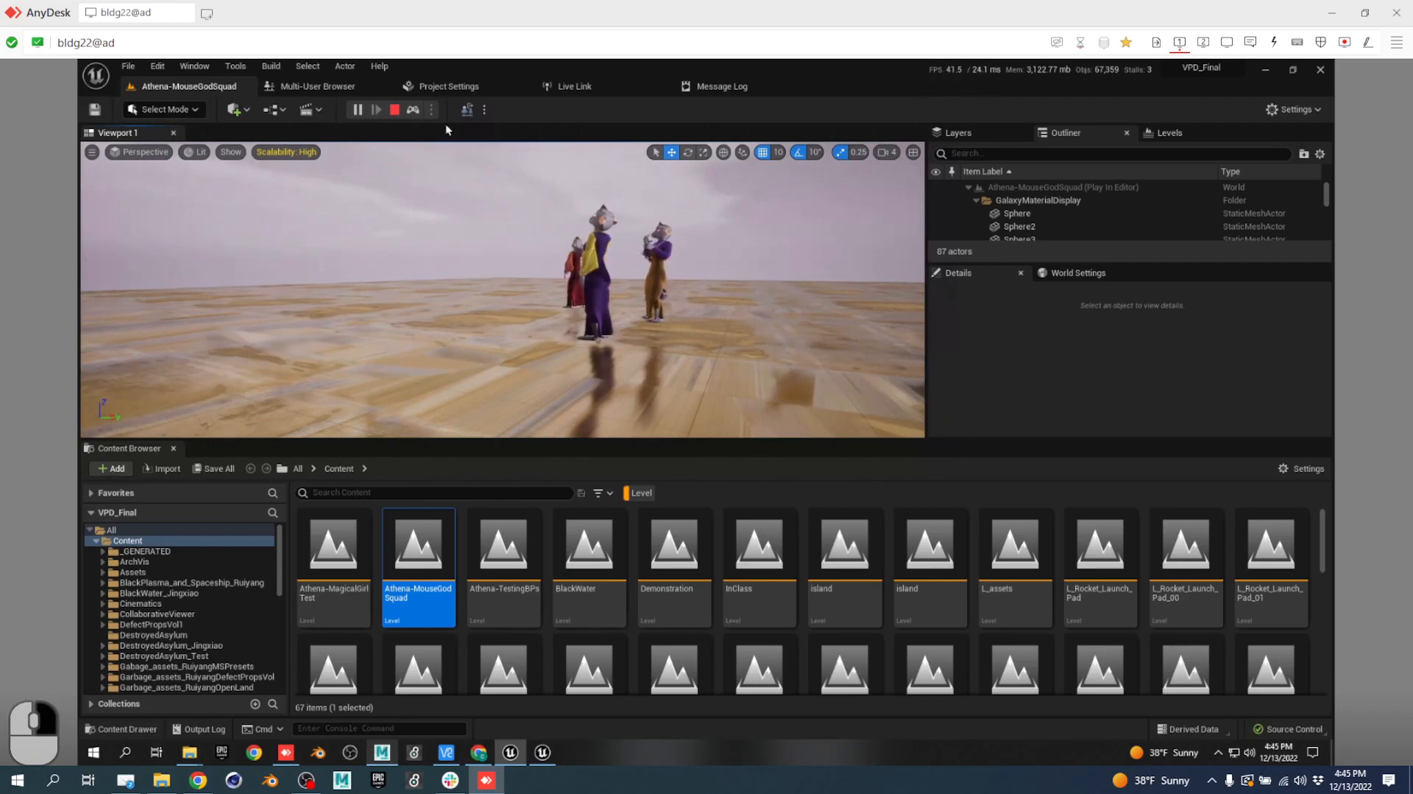
left_click(393, 110)
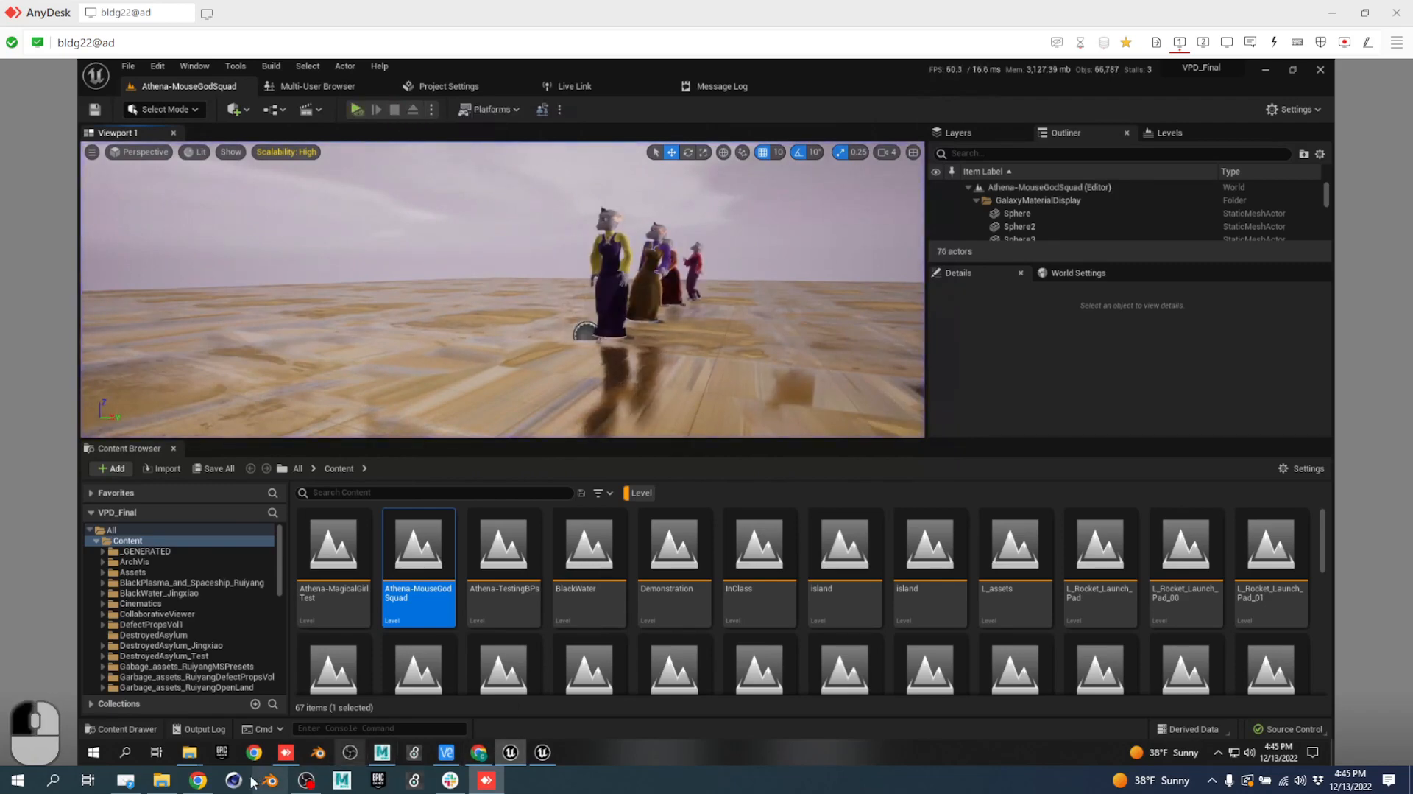
left_click(197, 780)
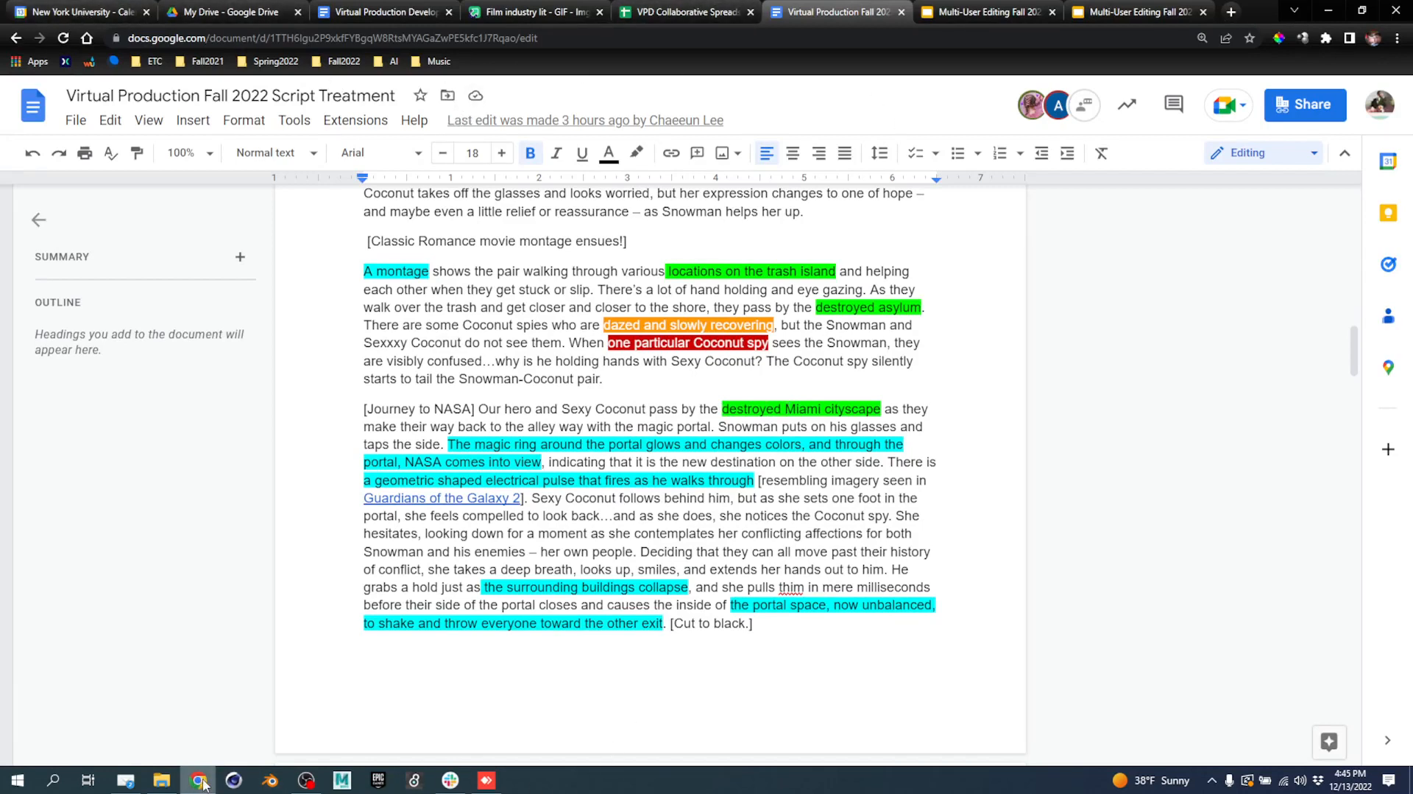
left_click(487, 781)
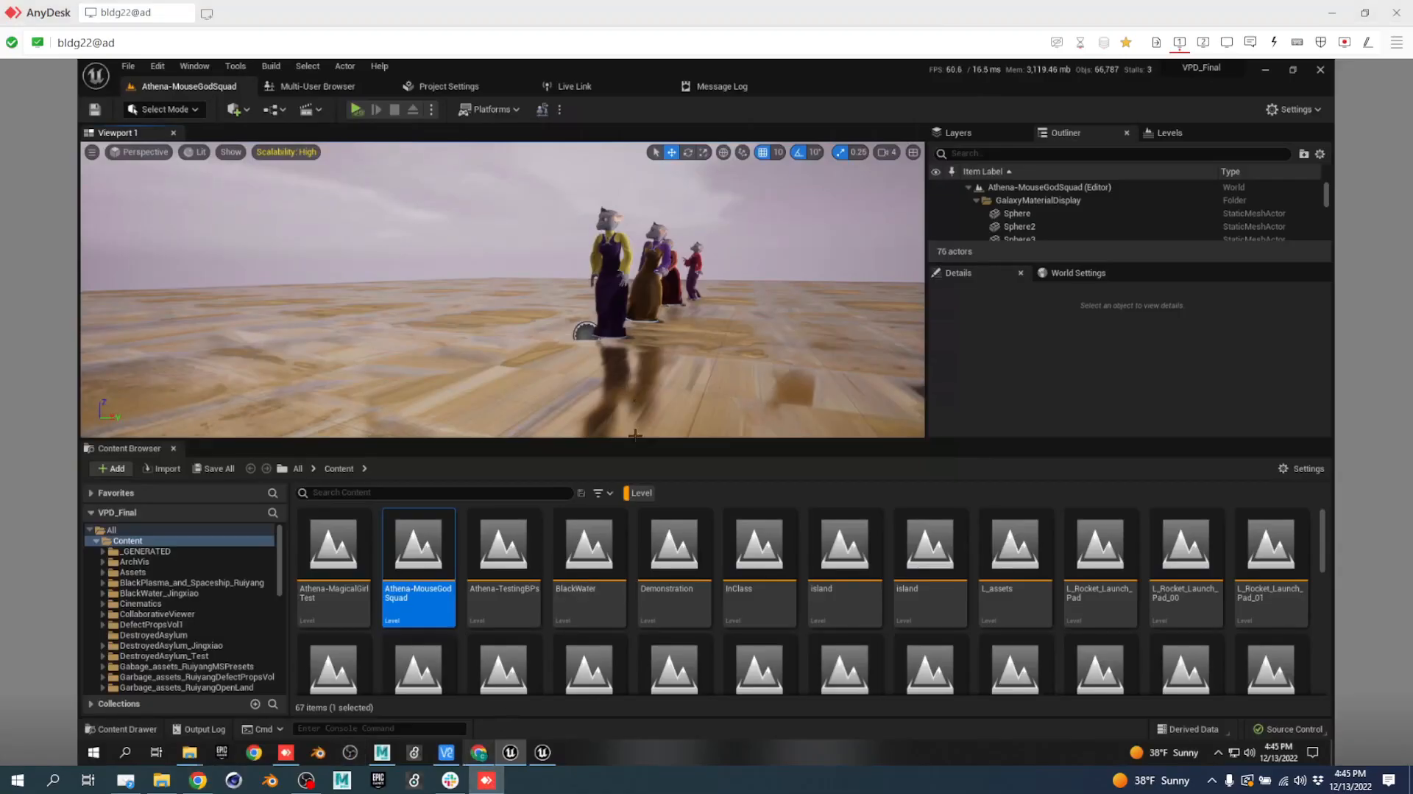
Search 'mia', open LVL_DestroyedMiamiCityscape, and fly the camera between its burning buildings.
left_click(384, 491)
type("mia")
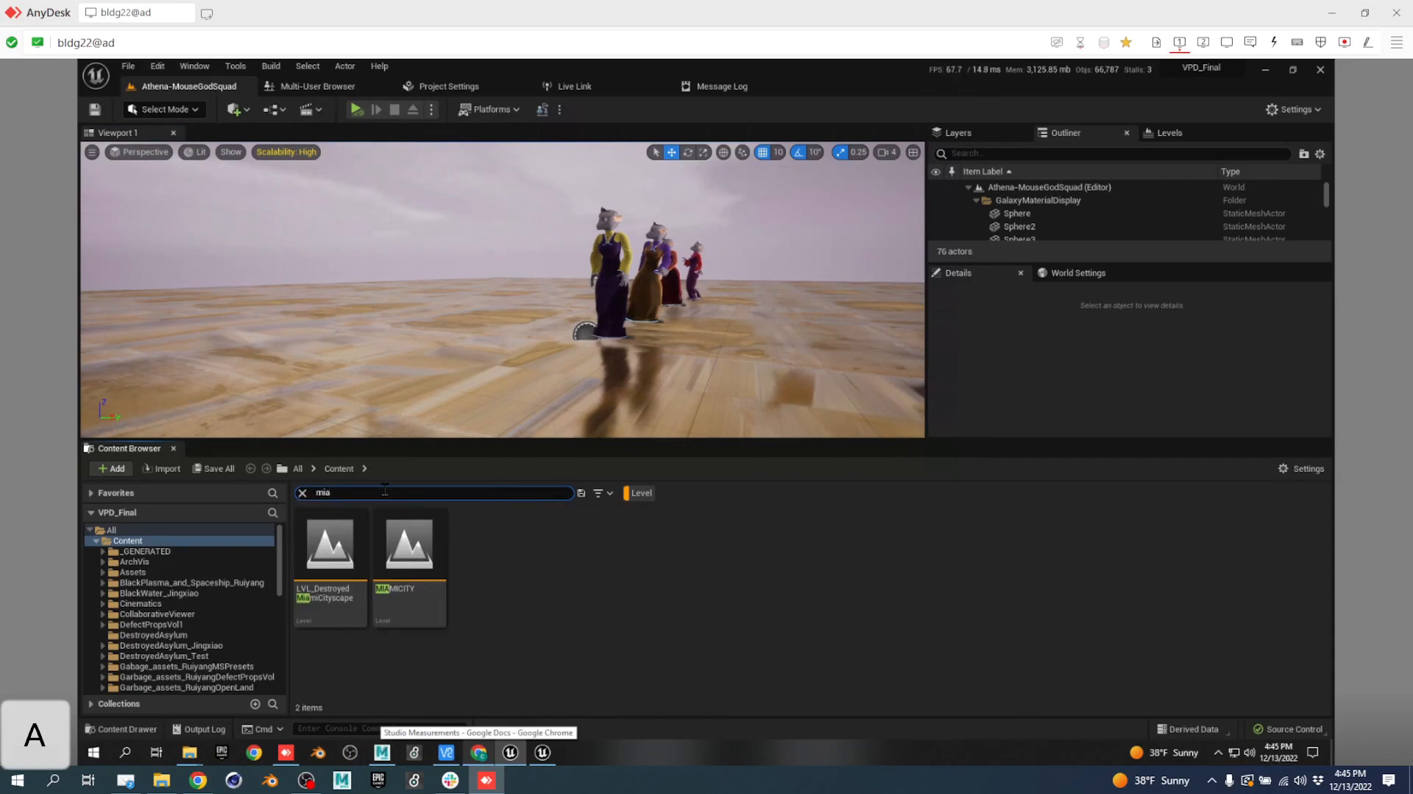
double_click(319, 549)
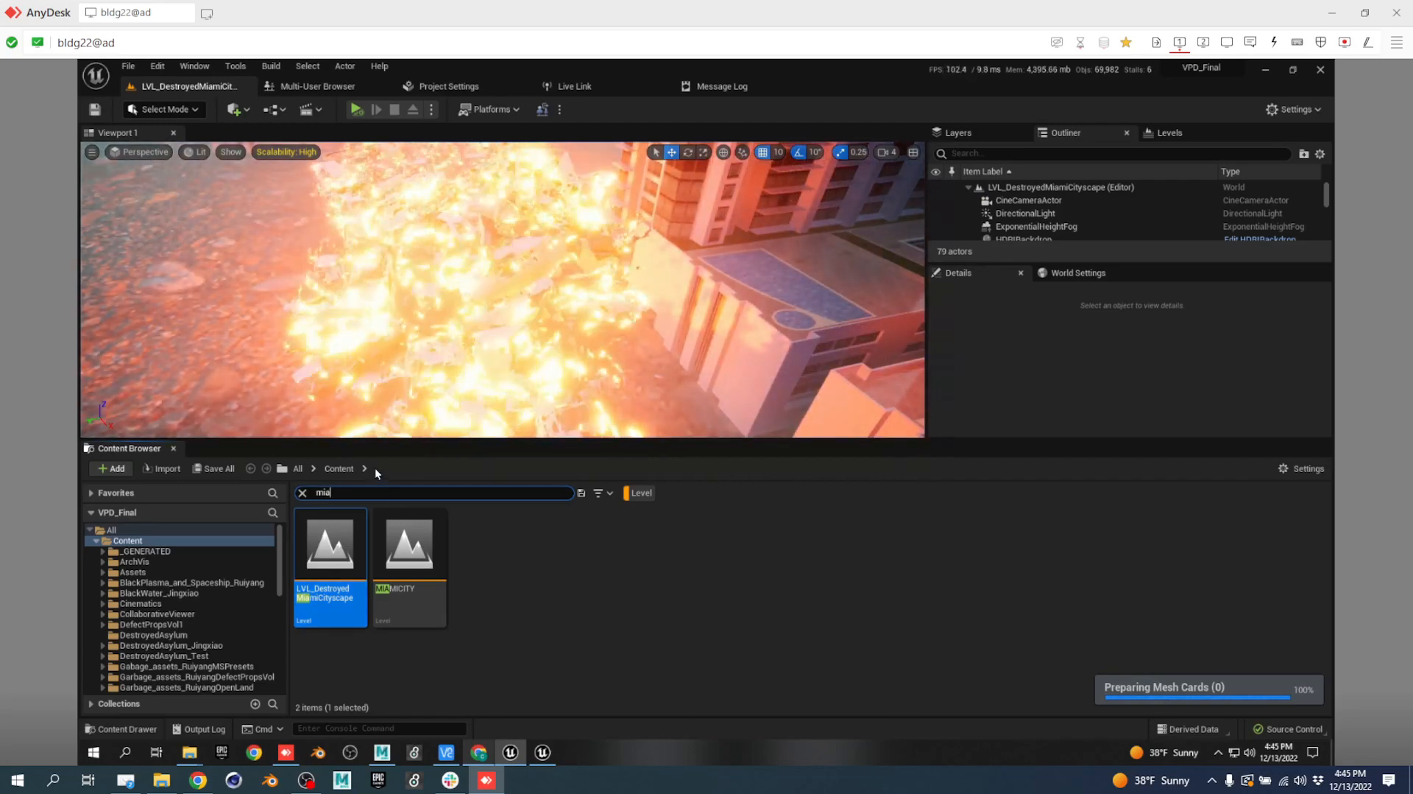
right_click_drag(568, 314, 644, 243)
key("a")
key("w")
key("q")
key("q")
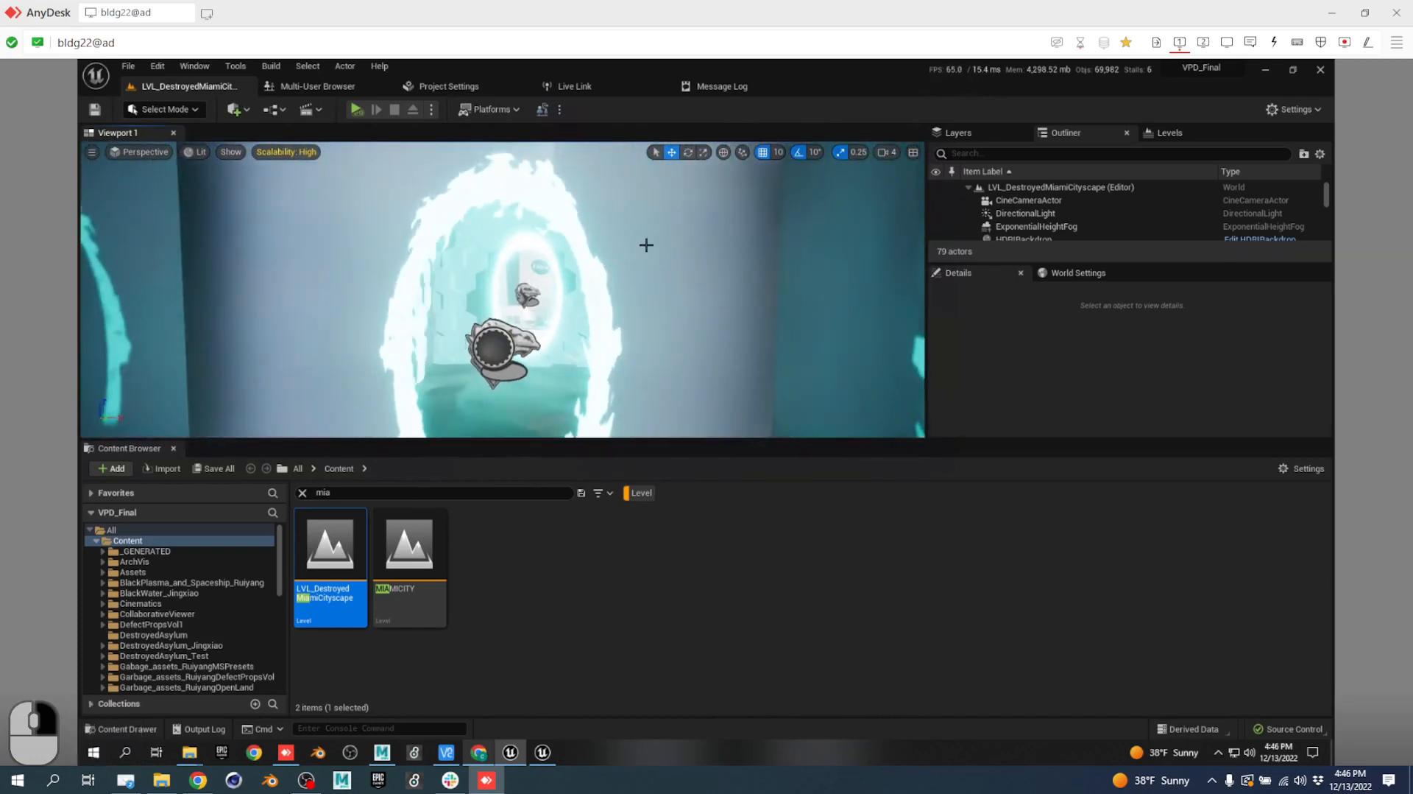
Play the Miami level in the editor, backing away to view the glowing portal rings.
left_click(356, 109)
key("s")
right_click_drag(602, 337, 598, 337)
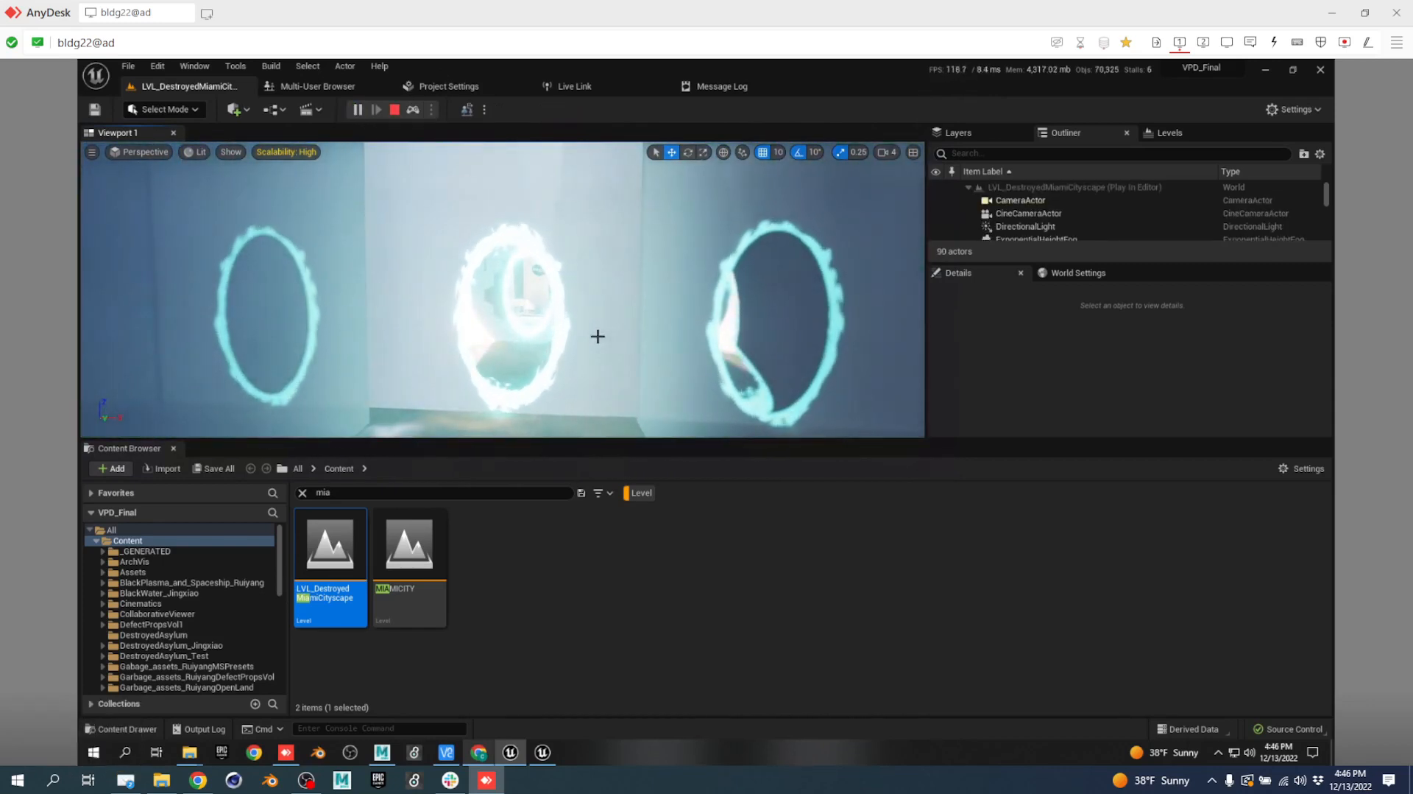
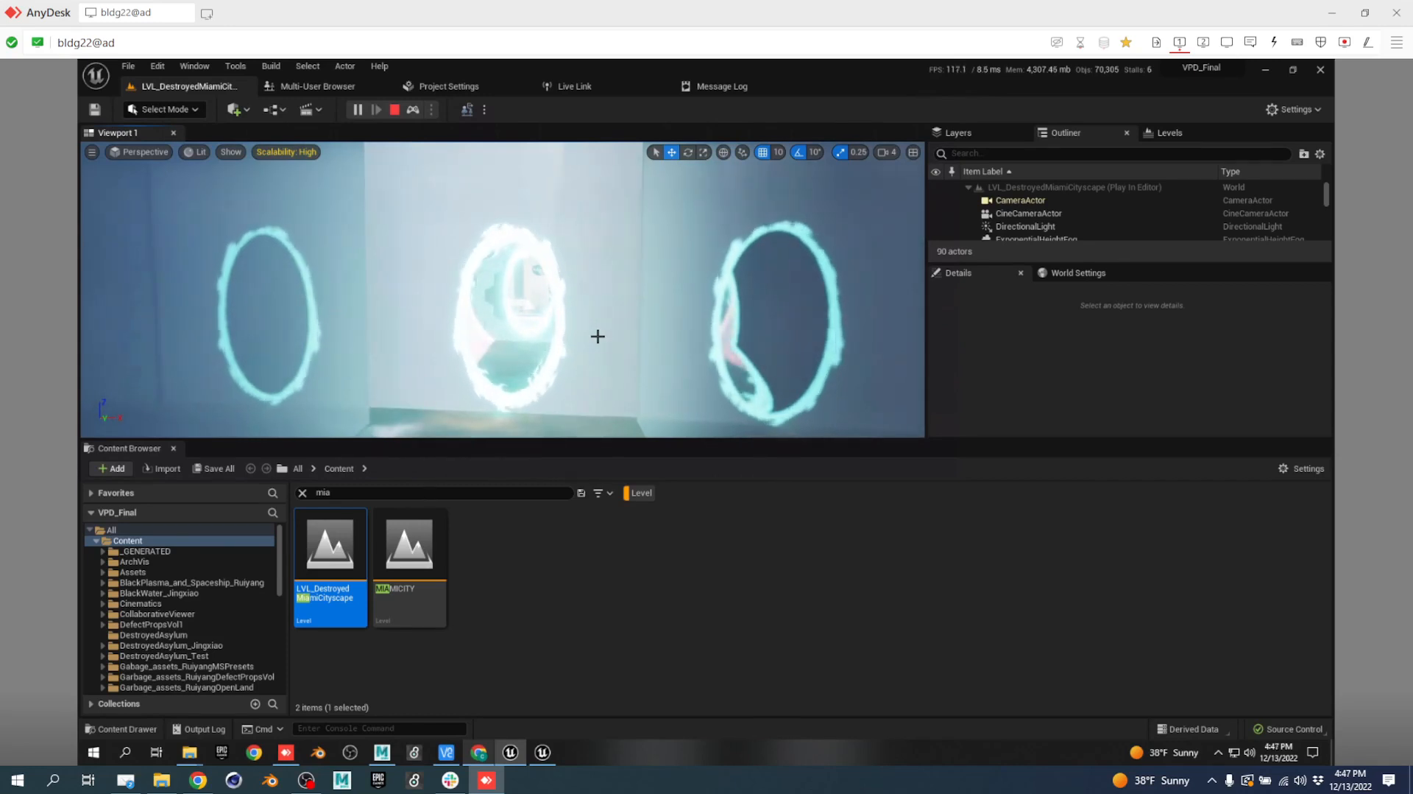
Fly forward through the glowing NASA portal into the flooded Miami cityscape.
key("w")
right_click_drag(567, 350, 518, 317)
key("w")
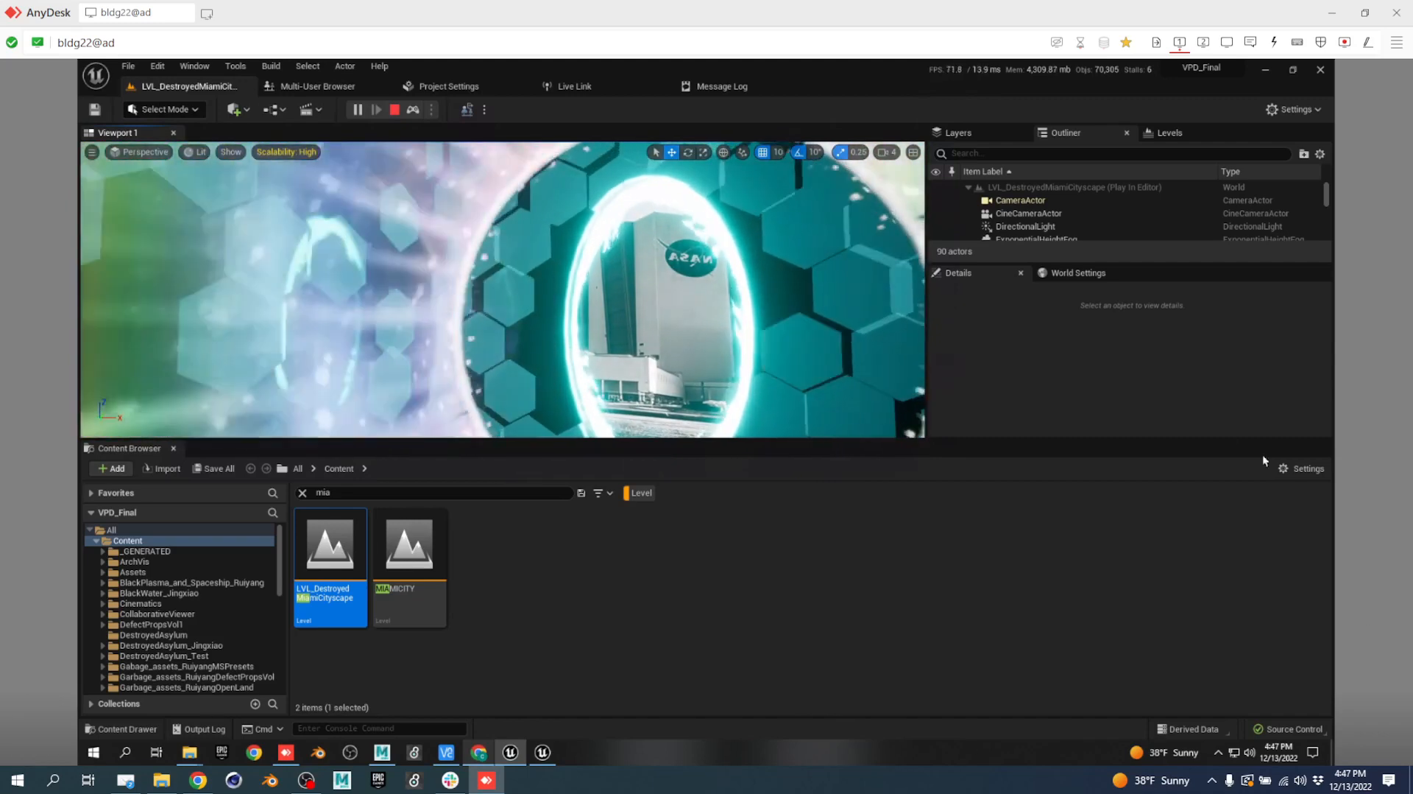
right_click_drag(688, 335, 237, 368)
key("w")
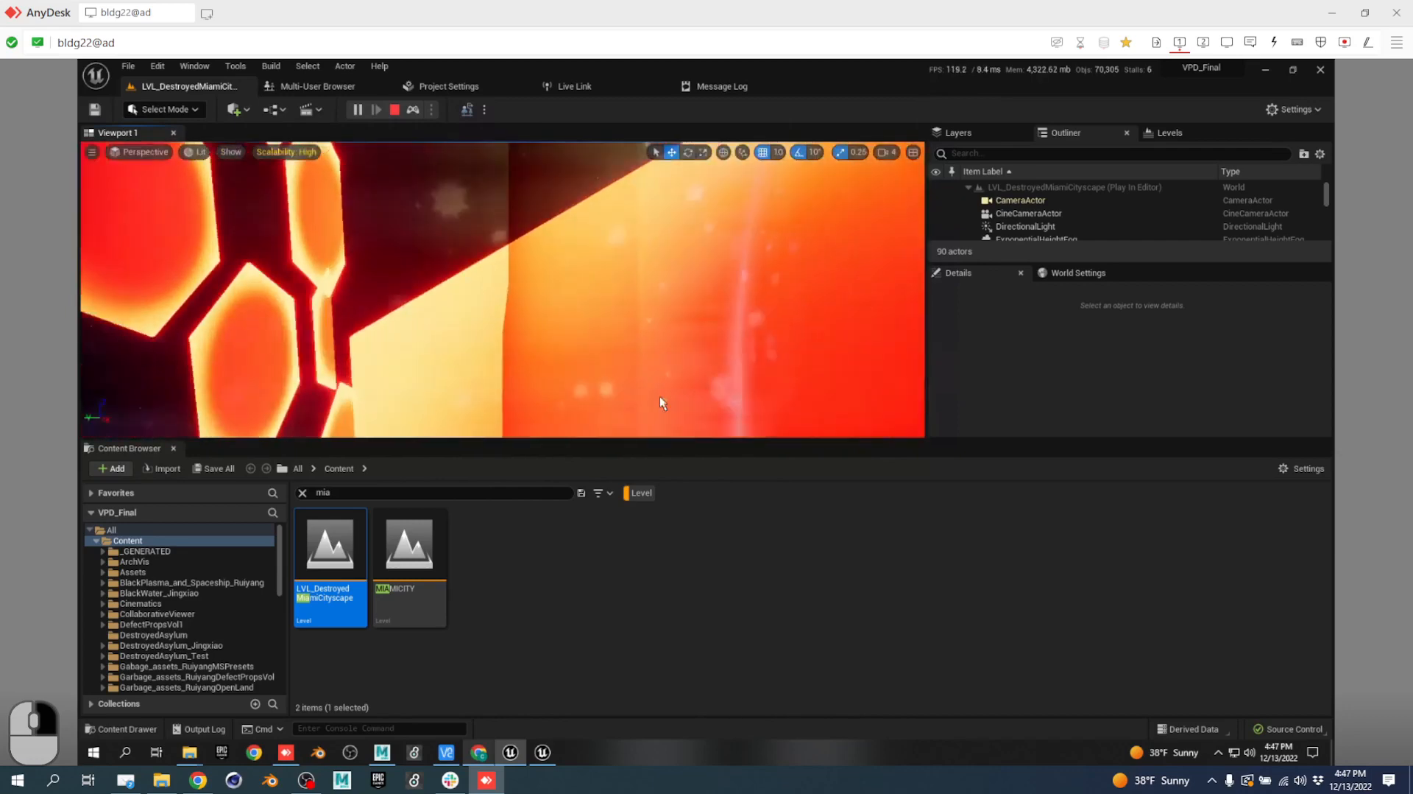
key("w")
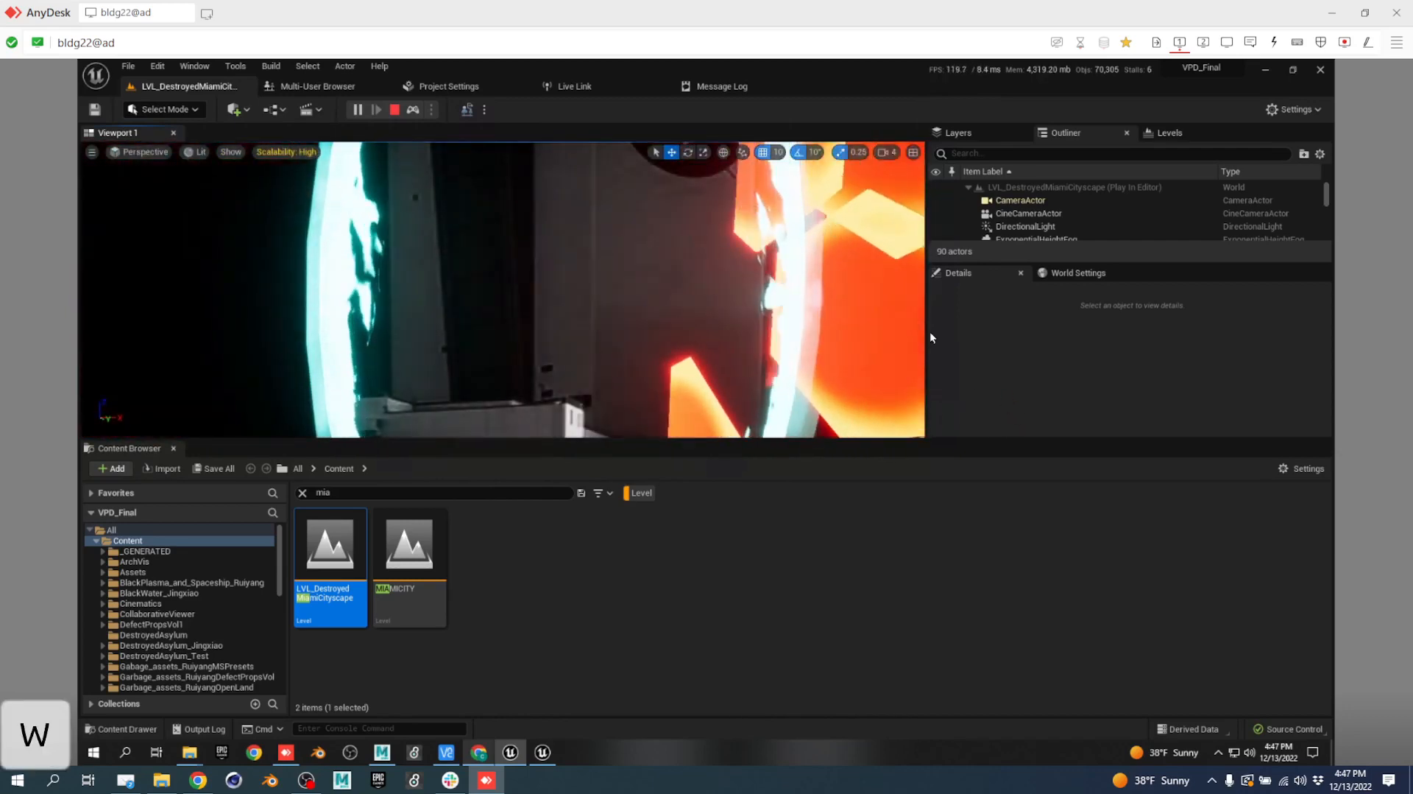
Fly toward the bridge, rise over the railing and approach the tilted towers.
left_click(549, 268)
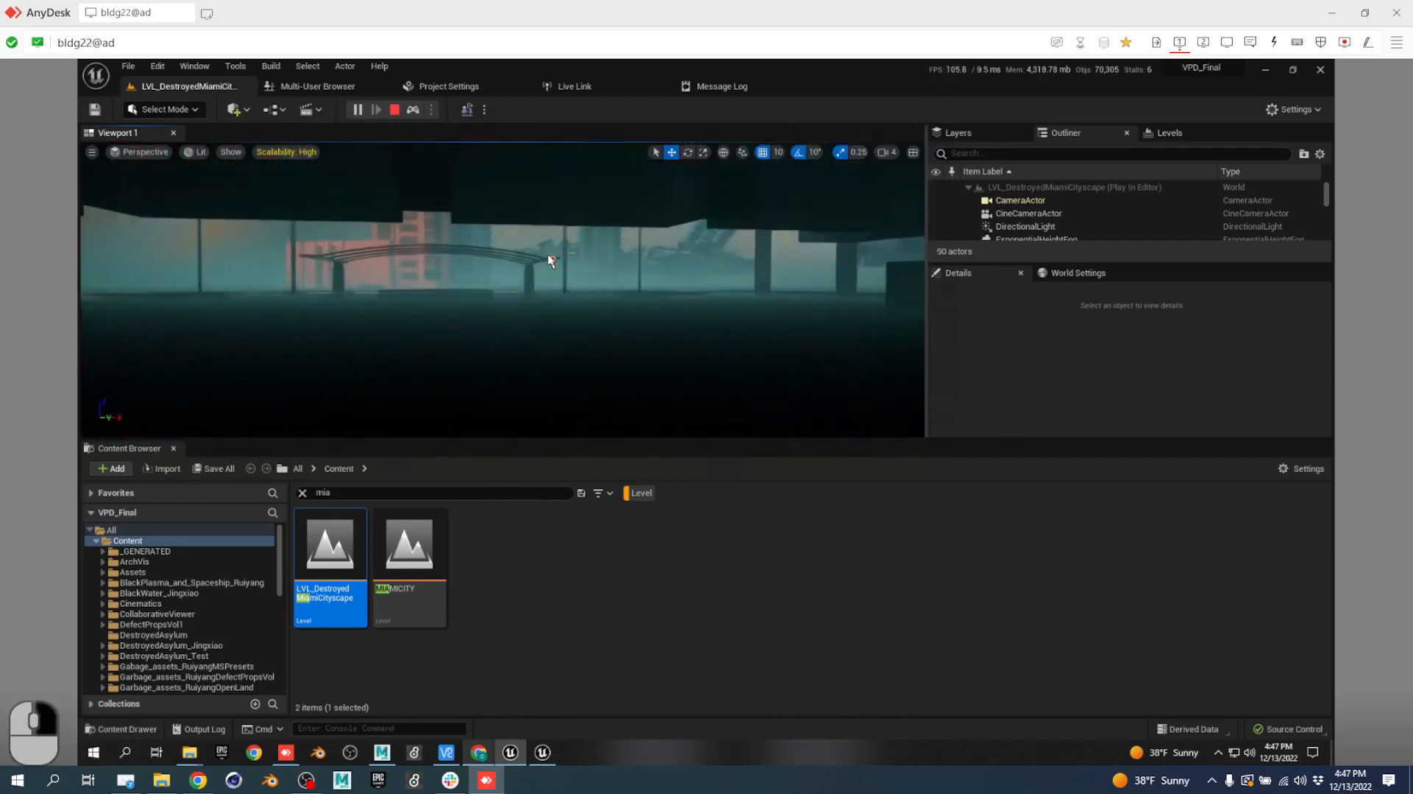
key("w")
key("e")
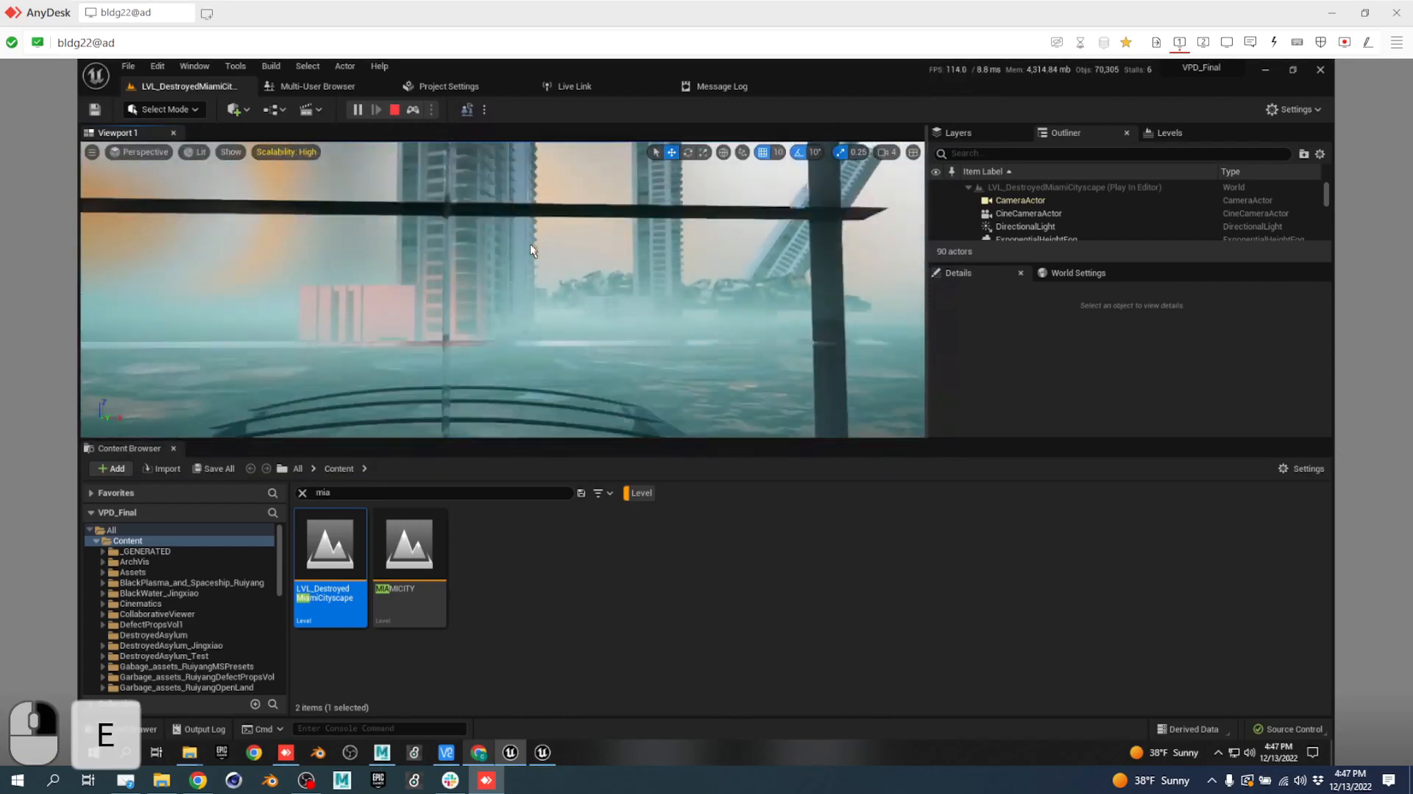
key("w")
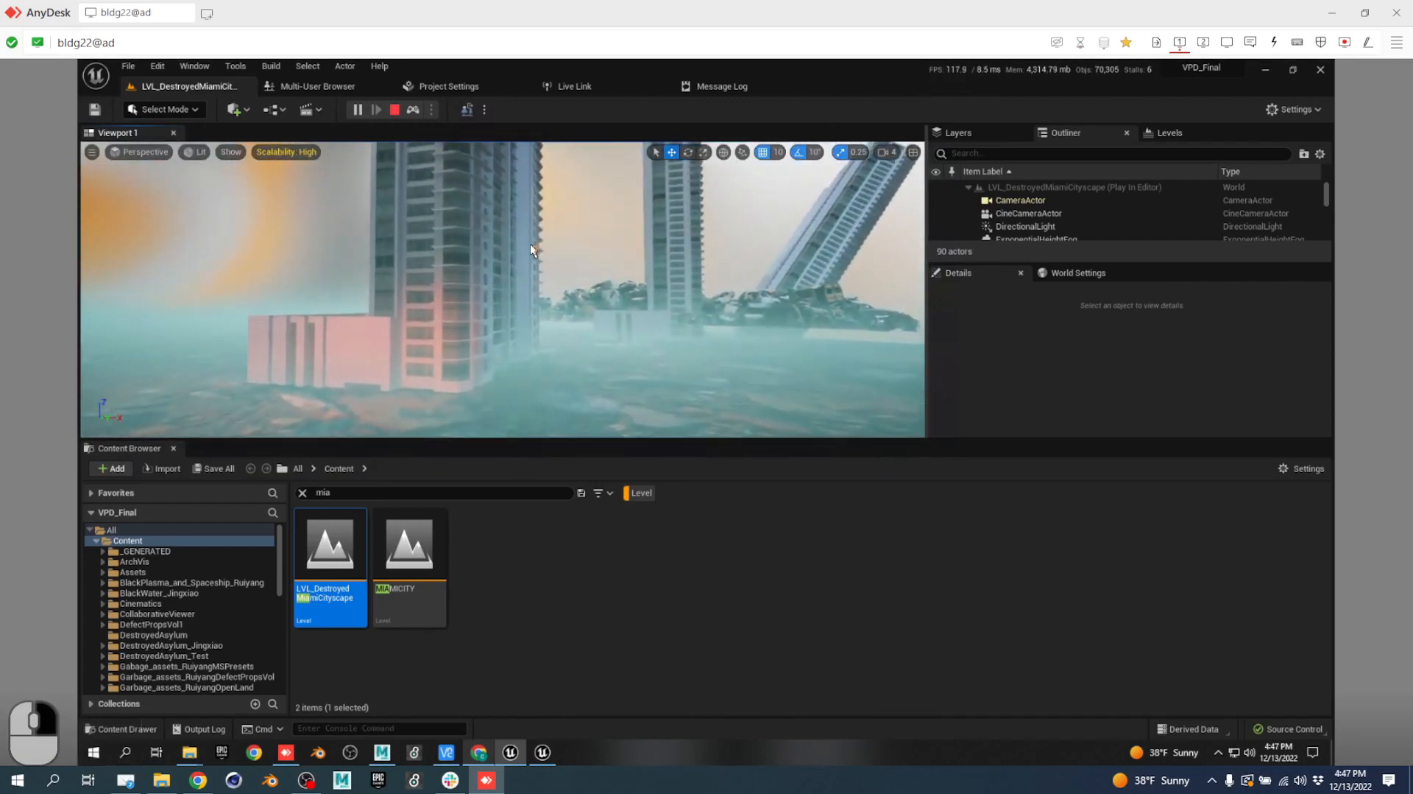
key("w")
right_click_drag(503, 289, 431, 376)
Look around the towers and flooded ground while trying Escape and Shift+Escape to leave, then Alt+Tab.
key("Escape")
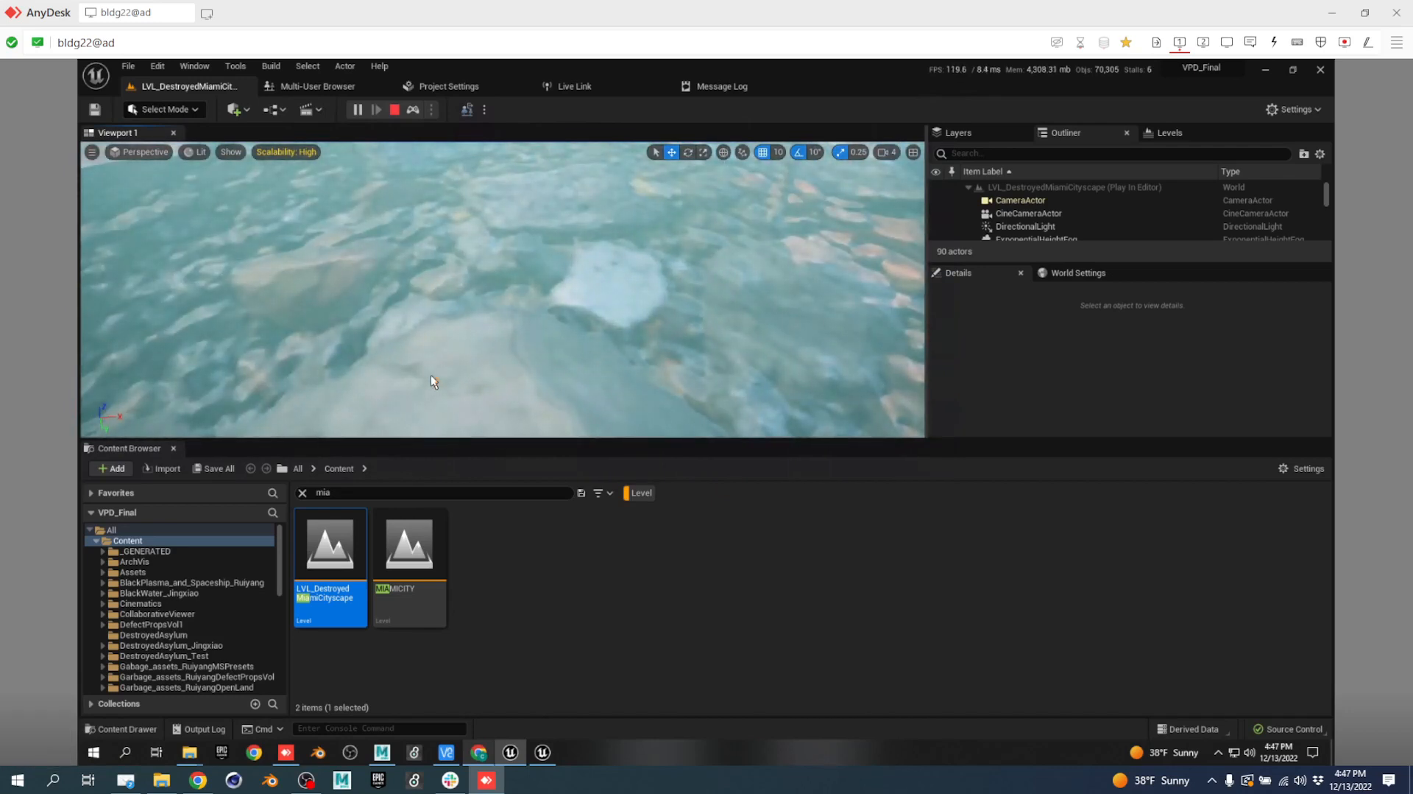
right_click_drag(430, 376, 625, 281)
key("Escape")
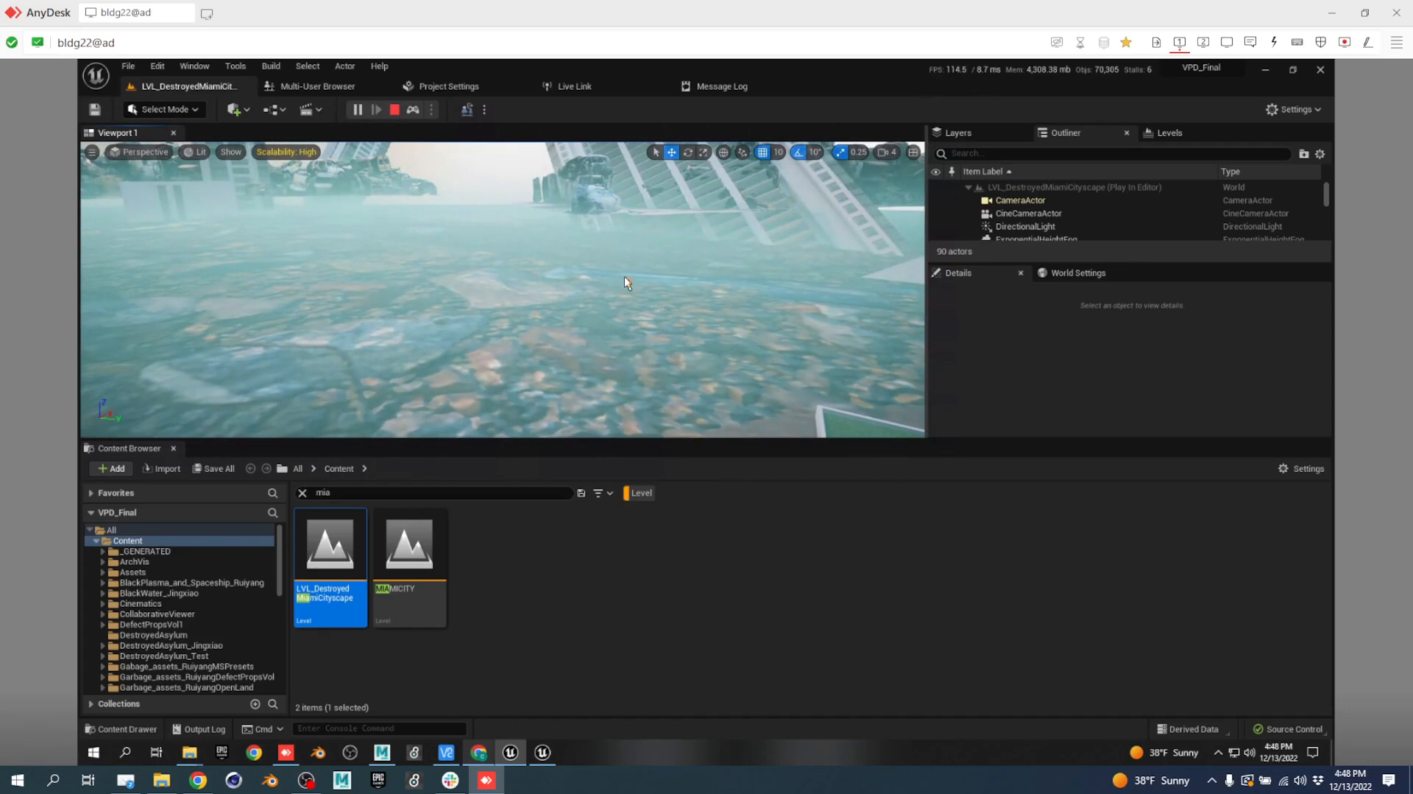
right_click_drag(624, 281, 585, 254)
key("Escape")
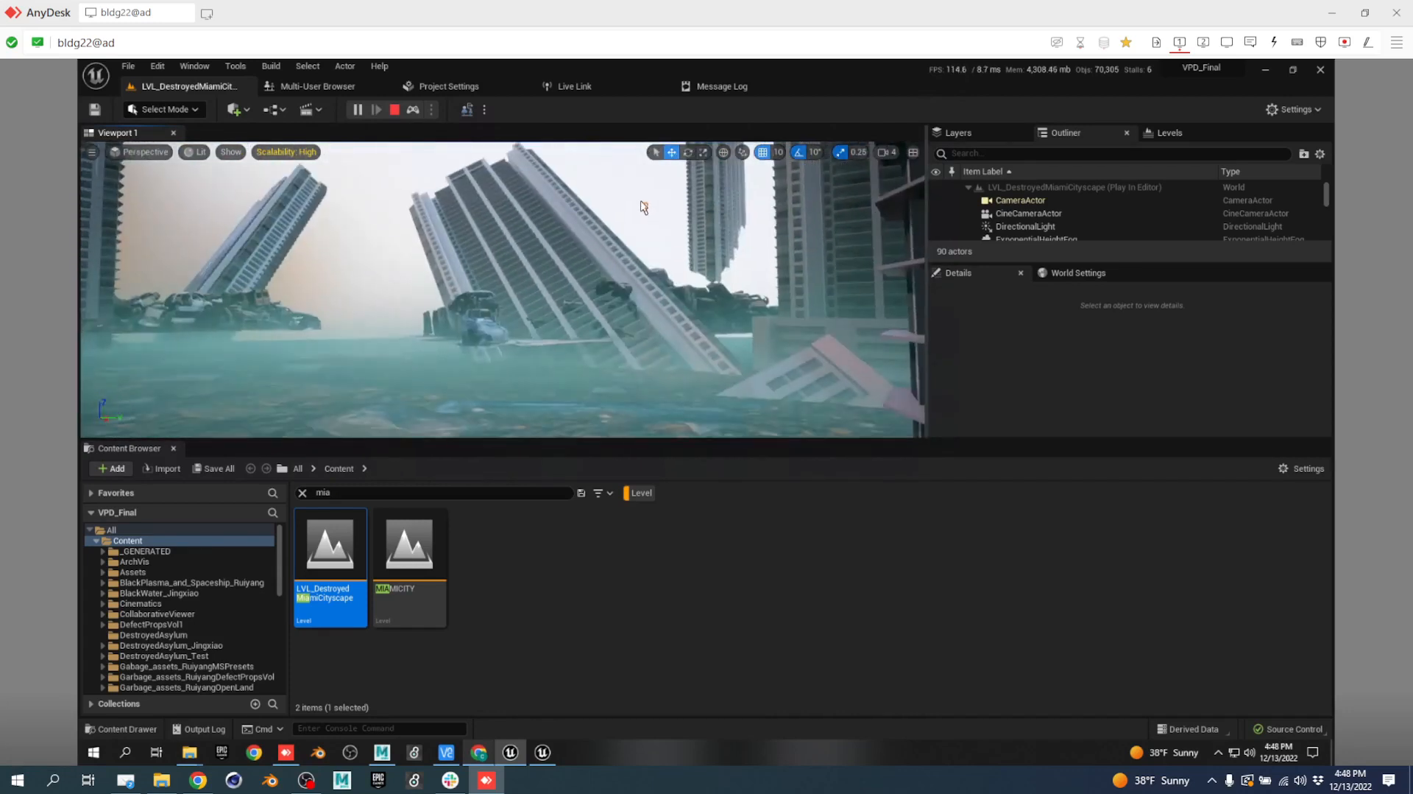
key("shift+Escape")
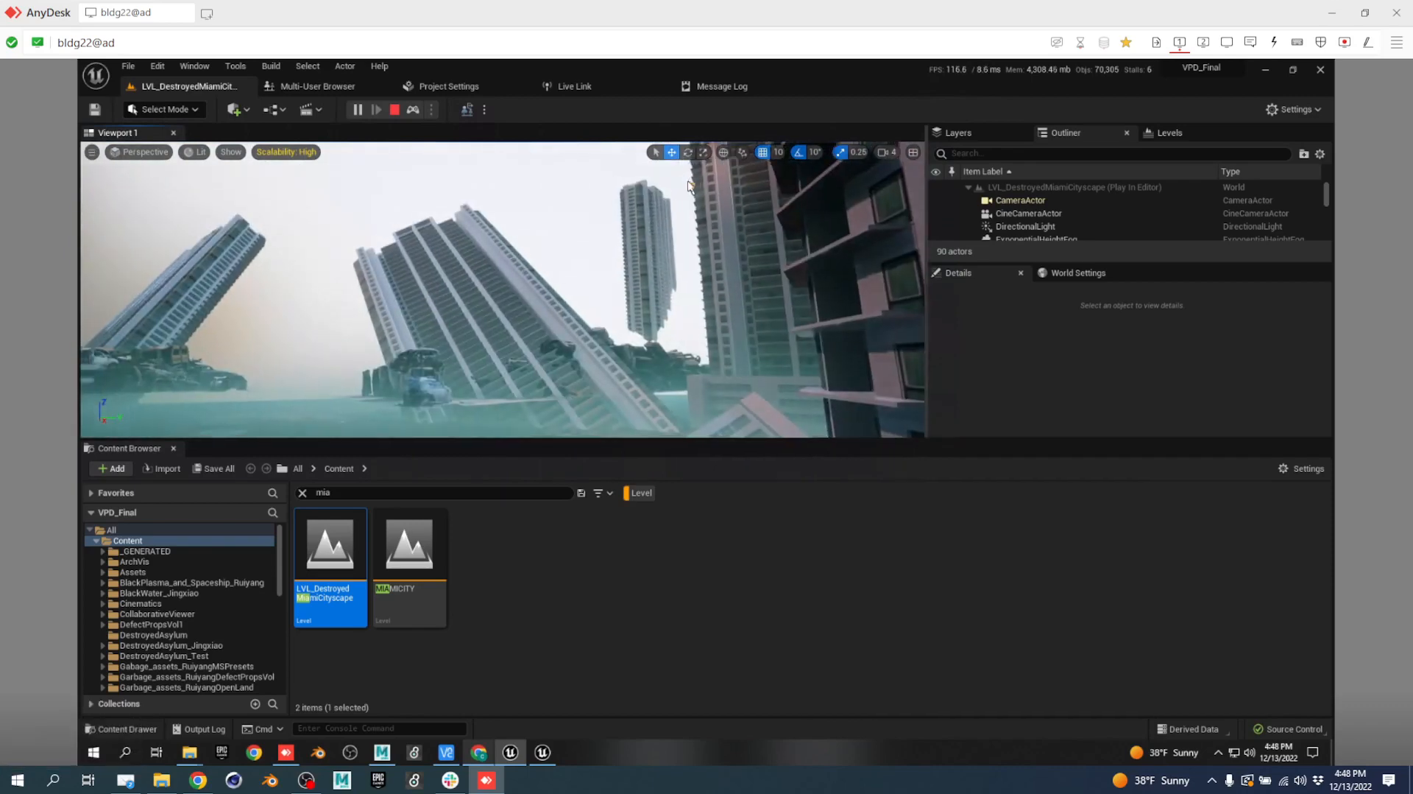
left_click(625, 236)
key("Escape")
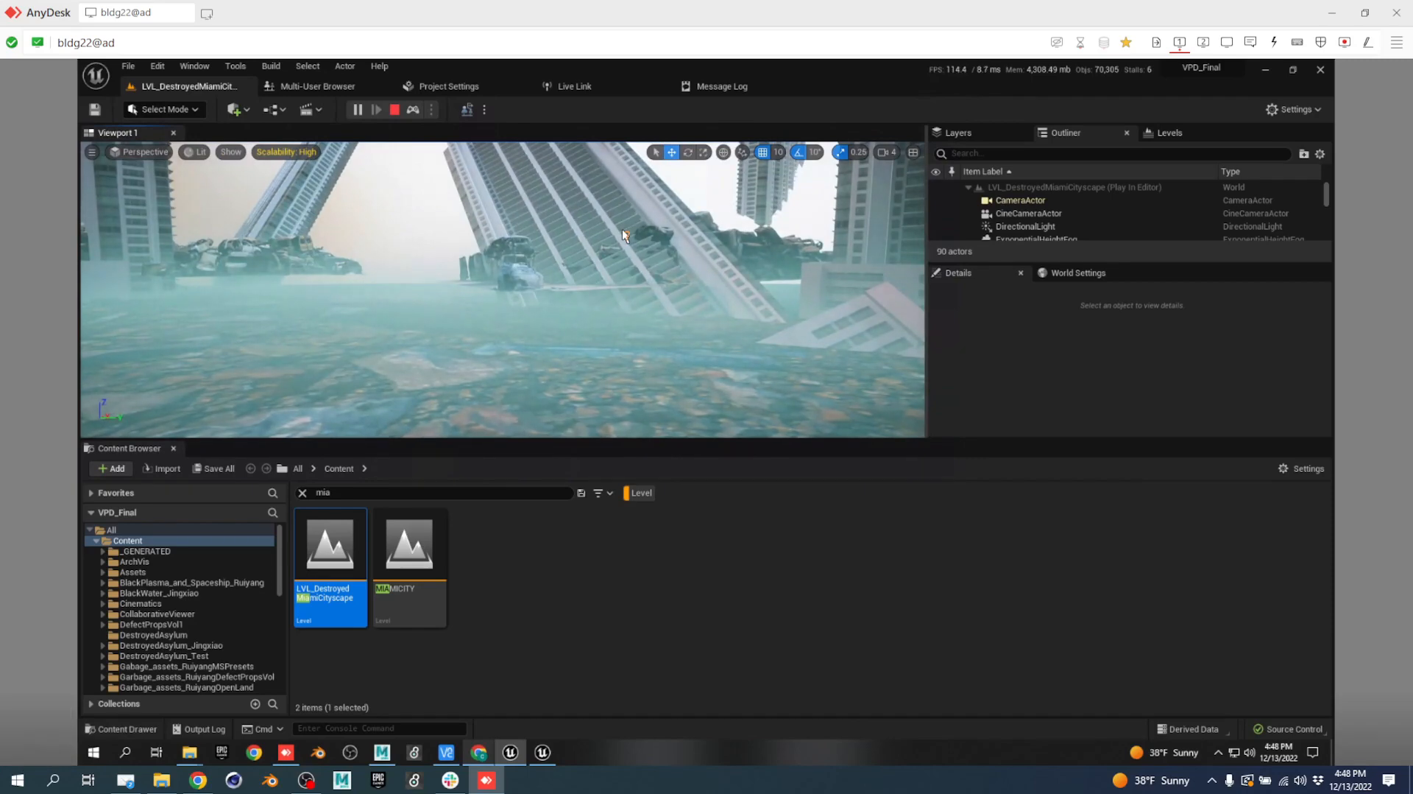
key("shift+Escape")
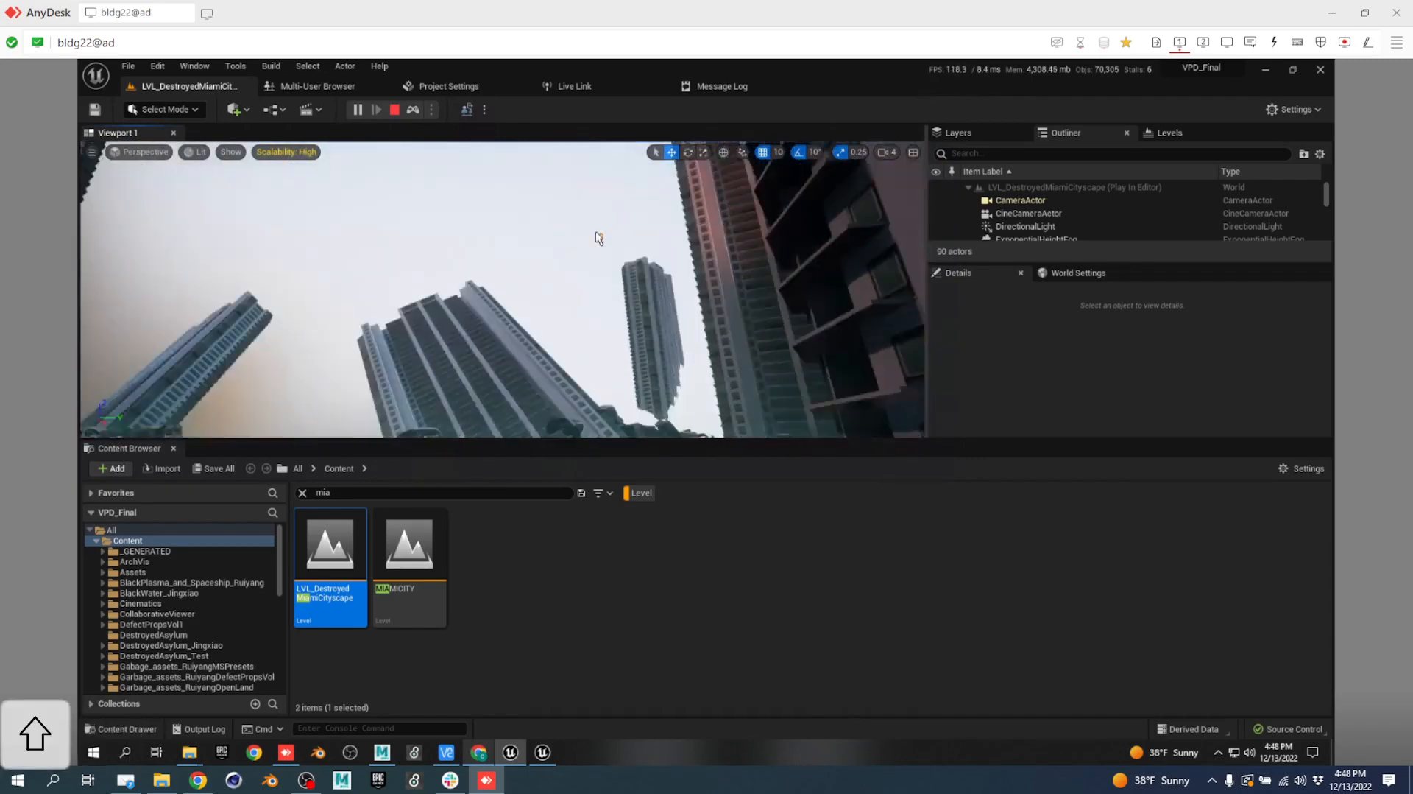
key("shift+Escape")
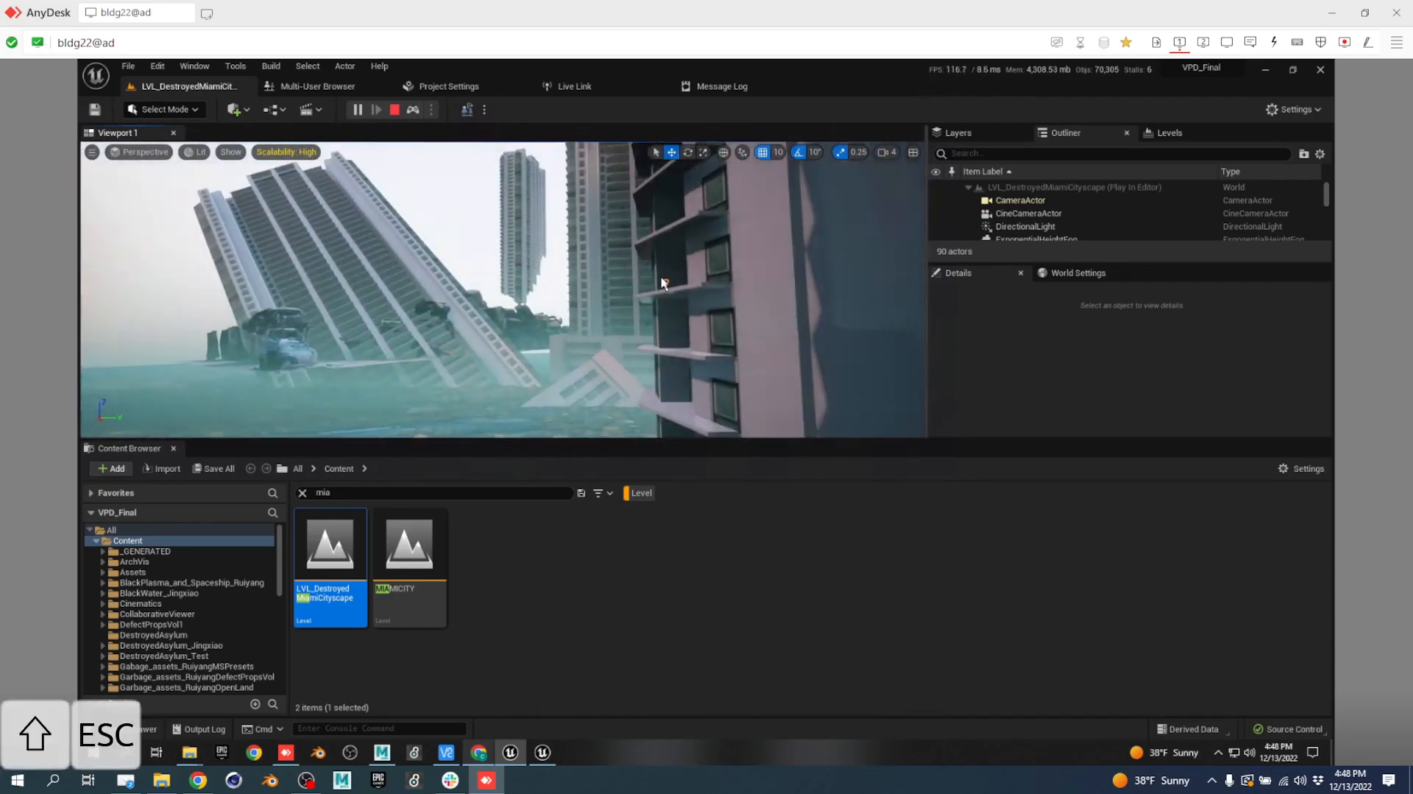
key("alt+Tab")
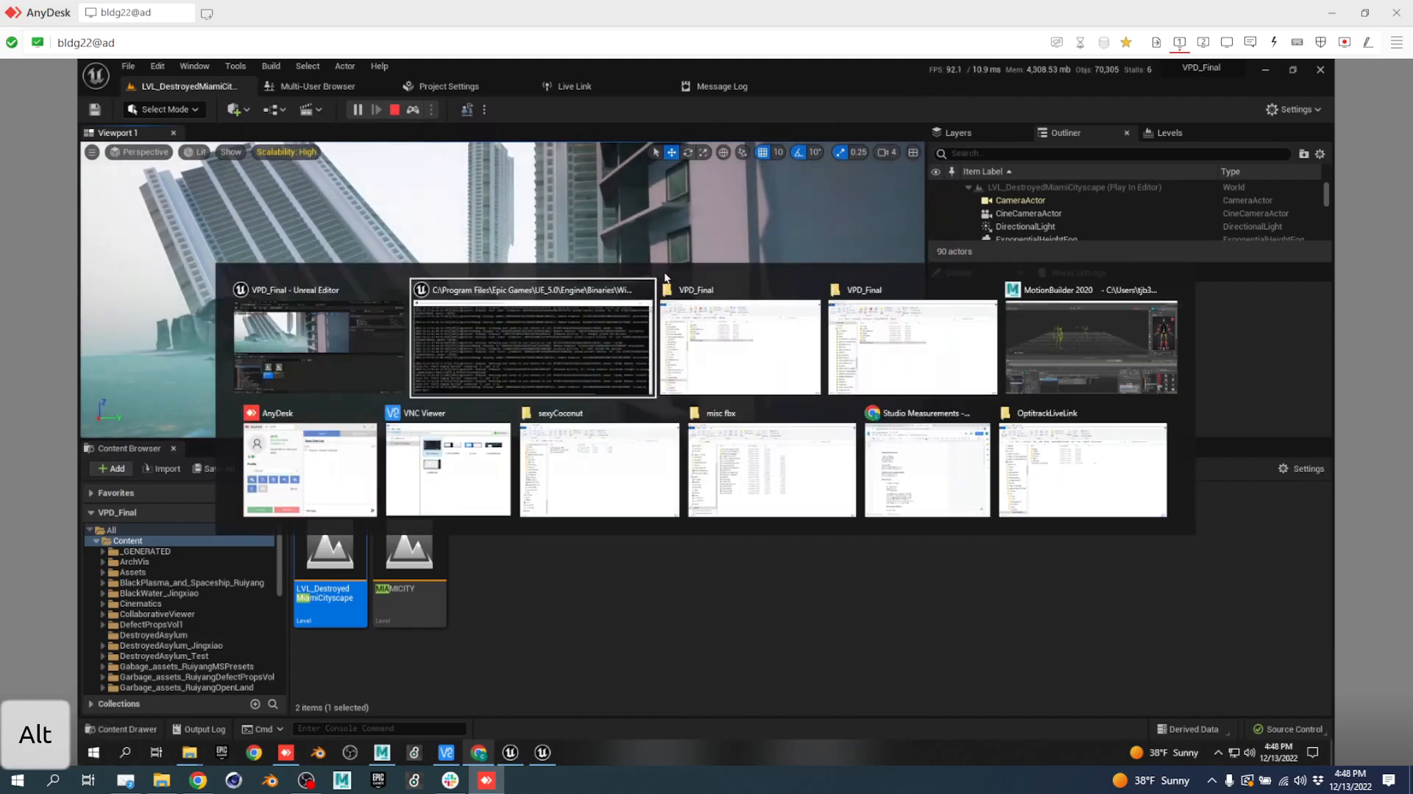
End the Play In Editor session with the red Stop button.
left_click(394, 113, "alt")
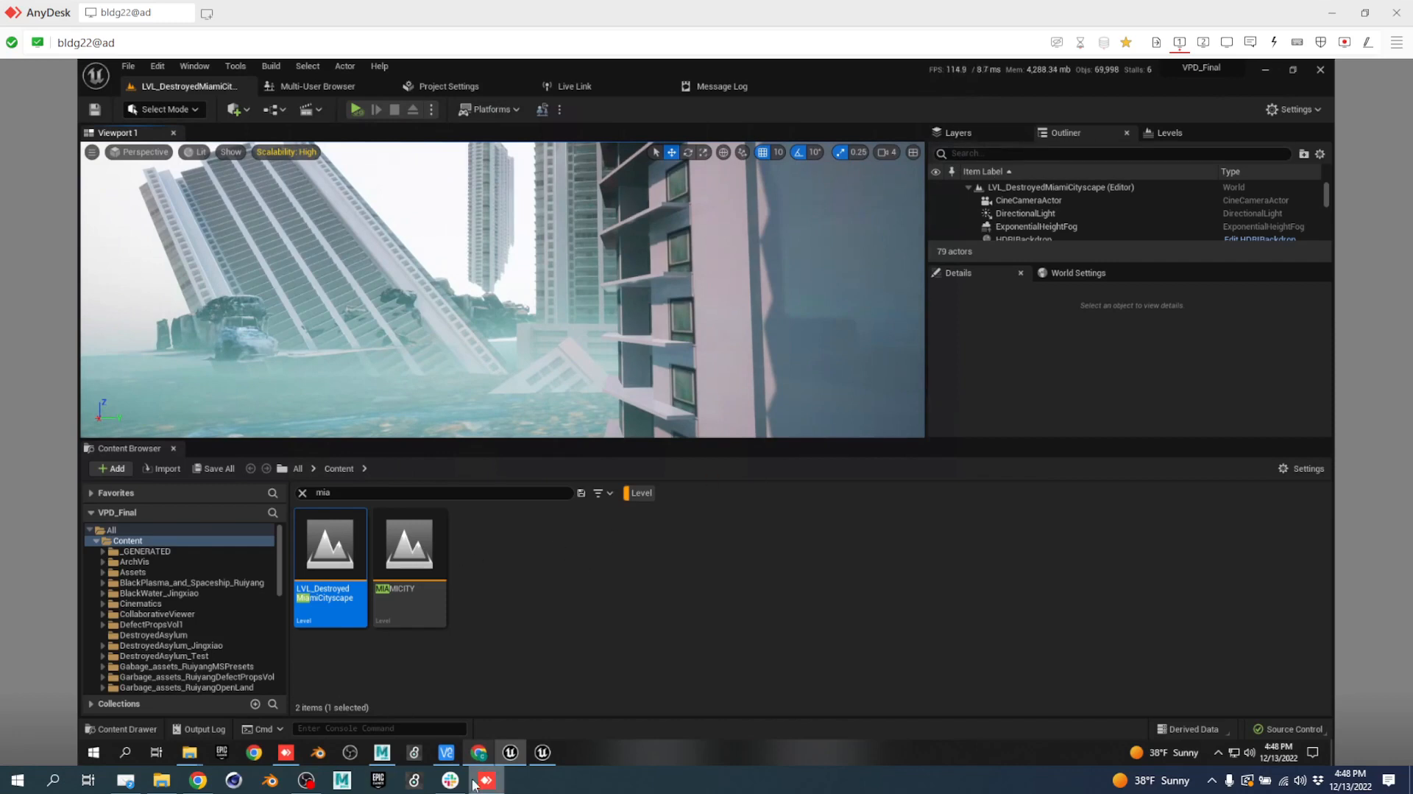
Browse to VPDFinal_2022_WC and try an SVN update of MAX-PATCHES, which fails.
left_click(163, 781)
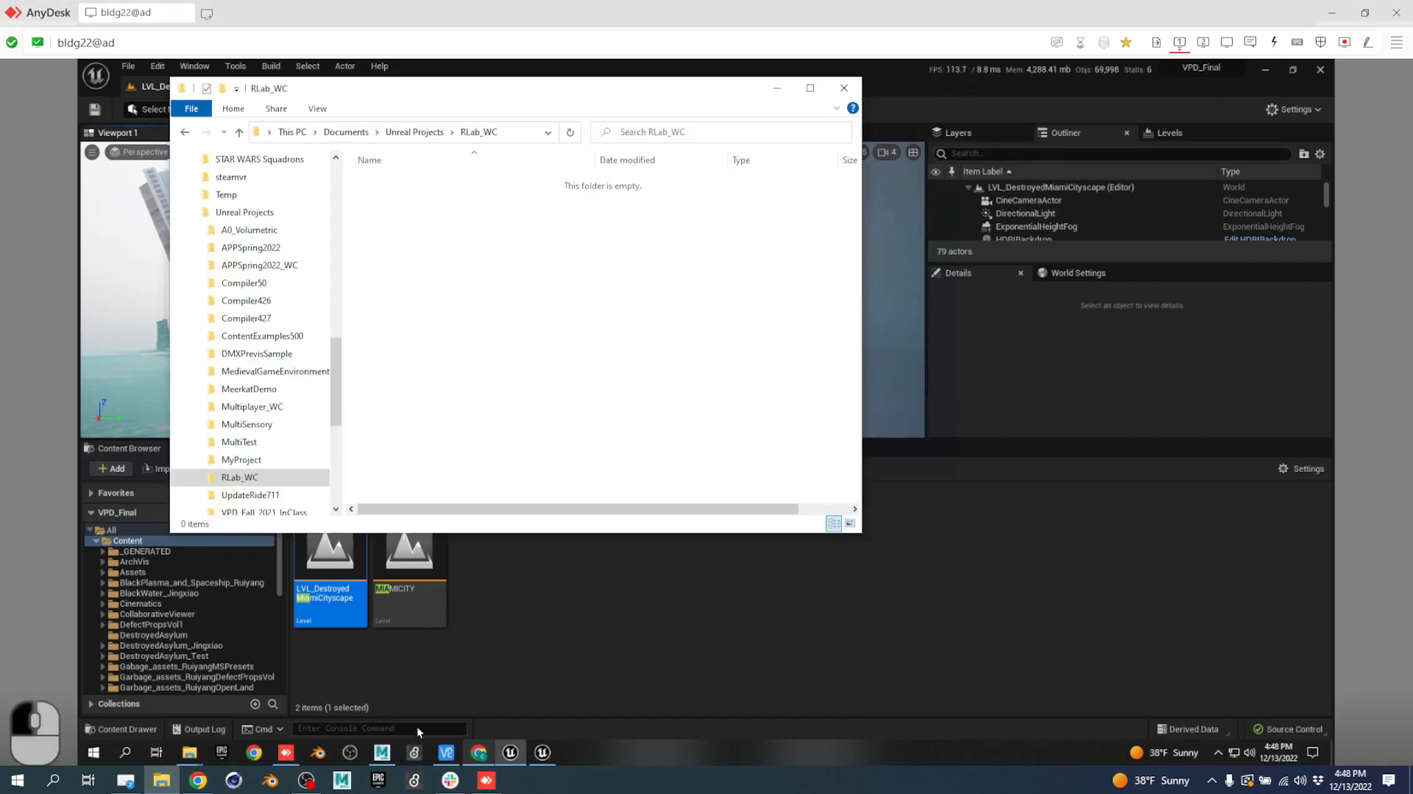
left_click(426, 140)
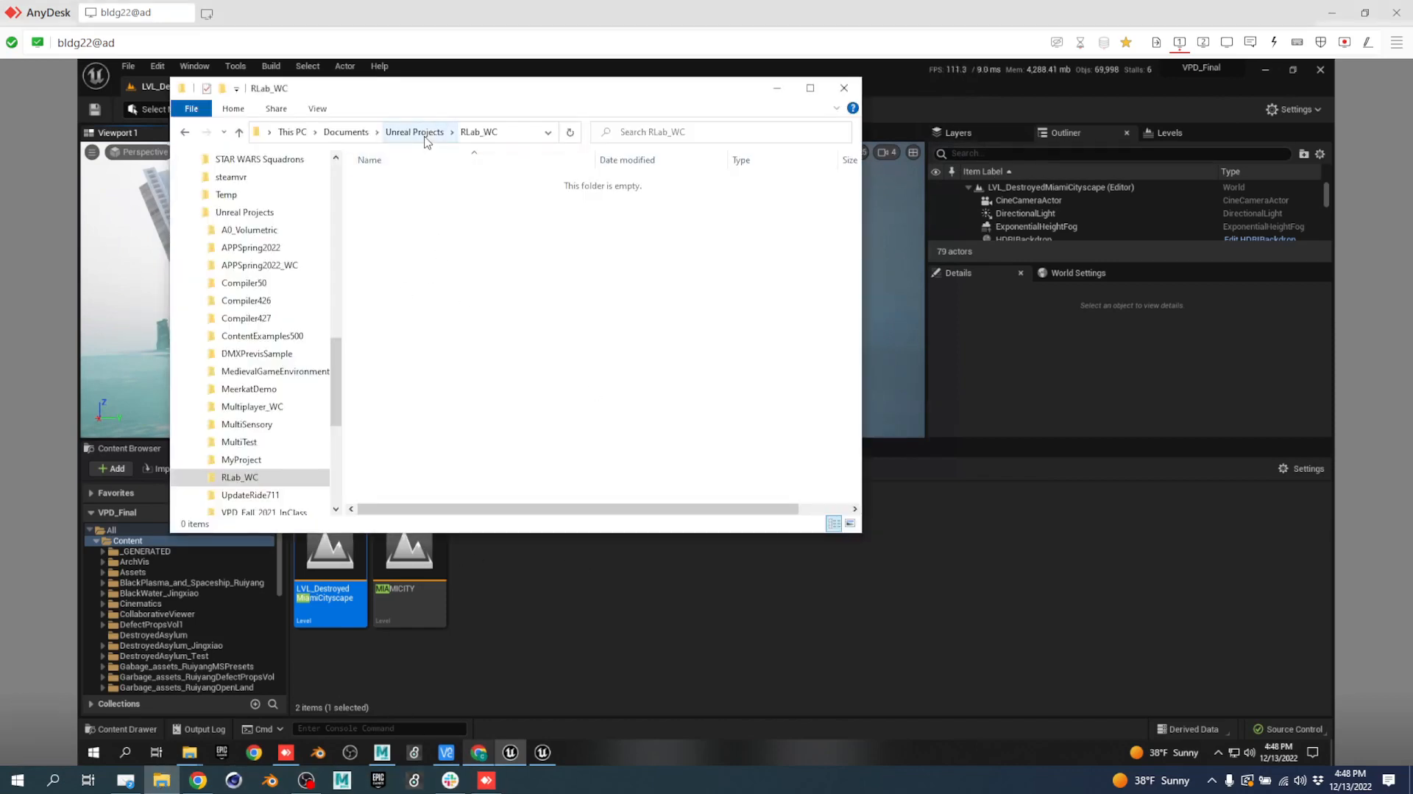
double_click(419, 197)
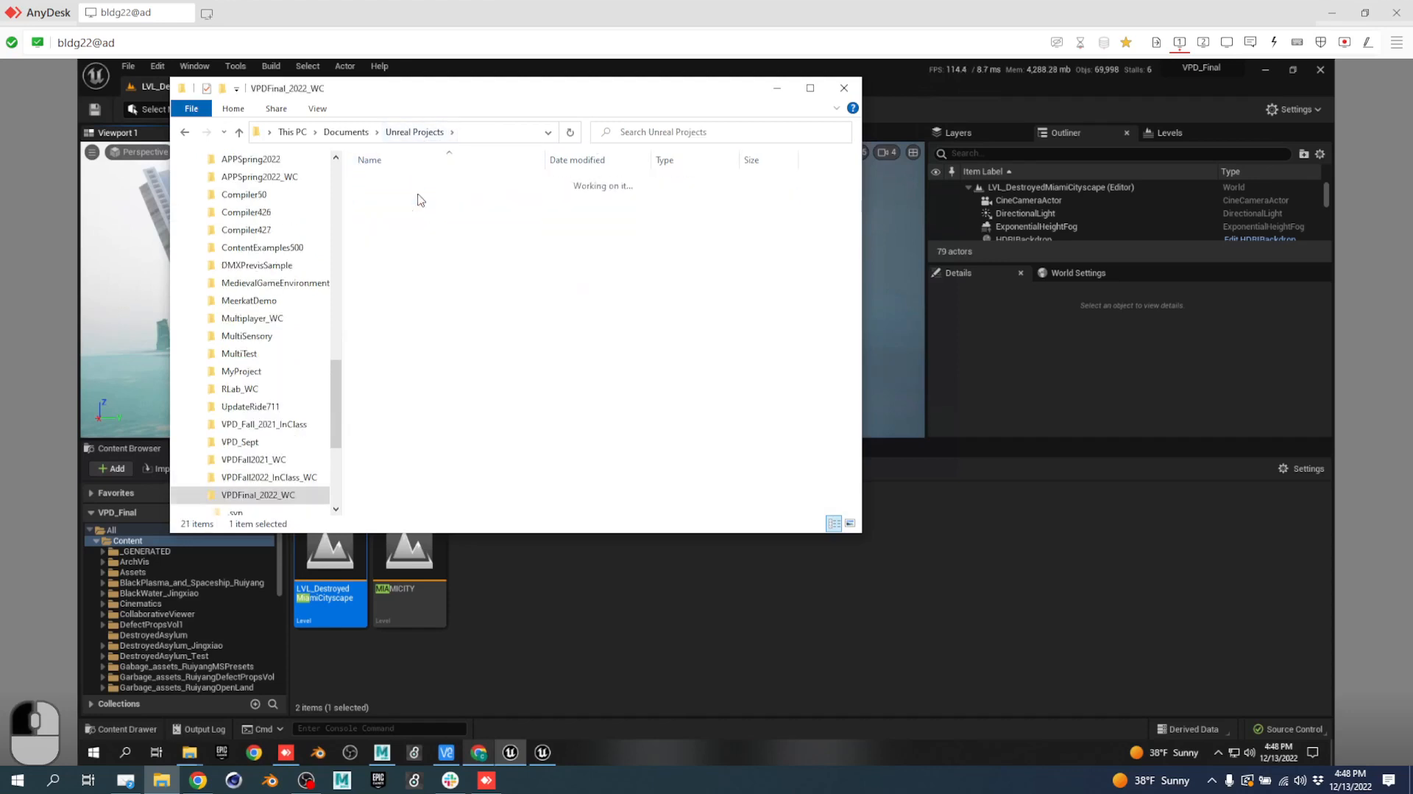
left_click(438, 197)
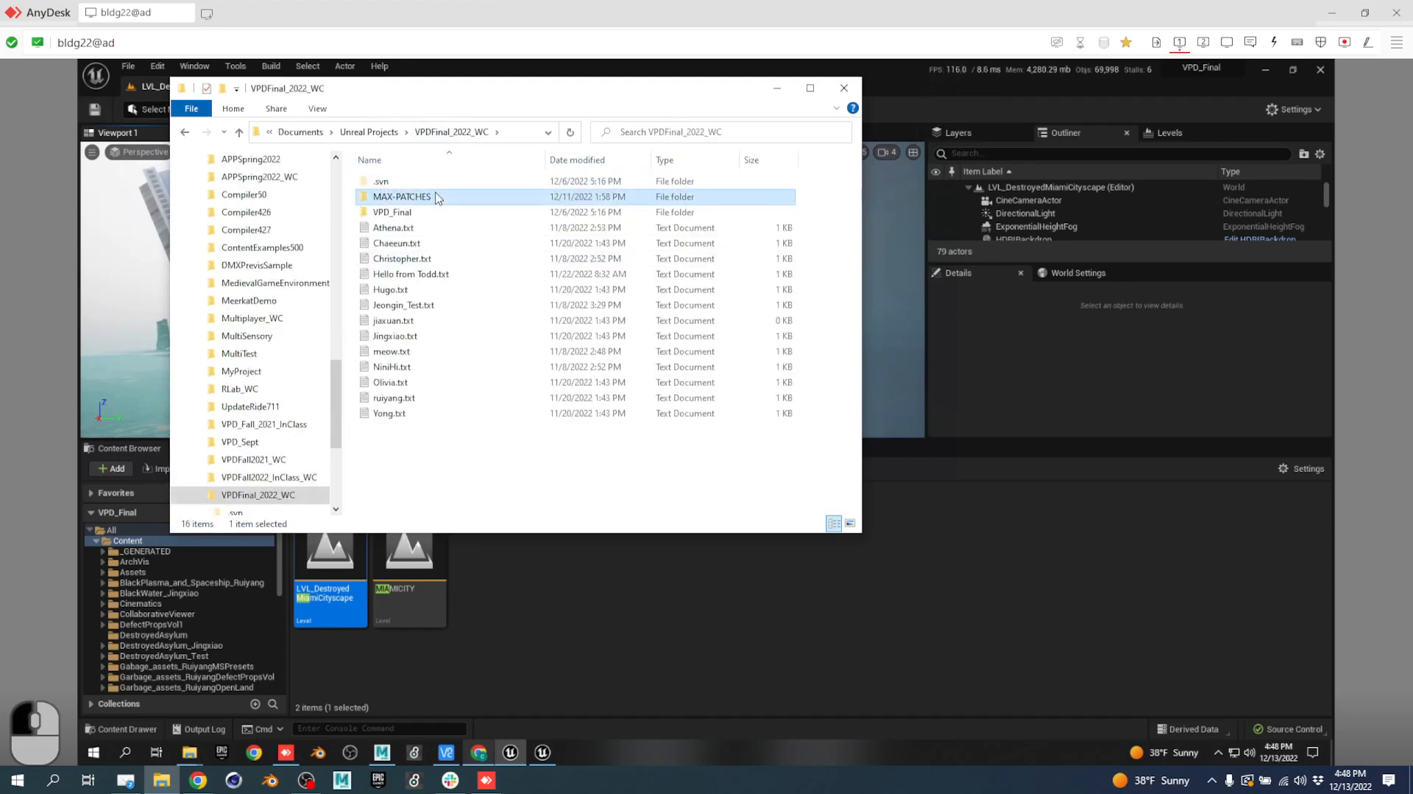
right_click(435, 195)
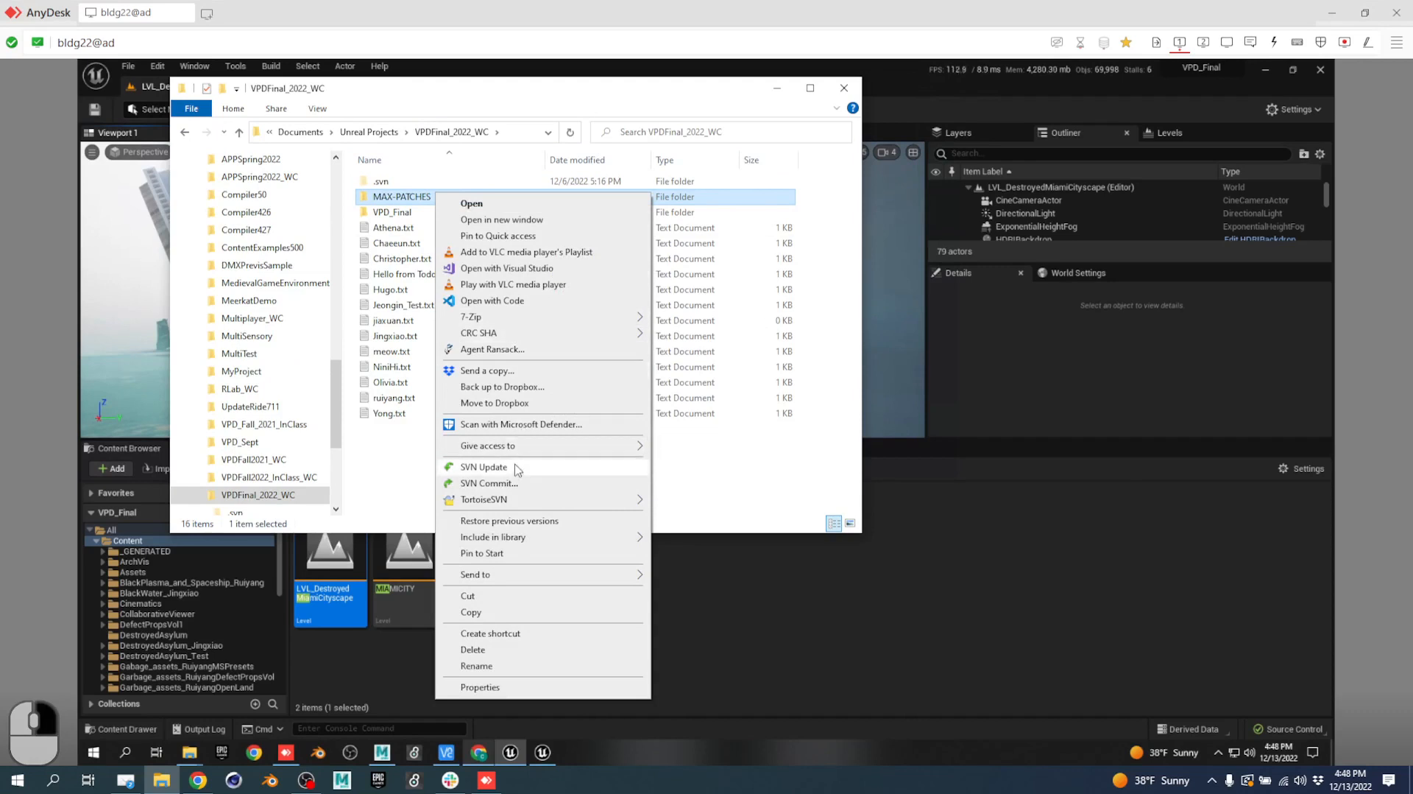
left_click(515, 468)
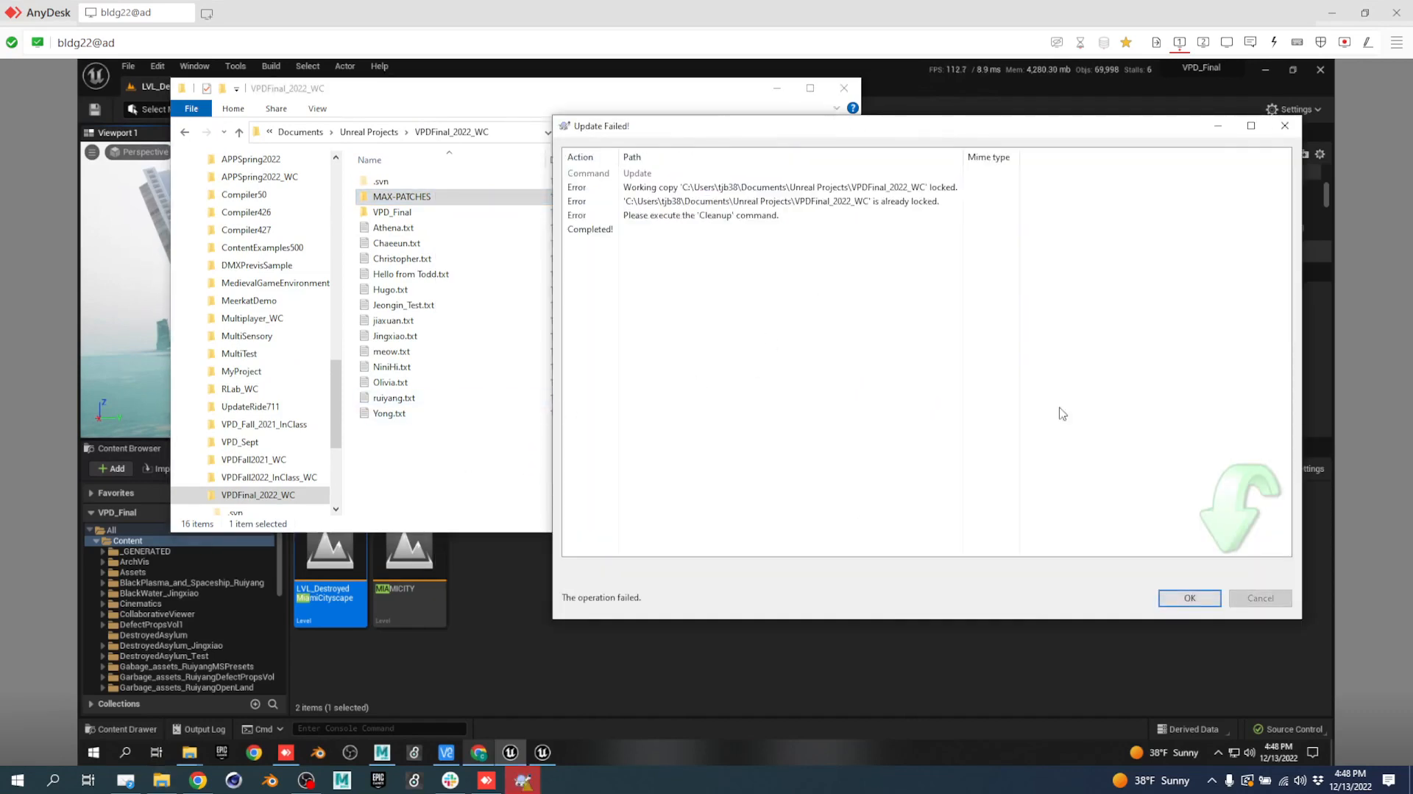
left_click(1188, 596)
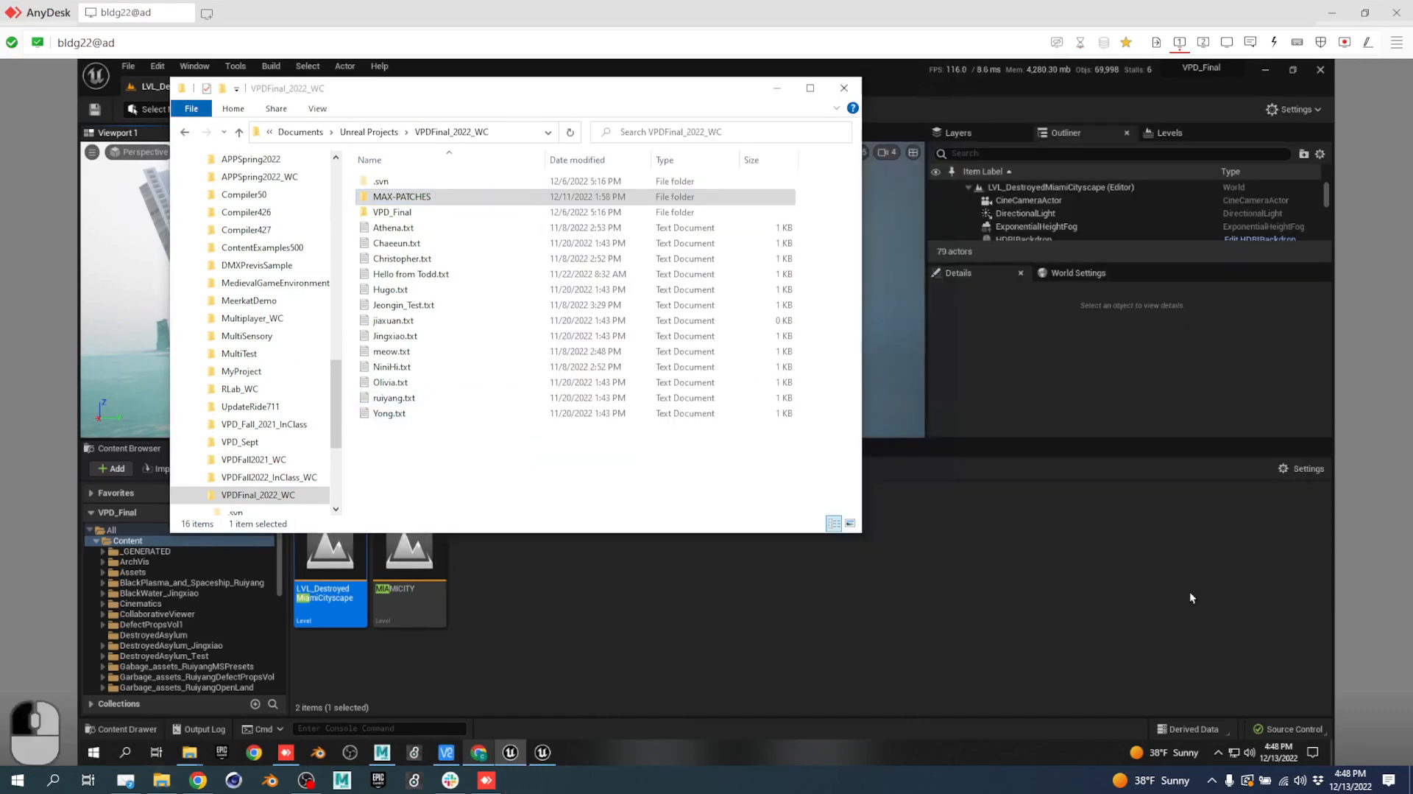
Open MAX-PATCHES, then go back up and open the VPD_Final project folder.
double_click(420, 196)
left_click(390, 132)
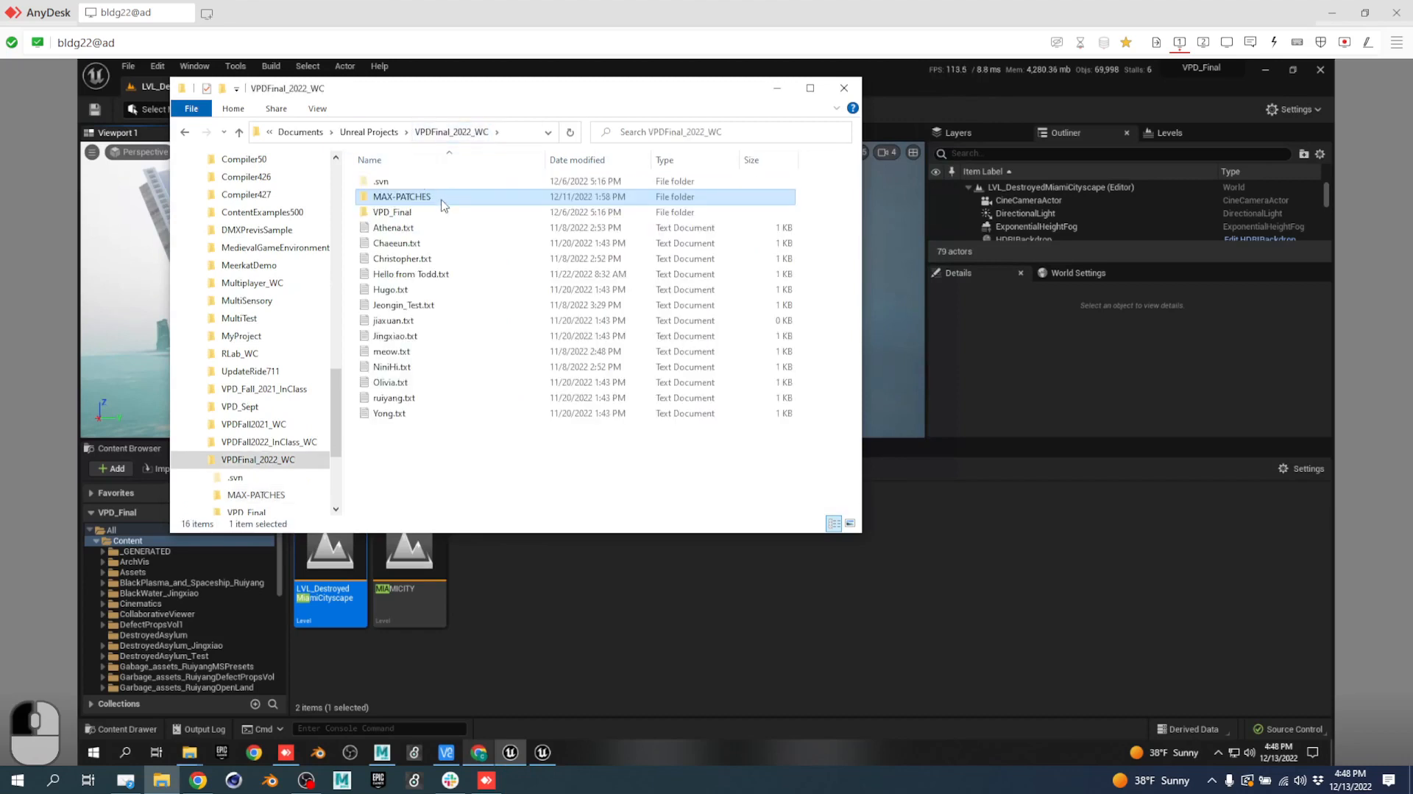
double_click(398, 213)
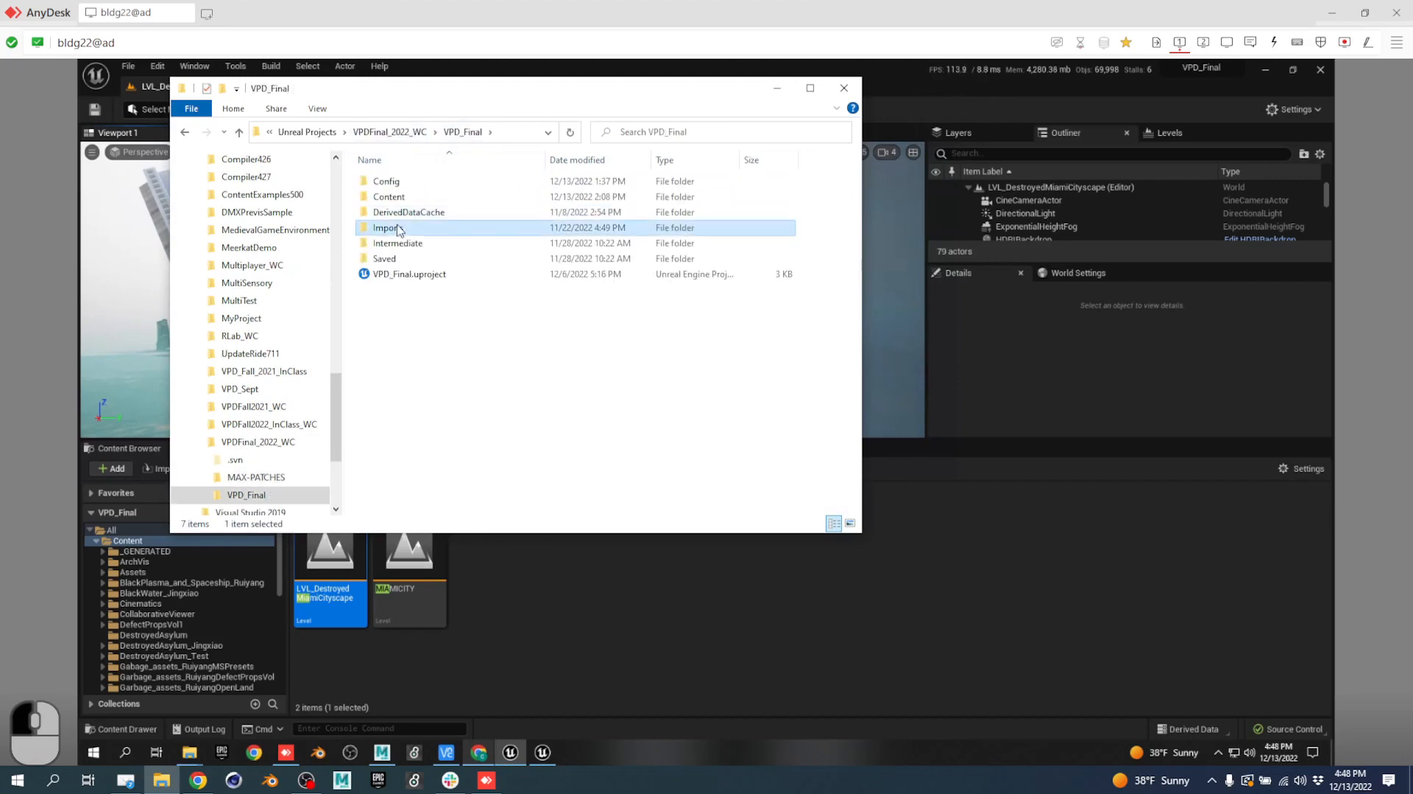
Open Imports and attempt an SVN update of ShowControl, dismissing the failure report.
double_click(400, 226)
right_click(457, 296)
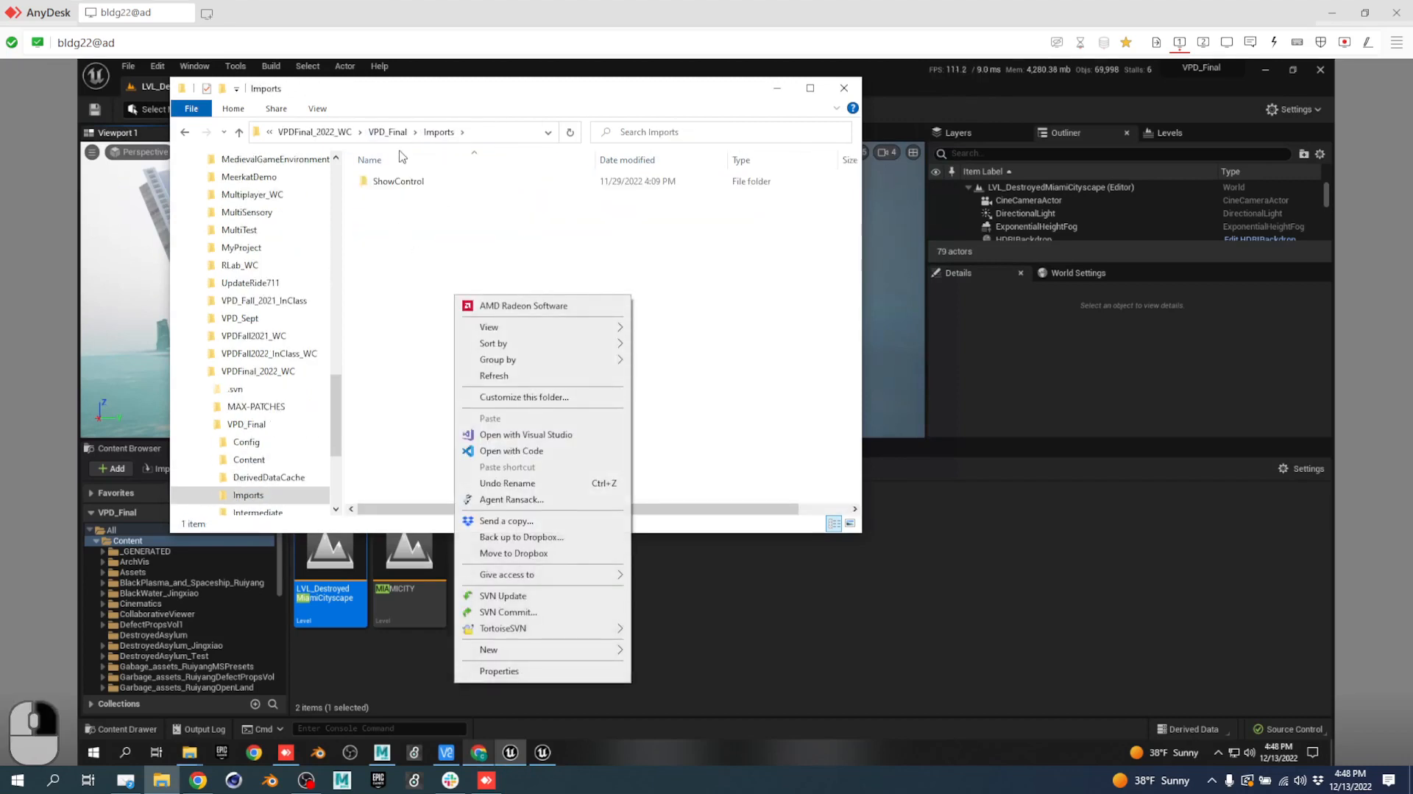
left_click(403, 190)
right_click(404, 190)
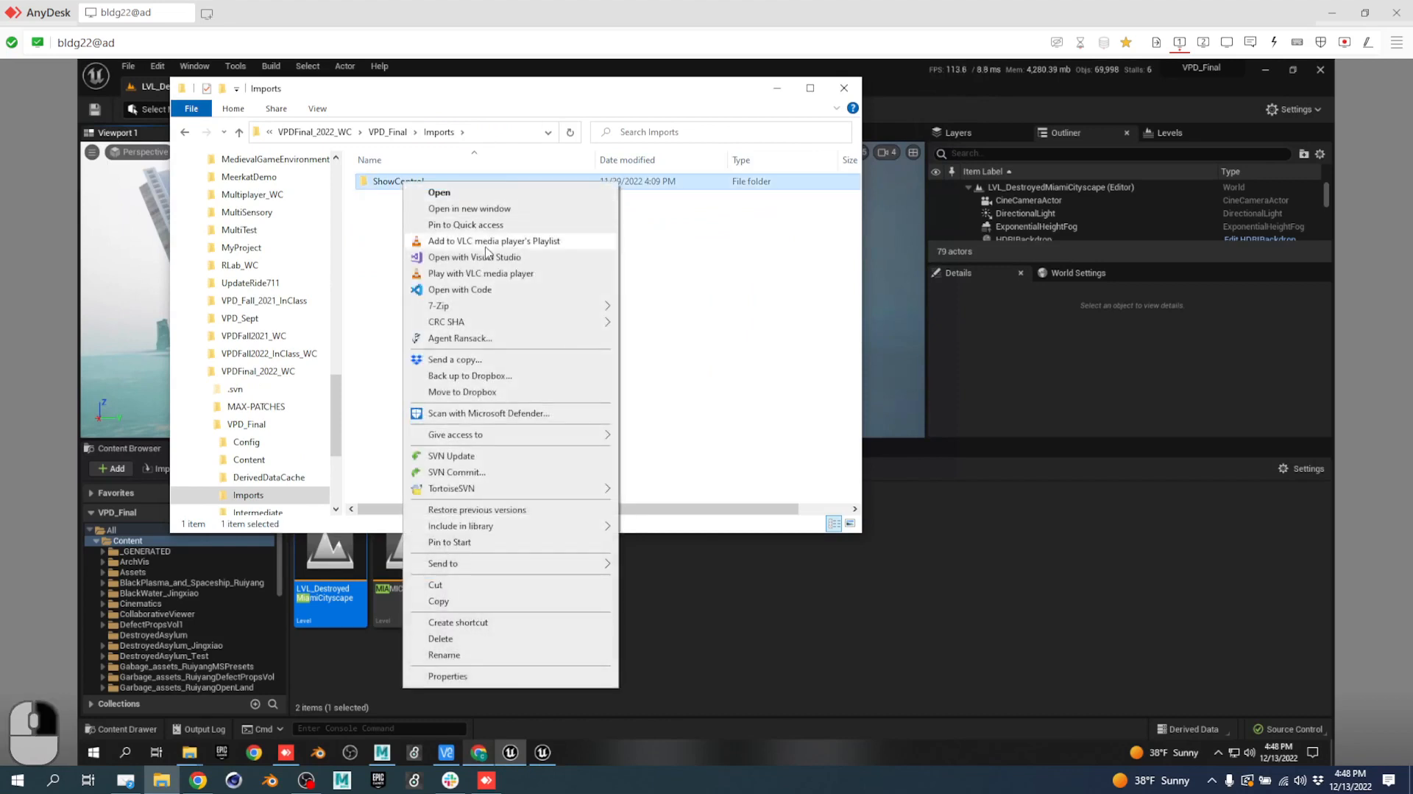
left_click(474, 453)
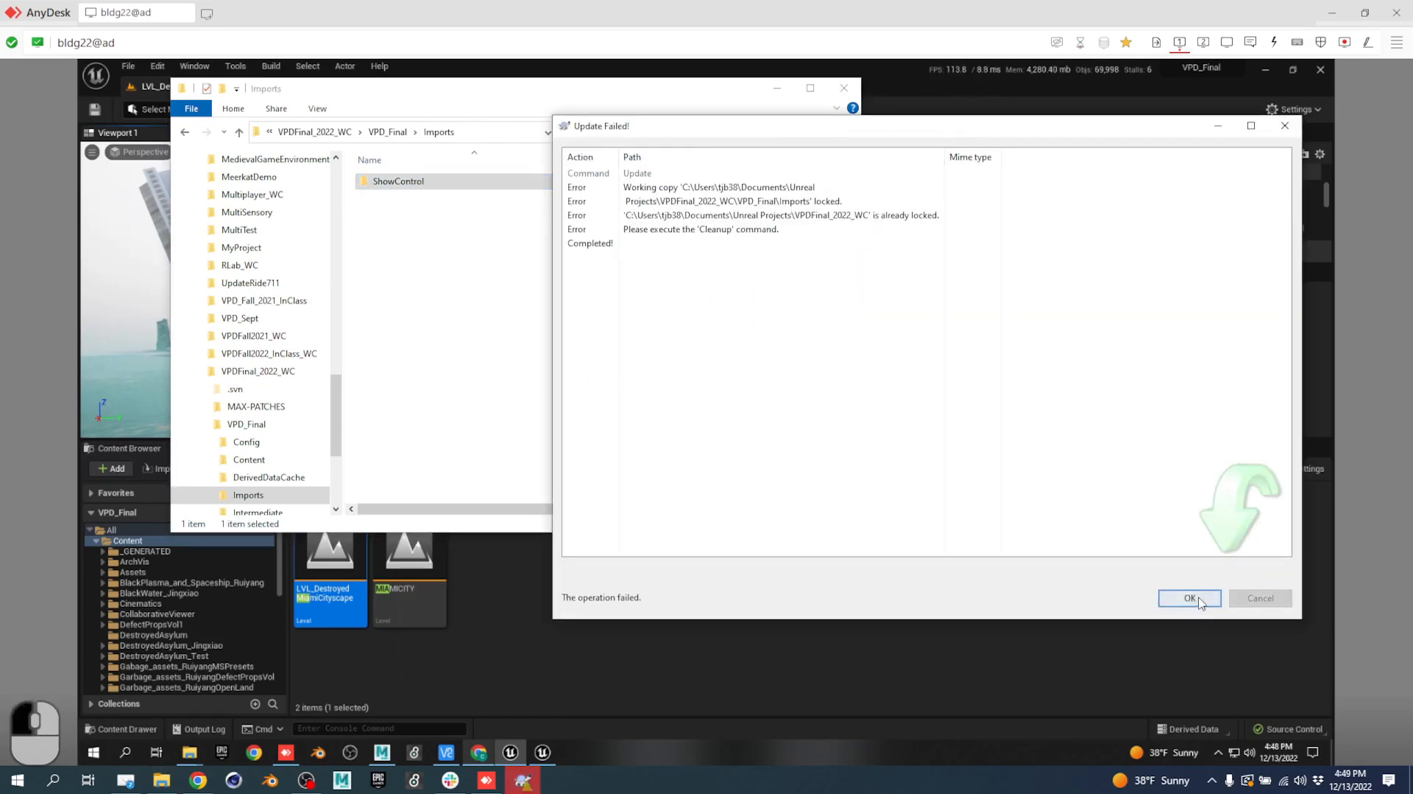
left_click(1199, 602)
Run TortoiseSVN Clean up on the Imports folder to clear the lock.
right_click(579, 298)
mouse_move(695, 582)
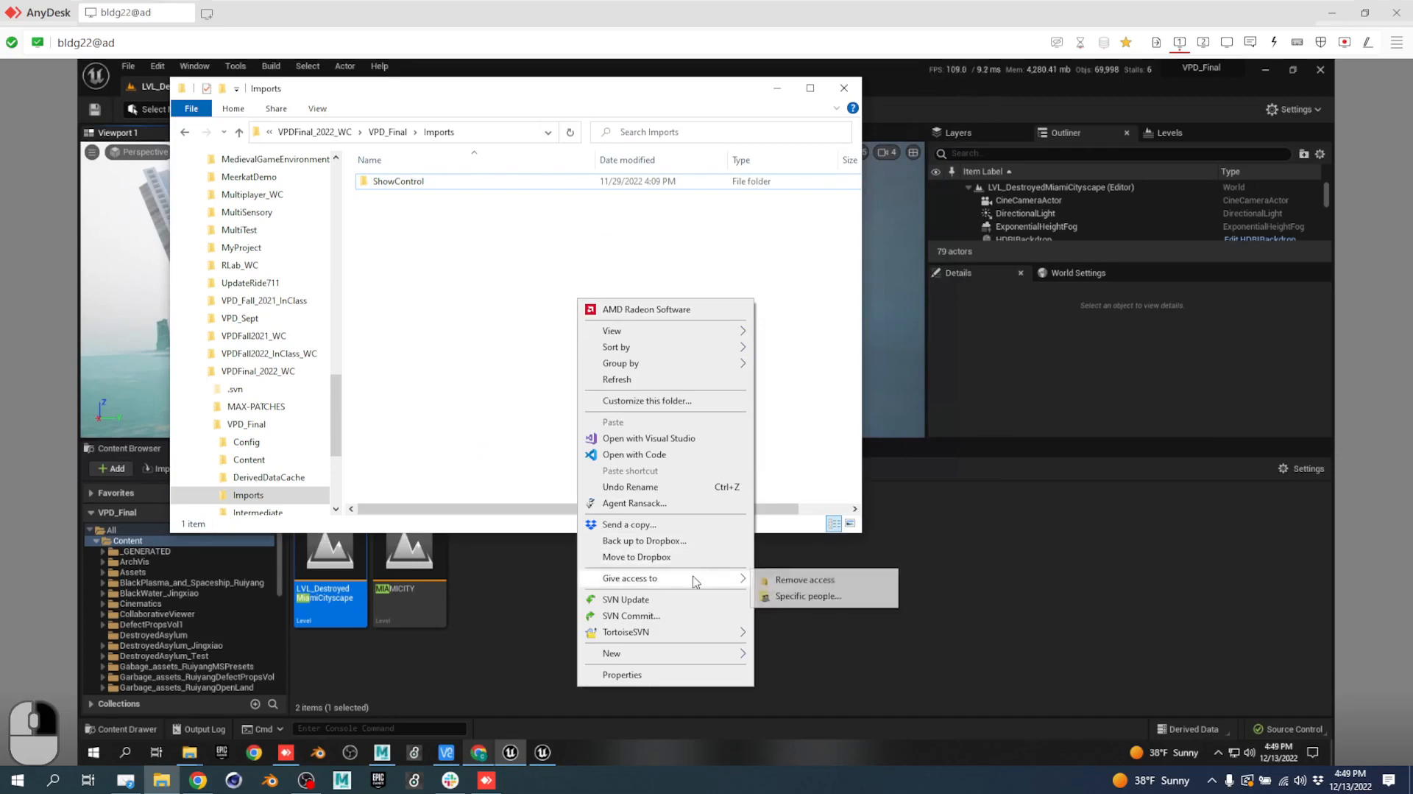
mouse_move(696, 633)
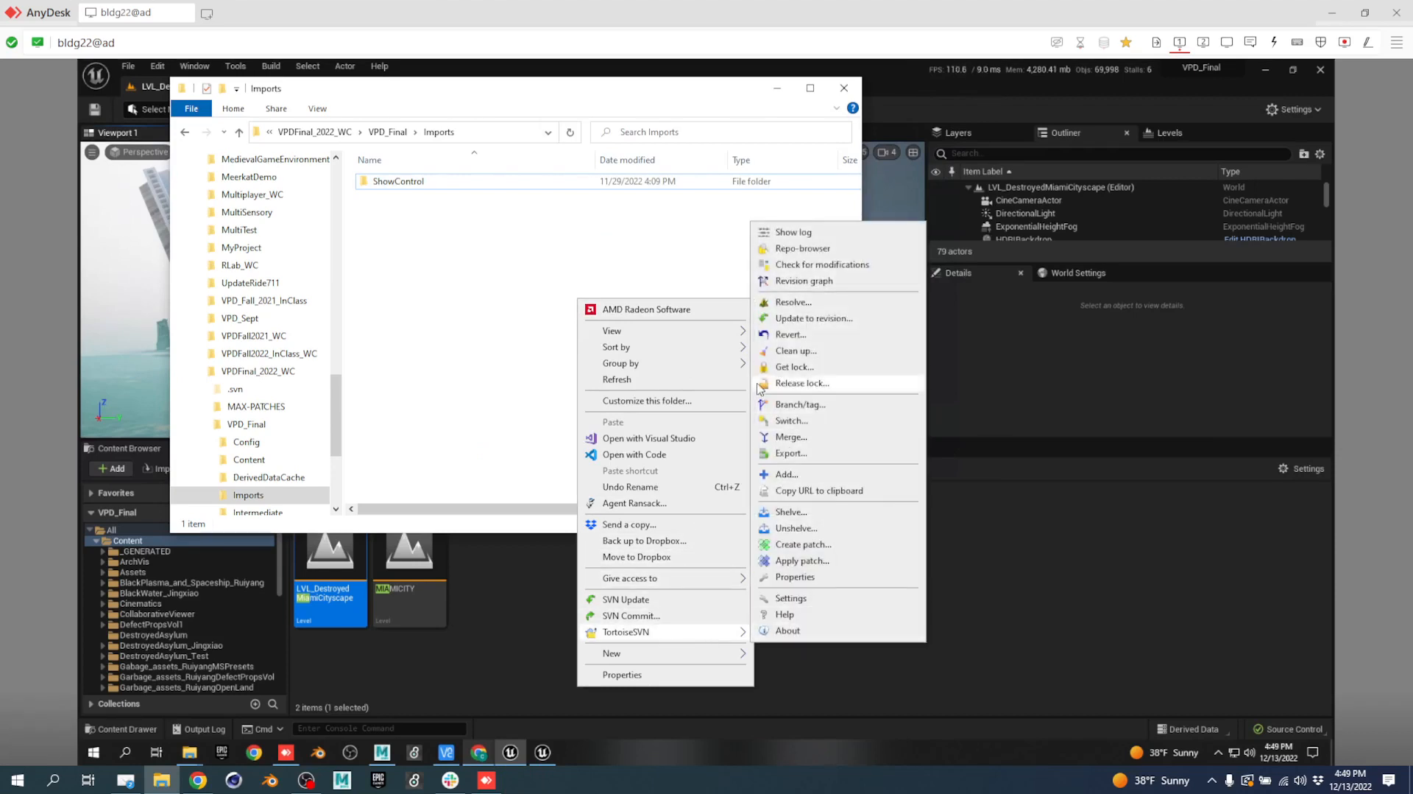
left_click(769, 351)
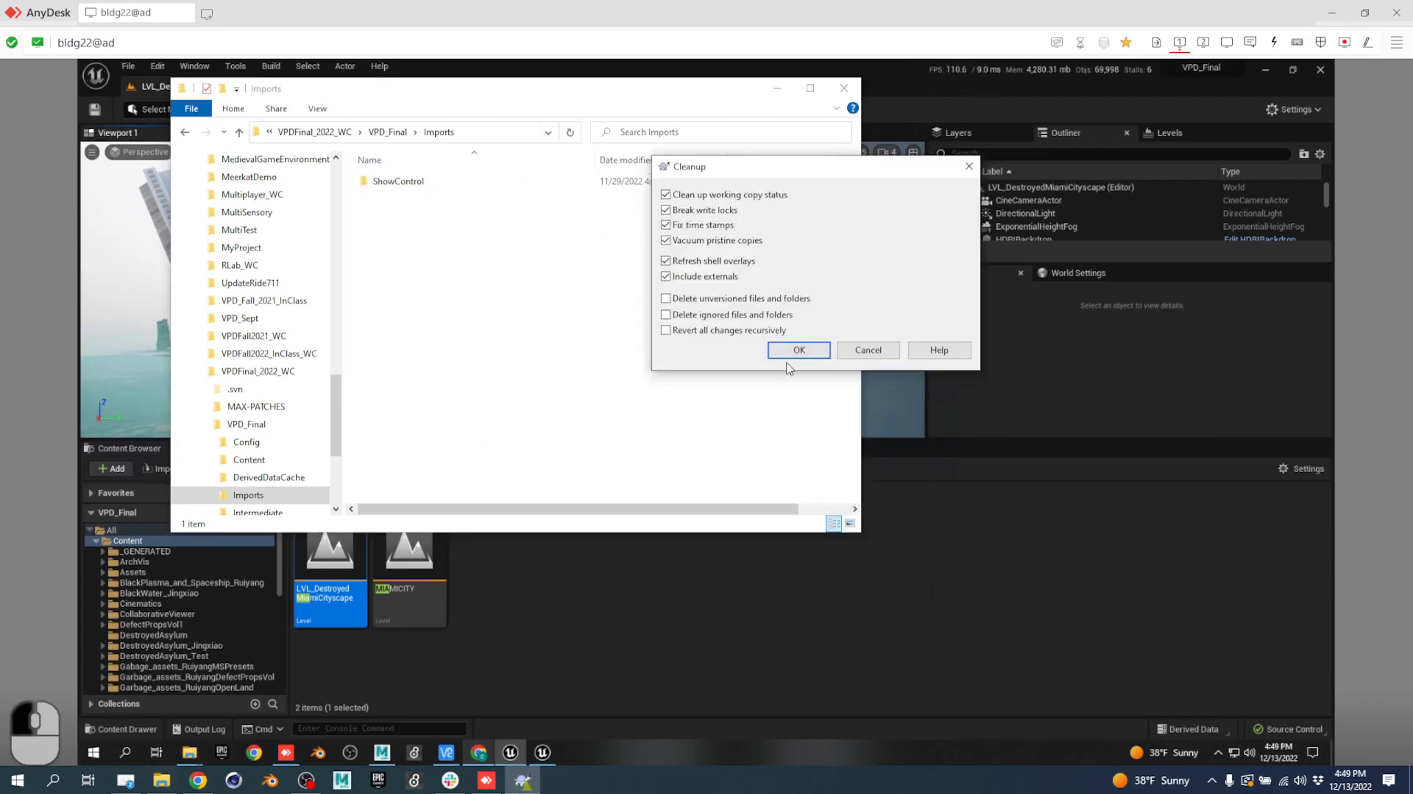
left_click(798, 350)
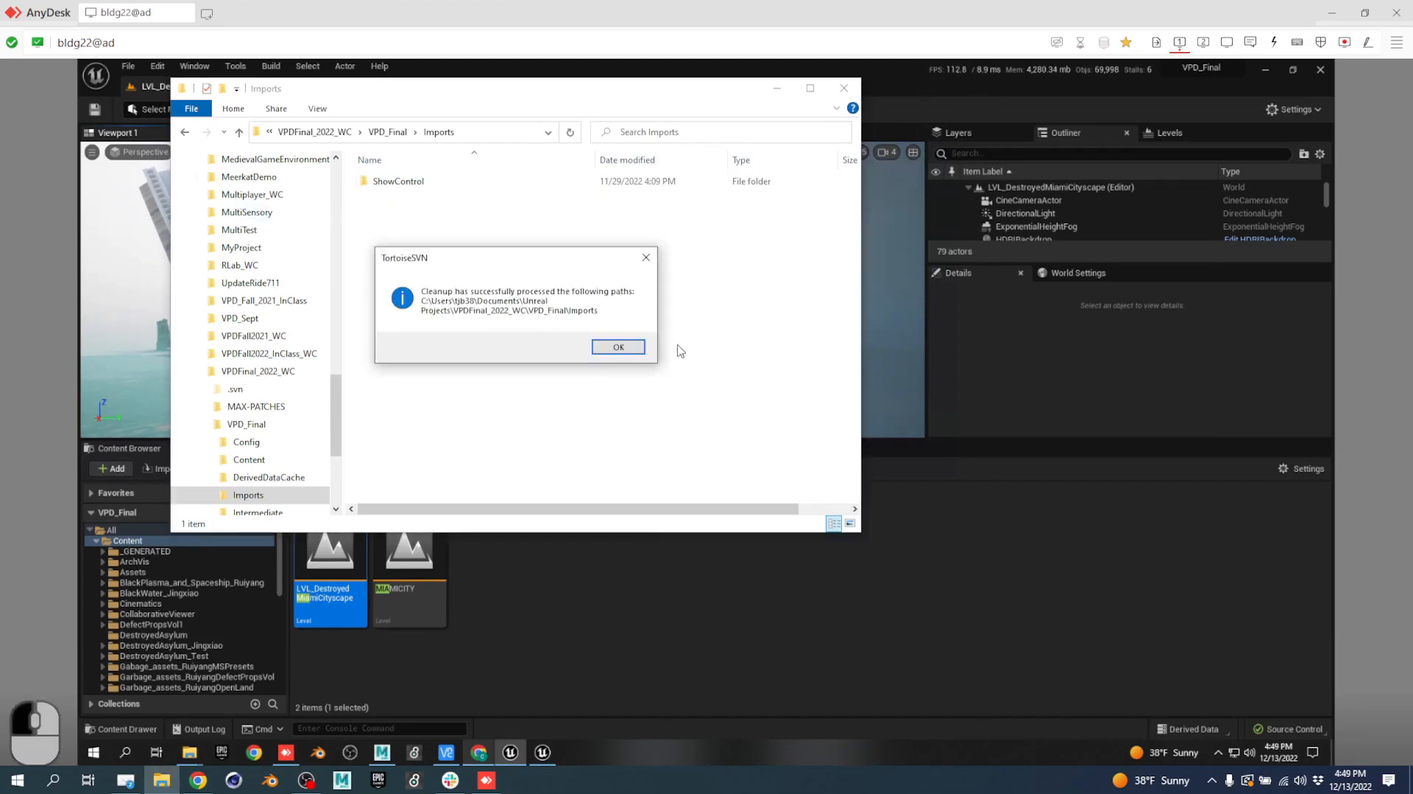
left_click(625, 348)
SVN-update the Imports folder successfully to fetch the latest ShowControl patches.
right_click(408, 208)
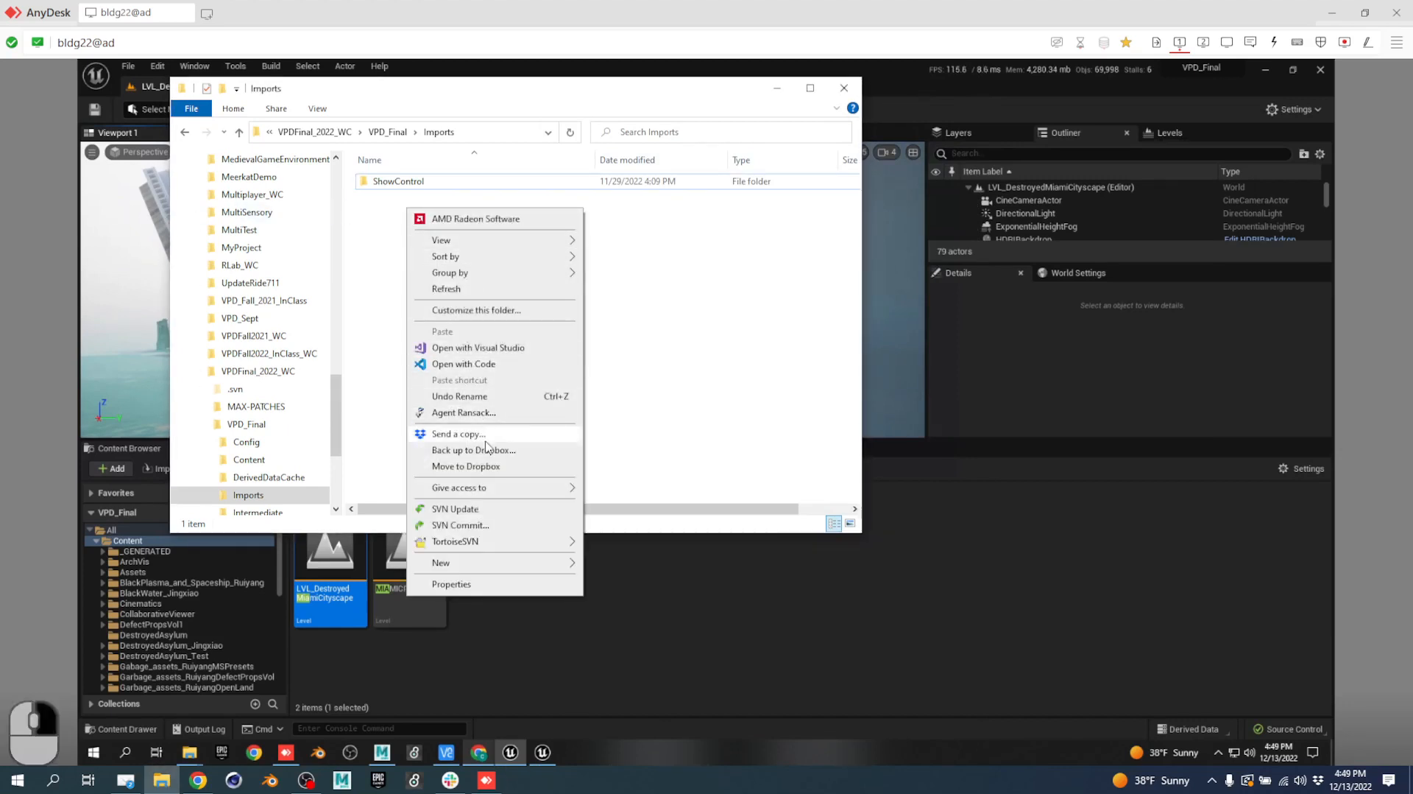
left_click(479, 509)
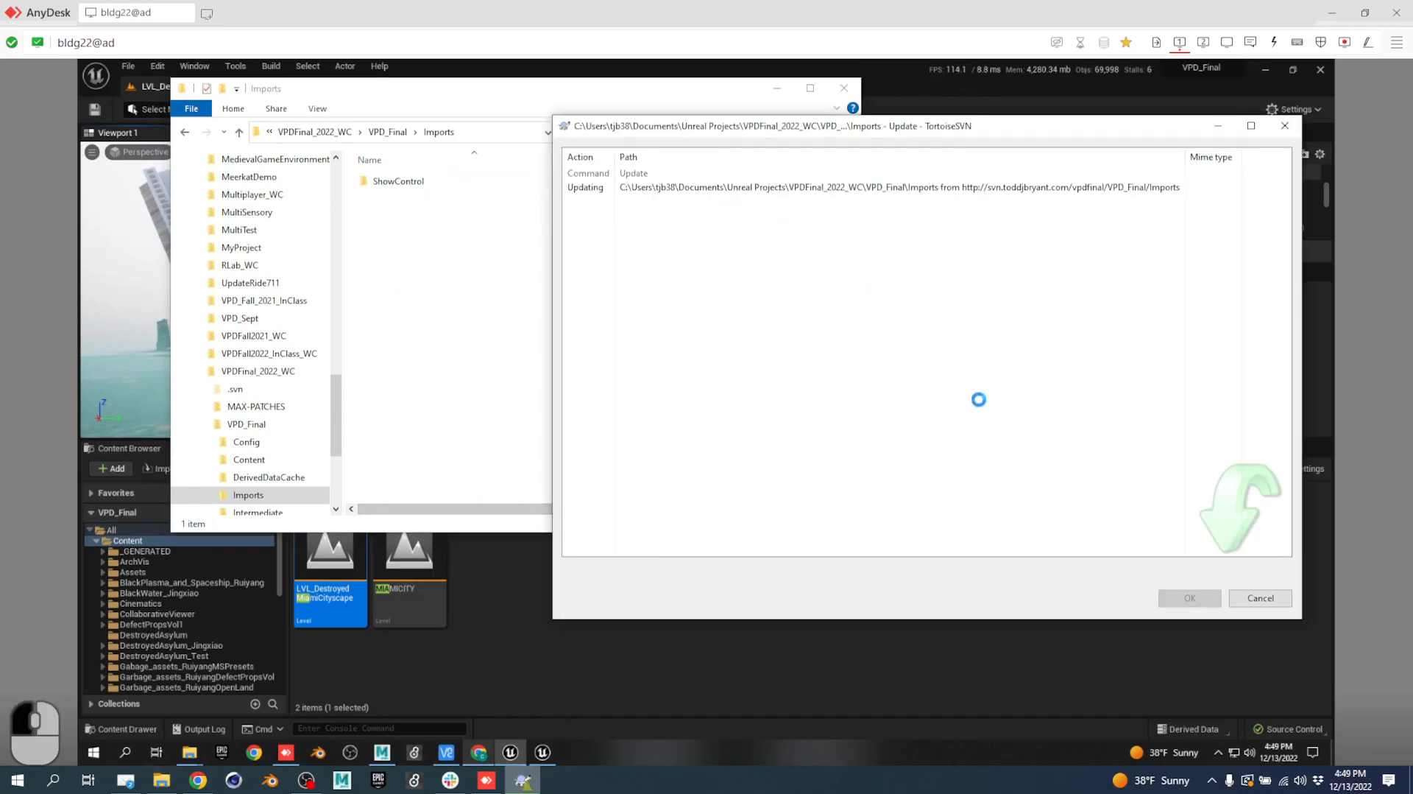
left_click(1178, 600)
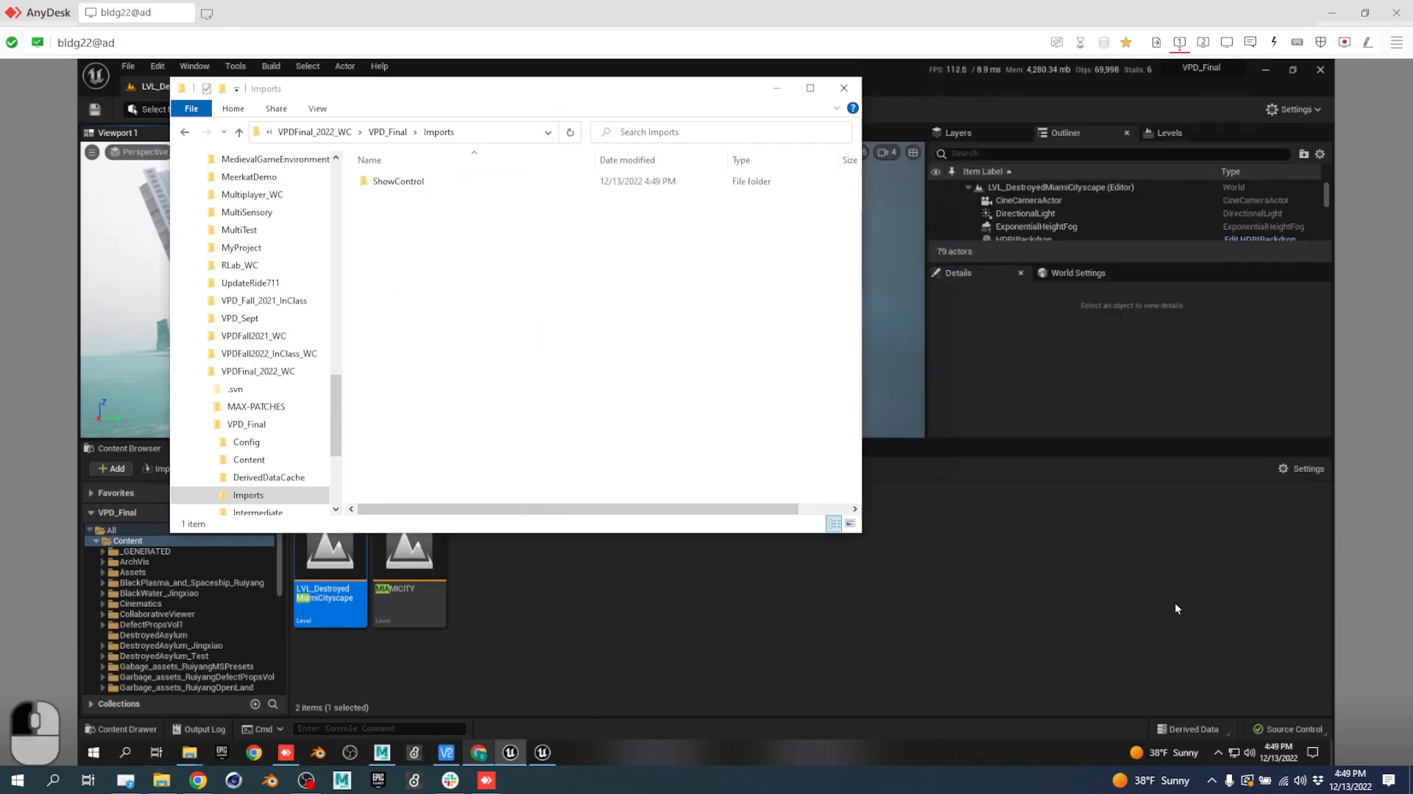
Open VPDShowControl_AlleyPortal.maxpat, then open the Slack DM holding the remote address.
double_click(401, 182)
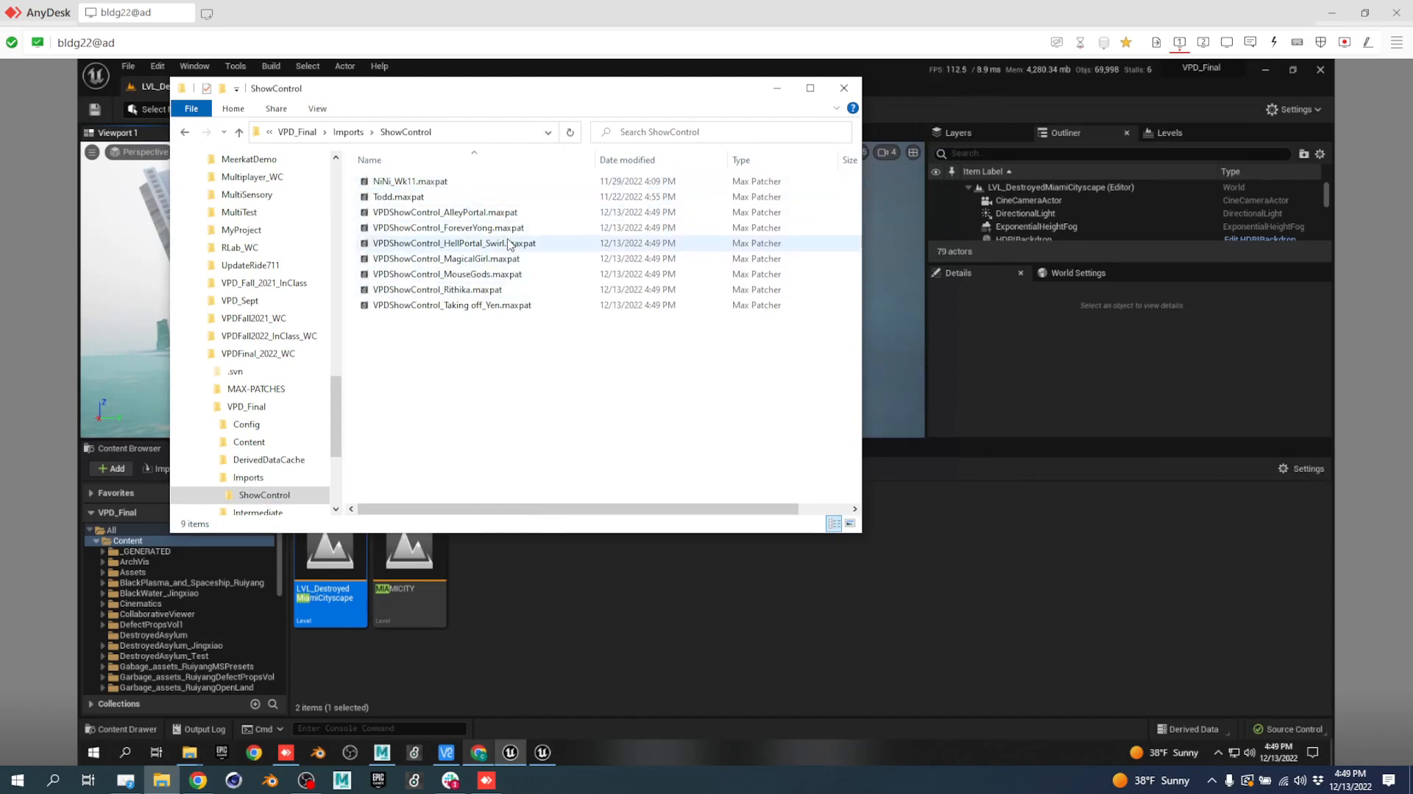
double_click(507, 214)
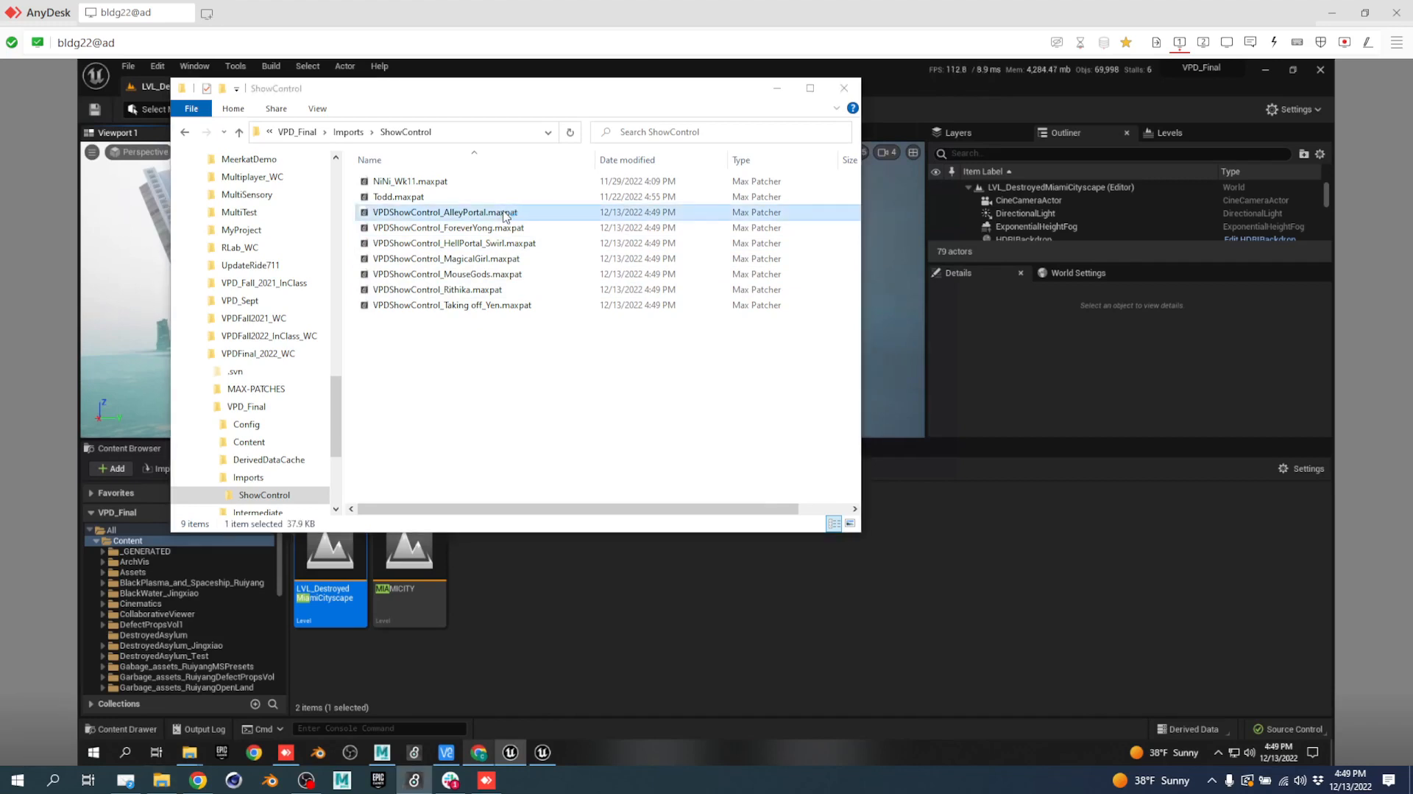
left_click(450, 780)
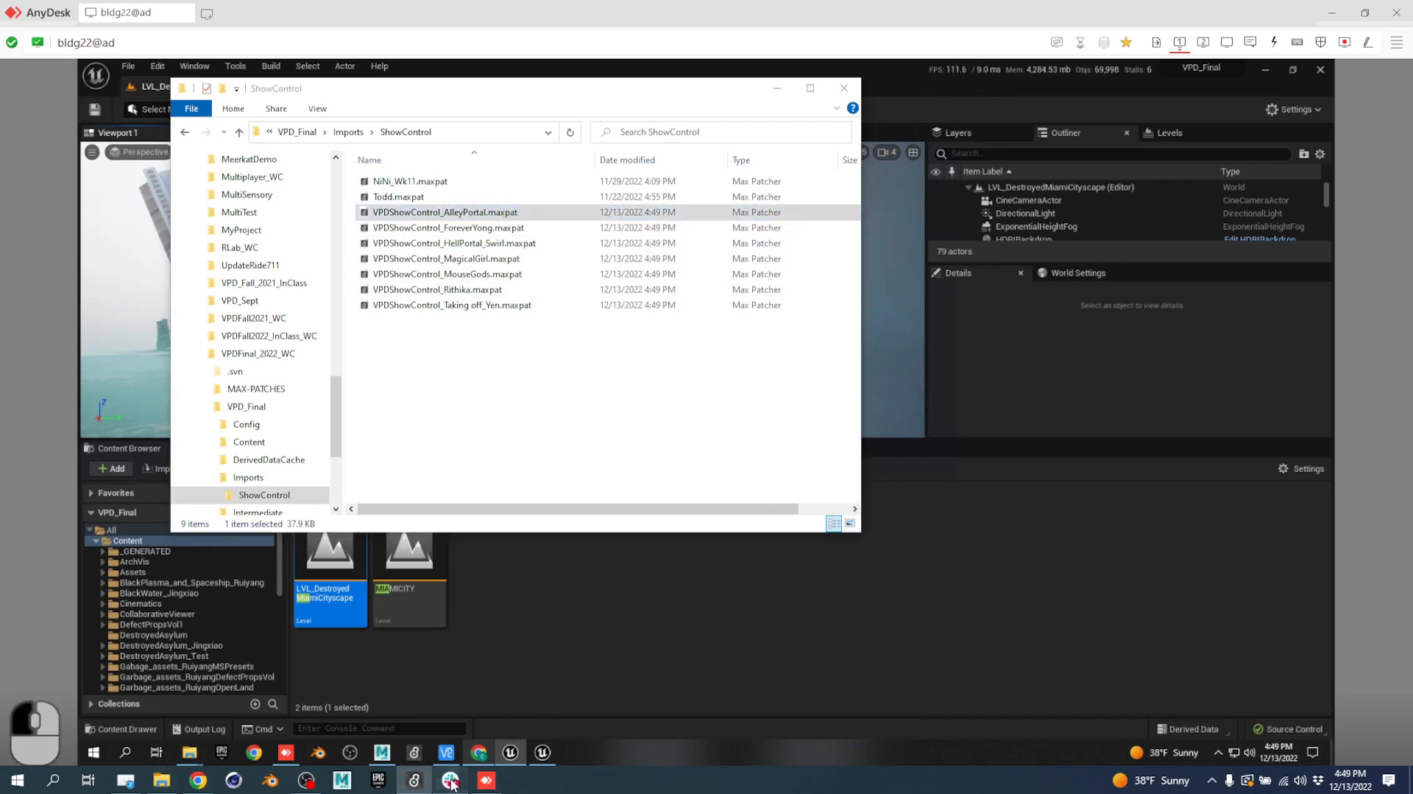
left_click(383, 632)
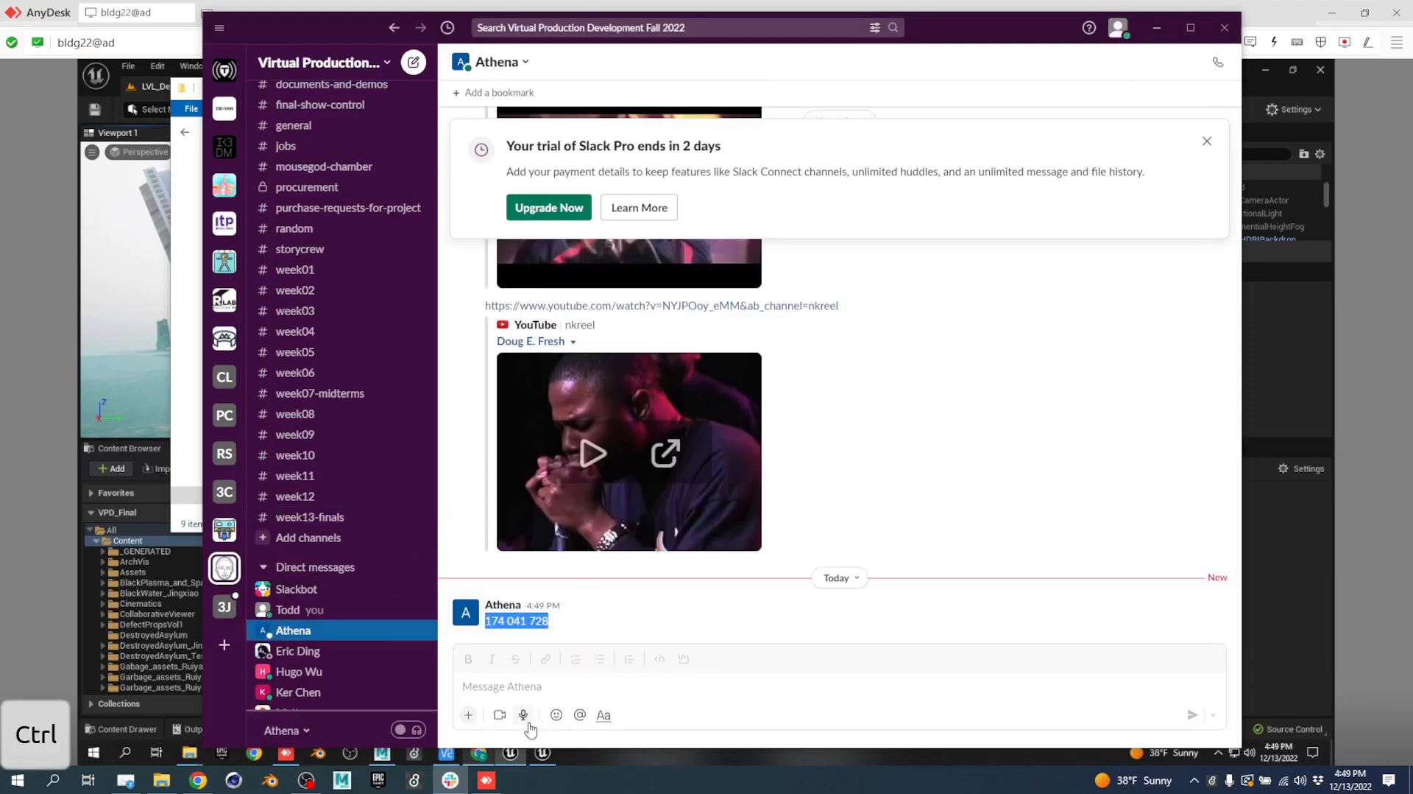
Copy the remote address from Slack and connect to it in a new AnyDesk session.
key("ctrl+c")
left_click(486, 781)
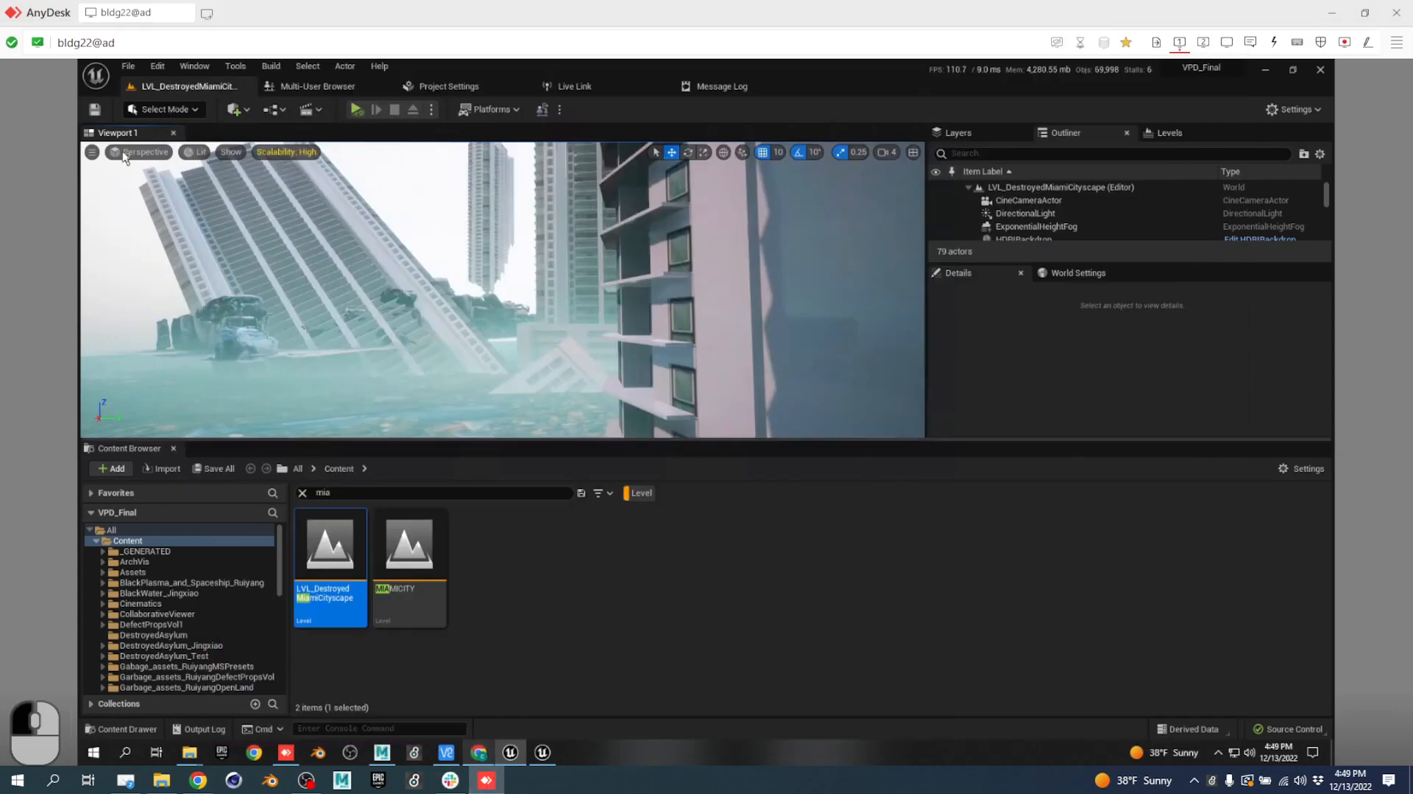
left_click(219, 48)
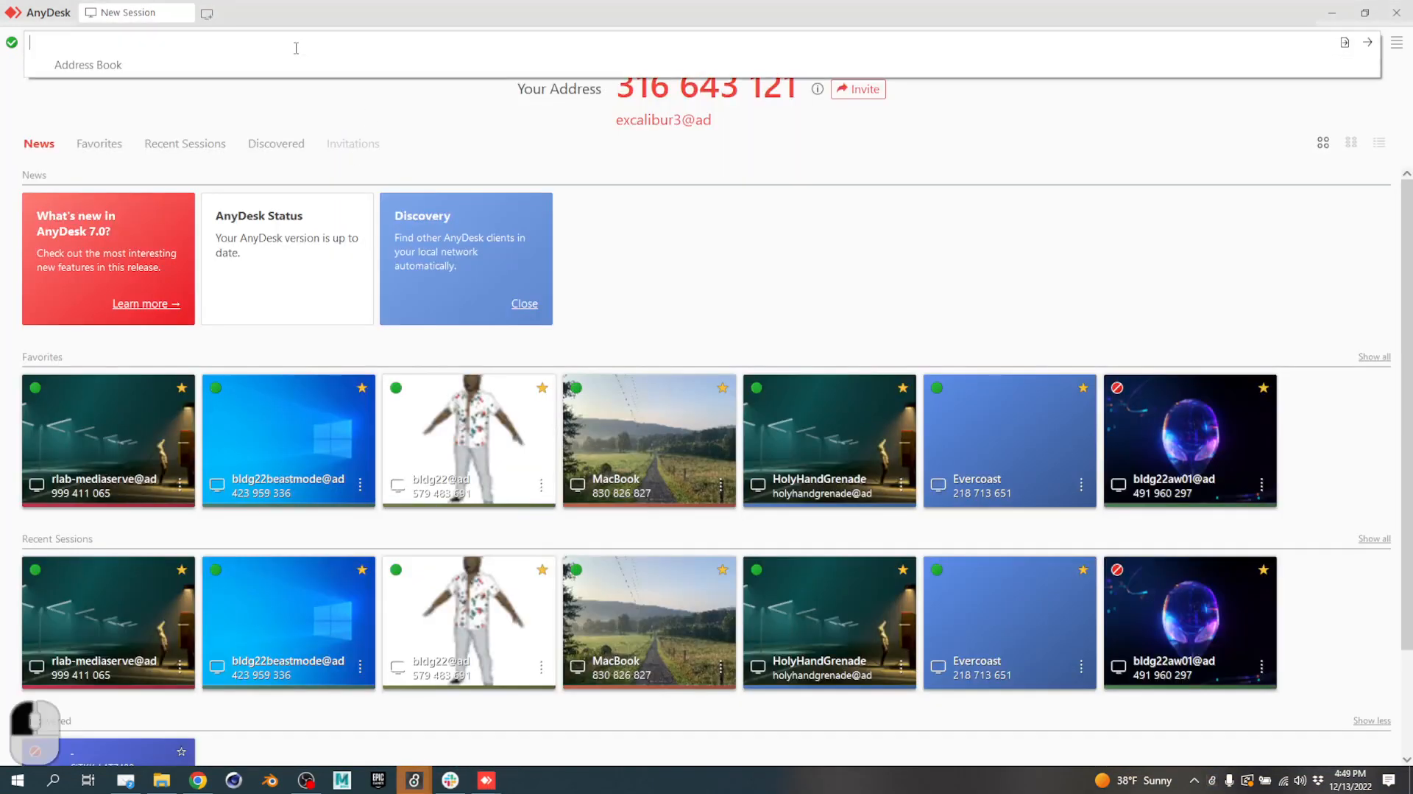
key("ctrl+v")
key("Return")
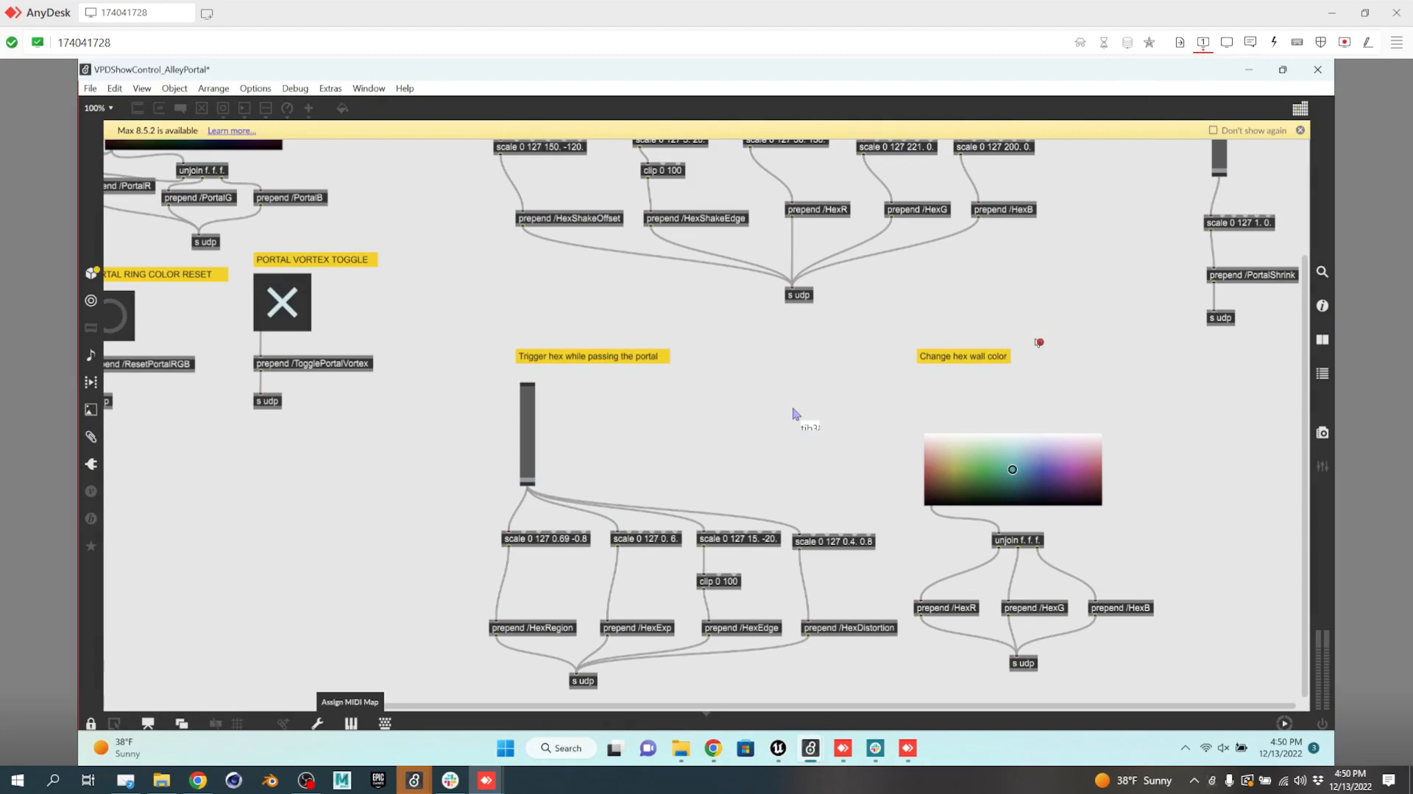
Turn on MIDI mapping, unlock the patch, and assign a control to the hex trigger slider.
left_click(351, 723)
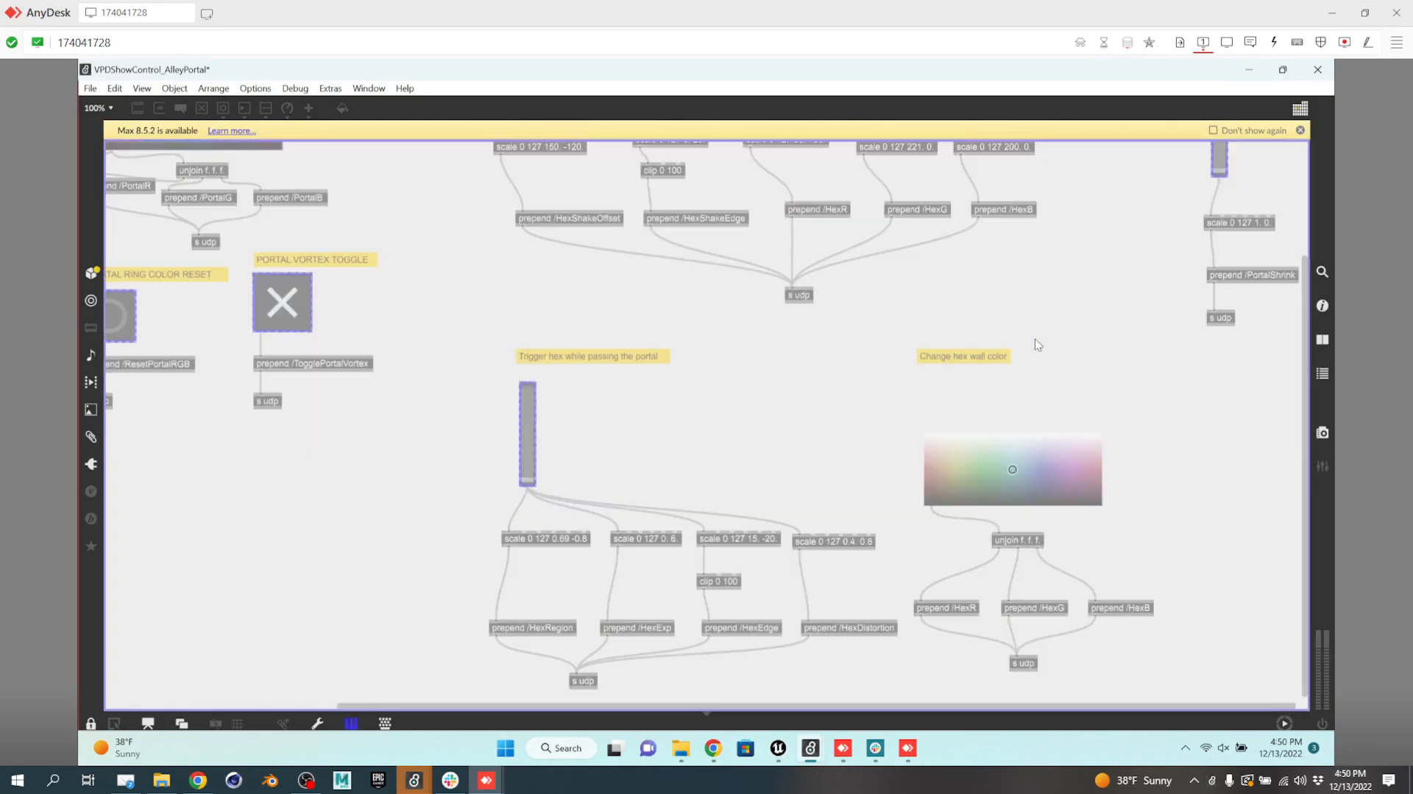
key("ctrl+e")
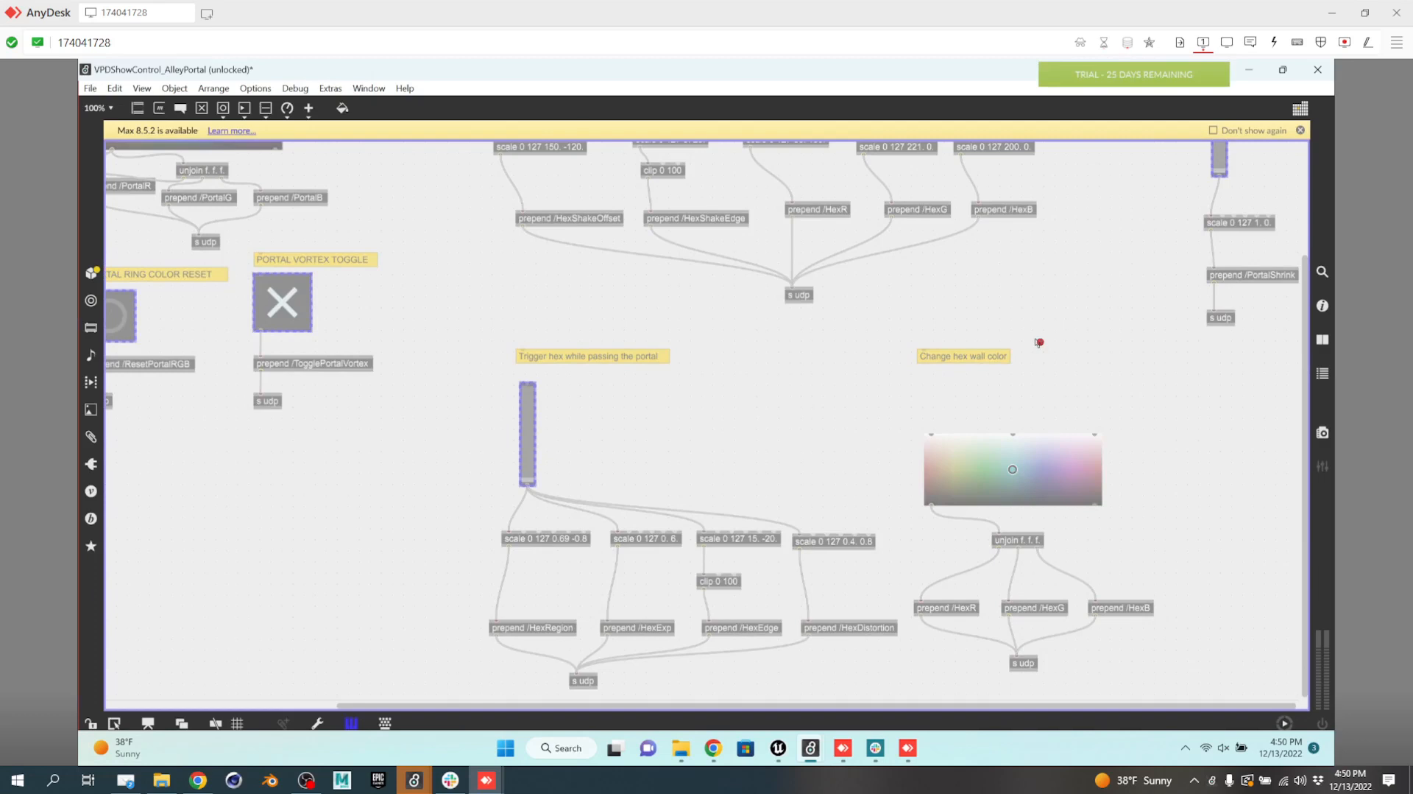
right_click(526, 439)
left_click(589, 452)
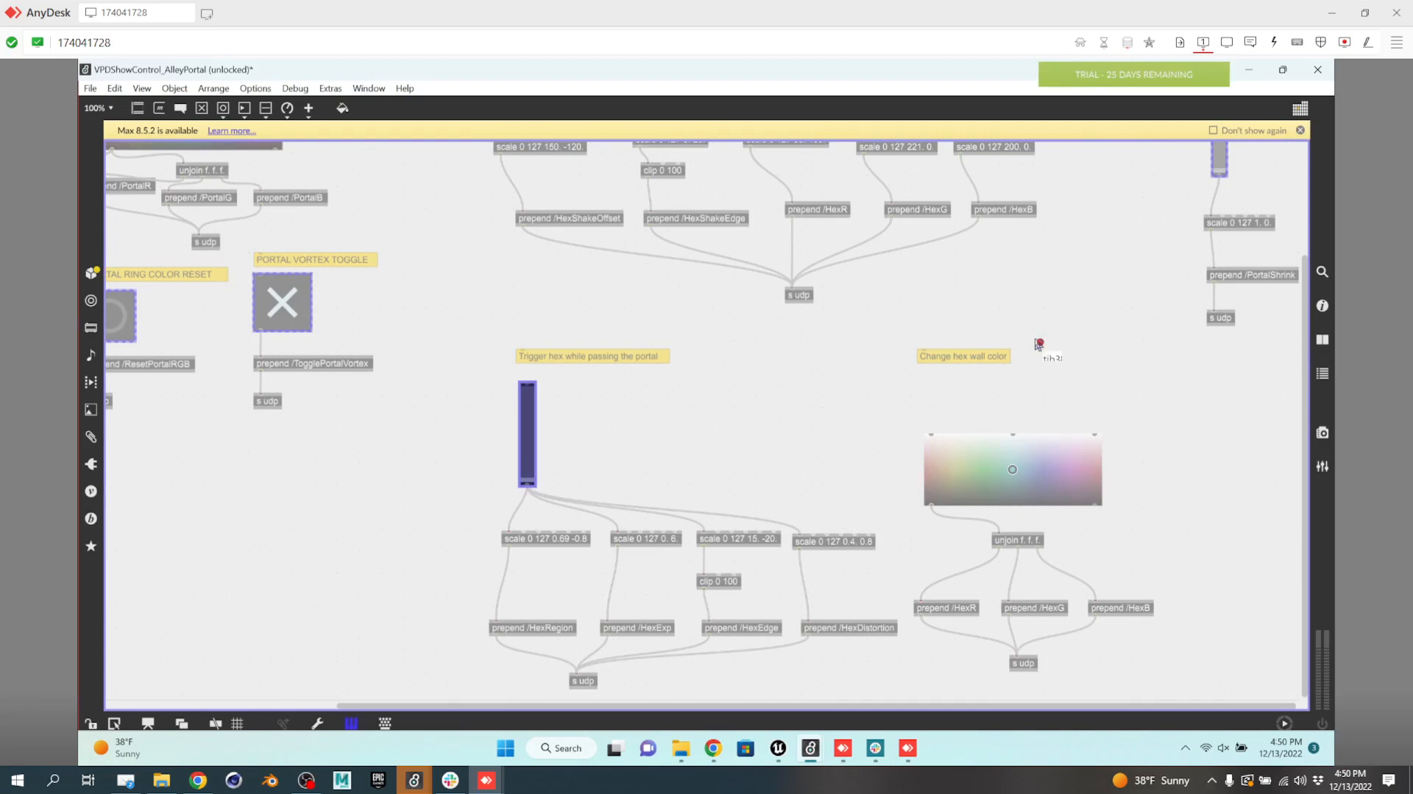
scroll(1039, 343, "up", 4)
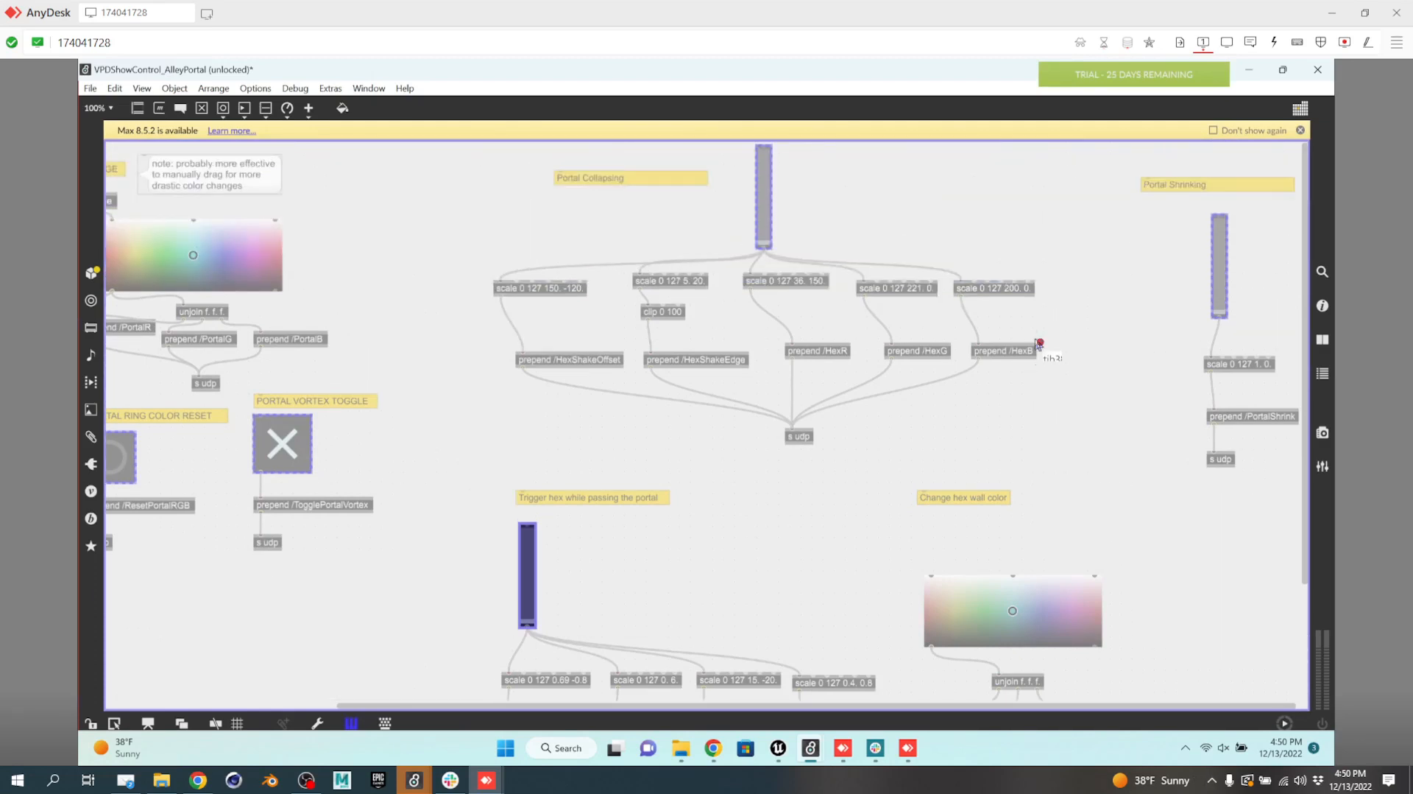
Enable Portal Collapsing and Portal Shrinking sliders for mapping, then lock the patch with Ctrl+E.
right_click(765, 198)
left_click(829, 209)
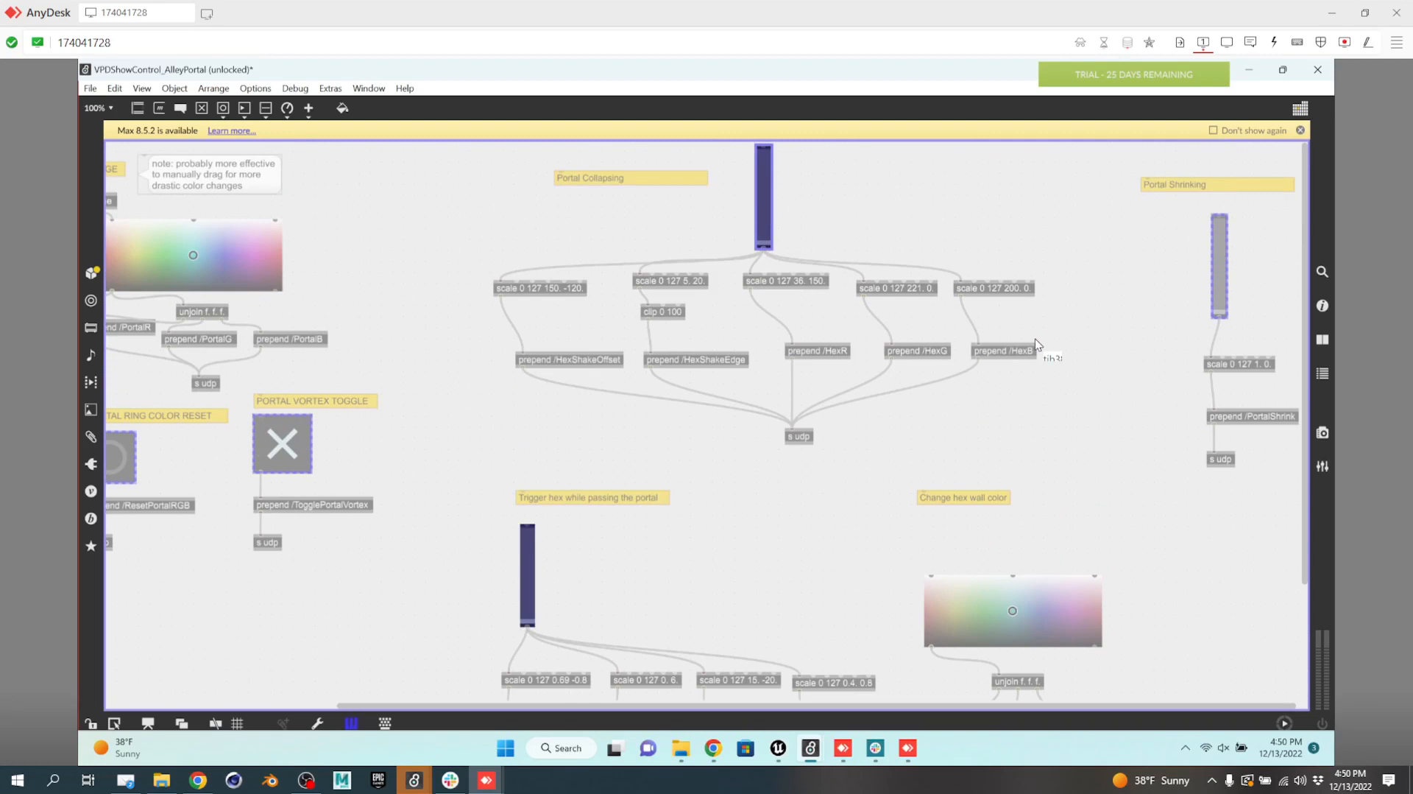
right_click(1219, 262)
left_click(1266, 271)
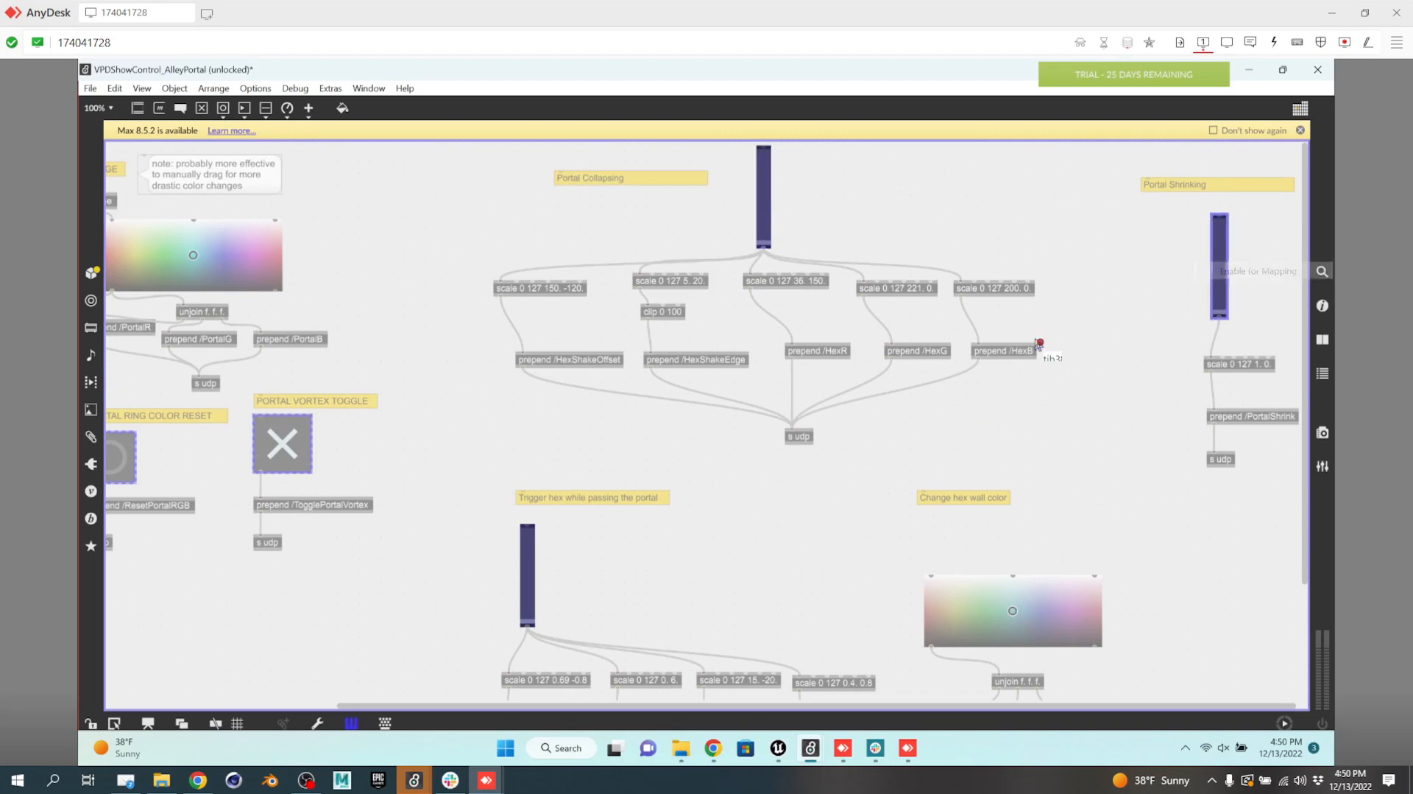
left_click(527, 576)
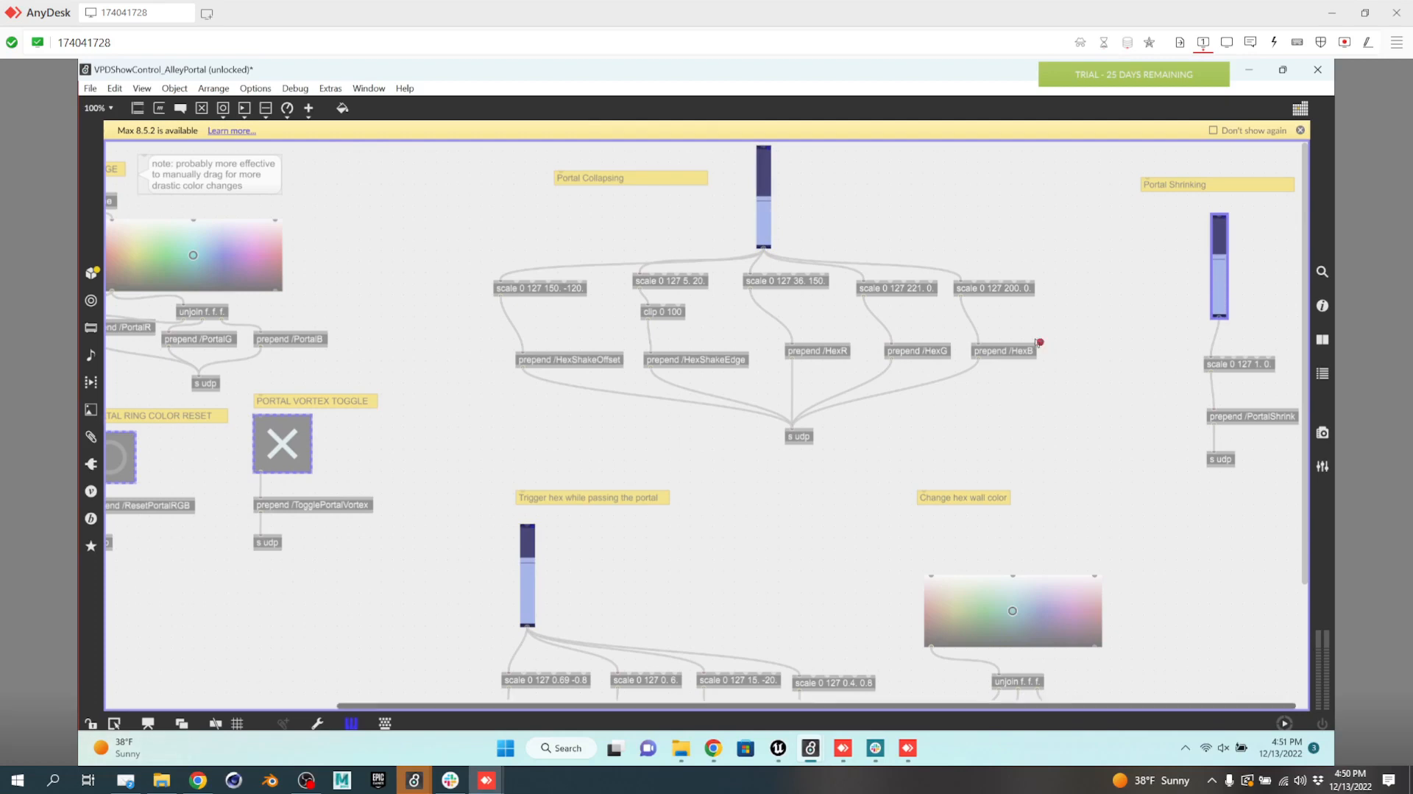
key("ctrl+e")
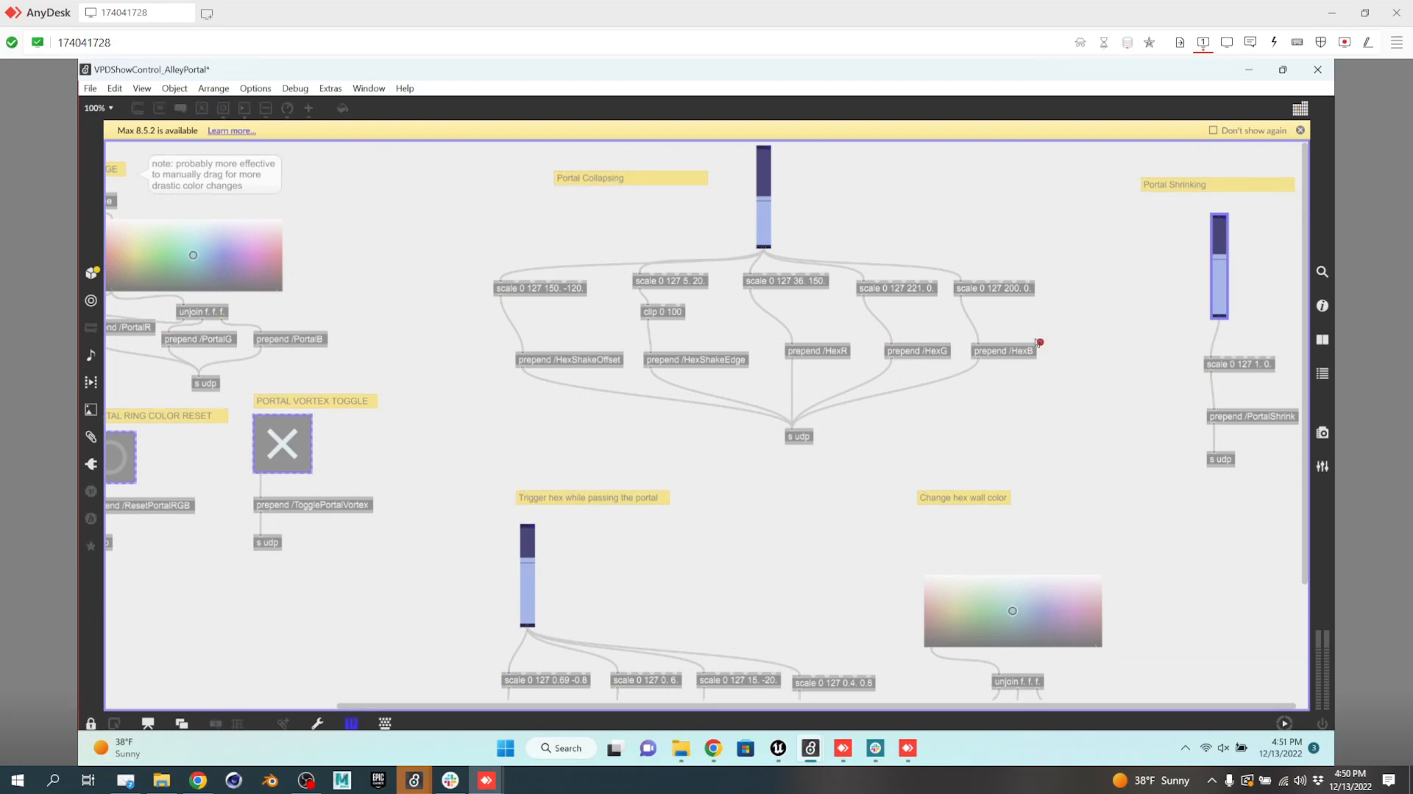
left_click(479, 786)
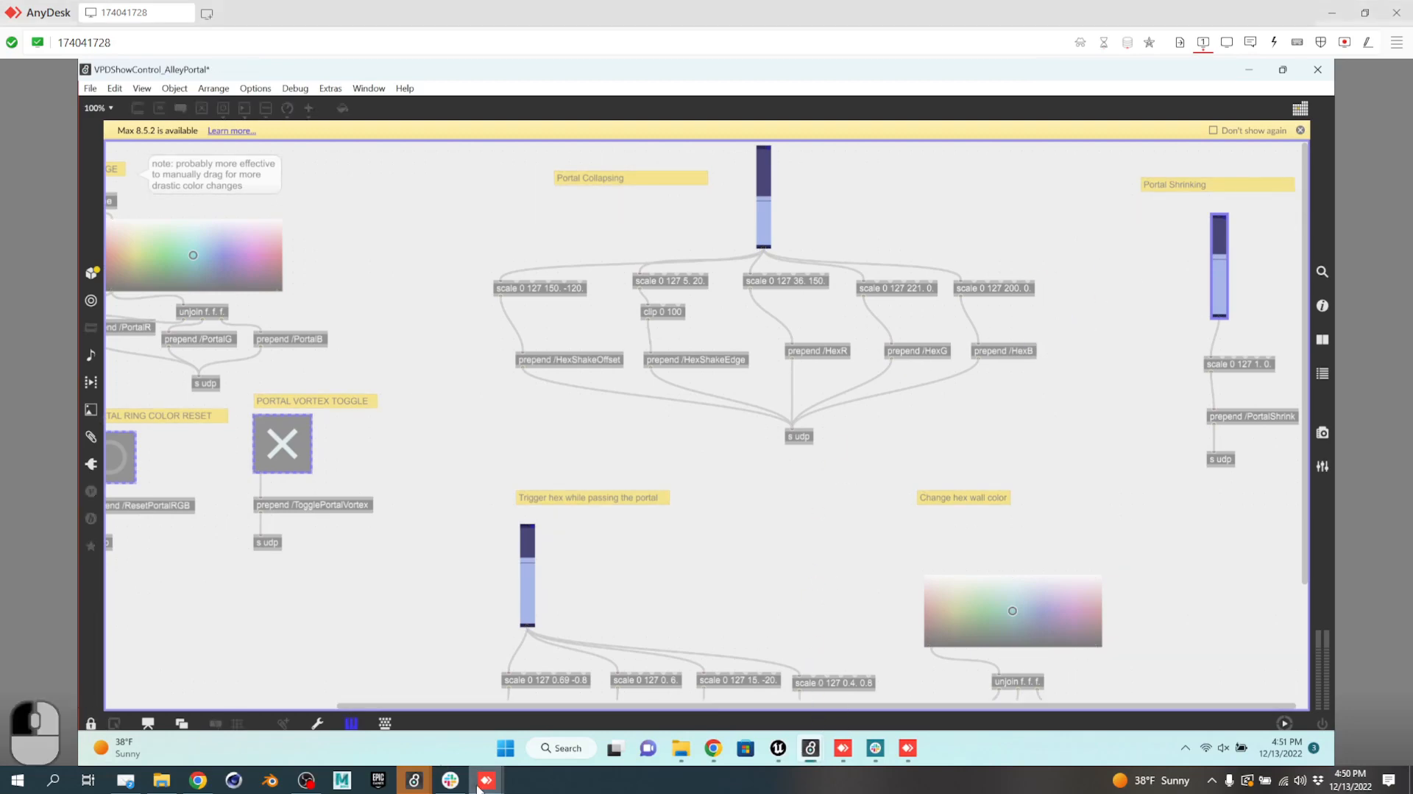
In the bldg22 Unreal session, look across the city and down toward the flooded street.
left_click(410, 713)
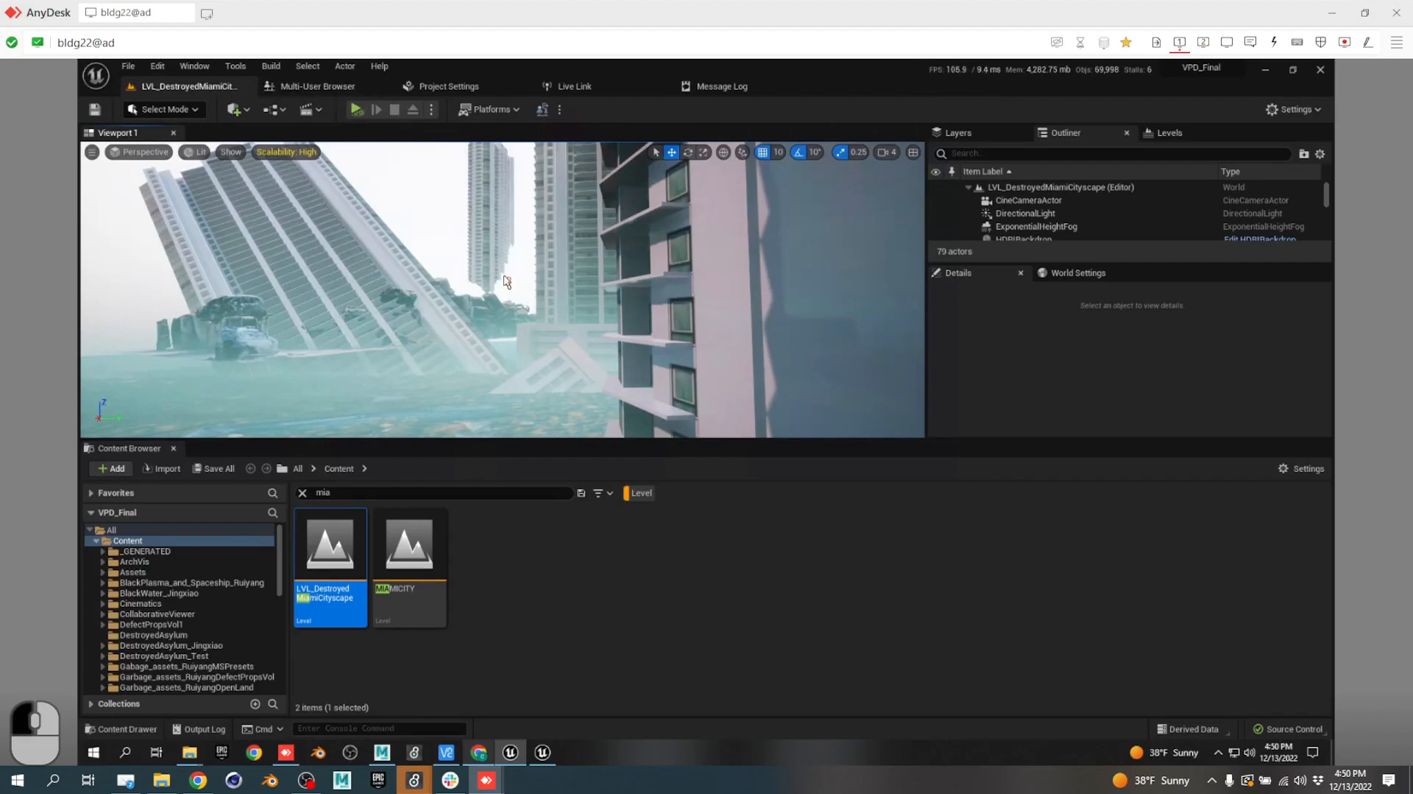
right_click_drag(507, 280, 1063, 224)
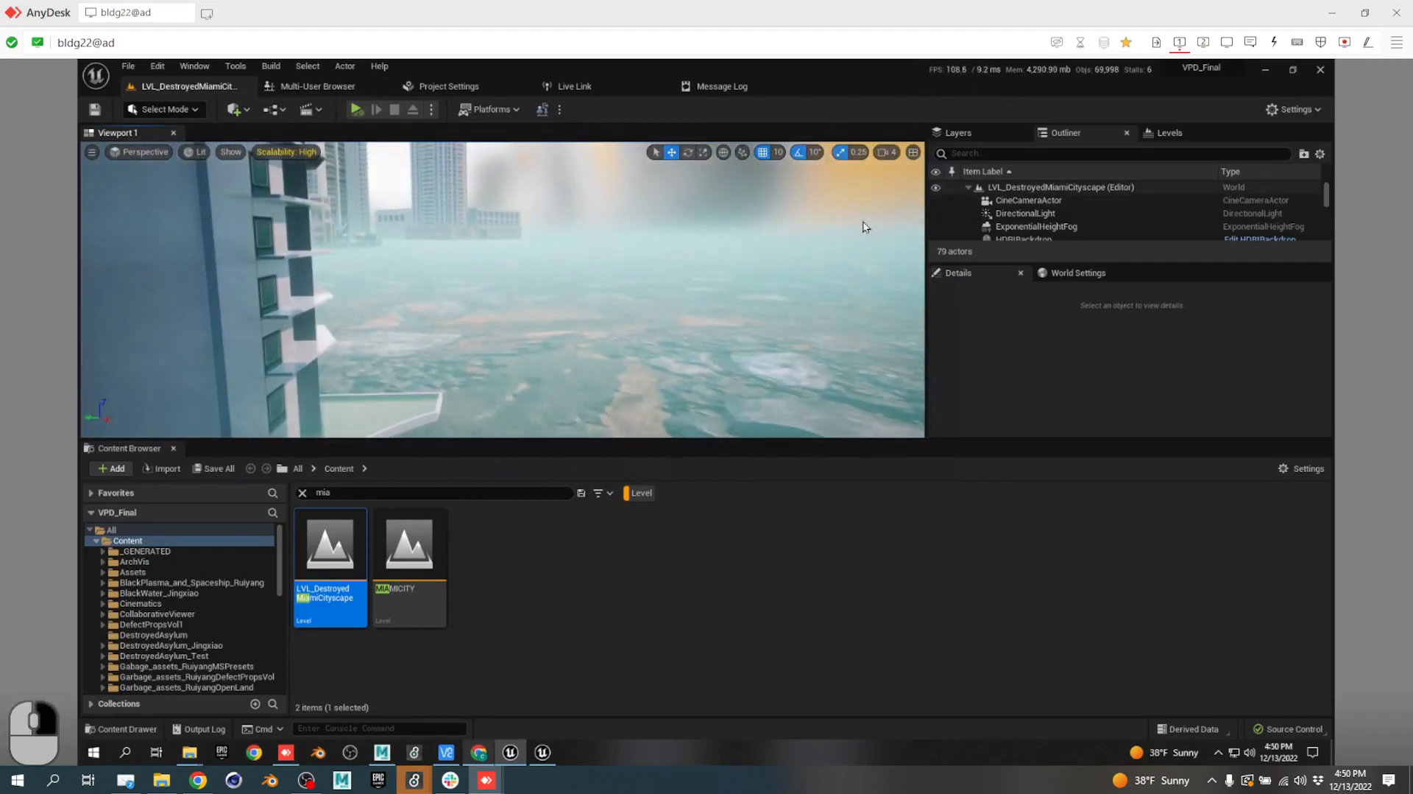
right_click_drag(864, 226, 979, 275)
key("q")
key("d")
key("s")
key("e")
key("a")
Fly over the rooftops and descend into the misty alley until the three portal rings fill the view.
key("d")
key("w")
key("e")
key("a")
key("e")
key("d")
key("a")
key("q")
key("d")
key("w")
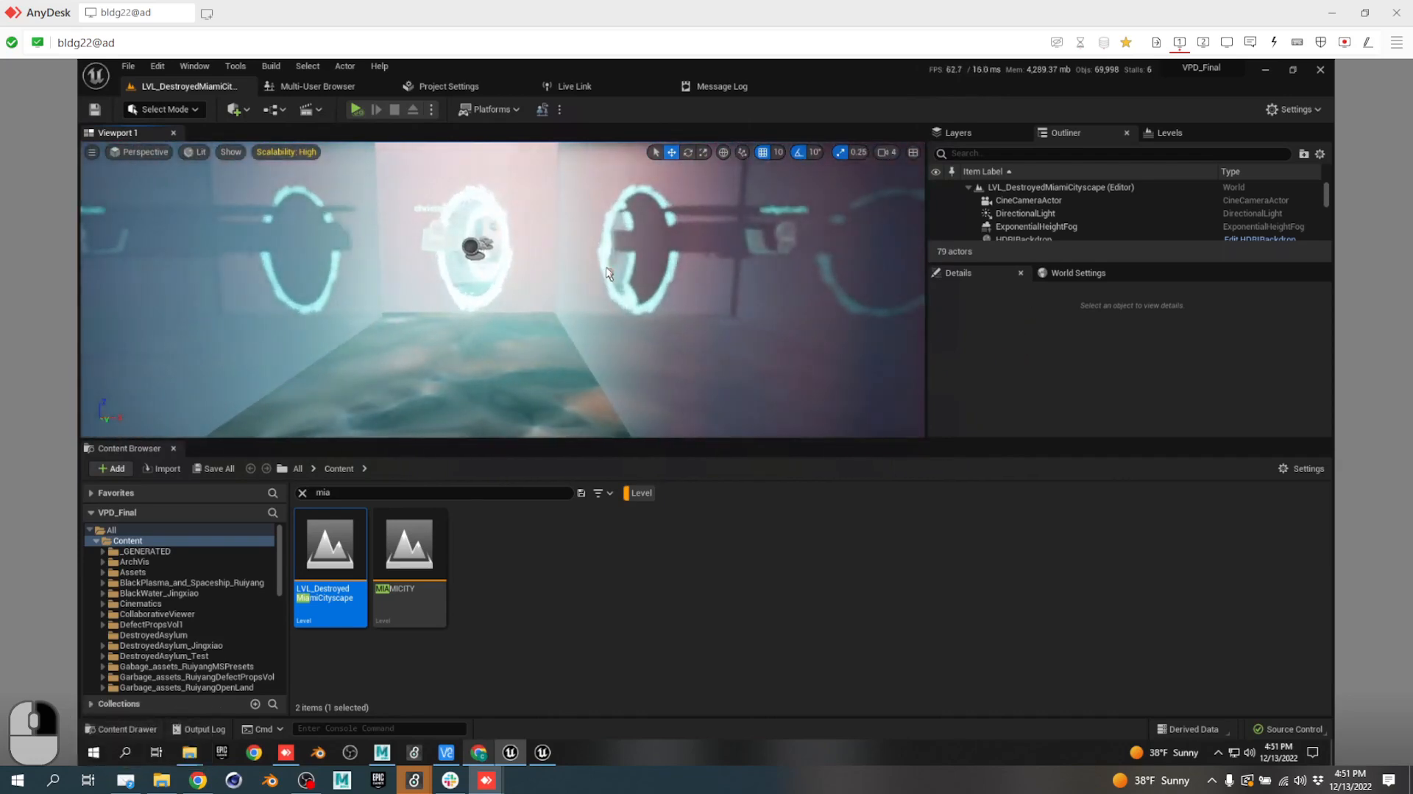
scroll(608, 273, "up", 5)
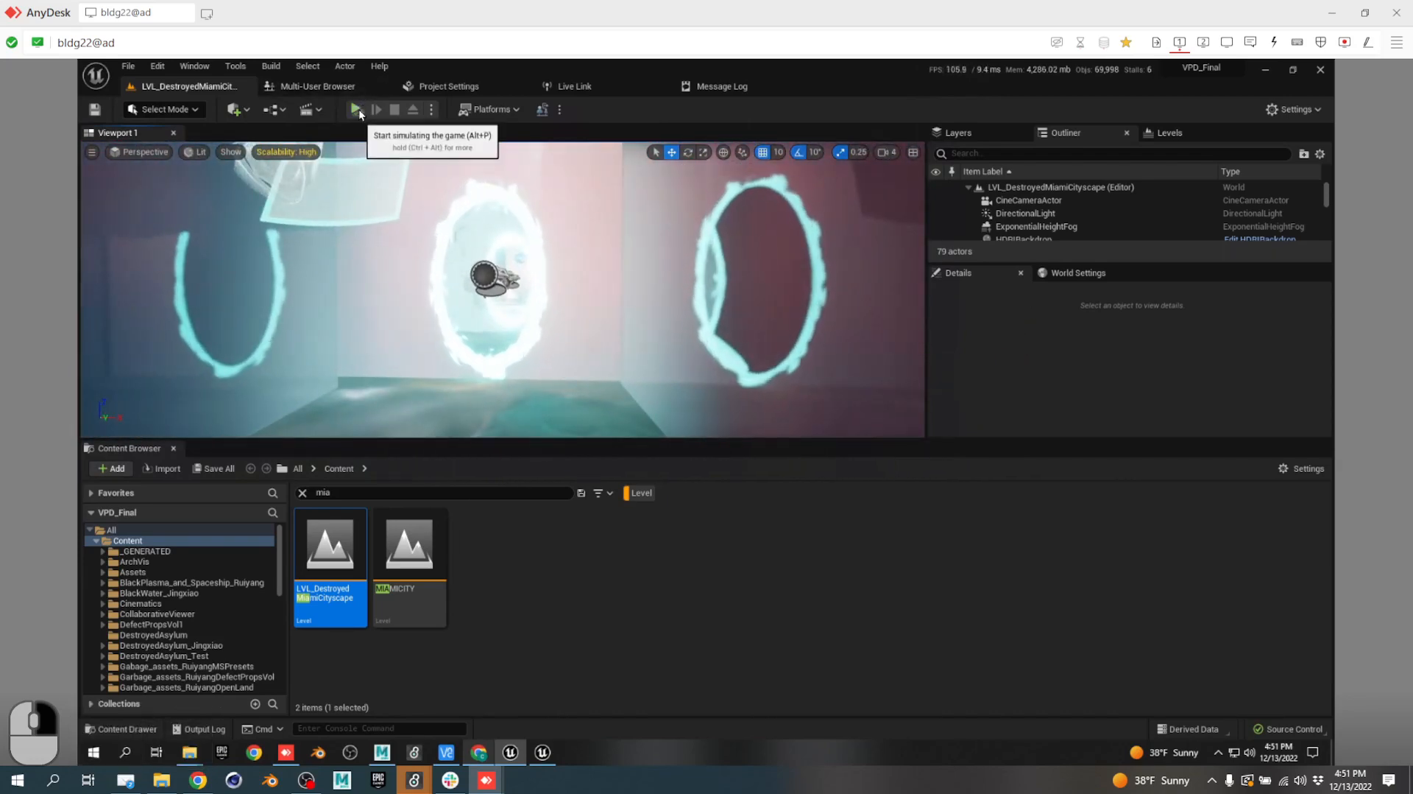
Play the level and walk forward through the portal, then back away.
left_click(356, 109)
key("w")
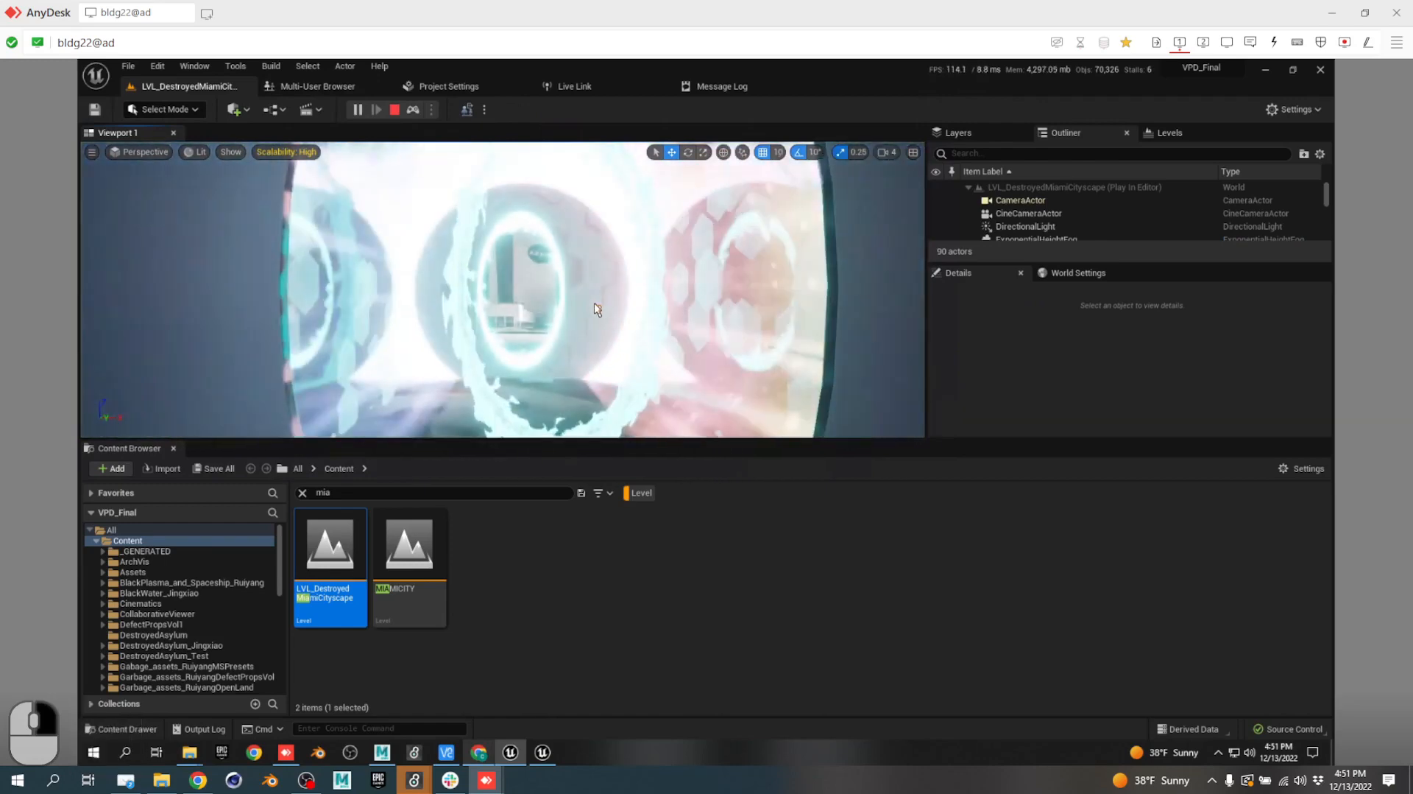
key("s")
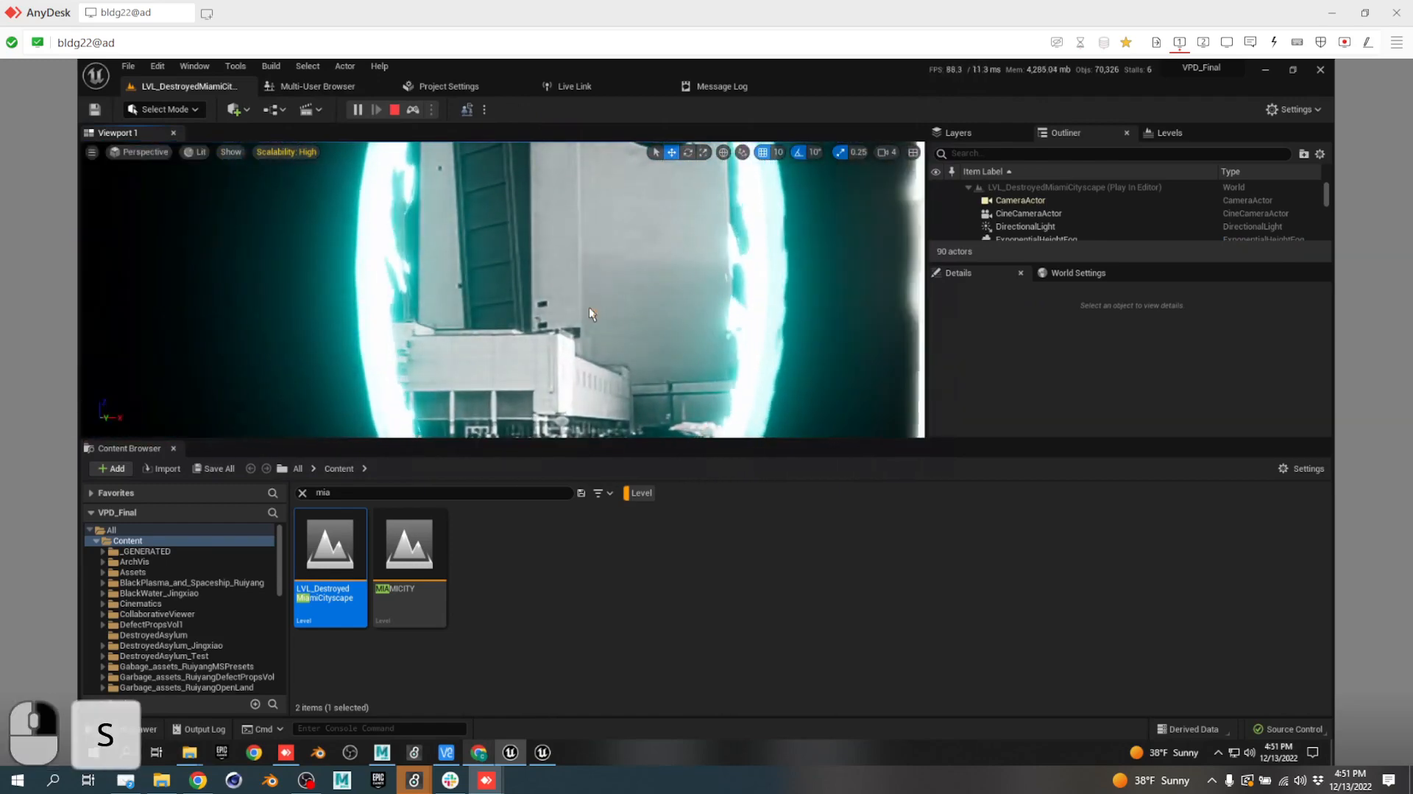
Resize and move the Max patch, second session and server console windows, returning Unreal to front.
key("alt+Tab")
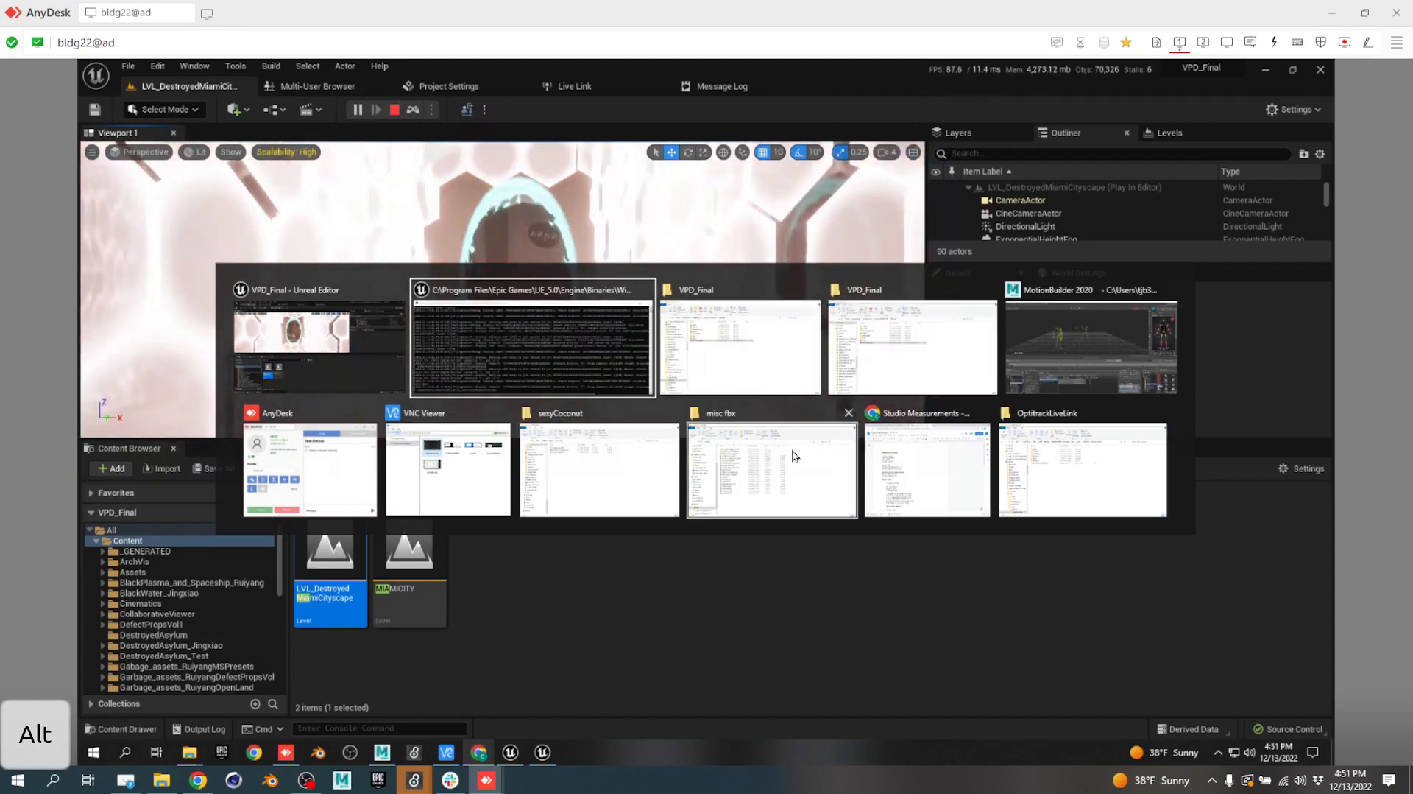
mouse_move(486, 787)
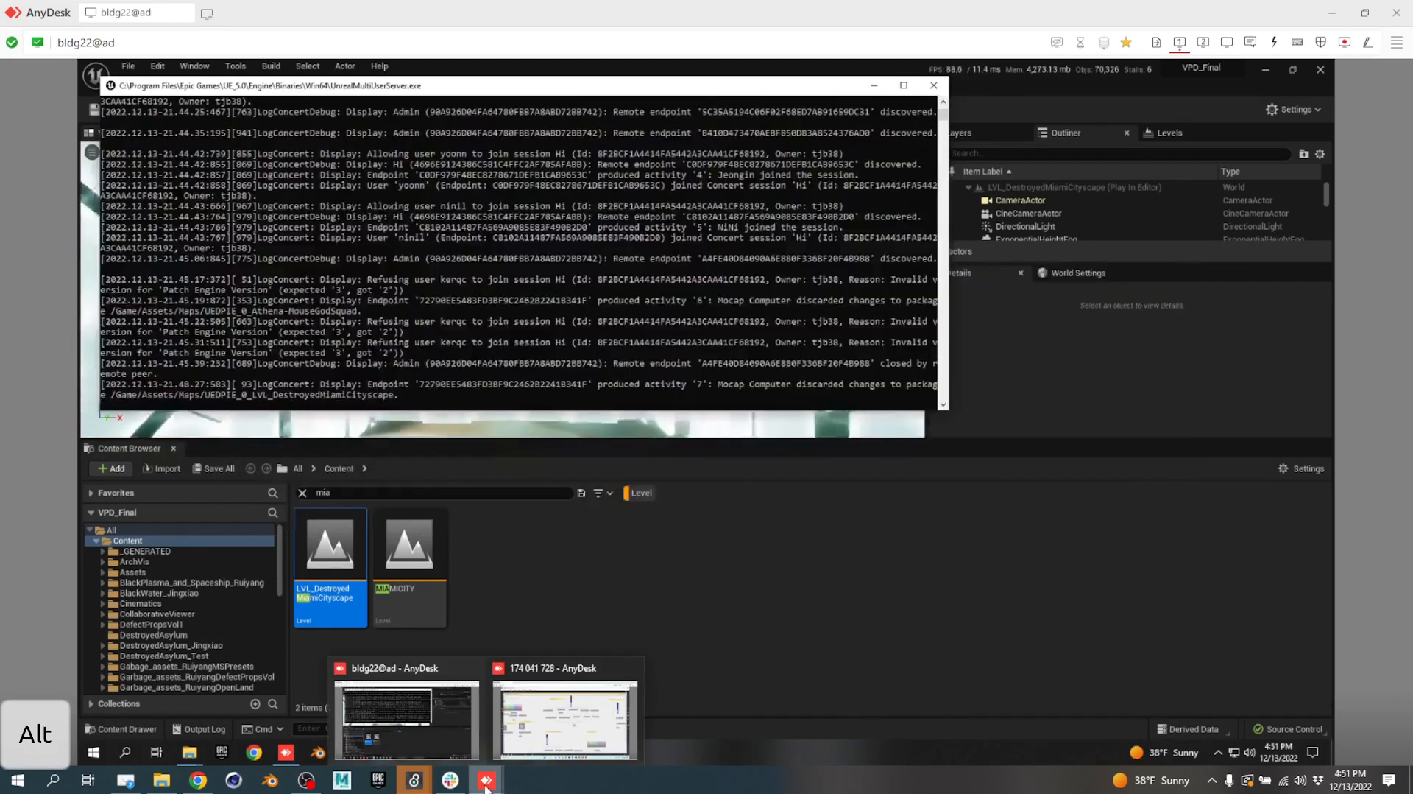
left_click(565, 718)
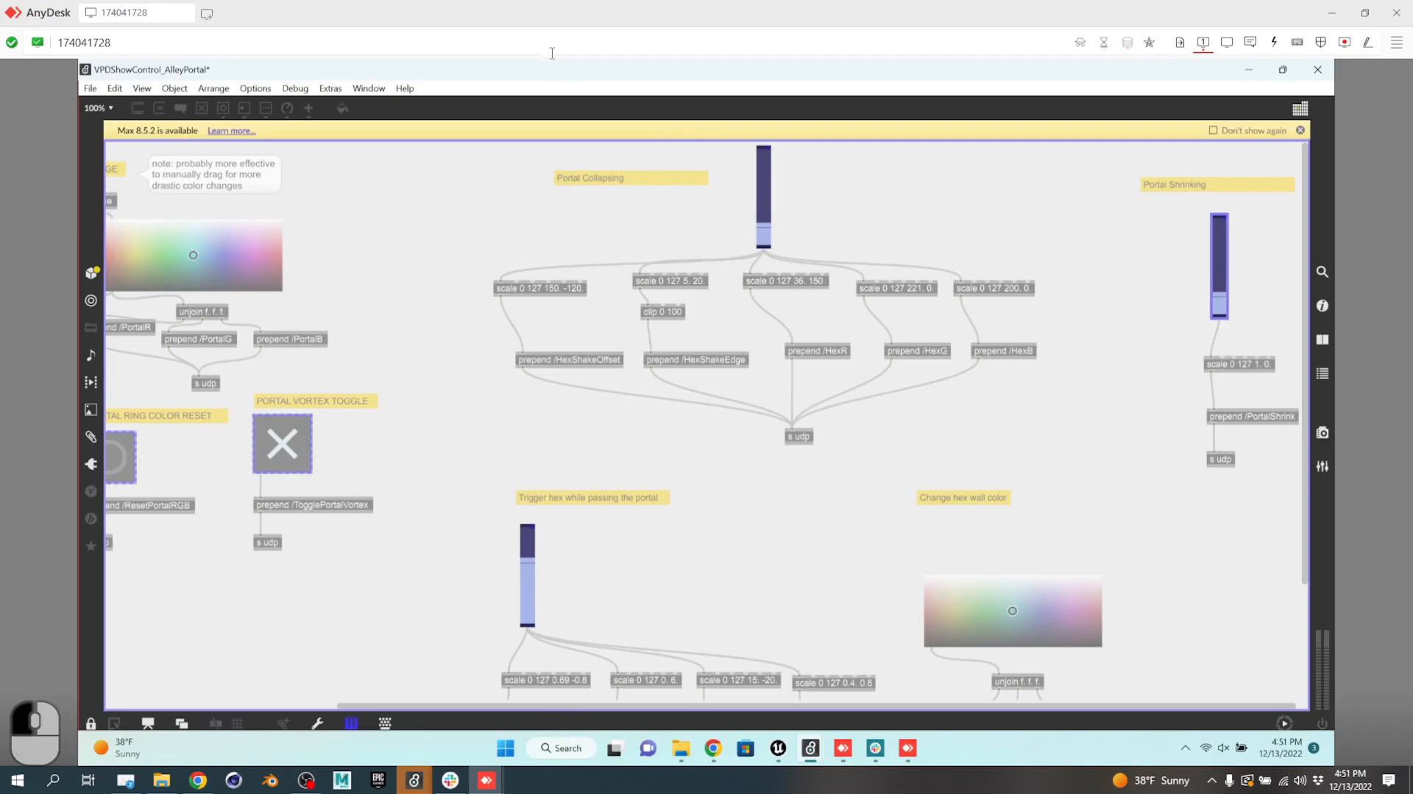
left_click_drag(545, 72, 776, 112)
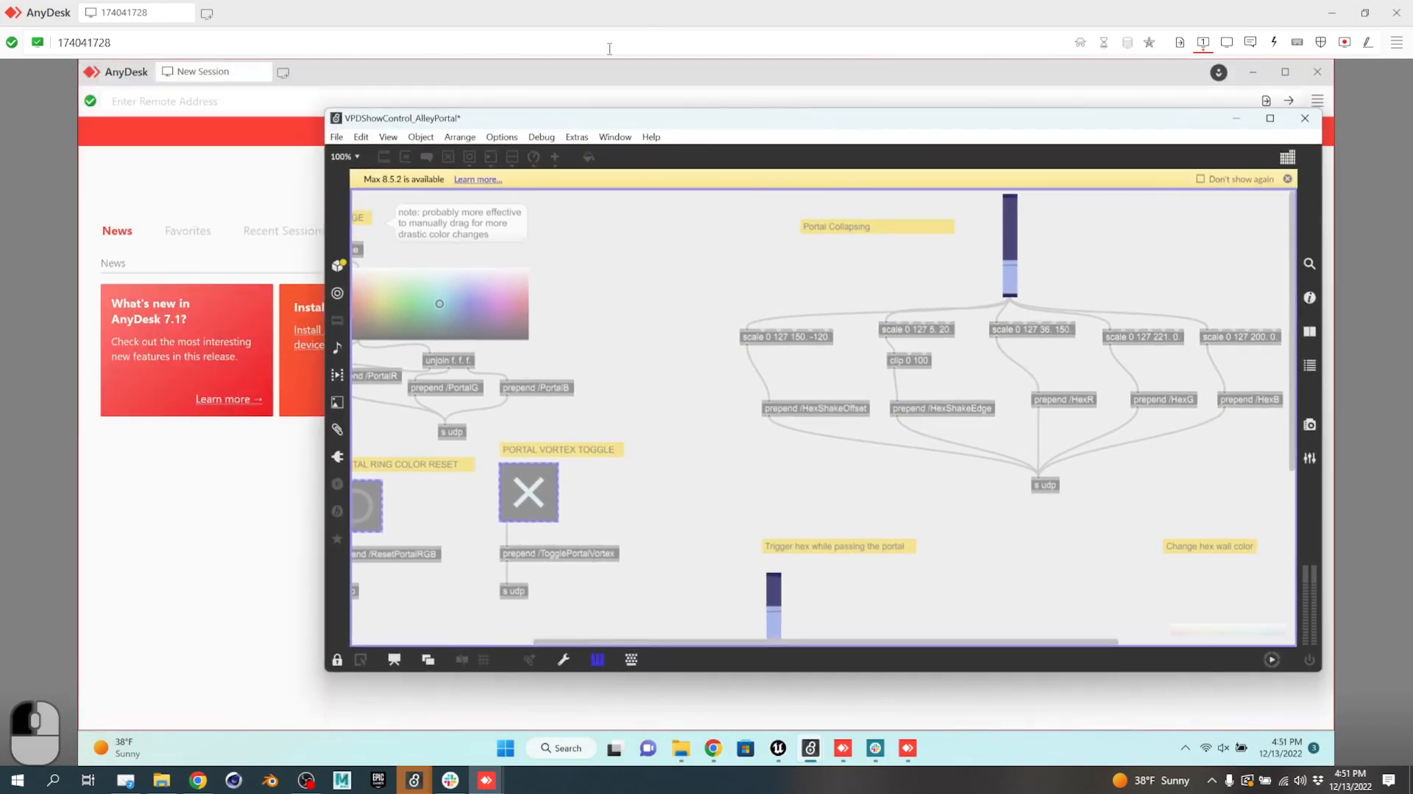
left_click_drag(588, 13, 1041, 116)
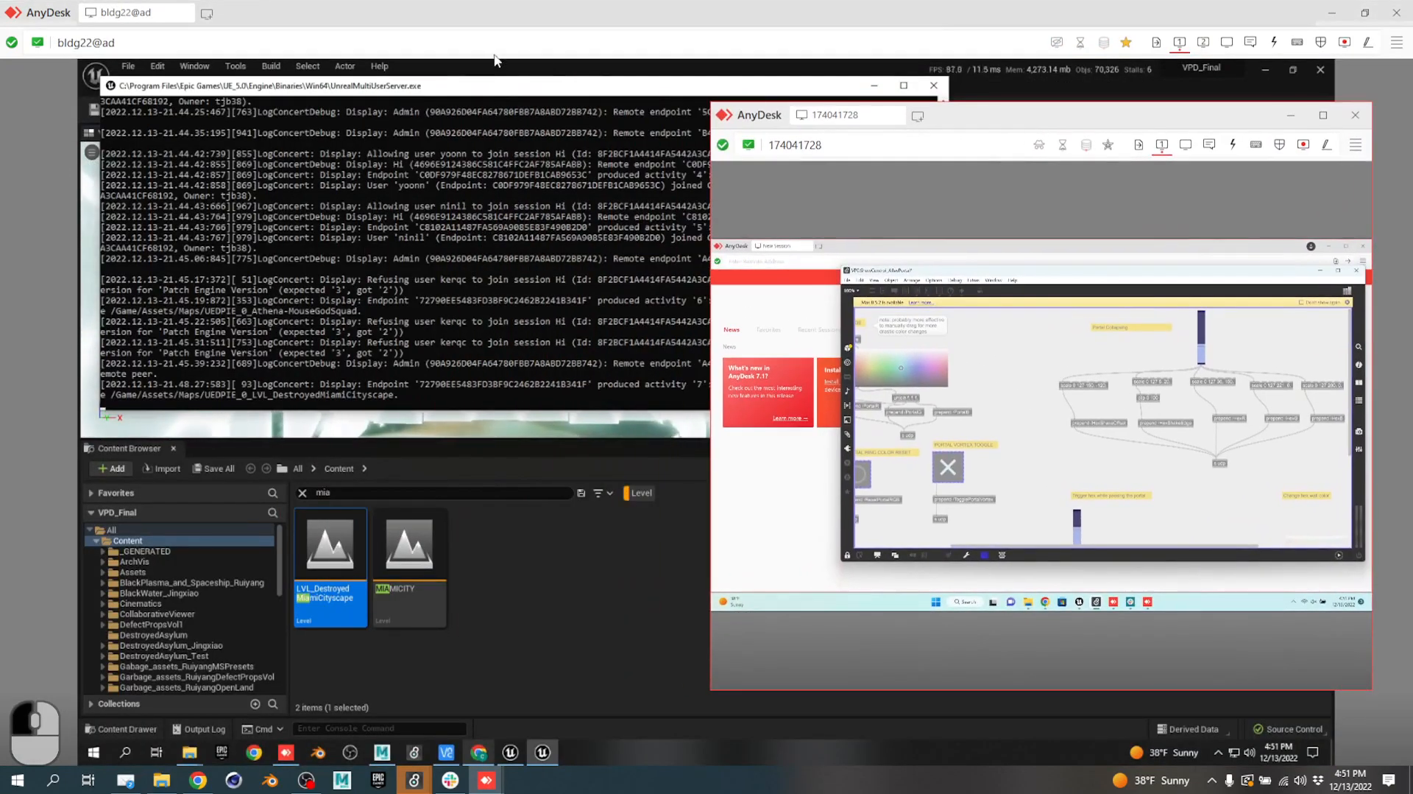
left_click_drag(449, 86, 353, 490)
key("Tab")
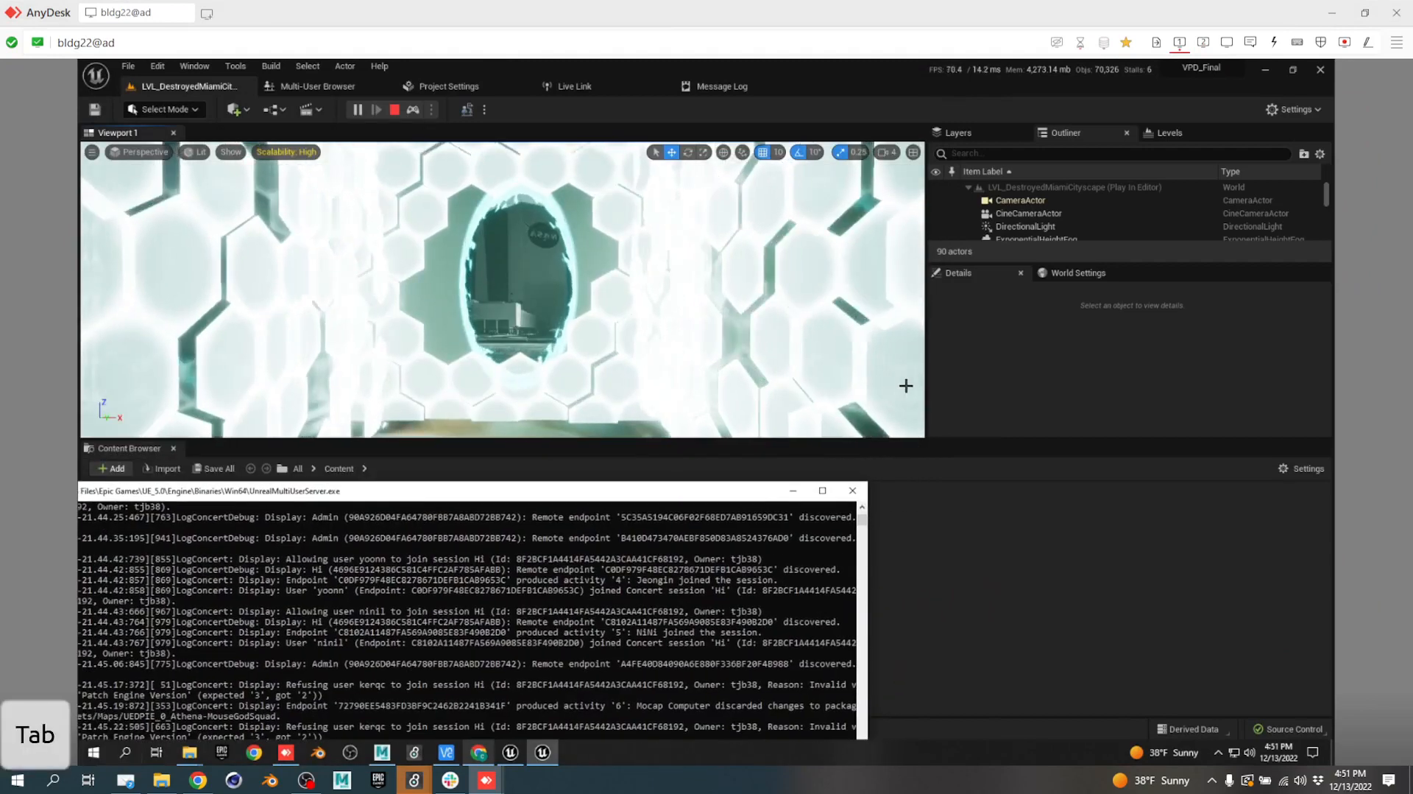
left_click(1045, 310)
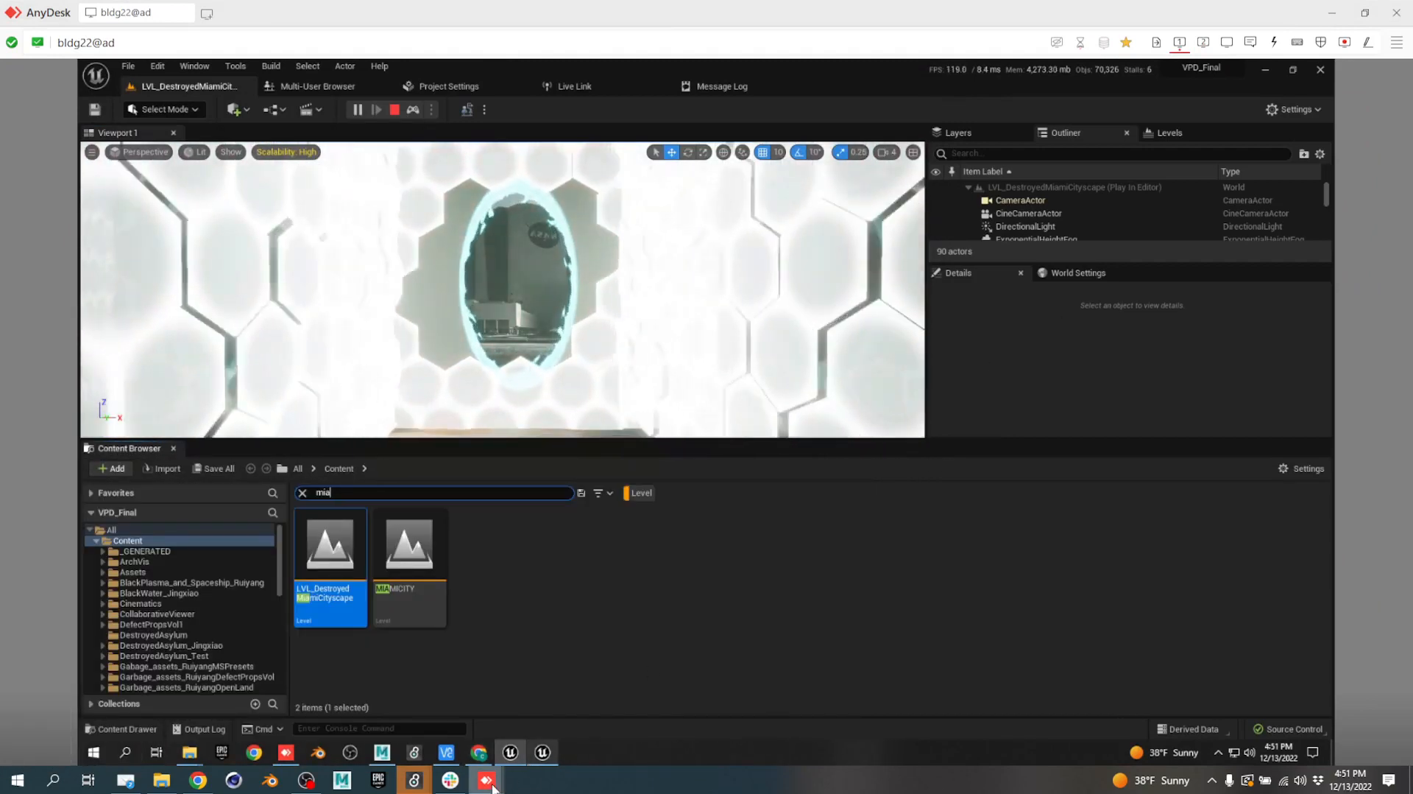
Bring the second AnyDesk session forward, watch the hex wall glow teal, then close that window.
mouse_move(492, 786)
left_click(581, 725)
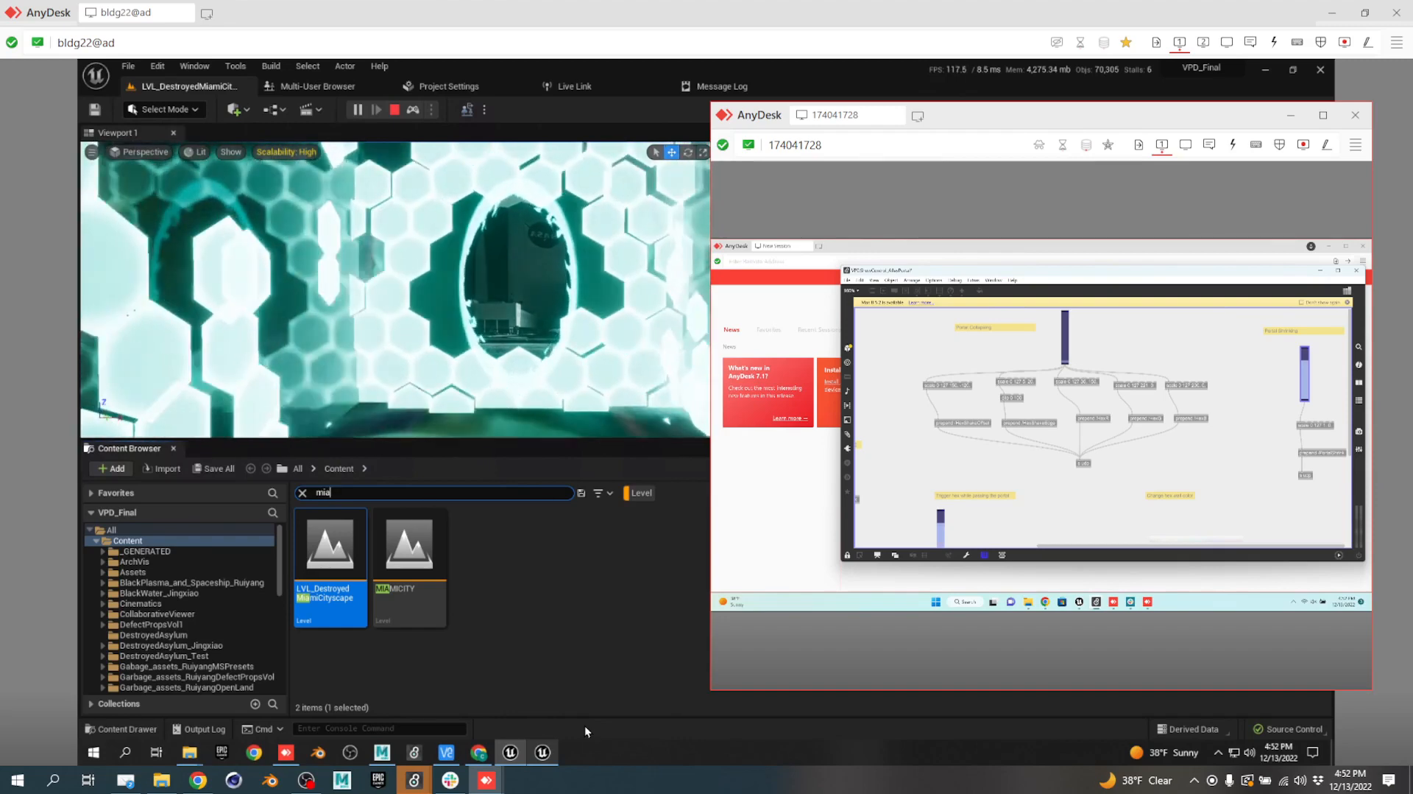
left_click(1355, 117)
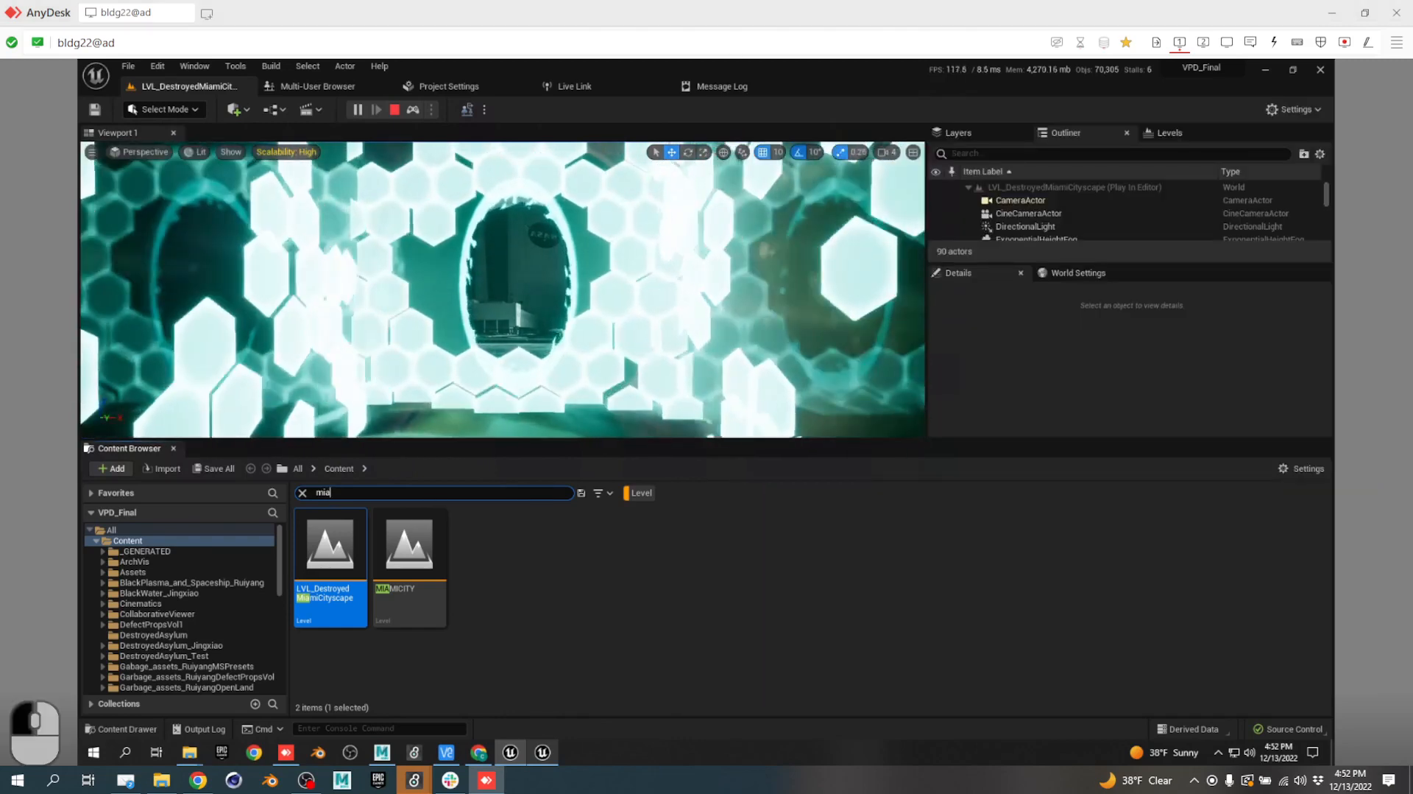